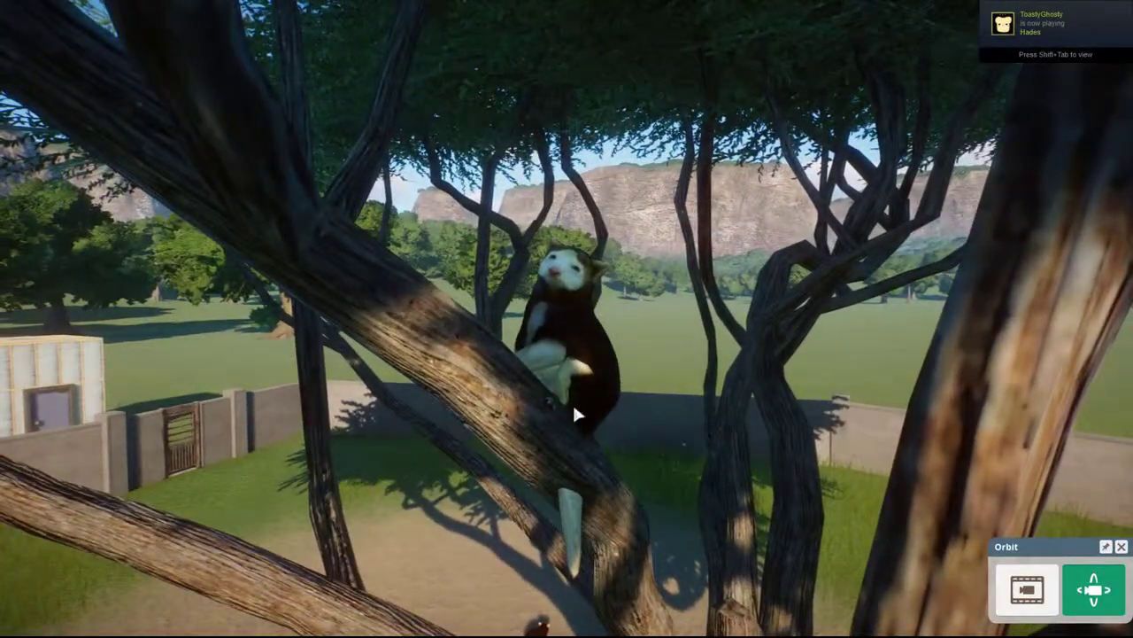
- Examine the tree kangaroo models perched in the habitat tree close up, from several angles and from a distance
drag(596, 468, 647, 531)
click(626, 436)
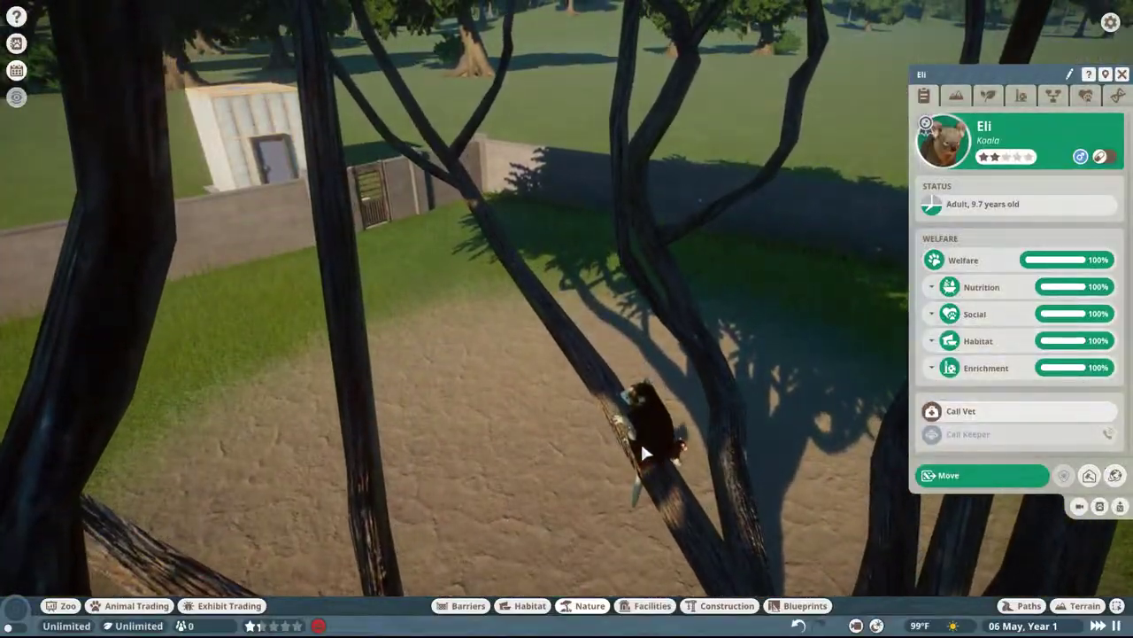
click(640, 440)
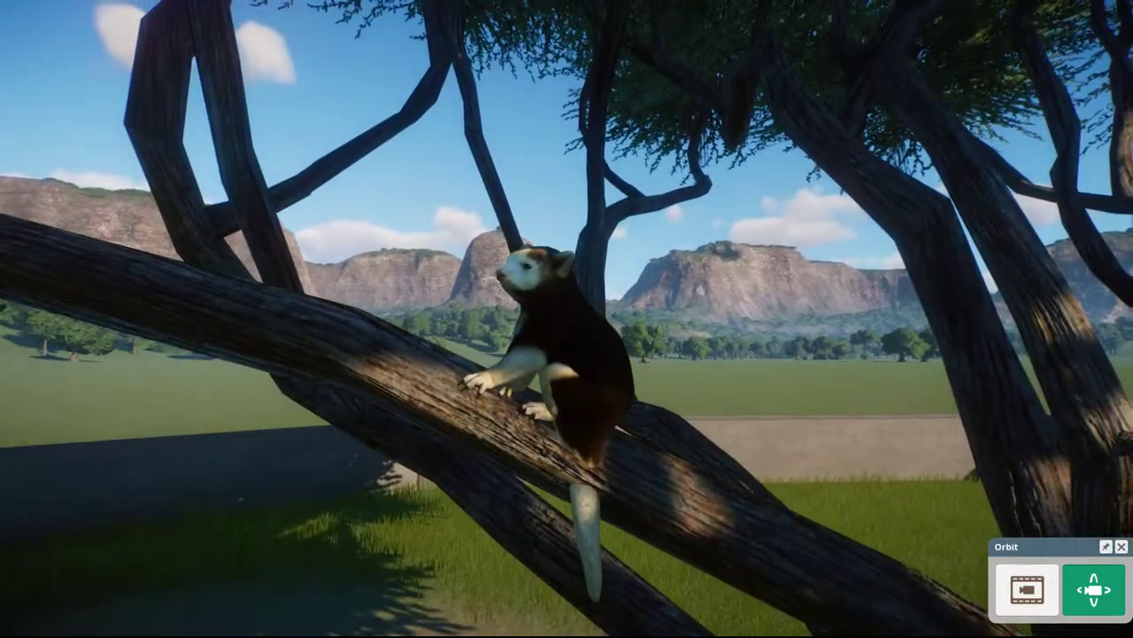
drag(582, 486, 564, 433)
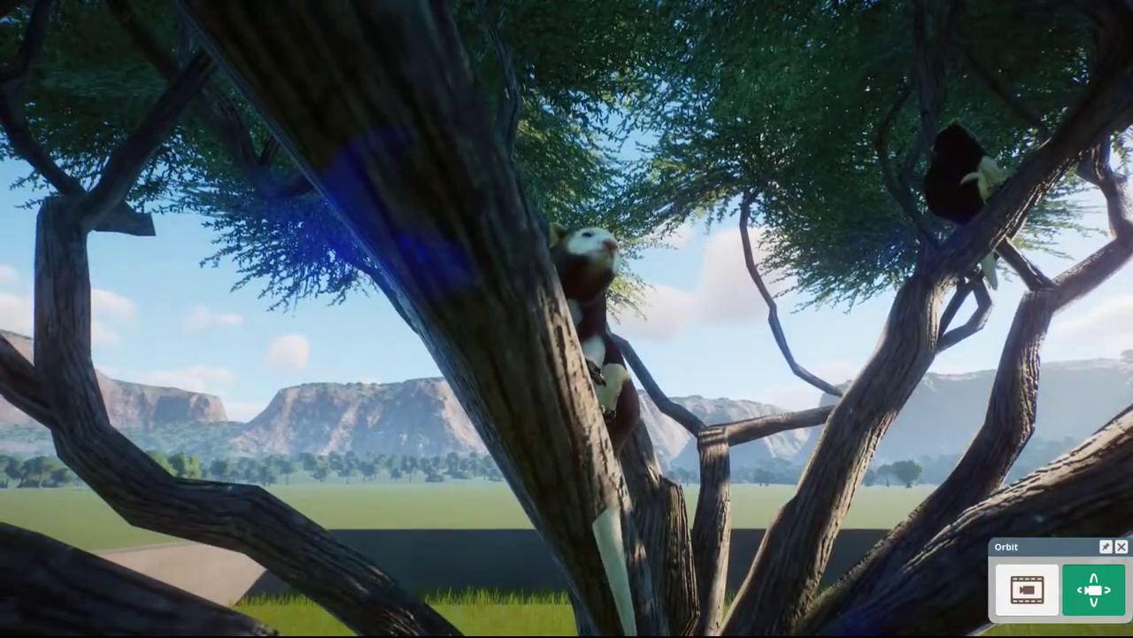
key(Escape)
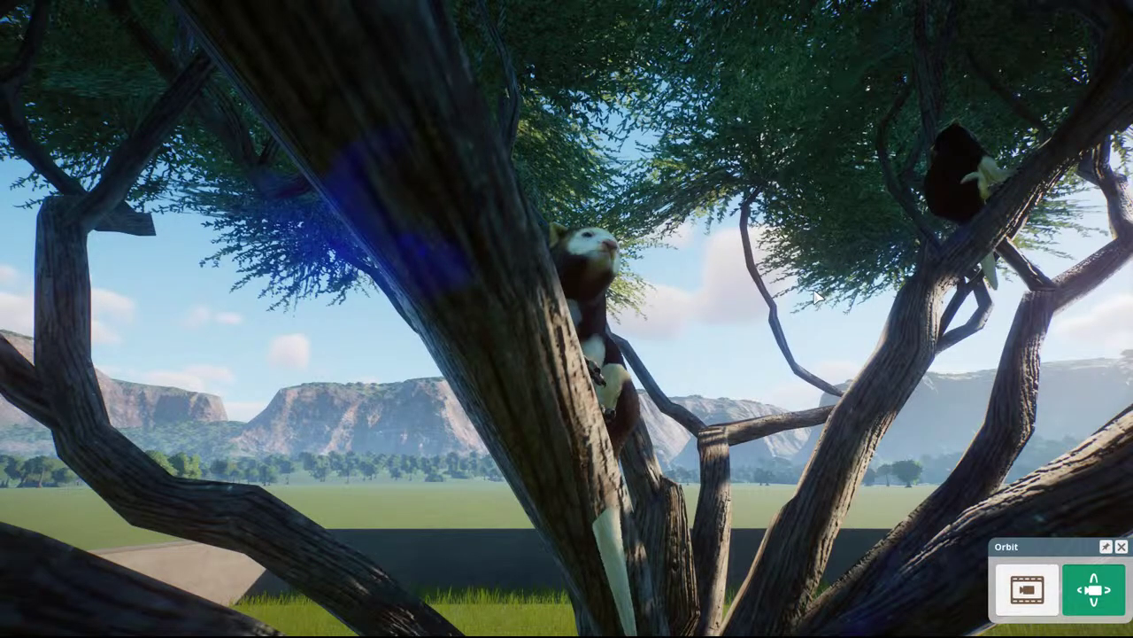
key(Escape)
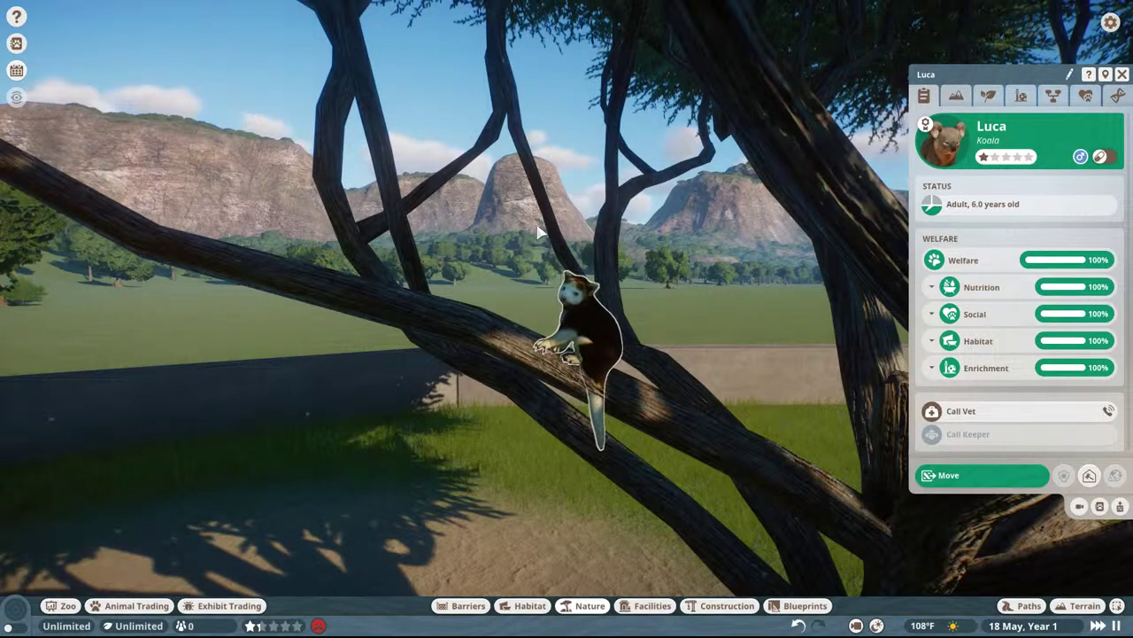
scroll(554, 230, up, 5)
key(Escape)
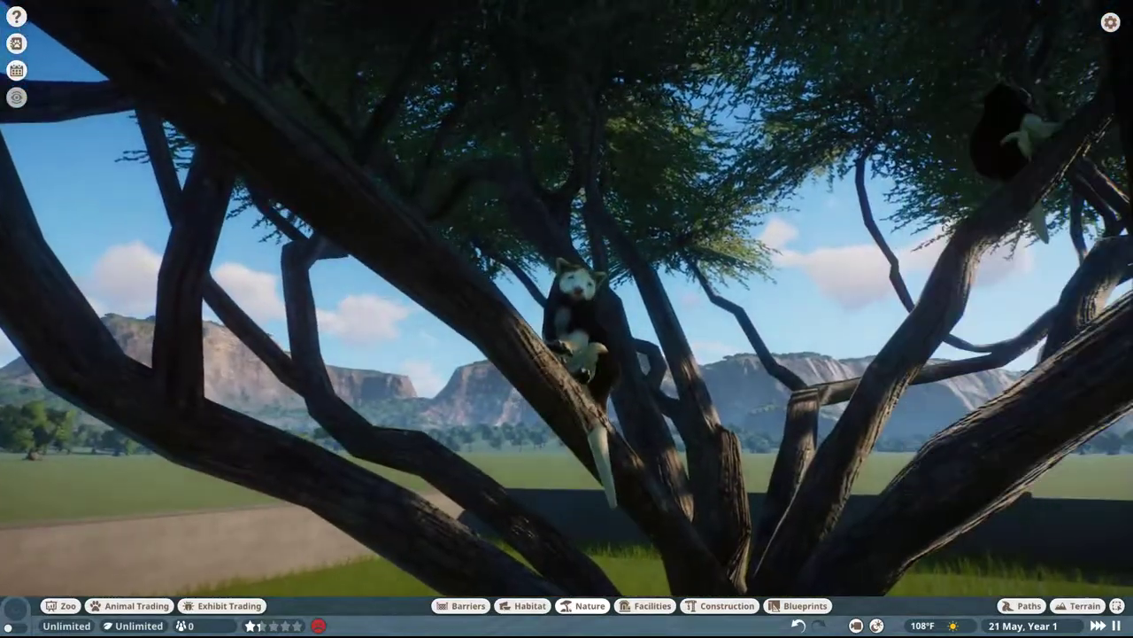
scroll(673, 261, down, 8)
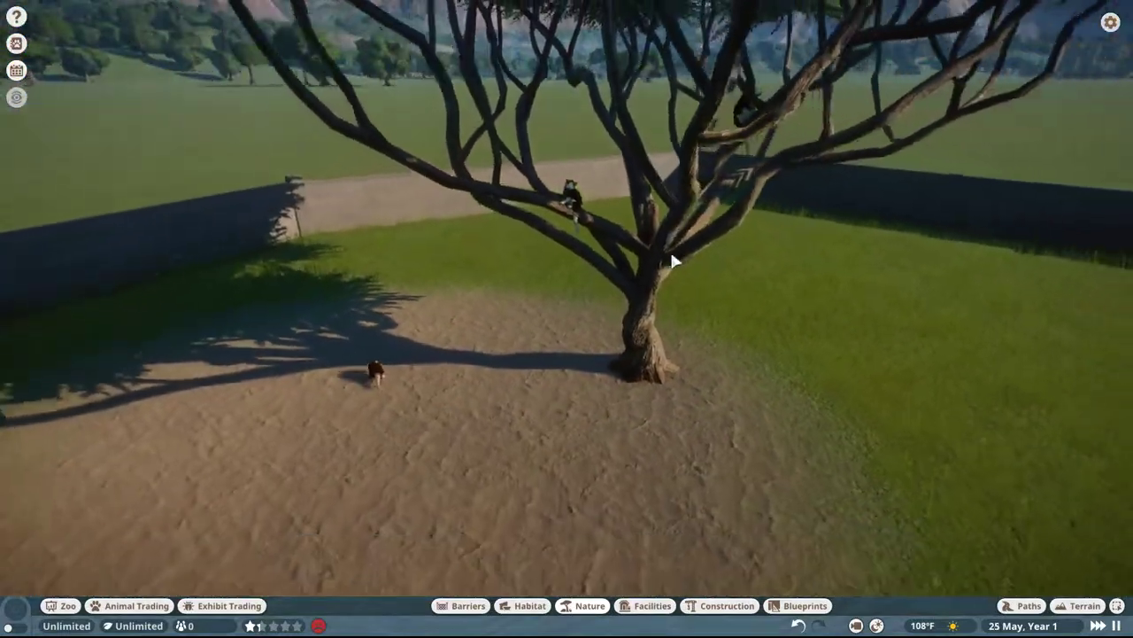
scroll(673, 261, down, 4)
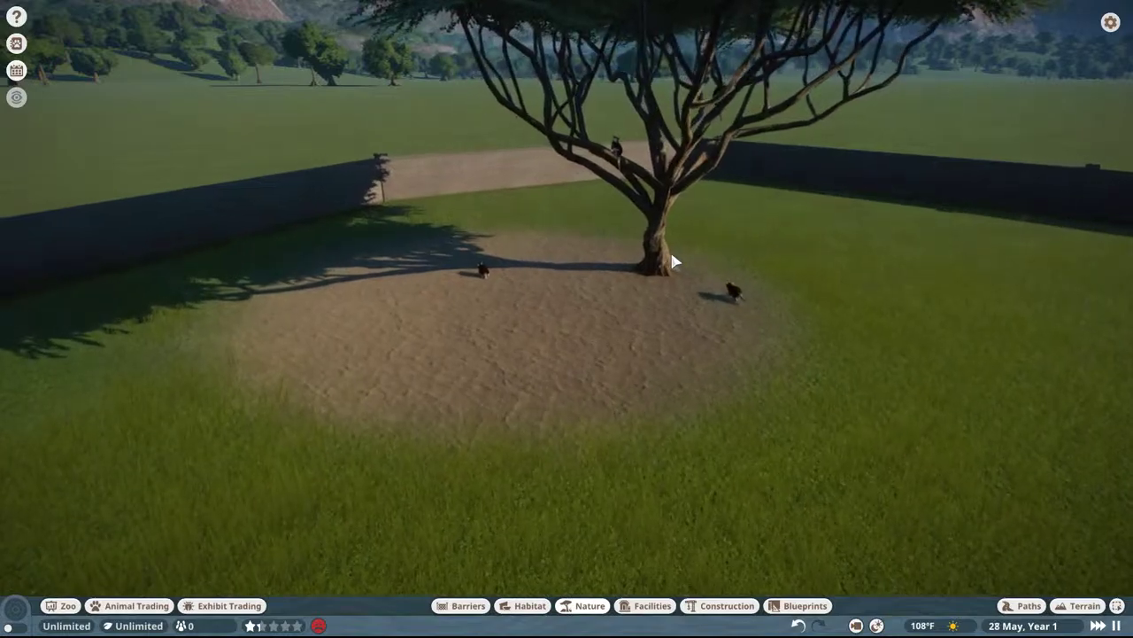
- Quit Planet Zoo without saving and return to the ovldata folder in File Explorer
key(Escape)
click(559, 404)
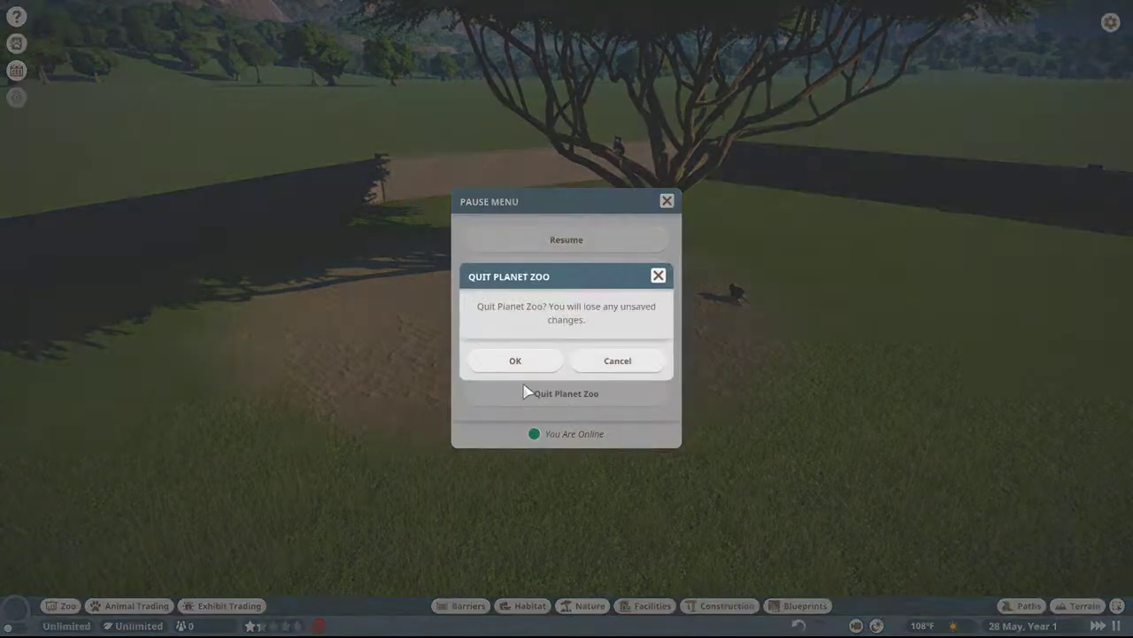
click(508, 371)
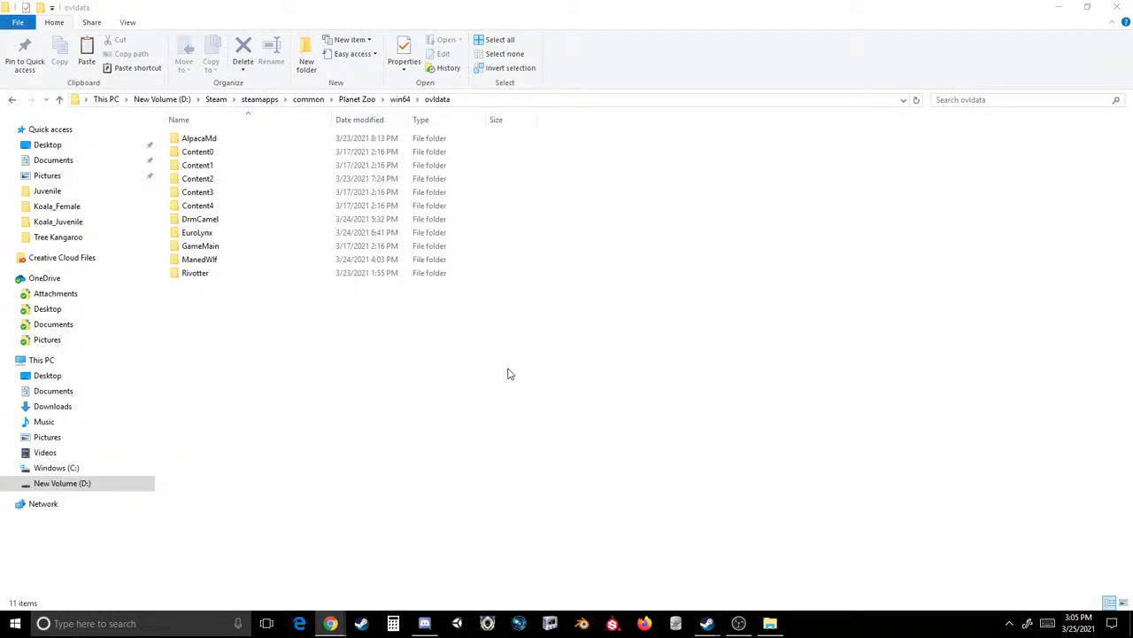
- Create a new folder named TreeKang inside the ovldata folder
right_click(508, 373)
click(249, 334)
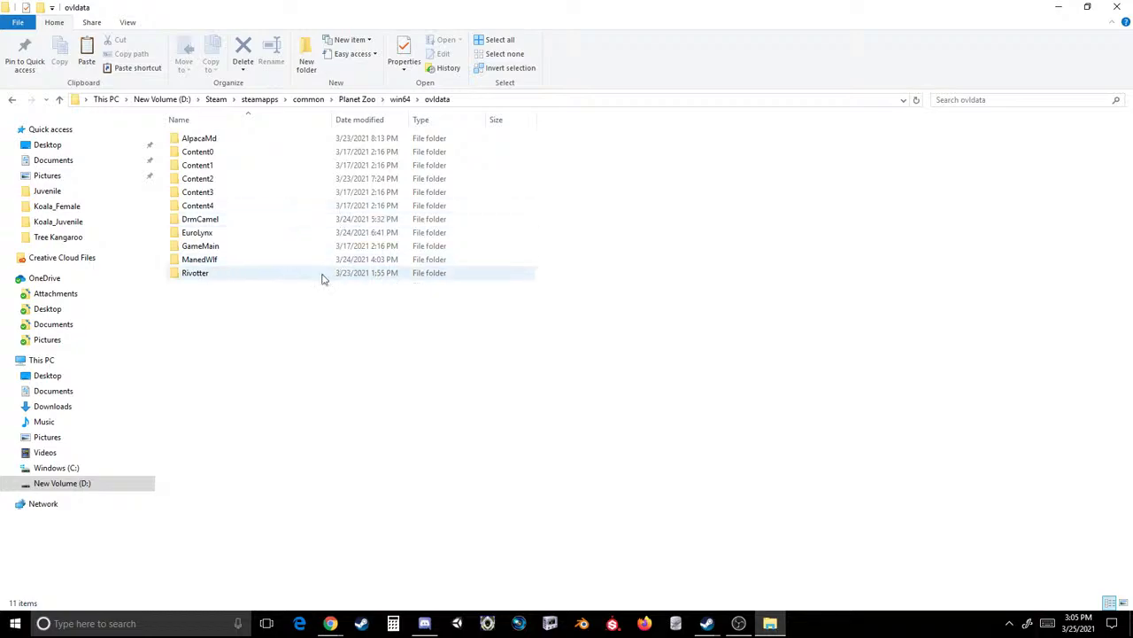
right_click(285, 319)
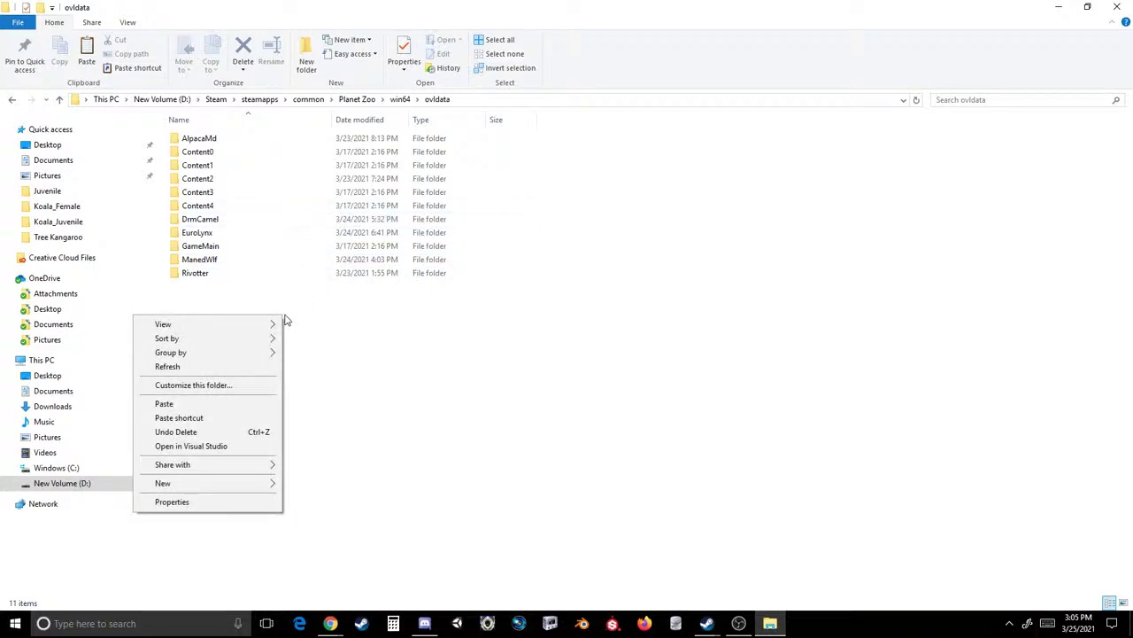
mouse_move(216, 482)
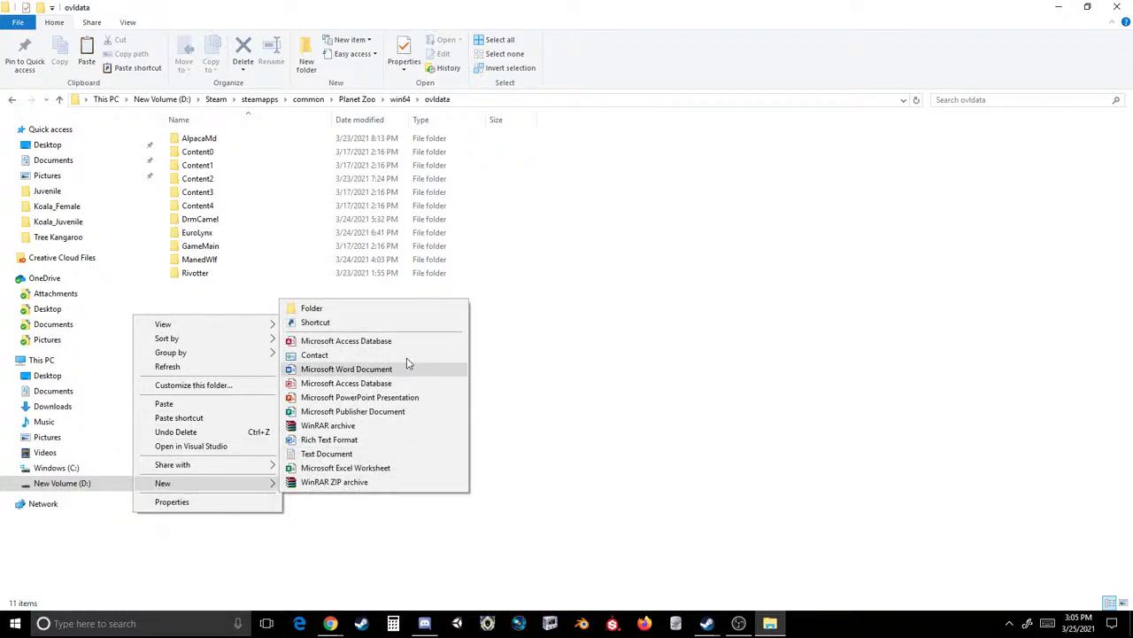
click(370, 309)
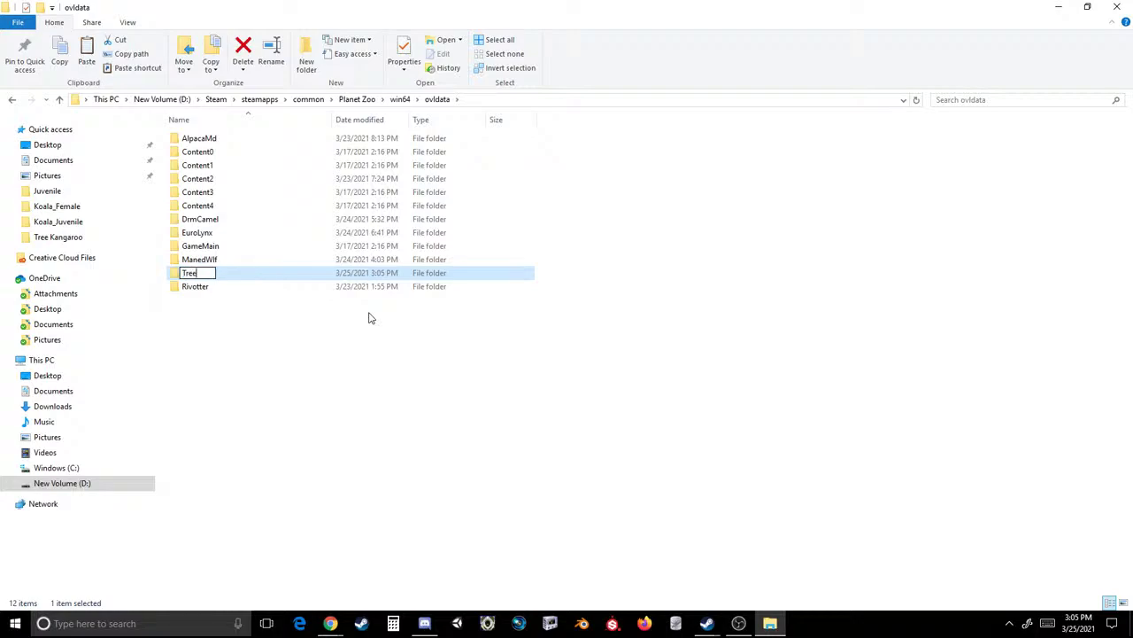
key(Return)
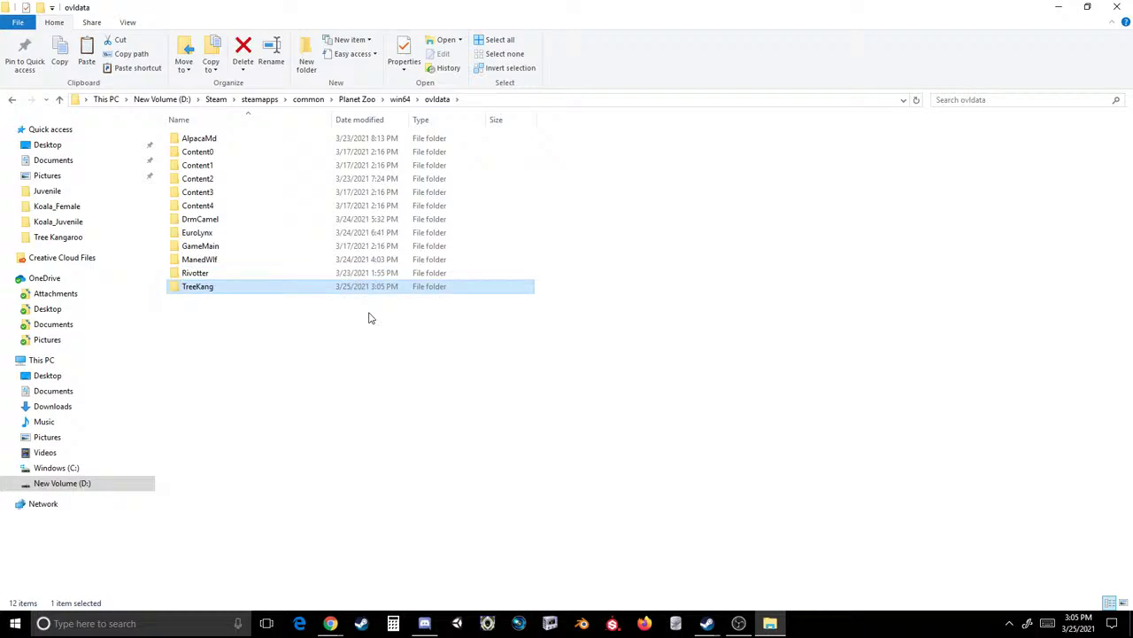
- Copy the entire contents of the Content3 folder into the TreeKang folder
double_click(217, 191)
drag(275, 315, 258, 135)
click(15, 99)
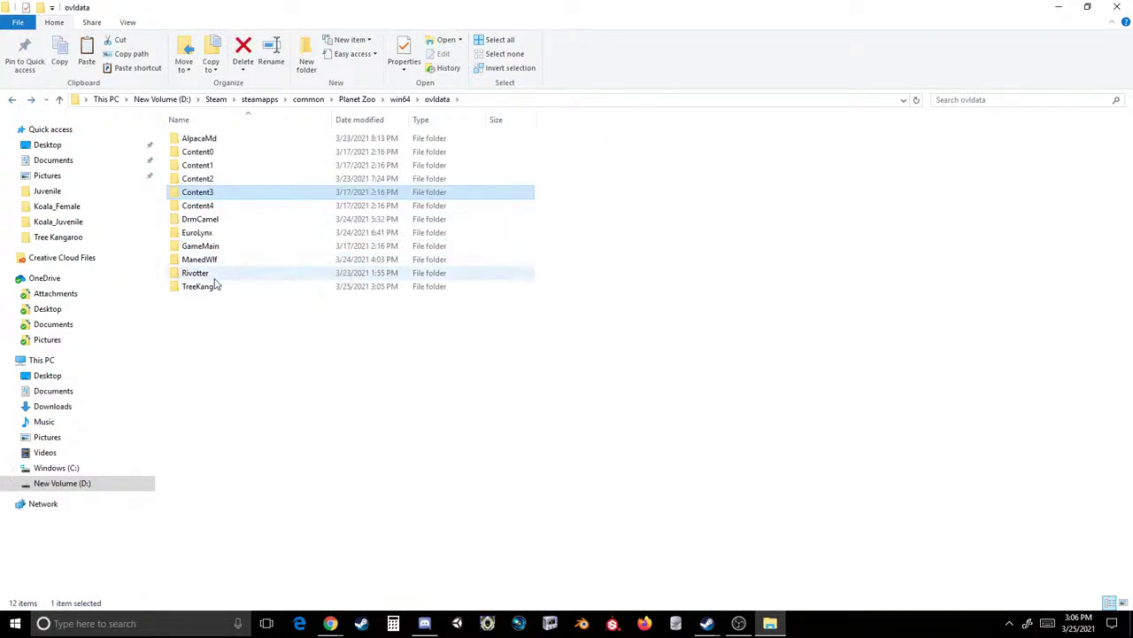
click(205, 297)
double_click(199, 287)
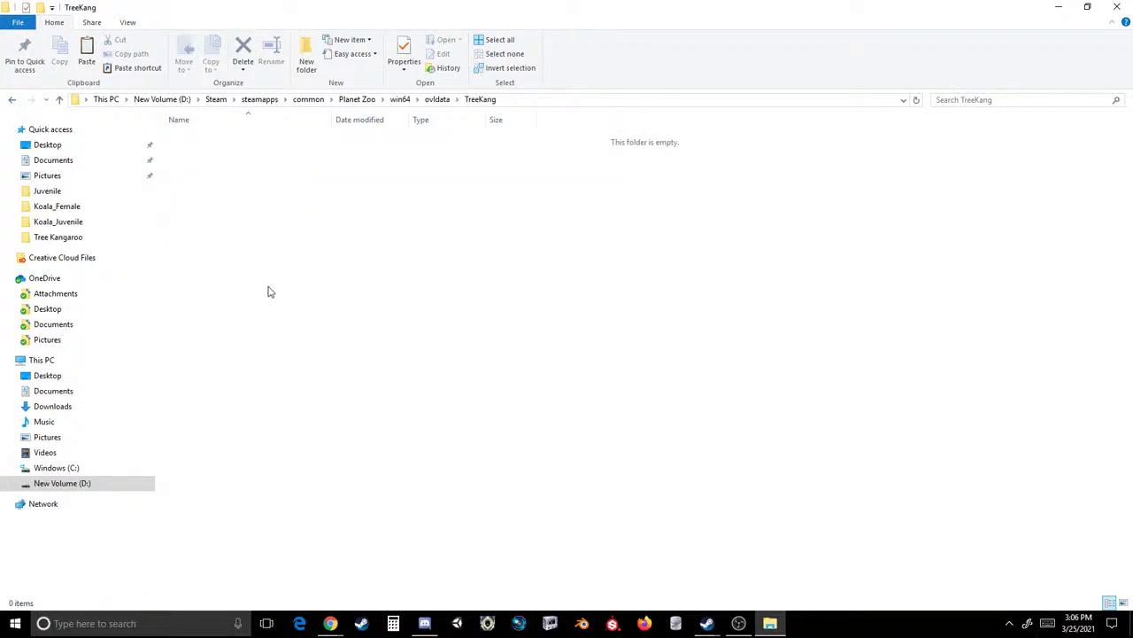
key(ctrl+v)
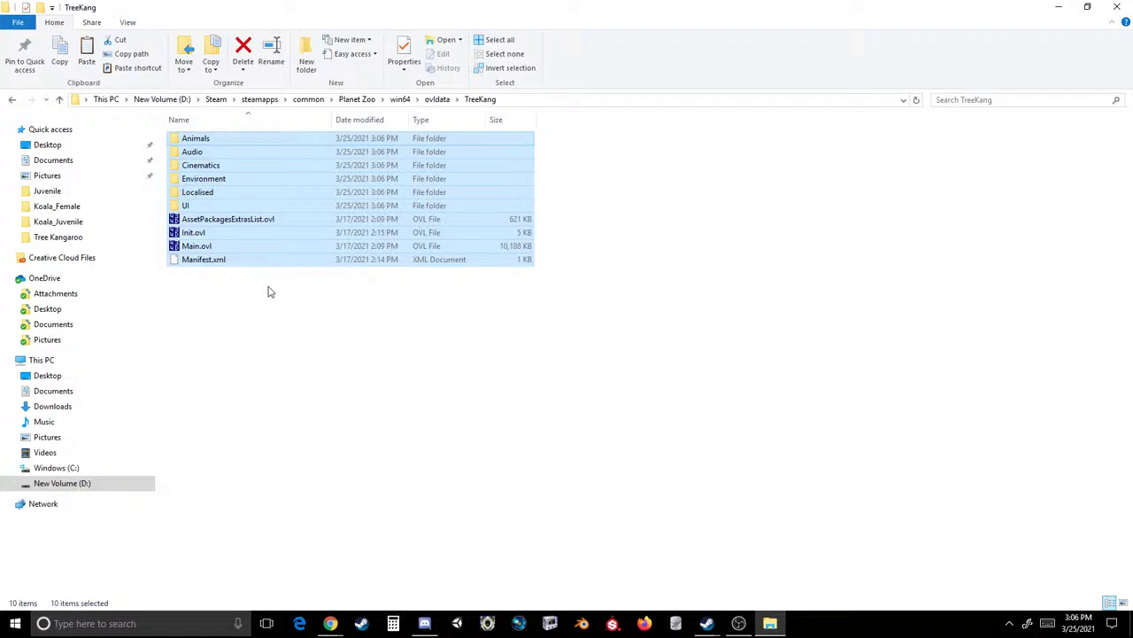
click(271, 292)
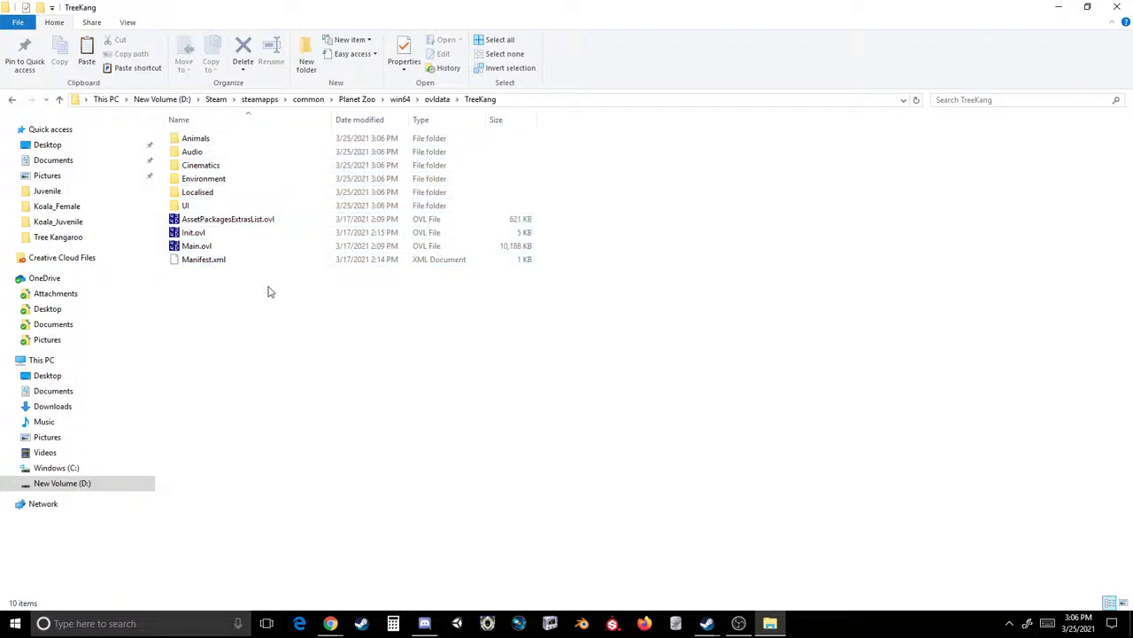
- Delete the Environment, Cinematics and Audio folders from TreeKang
click(236, 189)
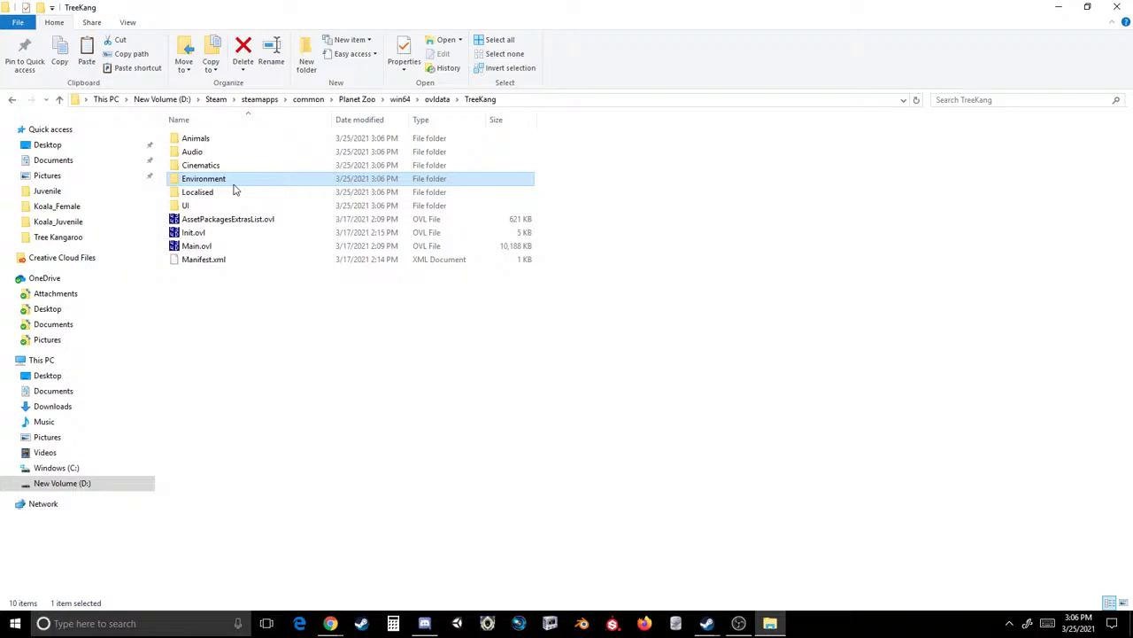
key(Delete)
click(212, 166)
key(Delete)
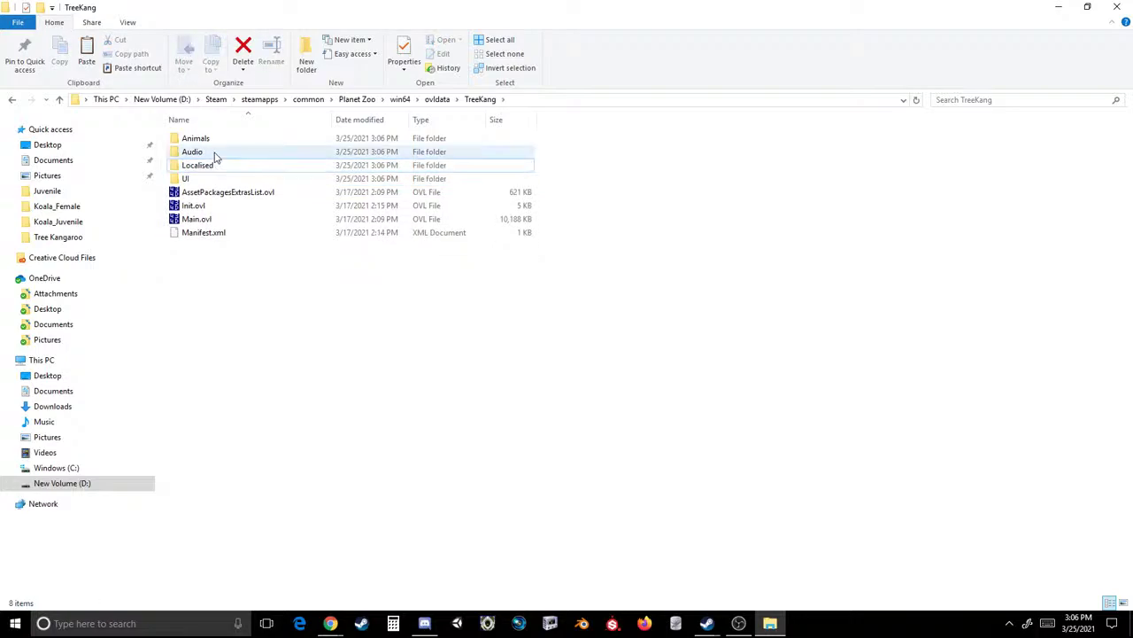
click(215, 153)
key(Delete)
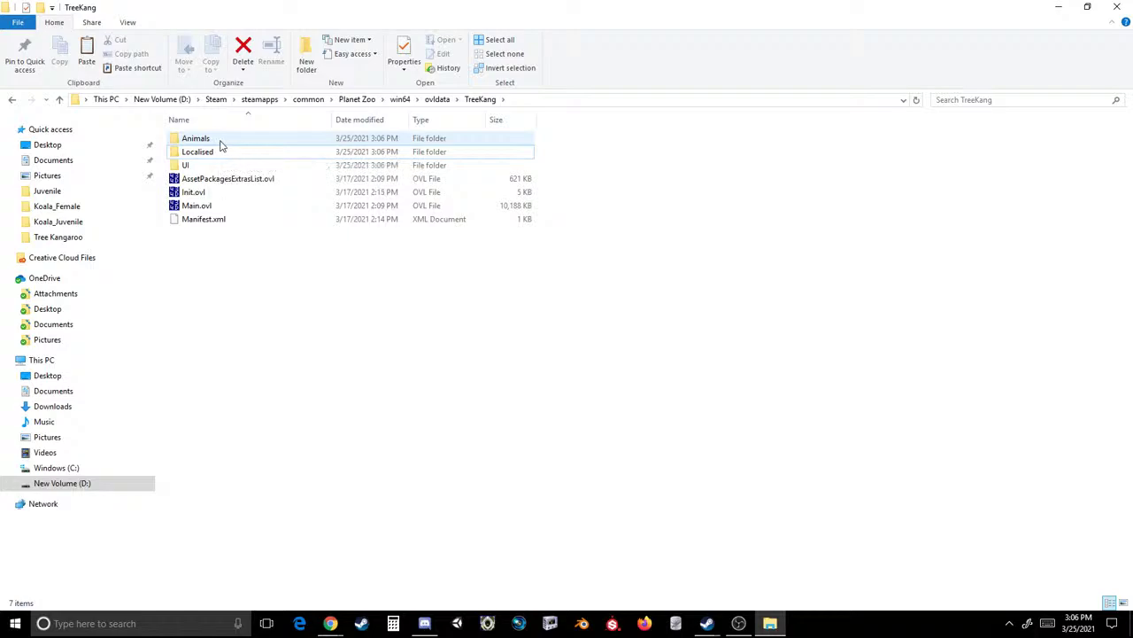
click(191, 166)
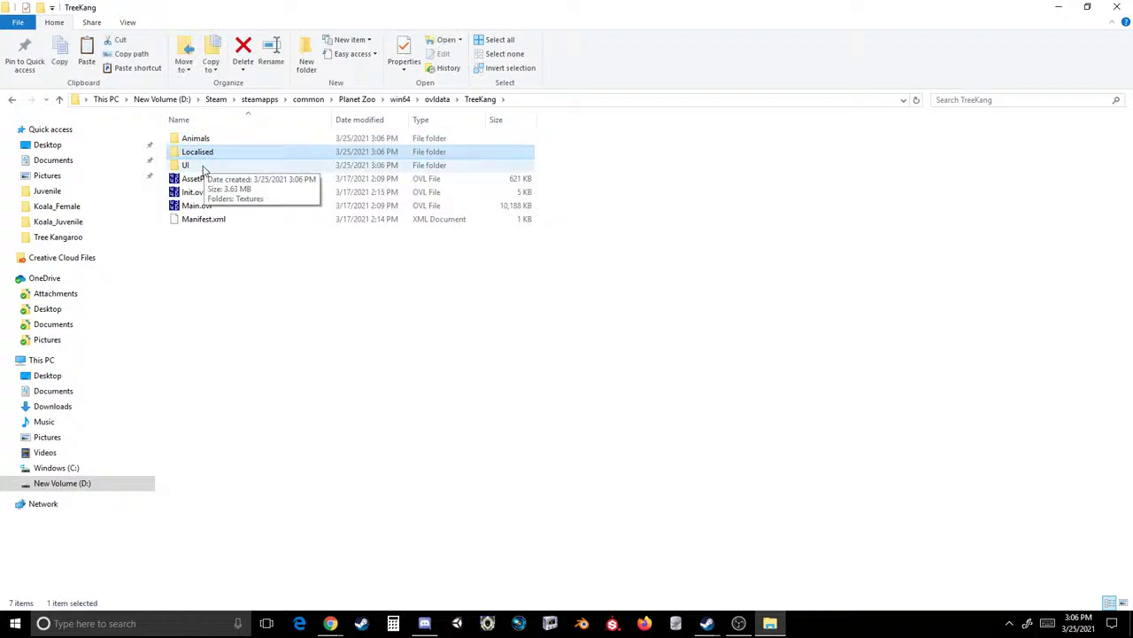
click(509, 412)
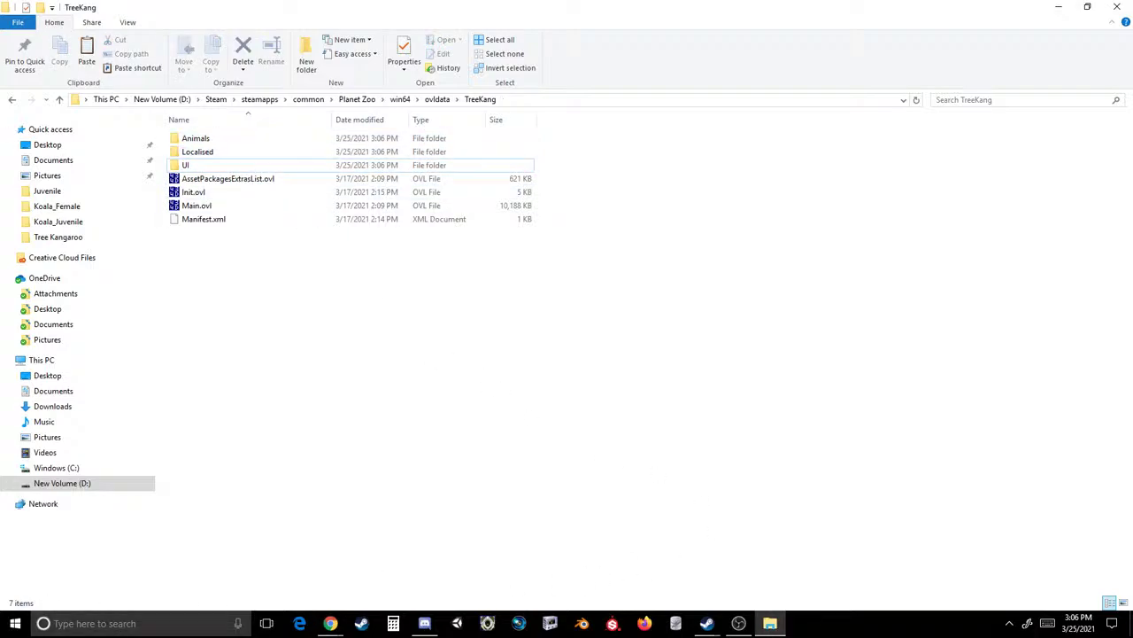
- Delete the three alpacamd FDB files and two alpacamd LUA files from the innermost cobra-tools-master folder
click(769, 623)
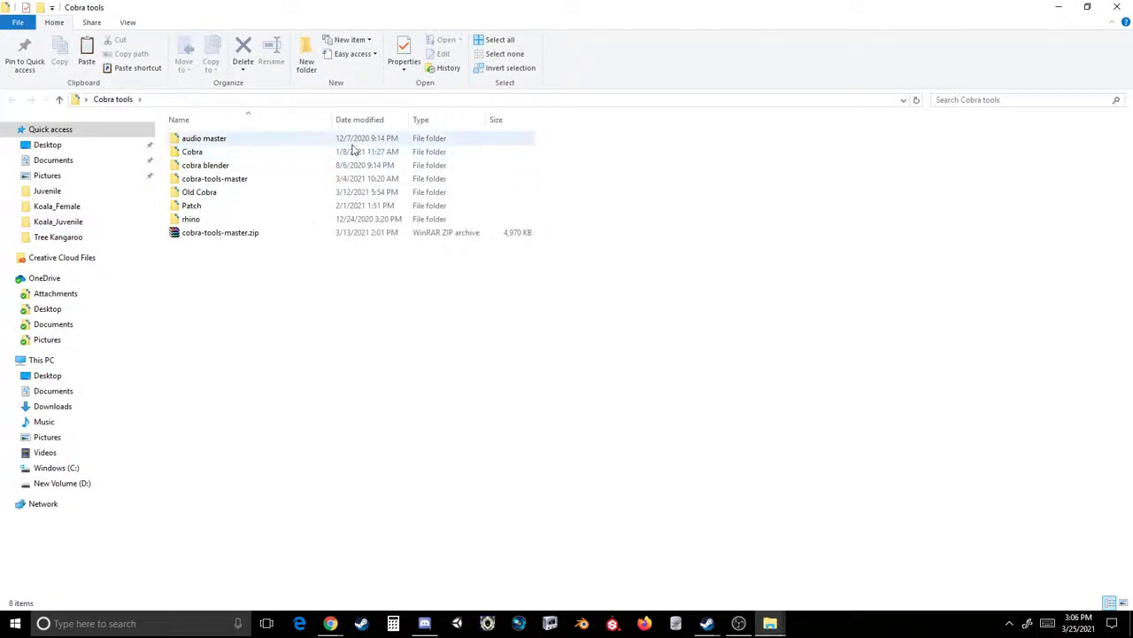
click(230, 182)
double_click(230, 181)
double_click(229, 143)
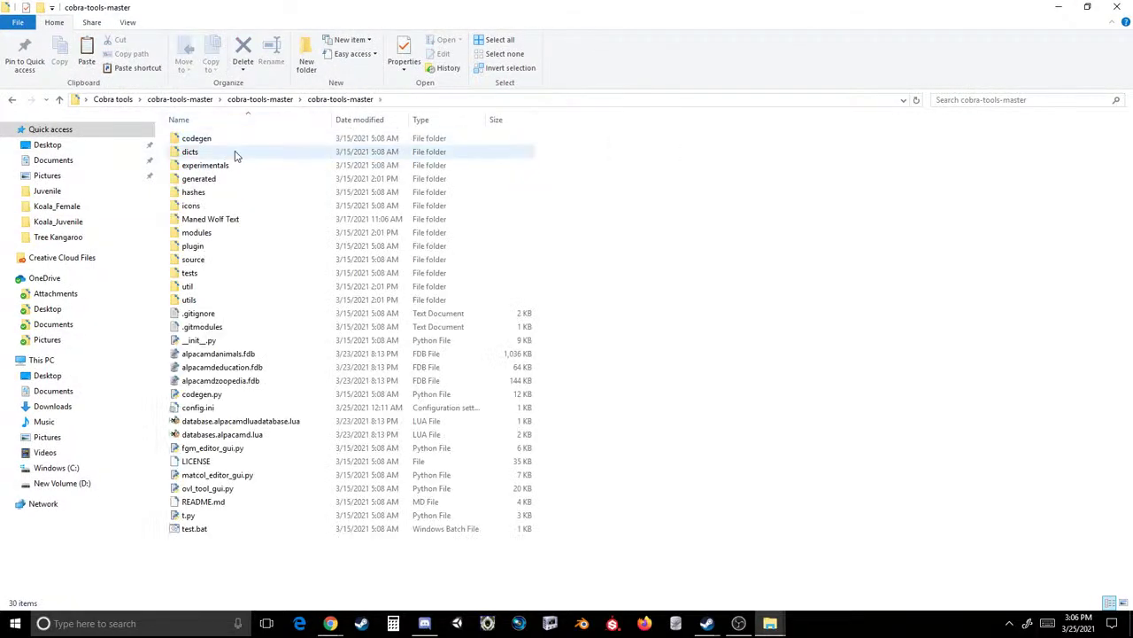
click(217, 434)
click(222, 420)
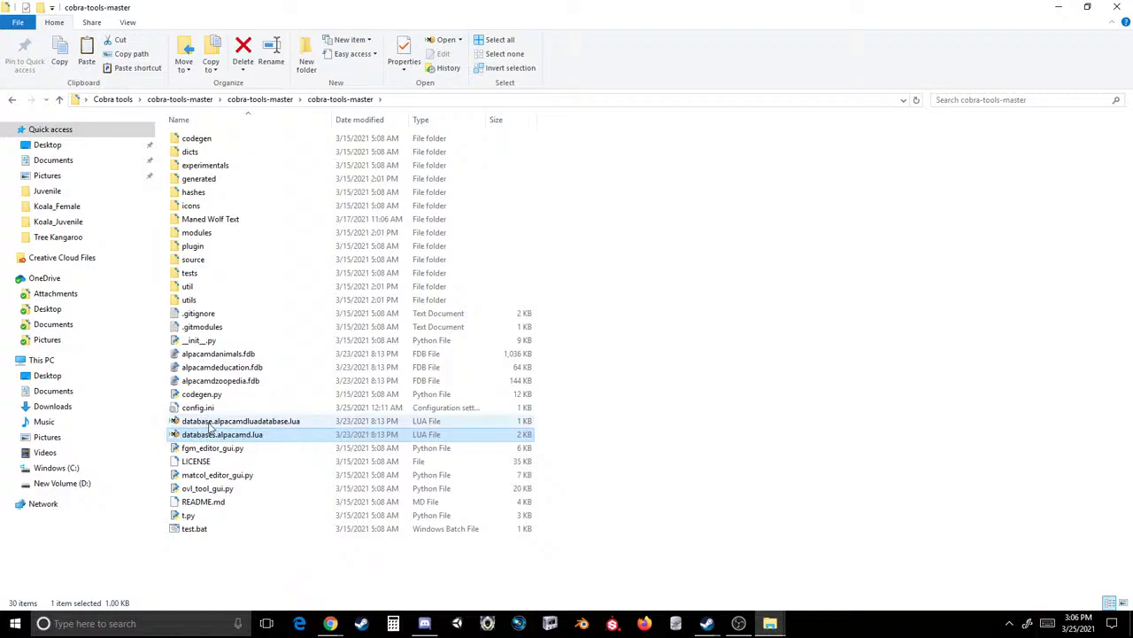
ctrl+click(226, 381)
ctrl+click(237, 367)
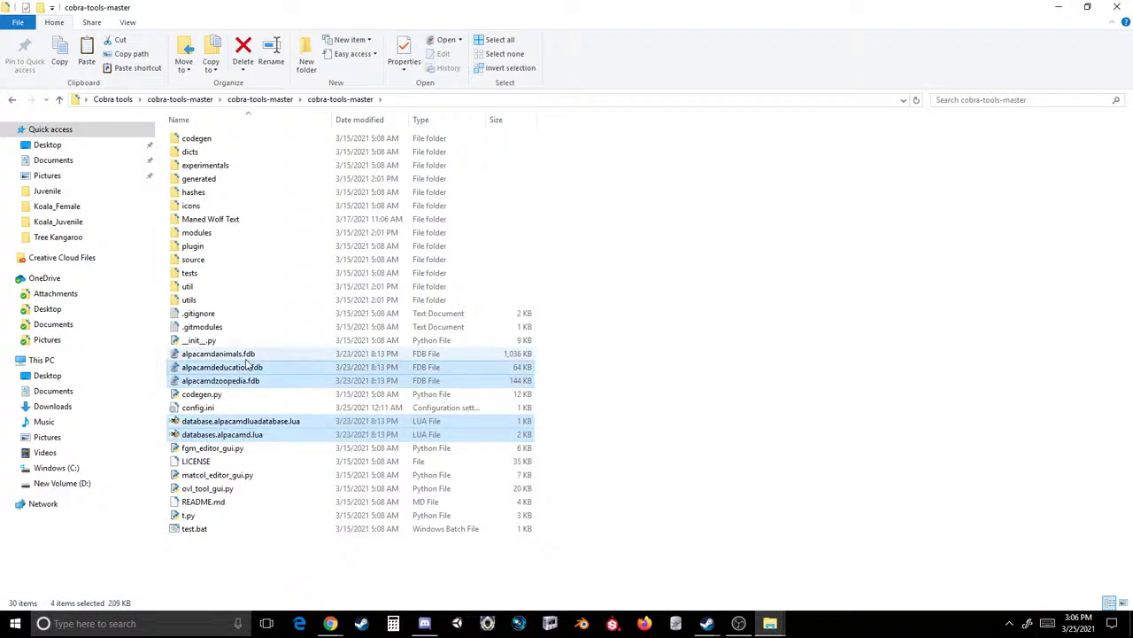
ctrl+click(243, 354)
key(Delete)
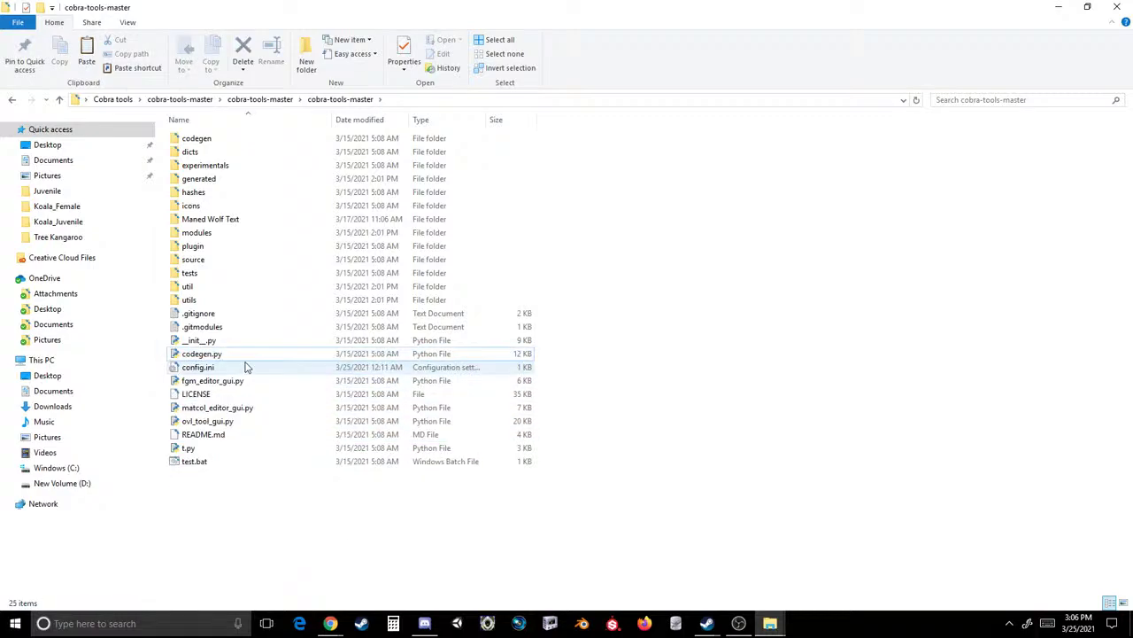
- Launch ovl_tool_gui.py and bring the OVL Archive Editor window to the front
double_click(207, 420)
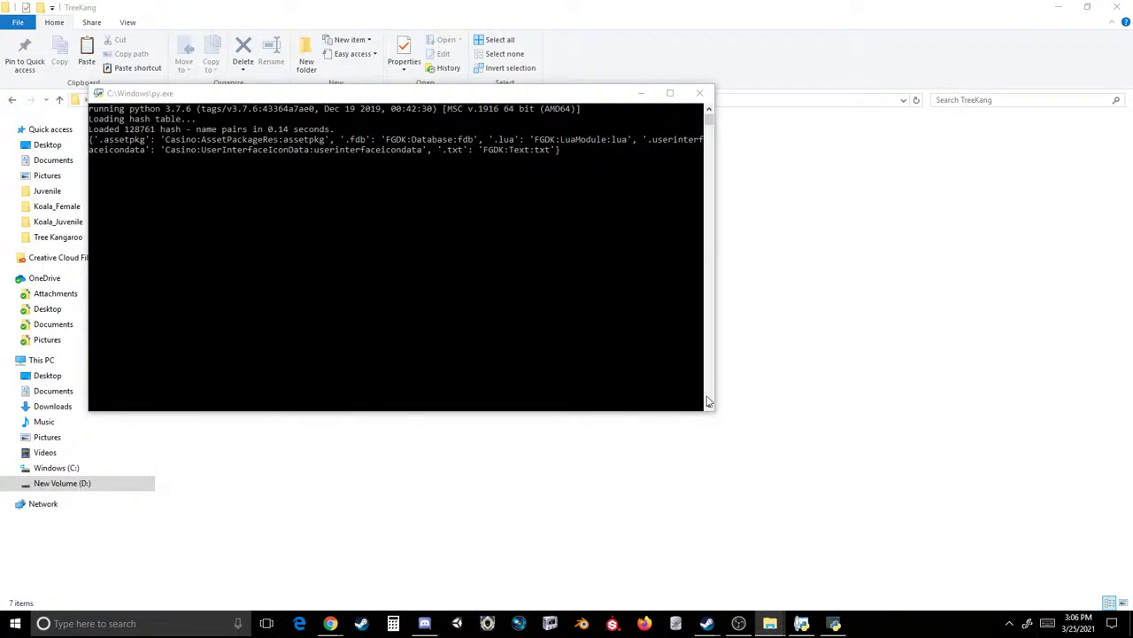
mouse_move(331, 622)
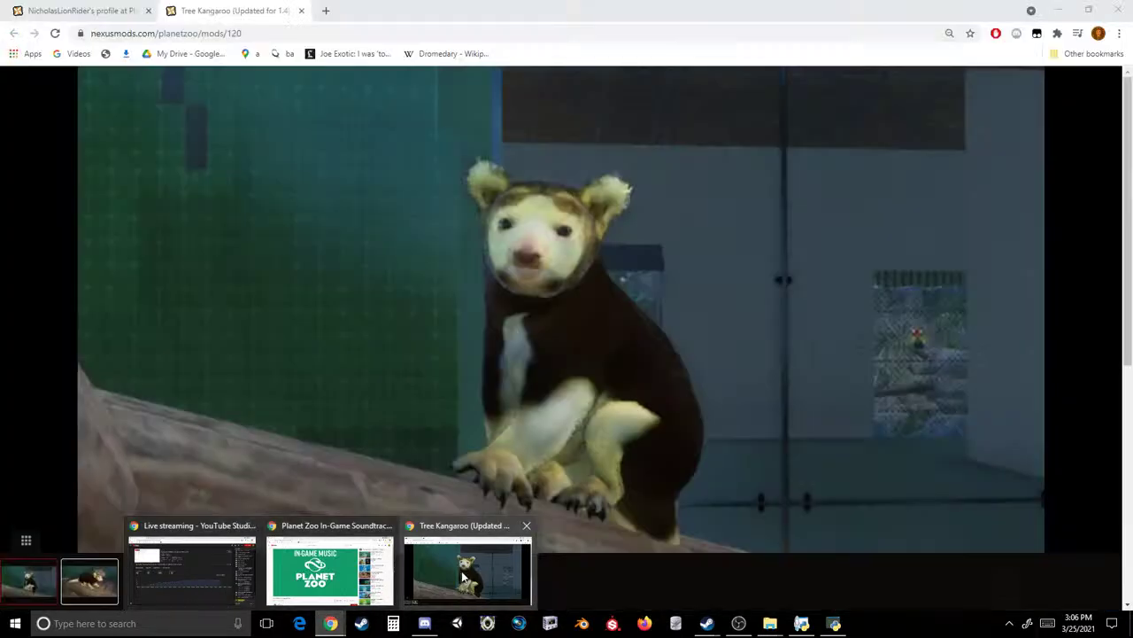
click(461, 570)
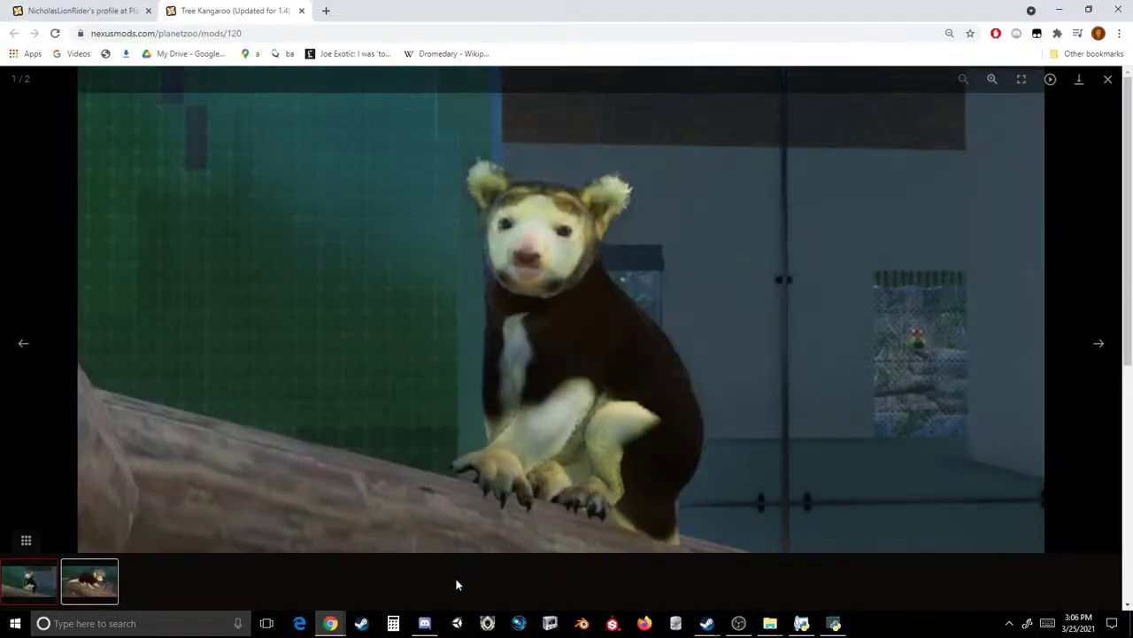
click(835, 623)
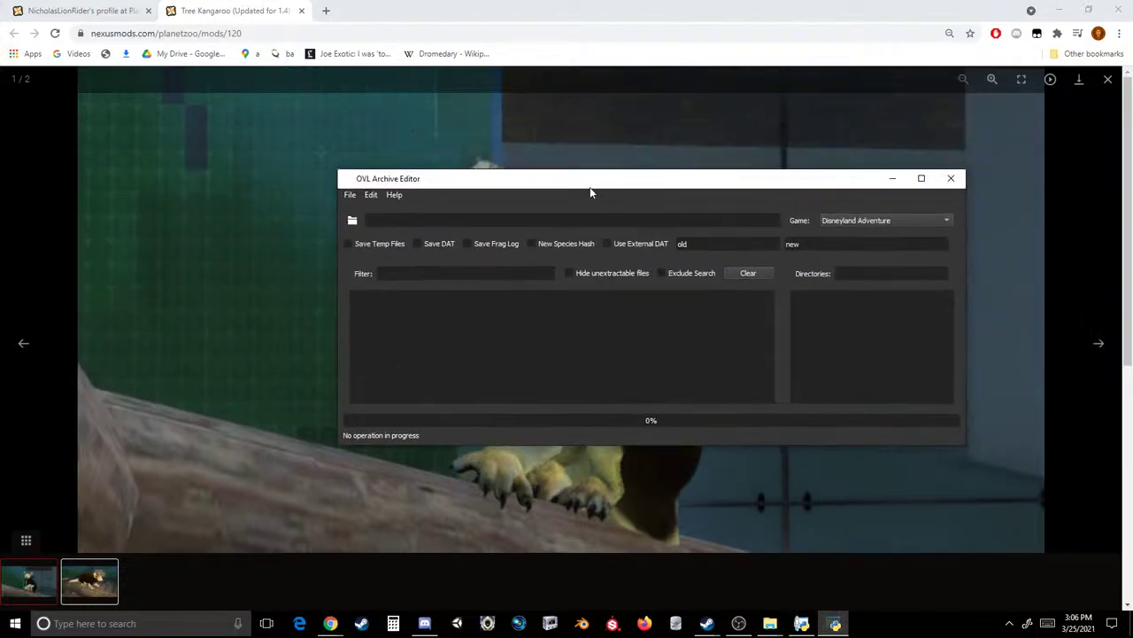
mouse_move(771, 622)
click(681, 564)
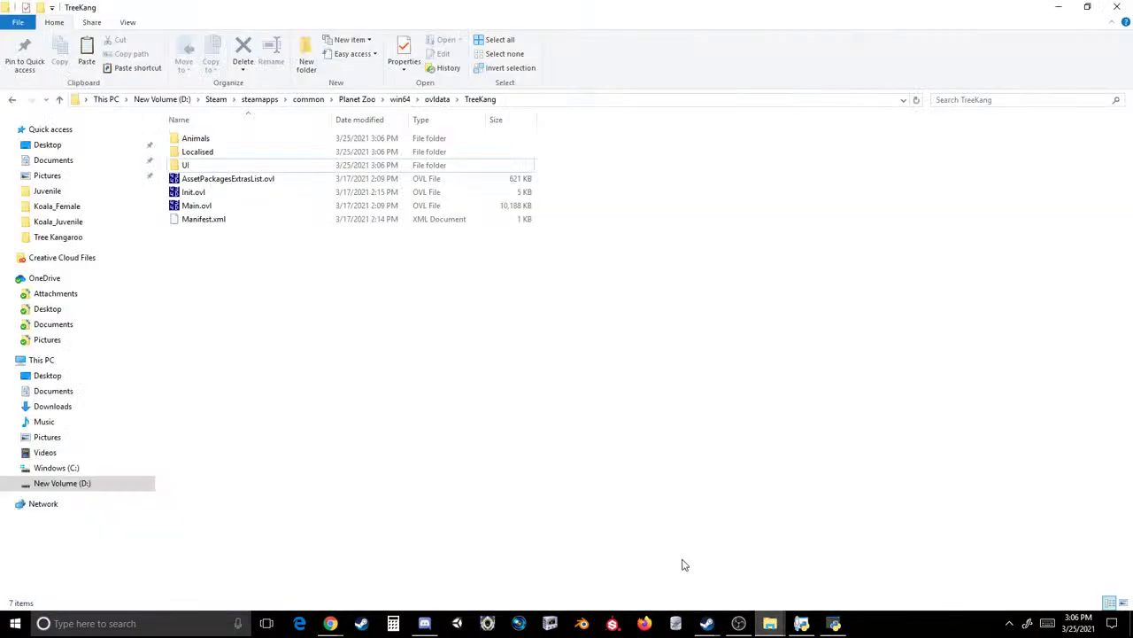
key(alt+Tab)
click(349, 191)
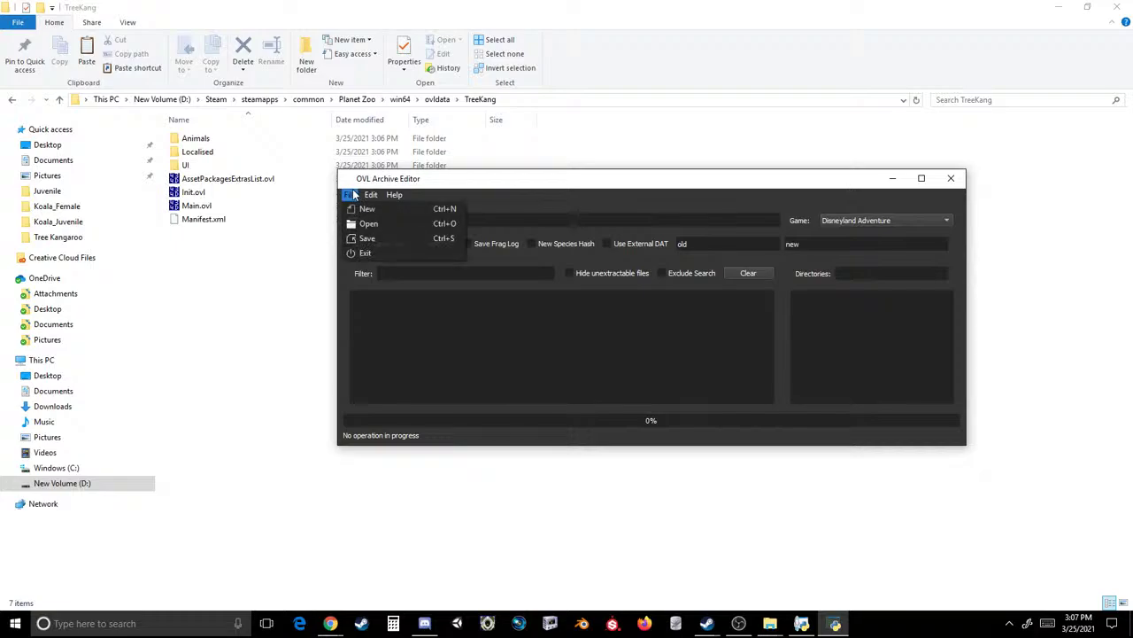
click(368, 208)
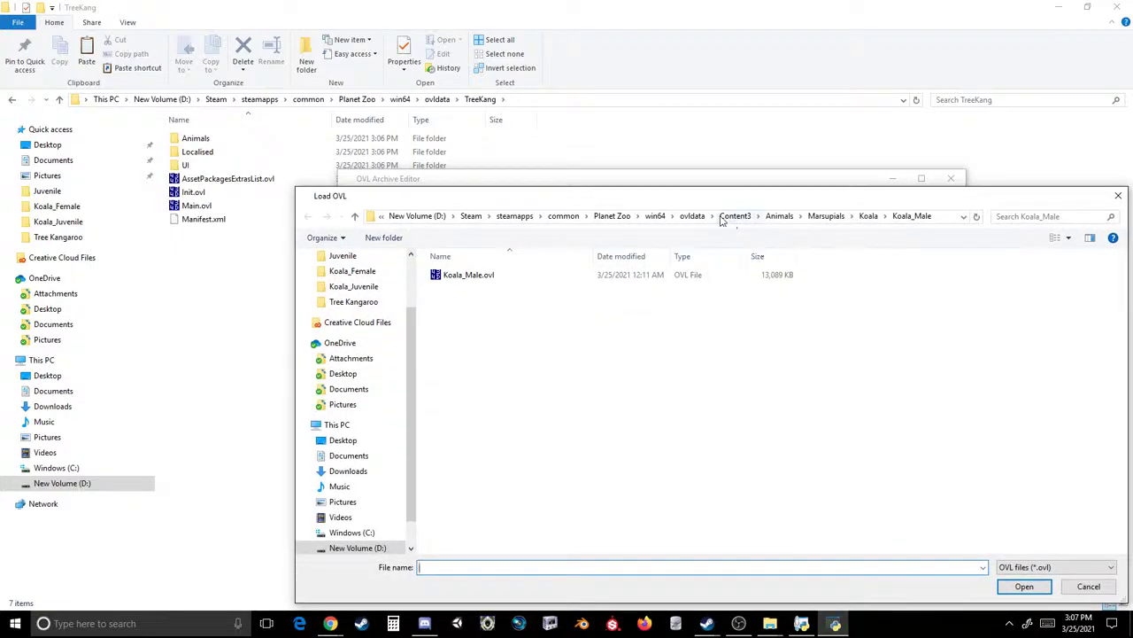
click(693, 216)
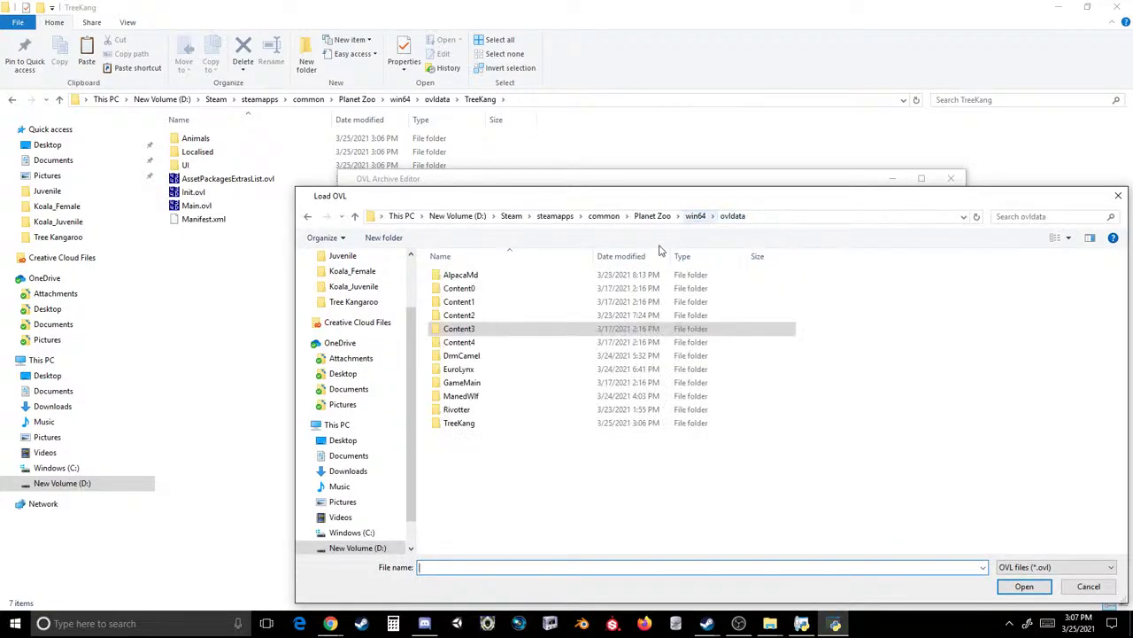
double_click(463, 421)
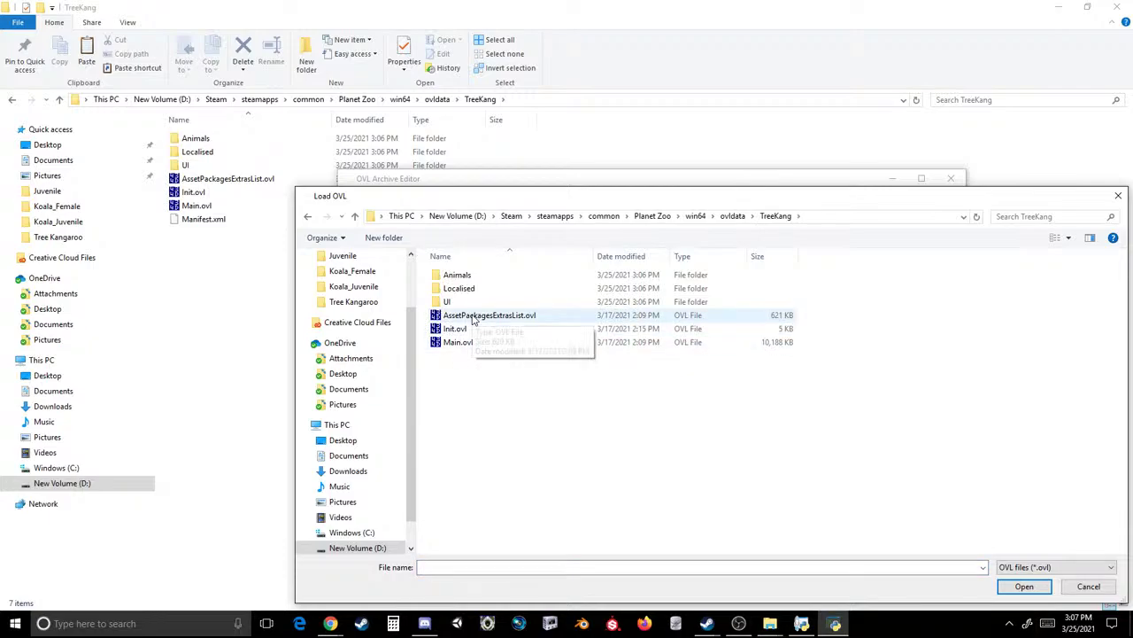
click(1118, 195)
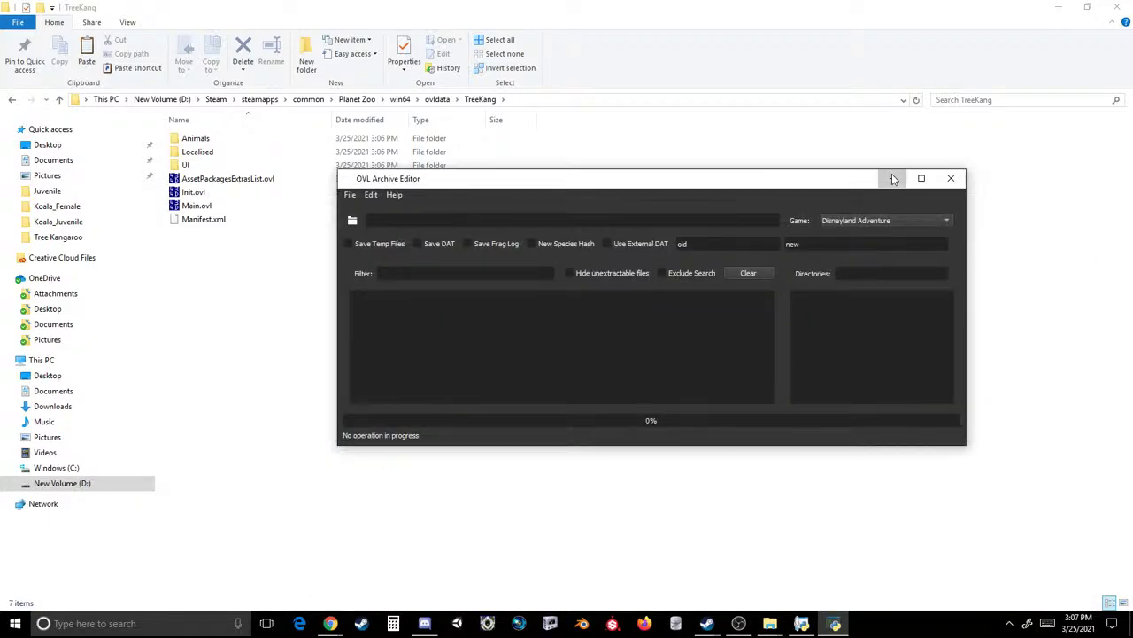
- Open the TreeKang folder's Manifest.xml in Notepad++ and change the content pack's Name to TreeKang
click(893, 179)
click(204, 220)
right_click(207, 226)
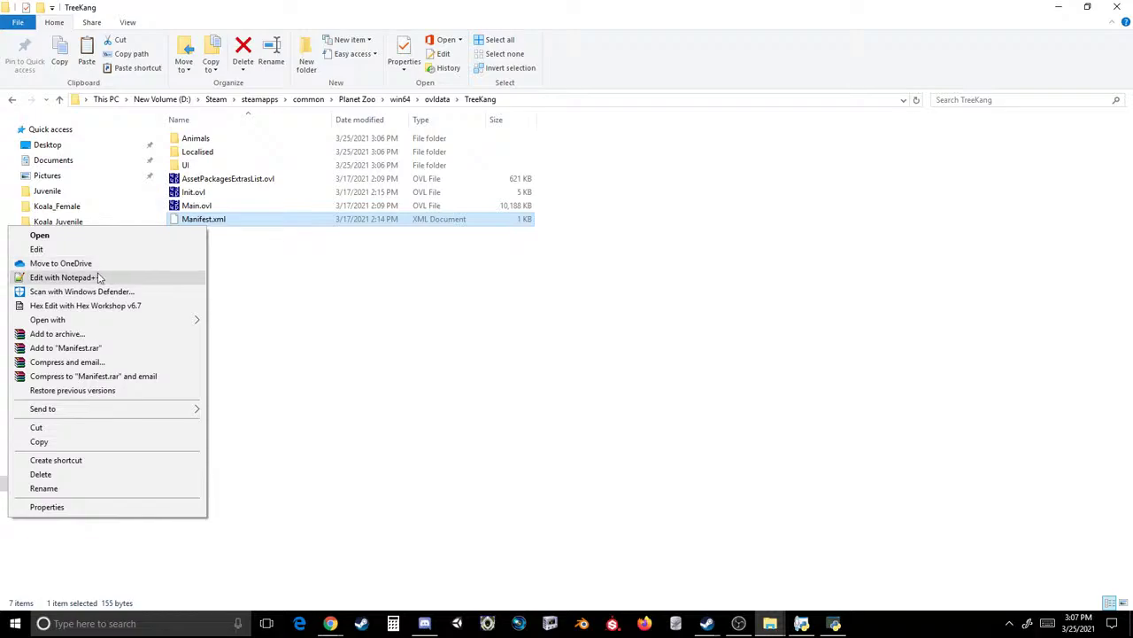
click(62, 277)
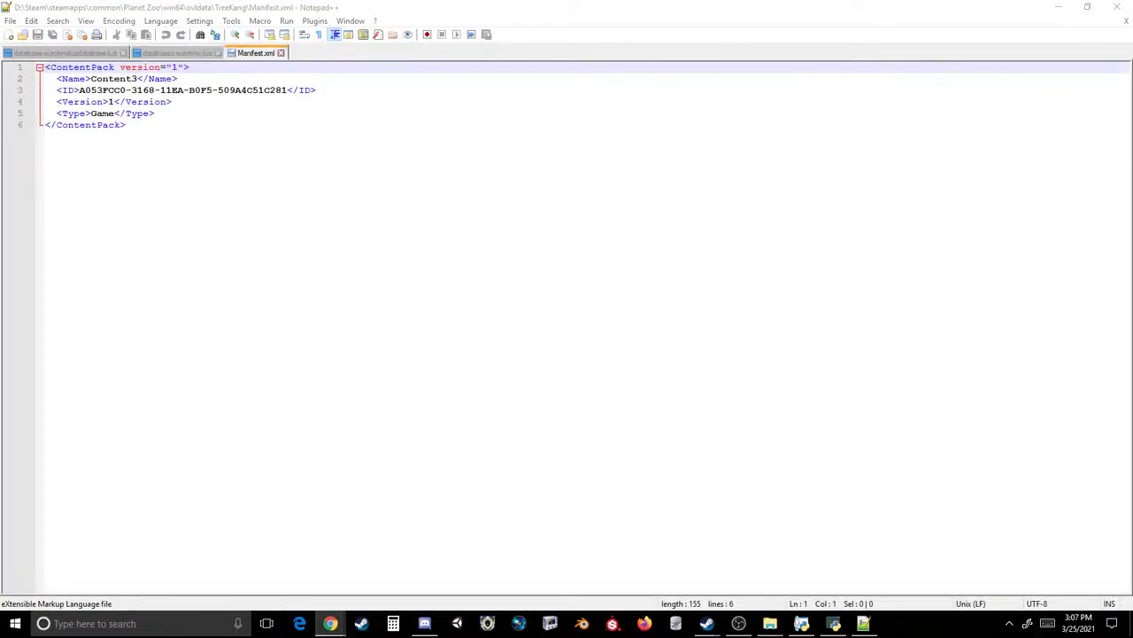
click(416, 344)
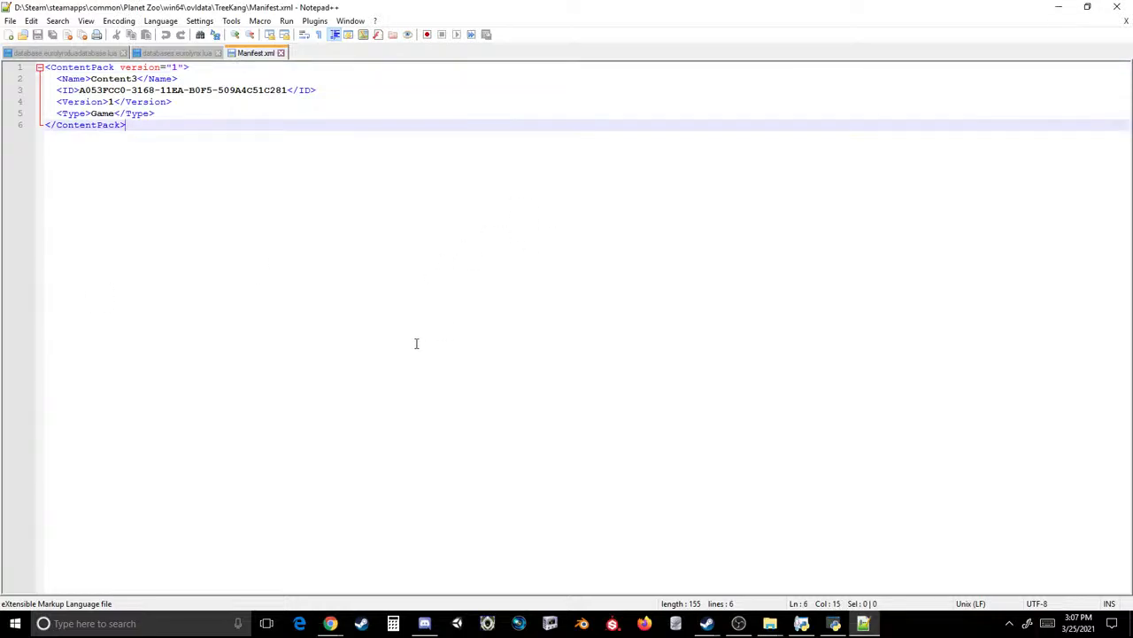
triple_click(132, 78)
double_click(97, 78)
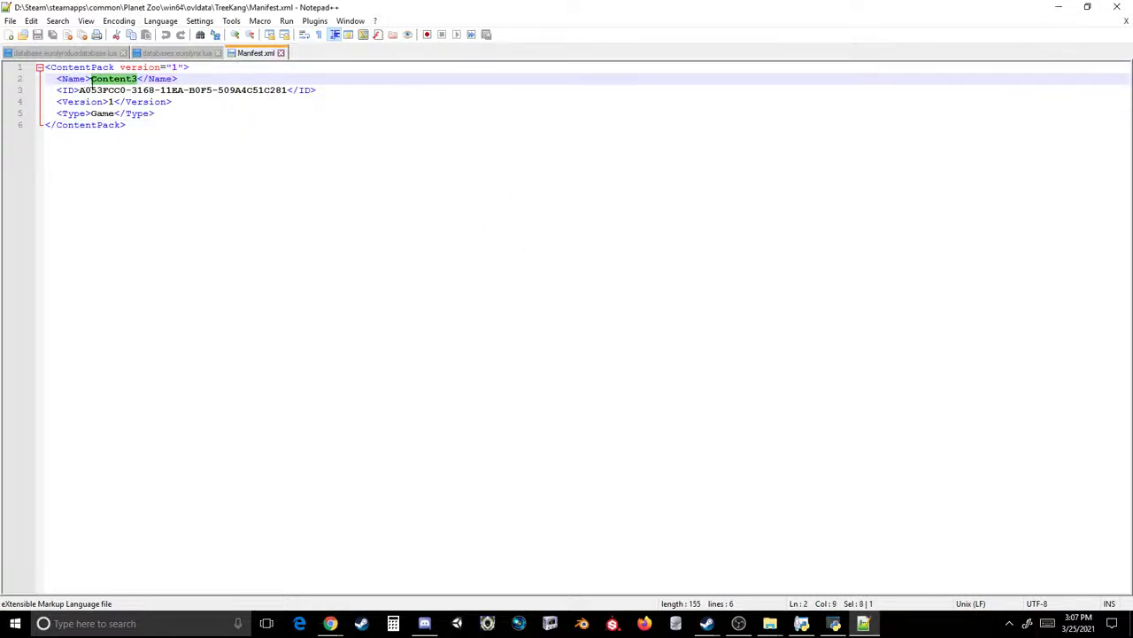
text(TreeKang)
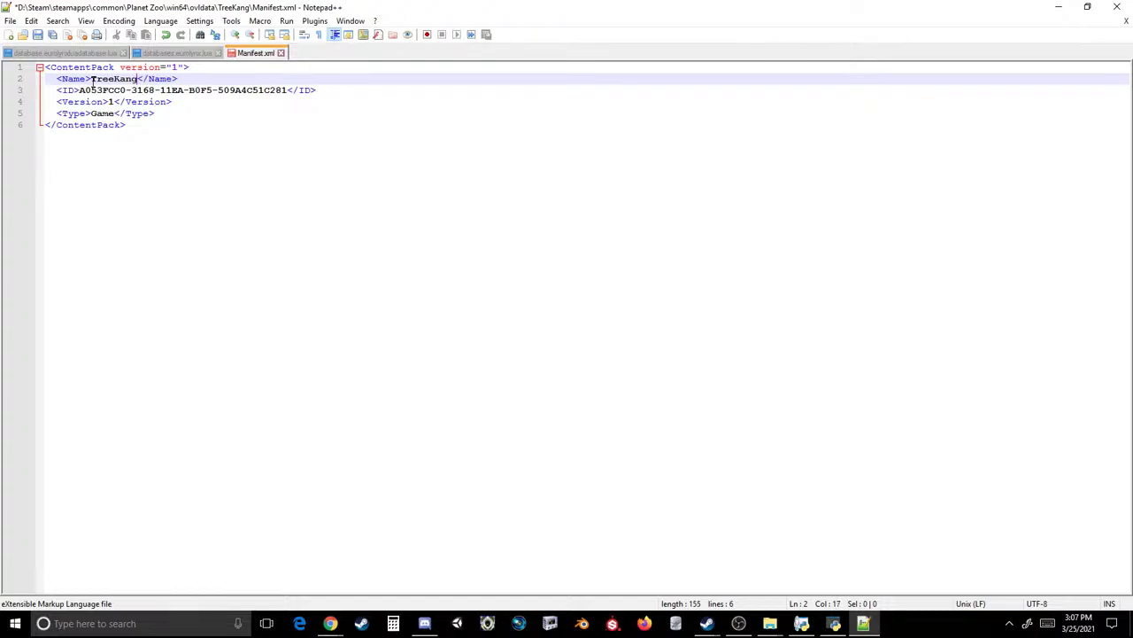
- Generate a version 4 UUID on uuidgenerator.net and paste it over the existing ID in Manifest.xml
click(330, 623)
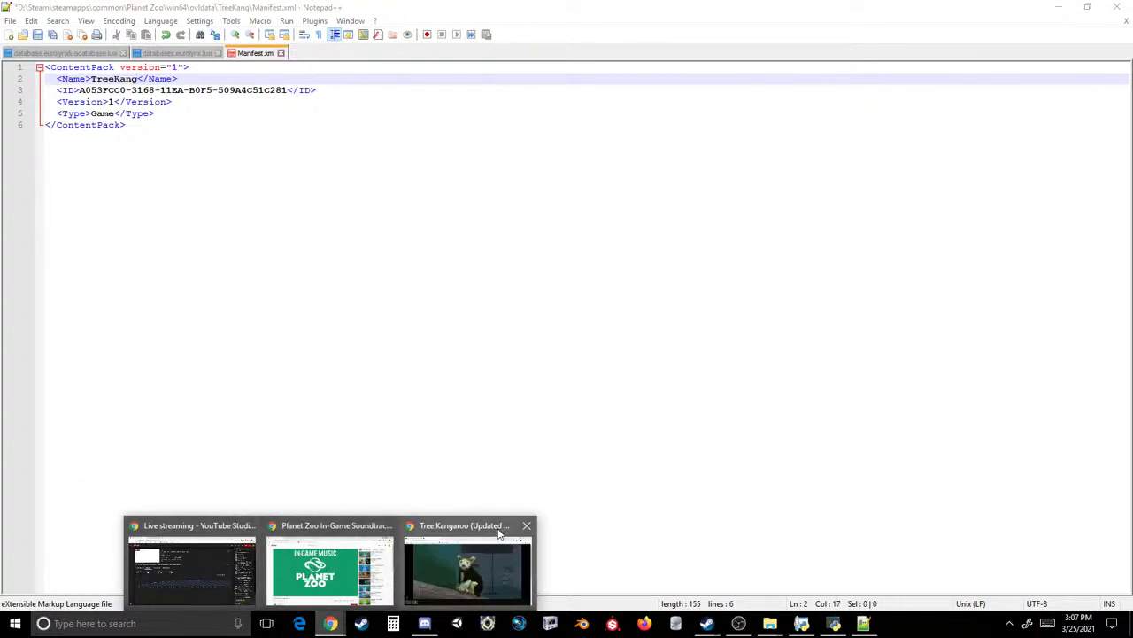
click(468, 567)
click(309, 33)
text(UUID)
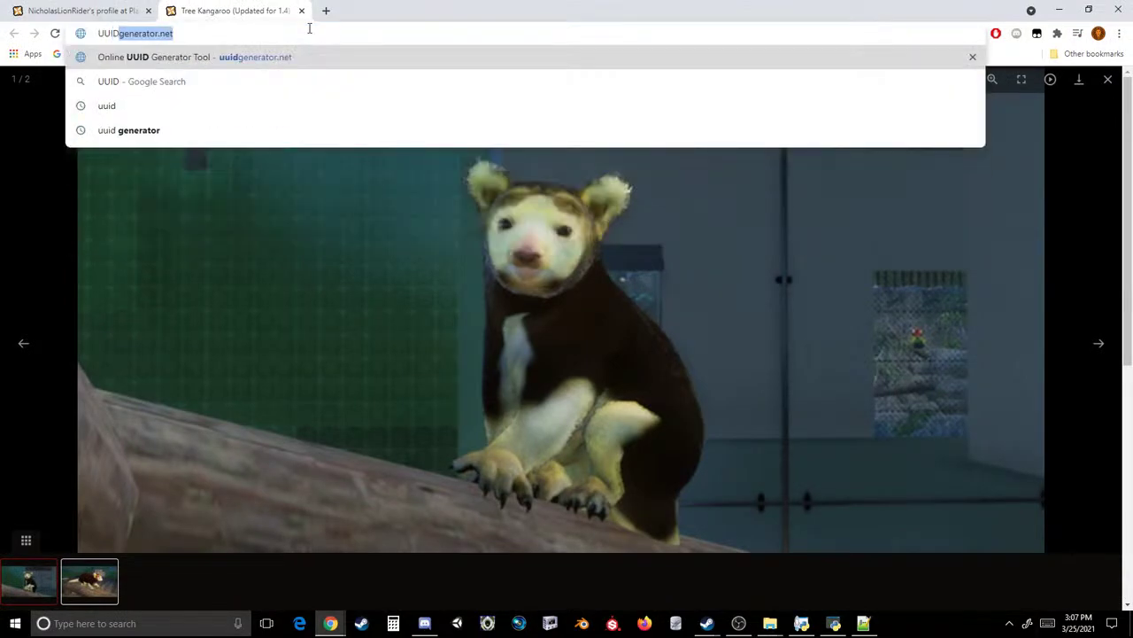
key(Return)
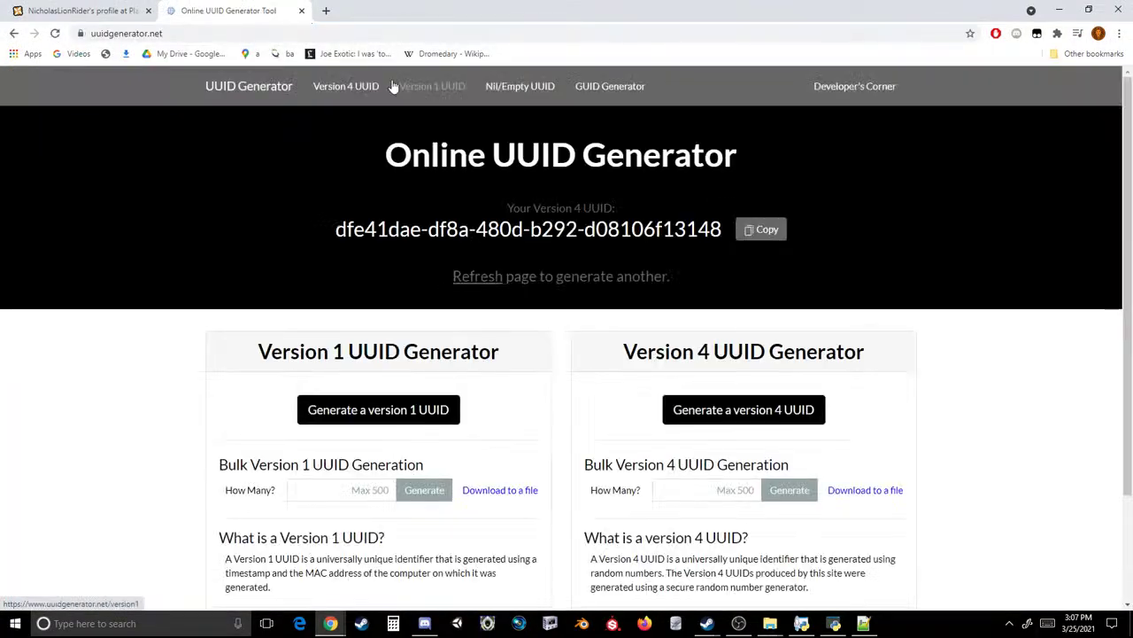
click(766, 230)
click(864, 624)
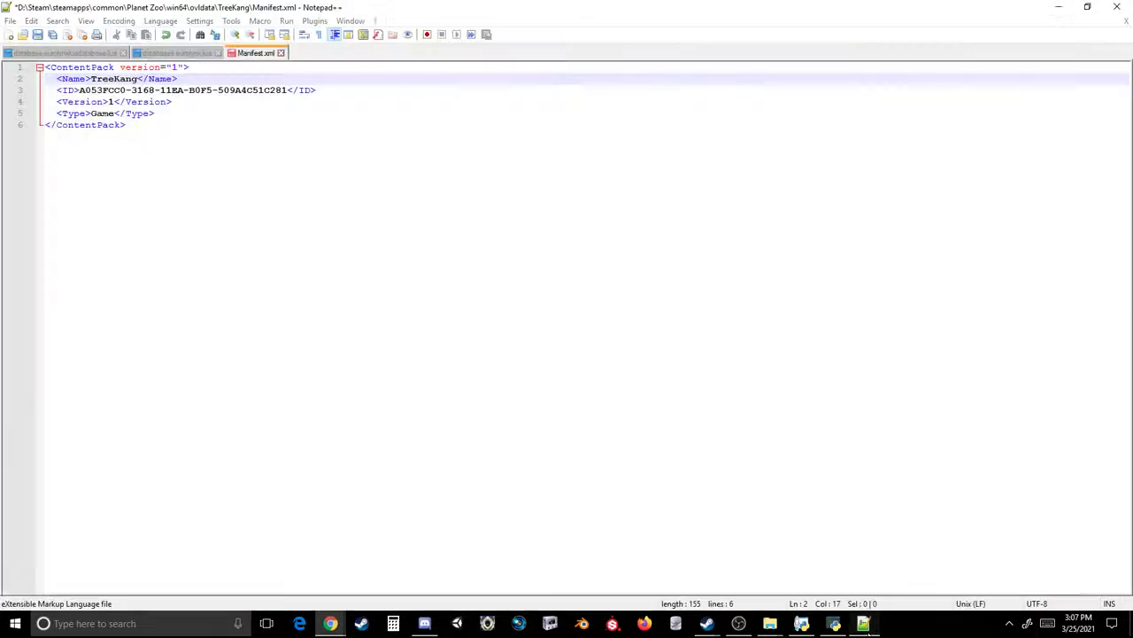
drag(291, 90, 83, 90)
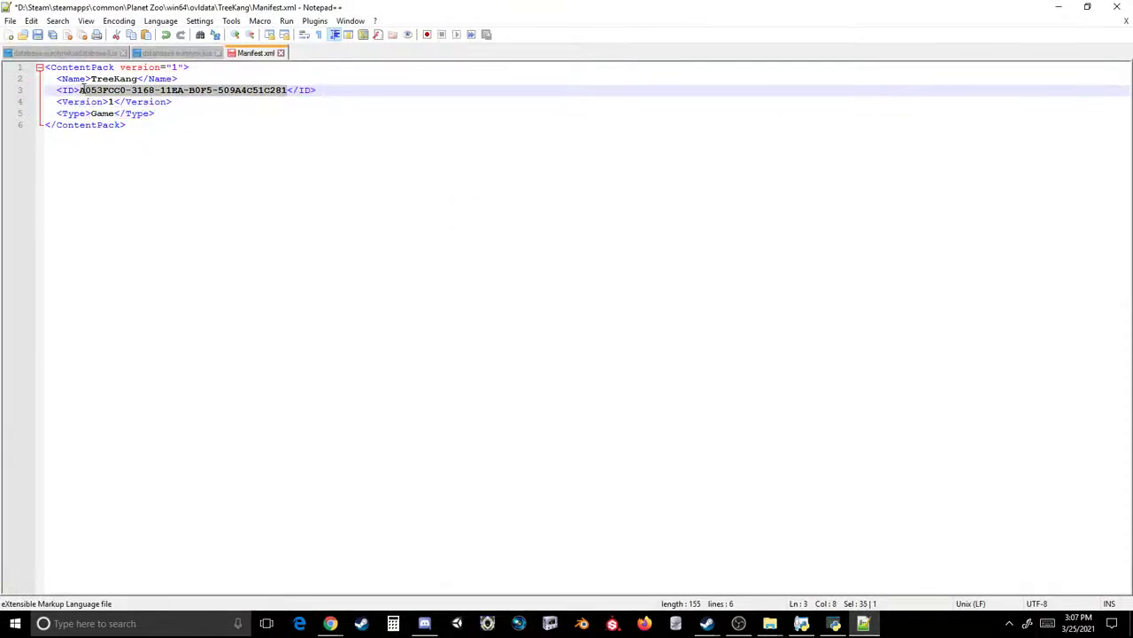
key(ctrl+v)
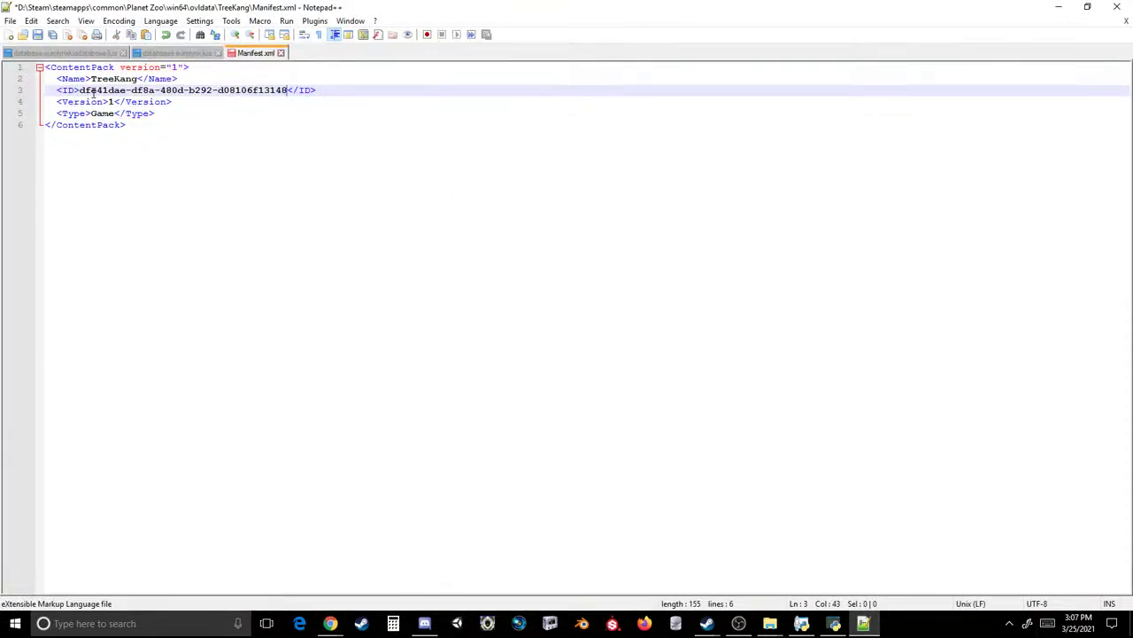
- Convert all the lowercase letters in the manifest's new ID to uppercase and save Manifest.xml
key(BackSpace)
key(BackSpace)
key(BackSpace)
key(Delete)
key(Delete)
text(DFE41)
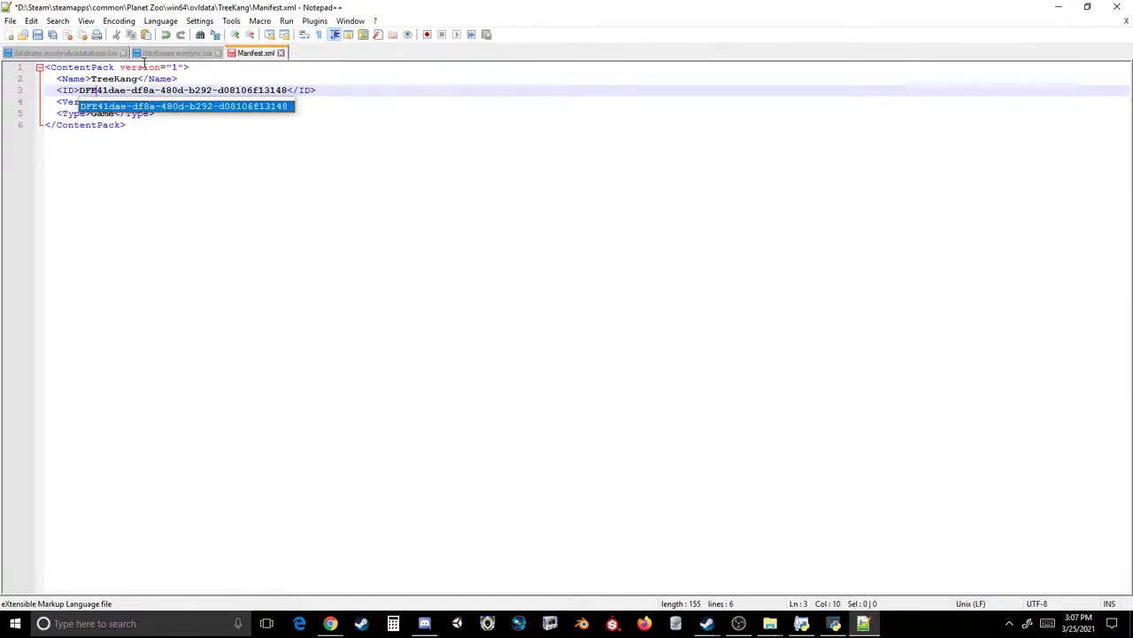
key(BackSpace)
key(BackSpace)
key(BackSpace)
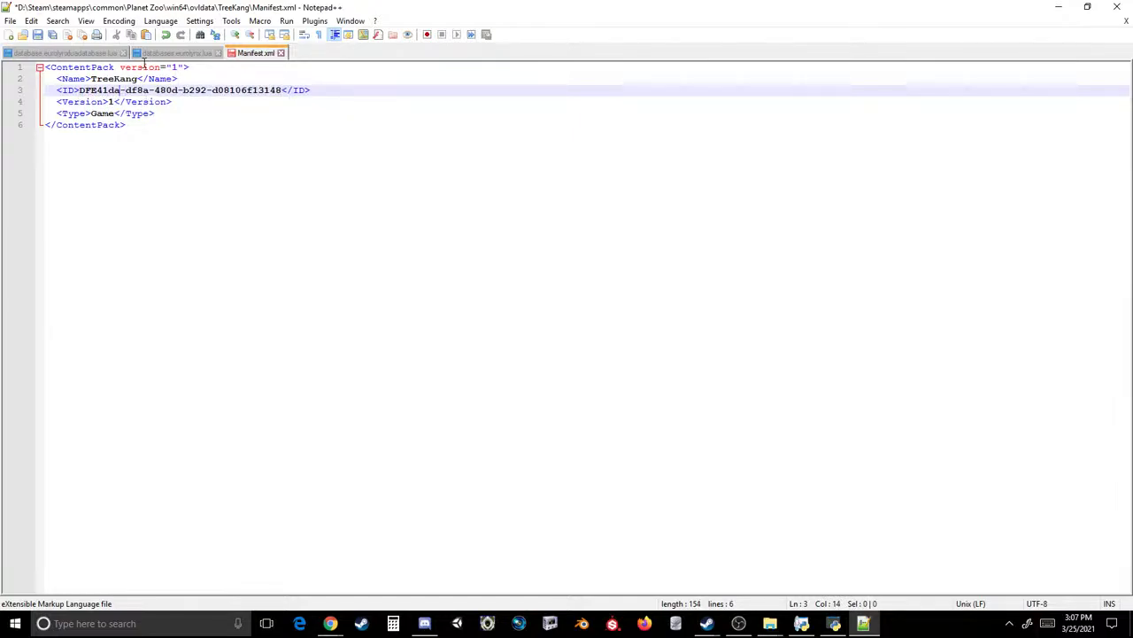
text(DAE)
key(Right)
key(Right)
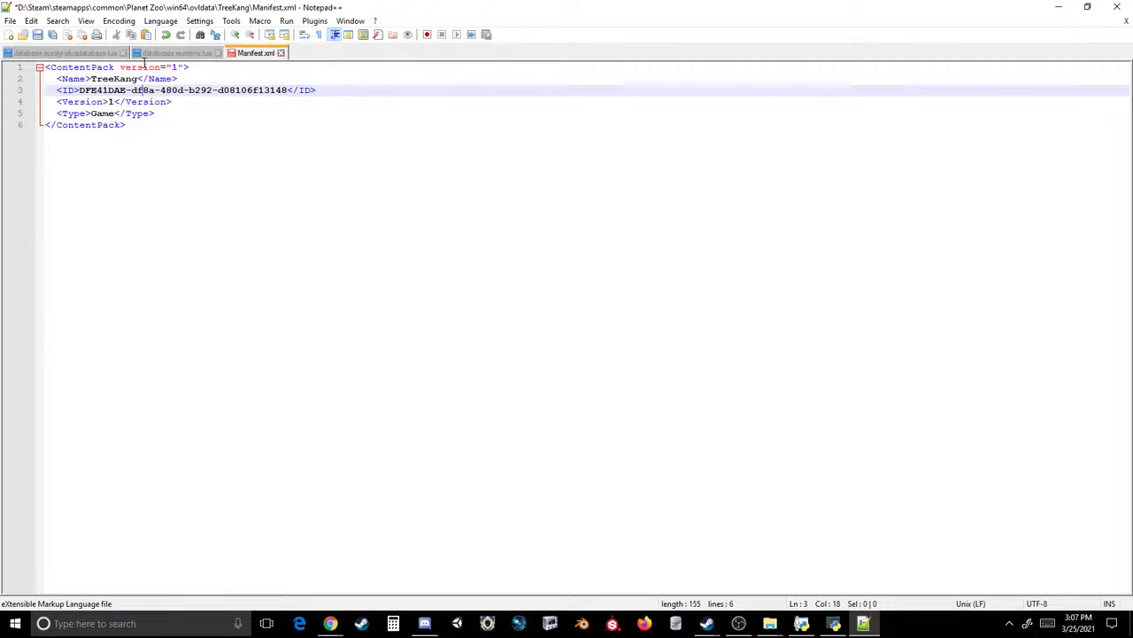
key(BackSpace)
key(BackSpace)
text(DF)
key(Delete)
key(Delete)
text(8A)
key(Right)
key(Right)
key(BackSpace)
text(D)
key(Right)
key(BackSpace)
text(B)
key(Right)
key(Right)
key(BackSpace)
text(D)
key(Right)
key(BackSpace)
text(F)
key(ctrl+s)
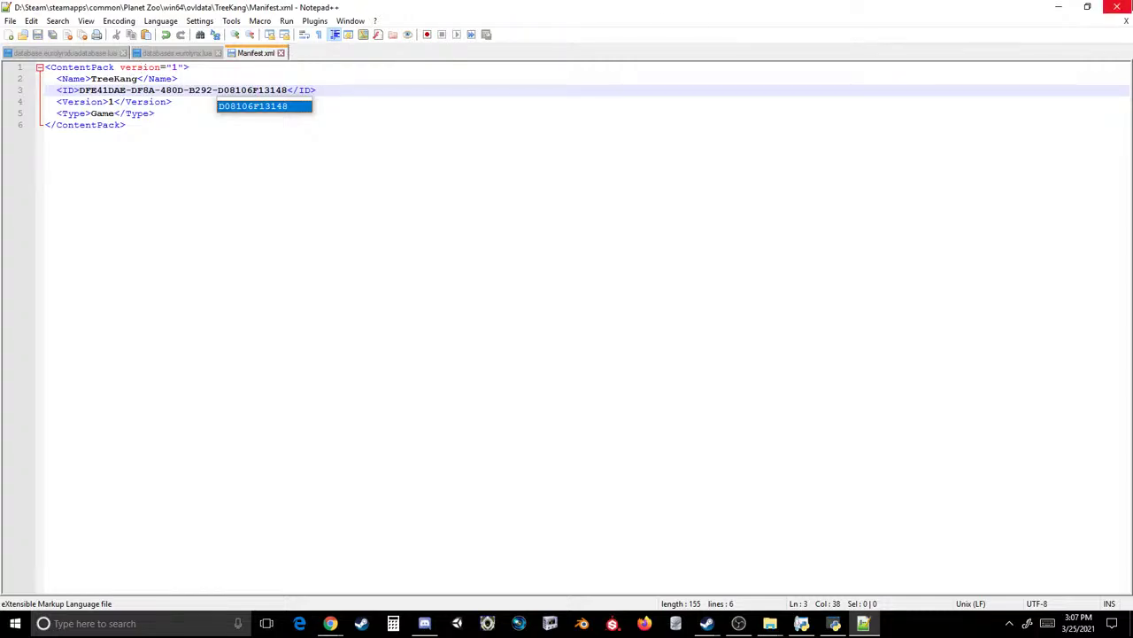
- Close all open files in Notepad++ and the UUID generator page in the browser
click(124, 53)
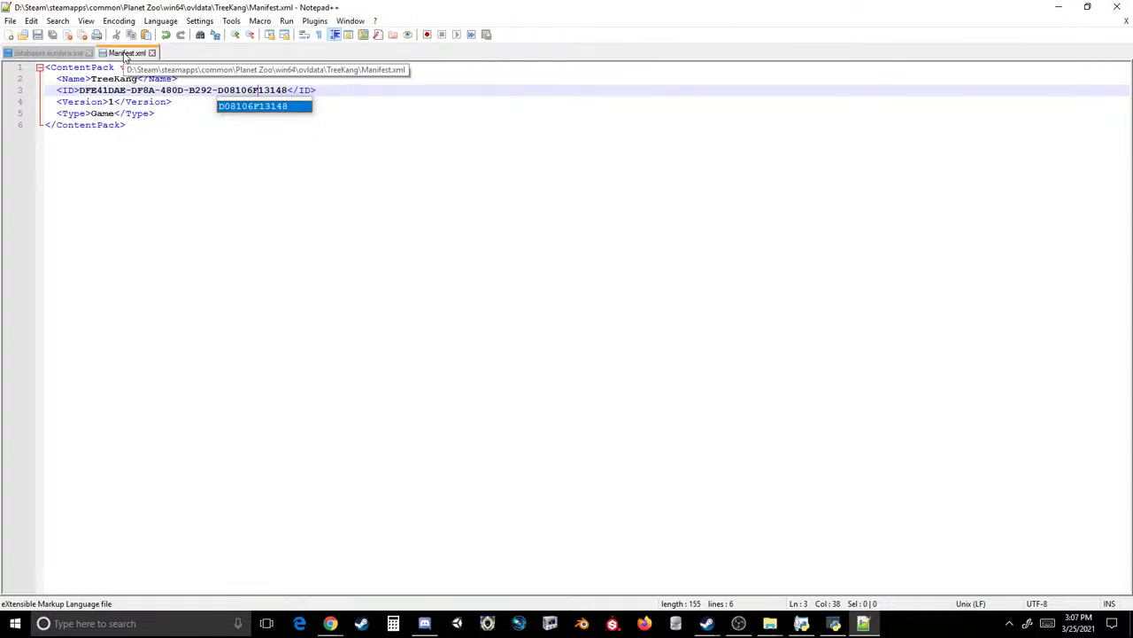
click(88, 54)
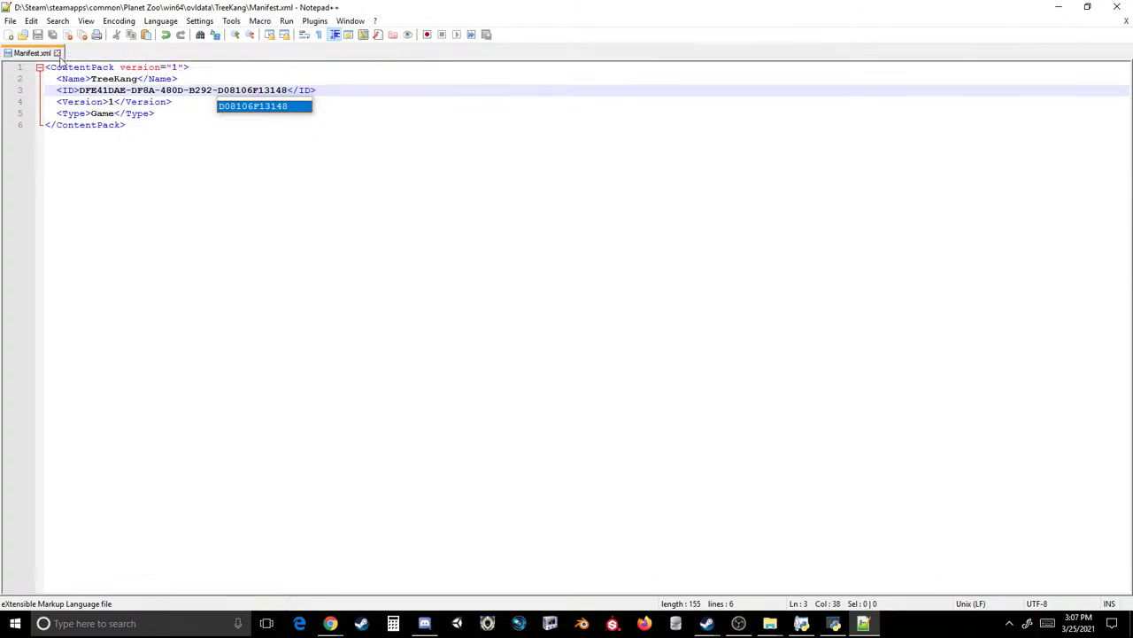
click(56, 53)
key(alt+Tab)
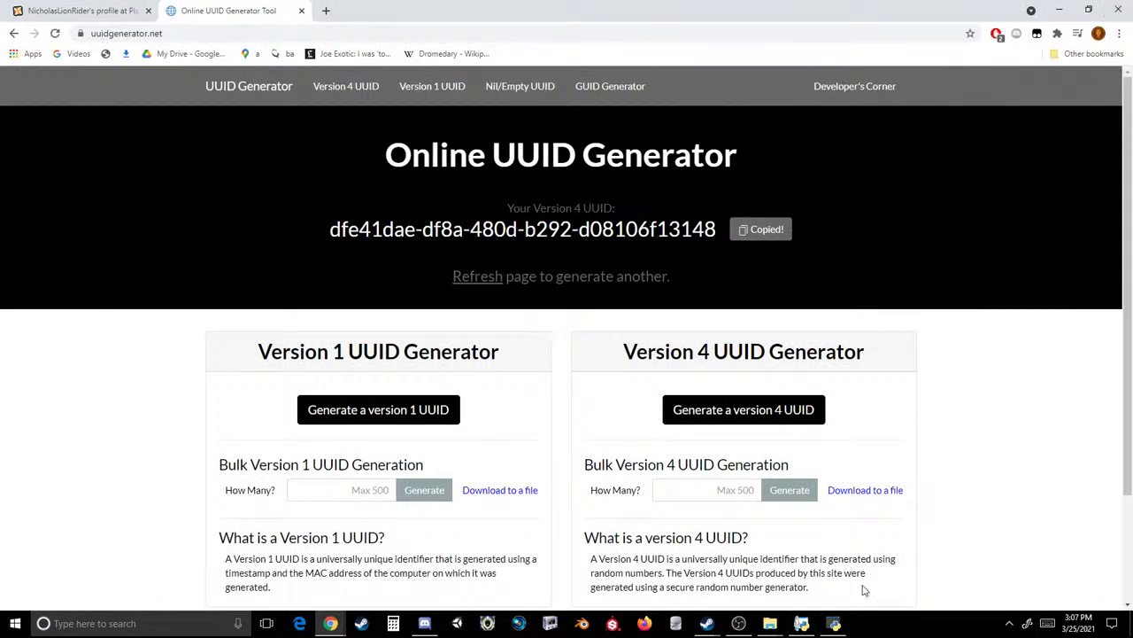
click(301, 11)
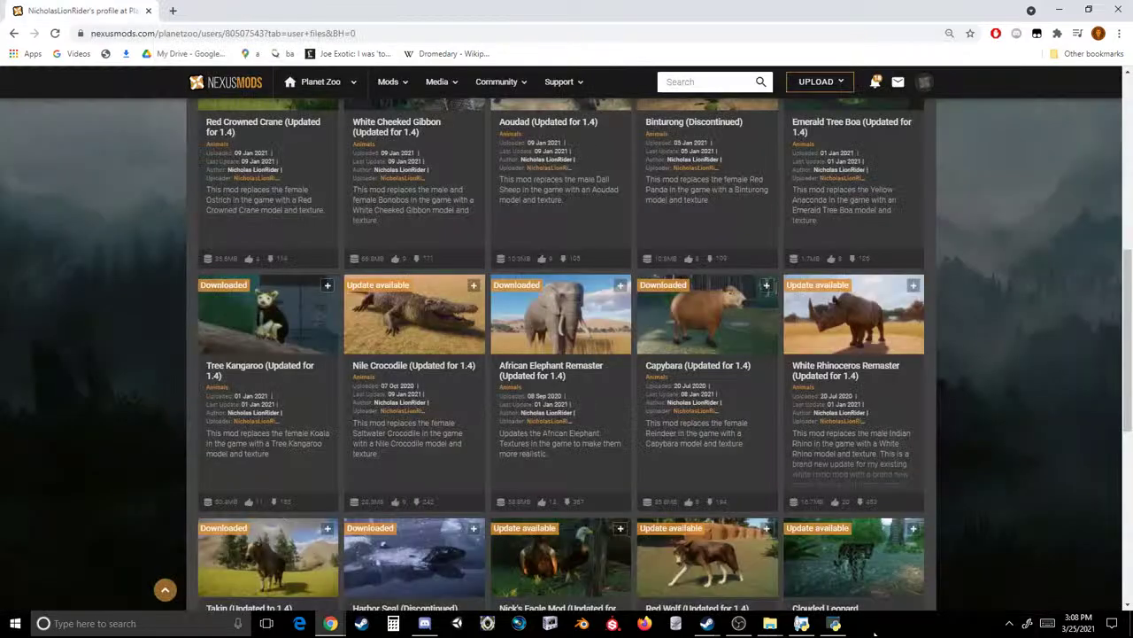
- Load Init.ovl from the TreeKang folder in the OVL Archive Editor, sort its files by name and maximize the window
key(alt+Tab)
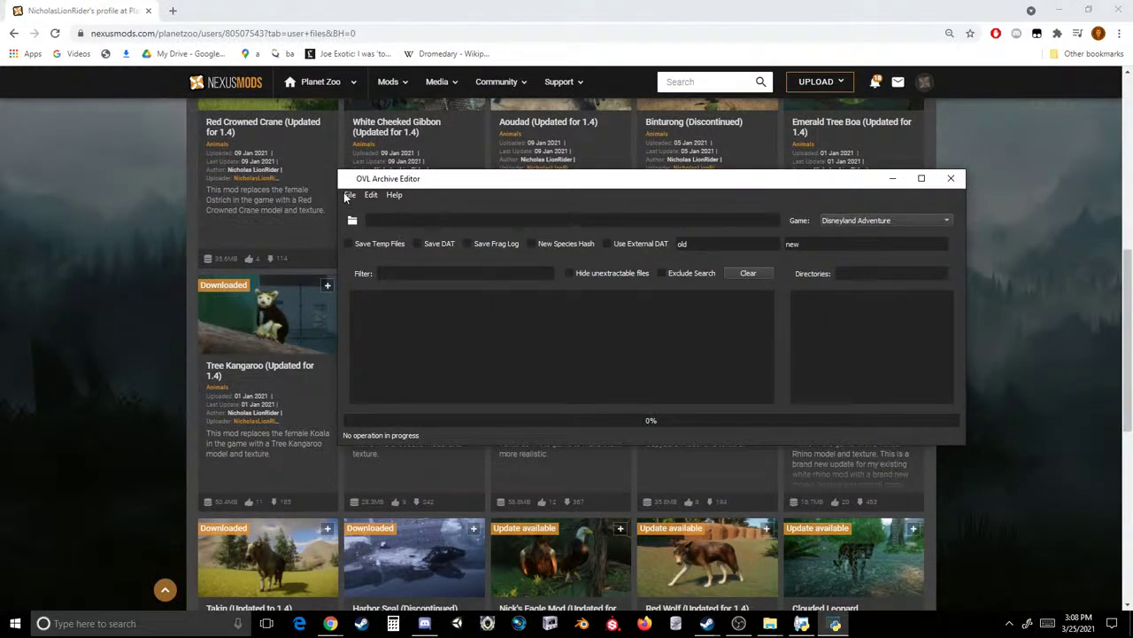
click(348, 196)
click(355, 222)
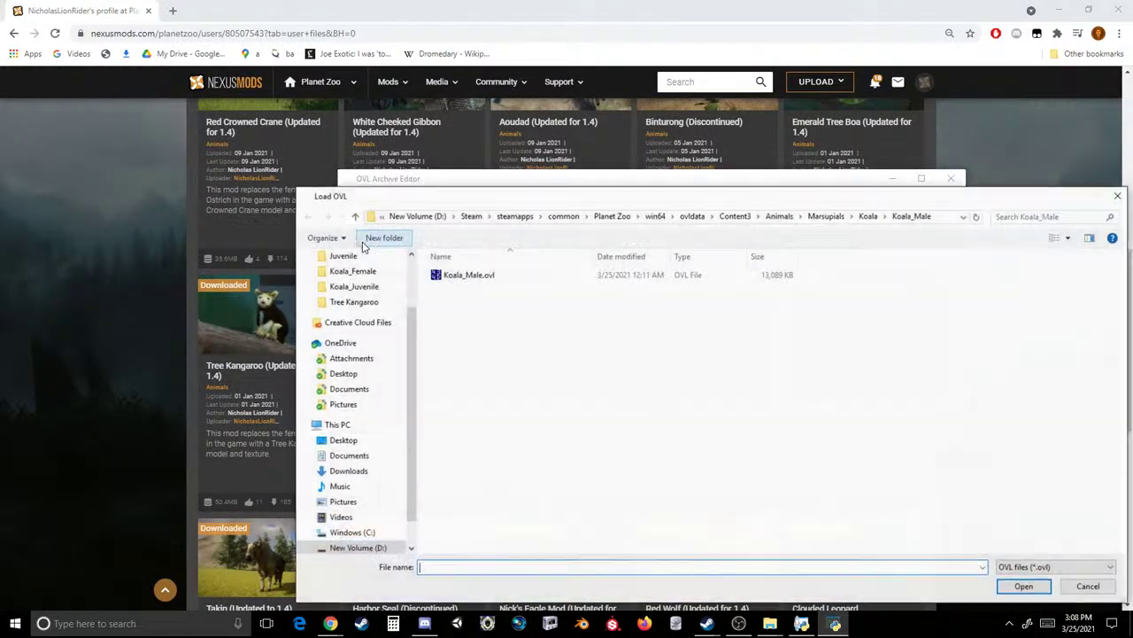
click(693, 216)
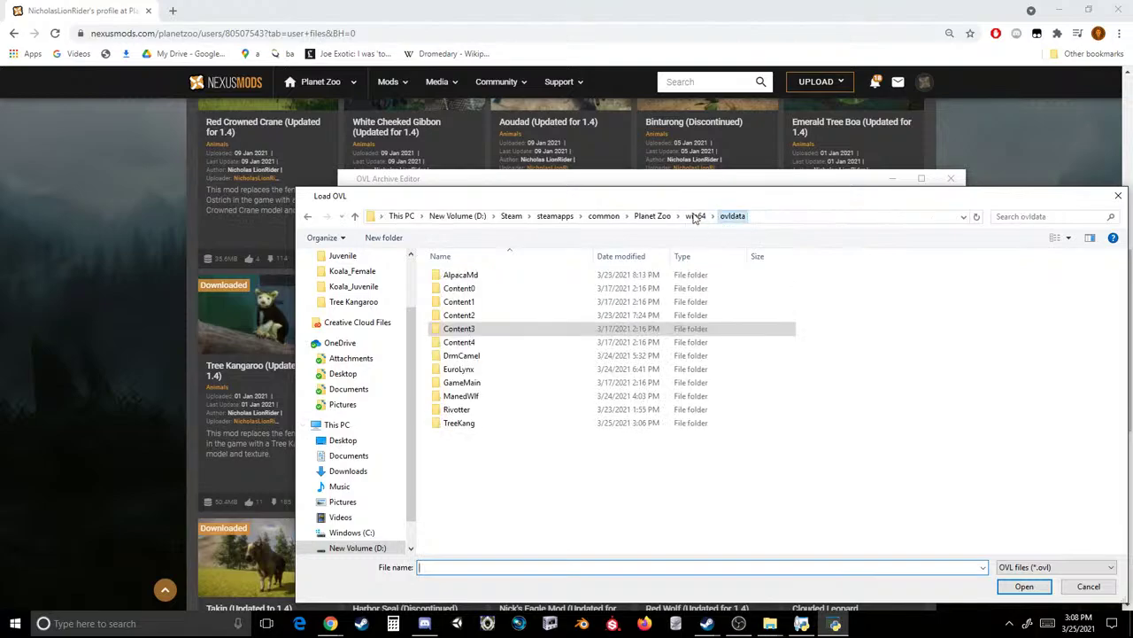
double_click(460, 412)
double_click(456, 330)
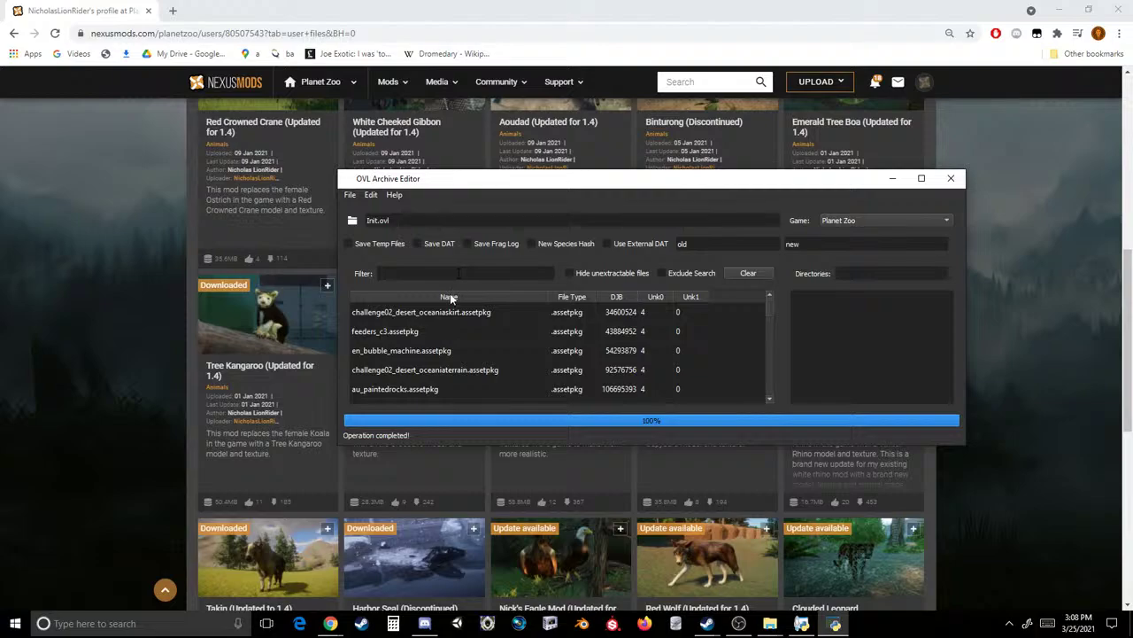
click(450, 295)
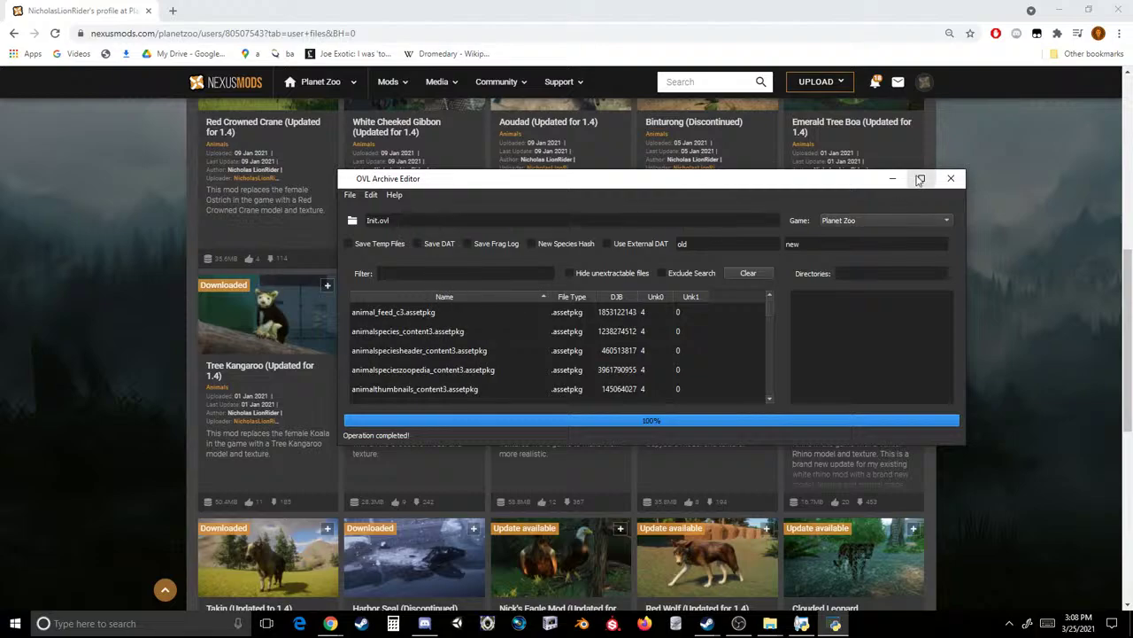
click(920, 179)
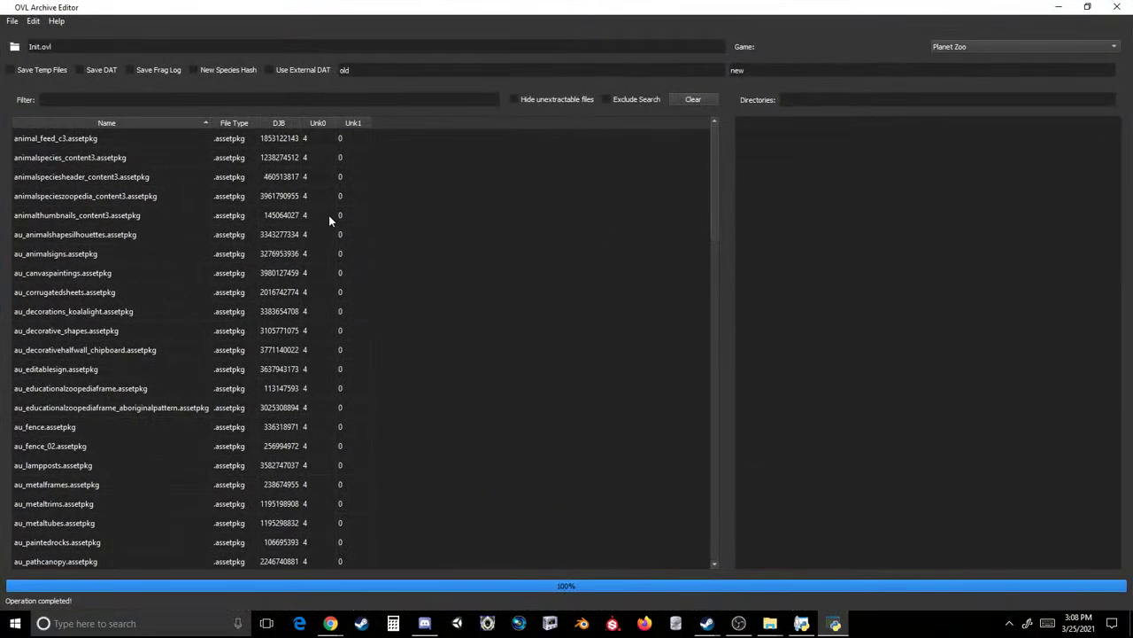
- Examine the animal species, species header, zoopedia and thumbnail asset package entries in Init.ovl, along with the neighbouring animal silhouettes entry
click(100, 143)
scroll(109, 143, down, 1)
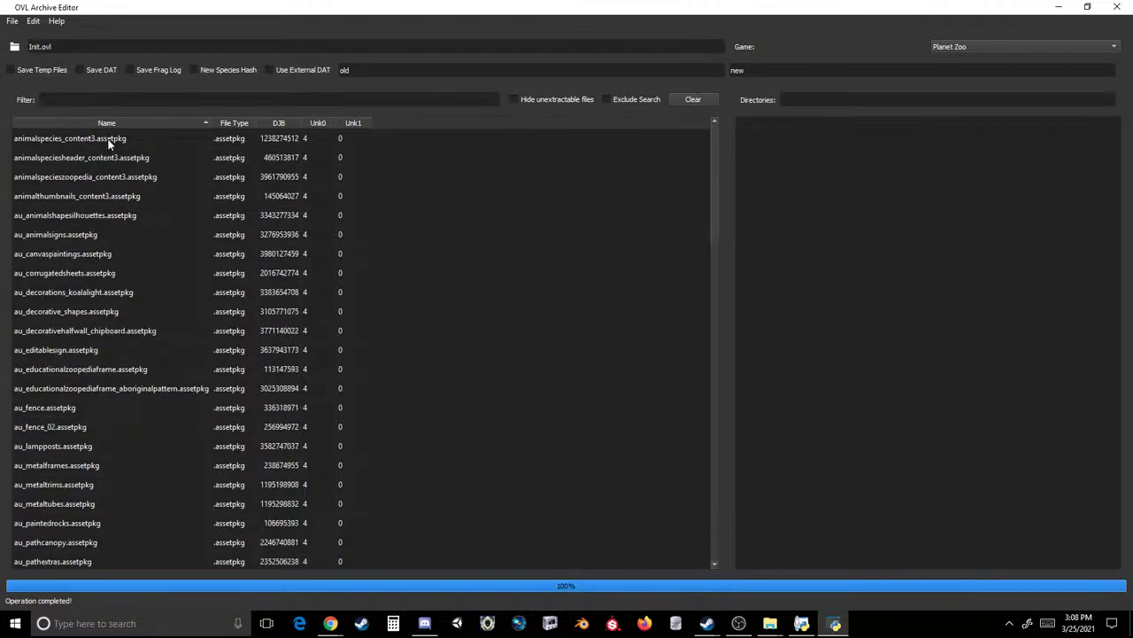
click(110, 143)
click(109, 159)
click(113, 177)
click(113, 195)
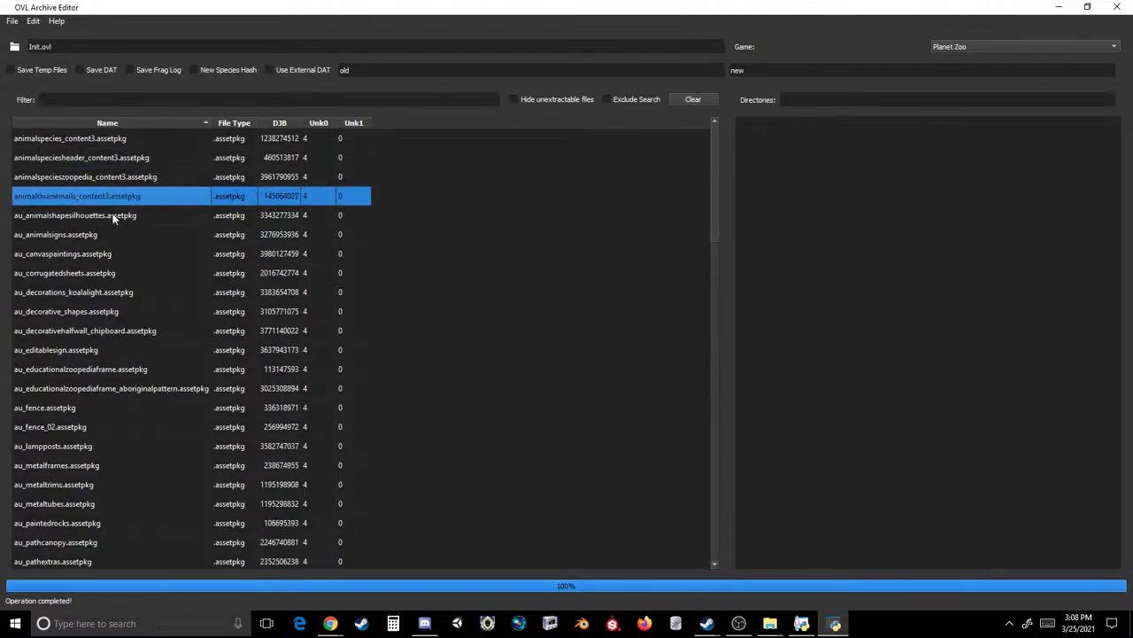
click(113, 216)
click(102, 195)
click(99, 176)
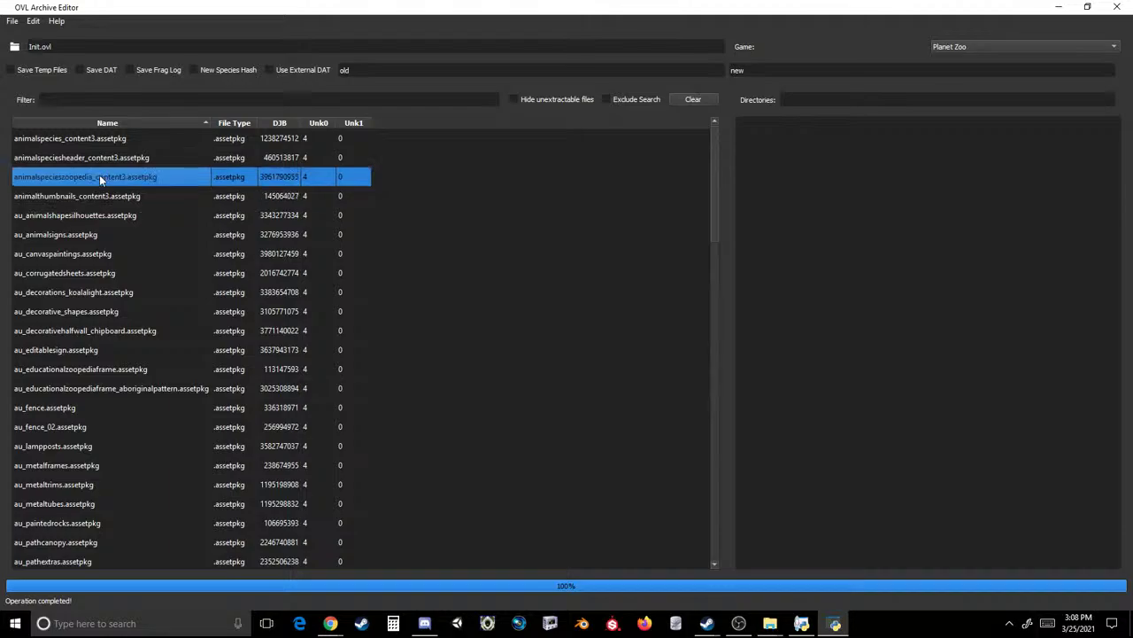
click(96, 157)
click(95, 139)
click(100, 210)
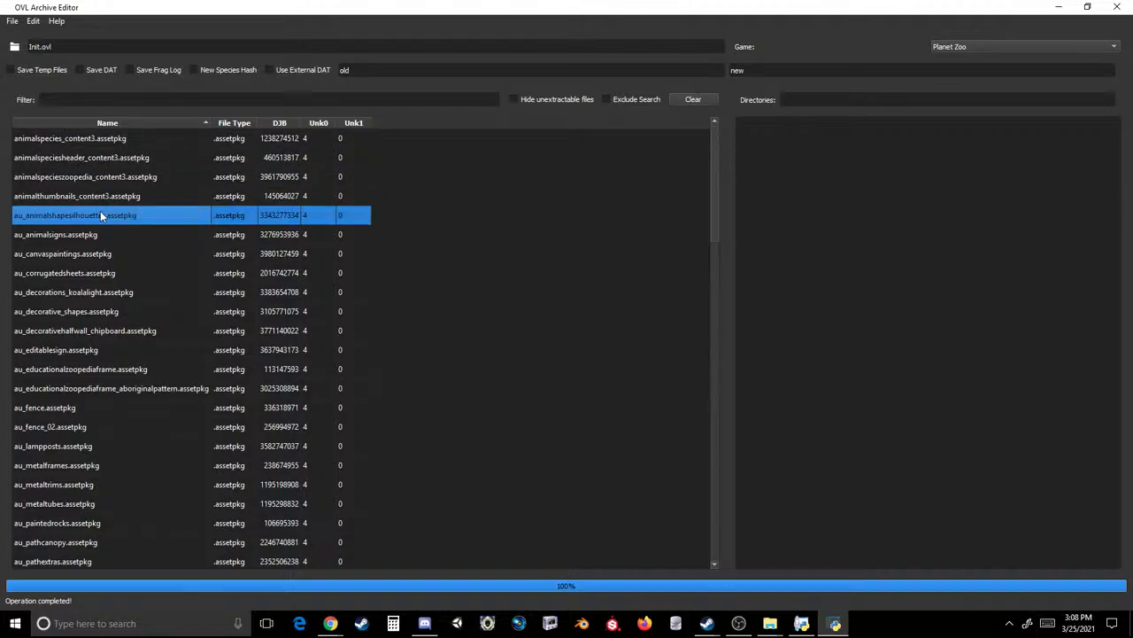
- Delete all the asset package entries from the au_ animal shape silhouettes through grass_australia.assetpkg from Init.ovl
scroll(72, 423, down, 3)
scroll(72, 426, down, 12)
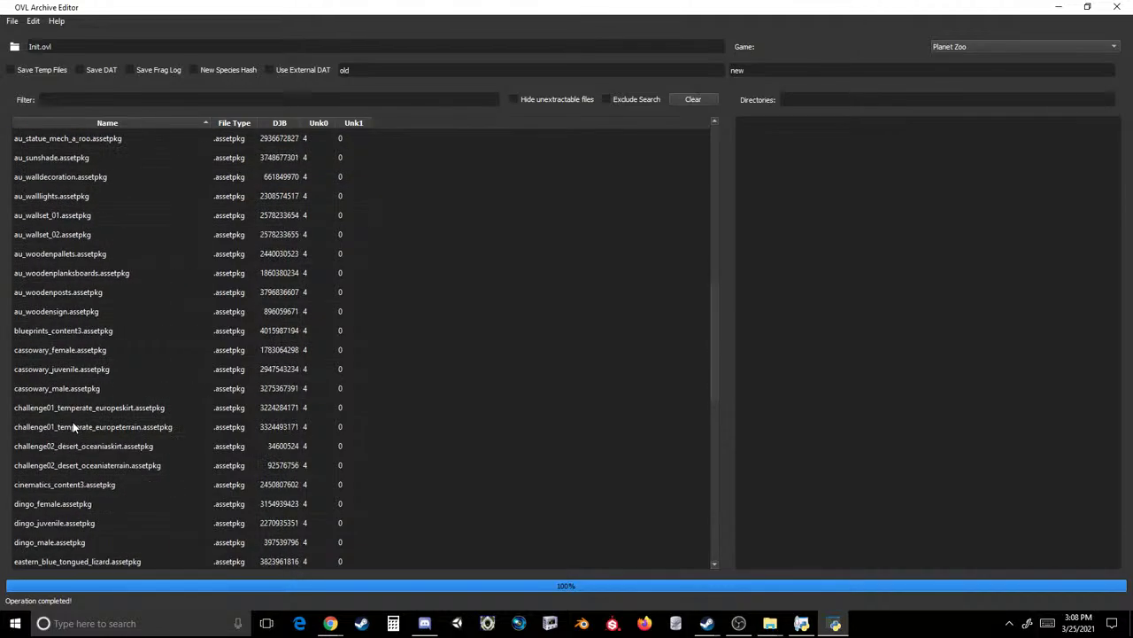
scroll(72, 425, up, 2)
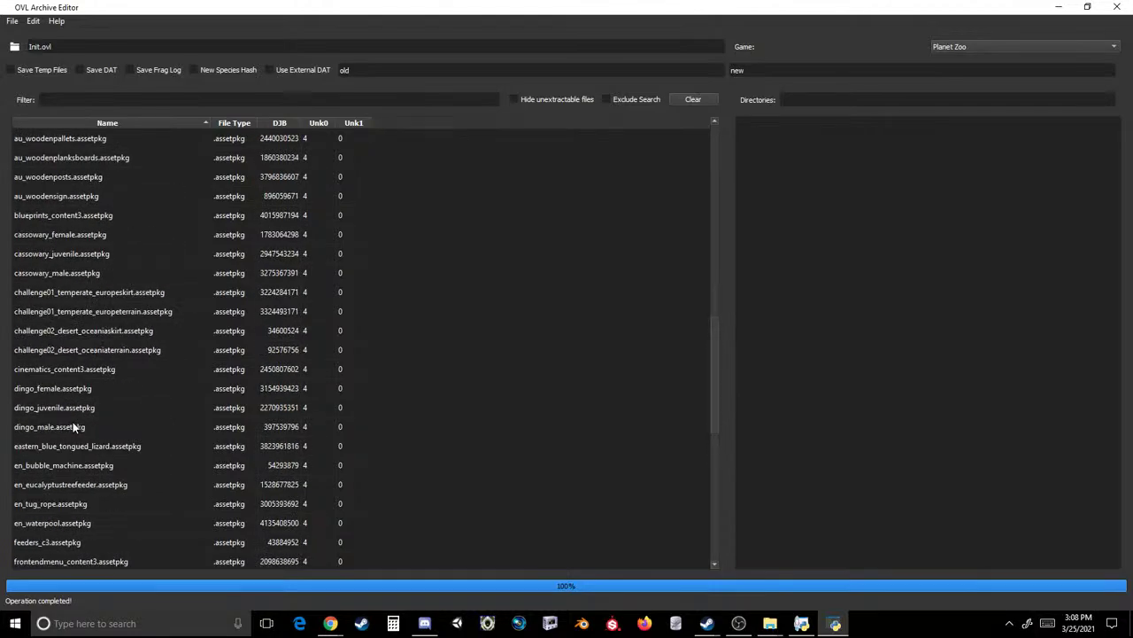
scroll(73, 425, down, 4)
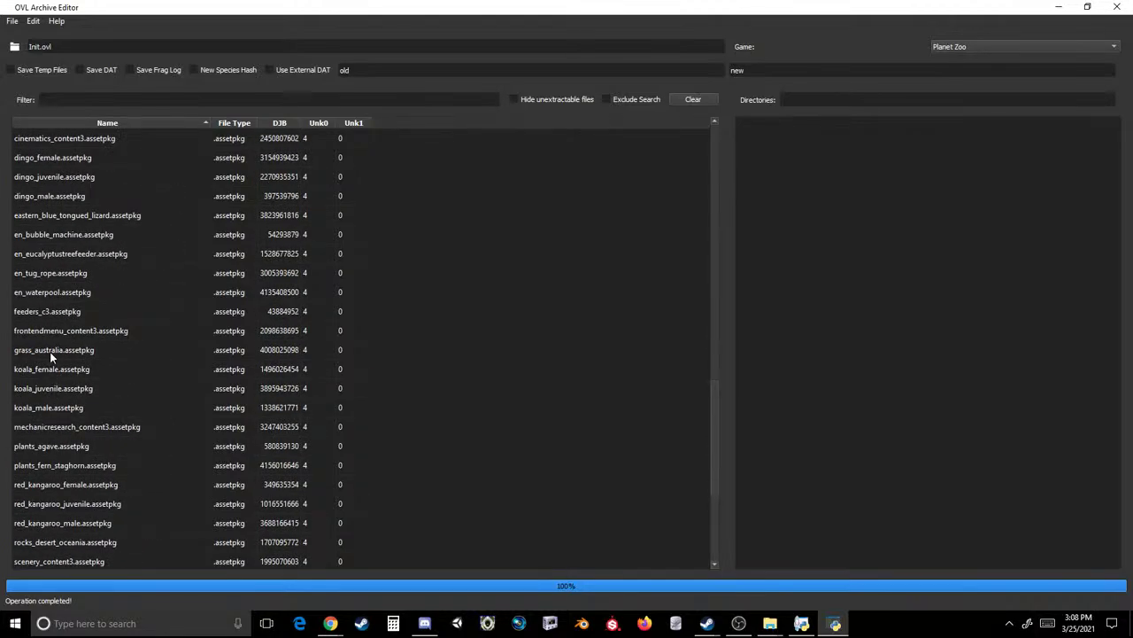
shift+click(50, 351)
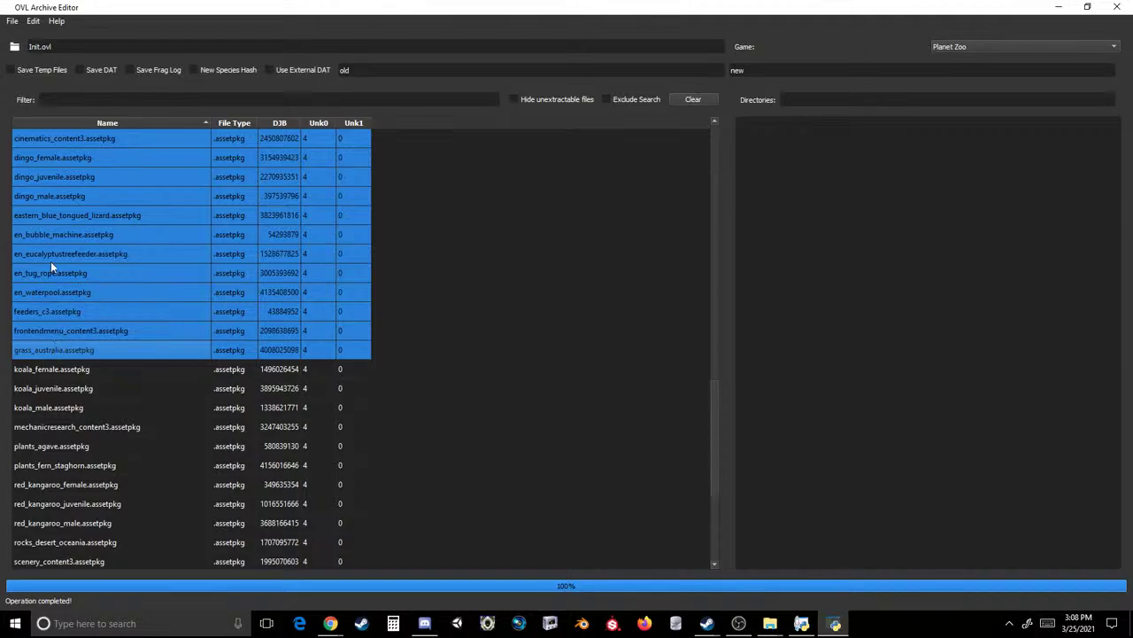
key(Delete)
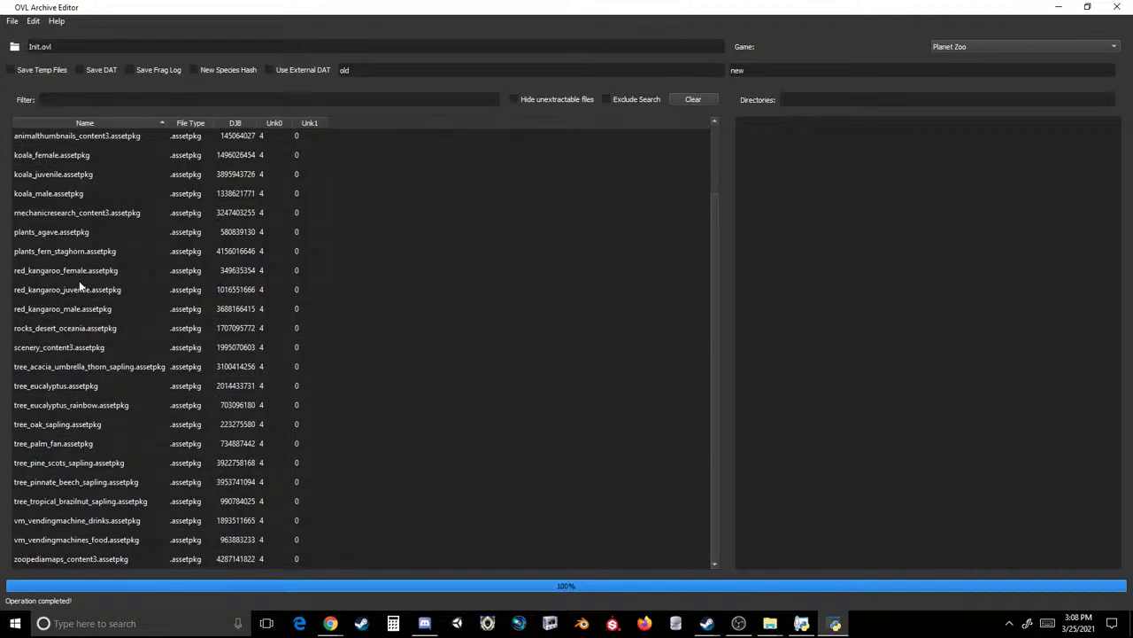
- Delete the entries from mechanicresearch_content3.assetpkg through vm_vendingmachines_food.assetpkg, keeping the koala and zoopediamaps packages
click(60, 273)
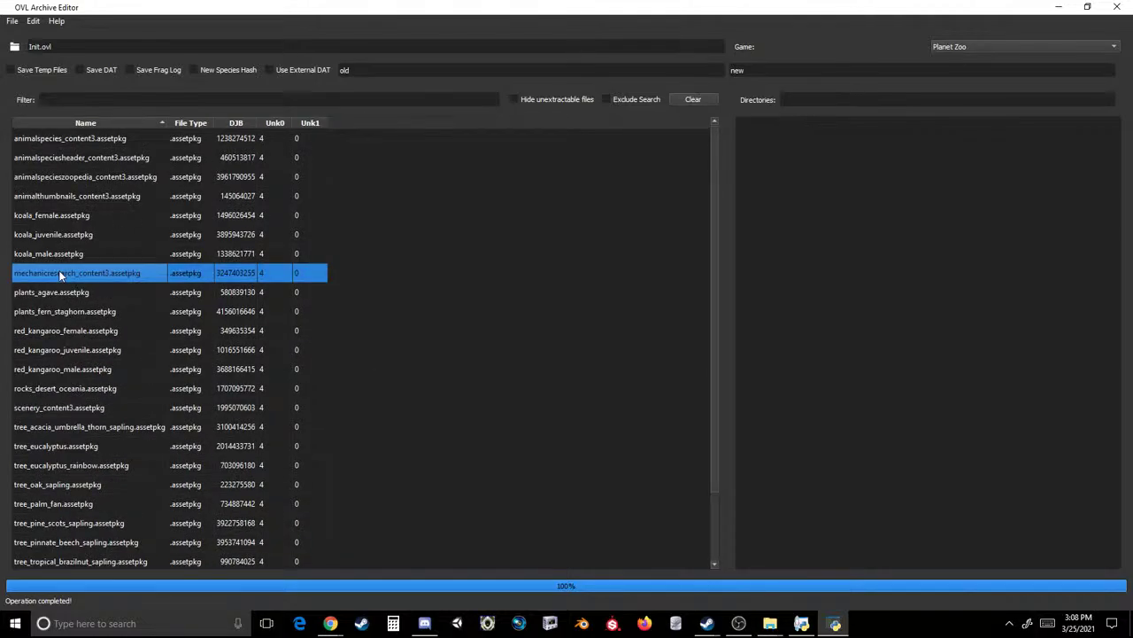
scroll(70, 328, down, 1)
shift+click(59, 540)
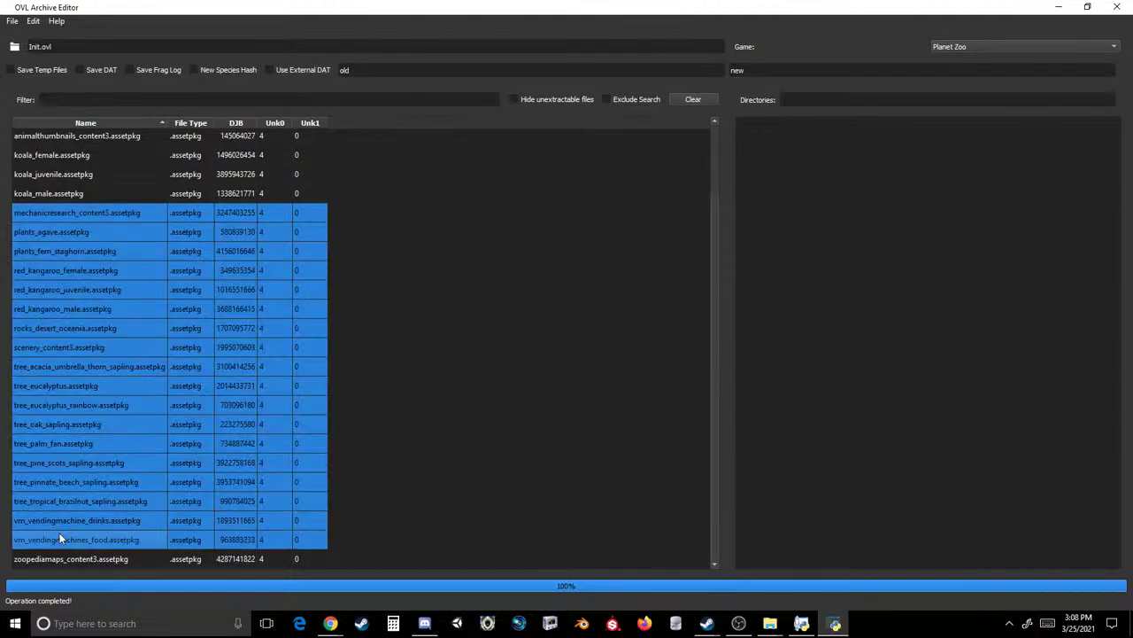
key(Delete)
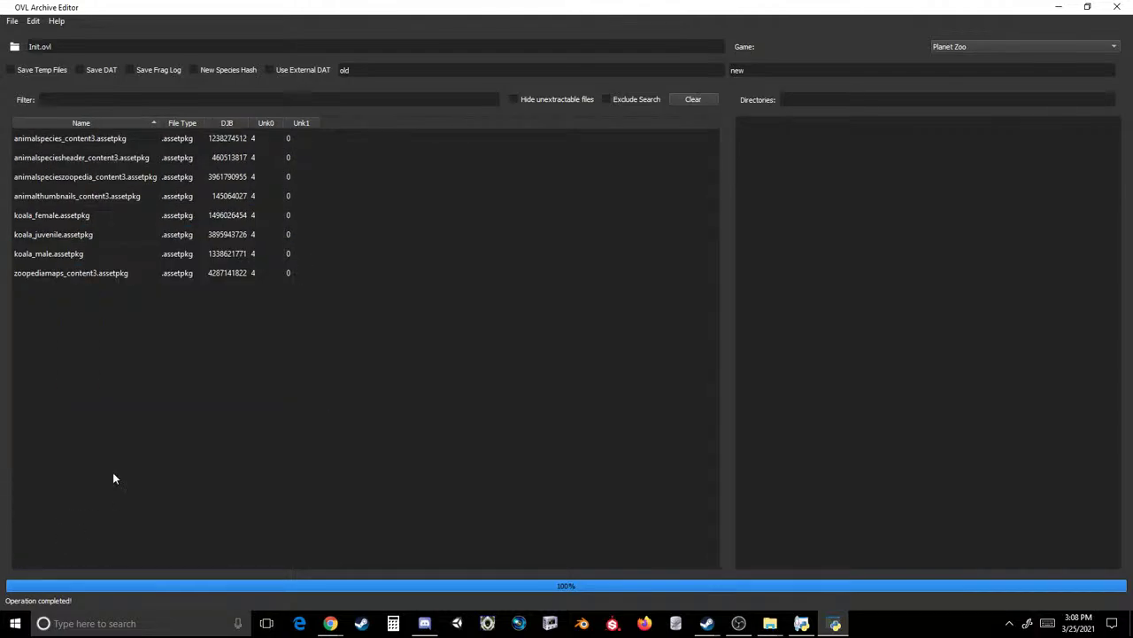
- Save the trimmed archive over the existing Init.ovl in the ovldata\TreeKang folder
drag(93, 279, 126, 144)
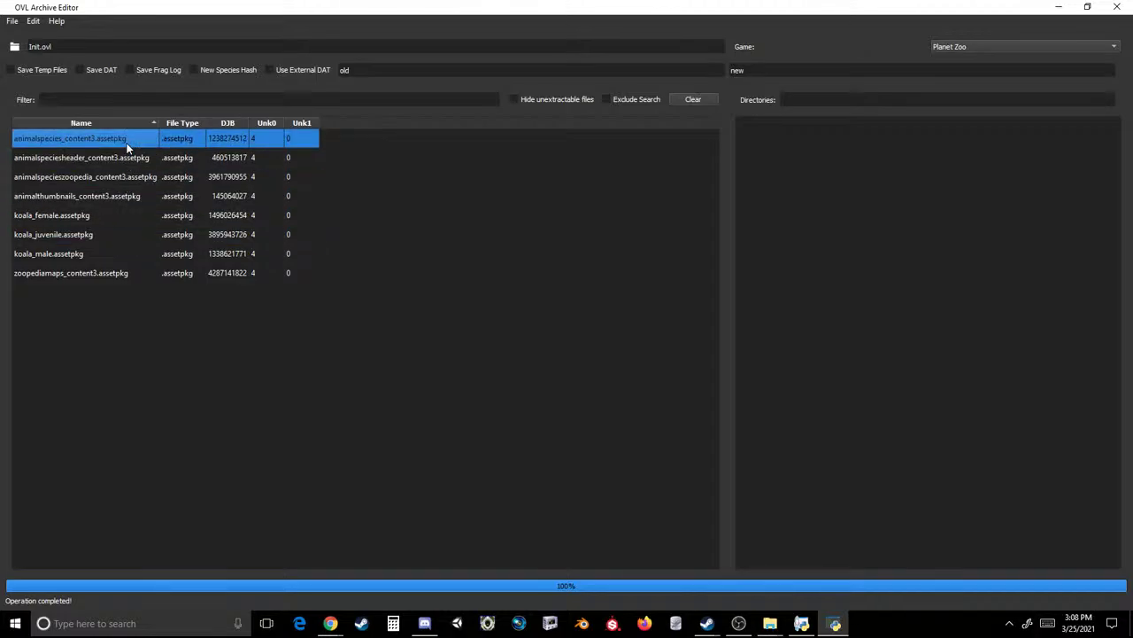
click(13, 20)
click(64, 73)
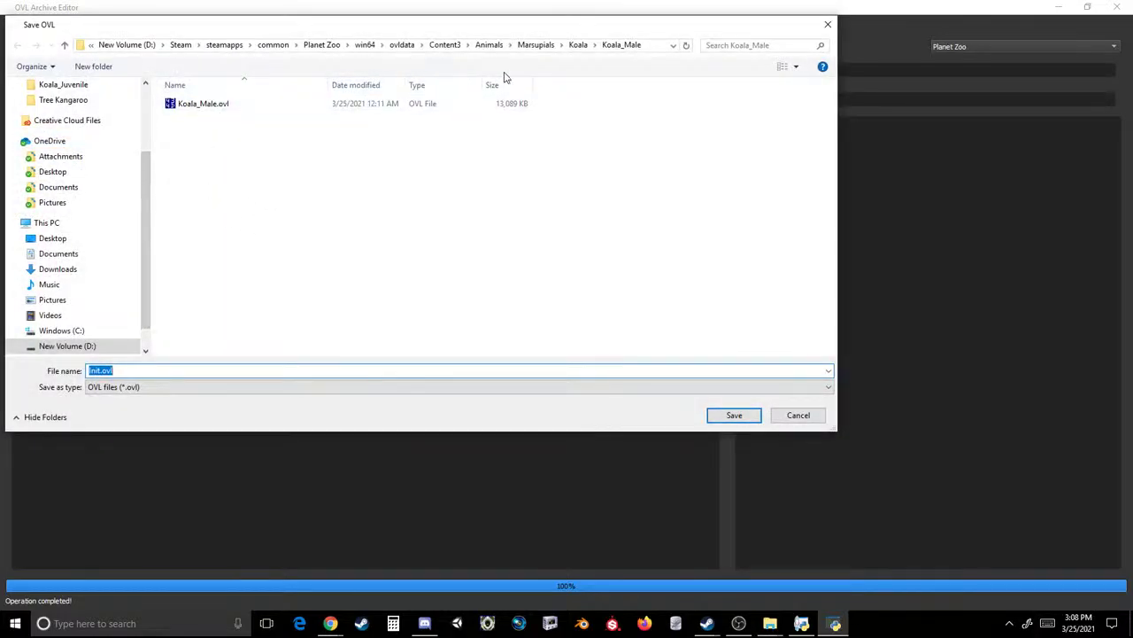
click(401, 46)
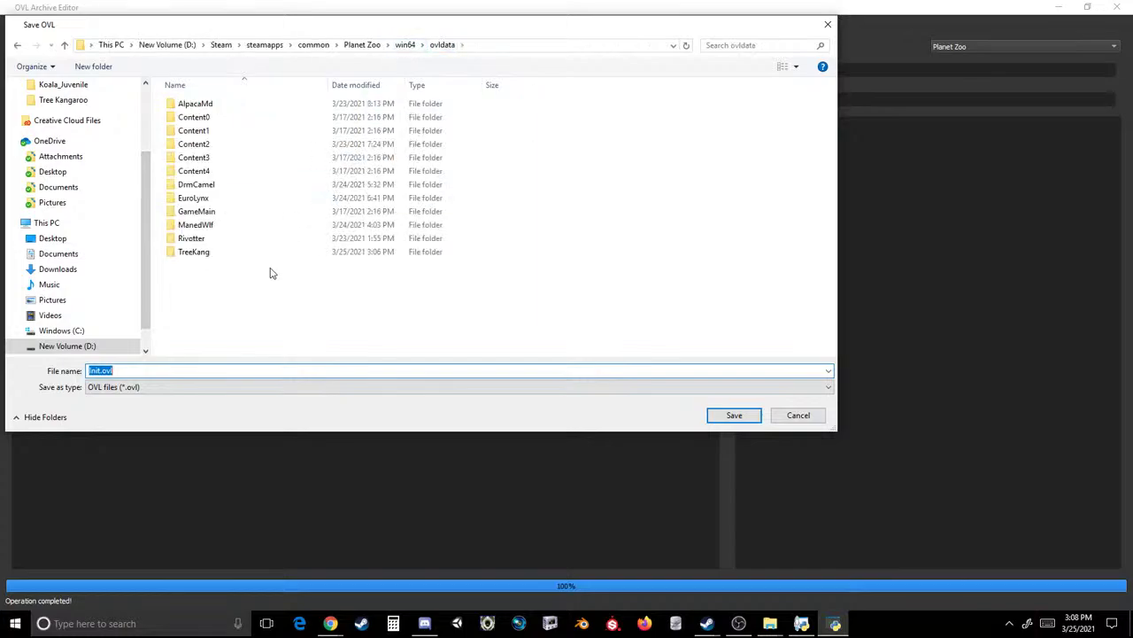
click(195, 252)
double_click(195, 252)
double_click(188, 158)
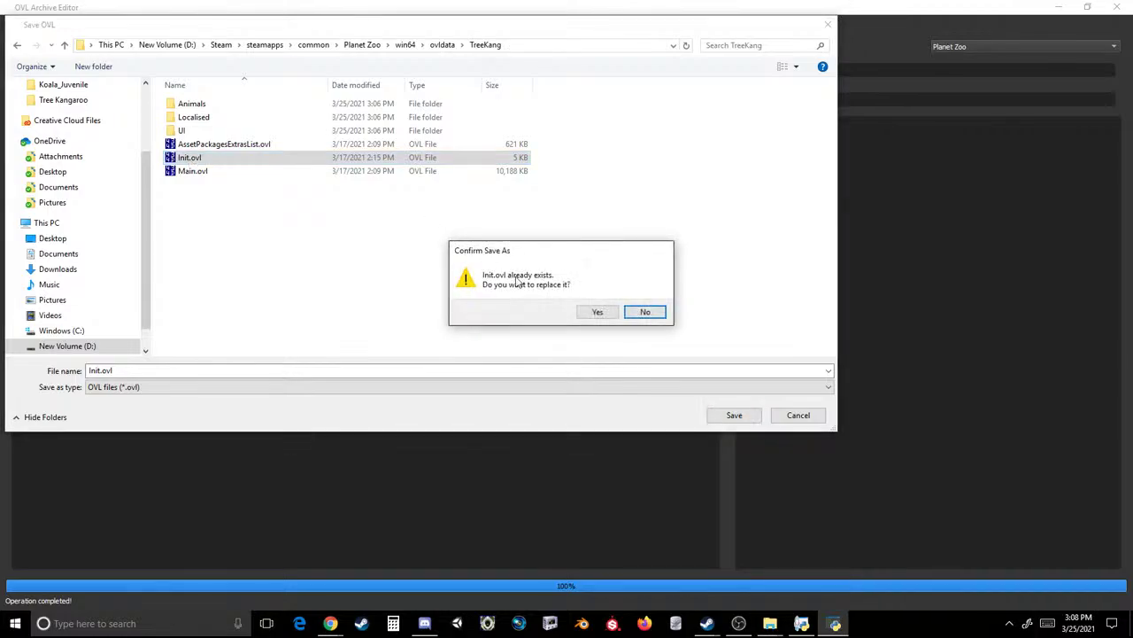
click(597, 313)
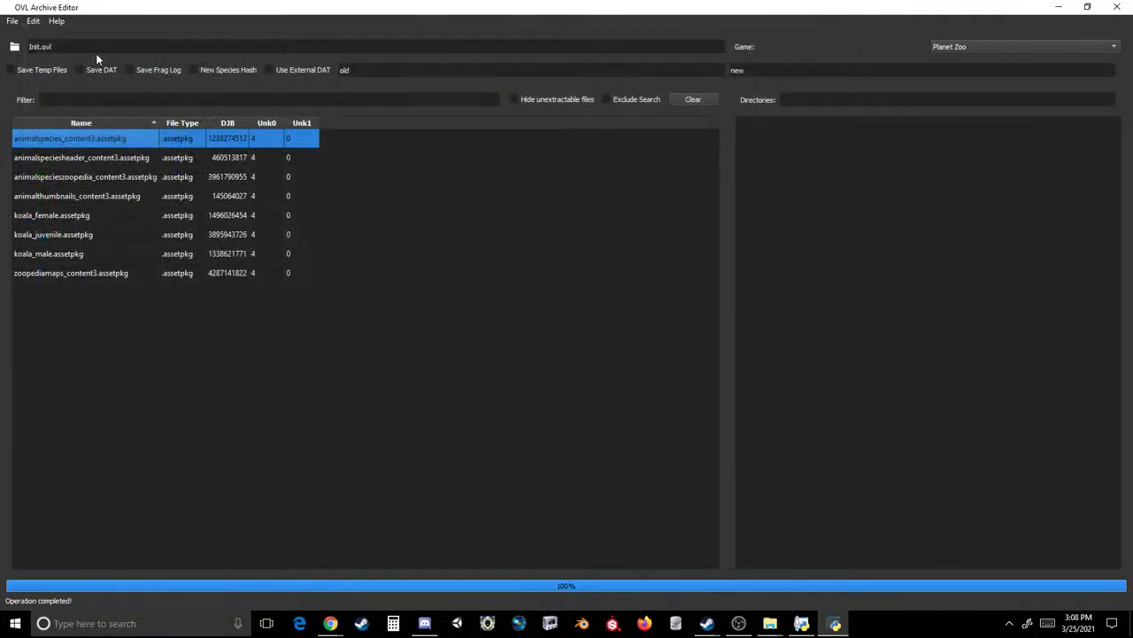
- Load Main.ovl from the TreeKang folder and switch back to the saved Init.ovl to reload its contents
click(13, 21)
click(22, 53)
double_click(161, 172)
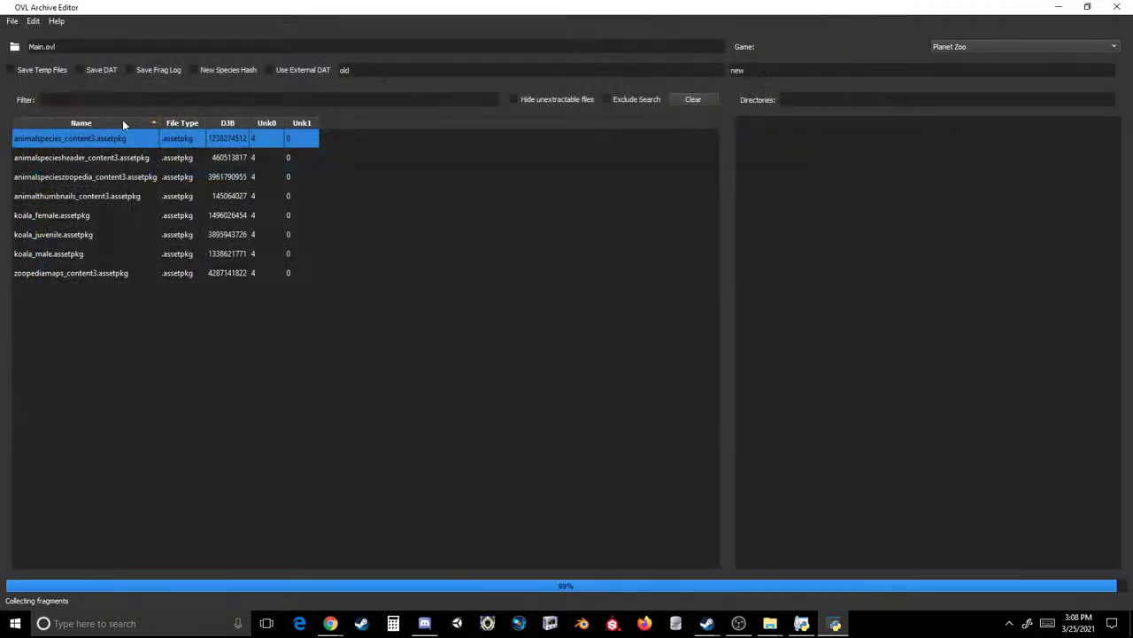
click(13, 21)
click(21, 53)
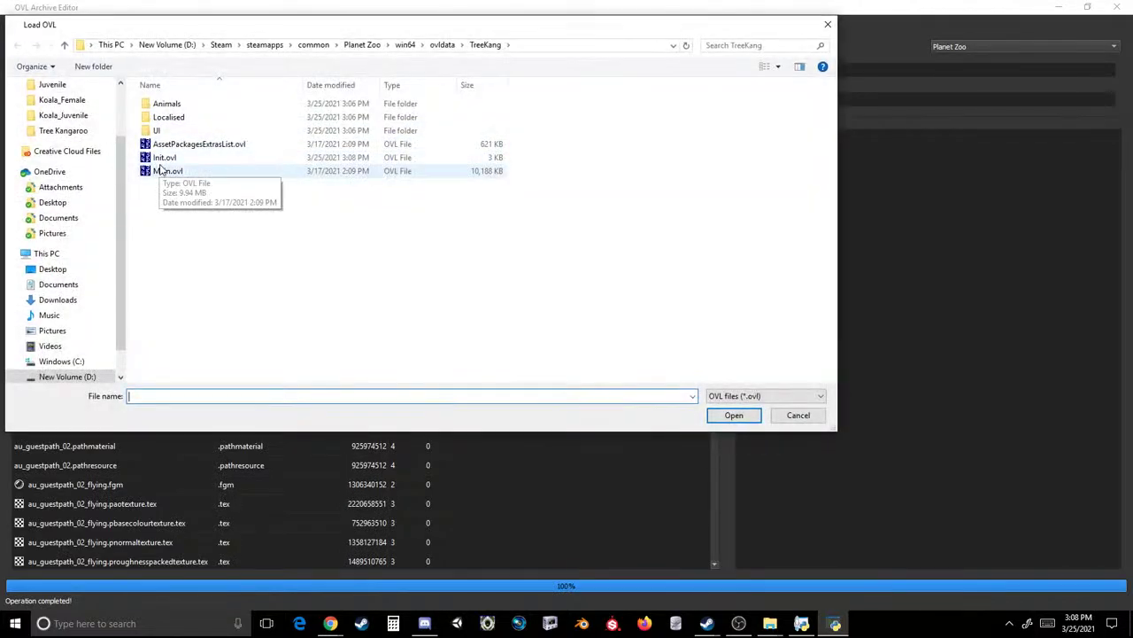
double_click(162, 162)
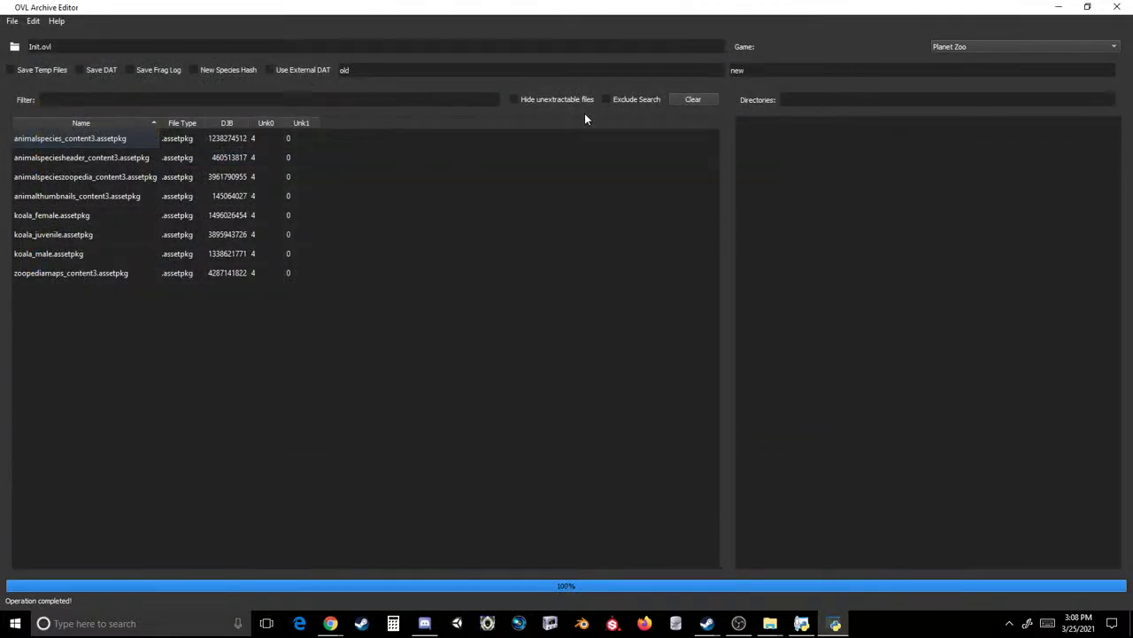
- Replace "content3" with "treekang" in the names of the Init.ovl entries
double_click(616, 69)
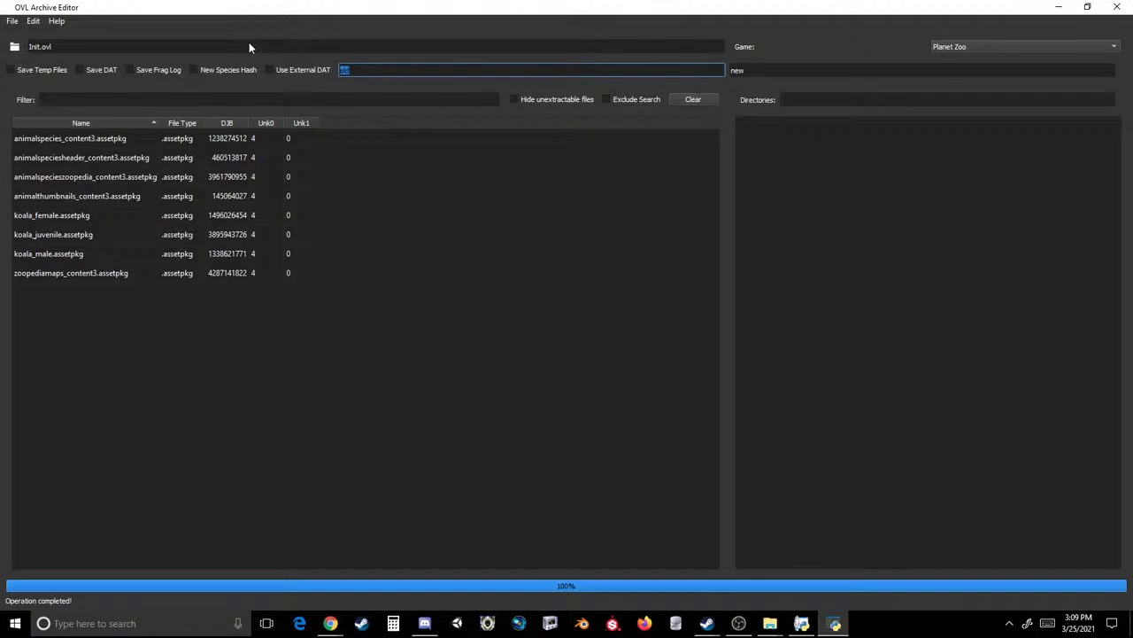
text(content3)
key(Tab)
text(t)
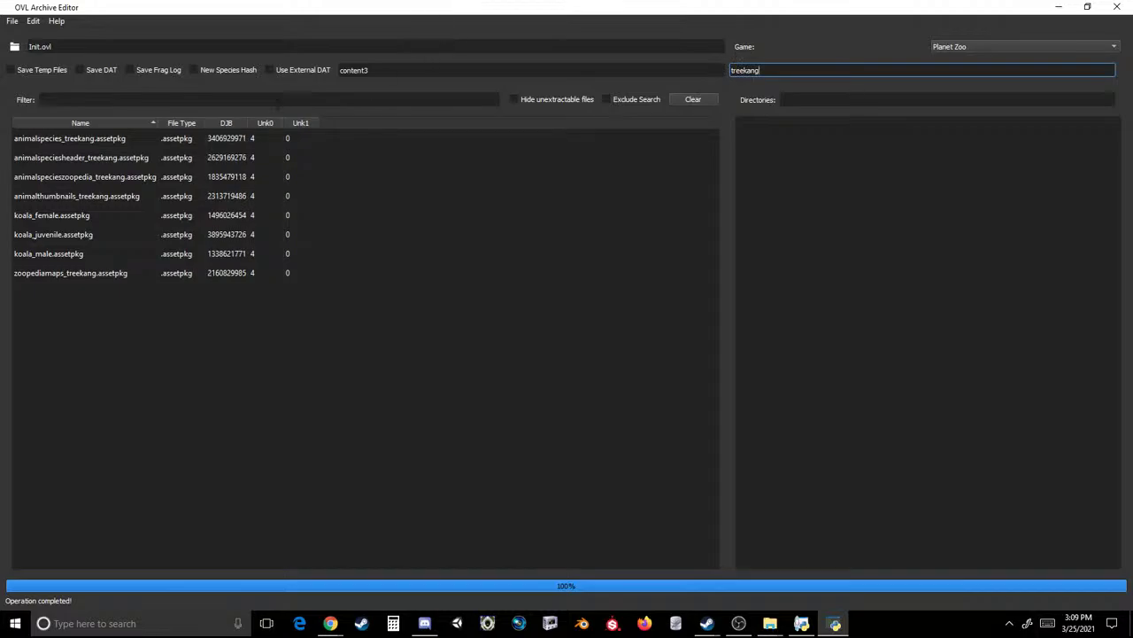
- Replace "koala" with "tkang" in the names of the female, juvenile and male asset packages
key(shift+Tab)
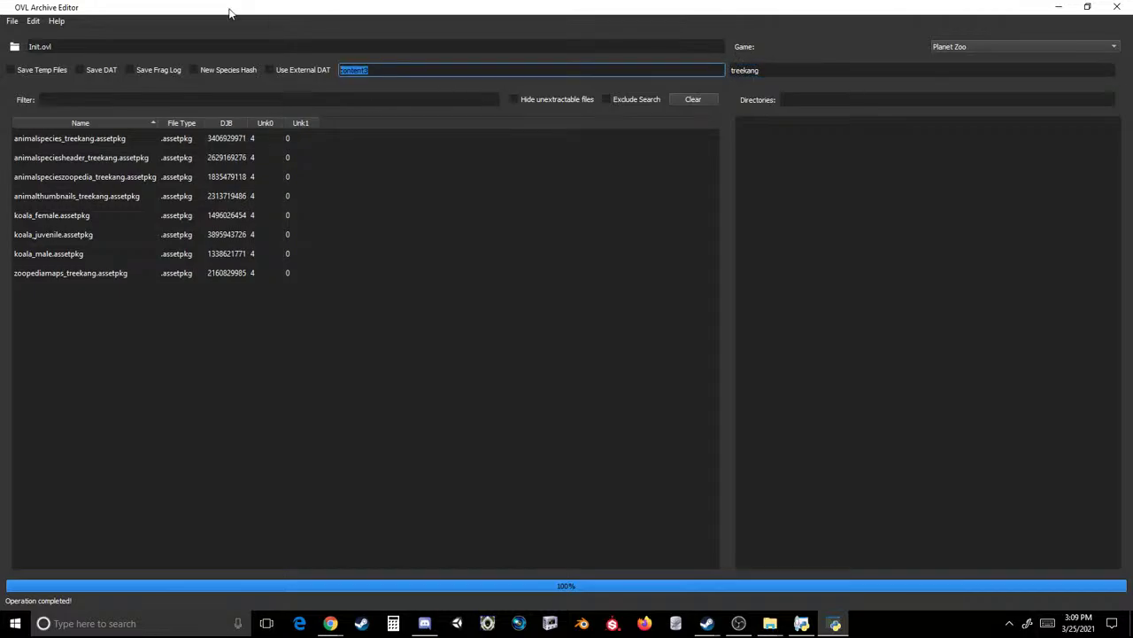
text(koala)
click(819, 74)
key(ctrl+a)
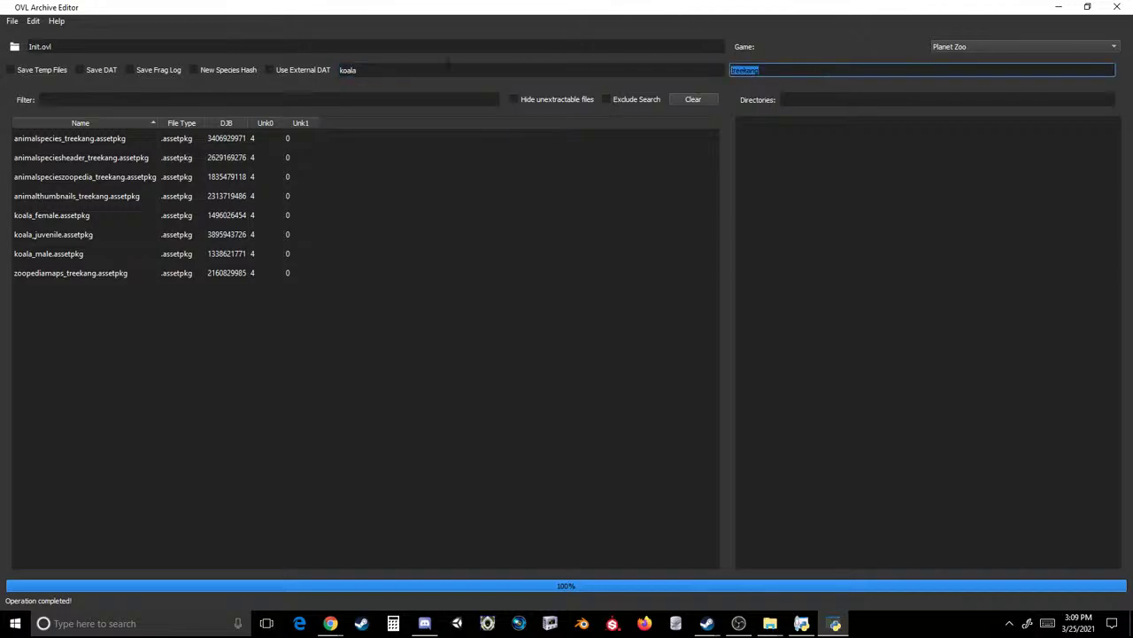
text(t)
key(Return)
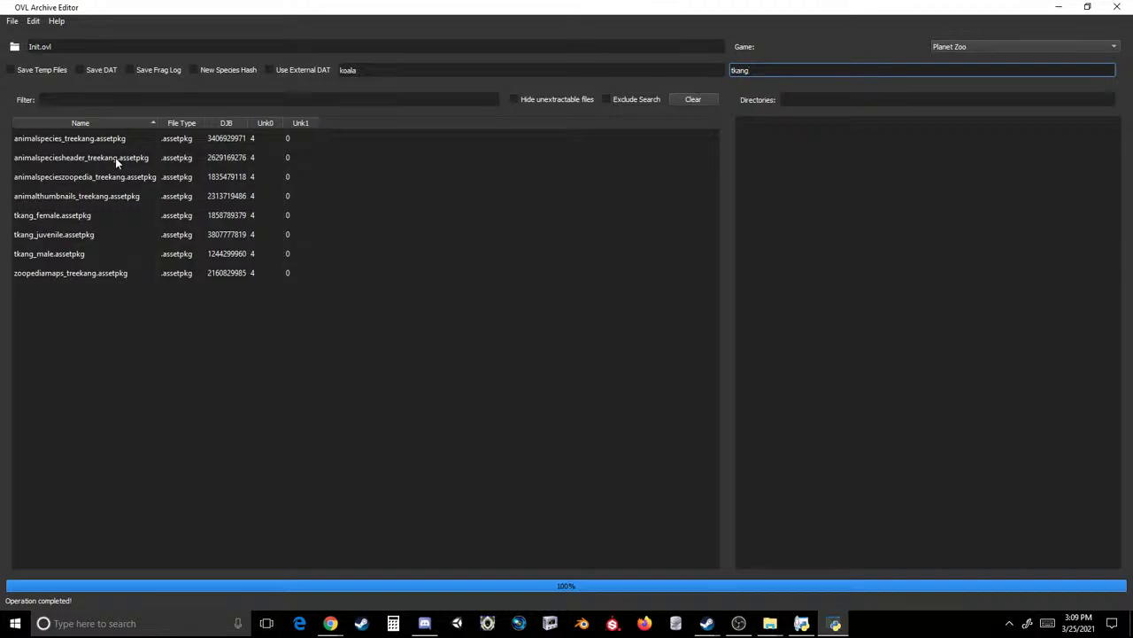
- Save the archive with the renamed entries over Init.ovl in the TreeKang folder
click(13, 21)
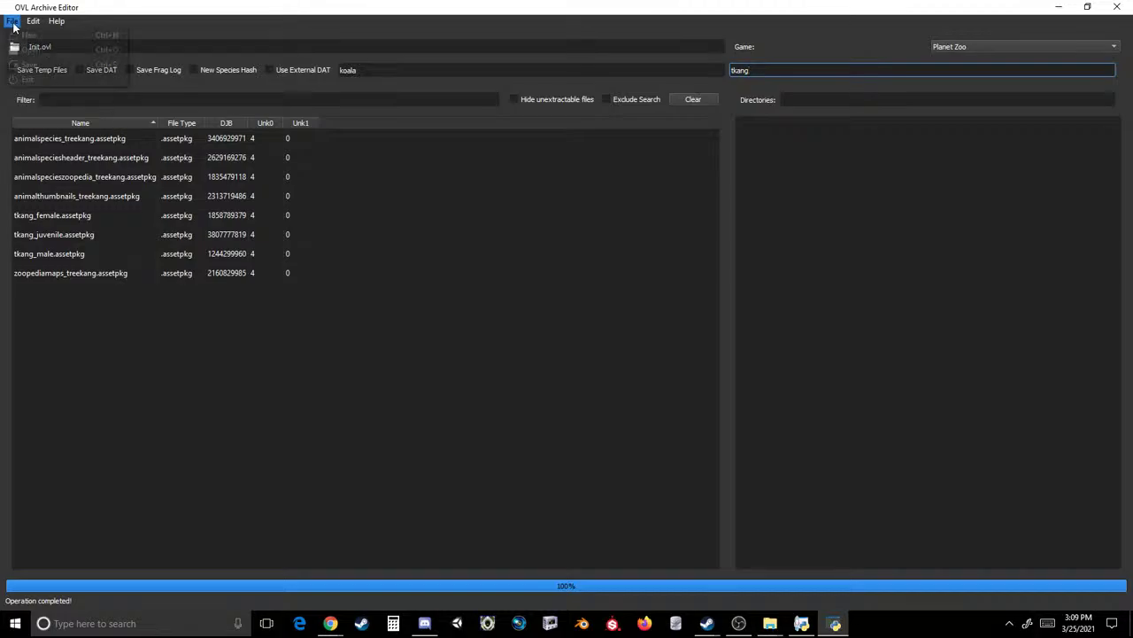
click(26, 64)
double_click(190, 158)
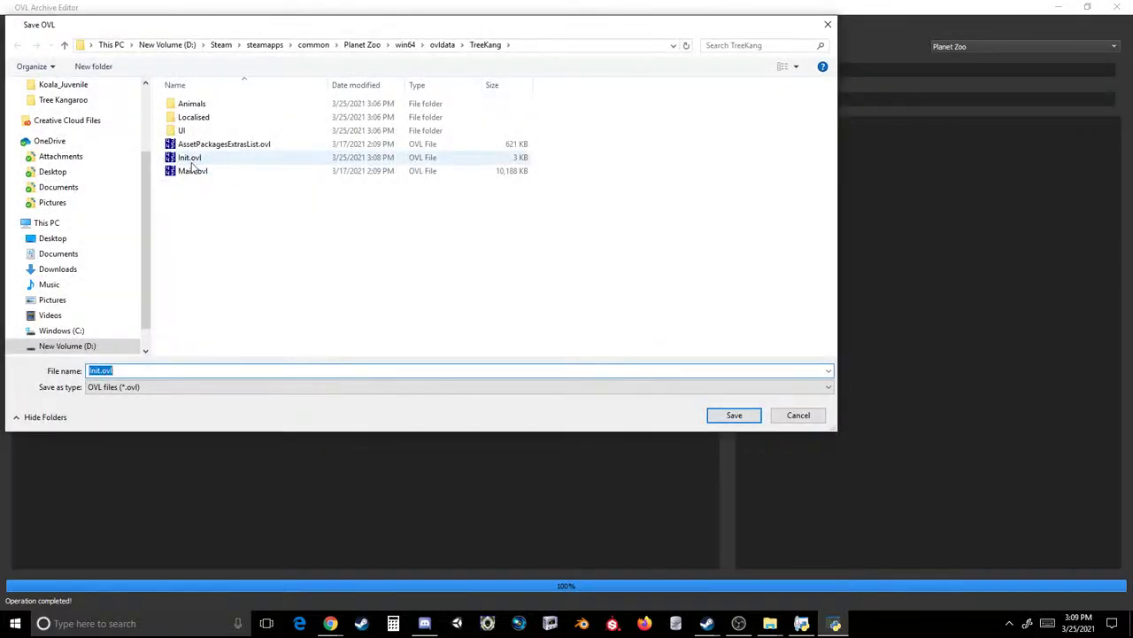
click(589, 311)
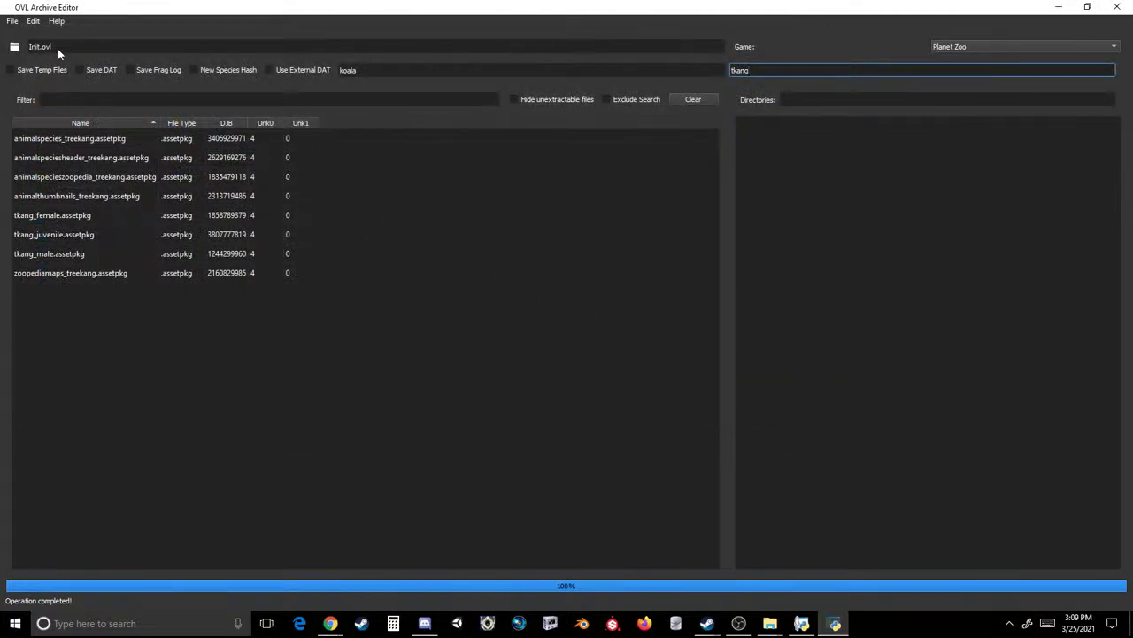
- Reload the renamed Init.ovl by opening Main.ovl first and reopening Init.ovl from the TreeKang folder
click(12, 21)
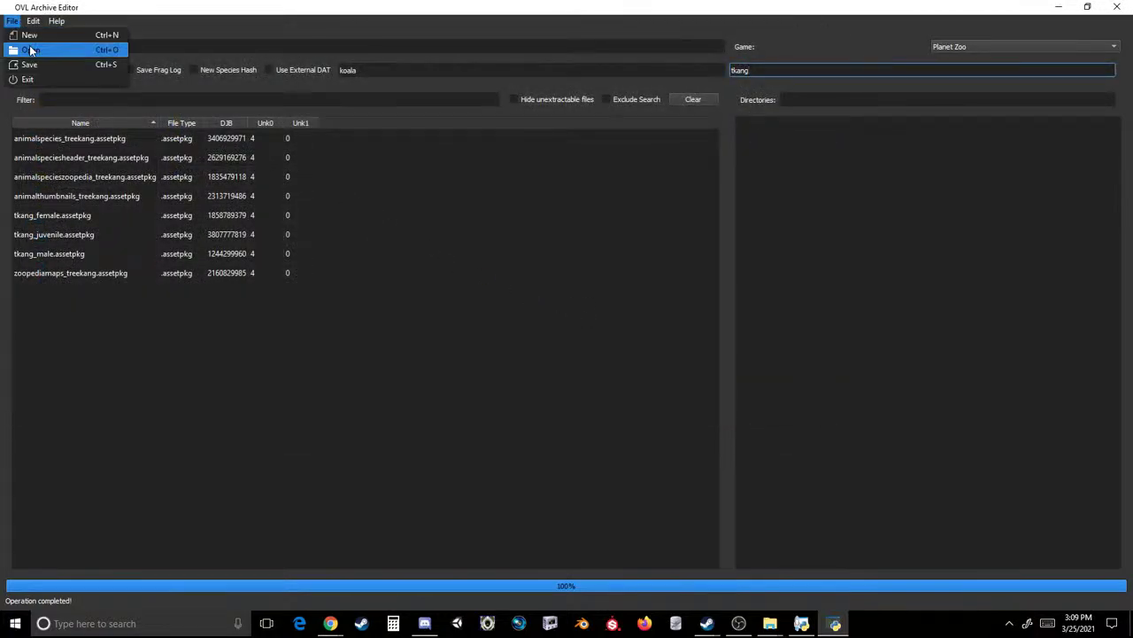
click(31, 50)
double_click(184, 173)
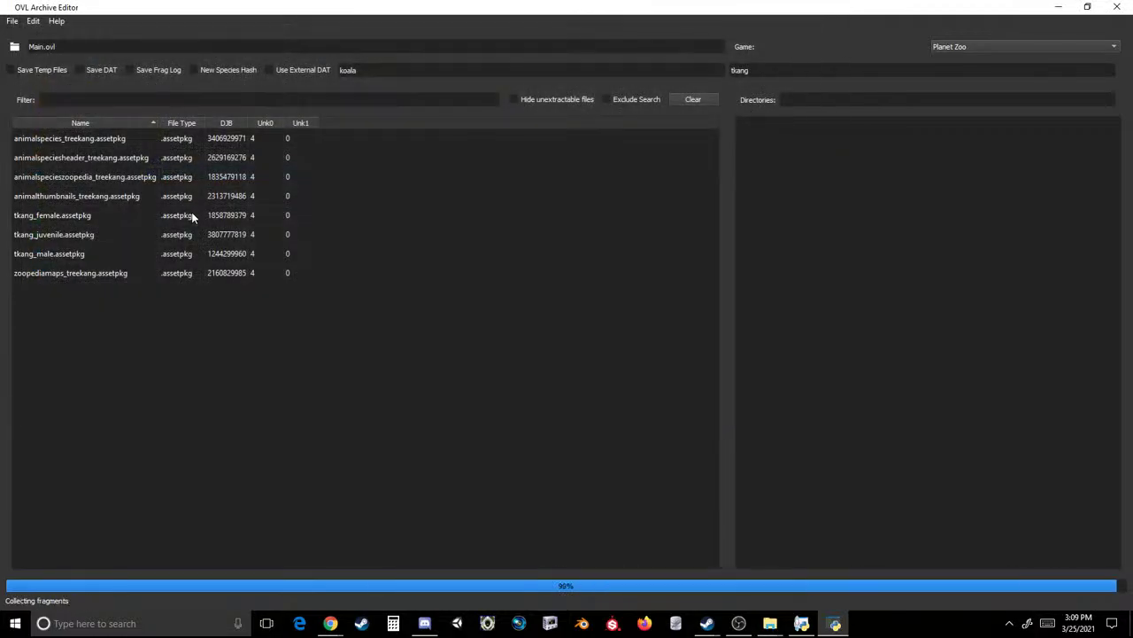
click(13, 22)
click(31, 50)
click(164, 156)
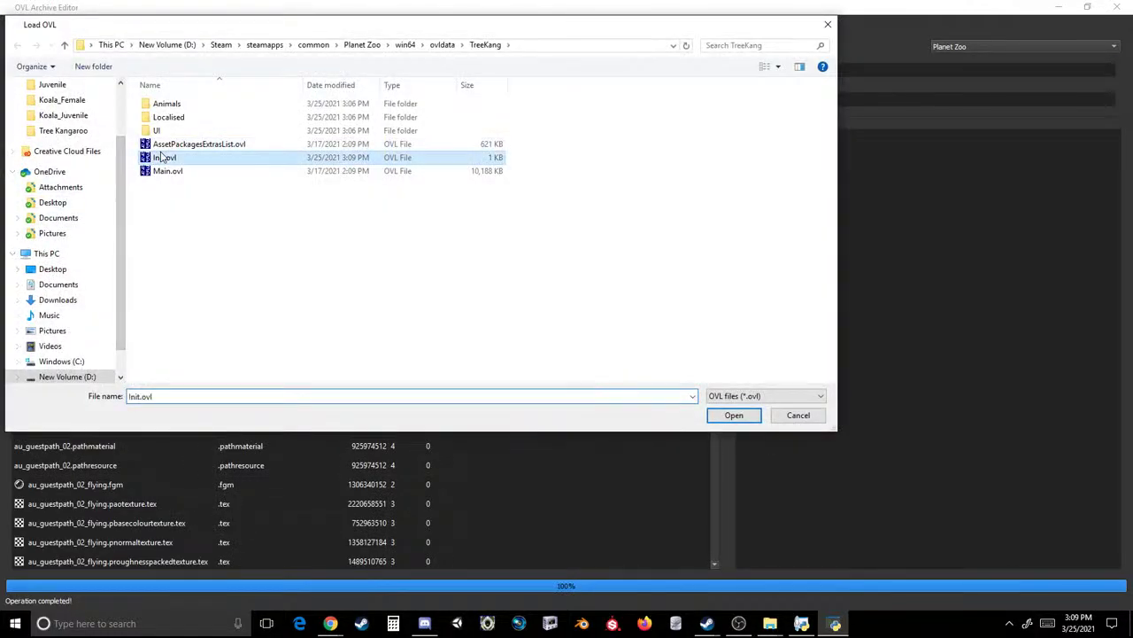
click(164, 157)
double_click(164, 157)
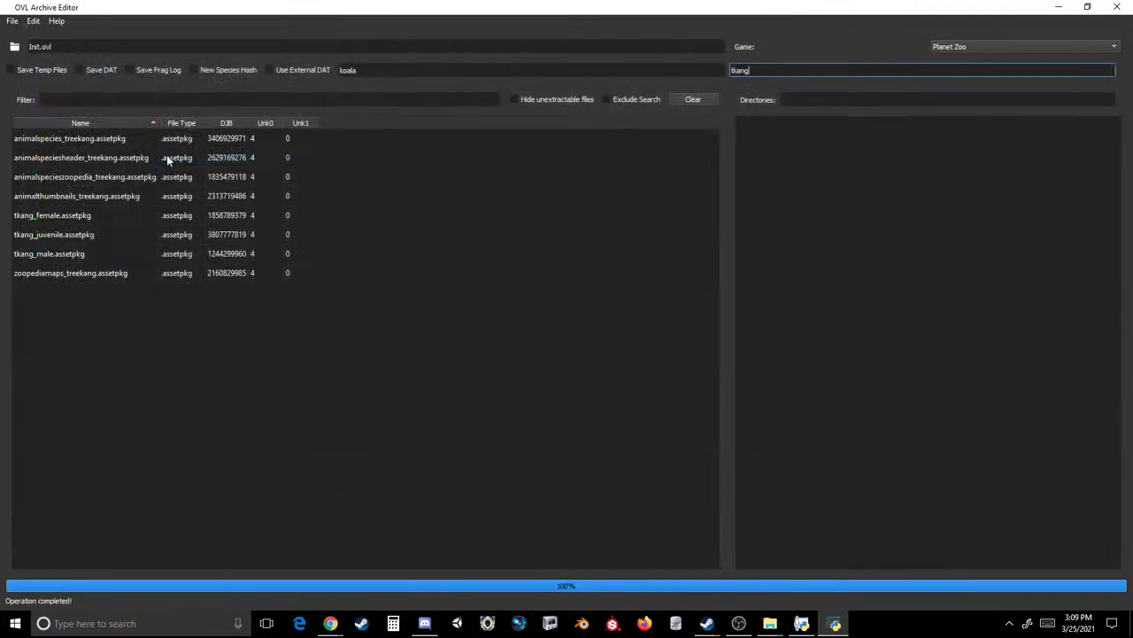
- Restore the OVL Archive Editor to a smaller window, then create and open a folder named Init inside TreeKang in File Explorer
double_click(372, 5)
mouse_move(770, 623)
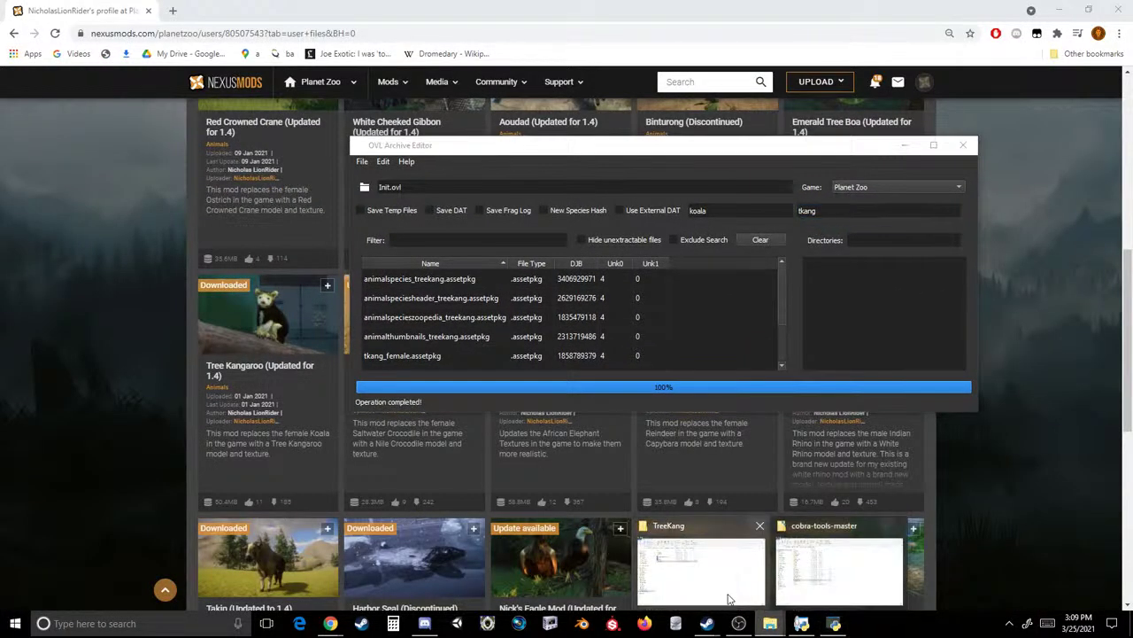
click(728, 600)
right_click(232, 234)
mouse_move(177, 401)
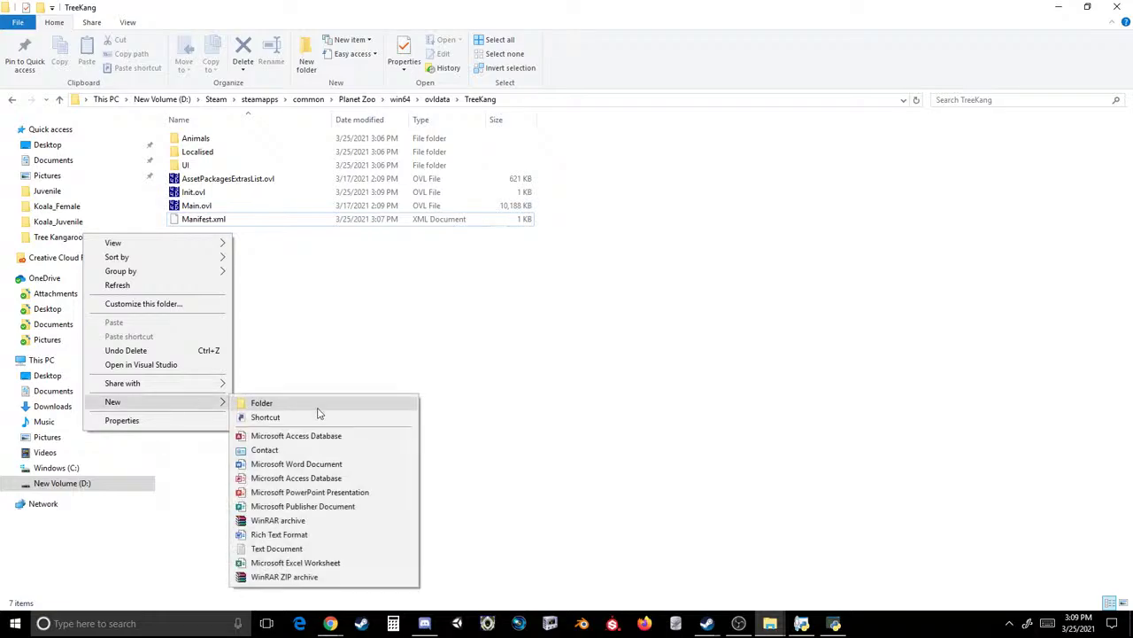
click(318, 408)
text(Init)
key(Return)
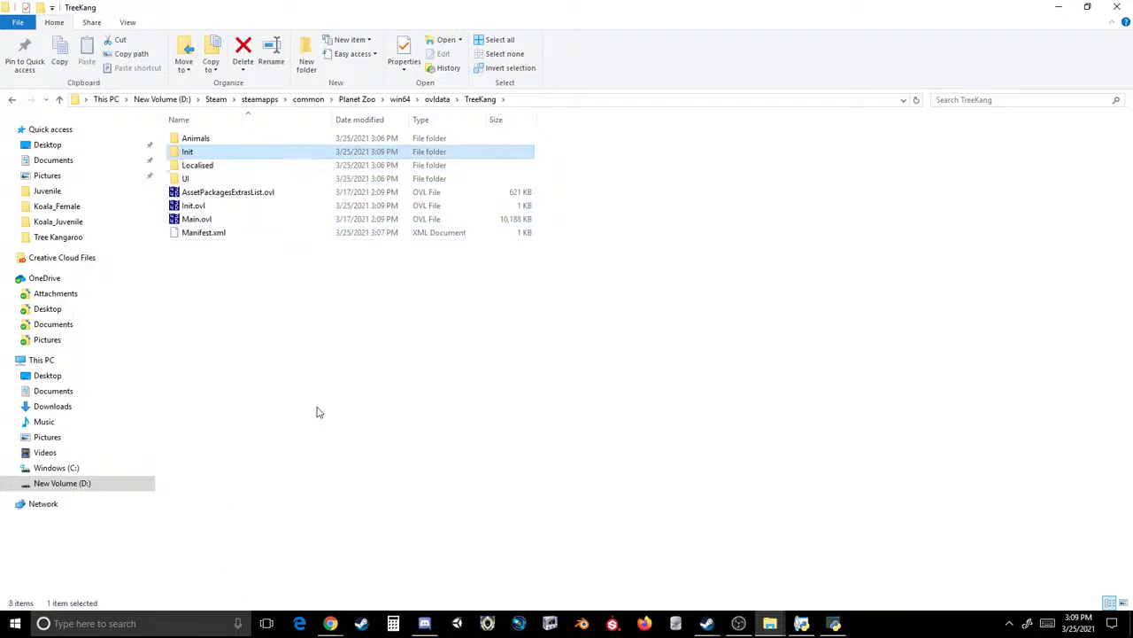
double_click(235, 152)
- Extract all the asset packages from Init.ovl into the new Init folder and open the extracted files in Notepad++
click(830, 624)
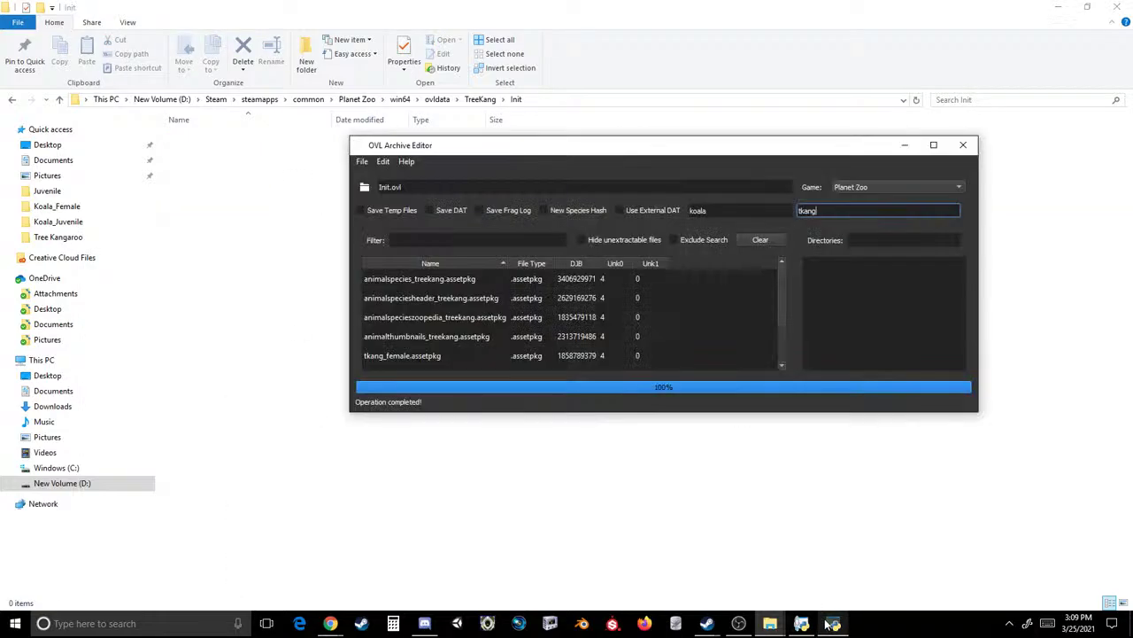
click(416, 265)
click(425, 278)
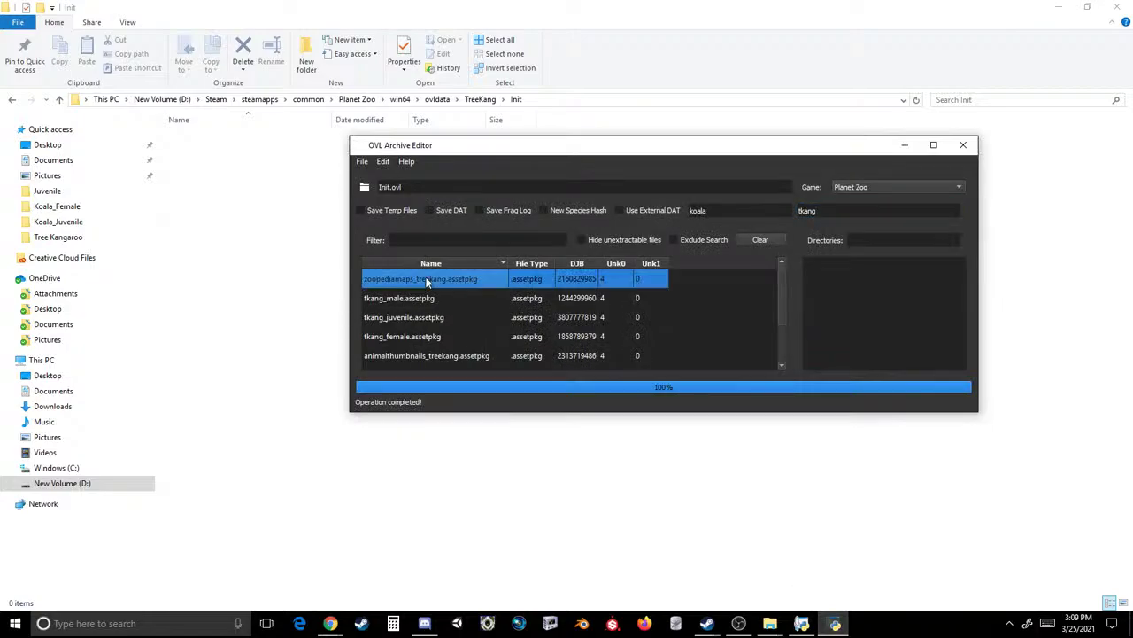
scroll(426, 324, down, 1)
shift+click(424, 352)
drag(431, 330, 257, 220)
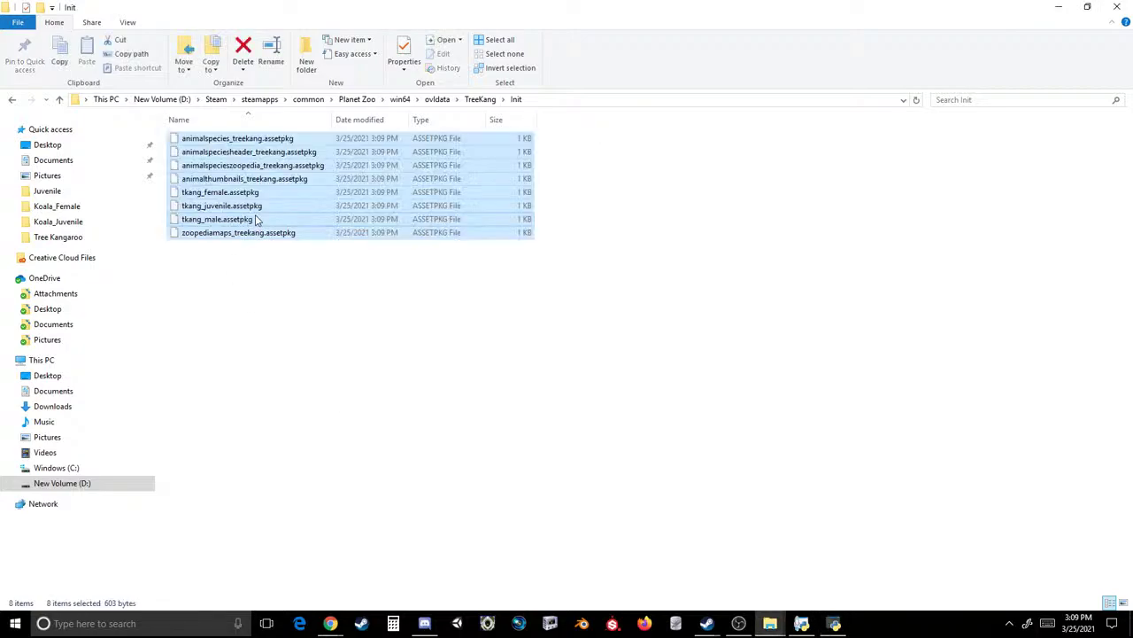
right_click(235, 141)
click(133, 162)
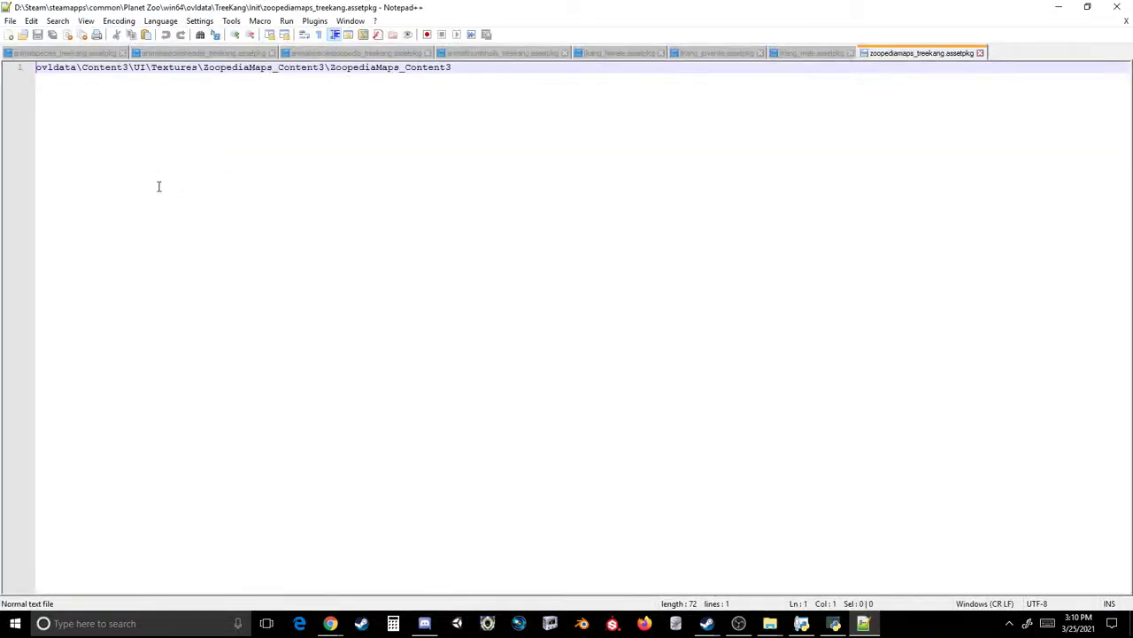
- Replace every occurrence of Content3 with TreeKang across all the opened asset package files
click(57, 20)
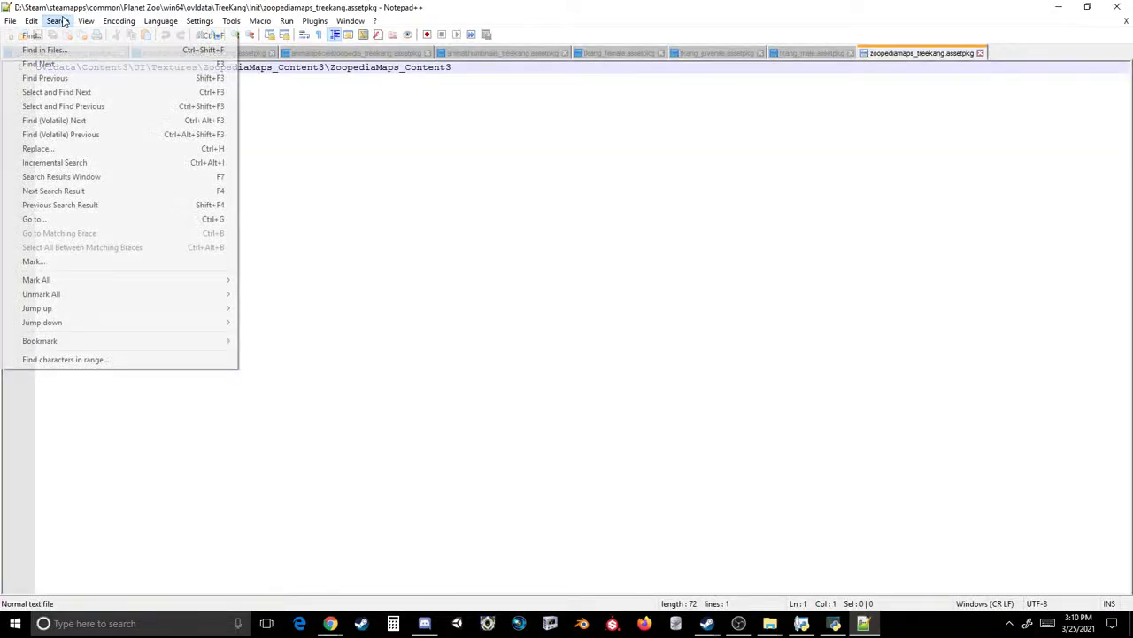
click(38, 148)
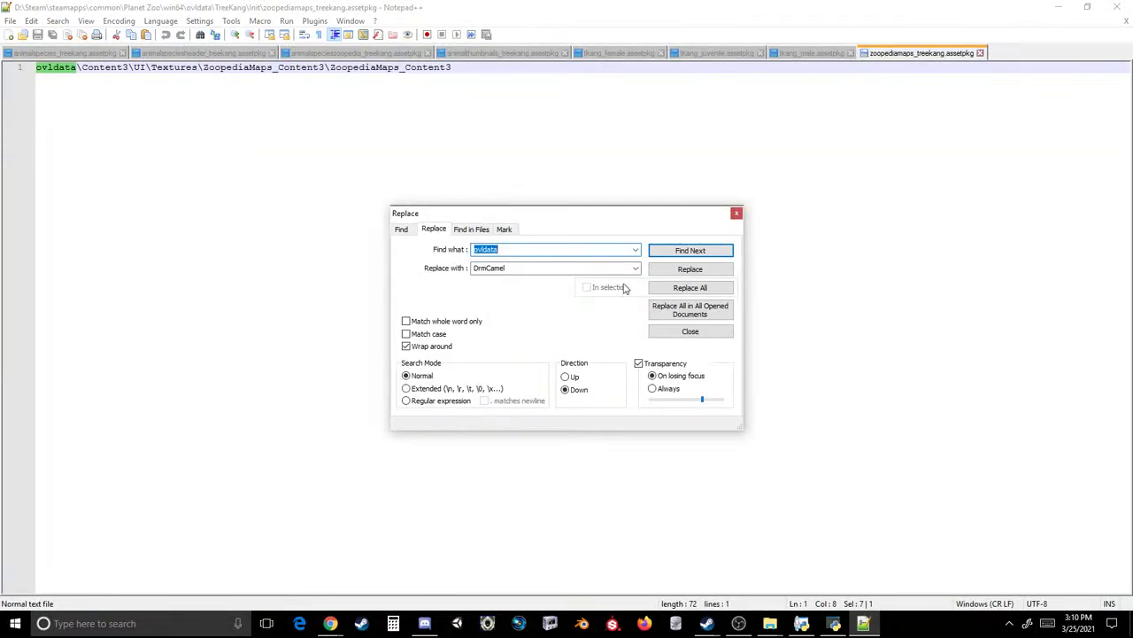
text(Content3)
key(Tab)
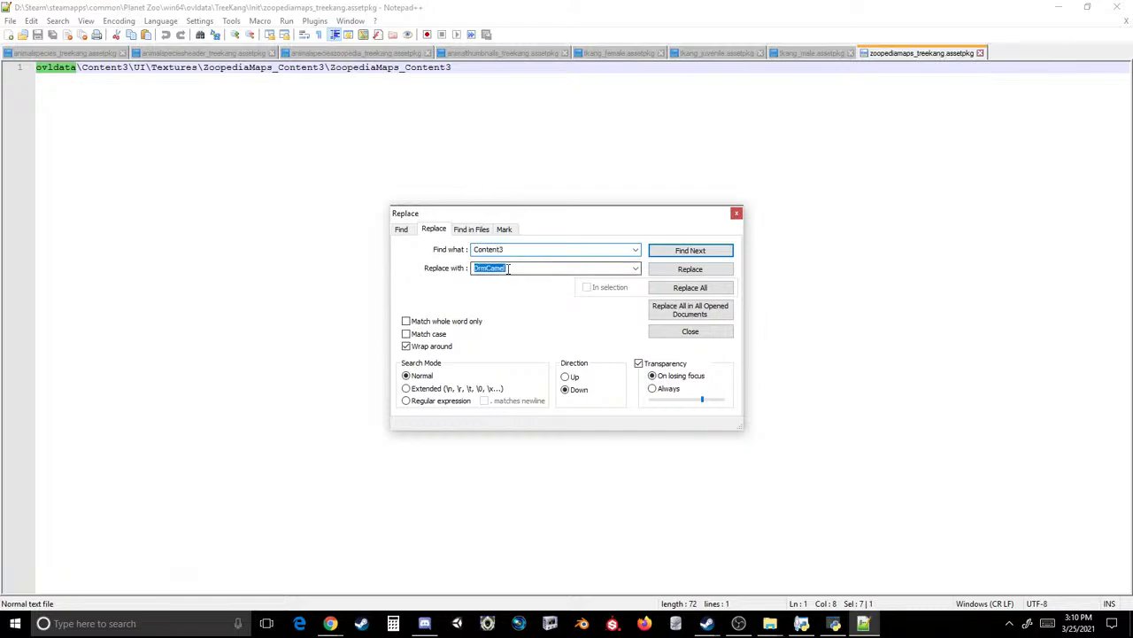
text(TreeKang)
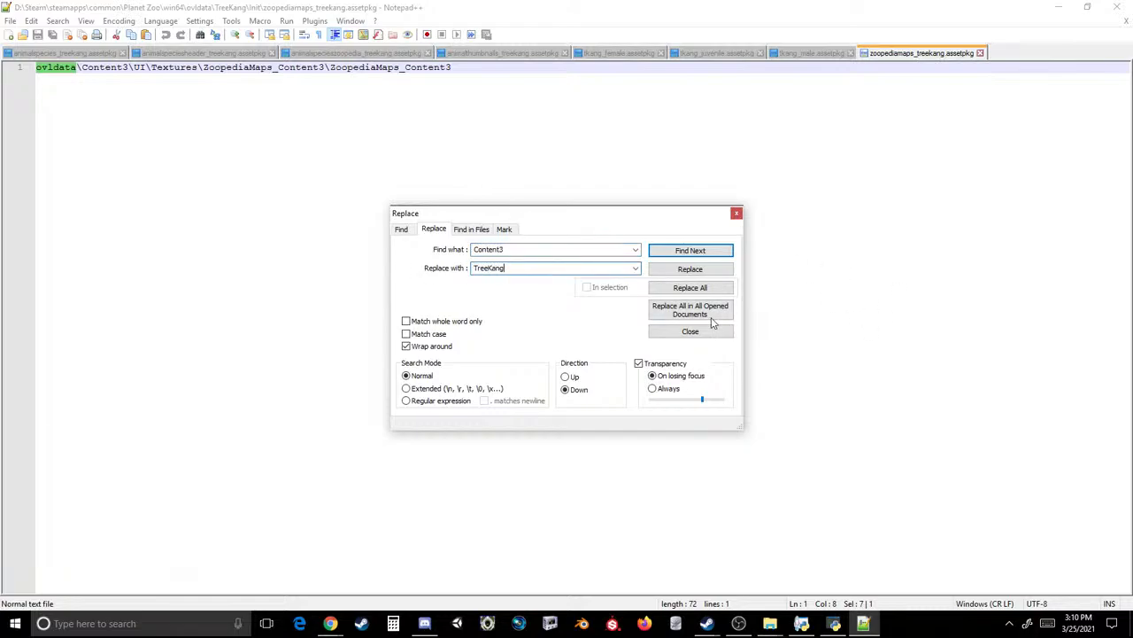
click(709, 316)
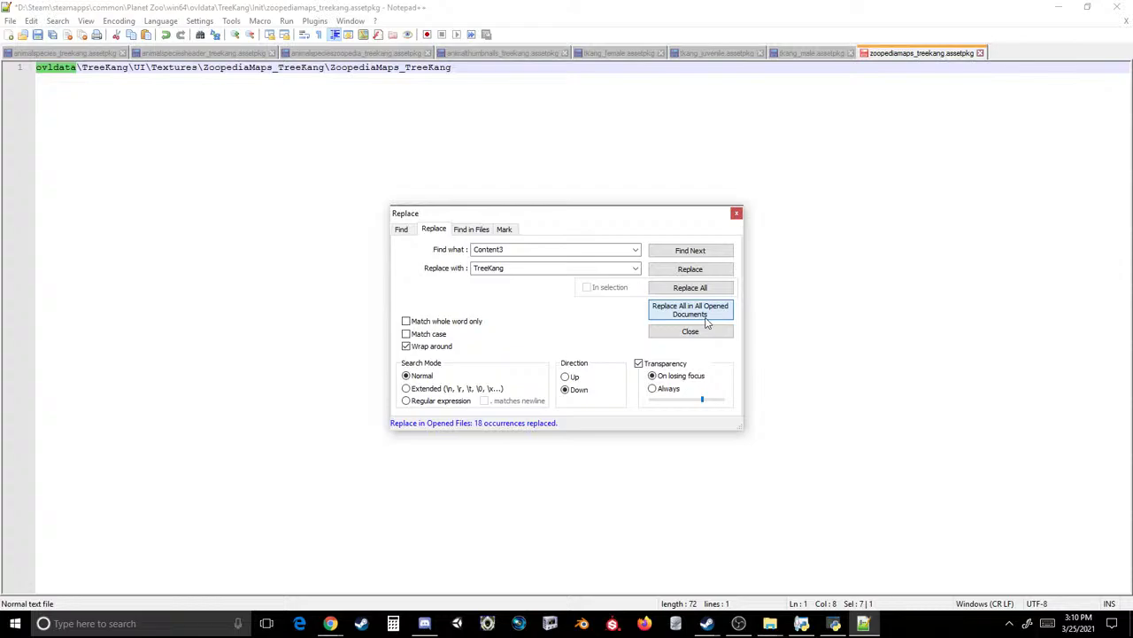
- Replace every occurrence of Koala with TKang in all the opened files and close the replace dialog
double_click(510, 254)
text(Koala)
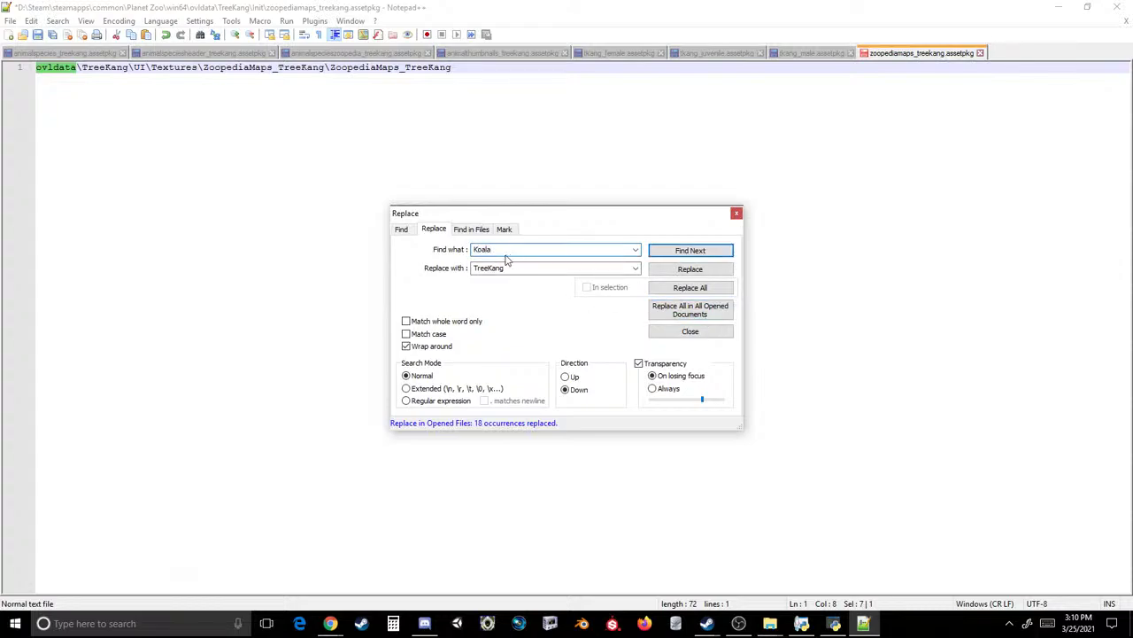
double_click(523, 267)
text(T)
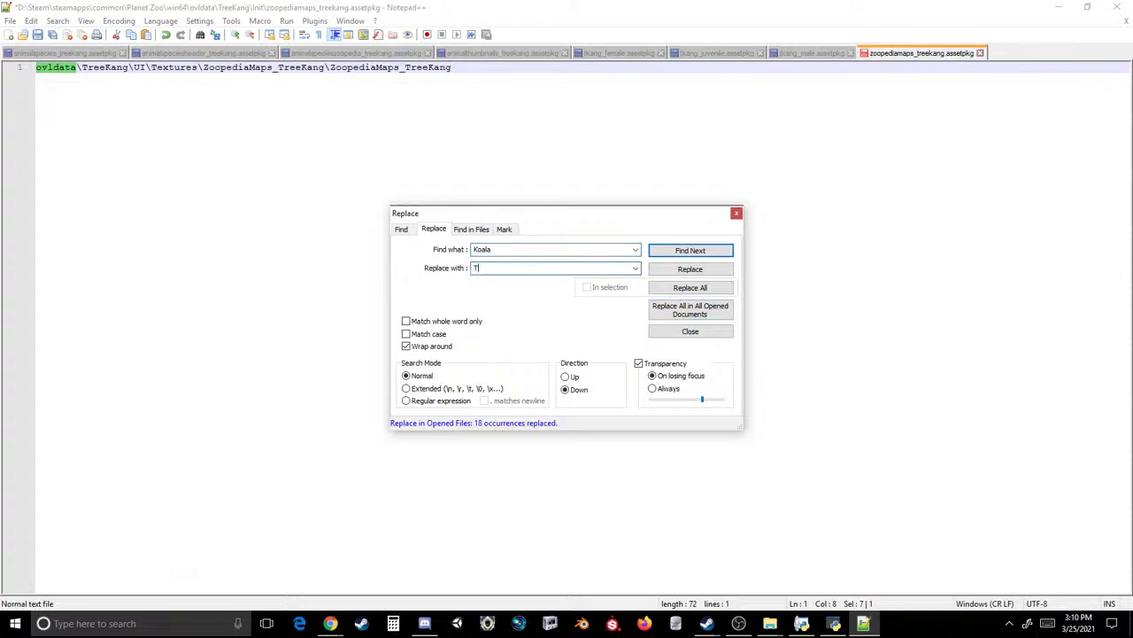
text(Kang)
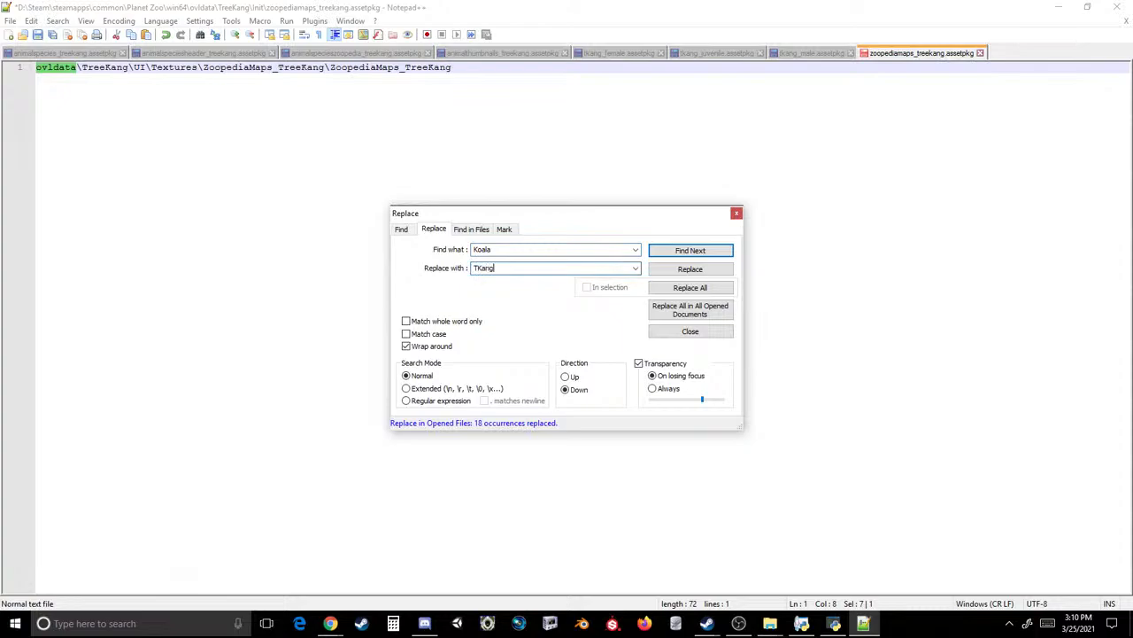
click(664, 308)
click(736, 214)
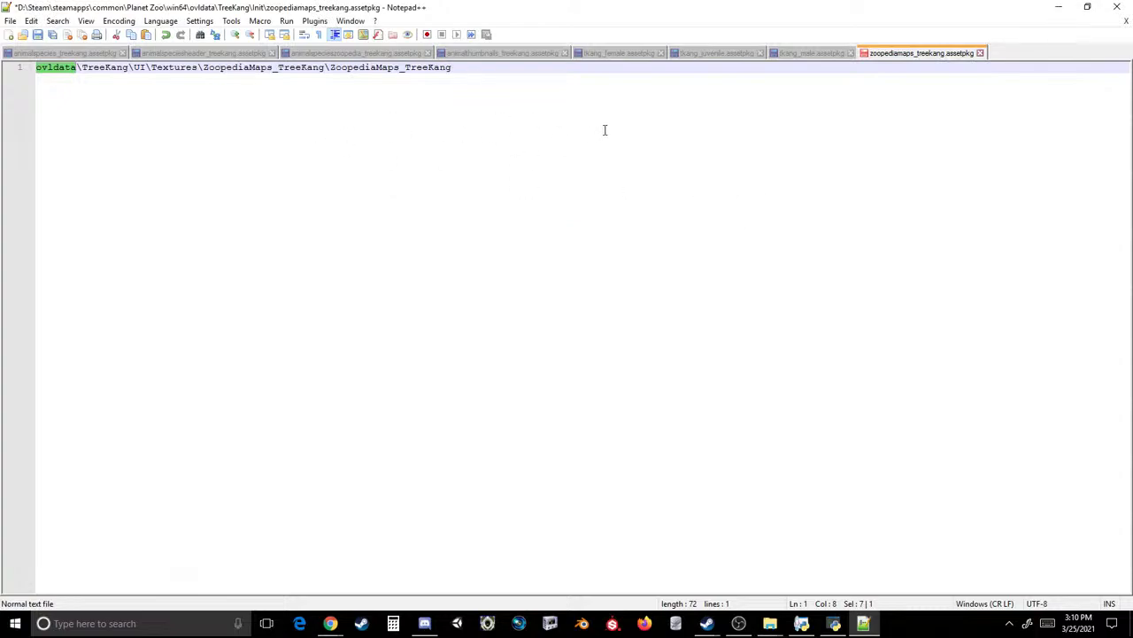
- Go through all the edited asset package files from zoopediamaps_treekang to animalspecies_treekang and save each one
key(ctrl+s)
click(786, 53)
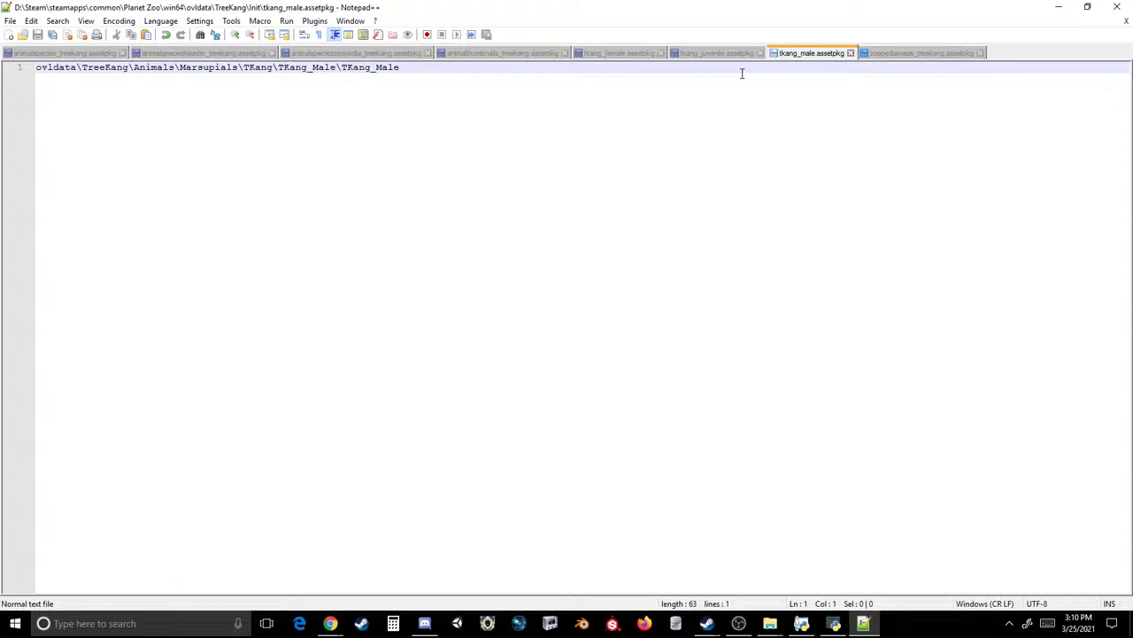
click(696, 55)
click(625, 55)
click(505, 56)
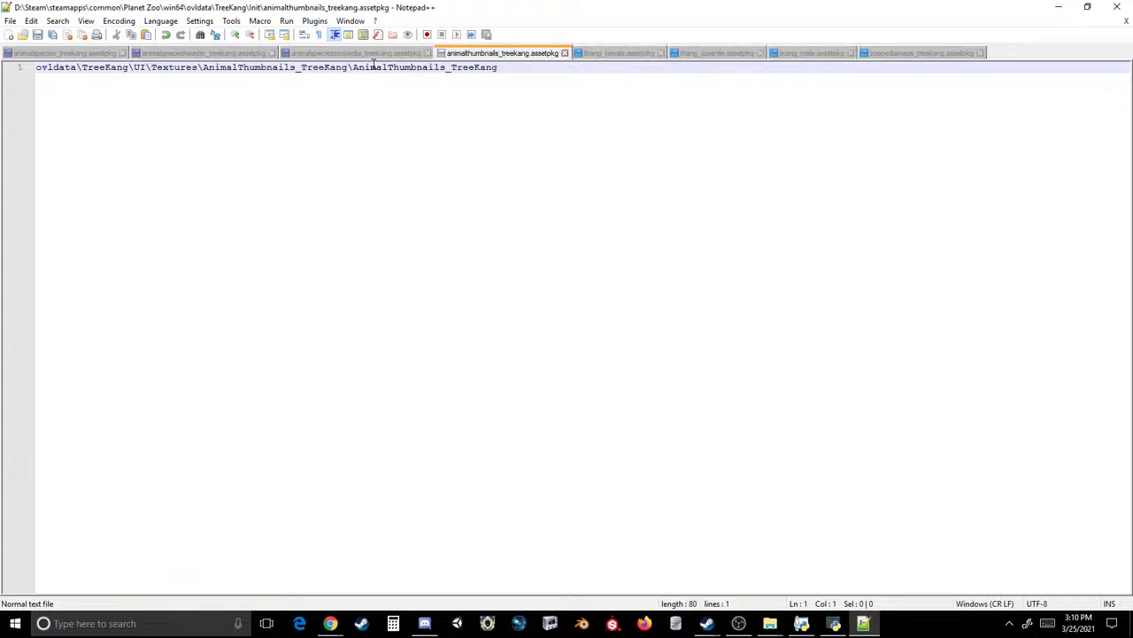
click(368, 56)
key(ctrl+s)
click(210, 55)
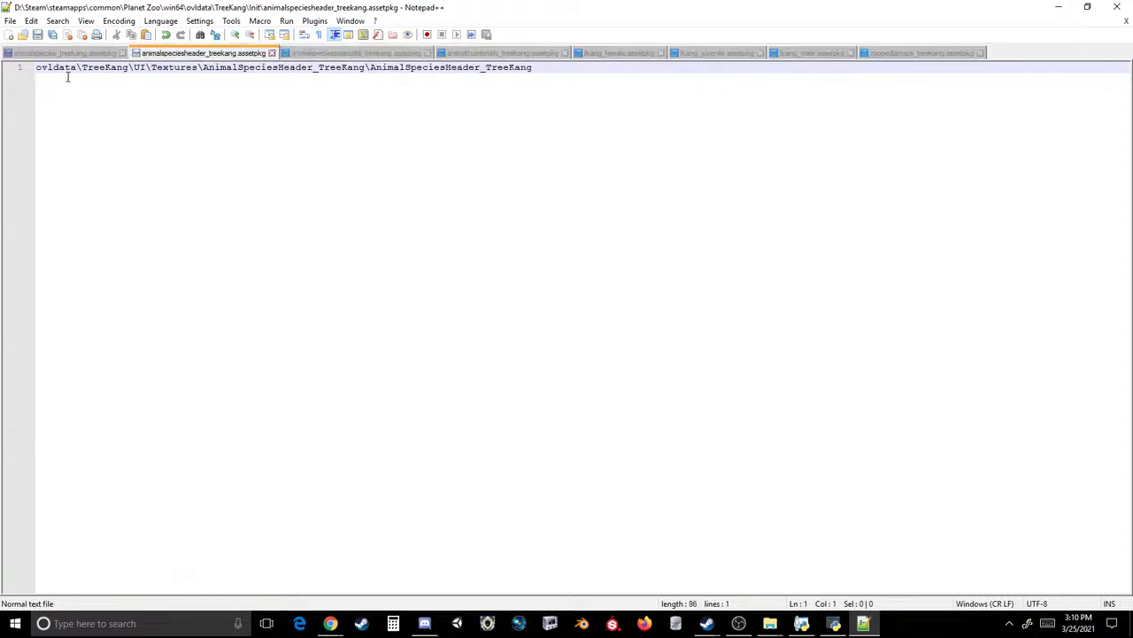
click(69, 55)
- Close all the asset package files and exit Notepad++
click(1126, 19)
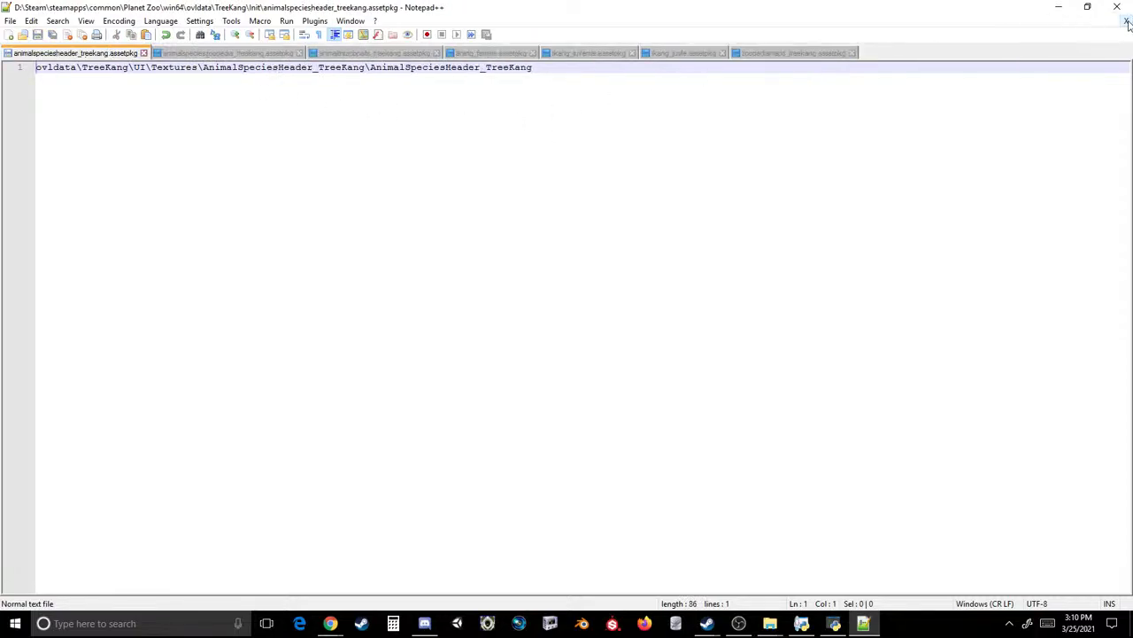
click(1126, 20)
click(1126, 19)
click(1126, 20)
click(1126, 20)
click(1127, 19)
click(1126, 20)
click(1127, 20)
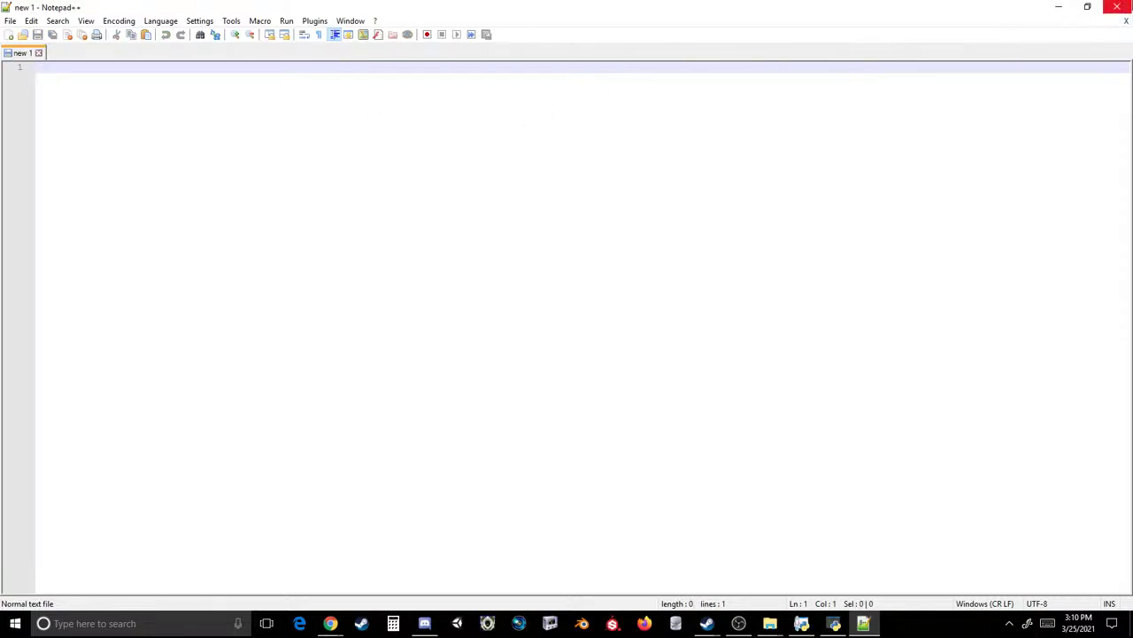
click(1117, 6)
- Inject all the edited asset packages from the Init folder into the open archive and save it over Init.ovl in TreeKang
drag(297, 205, 441, 330)
click(362, 162)
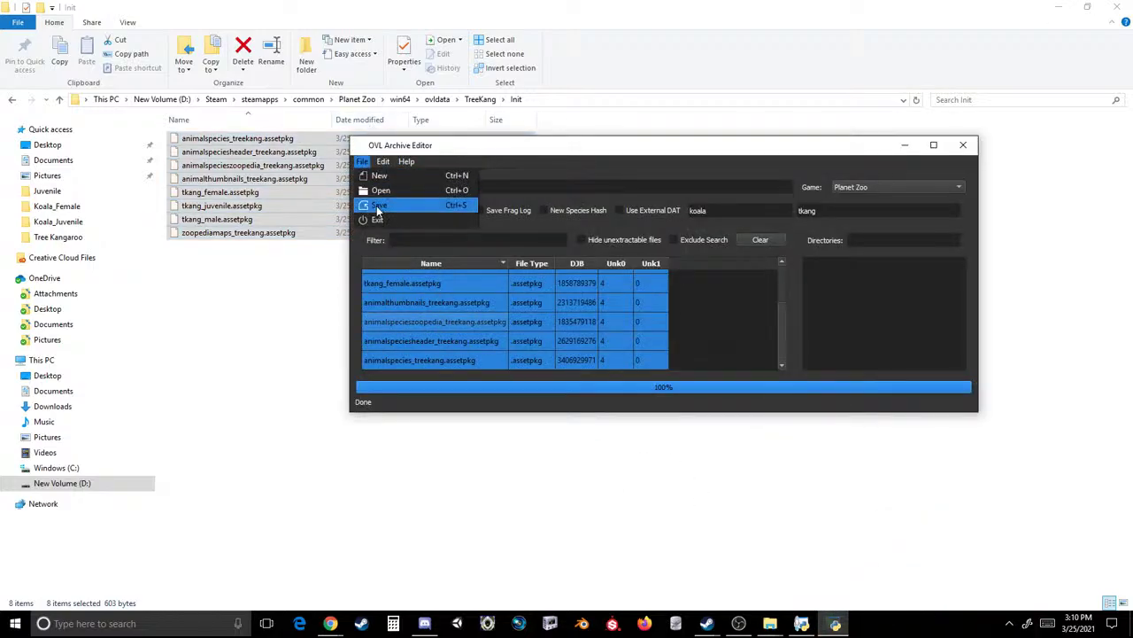
click(379, 203)
double_click(479, 311)
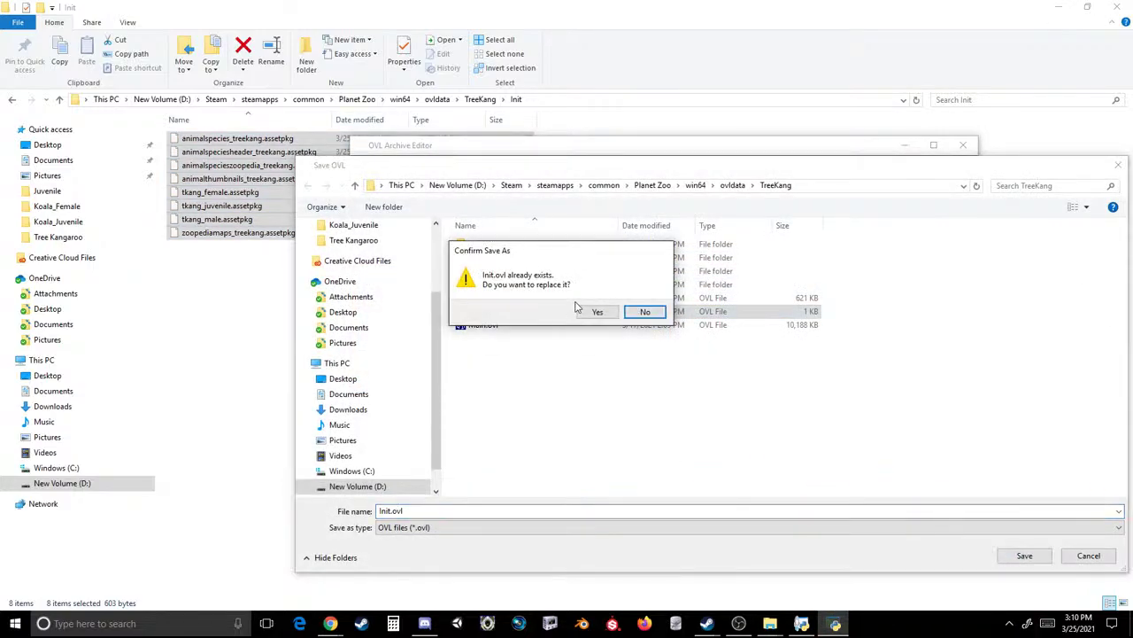
click(591, 312)
- Save the archive once more over the existing Init.ovl
click(362, 161)
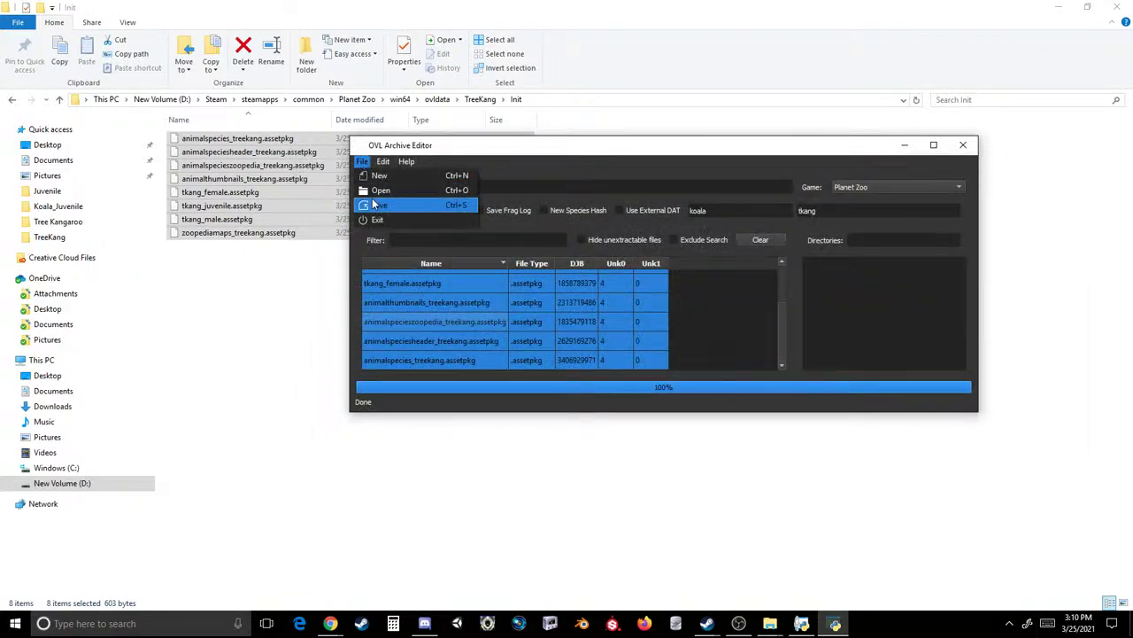
click(379, 203)
double_click(479, 311)
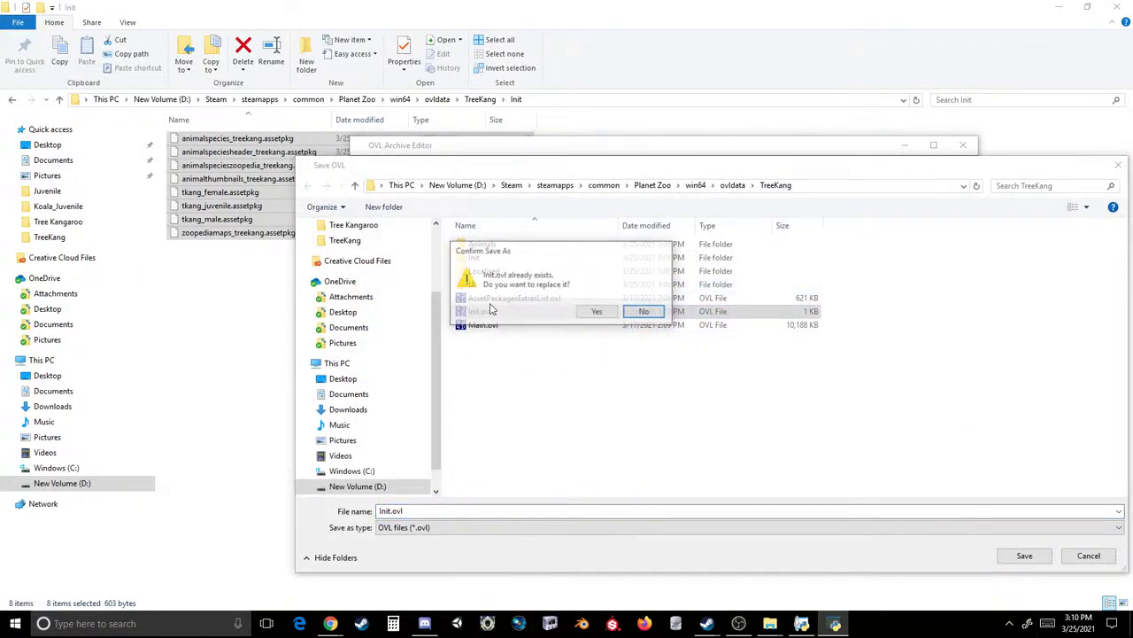
click(593, 312)
- Open AssetPackagesExtrasList.ovl from the TreeKang folder in the OVL Archive Editor
click(362, 161)
click(377, 176)
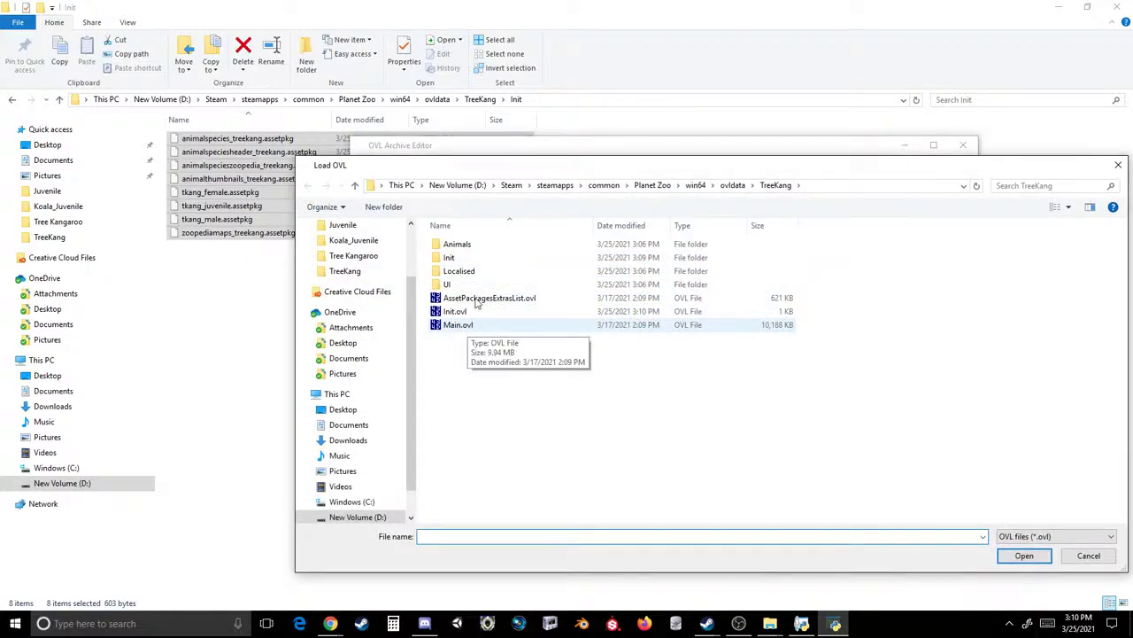
double_click(476, 299)
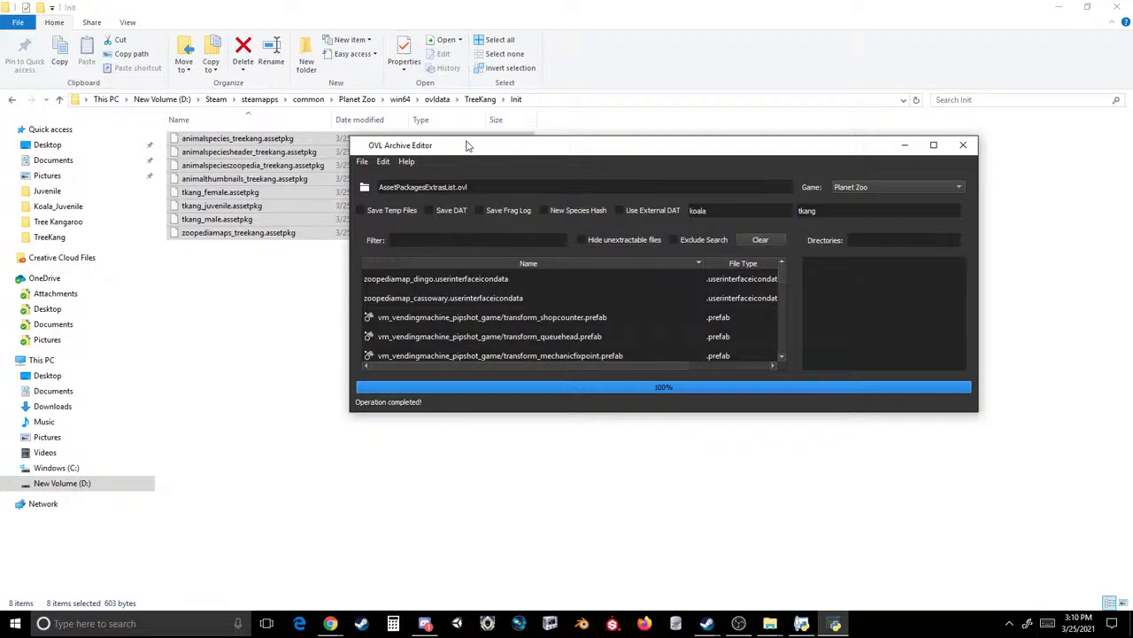
- Delete the extracted Init folder from the TreeKang folder in File Explorer
click(479, 99)
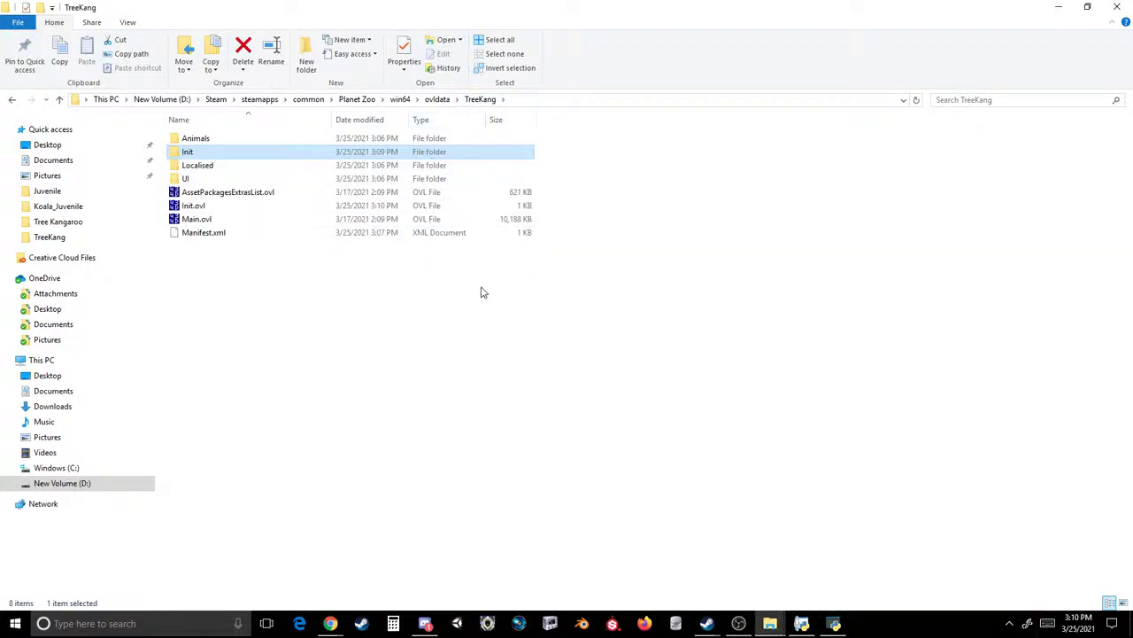
click(362, 261)
click(193, 154)
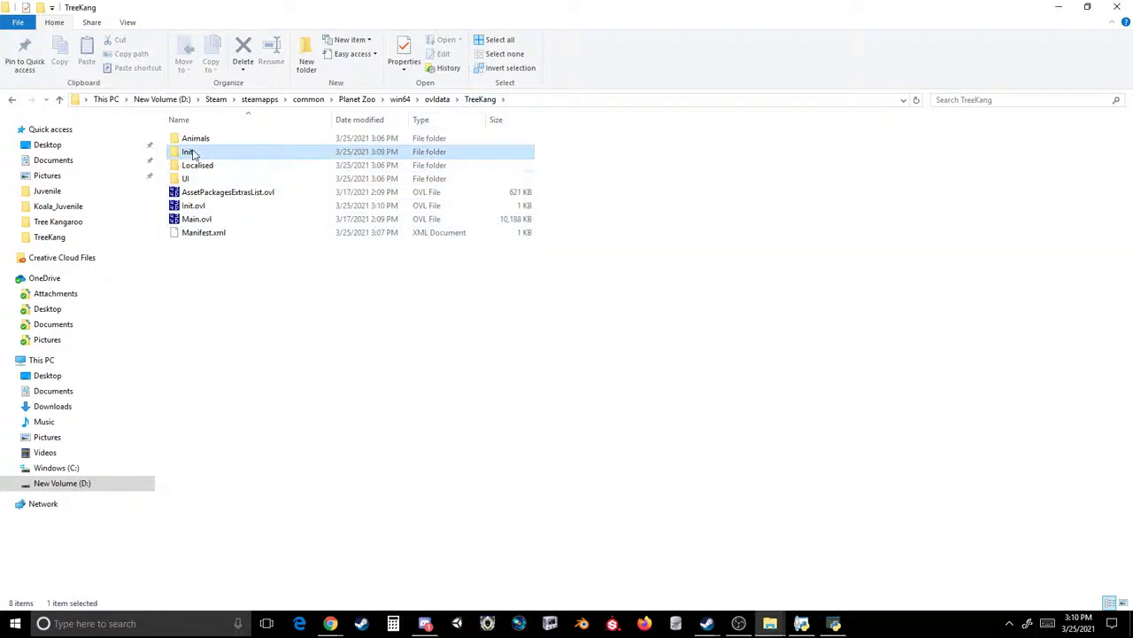
key(Delete)
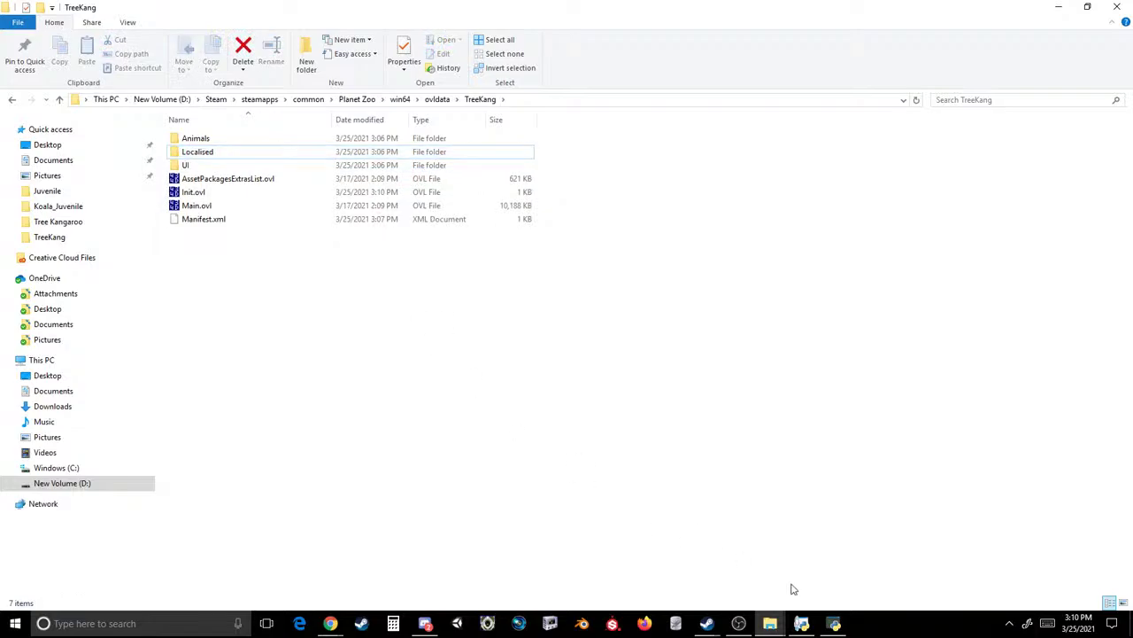
- Switch back to the OVL Archive Editor, maximize its window and sort the entries by name in ascending order
click(833, 622)
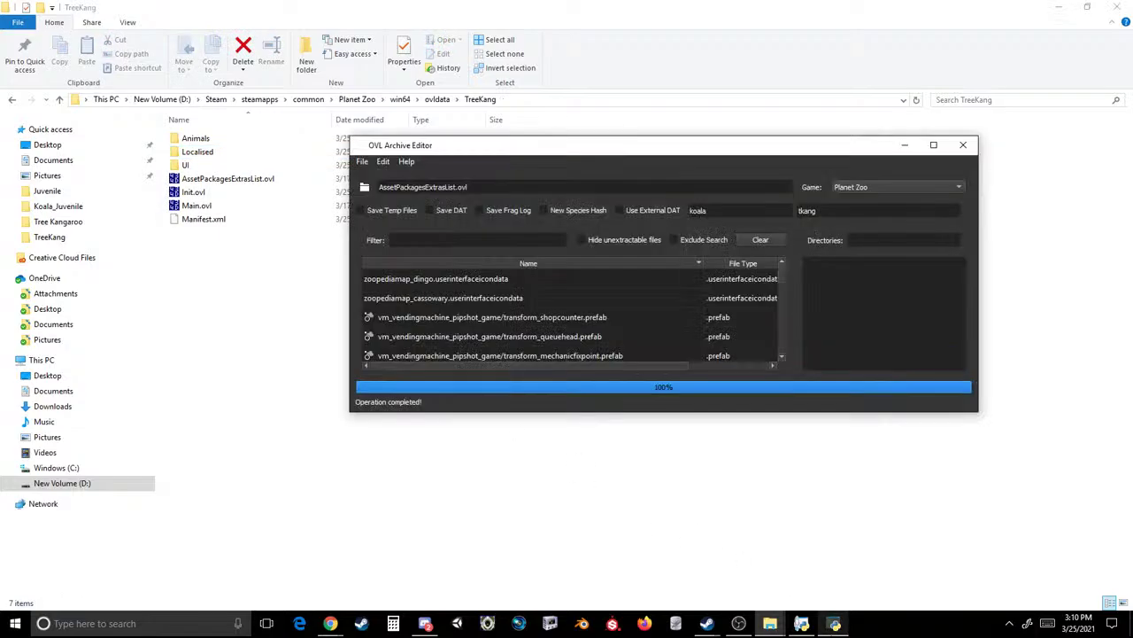
click(934, 145)
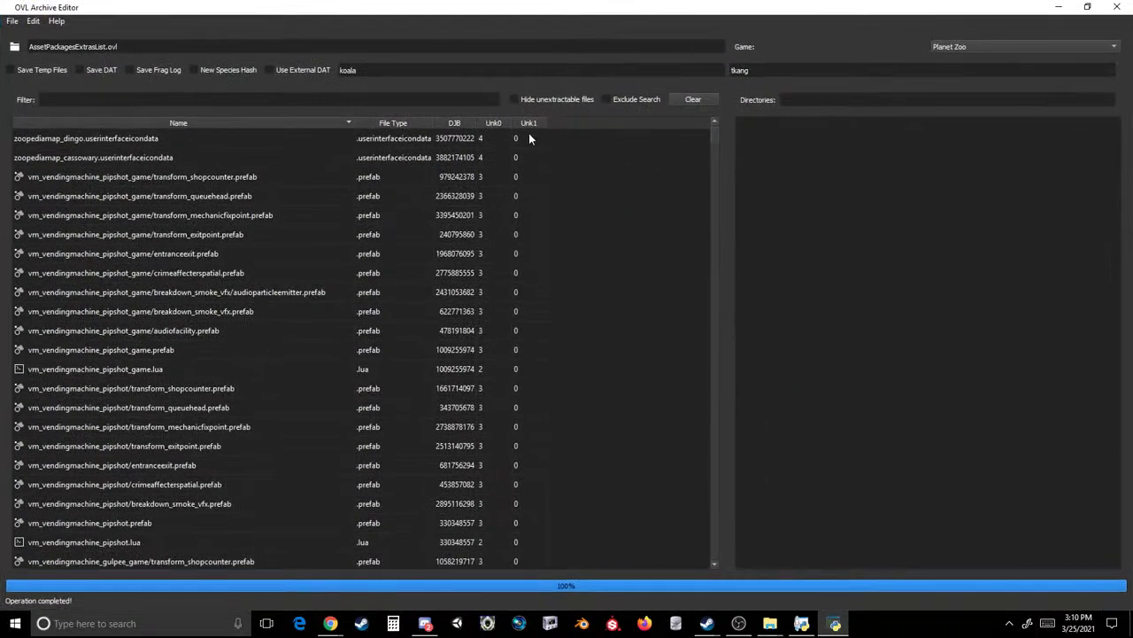
click(178, 124)
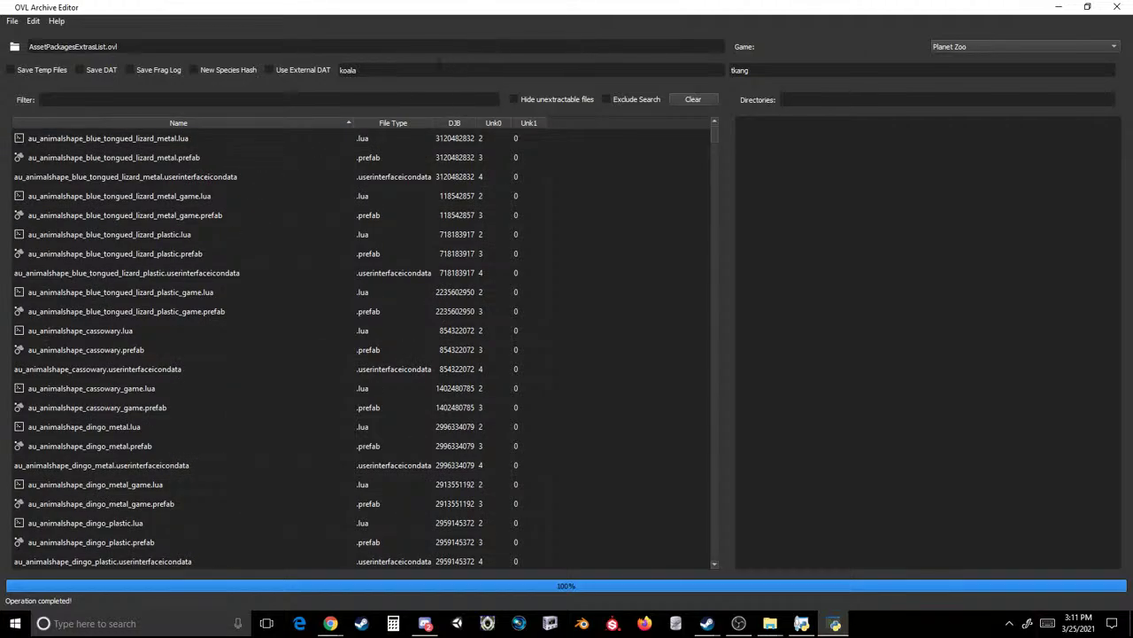
- Set the renaming text to find content3 and replace it with treekang
double_click(348, 69)
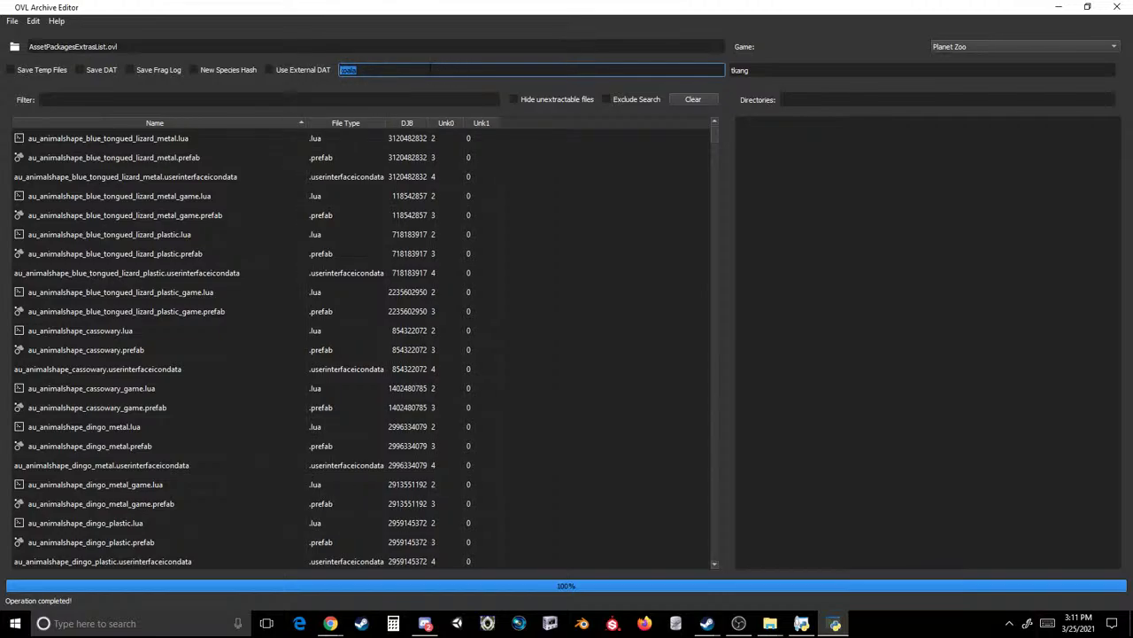
text(con)
click(762, 65)
key(BackSpace)
key(BackSpace)
key(BackSpace)
key(BackSpace)
key(BackSpace)
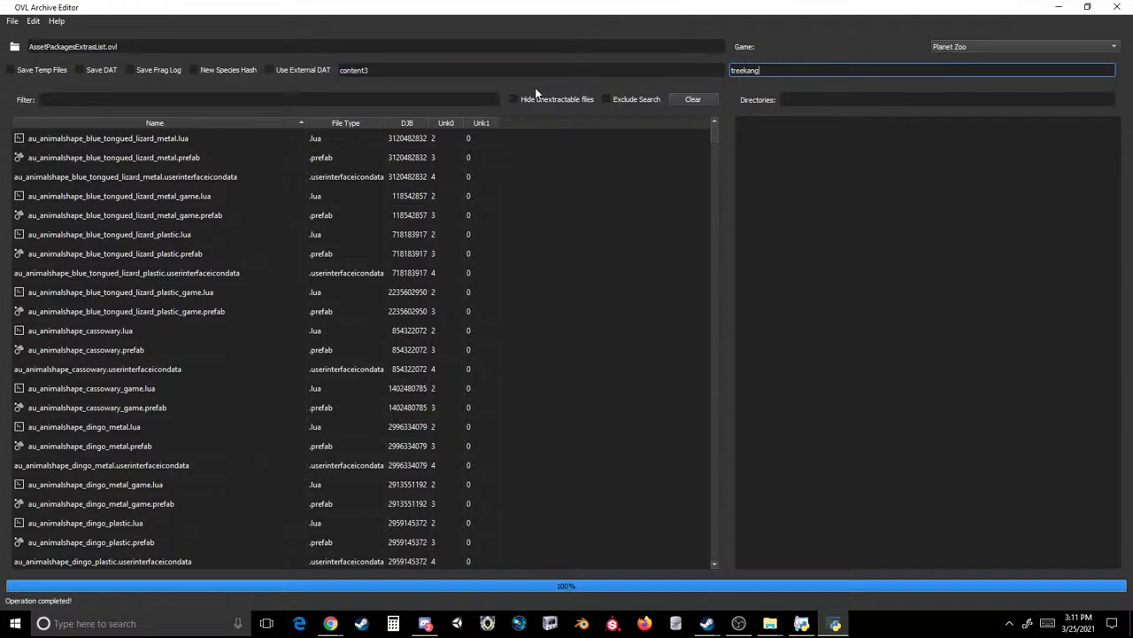
key(shift+Tab)
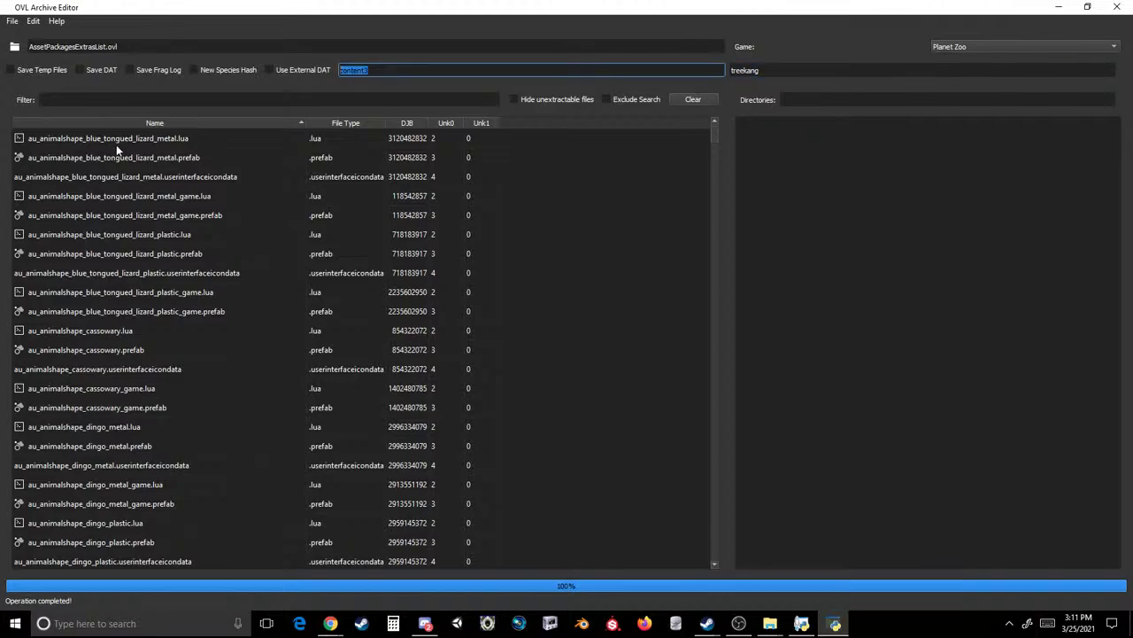
key(Tab)
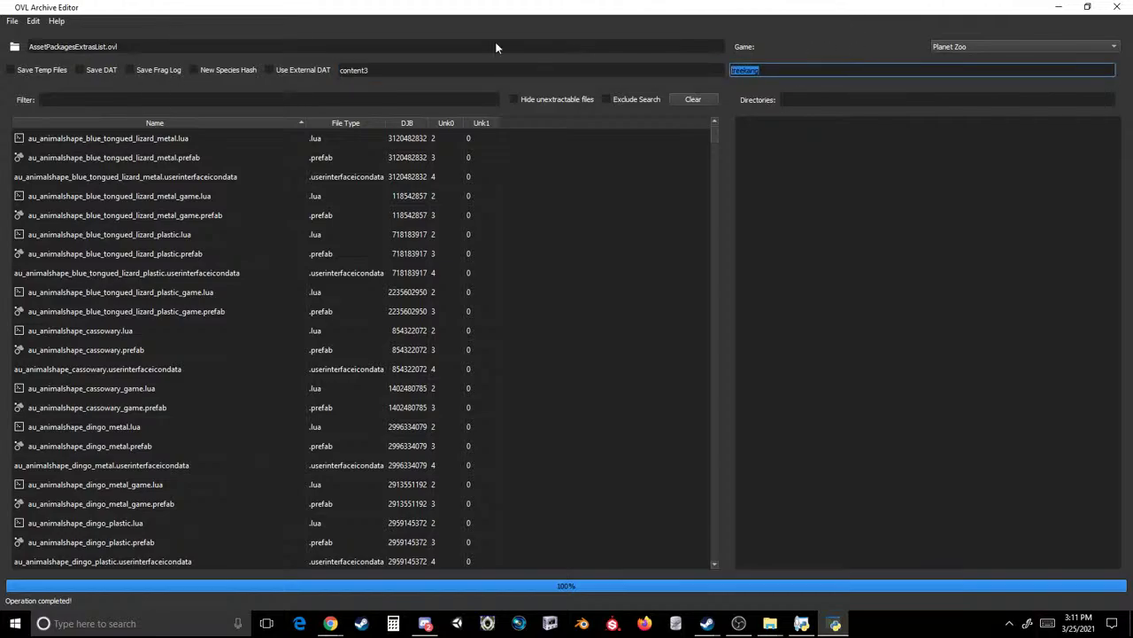
- Set the replacement text to lion and remove the entries whose names contain au_an and au_b
key(BackSpace)
key(shift+Tab)
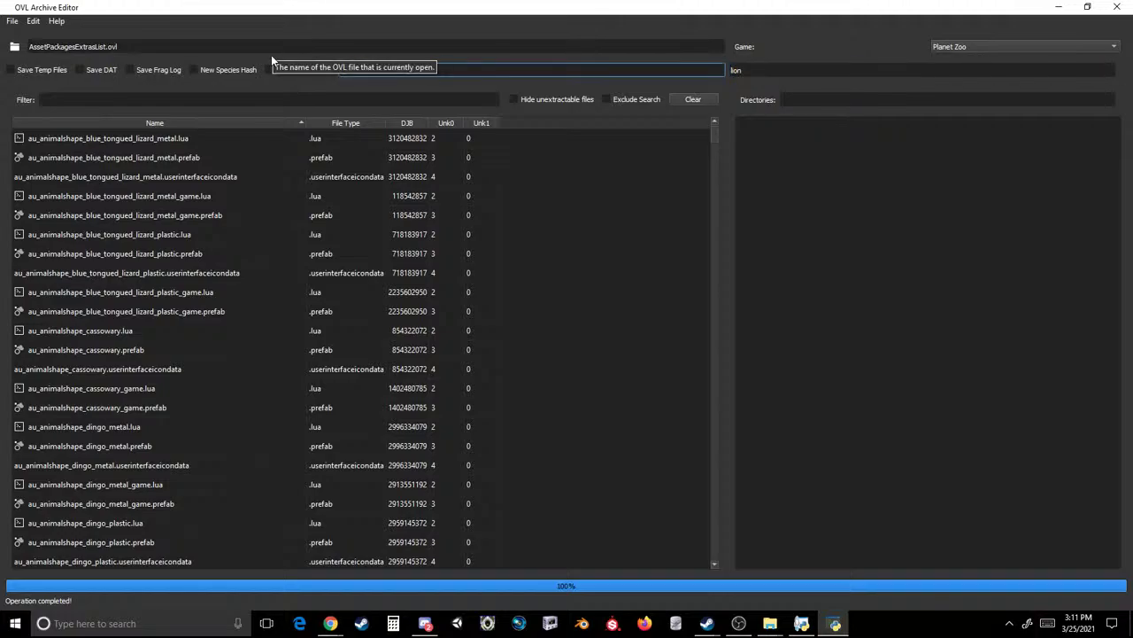
text(au_an)
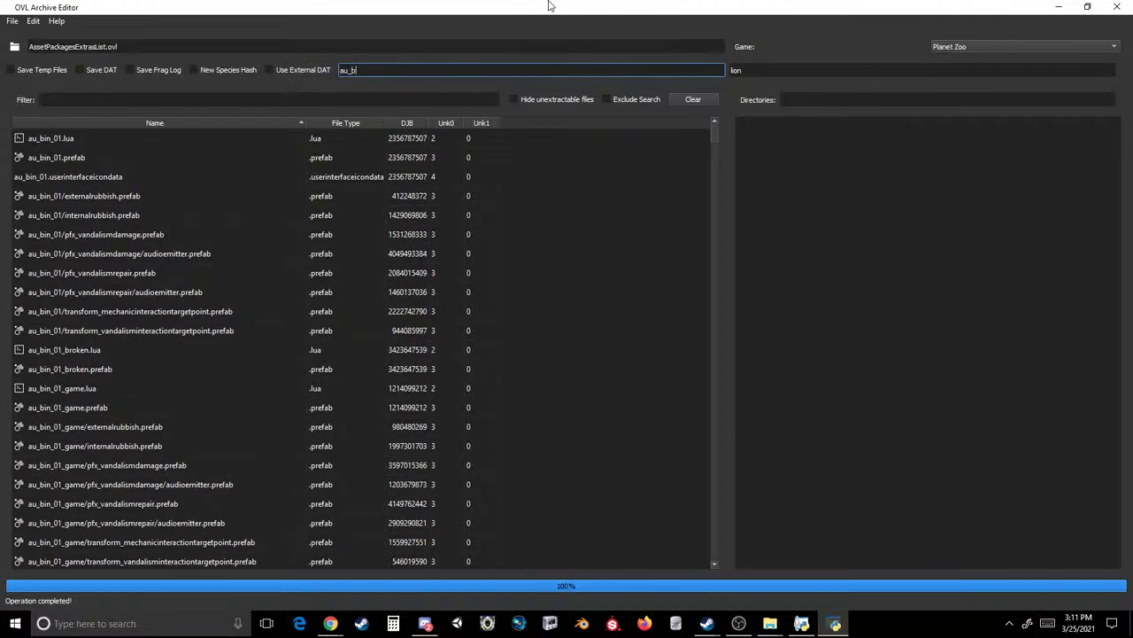
key(BackSpace)
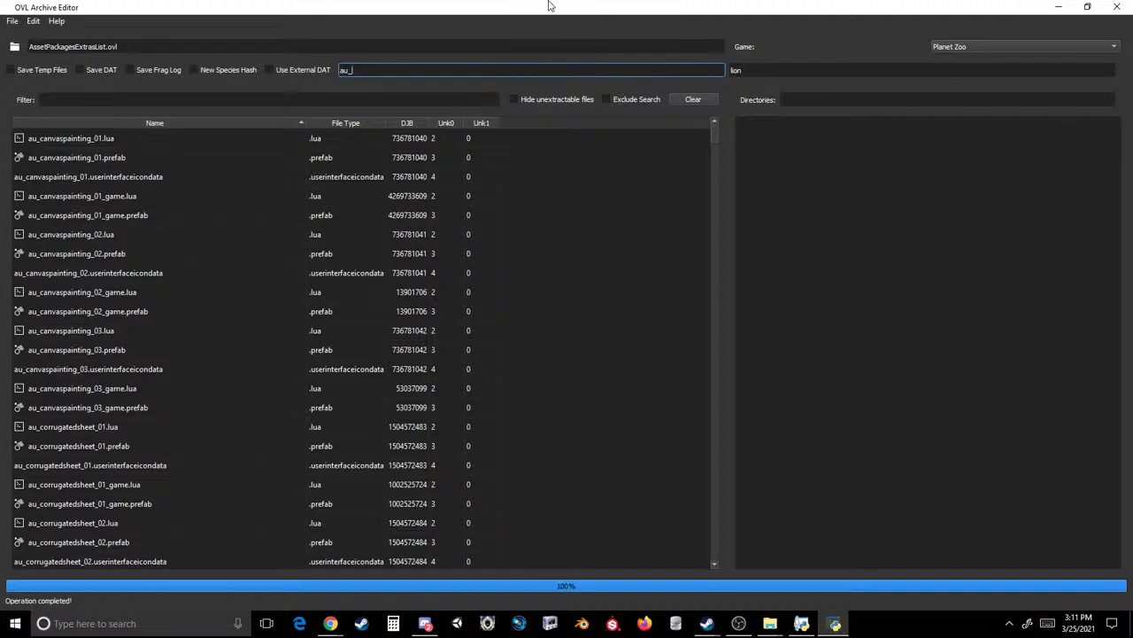
- Remove the entries whose names contain au_c, au_d, au_e and au_f, one prefix at a time
text(c)
key(BackSpace)
text(d)
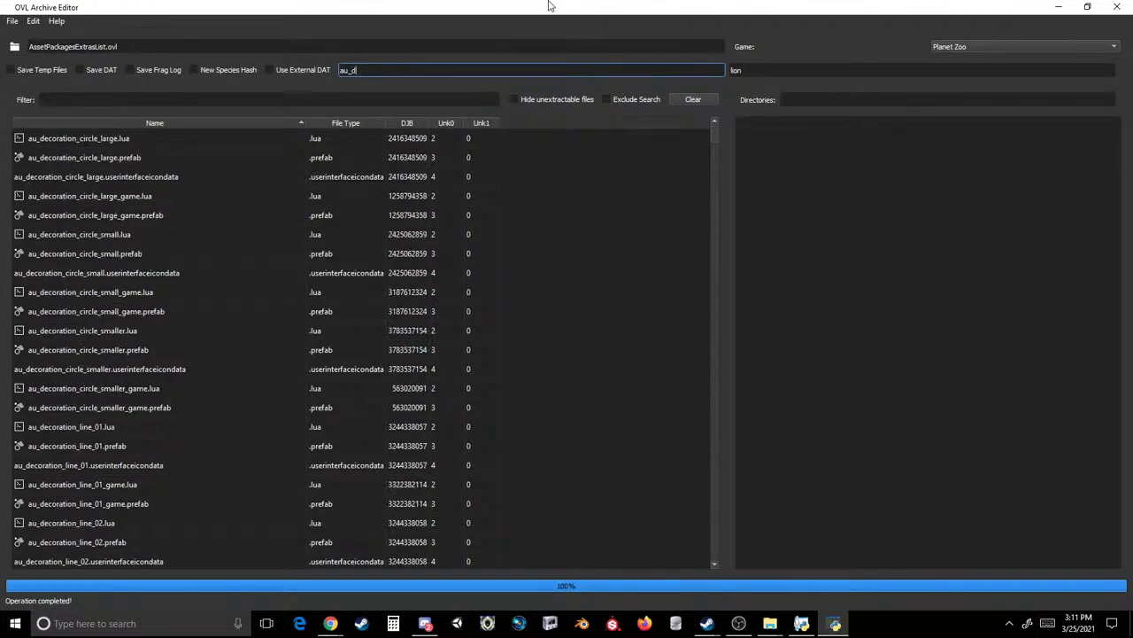
key(BackSpace)
text(e)
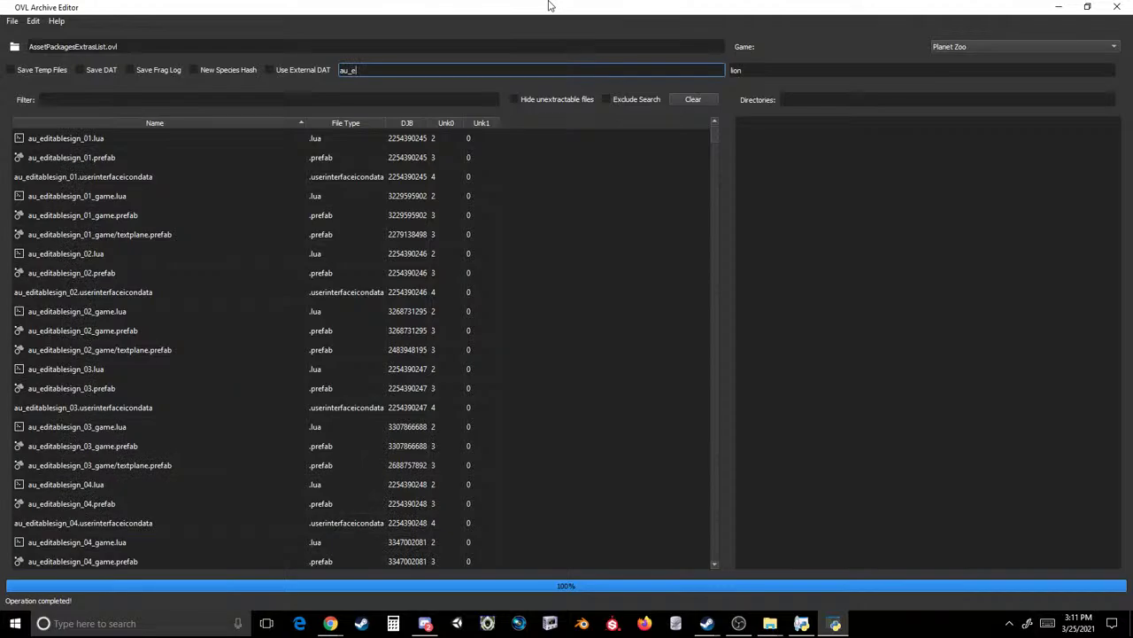
key(BackSpace)
text(f)
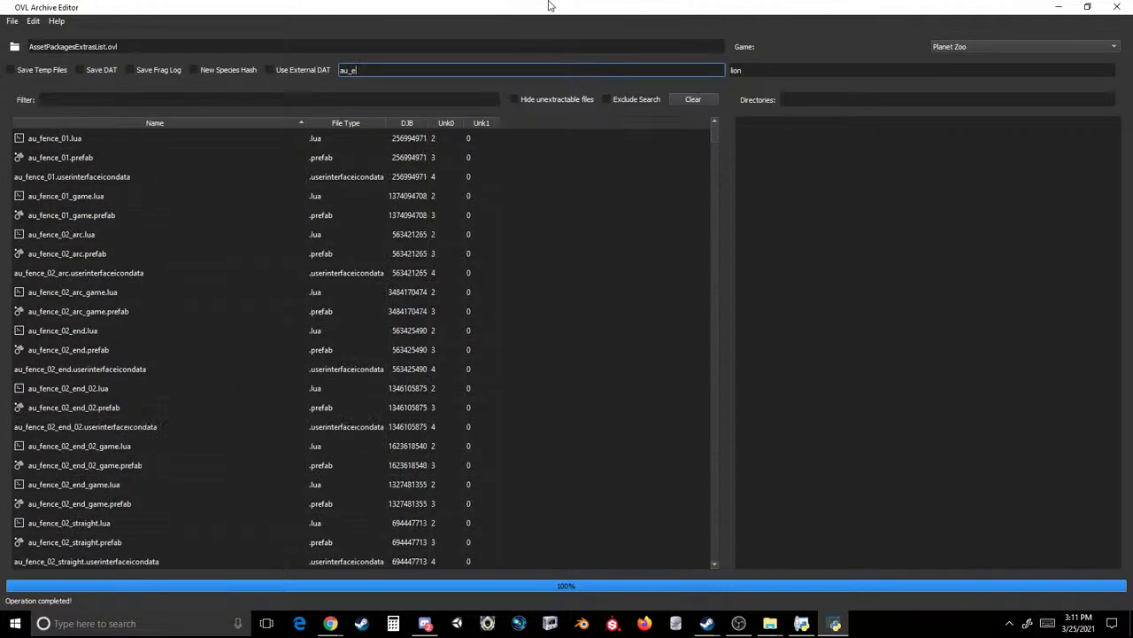
- Remove the entries whose names contain au_l, au_m and au_p
key(BackSpace)
text(l)
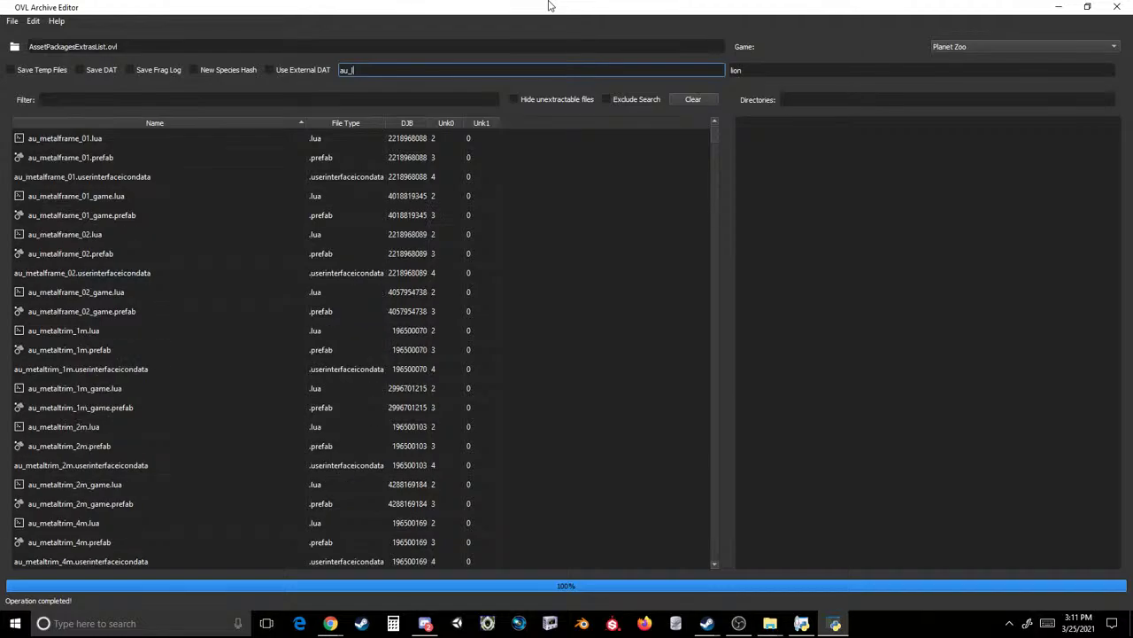
key(BackSpace)
text(m)
key(BackSpace)
text(p)
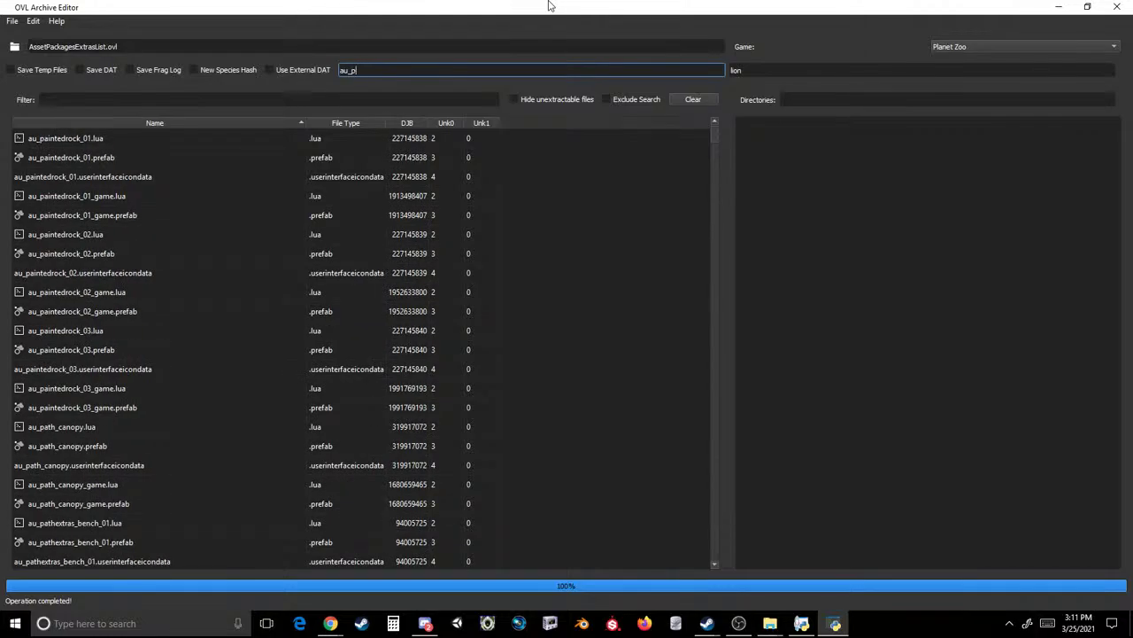
- Remove the entries whose names contain au_r, au_s and au_w
key(BackSpace)
text(r)
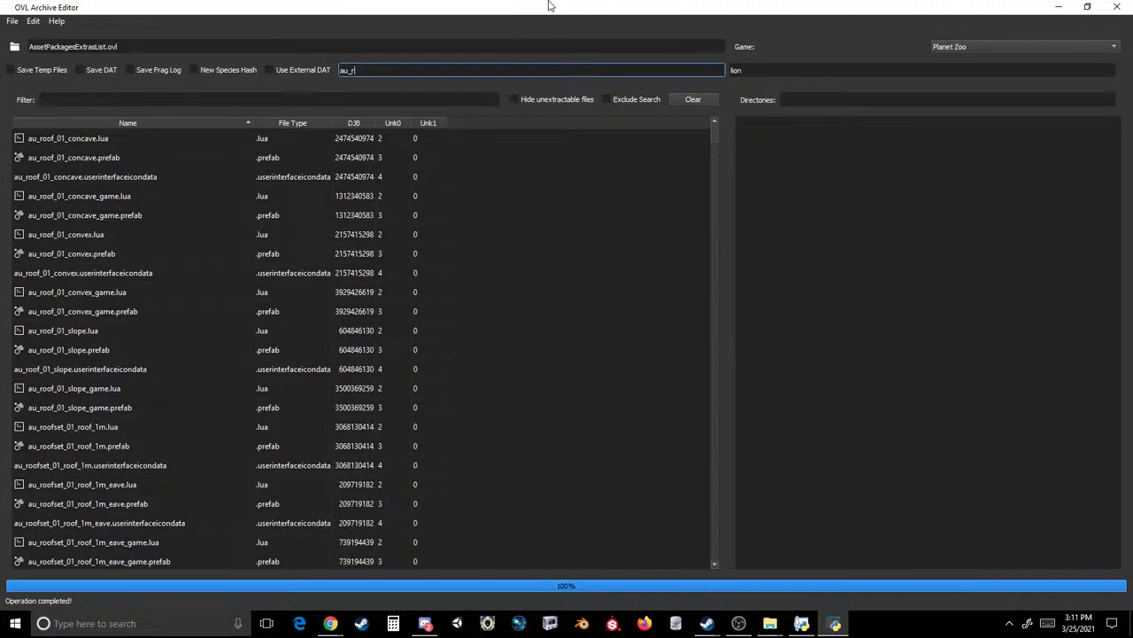
key(BackSpace)
text(s)
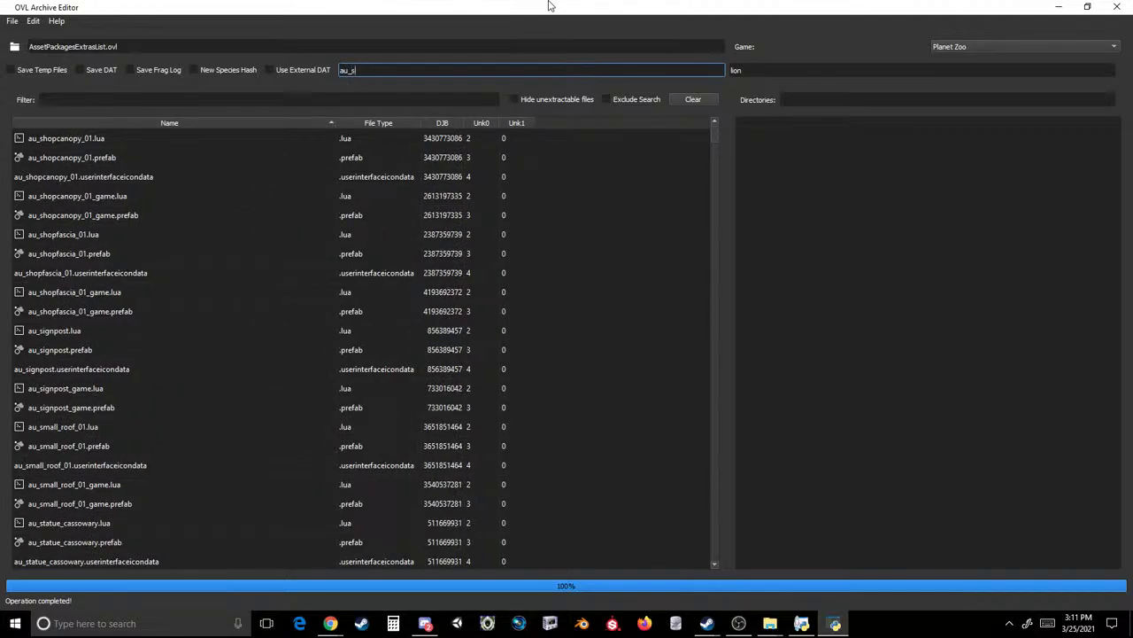
key(BackSpace)
text(w)
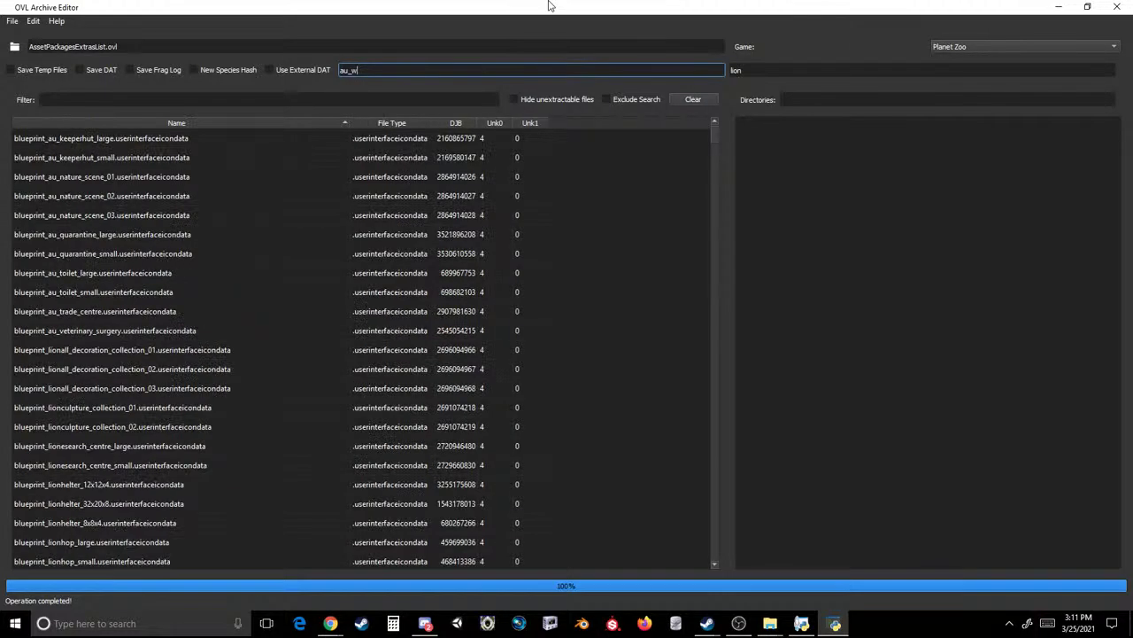
- Remove the blueprint entries by matching names that contain blue
key(BackSpace)
key(BackSpace)
key(BackSpace)
key(BackSpace)
text(blue)
key(BackSpace)
key(BackSpace)
key(BackSpace)
key(BackSpace)
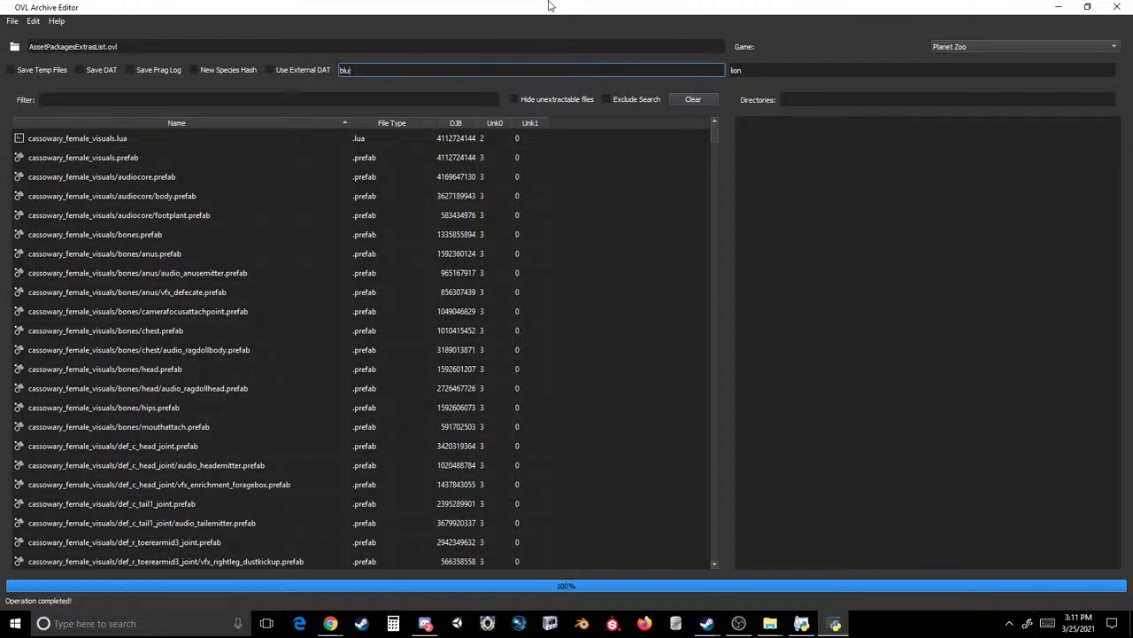
- Remove the entries whose names contain cass, cha and ding
text(cass)
key(BackSpace)
key(BackSpace)
key(BackSpace)
text(ha)
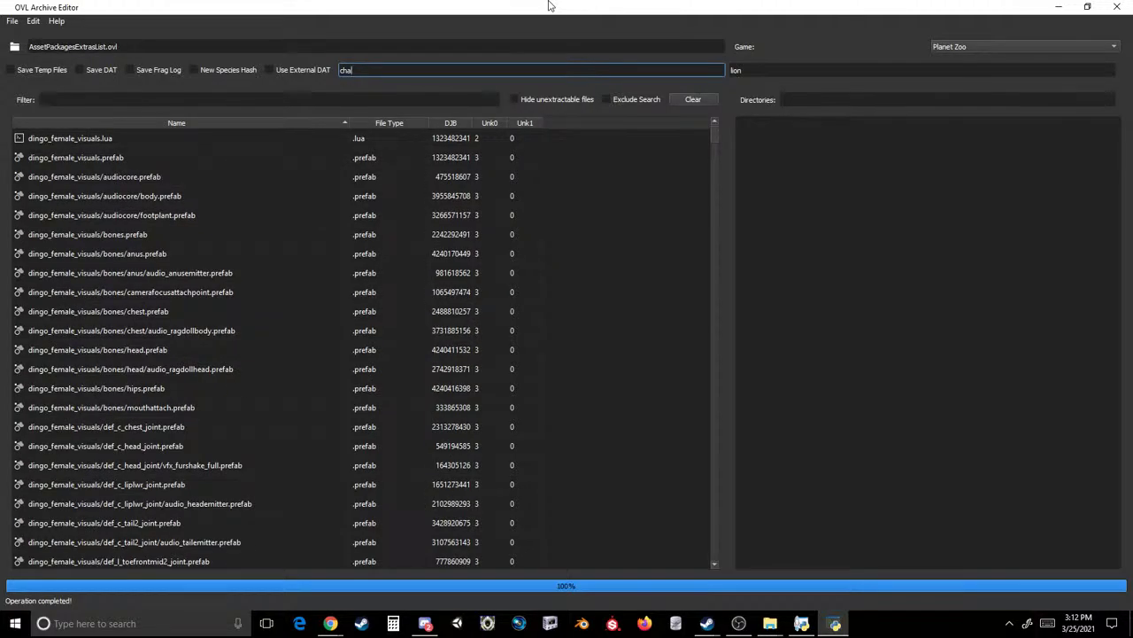
key(BackSpace)
key(BackSpace)
key(BackSpace)
text(ding)
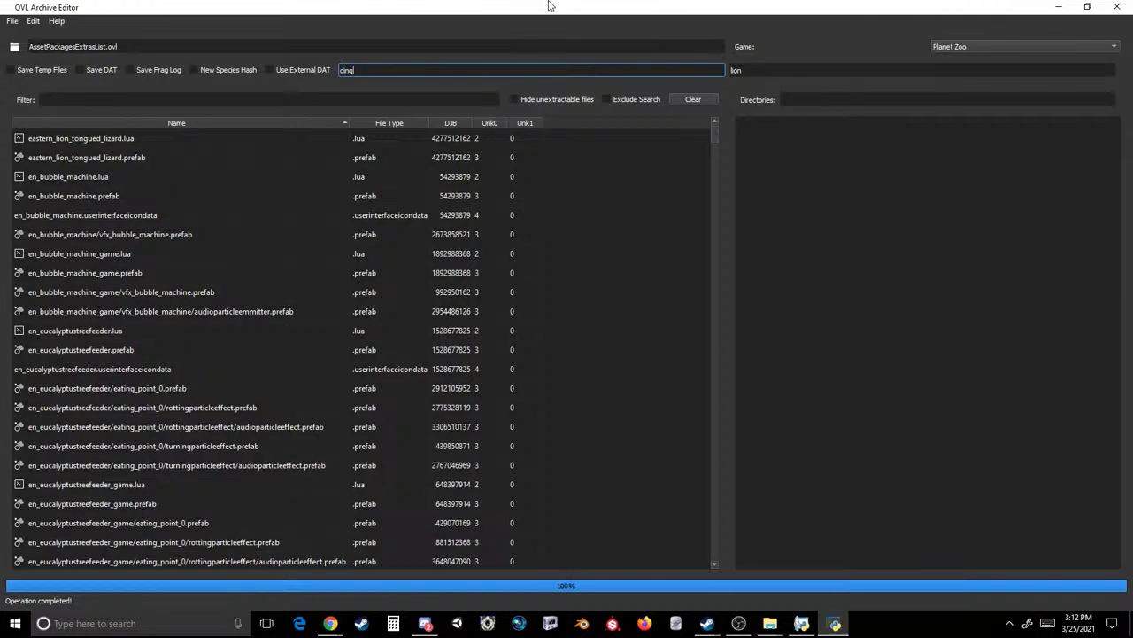
- Remove the eastern lizard entries by matching names that contain east
key(BackSpace)
key(BackSpace)
key(BackSpace)
key(BackSpace)
text(east)
key(BackSpace)
key(BackSpace)
key(BackSpace)
key(BackSpace)
- Remove the entries whose names contain en_b, en_e, en_t and en_w
text(e)
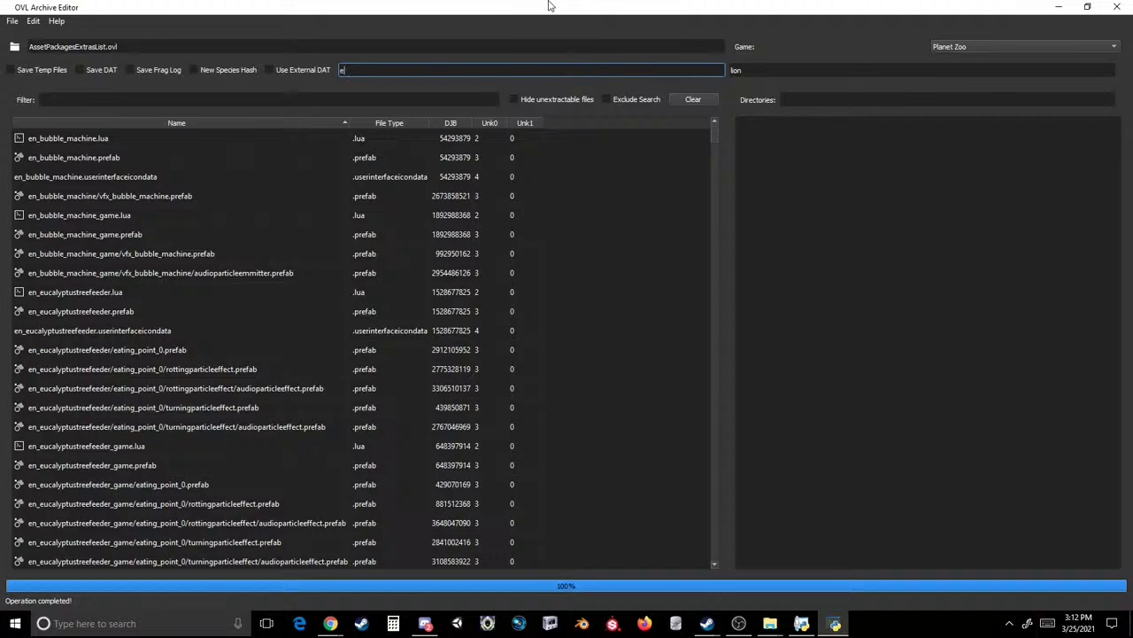
text(n_b)
text(e)
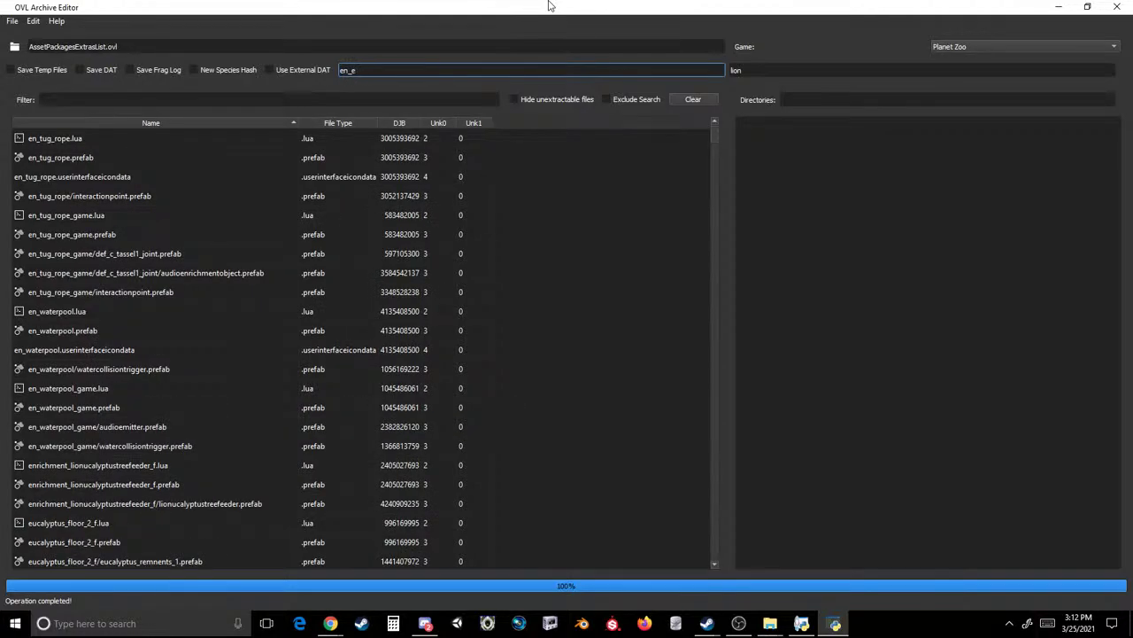
key(BackSpace)
text(t)
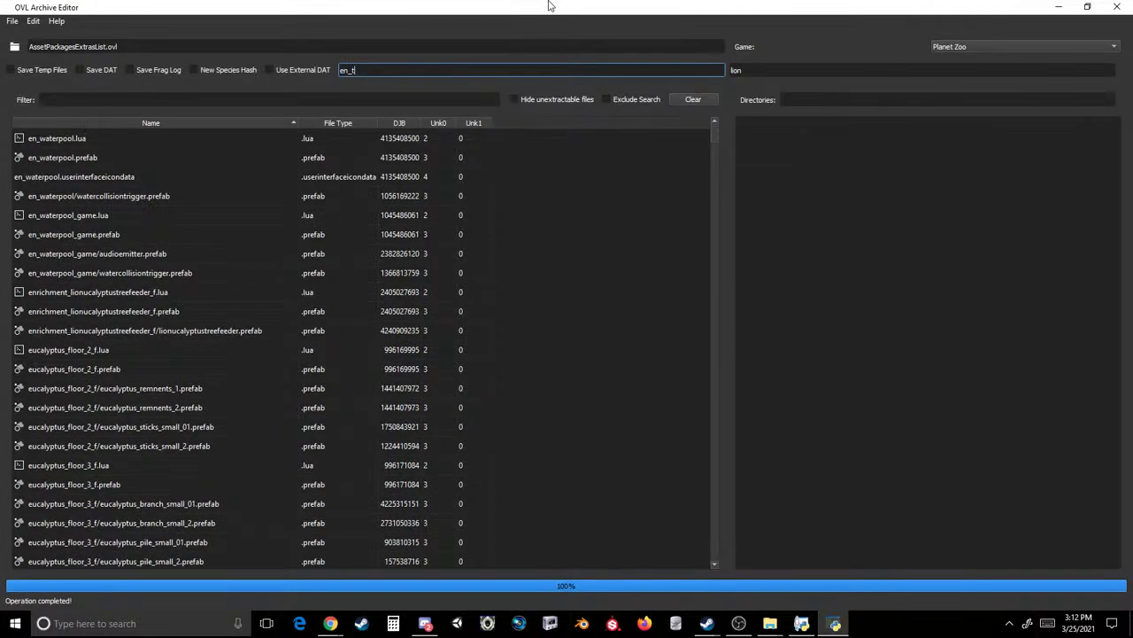
key(BackSpace)
text(w)
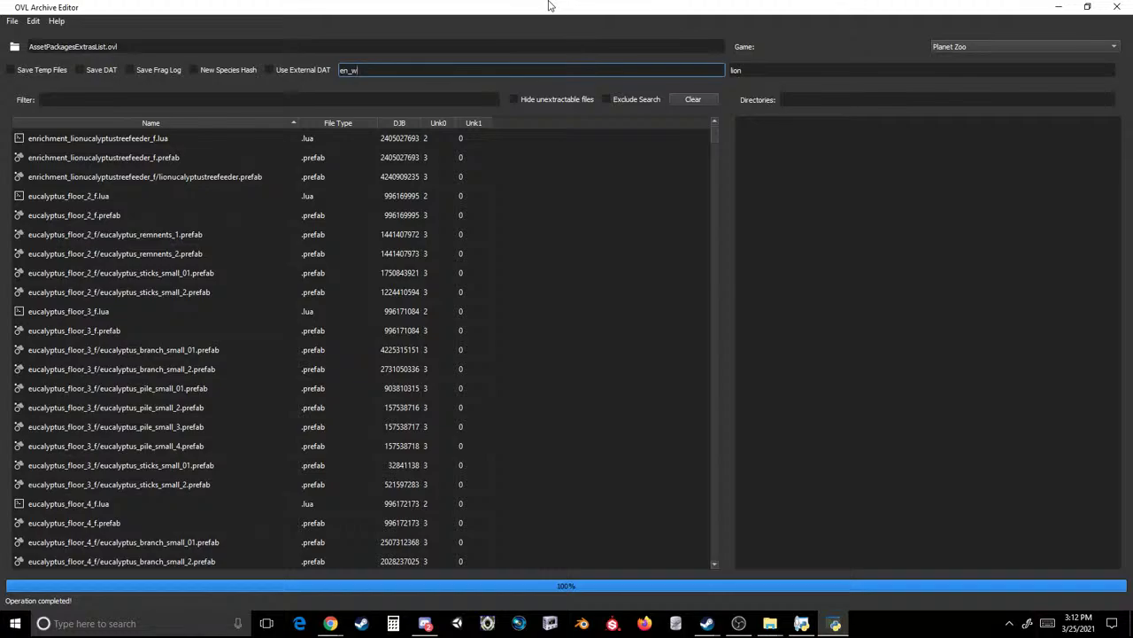
- Remove the enrichment entries and the entries whose names contain euc
key(BackSpace)
text(e)
key(BackSpace)
key(BackSpace)
text(r)
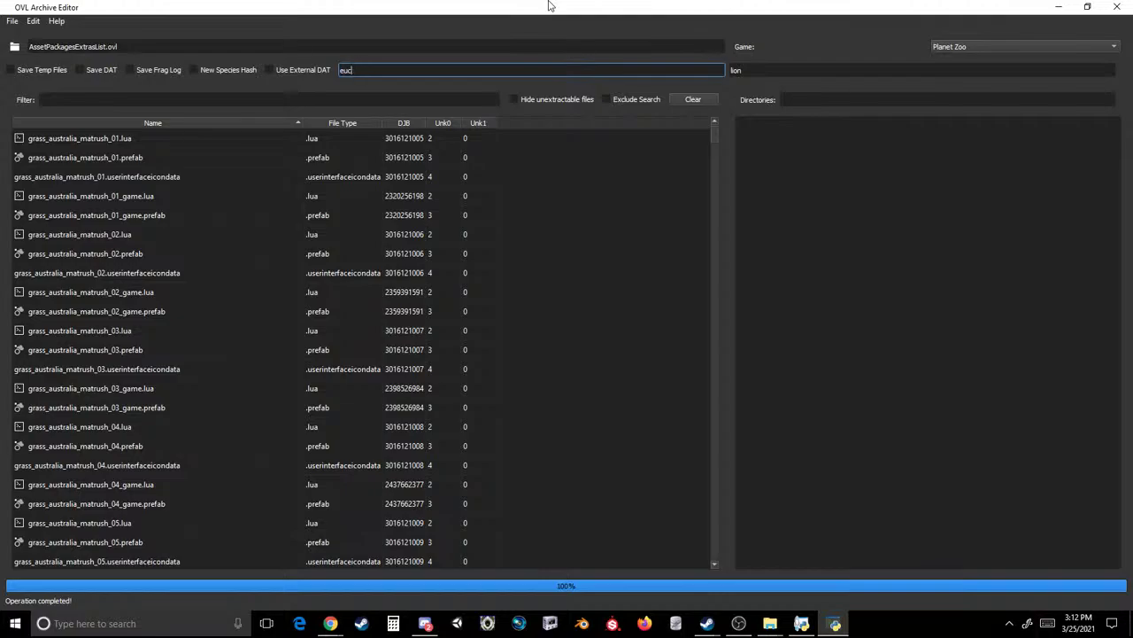
- Replace grass with lion in the entry names and close the OVL Archive Editor without saving
key(BackSpace)
key(BackSpace)
text(grass)
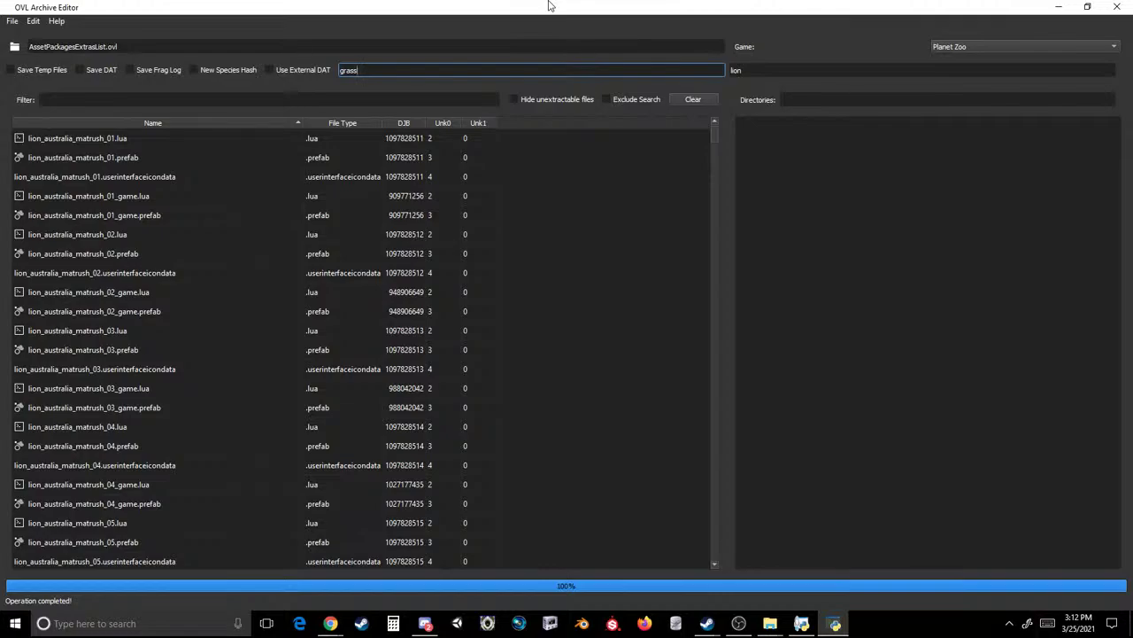
click(1117, 6)
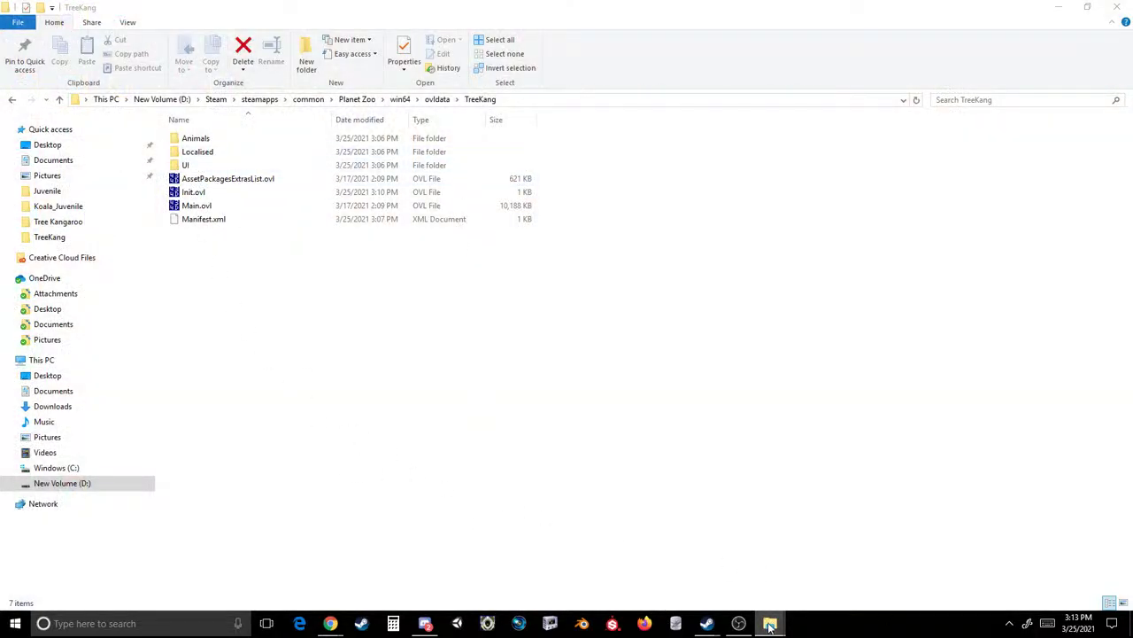
- Launch ovl_tool_gui.py from the innermost cobra-tools-master folder inside Cobra tools on the Desktop
mouse_move(764, 627)
click(713, 576)
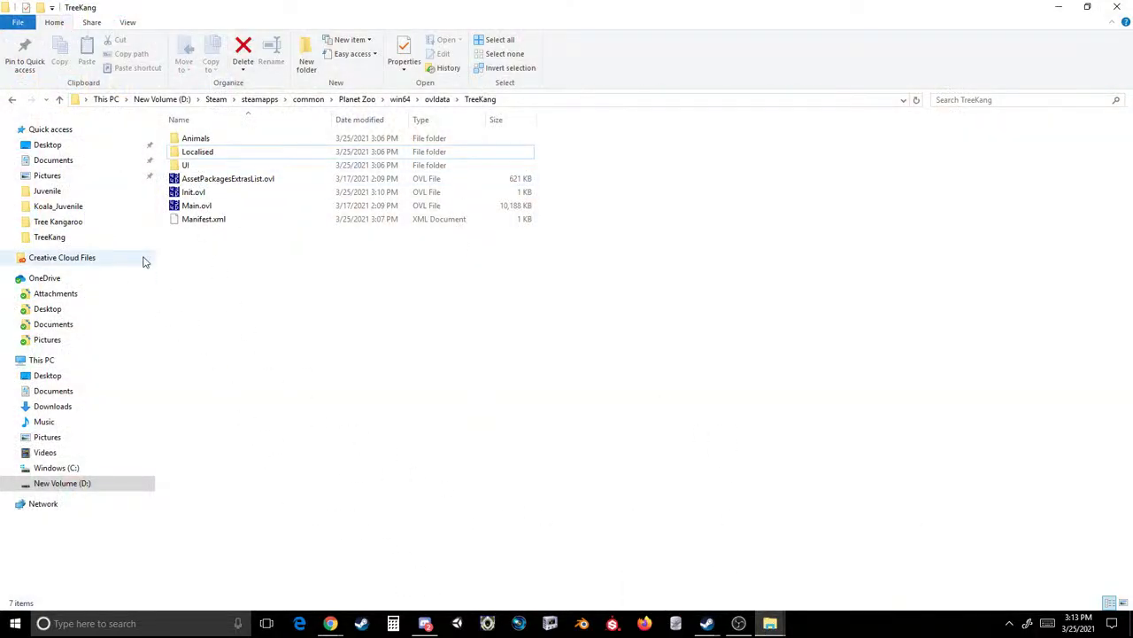
click(49, 146)
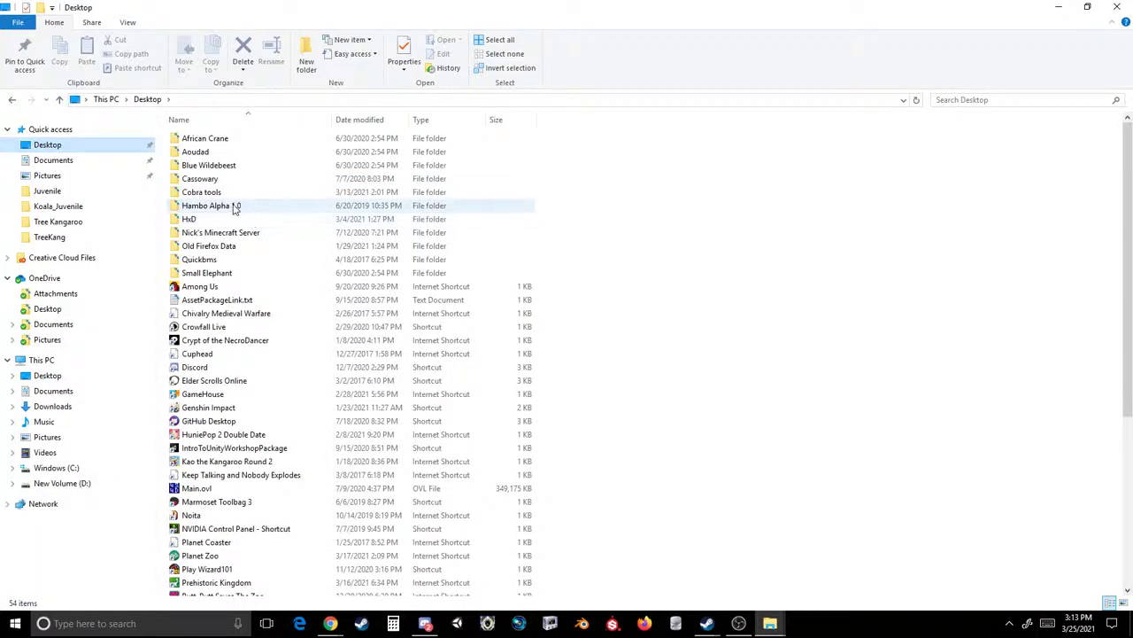
double_click(209, 192)
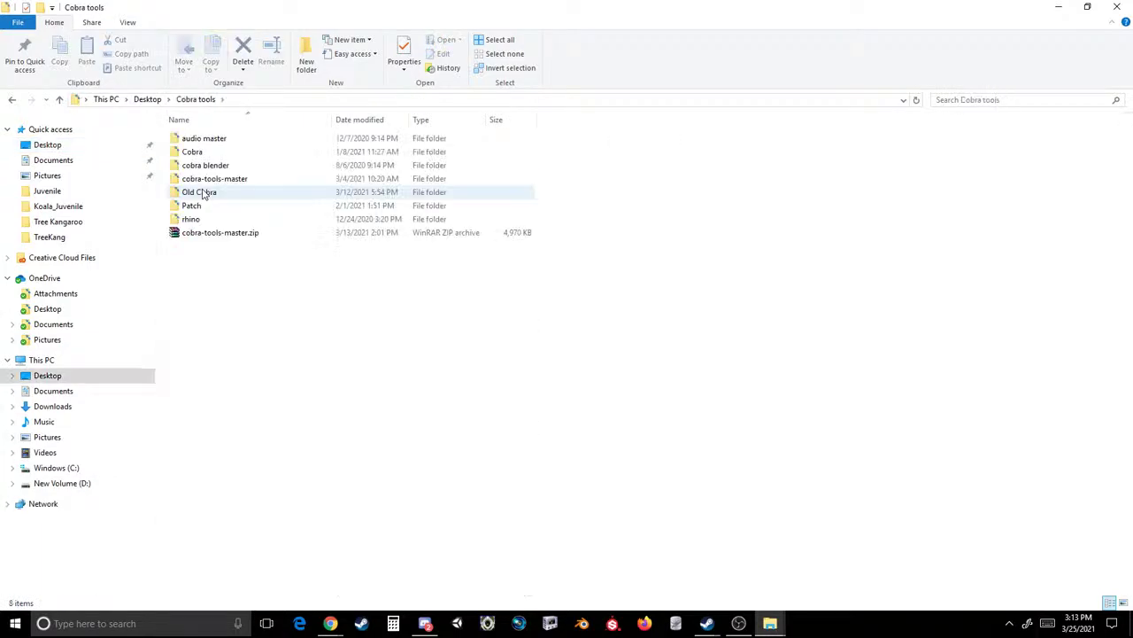
double_click(213, 181)
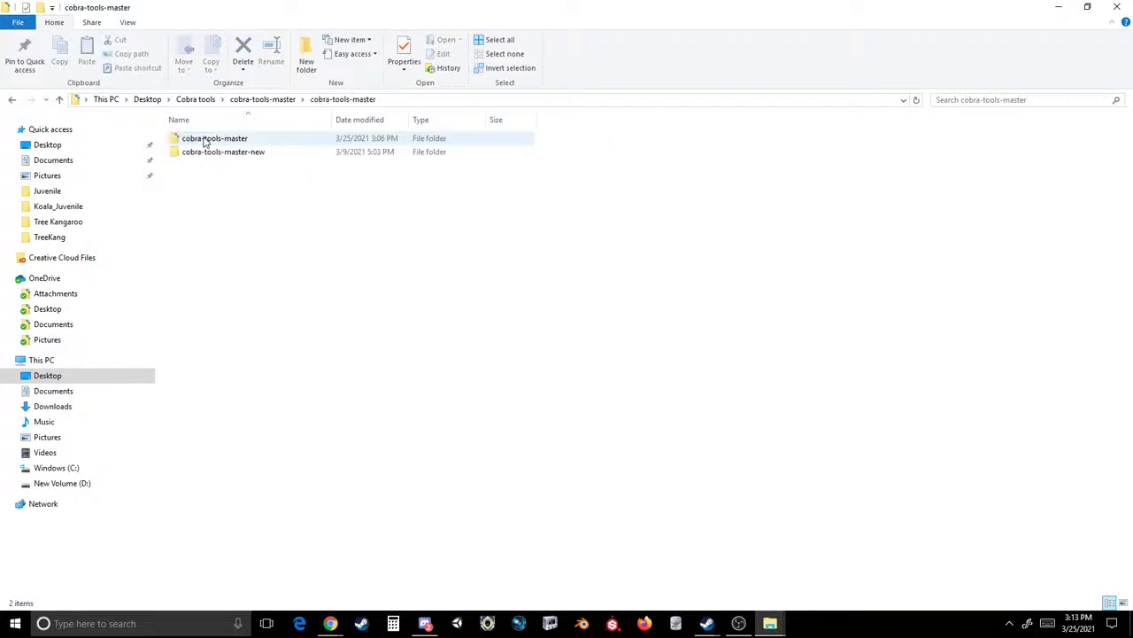
double_click(205, 141)
double_click(226, 407)
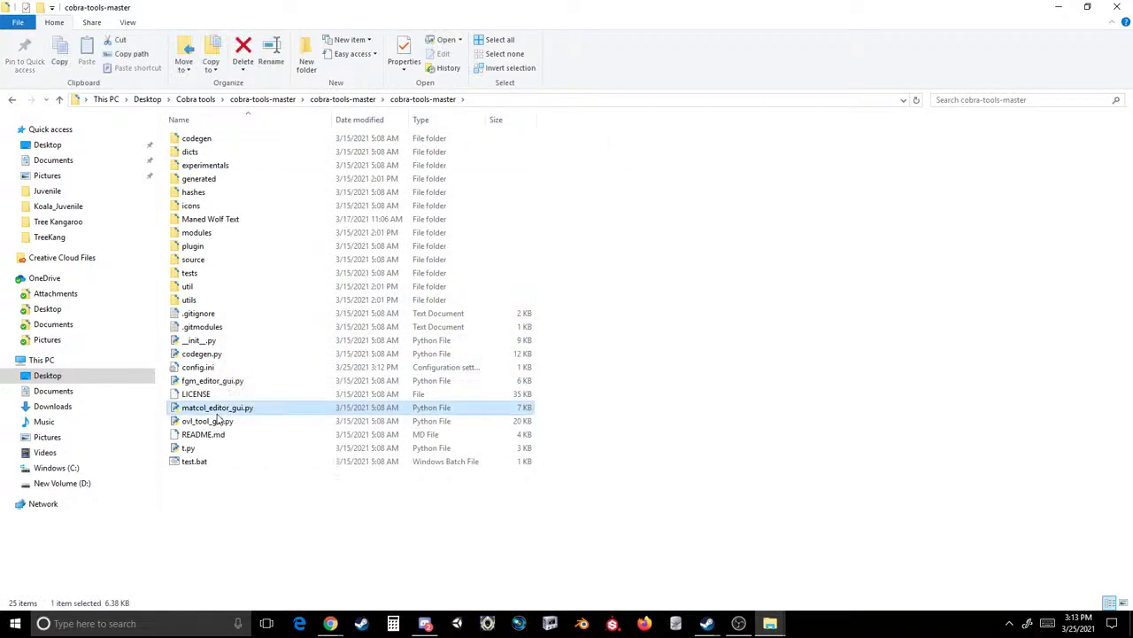
click(699, 134)
double_click(198, 422)
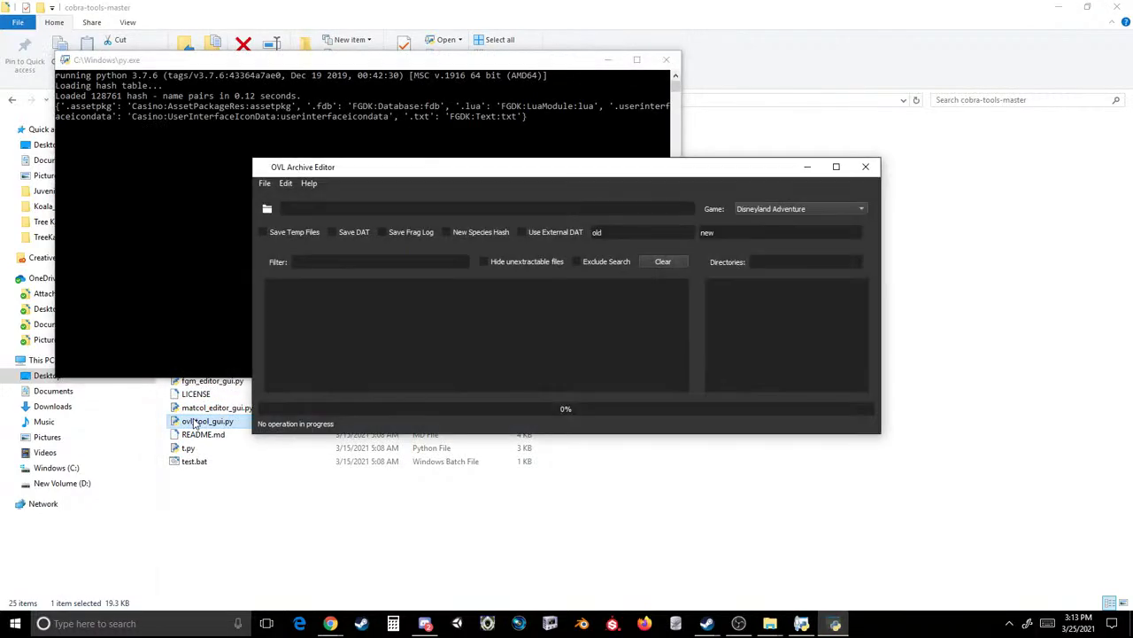
- Open AssetPackagesExtrasList.ovl from the TreeKang folder and maximize the OVL Archive Editor window
click(265, 184)
click(272, 213)
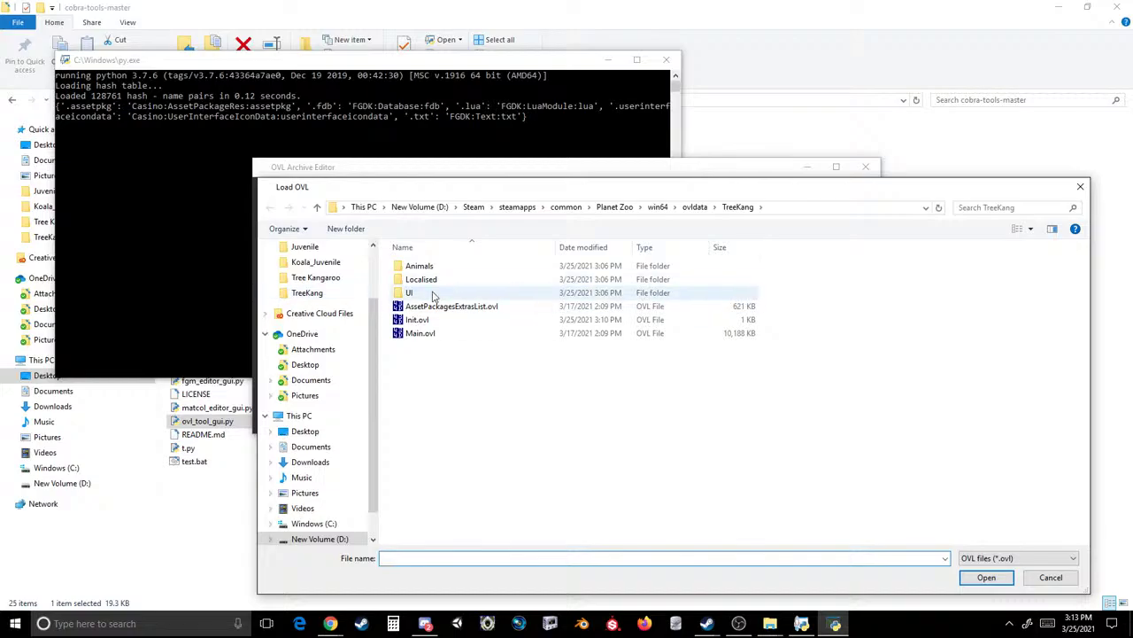
double_click(445, 305)
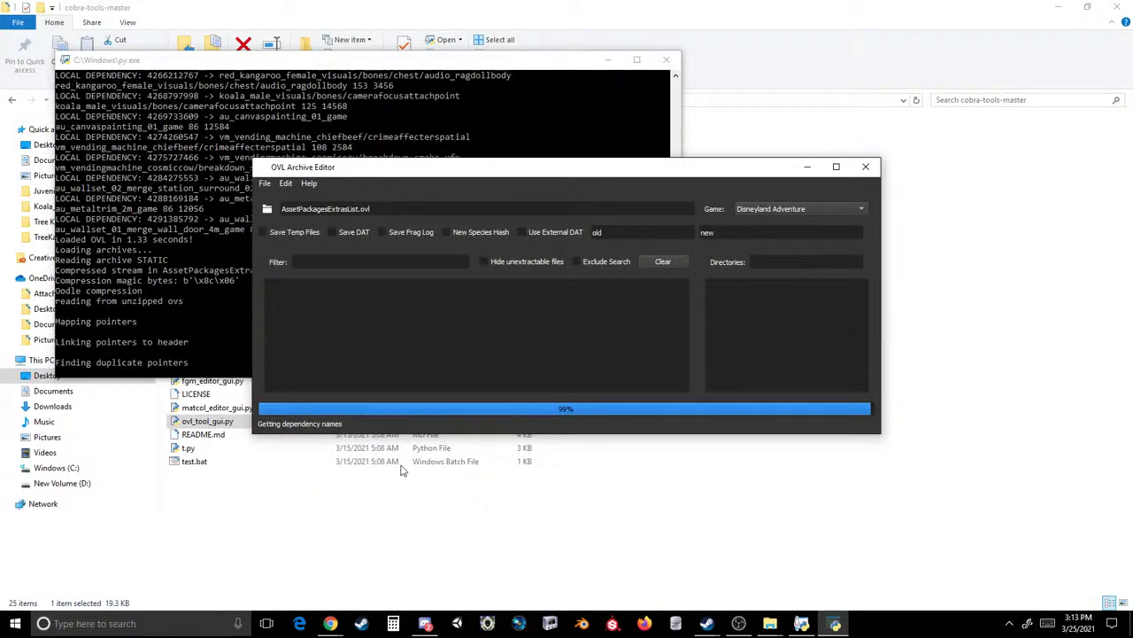
mouse_move(329, 623)
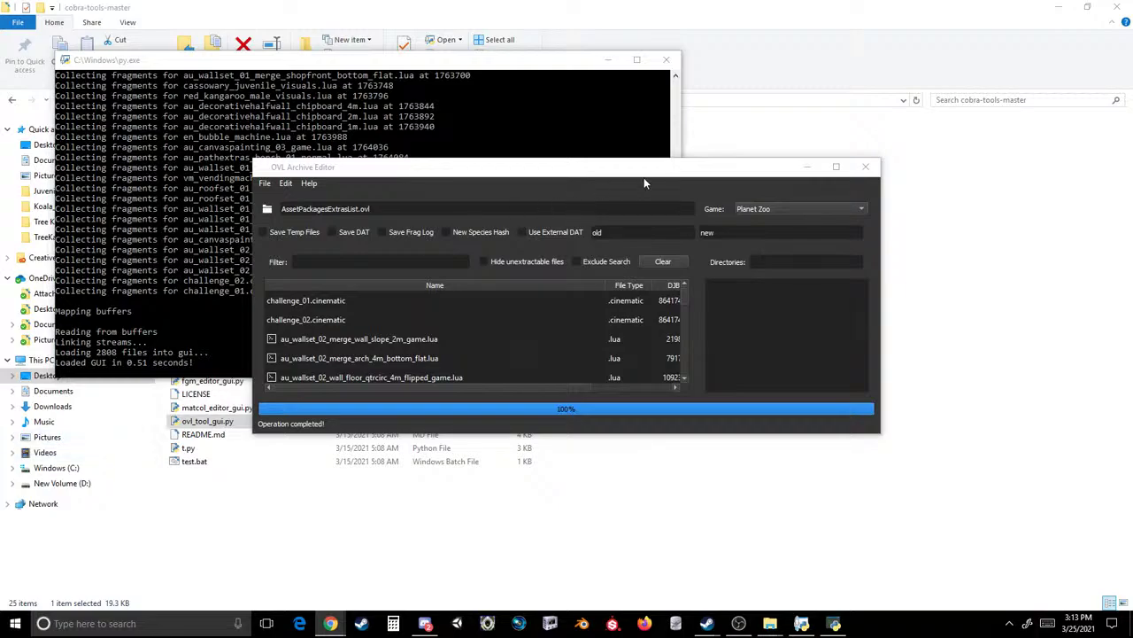
click(836, 167)
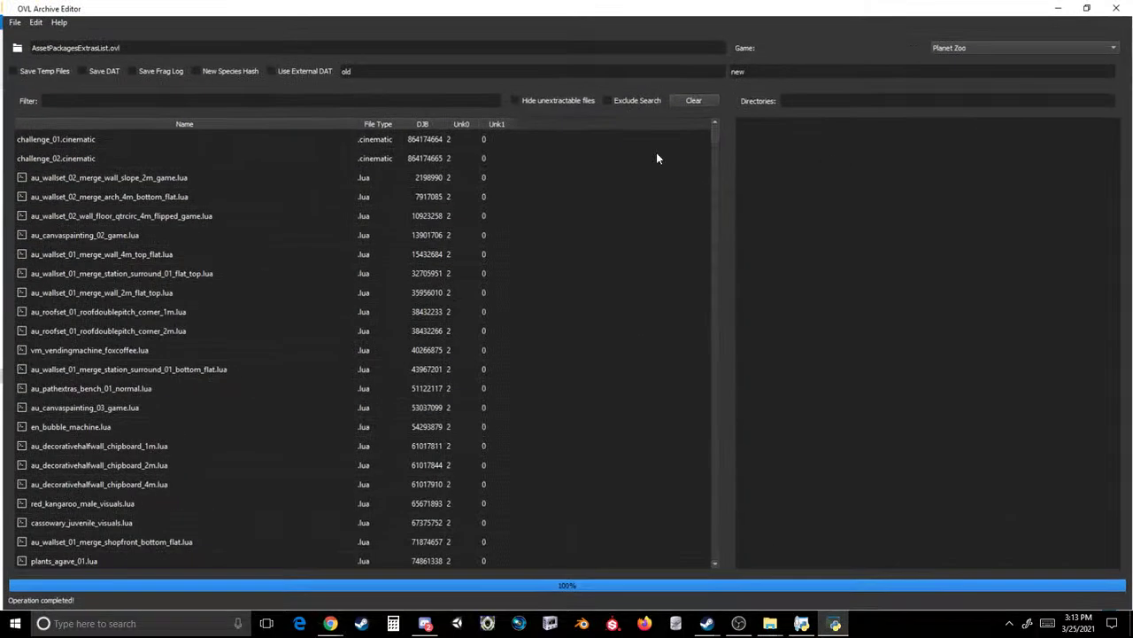
click(12, 23)
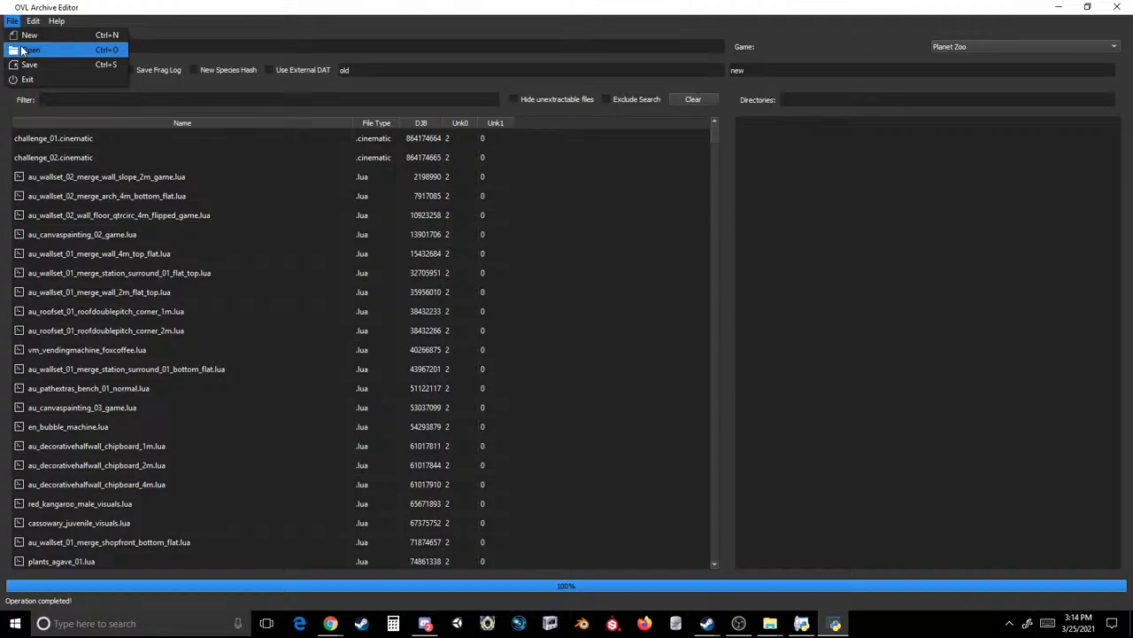
click(24, 51)
click(800, 414)
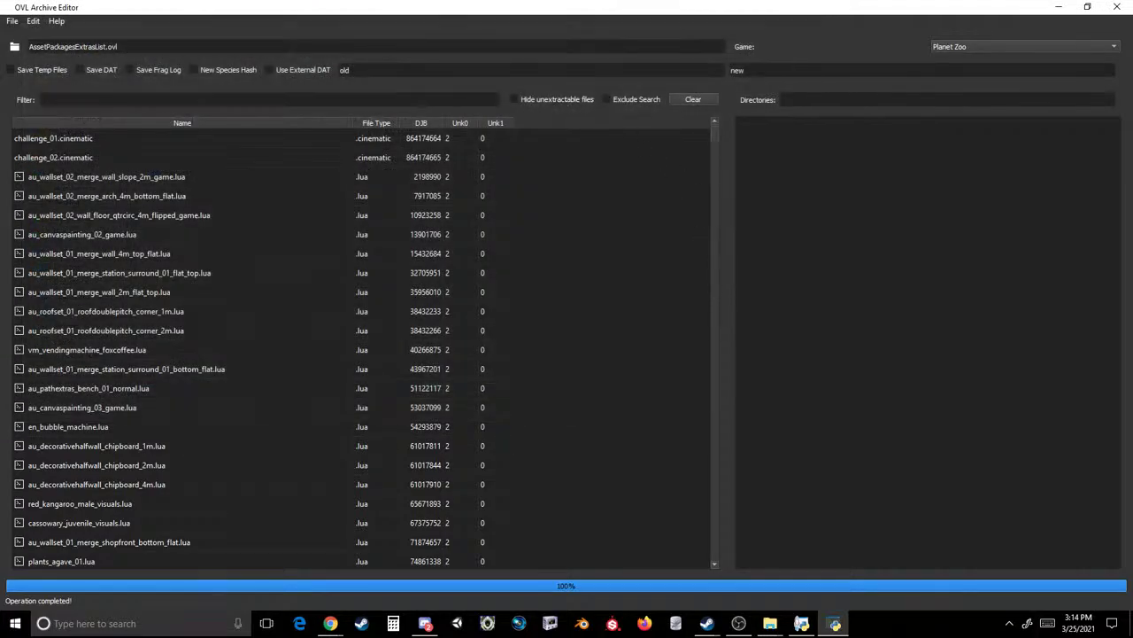
- Replace koala with tkang in the entry names of AssetPackagesExtrasList.ovl
key(Tab)
text(koala)
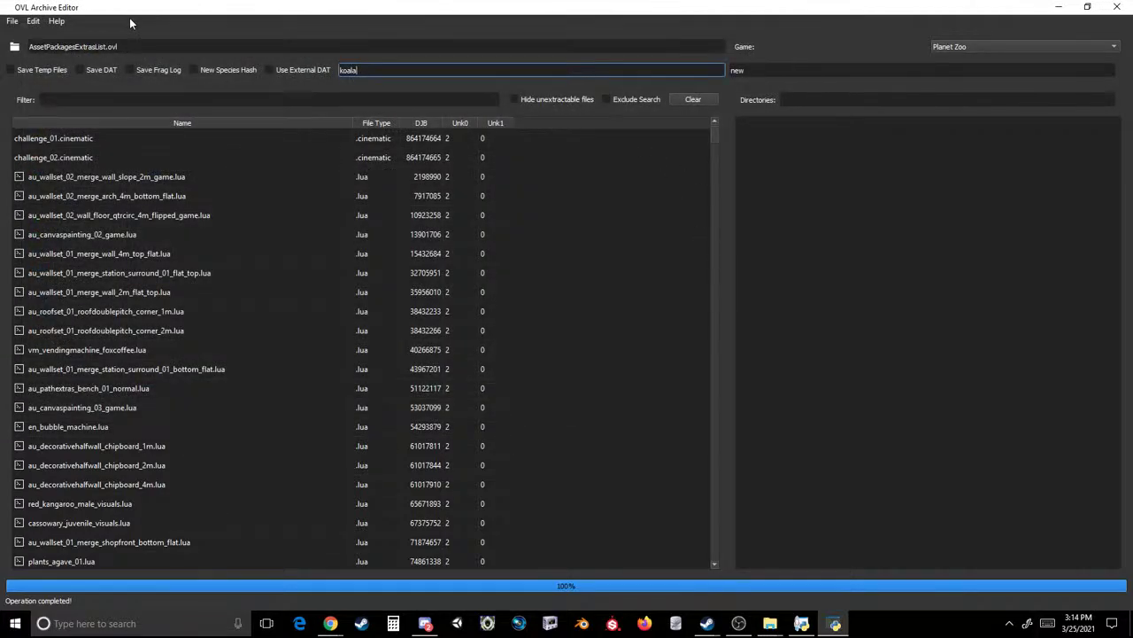
key(Tab)
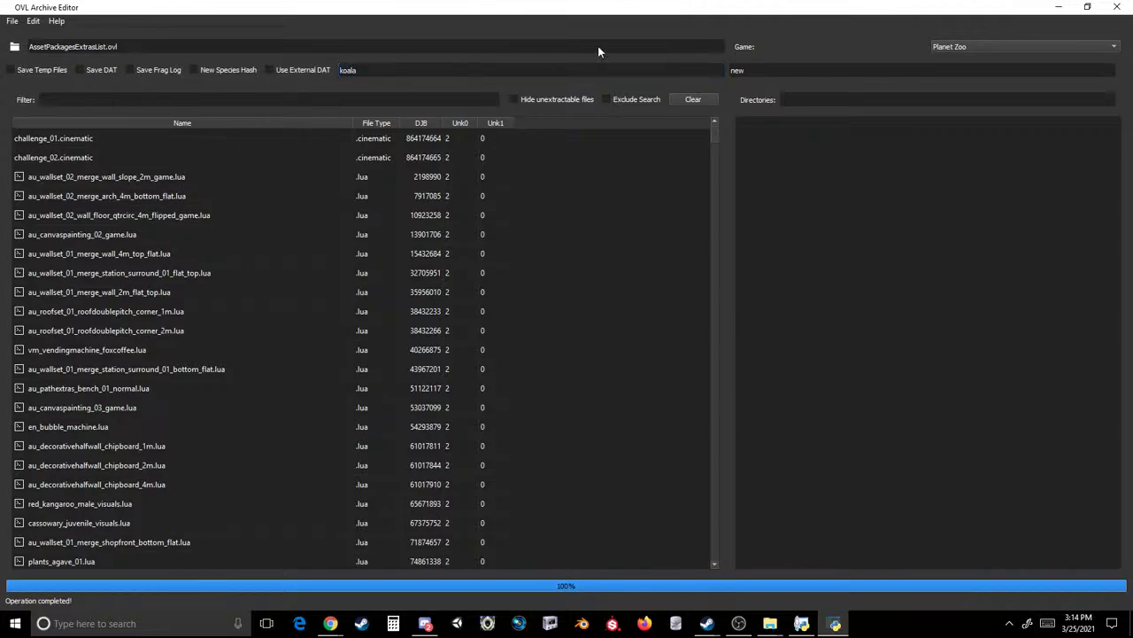
text(tkal)
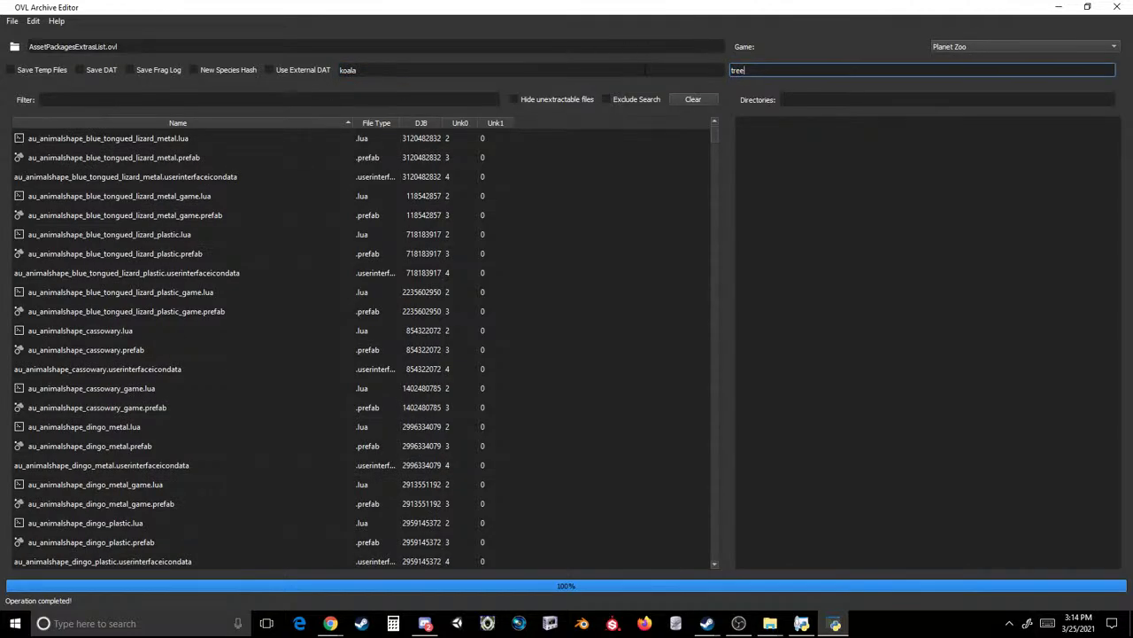
text(ng)
- Replace content3 with treekang in the entry names
double_click(369, 70)
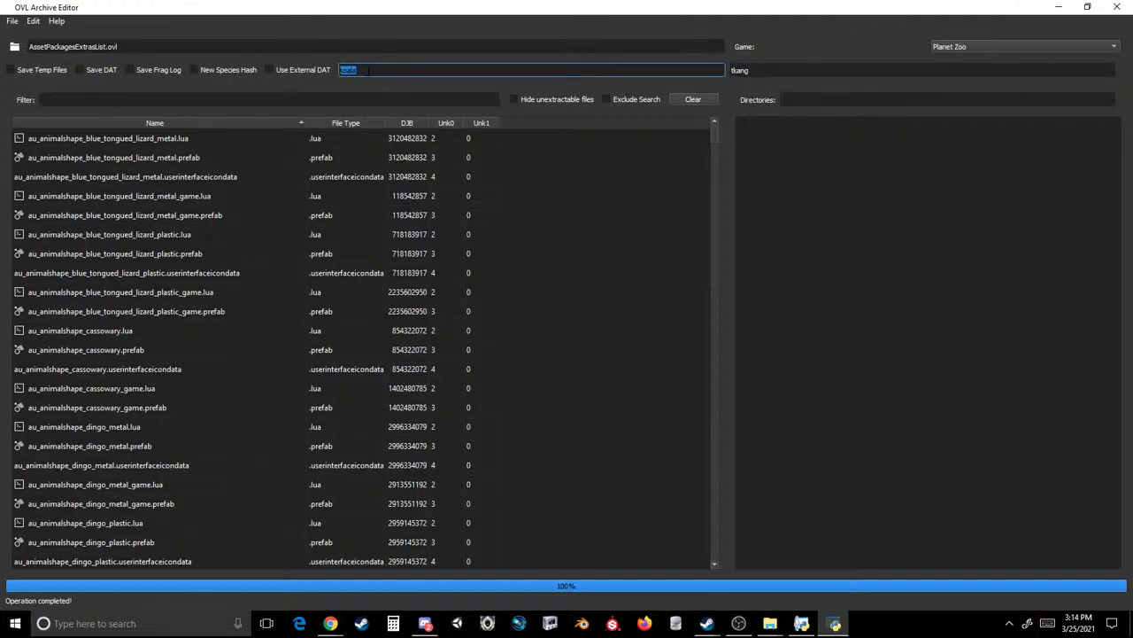
text(content3)
key(Tab)
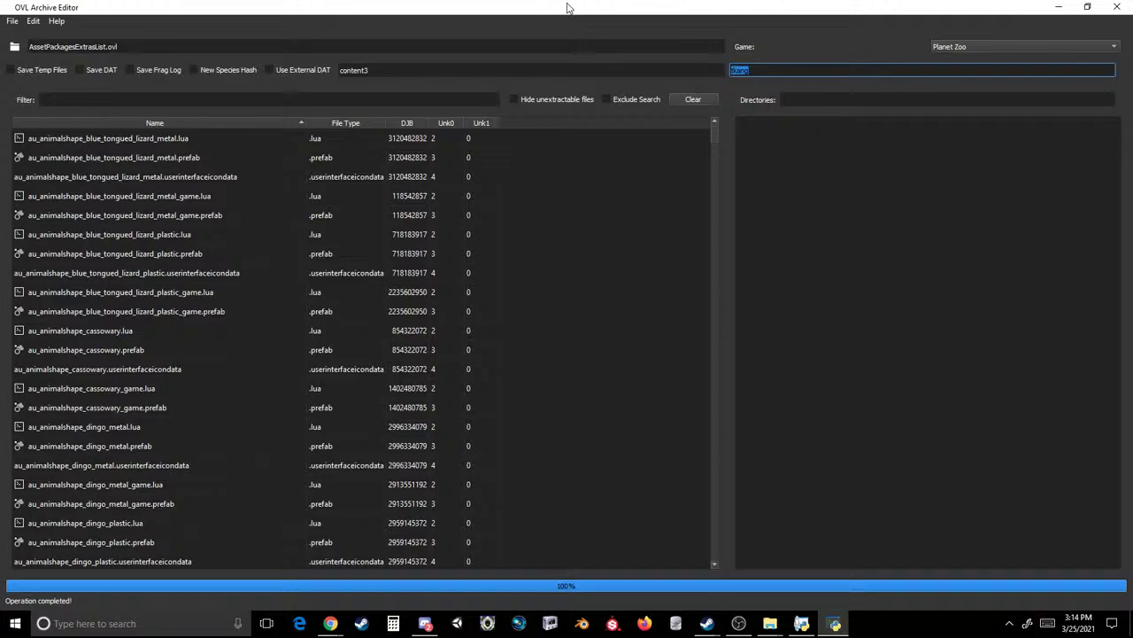
text(treekang)
- Replace au_a with lion in the entry names
double_click(532, 67)
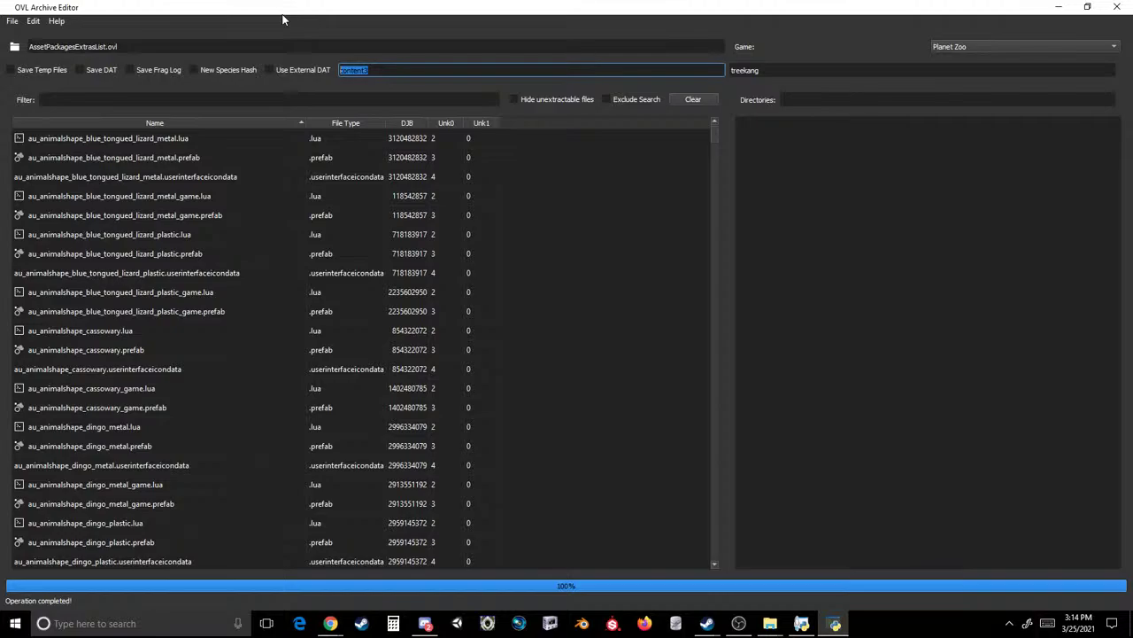
text(u_a)
key(Tab)
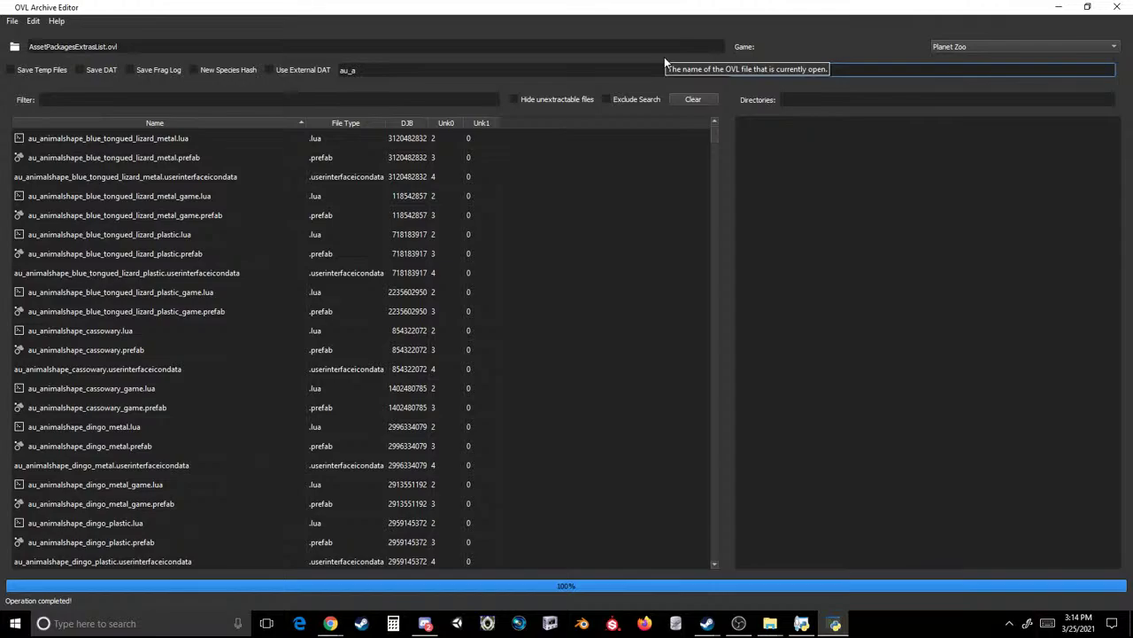
text(lion)
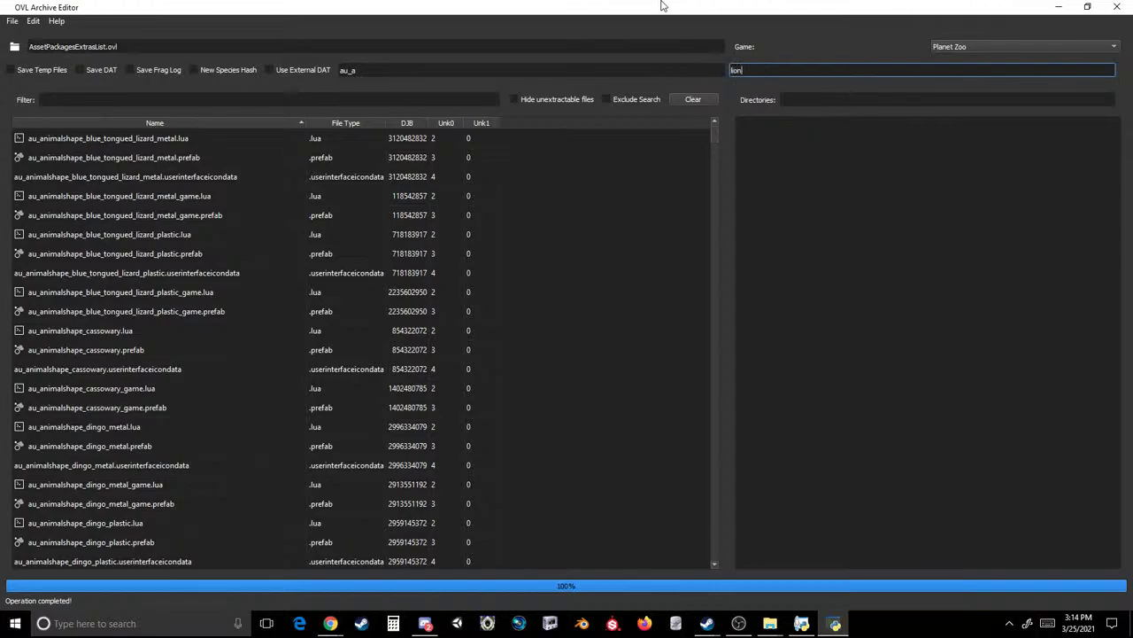
scroll(455, 137, down, 10)
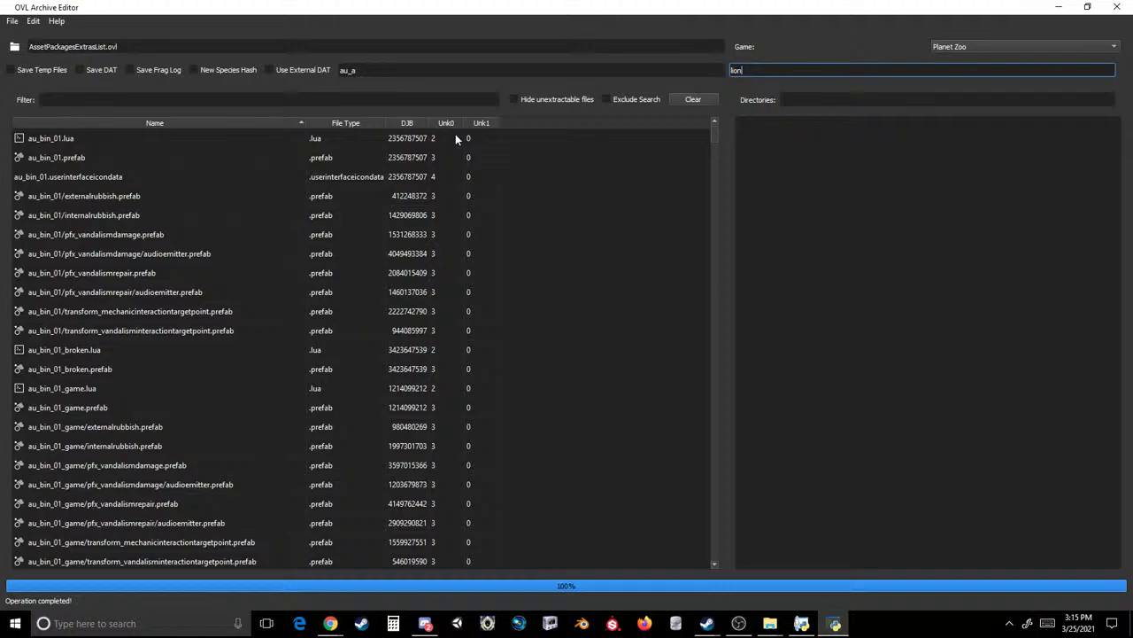
- Replace au_b and au_c with lion in the entry names
click(380, 71)
key(BackSpace)
text(b)
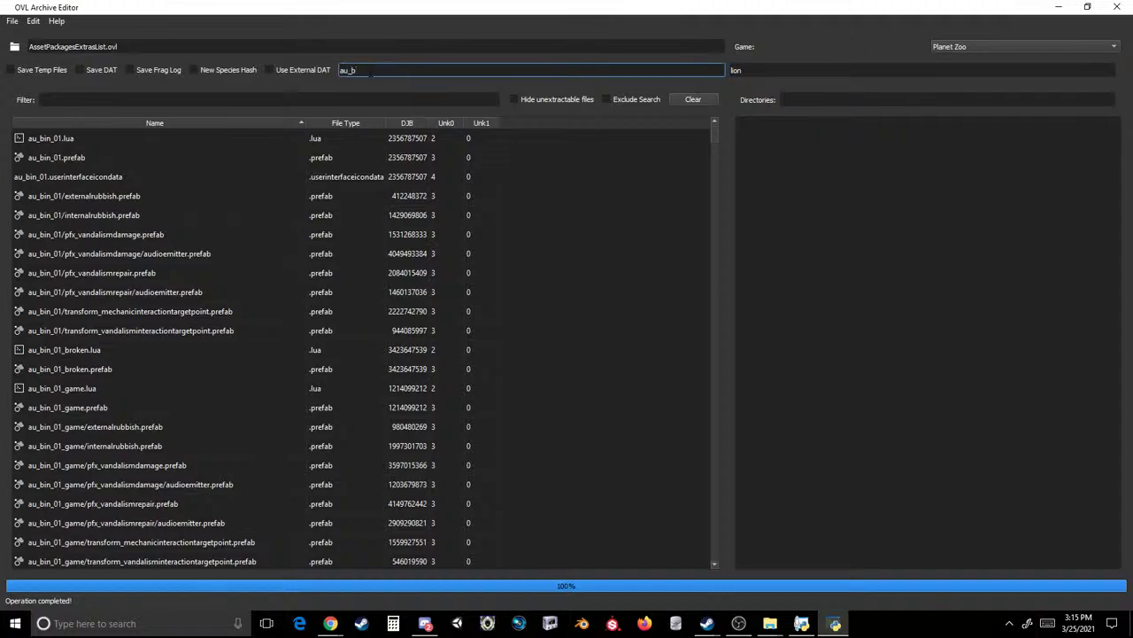
scroll(355, 350, down, 10)
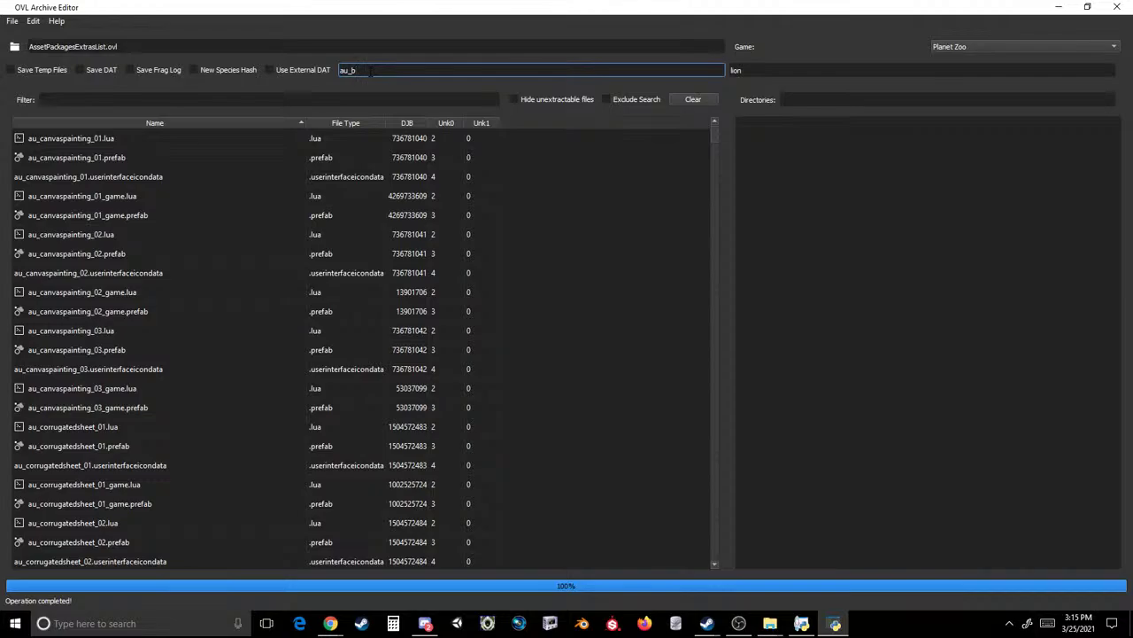
key(BackSpace)
text(c)
- Rename the entries by replacing au_d, au_e and au_f with lion, one prefix at a time
key(BackSpace)
text(d)
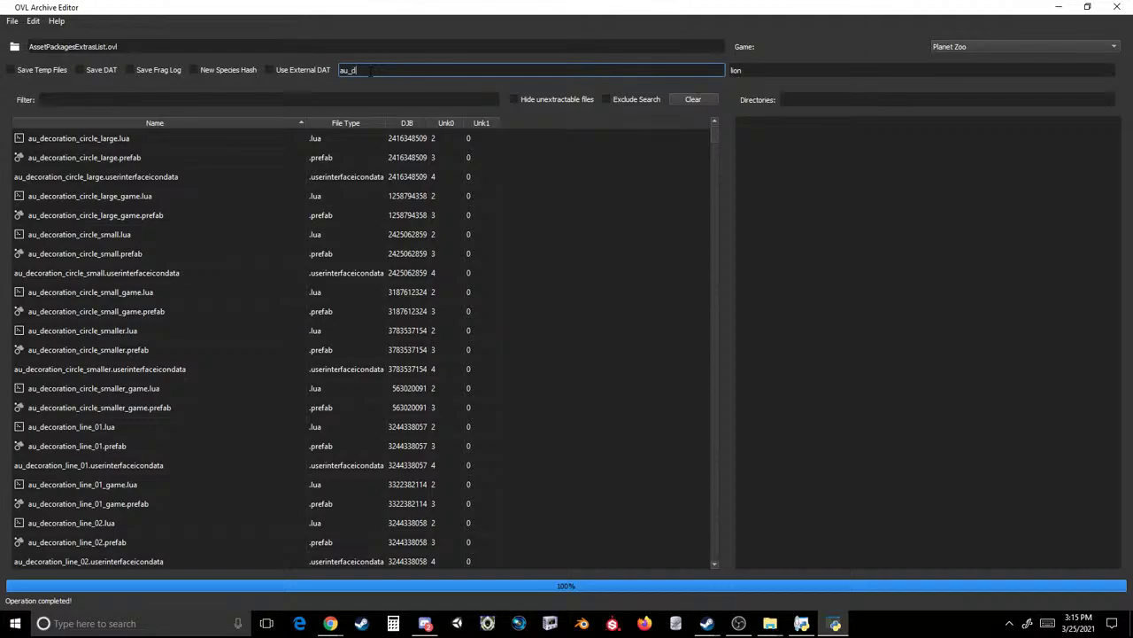
key(BackSpace)
text(e)
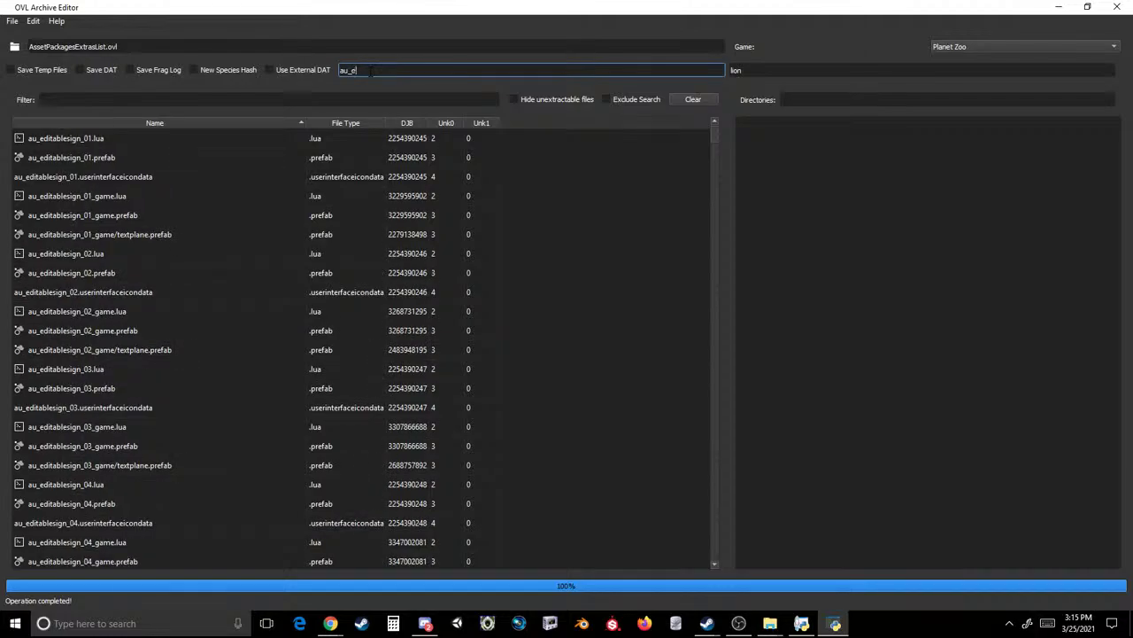
key(BackSpace)
text(f)
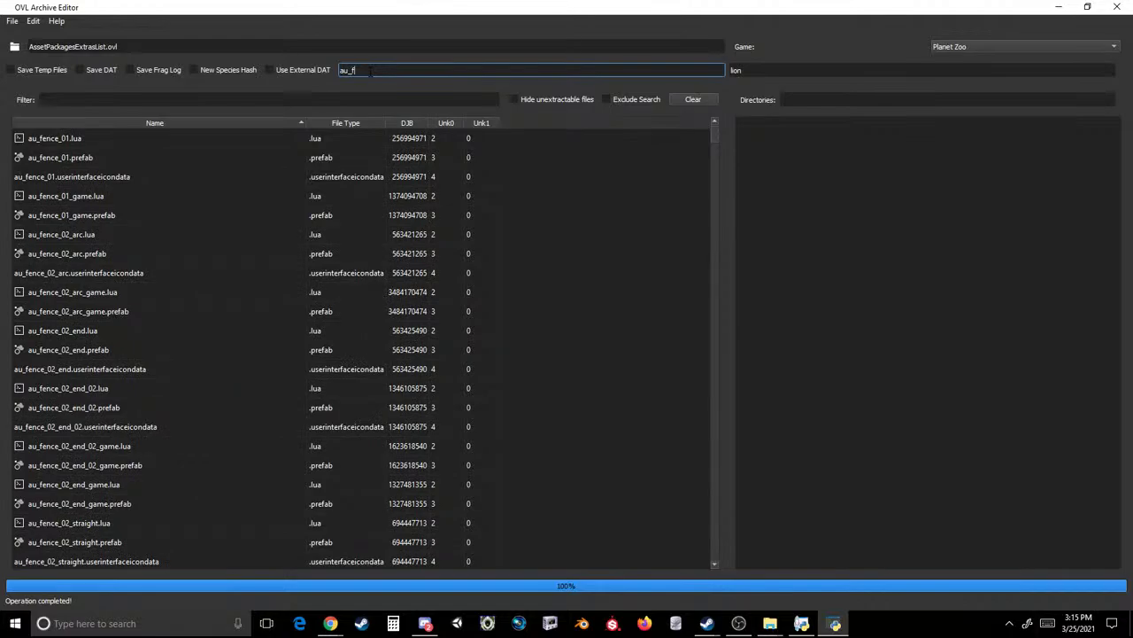
- Rename the entries by replacing au_l, au_m and au_p with lion, one prefix at a time
key(BackSpace)
text(l)
key(BackSpace)
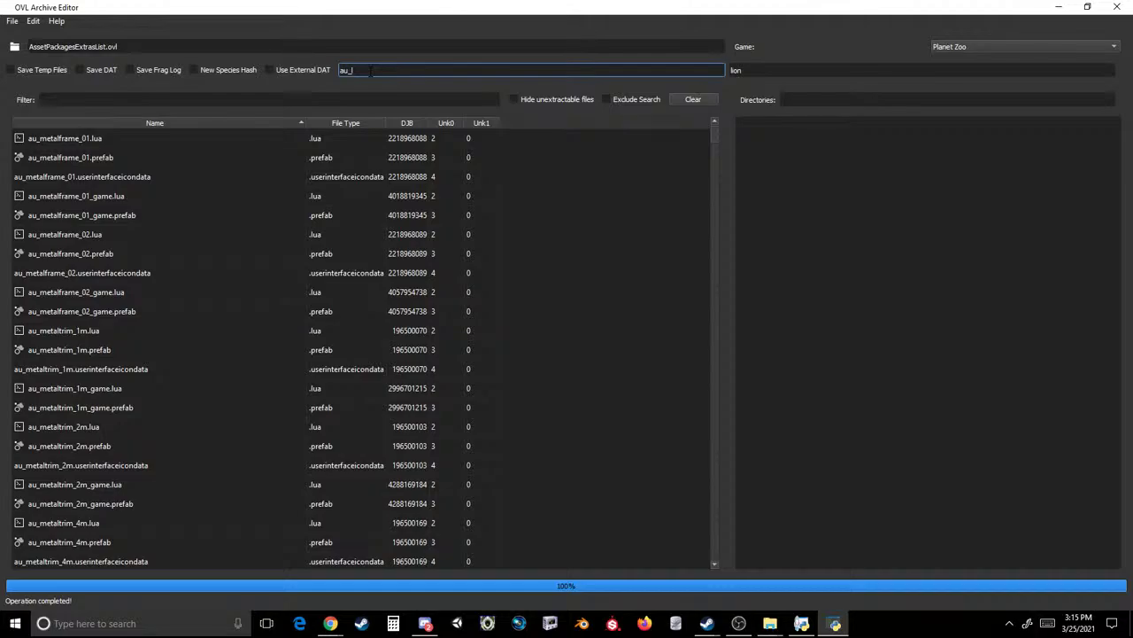
text(m)
key(BackSpace)
text(p)
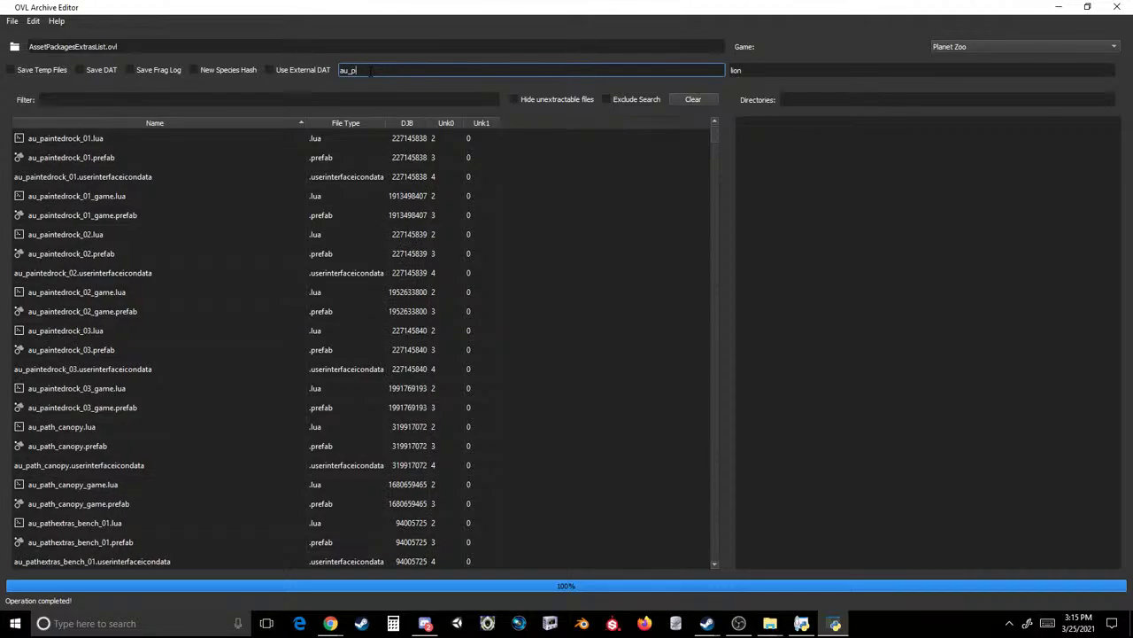
- Rename the entries by replacing au_r, au_s and au_w with lion, one prefix at a time
key(BackSpace)
text(r)
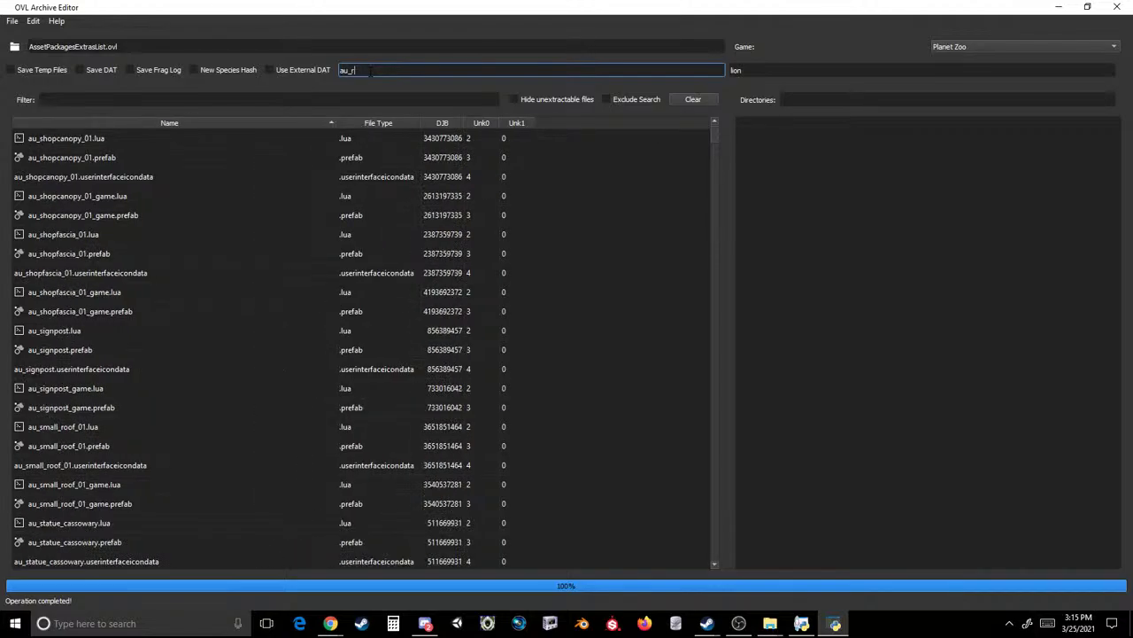
key(BackSpace)
text(s)
key(BackSpace)
text(w)
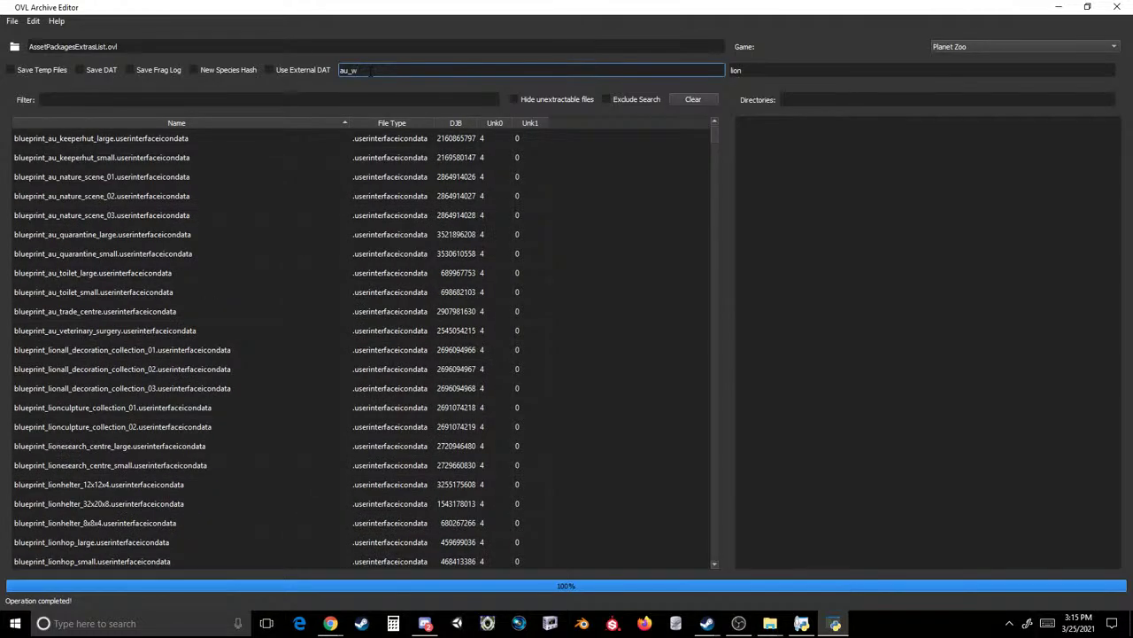
- Replace blue and cass with lion in the entry names
key(BackSpace)
key(BackSpace)
key(BackSpace)
key(BackSpace)
text(blue)
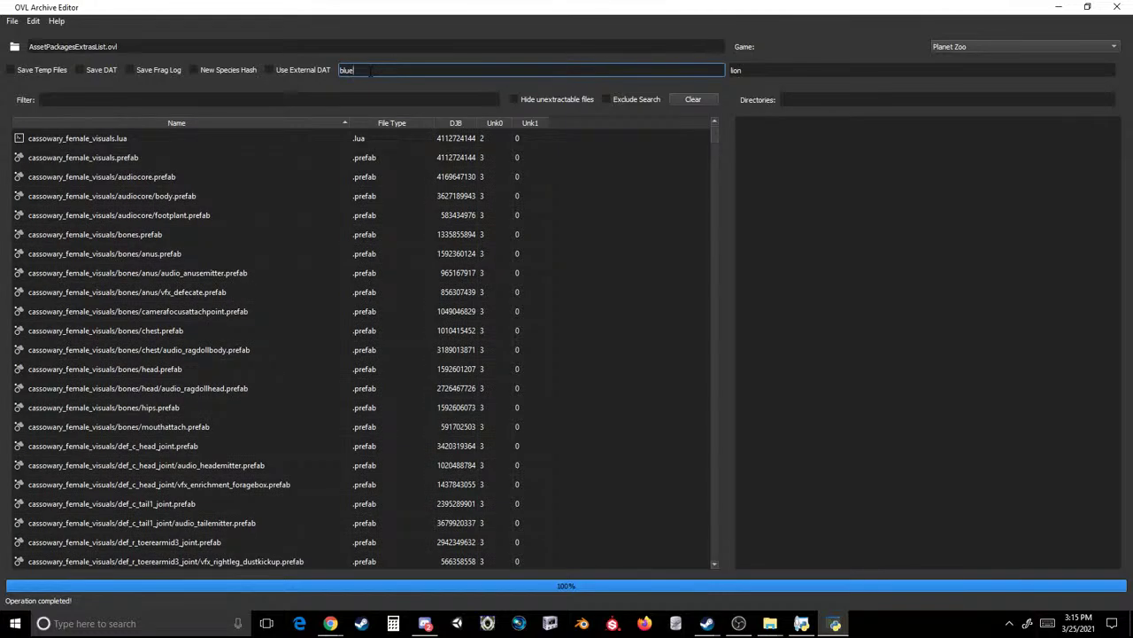
key(BackSpace)
key(BackSpace)
key(BackSpace)
key(BackSpace)
text(cass)
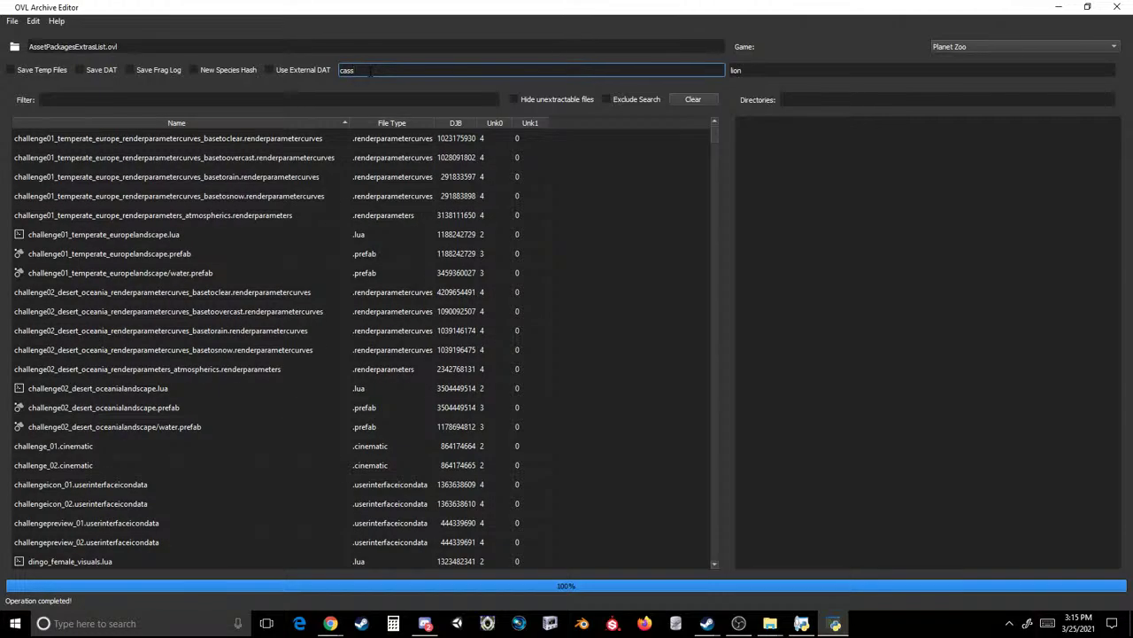
- Replace chal and dingo with lion in the entry names
key(BackSpace)
key(BackSpace)
key(BackSpace)
key(BackSpace)
text(chal)
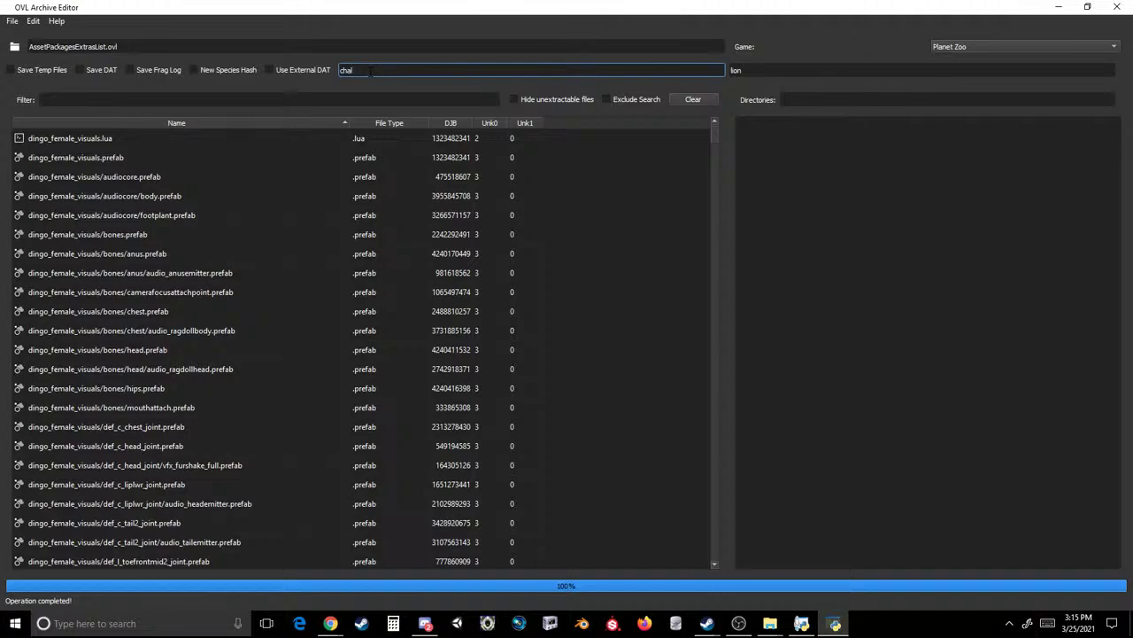
key(BackSpace)
key(BackSpace)
key(BackSpace)
key(BackSpace)
text(dingo)
- Replace east and en_b with lion in the entry names
key(BackSpace)
key(BackSpace)
key(BackSpace)
key(BackSpace)
text(east)
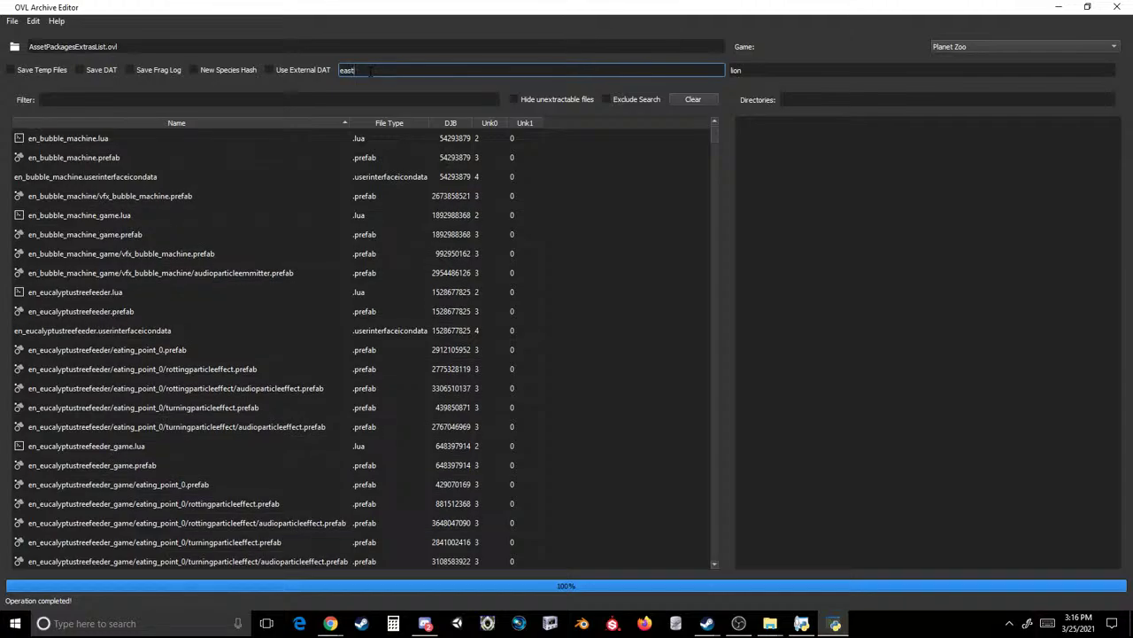
key(BackSpace)
key(BackSpace)
key(BackSpace)
key(BackSpace)
text(en_b)
- Rename the entries by replacing en_e, en_t and en_w with lion, one prefix at a time
key(BackSpace)
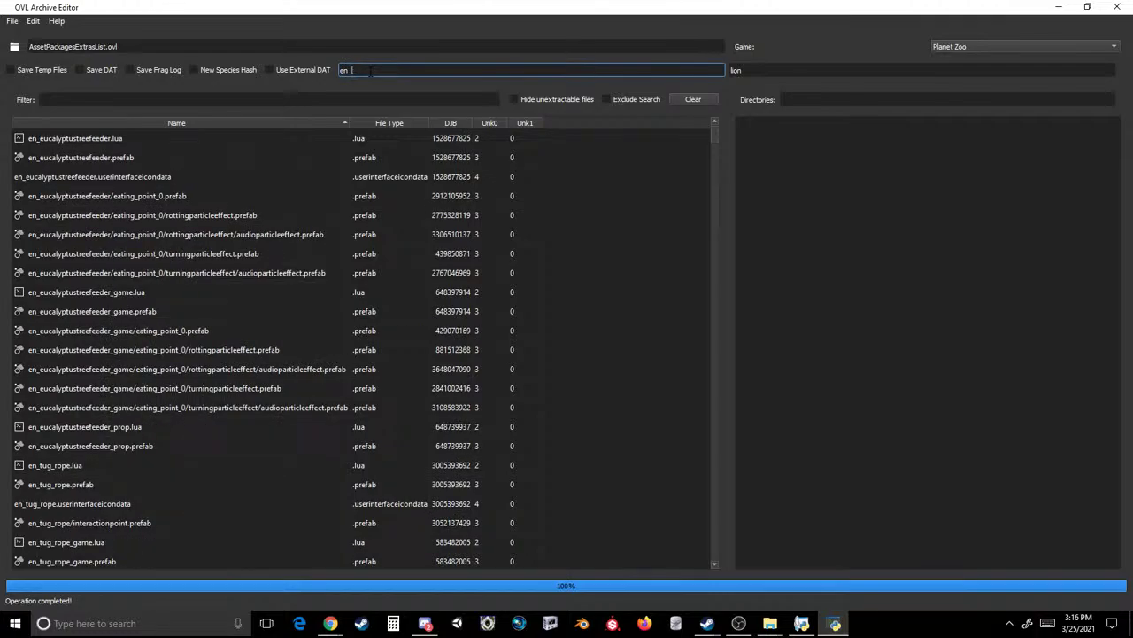
text(e)
key(BackSpace)
text(t)
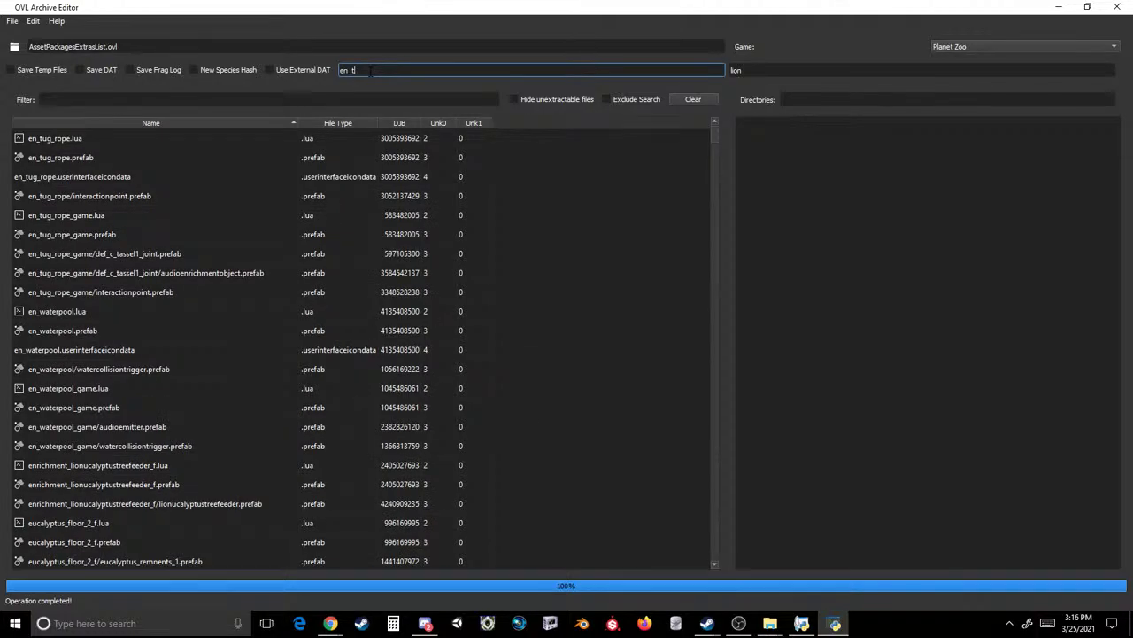
key(BackSpace)
text(w)
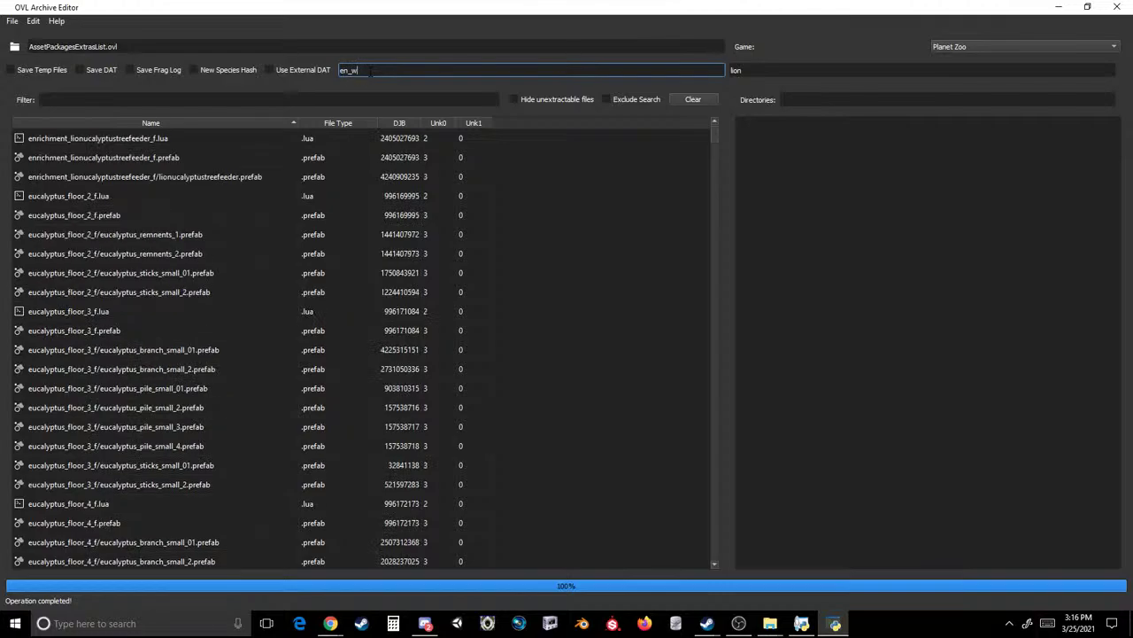
- Replace enri and euc with lion in the entry names
key(BackSpace)
key(BackSpace)
text(ri)
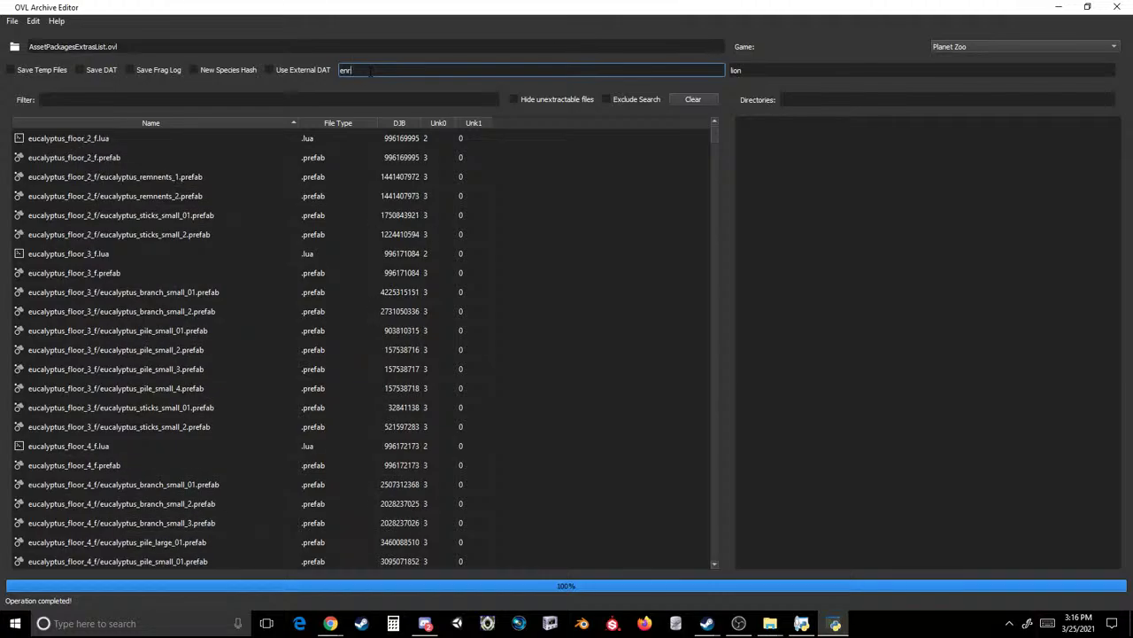
key(BackSpace)
key(BackSpace)
key(BackSpace)
text(euca)
- Replace gras with lion in the entry names and clear the old search text
key(BackSpace)
key(BackSpace)
key(BackSpace)
key(BackSpace)
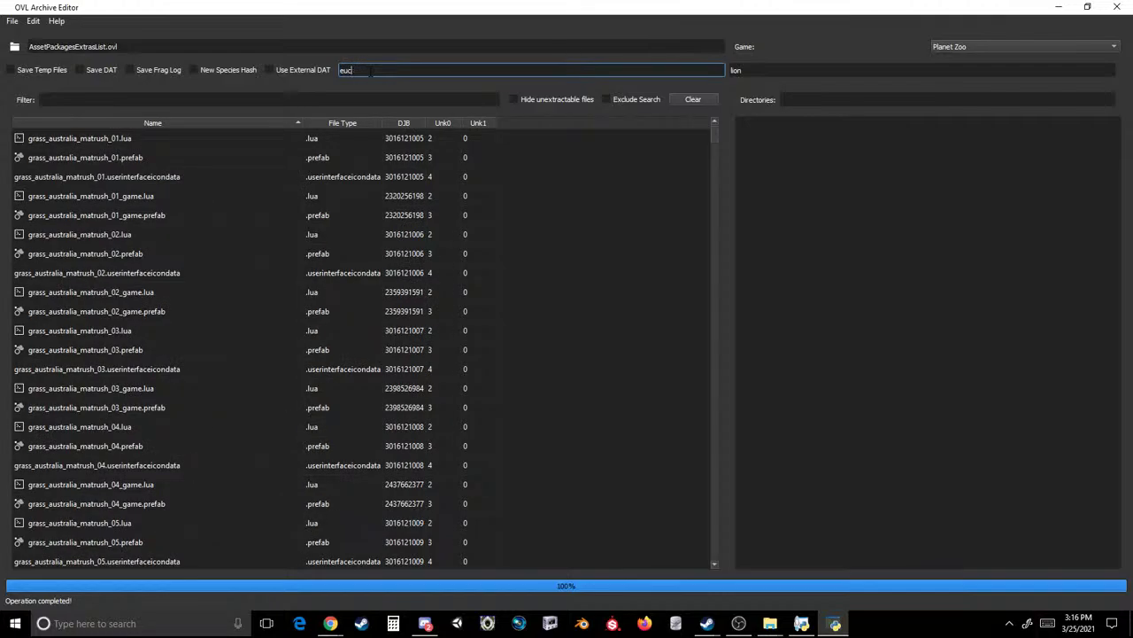
text(gras)
key(BackSpace)
key(BackSpace)
key(BackSpace)
key(BackSpace)
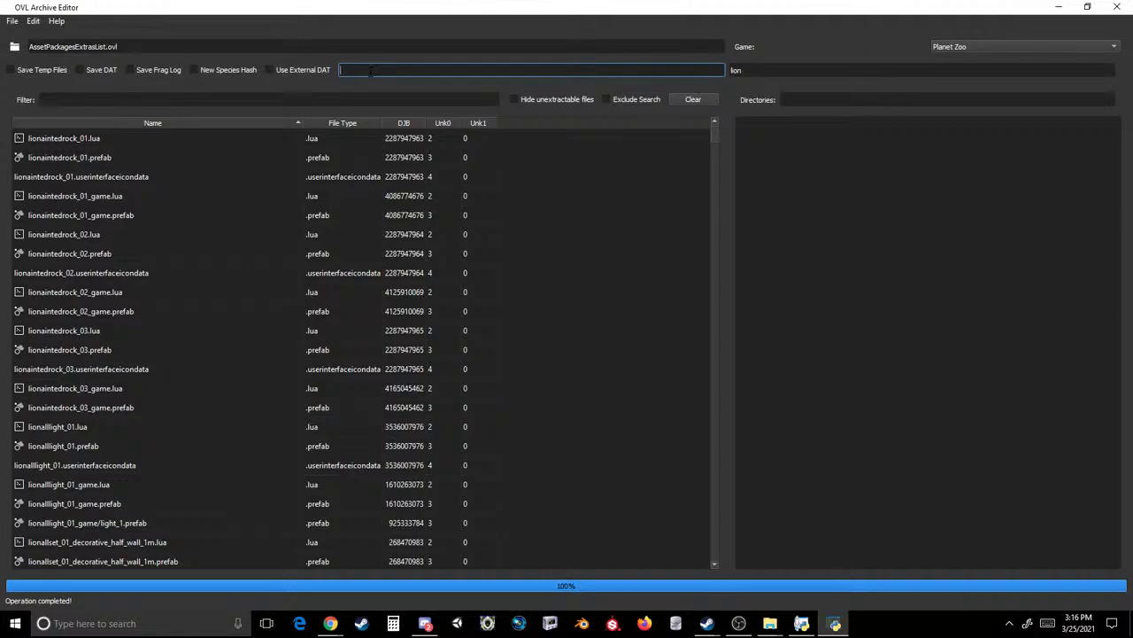
- Replace plan with lion in the names of the plant entries
scroll(321, 163, down, 20)
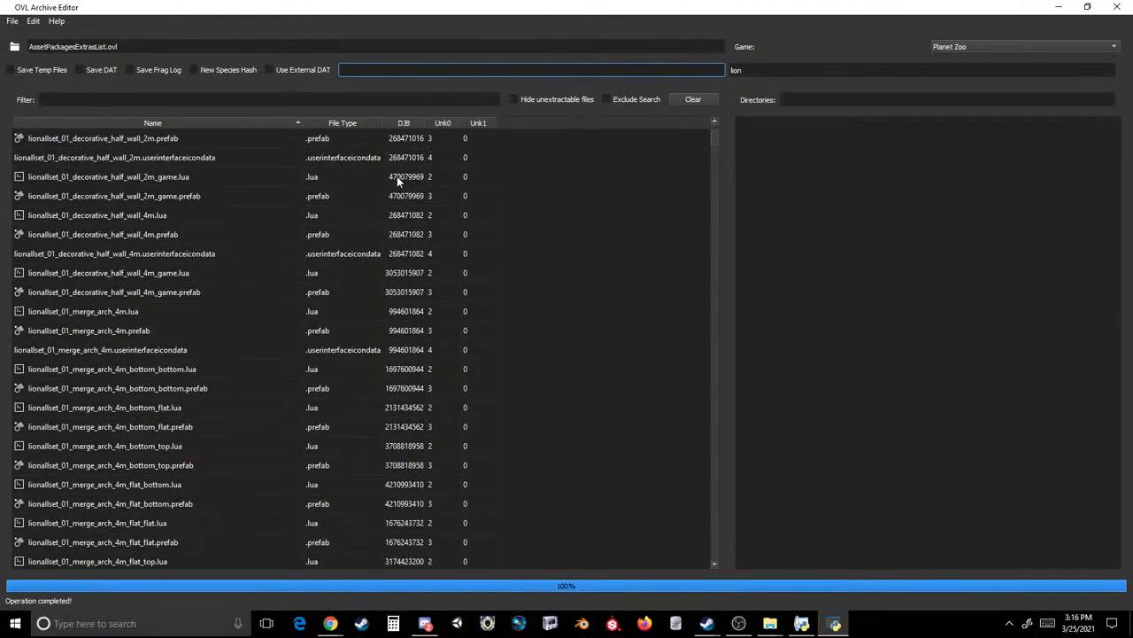
scroll(359, 269, down, 20)
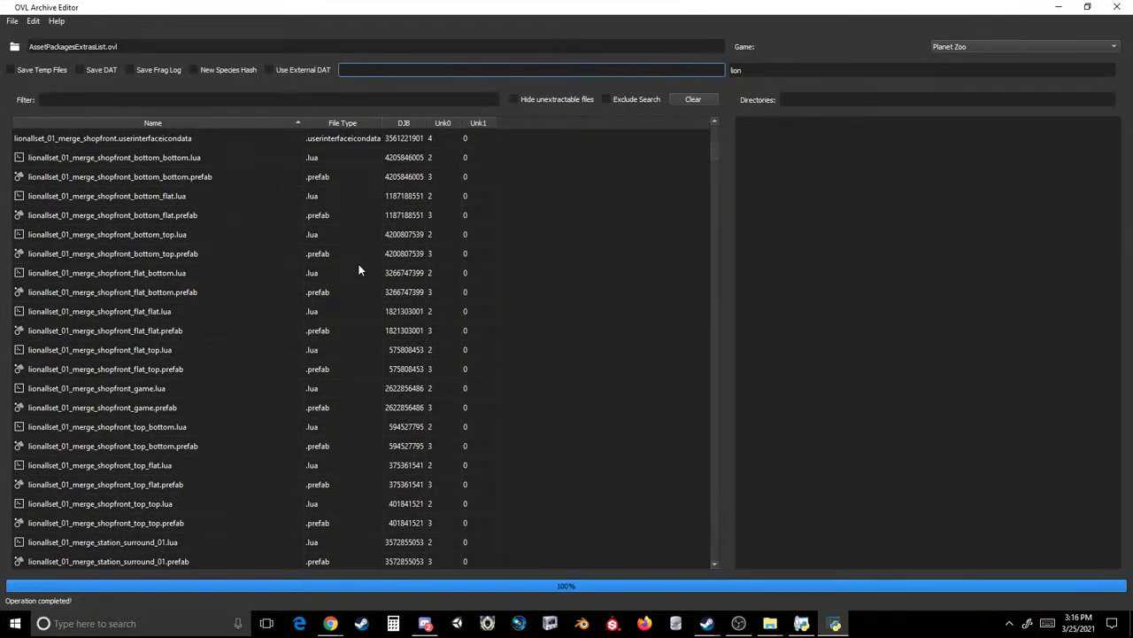
scroll(359, 269, down, 20)
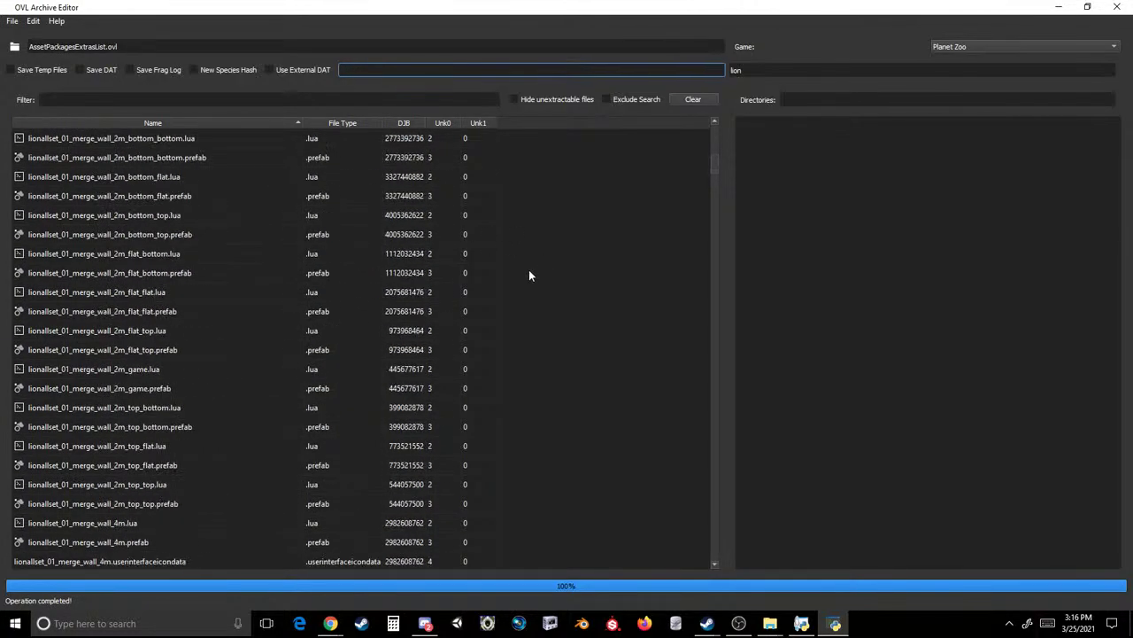
scroll(527, 274, down, 7)
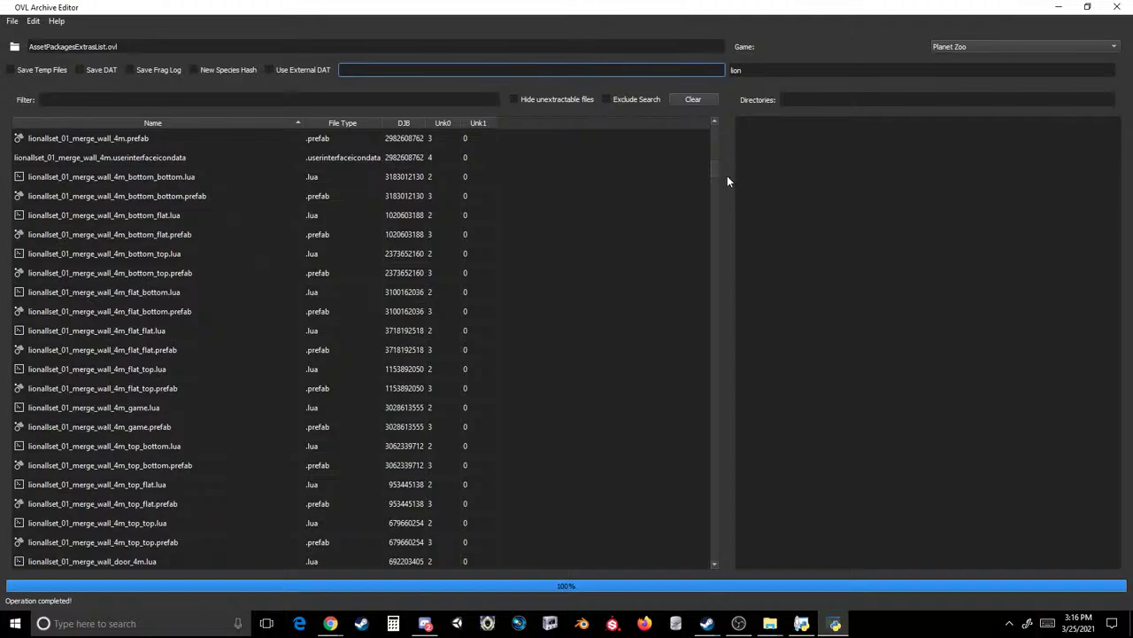
drag(715, 174, 719, 446)
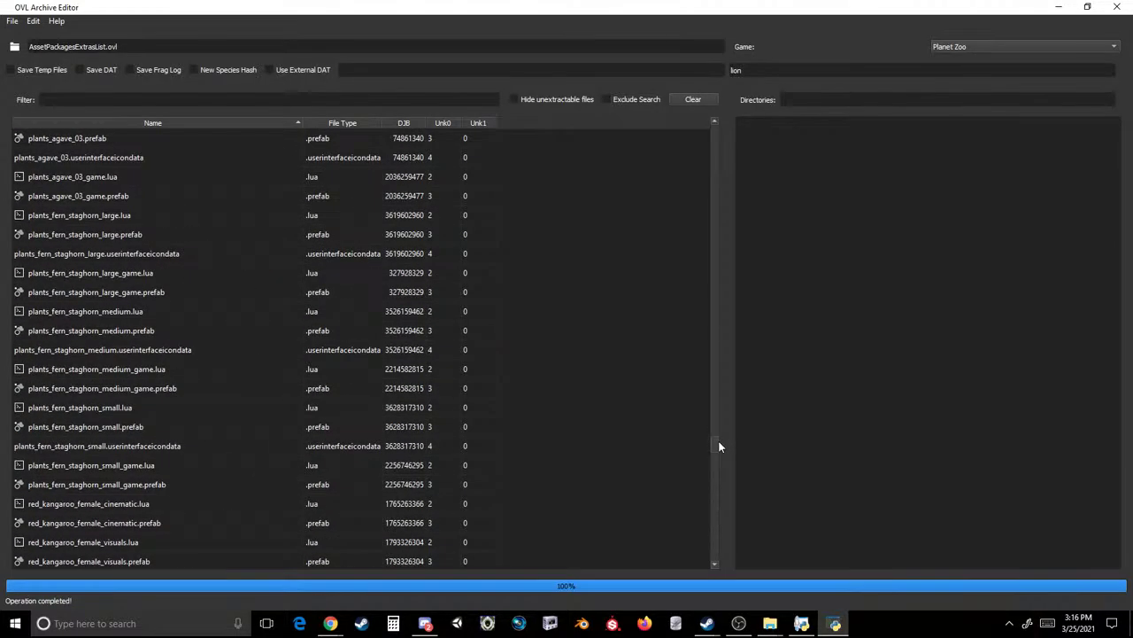
click(412, 71)
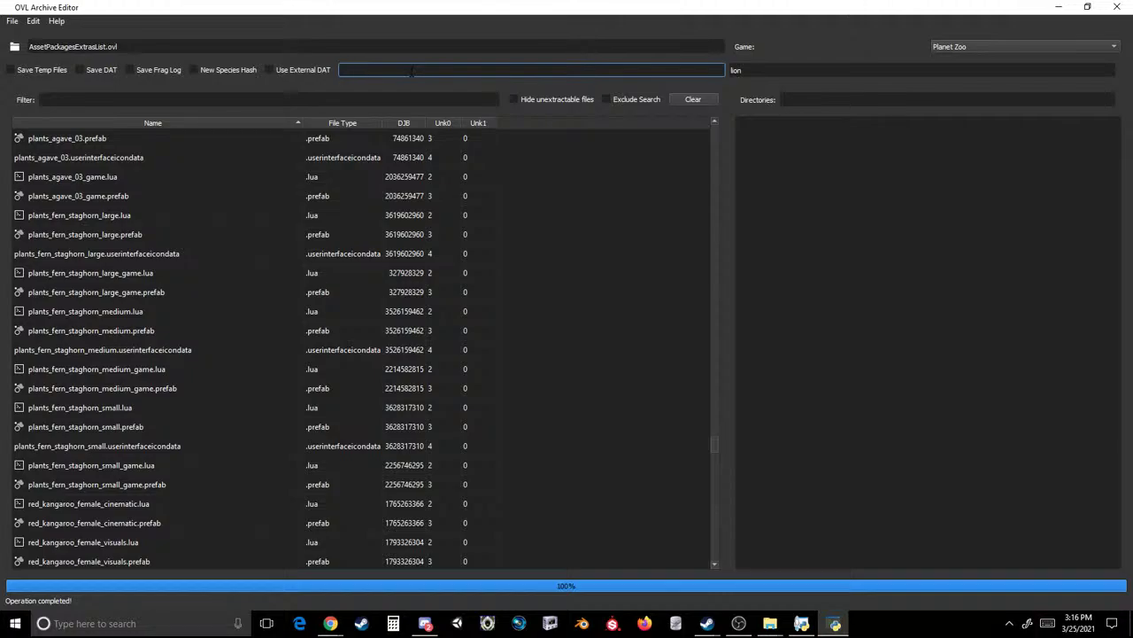
text(plan)
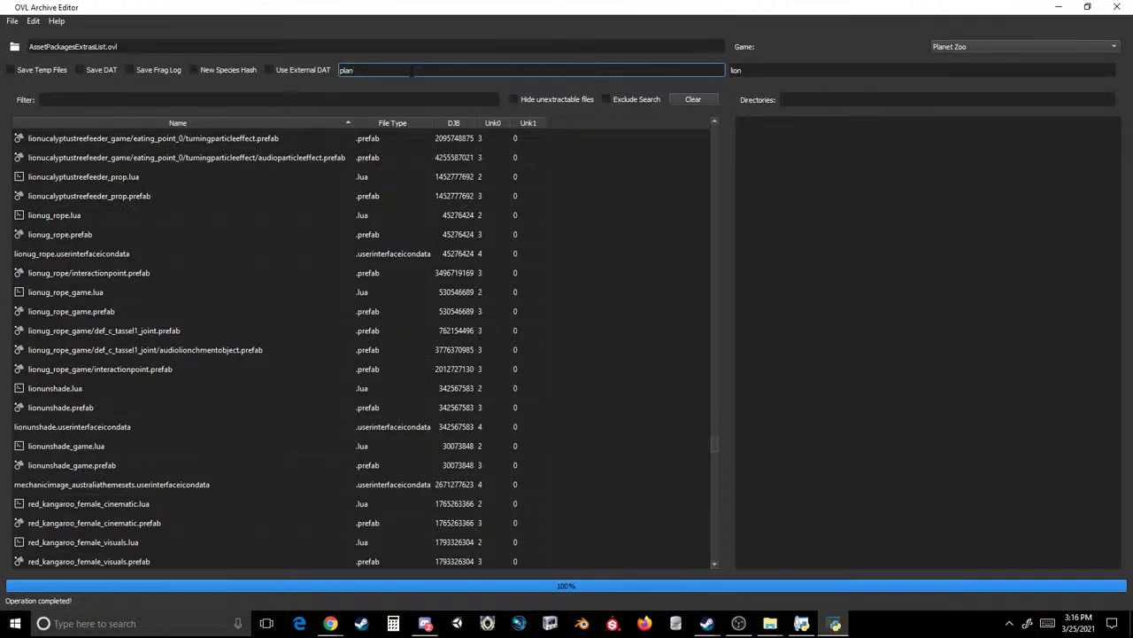
- Replace red_ with lion in the names of the red kangaroo entries
key(ctrl+a)
key(BackSpace)
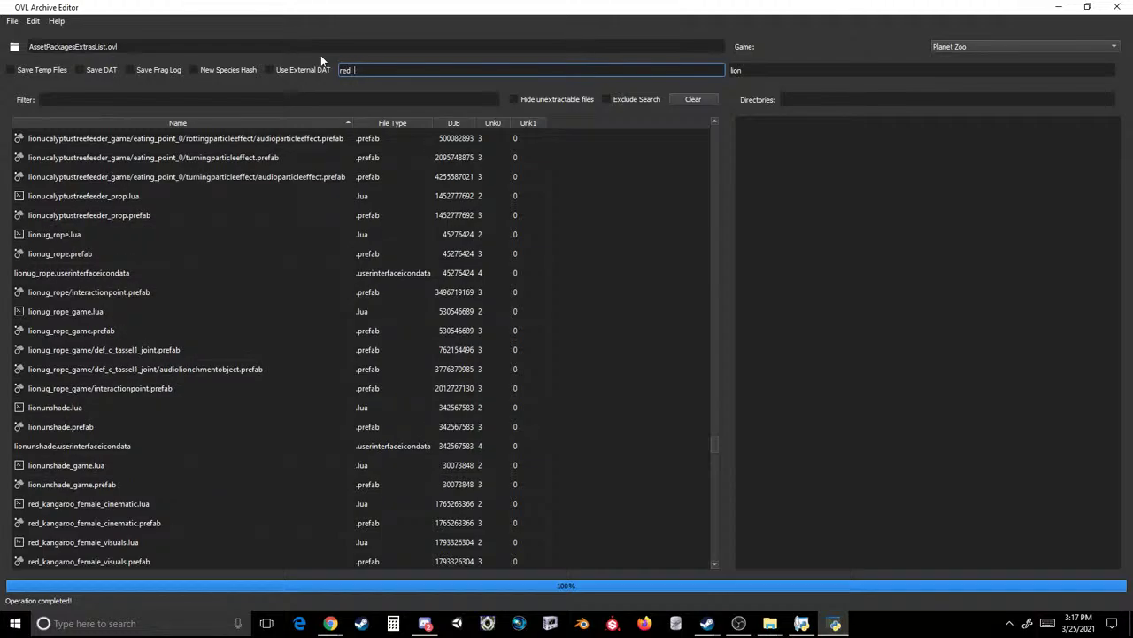
scroll(354, 273, down, 15)
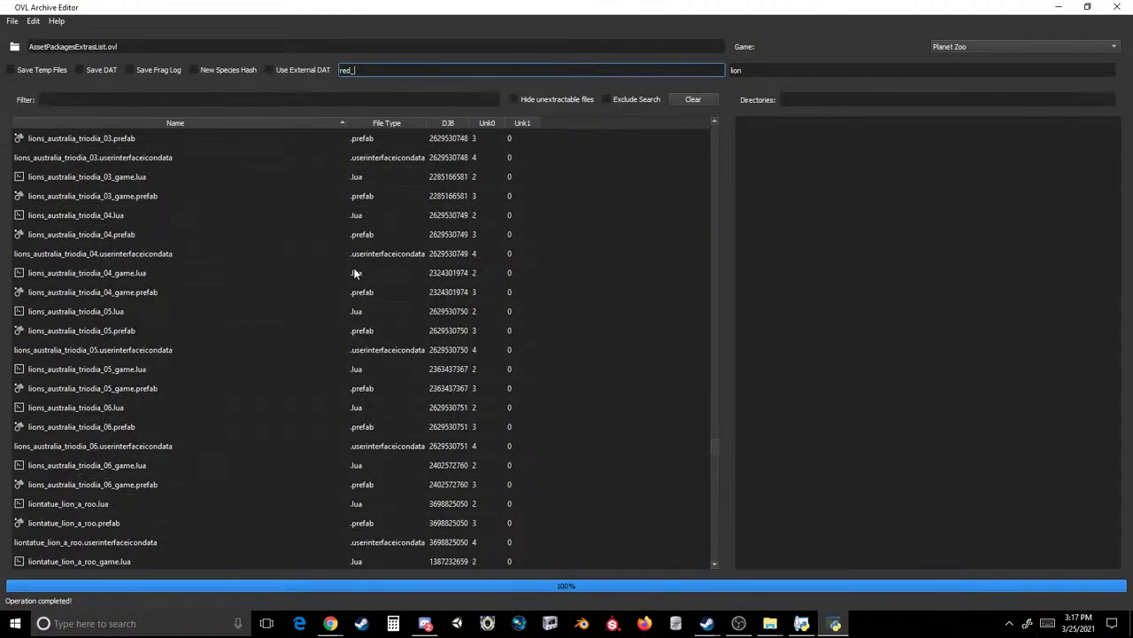
scroll(354, 273, down, 20)
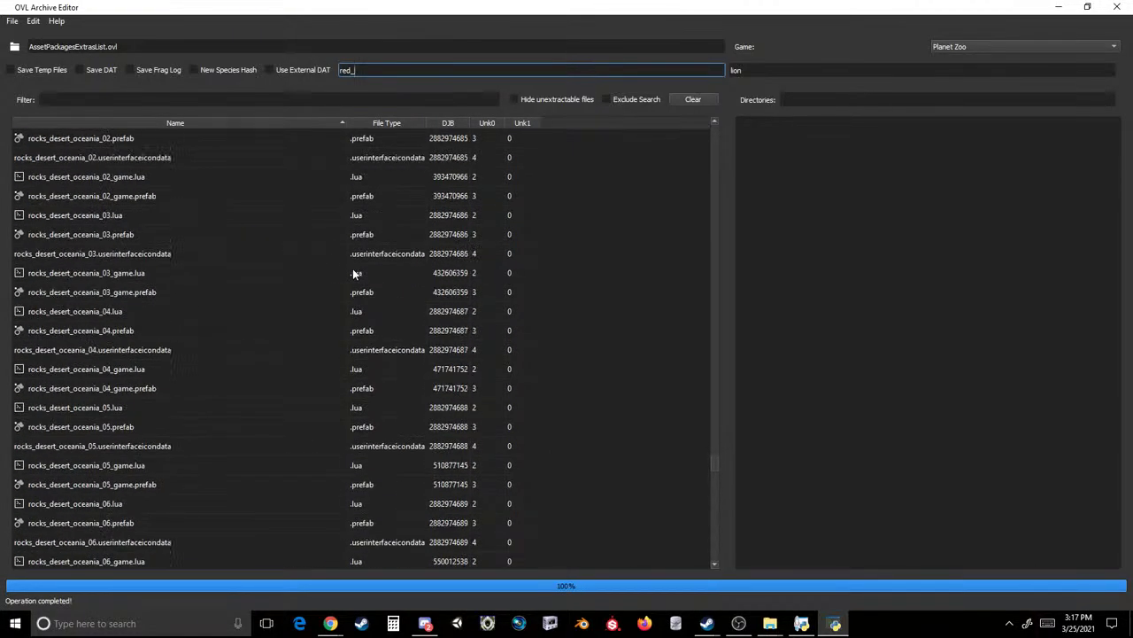
scroll(353, 272, up, 2)
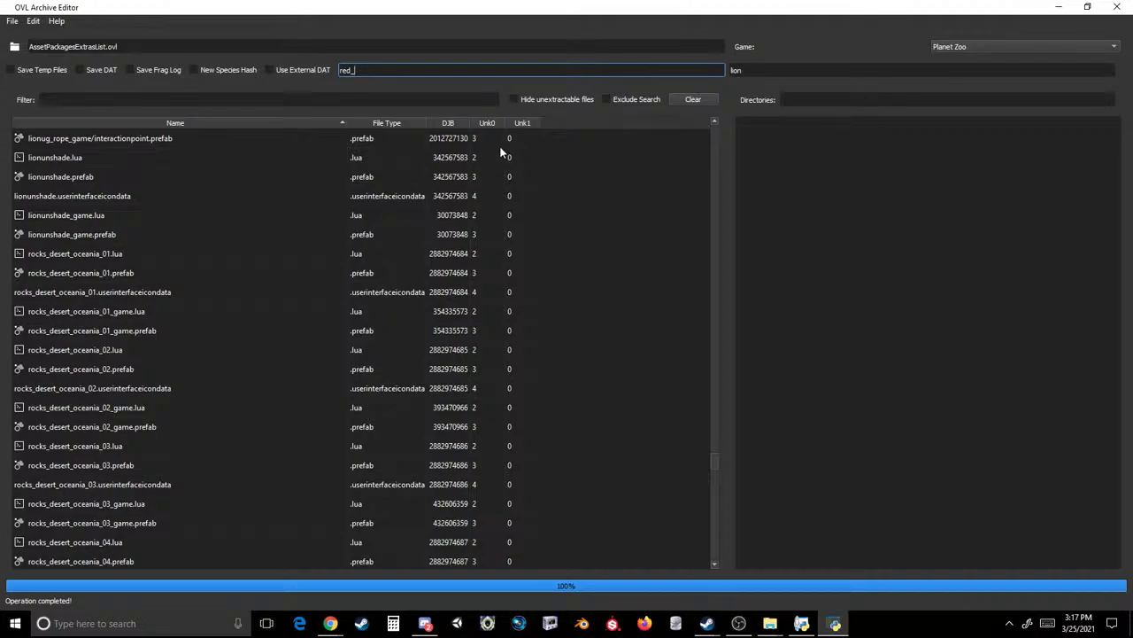
- Replace rock with lion in the names of the desert rock entries
key(ctrl+a)
key(BackSpace)
text(rock)
scroll(155, 227, down, 15)
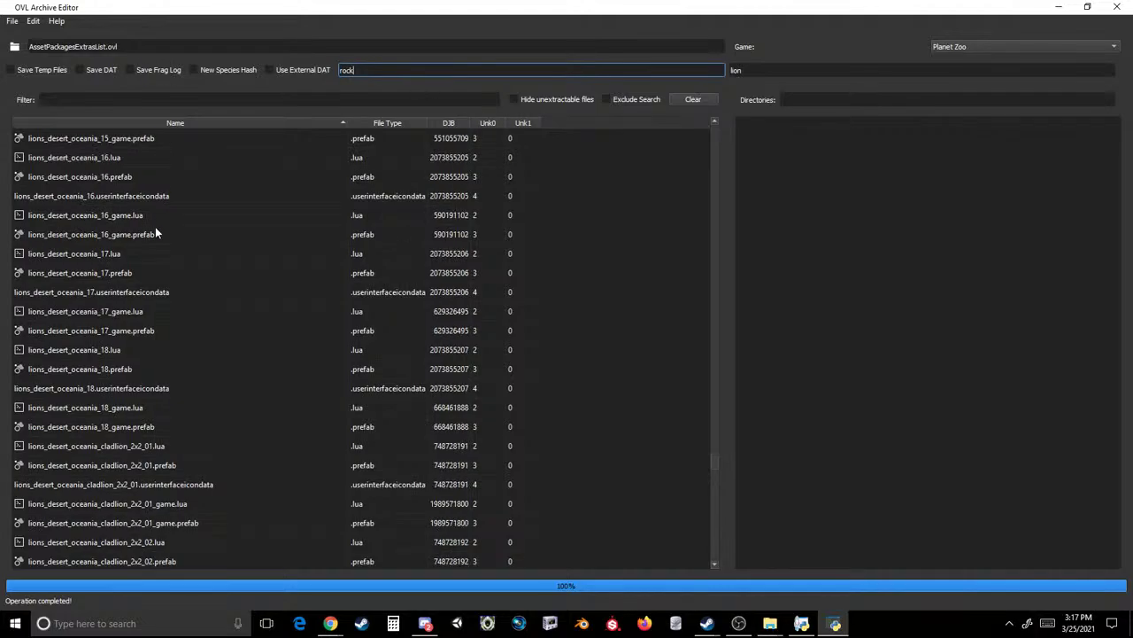
scroll(156, 270, down, 20)
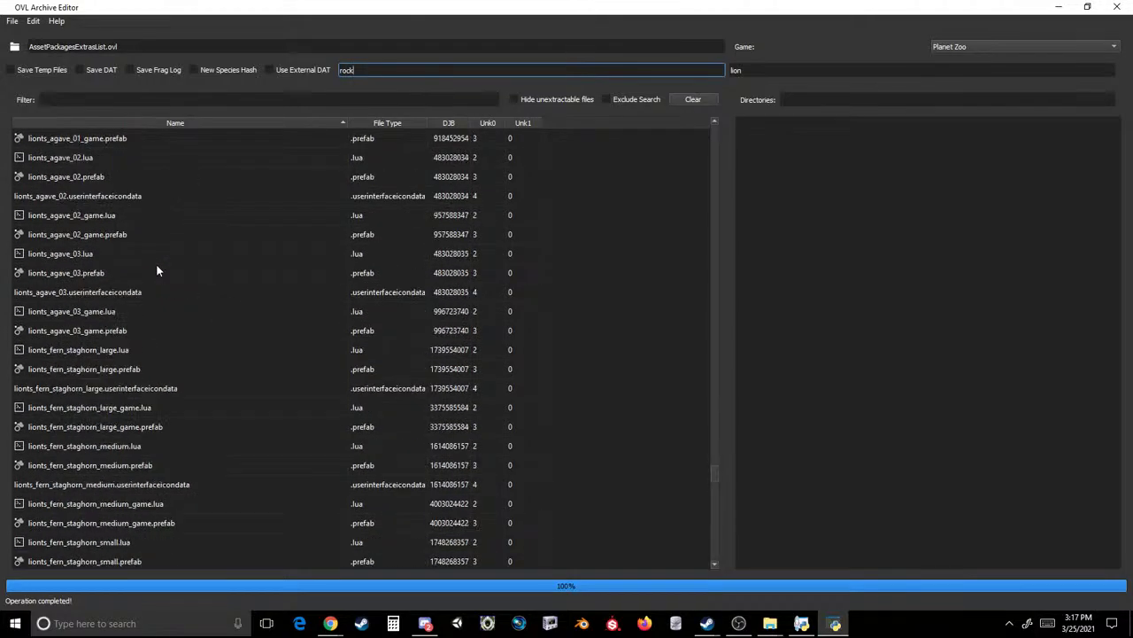
scroll(157, 270, down, 6)
scroll(157, 271, up, 5)
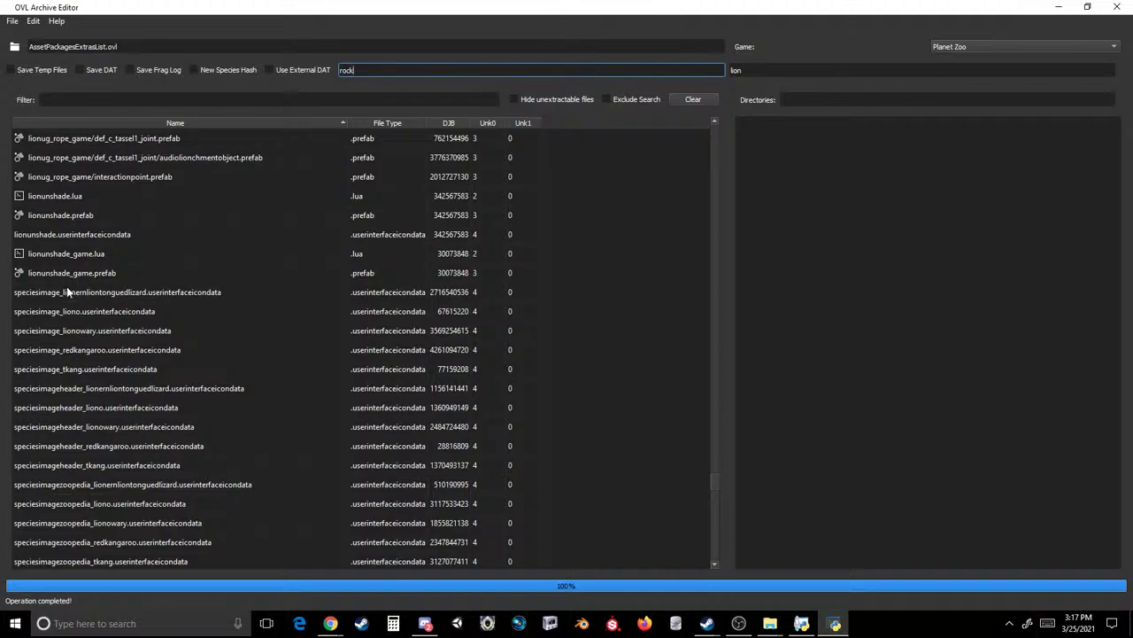
- Replace redk with lion in the names of the redkangaroo species image and thumbnail entries
scroll(66, 286, down, 5)
scroll(65, 298, up, 3)
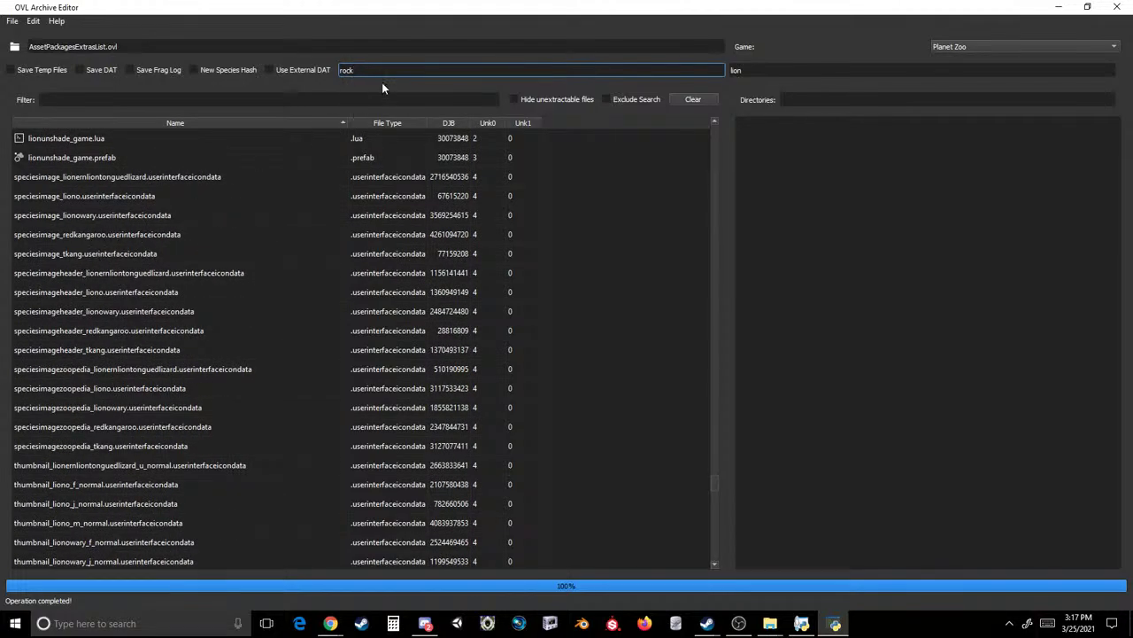
drag(365, 70, 210, 69)
text(redk)
key(Return)
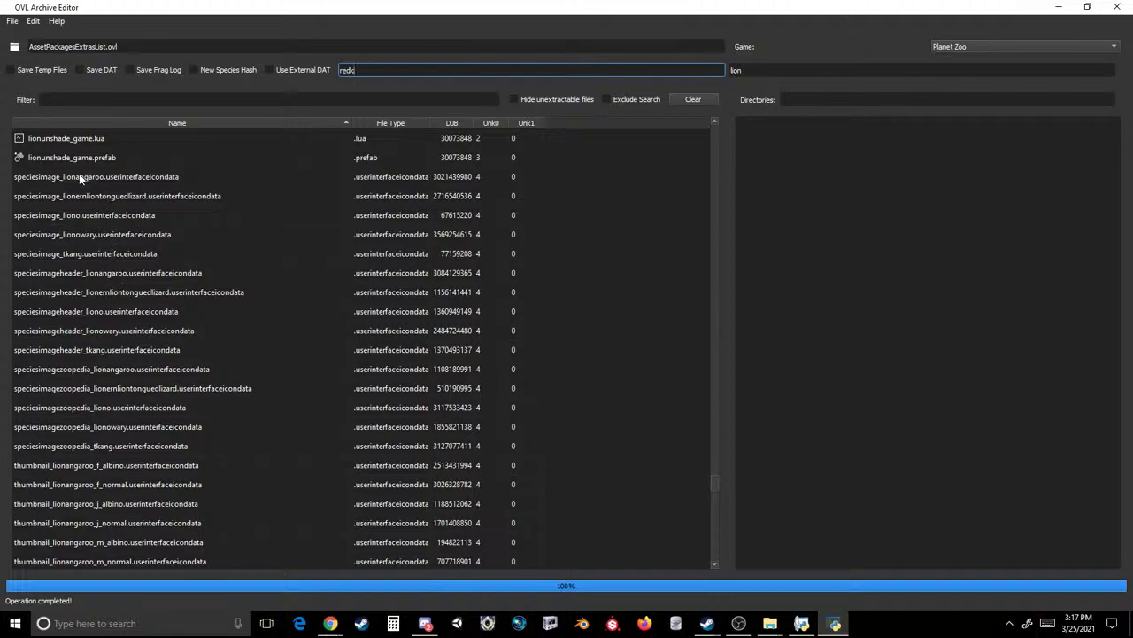
- Replace tree with lion in the names of the tree entries
scroll(95, 224, down, 7)
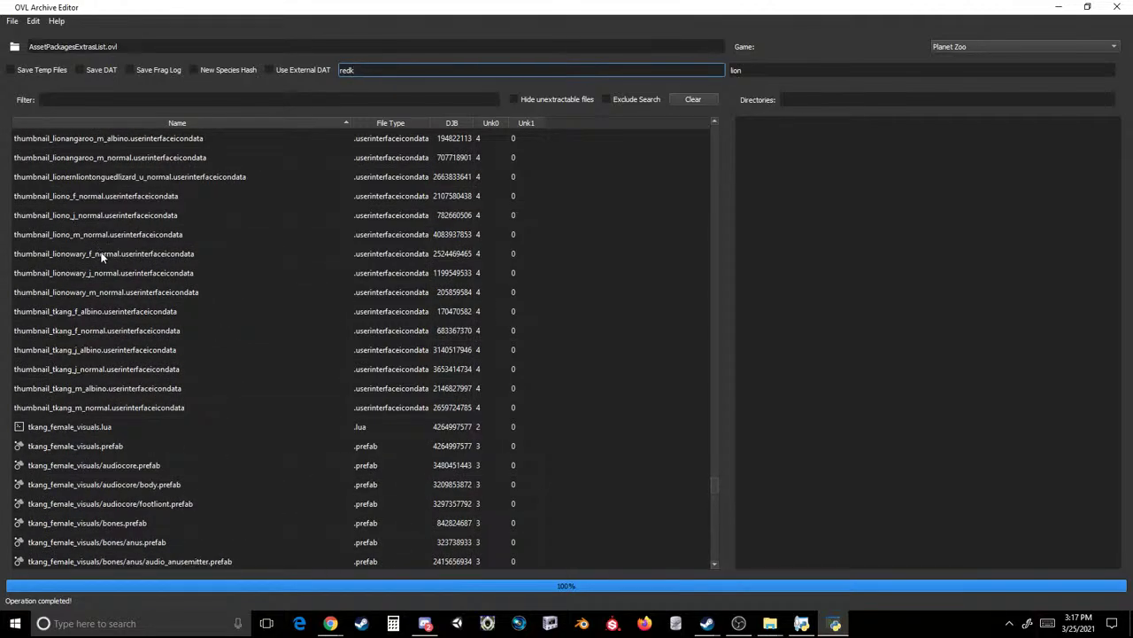
scroll(102, 257, down, 15)
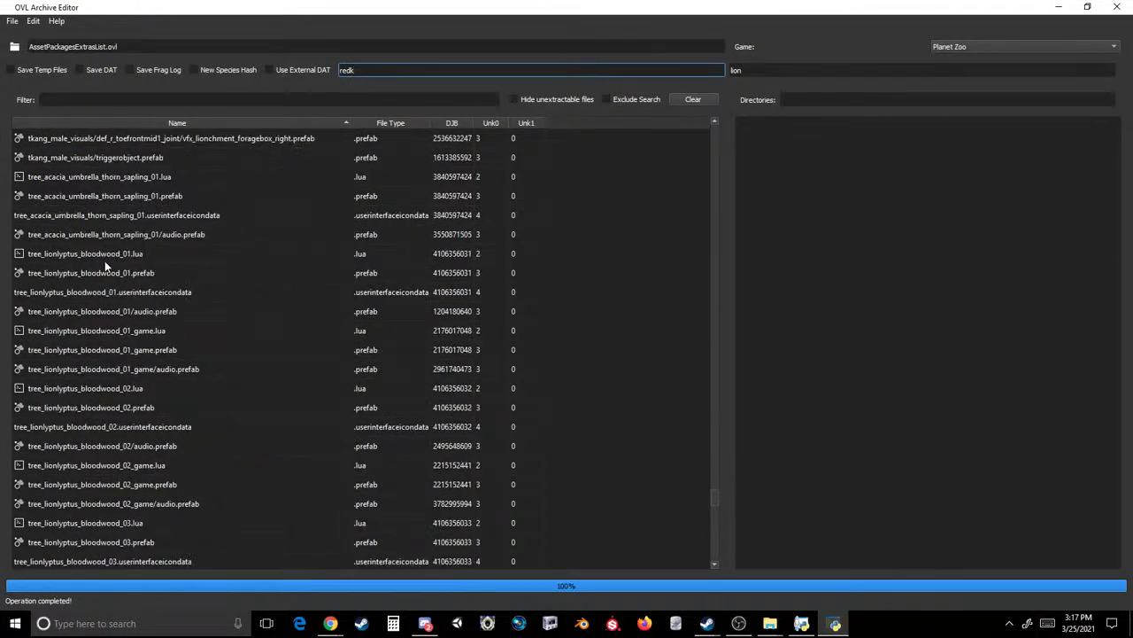
scroll(104, 260, down, 12)
scroll(105, 260, up, 9)
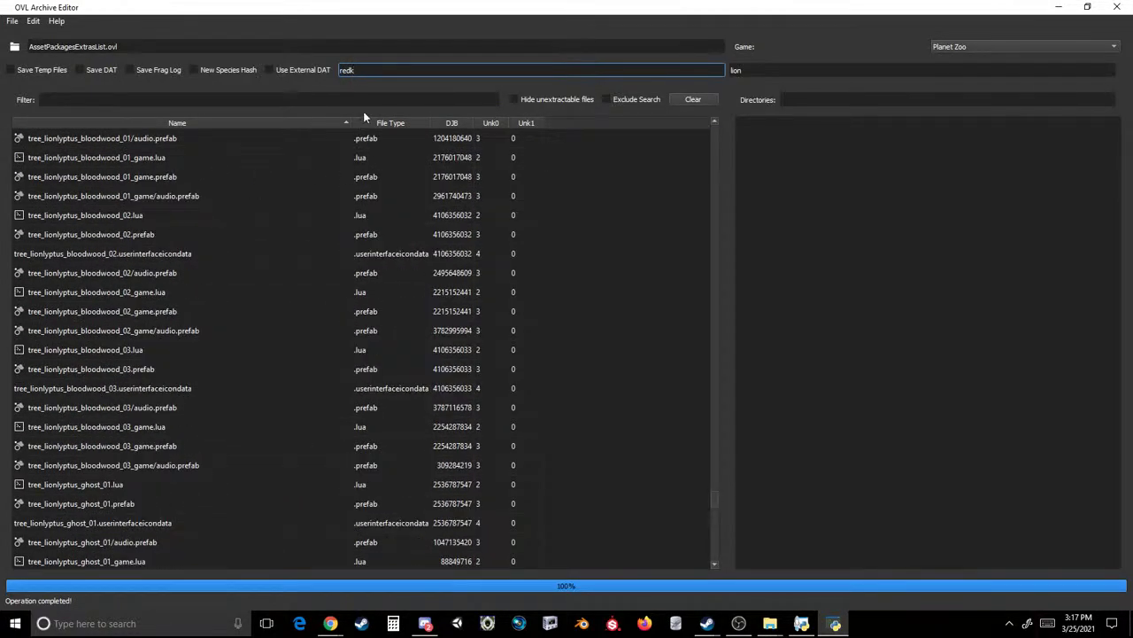
key(BackSpace)
key(BackSpace)
key(BackSpace)
key(BackSpace)
text(tree)
scroll(150, 146, up, 15)
scroll(152, 191, down, 10)
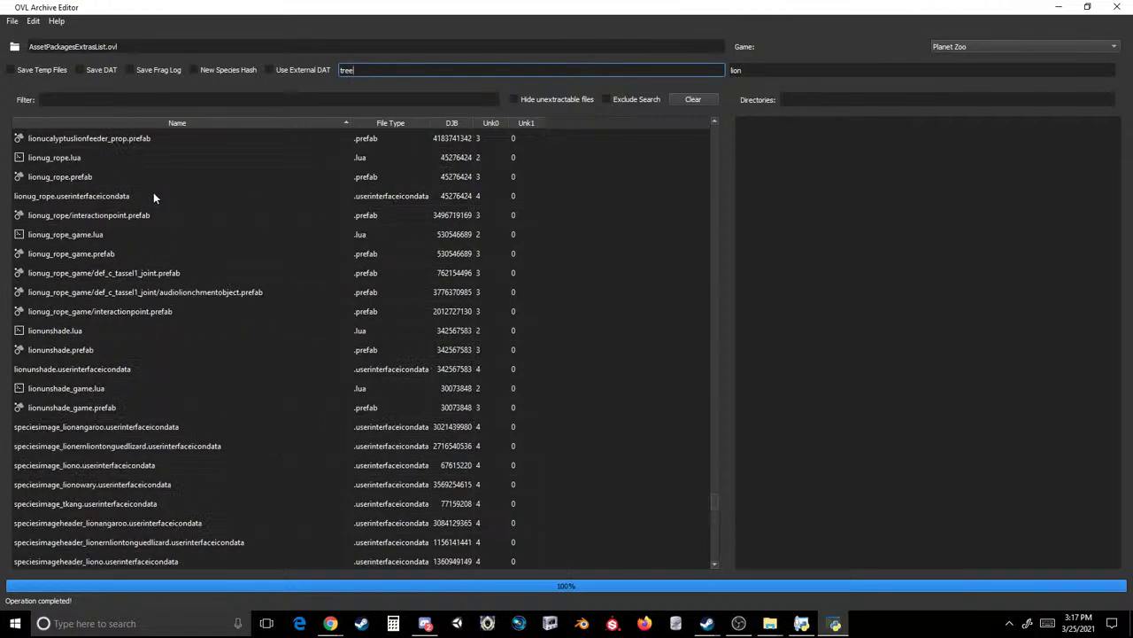
- Replace vm_c, vm_f, vm_g and vm_h with lion in the vending machine entry names, one prefix at a time
scroll(154, 197, down, 15)
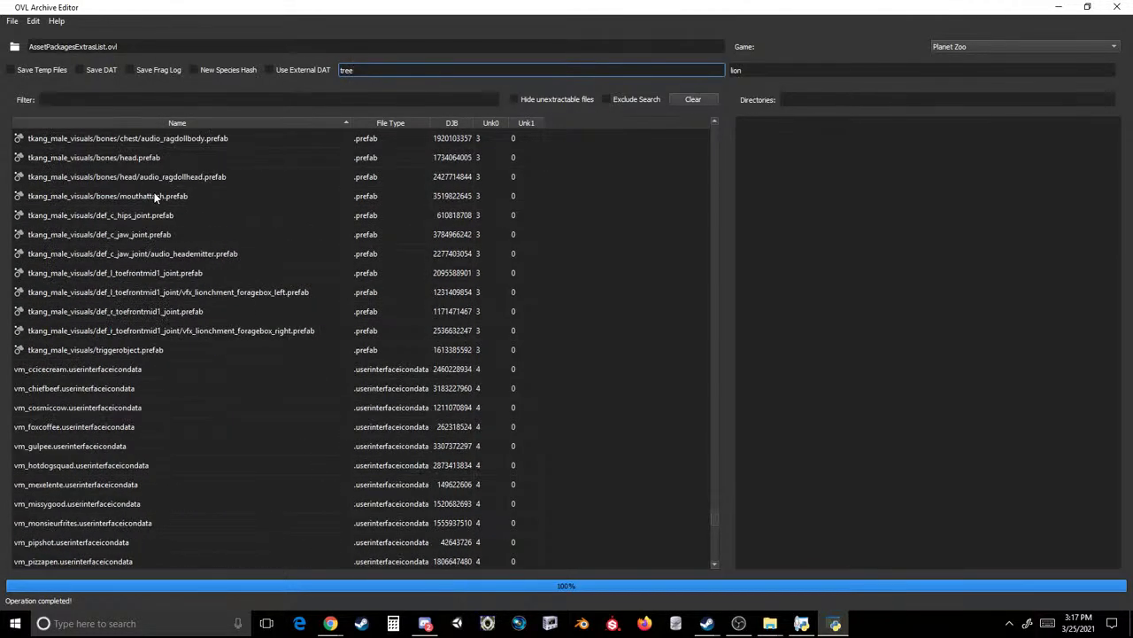
scroll(154, 197, up, 4)
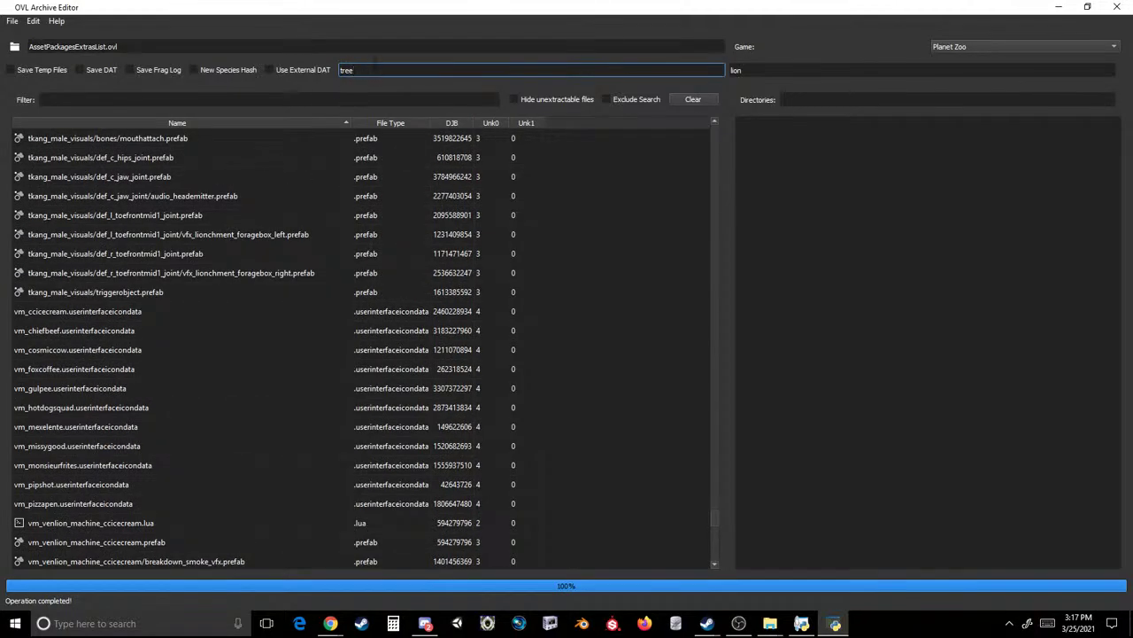
key(ctrl+a)
text(vm)
text(_c)
key(BackSpace)
text(f)
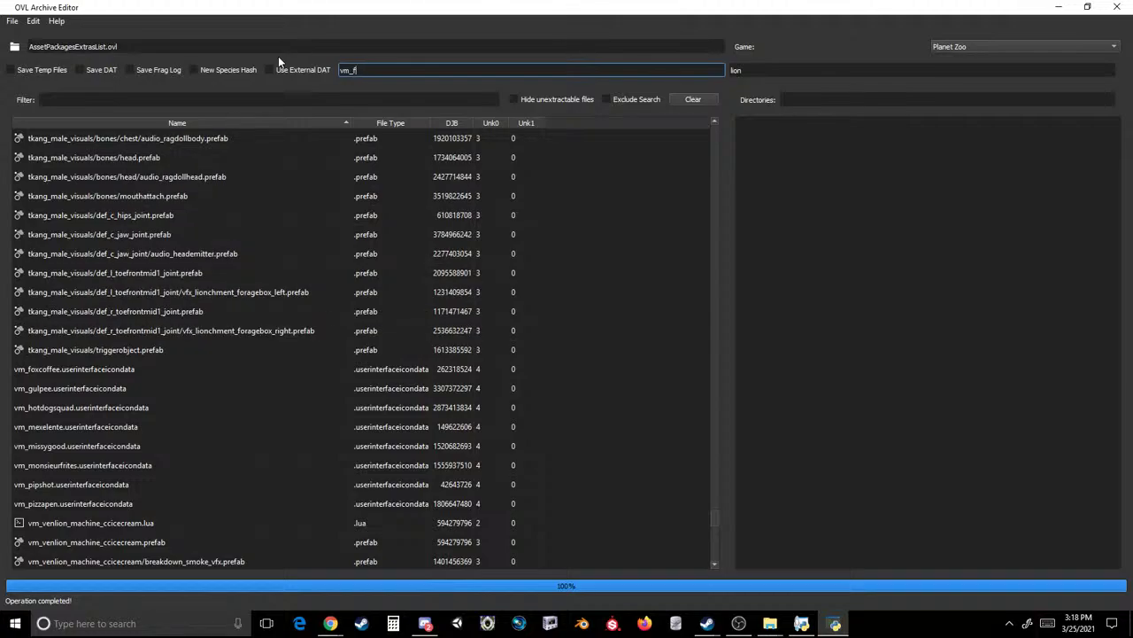
key(BackSpace)
text(g)
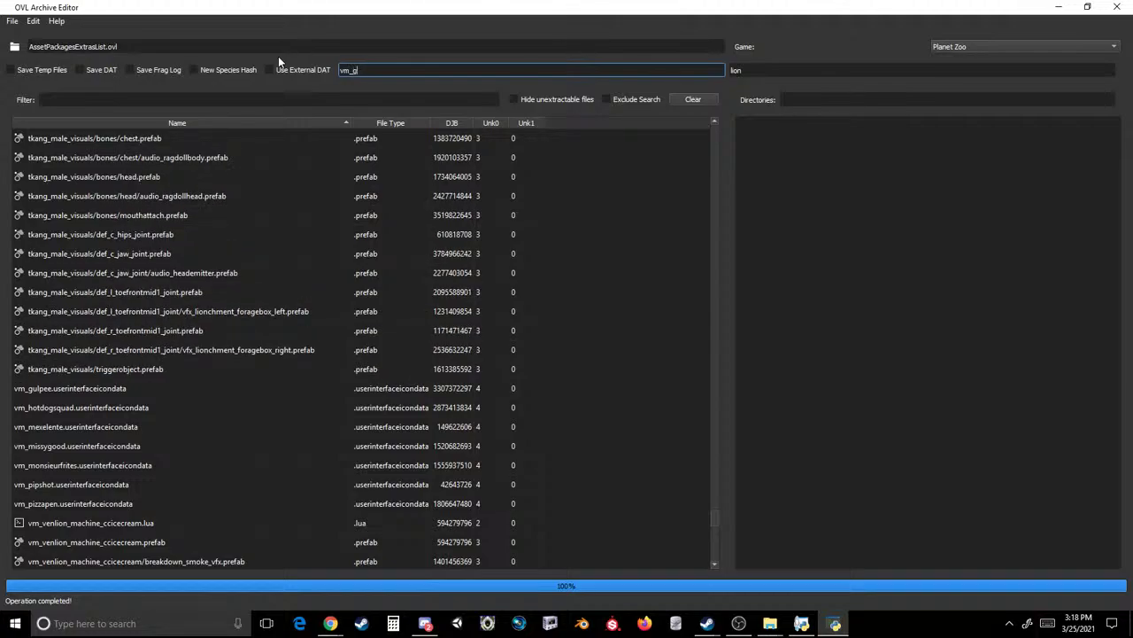
key(BackSpace)
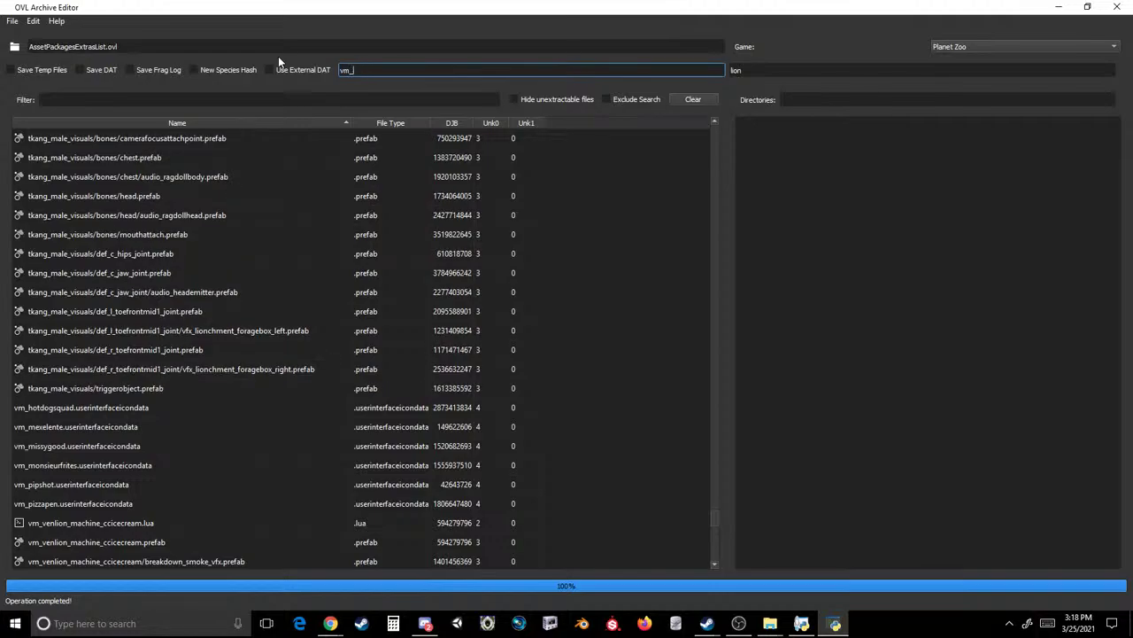
text(h)
- Replace the remaining vending machine prefixes vm_m, vm_p and vm_v with lion and check the rest of the list
key(BackSpace)
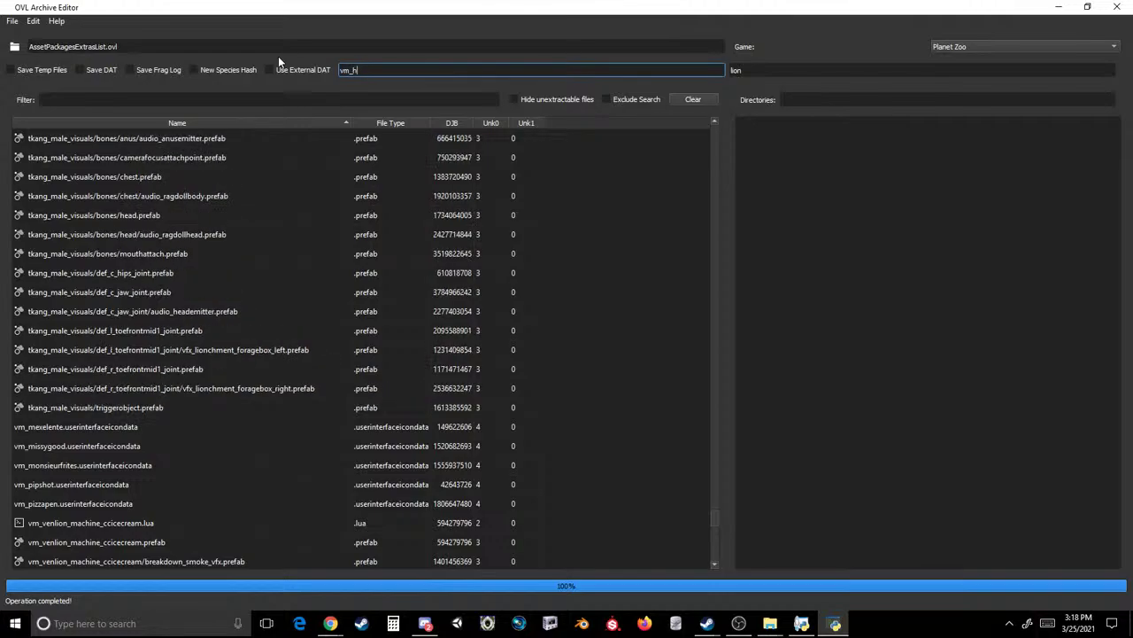
text(m)
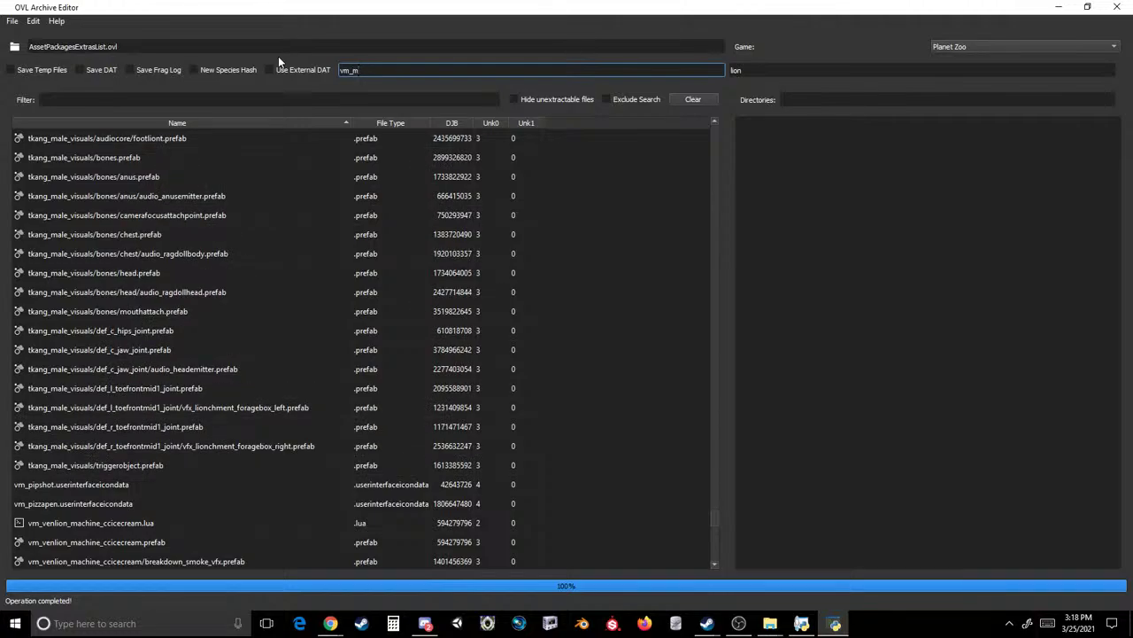
key(BackSpace)
text(p)
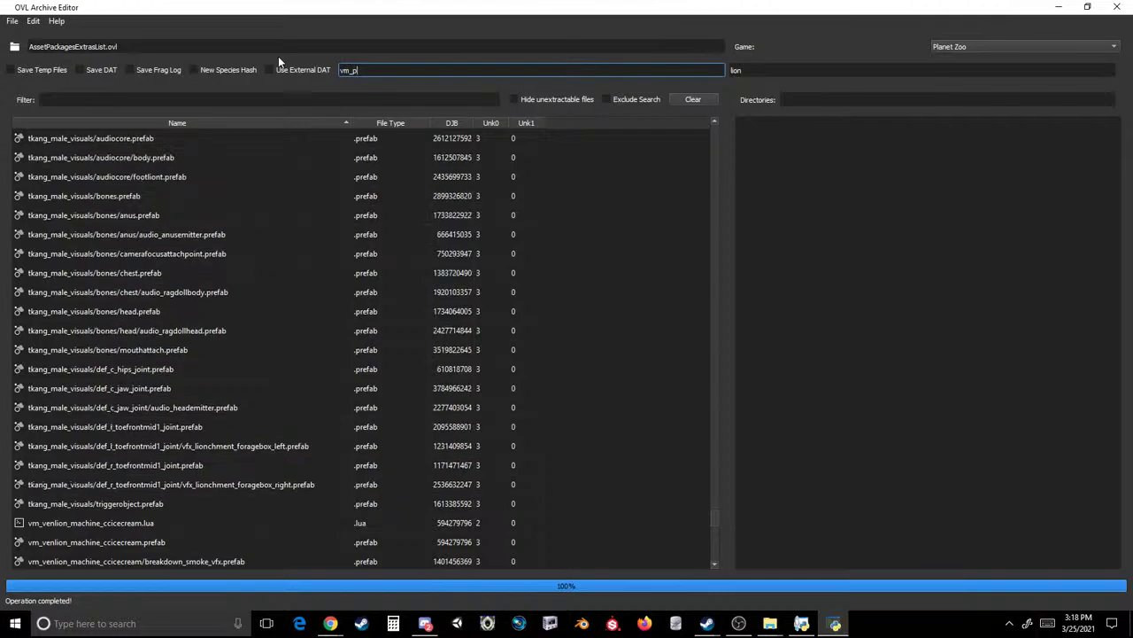
key(BackSpace)
text(v)
scroll(291, 310, down, 15)
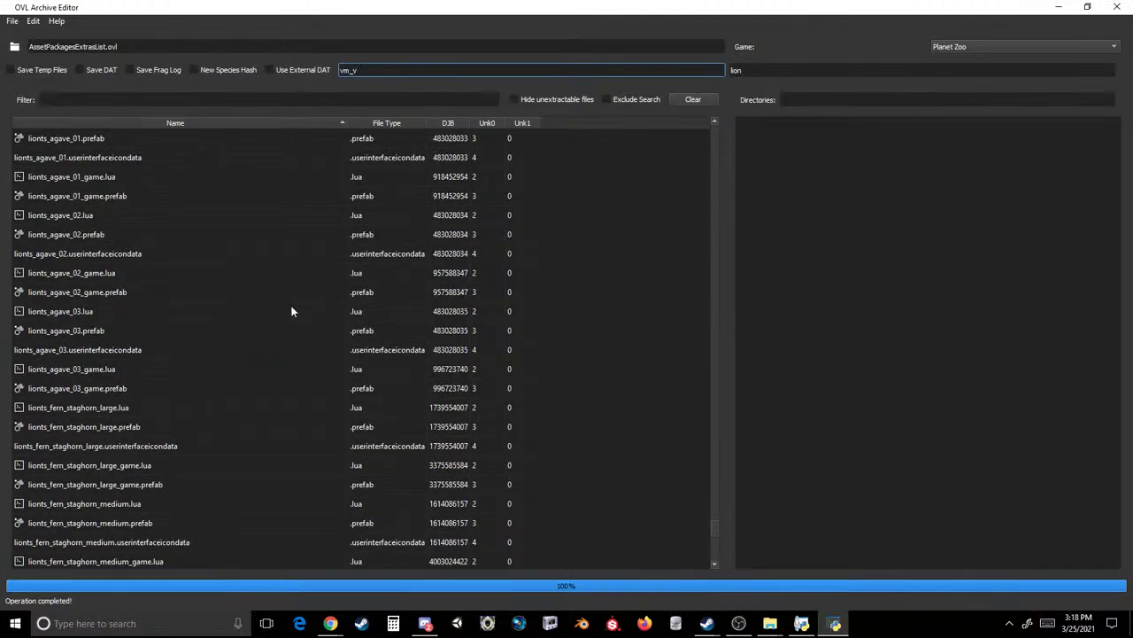
scroll(479, 358, down, 20)
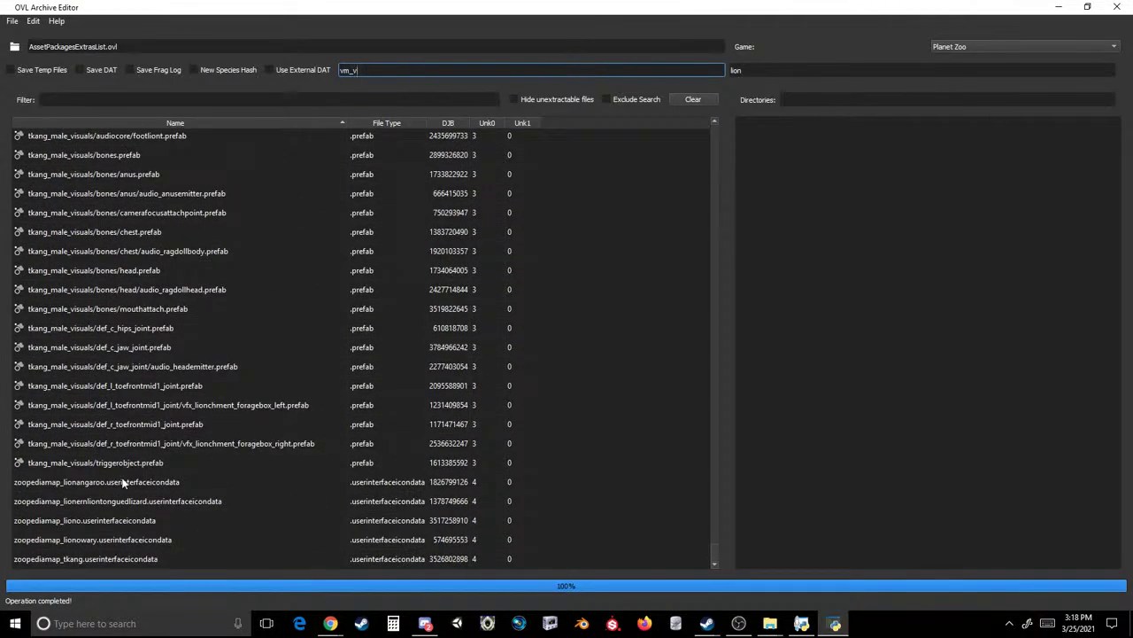
scroll(160, 331, up, 7)
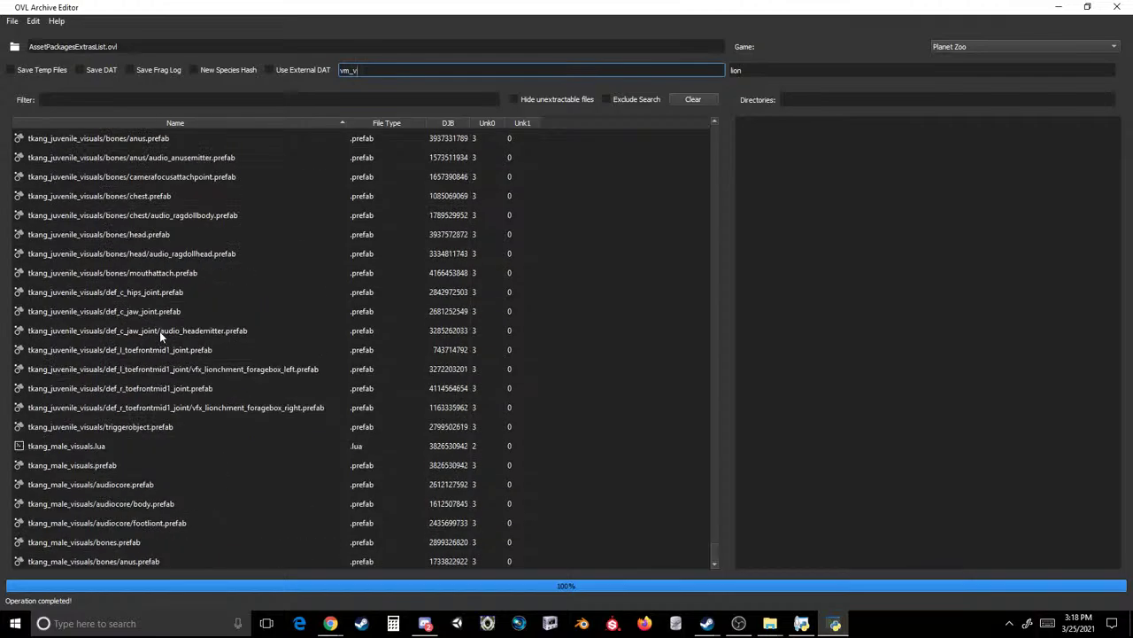
- Save the archive over the existing AssetPackagesExtrasList.ovl in the TreeKang folder
click(12, 20)
click(12, 69)
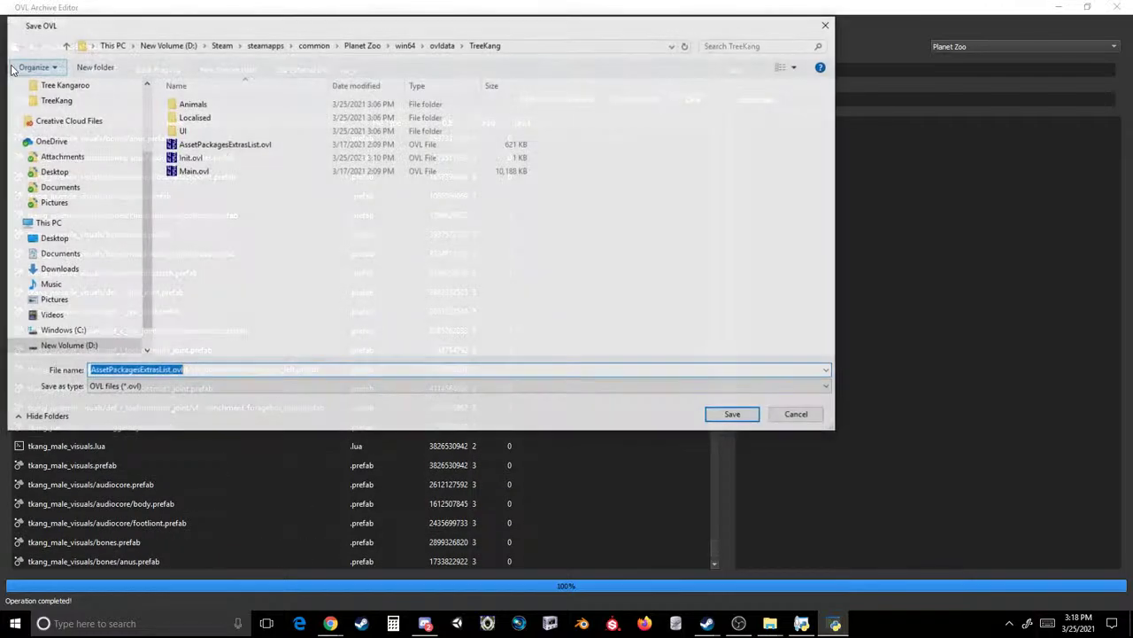
double_click(186, 144)
click(591, 312)
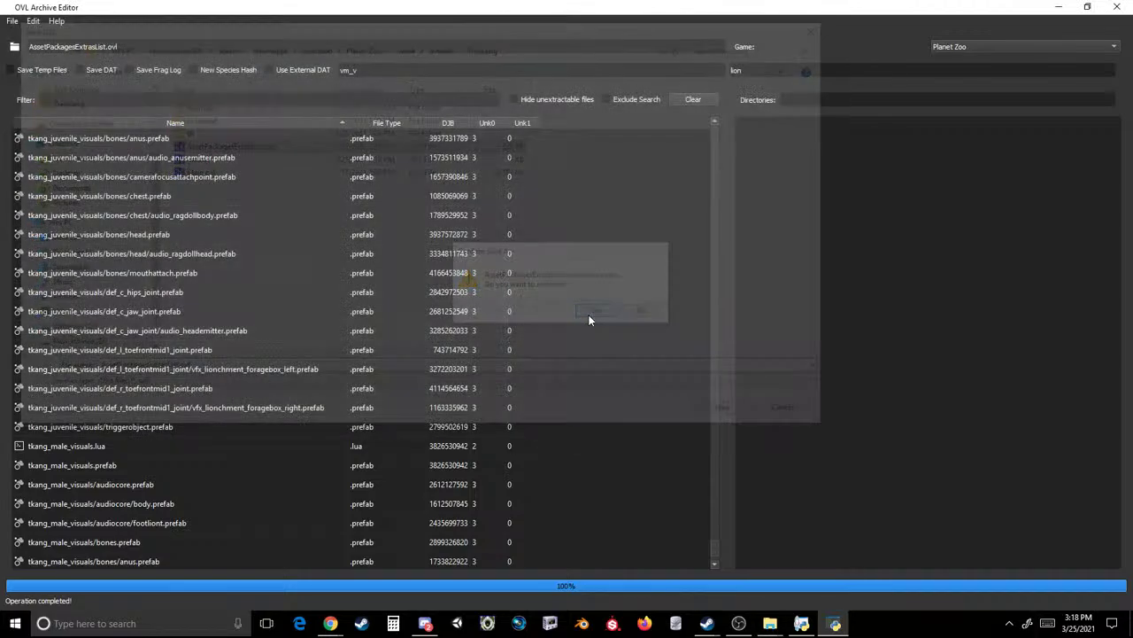
- Load Init.ovl from the TreeKang folder, followed by the saved AssetPackagesExtrasList.ovl
click(12, 21)
click(17, 59)
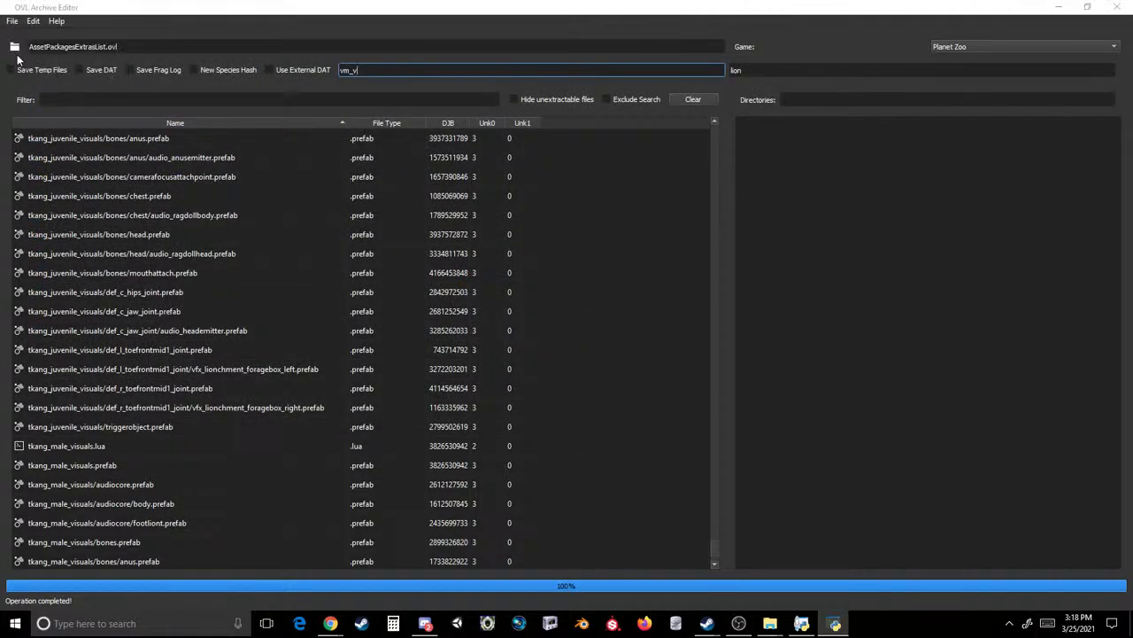
double_click(177, 154)
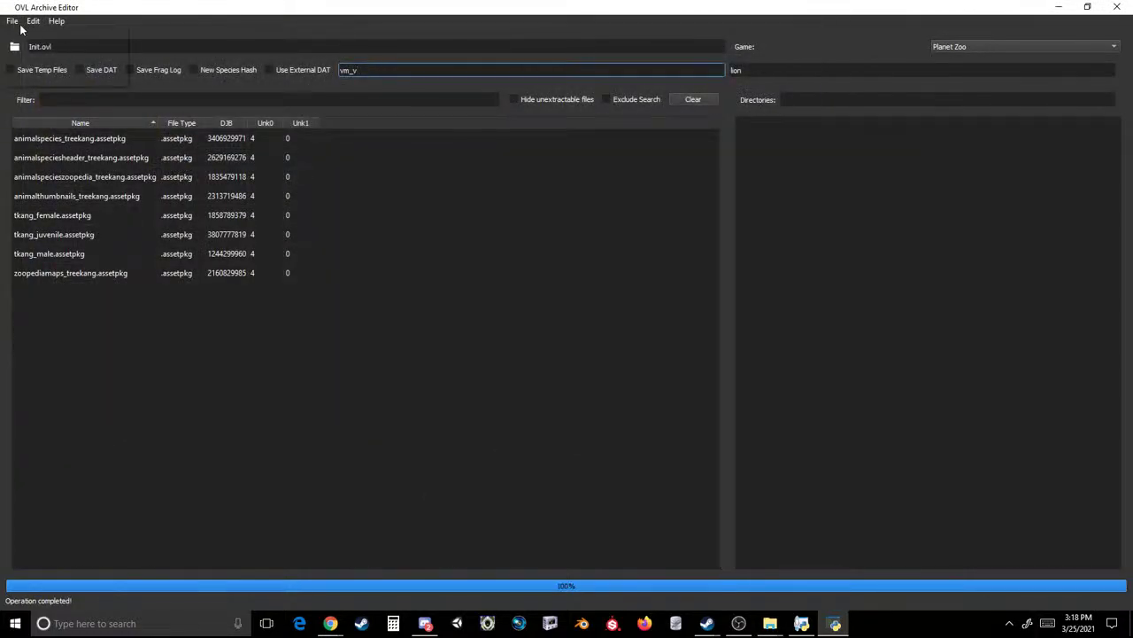
click(14, 21)
click(20, 43)
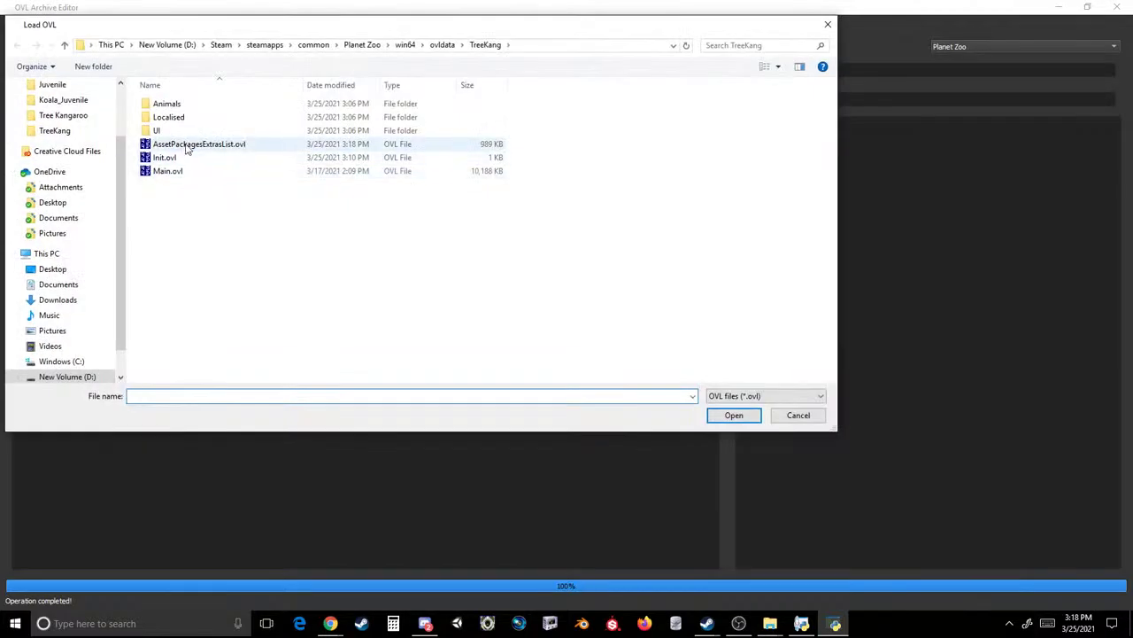
double_click(186, 145)
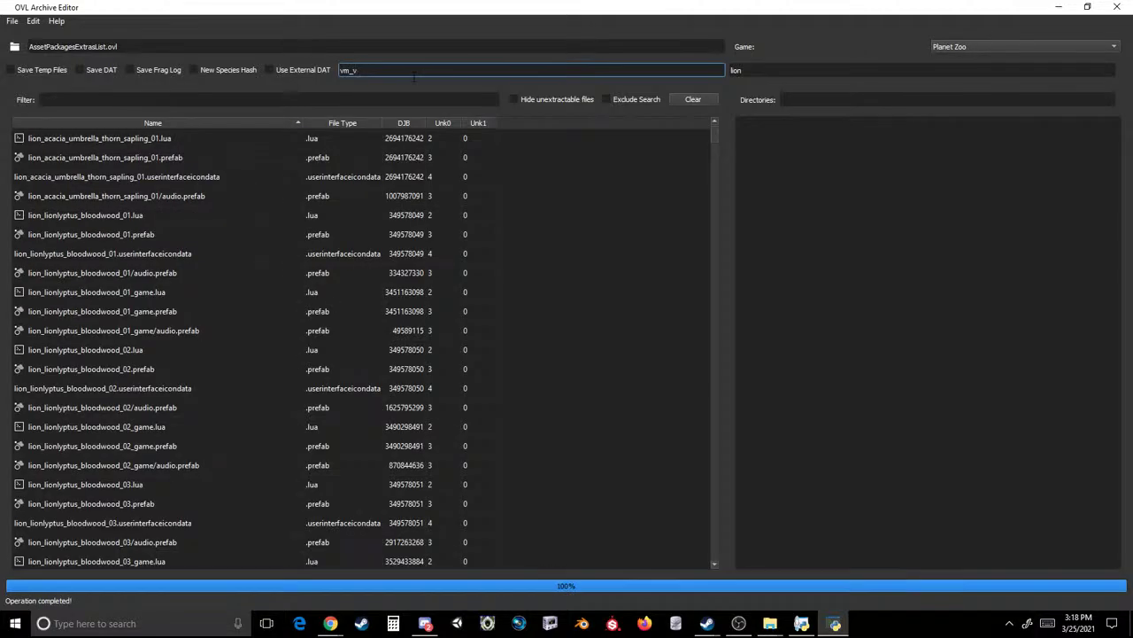
- Set the rename search text to Koala and its replacement to TKang
key(BackSpace)
key(BackSpace)
key(BackSpace)
text(Koala)
key(Tab)
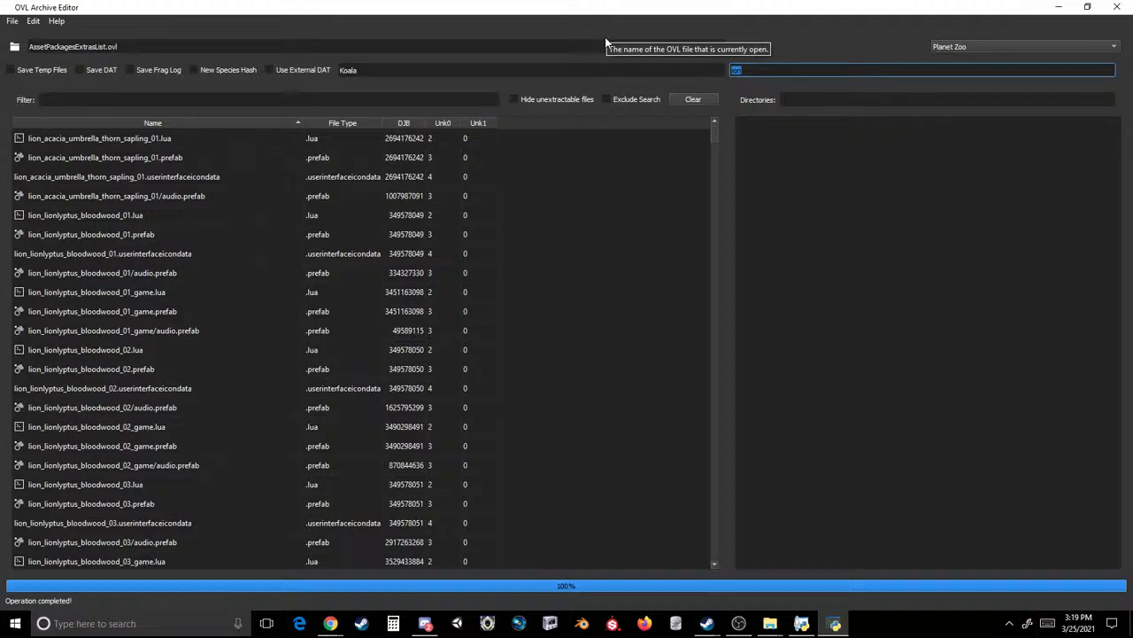
text(TKang)
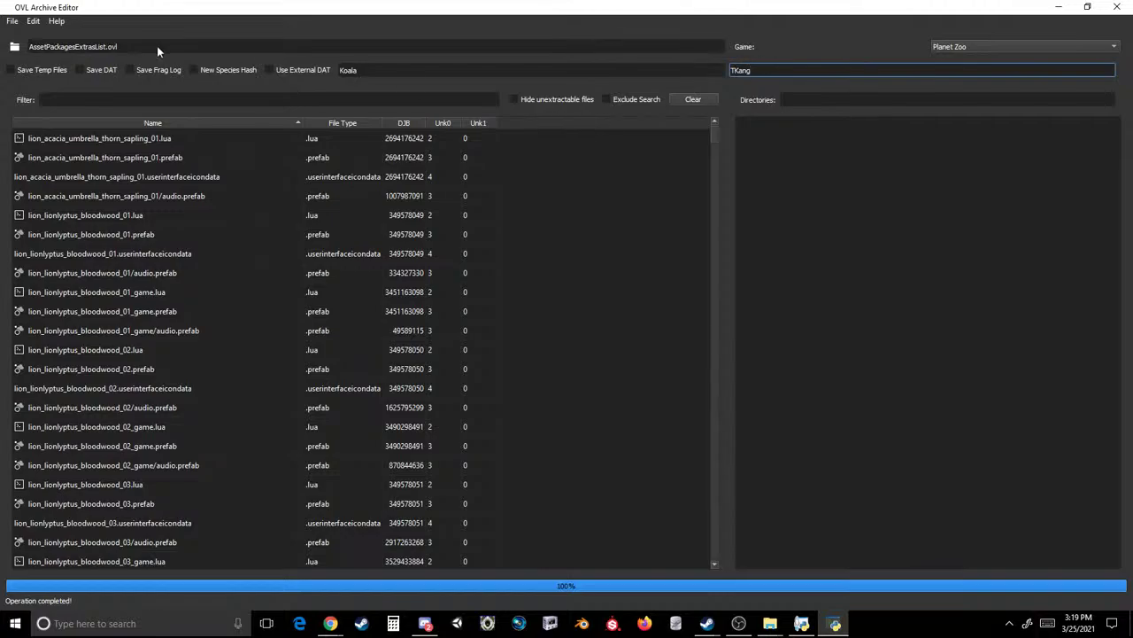
- Load Init.ovl, reload AssetPackagesExtrasList.ovl from the TreeKang folder, and run Dat Edit to replace Koala with TKang
click(13, 21)
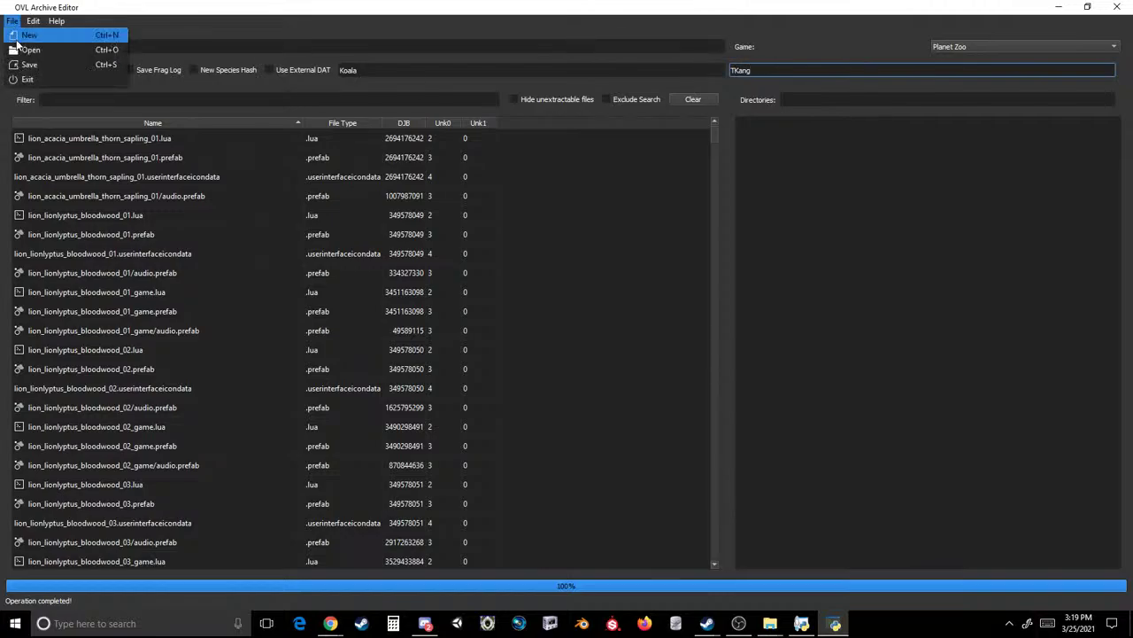
click(29, 50)
double_click(205, 169)
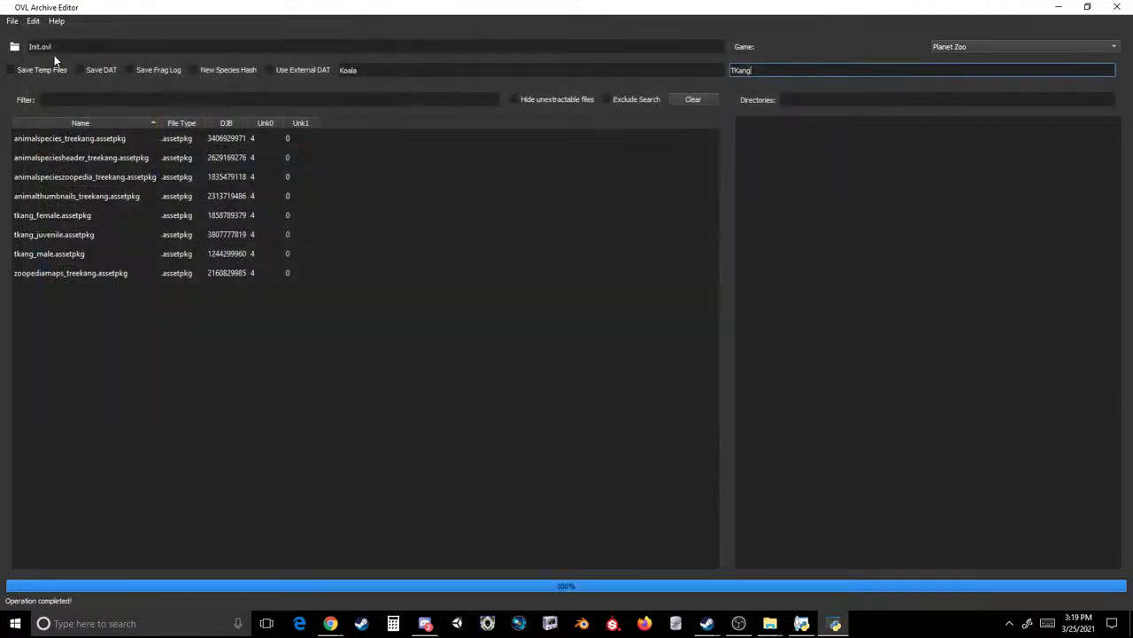
click(13, 20)
click(29, 50)
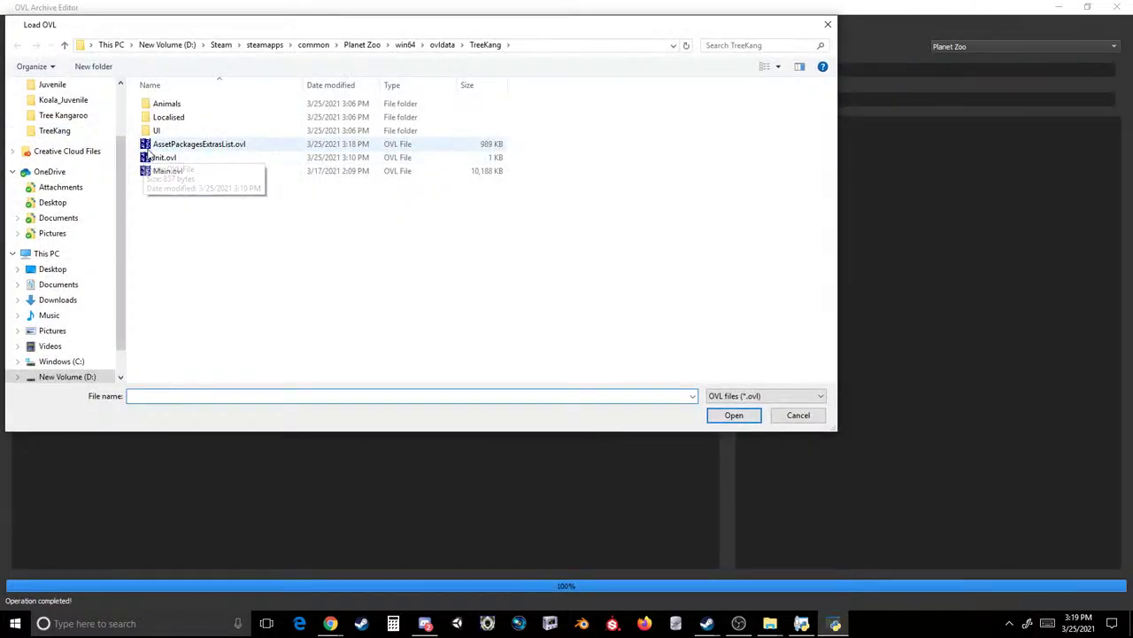
double_click(149, 145)
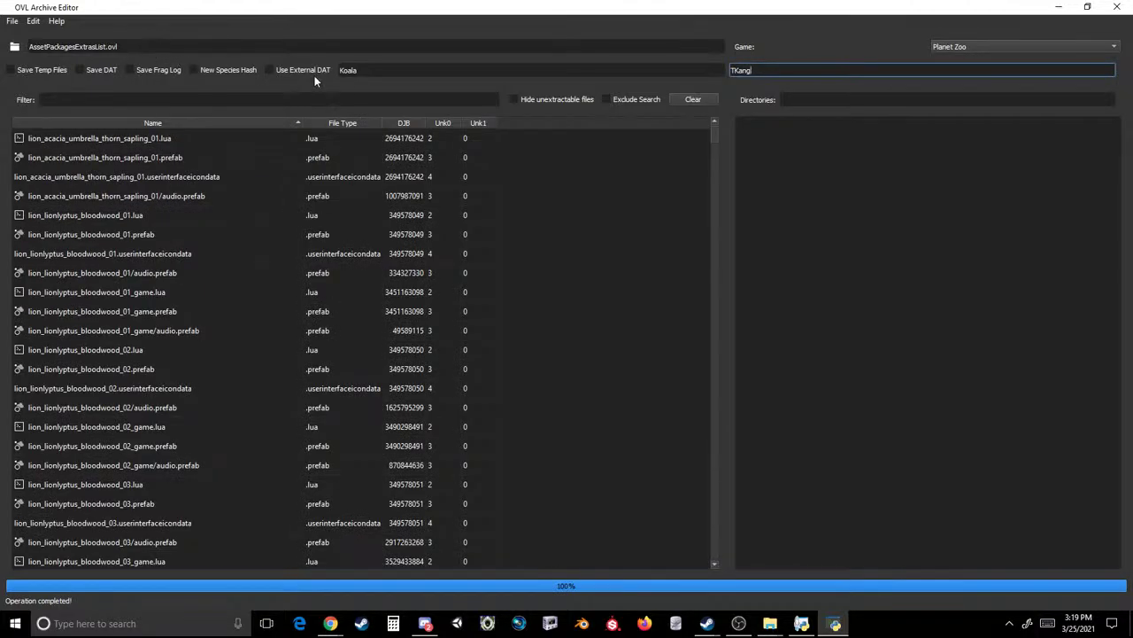
click(33, 20)
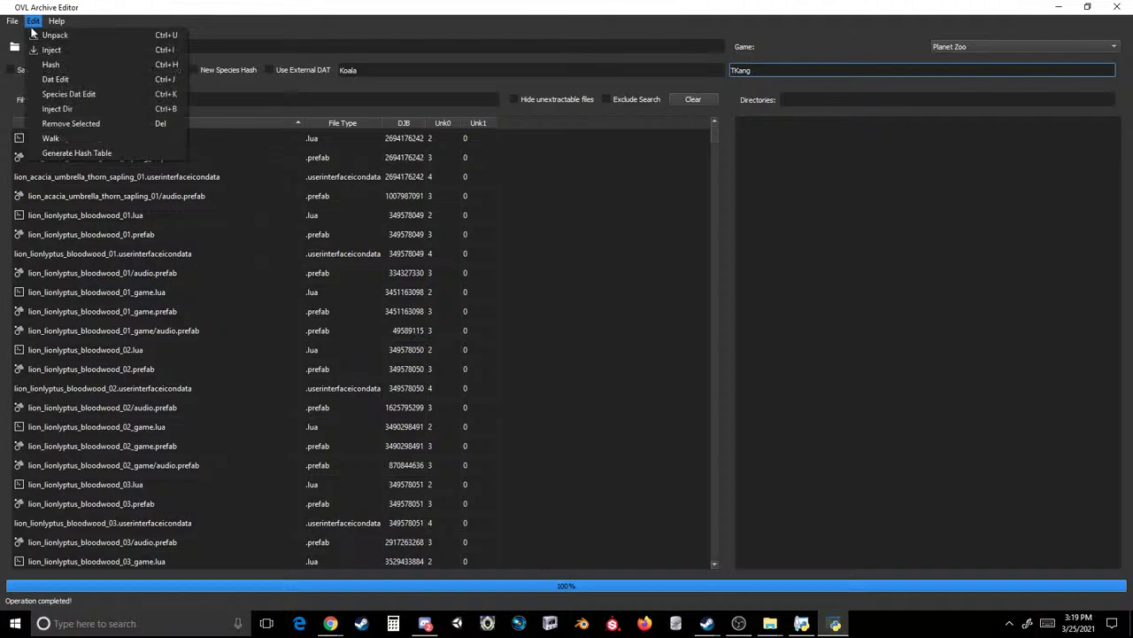
click(59, 79)
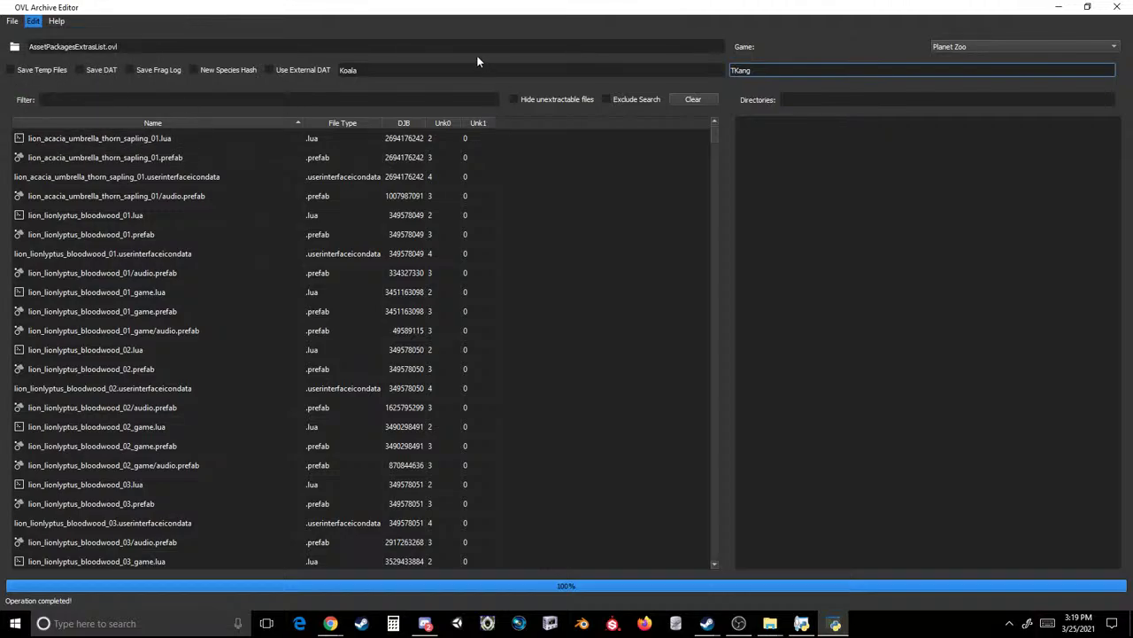
- Set the rename search text to Content3 and its replacement to TreeKang, and run Dat Edit on the archive
key(shift+Tab)
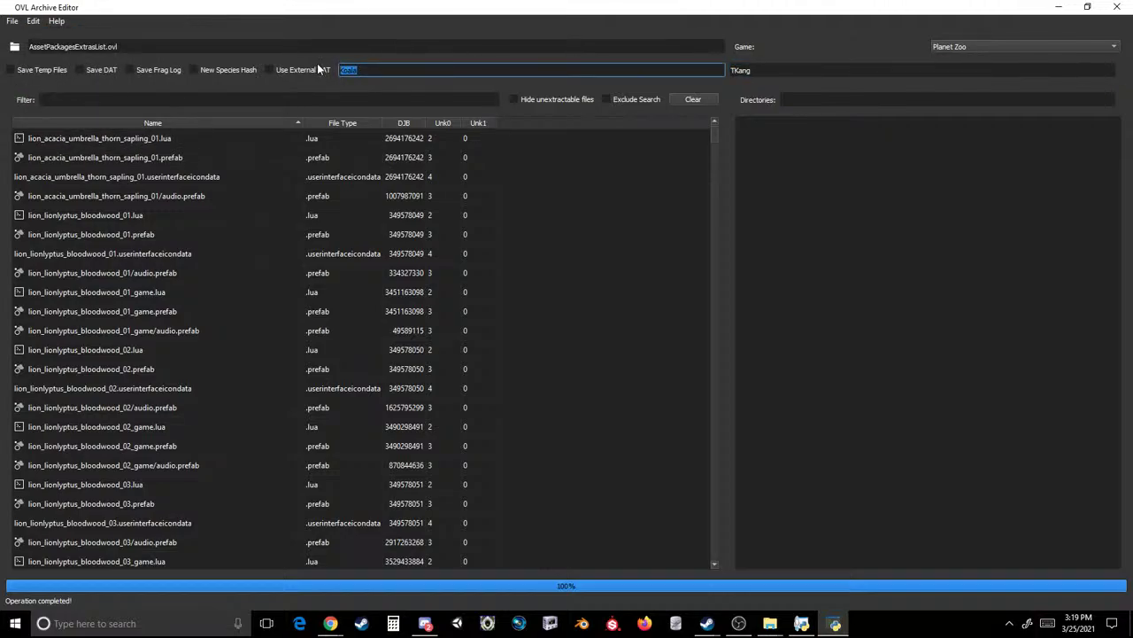
key(Right)
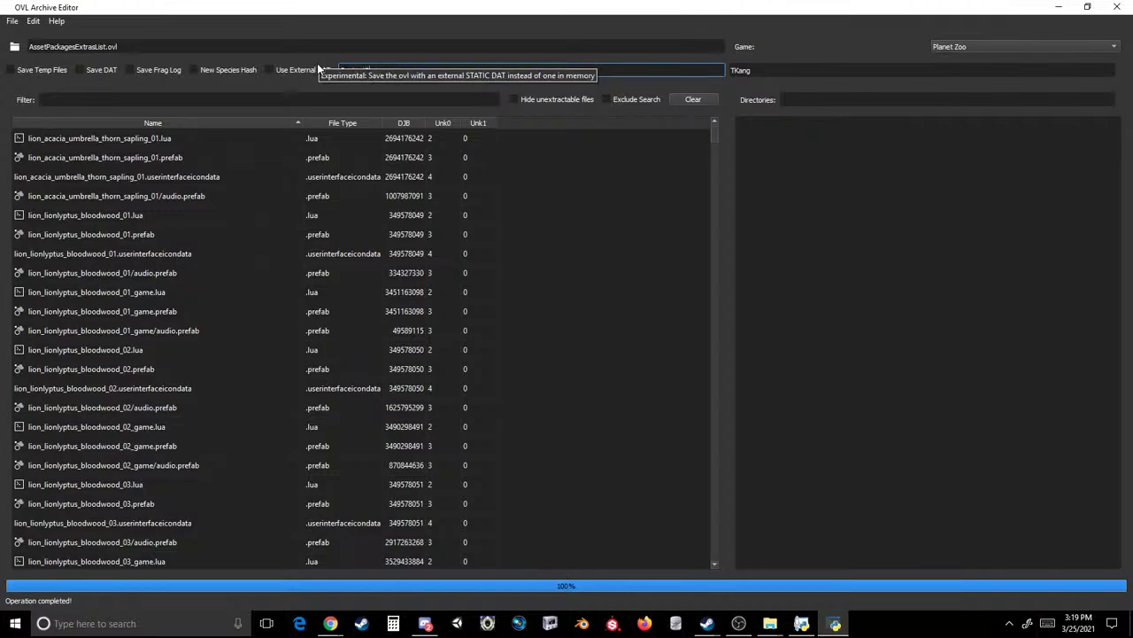
key(Tab)
text(Tree)
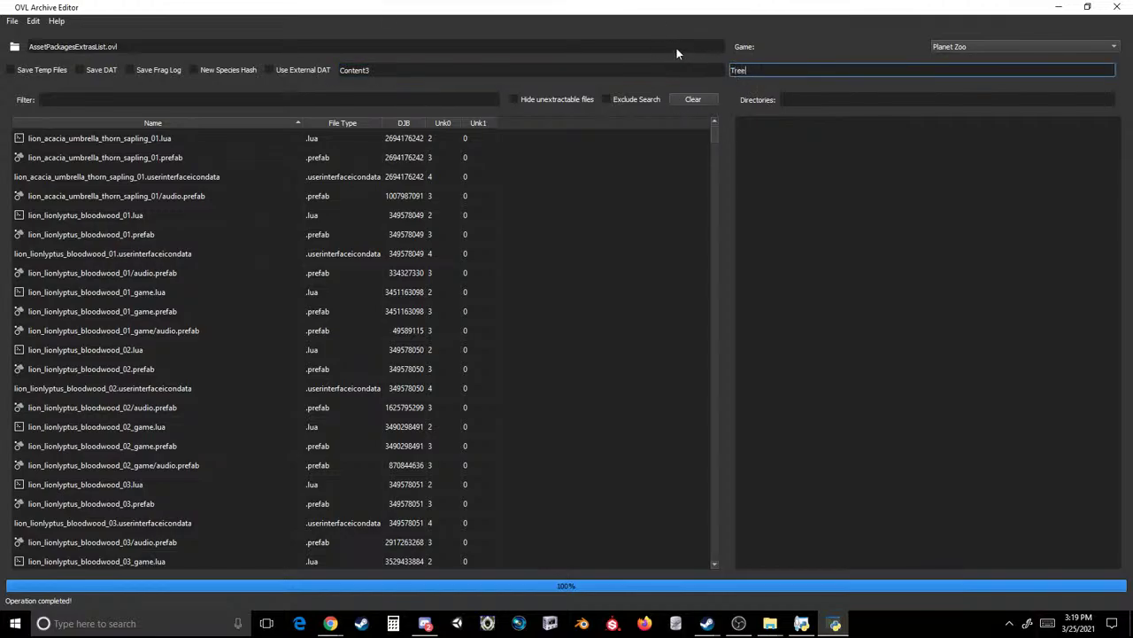
text(Kang)
click(32, 20)
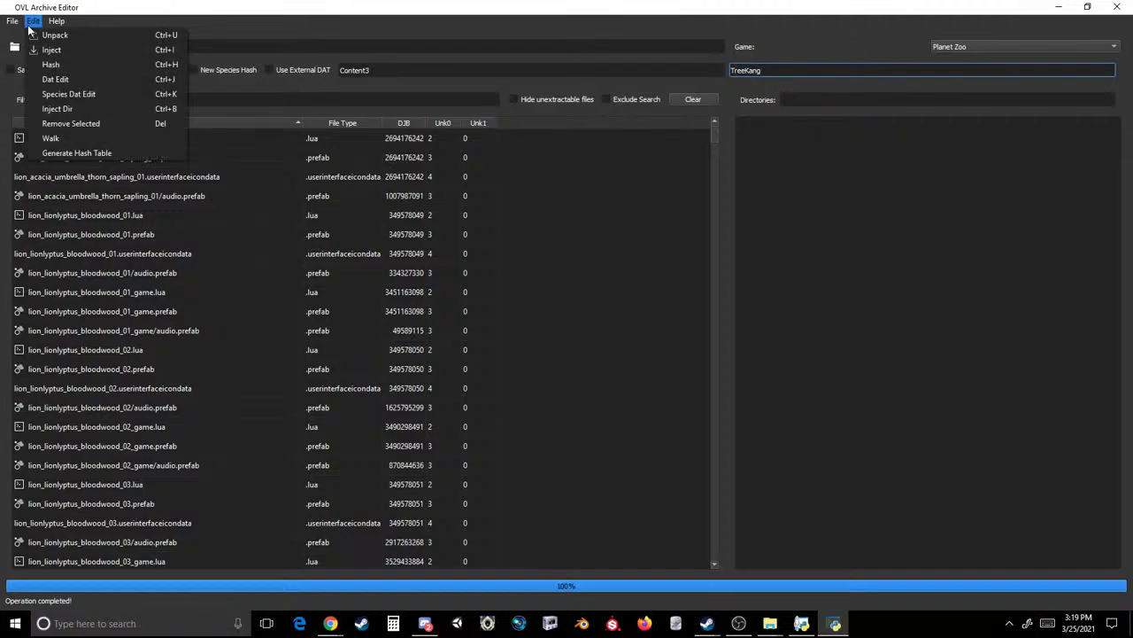
click(64, 76)
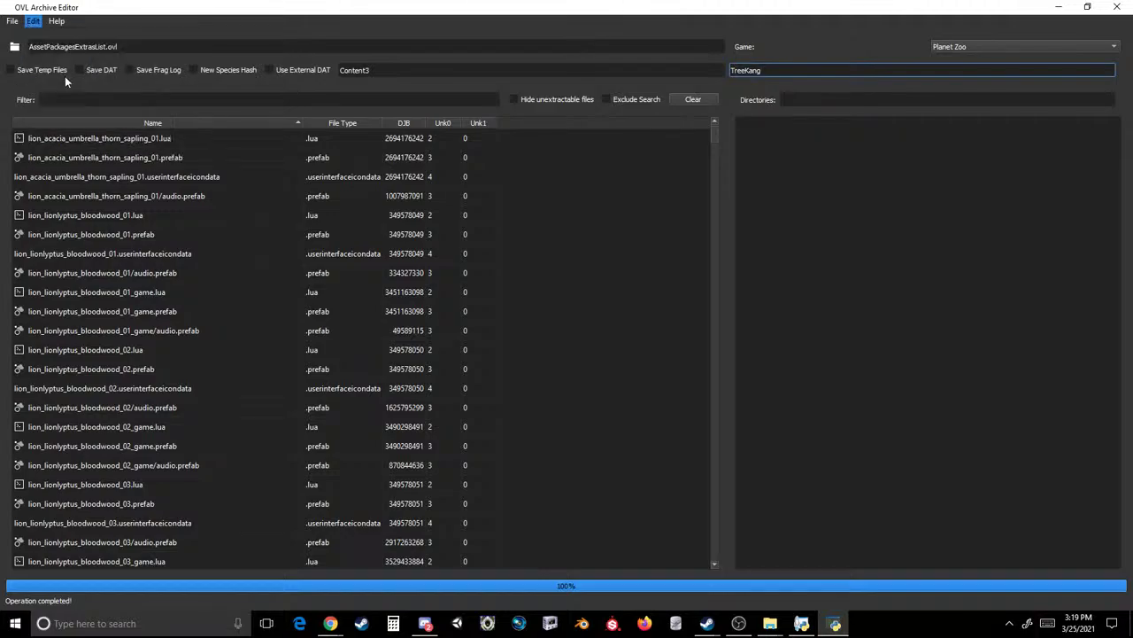
click(12, 21)
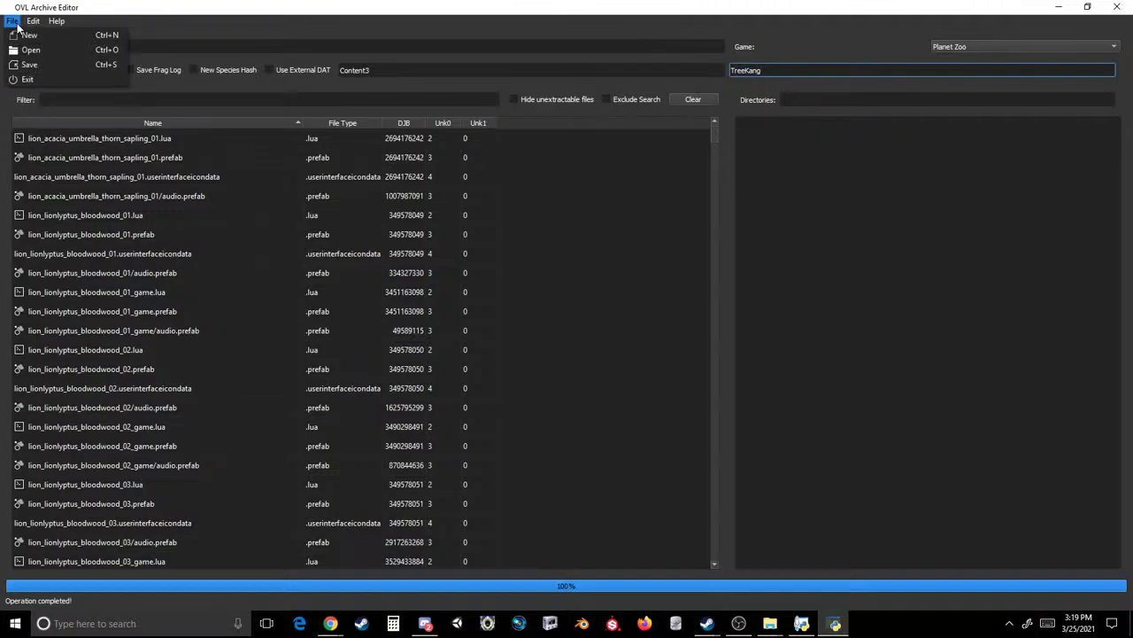
click(56, 20)
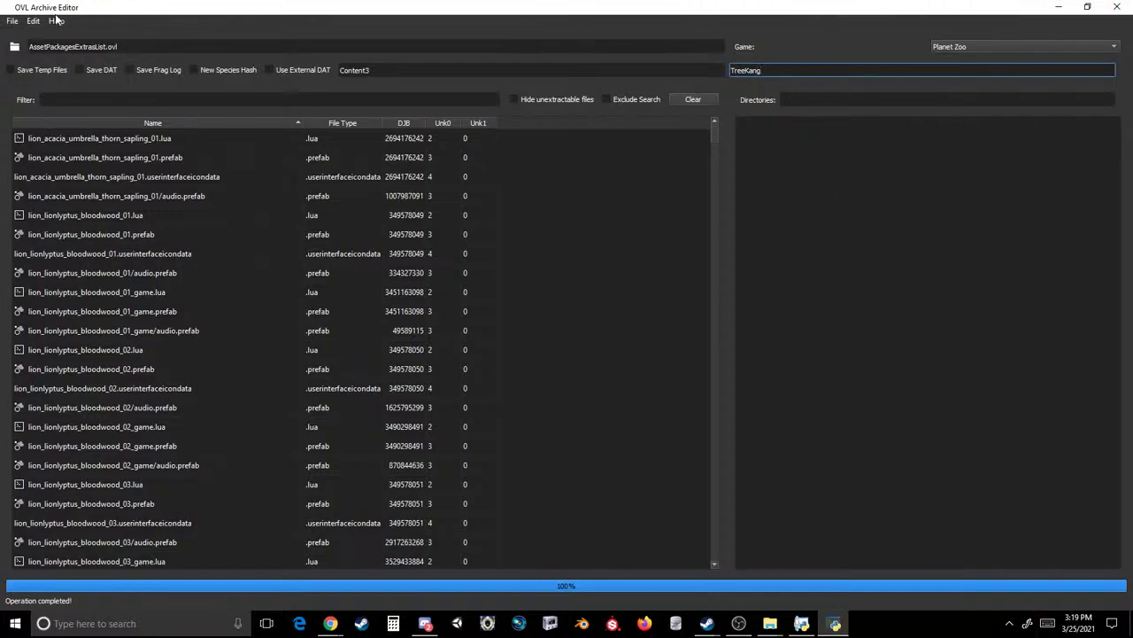
- Discard the unsaved edits by loading Init.ovl and reopening AssetPackagesExtrasList.ovl from the TreeKang folder
click(13, 20)
click(28, 47)
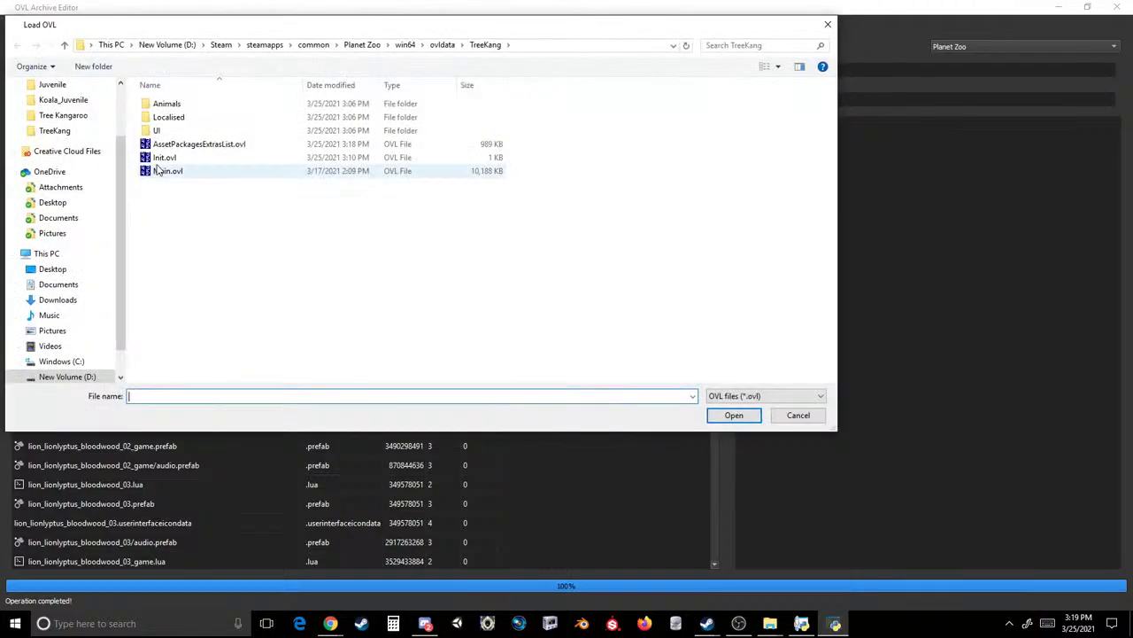
double_click(158, 168)
click(12, 21)
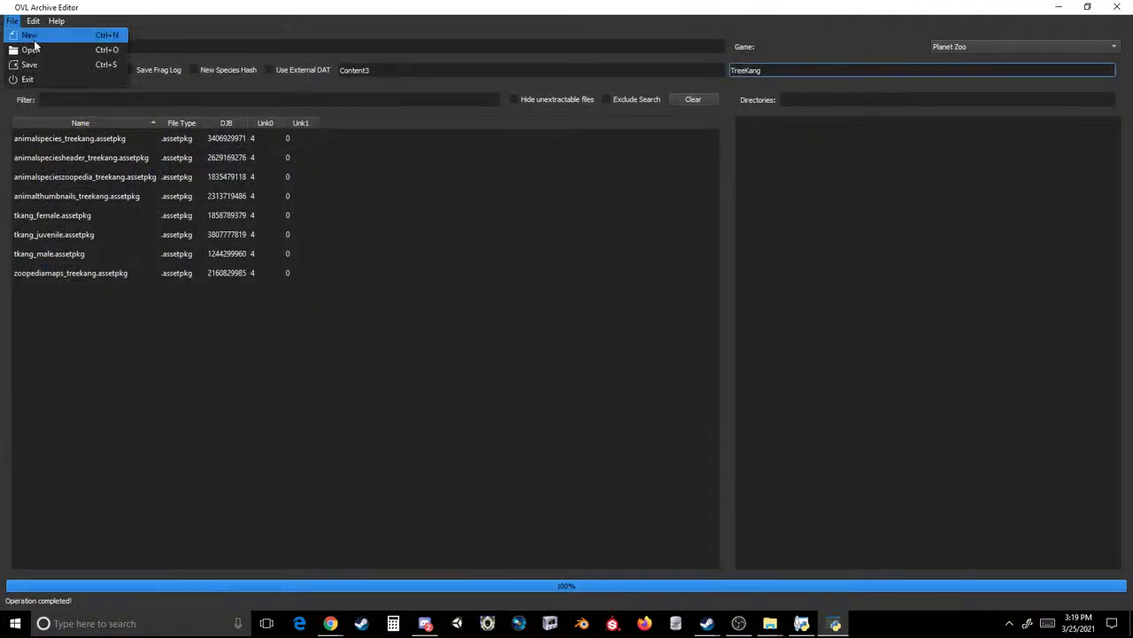
click(33, 51)
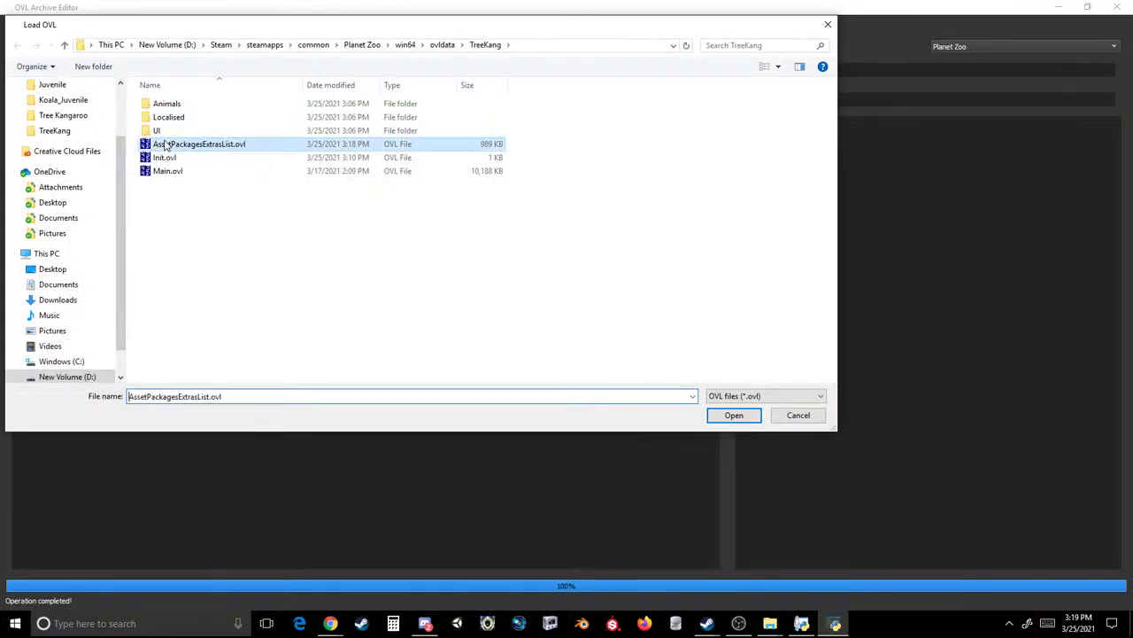
double_click(164, 141)
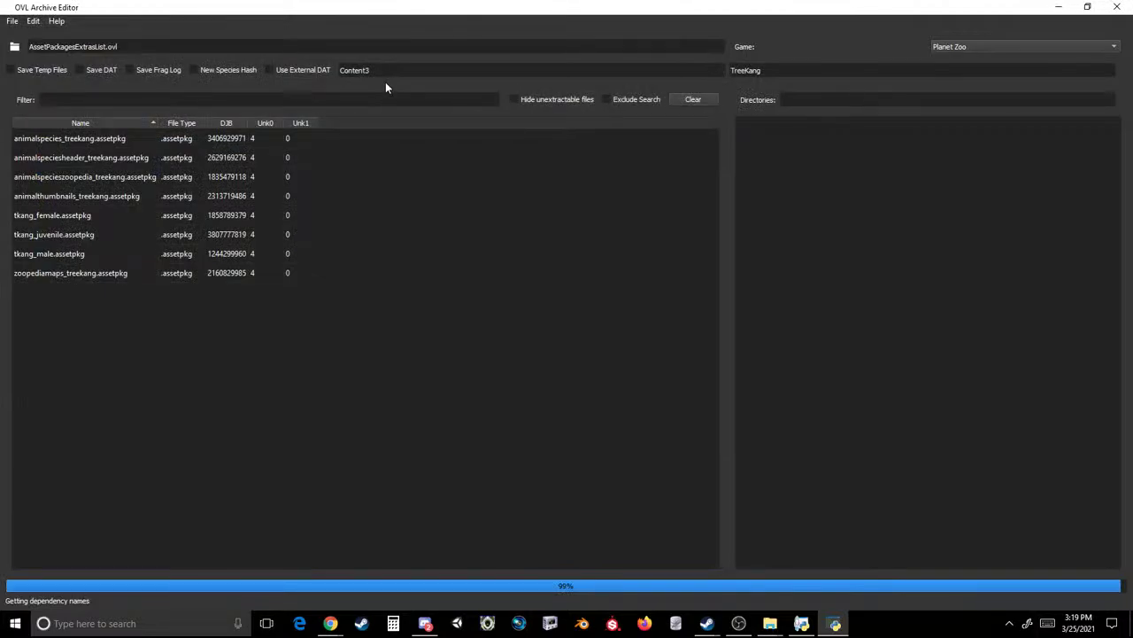
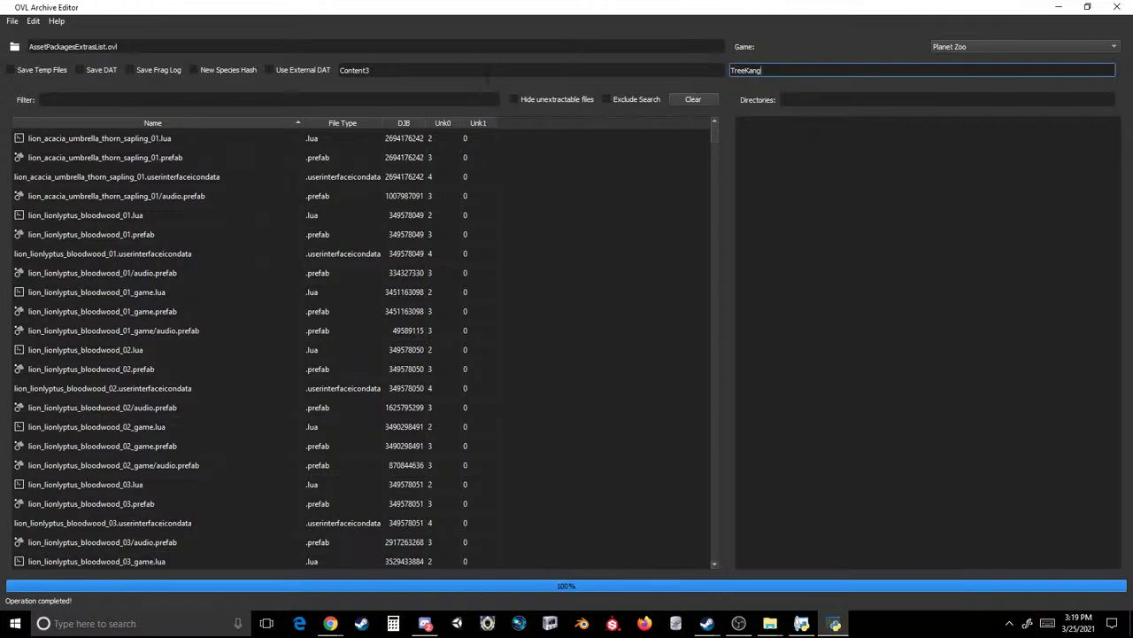
- Run Dat Edit to replace Content3 with TreeKang and save over the existing AssetPackagesExtrasList.ovl
click(486, 73)
click(32, 21)
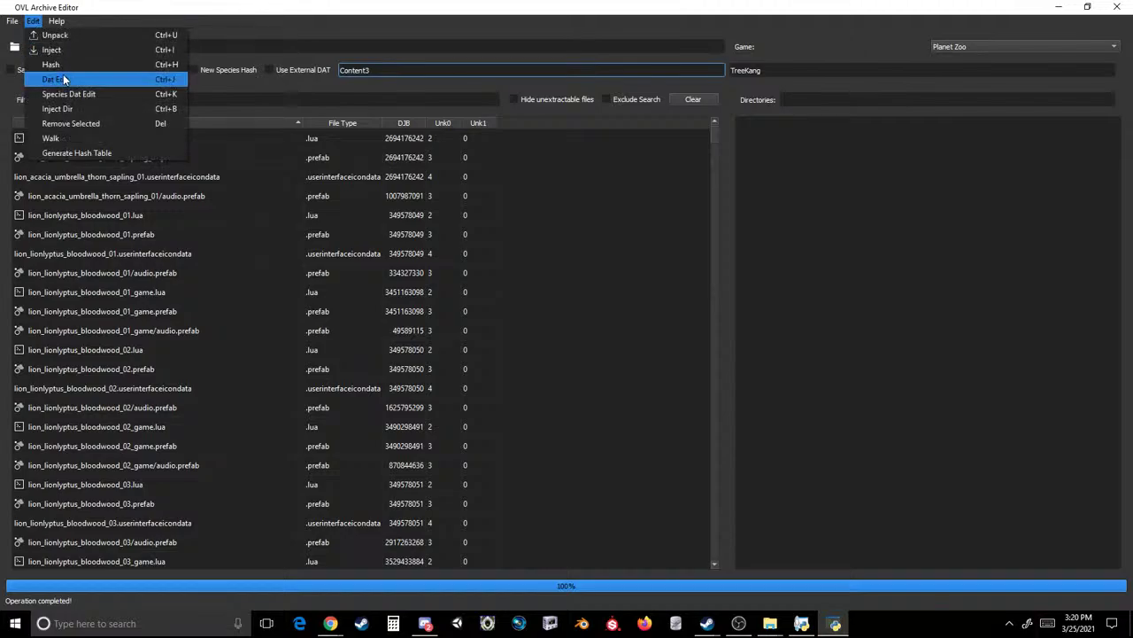
click(63, 74)
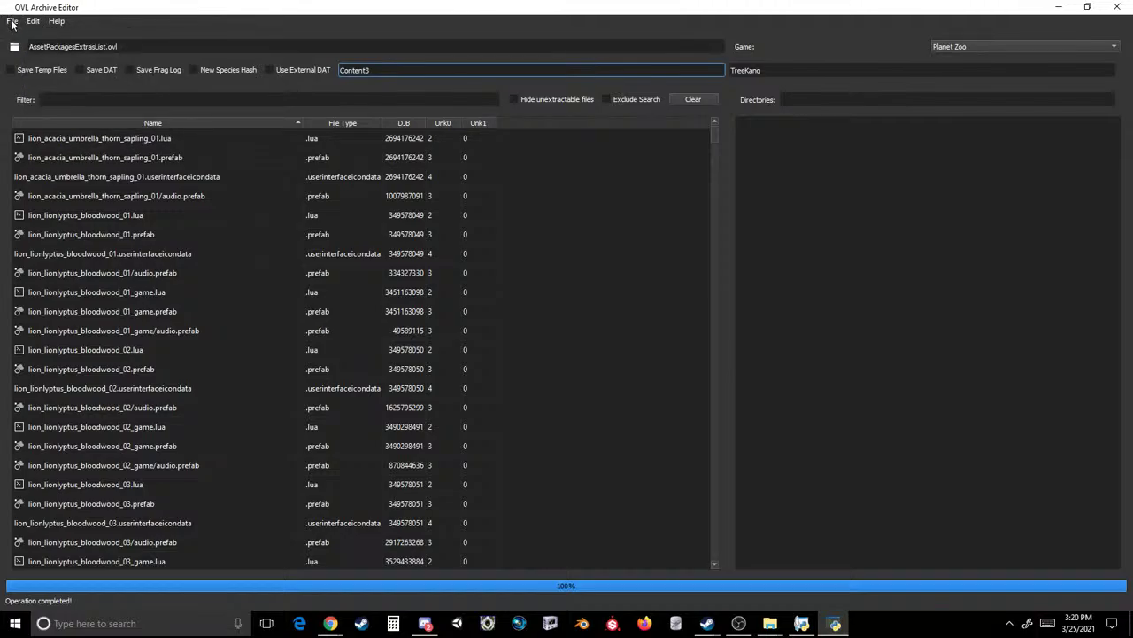
click(12, 21)
click(40, 66)
double_click(224, 144)
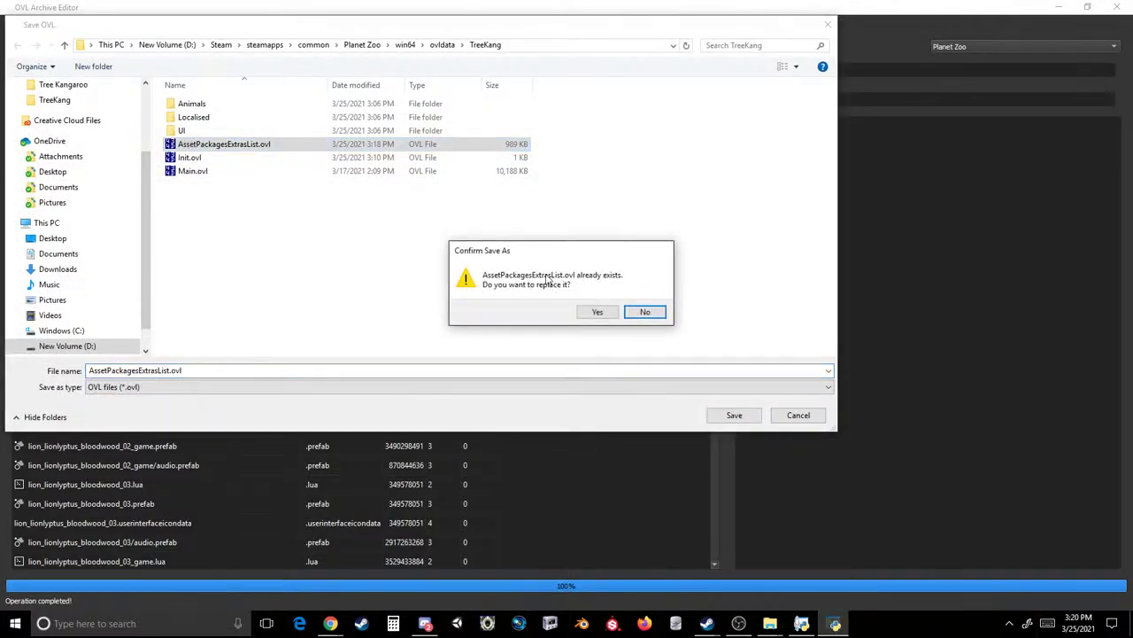
click(590, 311)
- Load Init.ovl from the TreeKang folder, followed by the newly saved AssetPackagesExtrasList.ovl
click(12, 21)
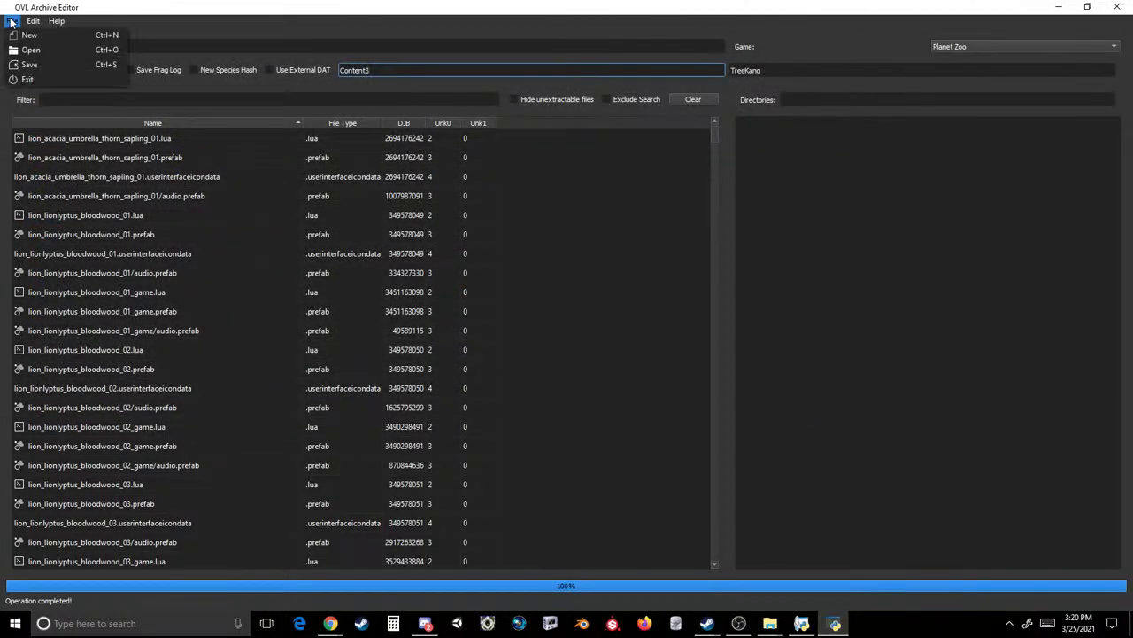
click(27, 42)
double_click(165, 157)
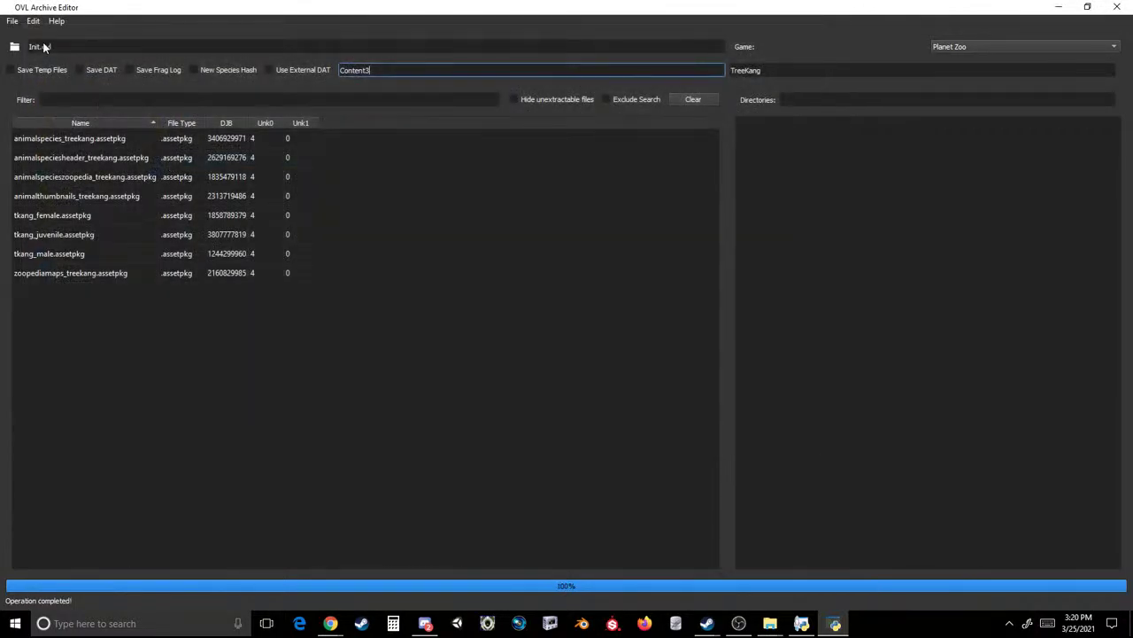
click(11, 21)
click(27, 49)
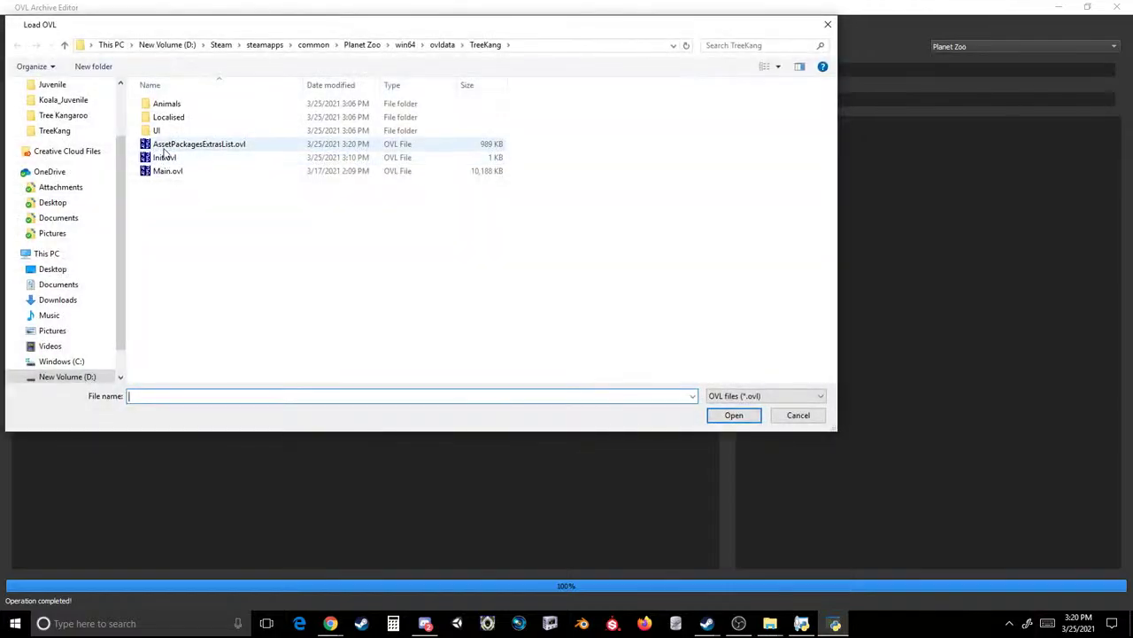
double_click(165, 144)
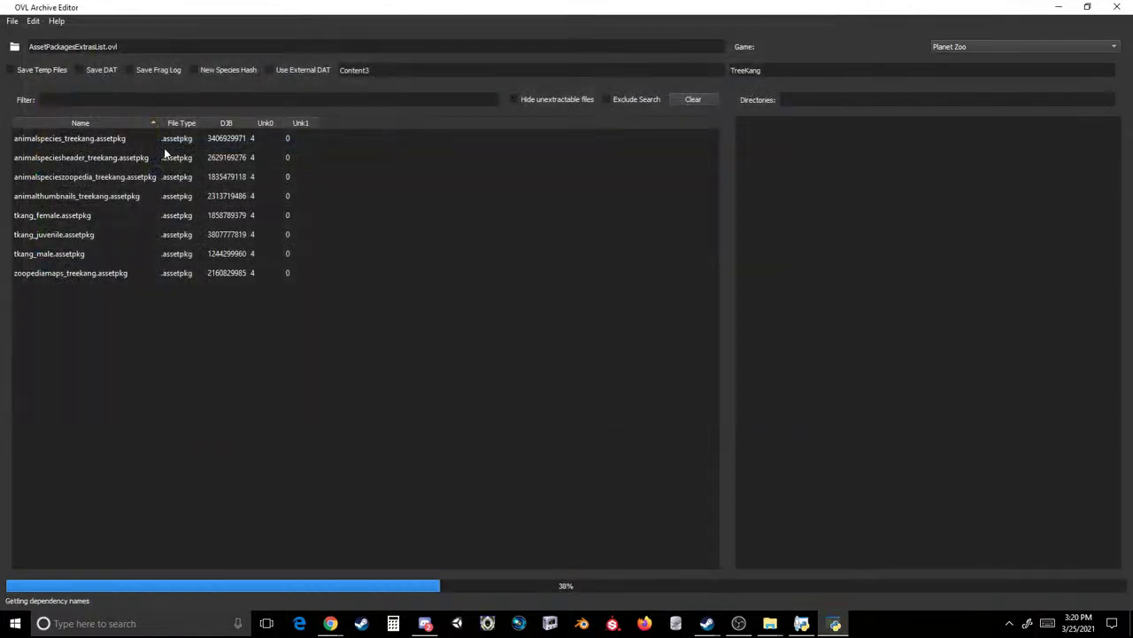
- Set the search text to Koala and the replacement to TKang, and run Dat Edit on AssetPackagesExtrasList.ovl
double_click(375, 70)
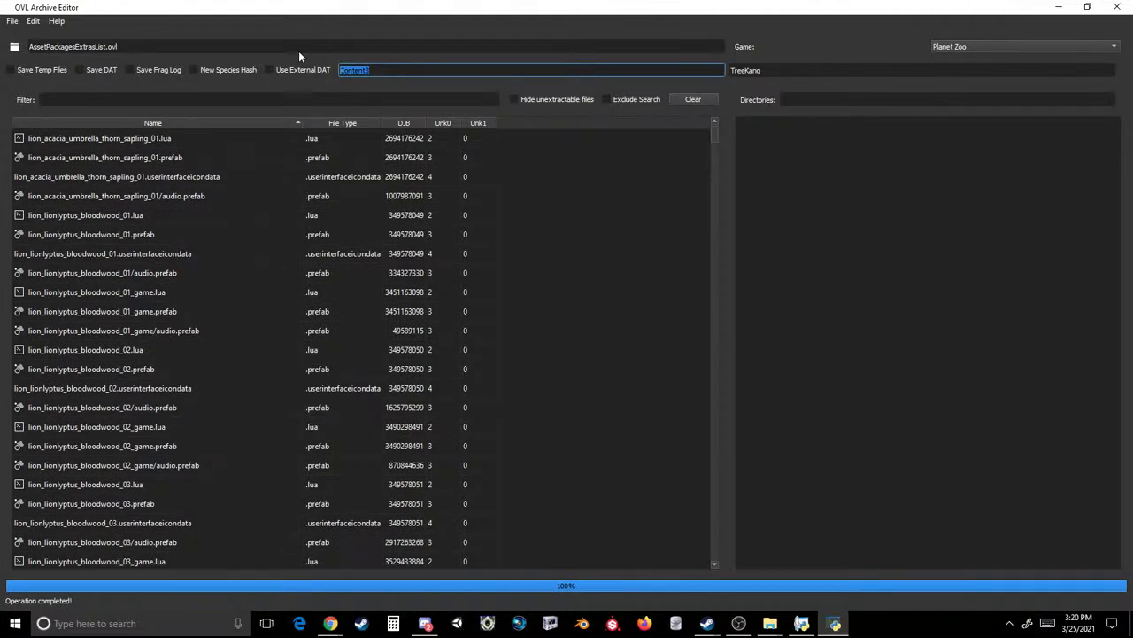
text(Koala)
double_click(749, 71)
text(TKang)
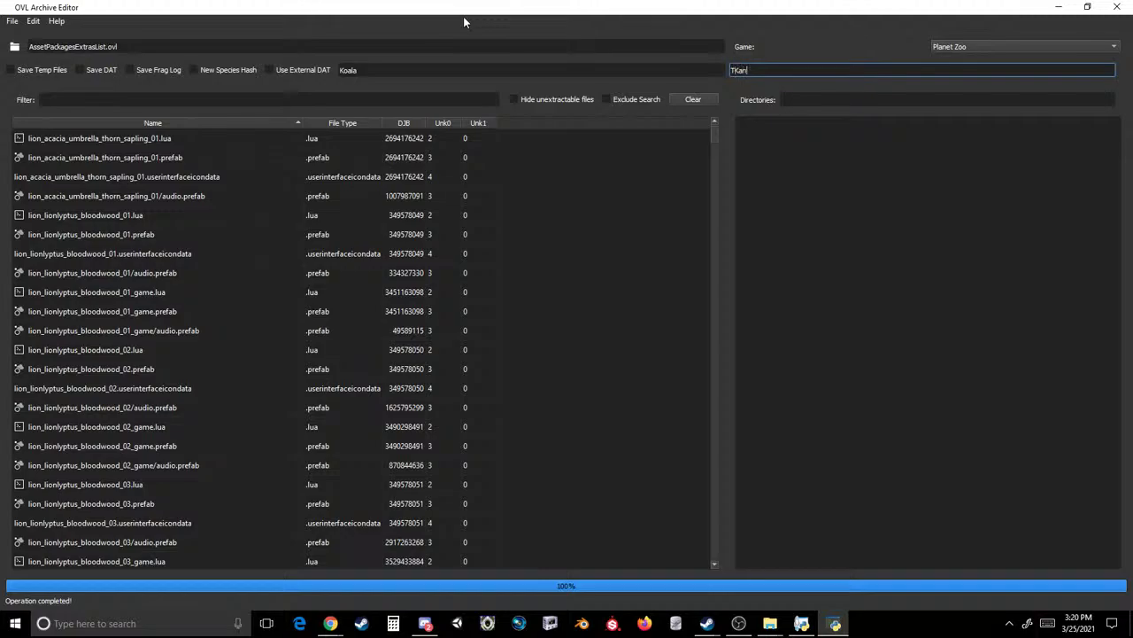
click(34, 21)
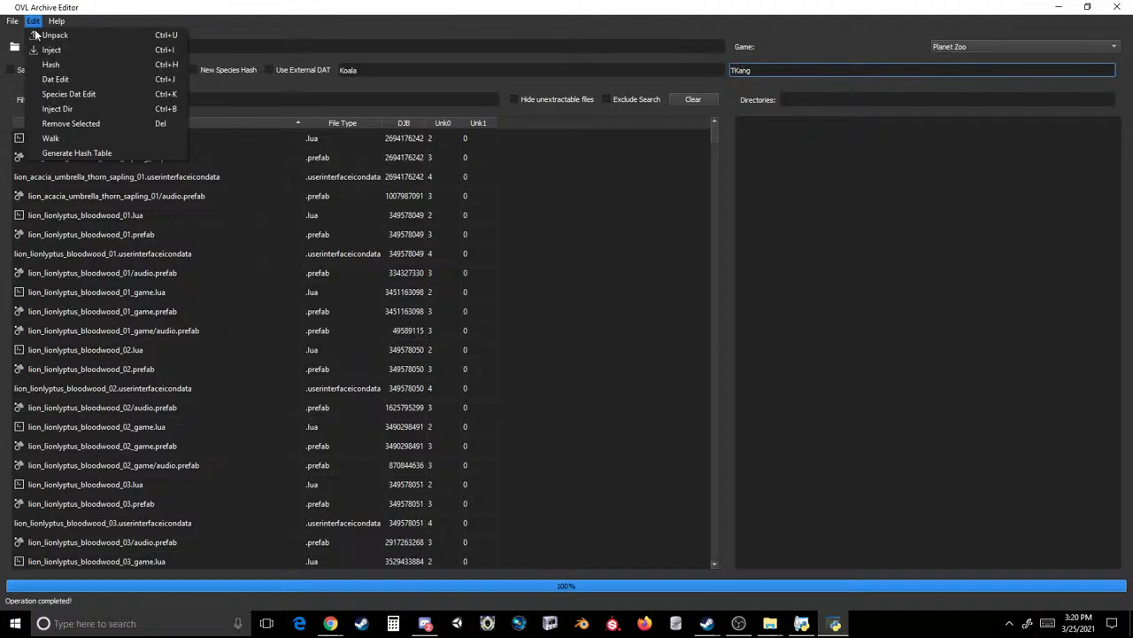
click(60, 78)
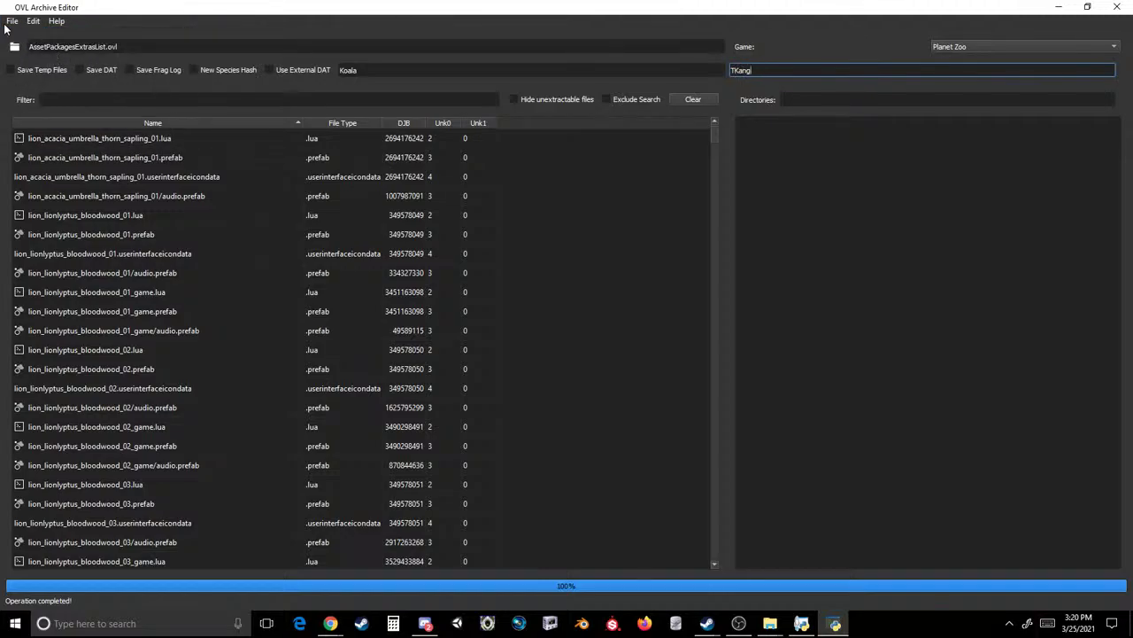
- Save the archive over AssetPackagesExtrasList.ovl in the TreeKang folder, replacing the existing file
click(11, 22)
click(26, 61)
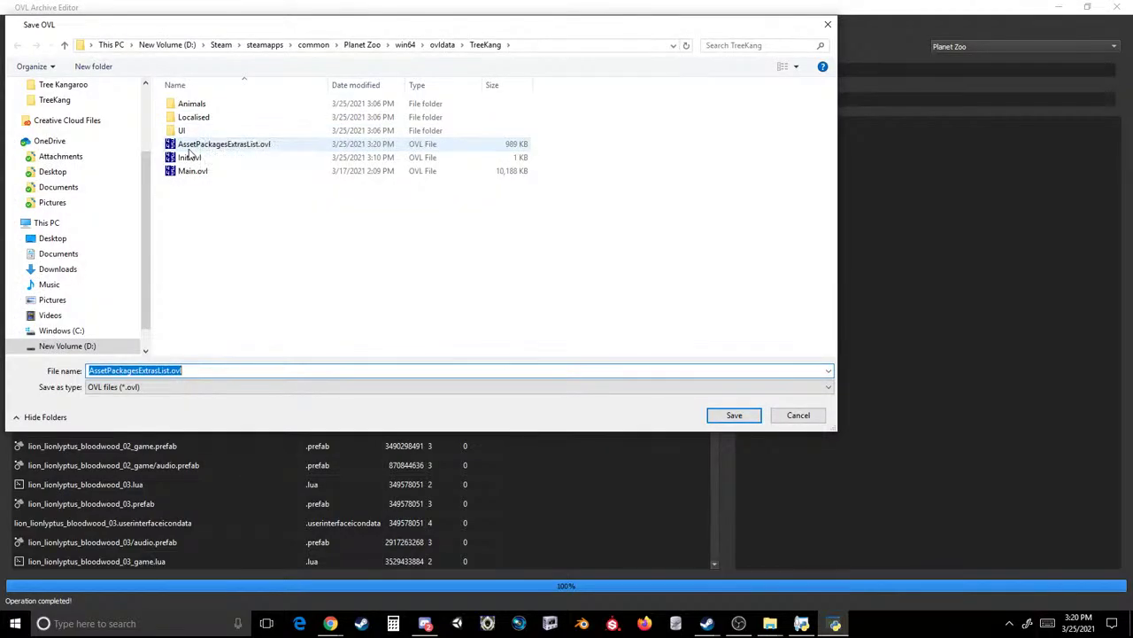
double_click(188, 145)
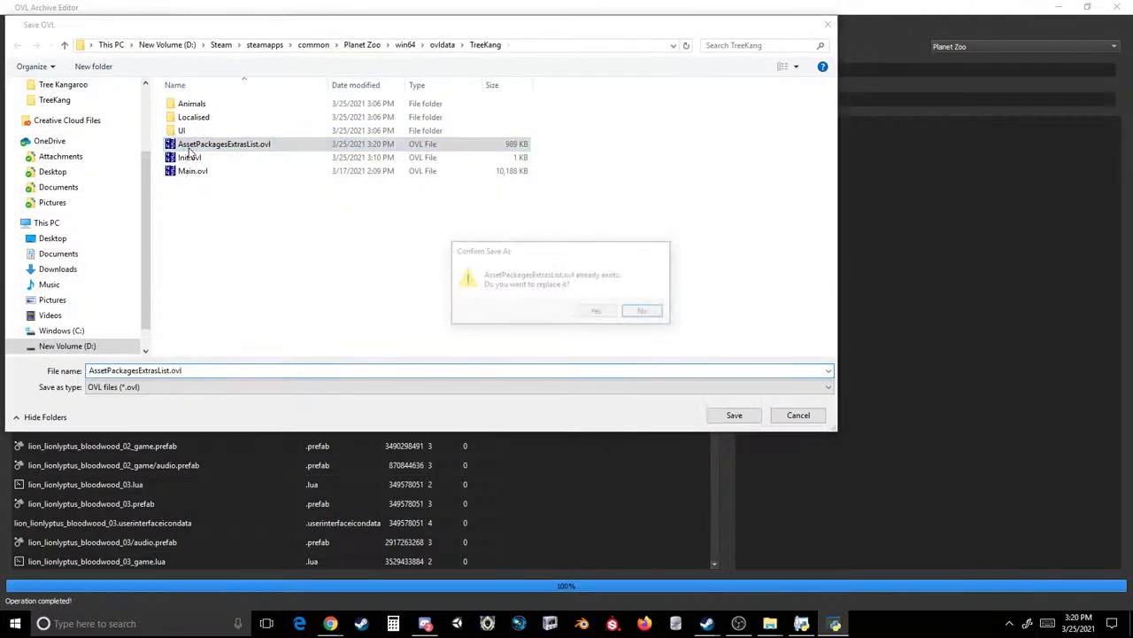
click(593, 312)
- Open Main.ovl from the TreeKang folder and remove the Audio\Audio path from its included directories
click(12, 21)
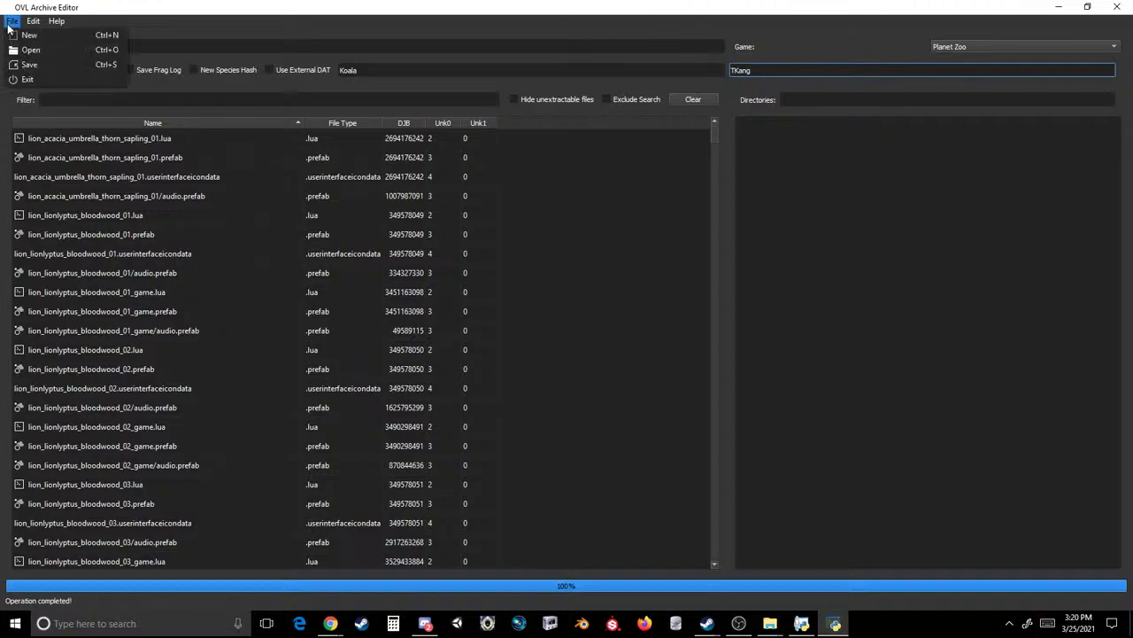
click(26, 50)
double_click(195, 175)
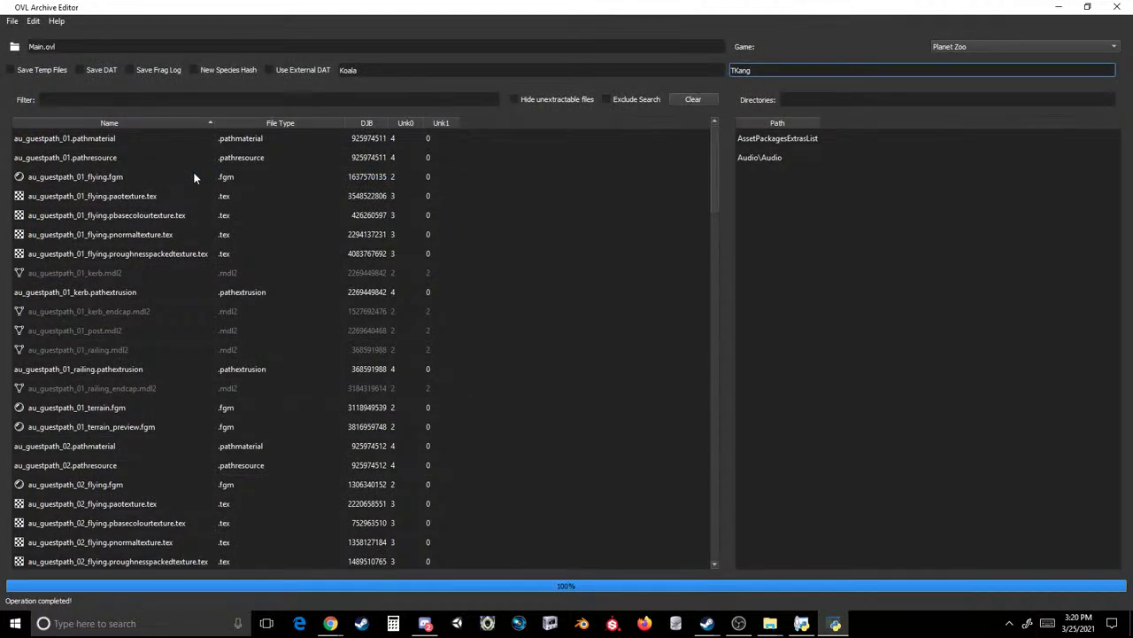
click(767, 157)
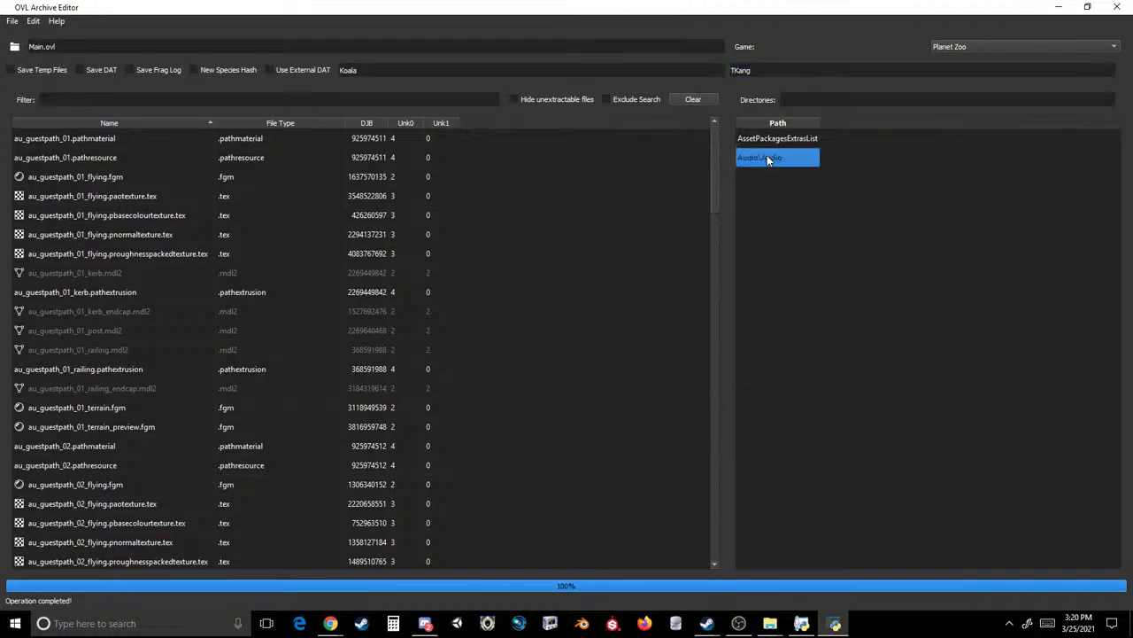
key(Delete)
click(767, 70)
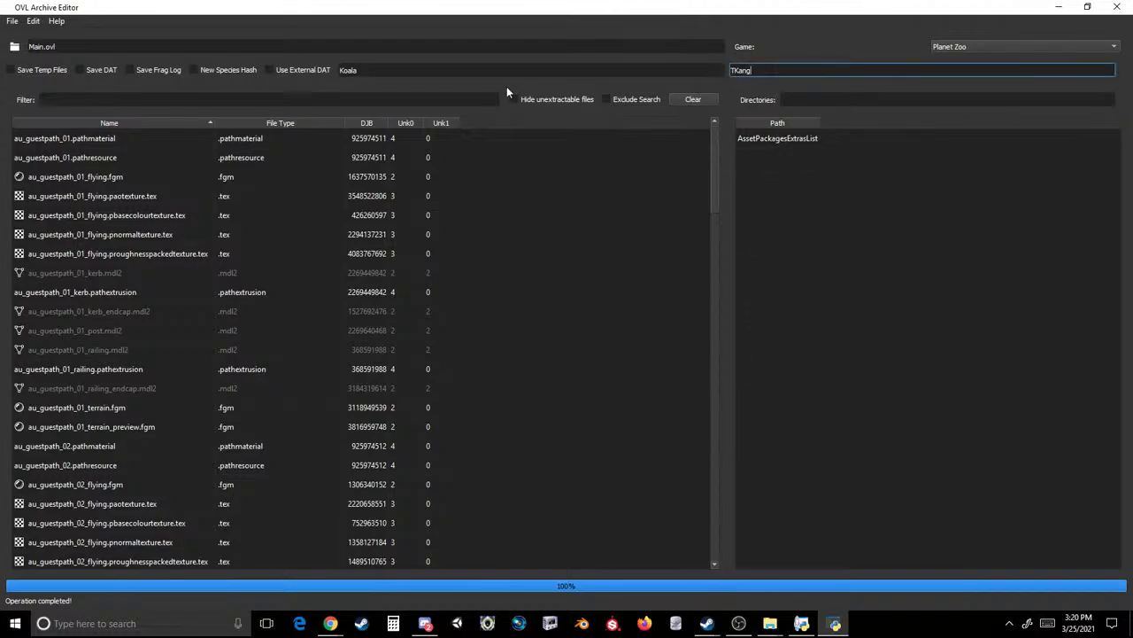
- Set the search text to koala and the replacement to tkang, and rename the matching files in Main.ovl
key(BackSpace)
key(BackSpace)
key(BackSpace)
key(BackSpace)
key(BackSpace)
double_click(350, 70)
key(BackSpace)
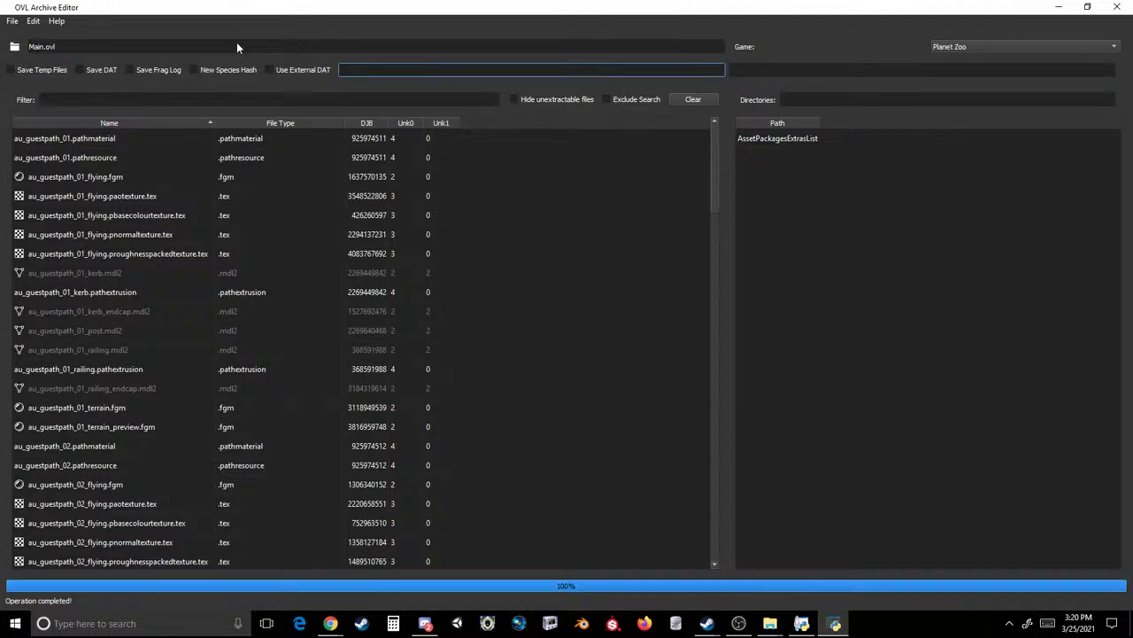
text(koala)
click(735, 71)
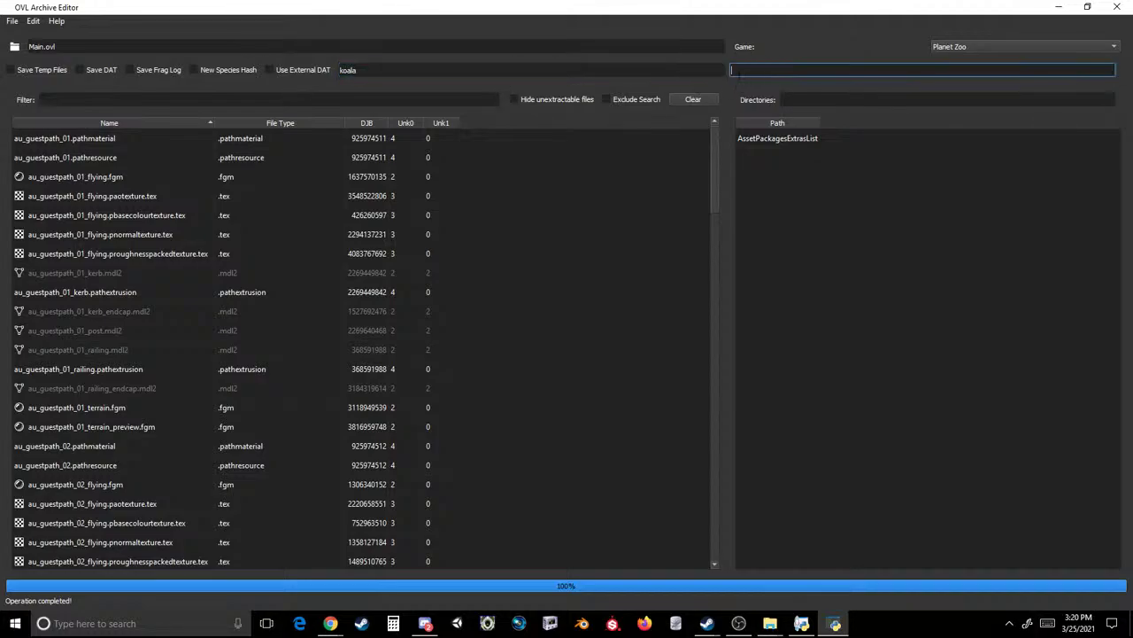
text(tkang)
- Set the search text to content3 and the replacement to treekang, and rename the matching files in Main.ovl
click(399, 70)
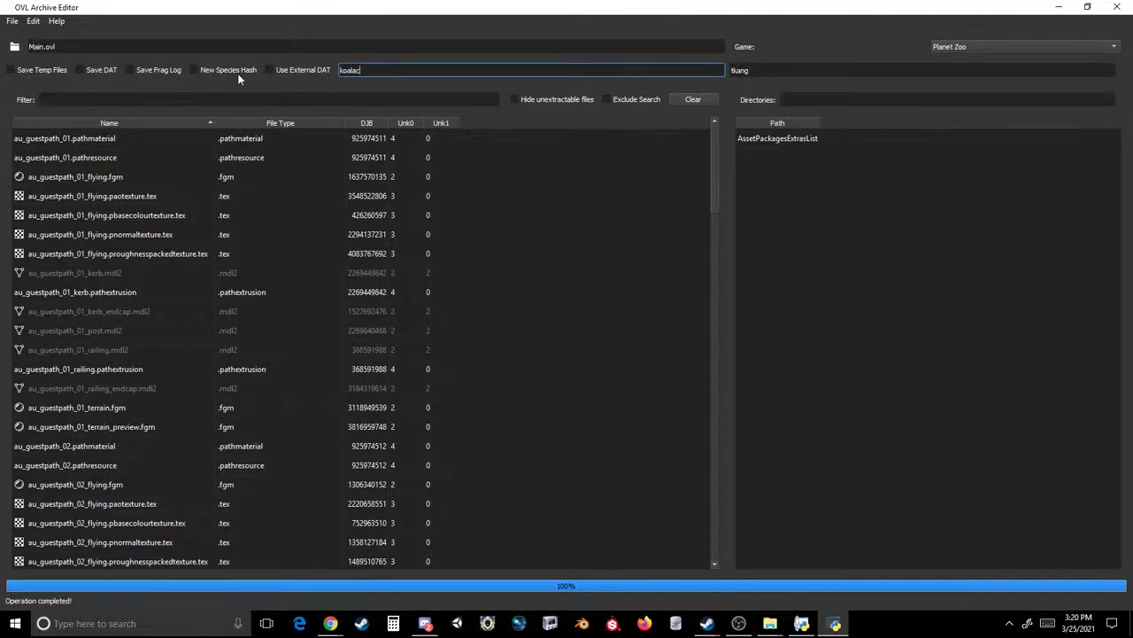
key(BackSpace)
key(BackSpace)
key(BackSpace)
key(BackSpace)
key(BackSpace)
text(content3)
key(Tab)
text(treekang)
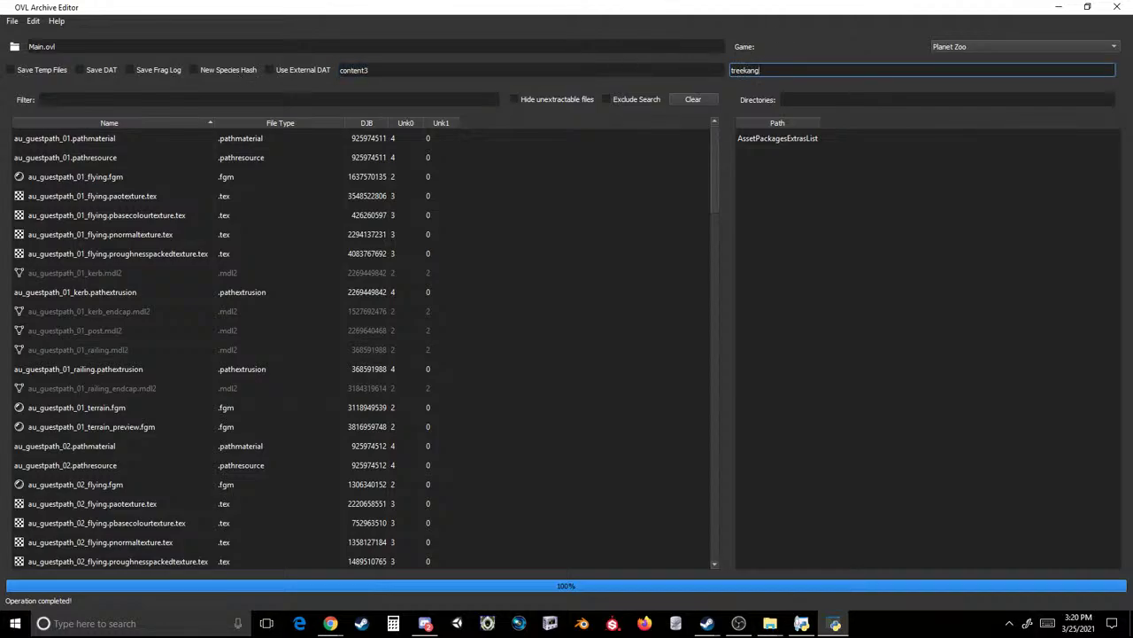
- Set the replacement to lion and replace au_r with it in Main.ovl's file names
key(ctrl+a)
text(lion)
key(shift+Tab)
key(ctrl+a)
text(au_r)
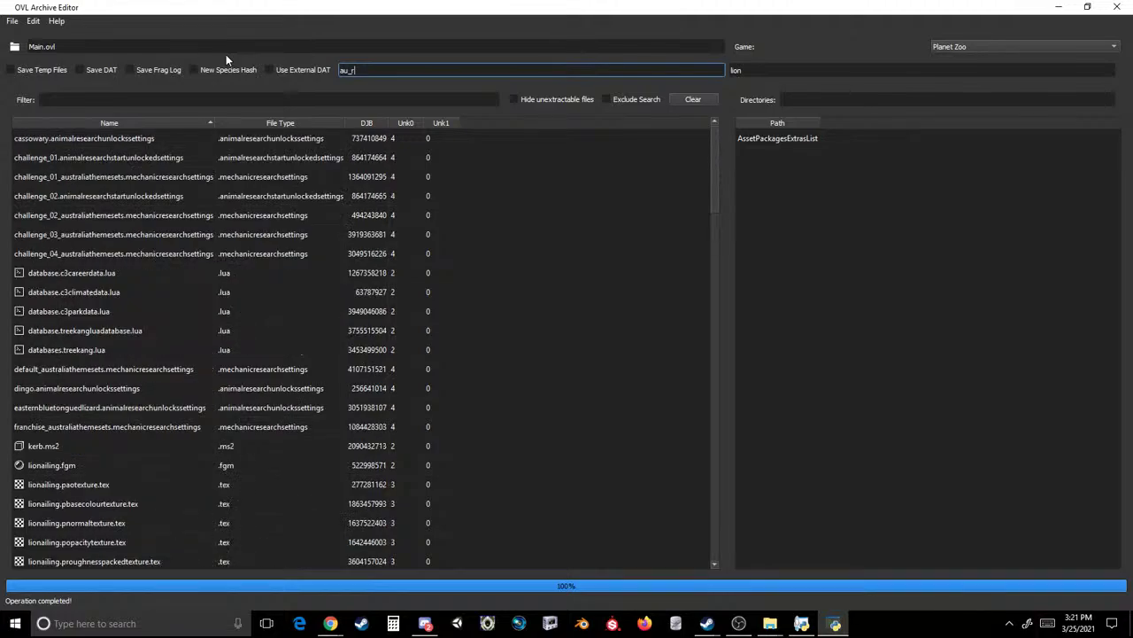
- Replace cass and chal with lion in the cassowary and challenge file names
key(BackSpace)
key(BackSpace)
key(BackSpace)
key(BackSpace)
text(cass)
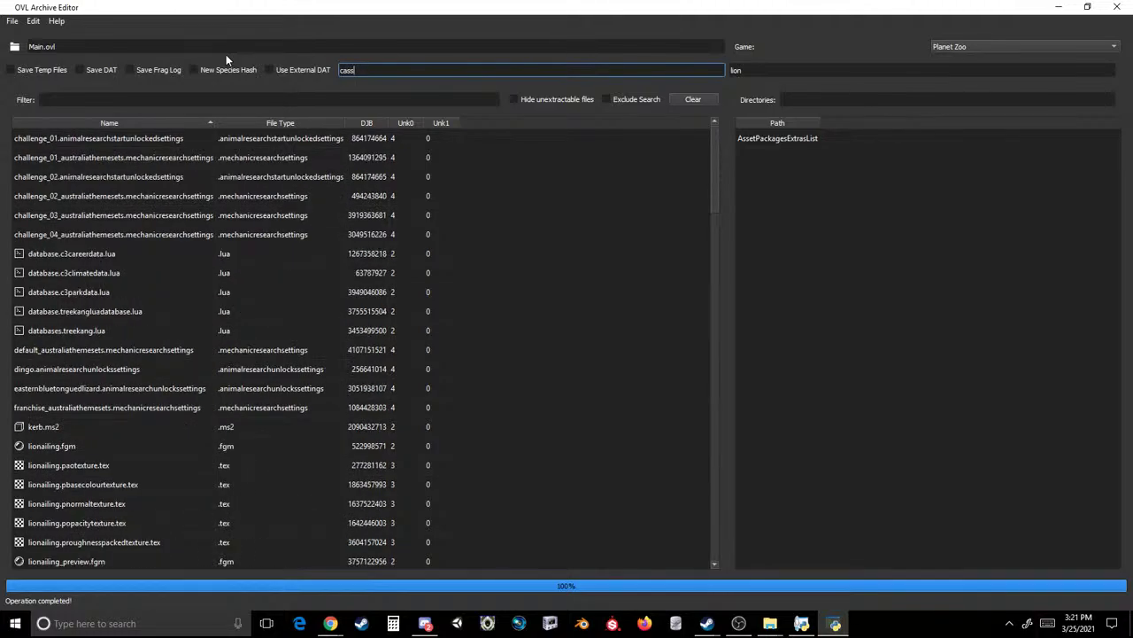
key(BackSpace)
key(BackSpace)
key(BackSpace)
key(BackSpace)
text(chal)
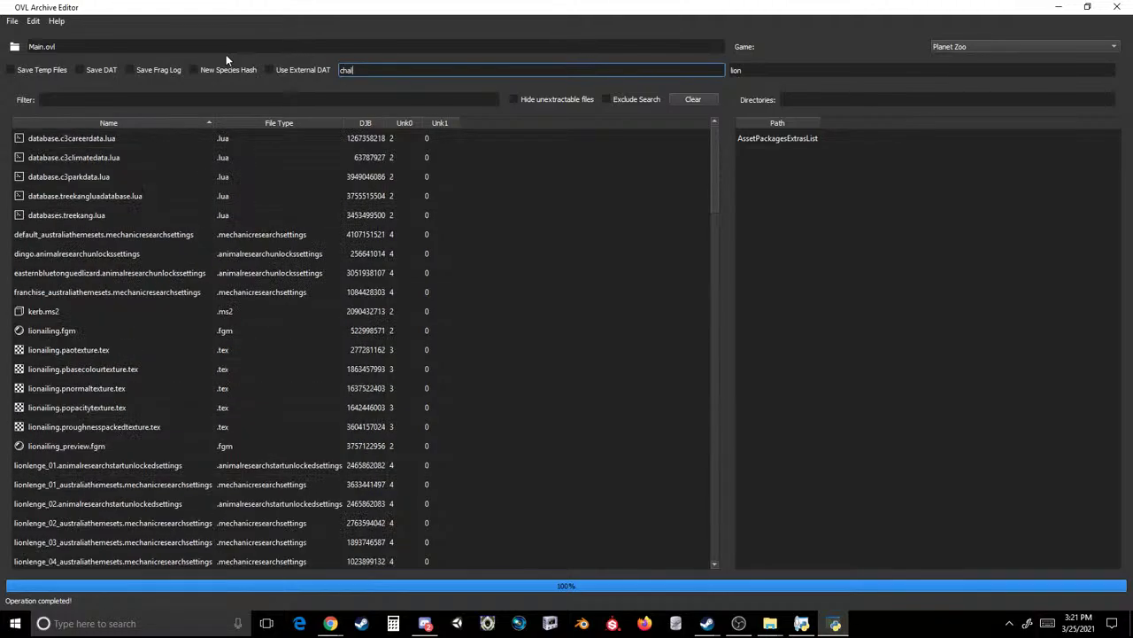
- Replace c3ca, c3cl, c3pa, ding, east, fran and kerb with lion in the unneeded Main.ovl file names
key(BackSpace)
key(BackSpace)
key(BackSpace)
key(BackSpace)
text(c3ca)
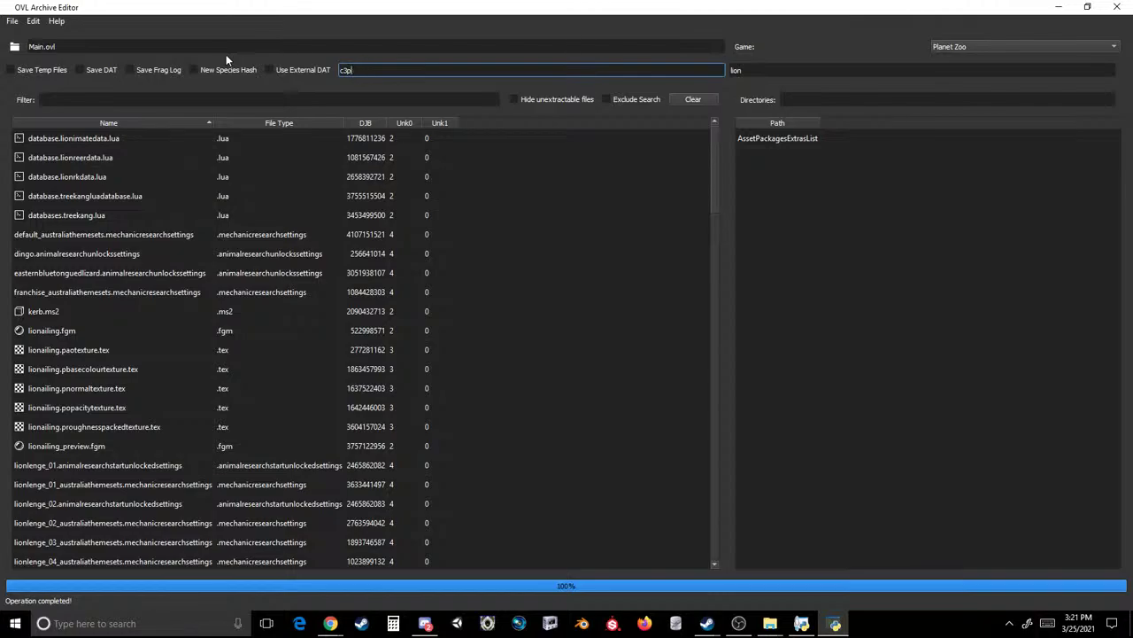
text(f)
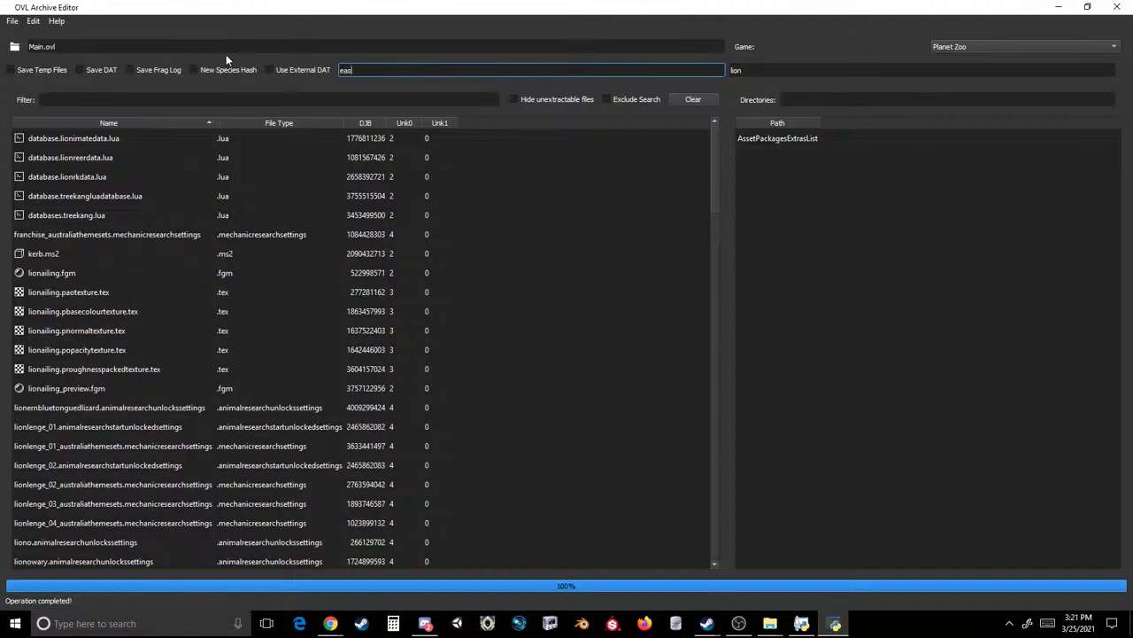
text(fra)
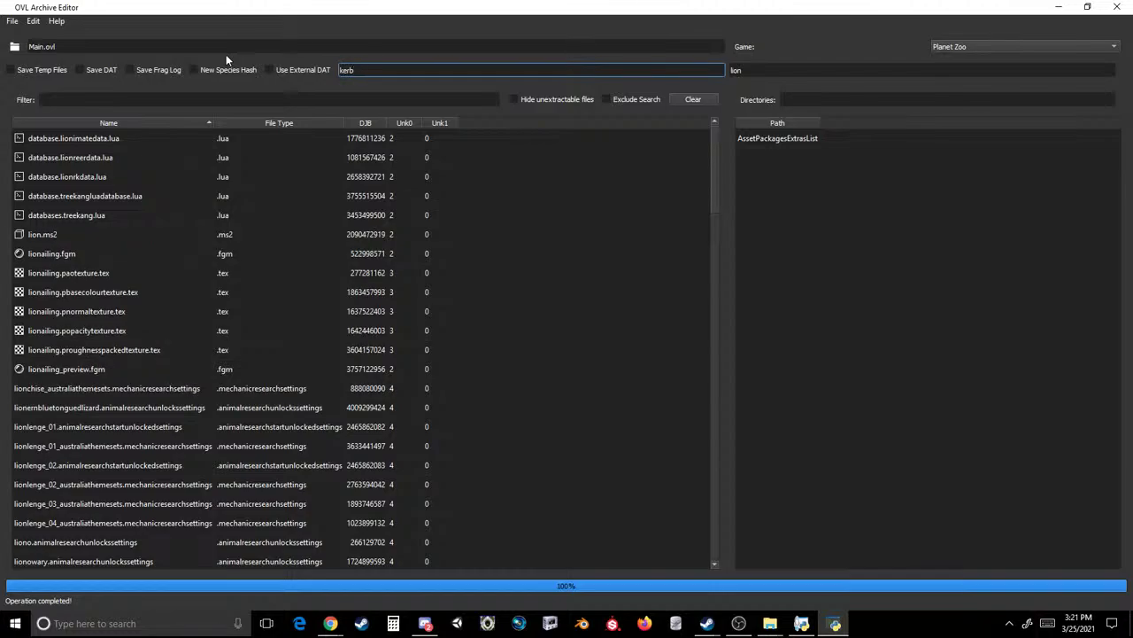
- Filter the file list by lion with Exclude Search enabled, so already renamed files are hidden
click(233, 99)
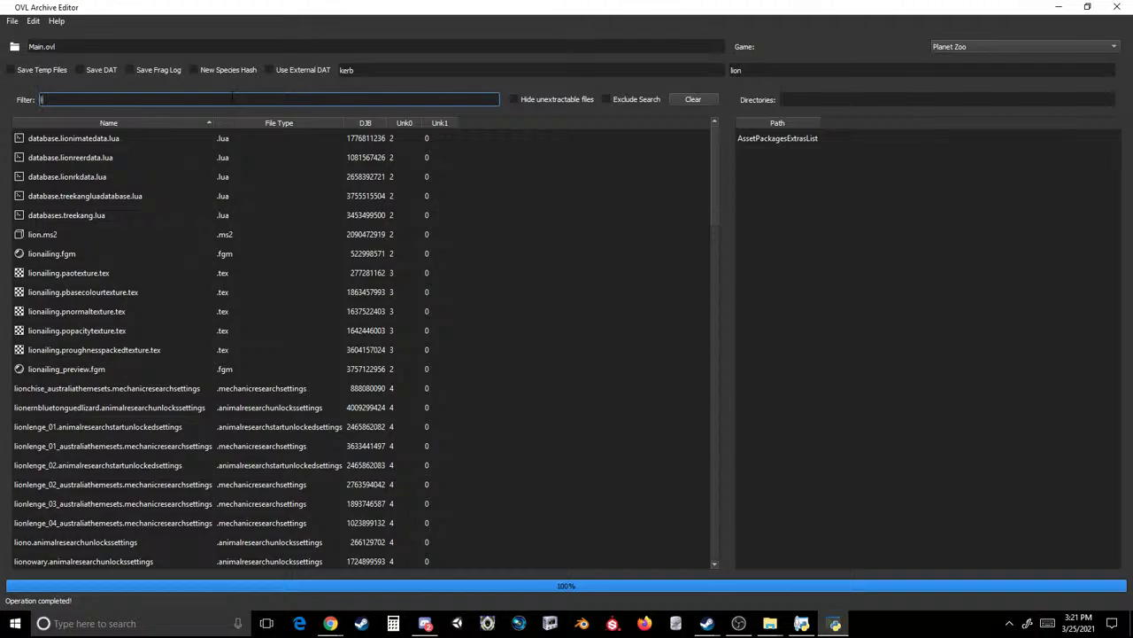
text(ion)
click(608, 100)
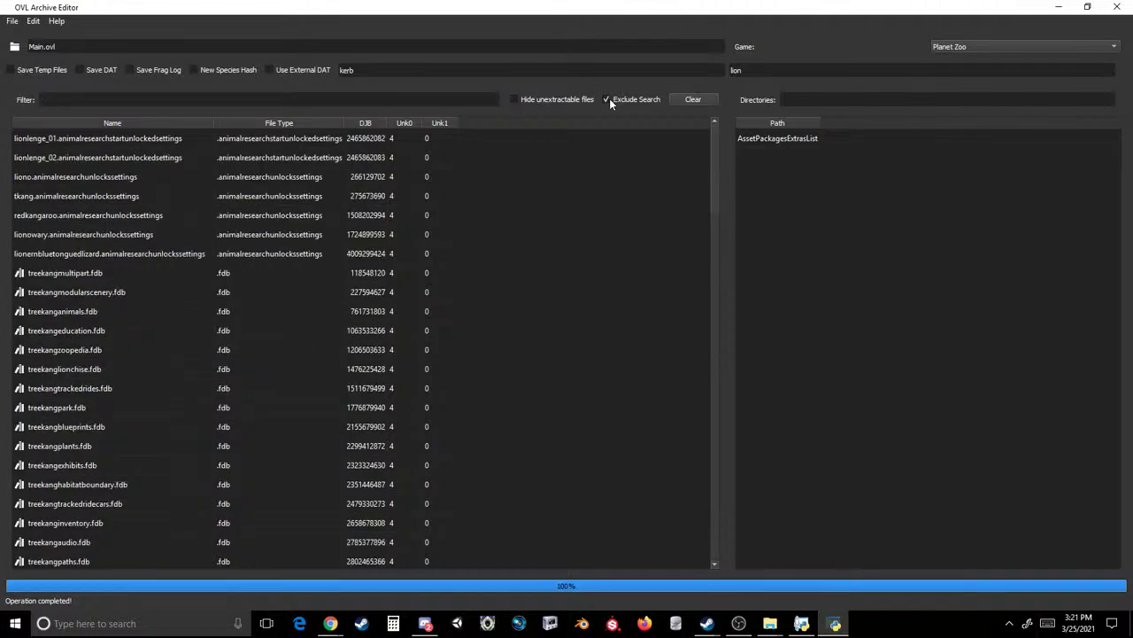
click(78, 101)
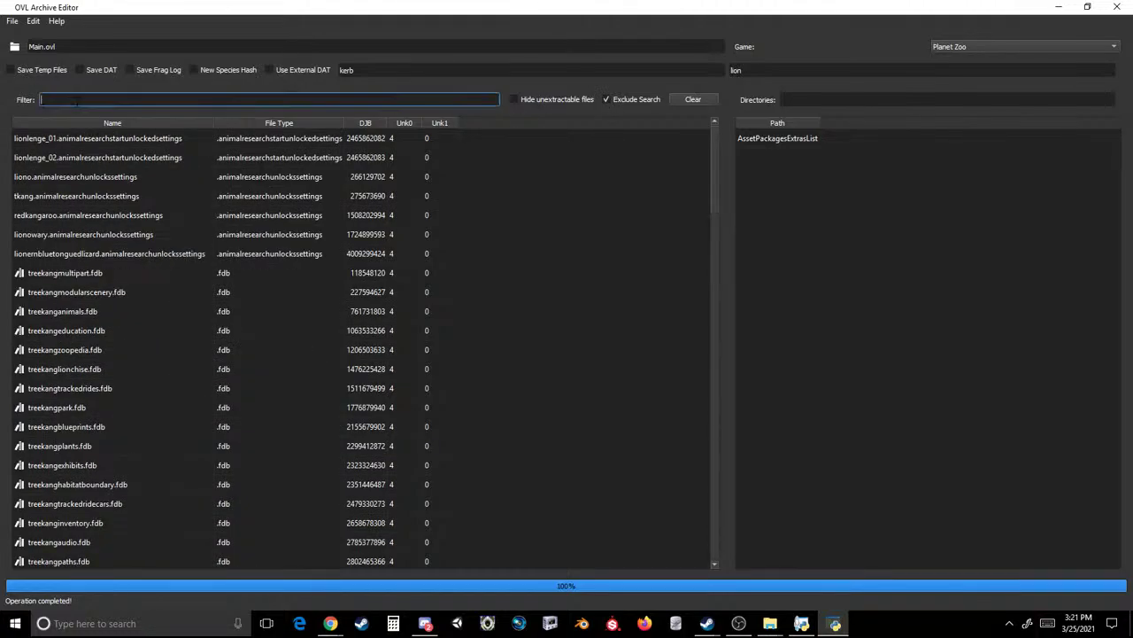
text(lion)
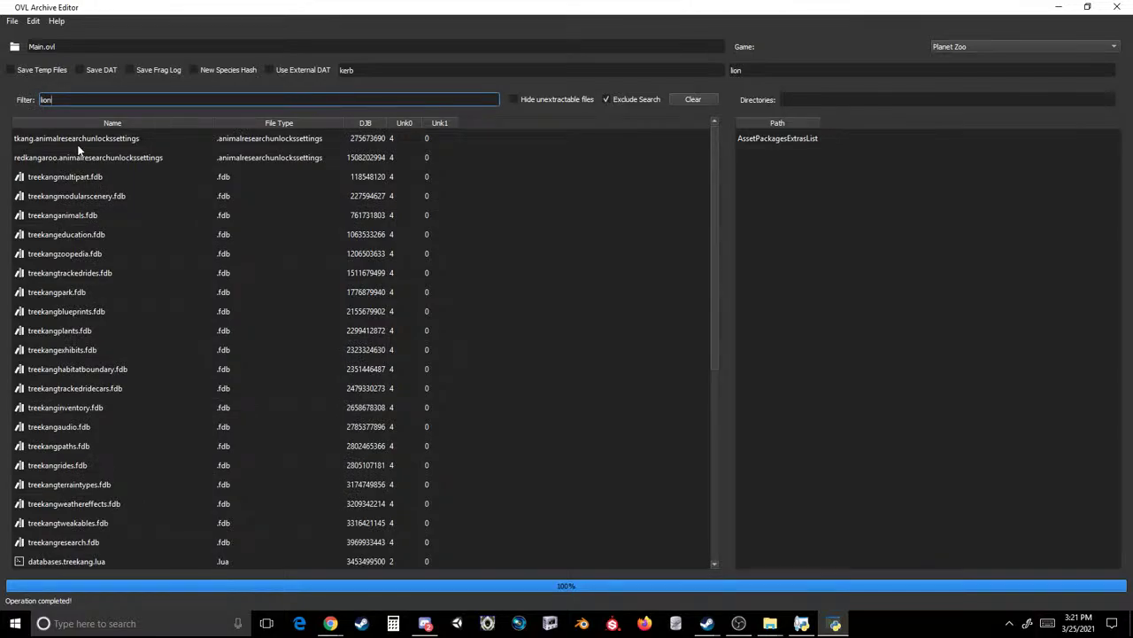
- Replace redk, rail and scen with lion in the remaining unneeded file names, then clear the search text
click(354, 70)
double_click(355, 70)
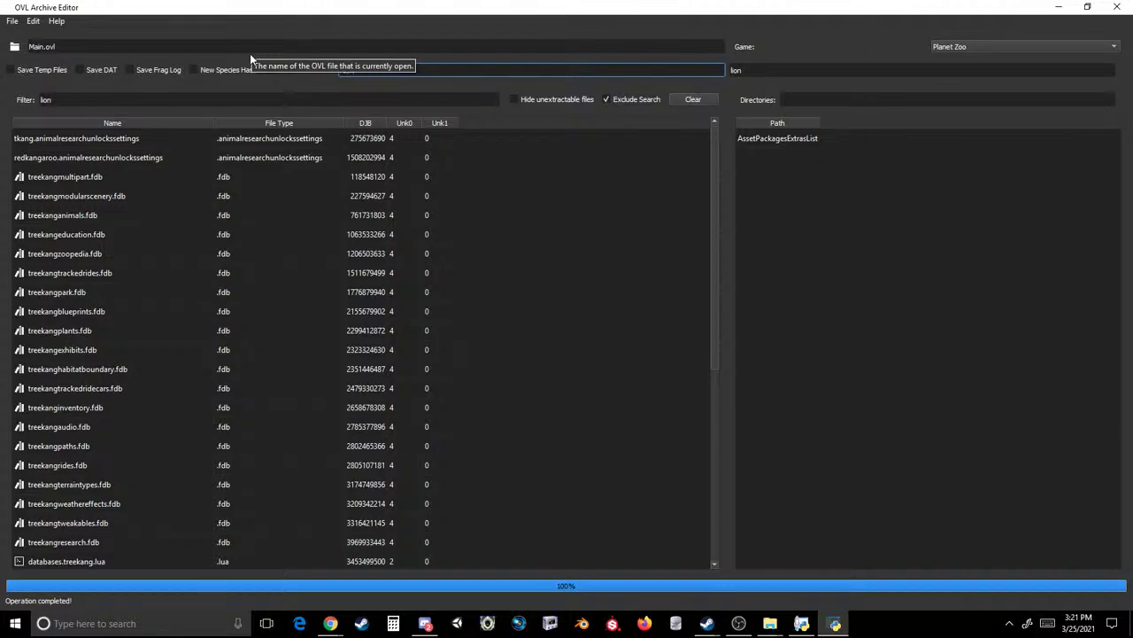
text(redk)
scroll(256, 265, down, 2)
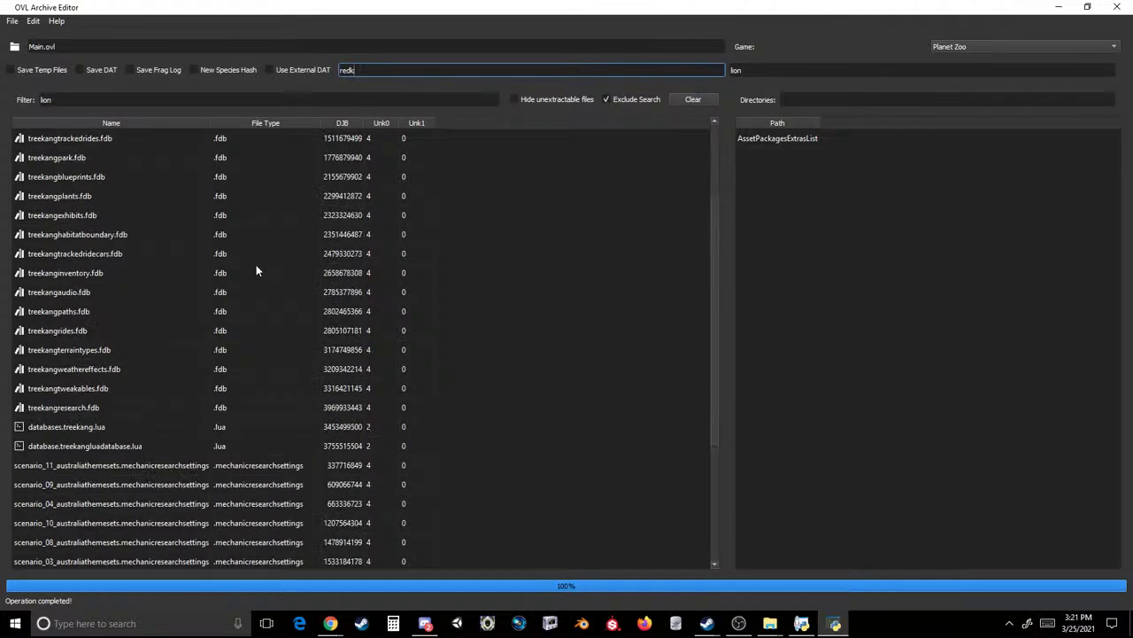
scroll(255, 266, up, 2)
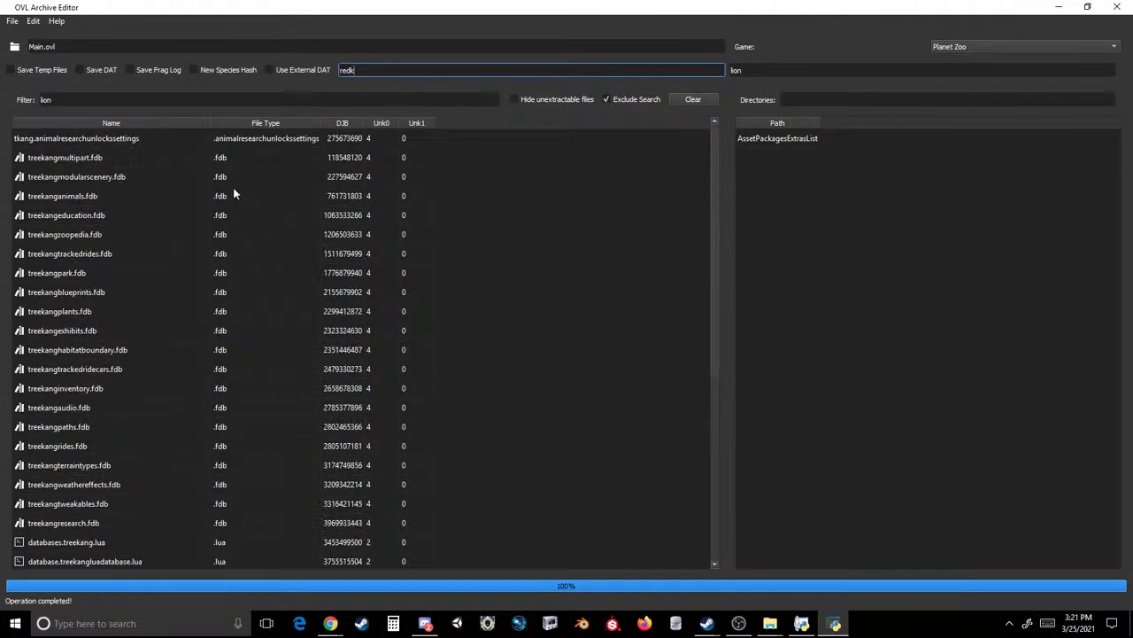
click(134, 122)
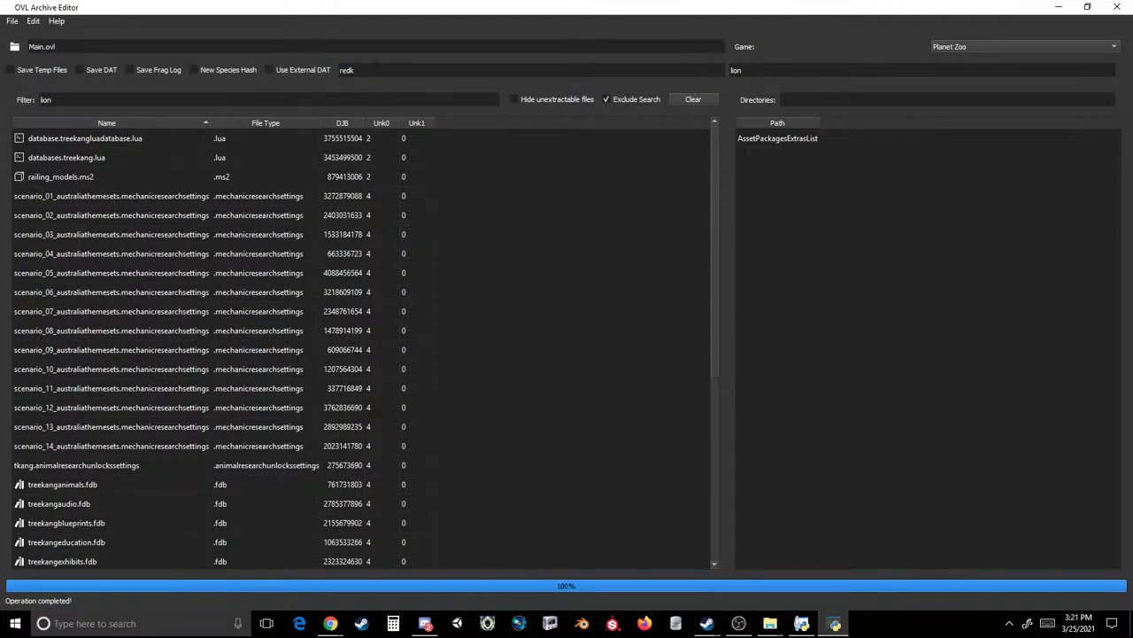
key(Tab)
text(ra)
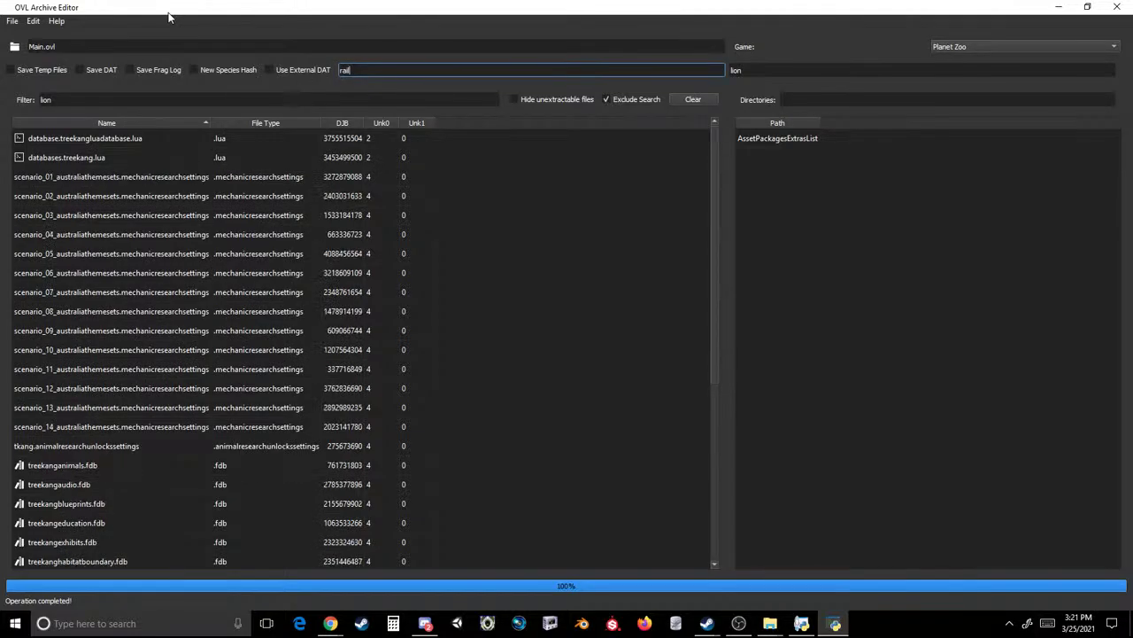
text(scen)
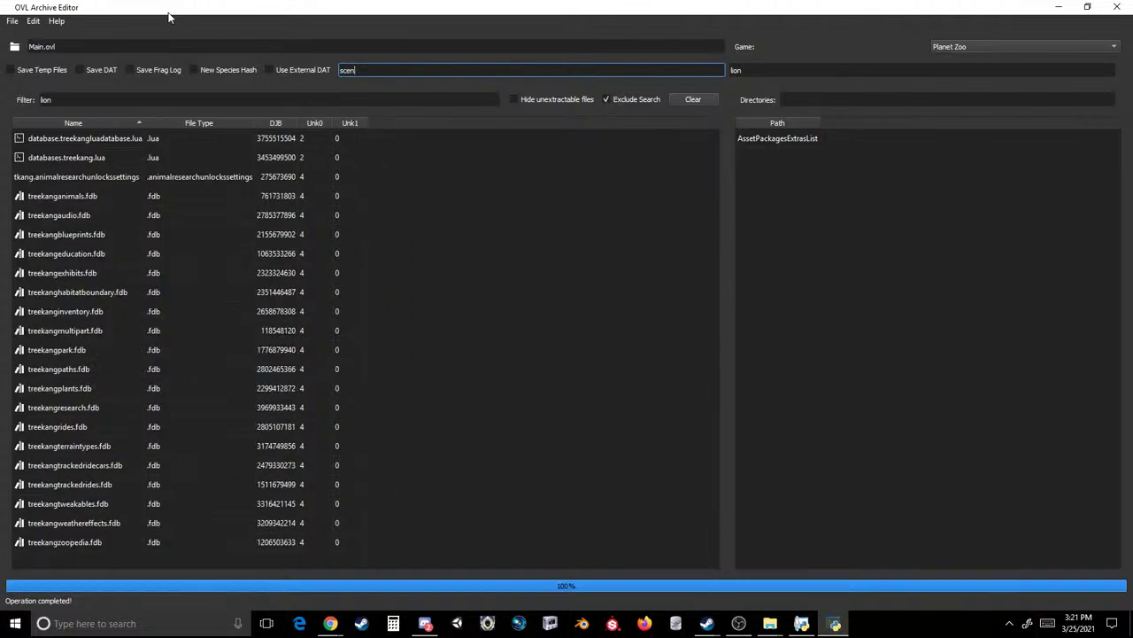
key(BackSpace)
key(BackSpace)
key(BackSpace)
- Save the archive over Main.ovl in the TreeKang folder, replacing the existing file
click(13, 20)
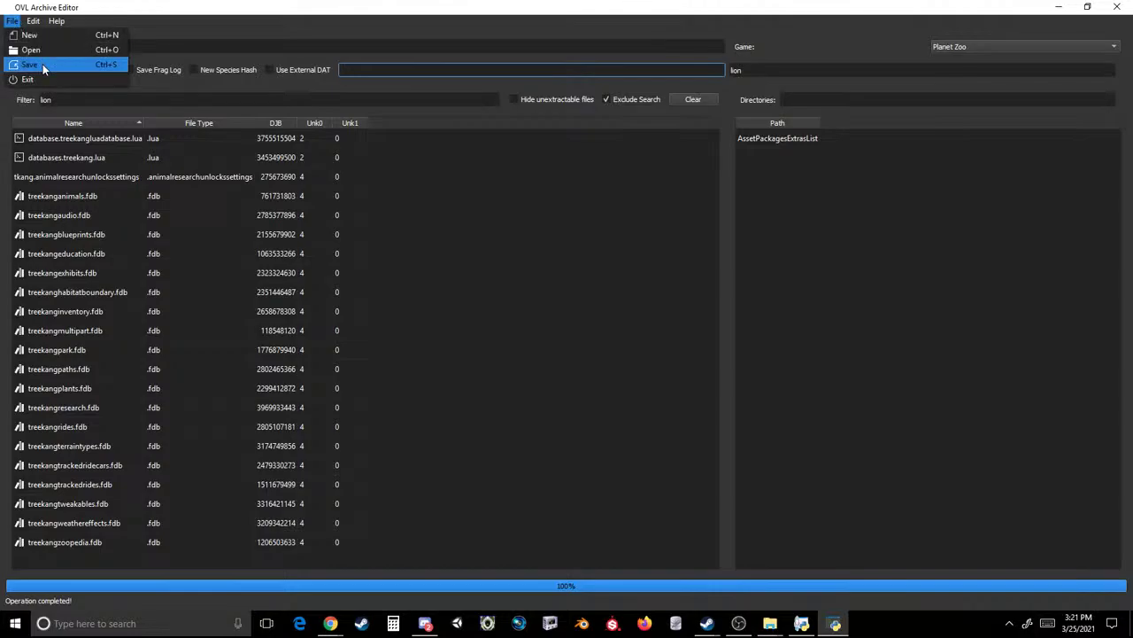
click(43, 64)
click(186, 175)
click(185, 174)
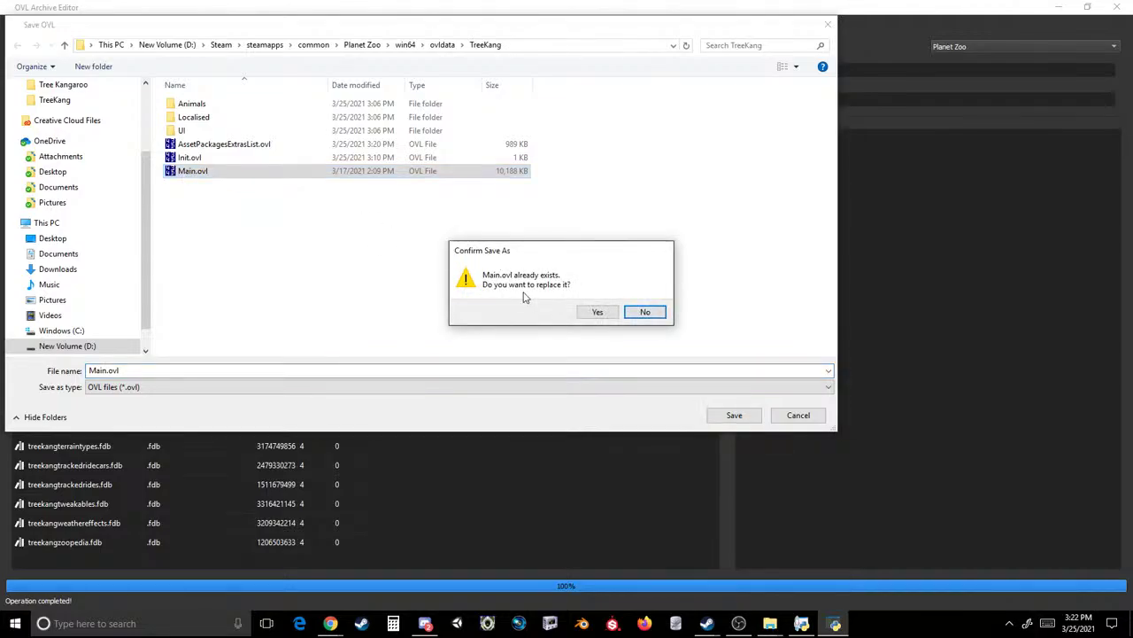
click(591, 310)
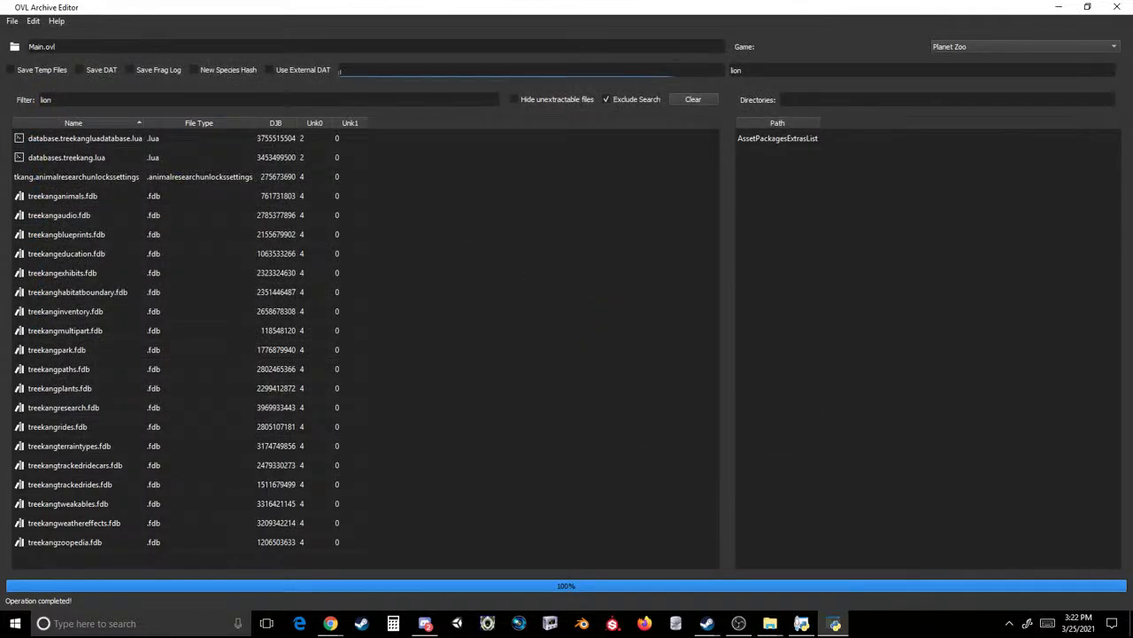
- Load Init.ovl from the TreeKang folder, followed by the newly saved Main.ovl
click(13, 20)
click(43, 49)
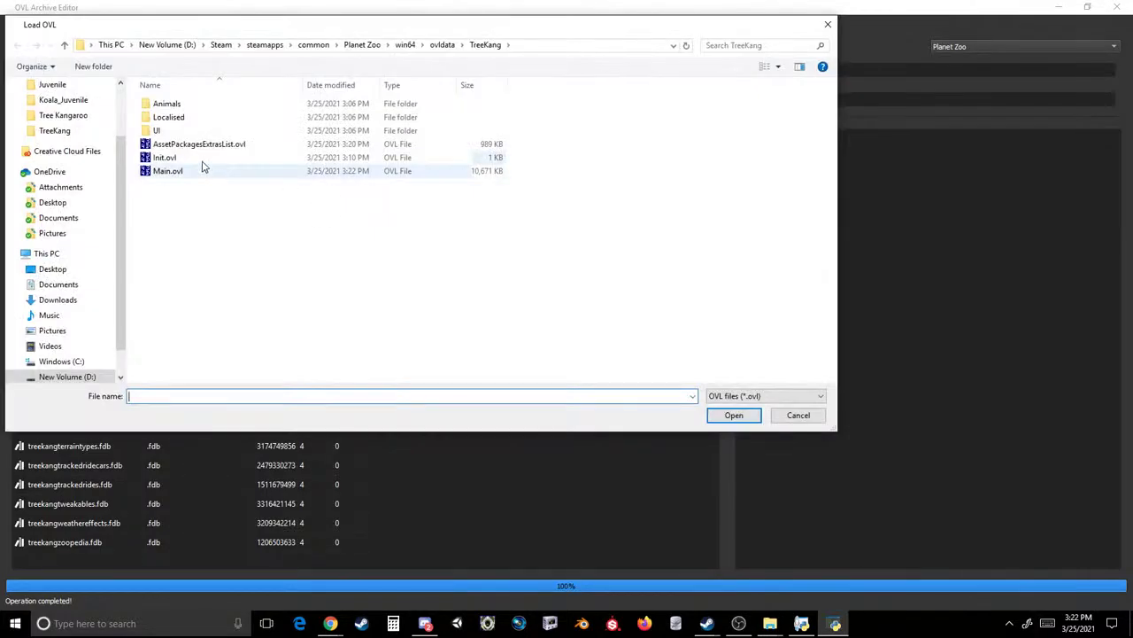
double_click(170, 158)
click(13, 22)
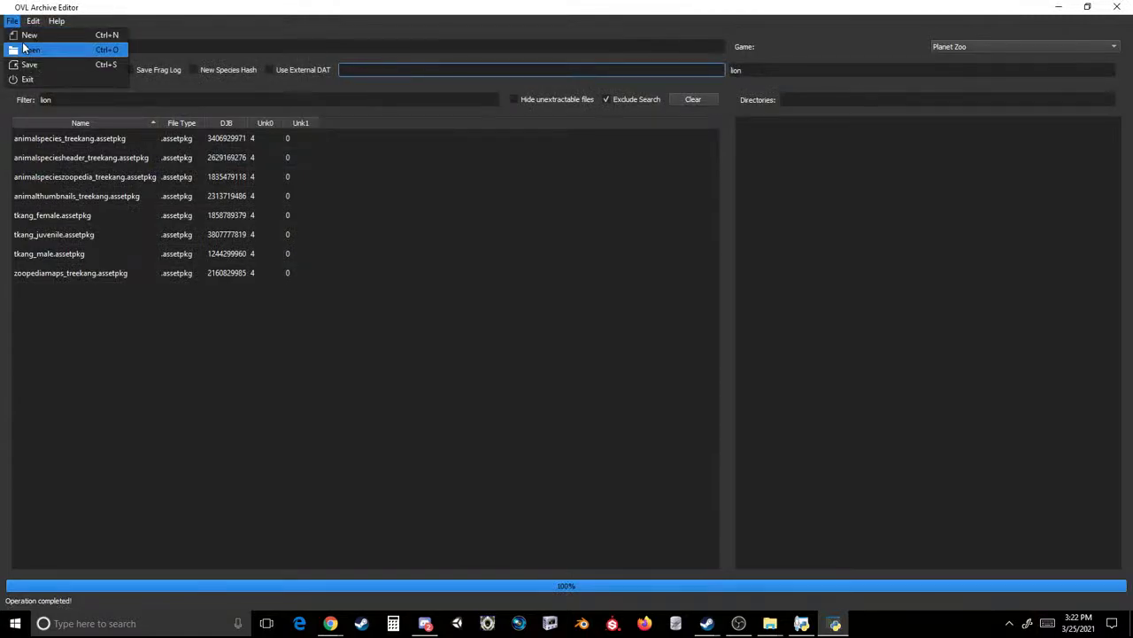
click(26, 45)
double_click(165, 172)
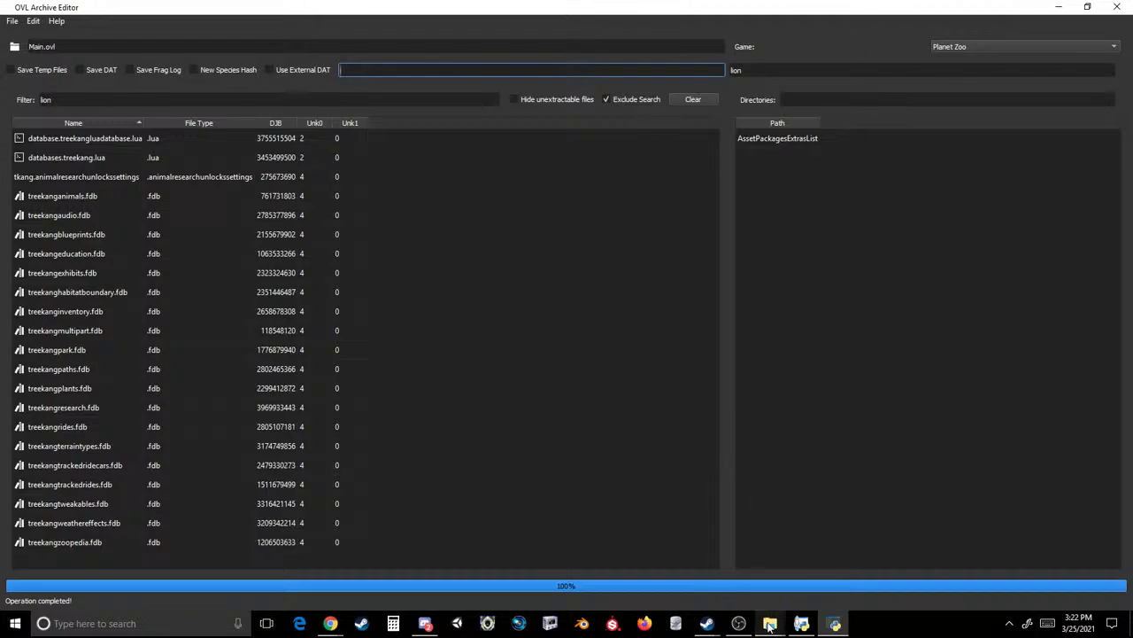
- Shrink the OVL editor window, create a folder named Main inside the TreeKang folder in File Explorer, and open it
drag(638, 6, 794, 130)
click(485, 578)
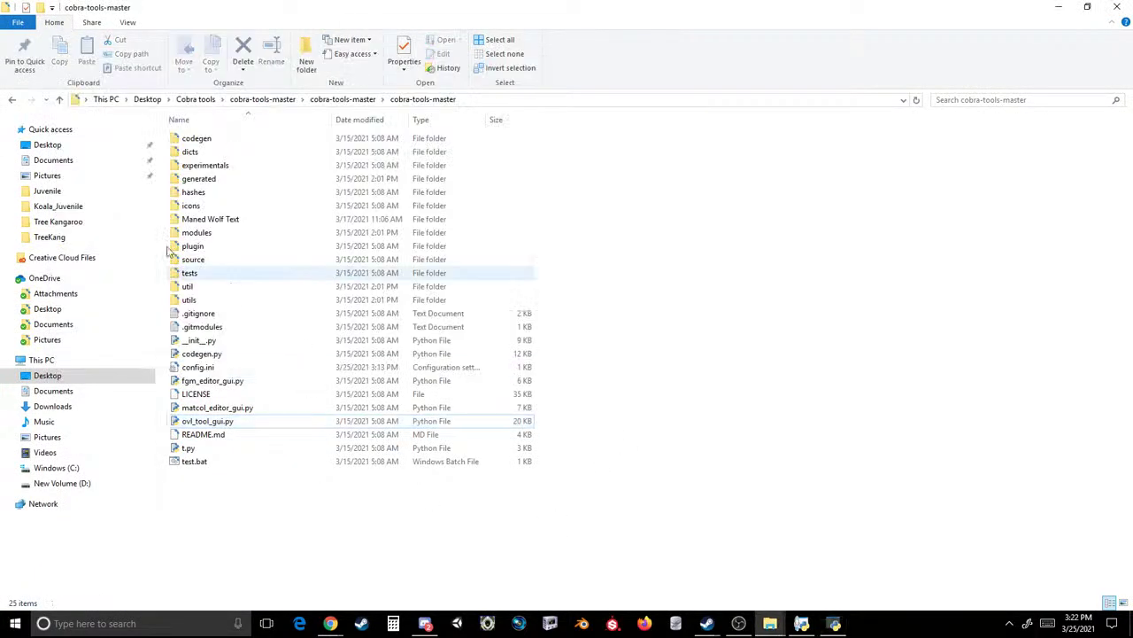
click(53, 236)
right_click(97, 308)
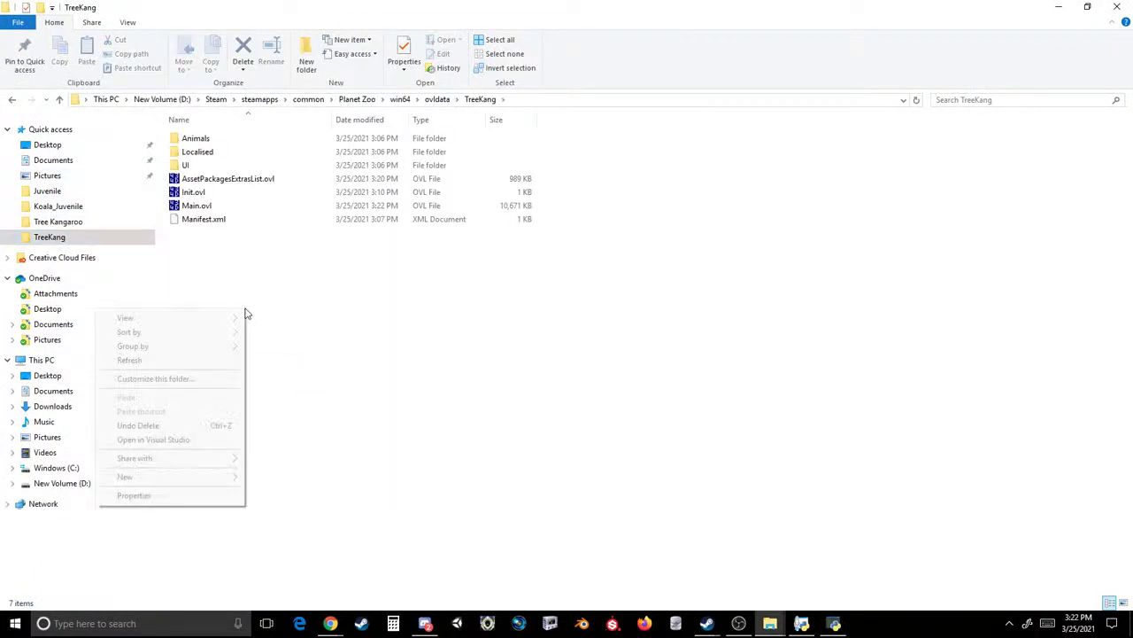
mouse_move(185, 476)
click(296, 303)
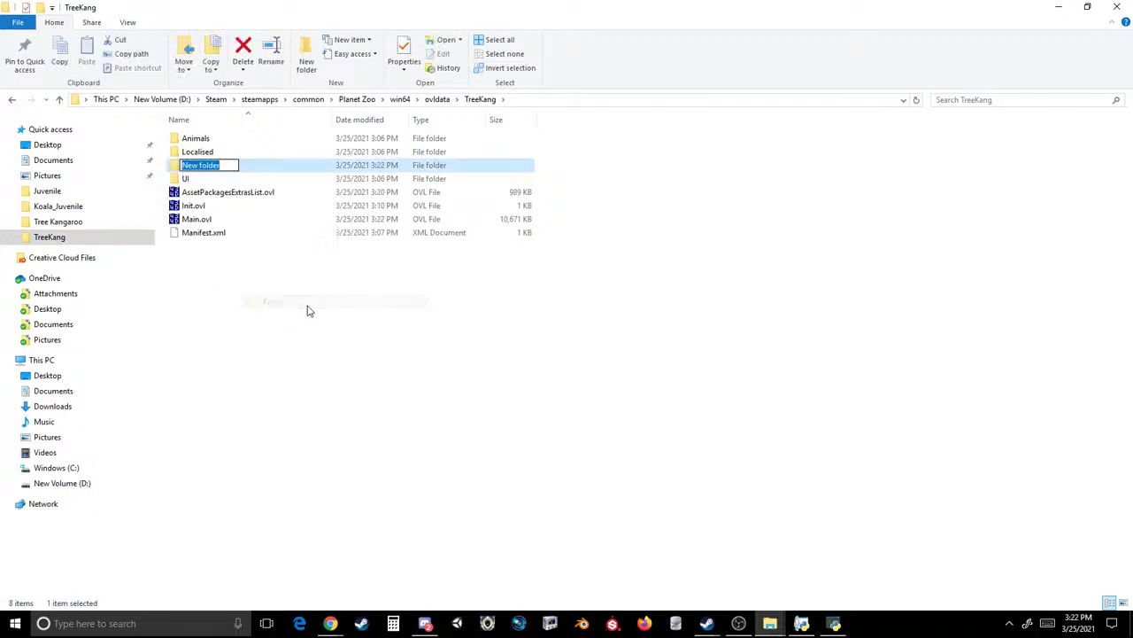
text(Main)
key(Return)
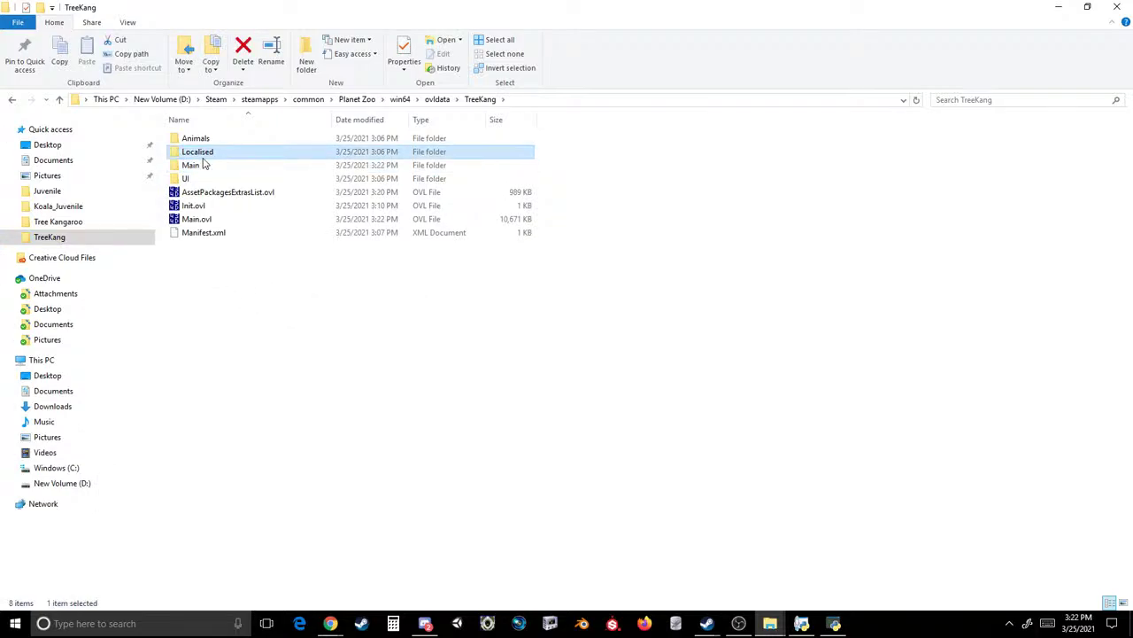
double_click(199, 166)
- Return to the OVL editor, turn off Exclude Search and filter Main.ovl's files by lua
click(834, 623)
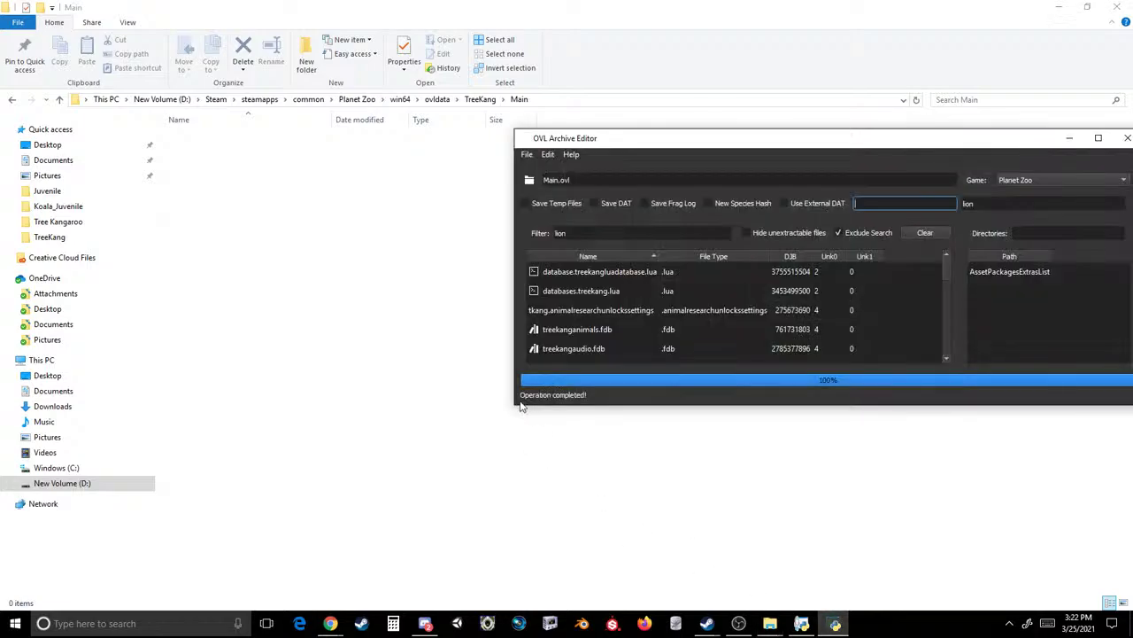
click(603, 277)
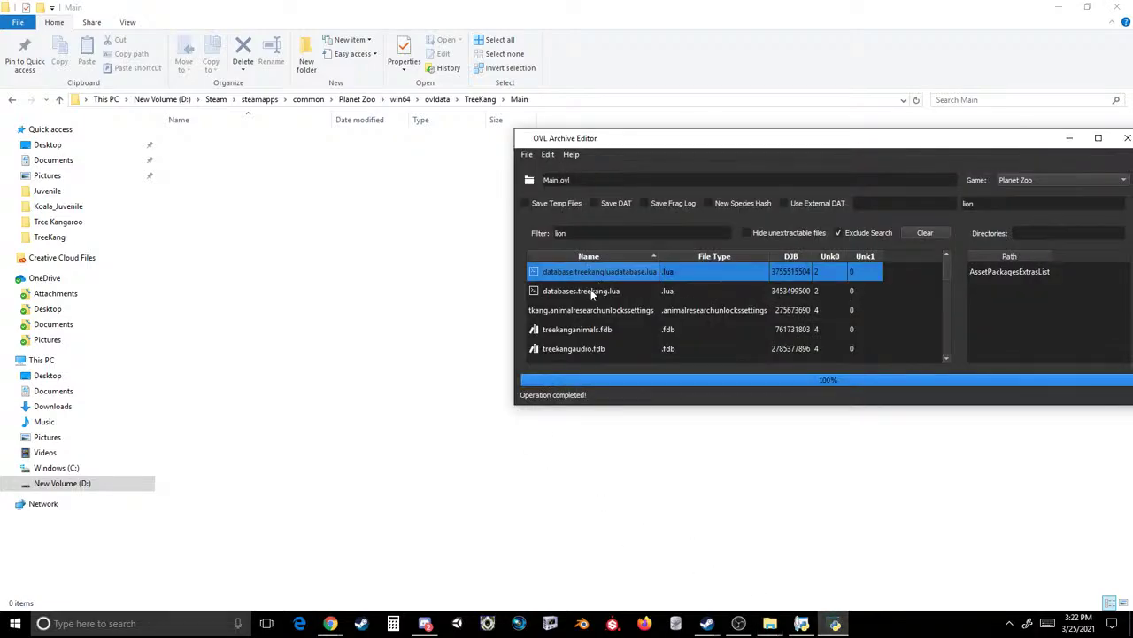
ctrl+click(590, 291)
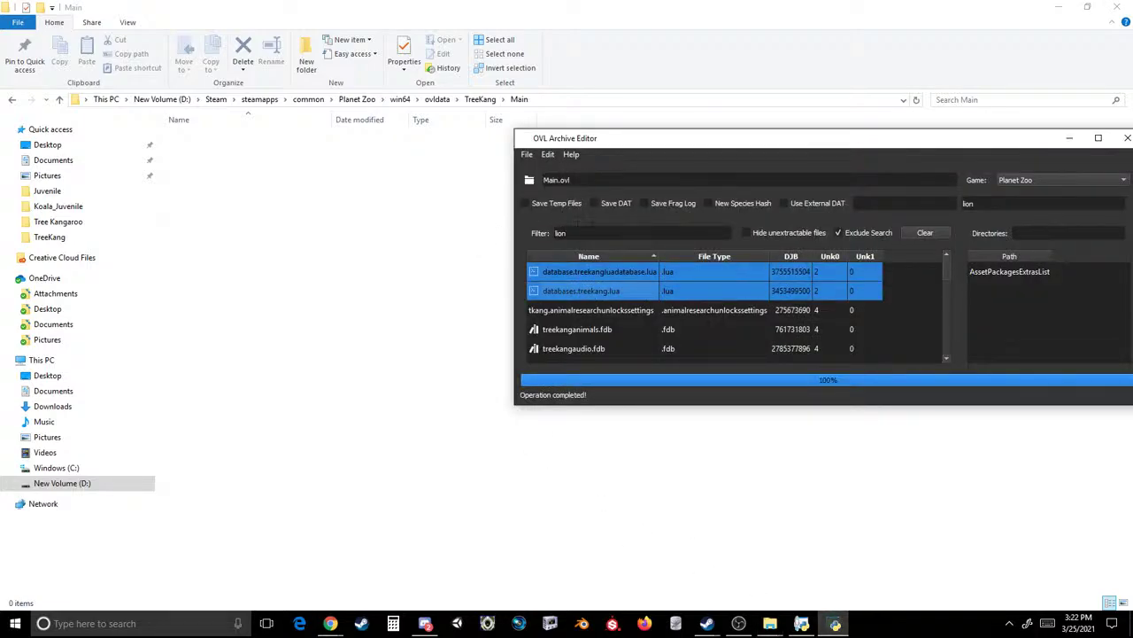
key(Tab)
click(837, 232)
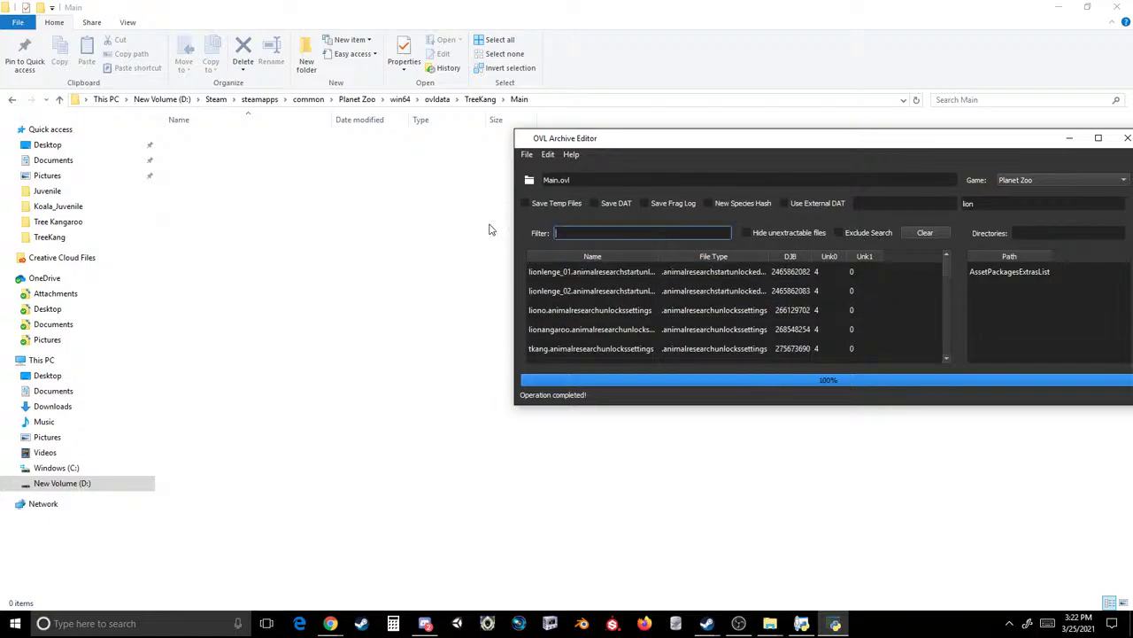
text(lua)
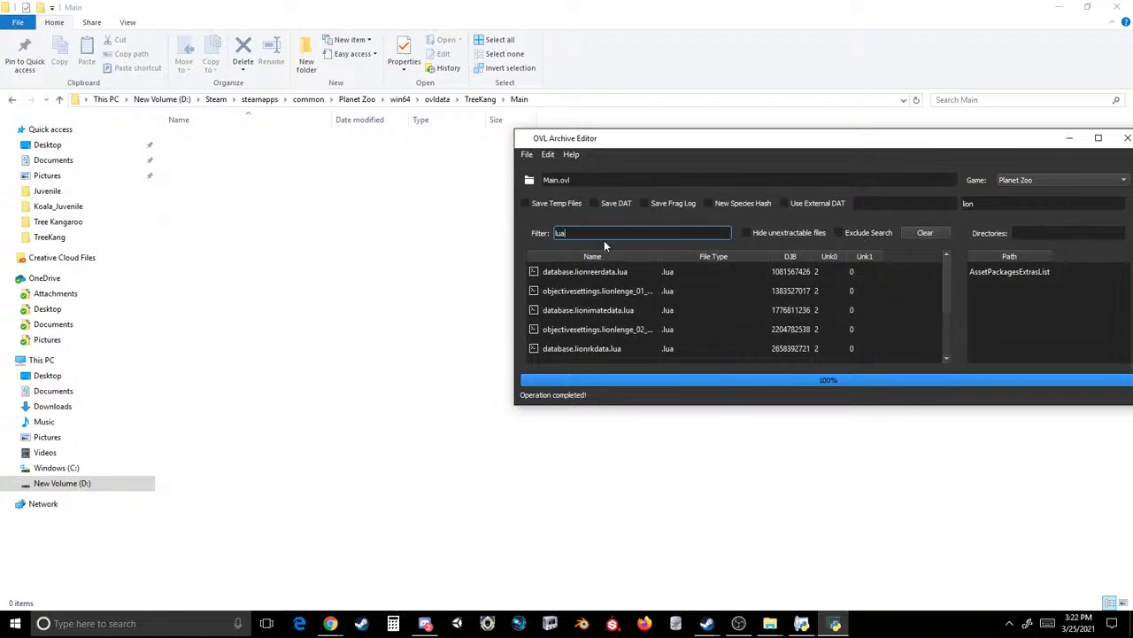
- Select all the filtered .lua files of Main.ovl and extract them into the Main folder
click(607, 278)
scroll(607, 284, down, 4)
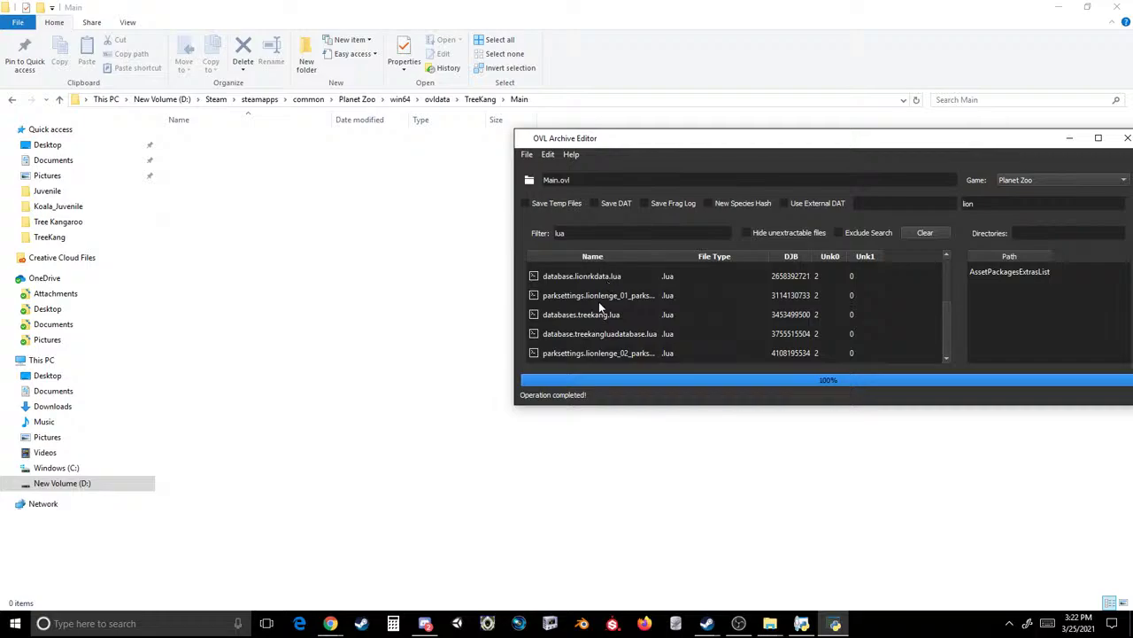
shift+click(577, 353)
drag(528, 298, 372, 267)
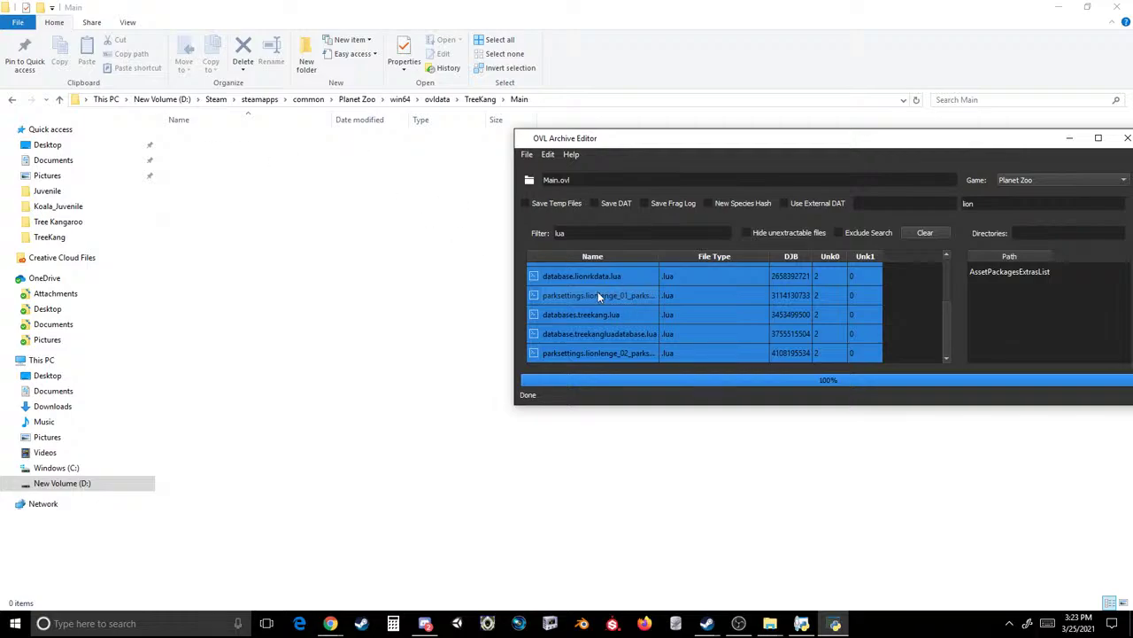
drag(590, 272, 348, 250)
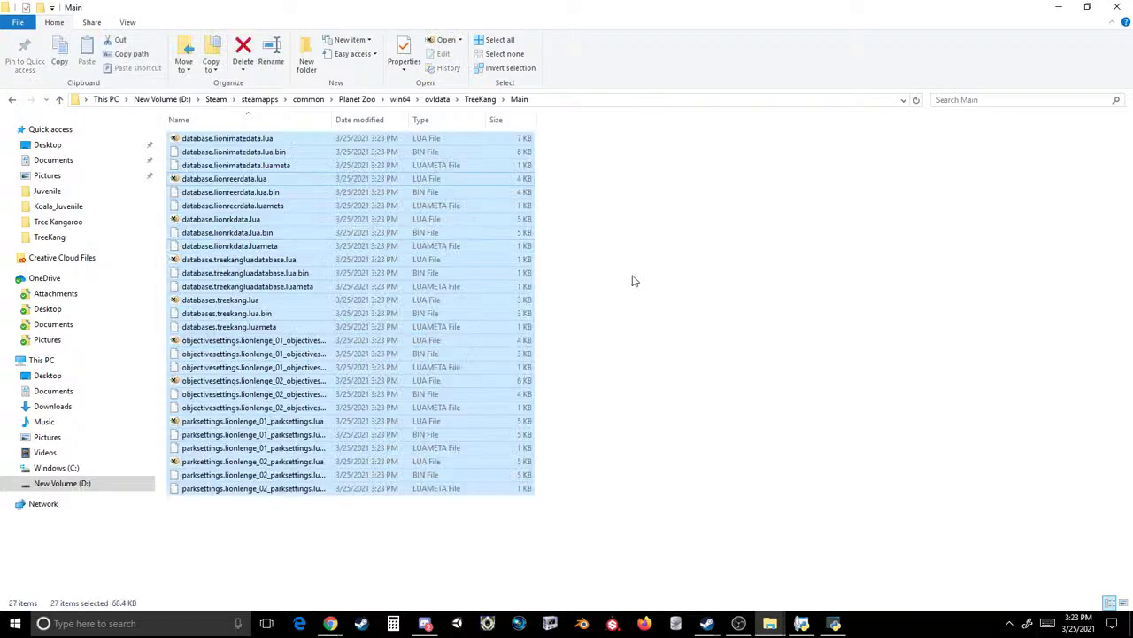
- Sort the Main folder's extracted files by size and delete the .lua.bin files
click(568, 149)
click(496, 120)
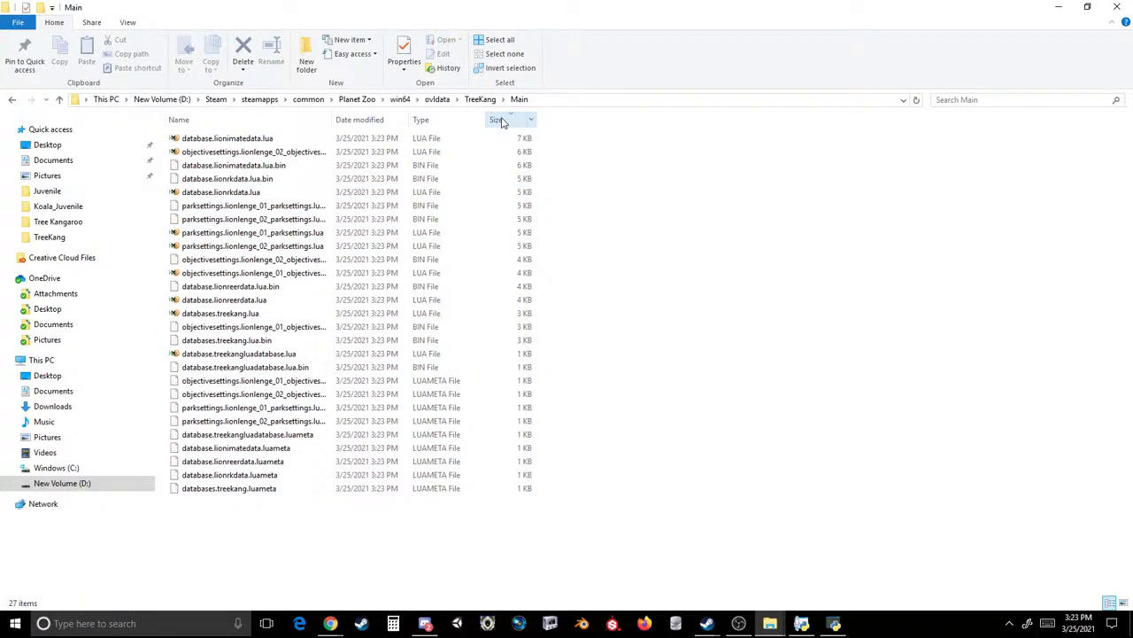
click(234, 165)
ctrl+click(244, 178)
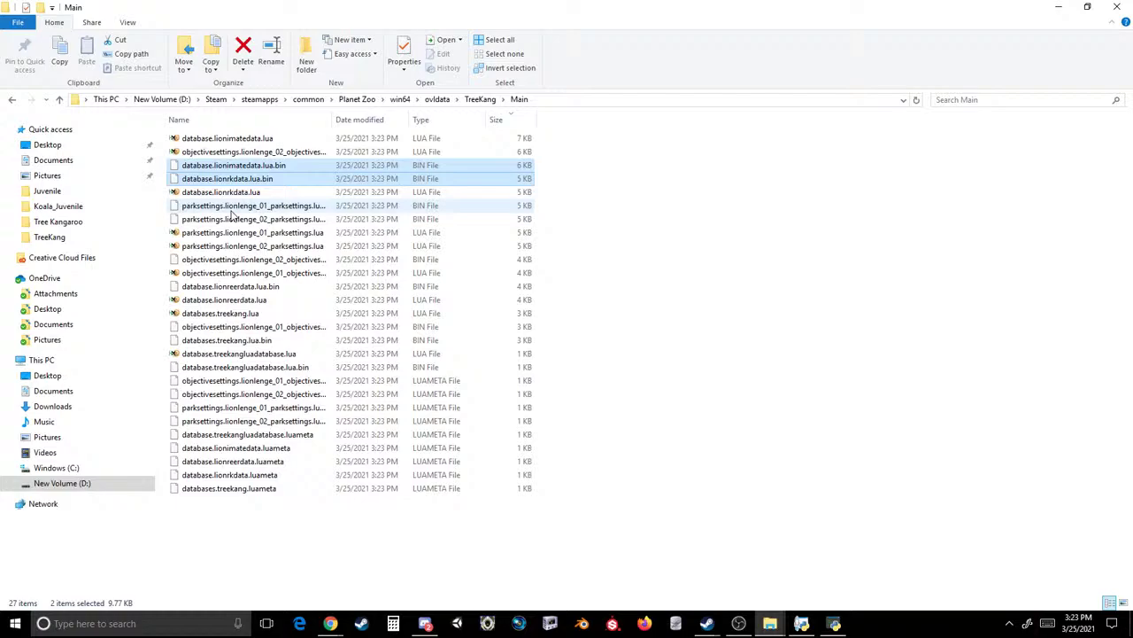
ctrl+click(227, 218)
ctrl+click(219, 205)
ctrl+click(218, 259)
ctrl+click(217, 286)
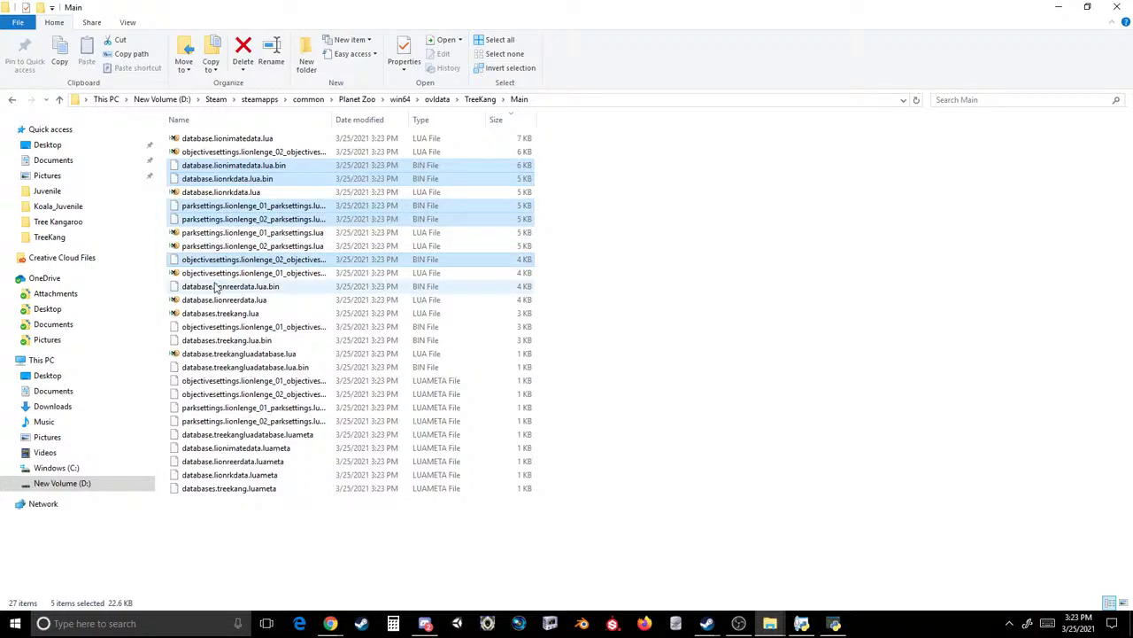
ctrl+click(217, 327)
ctrl+click(213, 340)
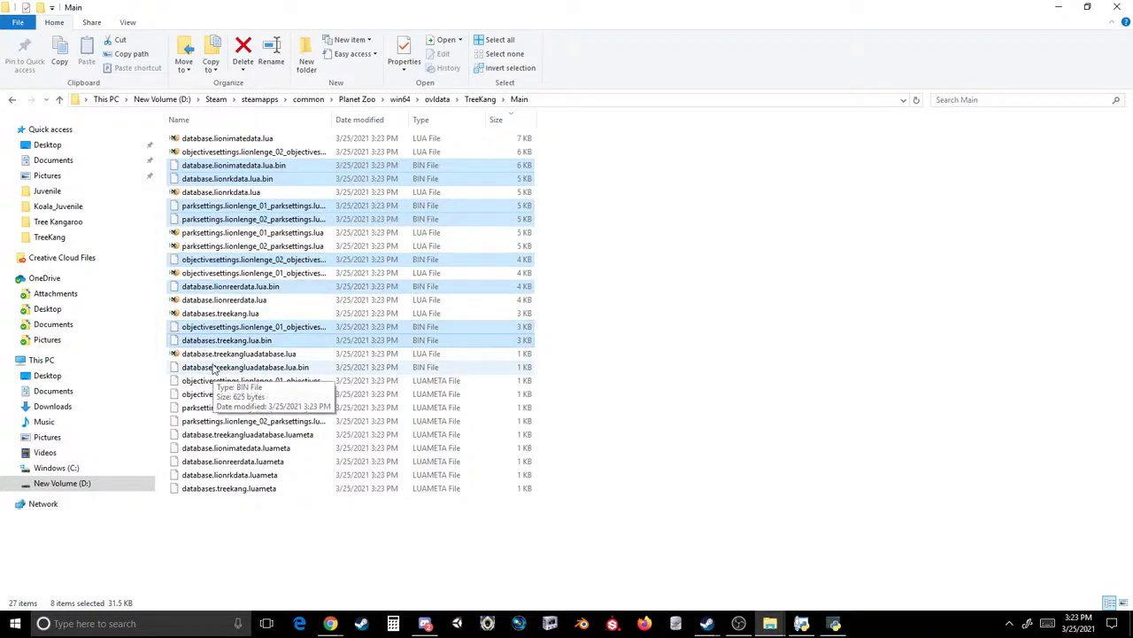
key(Delete)
- Delete all the remaining non-Lua files, including the .luameta files, from the Main folder
drag(205, 422, 210, 259)
key(Delete)
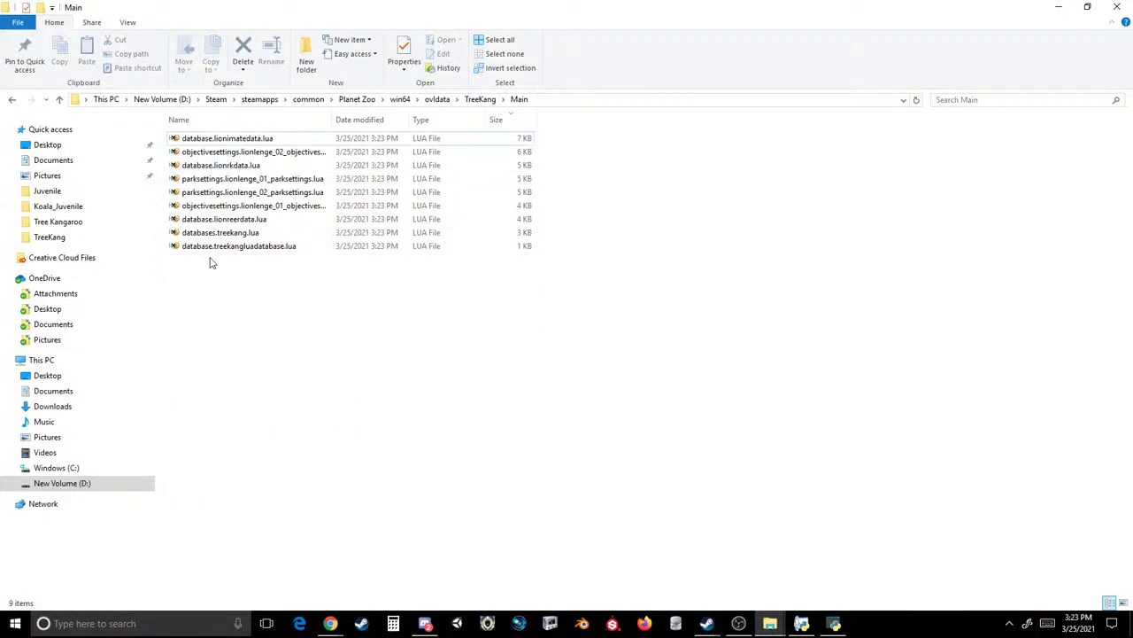
click(263, 141)
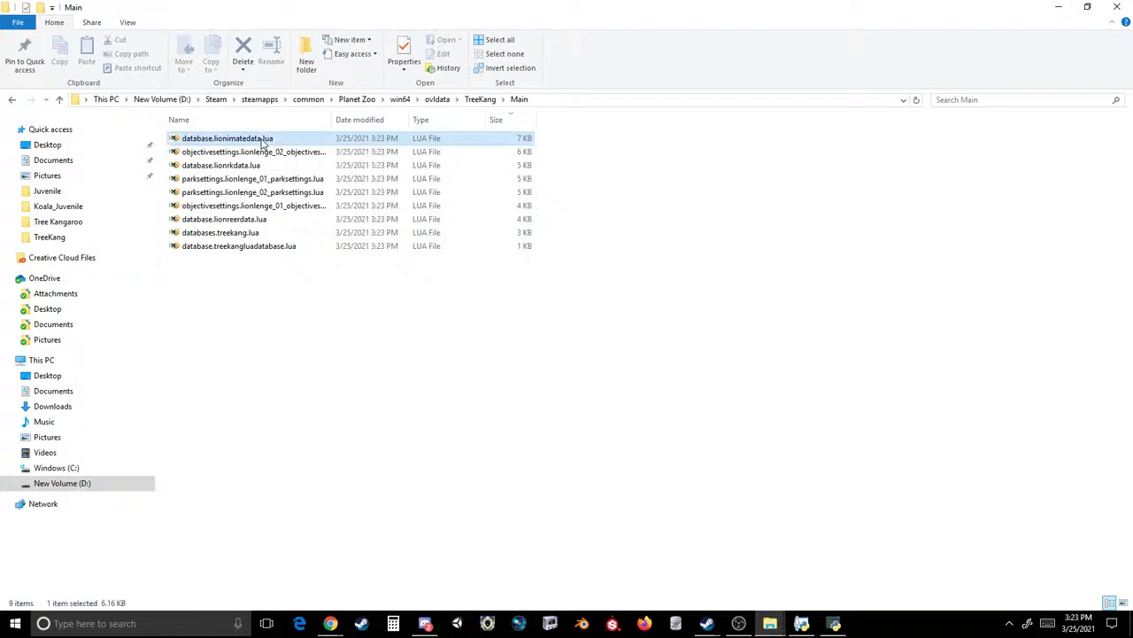
click(553, 367)
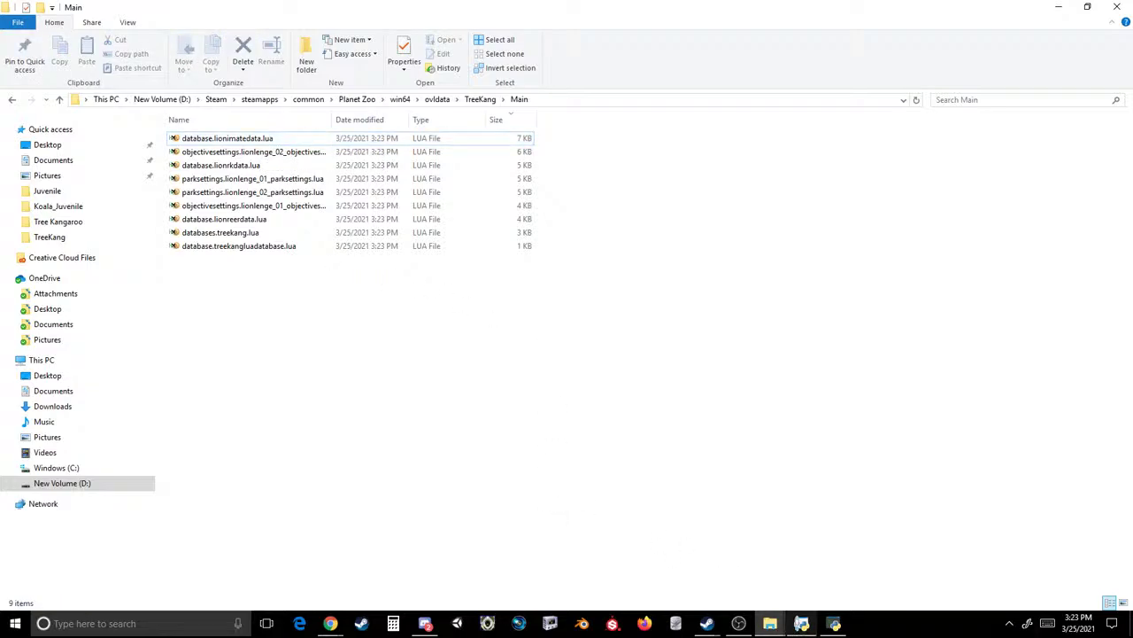
- Return to the OVL editor, filter Main.ovl by fdb, sort by name and extract treekanganimals.fdb into the Main folder
click(833, 623)
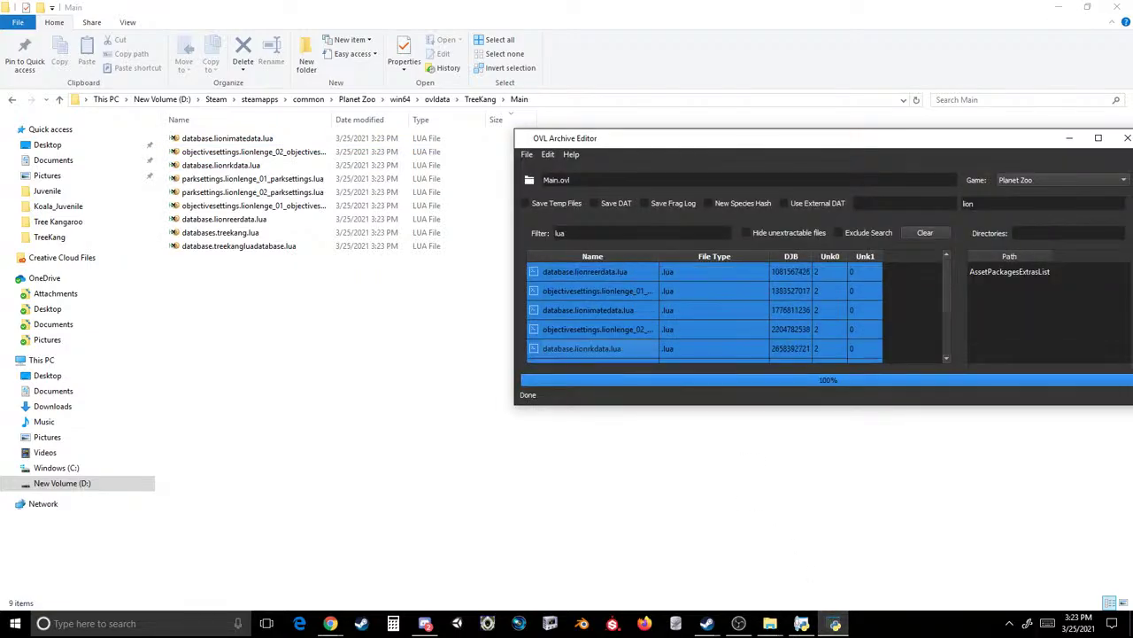
key(ctrl+a)
text(fdb)
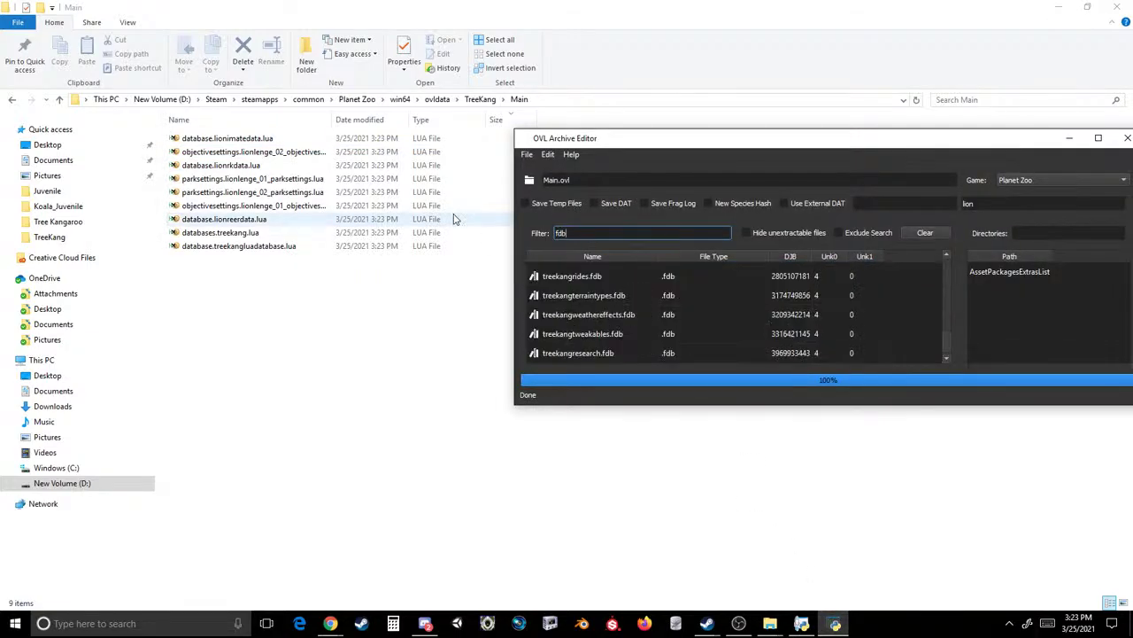
click(592, 257)
click(591, 273)
drag(579, 269, 419, 296)
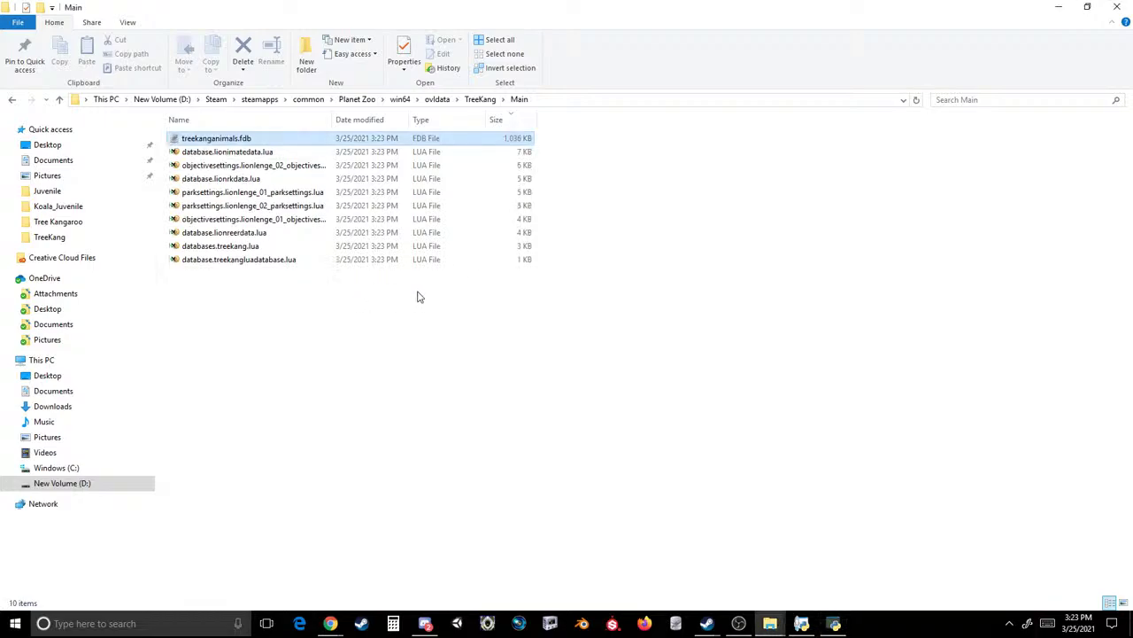
- Extract treekangeducation.fdb, treekangresearch.fdb and treekangzoopedia.fdb from Main.ovl into the Main folder
click(834, 622)
click(601, 327)
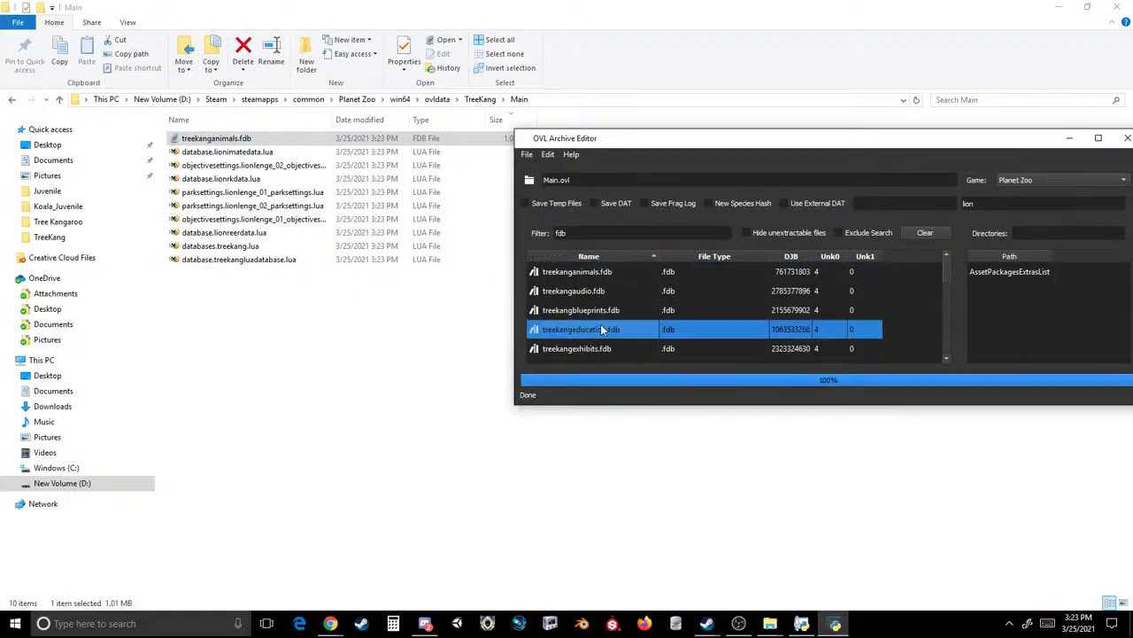
drag(600, 328, 529, 387)
click(834, 622)
scroll(627, 323, down, 5)
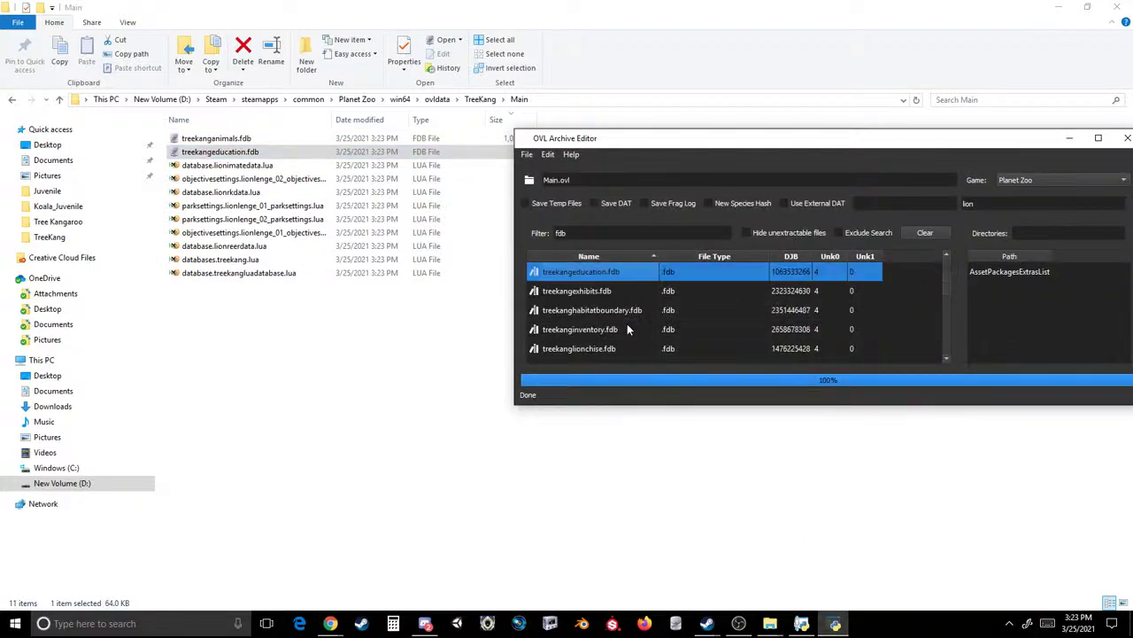
drag(579, 348, 363, 372)
click(834, 622)
scroll(594, 330, down, 4)
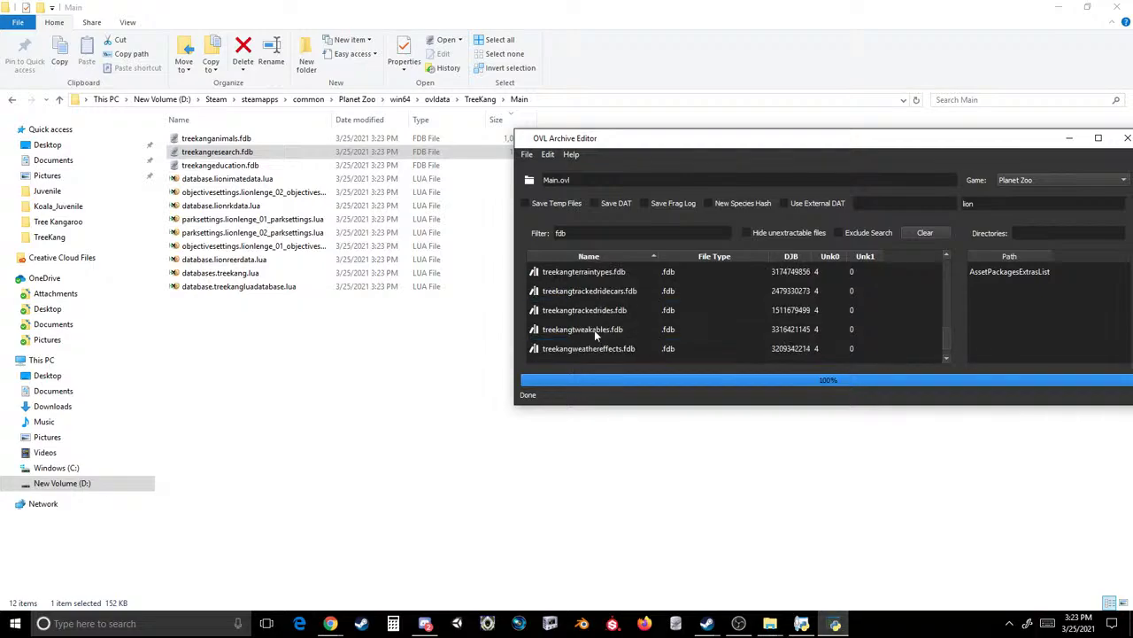
drag(580, 354, 359, 337)
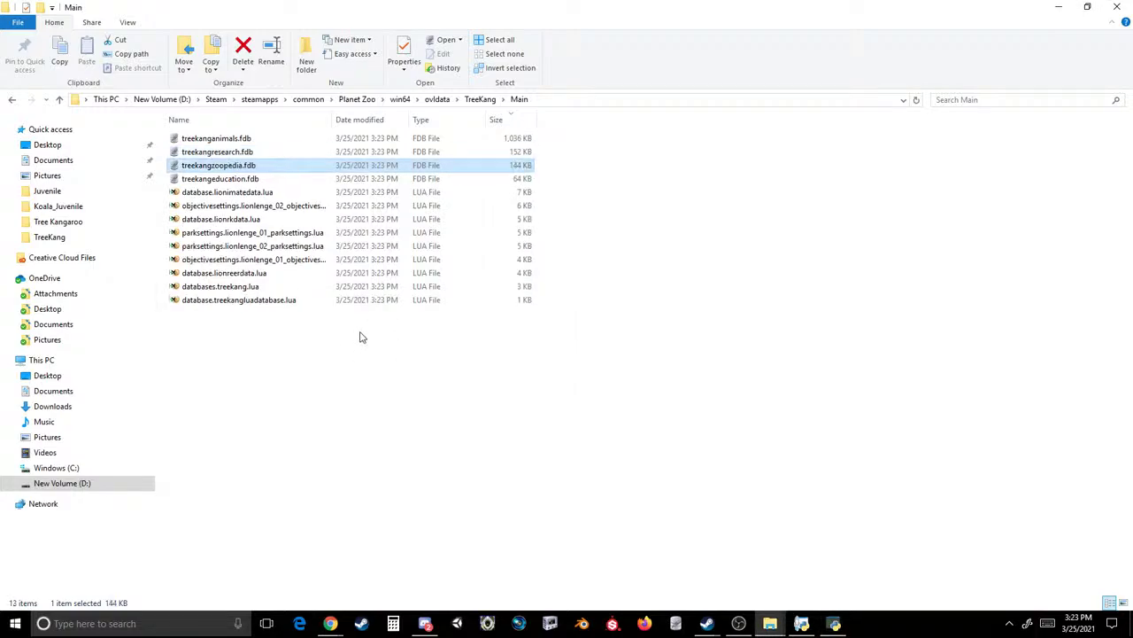
- Replace Content3 with TreeKang inside Main.ovl's data using Dat Edit
click(834, 623)
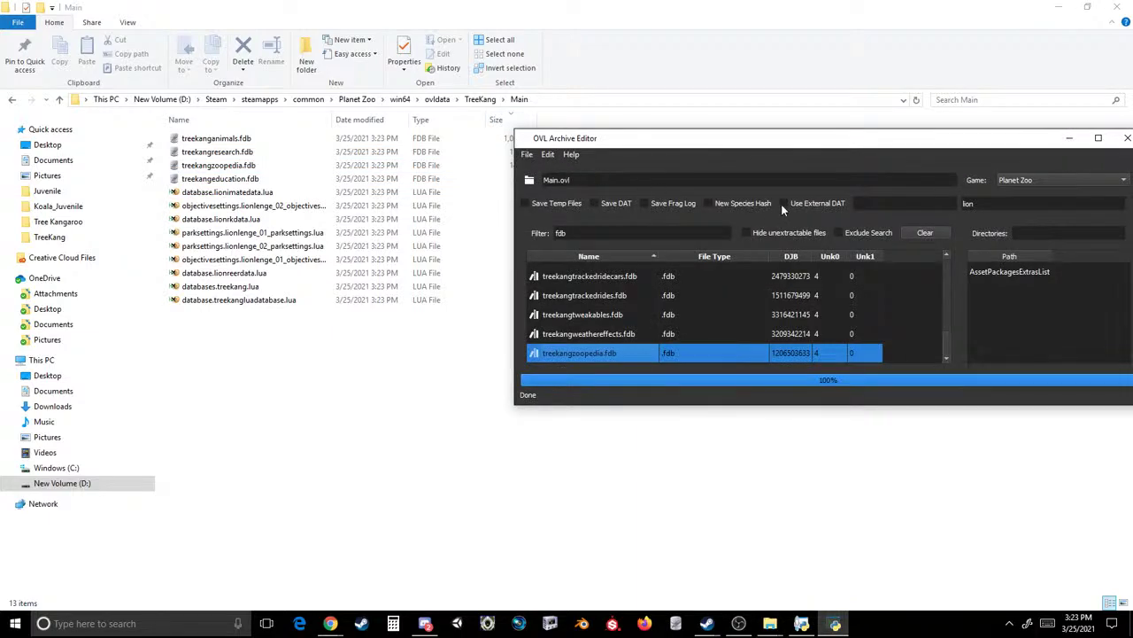
click(870, 202)
text(Content)
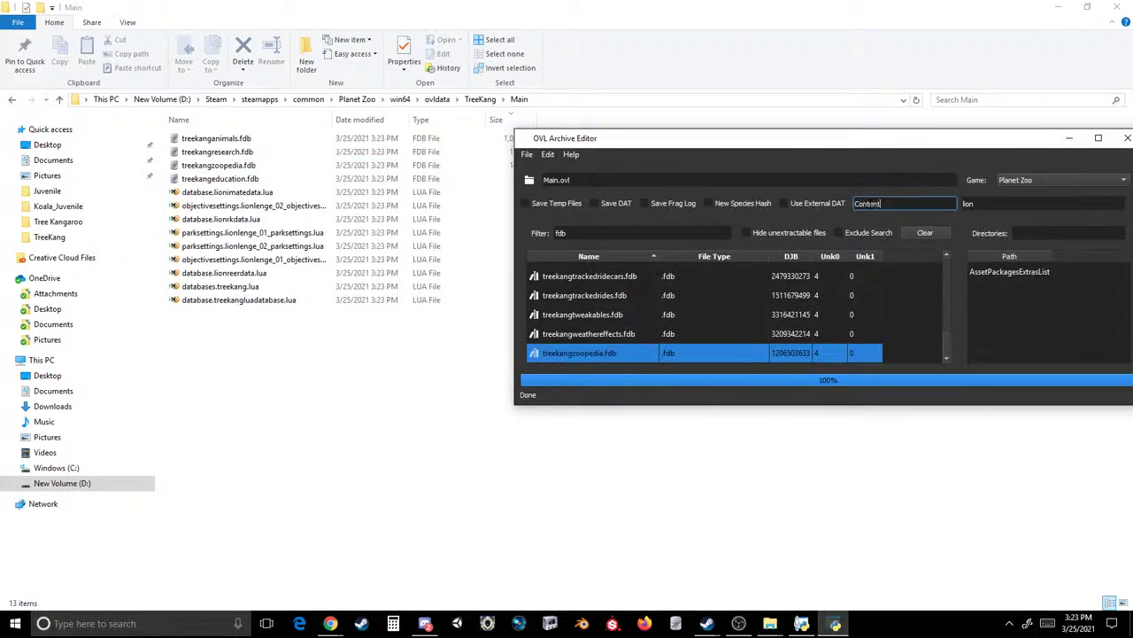
text(3)
key(Tab)
text(Tre)
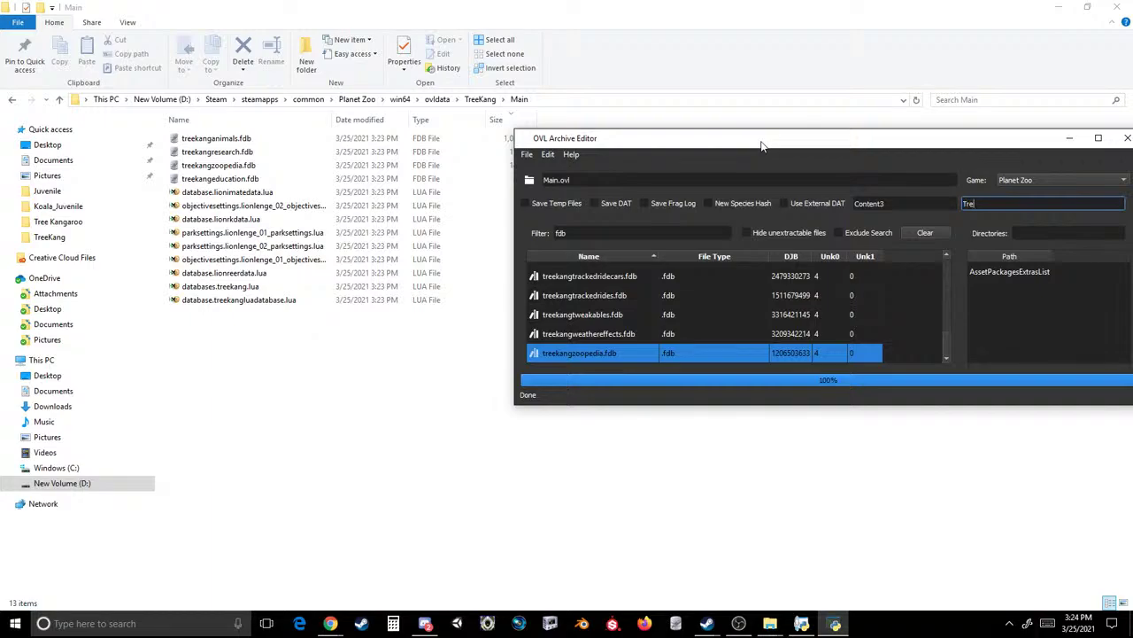
text(eKang)
click(548, 154)
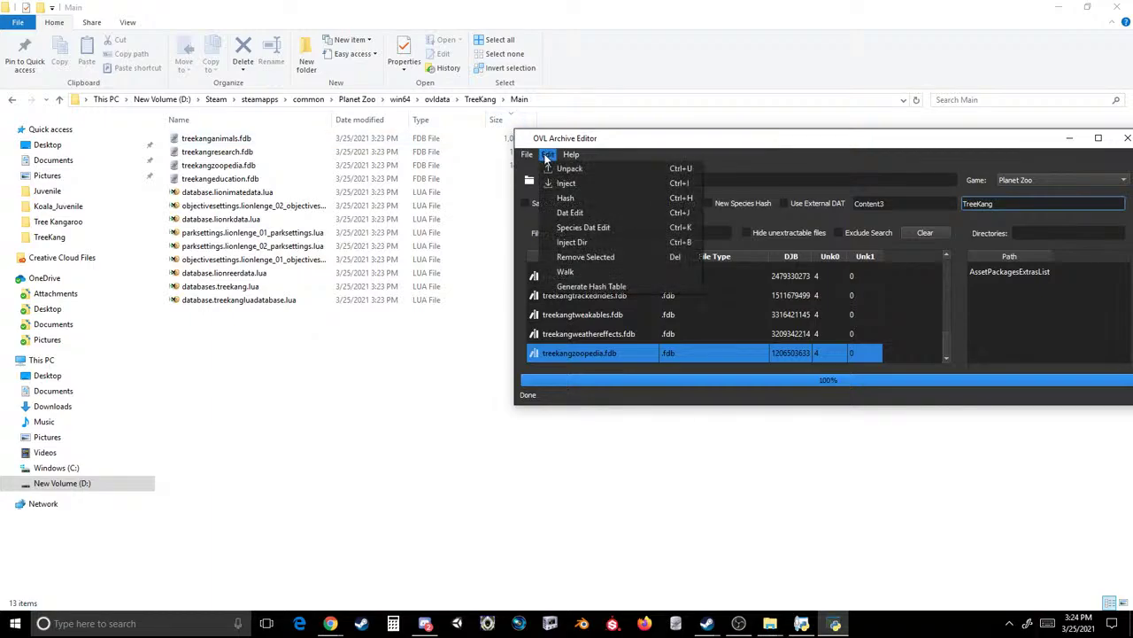
click(570, 214)
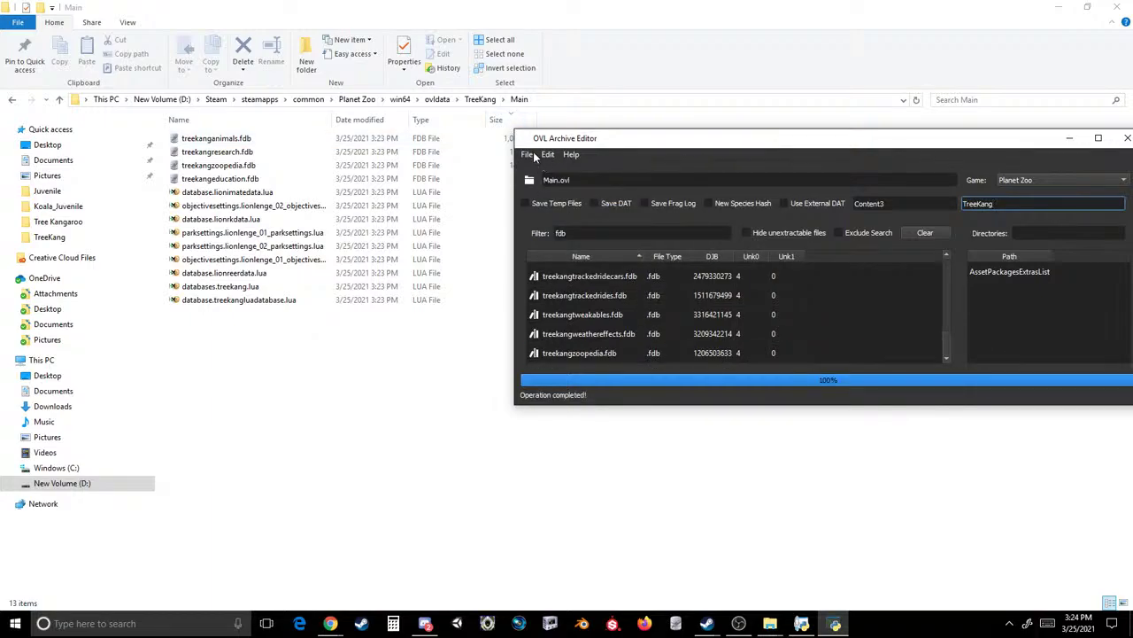
- Save the edited archive over Main.ovl in the TreeKang folder, replacing the existing file
click(529, 154)
click(549, 199)
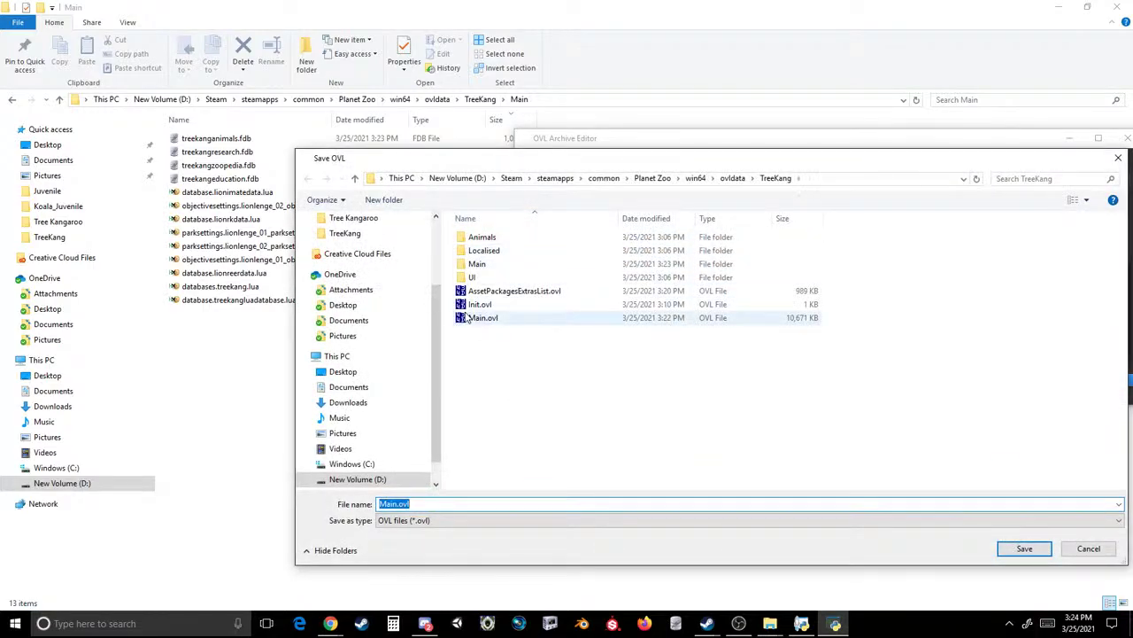
double_click(589, 317)
click(593, 310)
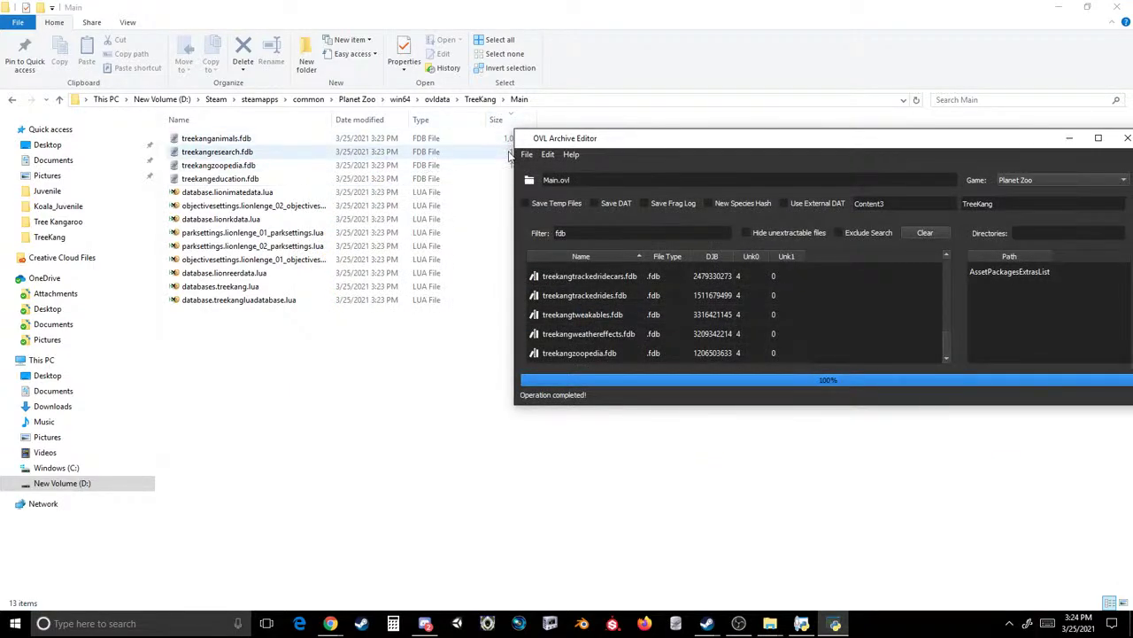
- Load Init.ovl from the TreeKang folder, followed by the newly saved Main.ovl
click(527, 154)
click(535, 183)
double_click(460, 324)
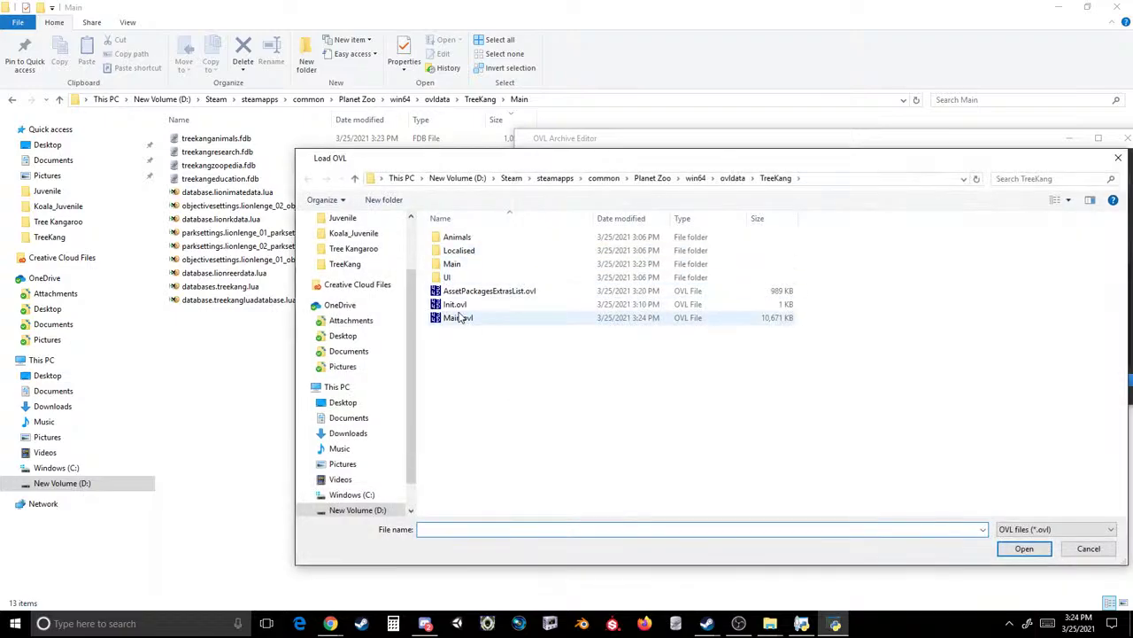
click(527, 154)
click(542, 186)
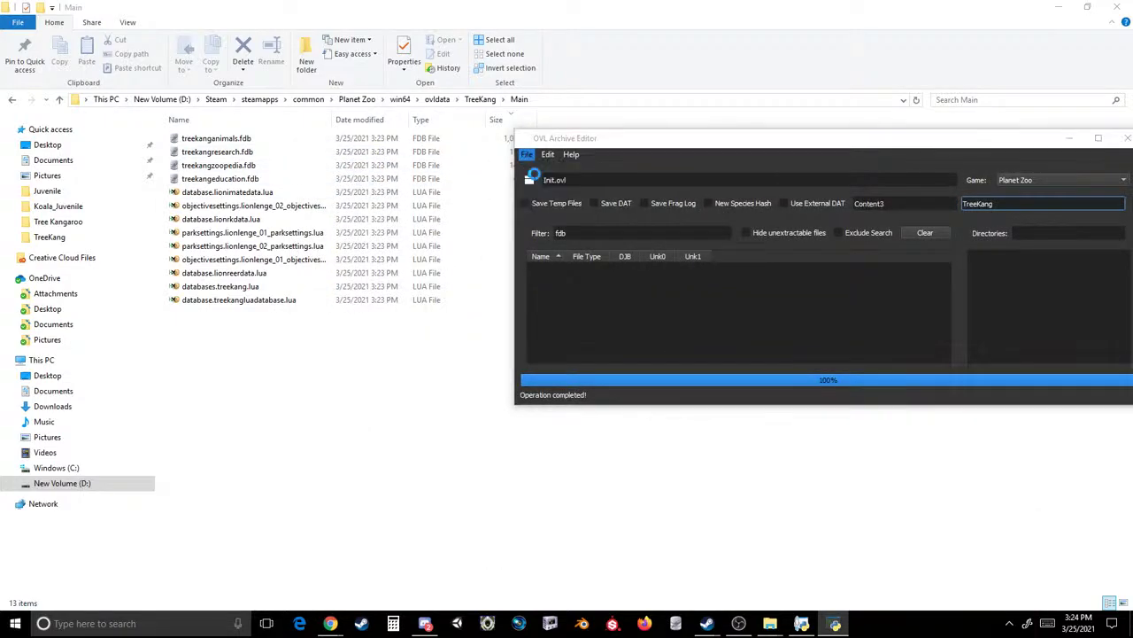
click(1118, 158)
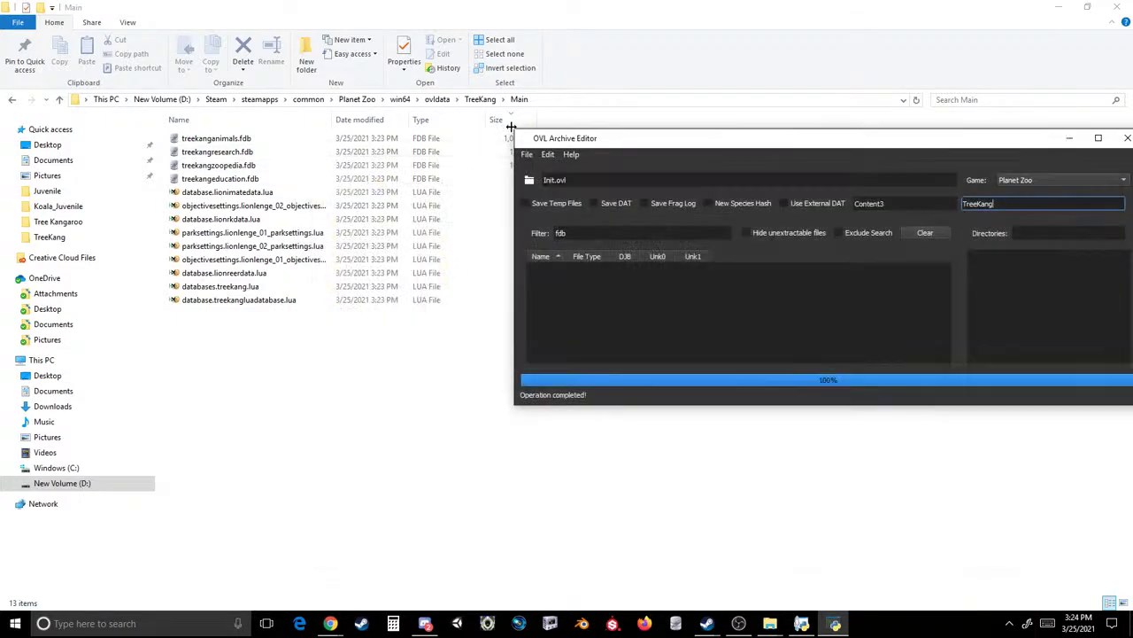
click(527, 154)
click(545, 184)
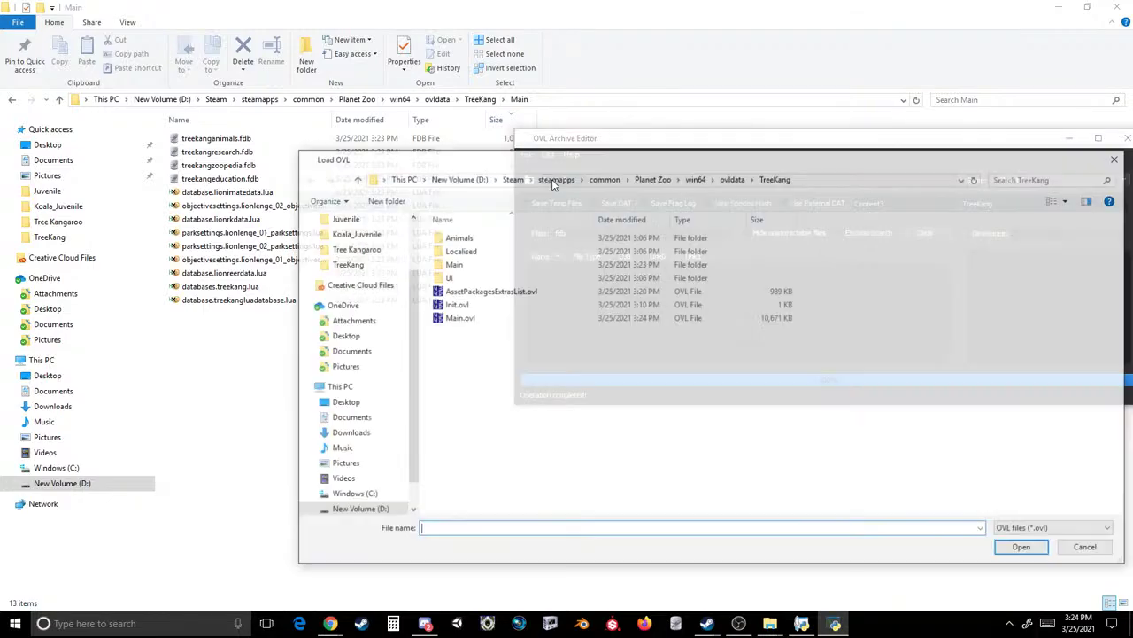
click(458, 319)
double_click(460, 320)
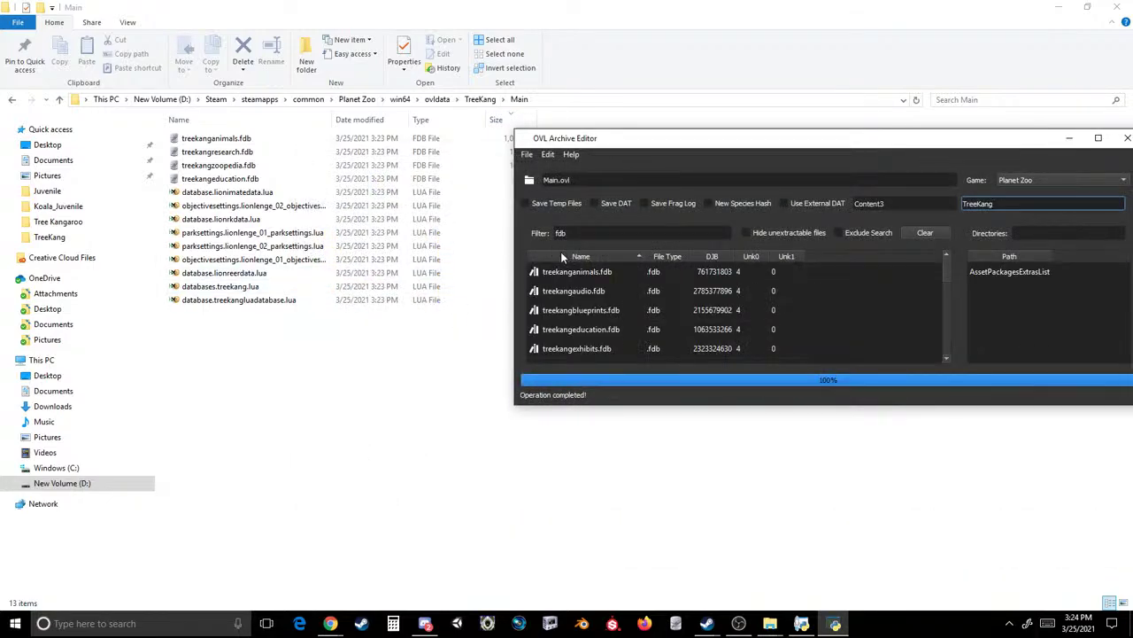
- Replace Koala with TKang inside Main.ovl's data using Dat Edit
key(shift+Tab)
text(Koala)
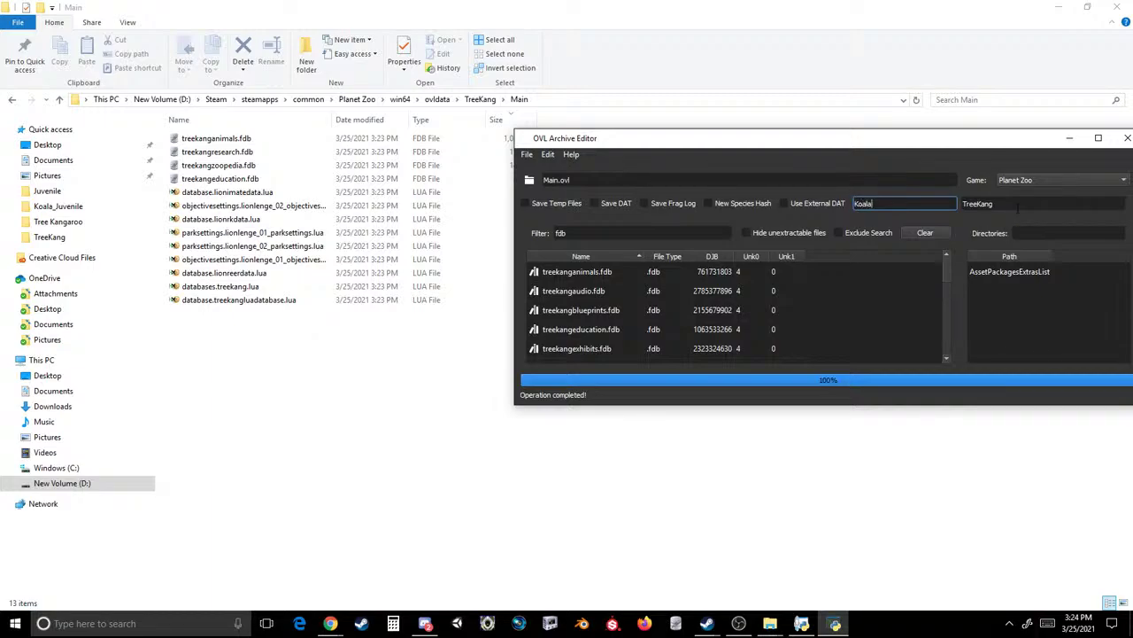
key(Tab)
text(T)
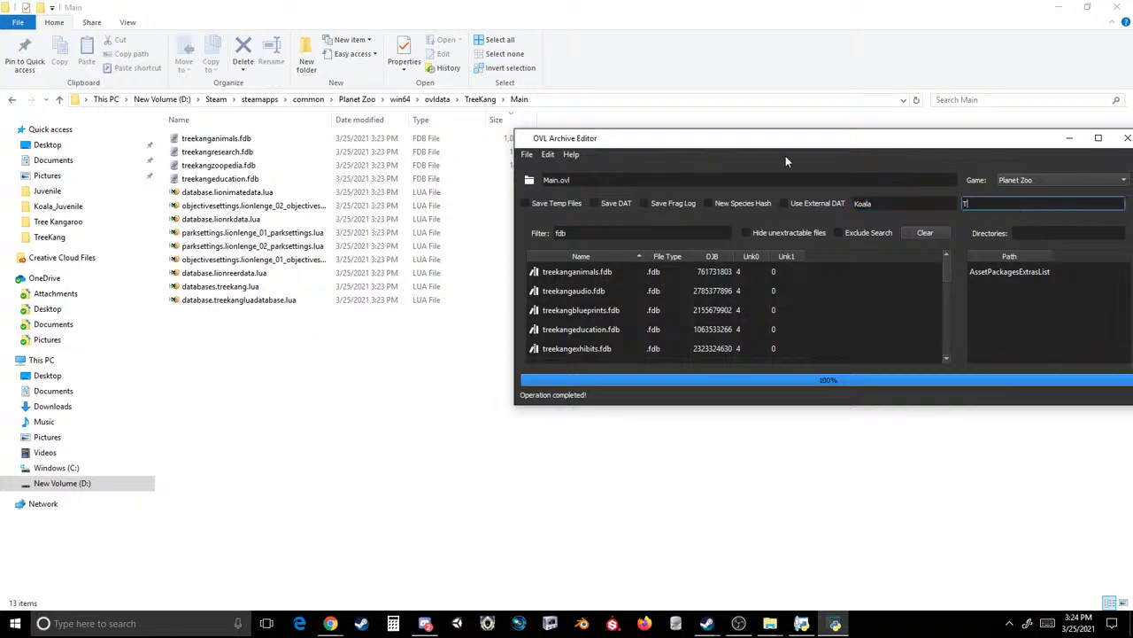
text(Kang)
click(527, 154)
click(568, 209)
- Save the archive with the Koala replacement over Main.ovl in the TreeKang folder, overwriting the existing file
click(527, 154)
click(543, 203)
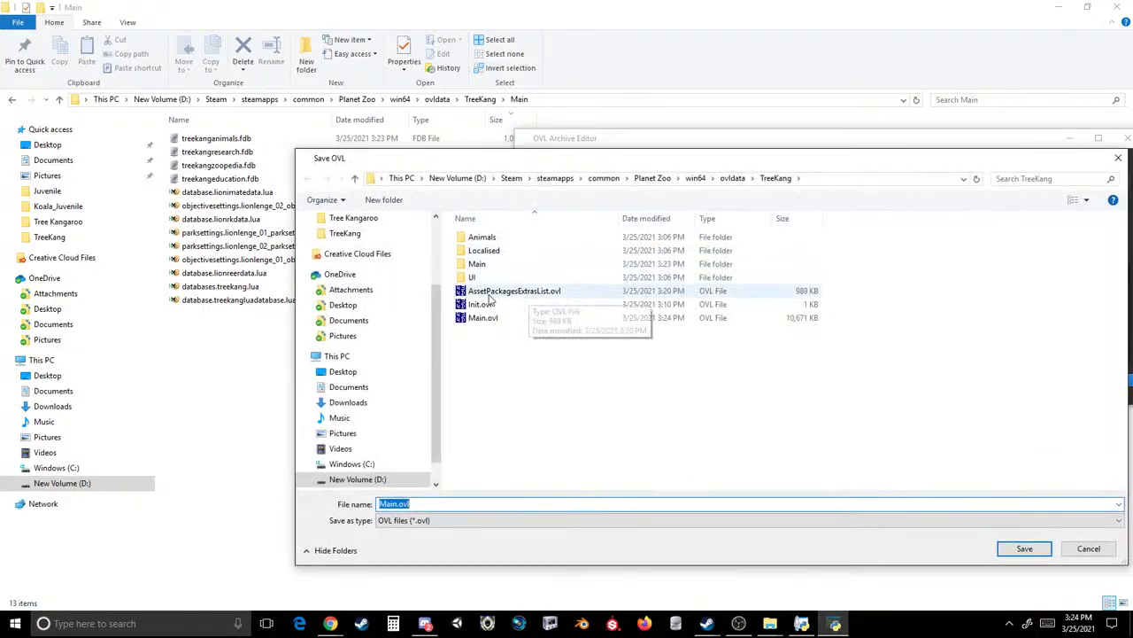
double_click(478, 327)
click(592, 309)
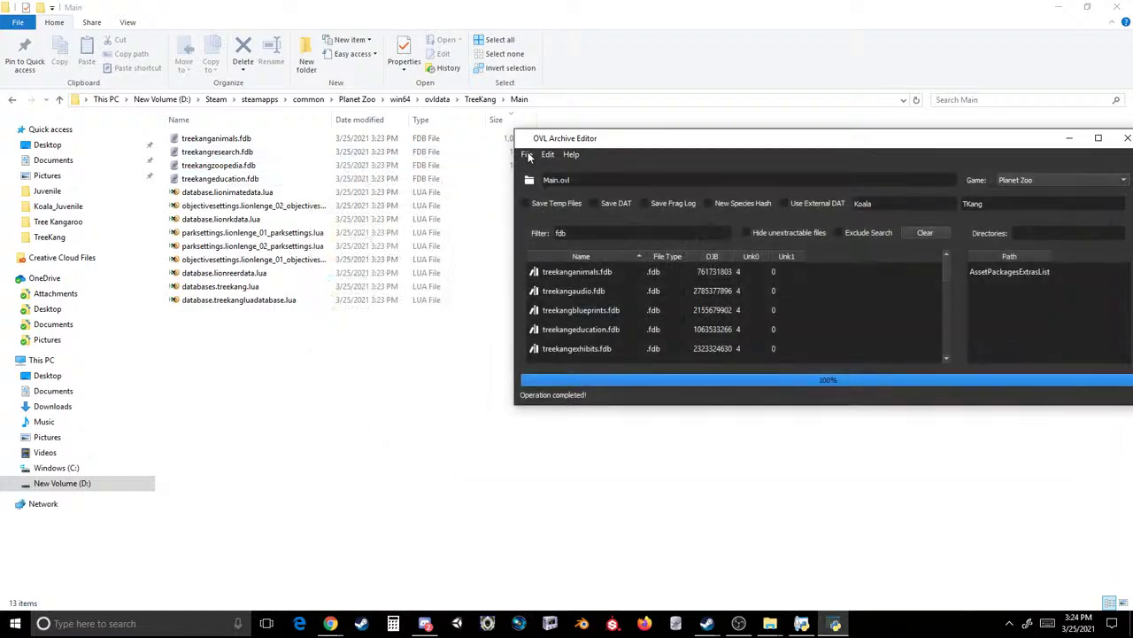
- Load Init.ovl and then reload the saved Main.ovl from the TreeKang folder
click(527, 154)
click(543, 186)
double_click(492, 304)
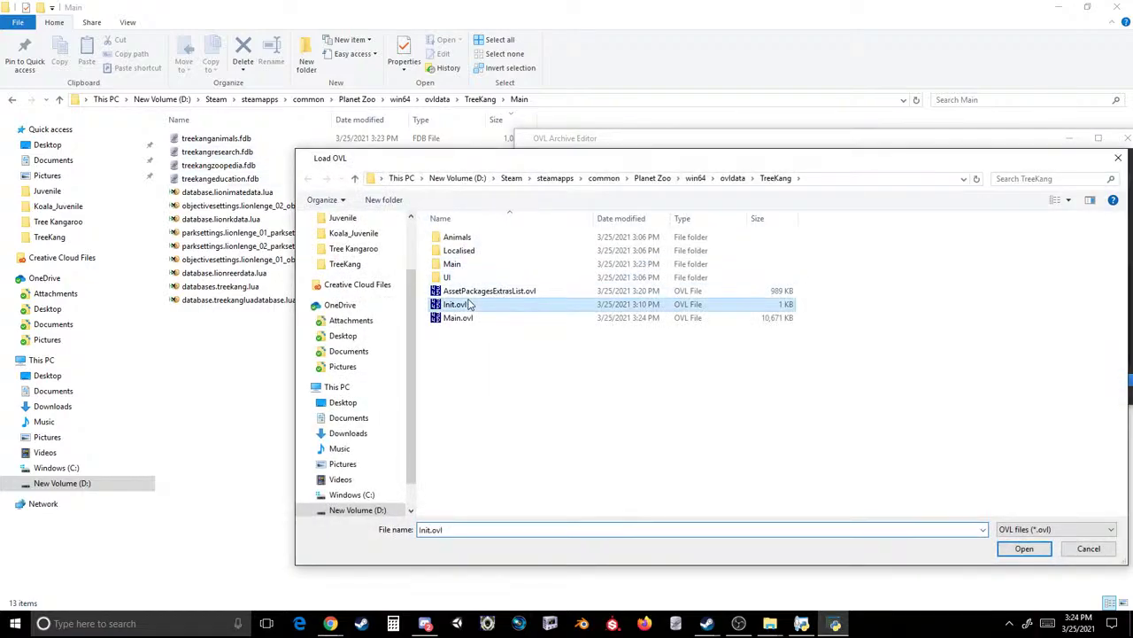
click(527, 154)
click(534, 182)
double_click(461, 317)
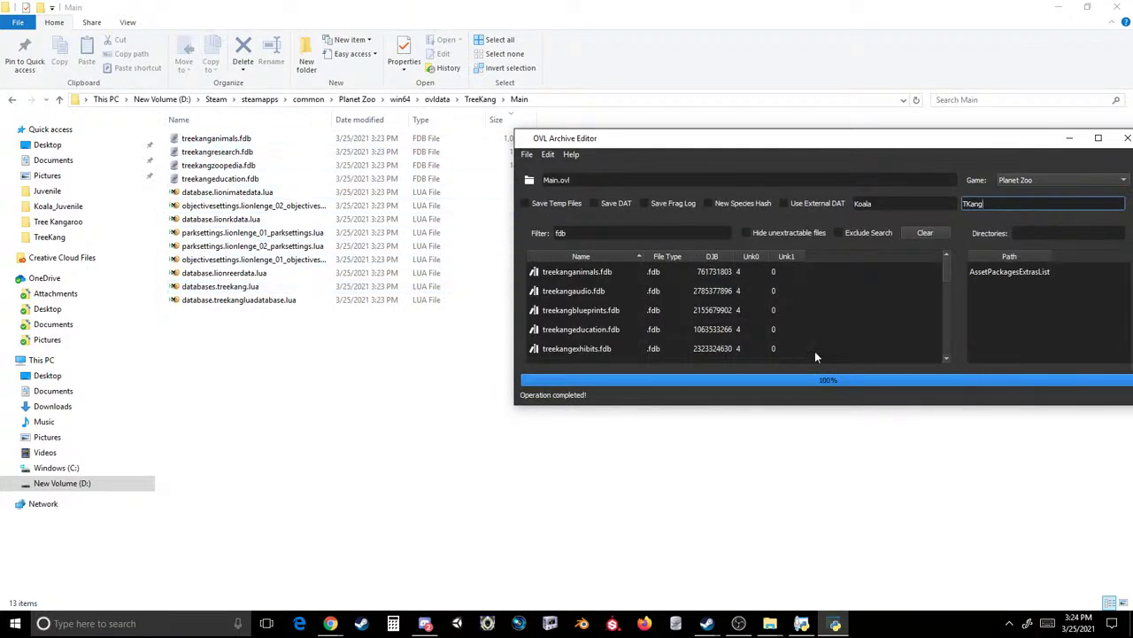
- Open database.lionimatedata.lua from the Main folder in Notepad++ and delete everything from the C3ClimateData module line to the end
click(245, 349)
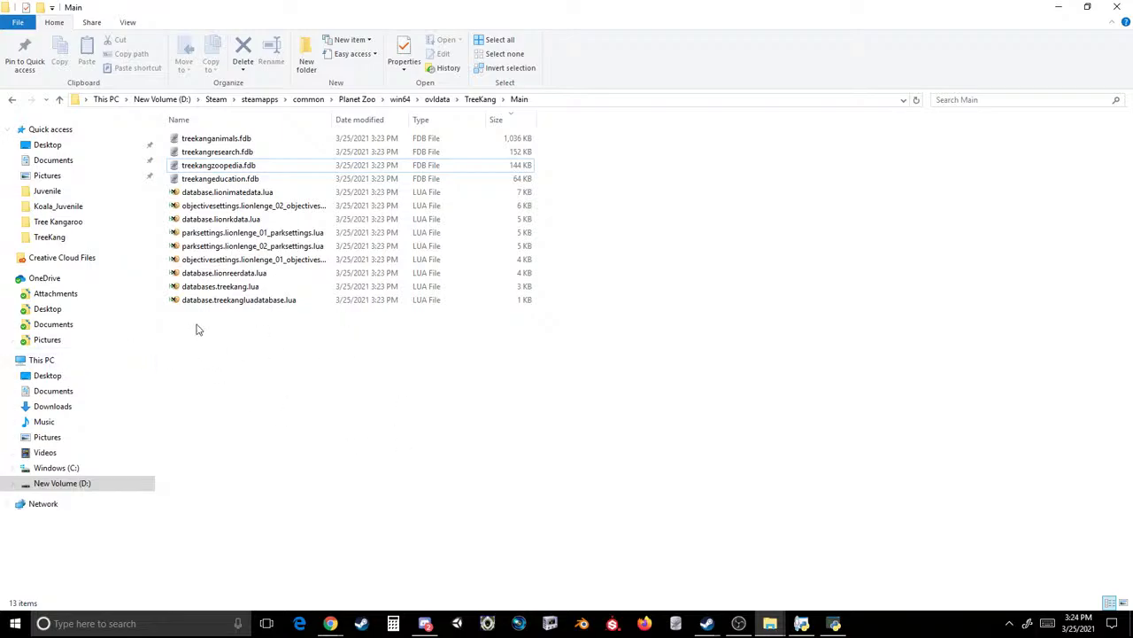
right_click(222, 200)
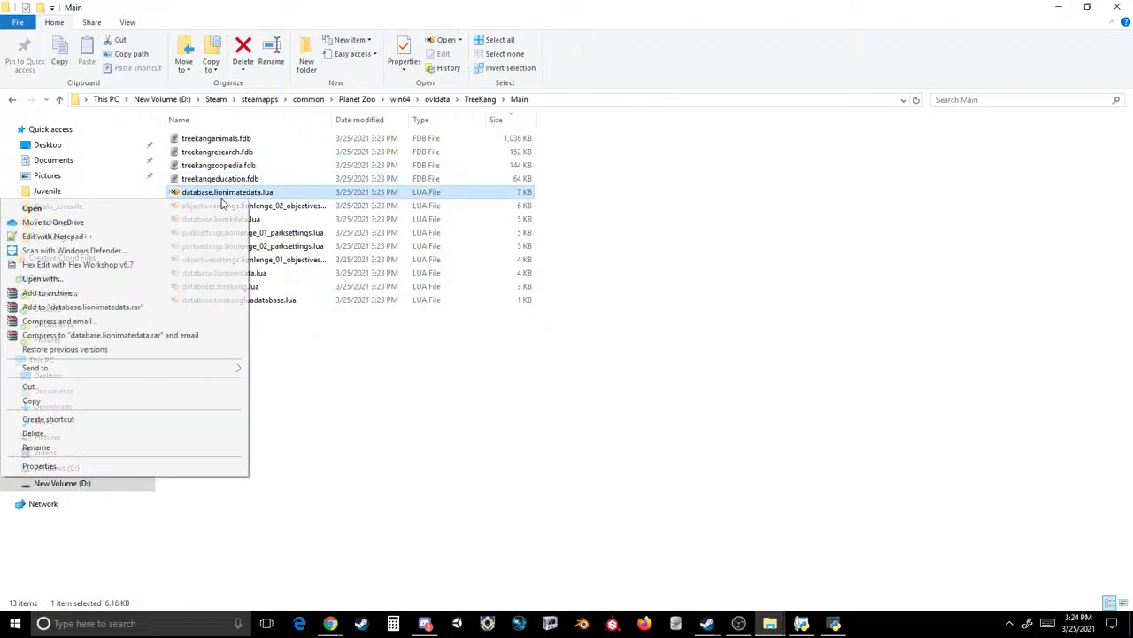
click(113, 236)
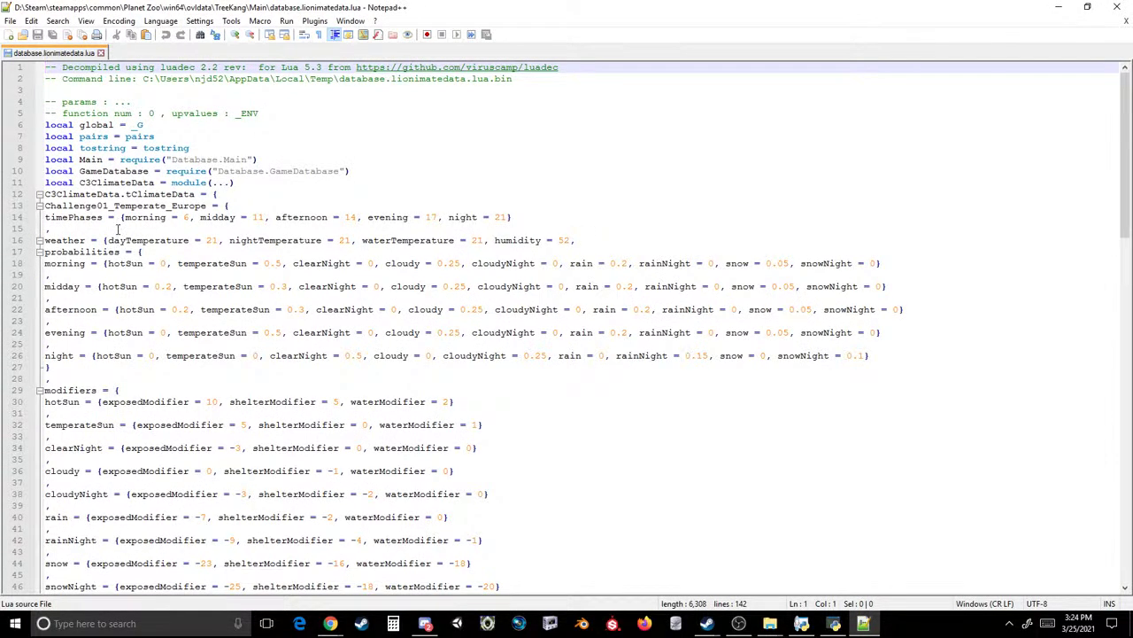
drag(46, 182, 531, 587)
key(Delete)
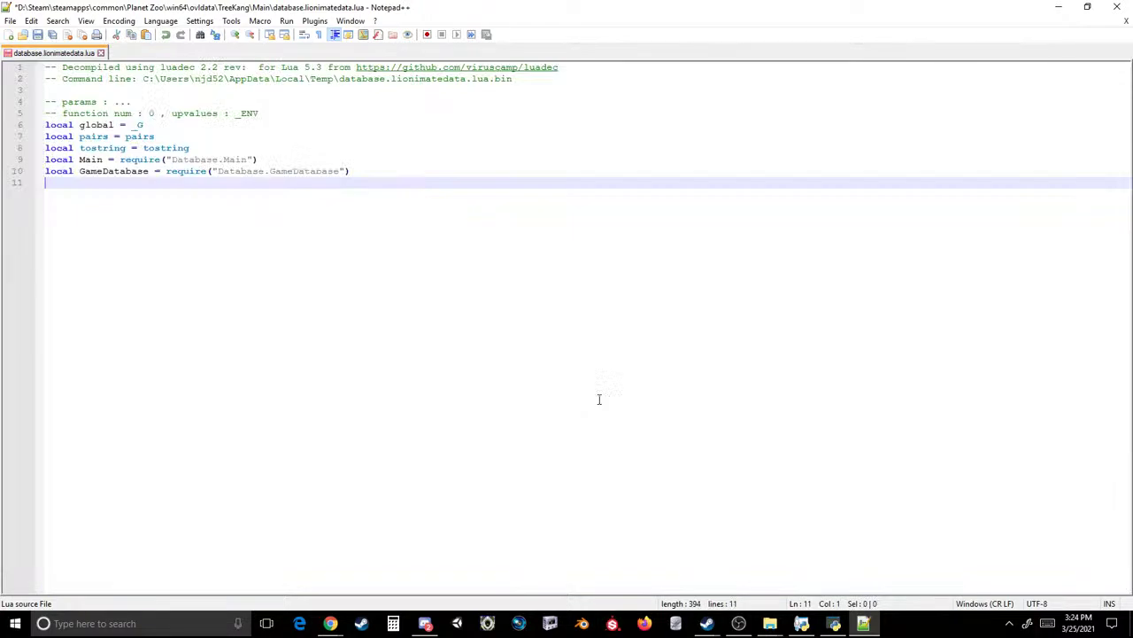
key(BackSpace)
- Delete the Database.Main and Database.GameDatabase require lines from database.lionimatedata.lua and save the file
drag(351, 171, 48, 160)
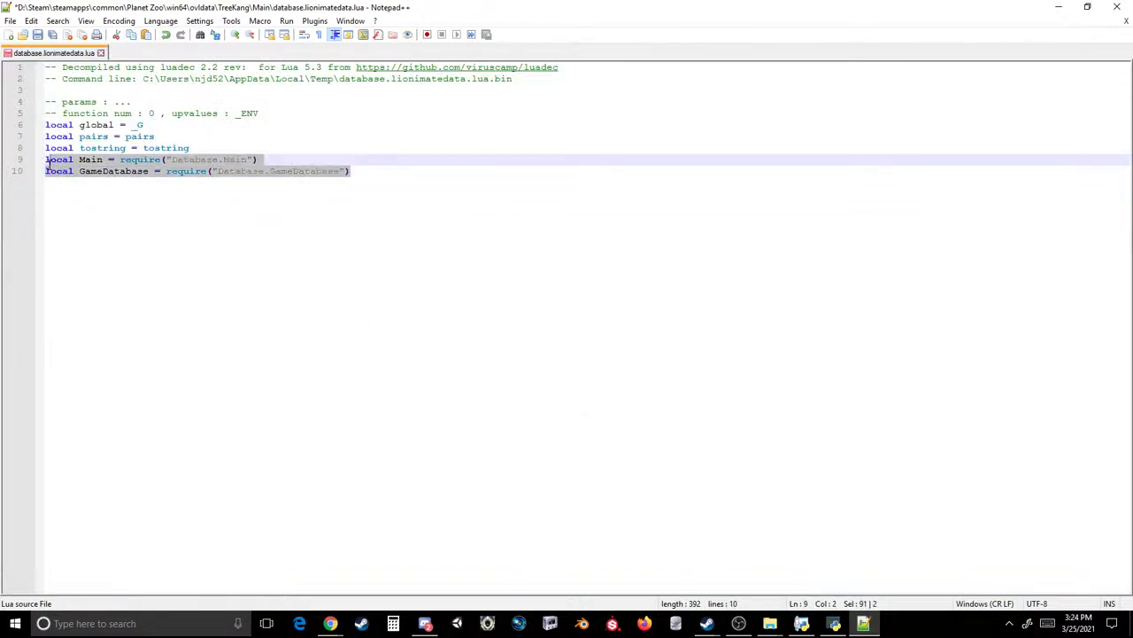
key(Delete)
key(BackSpace)
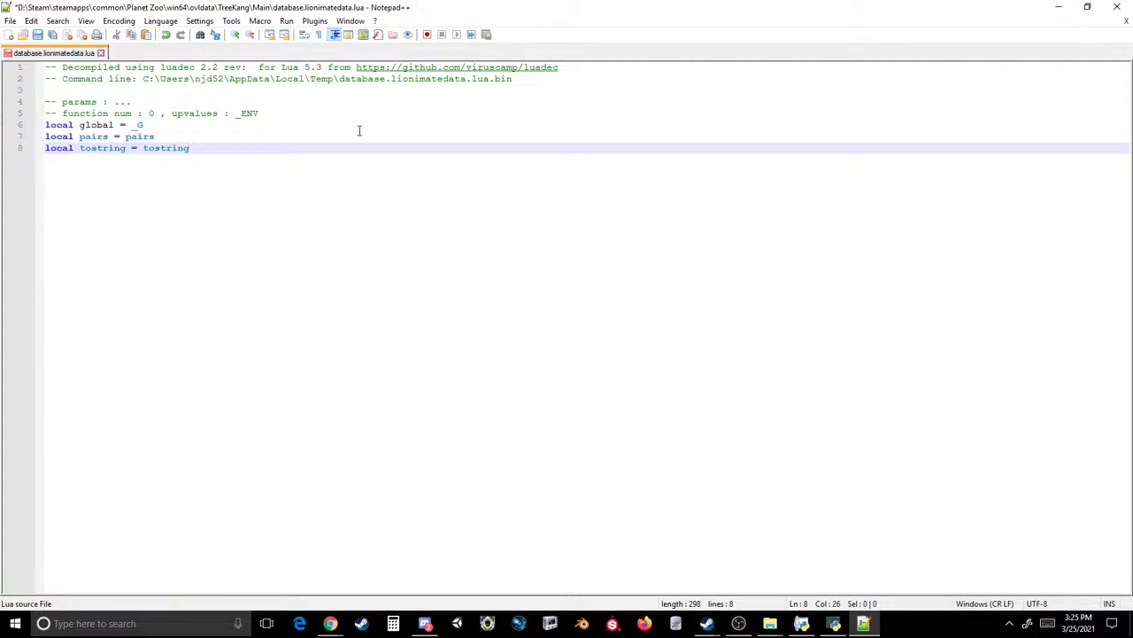
key(ctrl+s)
- Open objectivesettings.lionlenge_02_objectives.lua from the Main folder in Notepad++ and select the code below its ObjectiveSettings module line
key(alt+Tab)
click(235, 207)
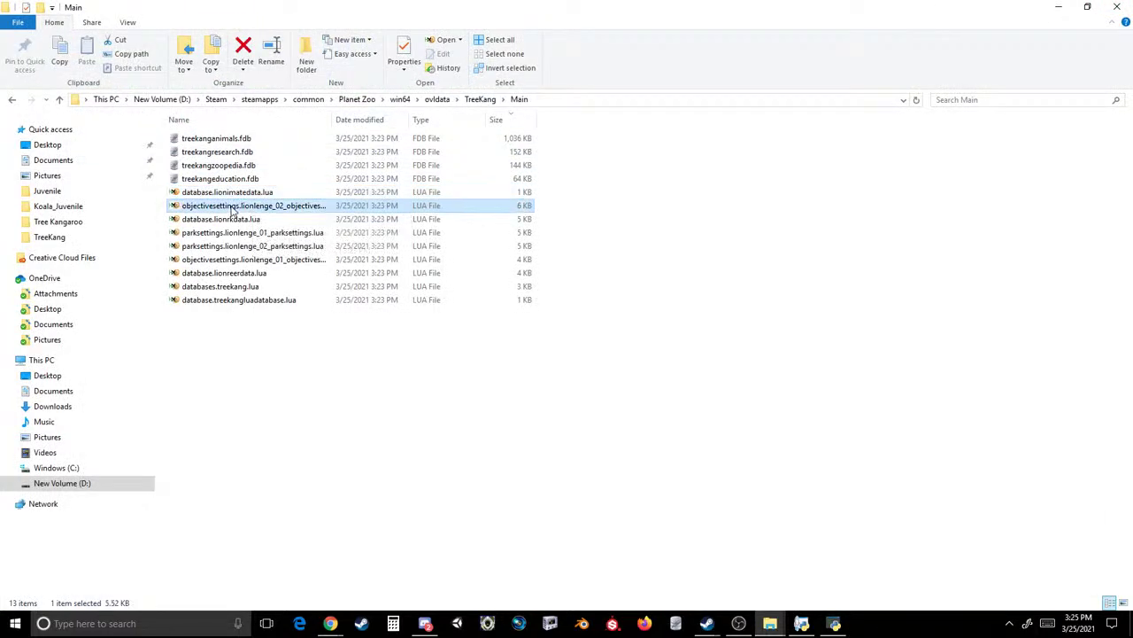
right_click(234, 207)
click(132, 248)
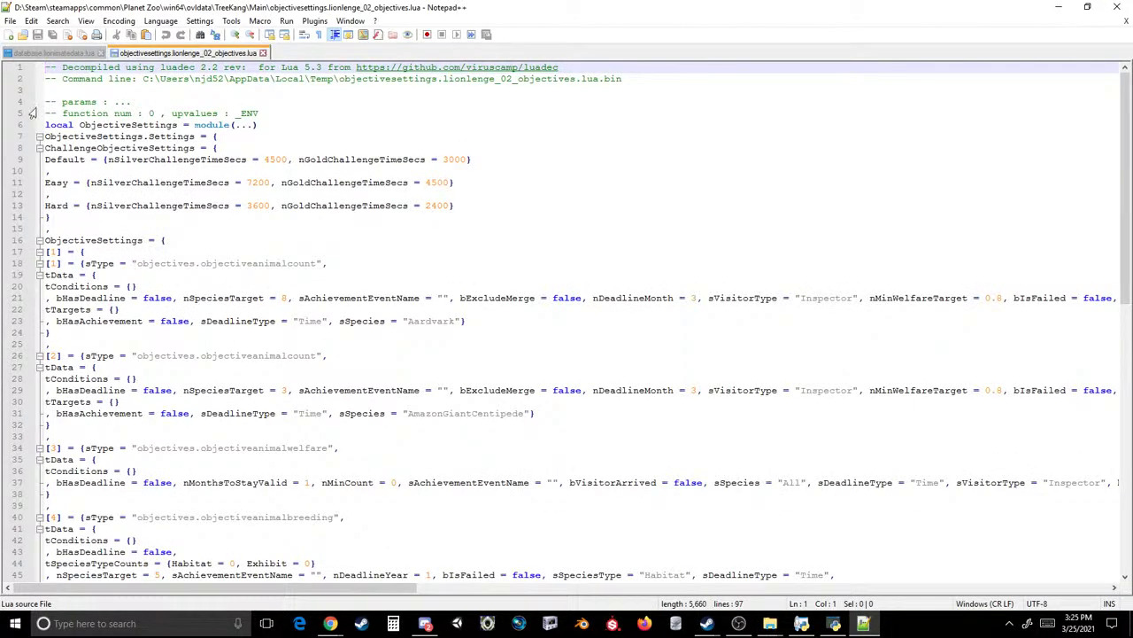
drag(46, 124, 53, 587)
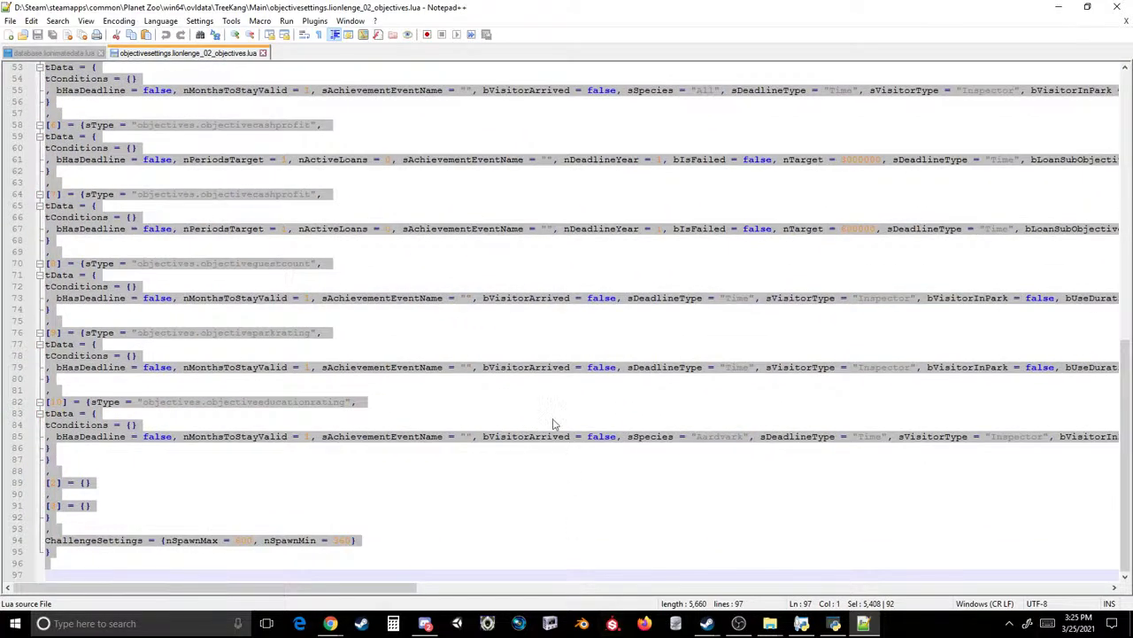
scroll(552, 424, up, 17)
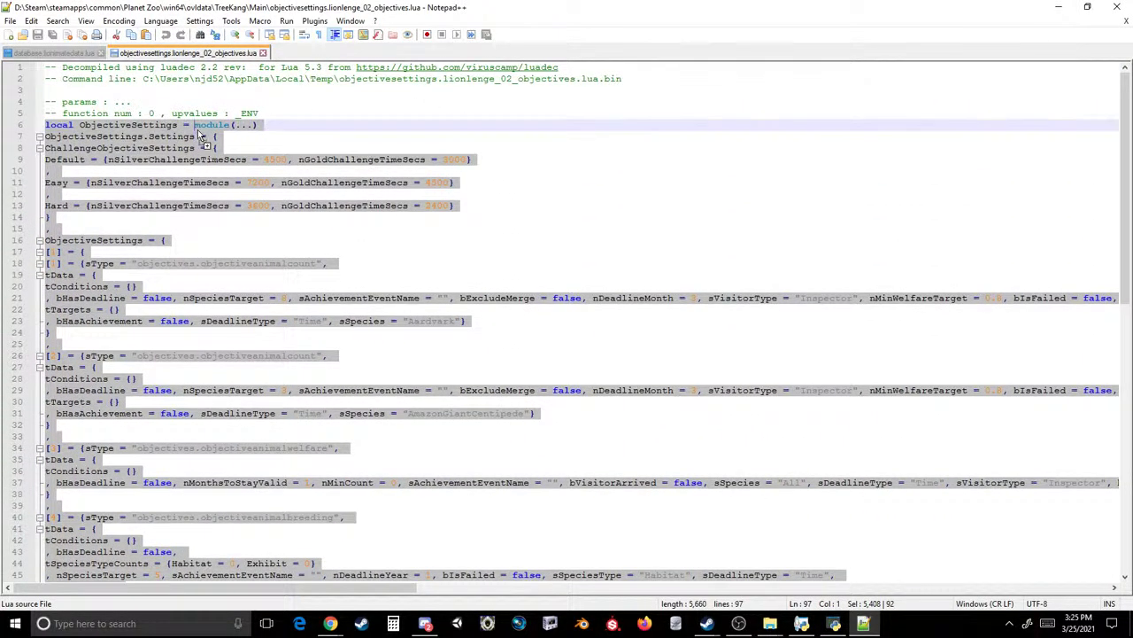
click(198, 130)
drag(45, 137, 137, 540)
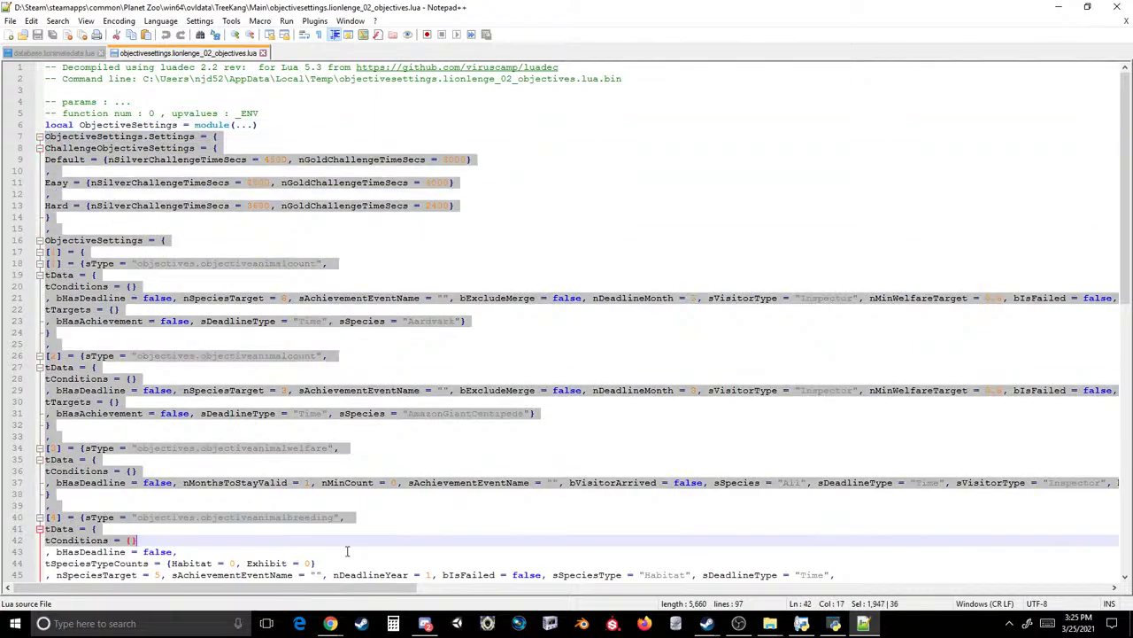
- Delete everything below the ObjectiveSettings module line in objectivesettings.lionlenge_02_objectives.lua, and save and close the file
key(ctrl+shift+End)
key(Delete)
key(BackSpace)
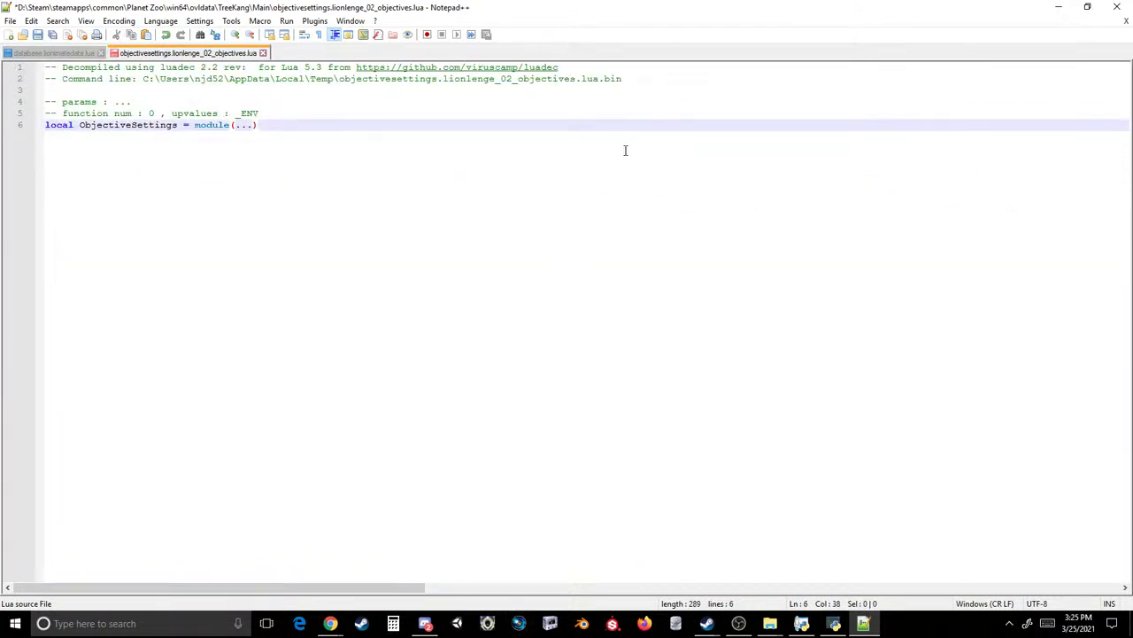
key(ctrl+s)
click(1117, 7)
- Open database.lionrkdata.lua in Notepad++, delete everything below the "local global = _G" line, and save the file
click(243, 221)
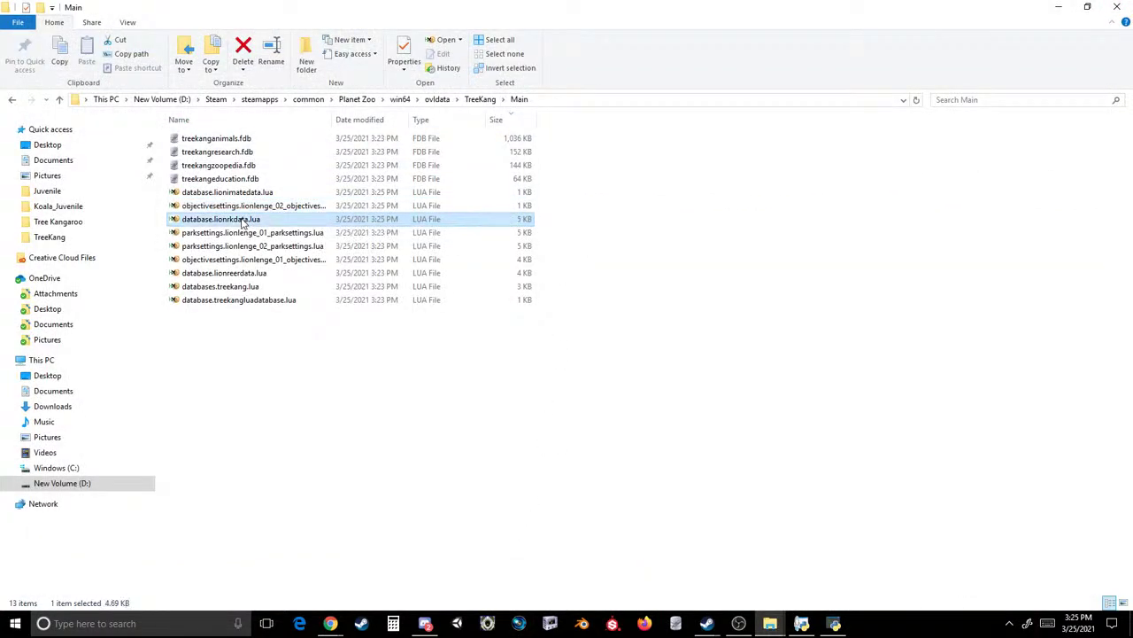
right_click(244, 221)
click(133, 256)
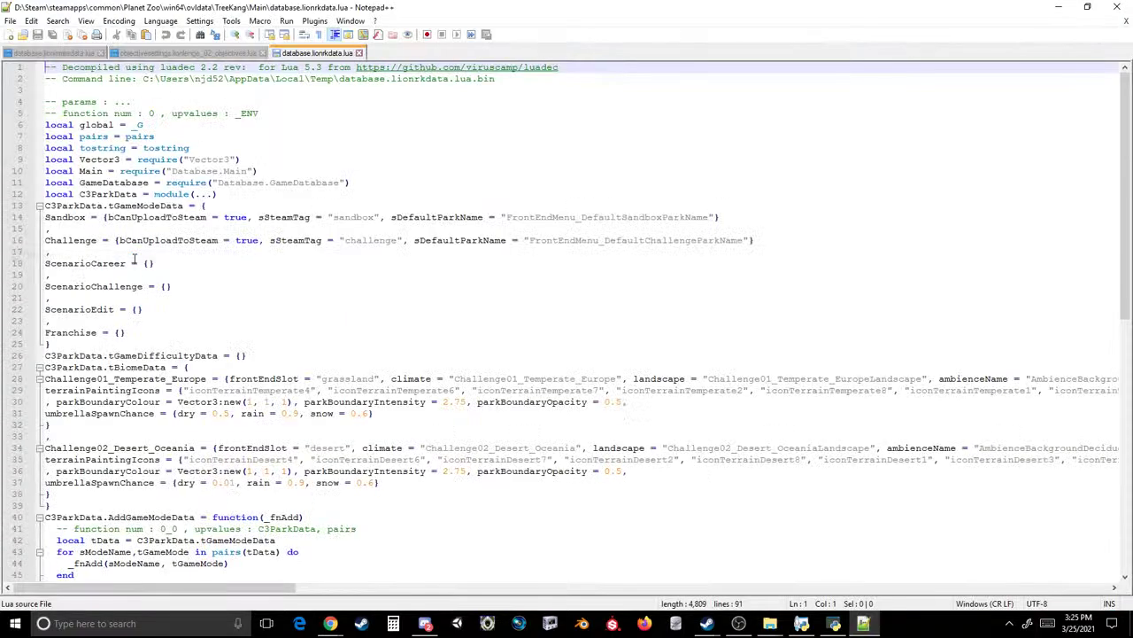
click(49, 137)
key(shift+Down)
key(shift+Down)
key(shift+Down)
key(shift+Down)
key(shift+Down)
key(shift+Down)
key(shift+Down)
key(shift+Down)
key(shift+Down)
key(shift+Down)
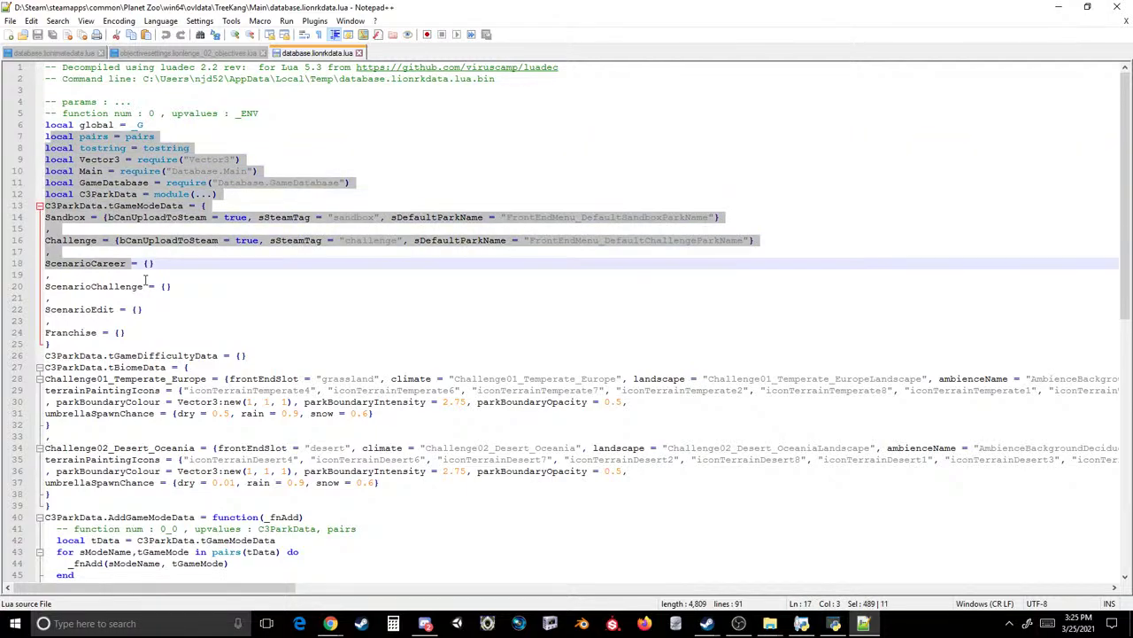
key(ctrl+shift+End)
key(Delete)
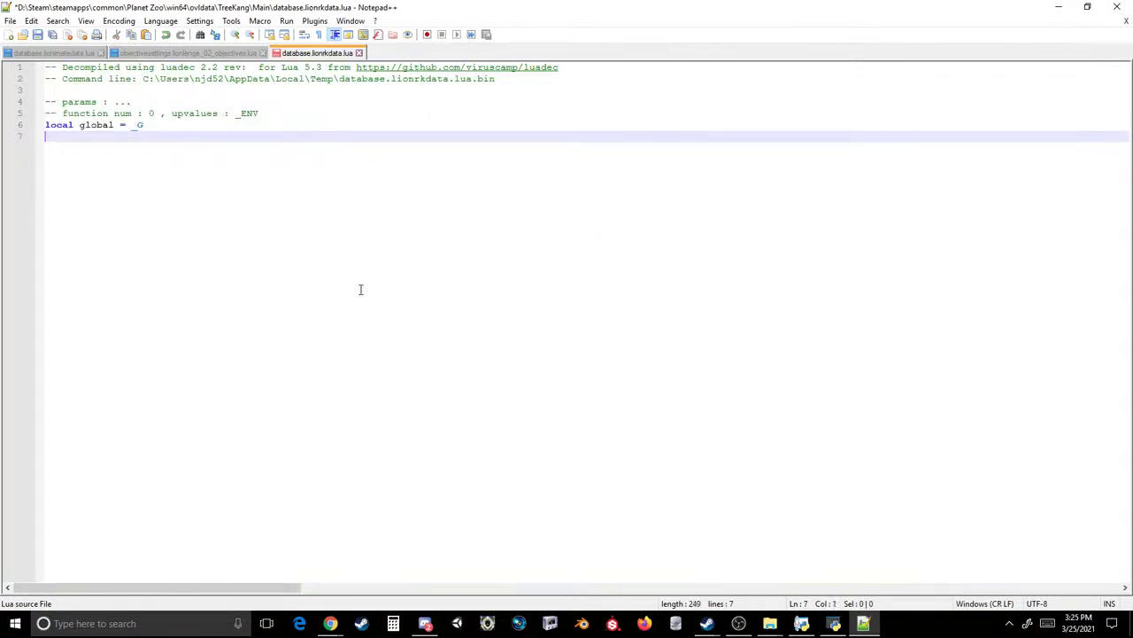
key(BackSpace)
key(ctrl+s)
key(alt+Tab)
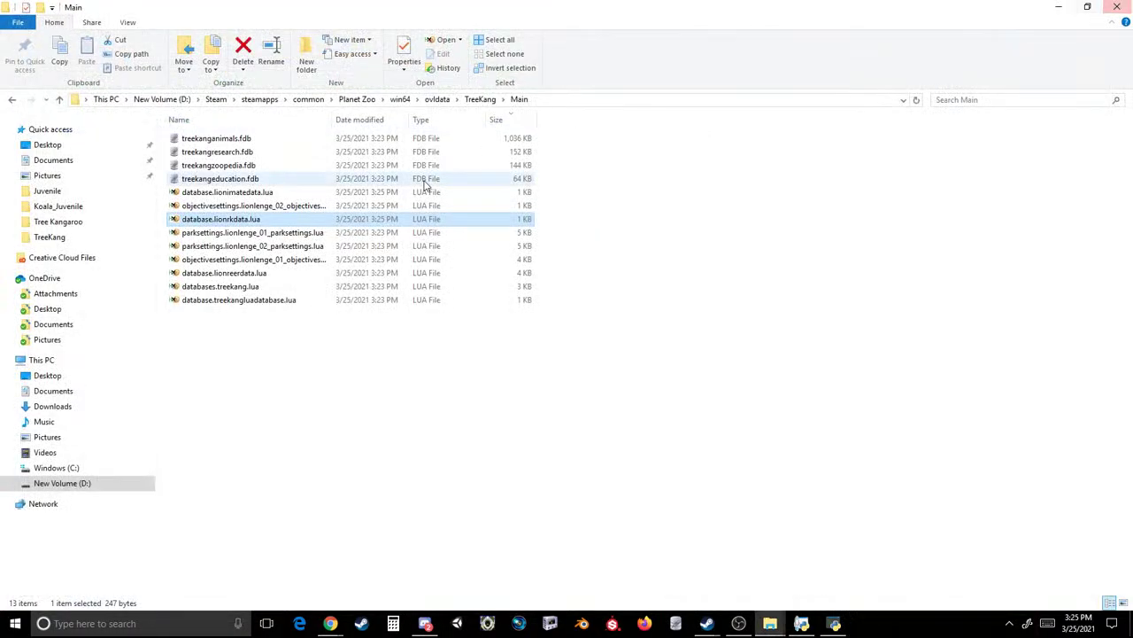
- Strip parksettings.lionlenge_01_parksettings.lua of everything below its ParkSettings module line in Notepad++, saving and closing it
click(242, 232)
right_click(243, 232)
click(108, 271)
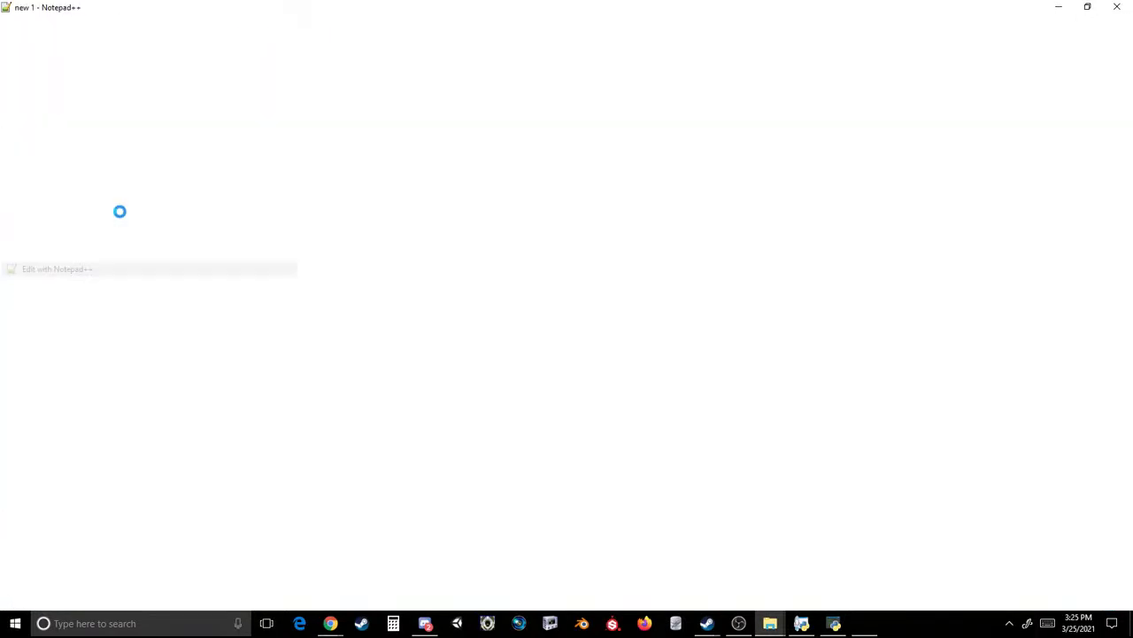
click(46, 136)
key(ctrl+shift+End)
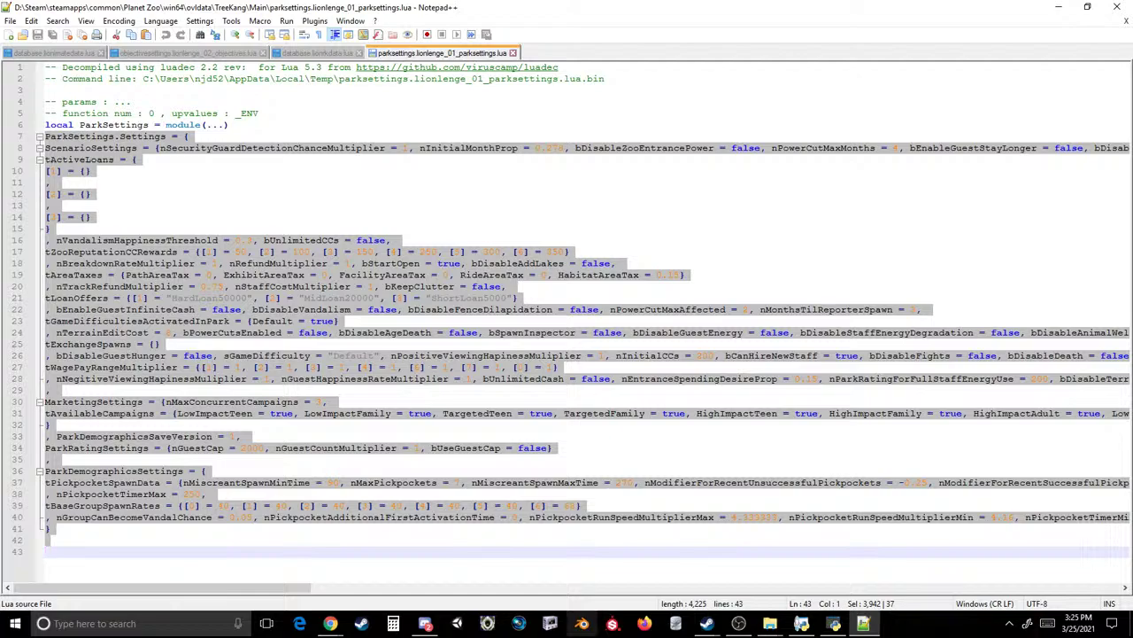
key(Delete)
click(1118, 6)
- Strip parksettings.lionlenge_02_parksettings.lua of everything below its ParkSettings module line in Notepad++, saving and closing it
click(297, 245)
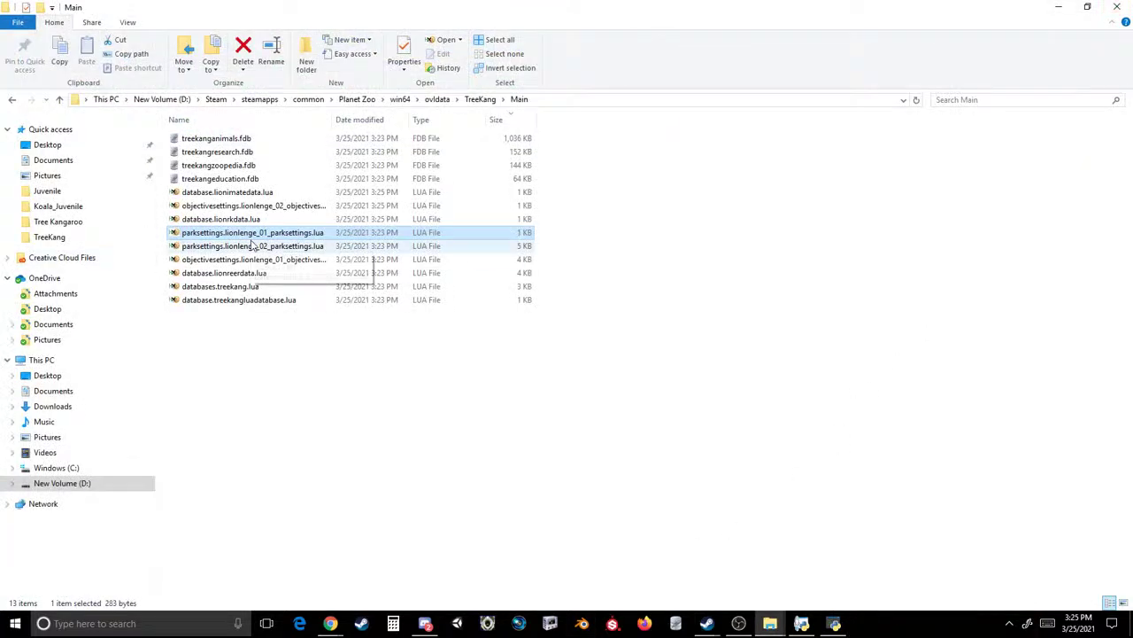
right_click(298, 246)
click(155, 278)
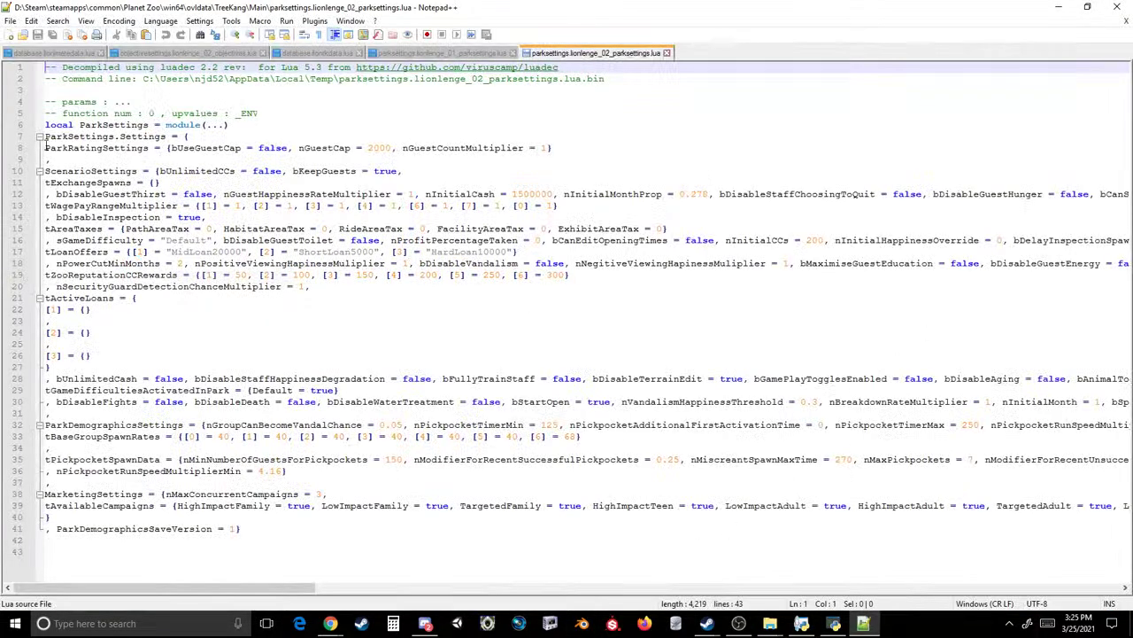
click(46, 136)
key(ctrl+shift+End)
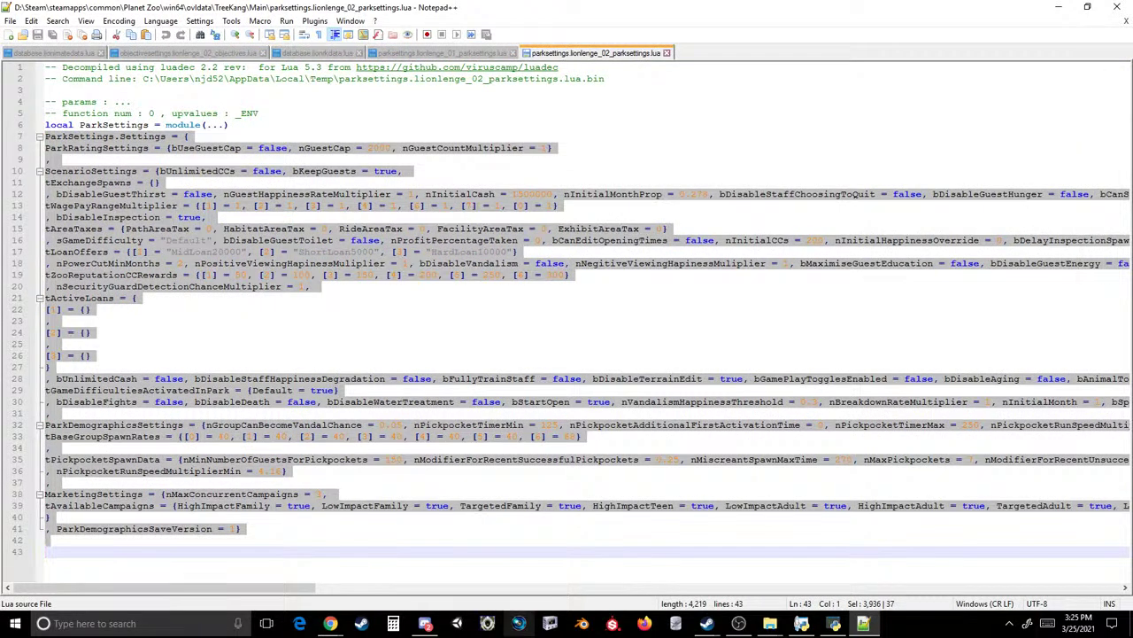
key(Delete)
key(ctrl+s)
click(1117, 7)
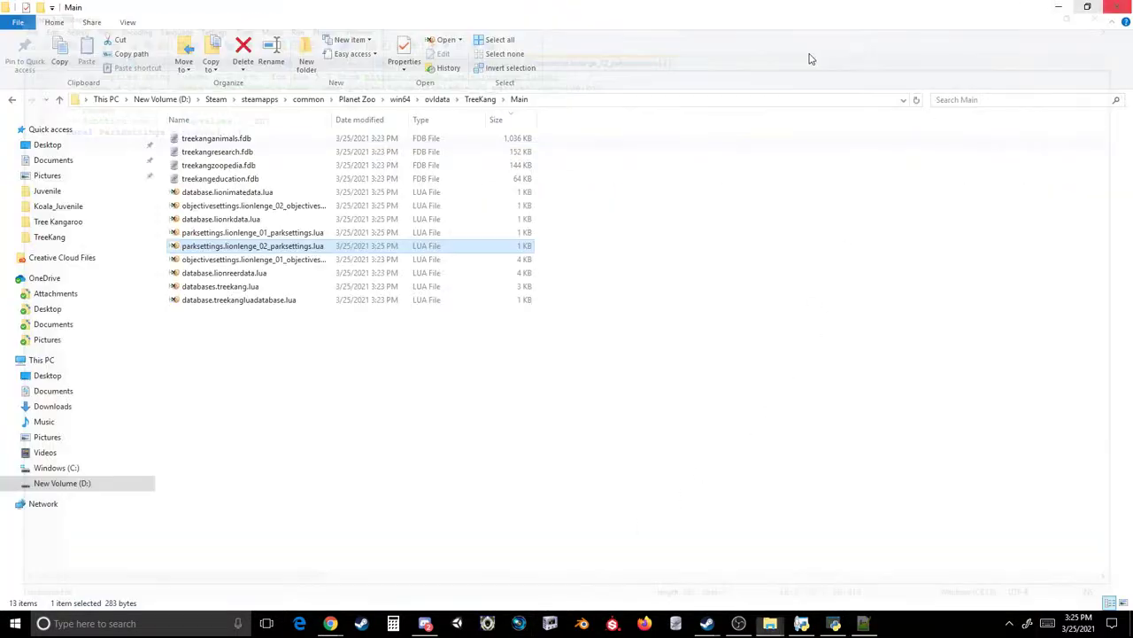
- Open objectivesettings.lionlenge_01_objectives.lua in Notepad++, delete everything below the ObjectiveSettings module line, and save and close it
click(228, 258)
right_click(306, 259)
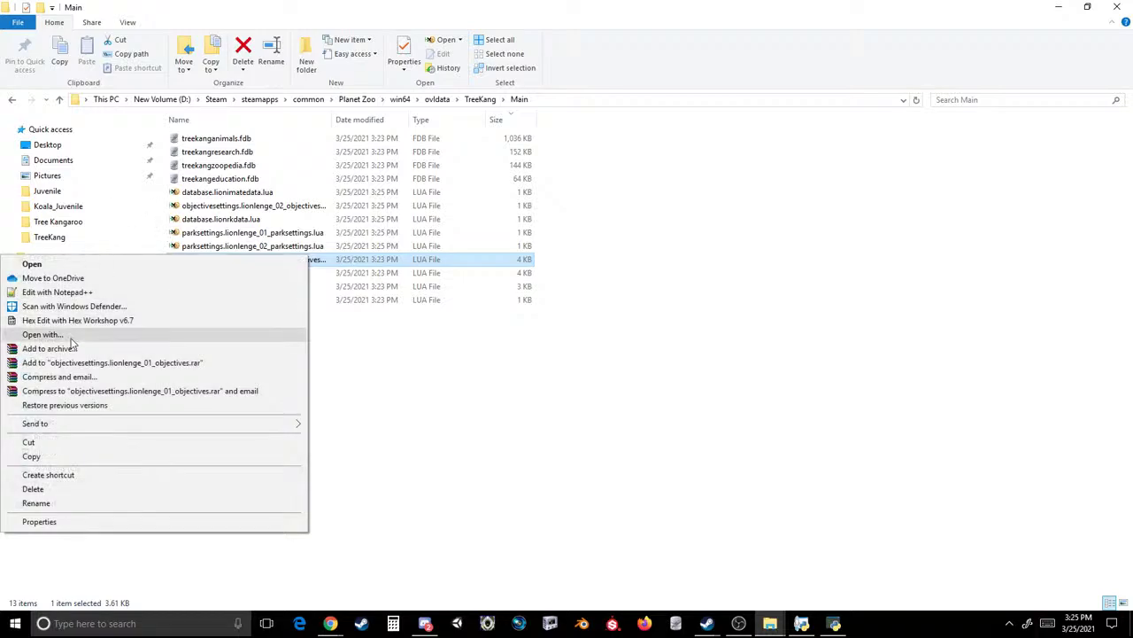
click(60, 292)
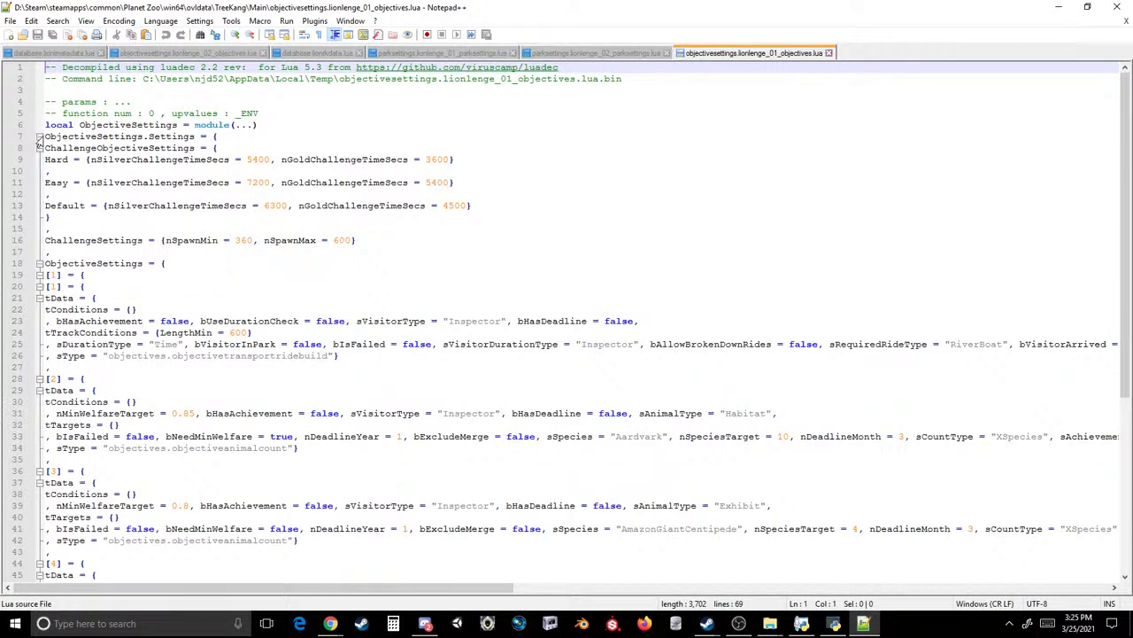
drag(39, 142, 39, 580)
key(BackSpace)
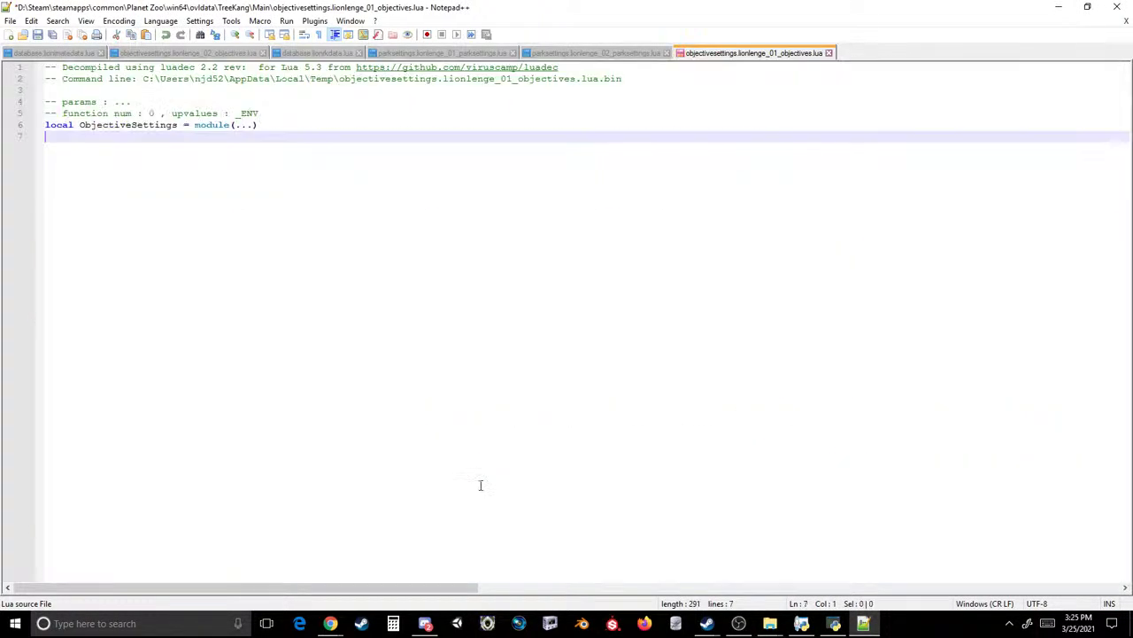
key(BackSpace)
click(1117, 7)
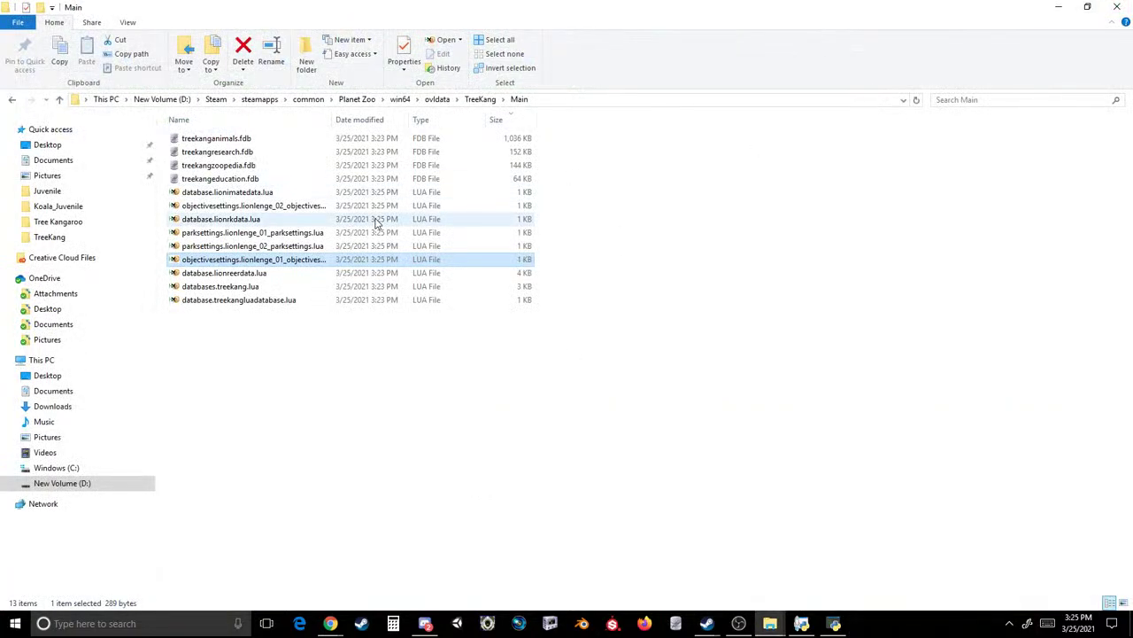
- Open database.lionreerdata.lua in Notepad++, delete everything below the "local global = _G" line, and save and close it
click(221, 273)
right_click(221, 272)
click(68, 314)
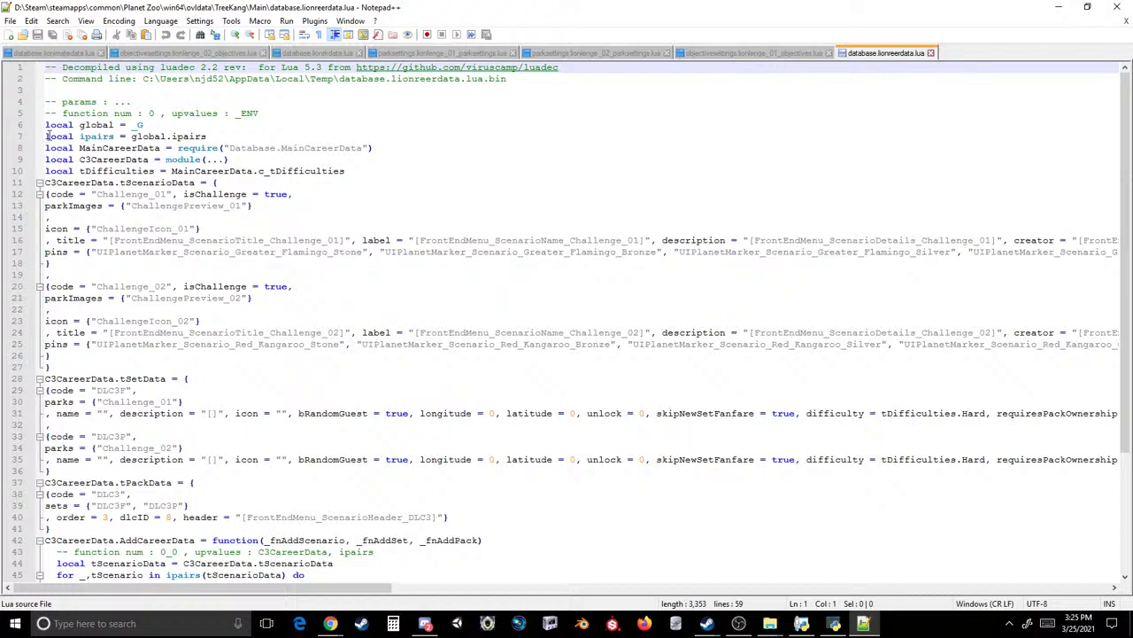
drag(47, 135, 53, 592)
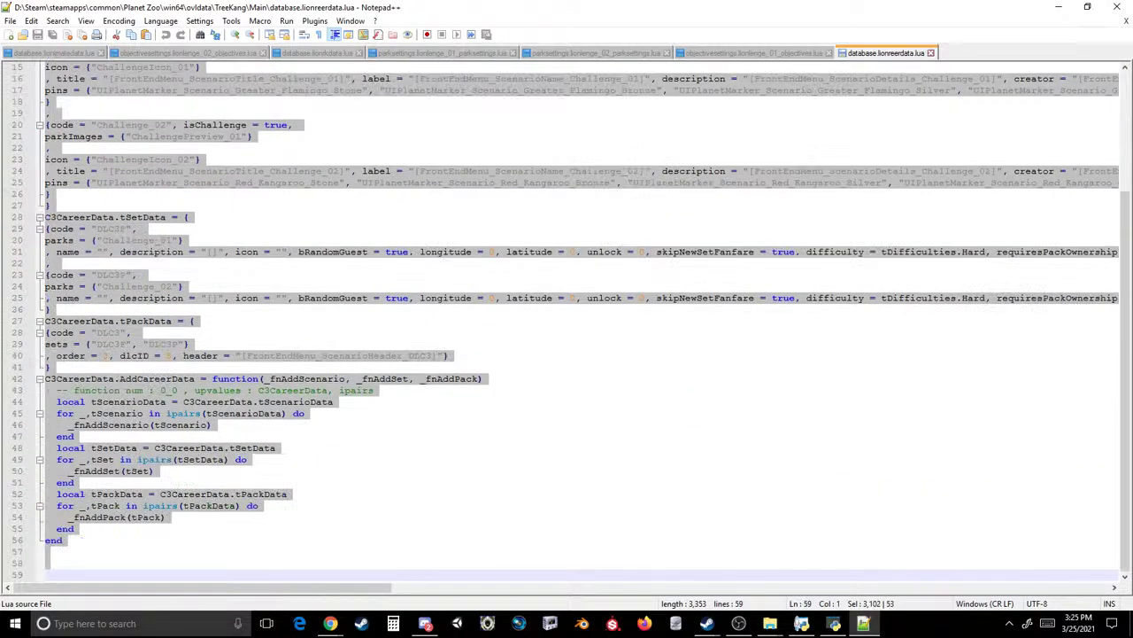
key(Delete)
key(BackSpace)
key(ctrl+s)
click(1117, 6)
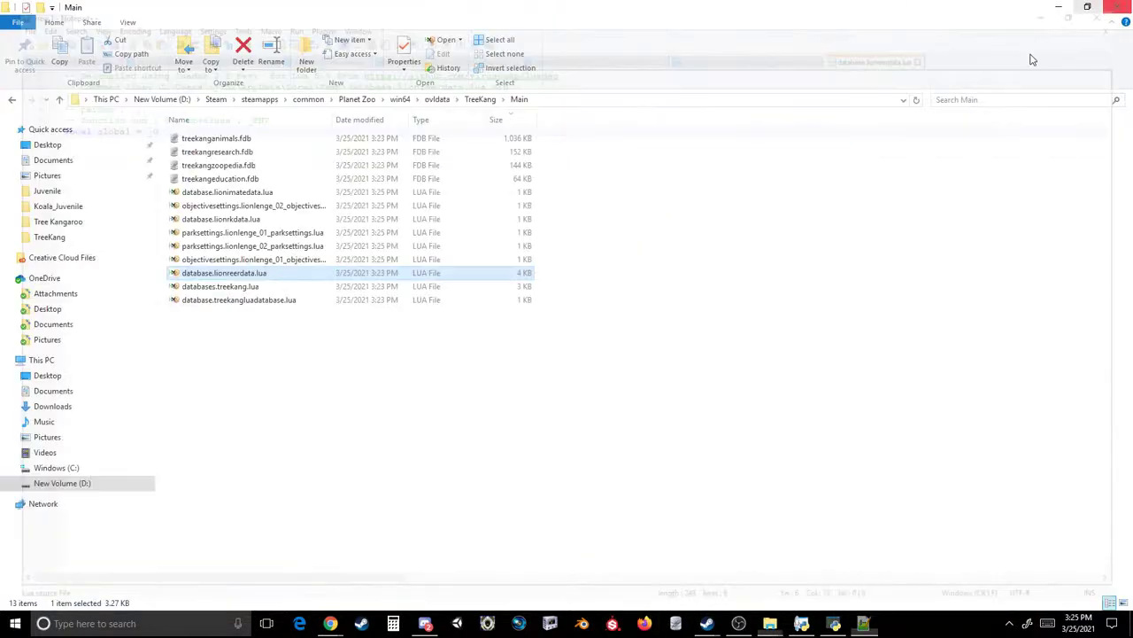
- Open databases.treekang.lua in Notepad++, replace every "Content3" with "TreeKang" across all opened documents, and save
click(220, 287)
right_click(220, 290)
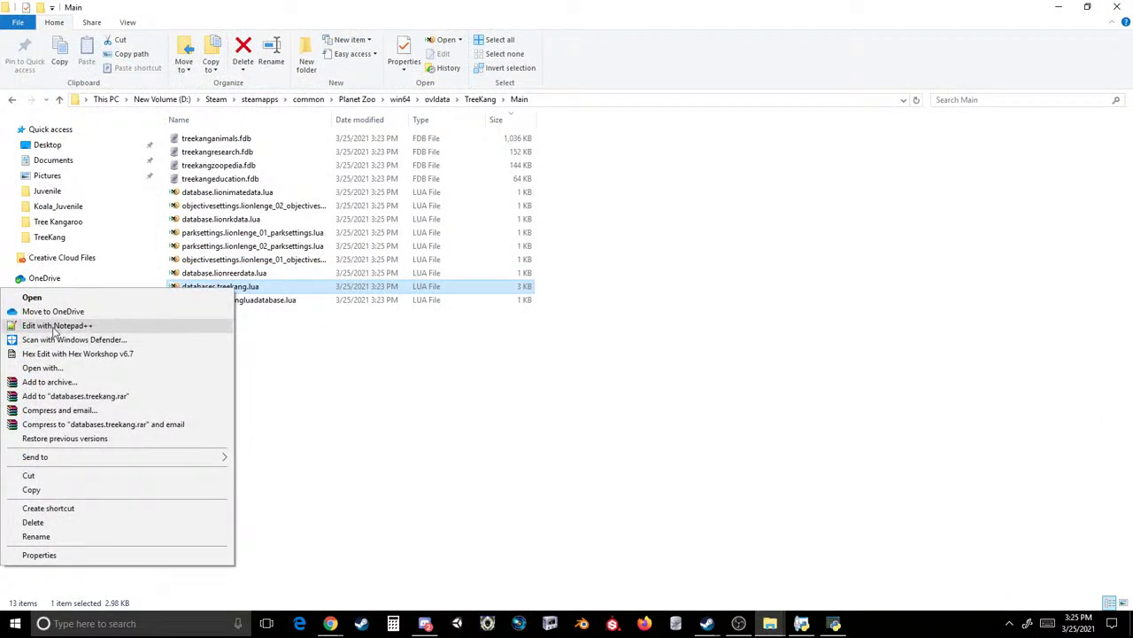
click(82, 326)
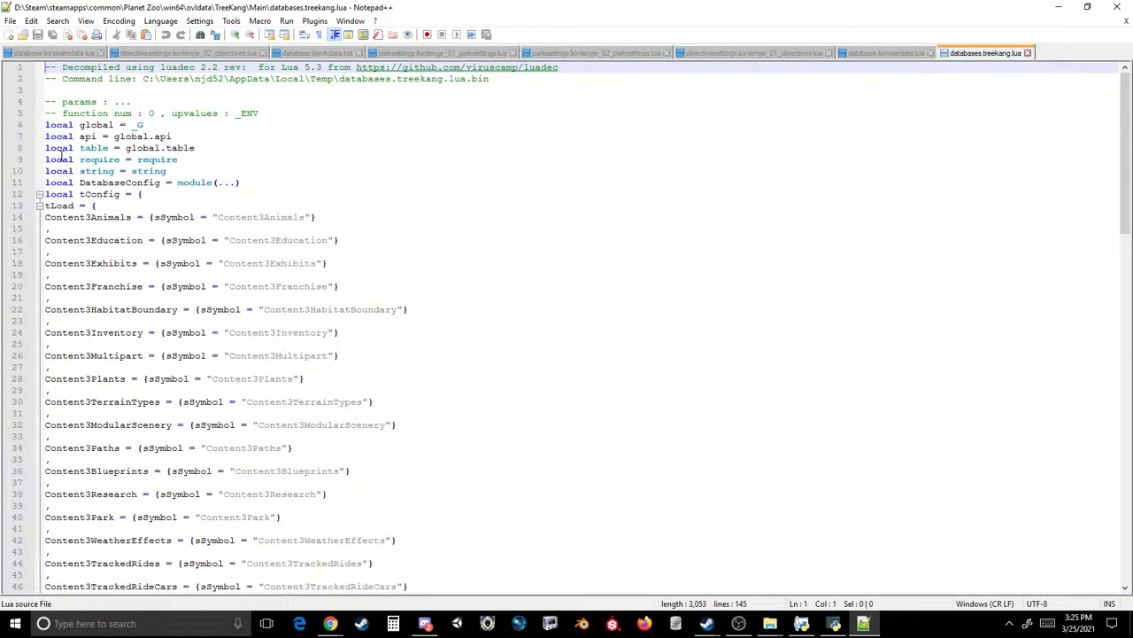
click(57, 20)
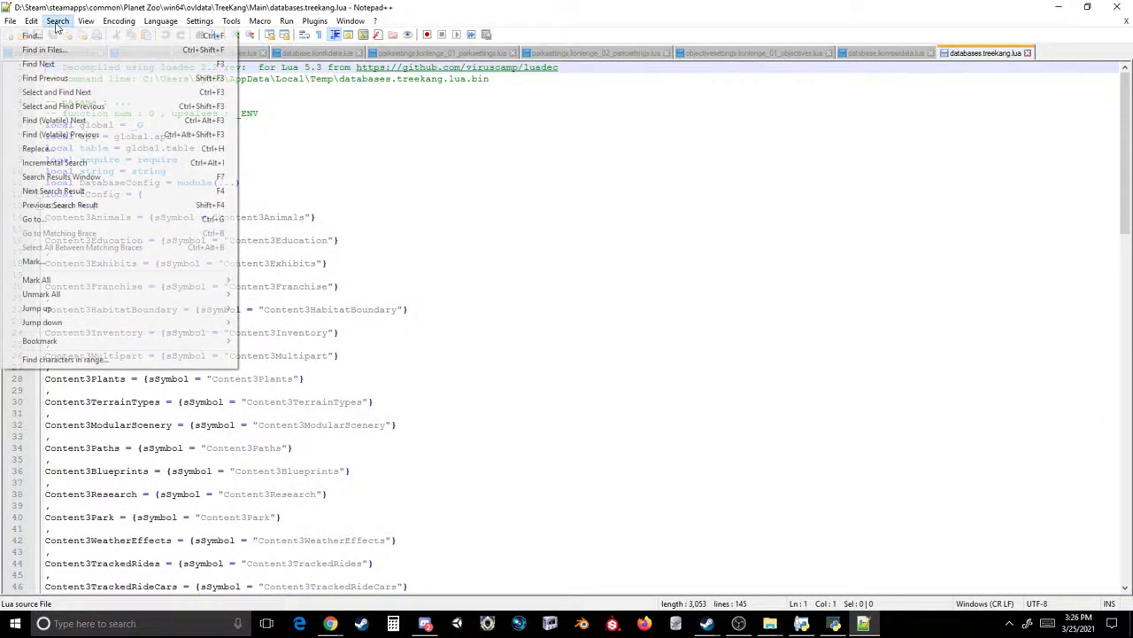
click(37, 148)
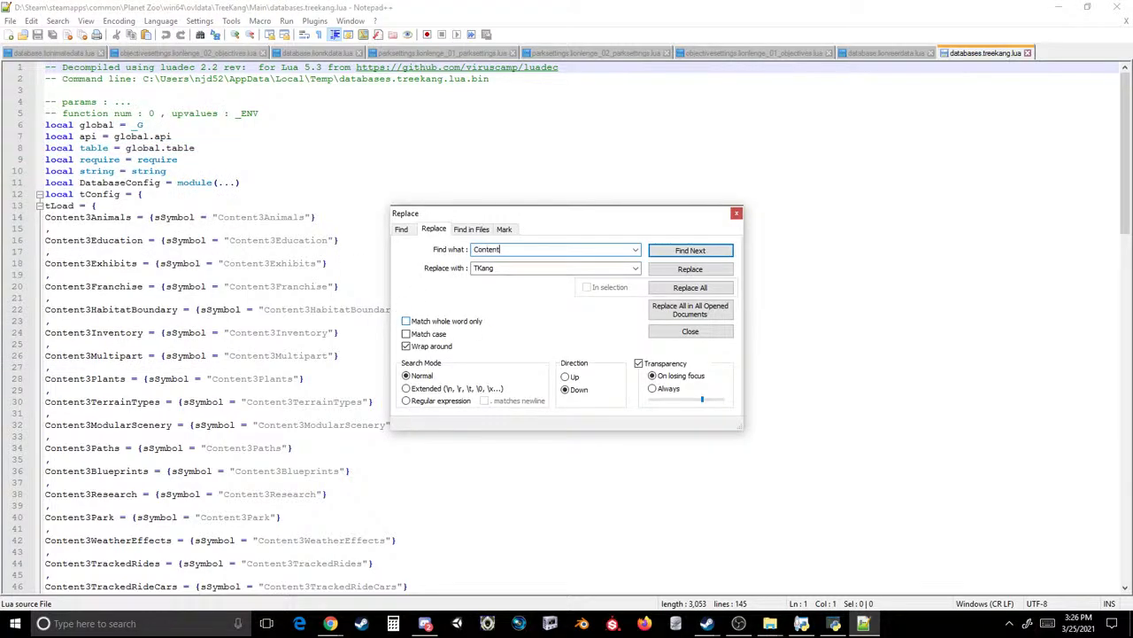
double_click(521, 269)
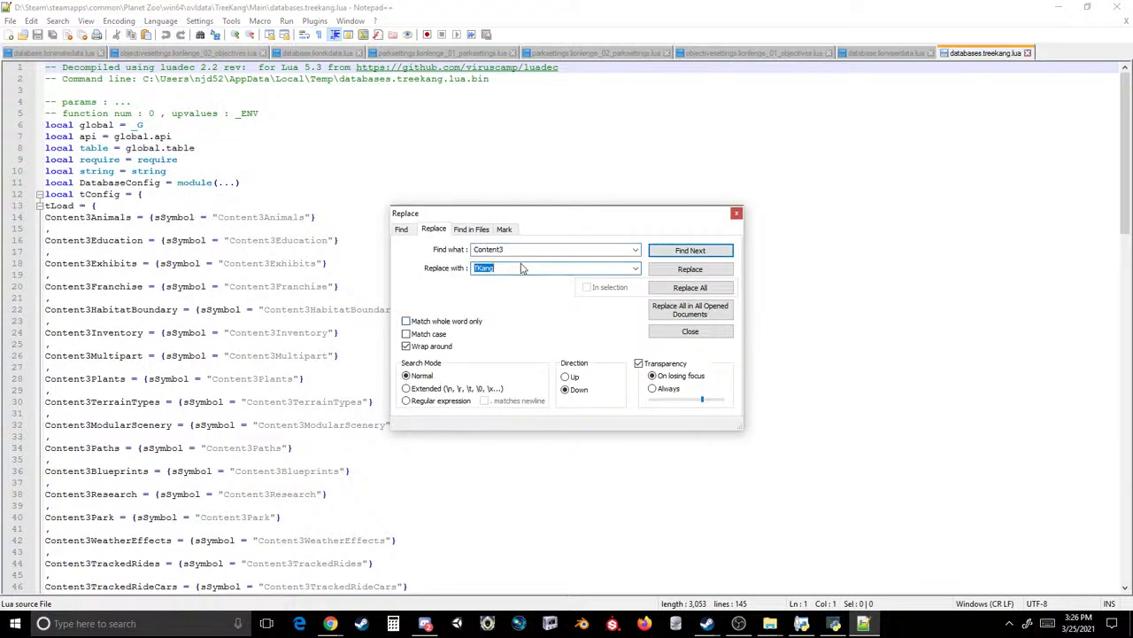
text(Tree)
click(681, 310)
click(735, 213)
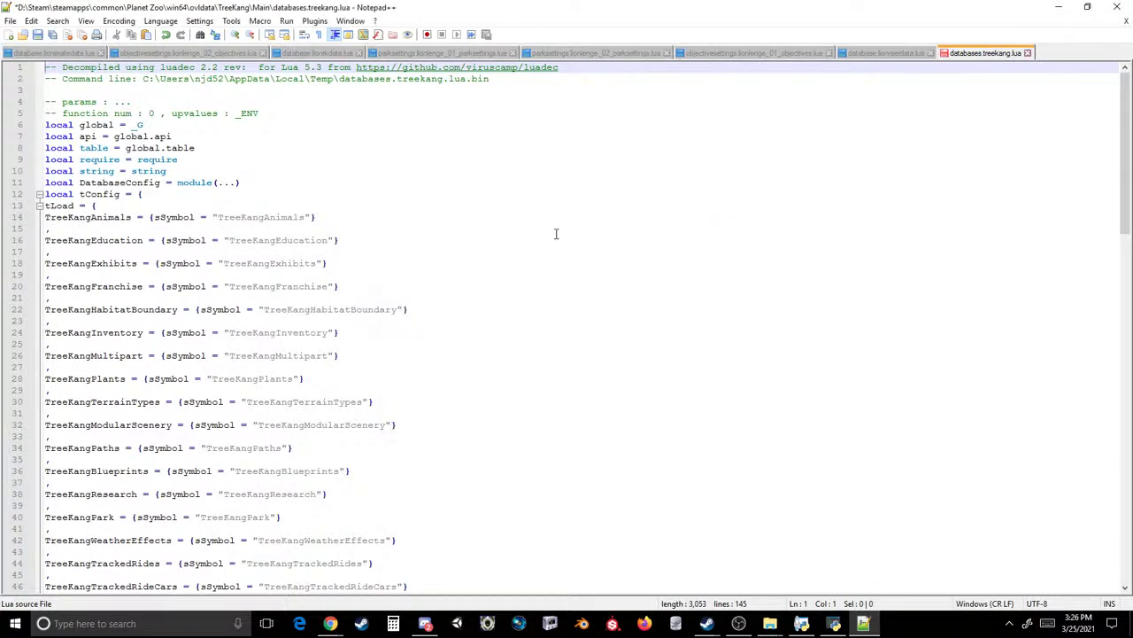
key(ctrl+s)
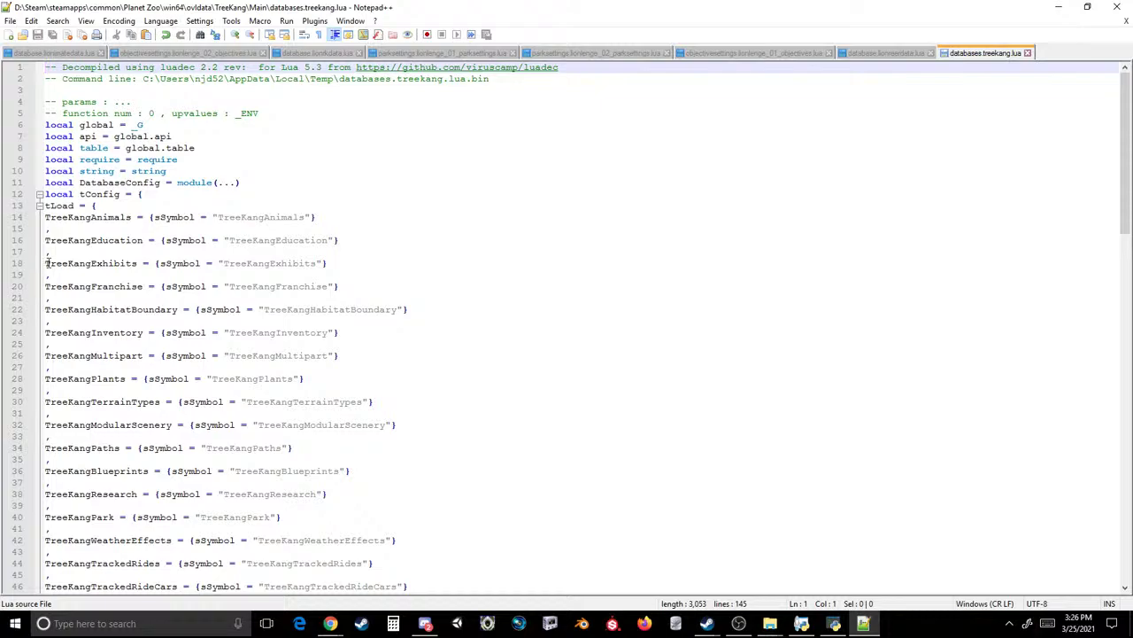
- Delete the tLoad entries from Exhibits through Blueprints and from Park through Rides, and save the file
drag(46, 263, 236, 479)
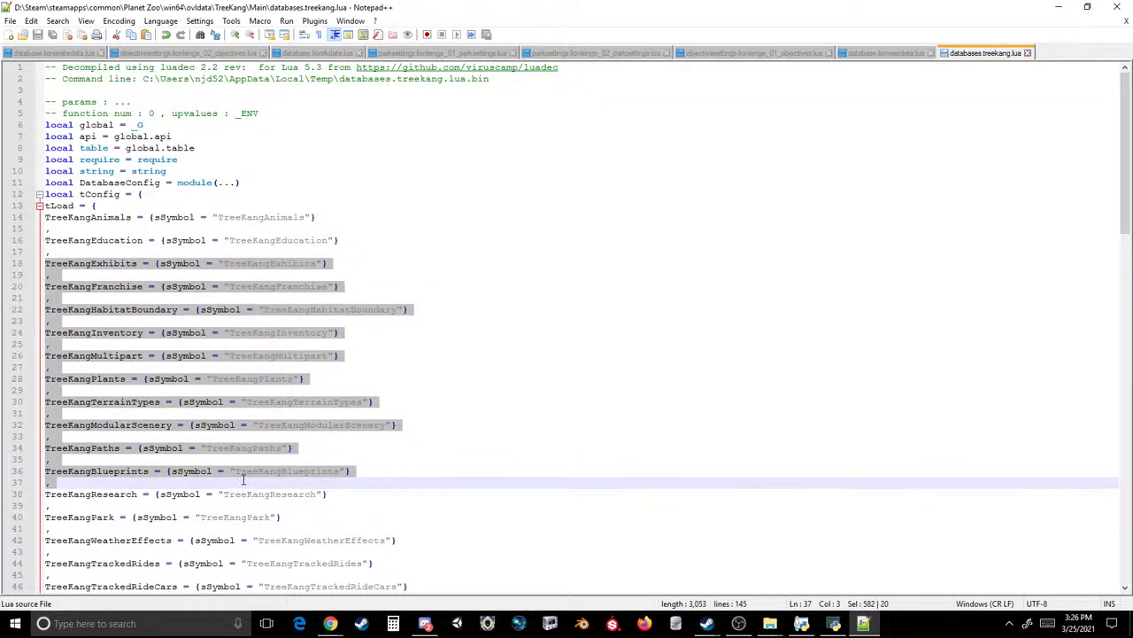
key(Delete)
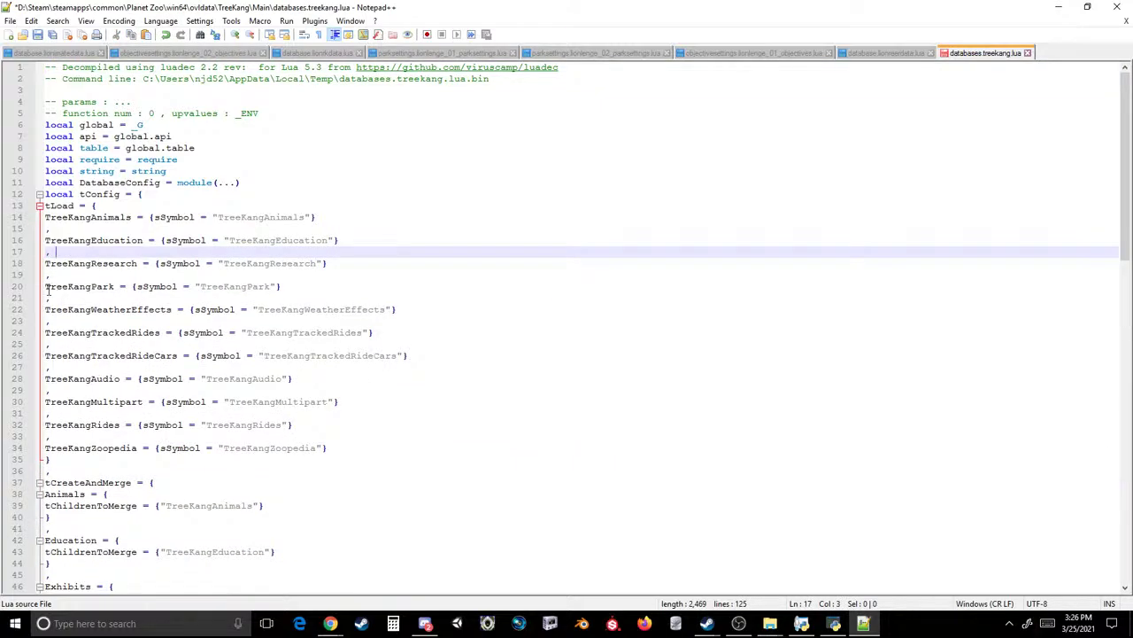
drag(62, 432, 19, 288)
key(Delete)
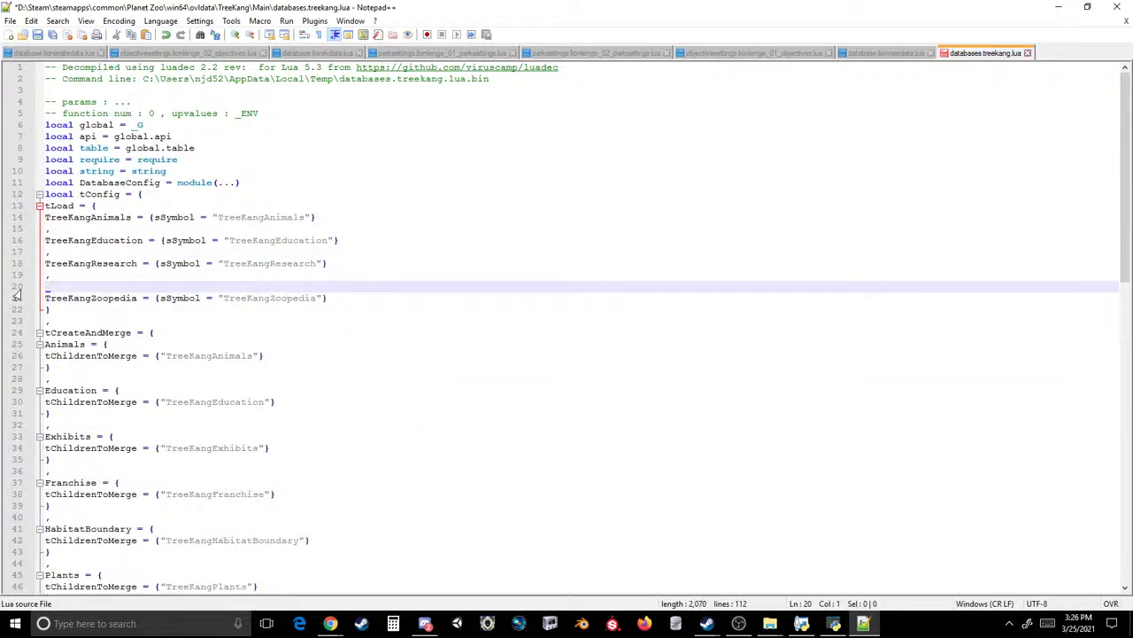
key(BackSpace)
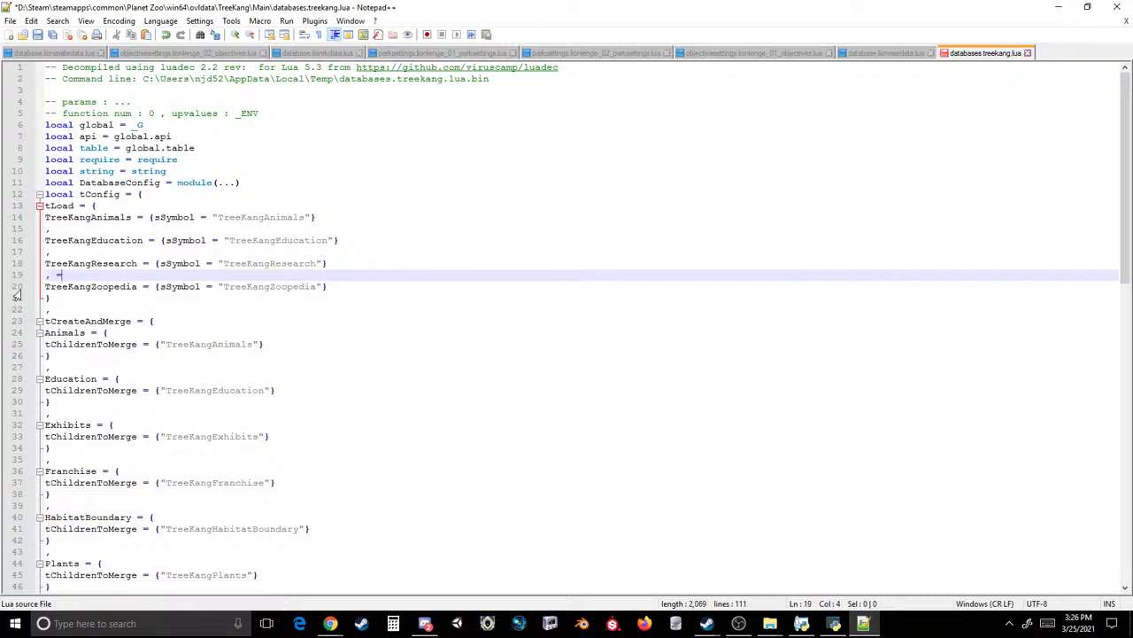
key(ctrl+s)
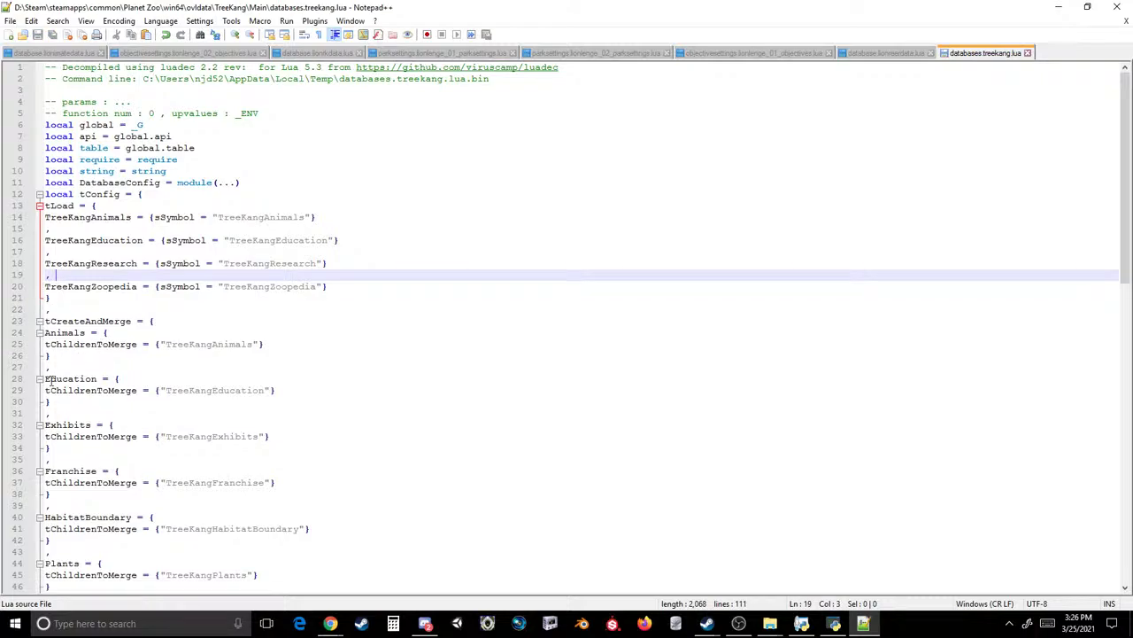
- Delete the tCreateAndMerge blocks from Exhibits through Blueprints and from Paths through TrackedRideCars
drag(47, 426, 149, 261)
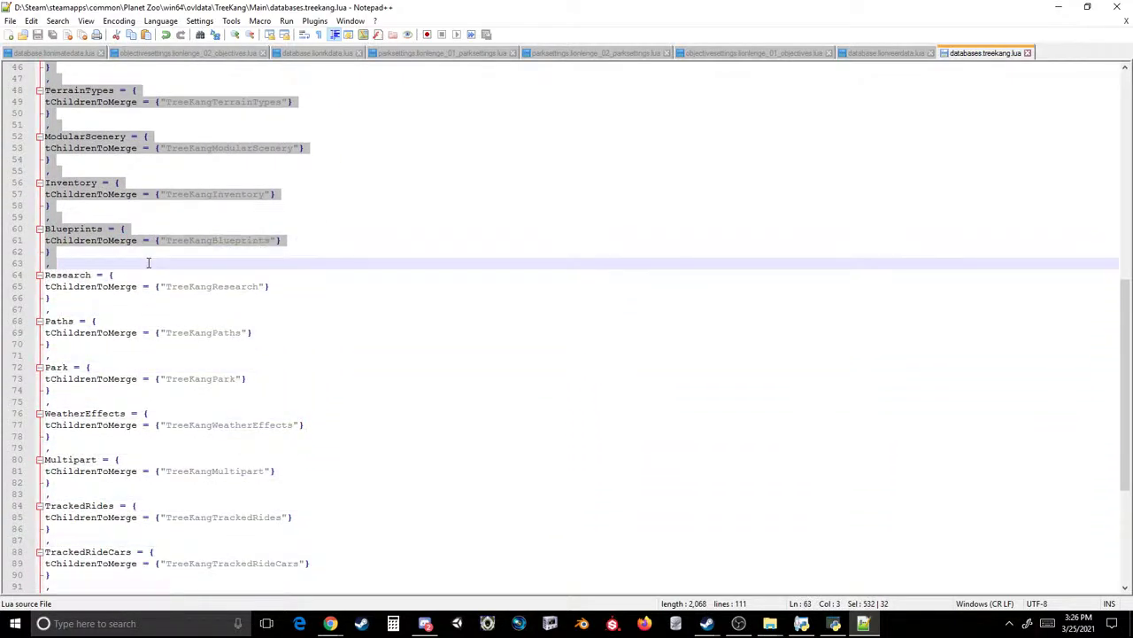
key(BackSpace)
key(BackSpace)
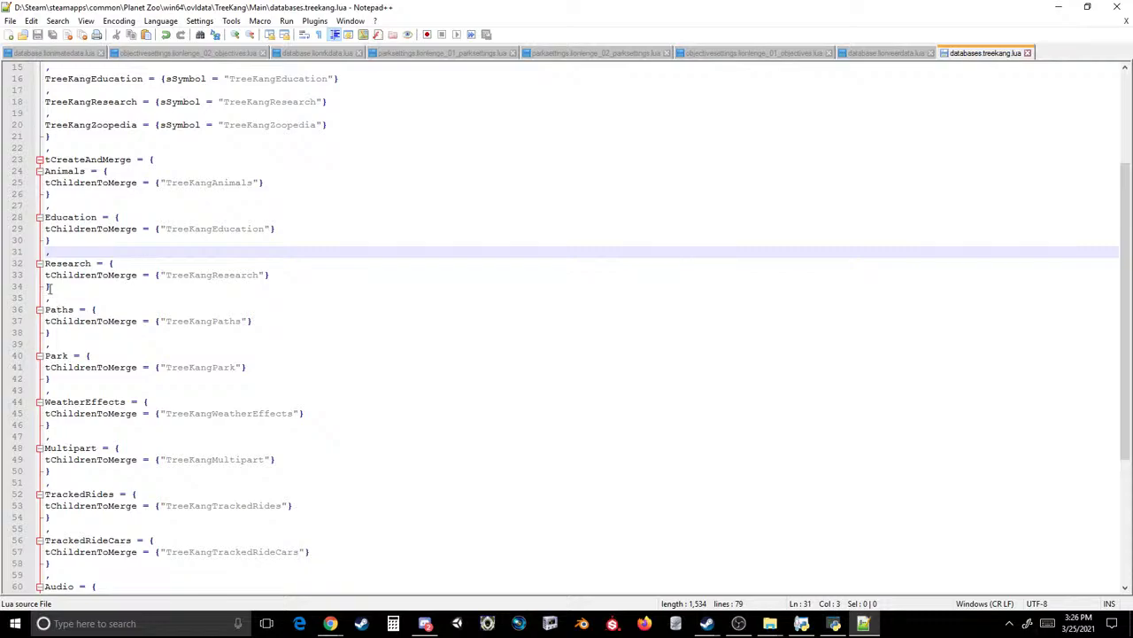
drag(47, 297, 174, 573)
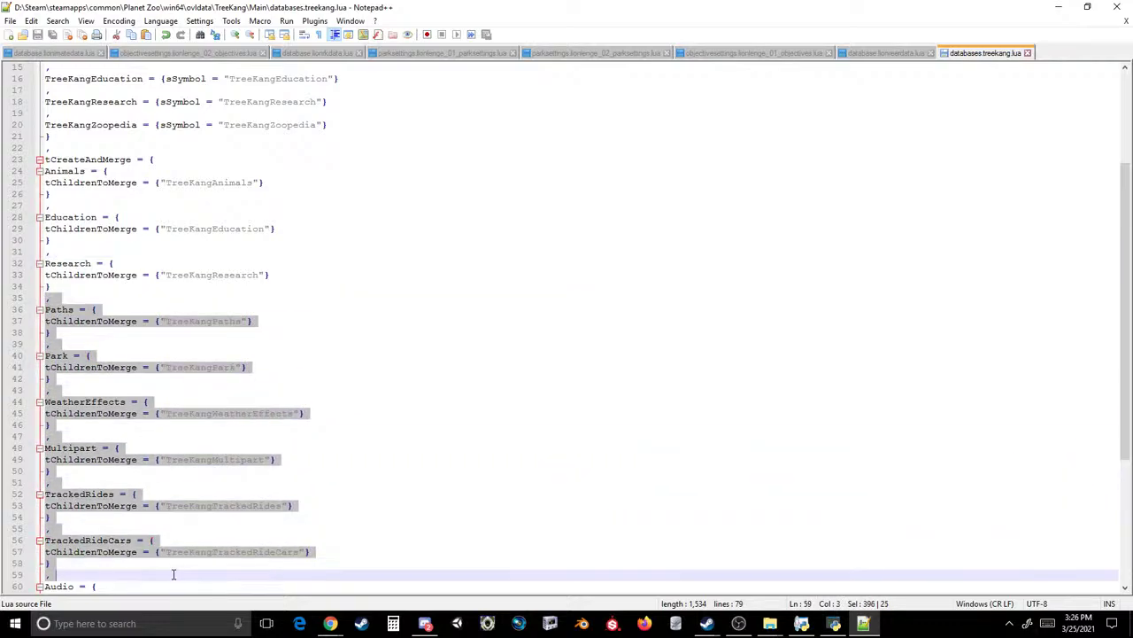
key(BackSpace)
key(BackSpace)
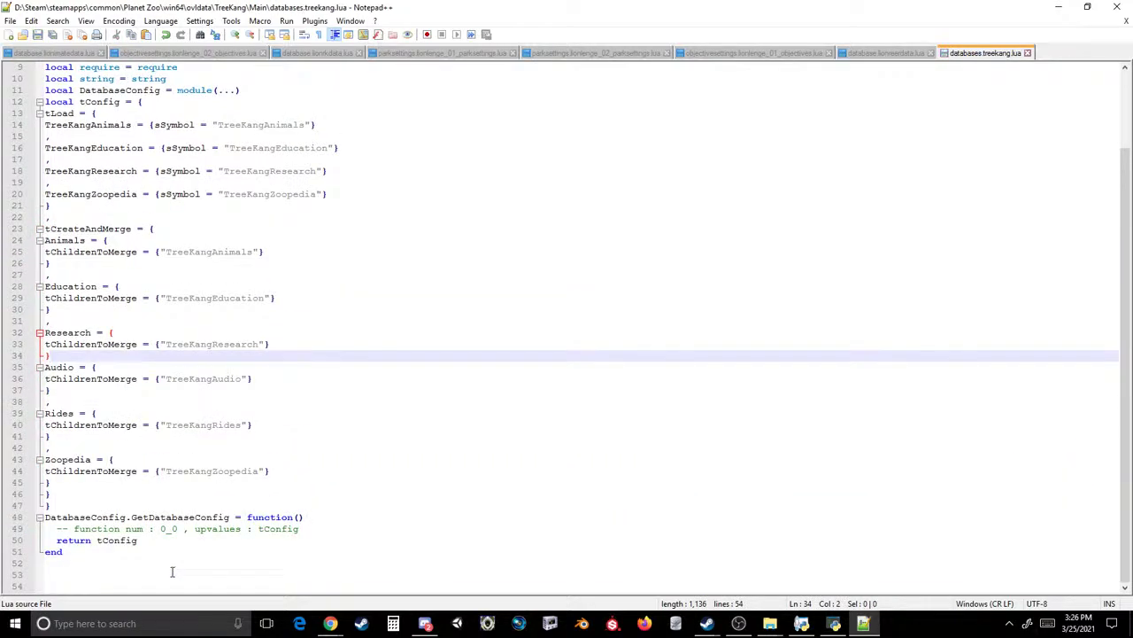
- Delete the Audio and Rides blocks from tCreateAndMerge in databases.treekang.lua, then save the file and close Notepad++
drag(48, 448, 46, 369)
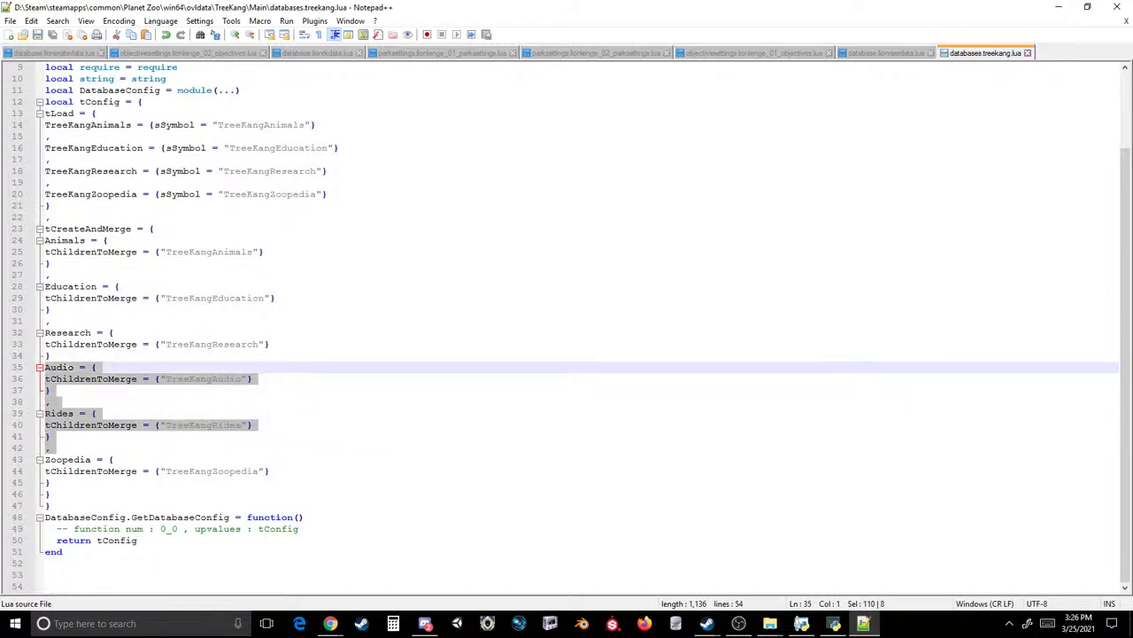
key(BackSpace)
key(BackSpace)
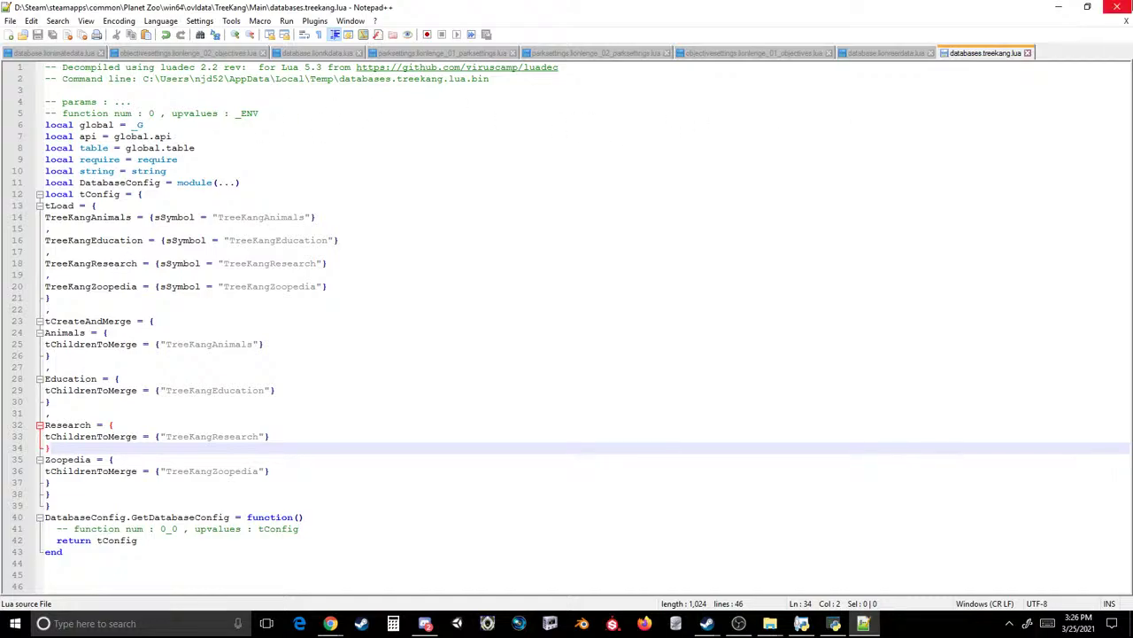
click(1117, 7)
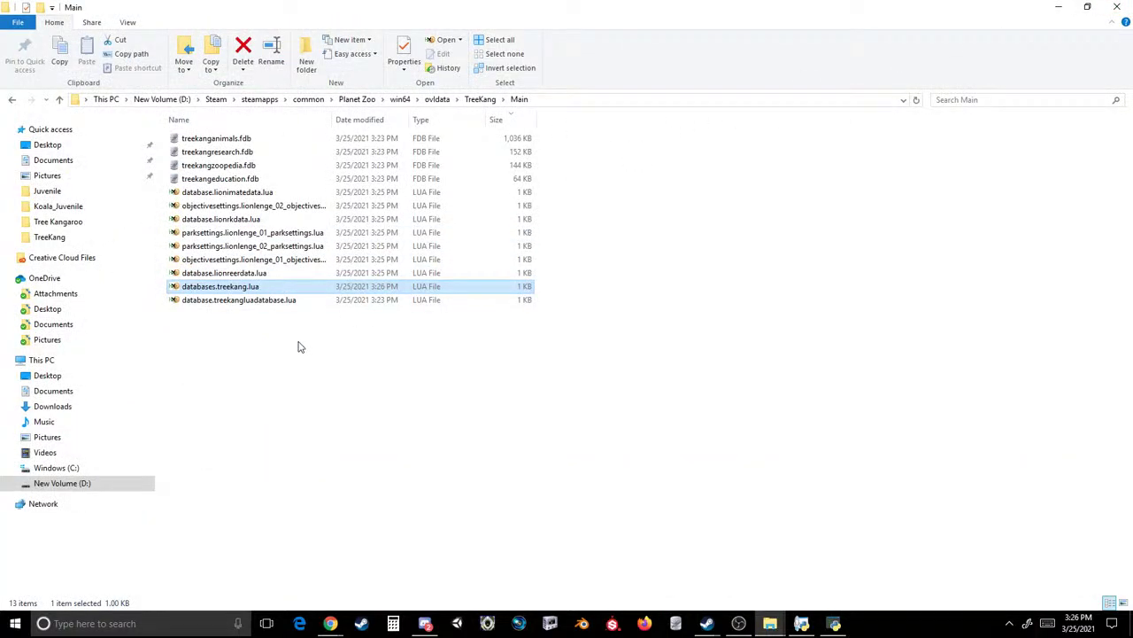
click(833, 623)
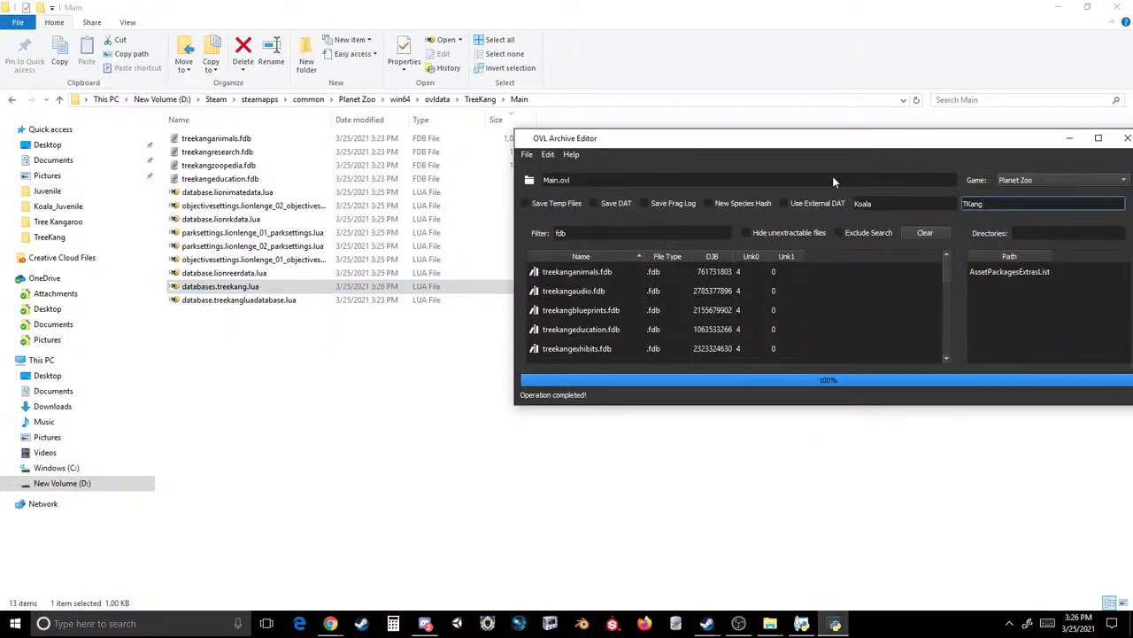
drag(787, 155, 738, 161)
click(382, 507)
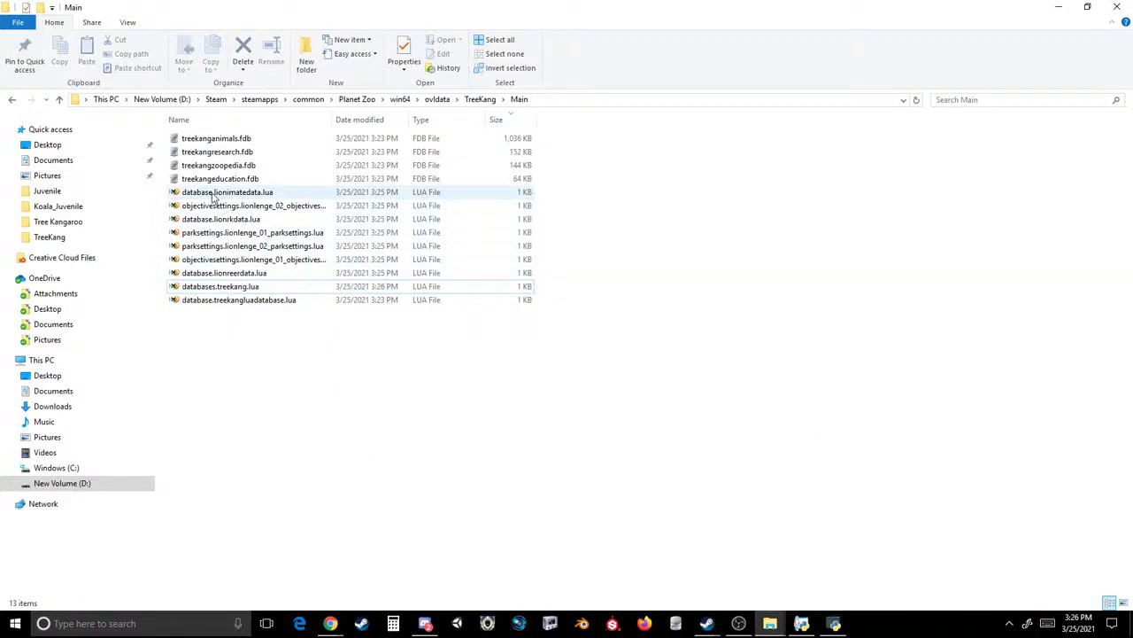
- Sort the Main folder by name, open treekangzoopedia.fdb in SQLiteStudio and display the data of its Species table
click(222, 120)
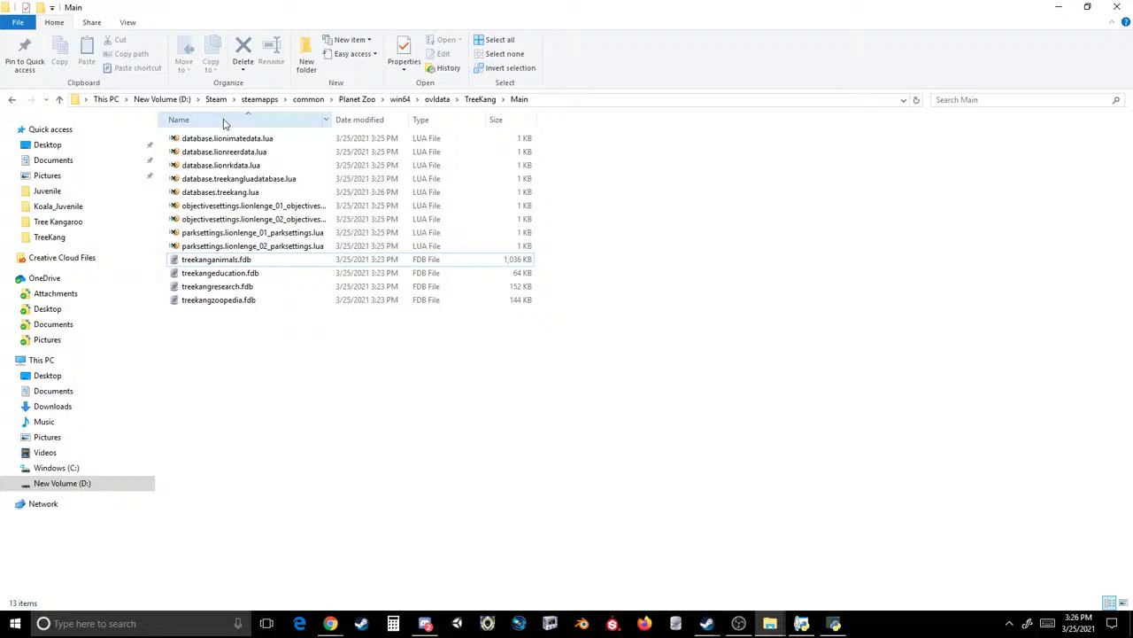
click(220, 306)
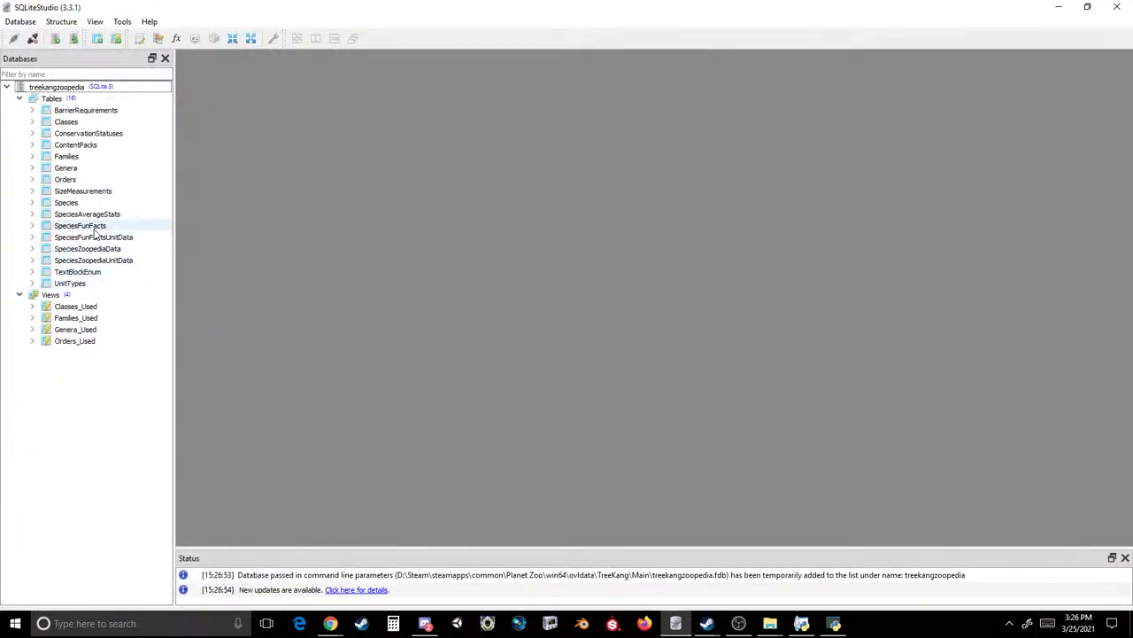
double_click(66, 202)
click(205, 175)
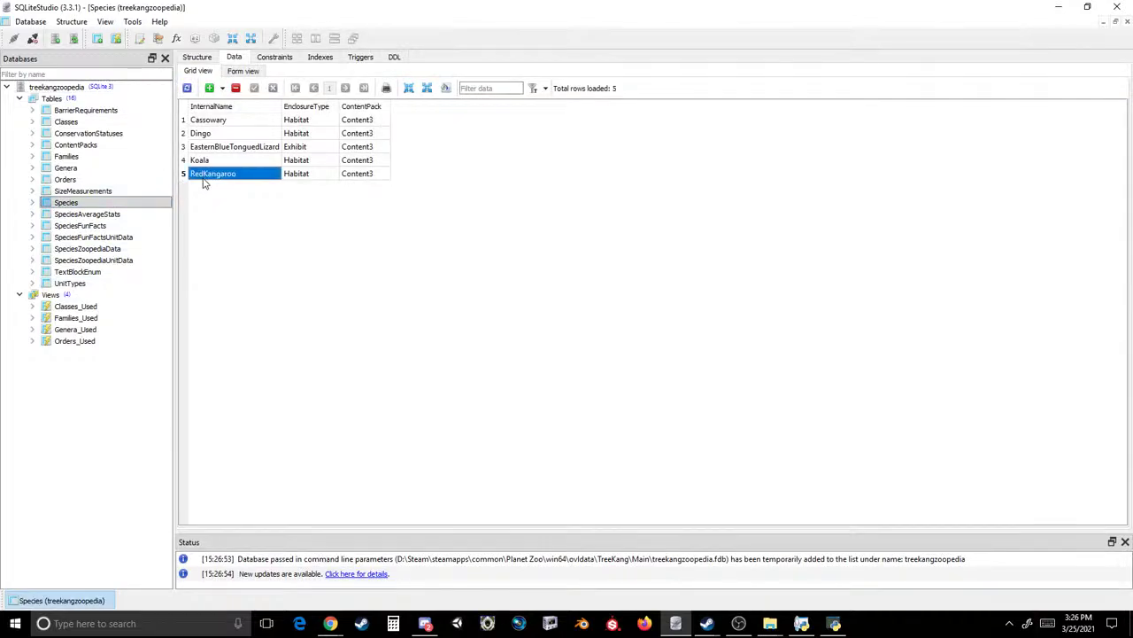
- Add a Species row with InternalName TKang, EnclosureType Habitat and ContentPack BaseGame, and commit it
click(209, 89)
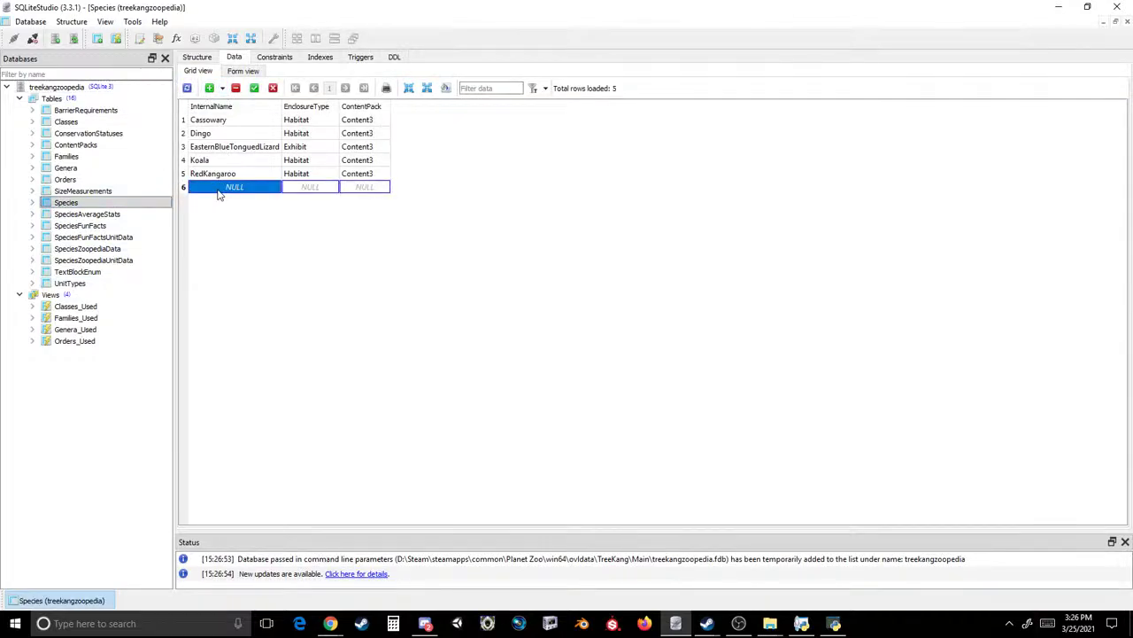
double_click(218, 189)
text(TKang)
key(Return)
click(312, 187)
text(Habitat)
key(Return)
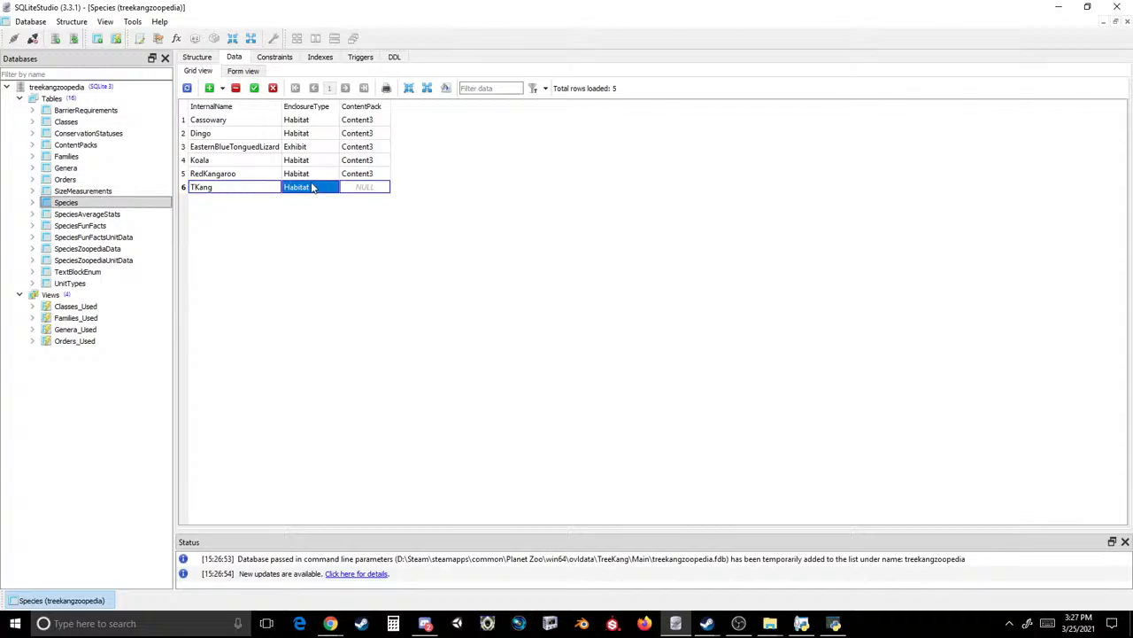
click(365, 186)
text(BaseGame)
key(Return)
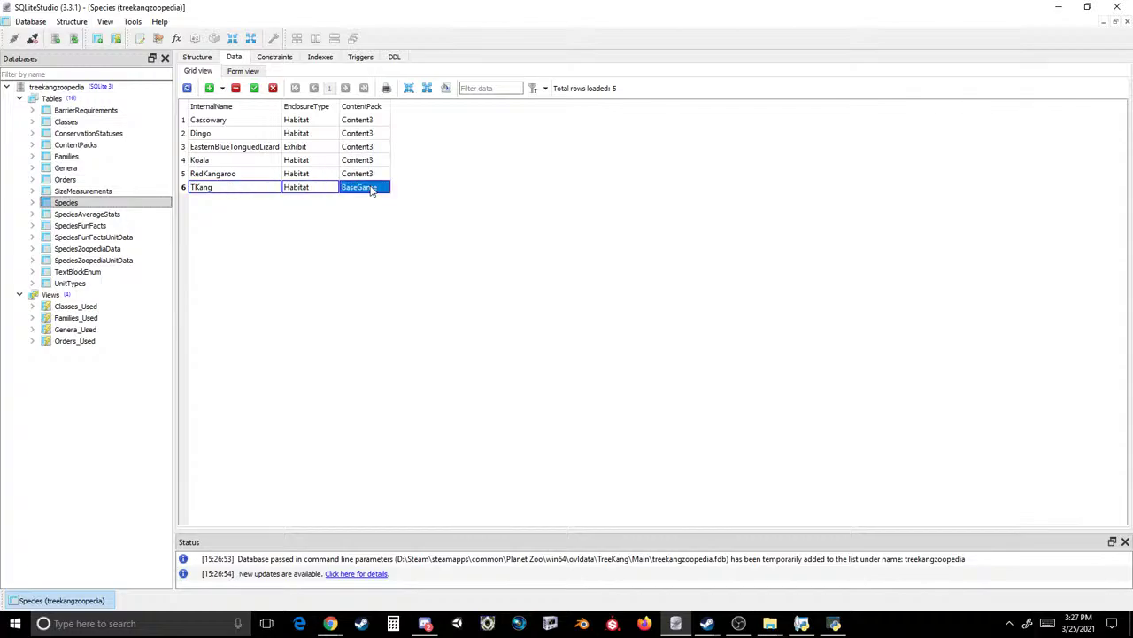
click(254, 88)
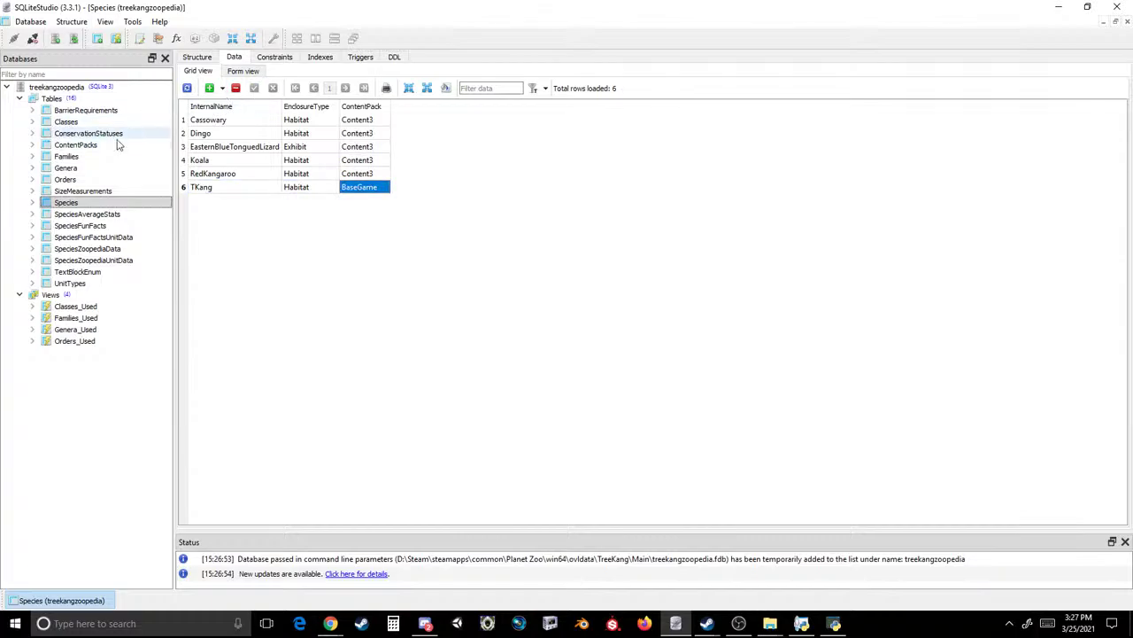
- Add a BarrierRequirements row for TKang with the Koala values: Grade 1, MinHeight 1, ClimbProof 1 and AllowWater 0, and commit it
double_click(98, 111)
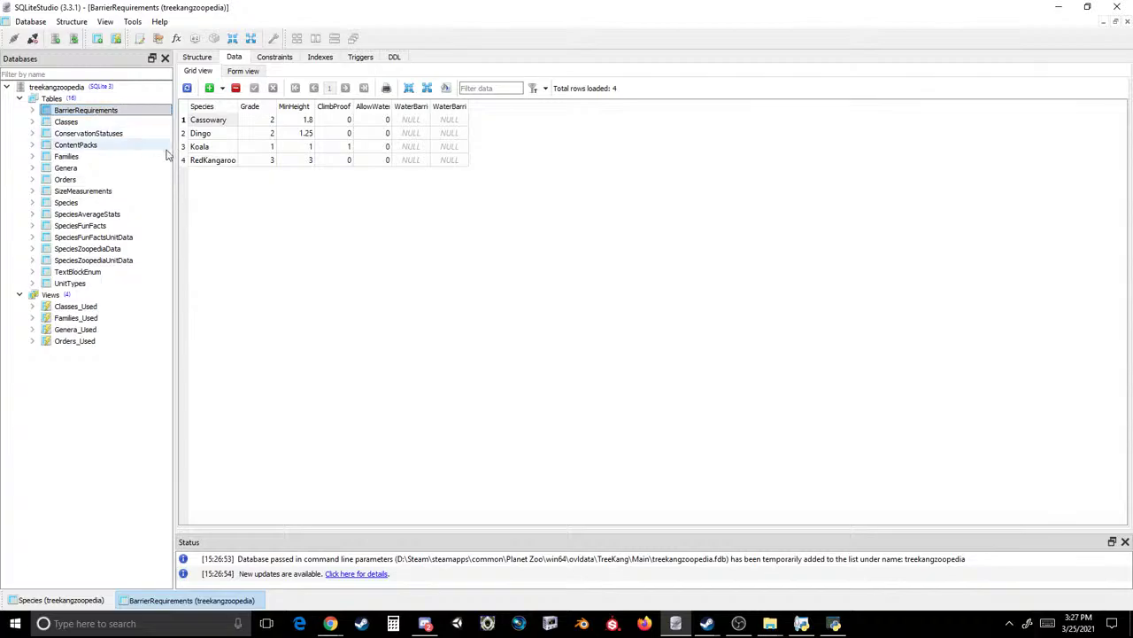
click(206, 148)
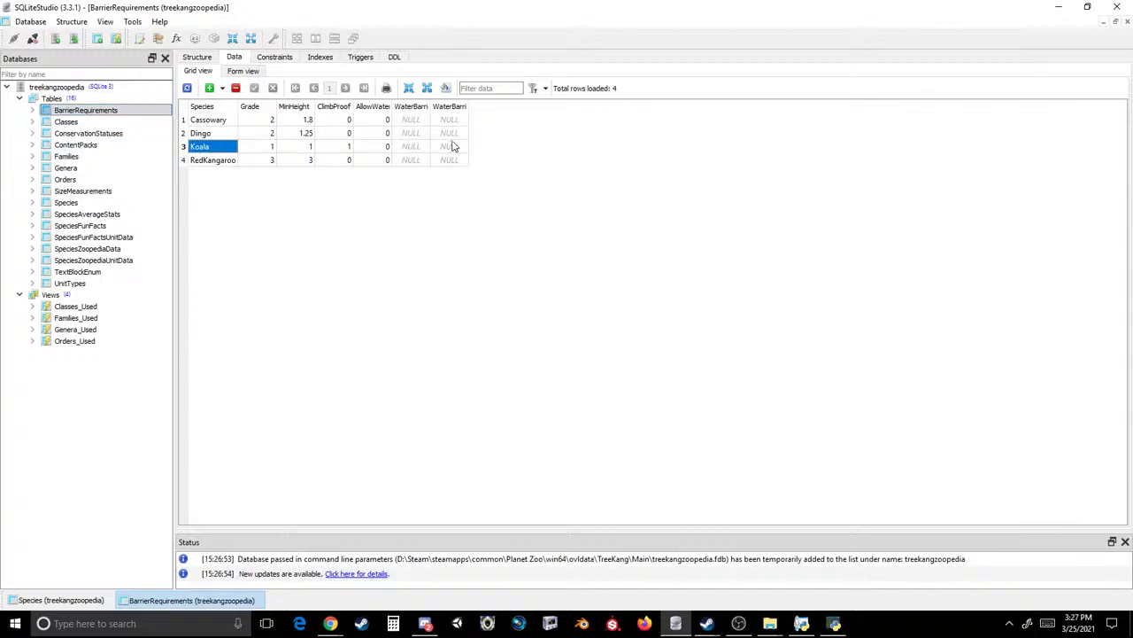
shift+click(447, 149)
click(210, 163)
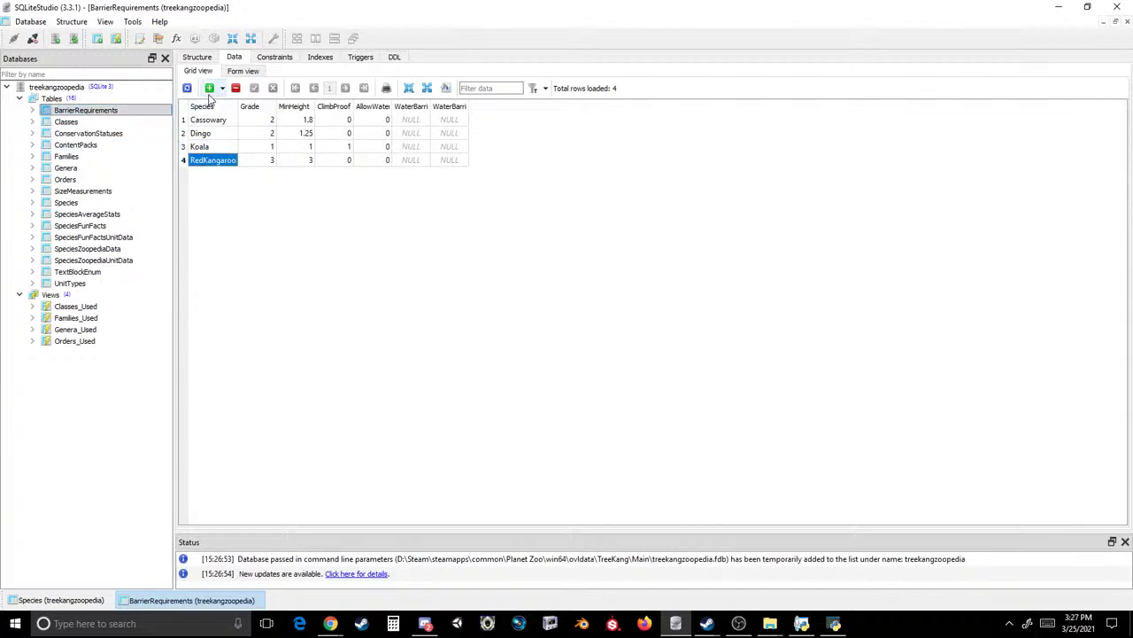
click(209, 88)
text(Koala	1	1	1	0)
click(207, 174)
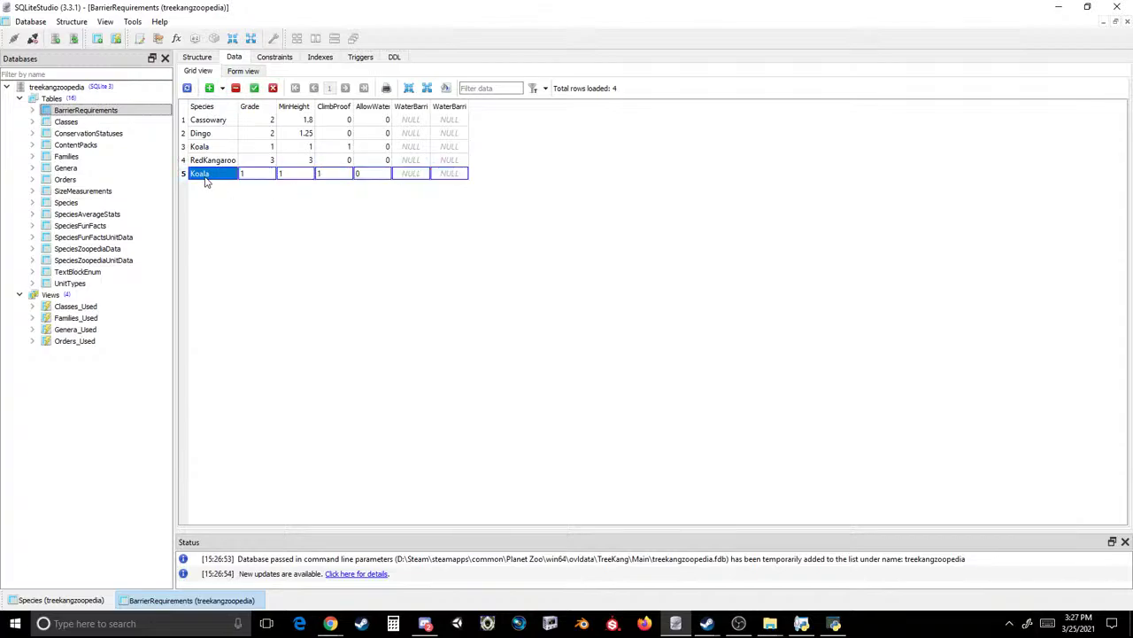
text(Tr)
text(ang)
key(Return)
click(254, 87)
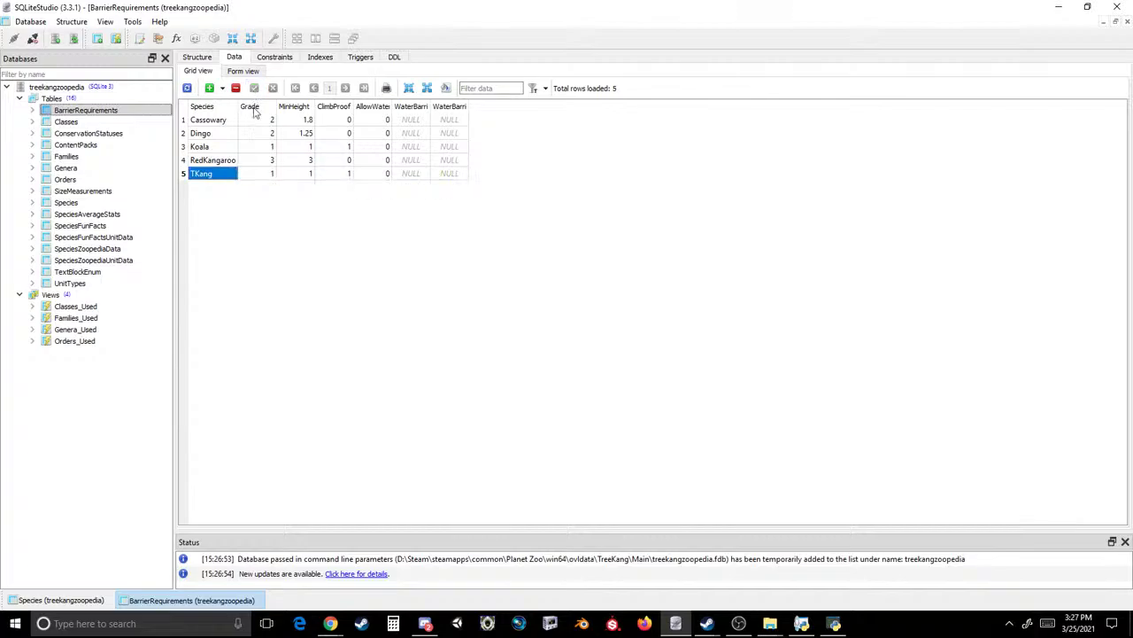
- Delete the Cassowary, Dingo, Koala and RedKangaroo rows from BarrierRequirements and commit the deletion
drag(235, 166, 229, 121)
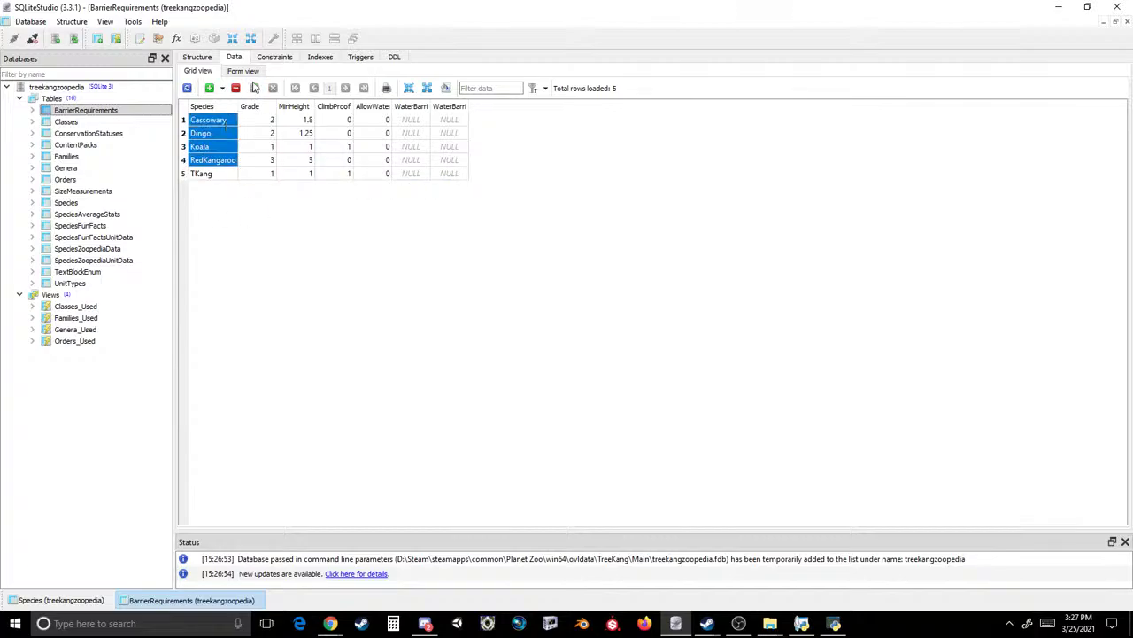
click(236, 88)
click(254, 88)
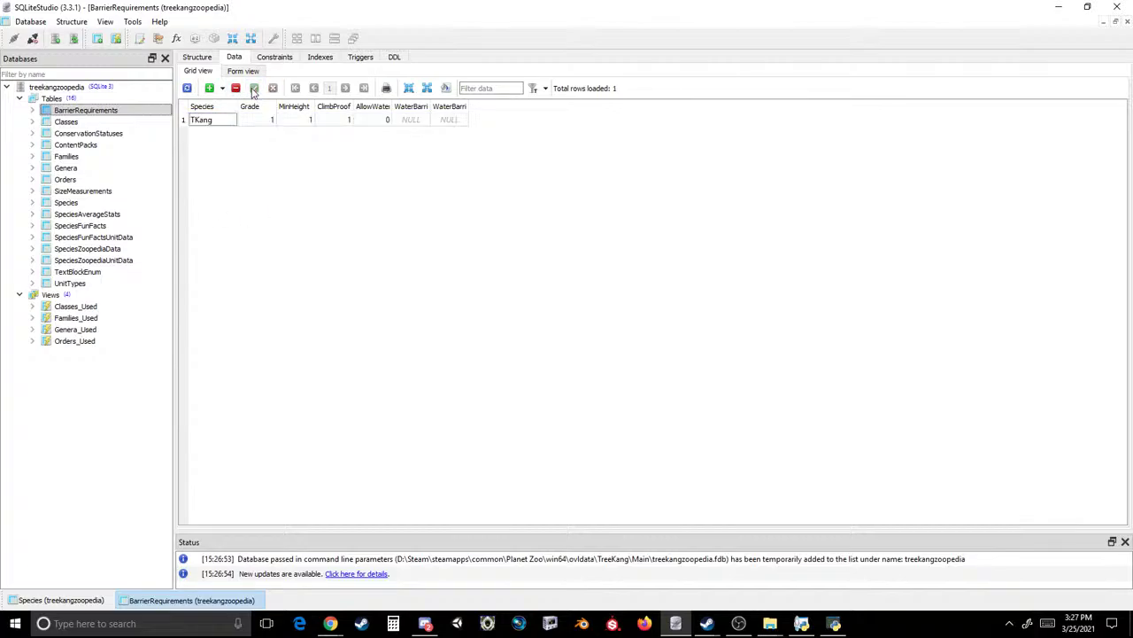
- View the Classes table, switch to Chrome, search Google for Matschie's tree kangaroo and open its Wikipedia article
double_click(67, 121)
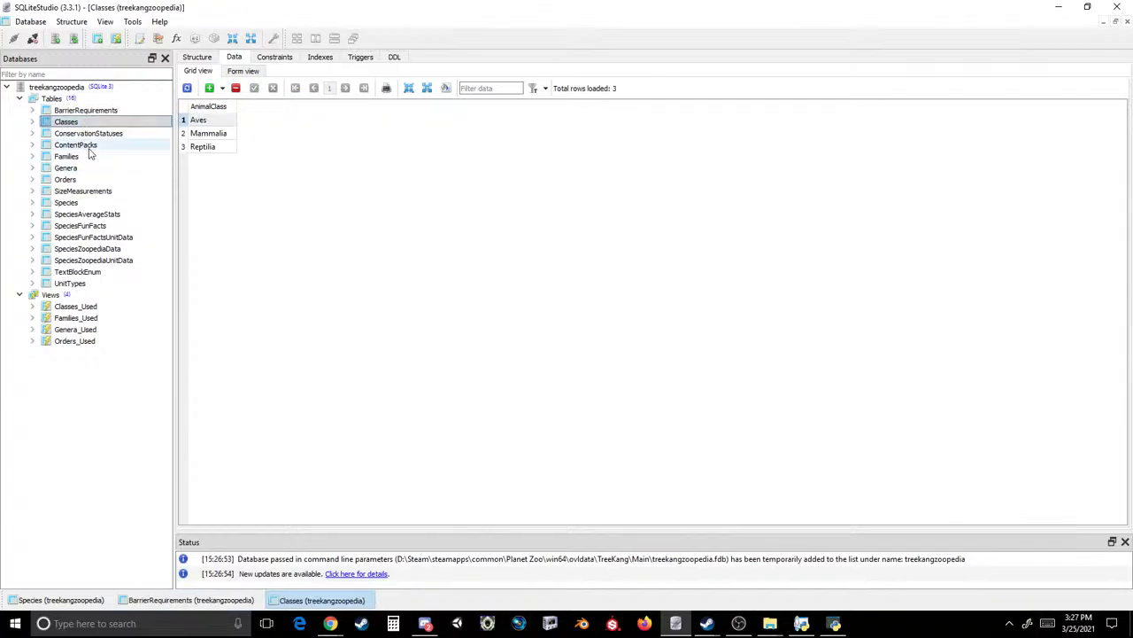
mouse_move(329, 623)
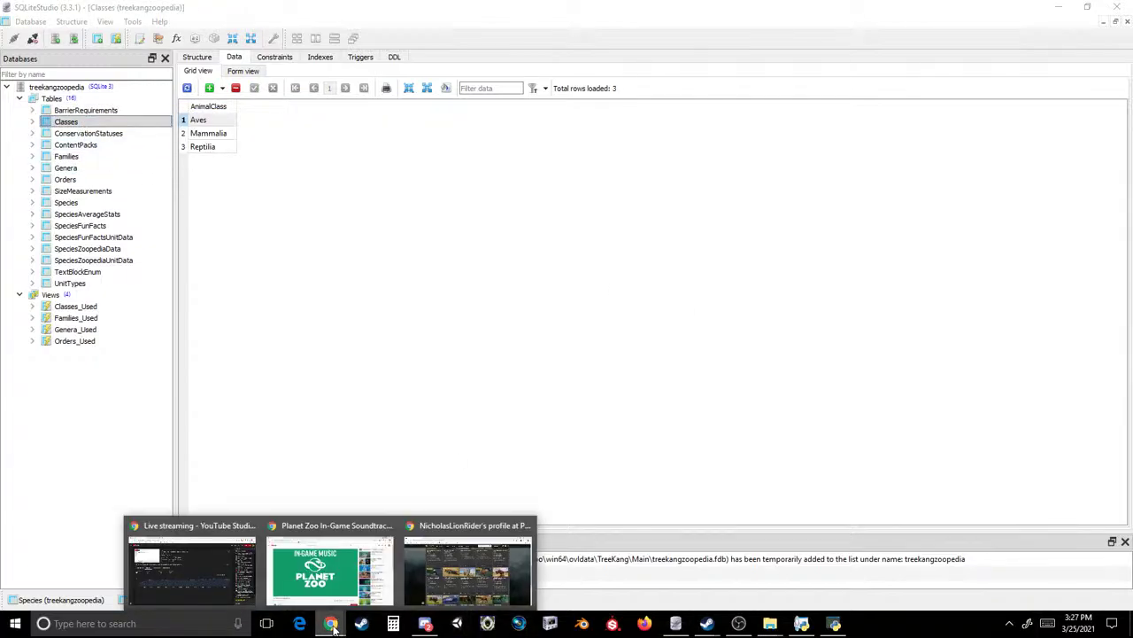
click(470, 571)
click(317, 34)
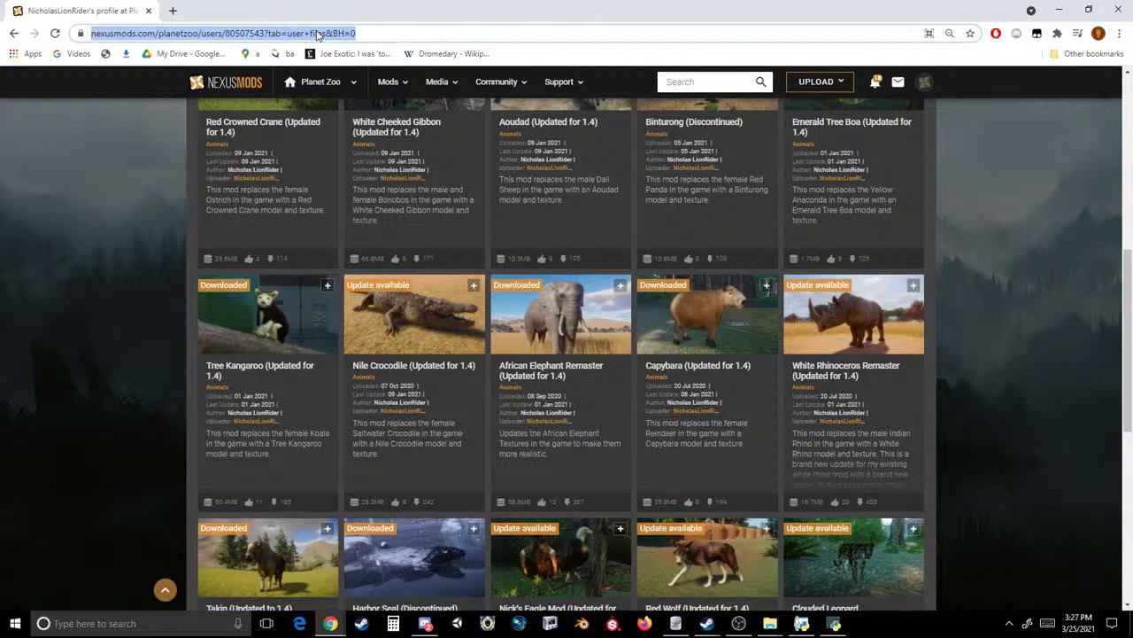
text(matchies t)
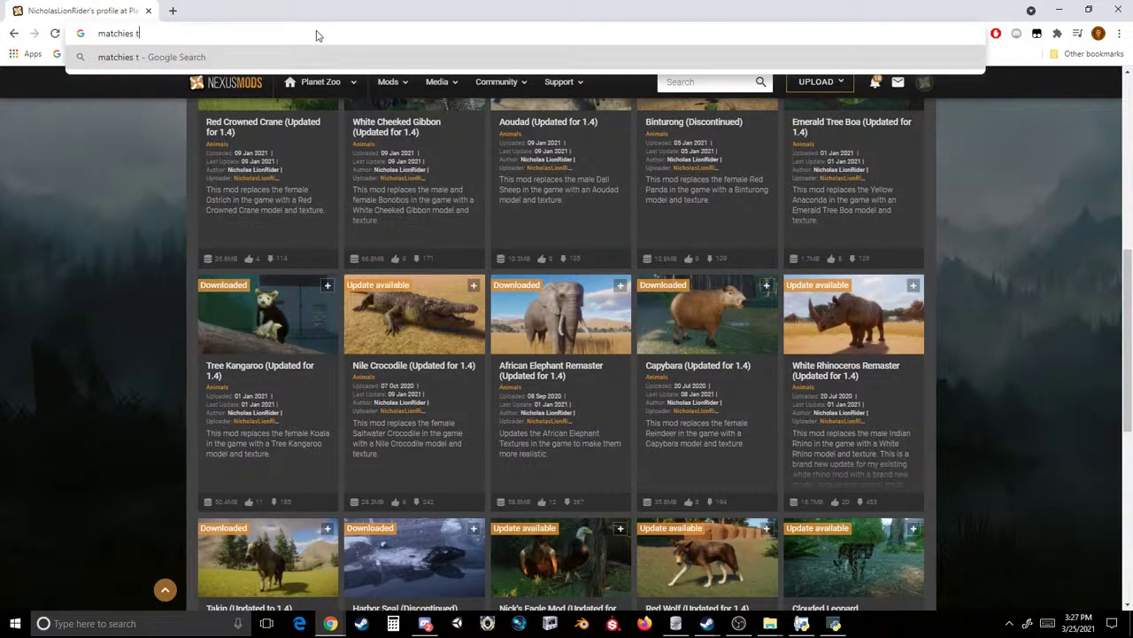
key(BackSpace)
key(BackSpace)
key(BackSpace)
key(BackSpace)
key(BackSpace)
key(BackSpace)
key(BackSpace)
text(shies tree kangaroo)
key(Return)
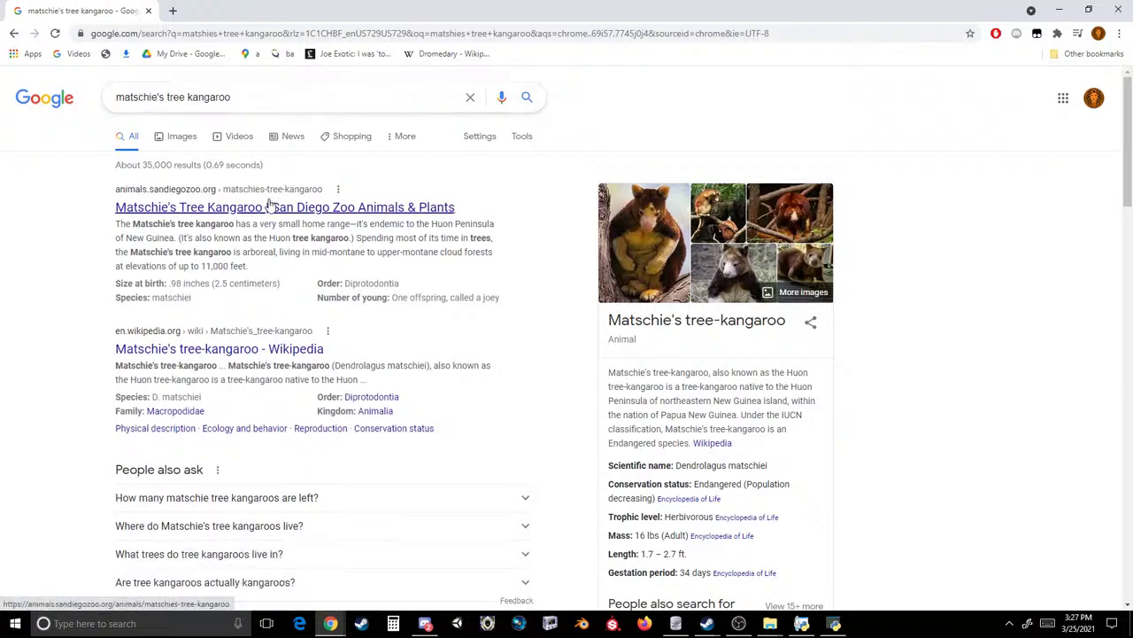
click(278, 353)
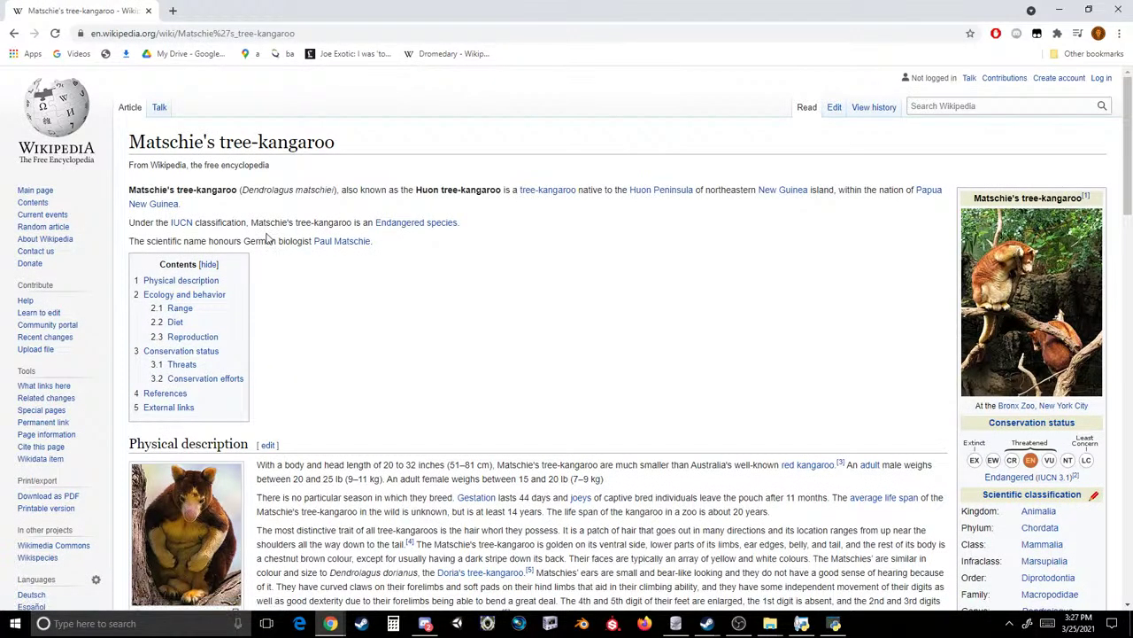
- Check the species' order in the Wikipedia classification box against the entries of the Orders table in SQLiteStudio
scroll(544, 275, down, 2)
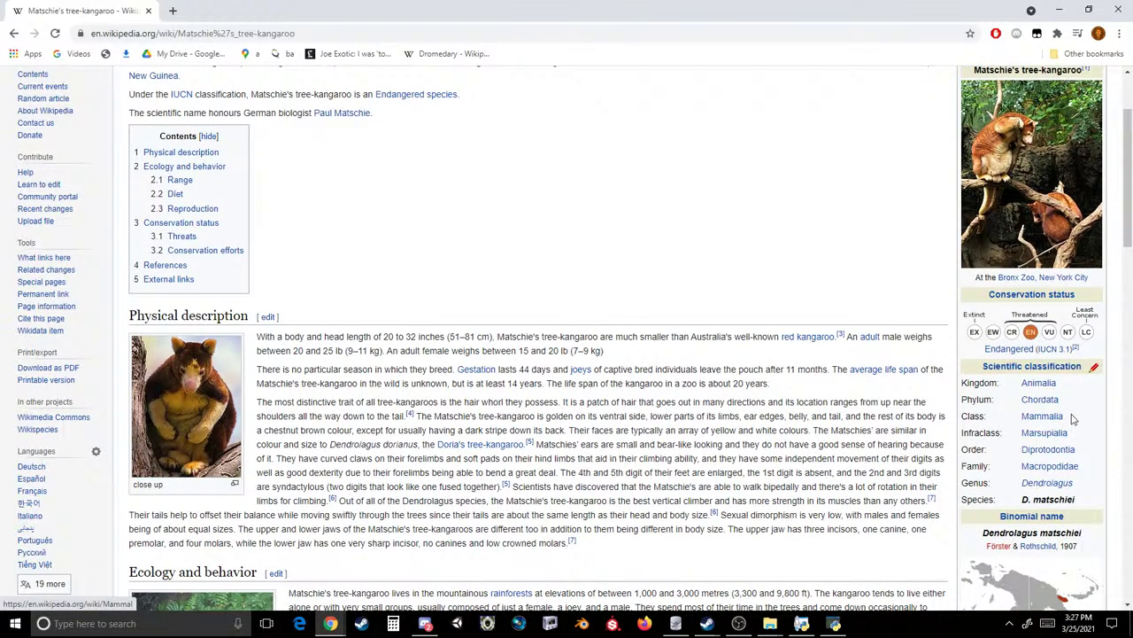
drag(1079, 451, 1024, 453)
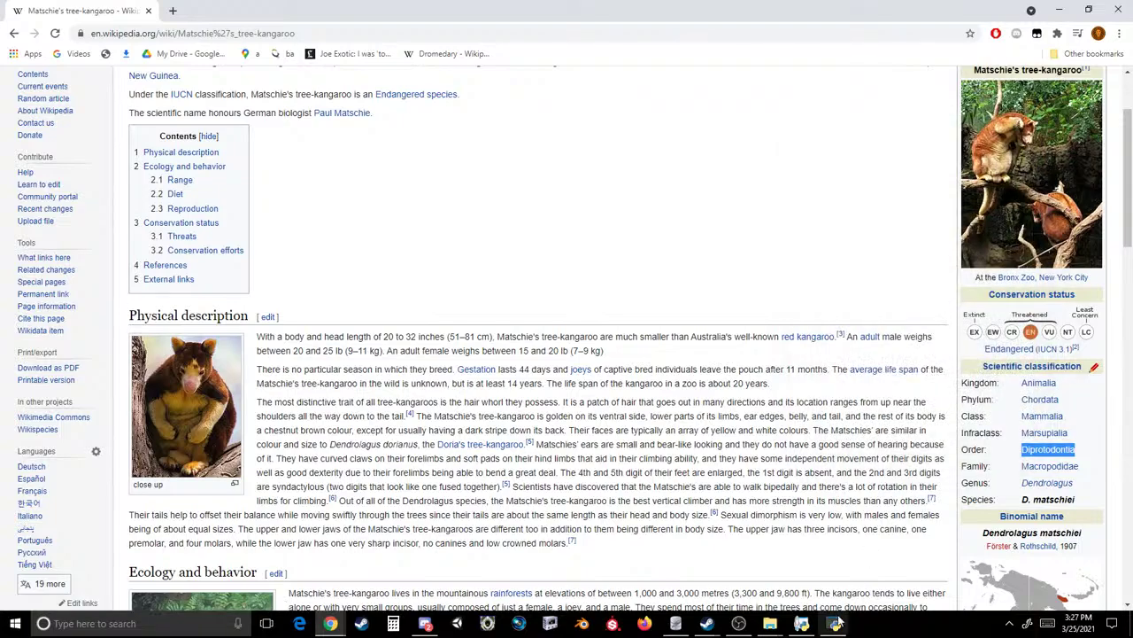
click(683, 625)
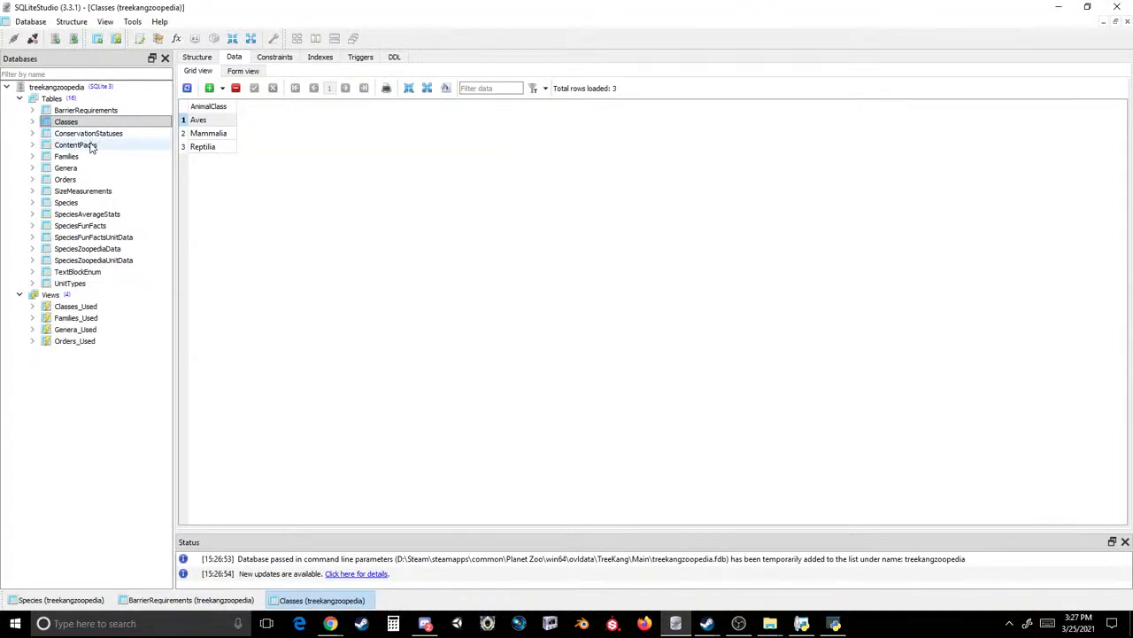
double_click(67, 179)
click(202, 149)
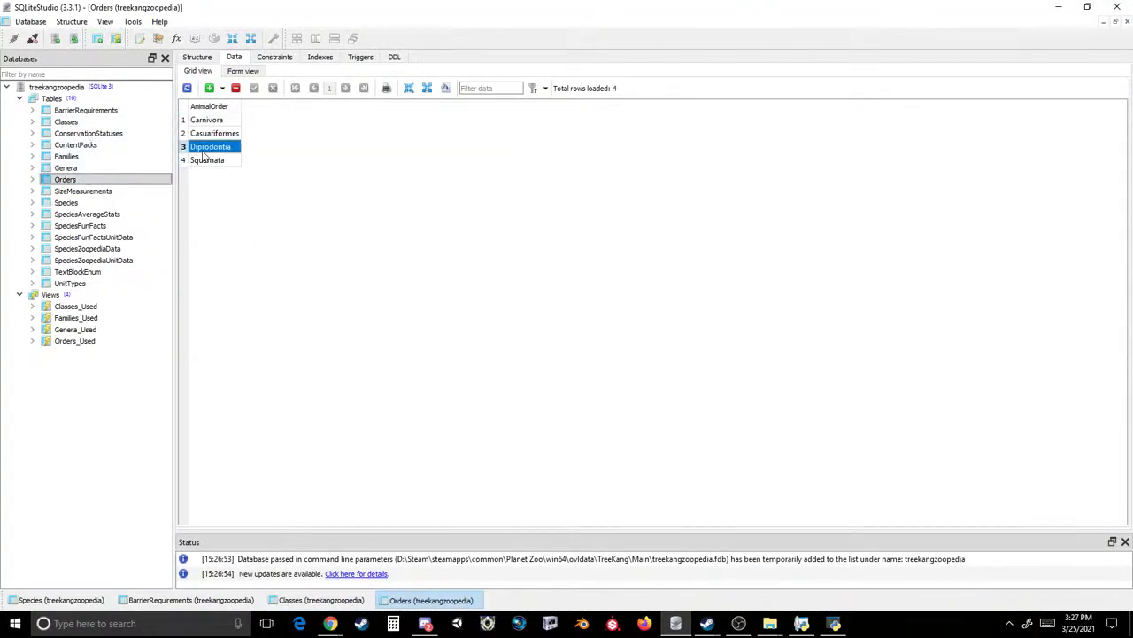
- Check the species' family in the Wikipedia classification box against the entries of the Families table in SQLiteStudio
mouse_move(330, 623)
click(478, 573)
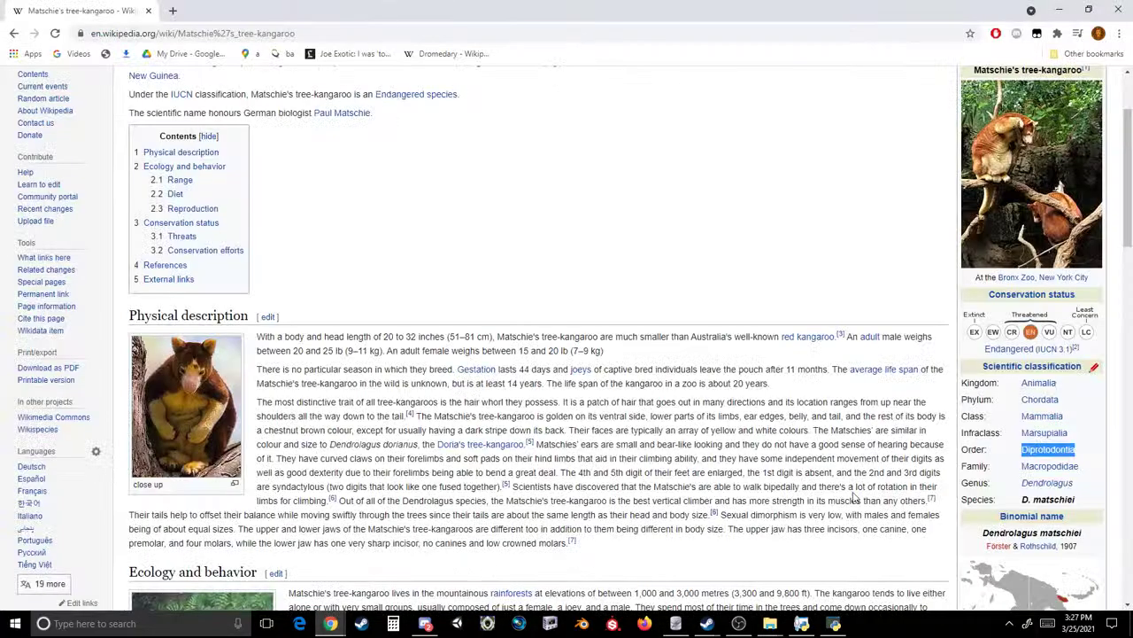
drag(1086, 467, 1016, 470)
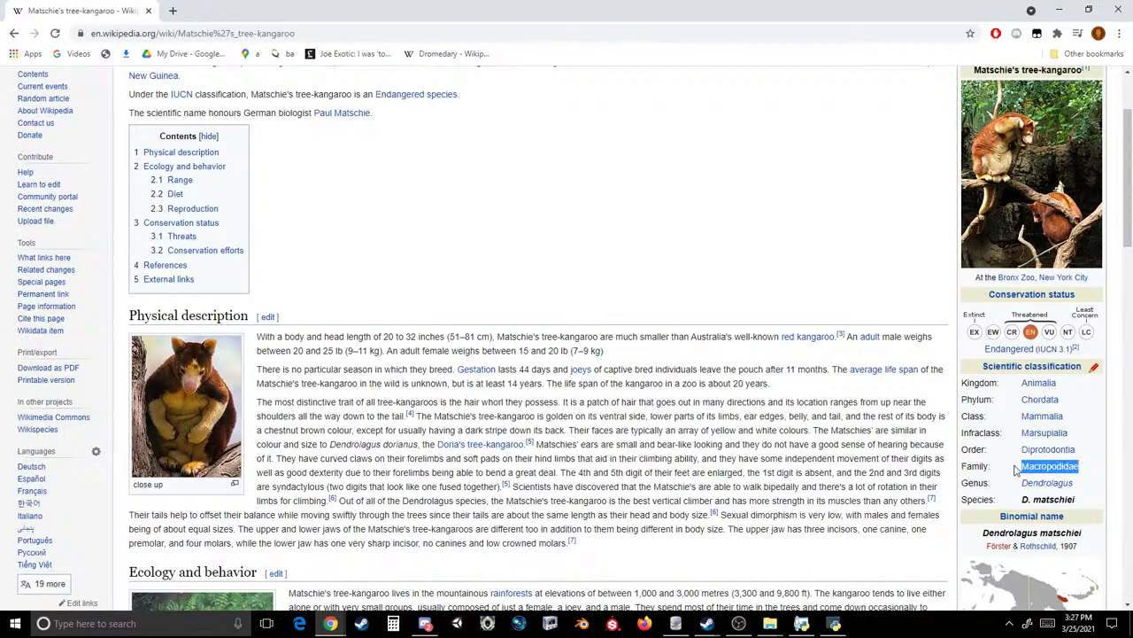
click(675, 623)
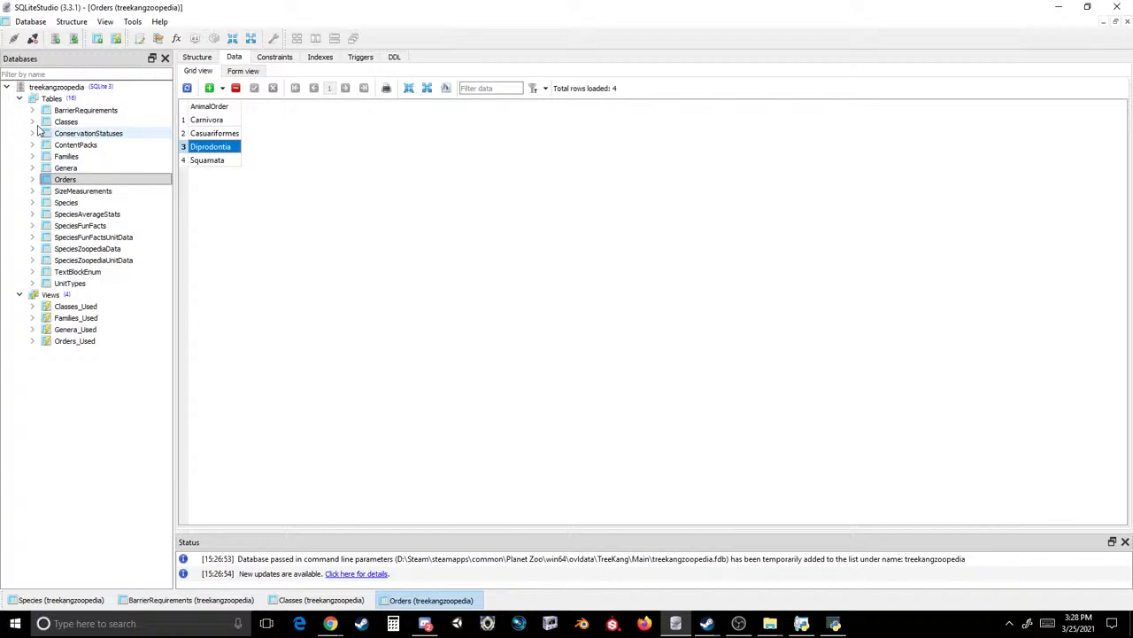
double_click(65, 169)
double_click(67, 156)
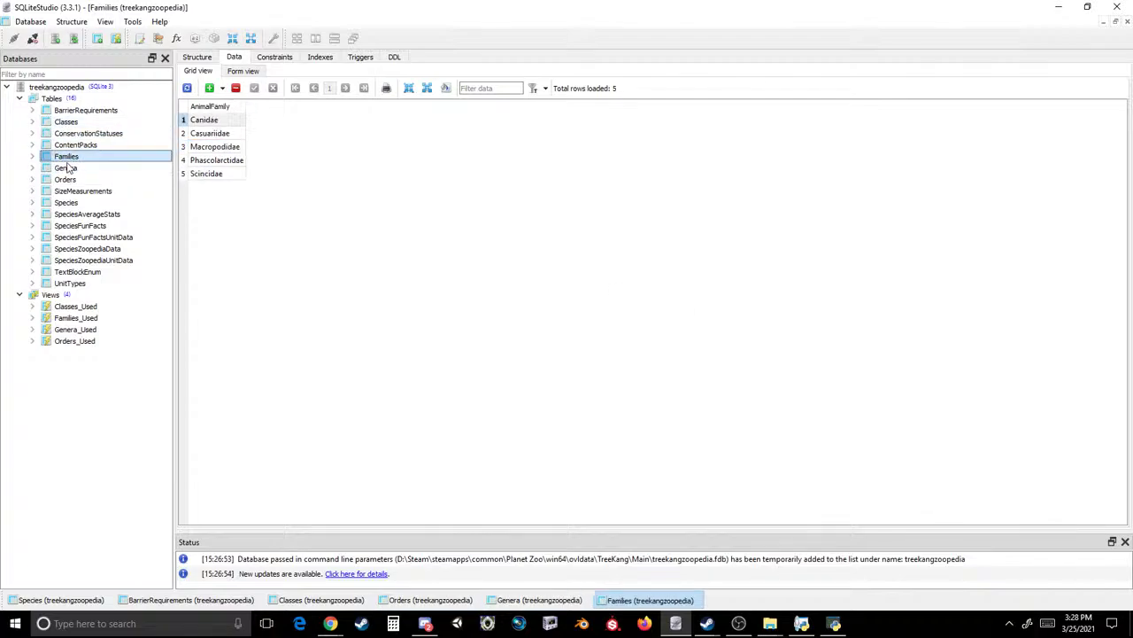
- Check the Genera table against the genus in the Wikipedia classification box, copy Dendrolagus from the article and return to SQLiteStudio
double_click(101, 168)
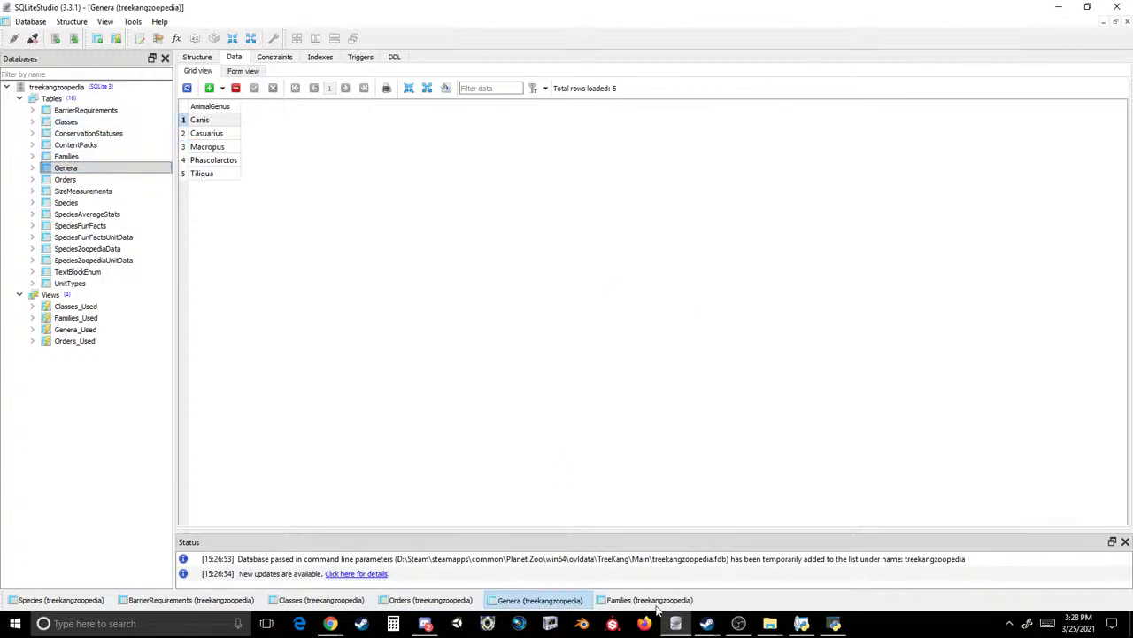
mouse_move(330, 623)
click(469, 566)
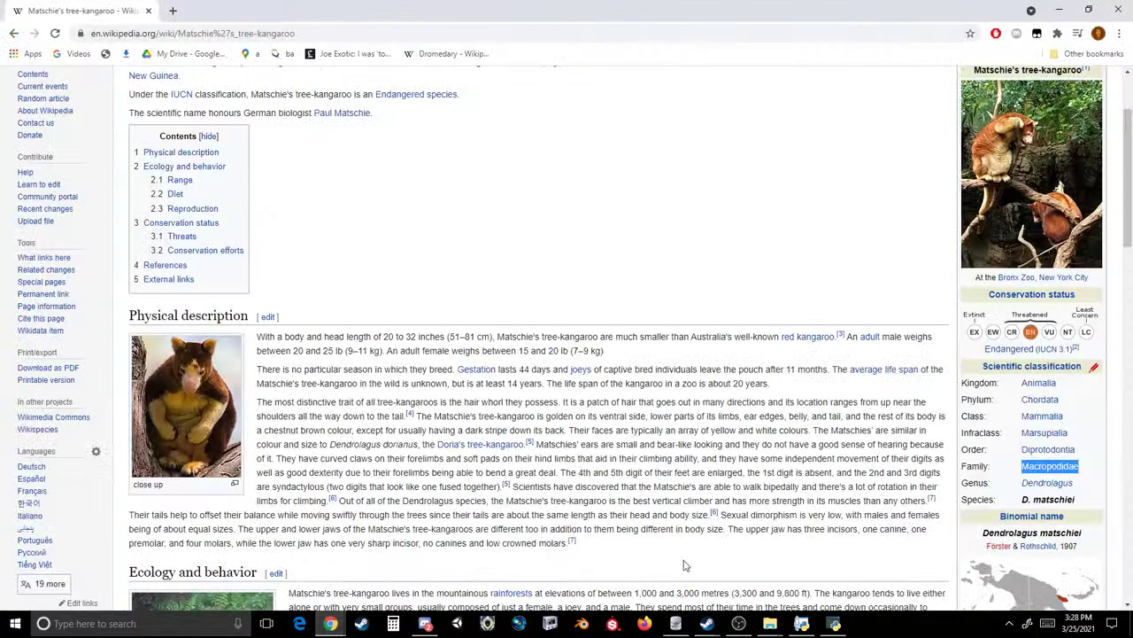
drag(1086, 483, 1029, 492)
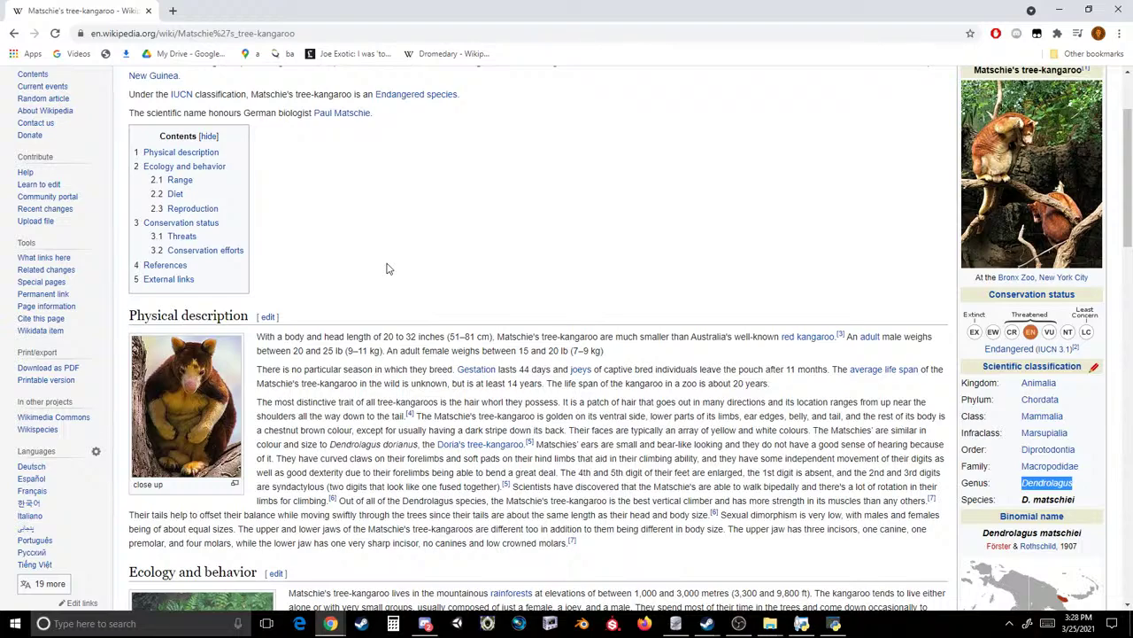
scroll(387, 267, up, 2)
scroll(356, 288, down, 2)
click(675, 623)
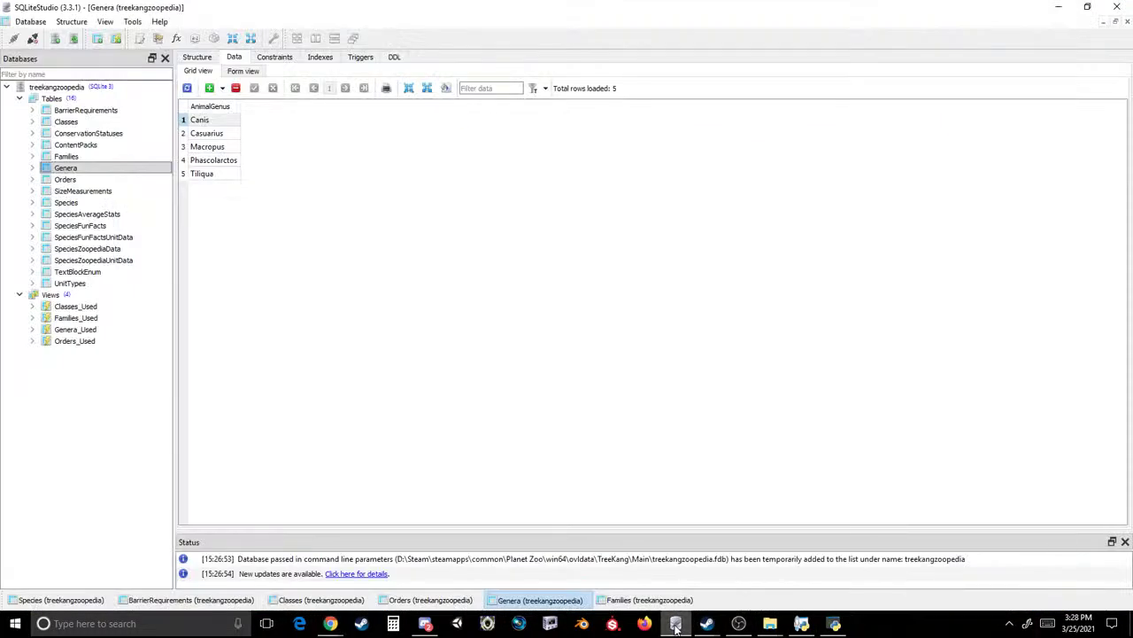
- Add a Dendrolagus row to the Genera table and commit it
click(201, 173)
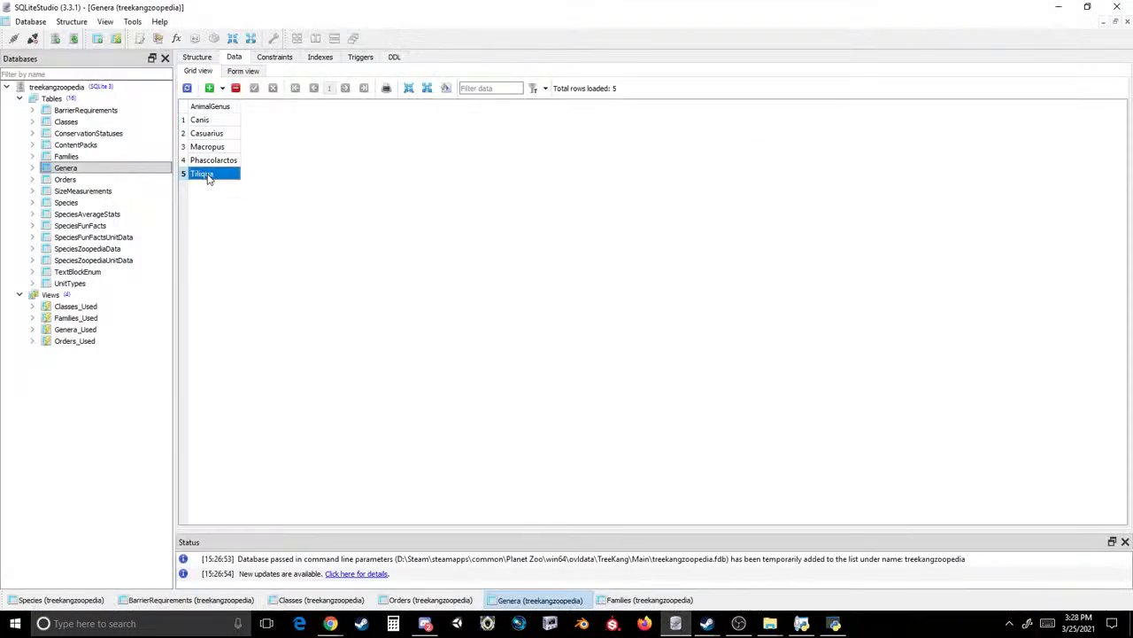
click(209, 88)
double_click(216, 187)
text(Dendrolagus)
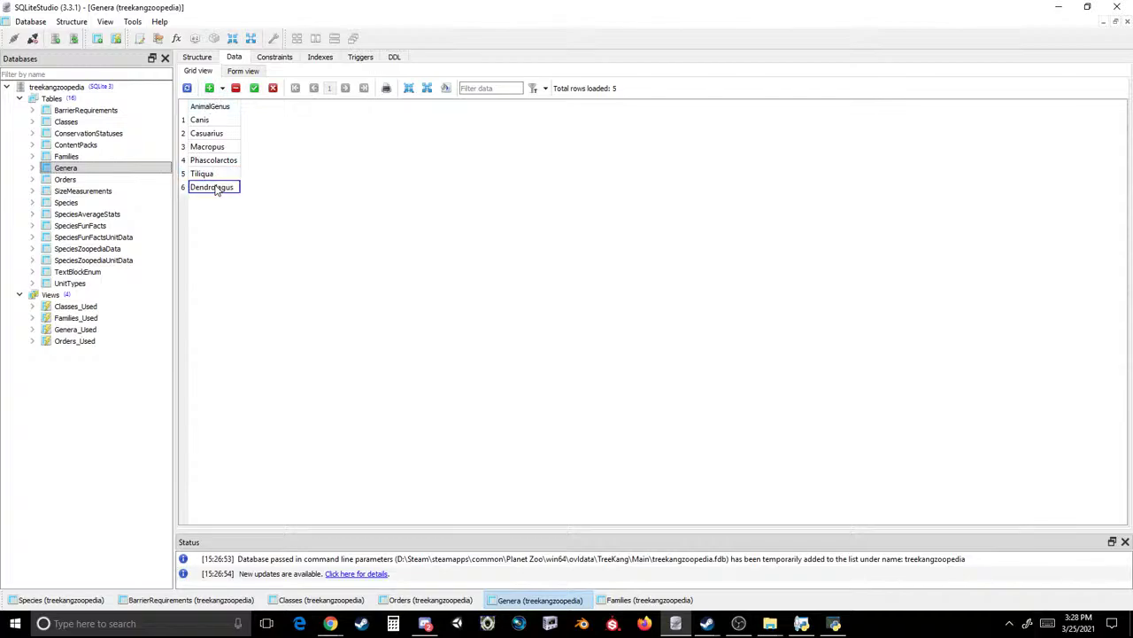
double_click(215, 188)
click(254, 87)
- Look through the Families, ContentPacks, ConservationStatuses, Classes, Orders, SizeMeasurements and Species tables
double_click(102, 158)
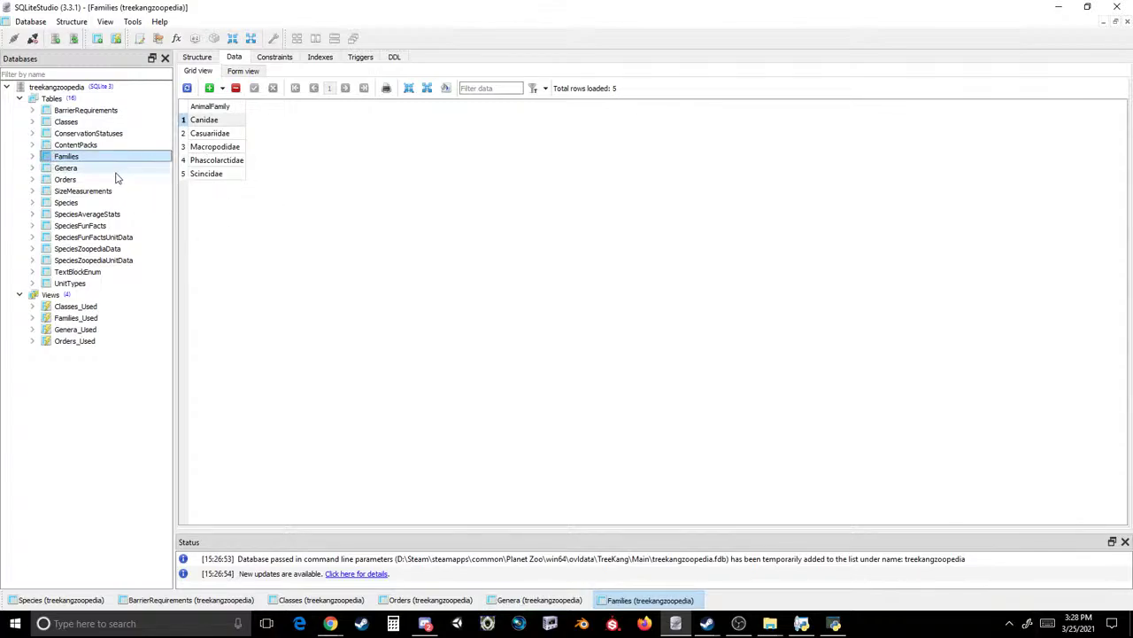
double_click(112, 146)
double_click(118, 134)
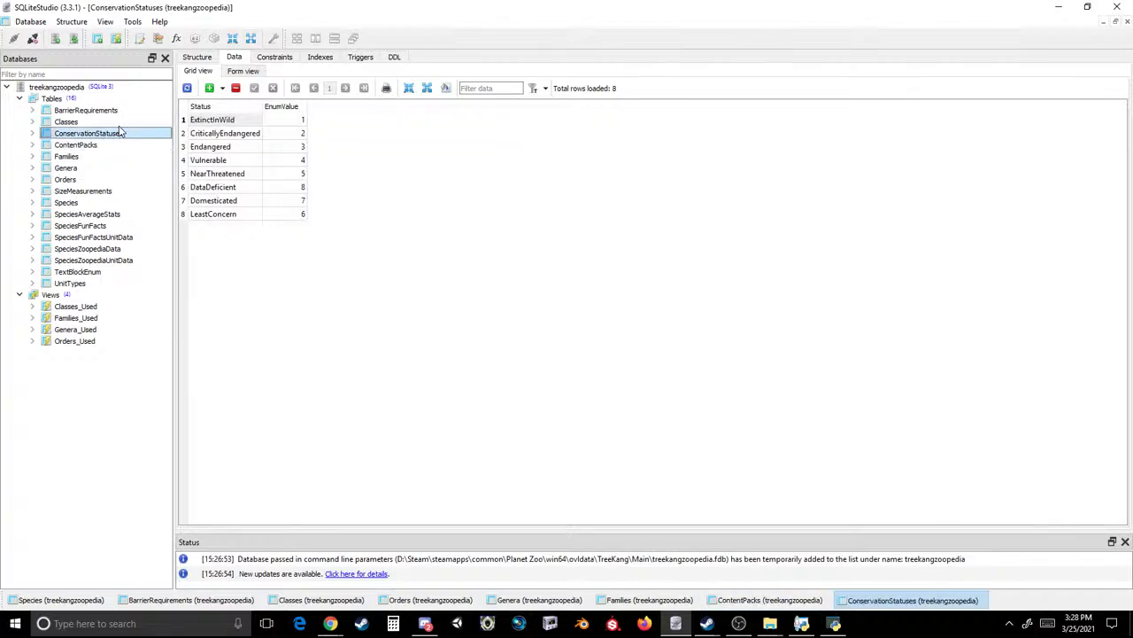
double_click(114, 121)
double_click(88, 180)
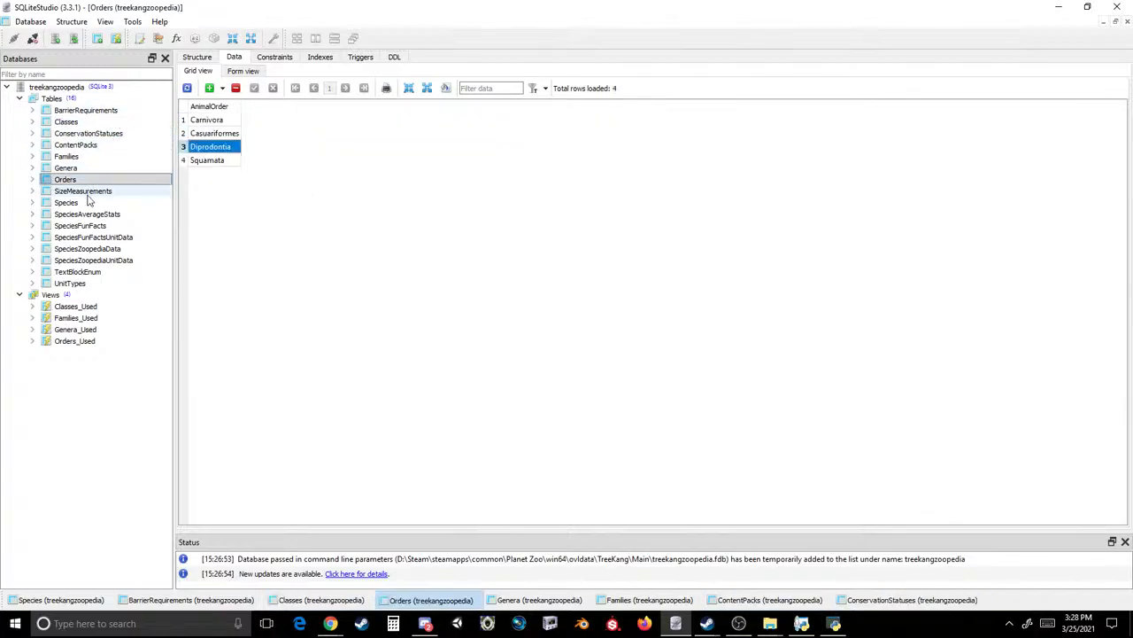
double_click(89, 191)
double_click(92, 203)
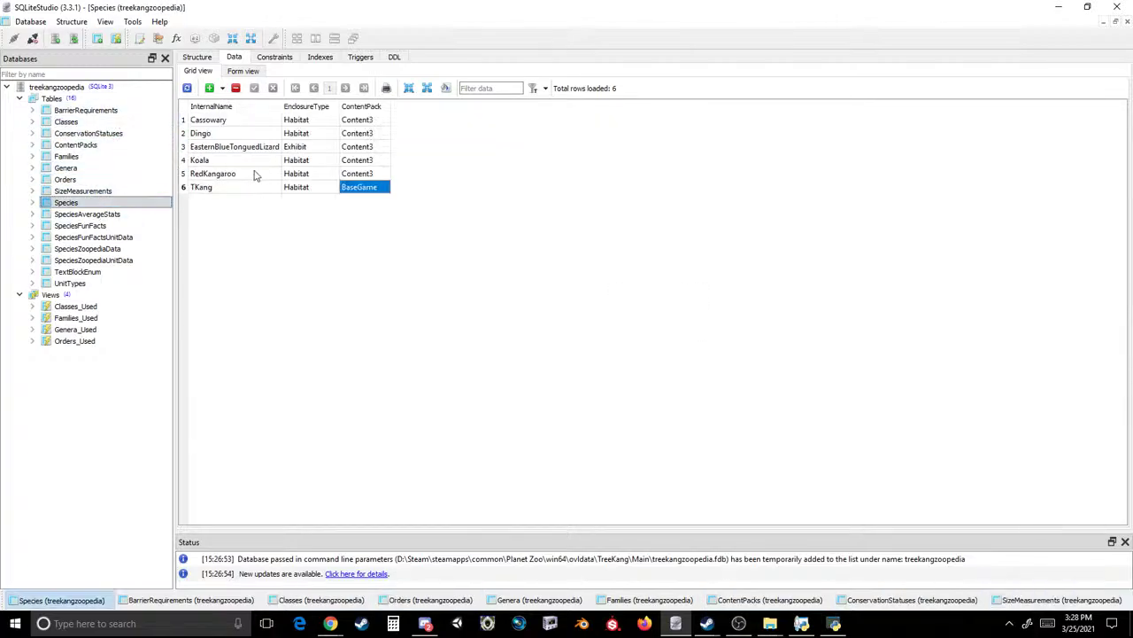
- Duplicate the Koala row in SpeciesAverageStats as a new row and set its Species to TKang
double_click(115, 216)
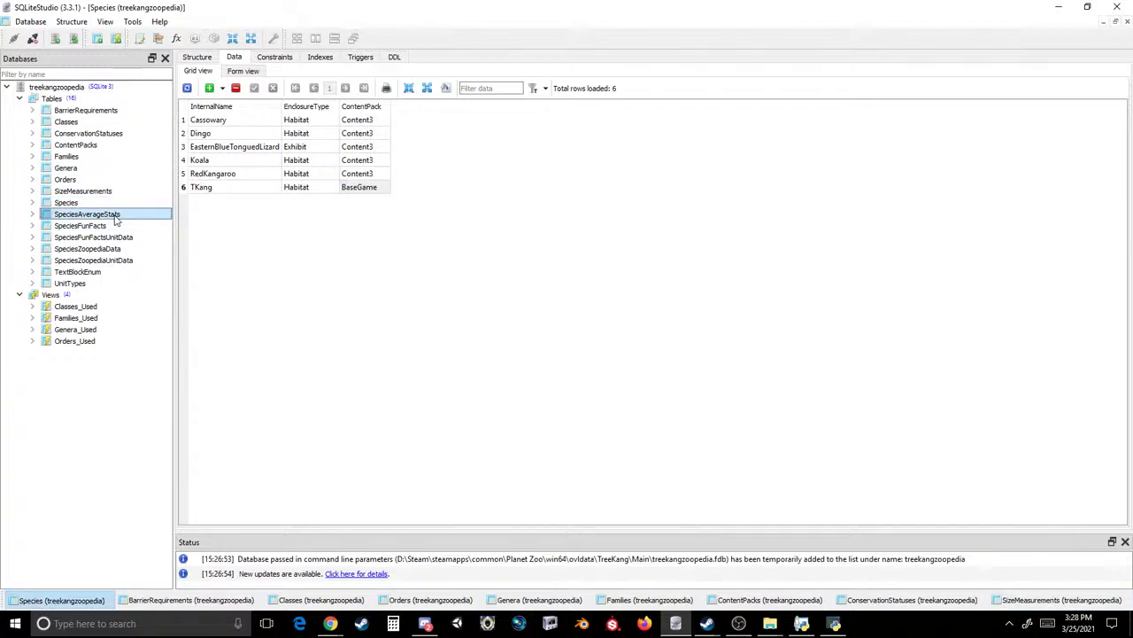
click(226, 164)
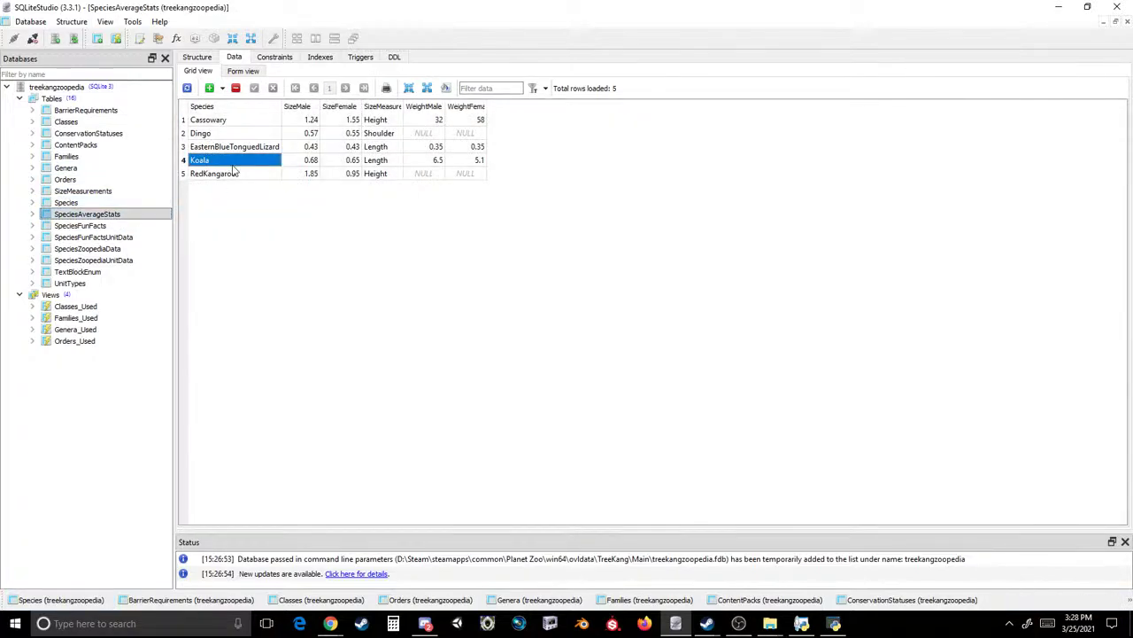
shift+click(469, 163)
key(ctrl+c)
click(243, 171)
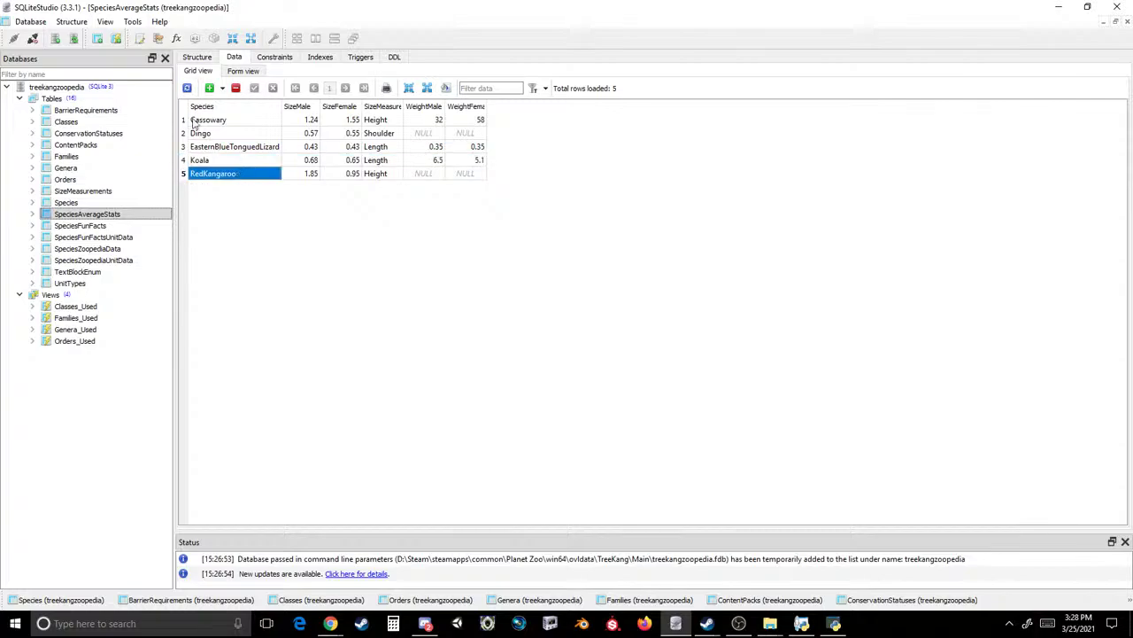
click(209, 87)
key(ctrl+v)
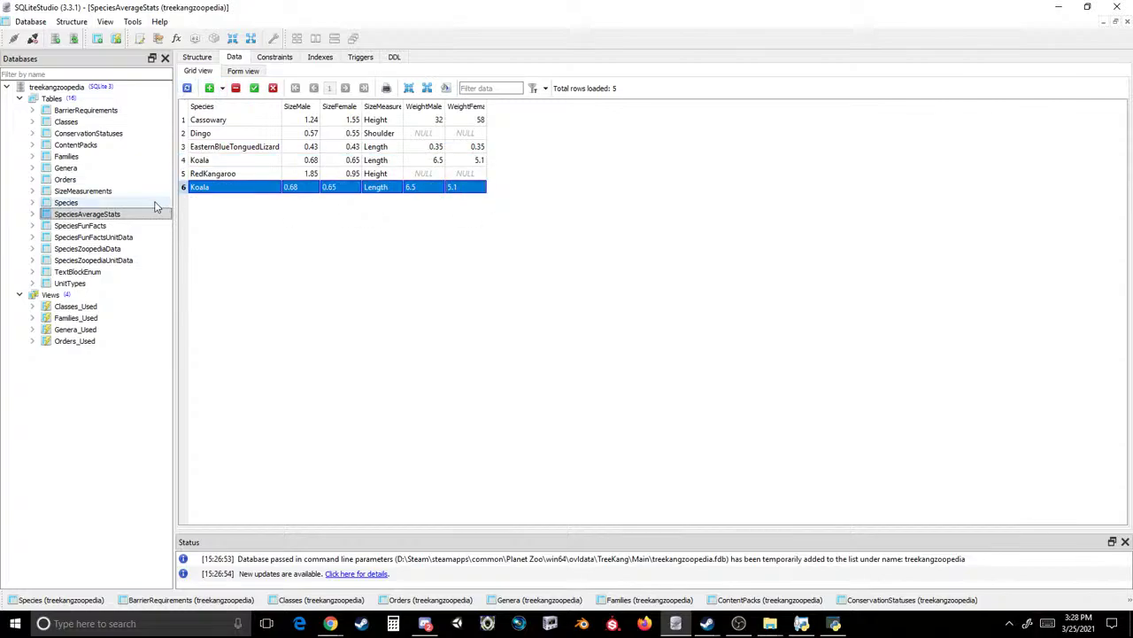
double_click(229, 185)
text(TKang)
key(Return)
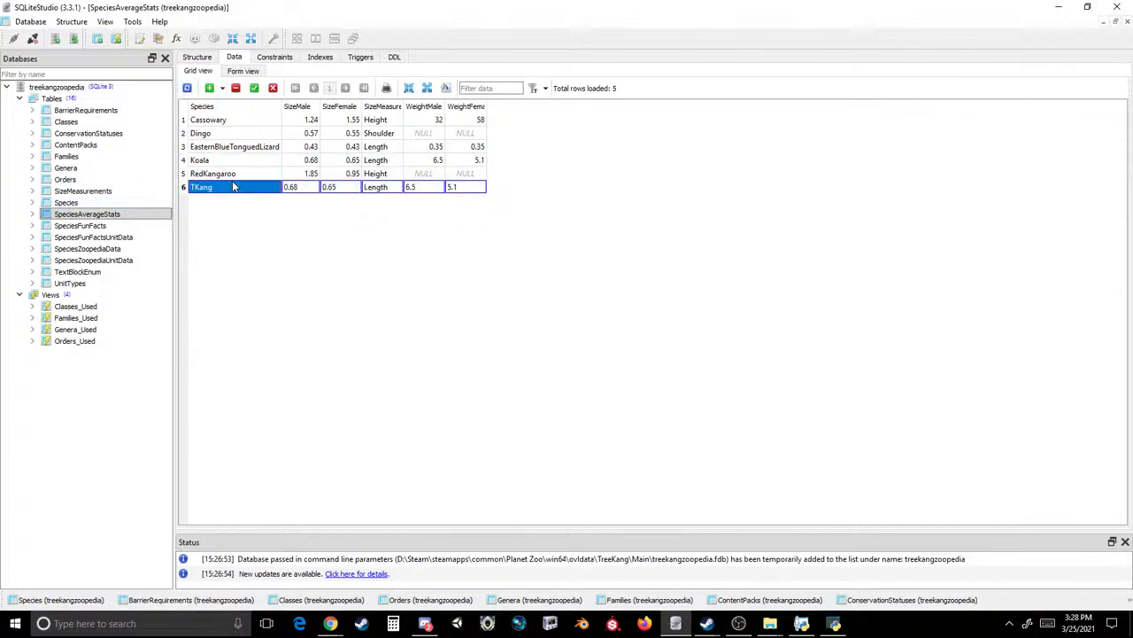
- Delete the Cassowary, Dingo, EasternBlueTonguedLizard, Koala and RedKangaroo rows from SpeciesAverageStats and commit the changes
click(233, 173)
shift+click(232, 121)
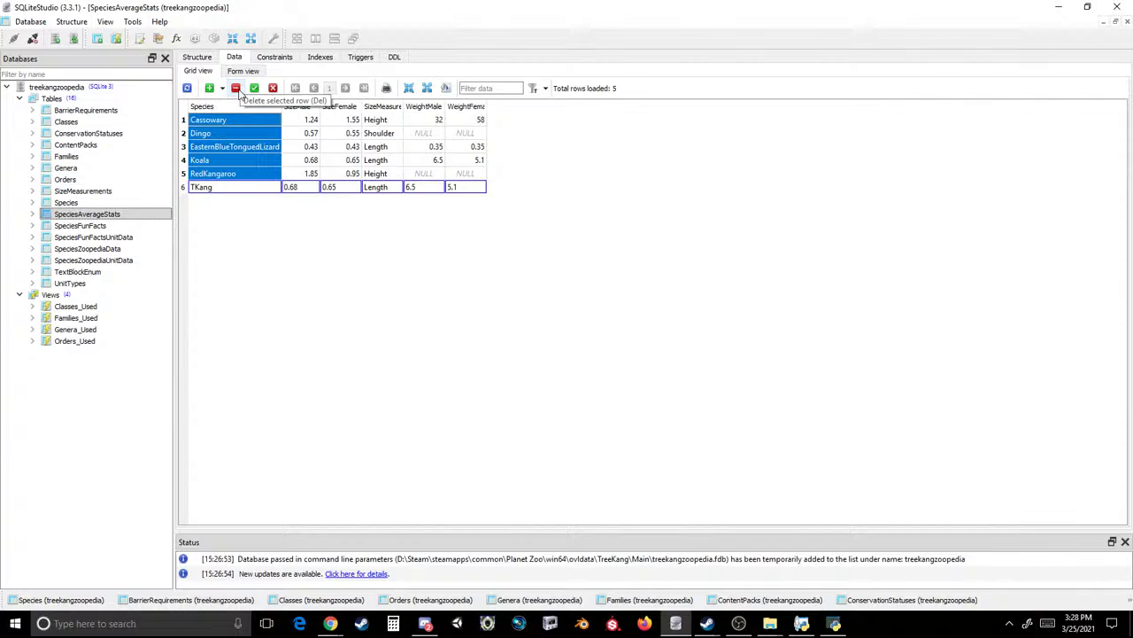
click(237, 89)
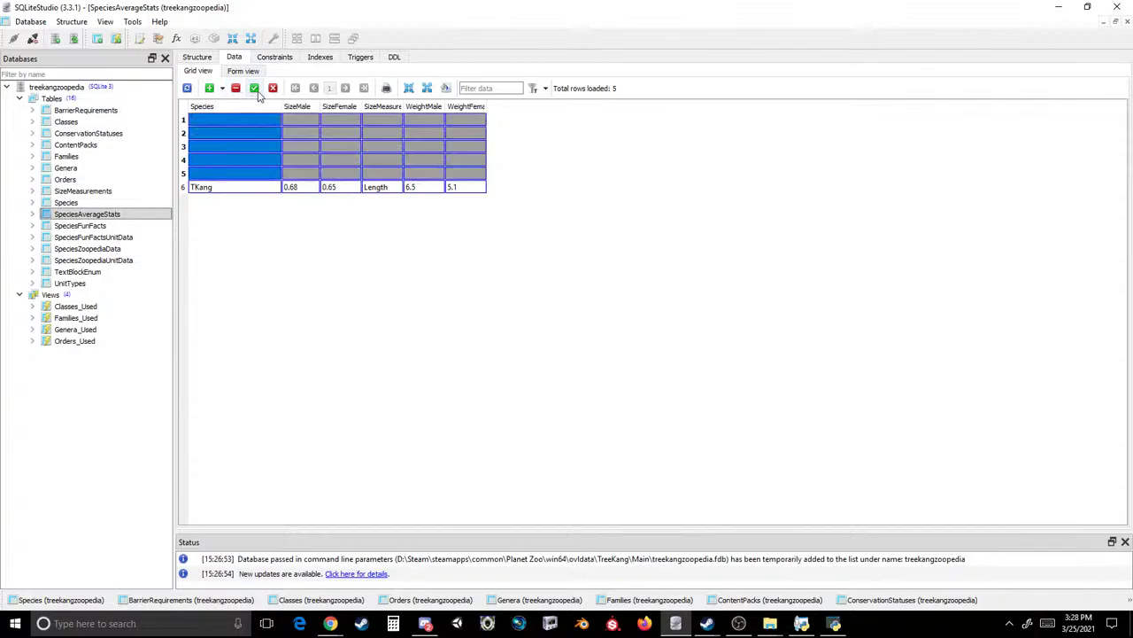
click(254, 88)
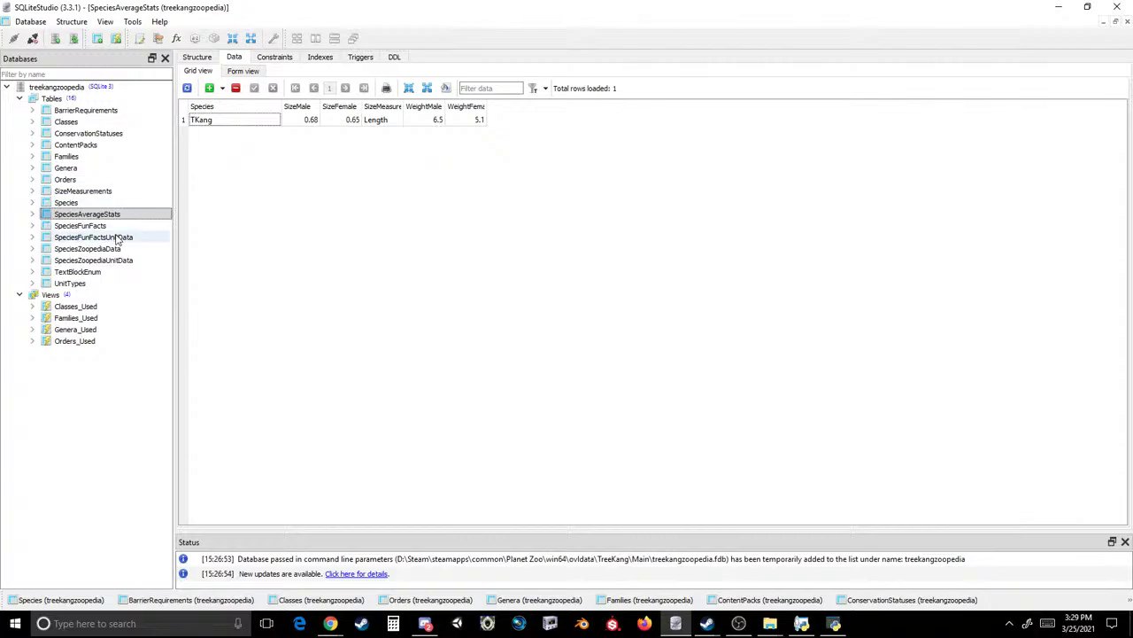
- Add five rows to the SpeciesFunFacts table and fill them with copies of the five Koala rows
mouse_move(101, 230)
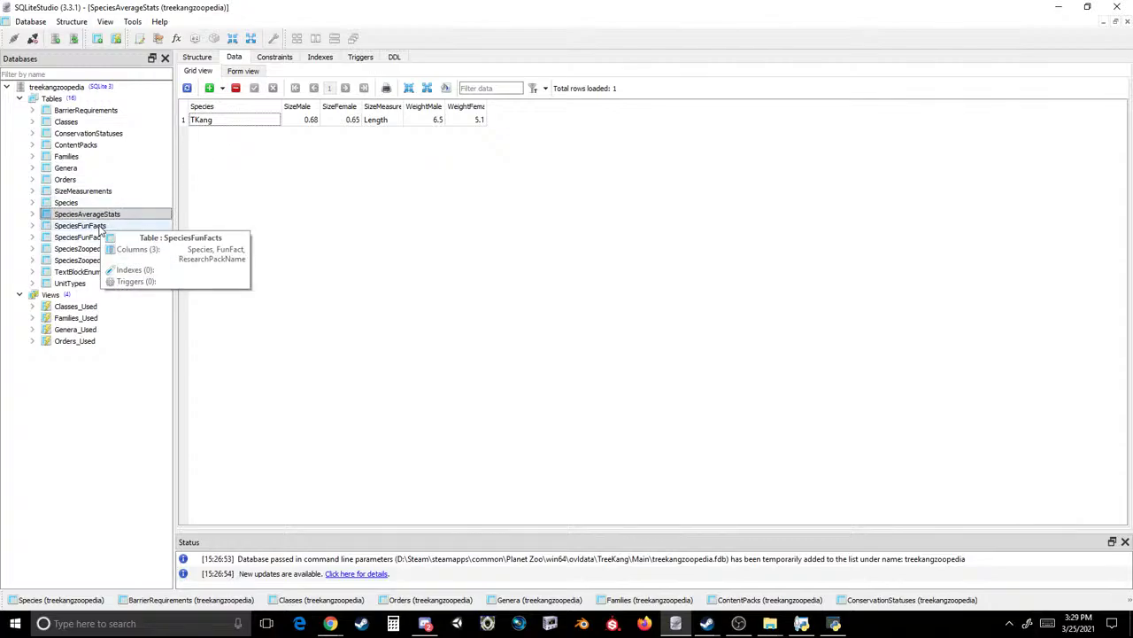
double_click(101, 229)
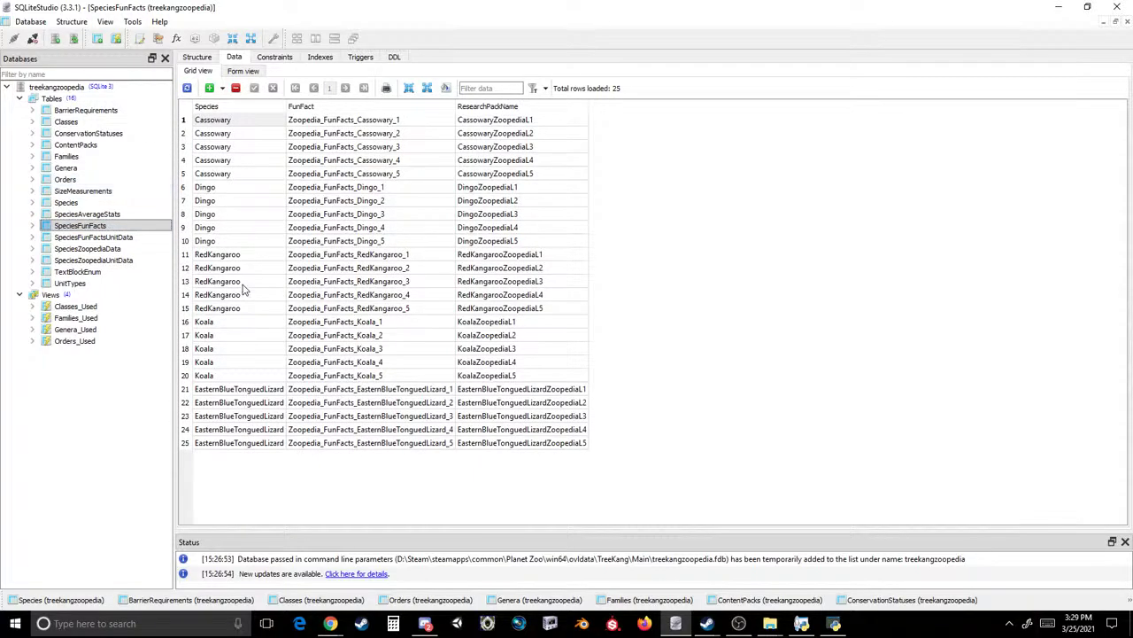
click(212, 375)
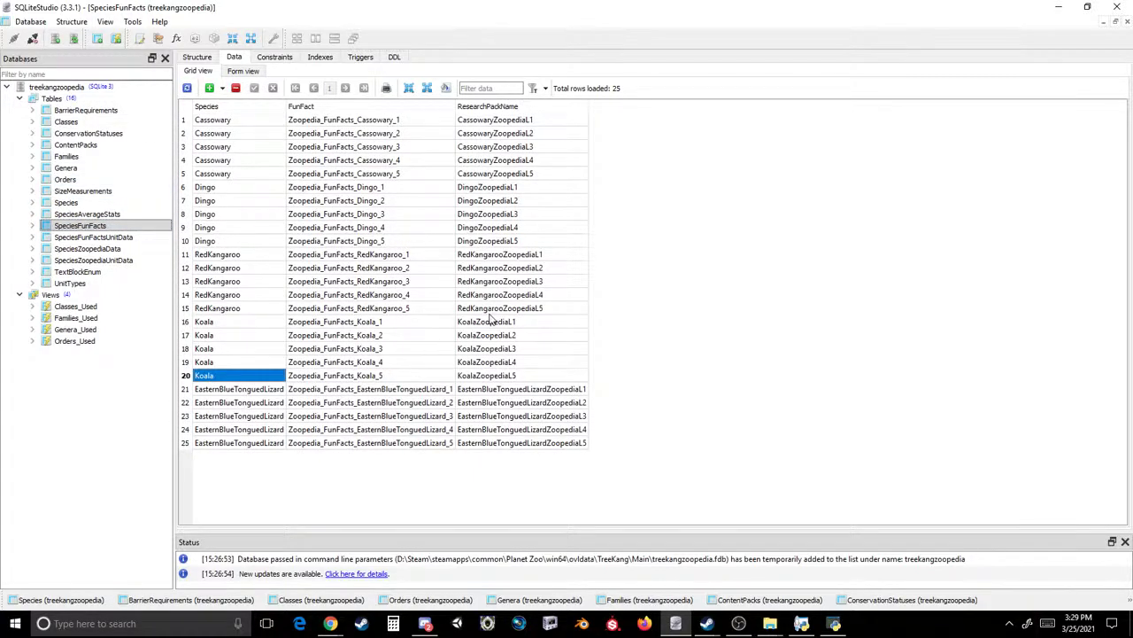
shift+click(486, 325)
click(241, 442)
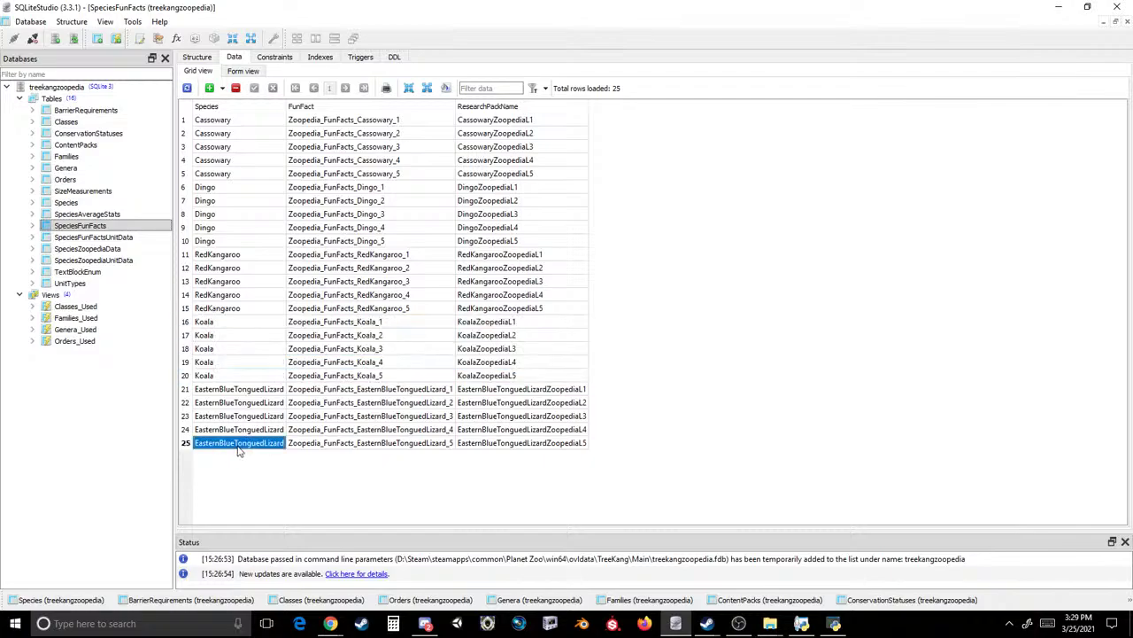
click(210, 89)
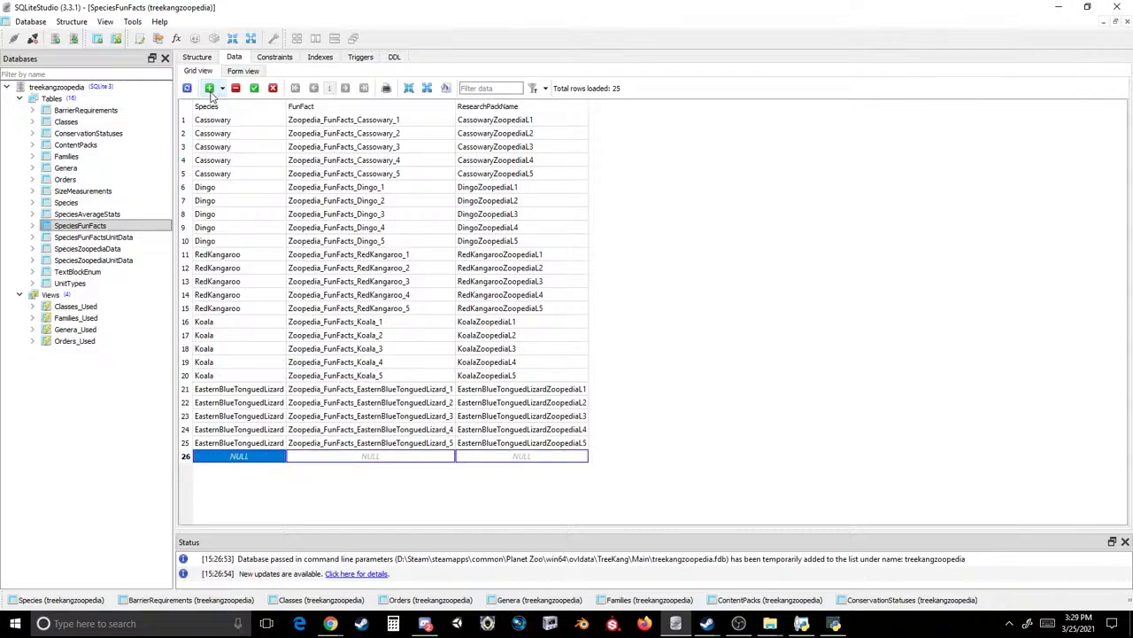
click(210, 88)
click(210, 88)
click(210, 89)
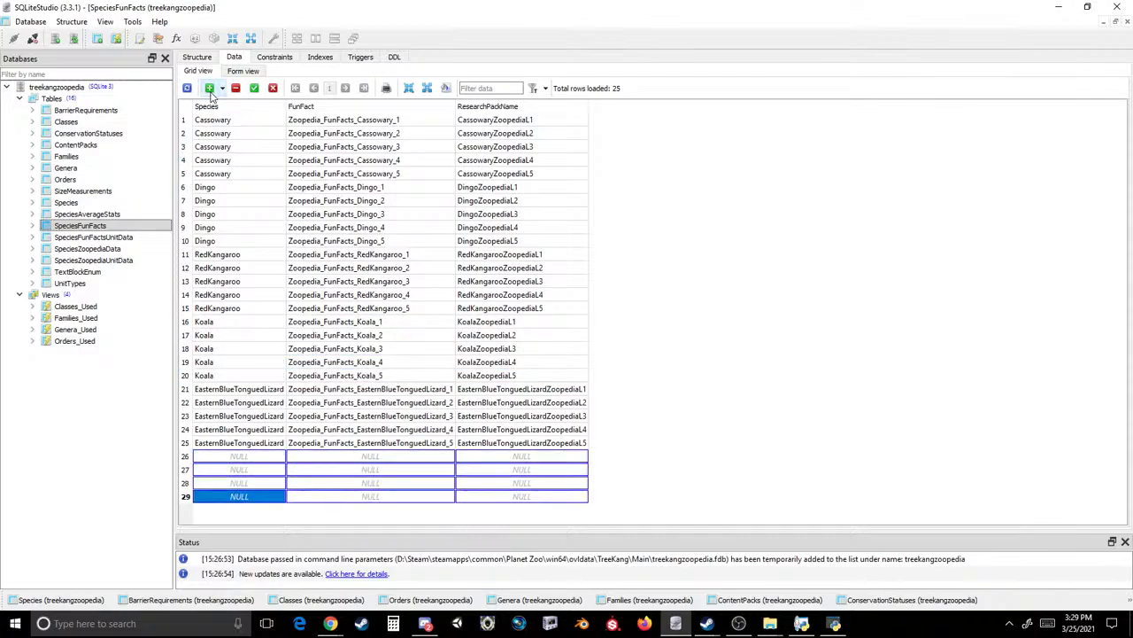
click(210, 89)
click(224, 460)
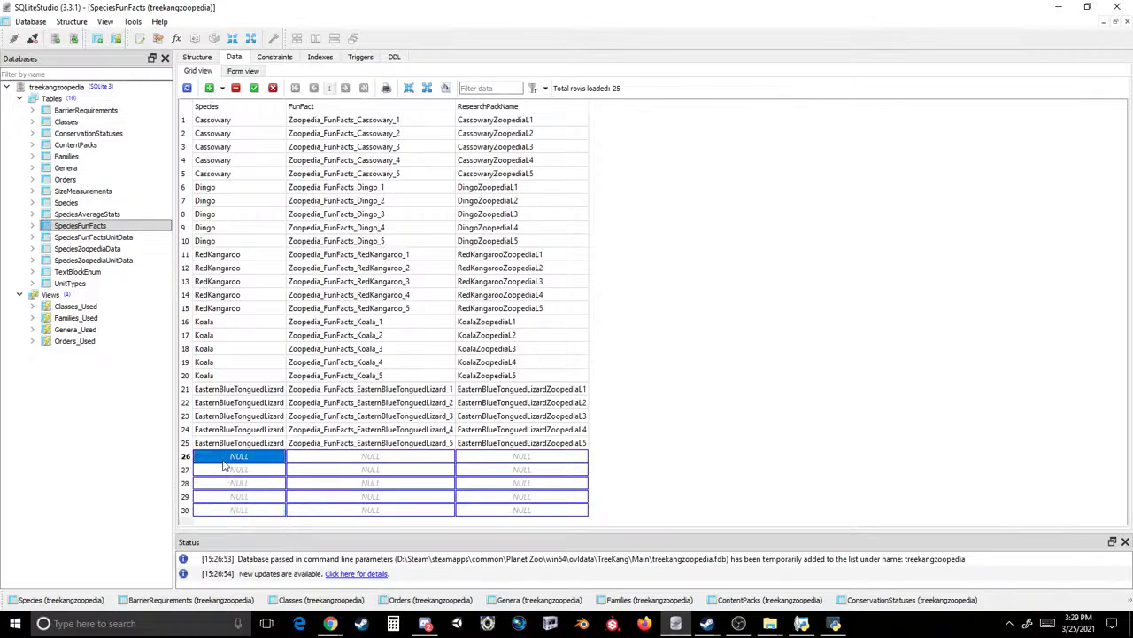
shift+click(526, 512)
text(Koala	Zoopedia_FunFacts_Koala_1	KoalaZoopediaL1 Koala	Zoopedia_FunFacts_Koala_2	KoalaZoopediaL2 Koala	Zoopedia_FunFacts_Koala_3	KoalaZoopediaL3 Koala	Zoopedia_FunFacts_Koala_4	KoalaZoopediaL4 Koala	Zoopedia_FunFacts_Koala_5	KoalaZoopediaL5)
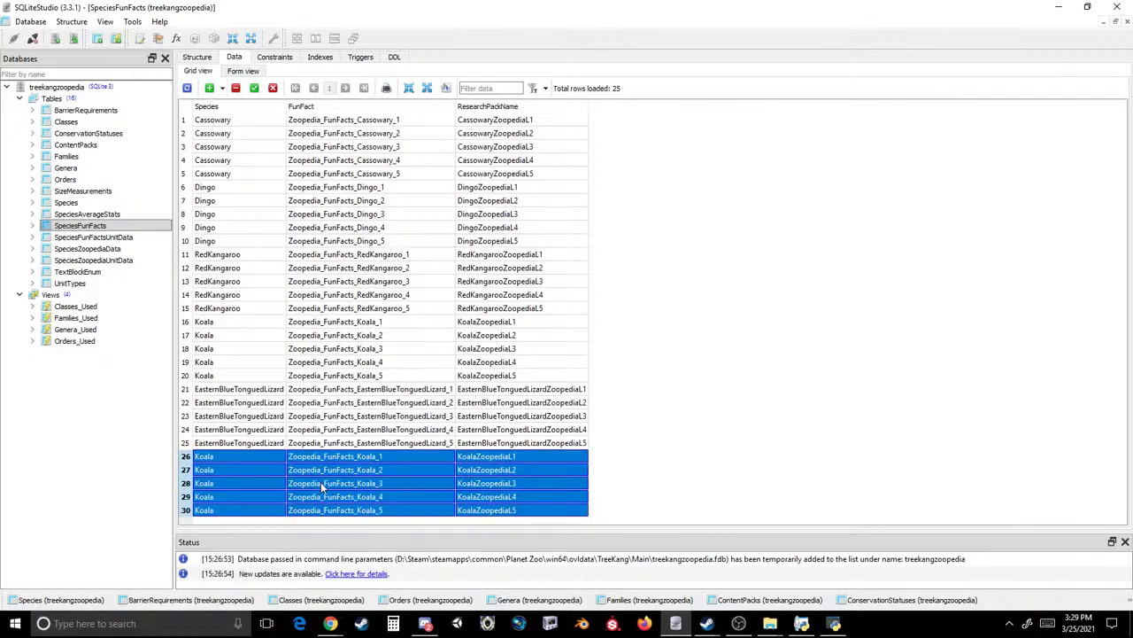
- Set the Species of the five new SpeciesFunFacts rows to TKang
click(212, 457)
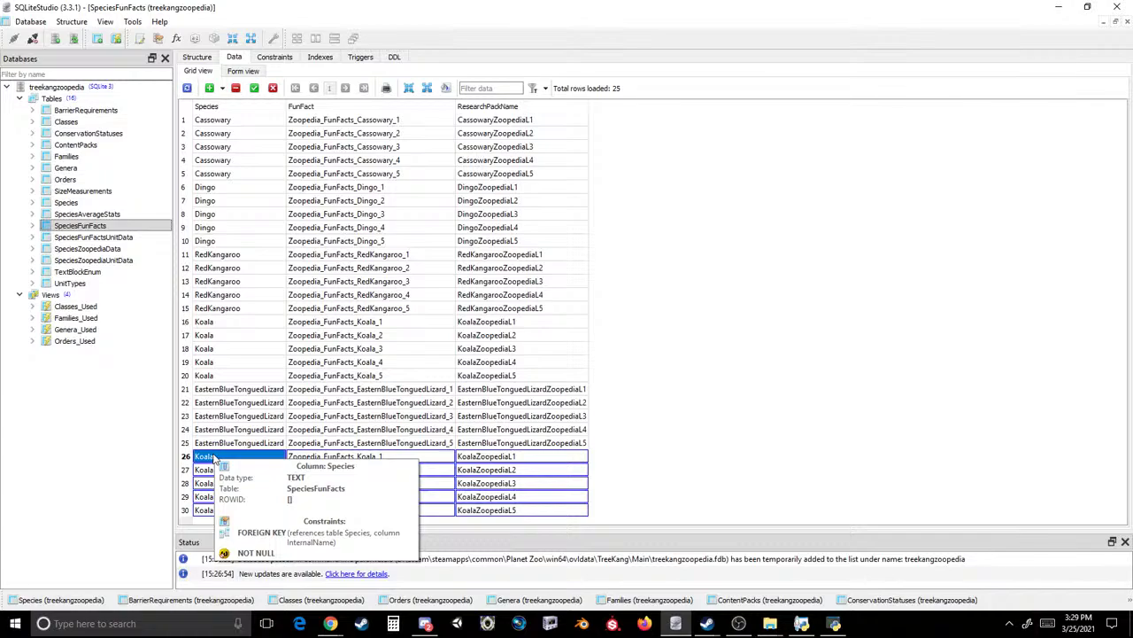
text(TK)
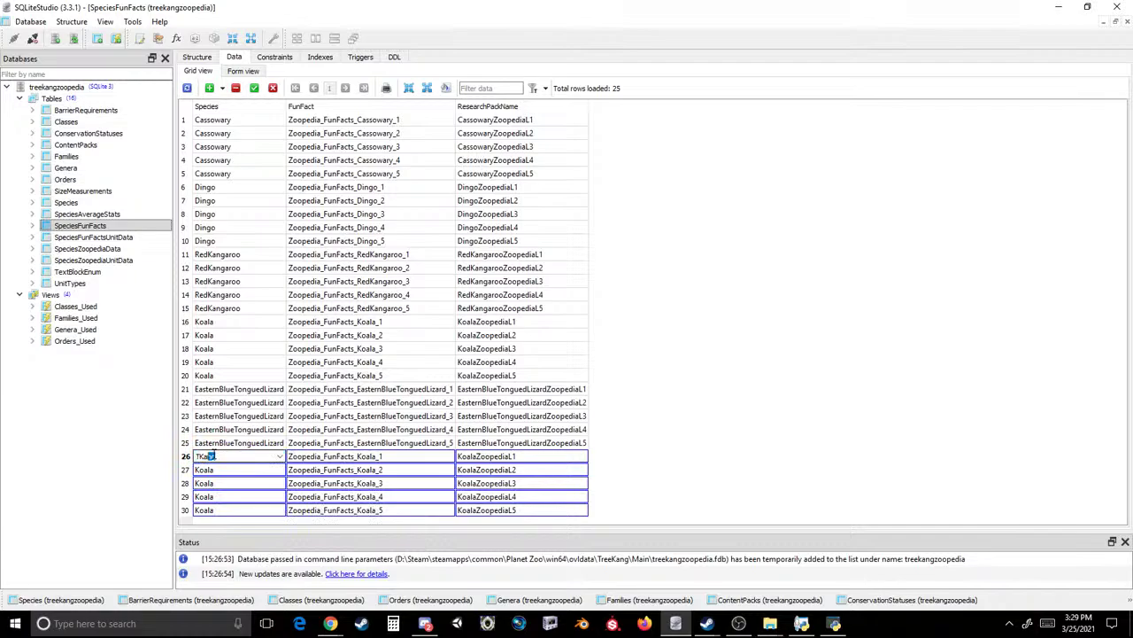
key(Return)
click(228, 471)
text(TKang)
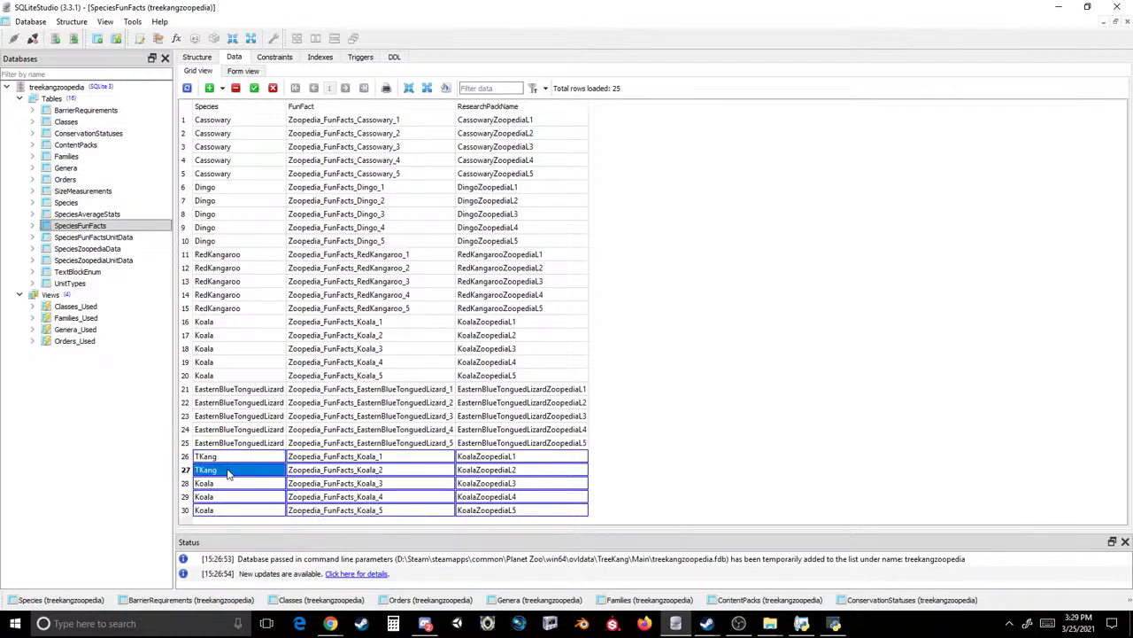
click(228, 483)
text(TKang)
click(225, 496)
text(TKang)
click(233, 510)
text(TKang)
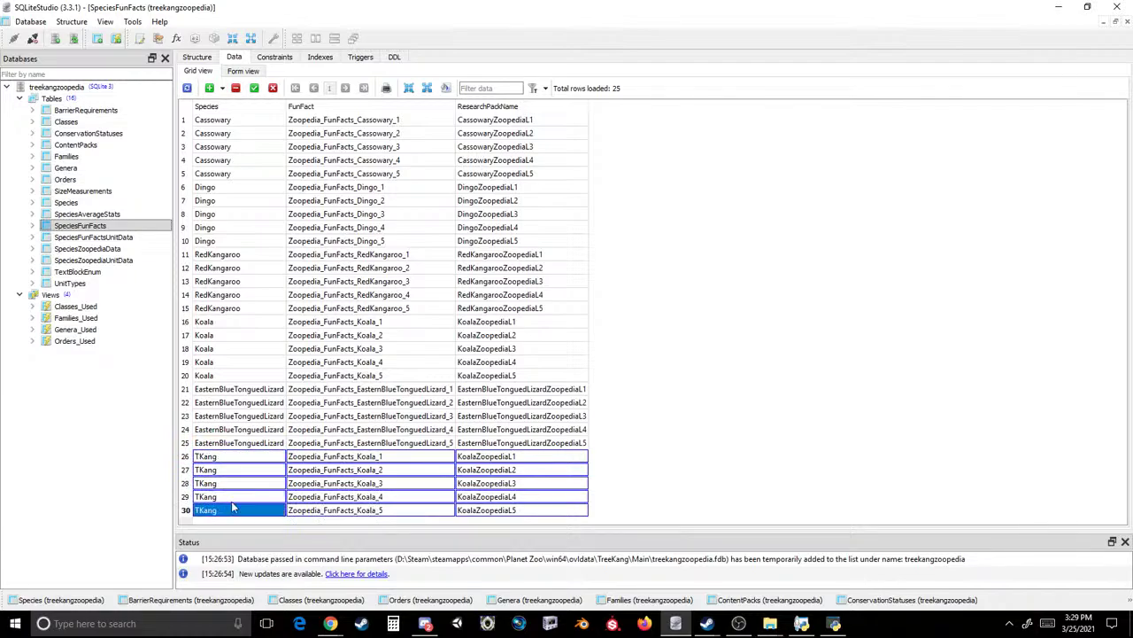
- Set the FunFact values of the first two TKang rows to Zoopedia_FunFacts_TKang_1 and Zoopedia_FunFacts_TKang_2
double_click(360, 460)
drag(353, 456, 374, 455)
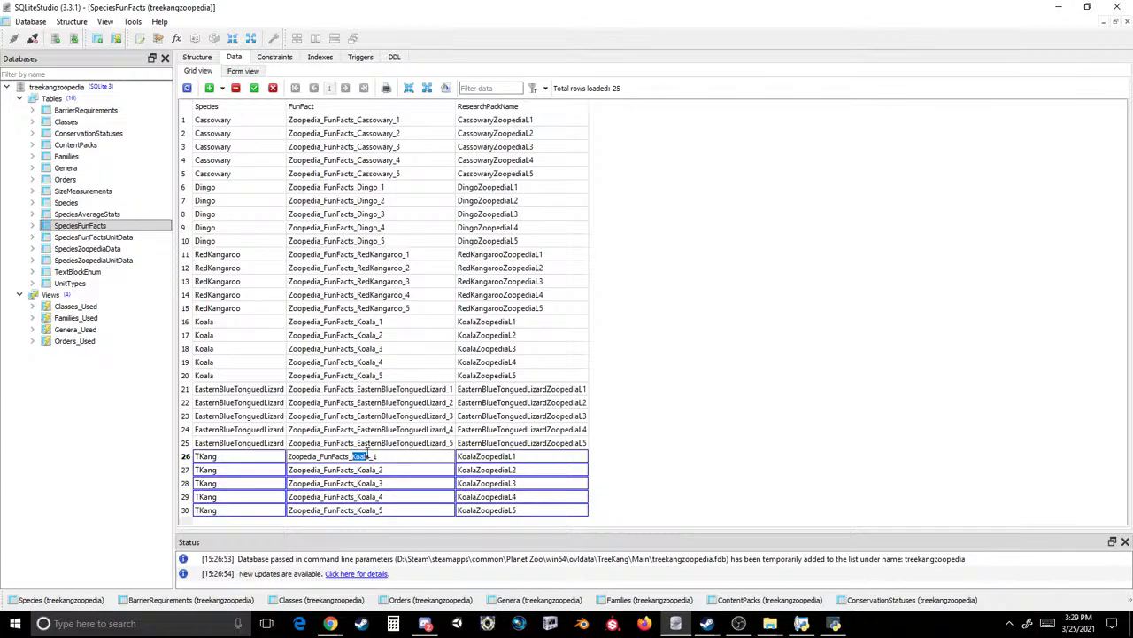
text(TKang)
key(Return)
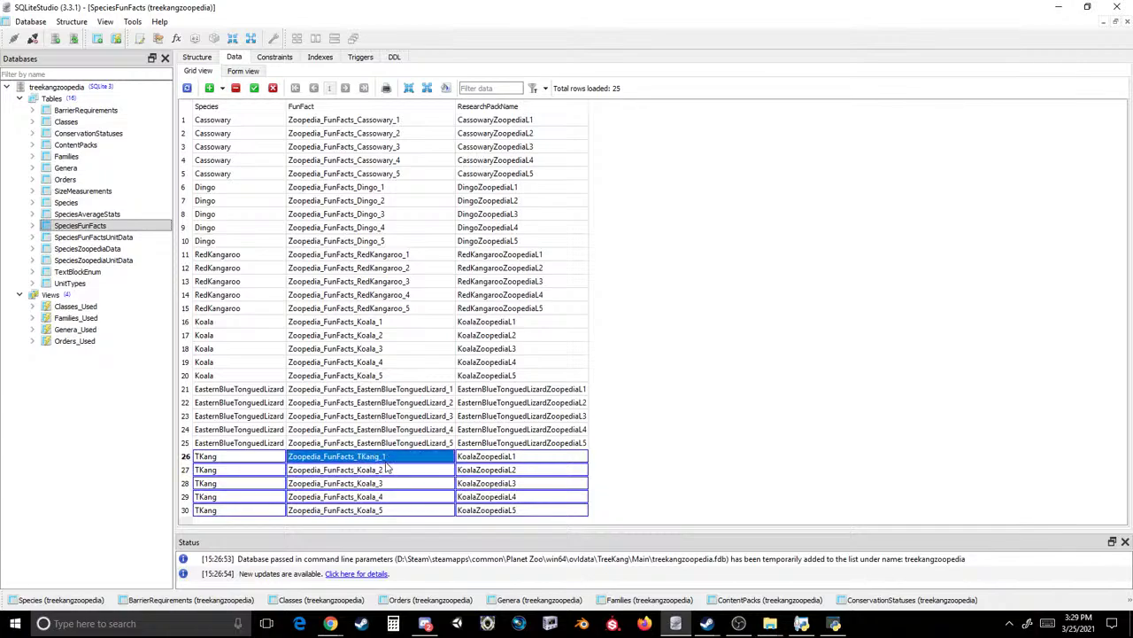
double_click(397, 470)
text(TKang)
key(Return)
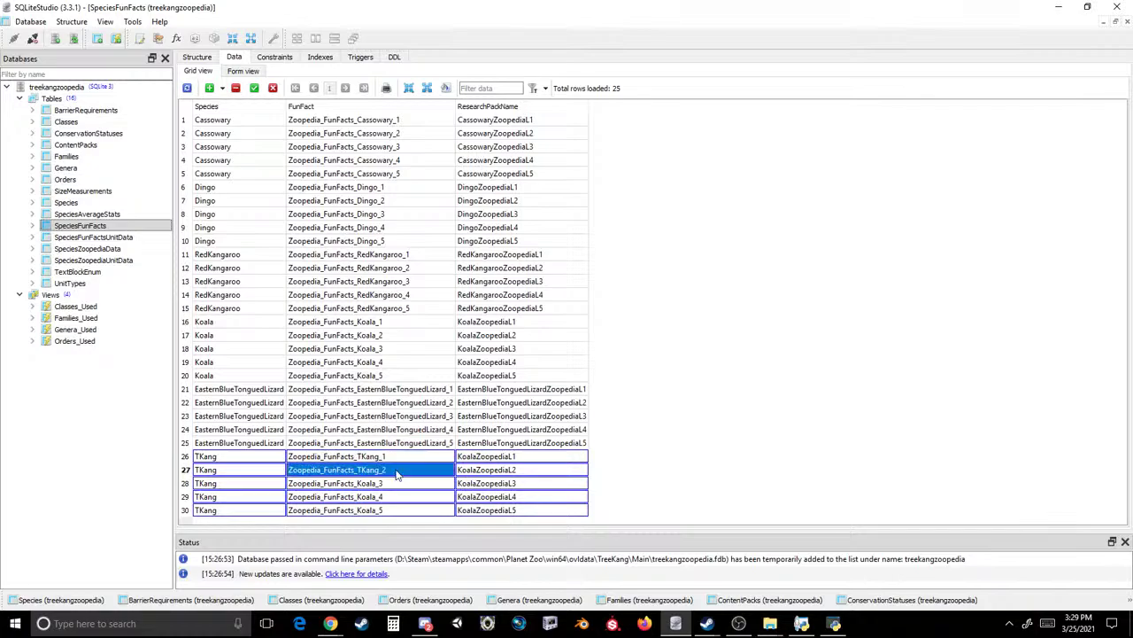
- Set the FunFact values of the last three TKang rows to Zoopedia_FunFacts_TKang_3, Zoopedia_FunFacts_TKang_4 and Zoopedia_FunFacts_TKang_5
double_click(397, 484)
text(TKang)
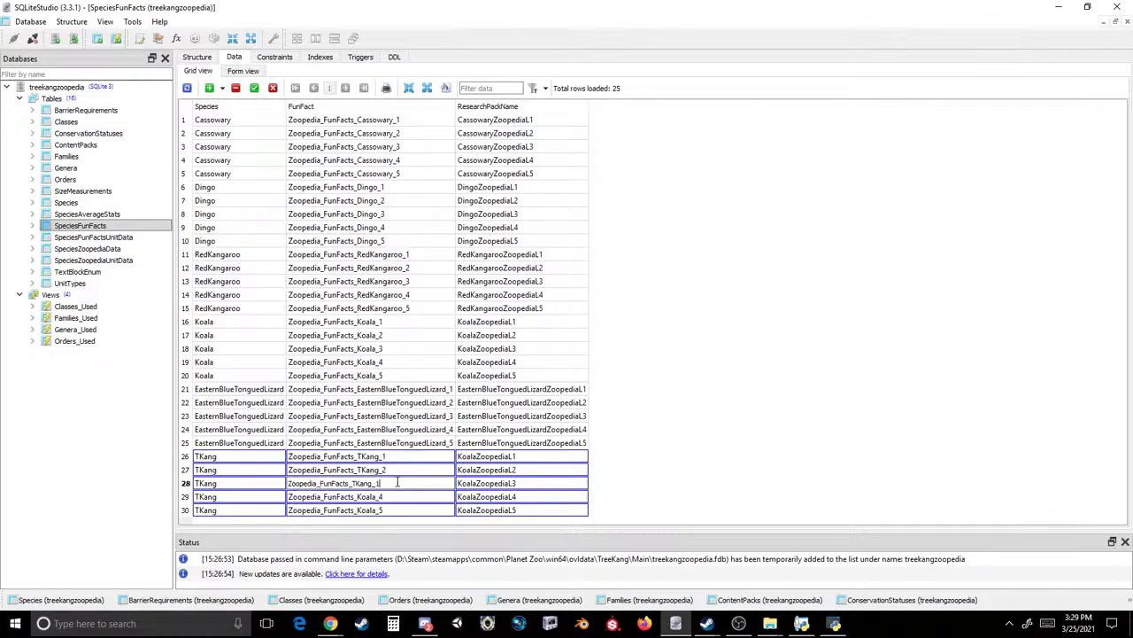
key(BackSpace)
text(3)
key(Return)
double_click(413, 496)
text(Zoopedia_FunFacts_TKang_1)
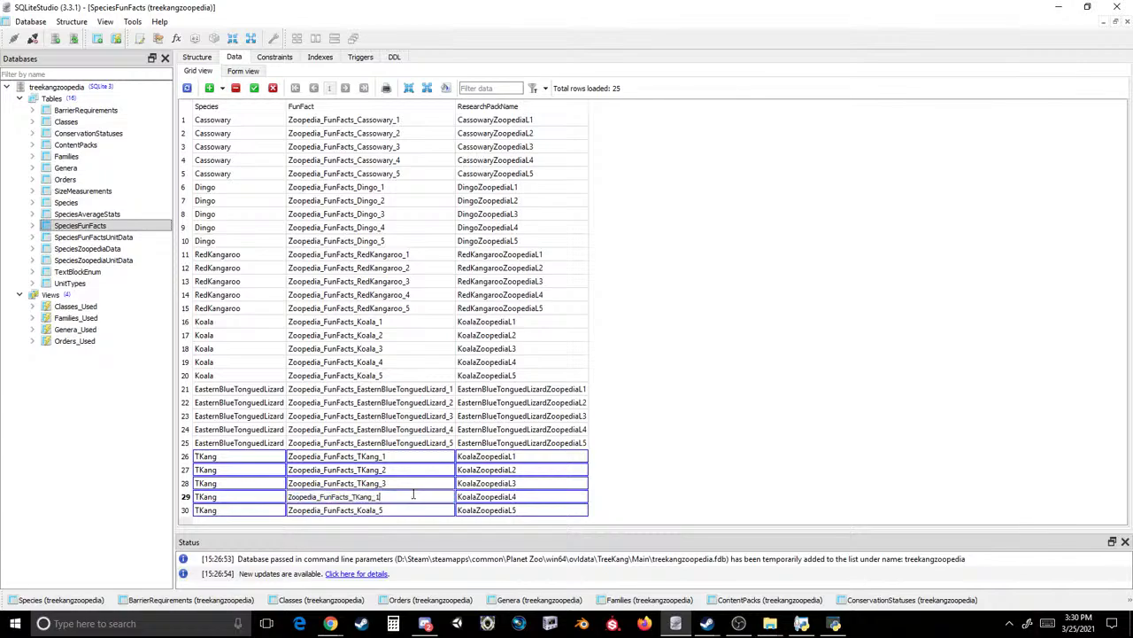
key(Return)
double_click(404, 509)
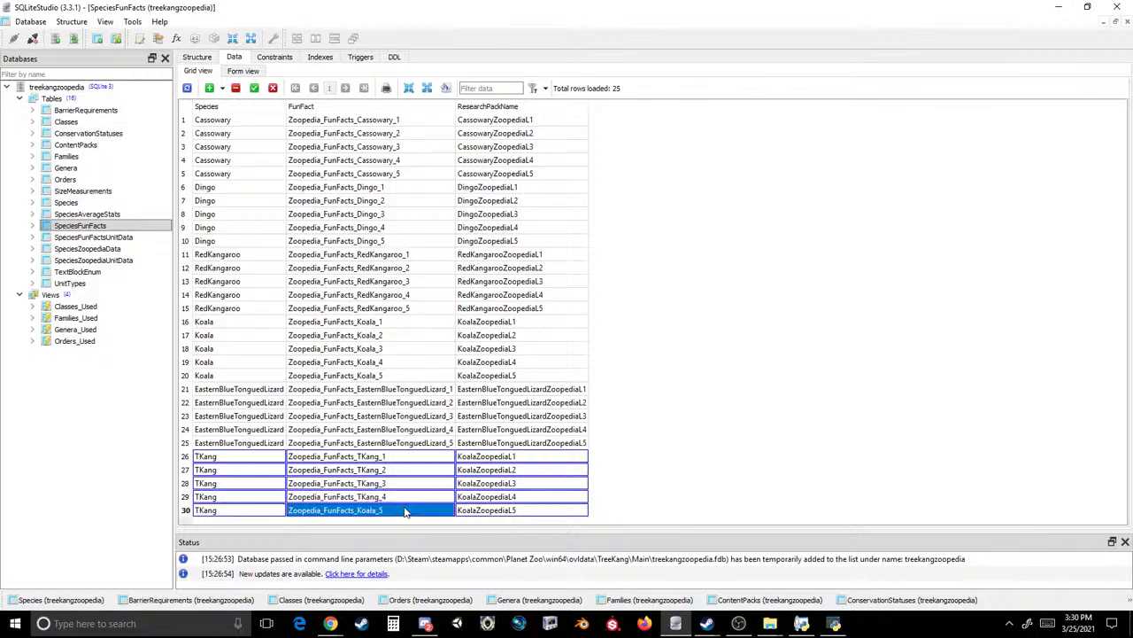
text(Zoopedia_FunFacts_TKang_1)
key(Return)
- Set the ResearchPackName of the first two TKang rows to TKangZoopediaL1 and TKangZoopediaL2
double_click(467, 457)
drag(476, 455, 458, 456)
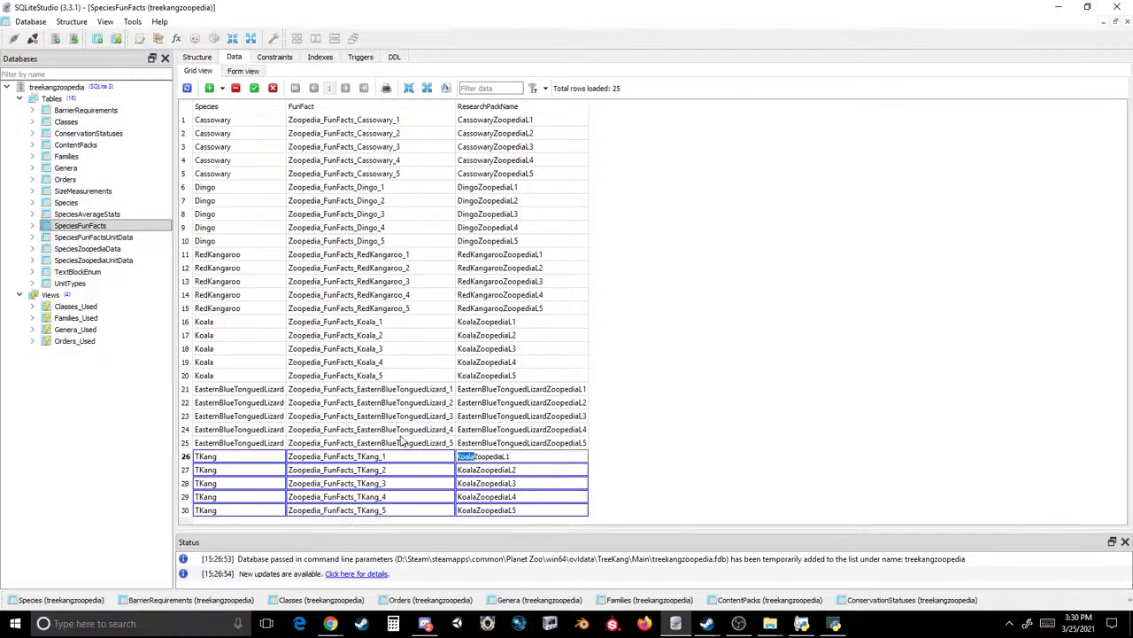
text(TKang)
key(Return)
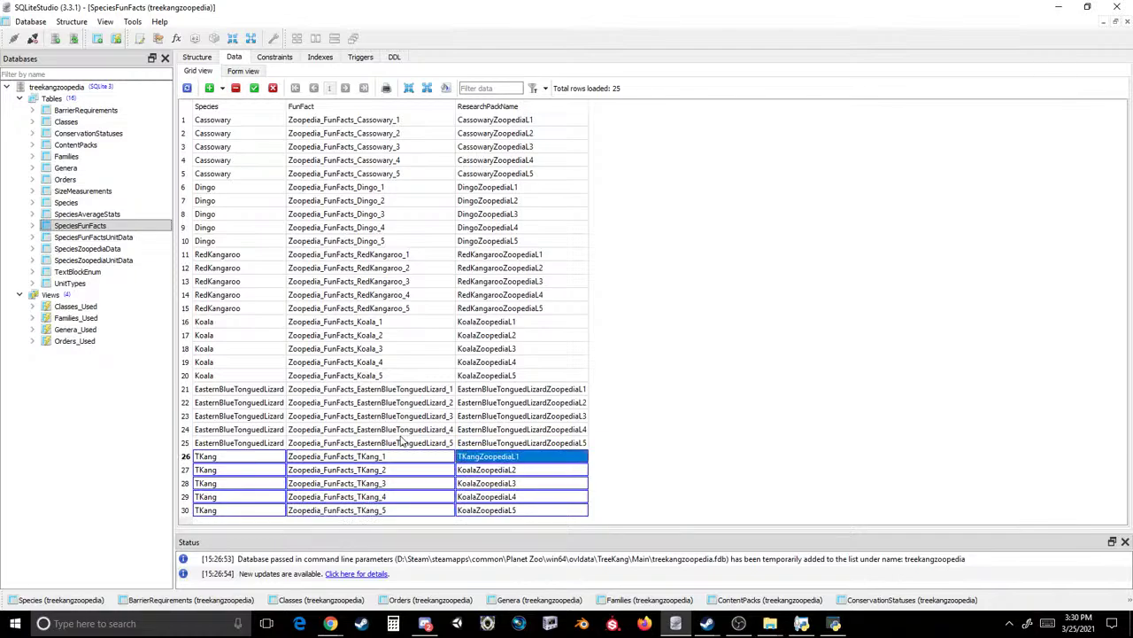
click(507, 472)
text(TKangZoopediaL1)
click(528, 484)
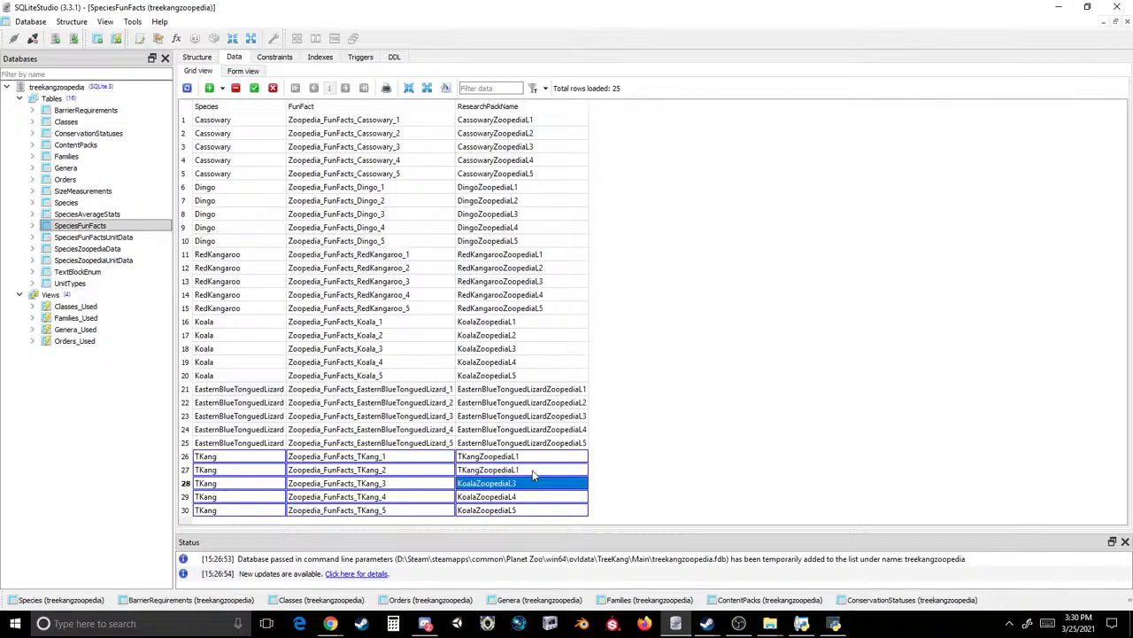
double_click(533, 470)
key(BackSpace)
text(2)
key(Return)
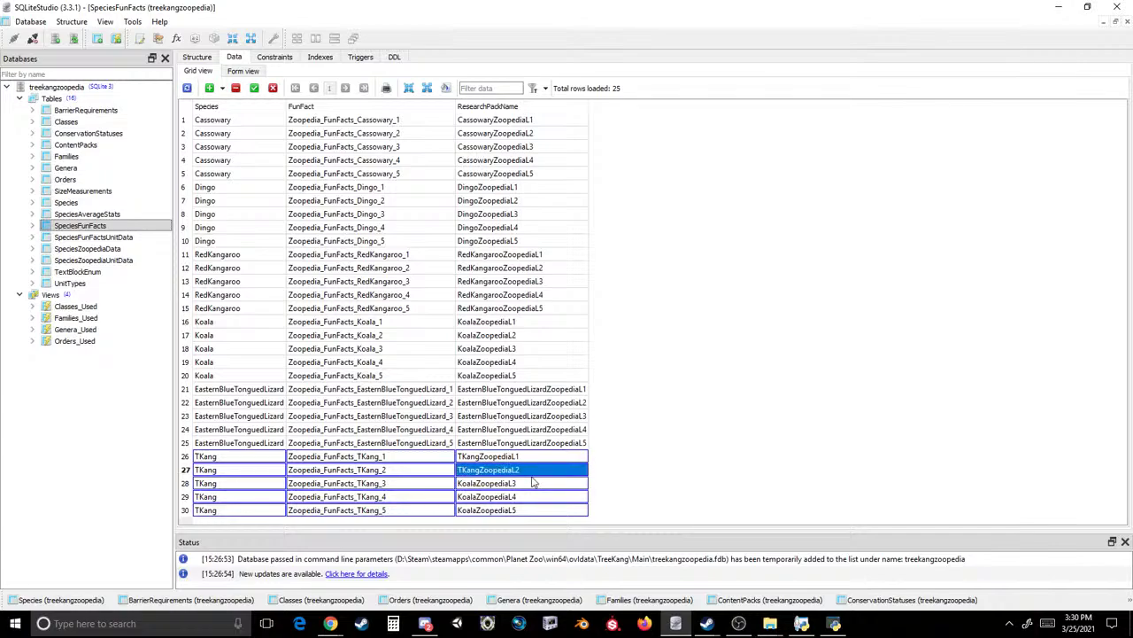
- Set the ResearchPackName of the third and fourth TKang rows to TKangZoopediaL3 and TKangZoopediaL4
click(536, 483)
text(TKangZoopediaL1)
double_click(541, 482)
key(BackSpace)
text(3)
key(Return)
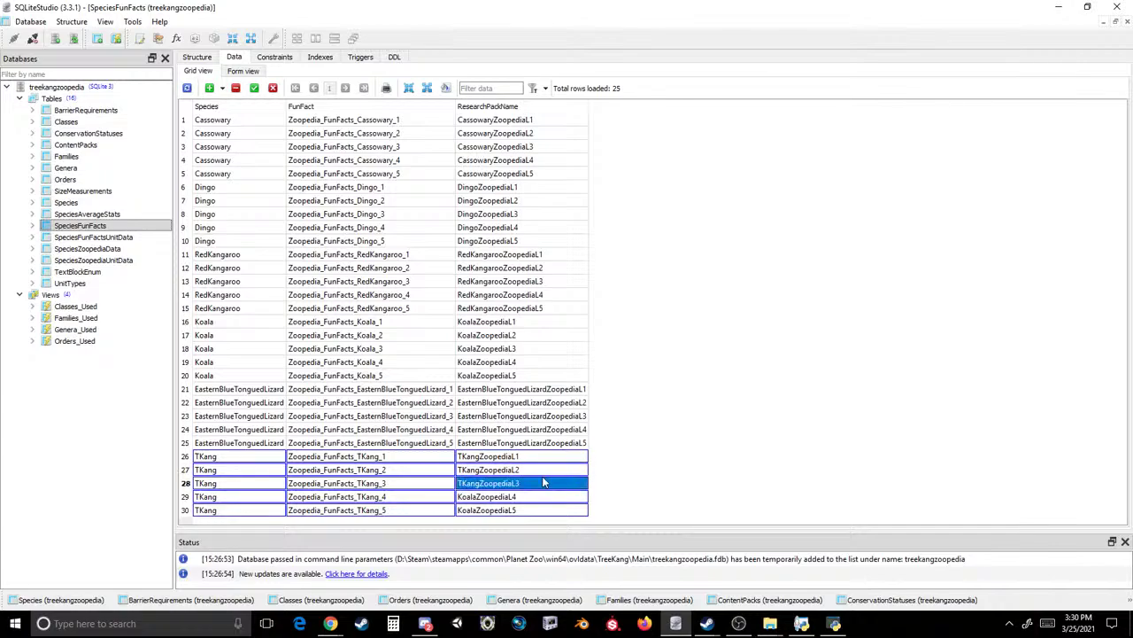
click(536, 496)
text(TKangZoopediaL1)
double_click(549, 496)
key(BackSpace)
text(4)
key(Return)
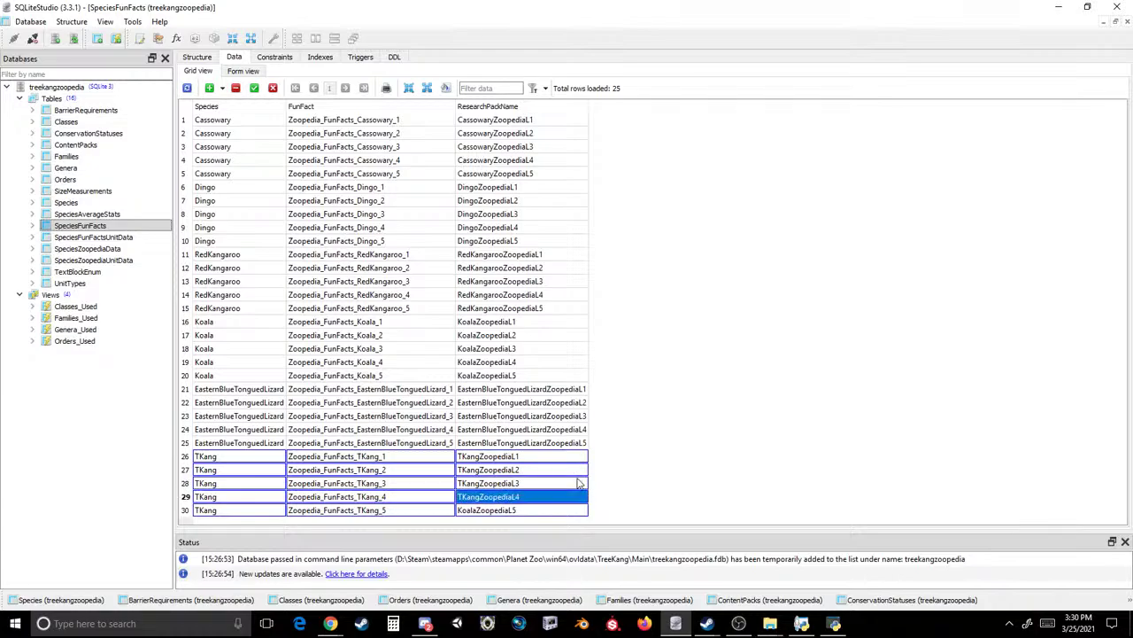
- Set the ResearchPackName of the fifth TKang row to TKangZoopediaL5 and commit the SpeciesFunFacts changes
click(522, 509)
text(TKangZoopediaL1)
double_click(522, 510)
key(BackSpace)
text(5)
key(Return)
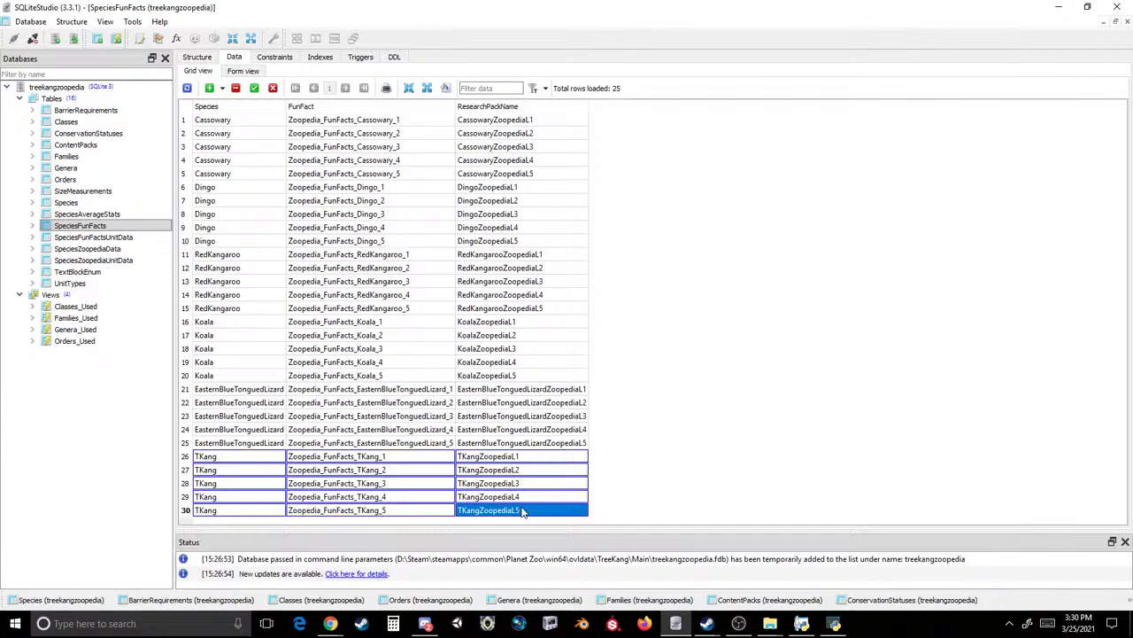
click(210, 443)
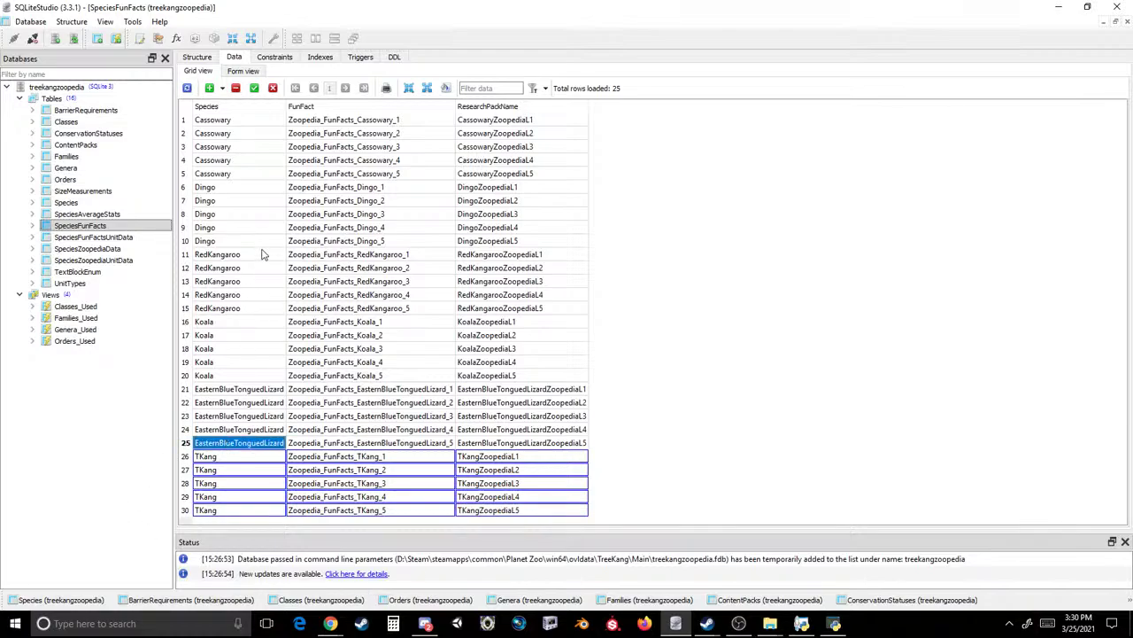
click(255, 89)
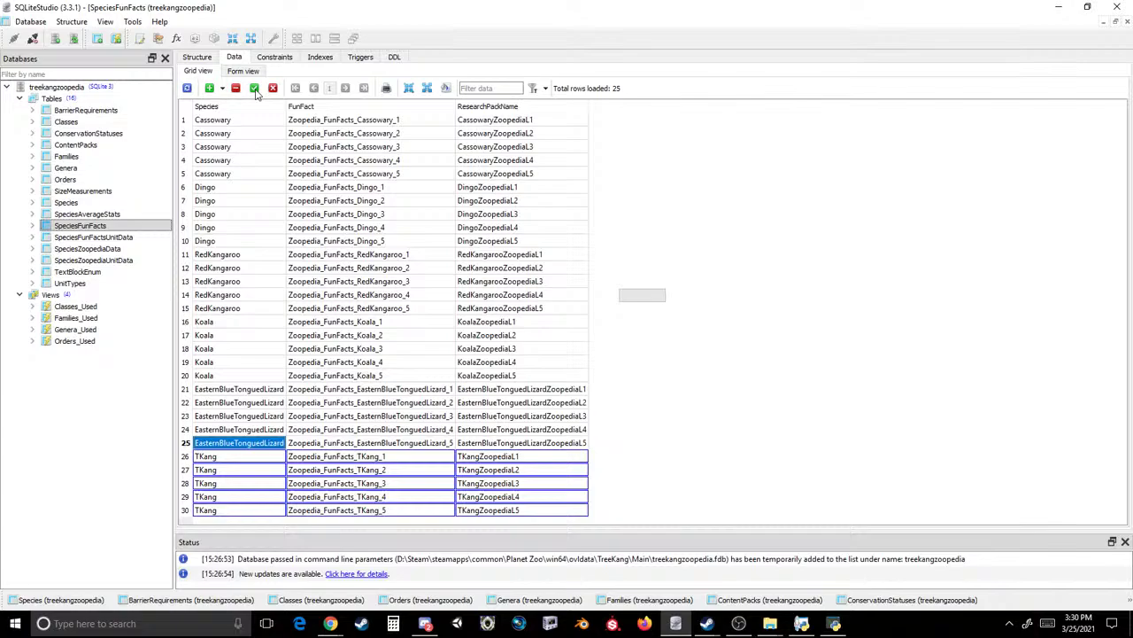
- Add a row to the SpeciesZoopediaData table and fill it with a copy of the RedKangaroo row
double_click(92, 238)
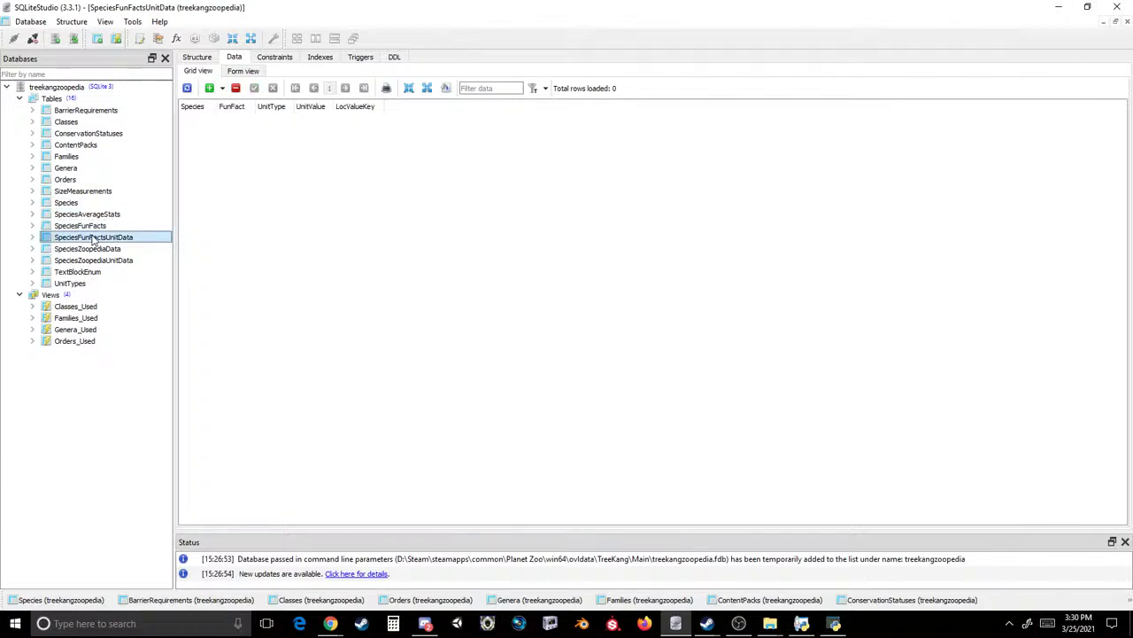
double_click(88, 249)
click(218, 174)
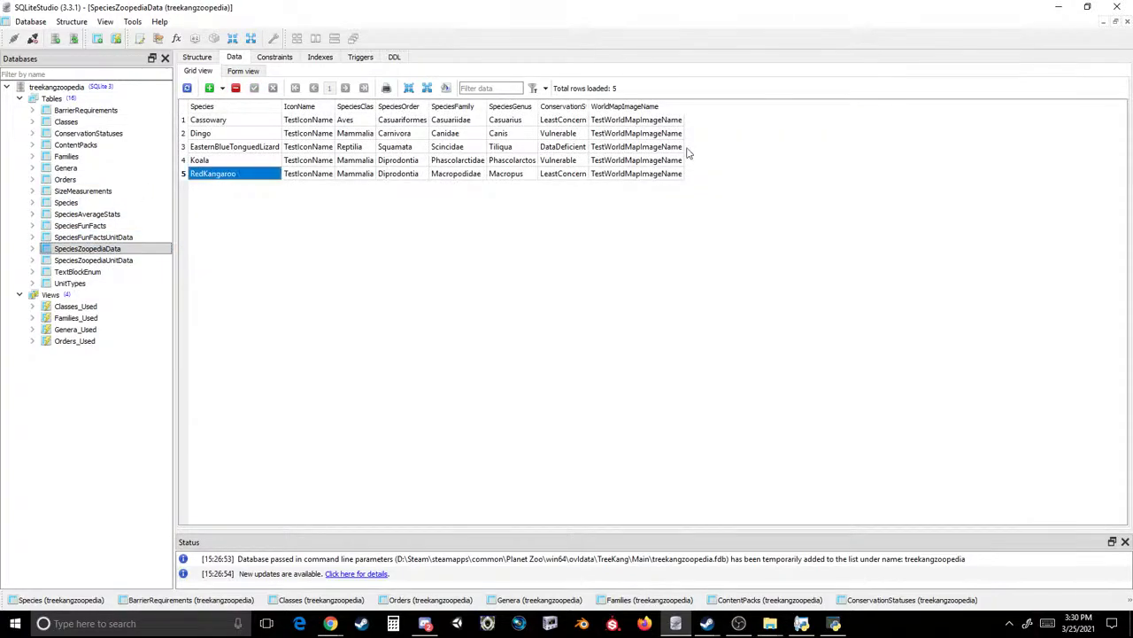
shift+click(647, 174)
click(209, 88)
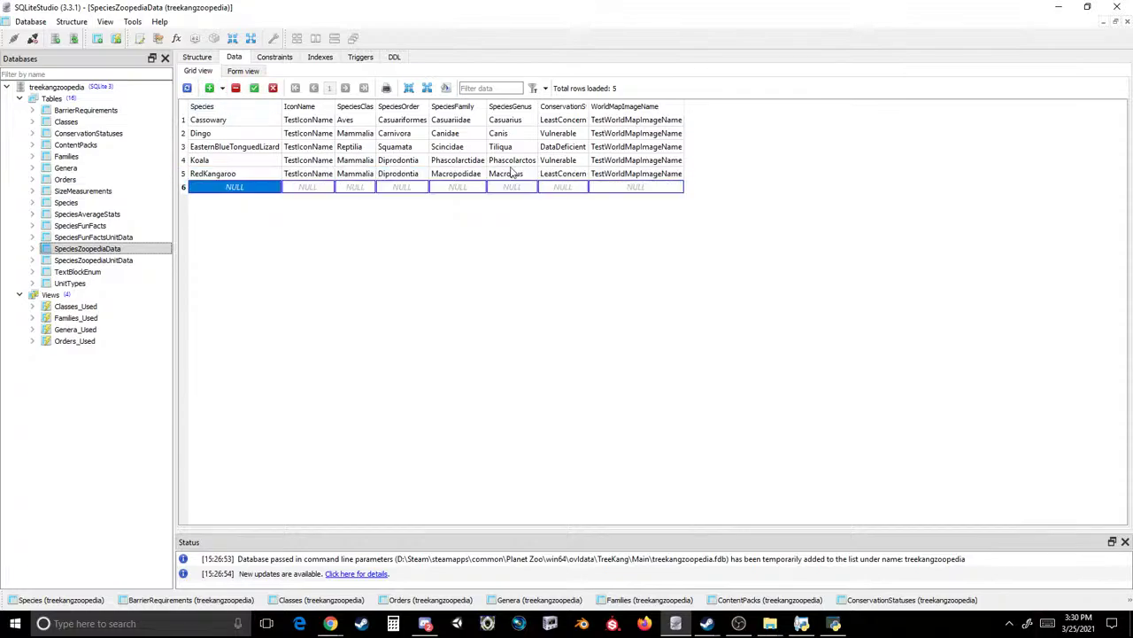
shift+click(632, 186)
text(RedKangaroo	TestIconName	Mammalia	Diprodontia	Macropodidae	Macropus	LeastConcern	TestWorldMapImageName)
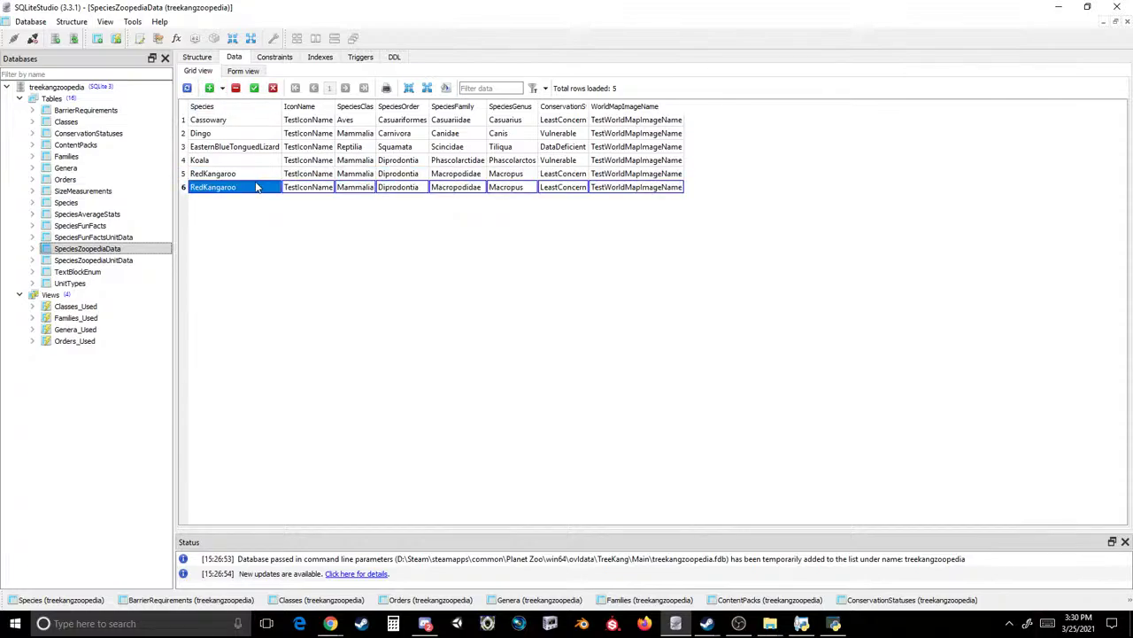
- Set the new SpeciesZoopediaData row's Species to TKang and its SpeciesGenus to Dendrolagus
text(T)
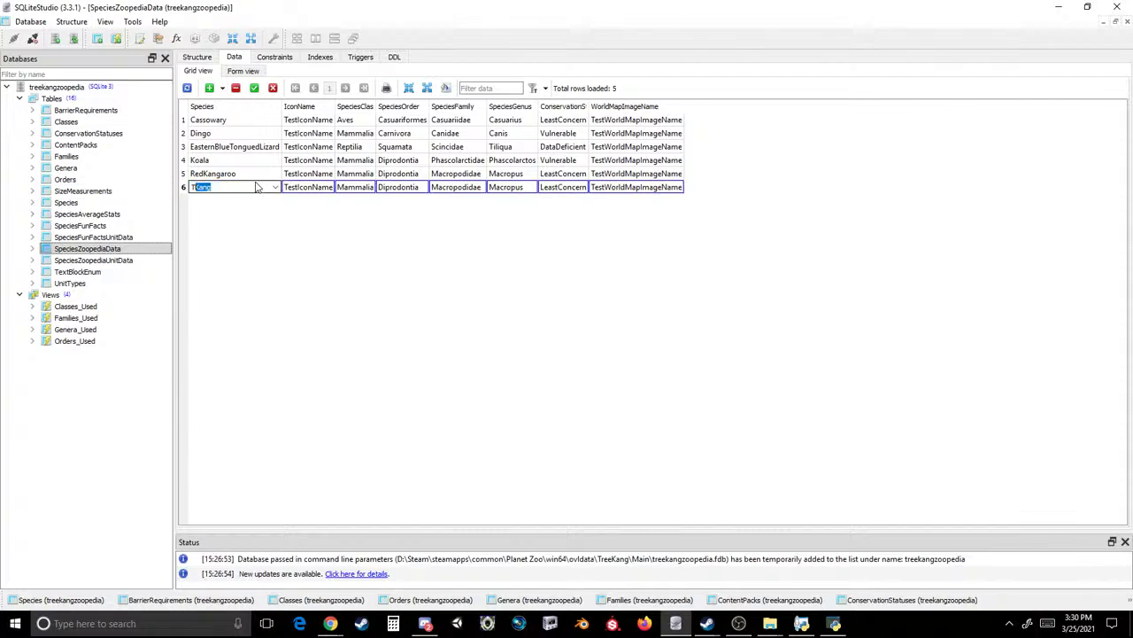
key(Return)
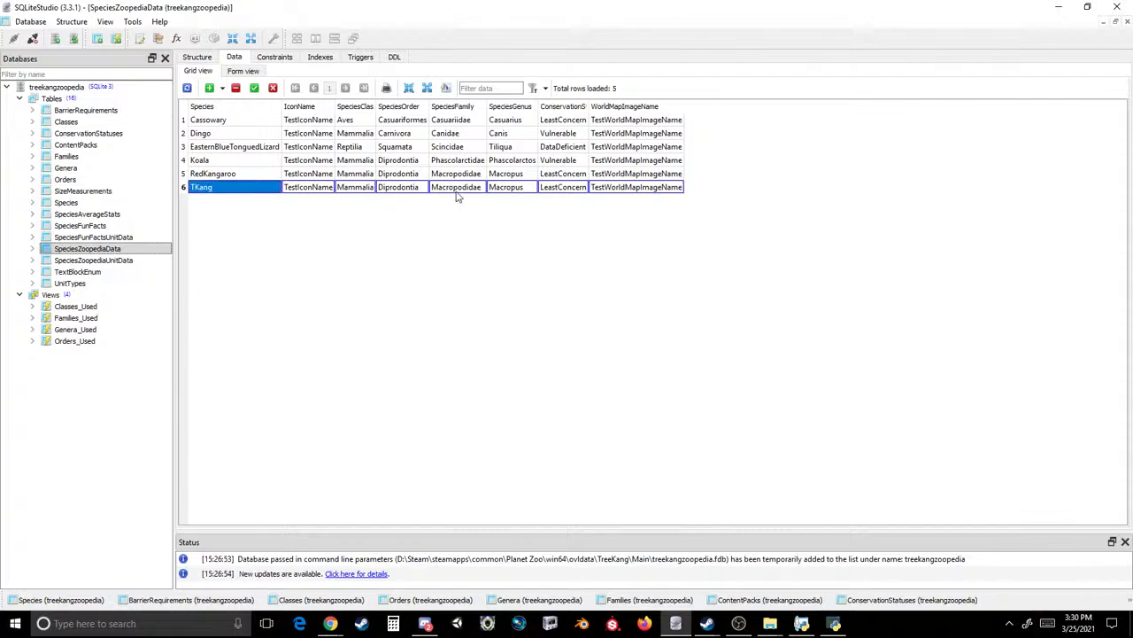
click(500, 192)
click(531, 188)
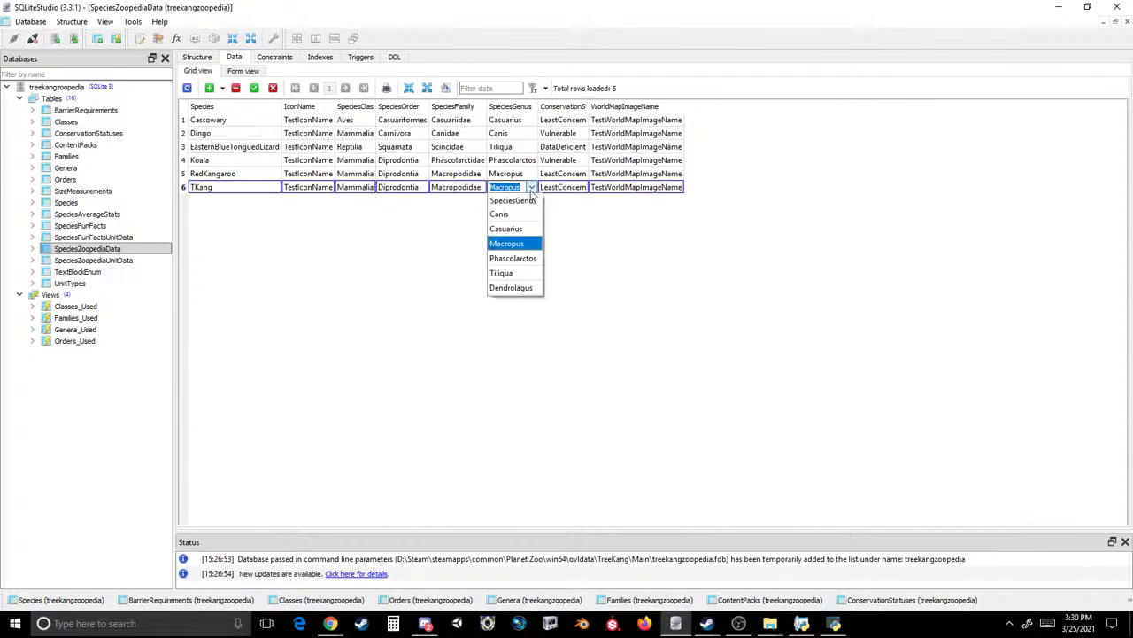
click(509, 286)
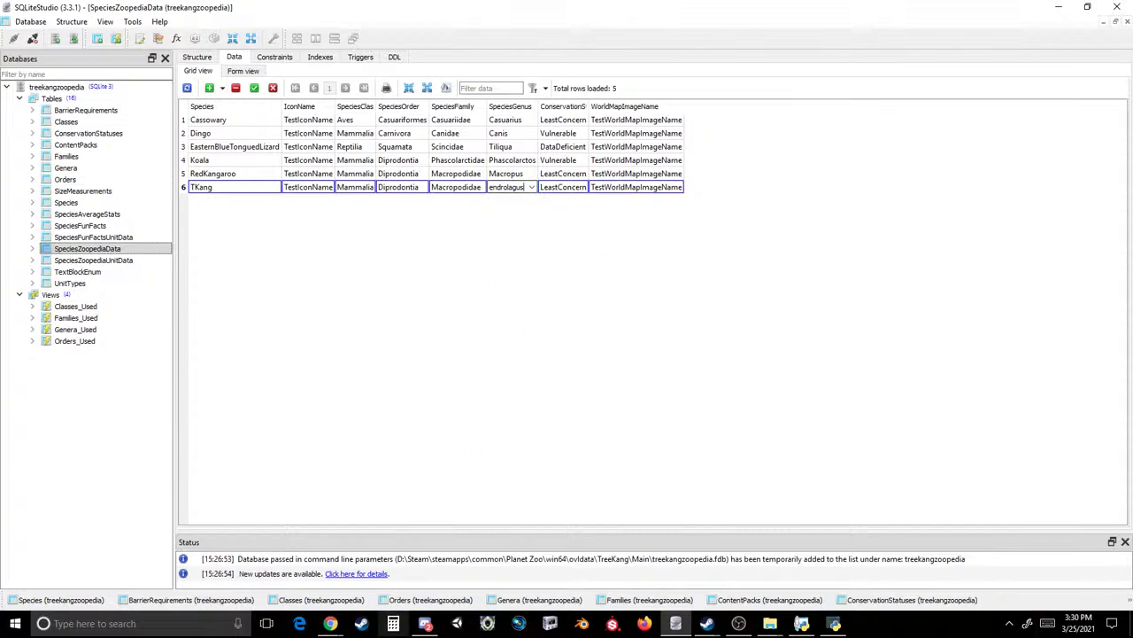
click(474, 566)
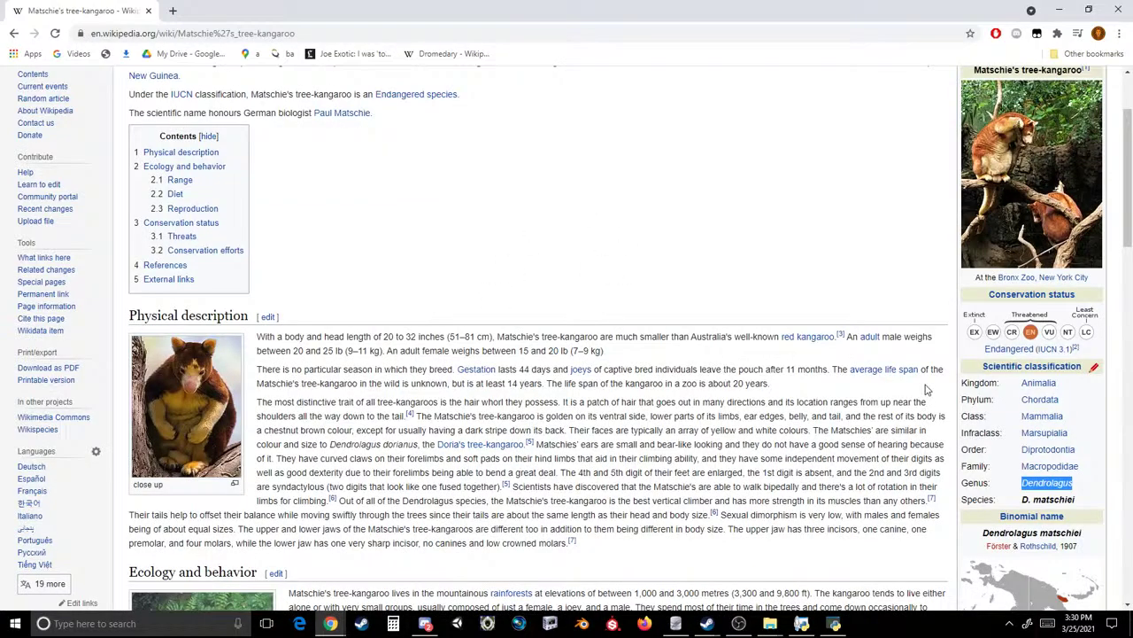
- Check the conservation status on Wikipedia, set it to Endangered in the TKang row and commit the changes
click(682, 255)
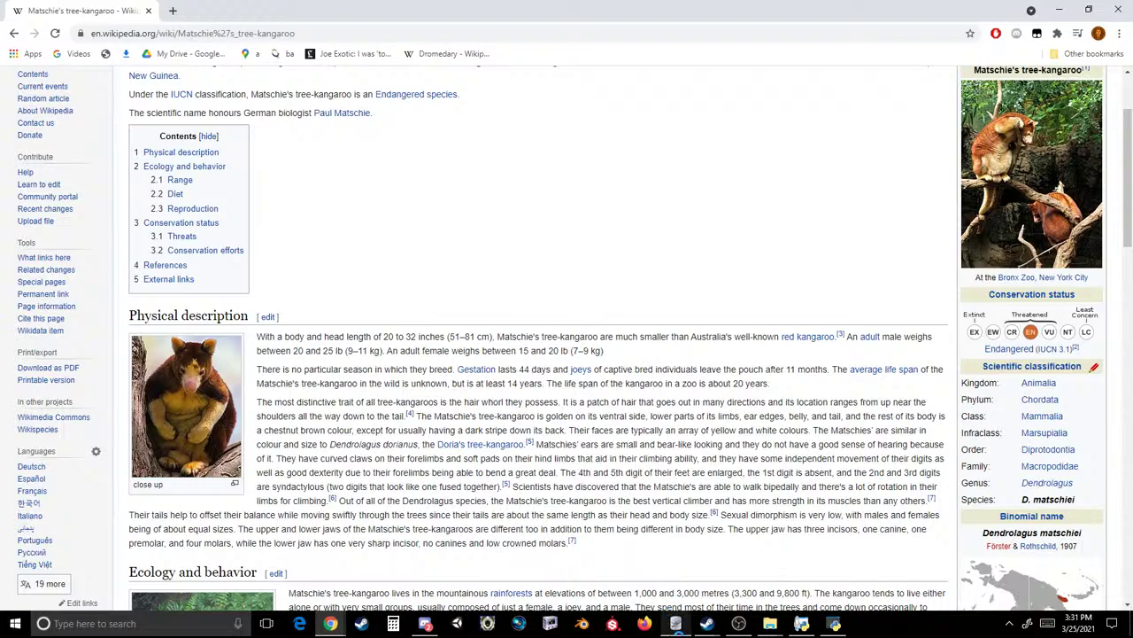
click(676, 623)
click(574, 189)
double_click(574, 188)
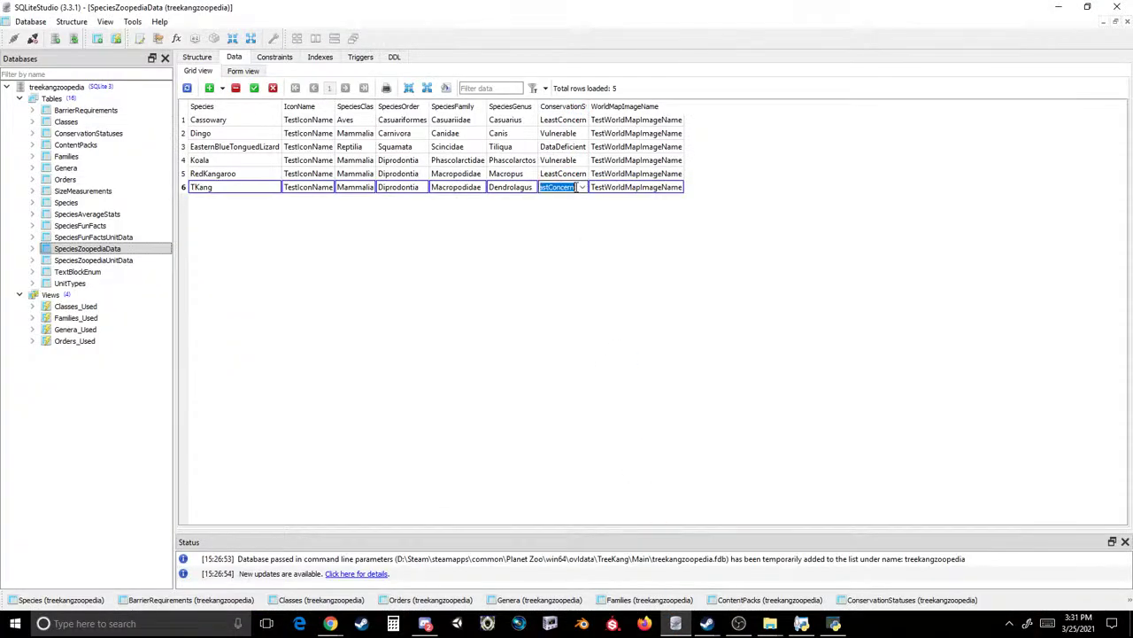
click(581, 187)
click(575, 244)
click(255, 89)
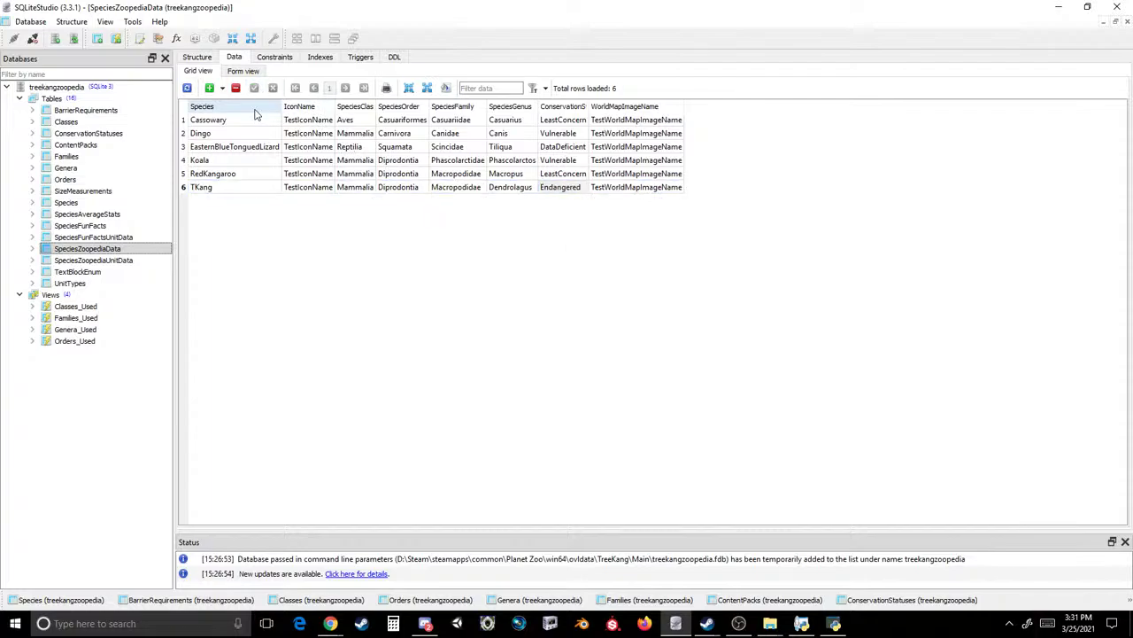
- Delete the Cassowary, Dingo, EasternBlueTonguedLizard, Koala and RedKangaroo rows from SpeciesZoopediaData and commit the changes
click(234, 173)
shift+click(230, 120)
click(237, 88)
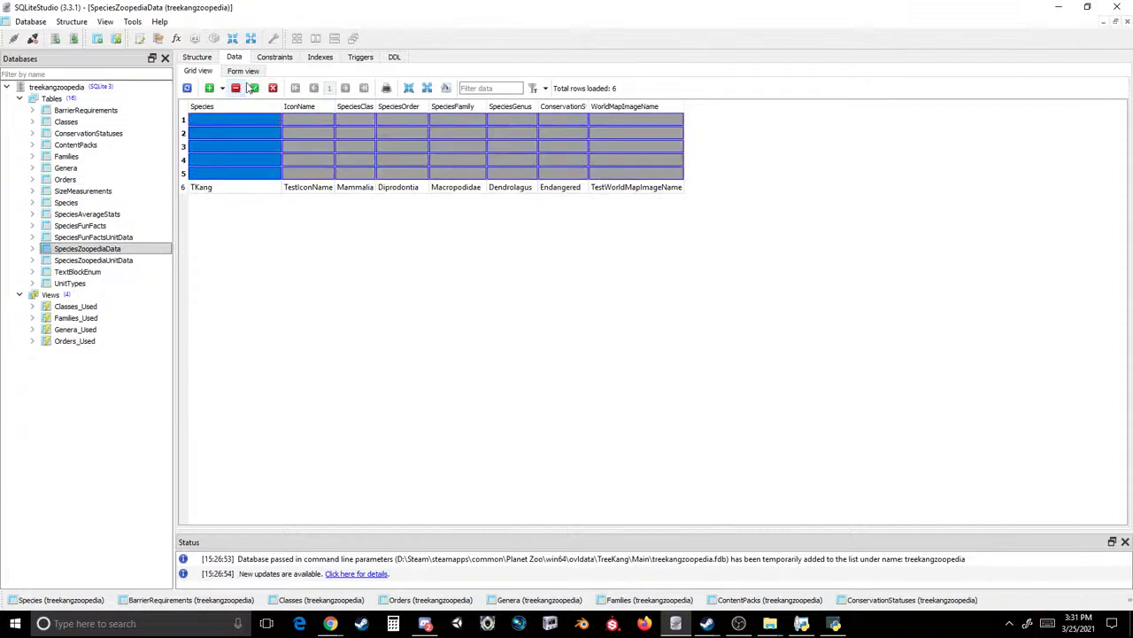
click(255, 88)
- Delete all Cassowary, Dingo, RedKangaroo, Koala and EasternBlueTonguedLizard rows from the SpeciesFunFacts table and commit the changes
click(124, 260)
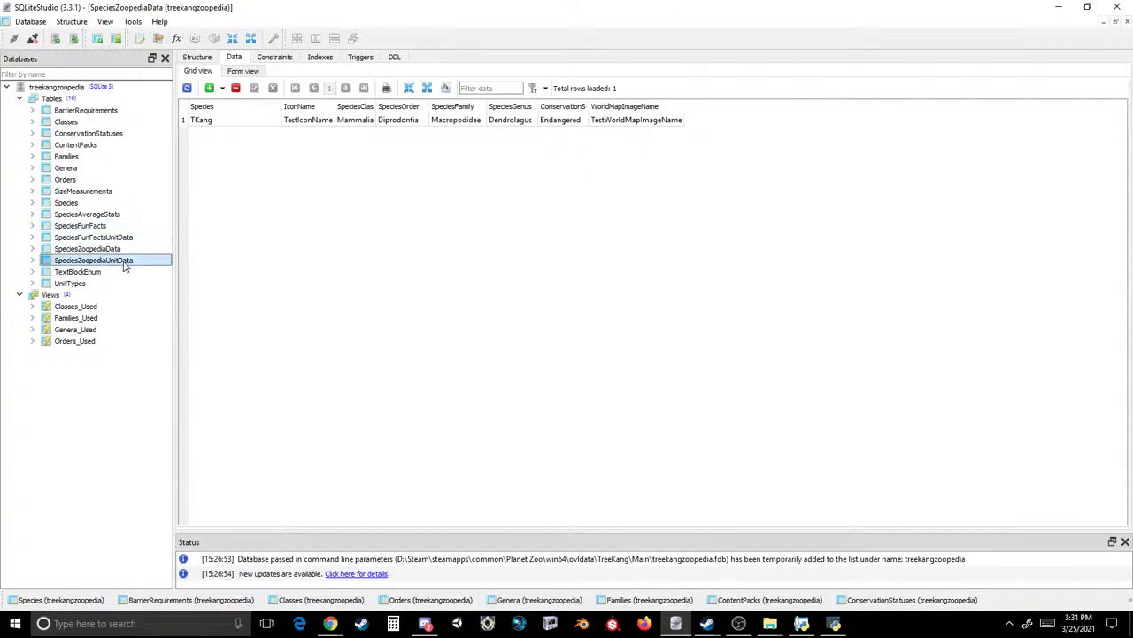
click(122, 271)
click(114, 283)
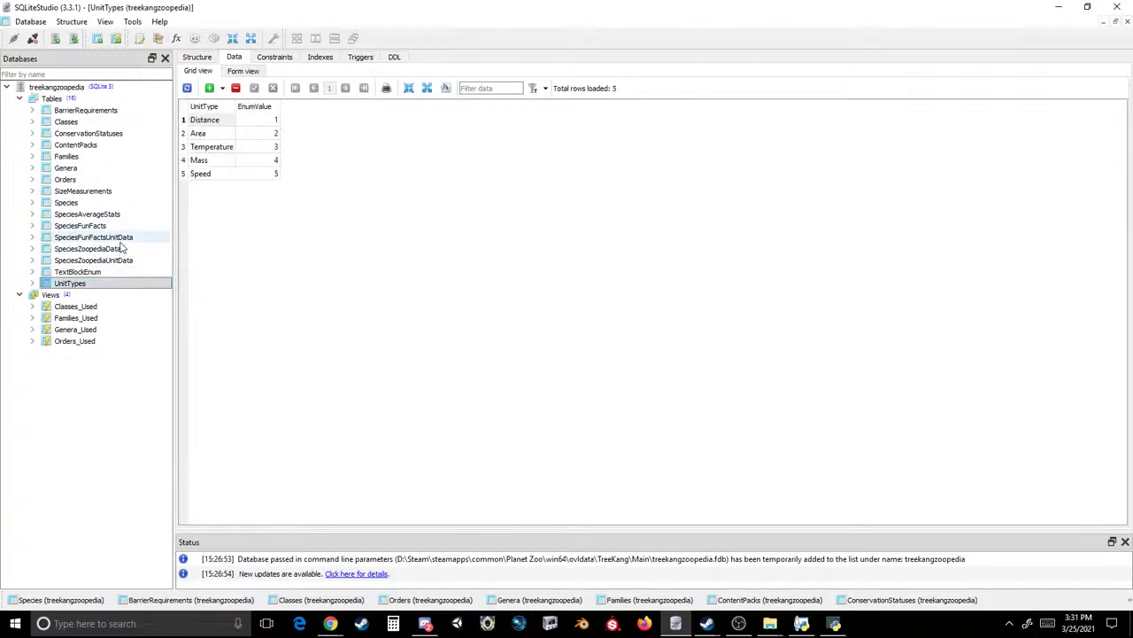
click(119, 237)
click(115, 226)
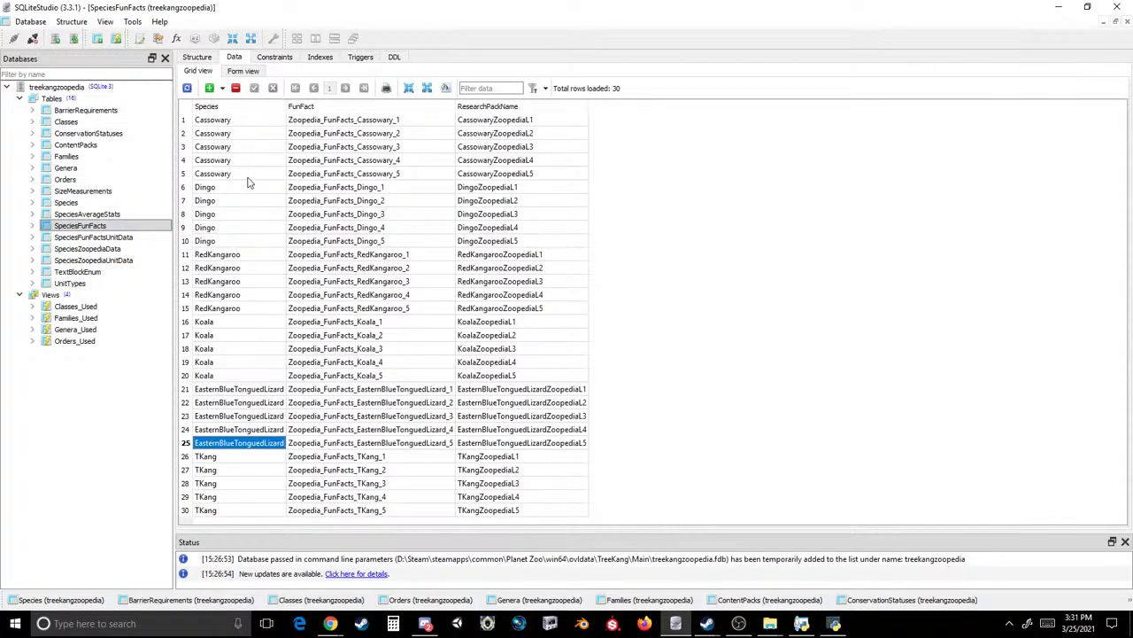
shift+click(230, 123)
click(236, 88)
click(254, 89)
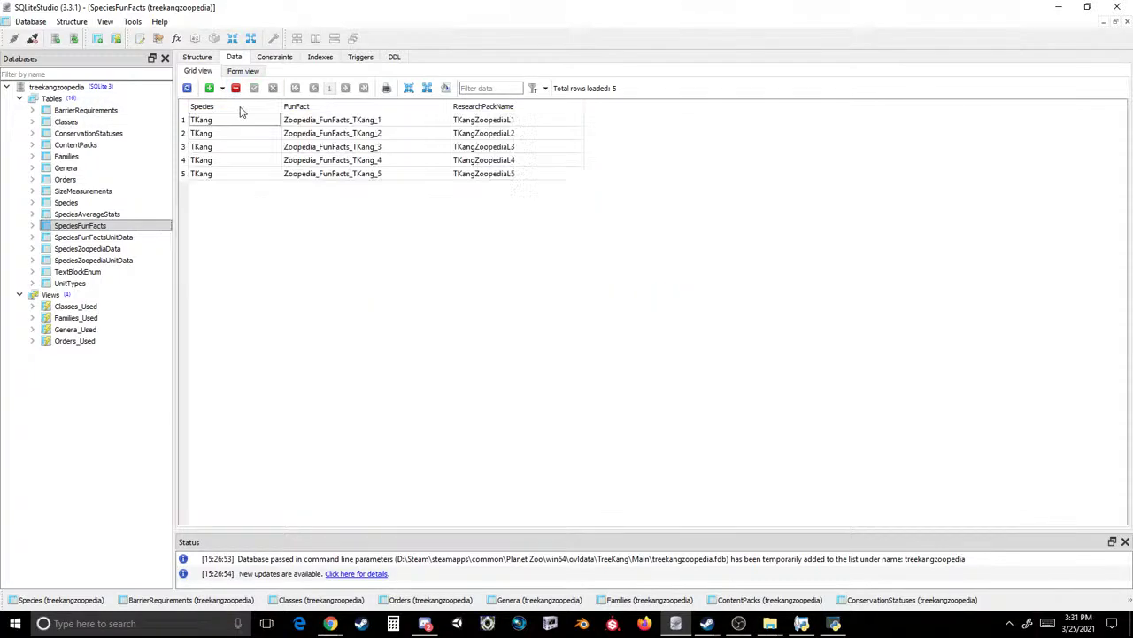
- Delete the Cassowary, Dingo, EasternBlueTonguedLizard, Koala and RedKangaroo rows from the Species table and commit the changes
click(113, 213)
click(115, 202)
click(114, 191)
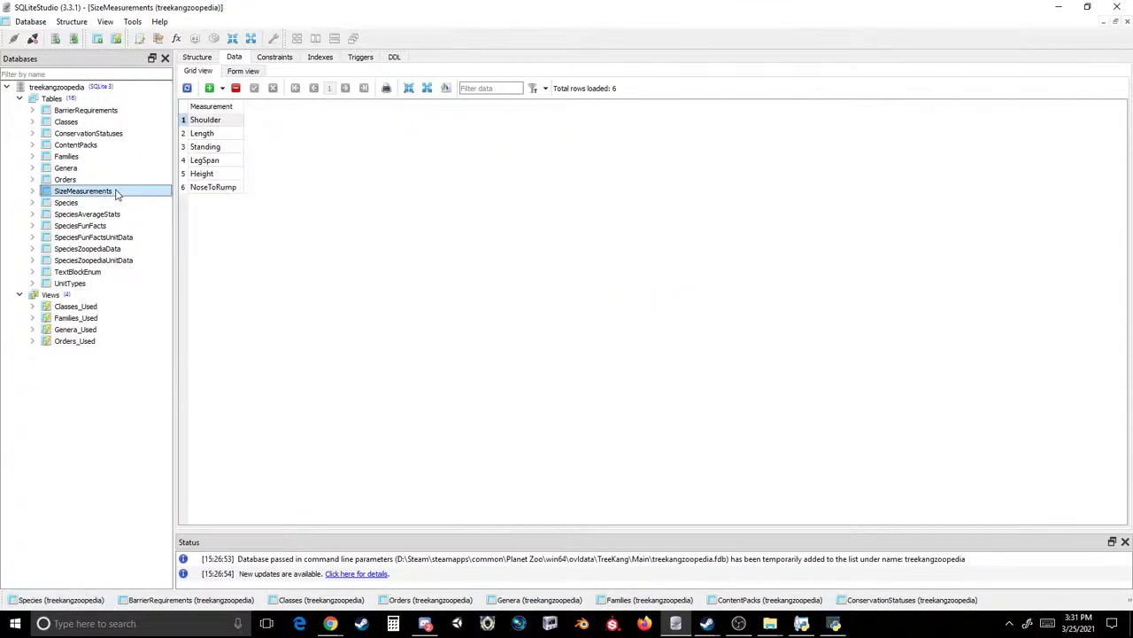
click(116, 203)
click(211, 173)
shift+click(210, 123)
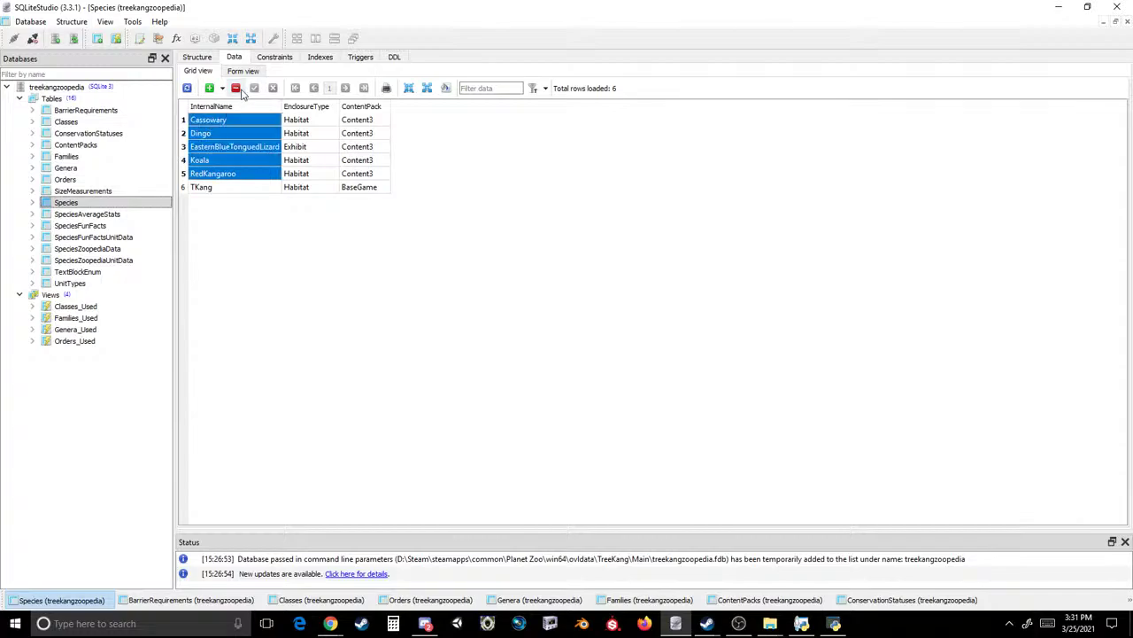
click(236, 88)
click(254, 89)
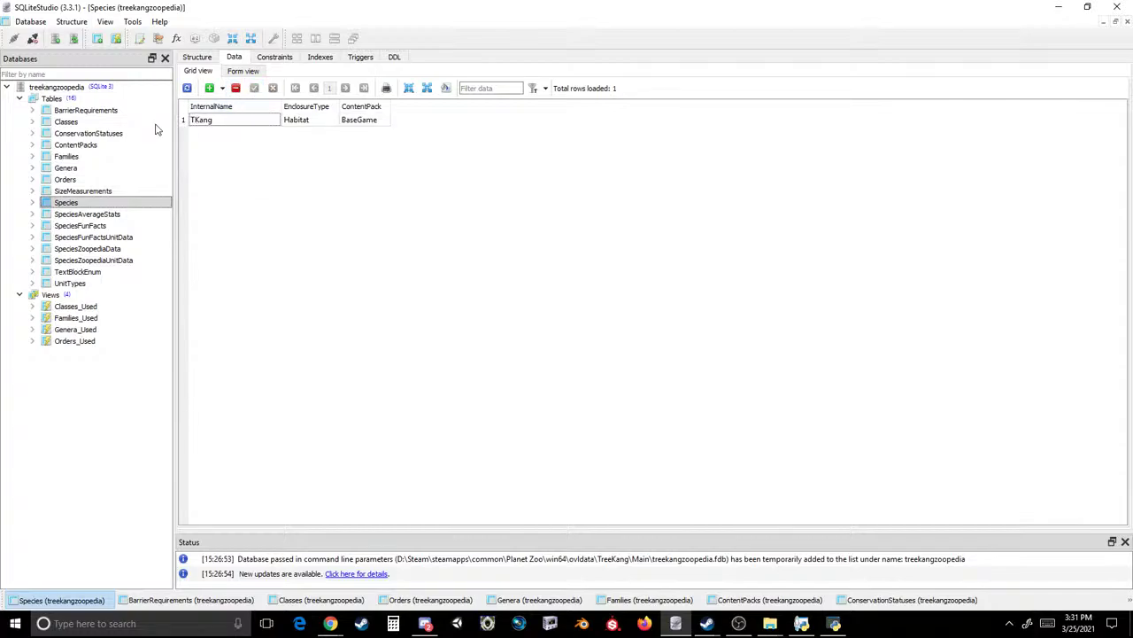
- Look through the remaining tables from SizeMeasurements up to BarrierRequirements for leftover entries and close the database editor
click(82, 190)
click(65, 178)
click(104, 168)
click(101, 156)
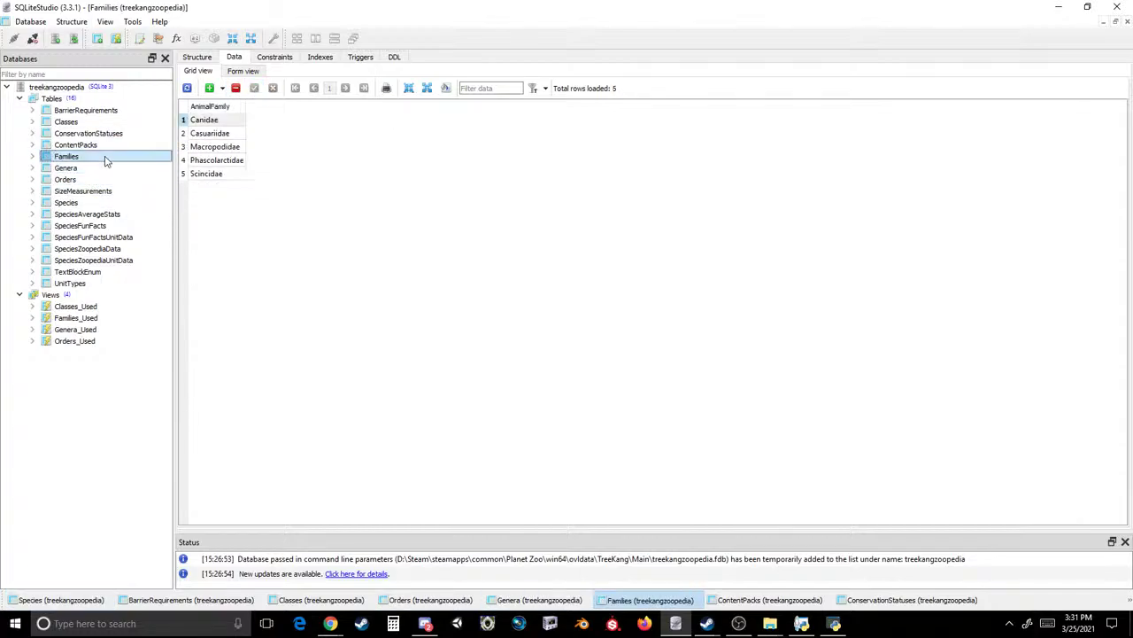
click(109, 146)
click(119, 135)
click(102, 121)
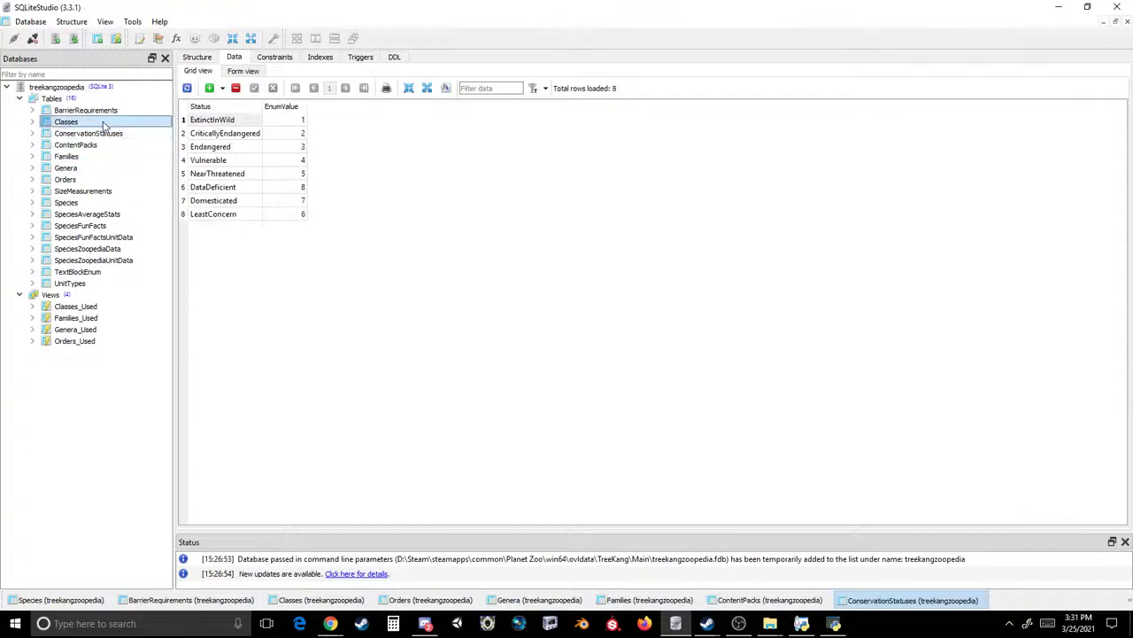
click(93, 109)
click(1117, 7)
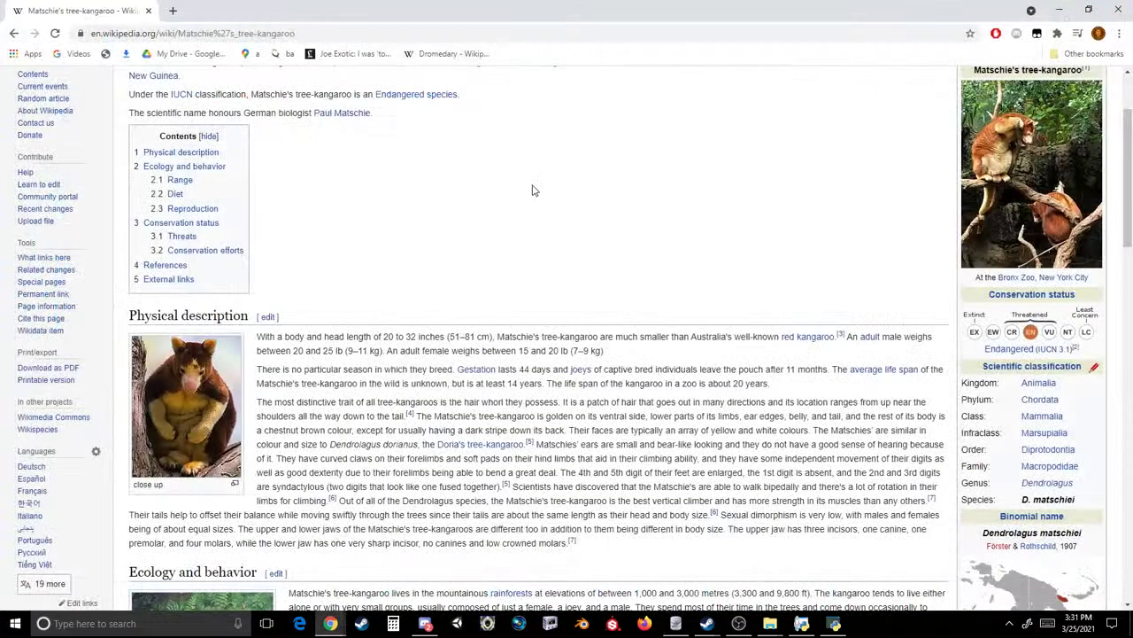
- Switch to the mod's Main folder, open treekangresearch.fdb in SQLiteStudio and show its AnimalData table
click(696, 583)
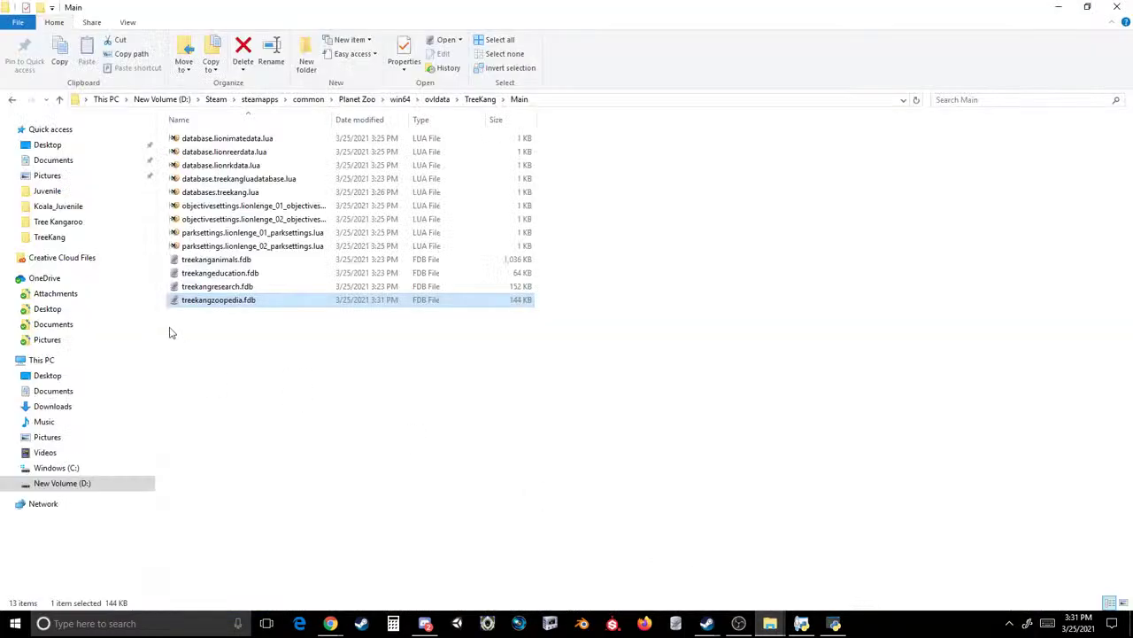
double_click(204, 287)
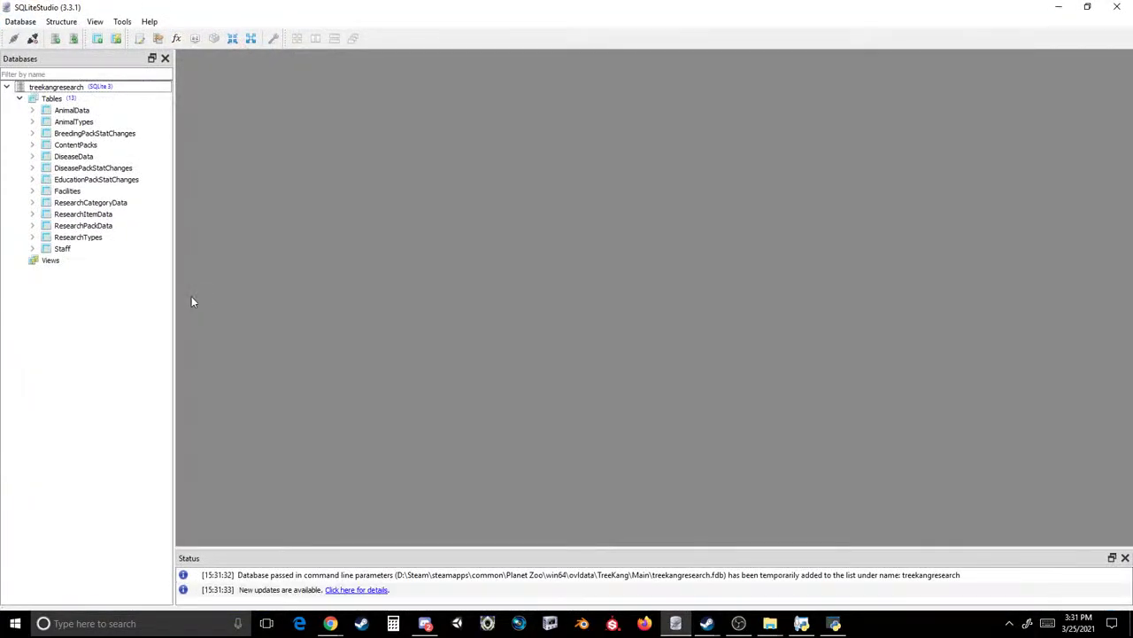
double_click(102, 121)
double_click(99, 111)
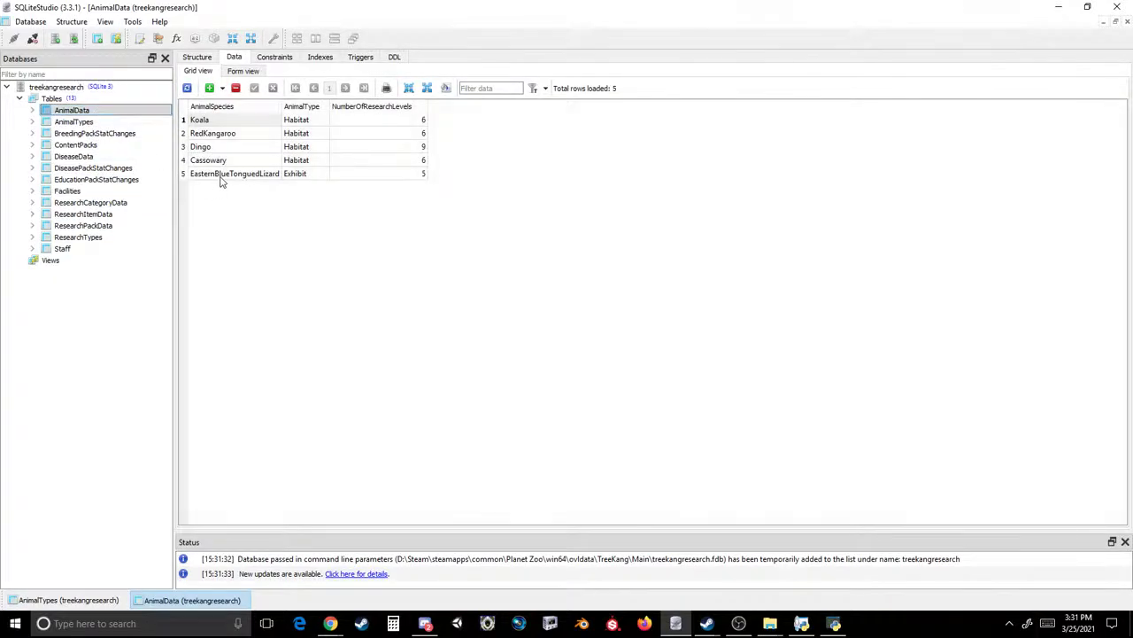
- Duplicate the Koala row of AnimalData into a new row, rename its species TKang and commit it
drag(236, 121, 354, 130)
key(ctrl+c)
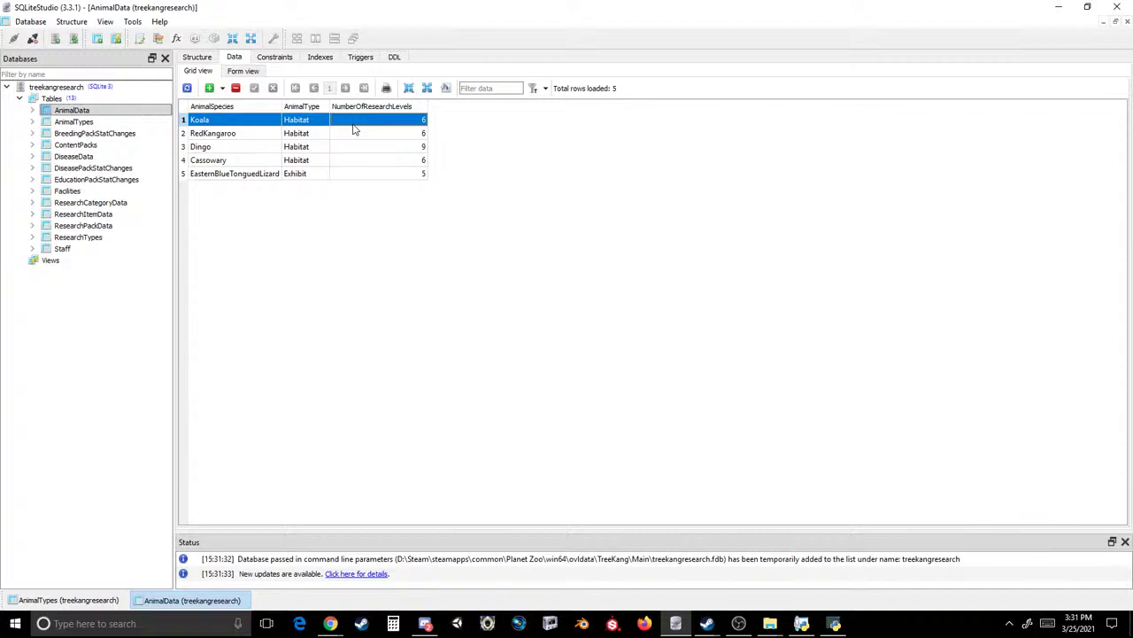
click(232, 176)
click(209, 88)
key(ctrl+v)
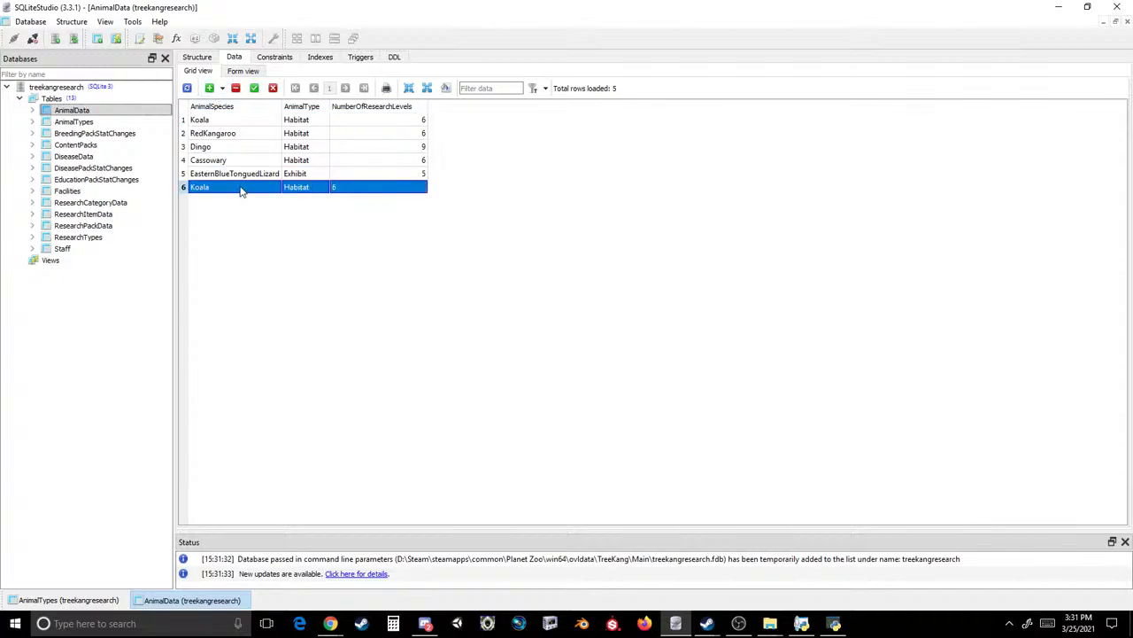
click(239, 187)
text(TKang)
key(Return)
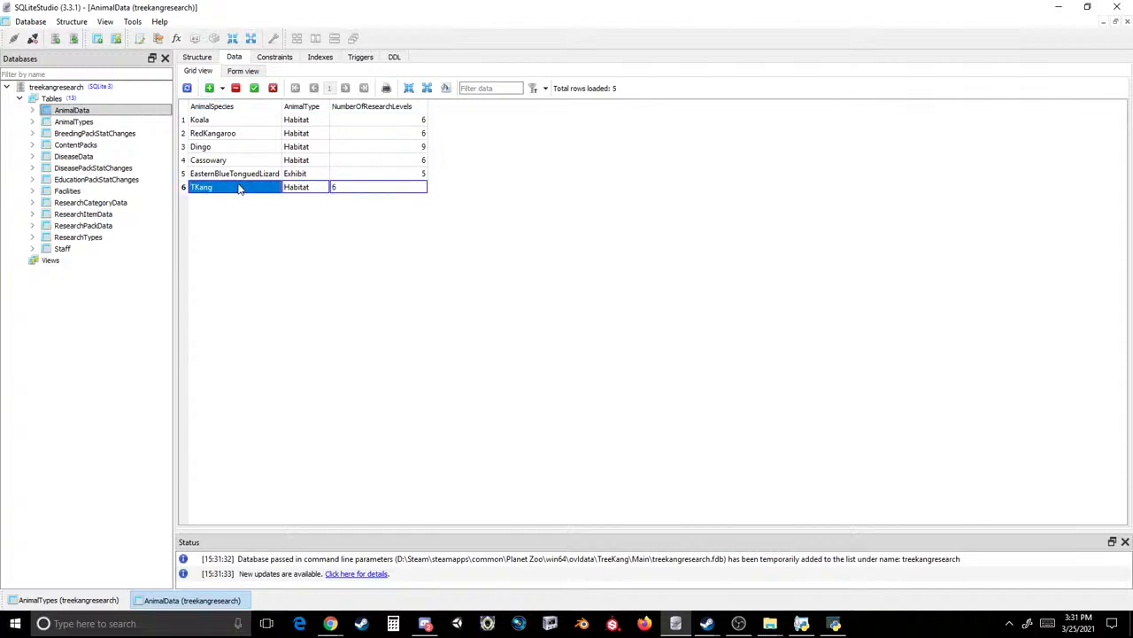
click(254, 88)
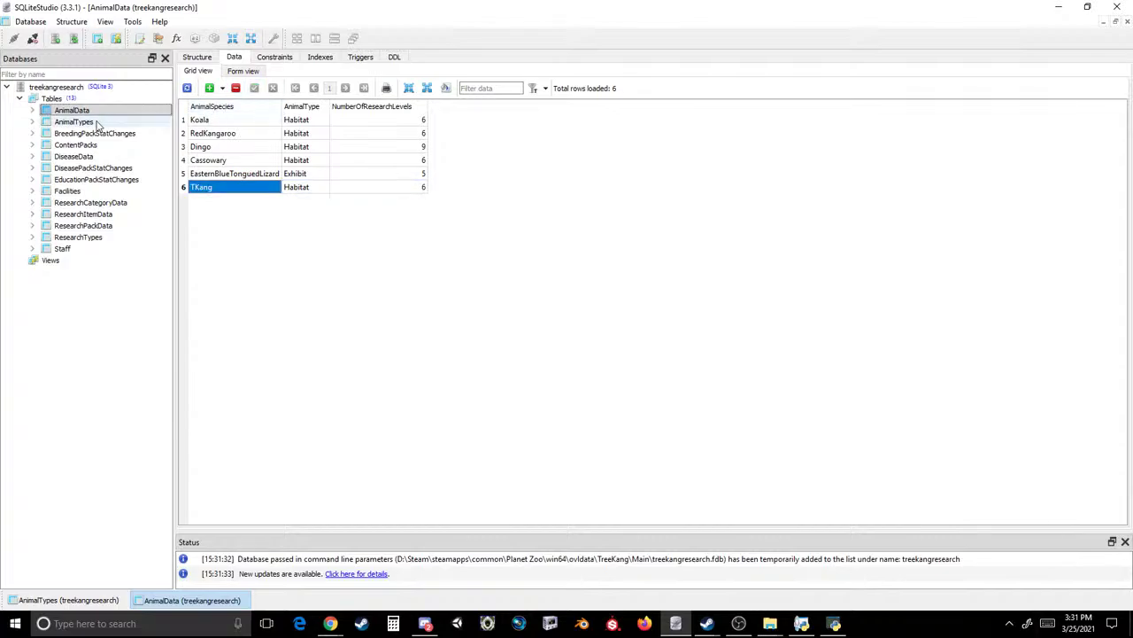
- Copy the seven Koala vet research rows of ResearchItemData, VetLevel1 to VetInfinite, into seven new rows at the table's end
double_click(97, 202)
double_click(89, 214)
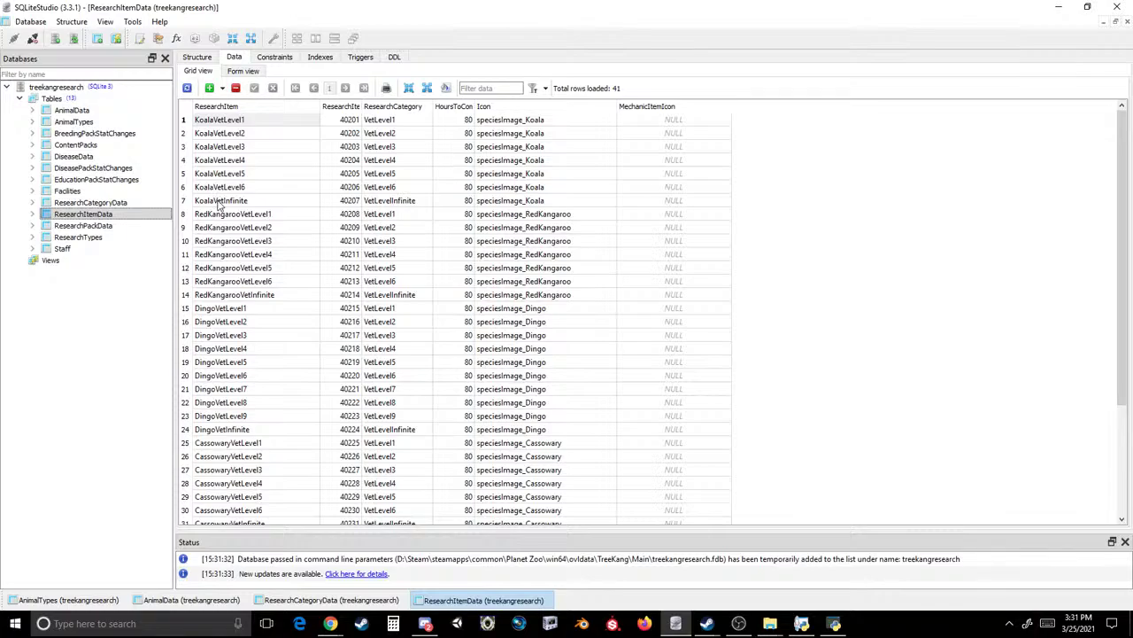
click(220, 202)
shift+click(633, 115)
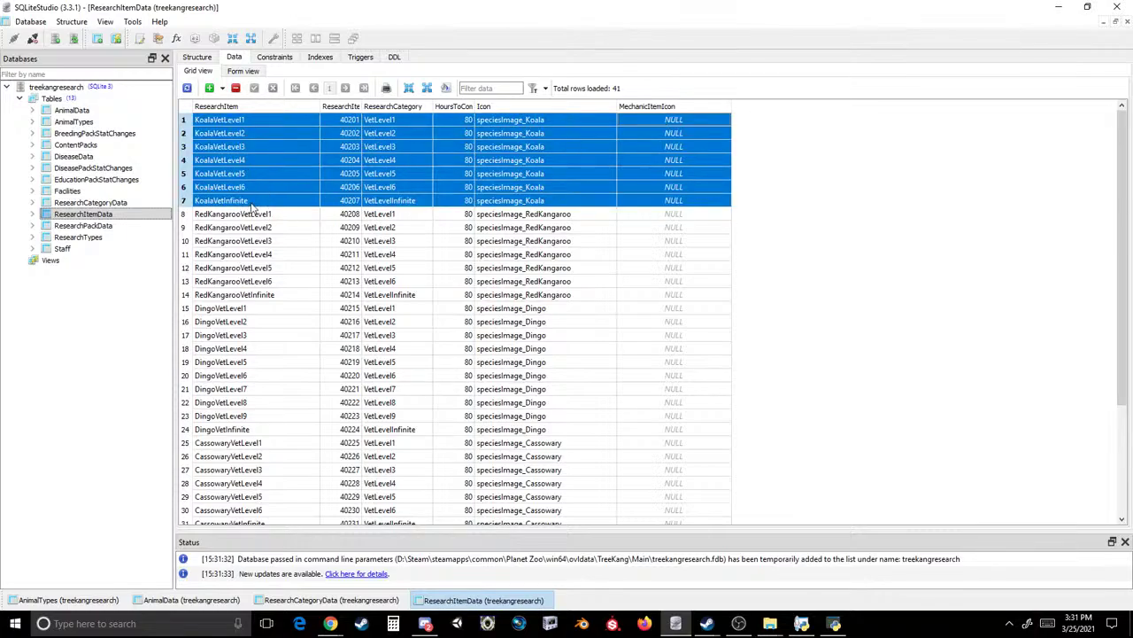
scroll(253, 216, down, 4)
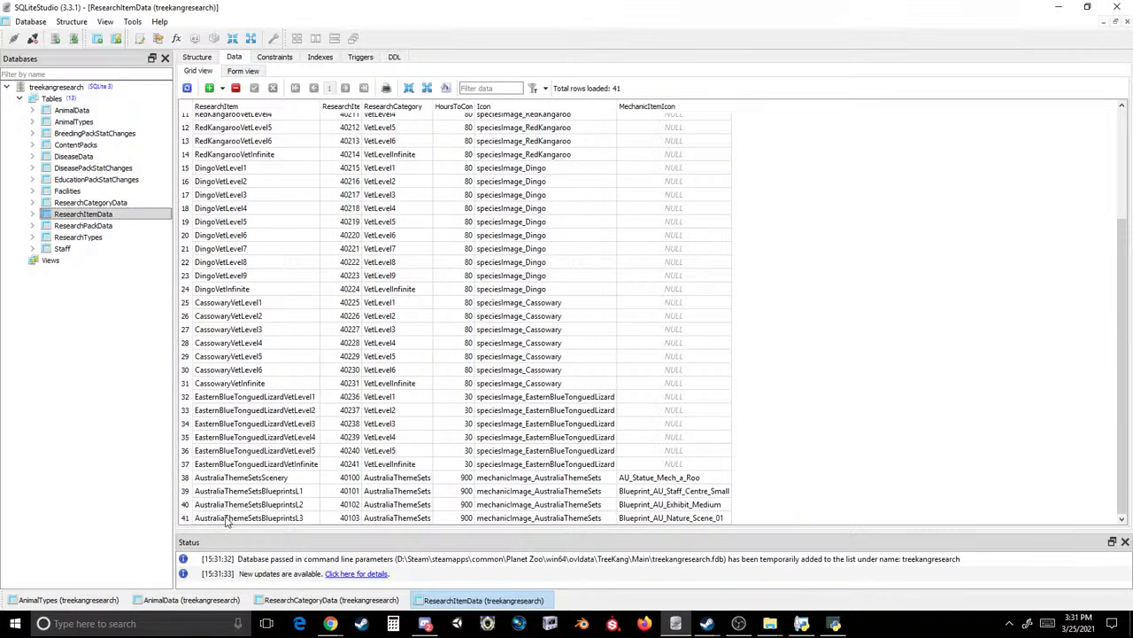
click(210, 89)
click(210, 89)
click(209, 89)
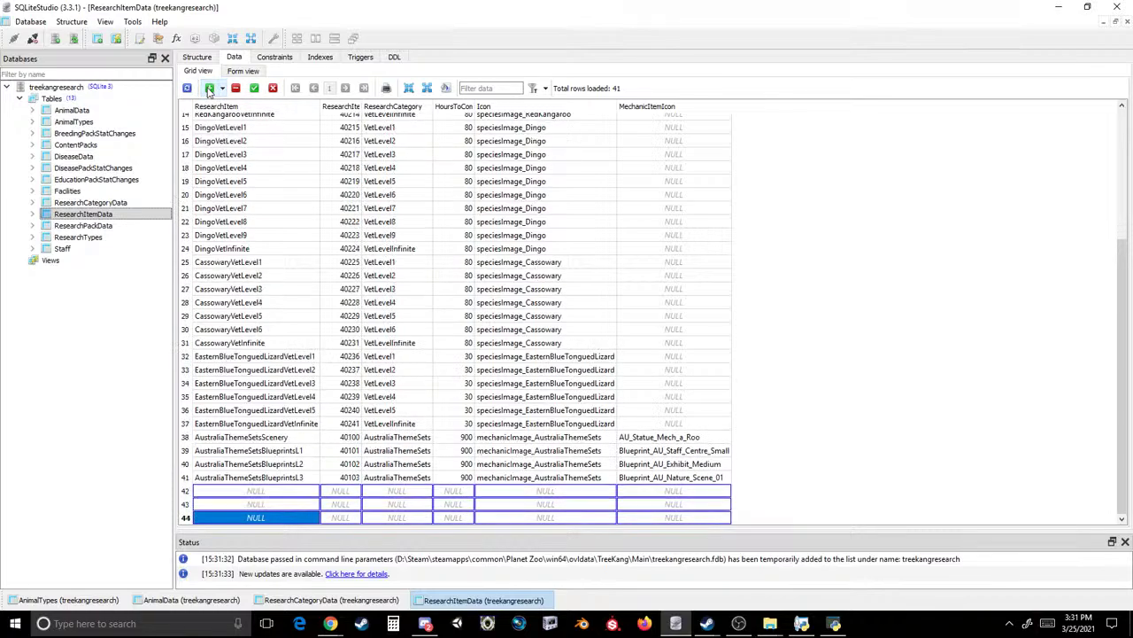
click(210, 89)
click(209, 89)
click(210, 88)
click(210, 89)
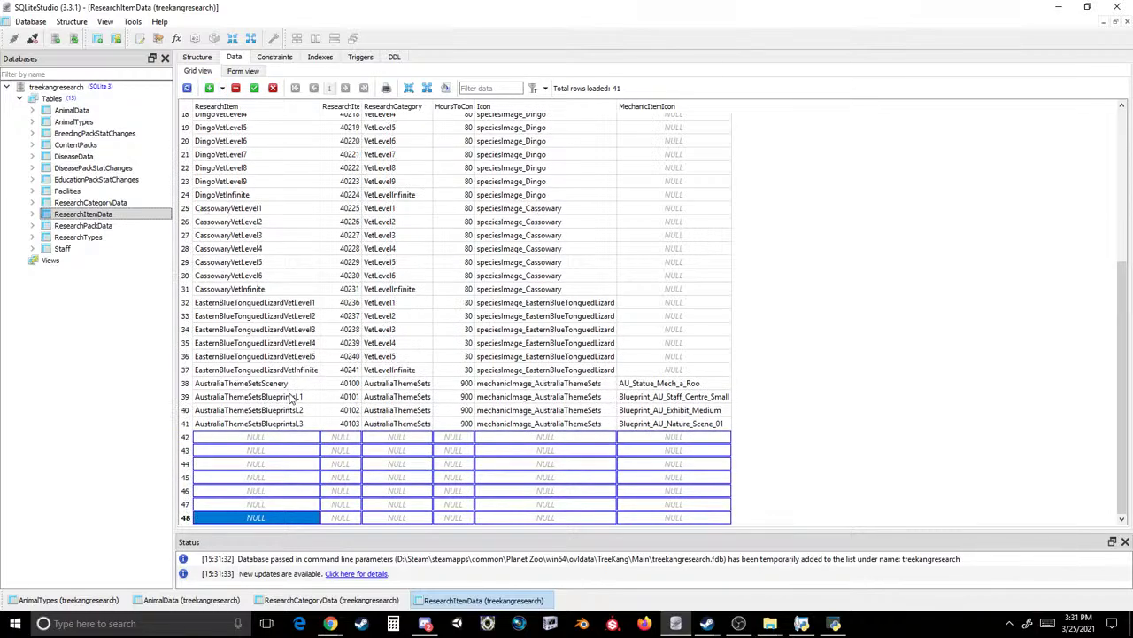
click(277, 436)
shift+click(636, 517)
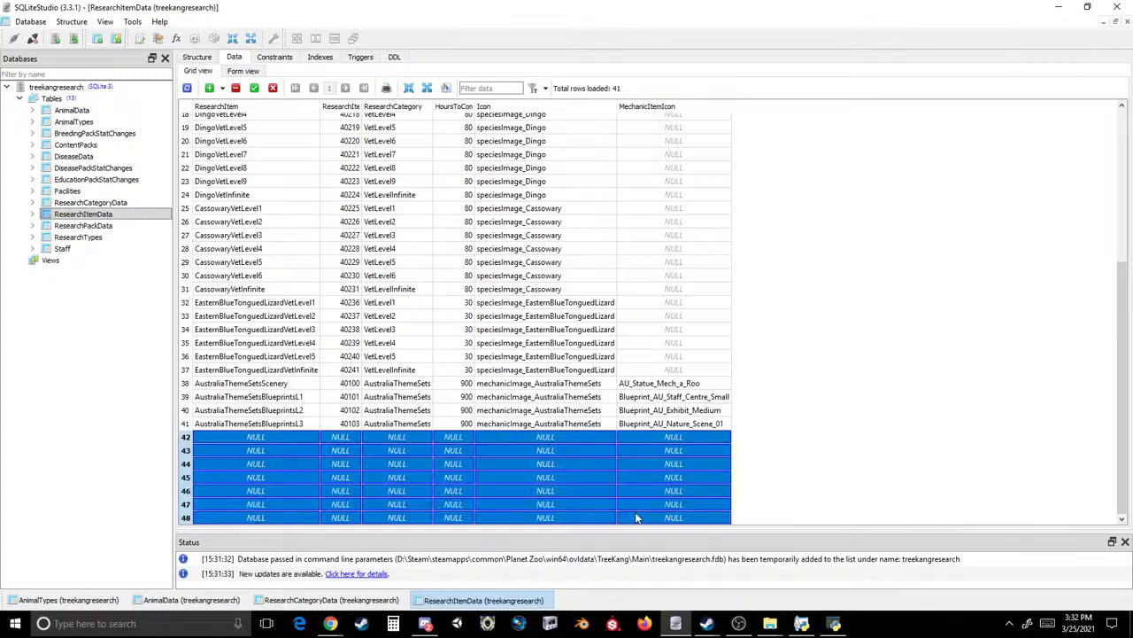
text(KoalaVetLevel1	40201	VetLevel1	80	speciesImage_Koala KoalaVetLevel2	40202	VetLevel2	80	speciesImage_Koala KoalaVetLevel3	40203	VetLevel3	80	speciesImage_Koala KoalaVetLevel4	40204	VetLevel4	80	speciesImage_Koala KoalaVetLevel5	40205	VetLevel5	80	speciesImage_Koala KoalaVetLevel6	40206	VetLevel6	80	speciesImage_Koala KoalaVetInfinite	40207	VetLevelInfinite	80	speciesImage_Koala)
- Rename the first three copied research items TKangVetLevel1, TKangVetLevel2 and TKangVetLevel3
double_click(272, 433)
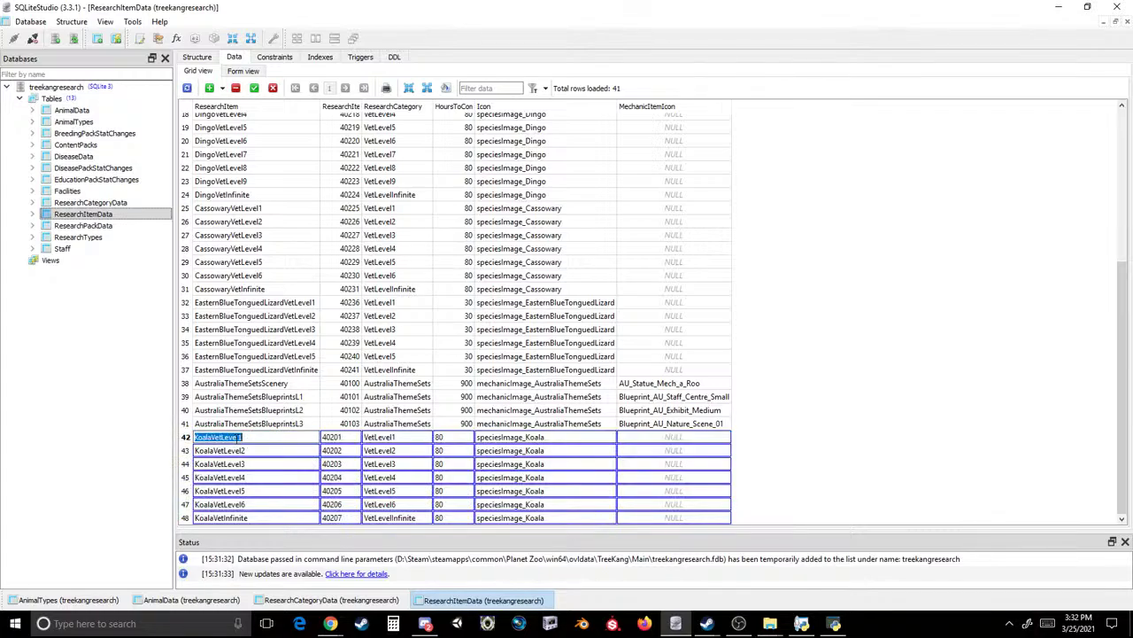
drag(216, 438, 158, 411)
text(TKang)
key(Return)
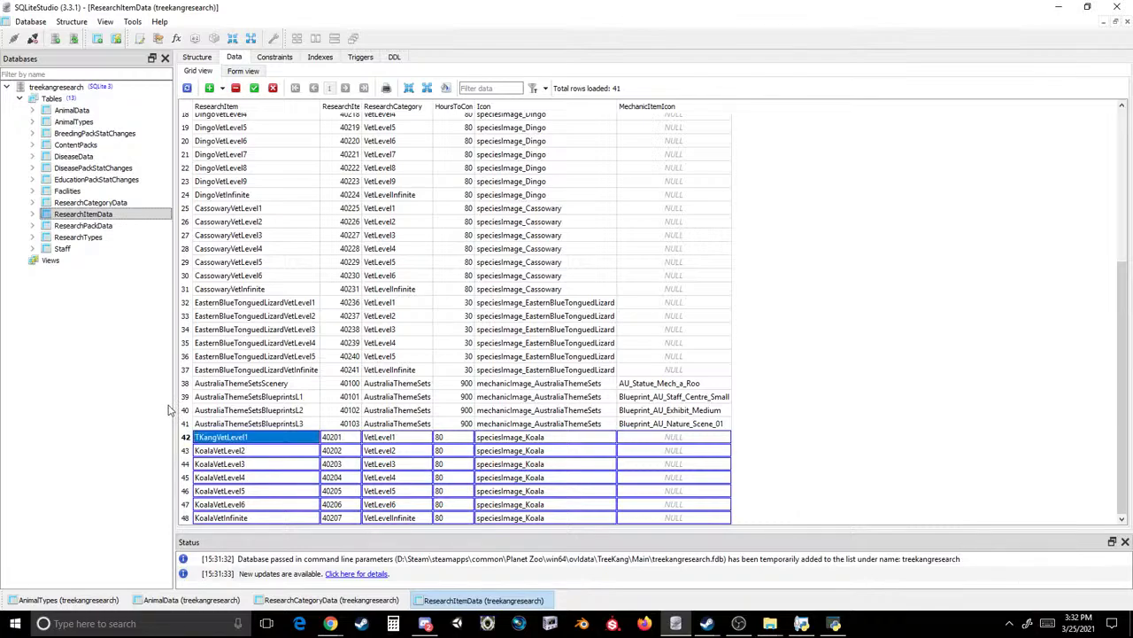
double_click(290, 450)
text(TKangVetLevel1)
key(BackSpace)
text(2)
key(Return)
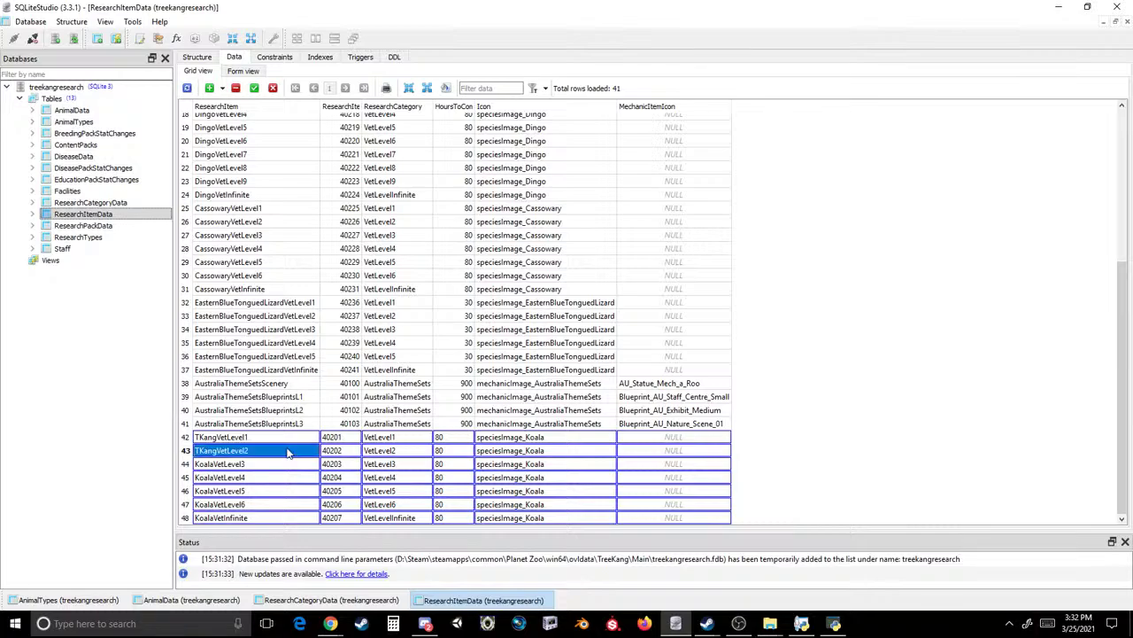
double_click(280, 469)
text(TKangVetLevel1)
key(BackSpace)
text(3)
key(Return)
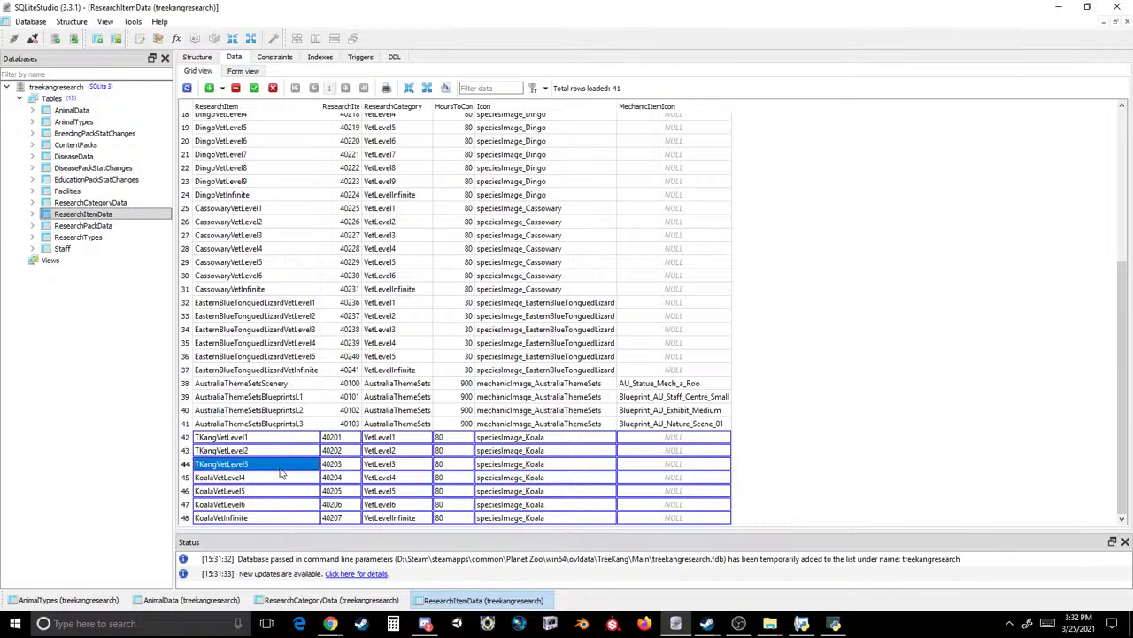
- Rename the remaining four copied research items TKangVetLevel4, TKangVetLevel5, TKangVetLevel6 and TKangVetInfinite
double_click(268, 478)
text(TKangVetLevel1)
key(Return)
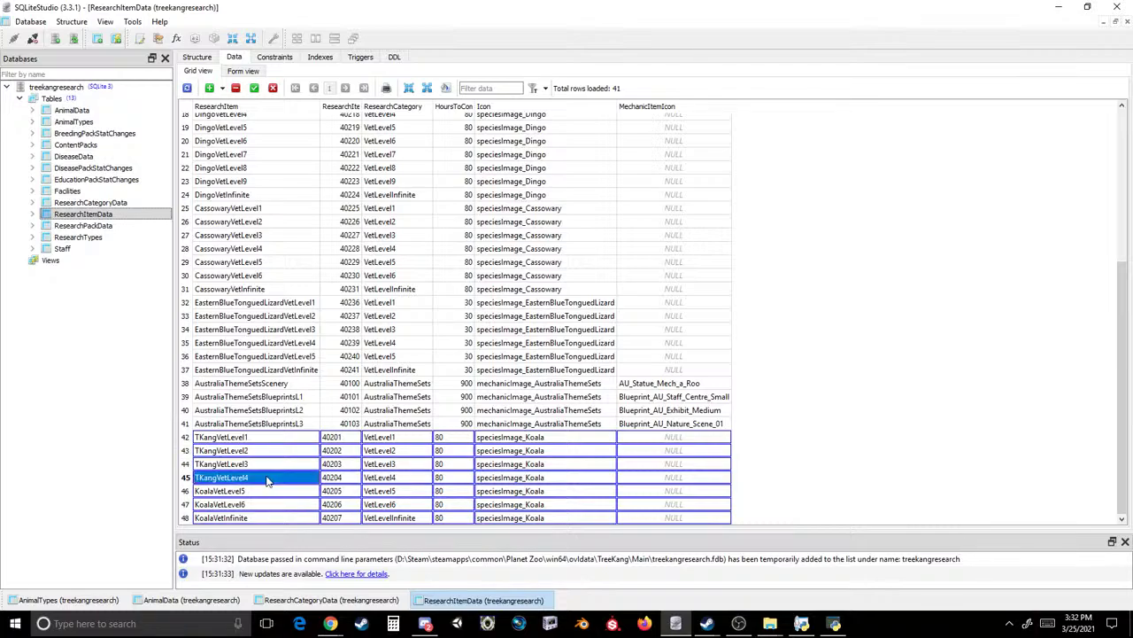
double_click(257, 491)
text(TKangVetLevel1)
key(Return)
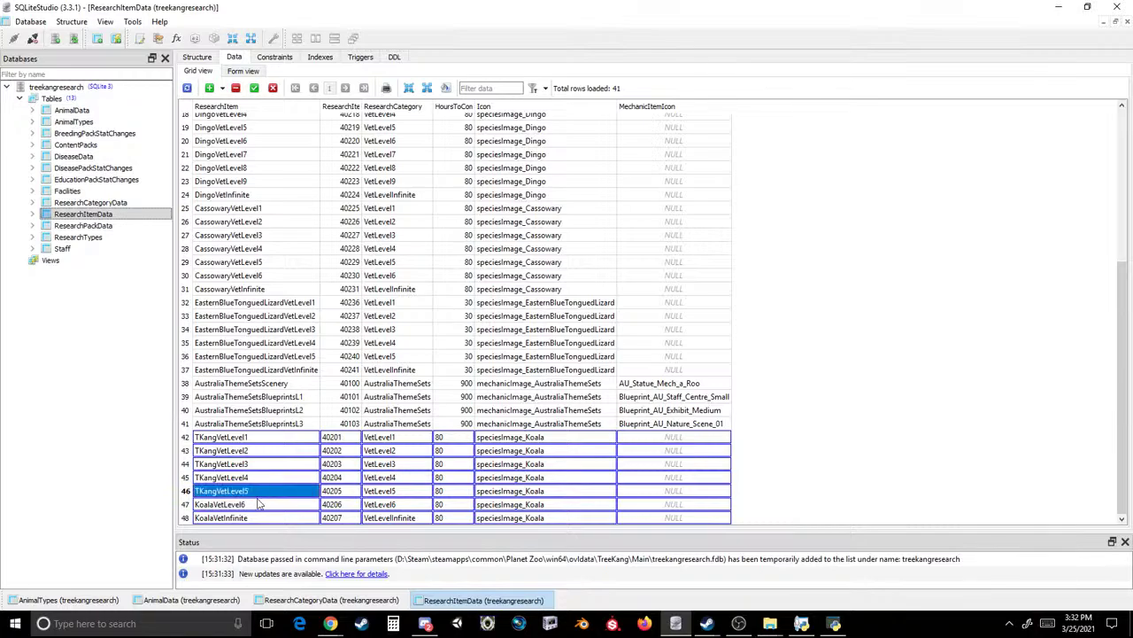
double_click(280, 504)
text(TKangVetLevel1)
key(BackSpace)
text(6)
key(Return)
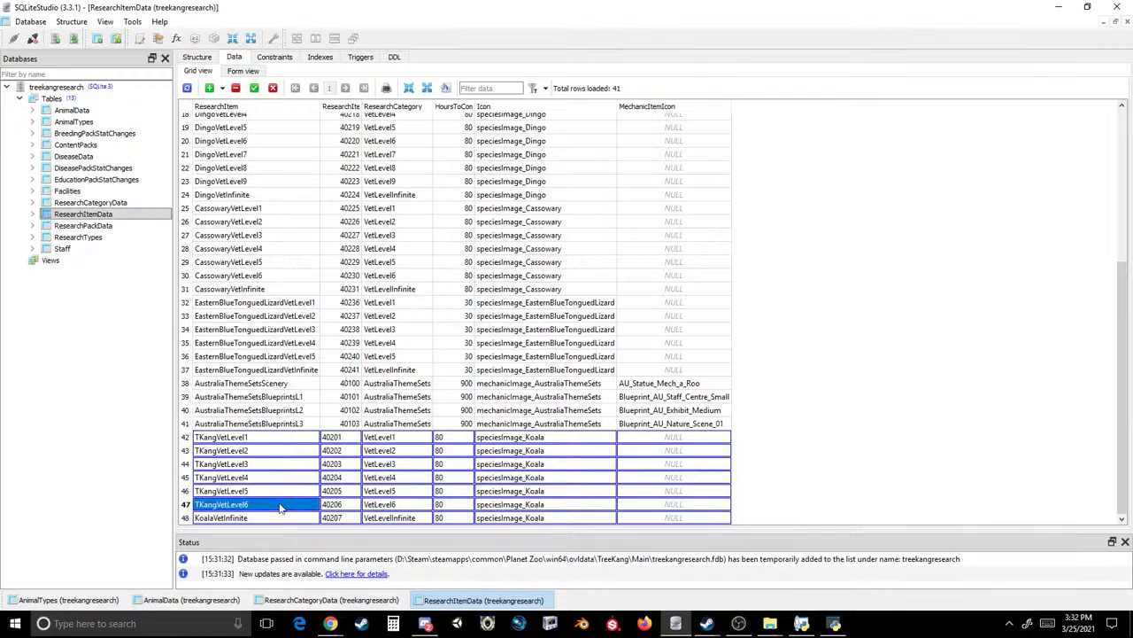
click(269, 517)
double_click(213, 517)
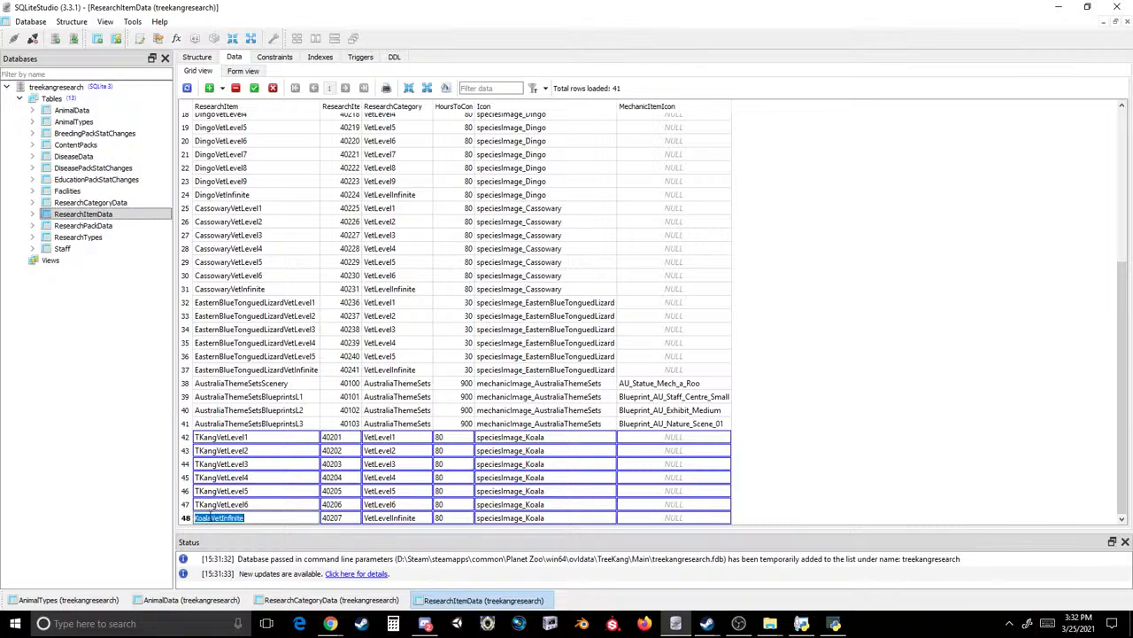
text(TKangVetInfinite)
key(Return)
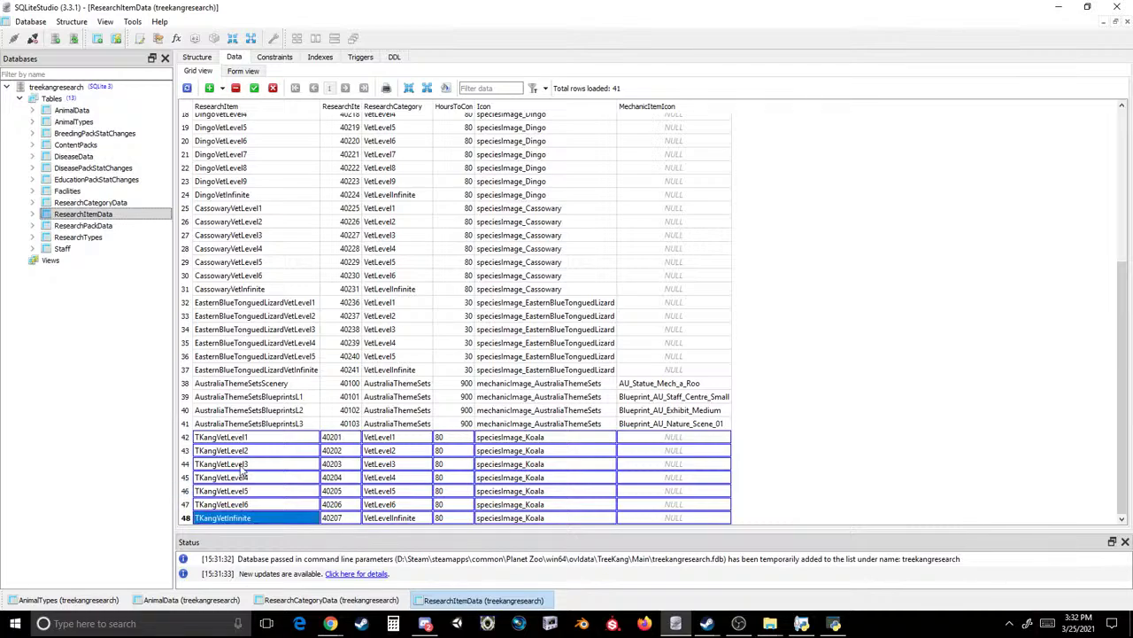
- Set the Icon value of all seven TKang research rows to speciesImage_TKang
click(548, 450)
double_click(550, 438)
drag(550, 438, 521, 442)
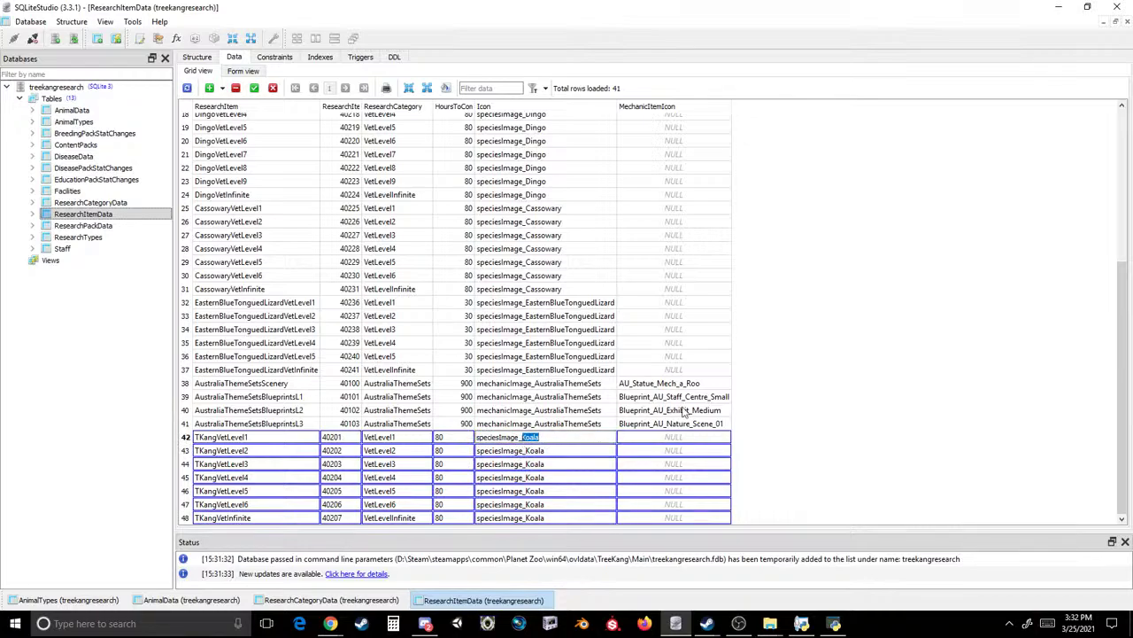
text(TKang)
key(Return)
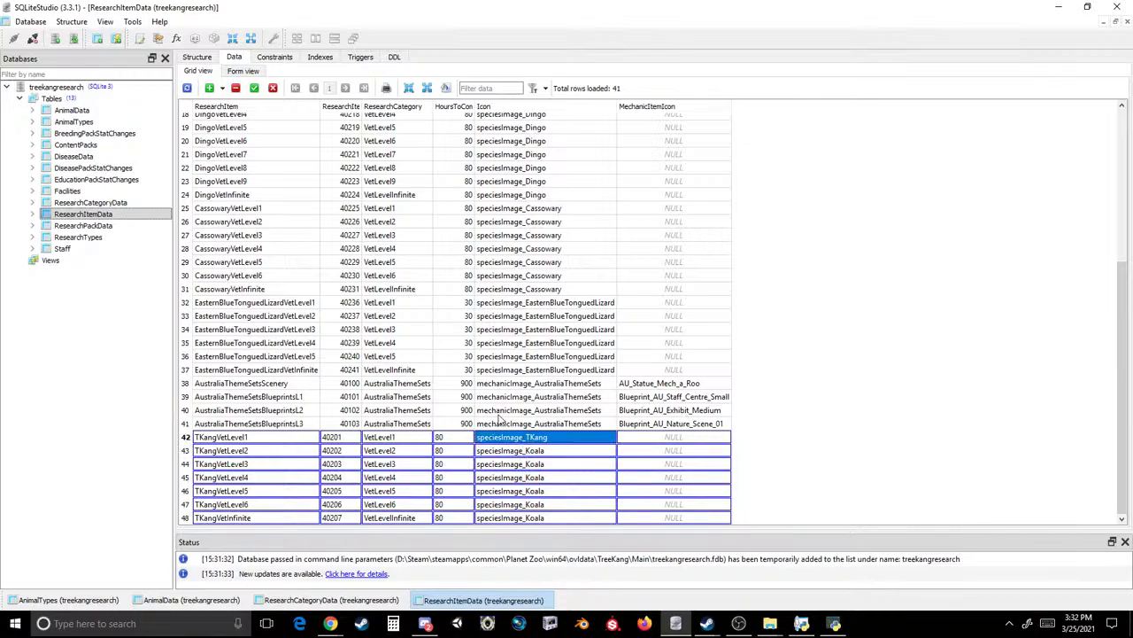
click(518, 450)
text(speciesImage_TKang)
click(519, 463)
text(speciesImage_TKang)
click(522, 477)
text(speciesImage_TKang)
click(526, 491)
text(speciesImage_TKang)
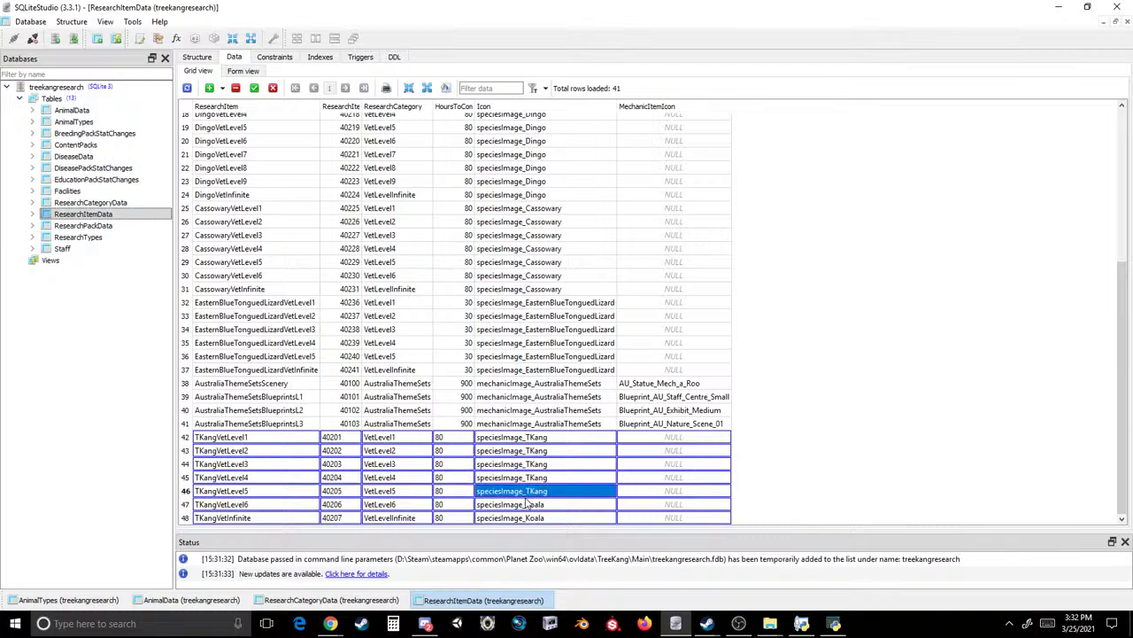
click(525, 504)
text(speciesImage_TKang)
click(523, 518)
text(speciesImage_TKang)
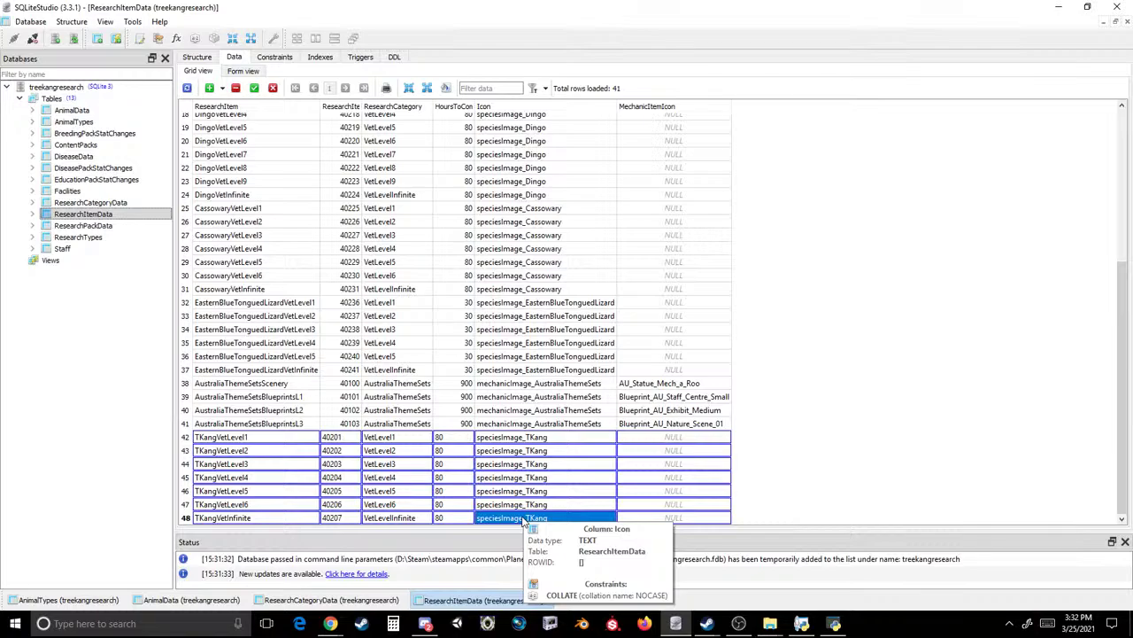
- Set the ResearchItemID of TKangVetLevel1 through TKangVetLevel4 to 226981, 226982, 226983 and 226984
double_click(333, 437)
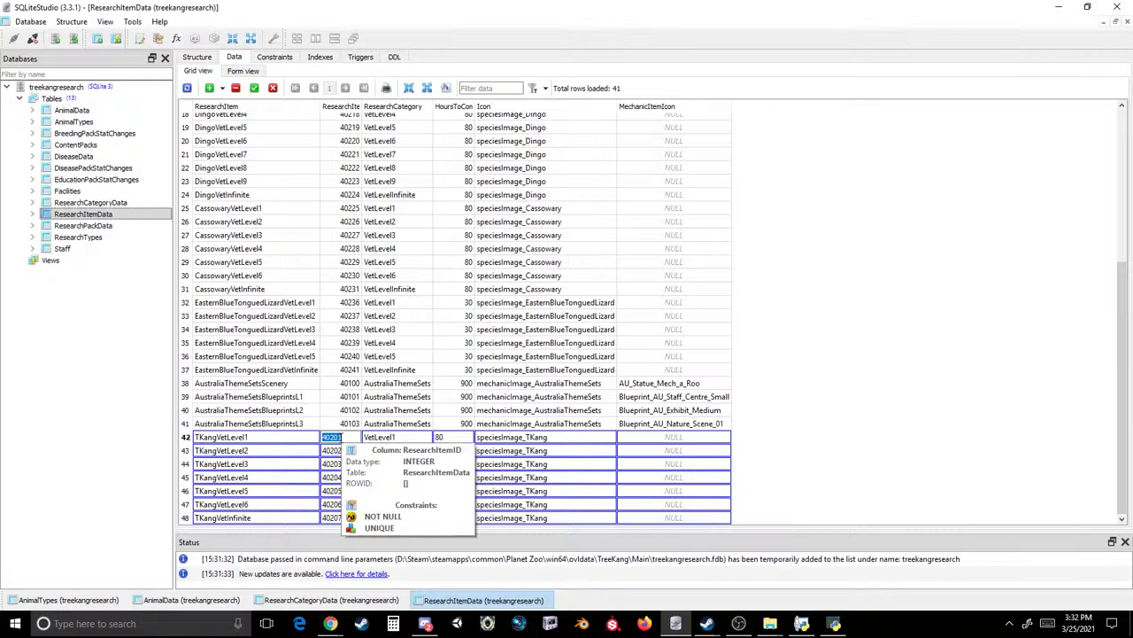
text(226981)
key(Return)
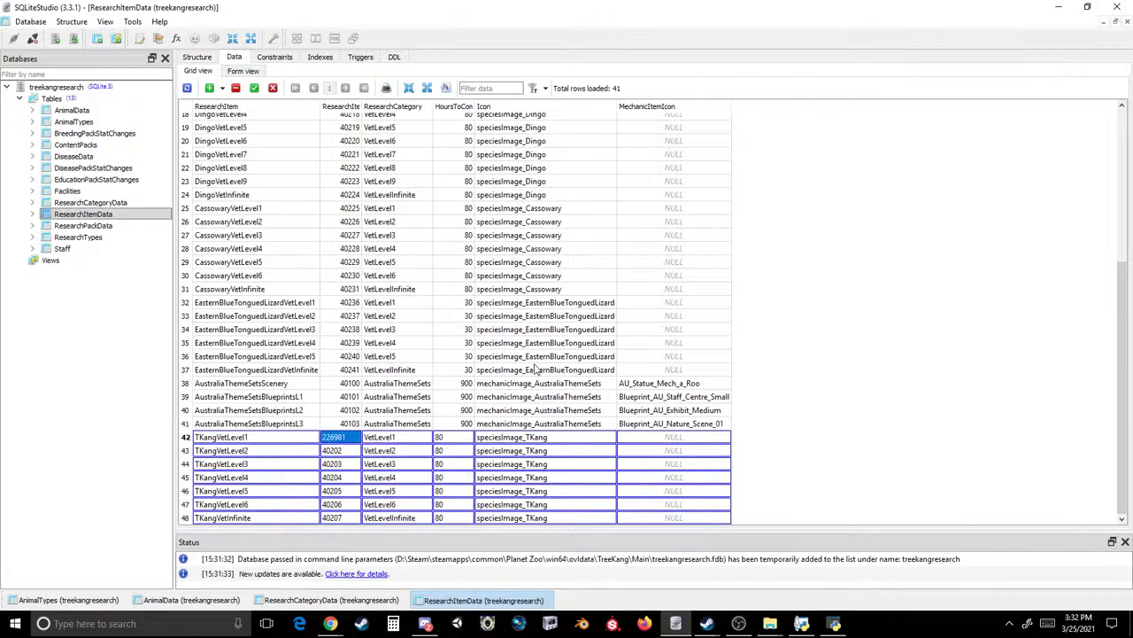
click(329, 450)
text(226981)
text(2)
key(Return)
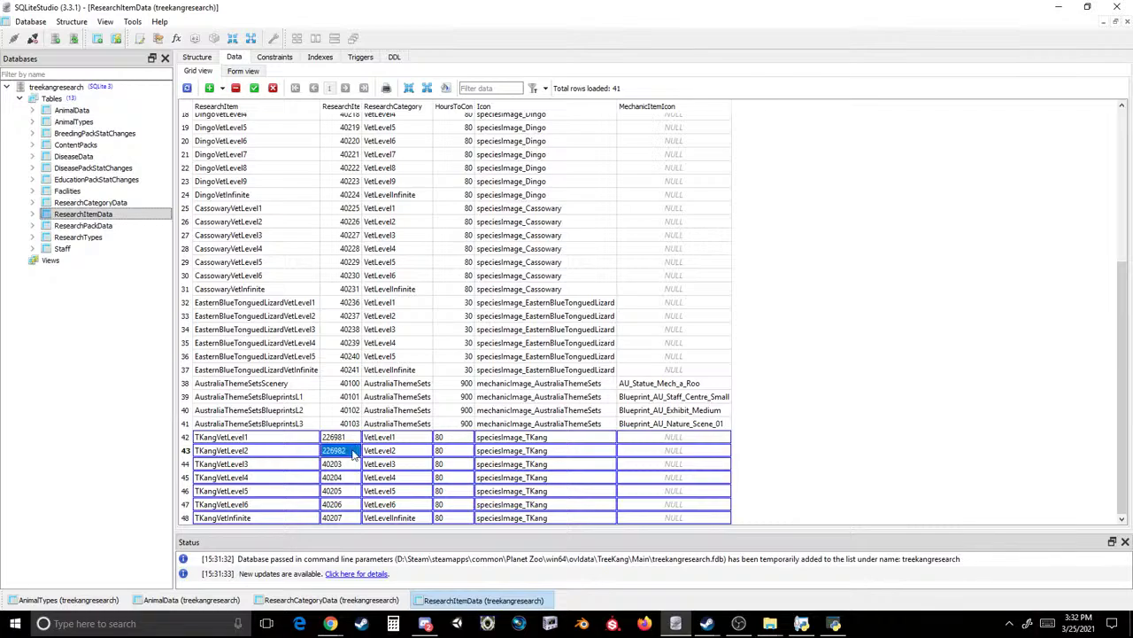
click(350, 464)
text(226981)
key(BackSpace)
text(3)
key(Return)
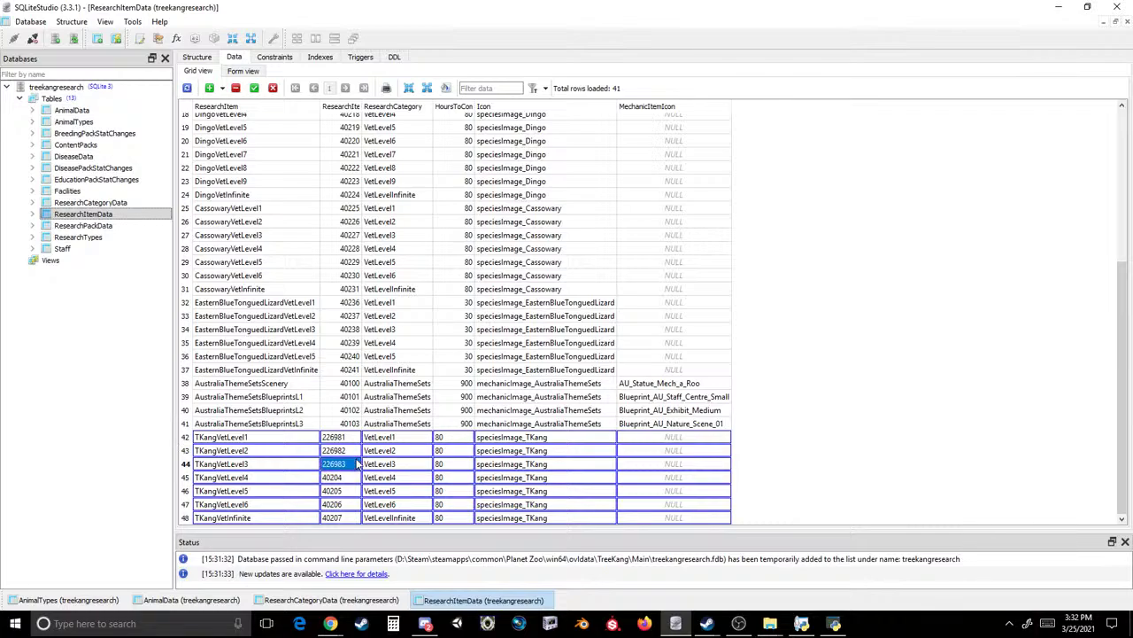
click(354, 477)
text(226981)
key(BackSpace)
text(4)
key(Return)
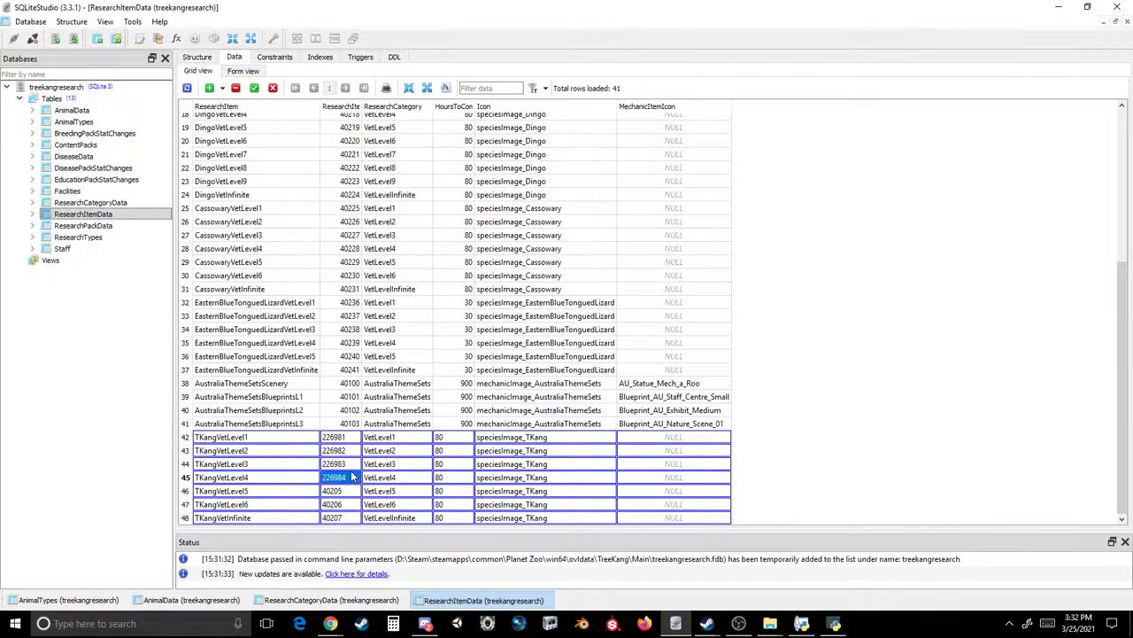
- Set the ResearchItemID of TKangVetLevel5, TKangVetLevel6 and TKangVetInfinite to 226985, 226986 and 226987, and commit the new rows
click(349, 493)
text(226981)
key(BackSpace)
text(5)
key(Return)
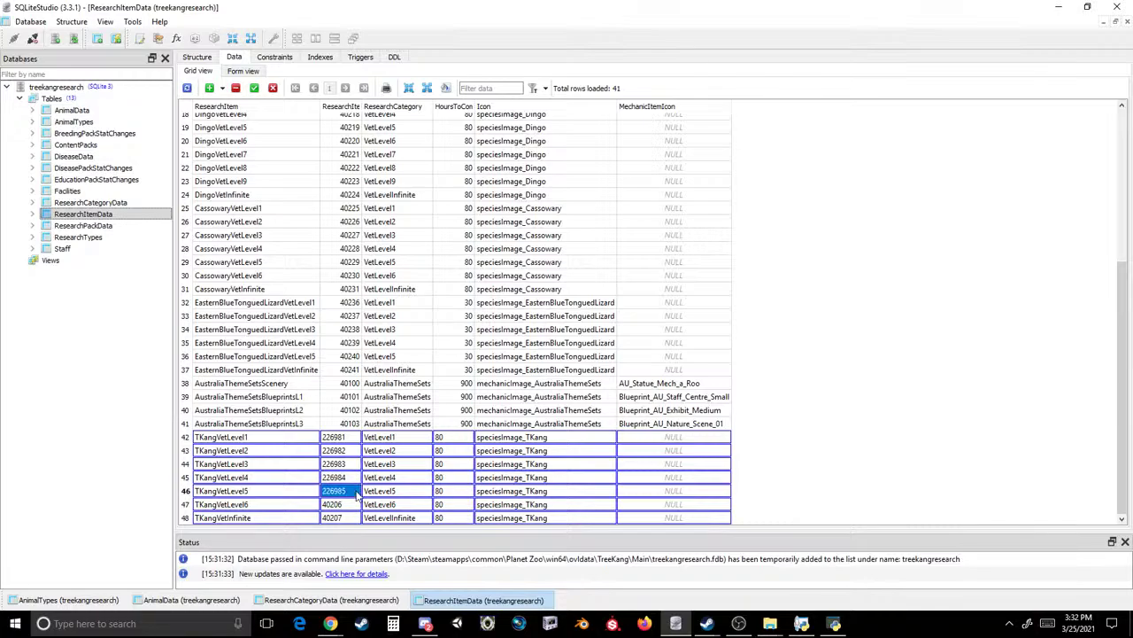
click(341, 504)
text(226981)
text(6)
key(Return)
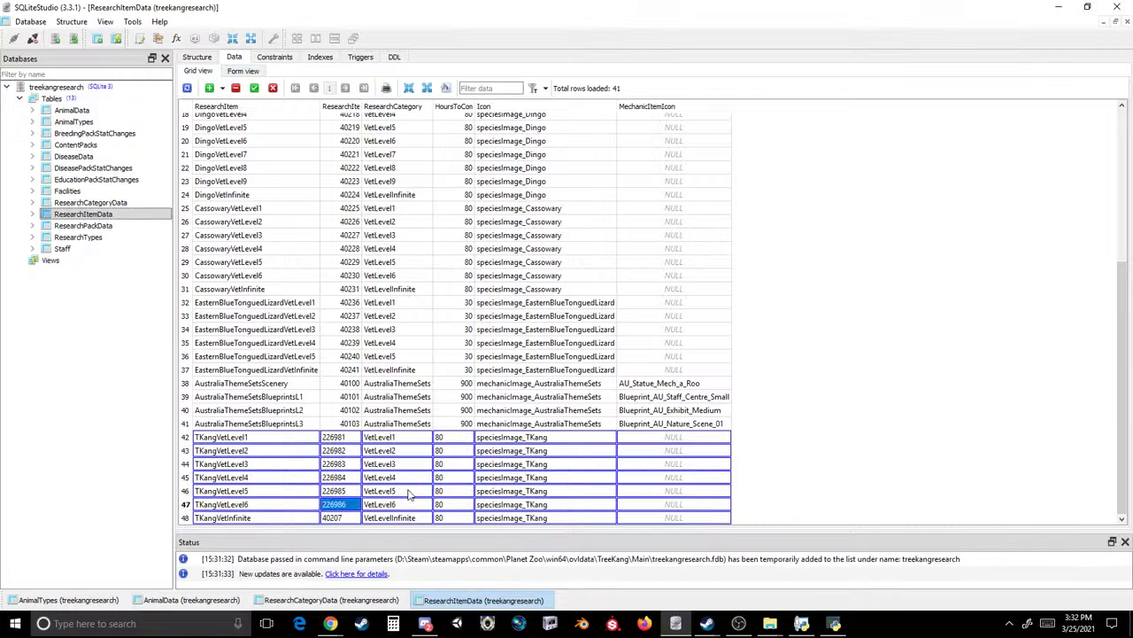
click(347, 518)
text(226981)
text(6)
key(Return)
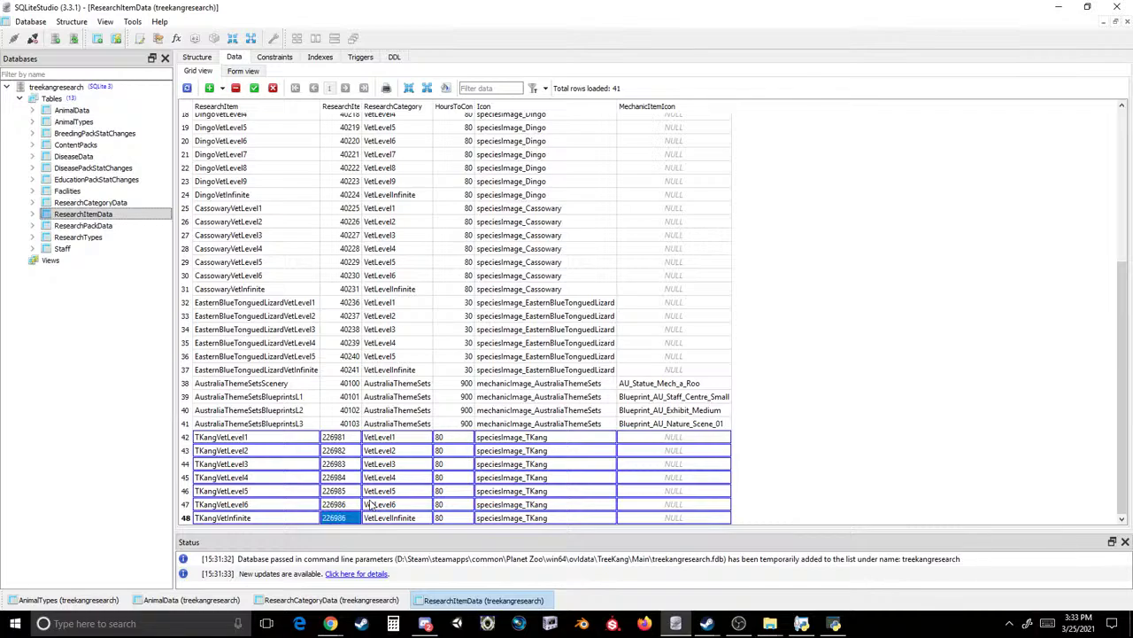
click(354, 518)
text(7)
key(Return)
click(254, 88)
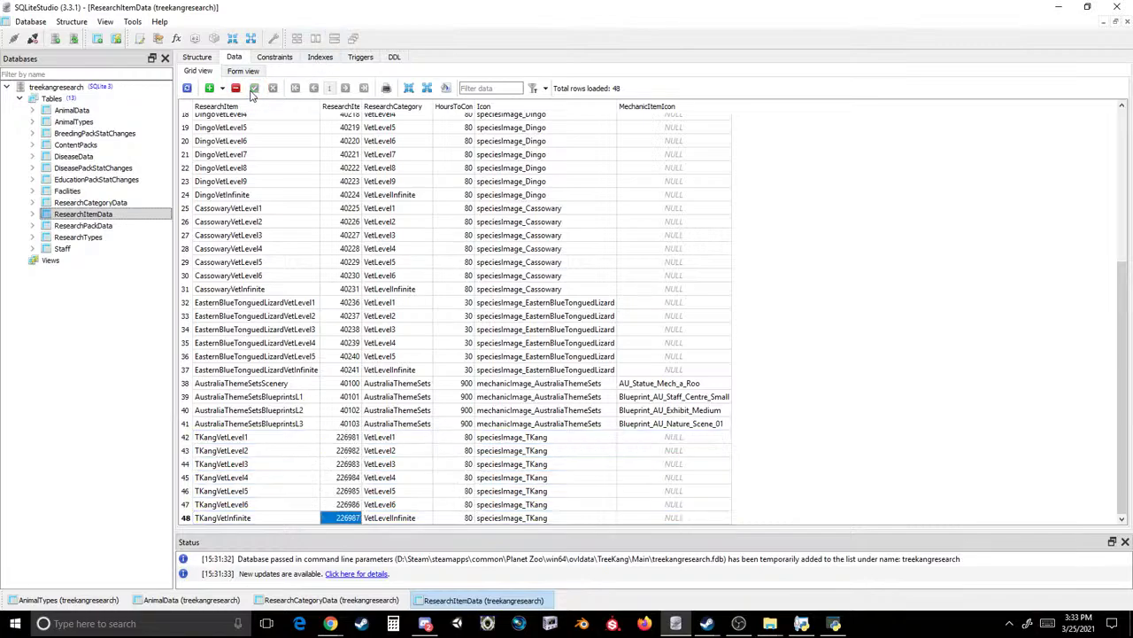
- Open the data of the ResearchPackData table and sort its rows by ResearchPack
double_click(152, 226)
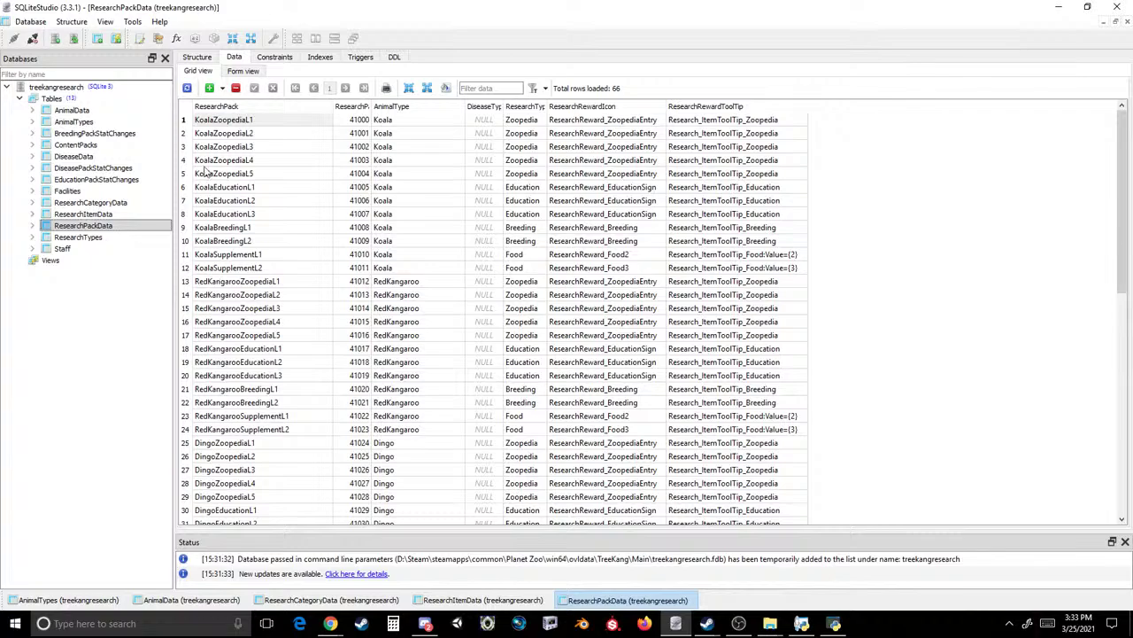
click(212, 108)
scroll(252, 283, down, 12)
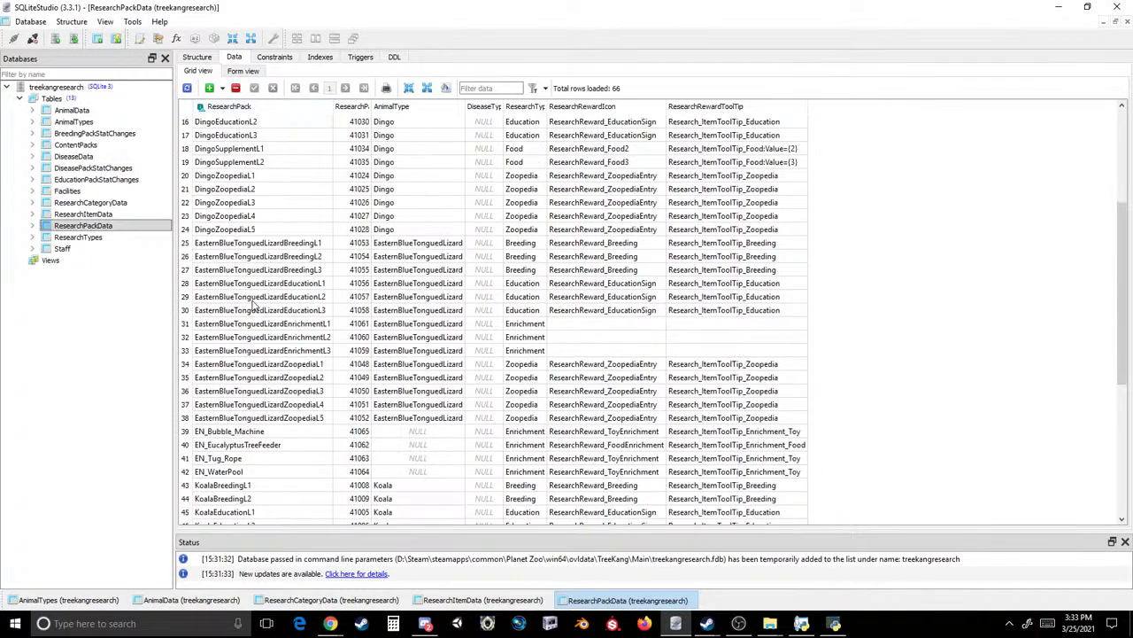
- Copy the twelve Koala research pack rows, from KoalaBreedingL1 through KoalaZoopediaL5
click(226, 357)
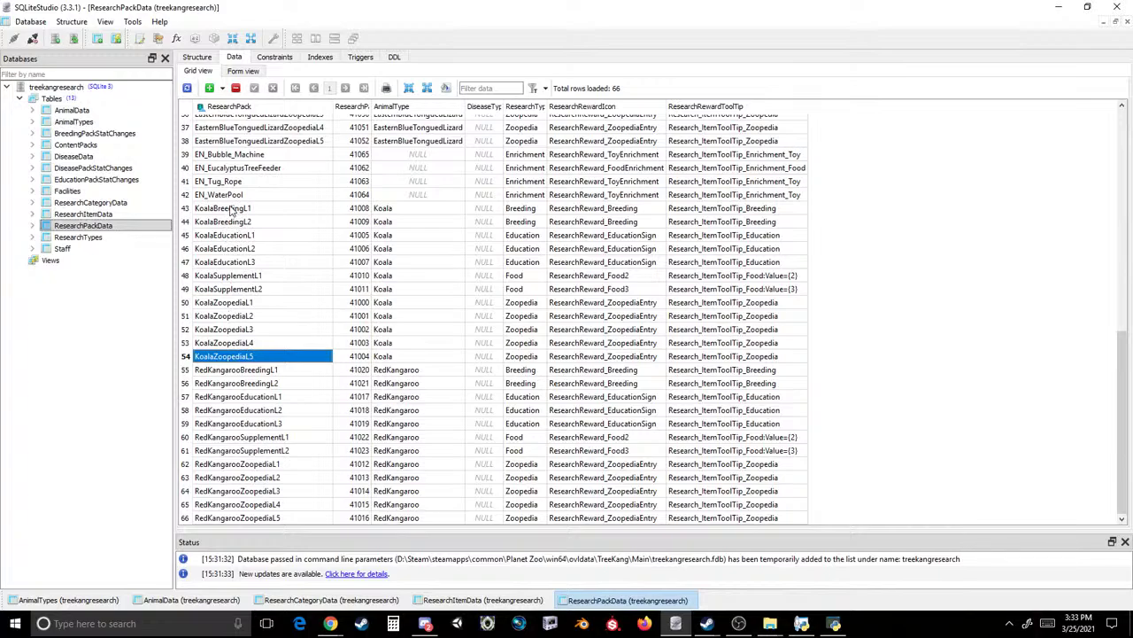
drag(231, 210, 244, 255)
key(Down)
key(Down)
key(Down)
key(Down)
key(Down)
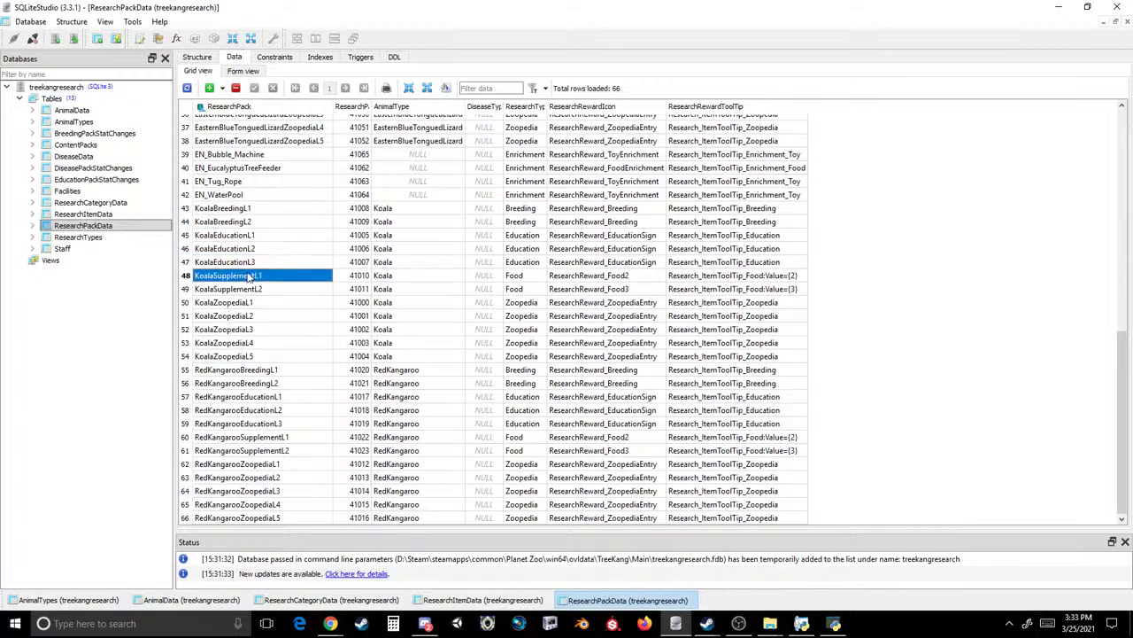
key(Down)
key(Down)
key(Down)
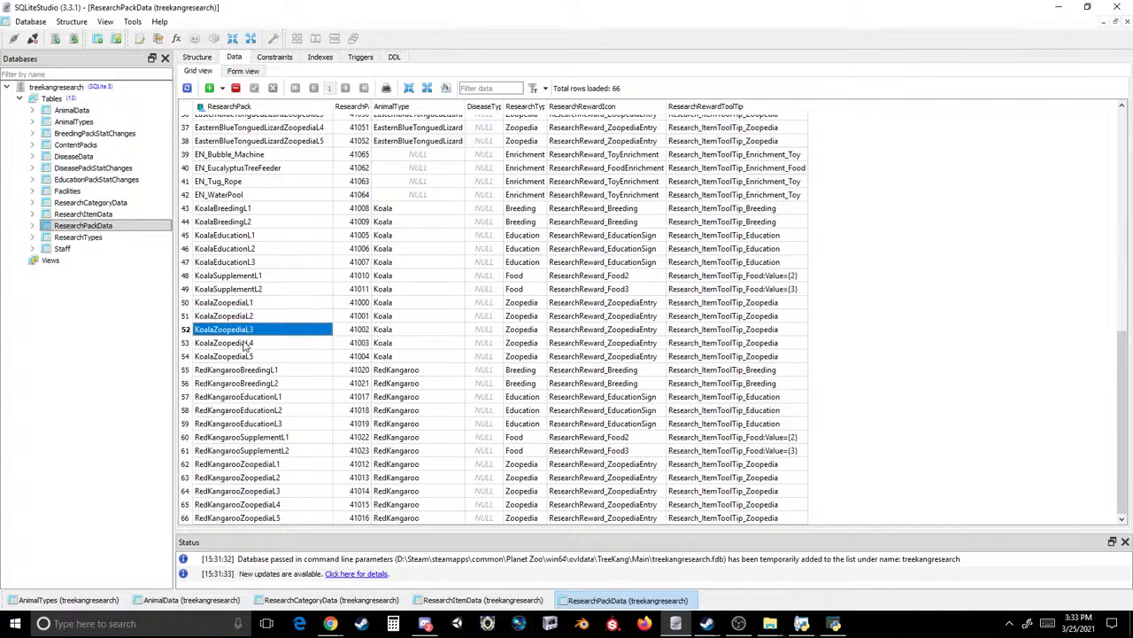
drag(761, 232, 775, 207)
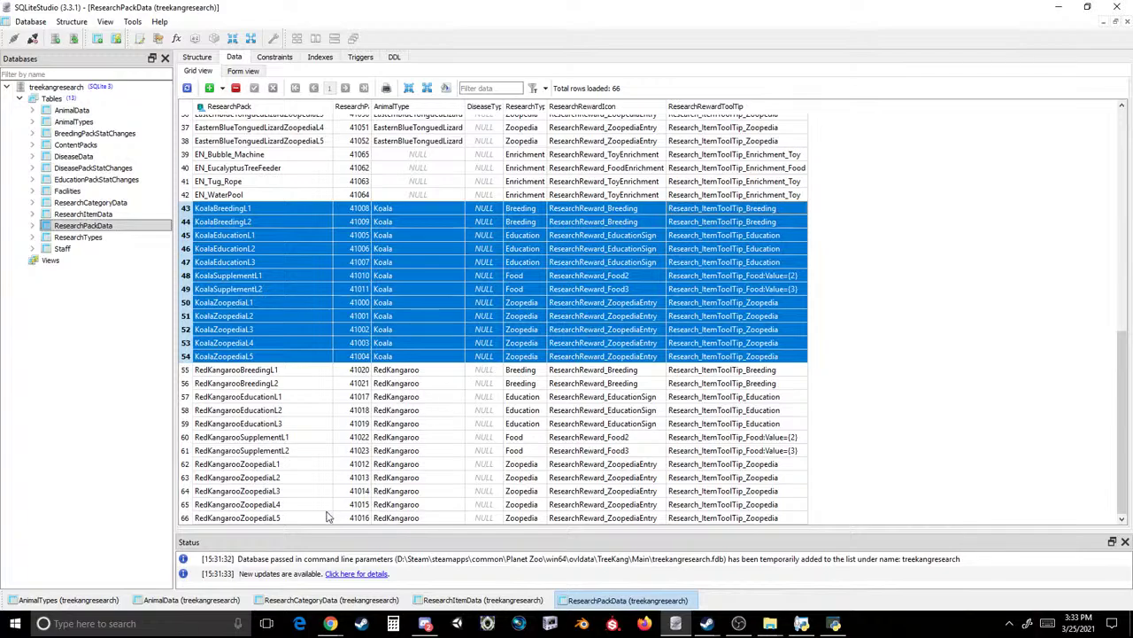
- Add twelve empty rows at the end of ResearchPackData and paste the copied Koala rows into them
click(325, 517)
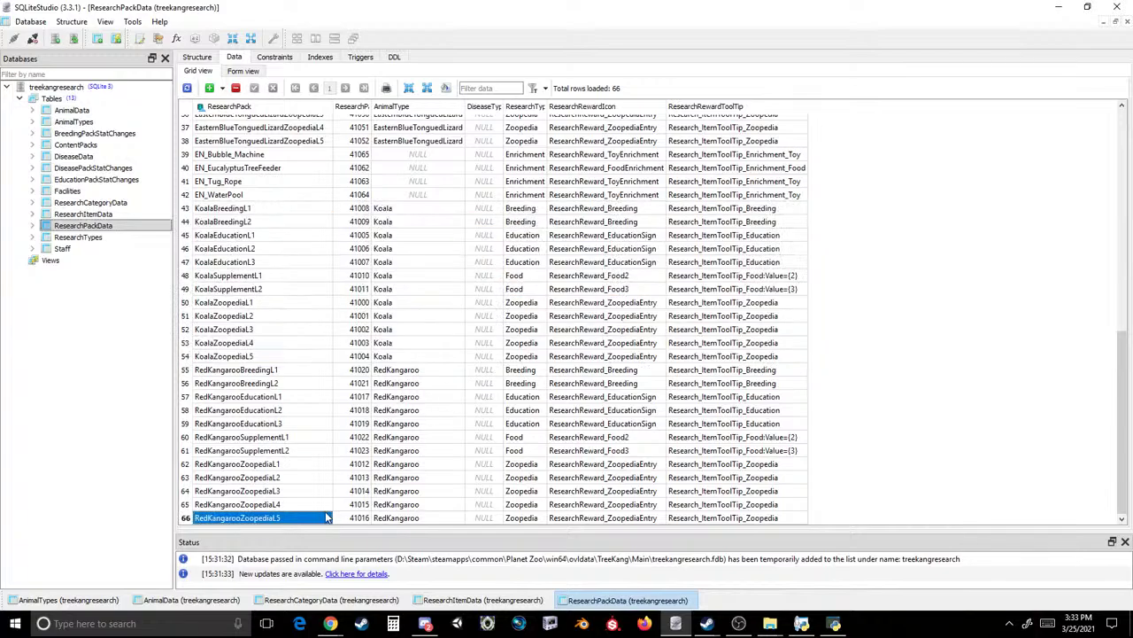
click(209, 88)
click(209, 88)
click(208, 89)
click(209, 88)
click(209, 88)
click(209, 89)
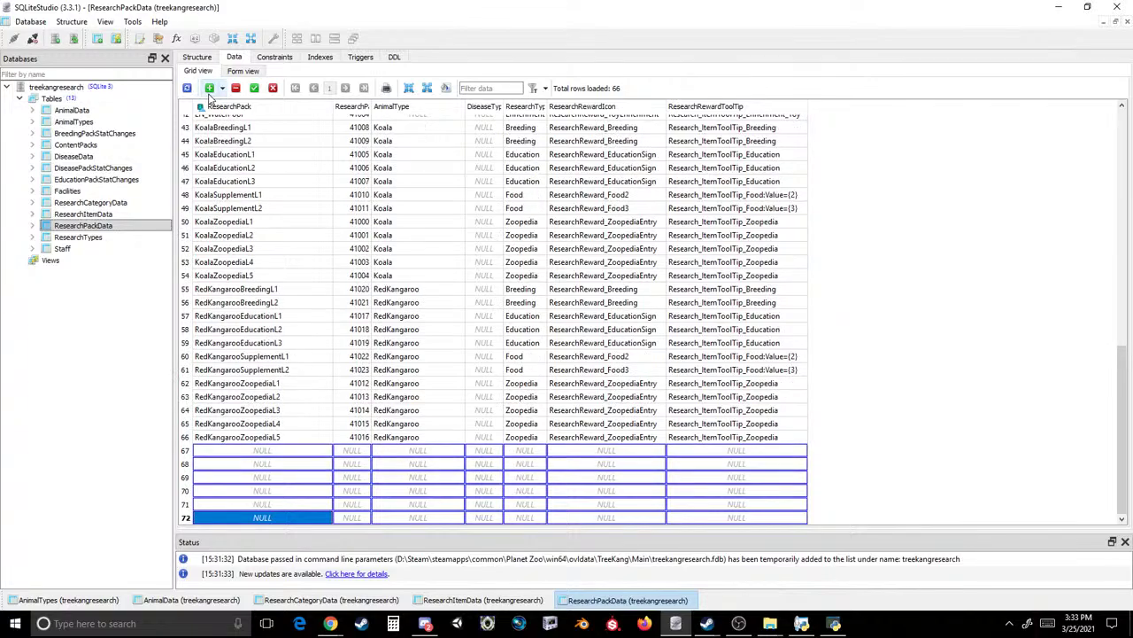
click(209, 88)
click(209, 89)
click(209, 88)
click(209, 88)
click(209, 88)
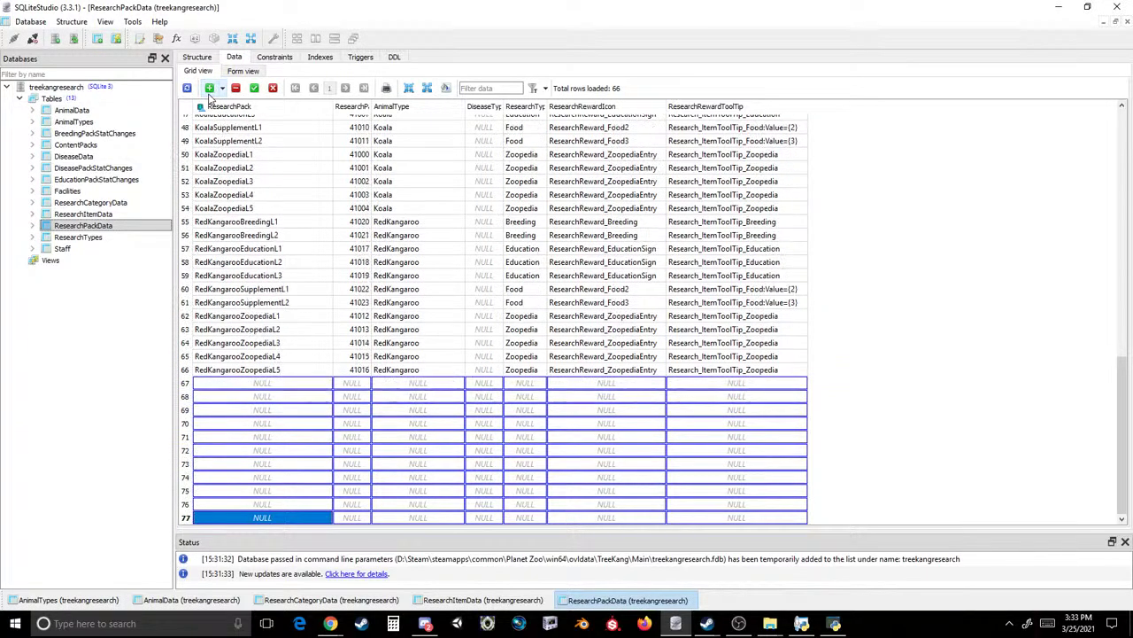
click(209, 88)
click(259, 372)
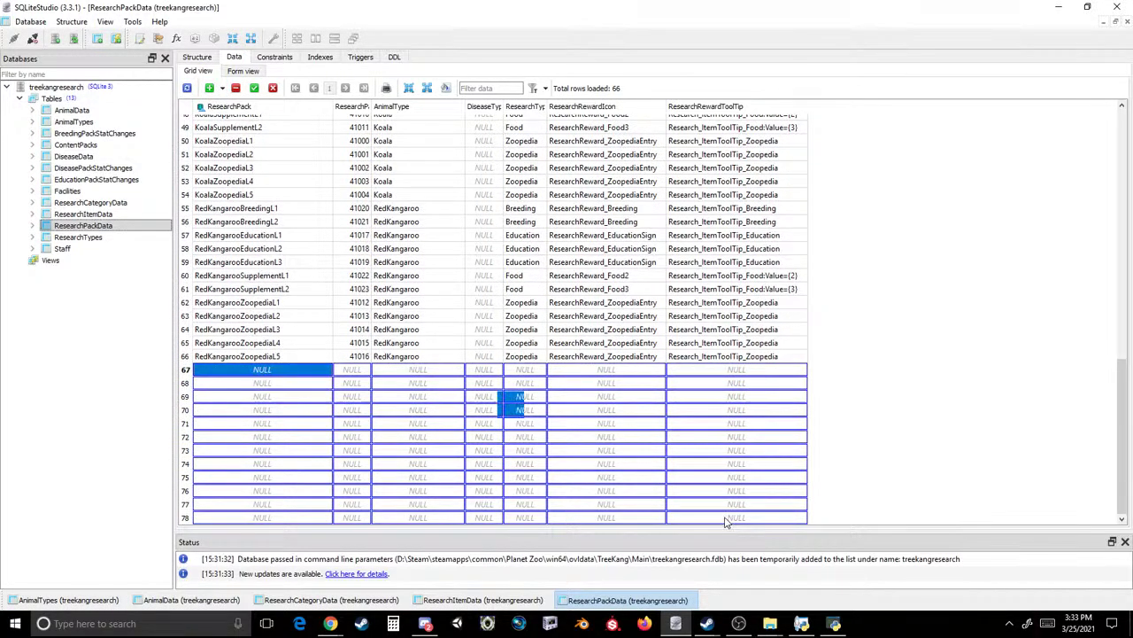
key(ctrl+v)
- Rename the two pasted Koala breeding packs TKangBreedingL1 and TKangBreedingL2
click(243, 369)
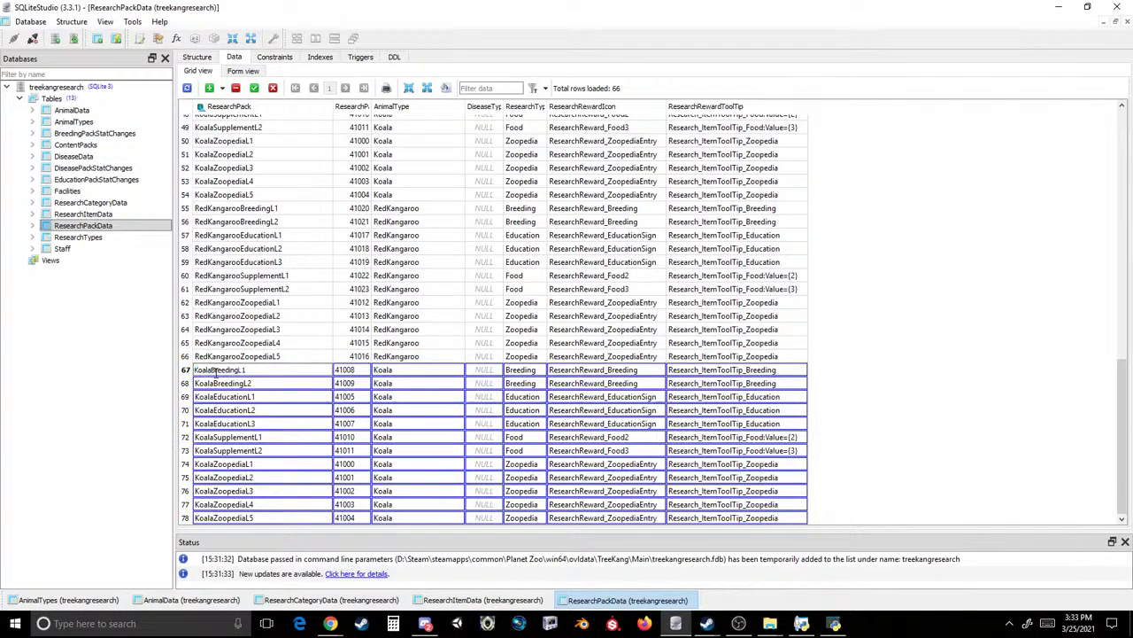
double_click(214, 370)
text(TKang)
key(Return)
key(ctrl+c)
double_click(266, 383)
key(ctrl+v)
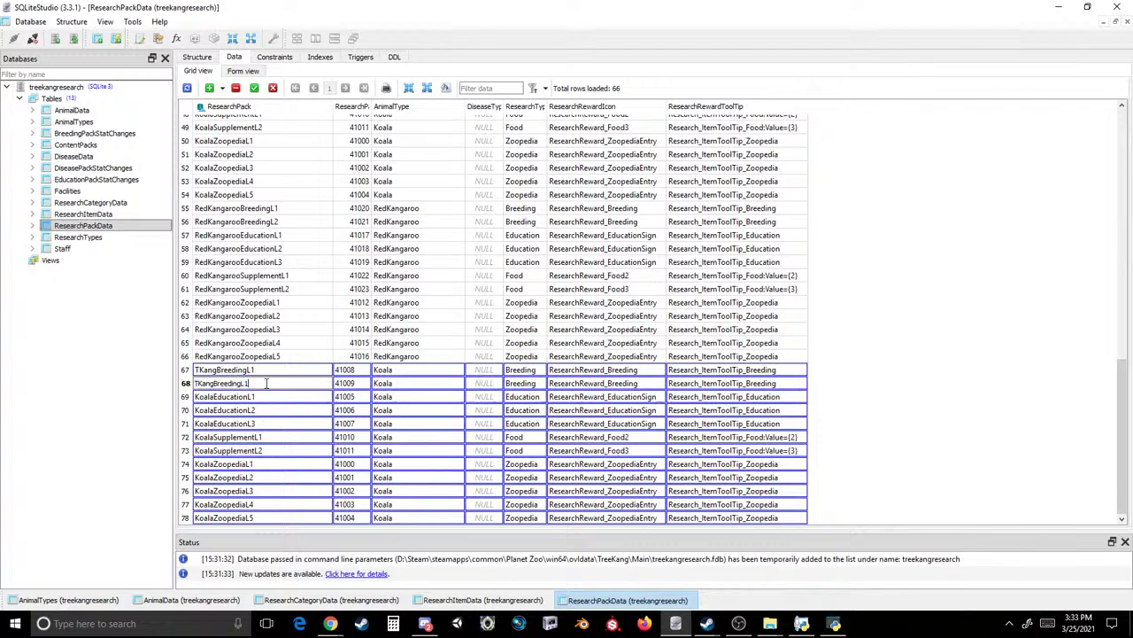
key(Return)
- Rename the three pasted Koala education packs TKangEducationL1, TKangEducationL2 and TKangEducationL3
double_click(227, 396)
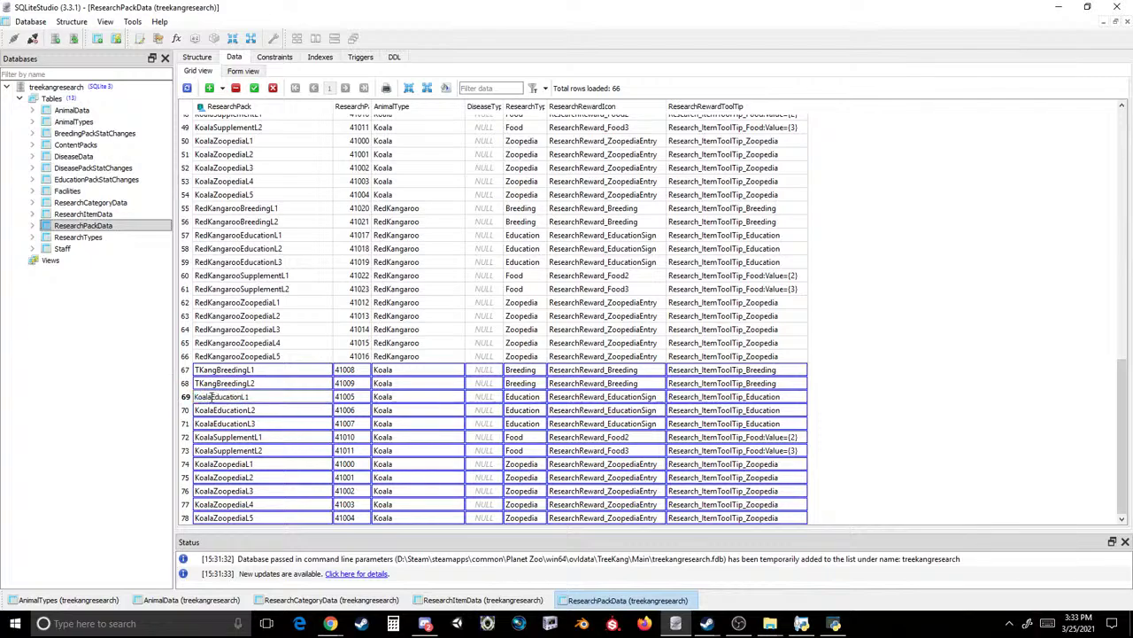
drag(218, 397, 150, 381)
text(TKang)
key(Return)
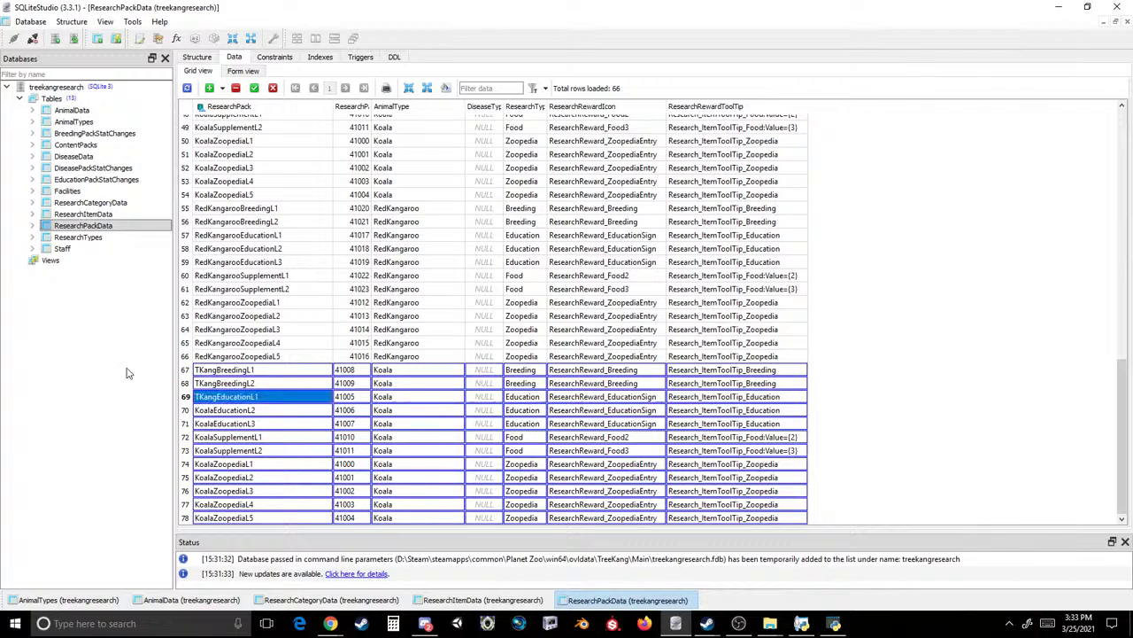
double_click(257, 410)
drag(218, 410, 193, 423)
text(TKang)
key(Return)
double_click(264, 423)
text(TKang)
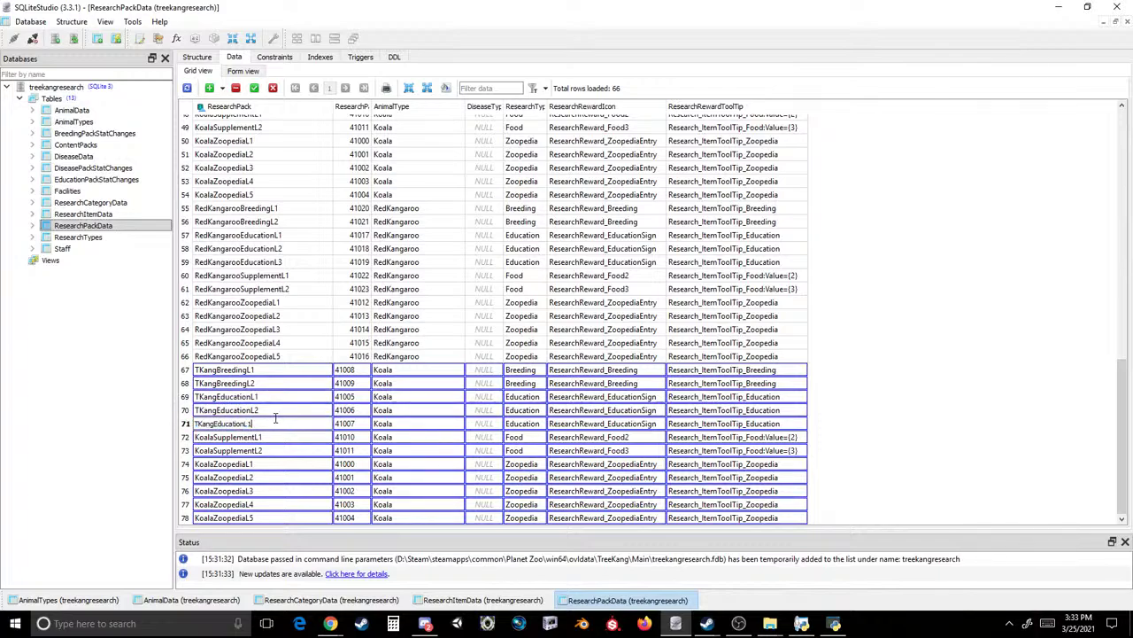
key(Return)
- Rename the two pasted Koala supplement packs TKangSupplementL1 and TKangSupplementL2
double_click(229, 437)
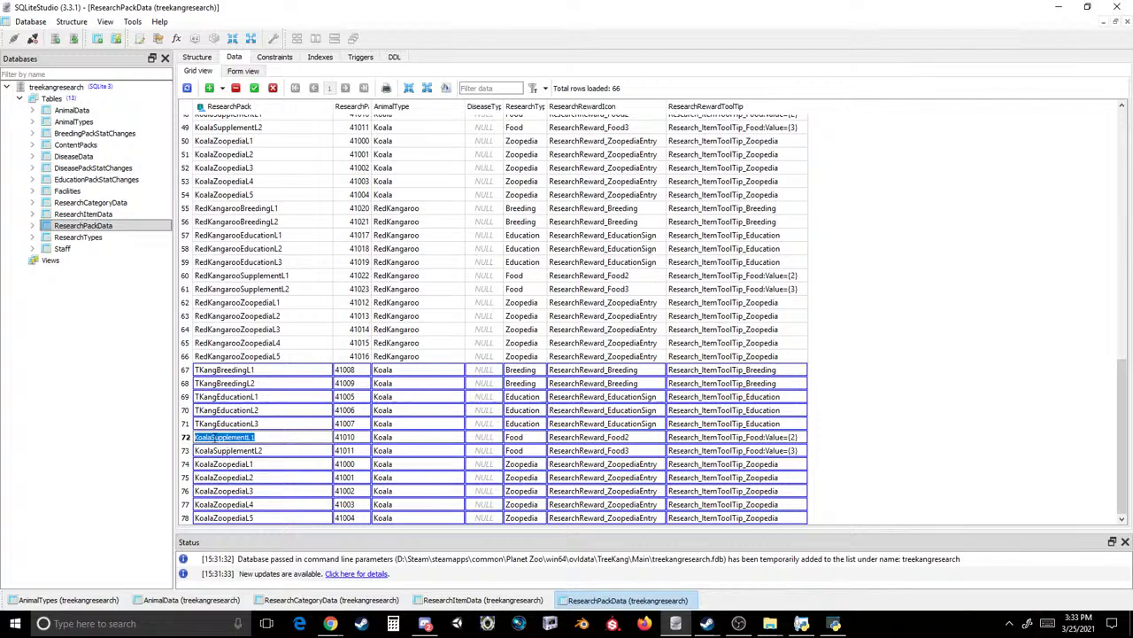
drag(219, 437, 193, 437)
text(TKang)
key(Return)
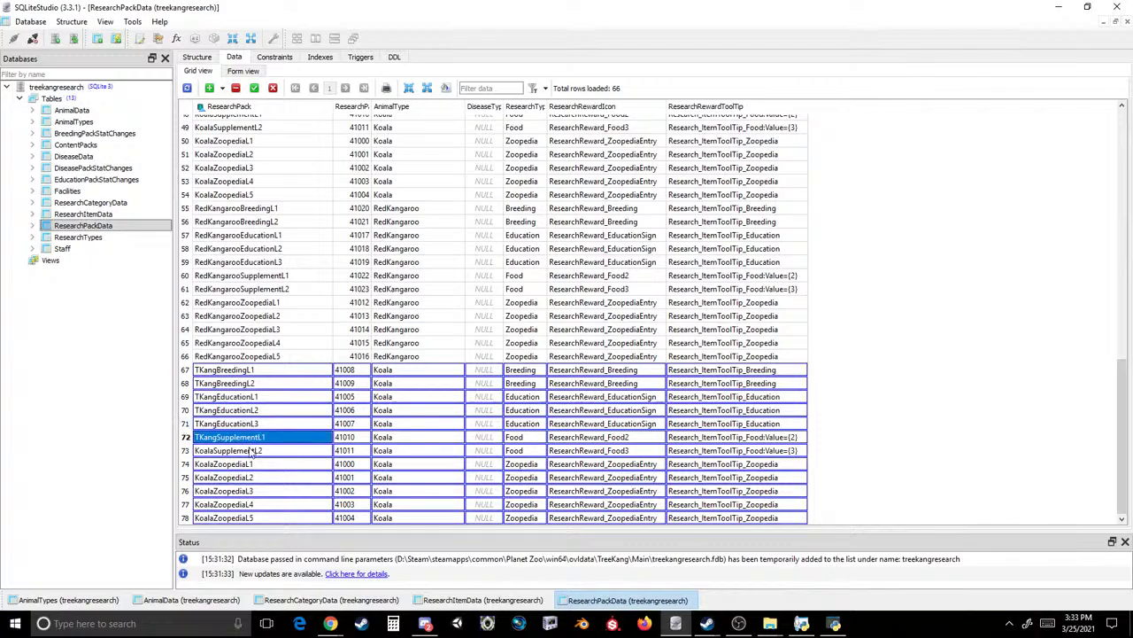
double_click(279, 452)
key(ctrl+v)
key(BackSpace)
text(2)
key(Return)
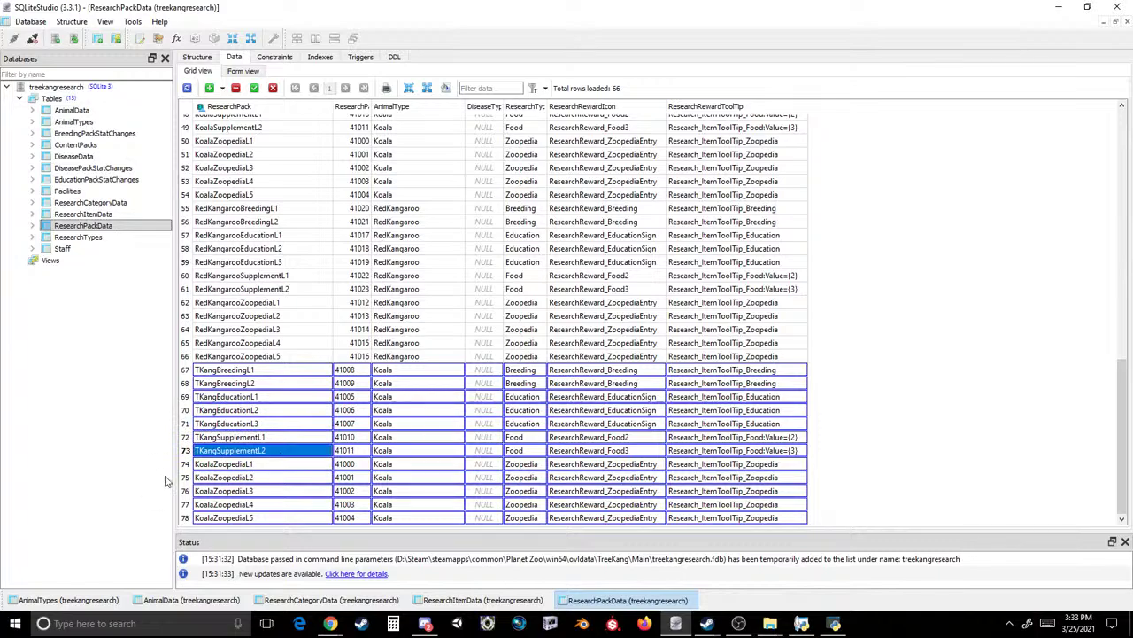
- Rename the first two pasted Koala Zoopedia packs TKangZoopediaL1 and TKangZoopediaL2
double_click(215, 460)
click(217, 462)
key(BackSpace)
key(BackSpace)
key(BackSpace)
key(BackSpace)
key(BackSpace)
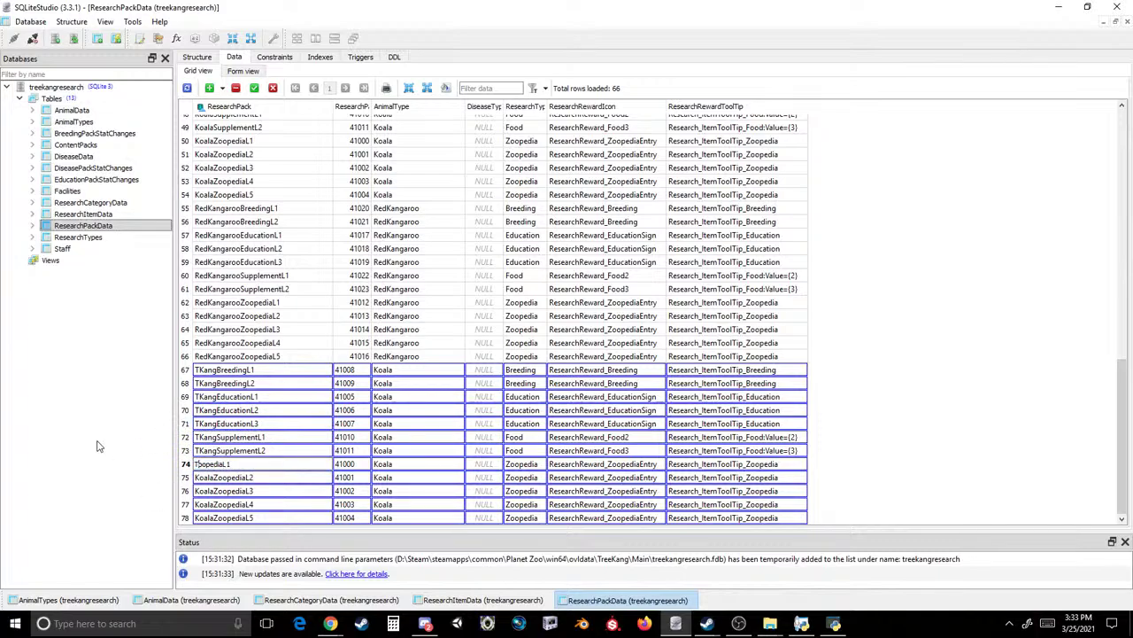
text(TKang)
key(Return)
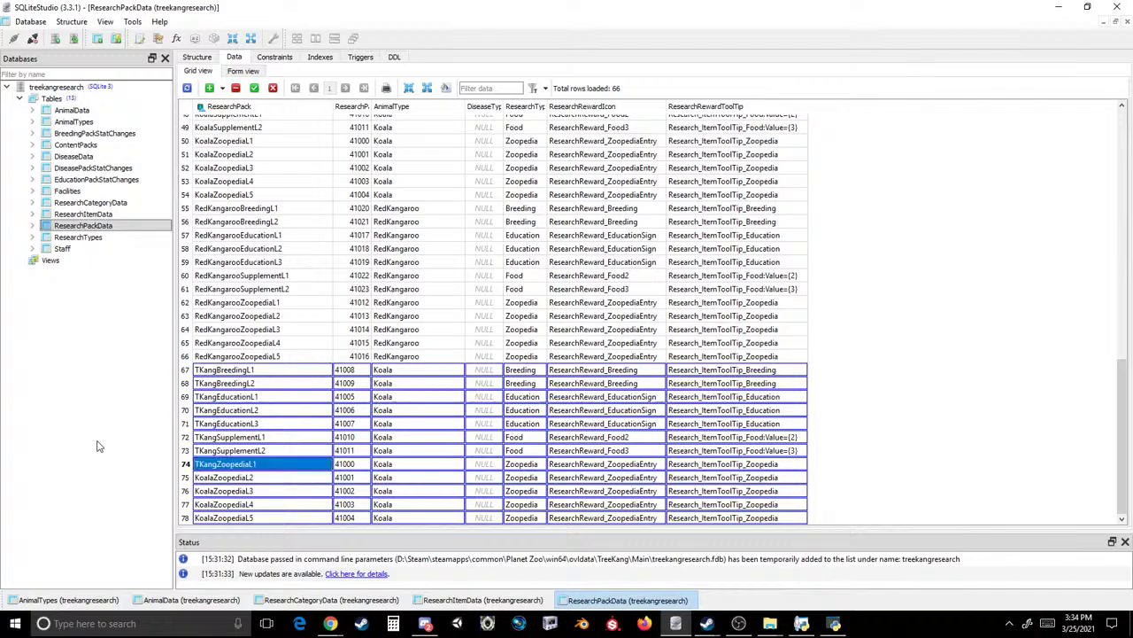
double_click(206, 489)
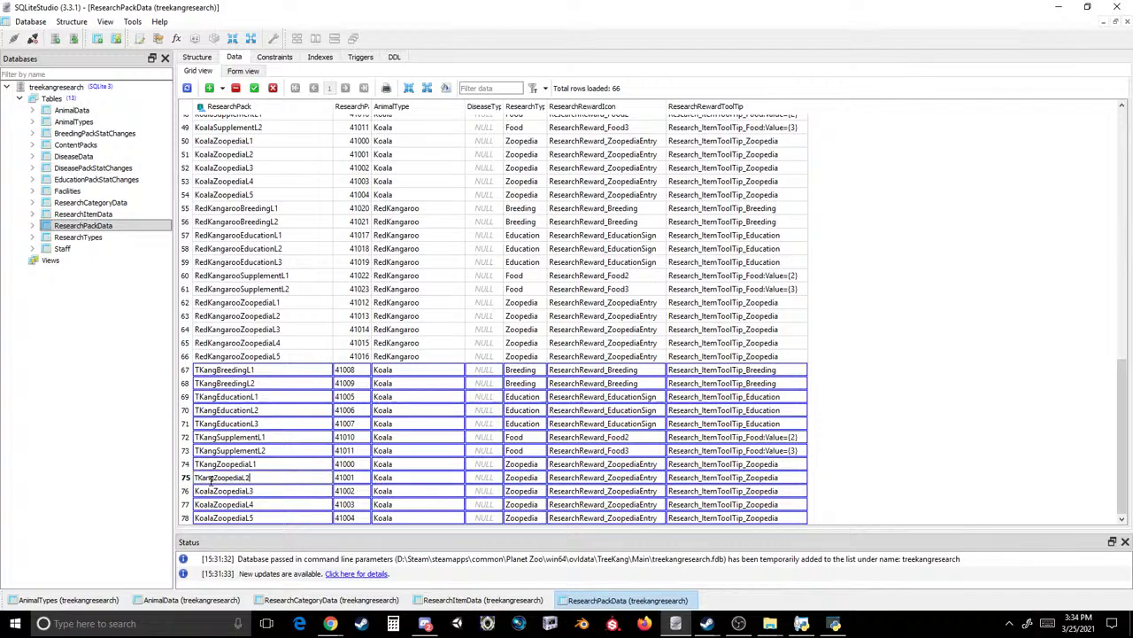
- Rename the remaining three pasted Zoopedia packs TKangZoopediaL3, TKangZoopediaL4 and TKangZoopediaL5
double_click(237, 491)
key(ctrl+v)
key(BackSpace)
text(3)
key(Return)
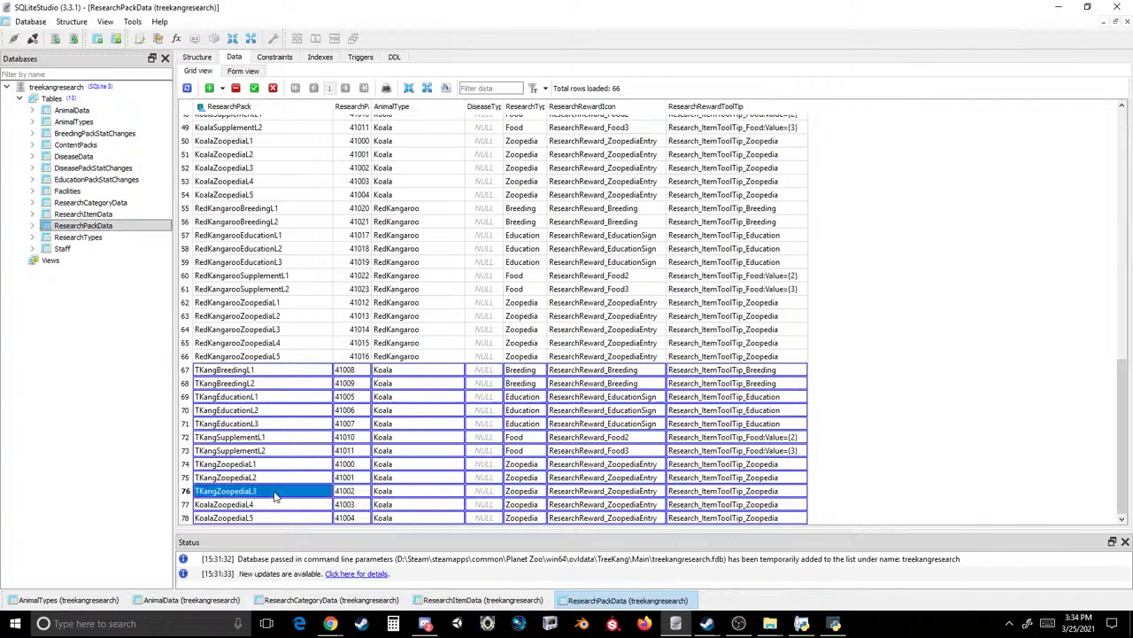
double_click(262, 503)
key(ctrl+v)
key(BackSpace)
text(4)
key(Return)
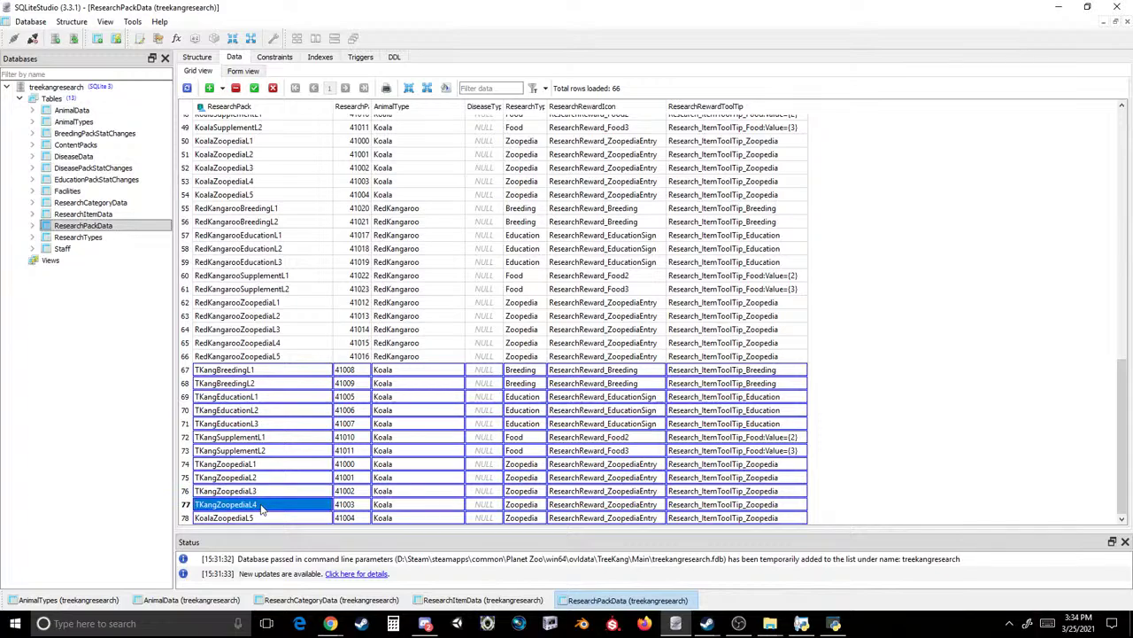
double_click(265, 516)
text(TKangZoopediaL1)
key(BackSpace)
text(5)
key(Return)
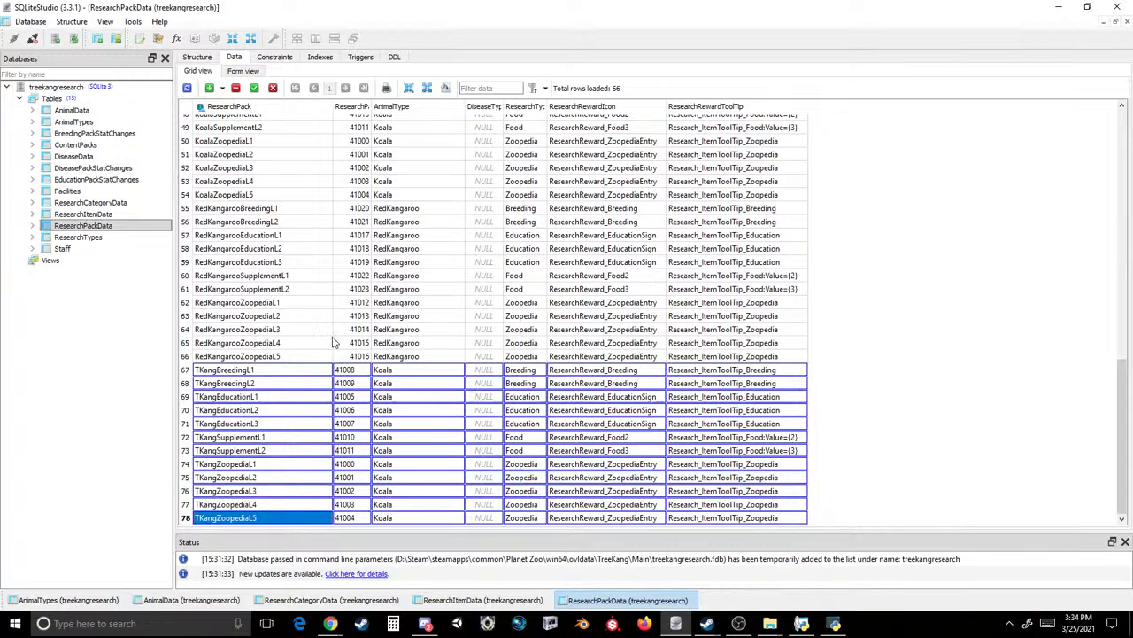
- Set the AnimalType of the two TKang breeding rows and three TKang education rows to TKang
double_click(385, 370)
text(TKang)
key(Return)
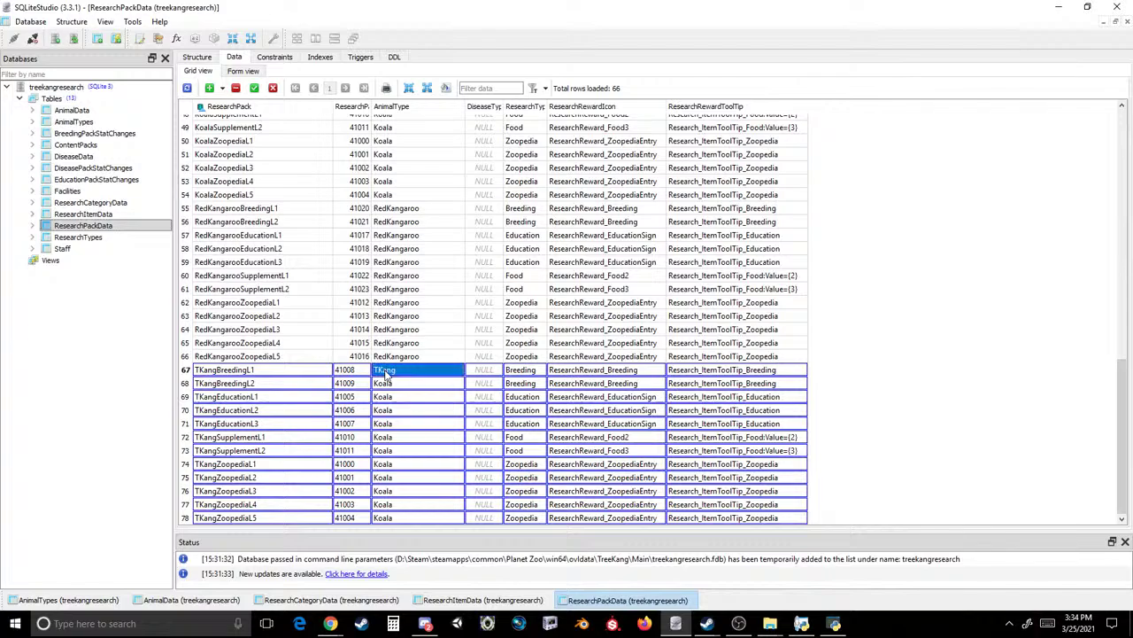
click(392, 382)
text(TKang)
click(394, 396)
text(TKang)
click(396, 410)
text(TKang)
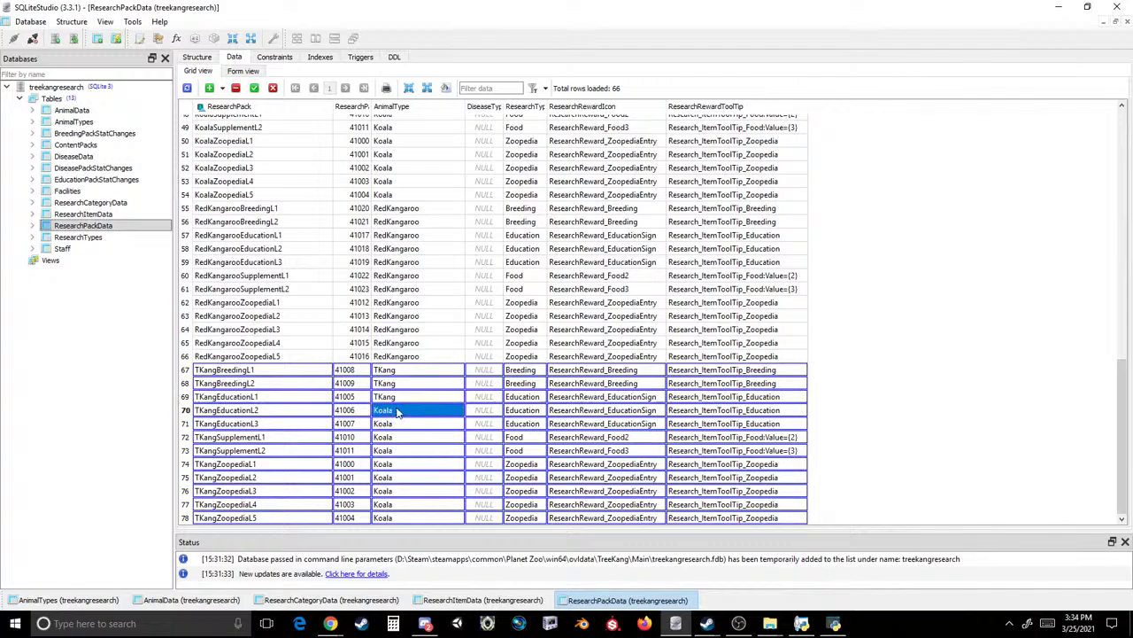
click(398, 423)
text(TKang)
- Set the AnimalType of the two TKang supplement rows and five TKang Zoopedia rows to TKang
click(397, 436)
text(TKang)
click(396, 449)
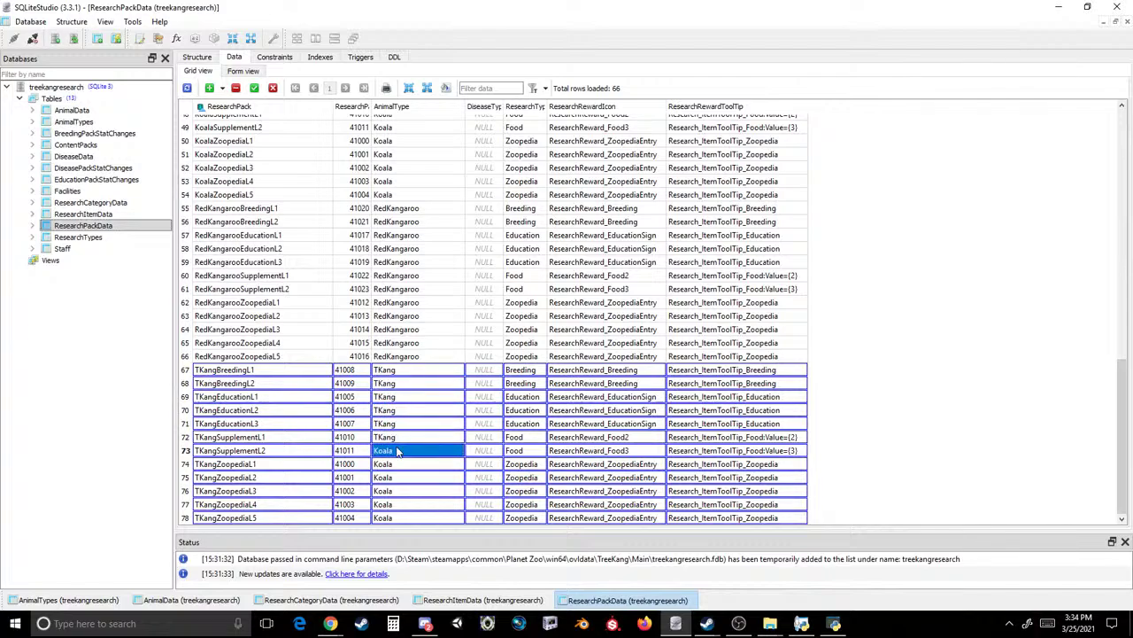
text(TKang)
click(395, 463)
text(TKang)
click(396, 477)
text(TKang)
click(397, 491)
text(TKang)
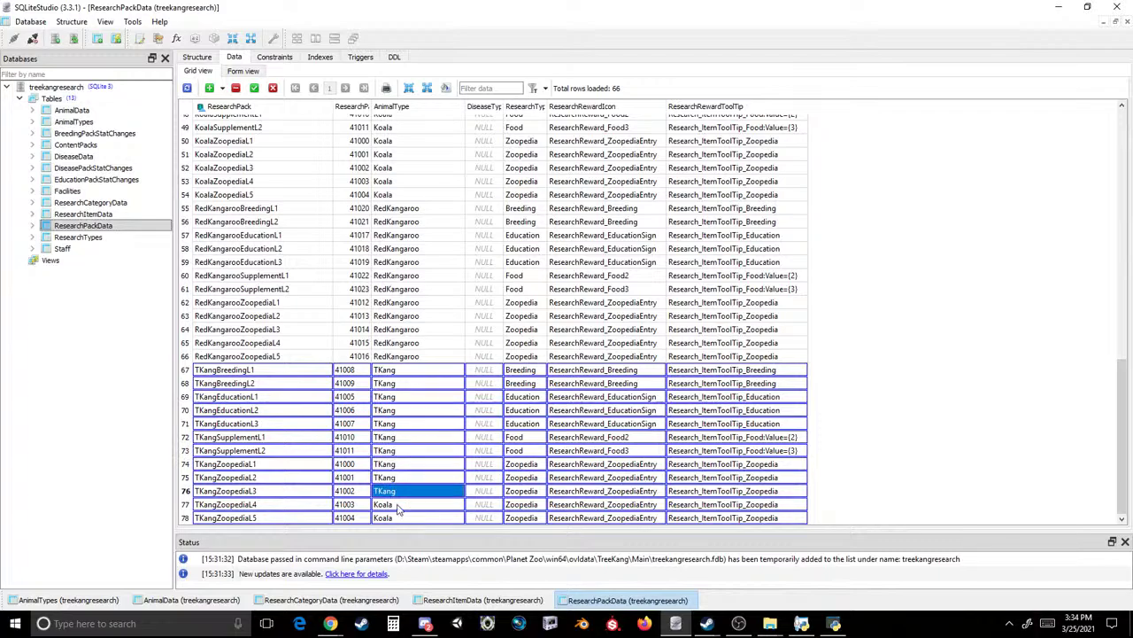
click(398, 503)
text(TKang)
click(399, 517)
- Set the research pack IDs of TKangBreedingL1 and TKangBreedingL2 to 557101 and 557102
double_click(346, 370)
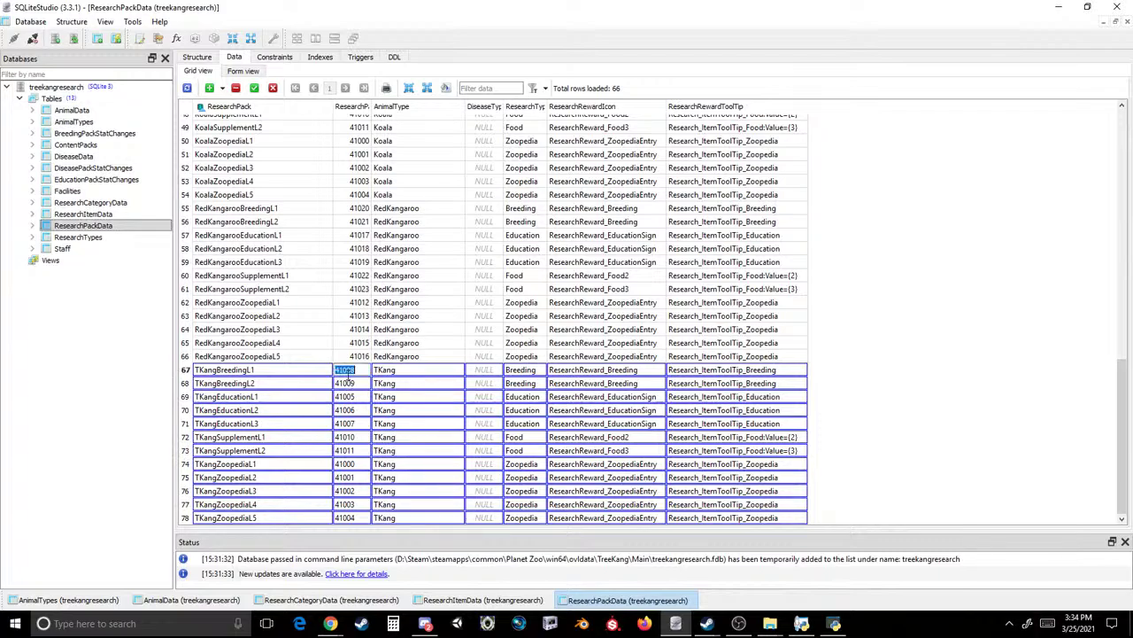
text(557101)
key(Return)
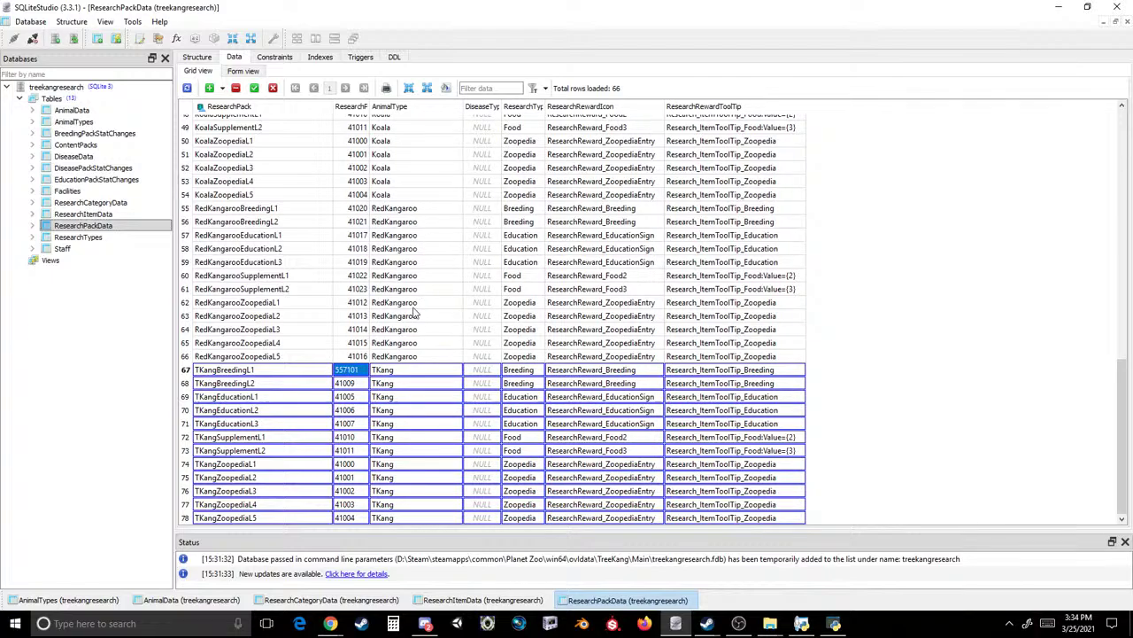
click(354, 383)
text(557102)
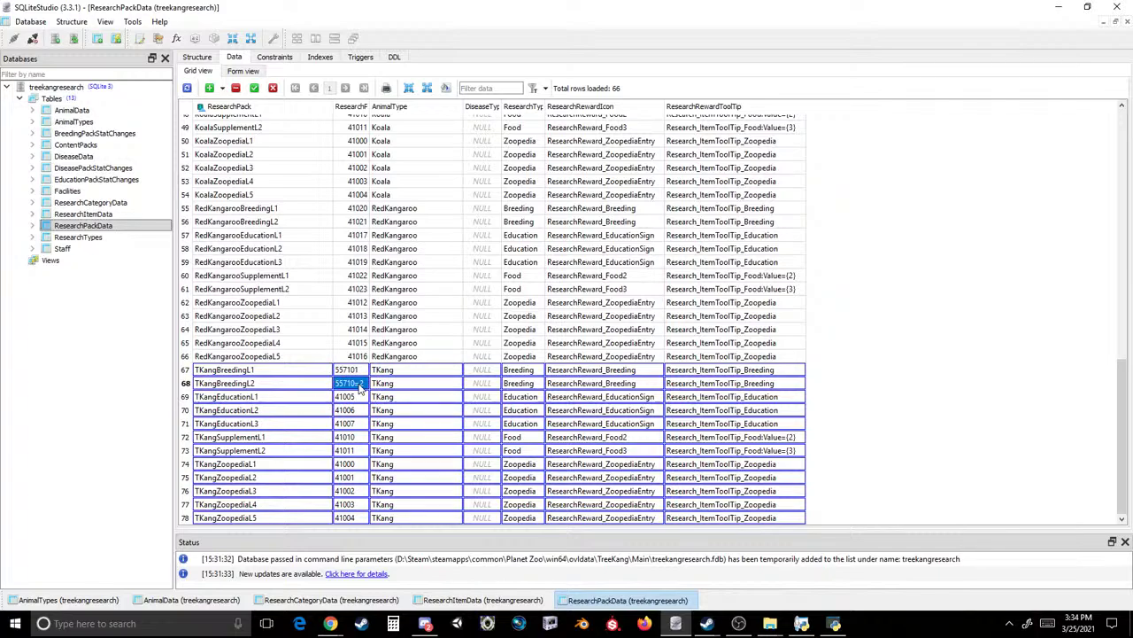
key(BackSpace)
text(2)
key(Return)
- Set the research pack IDs of TKangEducationL1, TKangEducationL2 and TKangEducationL3 to 557103, 557104 and 557105
click(357, 398)
text(557101)
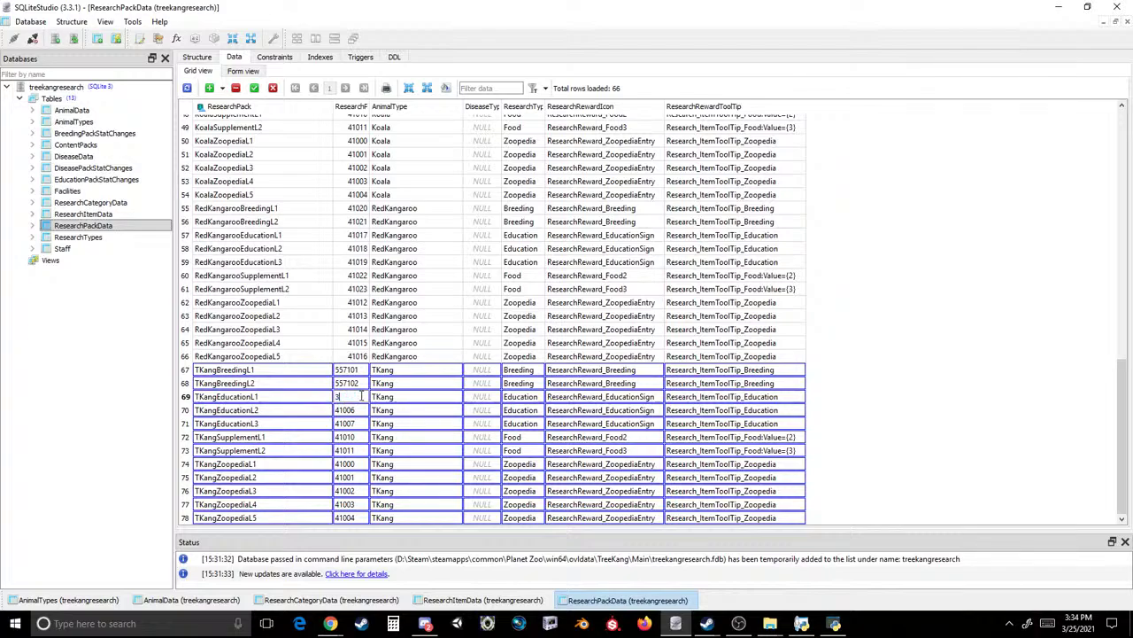
text(3)
key(Return)
key(Down)
text(557101)
key(BackSpace)
text(4)
key(Return)
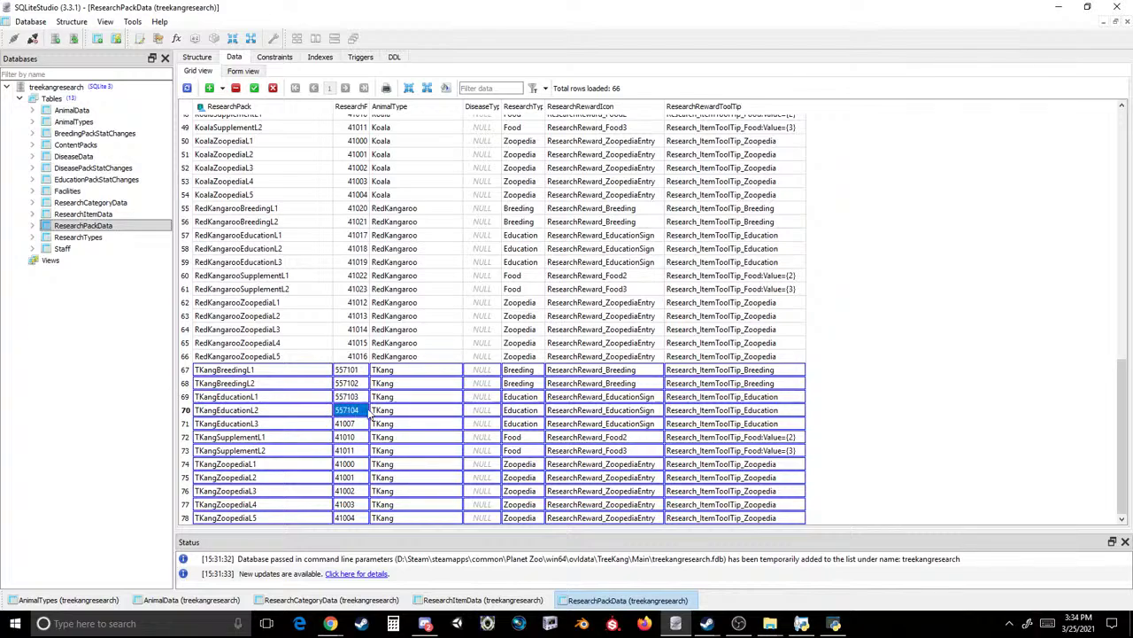
click(363, 424)
text(557101)
key(BackSpace)
text(5)
key(Return)
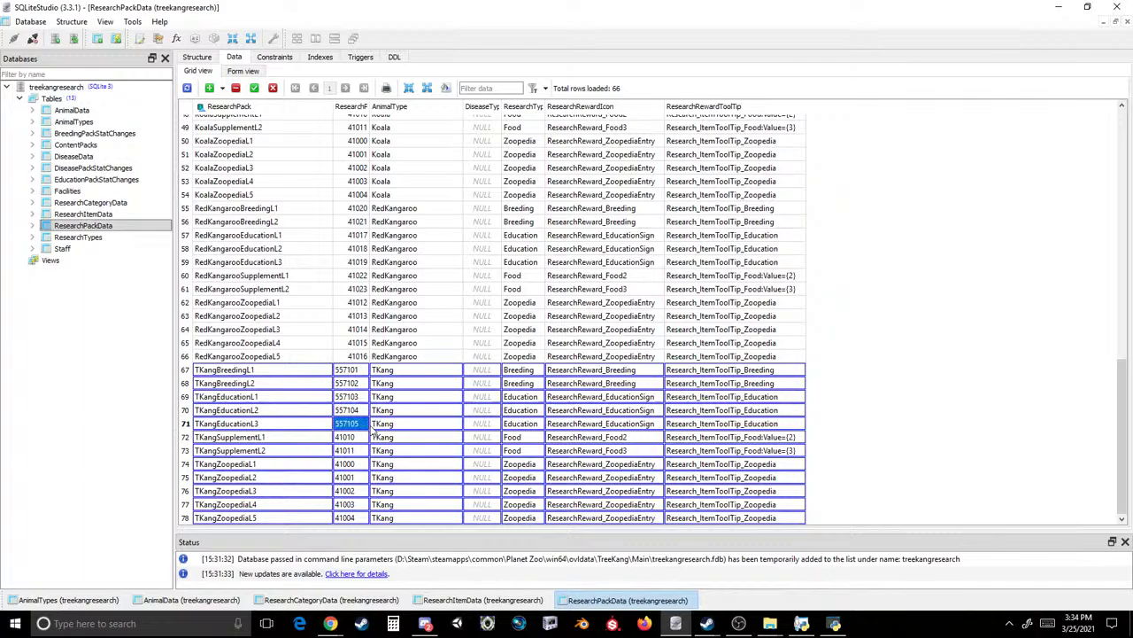
- Set the research pack ID of TKangSupplementL1 to 557106
click(363, 436)
text(5571016)
key(Return)
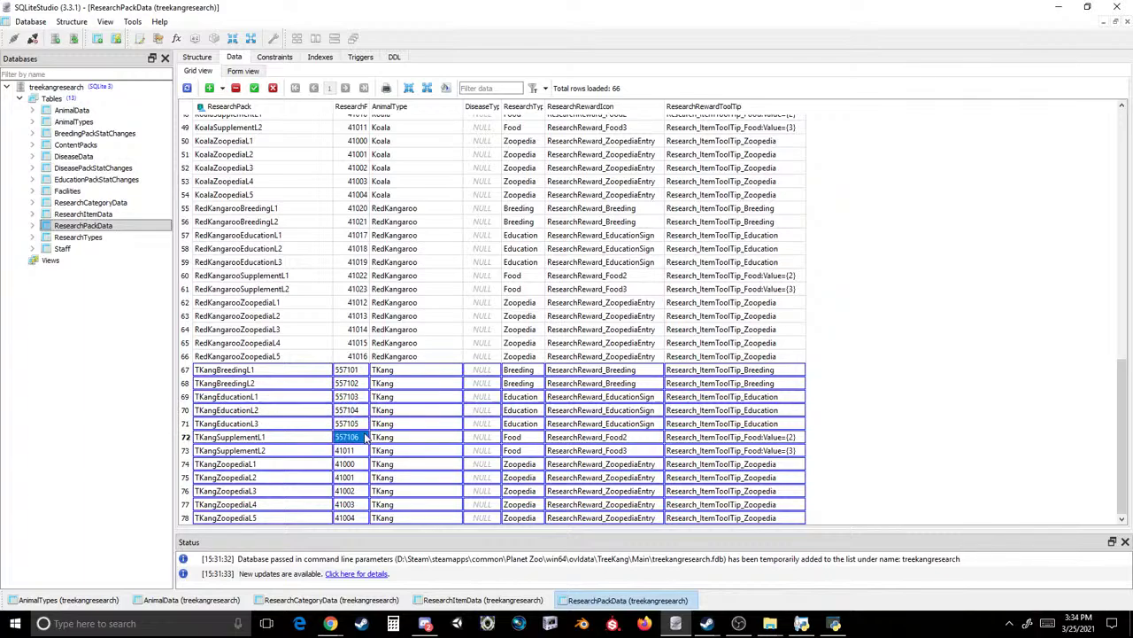
- Set the research pack IDs of TKangSupplementL2, TKangZoopediaL1 and TKangZoopediaL2 to 557107, 557108 and 557109
click(363, 450)
text(557101)
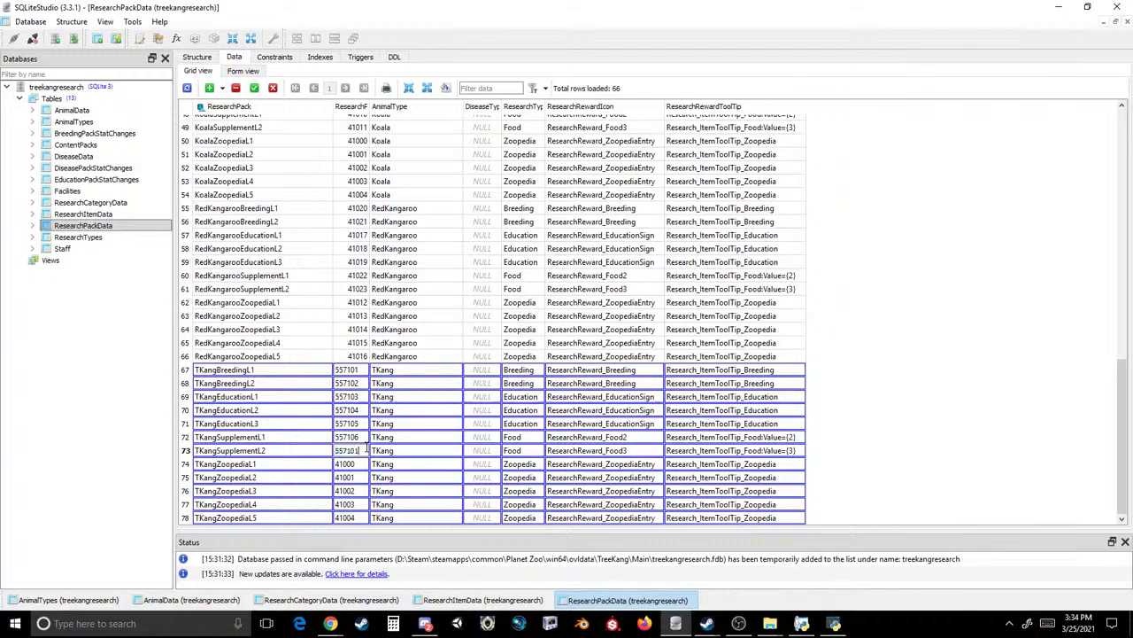
click(363, 462)
text(557101)
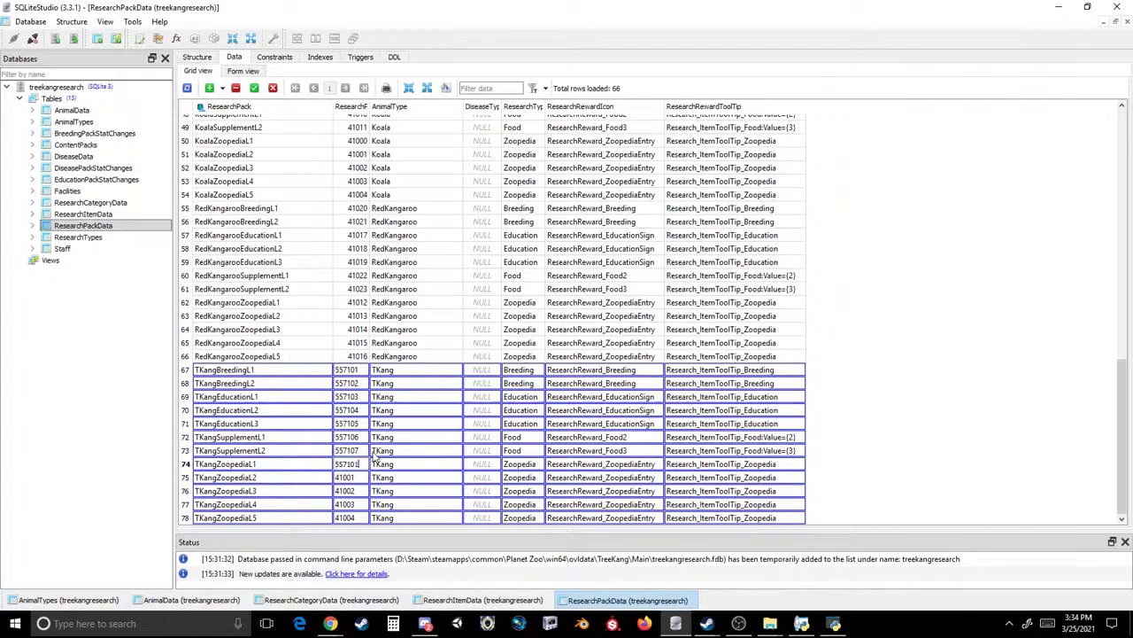
text(8)
key(Return)
click(364, 476)
text(557109)
key(Return)
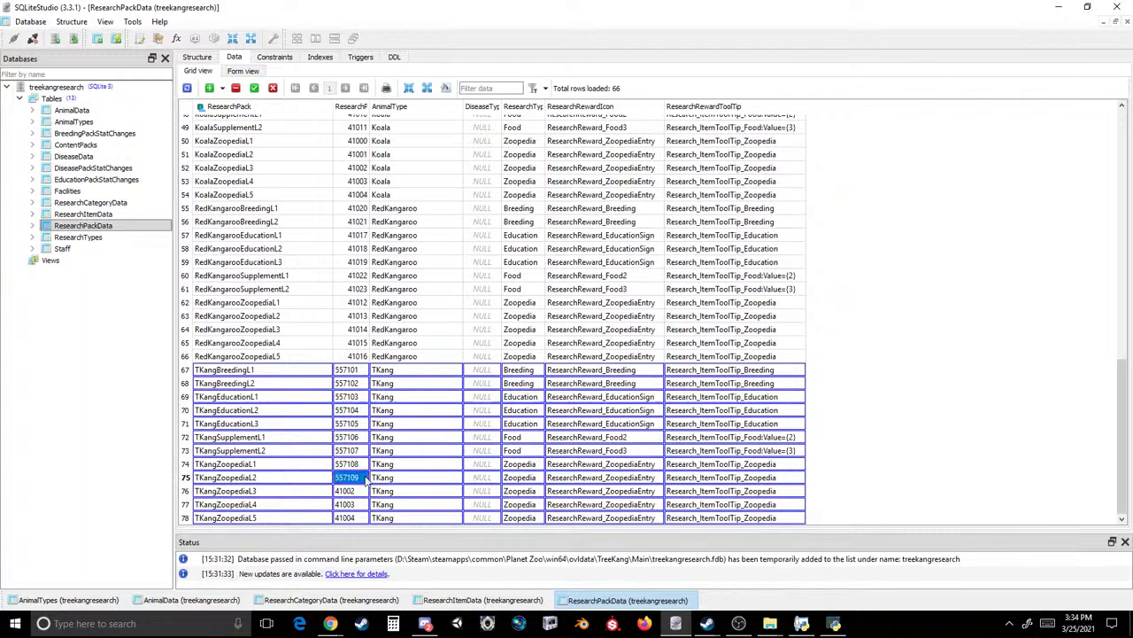
- Set the research pack IDs of TKangZoopediaL3, TKangZoopediaL4 and TKangZoopediaL5 to 557110, 557111 and 557112, and commit the table's changes
click(365, 492)
text(557101)
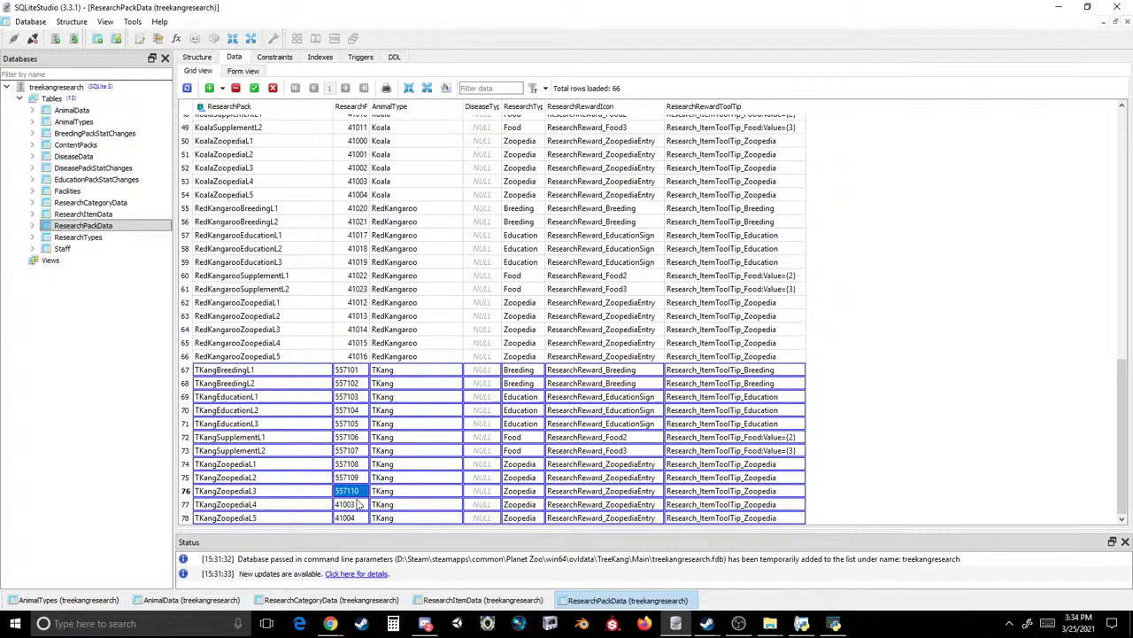
click(360, 504)
text(557101)
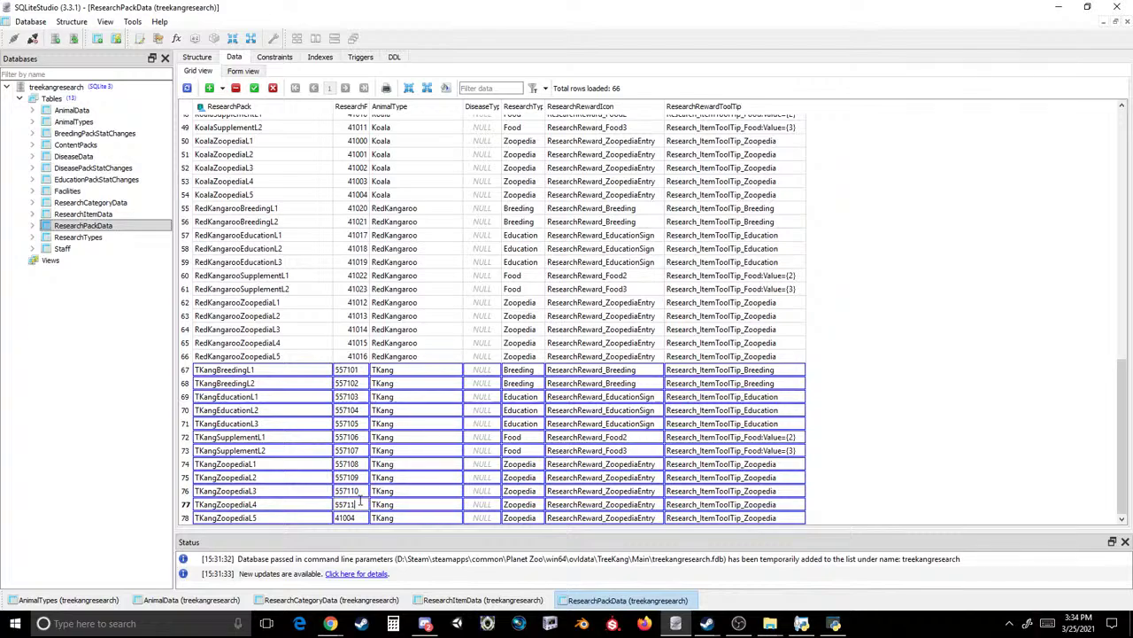
double_click(359, 504)
click(359, 517)
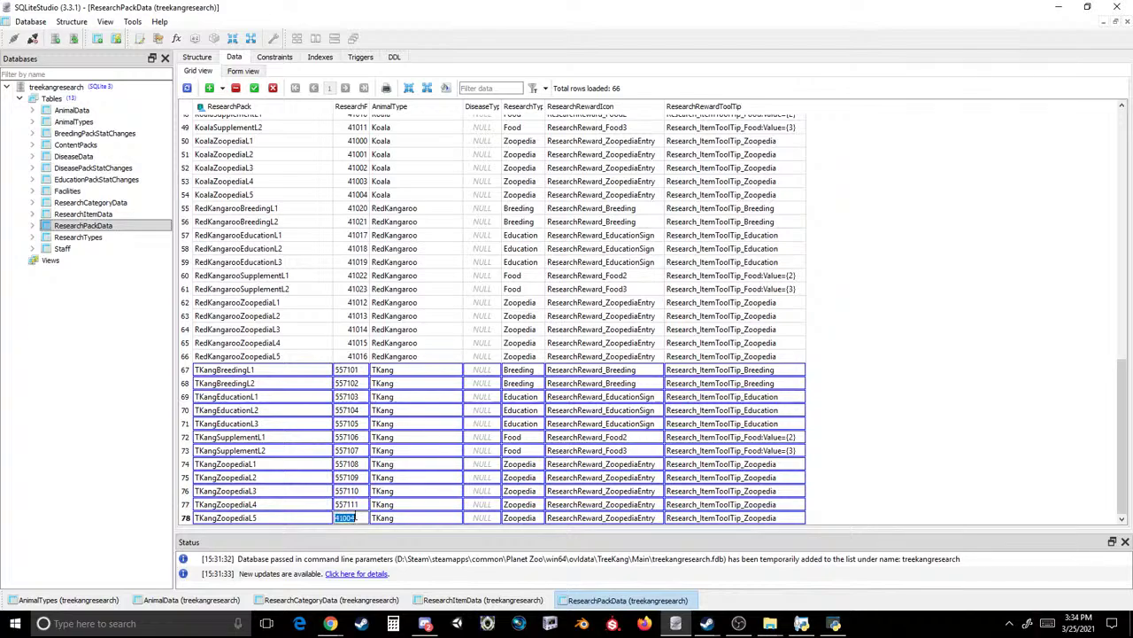
text(557101)
key(Return)
click(254, 87)
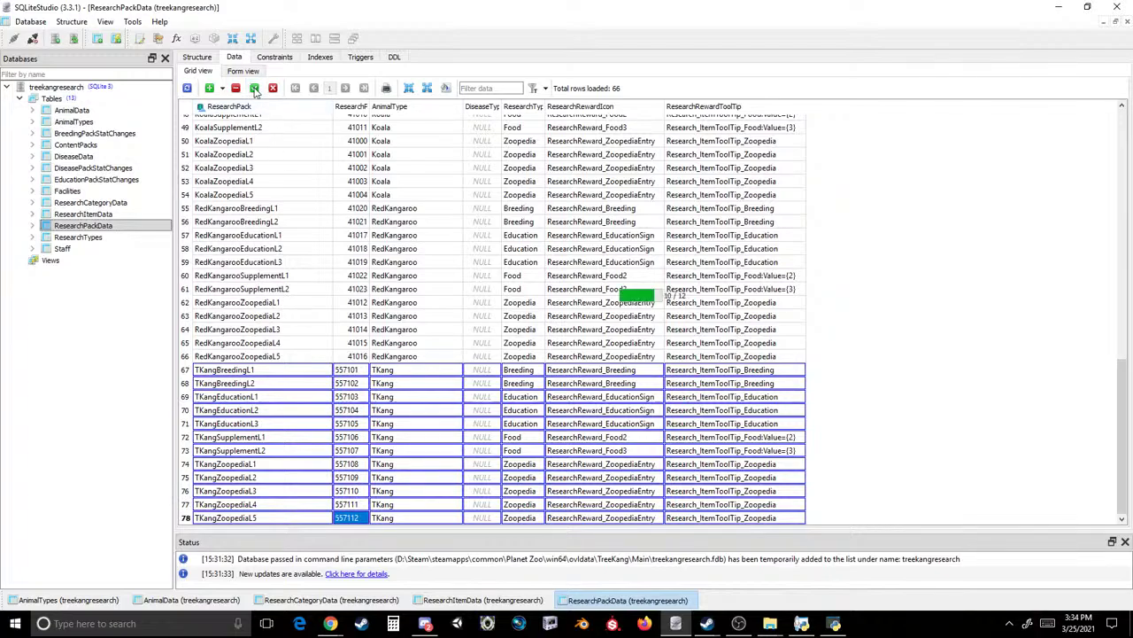
- Duplicate the three KoalaEducation rows into three new rows at the end of the EducationPackStatChanges table
double_click(114, 237)
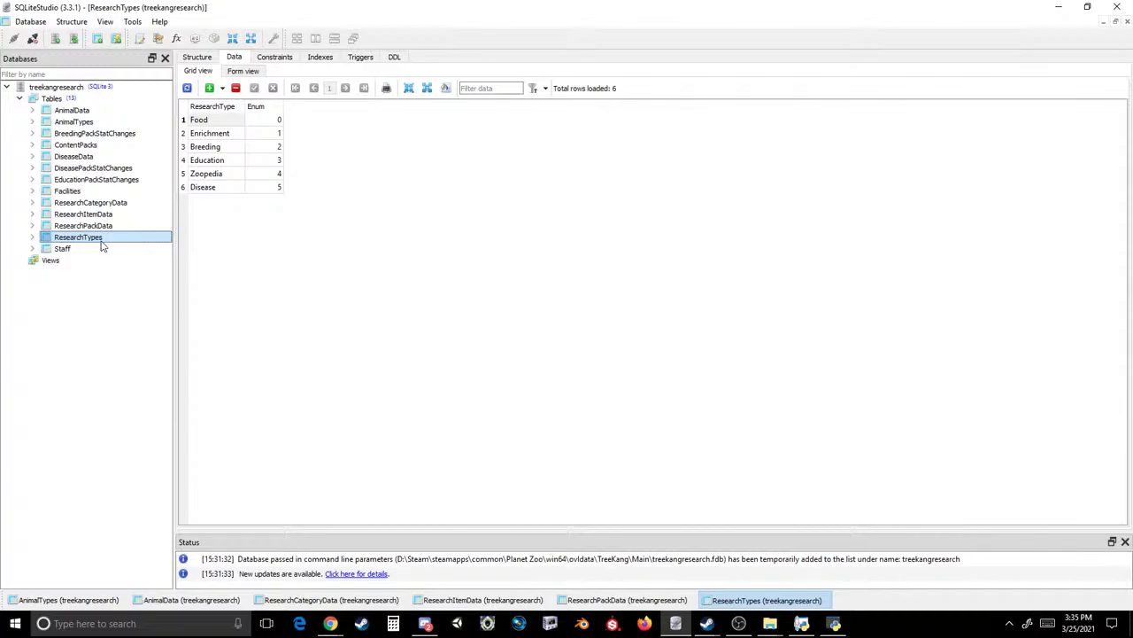
double_click(84, 251)
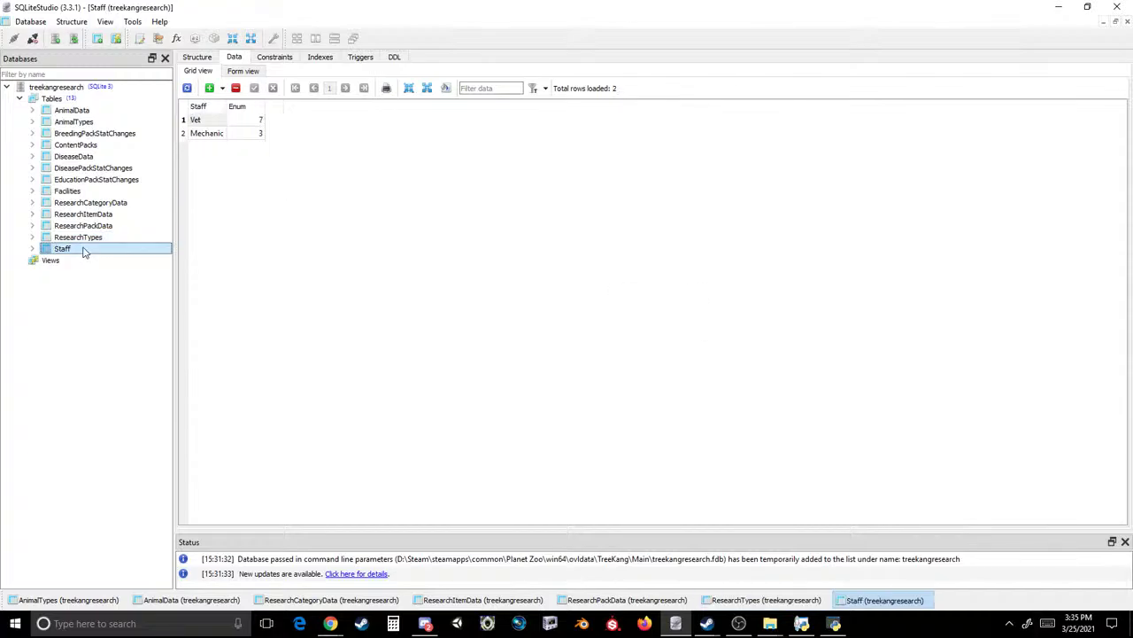
double_click(96, 179)
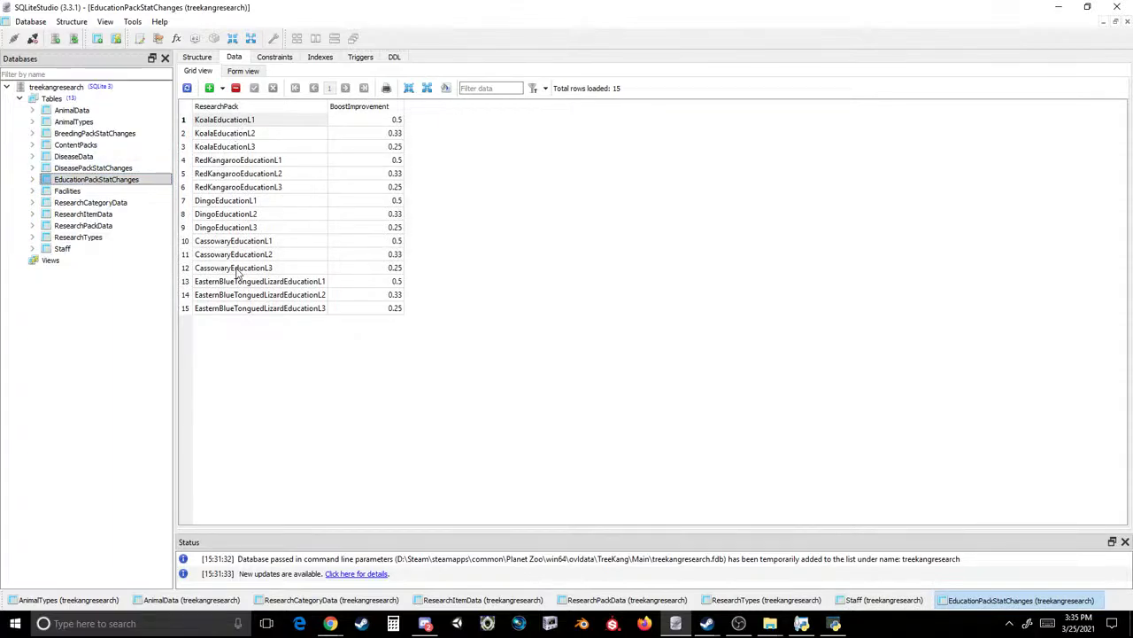
click(229, 119)
shift+click(359, 148)
key(ctrl+c)
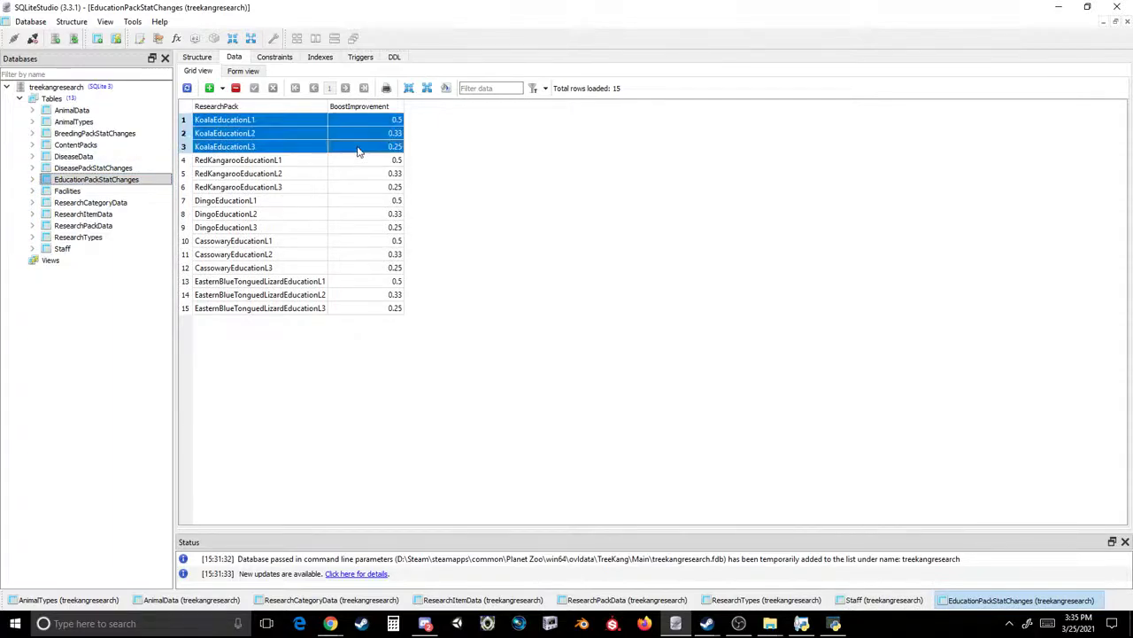
click(235, 296)
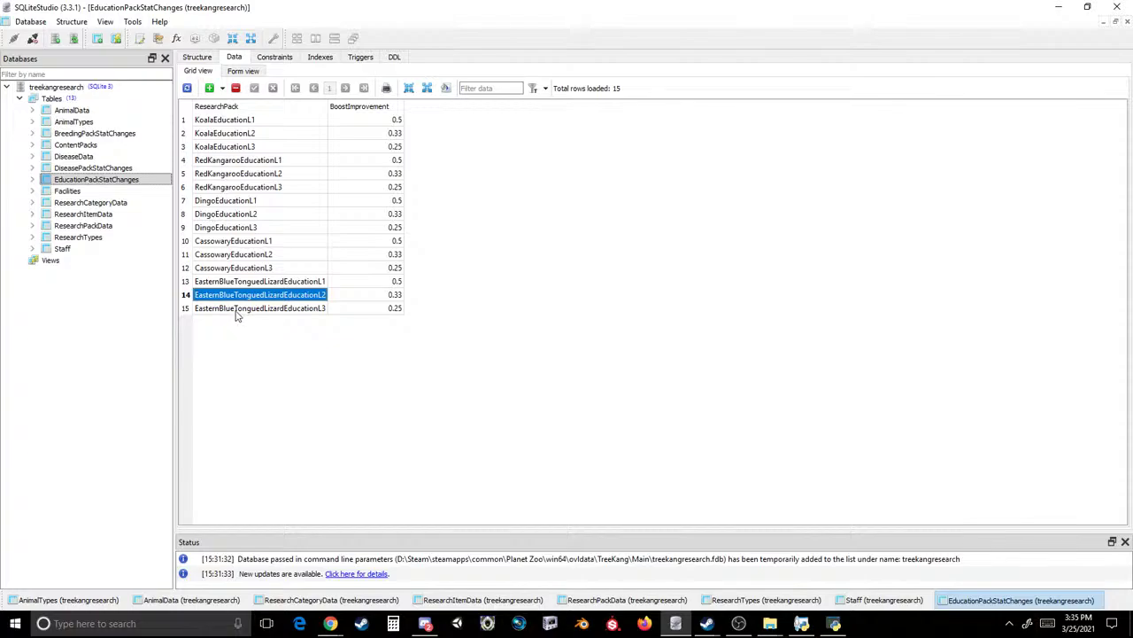
click(237, 310)
click(209, 88)
click(208, 88)
click(209, 88)
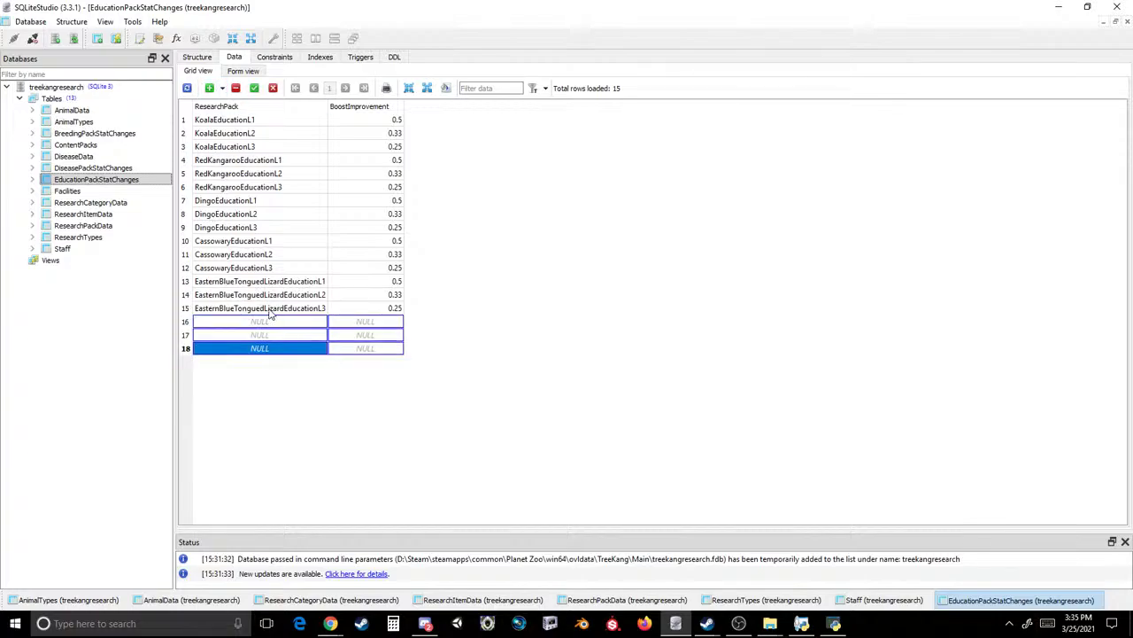
click(265, 320)
key(ctrl+v)
- Rename the research pack in the duplicated KoalaEducationL1 row to TKangEducationL1
click(225, 321)
click(225, 321)
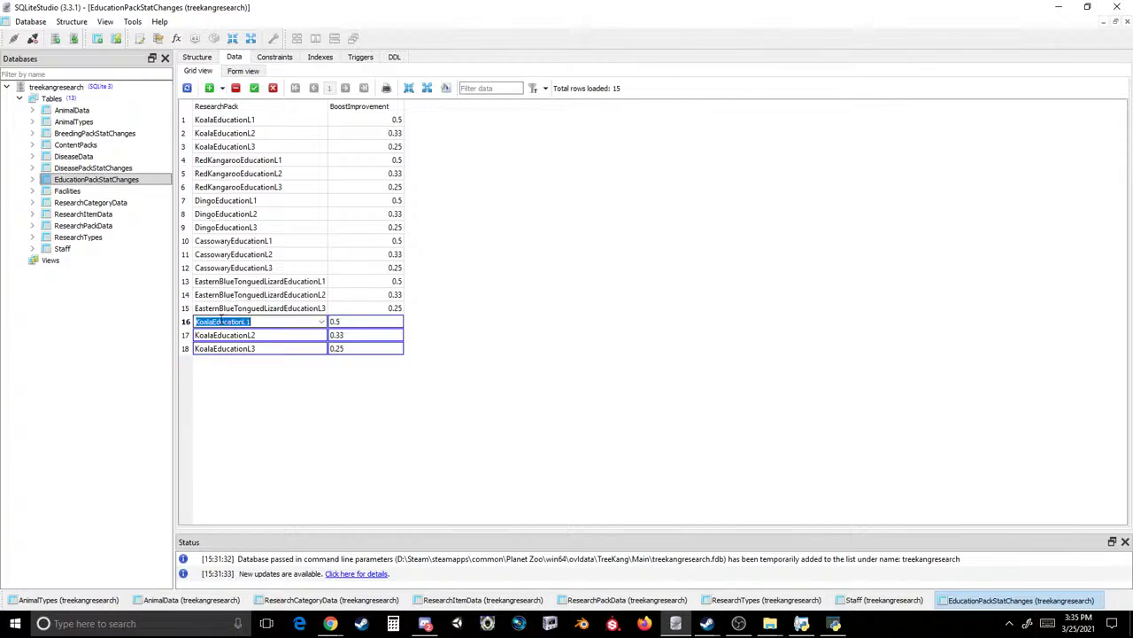
key(Home)
key(Delete)
key(Delete)
key(Delete)
key(Delete)
key(Delete)
text(T)
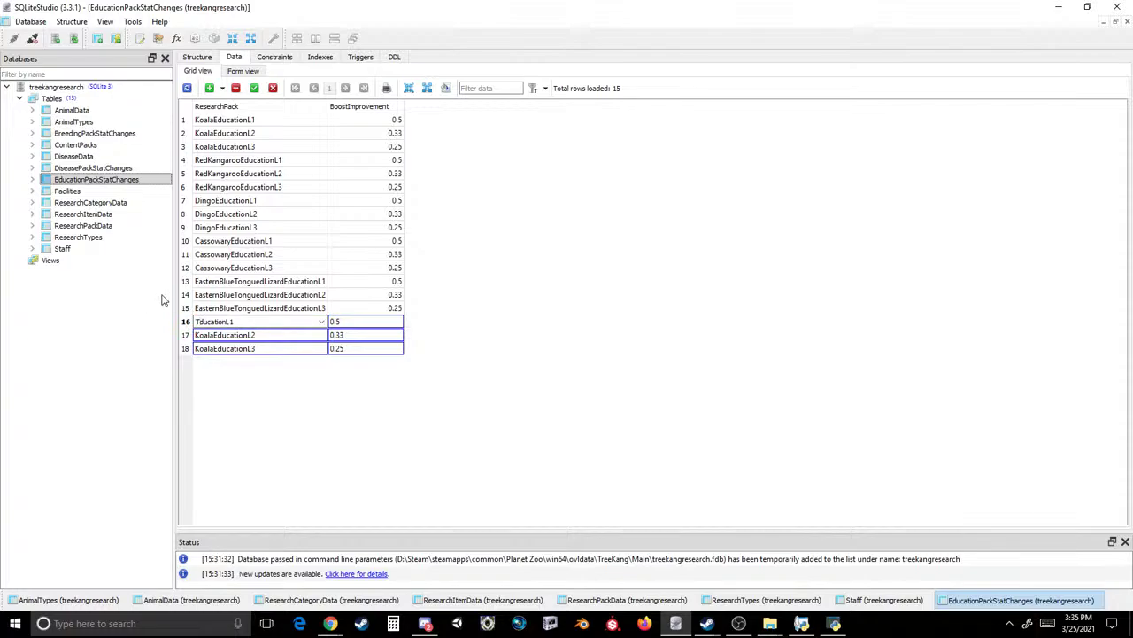
text(KangE)
key(Return)
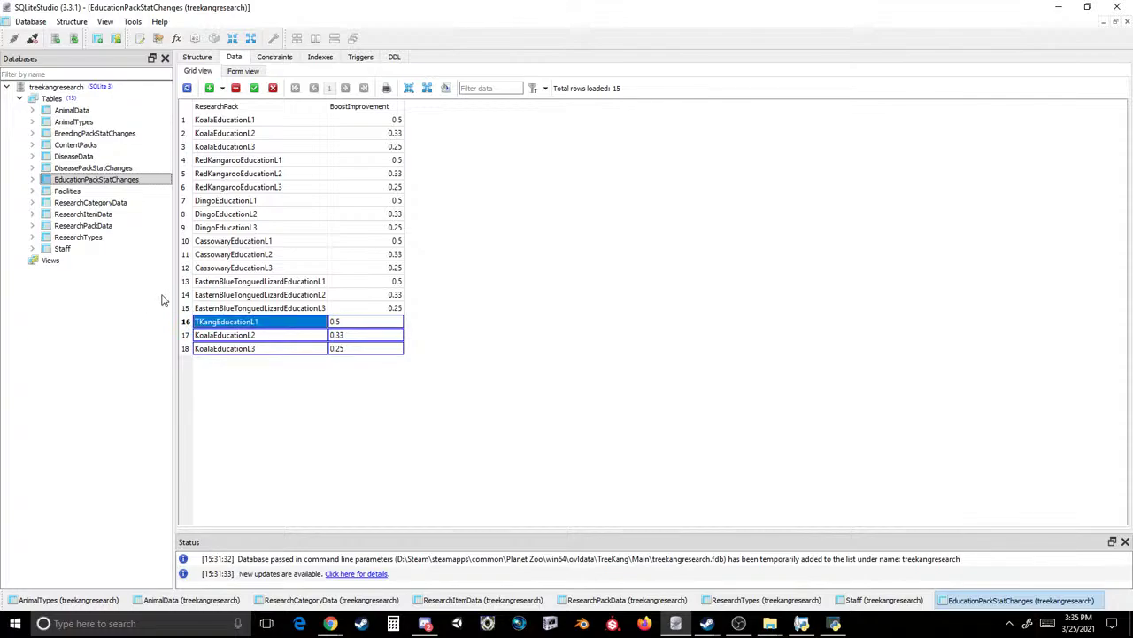
- Rename the research packs in the other two duplicated education rows to TKangEducationL2 and TKangEducationL3
double_click(241, 335)
text(TKangEducationL1)
key(BackSpace)
text(2)
key(Return)
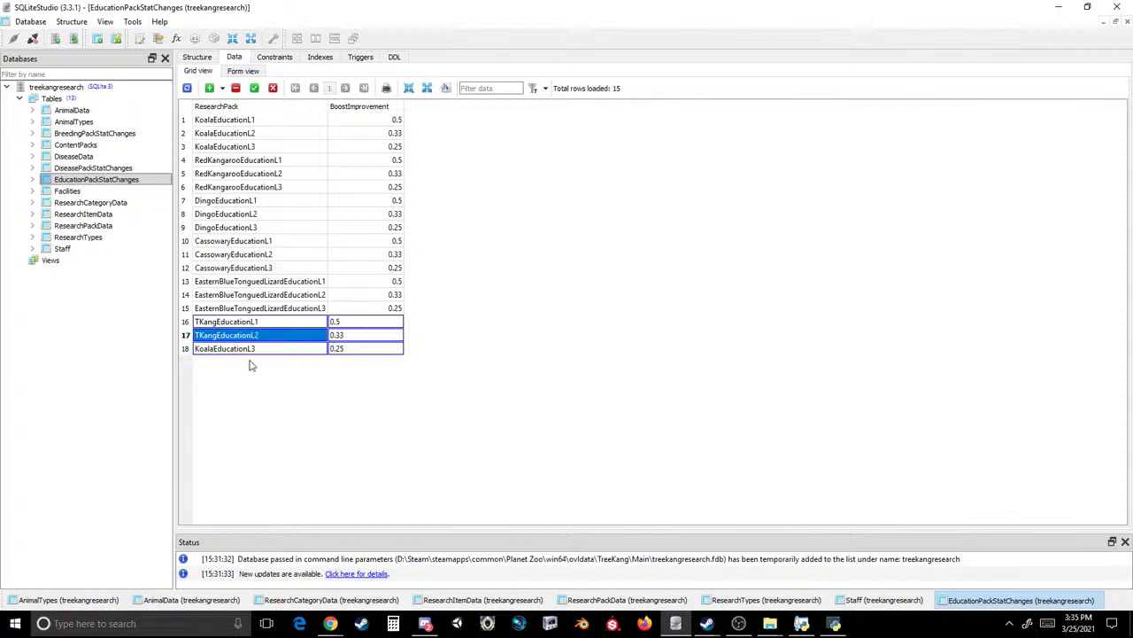
click(261, 348)
double_click(260, 348)
text(TKangEducationL1)
text(3)
key(Return)
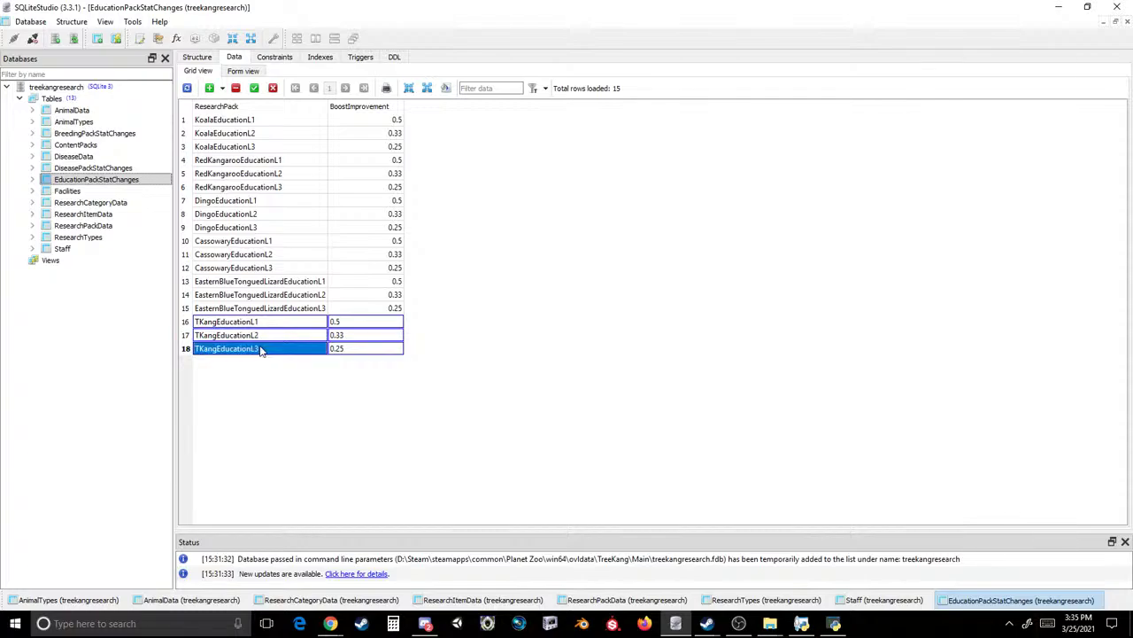
- Delete all non-TKang rows from EducationPackStatChanges and commit the changes
click(245, 308)
shift+click(229, 123)
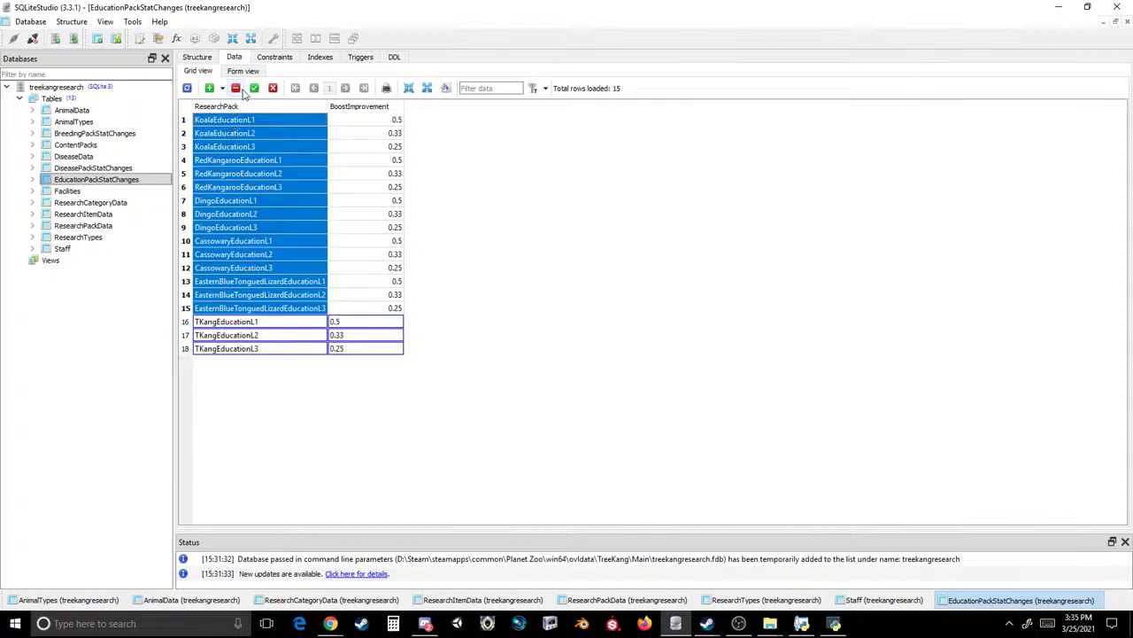
click(236, 87)
click(254, 88)
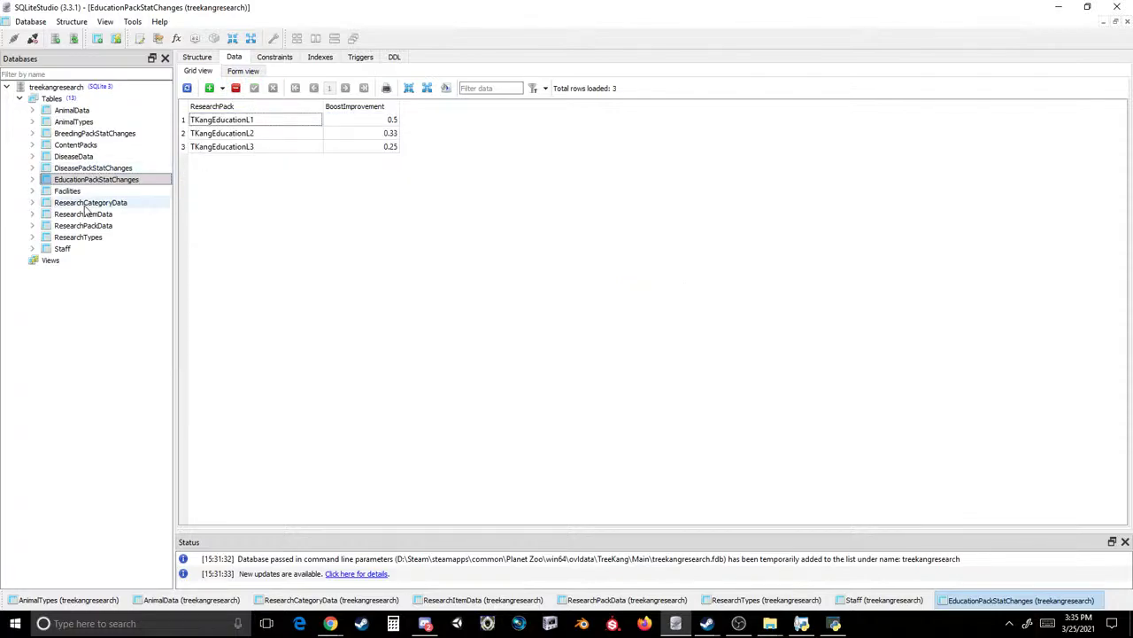
- Duplicate the KoalaBreedingL1 and KoalaBreedingL2 rows into two new rows of the BreedingPackStatChanges table
click(88, 133)
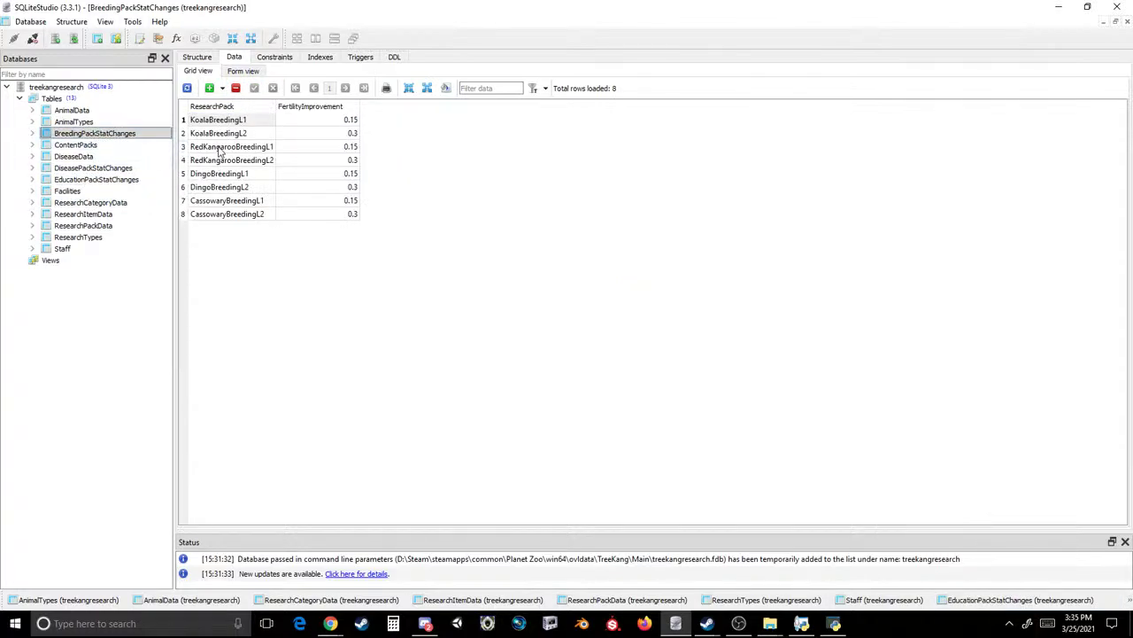
click(261, 133)
shift+click(302, 122)
click(212, 216)
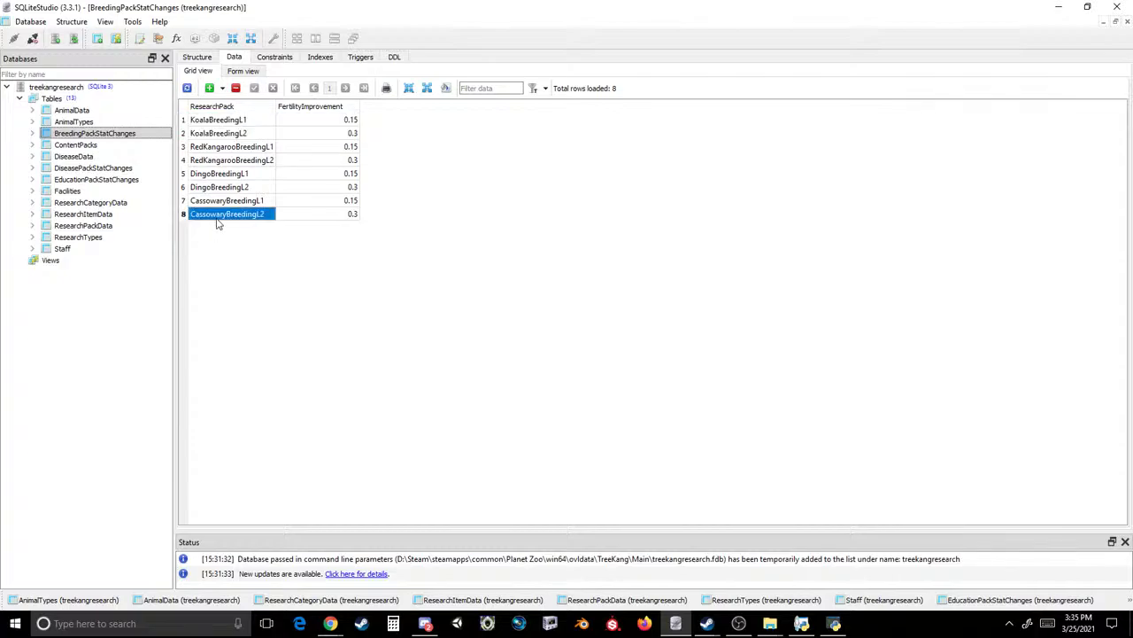
click(209, 89)
text(KoalaBreedingL1	0.15 KoalaBreedingL2	0.3)
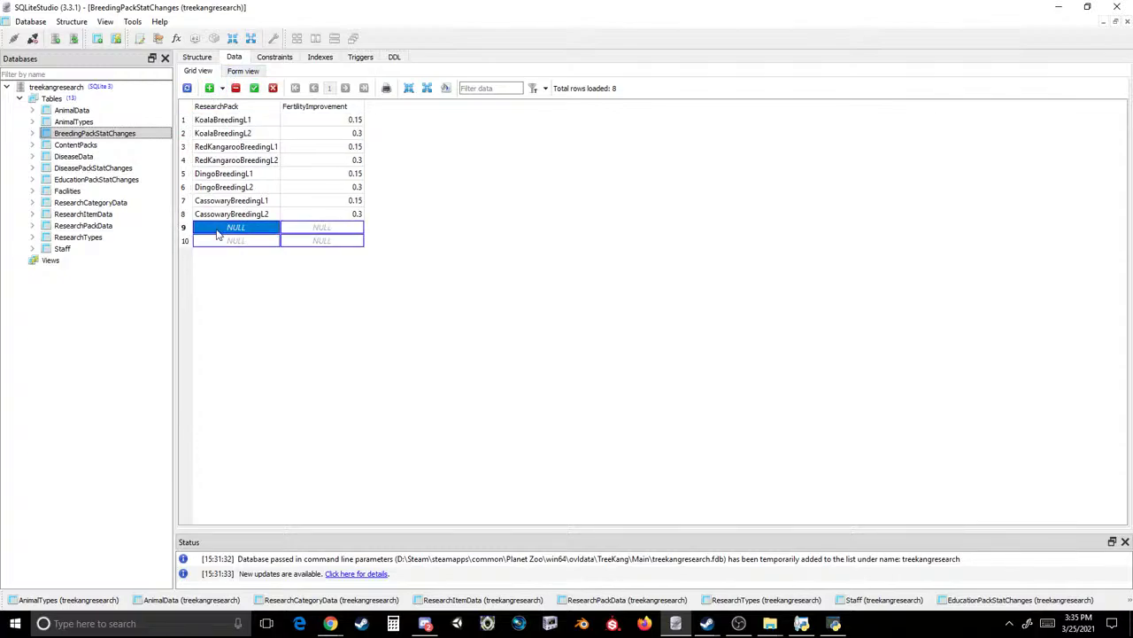
click(229, 228)
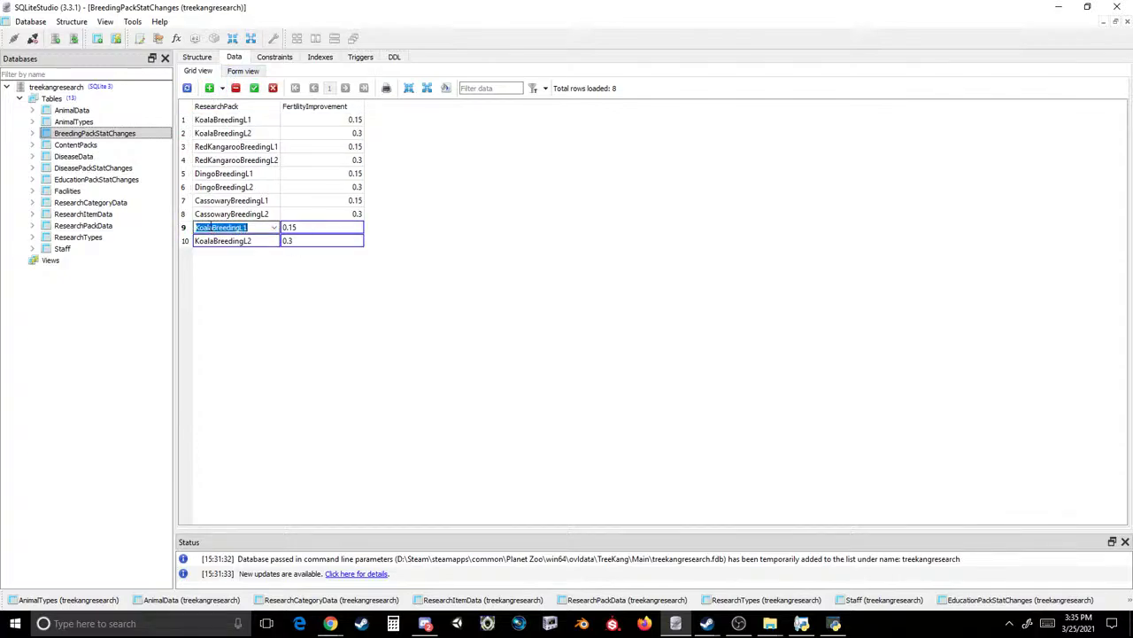
- Rename the research packs in the two duplicated breeding rows to TKangBreedingL1 and TKangBreedingL2
double_click(210, 230)
text(TKang)
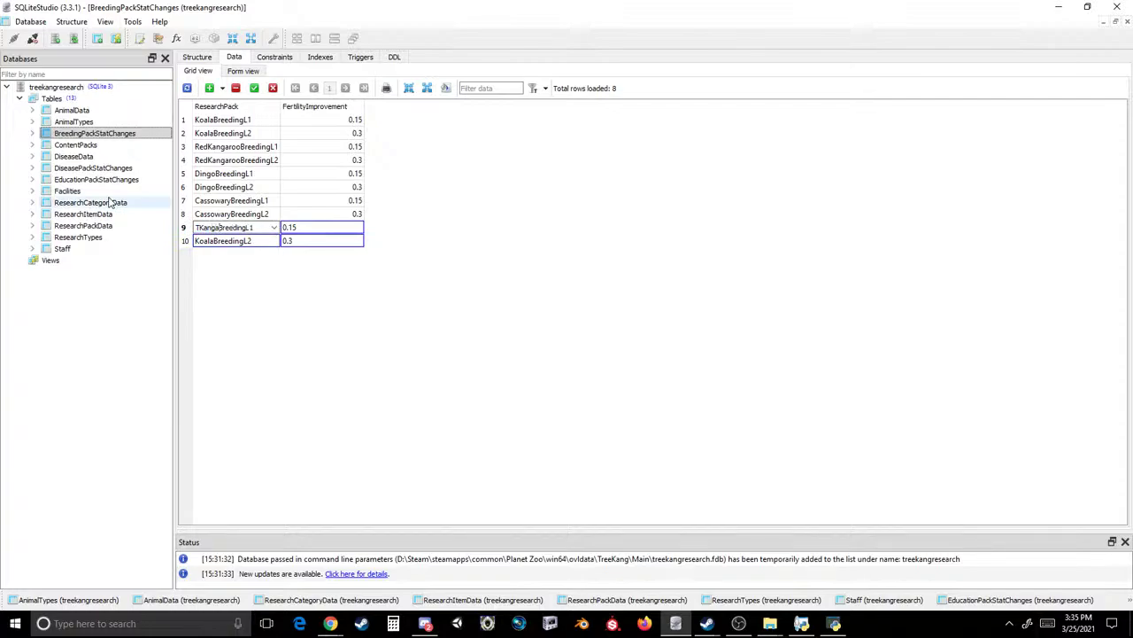
key(Return)
click(250, 243)
double_click(250, 245)
text(TKang)
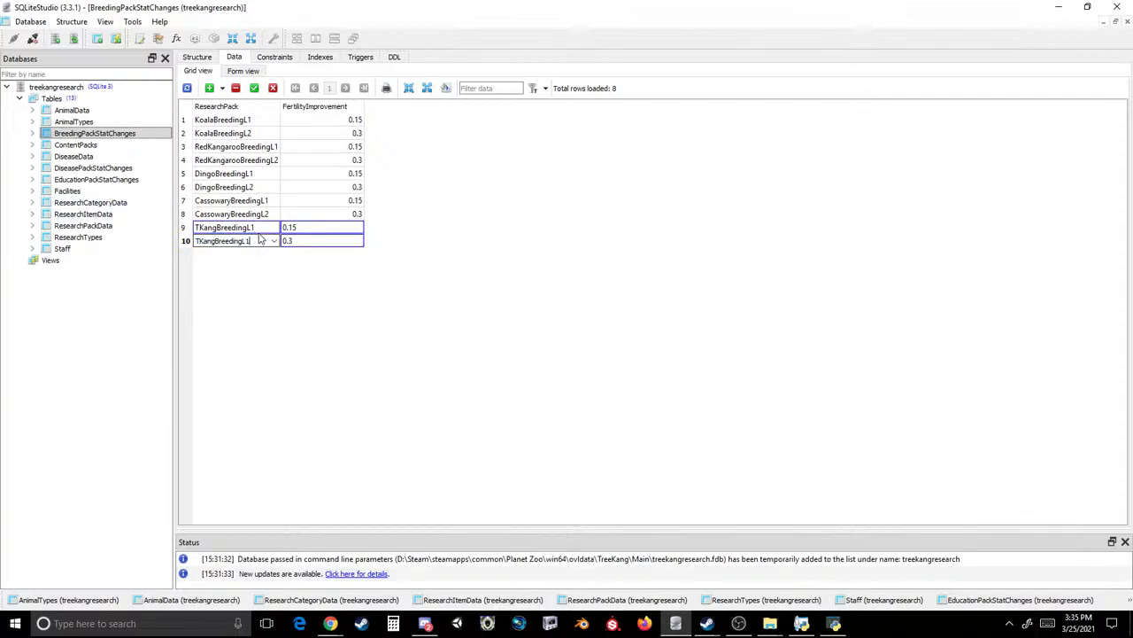
key(Return)
- Delete the Koala, RedKangaroo, Dingo and Cassowary rows from BreedingPackStatChanges and commit the changes
click(230, 213)
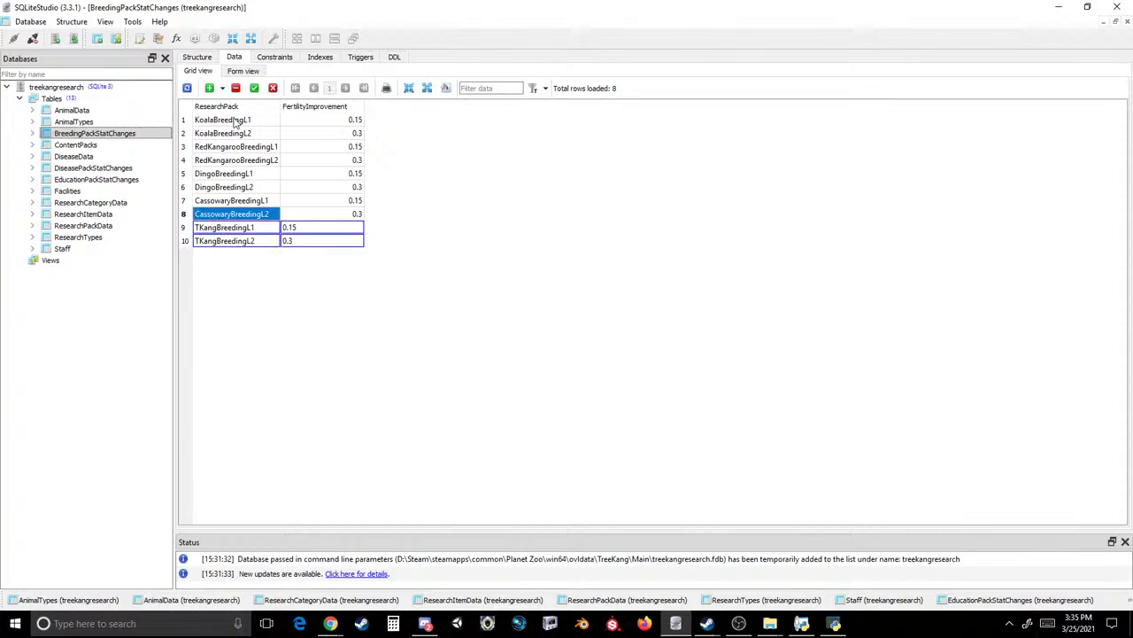
shift+click(240, 119)
click(236, 88)
click(254, 87)
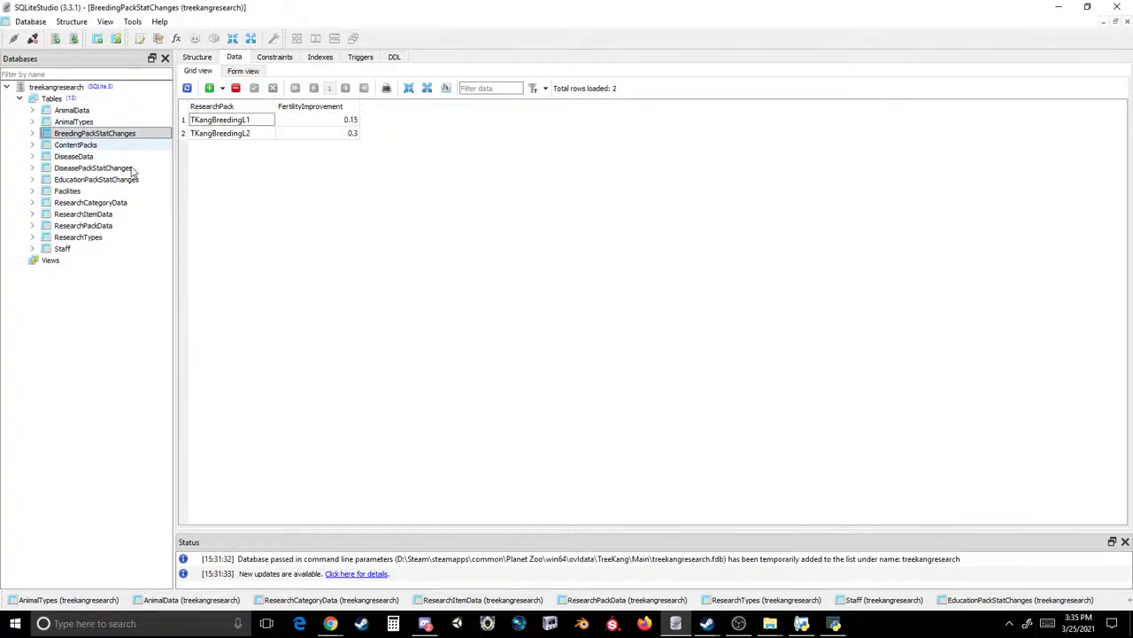
- Delete every row above TKangVetLevel1 from the ResearchItemData table and commit the deletion
double_click(89, 202)
double_click(84, 213)
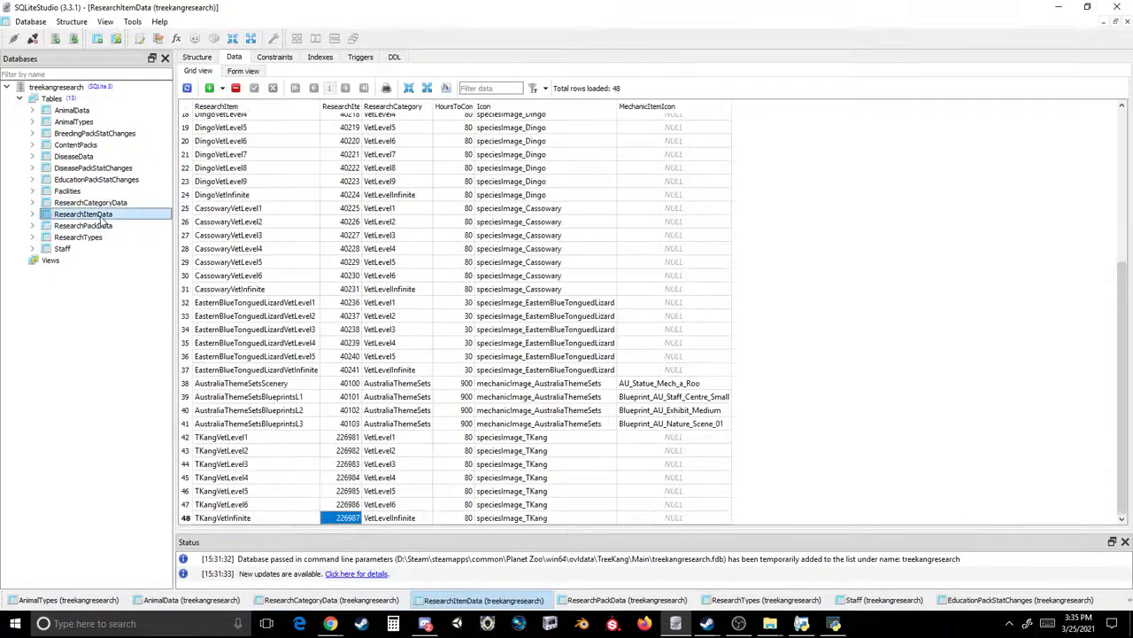
click(239, 414)
scroll(253, 159, up, 6)
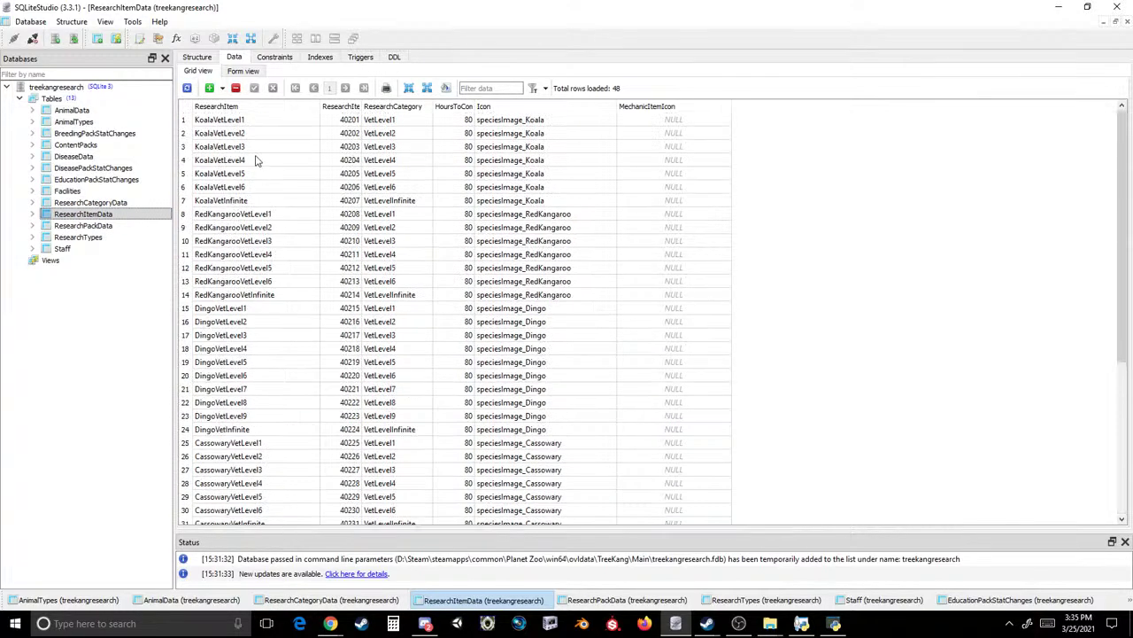
click(243, 106)
click(235, 88)
click(254, 87)
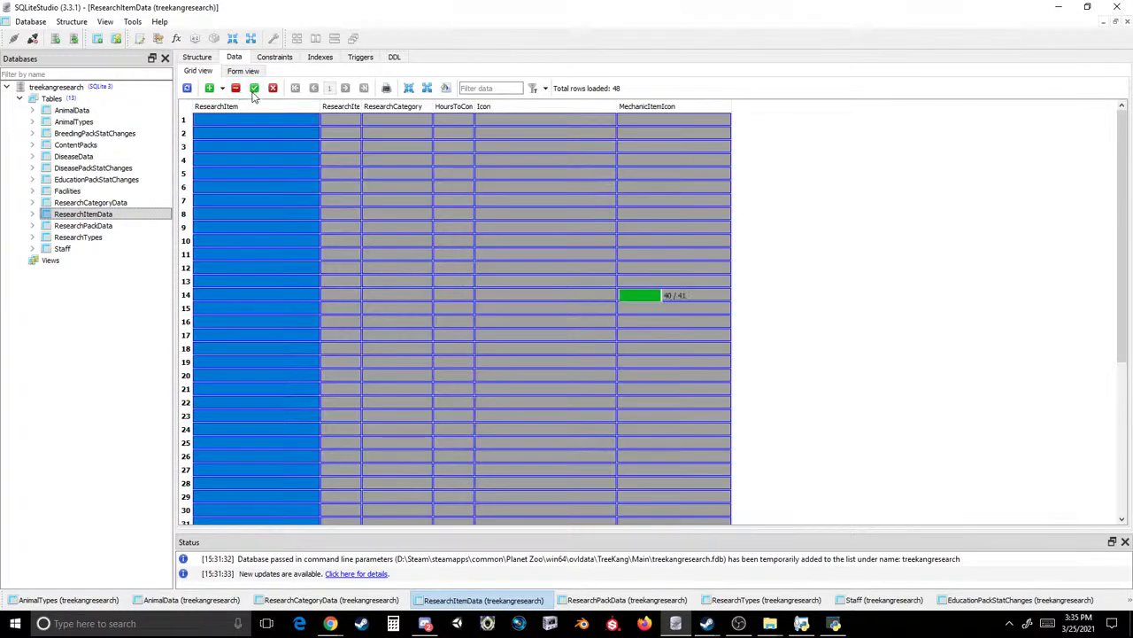
- Delete all rows from CassowaryBreedingL1 through RedKangarooZoopediaL5 in the ResearchPackData table and commit the deletion
click(93, 226)
double_click(93, 226)
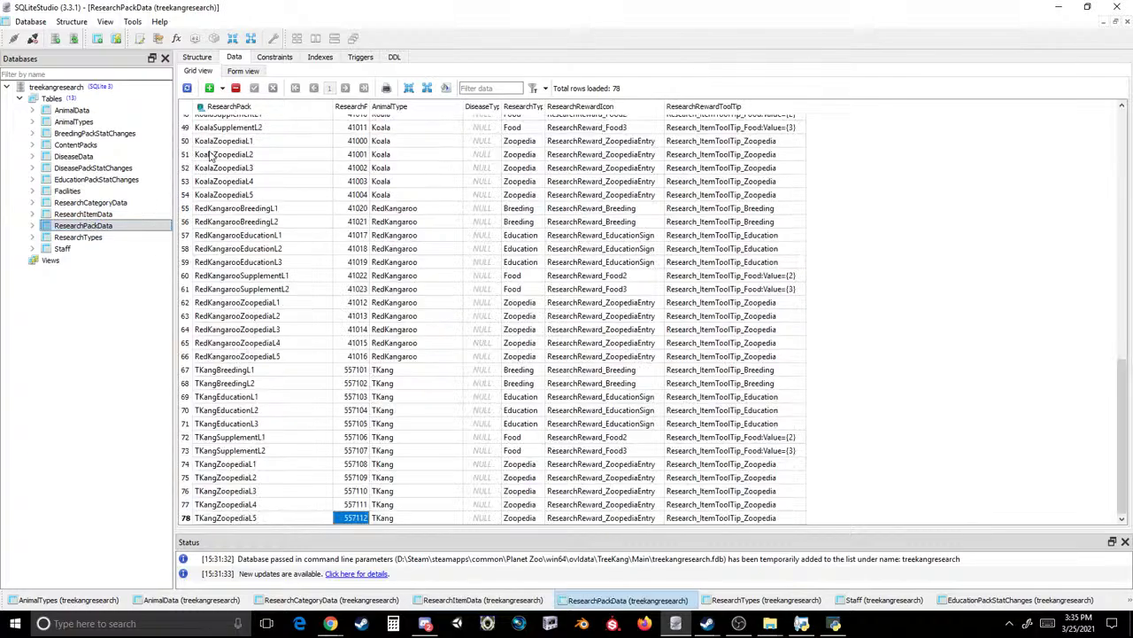
click(227, 356)
scroll(228, 356, up, 20)
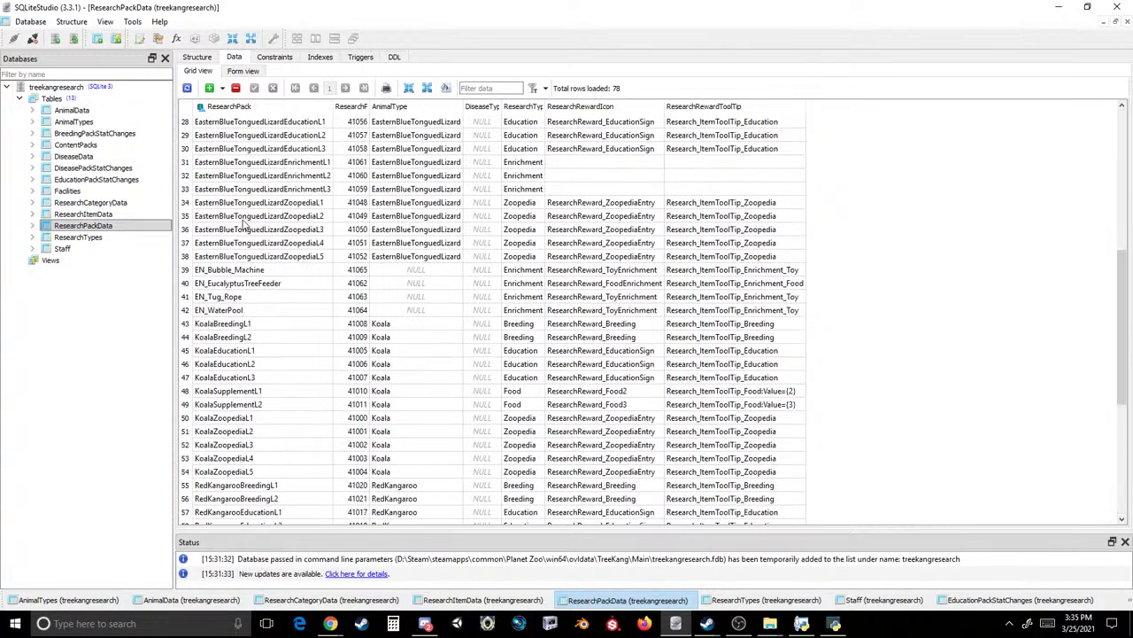
shift+click(248, 124)
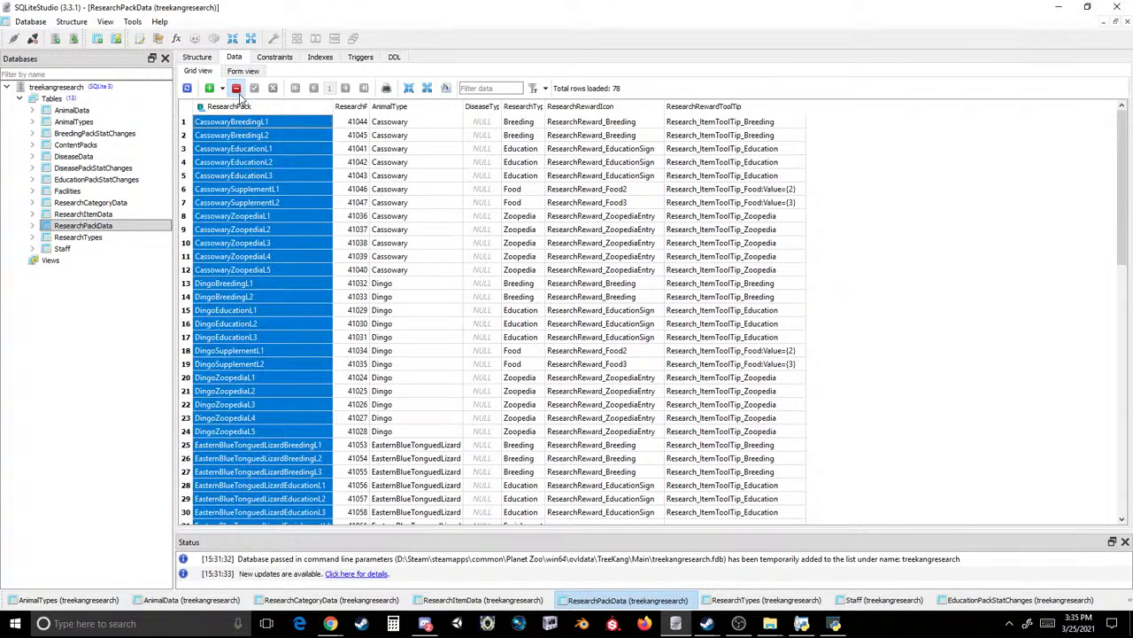
click(235, 88)
click(254, 88)
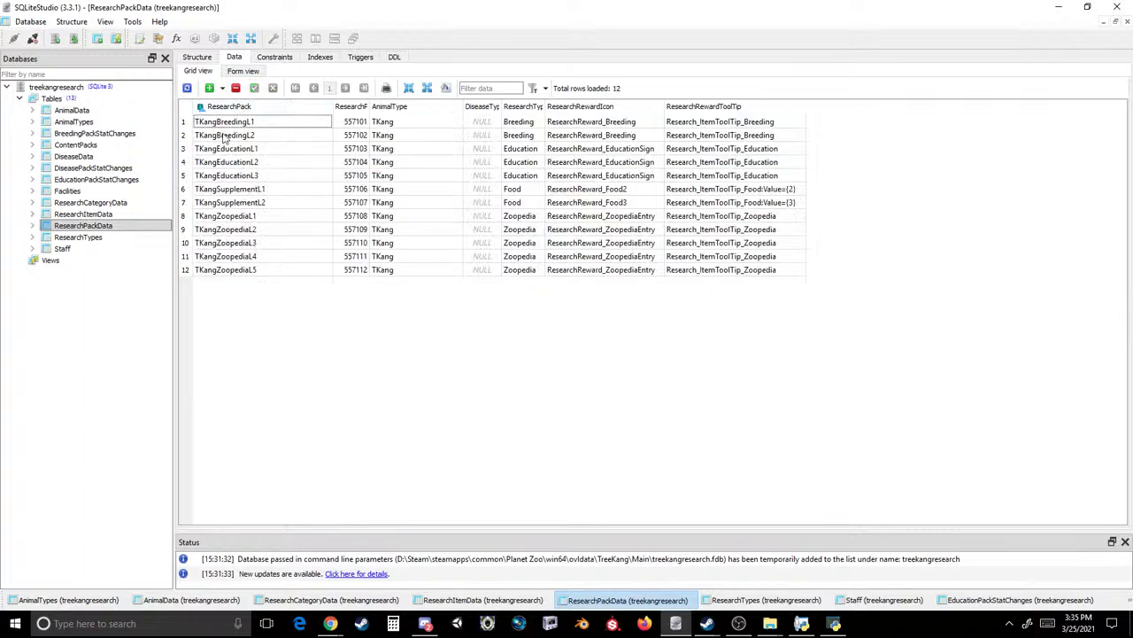
- Review the research database's remaining tables for rows that still belong to other species
double_click(78, 236)
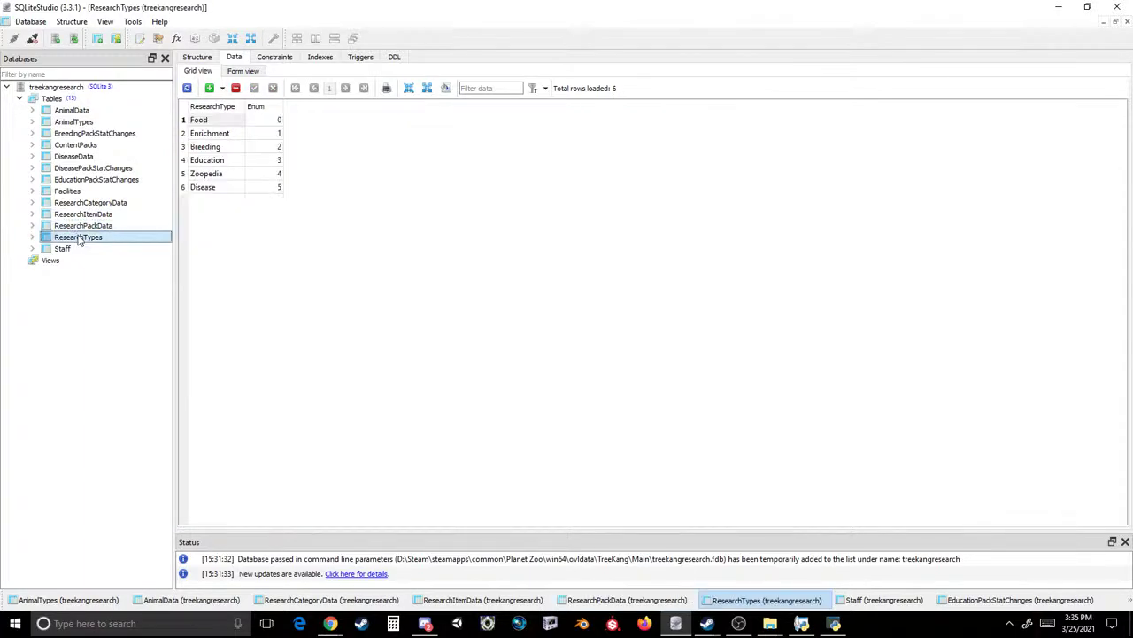
double_click(62, 248)
double_click(80, 215)
double_click(84, 202)
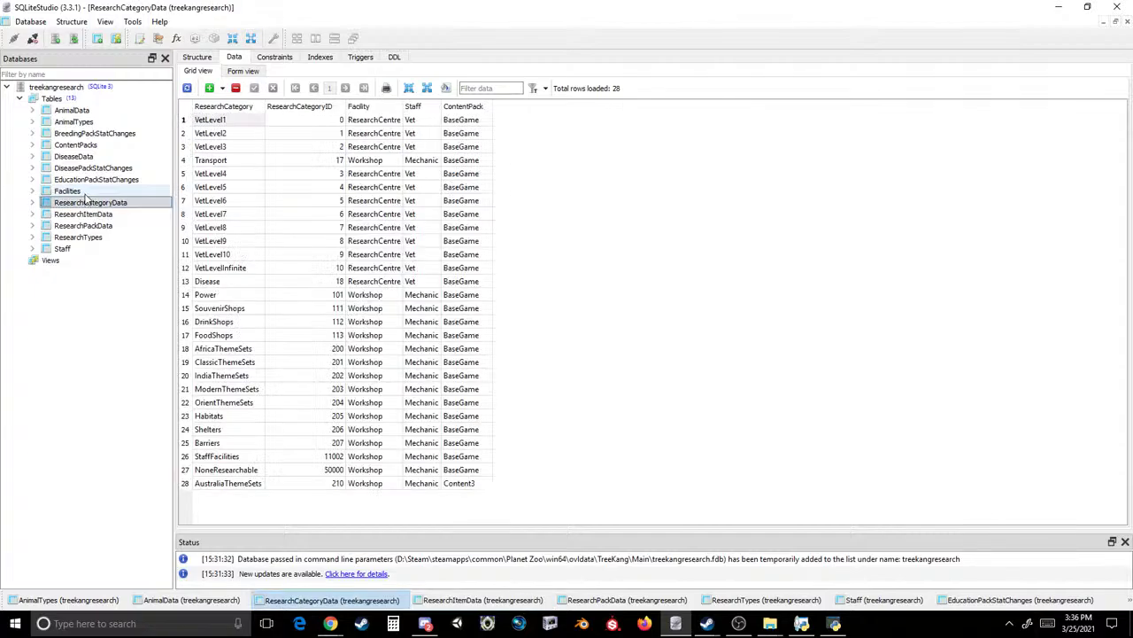
double_click(67, 191)
double_click(76, 169)
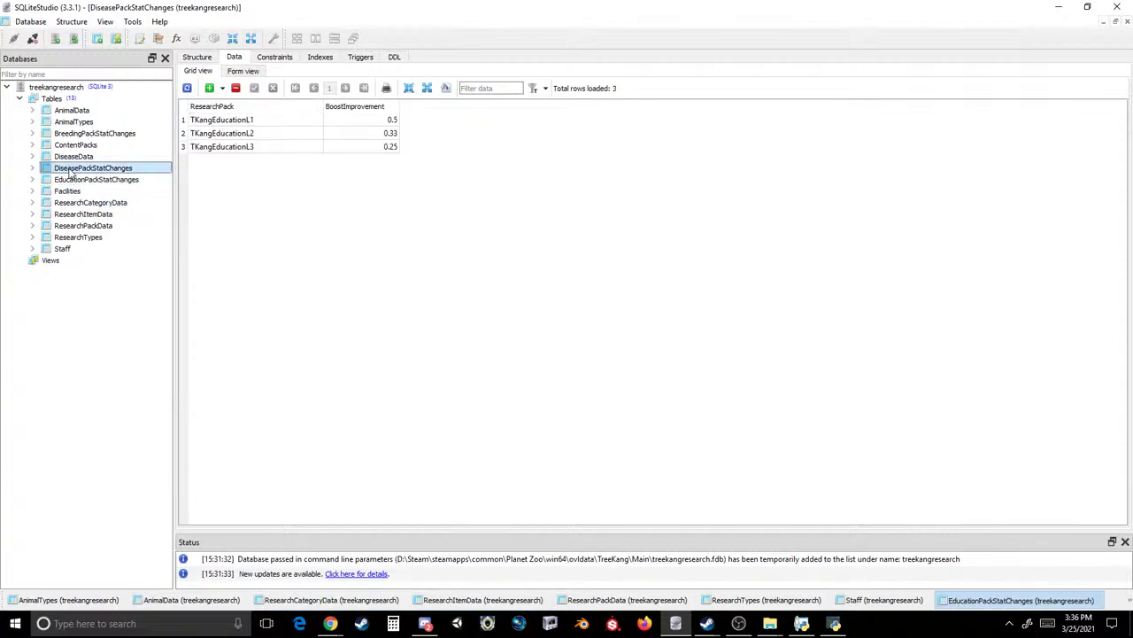
double_click(73, 156)
double_click(76, 145)
double_click(89, 133)
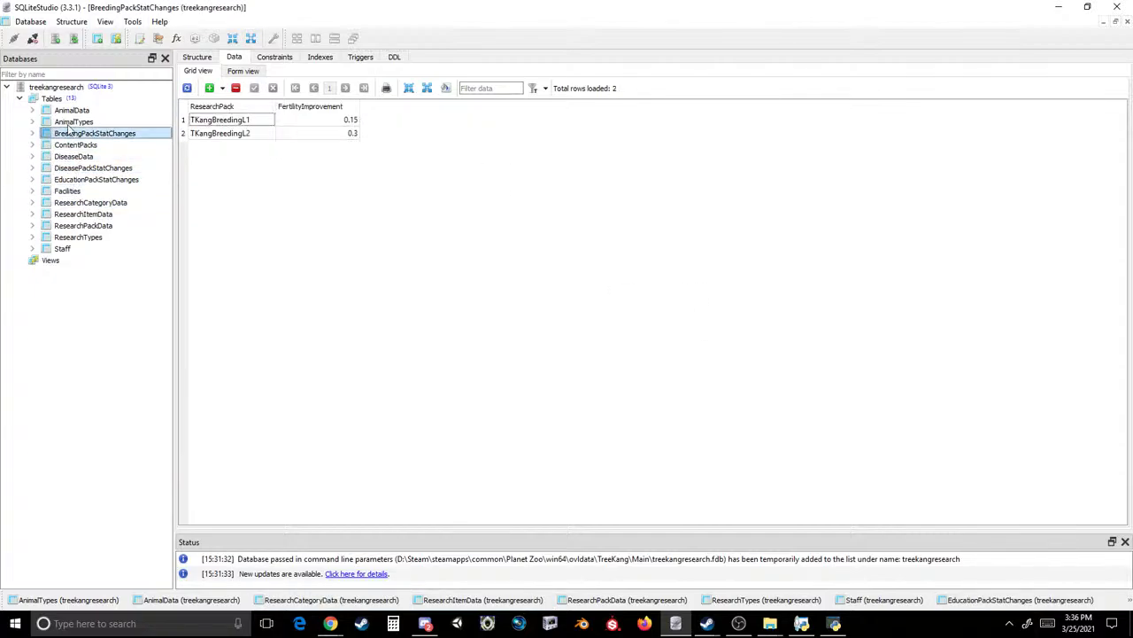
double_click(75, 121)
- Delete the Koala, RedKangaroo, Dingo, Cassowary and EasternBlueTonguedLizard rows from the AnimalData table and commit the deletion
double_click(106, 111)
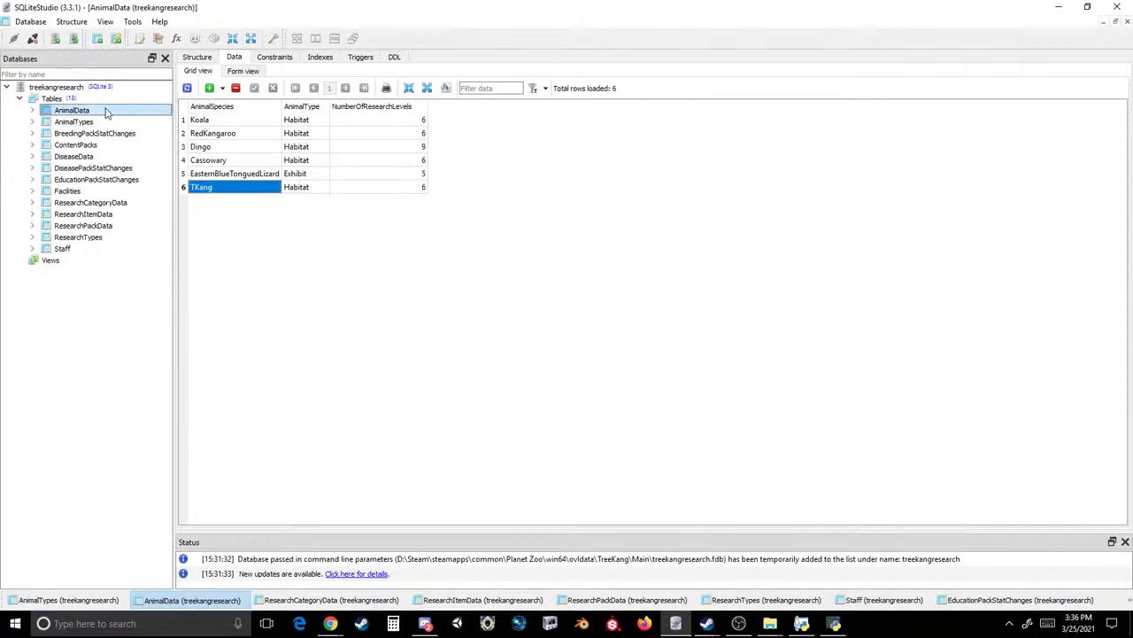
click(213, 173)
shift+click(203, 121)
click(235, 88)
click(254, 87)
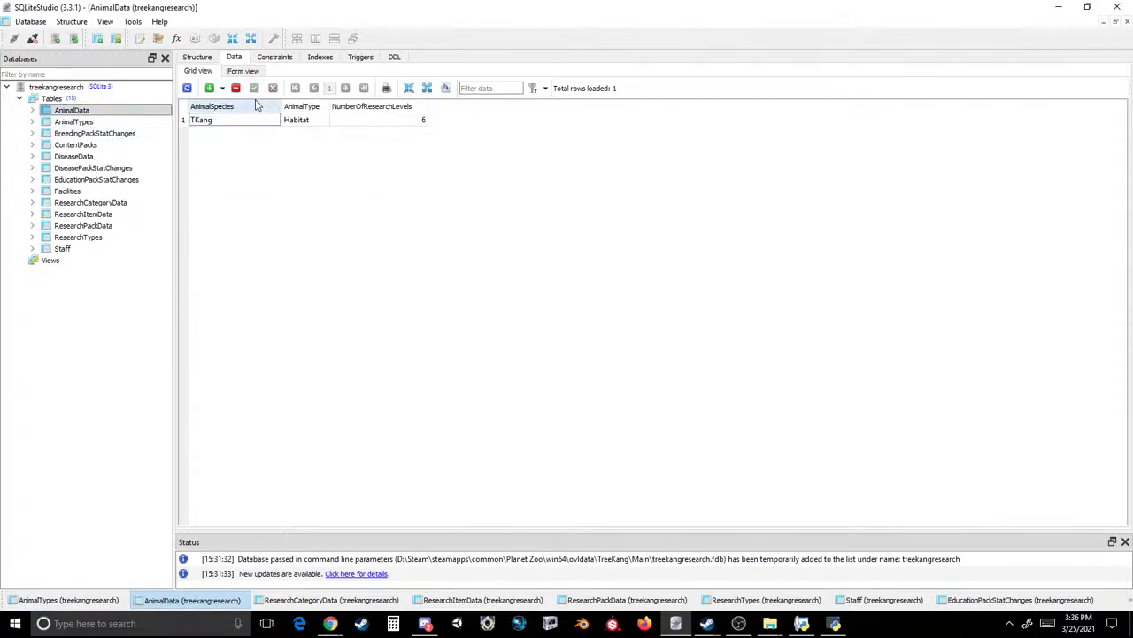
- Open treekangeducation.fdb from the mod's Main folder and display the EducationalContentTypes table
key(alt+Tab)
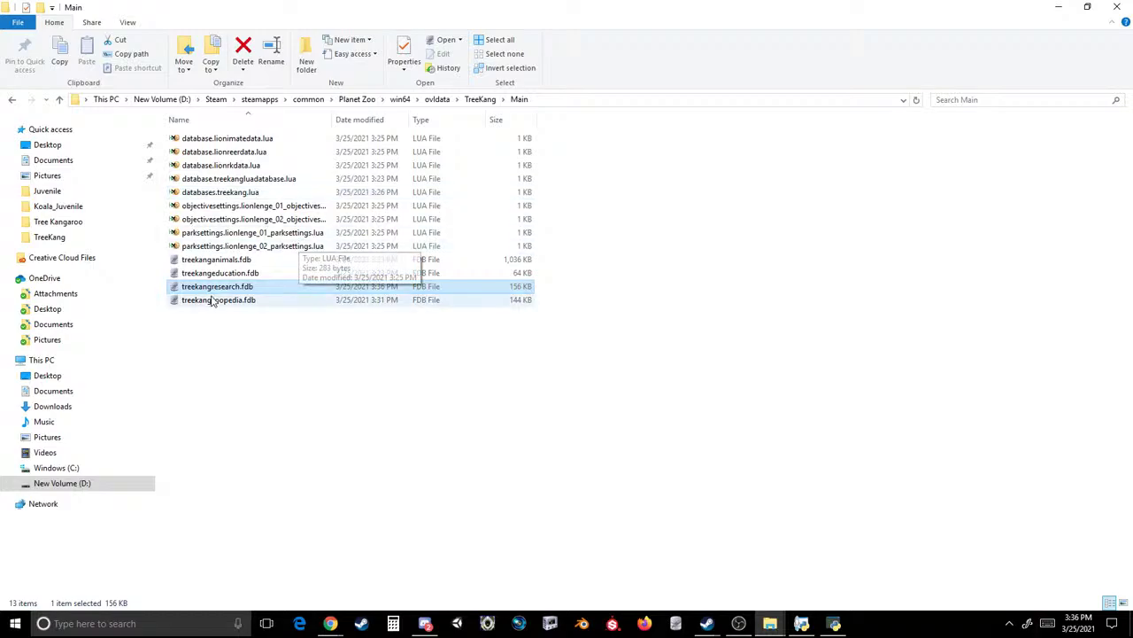
double_click(233, 273)
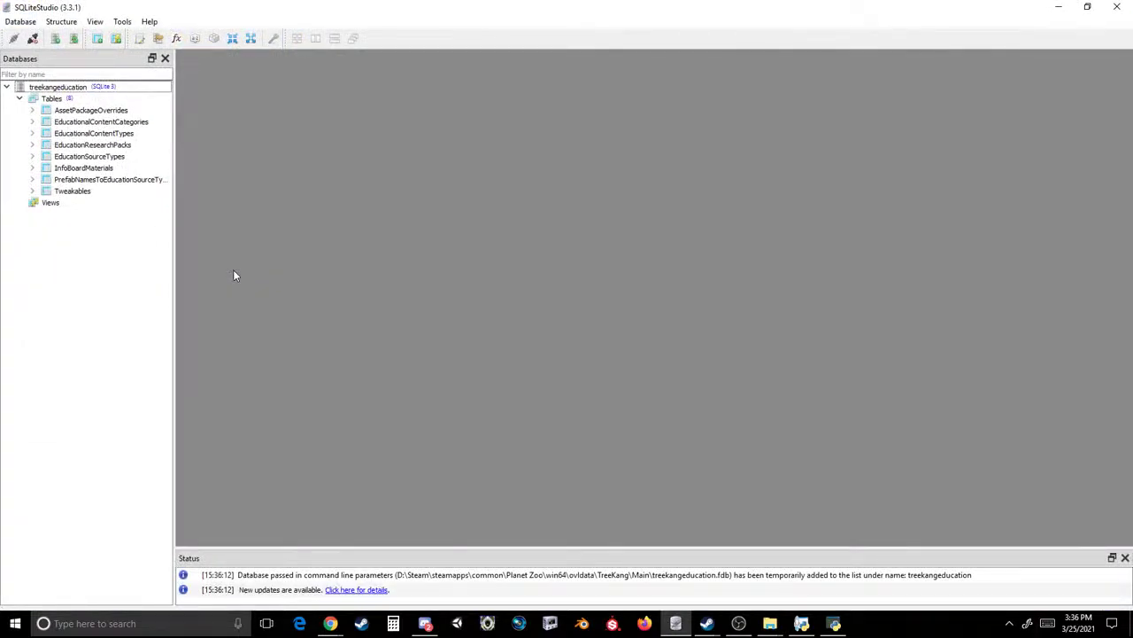
double_click(101, 123)
double_click(102, 133)
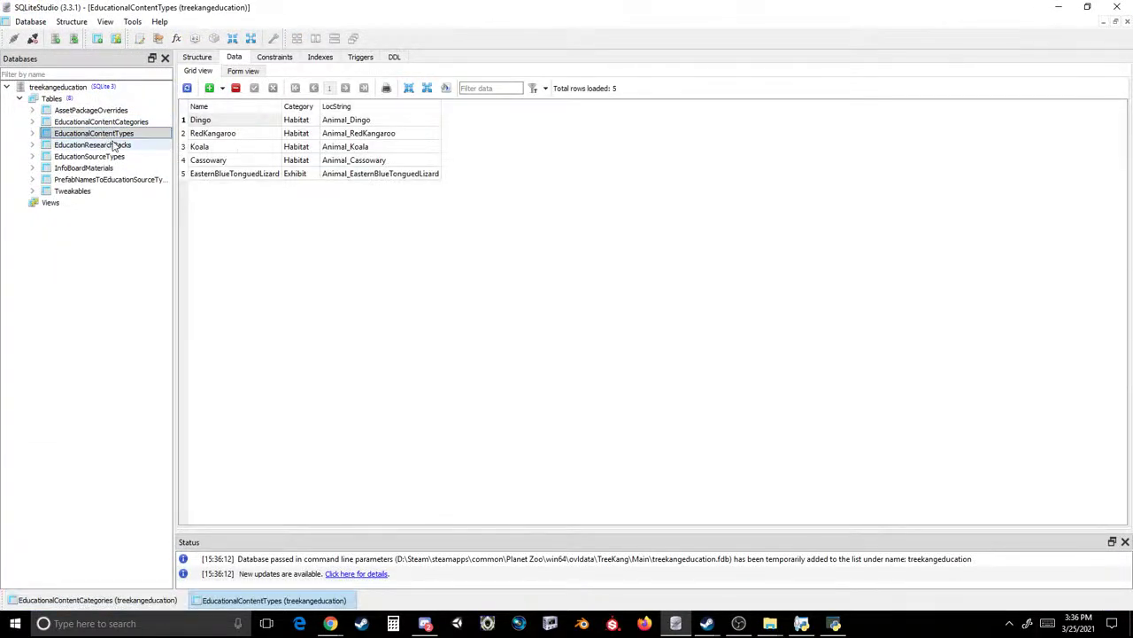
- Add a row to EducationalContentTypes with name TKang, category Habitat and LocString Animal_TKang, and commit it
click(245, 175)
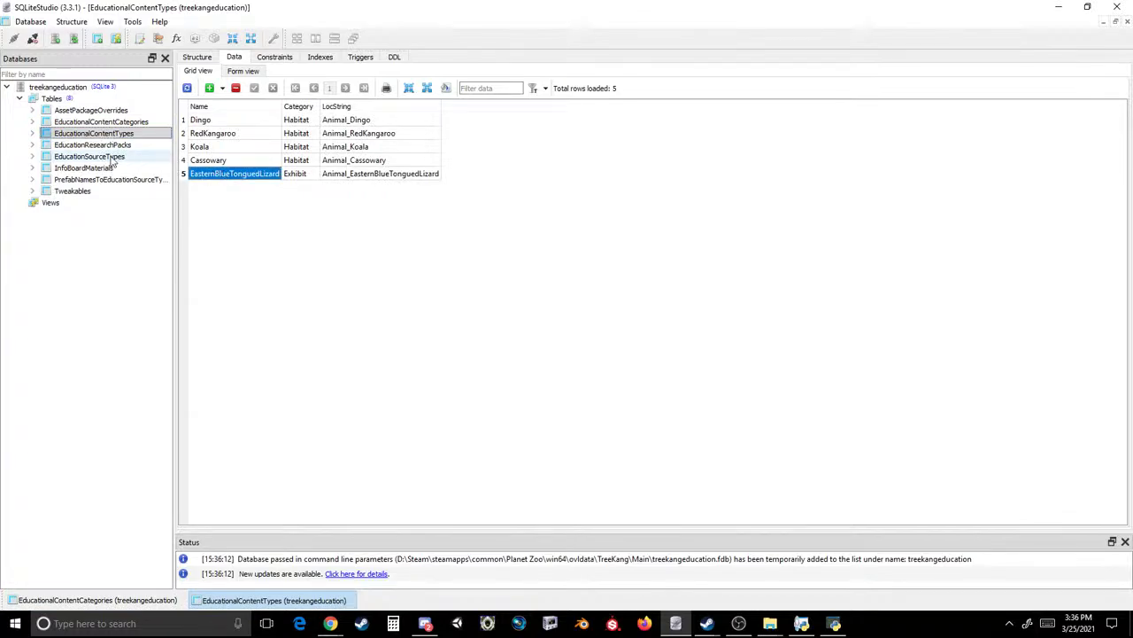
click(209, 87)
text(T)
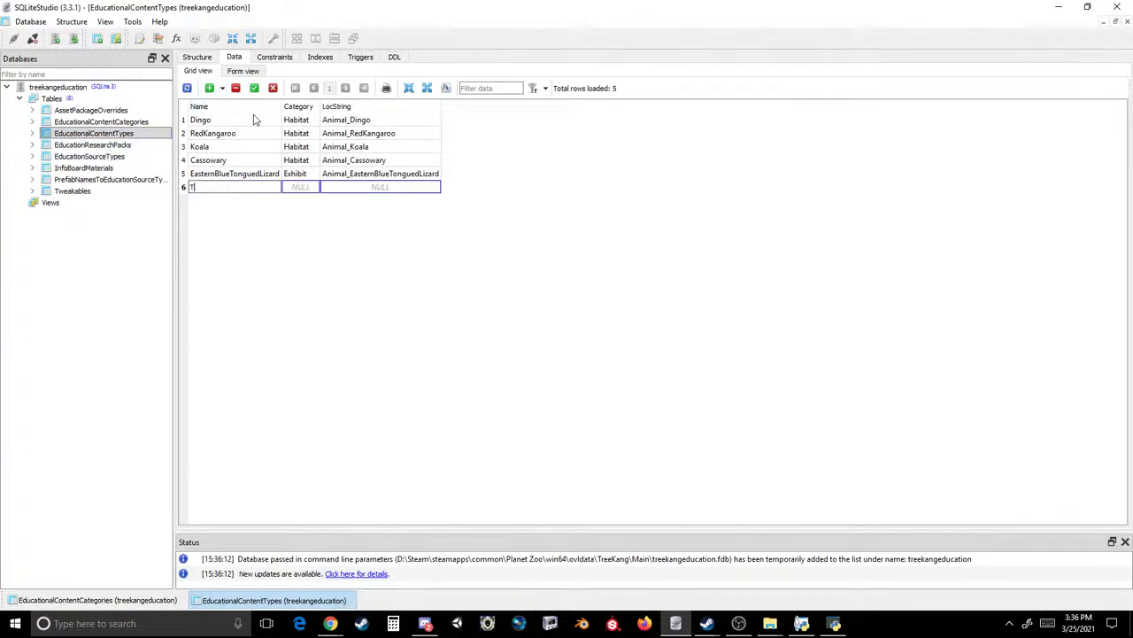
text(Kang)
key(Return)
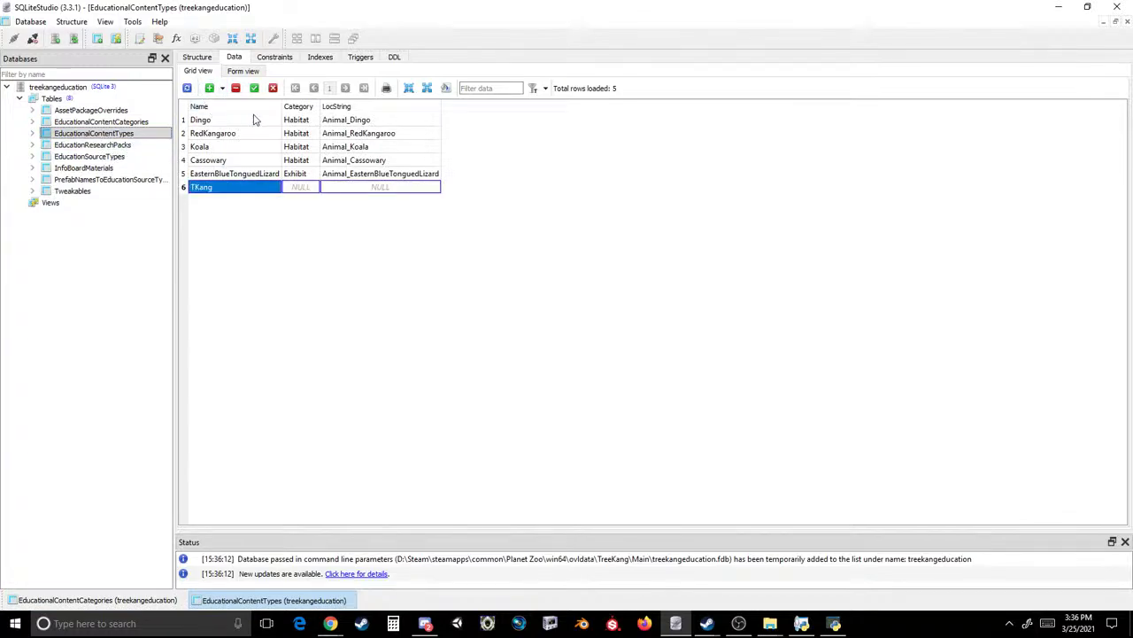
click(301, 187)
text(Habitat)
key(Return)
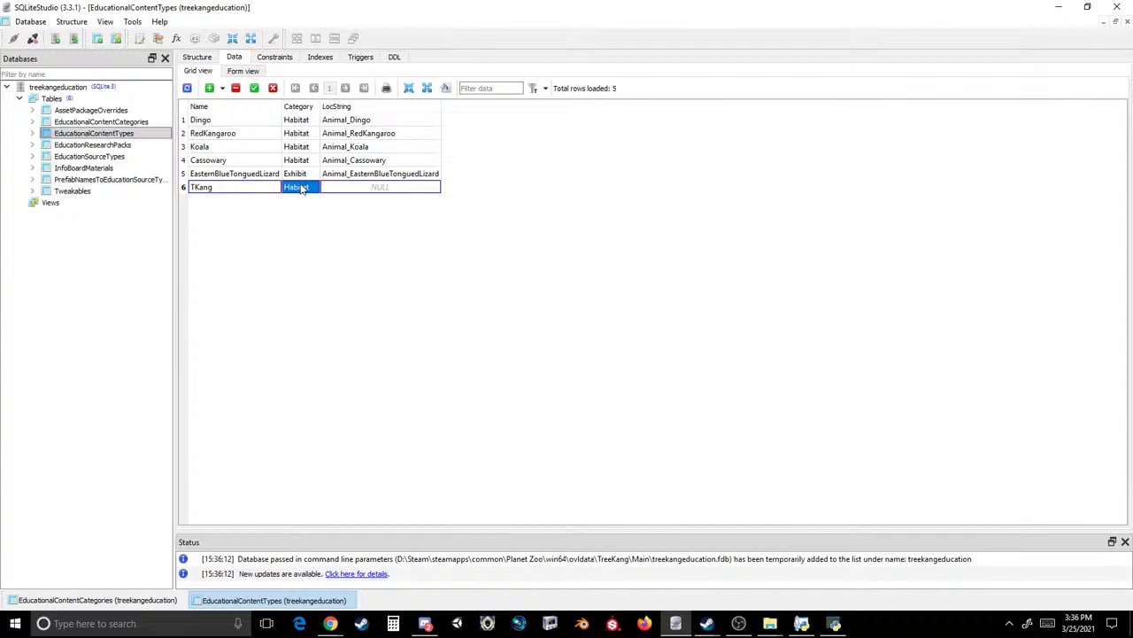
click(345, 189)
text(Animal_TKang)
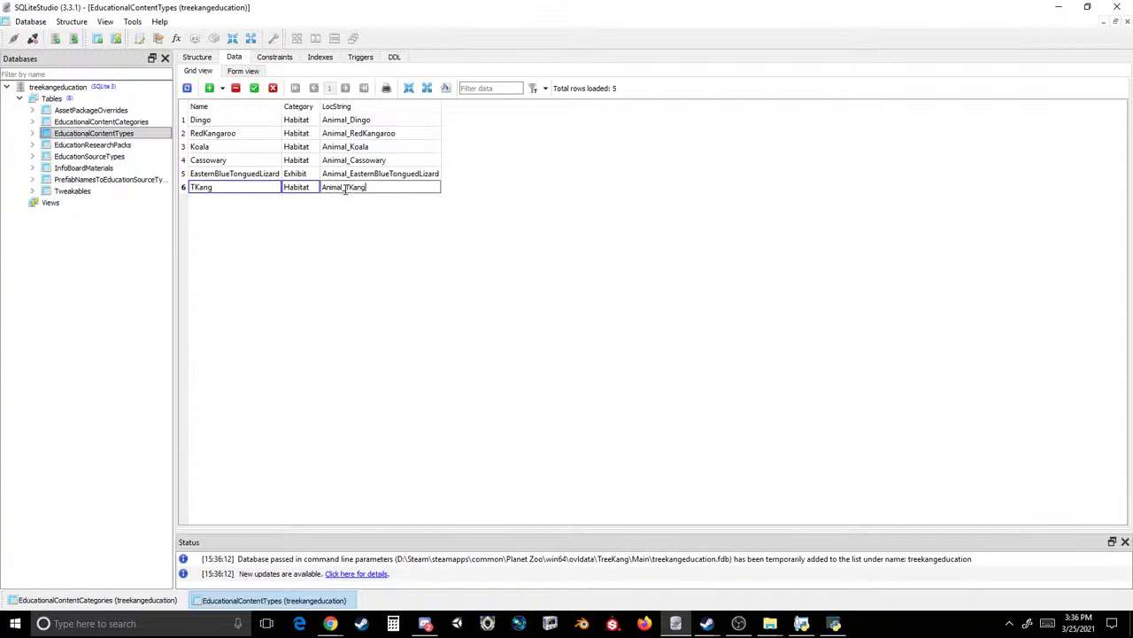
key(Return)
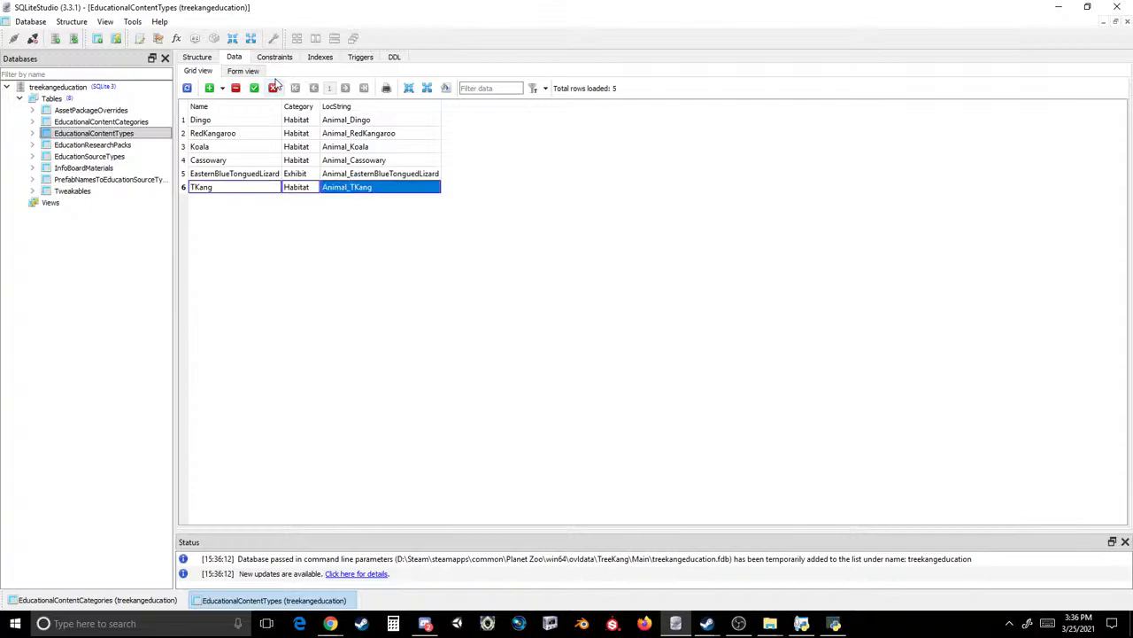
click(255, 88)
- Duplicate the Koala row in the EducationResearchPacks table and set the copy's ContentType to TKang
click(131, 111)
double_click(131, 111)
double_click(134, 121)
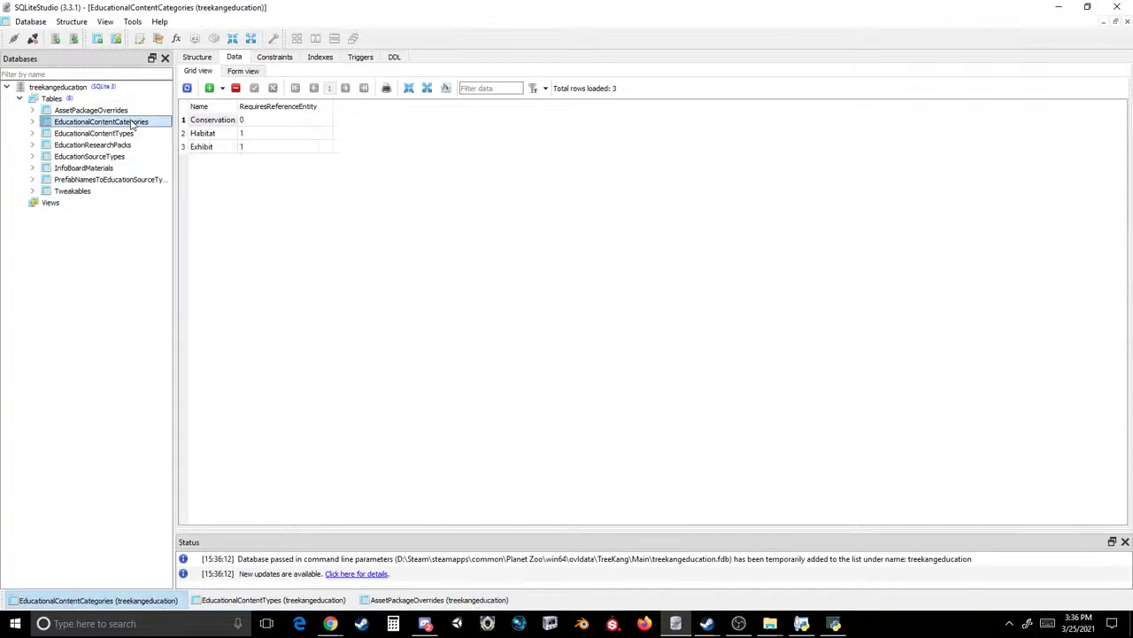
double_click(134, 133)
double_click(137, 144)
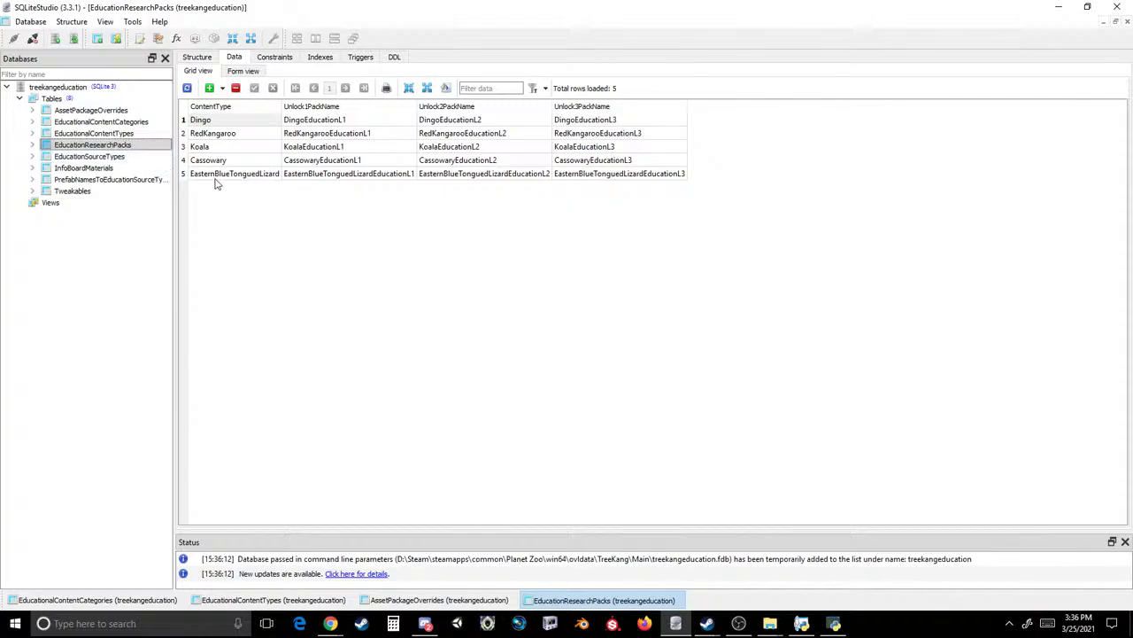
click(213, 147)
shift+click(607, 147)
key(ctrl+c)
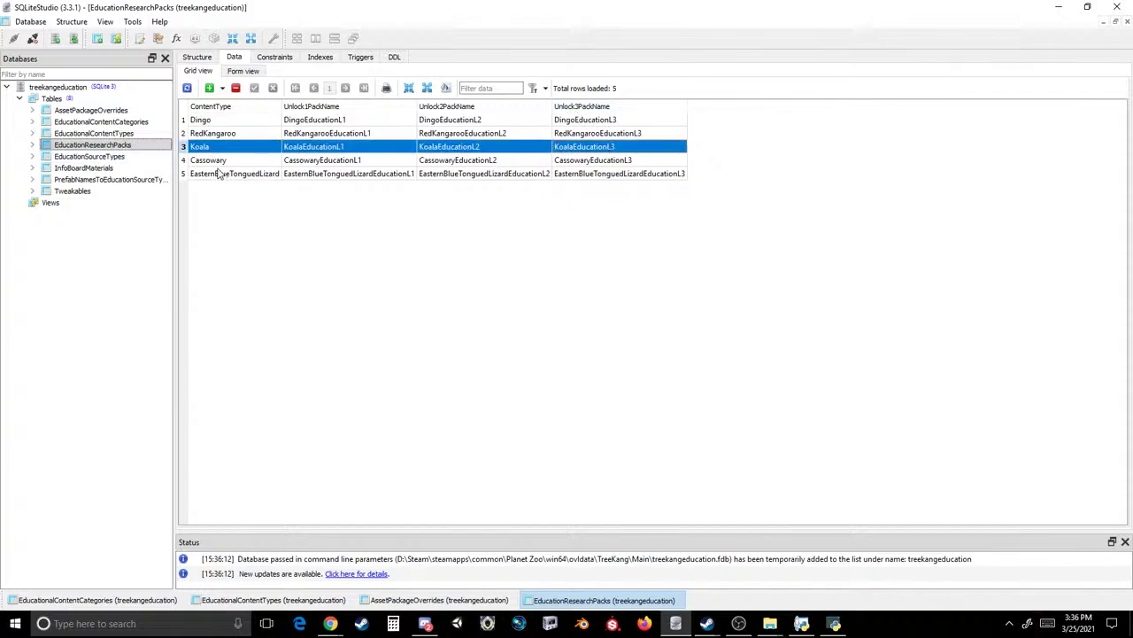
click(220, 174)
click(210, 89)
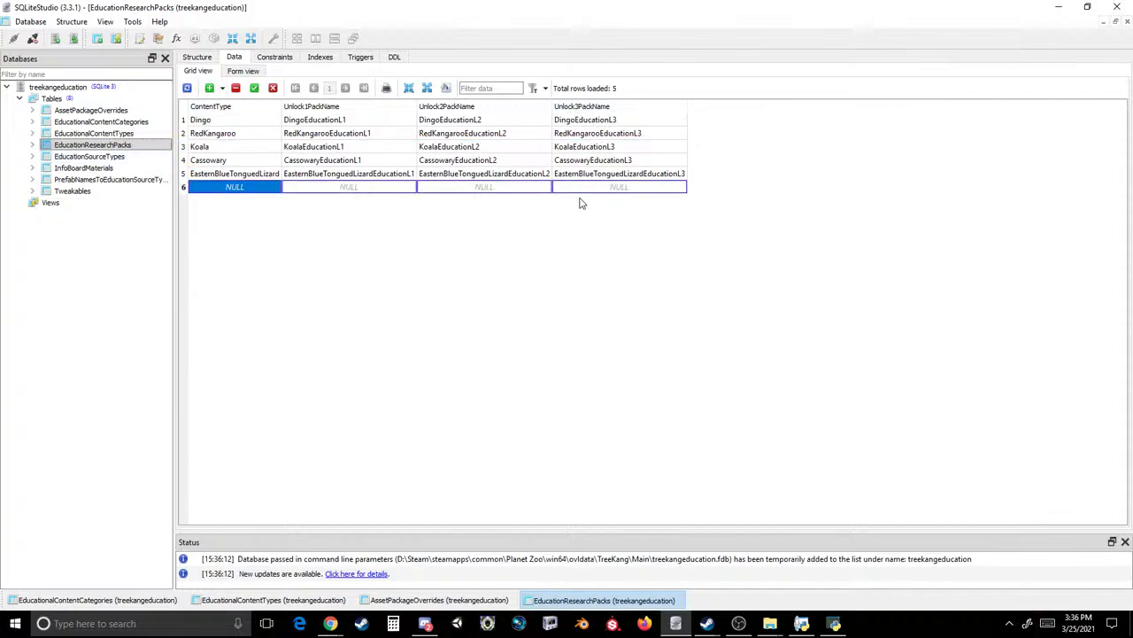
key(ctrl+v)
double_click(222, 186)
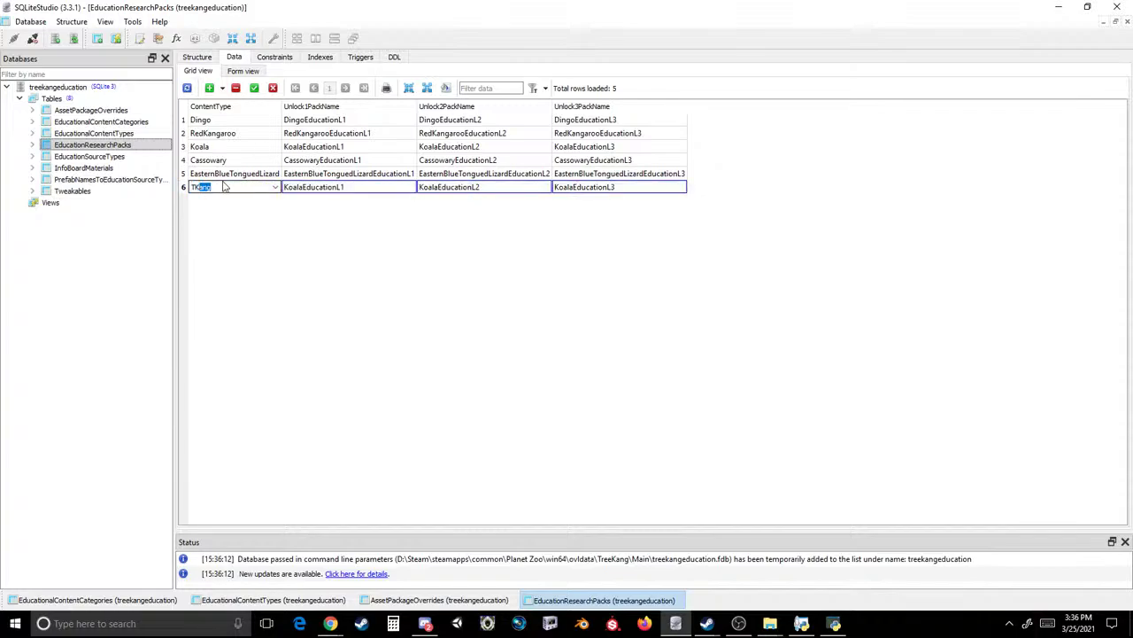
key(Return)
- Set the TKang row's three unlock pack names to TKangEducationL1, TKangEducationL2 and TKangEducationL3
double_click(310, 187)
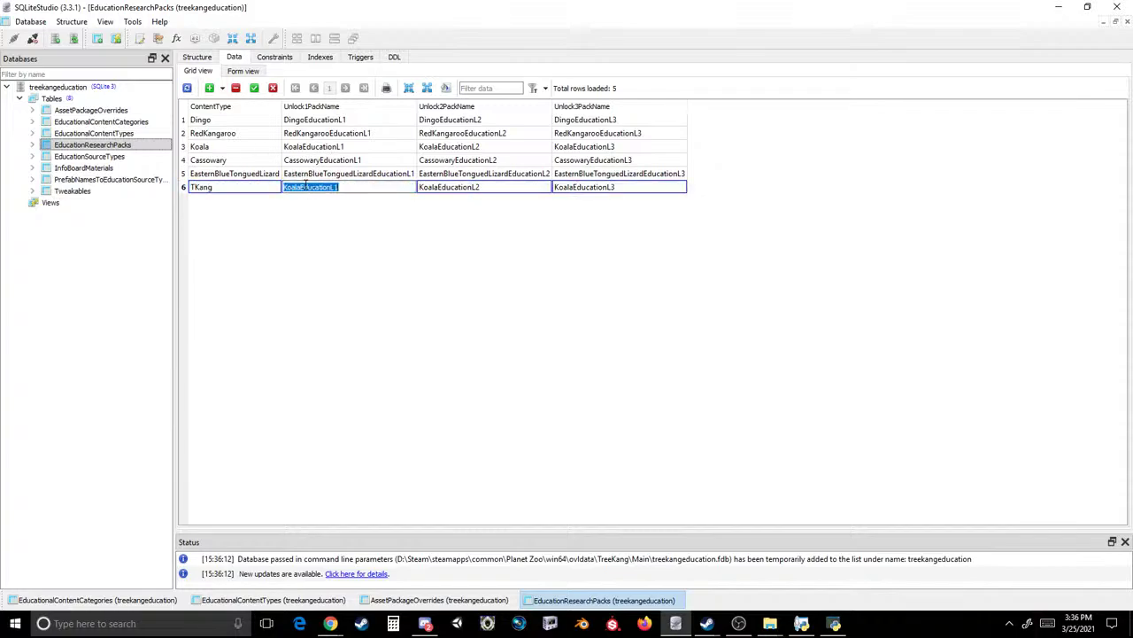
click(307, 187)
drag(307, 187, 183, 153)
text(TKang)
key(Return)
double_click(459, 187)
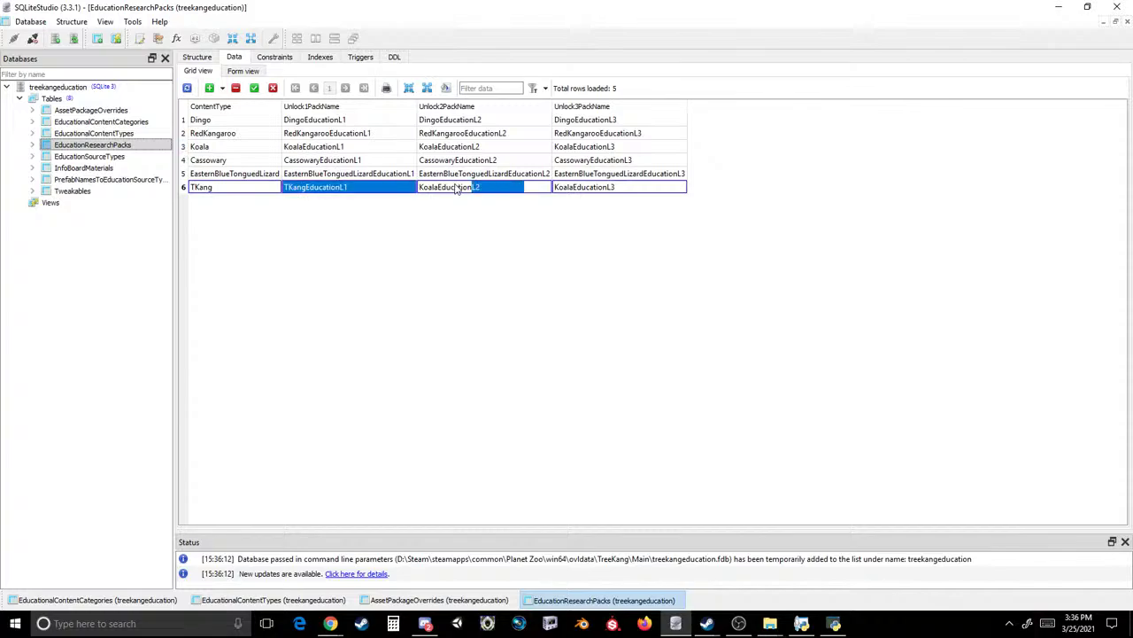
text(TKangEducationL1)
key(Return)
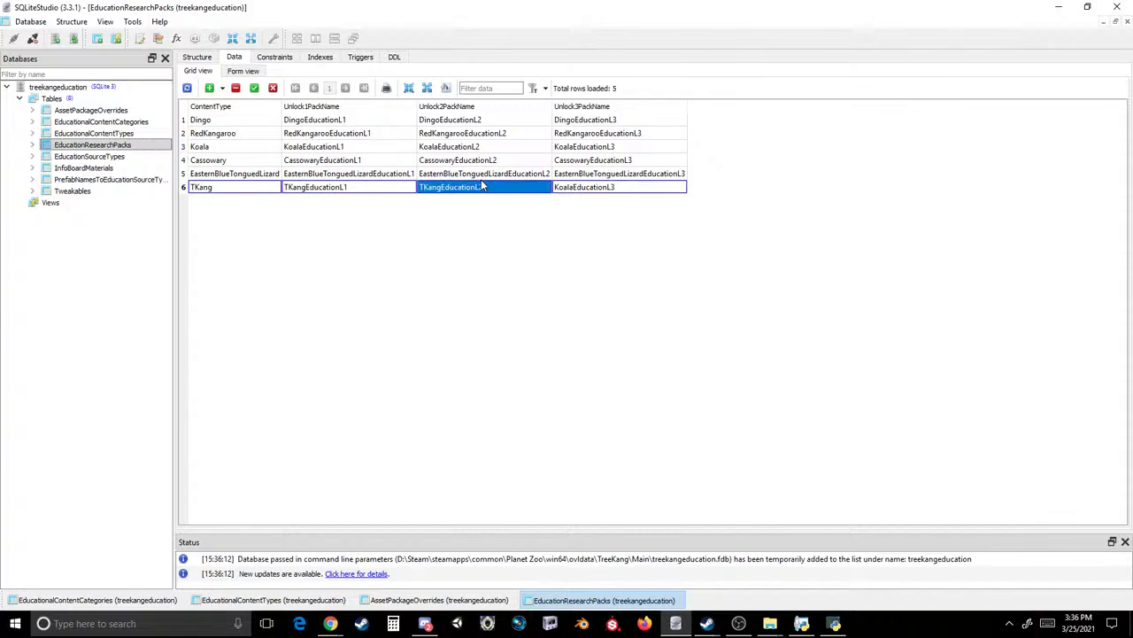
double_click(576, 187)
text(TKangEducationL1)
key(BackSpace)
text(3)
key(Return)
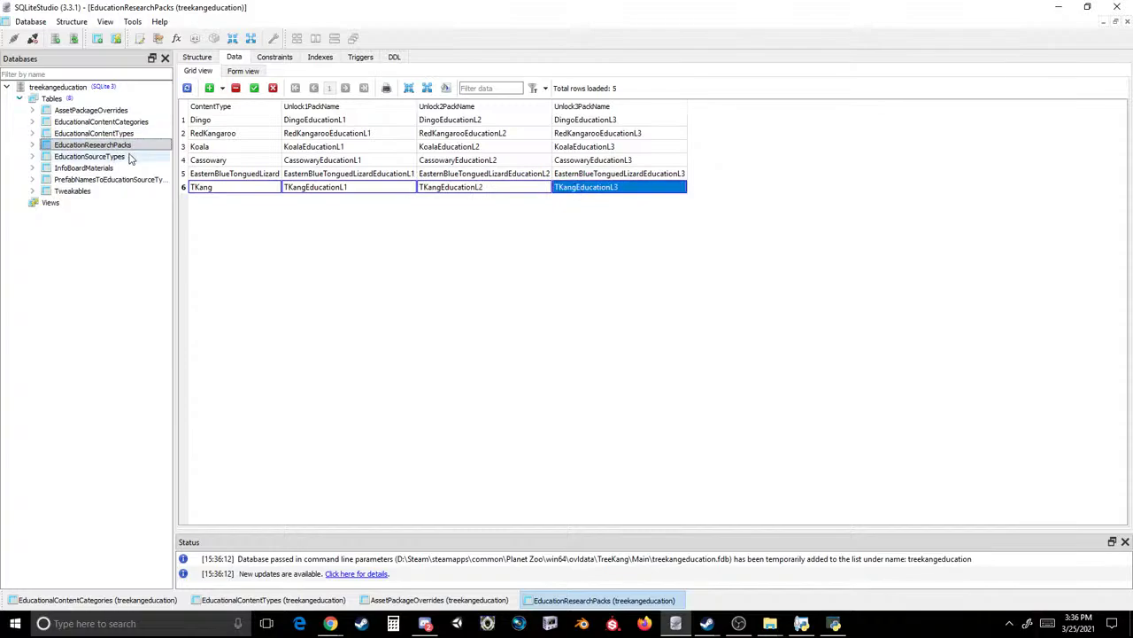
- Delete the five rows from Dingo through EasternBlueTonguedLizard in EducationResearchPacks and commit the changes
click(232, 174)
shift+click(202, 120)
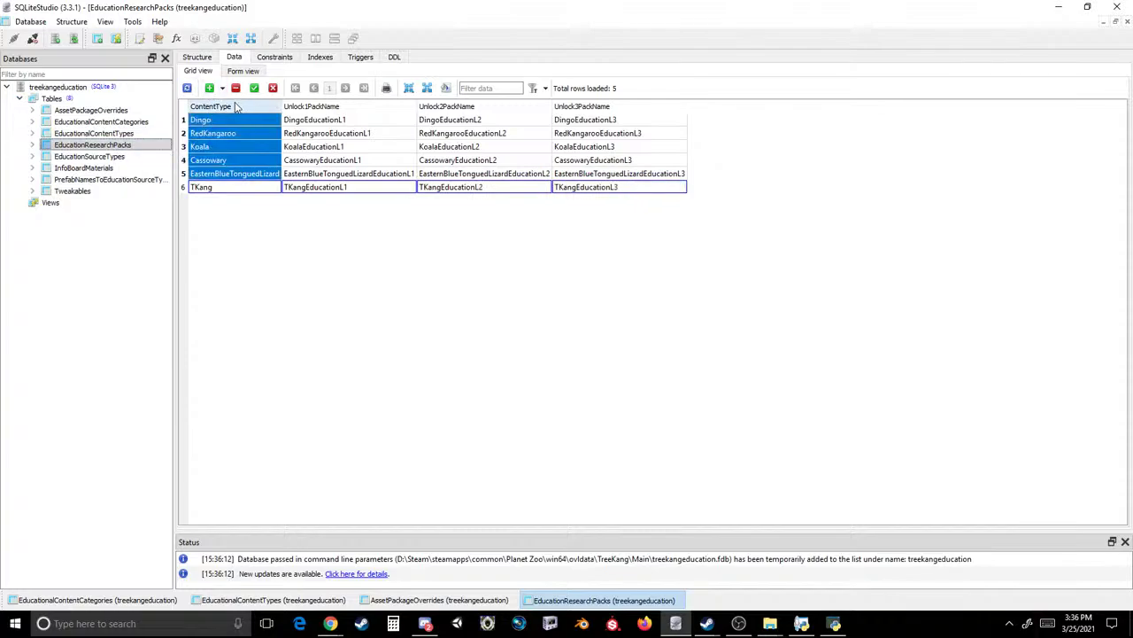
click(235, 88)
click(254, 88)
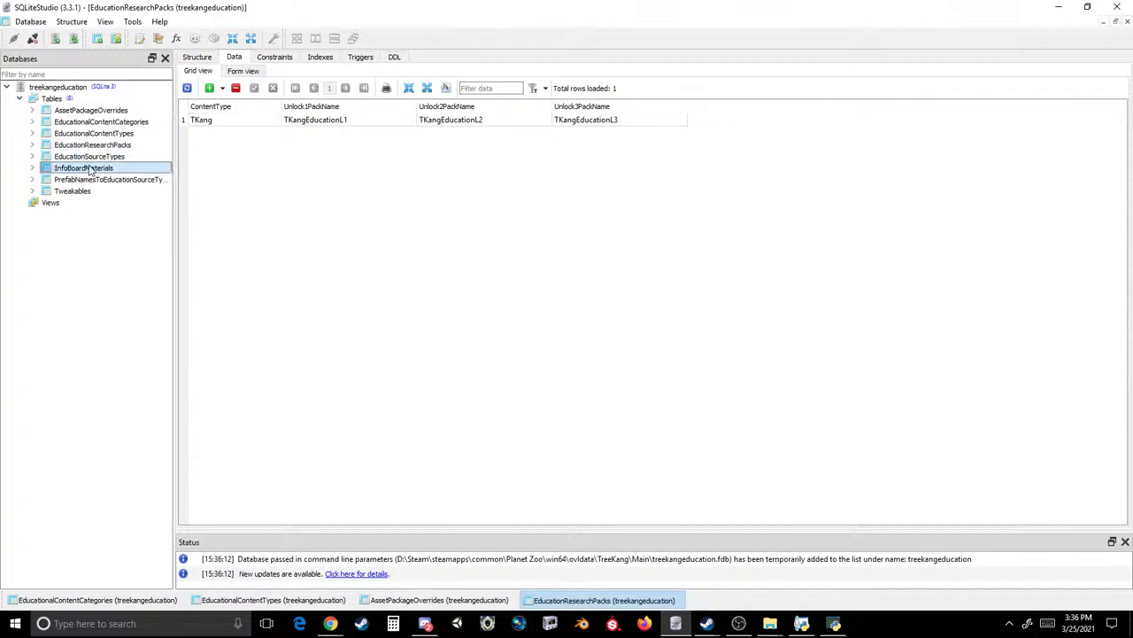
- Duplicate the Koala row in the InfoBoardMaterials table and set the copy's ContentType to TKang
double_click(88, 156)
double_click(85, 168)
double_click(100, 179)
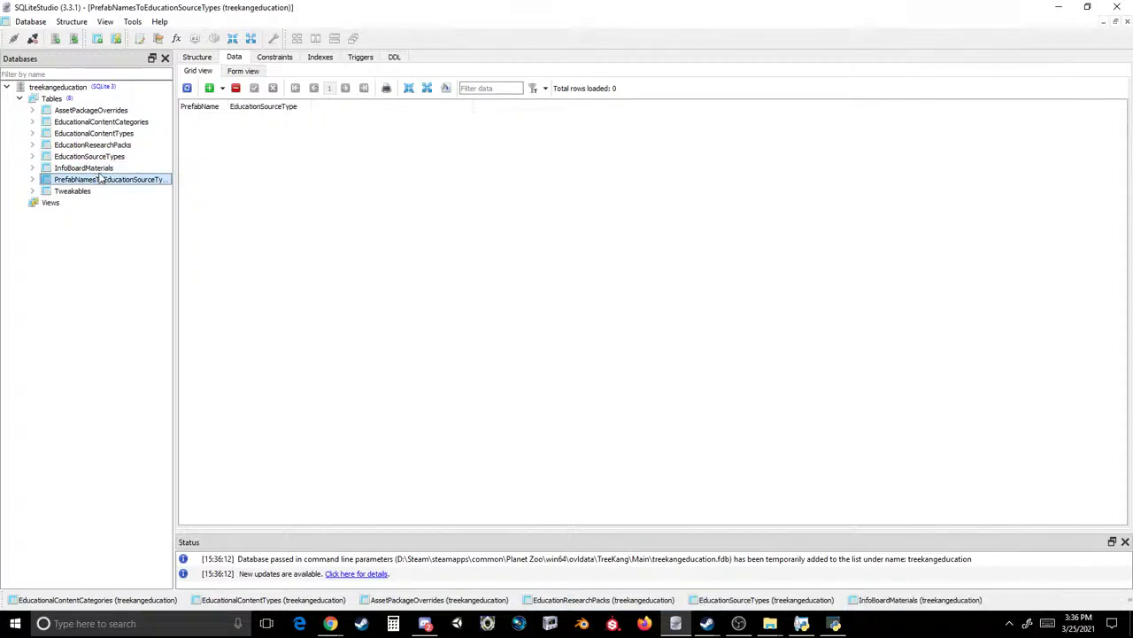
double_click(98, 168)
click(206, 176)
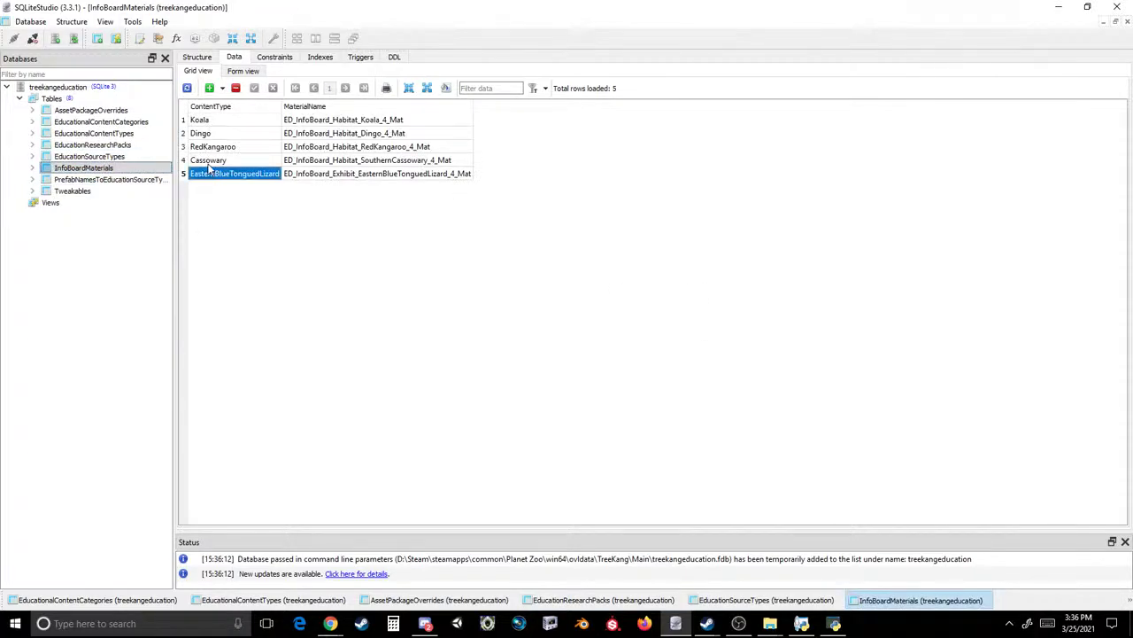
click(211, 123)
click(240, 173)
click(209, 88)
text(ED_InfoBoard_Habitat_Koala_4_Mat)
double_click(262, 186)
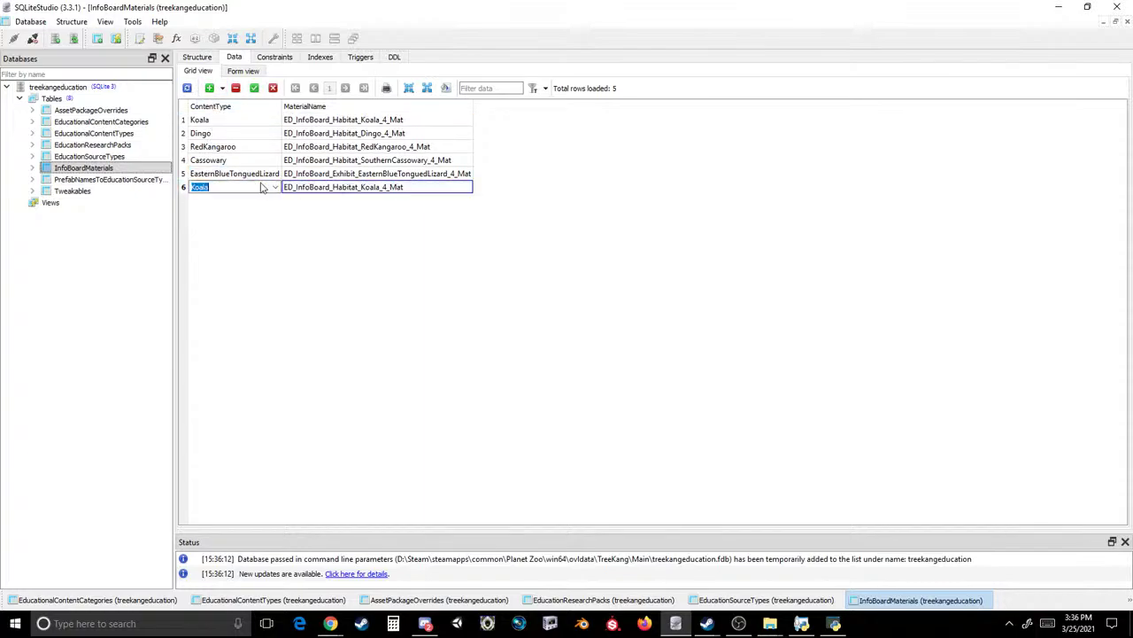
text(TKang)
key(Return)
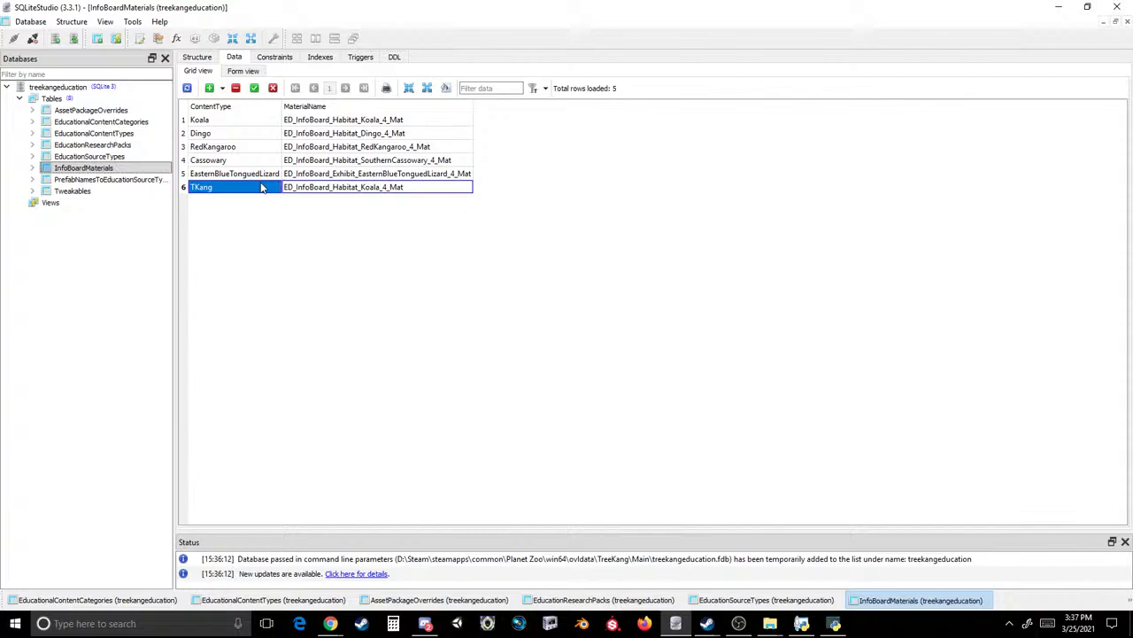
- Change the TKang row's MaterialName to ED_InfoBoard_Habitat_TKang_4_Mat
double_click(361, 189)
drag(357, 187, 380, 181)
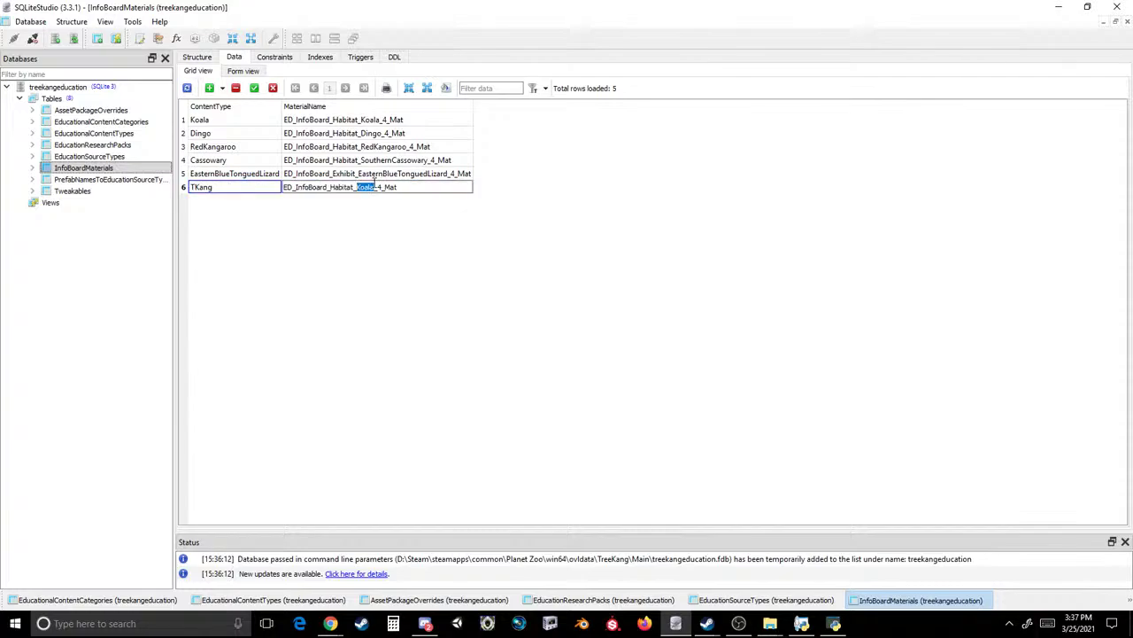
text(TKang)
key(Return)
- Delete the five rows from Koala through EasternBlueTonguedLizard in InfoBoardMaterials and commit the changes
drag(230, 174, 223, 123)
key(Delete)
key(ctrl+Return)
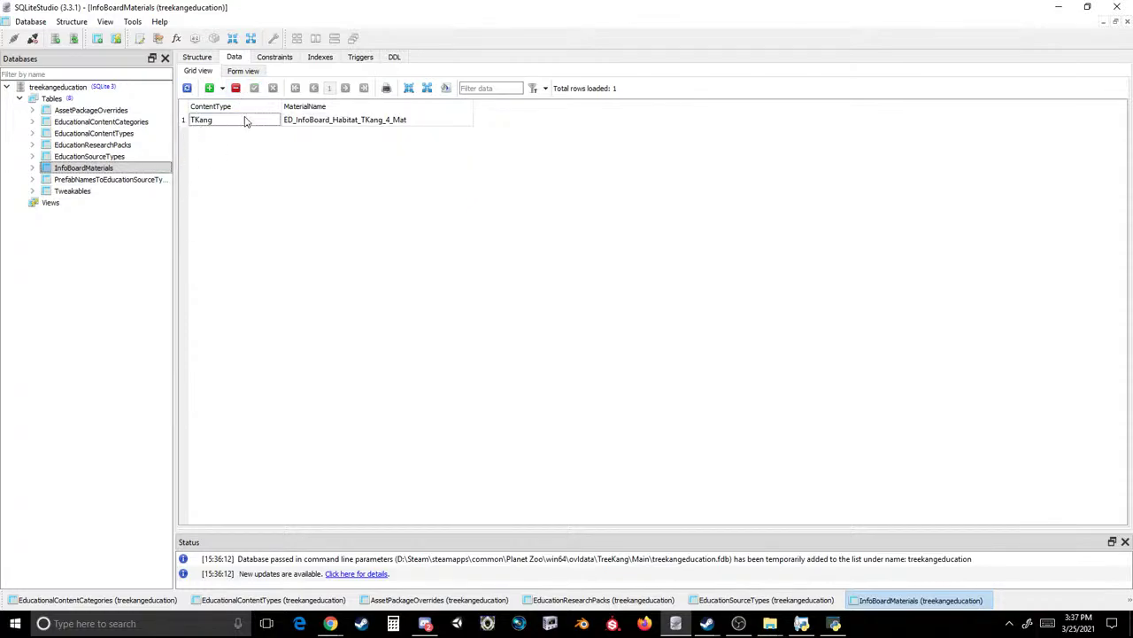
- Check the education database's remaining tables for other species' rows and return to EducationalContentTypes
double_click(92, 181)
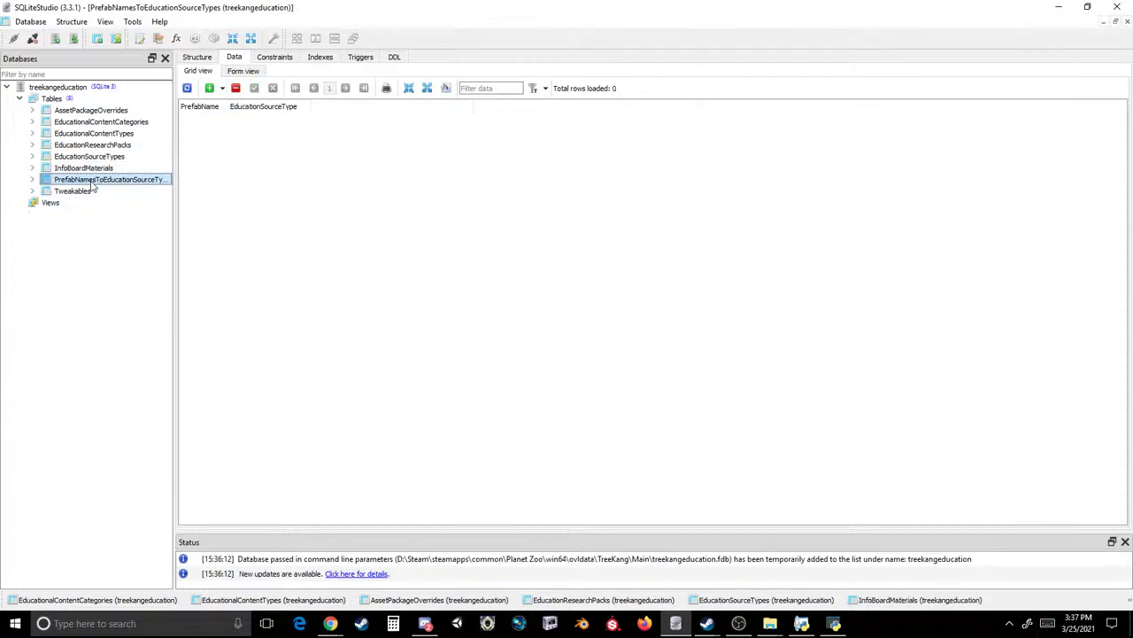
double_click(72, 191)
double_click(84, 167)
click(97, 133)
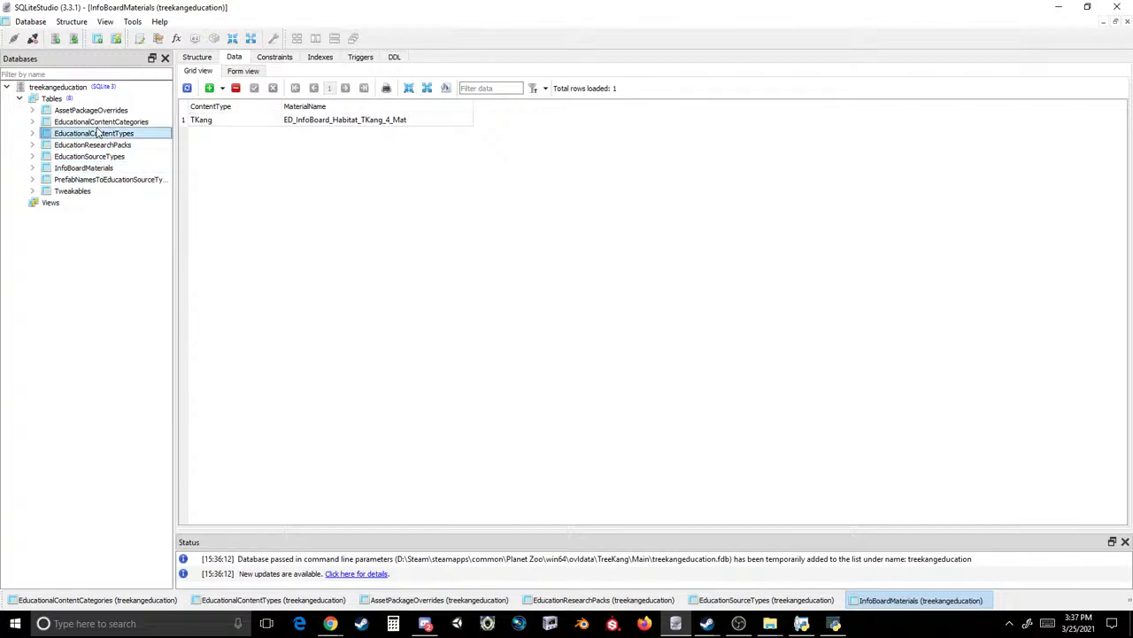
double_click(97, 132)
double_click(101, 121)
double_click(94, 133)
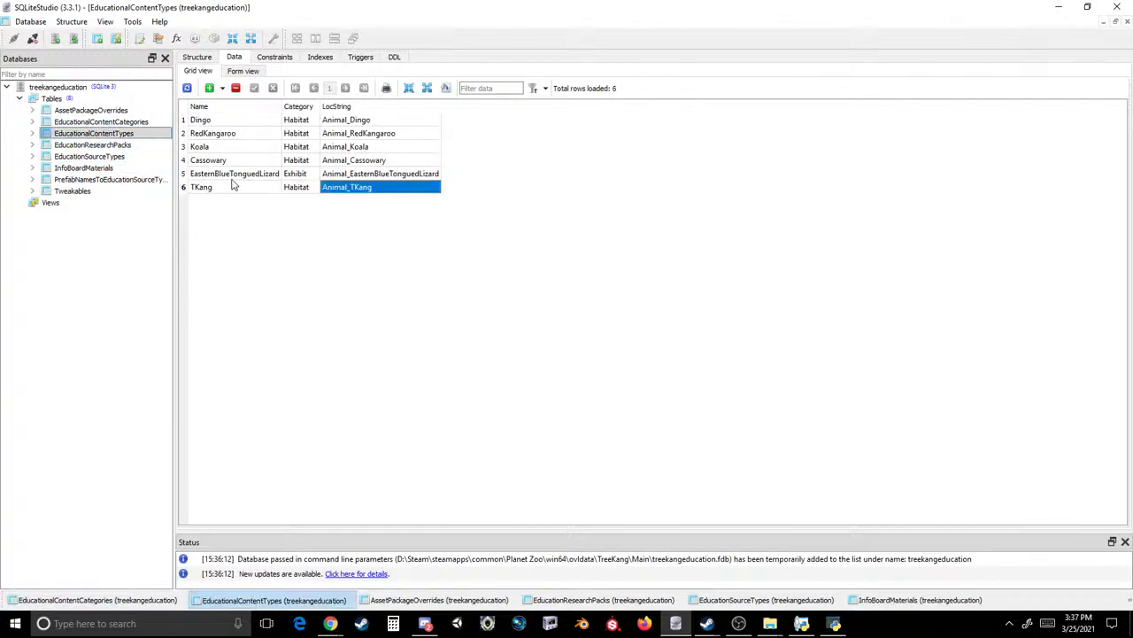
- Delete the five rows from Dingo through EasternBlueTonguedLizard in EducationalContentTypes and commit the deletion
click(230, 175)
shift+click(221, 121)
click(236, 87)
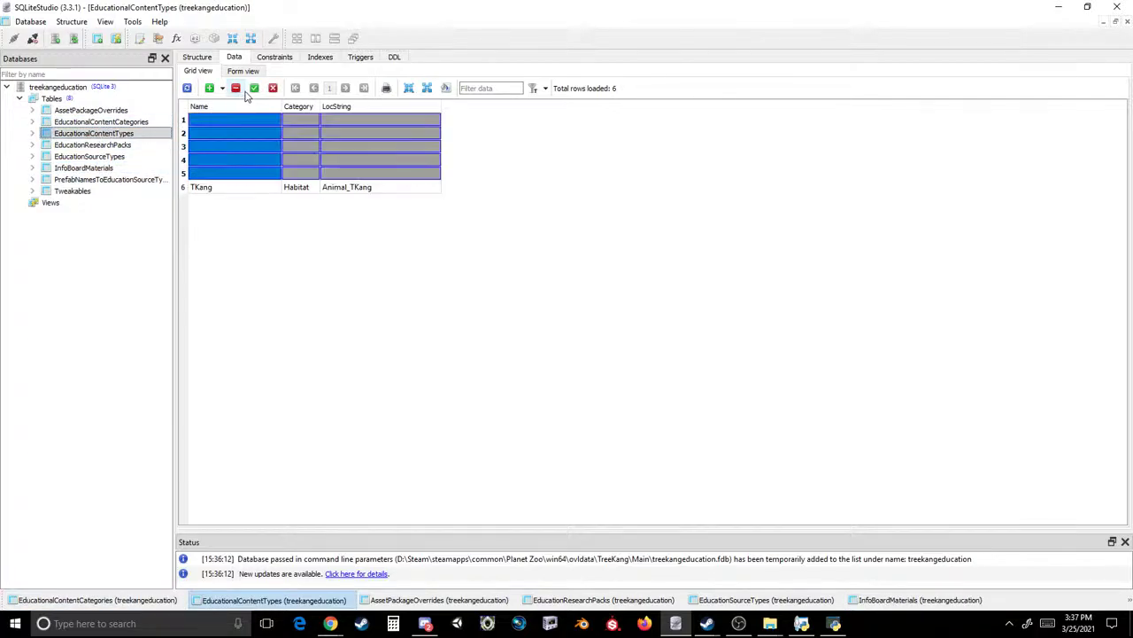
click(252, 88)
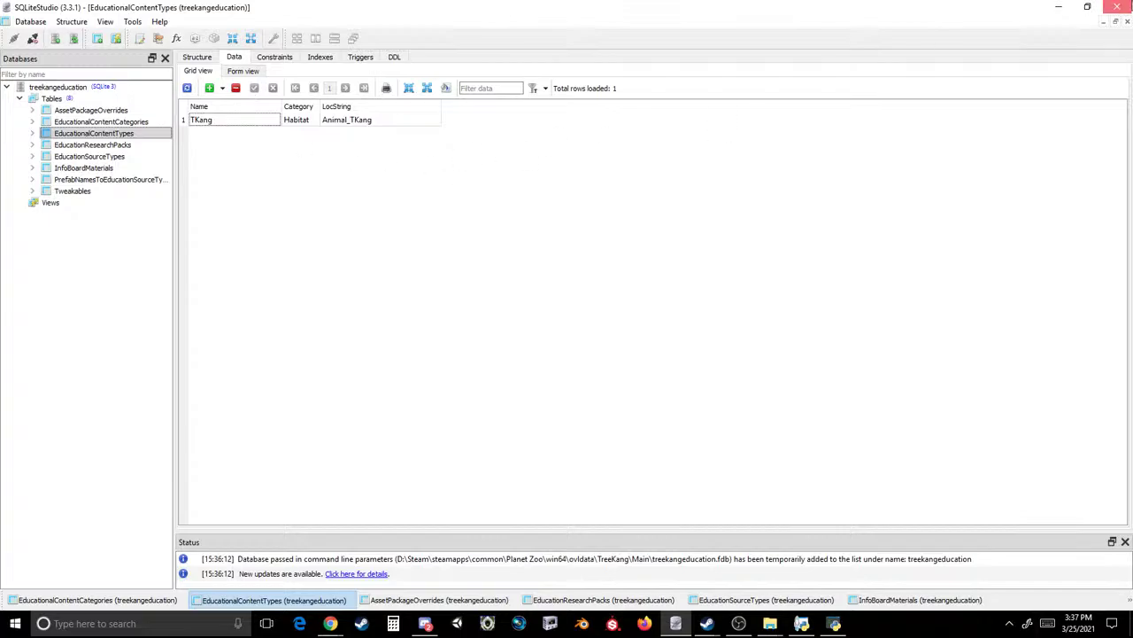
- Close the education database and open treekanganimals.fdb from the TreeKang Main folder
click(1117, 7)
click(237, 258)
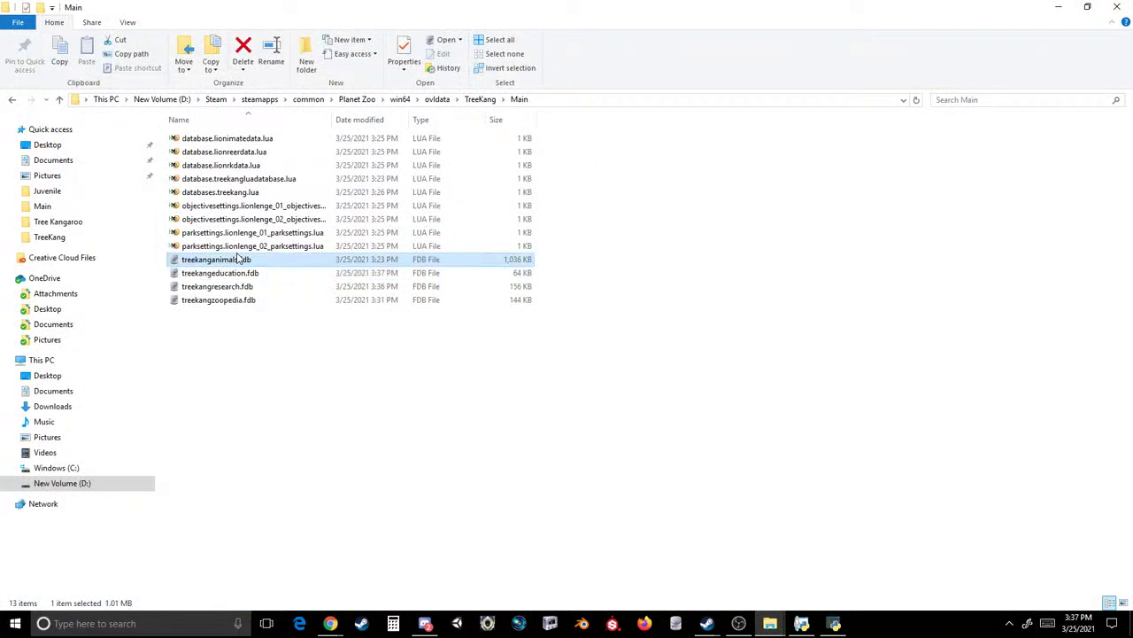
double_click(237, 258)
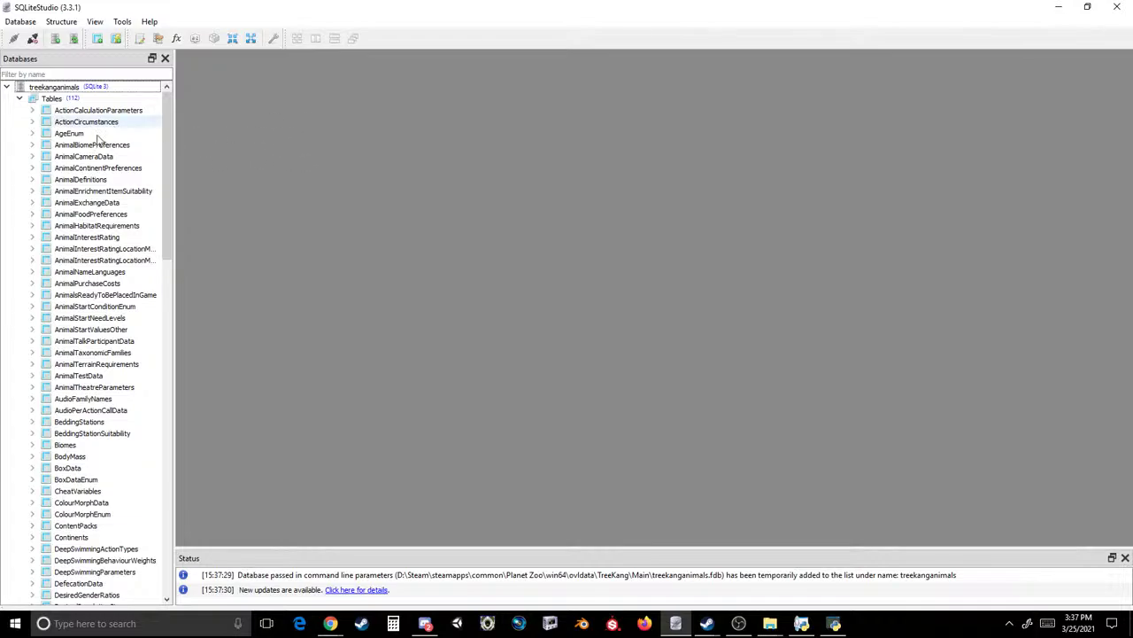
- Duplicate the Koala row in the AnimalDefinitions table as a new row
double_click(79, 179)
click(221, 148)
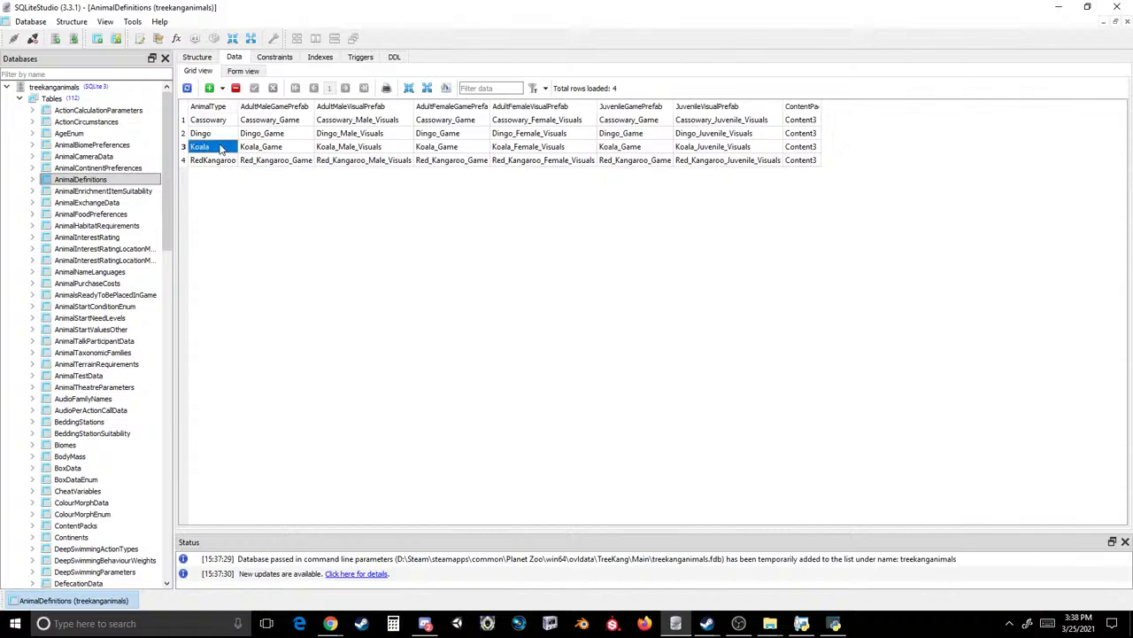
shift+click(814, 147)
key(ctrl+c)
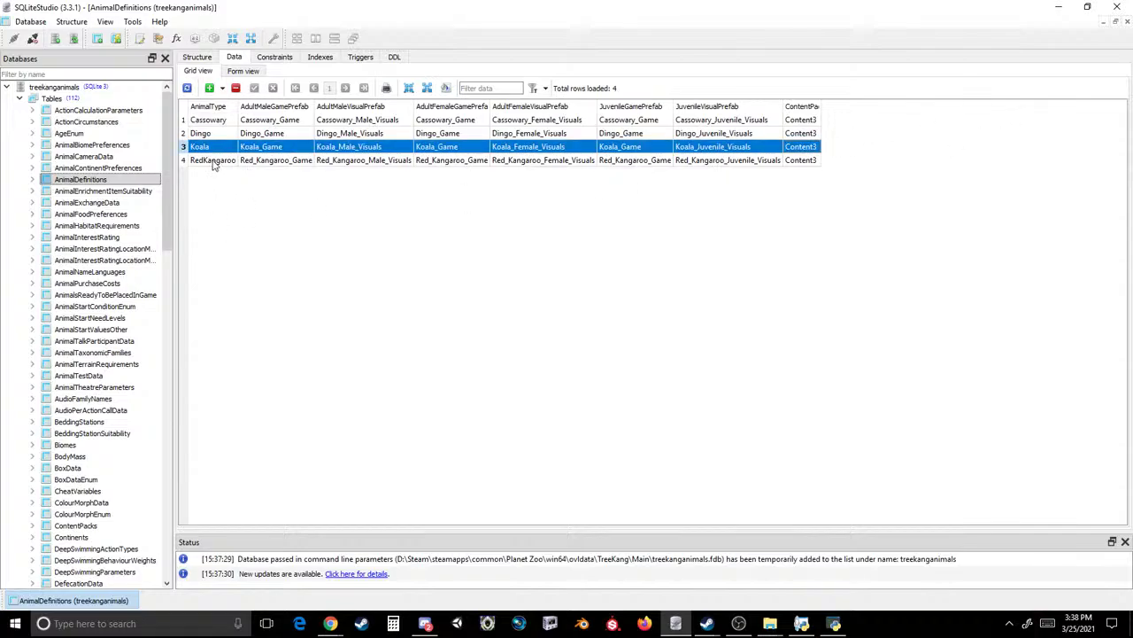
click(217, 160)
click(209, 88)
key(ctrl+v)
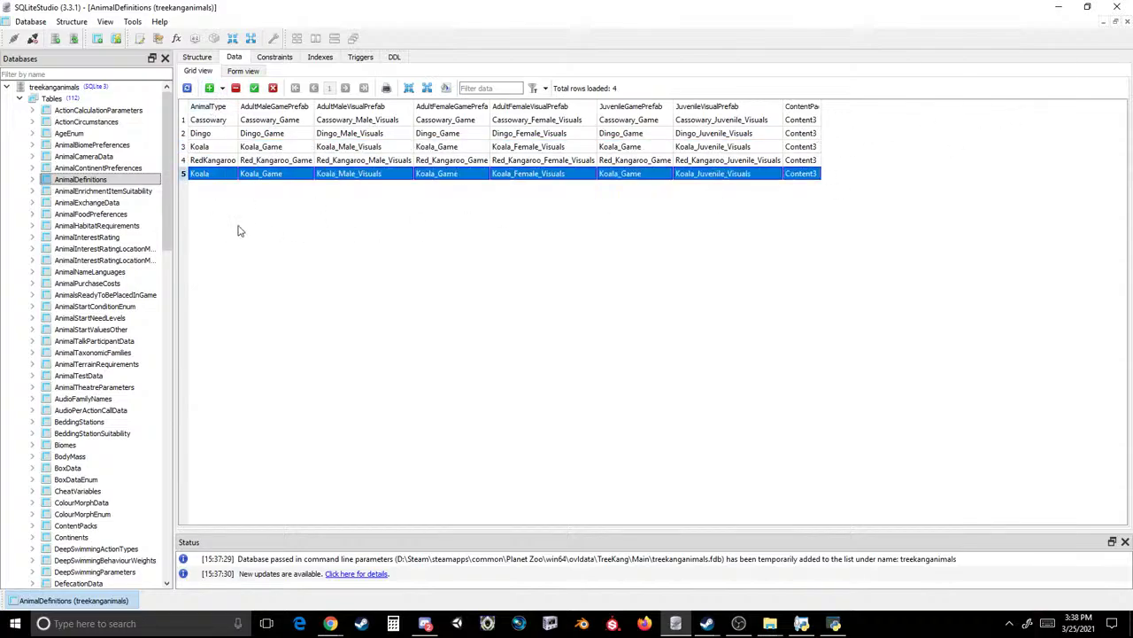
- Set the copied row's AnimalType to TKang and its content pack to BaseGame, and commit the new row
click(209, 175)
text(T)
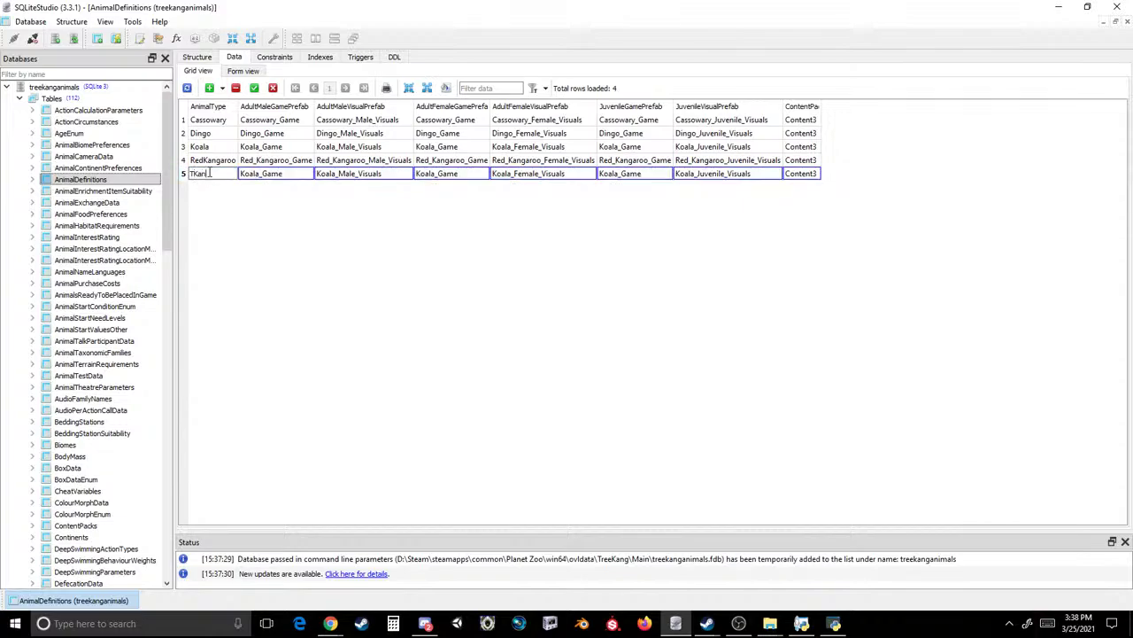
text(Kan)
key(Return)
click(801, 174)
text(BaseGame)
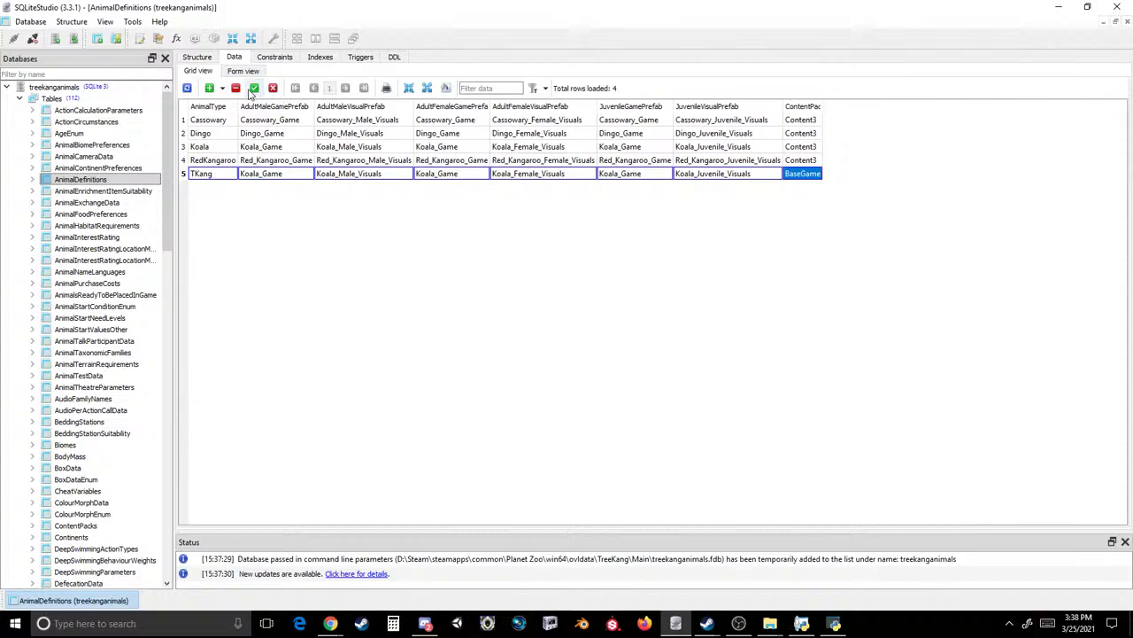
click(255, 88)
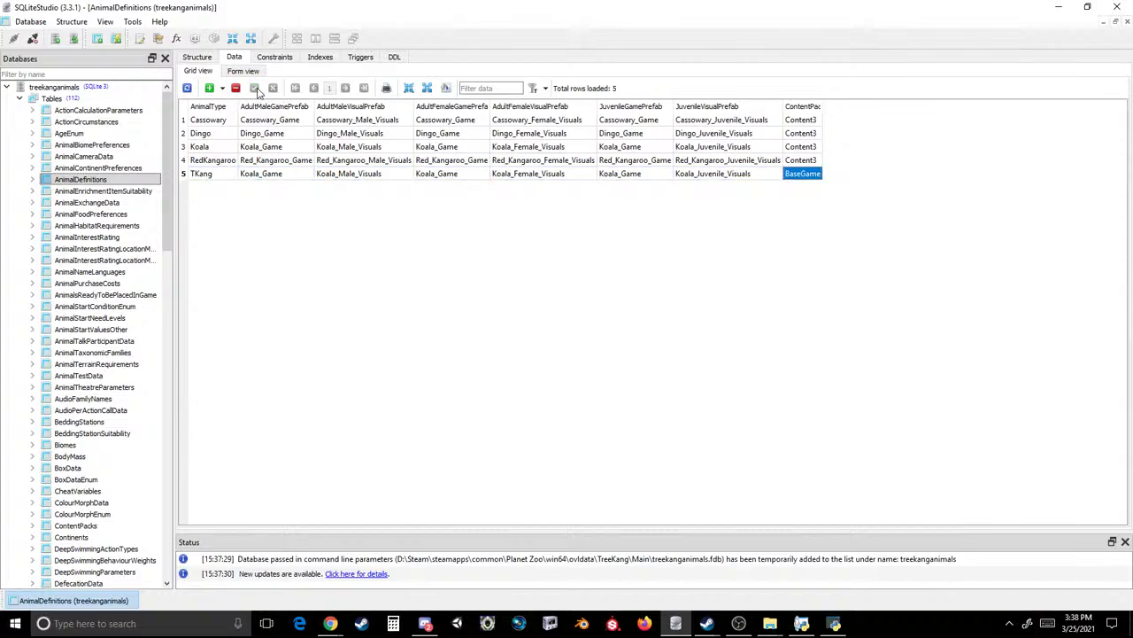
- Set the TKang row's adult male, adult female and juvenile game prefabs to TKang_Game
double_click(256, 175)
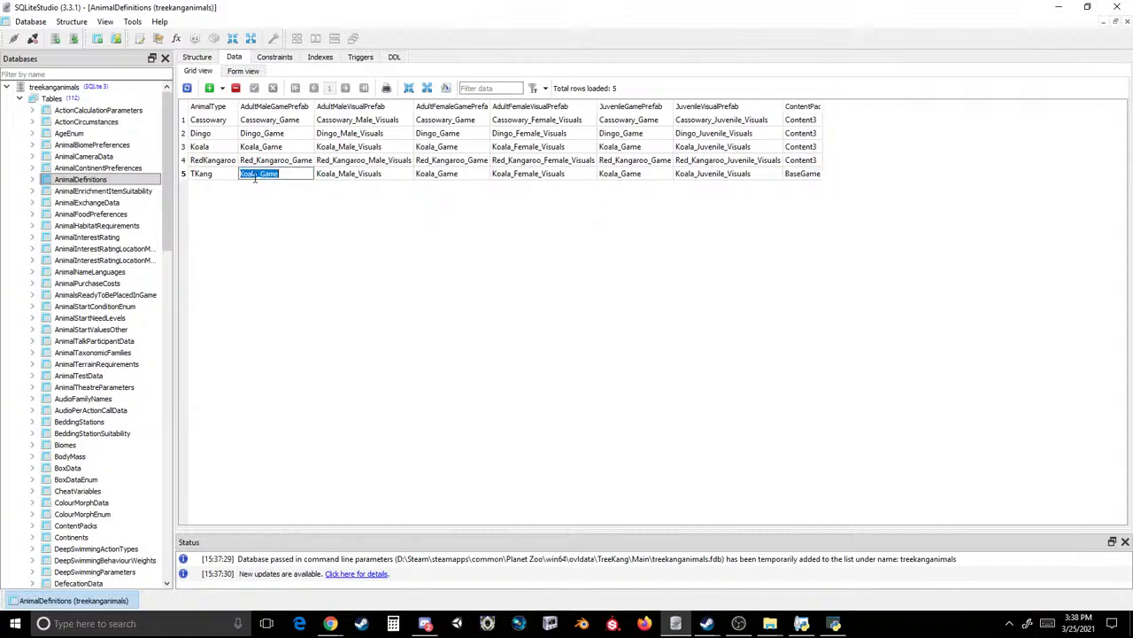
click(255, 178)
drag(262, 175, 192, 157)
text(TKang)
key(Return)
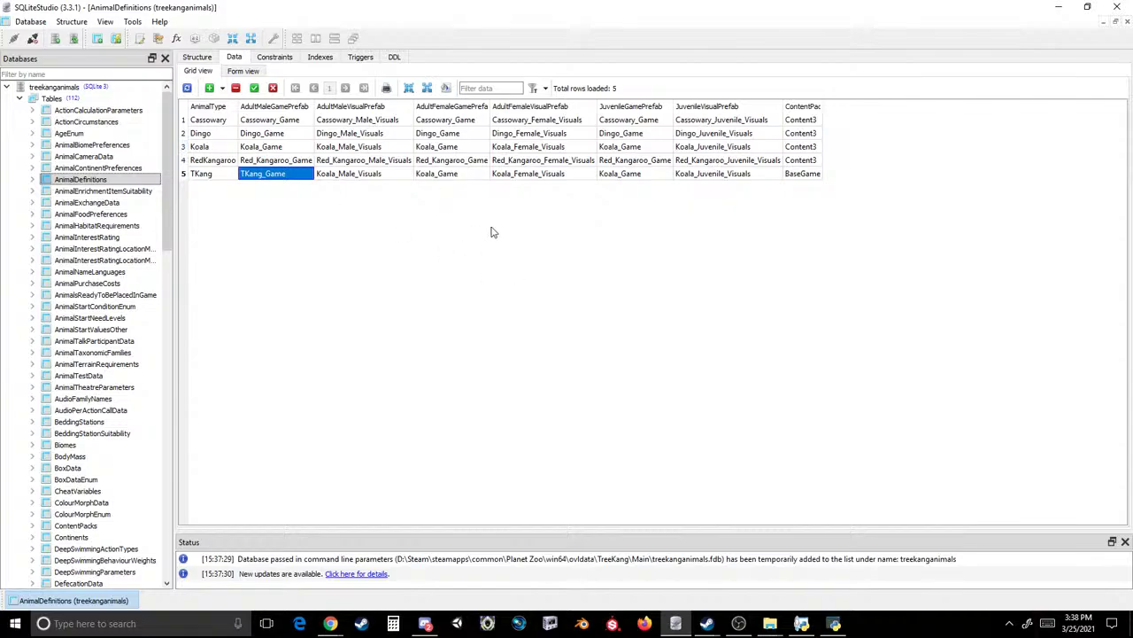
click(456, 174)
text(TKang_Game)
click(626, 176)
text(TKang_Game)
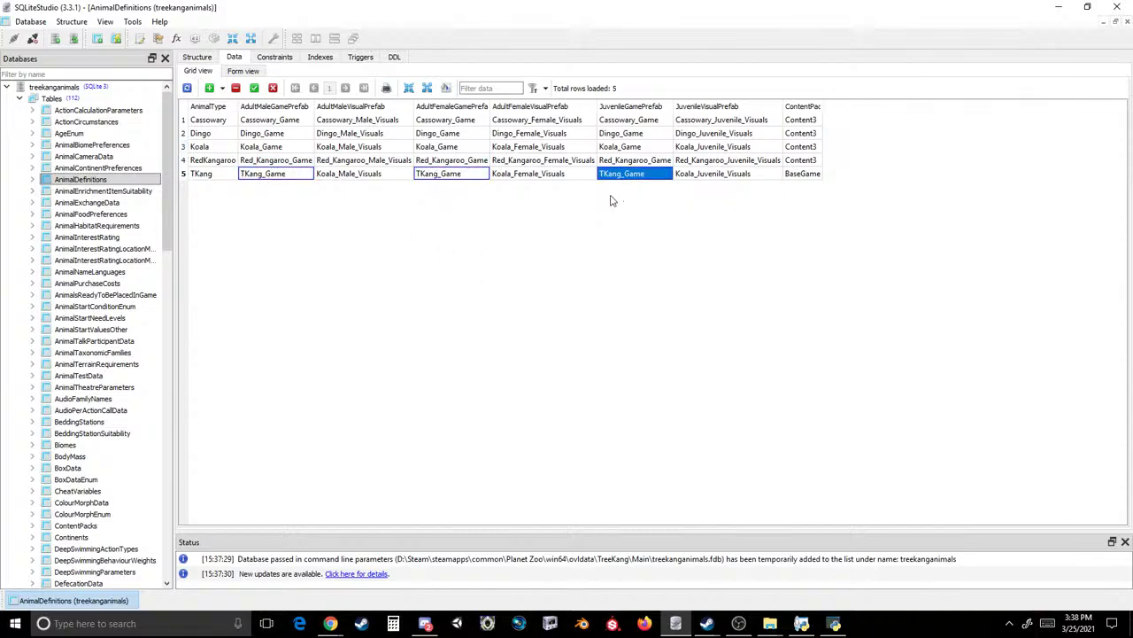
- Set the TKang row's AdultMaleVisualPrefab to TKang_Male_Visuals and AdultFemaleVisualPrefab to TKang_Female_Visuals
click(325, 177)
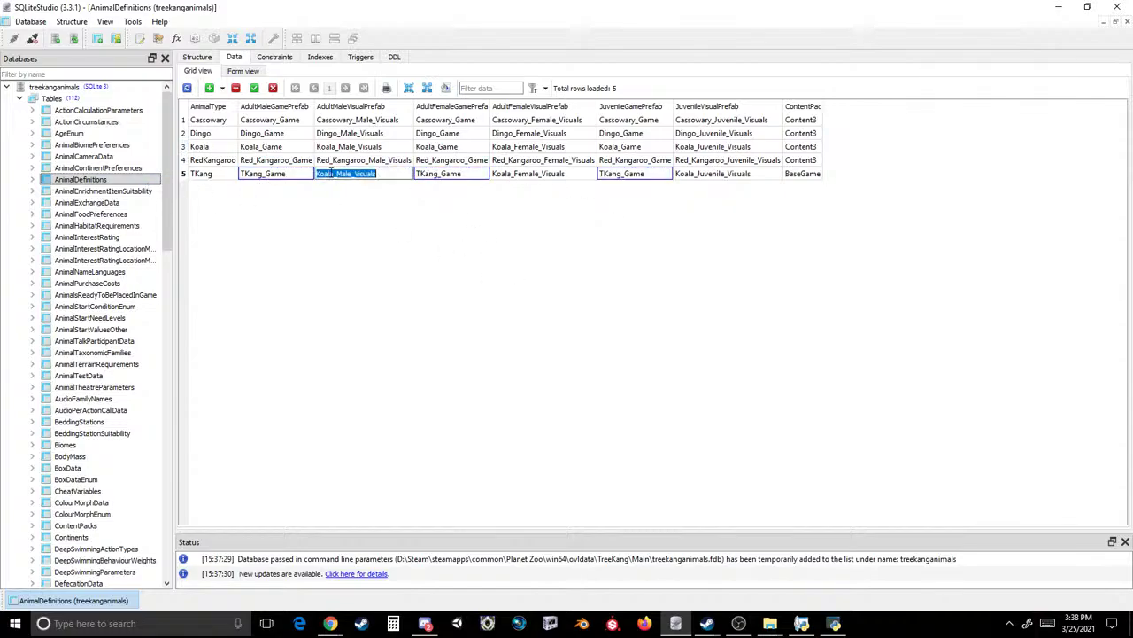
click(332, 175)
drag(332, 174, 281, 156)
text(TKang)
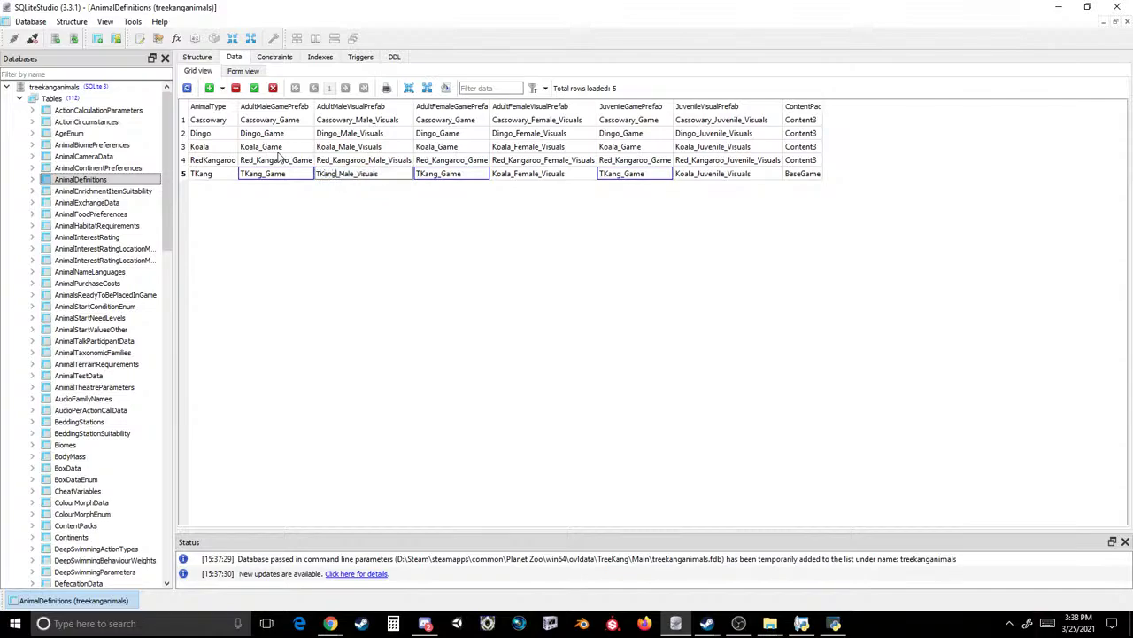
key(Return)
key(ctrl+c)
click(531, 175)
key(ctrl+v)
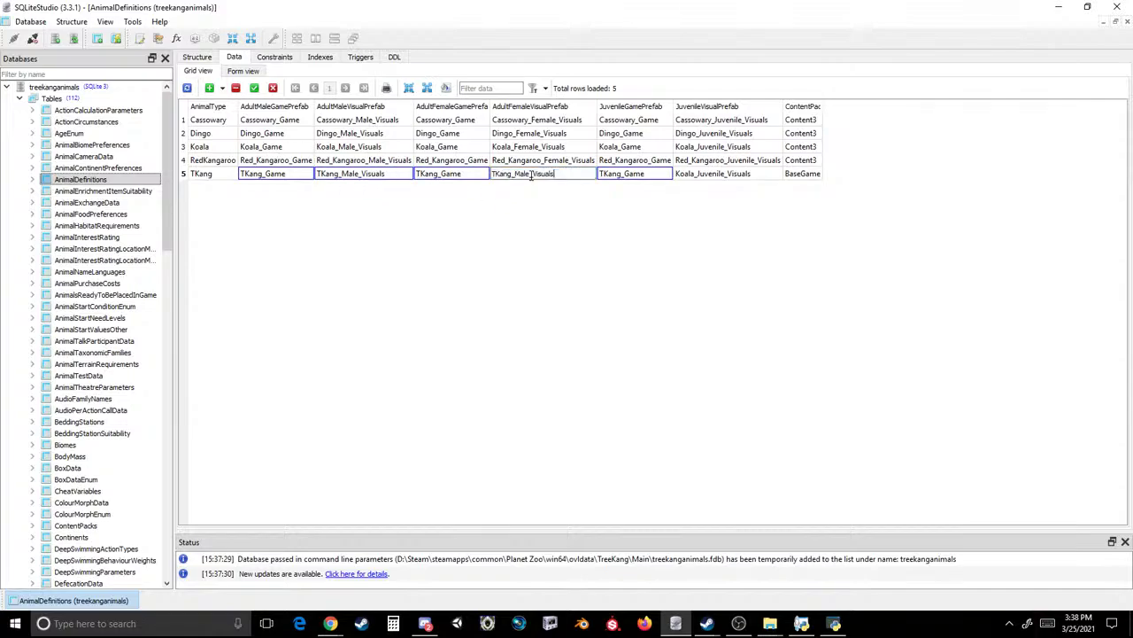
double_click(523, 173)
text(Female)
key(Return)
- Set the TKang row's JuvenileVisualPrefab to TKang_Juvenile_Visuals and commit the AnimalDefinitions changes
click(682, 175)
key(ctrl+v)
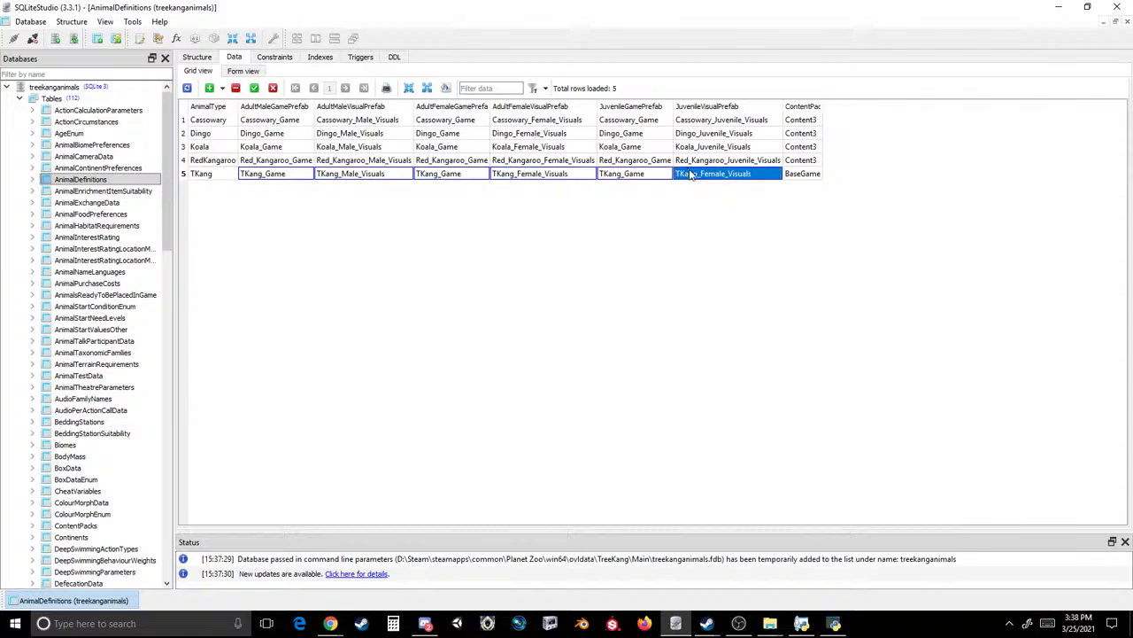
double_click(699, 173)
drag(698, 174, 717, 174)
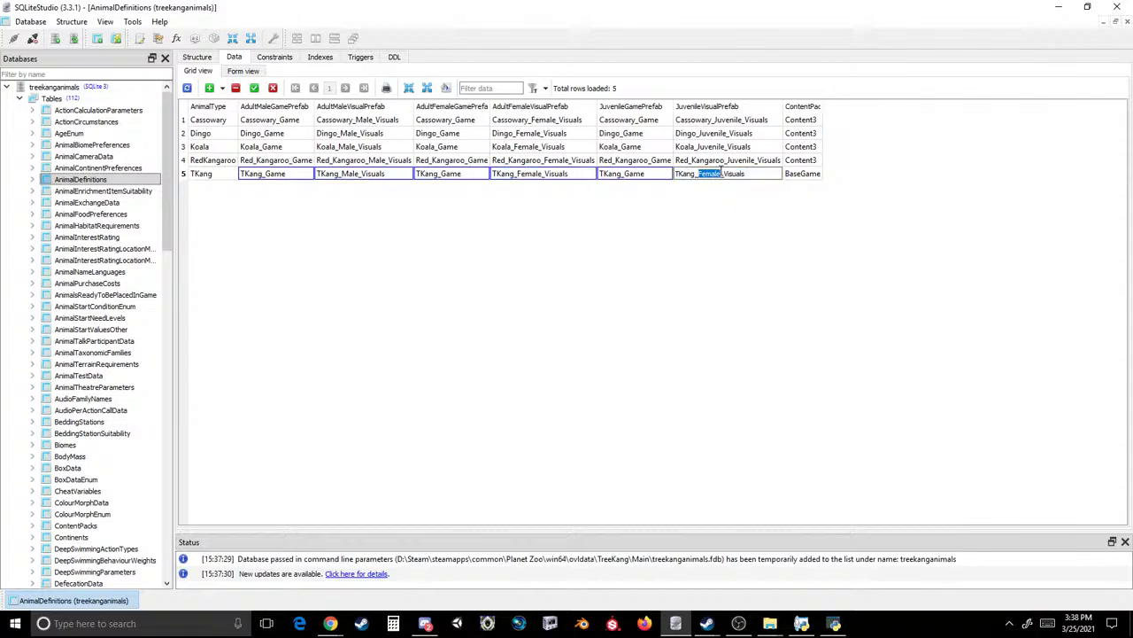
text(Juvenile)
key(Return)
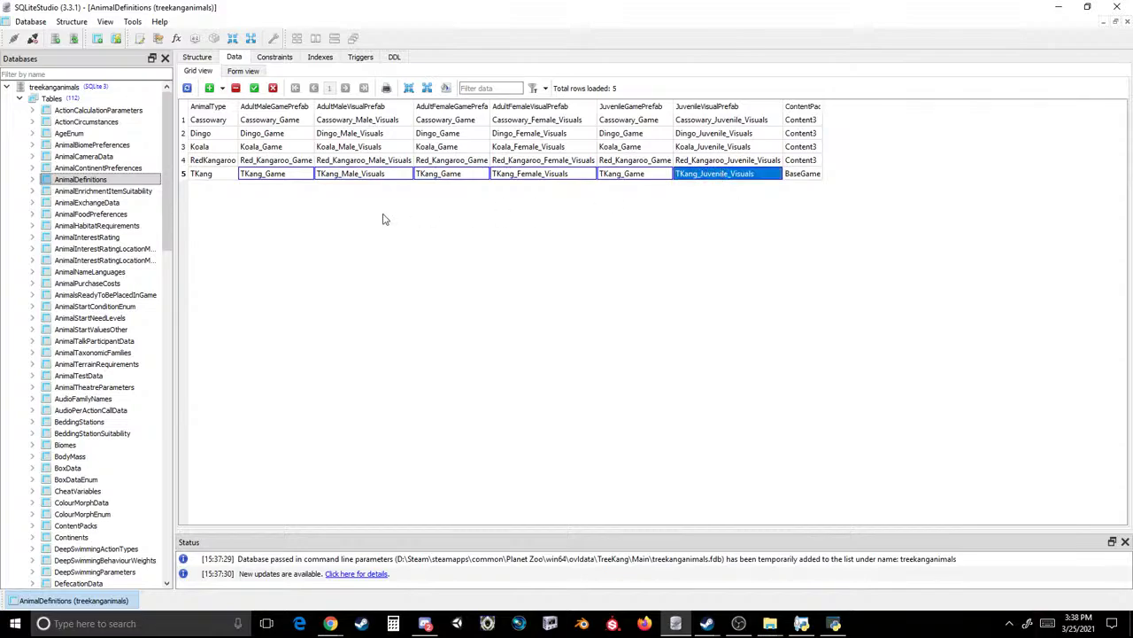
click(254, 87)
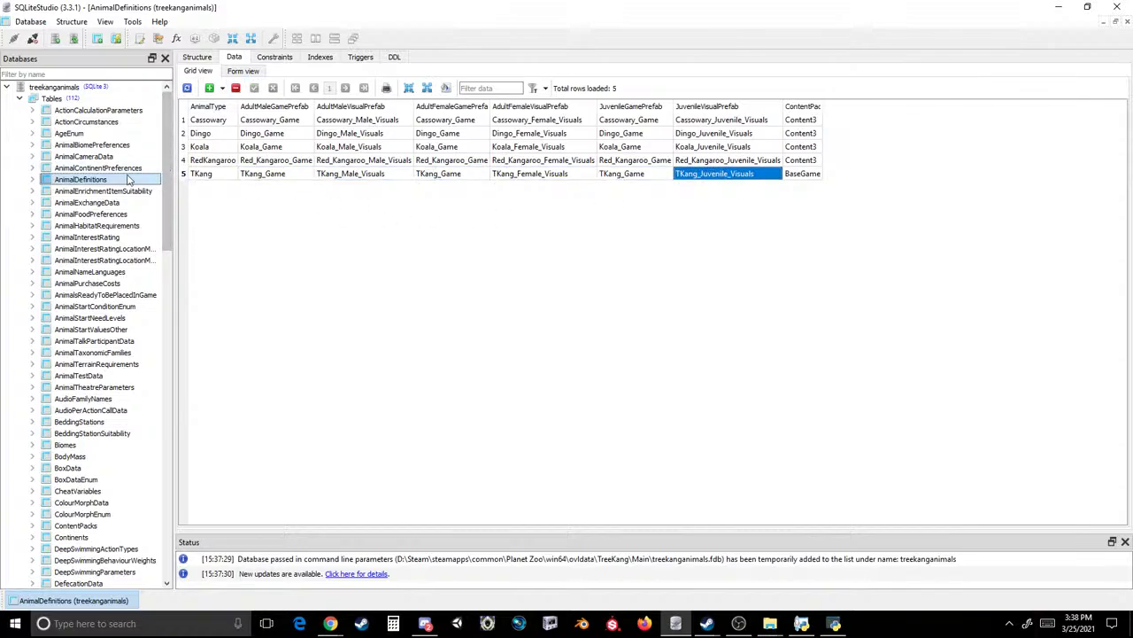
- Change the AnimalType of both Koala rows in ActionCalculationParameters to TKang
click(196, 174)
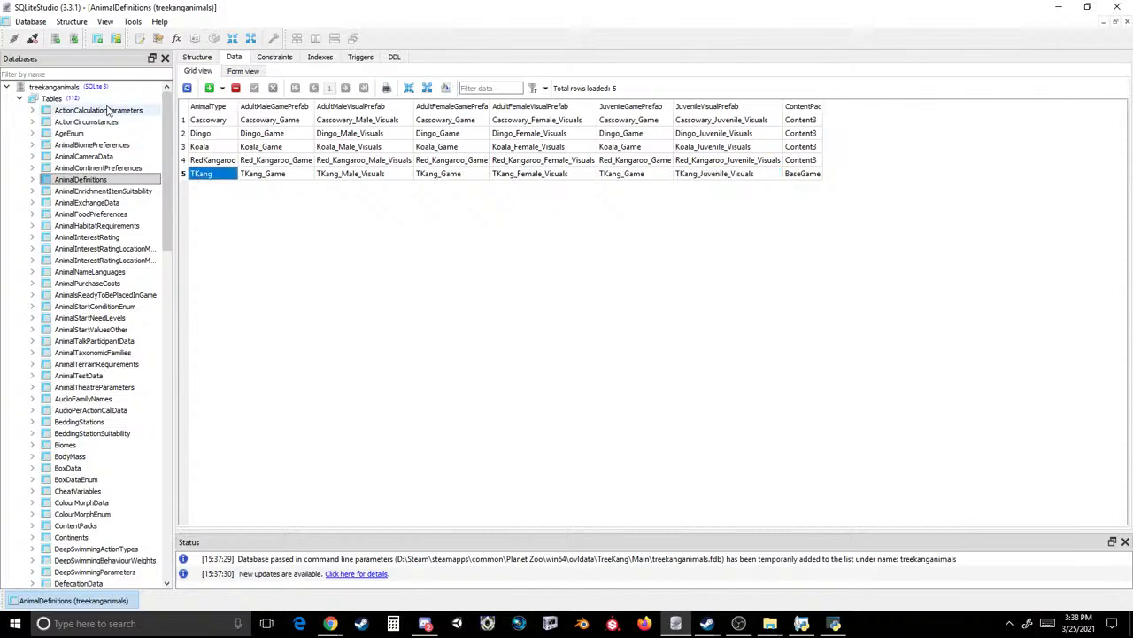
double_click(106, 109)
click(217, 107)
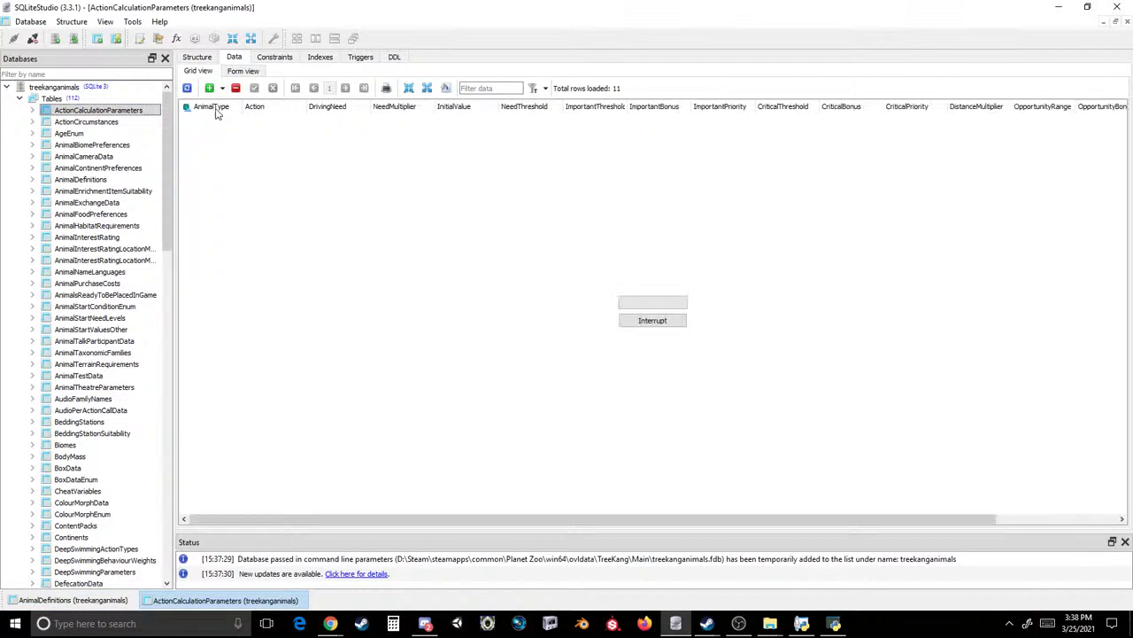
click(207, 202)
key(ctrl+v)
click(209, 216)
key(ctrl+v)
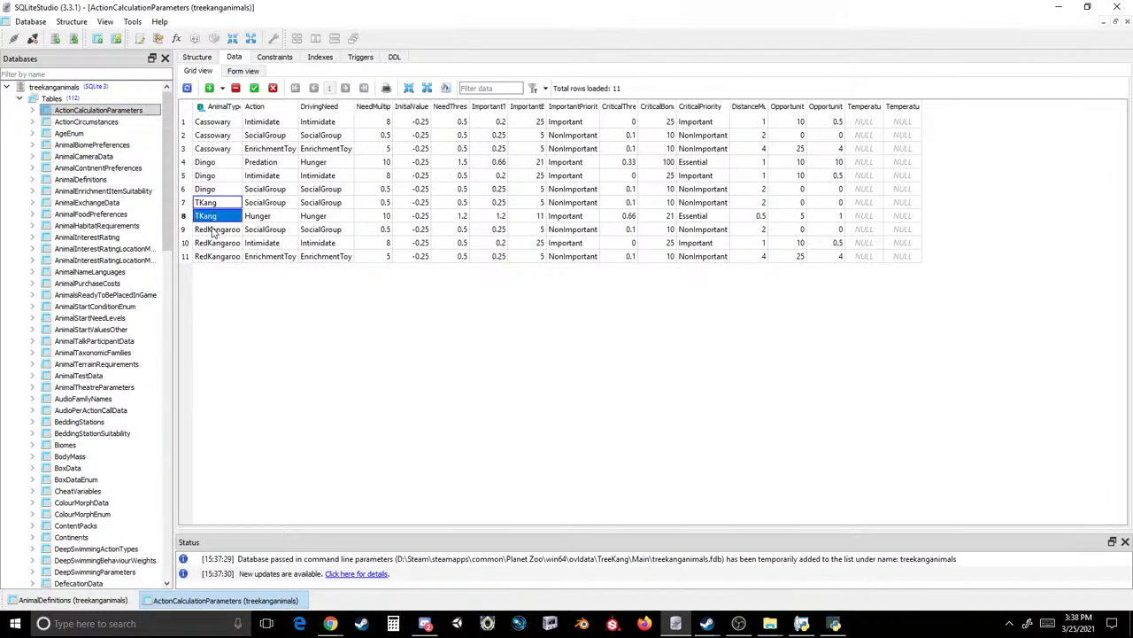
- Delete the RedKangaroo, Cassowary and Dingo rows from ActionCalculationParameters and commit the changes
click(216, 229)
shift+click(213, 255)
click(236, 88)
click(254, 87)
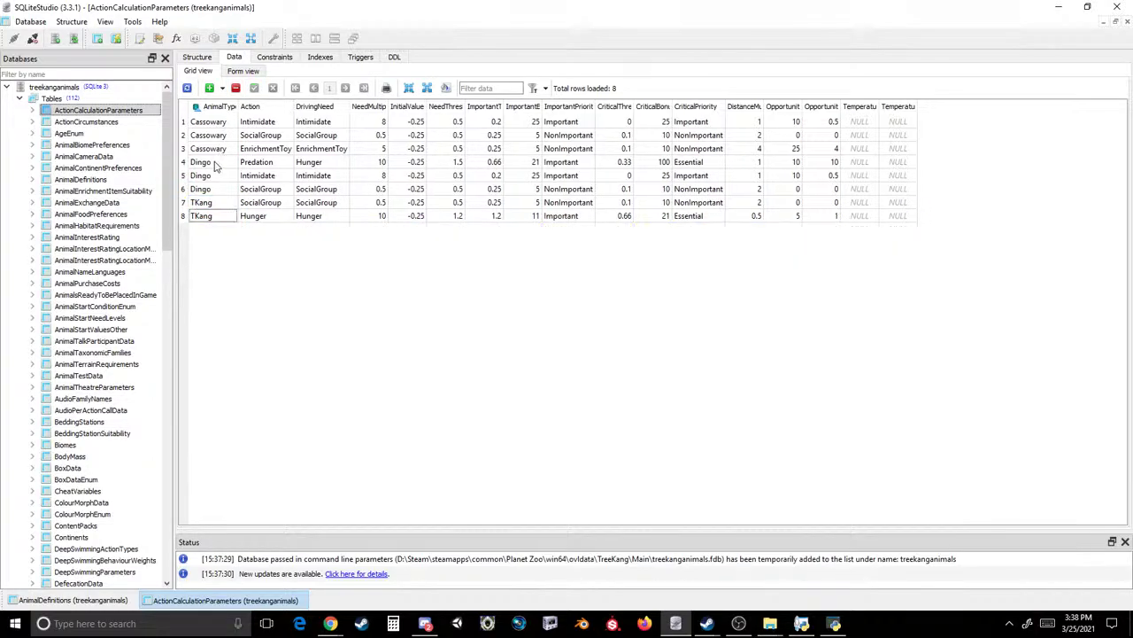
click(205, 191)
shift+click(203, 123)
click(235, 87)
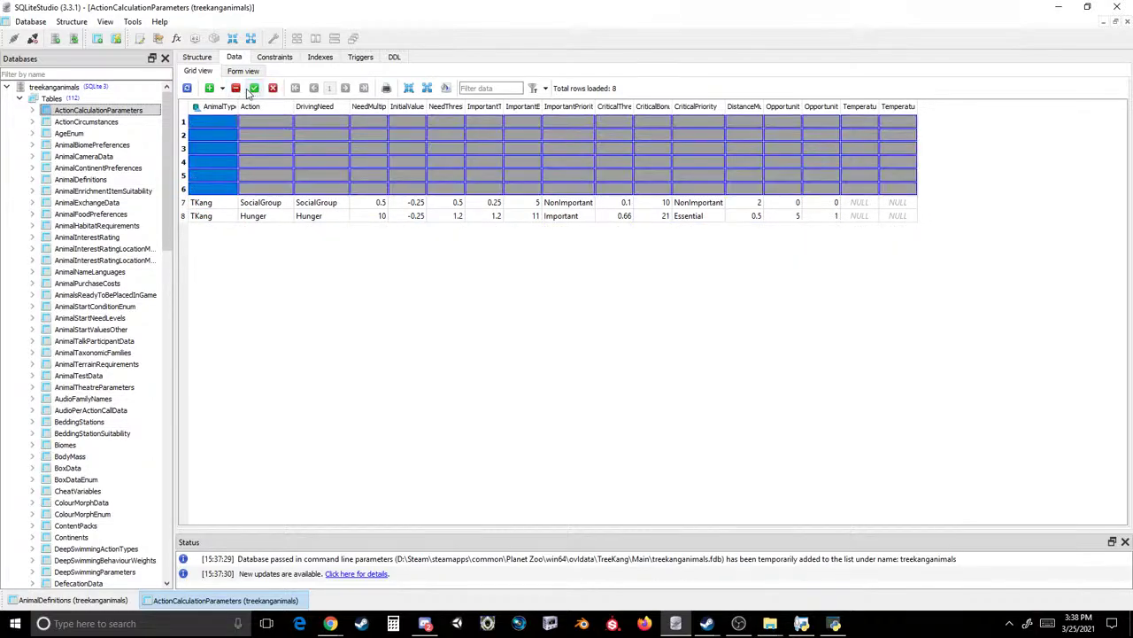
click(254, 87)
- Check ActionCircumstances and AgeEnum, and change both Koala rows in AnimalBiomePreferences to TKang
double_click(133, 122)
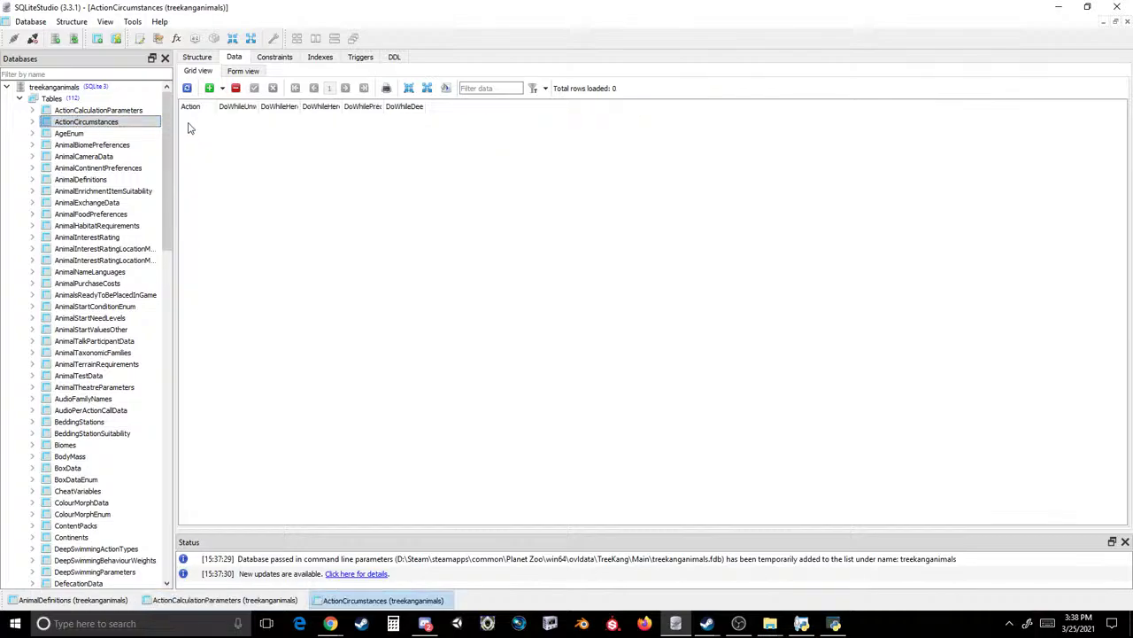
click(121, 135)
double_click(121, 135)
double_click(124, 146)
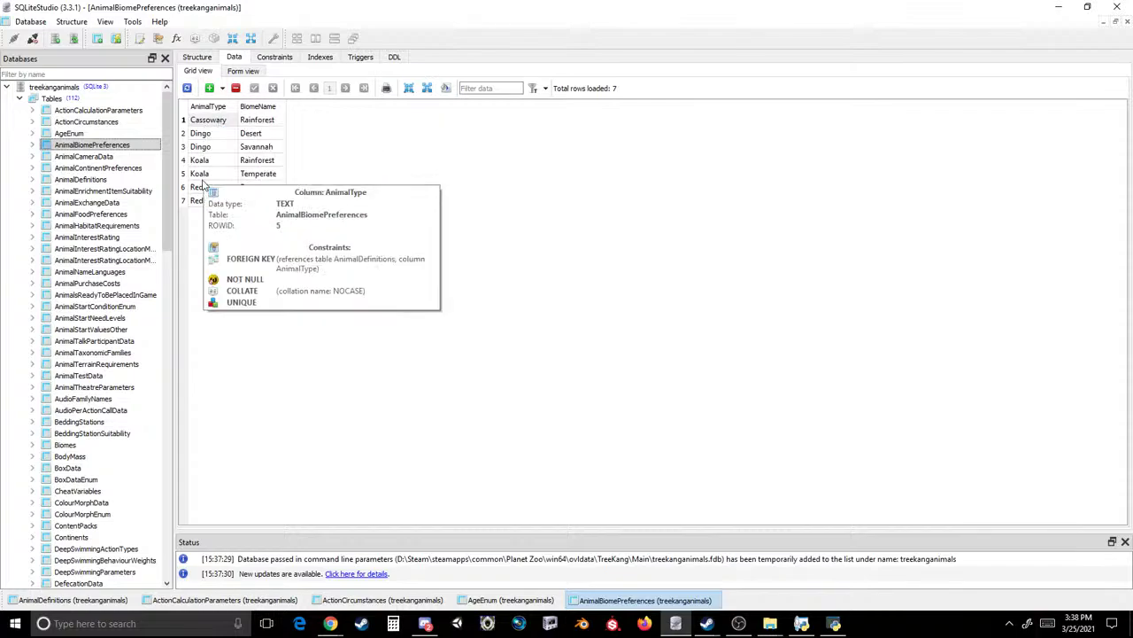
click(213, 162)
drag(212, 162, 229, 97)
text(TKang)
- Delete the Cassowary, Dingo and RedKangaroo rows from AnimalBiomePreferences and commit the changes
click(215, 187)
click(236, 88)
click(254, 88)
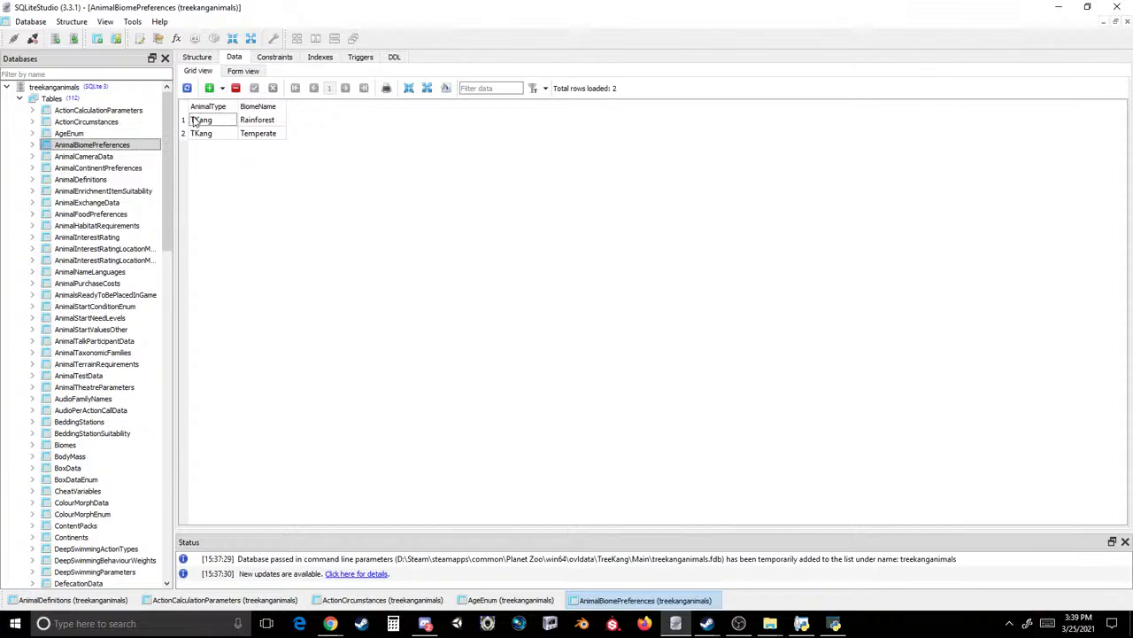
- Change the AnimalType of the three Koala rows in AnimalCameraData to TKang
double_click(111, 156)
click(209, 174)
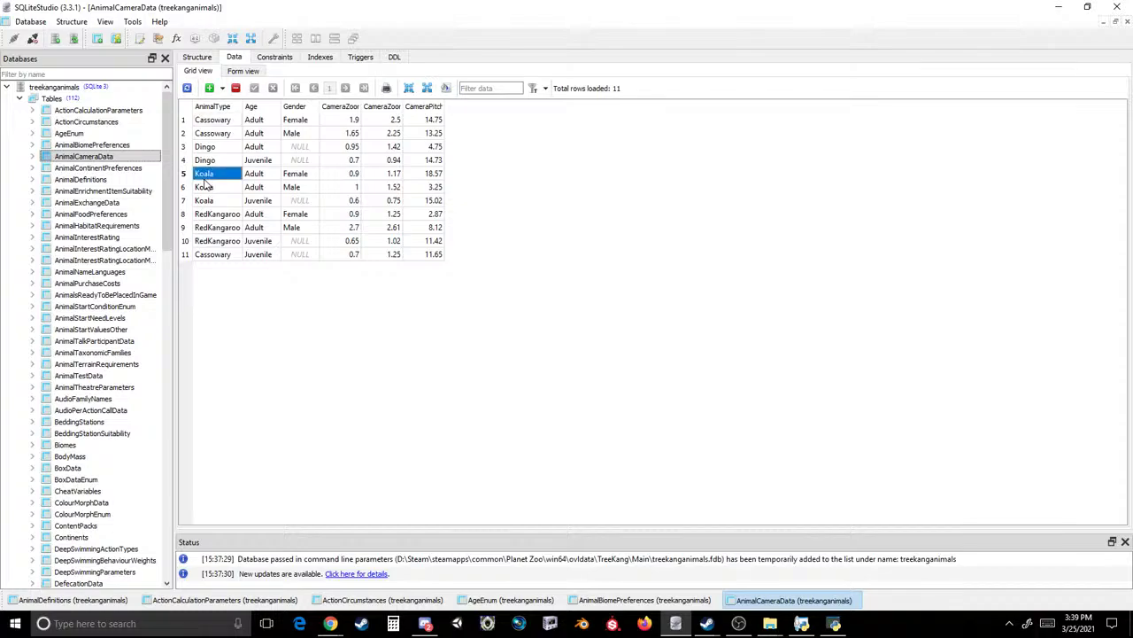
text(TKang)
click(207, 187)
text(TKang)
click(207, 200)
text(TKang)
- Delete all RedKangaroo, Cassowary and Dingo rows from AnimalCameraData and commit the changes
click(216, 215)
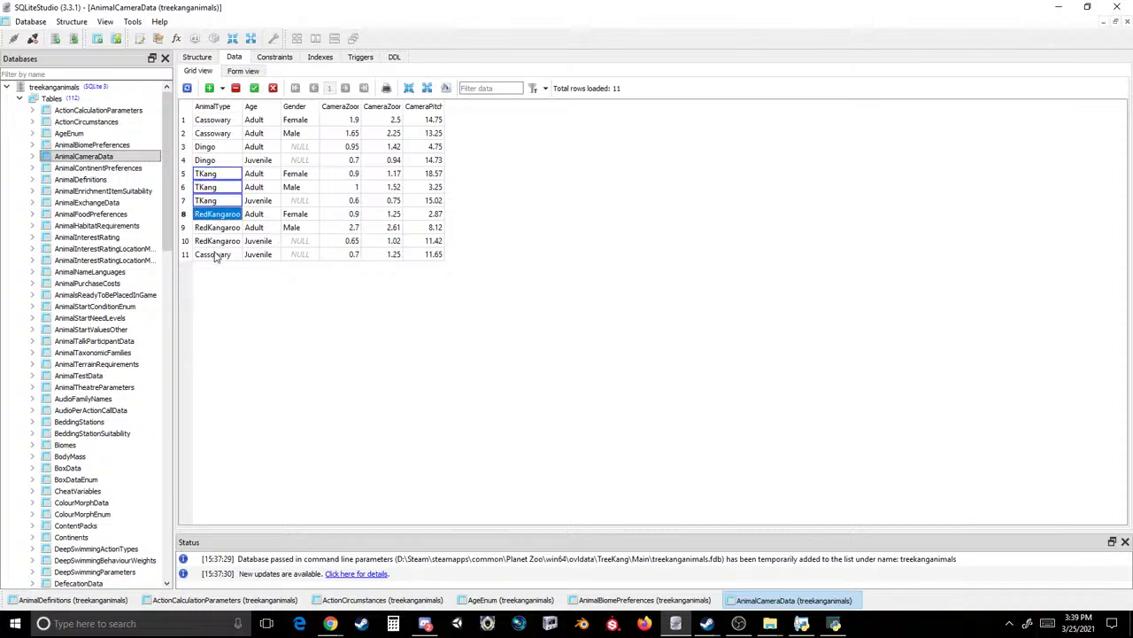
shift+click(218, 254)
click(236, 87)
click(254, 88)
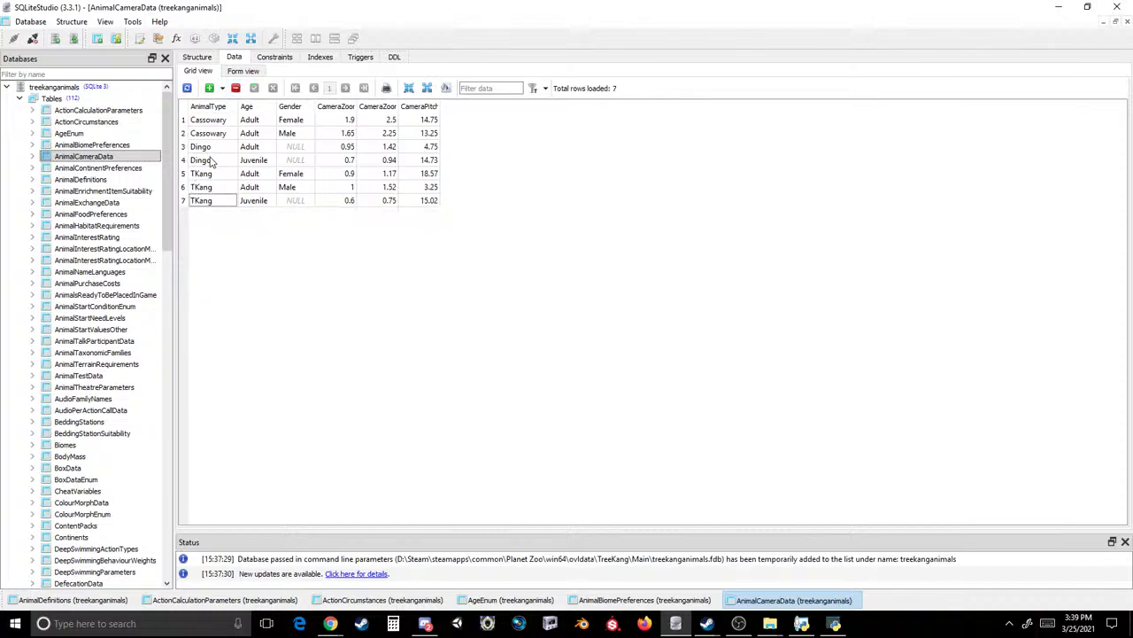
click(212, 160)
shift+click(215, 120)
click(235, 88)
click(254, 88)
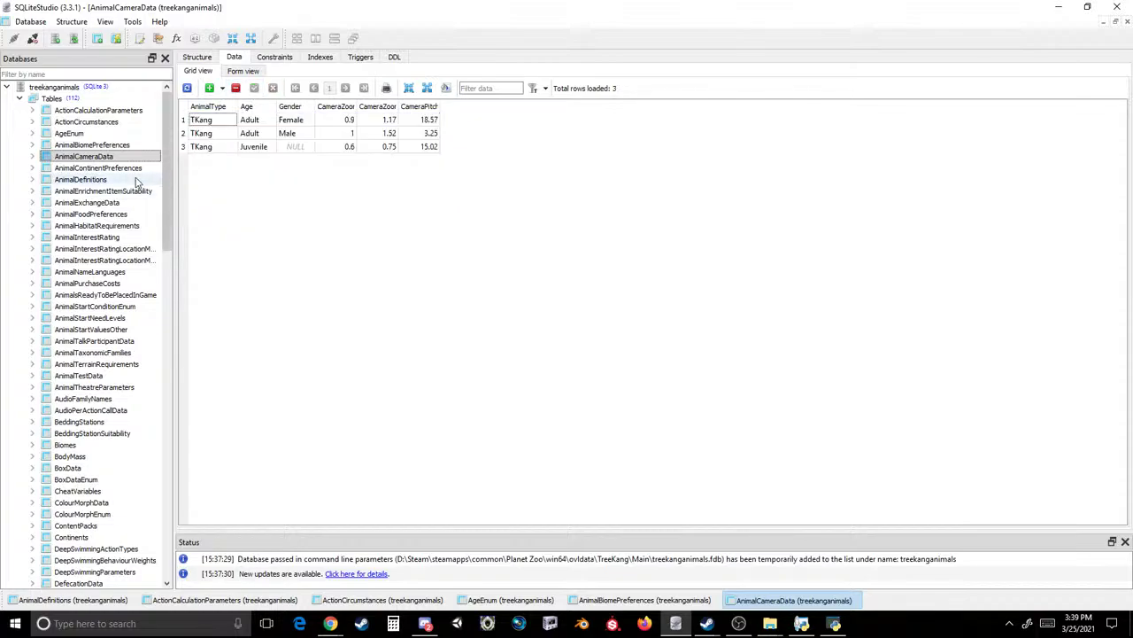
double_click(106, 167)
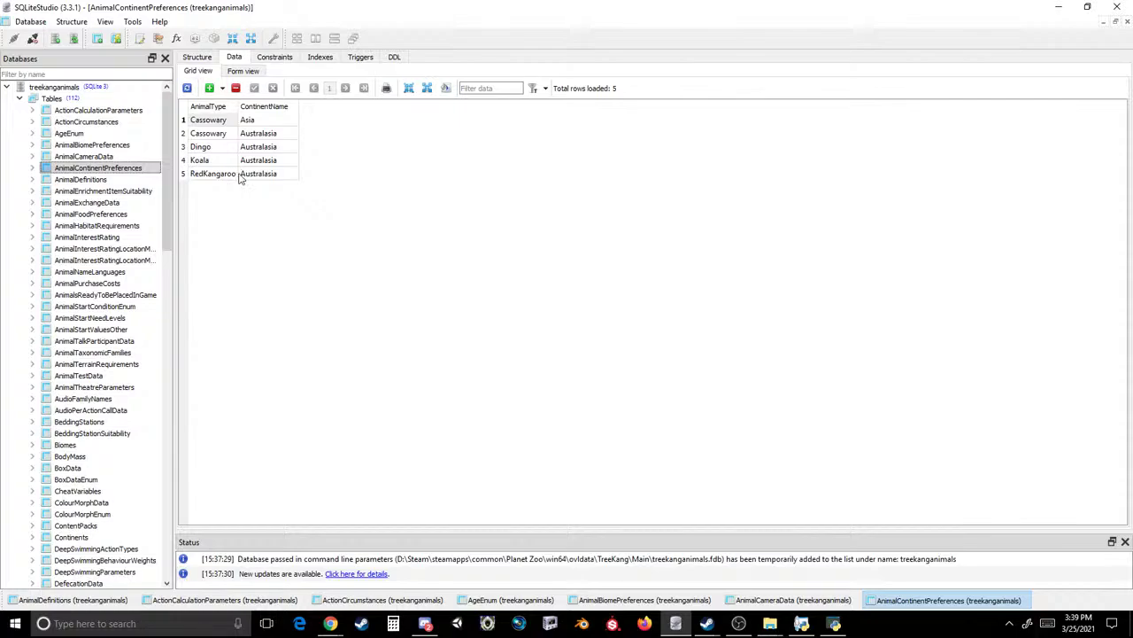
click(220, 162)
text(TKang)
click(216, 147)
drag(216, 146, 221, 120)
ctrl+click(213, 177)
click(236, 88)
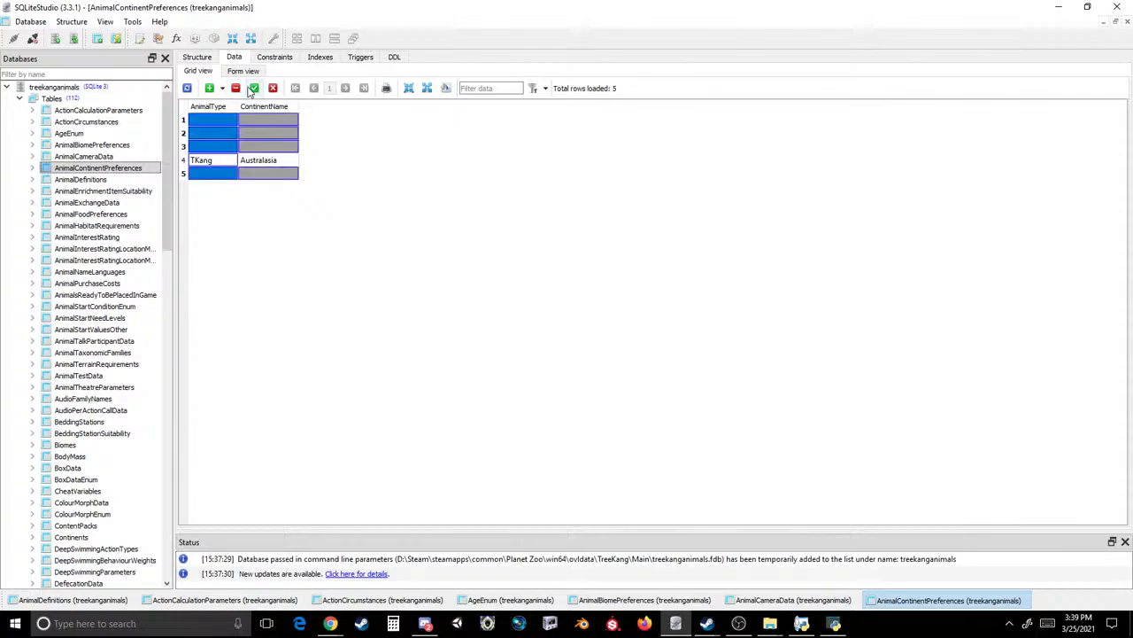
click(254, 87)
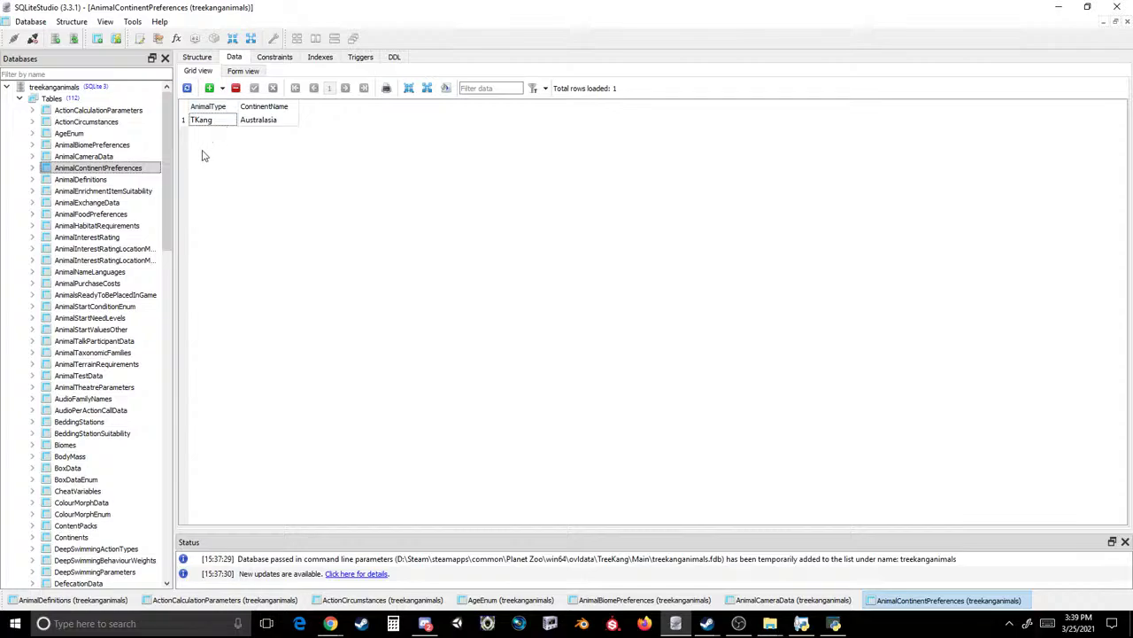
click(156, 180)
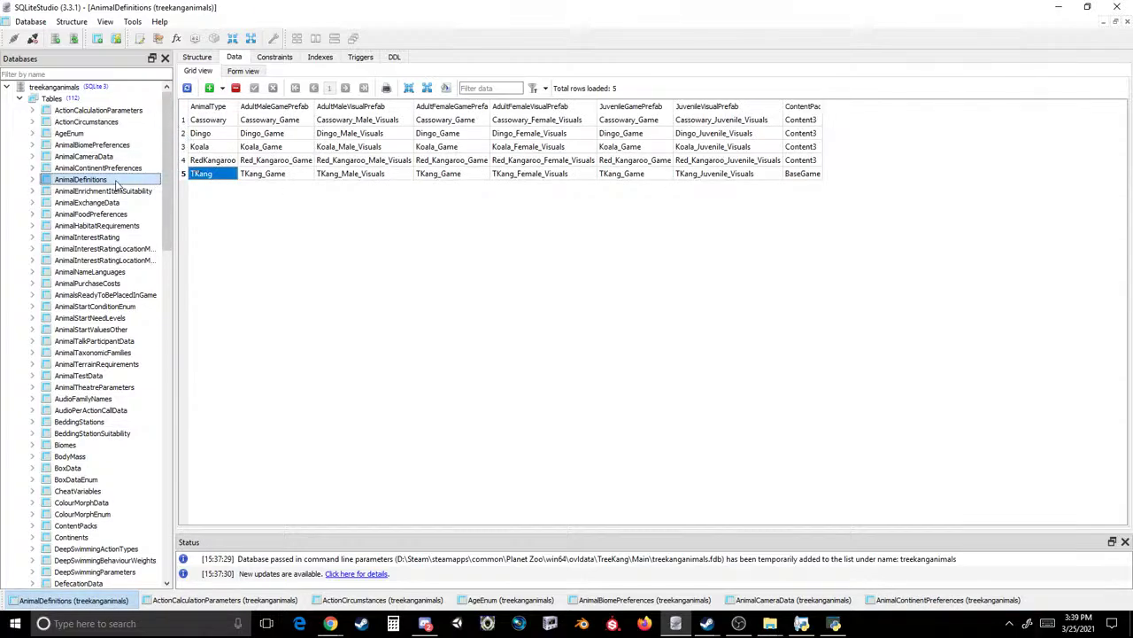
click(111, 167)
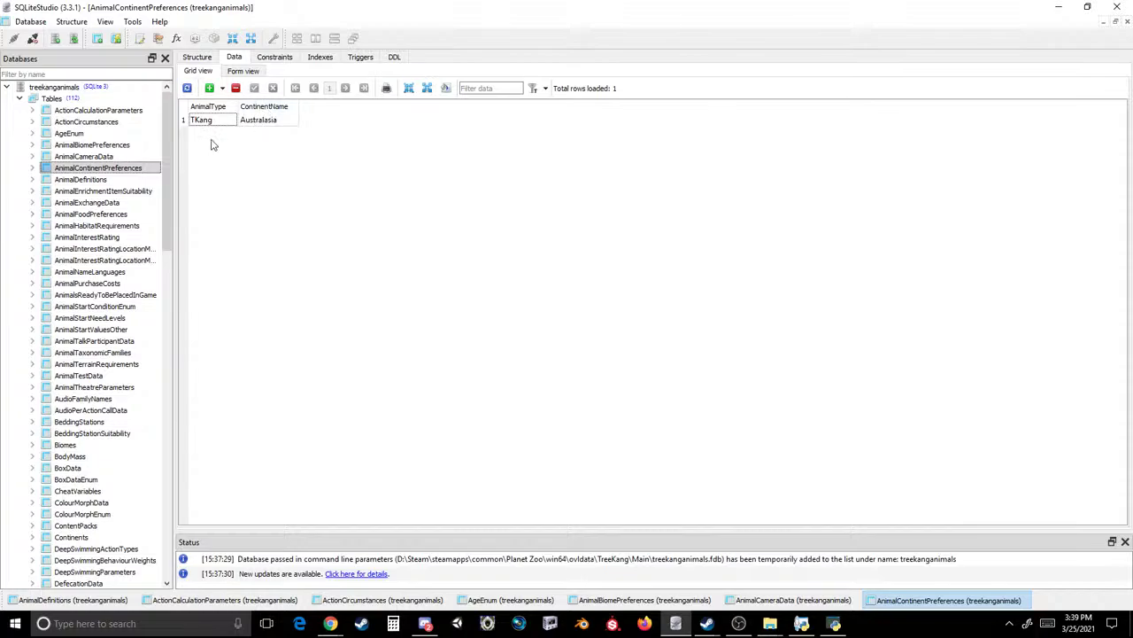
mouse_move(83, 184)
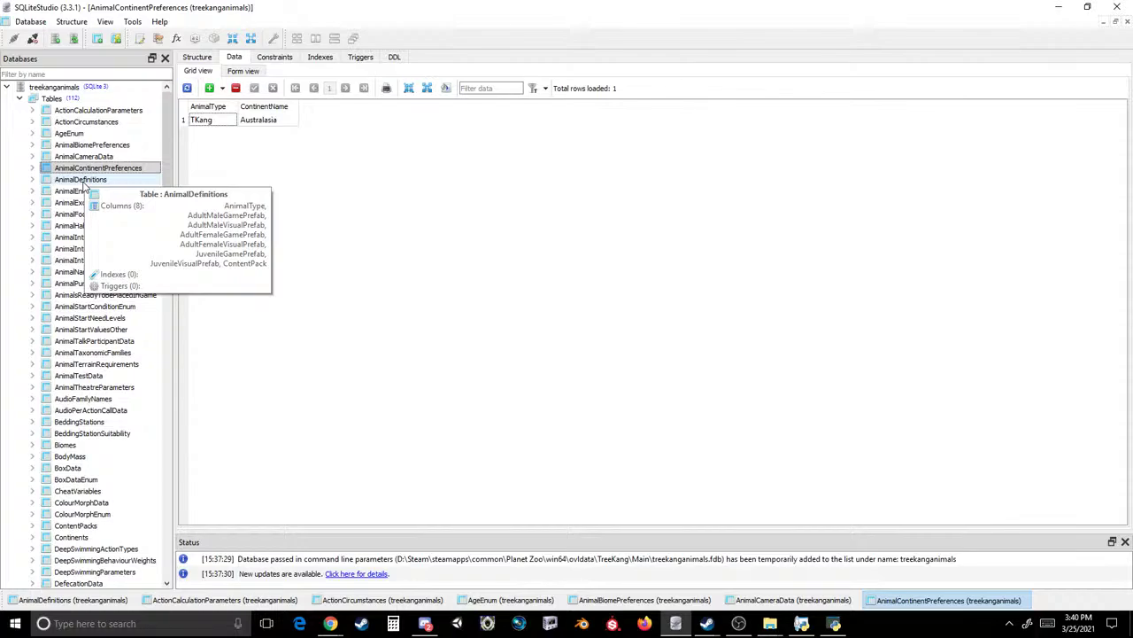
double_click(81, 180)
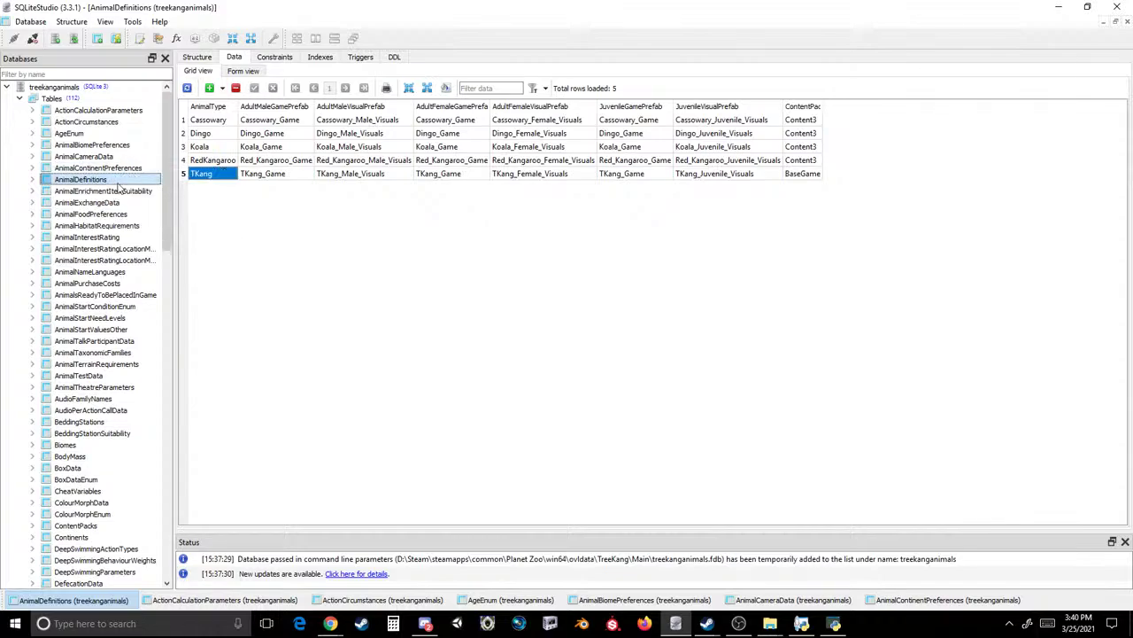
- Delete all Cassowary, Dingo and RedKangaroo rows from the AnimalEnrichmentItemSuitability table
double_click(98, 190)
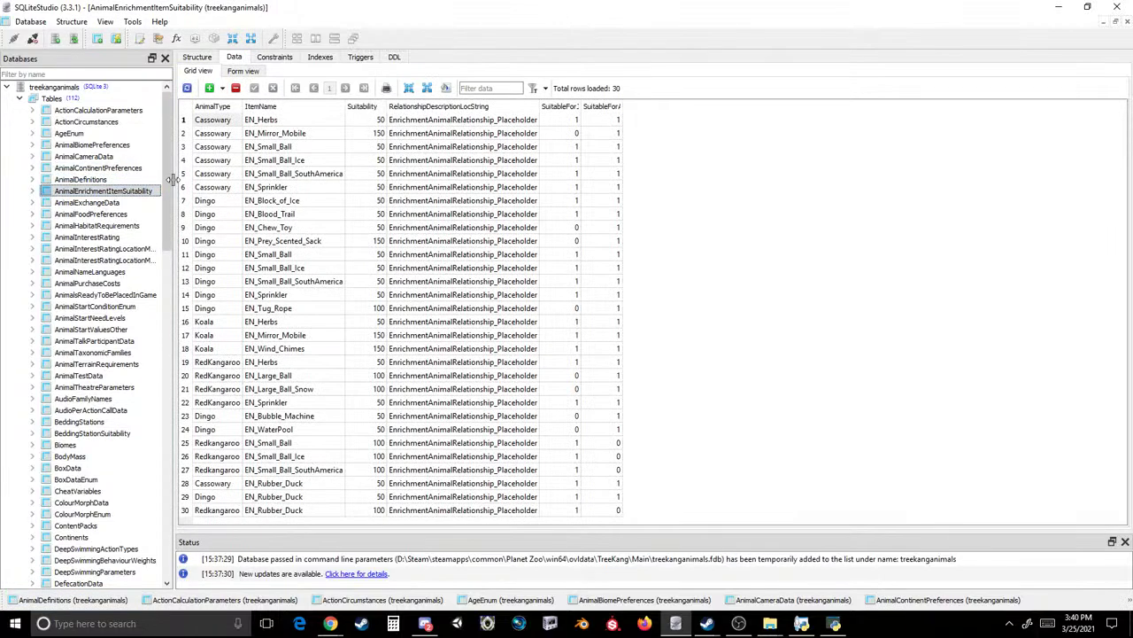
click(217, 121)
shift+click(217, 308)
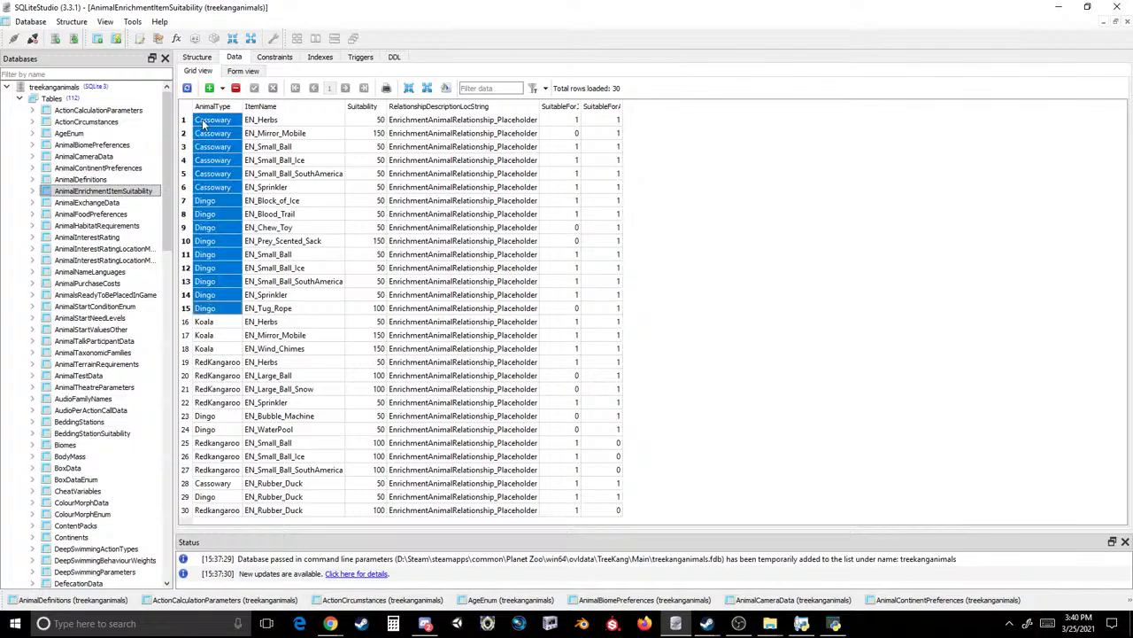
click(236, 87)
click(212, 362)
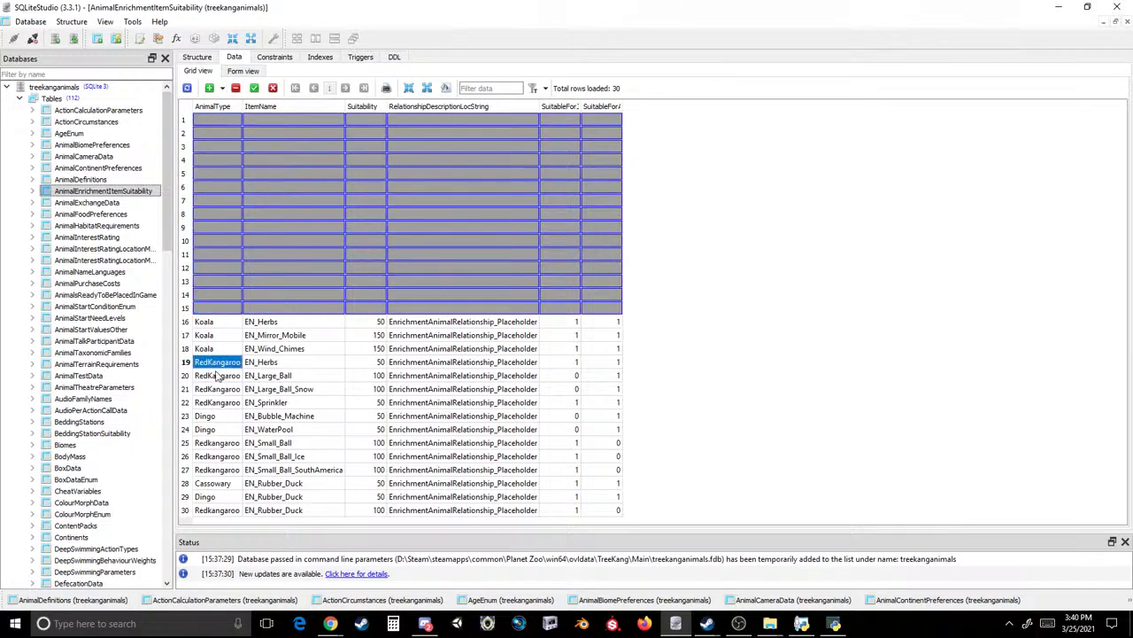
shift+click(208, 512)
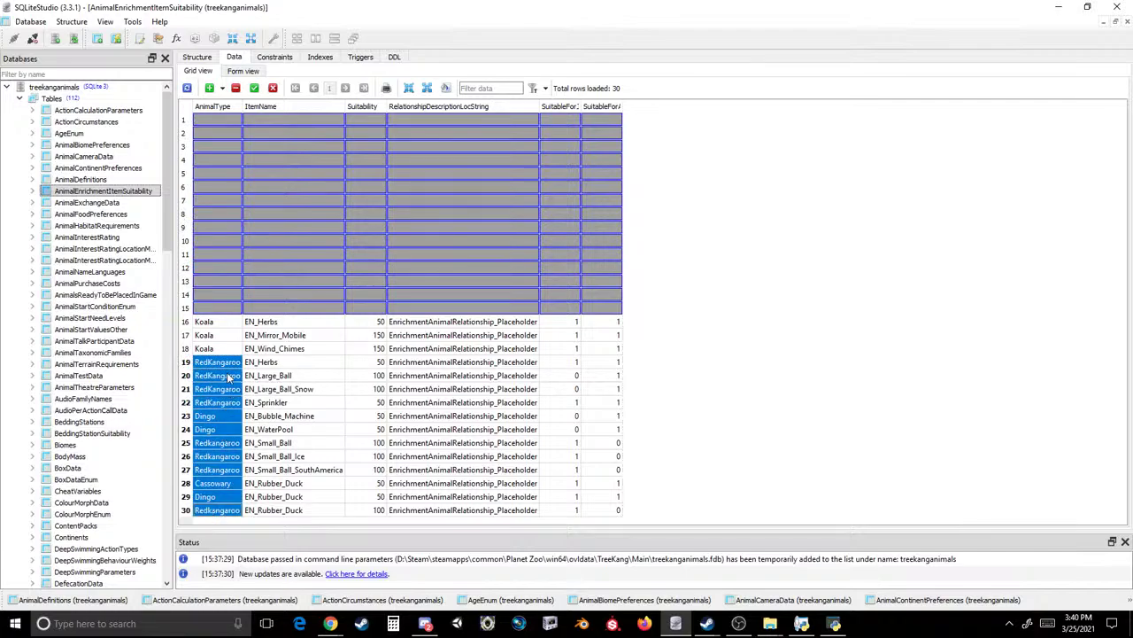
click(235, 88)
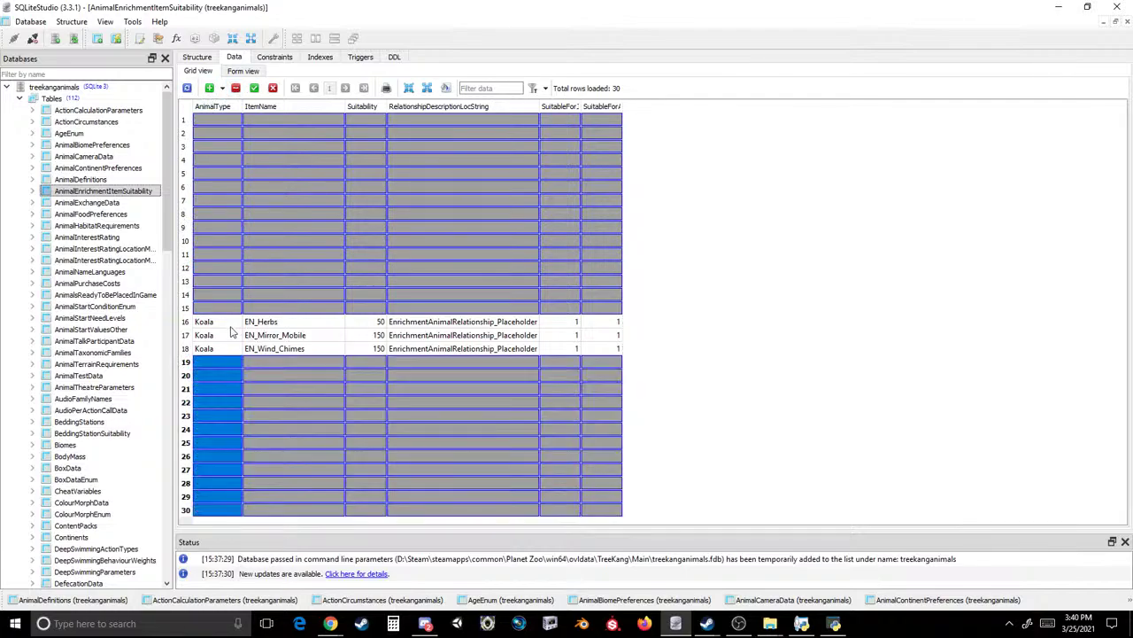
- Change the AnimalType of the three Koala rows in AnimalEnrichmentItemSuitability to TKang and commit the changes
click(217, 321)
text(TKang TKang)
click(226, 349)
text(TKang)
click(254, 87)
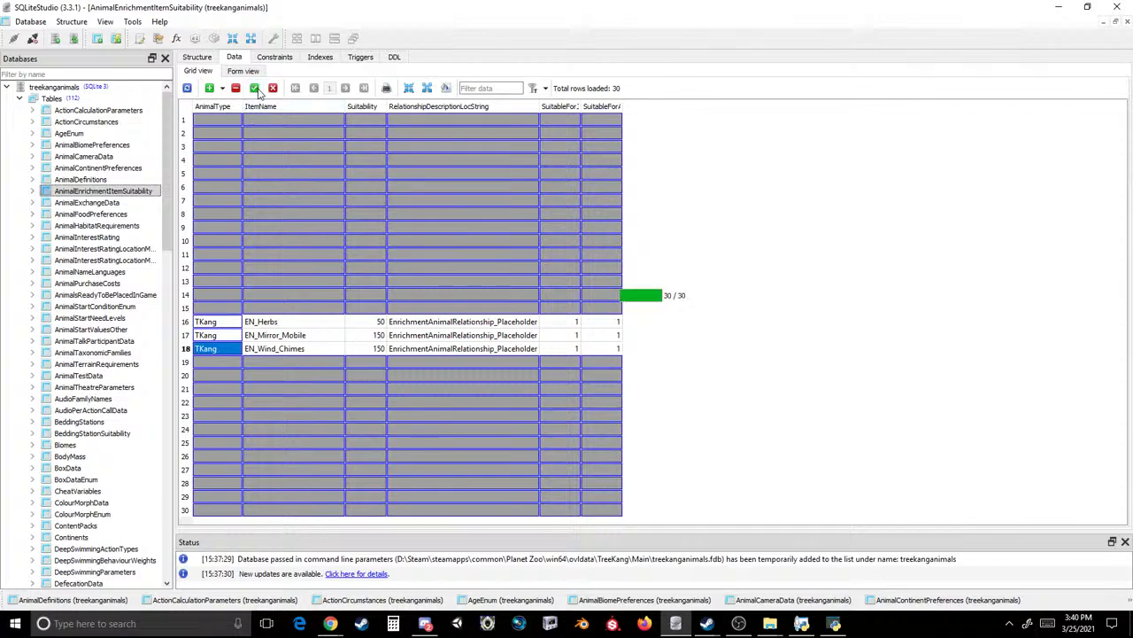
- Change the Koala row in AnimalExchangeData to TKang, delete the Cassowary, Dingo and RedKangaroo rows and commit
double_click(87, 201)
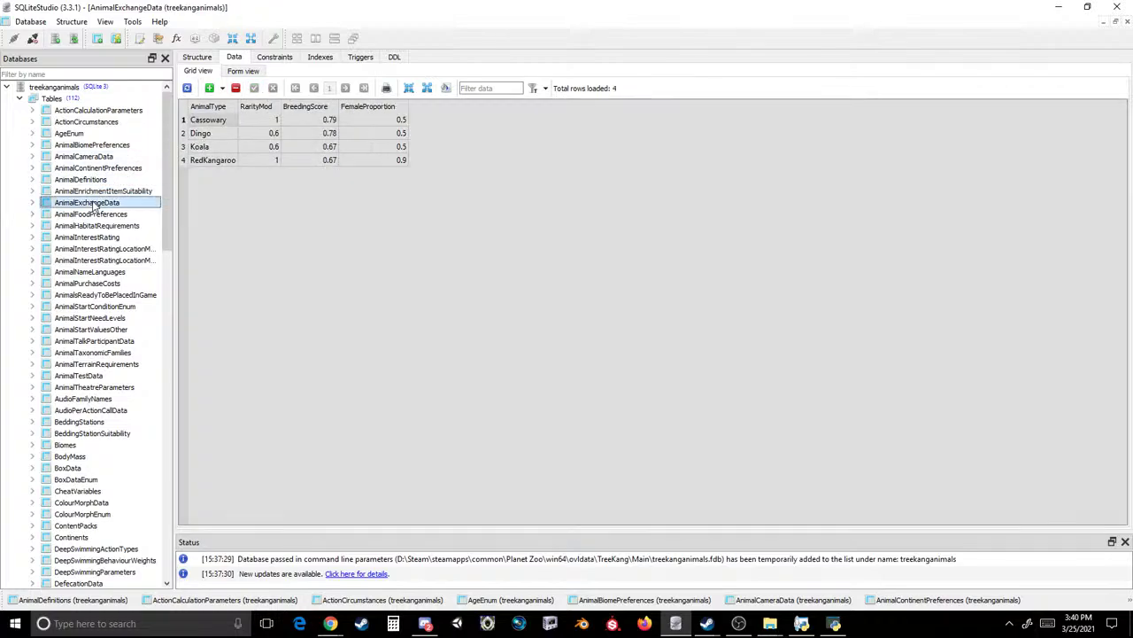
click(211, 147)
text(TKang)
click(209, 133)
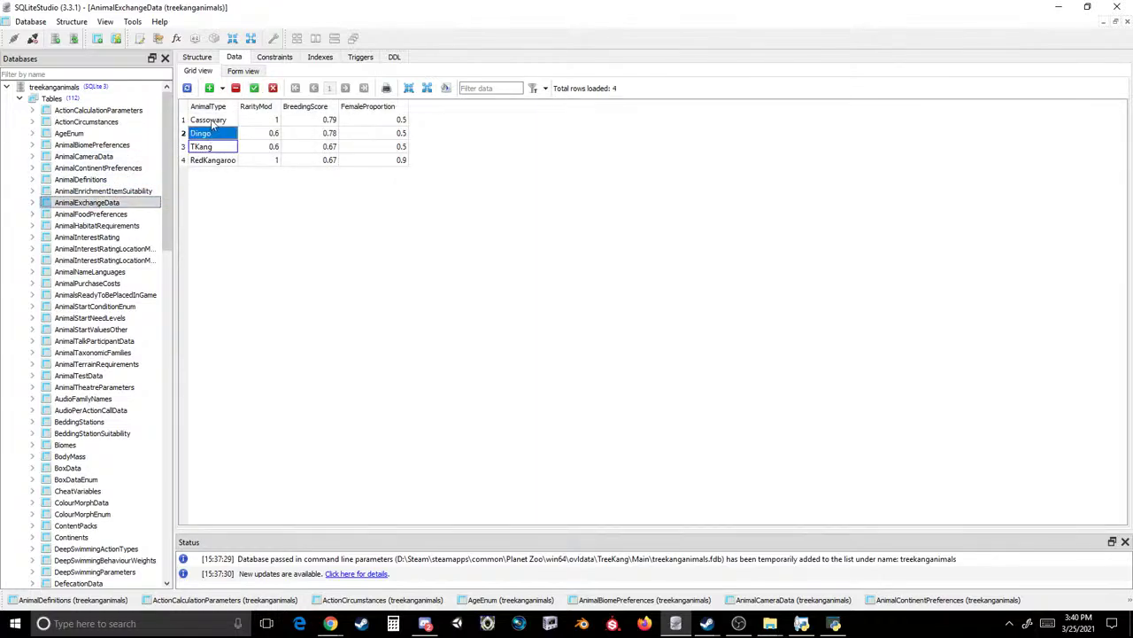
ctrl+click(209, 120)
ctrl+click(213, 160)
click(236, 88)
click(255, 88)
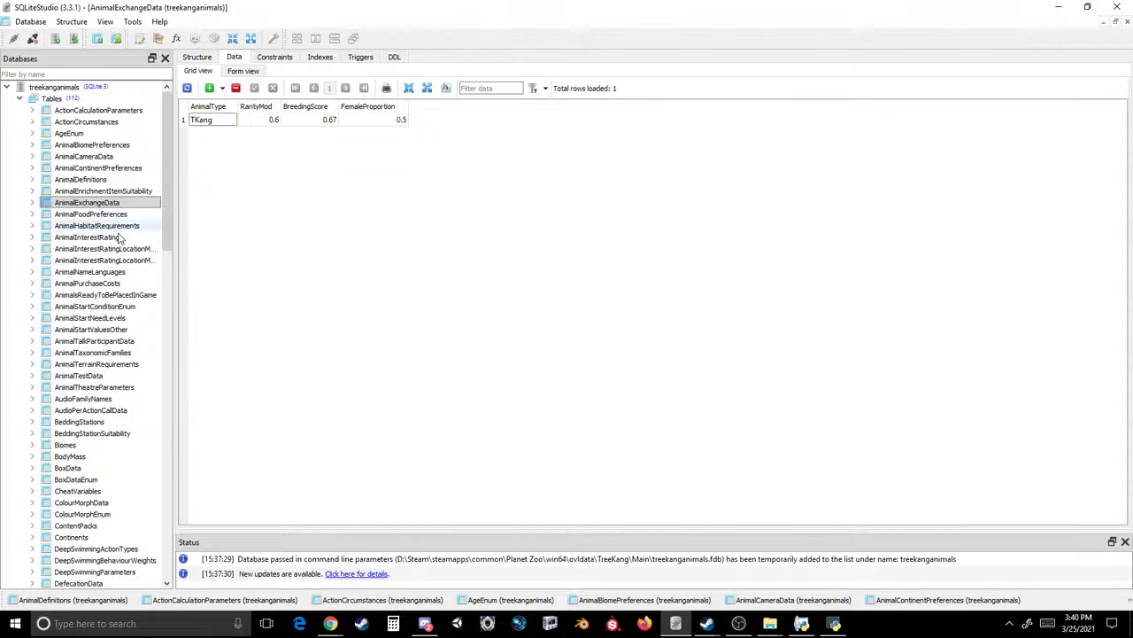
- Change the Koala row's AnimalType to TKang in AnimalFoodPreferences and select the other species' rows
click(95, 226)
double_click(90, 214)
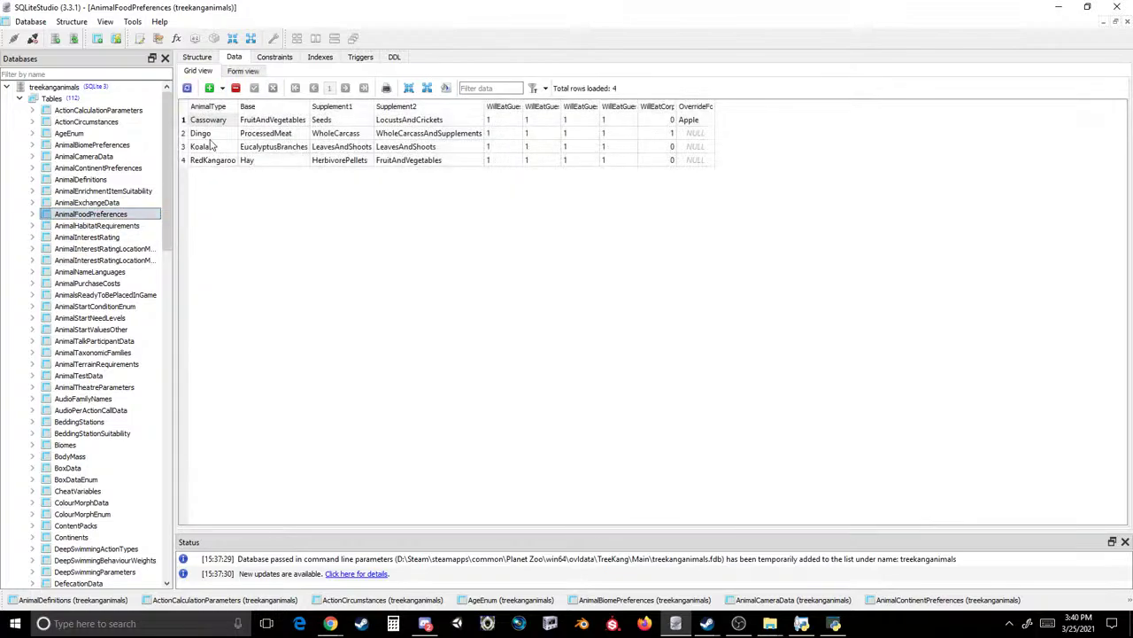
click(210, 147)
text(TKang)
click(211, 133)
ctrl+click(218, 121)
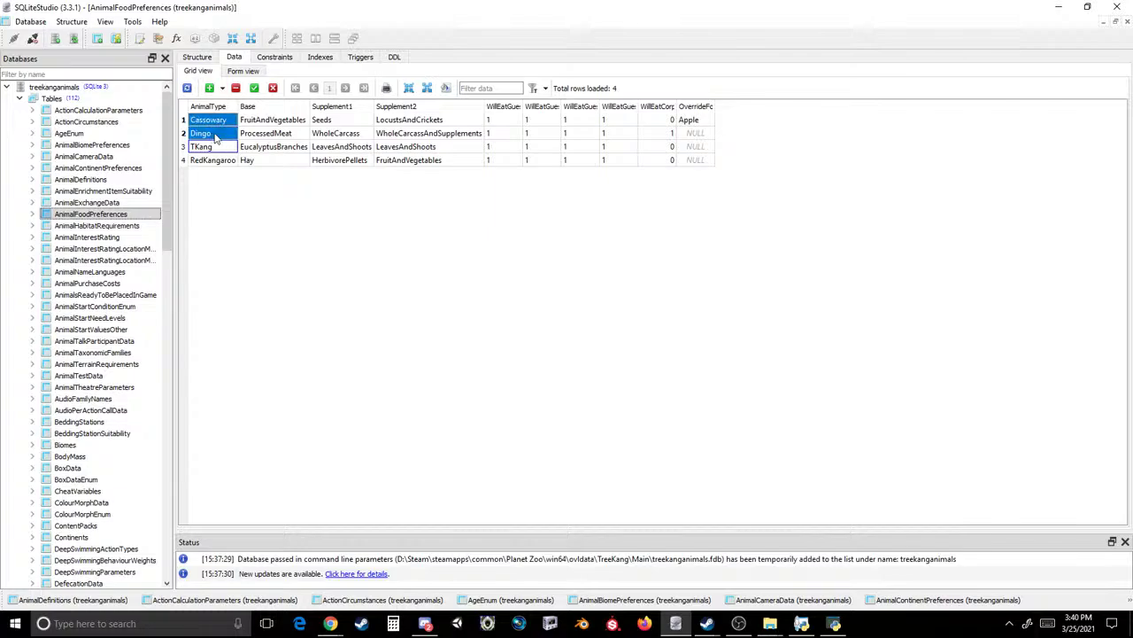
ctrl+click(207, 160)
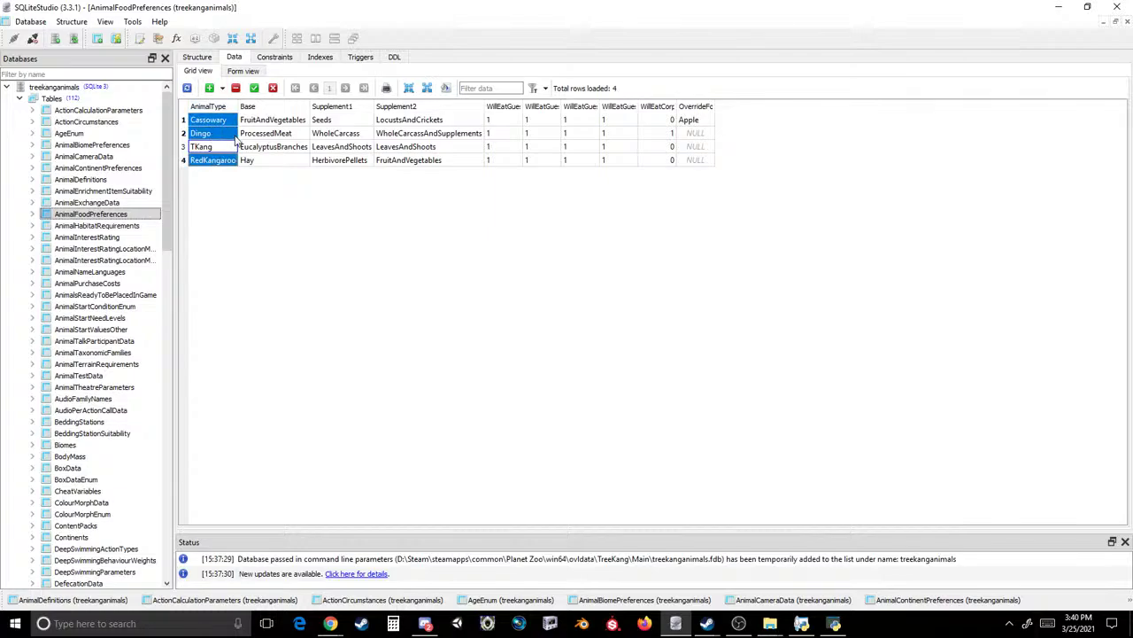
- Set the TKang row's Base food in AnimalFoodPreferences to FruitAndVegetables, copied from the Cassowary row
click(279, 147)
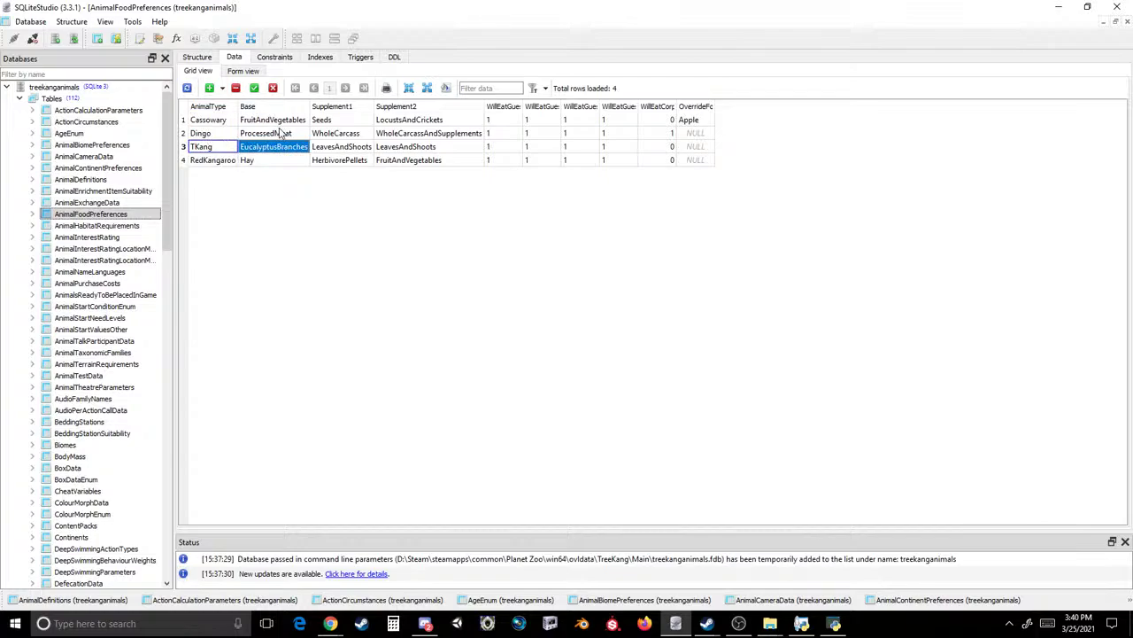
mouse_move(248, 163)
click(273, 122)
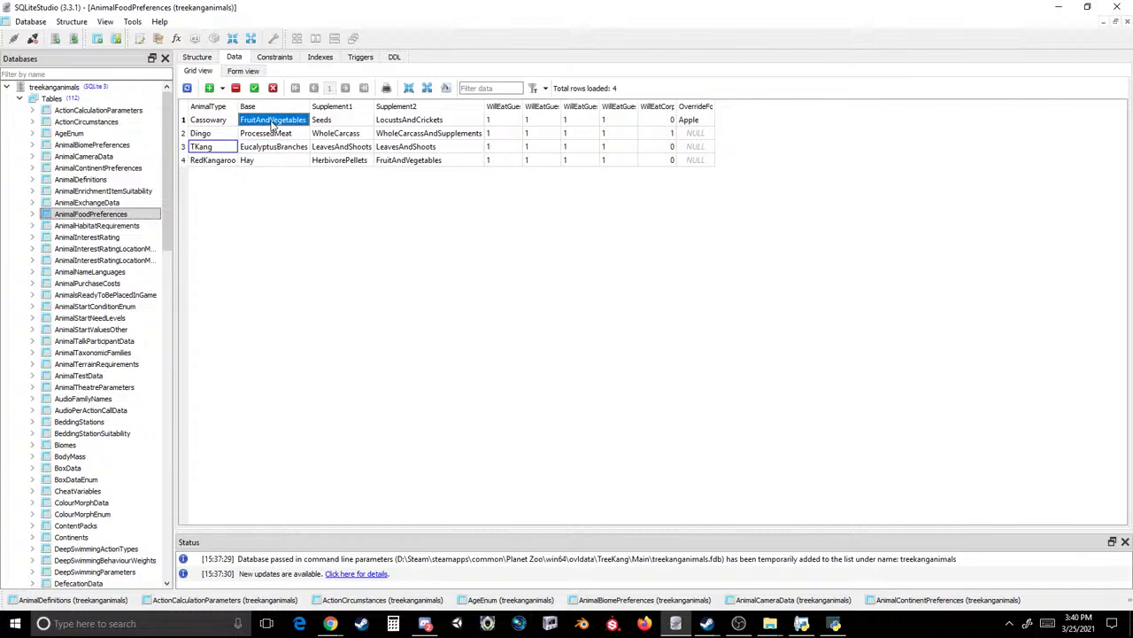
click(280, 149)
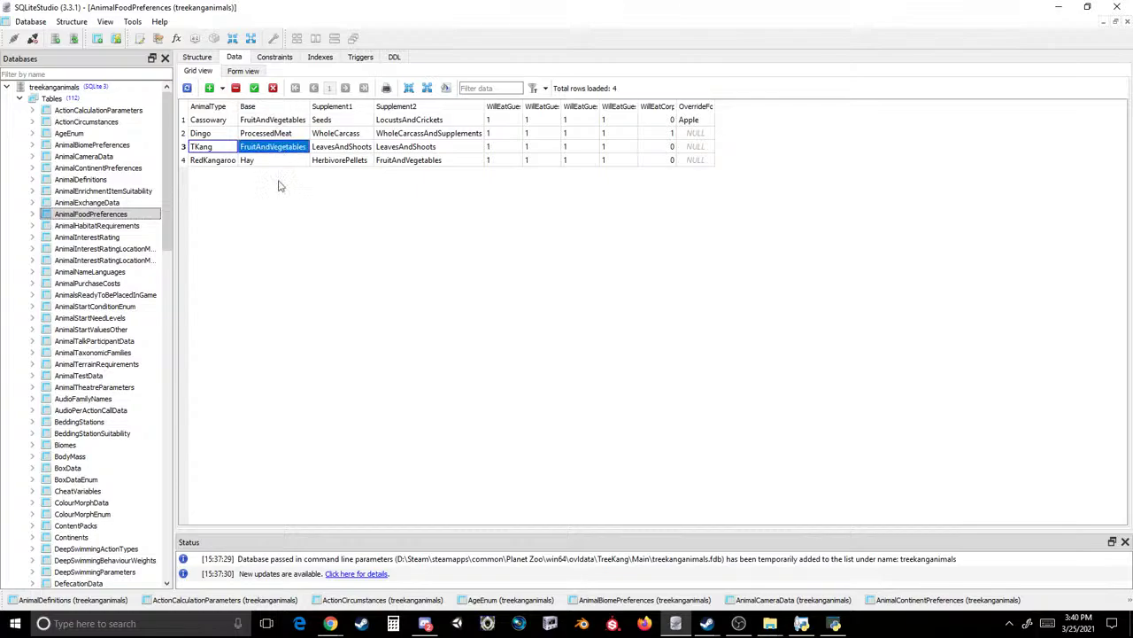
- Roll back the uncommitted edits in the AnimalFoodPreferences table
click(342, 600)
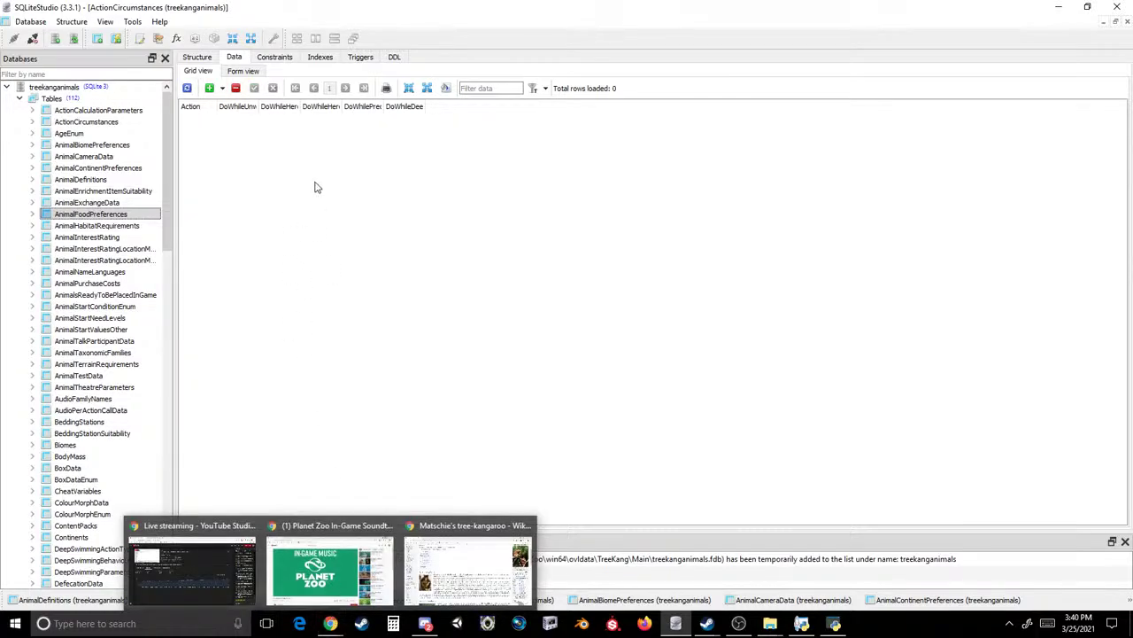
click(257, 599)
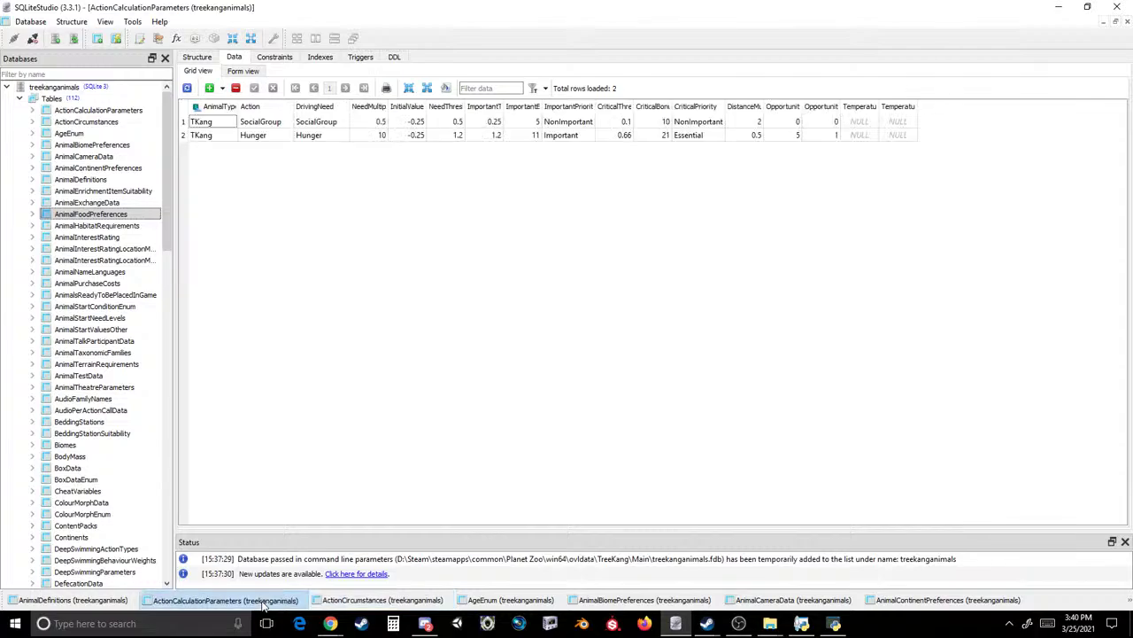
double_click(89, 226)
double_click(88, 203)
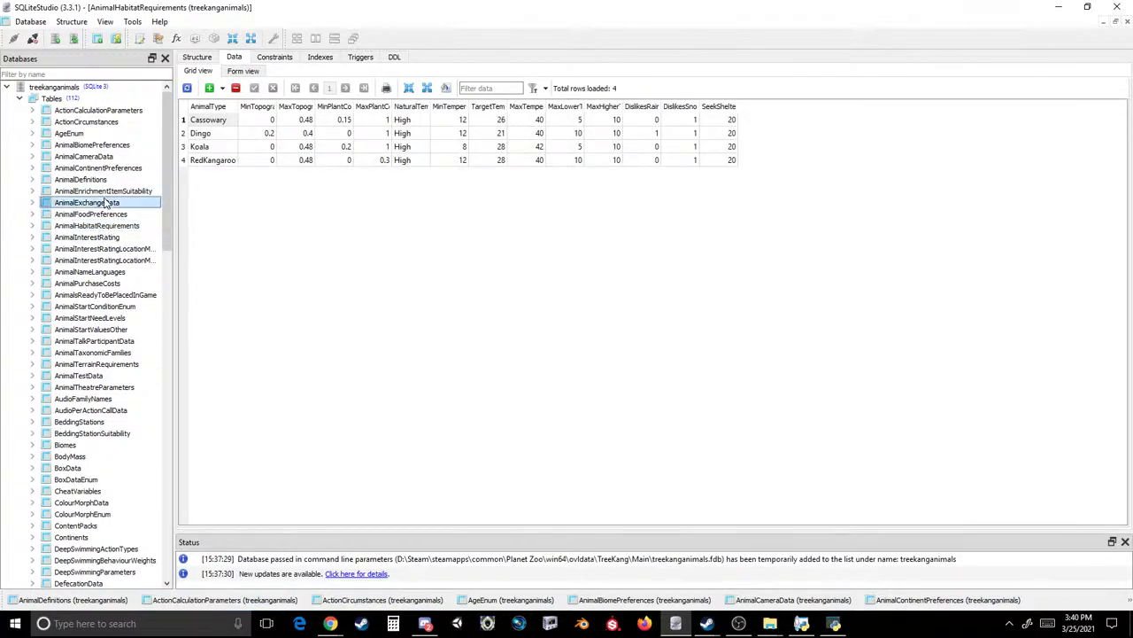
double_click(100, 215)
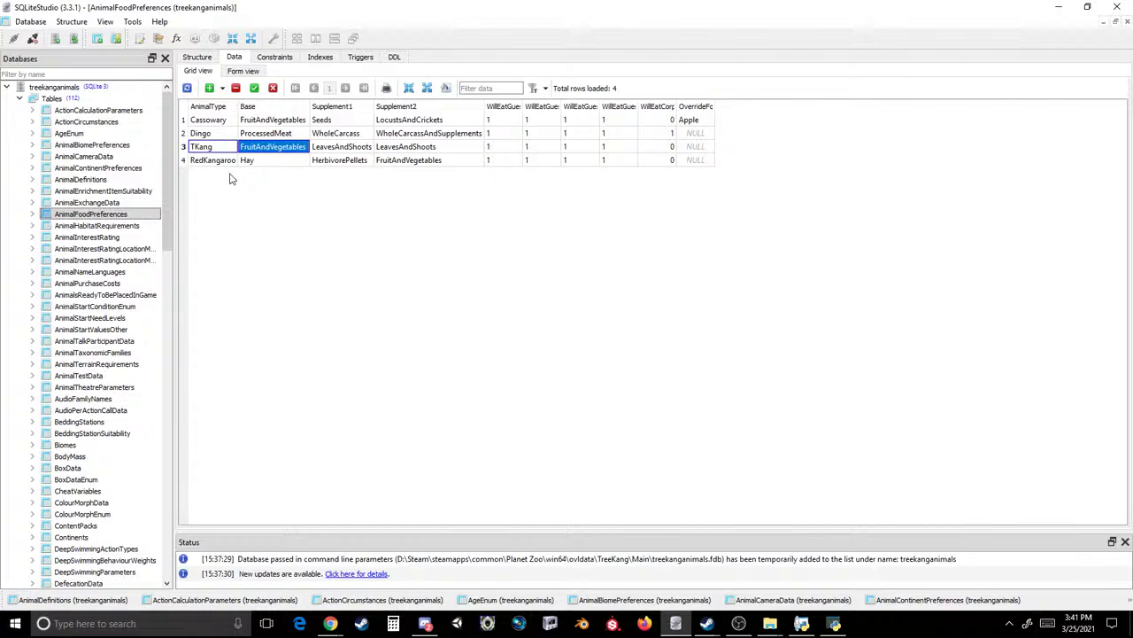
click(272, 88)
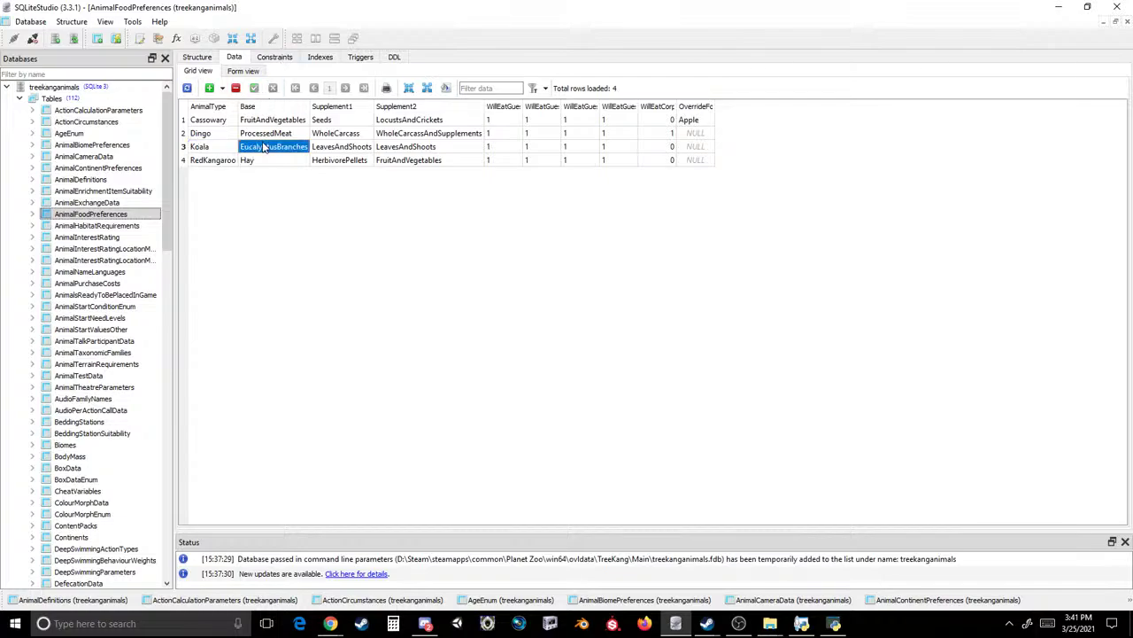
click(223, 147)
text(FruitAndVegetables)
click(217, 133)
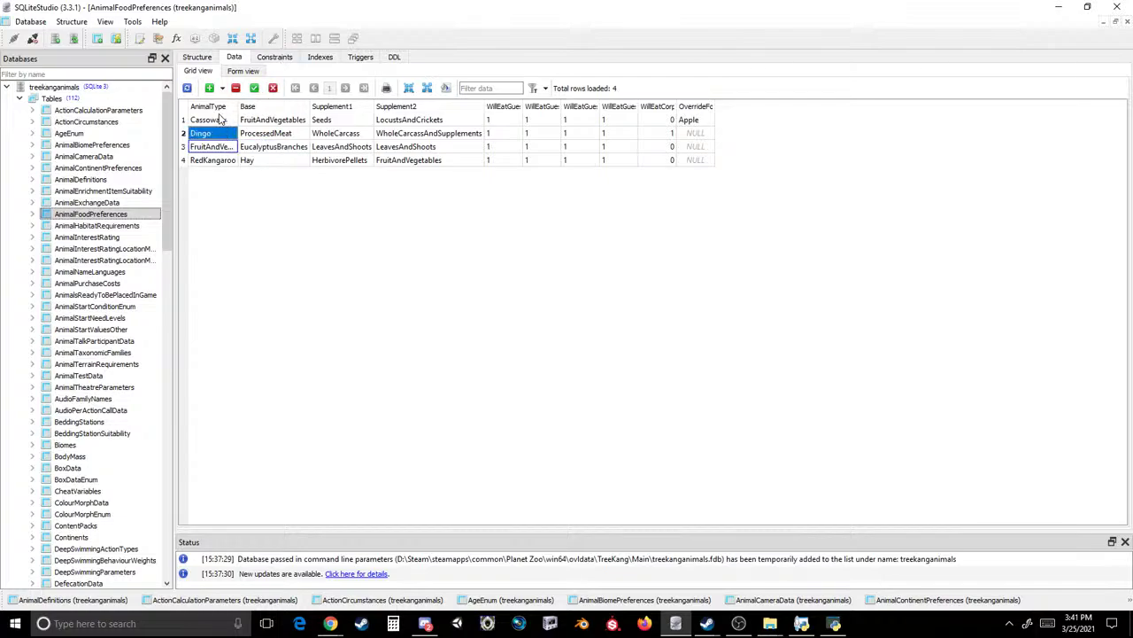
shift+click(221, 120)
ctrl+click(213, 160)
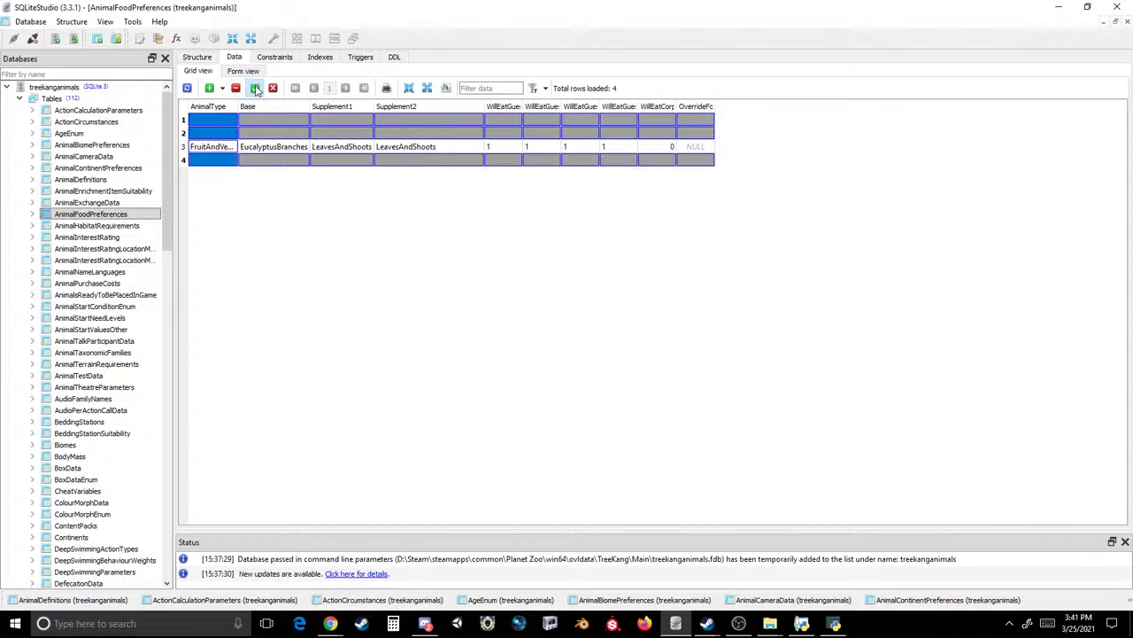
click(254, 87)
click(274, 88)
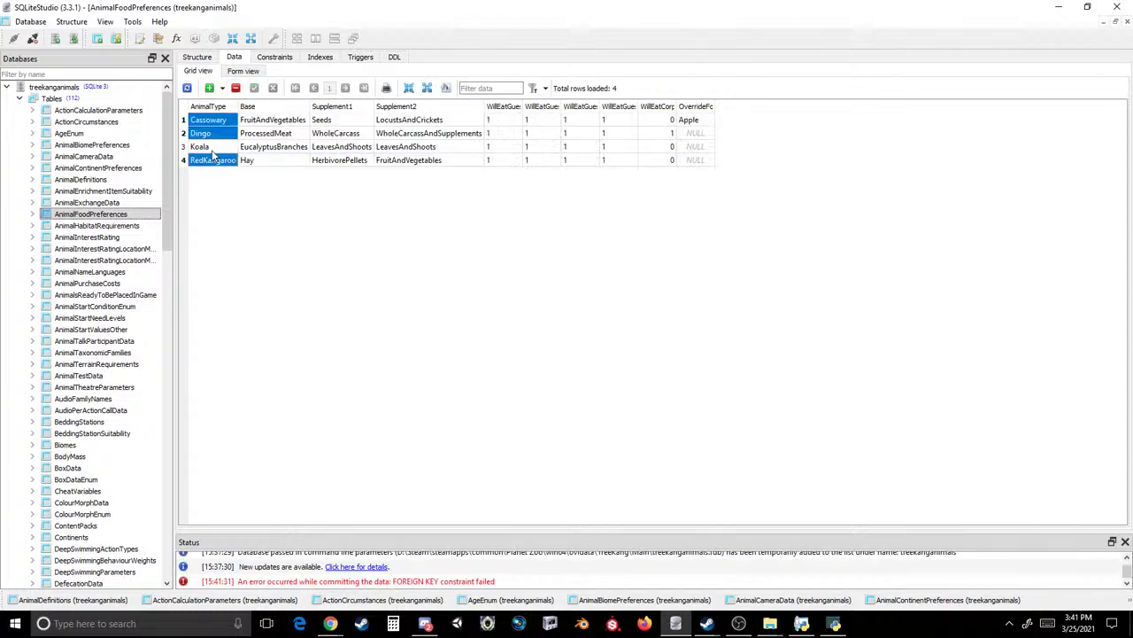
- Change the Koala row in AnimalFoodPreferences to TKang, delete the Cassowary, Dingo and RedKangaroo rows and commit
click(212, 147)
click(212, 147)
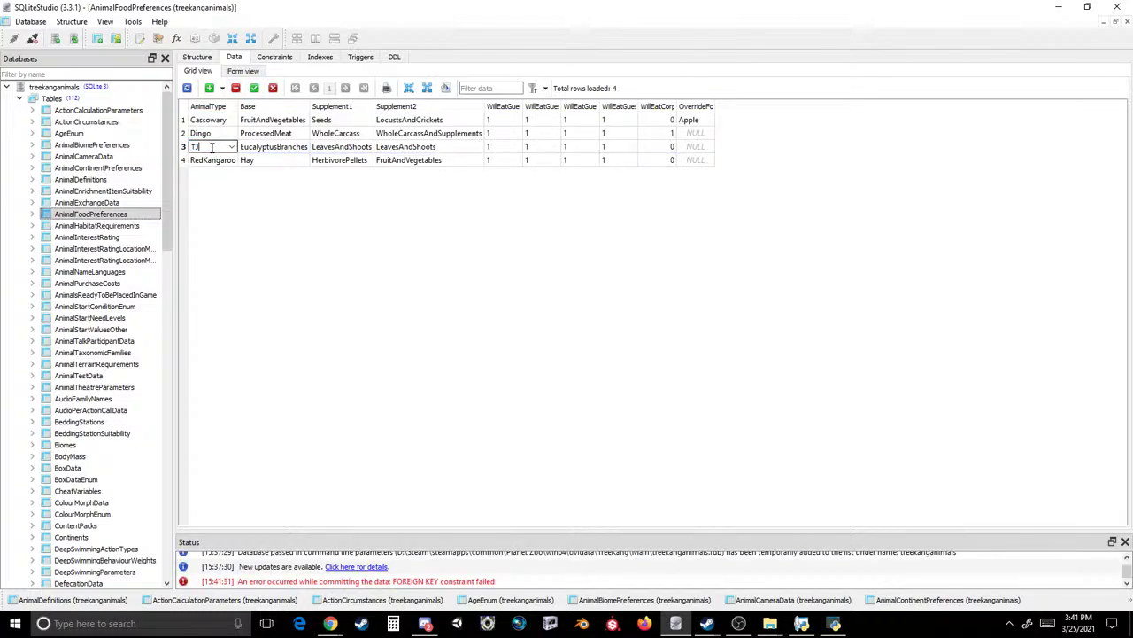
key(Escape)
click(215, 134)
ctrl+click(215, 120)
ctrl+click(211, 161)
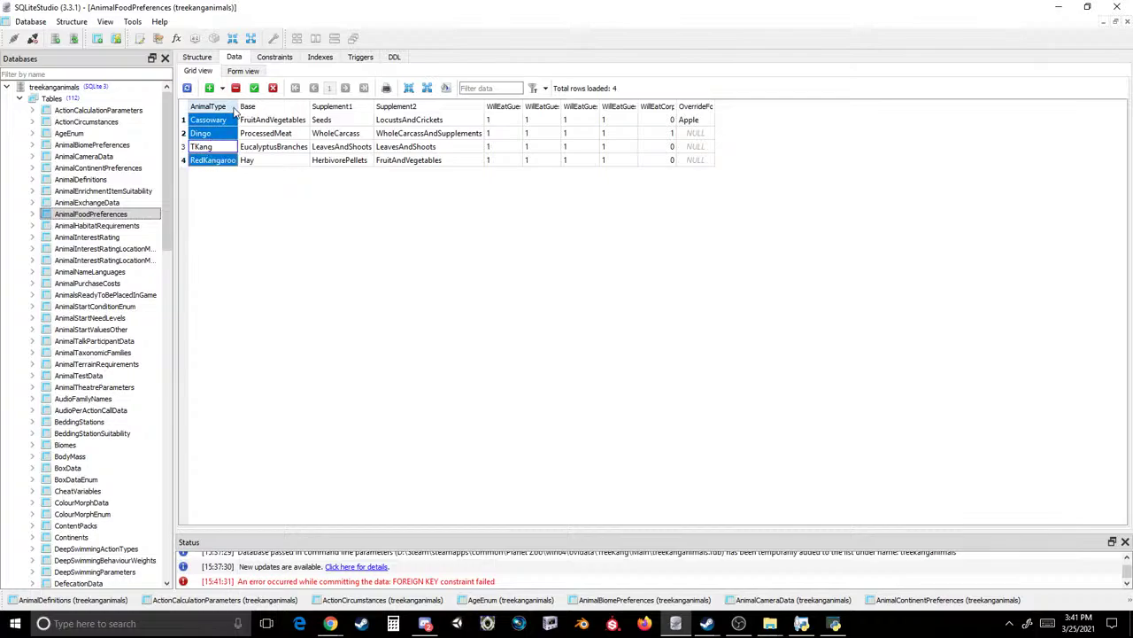
click(236, 88)
click(254, 88)
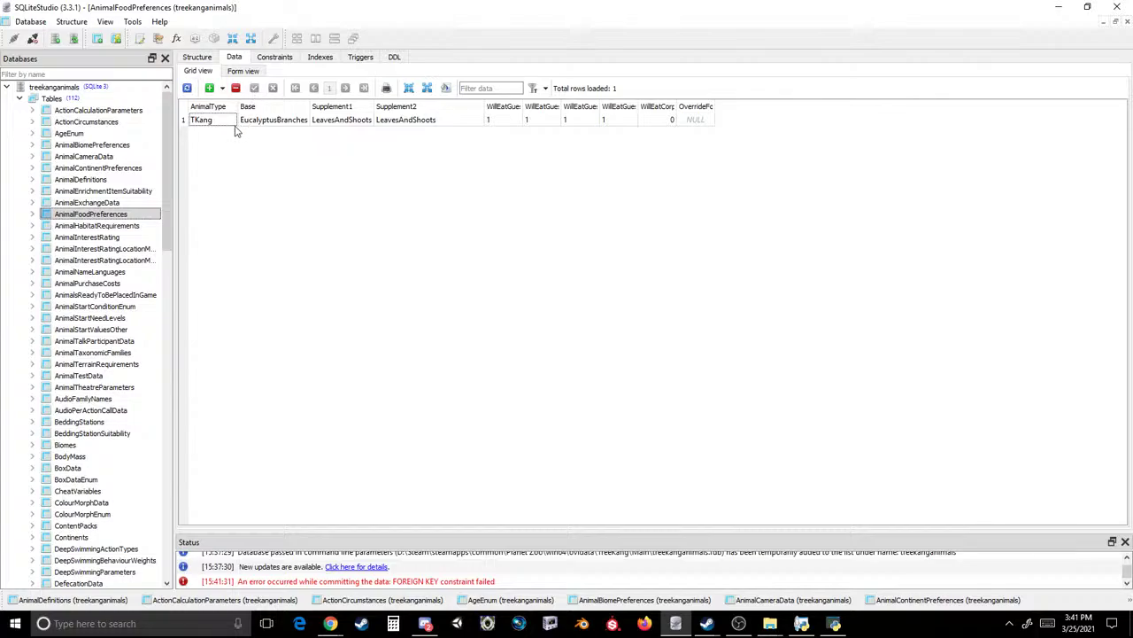
mouse_move(236, 131)
double_click(119, 226)
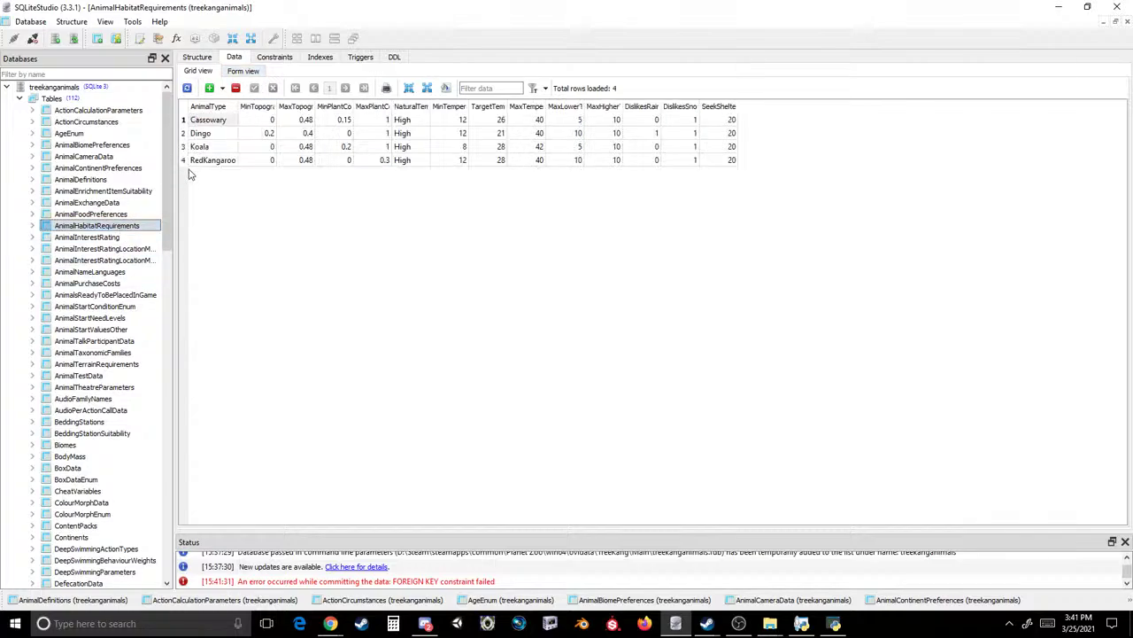
click(203, 148)
key(ctrl+v)
ctrl+click(217, 133)
ctrl+click(212, 119)
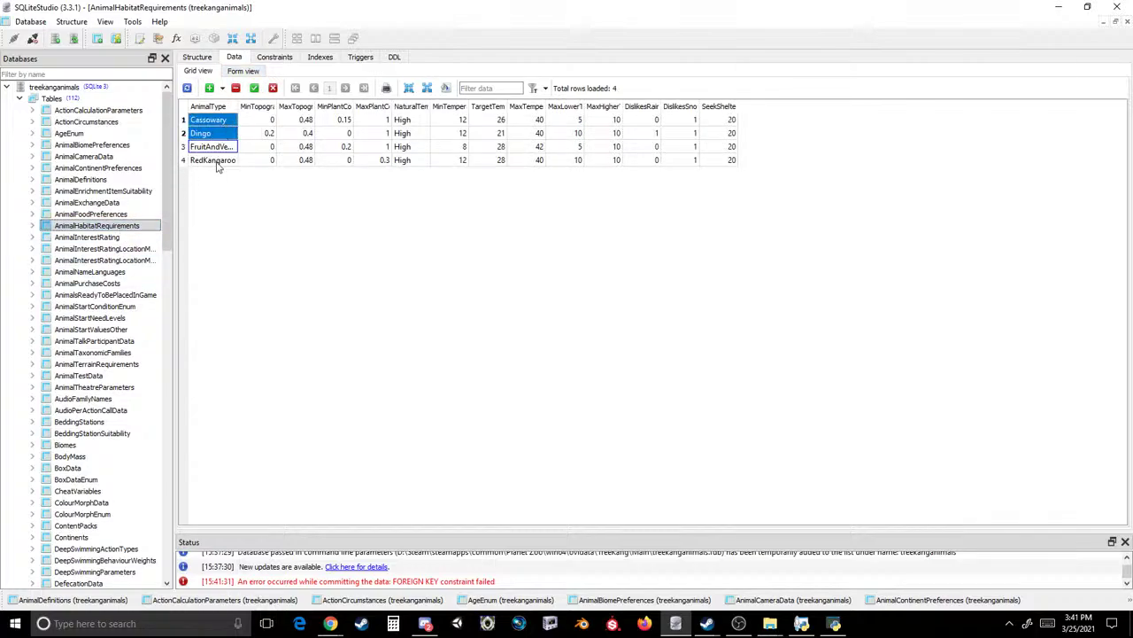
ctrl+click(217, 159)
click(254, 88)
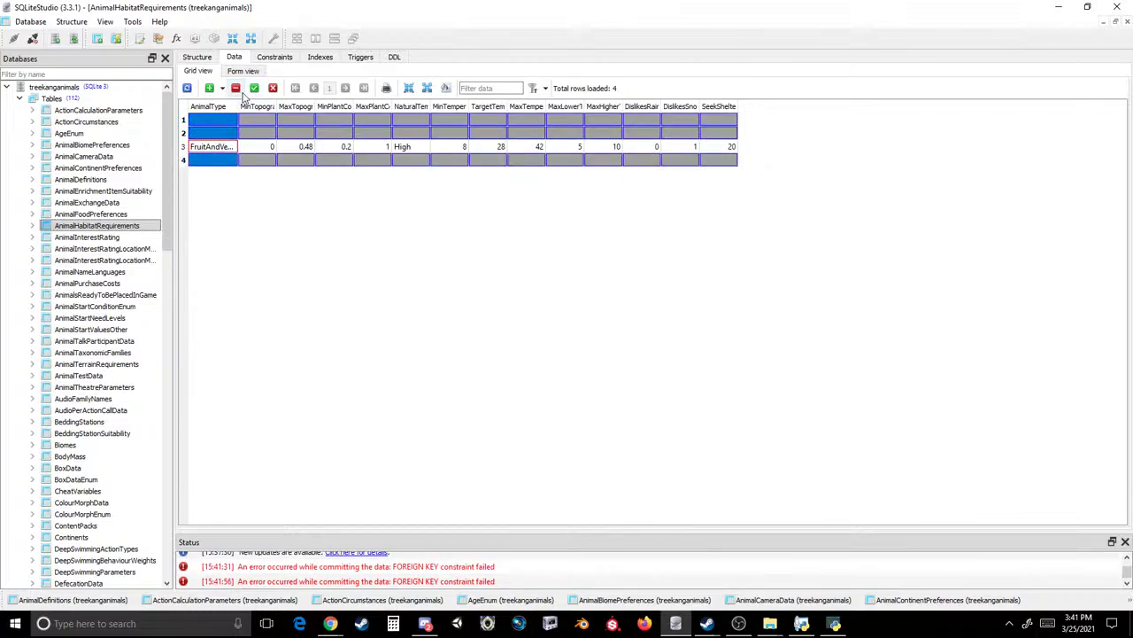
click(273, 87)
- Change the Koala row in AnimalHabitatRequirements to TKang, delete the Cassowary, Dingo and RedKangaroo rows and commit
click(213, 146)
click(213, 146)
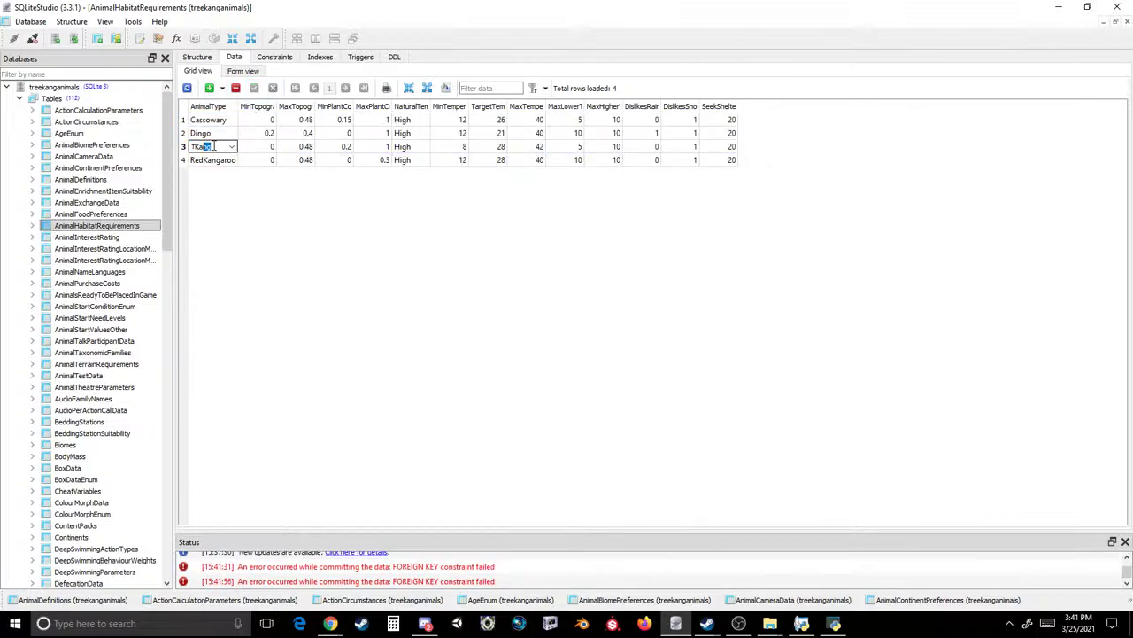
text(TKa)
key(Return)
click(214, 136)
ctrl+click(217, 122)
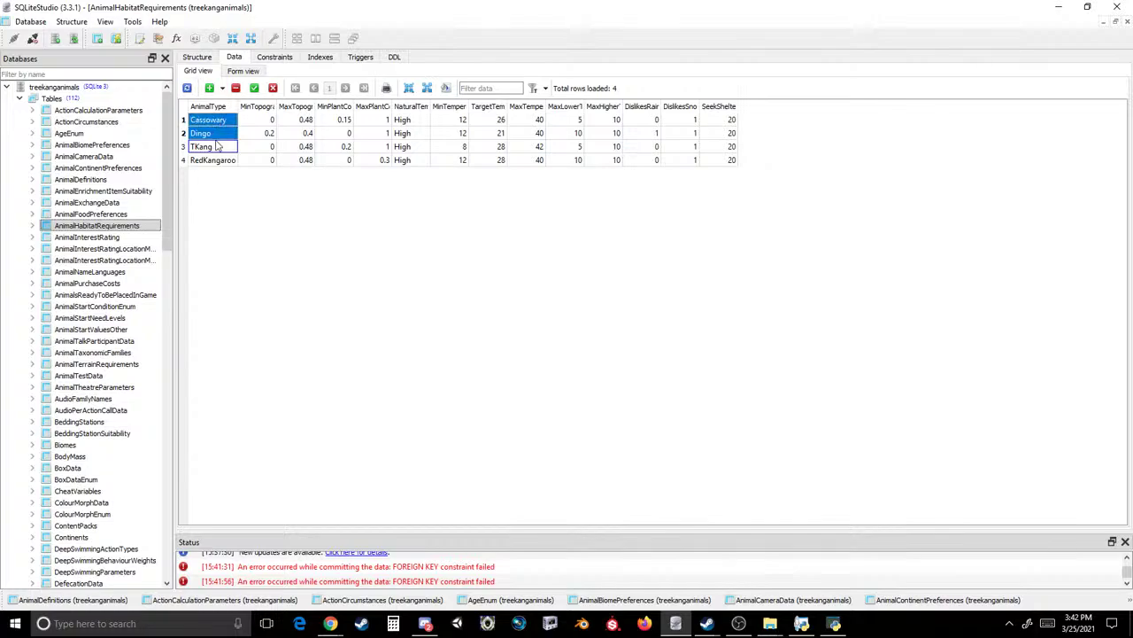
ctrl+click(217, 161)
key(Delete)
click(252, 92)
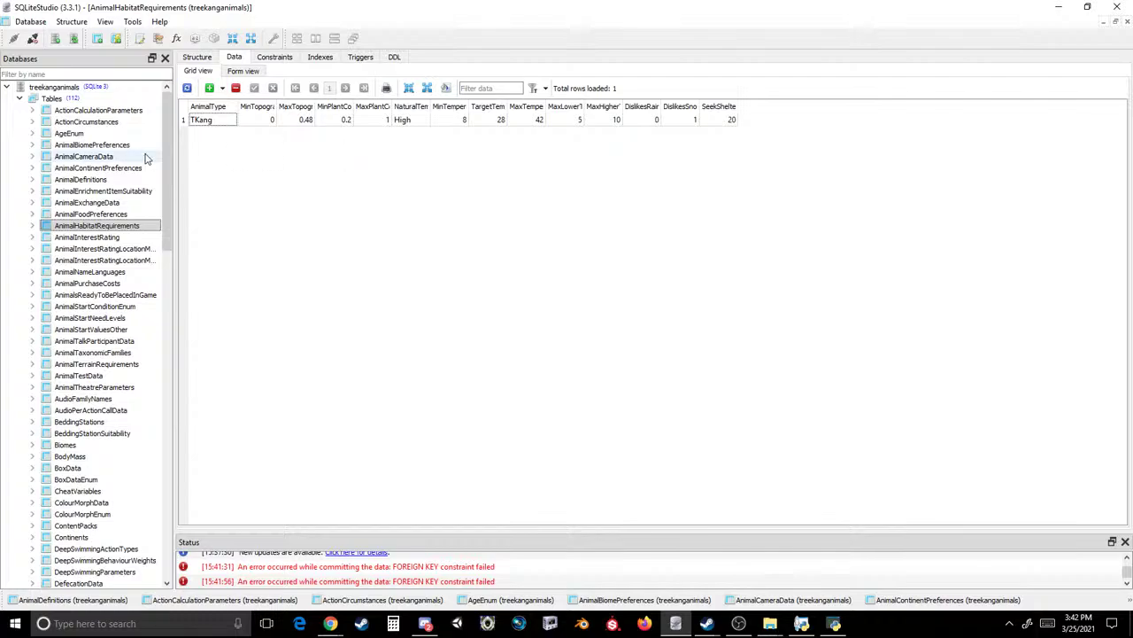
- Change the Koala row's AnimalType in the AnimalInterestRating table to TKang
double_click(93, 238)
click(199, 147)
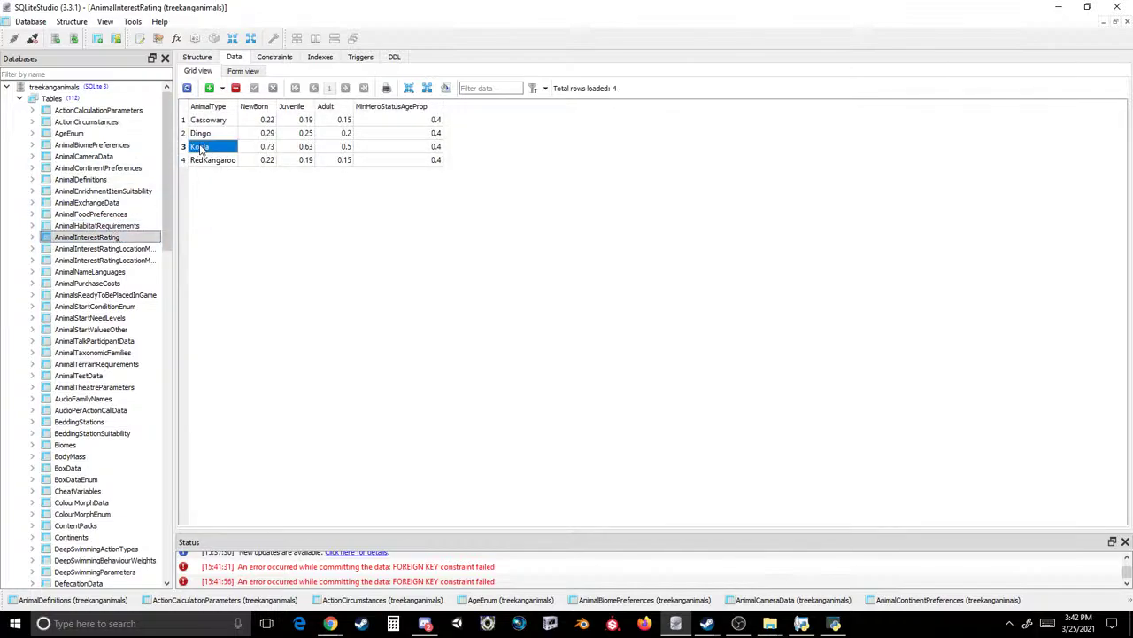
mouse_move(203, 147)
mouse_down()
mouse_move(228, 132)
mouse_move(209, 146)
mouse_up()
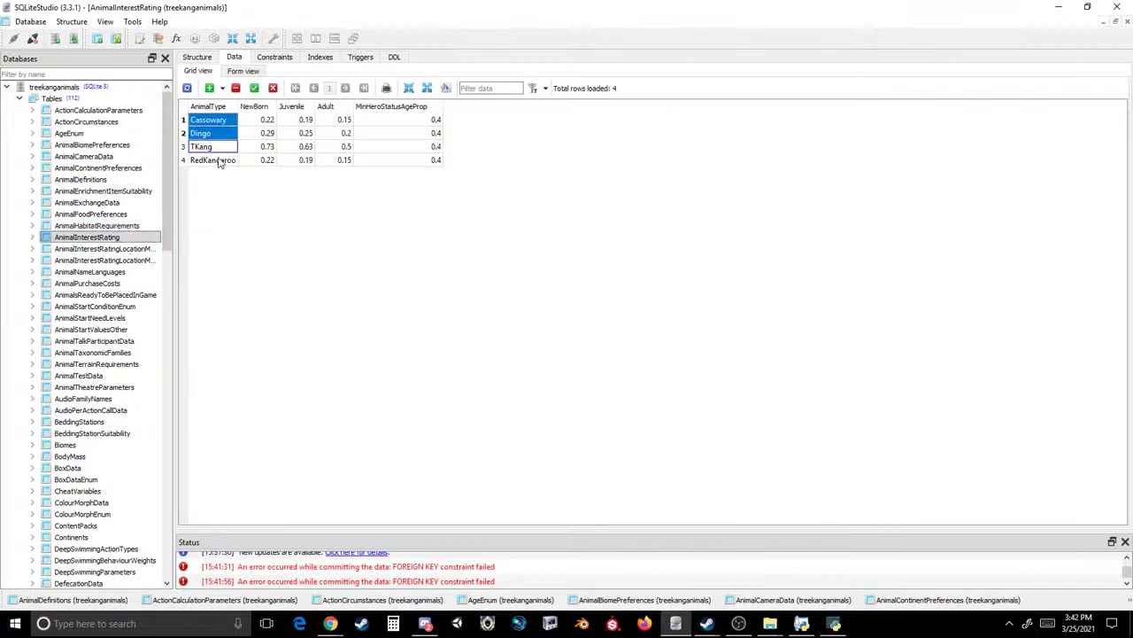
- Delete the Cassowary, Dingo and RedKangaroo rows from AnimalInterestRating, keeping the TKang row, and commit the changes
ctrl+click(220, 162)
click(236, 88)
click(254, 88)
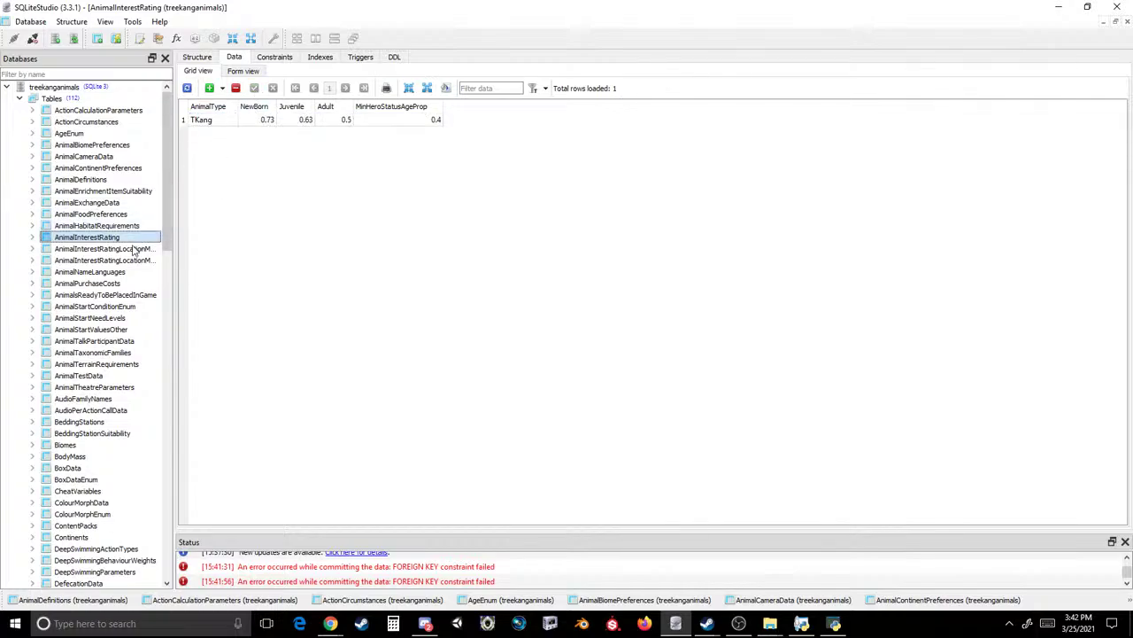
- In AnimalNameLanguages, rename the Koala entry to TKang, delete the Dingo, RedKangaroo and Cassowary rows, and commit
double_click(130, 249)
double_click(133, 260)
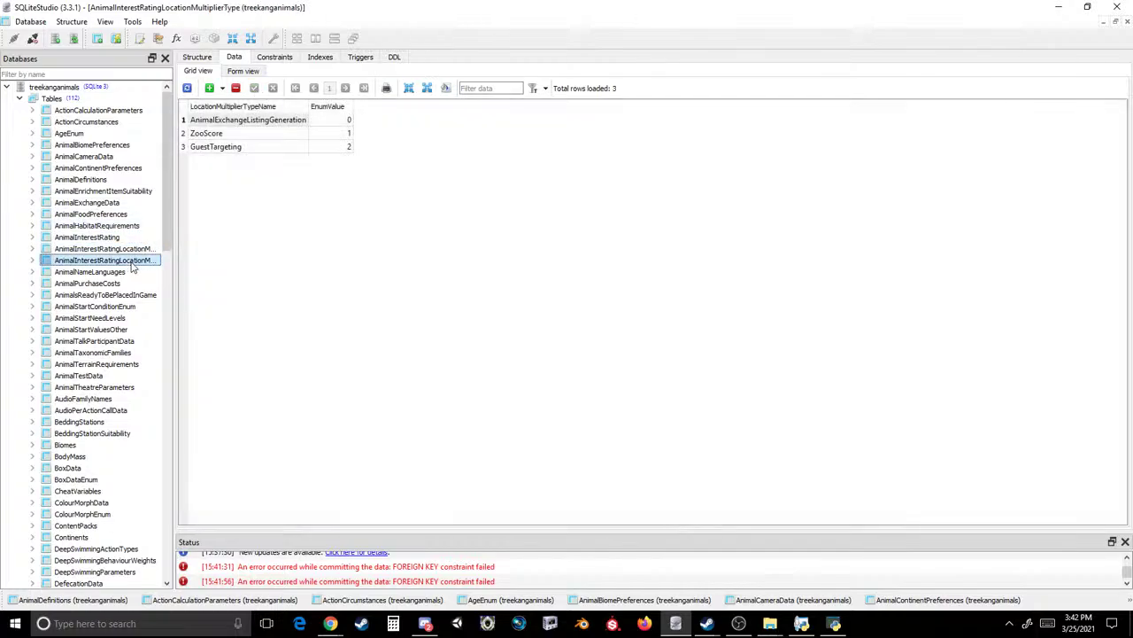
double_click(115, 272)
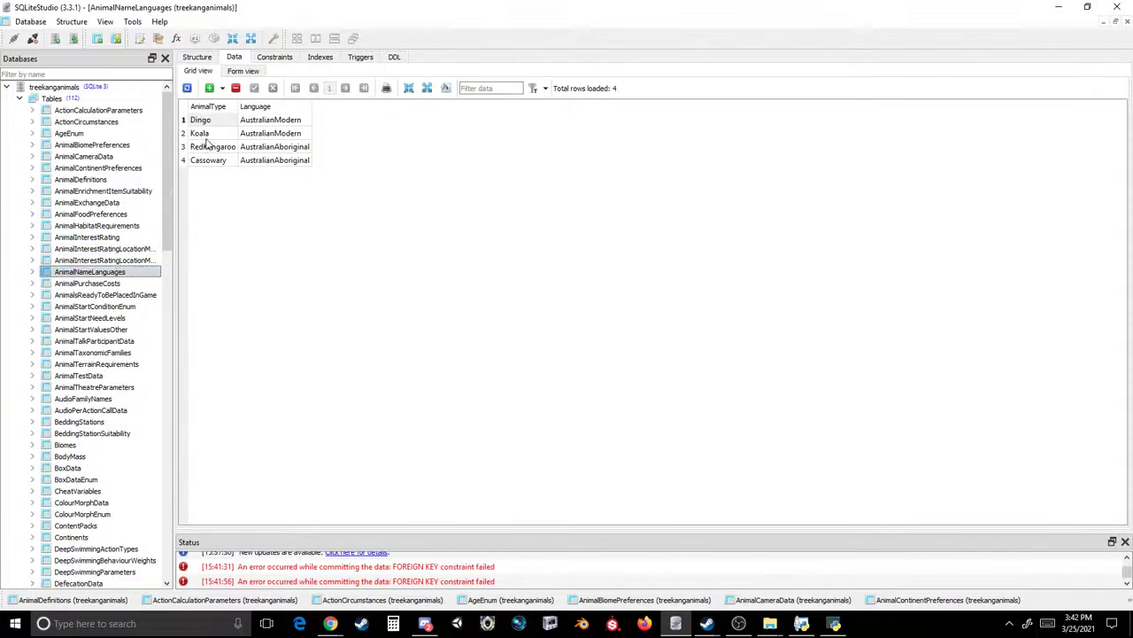
double_click(205, 136)
text(TKang)
shift+click(207, 148)
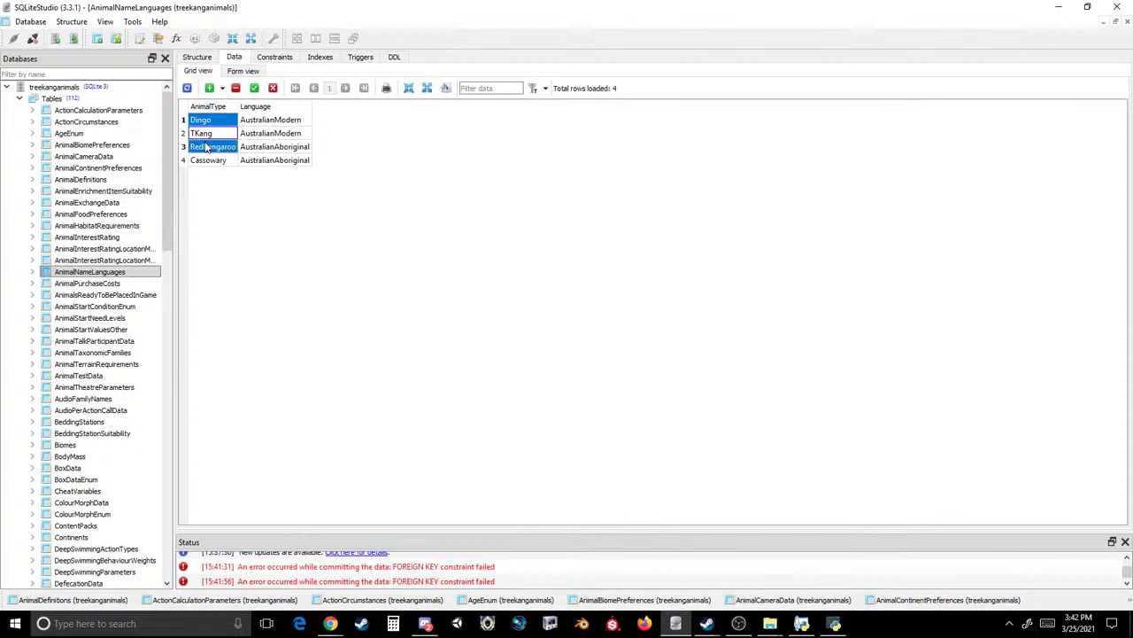
ctrl+click(211, 160)
click(236, 87)
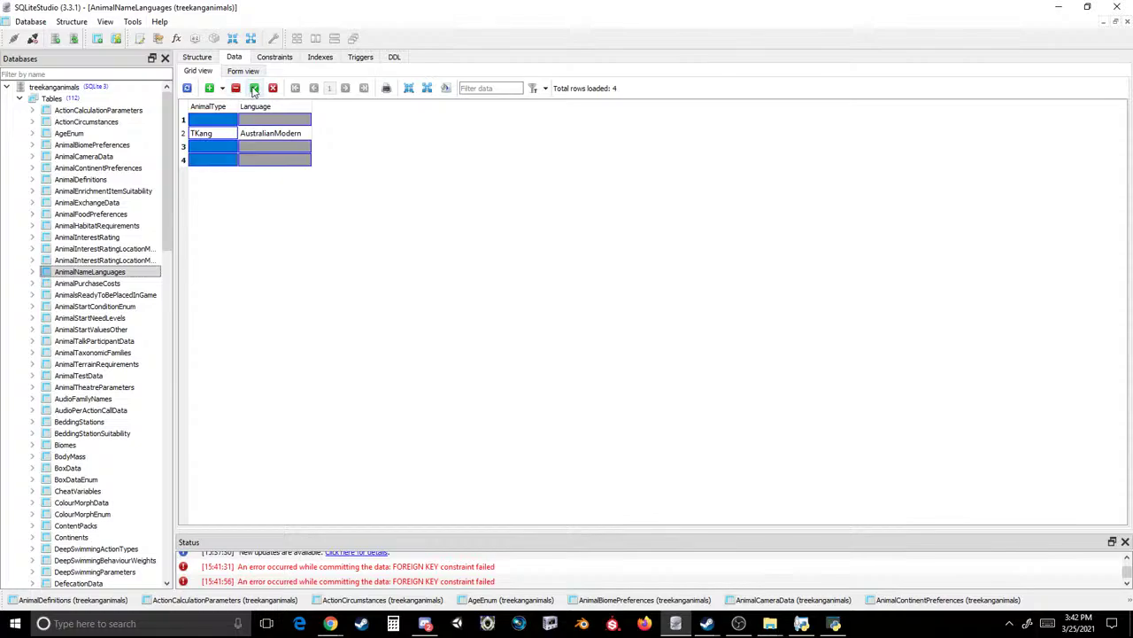
click(254, 89)
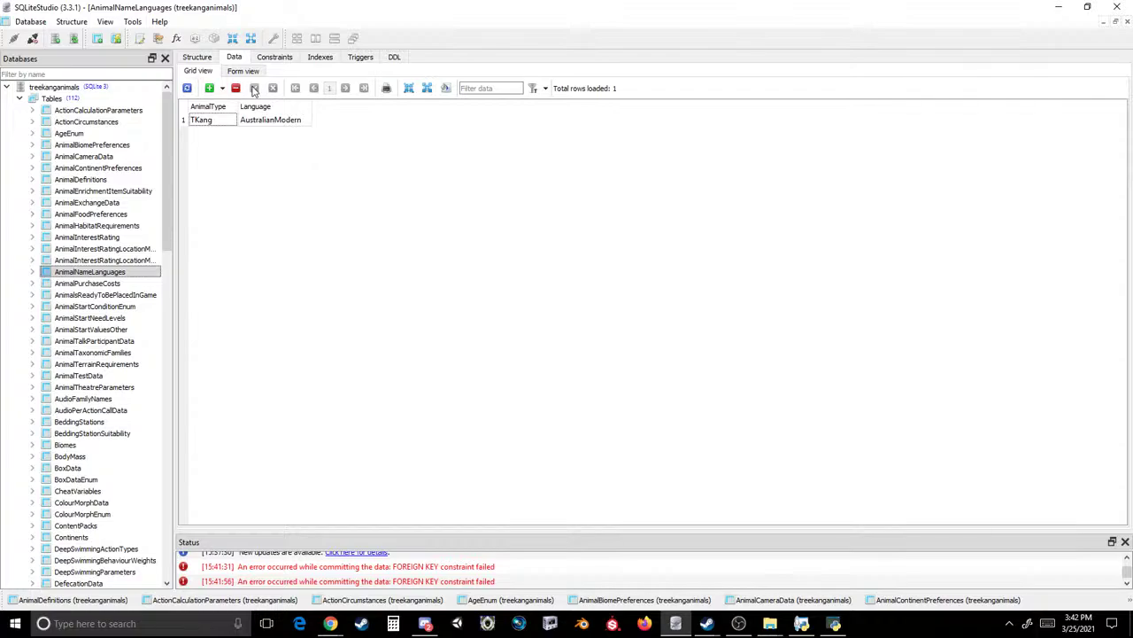
- Switch to Chrome to check the species' native region and description in the Matschie's tree-kangaroo Wikipedia article, then return to SQLiteStudio
mouse_move(329, 623)
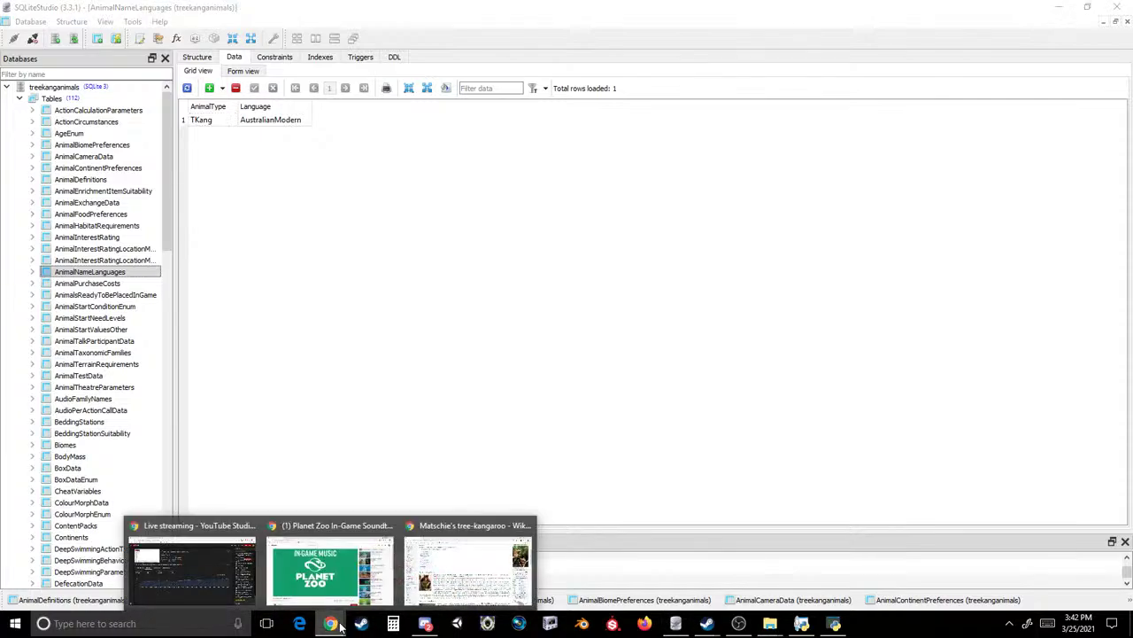
click(469, 567)
scroll(381, 316, up, 2)
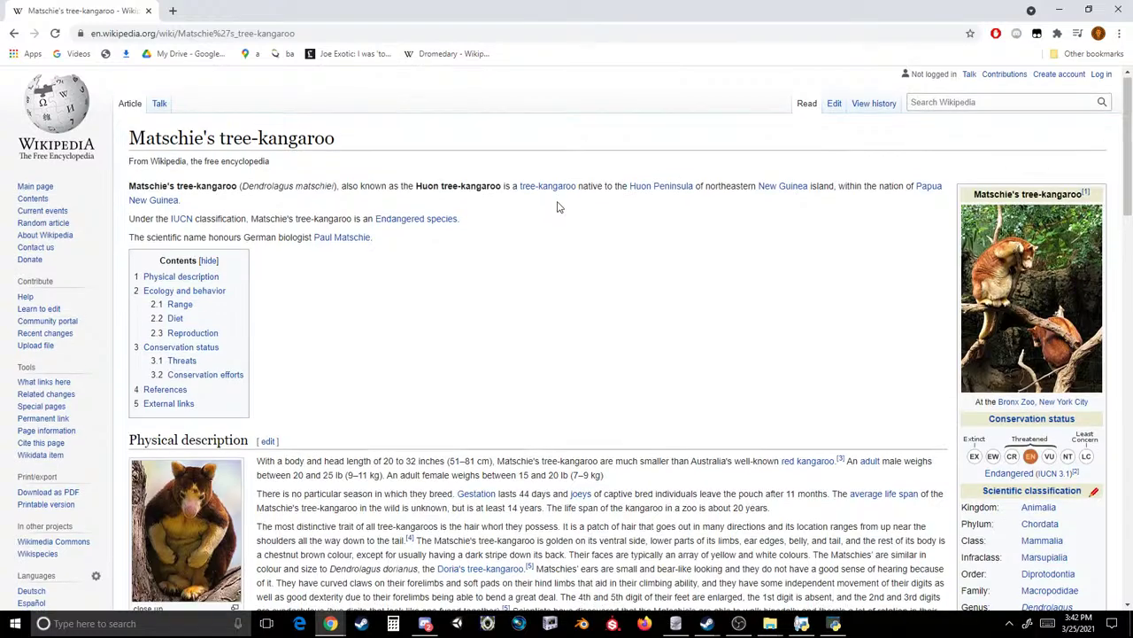
scroll(559, 206, down, 2)
mouse_move(669, 631)
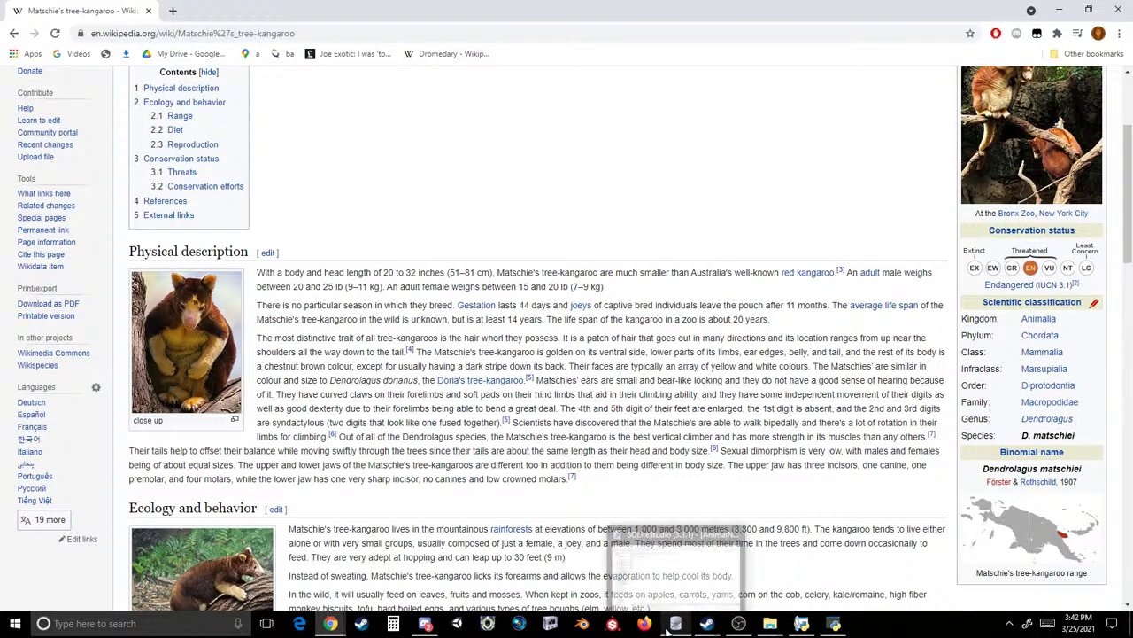
click(667, 589)
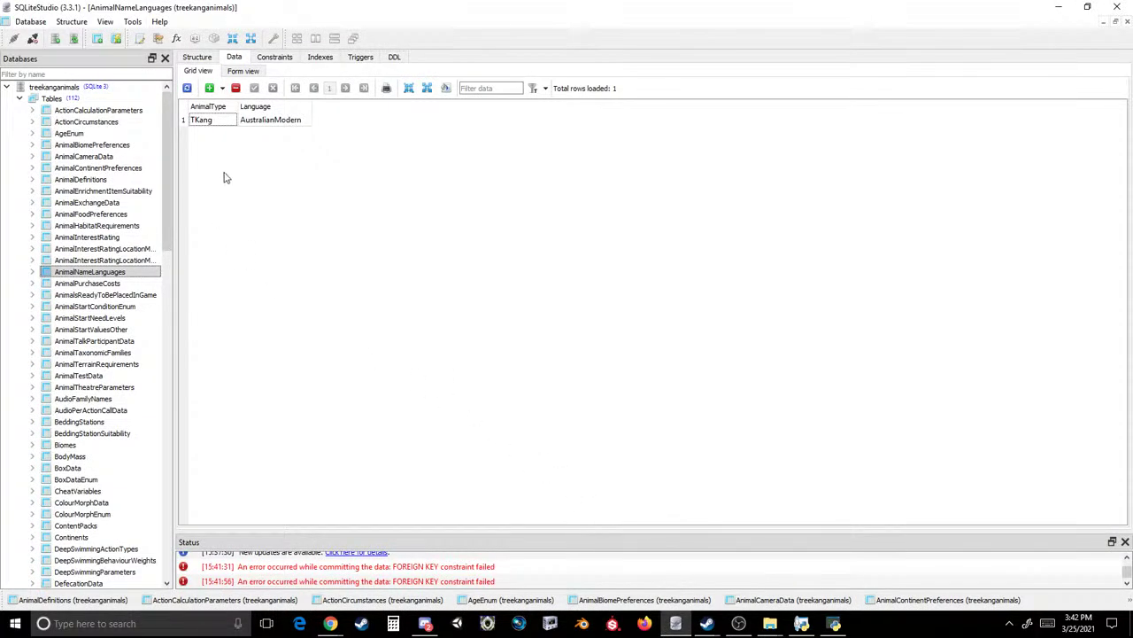
- In AnimalPurchaseCosts, rename the Koala entry to TKang, delete the Cassowary, Dingo and RedKangaroo rows, and commit
click(124, 282)
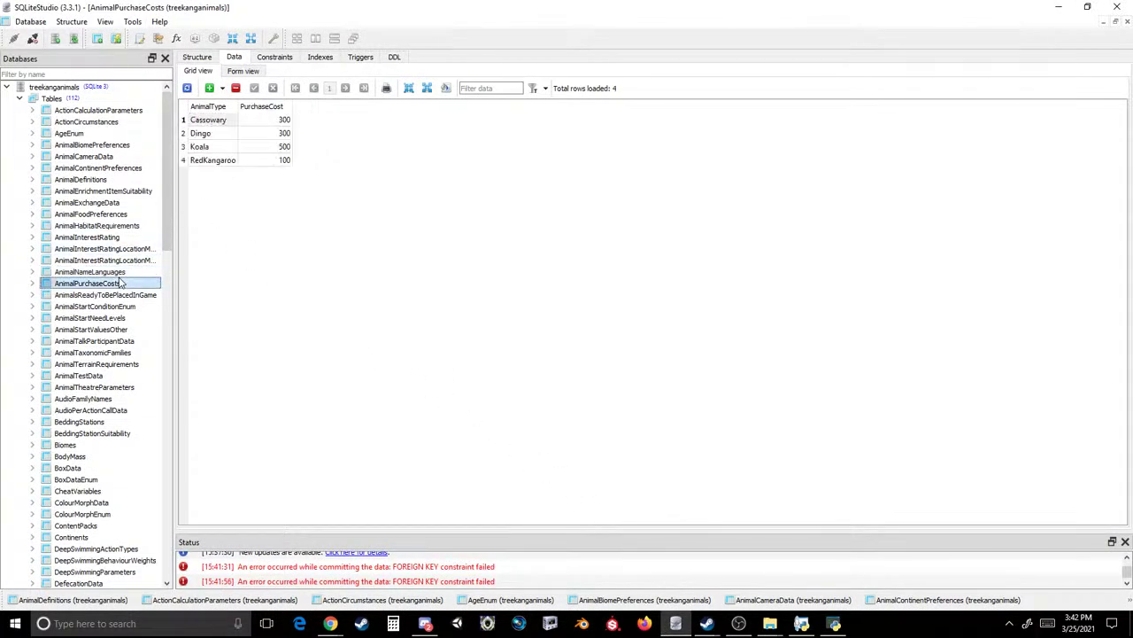
click(213, 149)
double_click(213, 149)
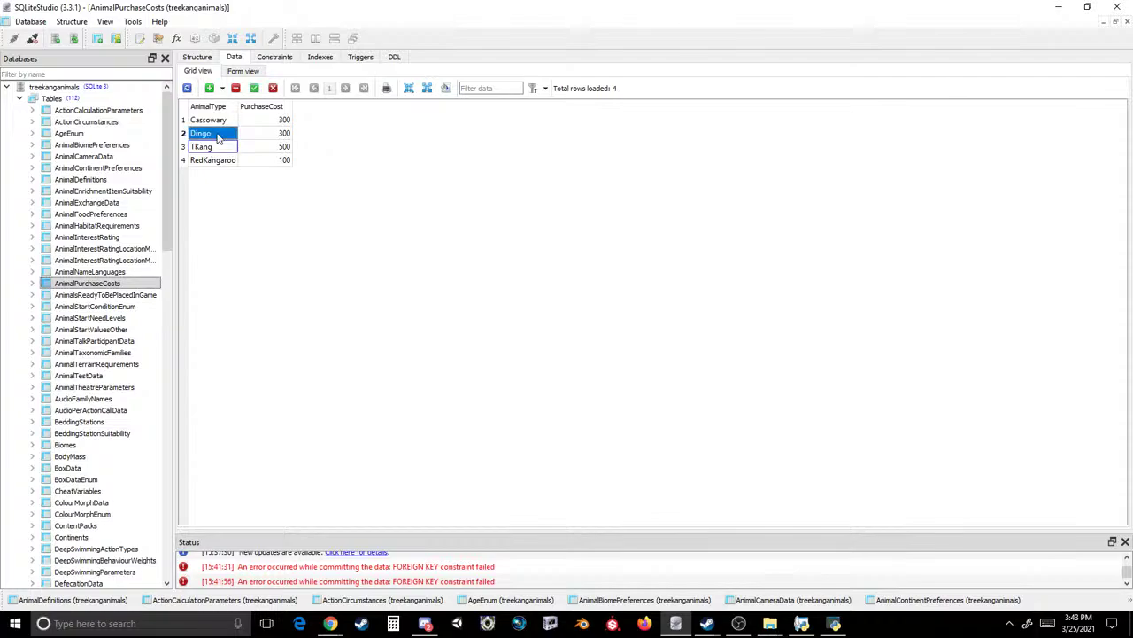
click(211, 158)
click(254, 88)
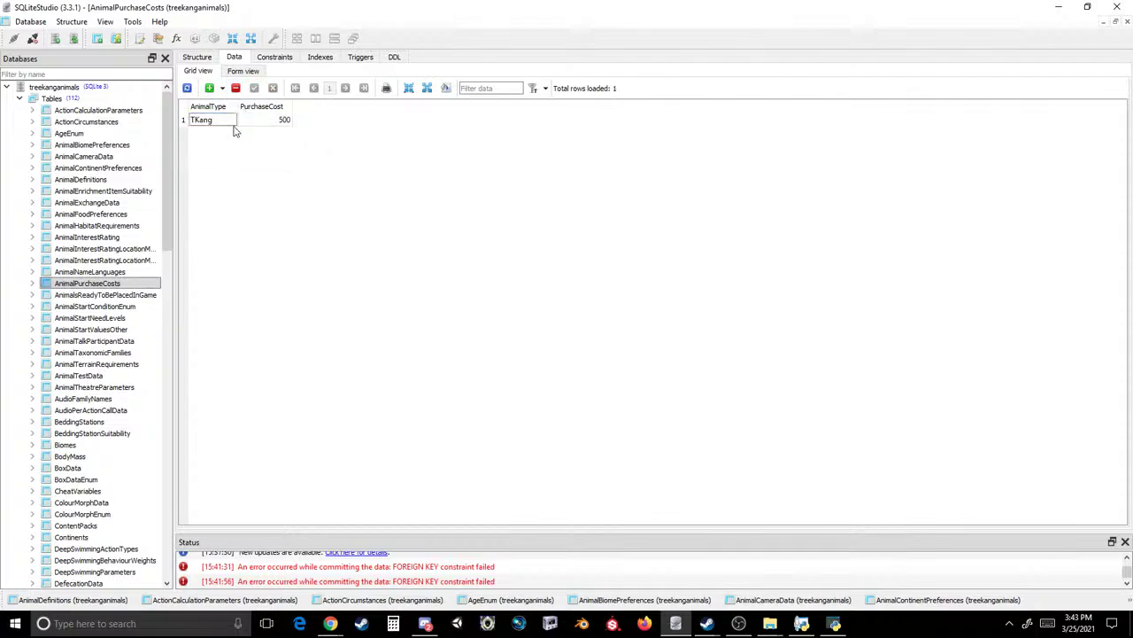
- In AnimalsReadyToBePlacedInGame, set the third row's AnimalType to TKang, delete the Cassowary, Dingo and RedKangaroo rows, and commit
click(131, 292)
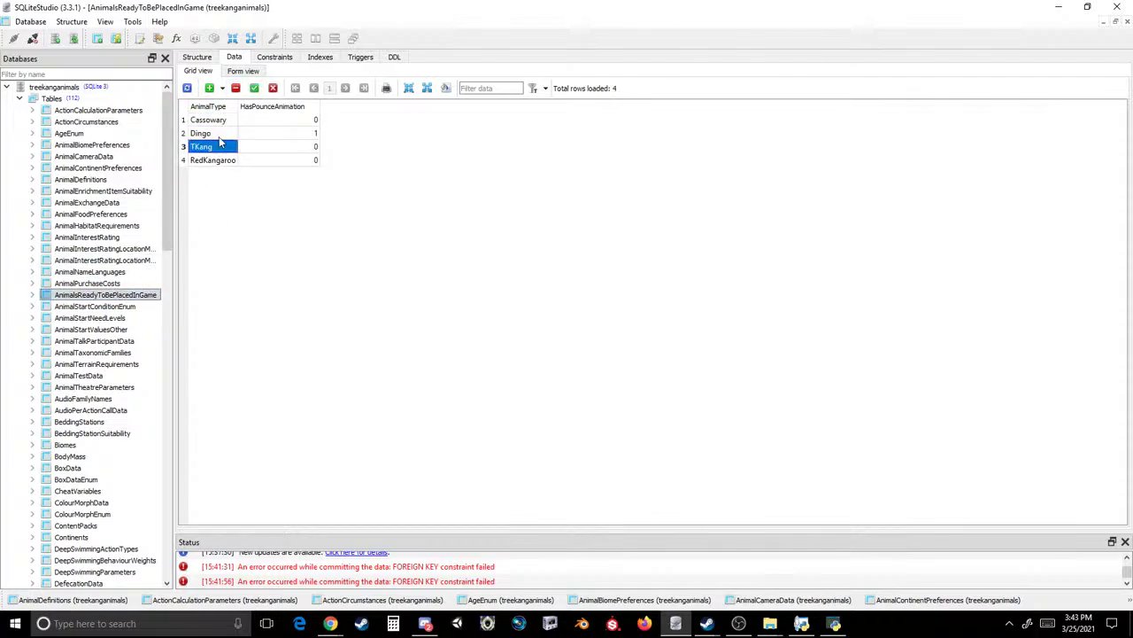
ctrl+click(210, 163)
click(236, 88)
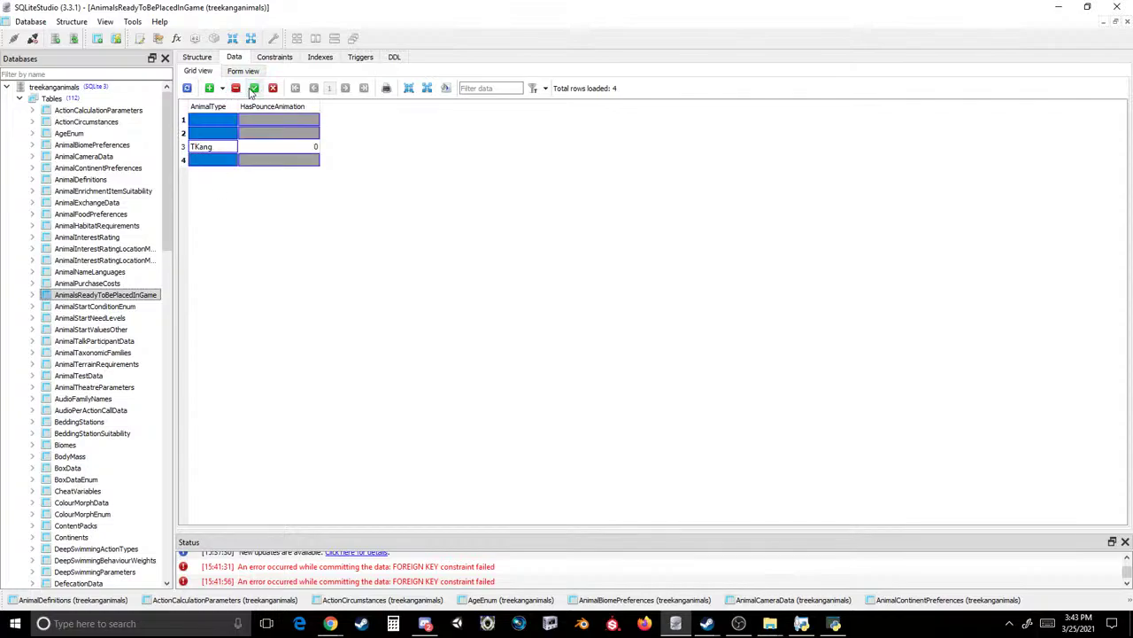
click(254, 88)
- Delete the RedKangaroo, Dingo and Cassowary rows from AnimalTalkParticipantData and commit the deletion
click(116, 307)
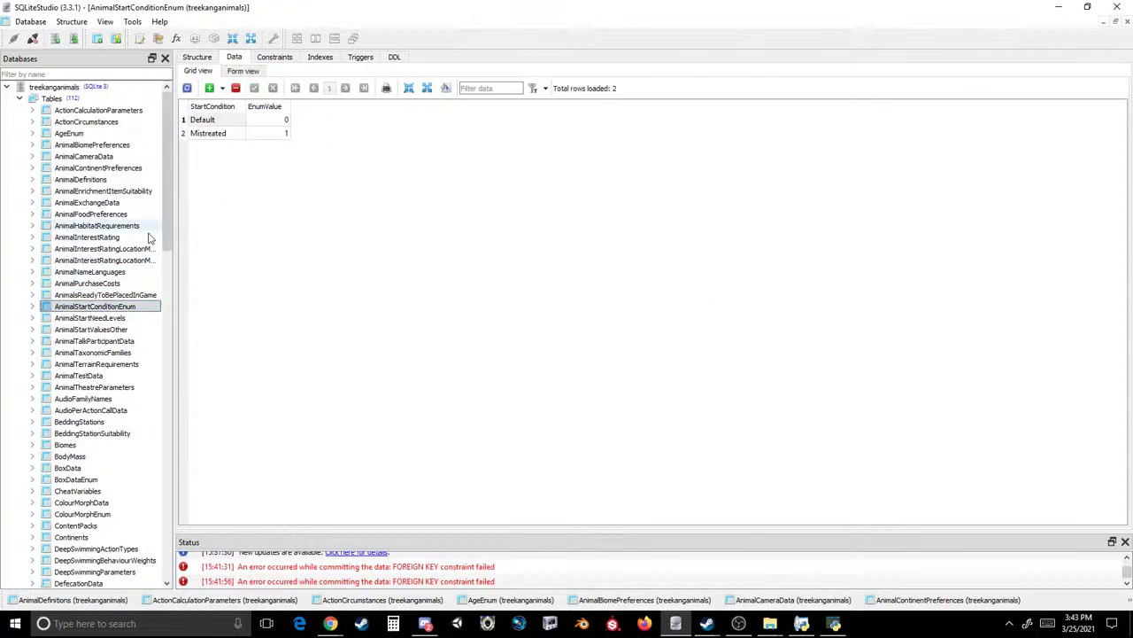
click(110, 318)
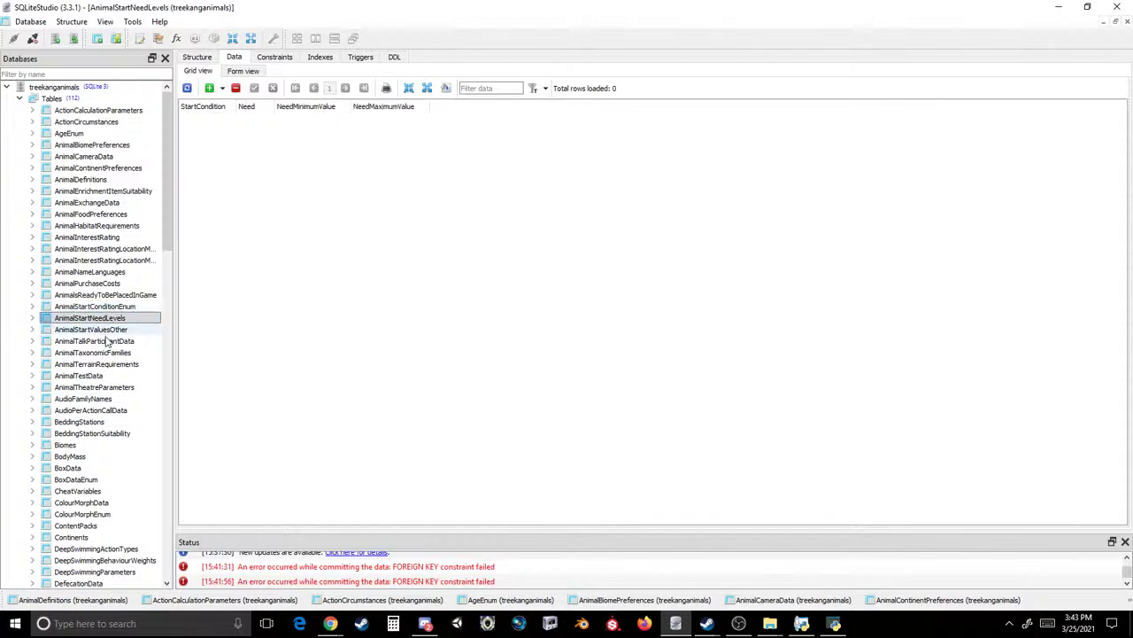
click(111, 329)
click(111, 342)
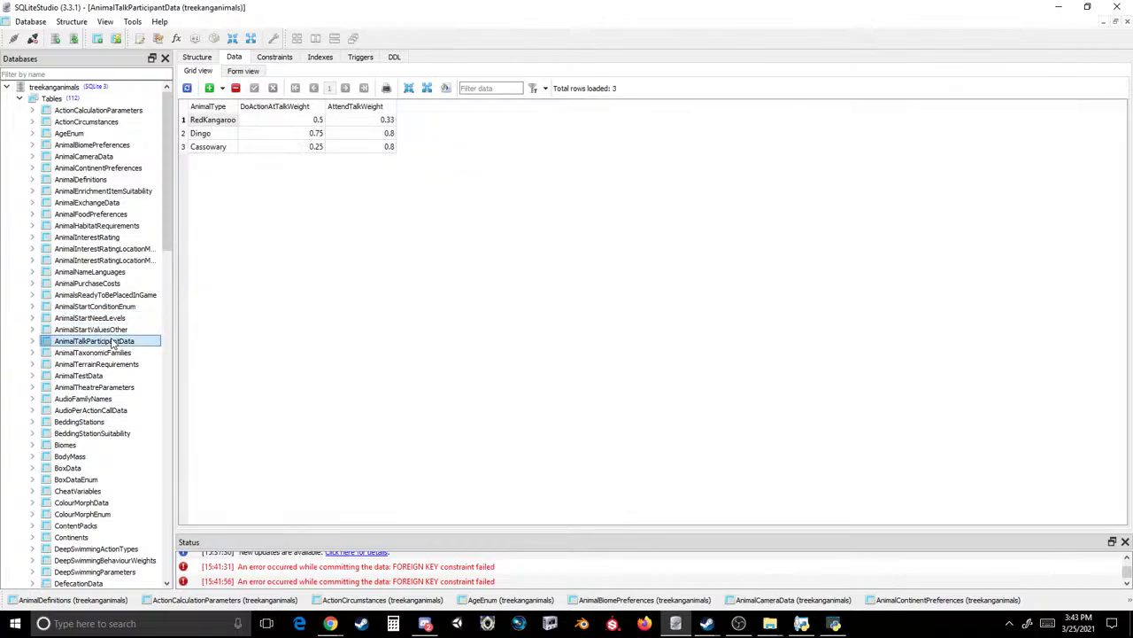
drag(211, 148, 212, 115)
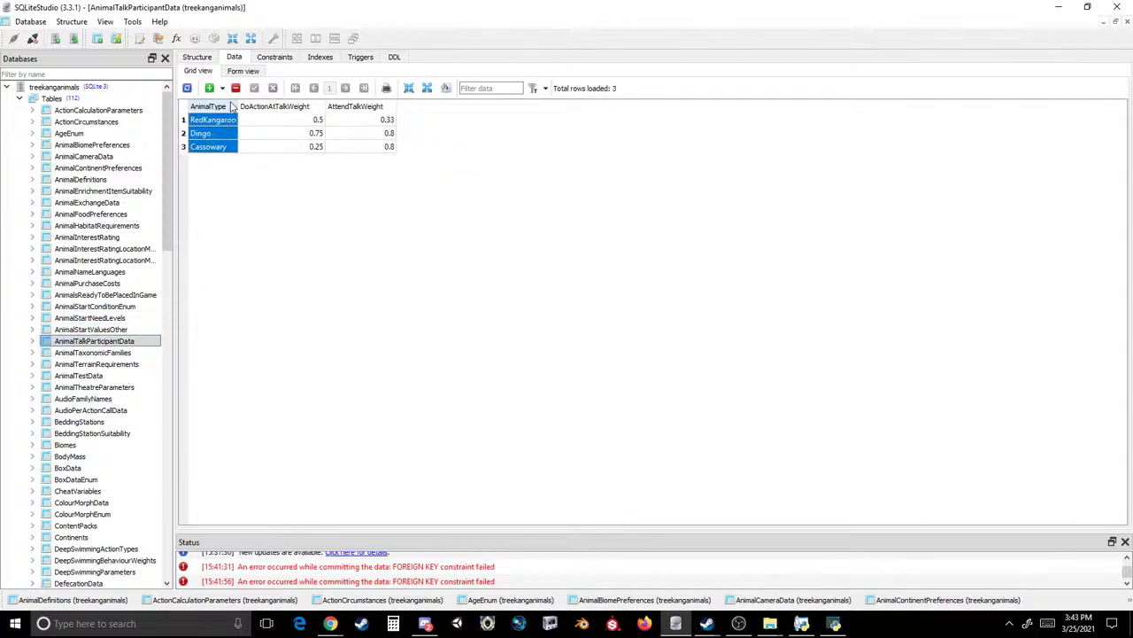
click(235, 88)
click(254, 88)
- In AnimalTaxonomicFamilies, rename the Koala entry to TKang, delete the Cassowary, Dingo and RedKangaroo rows, and commit
click(93, 352)
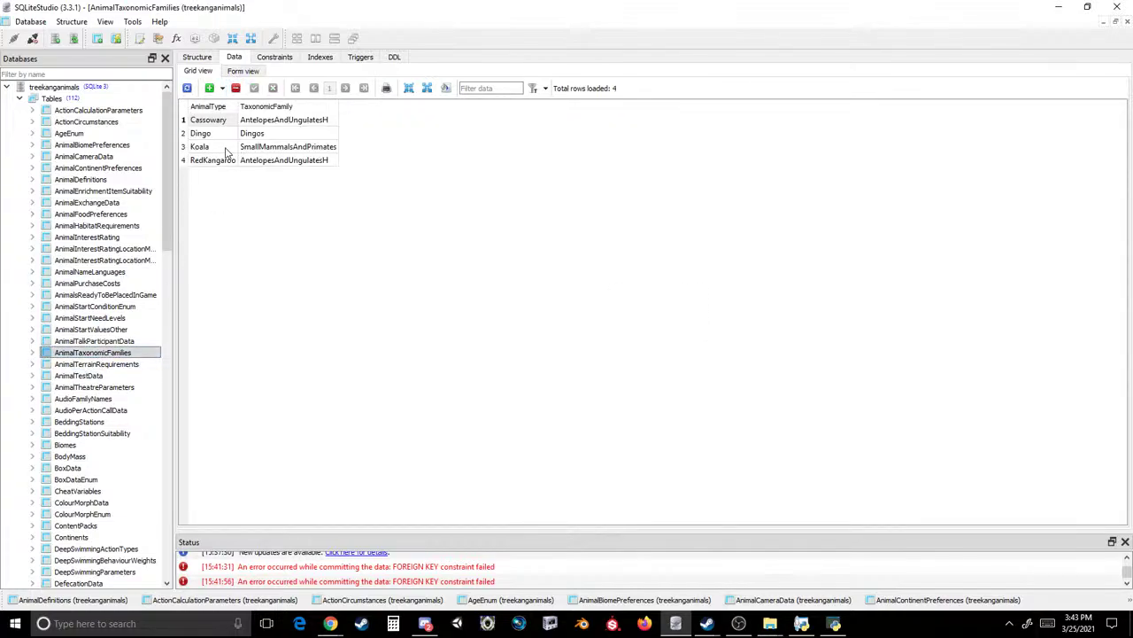
mouse_move(227, 153)
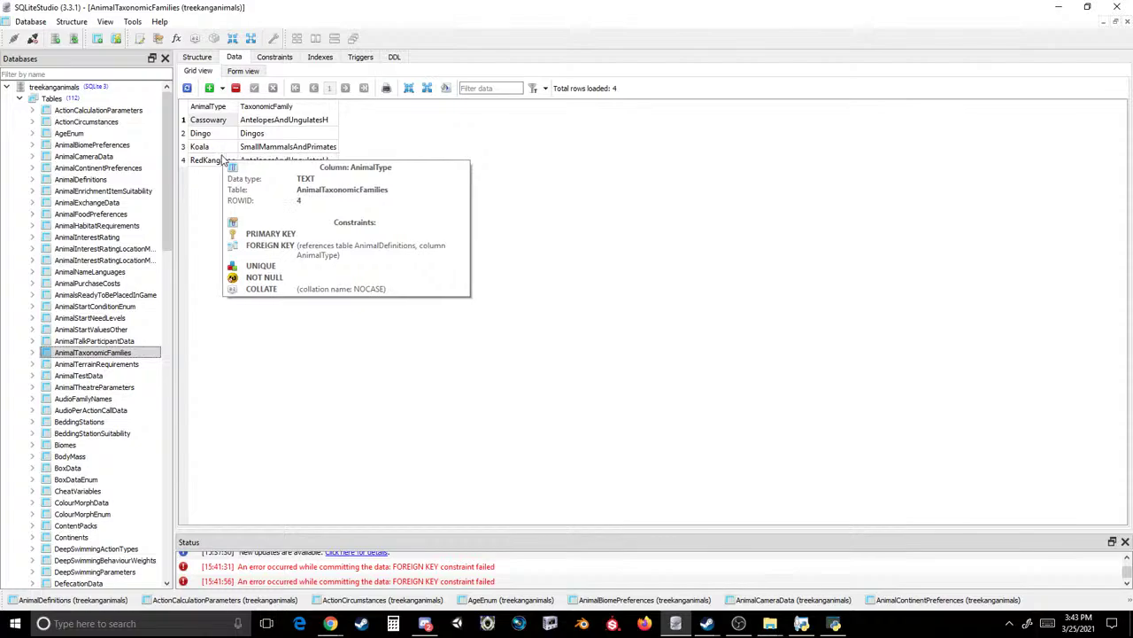
click(198, 136)
click(199, 146)
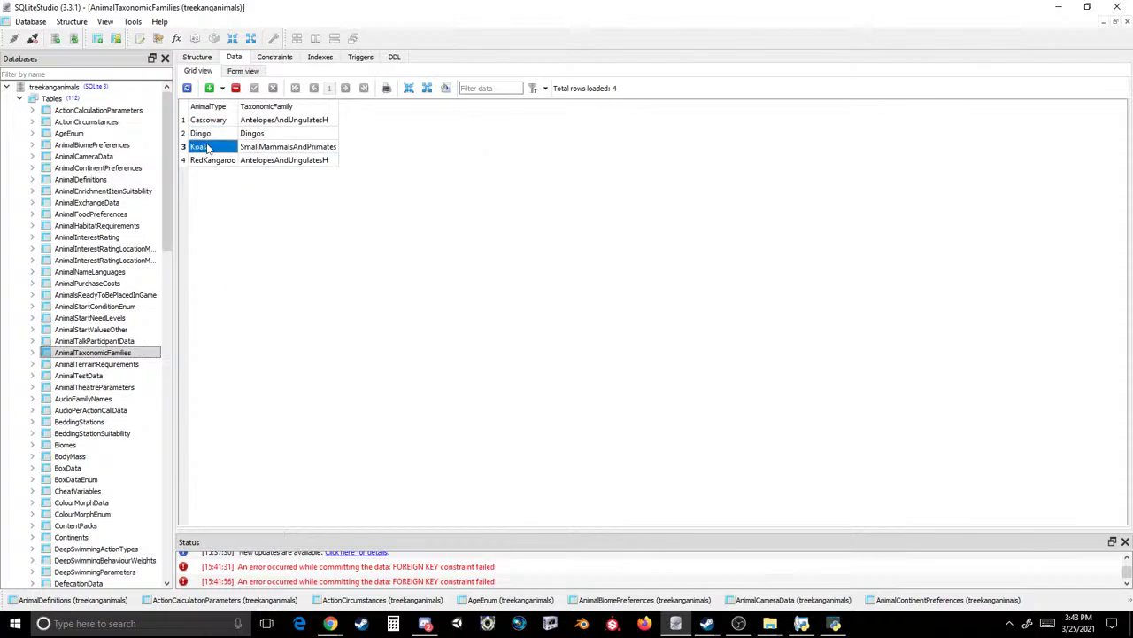
text(TKang)
ctrl+click(209, 160)
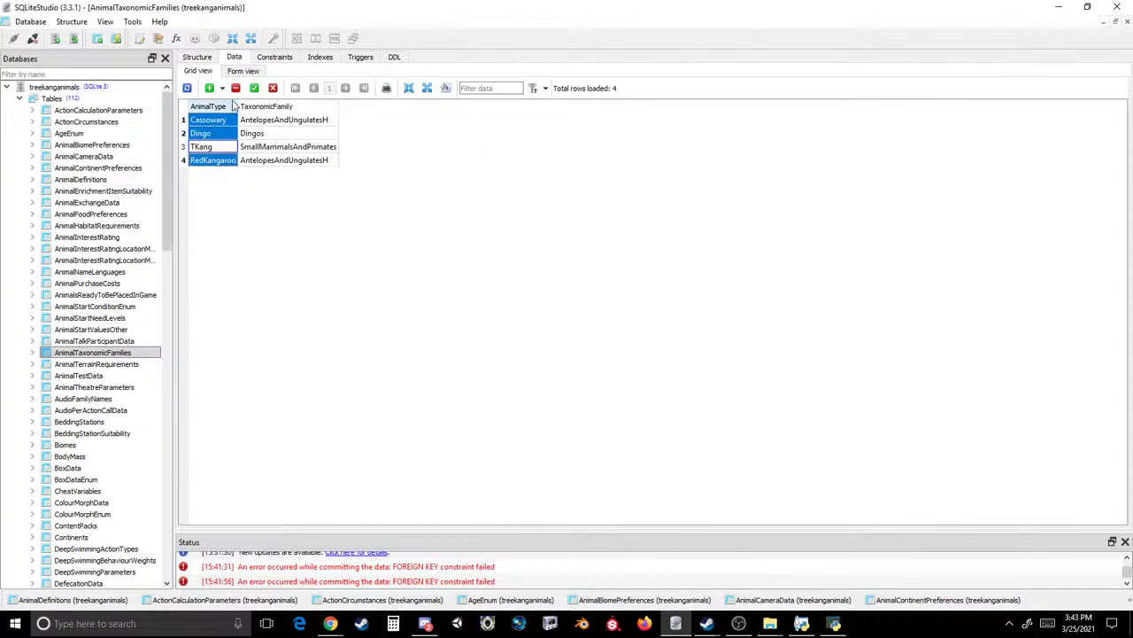
click(236, 88)
click(255, 88)
- In AnimalTerrainRequirements, rename the Koala entry to TKang, delete the Cassowary, Dingo and RedKangaroo rows, and commit
double_click(98, 365)
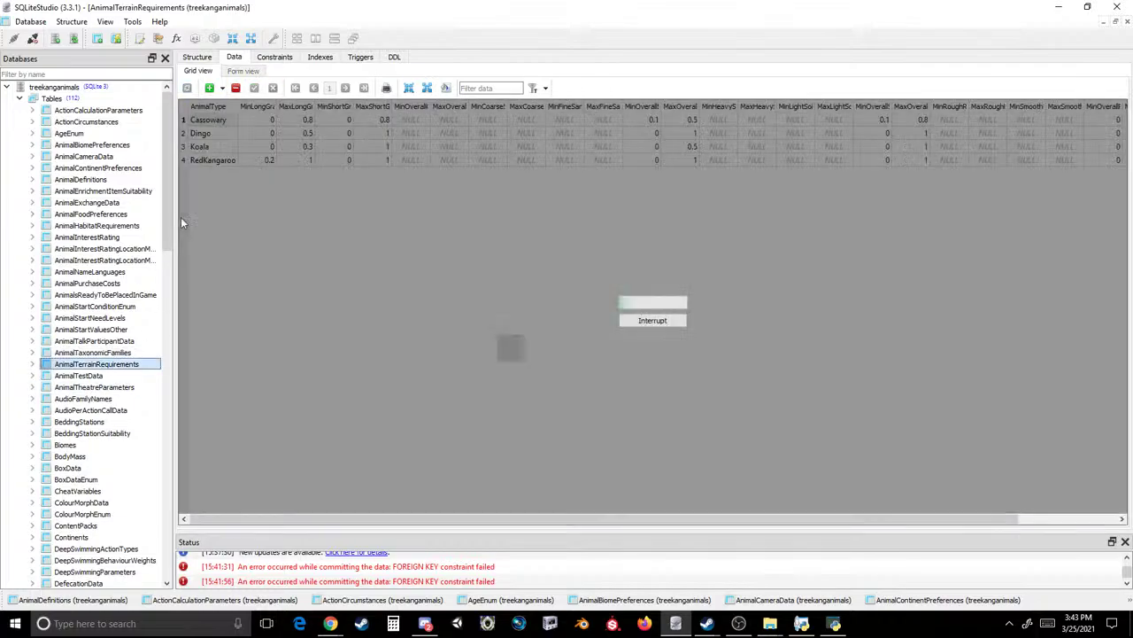
drag(202, 146, 220, 131)
ctrl+click(218, 161)
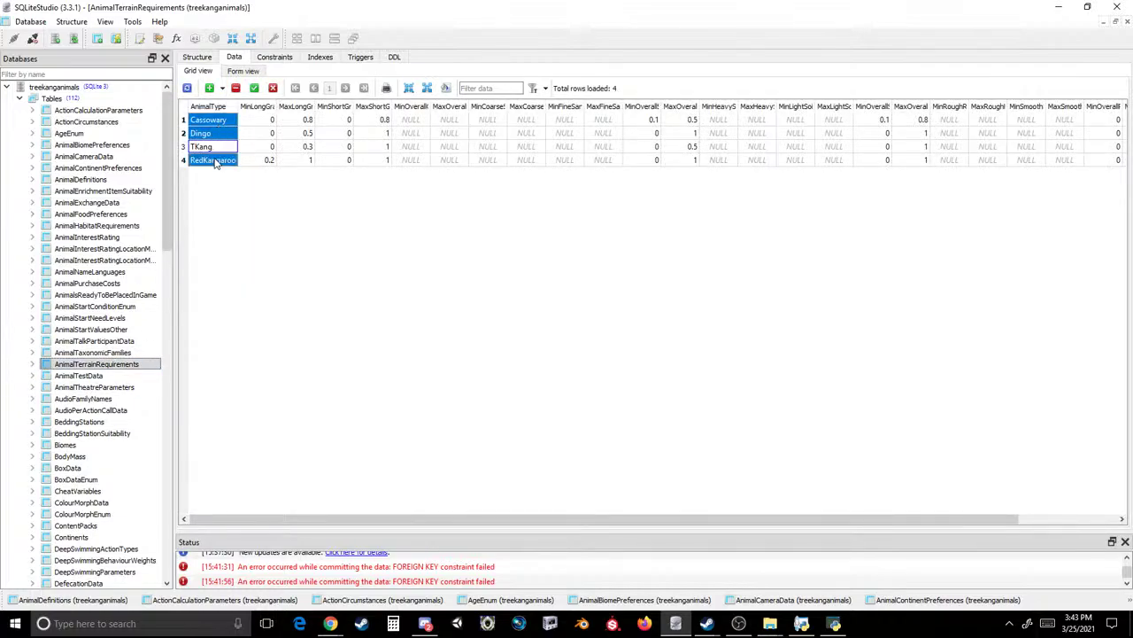
click(235, 88)
click(255, 87)
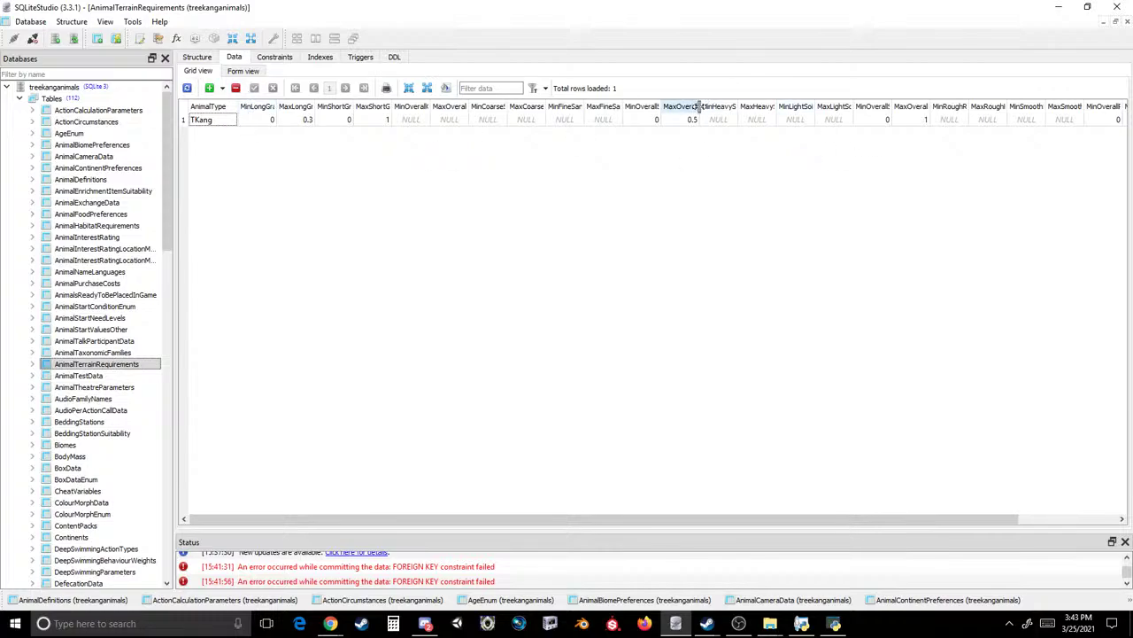
drag(699, 106, 722, 107)
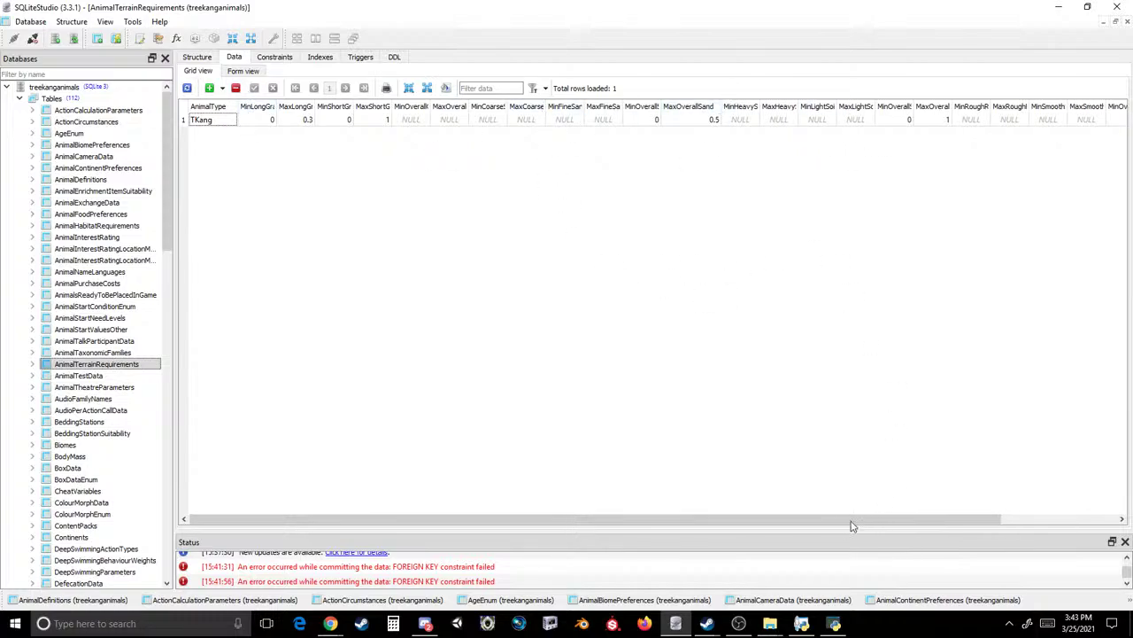
drag(823, 526, 617, 494)
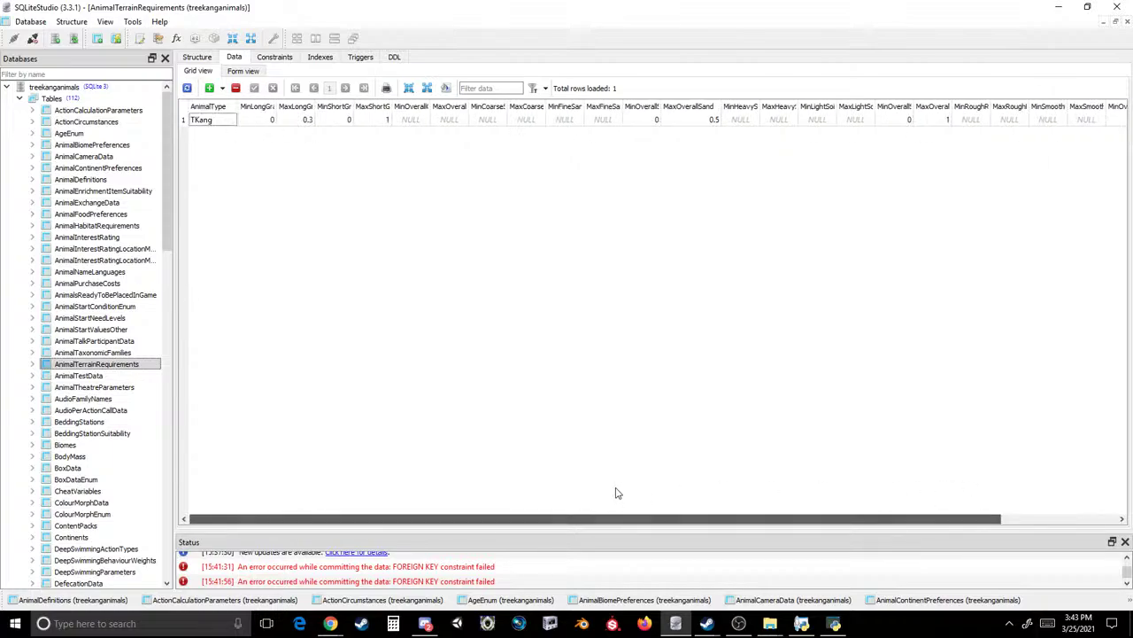
- In AnimalTestData, rename the Koala entry to TKang, delete the Cassowary, Dingo and RedKangaroo rows, and commit
click(78, 375)
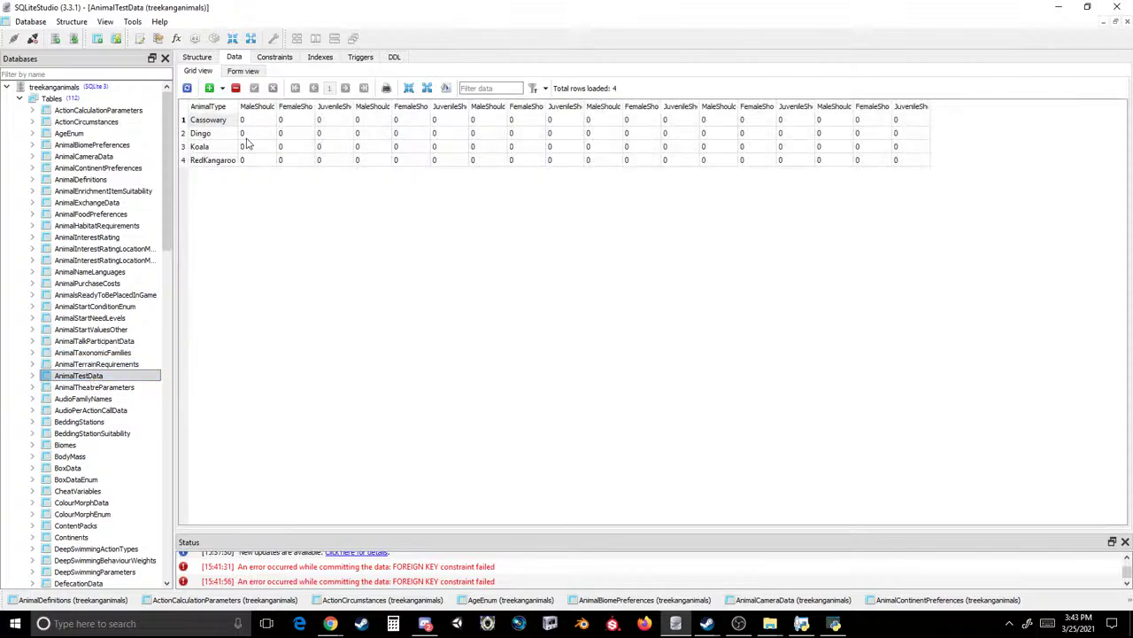
click(217, 146)
text(TKang)
drag(217, 120, 217, 133)
ctrl+click(217, 161)
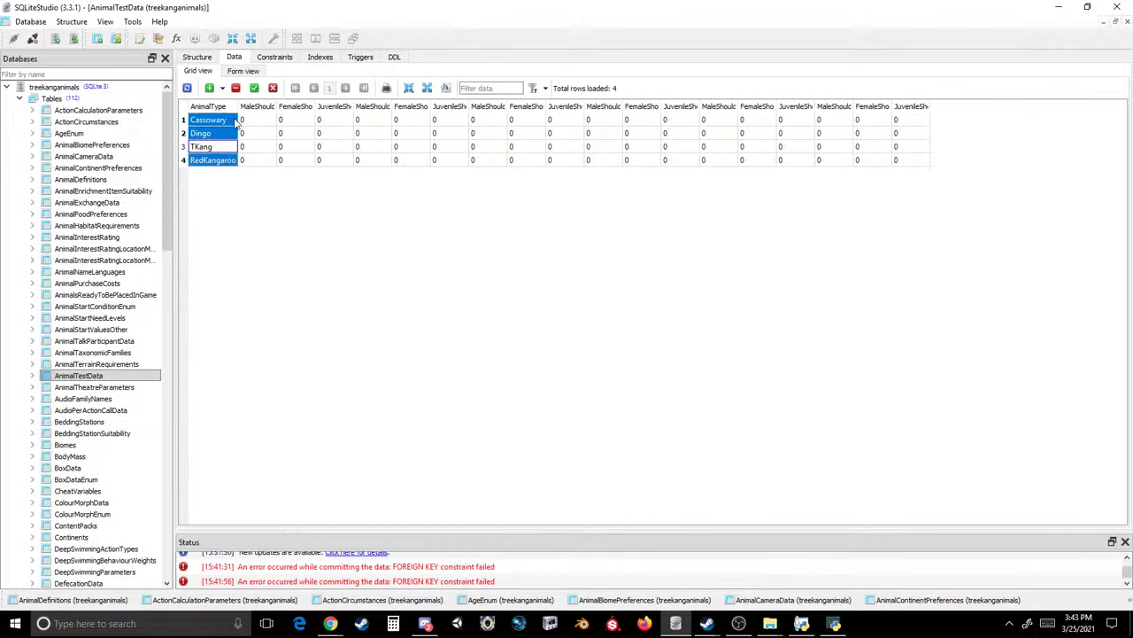
click(236, 87)
click(254, 88)
- In AnimalTheatreParameters, set the fourth row's AnimalType to TKang, delete the three rows above it, and commit
click(94, 387)
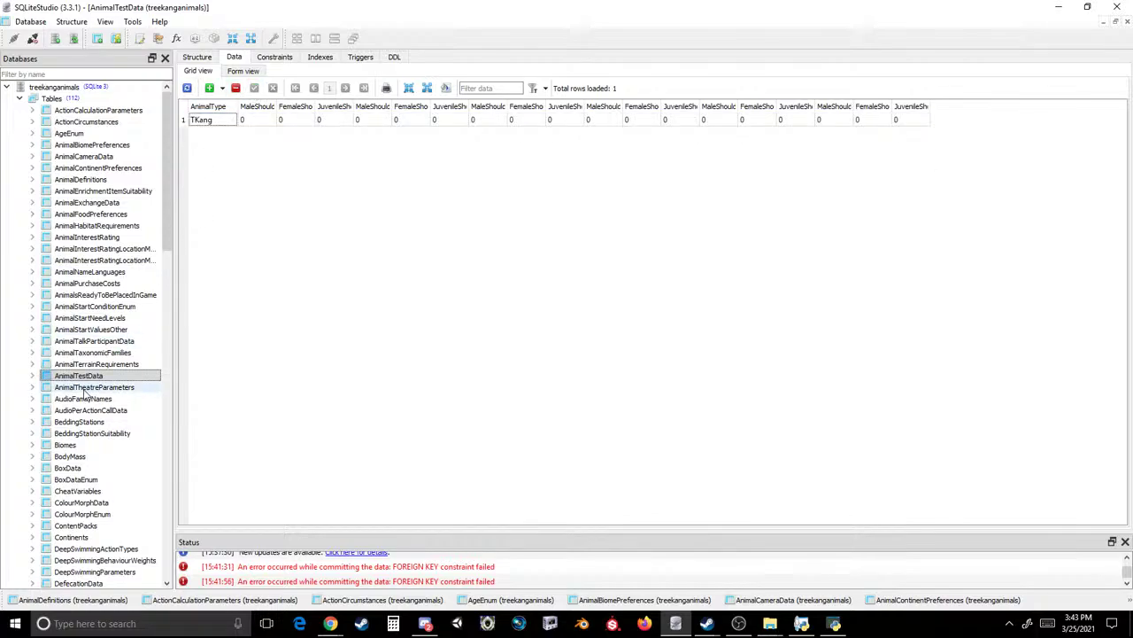
click(210, 159)
text(TKang)
drag(213, 146, 233, 108)
click(236, 88)
click(254, 88)
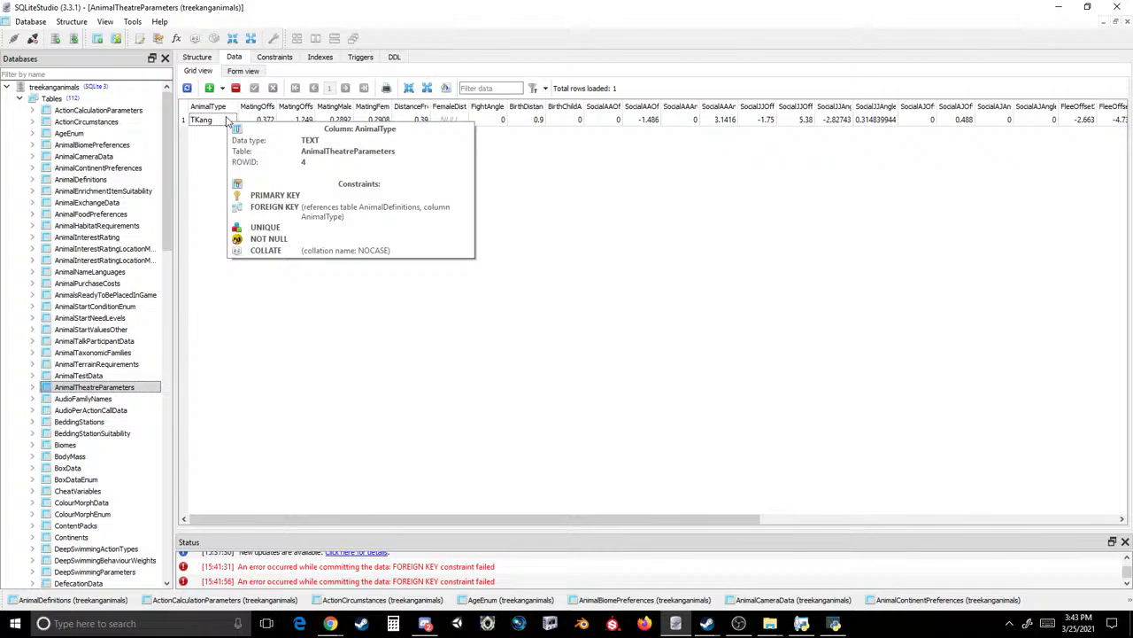
- In AudioPerActionCallData, change AnimalType from koala to TKang in rows 28 through 55 and commit the changes
double_click(115, 398)
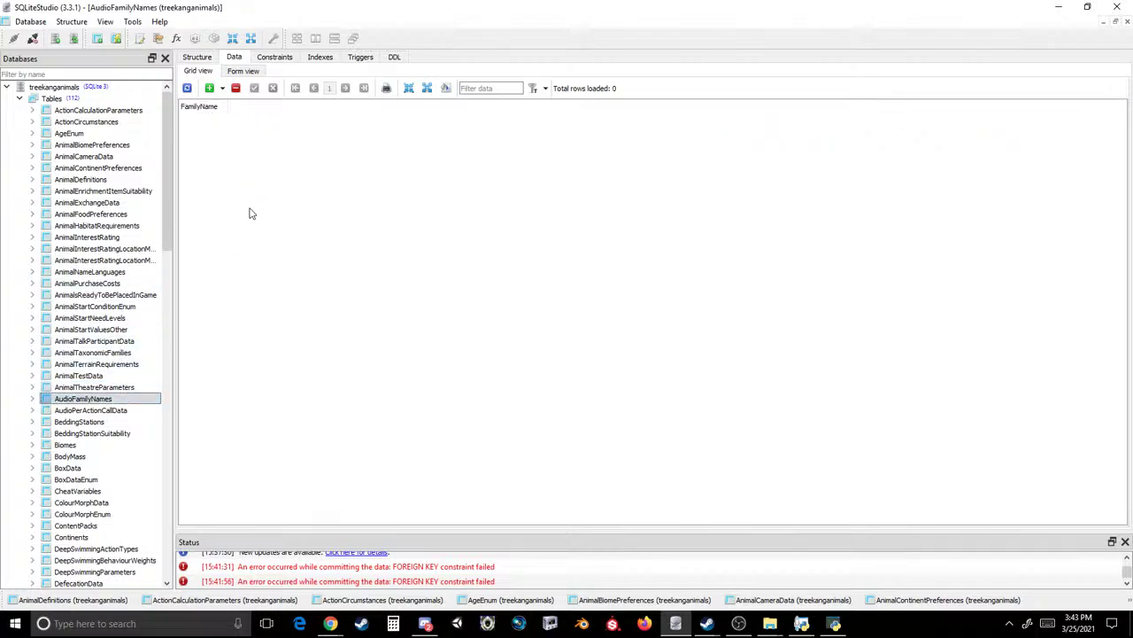
double_click(133, 410)
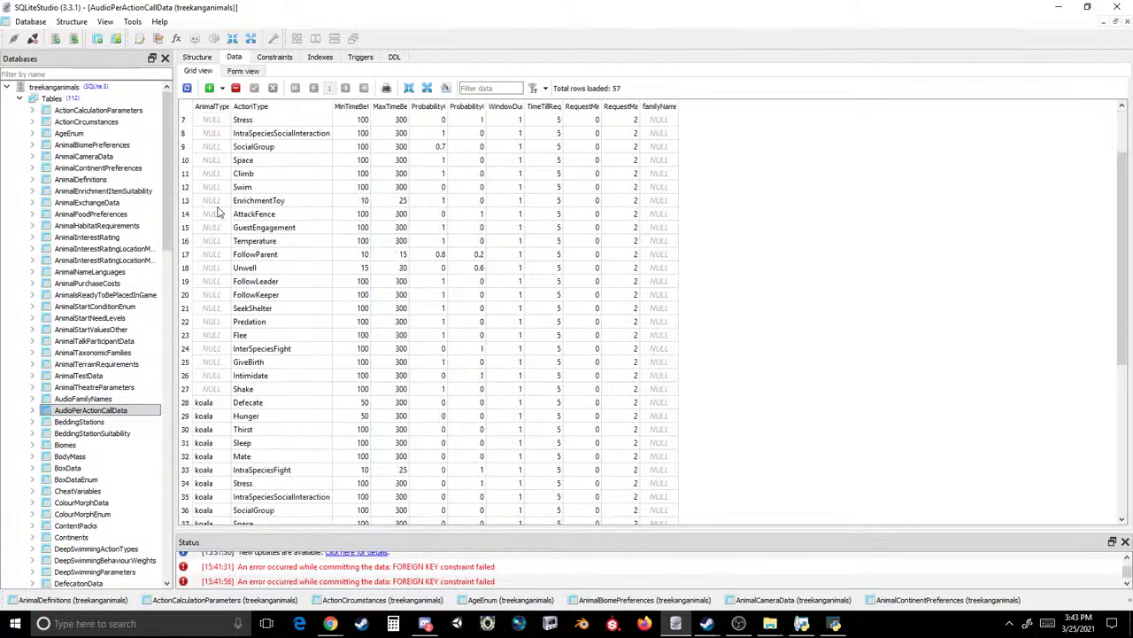
scroll(219, 213, down, 1)
click(205, 362)
text(TKang)
click(211, 389)
text(TKang)
click(213, 375)
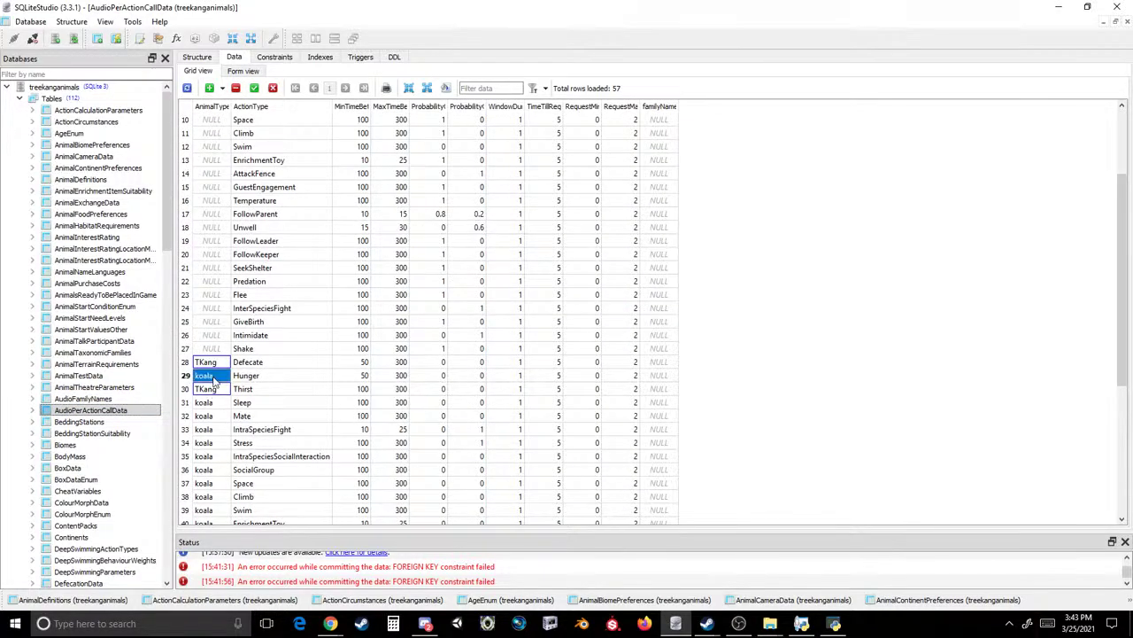
key(ctrl+v)
click(210, 402)
key(ctrl+v)
click(211, 415)
key(ctrl+v)
click(211, 429)
key(ctrl+v)
click(210, 456)
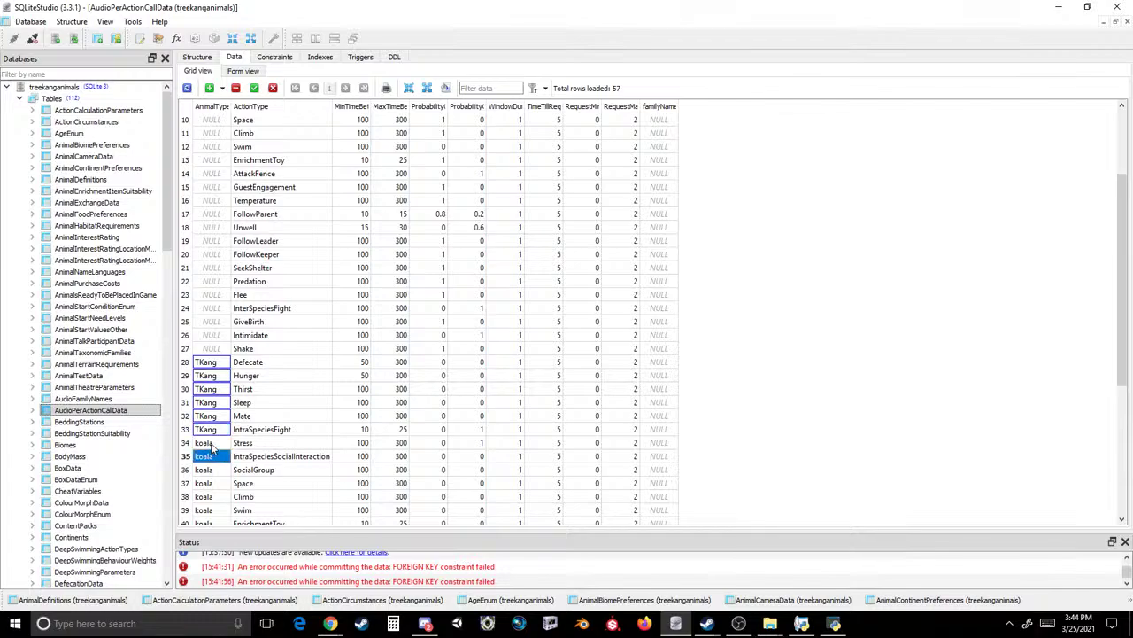
key(ctrl+v)
click(211, 443)
key(ctrl+v)
click(210, 469)
key(ctrl+v)
click(211, 483)
key(ctrl+v)
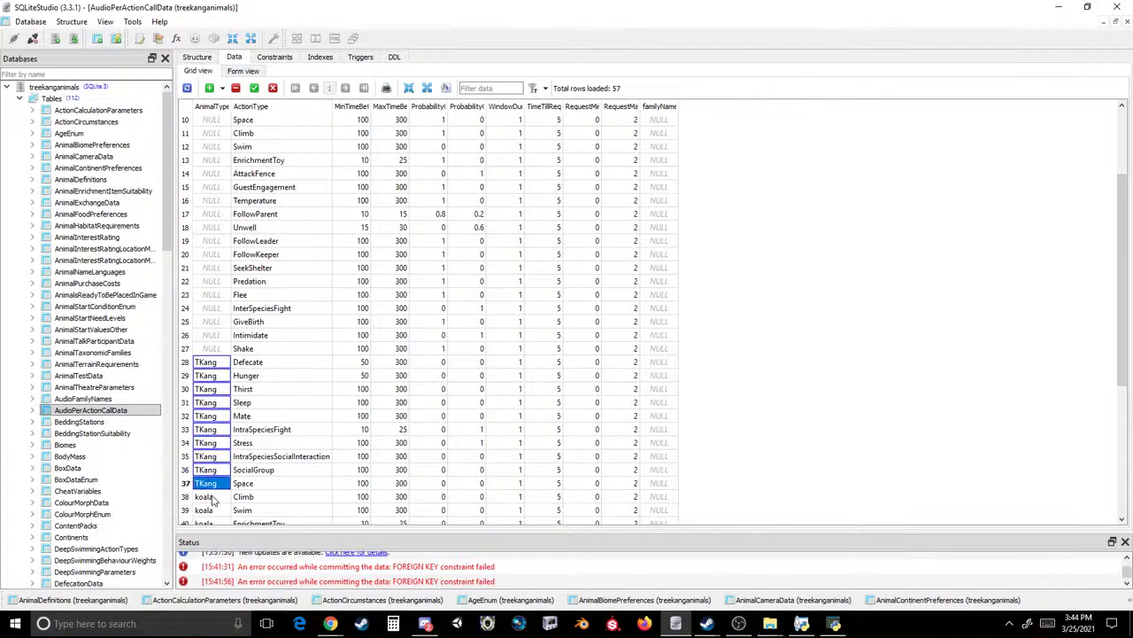
click(211, 496)
key(ctrl+v)
click(211, 510)
key(ctrl+v)
scroll(211, 509, down, 2)
click(210, 443)
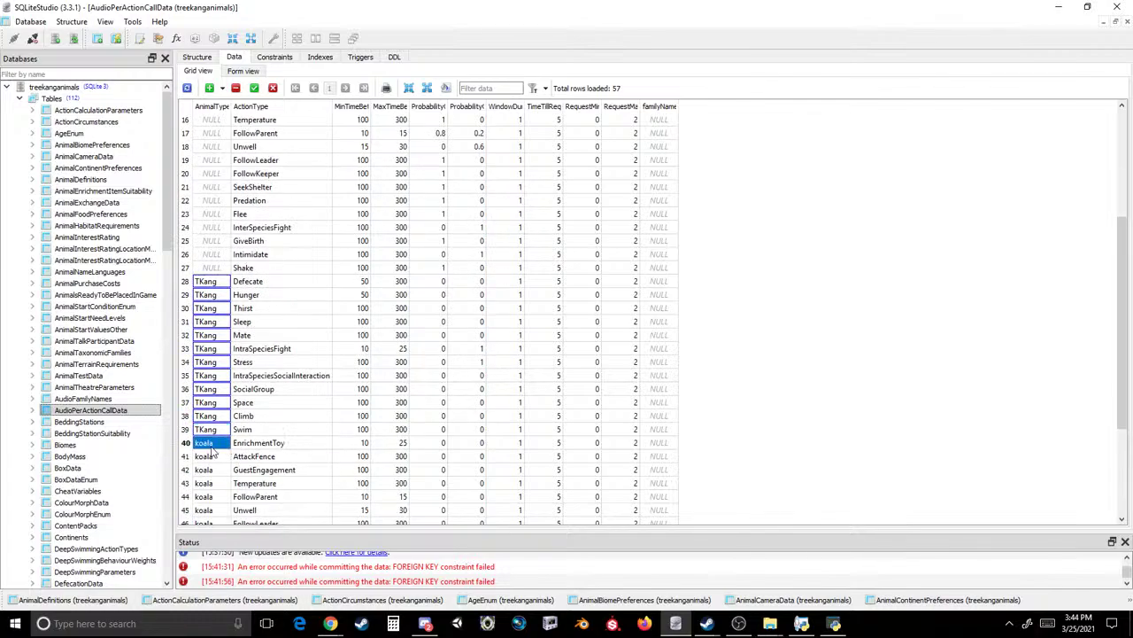
key(ctrl+v)
click(212, 454)
key(ctrl+v)
click(212, 469)
key(ctrl+v)
click(205, 484)
key(ctrl+v)
key(Down)
key(ctrl+v)
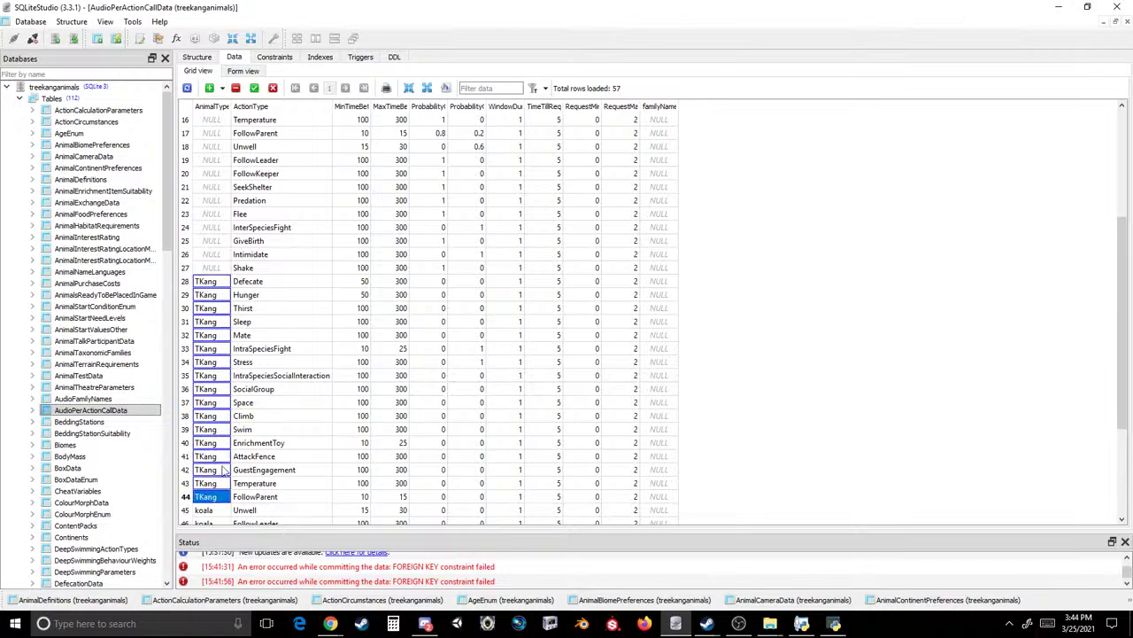
scroll(236, 309, down, 4)
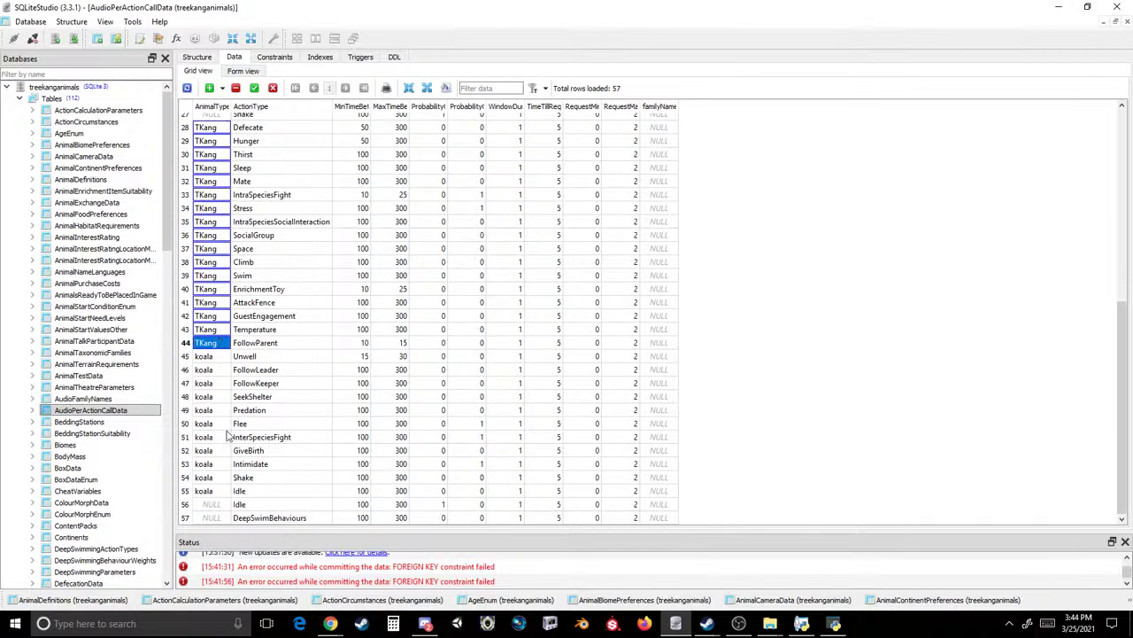
click(206, 492)
key(ctrl+v)
click(209, 478)
key(ctrl+v)
click(212, 464)
key(ctrl+v)
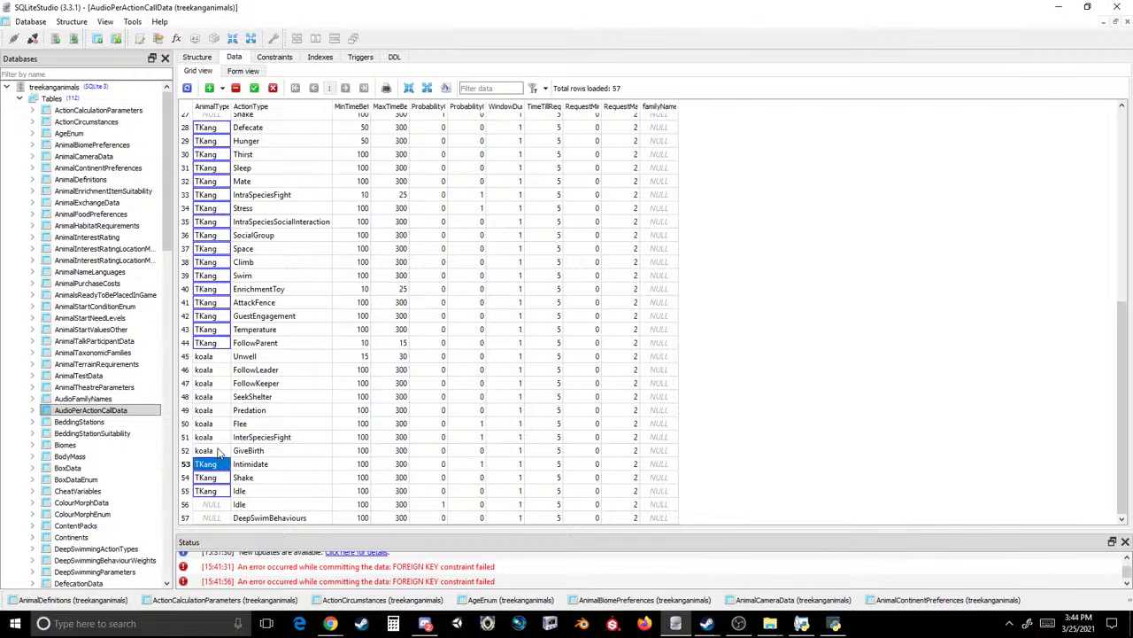
click(214, 450)
key(ctrl+v)
key(Up)
key(ctrl+v)
key(Up)
key(ctrl+v)
key(Up)
key(ctrl+v)
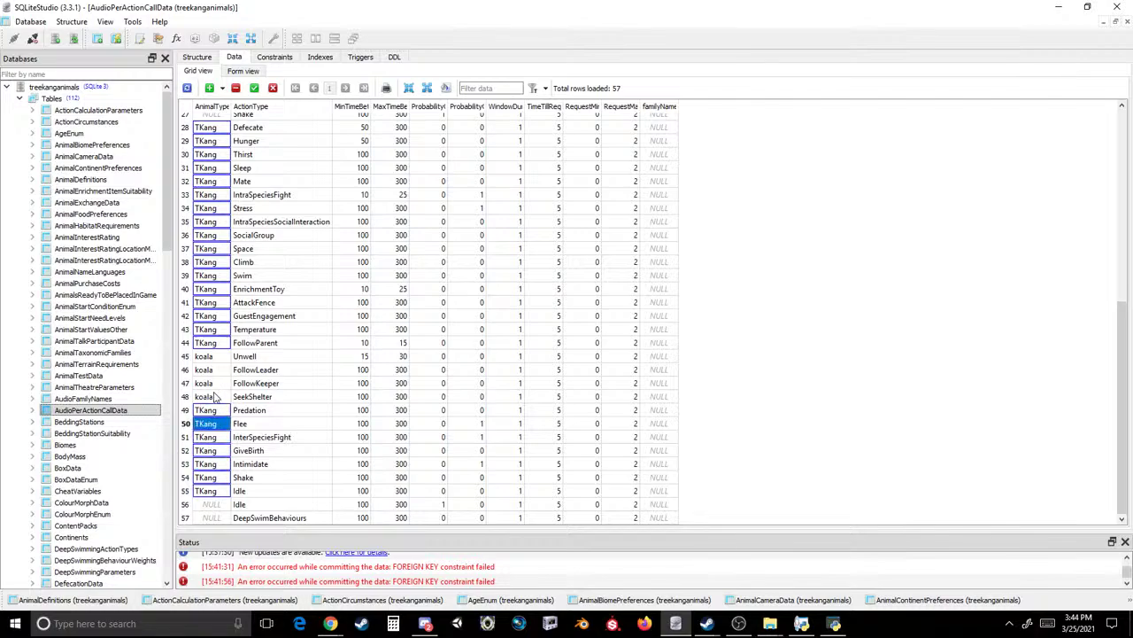
key(Up)
key(ctrl+v)
key(Up)
key(ctrl+v)
key(Up)
key(ctrl+v)
key(Up)
key(ctrl+v)
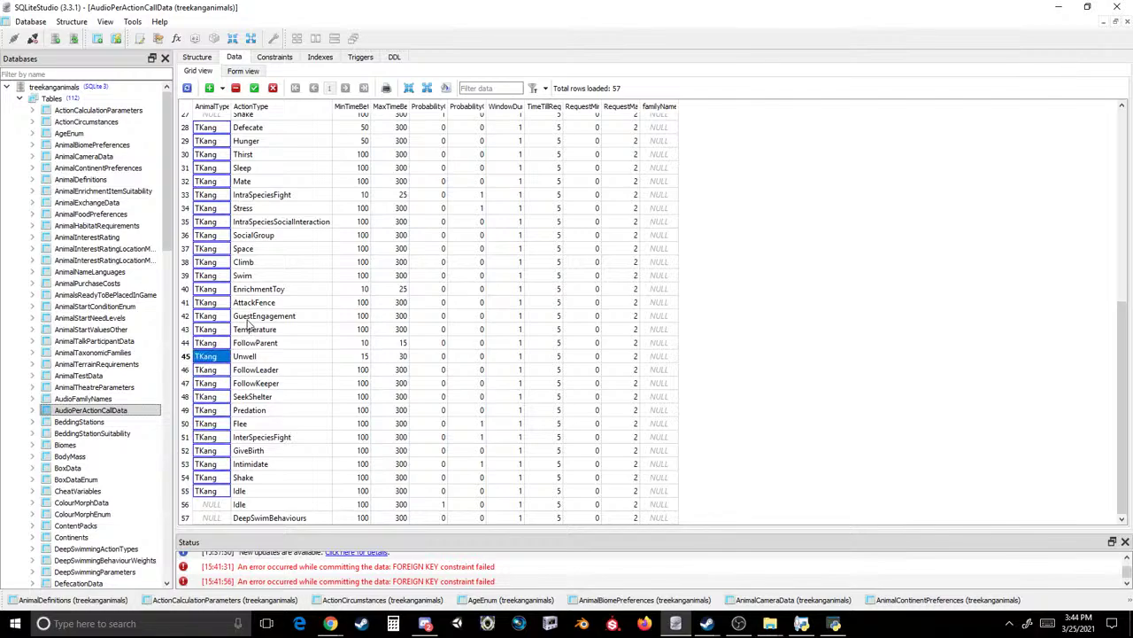
click(254, 87)
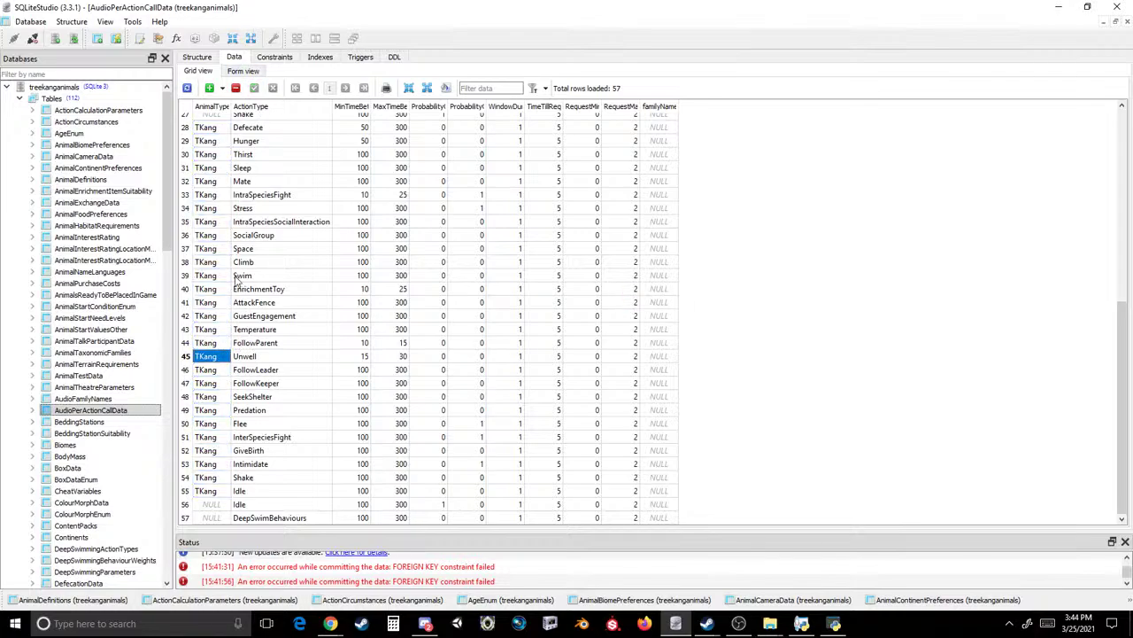
scroll(223, 363, up, 9)
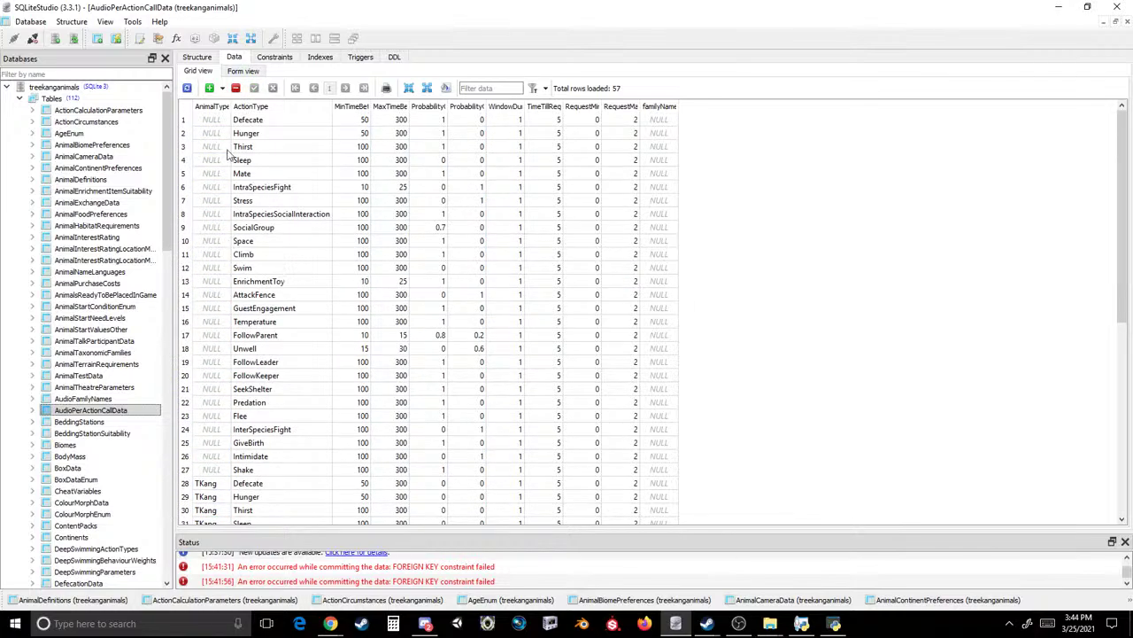
- In BodyMass, rename the Koala entry to TKang, delete the Cassowary, Dingo and RedKangaroo rows, and commit
click(79, 421)
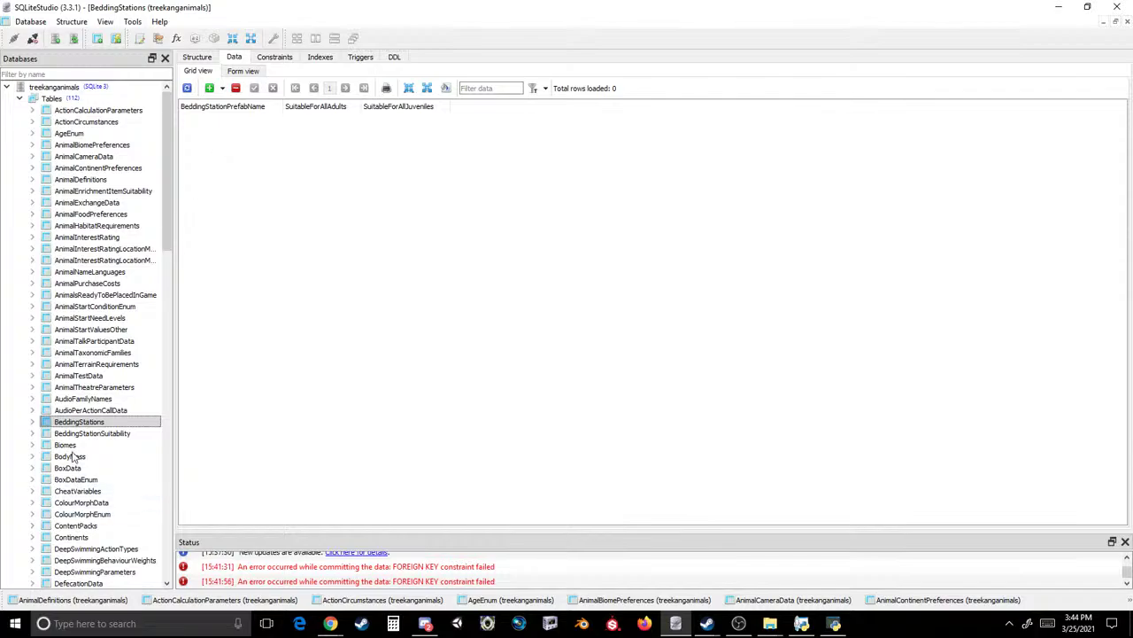
key(Down)
key(Down)
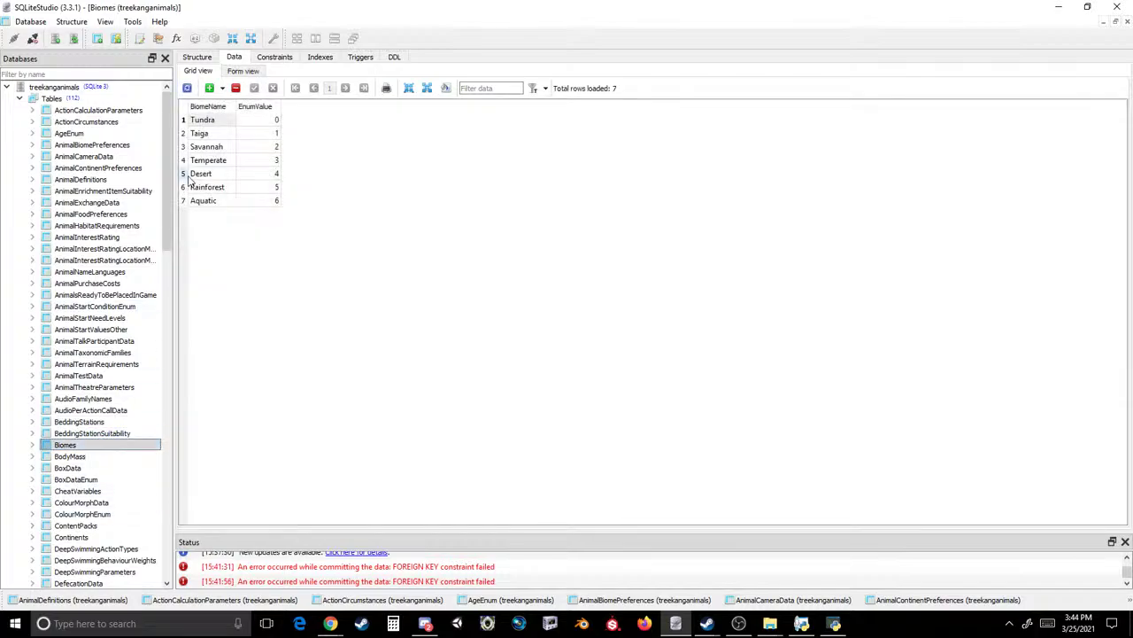
key(Down)
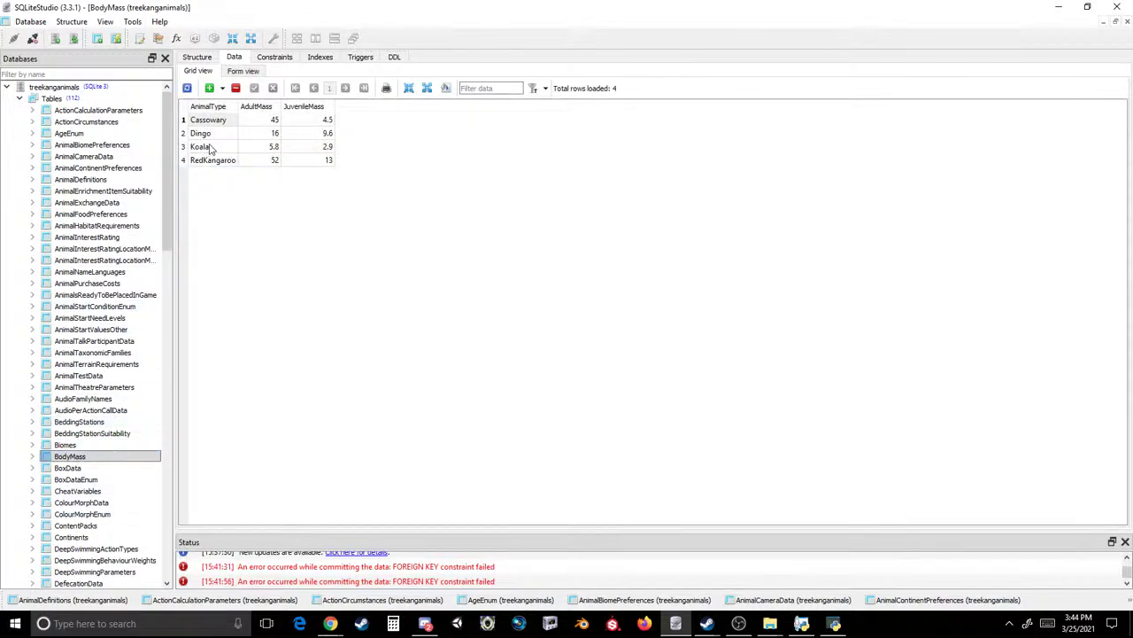
text(TKang)
drag(210, 149, 221, 129)
ctrl+click(213, 160)
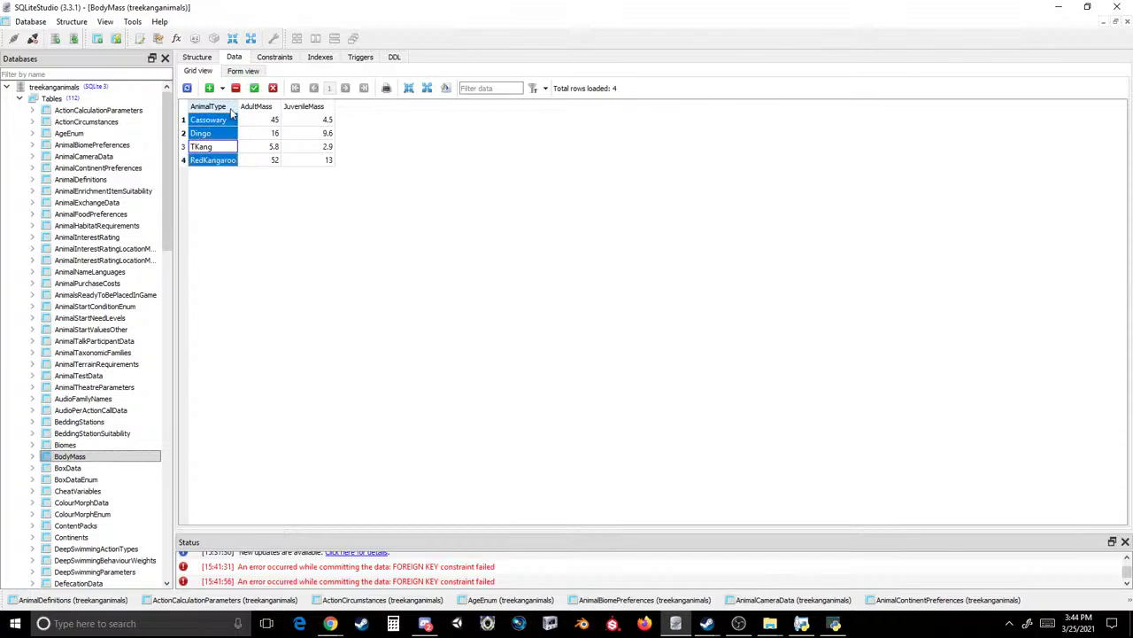
click(235, 88)
click(254, 87)
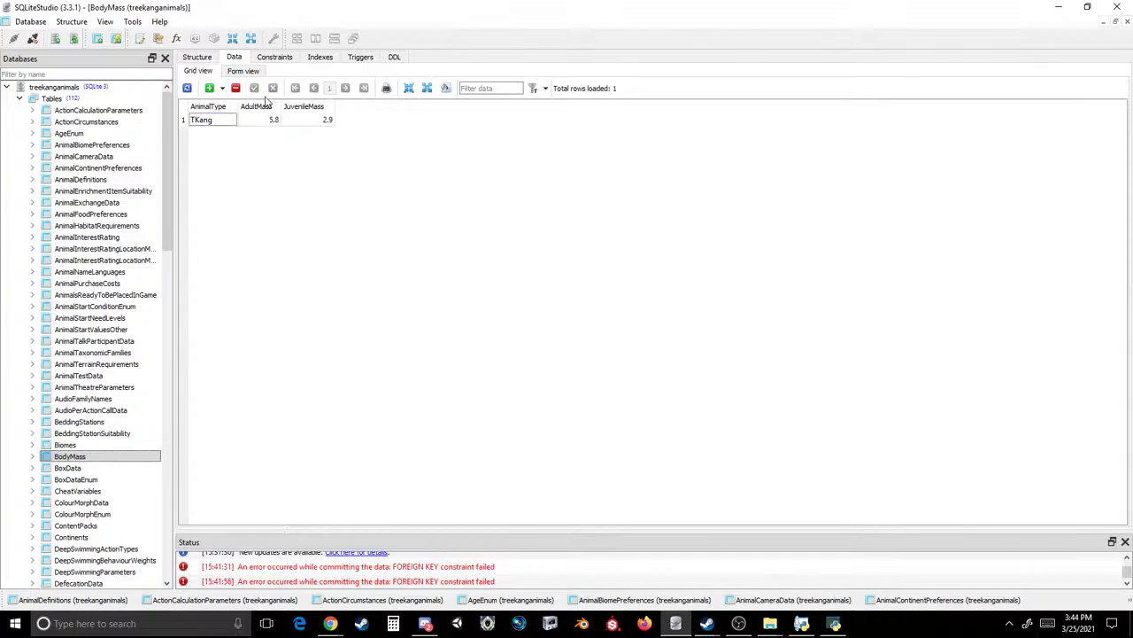
- In BoxData, rename the Koala entry to TKang, delete the Cassowary, Dingo and RedKangaroo rows, and commit
scroll(80, 442, down, 1)
click(67, 433)
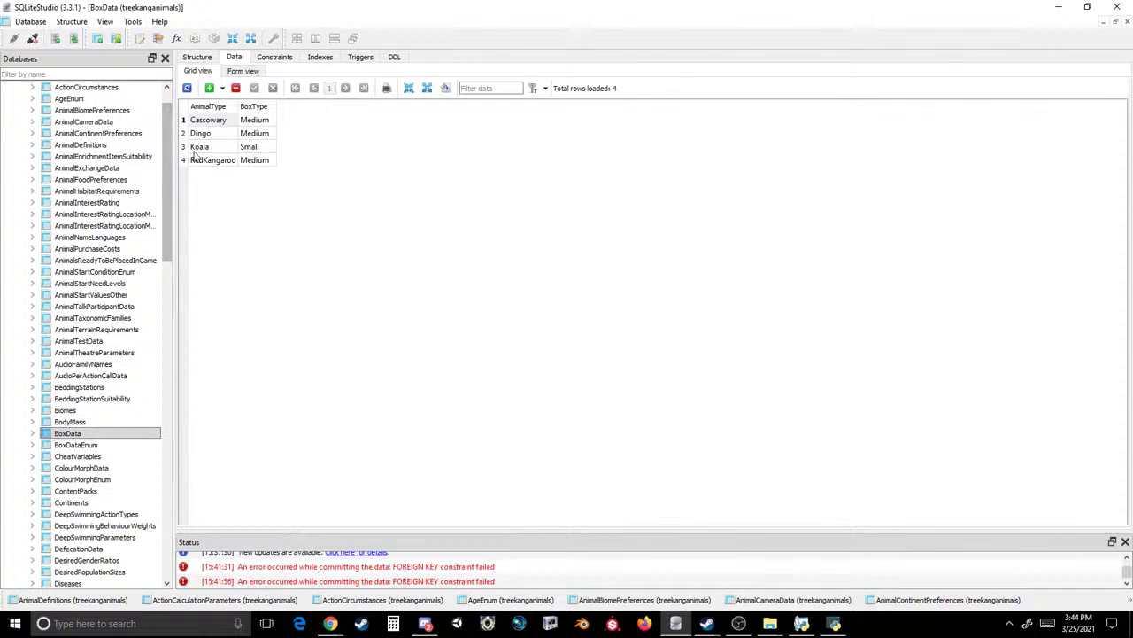
click(196, 148)
text(TKang)
drag(198, 147, 208, 122)
ctrl+click(203, 160)
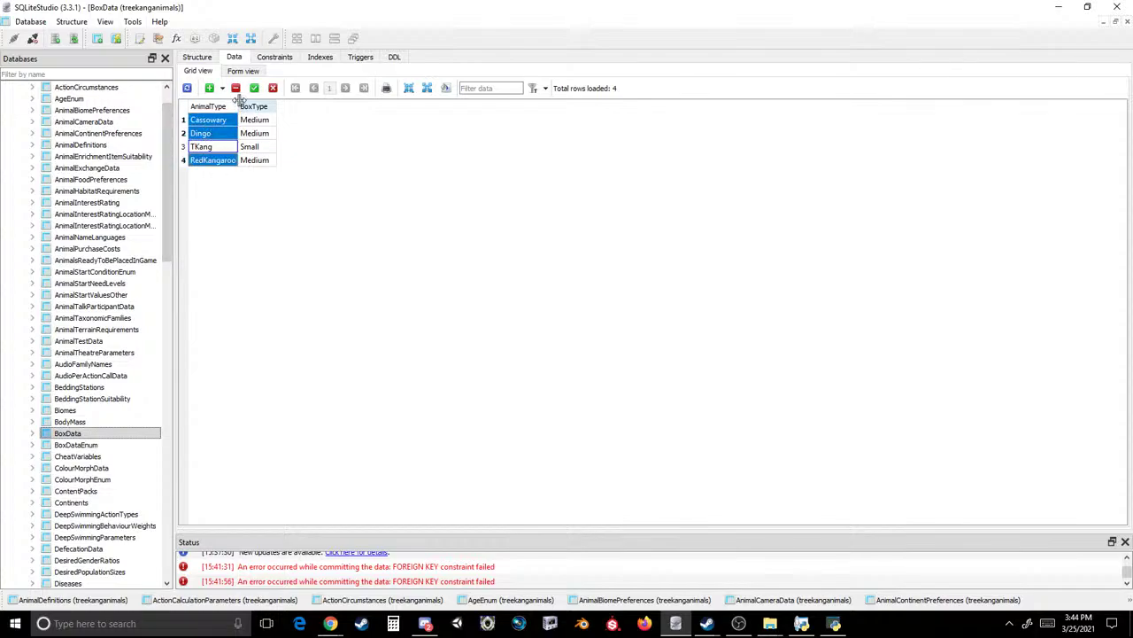
click(236, 88)
click(254, 88)
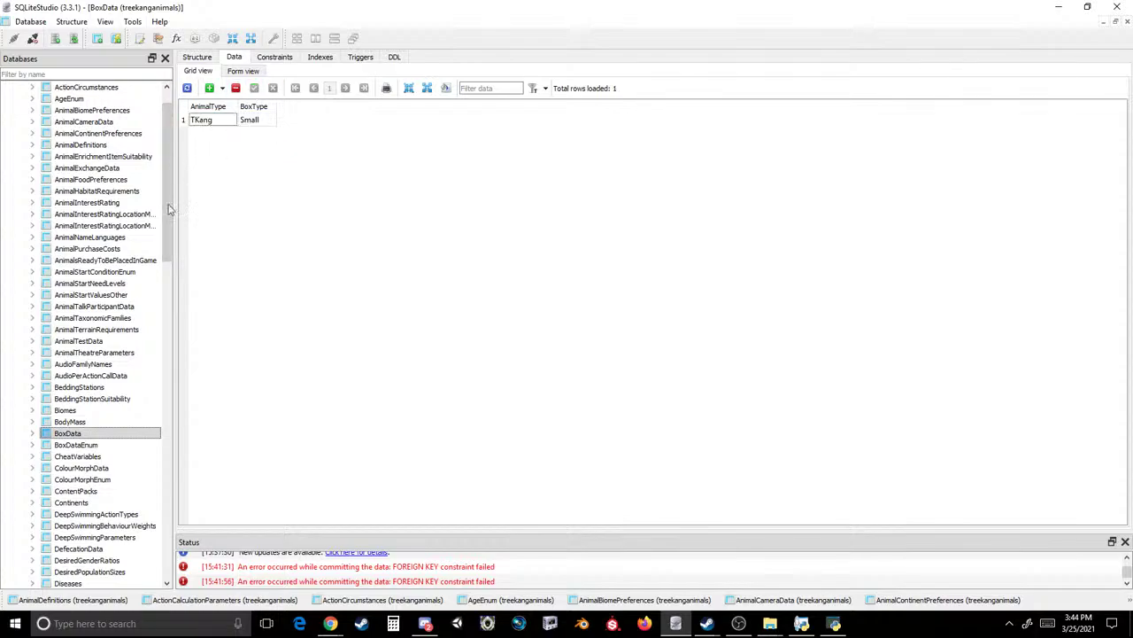
- In CheatVariables, rename the Koala entry to TKang, delete the Cassowary, Dingo and RedKangaroo rows, and commit
click(75, 444)
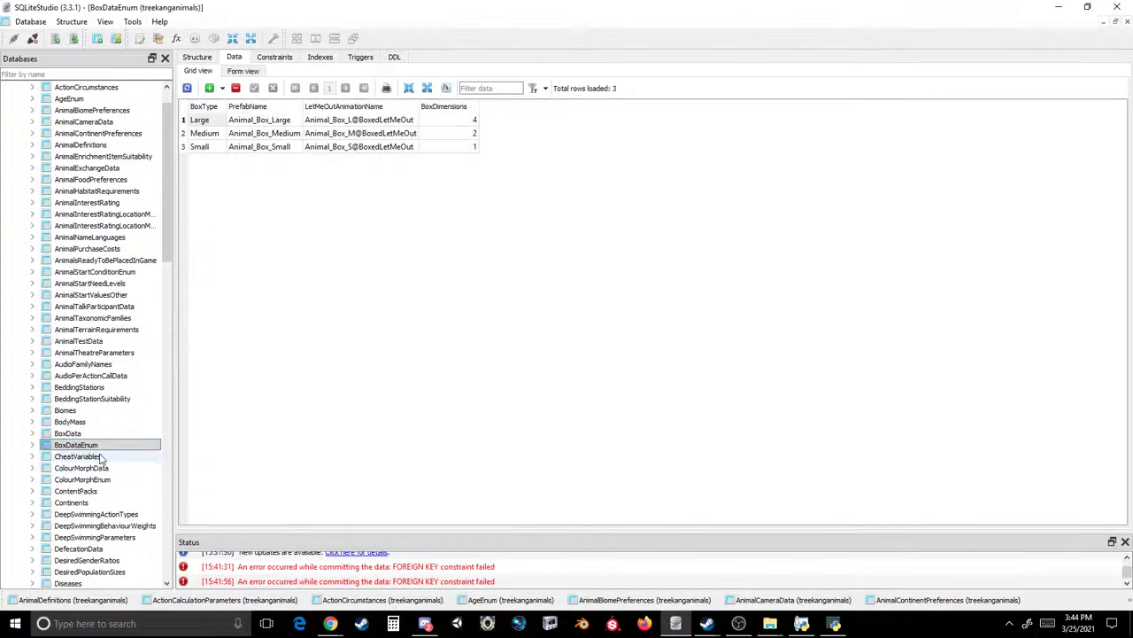
click(101, 457)
click(202, 146)
text(TKang)
click(202, 132)
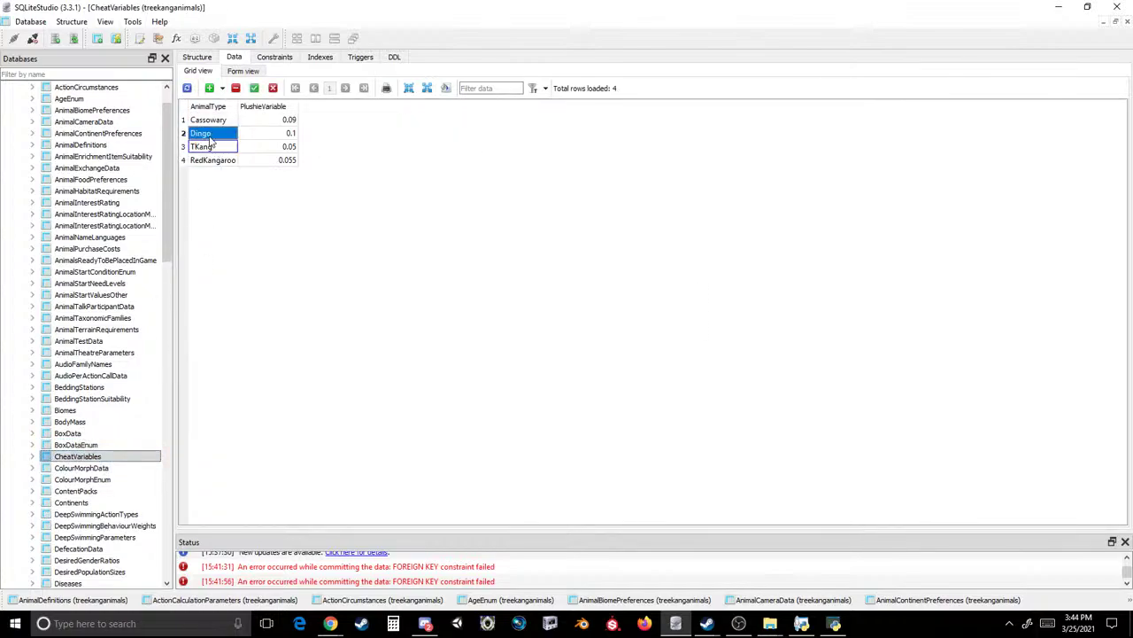
ctrl+click(209, 120)
ctrl+click(215, 162)
click(235, 88)
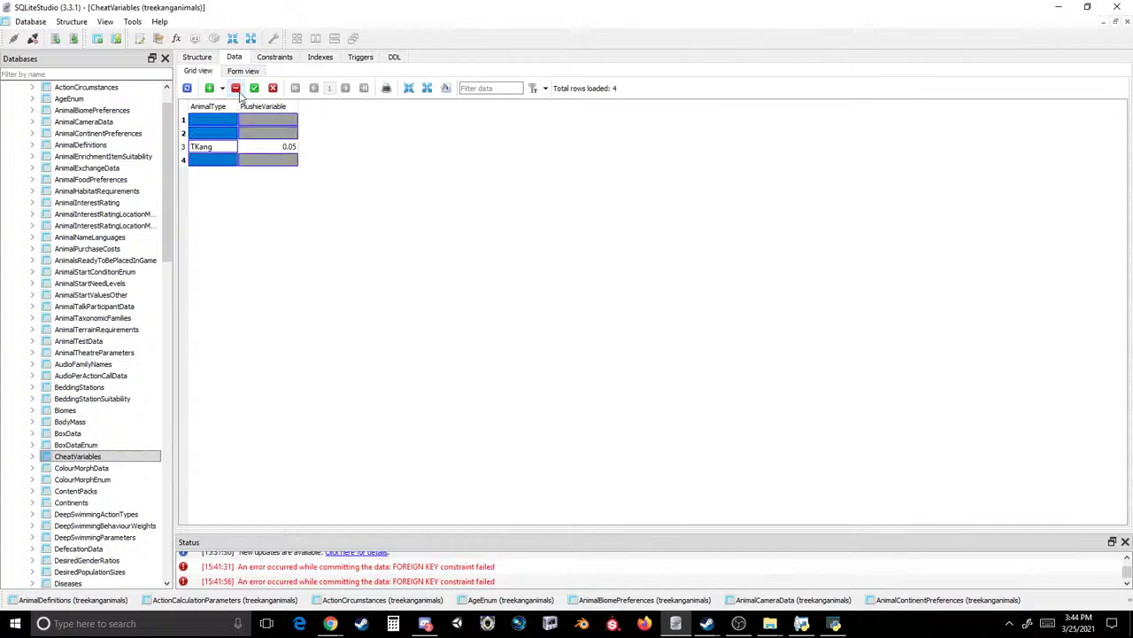
click(254, 88)
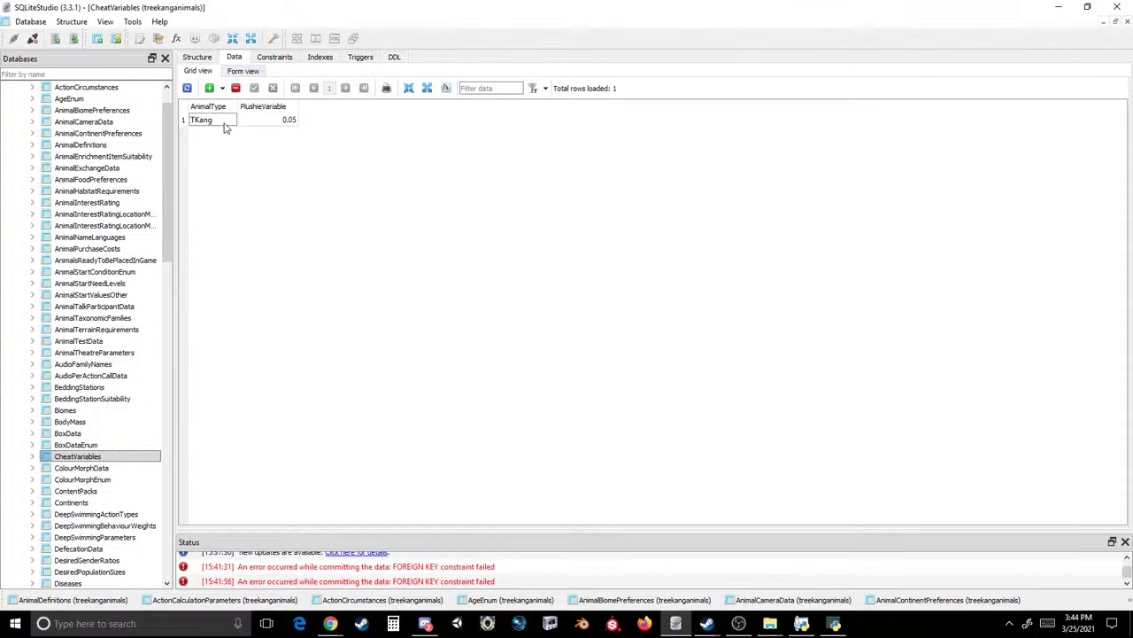
mouse_move(225, 119)
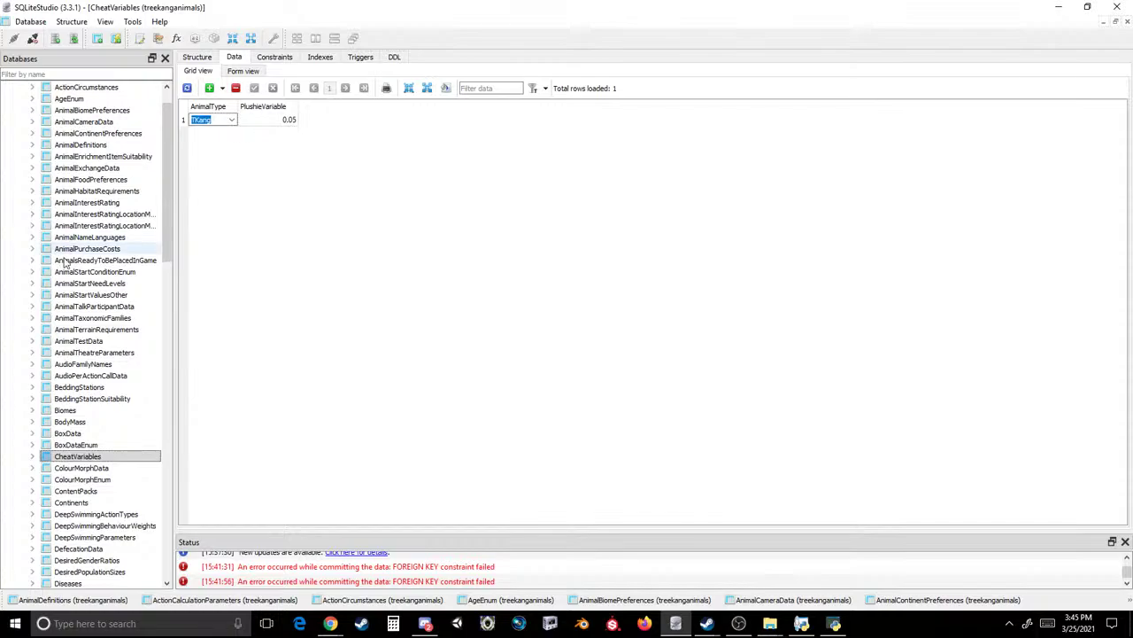
- In ColourMorphData, rename the Koala entry to TKang, delete the RedKangaroo row, and commit
scroll(88, 266, down, 2)
click(114, 403)
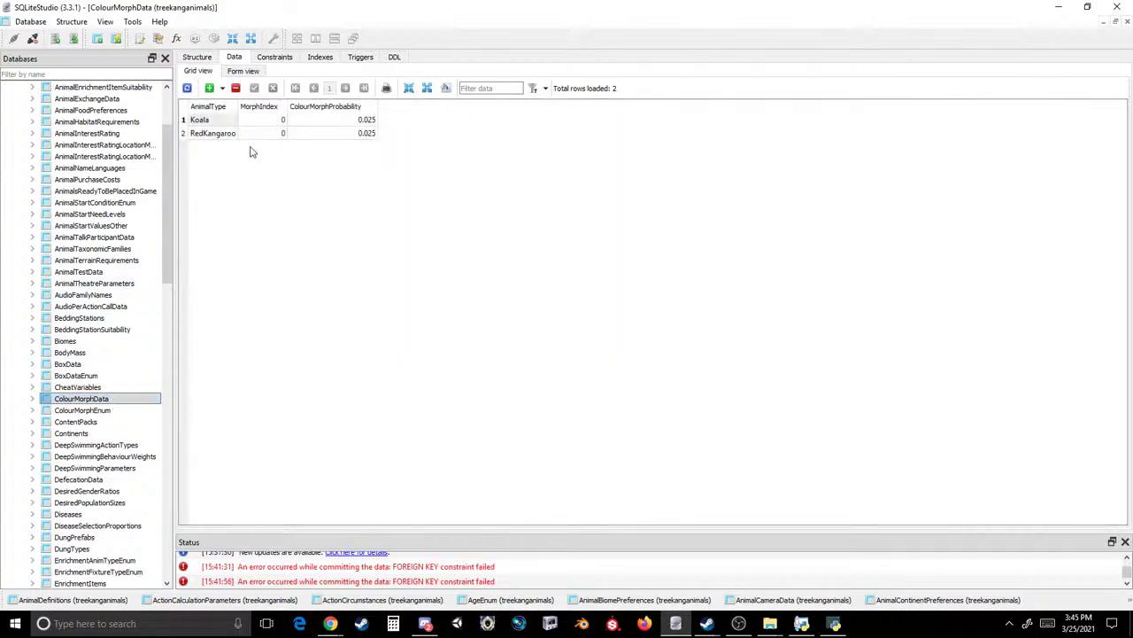
click(202, 120)
text(TKang)
click(215, 134)
click(236, 88)
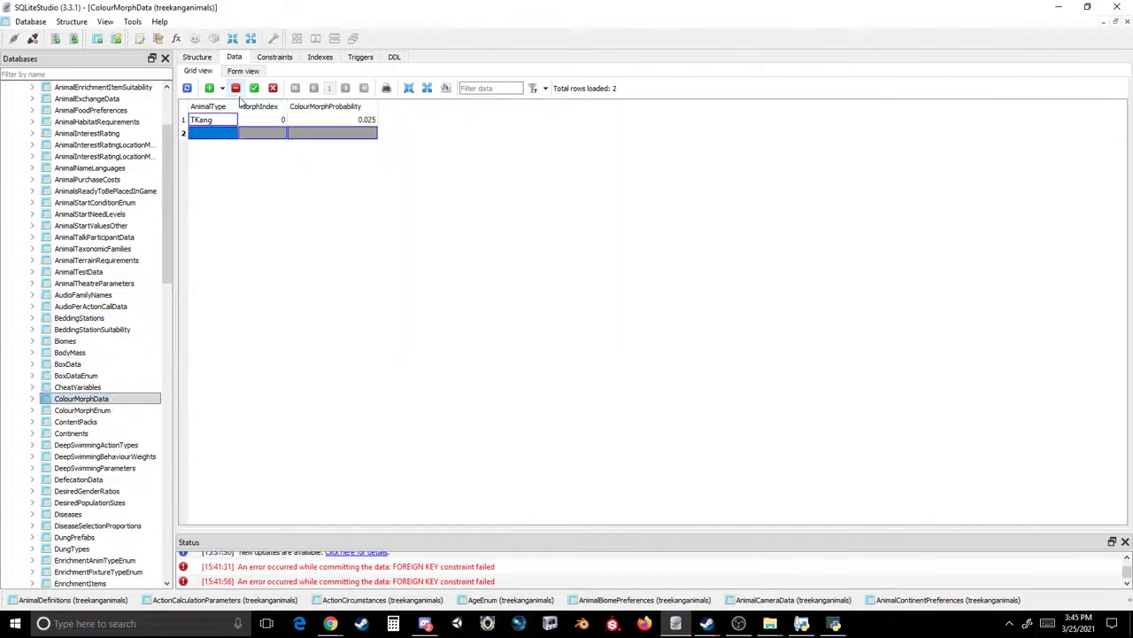
click(255, 89)
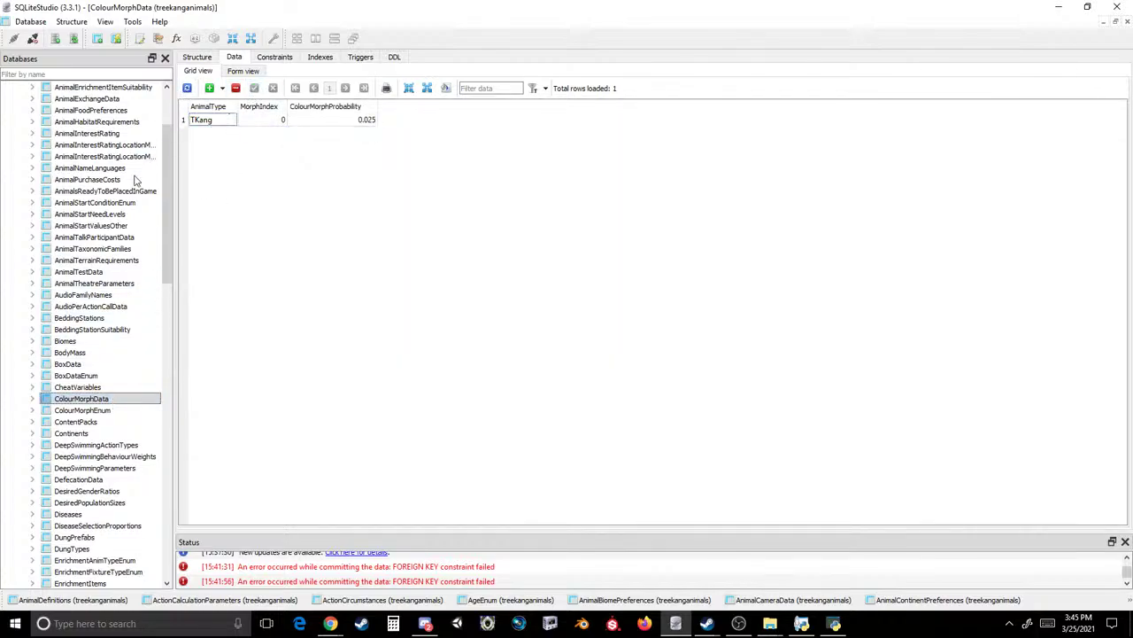
- Check the tables from ColourMorphEnum through DeepSwimmingParameters for species rows that need editing
click(102, 411)
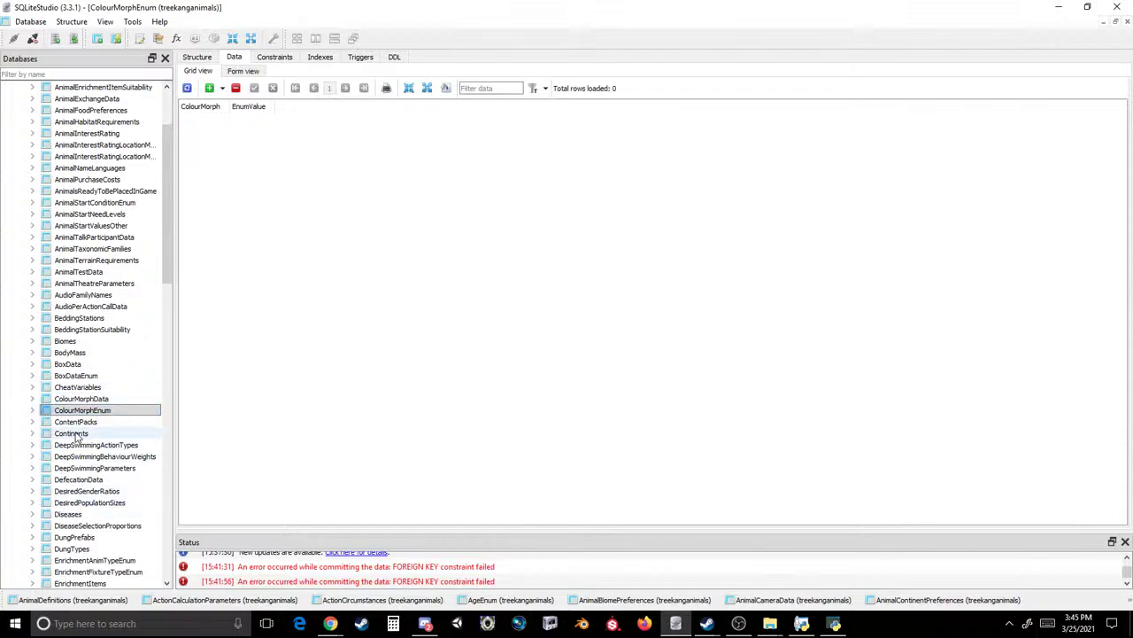
click(77, 423)
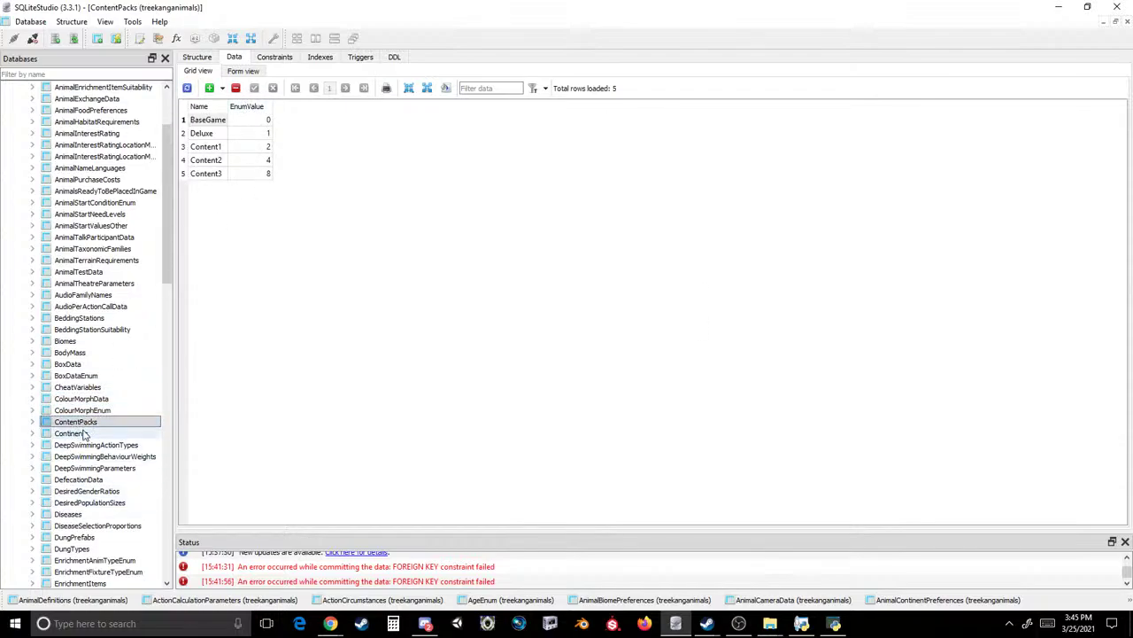
click(71, 433)
click(88, 444)
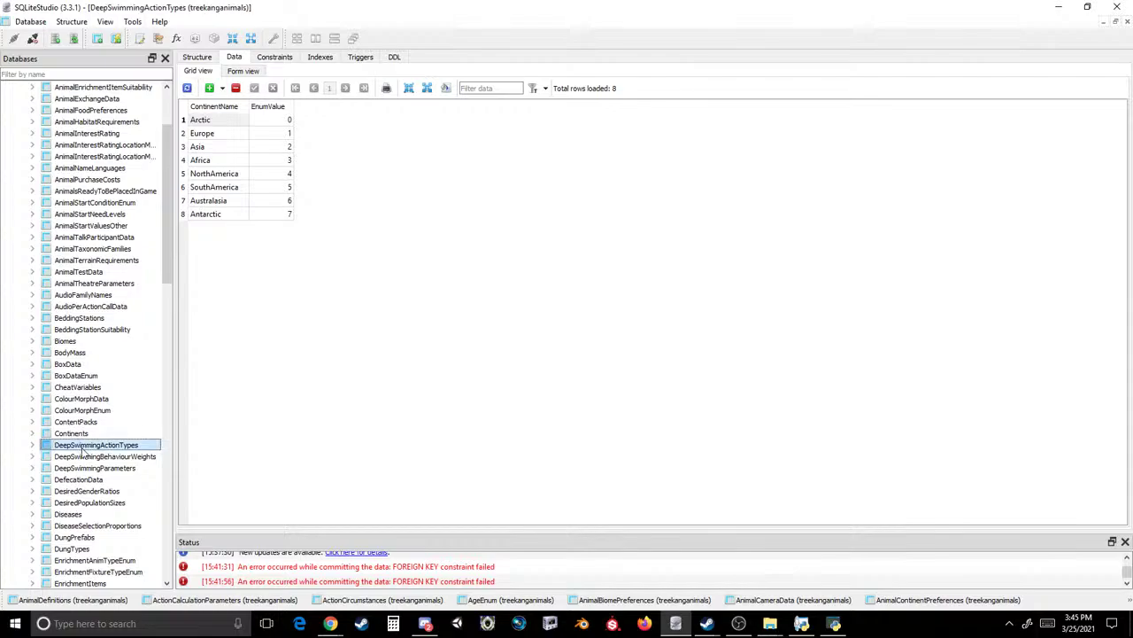
click(124, 457)
click(124, 469)
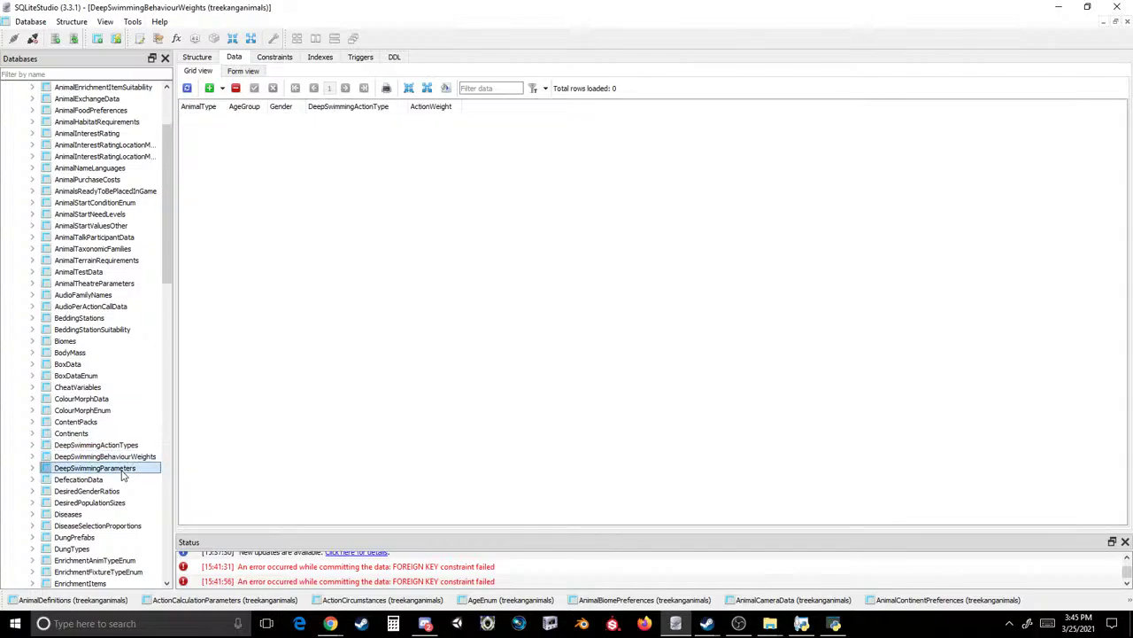
- In DefecationData, rename the Koala entry to TKang, delete the Cassowary, Dingo and RedKangaroo rows, and commit
click(97, 479)
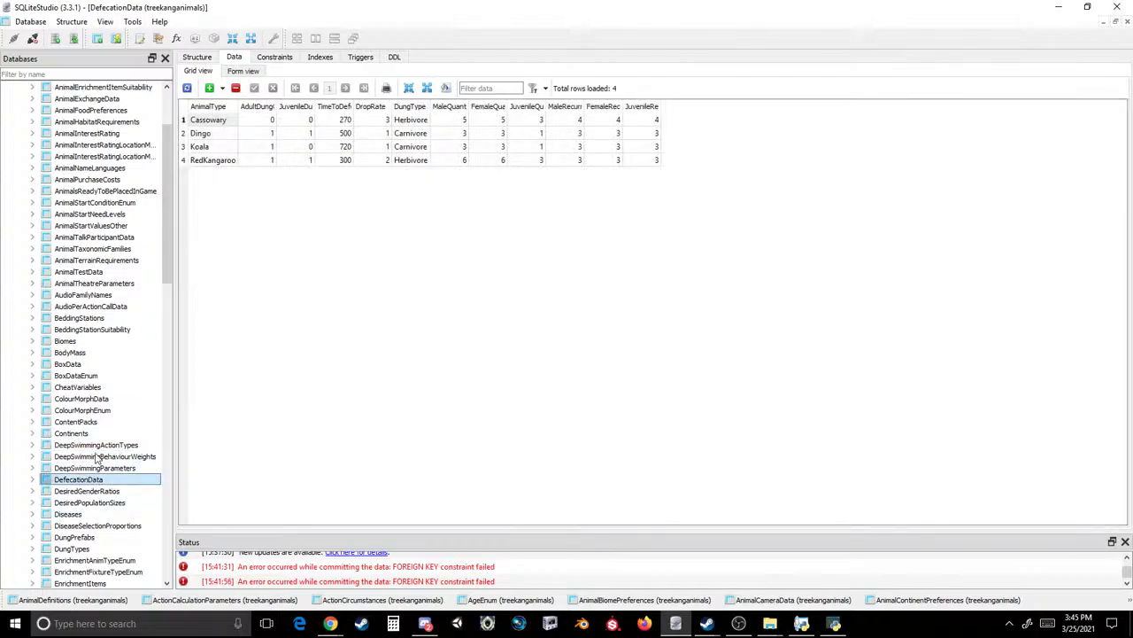
click(201, 148)
double_click(202, 148)
click(211, 150)
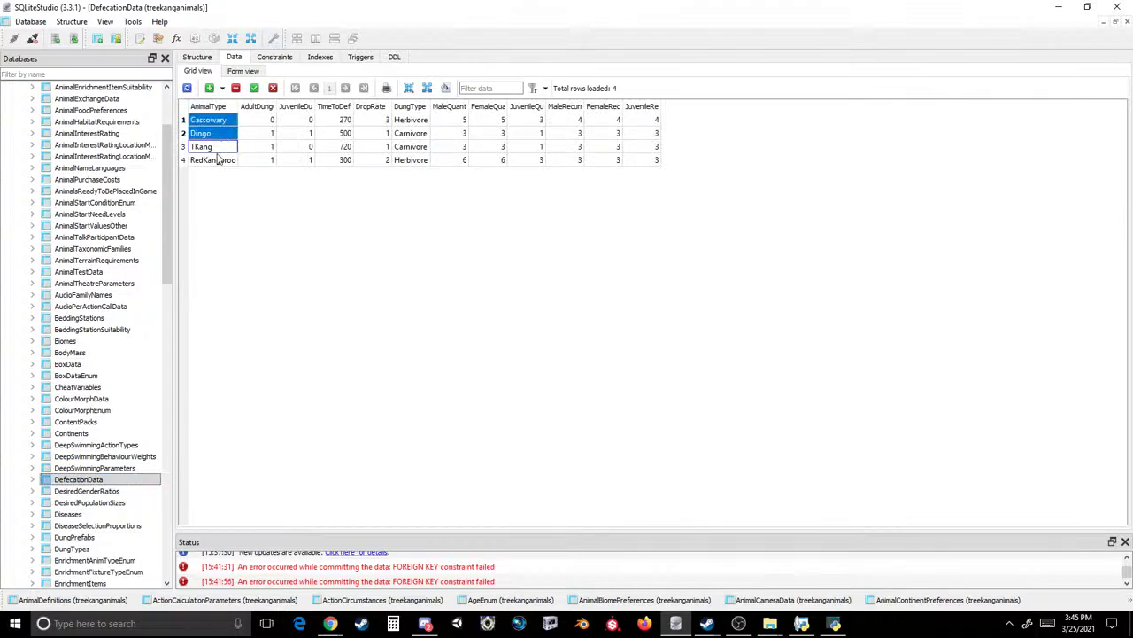
drag(220, 159, 237, 124)
click(236, 87)
click(254, 87)
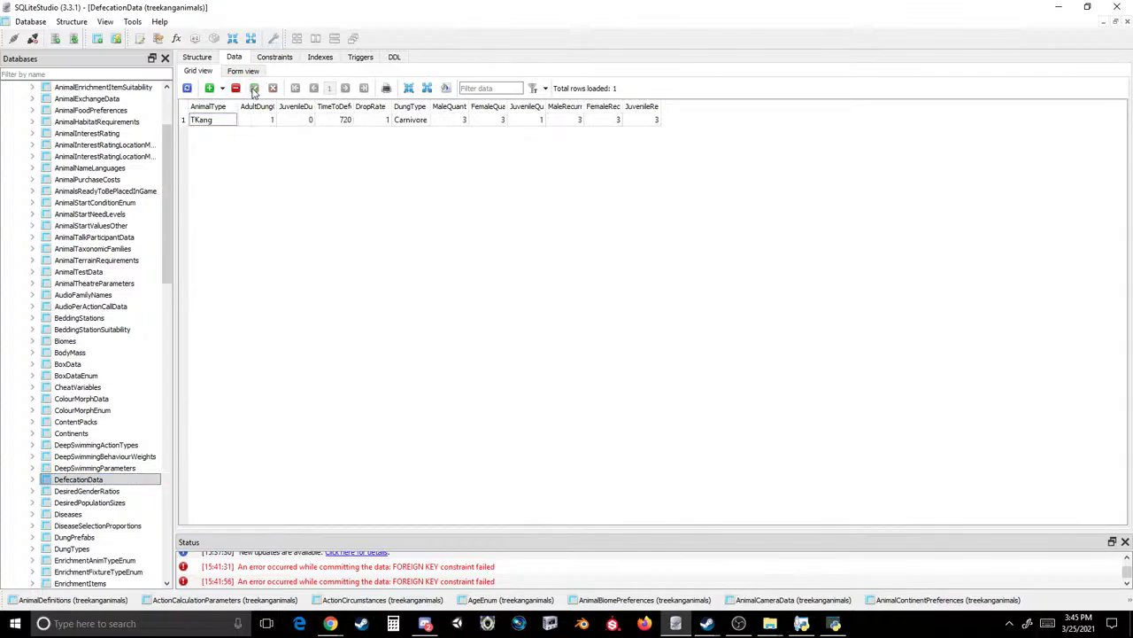
- In DesiredGenderRatios, rename the Koala entry to TKang, delete the Cassowary, Dingo and RedKangaroo rows, and commit
scroll(106, 419, down, 1)
click(87, 456)
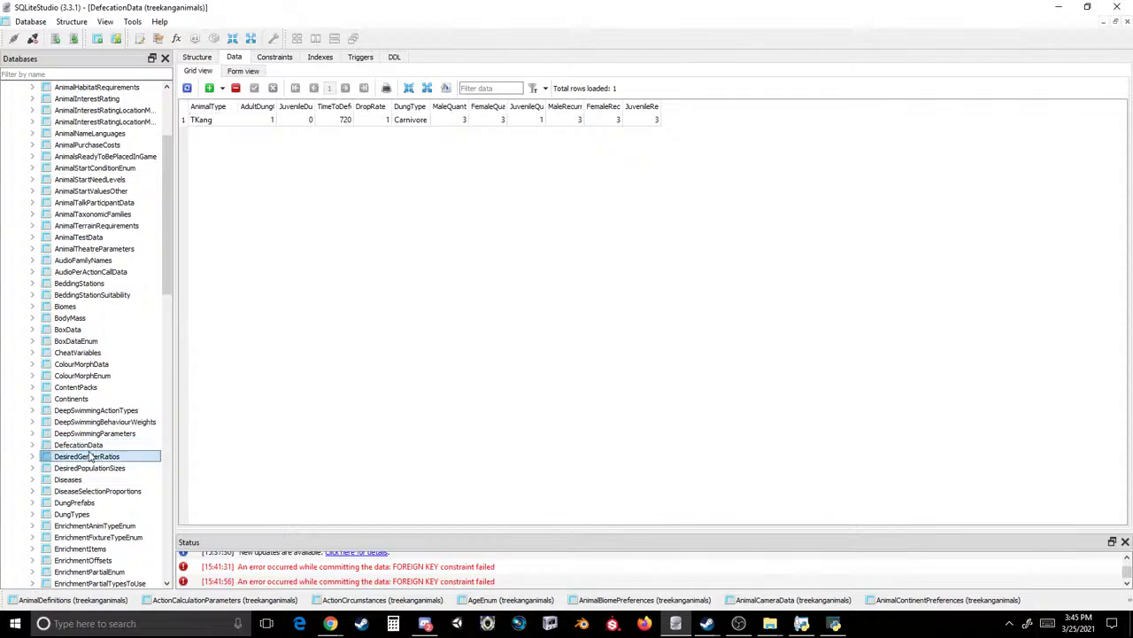
double_click(219, 146)
click(212, 159)
double_click(213, 160)
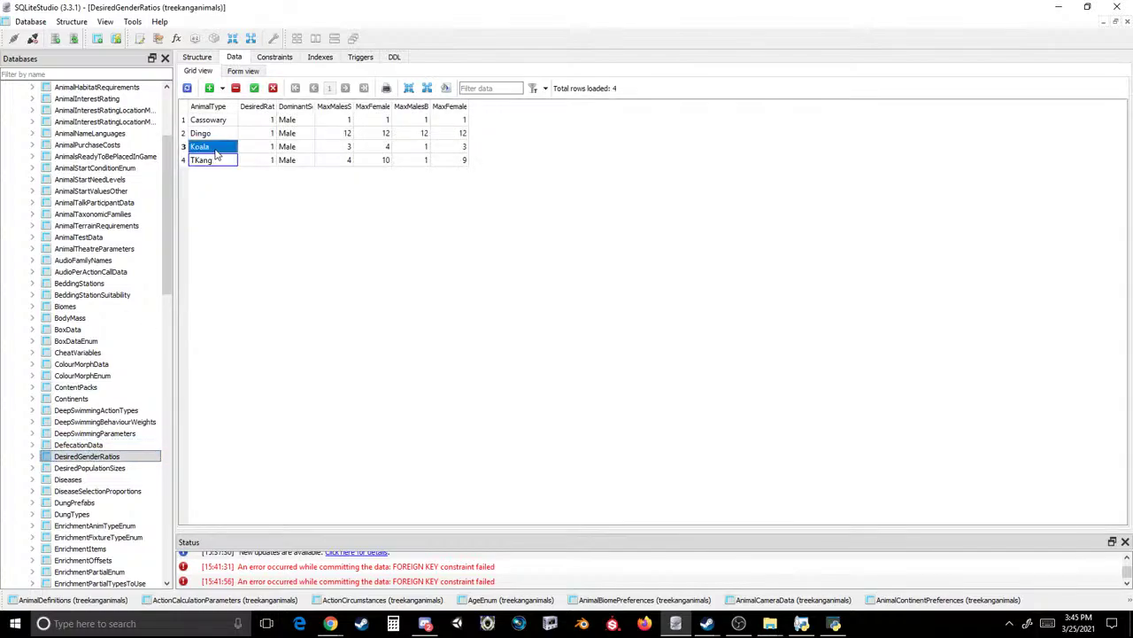
click(213, 169)
ctrl+click(217, 122)
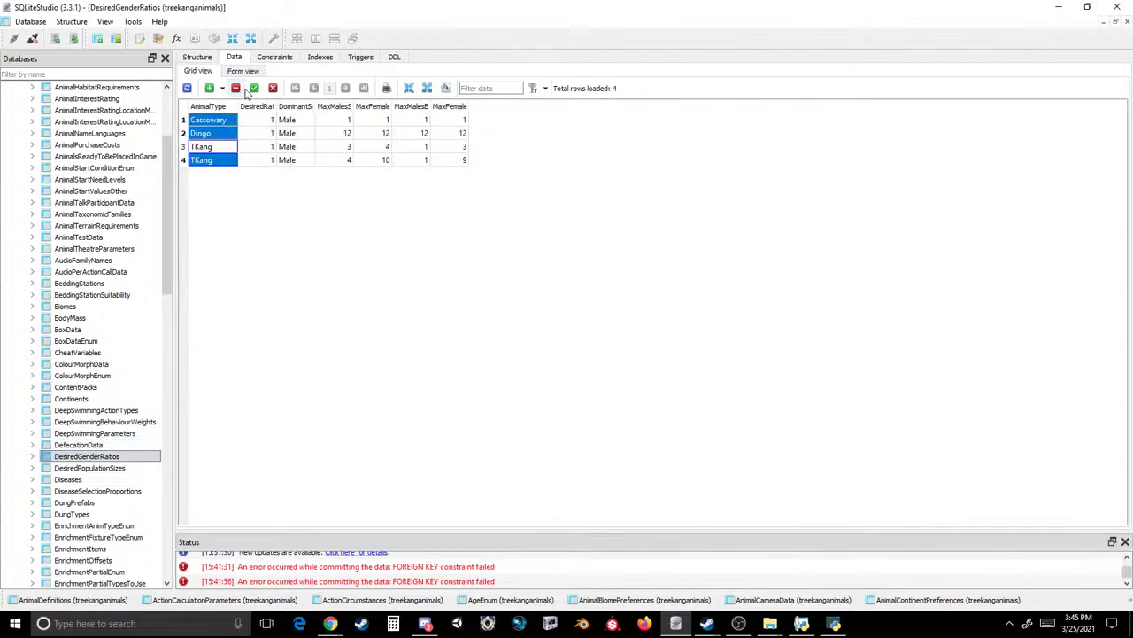
click(235, 88)
click(254, 88)
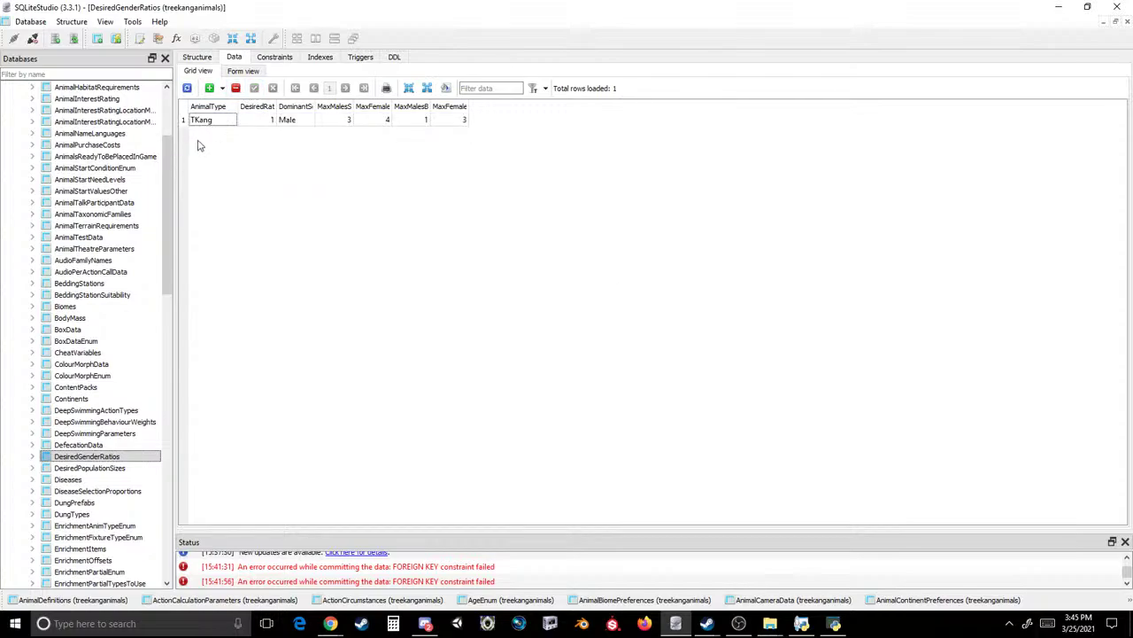
- In DesiredPopulationSizes, rename the Koala entry to TKang, delete the Cassowary, Dingo and RedKangaroo rows, and commit
scroll(124, 376, down, 2)
click(112, 400)
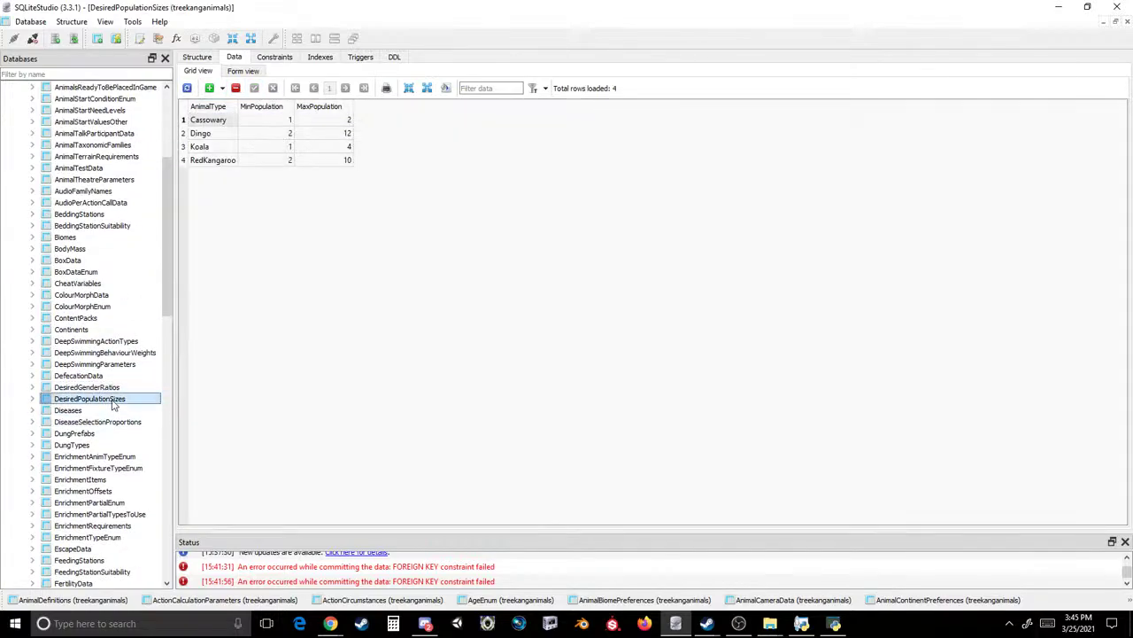
double_click(214, 148)
click(215, 169)
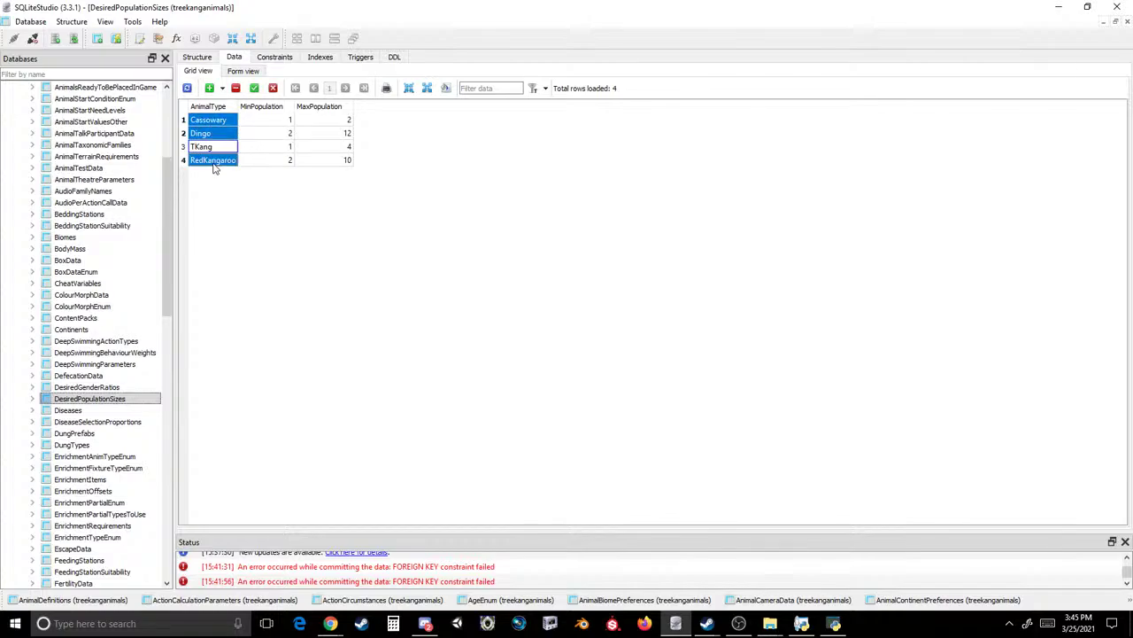
click(236, 87)
click(254, 88)
- Check the tables from Diseases through EnrichmentItems for species rows that need editing
click(78, 410)
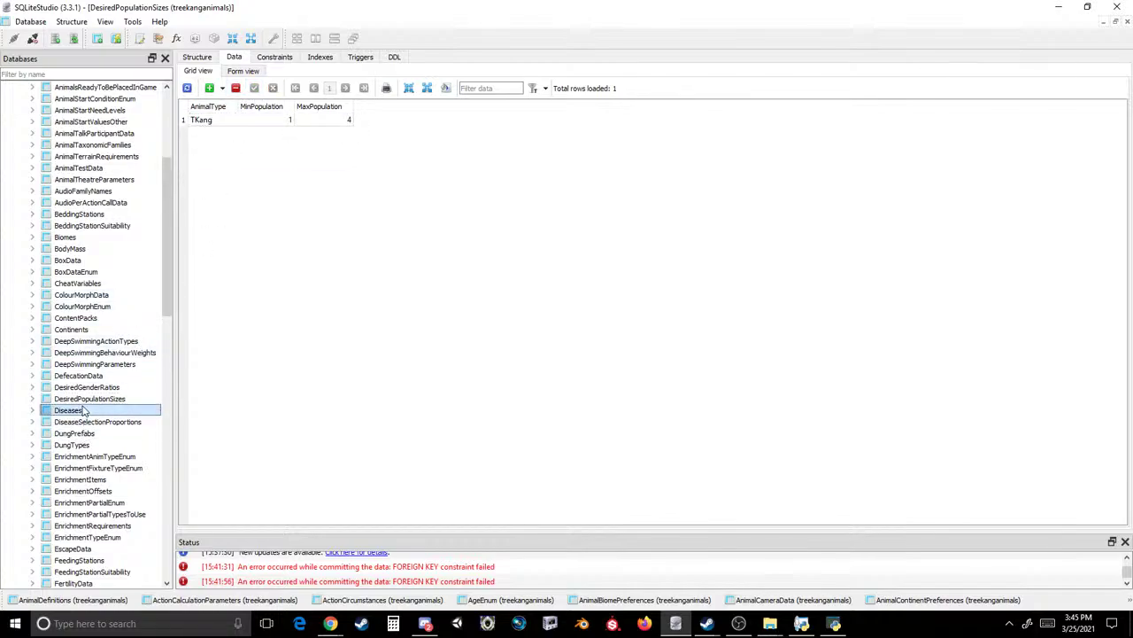
click(97, 422)
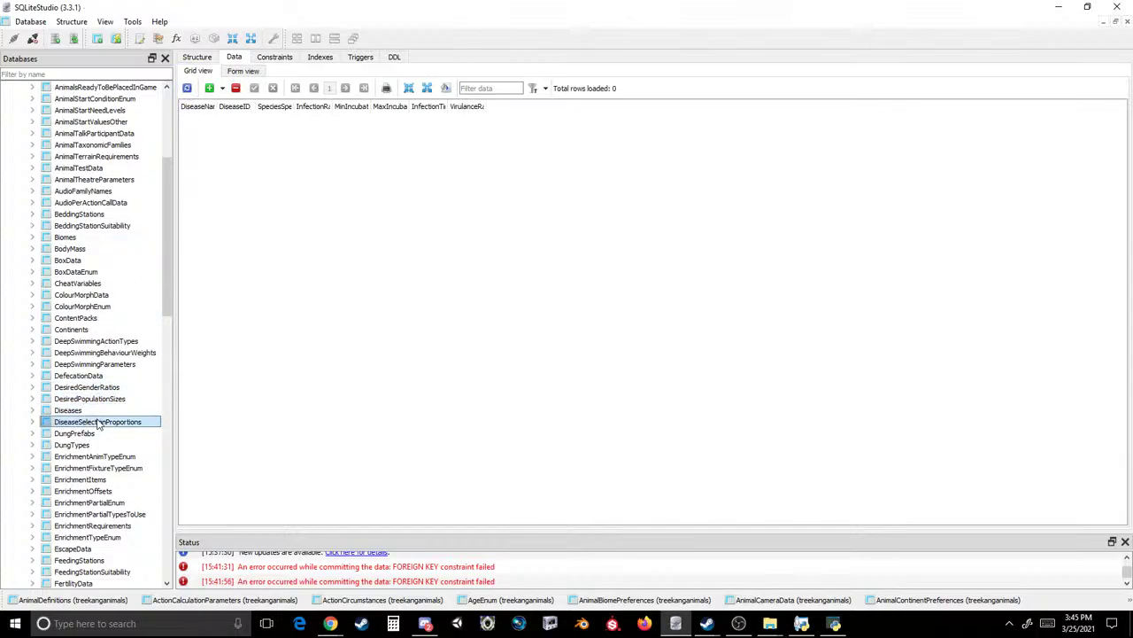
click(84, 434)
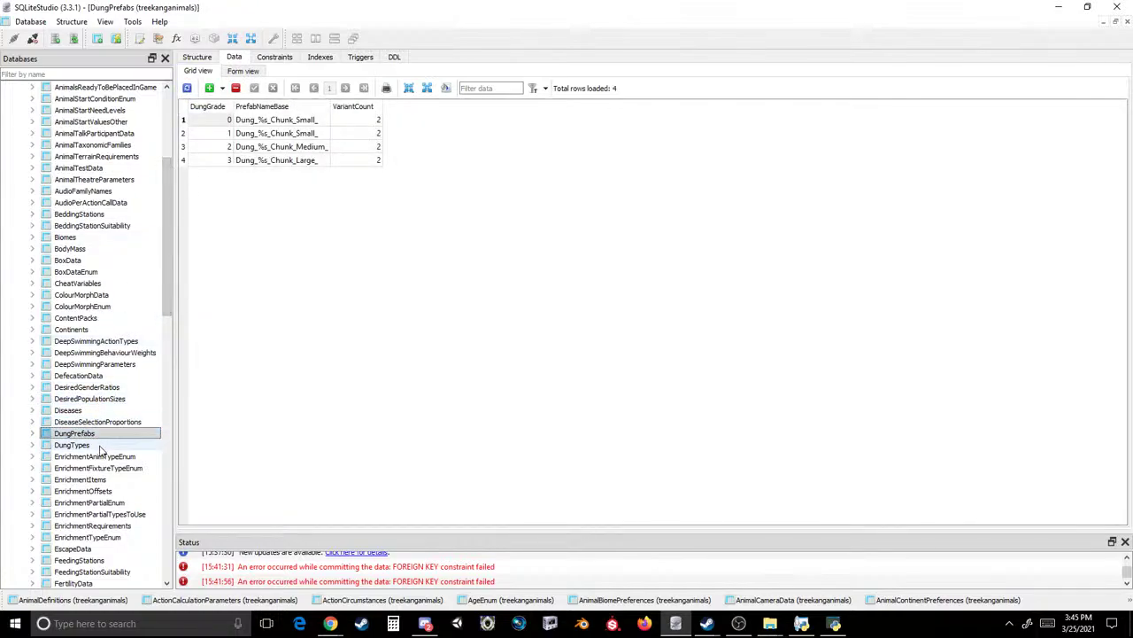
click(88, 445)
click(104, 457)
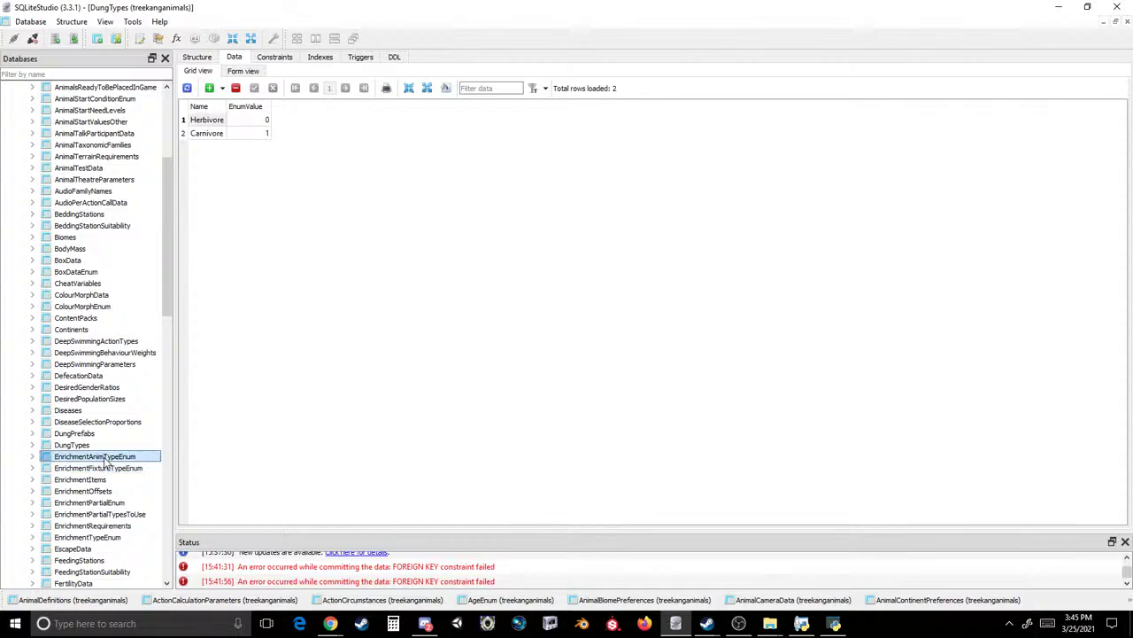
click(108, 468)
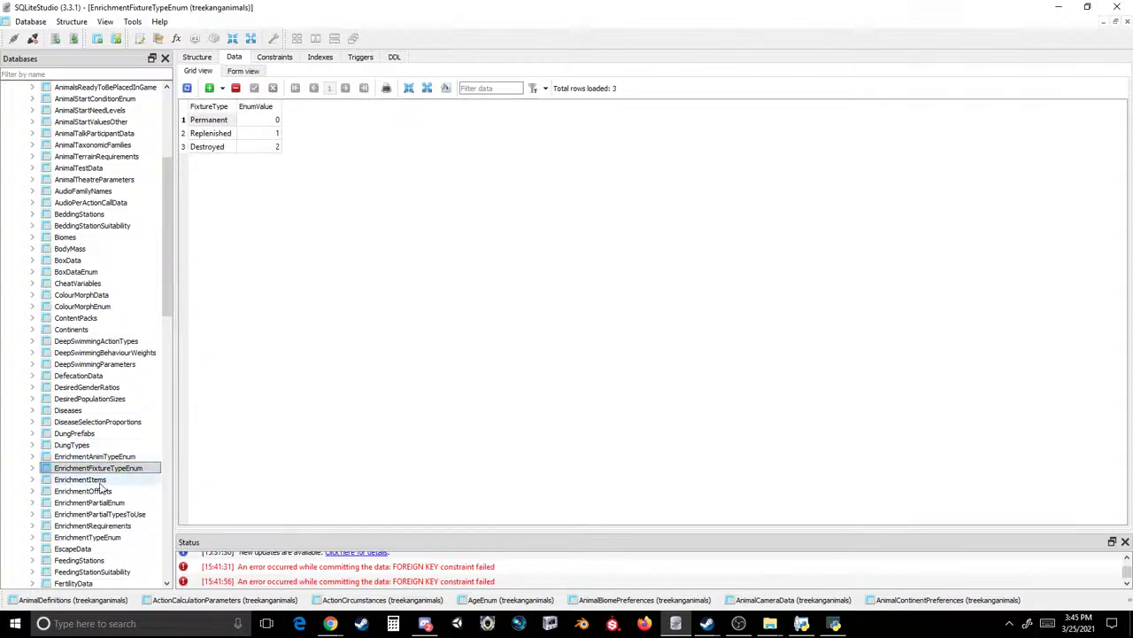
click(101, 481)
scroll(219, 272, down, 12)
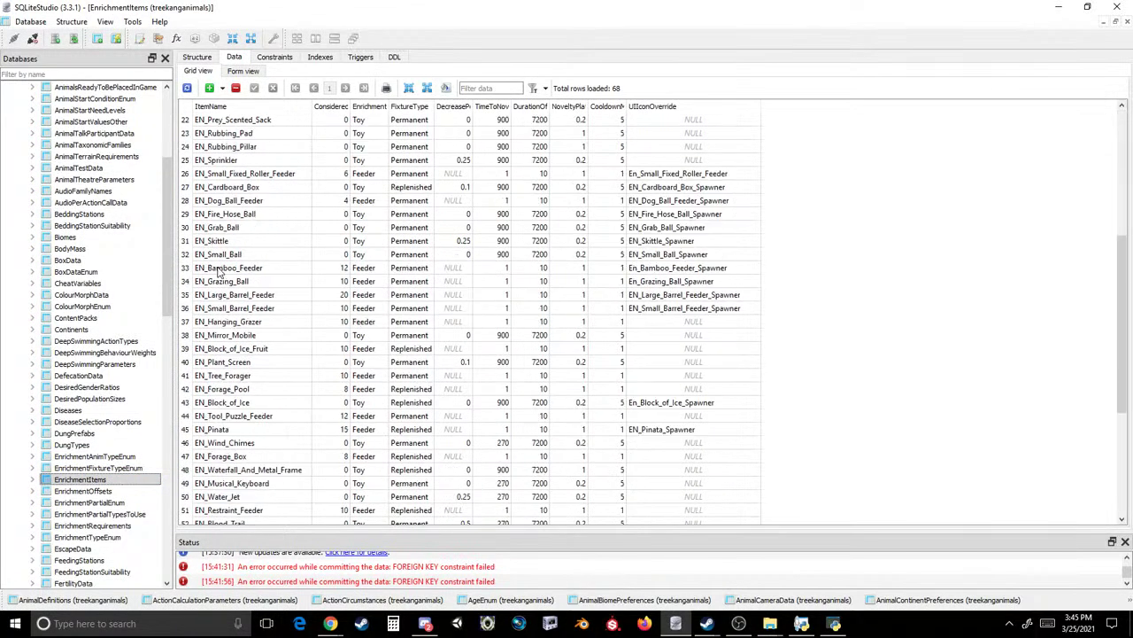
- In EnrichmentOffsets, delete all Cassowary, Dingo and RedKangaroo rows and commit the deletions
click(83, 491)
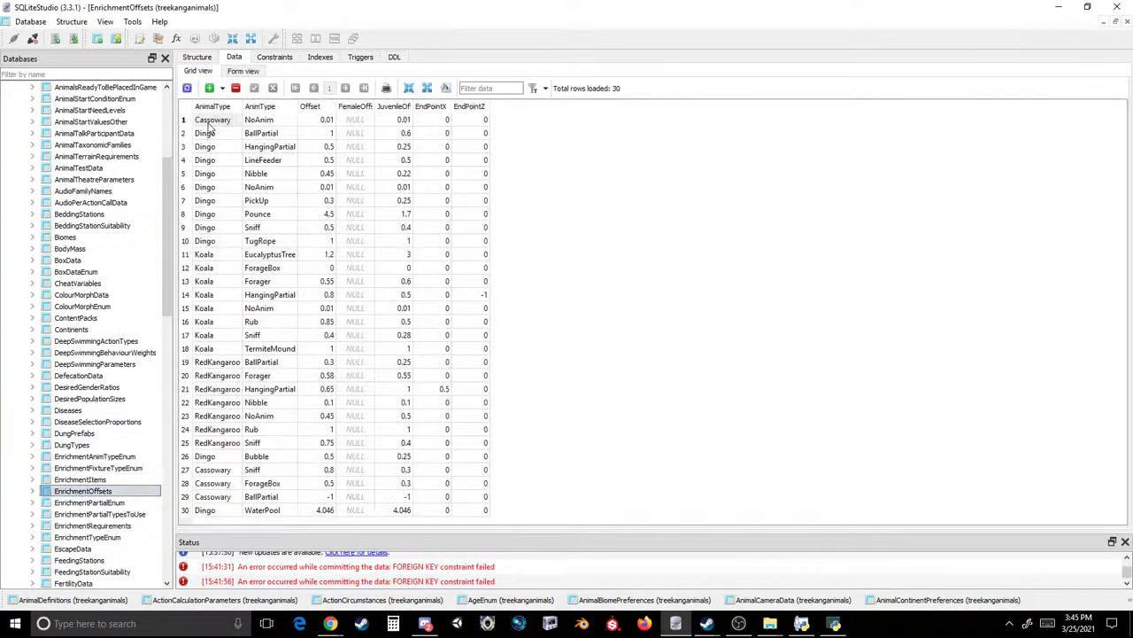
click(208, 125)
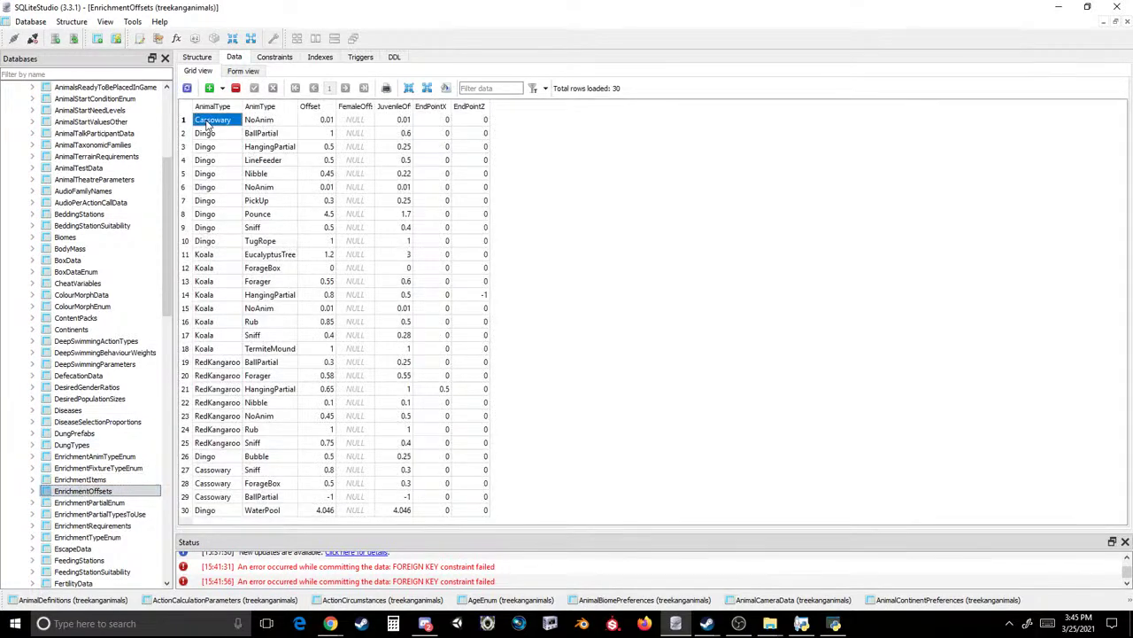
shift+click(211, 244)
click(236, 87)
click(254, 88)
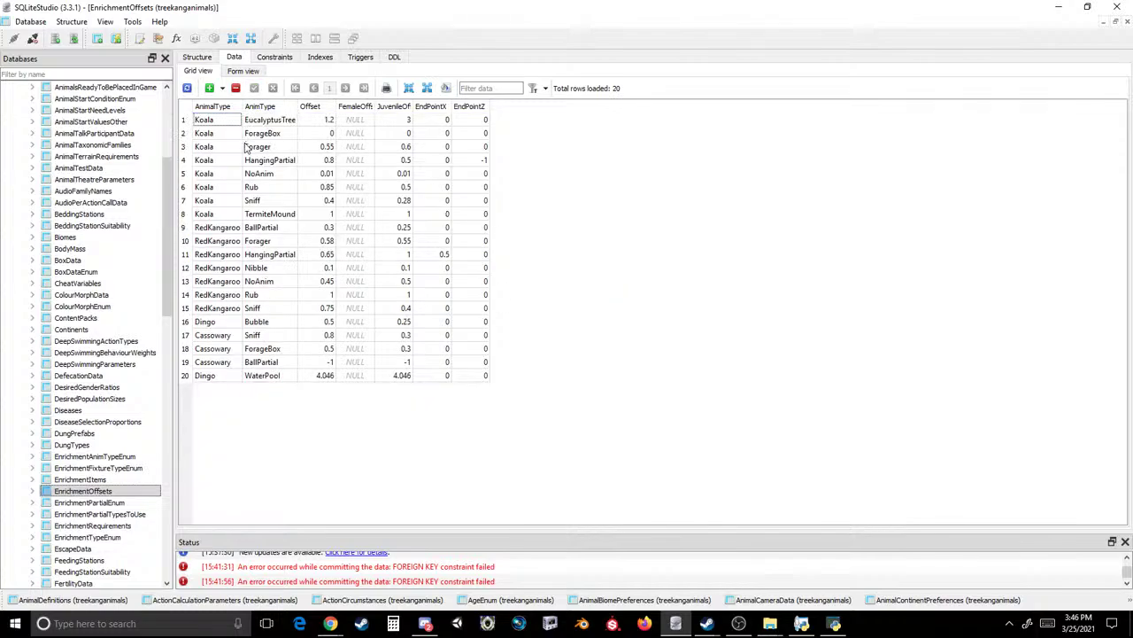
click(211, 229)
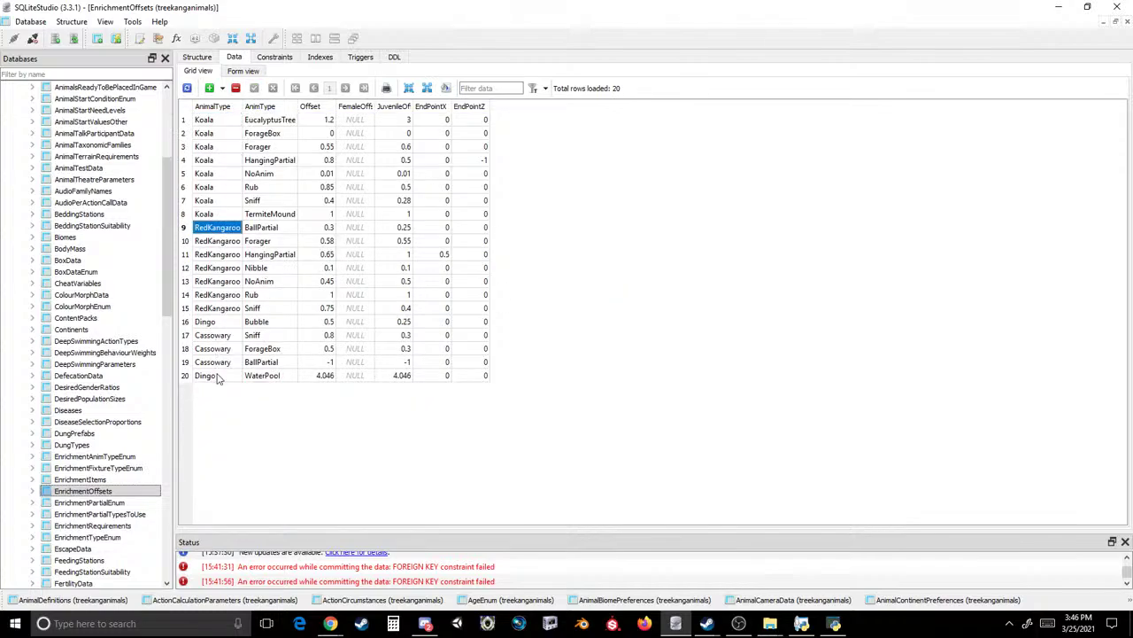
shift+click(218, 376)
click(236, 87)
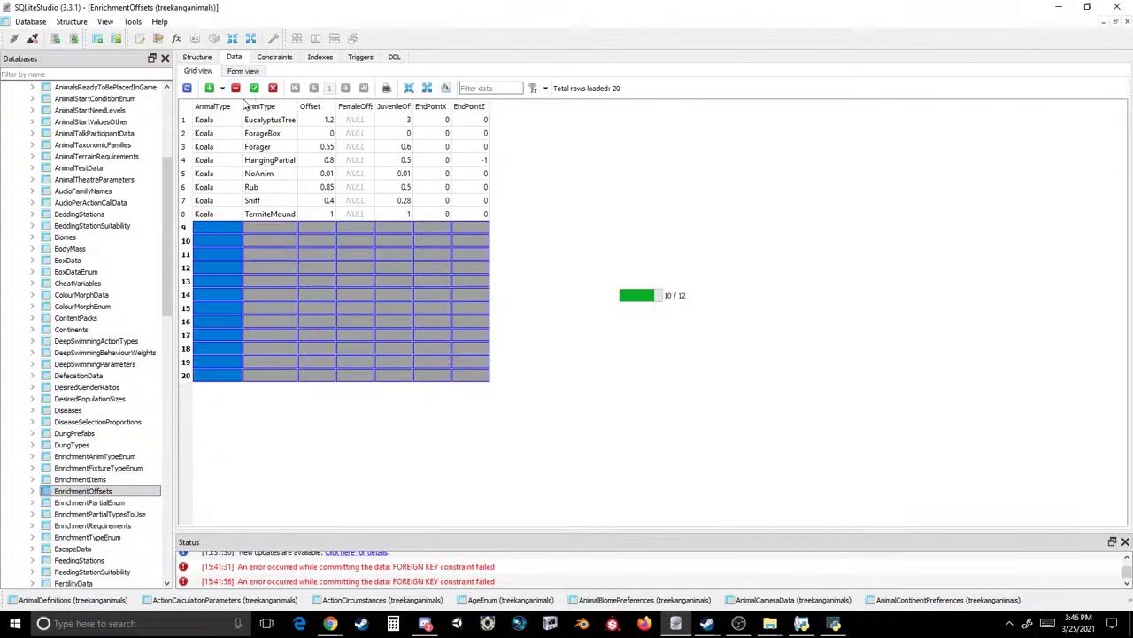
click(254, 87)
- Rename all Koala entries in EnrichmentOffsets to TKang and commit
text(TKang)
click(220, 135)
text(TKang)
key(Down)
key(ctrl+v)
key(Down)
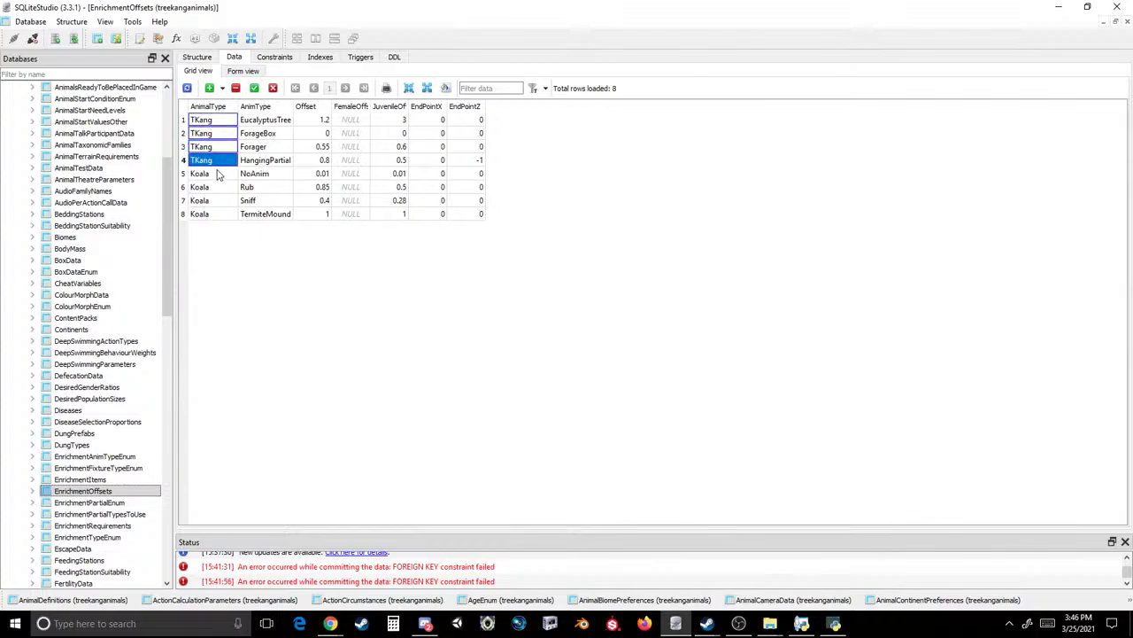
key(ctrl+v)
key(Down)
key(ctrl+v)
key(Down)
key(ctrl+v)
key(Down)
text(TKang)
key(Down)
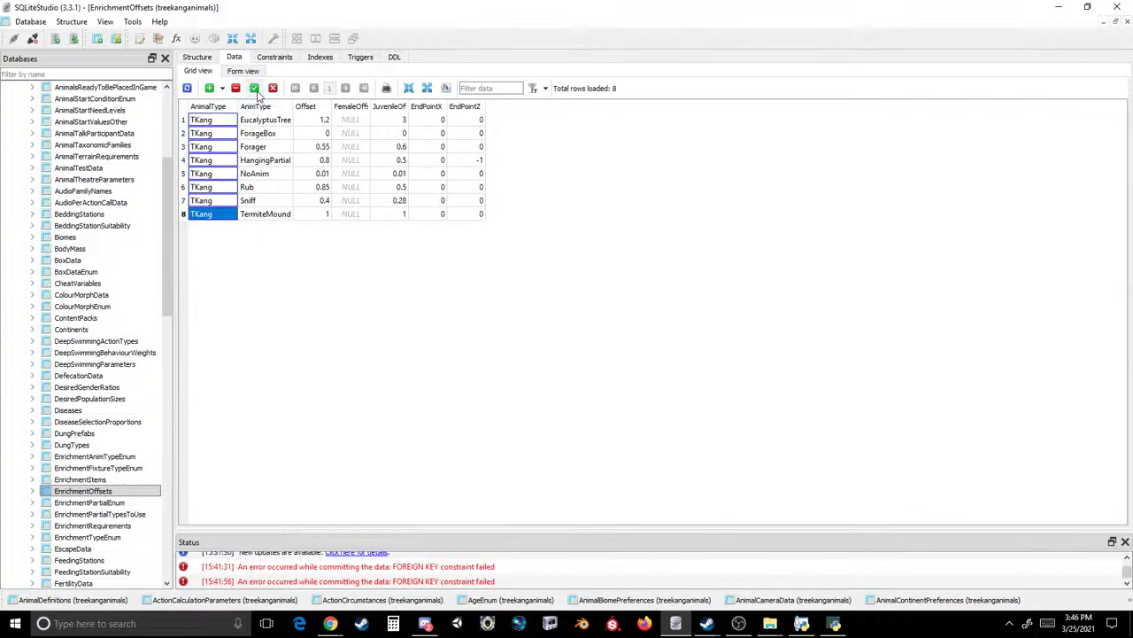
click(256, 90)
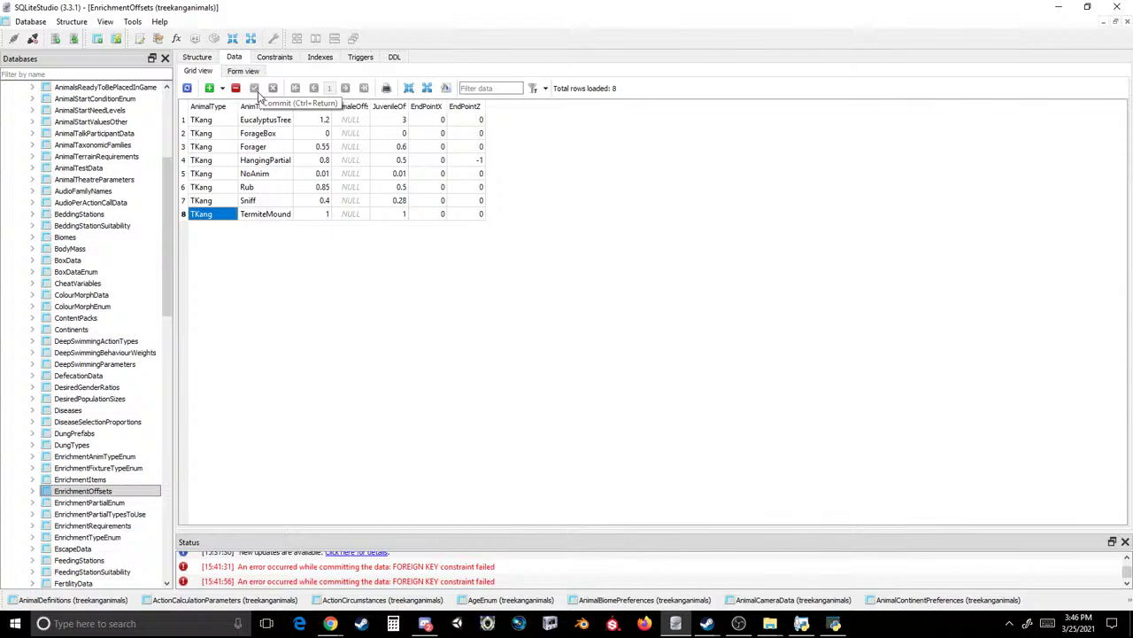
- In EnrichmentPartialTypesToUse, rename the Koala entry to TKang, delete the Cassowary, Dingo and RedKangaroo rows, and commit
scroll(150, 286, down, 4)
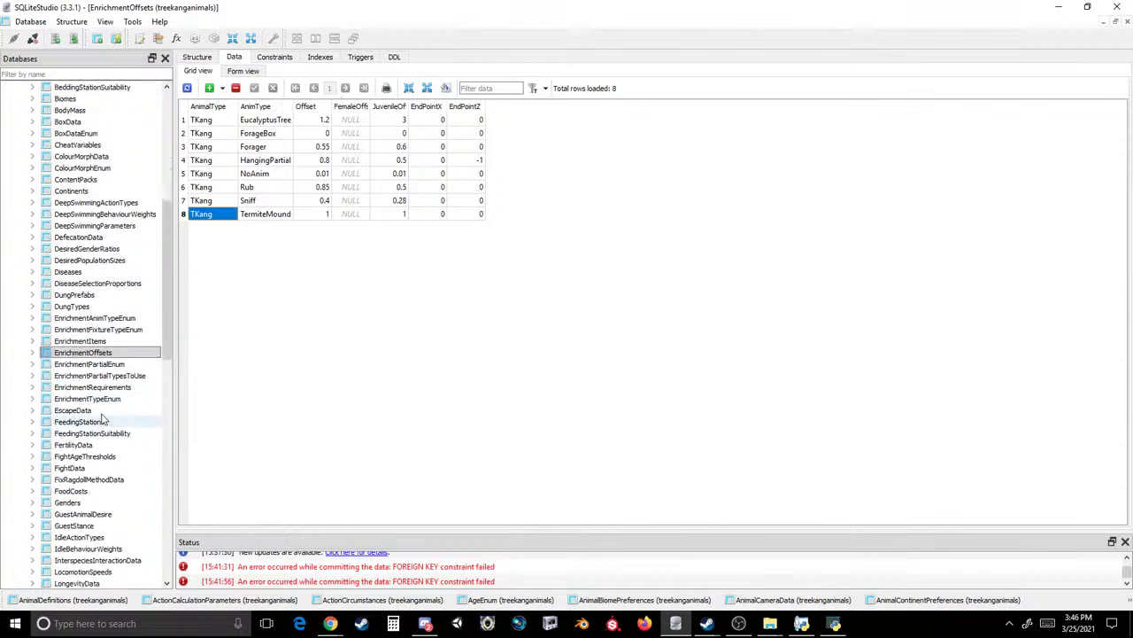
click(104, 366)
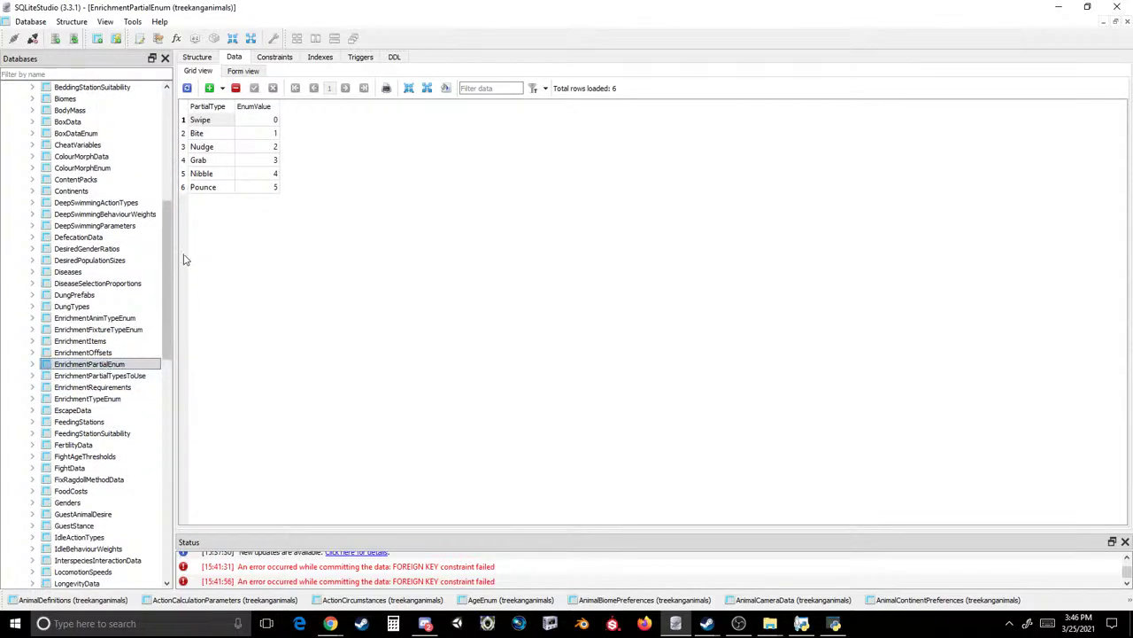
key(Down)
drag(199, 149, 210, 140)
ctrl+click(213, 160)
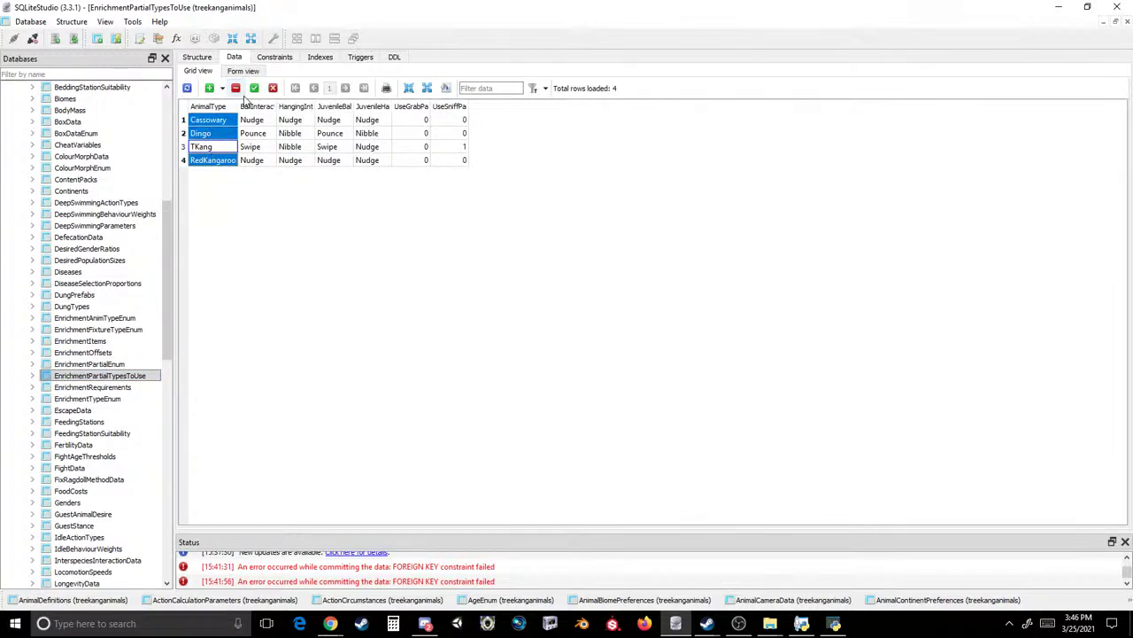
key(Delete)
key(ctrl+Return)
- In EnrichmentRequirements, rename the Koala entry to TKang, delete the Cassowary, Dingo and RedKangaroo rows, and commit
click(92, 387)
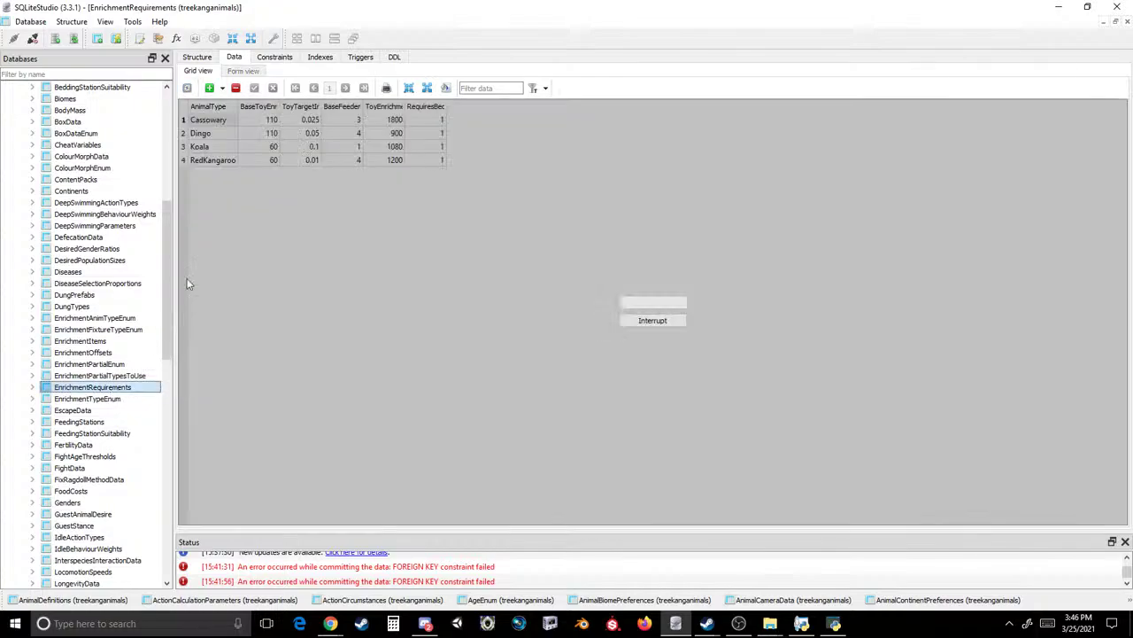
drag(227, 147, 232, 122)
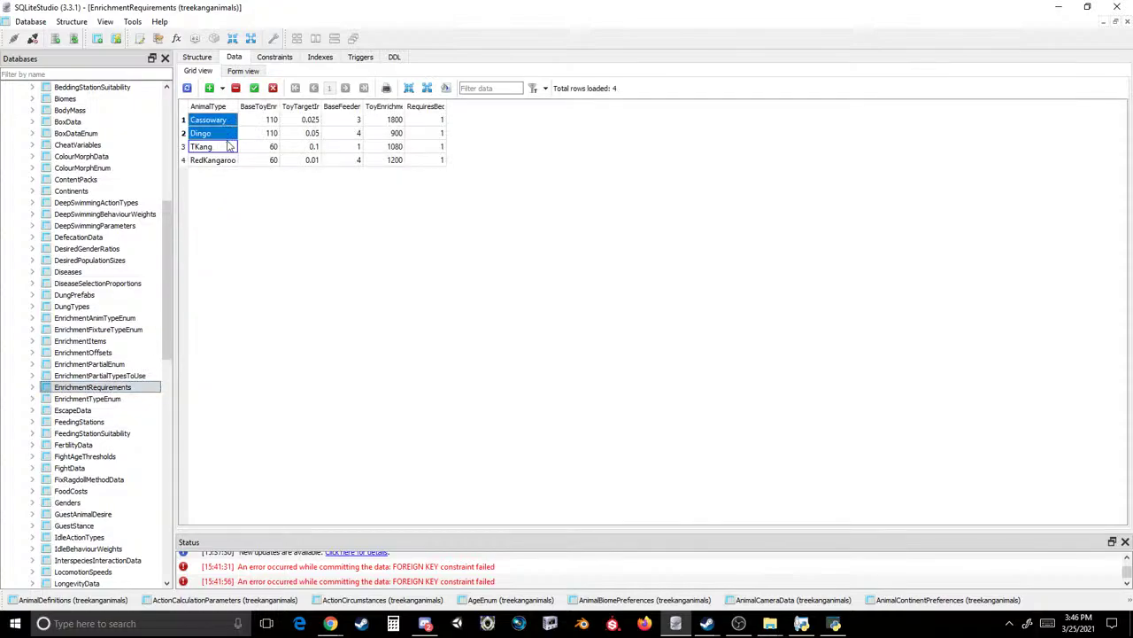
ctrl+click(213, 159)
click(236, 87)
click(254, 88)
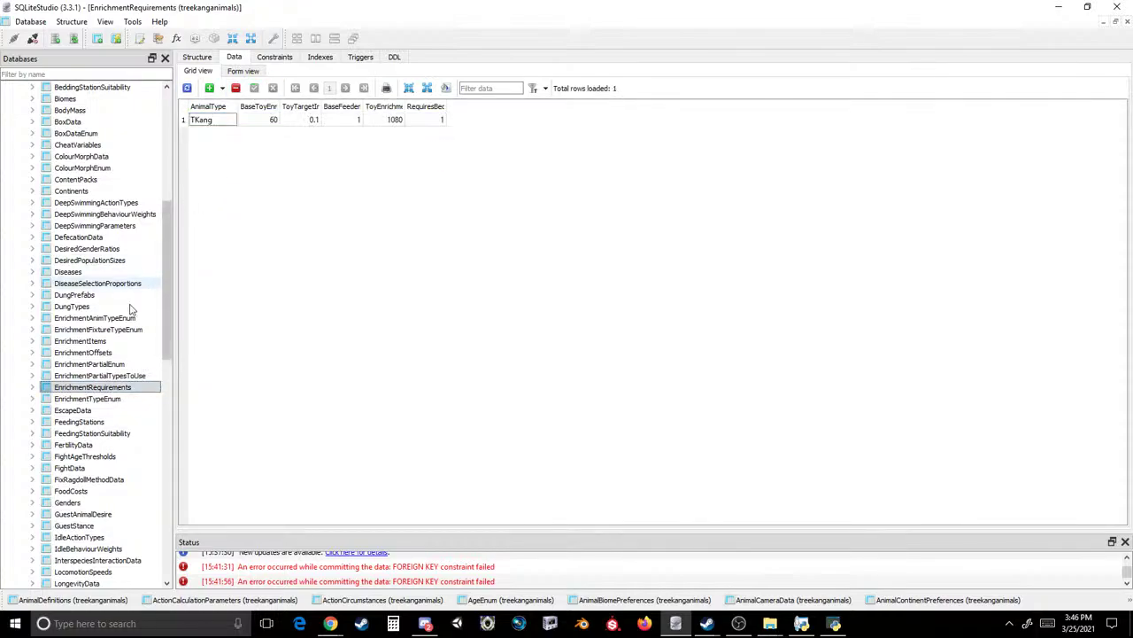
- In EscapeData, rename the Koala entry to TKang, delete the Cassowary, Dingo and RedKangaroo rows, and commit
click(88, 399)
click(89, 410)
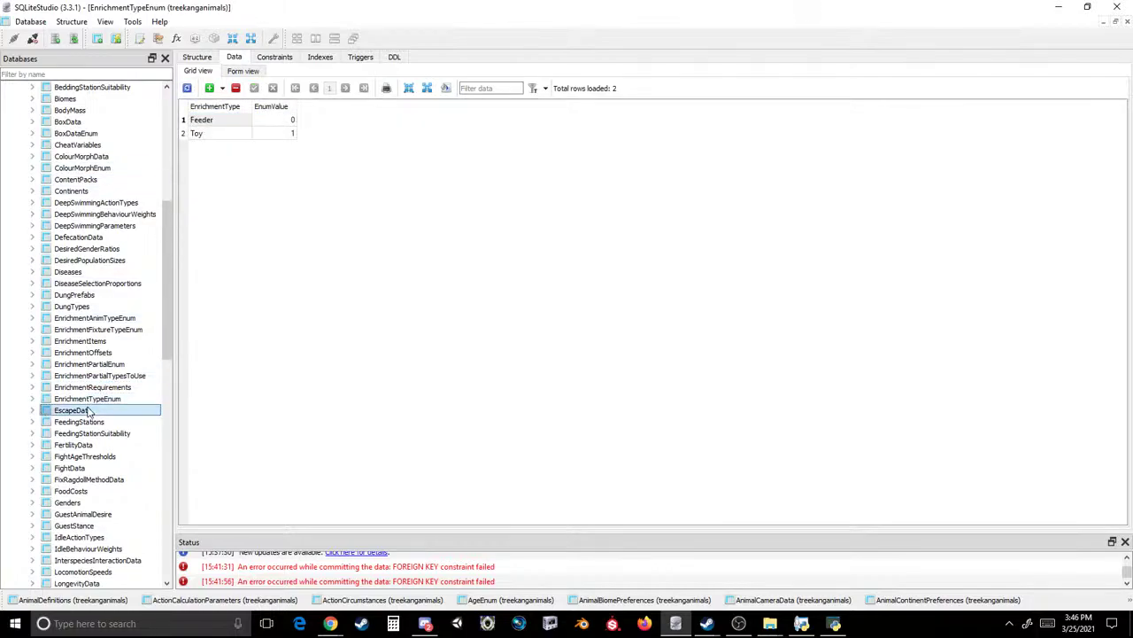
click(212, 146)
text(TKang)
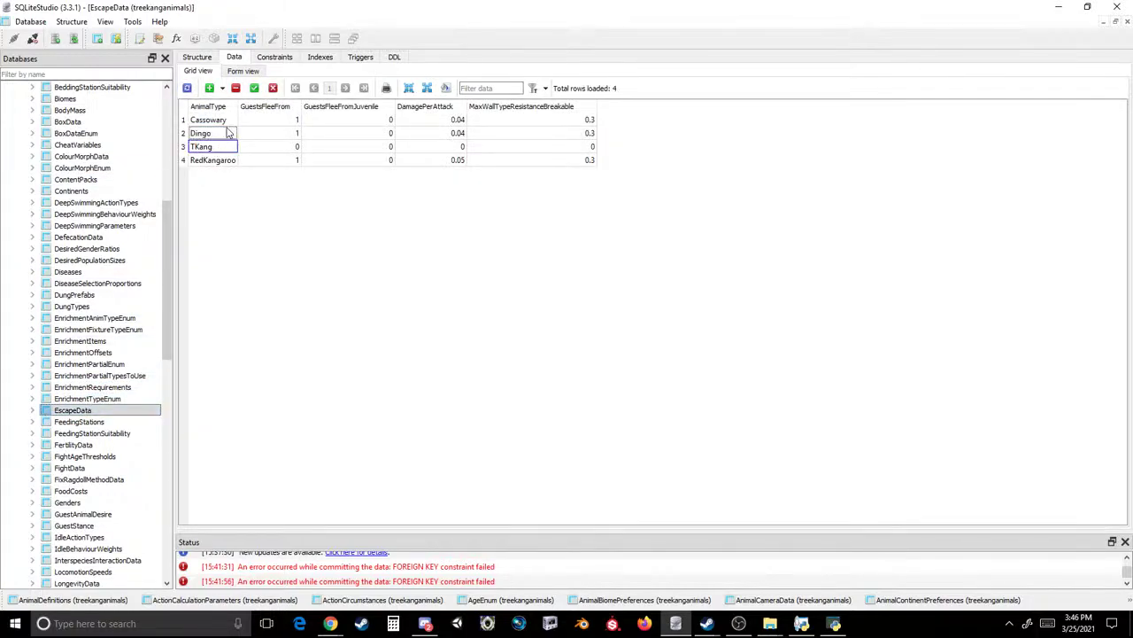
click(212, 120)
ctrl+click(212, 133)
ctrl+click(212, 160)
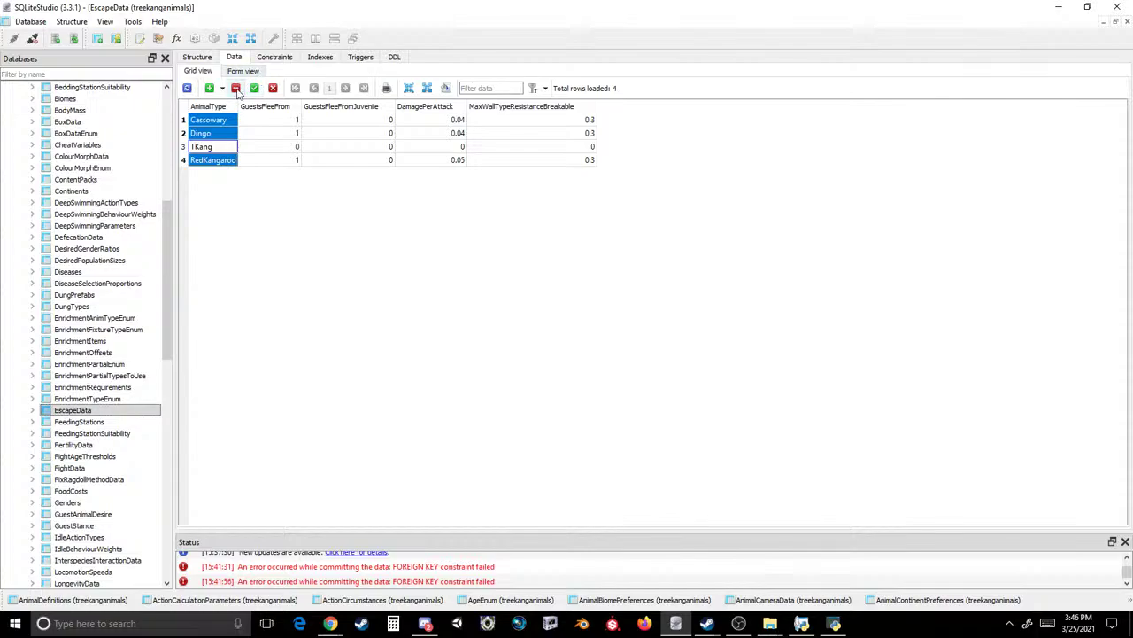
click(235, 87)
click(254, 87)
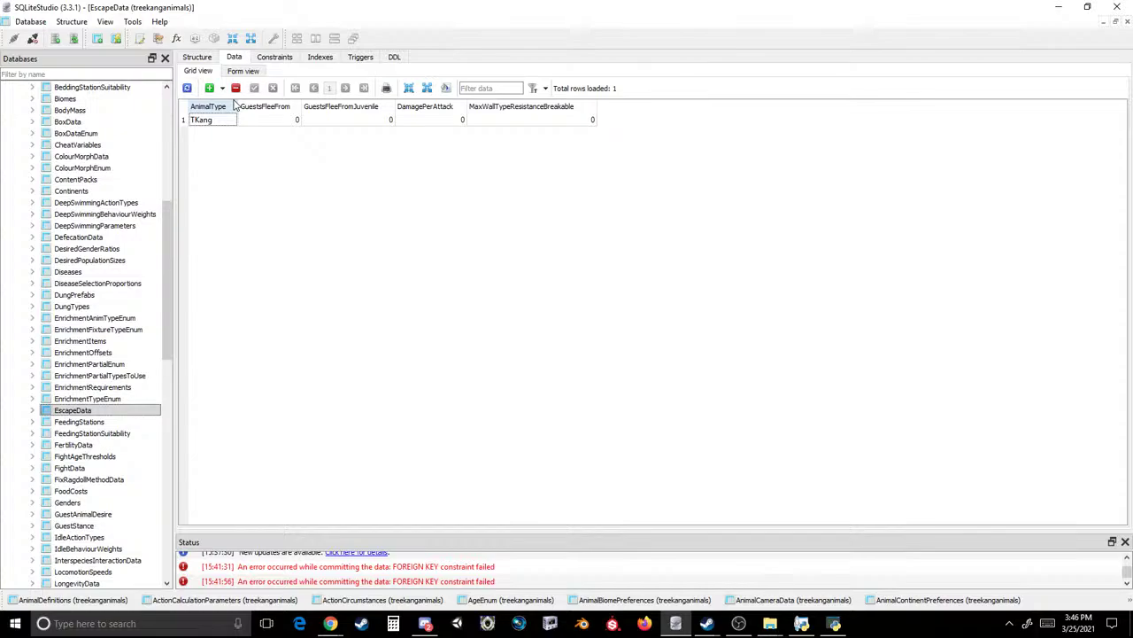
- In FeedingStationSuitability, sort by AnimalType, delete all Cassowary and Dingo rows, and commit the deletions
double_click(78, 422)
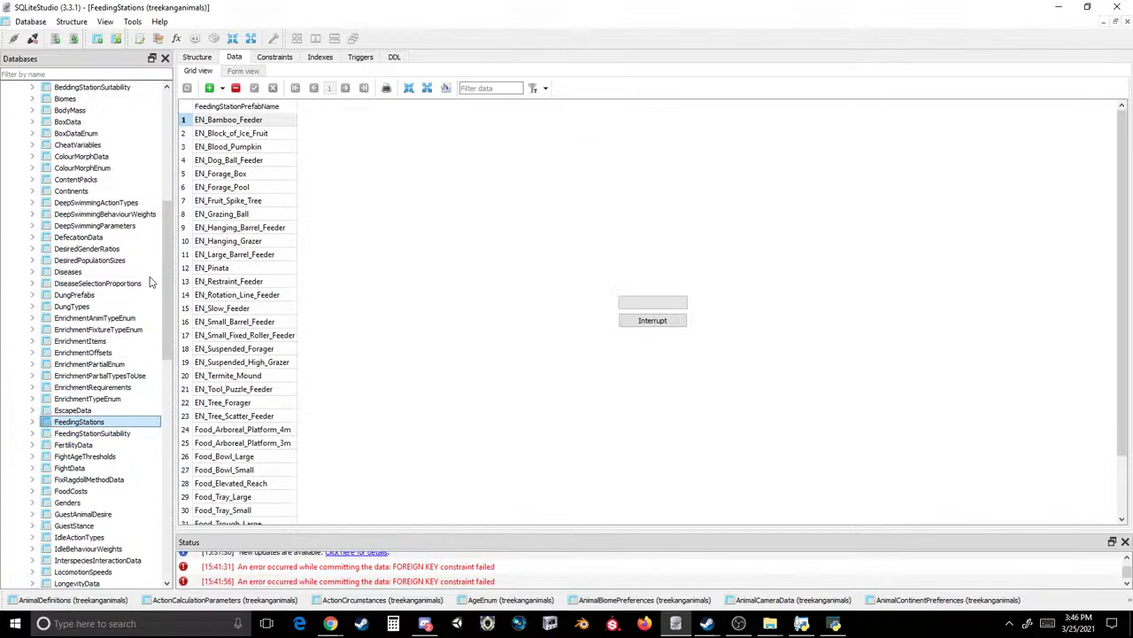
double_click(92, 433)
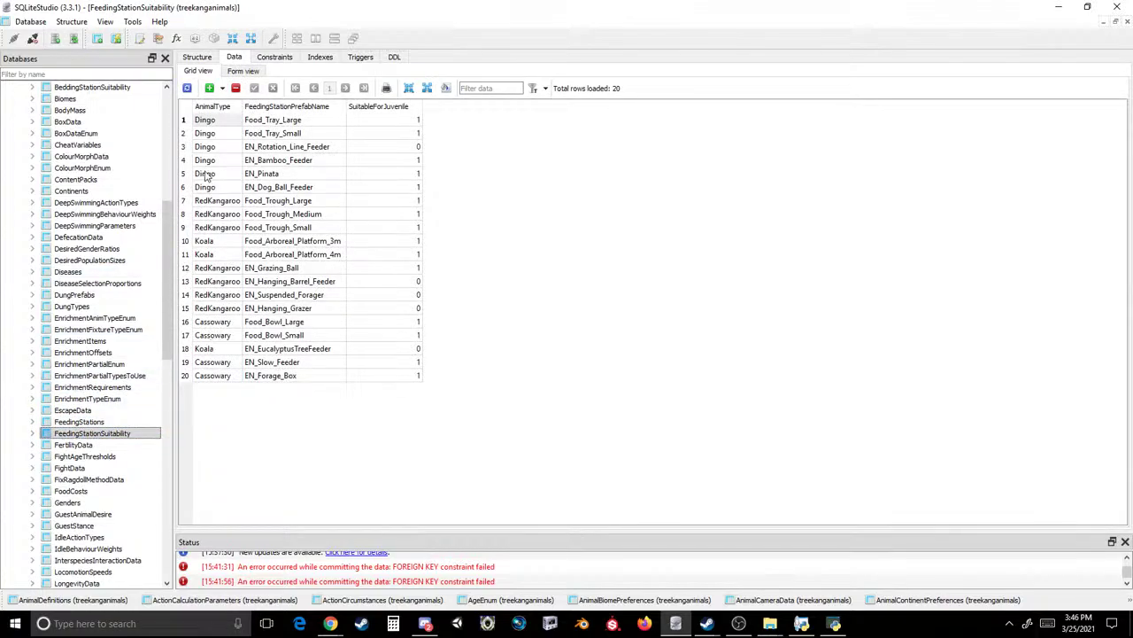
click(213, 106)
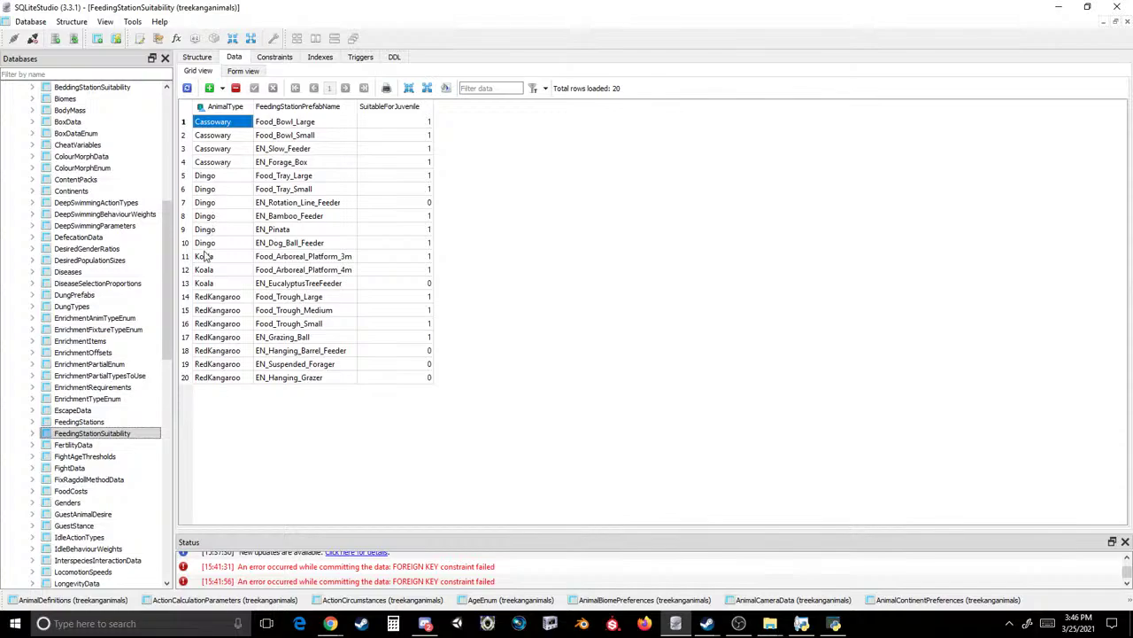
drag(204, 243, 203, 125)
click(235, 88)
click(254, 88)
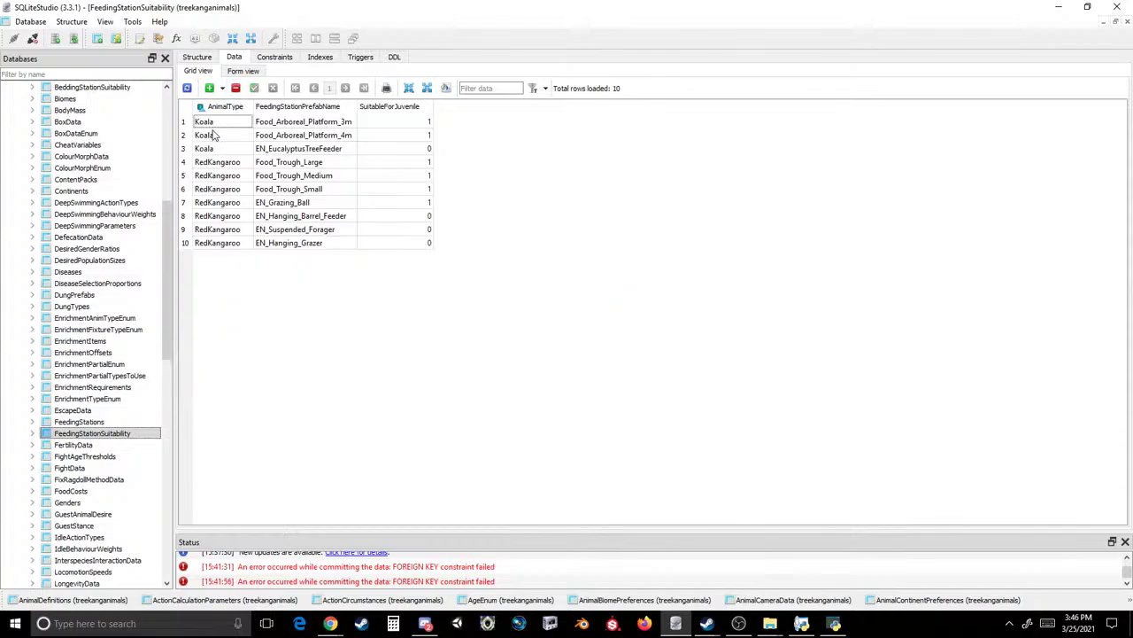
- Rename the three Koala entries in FeedingStationSuitability to TKang, delete all RedKangaroo rows, and commit
text(TKang)
click(212, 135)
text(TKang)
click(213, 148)
text(TKang)
click(215, 165)
shift+click(214, 245)
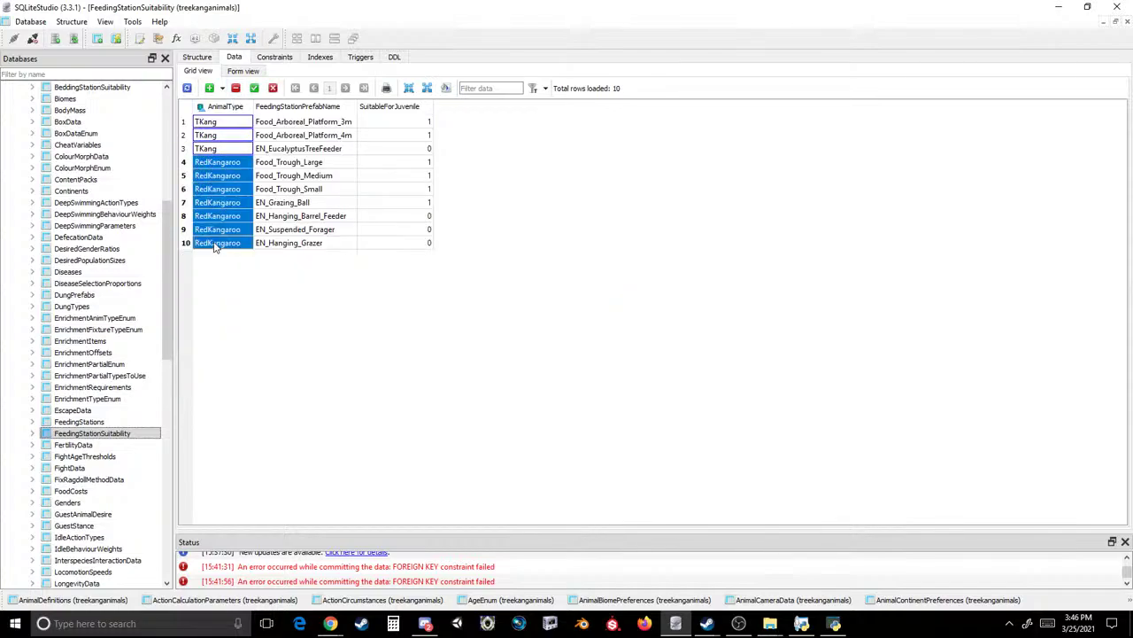
click(236, 88)
click(254, 88)
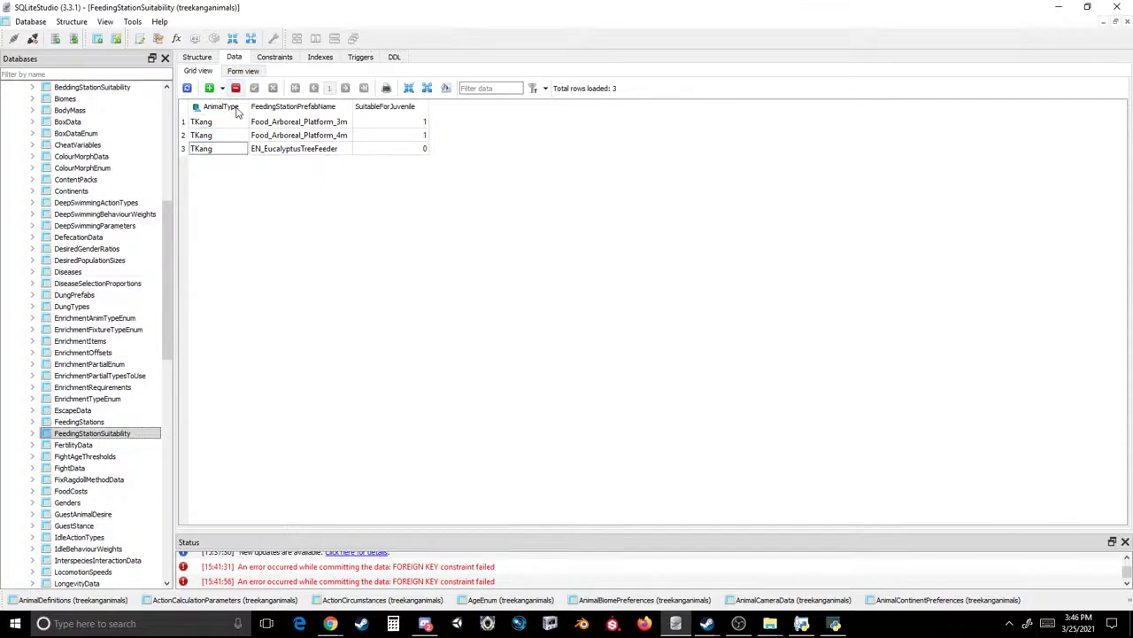
- In FertilityData, rename the Koala entry to TKang, delete the Cassowary, Dingo and RedKangaroo rows, and commit
click(84, 445)
double_click(84, 447)
click(218, 146)
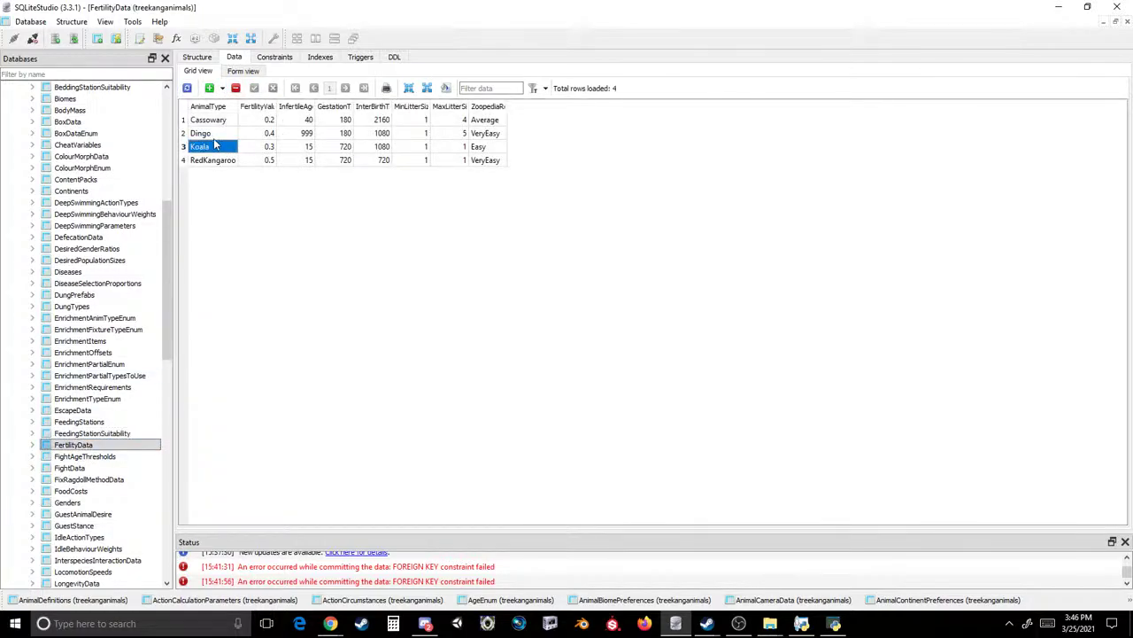
text(TKang)
click(218, 133)
ctrl+click(217, 121)
ctrl+click(218, 160)
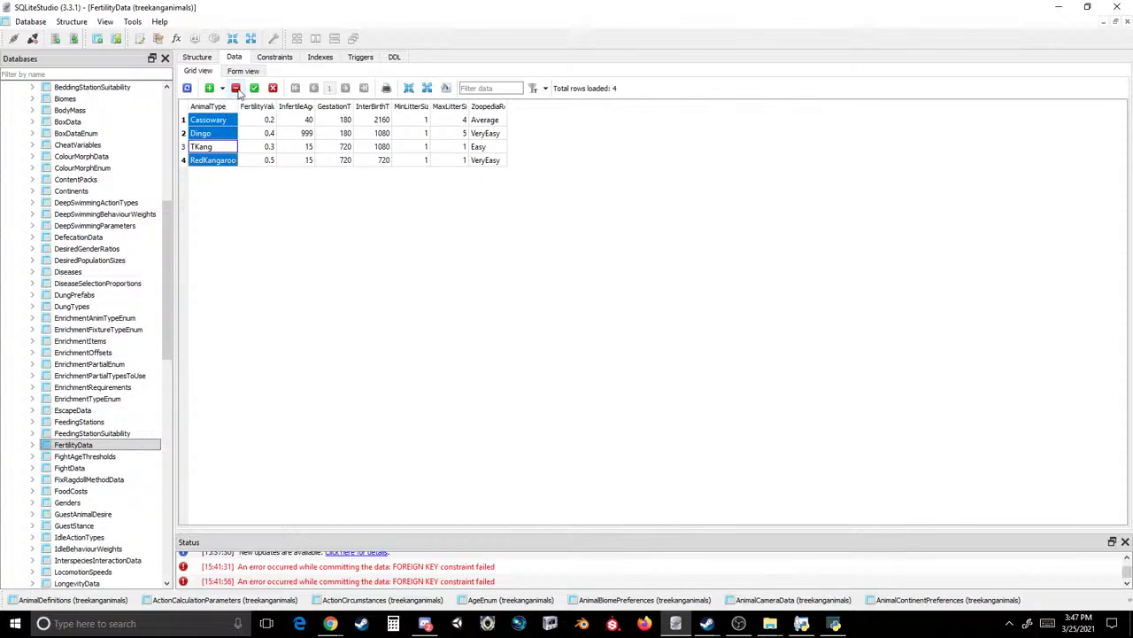
click(235, 88)
click(254, 88)
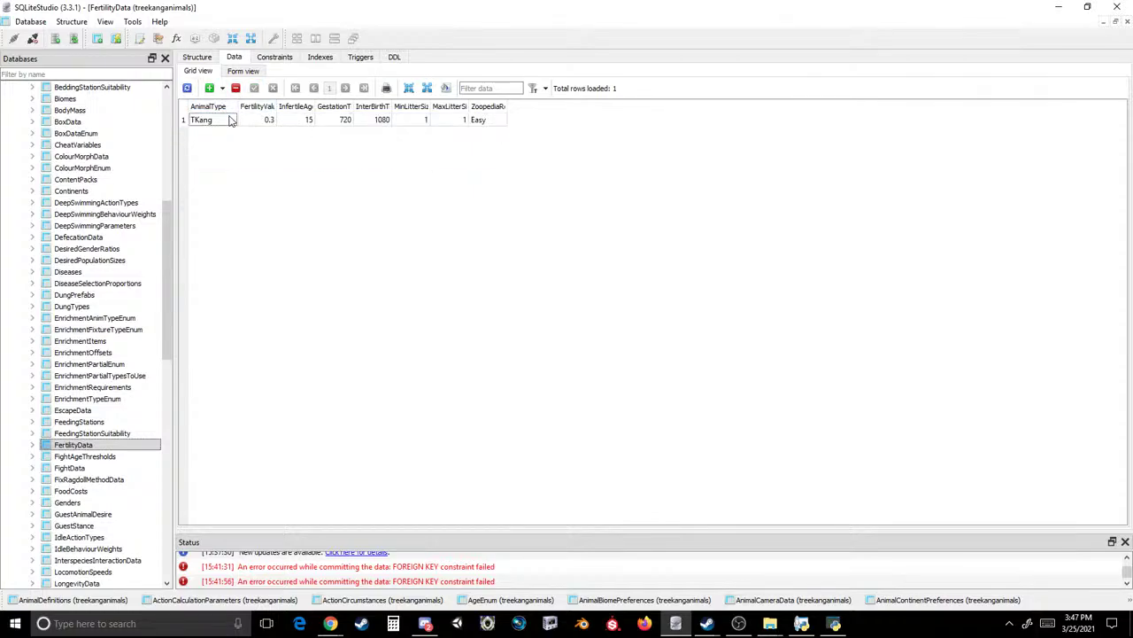
- In FightAgeThresholds, rename the Koala entry to TKang, delete the Cassowary, Dingo and RedKangaroo rows, and commit
scroll(124, 372, down, 3)
click(105, 353)
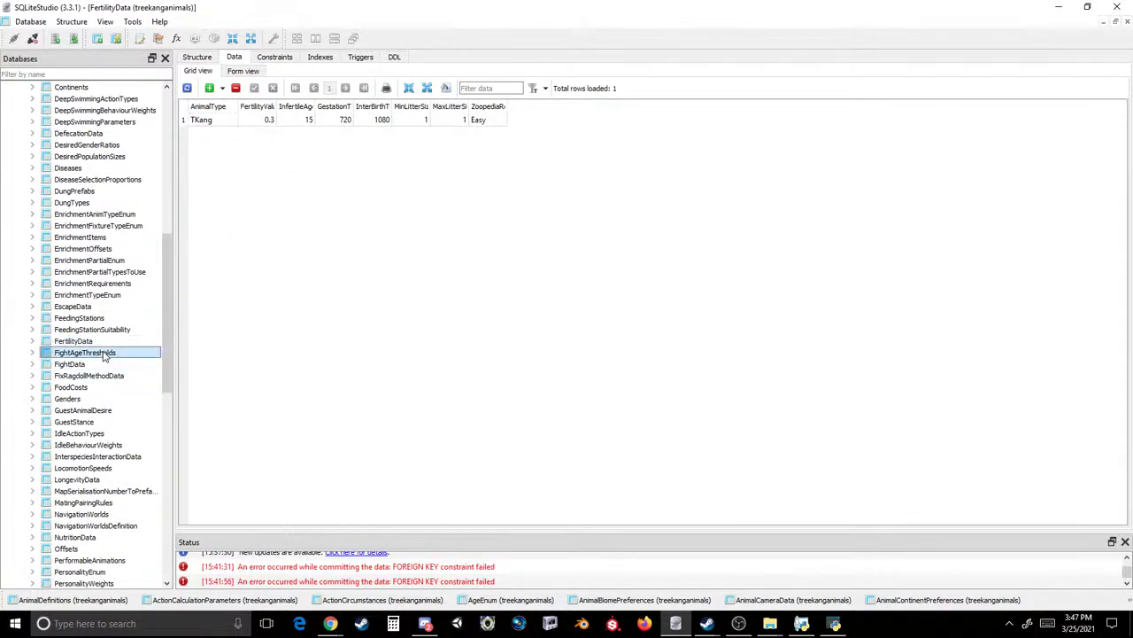
click(212, 147)
text(TKang)
click(218, 133)
ctrl+click(218, 120)
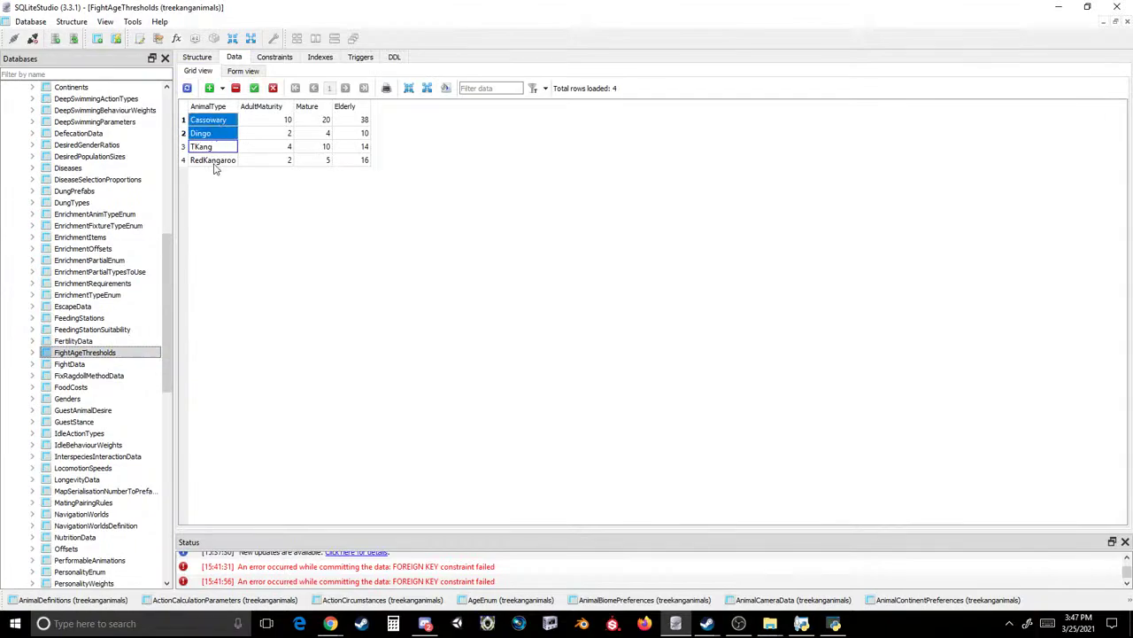
ctrl+click(214, 162)
click(236, 87)
click(254, 87)
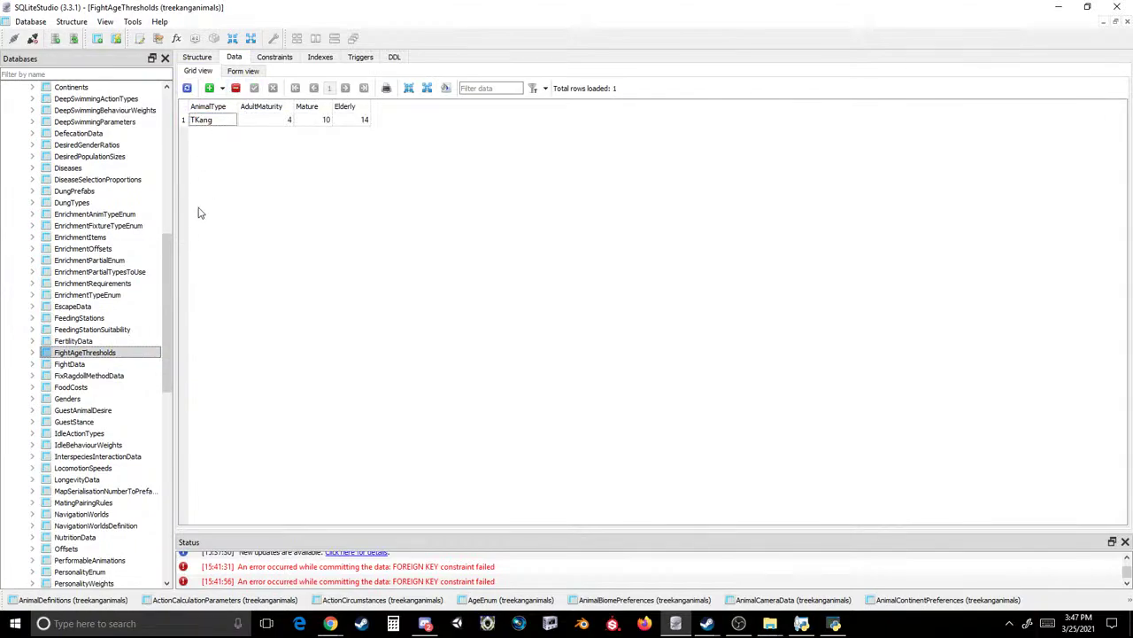
- Delete the only row in the FightData table and commit the deletion
click(69, 364)
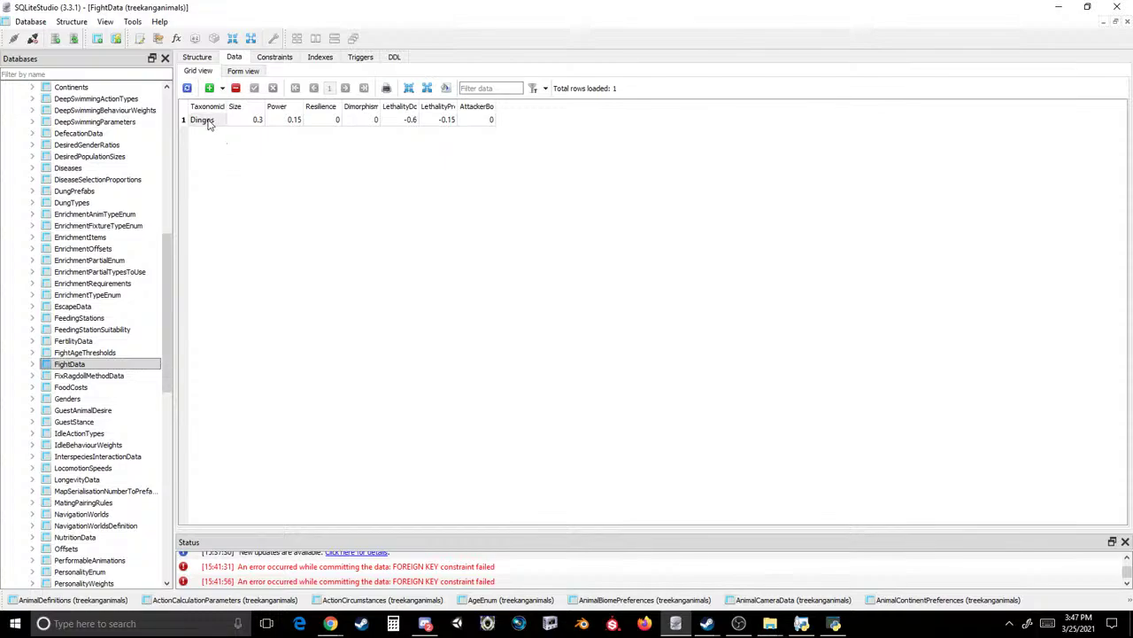
click(235, 88)
click(255, 88)
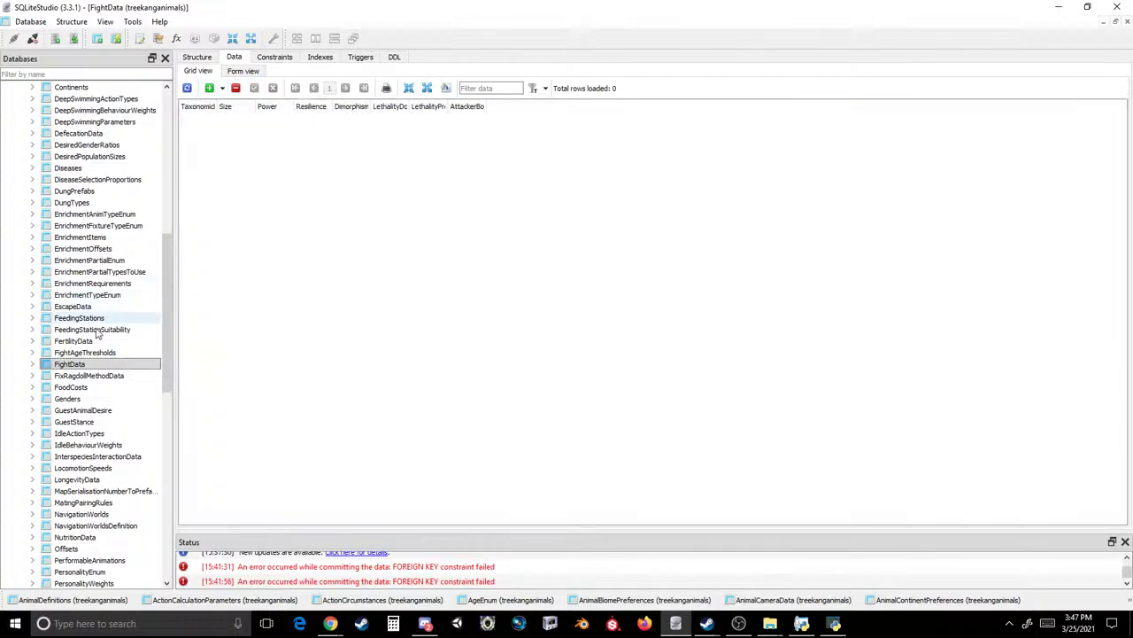
- In FixRagdollMethodData, rename the Koala entry to TKang, delete the Cassowary, Dingo and RedKangaroo rows, and commit
click(85, 353)
click(87, 376)
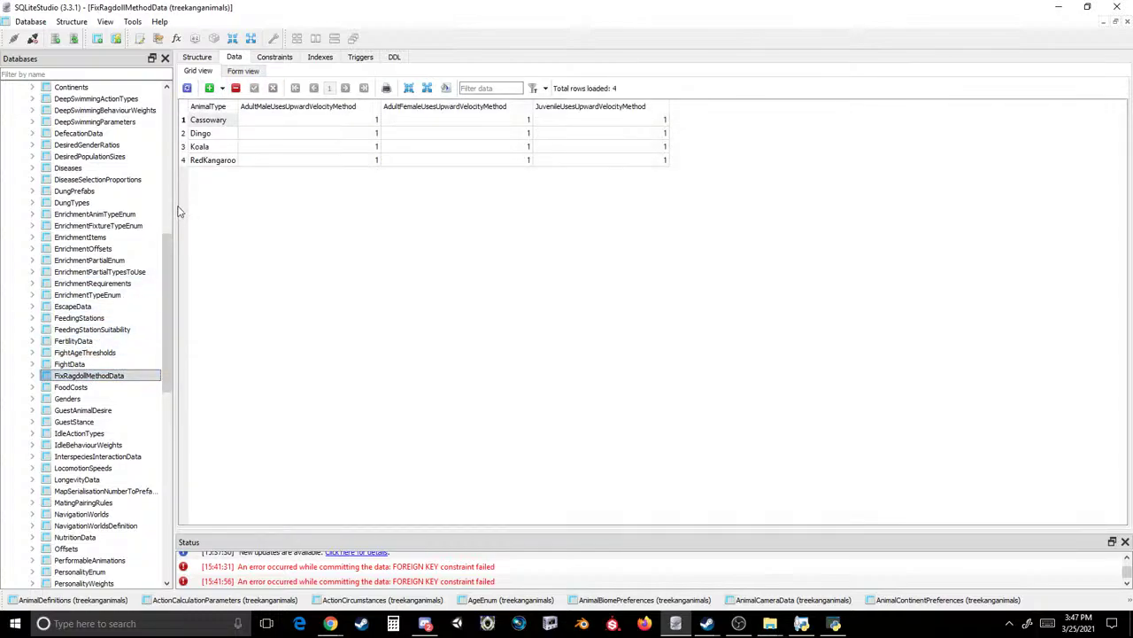
click(221, 148)
text(TKang)
drag(221, 121, 228, 161)
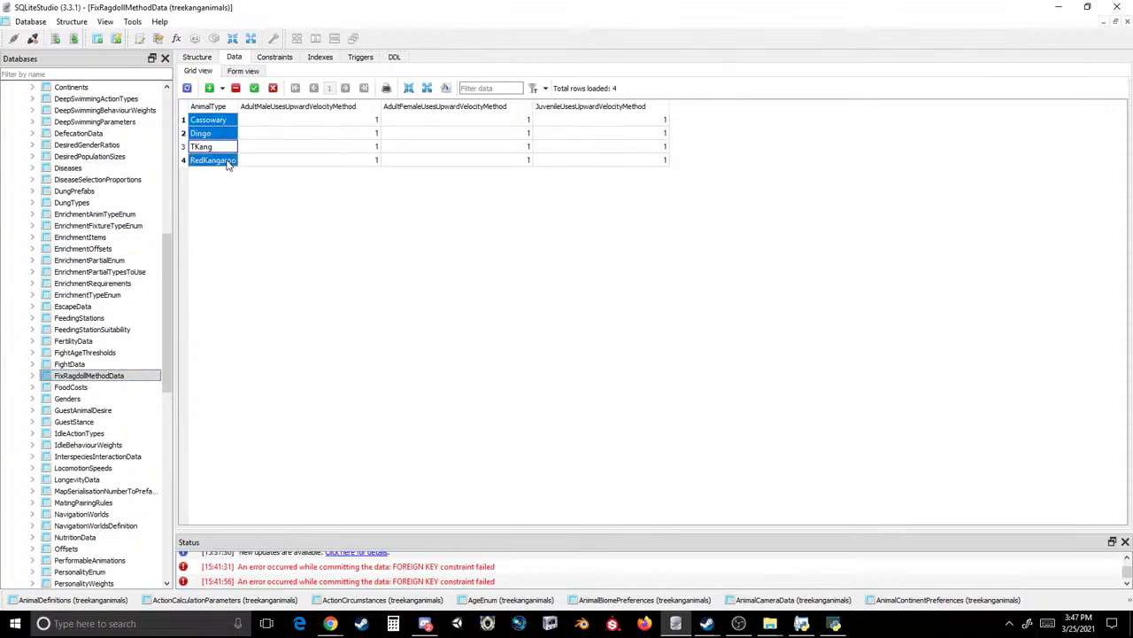
click(235, 88)
click(254, 88)
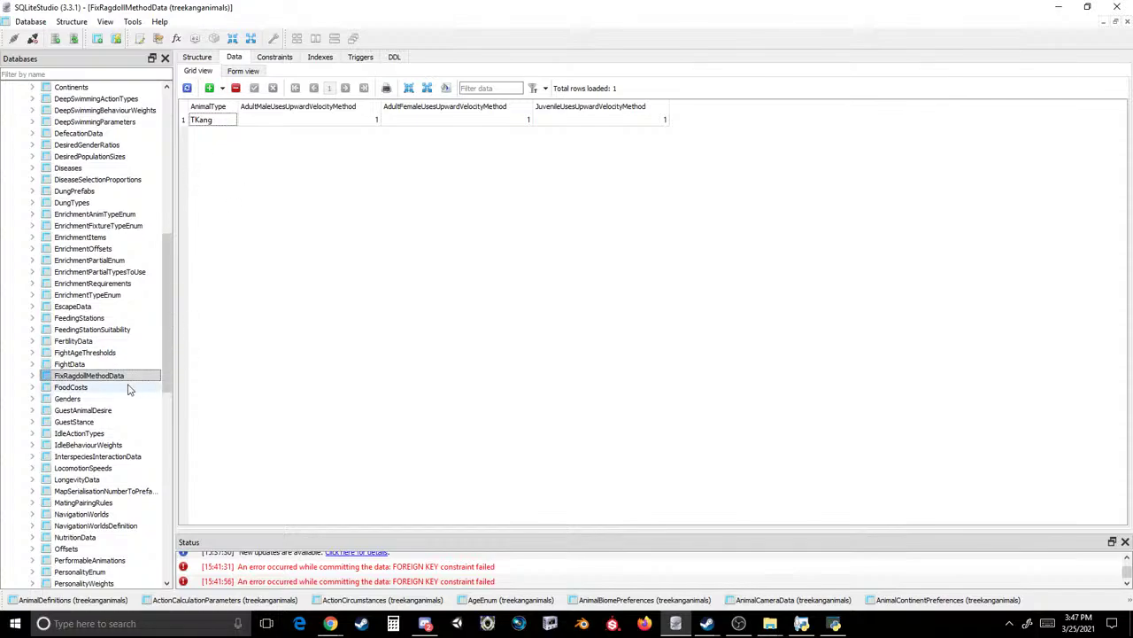
- In GuestAnimalDesire, rename the Koala entry to TKang, delete the Cassowary, Dingo and RedKangaroo rows, and commit
click(89, 387)
scroll(222, 153, down, 3)
scroll(221, 152, down, 8)
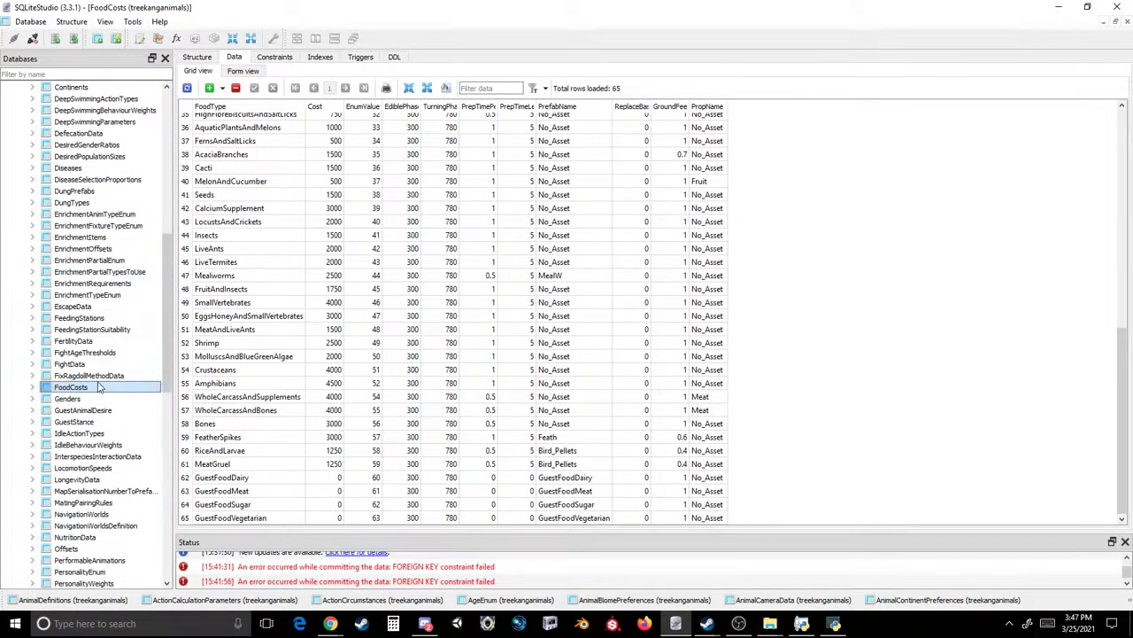
click(67, 398)
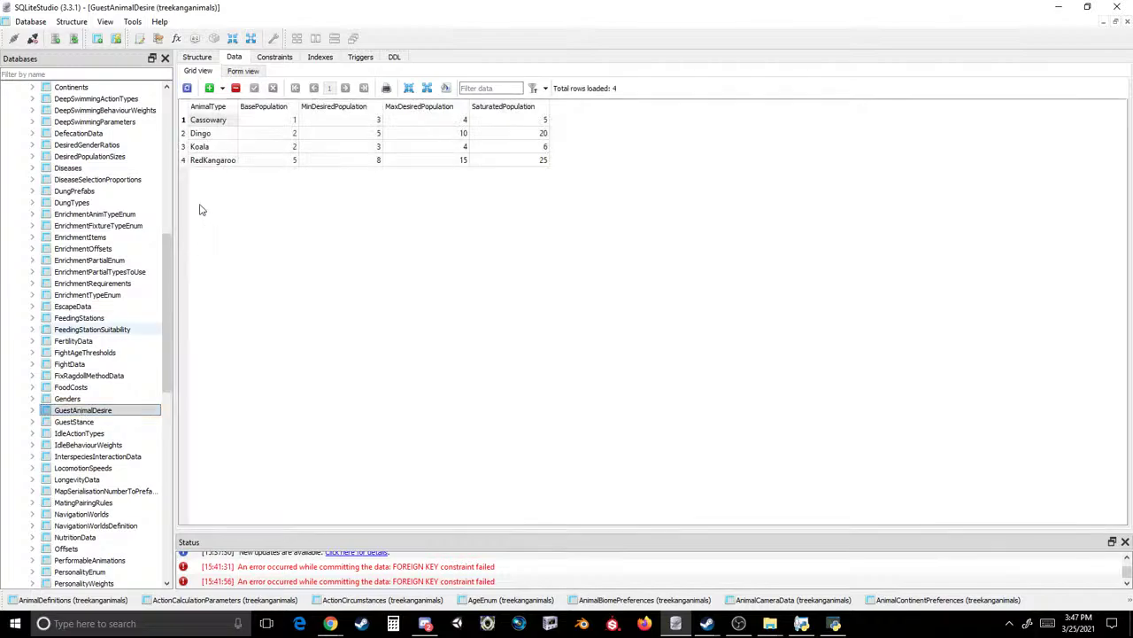
drag(200, 147, 219, 130)
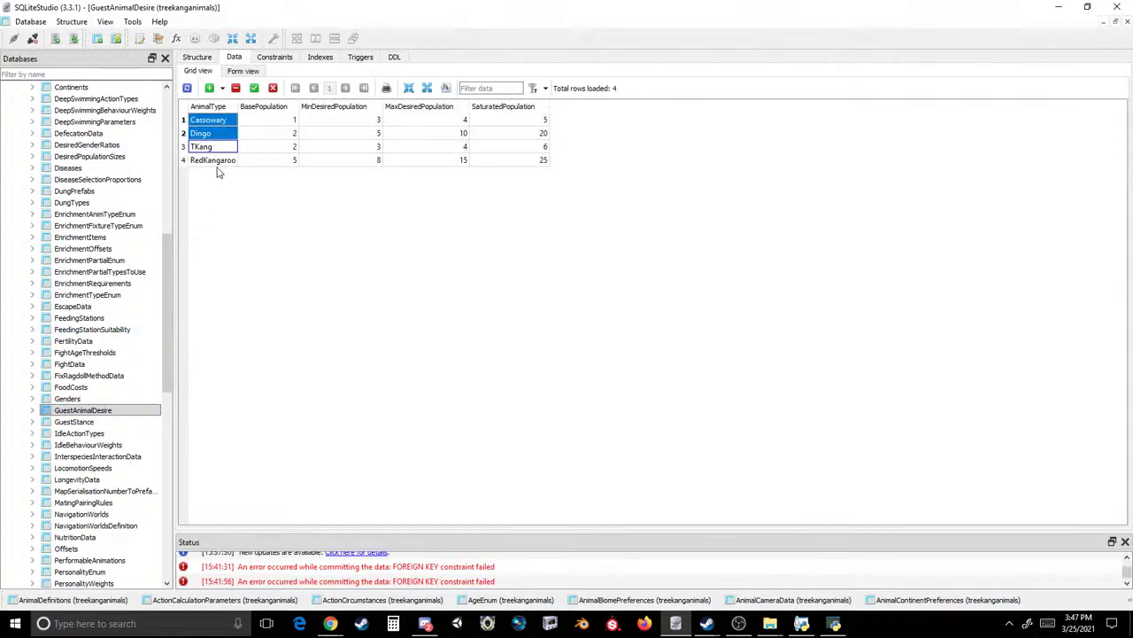
ctrl+click(218, 161)
click(237, 89)
click(254, 88)
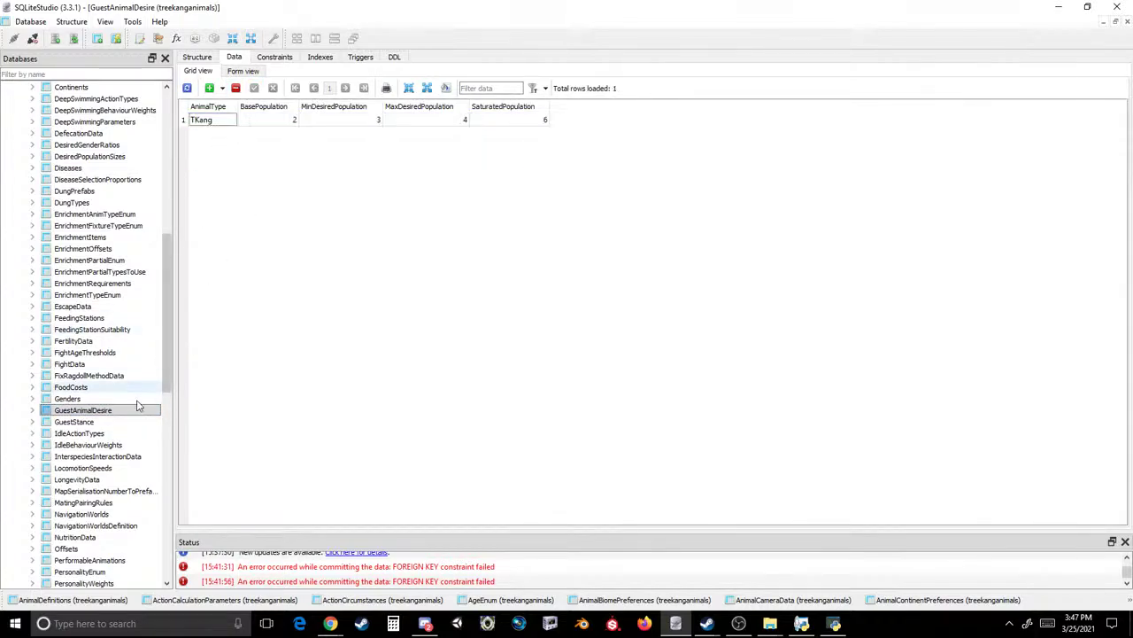
- In GuestStance, rename the Koala entry to TKang, delete the Cassowary, Dingo and RedKangaroo rows, and commit
click(97, 422)
drag(202, 147, 199, 122)
ctrl+click(212, 160)
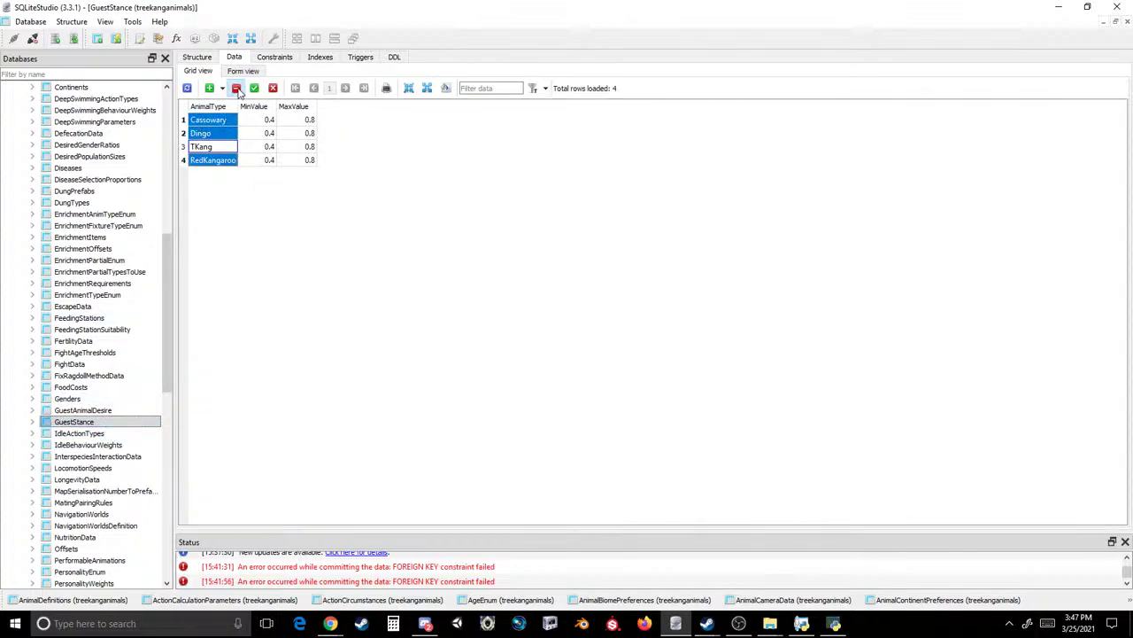
click(236, 88)
click(254, 88)
- In IdleBehaviourWeights, sort by AnimalType and delete all Cassowary, Dingo and RedKangaroo rows
click(90, 433)
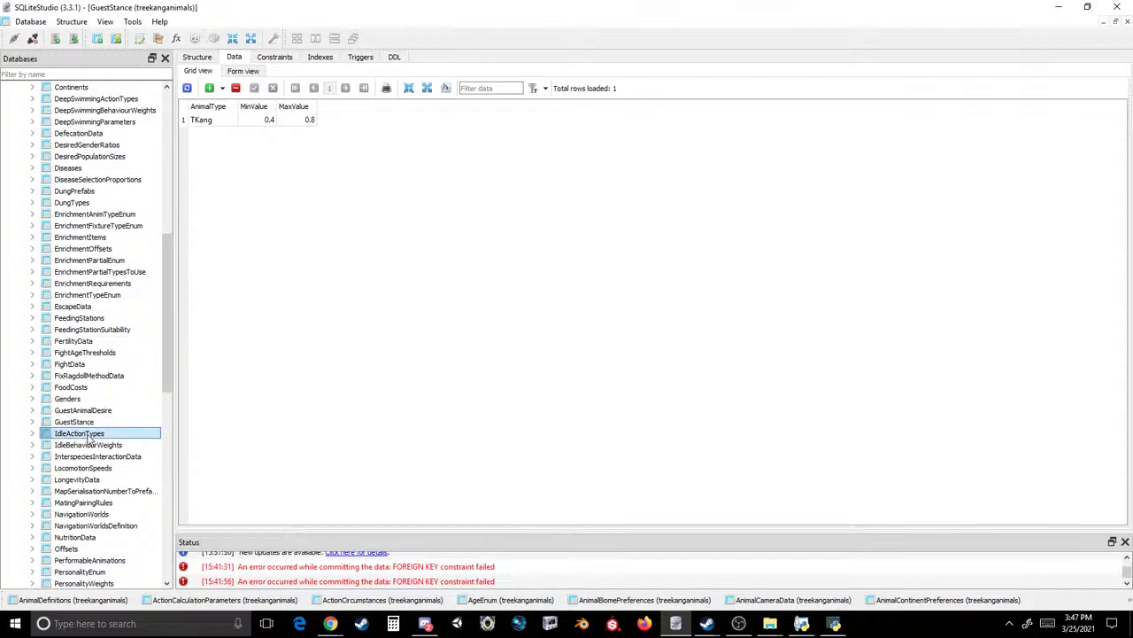
click(89, 445)
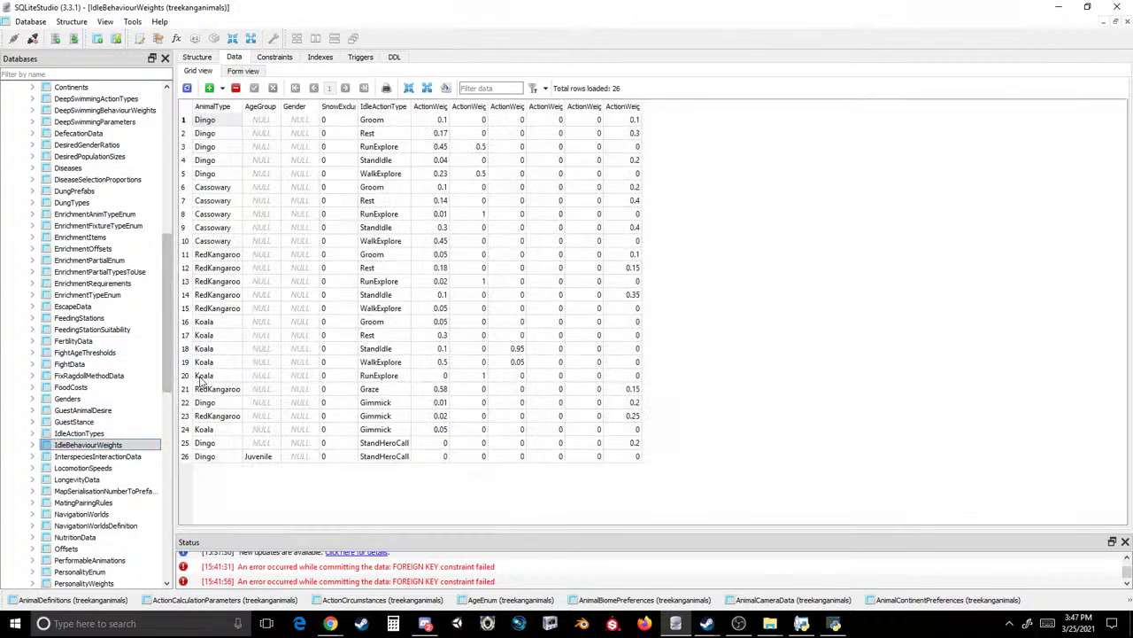
click(220, 107)
shift+click(225, 286)
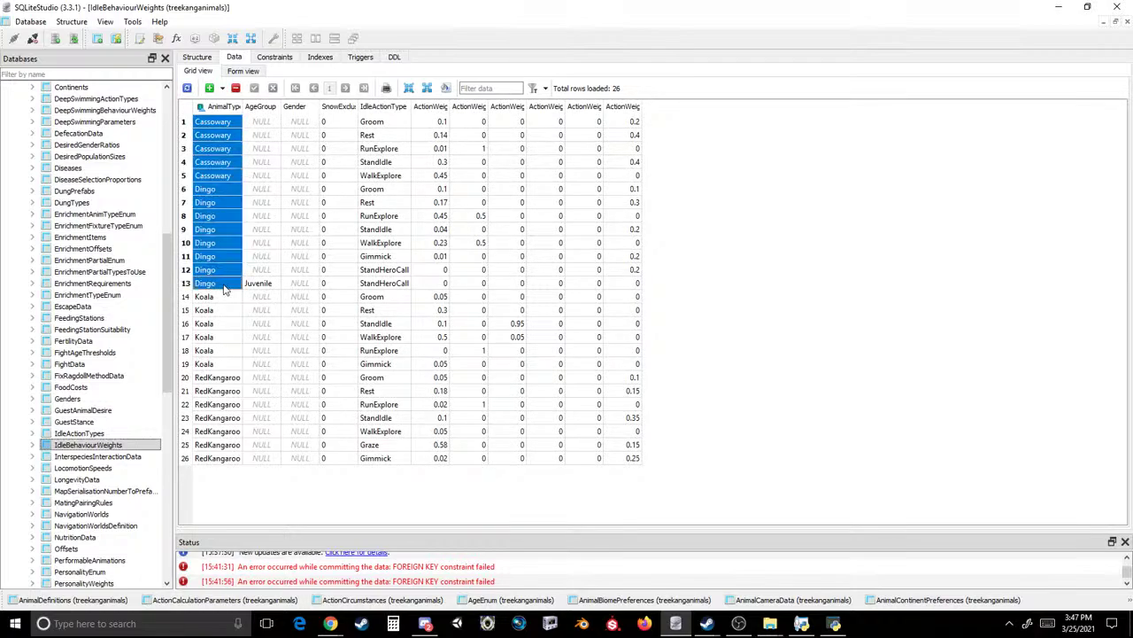
key(Delete)
click(227, 377)
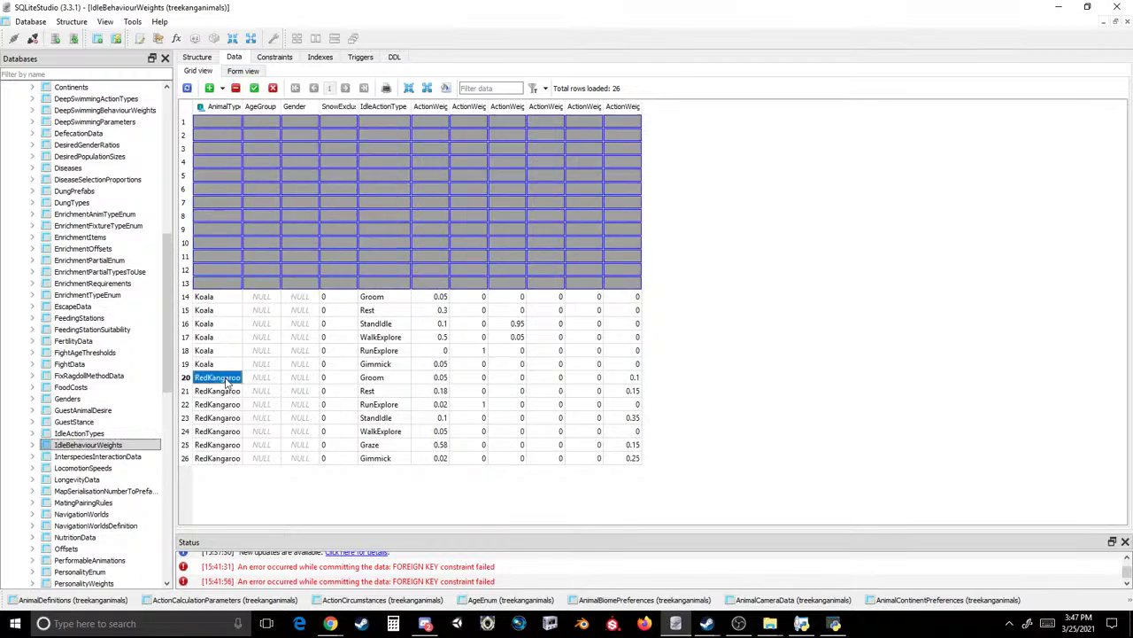
shift+click(235, 459)
key(Delete)
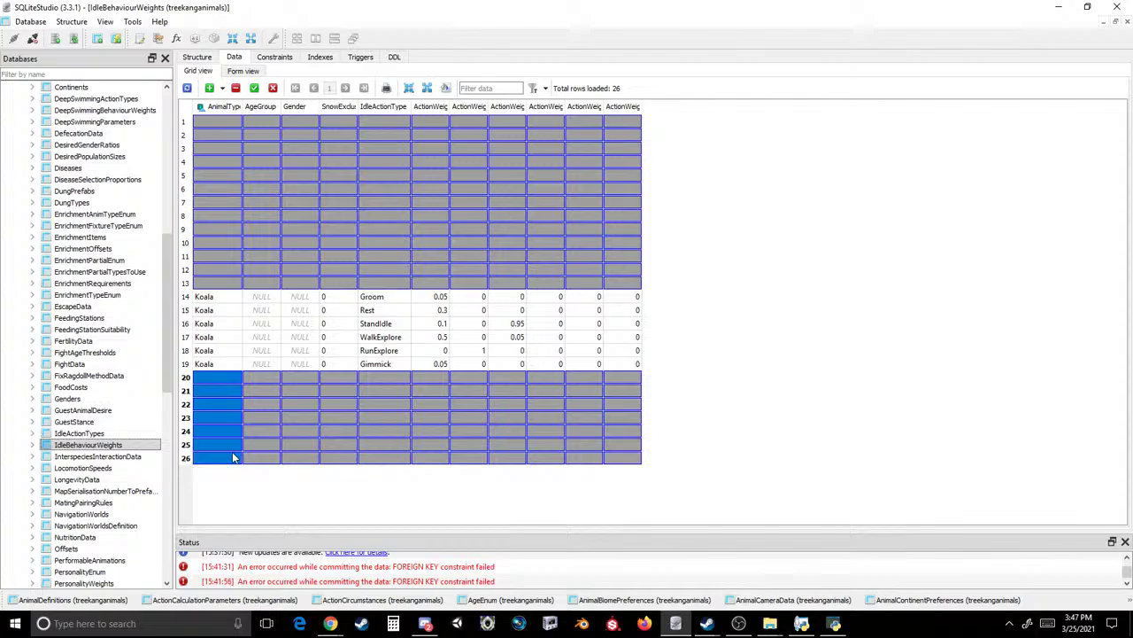
- Rename all Koala entries in IdleBehaviourWeights to TKang and commit the table's changes
click(224, 351)
shift+click(225, 322)
text(TKang TKang)
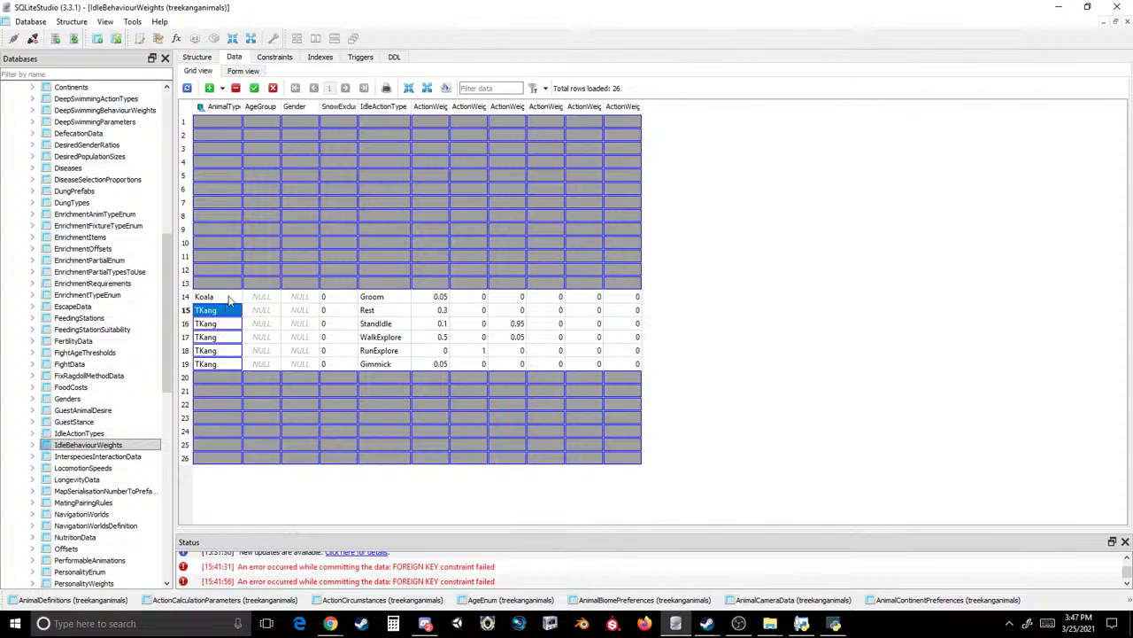
click(227, 297)
text(TKang)
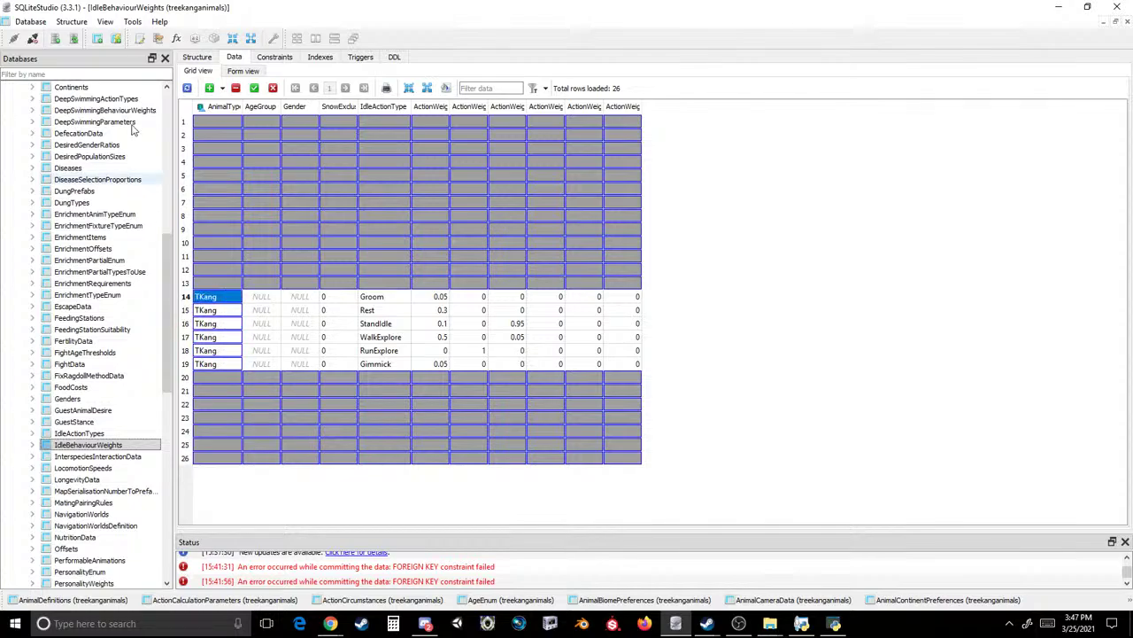
click(254, 87)
- In InterspeciesInteractionData, rename the Koala entry to TKang, delete the Cassowary, Dingo and RedKangaroo rows, and commit
scroll(98, 363, down, 6)
click(131, 248)
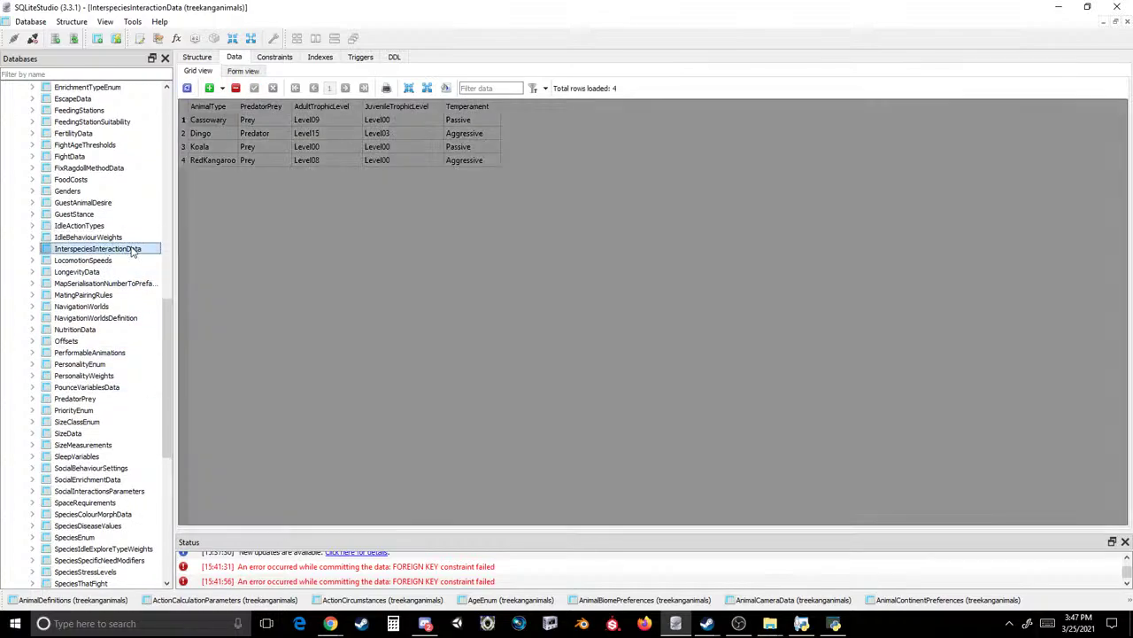
click(204, 147)
text(TKang)
click(208, 160)
ctrl+click(212, 133)
ctrl+click(217, 121)
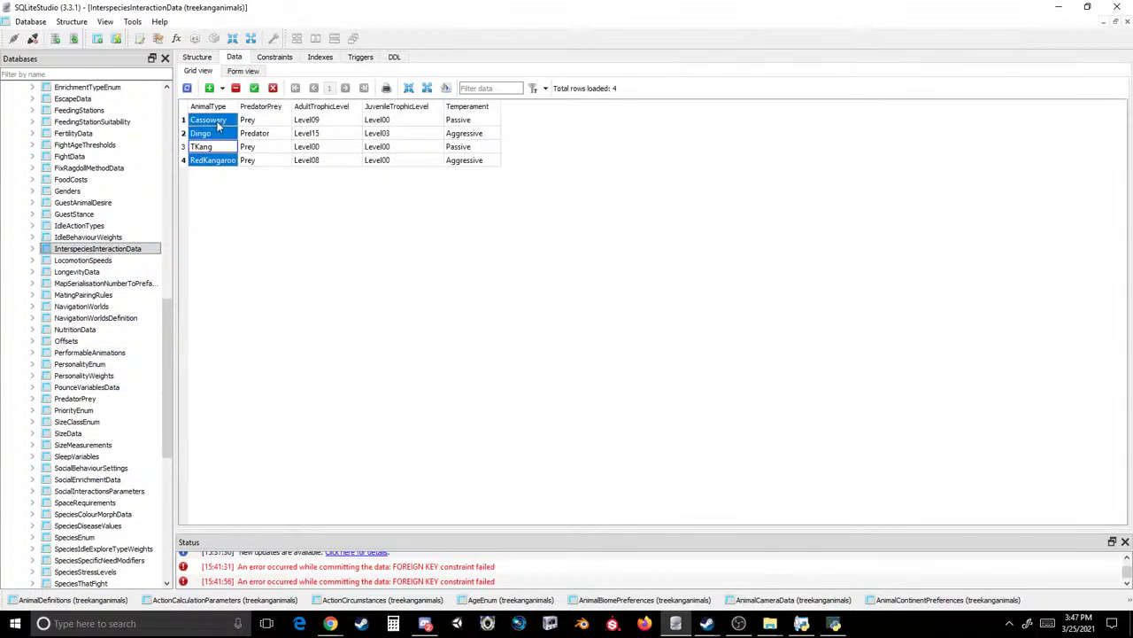
click(236, 88)
click(255, 88)
- In LocomotionSpeeds, rename the Koala entry to TKang, delete the Cassowary, Dingo and RedKangaroo rows, and commit
click(82, 259)
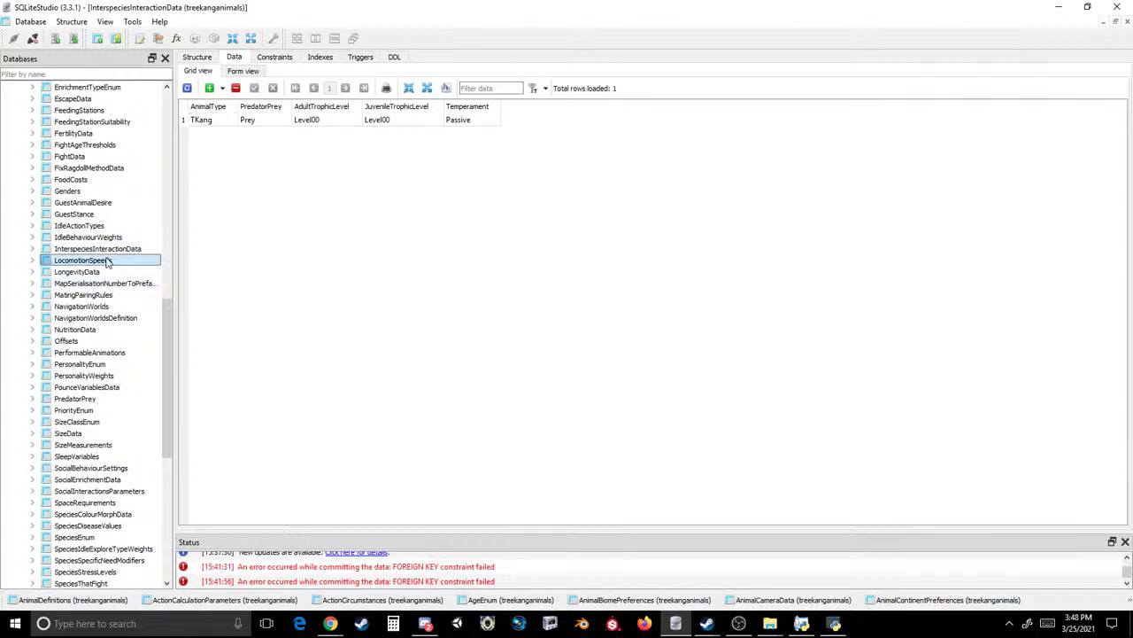
click(206, 147)
text(TKang)
click(210, 160)
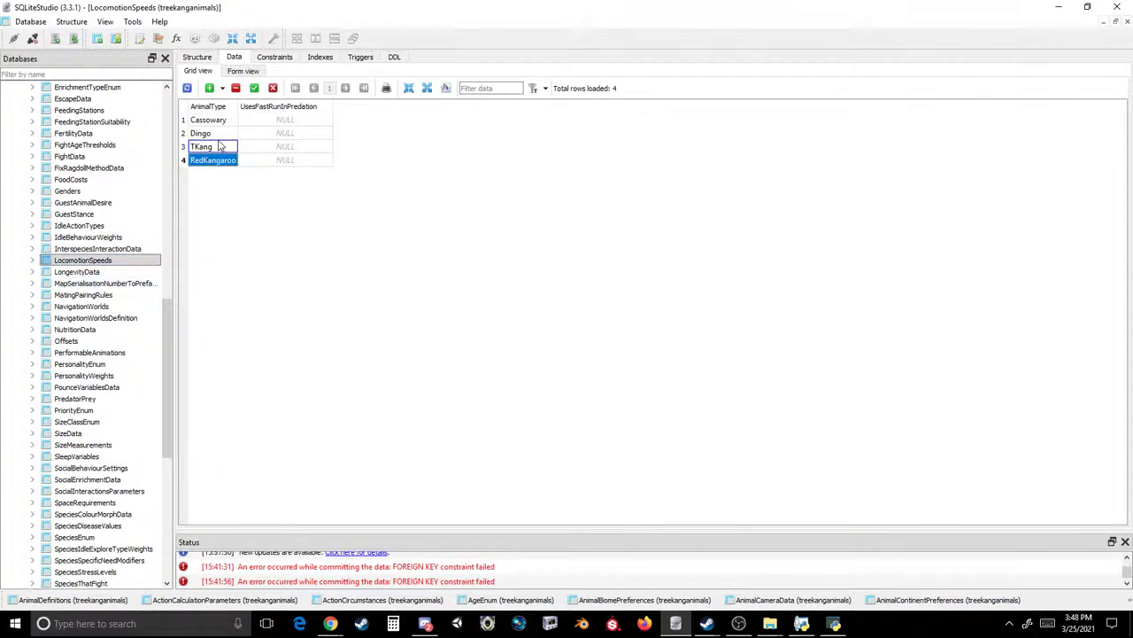
ctrl+click(219, 133)
ctrl+click(224, 121)
click(236, 87)
click(254, 88)
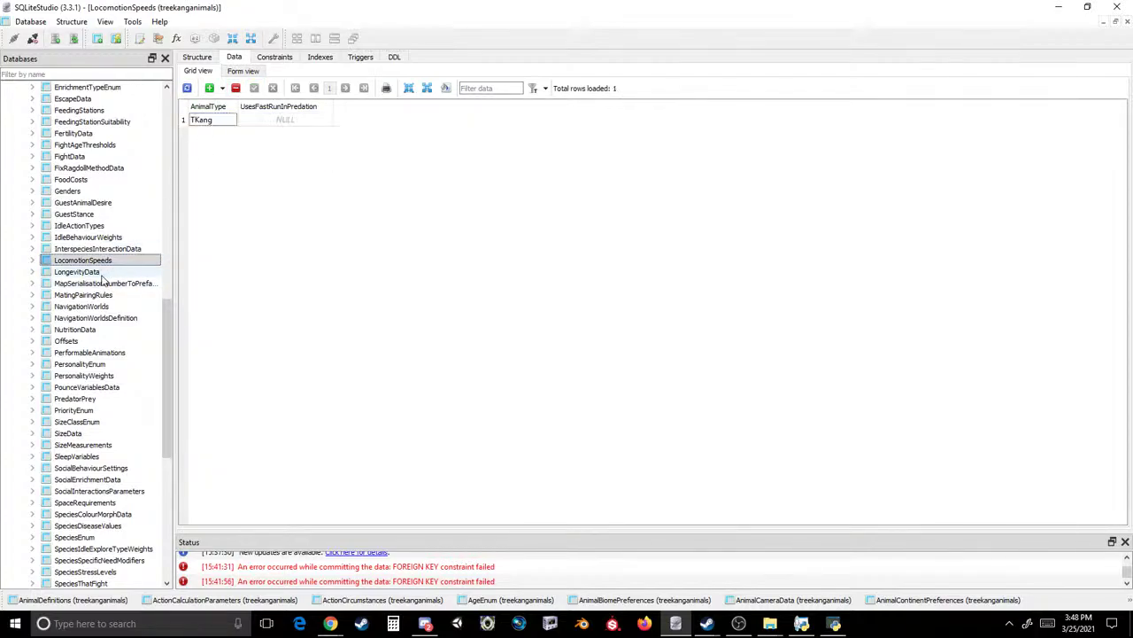
- In LongevityData, rename the Koala entry to TKang, delete the Cassowary, Dingo and RedKangaroo rows, and commit
click(80, 272)
click(204, 147)
ctrl+click(217, 134)
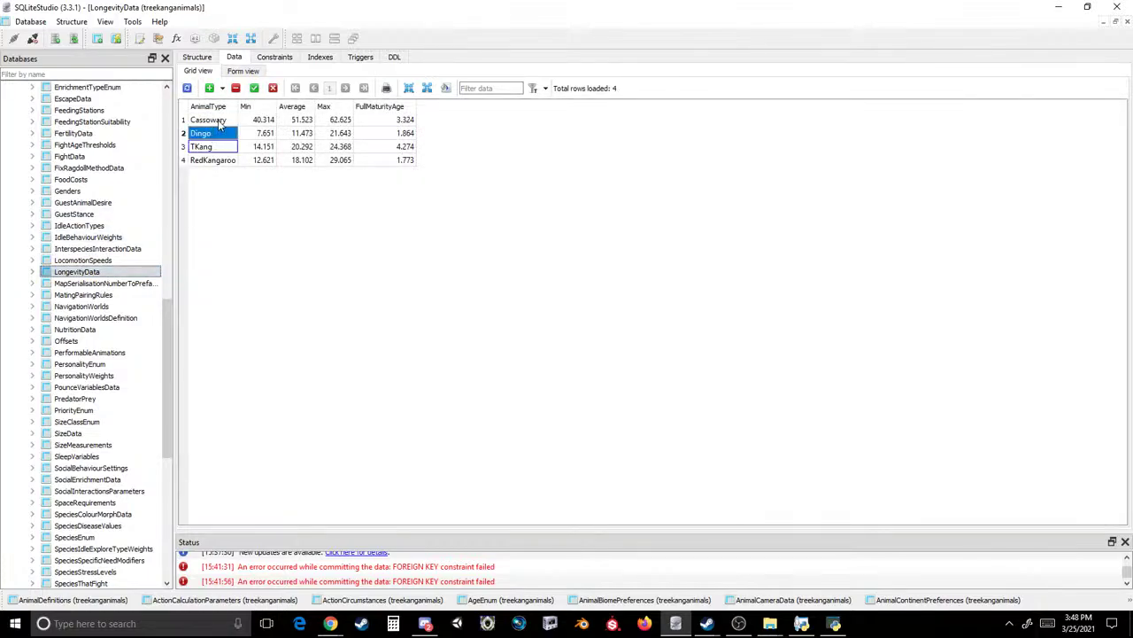
ctrl+click(218, 122)
ctrl+click(213, 160)
click(235, 88)
click(254, 87)
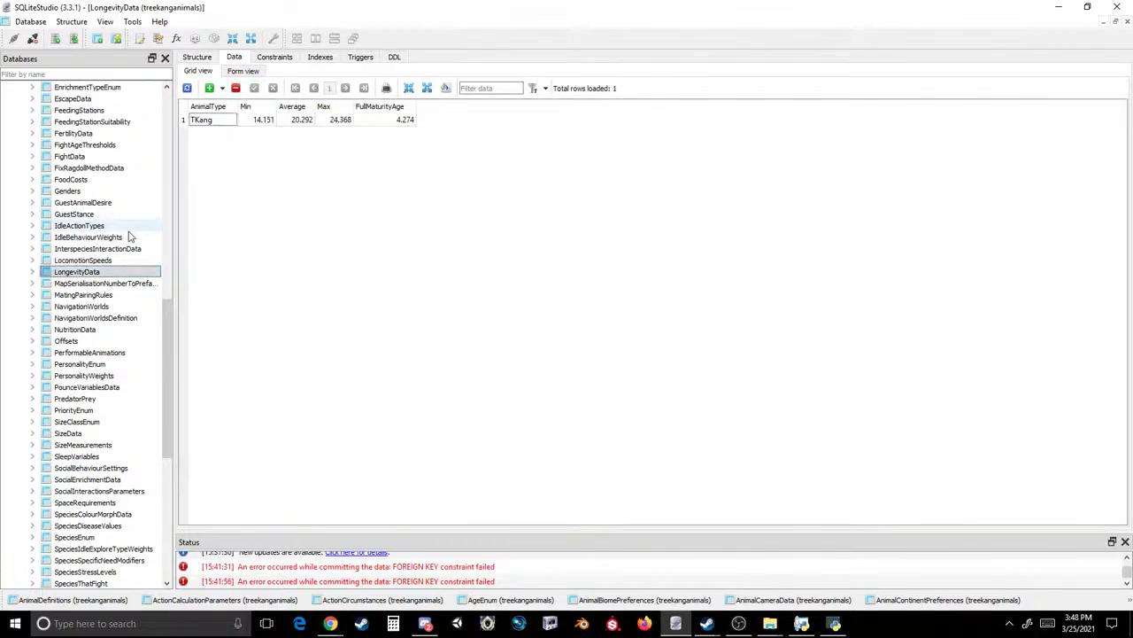
- In MatingPairingRules, rename the Koala entry to TKang, delete the Cassowary, Dingo and RedKangaroo rows, and commit
click(102, 284)
click(83, 295)
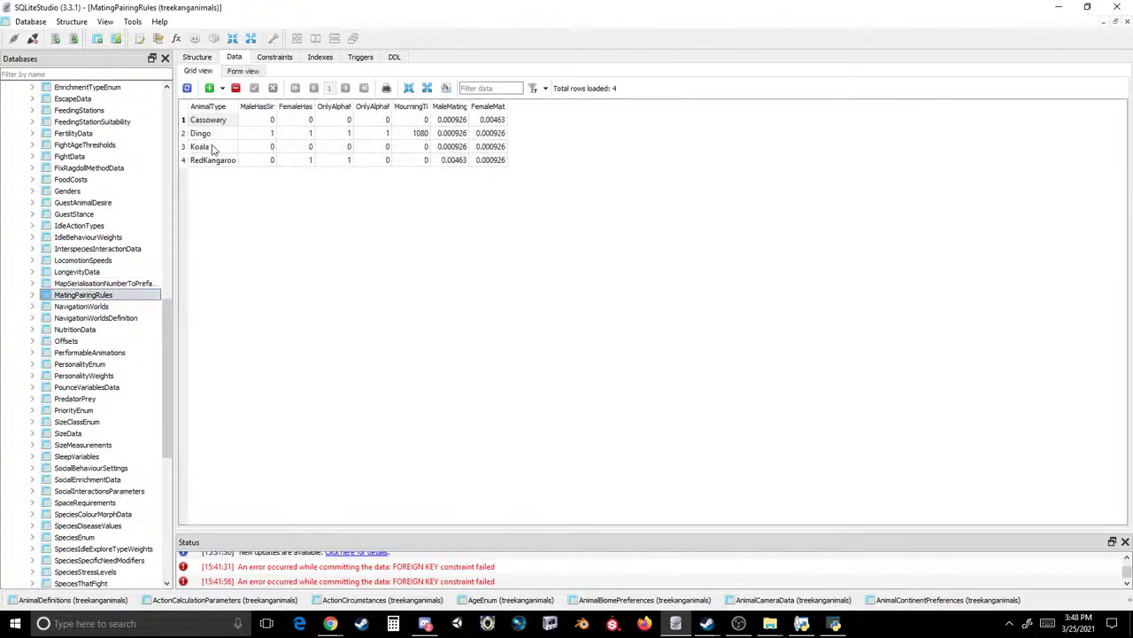
click(225, 133)
ctrl+click(211, 119)
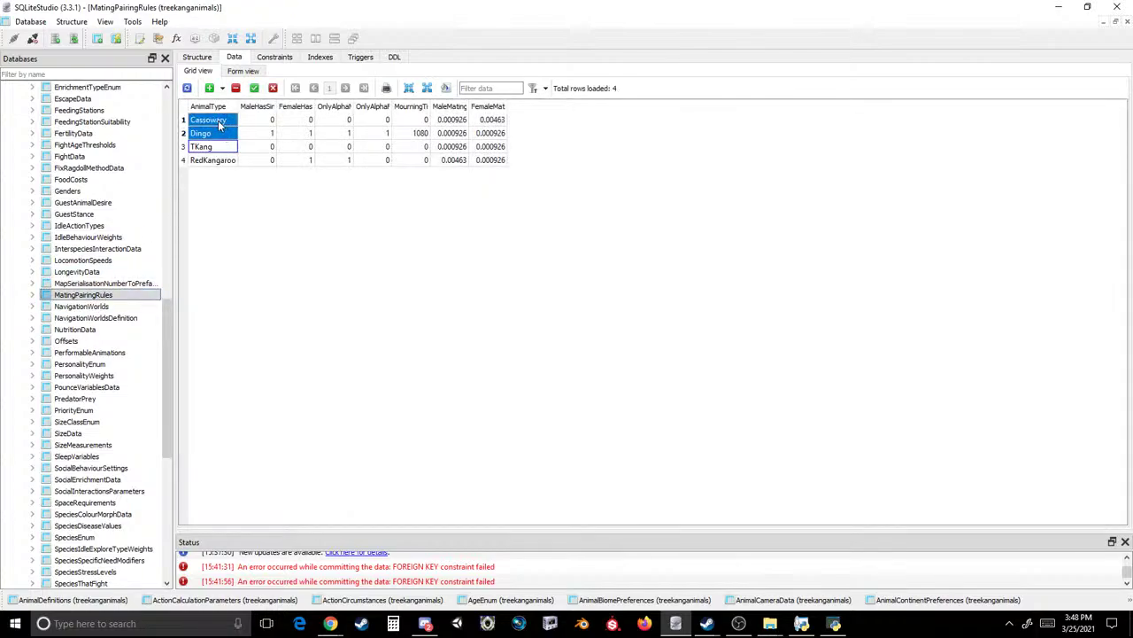
ctrl+click(212, 160)
click(236, 87)
click(254, 88)
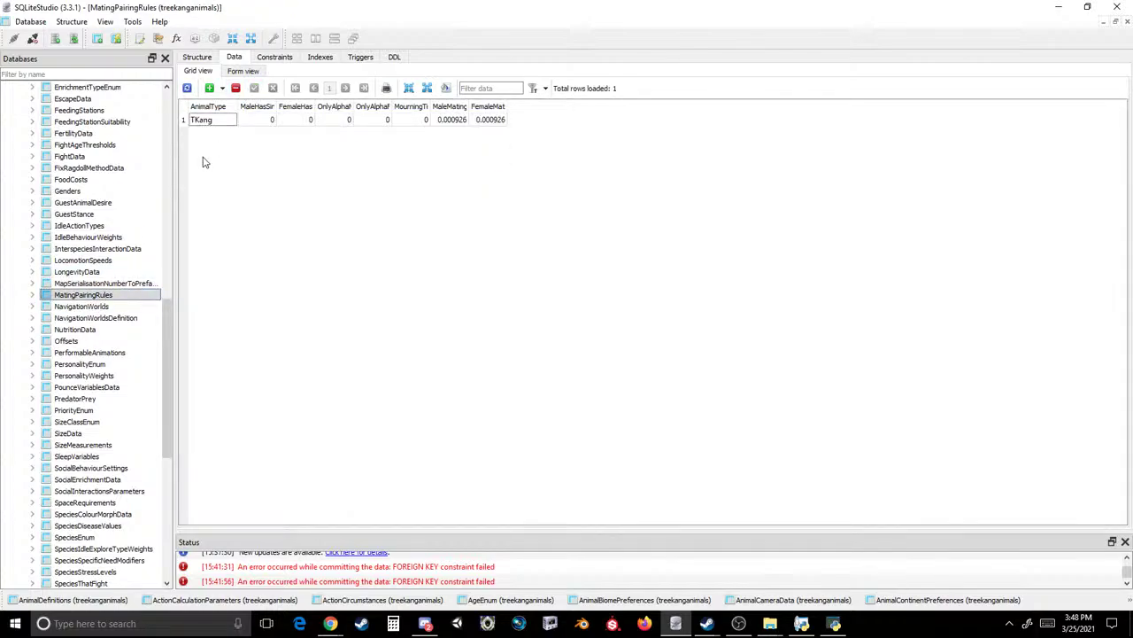
- In NavigationWorlds, rename the Koala entry to TKang, delete the Cassowary, Dingo and RedKangaroo rows, and commit
click(81, 305)
click(201, 147)
click(213, 133)
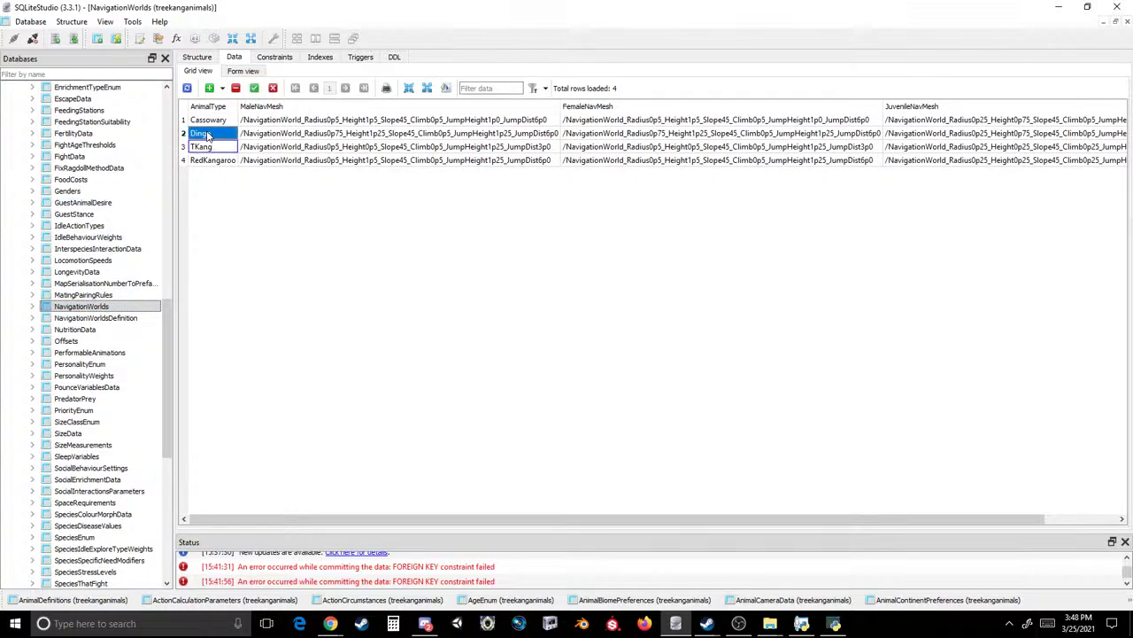
ctrl+click(211, 120)
ctrl+click(209, 160)
click(235, 88)
click(255, 87)
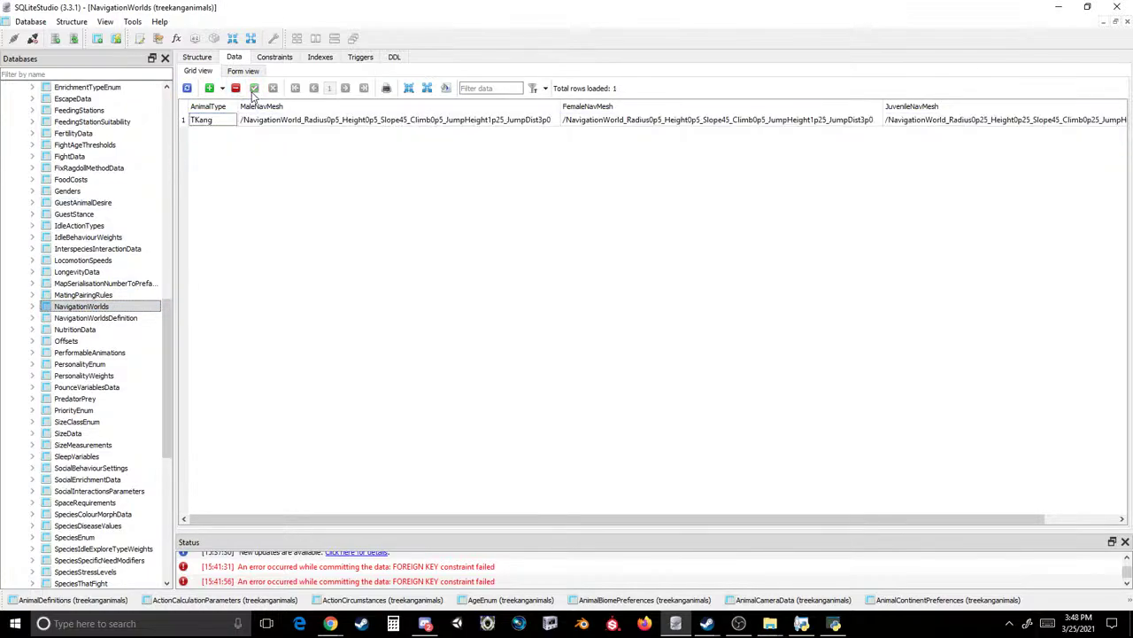
- Check NavigationWorldsDefinition, then in NutritionData rename Koala to TKang, delete the Cassowary, Dingo and RedKangaroo rows, and commit
click(97, 316)
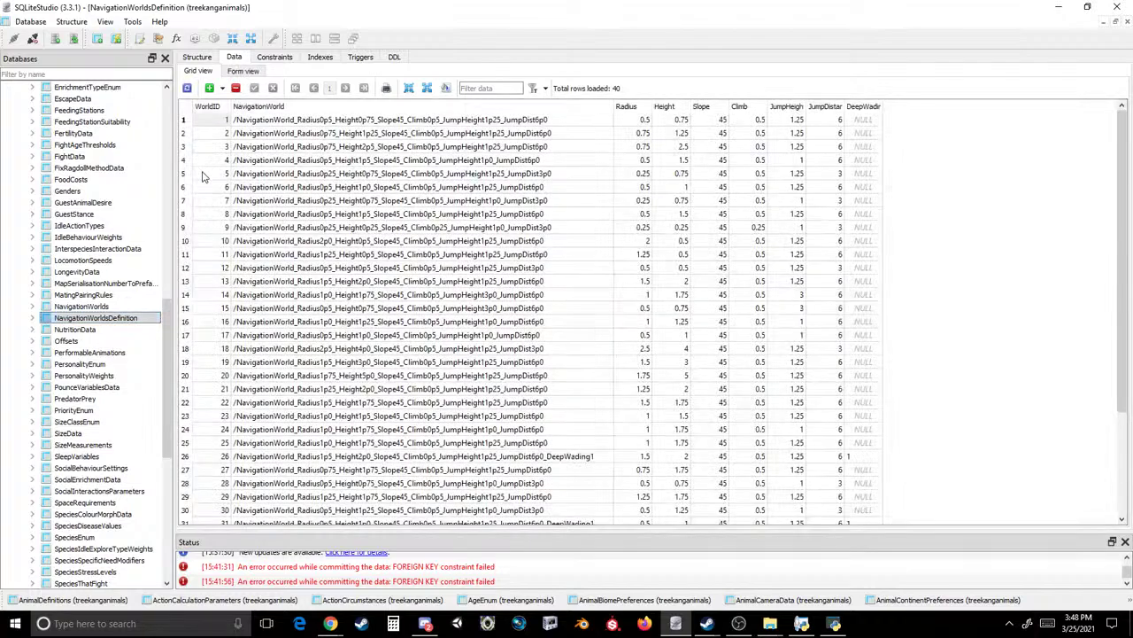
scroll(202, 180, down, 3)
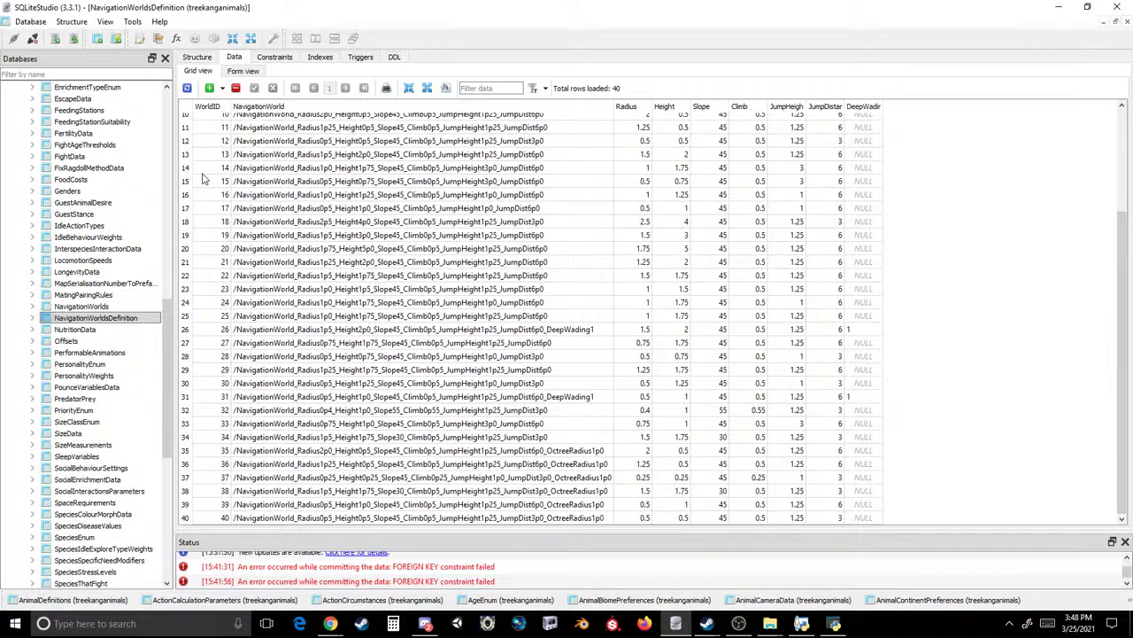
click(74, 329)
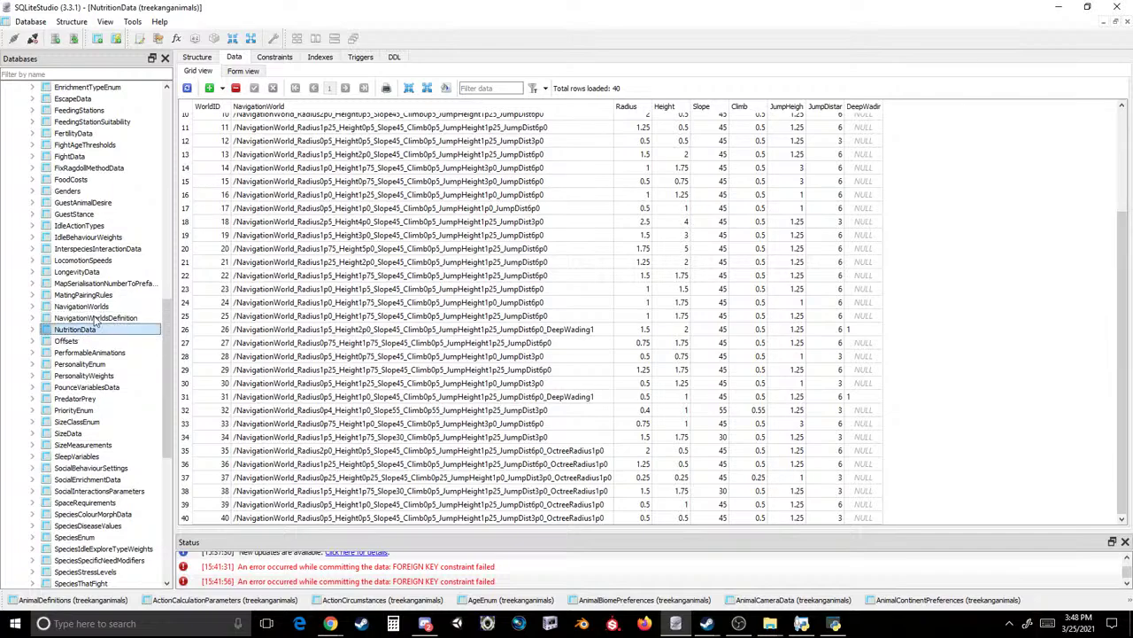
click(207, 148)
text(TKang)
click(210, 160)
ctrl+click(209, 133)
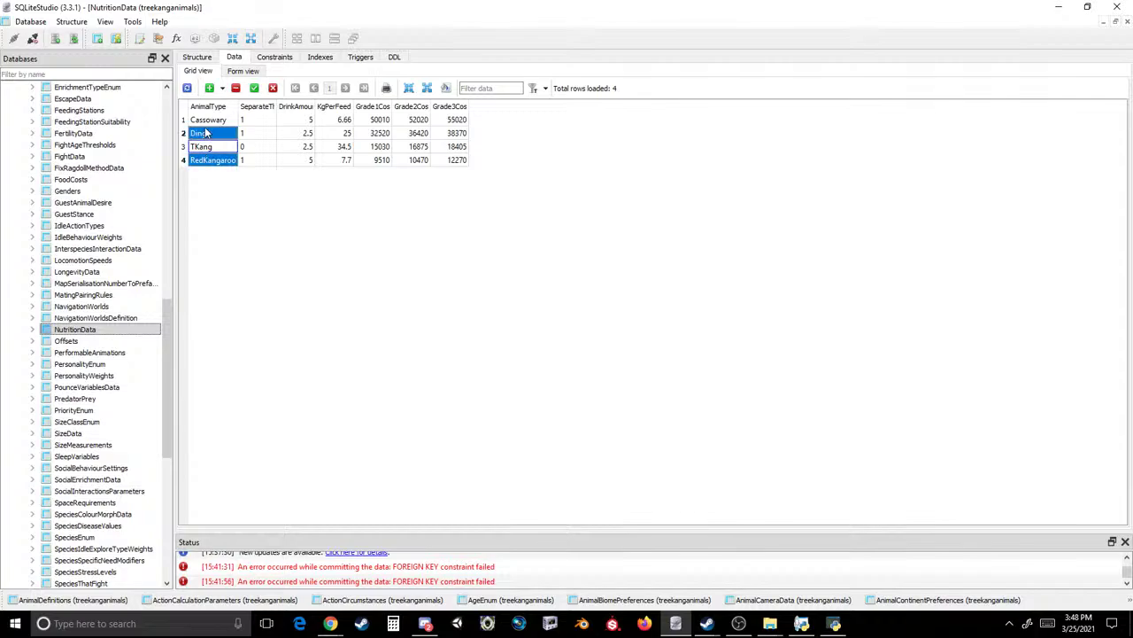
ctrl+click(211, 121)
click(236, 87)
click(254, 89)
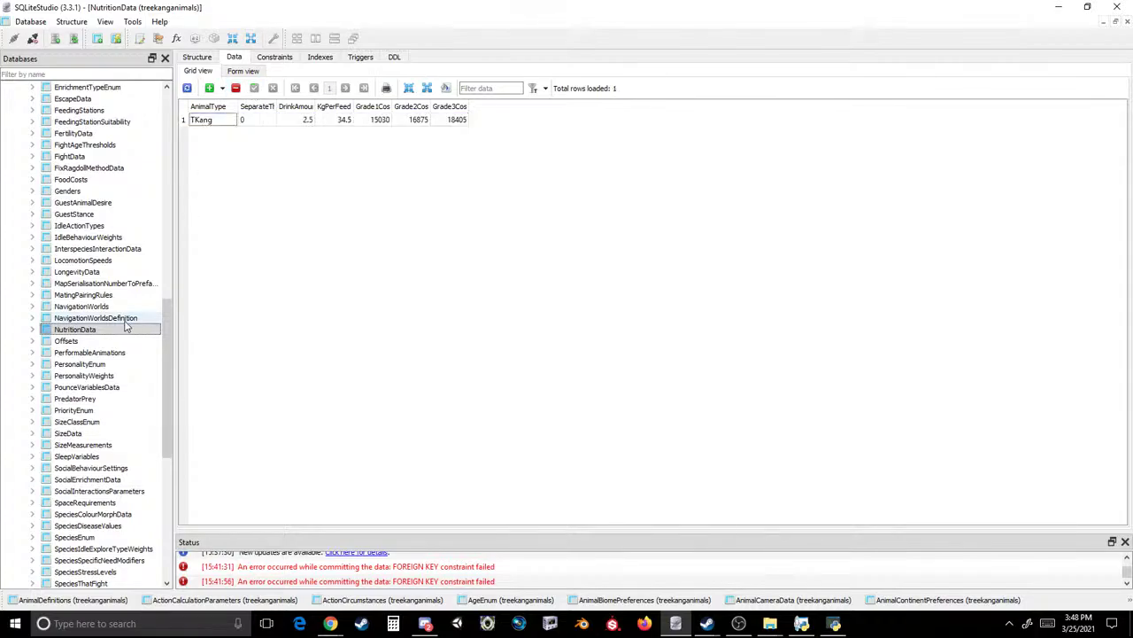
- In Offsets, rename the Koala entry to TKang, delete the Cassowary, Dingo and RedKangaroo rows, and commit
click(103, 342)
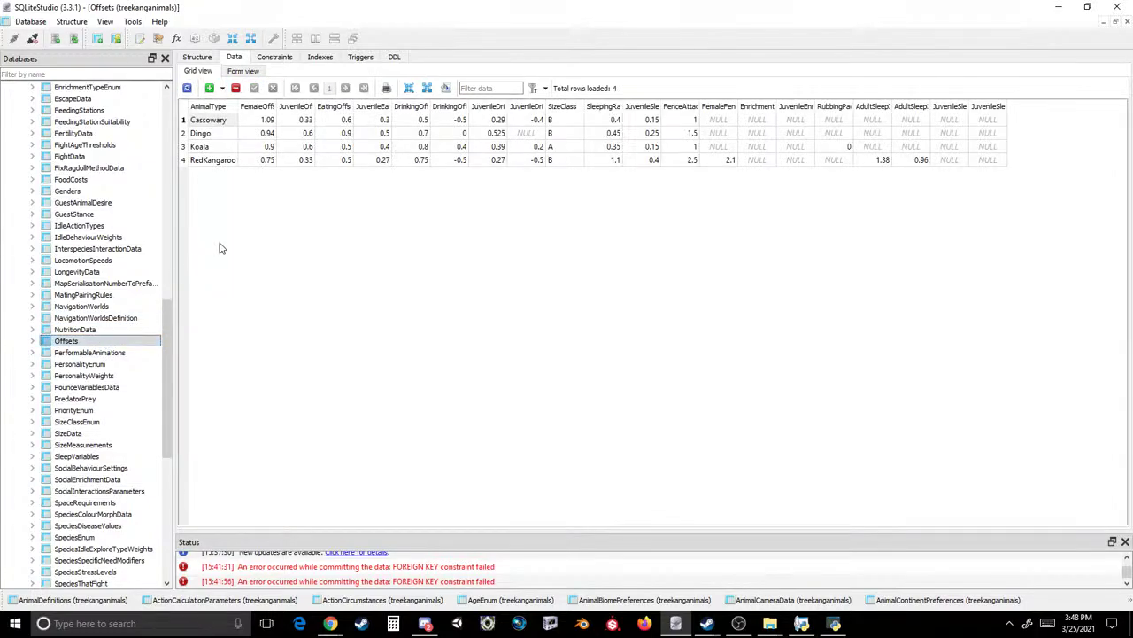
click(210, 148)
text(TKang)
click(211, 161)
ctrl+click(209, 133)
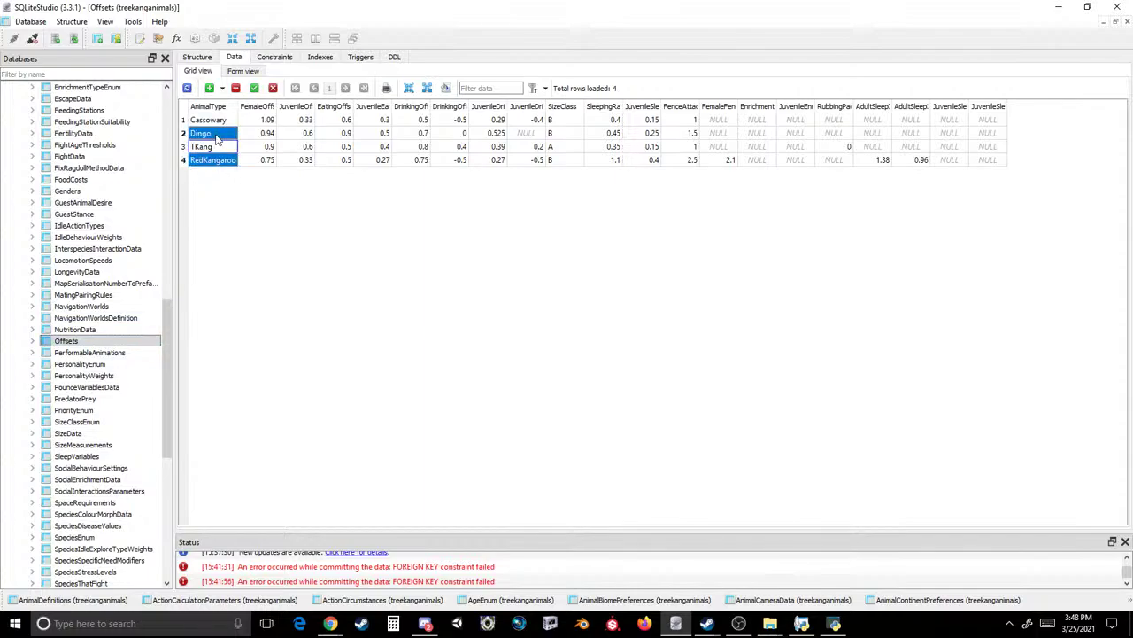
ctrl+click(211, 120)
click(235, 87)
click(254, 89)
- In PerformableAnimations, rename the Koala entry to TKang, delete the Dingo, RedKangaroo and Cassowary rows, and commit
click(90, 353)
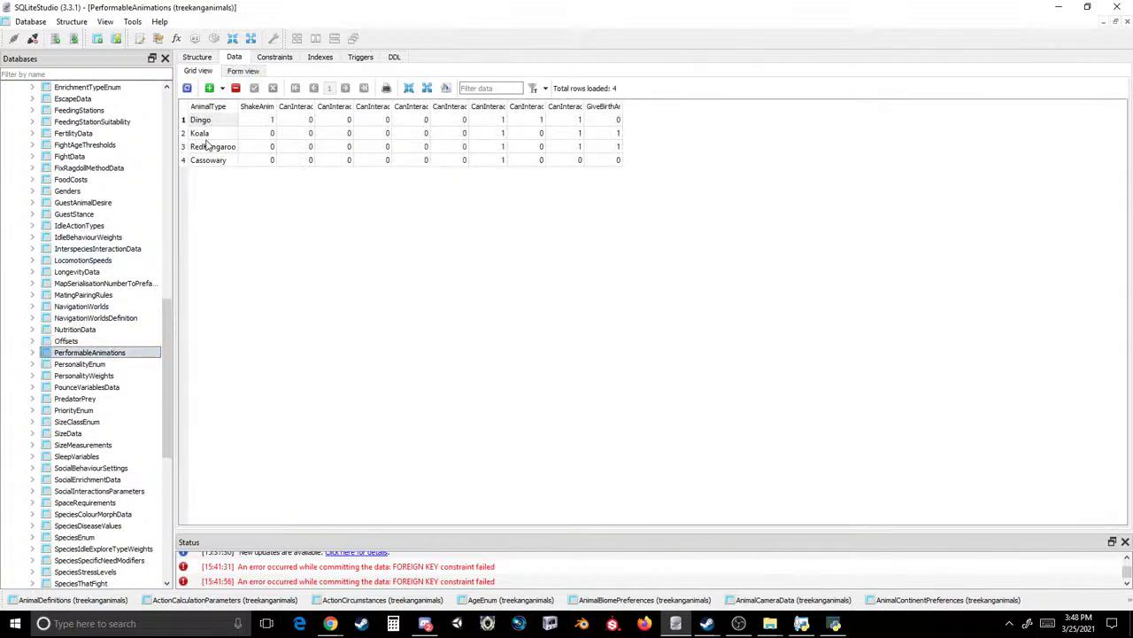
click(209, 133)
text(TKang)
click(209, 120)
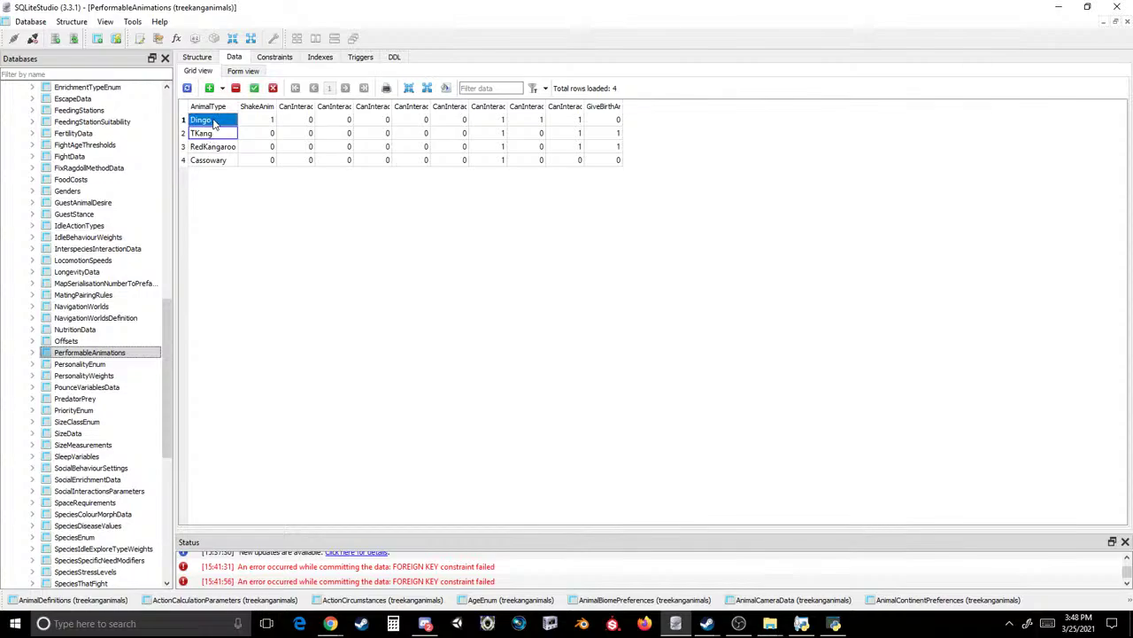
ctrl+click(211, 160)
ctrl+click(210, 147)
click(236, 88)
click(255, 89)
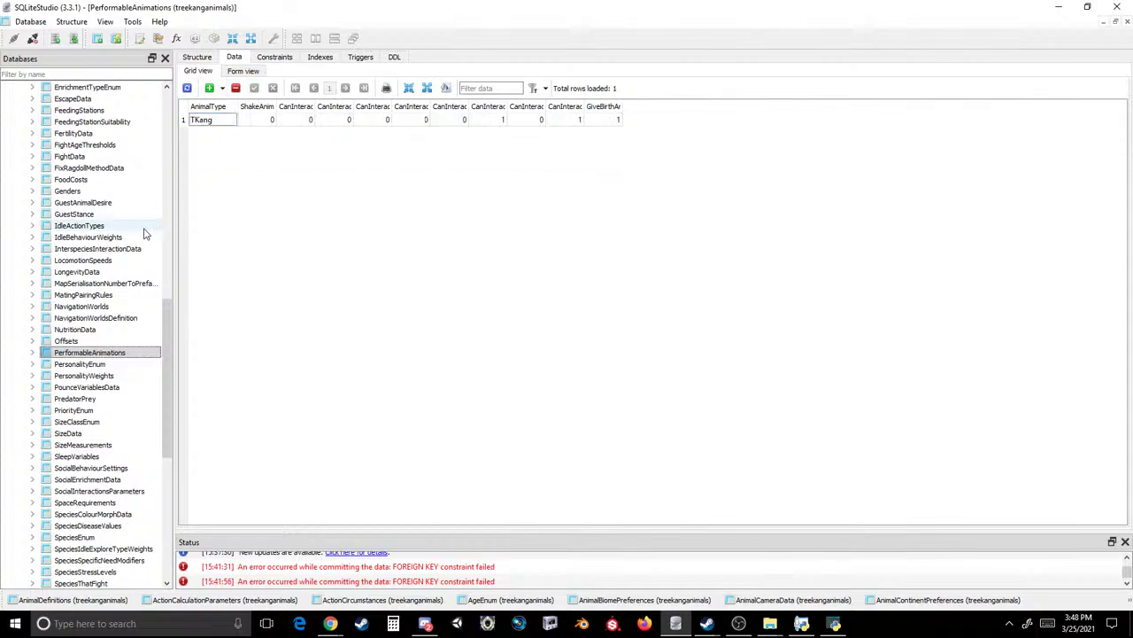
- Check PersonalityEnum and PersonalityWeights, and in PounceVariablesData delete the Dingo row and commit
click(76, 364)
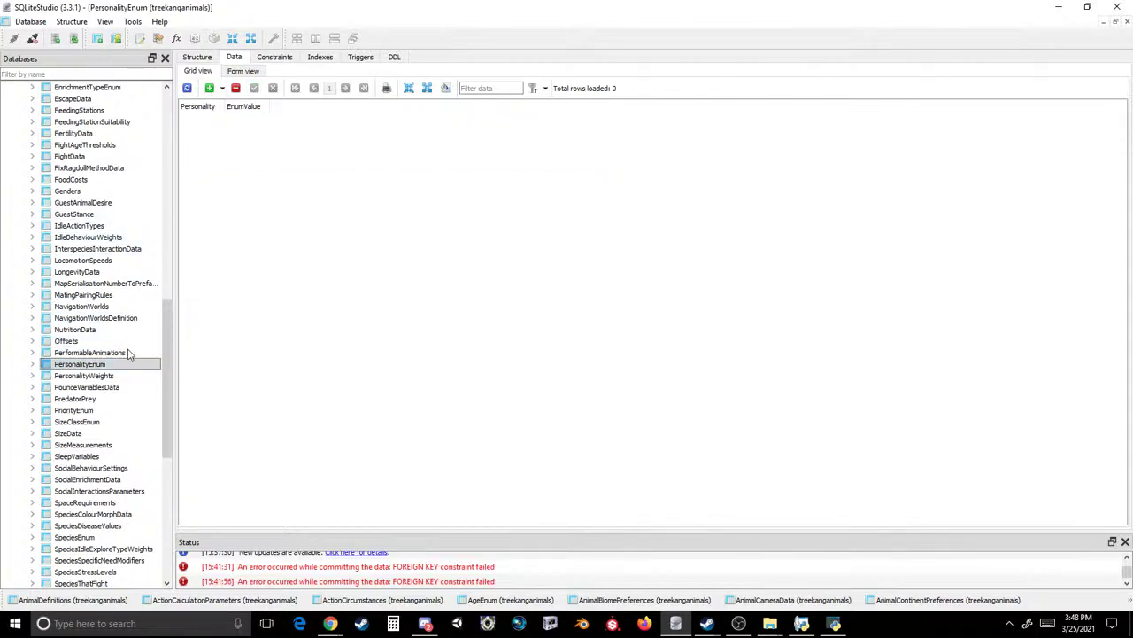
click(114, 376)
click(108, 390)
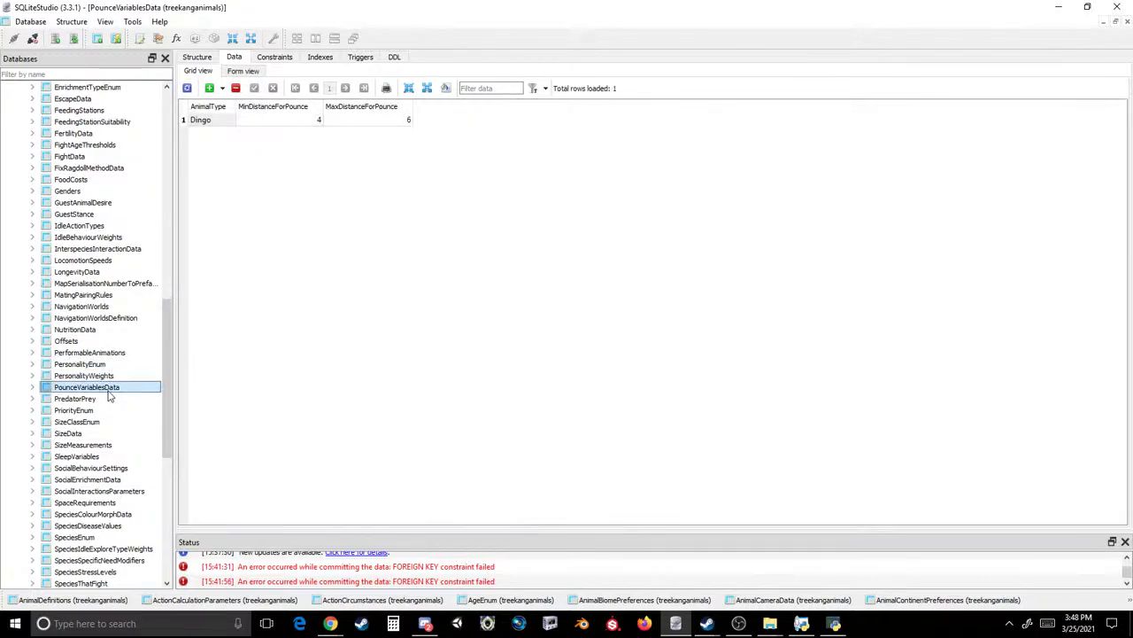
click(235, 88)
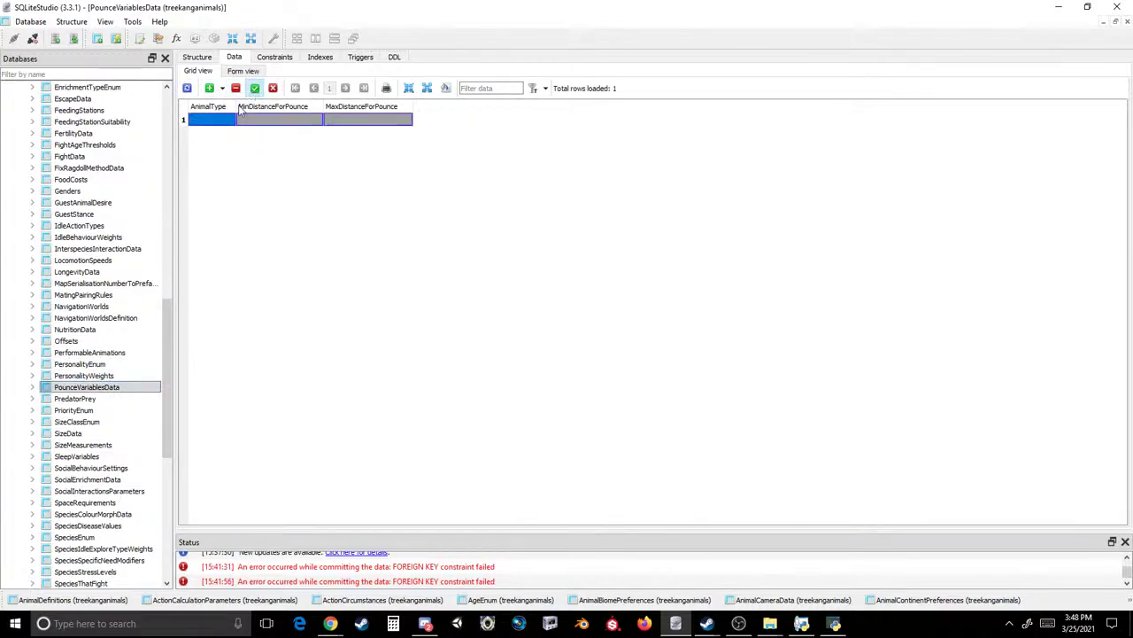
click(254, 88)
- In SizeData, rename the Koala entry to TKang, delete the Cassowary, Dingo and RedKangaroo rows, and commit
click(85, 399)
click(83, 410)
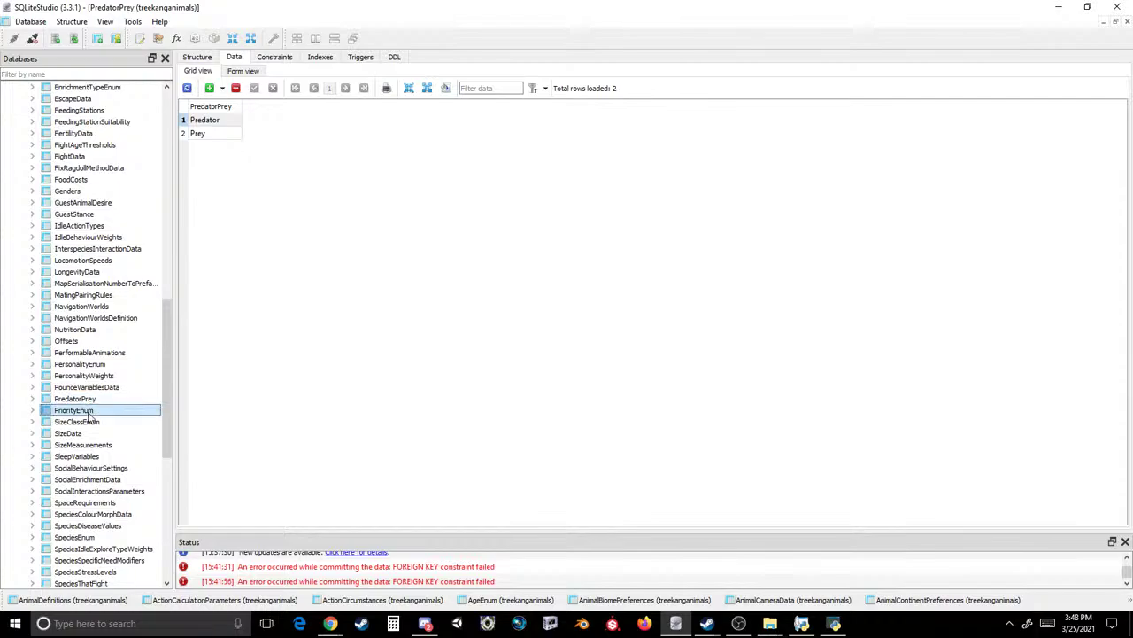
click(106, 422)
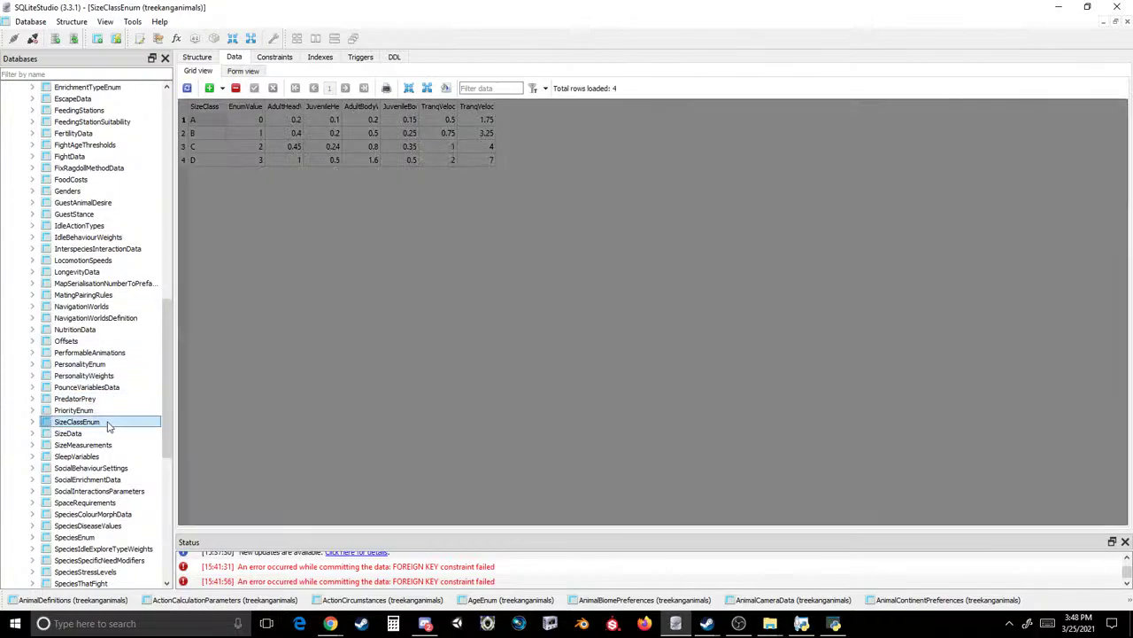
click(103, 433)
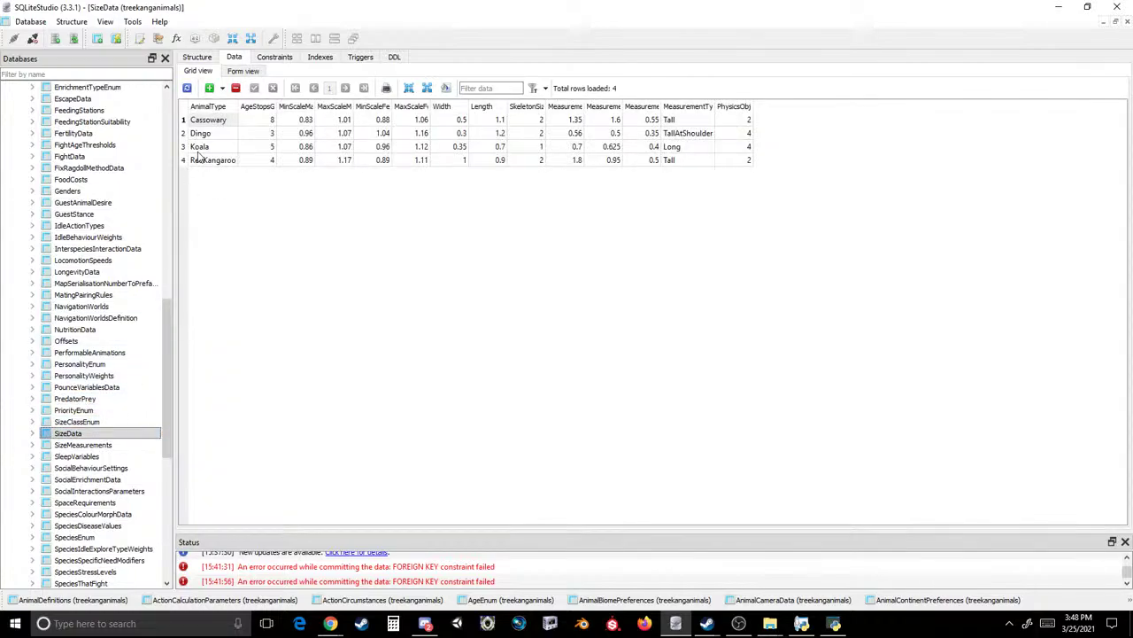
drag(212, 160, 208, 131)
click(236, 88)
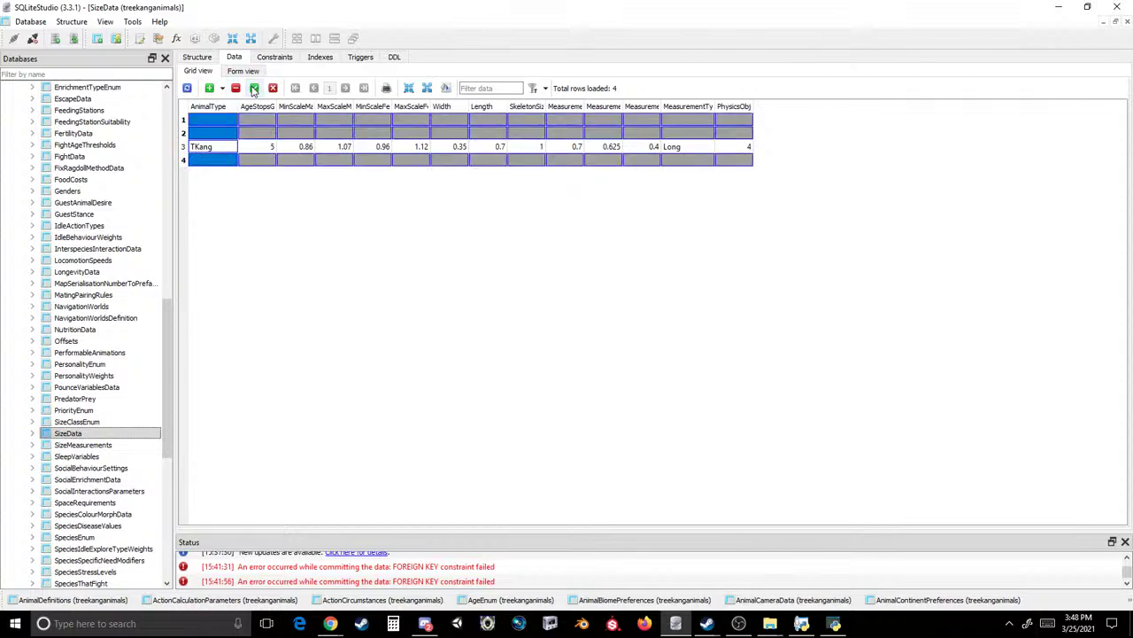
click(254, 88)
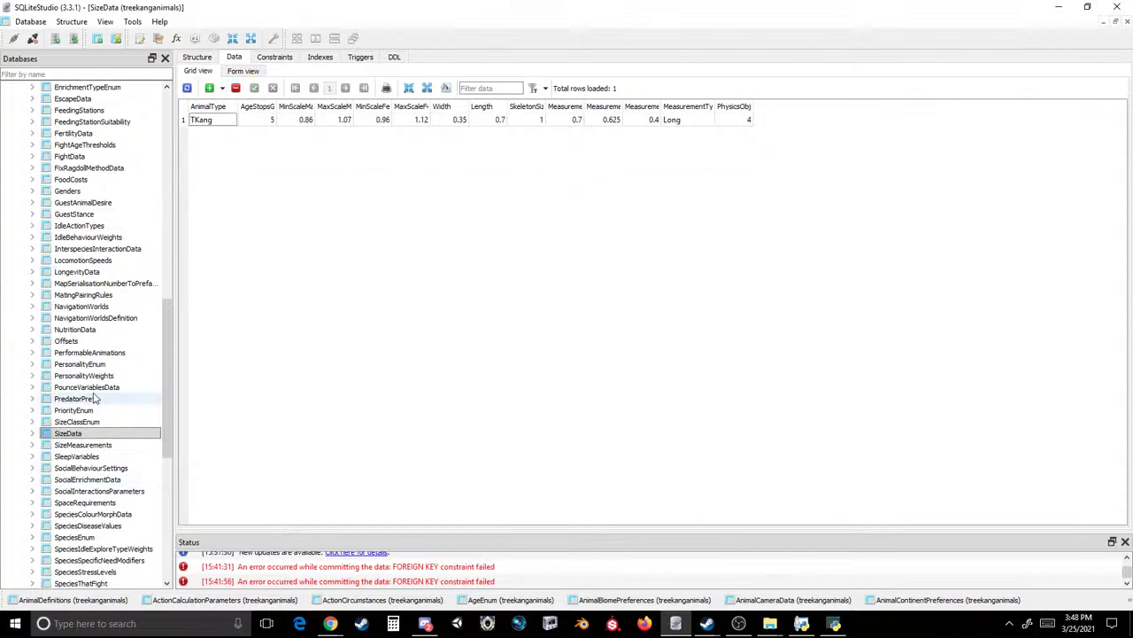
- In SleepVariables, rename the Koala entry to TKang, delete the rows of all other species, and commit
click(79, 445)
click(77, 456)
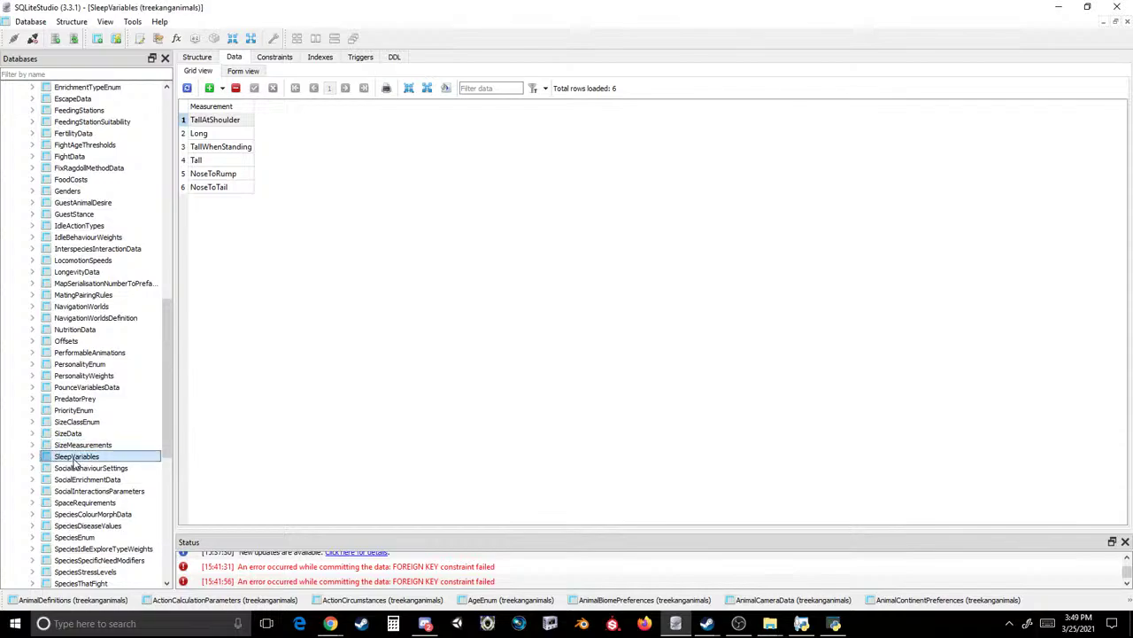
drag(203, 133, 207, 162)
click(235, 89)
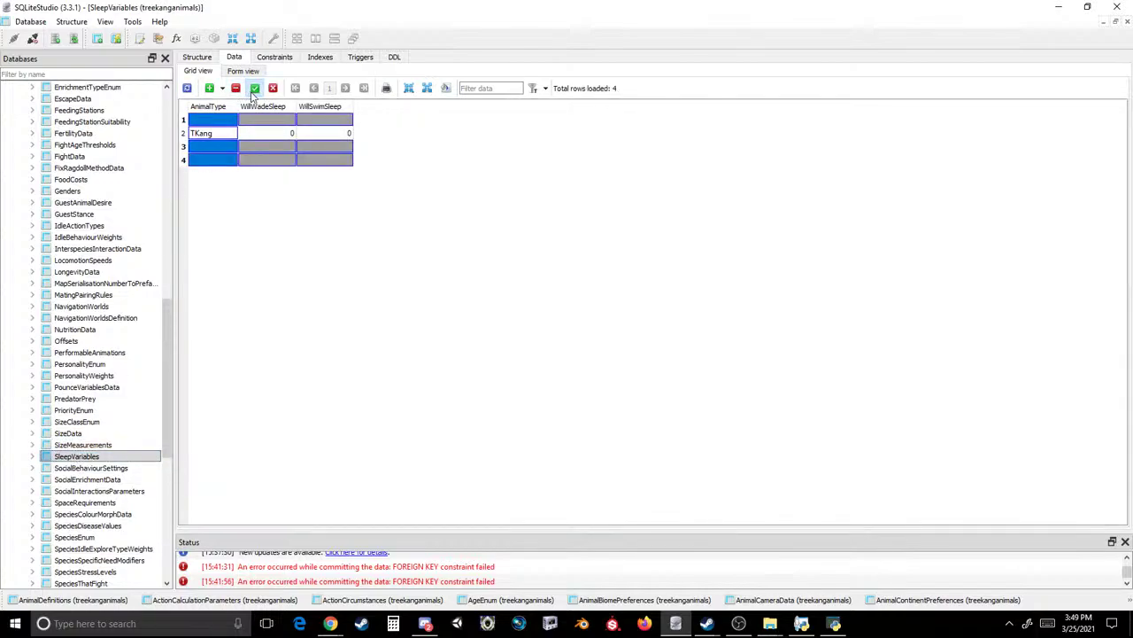
click(254, 88)
- In SocialBehaviourSettings, rename the Koala entry to TKang, delete the Cassowary, Dingo and RedKangaroo rows, and commit
click(93, 467)
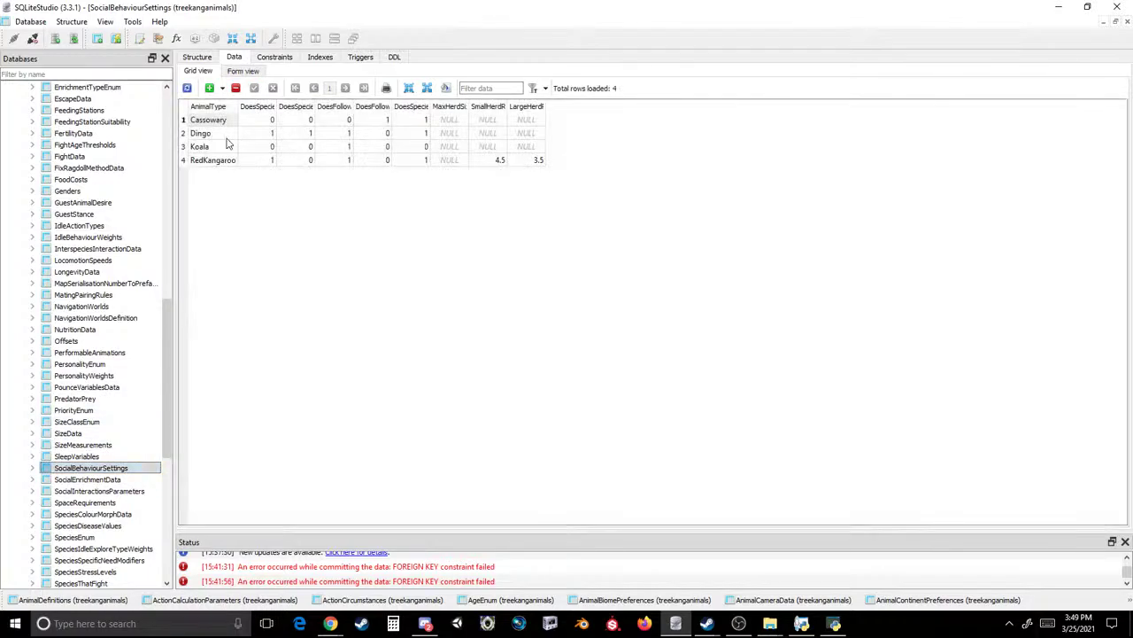
drag(227, 144, 228, 130)
ctrl+click(213, 160)
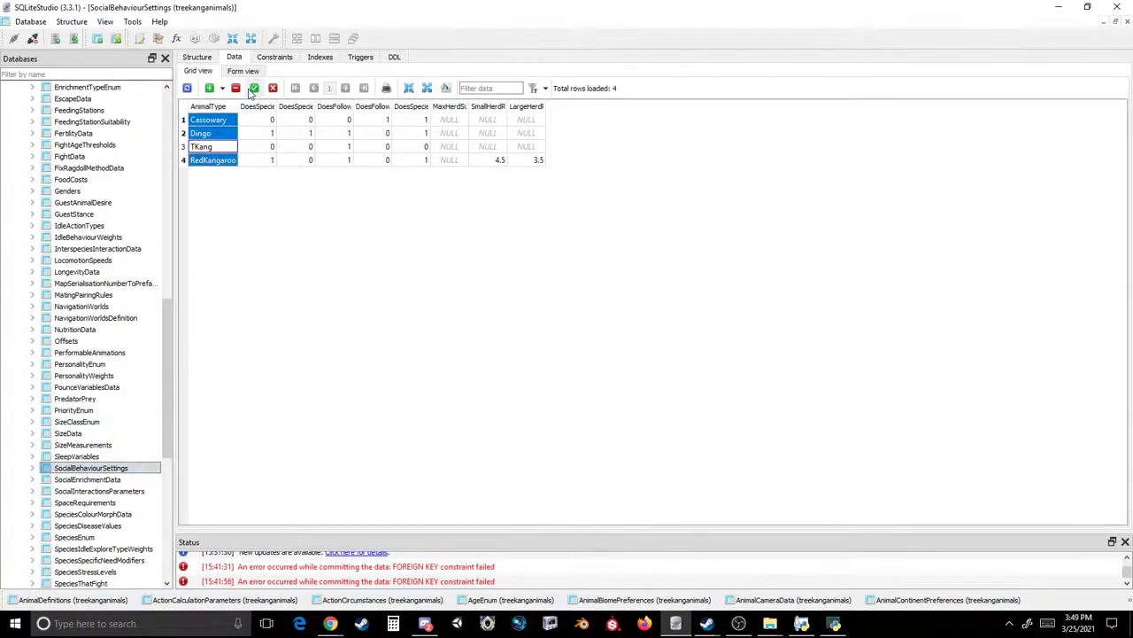
click(235, 89)
click(255, 88)
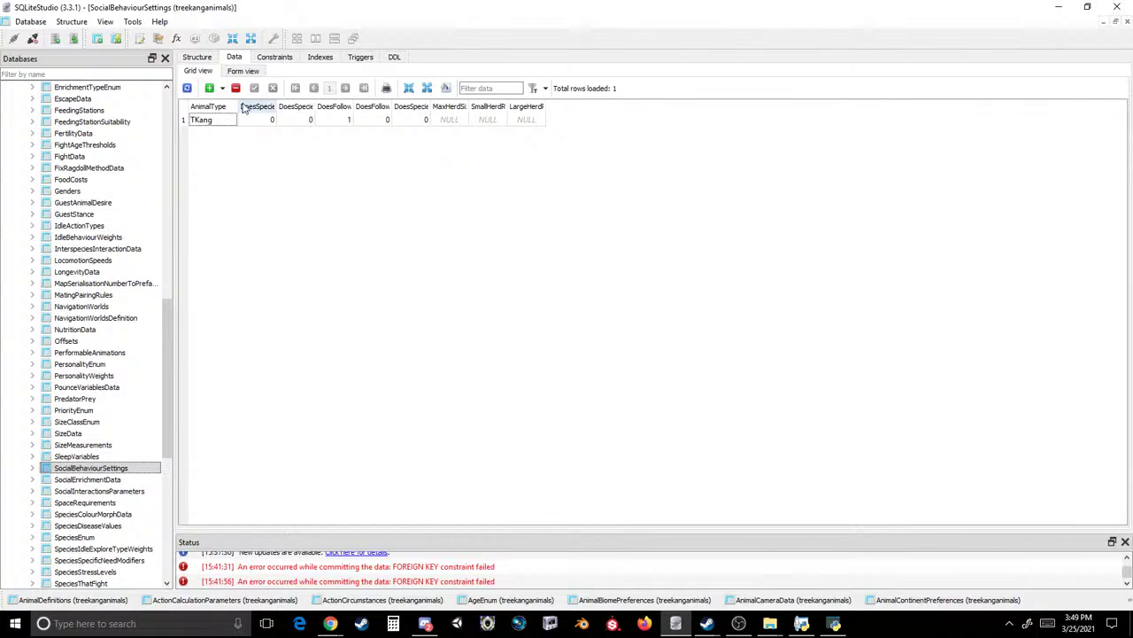
- Open the data of the SocialEnrichmentData table
scroll(124, 310, down, 5)
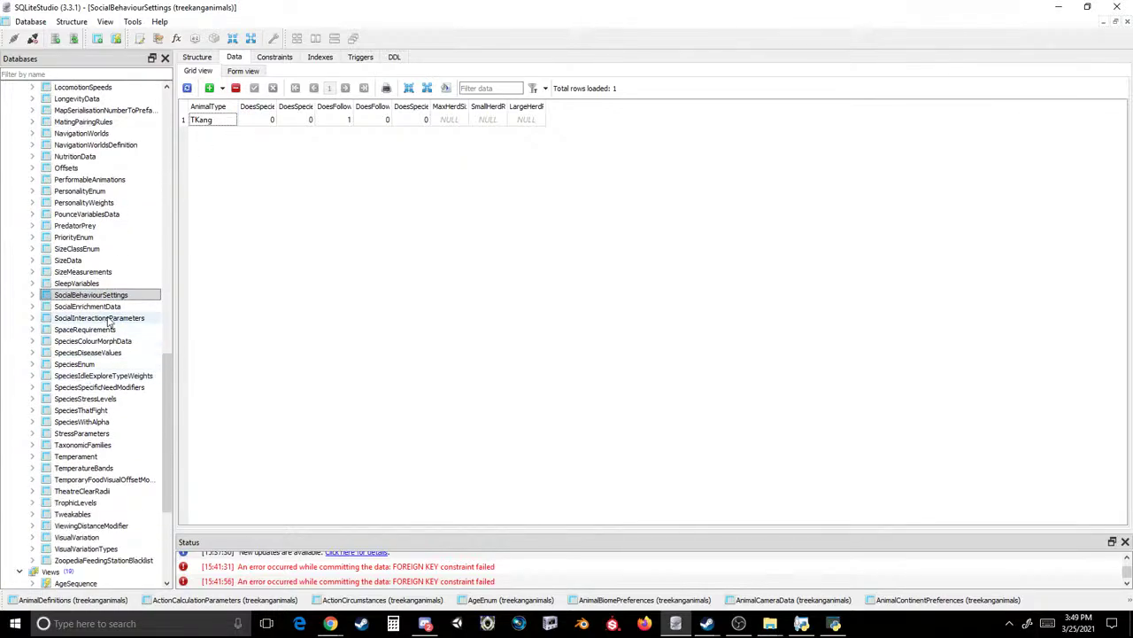
double_click(87, 306)
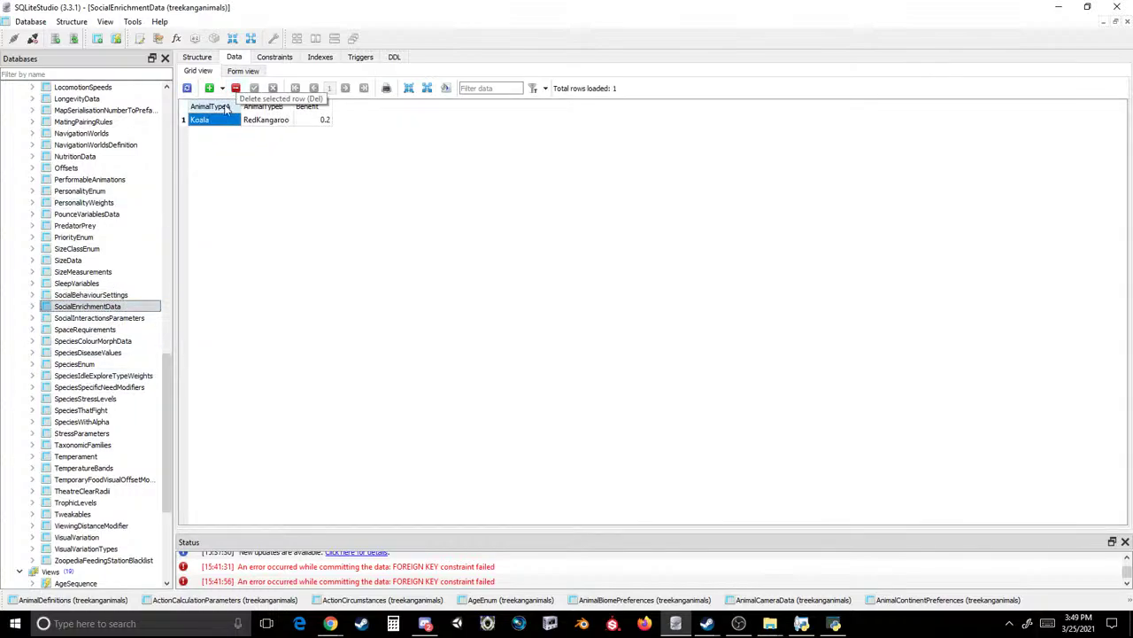
mouse_move(222, 120)
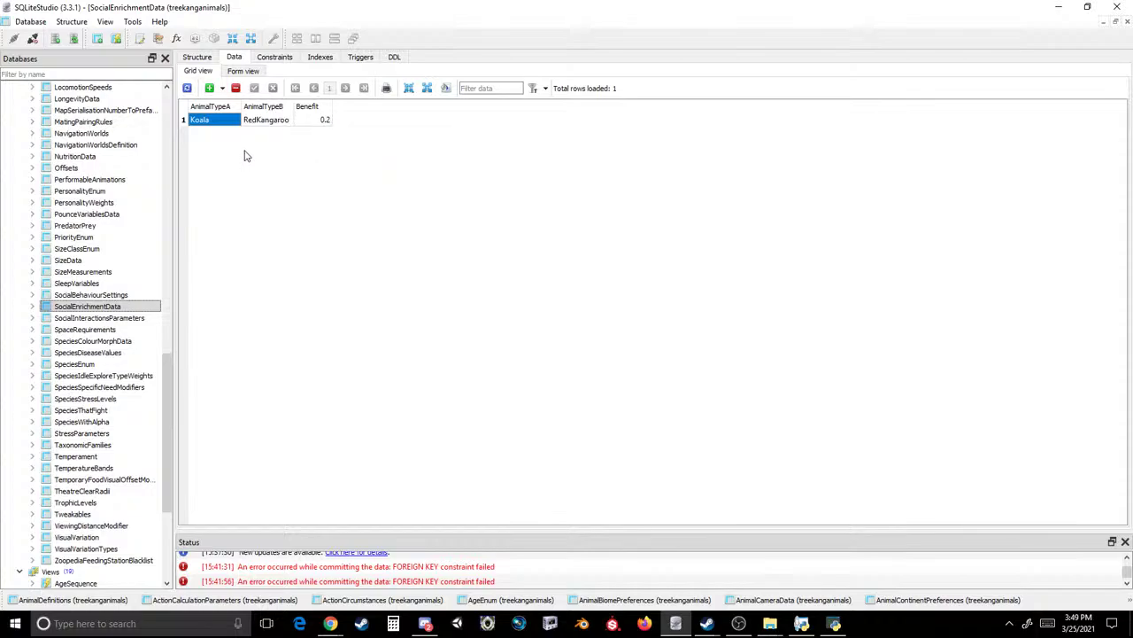
- Switch to Chrome and search Google for "tree kangaroo interspecies exhibit" in a new tab
click(330, 623)
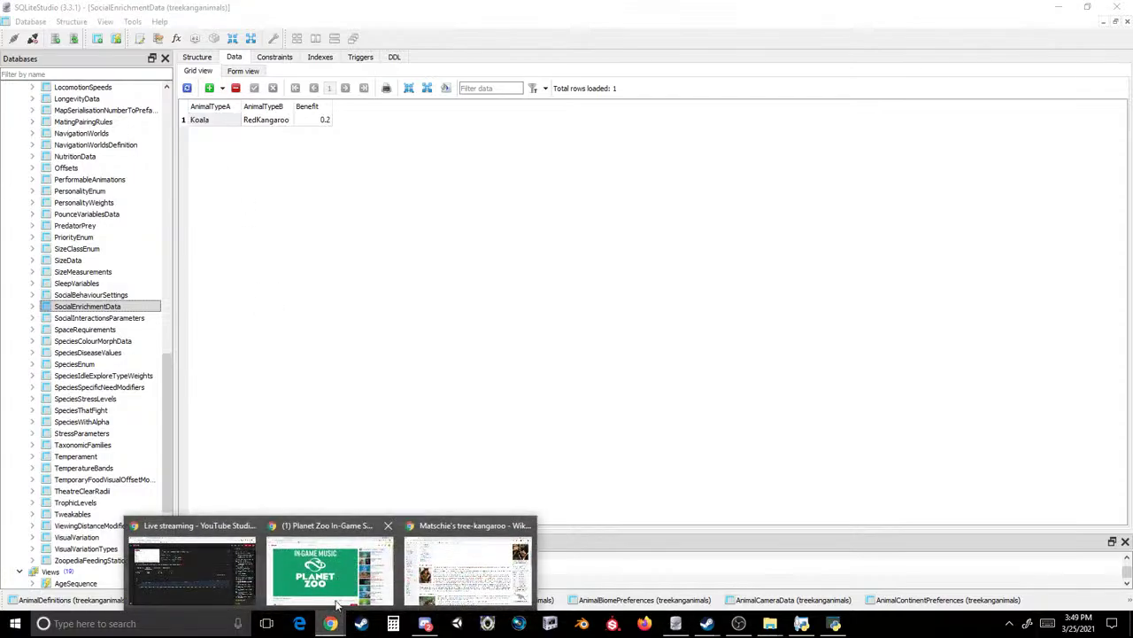
click(467, 566)
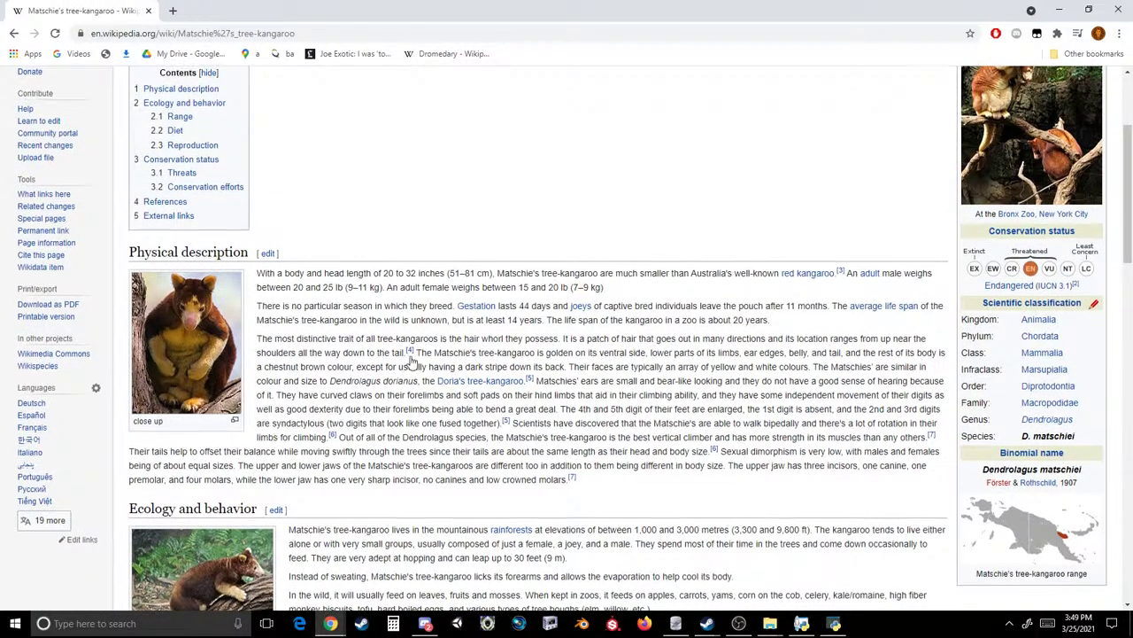
scroll(425, 365, up, 3)
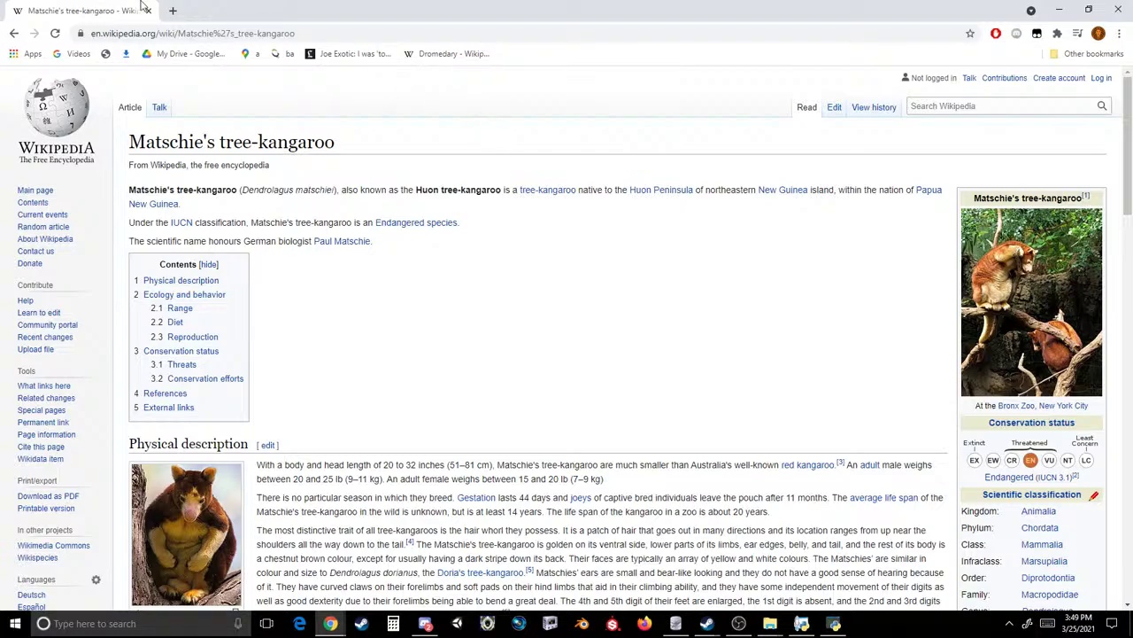
click(173, 10)
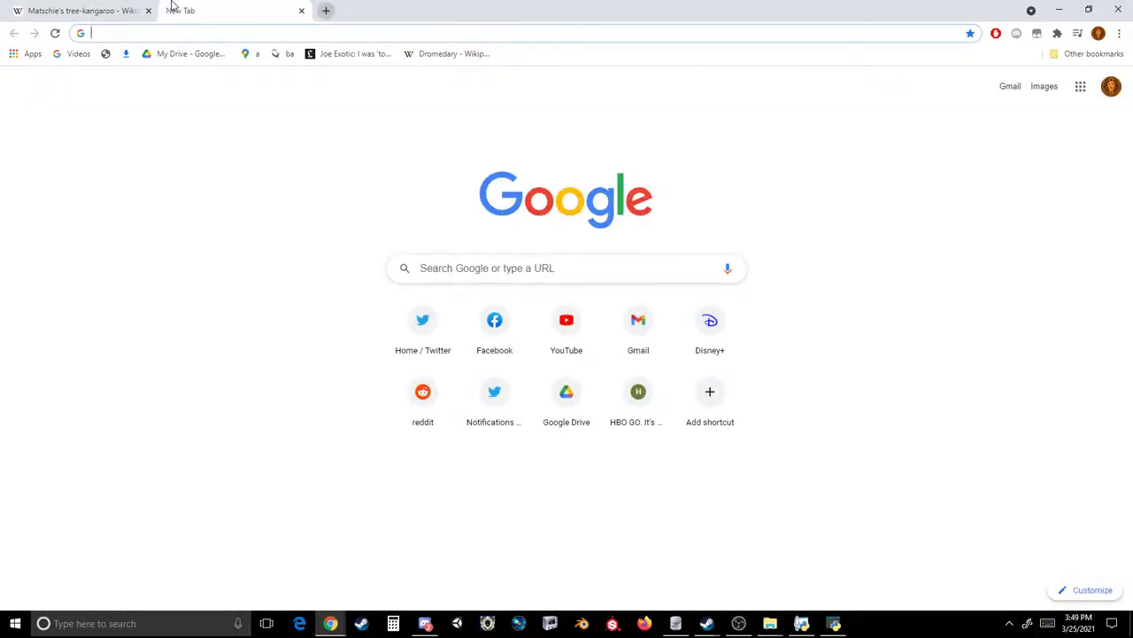
text(tree kangaroo )
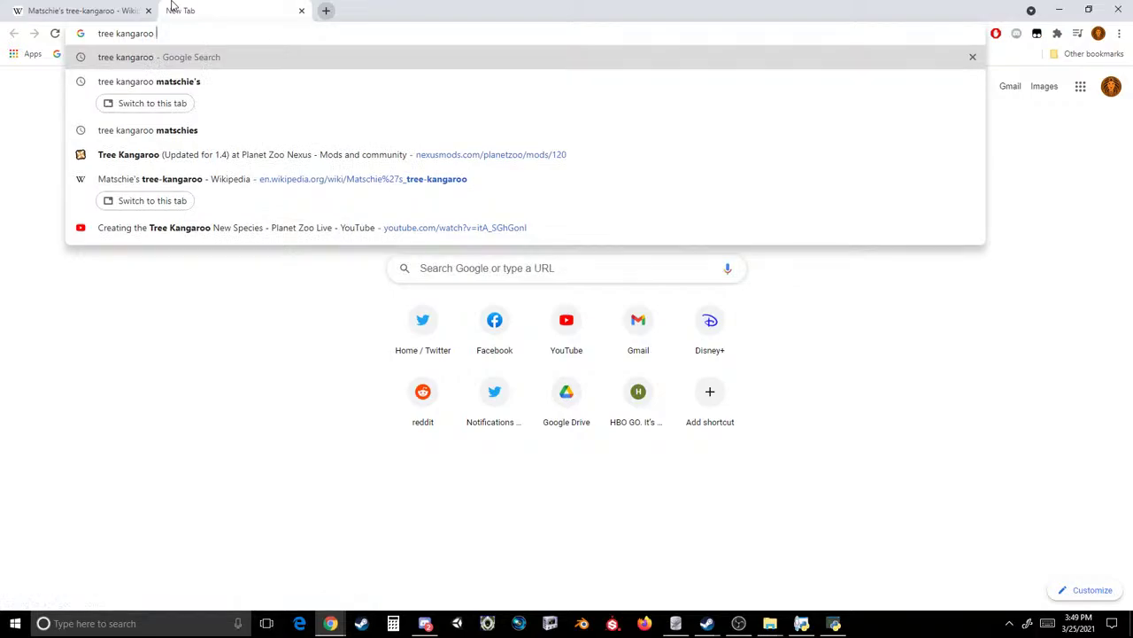
text(interspecies exhibit)
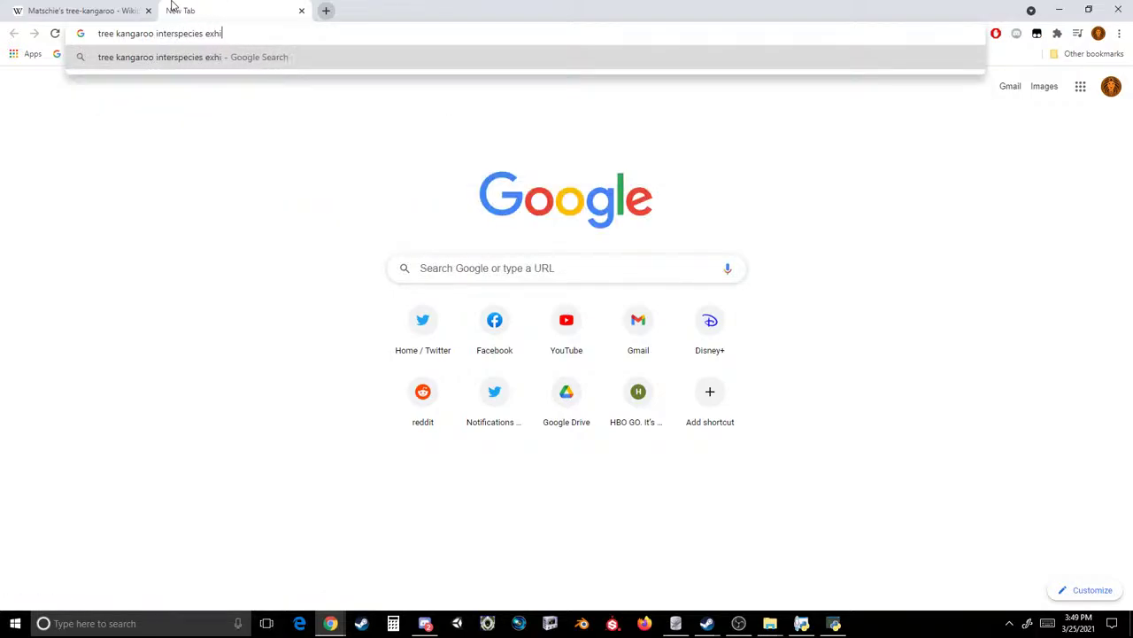
key(Return)
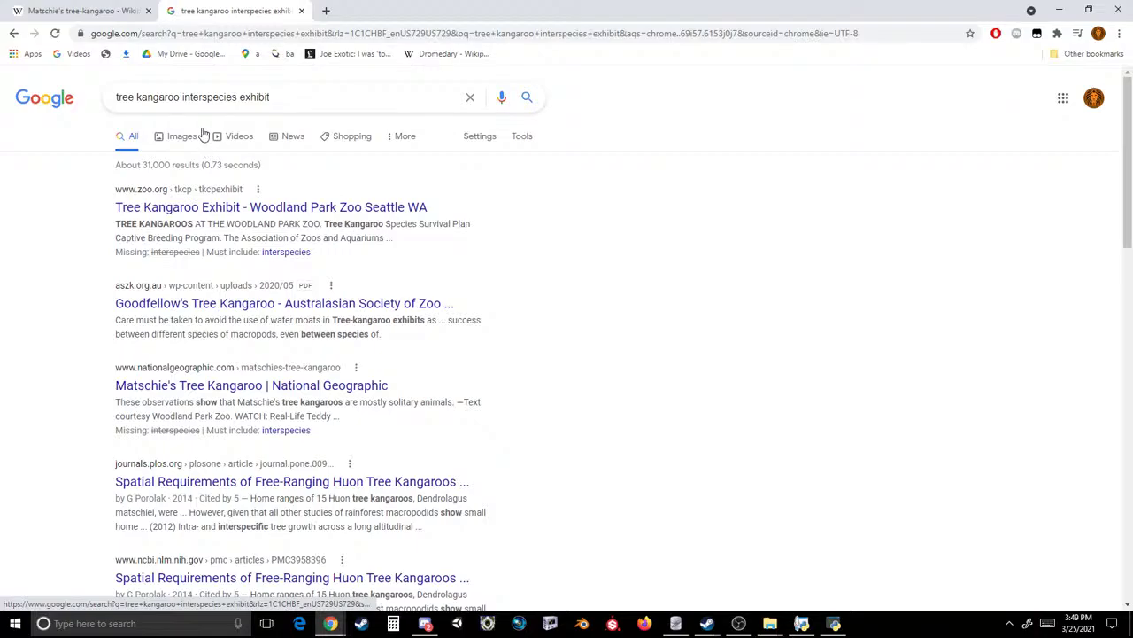
- Examine the Woodland Park Zoo exhibit page and the image results for species sharing tree kangaroo exhibits, then return to SQLiteStudio
click(183, 216)
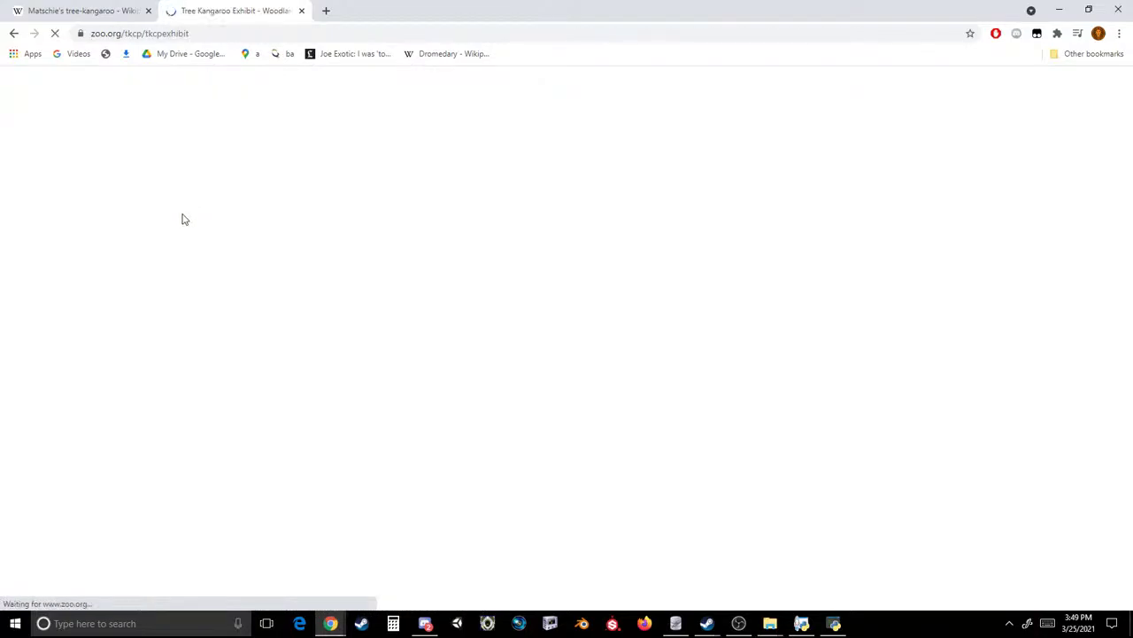
scroll(184, 216, down, 5)
scroll(183, 219, down, 4)
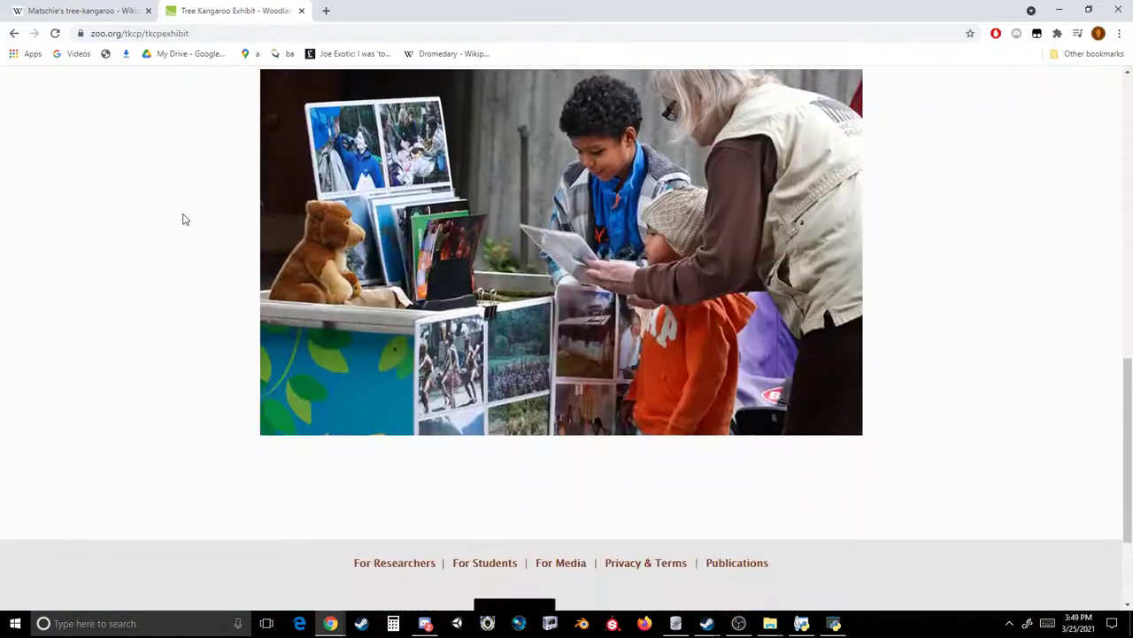
scroll(185, 219, down, 2)
scroll(185, 217, up, 4)
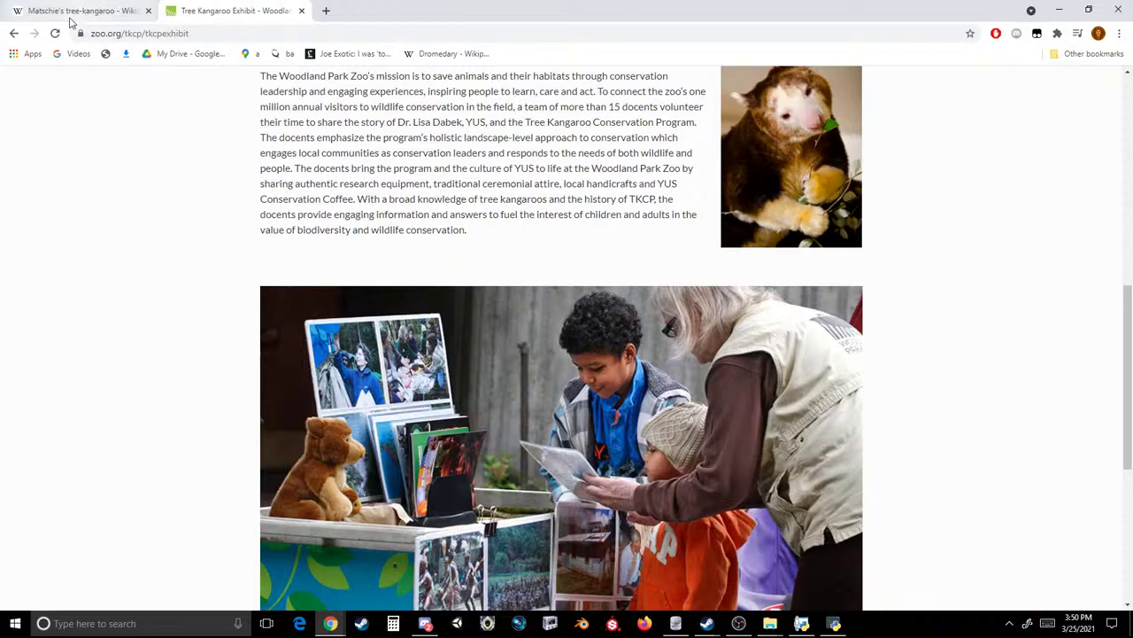
click(13, 36)
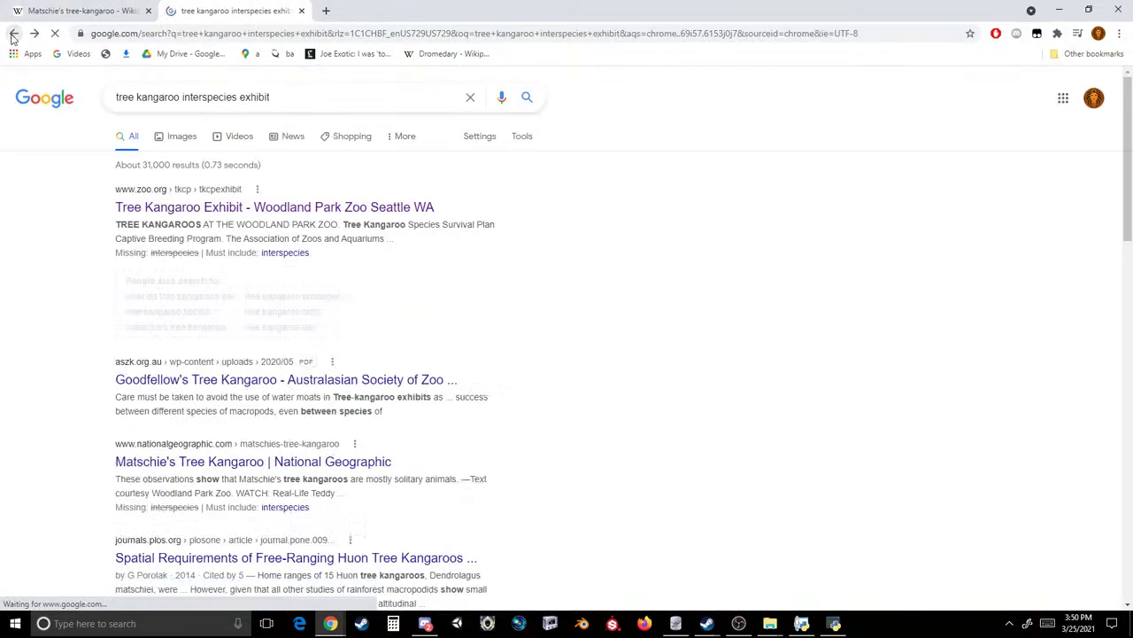
click(173, 133)
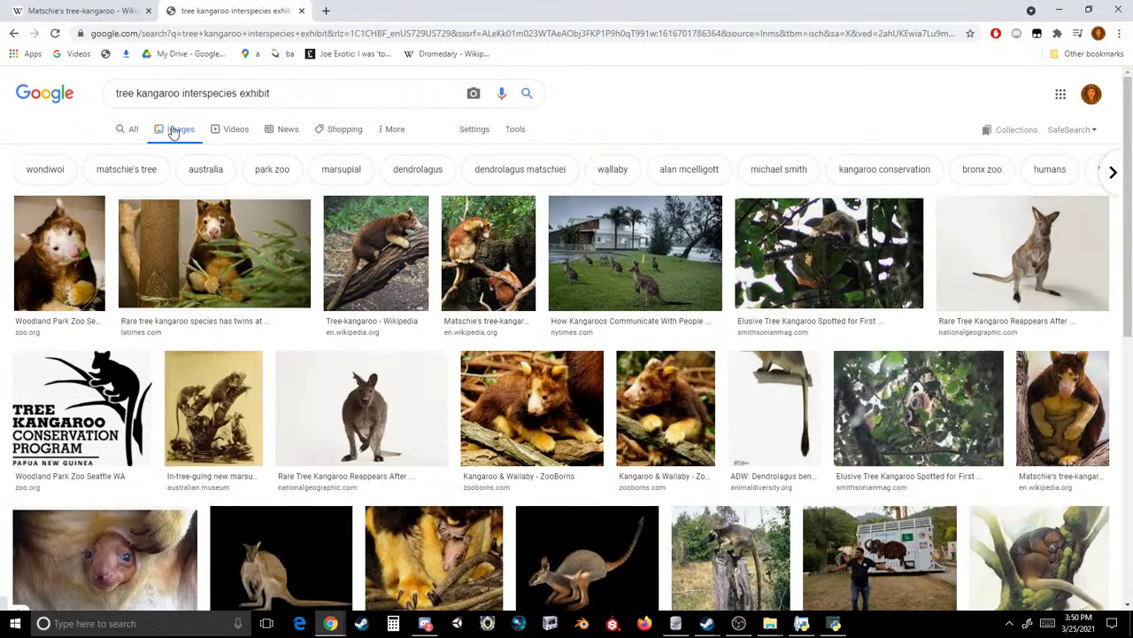
click(13, 33)
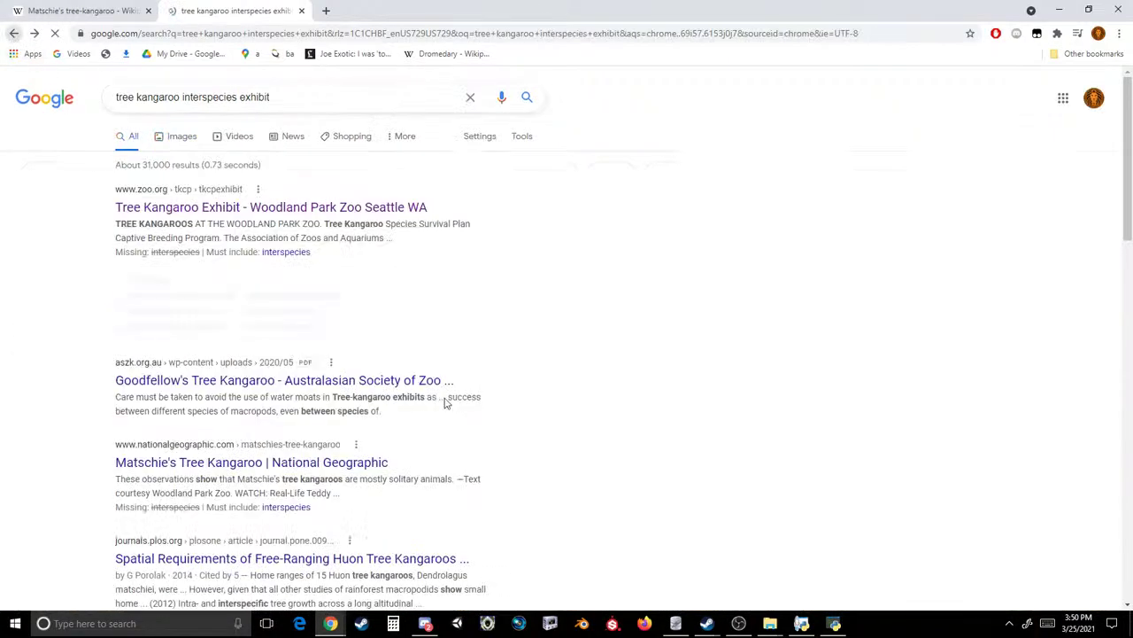
click(828, 623)
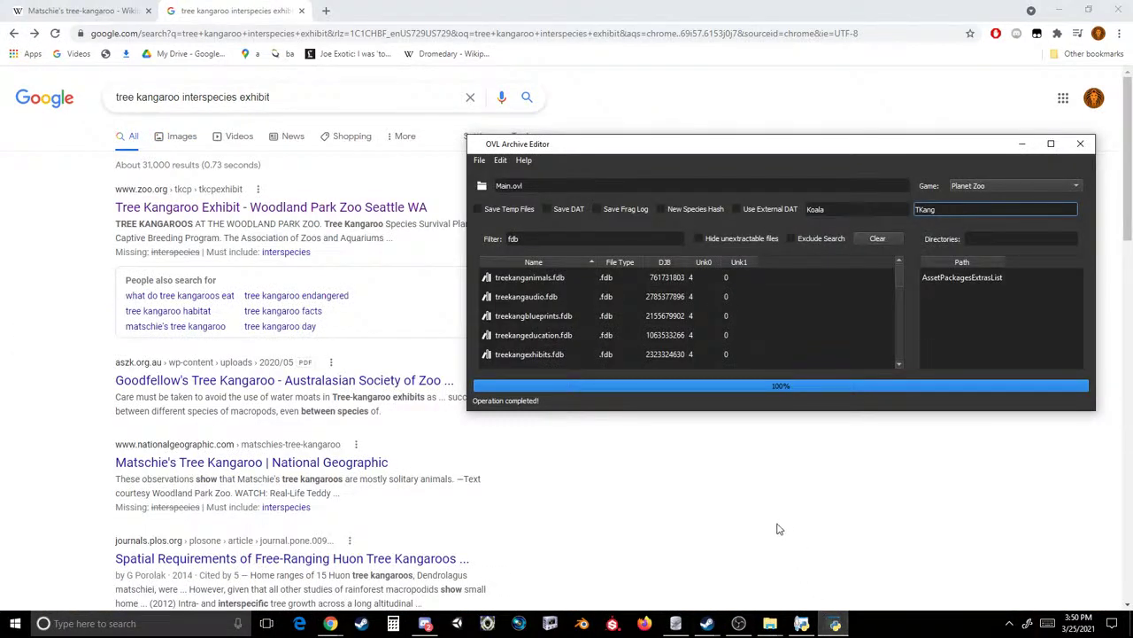
click(676, 622)
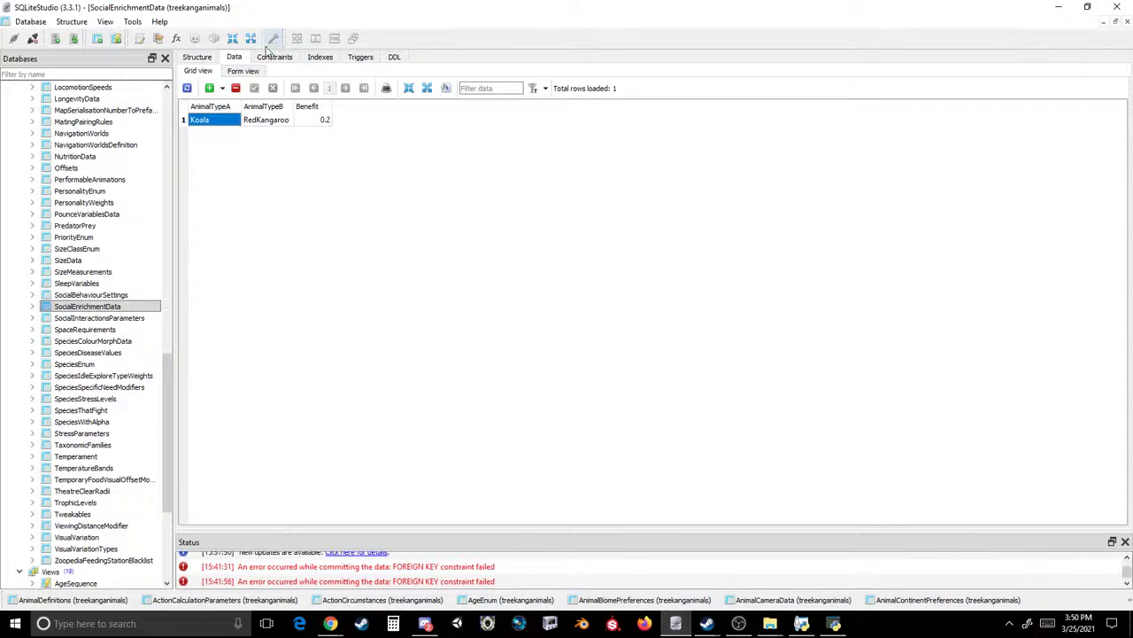
- In SocialEnrichmentData, set AnimalTypeB to Cassowary and AnimalTypeA to TKang in the single row, and commit
click(282, 121)
text(Cassowary)
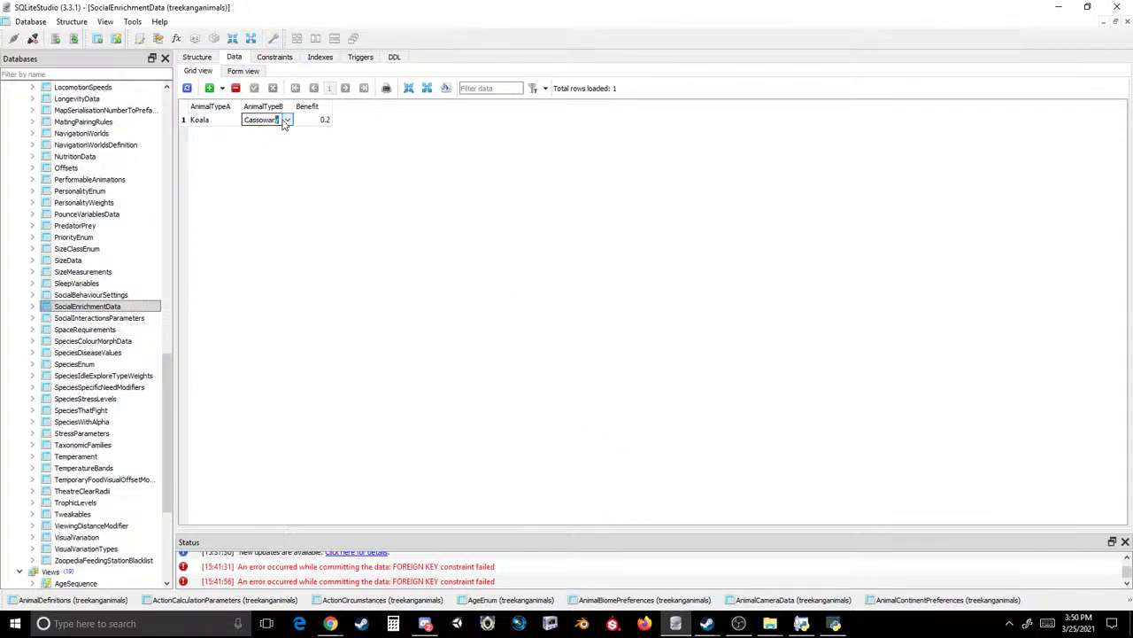
key(Return)
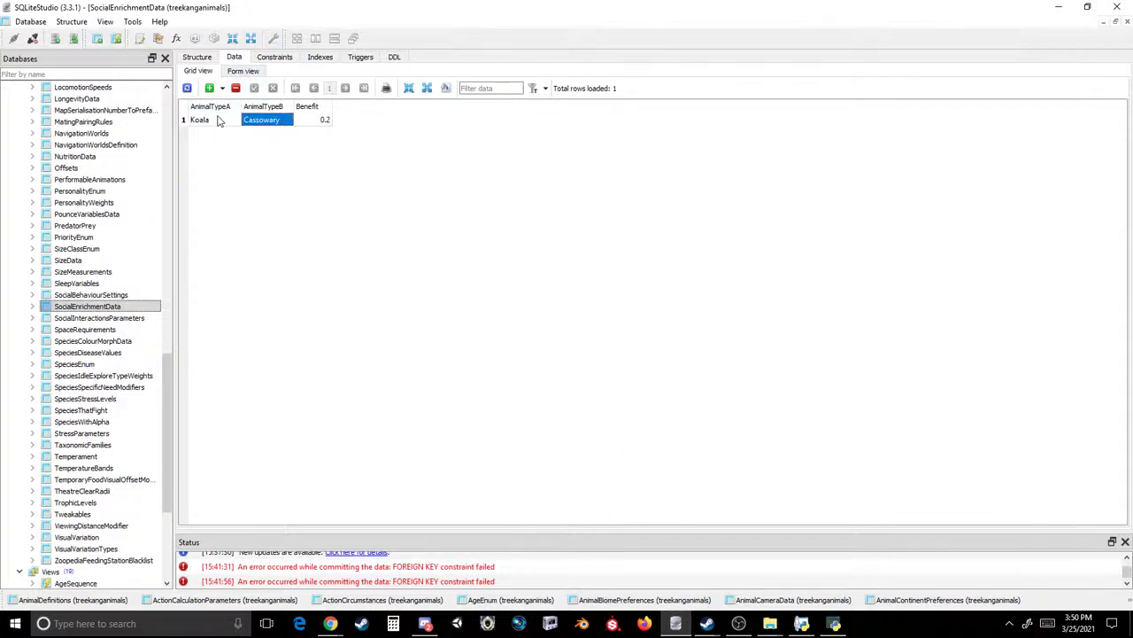
key(Left)
text(TKang)
key(Return)
click(255, 89)
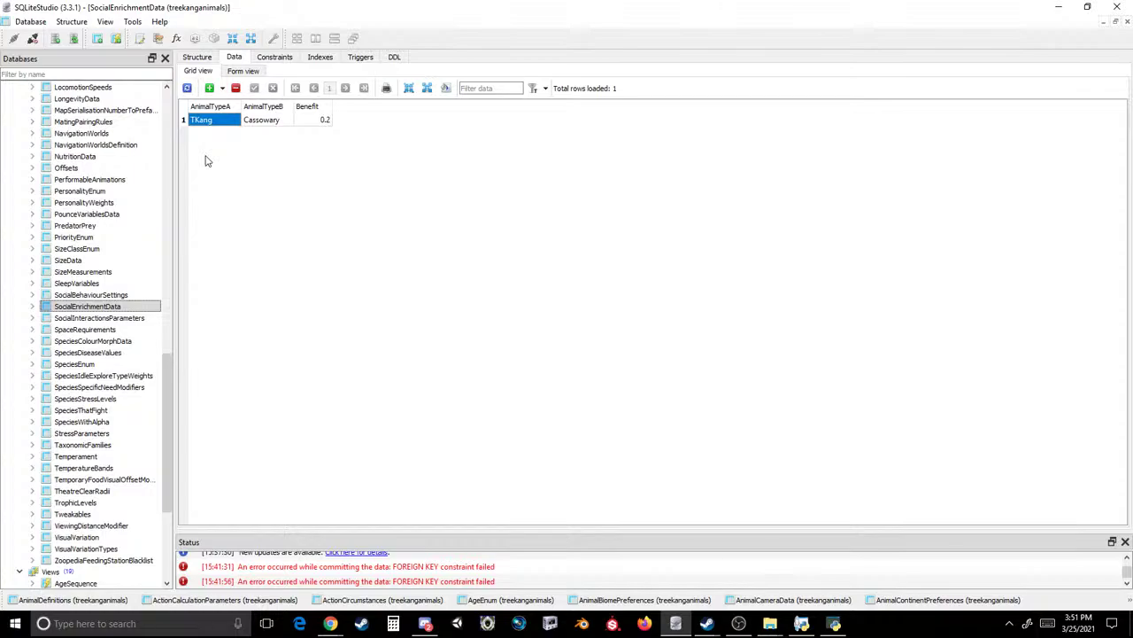
- Delete the only row of SocialEnrichmentData and commit the deletion
shift+click(301, 121)
click(236, 88)
click(253, 88)
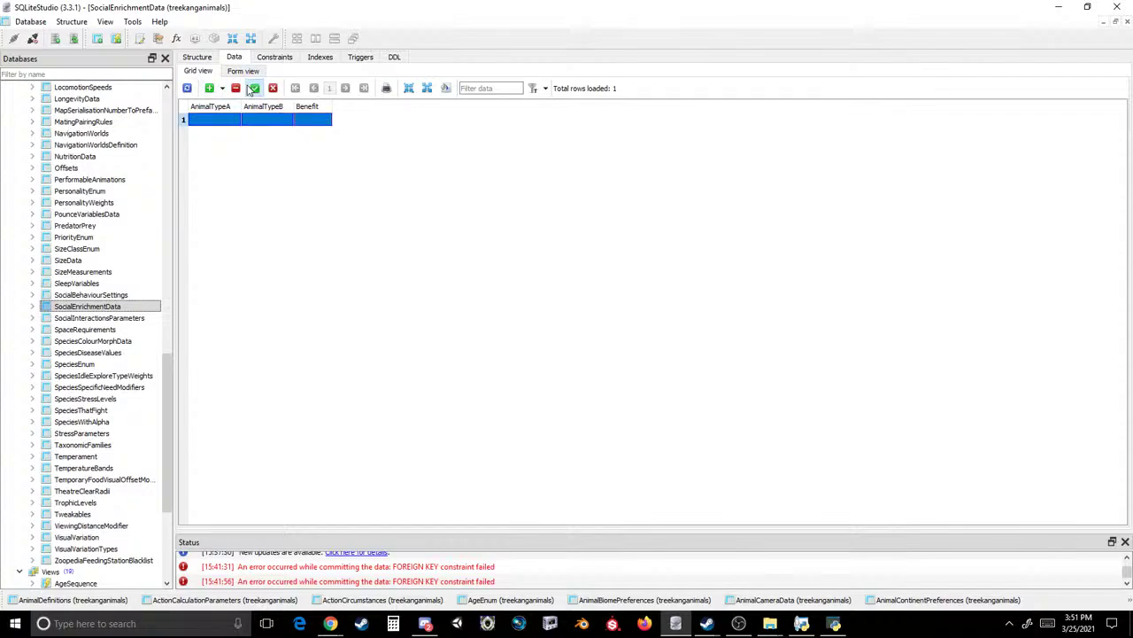
- In SocialInteractionsParameters, rename the Koala entry to TKang, delete the Cassowary, Dingo and RedKangaroo rows, and commit
click(134, 320)
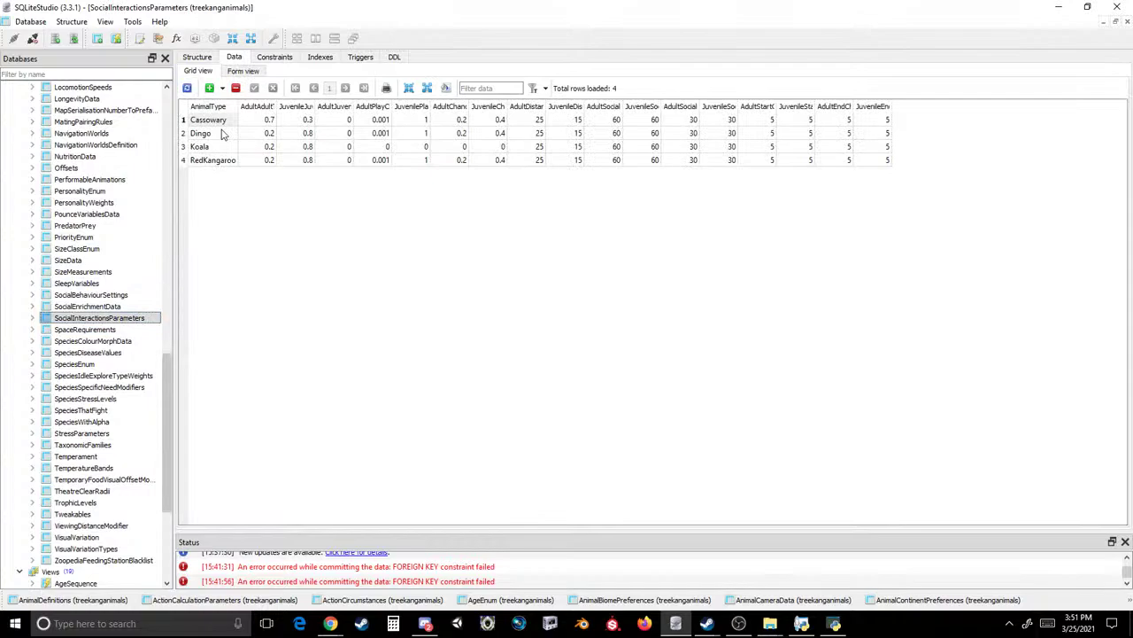
click(212, 134)
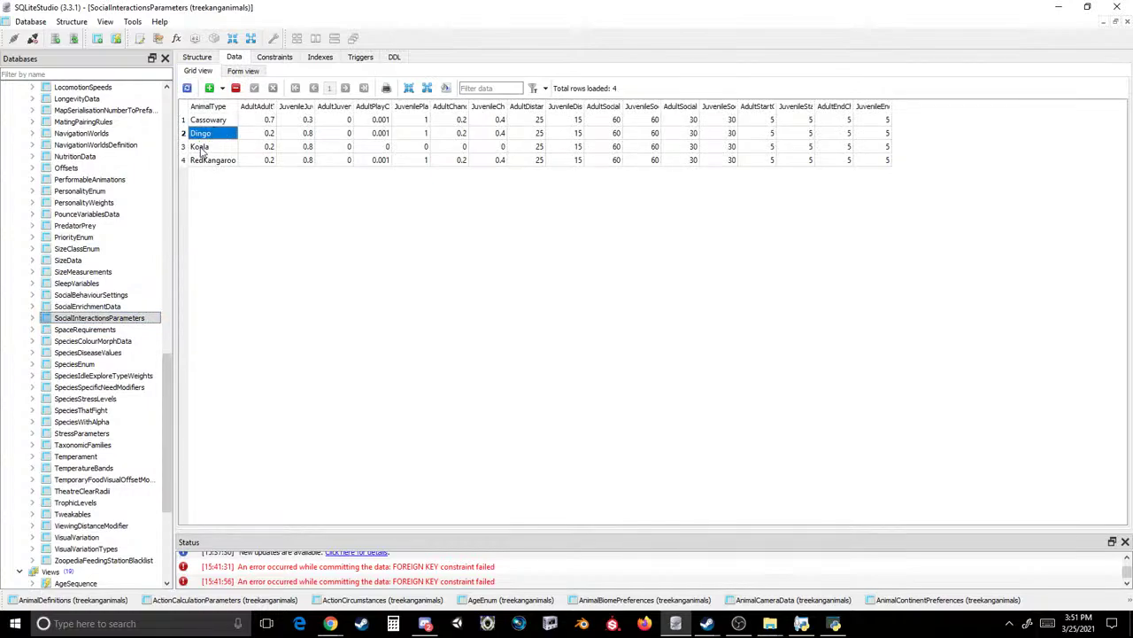
click(203, 147)
text(TKang)
drag(203, 147, 213, 121)
ctrl+click(212, 160)
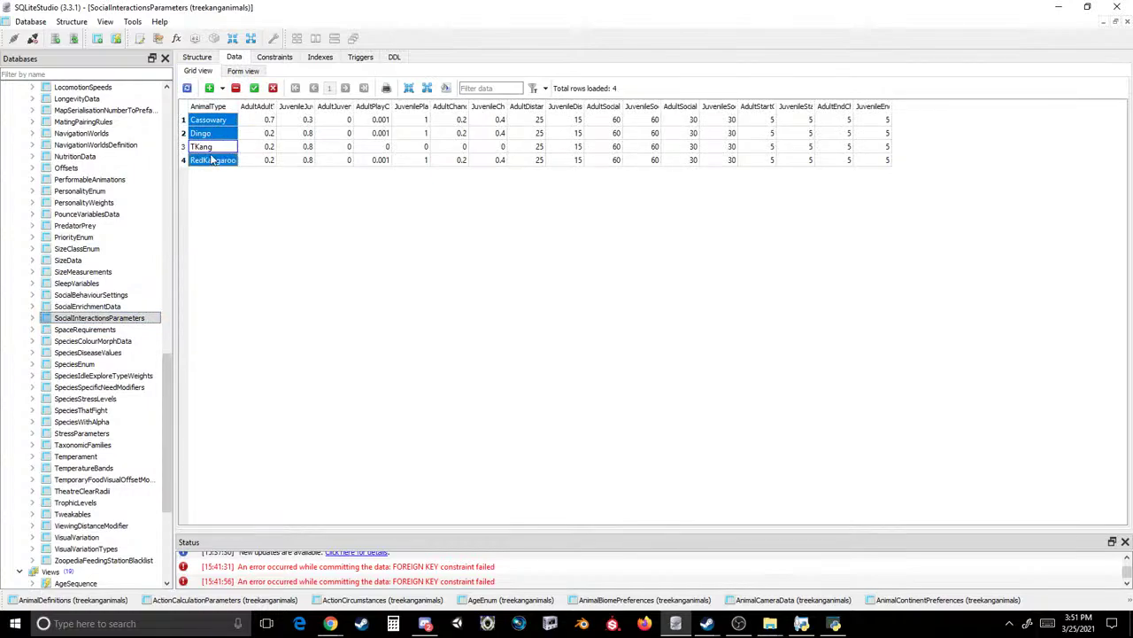
click(235, 88)
click(254, 89)
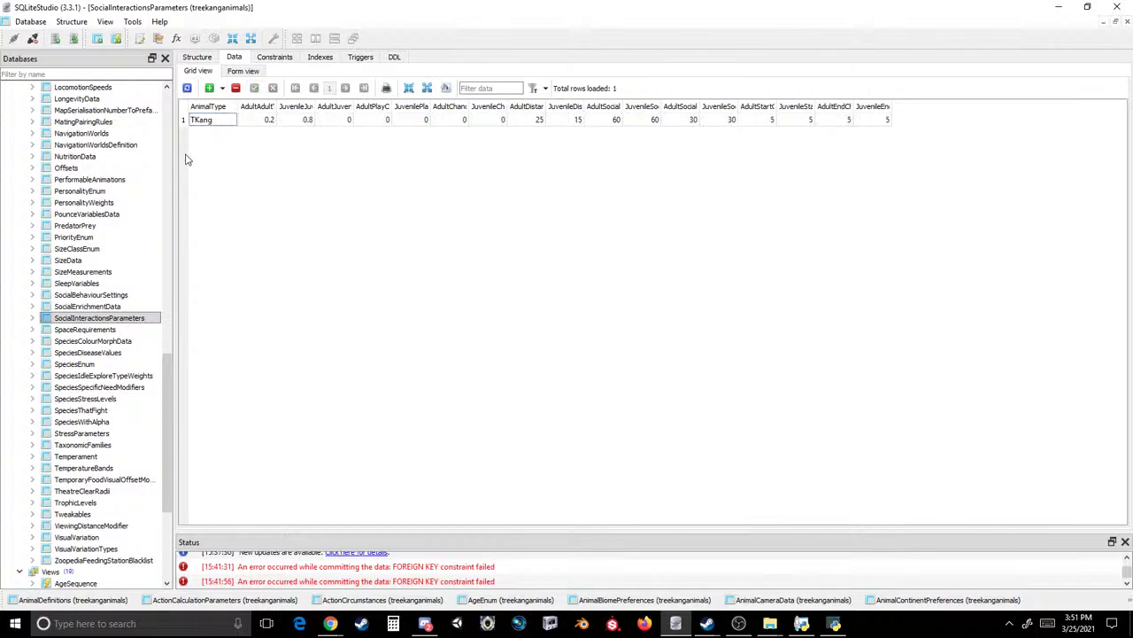
- In SpaceRequirements, rename the Koala entry to TKang, delete the Cassowary, Dingo and RedKangaroo rows, and commit
click(97, 330)
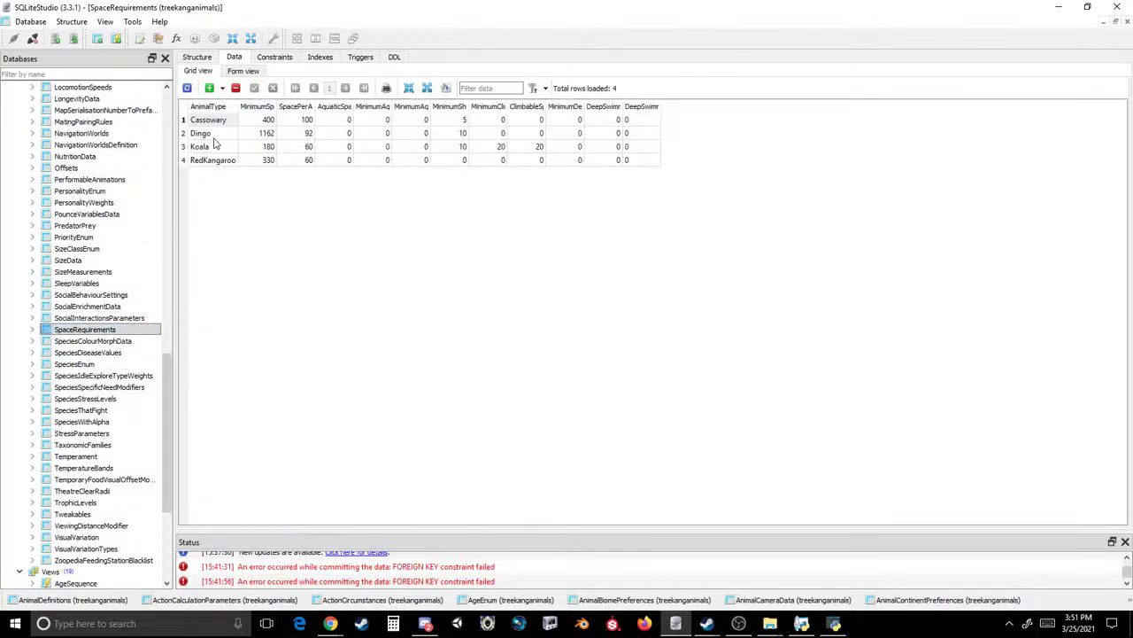
click(204, 146)
text(TKang)
click(222, 134)
ctrl+click(208, 120)
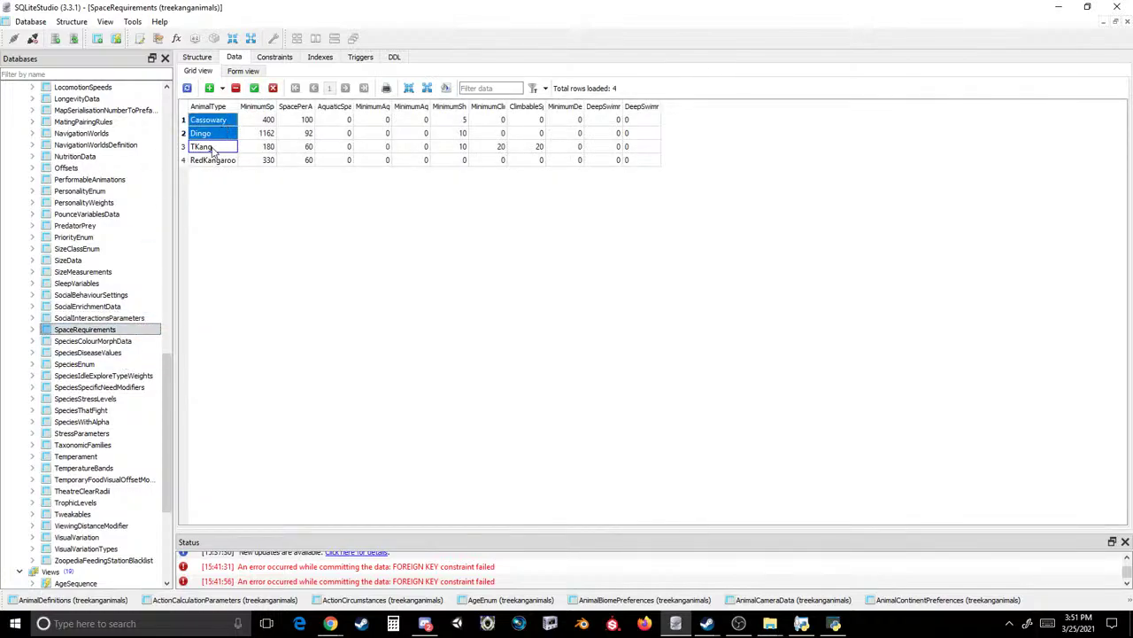
ctrl+click(213, 160)
click(254, 88)
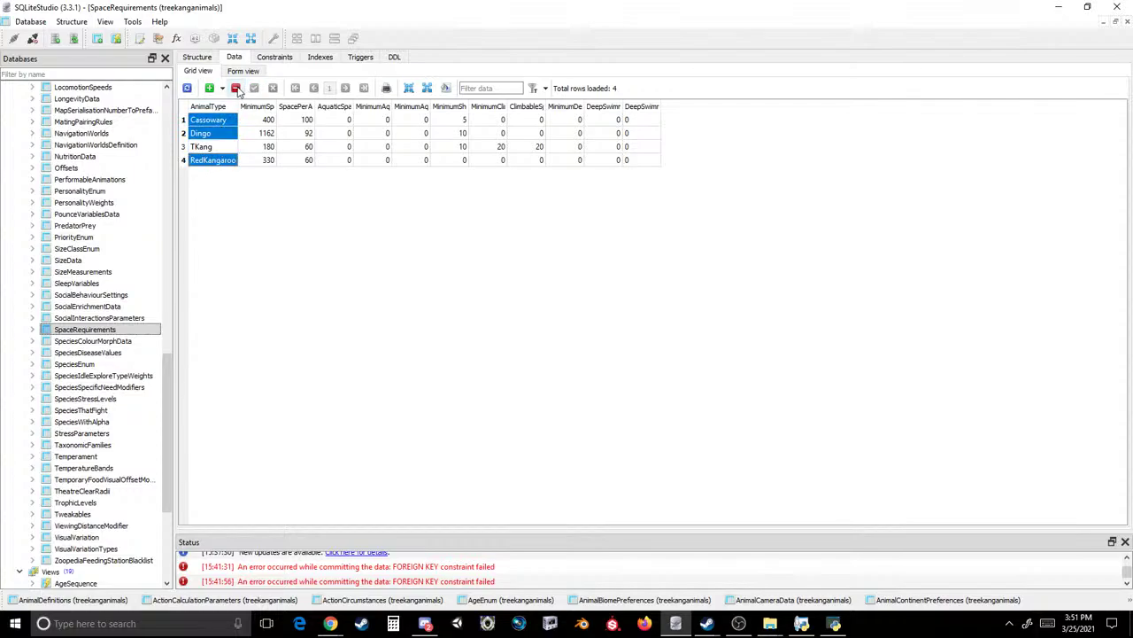
click(235, 88)
click(253, 88)
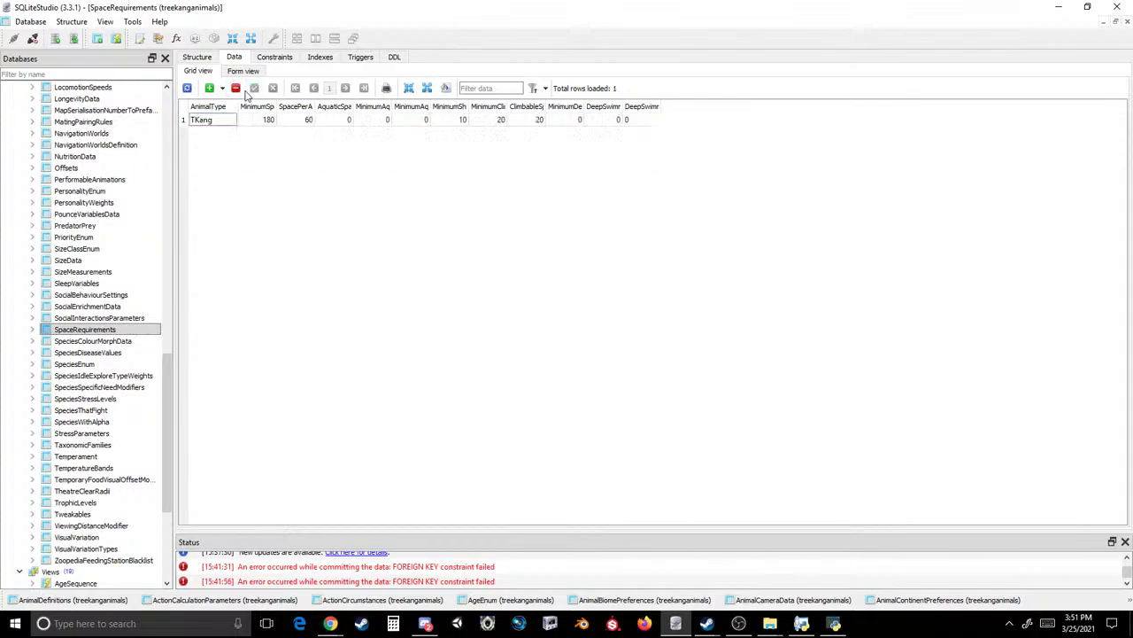
- Check SpeciesColourMorphData, and in SpeciesDiseaseValues rename the Koala entry to TKang, delete the rows of all other species, and commit
double_click(98, 340)
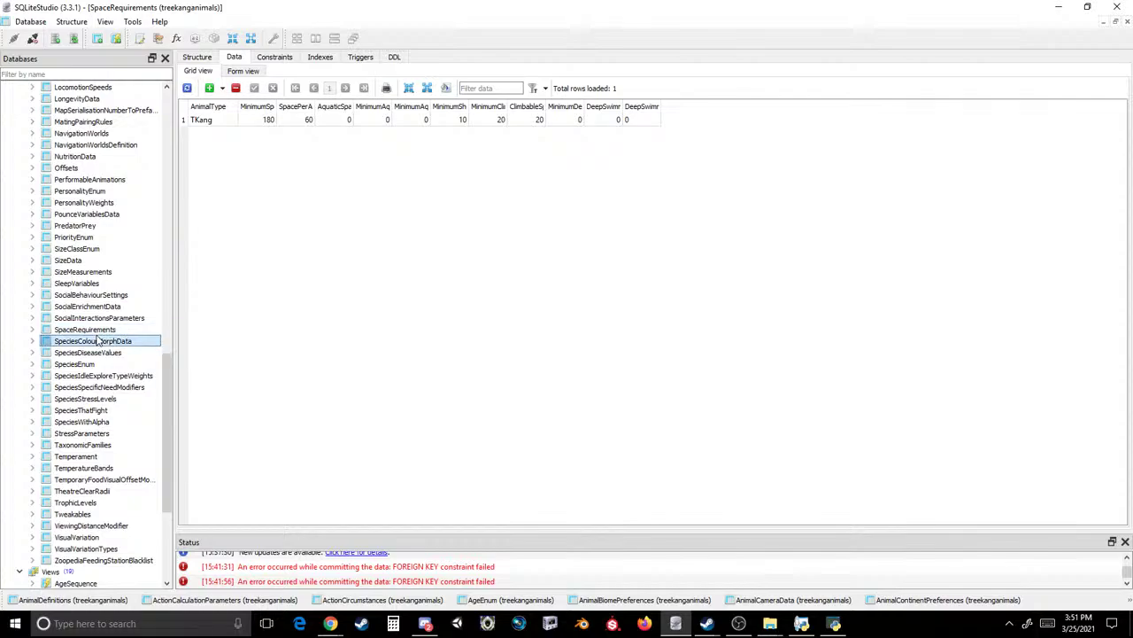
double_click(105, 353)
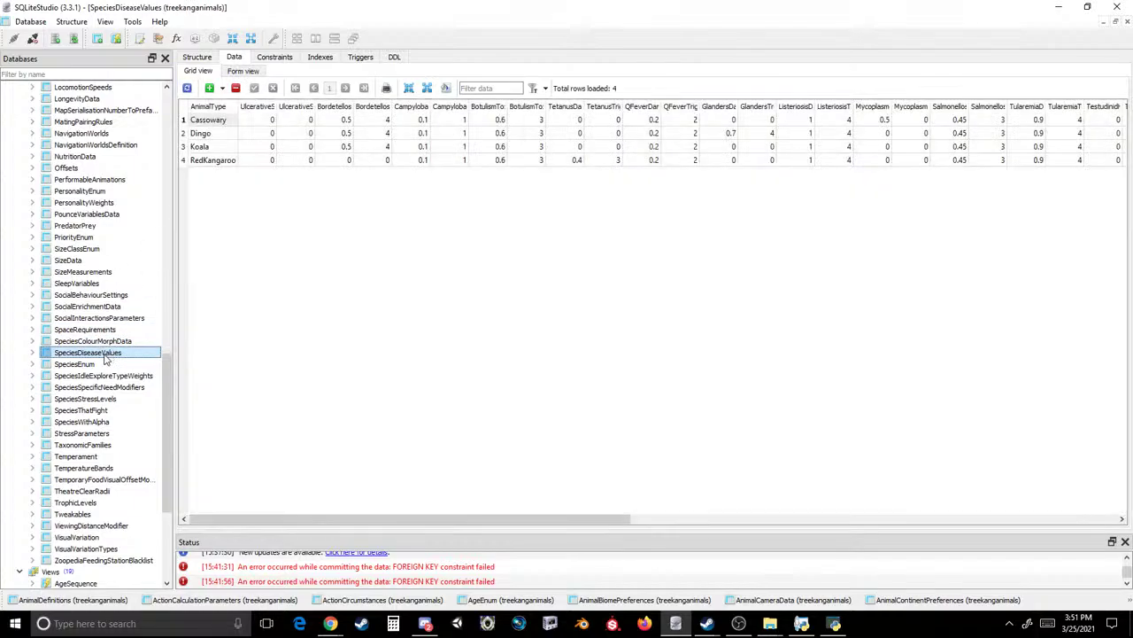
click(212, 146)
text(TKang)
drag(222, 159, 239, 119)
click(236, 88)
click(254, 87)
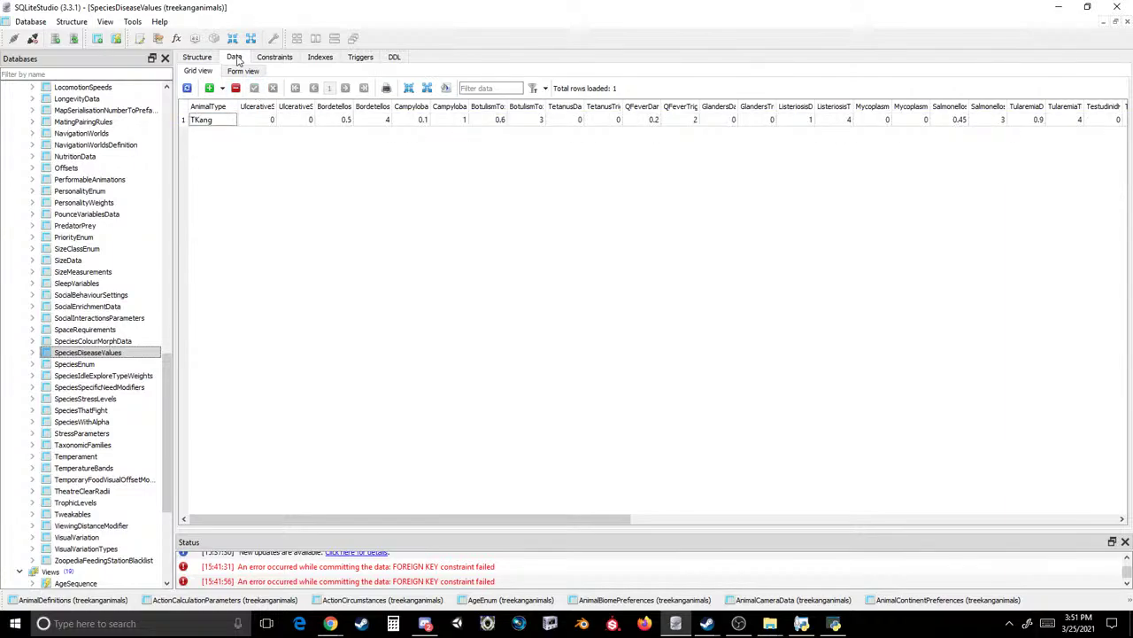
- In SpeciesEnum, rename the Koala entry to TKang, delete the Cassowary, Dingo and RedKangaroo rows, and commit
double_click(74, 364)
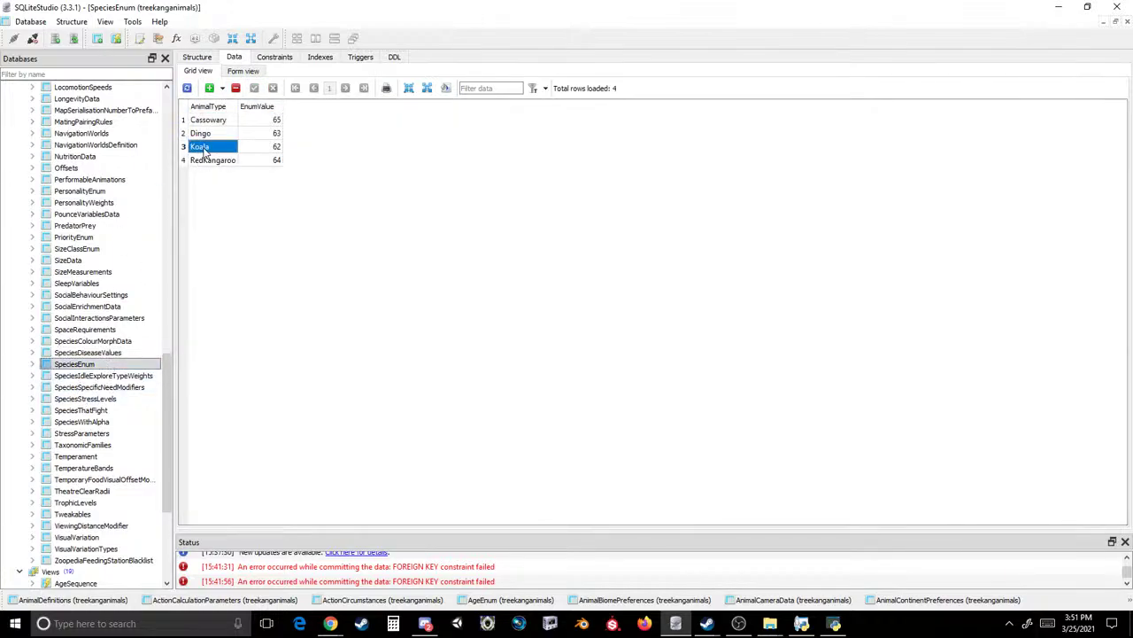
click(212, 133)
click(213, 159)
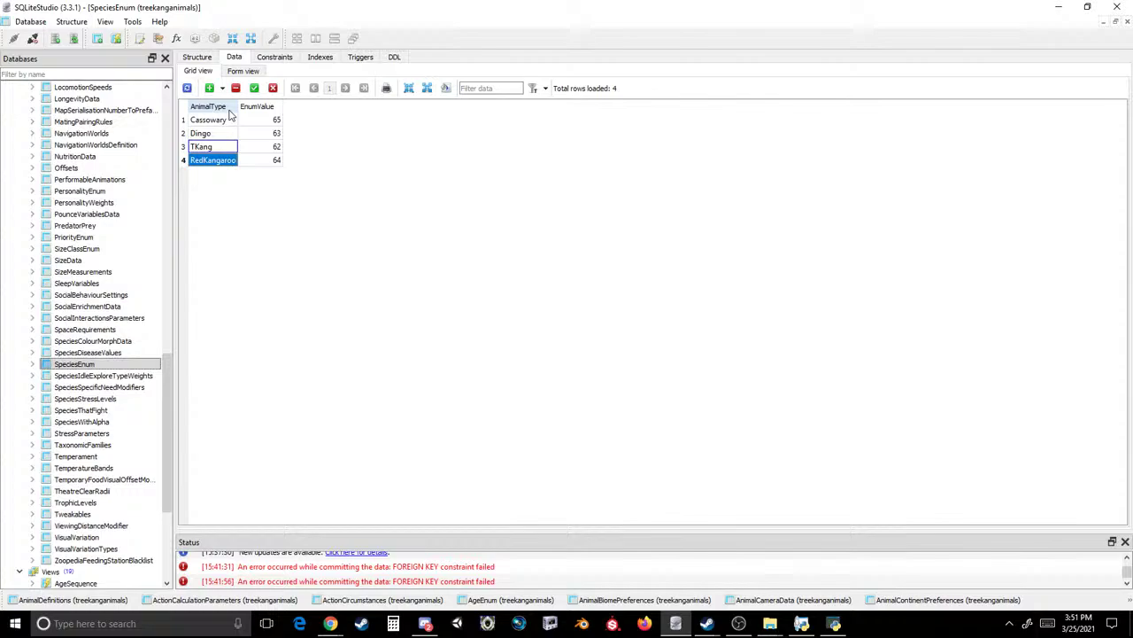
ctrl+click(212, 133)
ctrl+click(216, 125)
click(236, 87)
click(254, 88)
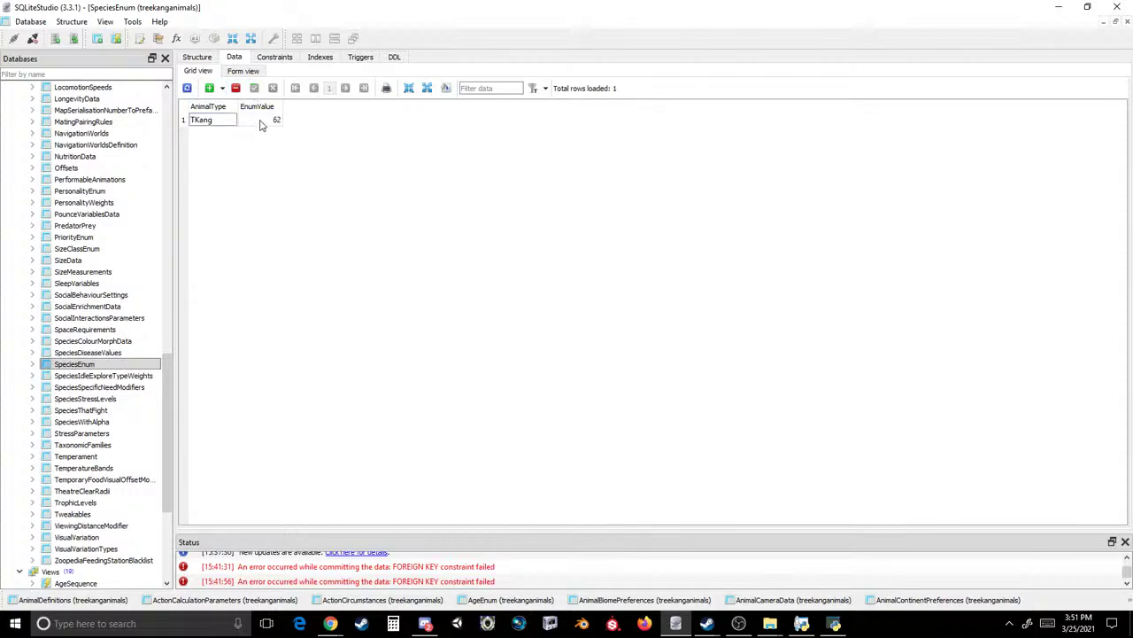
- Set the EnumValue of the TKang row in SpeciesEnum to 7794
click(261, 122)
text(779)
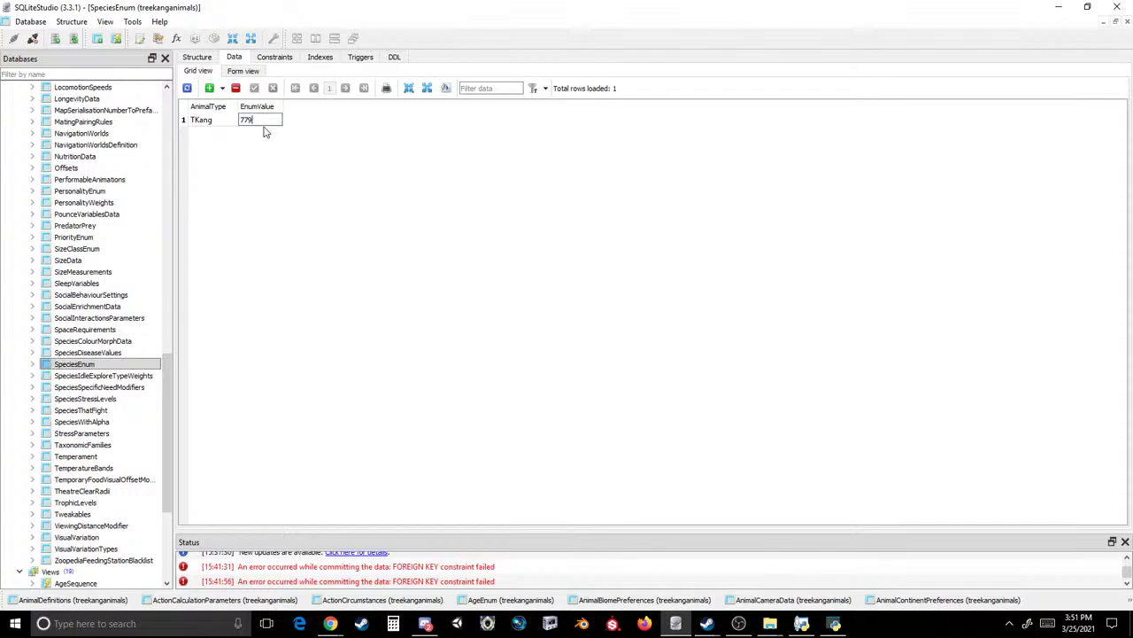
text(4)
key(Return)
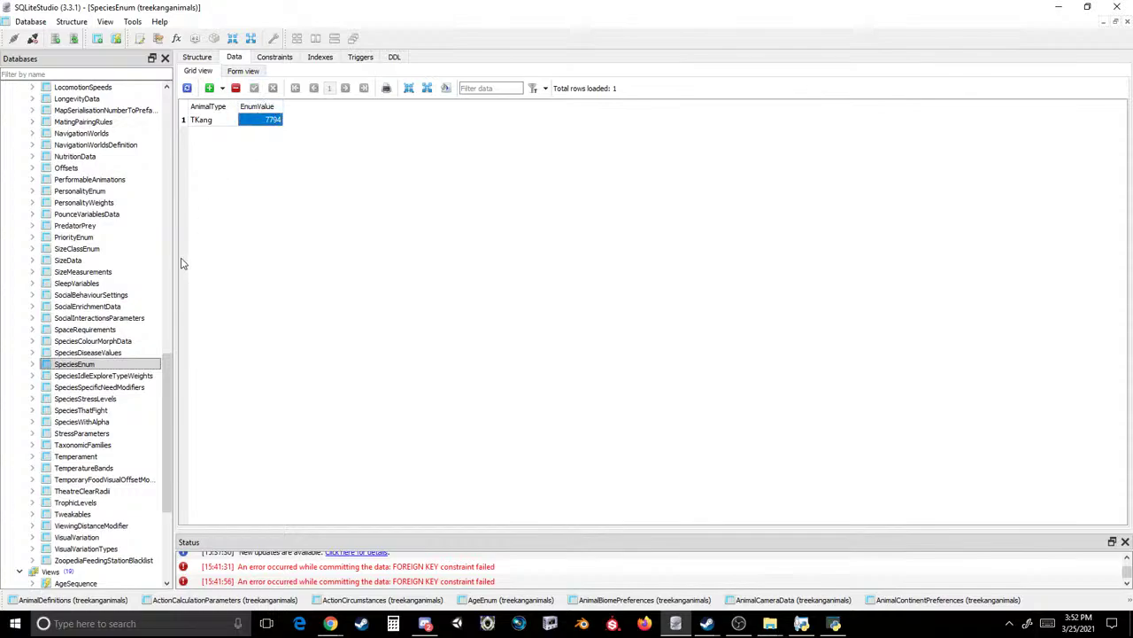
- In SpeciesIdleExploreTypeWeights, rename the Koala entry to TKang, delete the Cassowary, Dingo and RedKangaroo rows, and commit
click(138, 375)
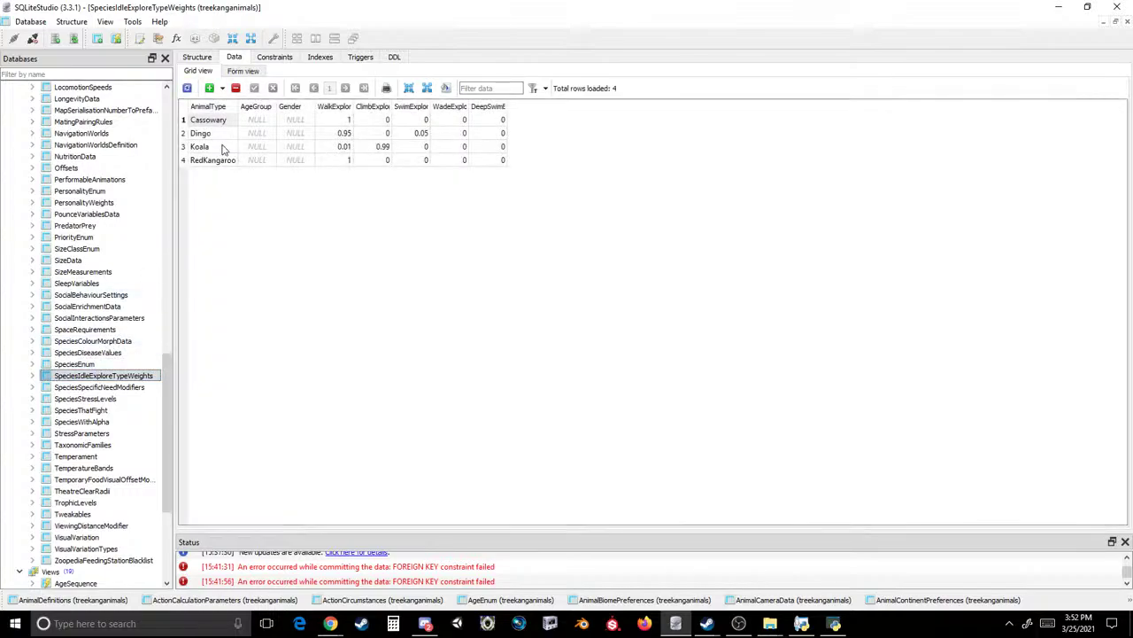
double_click(223, 148)
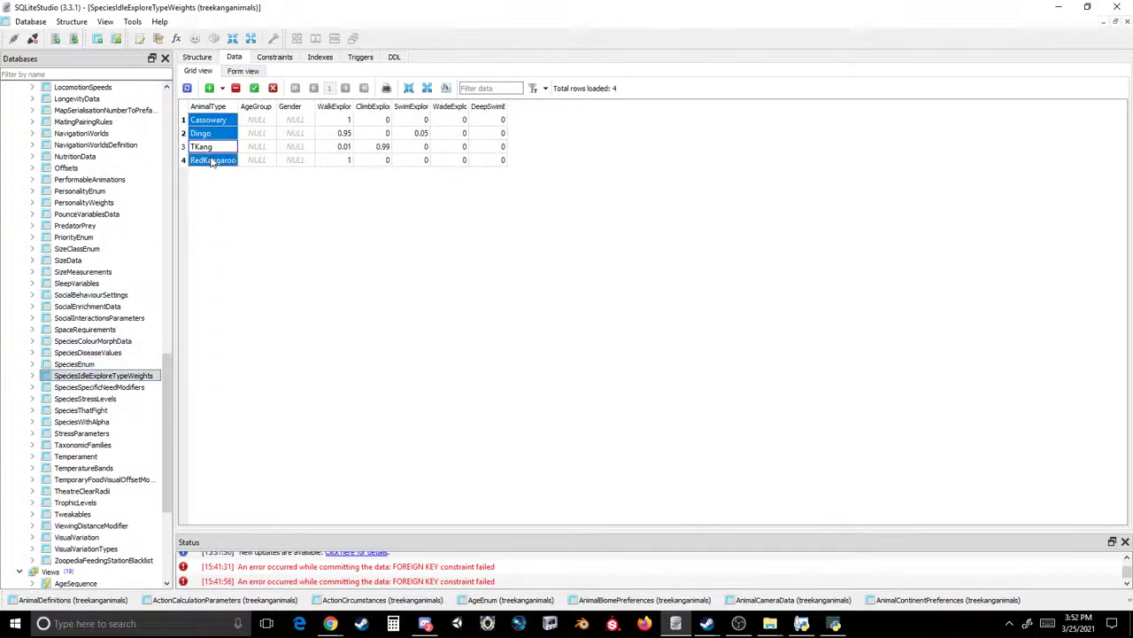
click(236, 88)
click(254, 88)
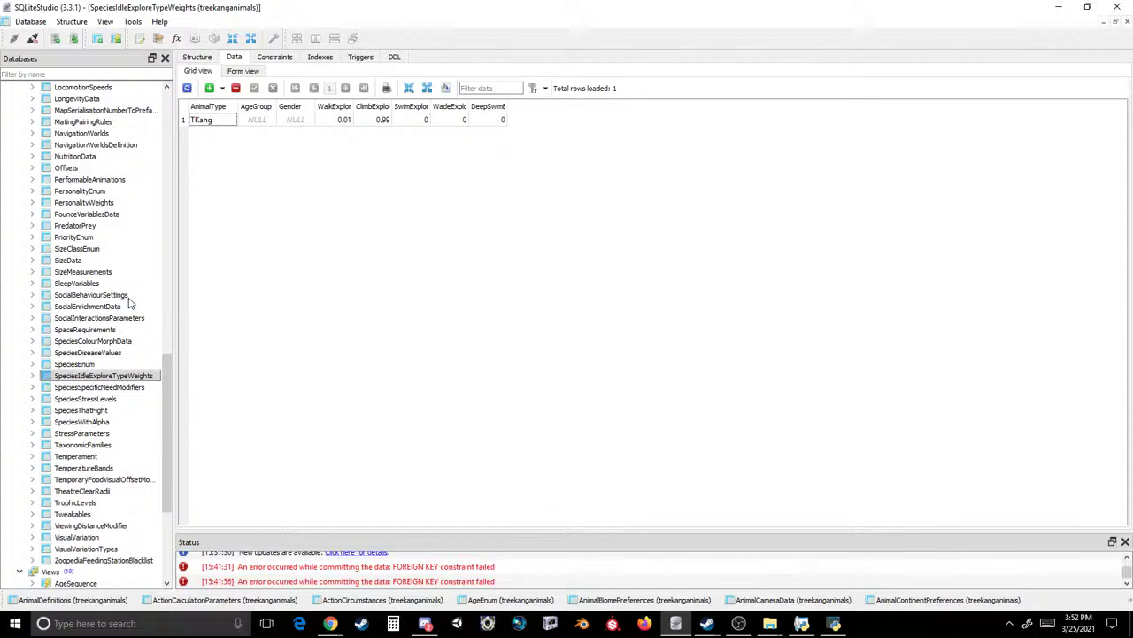
- In SpeciesSpecificNeedModifiers, rename the Koala entry to TKang, delete the Cassowary, Dingo and RedKangaroo rows, and commit
click(96, 387)
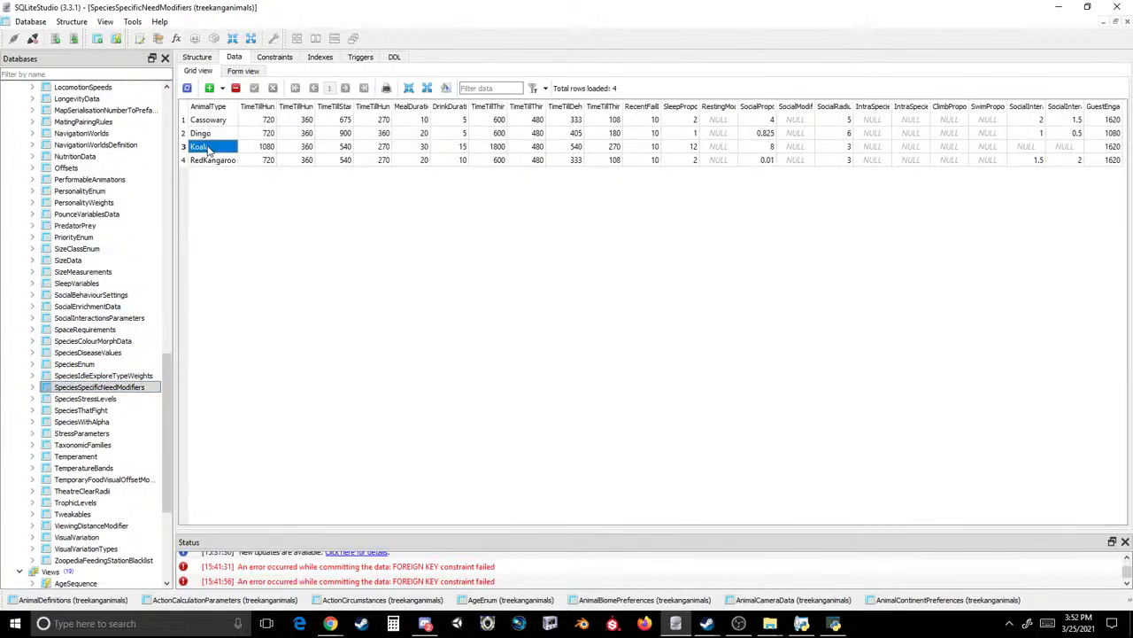
click(216, 134)
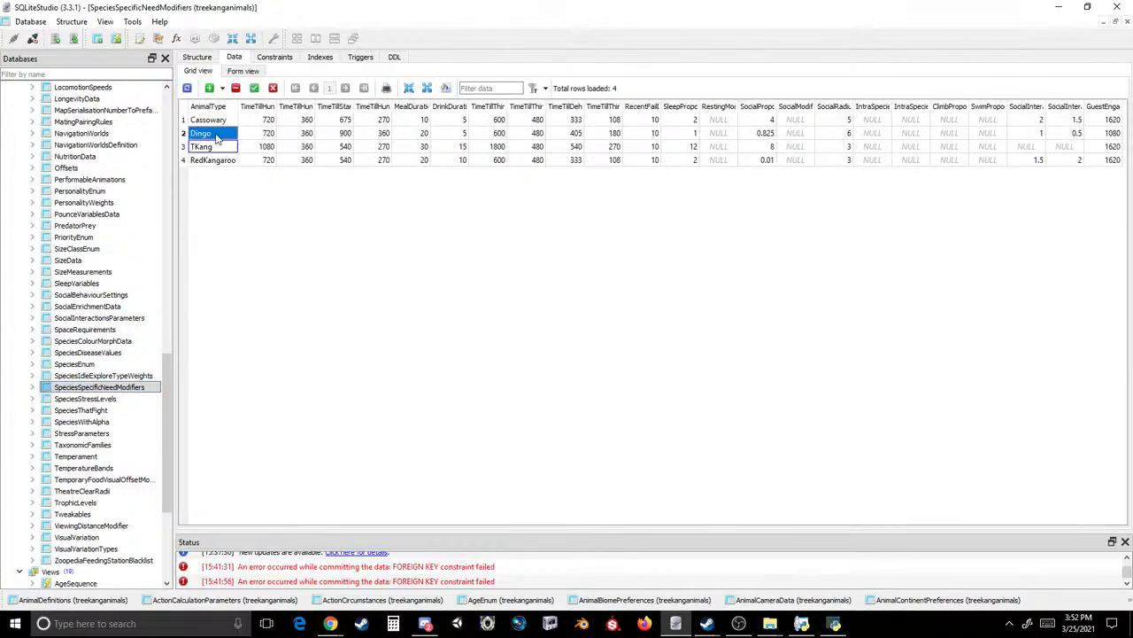
ctrl+click(209, 121)
ctrl+click(212, 160)
click(235, 88)
click(254, 87)
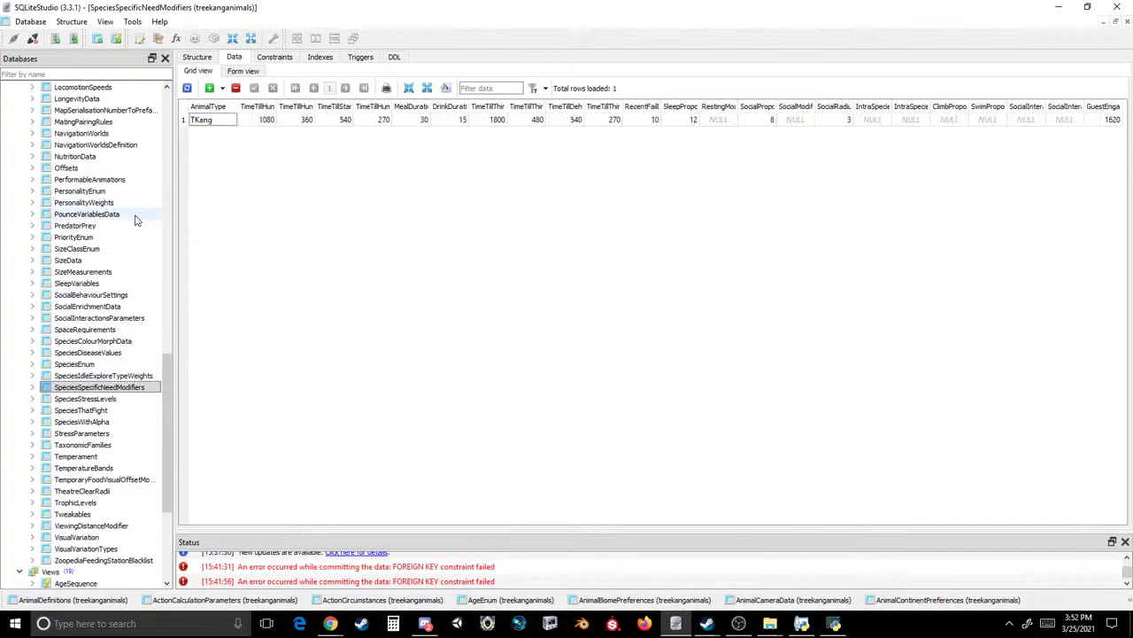
- Check SpeciesStressLevels, and in SpeciesThatFight rename the Koala entry to TKang, delete the Cassowary, Dingo and RedKangaroo rows, and commit
click(75, 398)
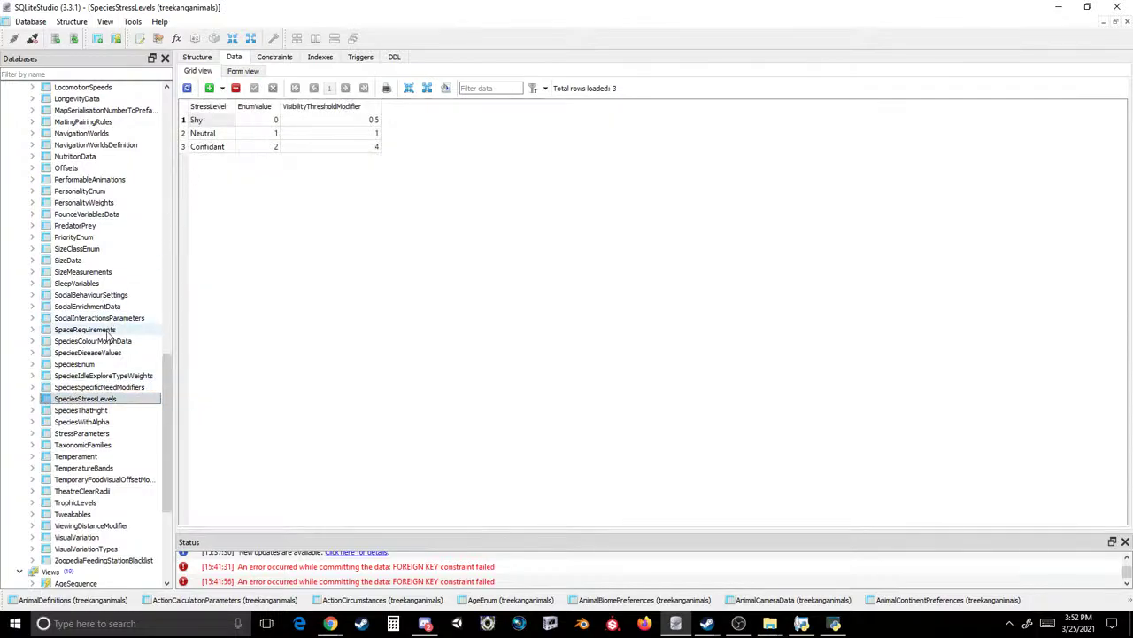
click(89, 410)
click(210, 147)
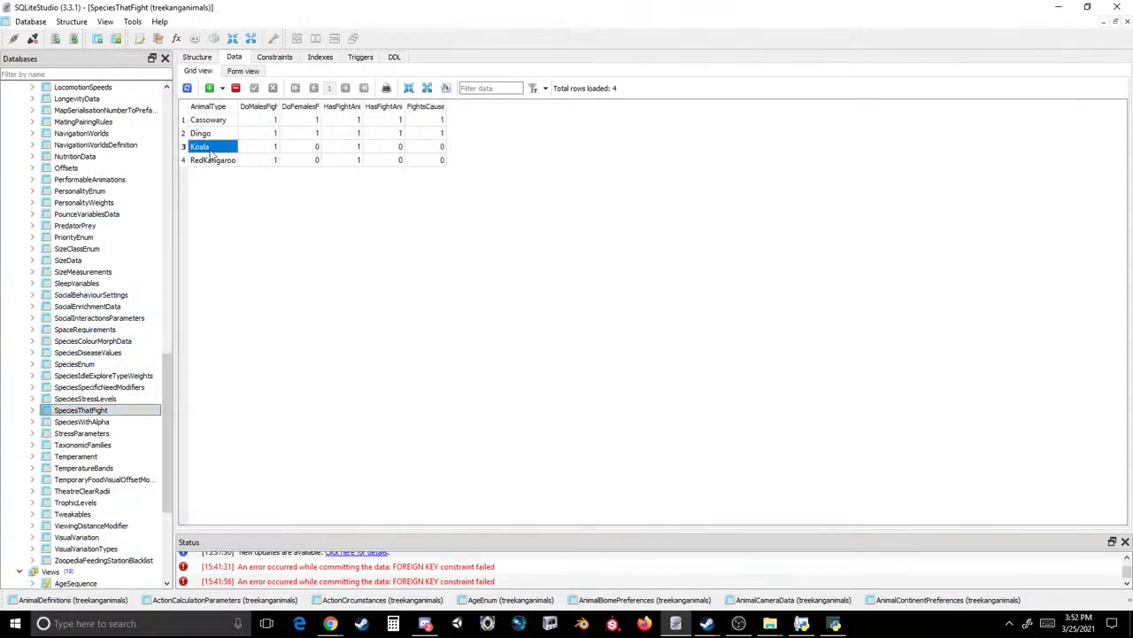
text(TKang)
click(209, 120)
ctrl+click(209, 132)
ctrl+click(212, 160)
click(235, 87)
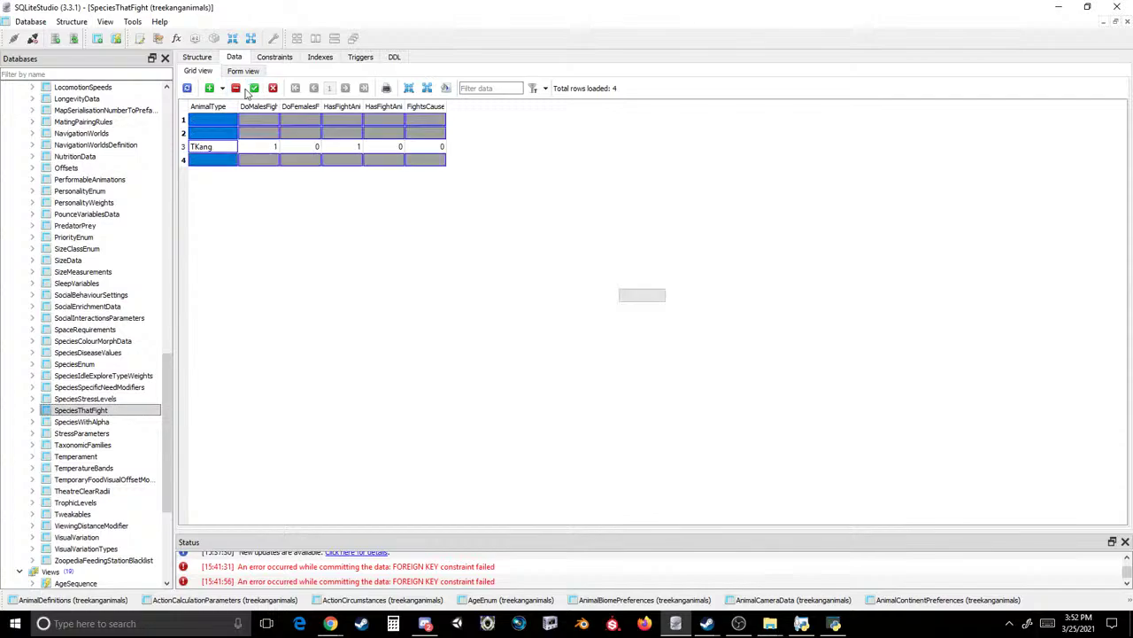
click(255, 88)
- In SpeciesWithAlpha, rename the Koala entry to TKang, delete the Cassowary, Dingo and RedKangaroo rows, and commit
click(82, 422)
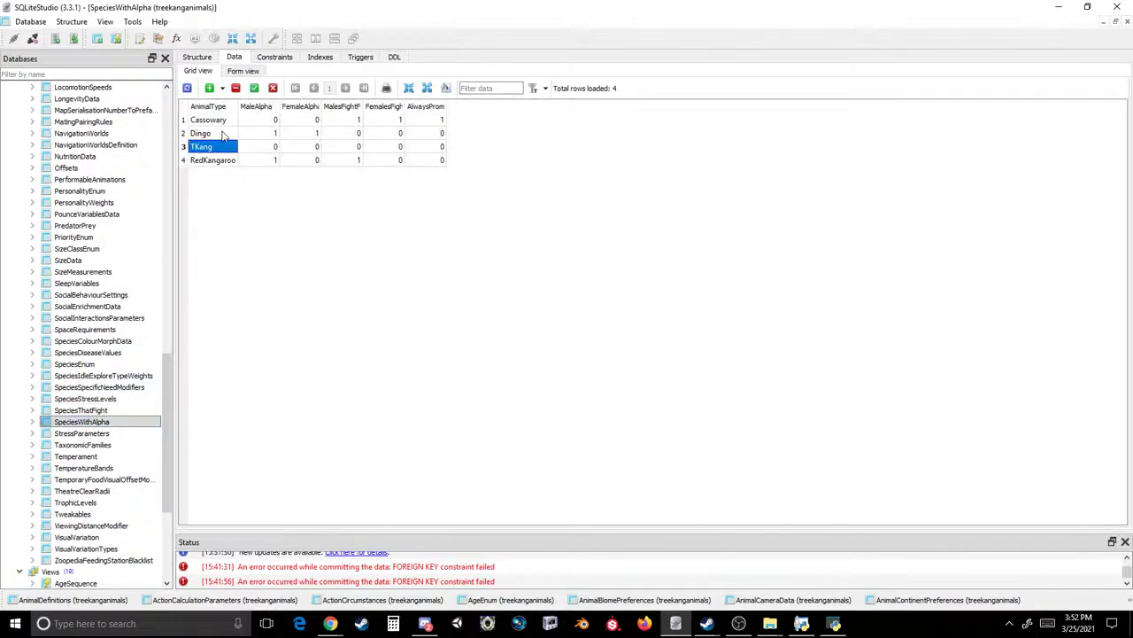
click(209, 121)
ctrl+click(209, 133)
ctrl+click(212, 160)
click(236, 87)
click(254, 87)
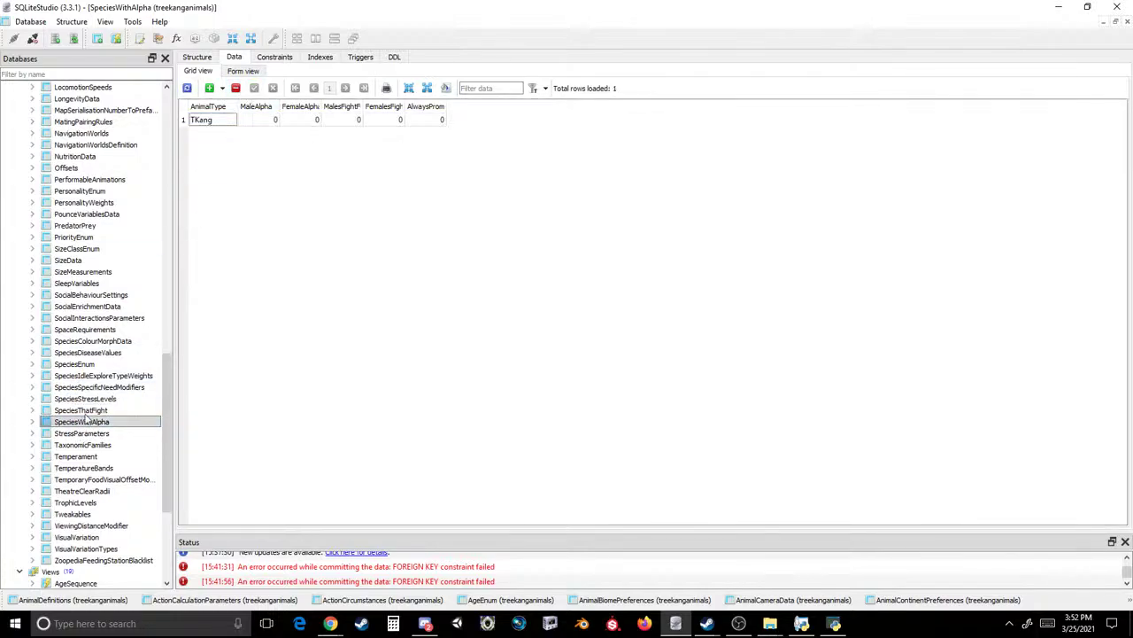
- In StressParameters, rename the Koala entry to TKang, delete the Cassowary, Dingo and RedKangaroo rows, and commit
click(81, 433)
click(209, 146)
text(TKang)
click(209, 132)
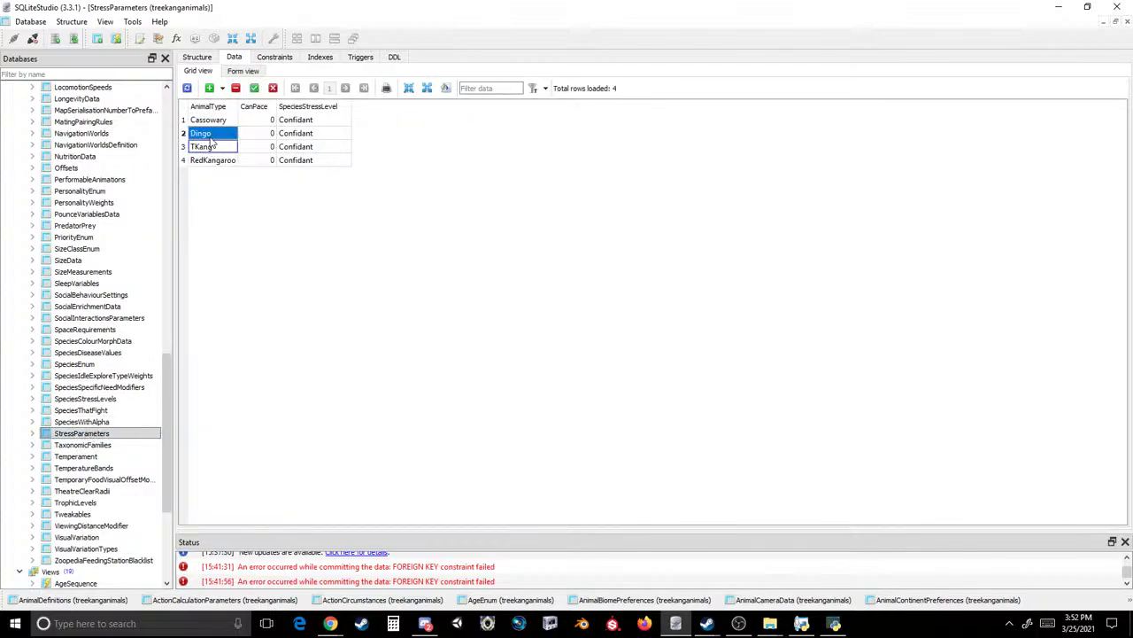
ctrl+click(209, 120)
ctrl+click(213, 160)
click(235, 88)
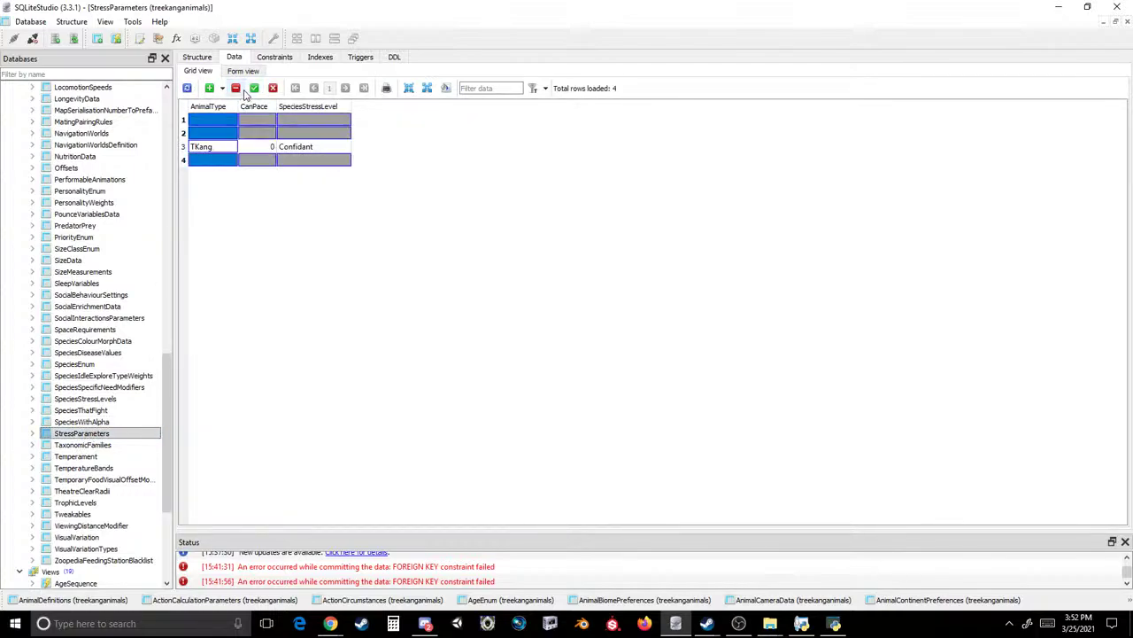
click(82, 444)
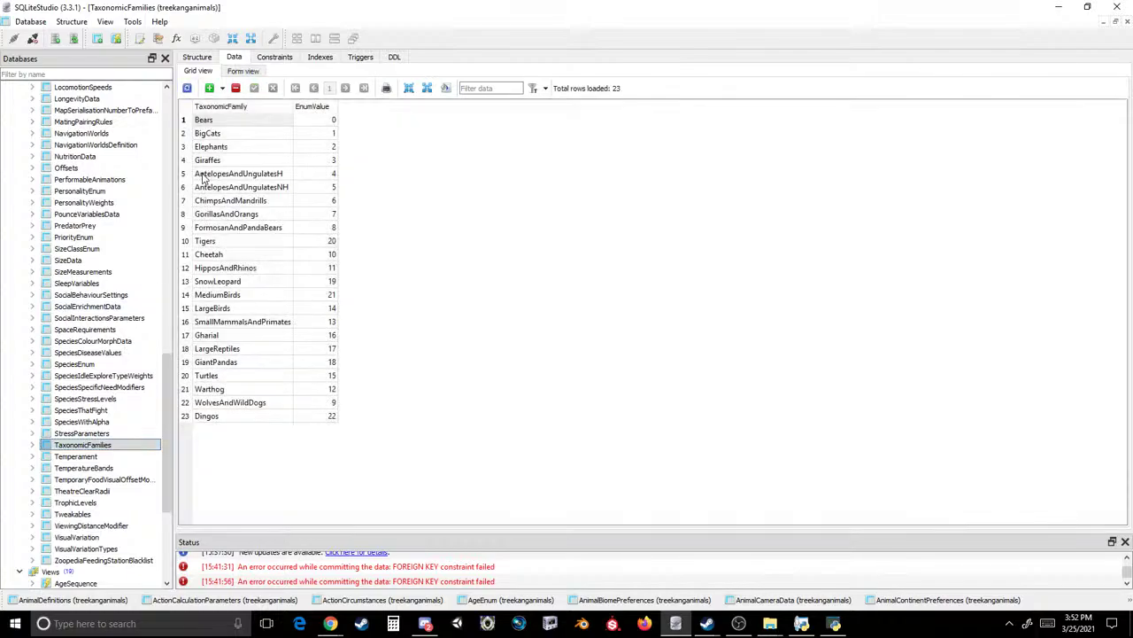
click(89, 433)
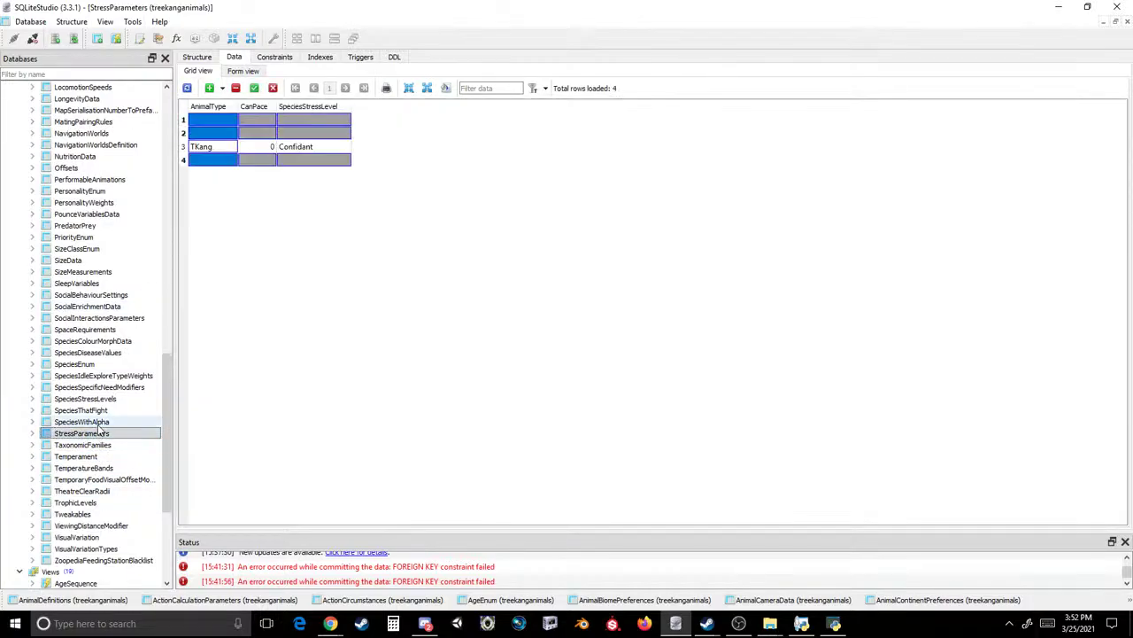
click(254, 88)
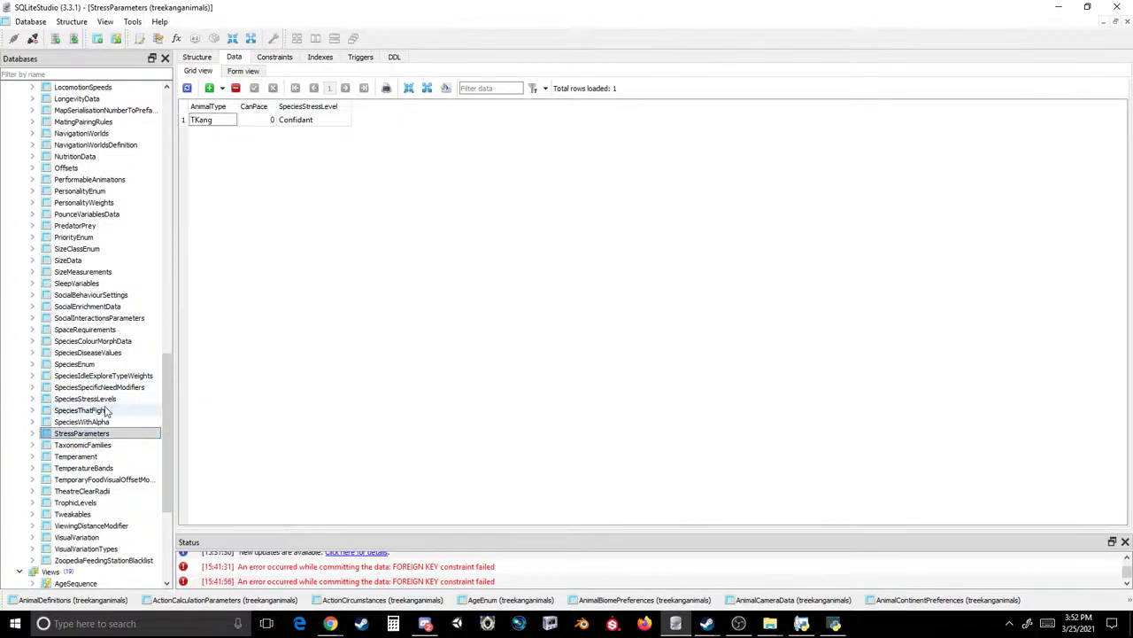
- Recheck SpeciesWithAlpha and StressParameters, and examine TemperatureBands, Temperament, TaxonomicFamilies and TemporaryFoodVisualOffsetModifier for species entries
click(89, 421)
click(90, 433)
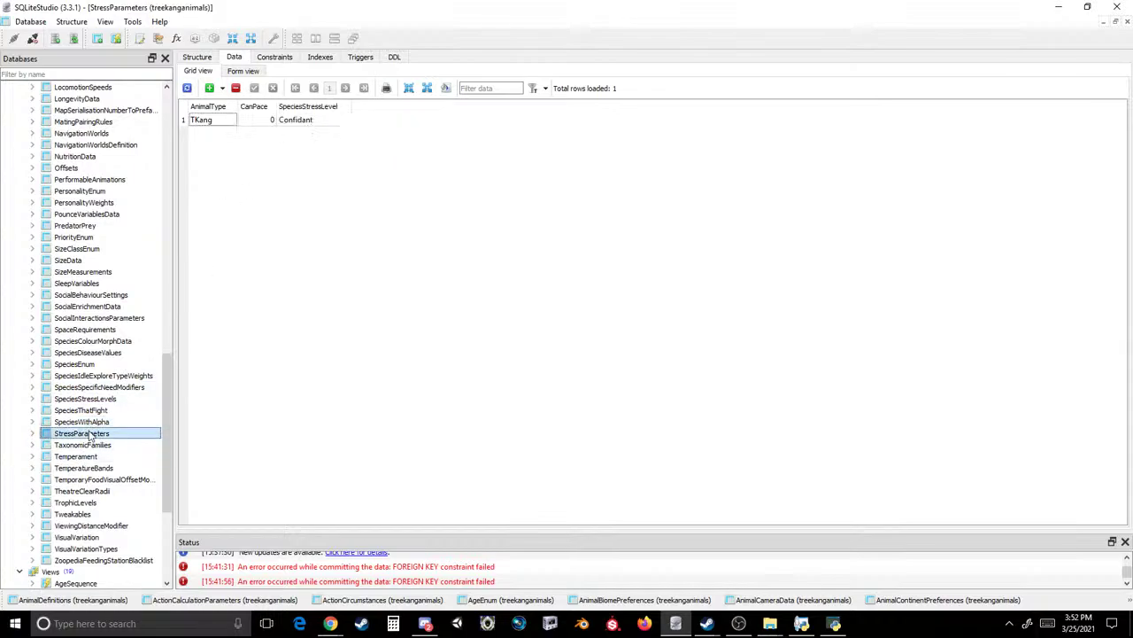
click(93, 467)
click(89, 456)
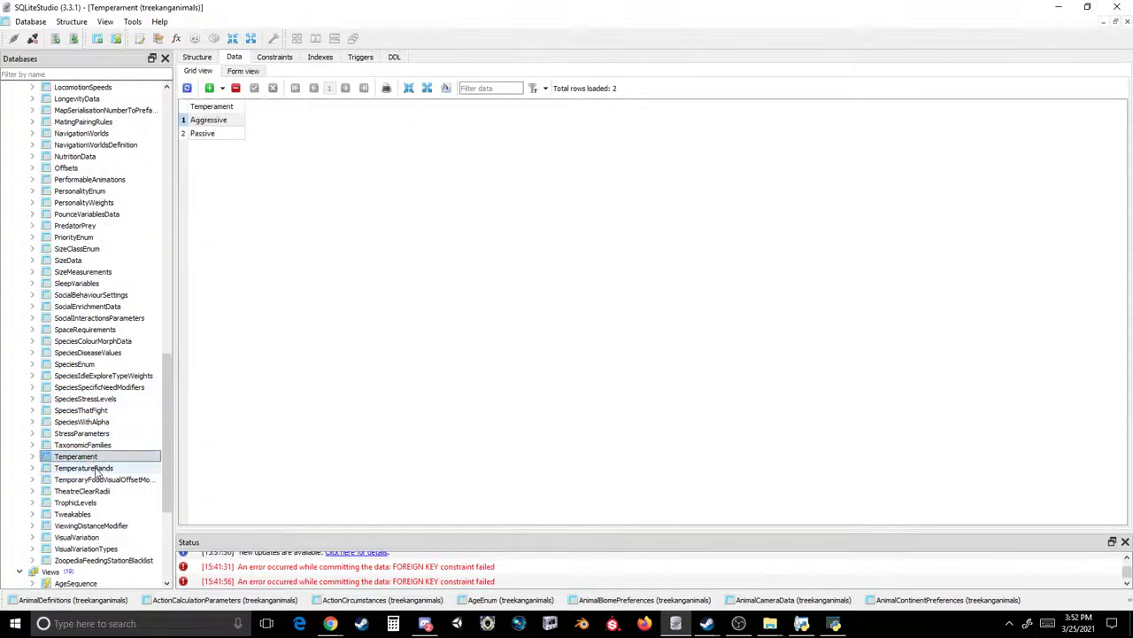
click(84, 444)
click(98, 479)
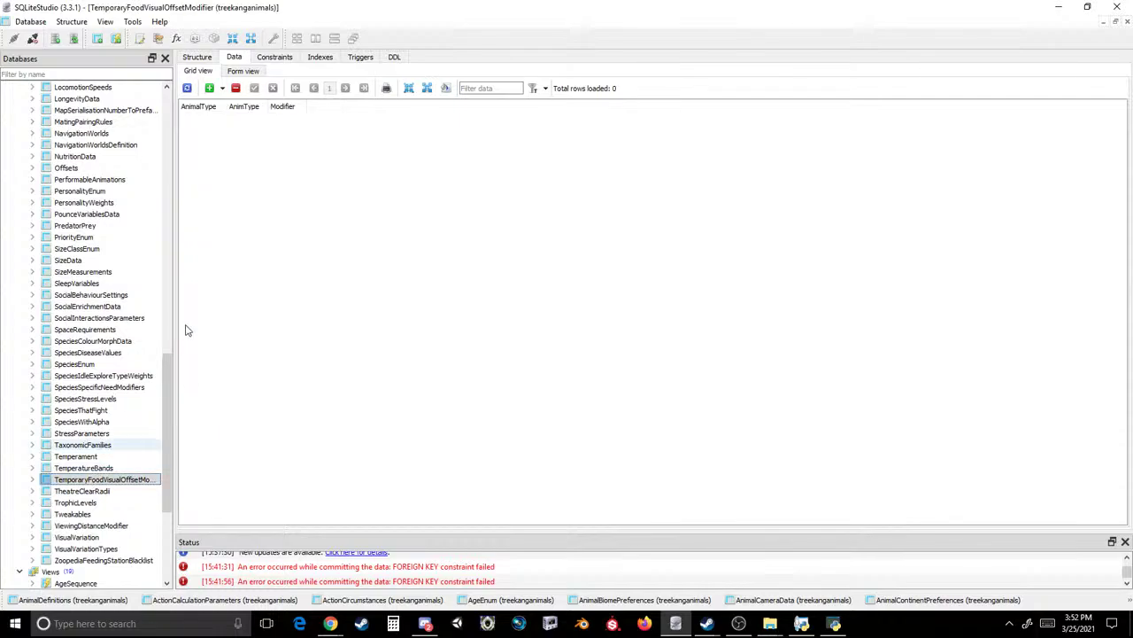
- Sort TheatreClearRadii by AnimalType and delete all Cassowary, Dingo and RedKangaroo rows
key(Down)
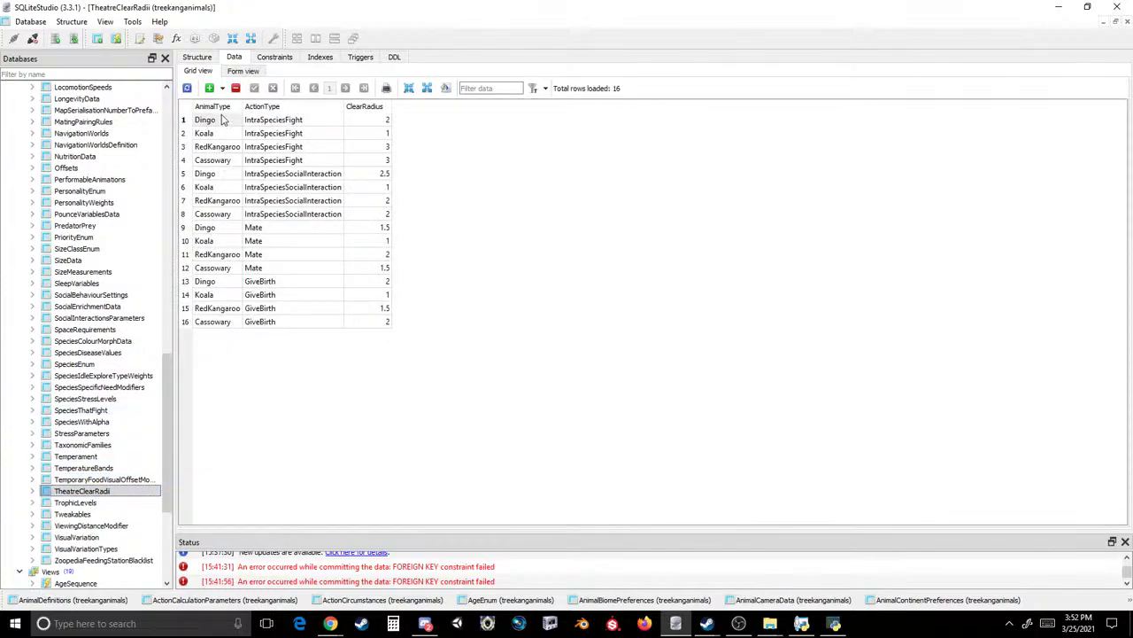
click(219, 106)
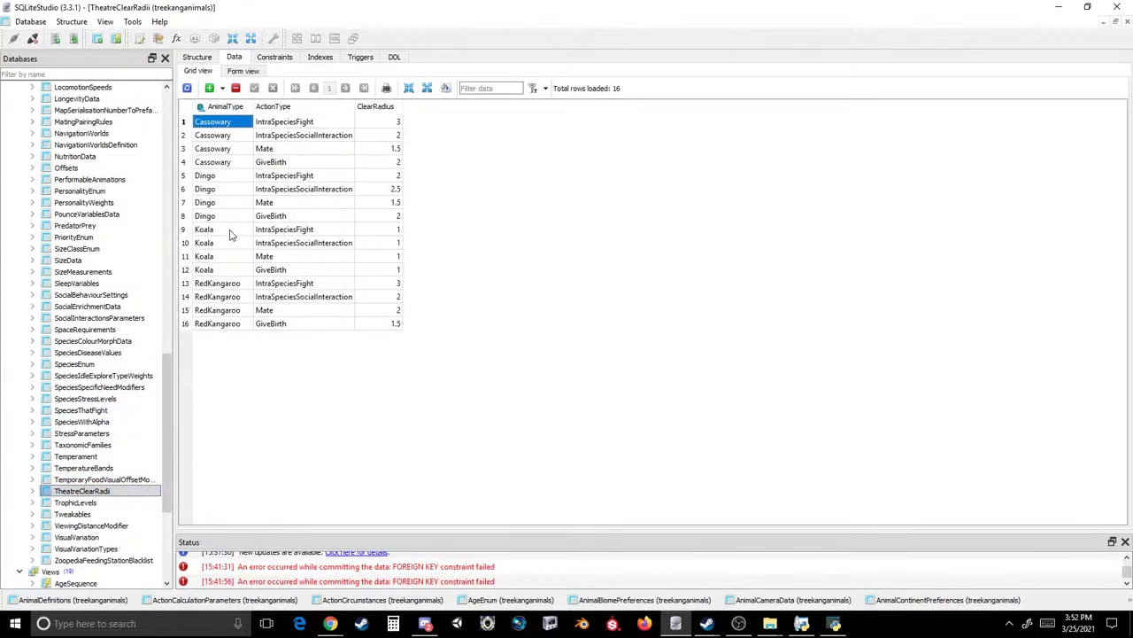
shift+click(236, 221)
key(Delete)
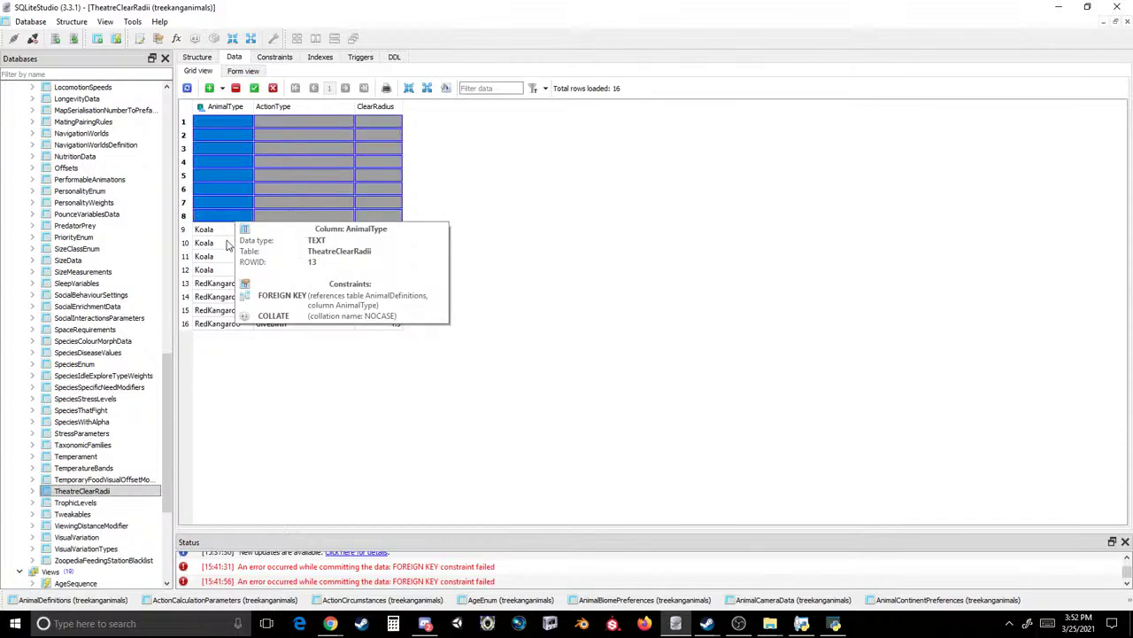
click(215, 285)
shift+click(215, 324)
key(Delete)
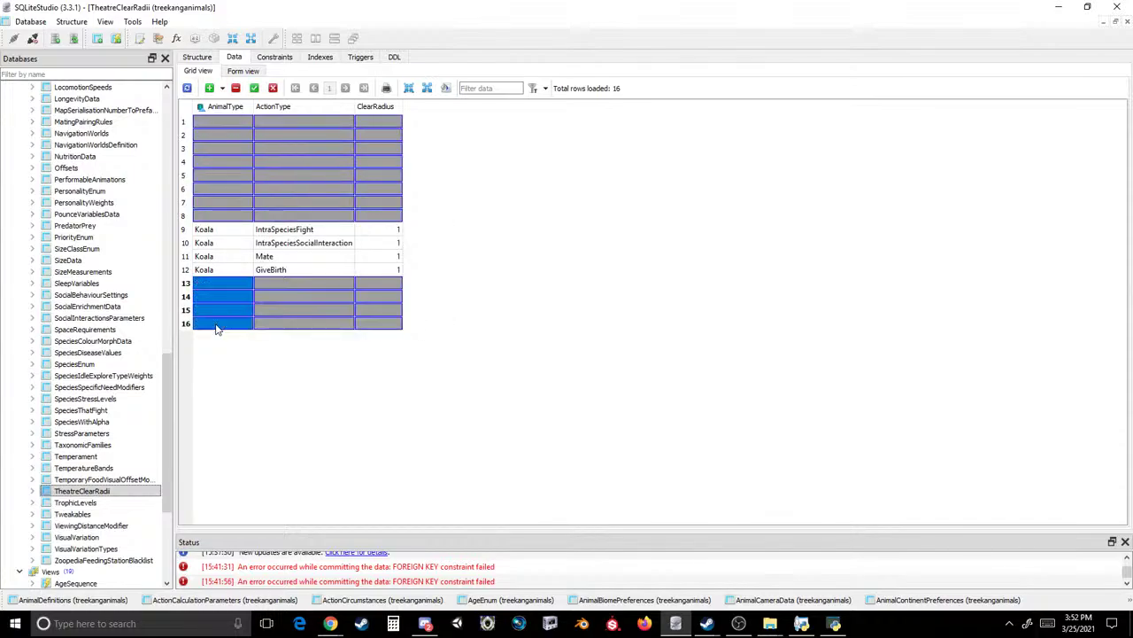
- Rename the four Koala entries in TheatreClearRadii to TKang and commit the table's changes
drag(218, 273, 222, 229)
text(TKang)
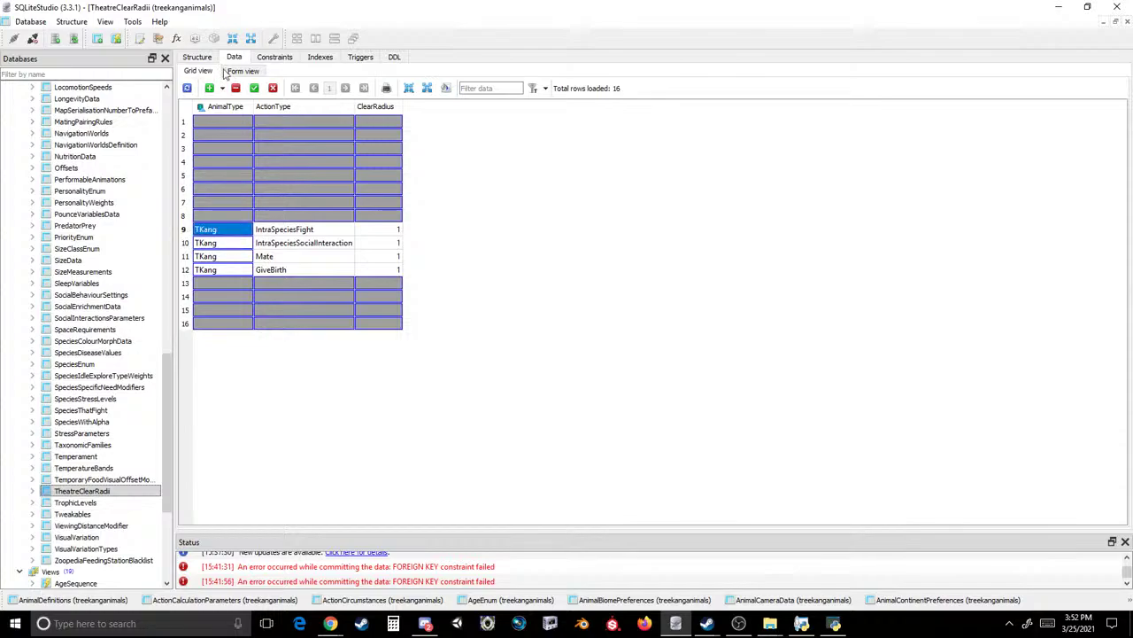
click(254, 87)
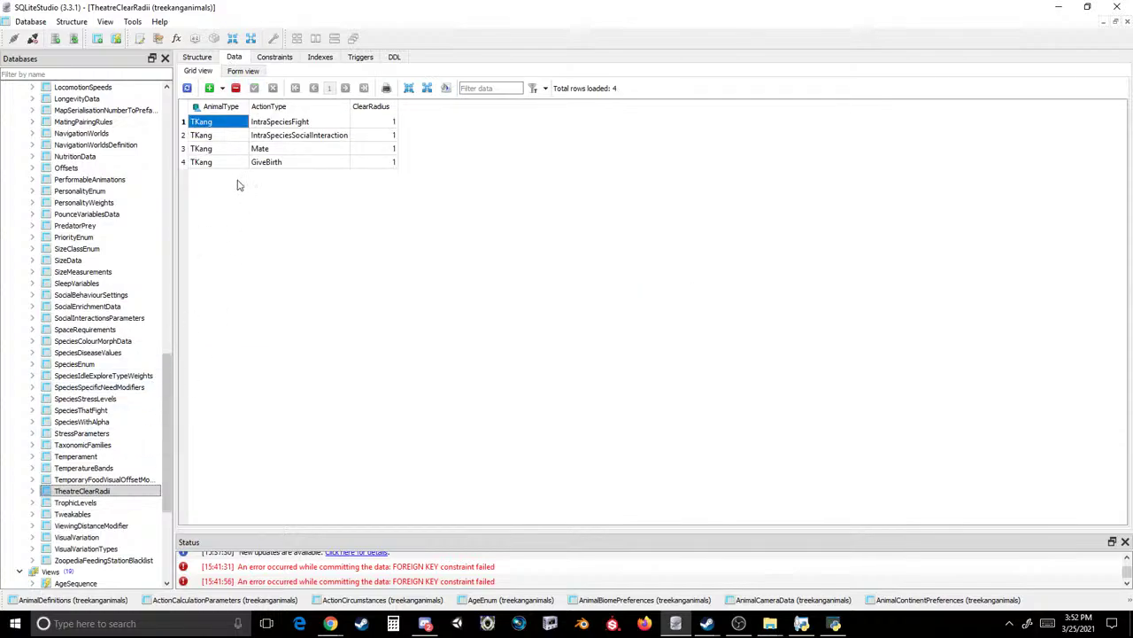
click(267, 163)
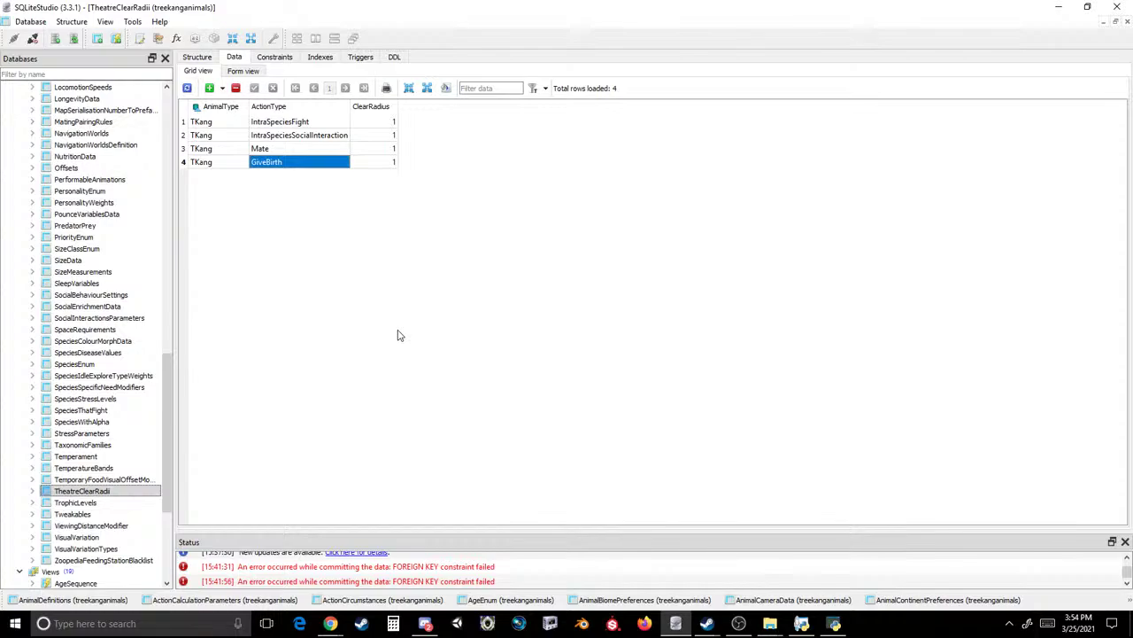
- In ViewingDistanceModifier, rename the Koala entry to TKang, delete the Cassowary, Dingo and RedKangaroo rows, and commit
click(104, 504)
scroll(250, 142, down, 4)
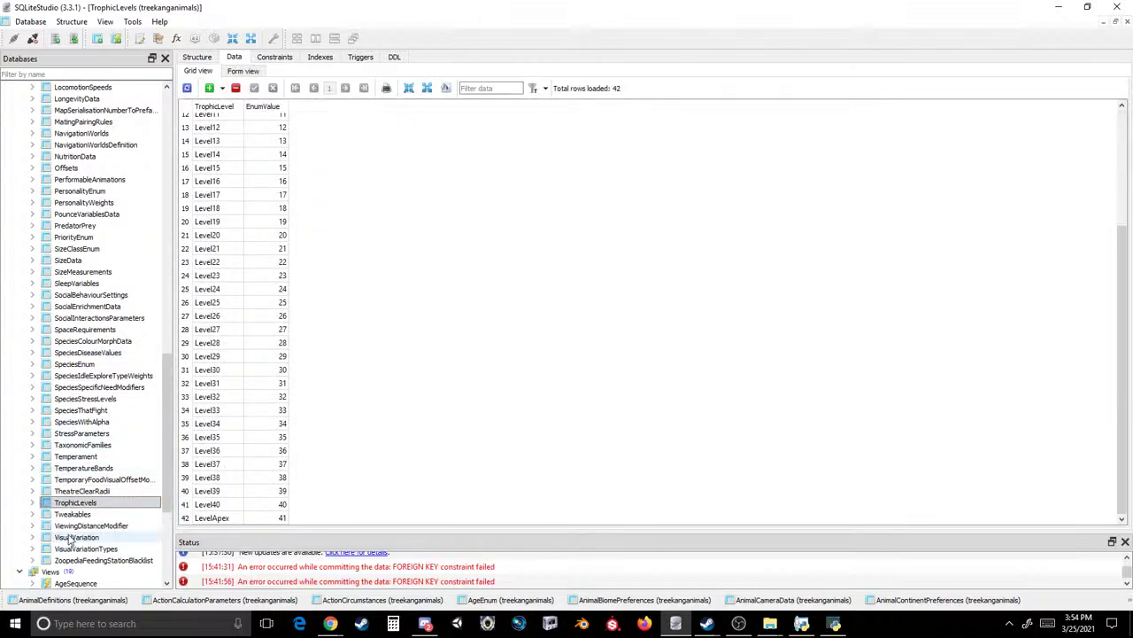
click(89, 514)
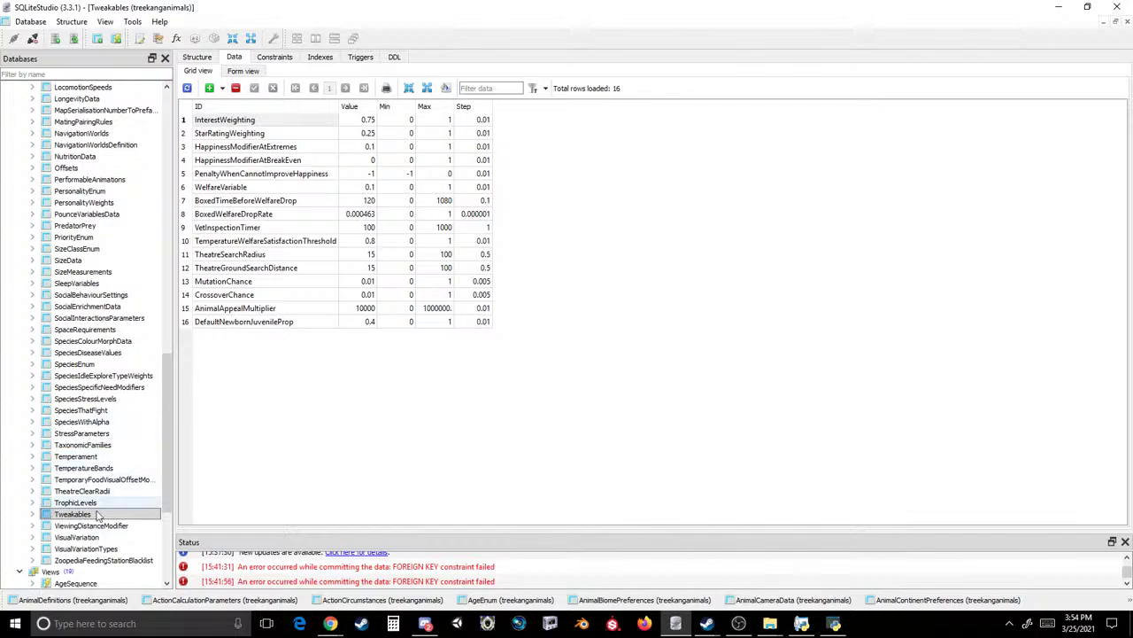
click(88, 526)
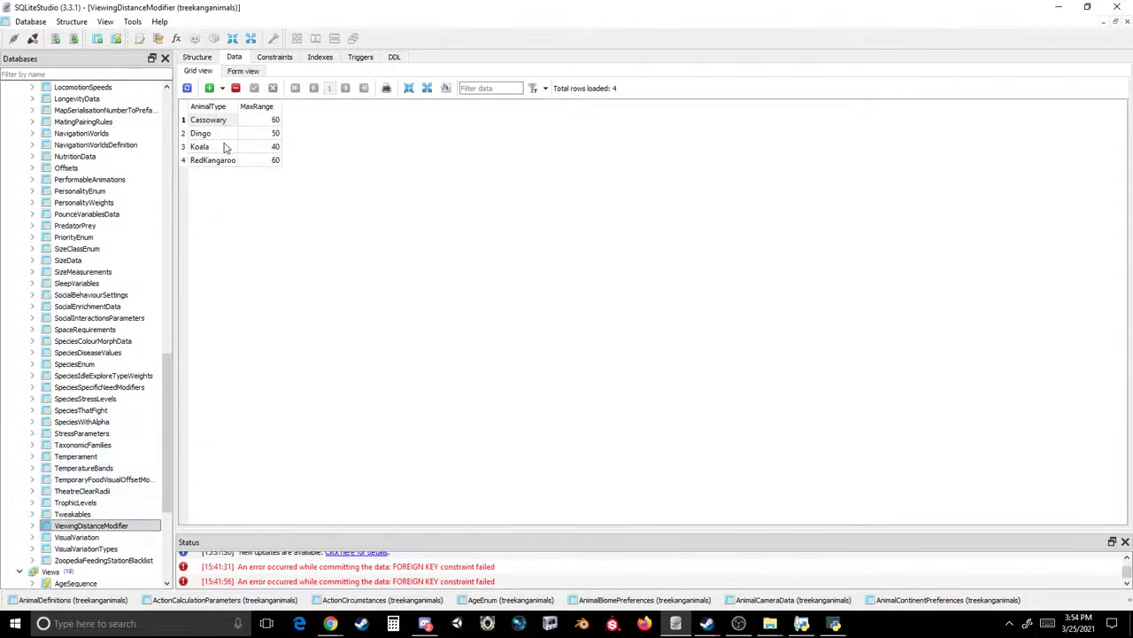
click(224, 148)
text(TKang)
click(212, 106)
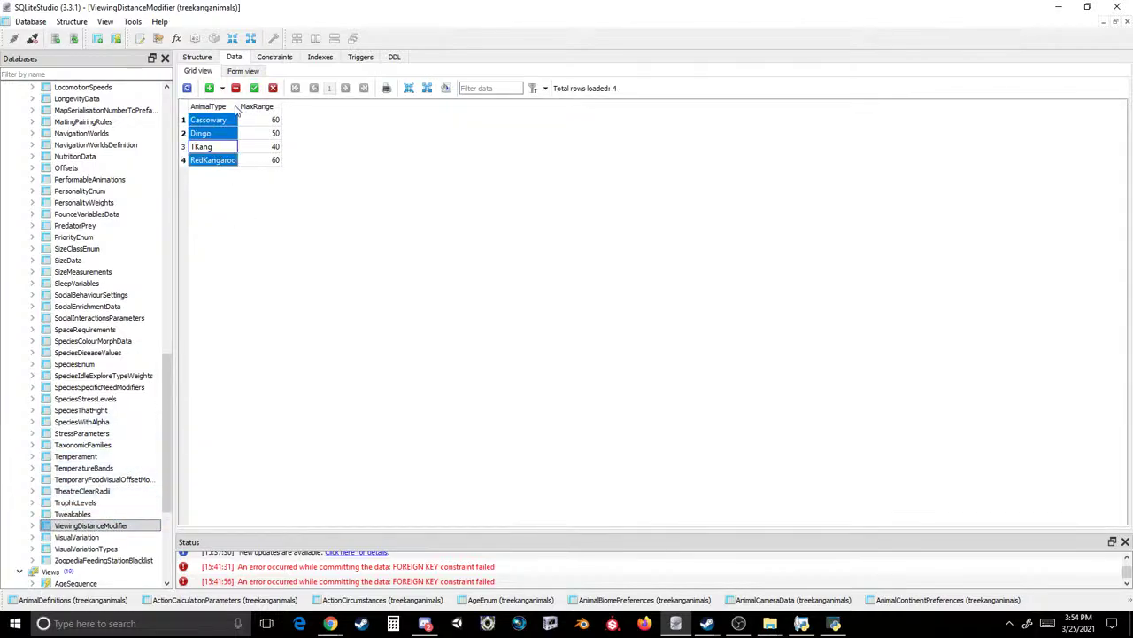
click(236, 87)
click(255, 87)
- Delete all Dingo, RedKangaroo and Cassowary rows from the VisualVariation table and commit the deletions
click(87, 538)
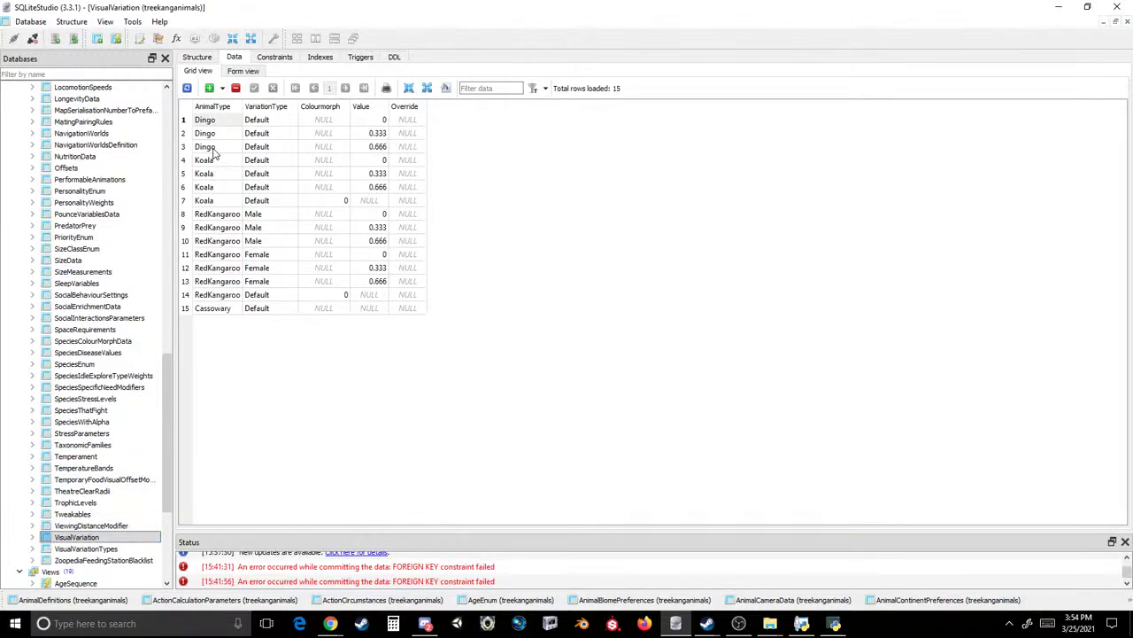
drag(214, 134, 216, 147)
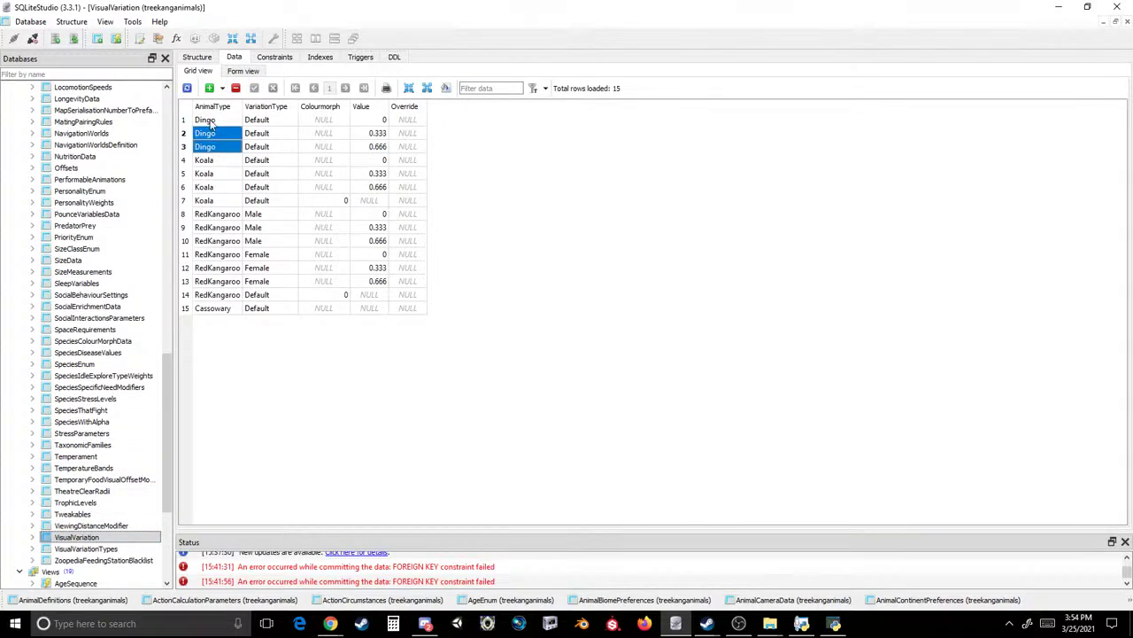
click(236, 88)
click(254, 88)
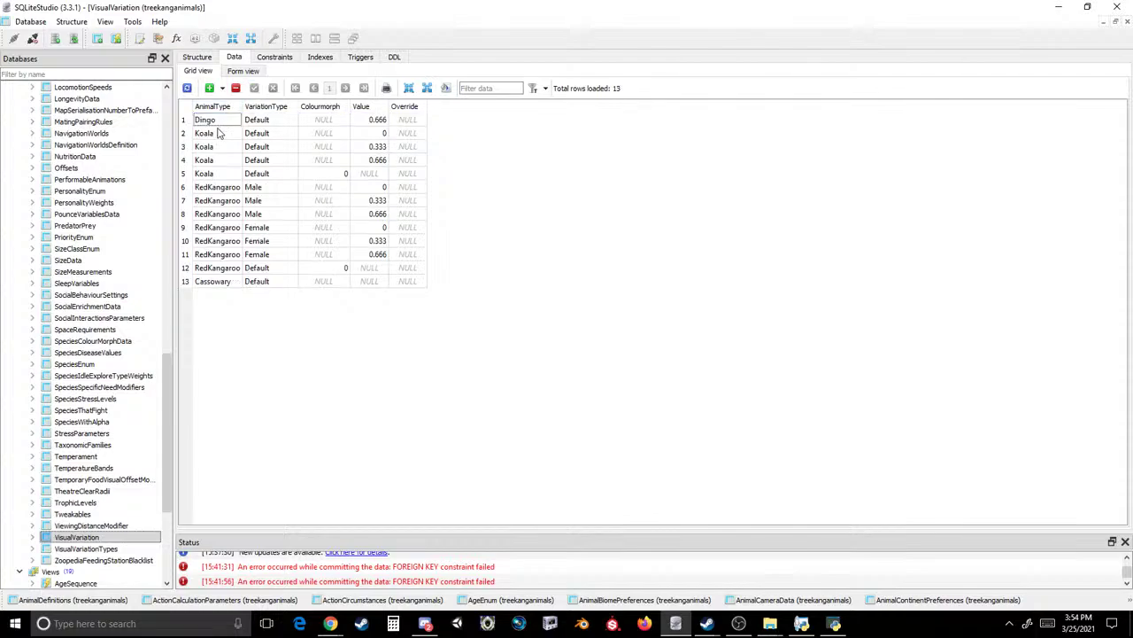
click(211, 119)
click(236, 88)
click(254, 88)
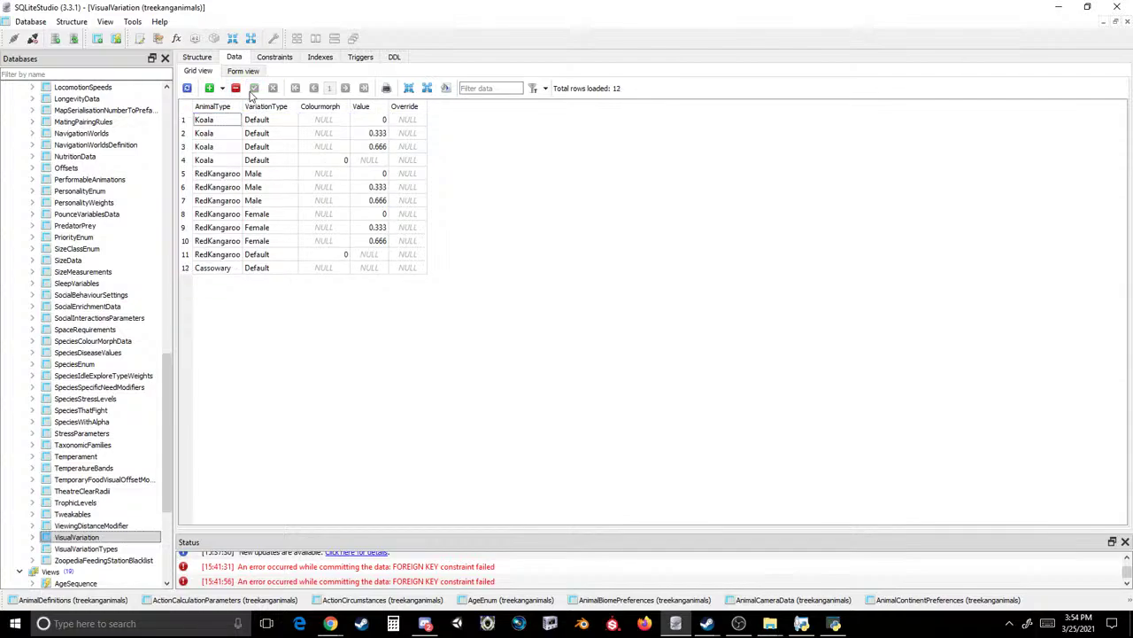
click(216, 173)
shift+click(212, 268)
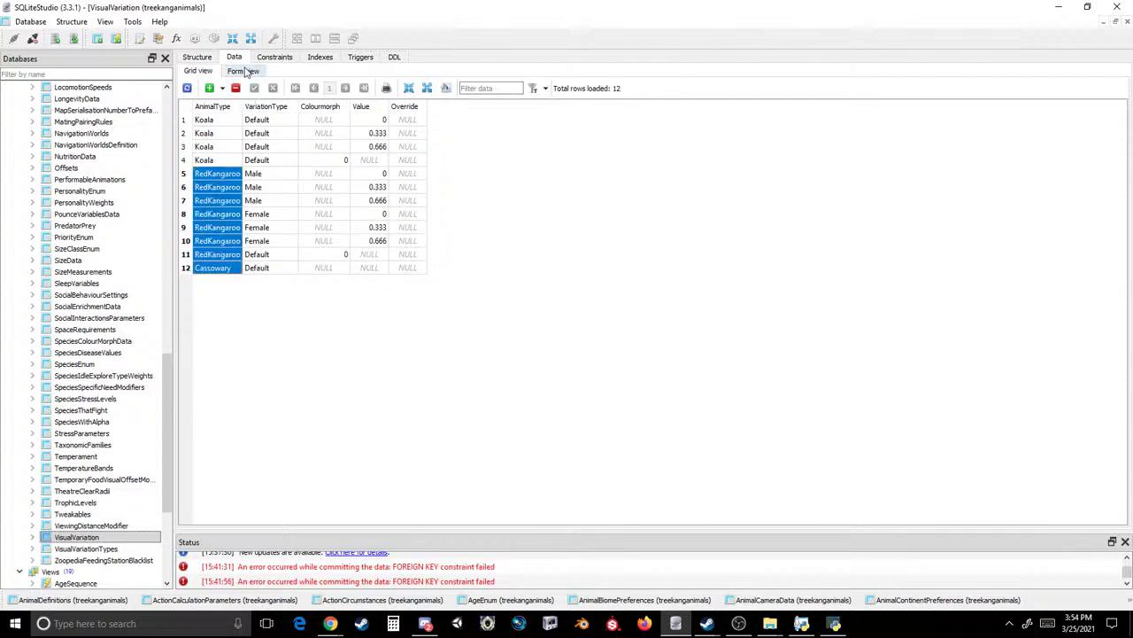
click(235, 87)
click(254, 87)
- Rename the four Koala entries in VisualVariation to TKang and commit the changes
click(210, 119)
text(TKang)
click(211, 133)
text(TKang)
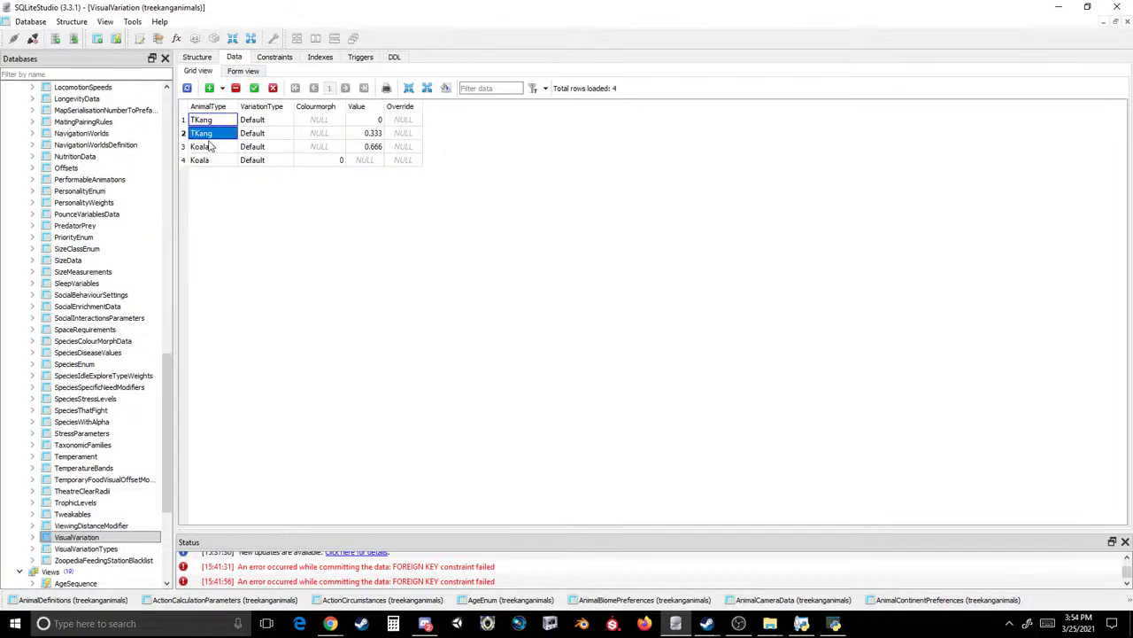
click(211, 146)
text(TKang)
click(203, 160)
text(TKang)
click(254, 88)
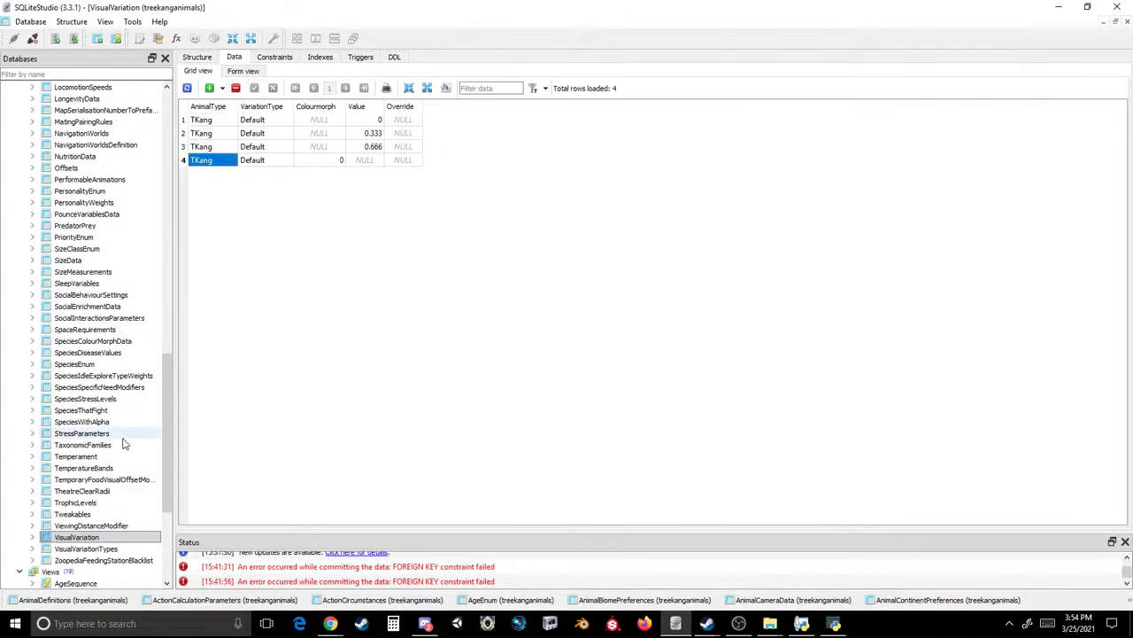
- Check VisualVariationTypes and ZoopediaFeedingStationBlacklist for species entries, and close the database editor
double_click(82, 548)
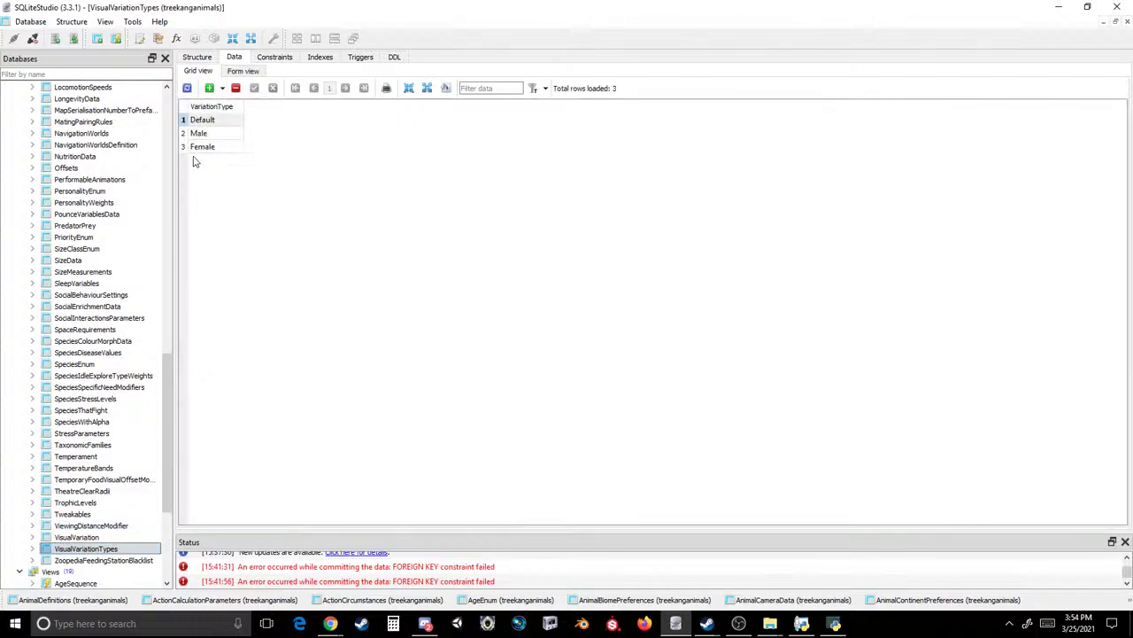
double_click(81, 559)
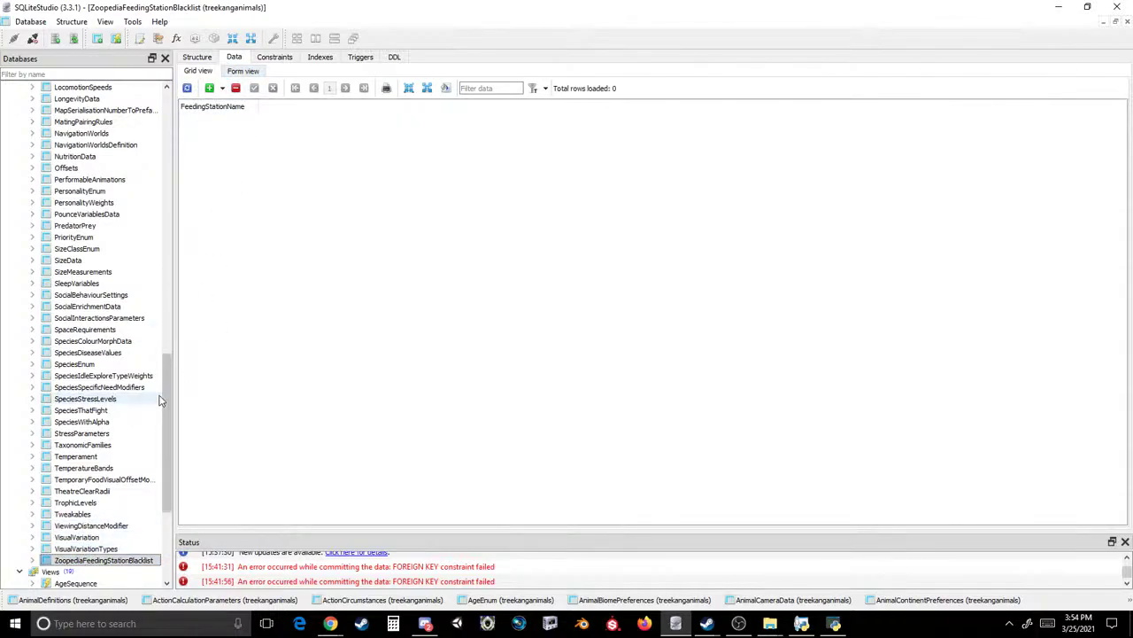
click(1118, 7)
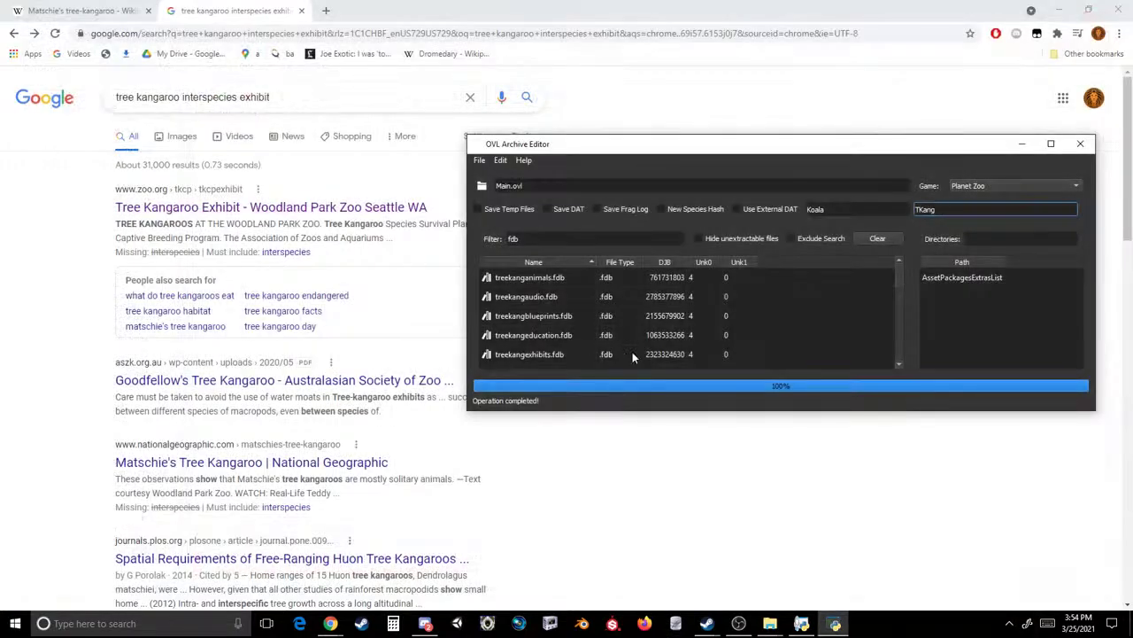
- Inject all the lua and fdb files from the TreeKang Main folder into OVL Archive Editor and save over Main.ovl
mouse_move(769, 621)
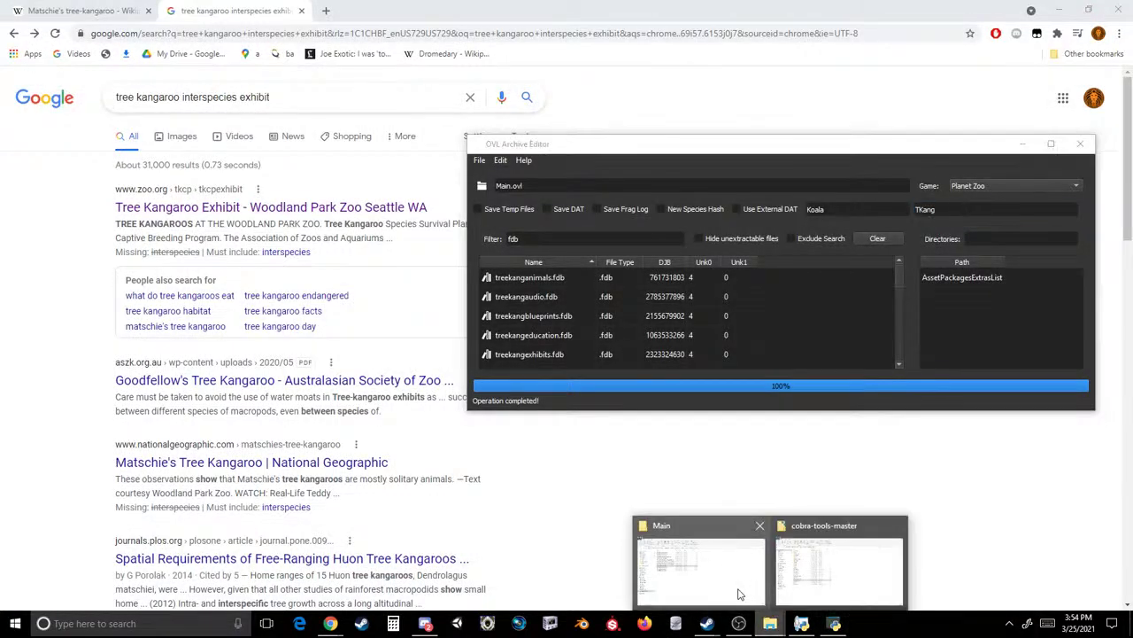
click(700, 567)
drag(401, 381, 607, 326)
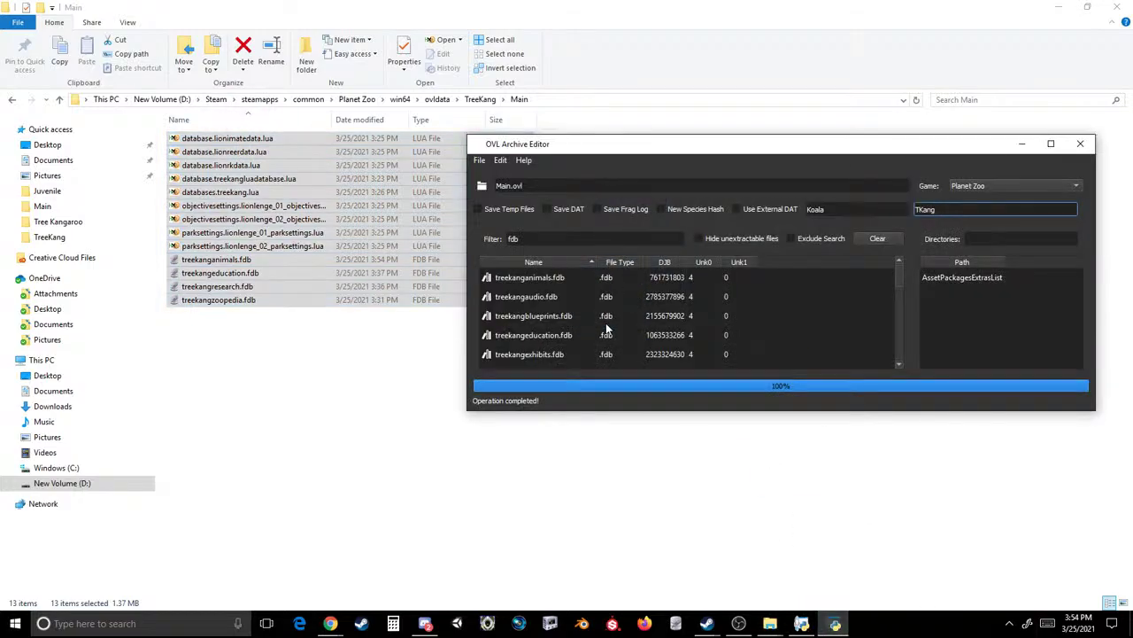
click(479, 160)
click(500, 203)
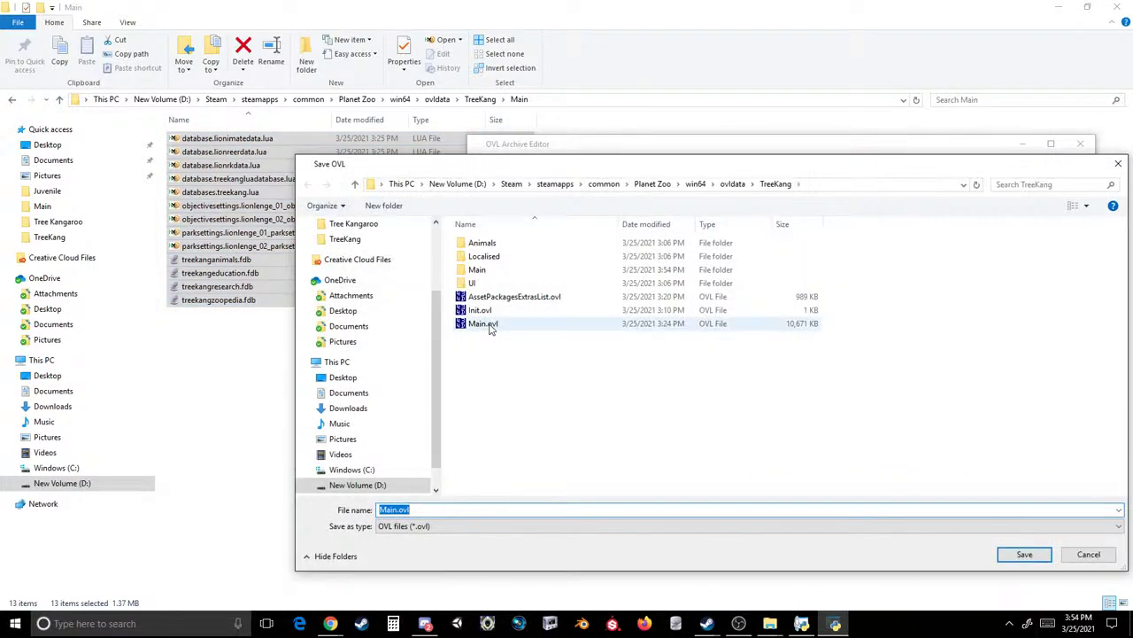
double_click(485, 324)
click(586, 310)
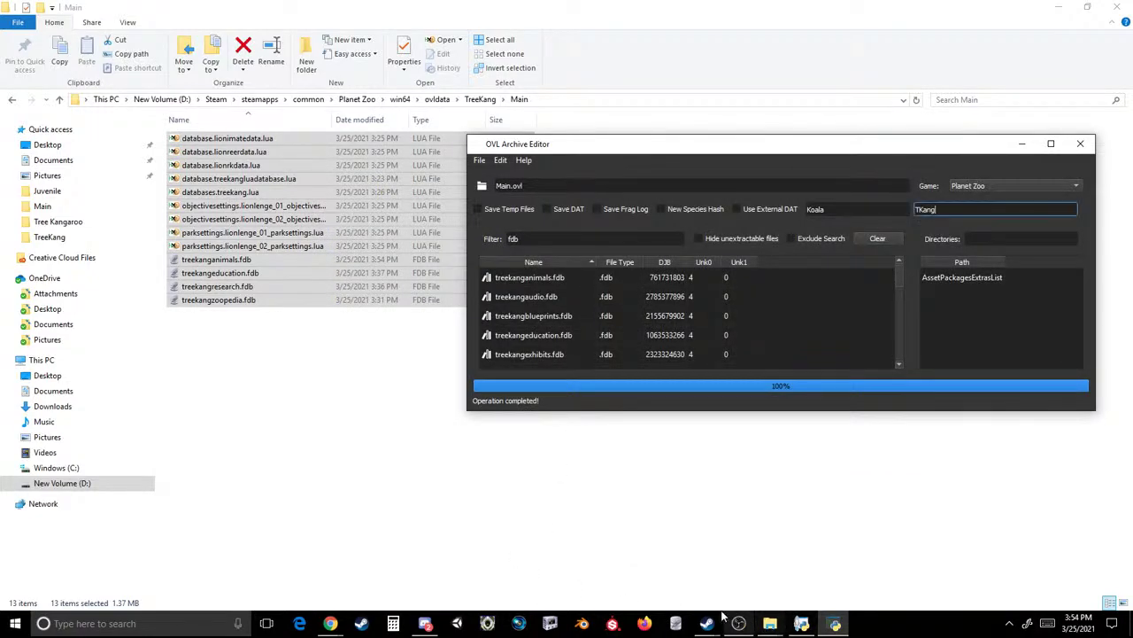
- Switch to Steam, launch Planet Zoo and resume the saved Tree Kangaroo zoo
mouse_move(708, 622)
click(655, 545)
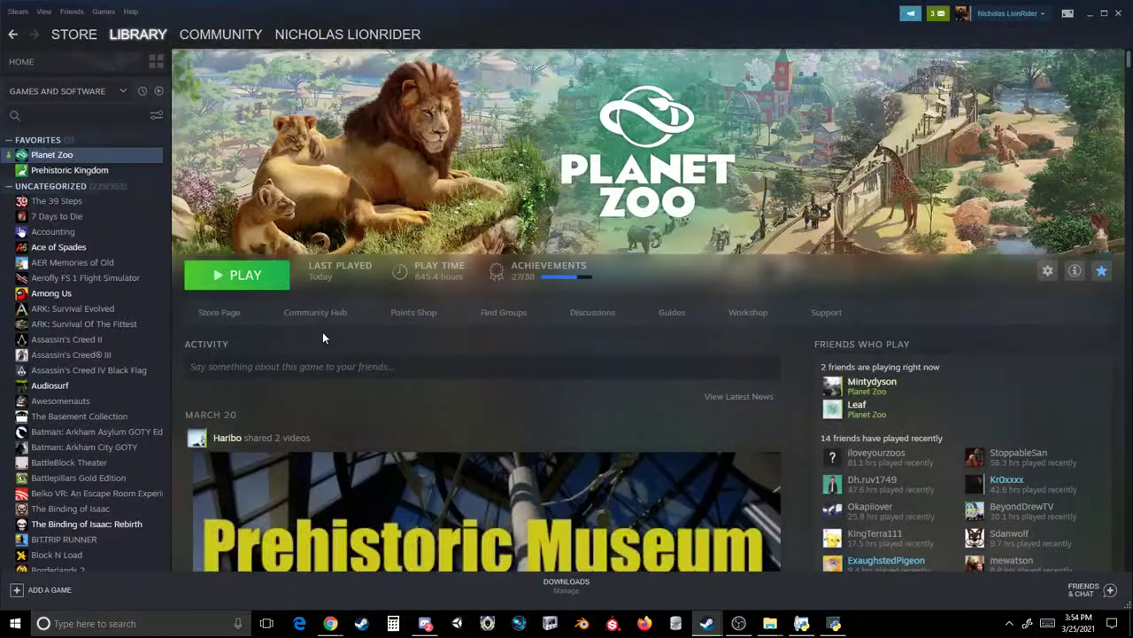
click(239, 276)
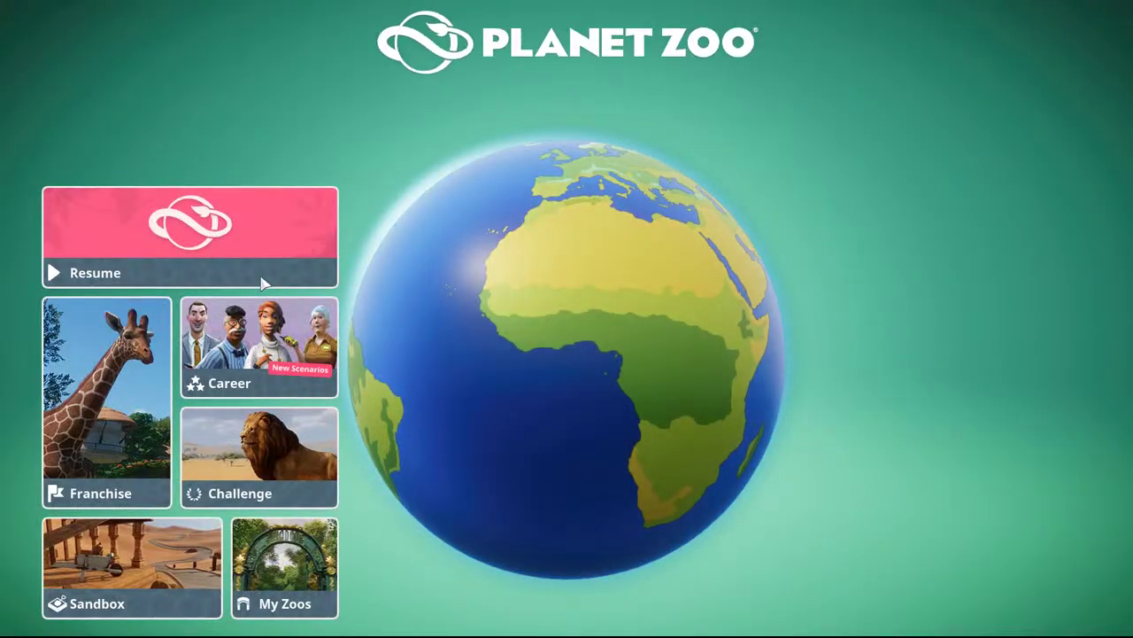
click(273, 536)
mouse_move(349, 286)
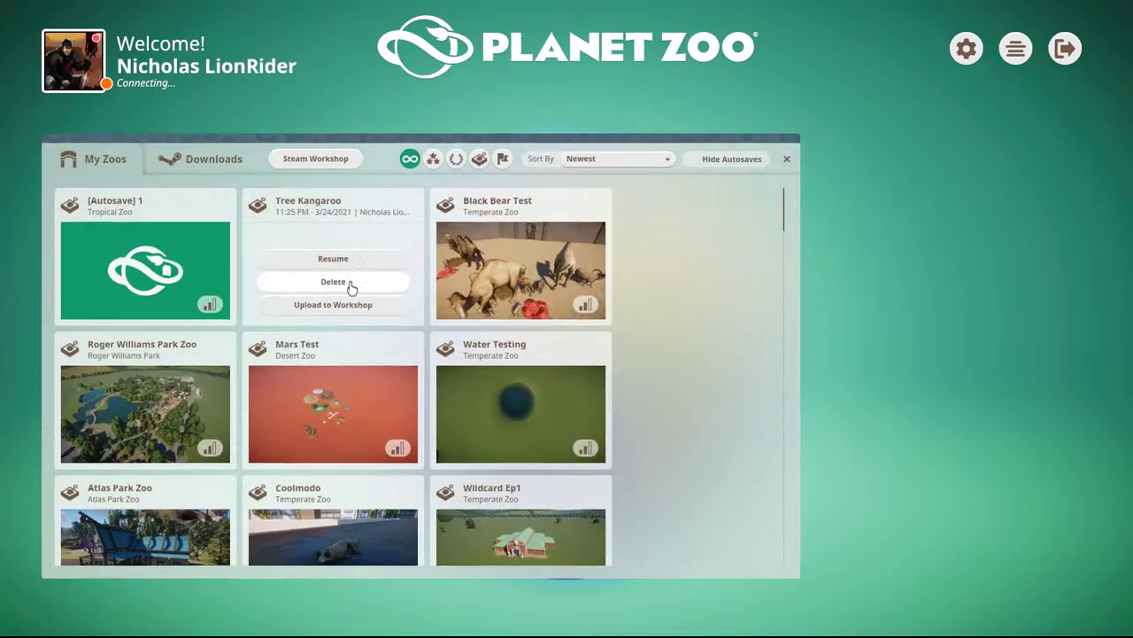
click(334, 259)
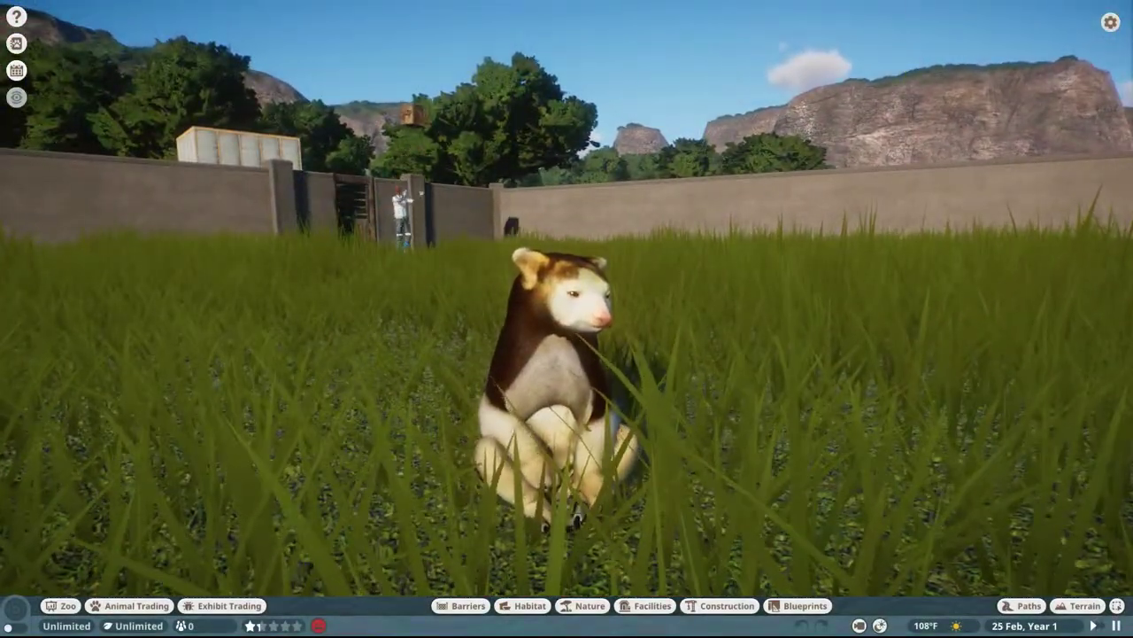
- Look through the animal market's species listings for the new tree-kangaroo animal
click(131, 606)
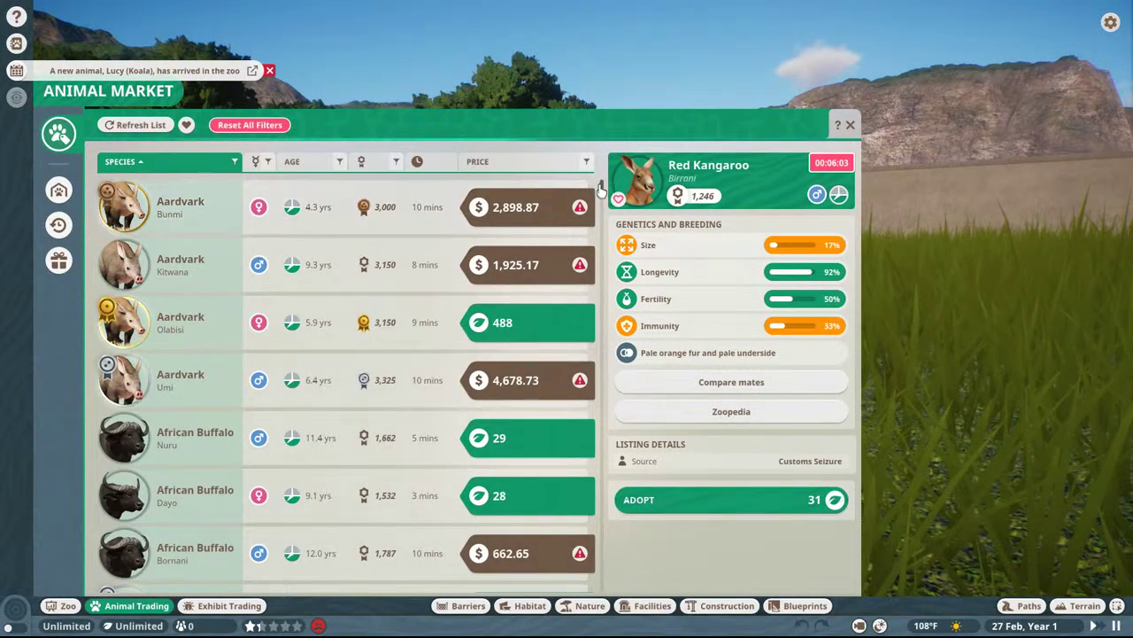
scroll(598, 300, down, 10)
scroll(599, 299, down, 15)
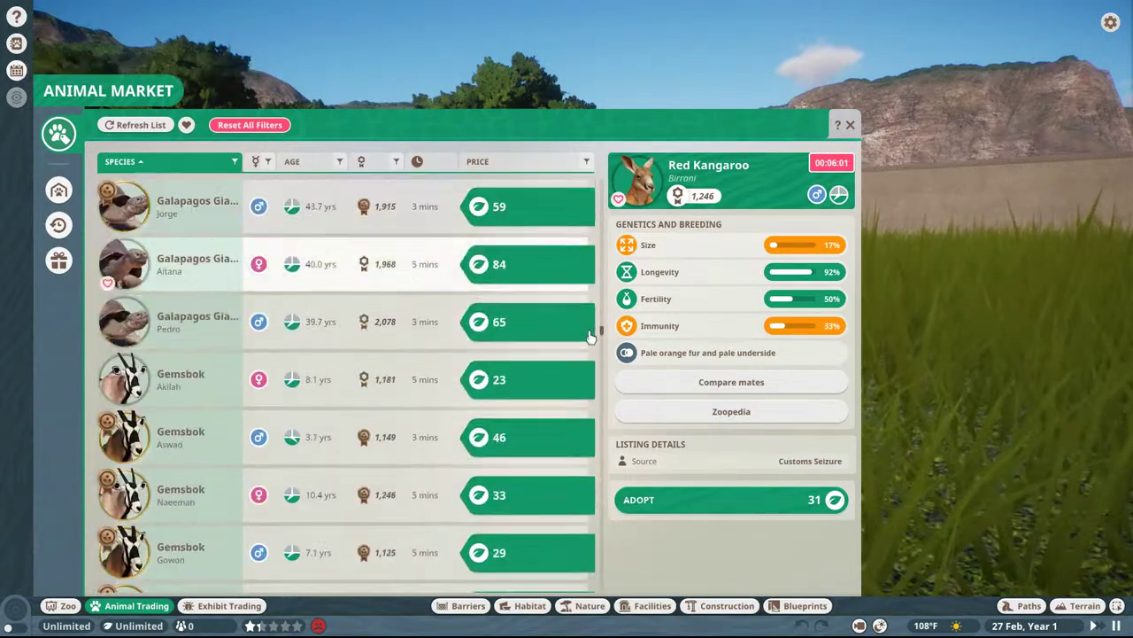
scroll(580, 383, down, 15)
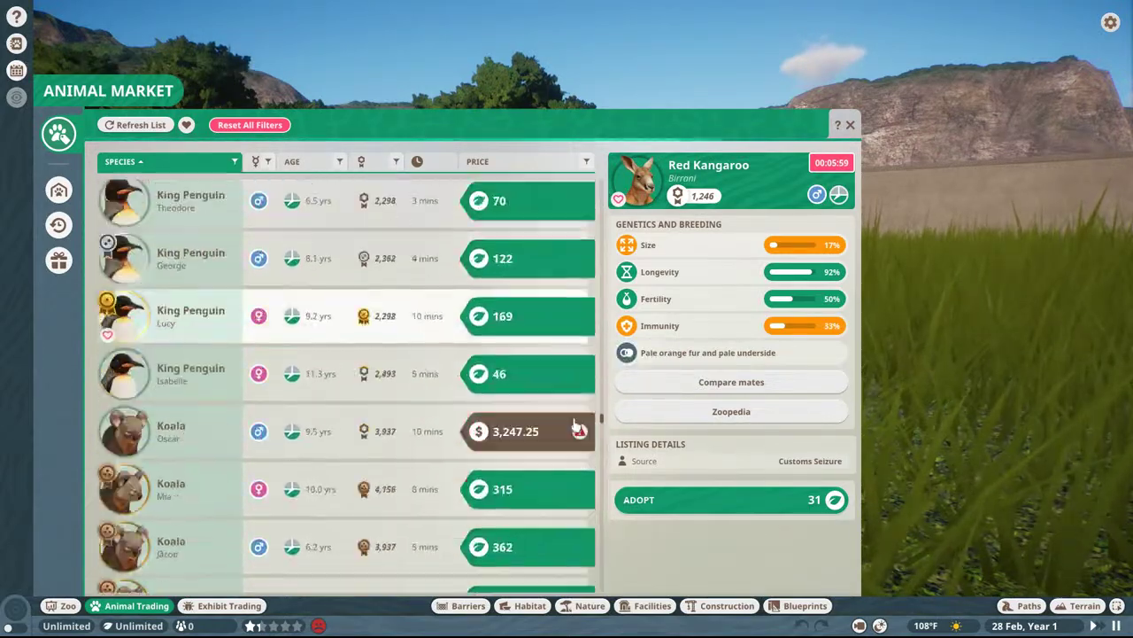
scroll(573, 436, up, 3)
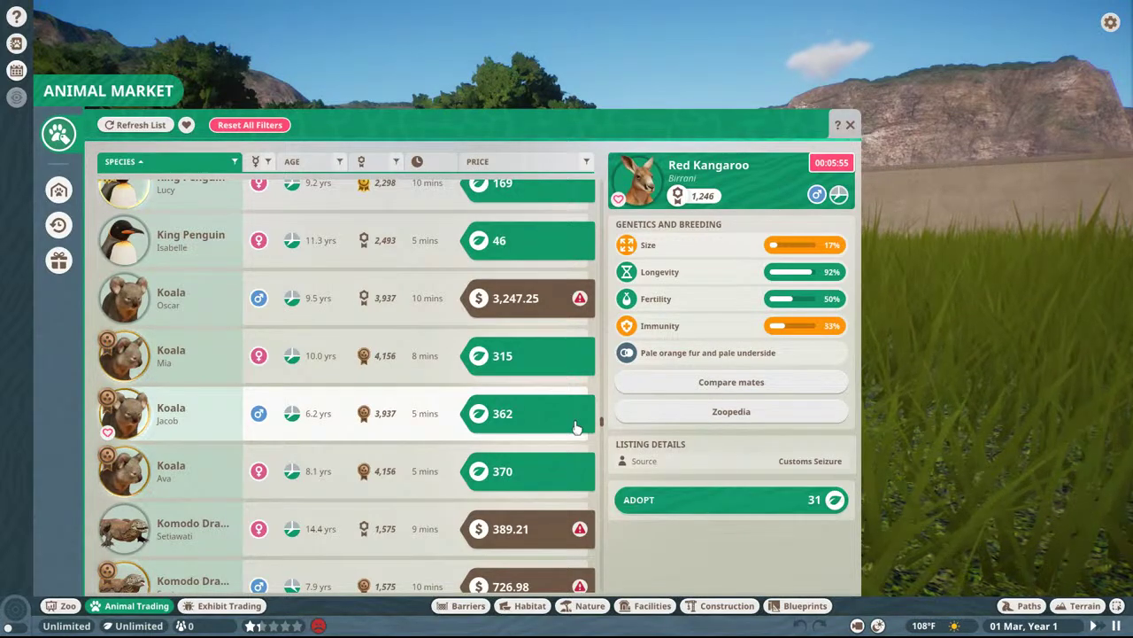
drag(601, 423, 623, 180)
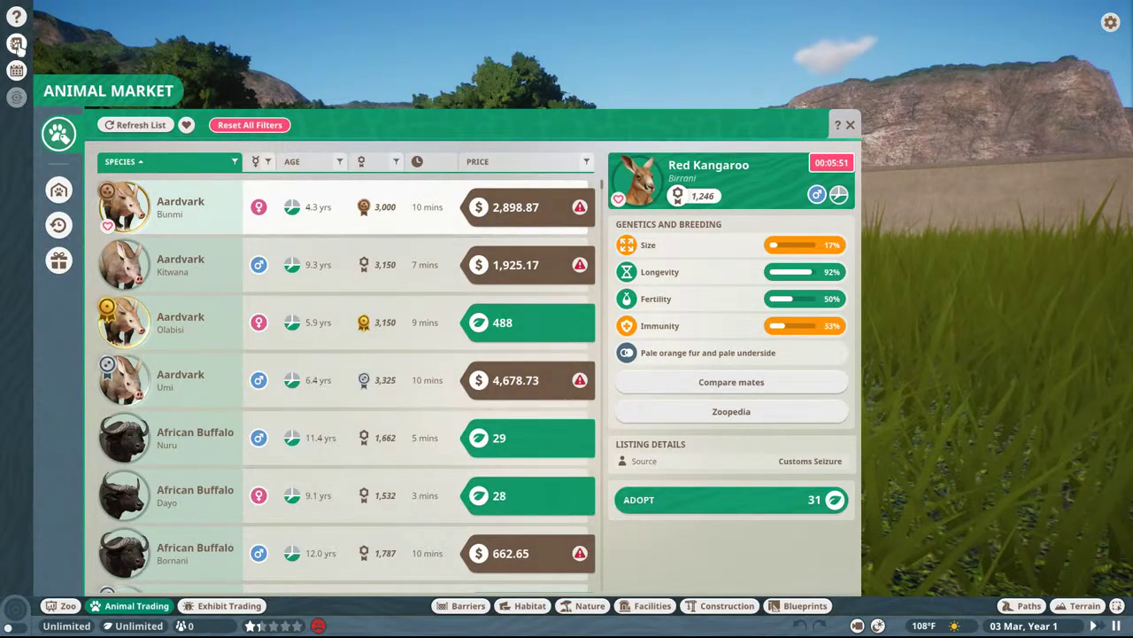
- Look through the Zoopedia's full species list for a tree-kangaroo entry and close it
click(16, 43)
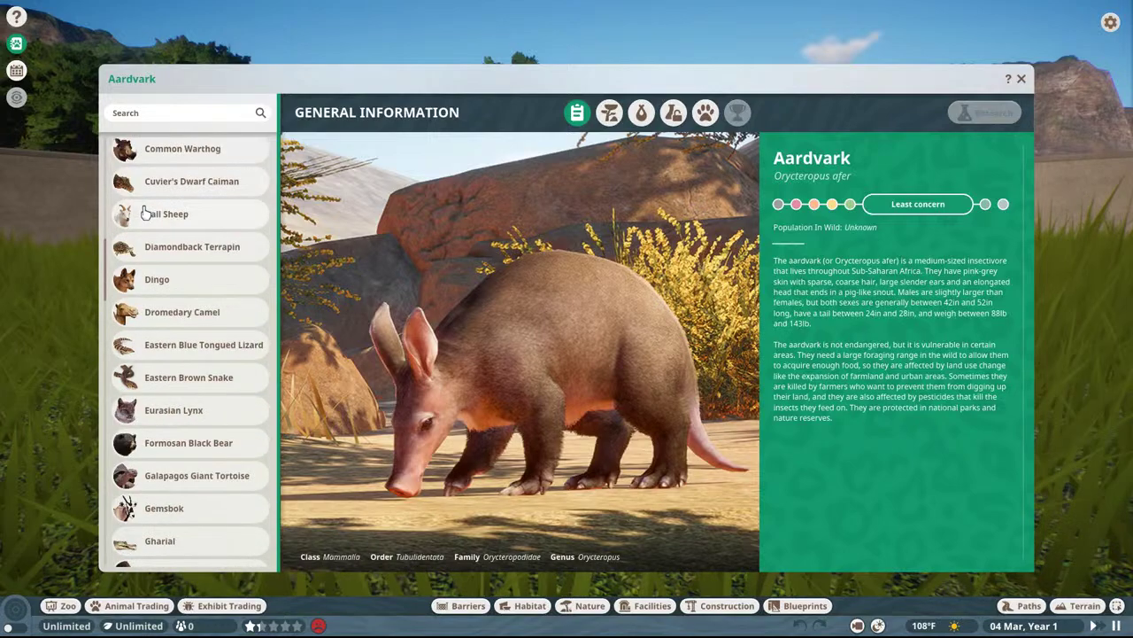
scroll(146, 213, down, 10)
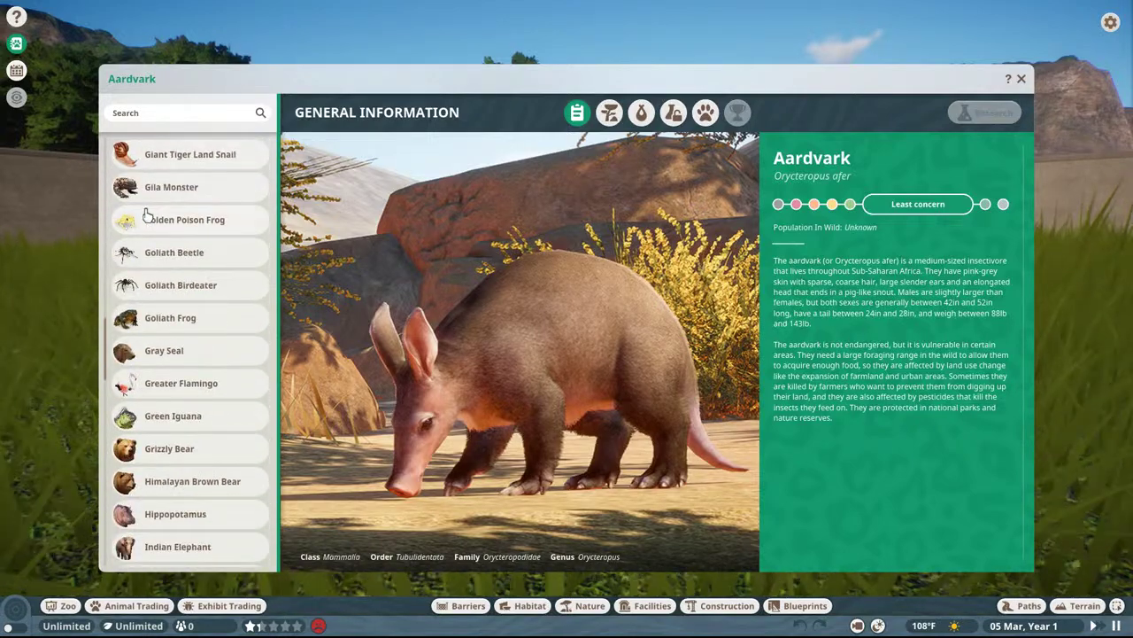
scroll(146, 213, down, 15)
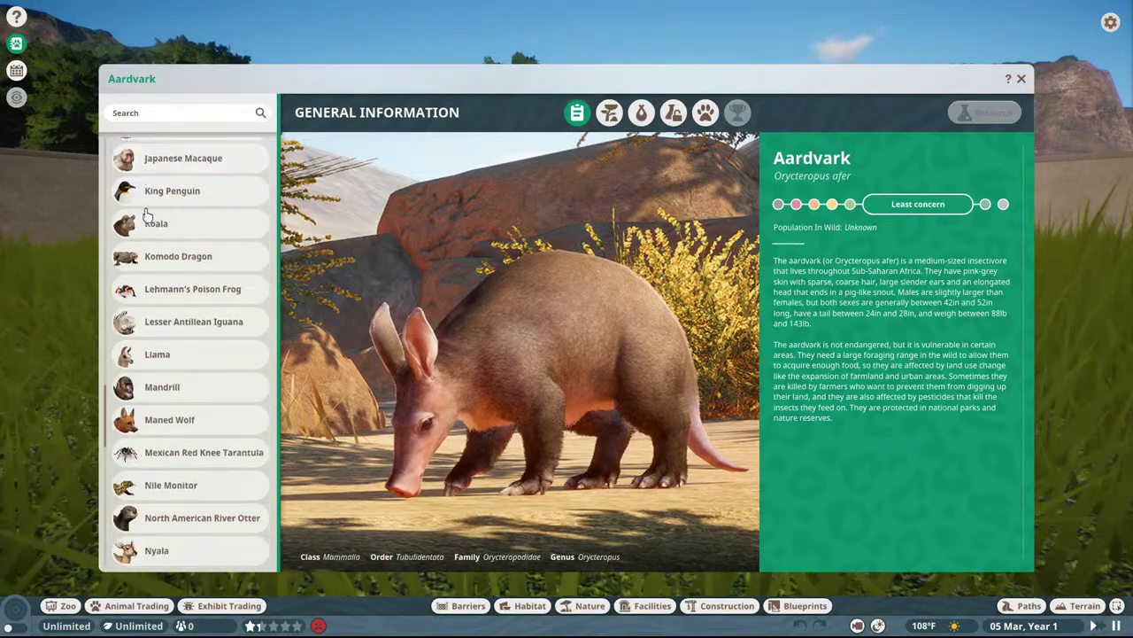
scroll(146, 214, down, 8)
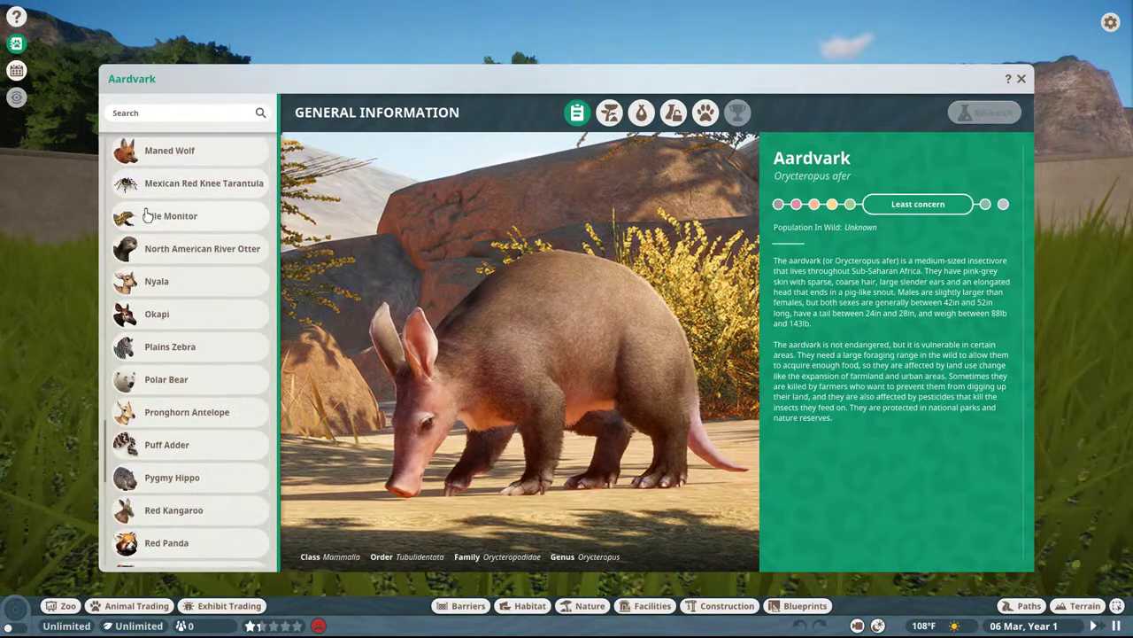
scroll(146, 213, down, 15)
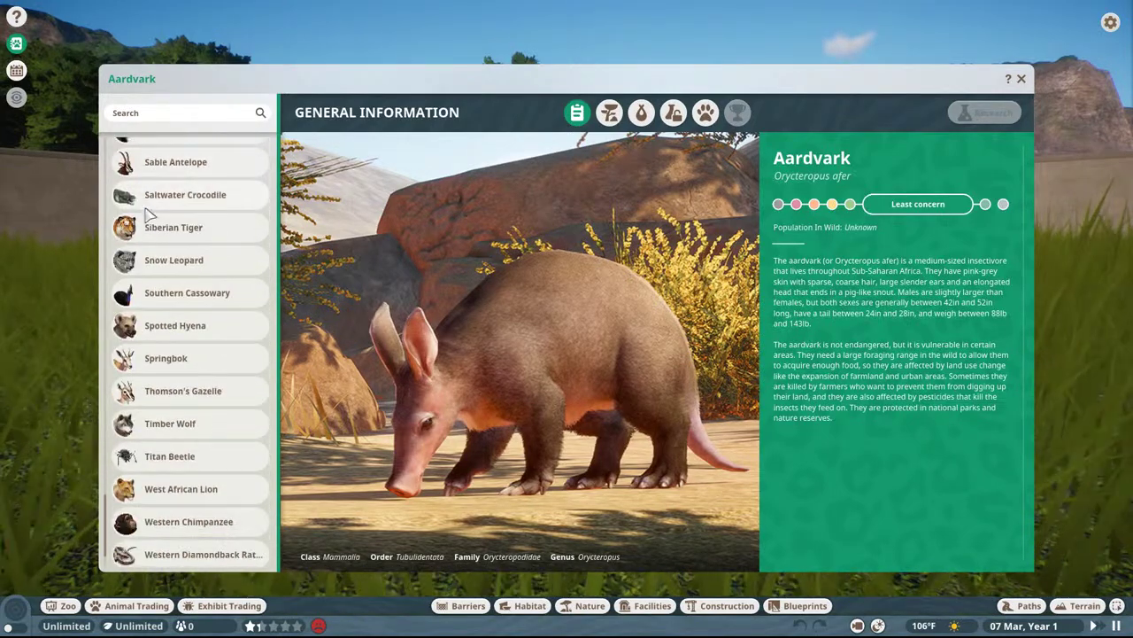
scroll(149, 213, down, 3)
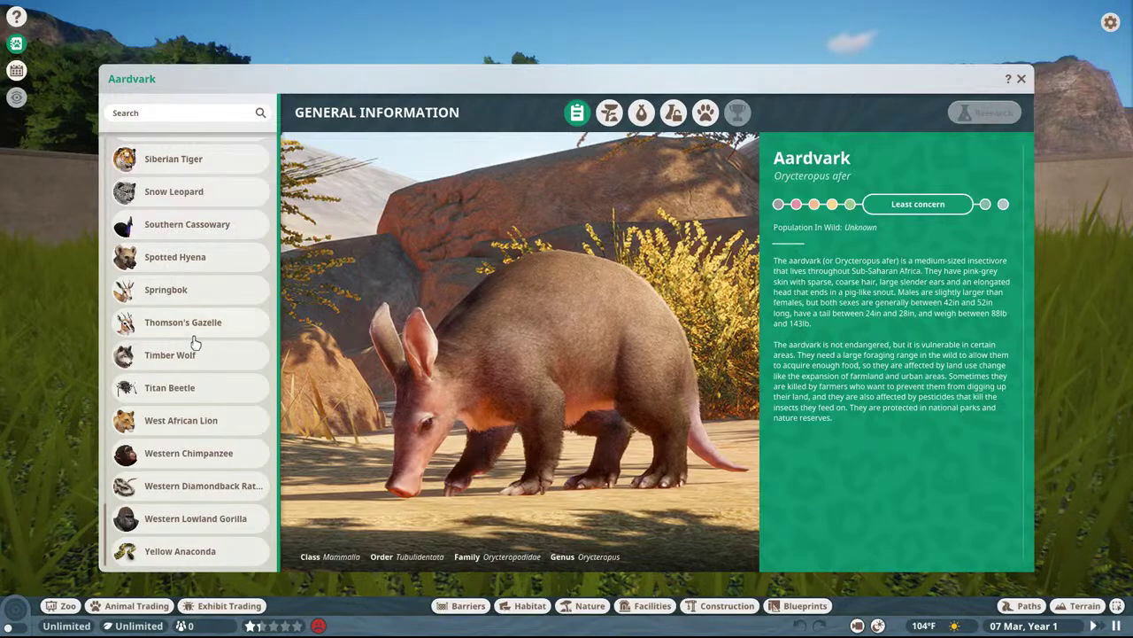
key(Escape)
- Quit Planet Zoo without saving the zoo
key(Escape)
click(509, 395)
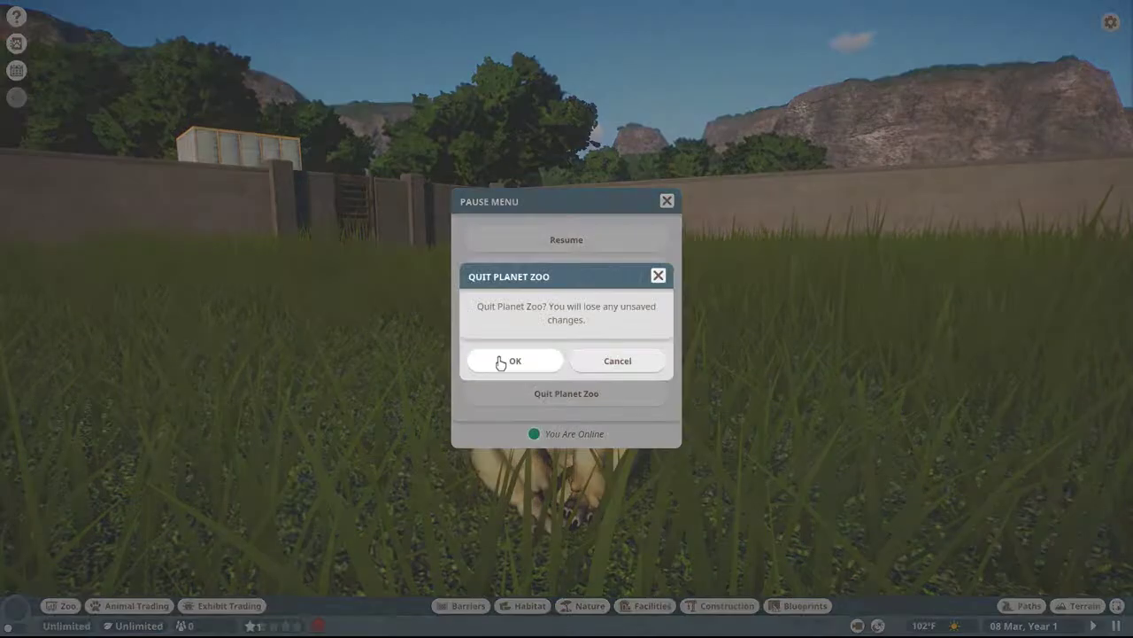
click(500, 361)
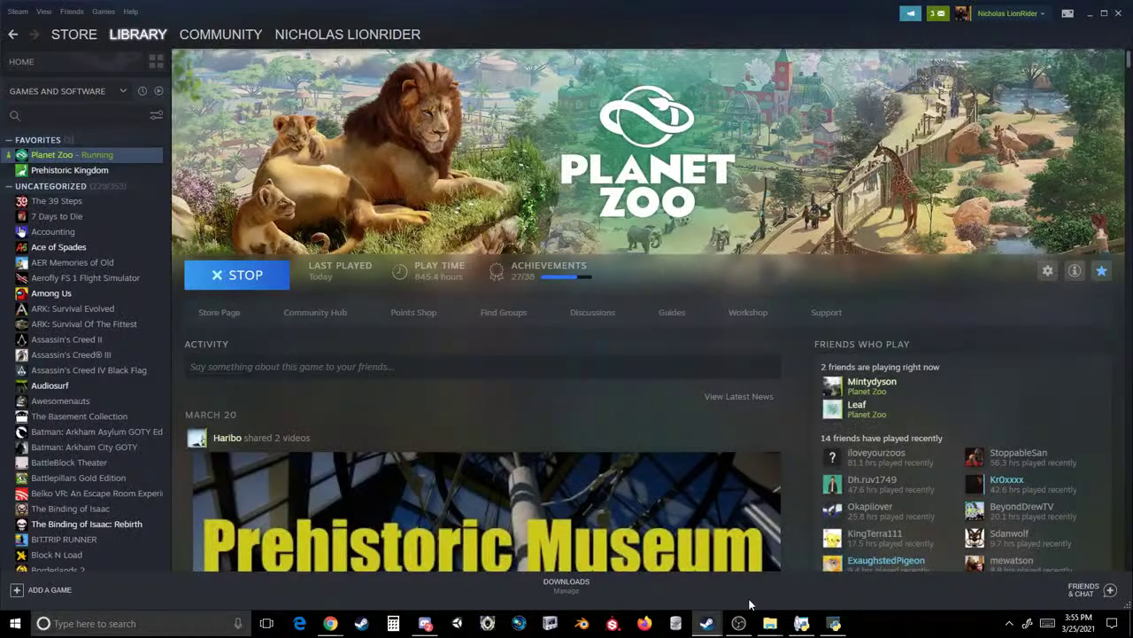
- Switch to File Explorer and delete the Dogs, Flightless_Birds and Lizards folders from the TreeKang mod's Animals folder
mouse_move(769, 622)
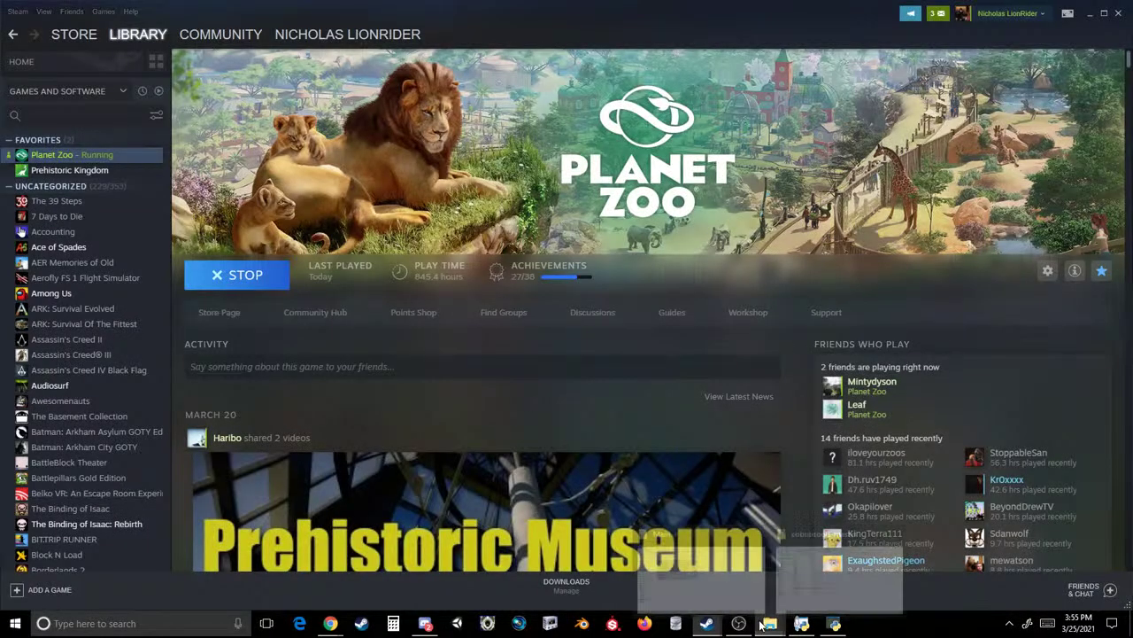
click(735, 585)
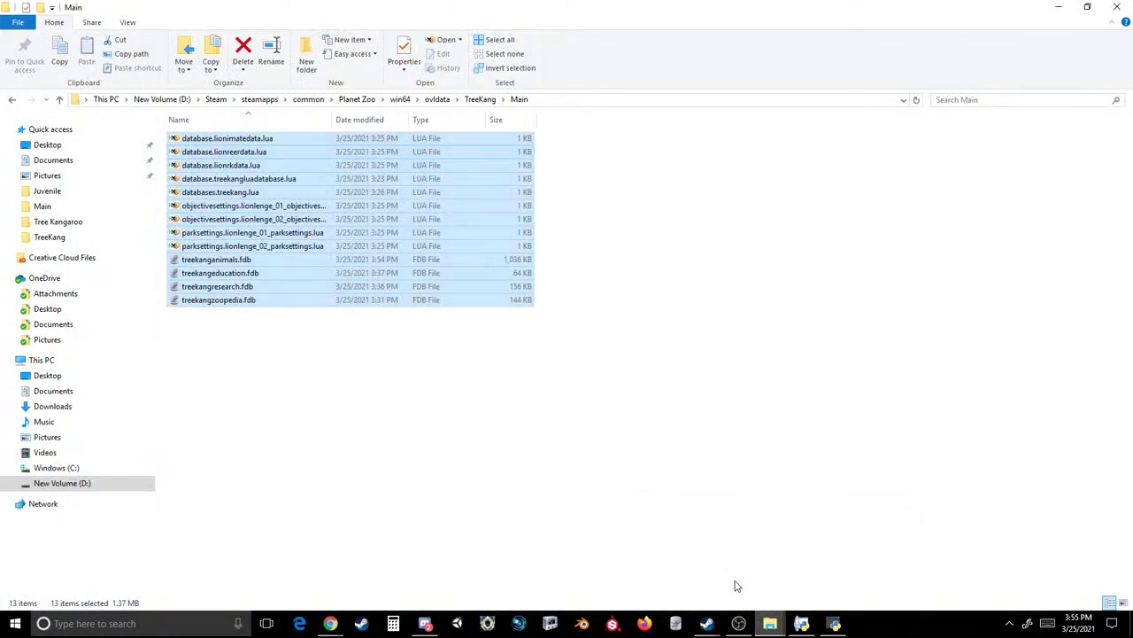
click(478, 99)
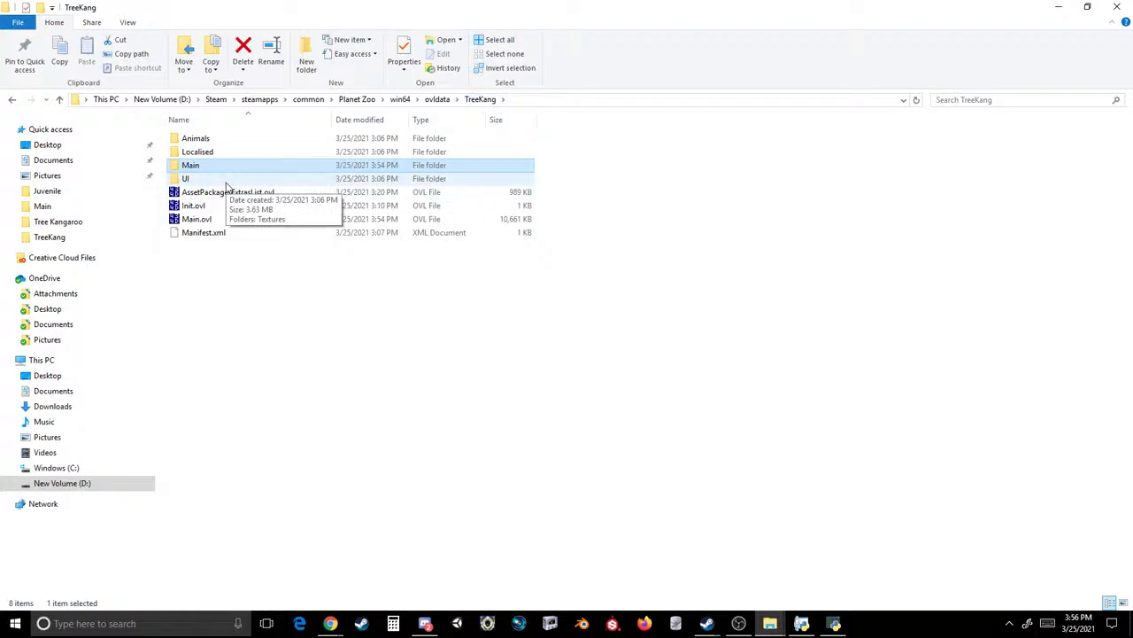
double_click(212, 141)
drag(213, 178, 210, 169)
click(210, 168)
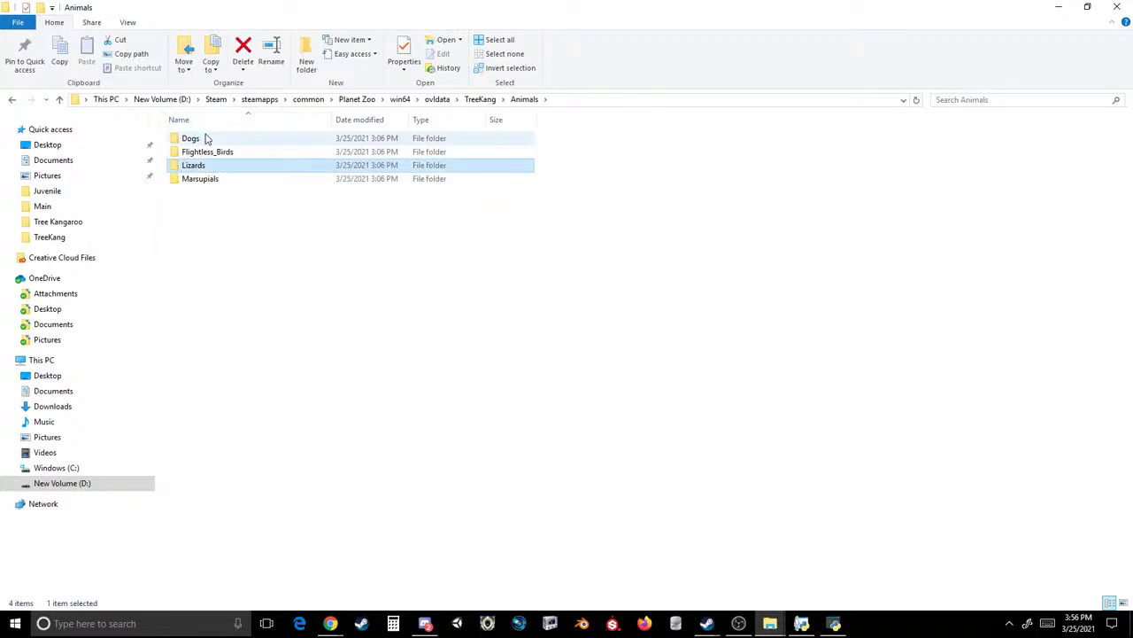
shift+click(207, 139)
key(Delete)
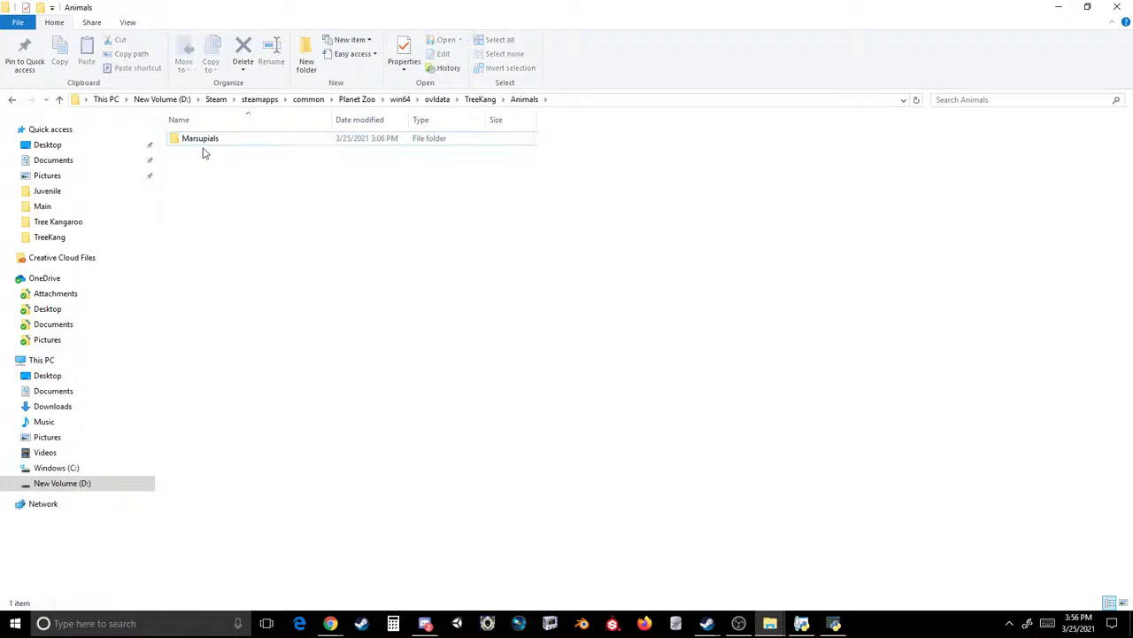
- Open the TreeKang folder's Manifest.xml in Notepad++, check the content pack's name and ID, and close it
click(479, 100)
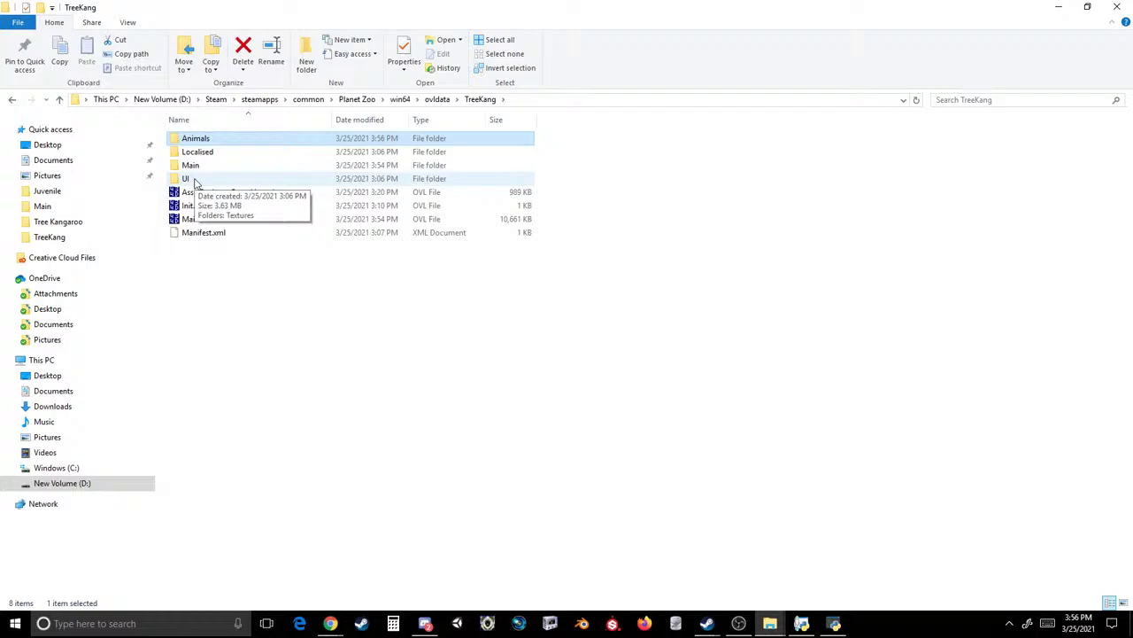
right_click(206, 234)
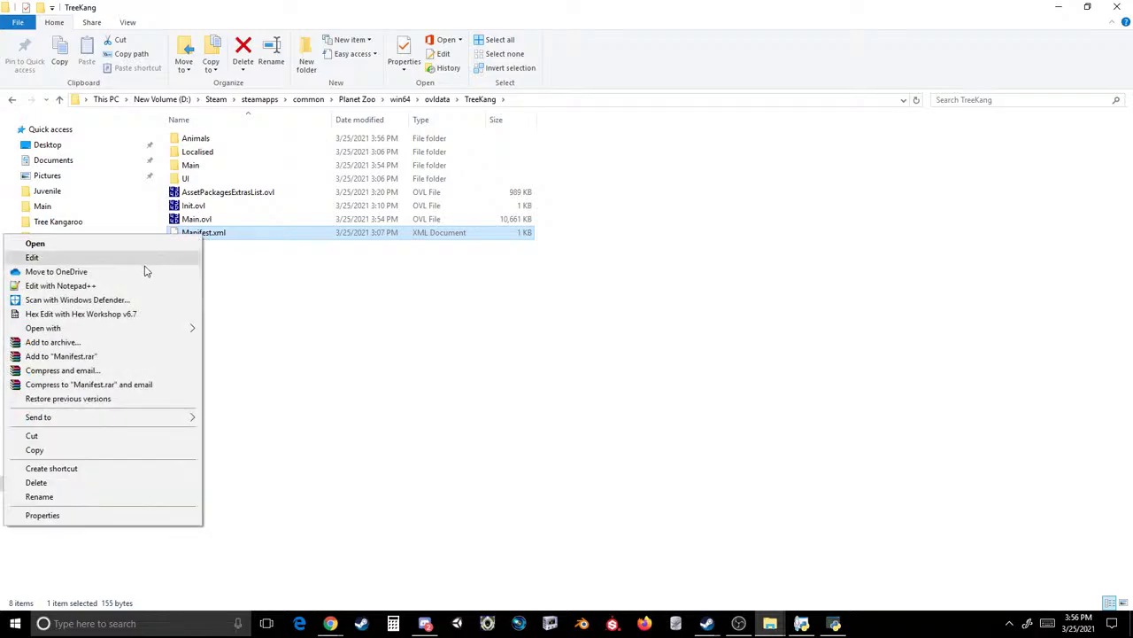
click(125, 285)
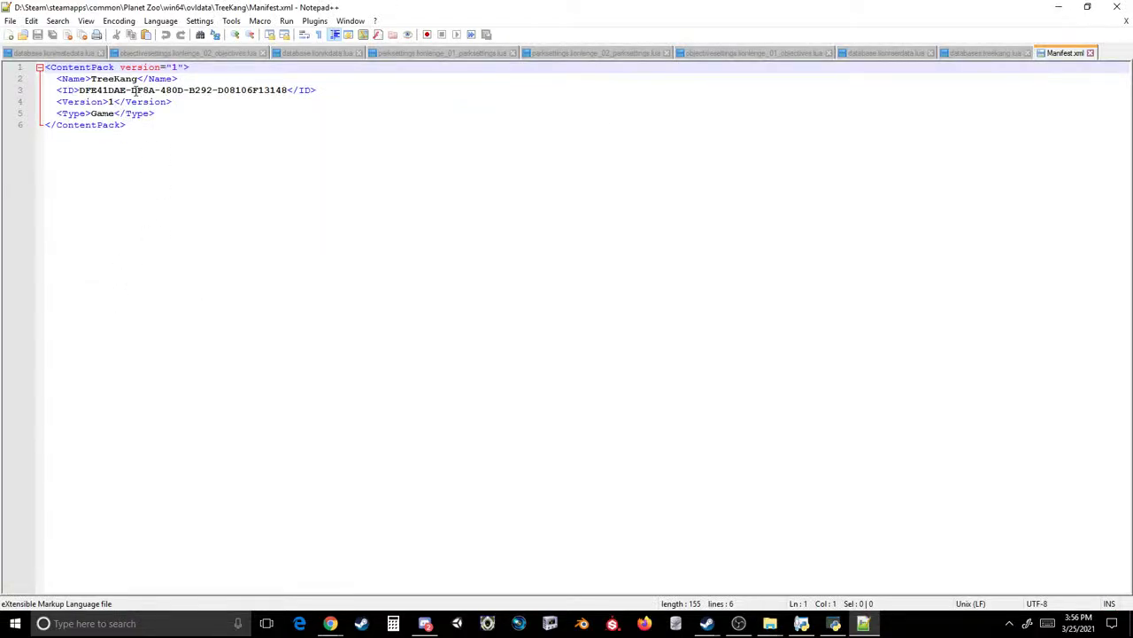
click(1117, 6)
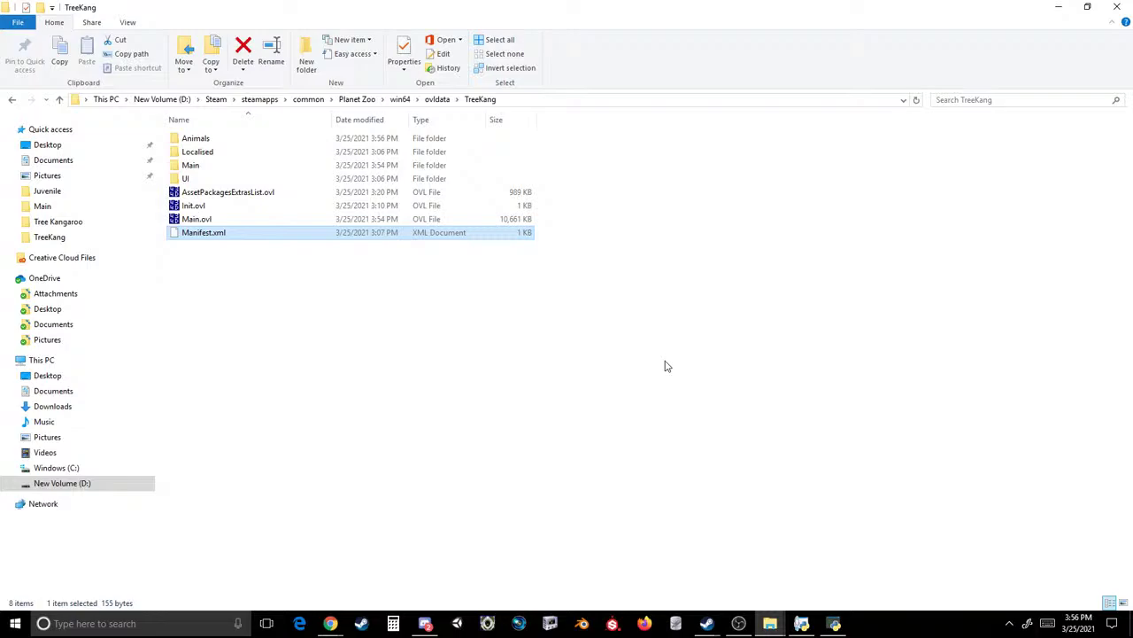
- Delete the Blueprints_Content3, FrontEndMenu, MechanicResearch_Content3 and Scenery_Content3 folders from TreeKang's UI Textures folder
double_click(187, 177)
double_click(195, 142)
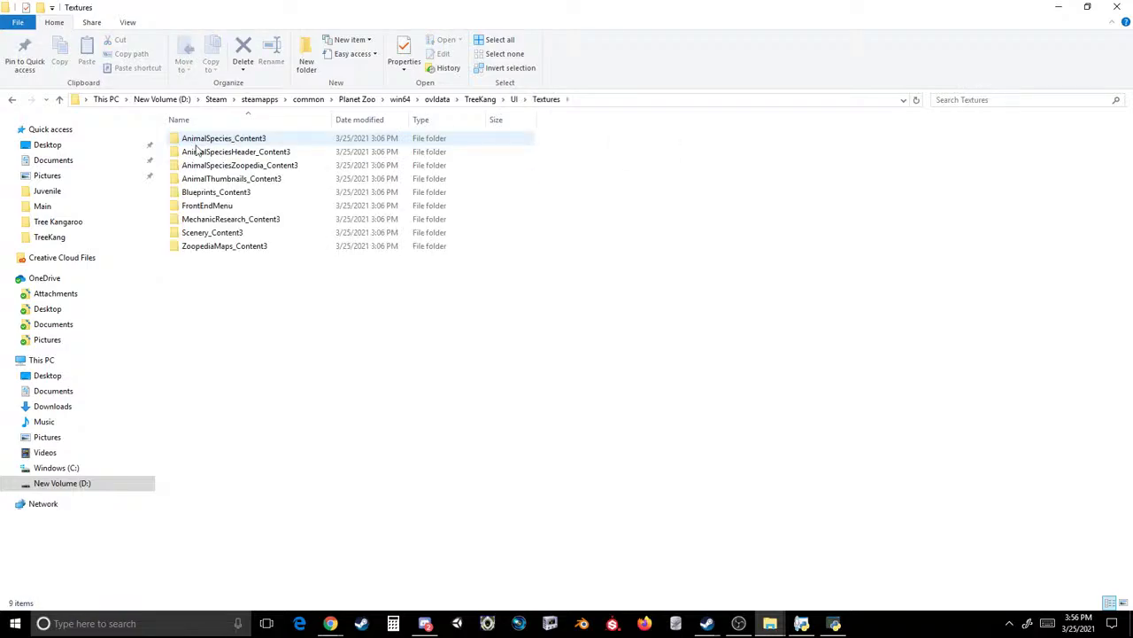
click(216, 192)
ctrl+click(210, 206)
ctrl+click(217, 219)
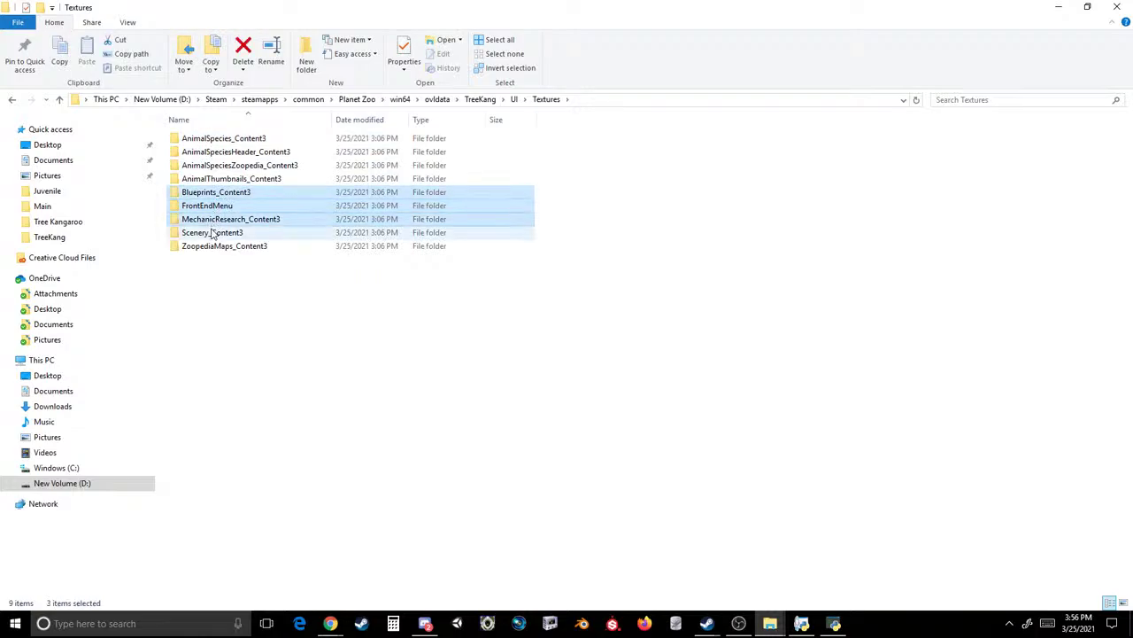
ctrl+click(212, 233)
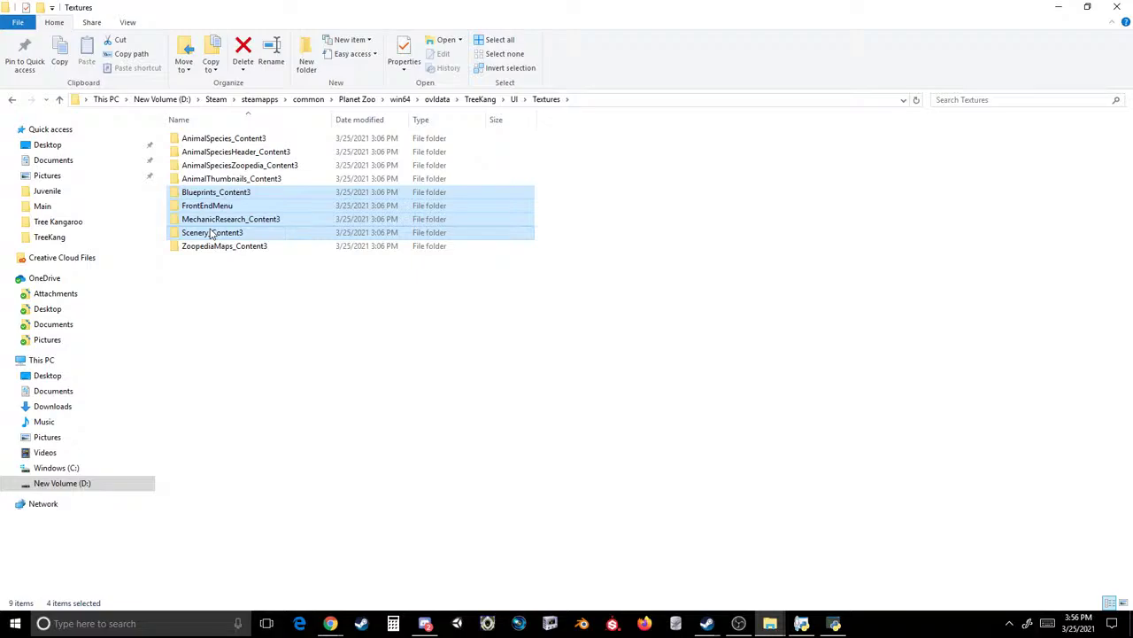
key(Delete)
- Leave the Textures folder, switch to Steam and launch Planet Zoo
click(12, 100)
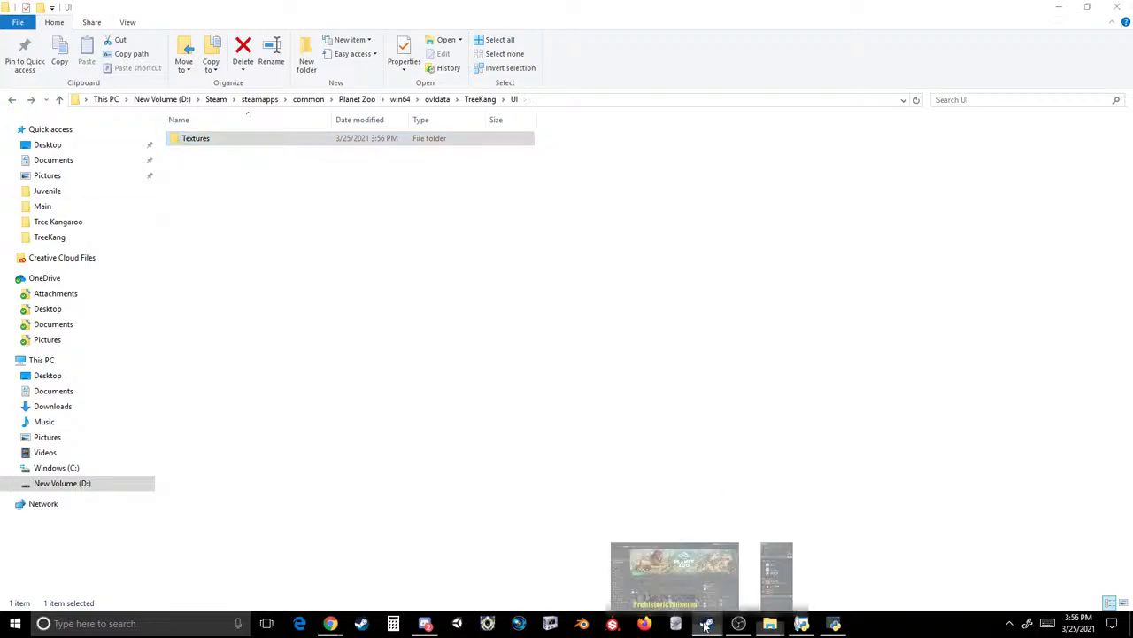
click(670, 567)
click(250, 274)
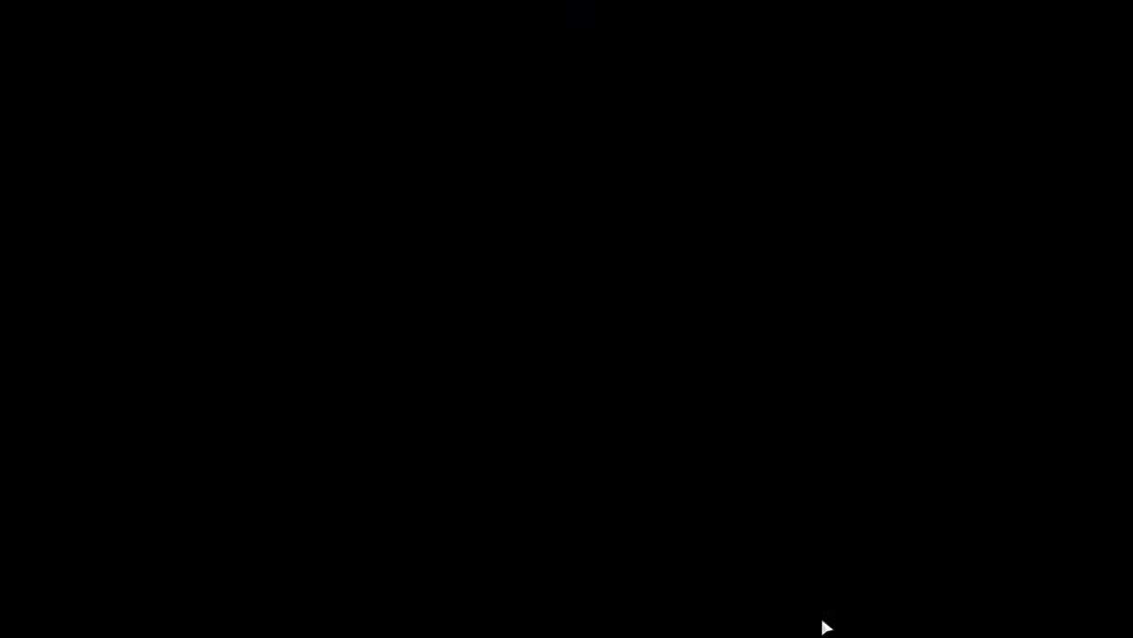
- Switch to the OVL Archive Editor and save the archive over Main.ovl in the TreeKang folder
key(super)
click(830, 623)
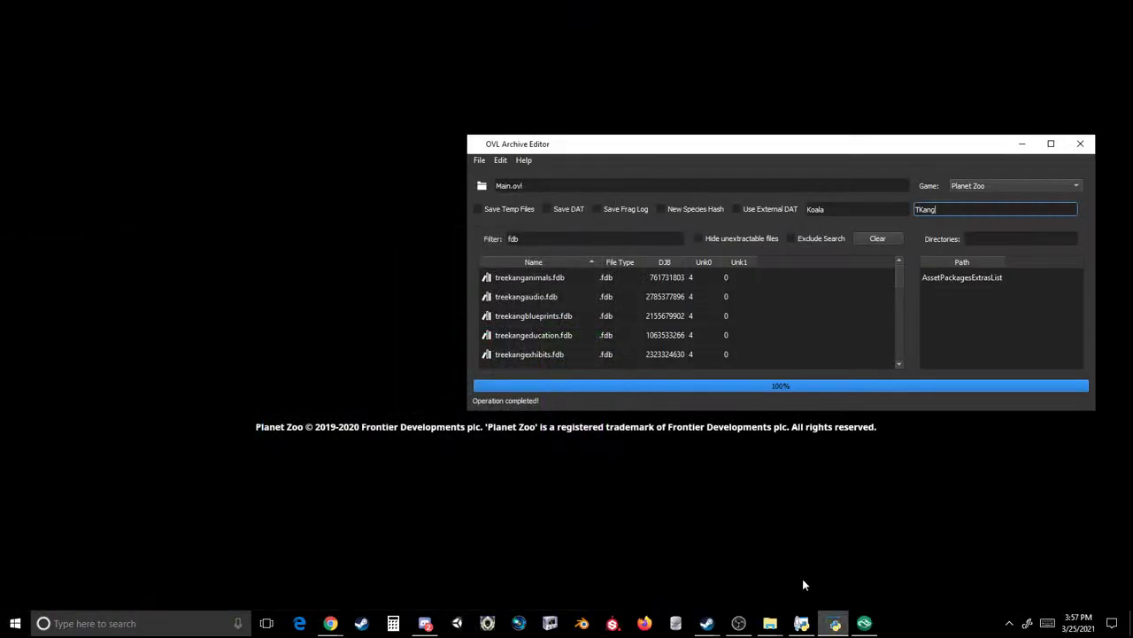
click(479, 160)
click(498, 200)
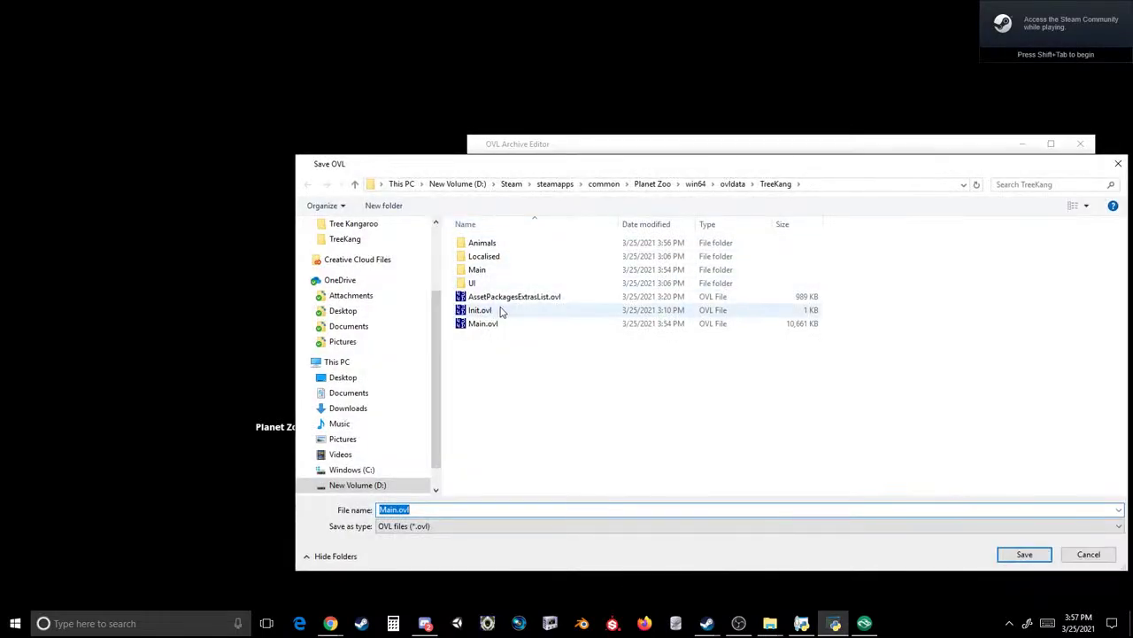
double_click(491, 324)
click(588, 316)
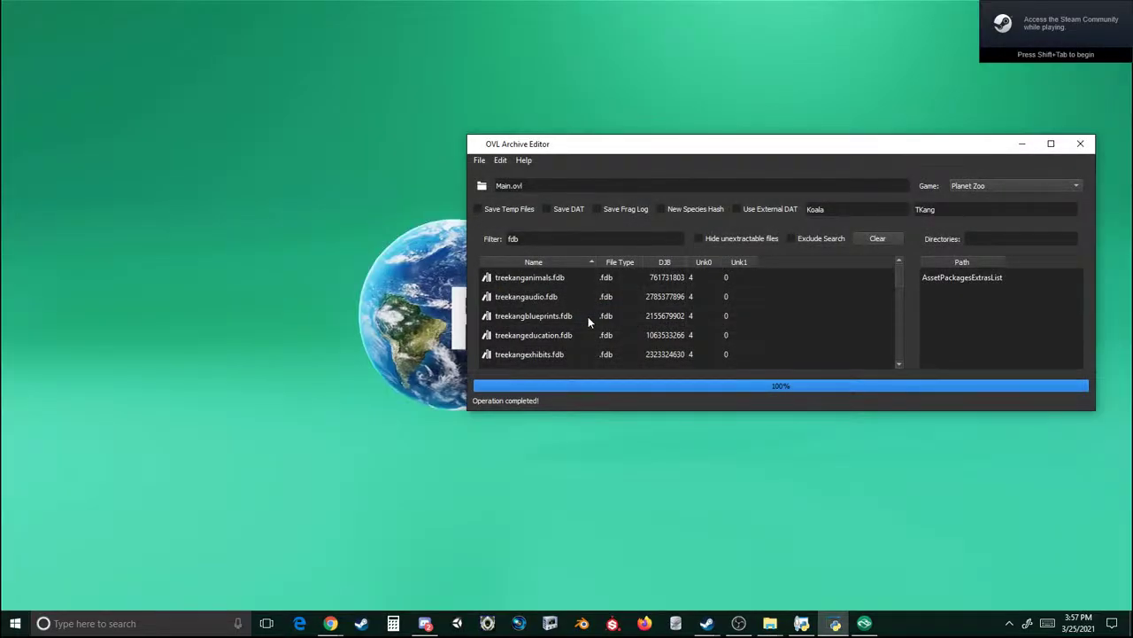
- Return to Planet Zoo and resume the saved Black Bear Test zoo
click(358, 304)
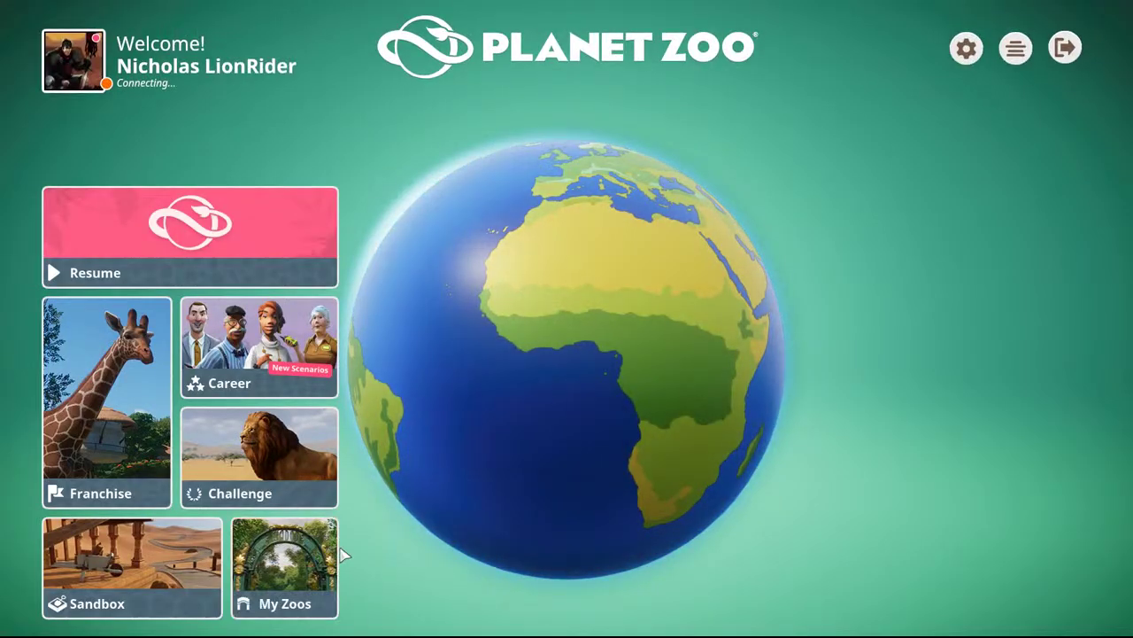
click(323, 563)
mouse_move(318, 416)
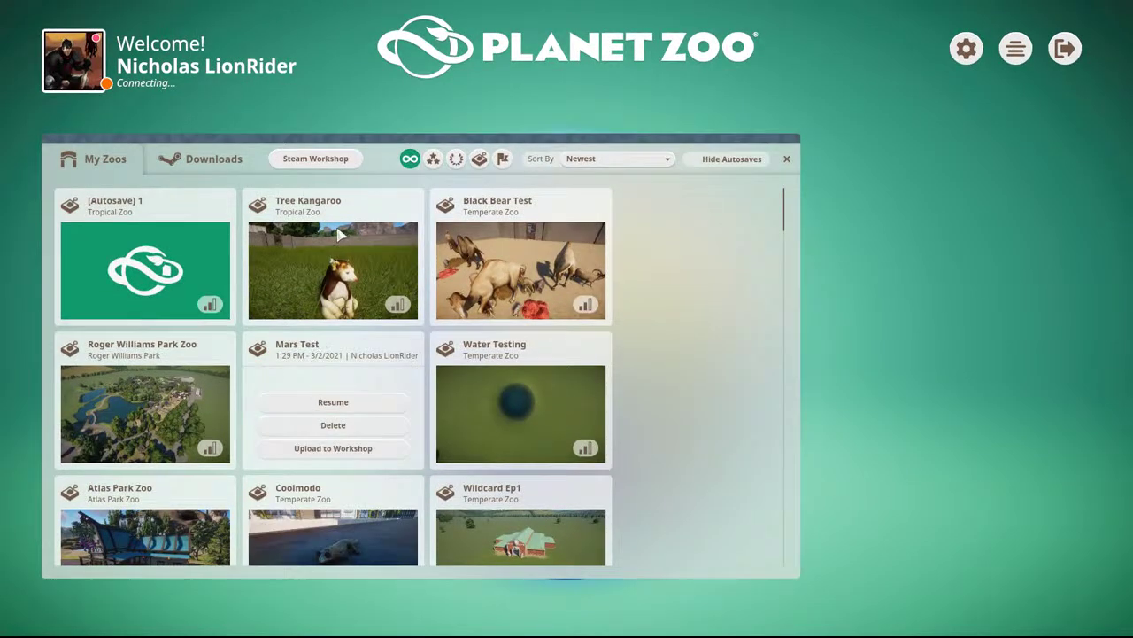
mouse_move(491, 250)
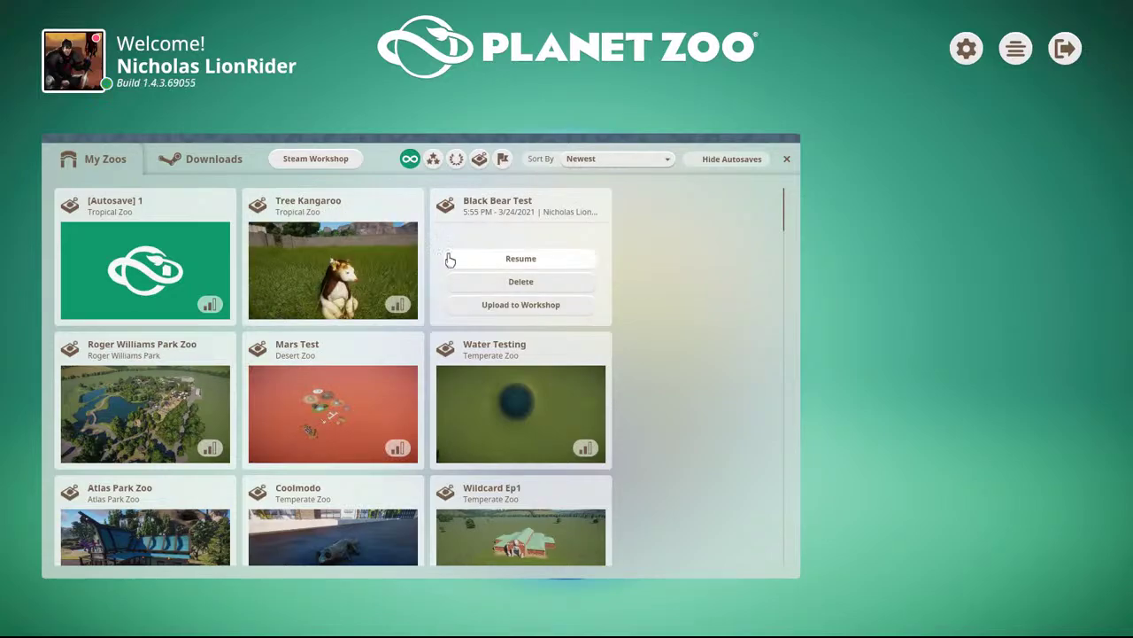
click(490, 258)
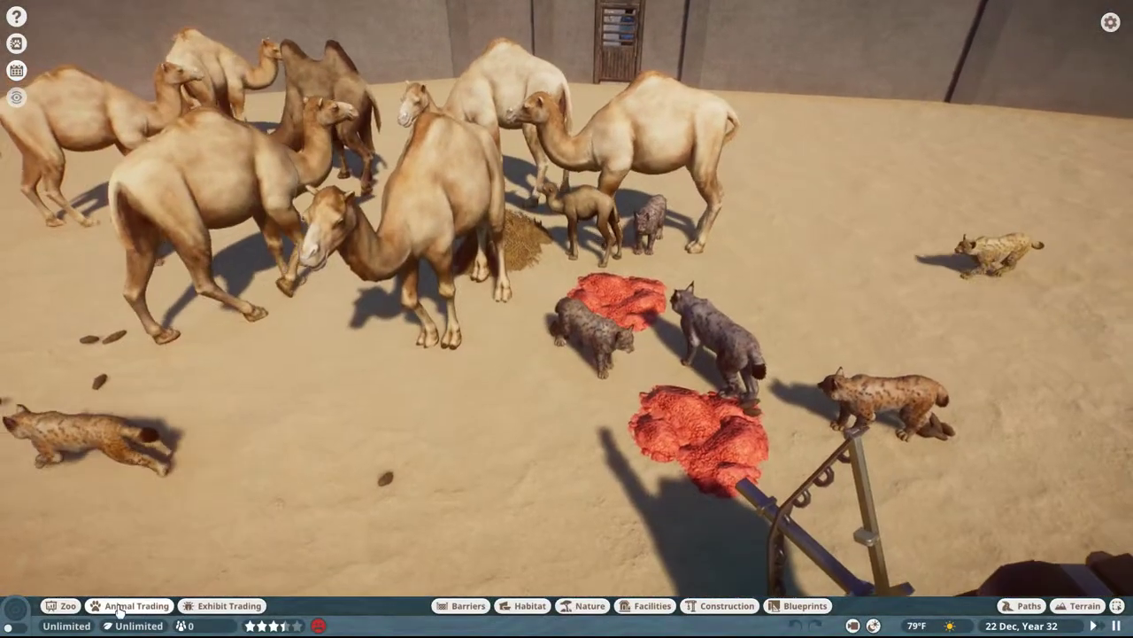
- Look through the animal market's species listings for the tree kangaroo in the Black Bear Test zoo
click(131, 606)
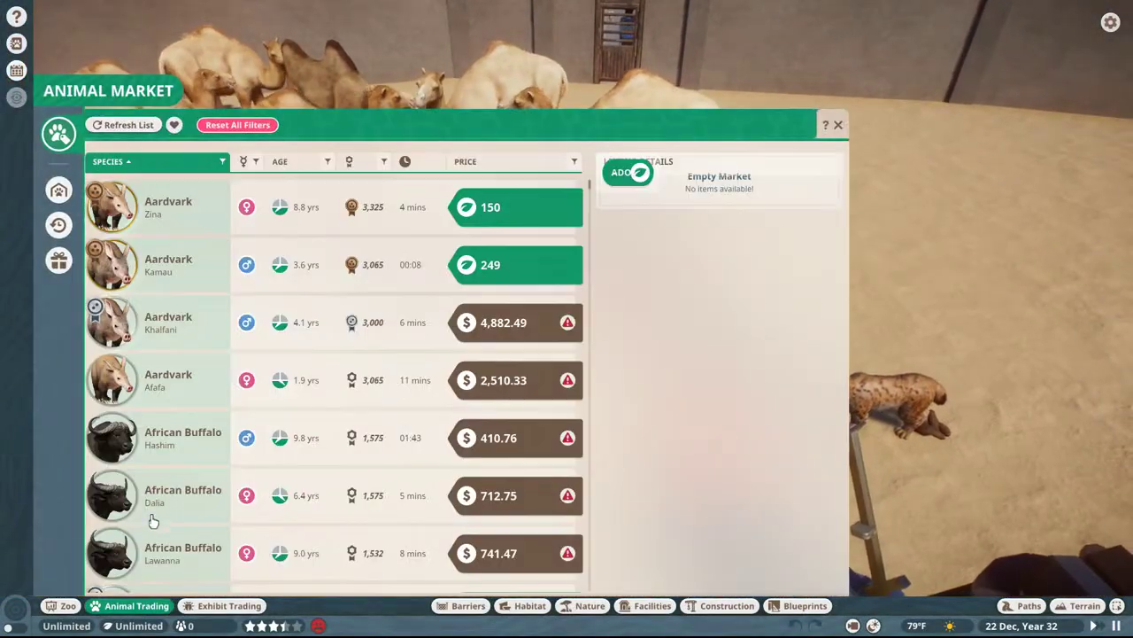
scroll(187, 278, down, 4)
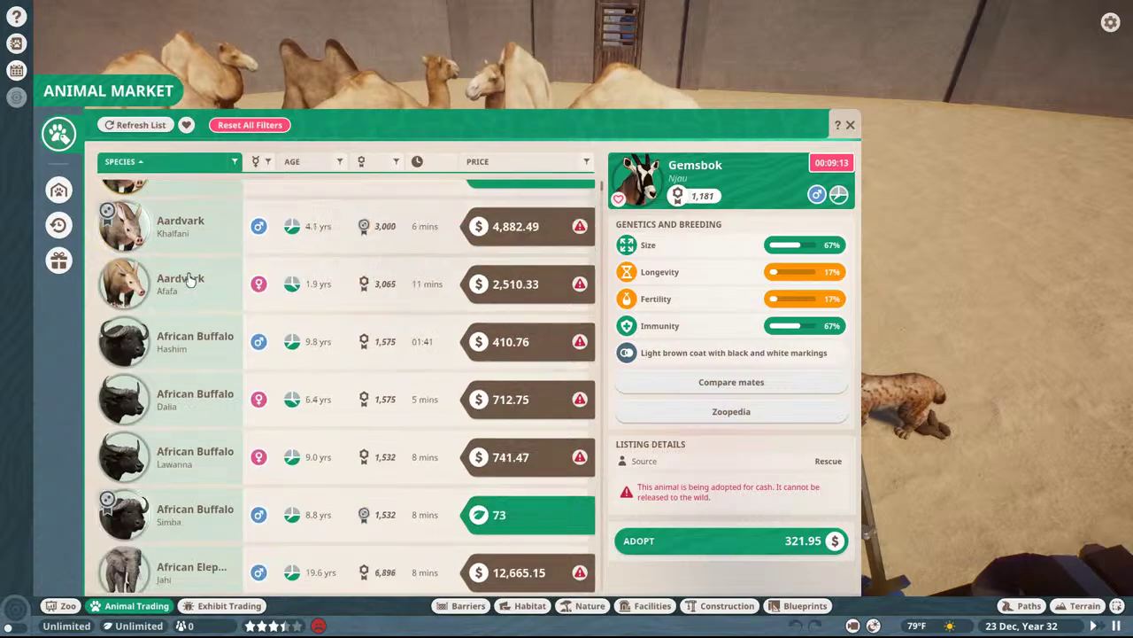
scroll(187, 278, down, 10)
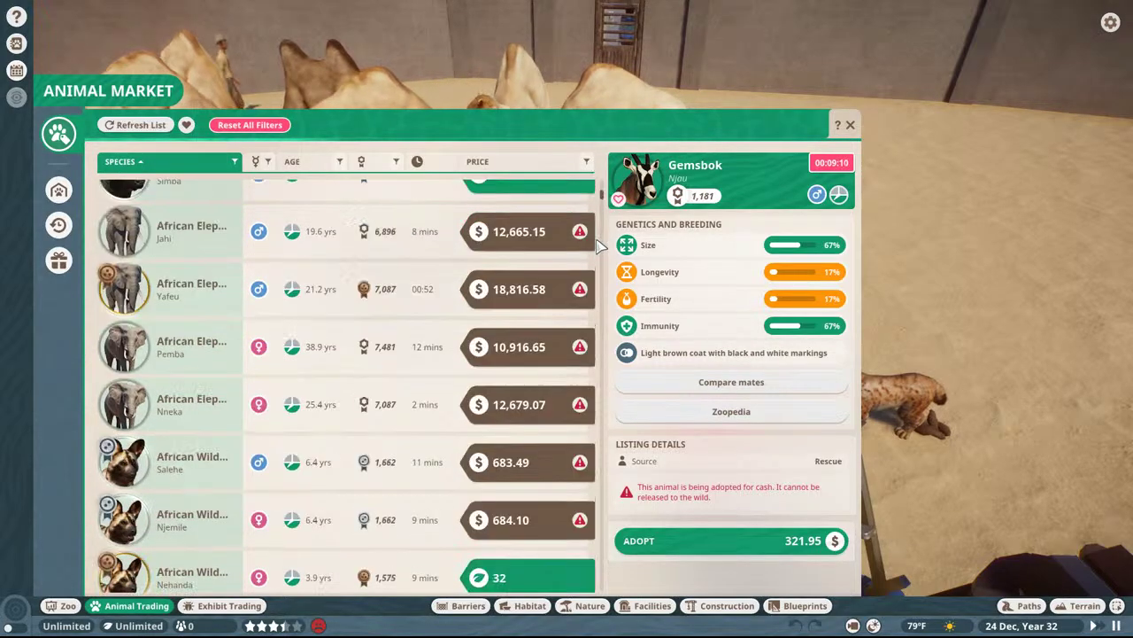
drag(593, 272, 598, 609)
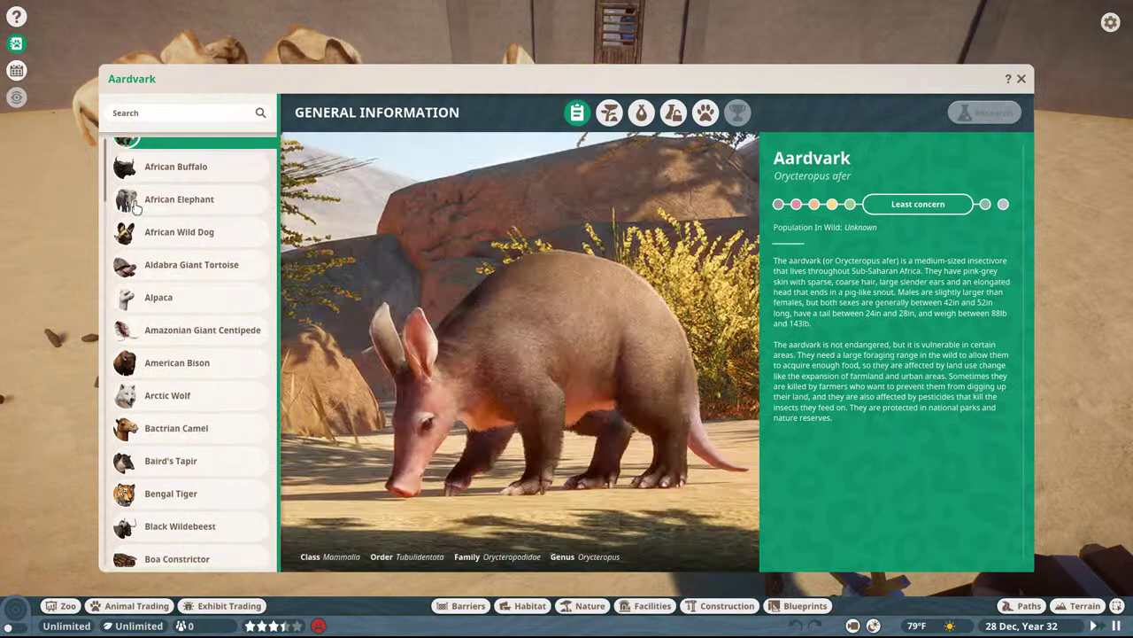
- Look through the Zoopedia's species list from Aardvark past Koala for the new animal and close it
scroll(133, 205, down, 10)
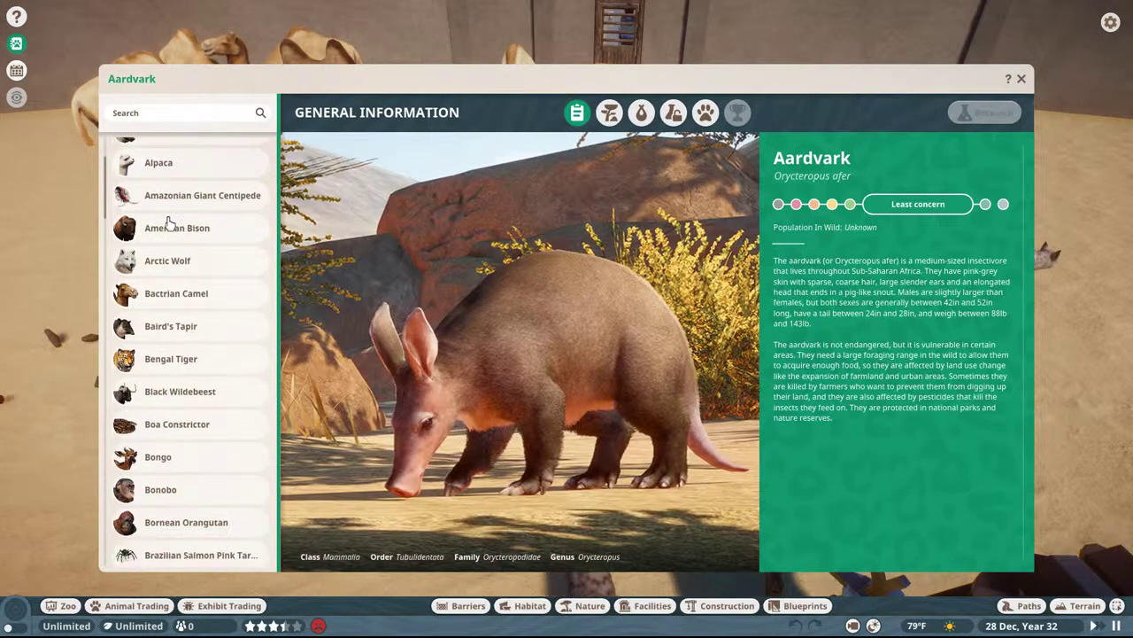
scroll(171, 218, down, 10)
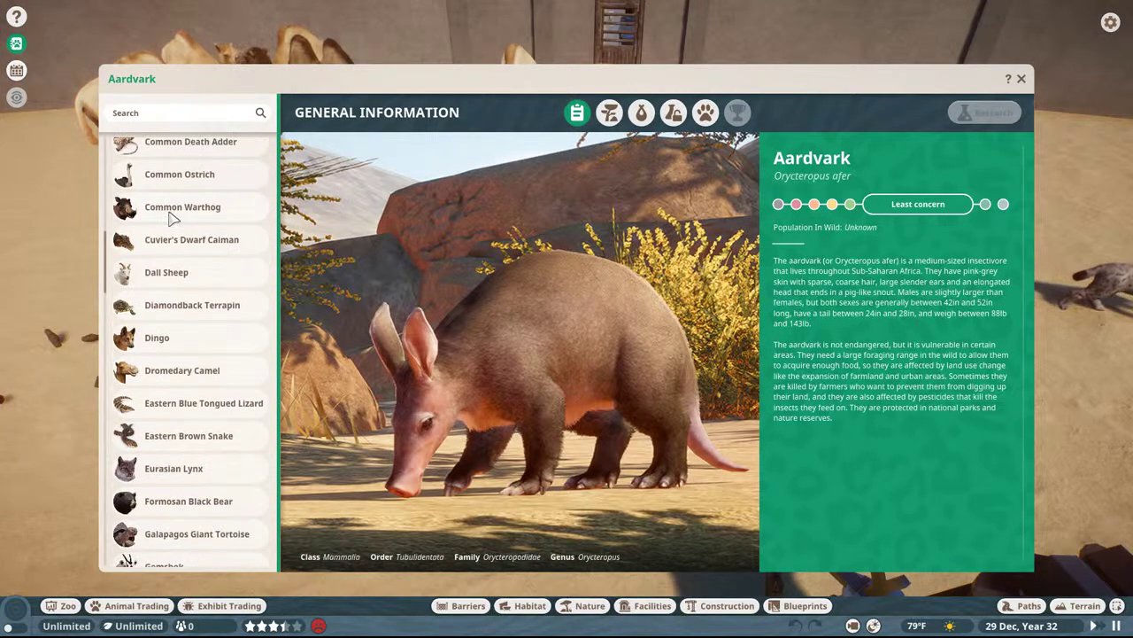
scroll(171, 219, down, 10)
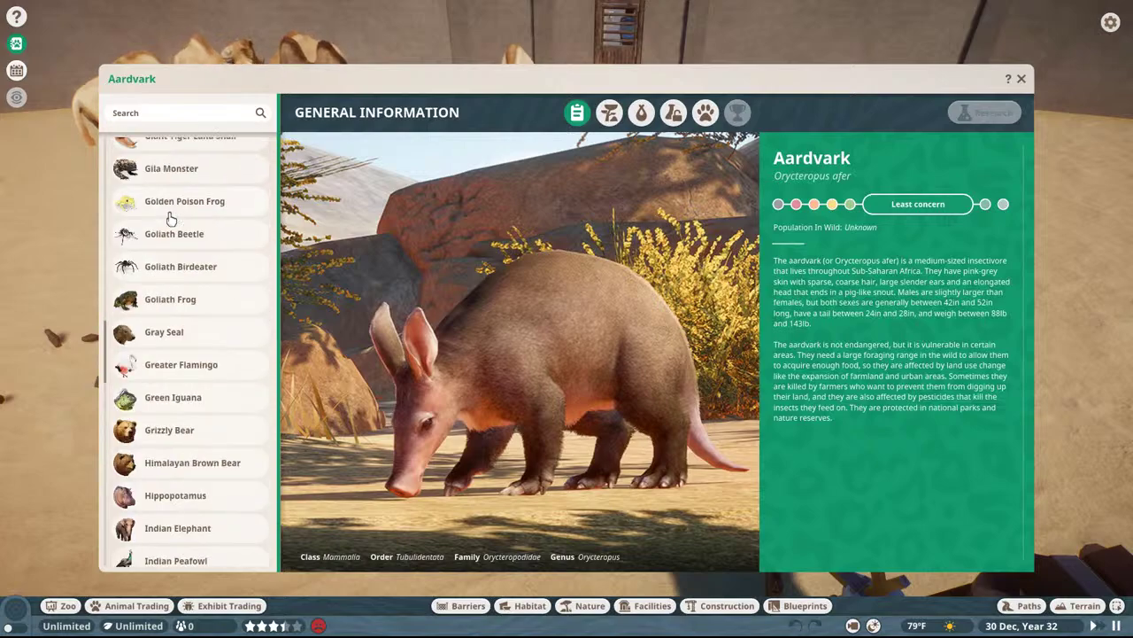
scroll(171, 219, down, 10)
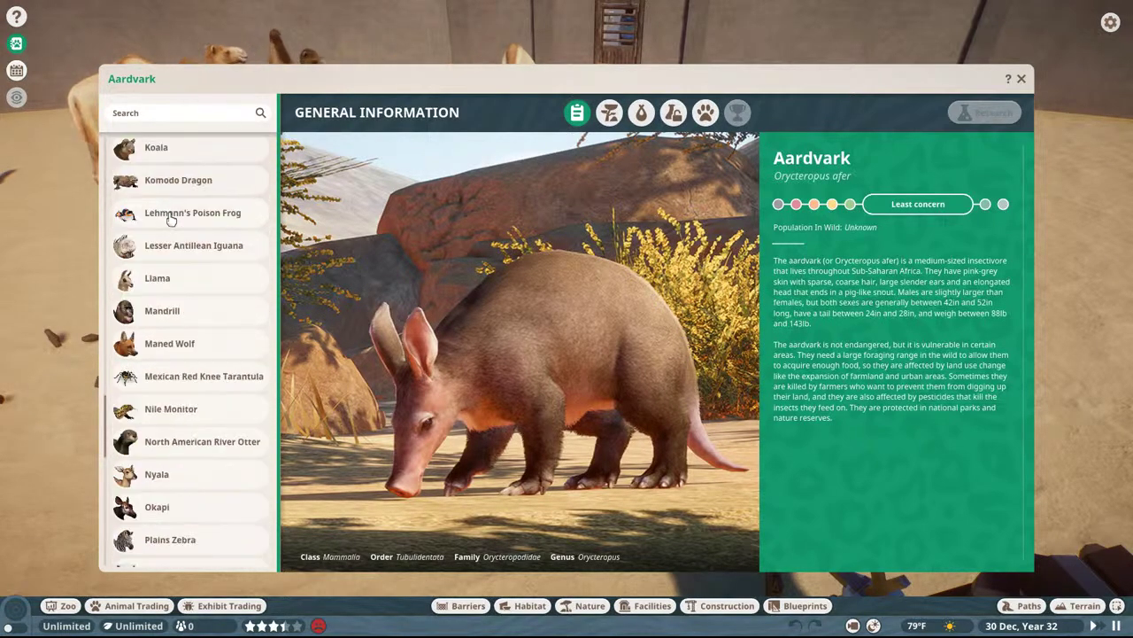
key(Escape)
key(Escape)
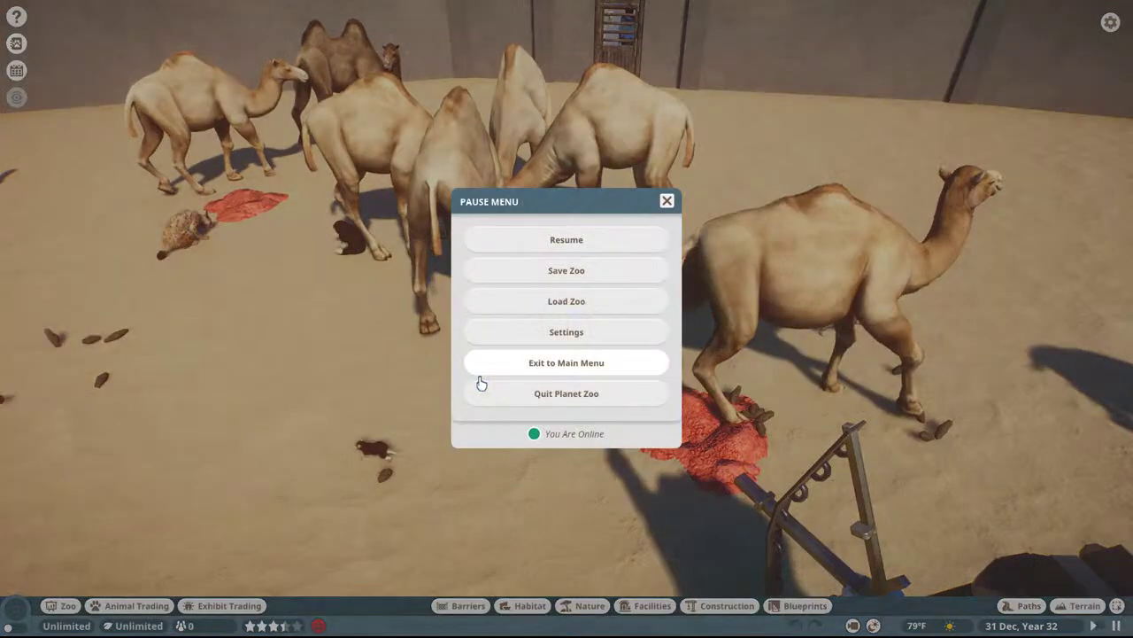
click(522, 396)
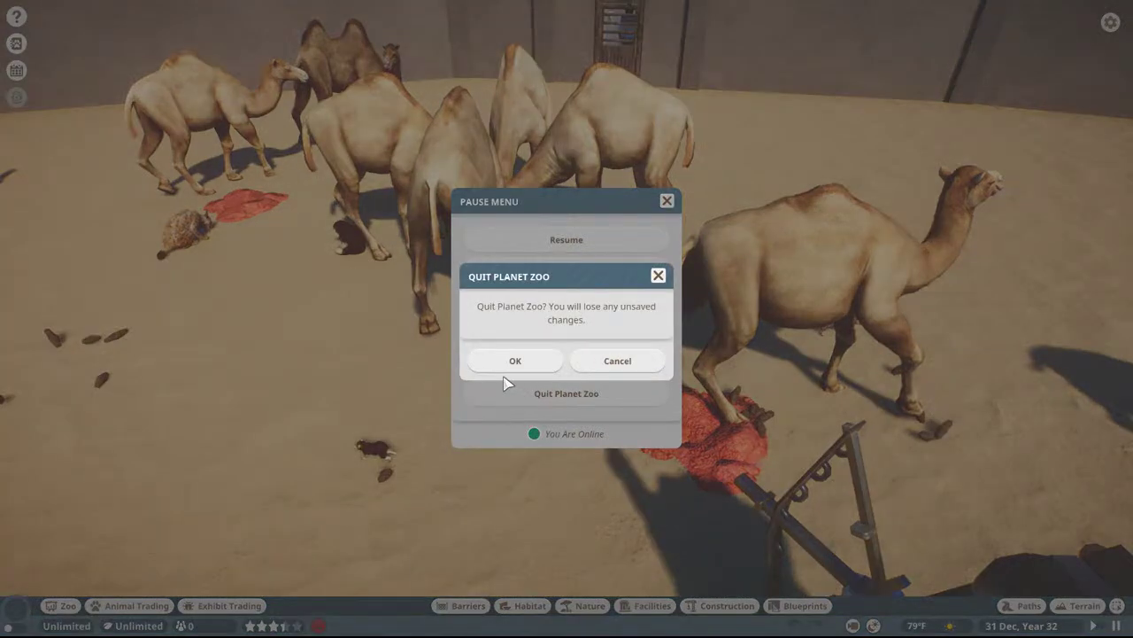
click(609, 359)
click(572, 240)
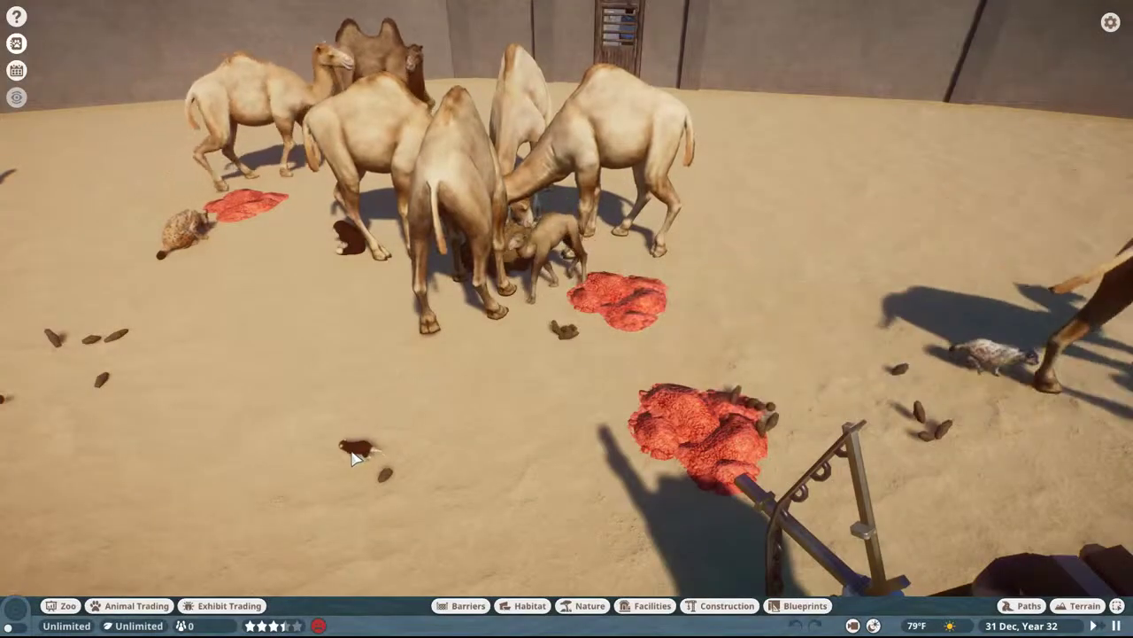
- Inspect the small juvenile marsupials among the camels up close with the orbit camera
double_click(362, 451)
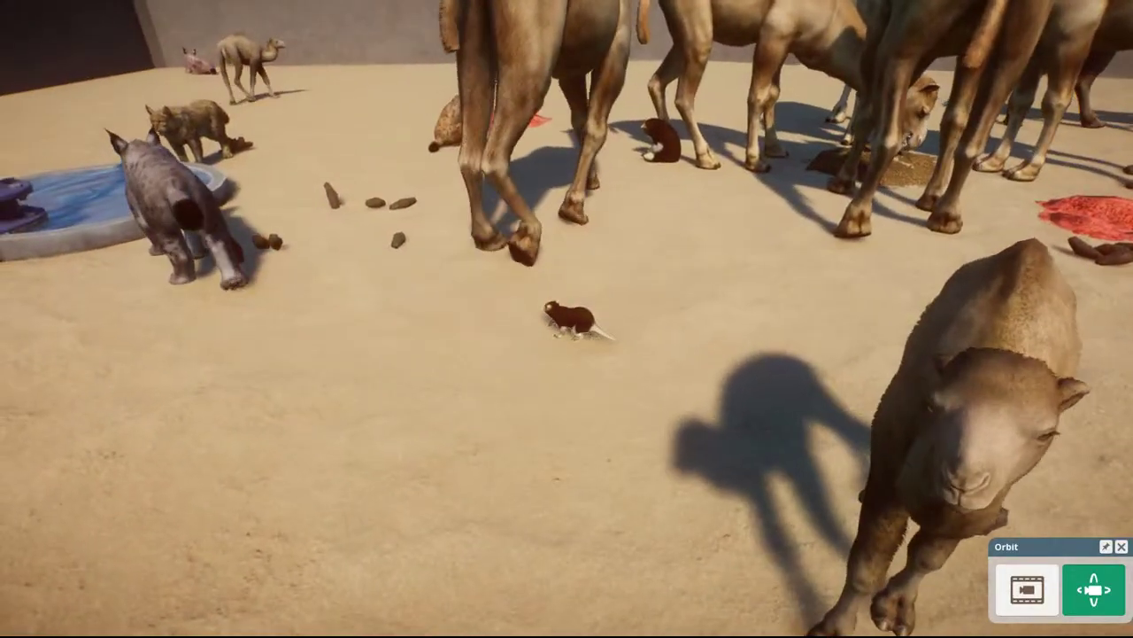
key(Escape)
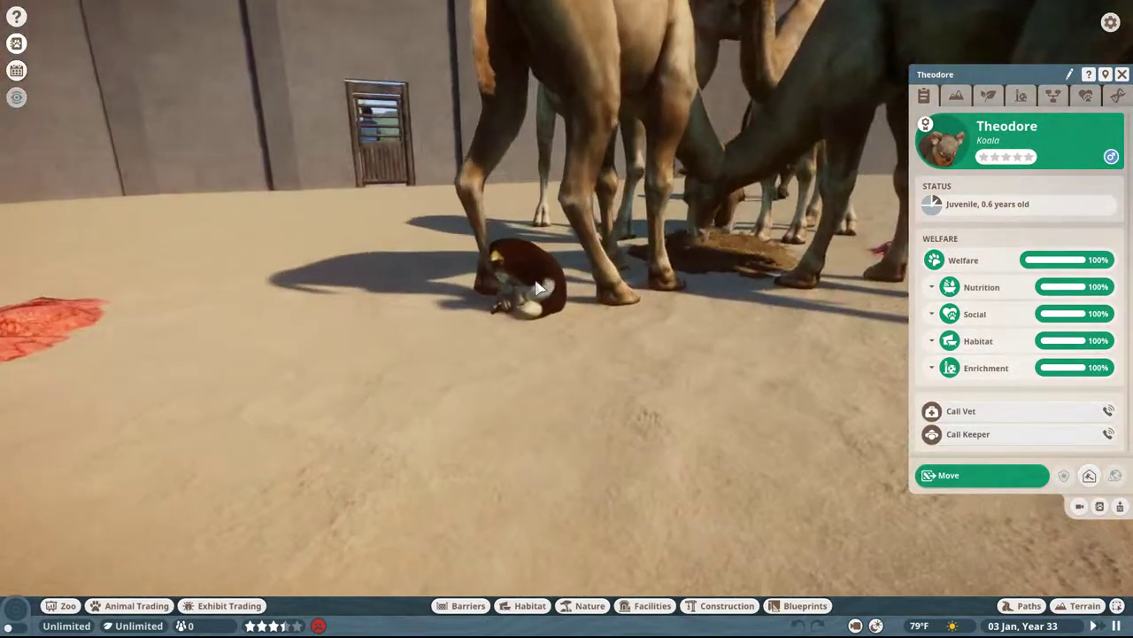
key(f)
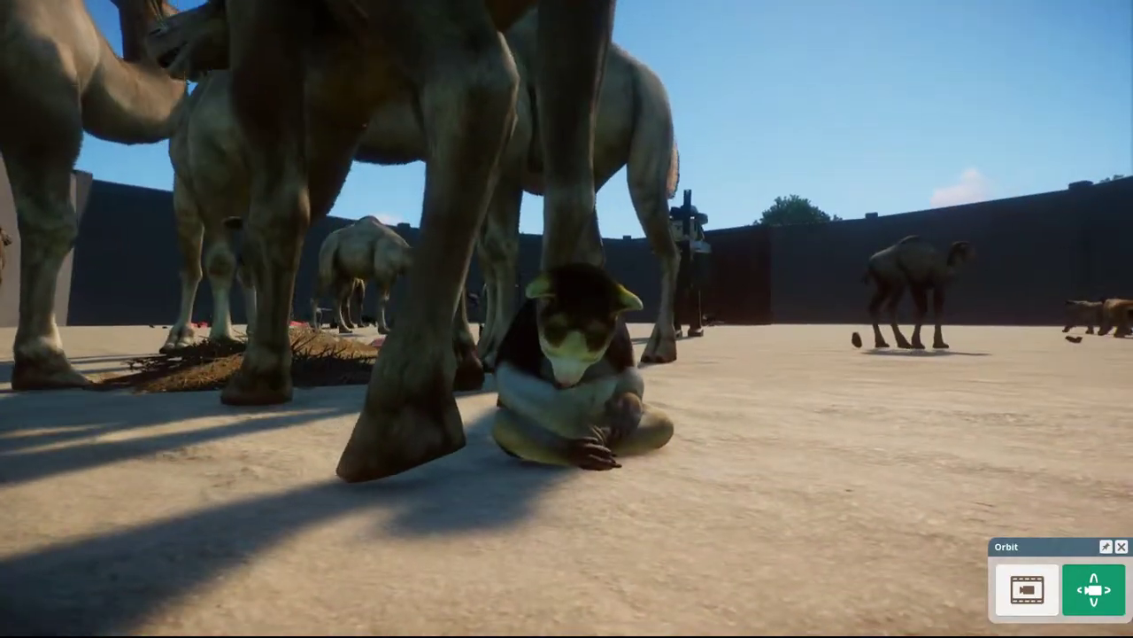
- Select the small marsupial under the camels to check its details, and quit Planet Zoo without saving
click(548, 253)
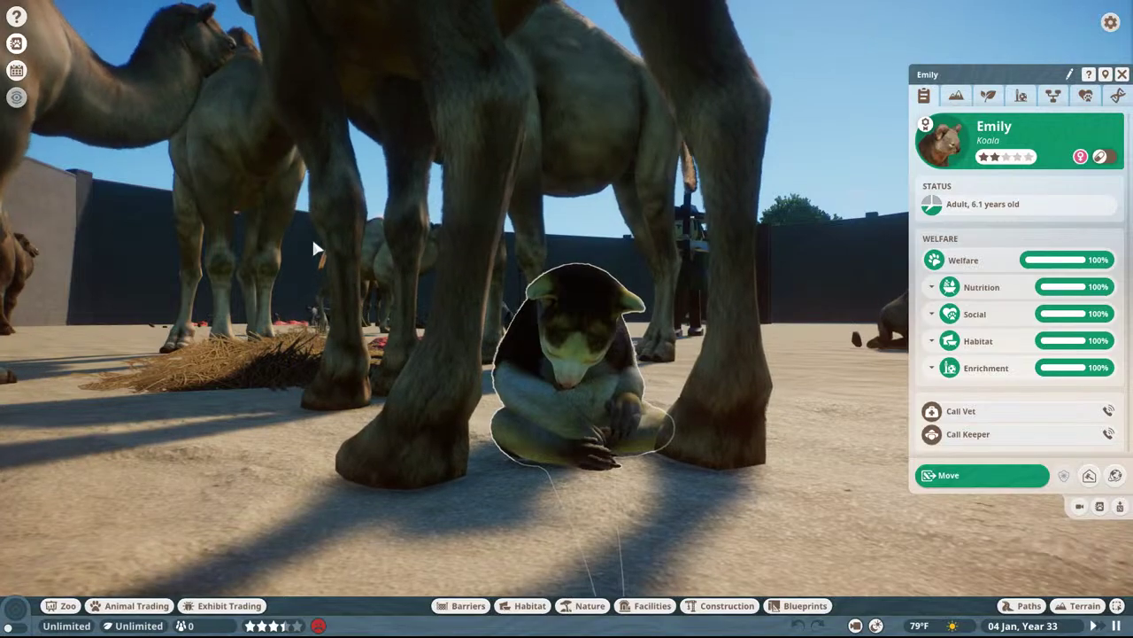
key(Escape)
key(Escape)
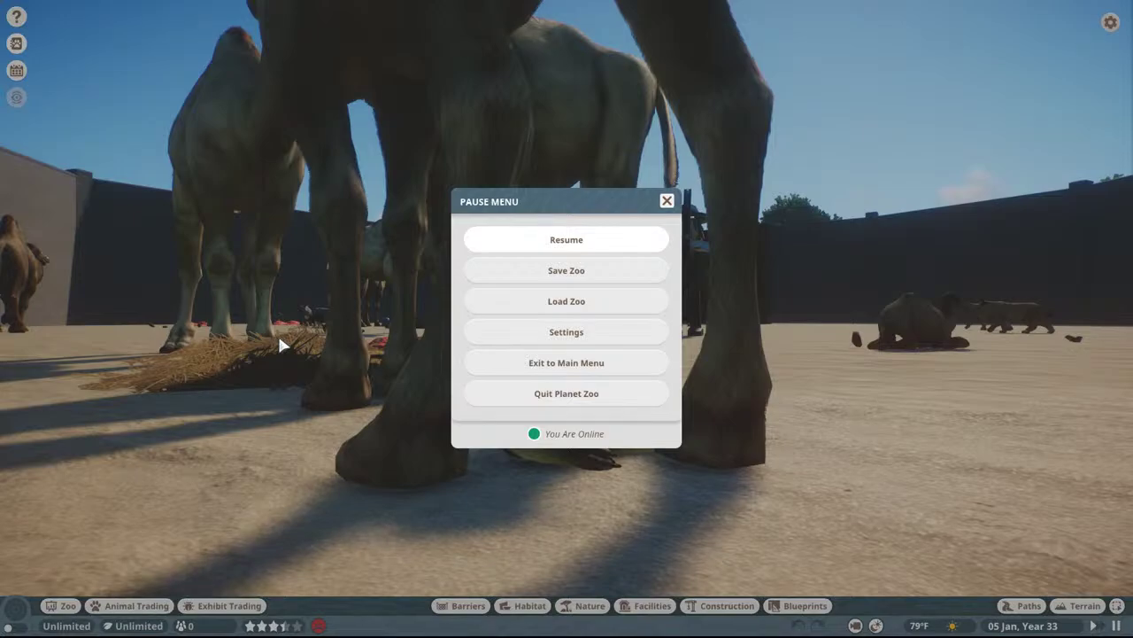
click(481, 397)
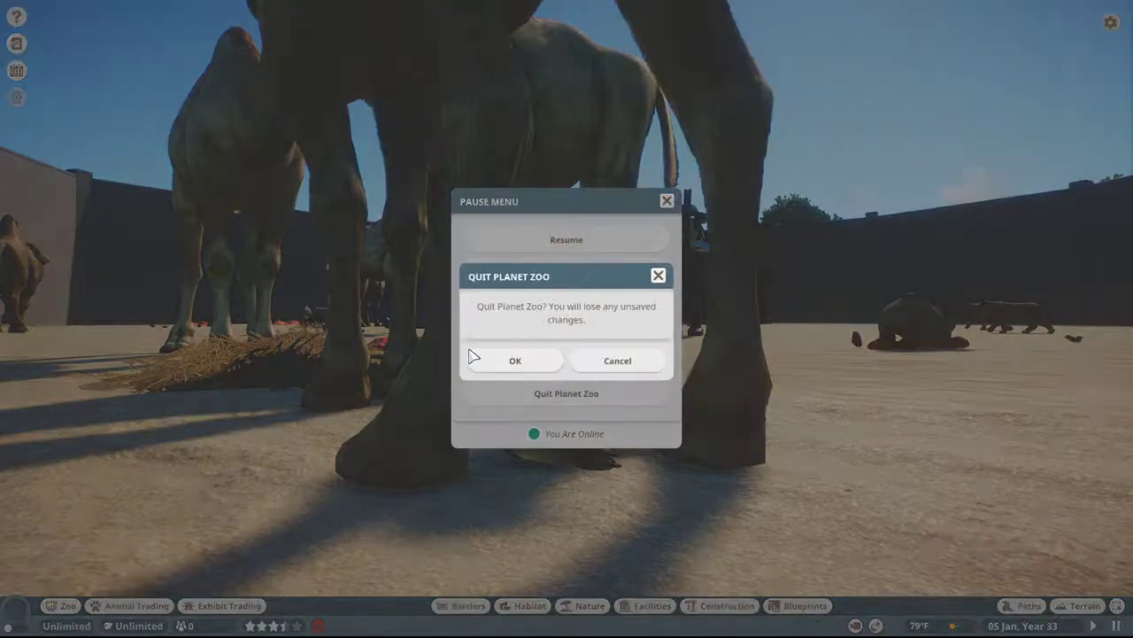
click(475, 355)
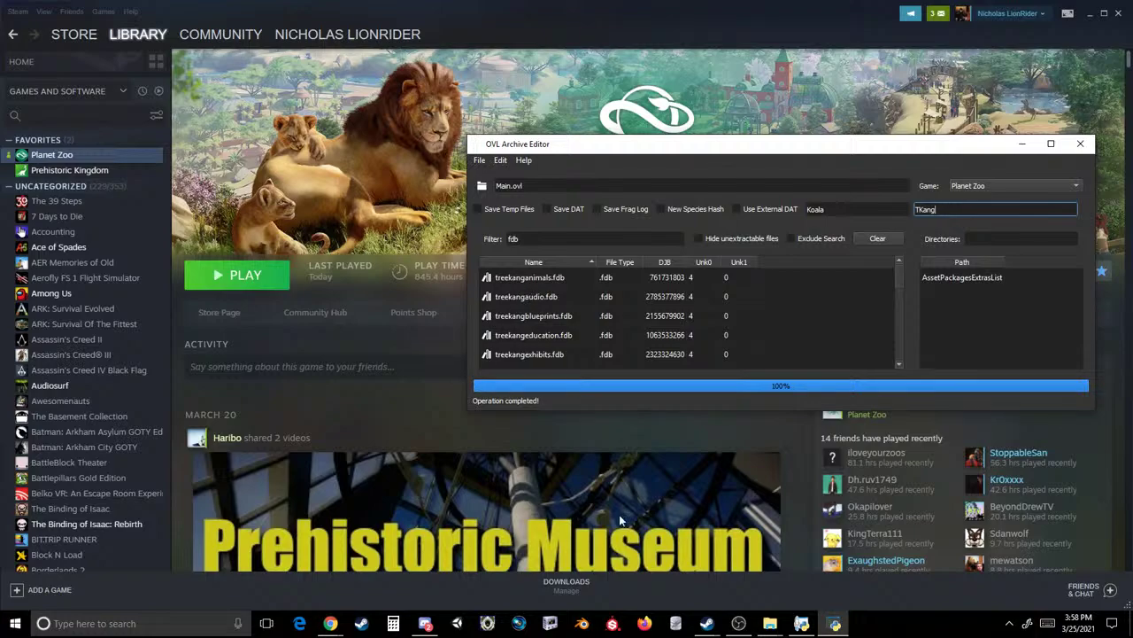
- Switch to the OVL Archive Editor and load AssetPackagesExtrasList.ovl from the TreeKang folder
mouse_move(766, 625)
click(748, 601)
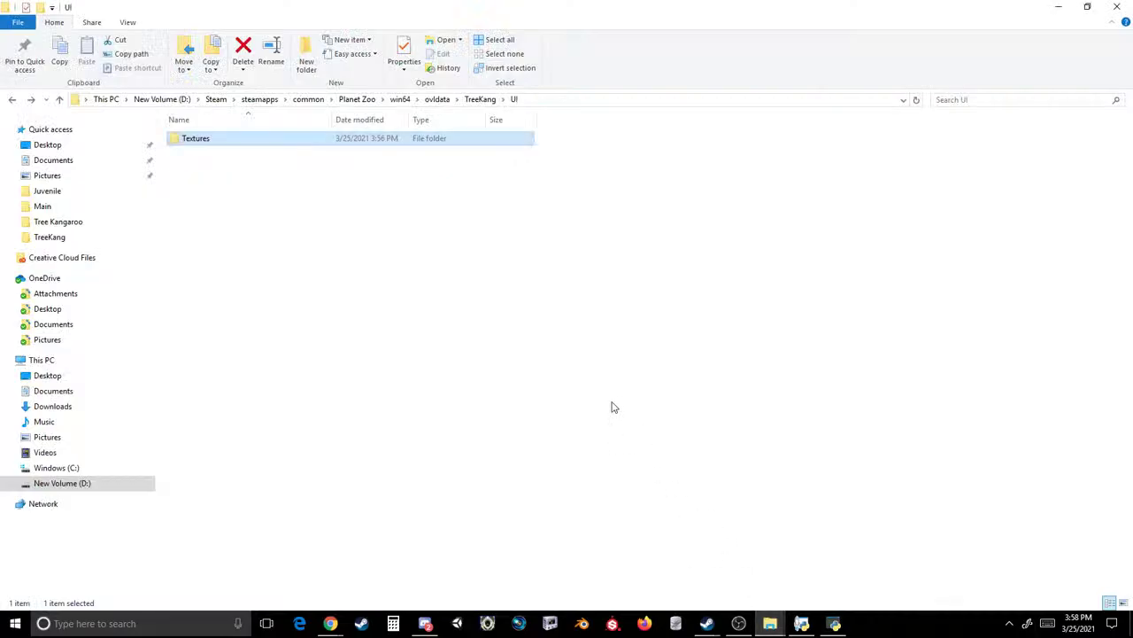
click(479, 99)
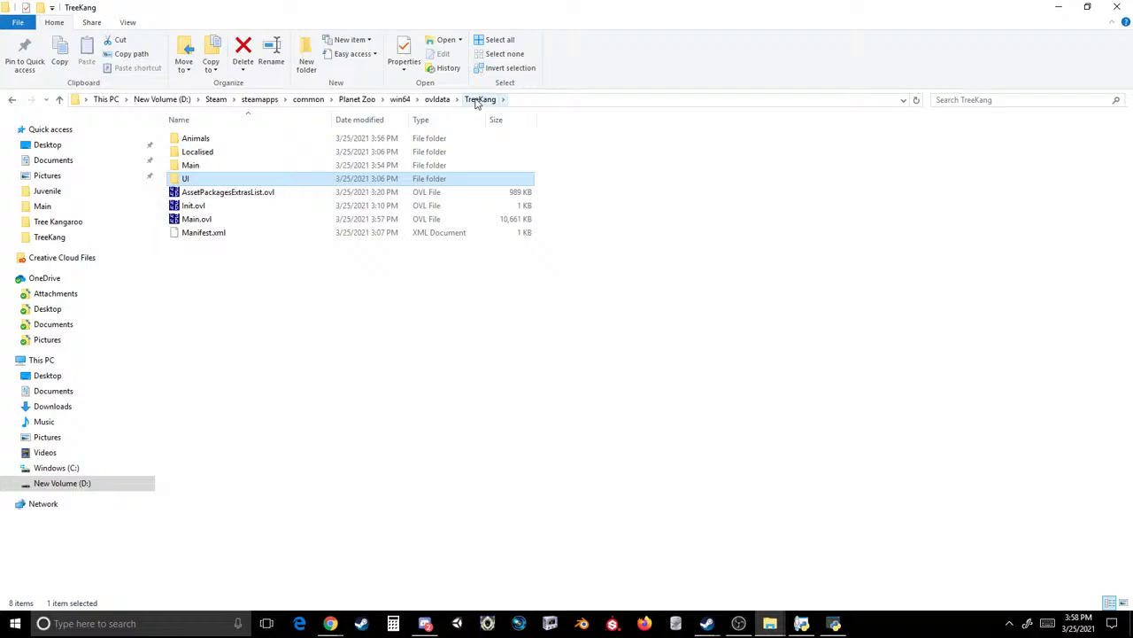
click(833, 623)
click(481, 163)
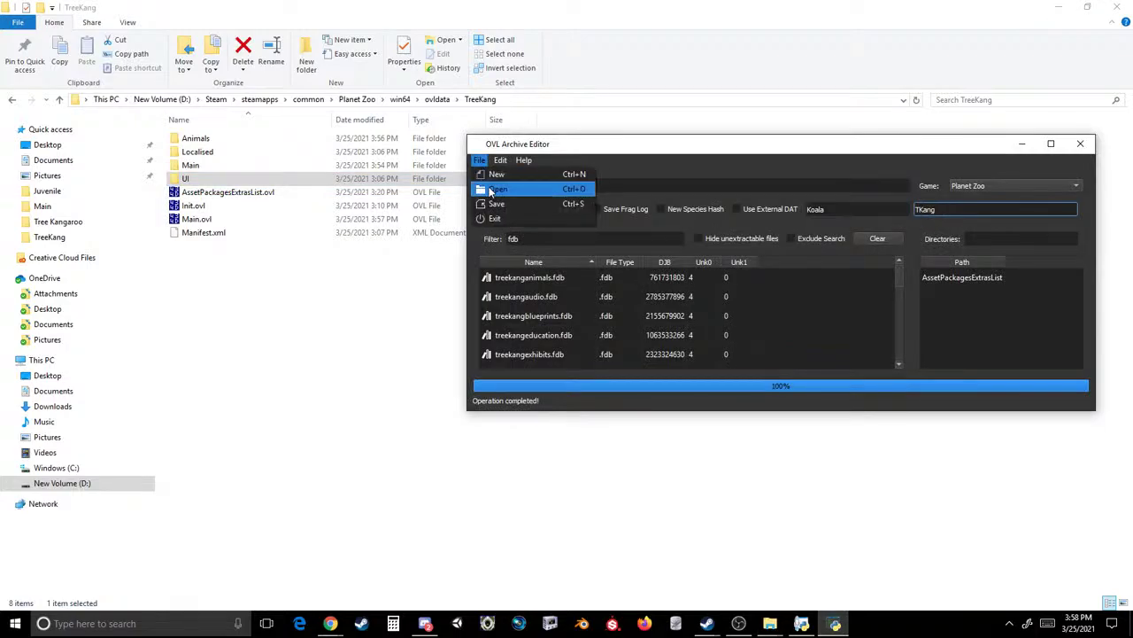
click(492, 175)
click(463, 298)
double_click(459, 299)
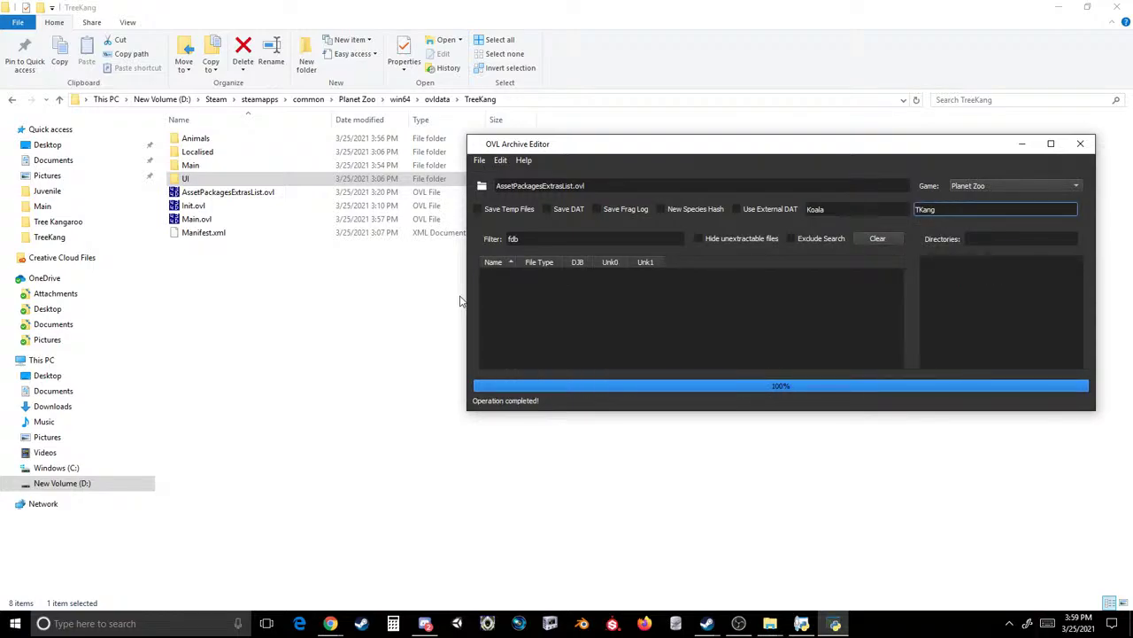
- Remove the fdb filter, widen the name column and check the archive's entries sorted by name in both directions
click(518, 236)
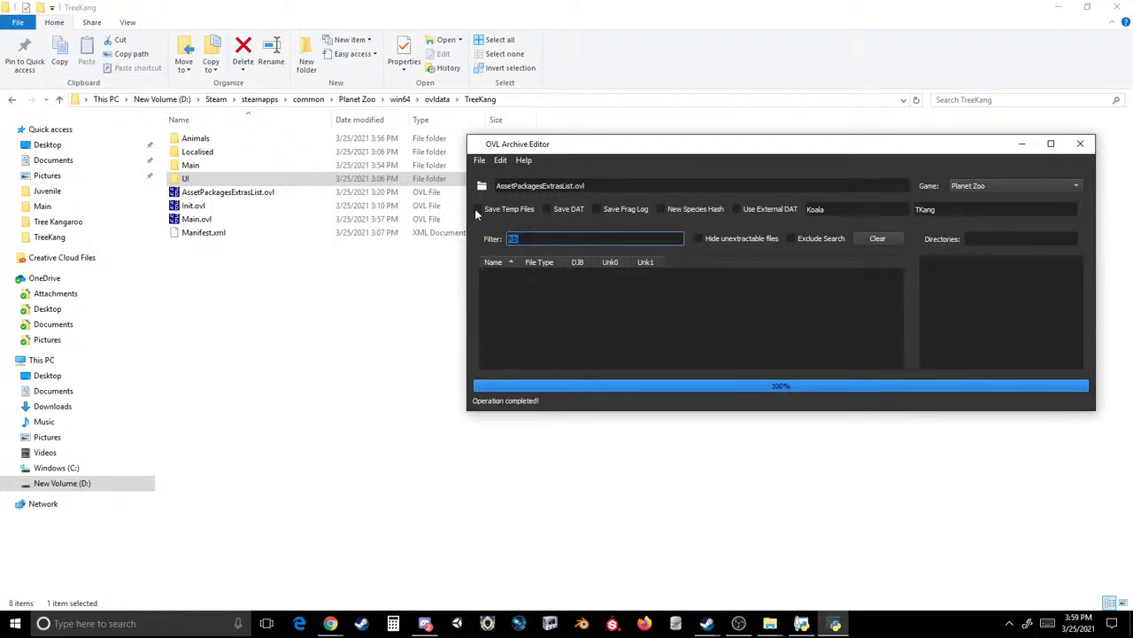
key(BackSpace)
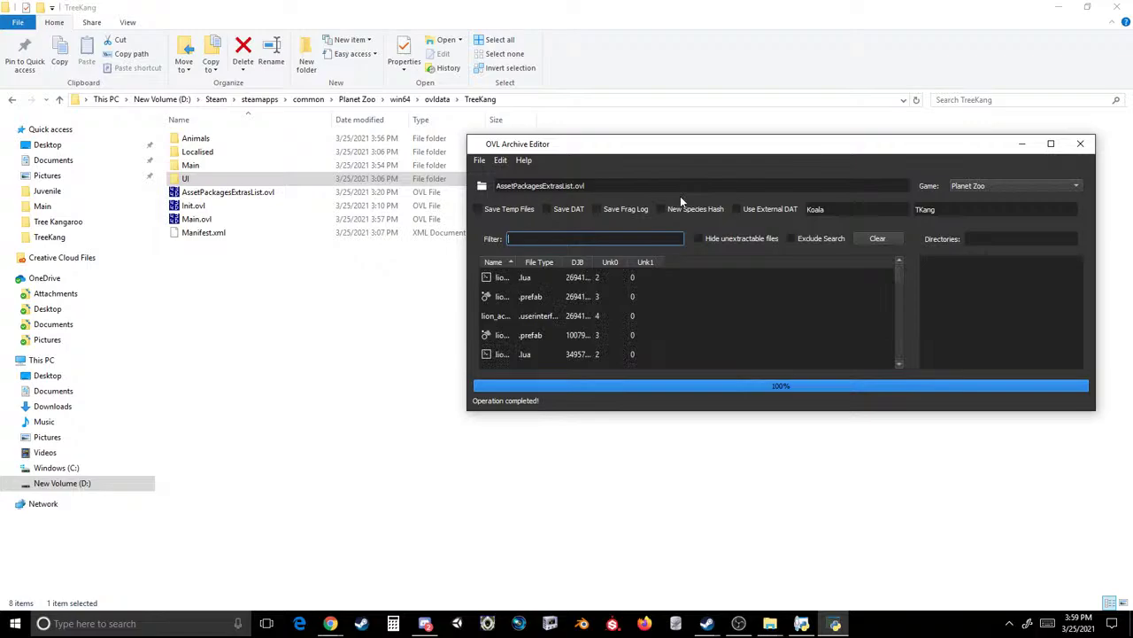
drag(517, 263, 656, 277)
click(528, 264)
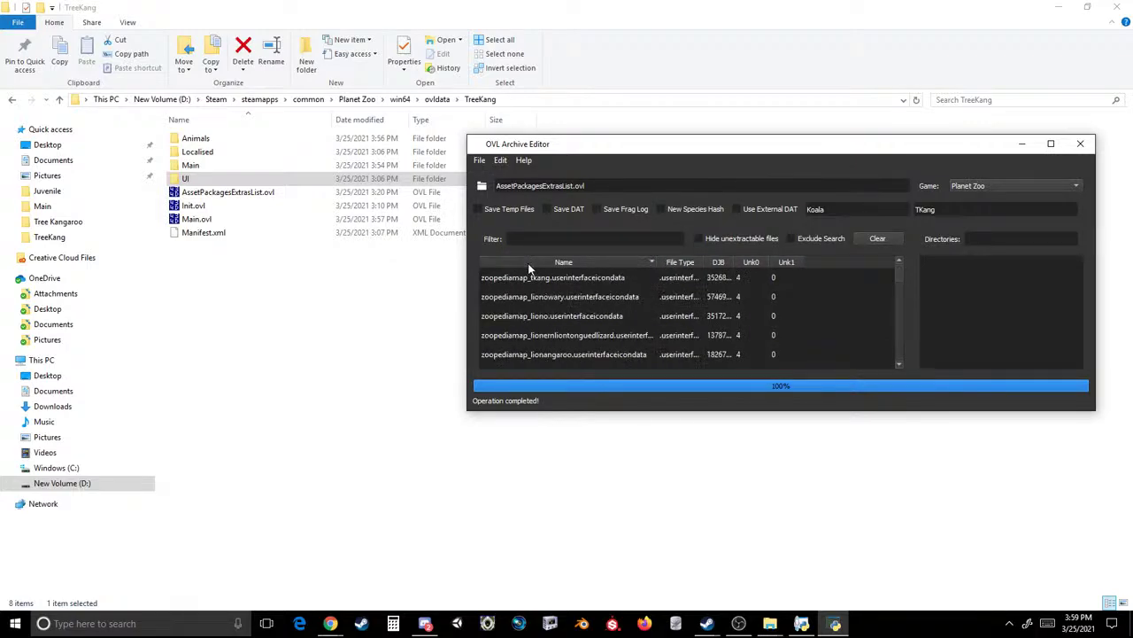
click(531, 262)
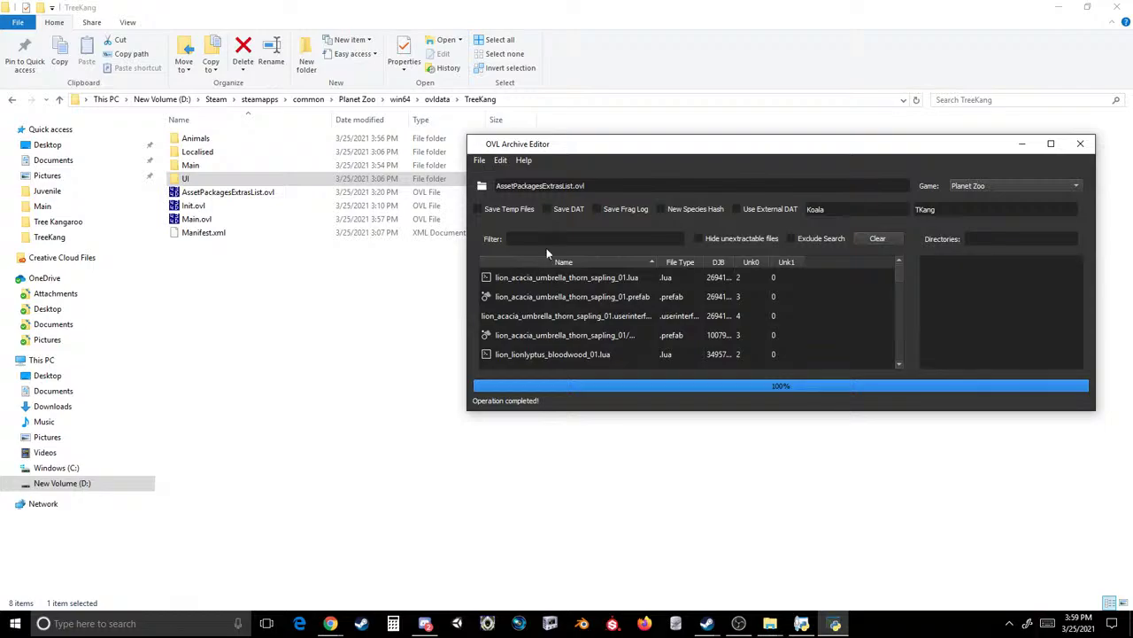
- Empty the Koala and TKang rename fields and move the archive editor window up over the folder
key(Tab)
key(Tab)
key(BackSpace)
drag(784, 151, 561, 66)
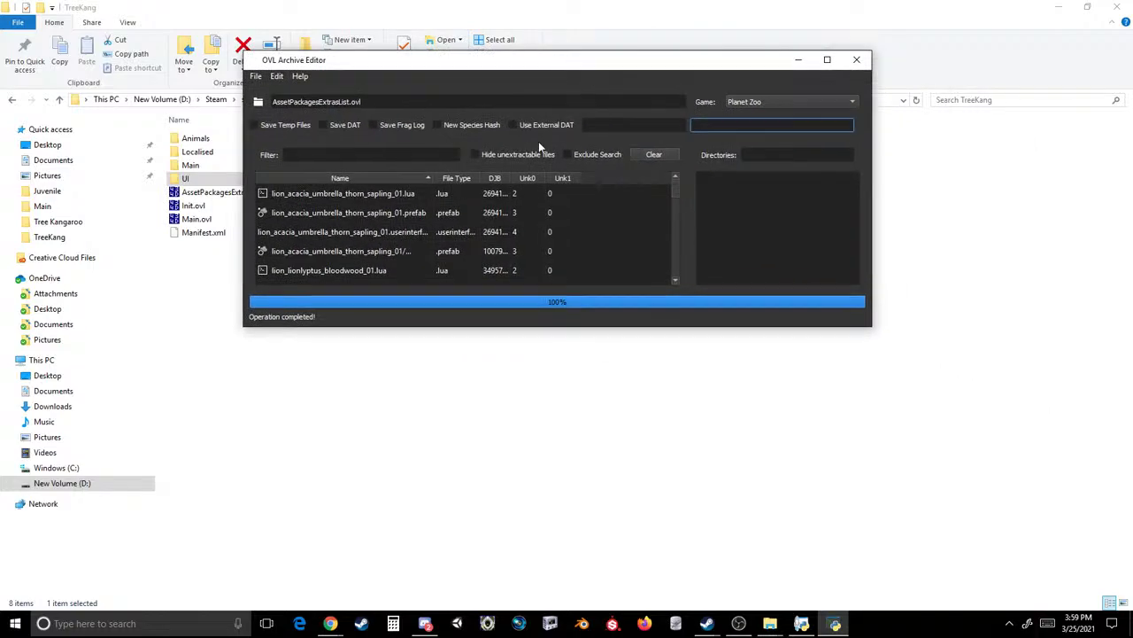
click(467, 213)
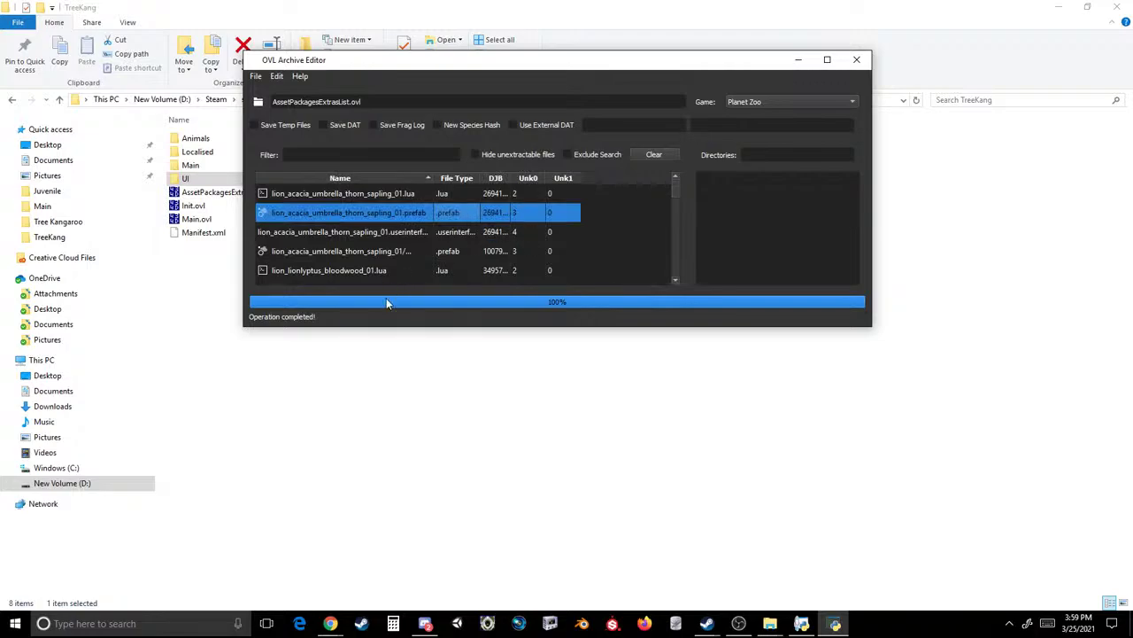
- Review database.lionreerdata.lua, database.lionimatedata.lua and database.lionrkdata.lua from the TreeKang Main folder in Notepad++
click(197, 178)
double_click(191, 165)
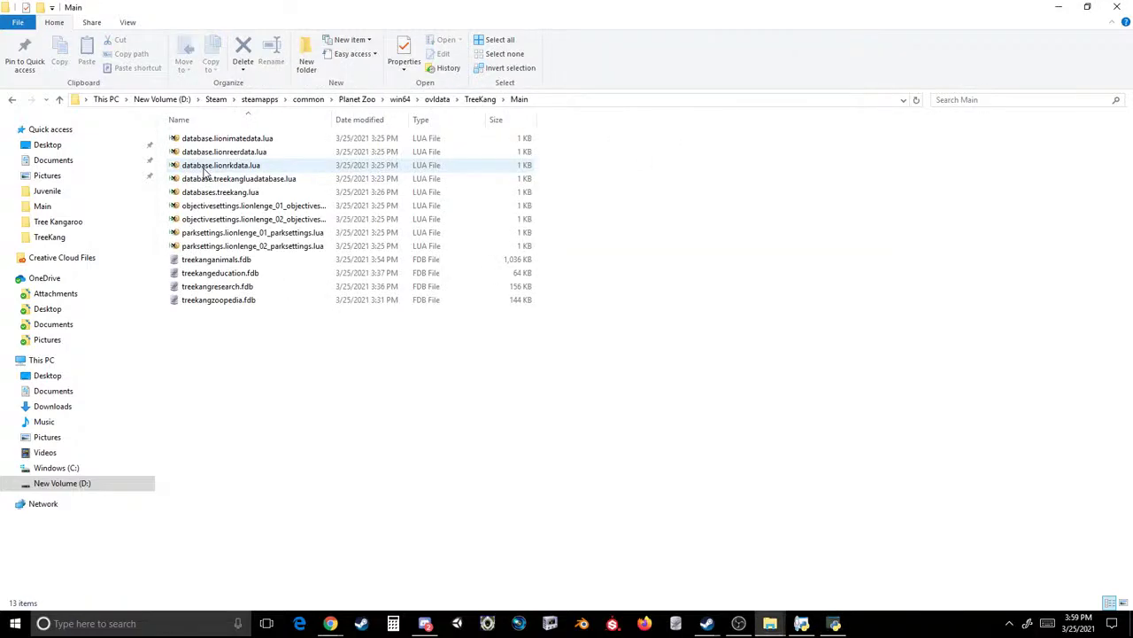
right_click(224, 152)
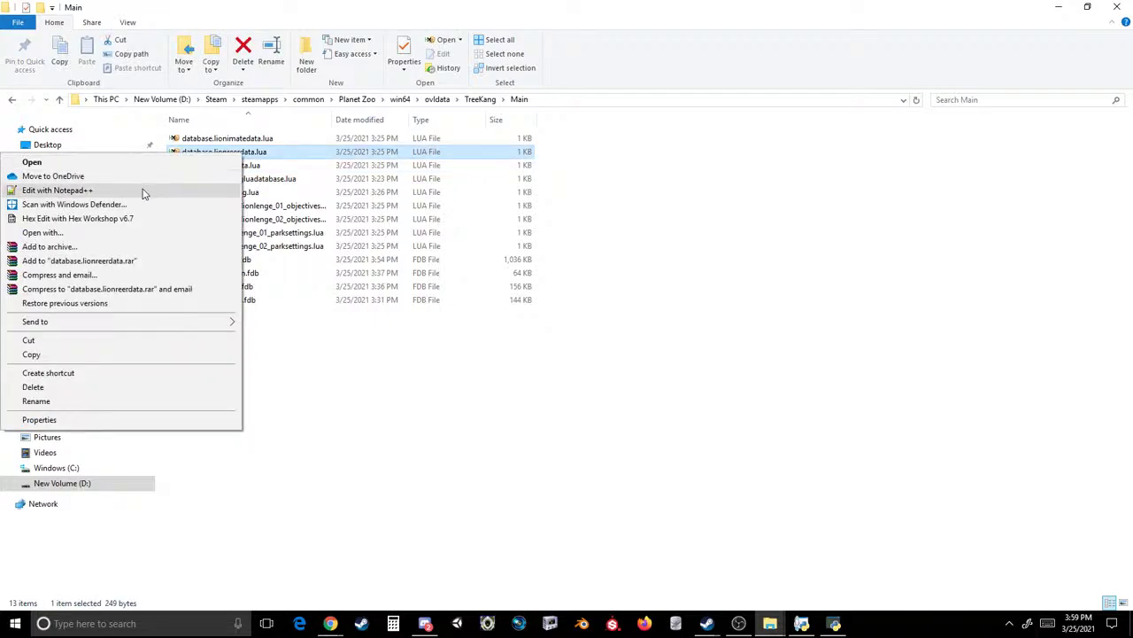
click(144, 191)
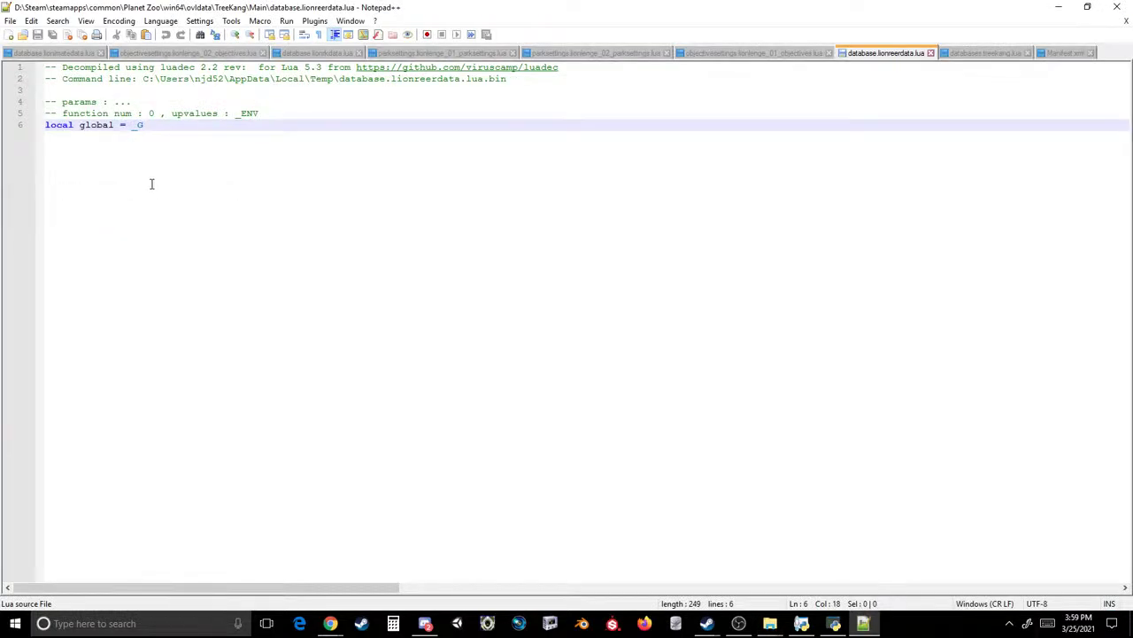
key(alt+Tab)
click(266, 140)
right_click(264, 140)
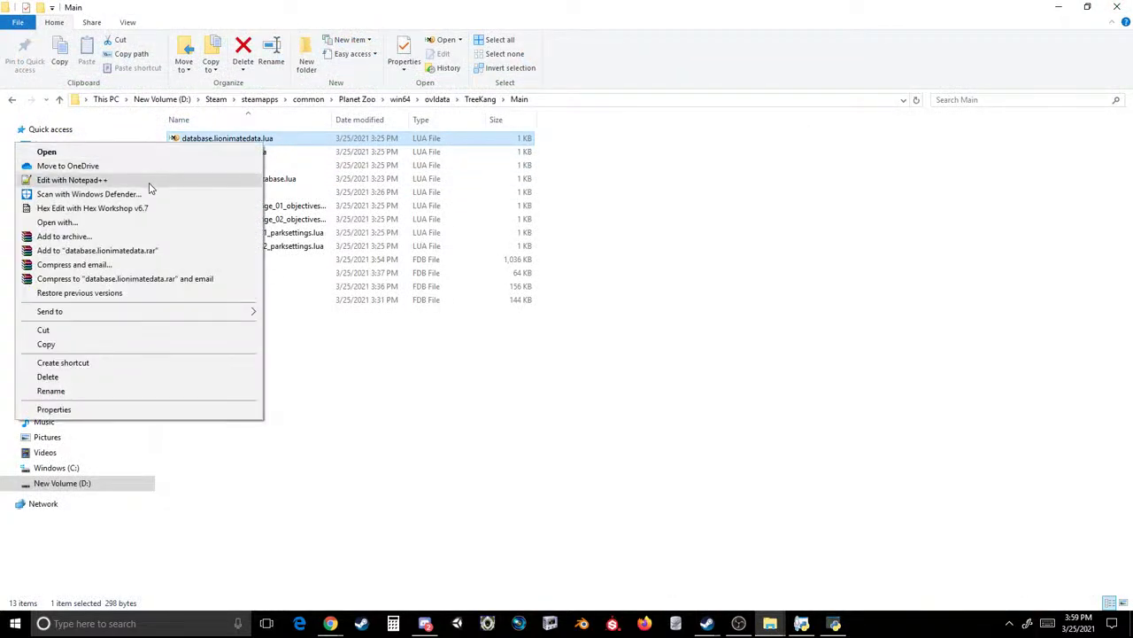
click(150, 185)
key(alt+Tab)
click(261, 167)
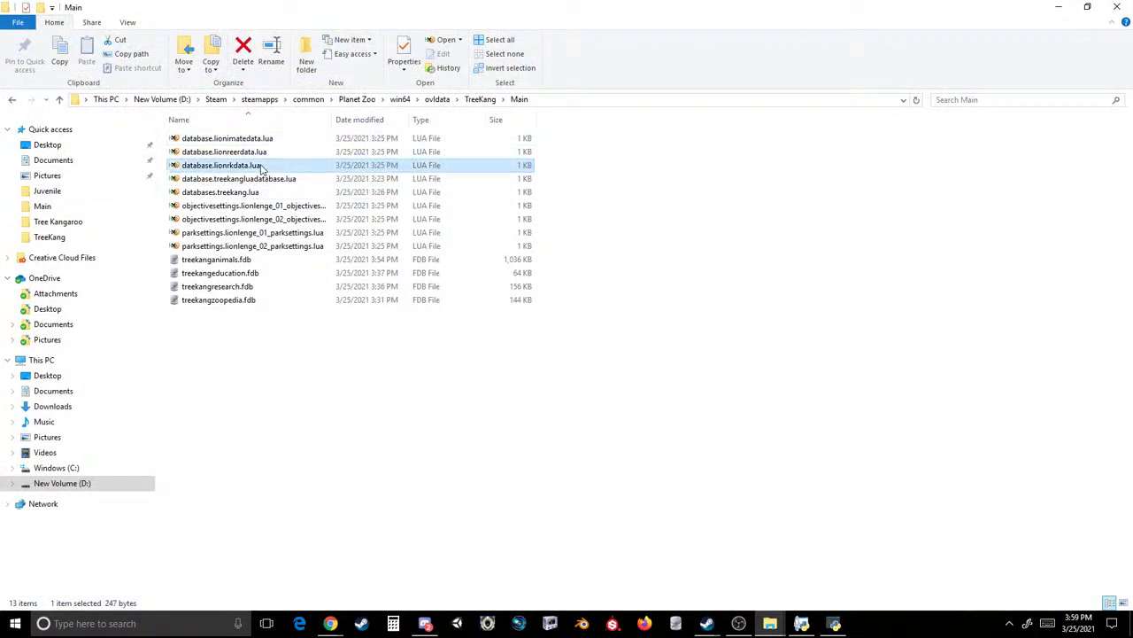
right_click(262, 167)
click(132, 203)
key(alt+Tab)
- Delete the Content3Database module line and its AddContentToCall function from database.treekangluadatabase.lua and save the file
right_click(297, 179)
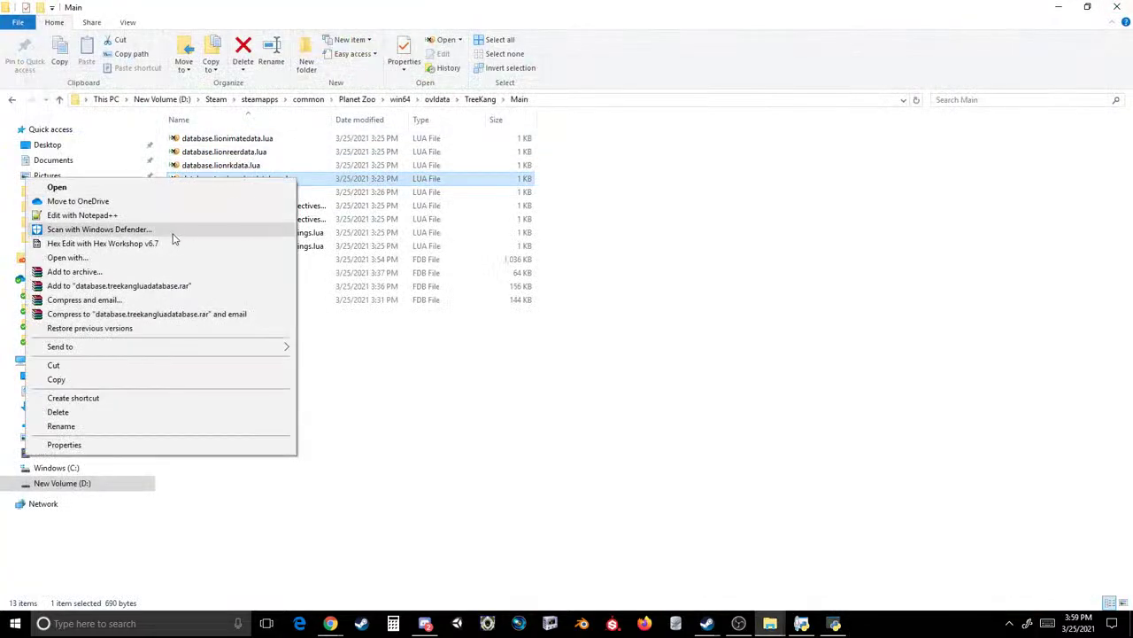
click(114, 217)
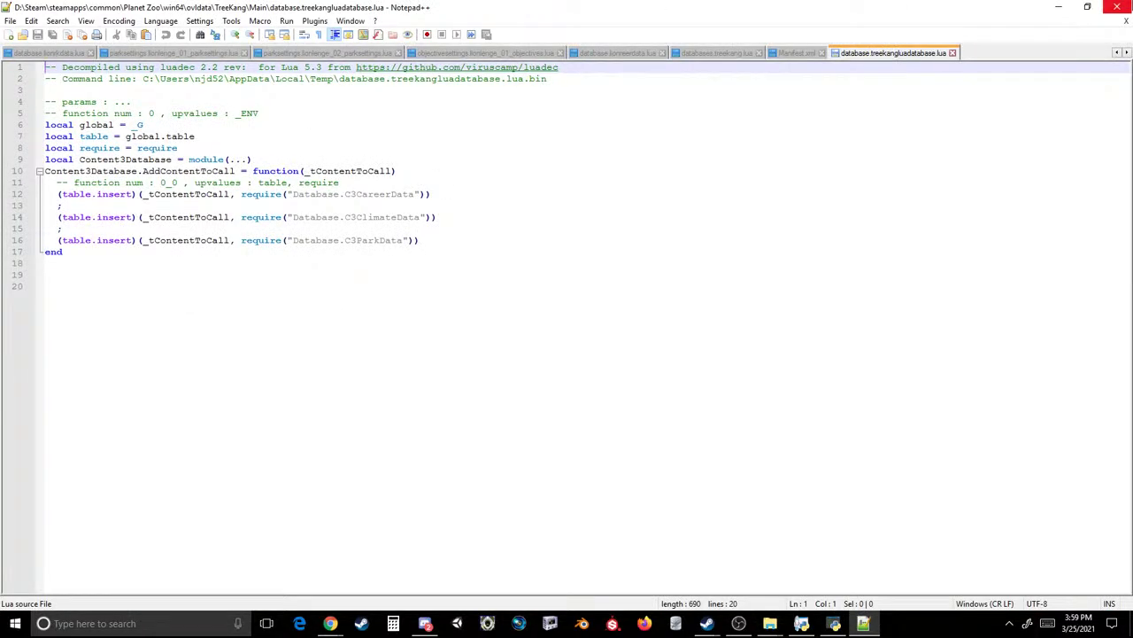
drag(99, 249, 44, 159)
key(BackSpace)
key(BackSpace)
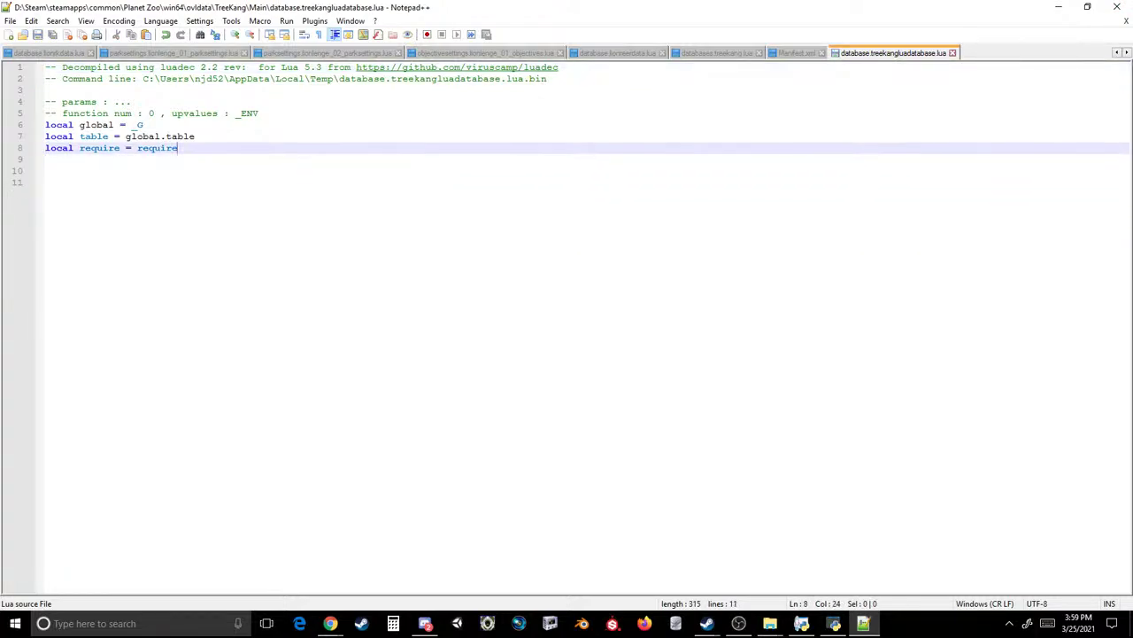
click(1058, 6)
- Load TreeKang's Main.ovl in the OVL Archive Editor and inject all 13 files from the Main folder
drag(232, 352, 226, 142)
drag(226, 141, 316, 248)
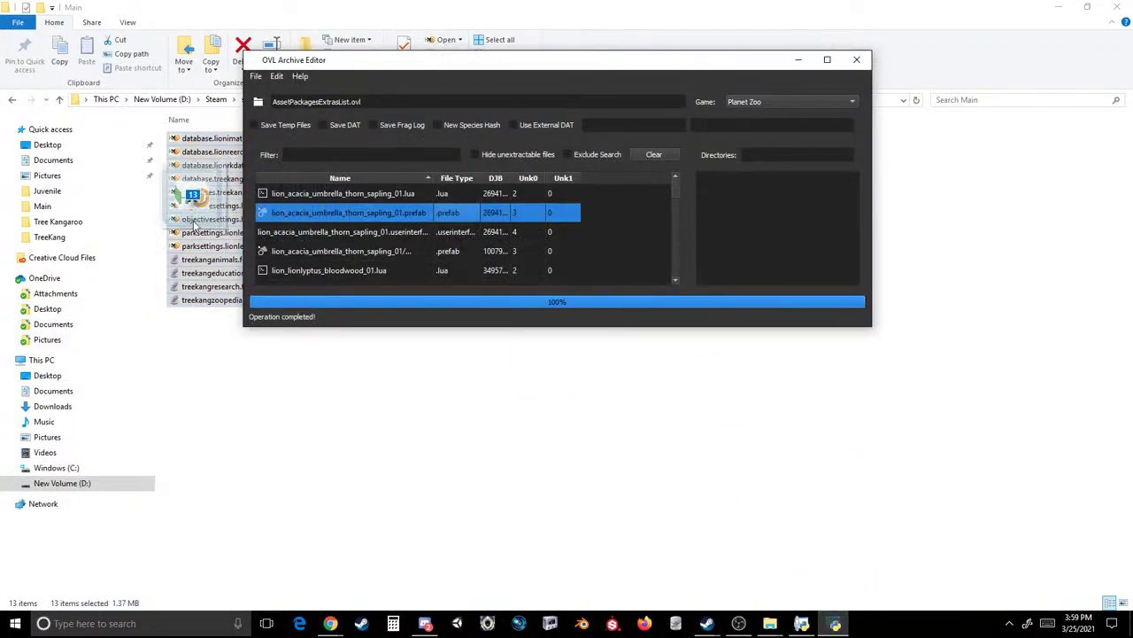
click(256, 76)
click(266, 88)
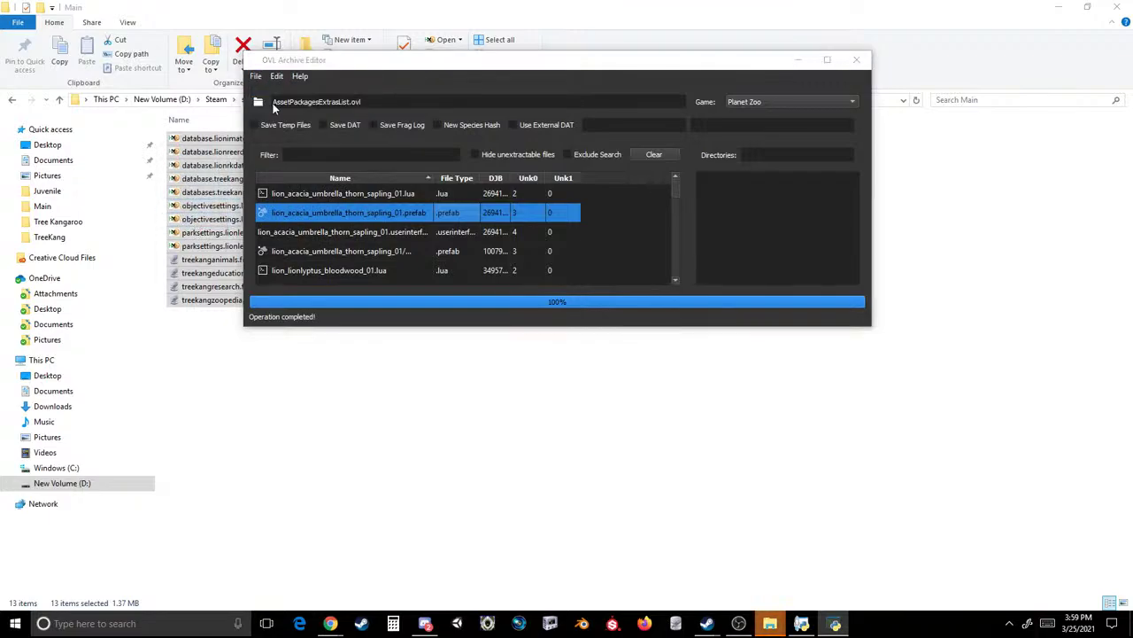
double_click(403, 245)
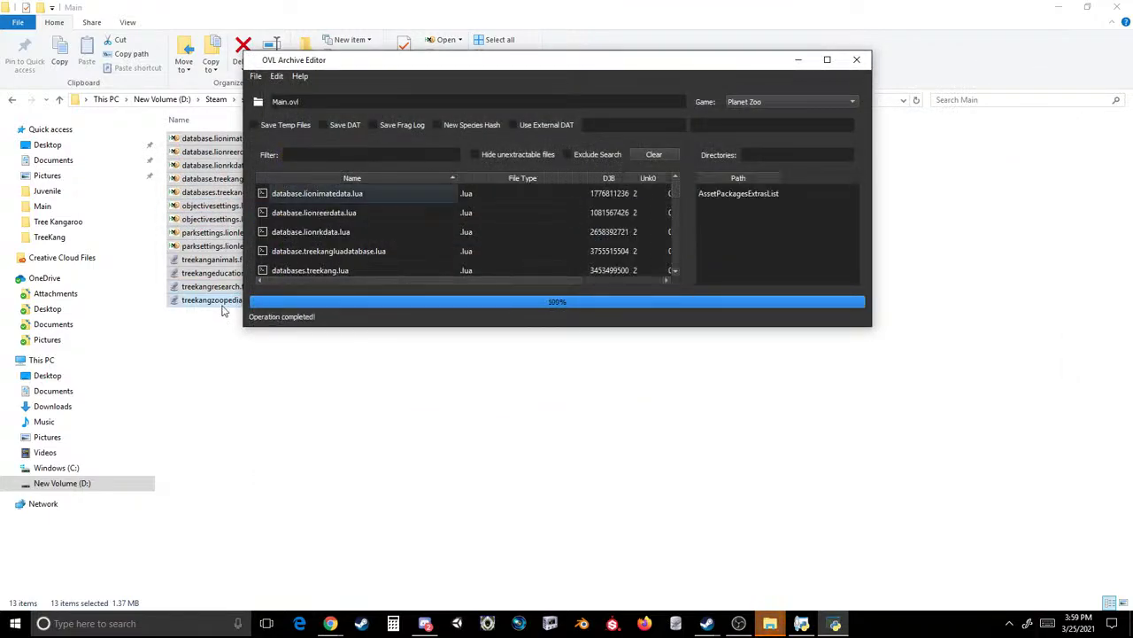
drag(227, 312, 237, 137)
drag(237, 137, 389, 216)
- Save the archive over the existing Main.ovl in the TreeKang folder
click(261, 78)
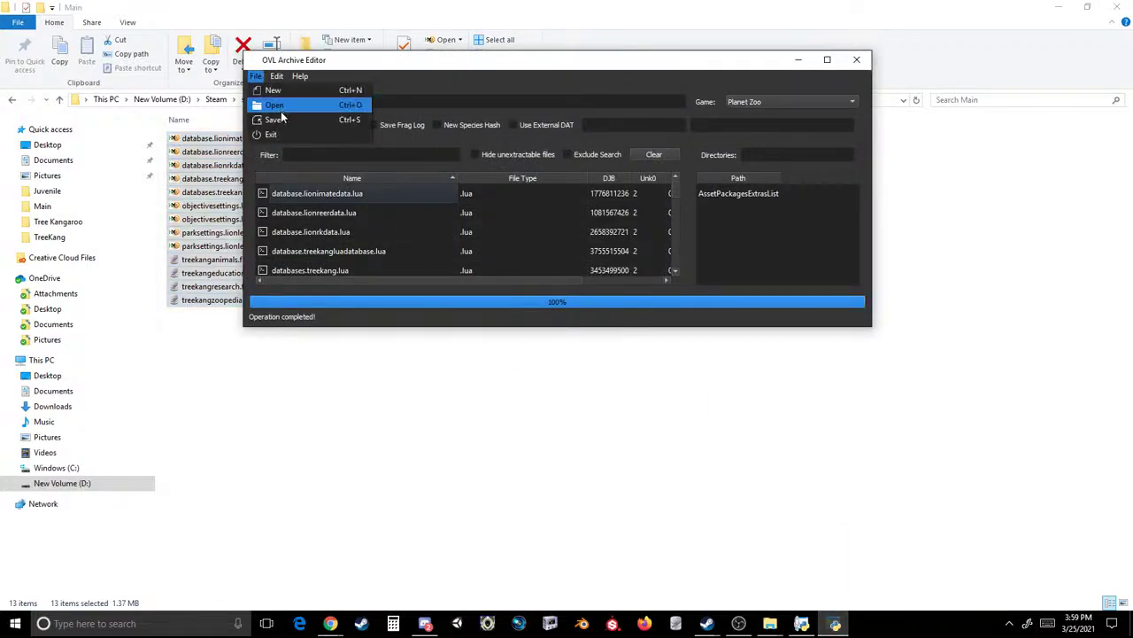
click(266, 104)
double_click(434, 239)
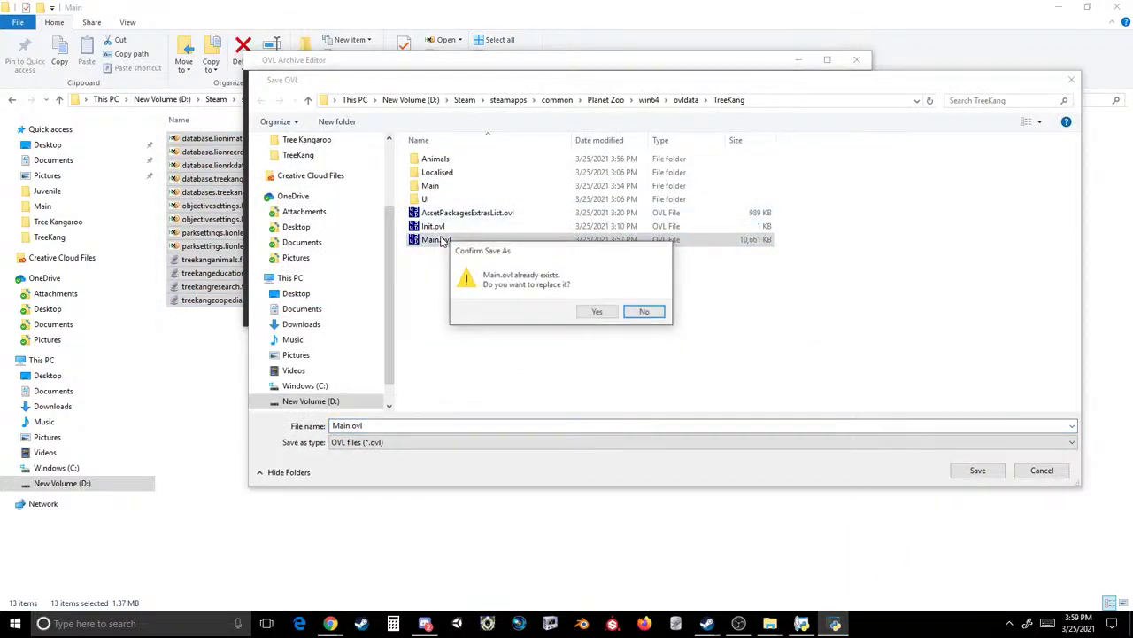
click(597, 311)
- Switch to Steam and launch Planet Zoo
mouse_move(707, 623)
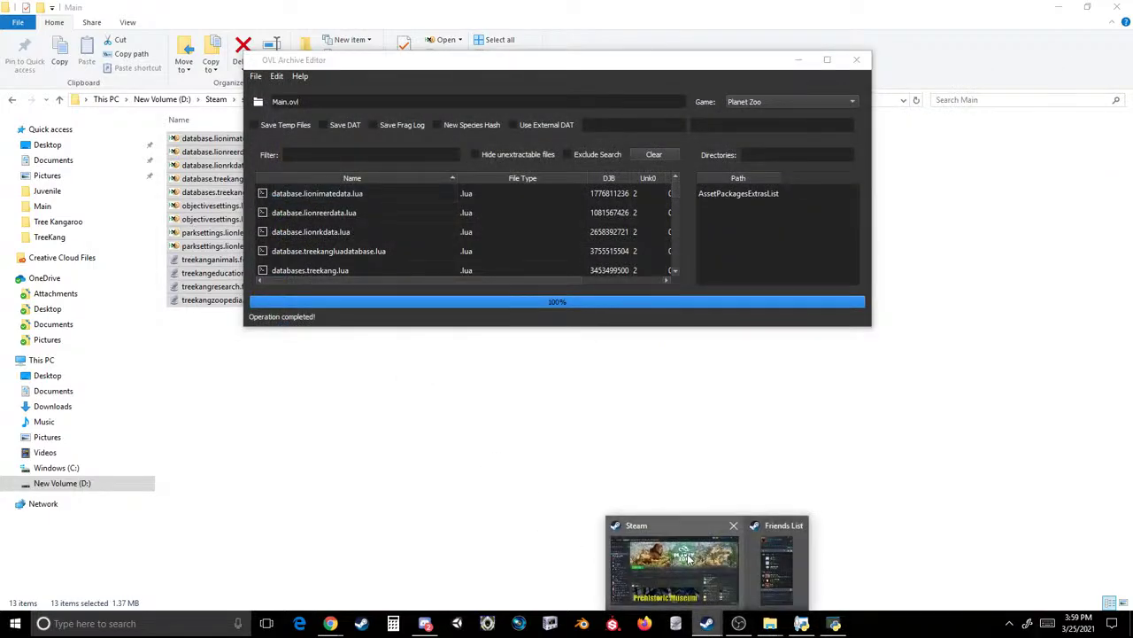
click(670, 544)
click(238, 274)
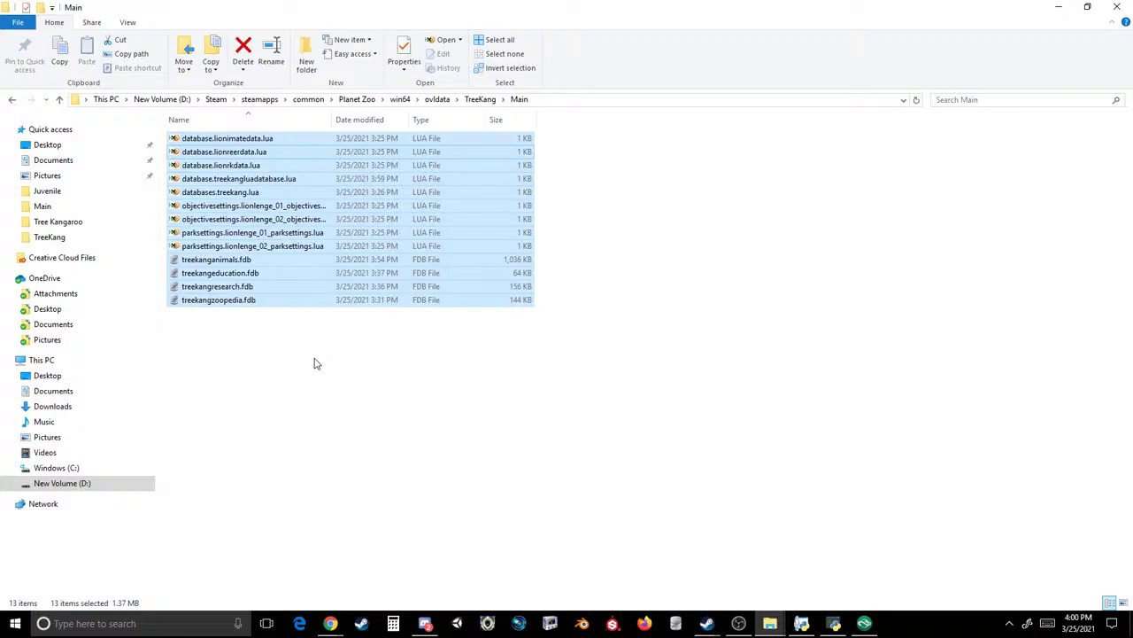
- Open databases.treekang.lua in Notepad++ and check its TreeKang load and merge entries
click(314, 363)
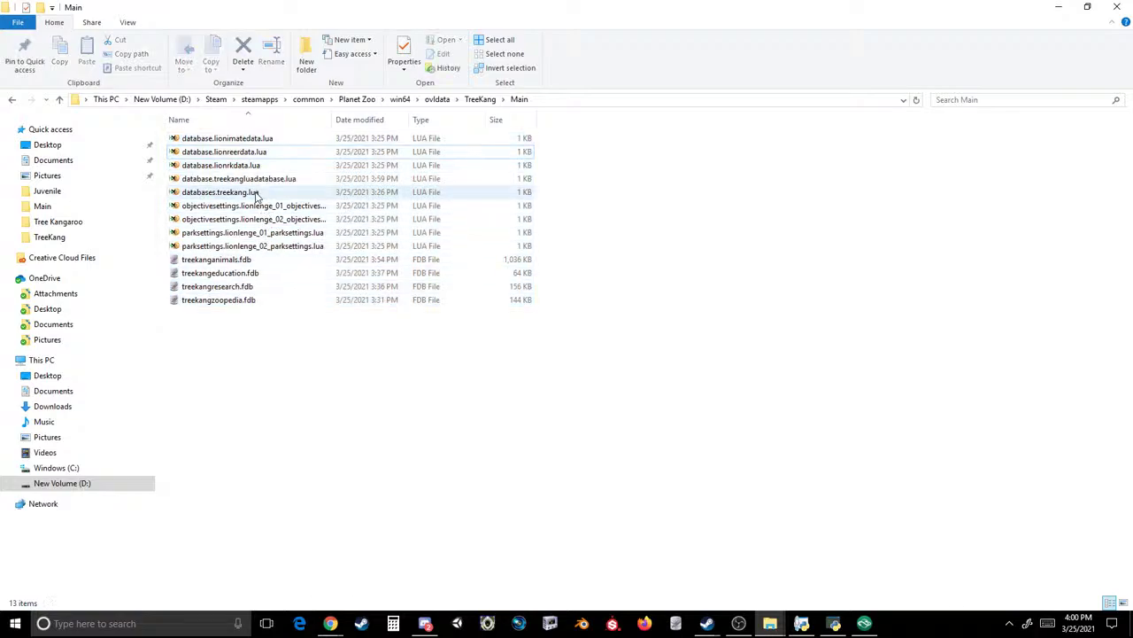
click(257, 193)
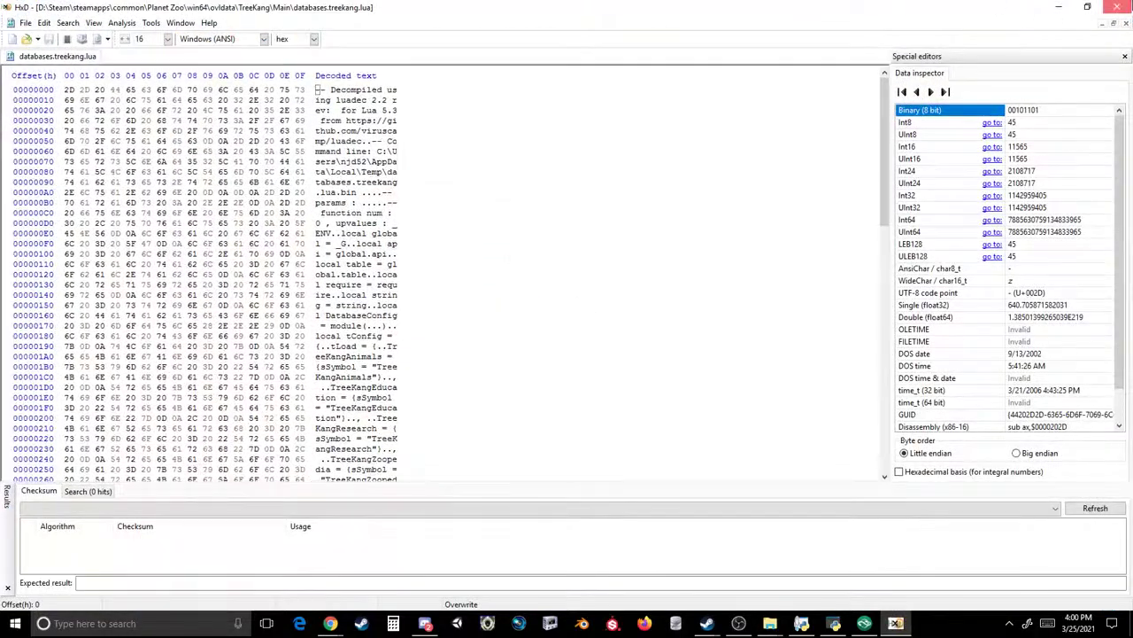
key(alt+Tab)
right_click(226, 197)
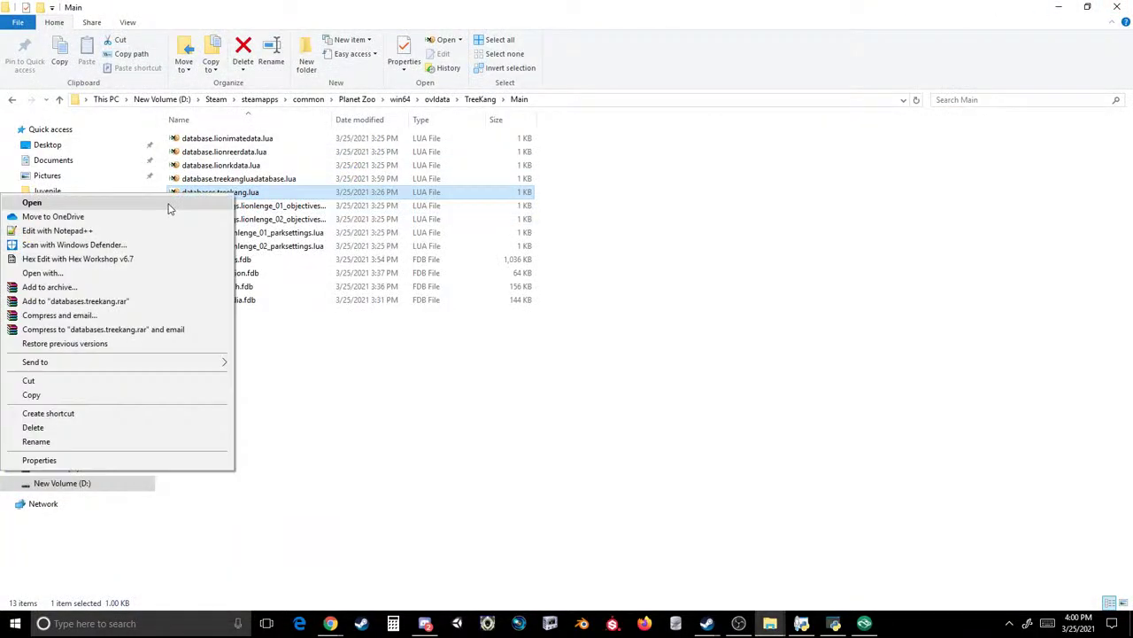
click(126, 232)
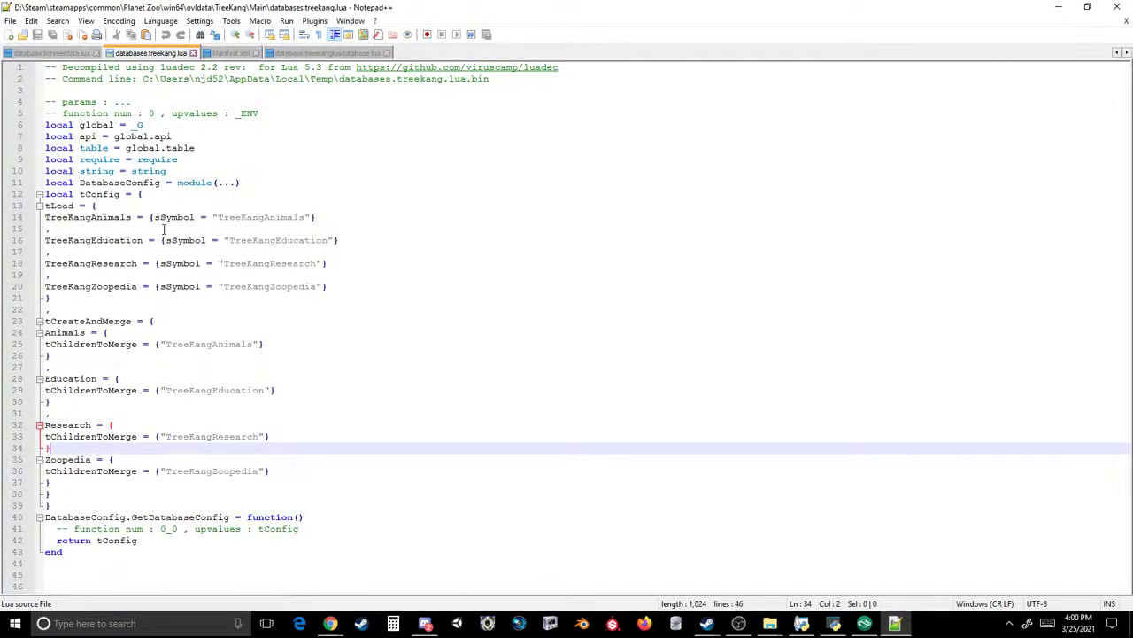
key(alt+Tab)
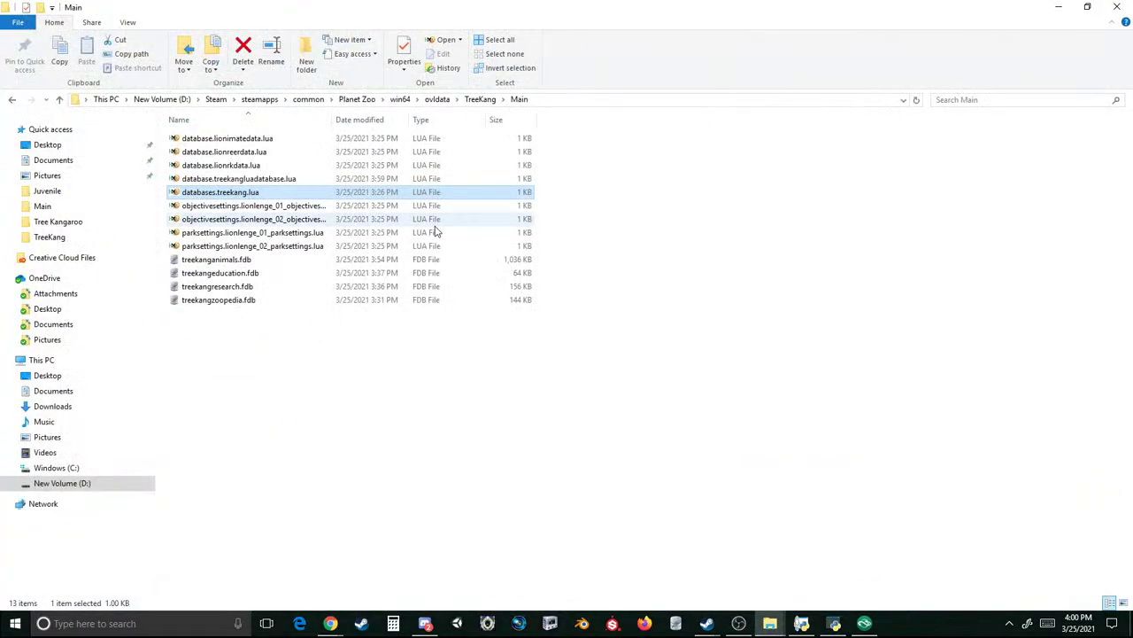
- Open the objectivesettings.lionlenge_01 Lua file in Notepad++ to inspect it, then return to the Main folder
right_click(292, 206)
click(167, 244)
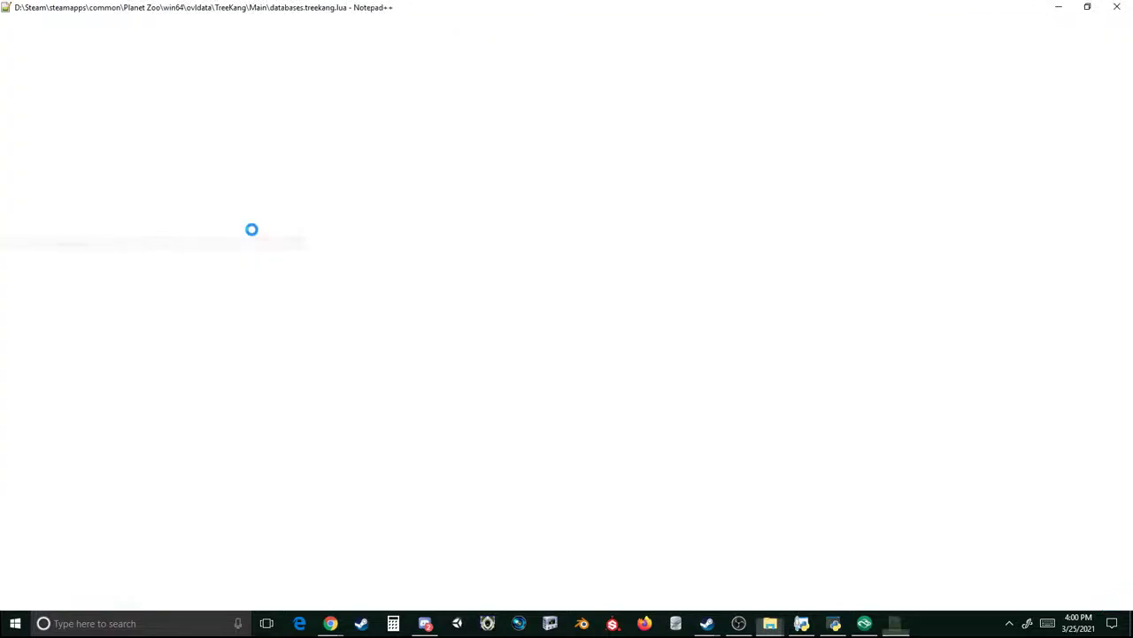
key(alt+Tab)
click(371, 369)
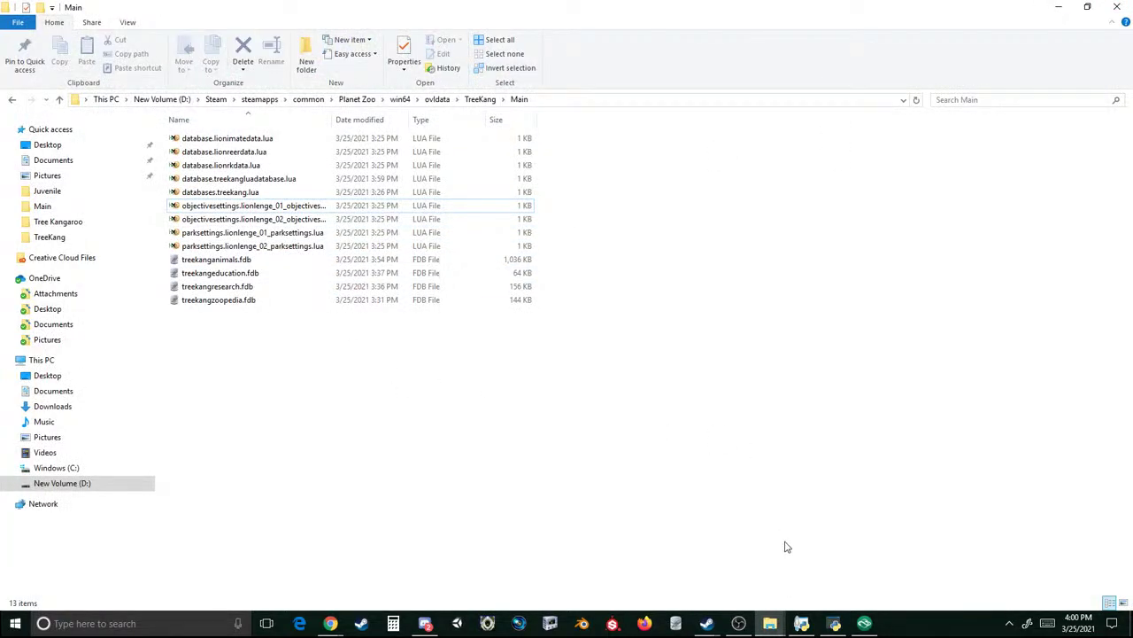
- Switch to Planet Zoo, resume the Black Bear Test zoo and check the species list in the animal market
click(846, 623)
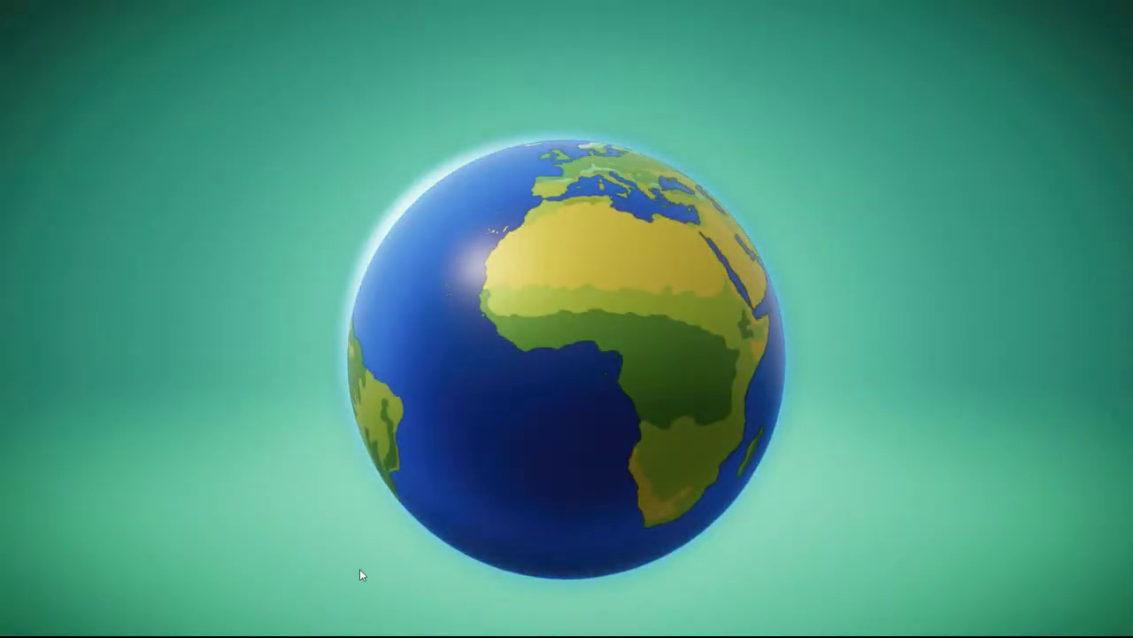
click(330, 565)
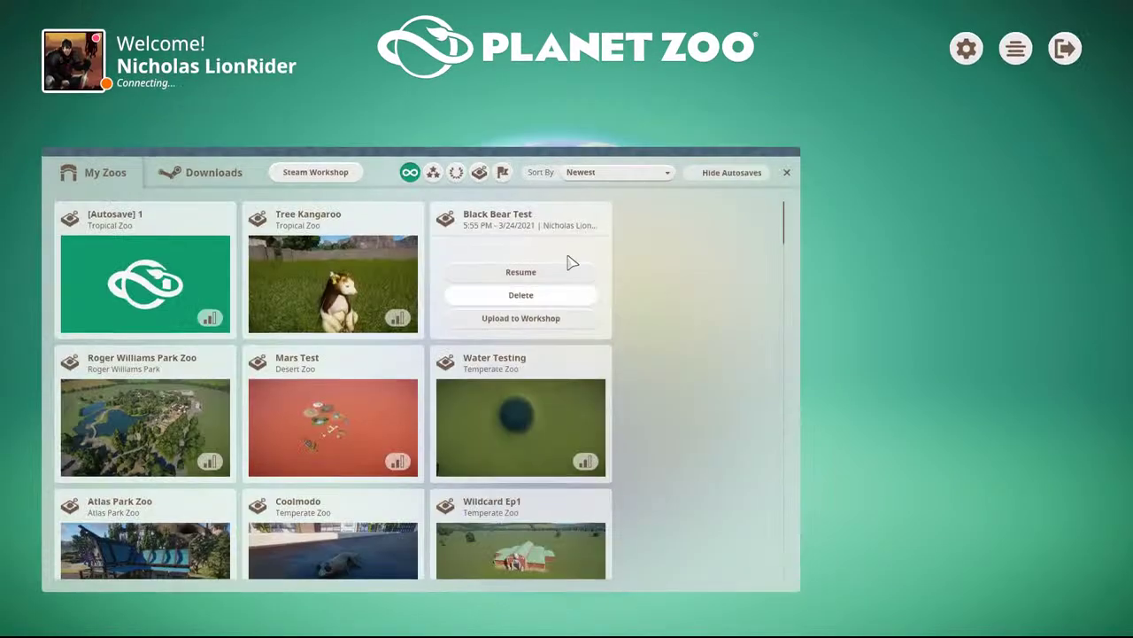
click(549, 270)
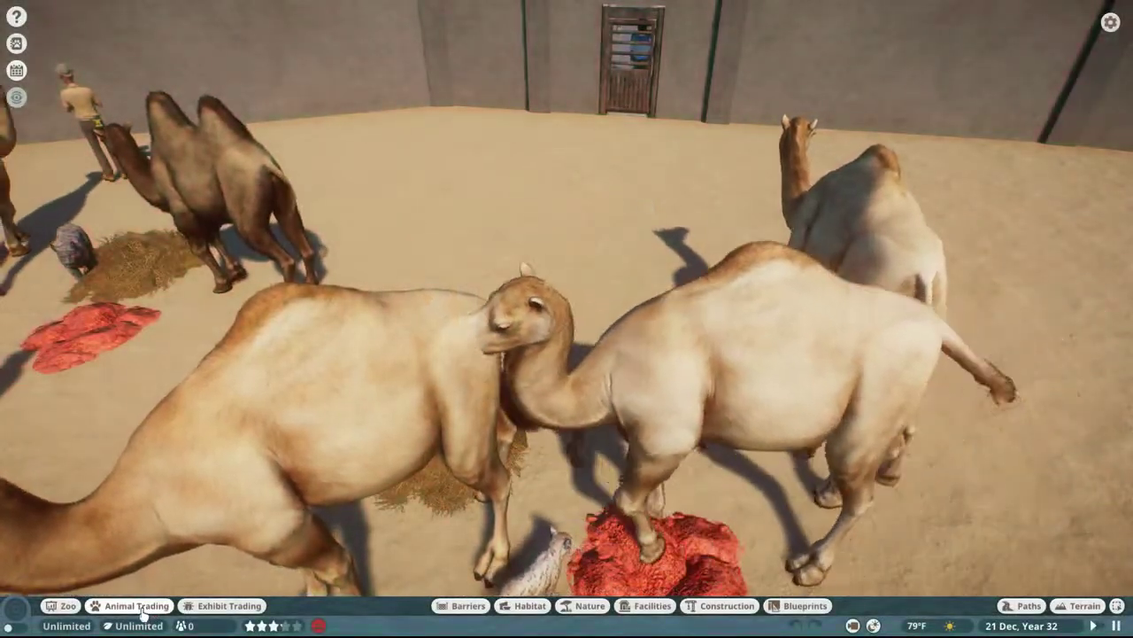
click(146, 610)
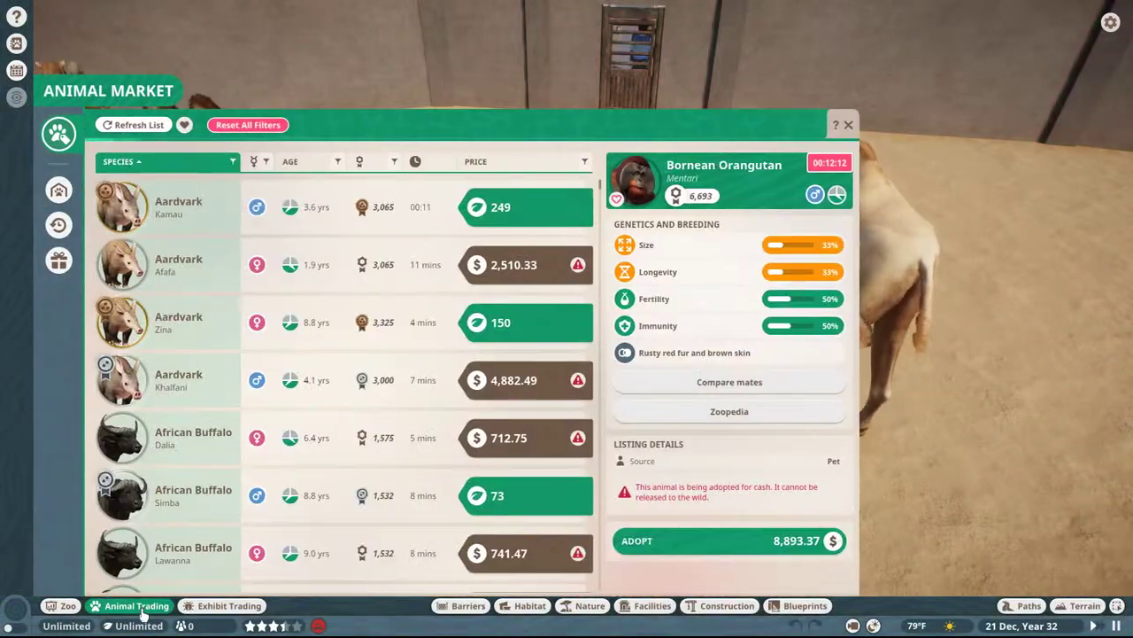
key(Escape)
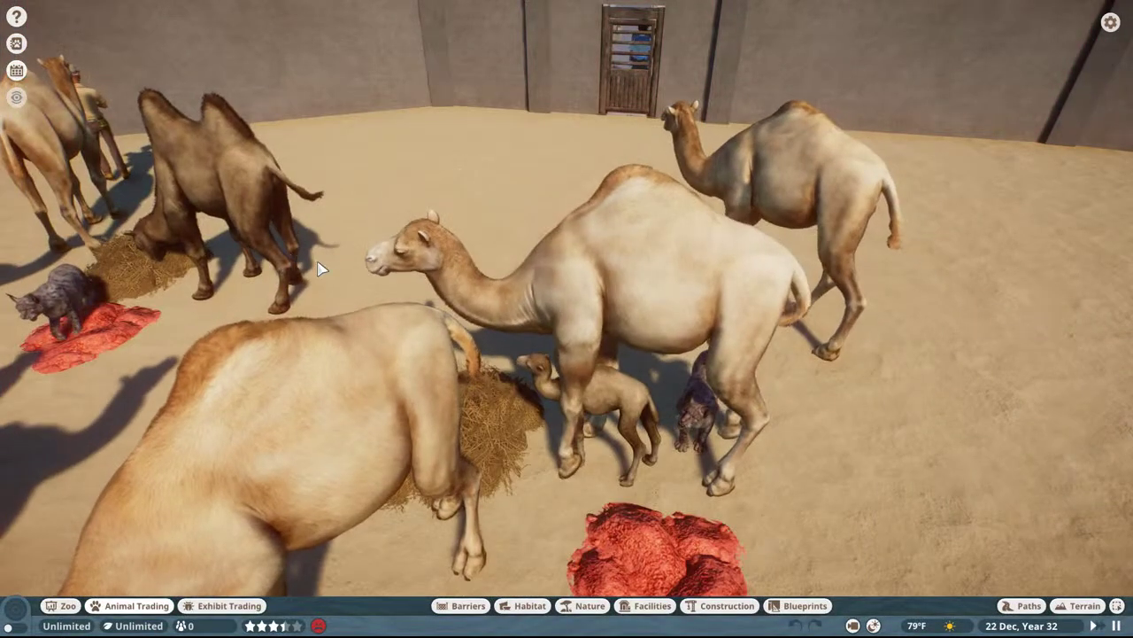
- Quit Planet Zoo to the desktop
key(Escape)
click(493, 404)
click(494, 358)
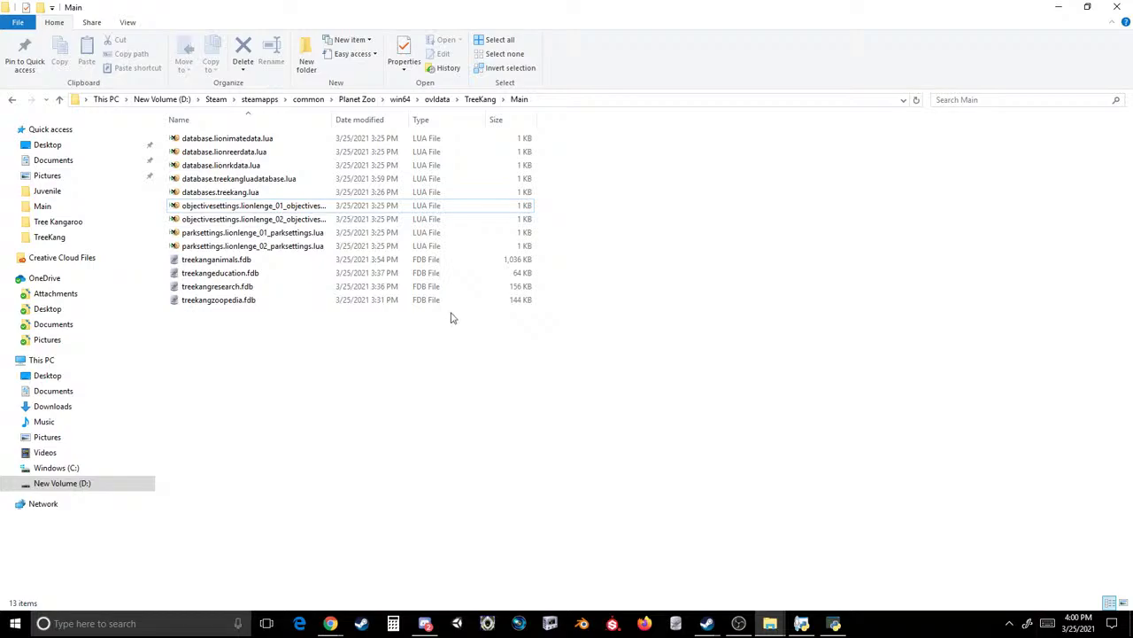
- Inspect the lionlenge parksettings and objectivesettings Lua files in Notepad++
right_click(292, 235)
click(144, 278)
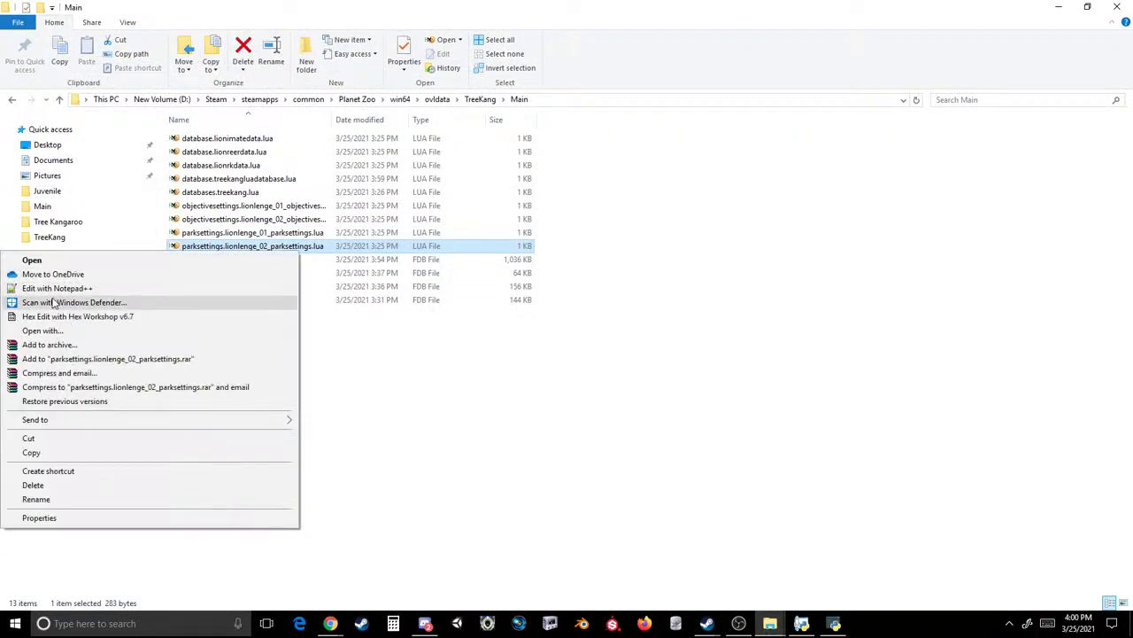
click(62, 287)
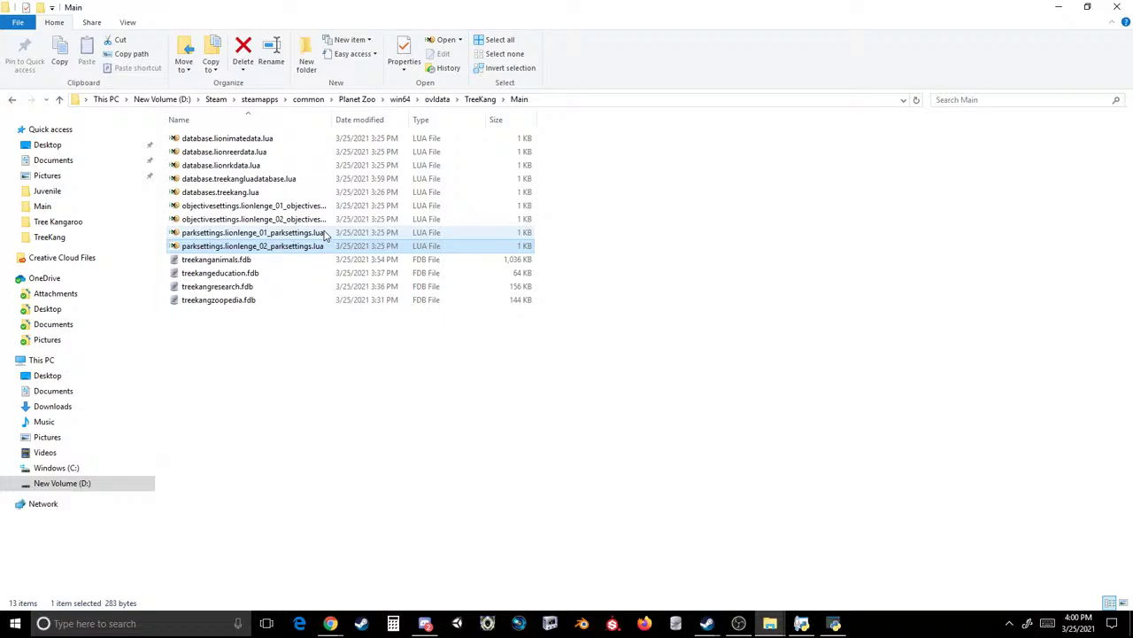
right_click(293, 219)
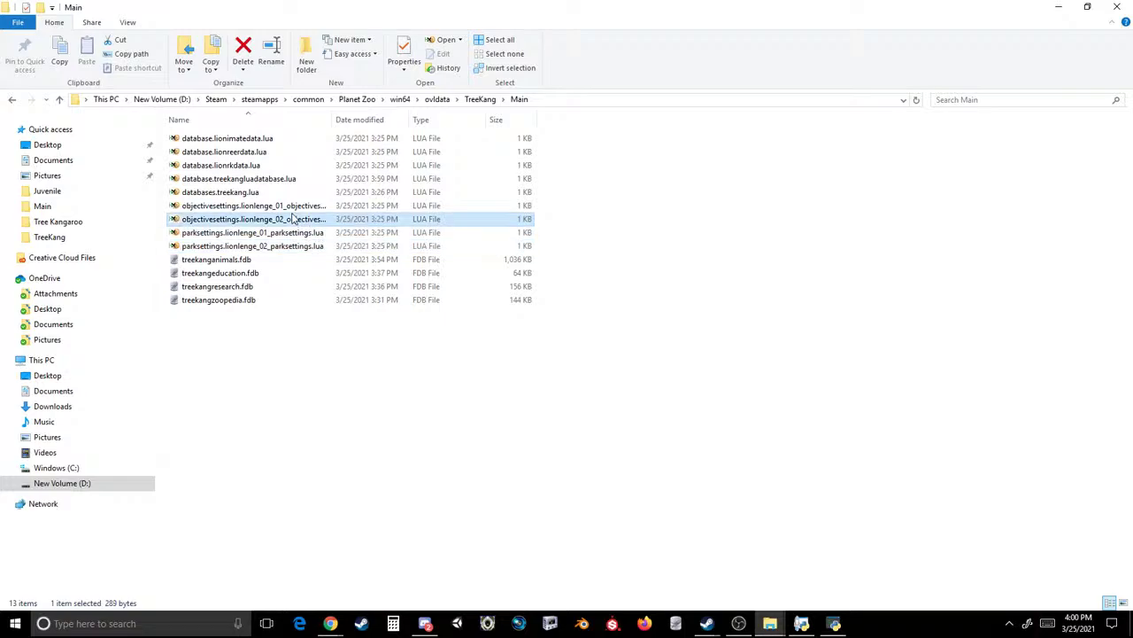
click(62, 252)
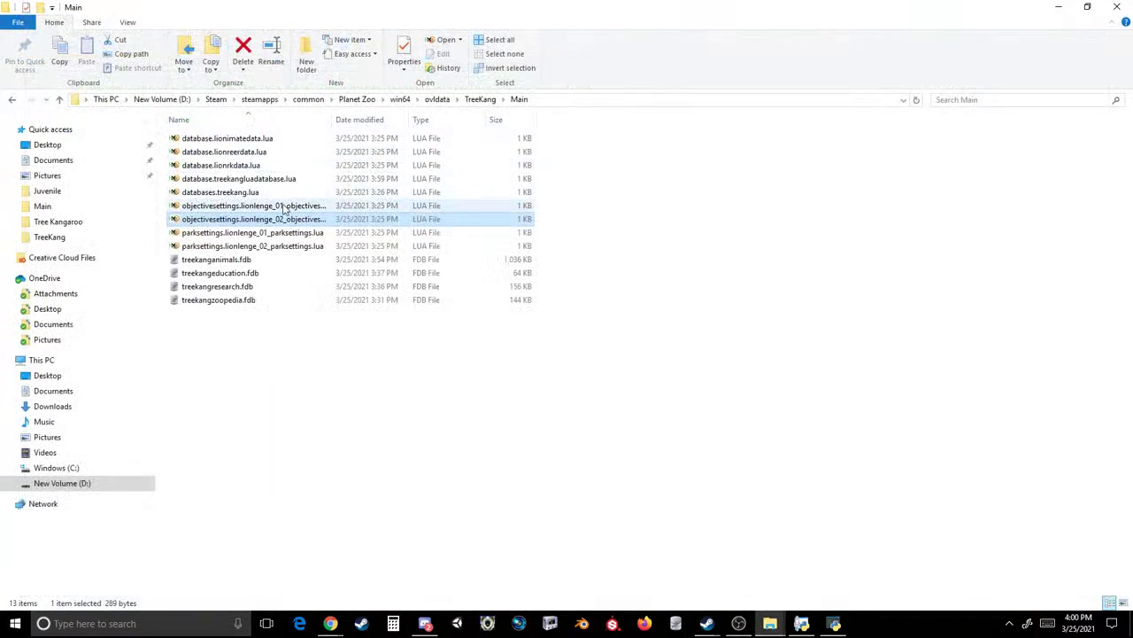
right_click(286, 223)
click(113, 243)
click(1117, 7)
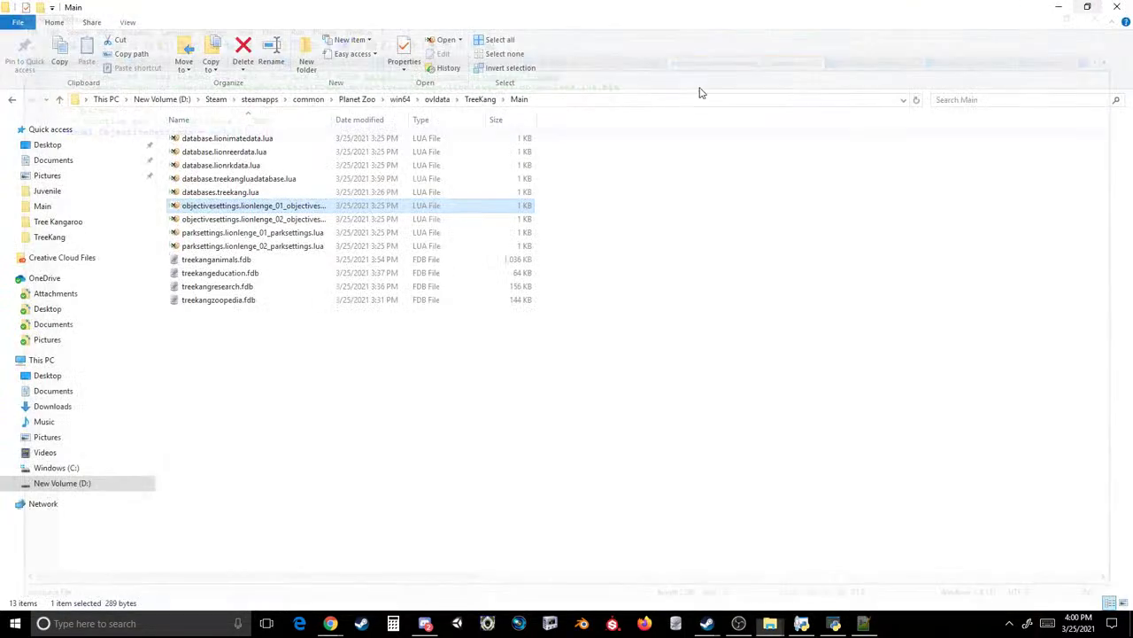
- Recheck databases.treekang.lua and database.treekangluadatabase.lua in Notepad++ for errors
click(239, 178)
click(239, 192)
right_click(239, 193)
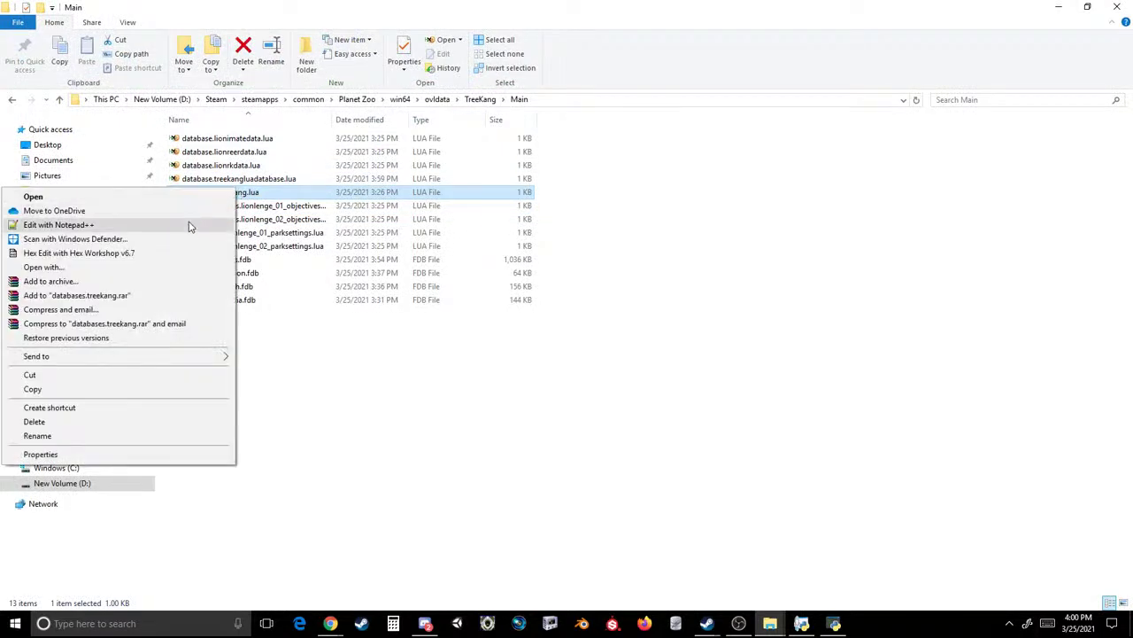
click(58, 224)
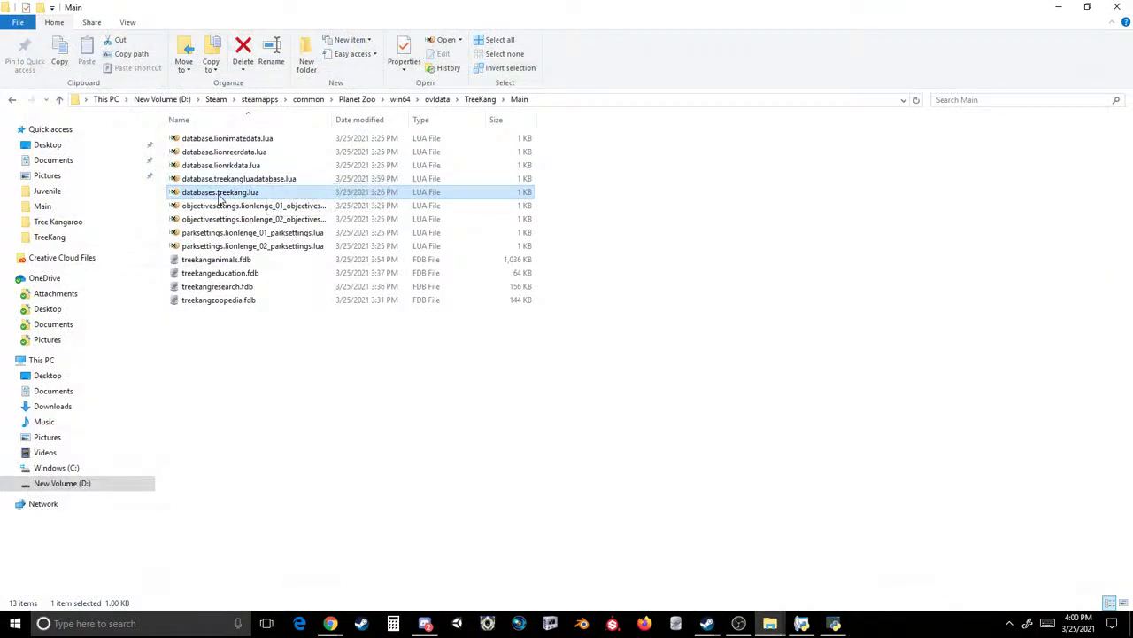
right_click(232, 198)
click(59, 232)
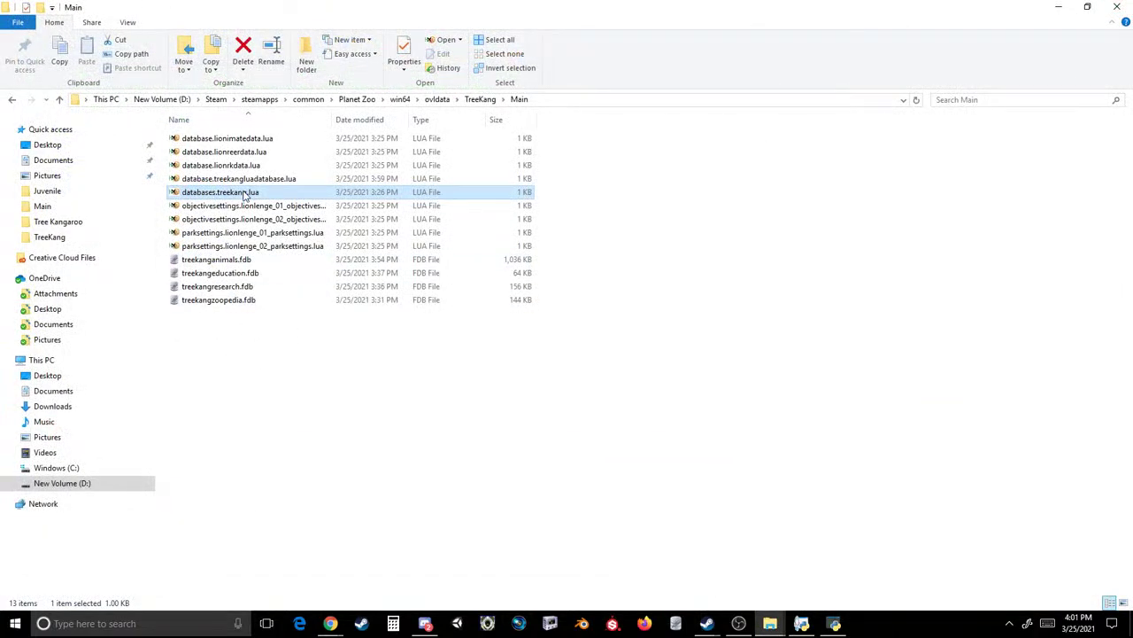
right_click(226, 180)
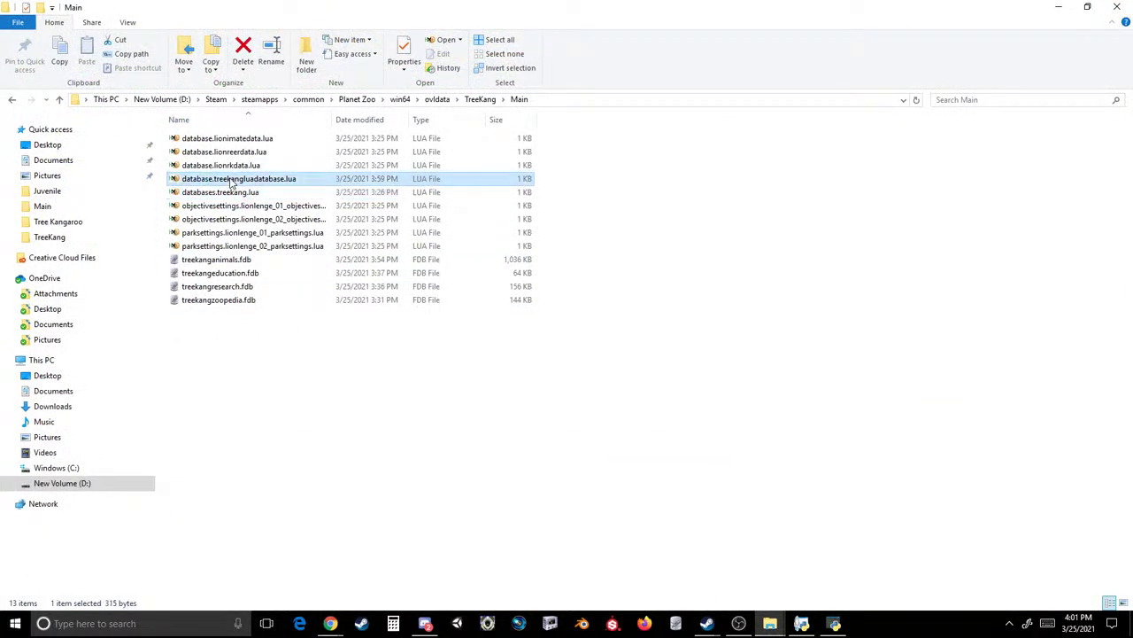
click(159, 218)
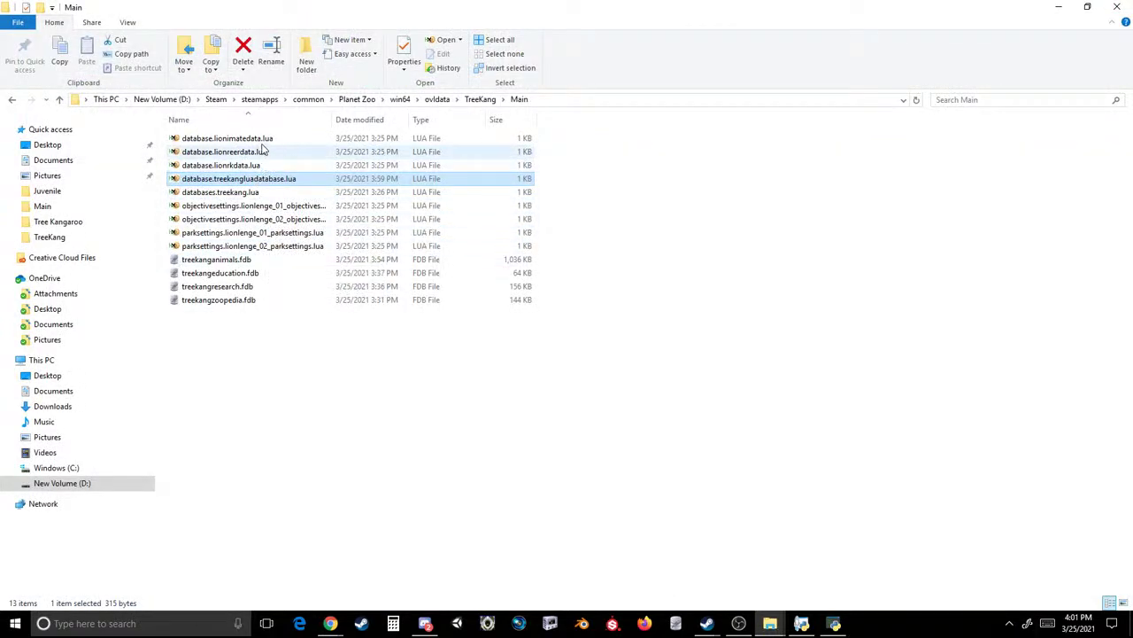
click(277, 422)
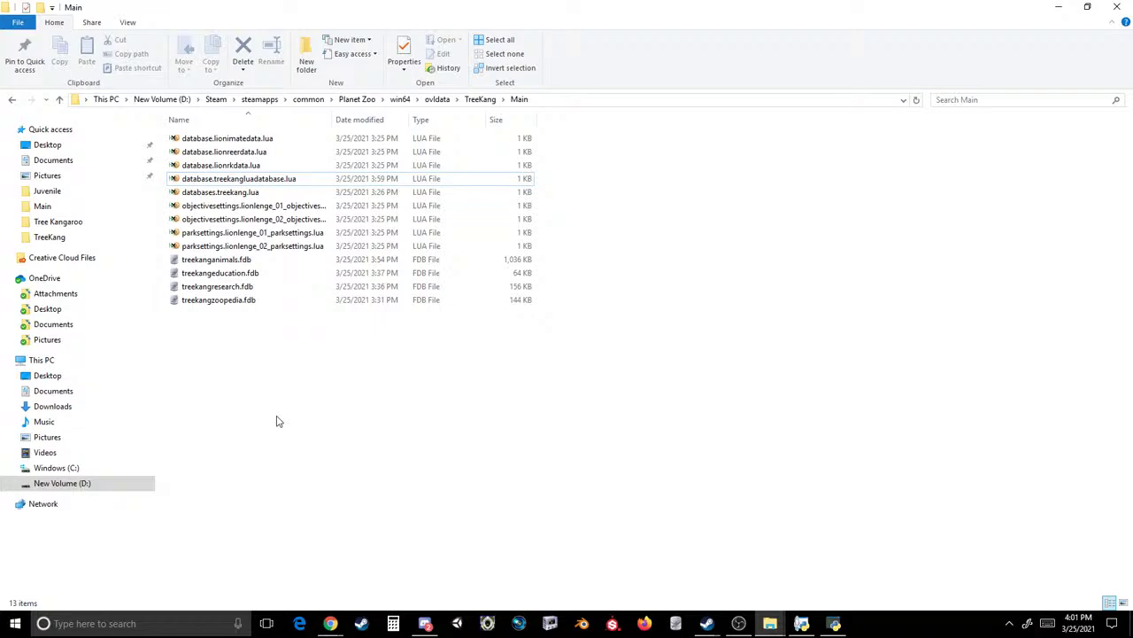
- Go up to the TreeKang folder and check Main.ovl against the archive loaded in the OVL Archive Editor
click(479, 99)
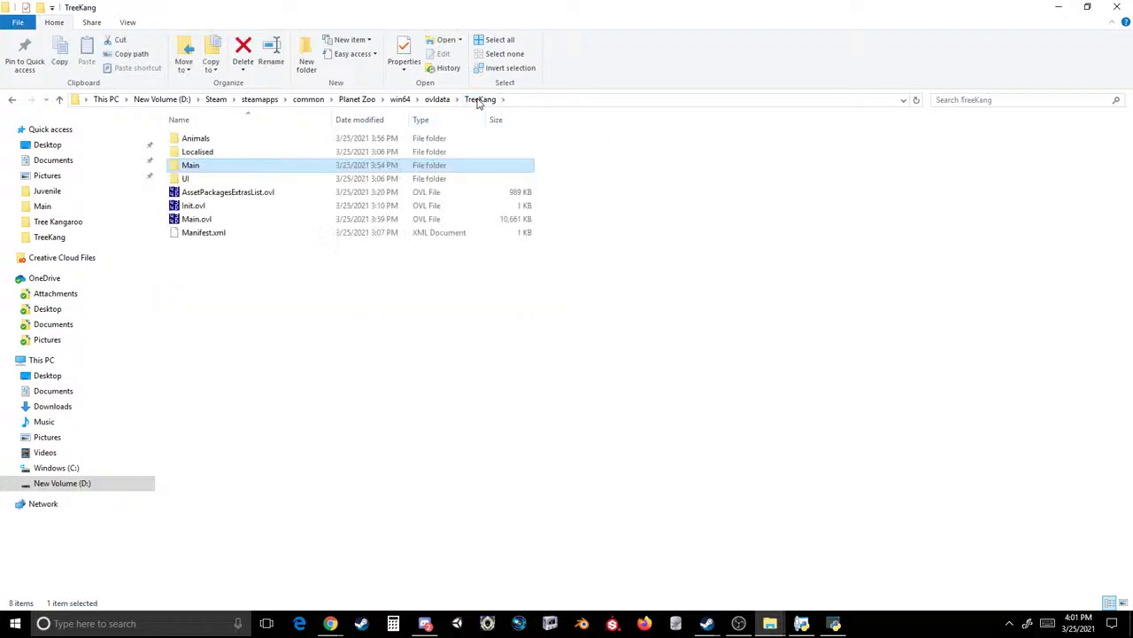
click(202, 221)
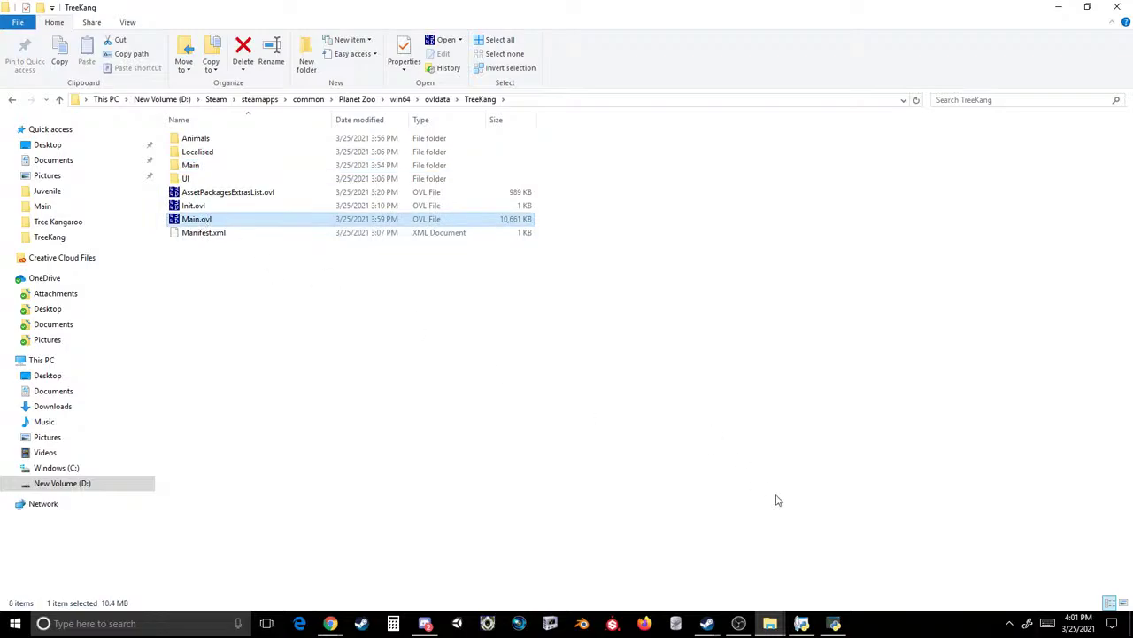
click(833, 623)
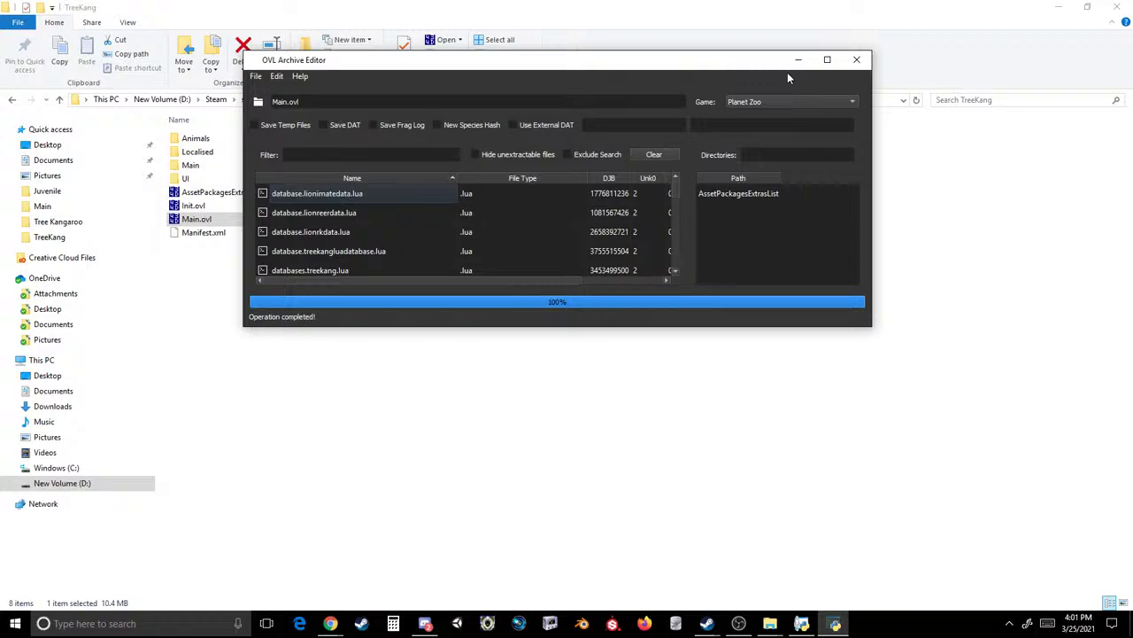
drag(578, 60, 700, 198)
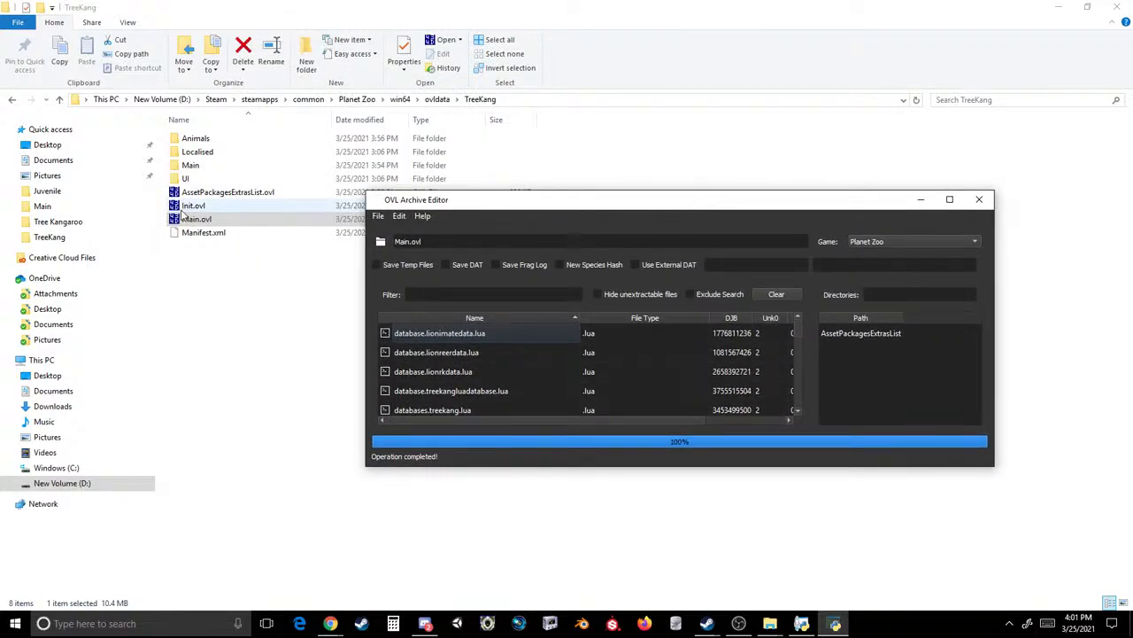
click(228, 317)
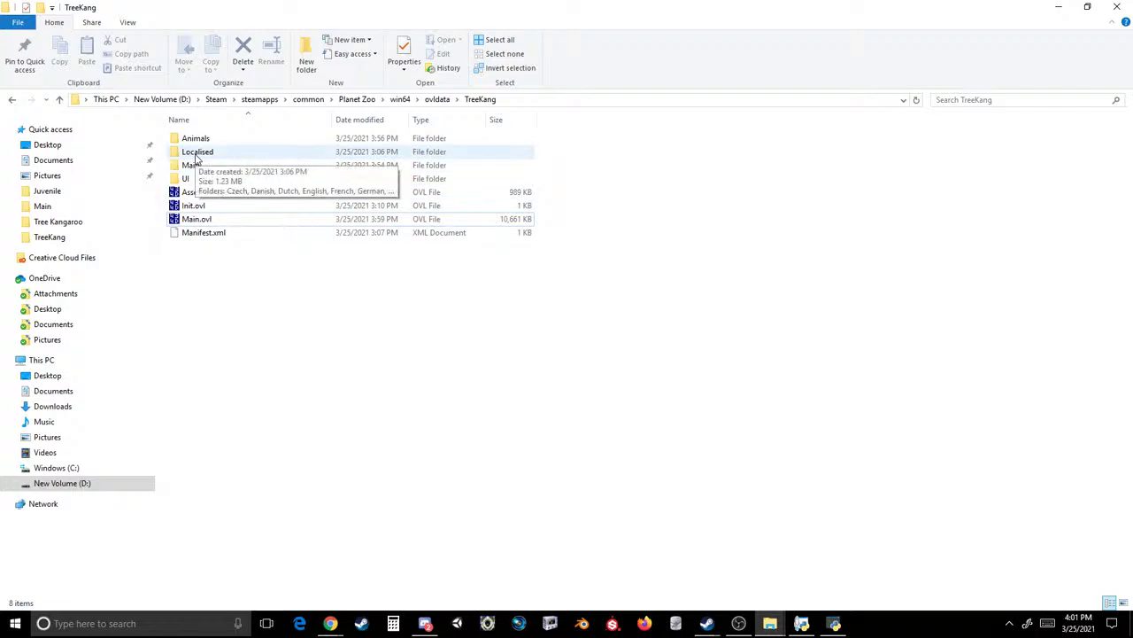
- Delete the Localised, Animals and UI folders from the TreeKang folder
click(196, 154)
key(Delete)
click(199, 140)
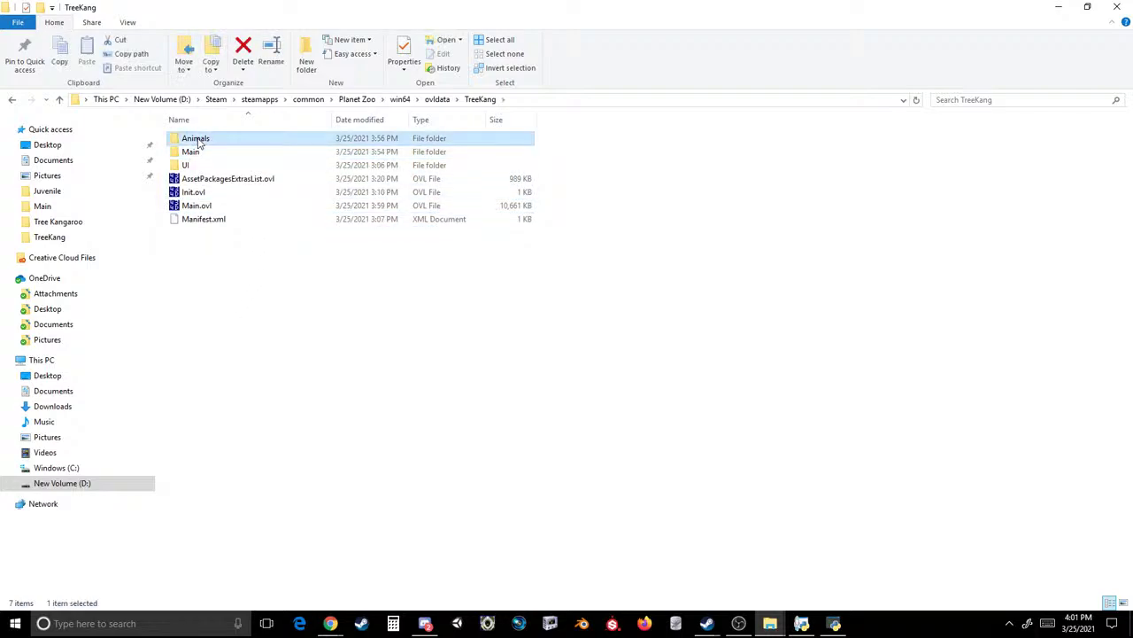
key(Delete)
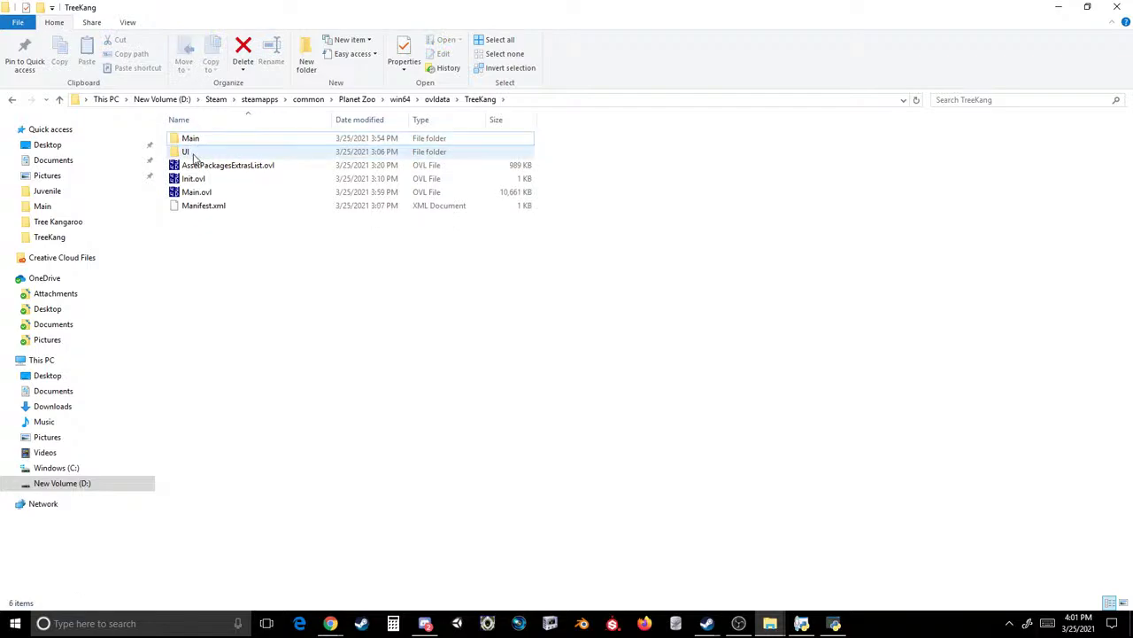
click(193, 153)
key(Delete)
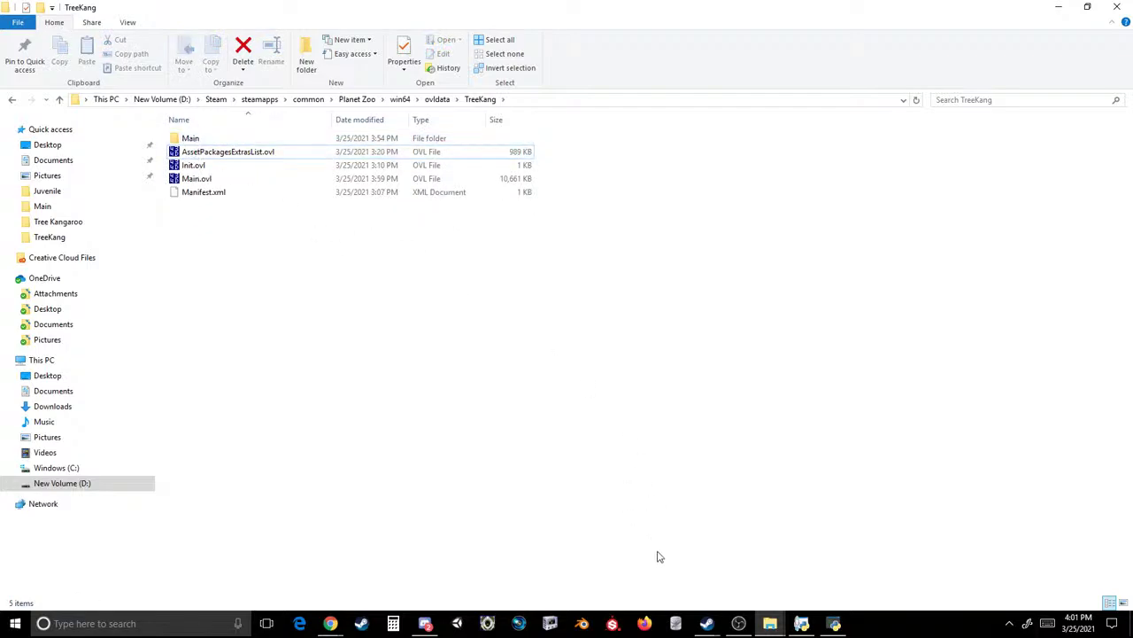
- Switch to Planet Zoo, load the saved Tree Kangaroo zoo and view the animal market
mouse_move(706, 622)
click(692, 560)
click(253, 275)
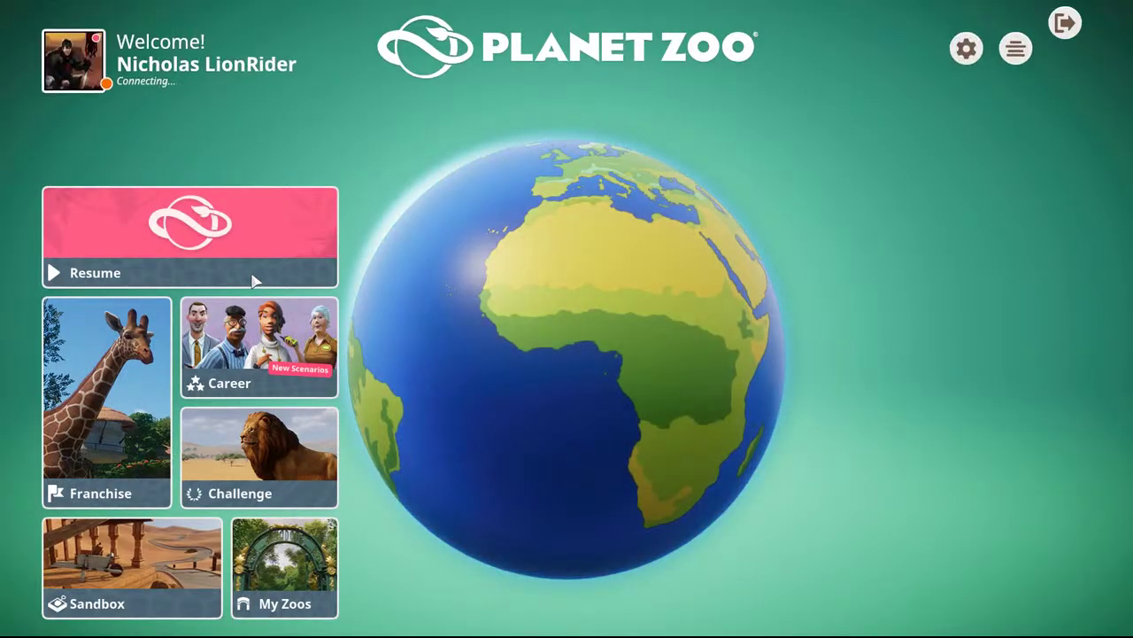
click(292, 610)
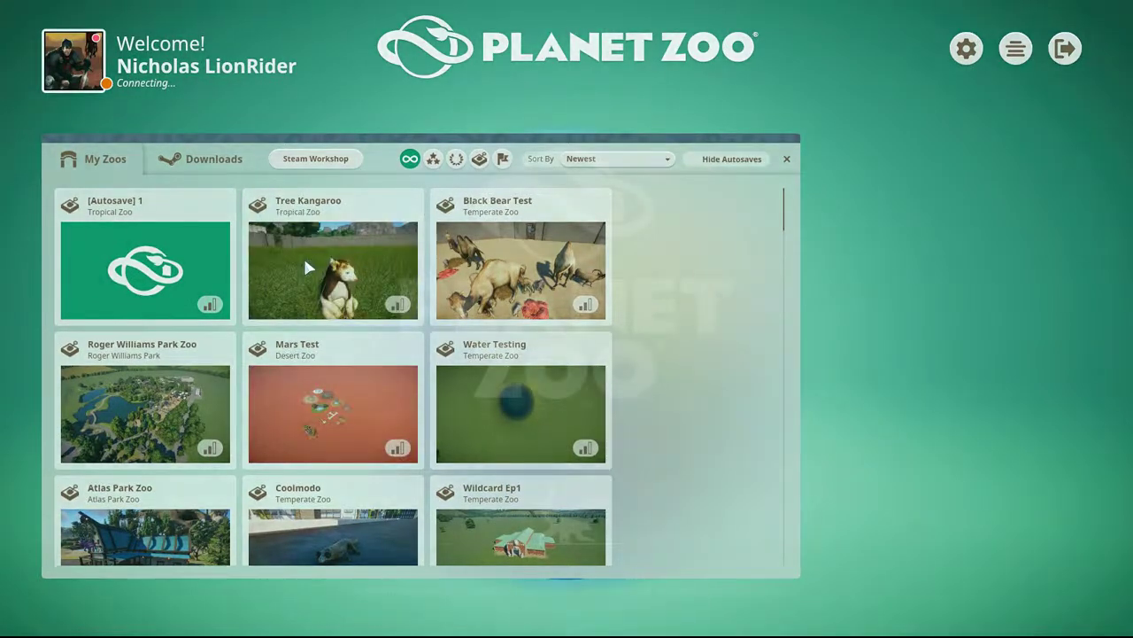
click(305, 263)
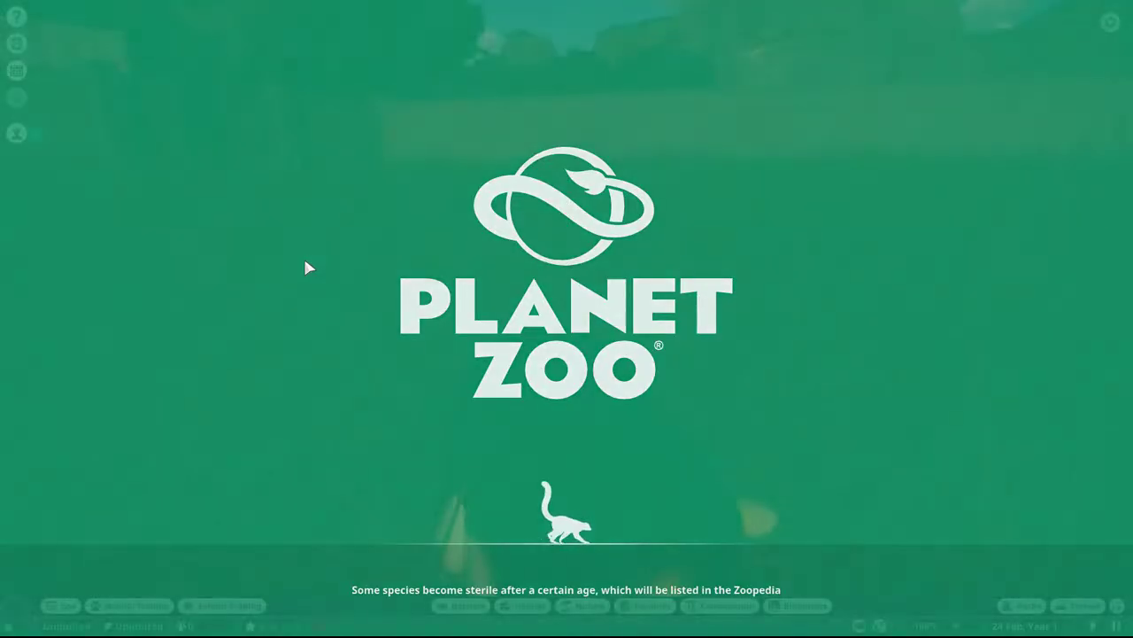
click(137, 606)
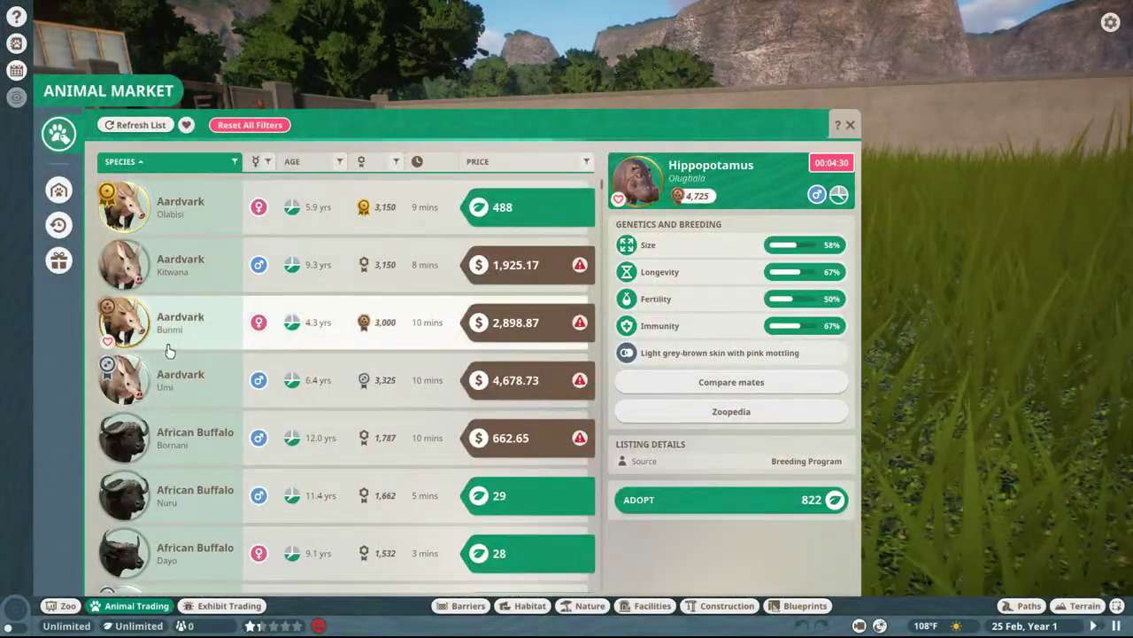
- Close the animal market and quit Planet Zoo to the desktop
key(Escape)
key(Escape)
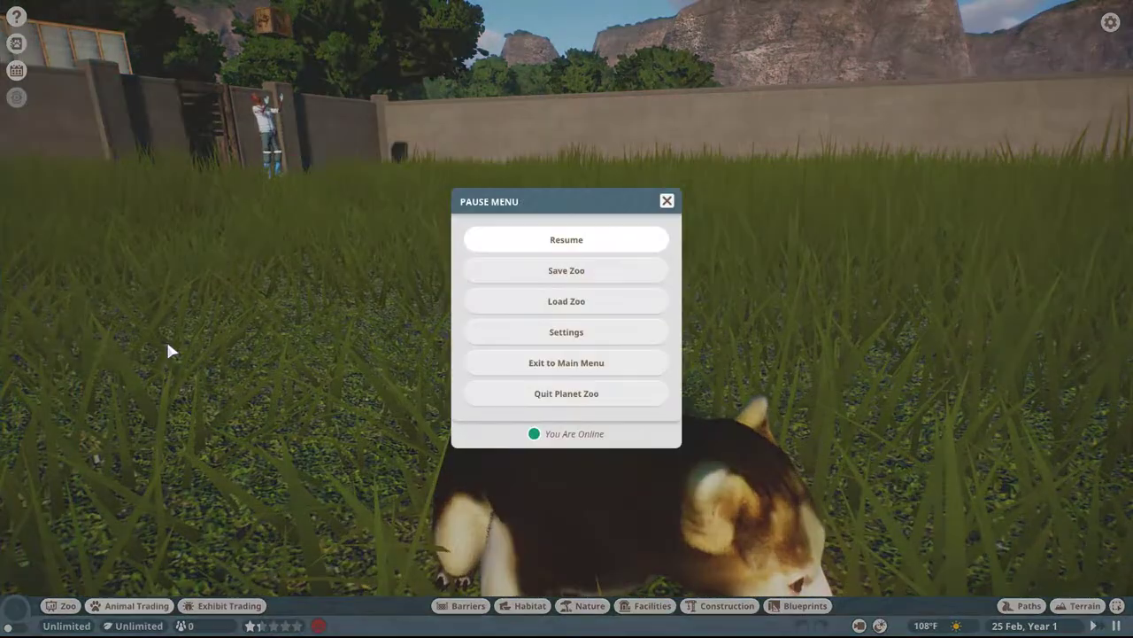
click(528, 393)
click(532, 367)
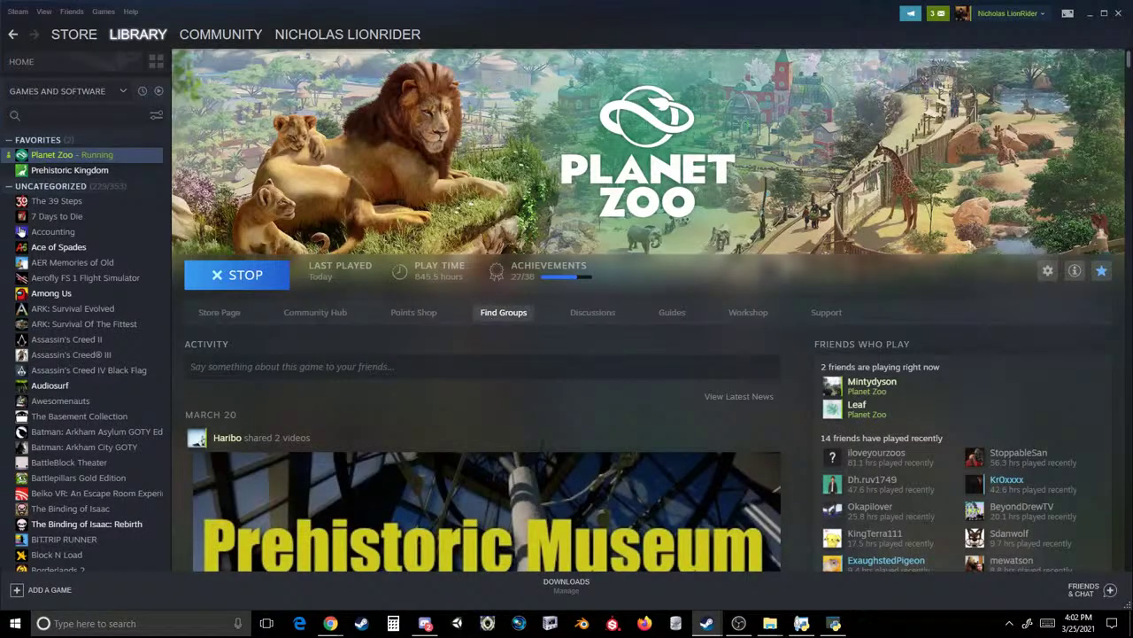
- In File Explorer, copy AssetPackagesExtrasList.ovl, Init.ovl, Main.ovl and Manifest.xml from the Content3 folder in ovldata
mouse_move(769, 623)
click(706, 581)
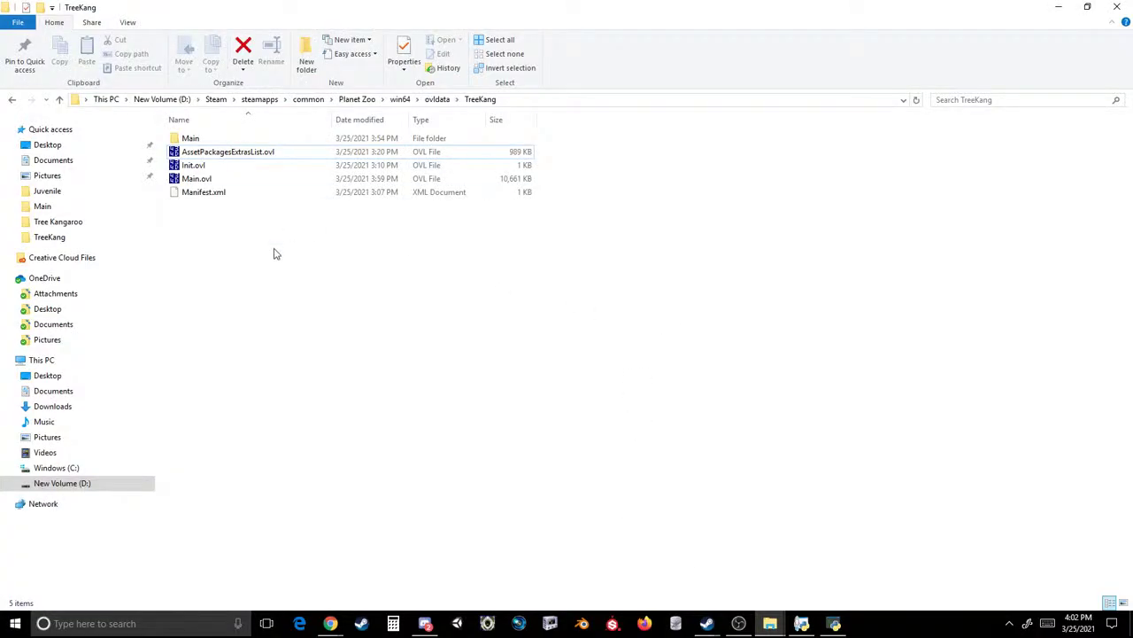
click(438, 99)
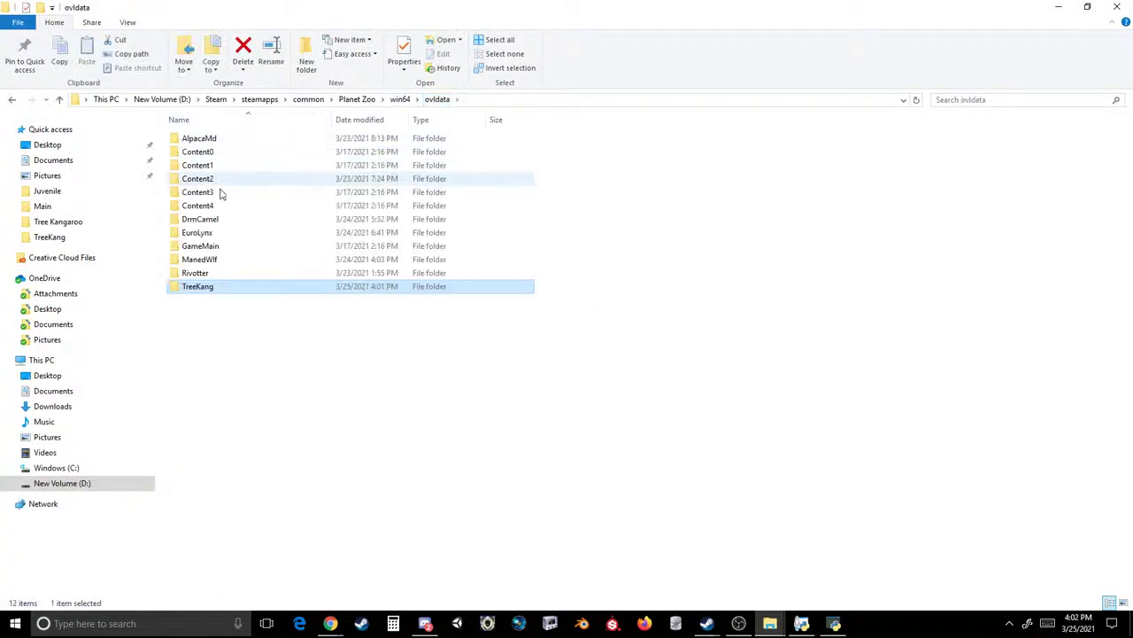
double_click(221, 194)
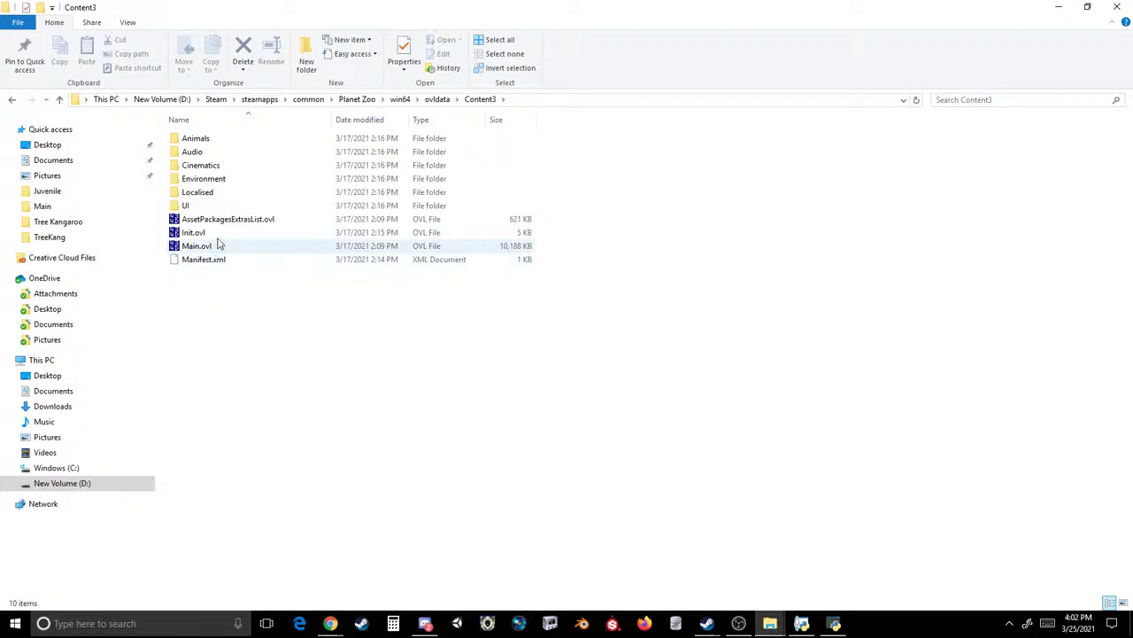
click(220, 246)
key(shift+Up)
key(shift+Up)
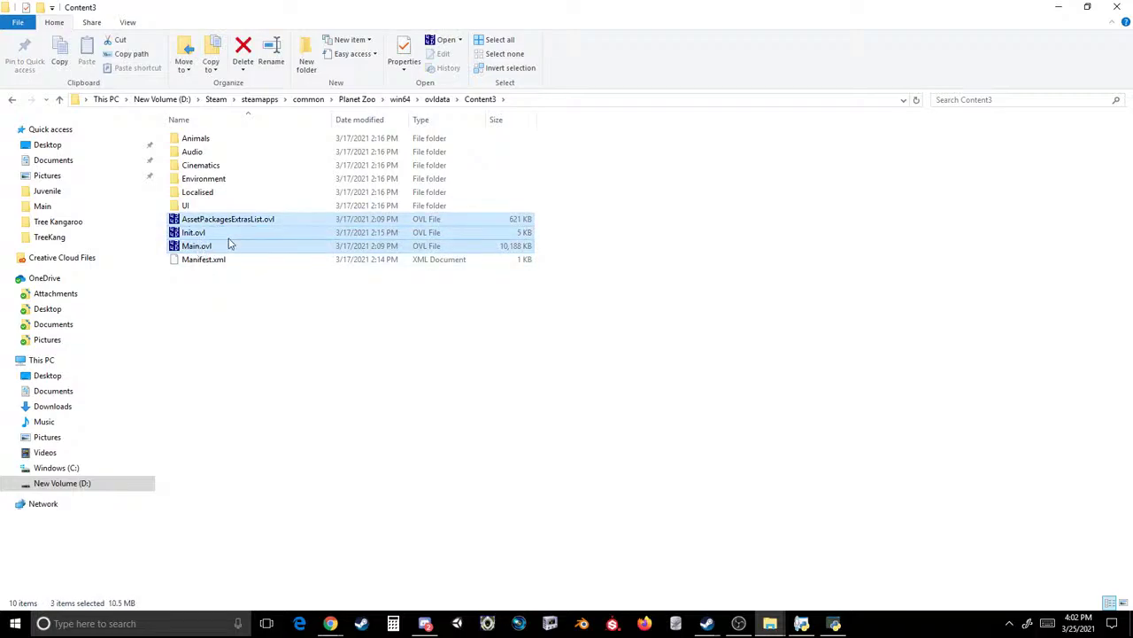
key(ctrl+c)
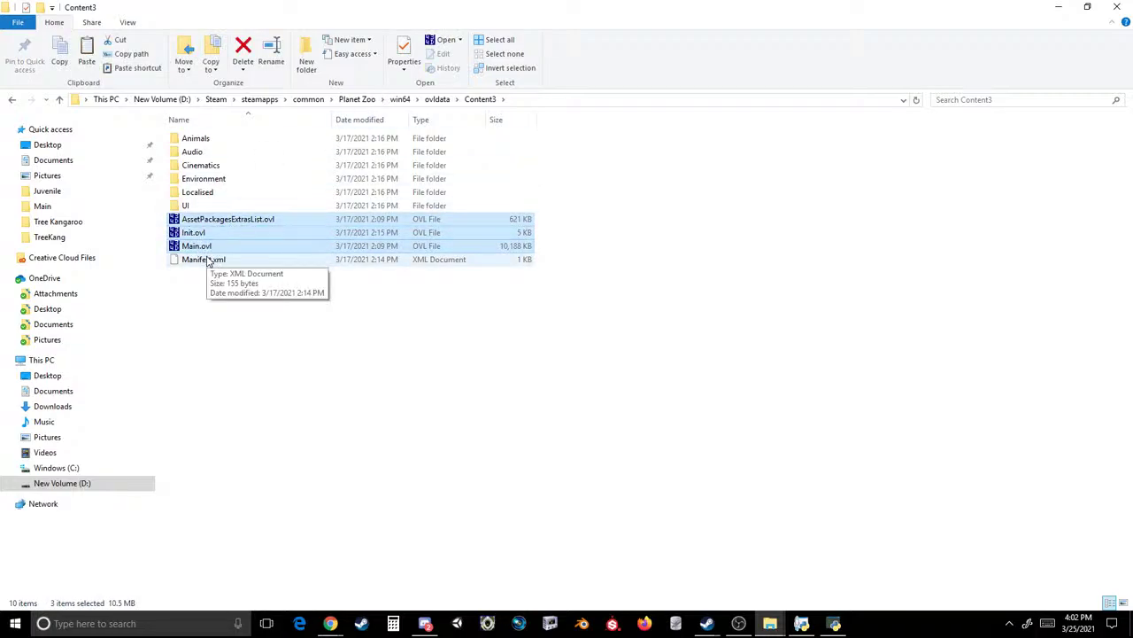
- Replace the OVL files and Manifest.xml in the TreeKang folder with the copies from Content3
click(438, 99)
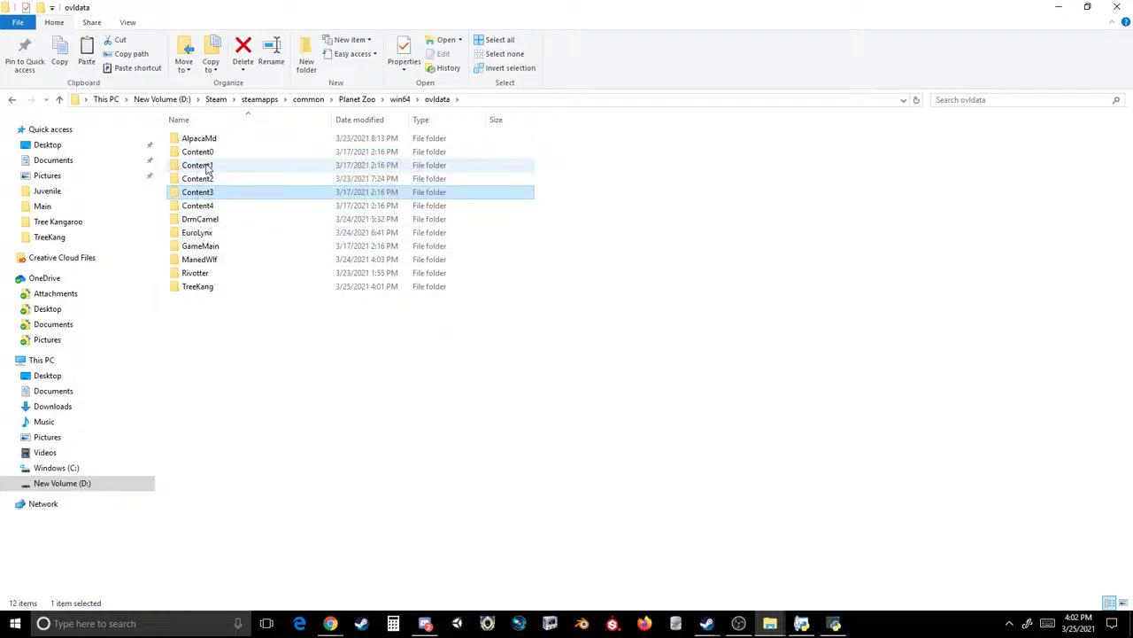
double_click(204, 286)
drag(213, 239, 204, 159)
key(Delete)
key(ctrl+v)
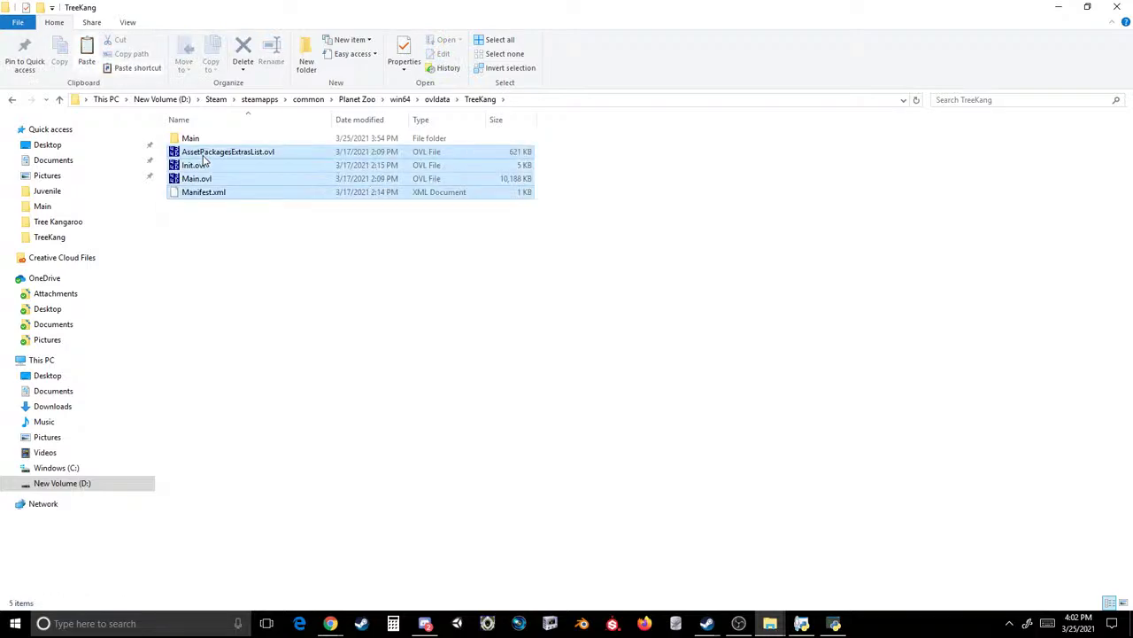
- Open the TreeKang Manifest.xml in Notepad++, set the content pack name to TreeKang and save
click(203, 195)
right_click(206, 195)
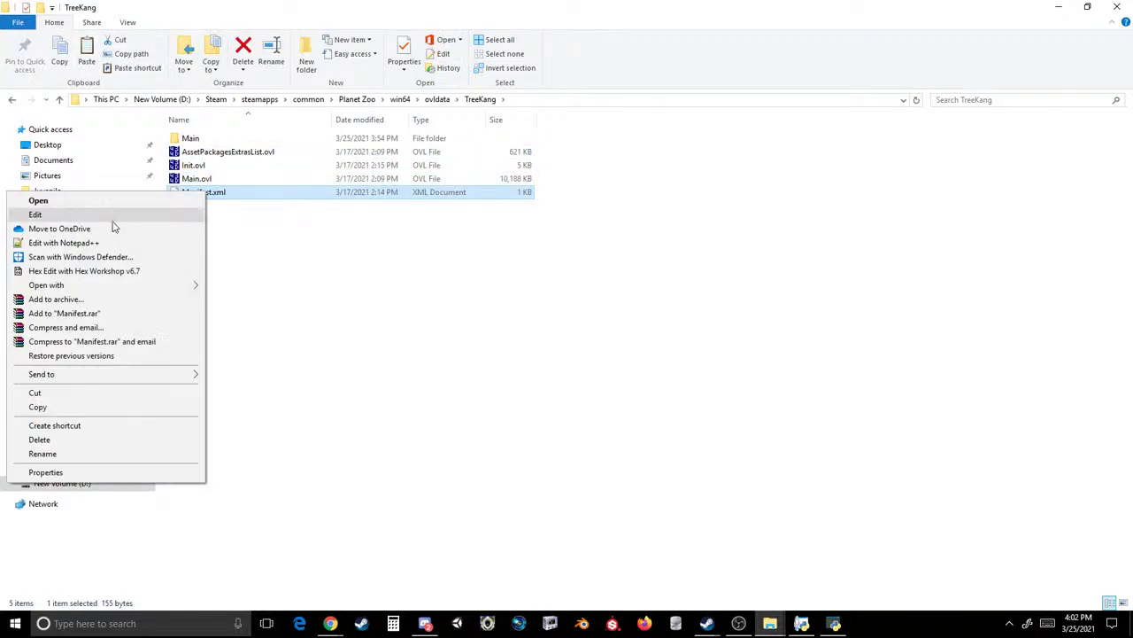
click(102, 239)
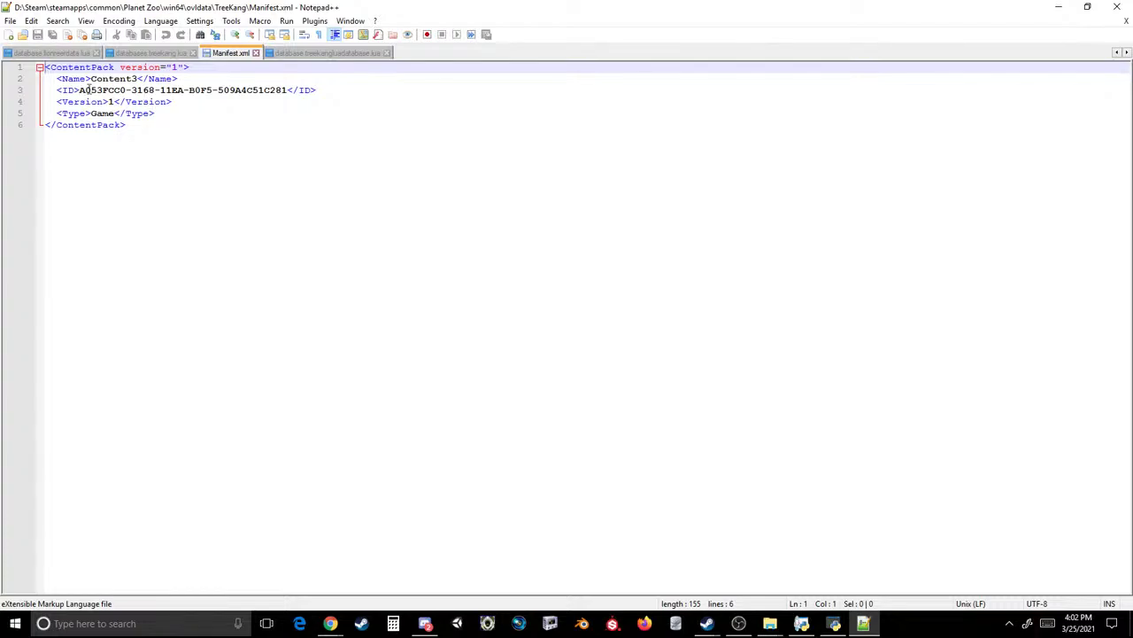
click(134, 79)
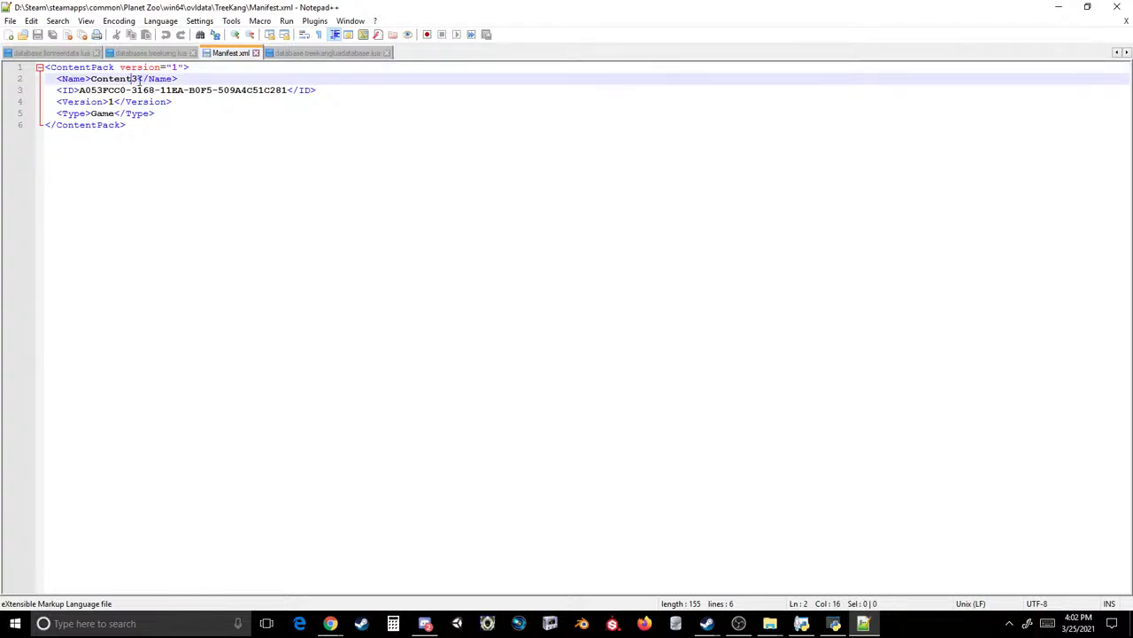
drag(137, 79, 90, 80)
text(TreeK)
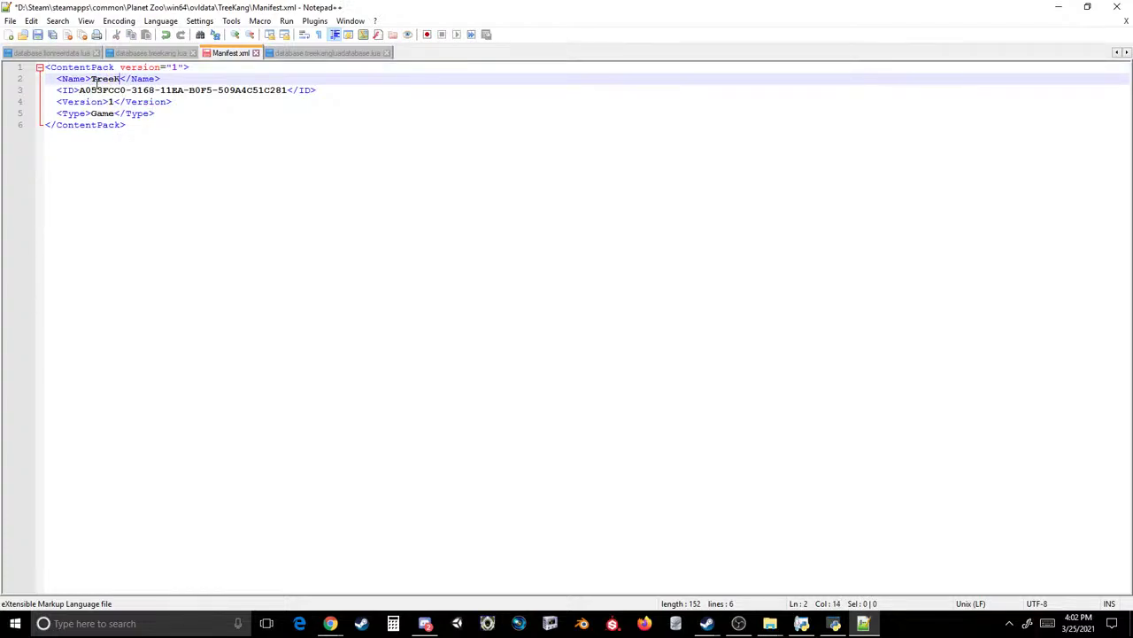
text(ang)
key(ctrl+s)
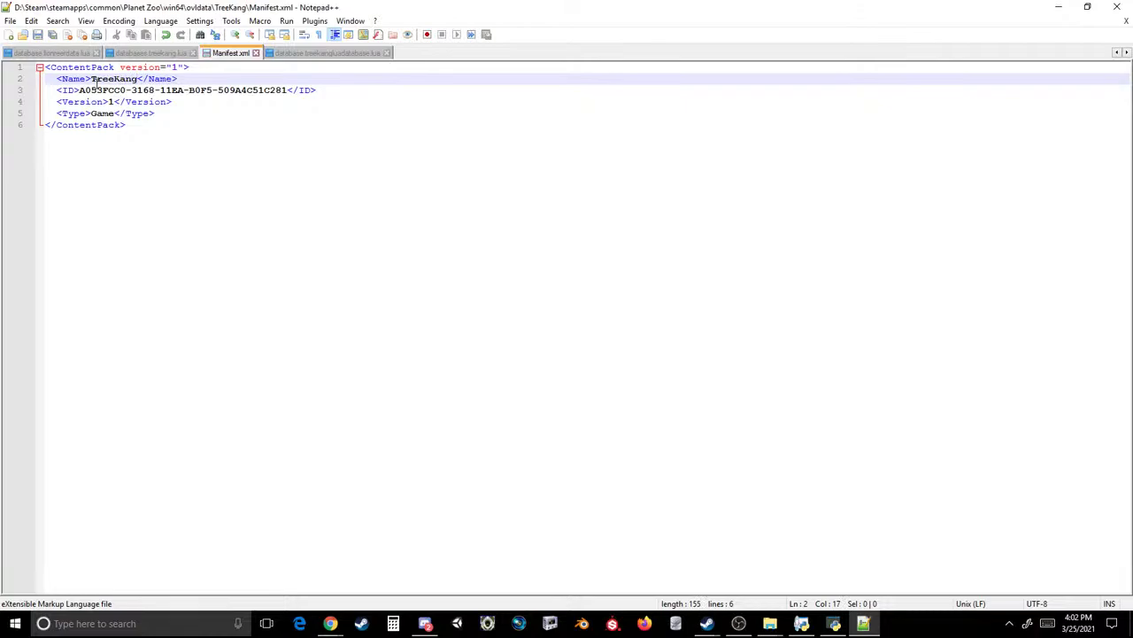
- Change the third and fourth groups of the manifest's content pack ID to 11FB and C4E7, then save and close the file
click(179, 90)
key(BackSpace)
text(F)
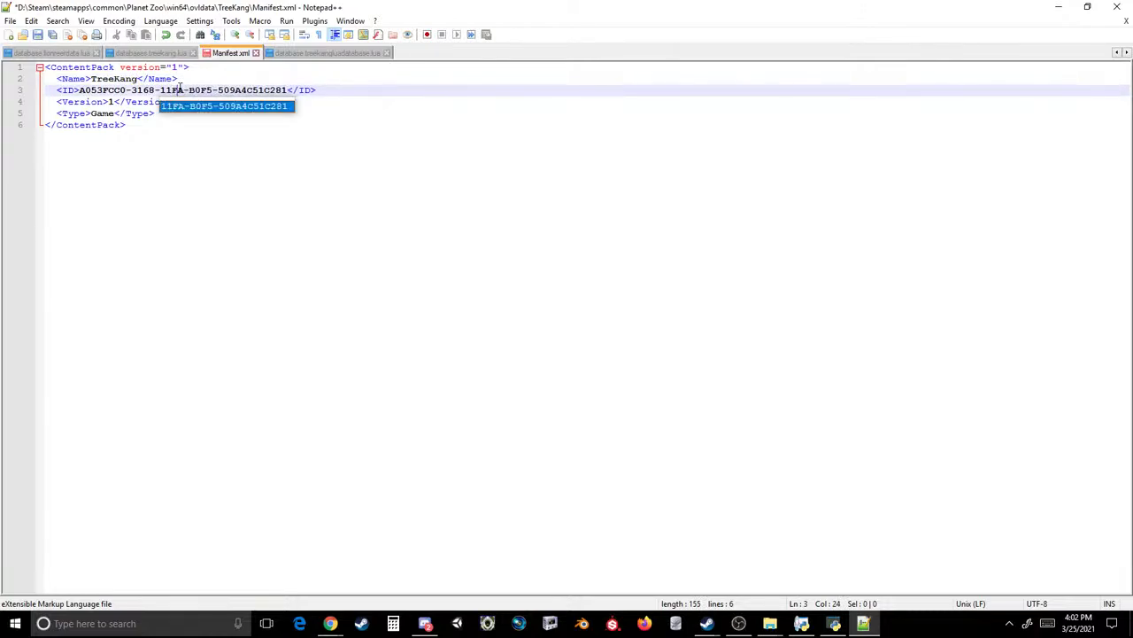
key(Delete)
text(B)
key(Right)
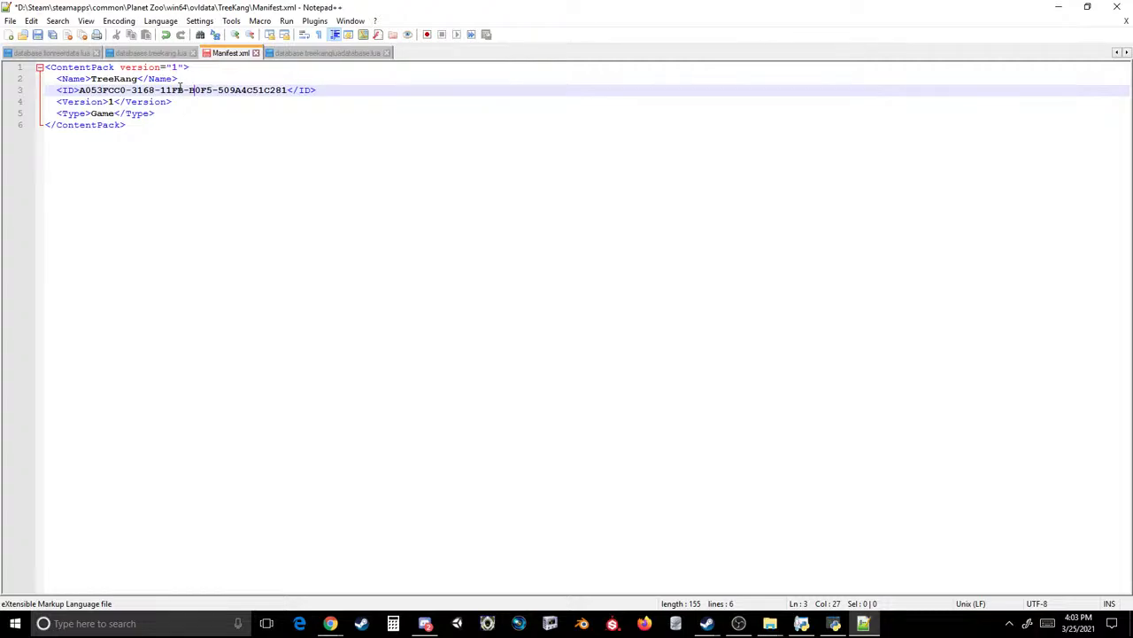
key(Delete)
text(C)
key(Delete)
text(4)
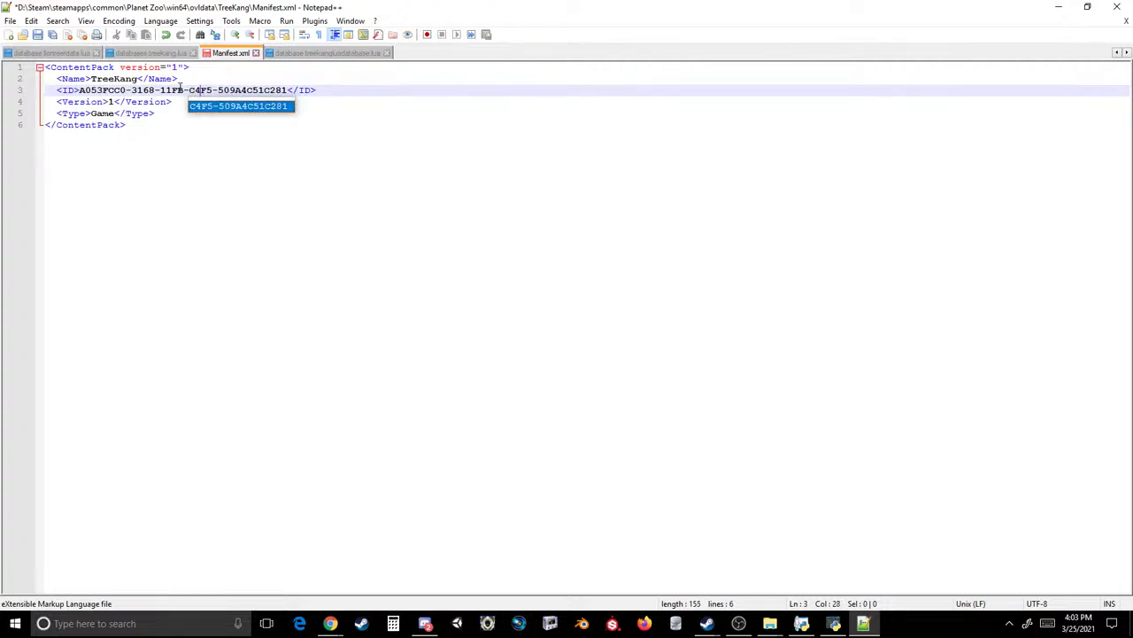
key(BackSpace)
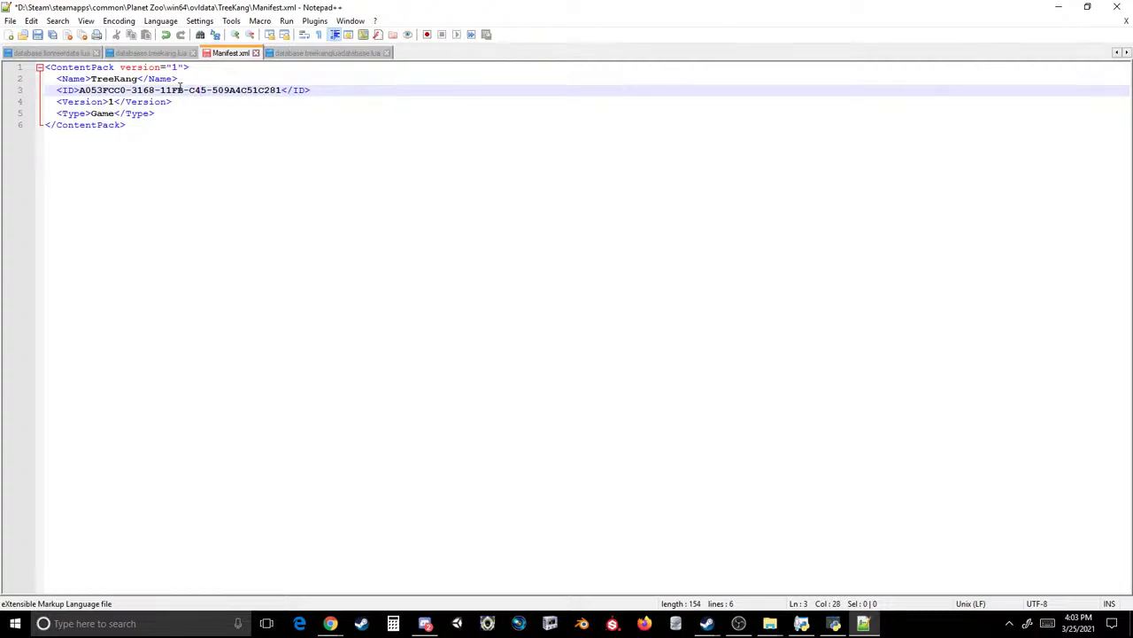
text(E)
key(Delete)
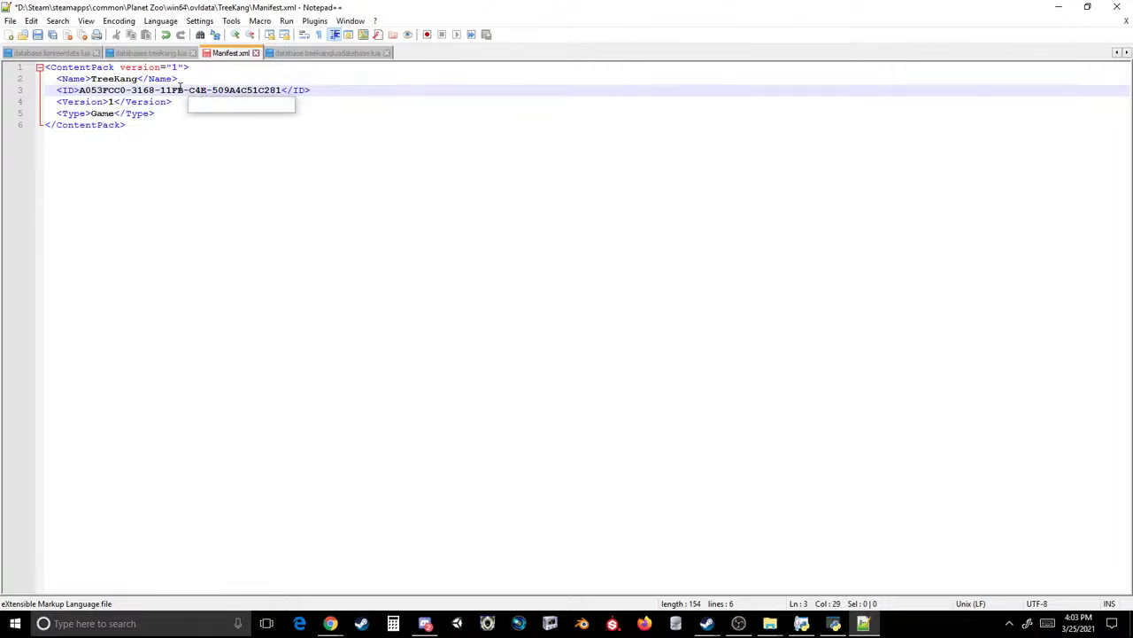
text(7)
click(1120, 7)
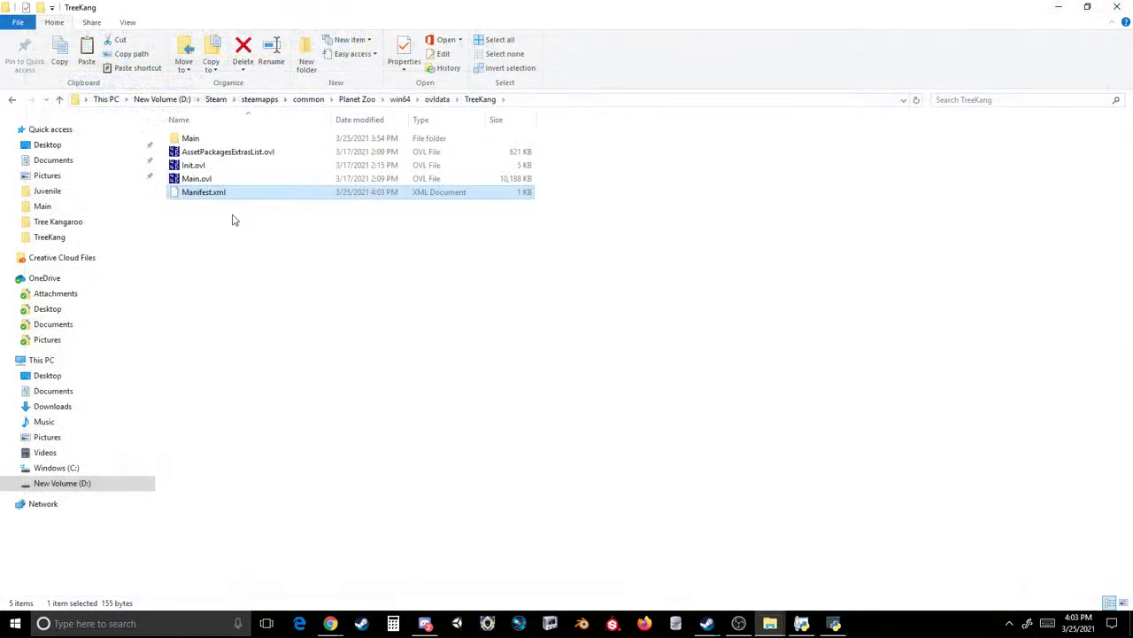
- Switch to the OVL Archive Editor, load Init.ovl from the TreeKang folder and maximize the editor window
click(228, 220)
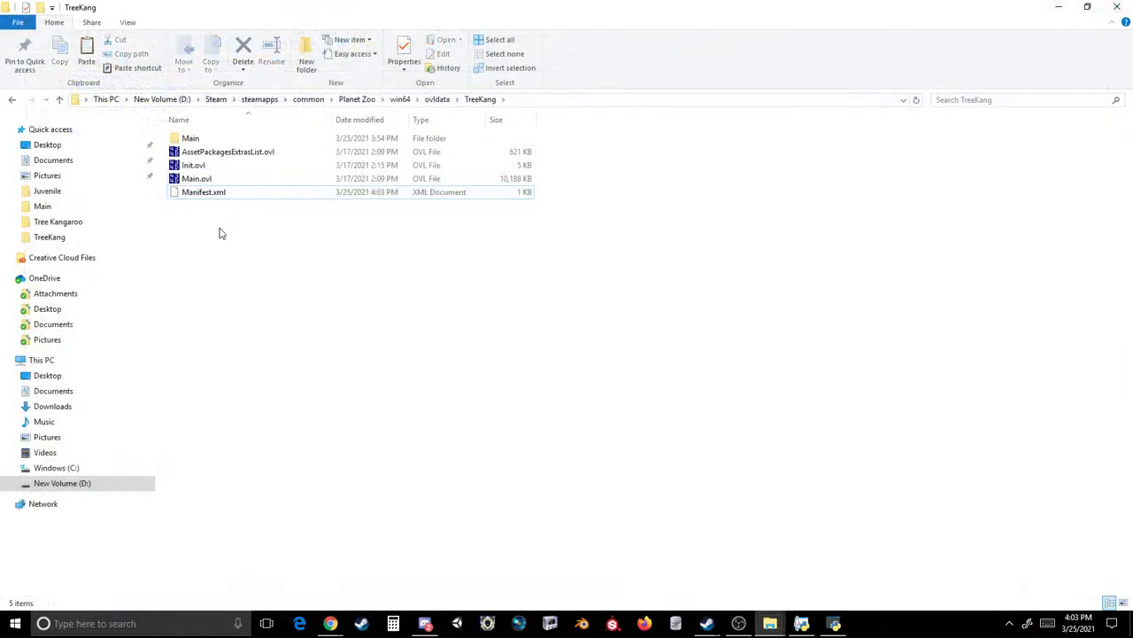
click(831, 625)
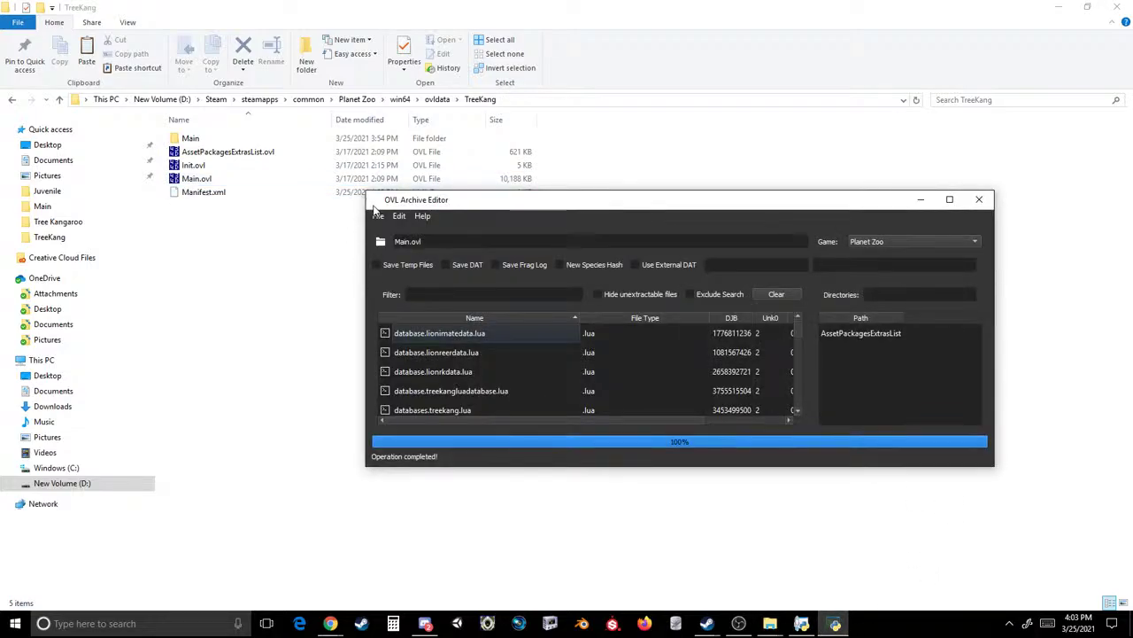
click(378, 218)
click(394, 233)
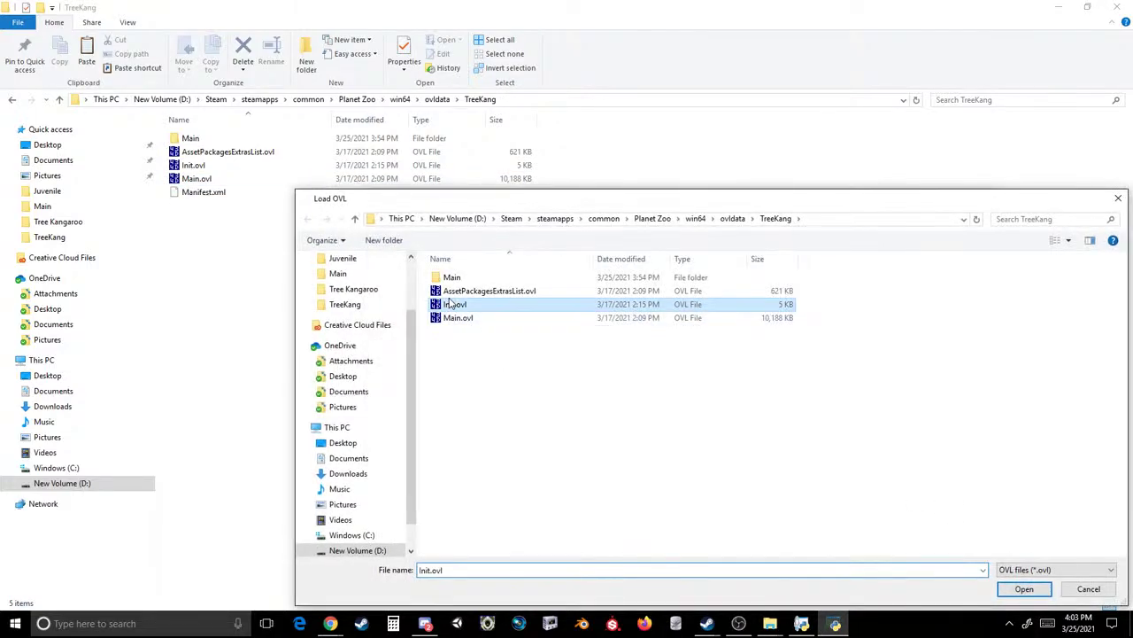
double_click(456, 302)
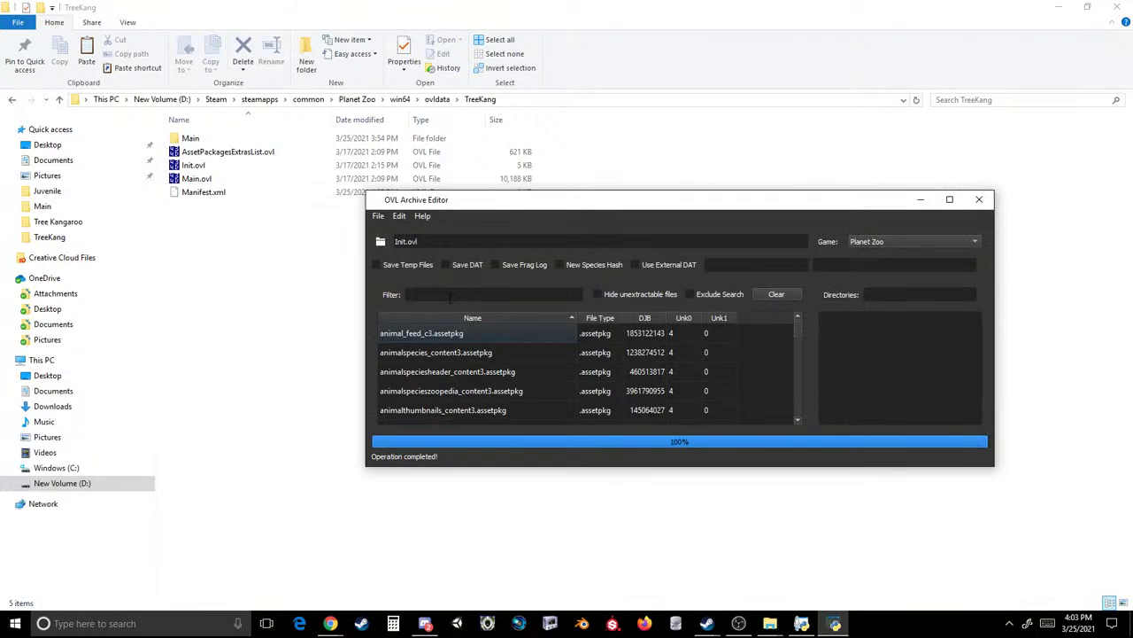
click(953, 204)
- Select the unneeded asset packages in Init.ovl, including animal_feed_c3 and au_animalshapesilhouettes
click(68, 144)
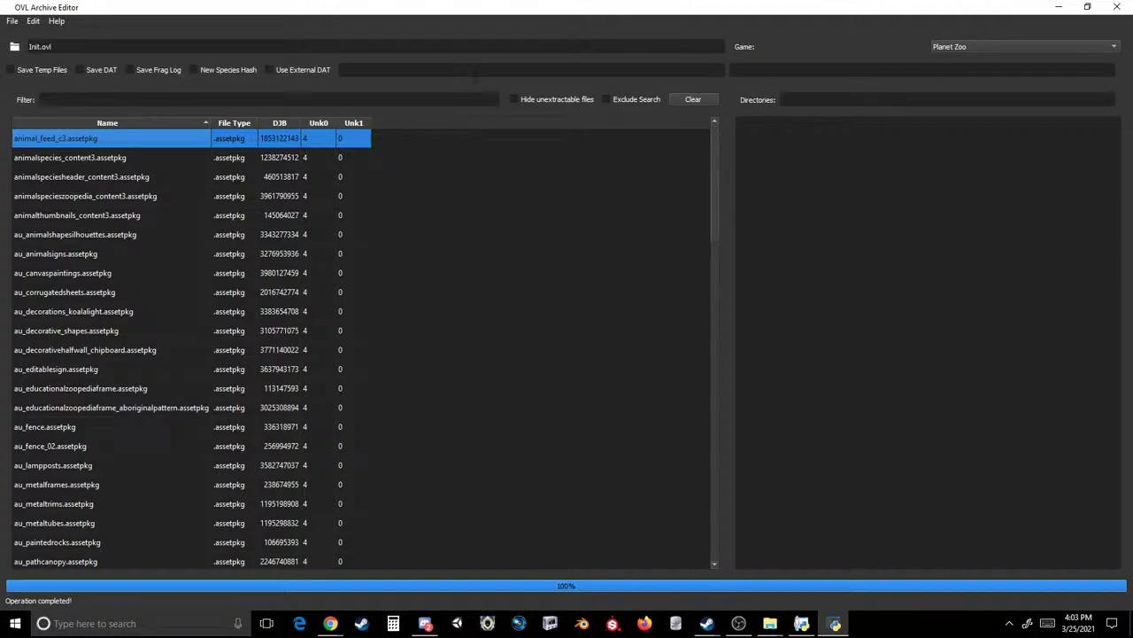
click(478, 69)
text(c)
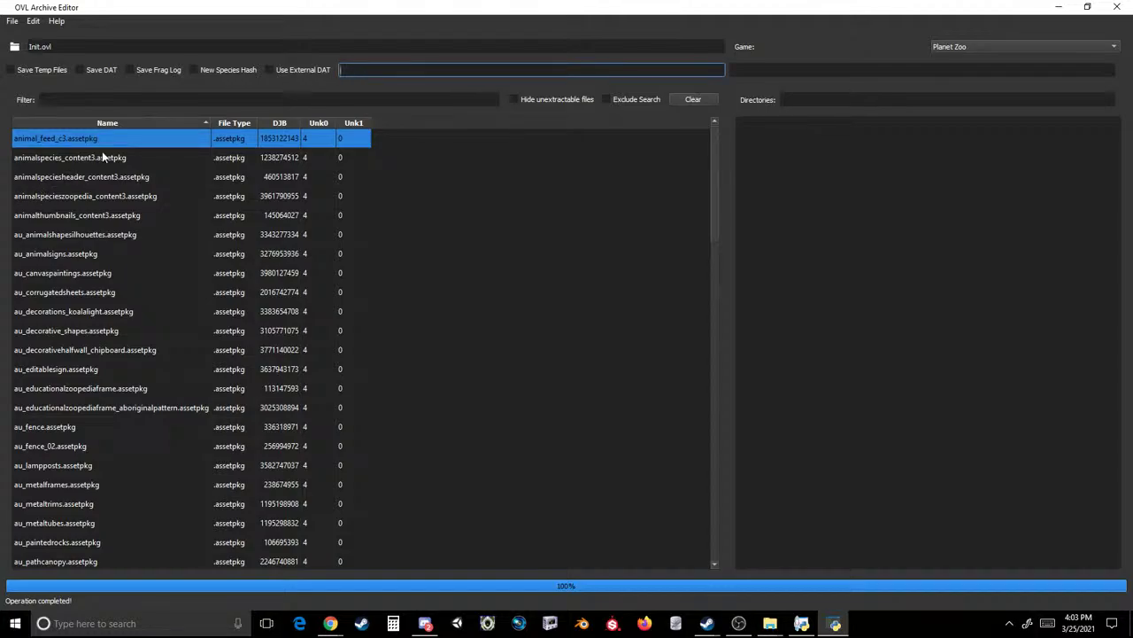
ctrl+click(69, 235)
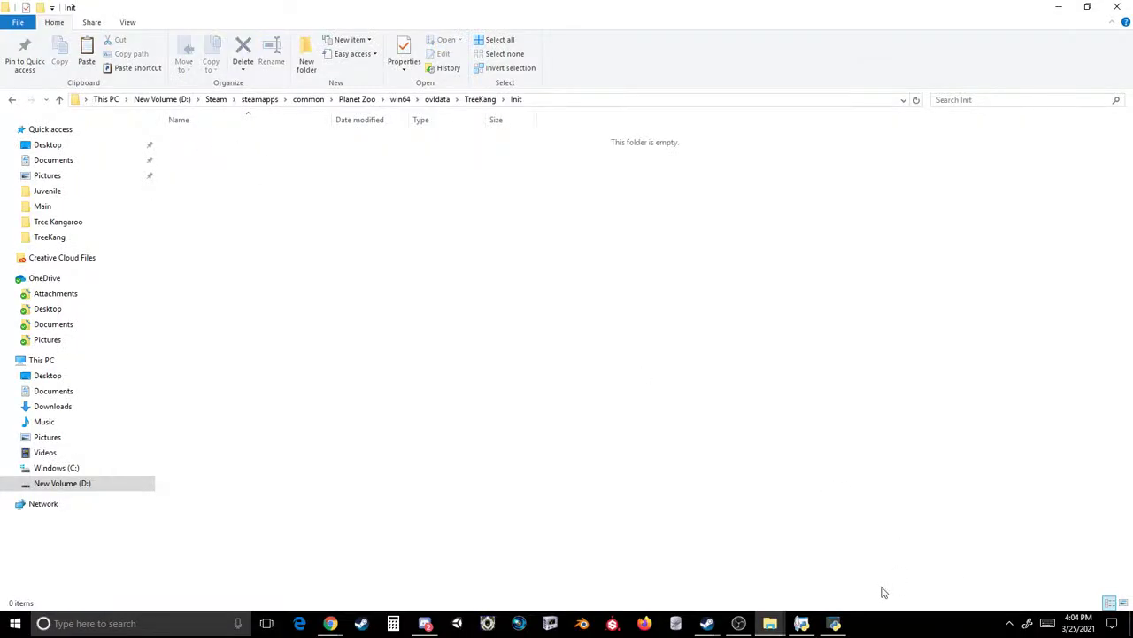
- Try to extract the renamed treekang and tkang asset packages from Init.ovl into the empty Init folder
click(834, 622)
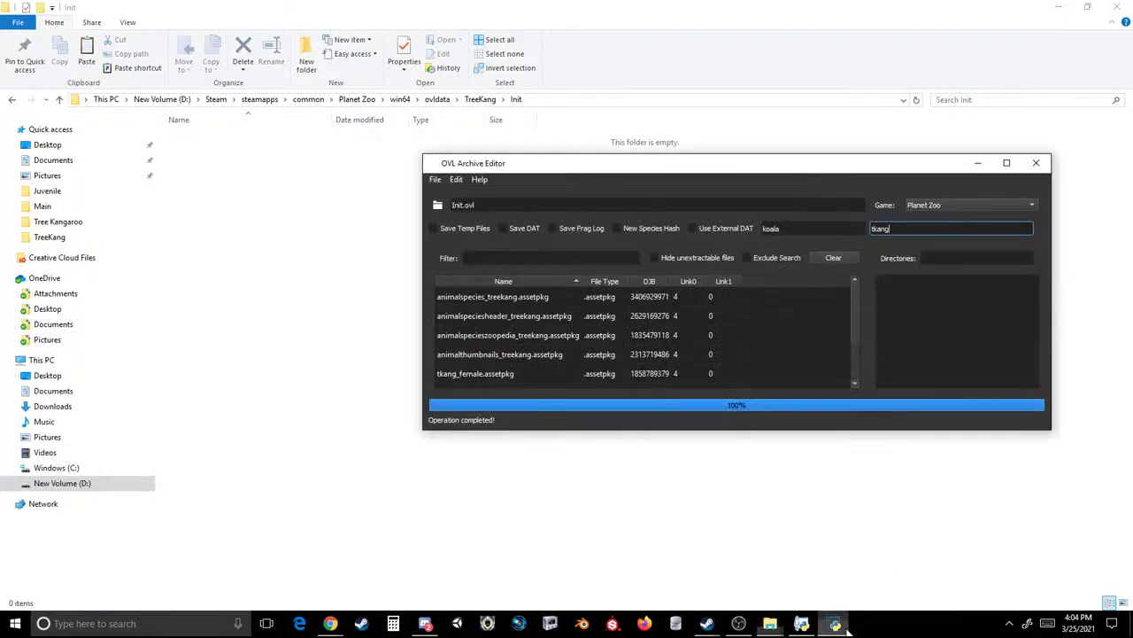
click(528, 299)
scroll(512, 355, down, 1)
shift+click(512, 378)
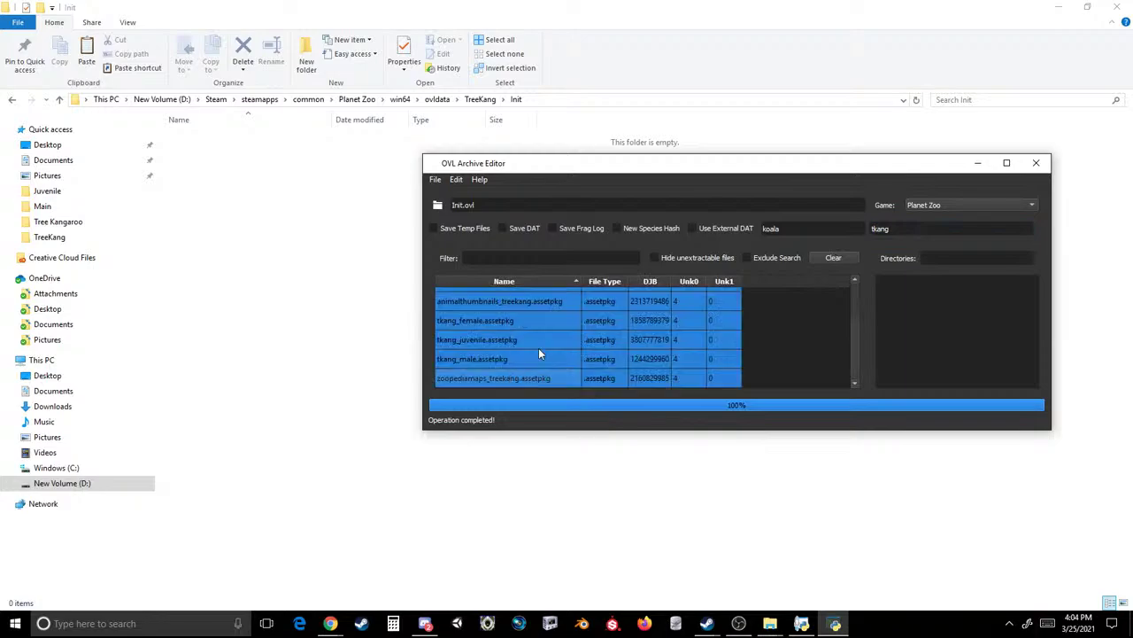
drag(539, 348, 251, 277)
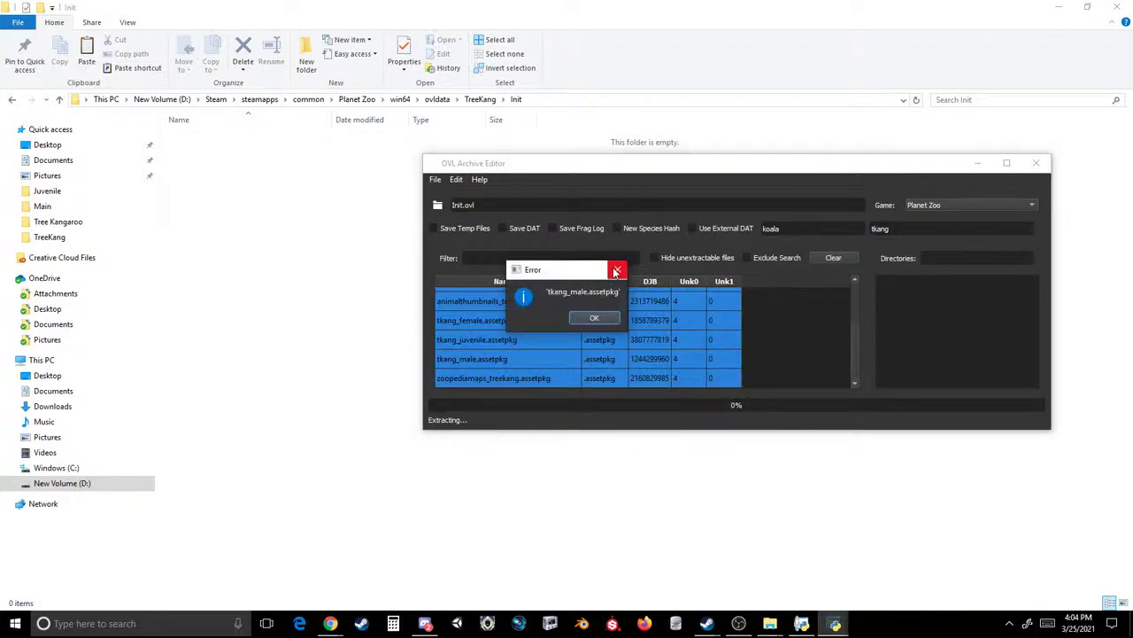
click(617, 272)
- Load AssetPackagesExtrasList.ovl and Main.ovl from the TreeKang folder, one after the other
click(434, 179)
click(451, 195)
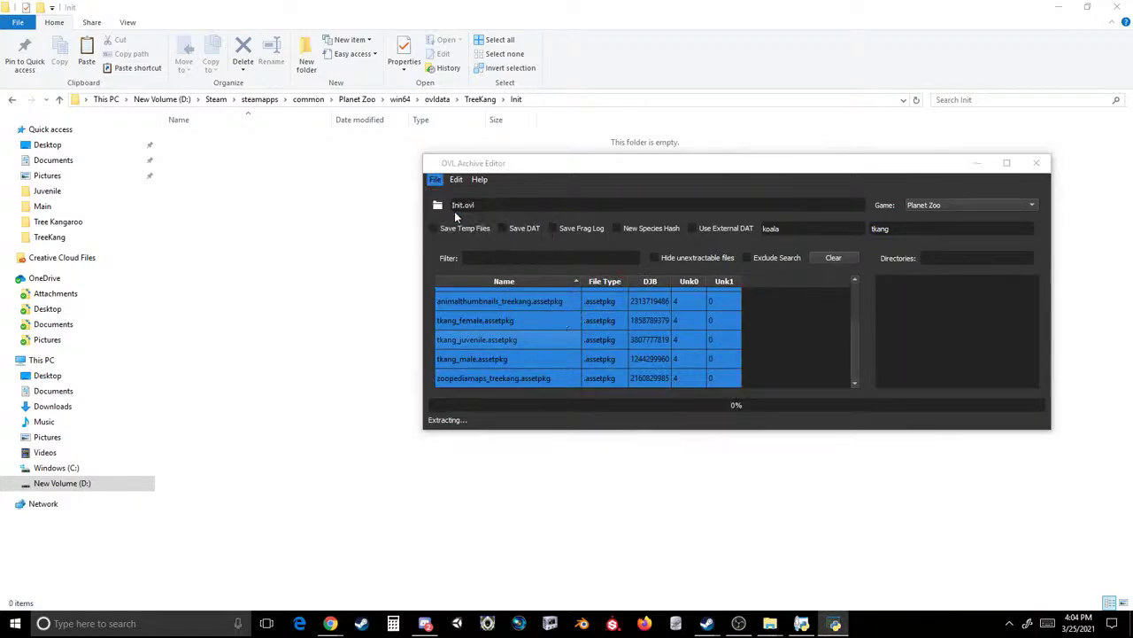
double_click(461, 292)
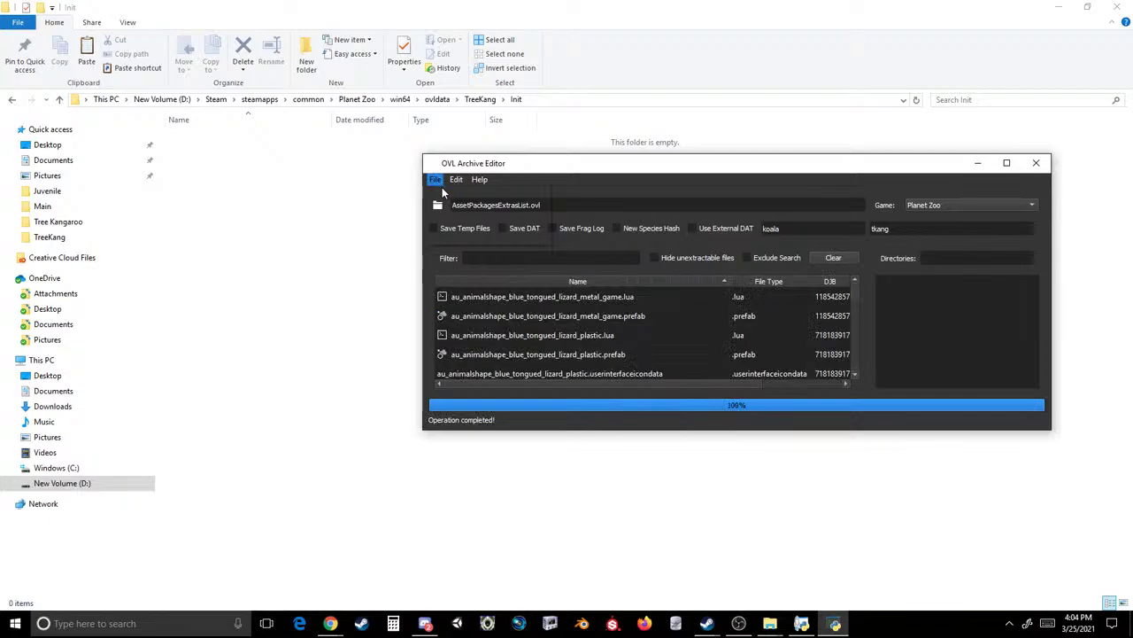
click(435, 179)
click(460, 199)
key(Escape)
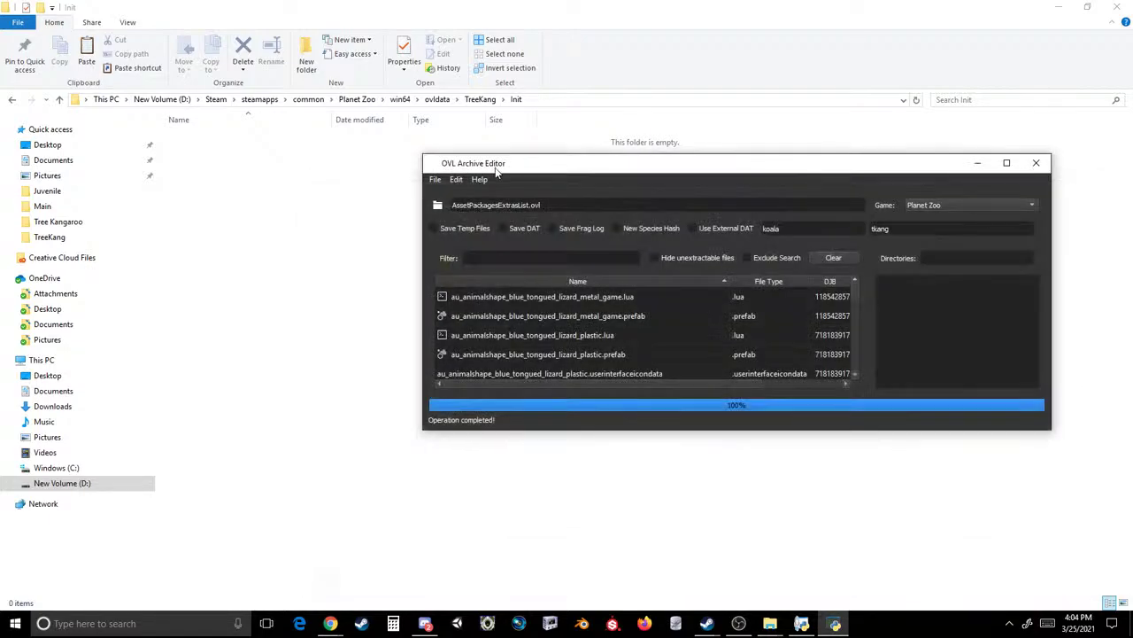
click(442, 179)
click(452, 194)
double_click(456, 281)
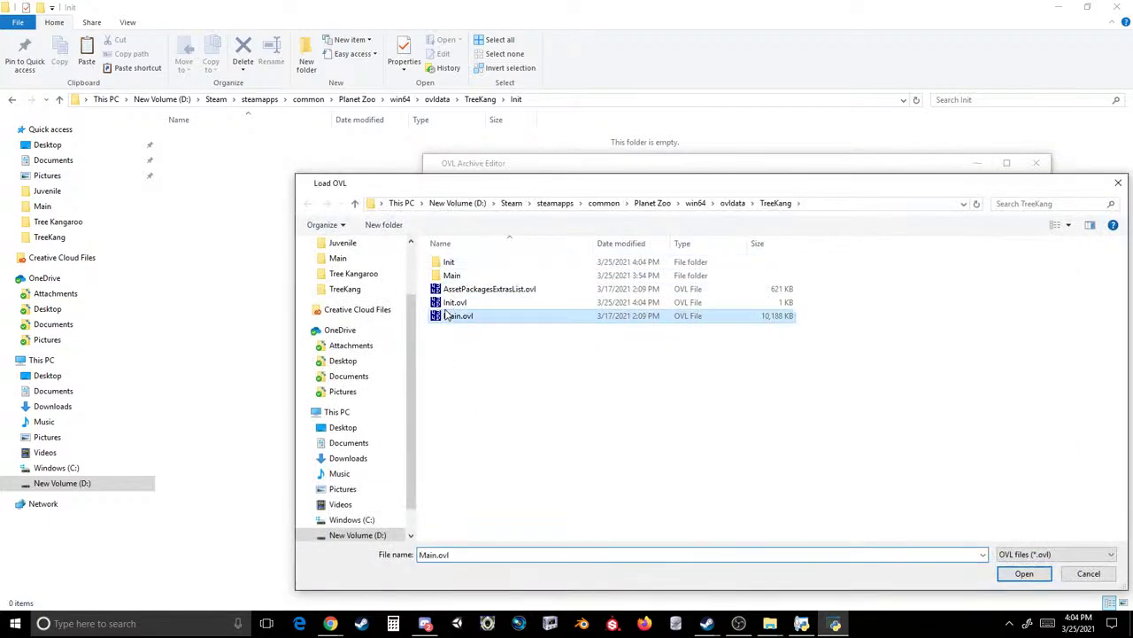
- Reload Init.ovl from the TreeKang folder and extract all its asset packages into the Init folder
click(435, 179)
click(452, 194)
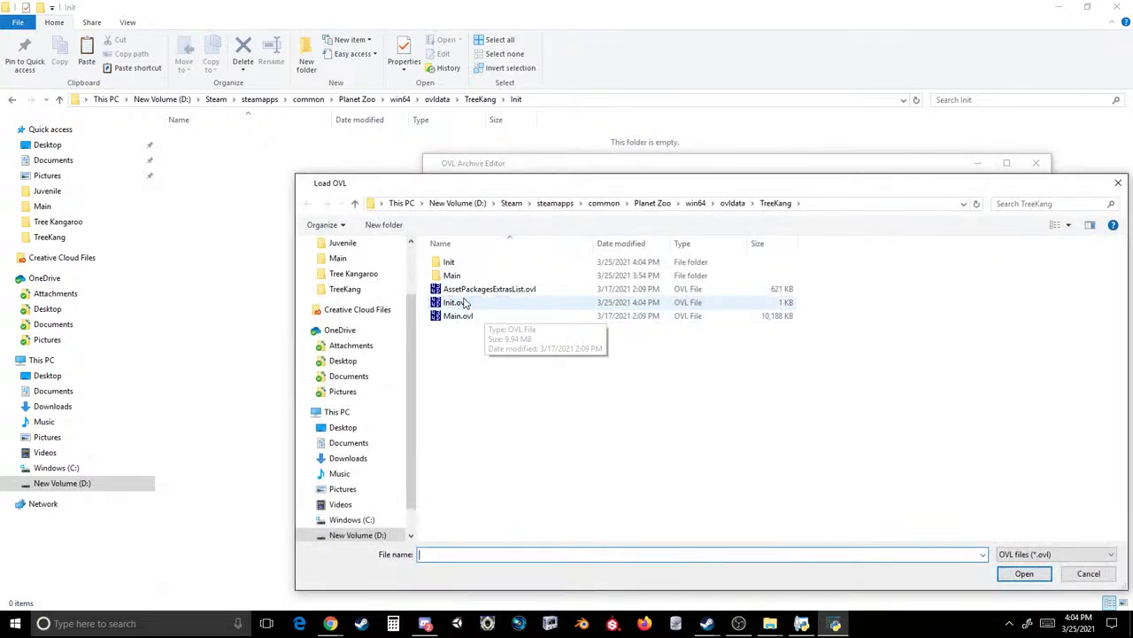
double_click(464, 299)
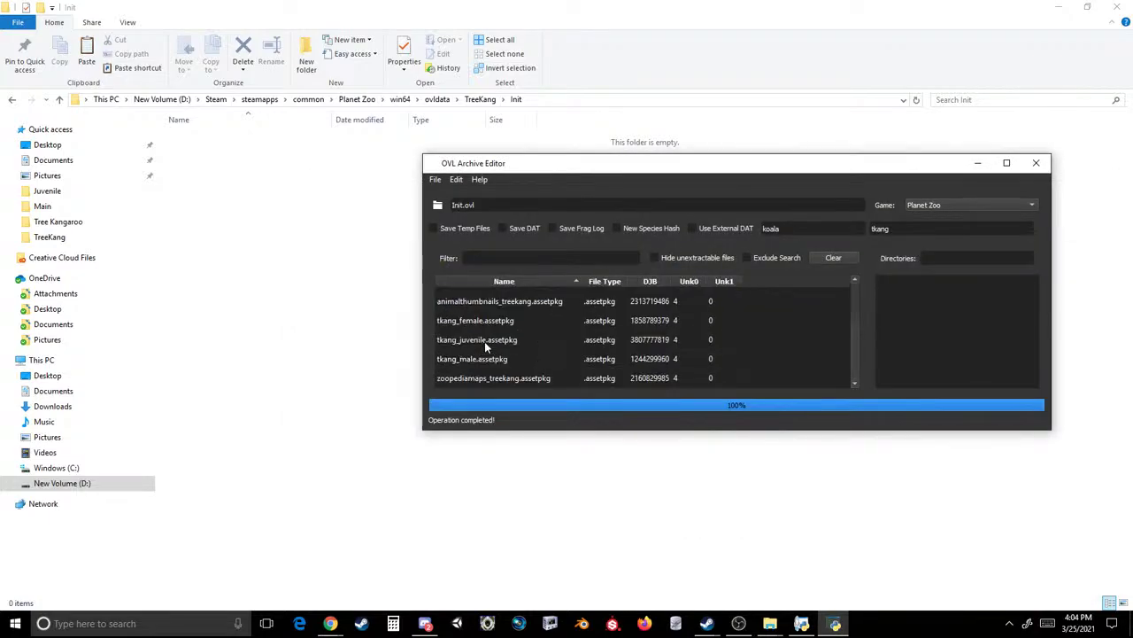
key(ctrl+a)
drag(463, 341, 309, 246)
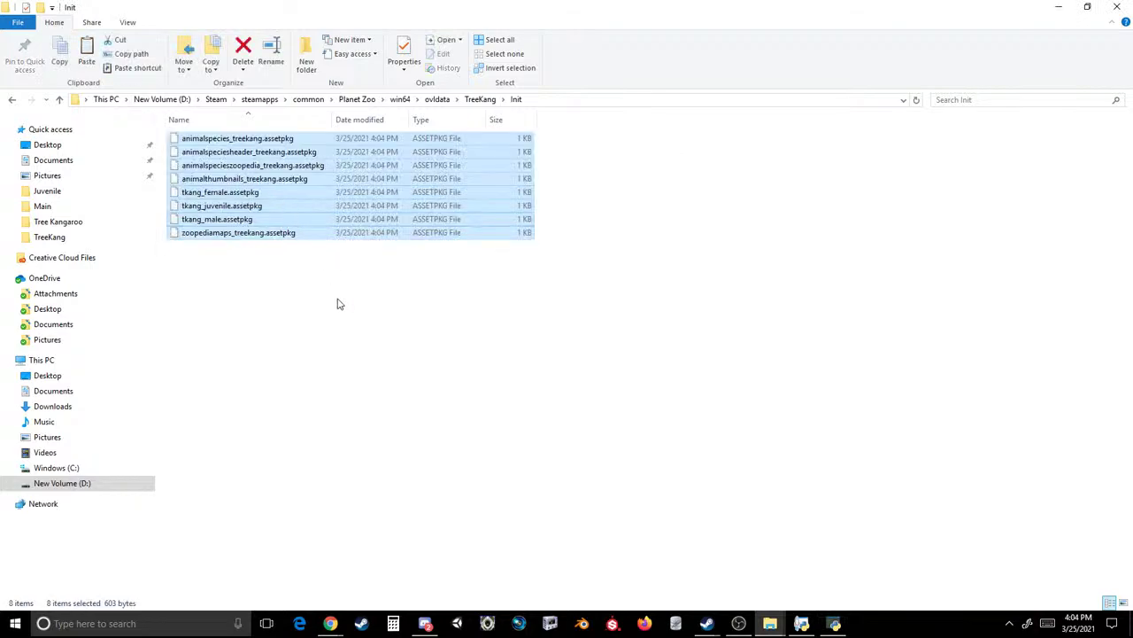
- Open all the extracted .assetpkg files from the Init folder in Notepad++
drag(328, 293, 227, 138)
right_click(229, 136)
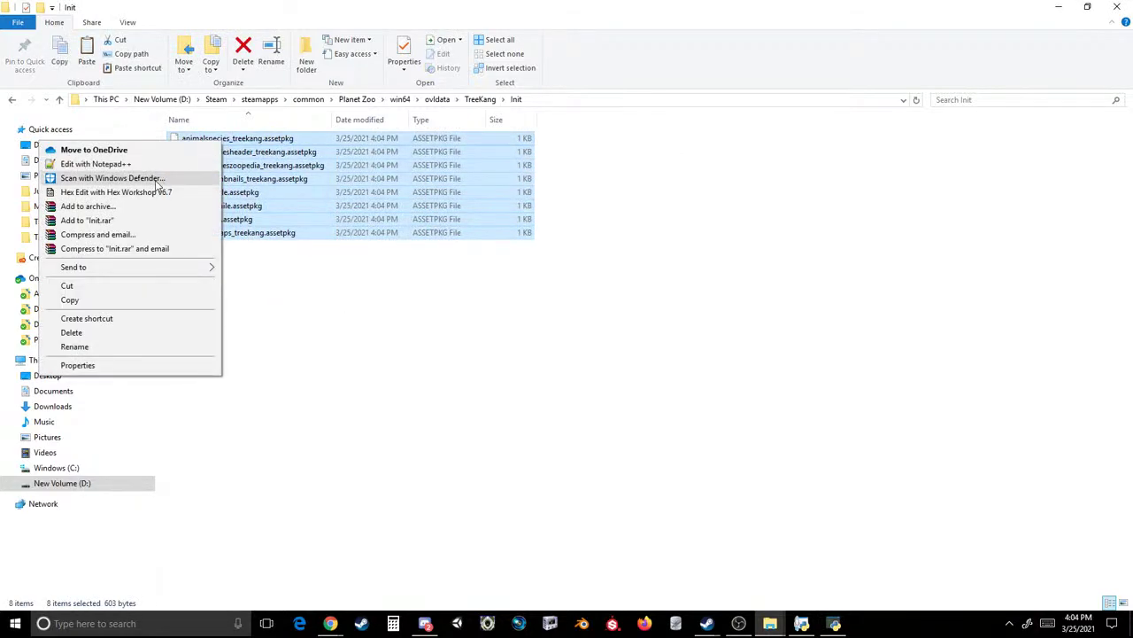
click(147, 166)
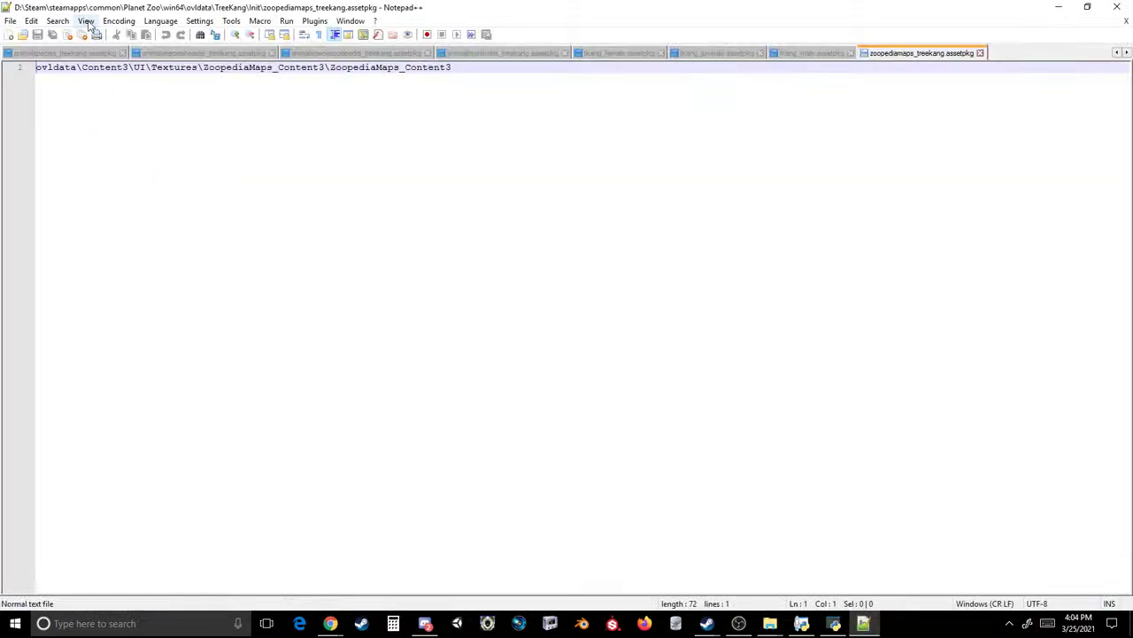
- Replace Content3 with TreeKang in all opened .assetpkg documents
click(58, 21)
click(39, 148)
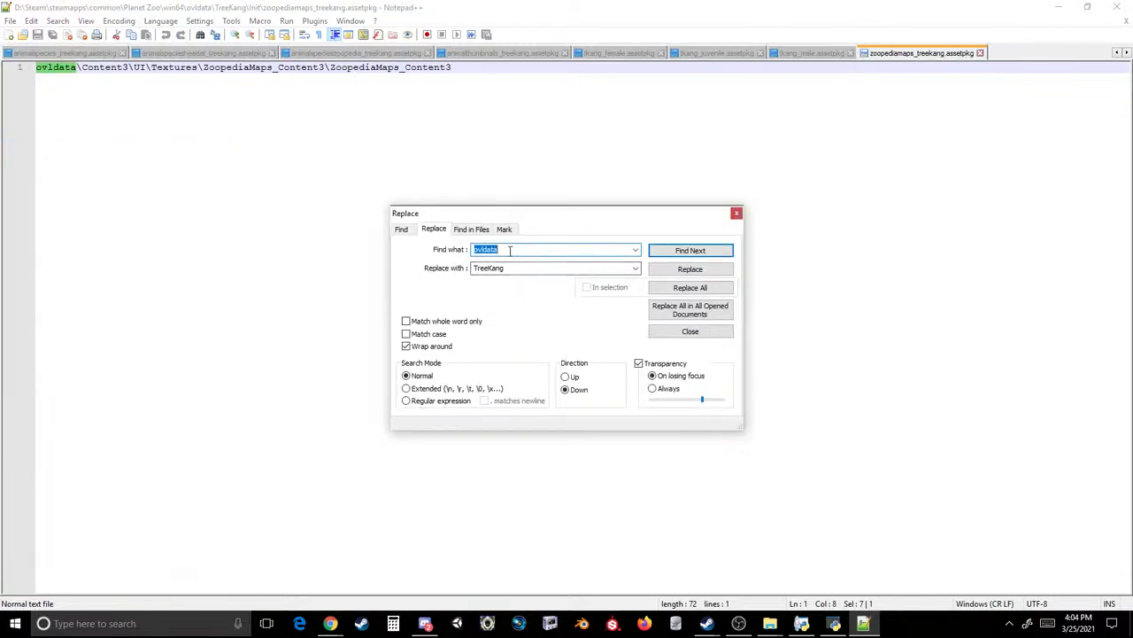
text(Content3)
click(690, 309)
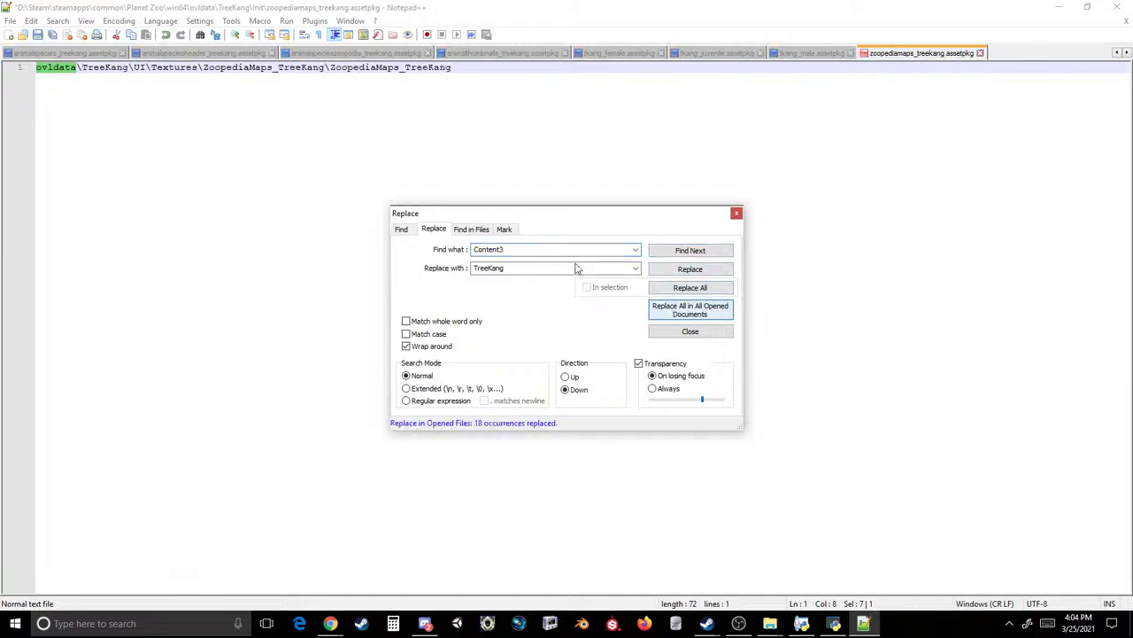
- Replace Koala with TKang in all opened documents and close the Replace dialog
double_click(510, 249)
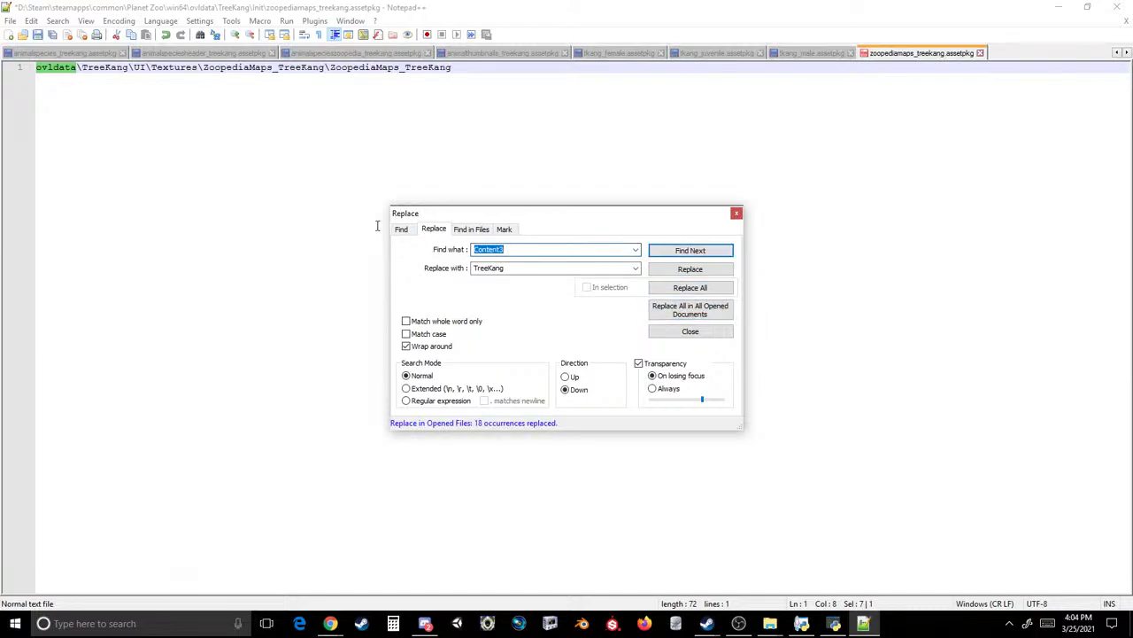
text(Koala)
double_click(492, 268)
text(TK)
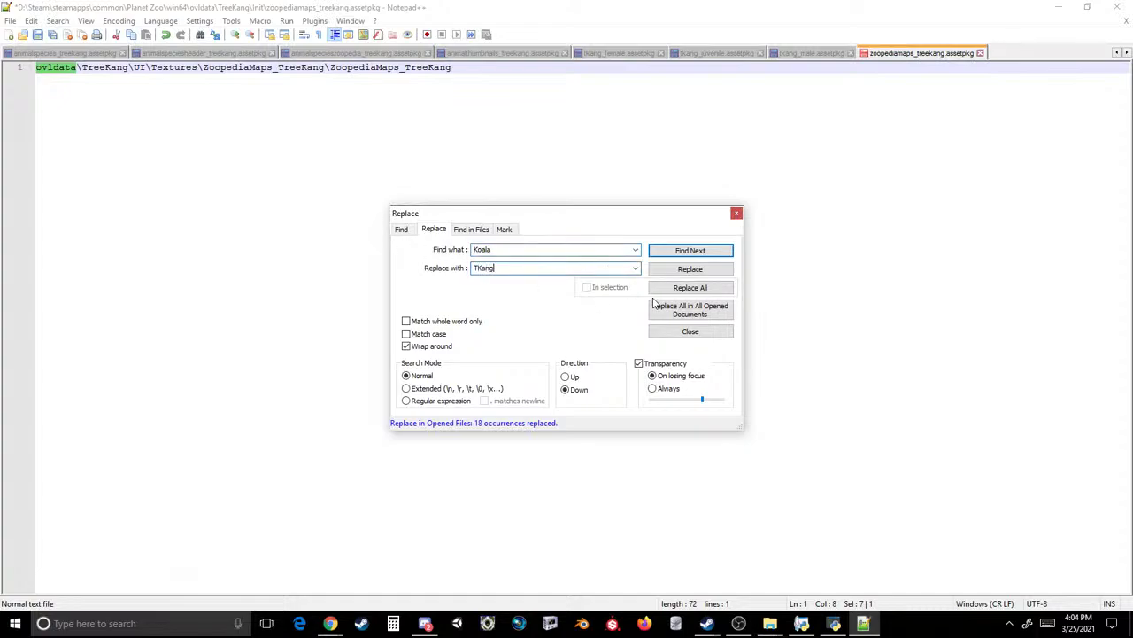
click(657, 308)
click(736, 212)
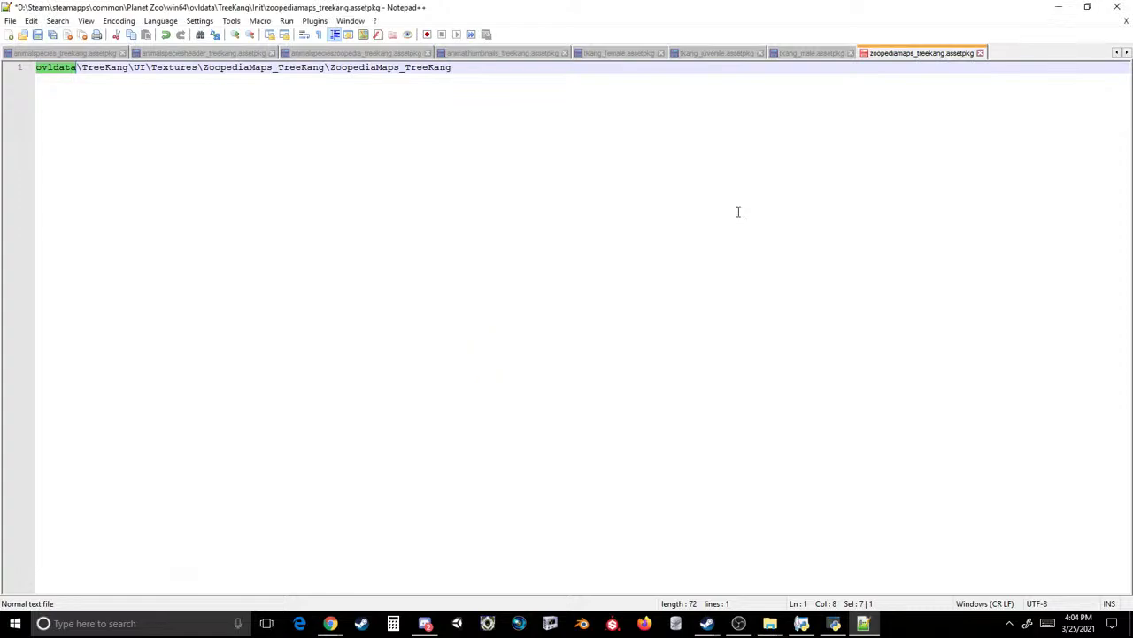
- Save each edited .assetpkg file, from zoopediamaps_treekang through animalspecies_treekang
key(ctrl+s)
click(795, 54)
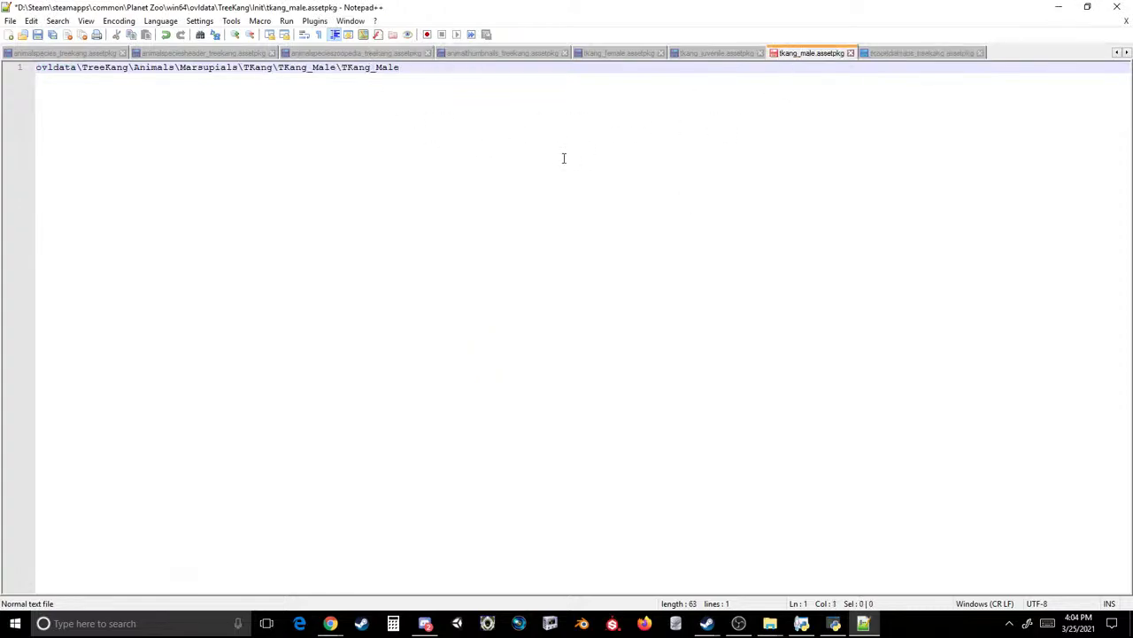
click(688, 54)
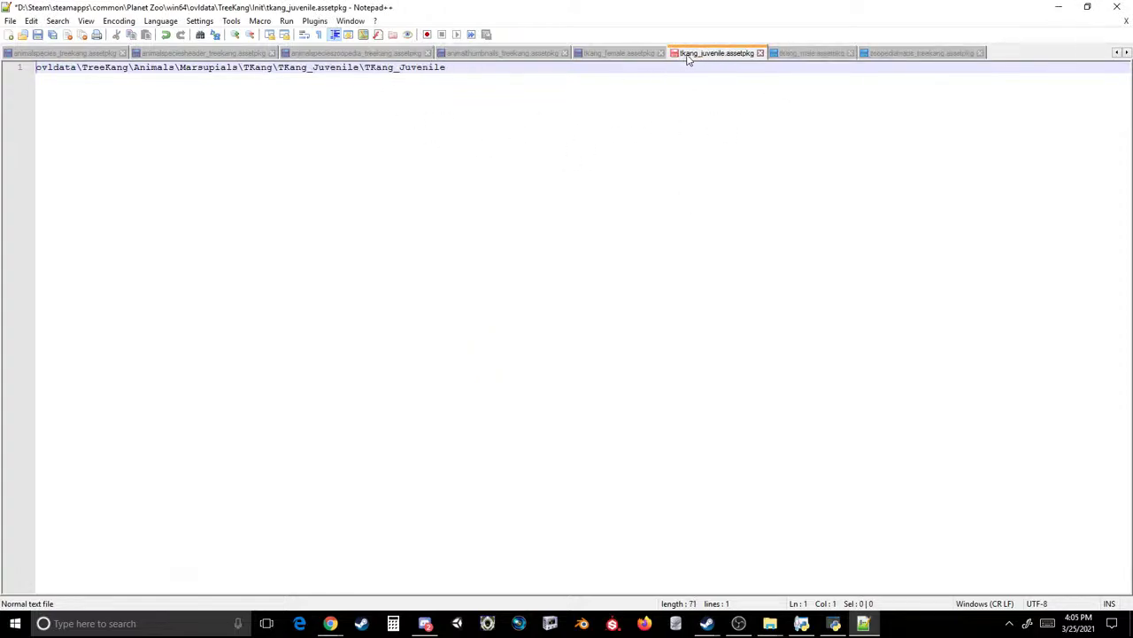
click(611, 53)
click(485, 53)
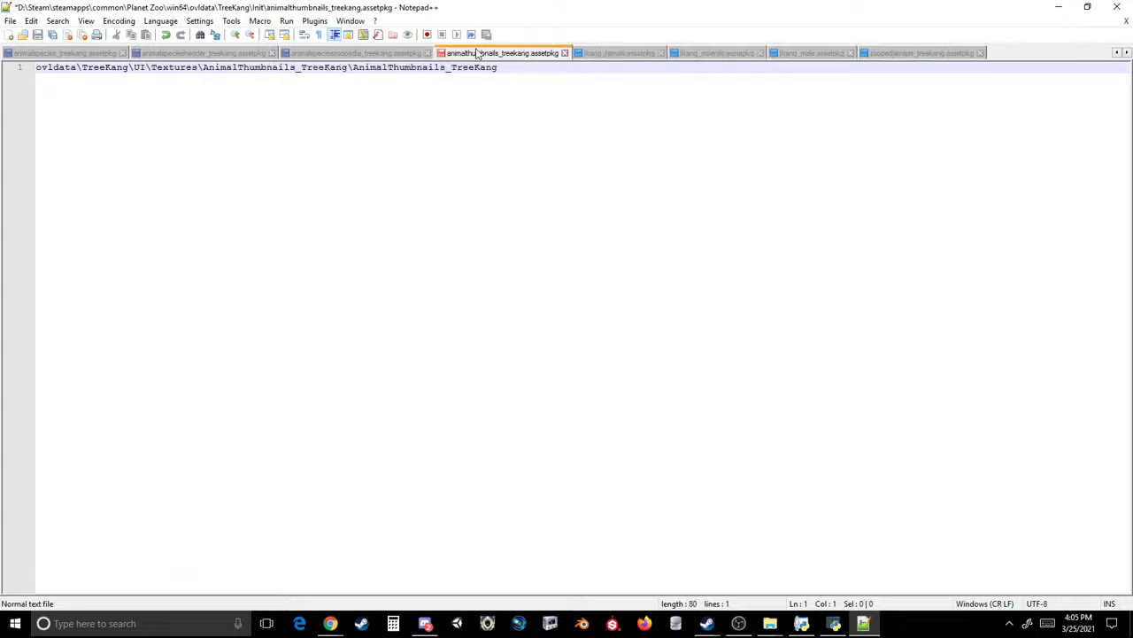
click(354, 53)
click(223, 55)
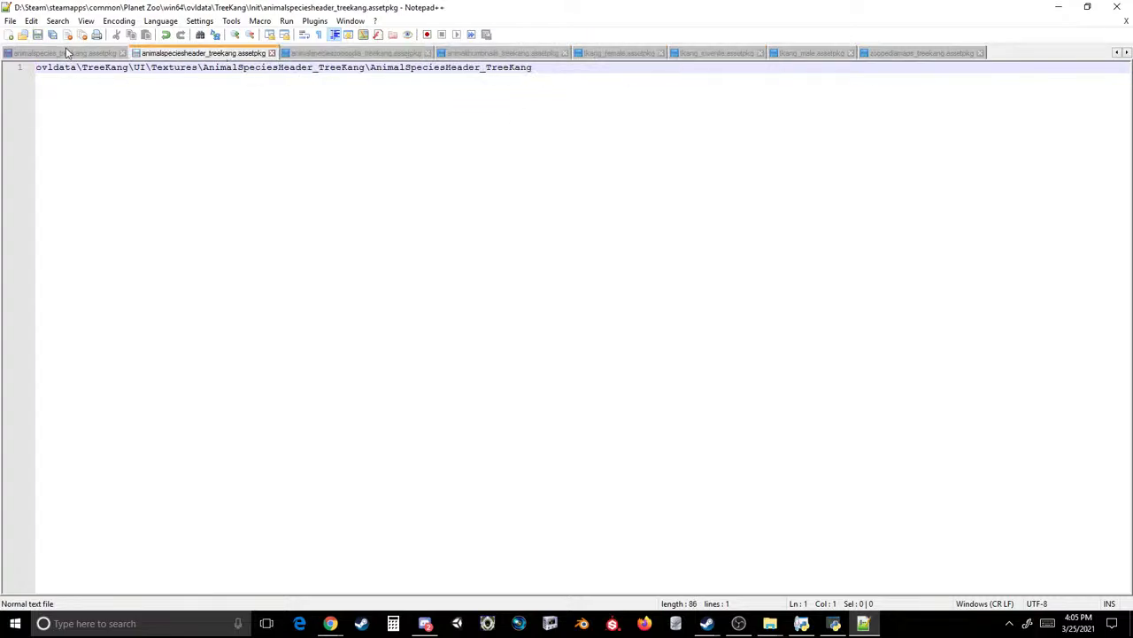
click(69, 53)
- Close all the open .assetpkg documents and exit Notepad++
click(1125, 21)
click(1125, 20)
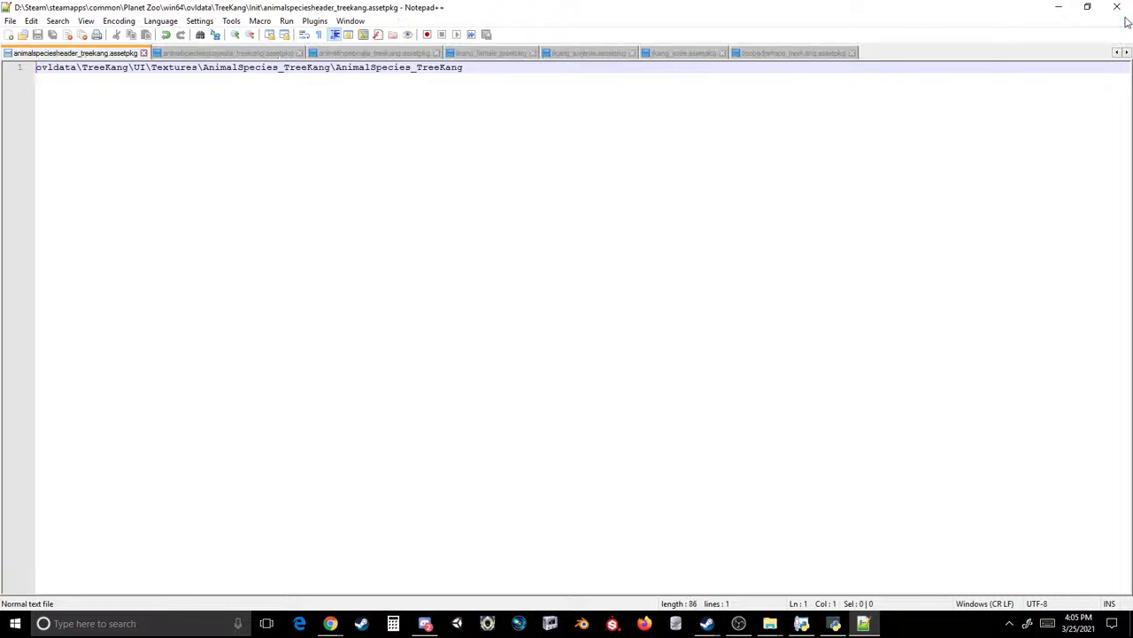
click(1125, 20)
click(1125, 20)
click(1125, 21)
click(1125, 21)
click(1125, 20)
click(1125, 20)
click(1117, 6)
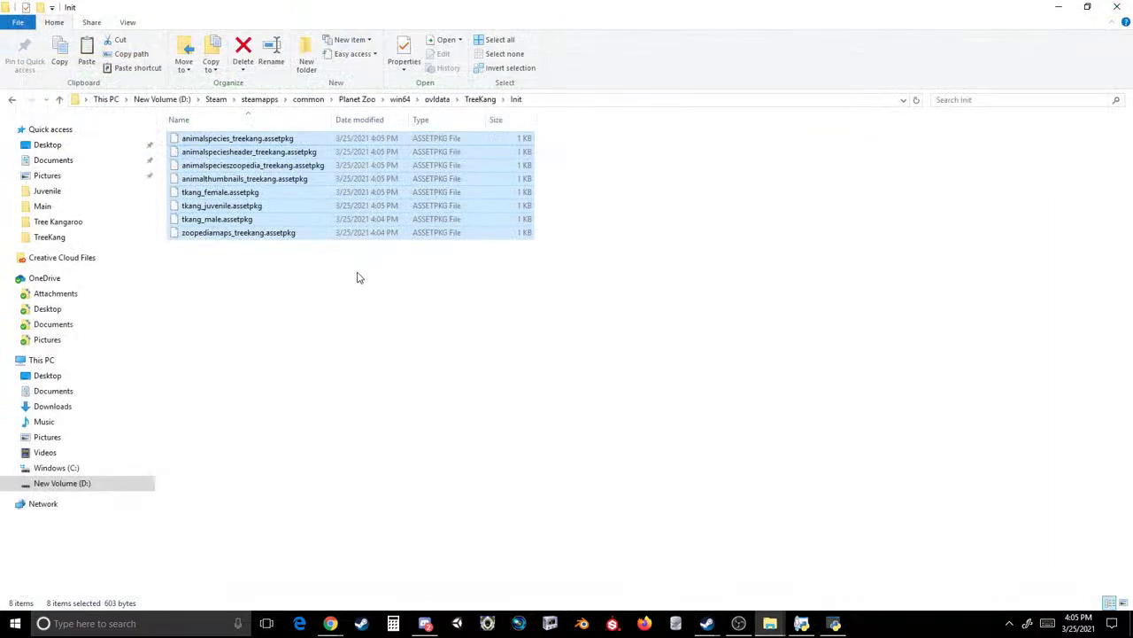
- Inject the edited .assetpkg files into Init.ovl in the OVL Archive Editor and save, overwriting Init.ovl in the TreeKang folder
drag(305, 321, 266, 146)
drag(308, 344, 549, 351)
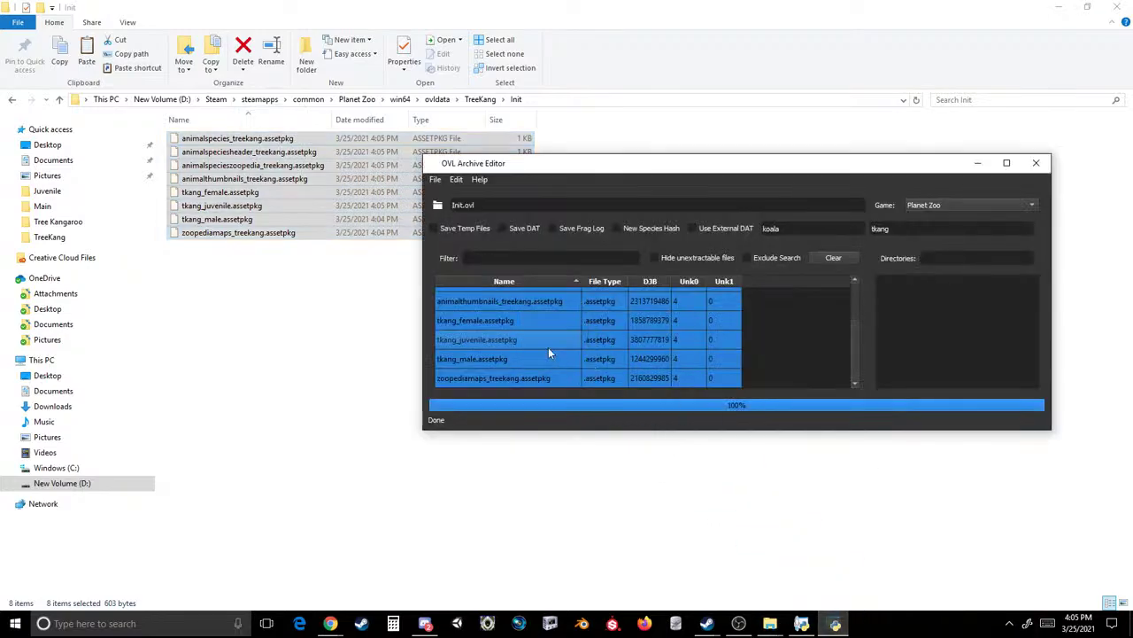
click(435, 179)
click(449, 225)
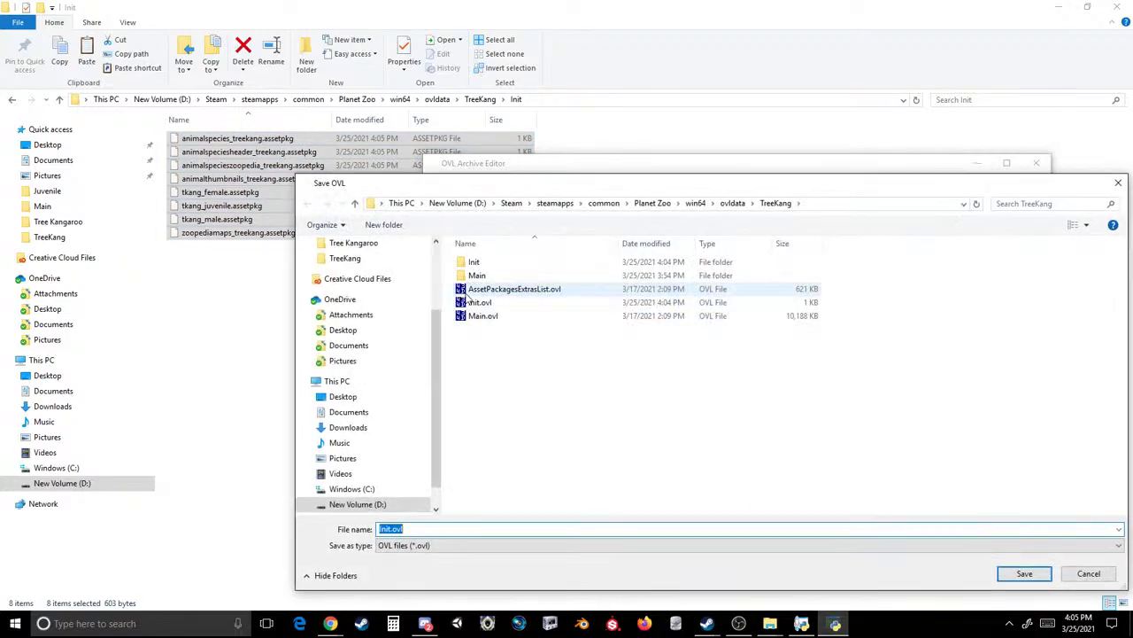
double_click(483, 303)
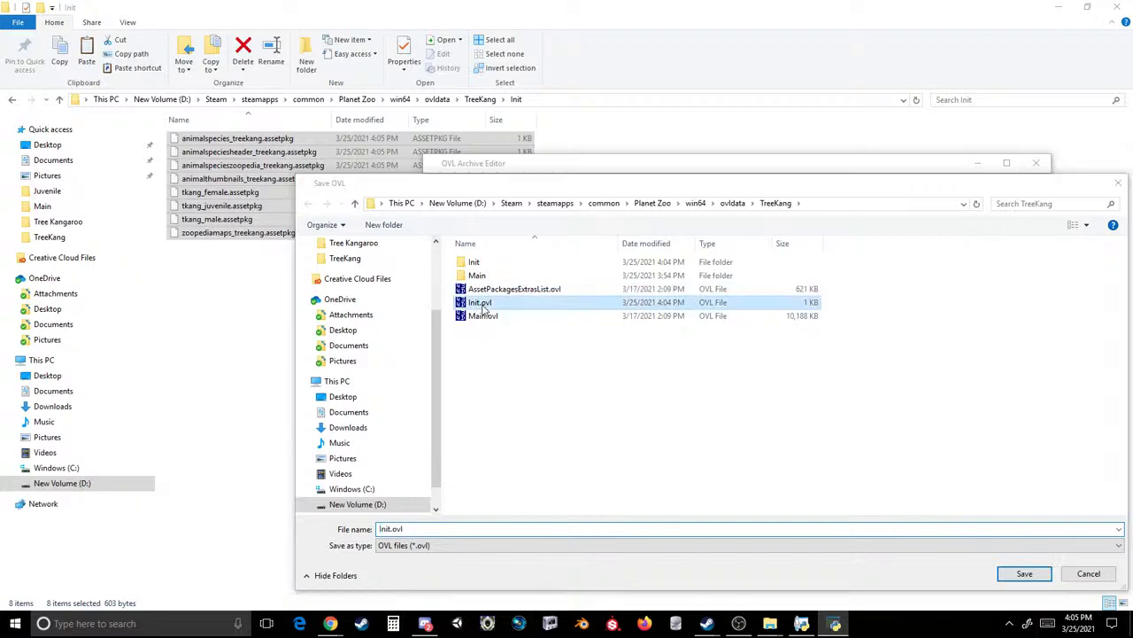
click(598, 312)
- Open AssetPackagesExtrasList.ovl from the TreeKang folder and maximize the editor window
click(434, 180)
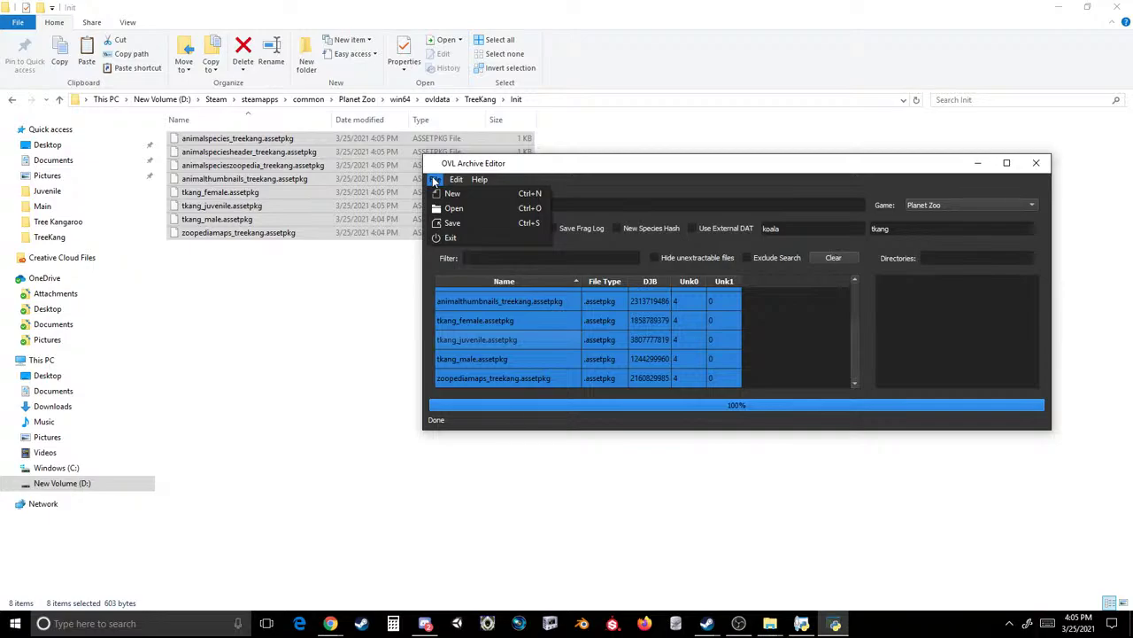
click(453, 208)
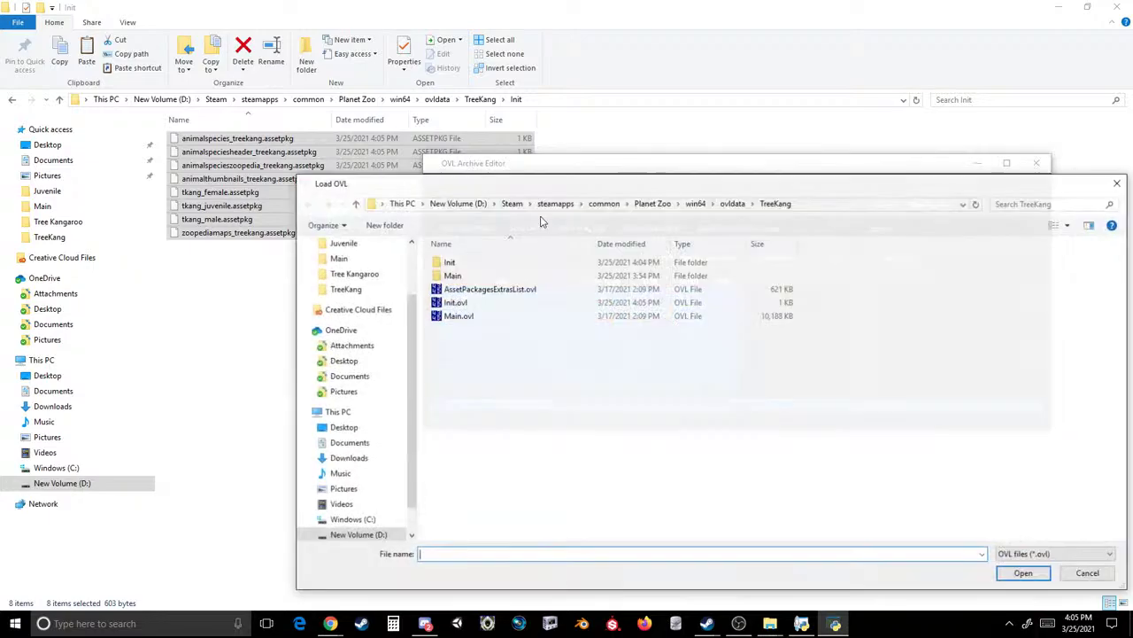
double_click(453, 292)
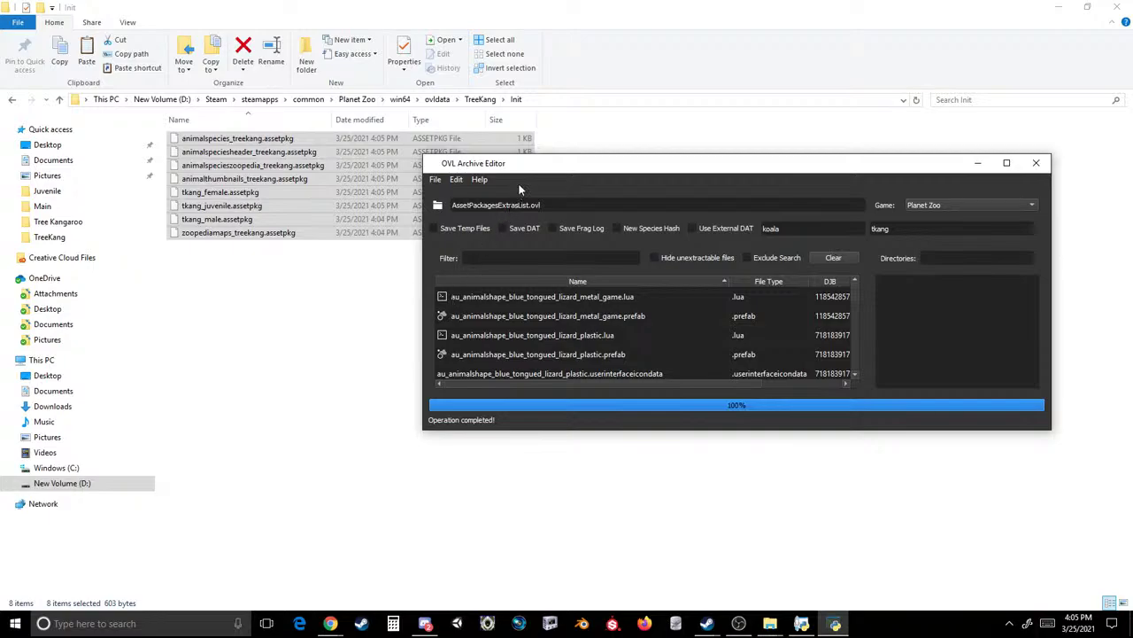
drag(518, 166, 377, 120)
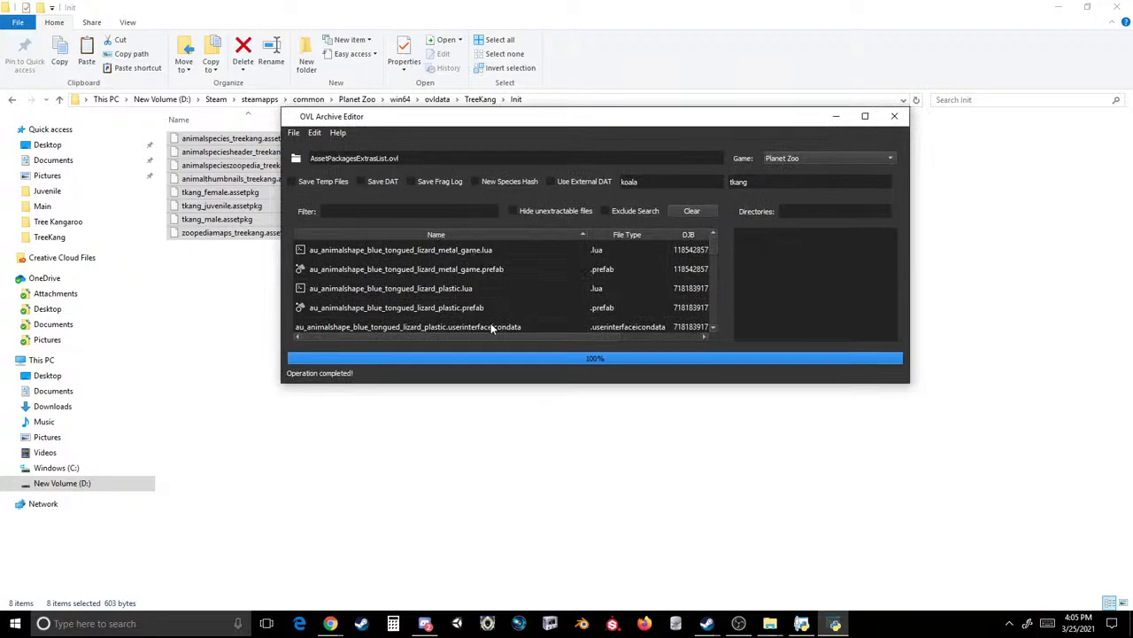
scroll(483, 314, up, 1)
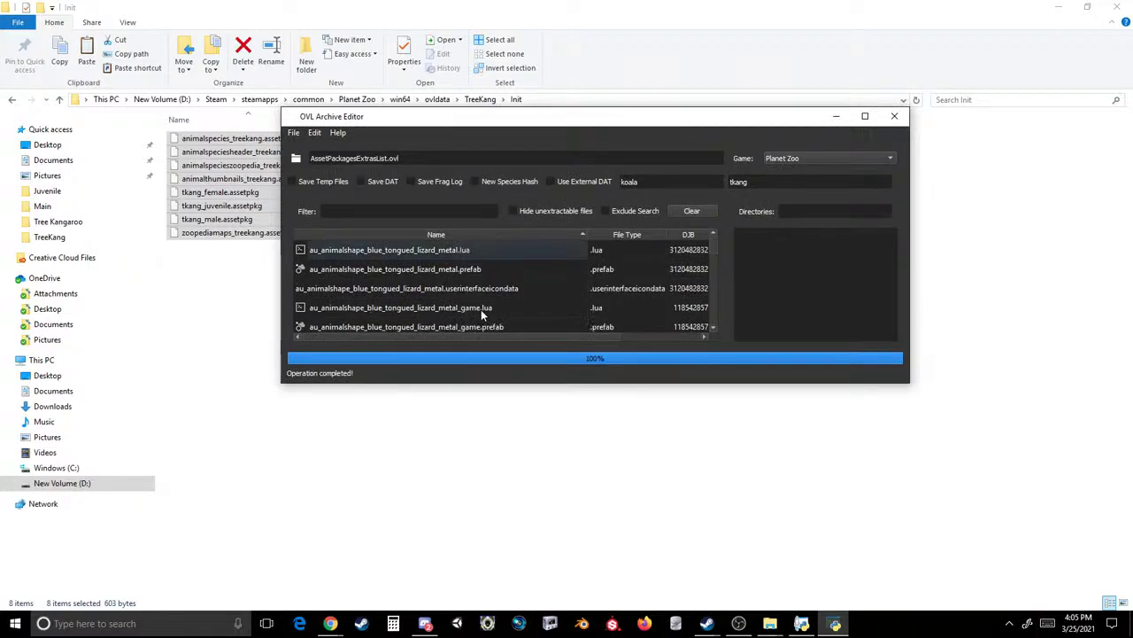
click(864, 116)
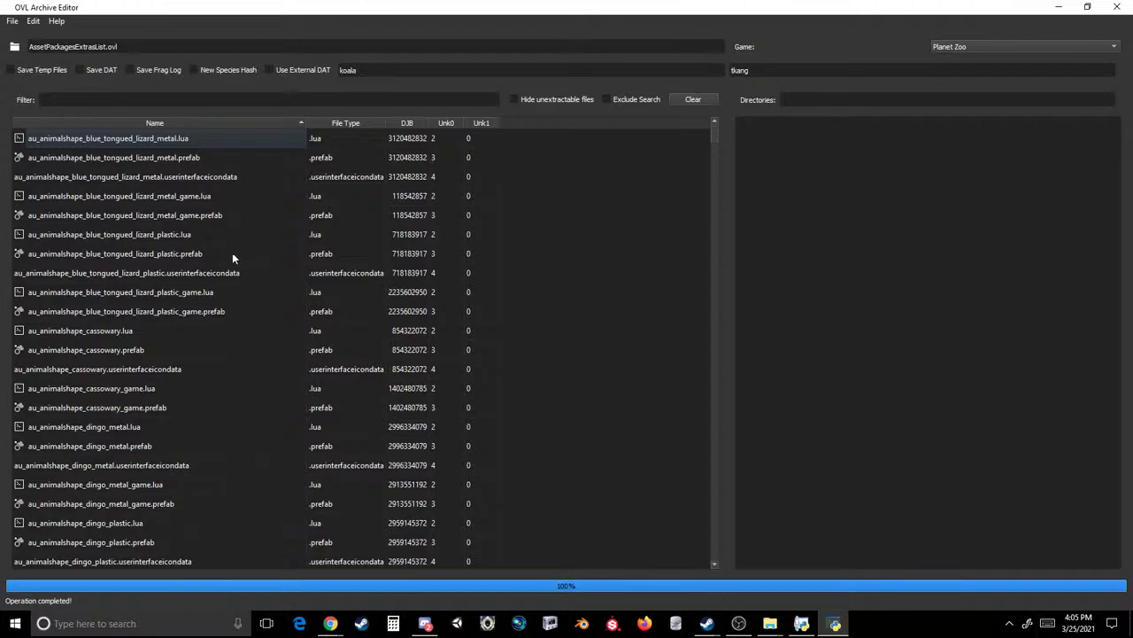
- Rename content3 to treekang across the entries of AssetPackagesExtrasList.ovl
click(205, 165)
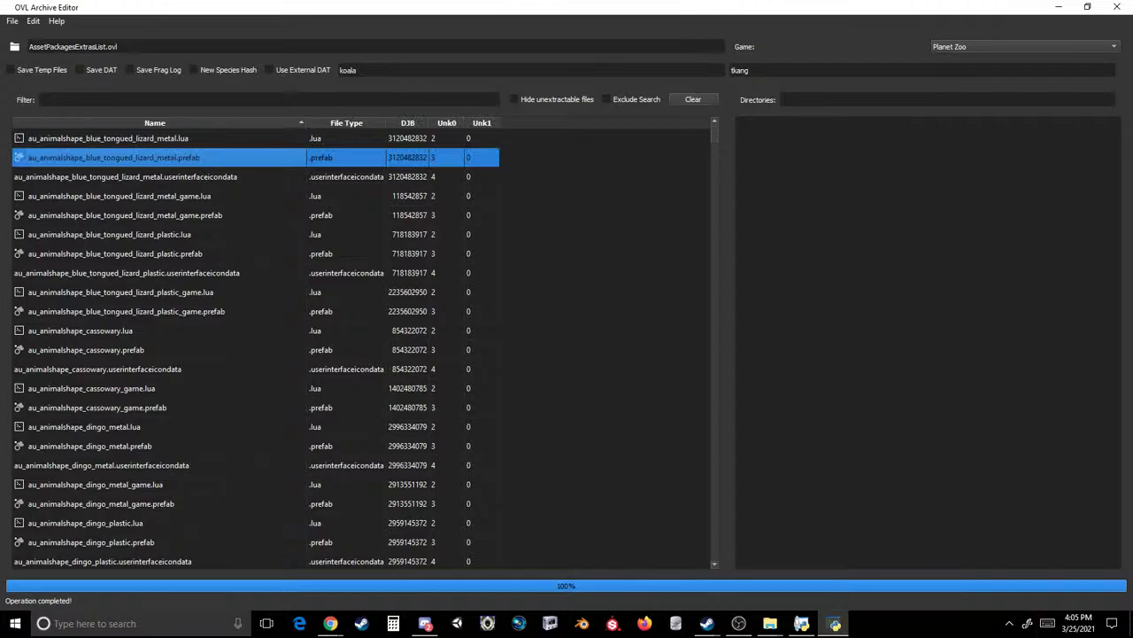
key(Tab)
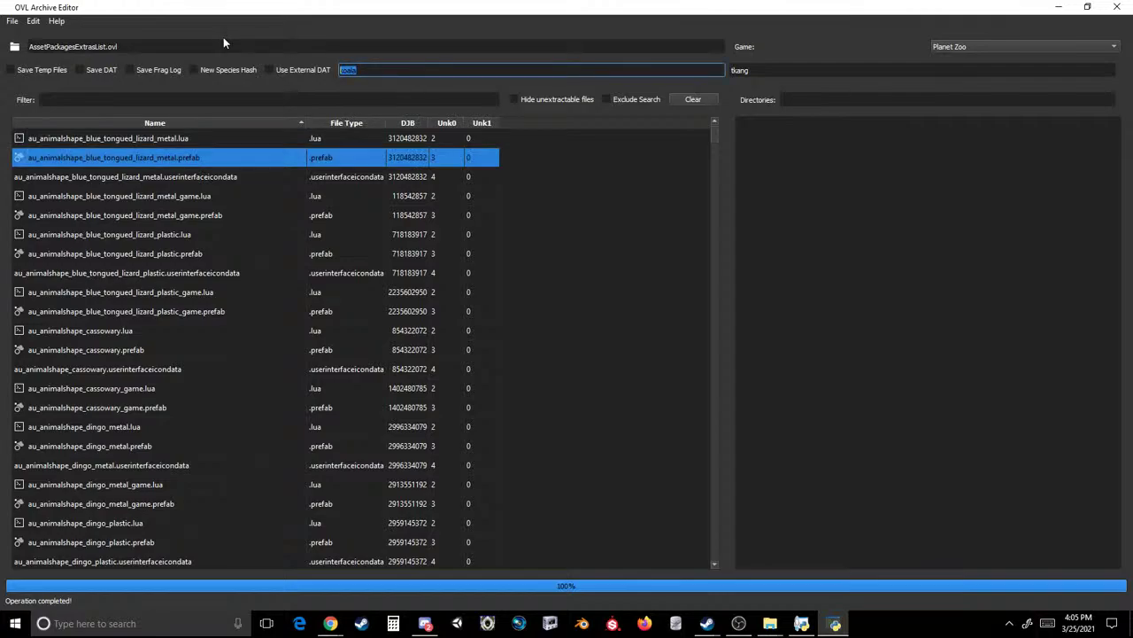
click(419, 71)
key(ctrl+a)
text(content3)
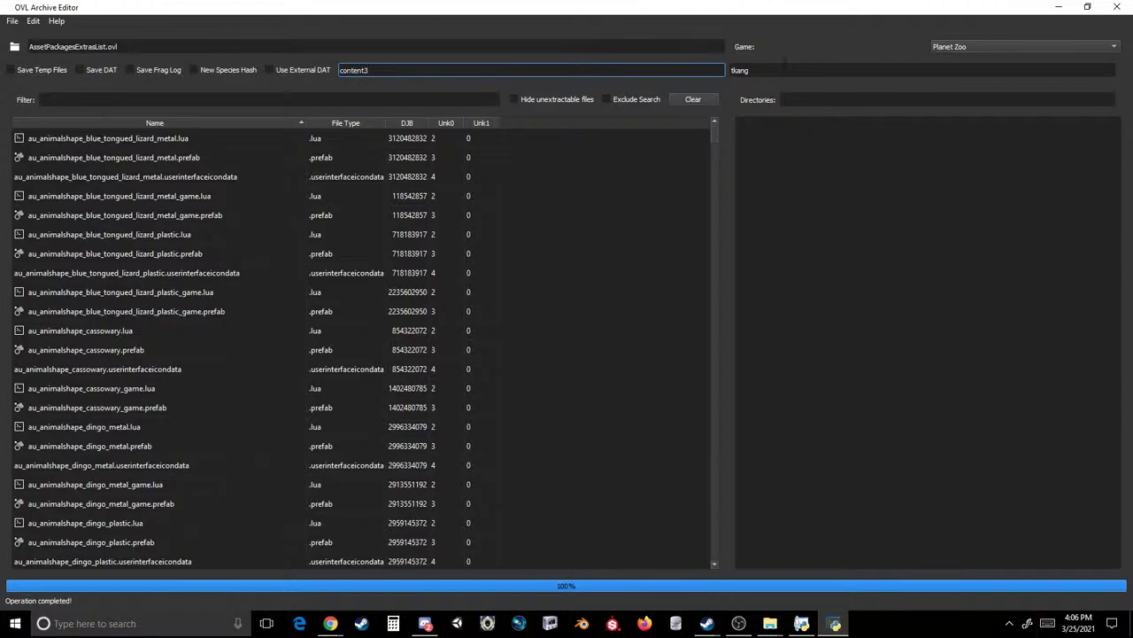
key(Tab)
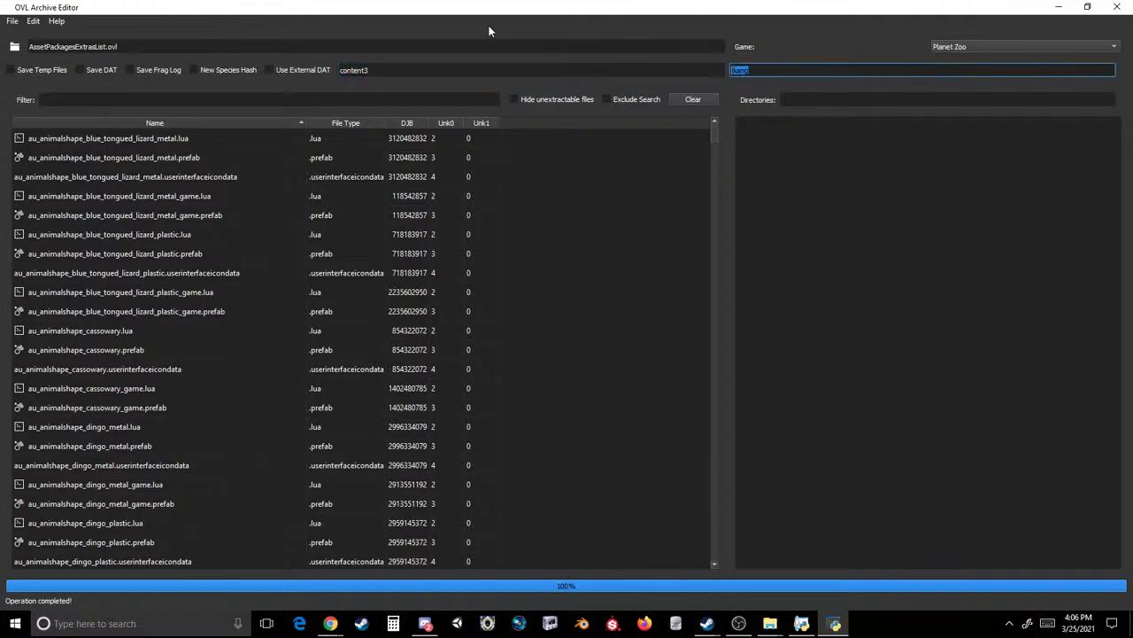
text(treekang)
- Rename the au_a prefix to lion in the archive's entry names
click(517, 71)
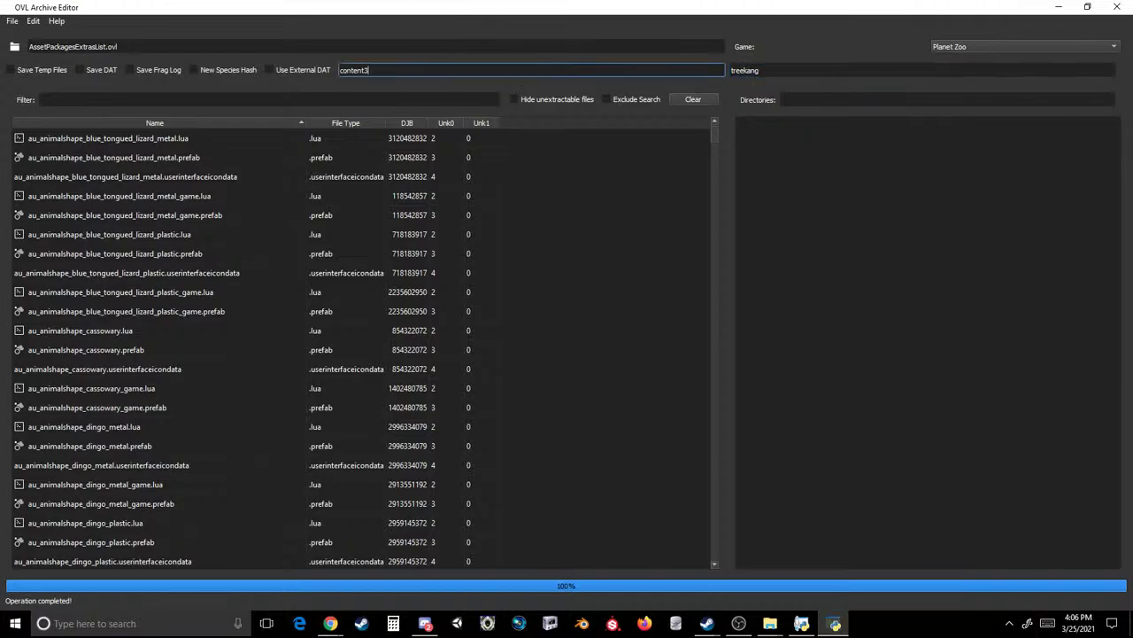
key(ctrl+a)
text(au_a)
key(Tab)
text(l)
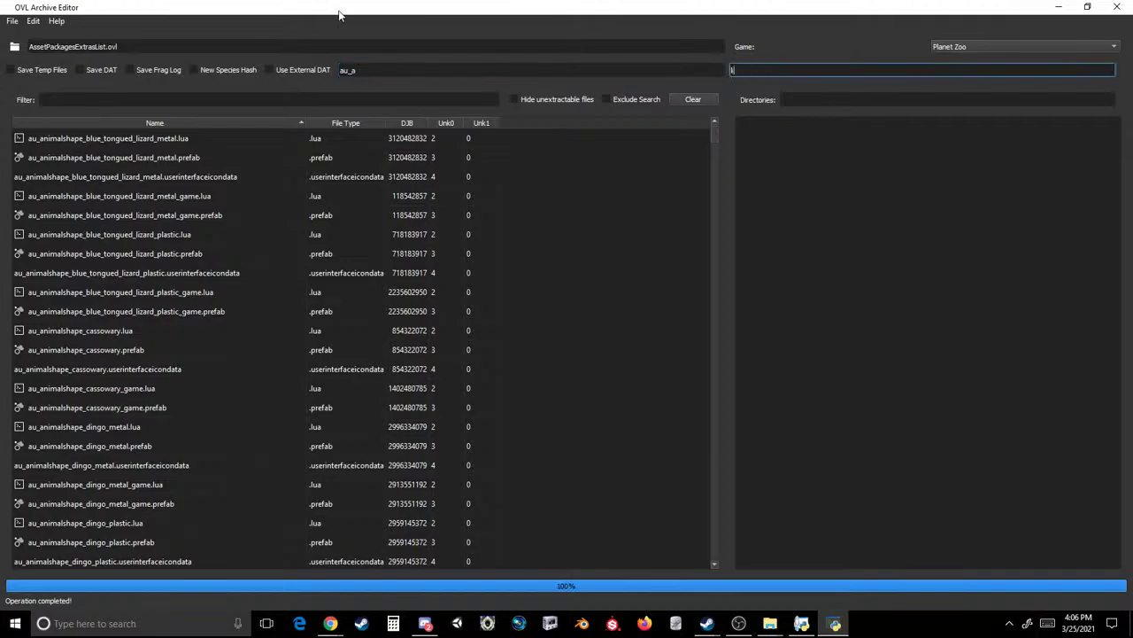
text(ion)
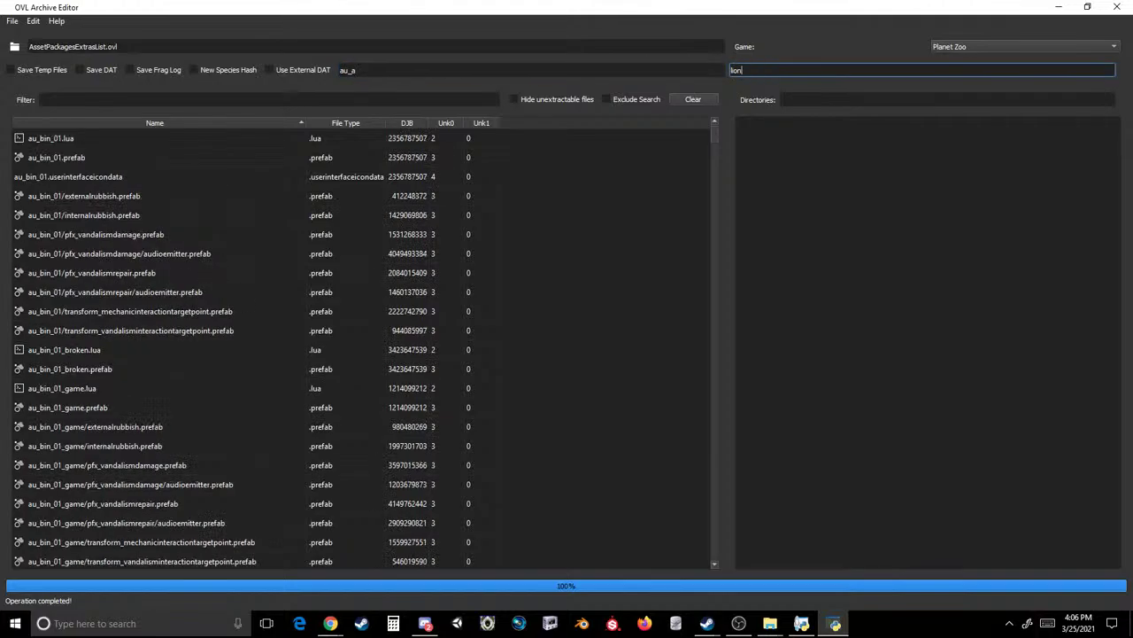
- Rename the au_b, au_c, au_d and au_e prefixes one after another, keeping lion as the replacement
click(367, 70)
key(BackSpace)
text(b)
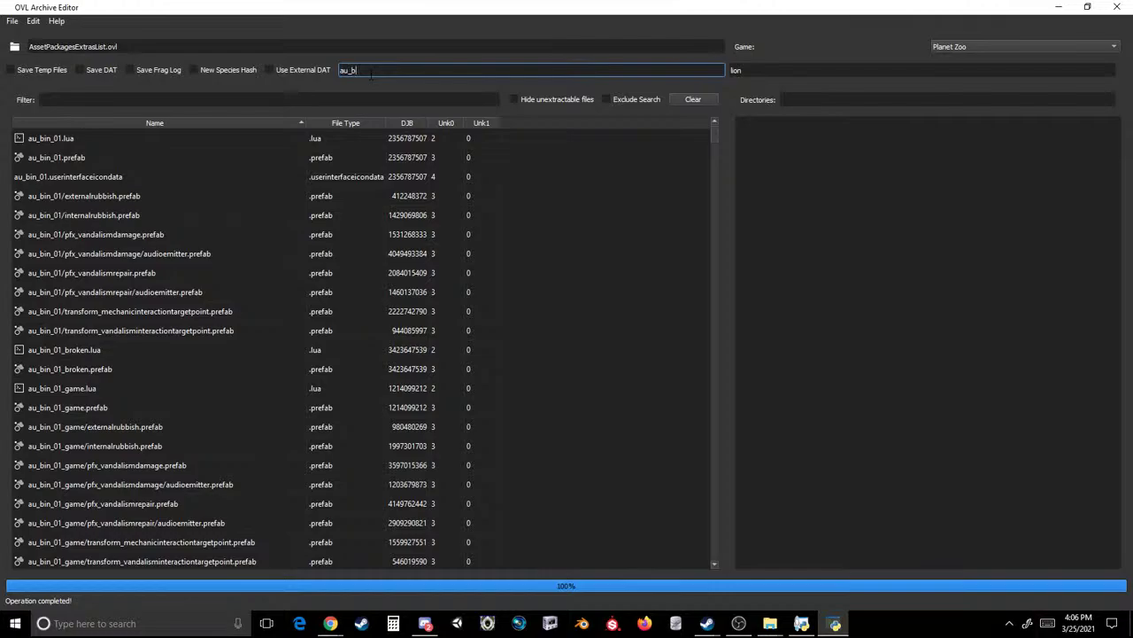
key(BackSpace)
text(c)
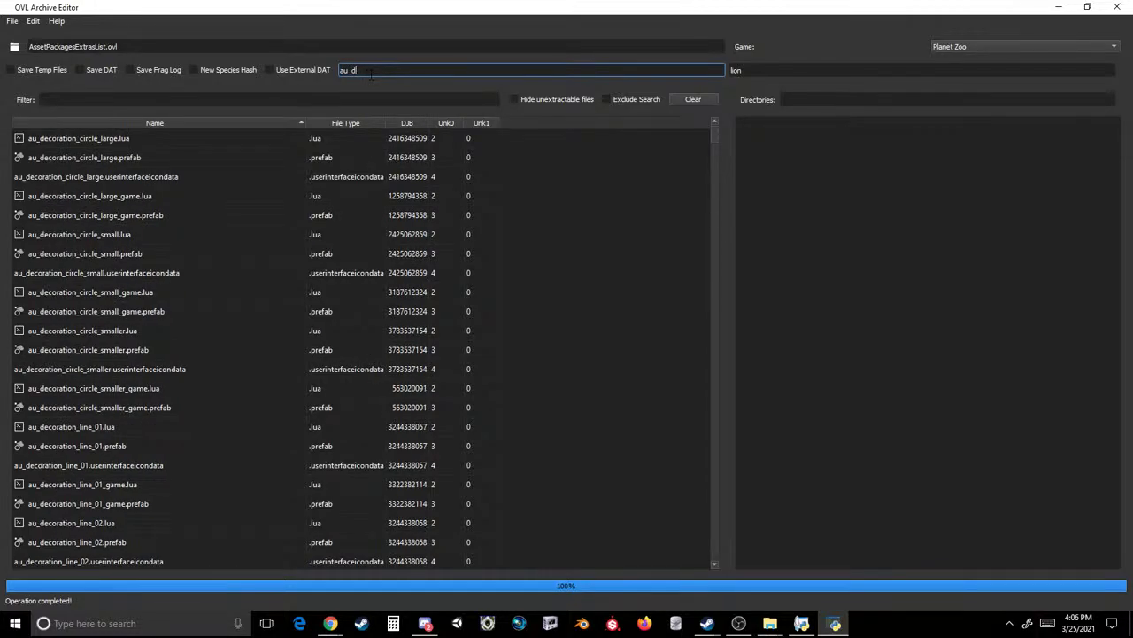
key(BackSpace)
text(e)
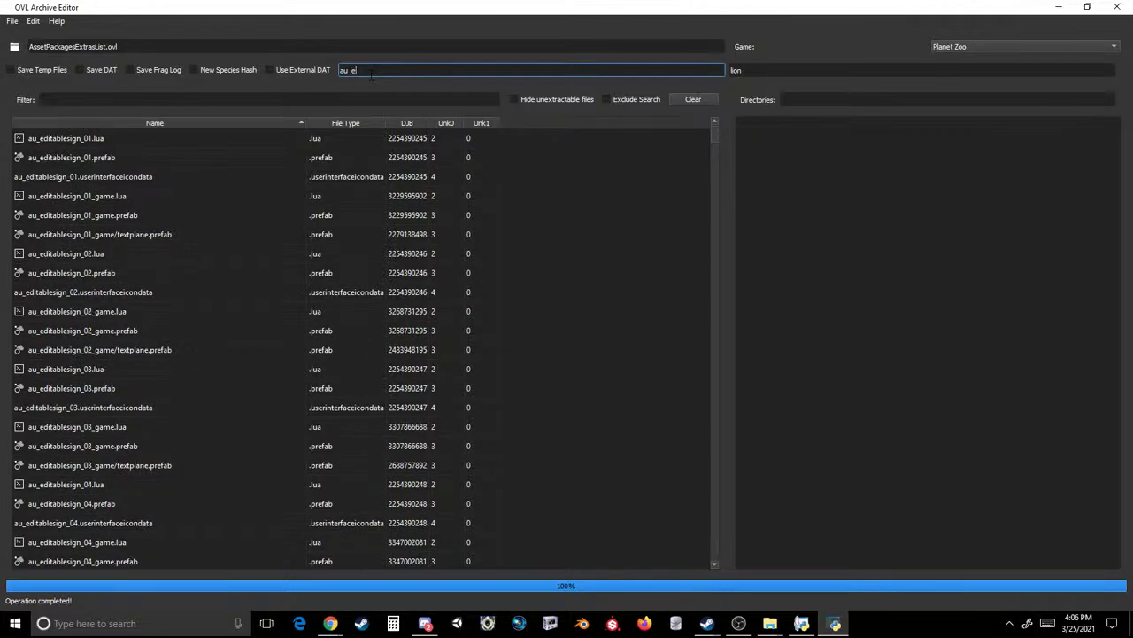
- Replace red_k with lion in the entry names and check the list around the former red_kangaroo entries
key(BackSpace)
key(BackSpace)
key(BackSpace)
key(BackSpace)
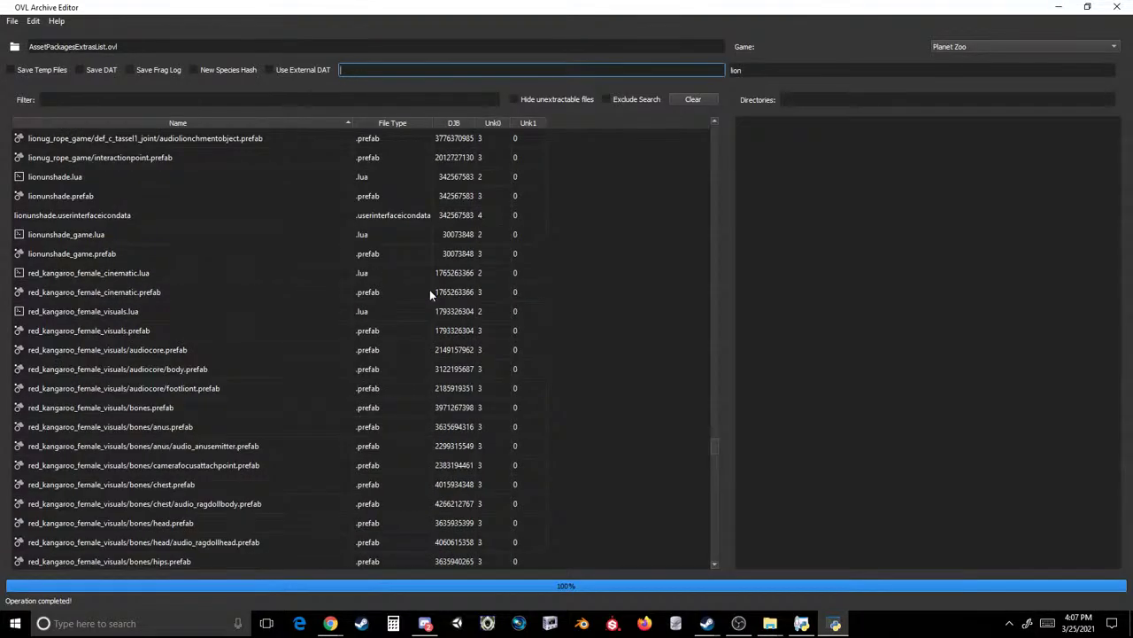
text(red_k)
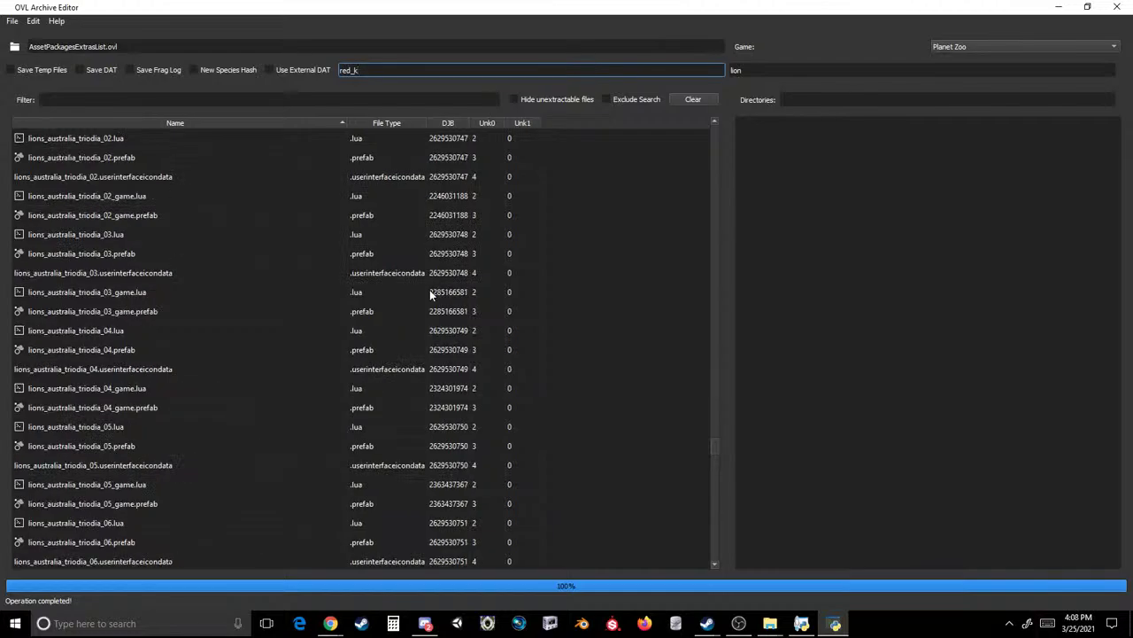
scroll(430, 289, down, 20)
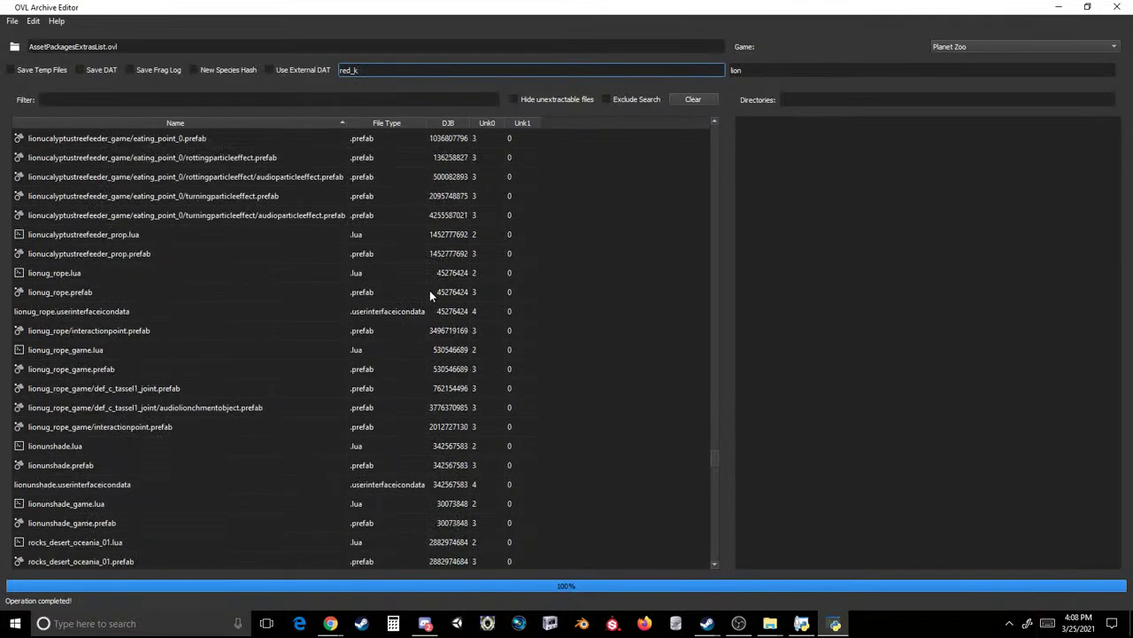
scroll(429, 289, down, 10)
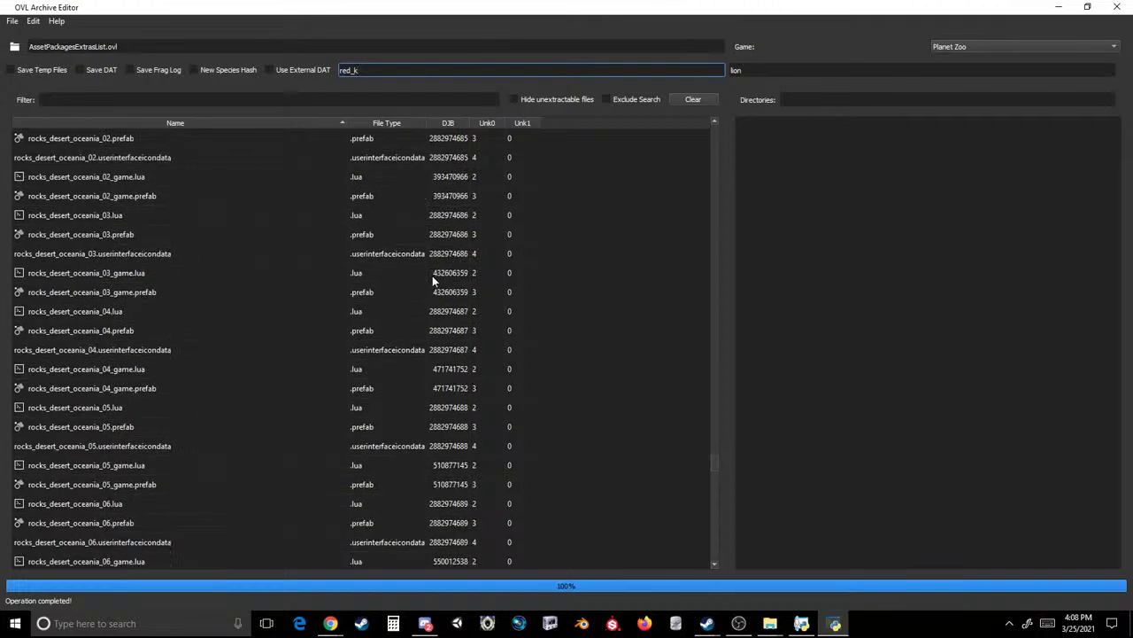
scroll(432, 275, up, 4)
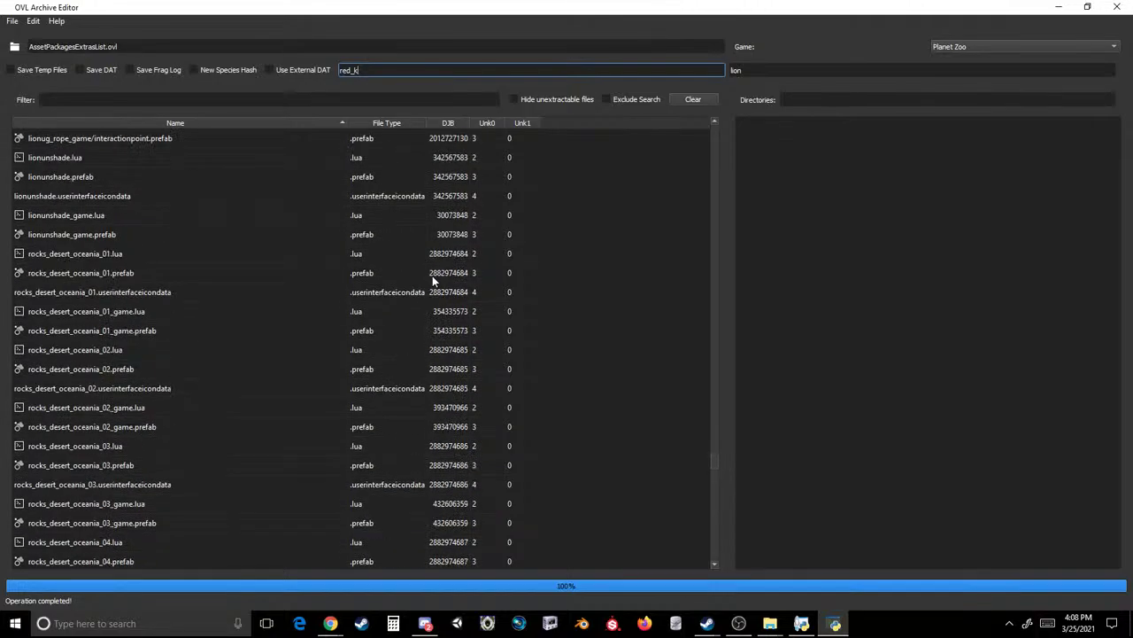
- Replace rock with lion in the names of the rocks_desert_oceania entries
key(BackSpace)
key(BackSpace)
key(BackSpace)
key(BackSpace)
key(BackSpace)
text(rock)
scroll(432, 276, up, 5)
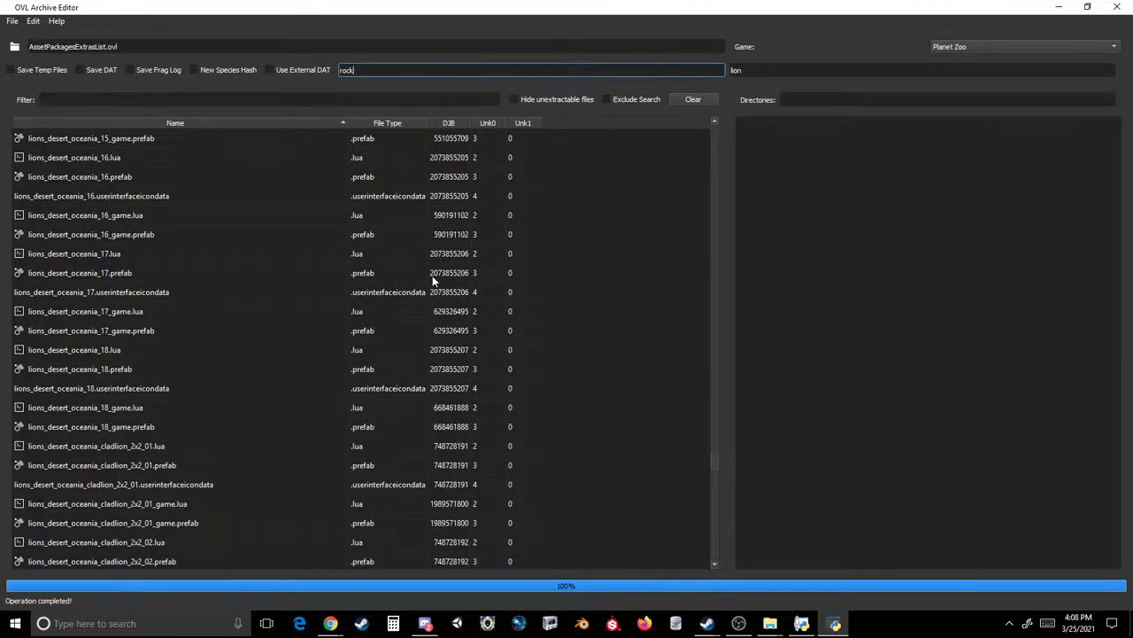
- Clear the search text and examine the remaining entries, especially the speciesimage and thumbnail ones, for species names not yet renamed
key(BackSpace)
key(BackSpace)
key(BackSpace)
key(BackSpace)
scroll(432, 275, down, 9)
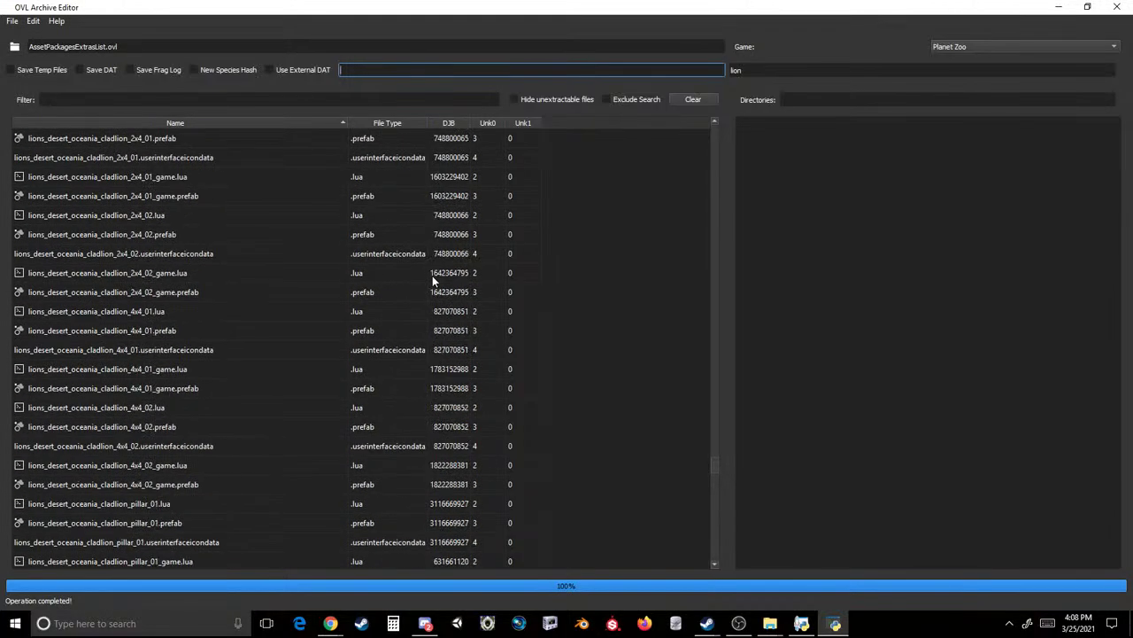
scroll(432, 275, down, 10)
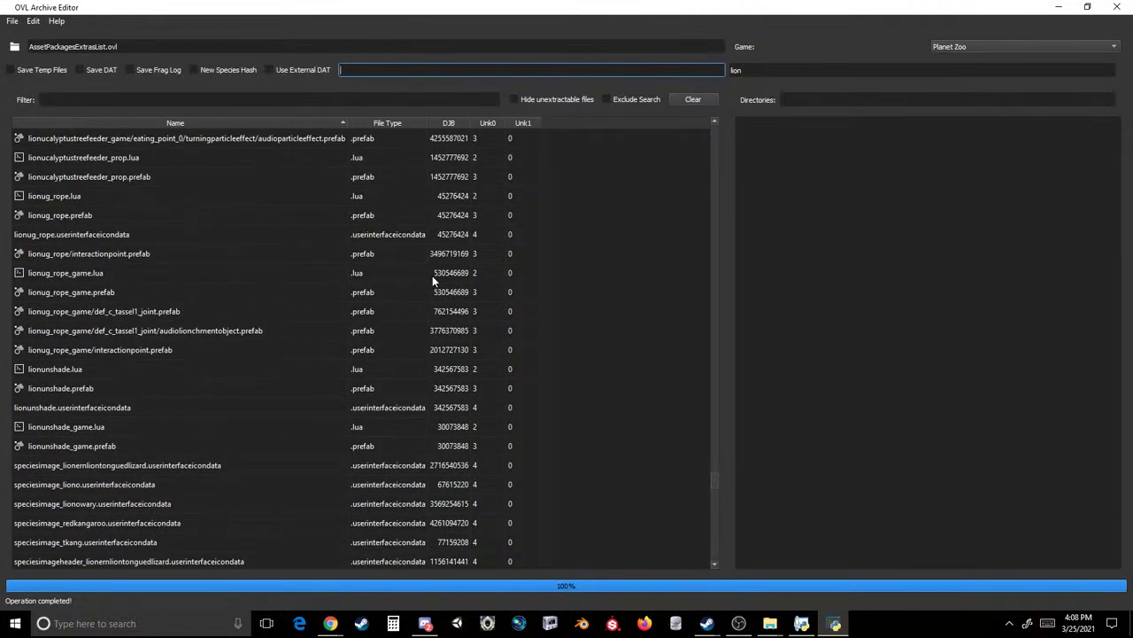
scroll(432, 276, down, 10)
scroll(432, 275, up, 5)
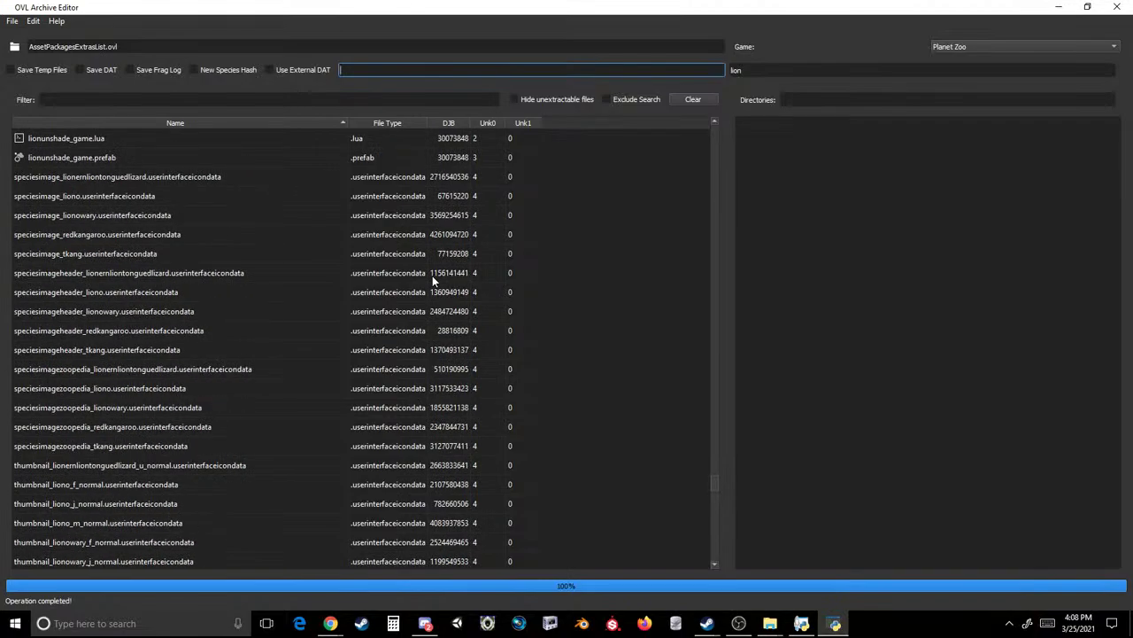
scroll(432, 275, up, 5)
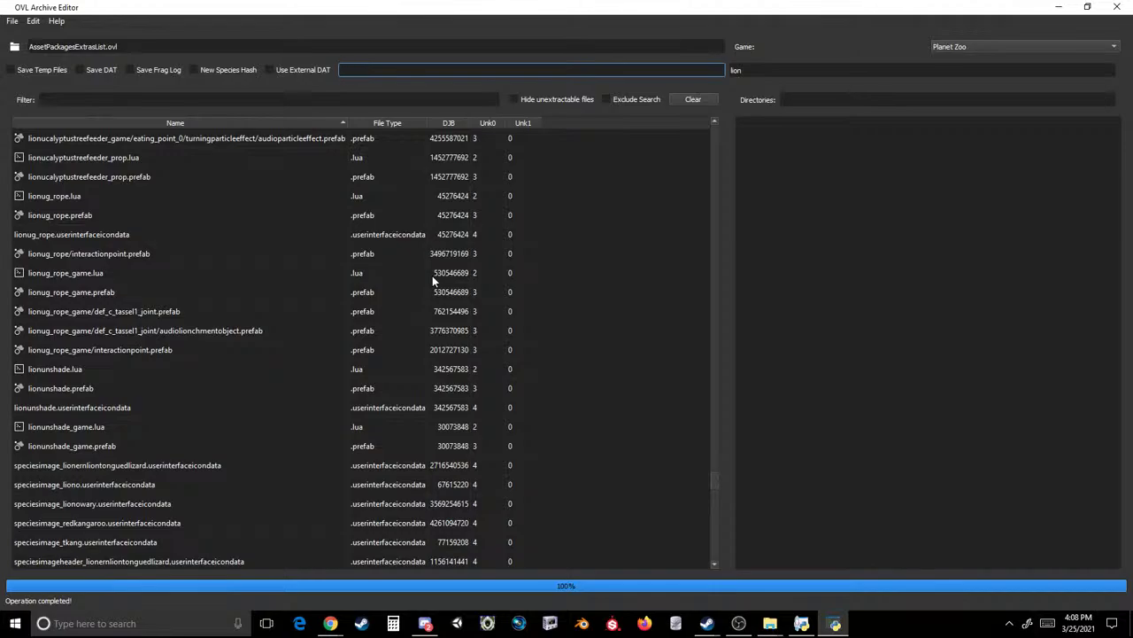
scroll(88, 302, down, 2)
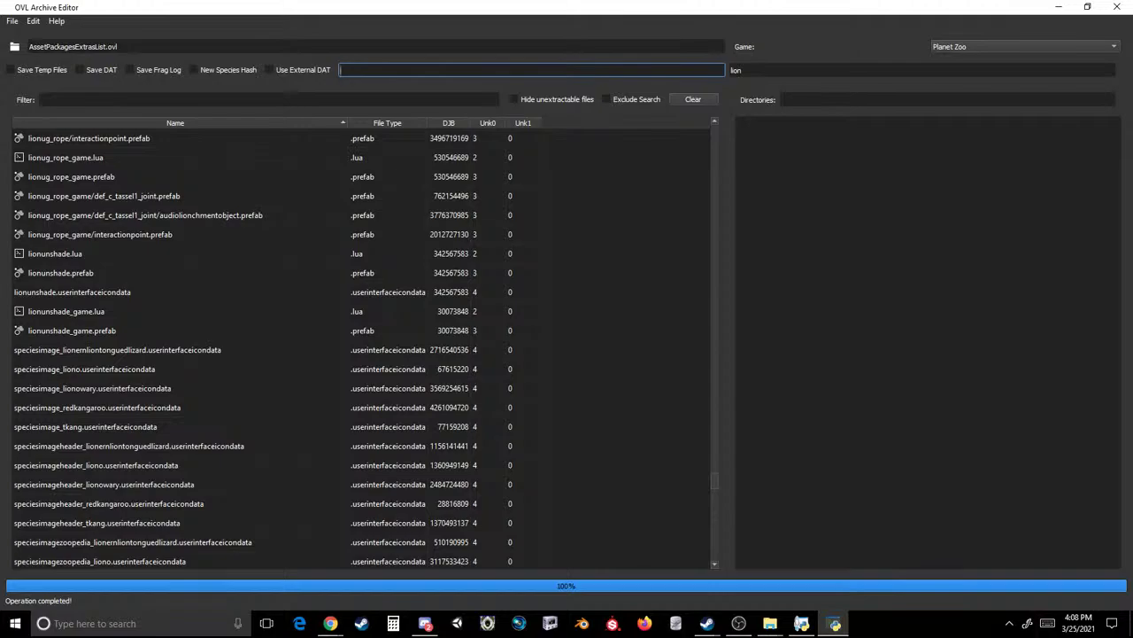
key(alt+Tab)
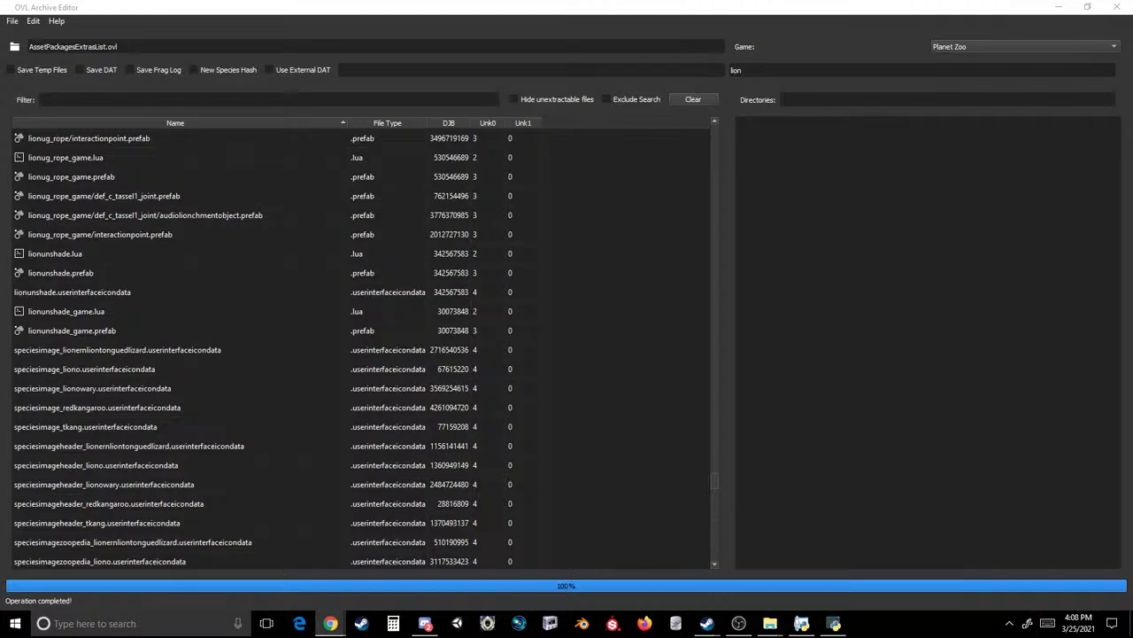
scroll(180, 374, down, 1)
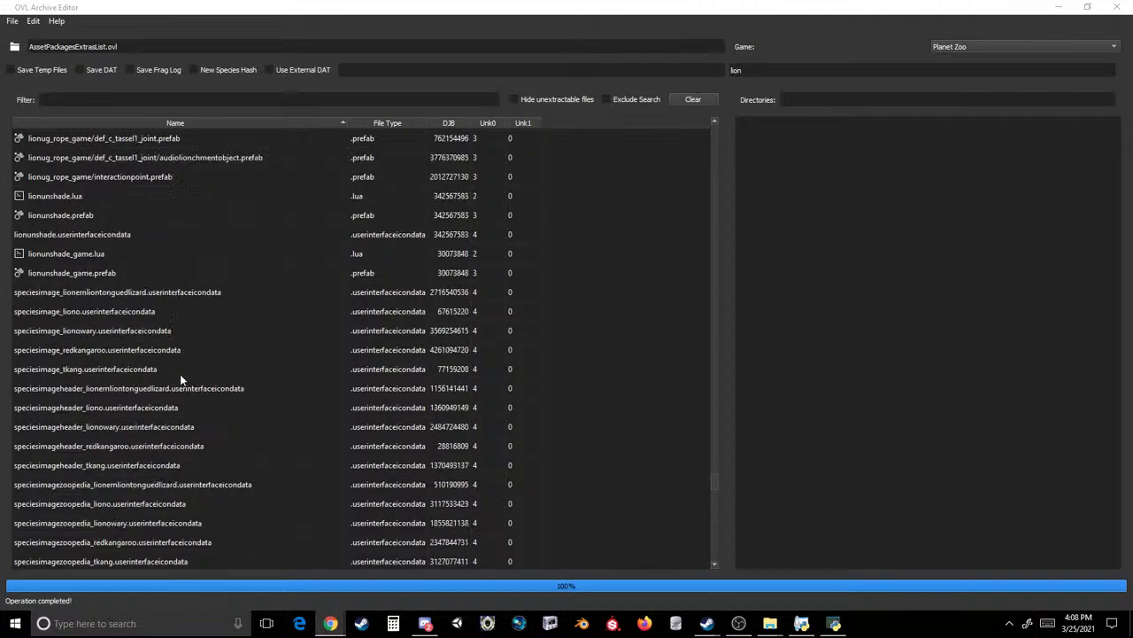
- Replace redk with lion in the speciesimage and thumbnail entry names, then empty the search text
click(376, 70)
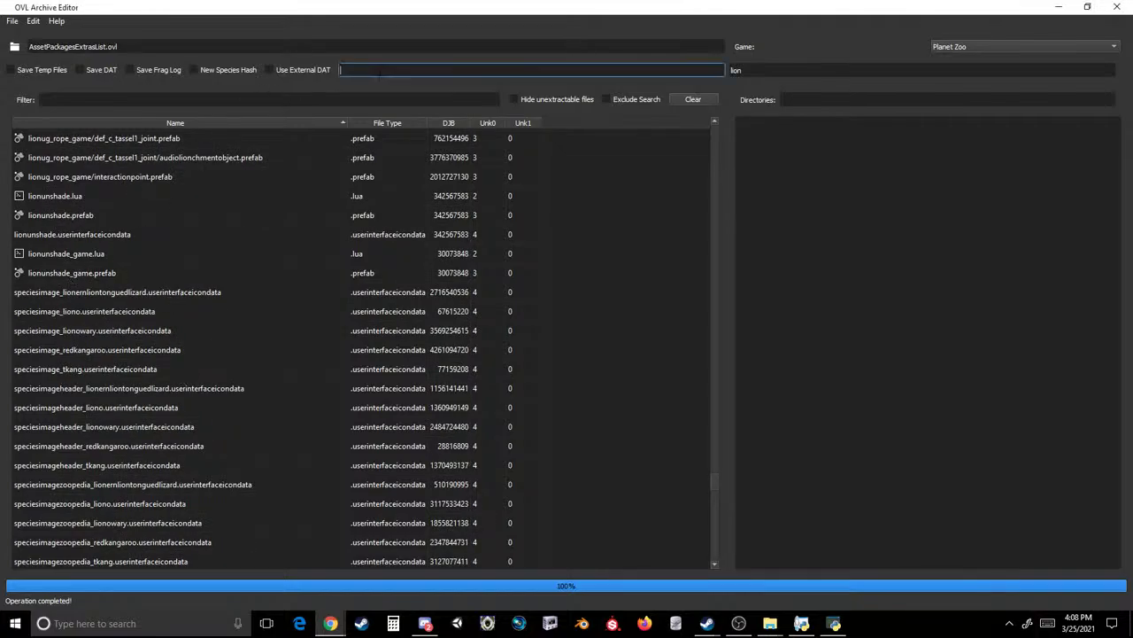
text(red)
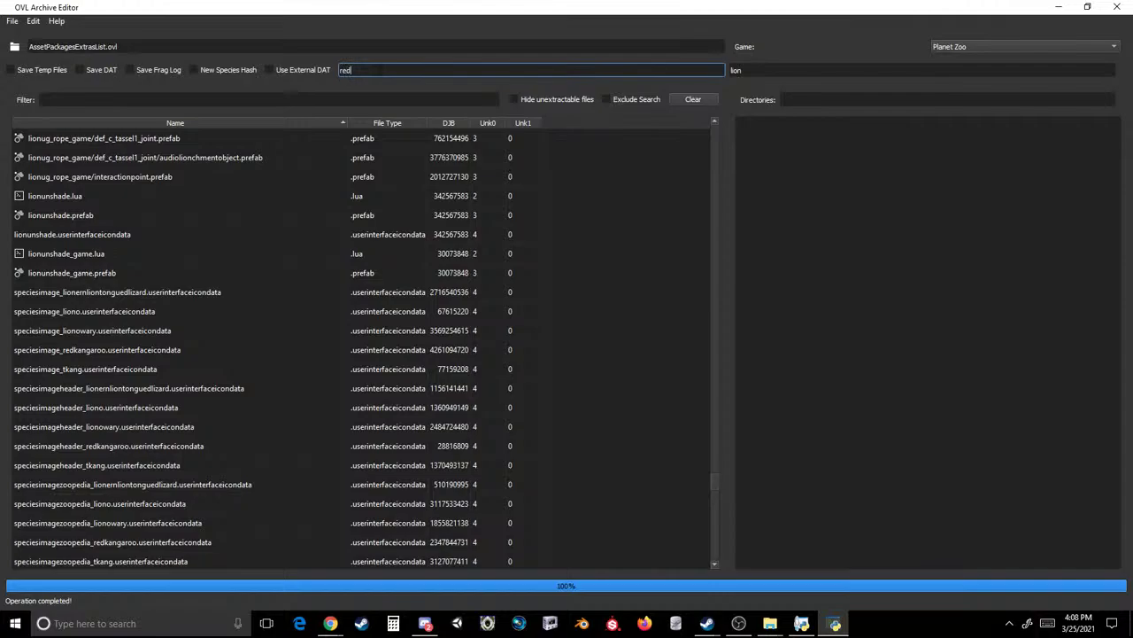
text(k)
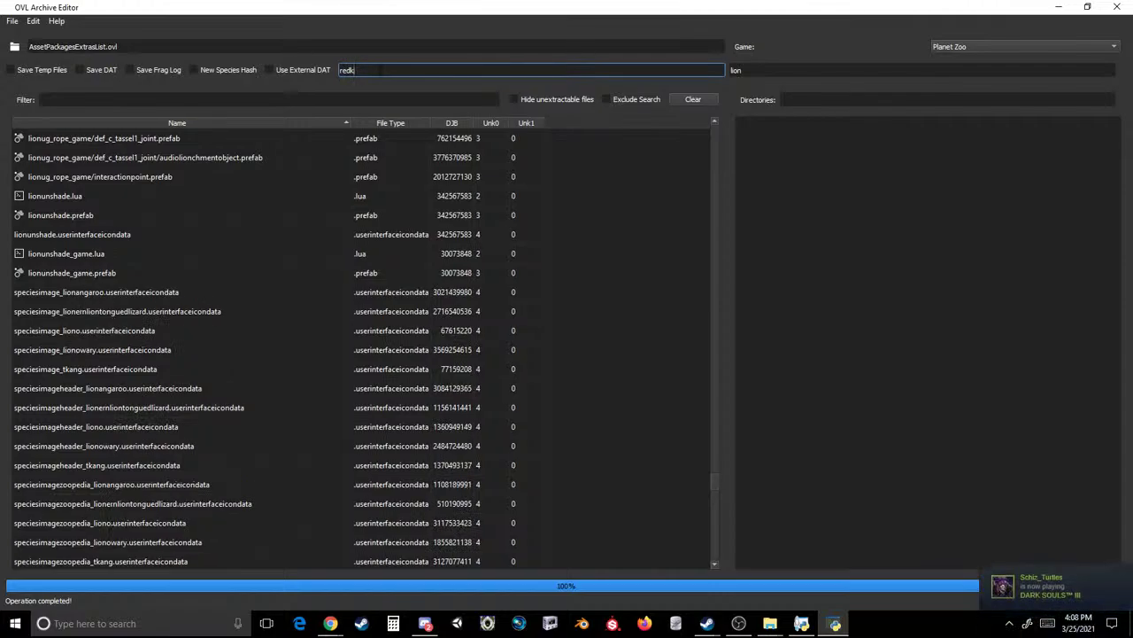
key(BackSpace)
key(BackSpace)
key(BackSpace)
key(BackSpace)
- Replace tree with lion in the names of the tree_acacia and tree_lionlyptus entries
scroll(238, 234, down, 3)
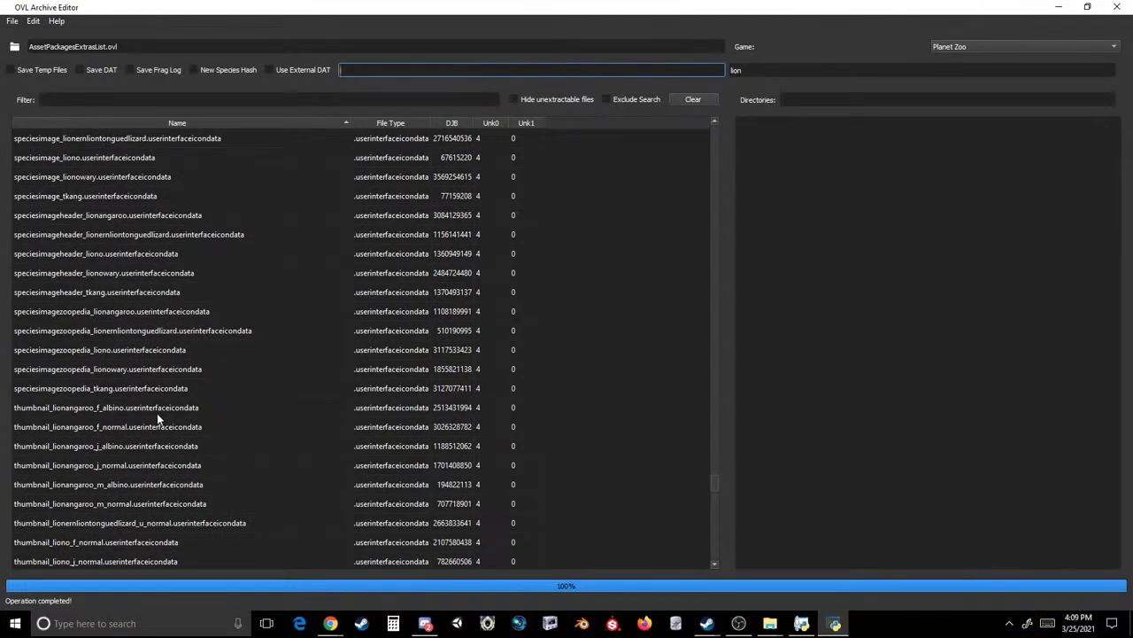
scroll(157, 413, down, 7)
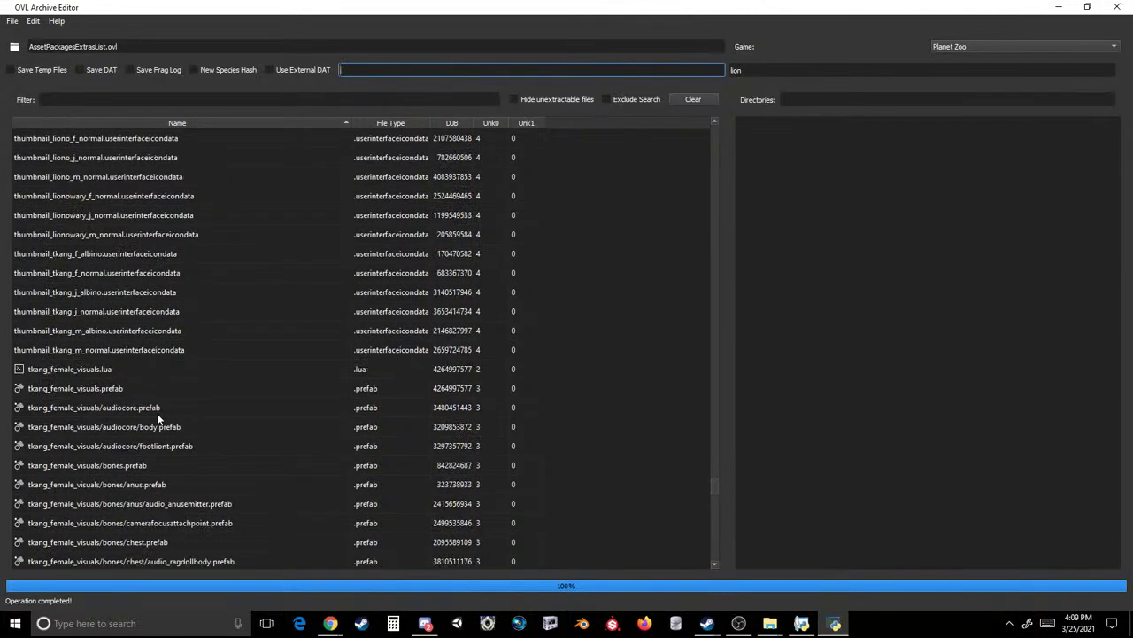
scroll(156, 412, down, 10)
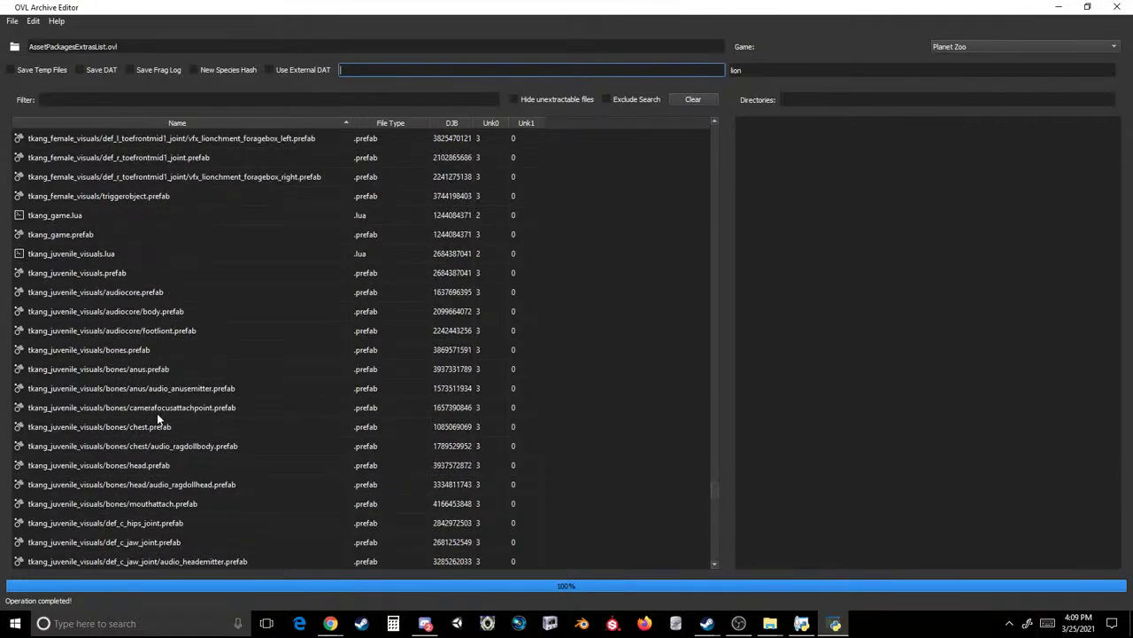
scroll(157, 413, down, 20)
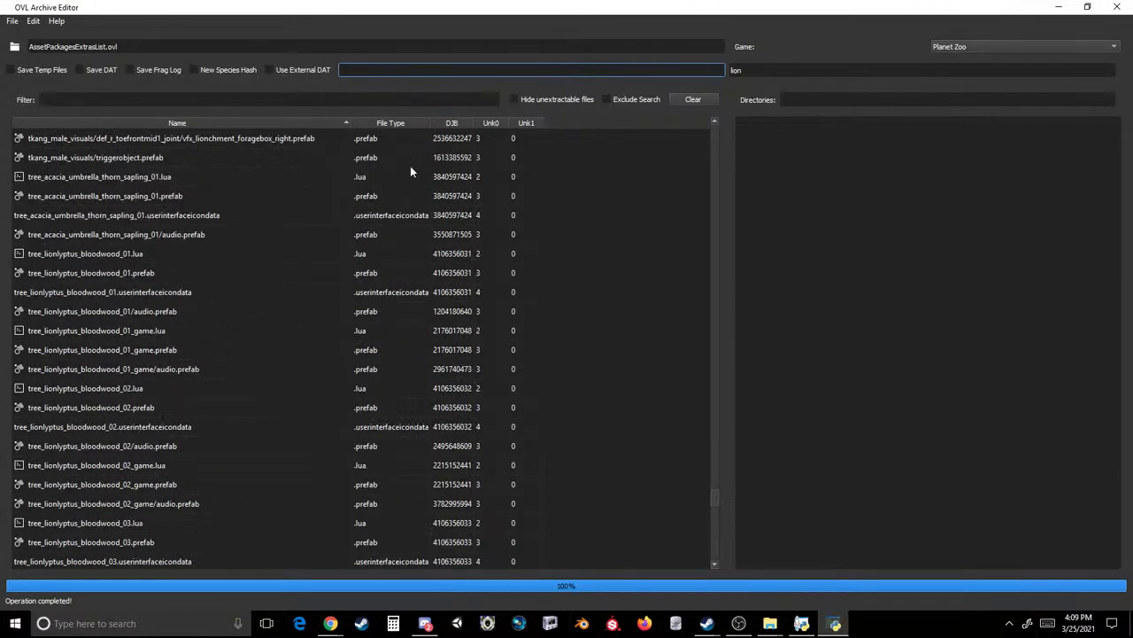
scroll(410, 166, up, 2)
text(tree)
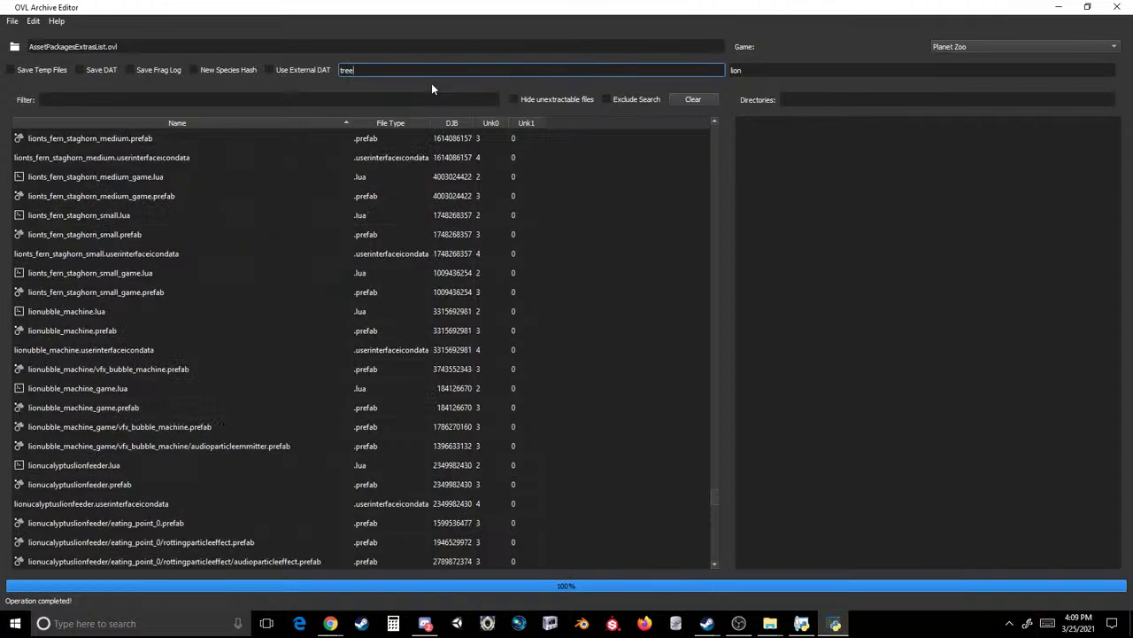
- Replace vm_c with lion in the names of the vm_ccicecream, vm_chiefbeef and vm_cosmiccow entries
scroll(410, 195, down, 20)
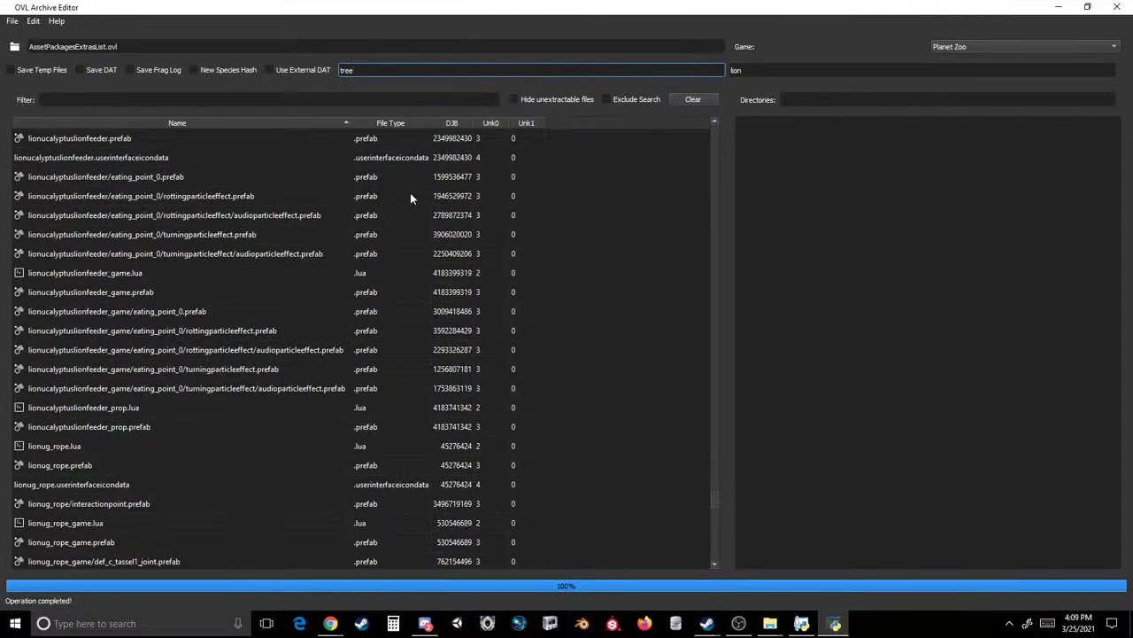
scroll(410, 196, up, 4)
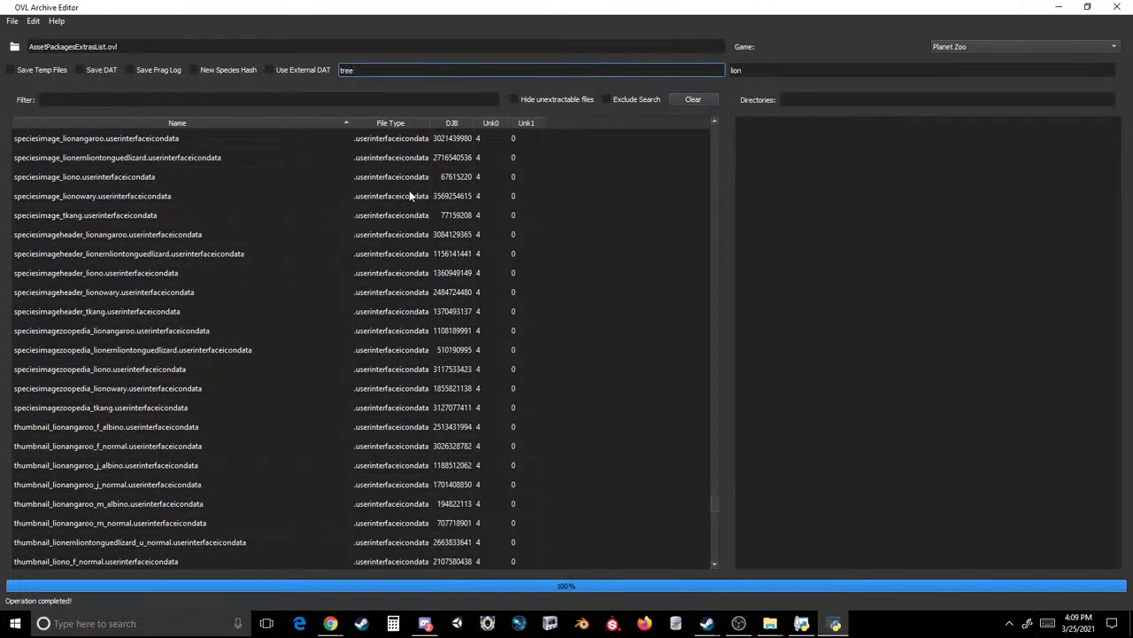
scroll(409, 190, down, 6)
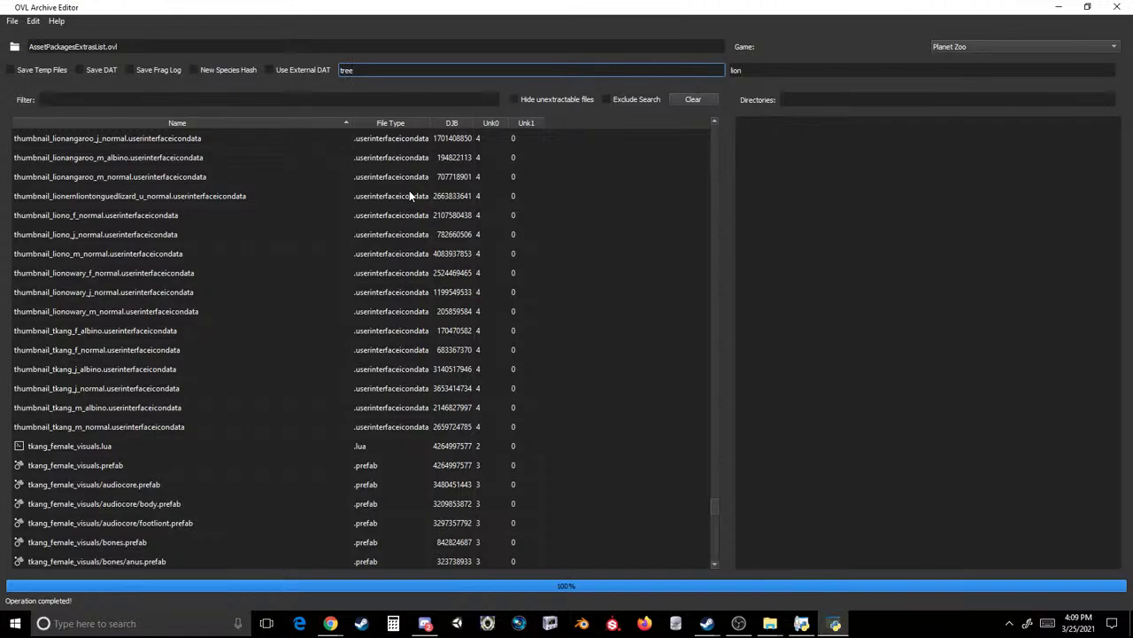
scroll(409, 193, down, 15)
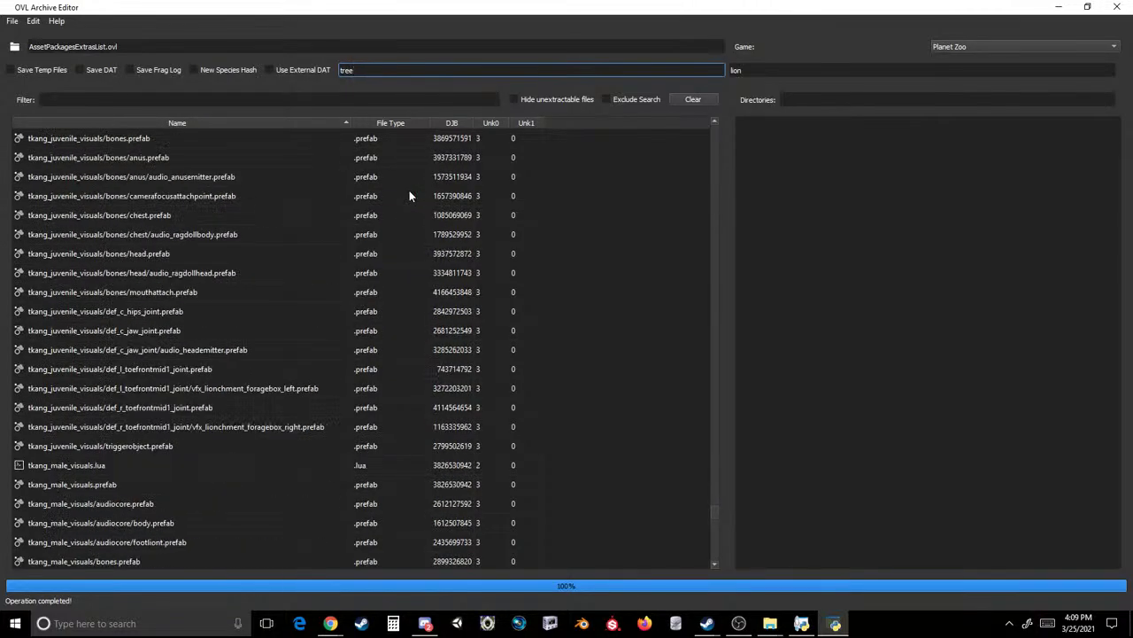
scroll(409, 191, down, 10)
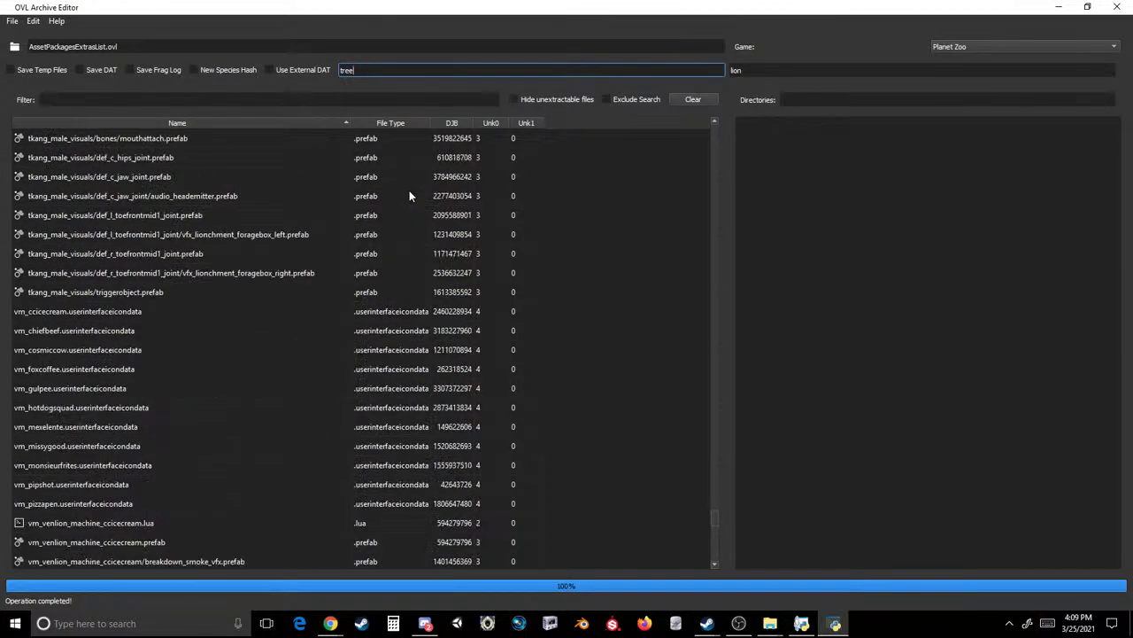
key(BackSpace)
key(BackSpace)
key(BackSpace)
key(BackSpace)
text(vm_c)
key(BackSpace)
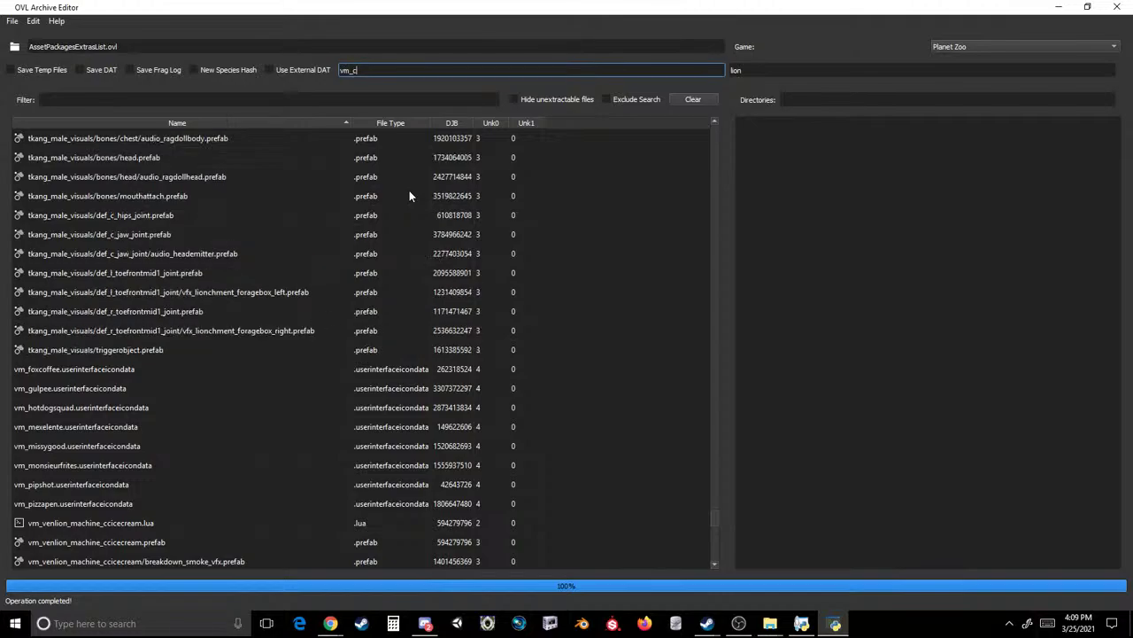
- Replace vm_f, vm_g and the other vm_ prefixes through vm_v with lion in the names of the remaining vending machine entries
text(fx)
key(BackSpace)
key(BackSpace)
text(g)
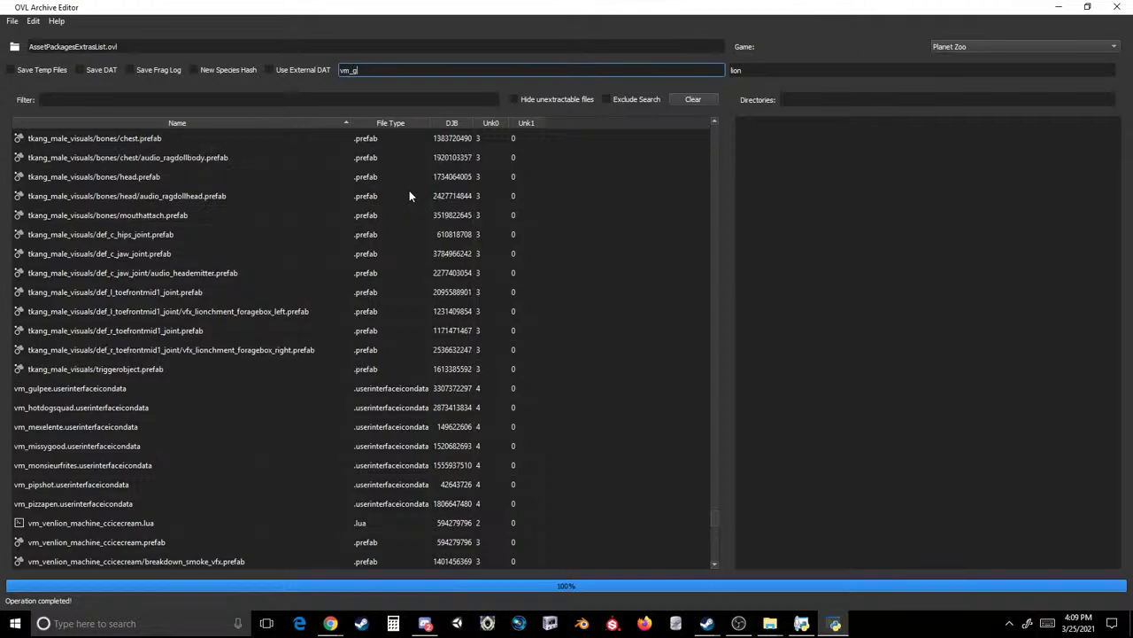
key(BackSpace)
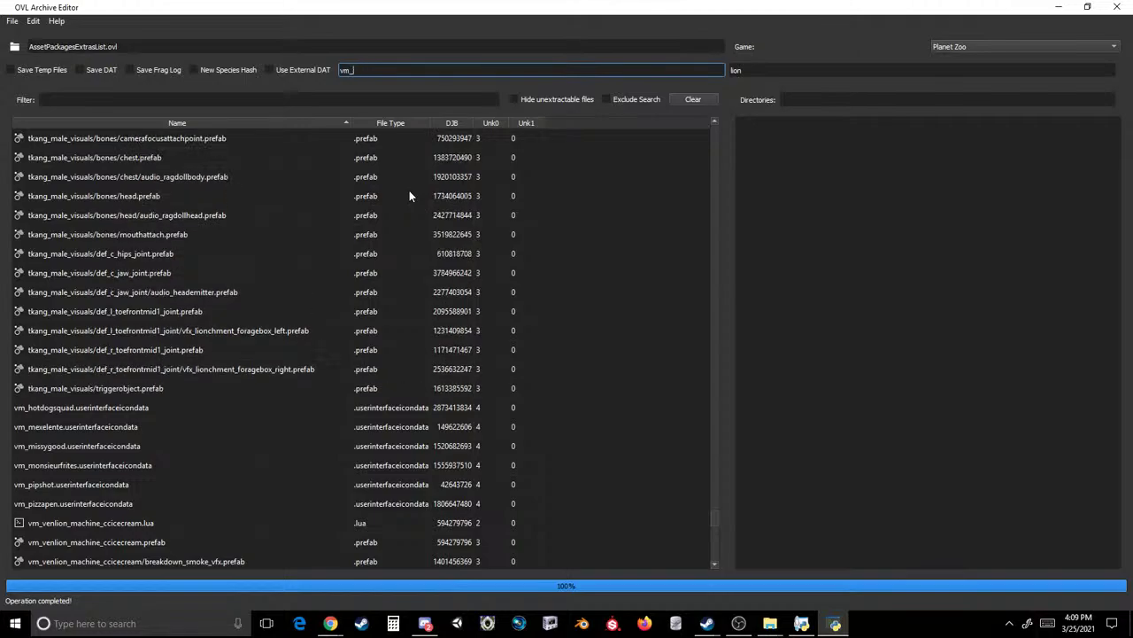
key(ctrl+o)
click(828, 24)
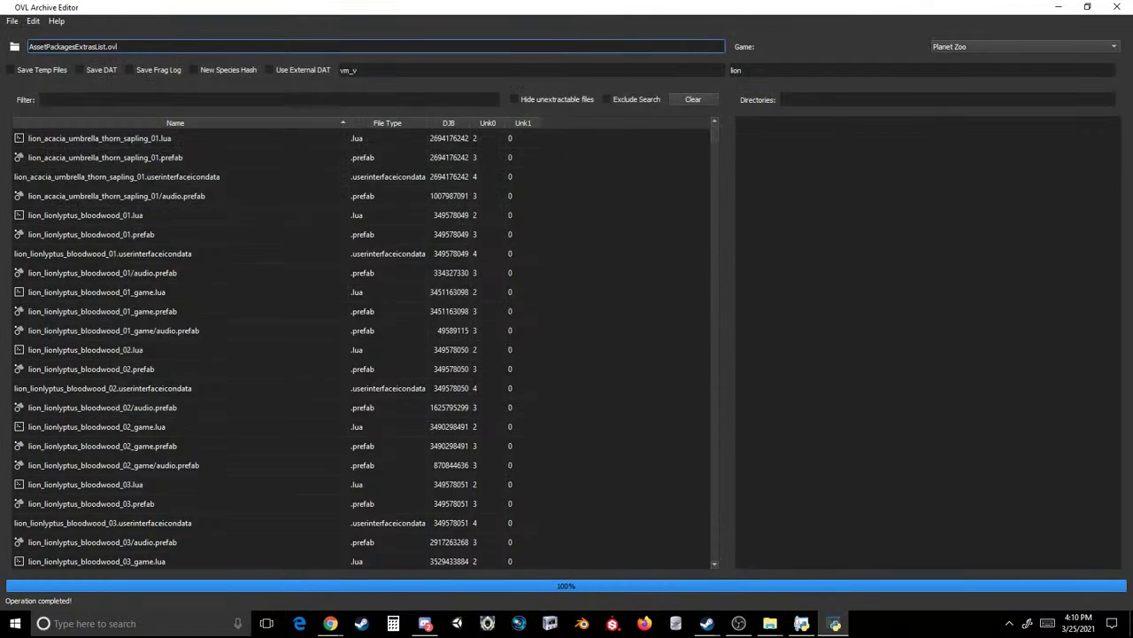
- Empty the search and replacement texts and shrink the editor window so that the console output shows behind it
key(Tab)
key(BackSpace)
key(Tab)
key(BackSpace)
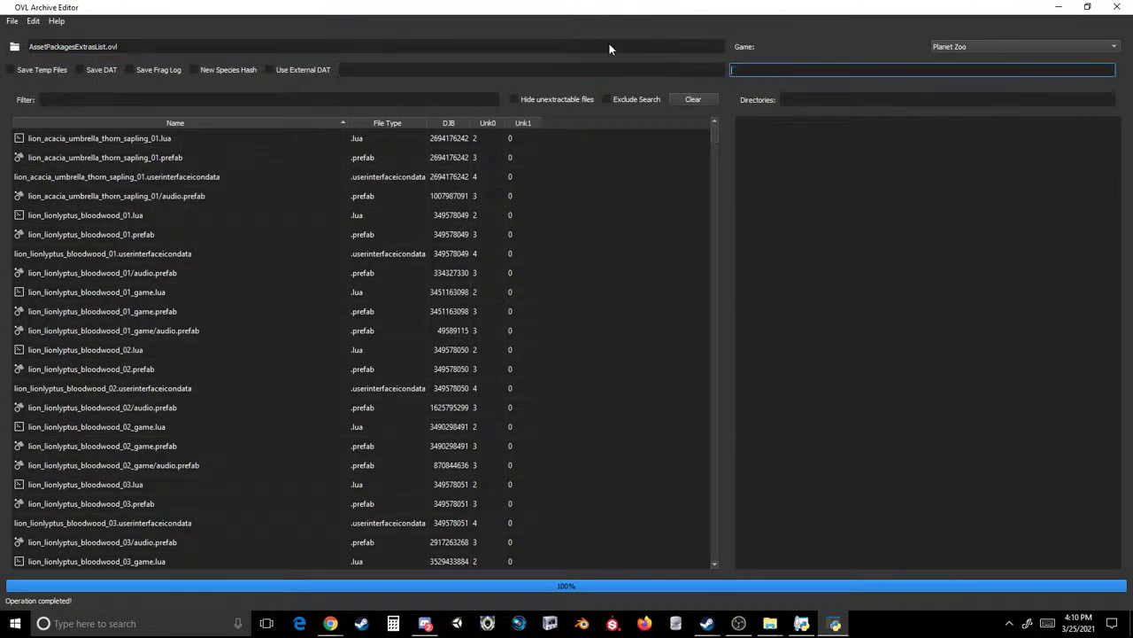
click(802, 624)
drag(530, 7, 576, 272)
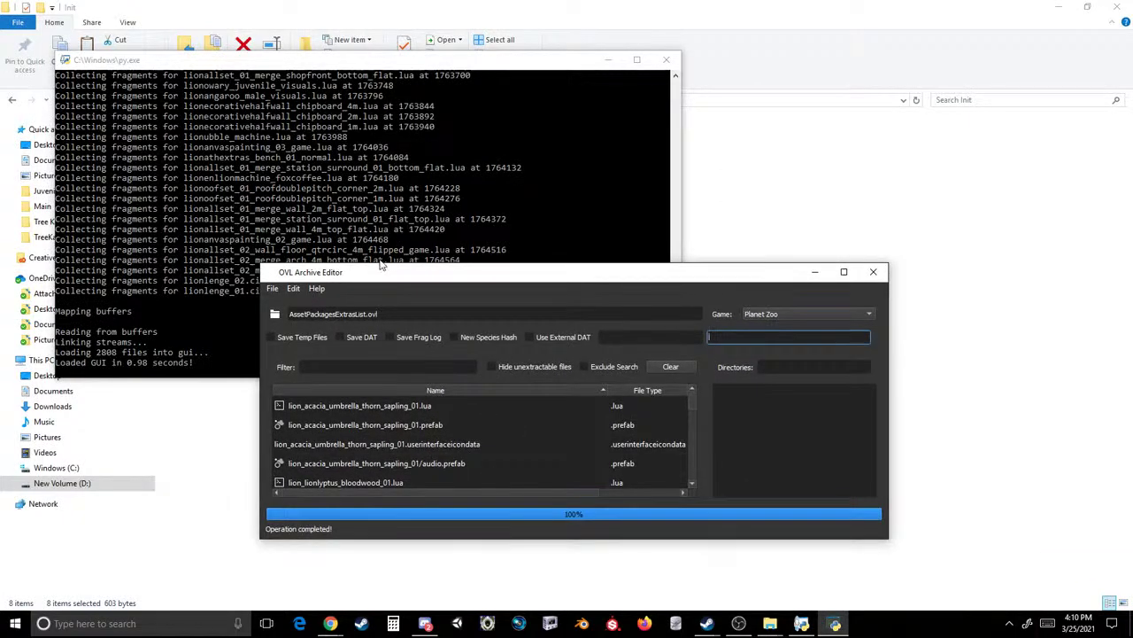
- Replace Content3 with TreeKang inside the archive's data using Dat Edit
click(604, 336)
text(Content3)
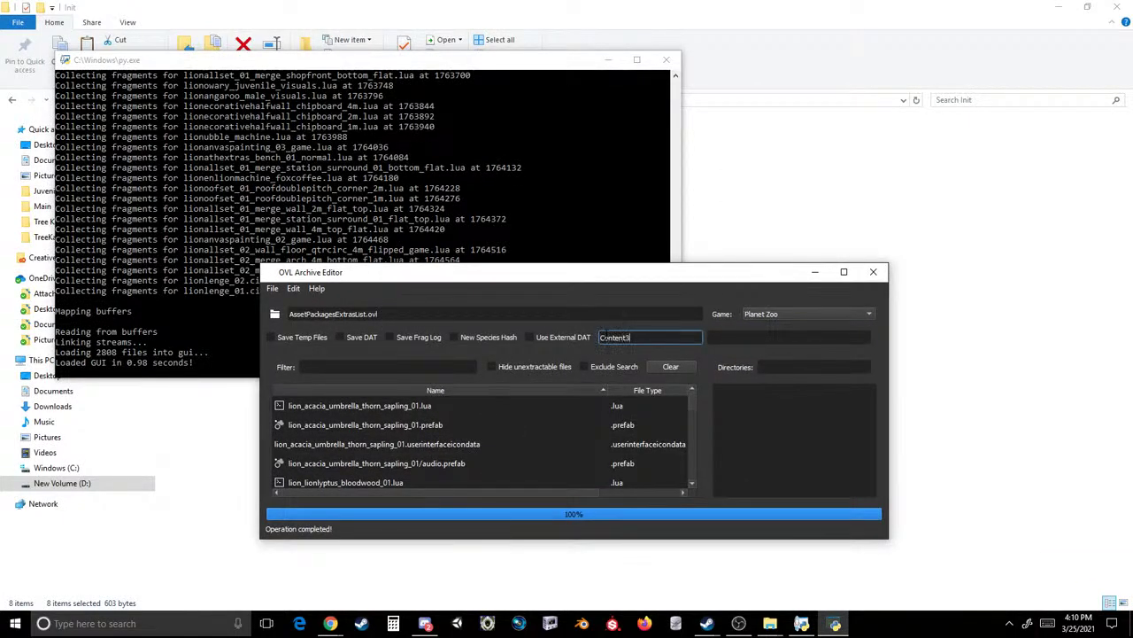
click(720, 340)
text(TreeKa)
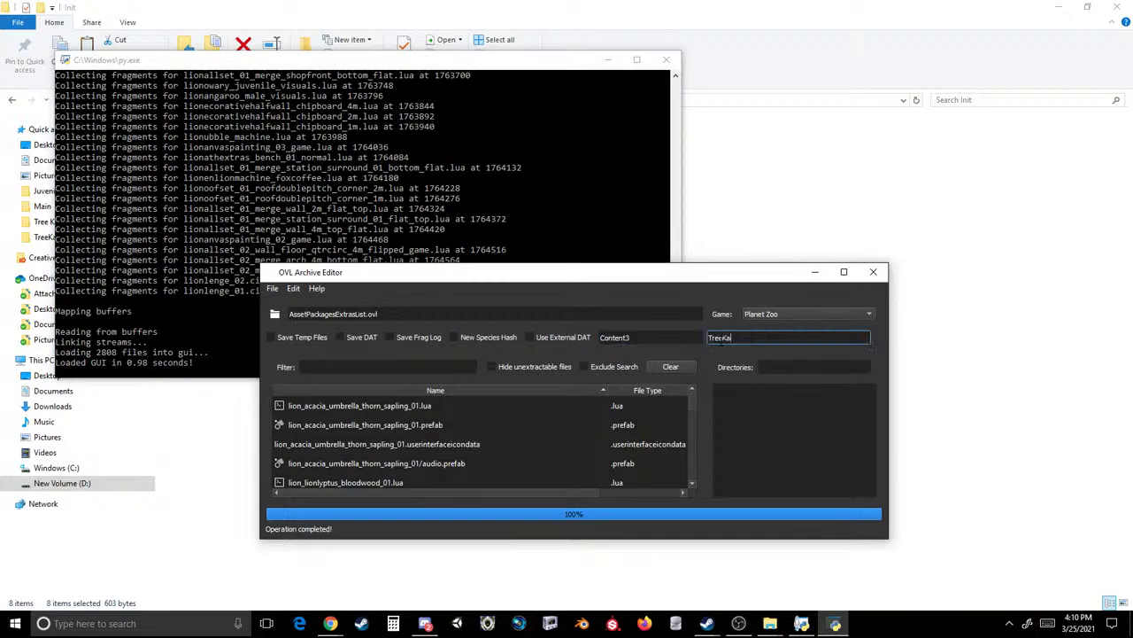
text(ng,)
click(293, 289)
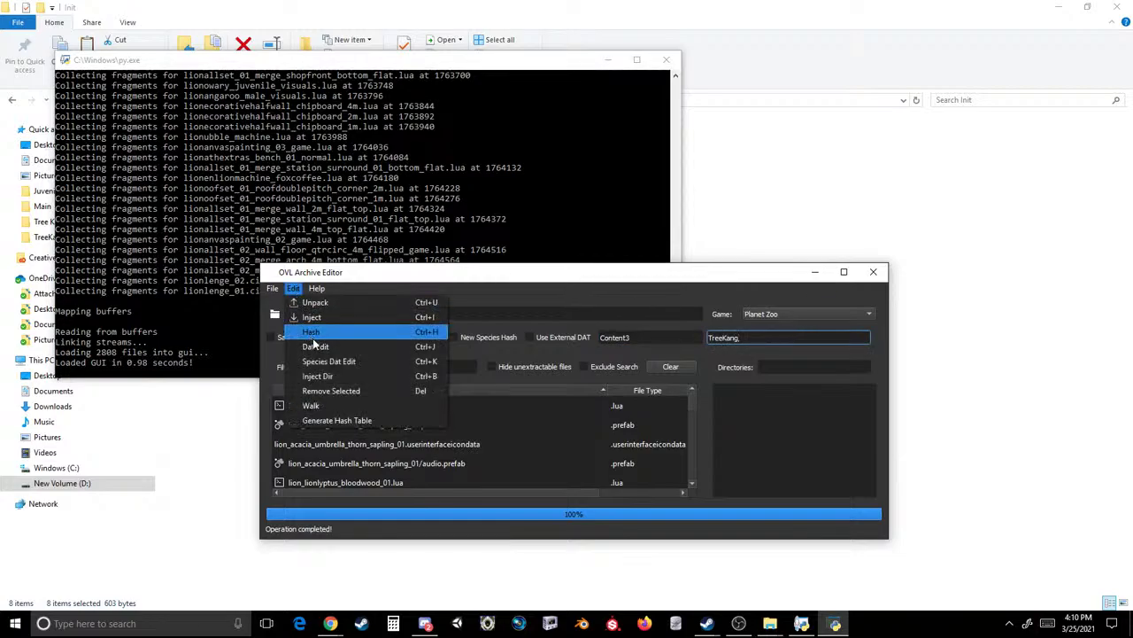
click(315, 347)
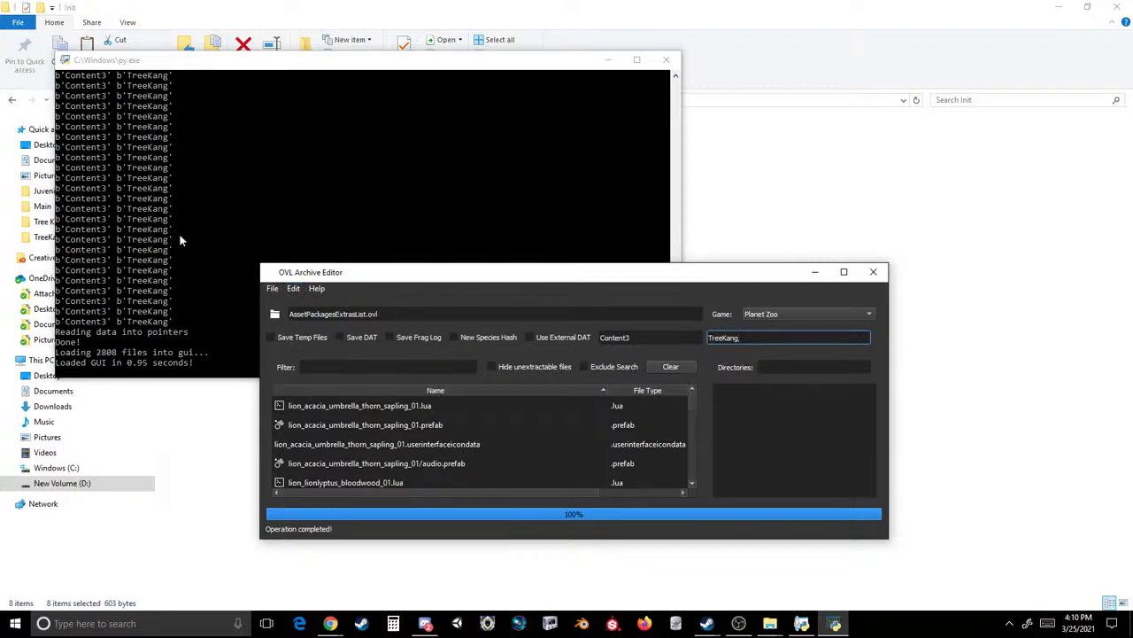
- Save the archive over the existing AssetPackagesExtrasList.ovl in the TreeKang folder
click(273, 289)
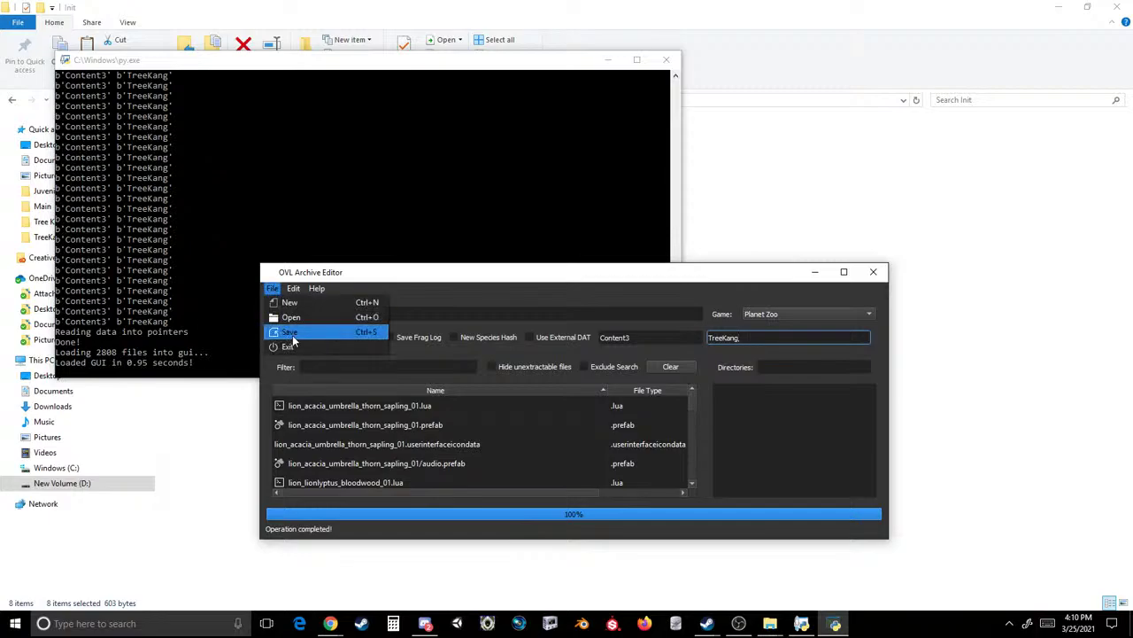
click(287, 324)
double_click(464, 307)
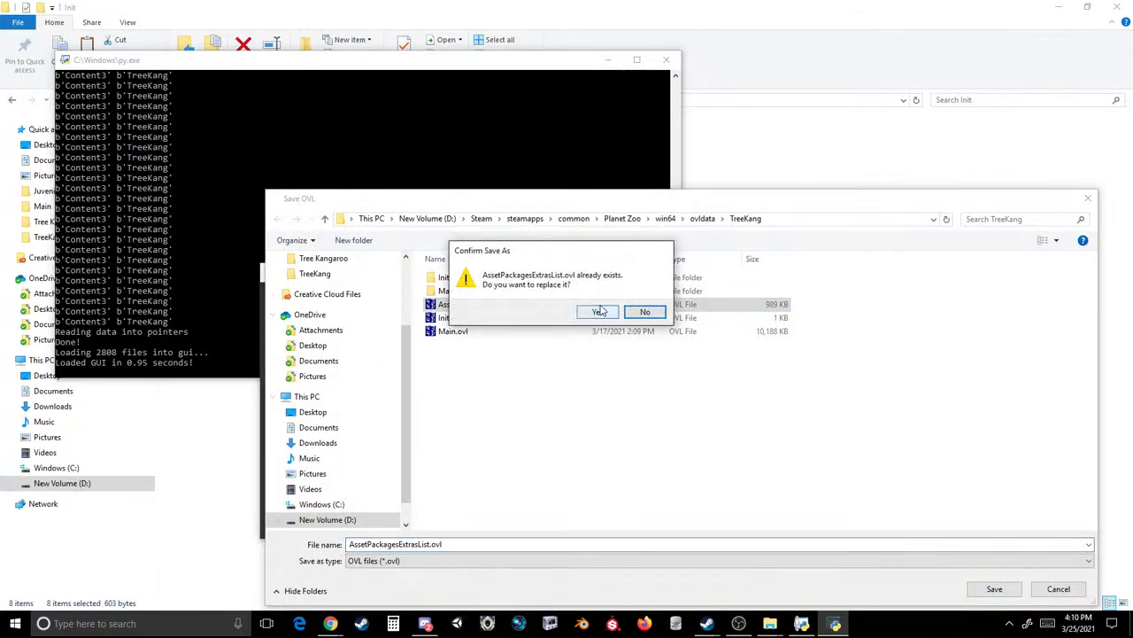
click(595, 312)
- Reload the saved AssetPackagesExtrasList.ovl after opening Init.ovl in between
click(273, 289)
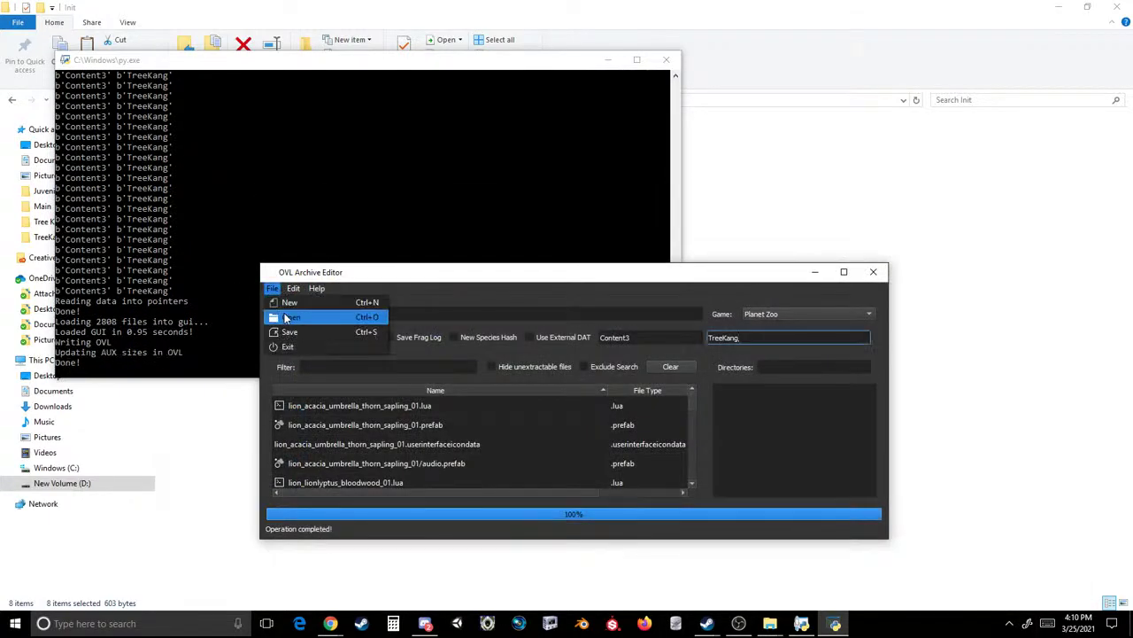
click(289, 303)
click(423, 318)
double_click(418, 319)
click(273, 288)
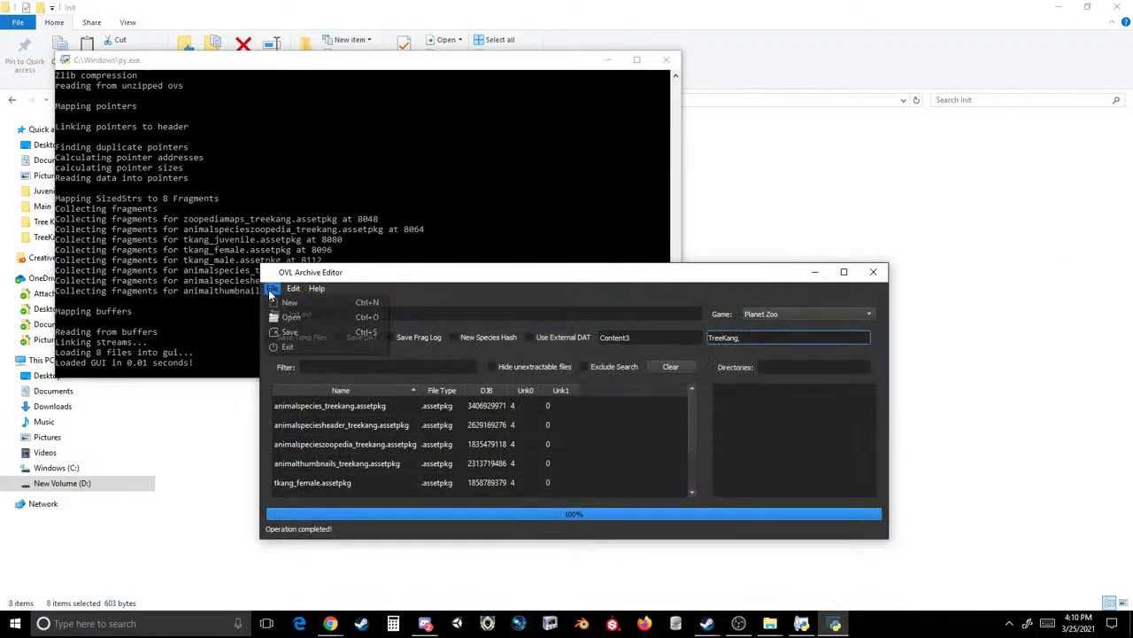
click(290, 317)
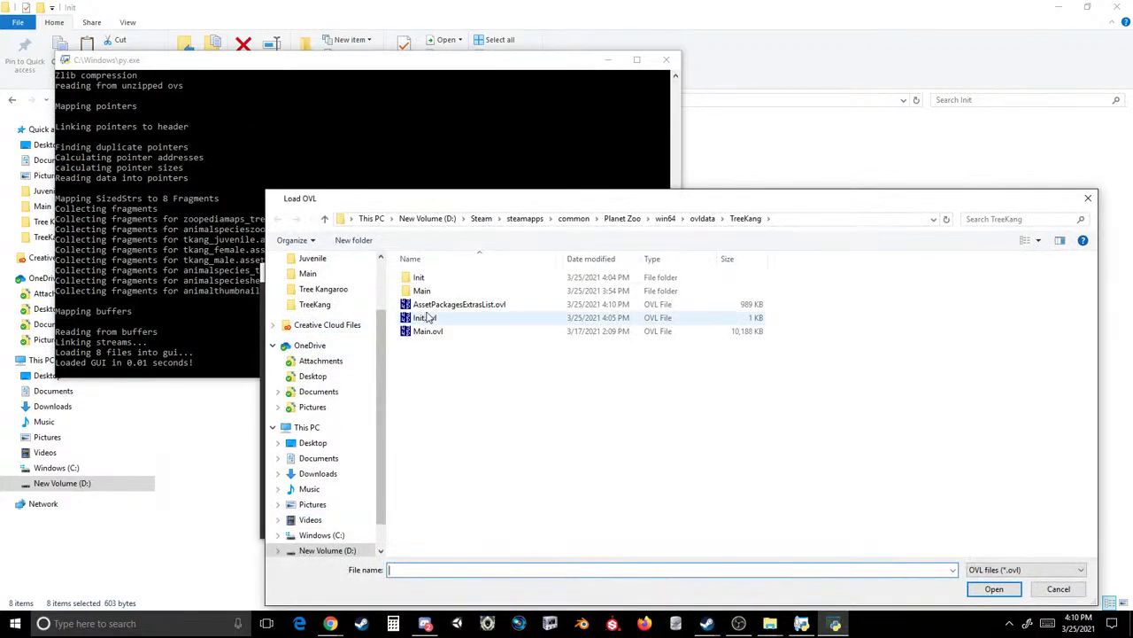
click(429, 307)
double_click(430, 307)
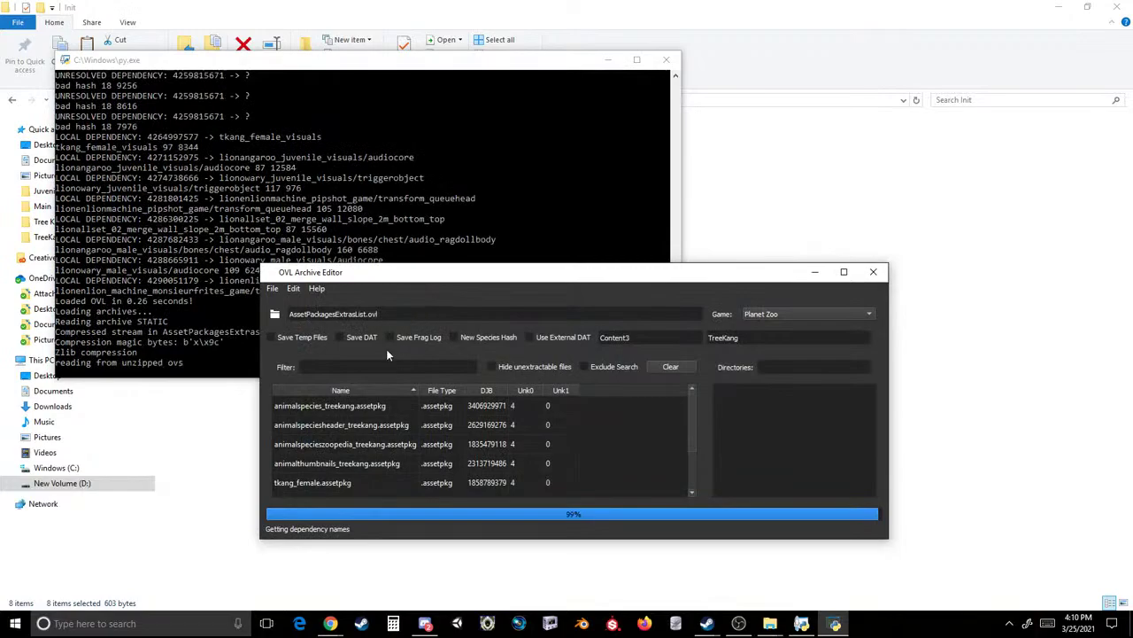
- Switch to Init.ovl once more and back to AssetPackagesExtrasList.ovl for a fresh load
click(273, 289)
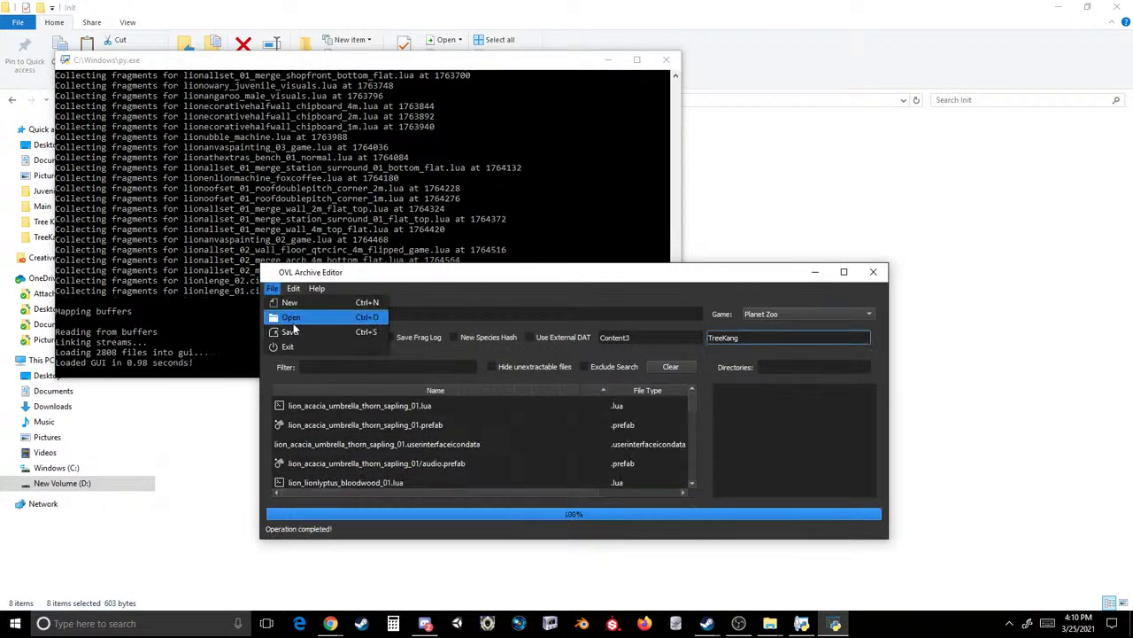
click(293, 320)
double_click(414, 317)
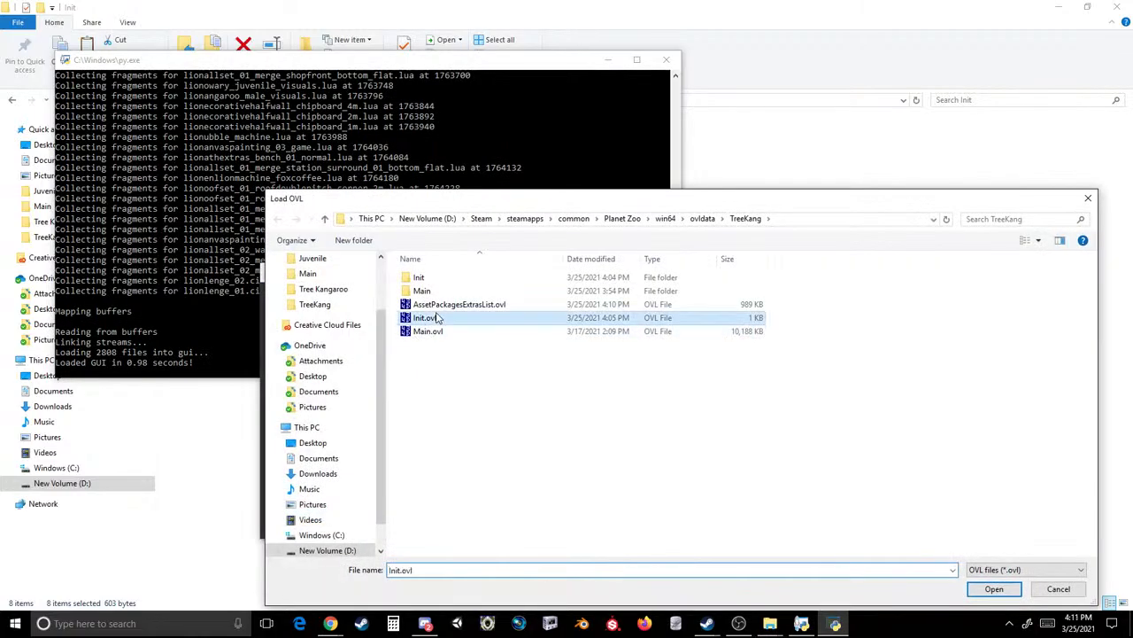
click(273, 289)
click(293, 303)
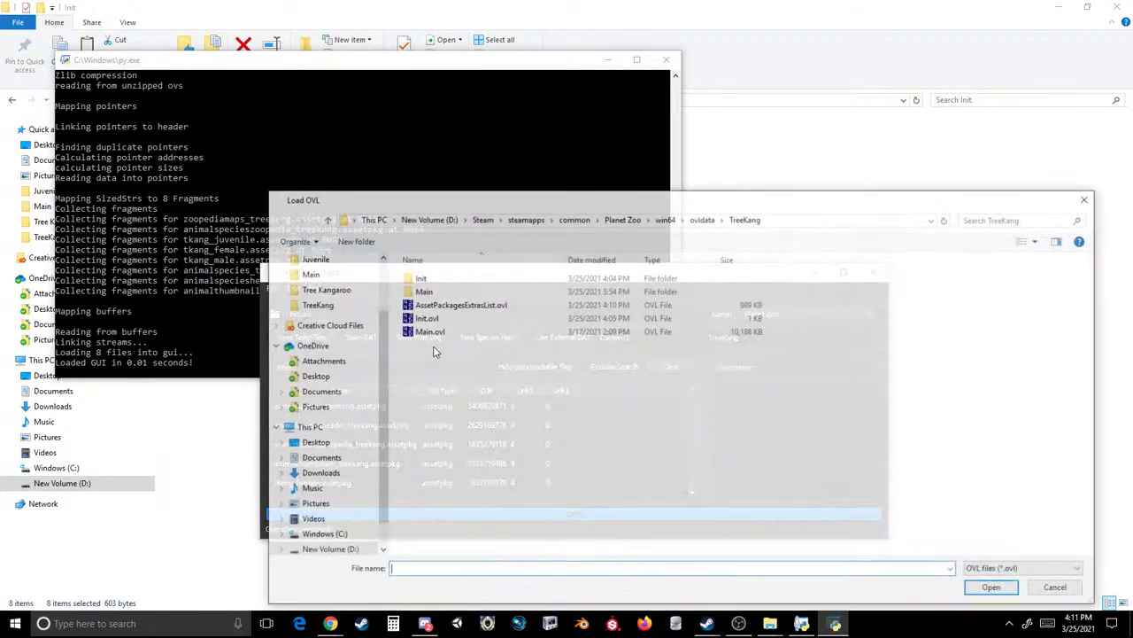
double_click(445, 305)
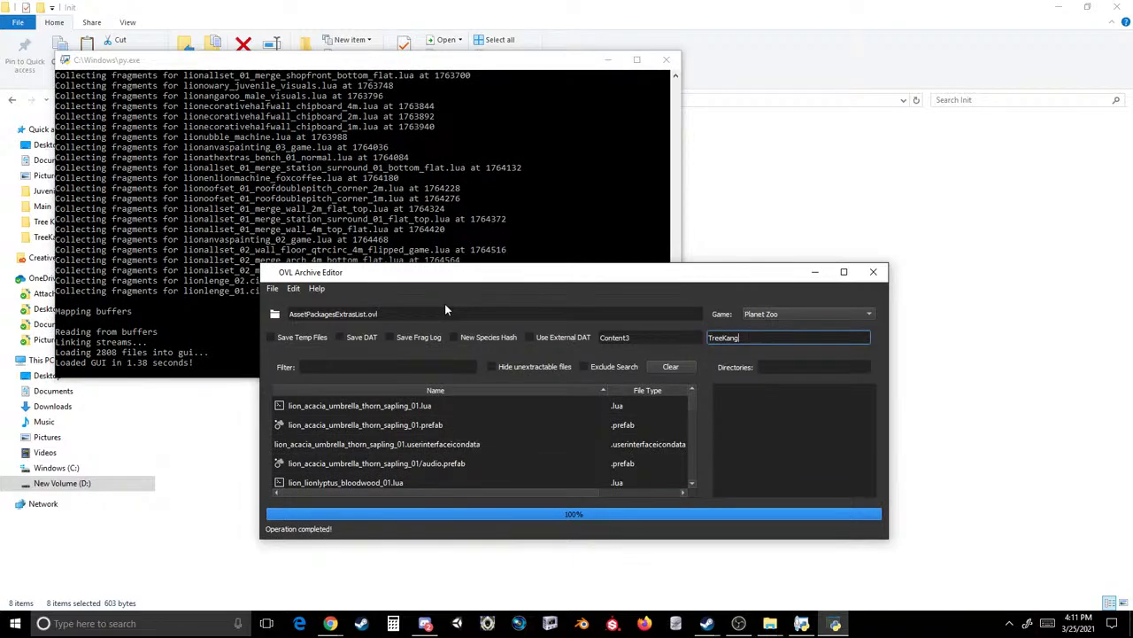
- Replace Koala with TKang inside the data of AssetPackagesExtrasList.ovl using Dat Edit
click(639, 339)
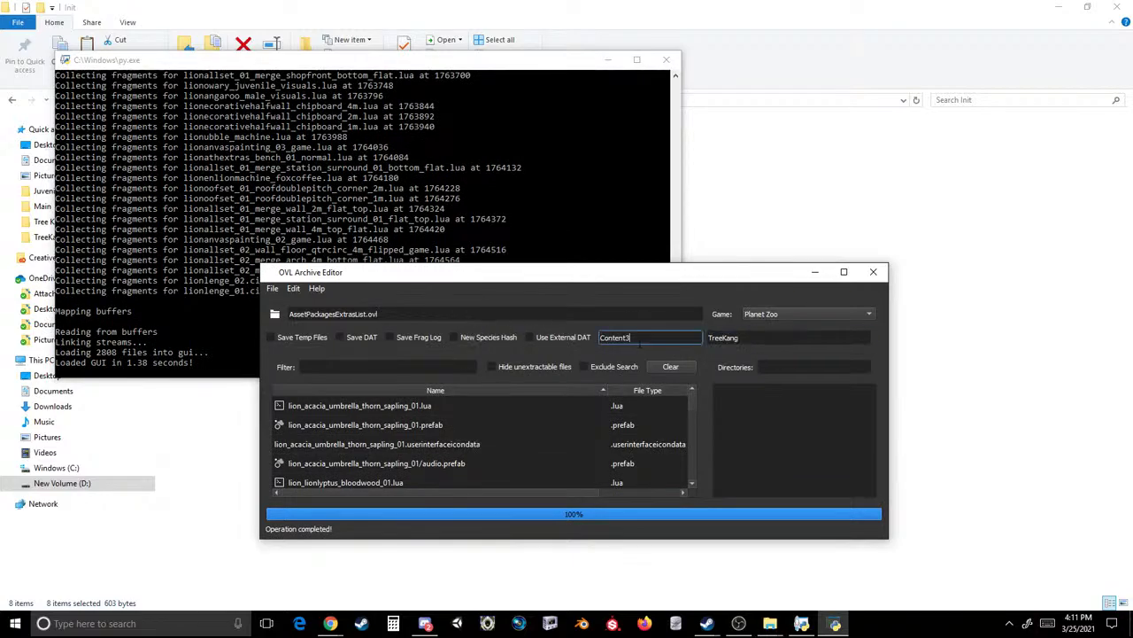
double_click(639, 339)
text(la)
key(Tab)
text(TKang)
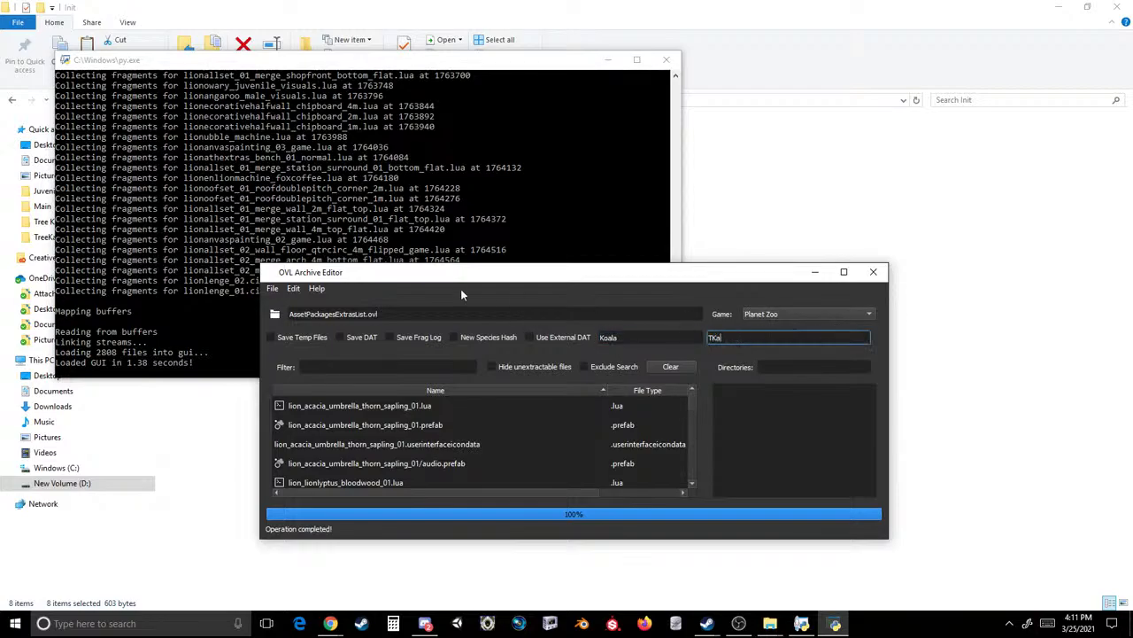
click(291, 295)
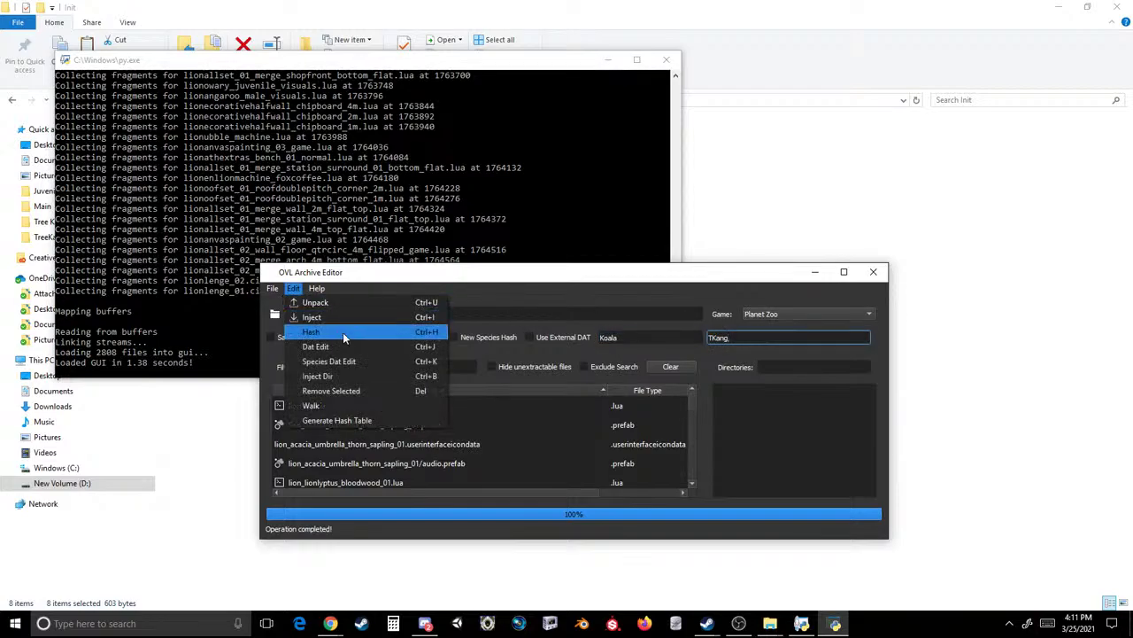
click(342, 332)
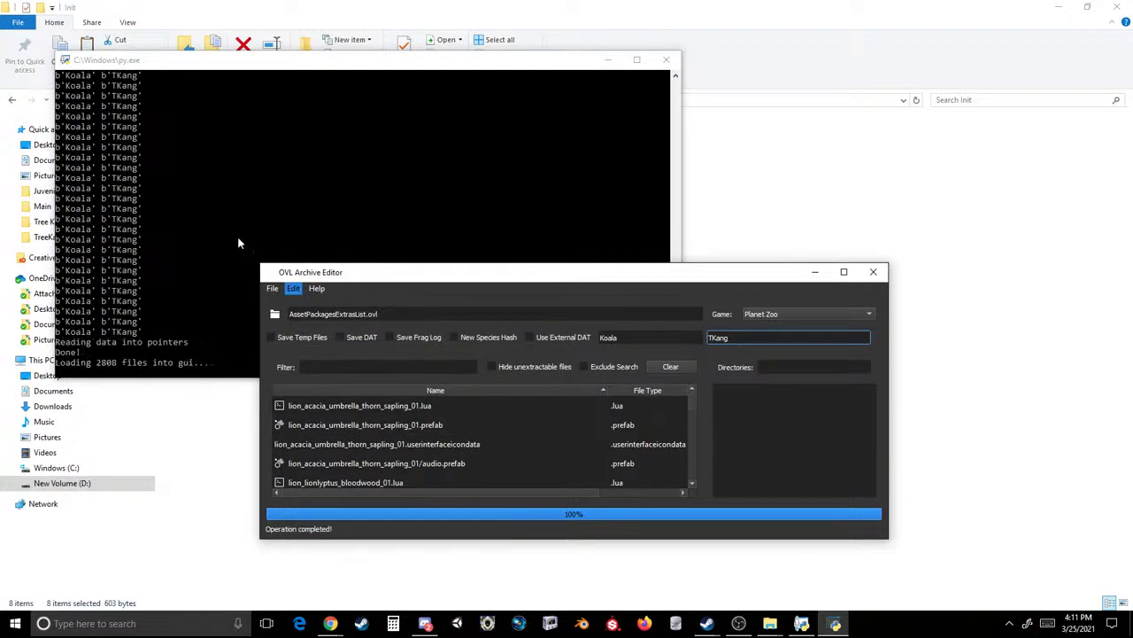
- Save the Koala-to-TKang data changes over the existing AssetPackagesExtrasList.ovl in the TreeKang folder
click(273, 290)
click(285, 318)
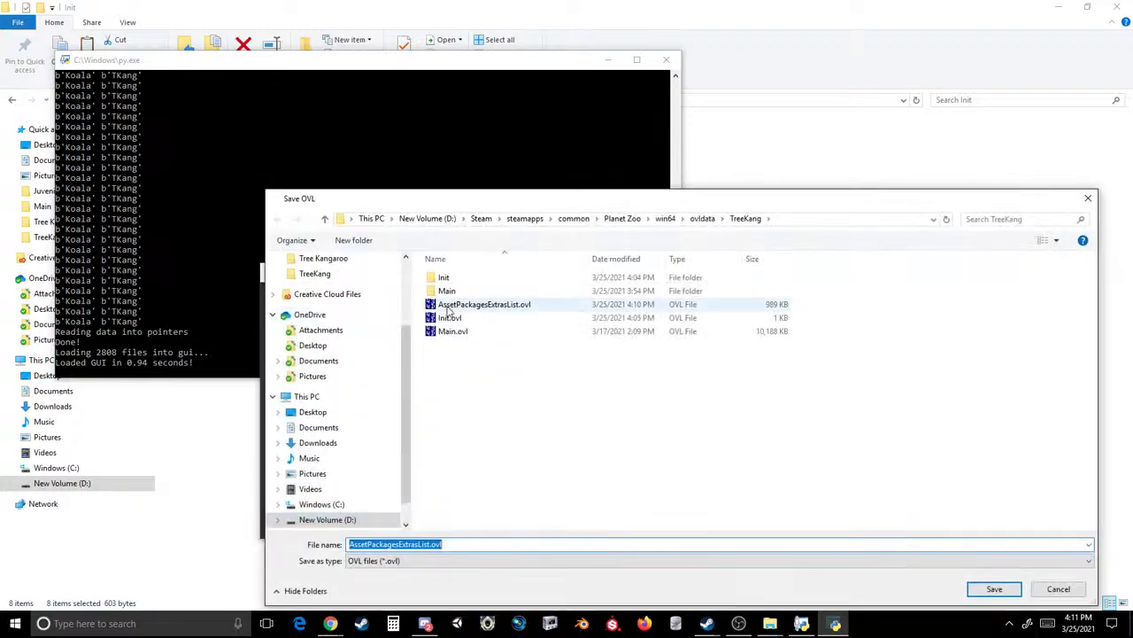
key(Return)
click(597, 311)
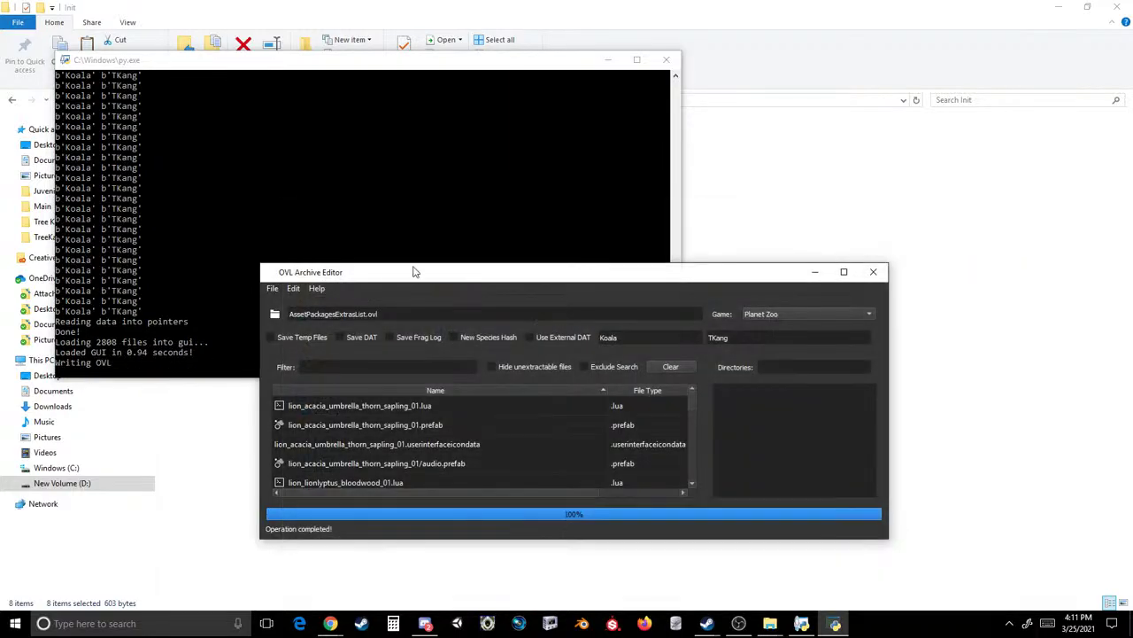
- Open Init.ovl and go back to AssetPackagesExtrasList.ovl to load the saved archive fresh
click(273, 289)
click(285, 303)
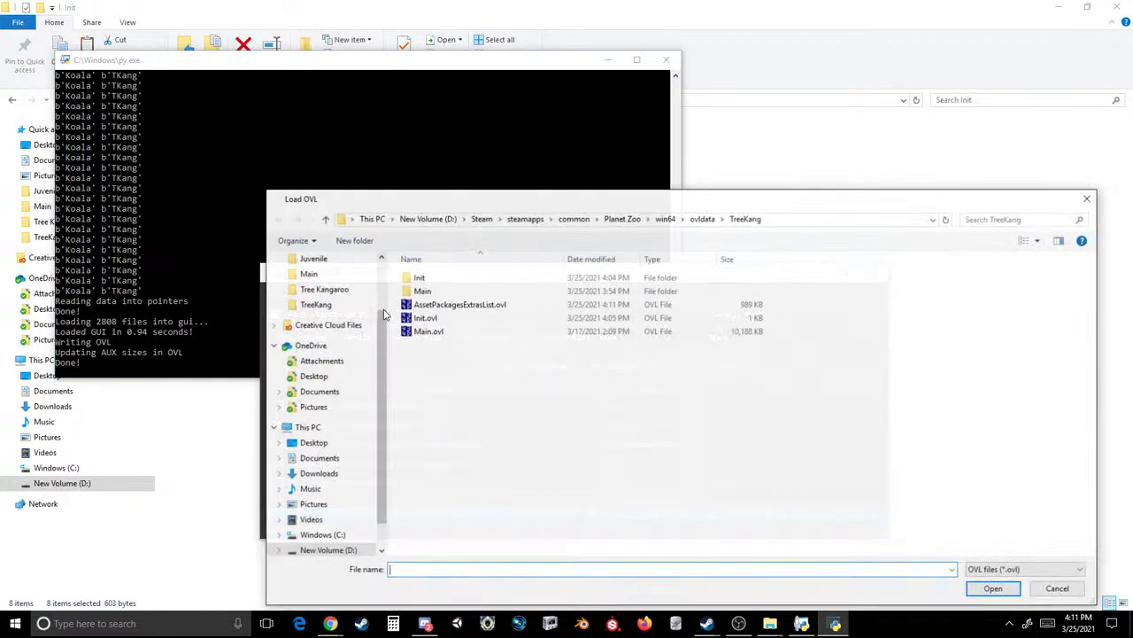
click(426, 318)
double_click(426, 321)
click(273, 289)
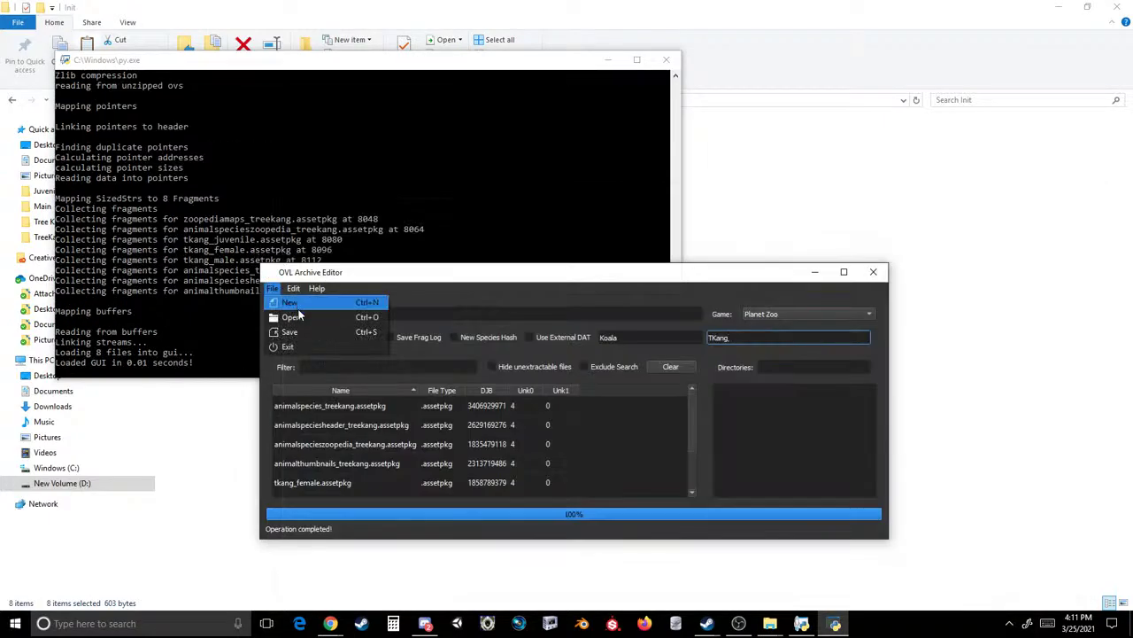
click(285, 304)
double_click(439, 306)
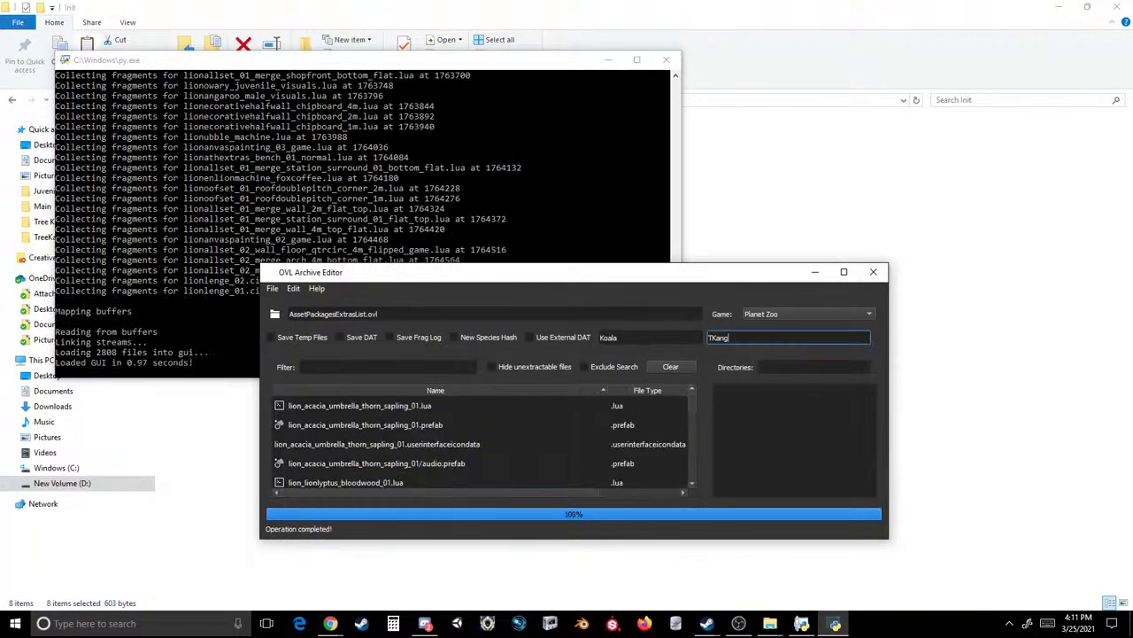
- Replace content3 with treekang inside the data of AssetPackagesExtrasList.ovl using Dat Edit
key(shift+Tab)
text(content3)
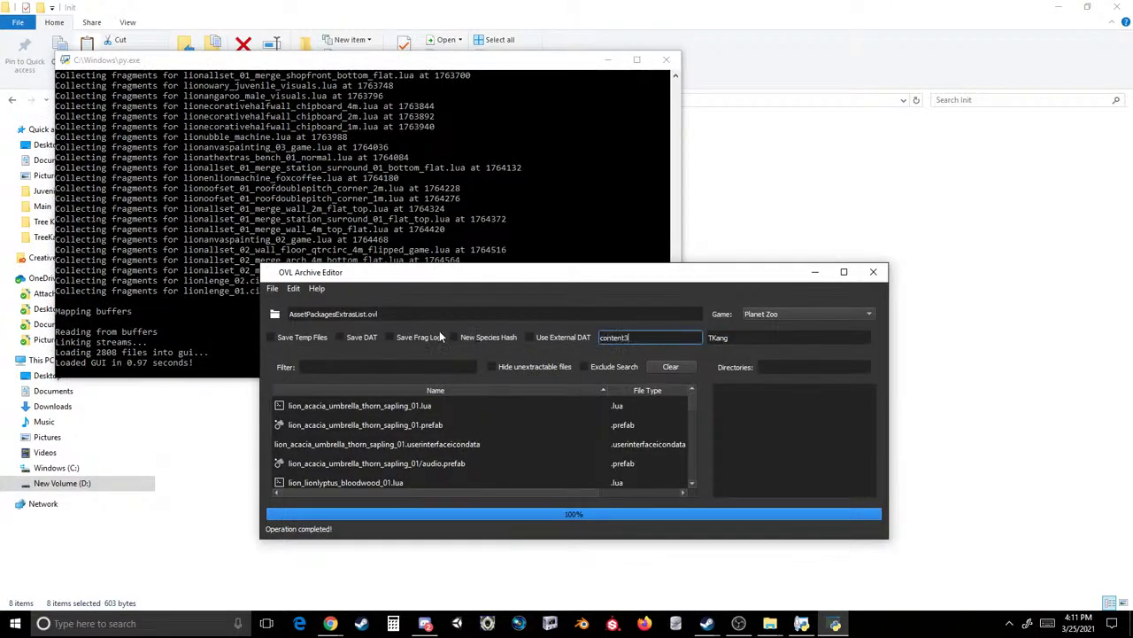
key(Tab)
text(treekang)
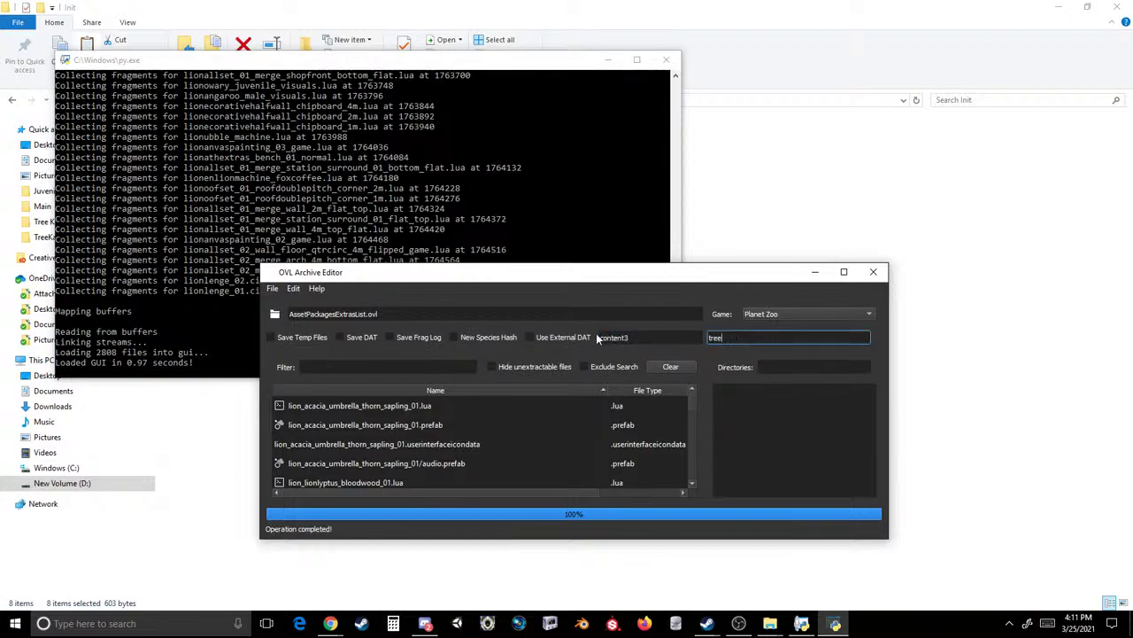
click(293, 289)
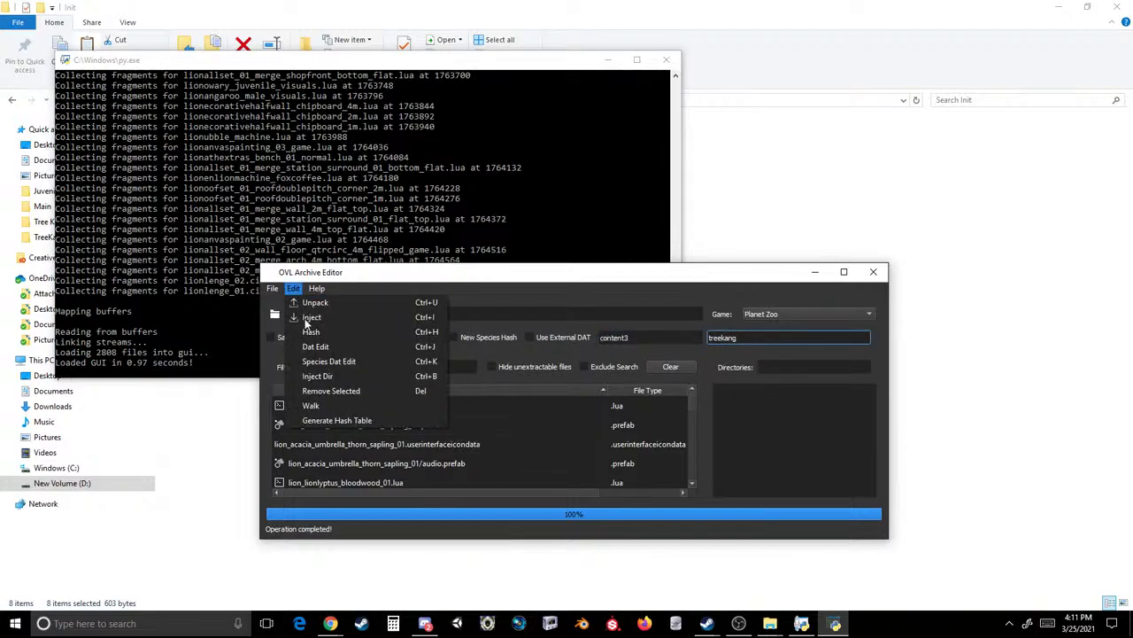
click(315, 347)
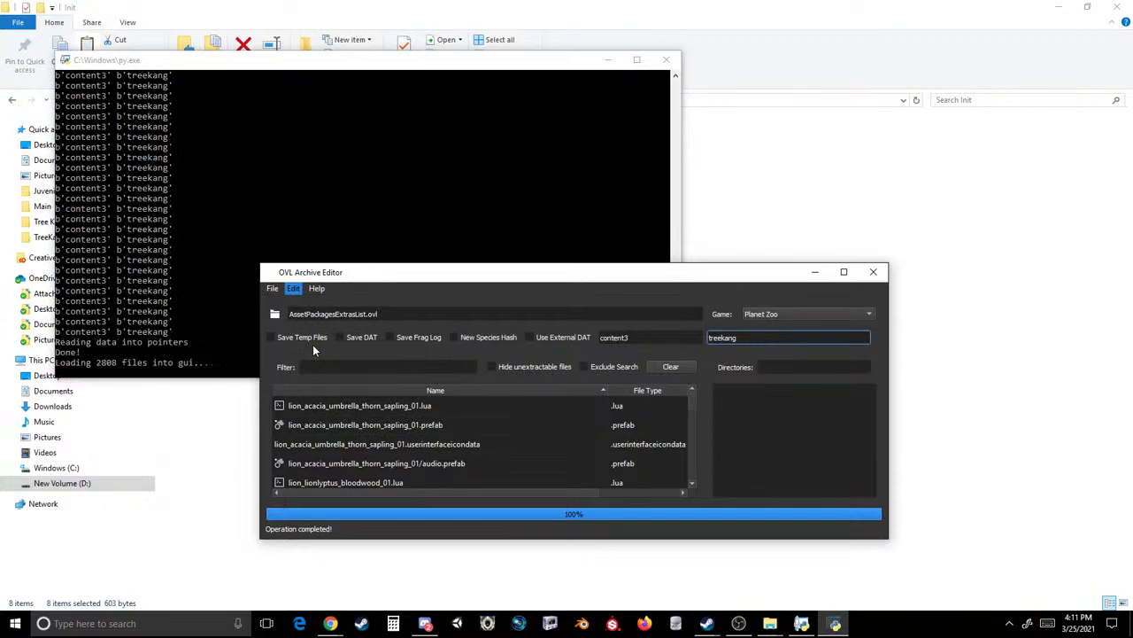
- Save the archive with the treekang references over the existing AssetPackagesExtrasList.ovl
click(273, 288)
click(288, 331)
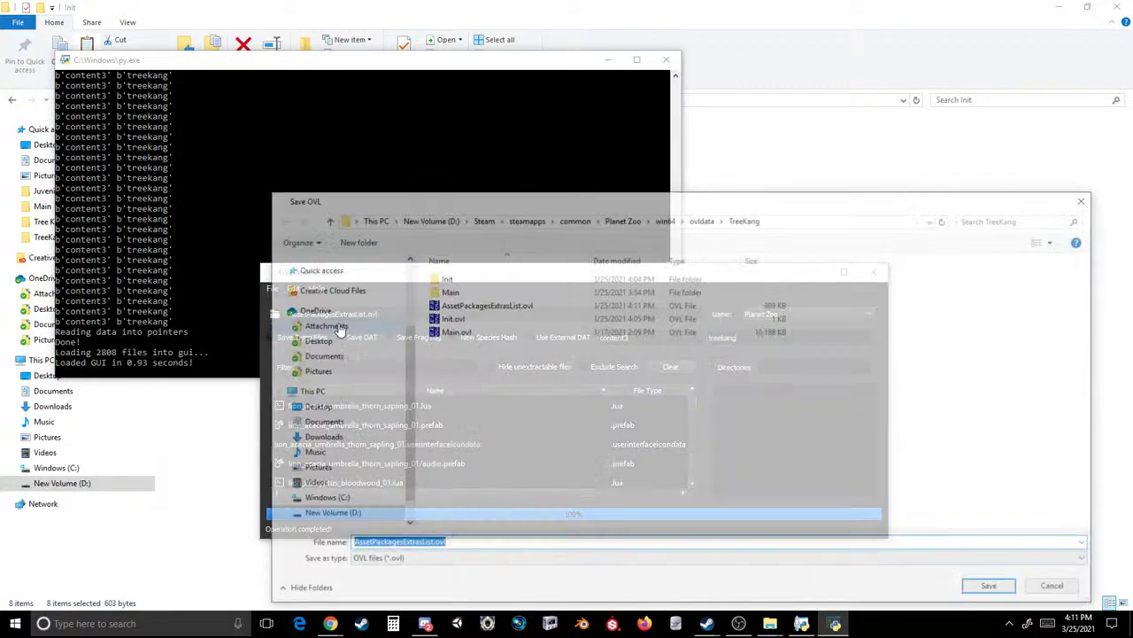
key(Return)
click(591, 307)
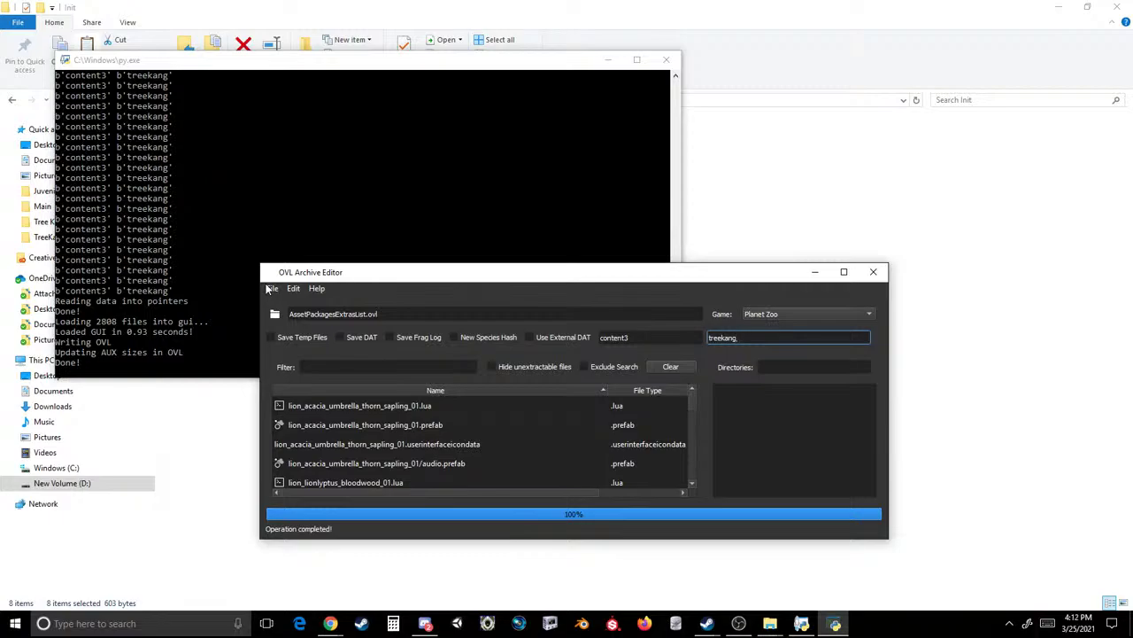
- Reload the saved AssetPackagesExtrasList.ovl after opening Init.ovl in between
click(271, 289)
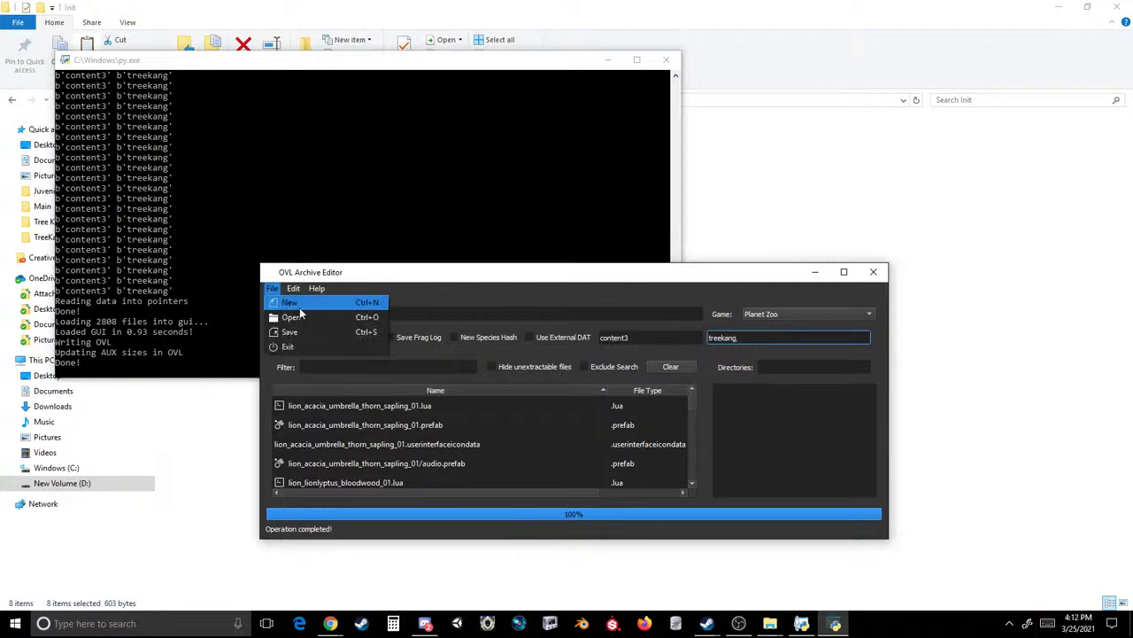
click(288, 301)
double_click(450, 316)
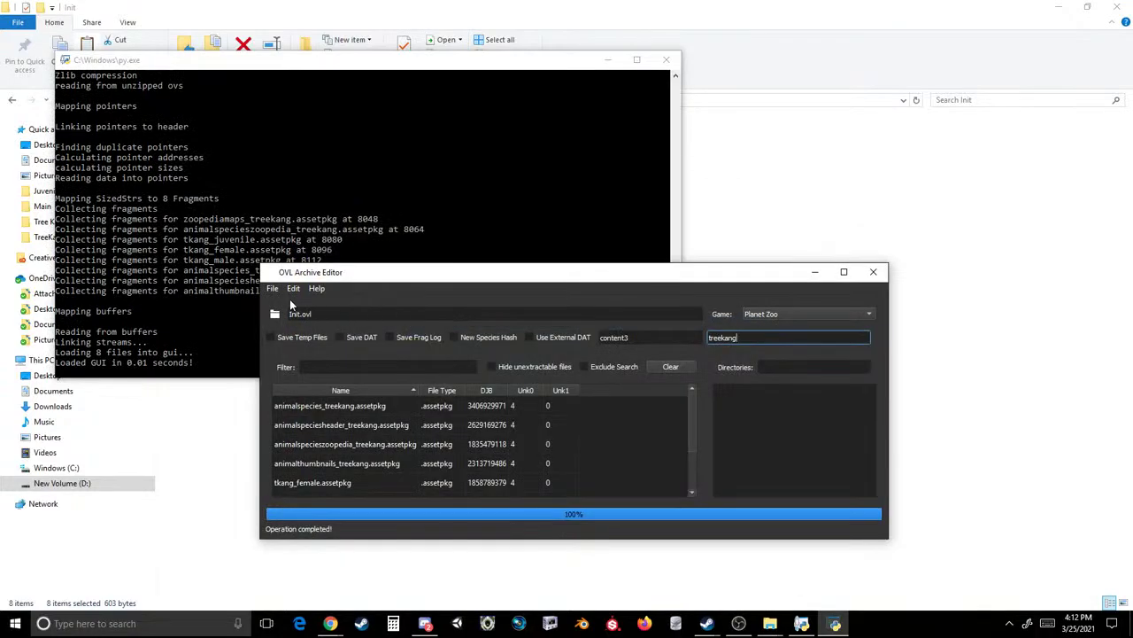
click(272, 288)
click(290, 317)
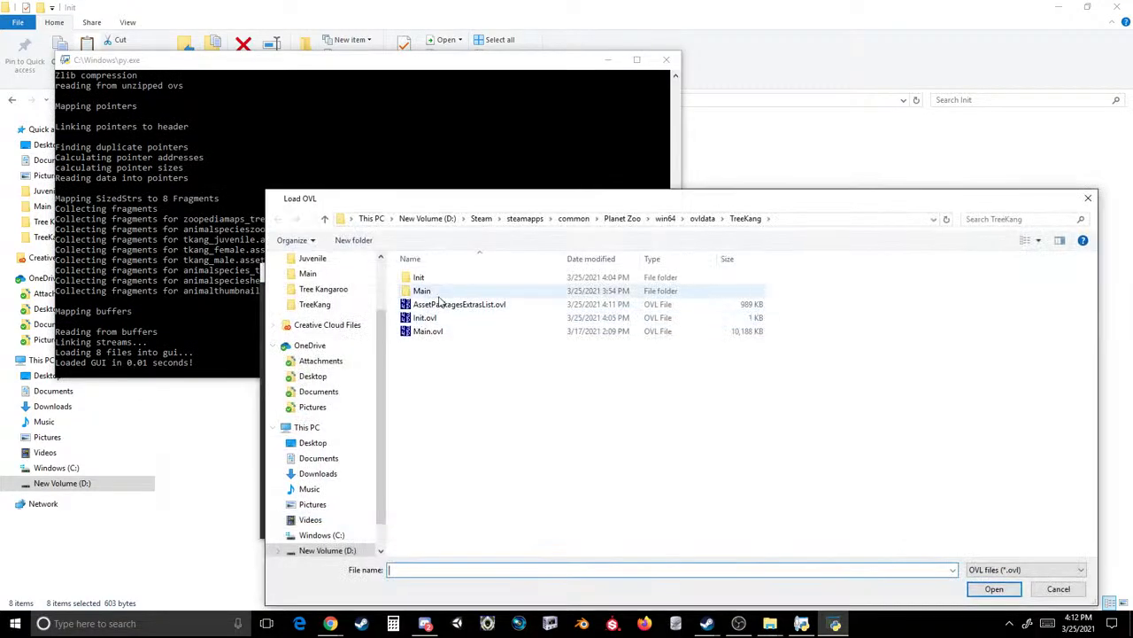
double_click(443, 301)
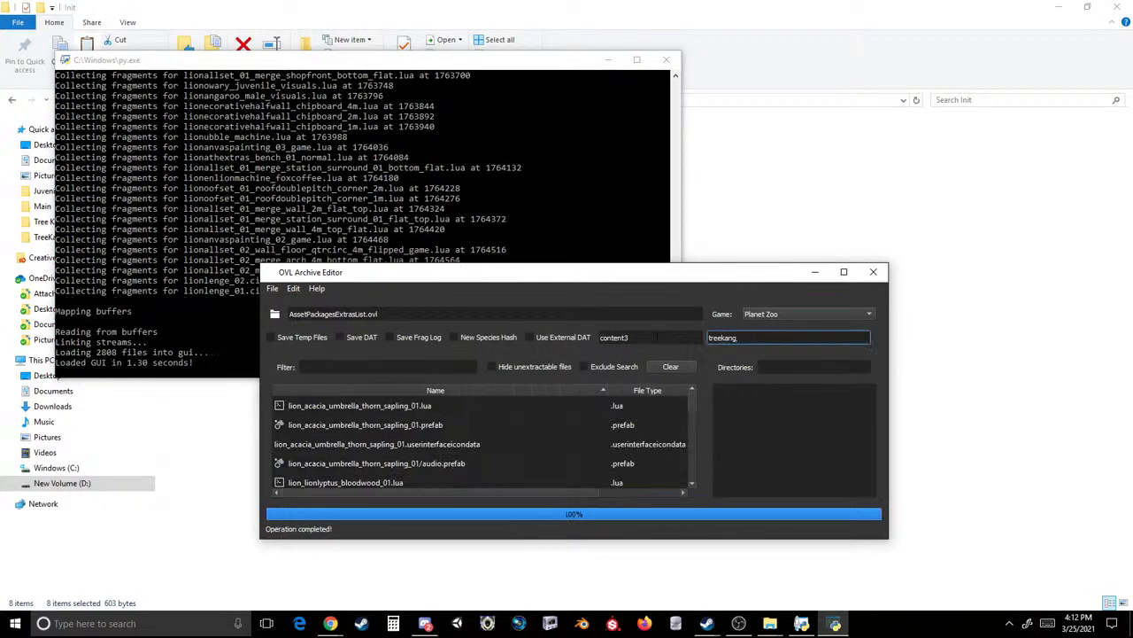
- Replace lowercase koala with tkang inside the data of AssetPackagesExtrasList.ovl using Dat Edit
key(shift+Tab)
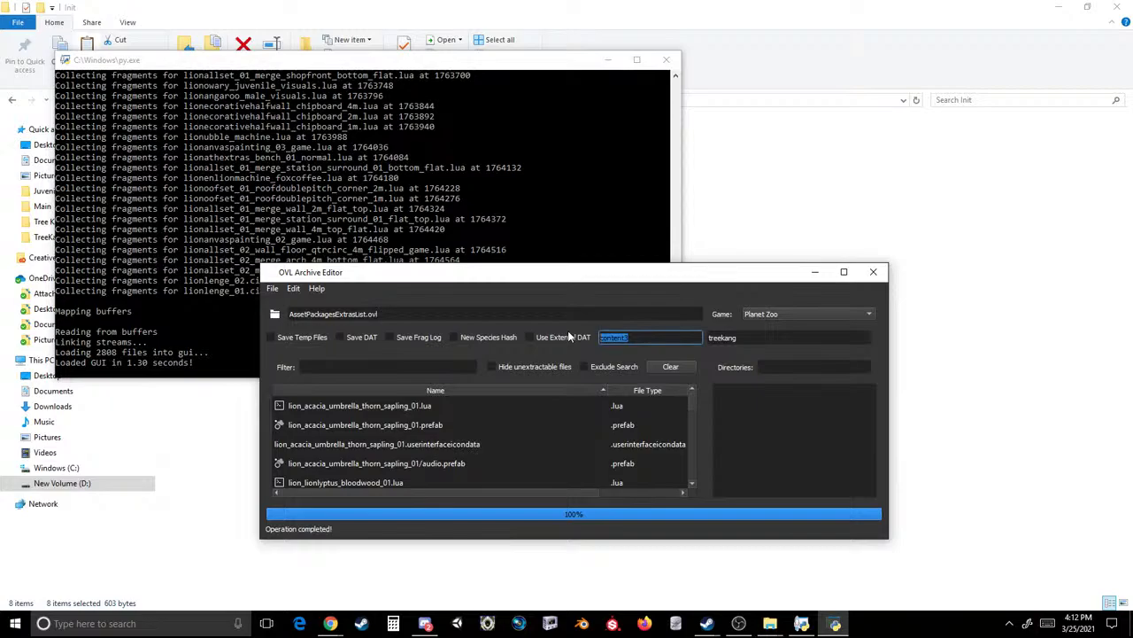
text(koala)
key(Tab)
text(t)
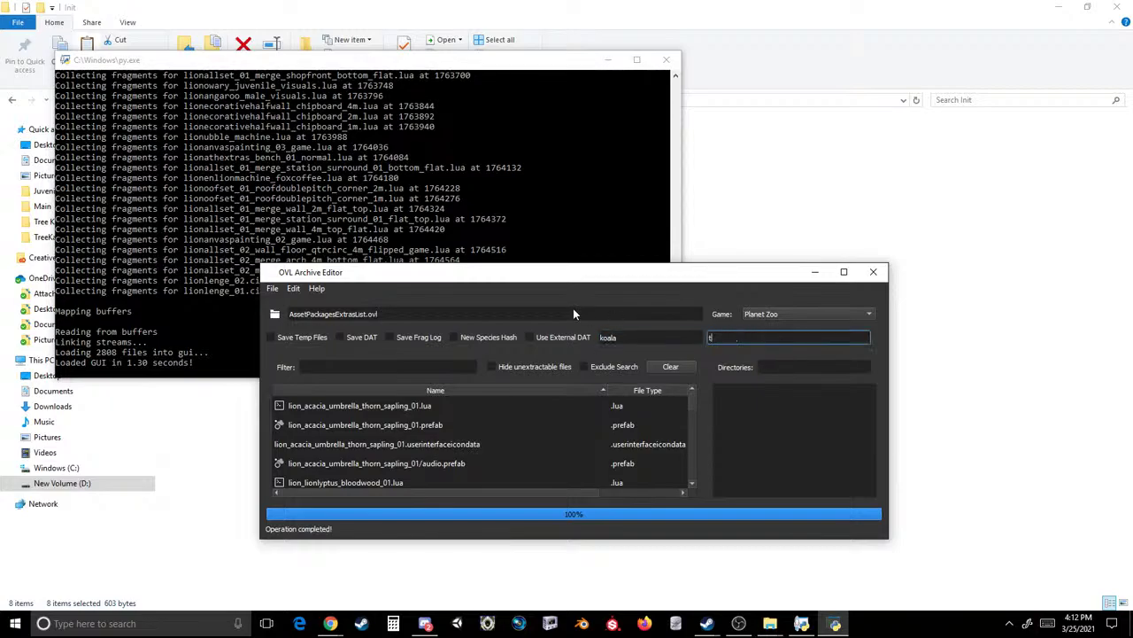
text(kang,)
click(293, 289)
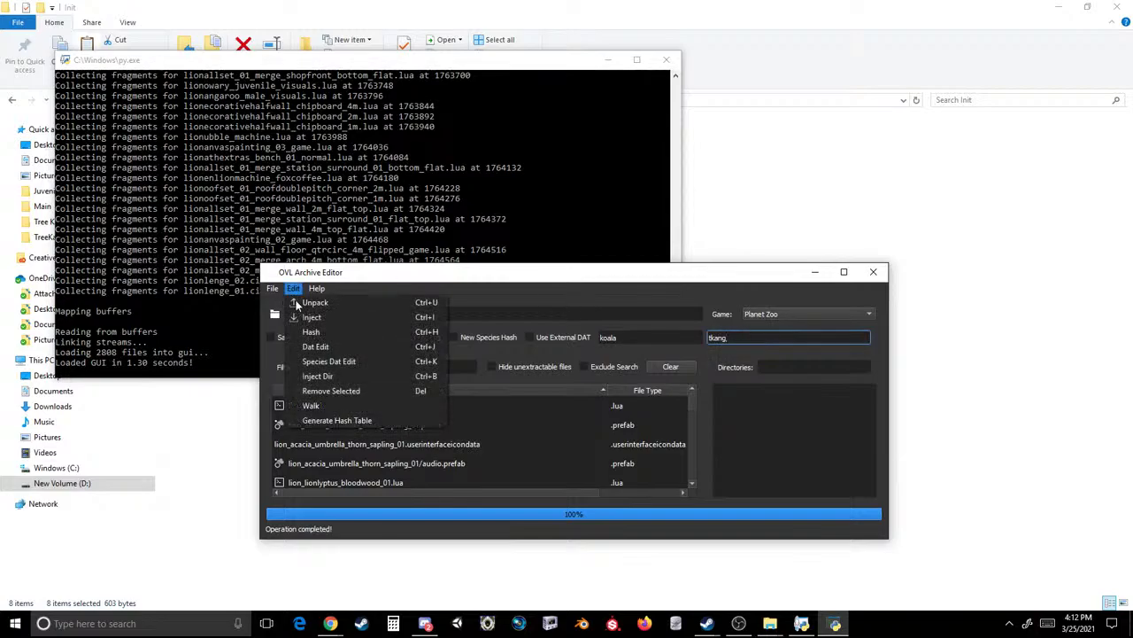
click(315, 347)
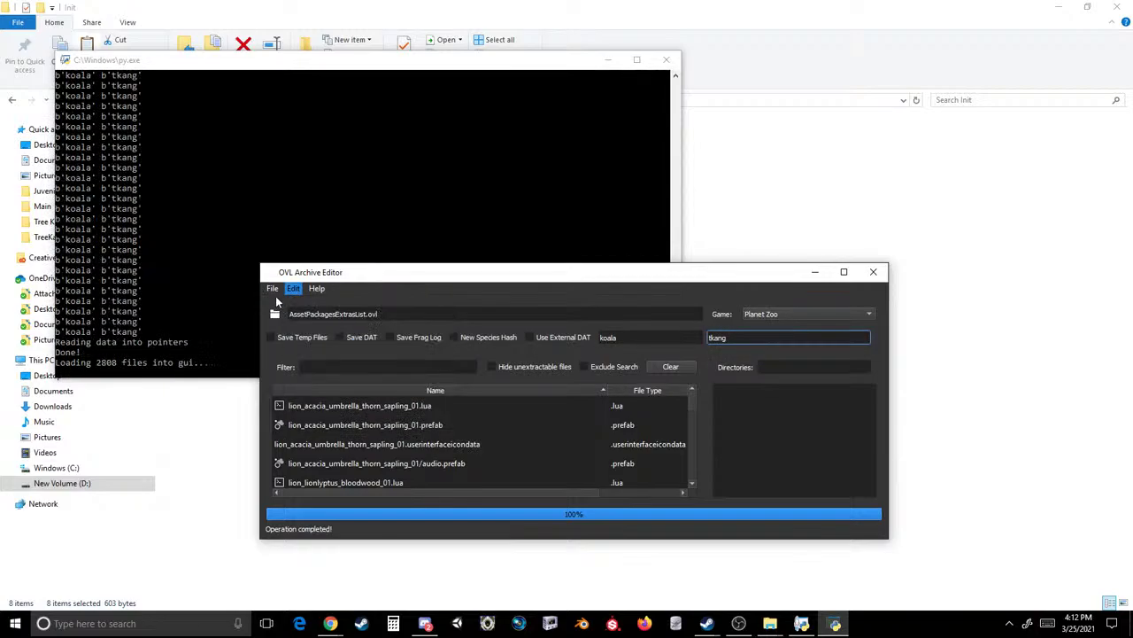
- Save the archive with the lowercase tkang references over the existing AssetPackagesExtrasList.ovl
click(272, 290)
click(312, 338)
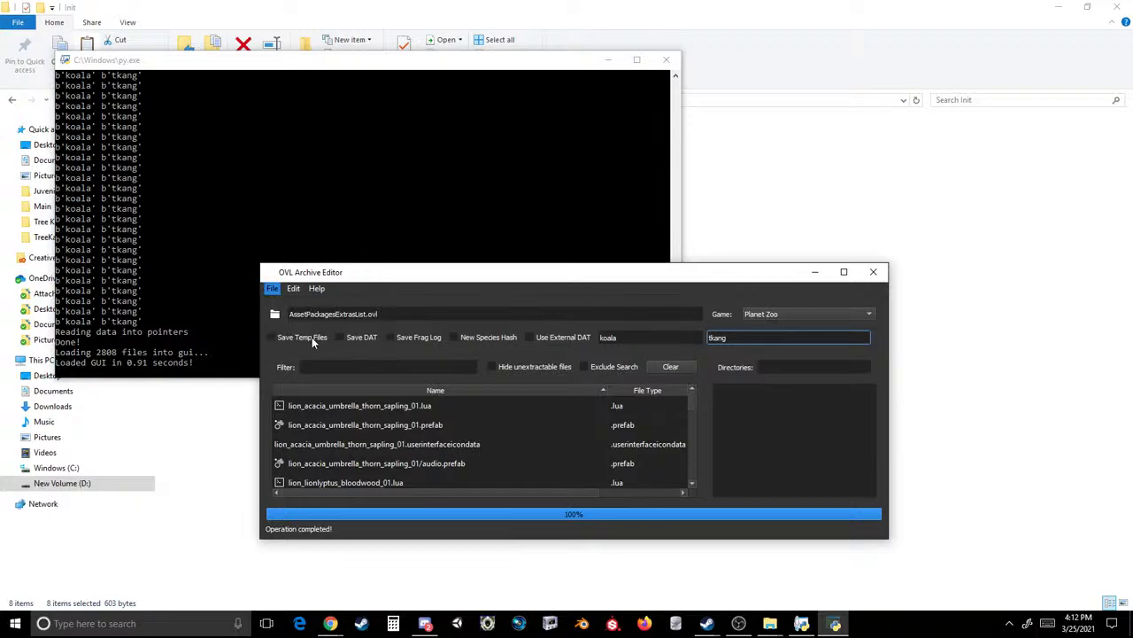
double_click(469, 308)
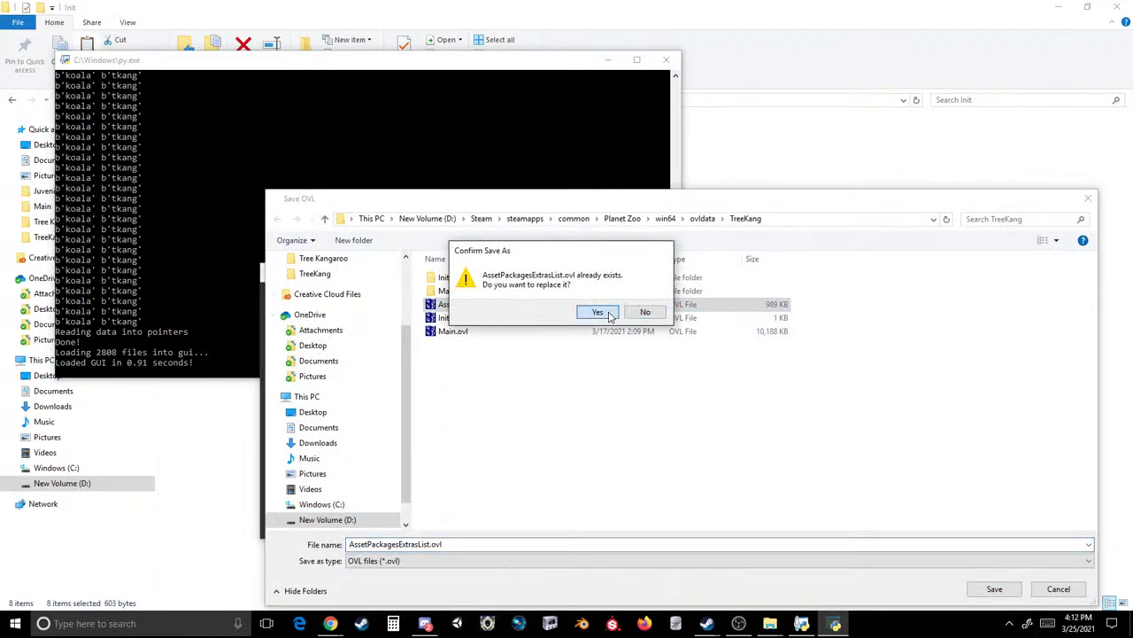
click(595, 312)
- Open Main.ovl from the TreeKang folder and remove the Audio\Audio entry from its directories
click(273, 290)
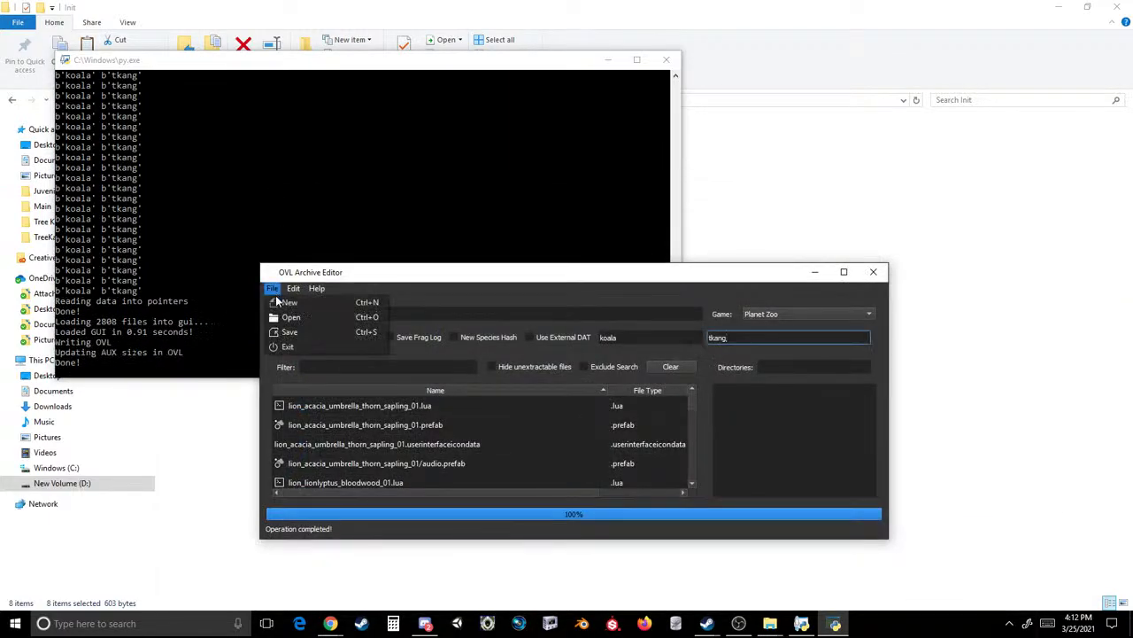
click(293, 303)
double_click(425, 331)
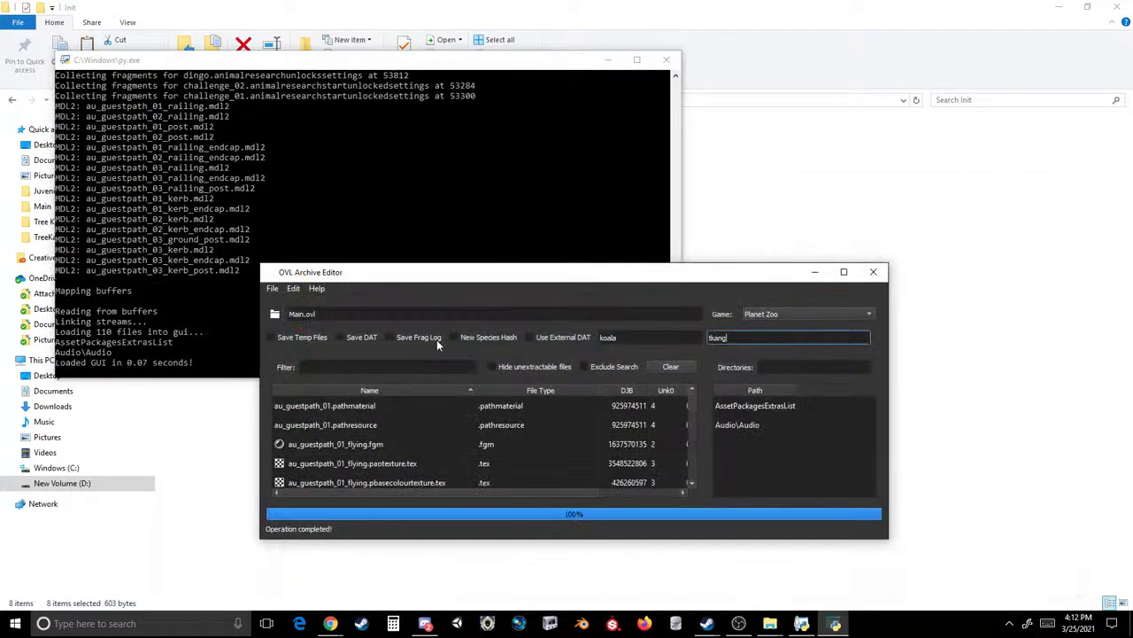
click(738, 424)
key(Delete)
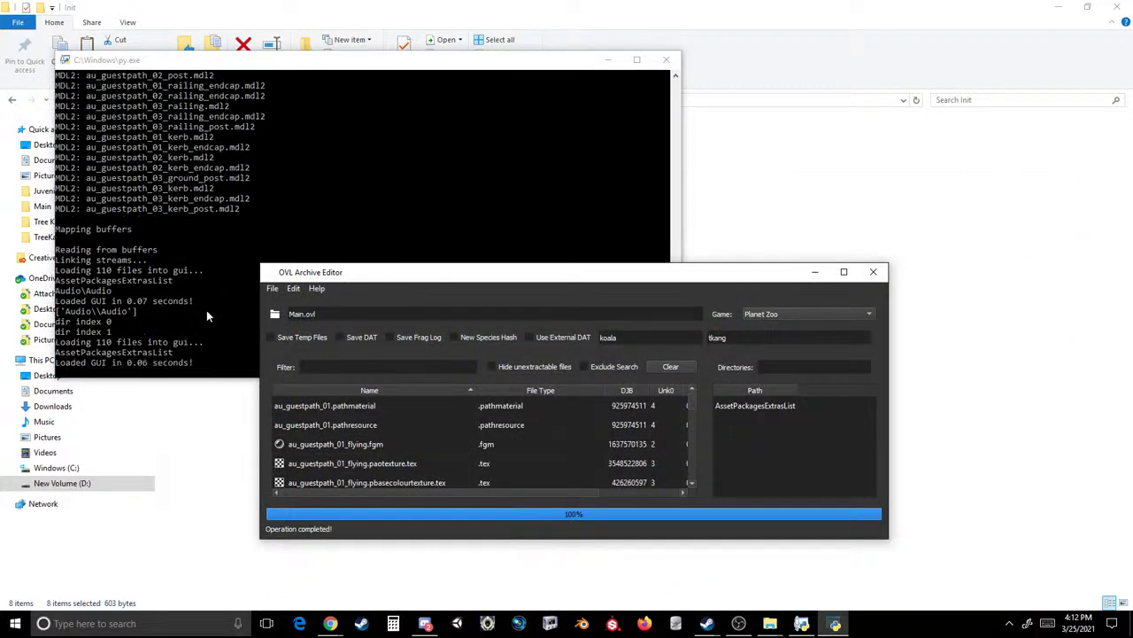
- Save the archive over the existing Main.ovl in the TreeKang folder
click(273, 288)
click(297, 327)
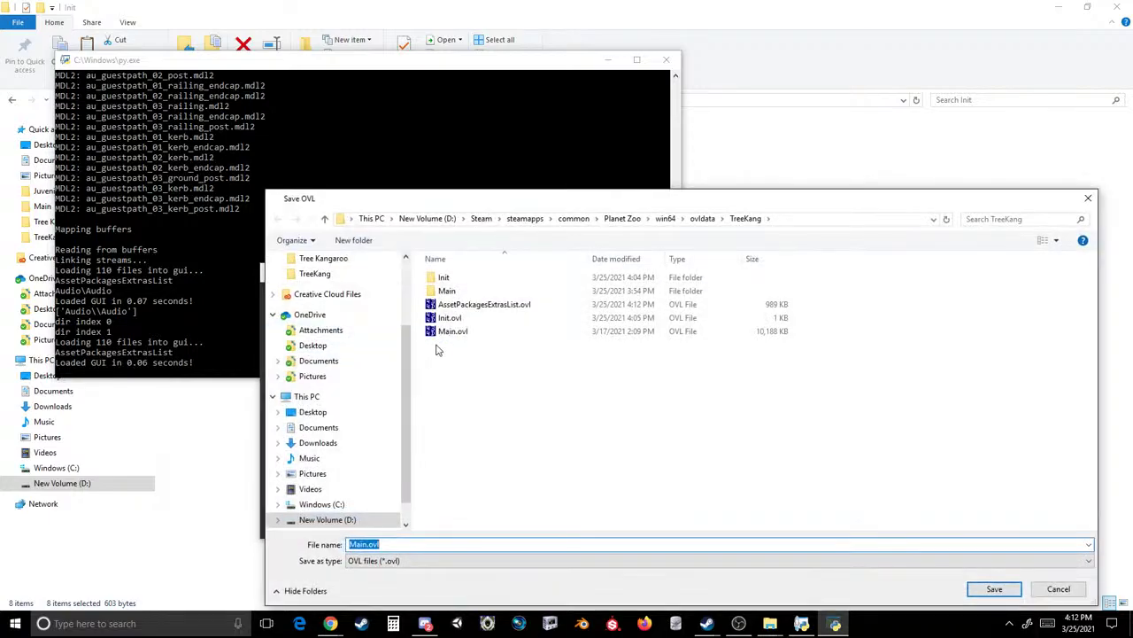
double_click(450, 331)
click(600, 310)
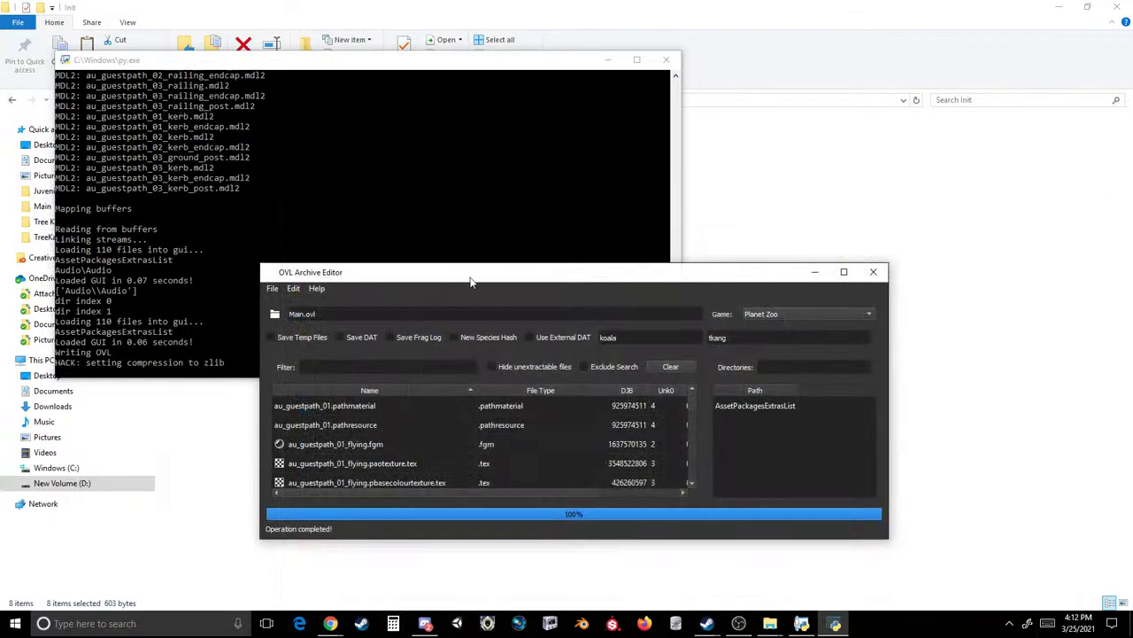
- Reload the saved Main.ovl after opening AssetPackagesExtrasList.ovl in between
click(273, 289)
click(294, 303)
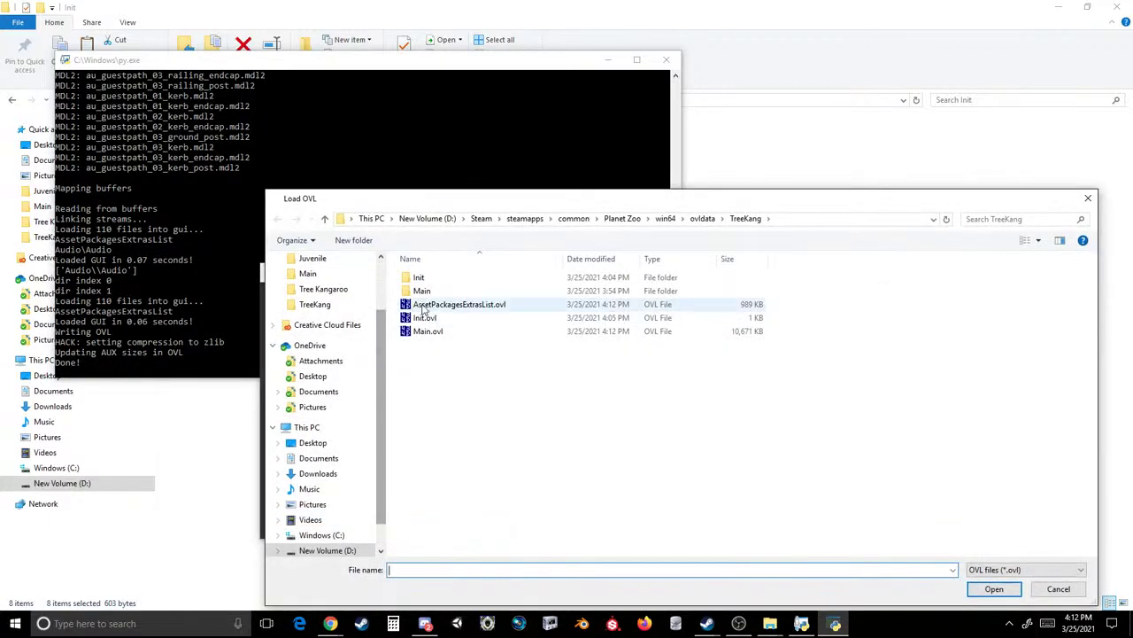
double_click(423, 306)
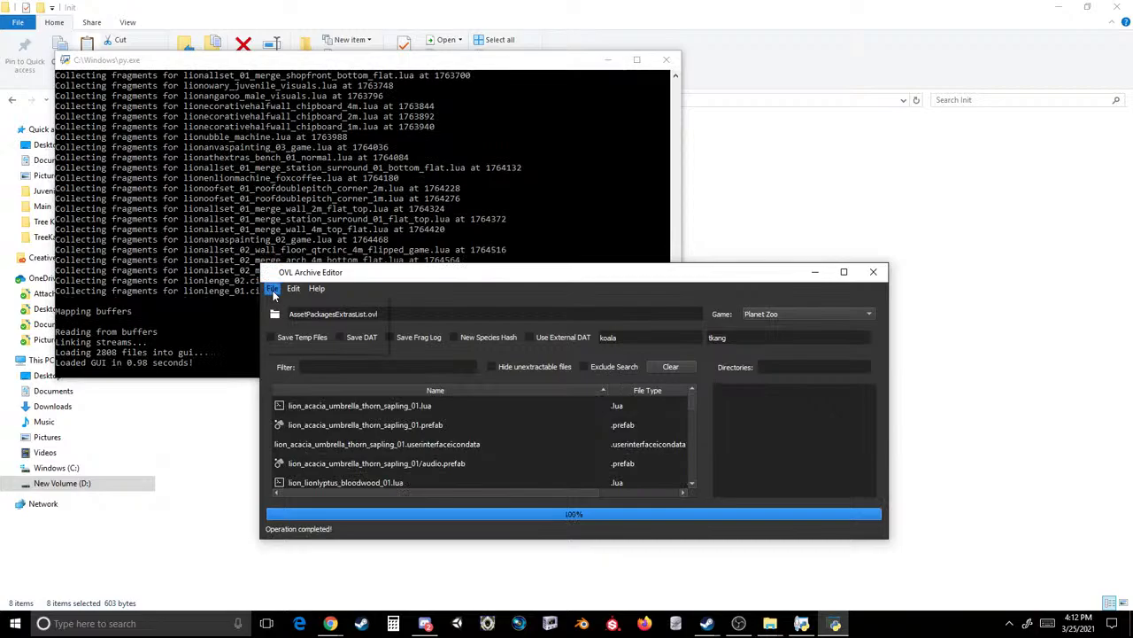
click(273, 289)
click(283, 312)
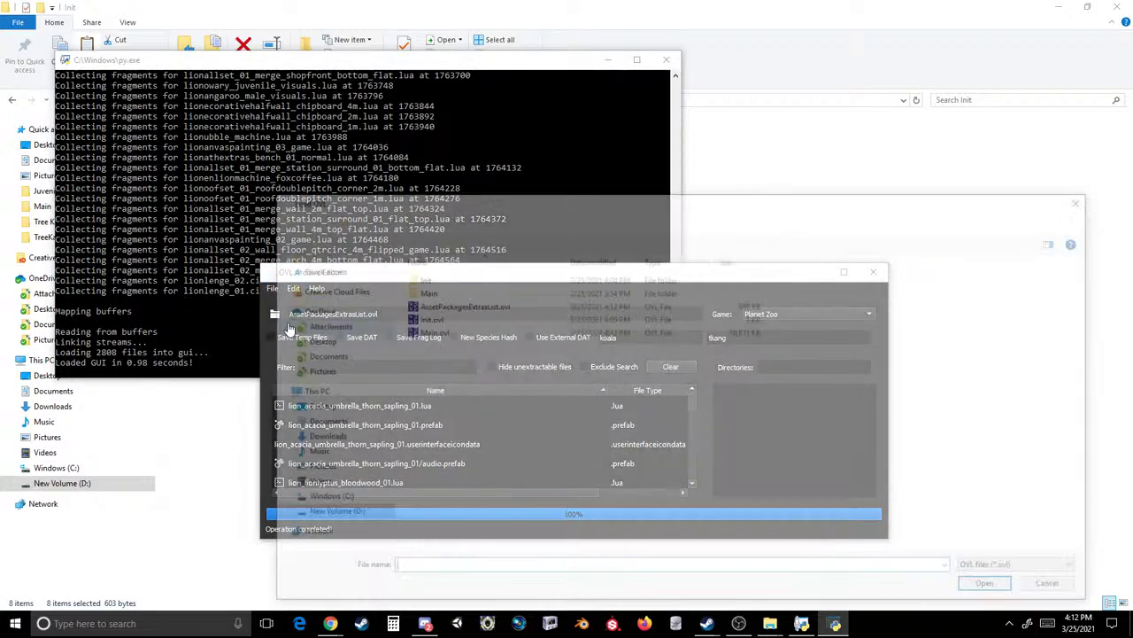
double_click(428, 332)
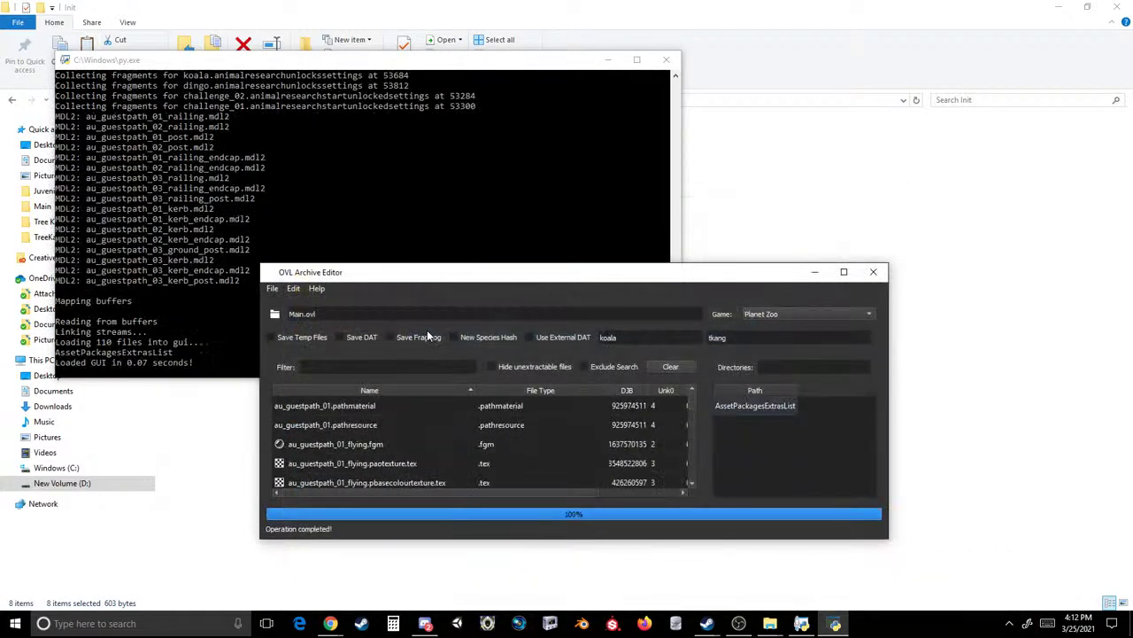
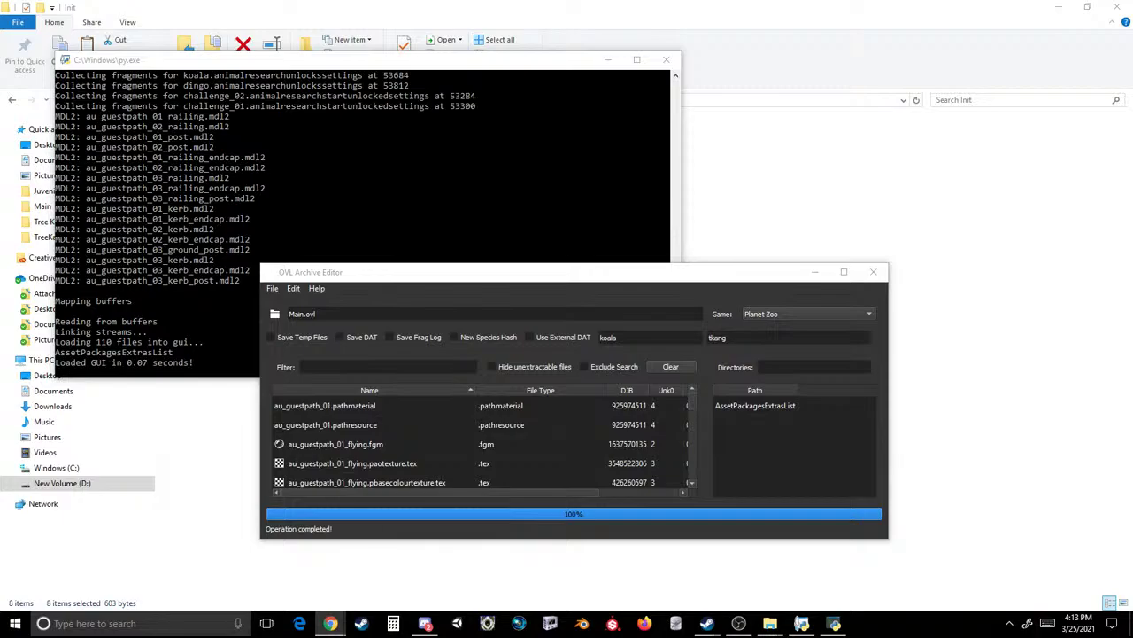
- Rename the koala references in Main.ovl's entry names to tkang
click(833, 623)
drag(401, 282, 470, 214)
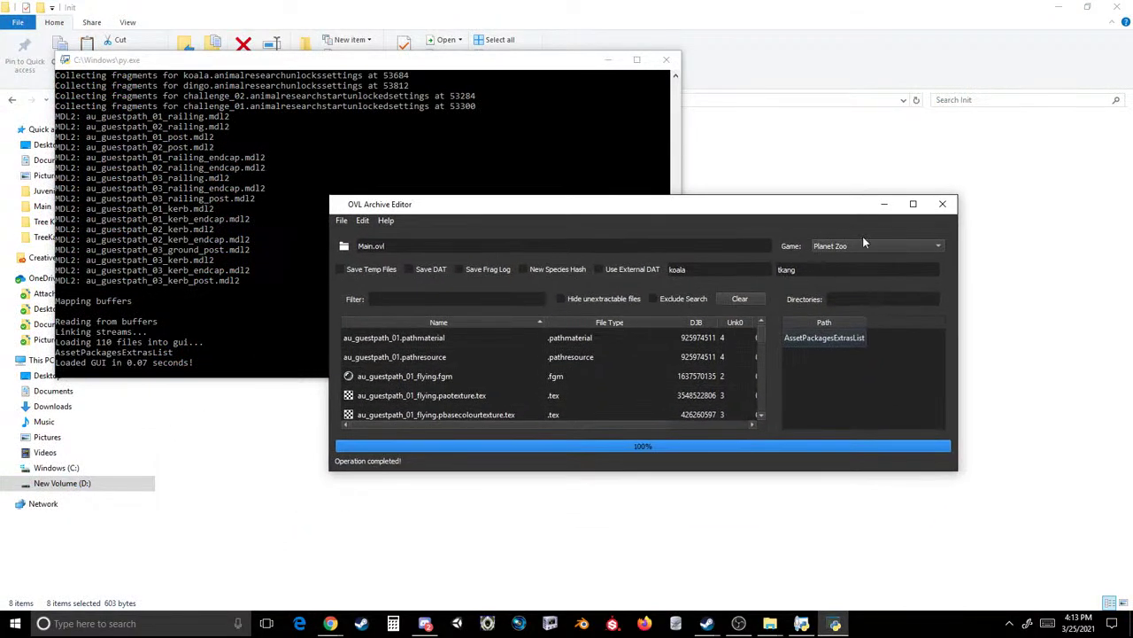
click(913, 203)
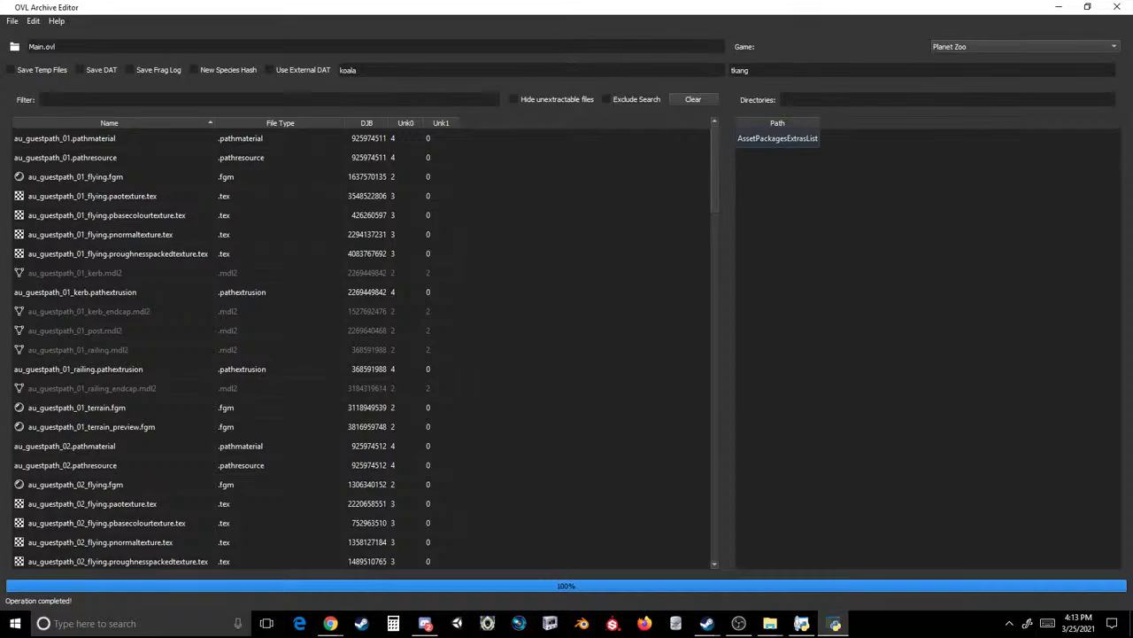
click(779, 71)
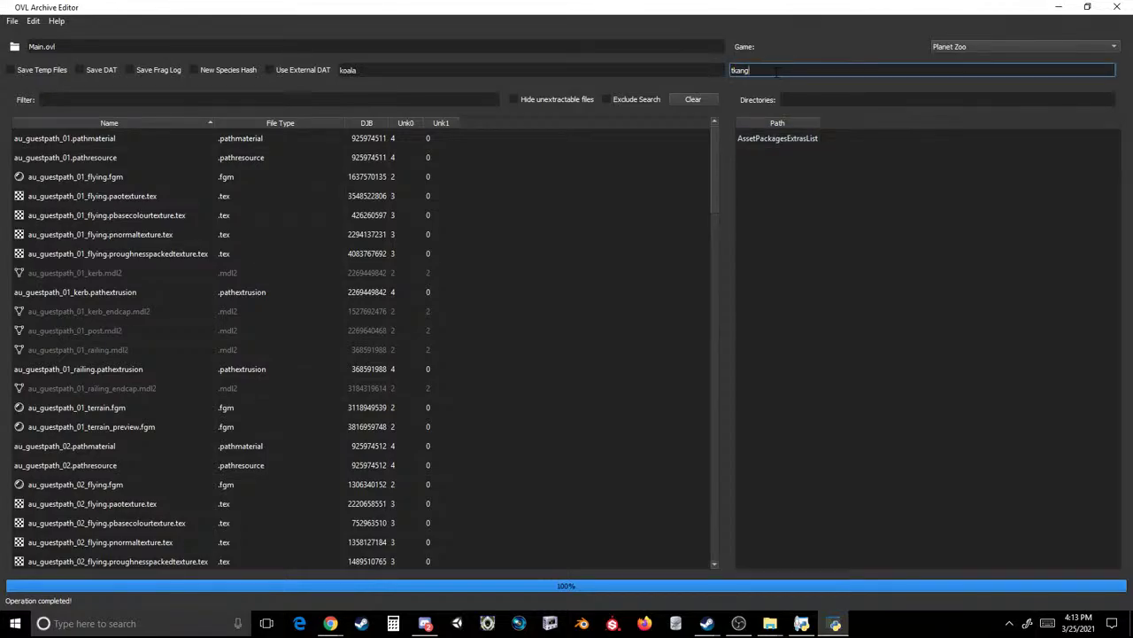
- Rename the content3 references in Main.ovl's entry names to treekang
key(shift+Tab)
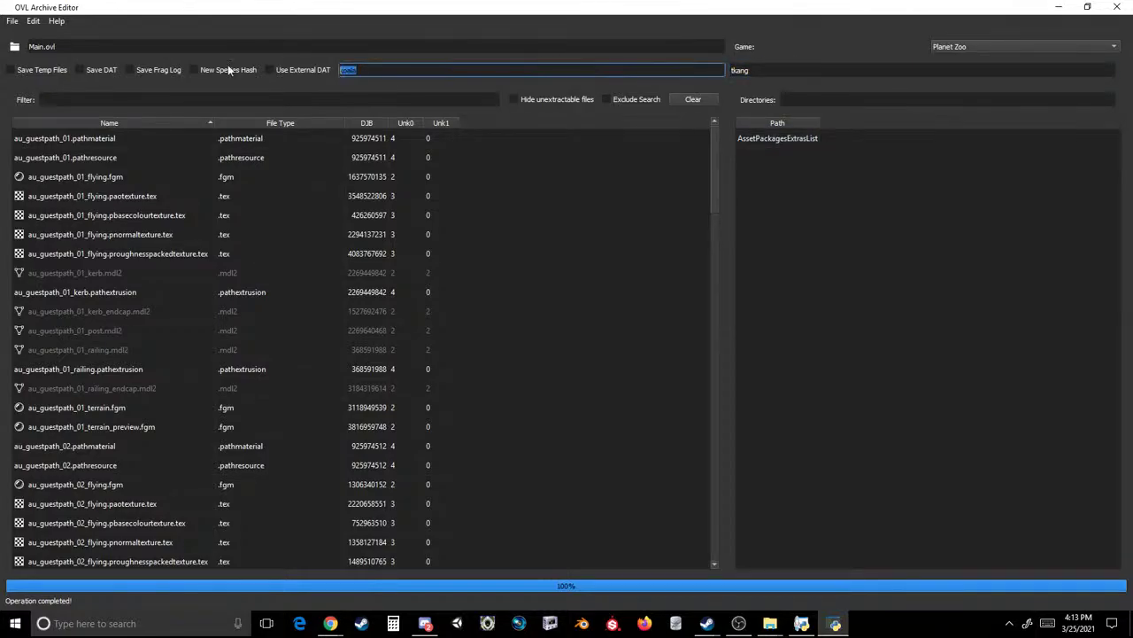
text(content3)
key(Tab)
text(treekang)
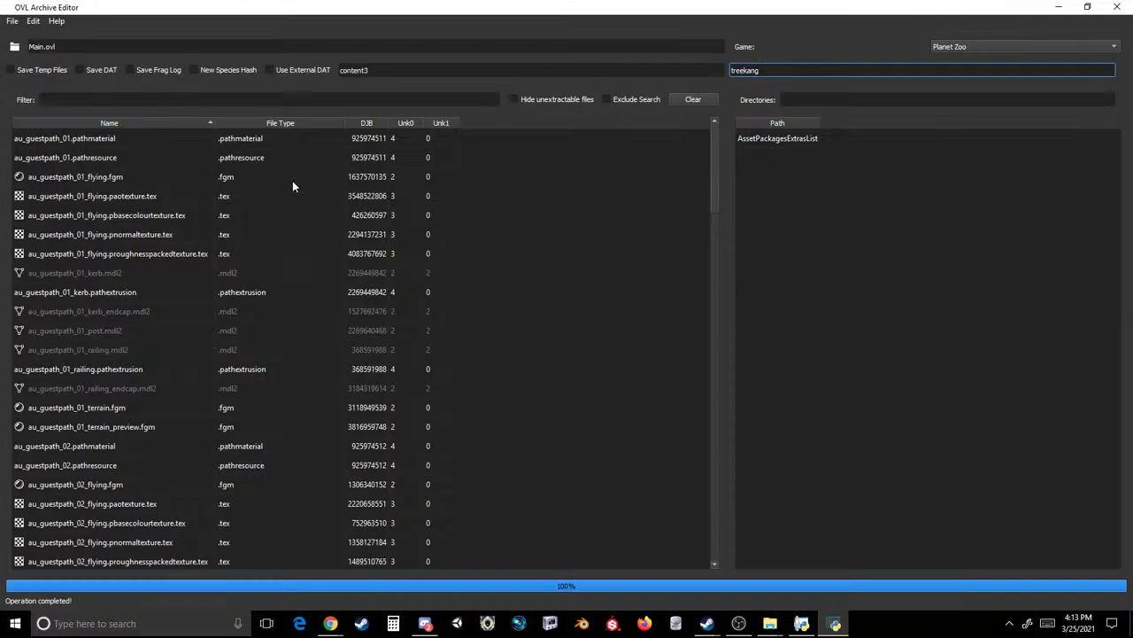
- Replace au_g with lion in the names of the Australian guest path entries
key(shift+Tab)
key(BackSpace)
key(BackSpace)
key(BackSpace)
key(BackSpace)
key(BackSpace)
key(BackSpace)
key(BackSpace)
key(BackSpace)
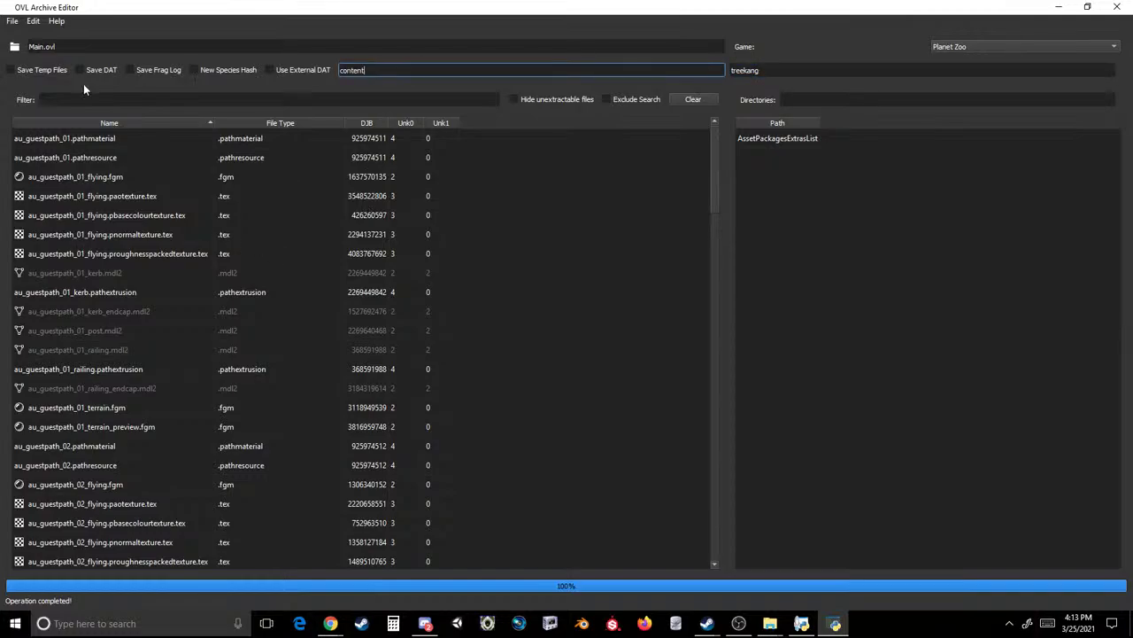
text(aud)
key(BackSpace)
text(_g)
key(Tab)
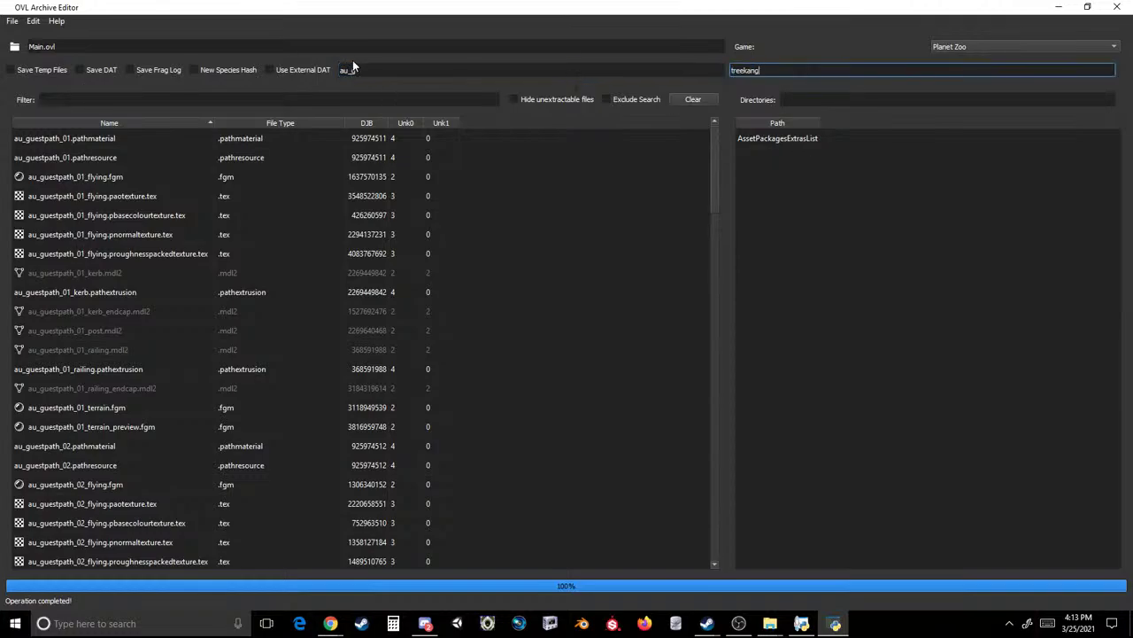
key(BackSpace)
key(BackSpace)
key(BackSpace)
key(BackSpace)
key(BackSpace)
text(lion)
- Replace au_r in the railing entry names and cass in the cassowary entry name with lion
click(391, 70)
key(BackSpace)
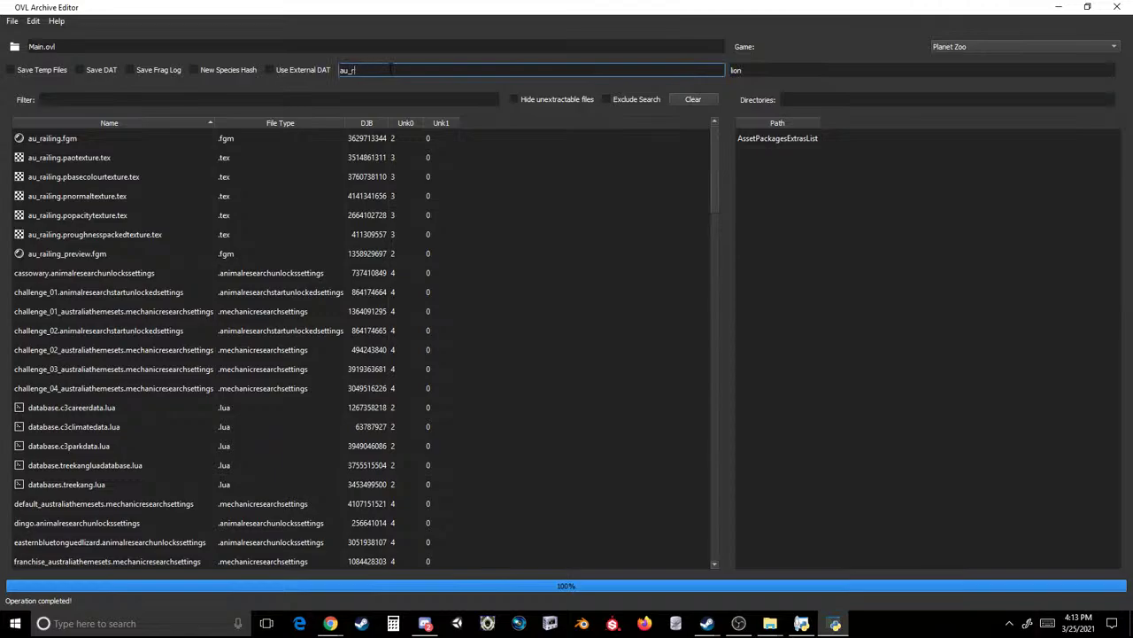
text(r)
key(BackSpace)
key(BackSpace)
key(BackSpace)
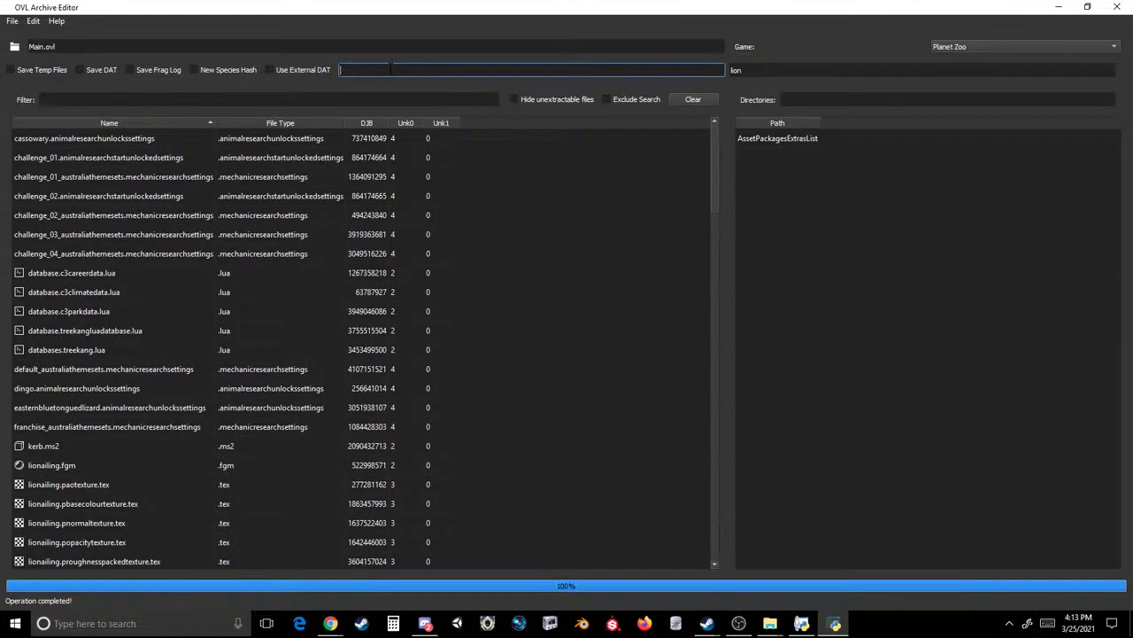
text(cas)
- Replace chal in the challenge entries and c3cl, c3ca and c3pa in the database Lua entries with lion
key(BackSpace)
key(BackSpace)
key(BackSpace)
text(chal)
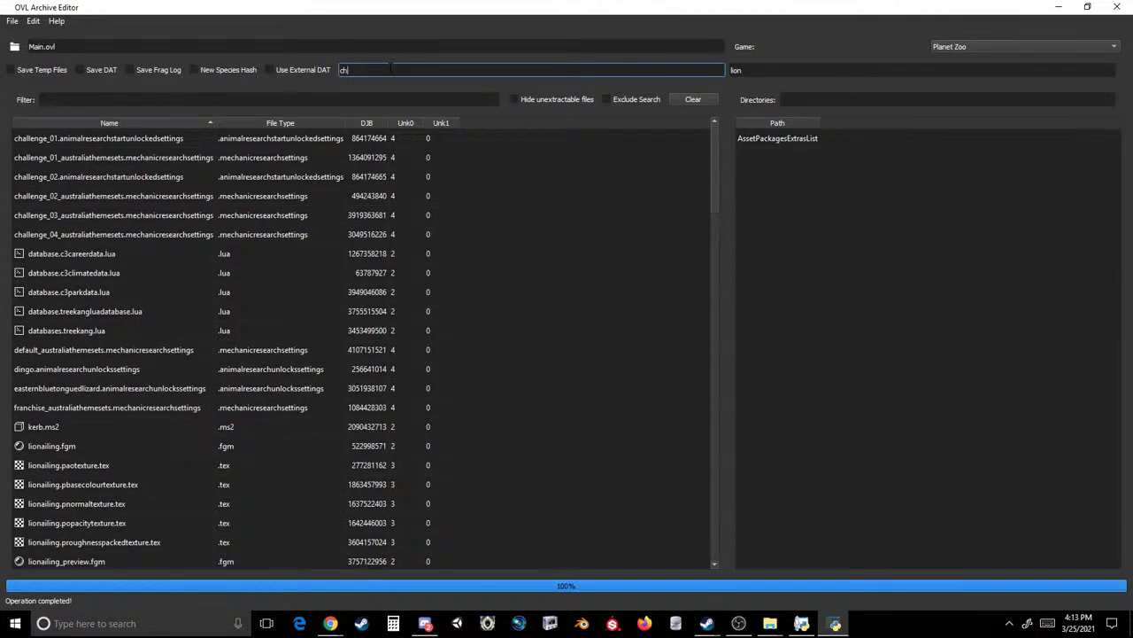
key(BackSpace)
key(BackSpace)
key(BackSpace)
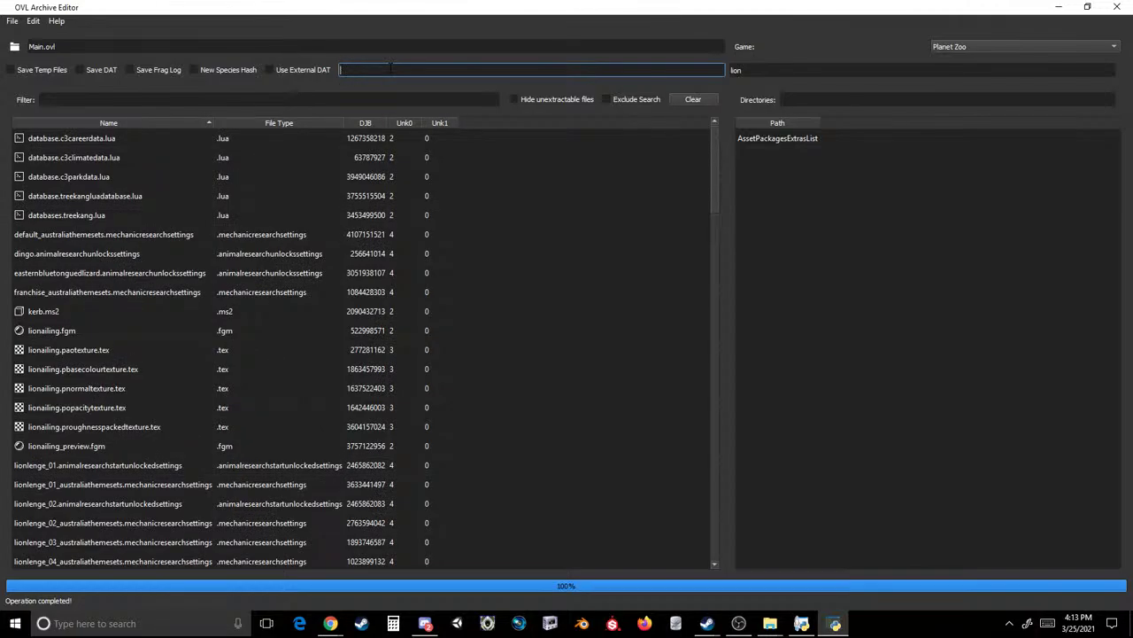
text(c3c)
key(BackSpace)
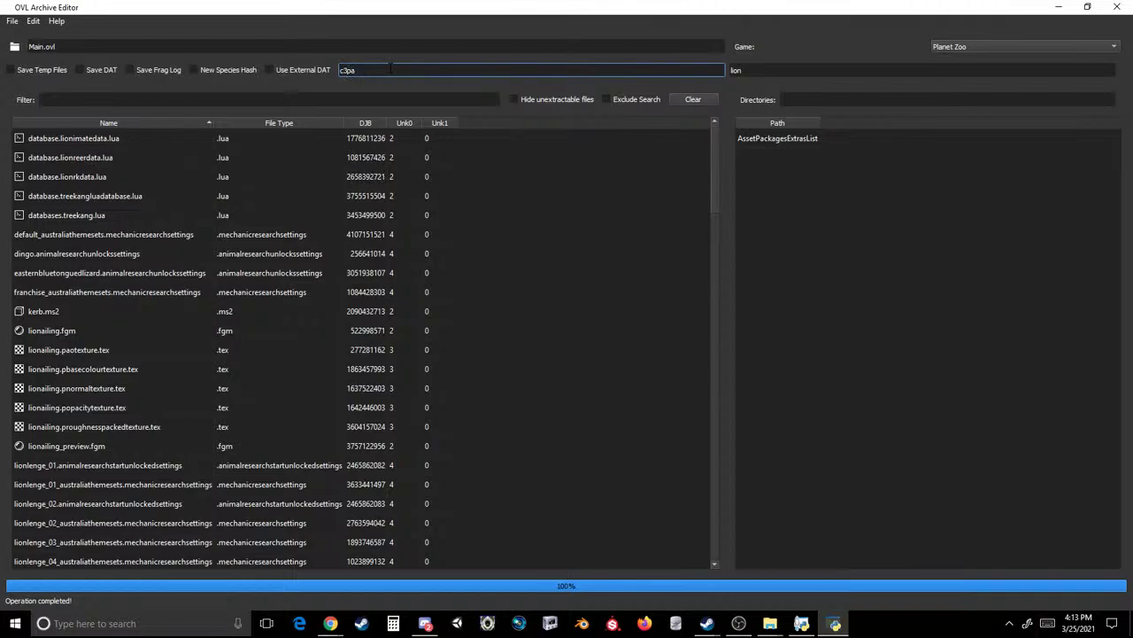
- Replace defa, ding and east with lion in the default, dingo and eastern blue-tongued lizard entry names
key(BackSpace)
key(BackSpace)
key(BackSpace)
text(dingo)
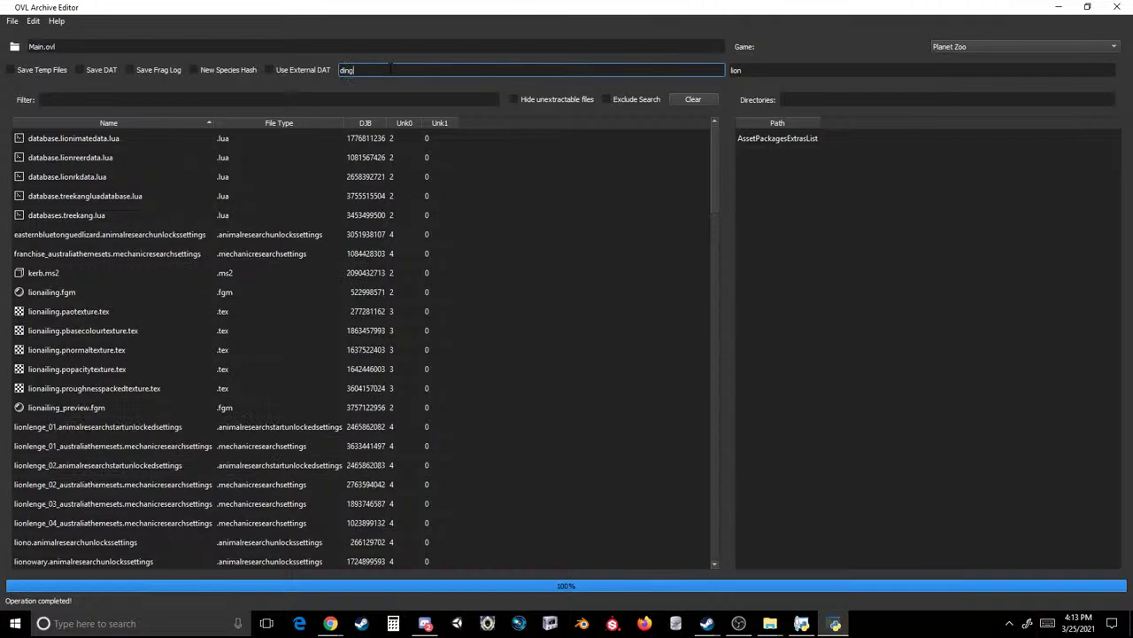
key(BackSpace)
key(BackSpace)
key(BackSpace)
key(BackSpace)
text(east)
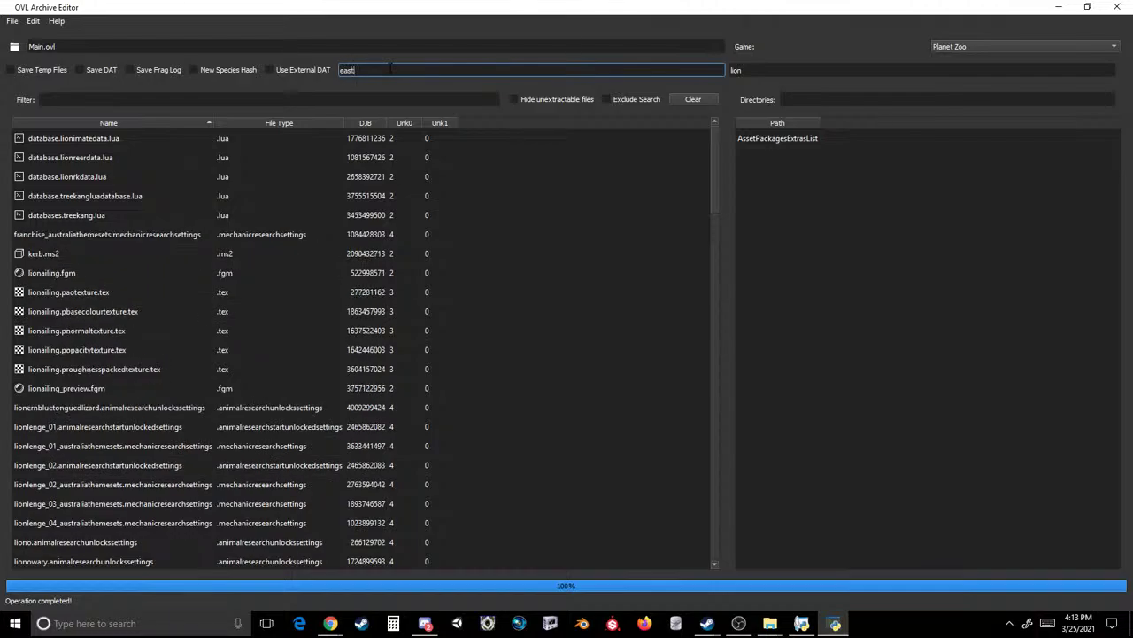
- Replace fran in the franchise entry names and kerb in the kerb entry names with lion
key(BackSpace)
key(BackSpace)
key(BackSpace)
key(BackSpace)
text(fran)
key(BackSpace)
key(BackSpace)
key(BackSpace)
key(BackSpace)
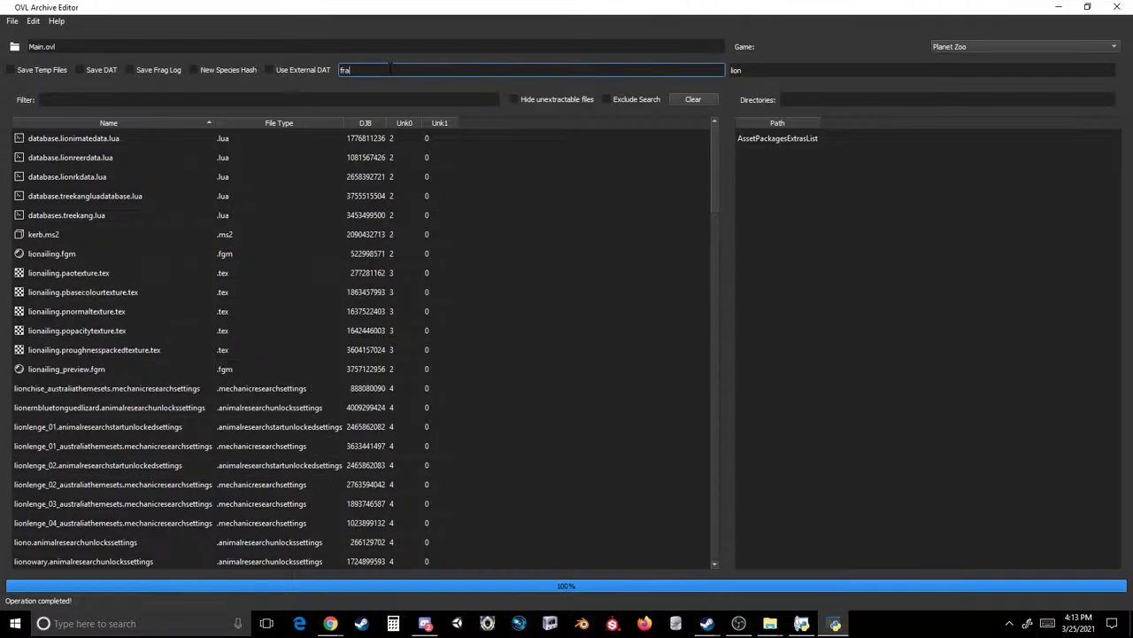
text(kerb)
- Sort the entries in descending name order and replace scen and redk with lion in the scenario and red kangaroo names
click(175, 124)
scroll(223, 216, down, 6)
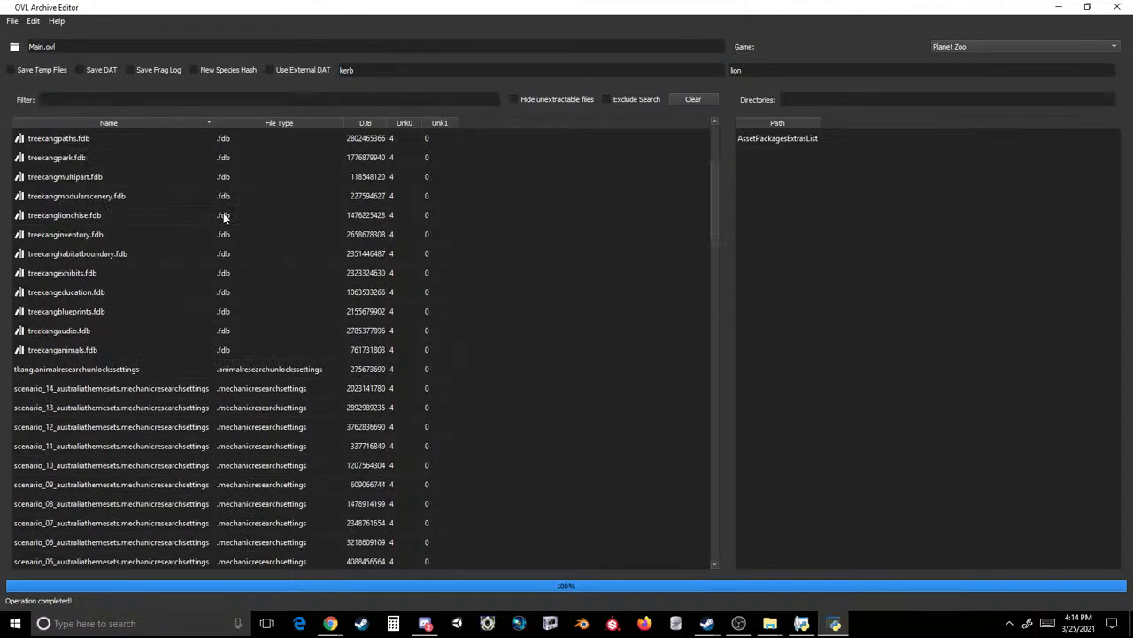
click(40, 99)
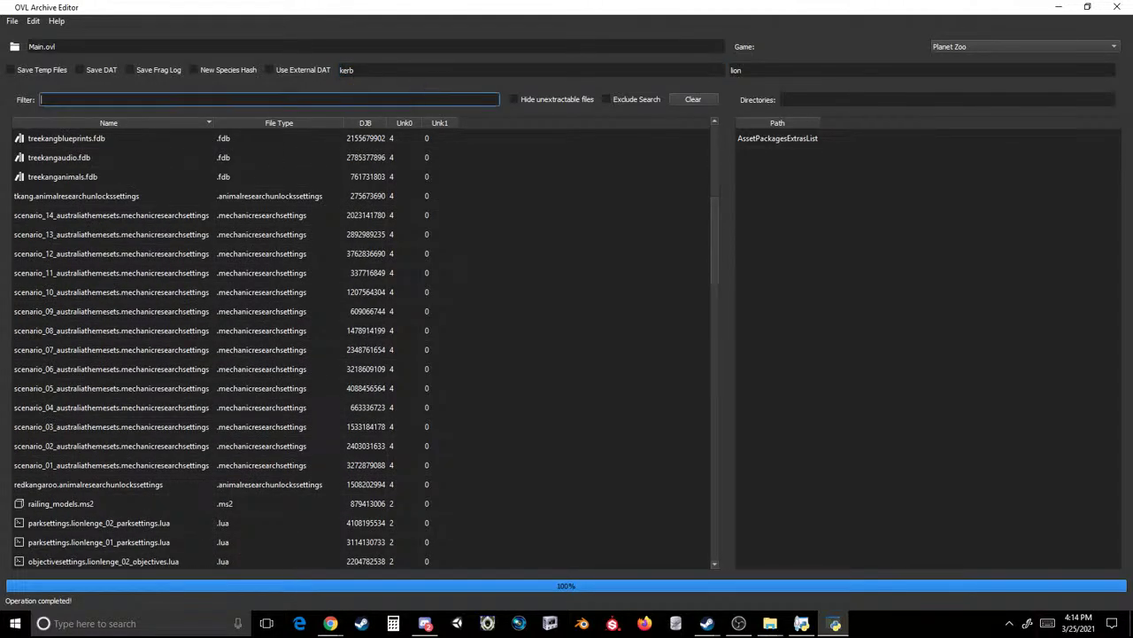
double_click(347, 70)
text(sce)
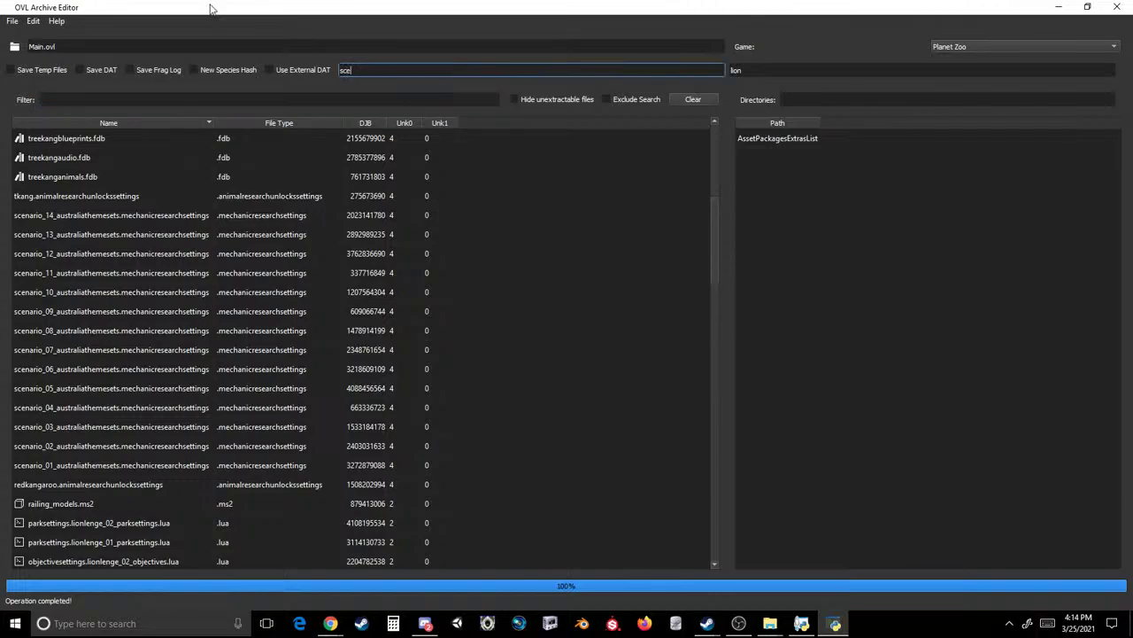
key(BackSpace)
key(BackSpace)
key(BackSpace)
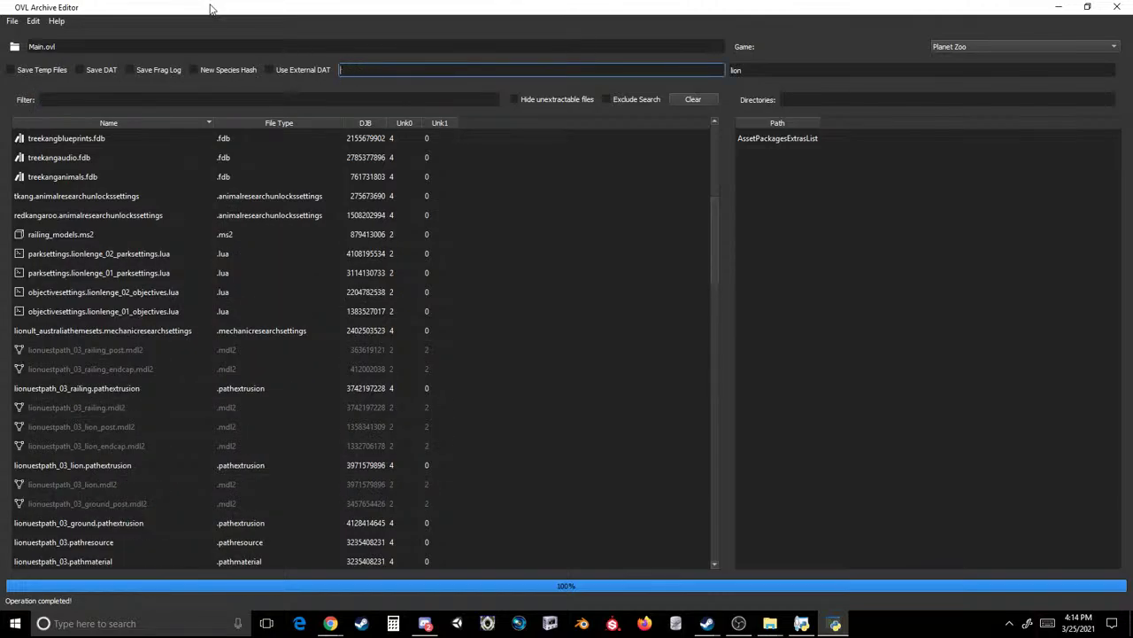
text(redk)
- Replace rail in the railing names and park in the park settings names with lion
key(BackSpace)
key(BackSpace)
key(BackSpace)
key(BackSpace)
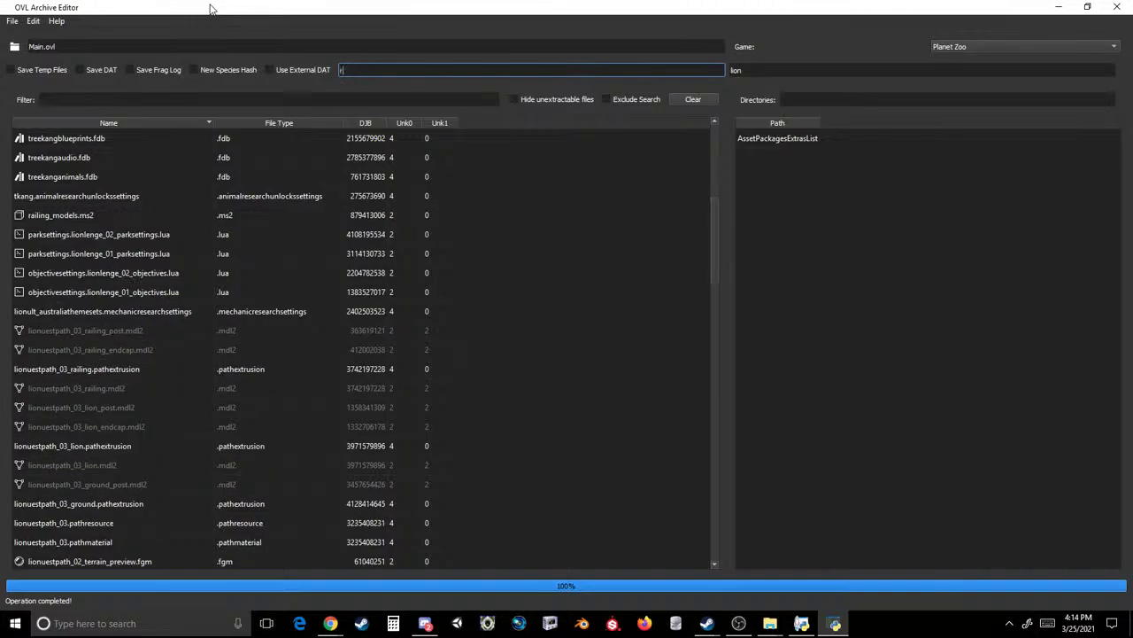
text(rai)
key(BackSpace)
key(BackSpace)
key(BackSpace)
text(park)
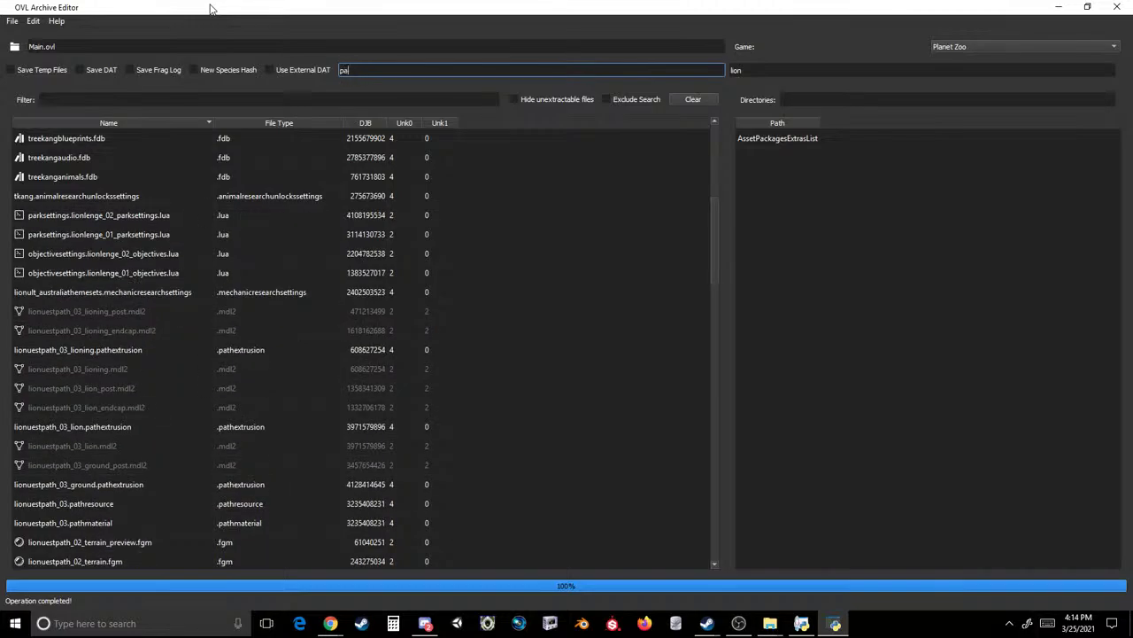
- Replace obje with lion in the objective settings names and sort the entries in ascending name order
key(BackSpace)
key(BackSpace)
key(BackSpace)
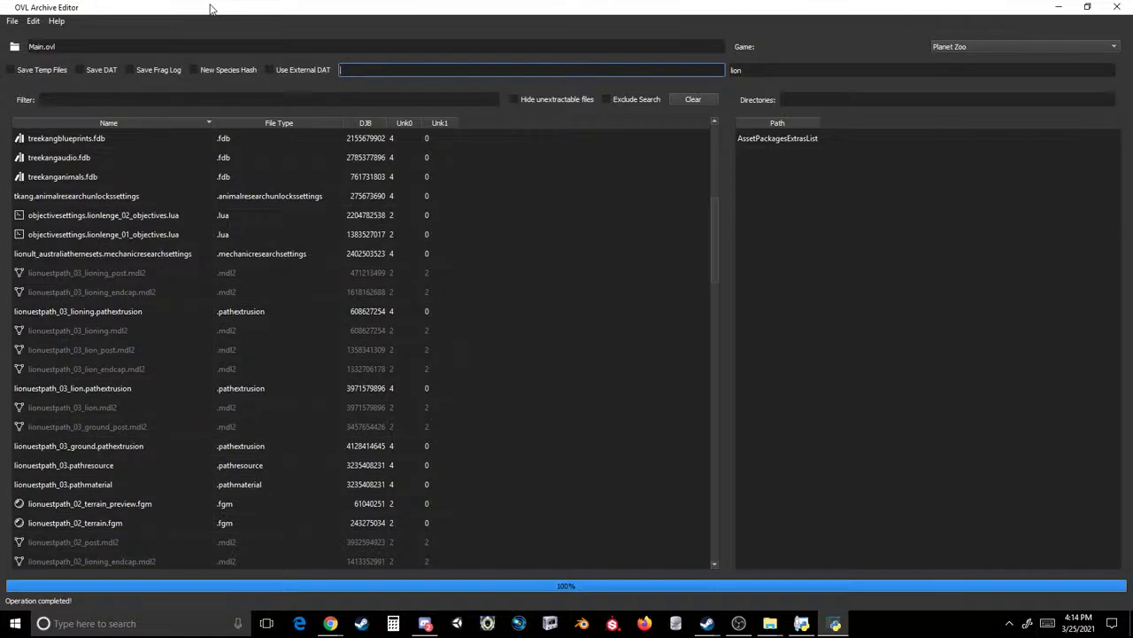
text(obj)
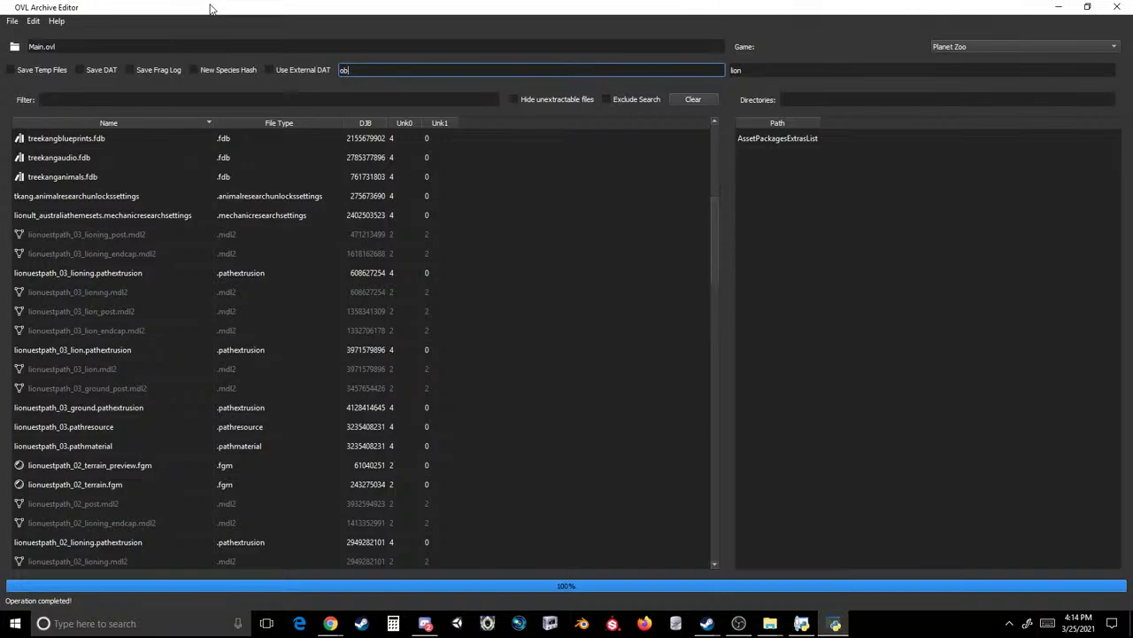
key(BackSpace)
key(BackSpace)
click(46, 120)
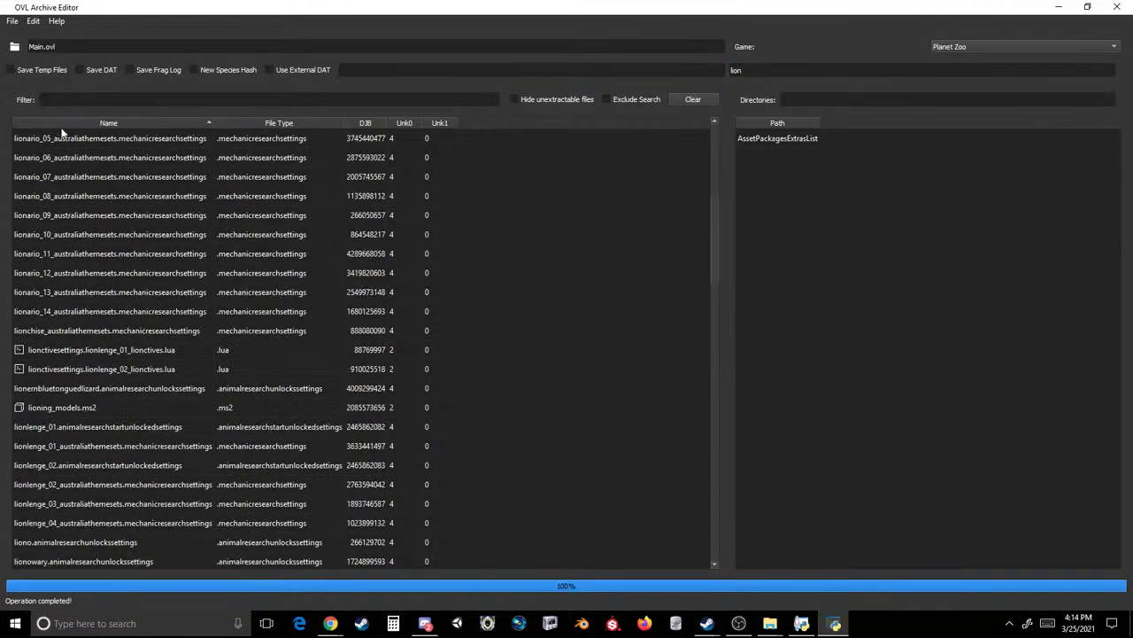
scroll(82, 166, up, 5)
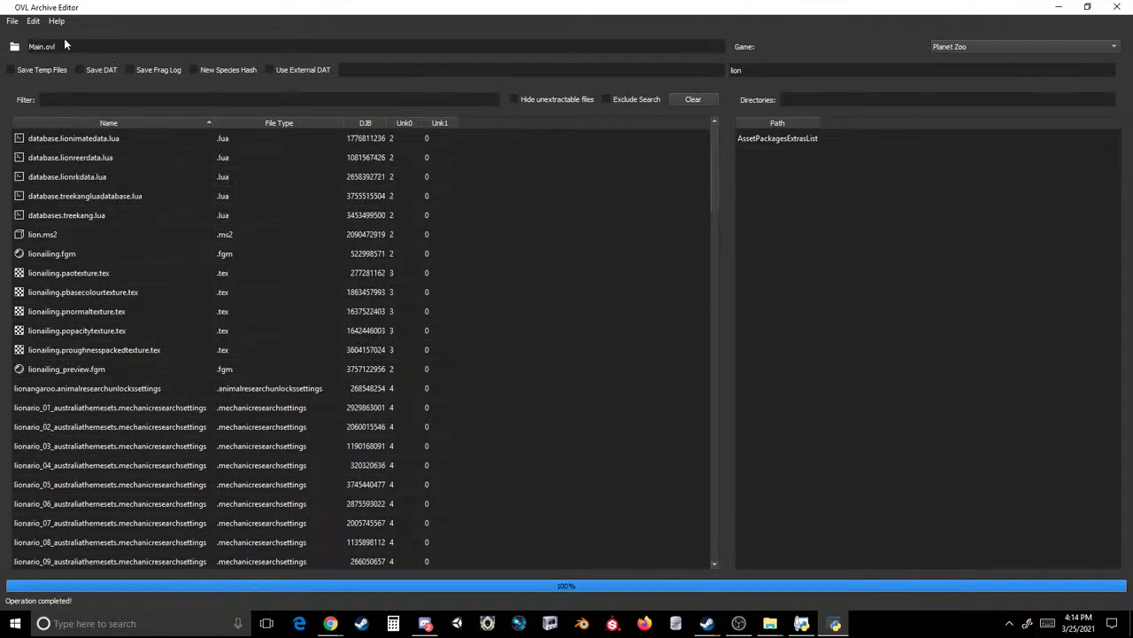
- Save the renamed archive over the existing Main.ovl in the TreeKang folder
click(12, 20)
click(27, 65)
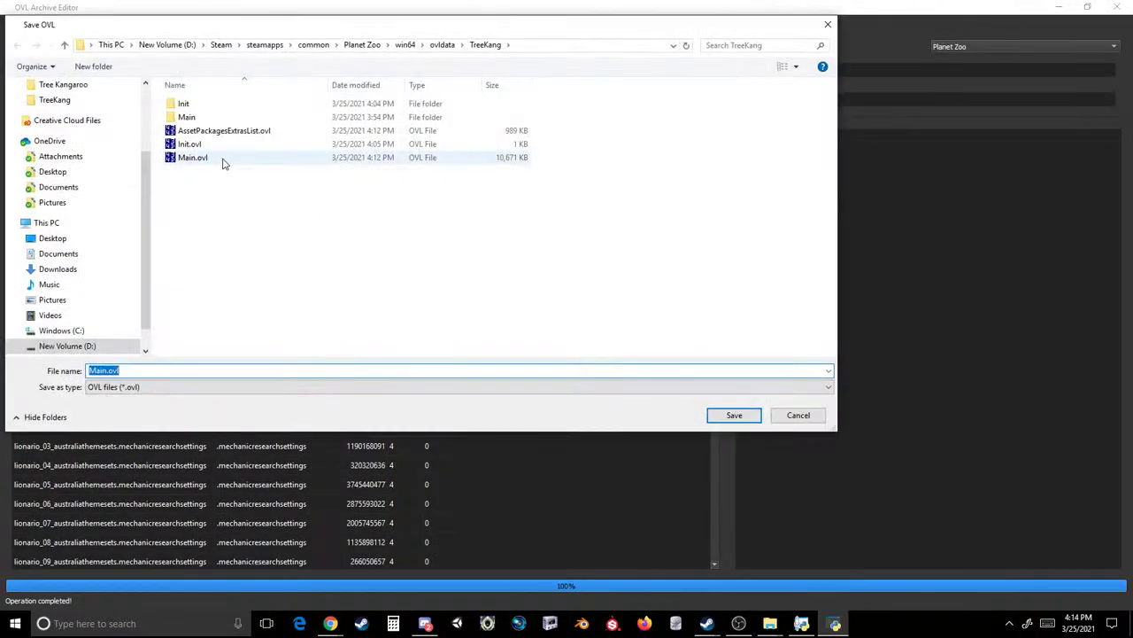
double_click(222, 160)
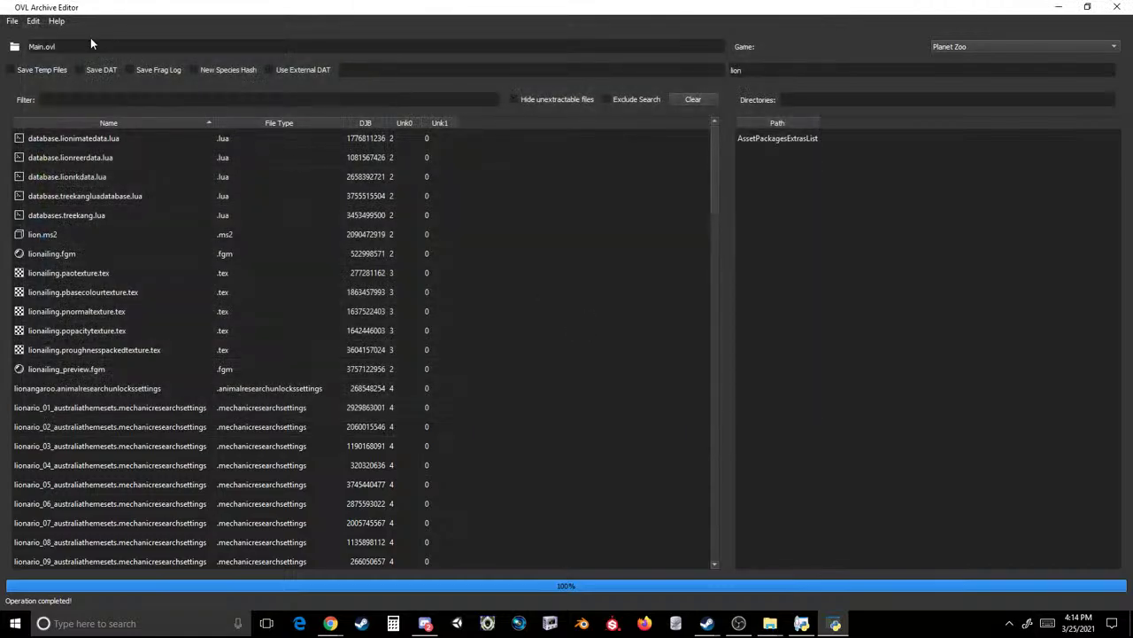
- Open Init.ovl from the TreeKang folder, restore the editor to a smaller window beside the console, and reload the file
click(12, 21)
click(31, 33)
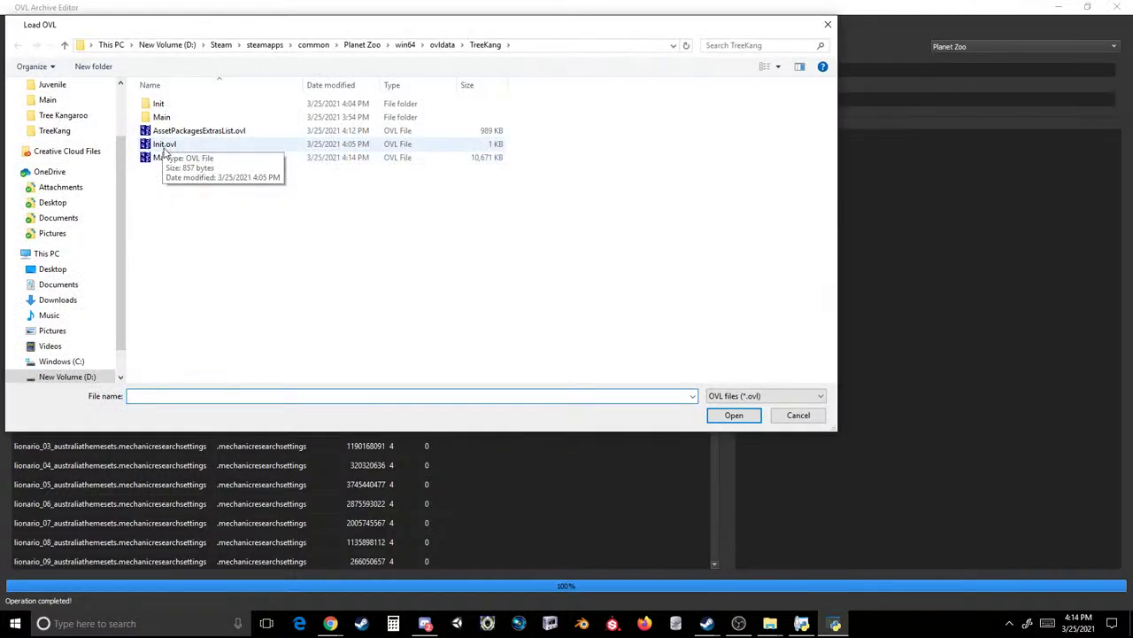
double_click(164, 144)
double_click(247, 7)
drag(393, 71, 752, 186)
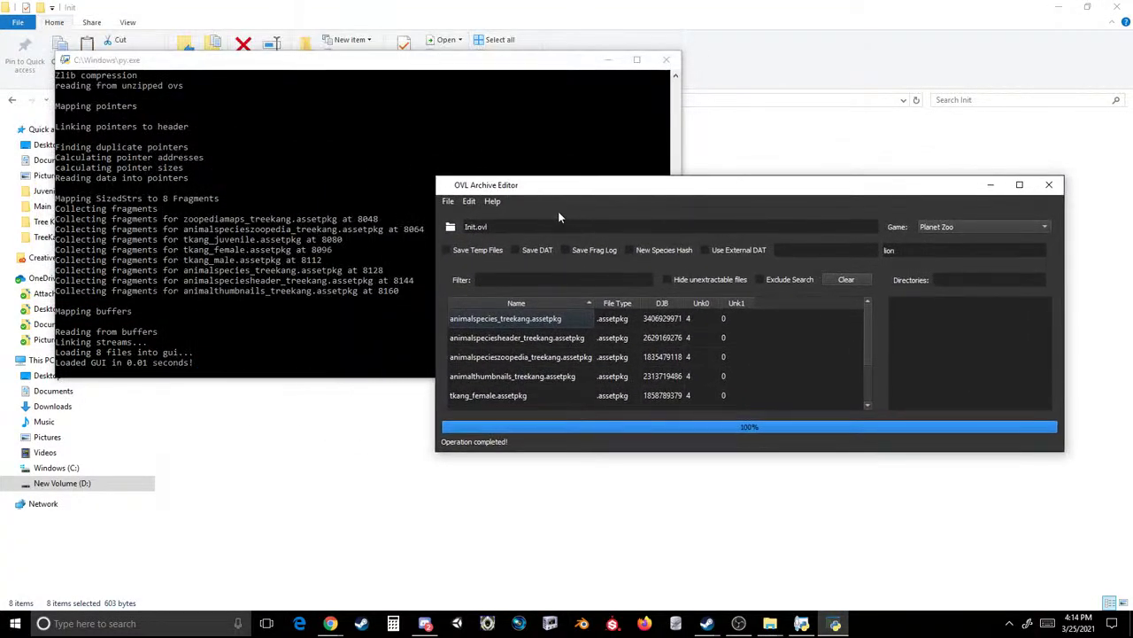
click(448, 202)
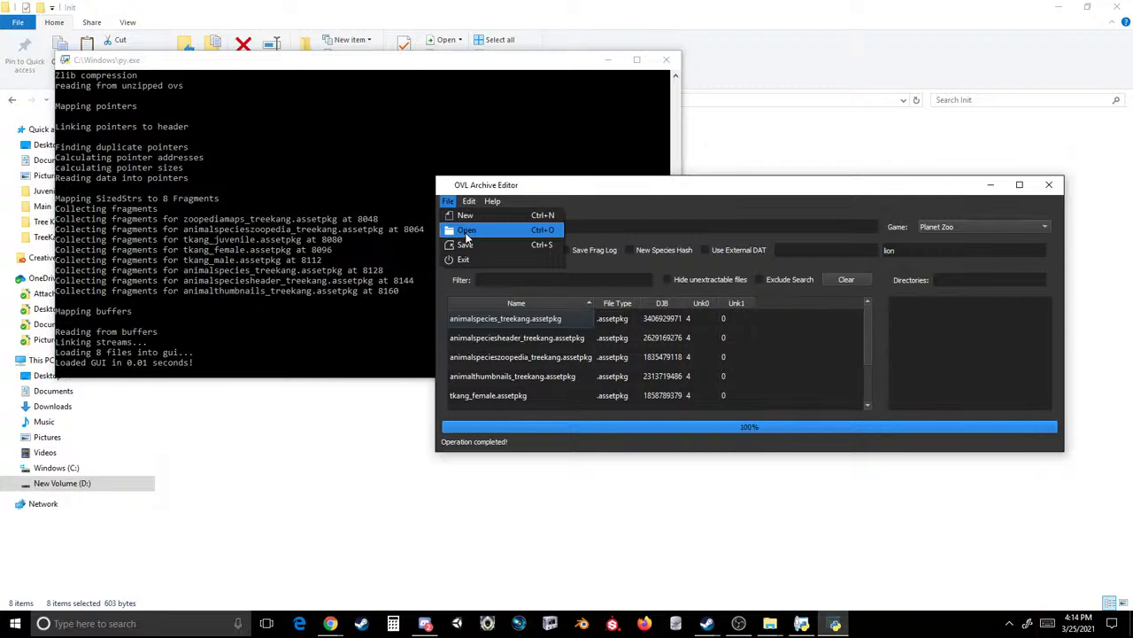
click(465, 232)
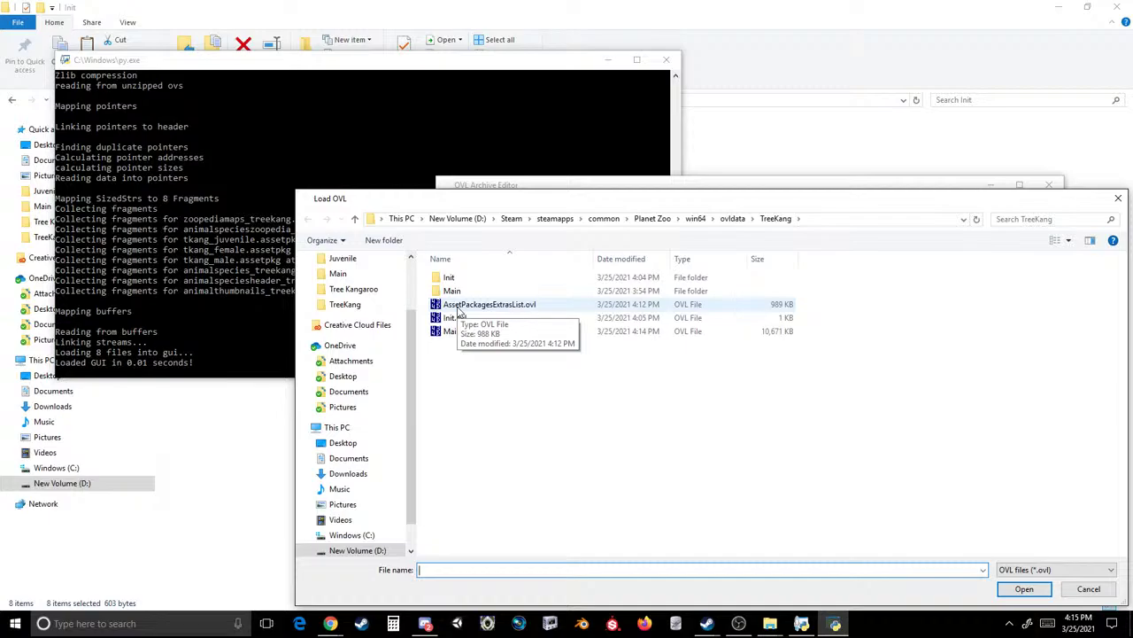
double_click(460, 317)
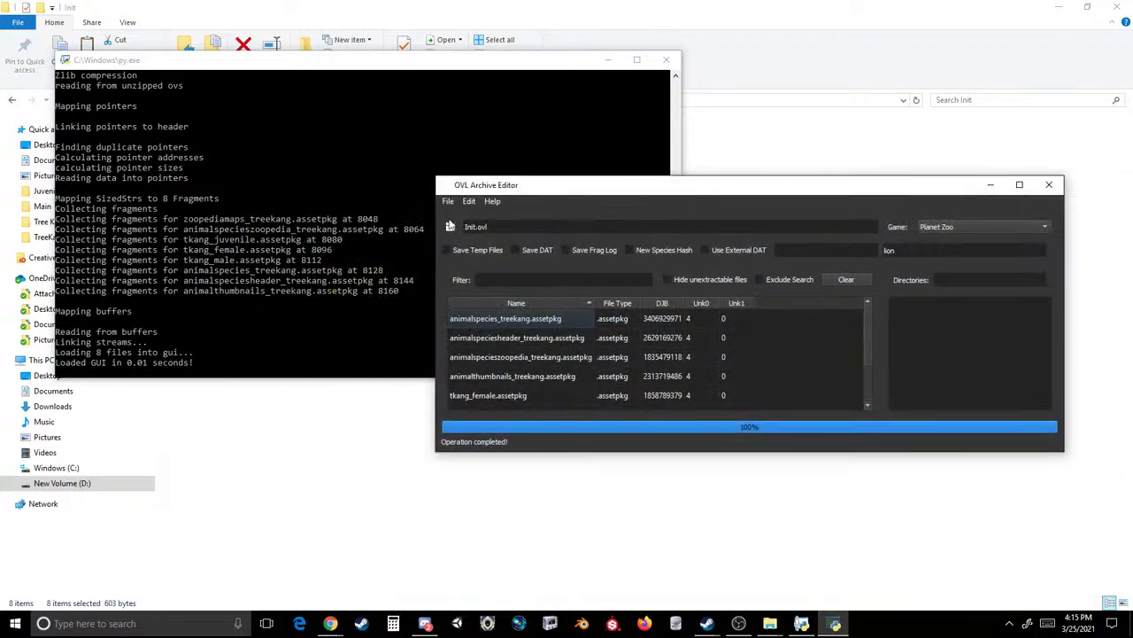
- Open the saved Main.ovl from the TreeKang folder
click(448, 201)
click(455, 230)
double_click(489, 333)
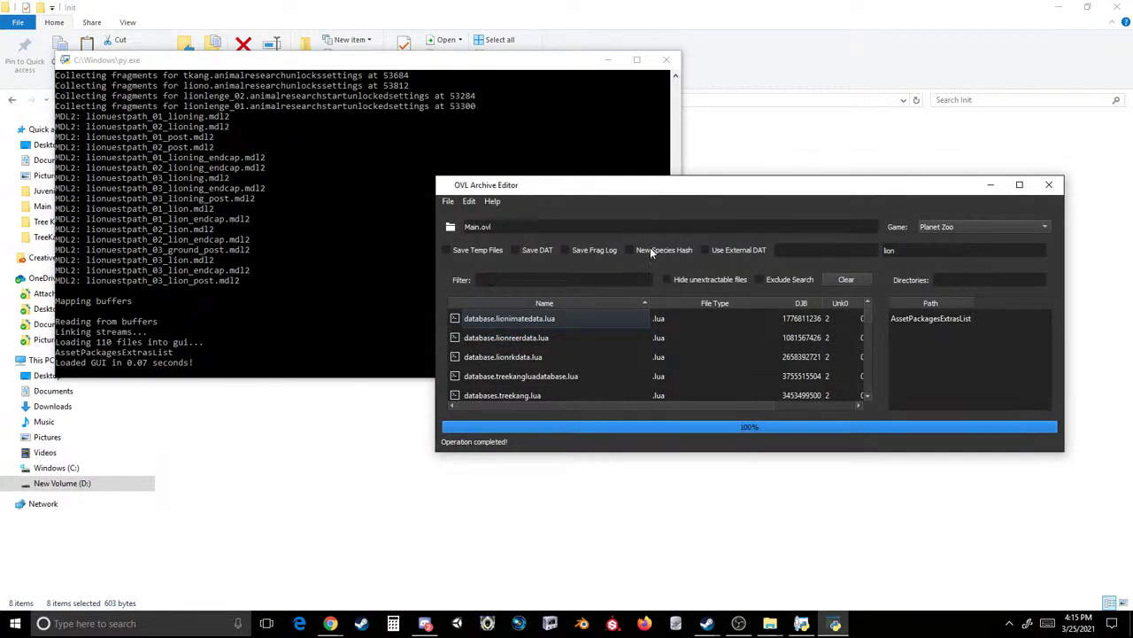
- Replace Koala with TKang throughout the Dat contents of Main.ovl
click(814, 250)
text(Koala)
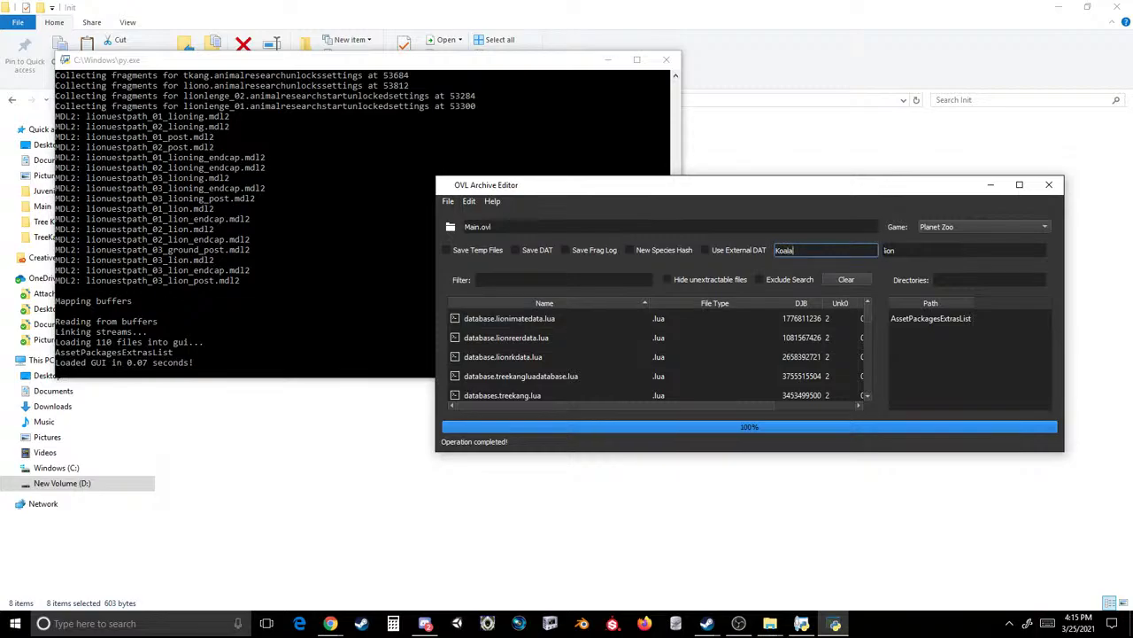
key(Tab)
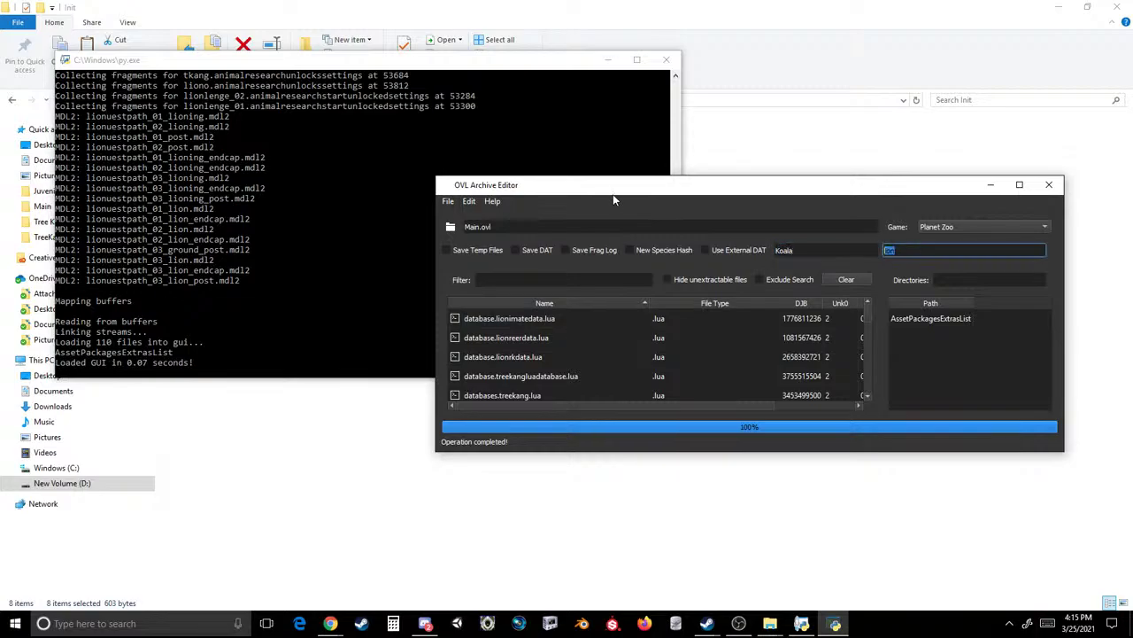
text(TKang)
click(468, 204)
click(493, 259)
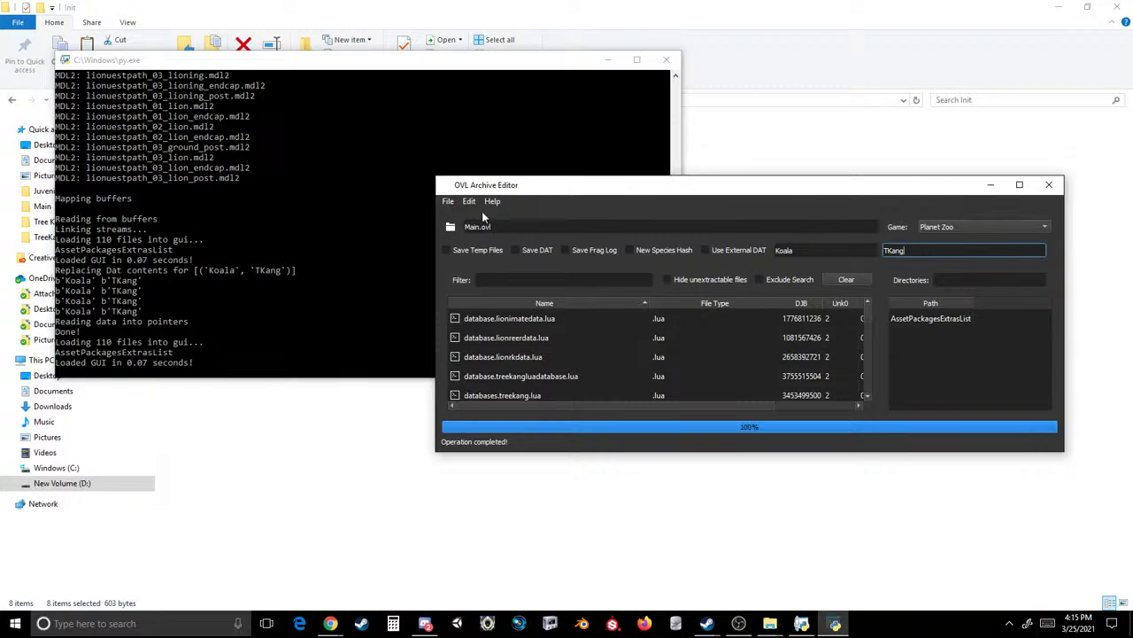
- Save the archive over the existing Main.ovl in the TreeKang folder after the Koala replacement
click(444, 203)
click(464, 242)
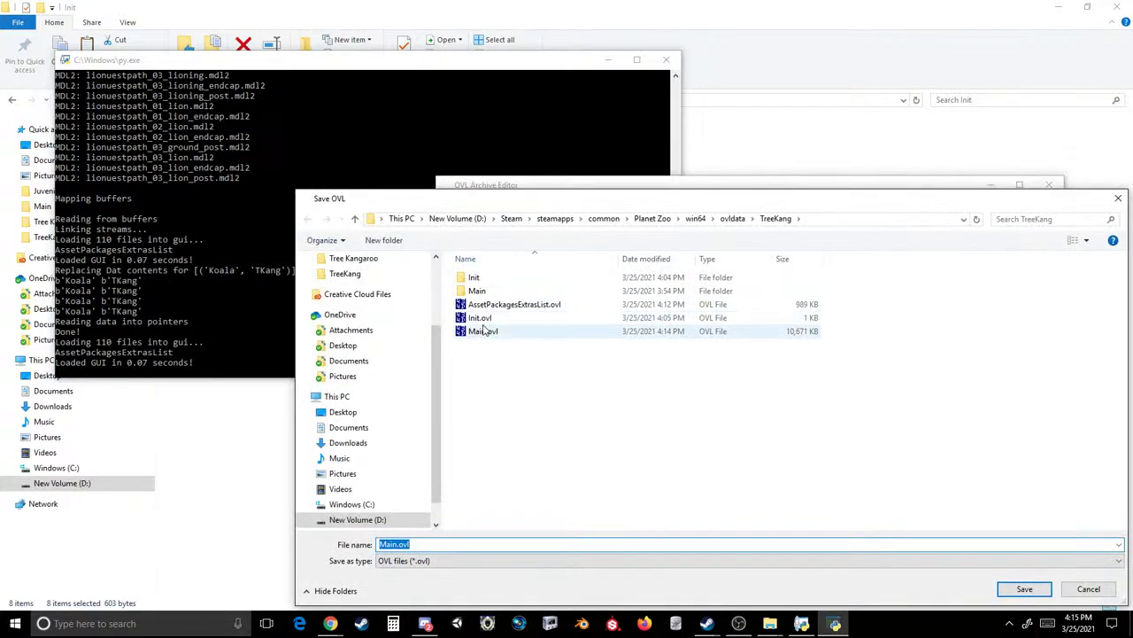
double_click(479, 330)
click(597, 311)
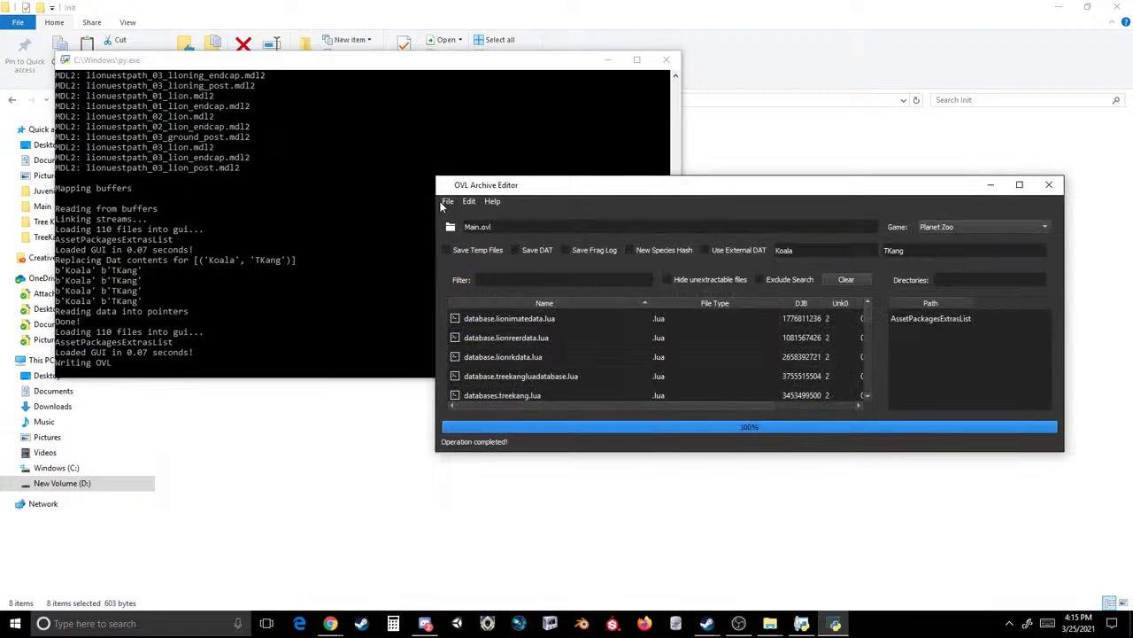
- Load Init.ovl and reopen the saved Main.ovl from the TreeKang folder to refresh its contents
click(442, 202)
click(460, 217)
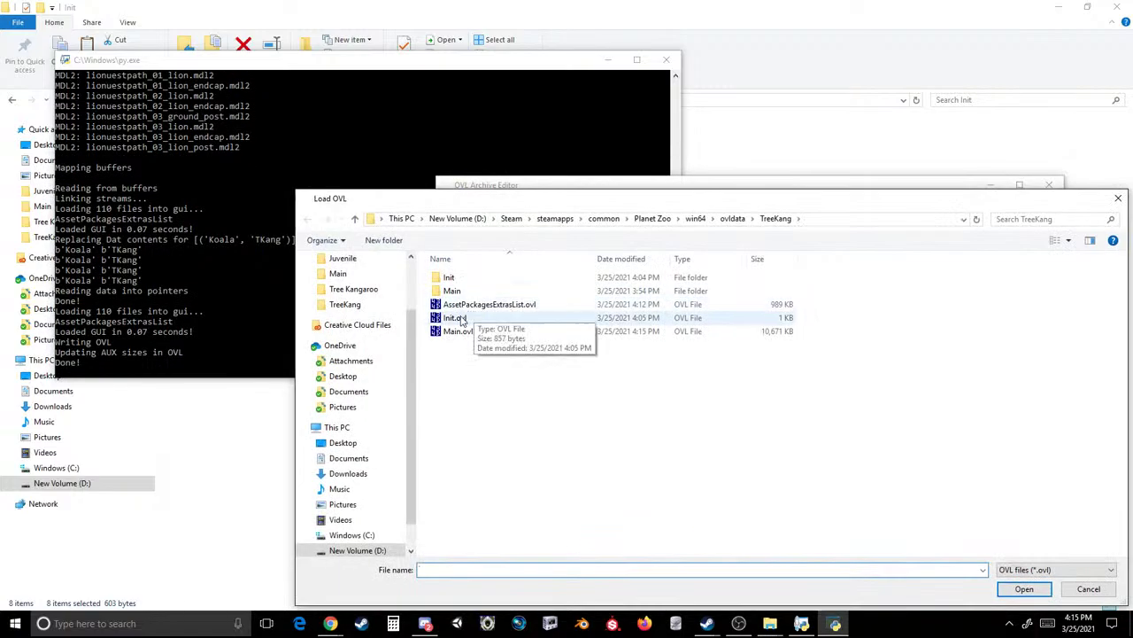
double_click(514, 313)
click(443, 202)
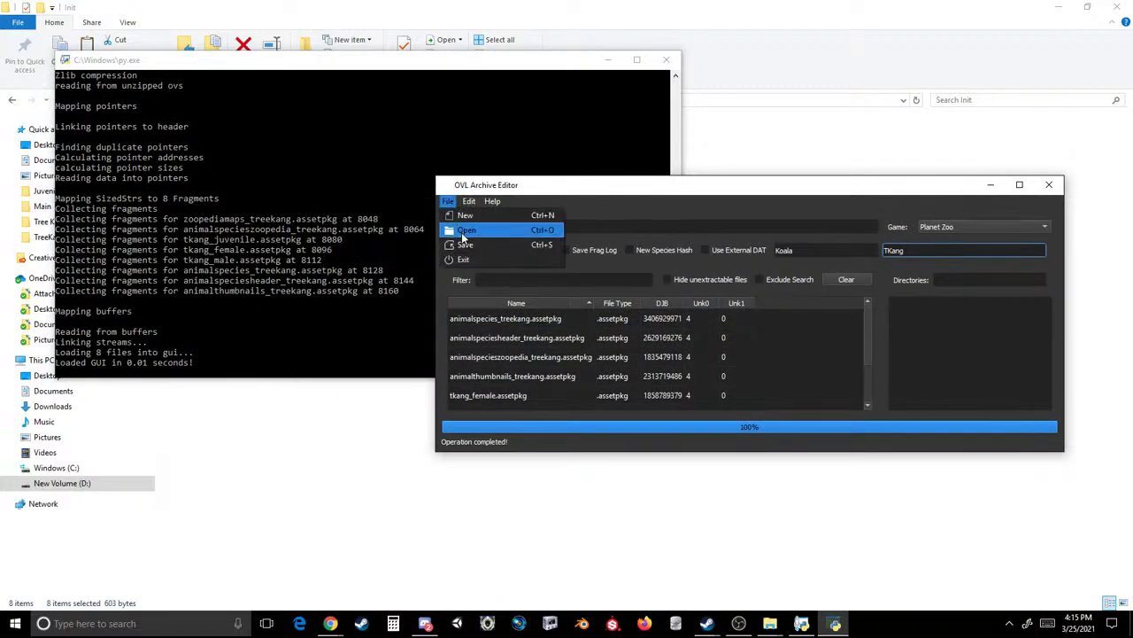
click(462, 218)
double_click(458, 331)
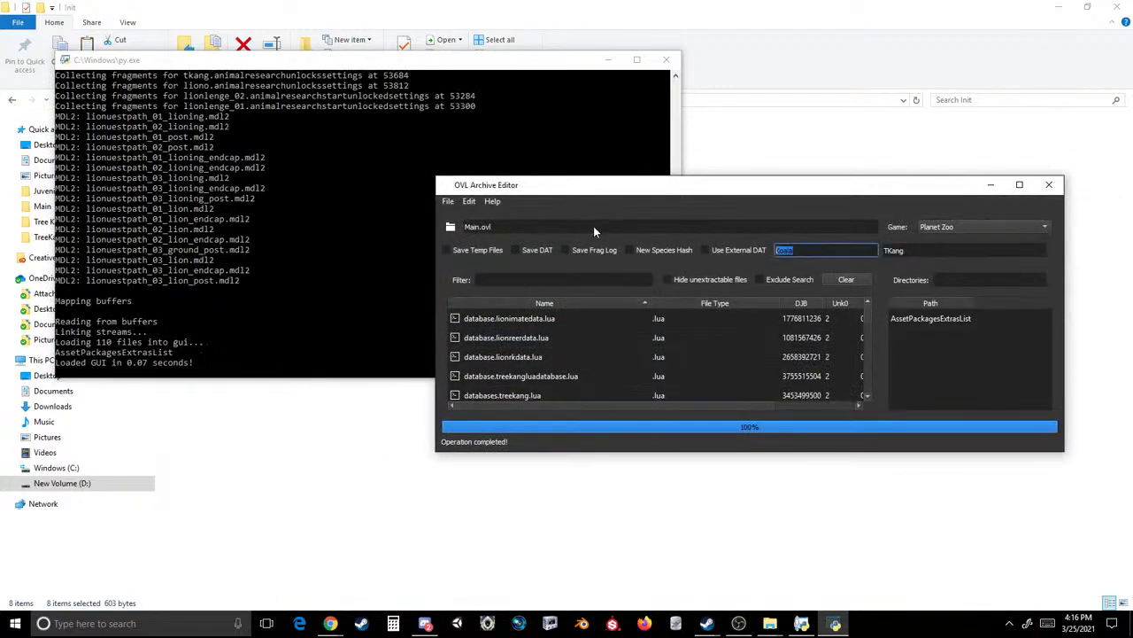
- Replace Content3 with TreeKang throughout the Dat contents of Main.ovl
text(Content3)
key(Tab)
text(TreeK)
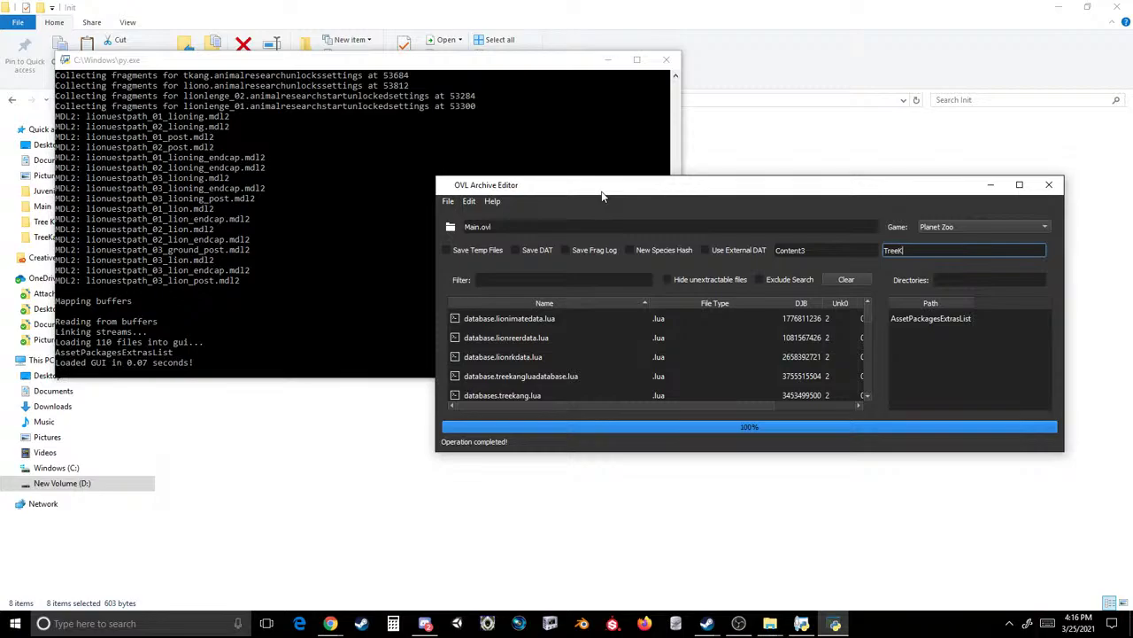
text(ang)
click(469, 201)
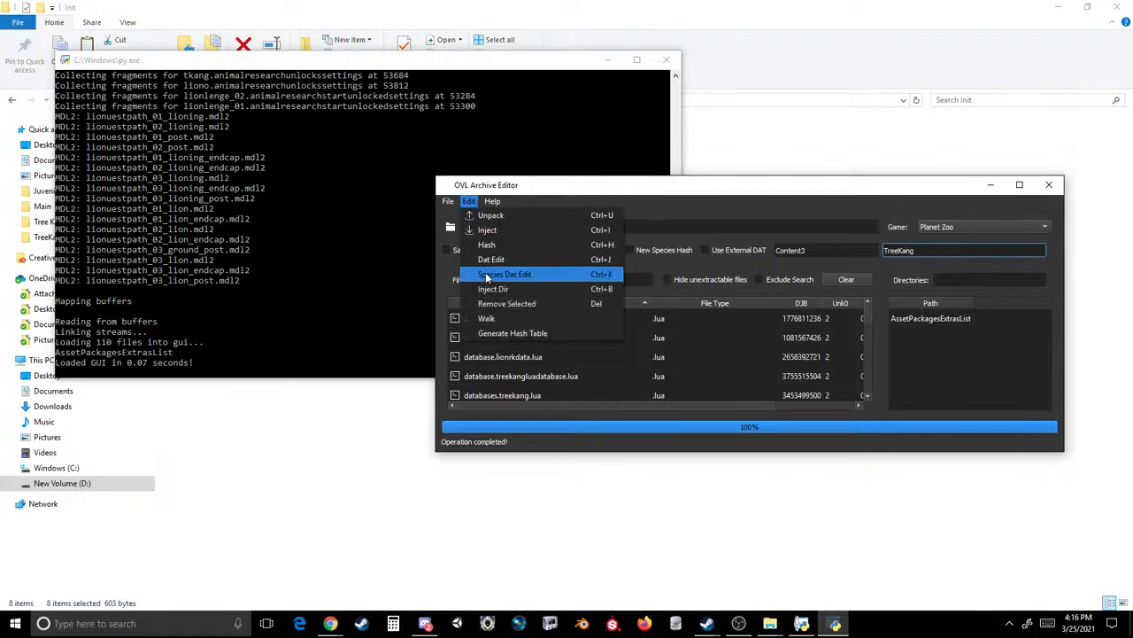
click(491, 259)
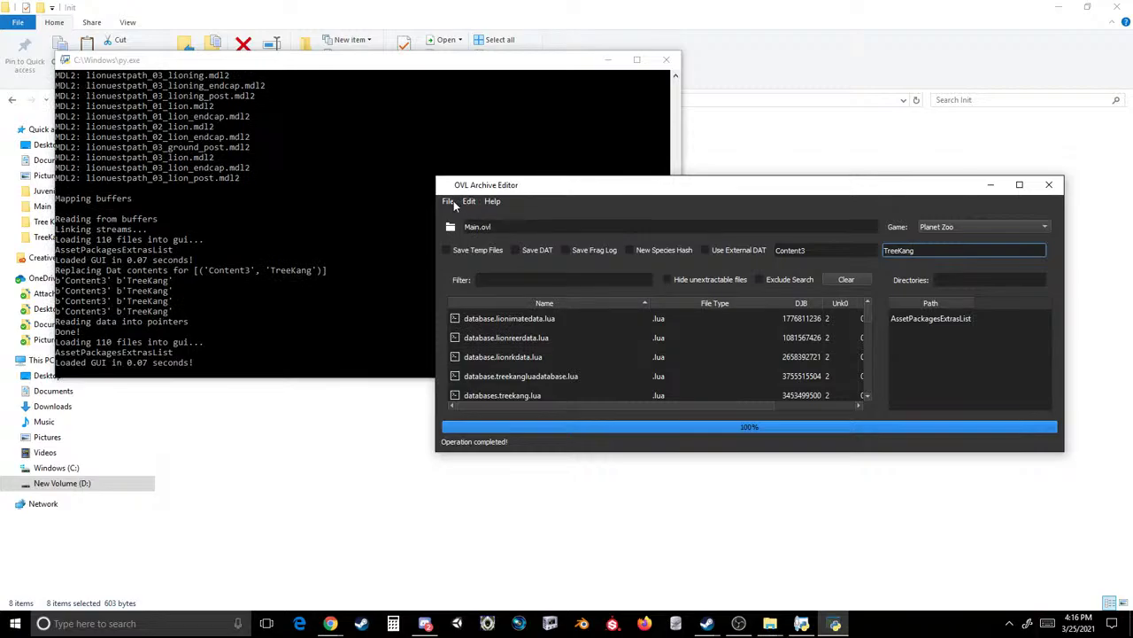
- Save the archive with the TreeKang references over the existing Main.ovl in the TreeKang folder
click(449, 202)
click(465, 240)
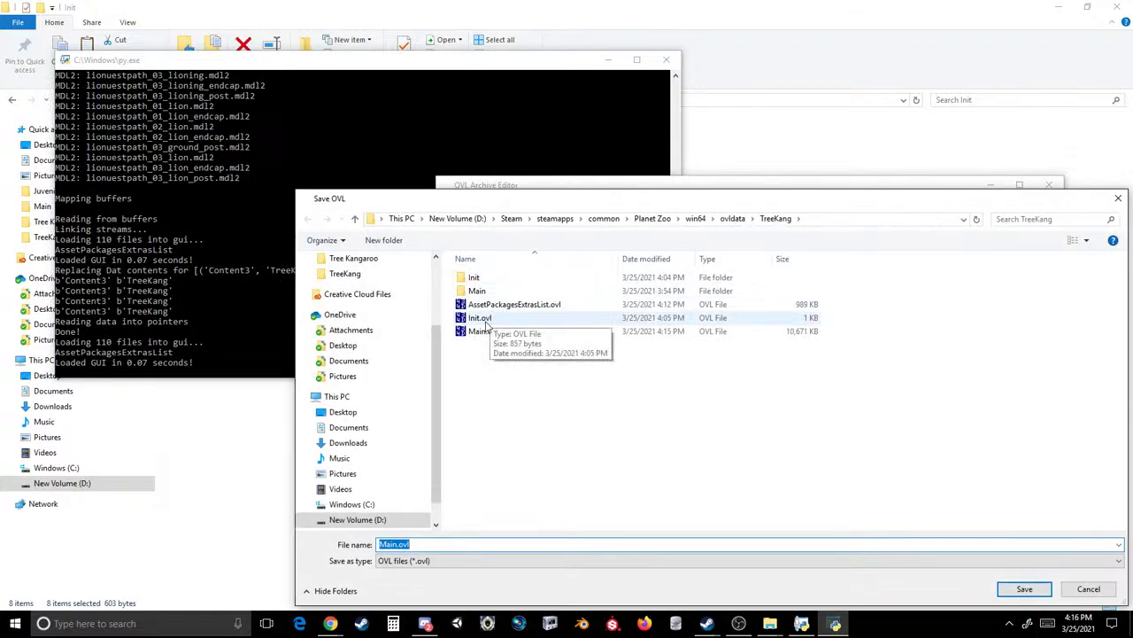
click(482, 330)
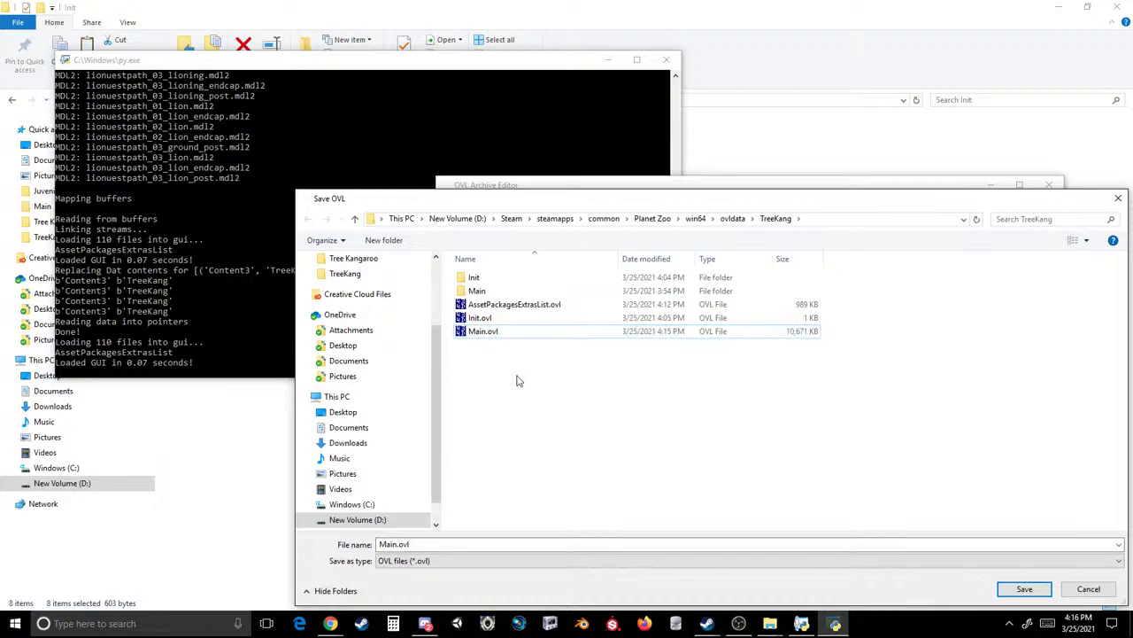
double_click(490, 332)
click(614, 311)
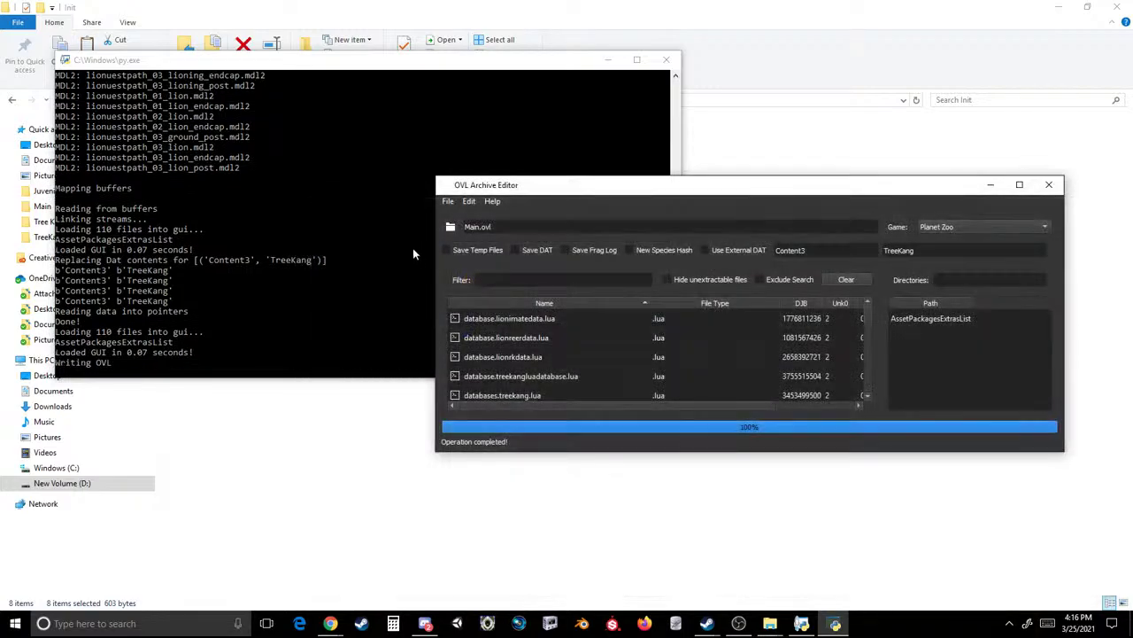
- Switch the editor to Init.ovl and back to the newly saved Main.ovl so the archive reloads
click(450, 202)
click(459, 245)
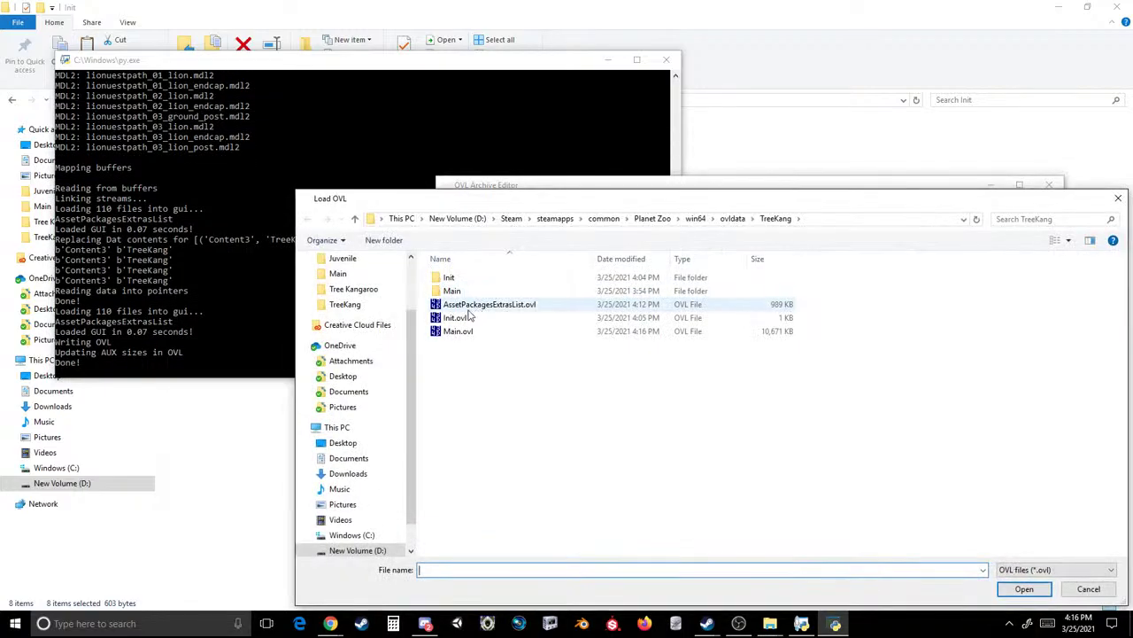
double_click(457, 317)
click(449, 202)
click(459, 241)
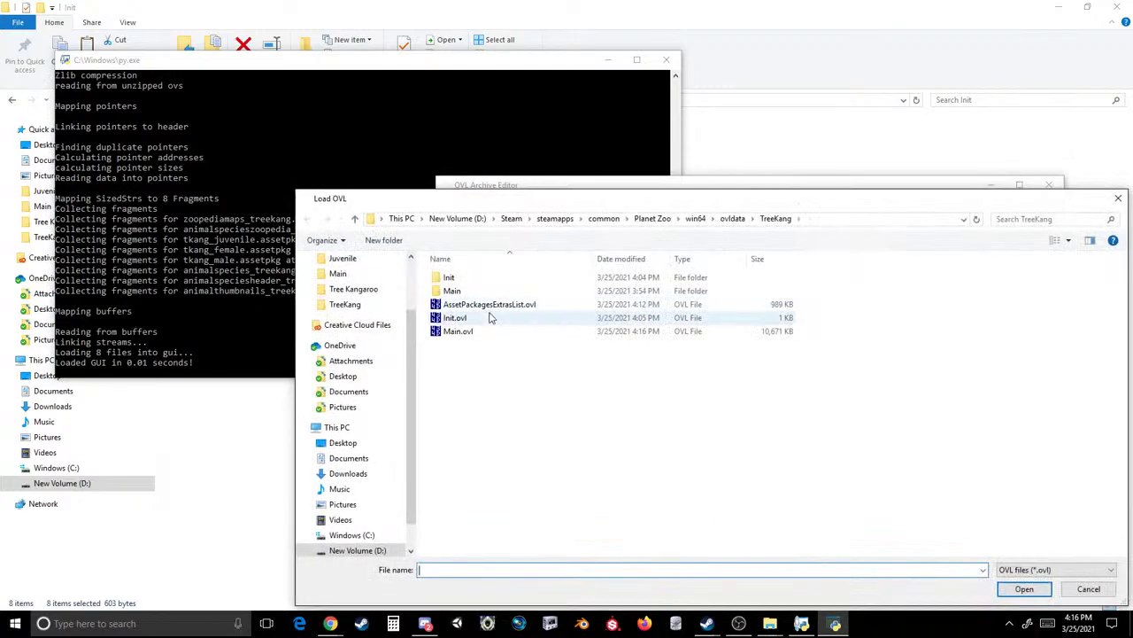
double_click(458, 330)
- Open the Main subfolder of TreeKang and try to inject all its Lua and FDB files into Main.ovl
click(726, 149)
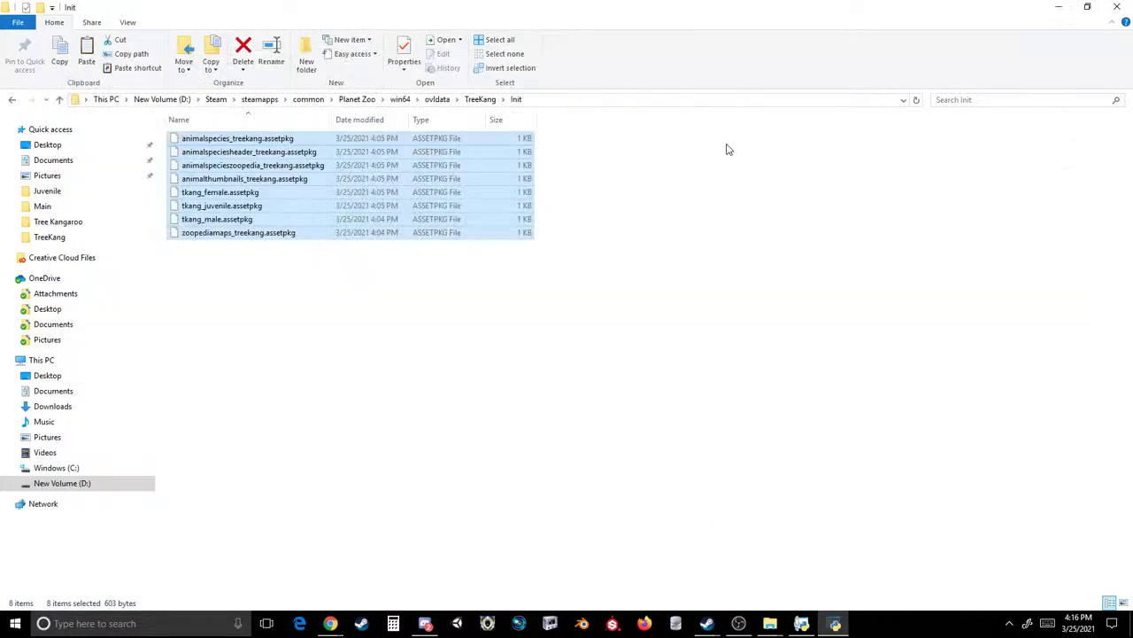
click(480, 100)
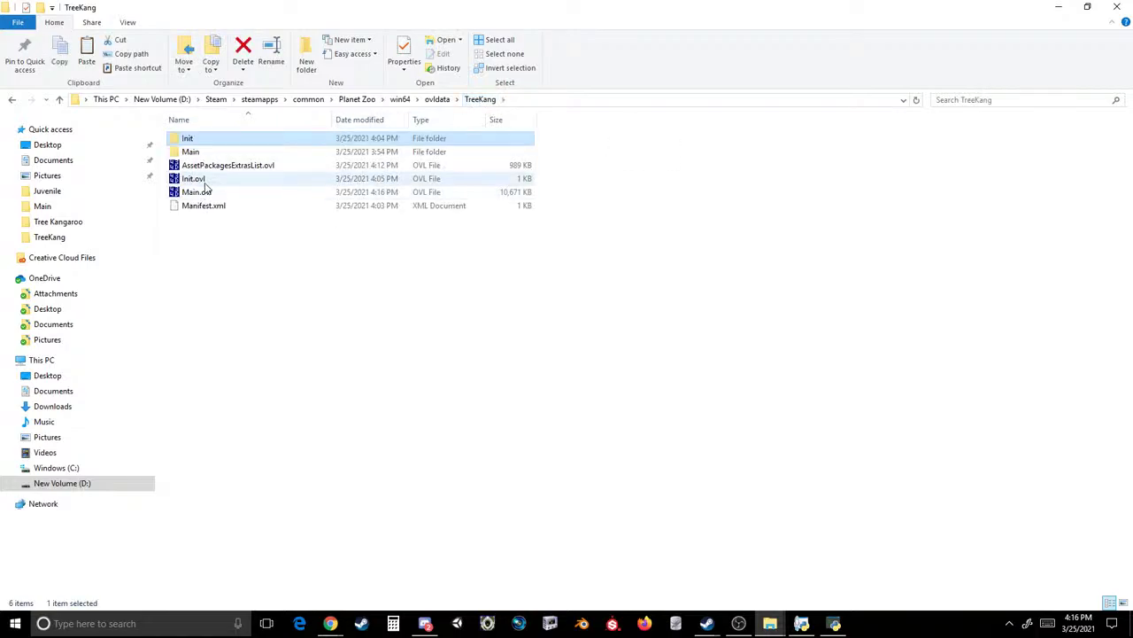
double_click(195, 151)
drag(254, 368, 591, 374)
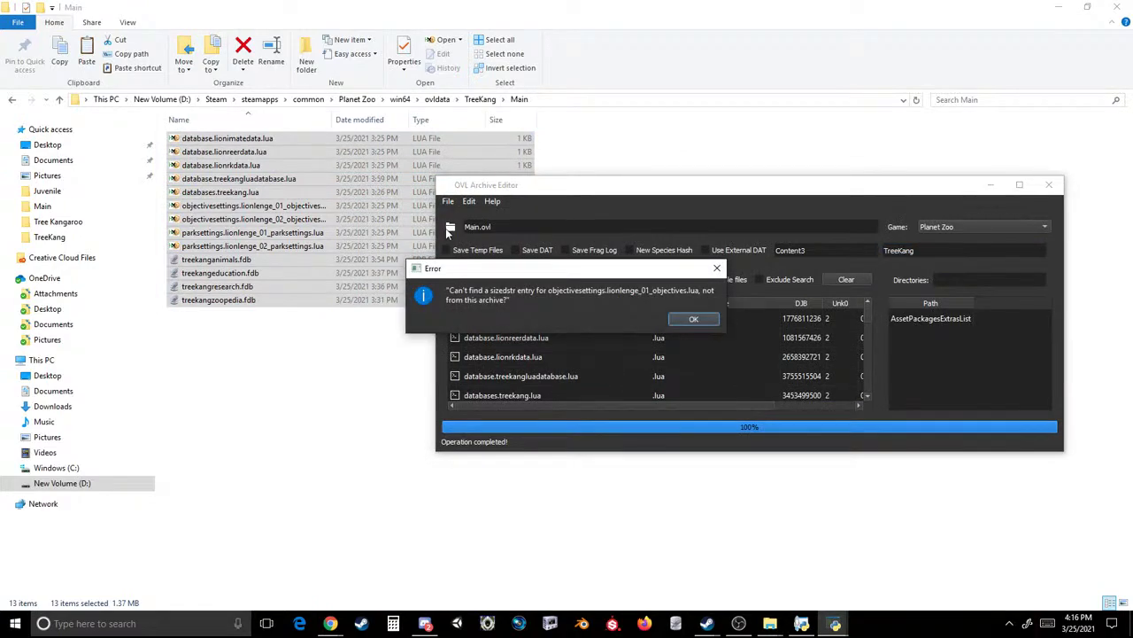
click(718, 270)
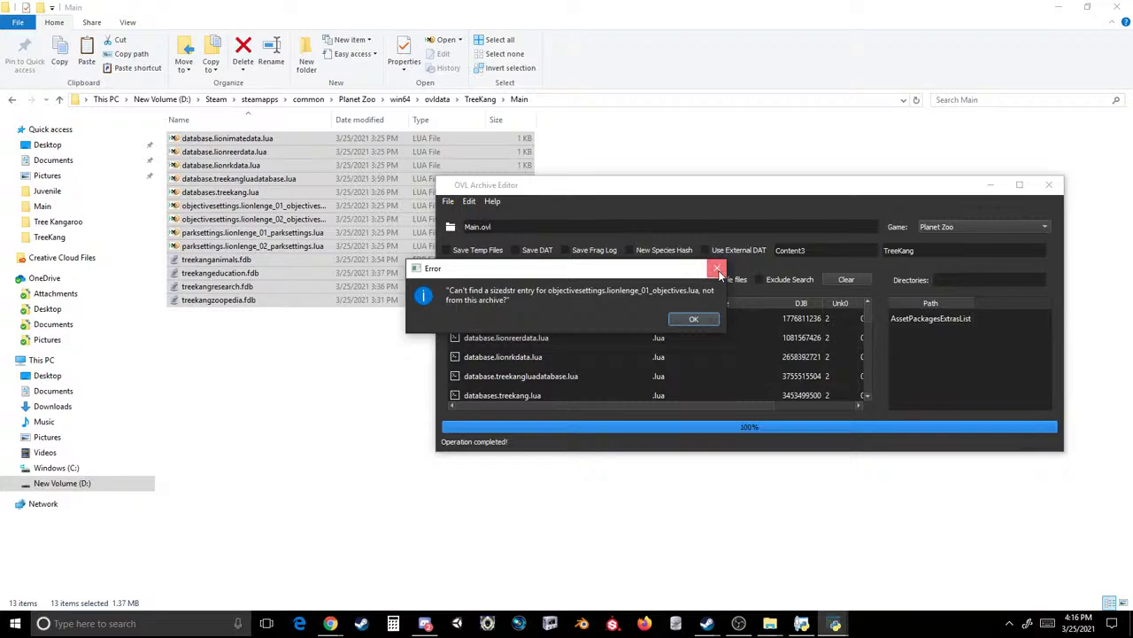
- Try to inject the Main folder's files into Main.ovl without the two objectivesettings Lua files
click(346, 270)
drag(229, 360, 625, 370)
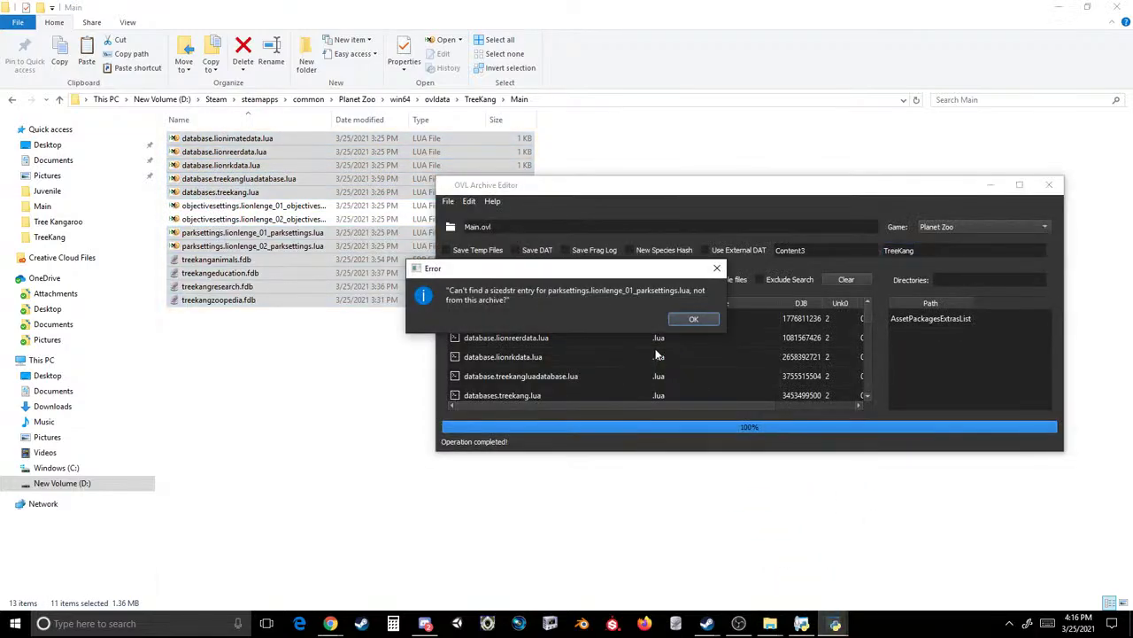
click(688, 320)
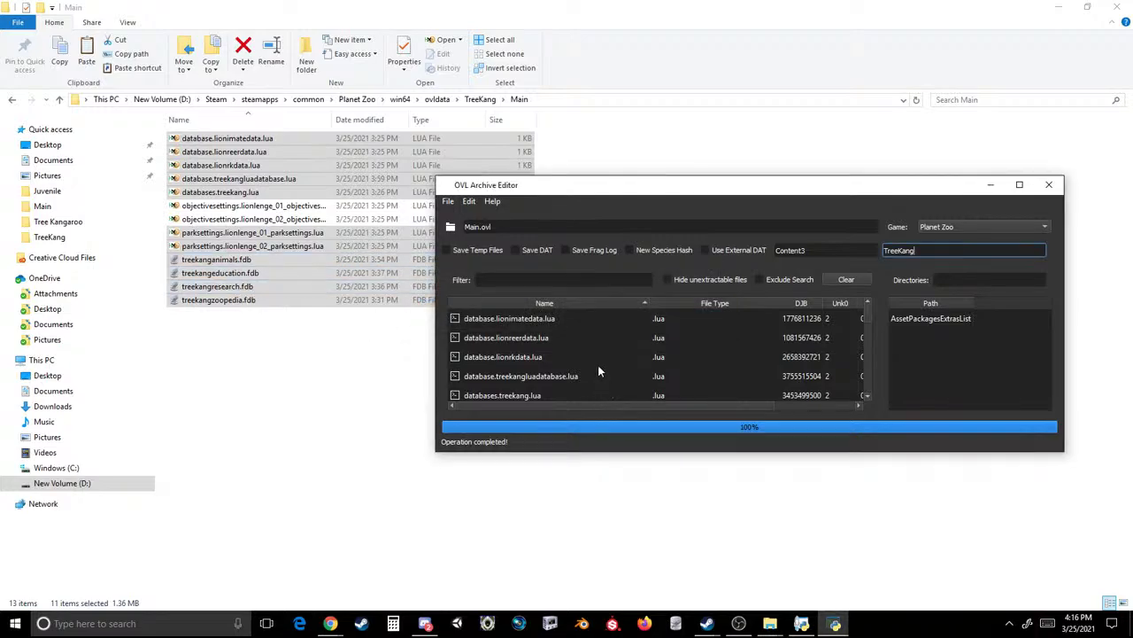
- Examine the Lua entry names in Main.ovl against the file names in the Main folder
scroll(605, 367, down, 3)
scroll(609, 368, up, 3)
scroll(555, 356, down, 1)
scroll(555, 357, up, 1)
click(533, 322)
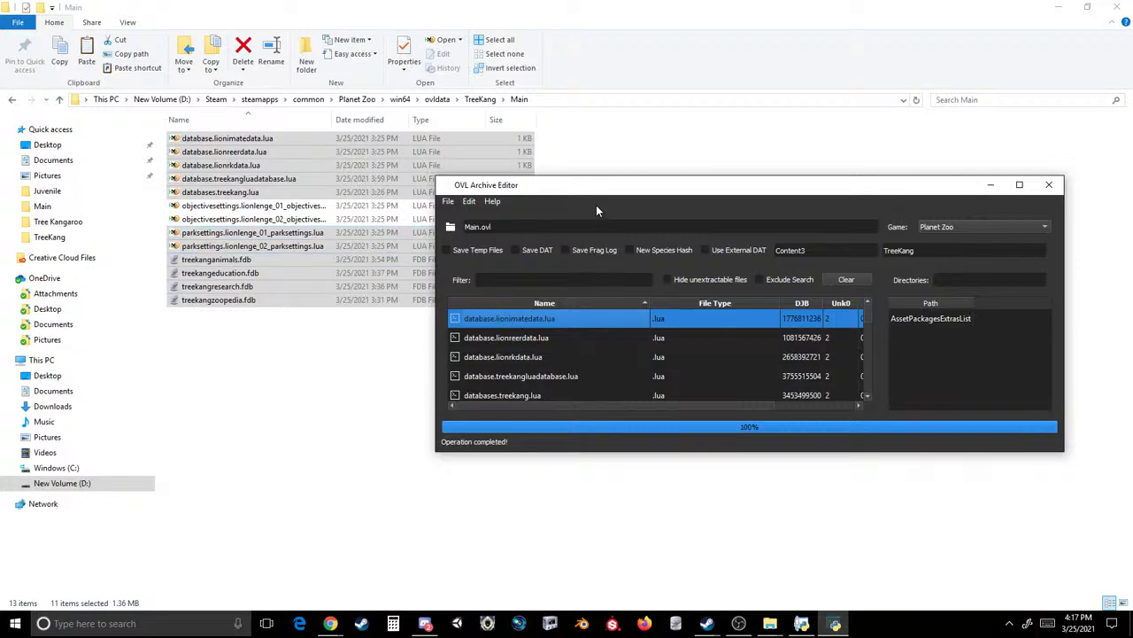
drag(598, 185, 601, 153)
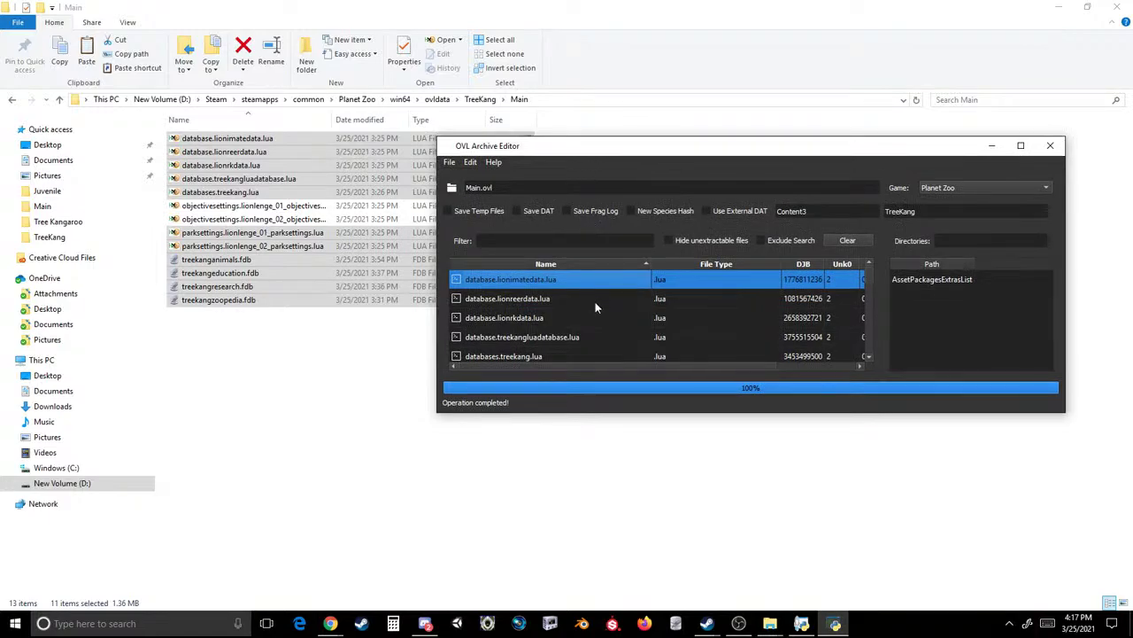
scroll(596, 307, down, 1)
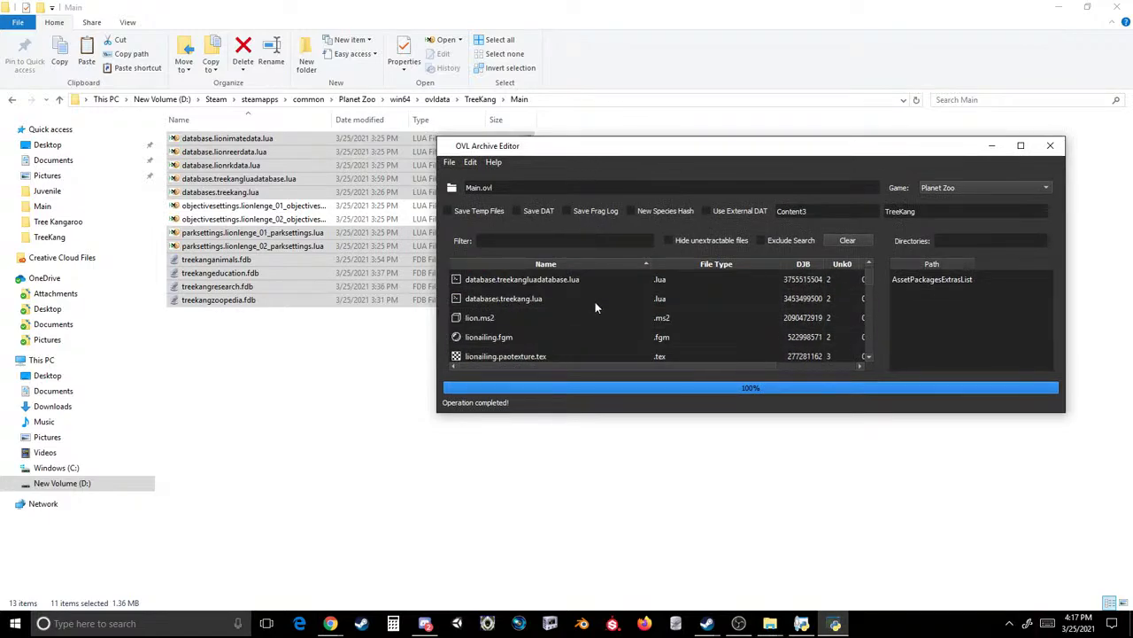
key(Home)
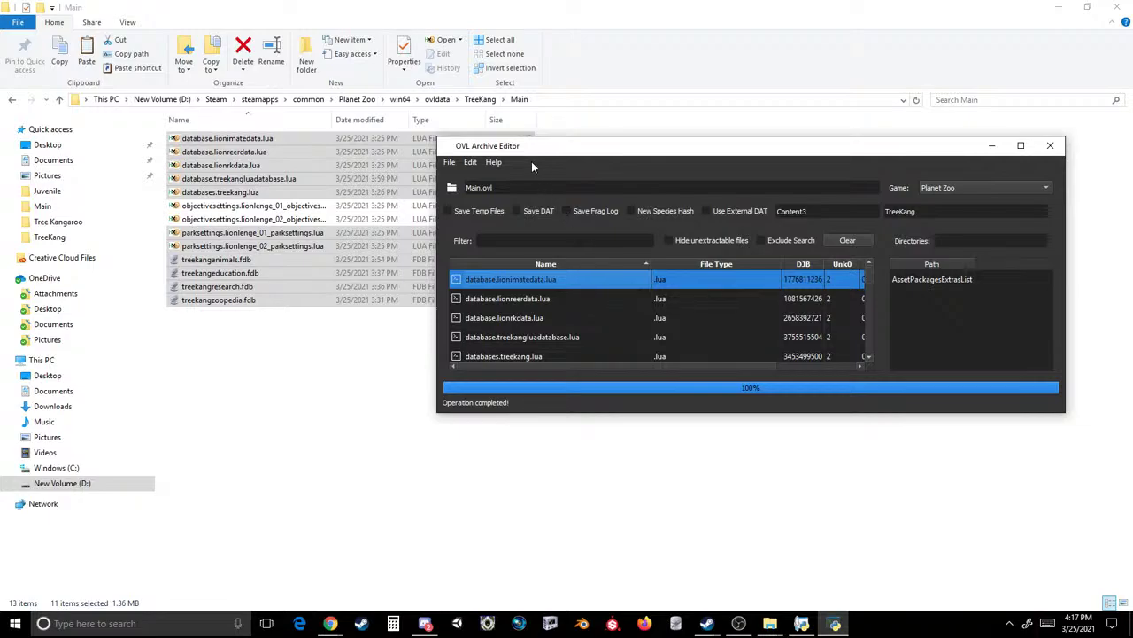
- Inject the five database Lua files, from database.lionimatedata.lua to databases.treekang.lua, into Main.ovl
click(229, 139)
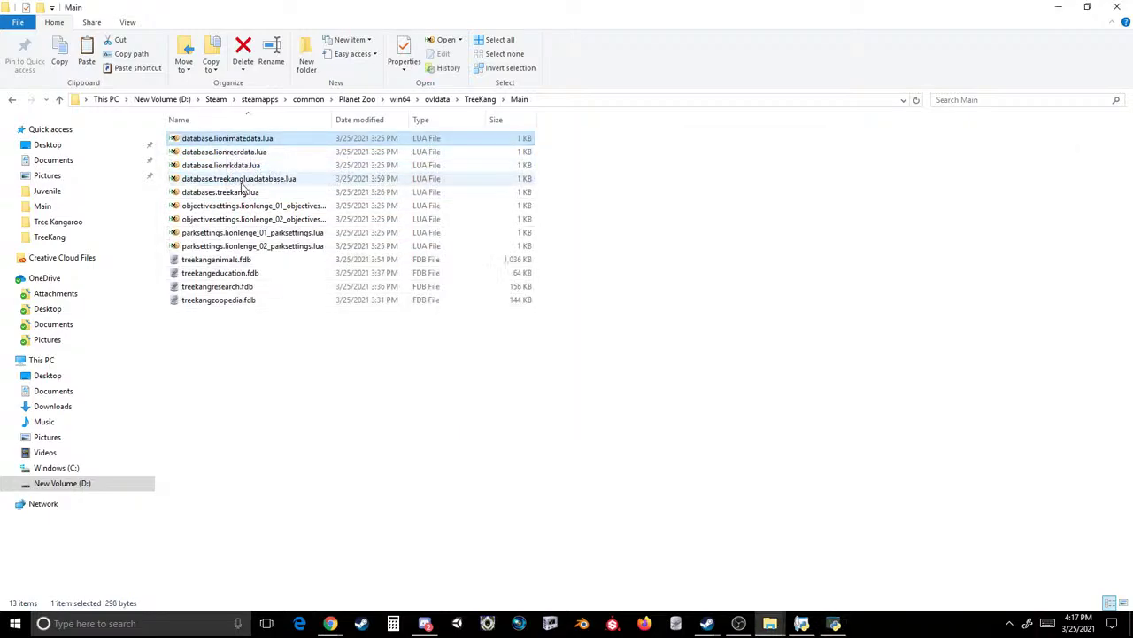
key(shift+Down)
key(shift+Down)
key(shift+Down)
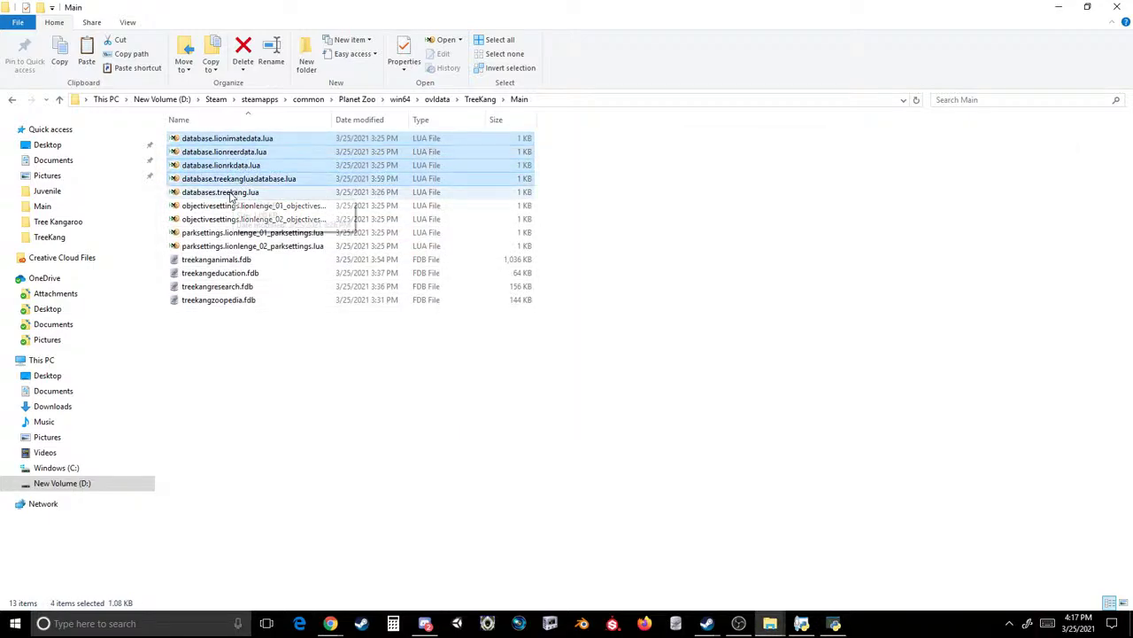
key(shift+Down)
drag(237, 177, 574, 348)
- Inject the four treekang FDB files for animals, education, research and zoopedia into Main.ovl and check its entries
drag(218, 334, 620, 301)
scroll(507, 314, down, 1)
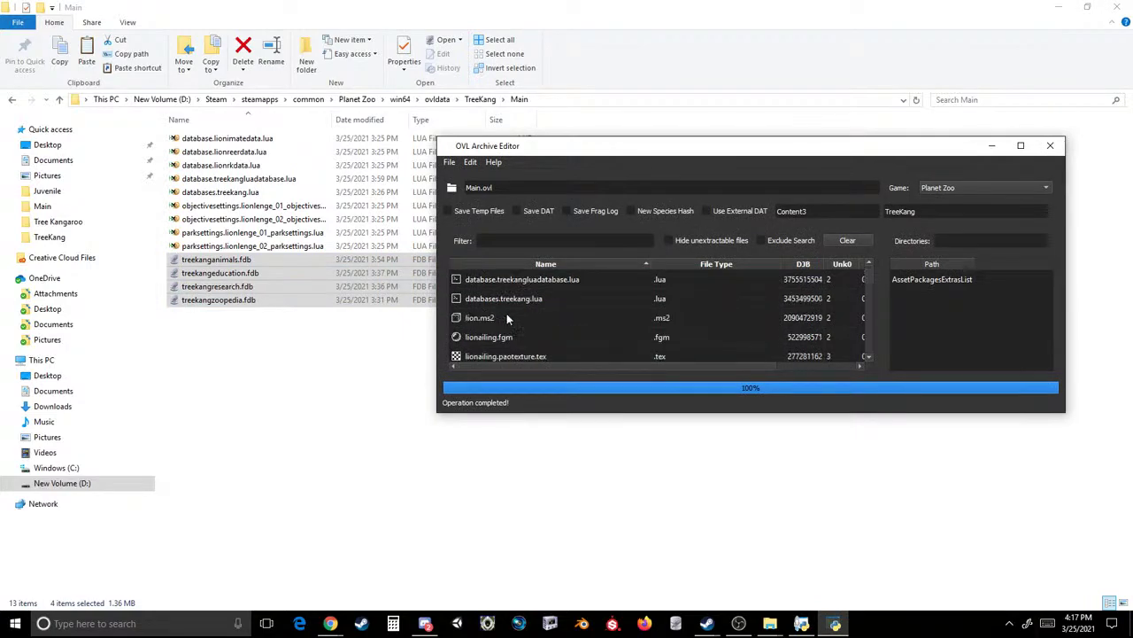
scroll(506, 313, up, 1)
scroll(506, 313, down, 2)
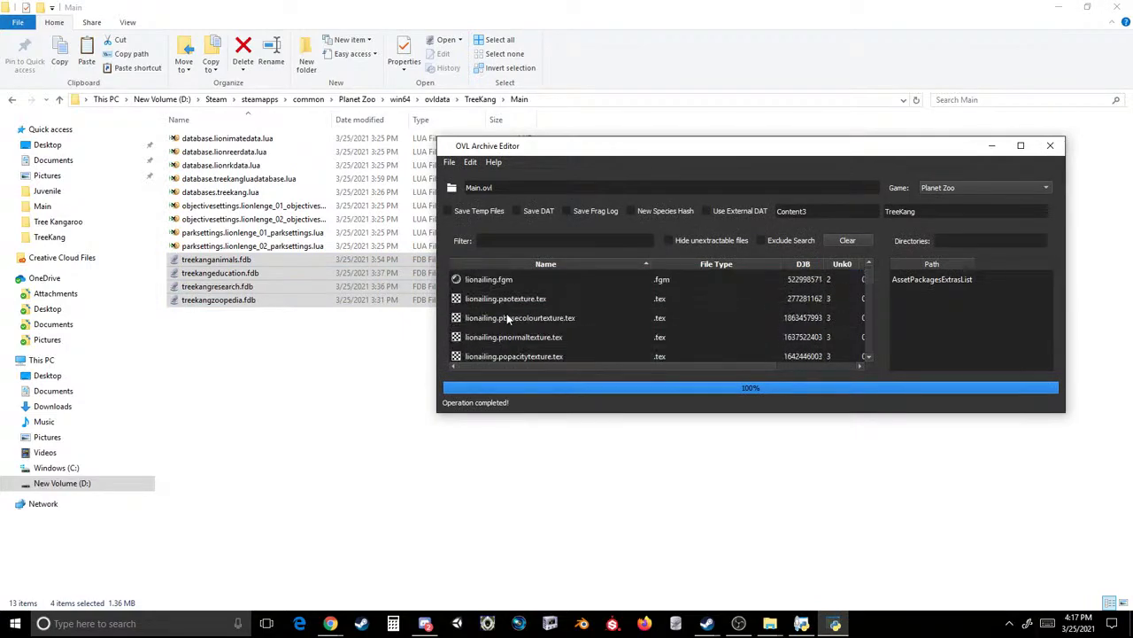
- Rename the two objectivesettings Lua files in the Main folder, replacing the leading obje with lion
click(191, 205)
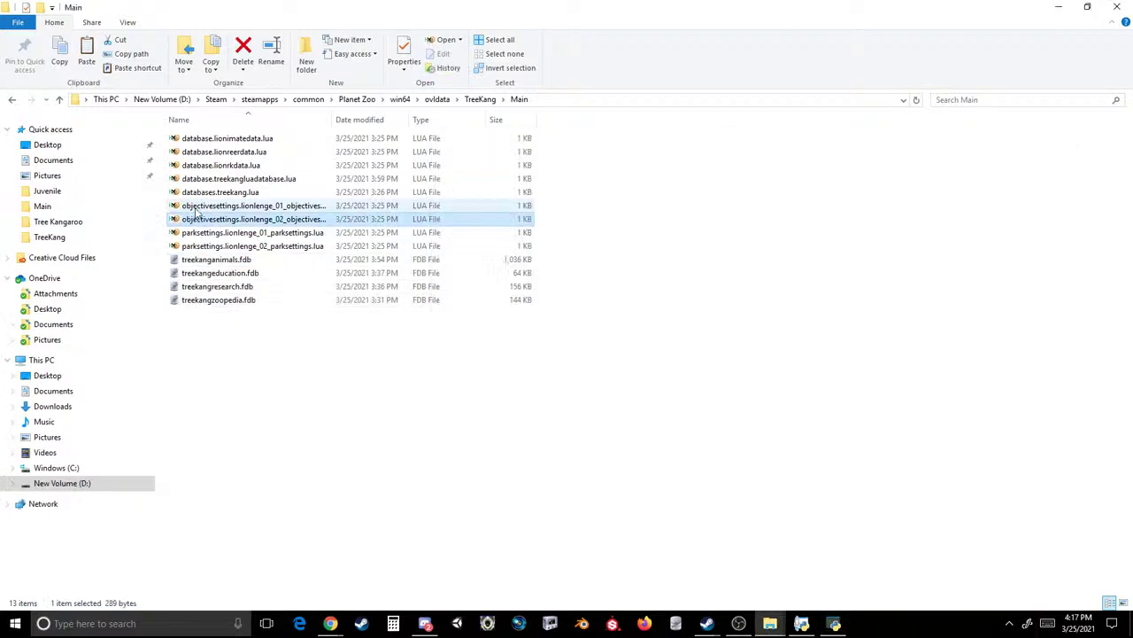
key(F2)
drag(199, 205, 150, 205)
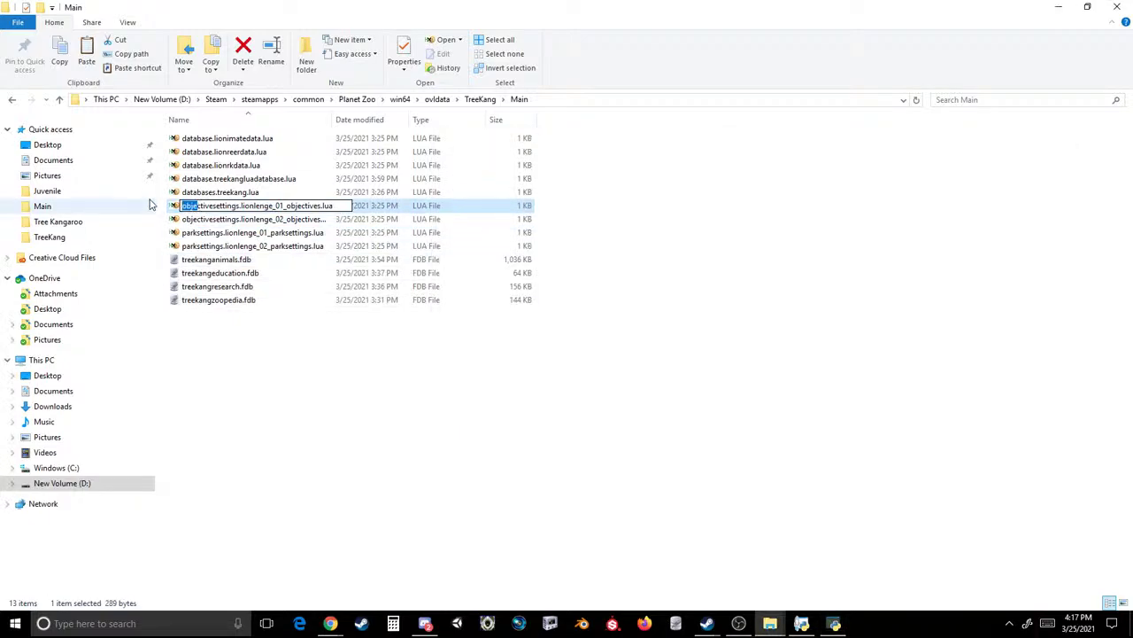
text(lion)
key(Tab)
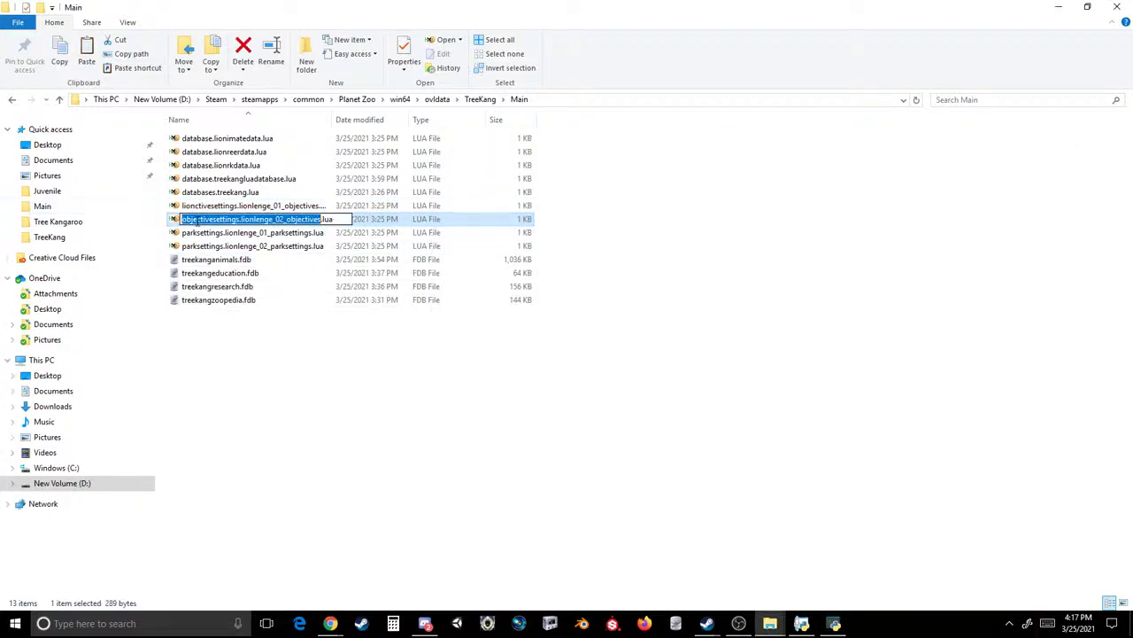
drag(199, 218, 164, 221)
text(lion)
key(Return)
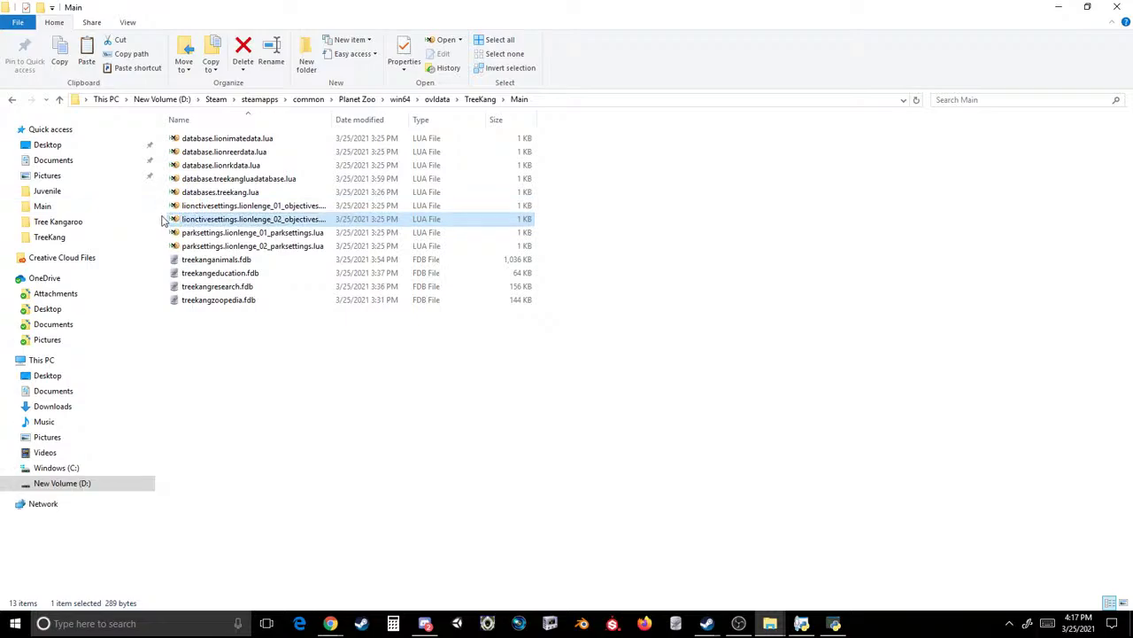
- Rename the two parksettings Lua files in the Main folder, replacing the leading park with lion
key(Down)
key(F2)
drag(196, 232, 152, 232)
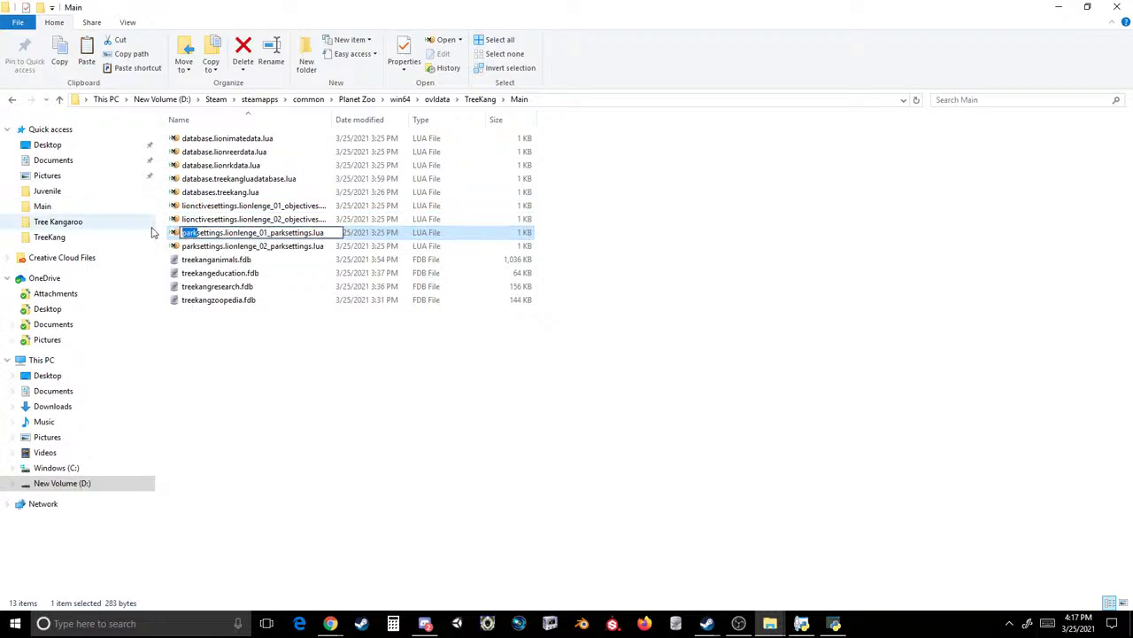
text(lion)
key(Return)
click(190, 246)
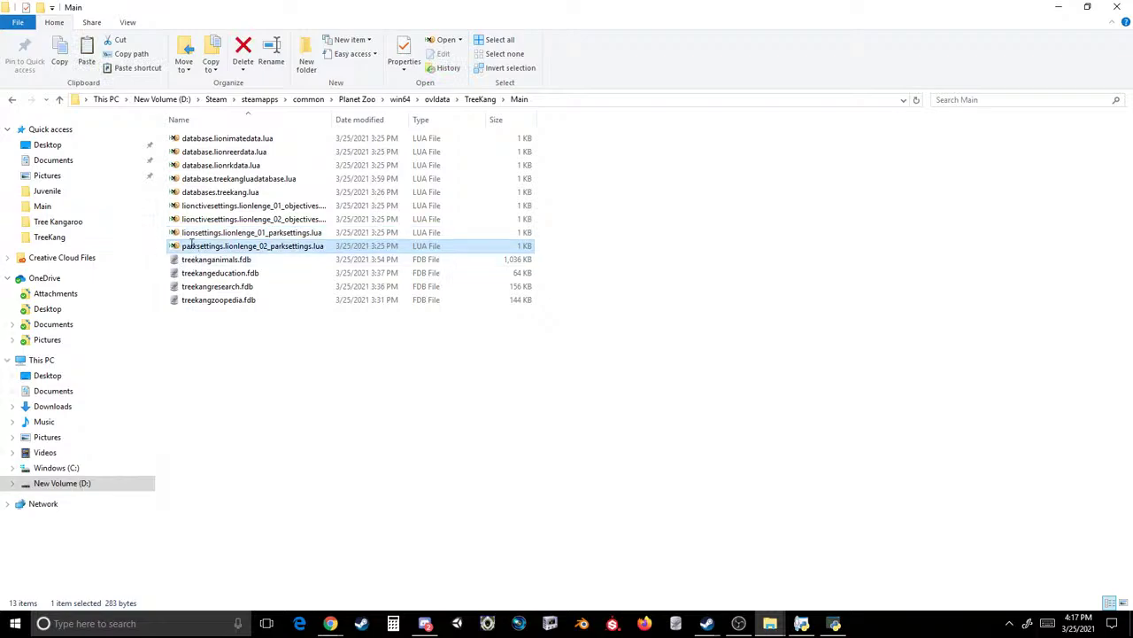
key(F2)
drag(199, 245, 578, 334)
text(lion)
key(Return)
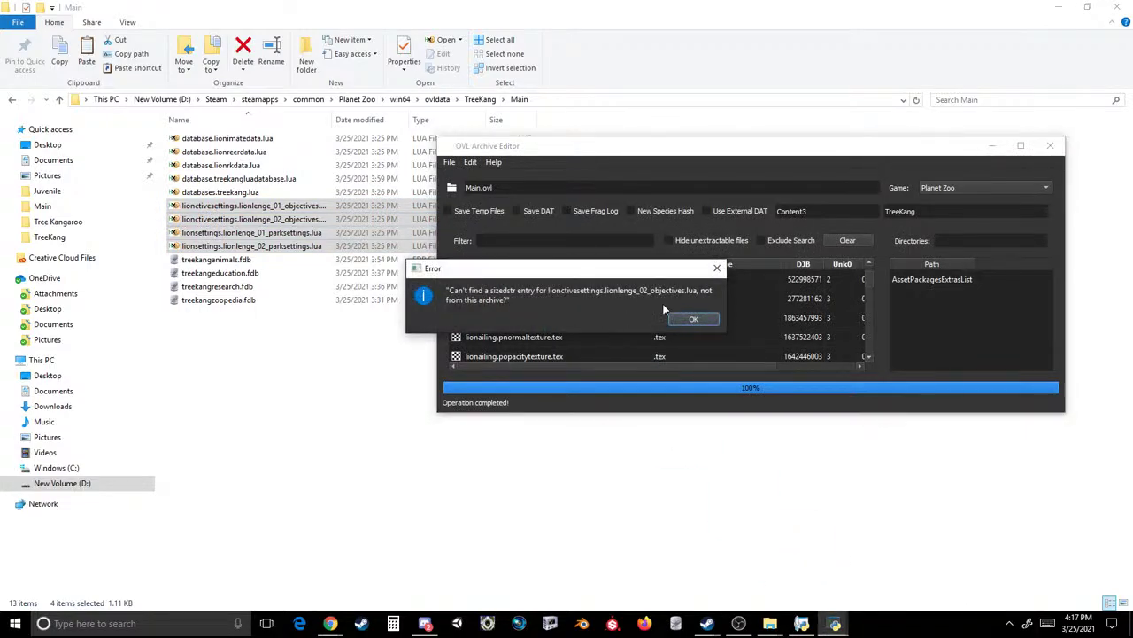
- Dismiss the error, filter the Main.ovl entries by lua and check the exact names of the lionctivesettings and lionsettings entries
click(713, 268)
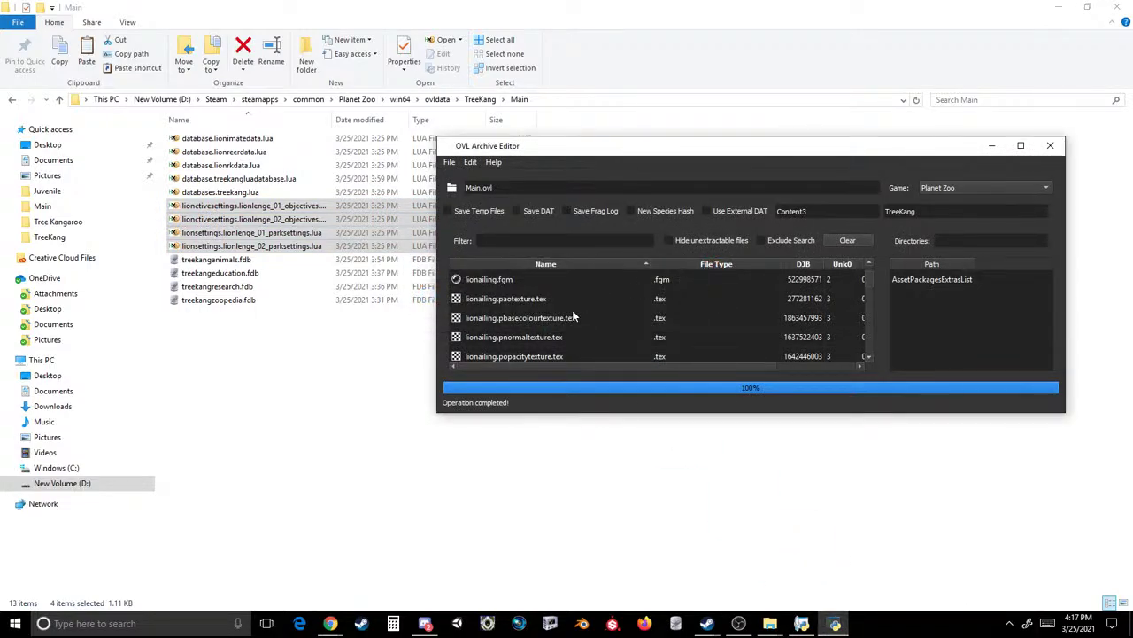
click(569, 239)
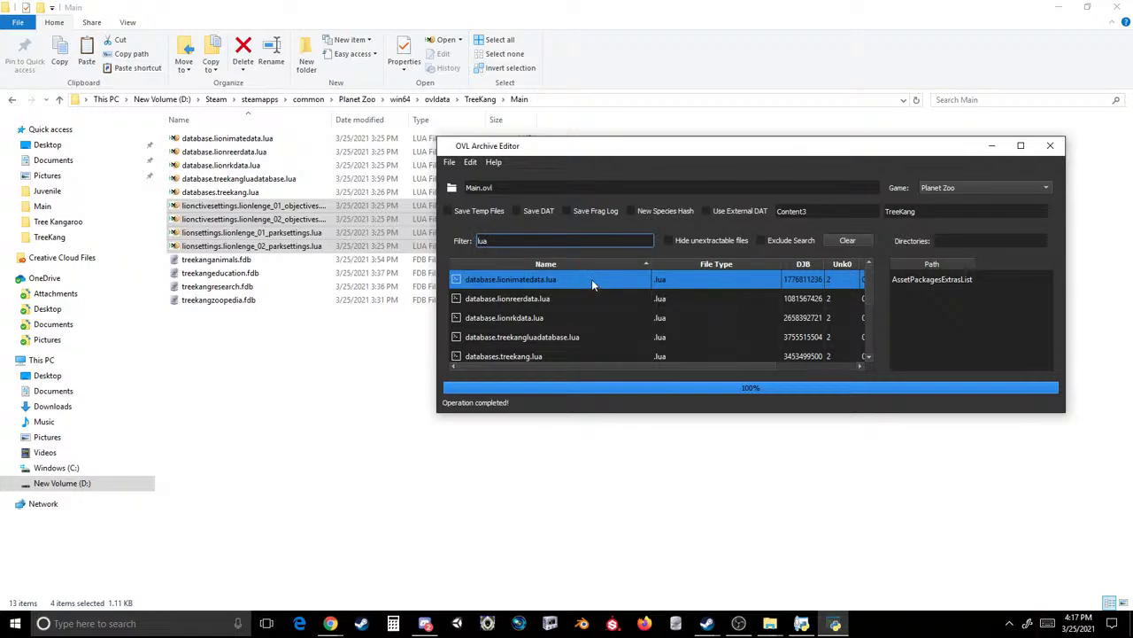
scroll(593, 288, down, 1)
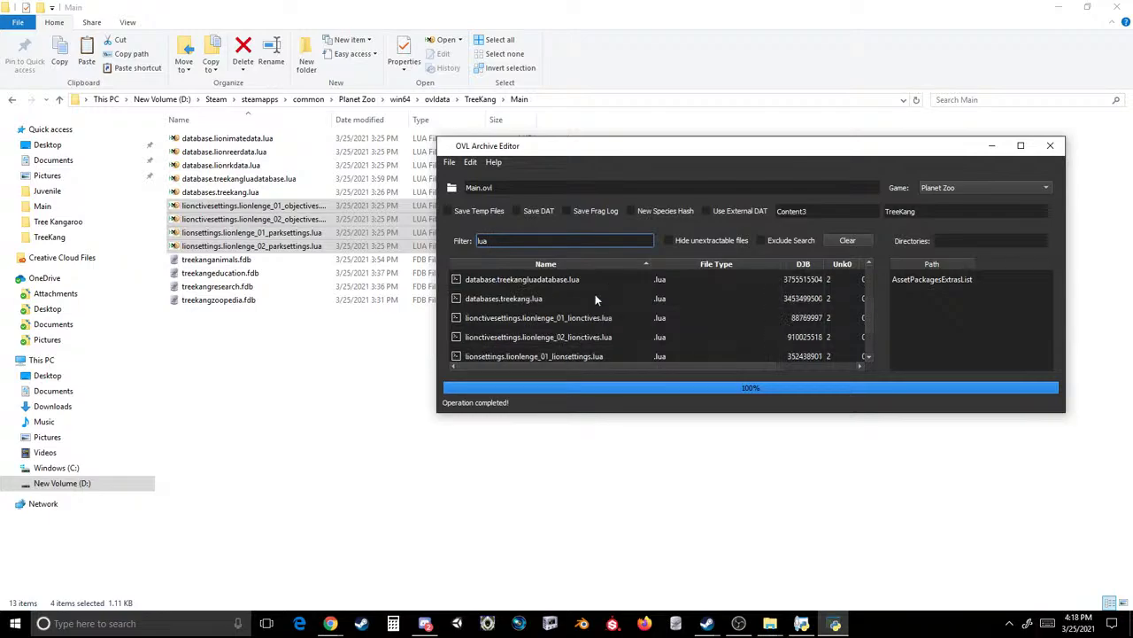
click(504, 322)
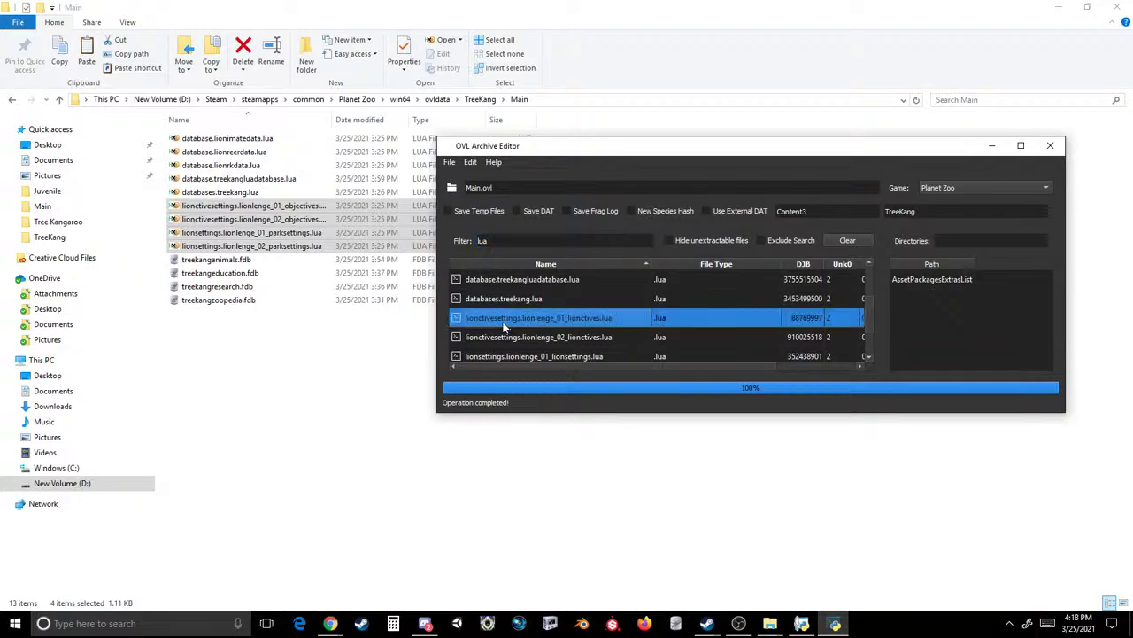
- Try to inject the two lionctivesettings Lua files into Main.ovl
click(266, 208)
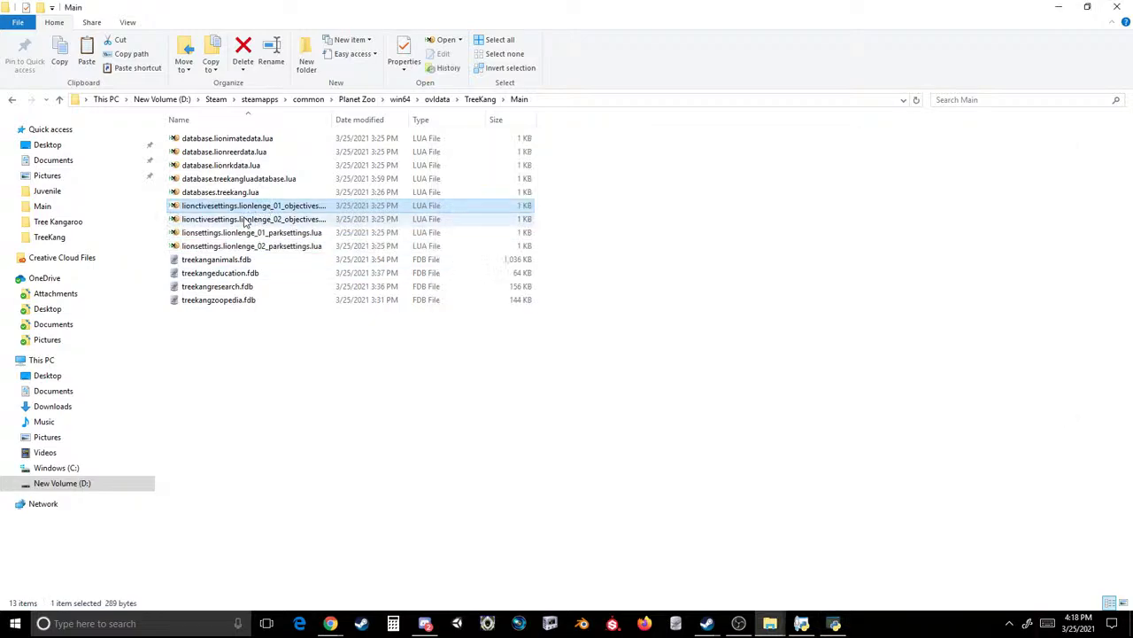
drag(228, 219, 525, 322)
click(719, 268)
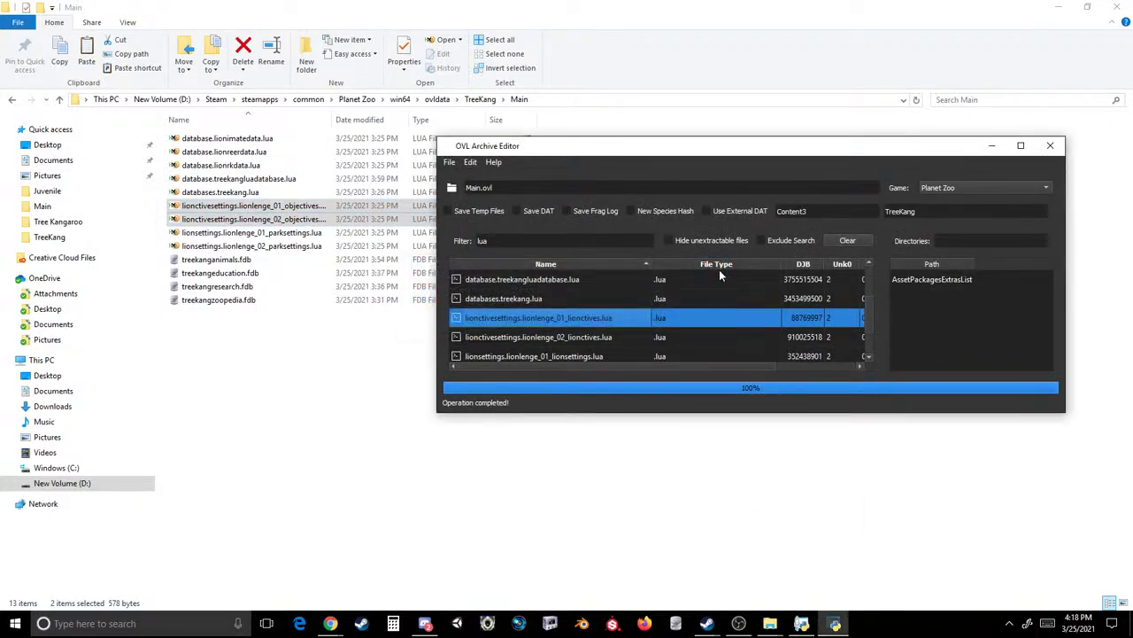
- Rename the two lionctivesettings Lua files in the Main folder, replacing the ending objectives with lionctives
click(288, 205)
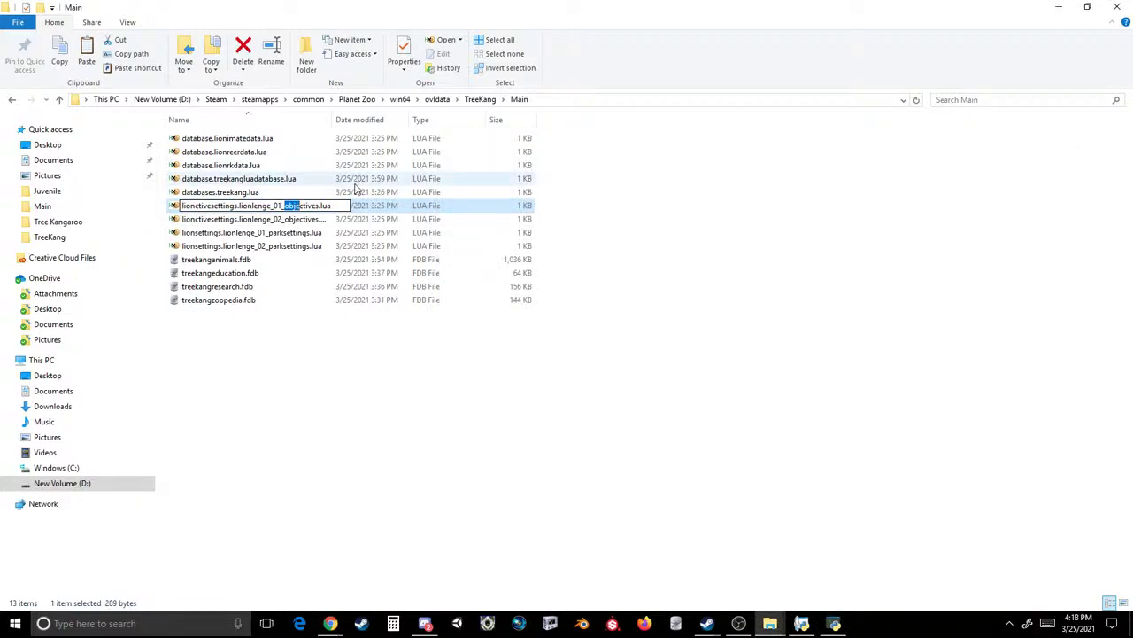
key(Return)
click(288, 218)
click(288, 218)
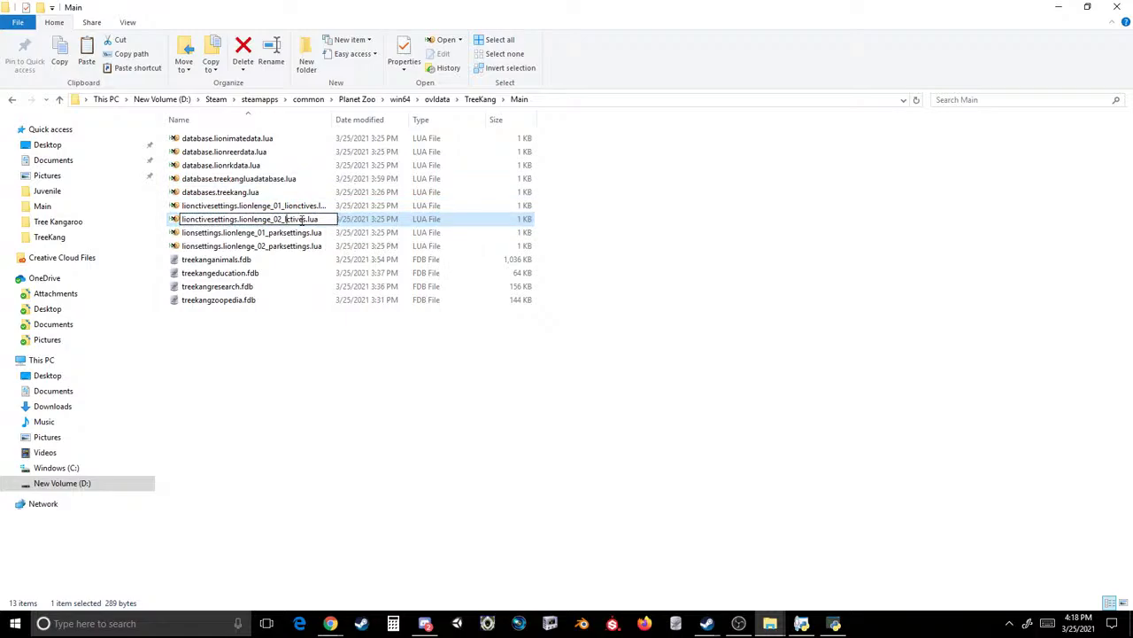
- Rename the two lionsettings Lua files in the Main folder, replacing the ending parksettings with lionsettings
click(273, 232)
click(273, 232)
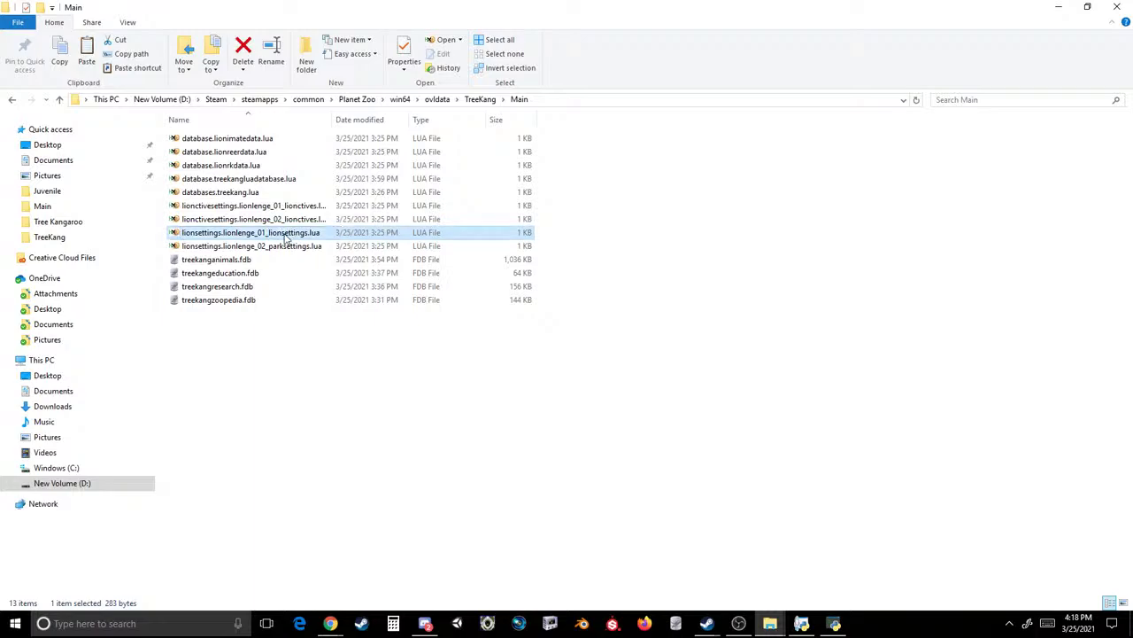
click(272, 248)
click(273, 247)
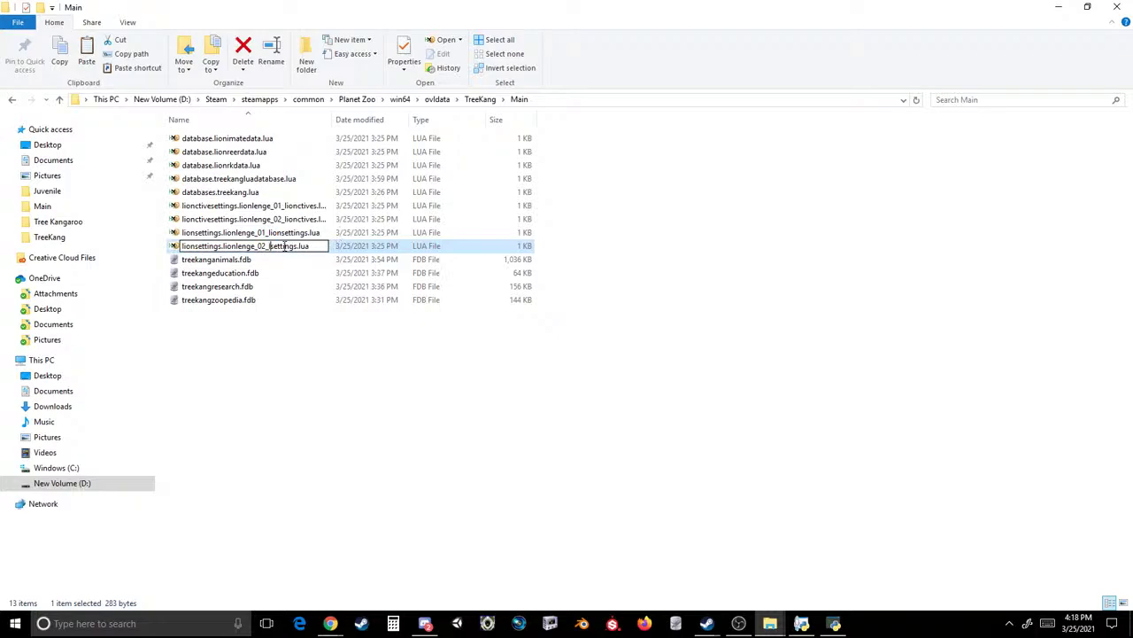
- Inject the four renamed lionctivesettings and lionsettings Lua files into Main.ovl and save the archive over the existing Main.ovl
shift+click(266, 205)
drag(266, 206, 595, 339)
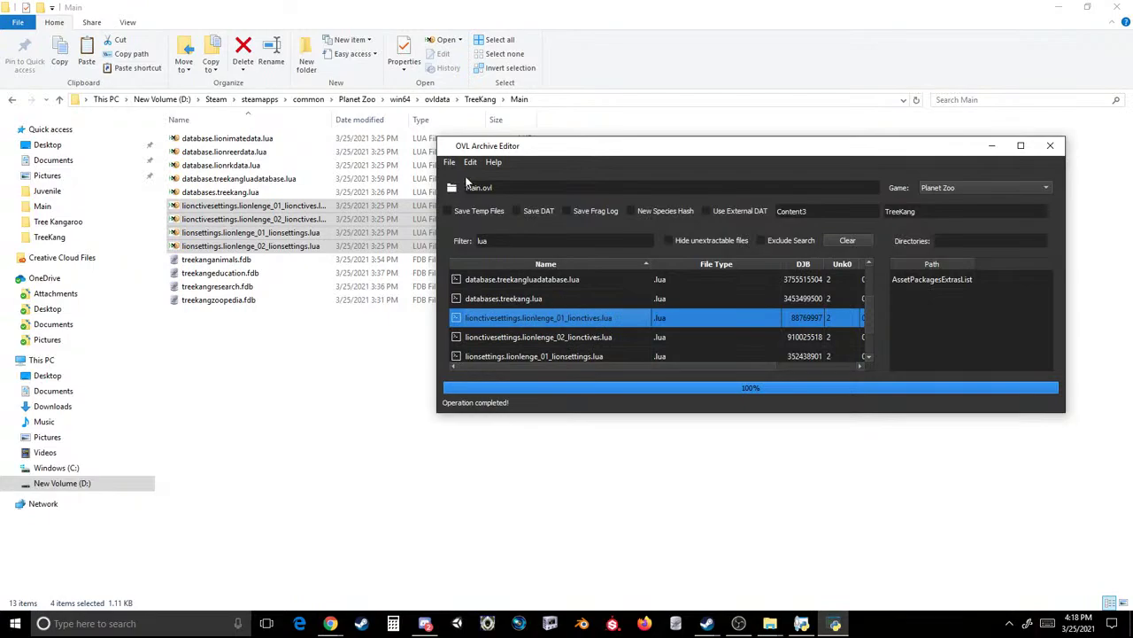
click(450, 162)
click(470, 209)
double_click(487, 299)
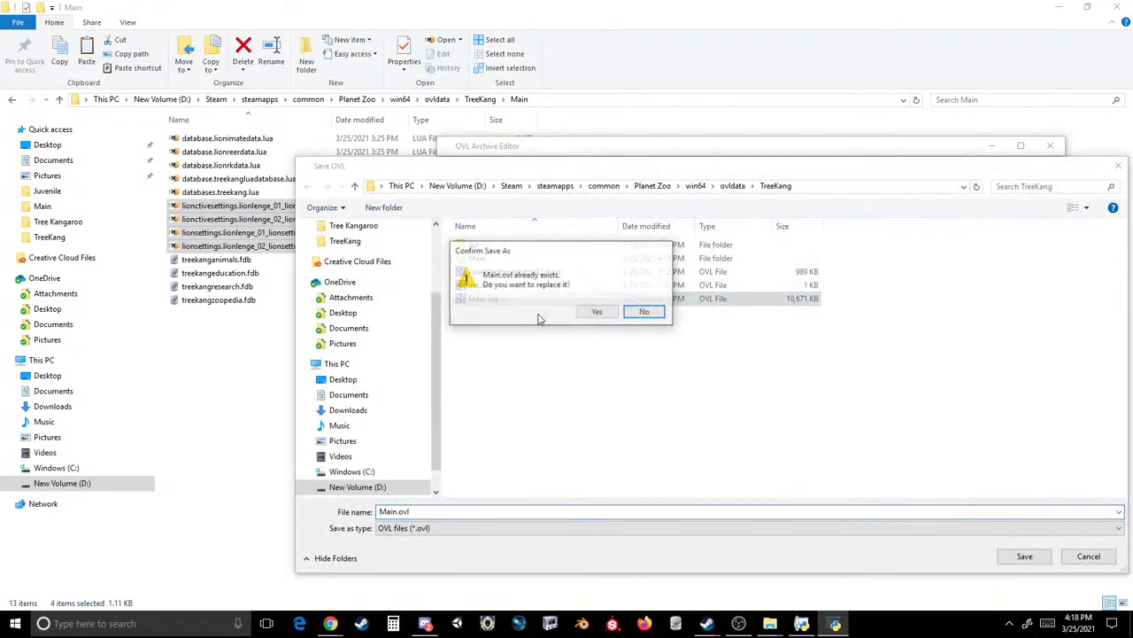
click(597, 312)
- Switch to Steam, launch Planet Zoo and resume the saved Tree Kangaroo zoo
mouse_move(706, 625)
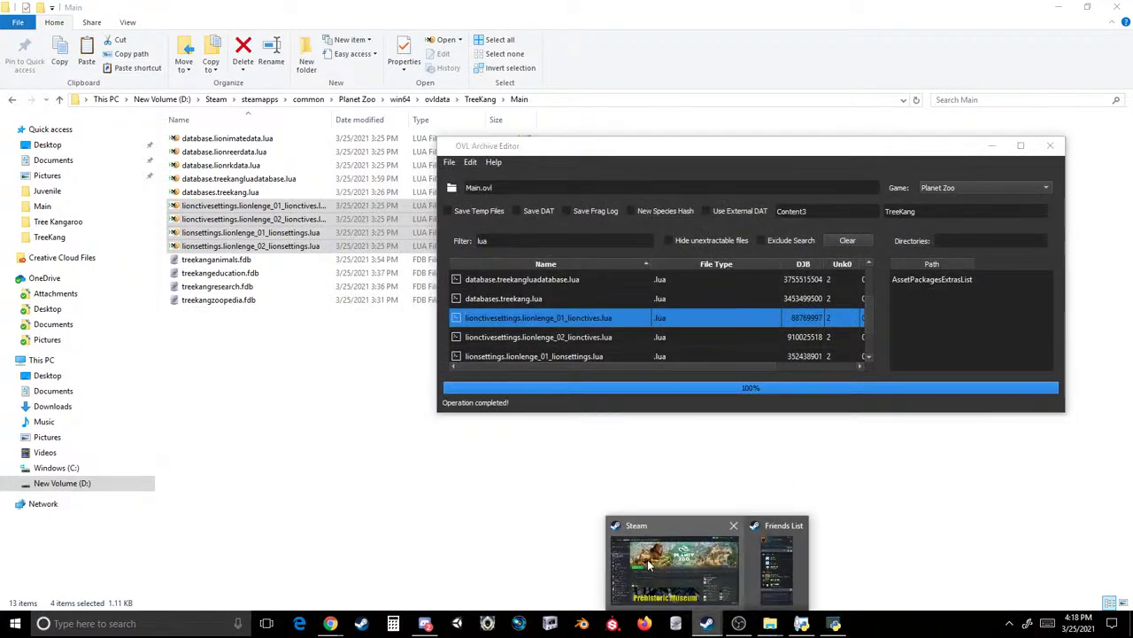
click(671, 478)
click(244, 276)
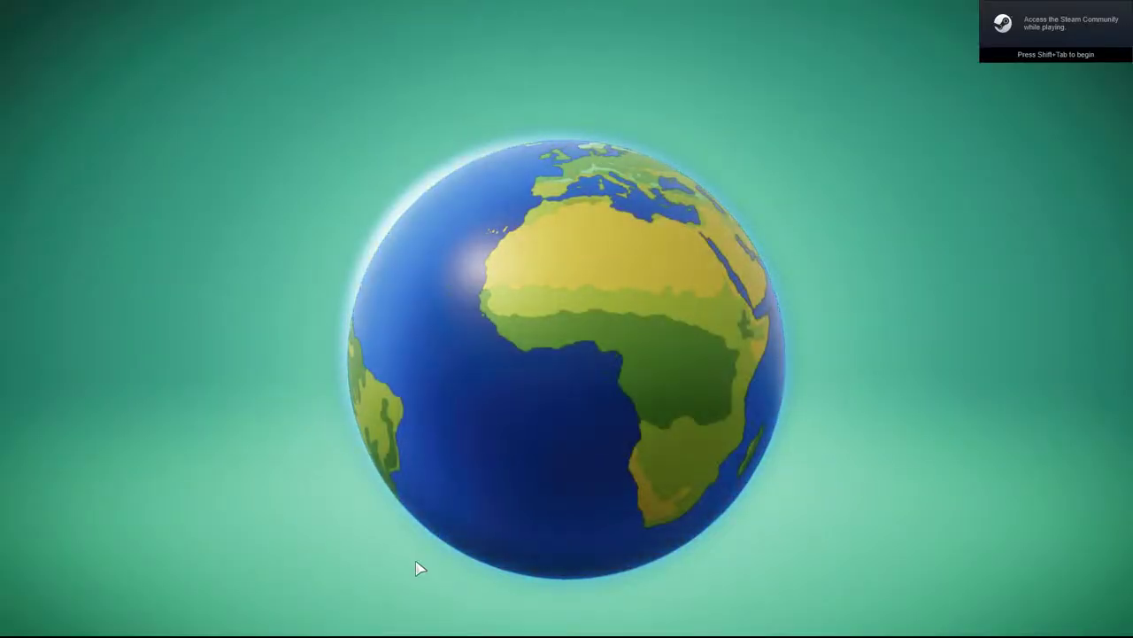
click(307, 595)
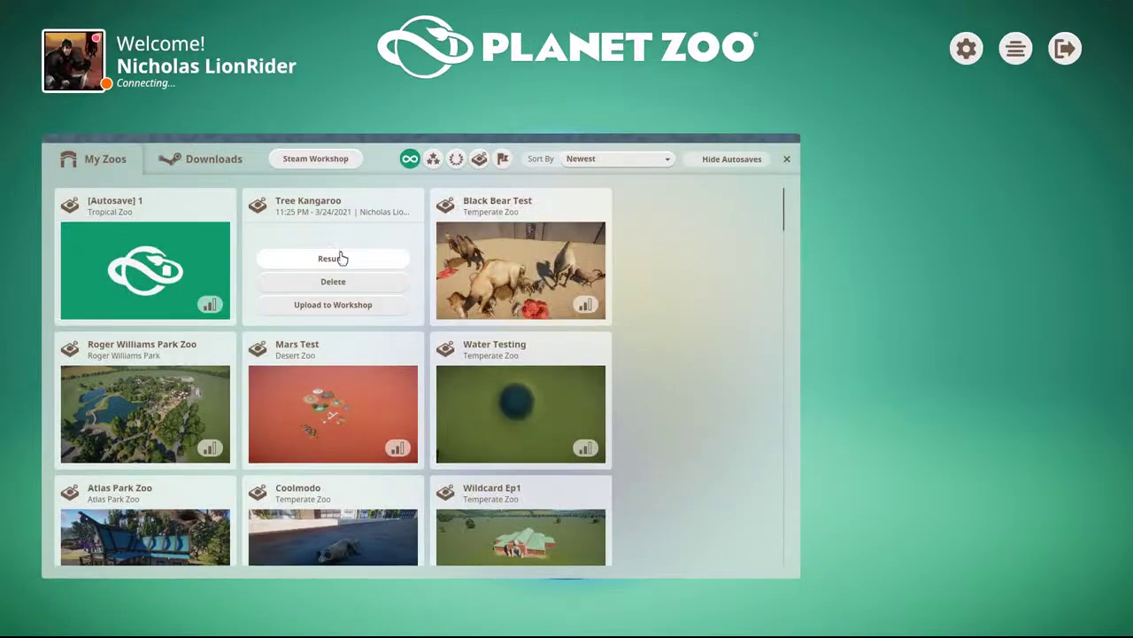
click(341, 257)
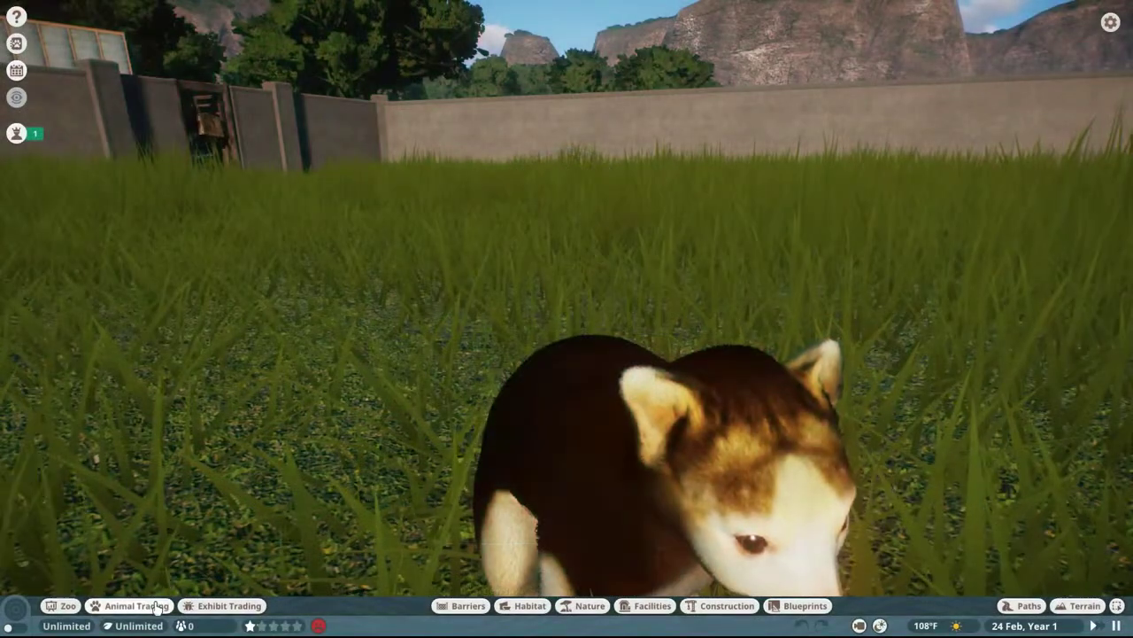
- Look through the Animal Market's species listings for the modded tree kangaroo, and close the market
click(152, 605)
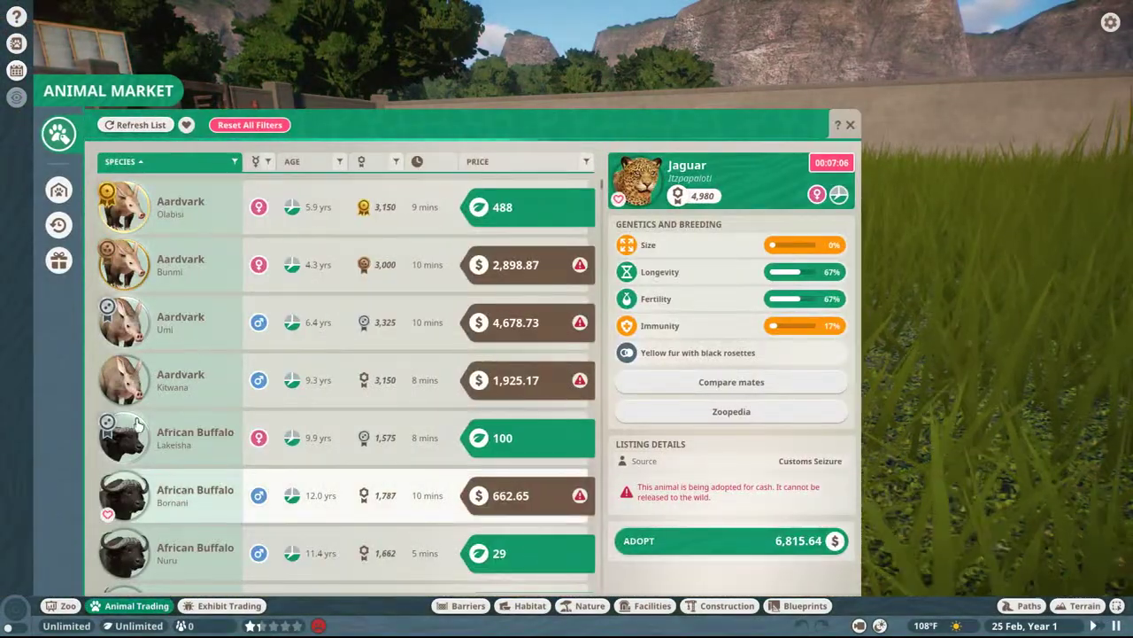
scroll(202, 397, down, 10)
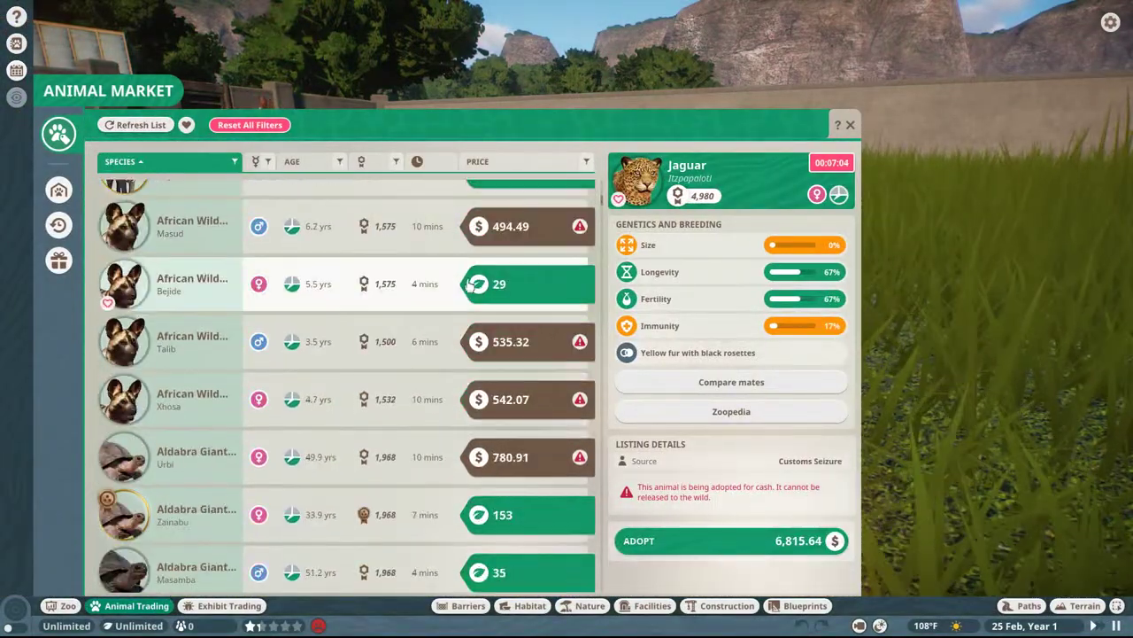
scroll(469, 283, down, 3)
scroll(597, 277, down, 10)
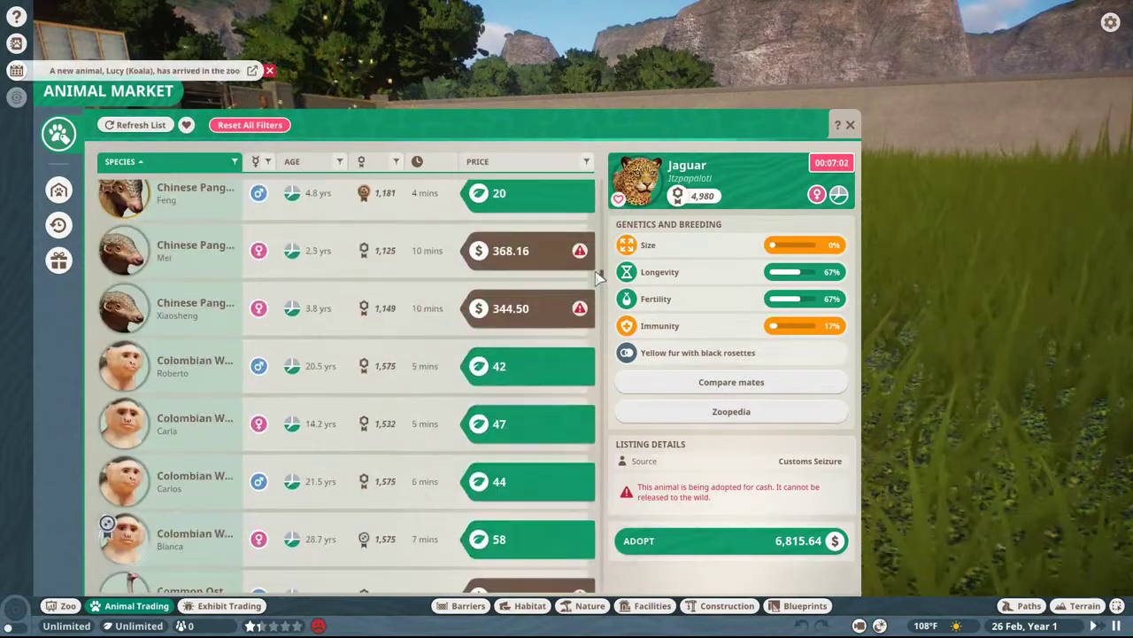
scroll(597, 277, down, 20)
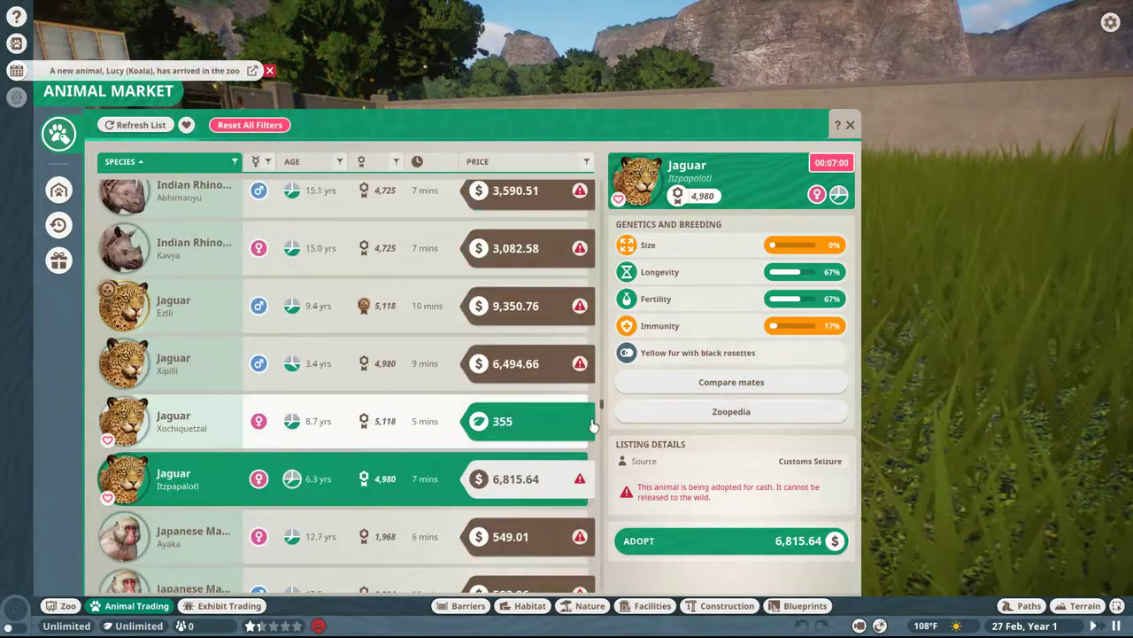
drag(593, 425, 602, 184)
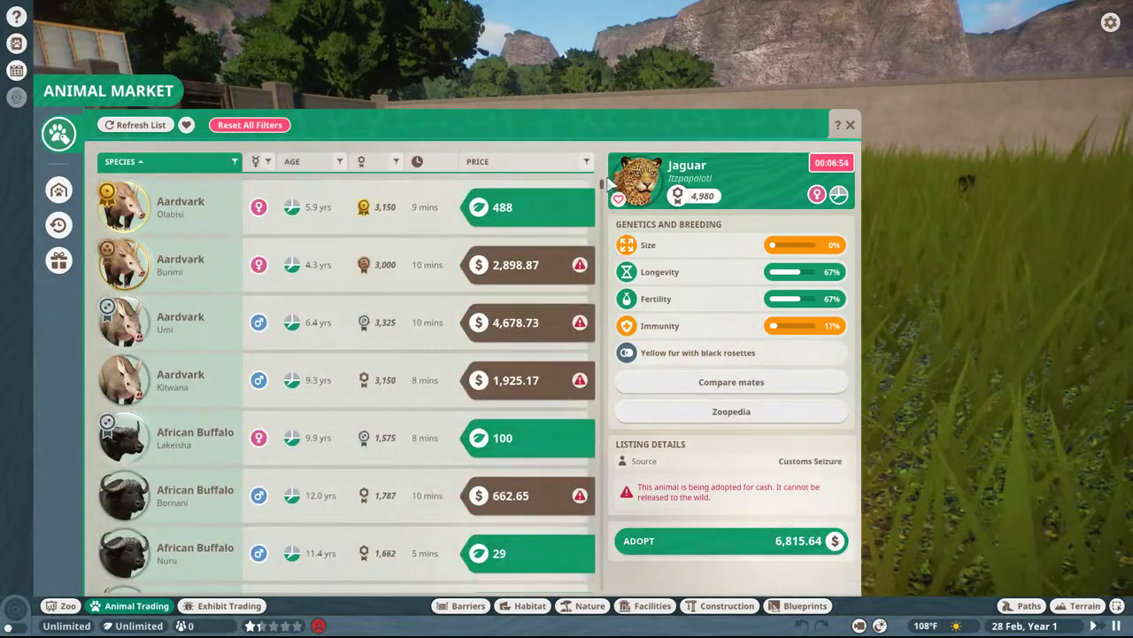
click(849, 126)
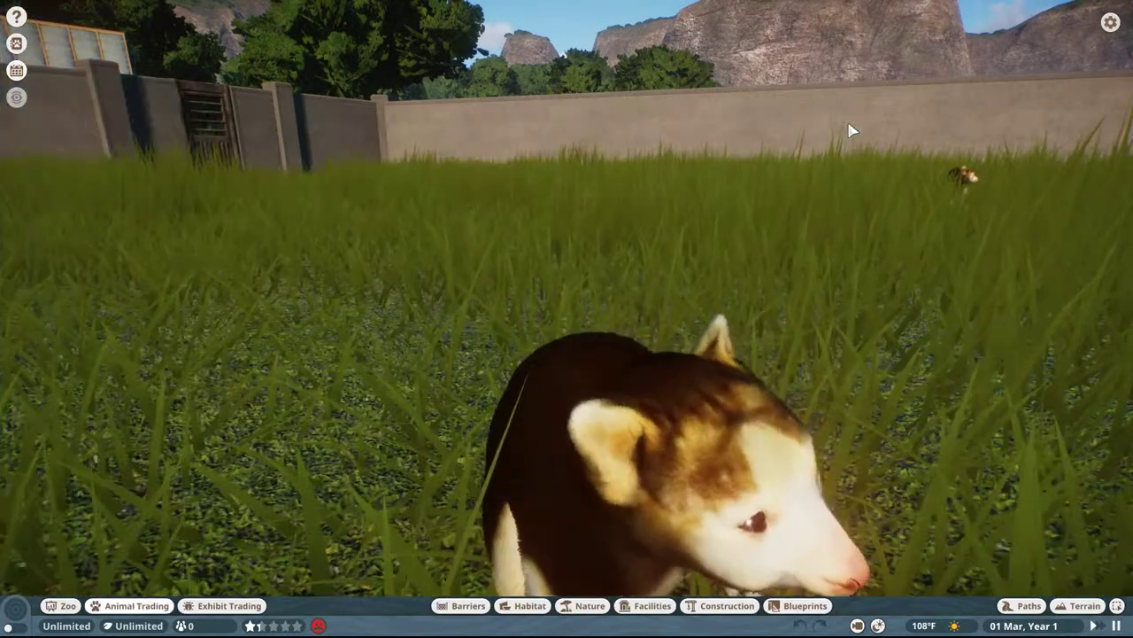
- Observe the tree kangaroo in its habitat, and quit Planet Zoo
scroll(762, 284, up, 6)
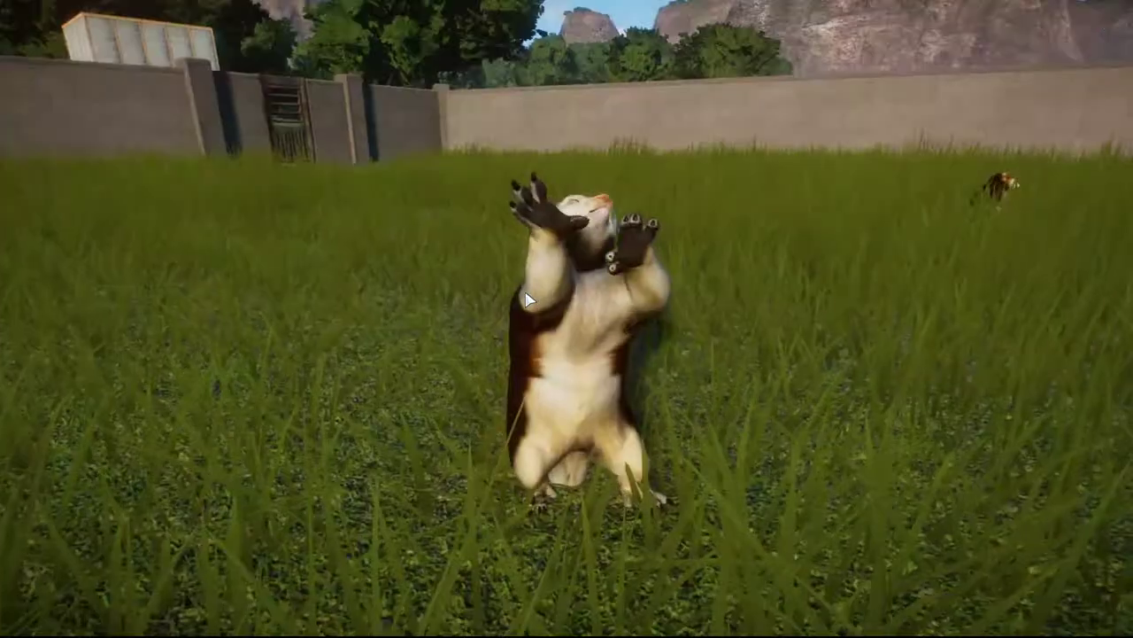
click(523, 287)
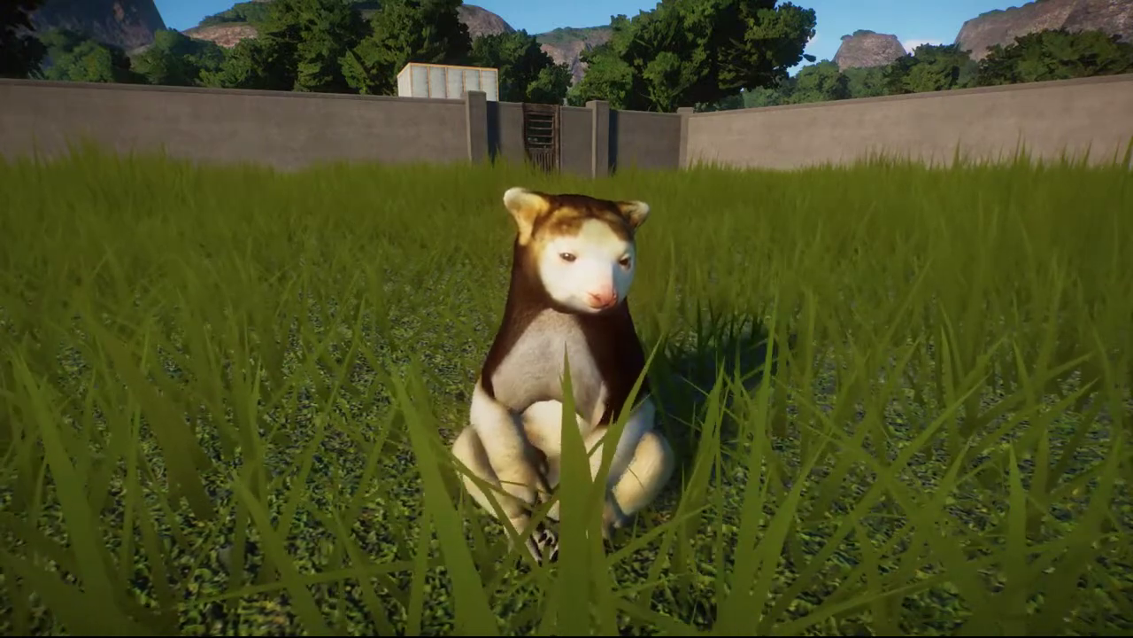
key(Escape)
key(Escape)
key(Escape)
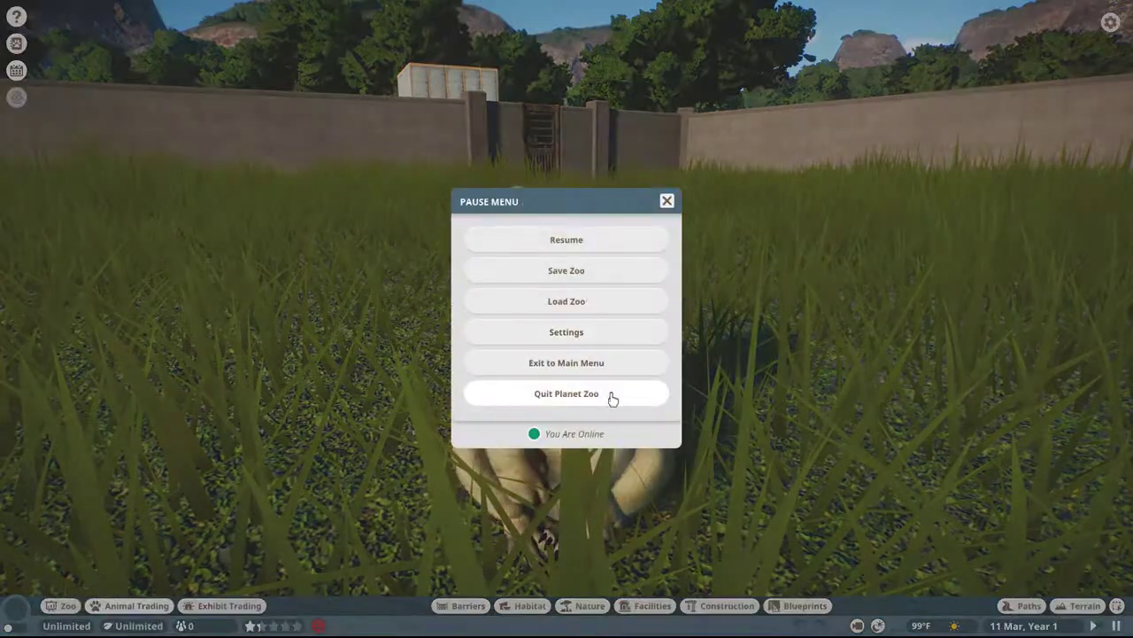
click(611, 395)
click(551, 368)
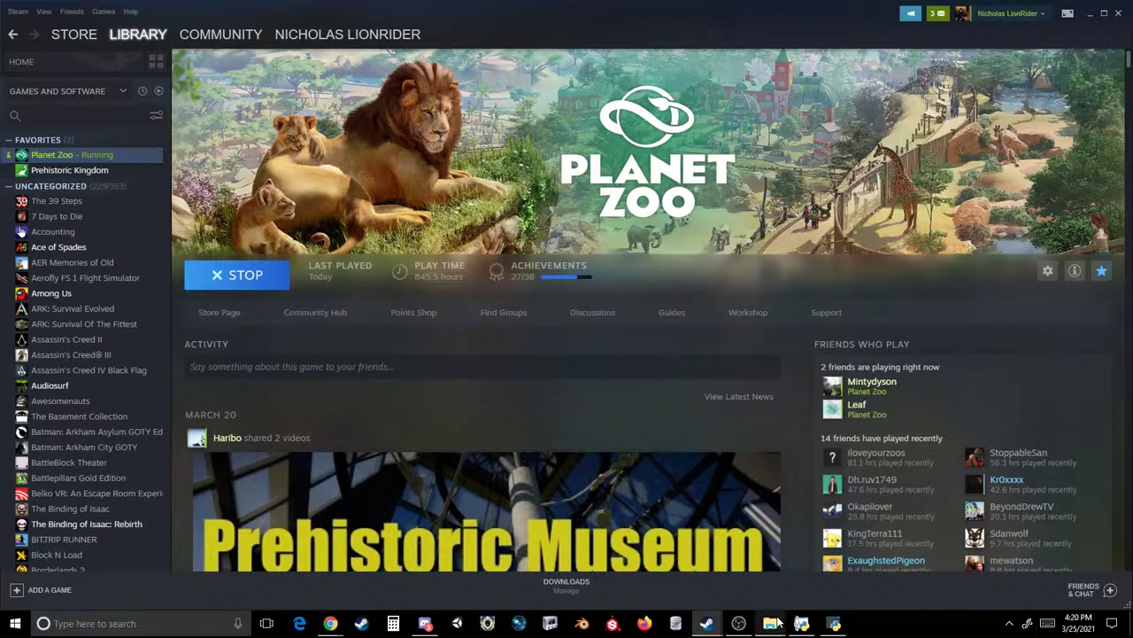
- Switch to File Explorer and open treekanganimals.fdb from the TreeKang Main folder in SQLiteStudio
mouse_move(777, 625)
click(699, 558)
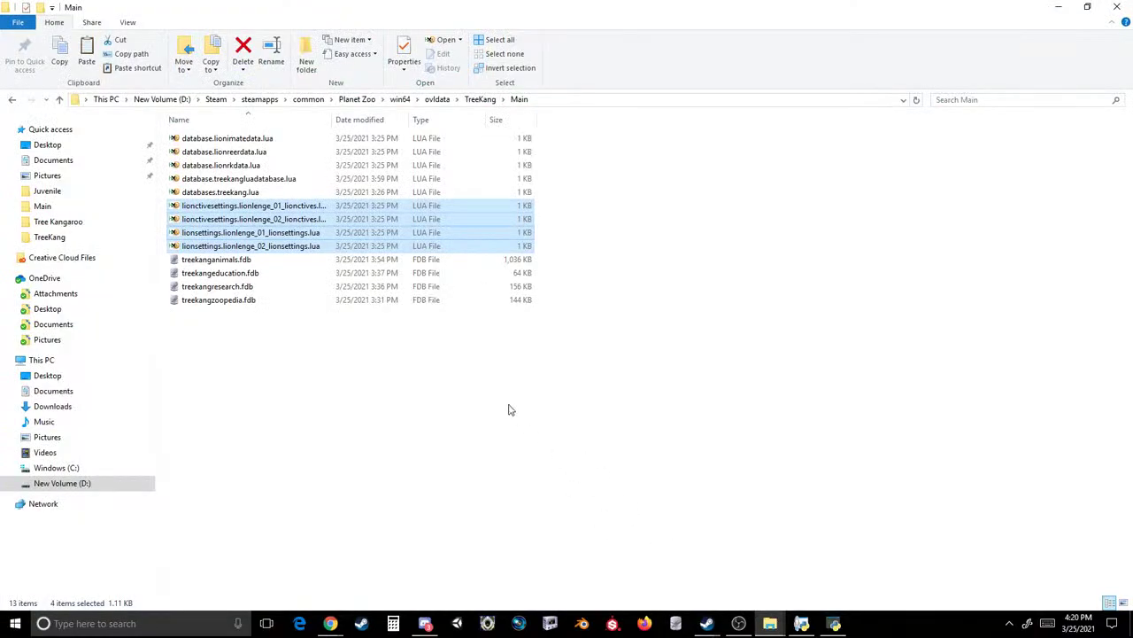
click(511, 410)
click(480, 99)
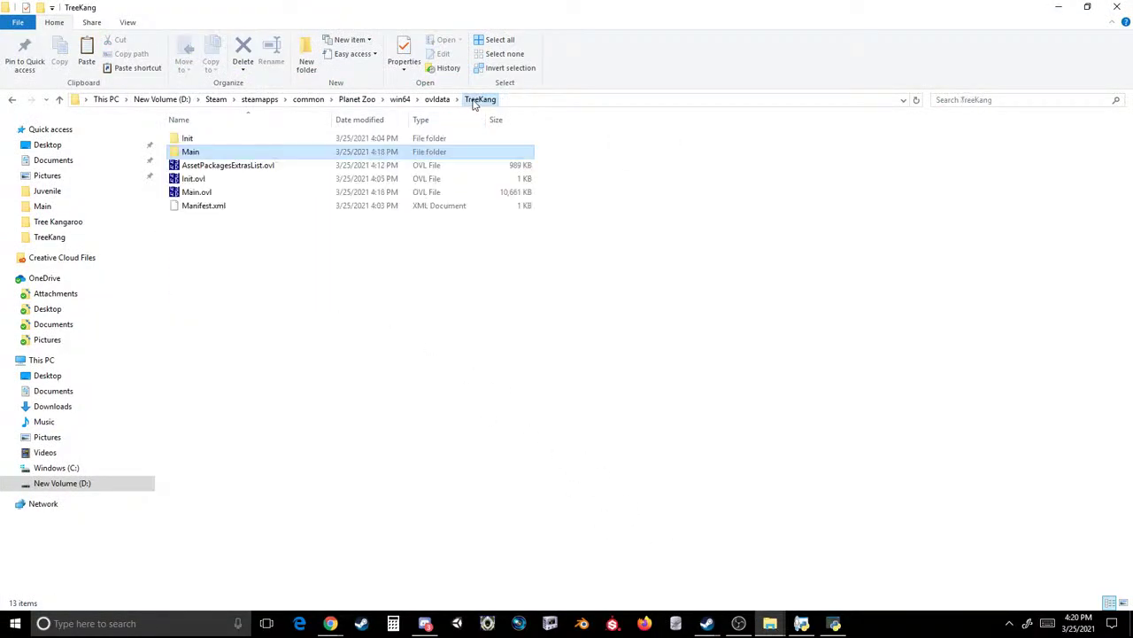
double_click(220, 156)
click(217, 274)
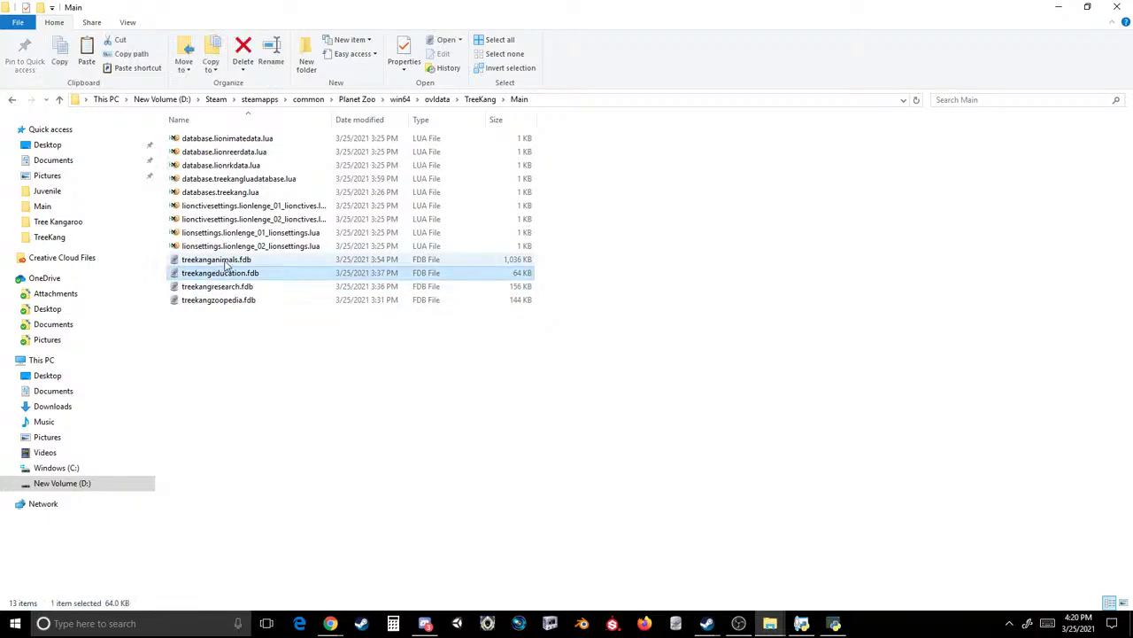
click(225, 261)
double_click(226, 261)
- Examine the treekanganimals tables from ActionCalculationParameters through AnimalDefinitions for entries belonging to other species
double_click(106, 111)
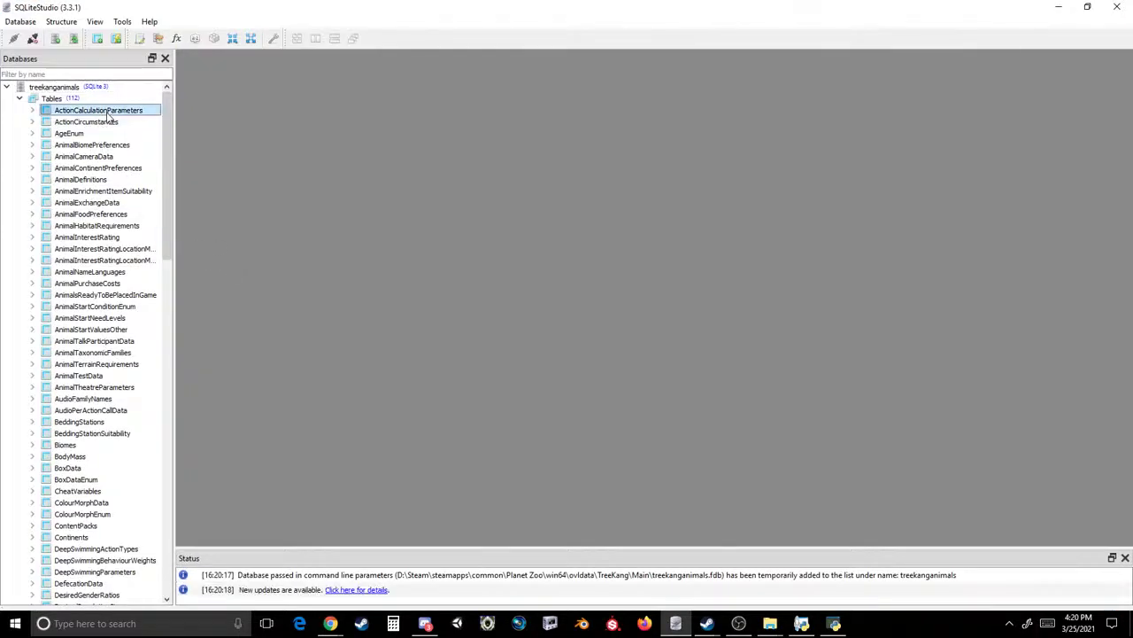
double_click(88, 121)
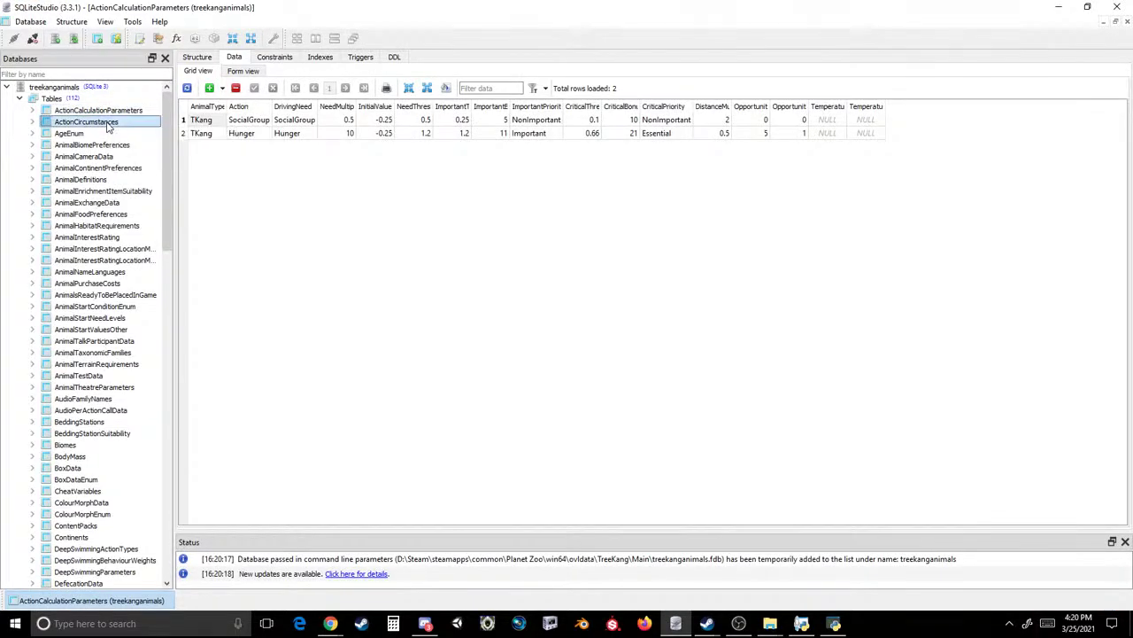
double_click(71, 133)
click(106, 145)
double_click(105, 145)
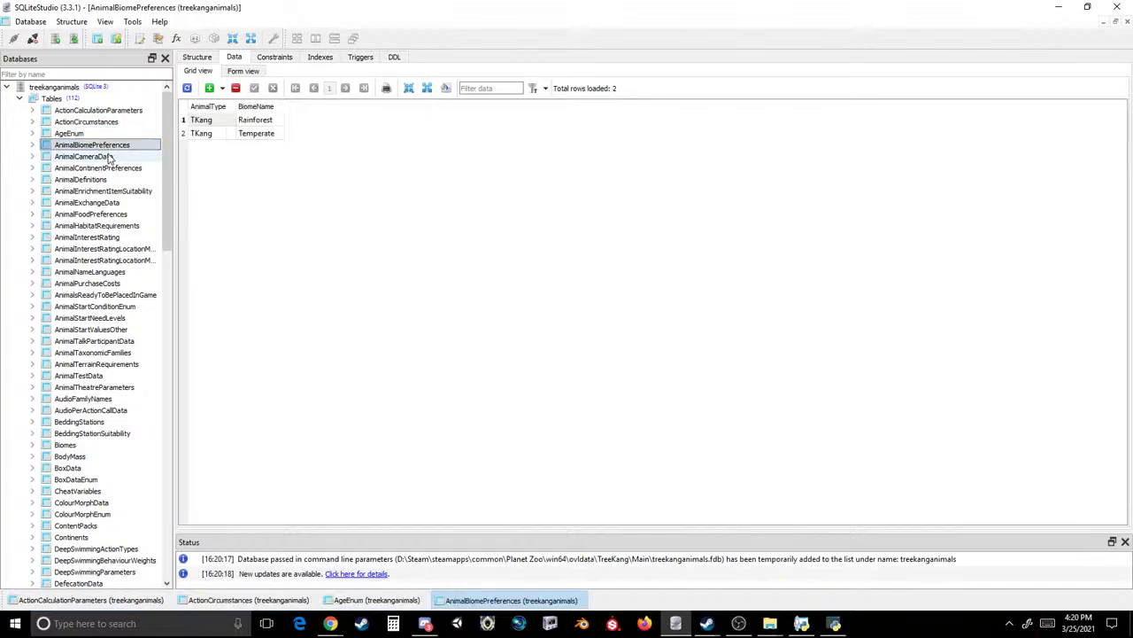
double_click(89, 156)
double_click(101, 167)
double_click(89, 179)
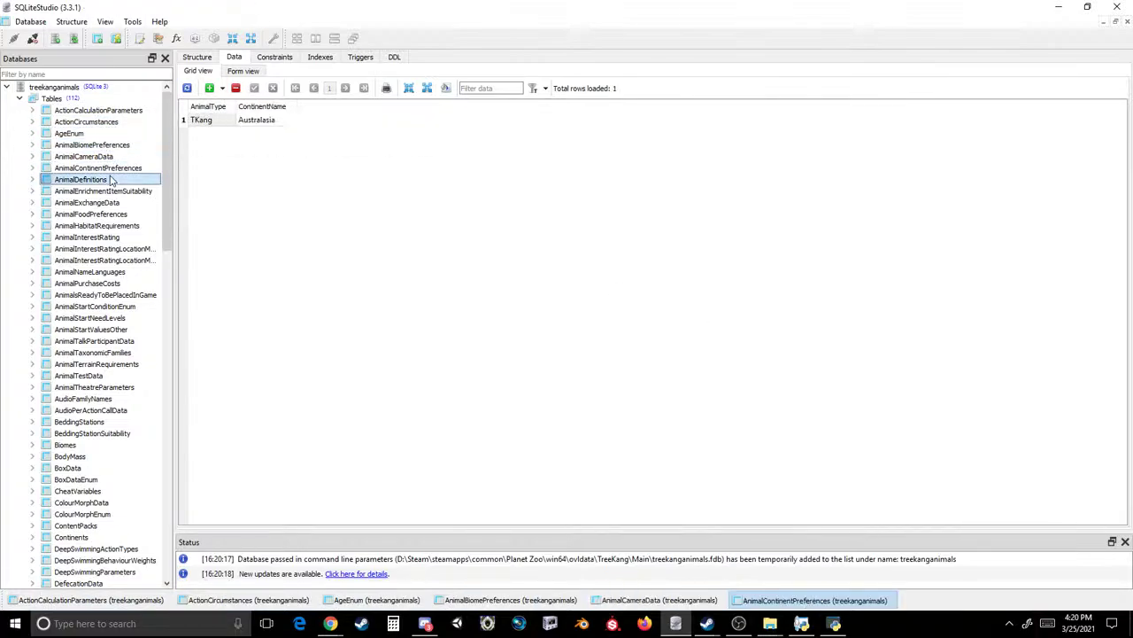
- Delete the Cassowary, Dingo, Koala and RedKangaroo rows from the AnimalDefinitions table, commit the change and leave the database window
click(212, 159)
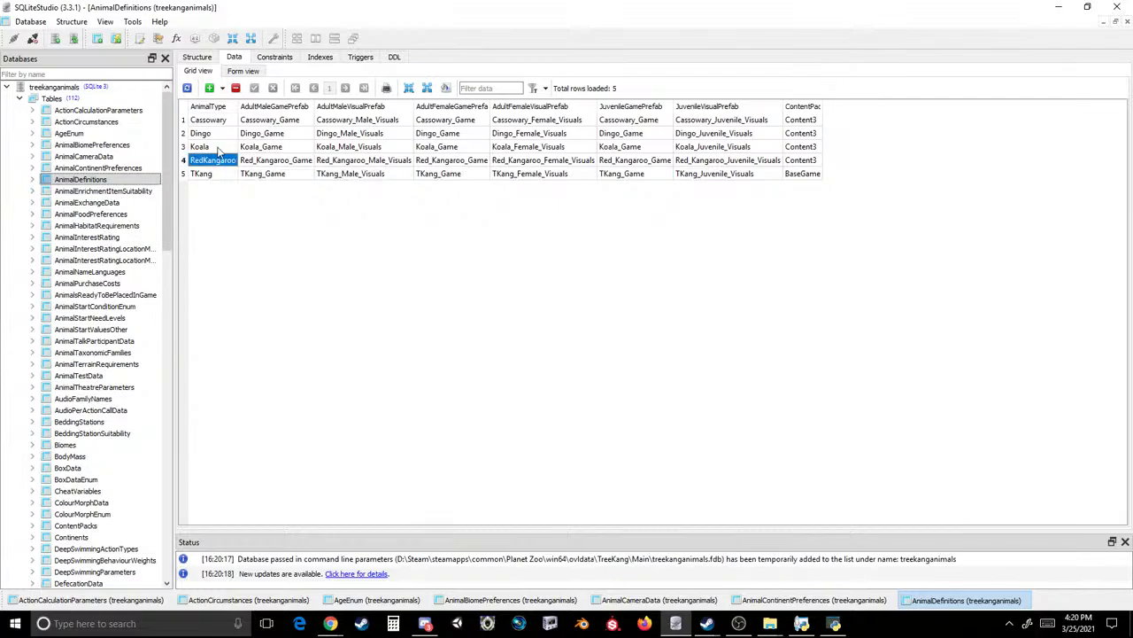
click(236, 90)
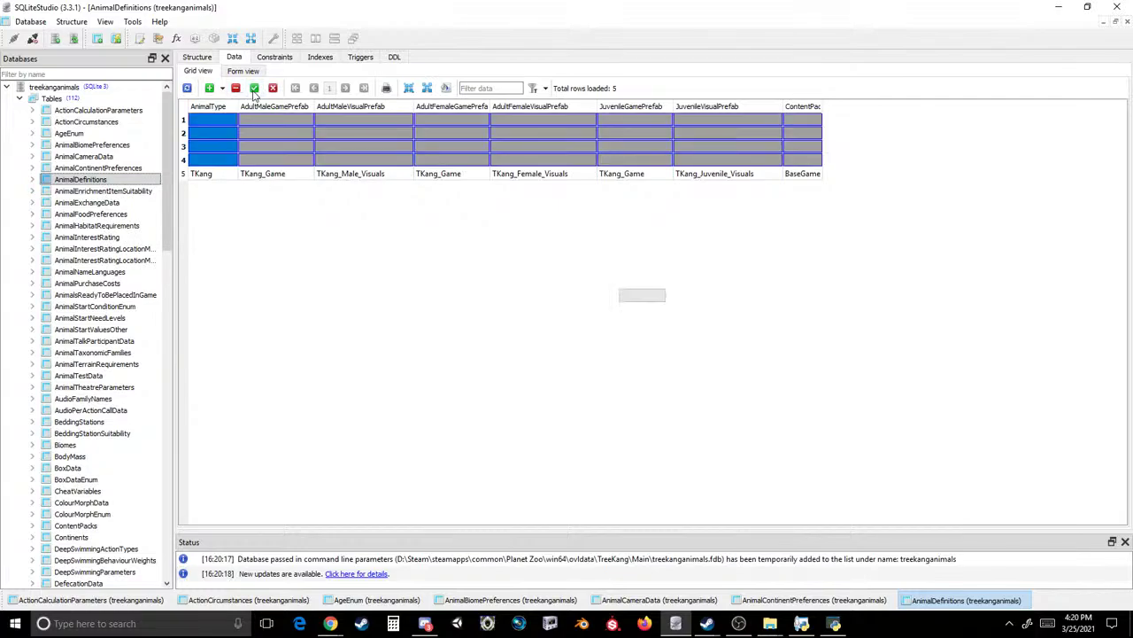
click(254, 88)
click(1058, 7)
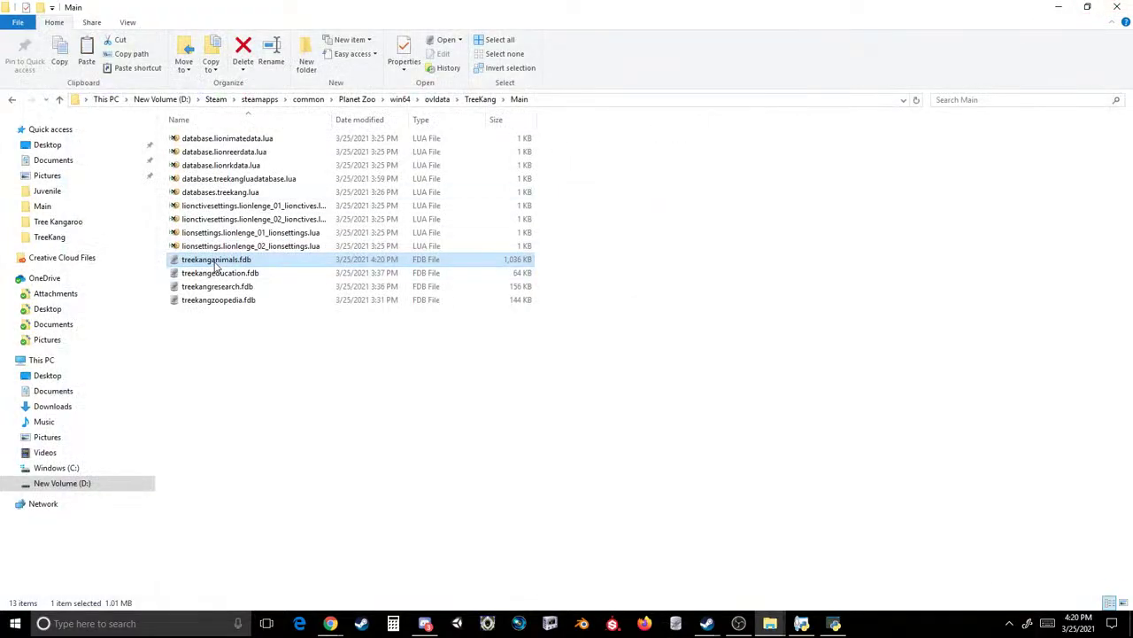
- Inject the edited treekanganimals.fdb into the open archive in OVL Archive Editor and save it over the existing Main.ovl
drag(216, 266, 607, 339)
click(449, 162)
click(465, 208)
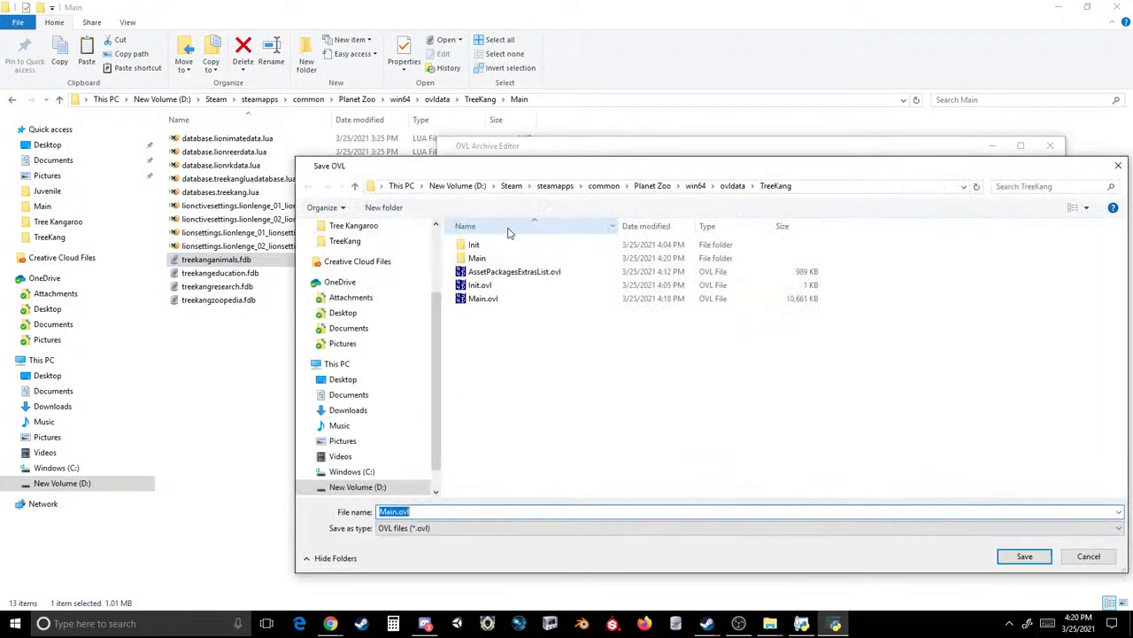
double_click(485, 298)
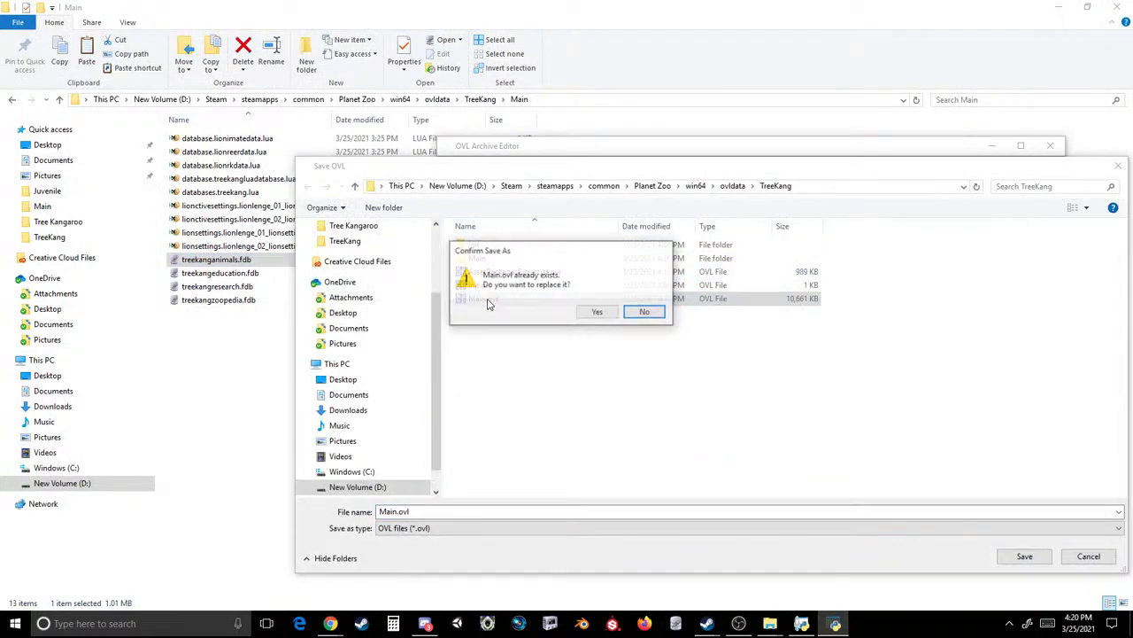
click(597, 311)
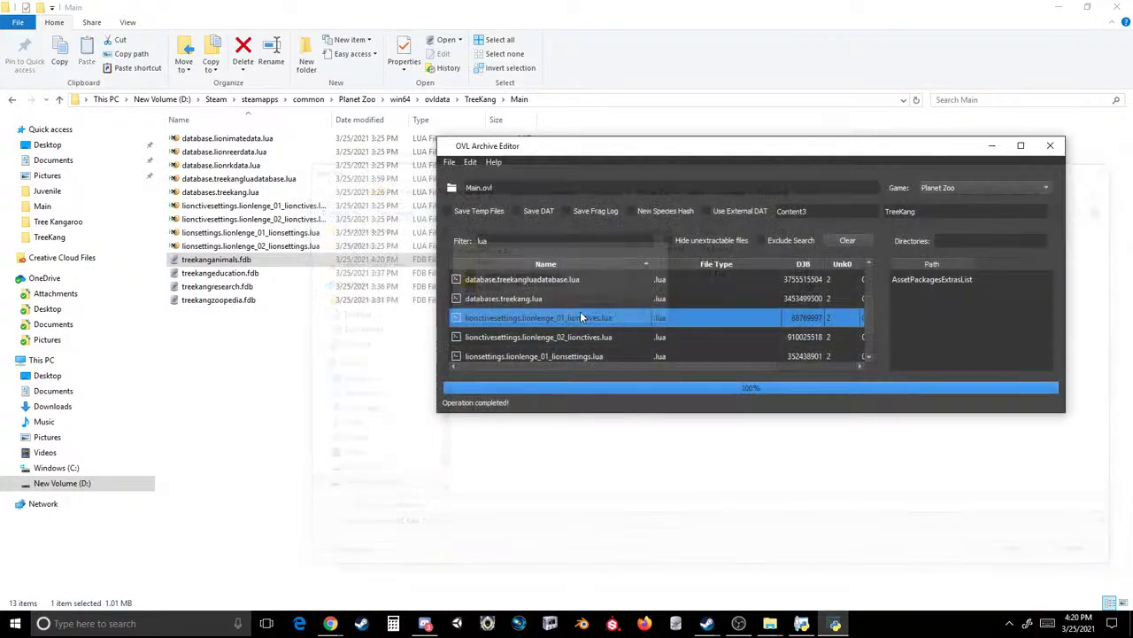
- Switch to Steam, launch Planet Zoo and load the saved tree kangaroo zoo
click(680, 607)
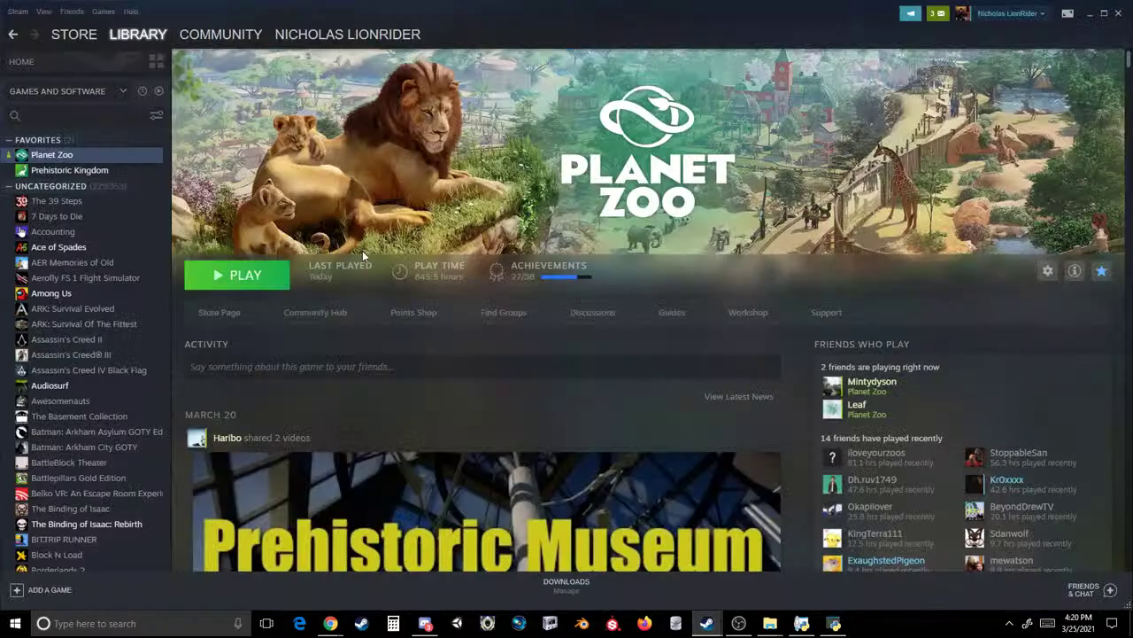
click(275, 270)
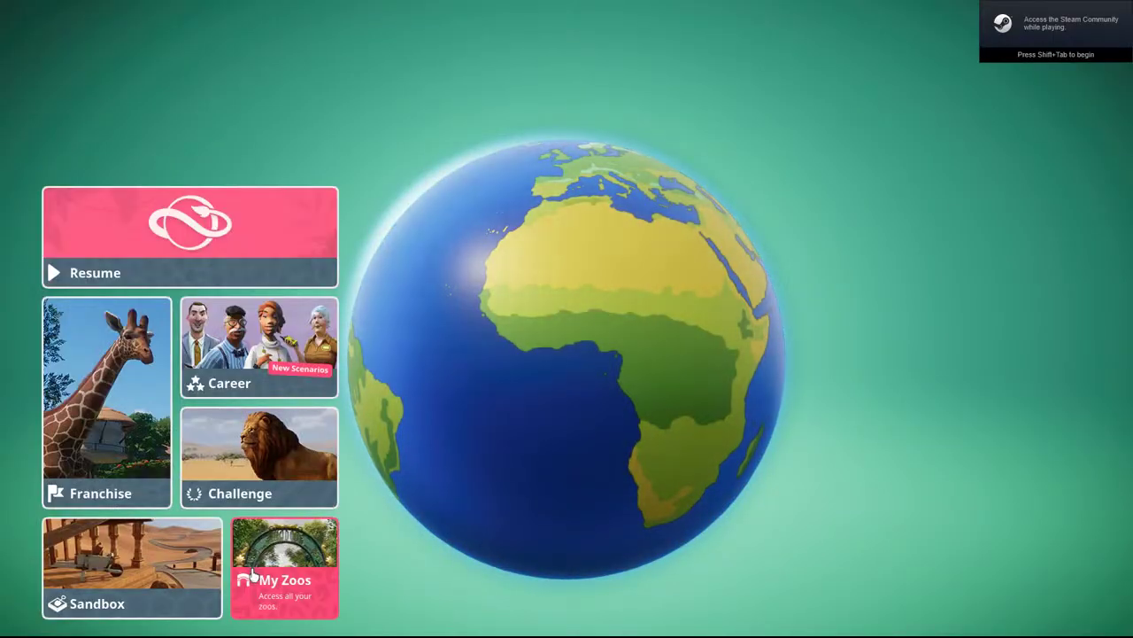
click(252, 574)
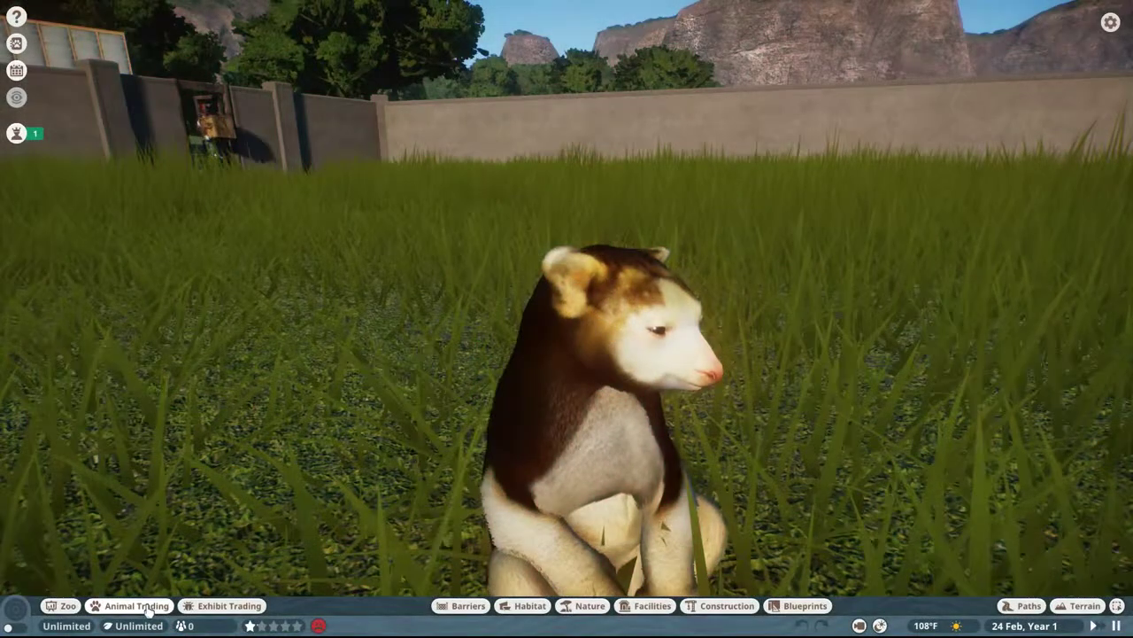
- Look through the Animal Market's species listings and check the Zoopedia's species list, then close both
click(151, 608)
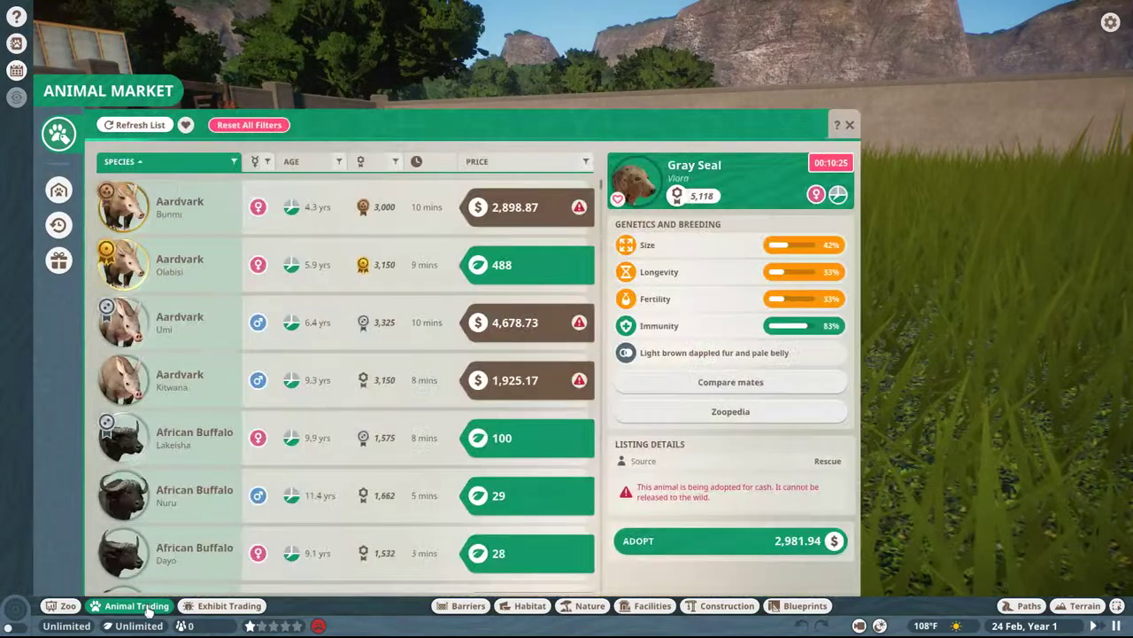
scroll(235, 425, down, 10)
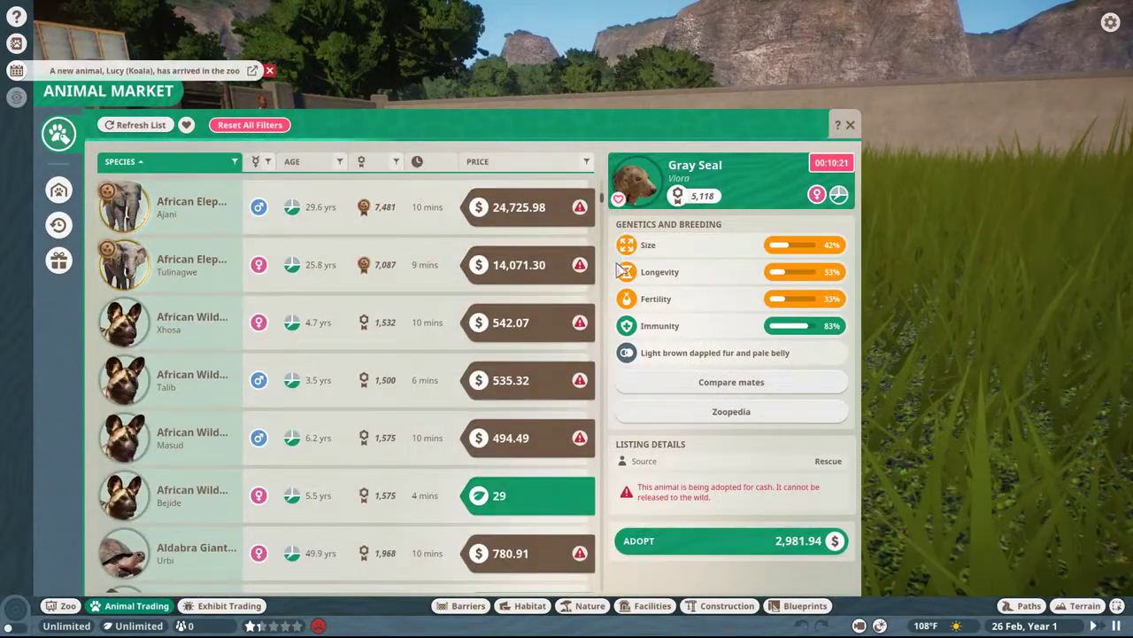
drag(605, 203, 117, 68)
click(20, 51)
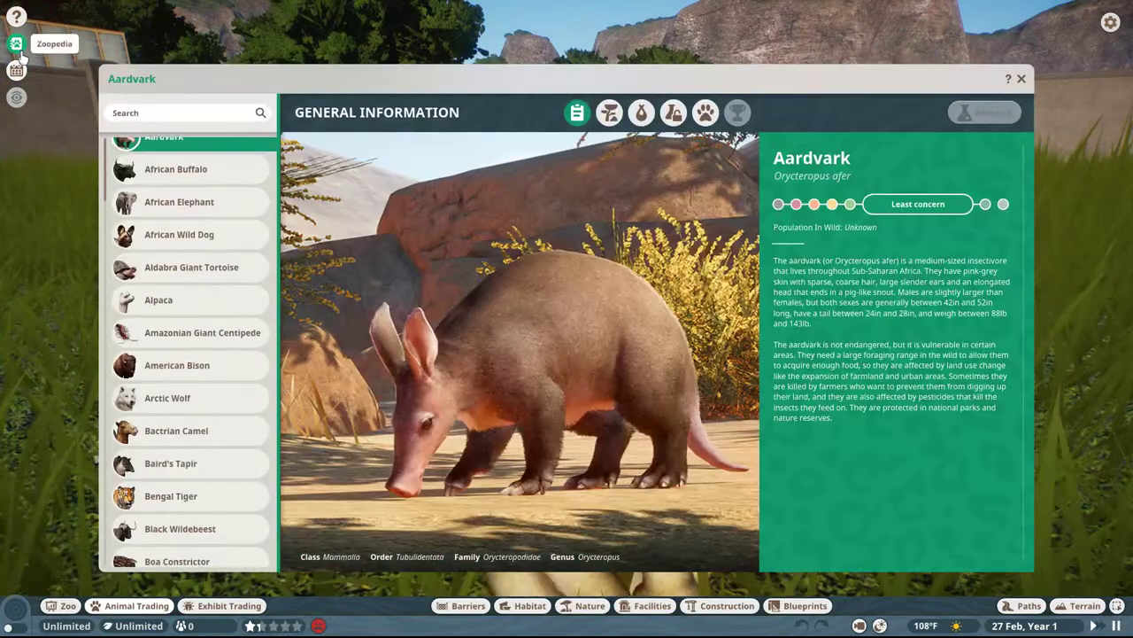
key(Escape)
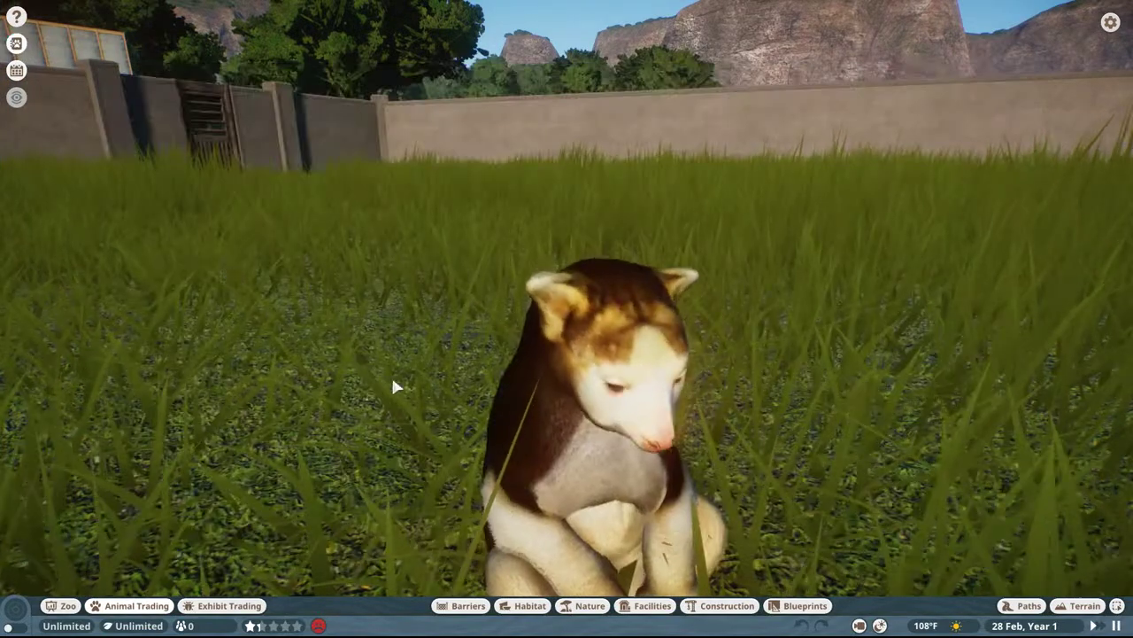
- Quit Planet Zoo from the loaded zoo and return to the desktop
key(Escape)
click(496, 392)
click(483, 359)
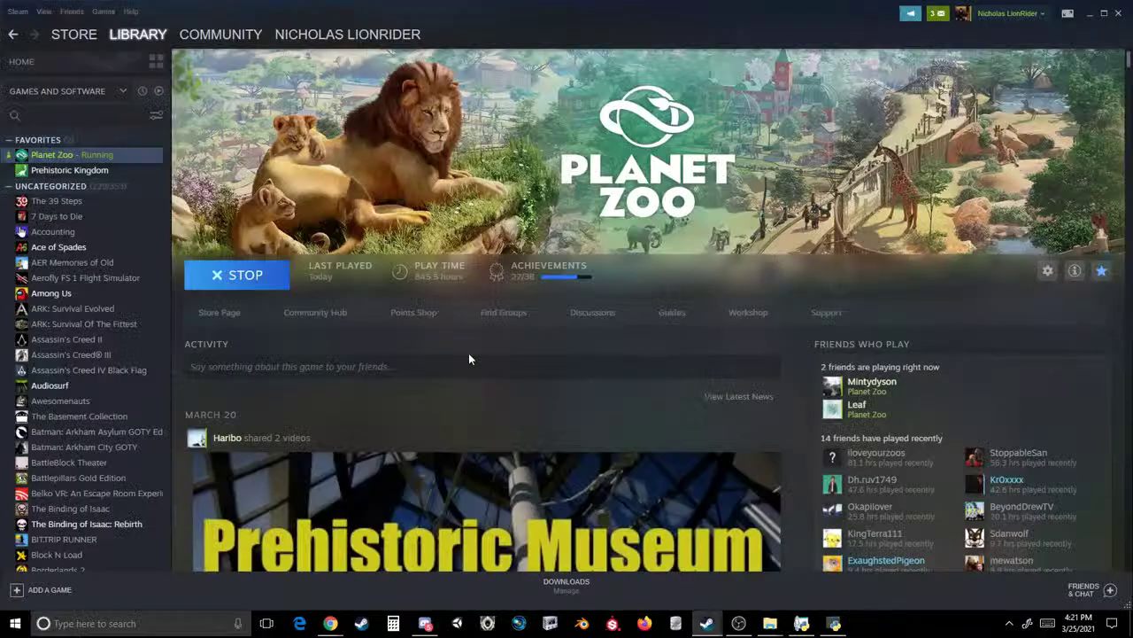
- Switch to File Explorer and reopen treekanganimals.fdb from the TreeKang Main folder in SQLiteStudio
mouse_move(769, 629)
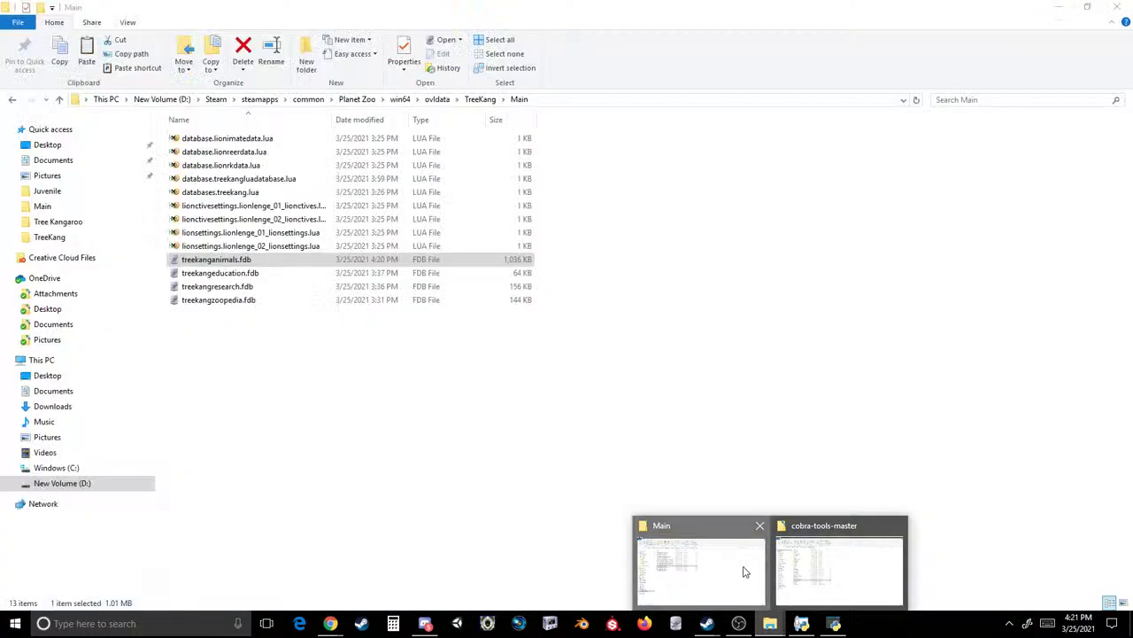
click(735, 567)
click(478, 100)
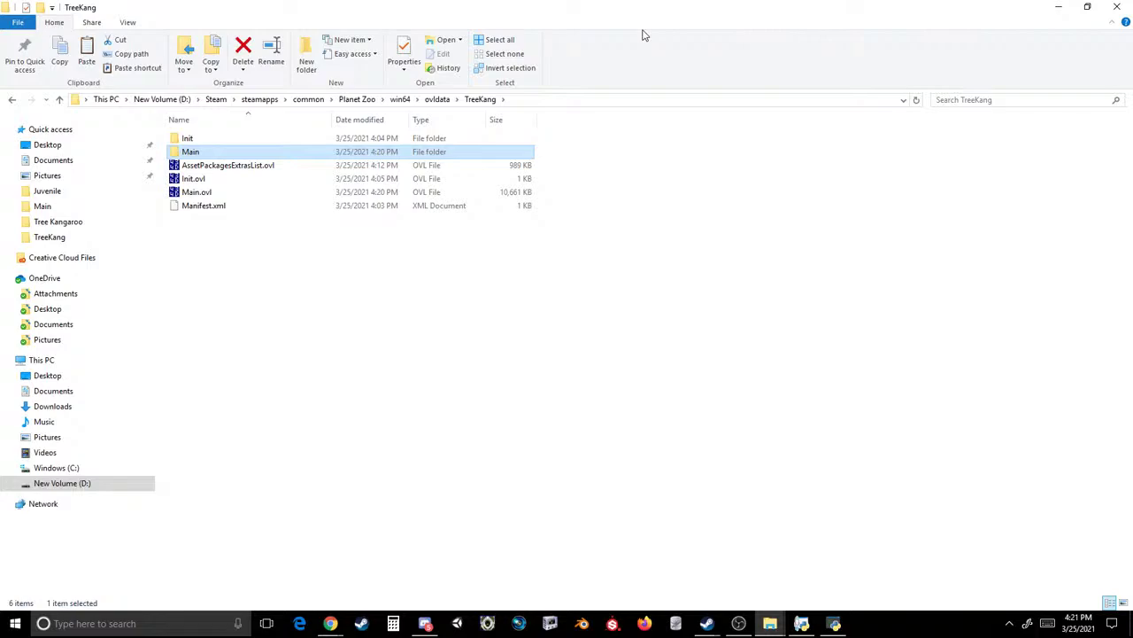
double_click(204, 153)
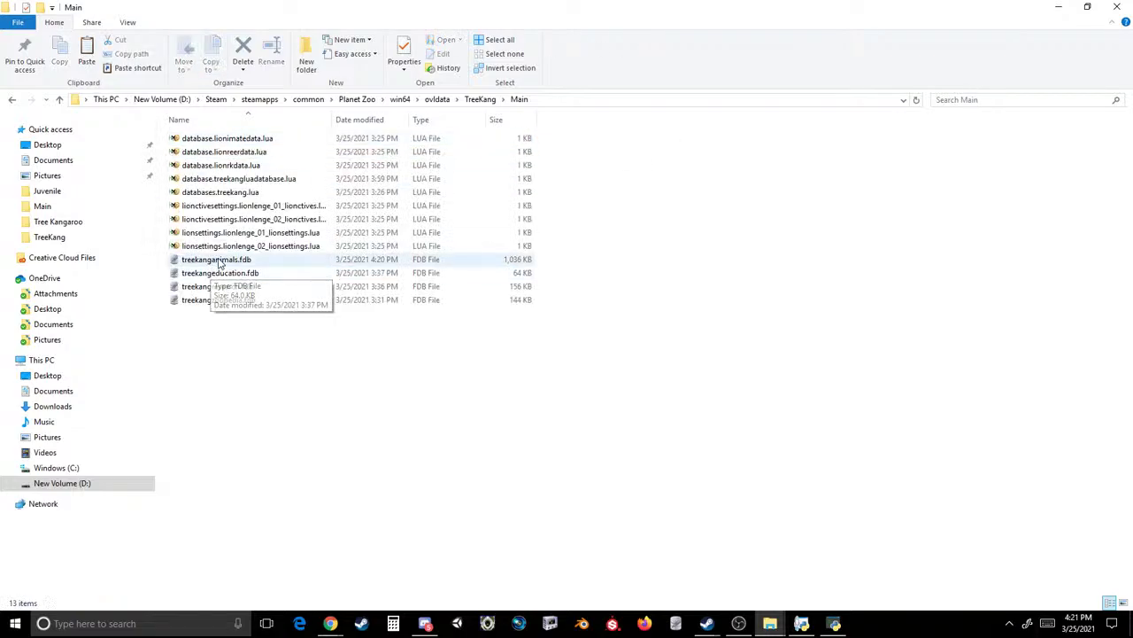
double_click(221, 259)
- Recheck the contents of the treekanganimals tables from ActionCalculationParameters through AnimalDefinitions
double_click(97, 110)
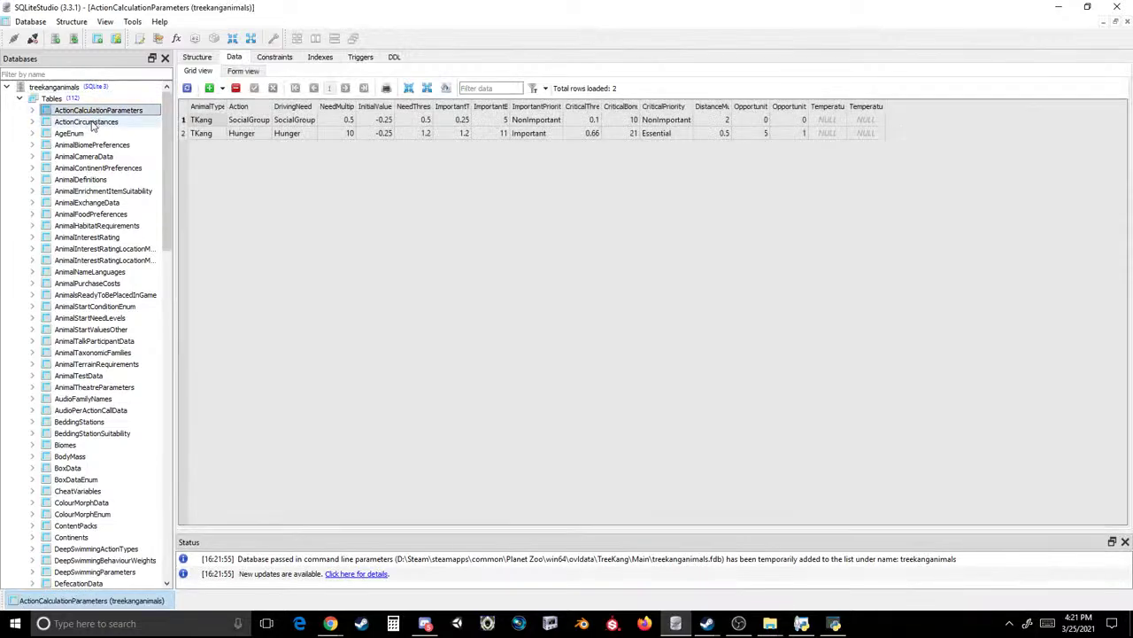
double_click(86, 121)
click(93, 133)
double_click(93, 133)
double_click(96, 145)
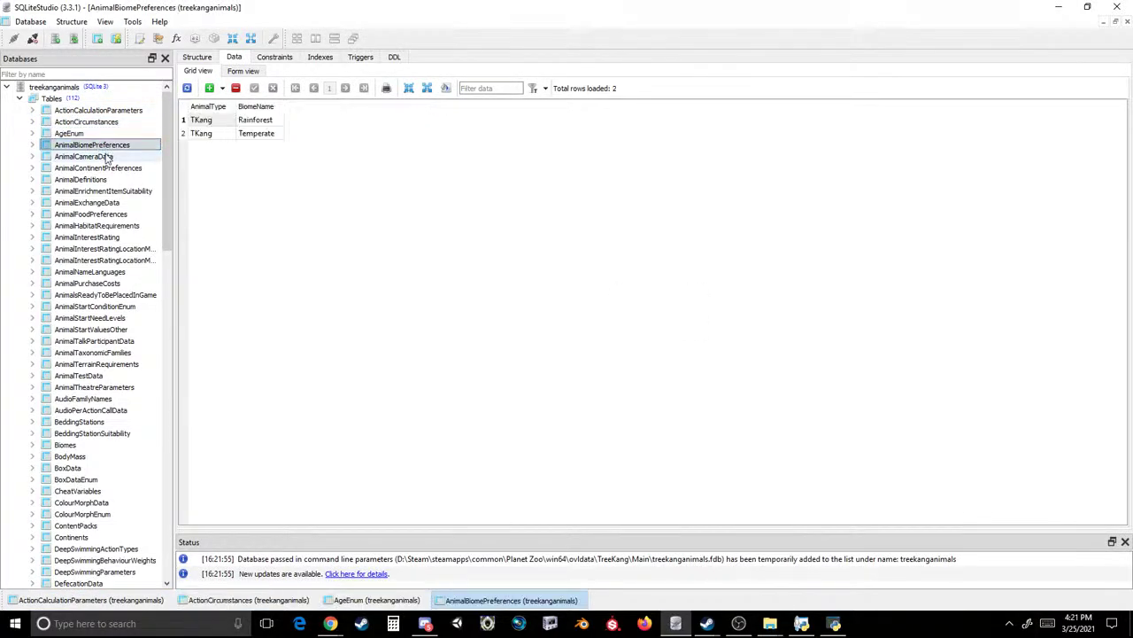
double_click(98, 155)
click(102, 169)
double_click(102, 168)
double_click(88, 179)
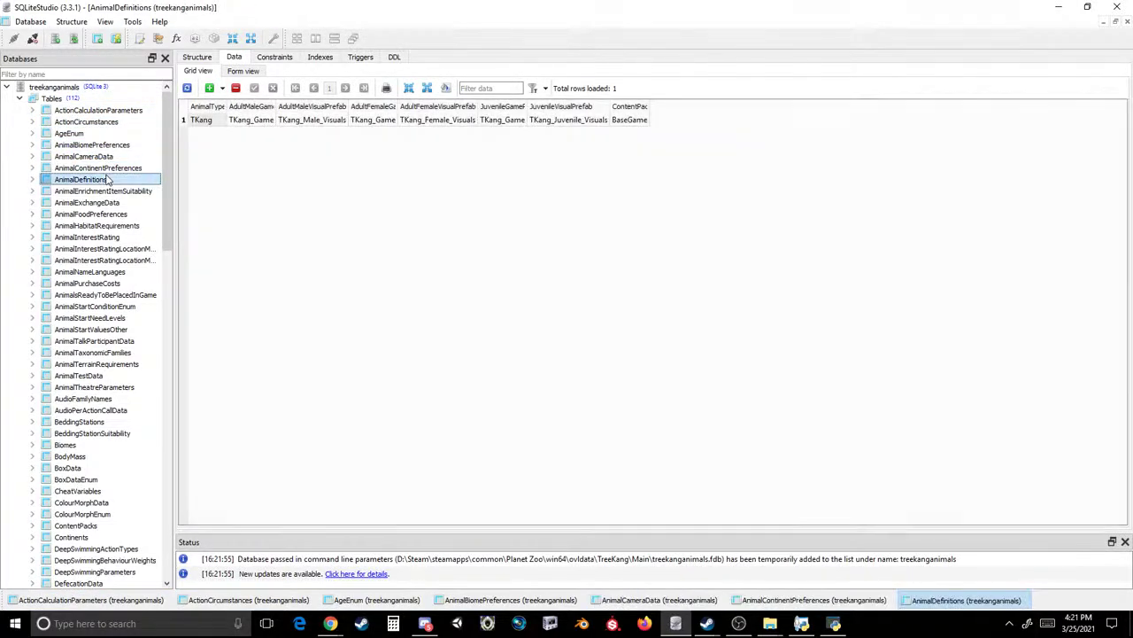
- Check the treekanganimals tables from AnimalEnrichmentItemSuitability through the first AnimalInterestRatingLocation table
click(104, 190)
double_click(105, 191)
double_click(113, 202)
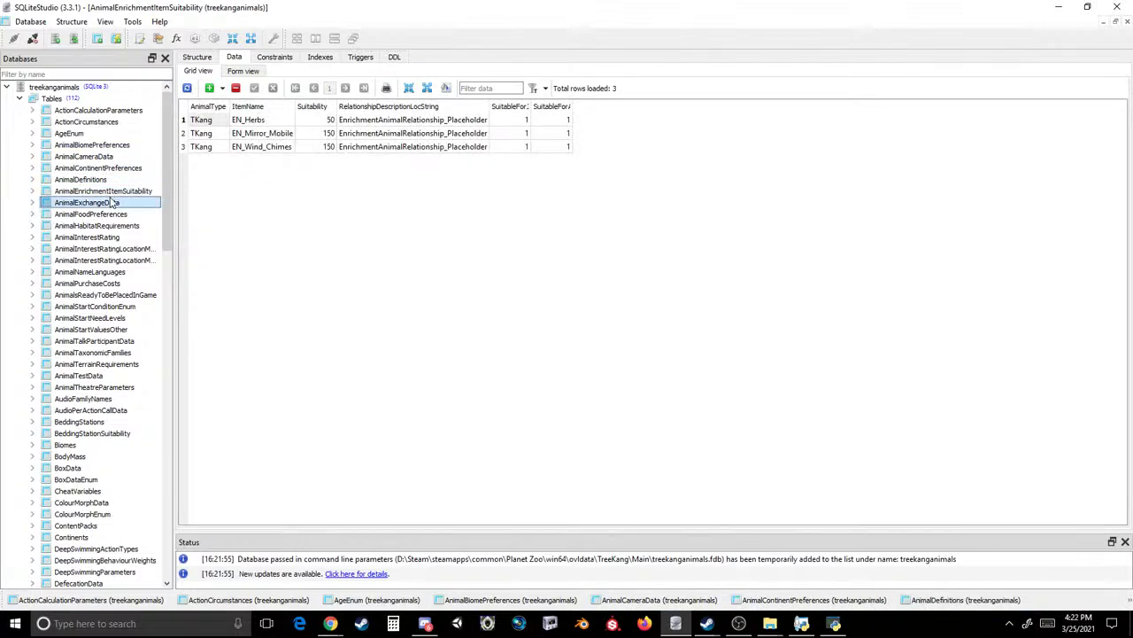
double_click(106, 213)
double_click(110, 225)
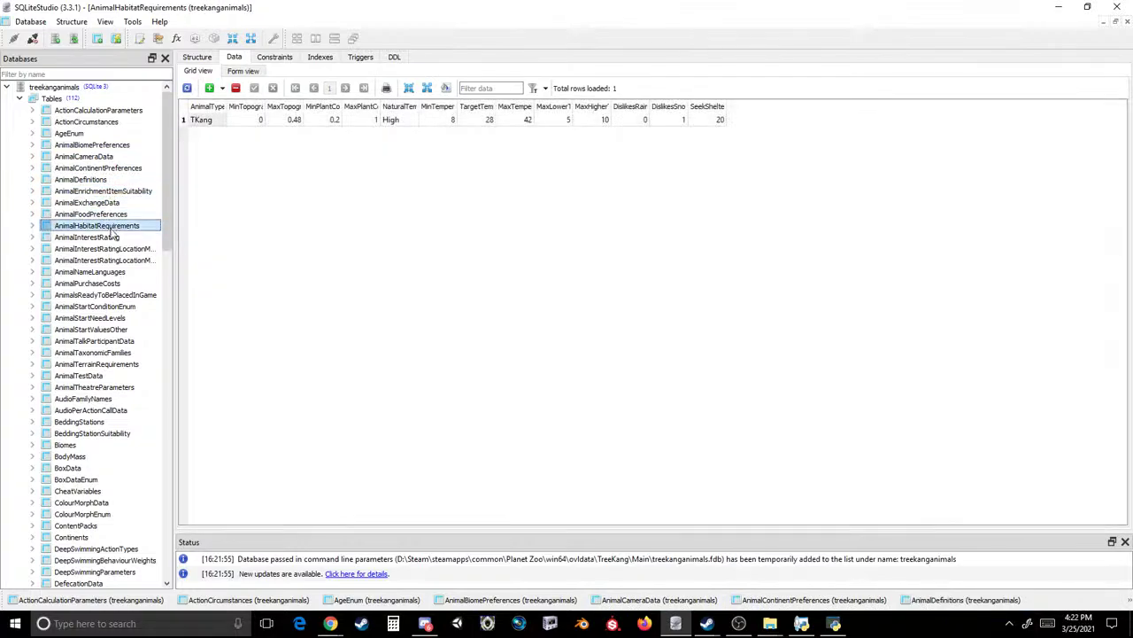
double_click(113, 236)
double_click(114, 248)
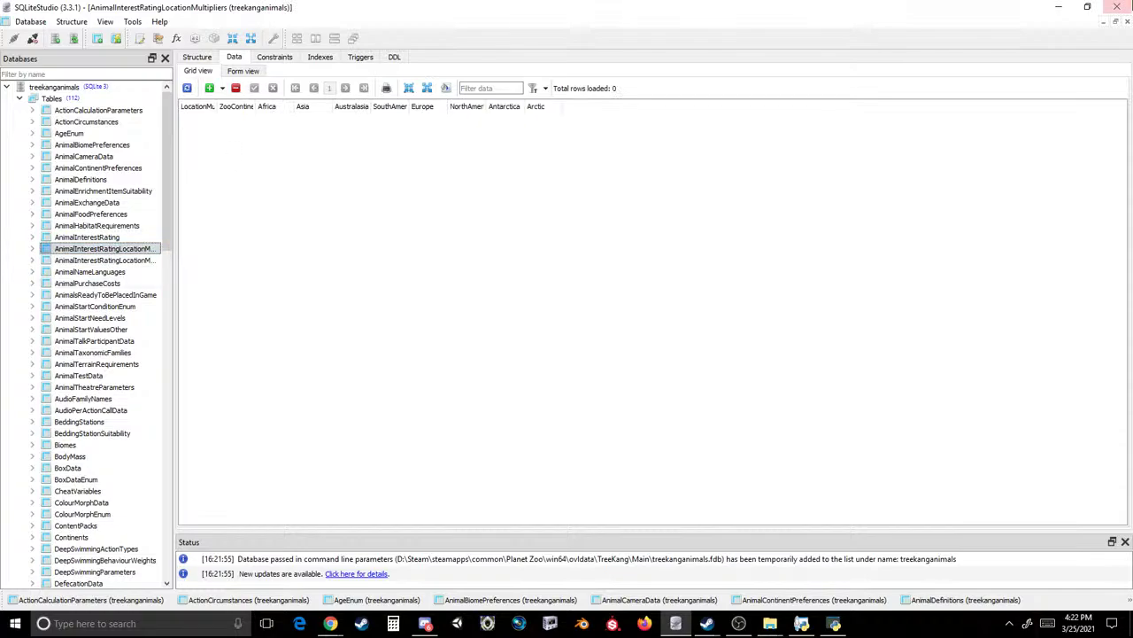
- Open treekangeducation.fdb from File Explorer, examine its tables from AssetPackageOverrides through Tweakables, and close SQLiteStudio
key(alt+Tab)
double_click(221, 273)
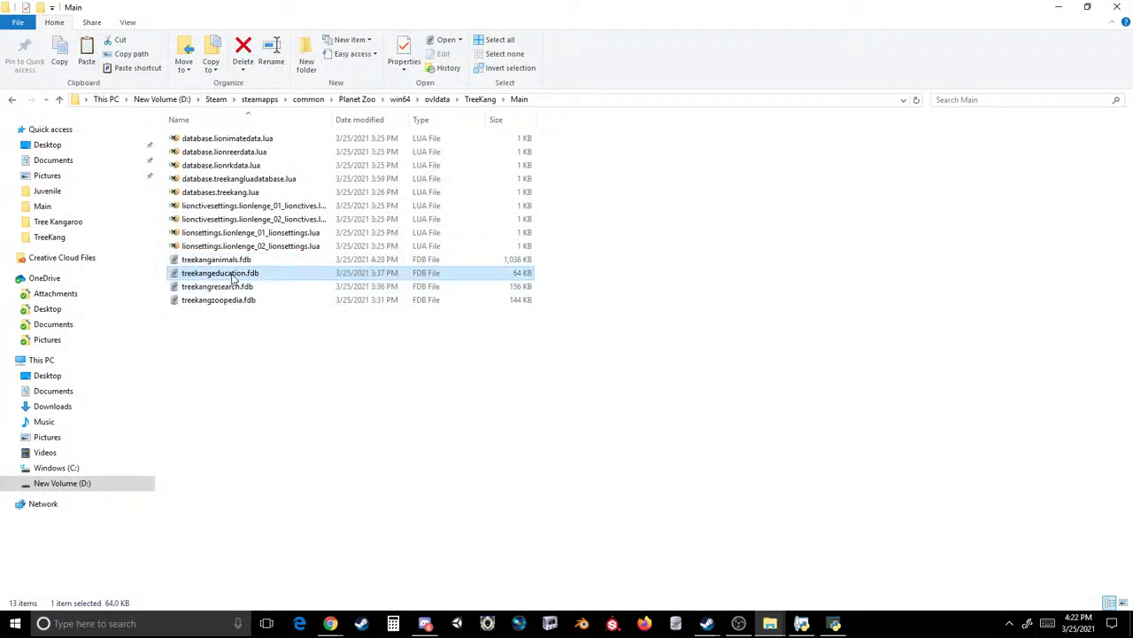
double_click(104, 121)
double_click(96, 110)
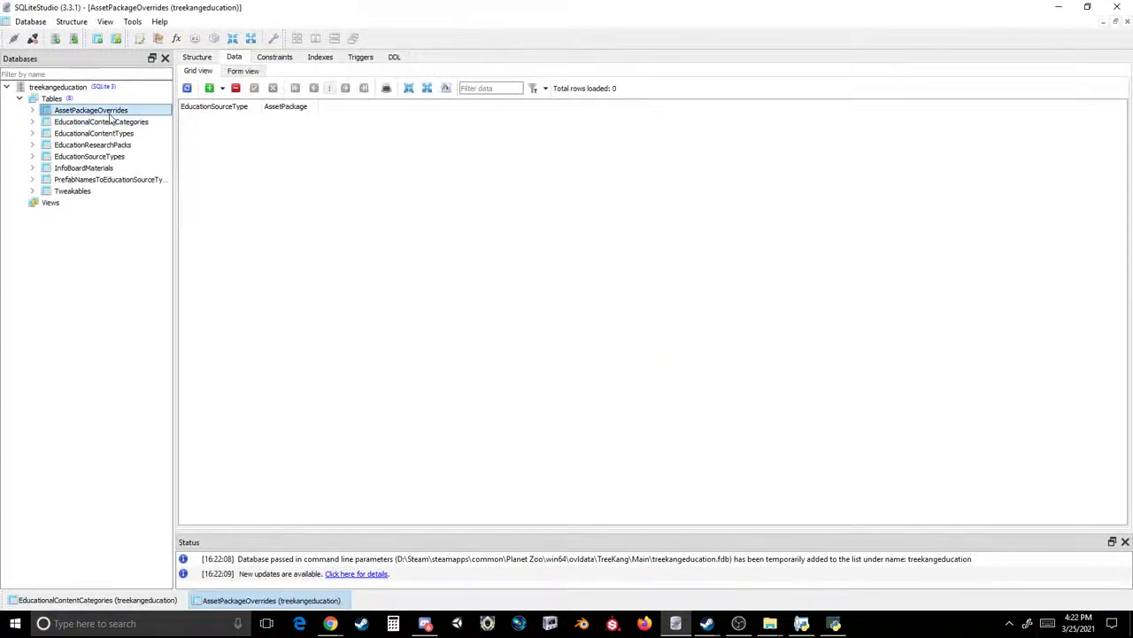
double_click(110, 122)
double_click(113, 132)
double_click(113, 156)
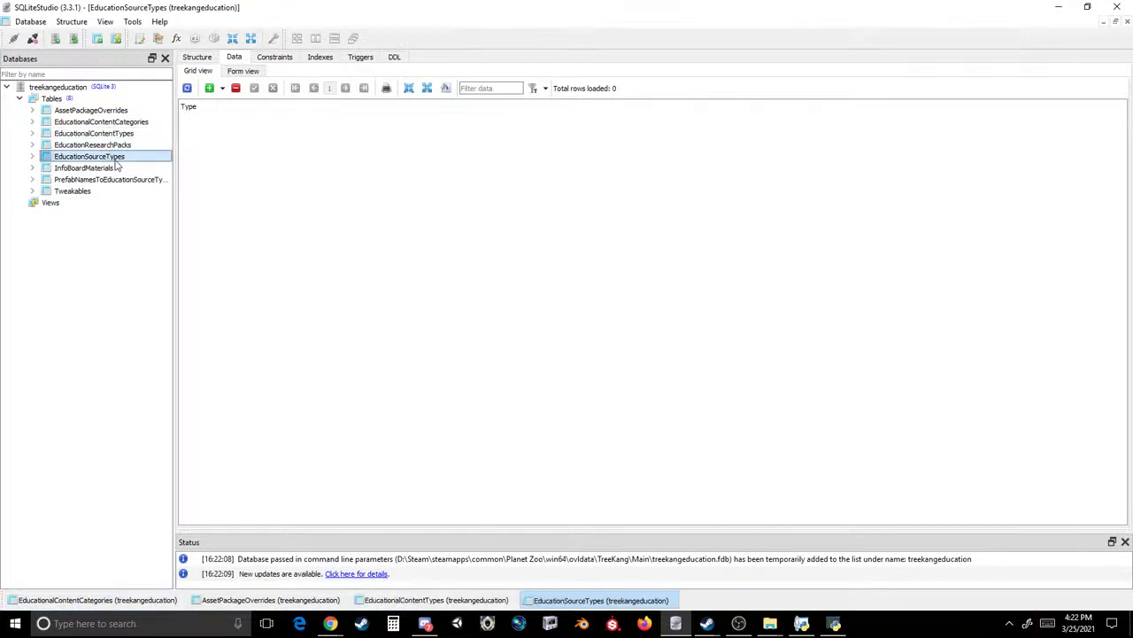
double_click(88, 167)
double_click(109, 179)
double_click(73, 190)
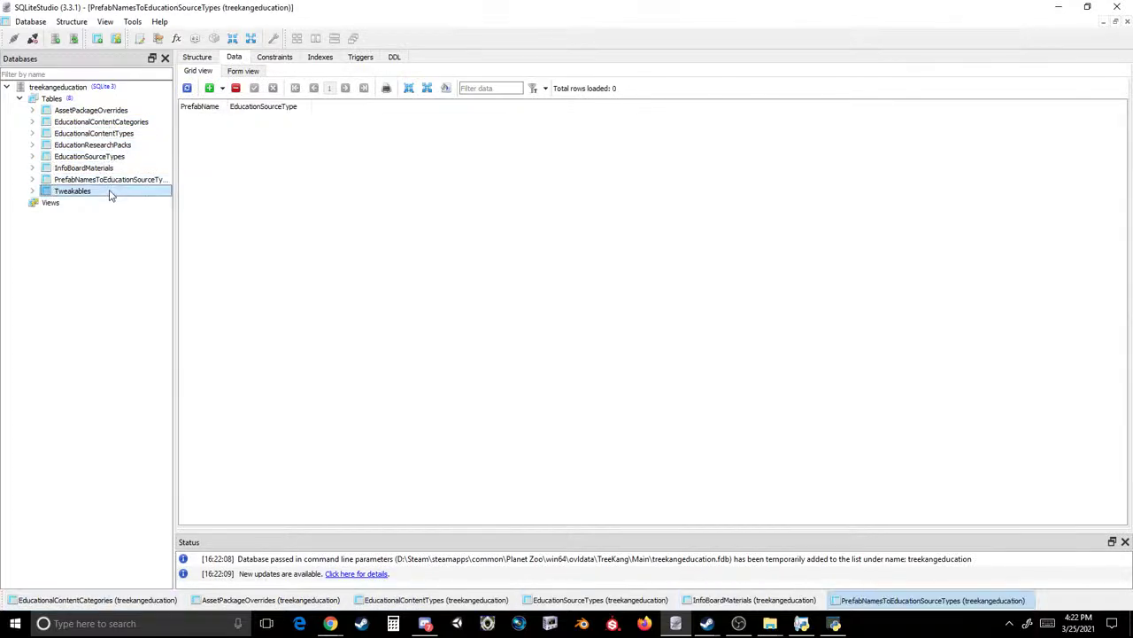
click(1117, 7)
- Open treekangresearch.fdb in SQLiteStudio and examine its tables from AnimalData through EducationPackStatChanges
double_click(240, 287)
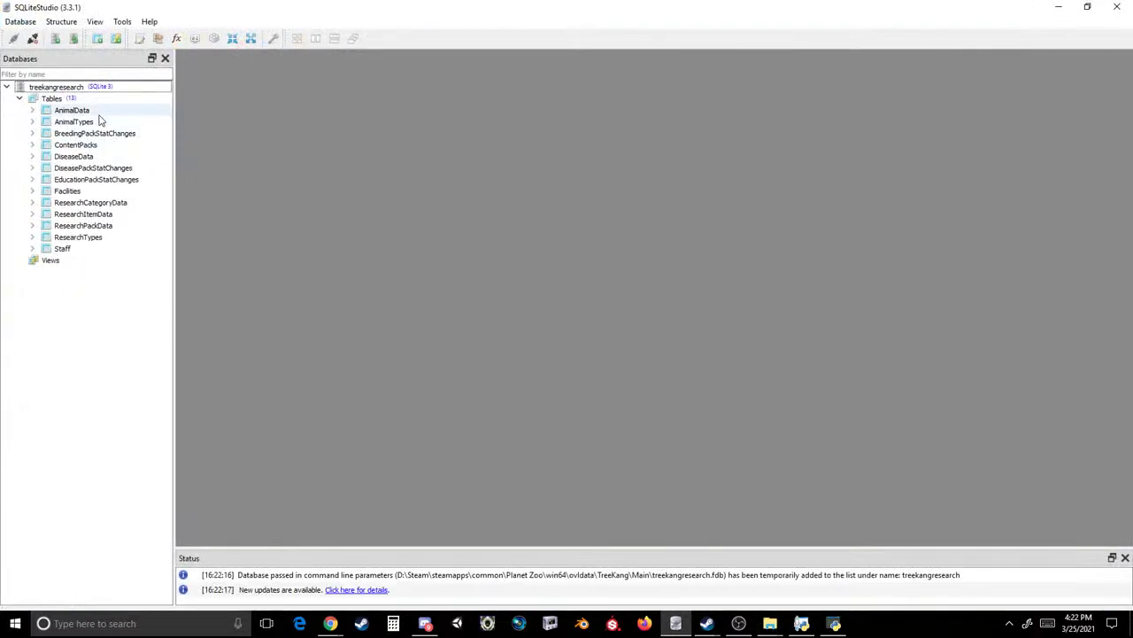
double_click(88, 110)
double_click(101, 121)
double_click(110, 133)
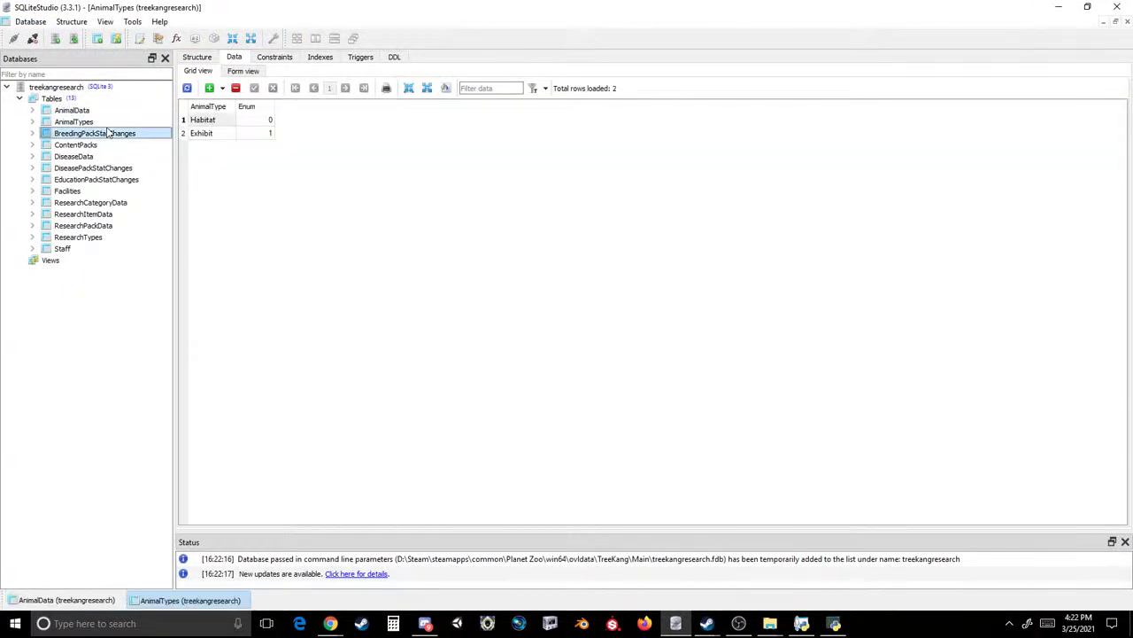
double_click(111, 145)
double_click(106, 167)
double_click(110, 179)
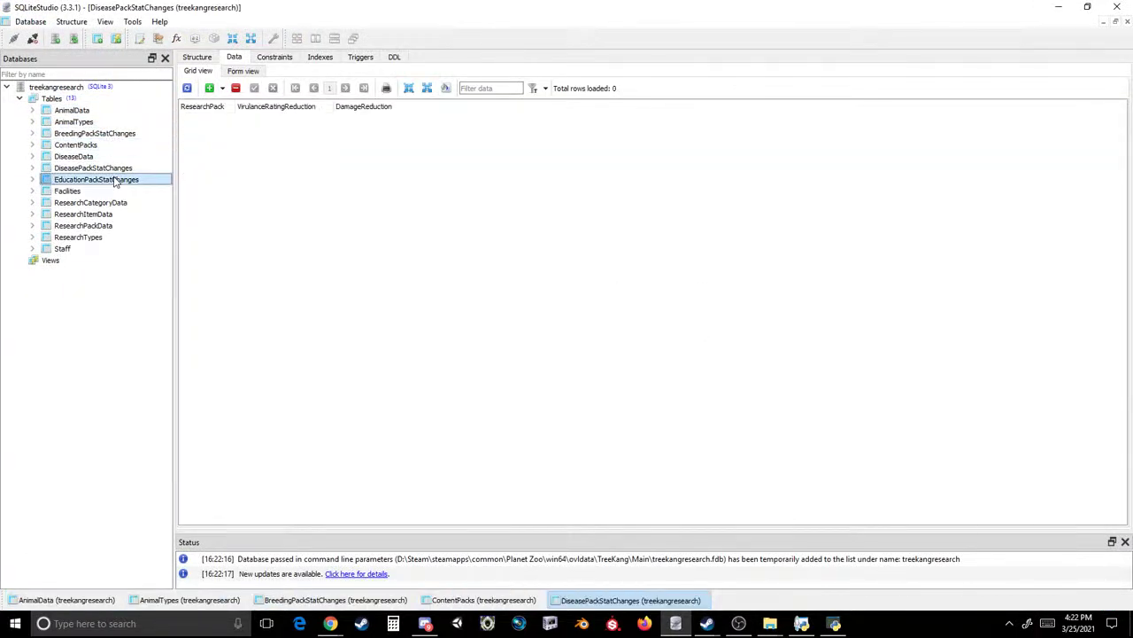
- Check the remaining treekangresearch tables from Facilities through Staff, and return to File Explorer
click(113, 192)
double_click(114, 192)
double_click(121, 202)
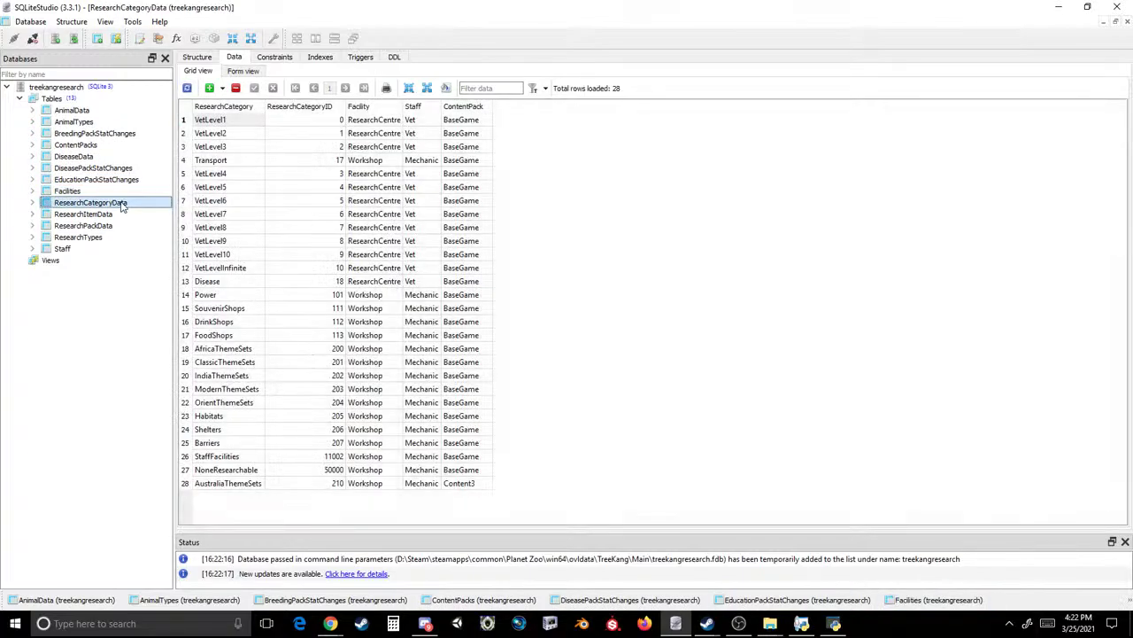
double_click(98, 214)
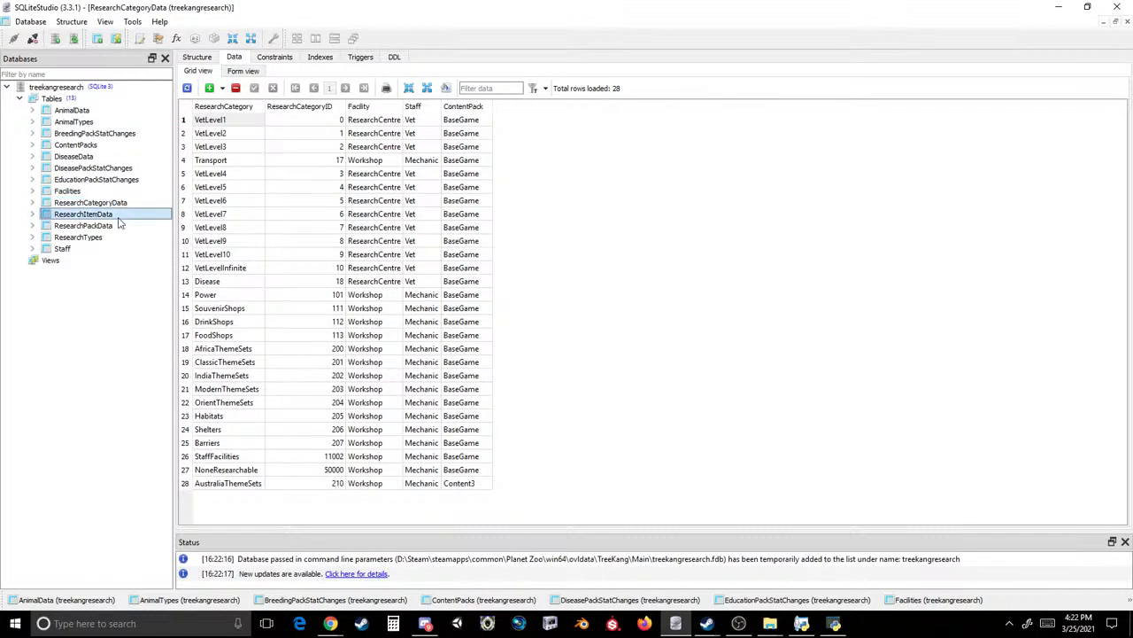
double_click(105, 225)
double_click(120, 237)
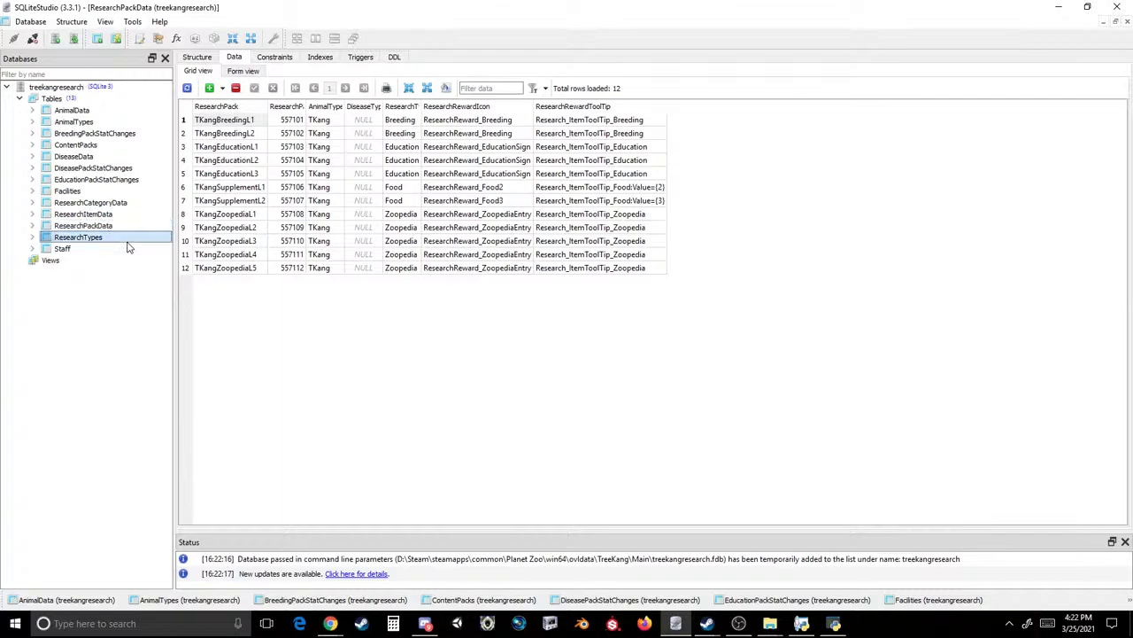
double_click(126, 248)
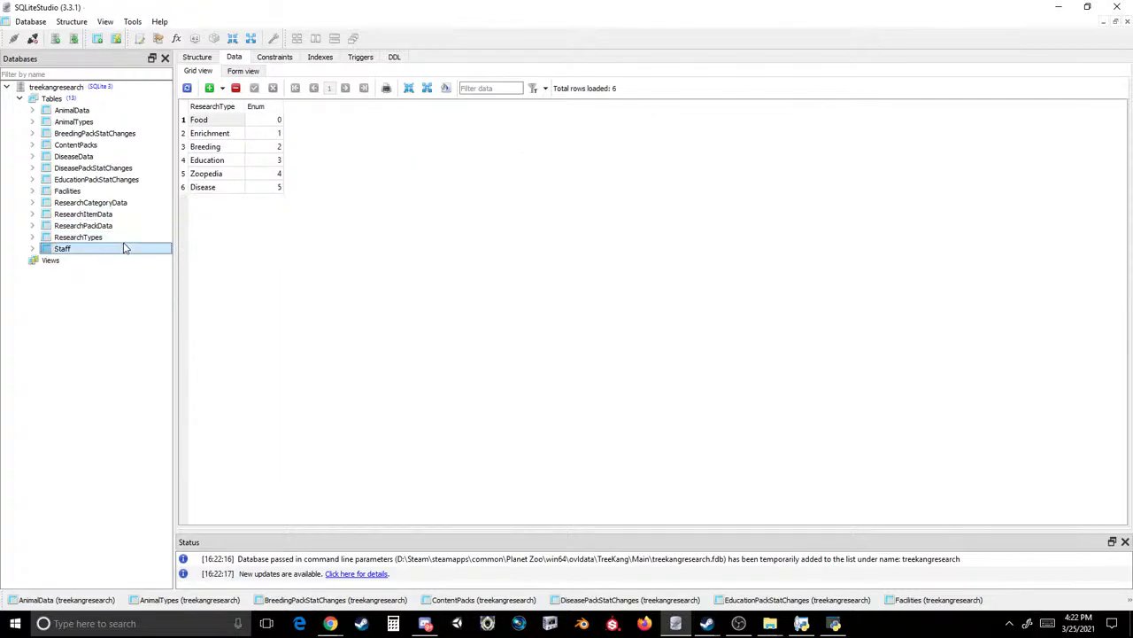
key(alt+Tab)
- Open treekangzoopedia.fdb from the TreeKang Main folder and examine its tables from BarrierRequirements through Species
double_click(253, 303)
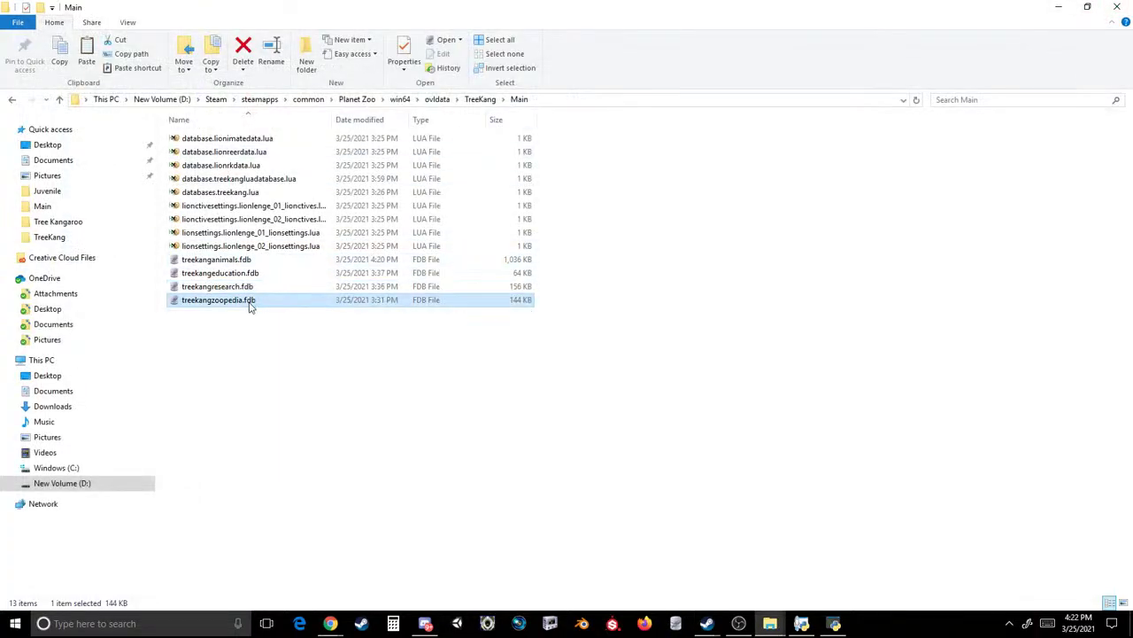
double_click(72, 121)
double_click(78, 110)
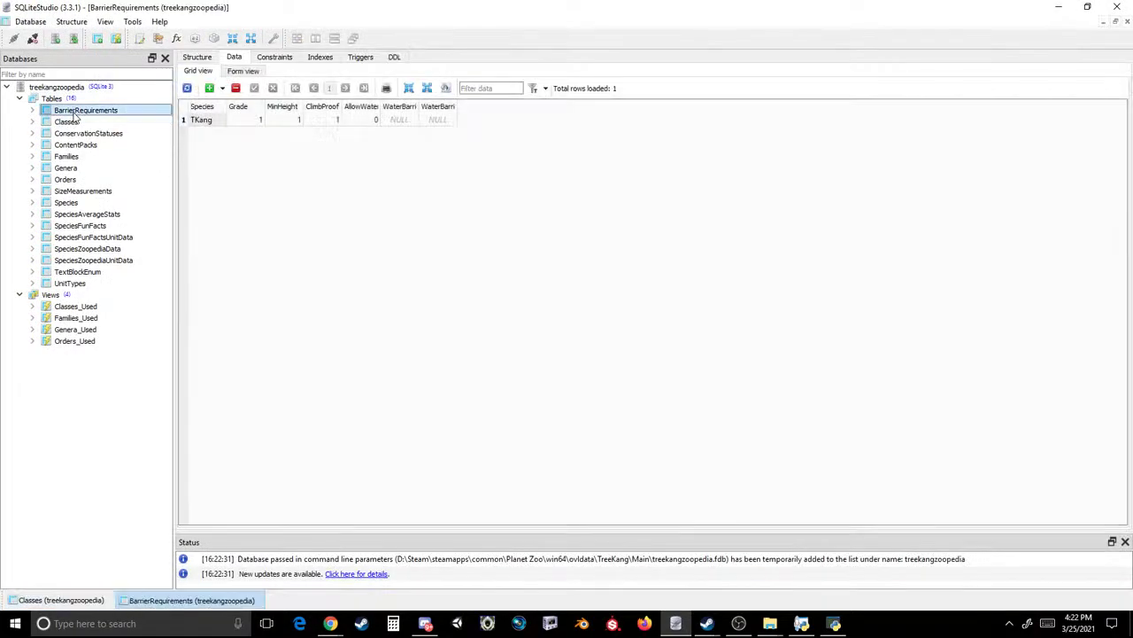
double_click(84, 133)
double_click(80, 144)
double_click(85, 156)
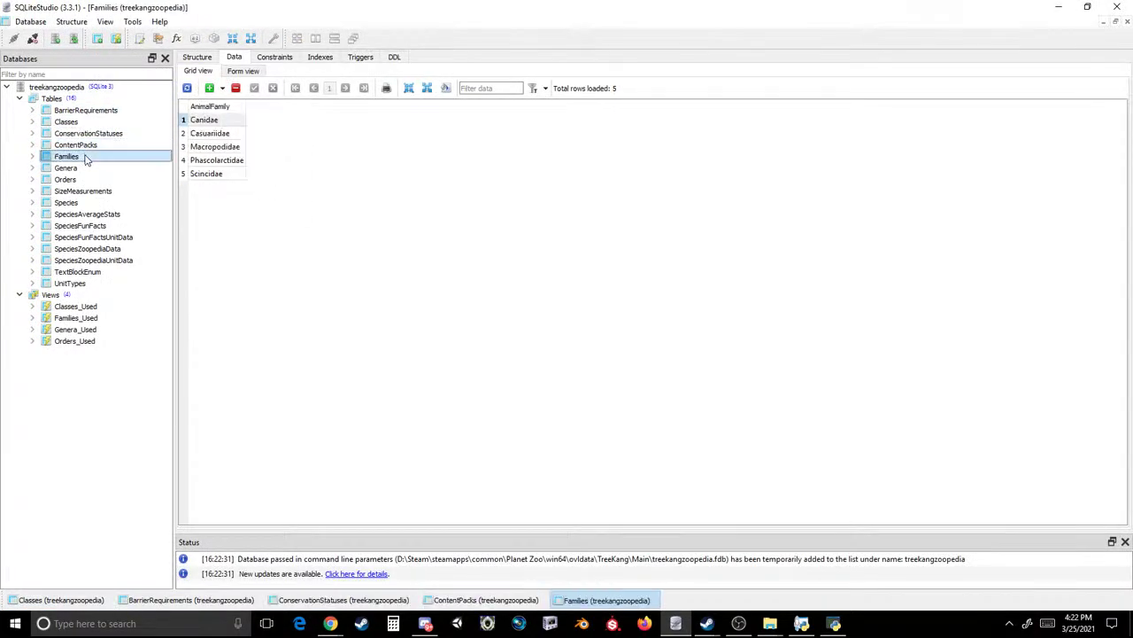
double_click(91, 168)
double_click(102, 157)
double_click(102, 168)
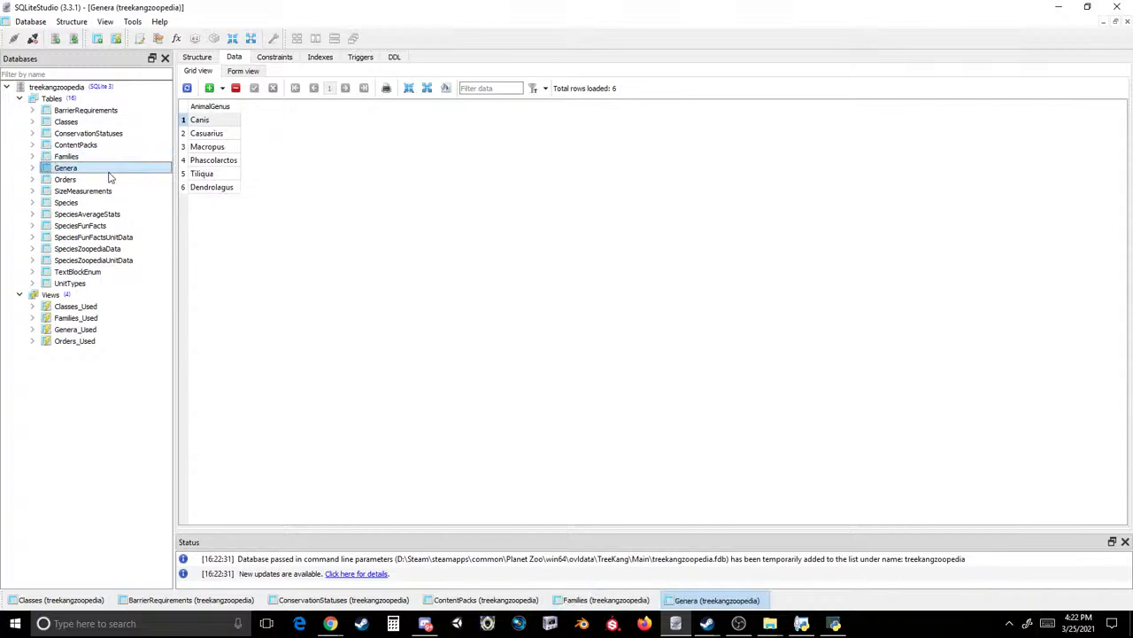
double_click(102, 179)
double_click(102, 191)
double_click(100, 203)
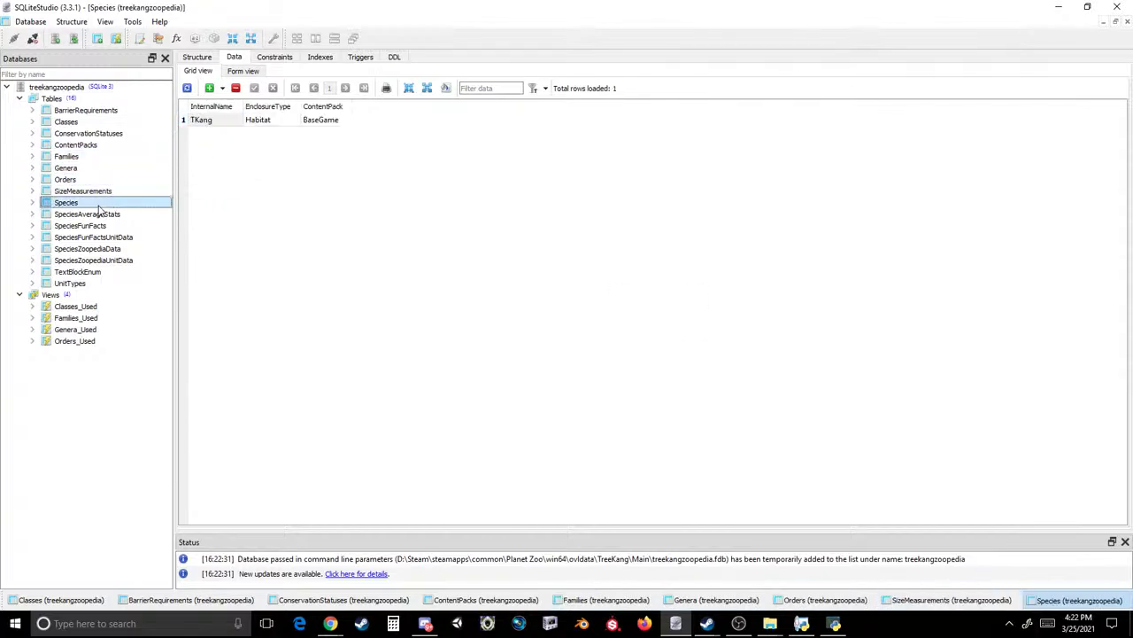
- Check the treekangzoopedia tables from SpeciesAverageStats through UnitTypes, and go back to File Explorer
double_click(100, 214)
double_click(97, 225)
double_click(97, 237)
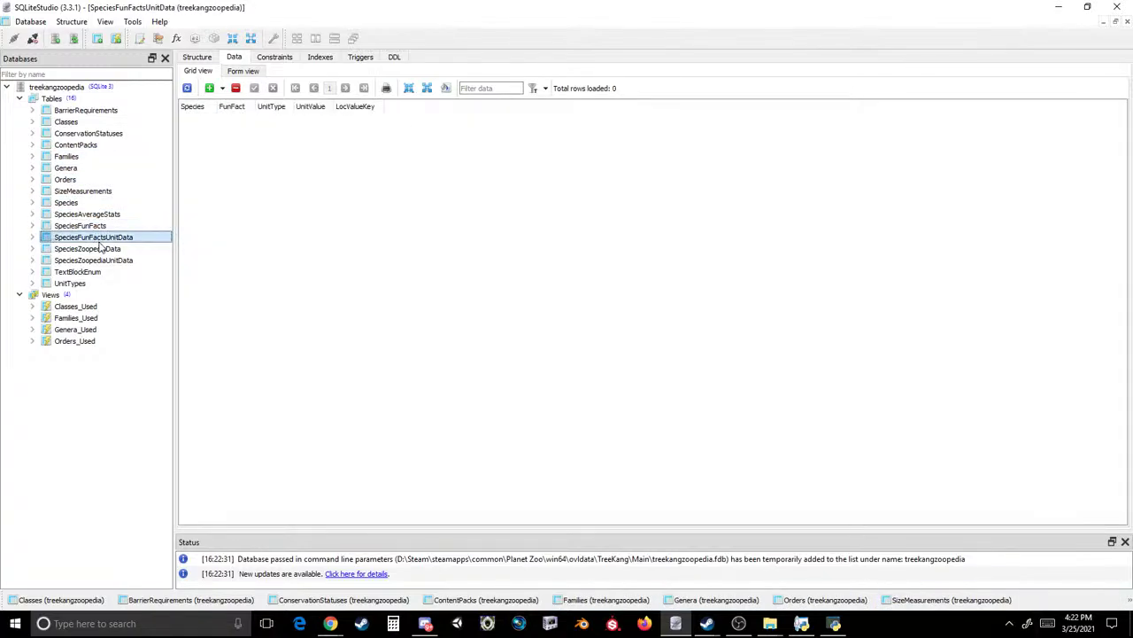
double_click(99, 249)
double_click(100, 260)
click(100, 272)
double_click(100, 271)
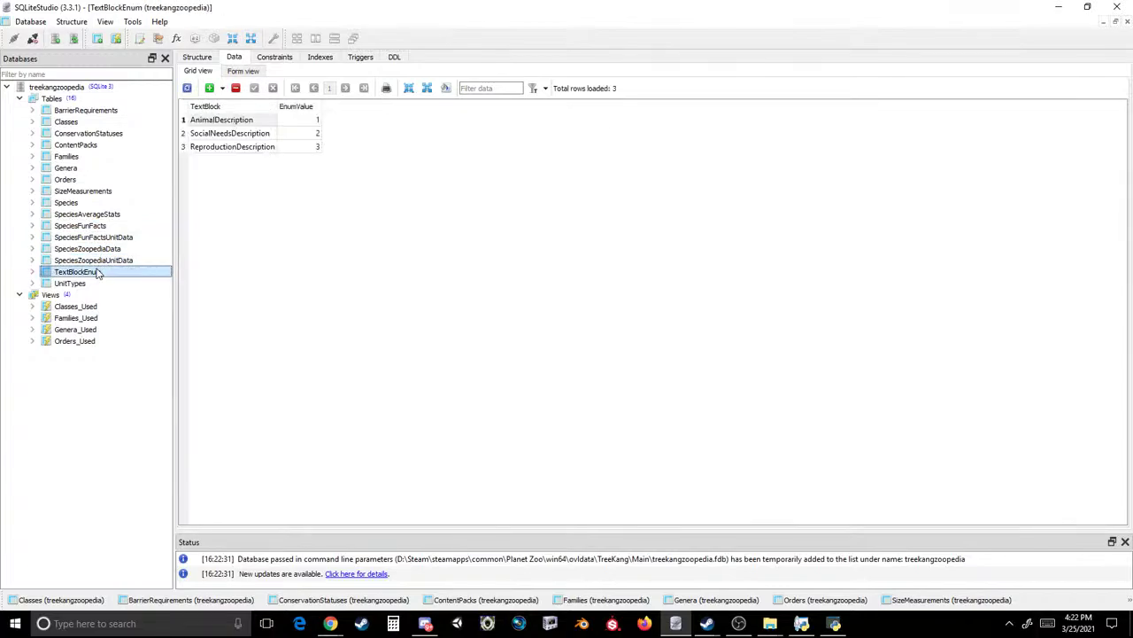
click(71, 283)
double_click(71, 284)
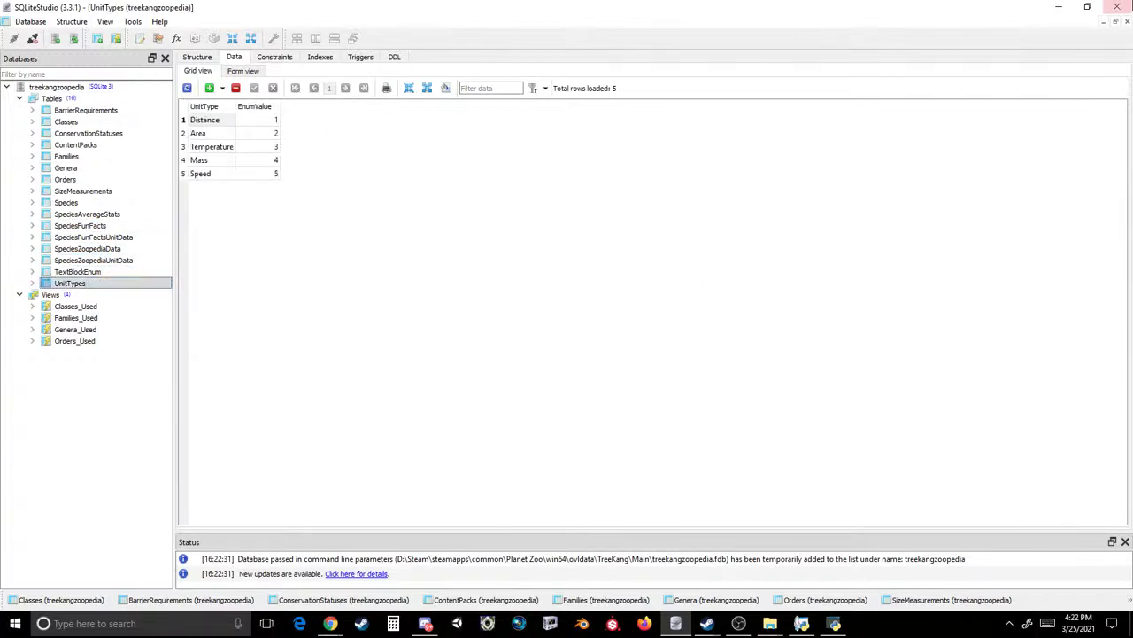
key(alt+Tab)
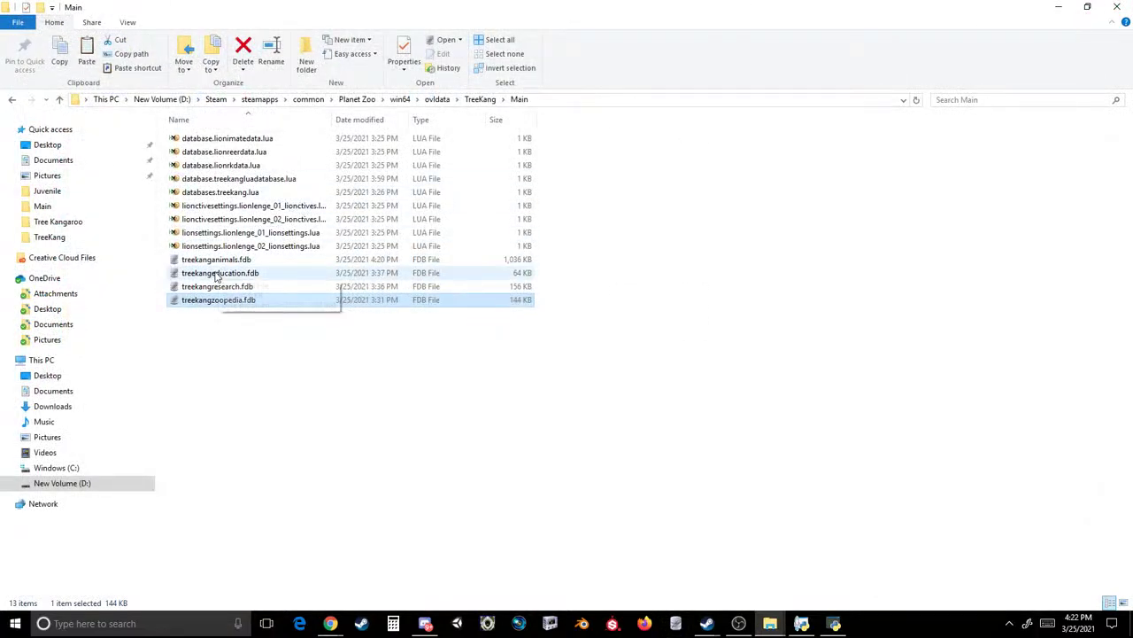
- Go up to the ovldata folder and create a new folder named Mods in it
click(480, 99)
click(439, 100)
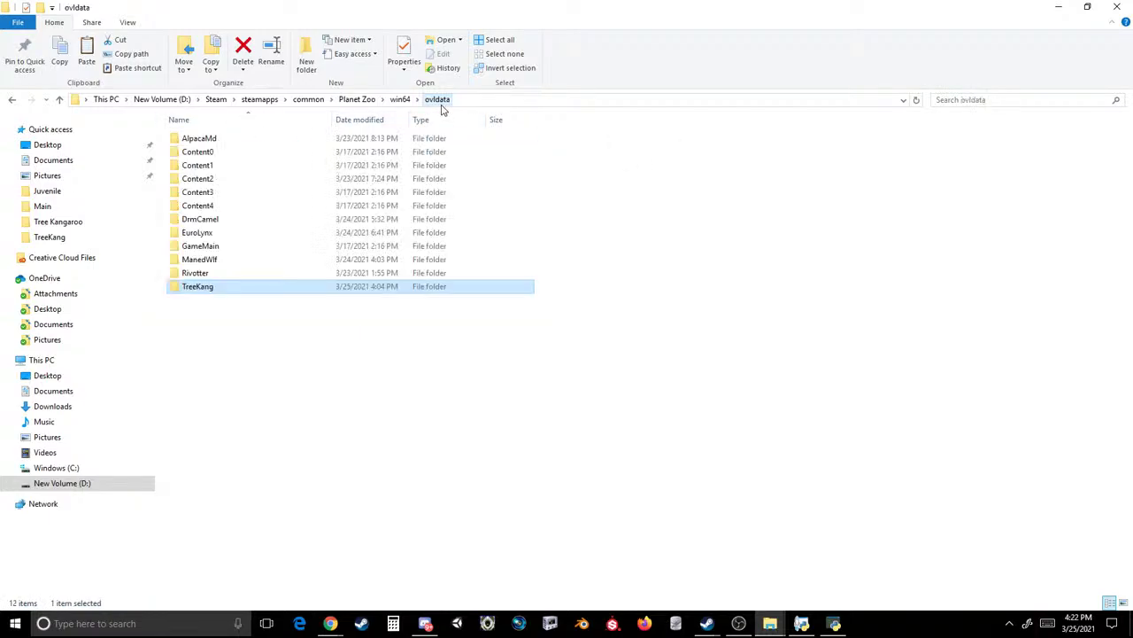
click(203, 275)
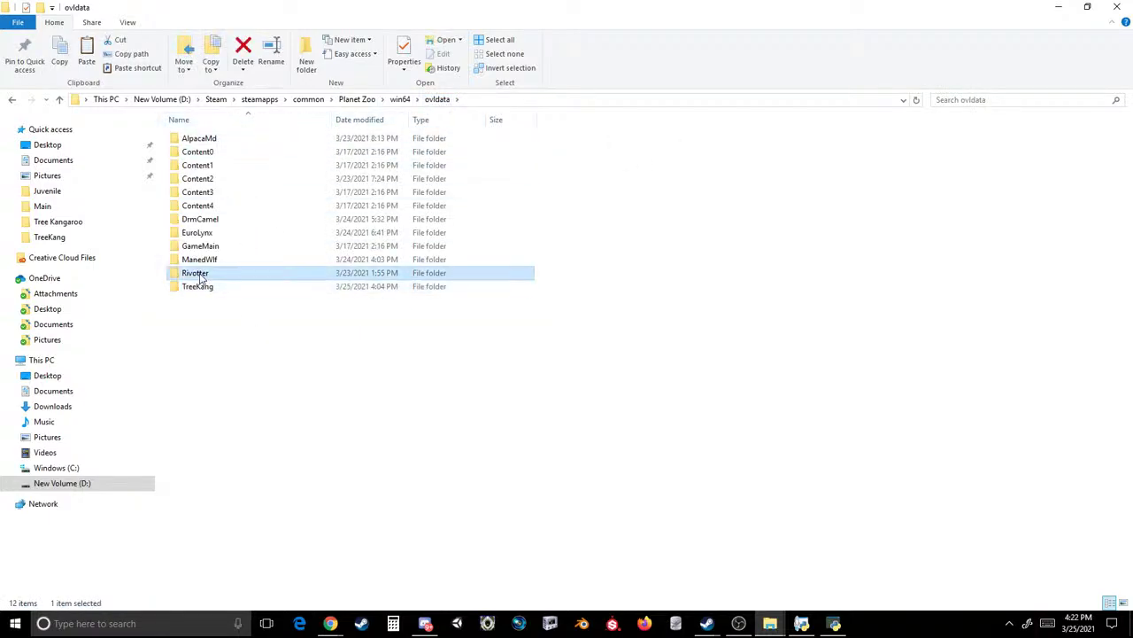
ctrl+click(211, 261)
ctrl+click(200, 233)
ctrl+click(209, 220)
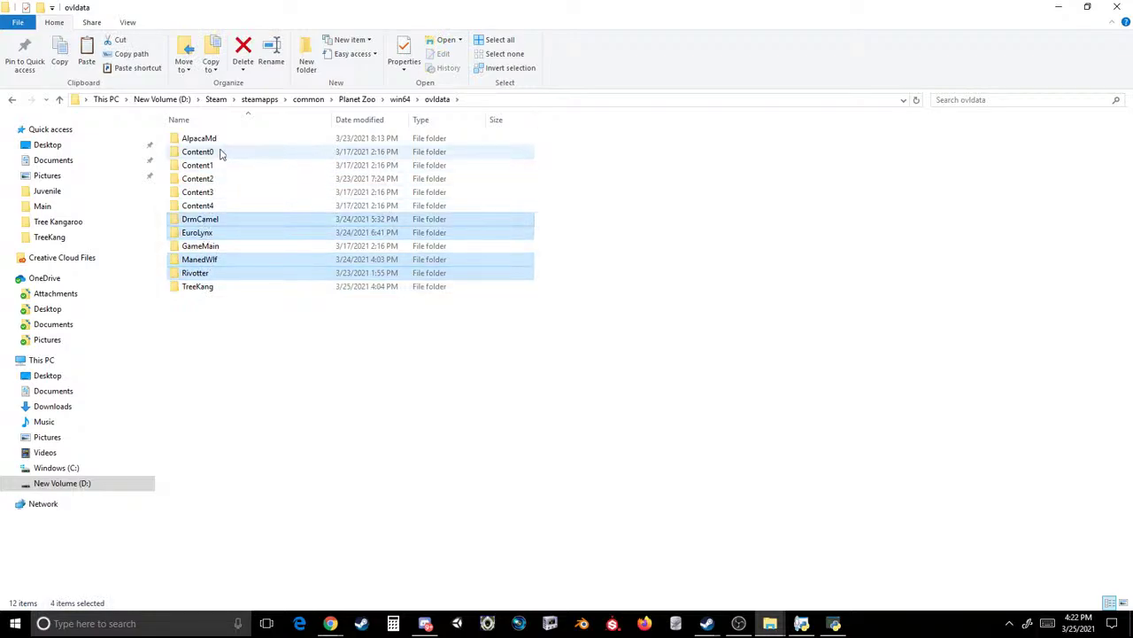
right_click(288, 346)
mouse_move(248, 514)
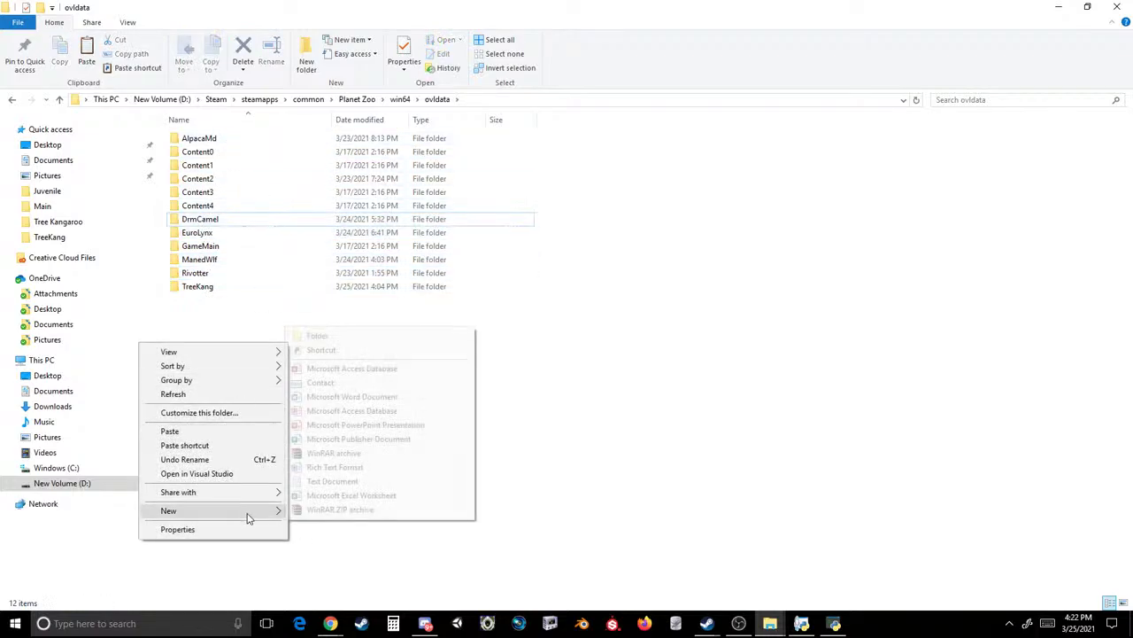
click(358, 337)
text(Mods)
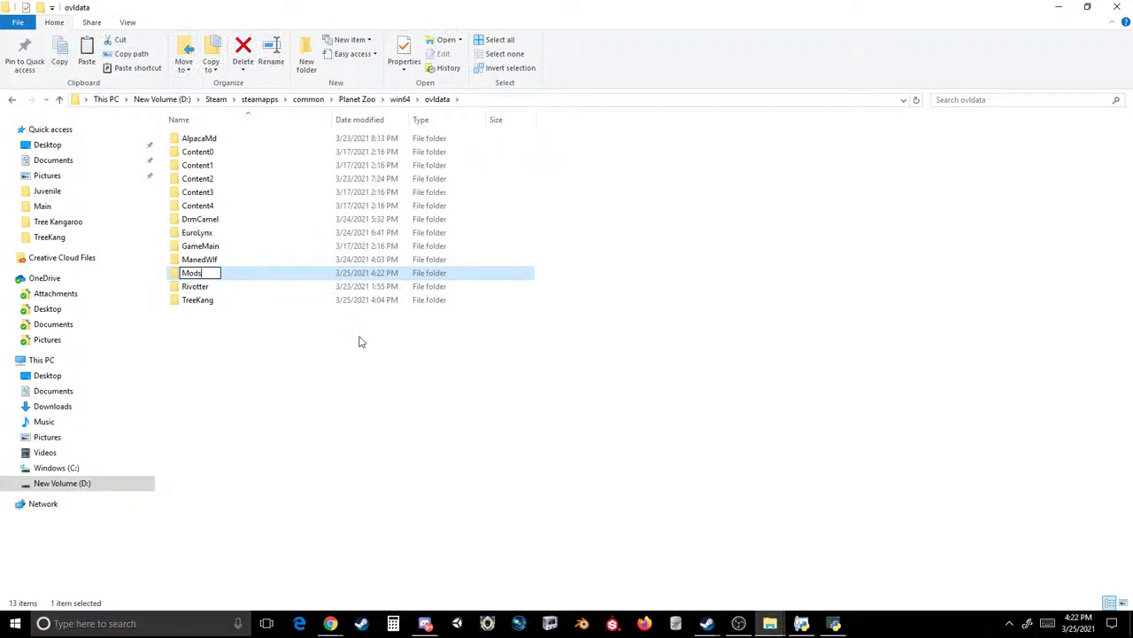
key(Return)
- Move the AlpacaMd, DrmCamel, EuroLynx, ManedWlf and Rivotter folders into the Mods folder, and check its contents
ctrl+click(205, 288)
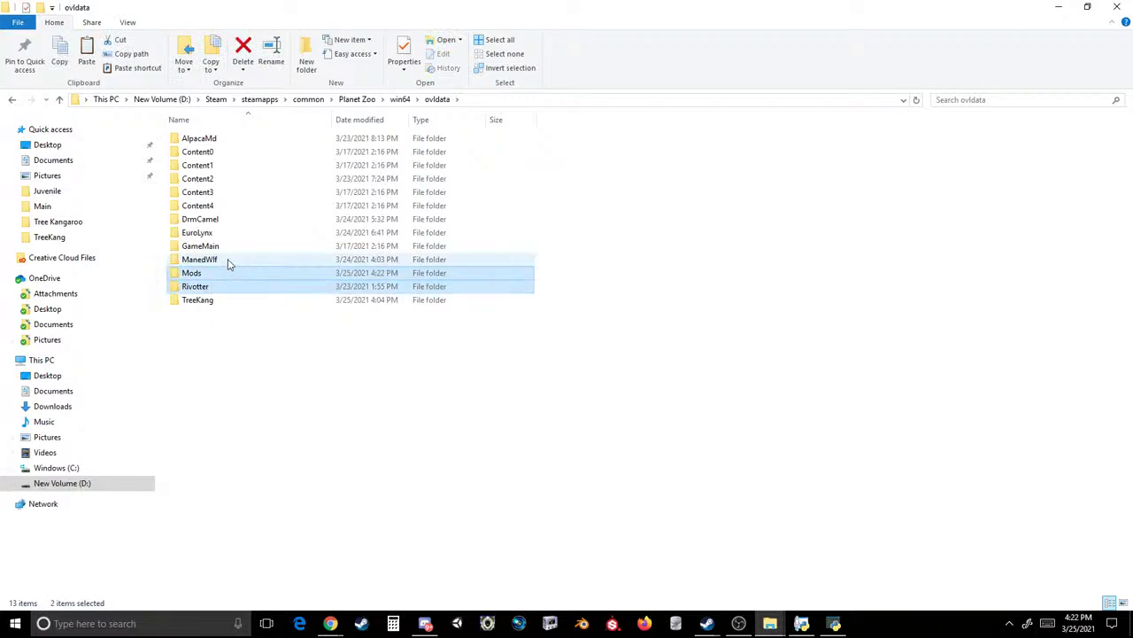
ctrl+click(228, 259)
ctrl+click(208, 272)
ctrl+click(209, 231)
ctrl+click(210, 219)
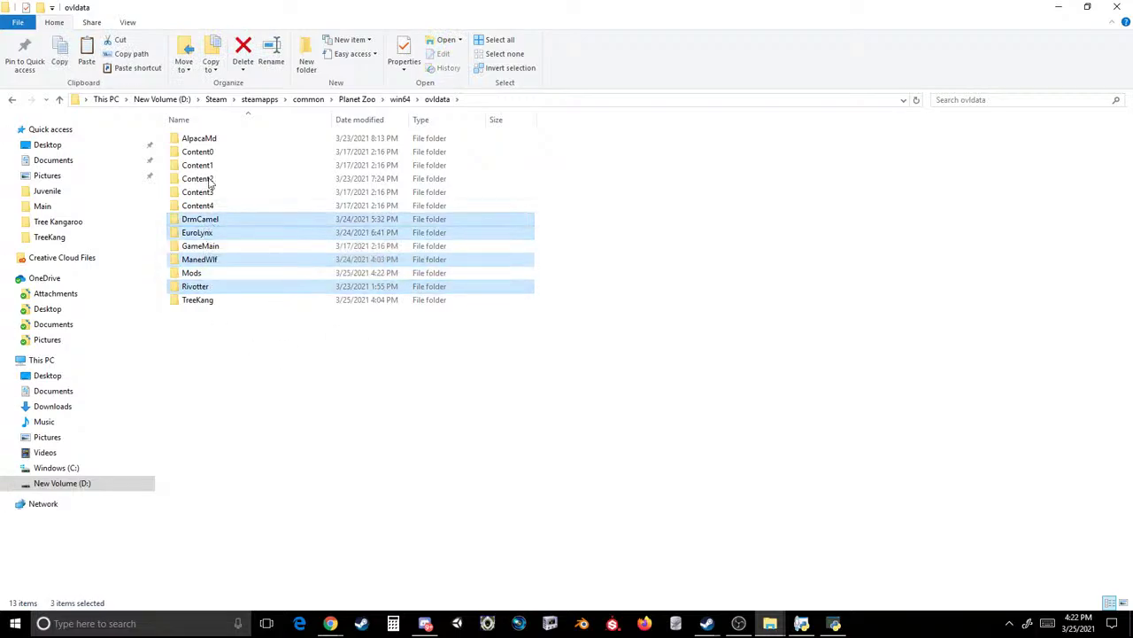
ctrl+click(206, 139)
drag(206, 141, 227, 281)
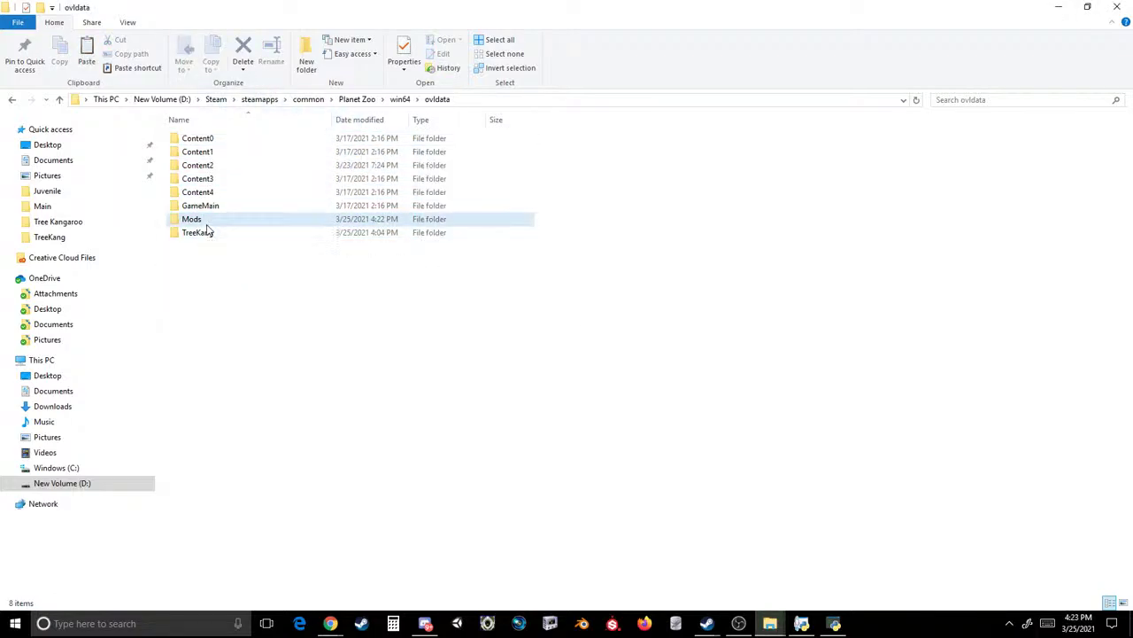
double_click(207, 222)
click(12, 101)
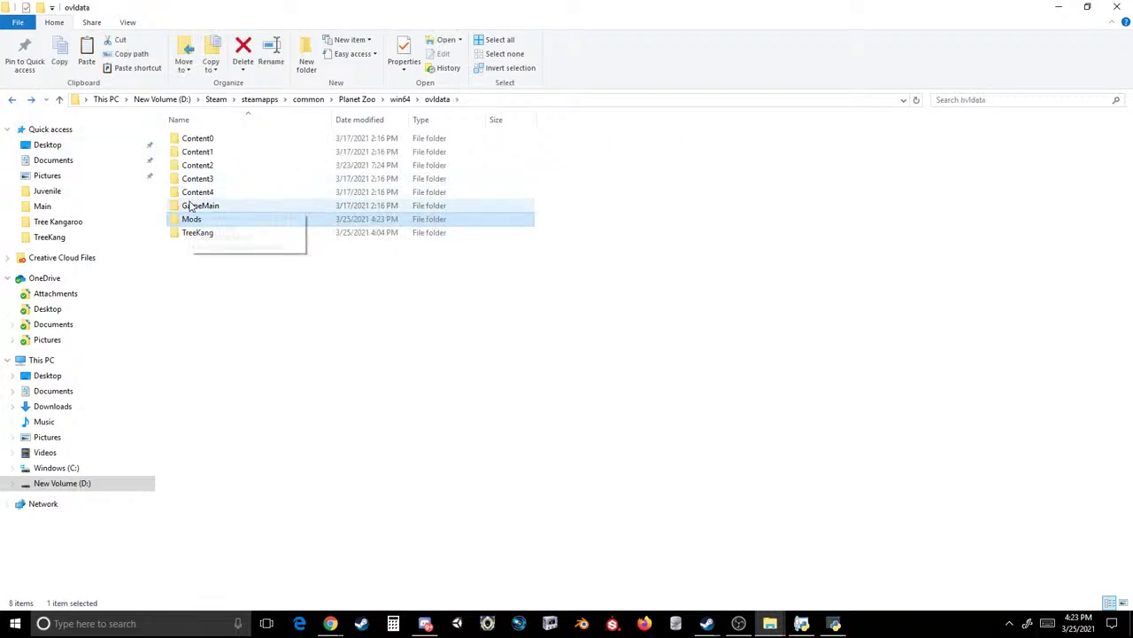
- Move the Mods folder out of ovldata into the existing Mods folder in Documents, and return to ovldata
click(53, 161)
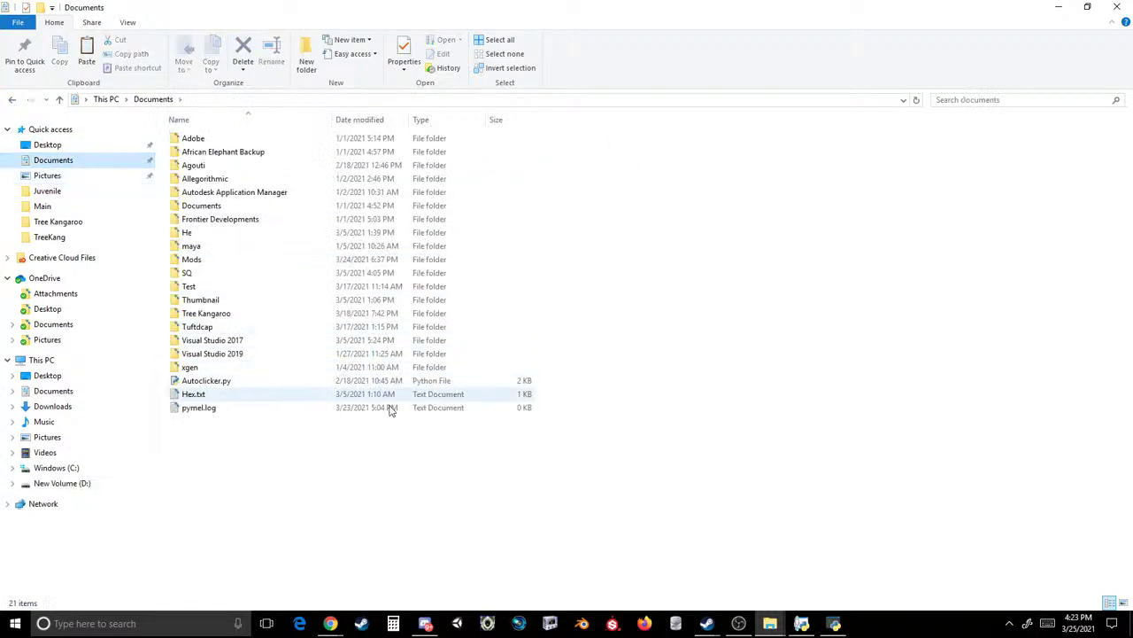
double_click(191, 259)
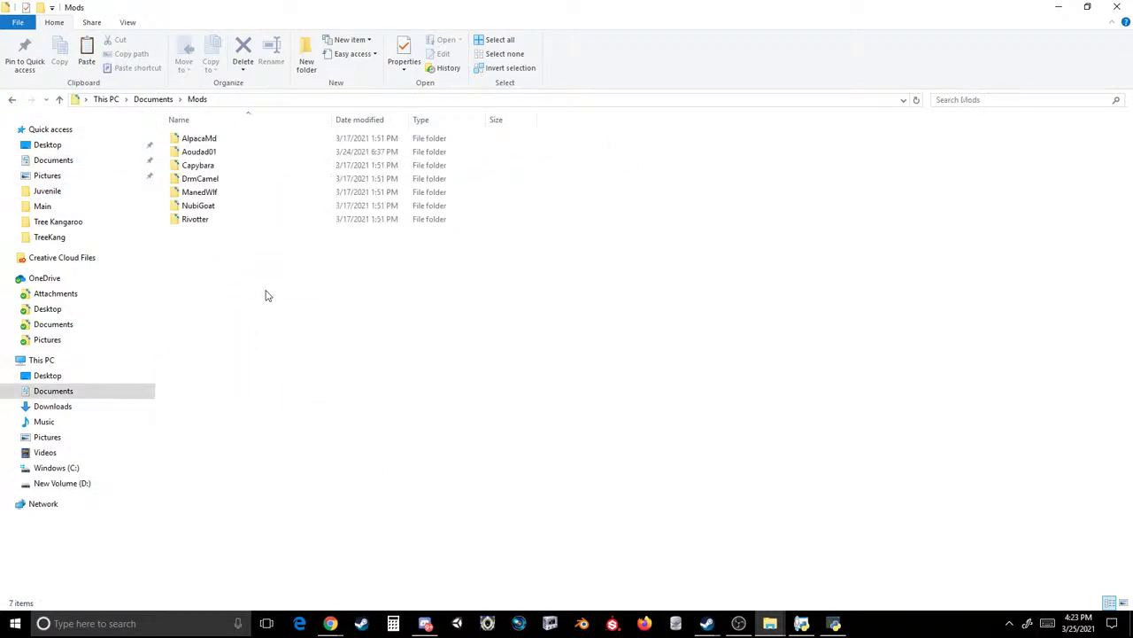
key(ctrl+v)
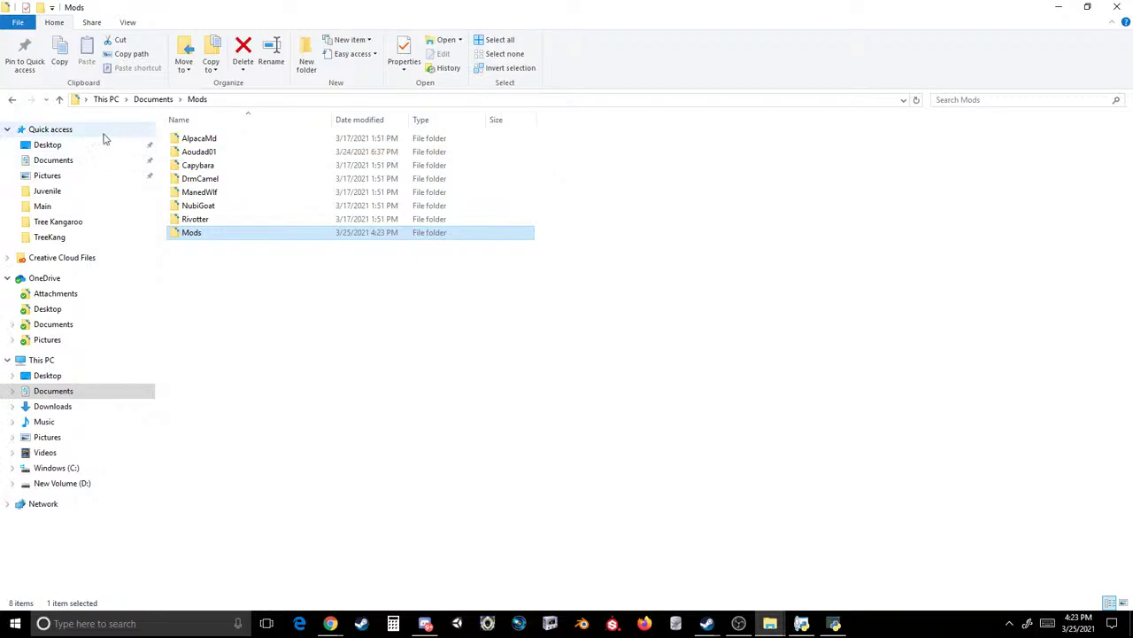
click(13, 100)
click(15, 101)
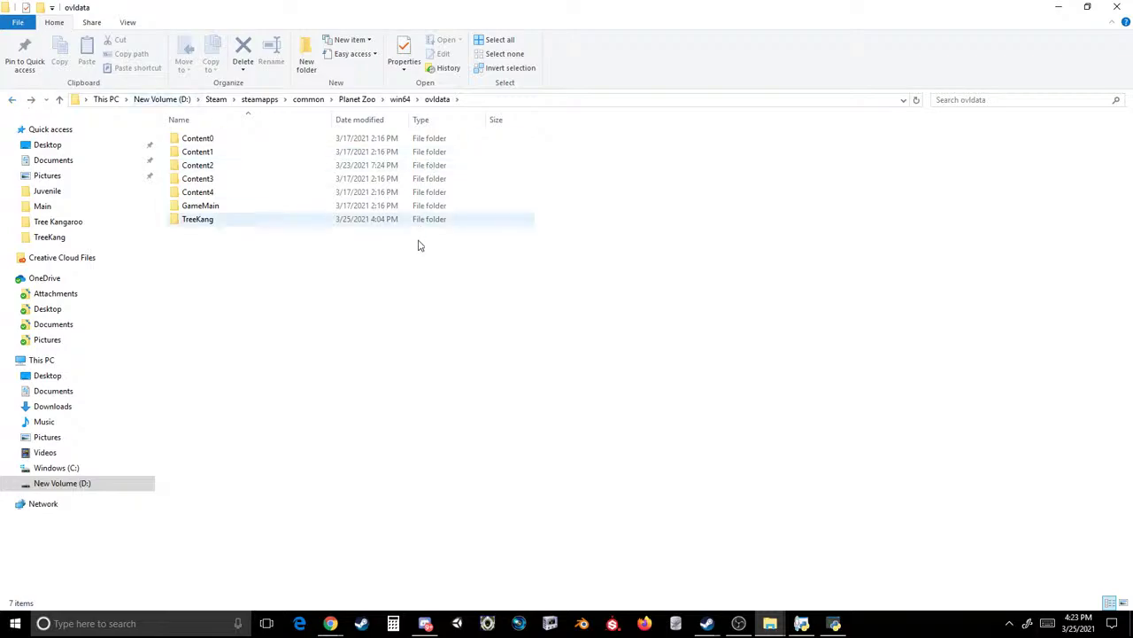
- Switch to Steam, launch Planet Zoo and load the Tree Kangaroo zoo
mouse_move(840, 624)
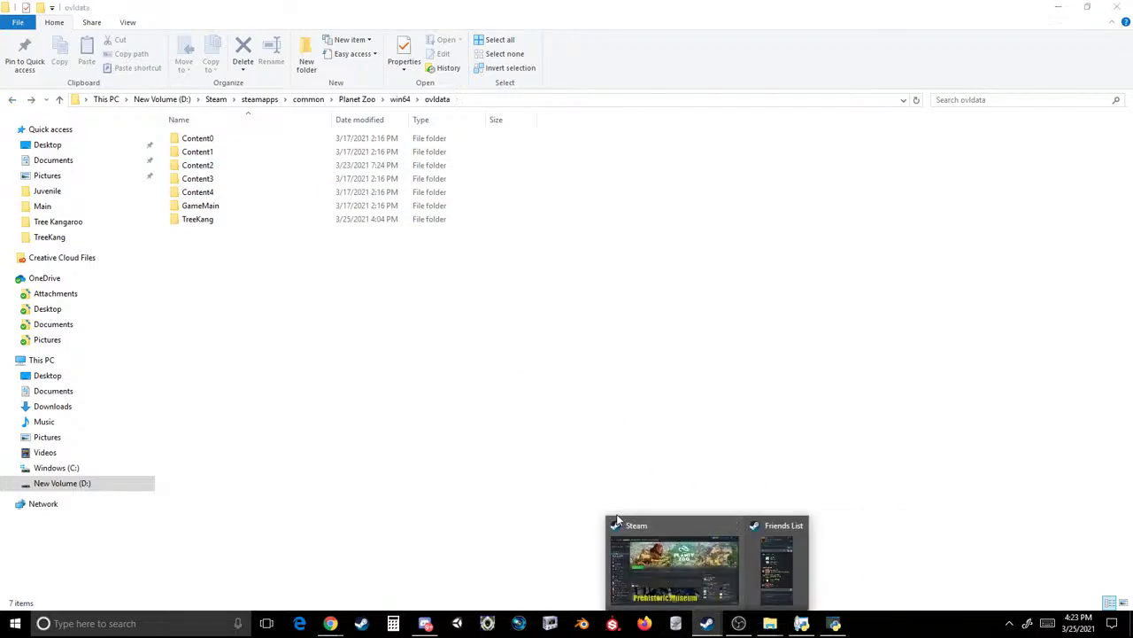
click(671, 566)
click(237, 275)
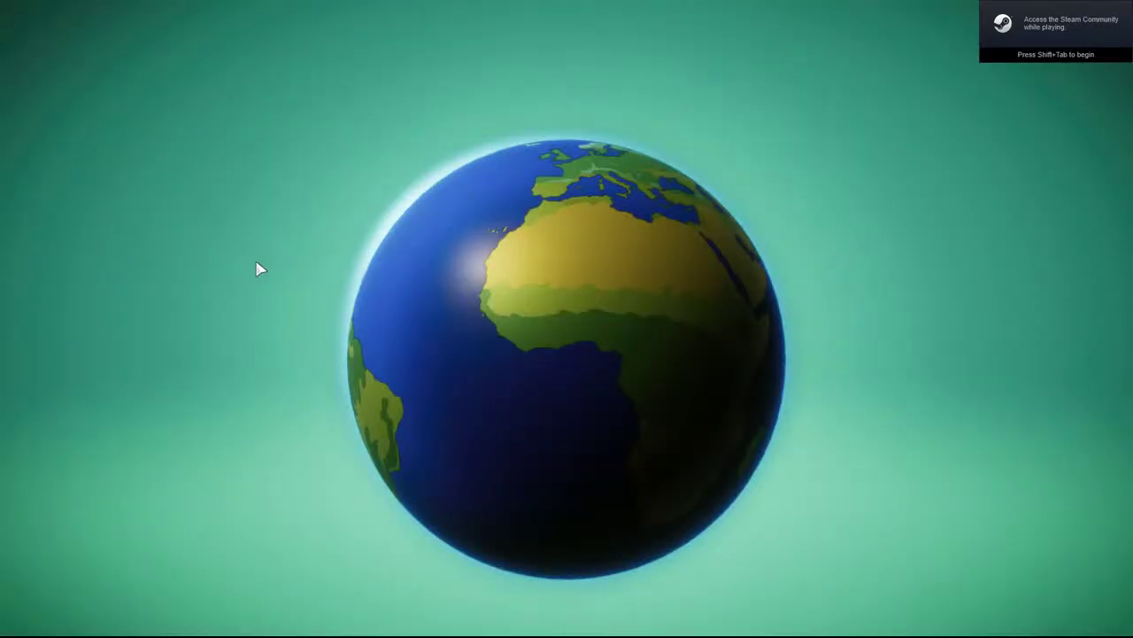
click(286, 571)
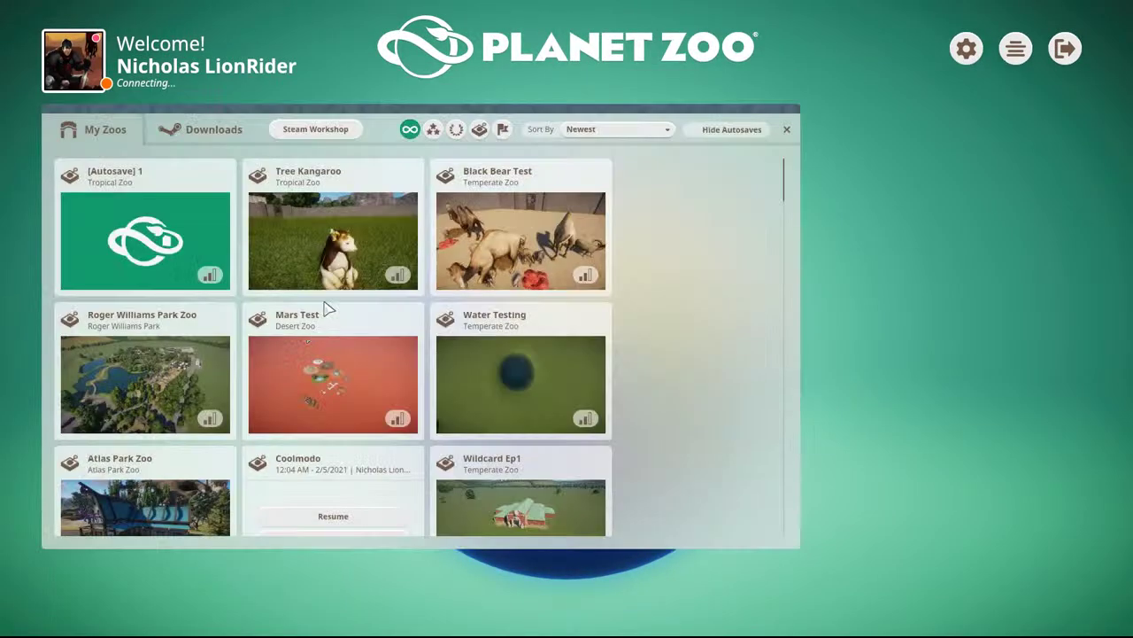
click(330, 272)
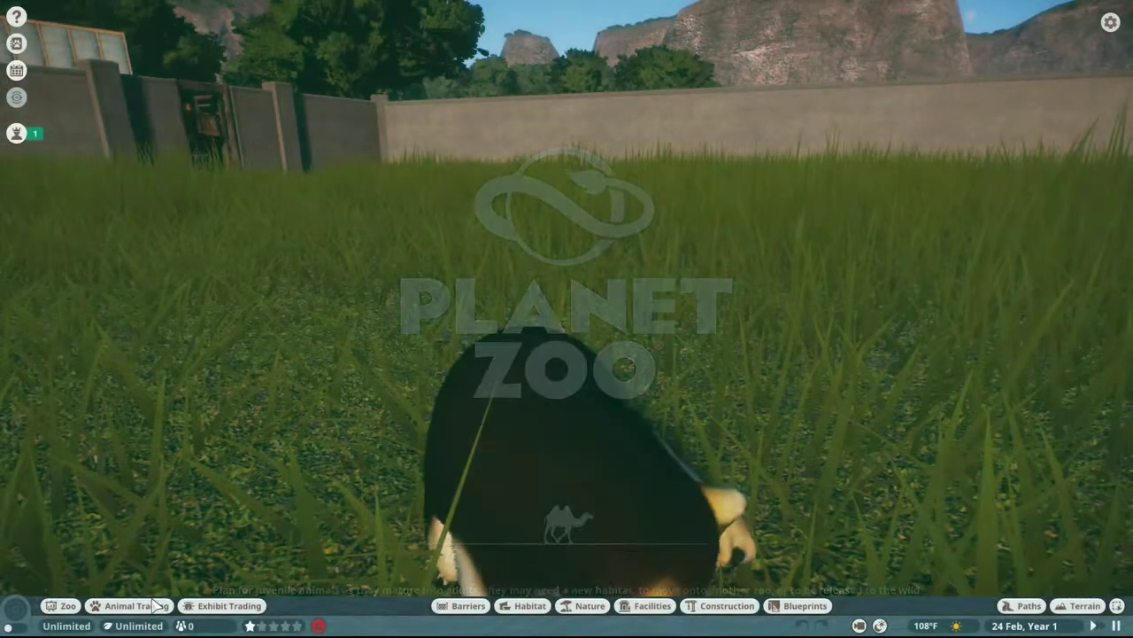
- Look over the species list in the Animal Market, close it and bring up the pause menu
click(146, 606)
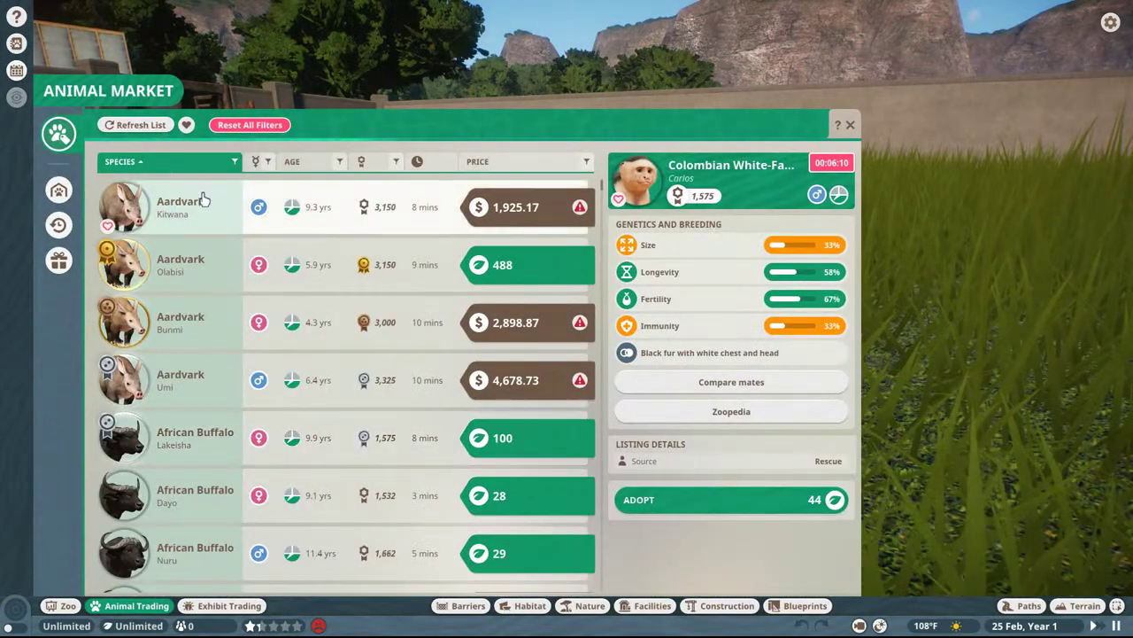
key(Escape)
key(Escape)
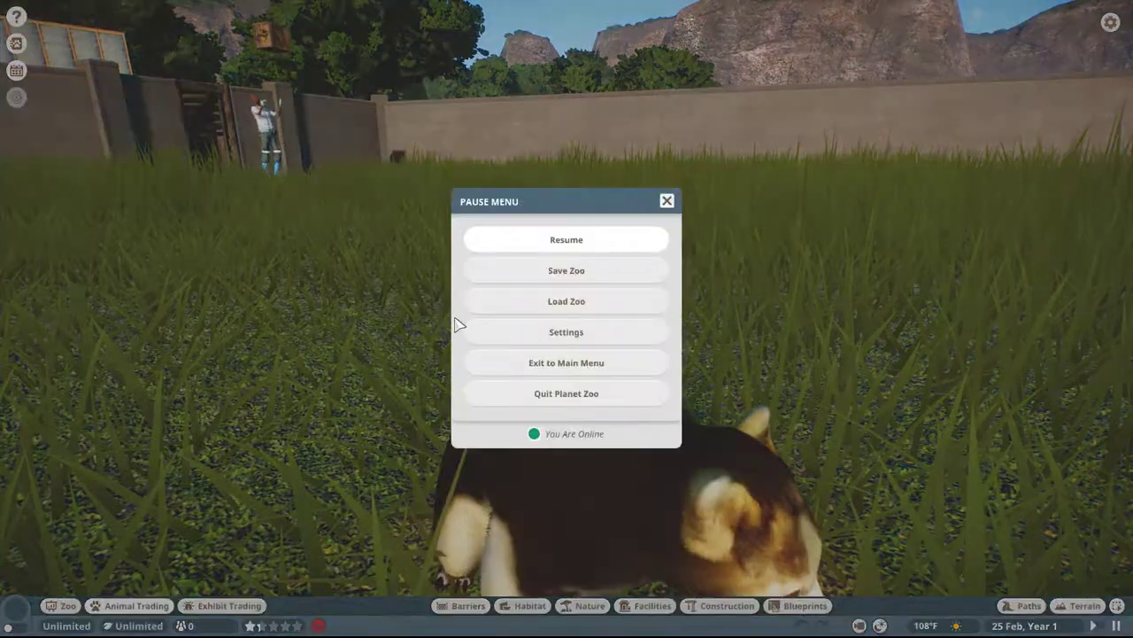
- Quit Planet Zoo to the desktop and switch to the ovldata folder in File Explorer
click(531, 394)
click(484, 358)
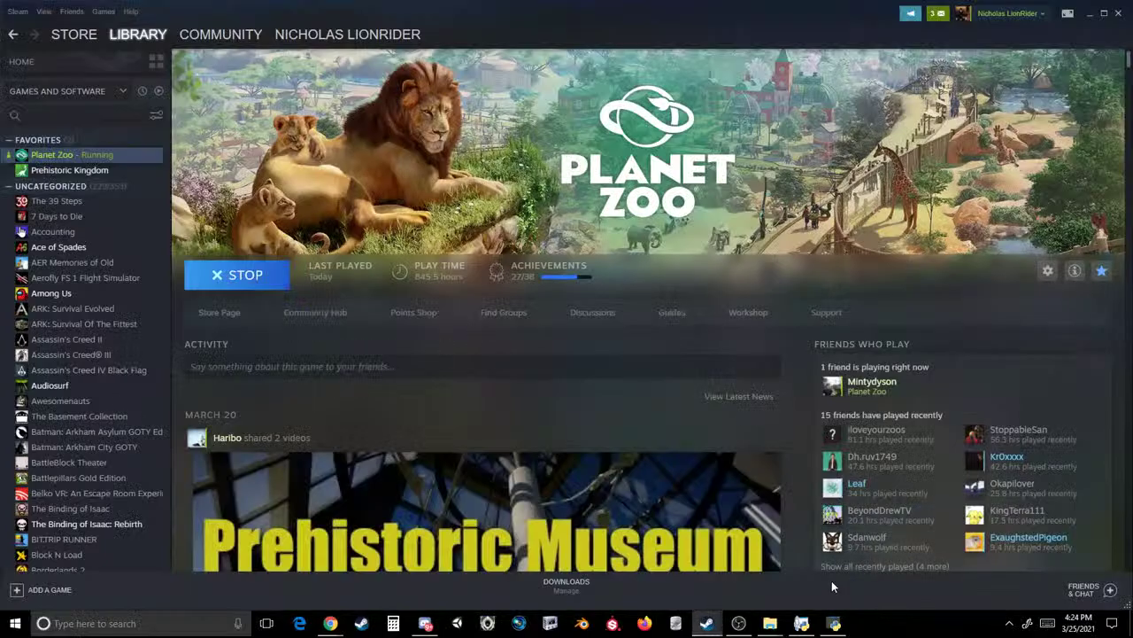
click(770, 622)
click(696, 567)
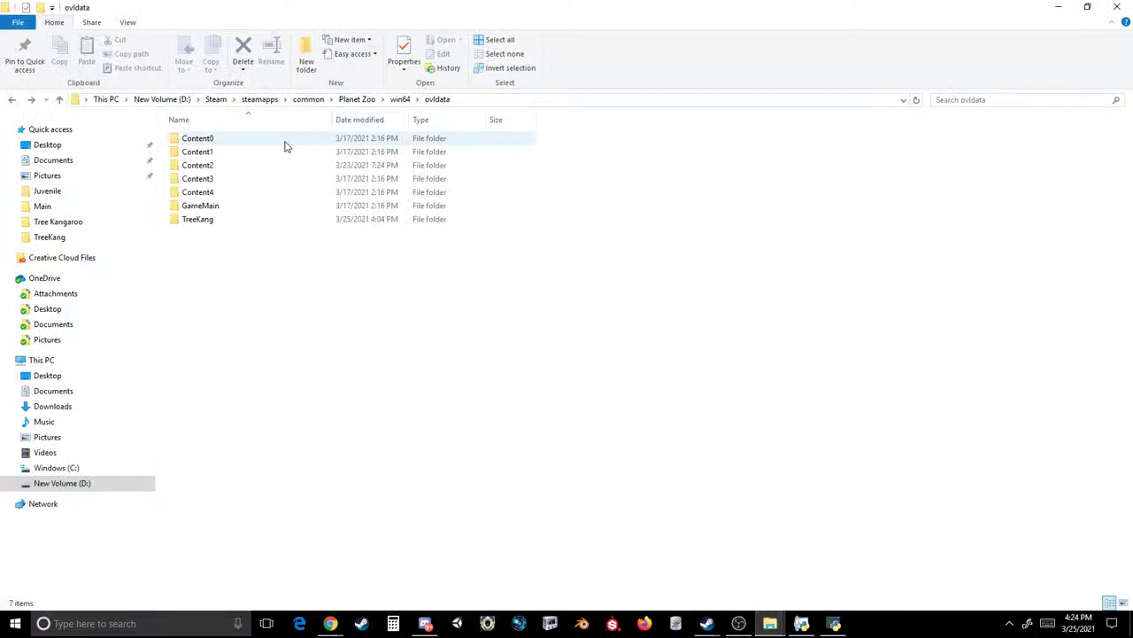
- Check the contents of Manifest.xml from the TreeKang folder in Notepad++, and close it again
double_click(205, 223)
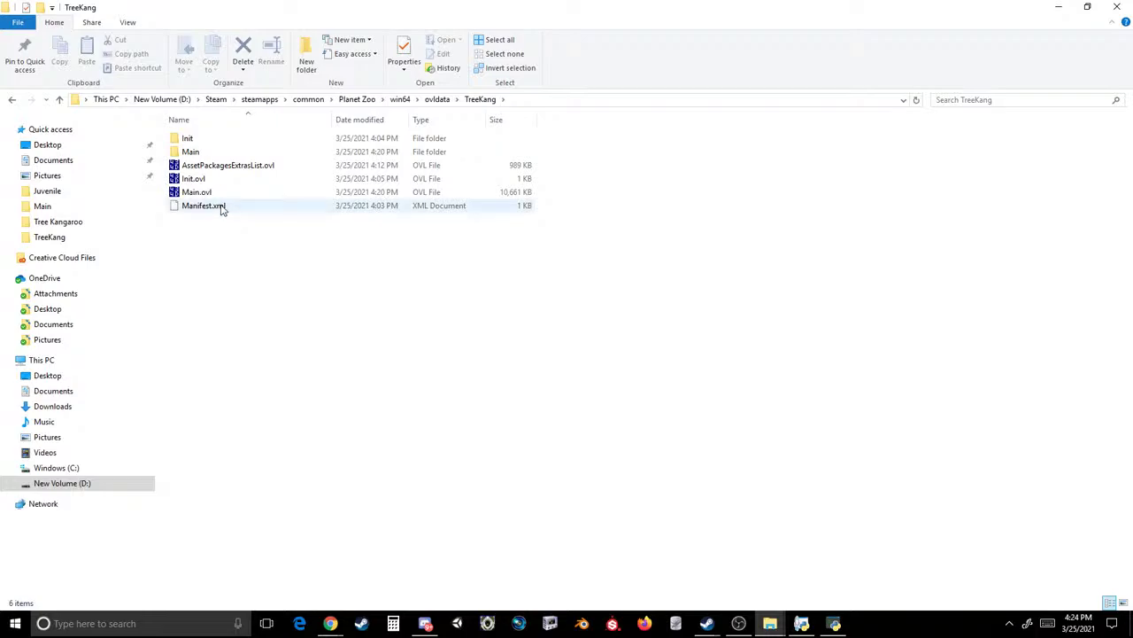
right_click(217, 206)
click(75, 253)
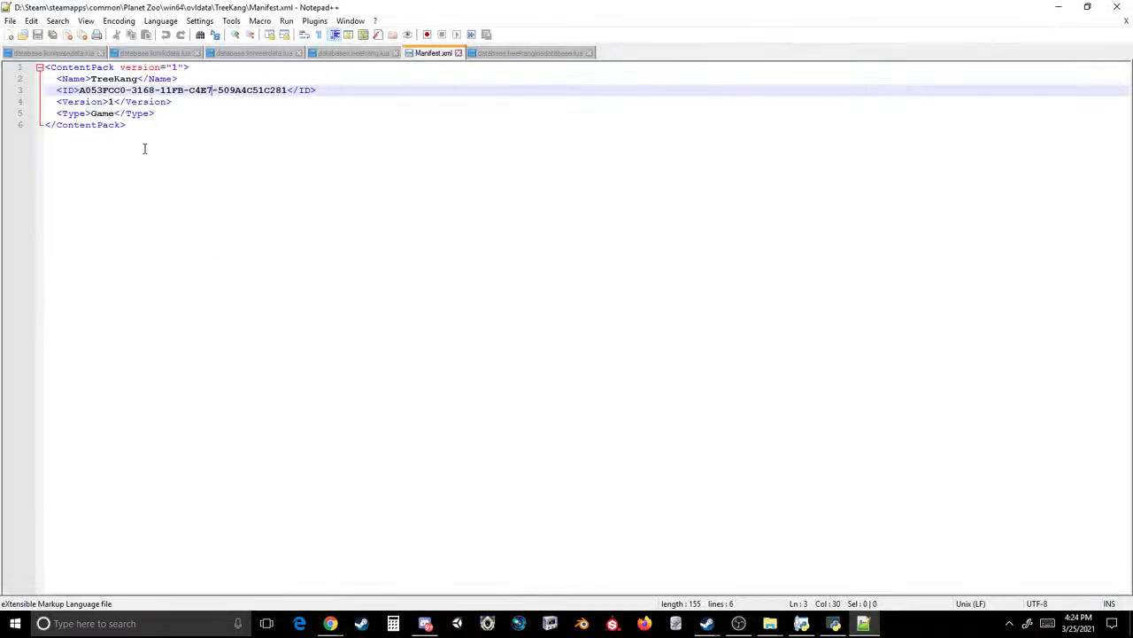
key(alt+F4)
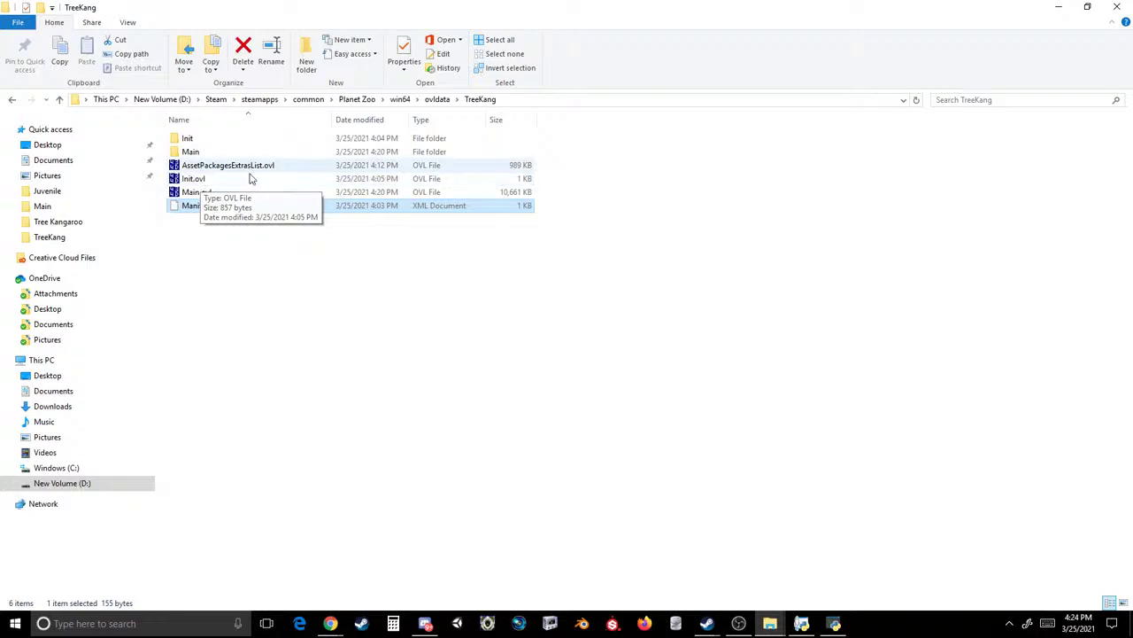
click(624, 314)
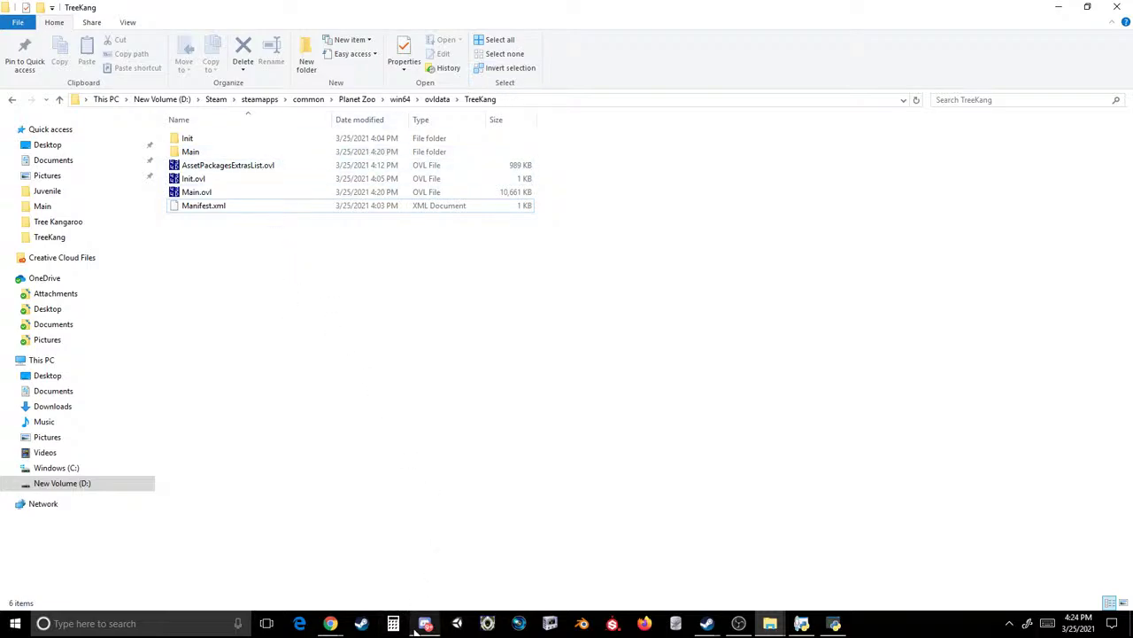
- Open treekangzoopedia.fdb from the TreeKang Main folder in SQLiteStudio
mouse_move(416, 629)
double_click(218, 152)
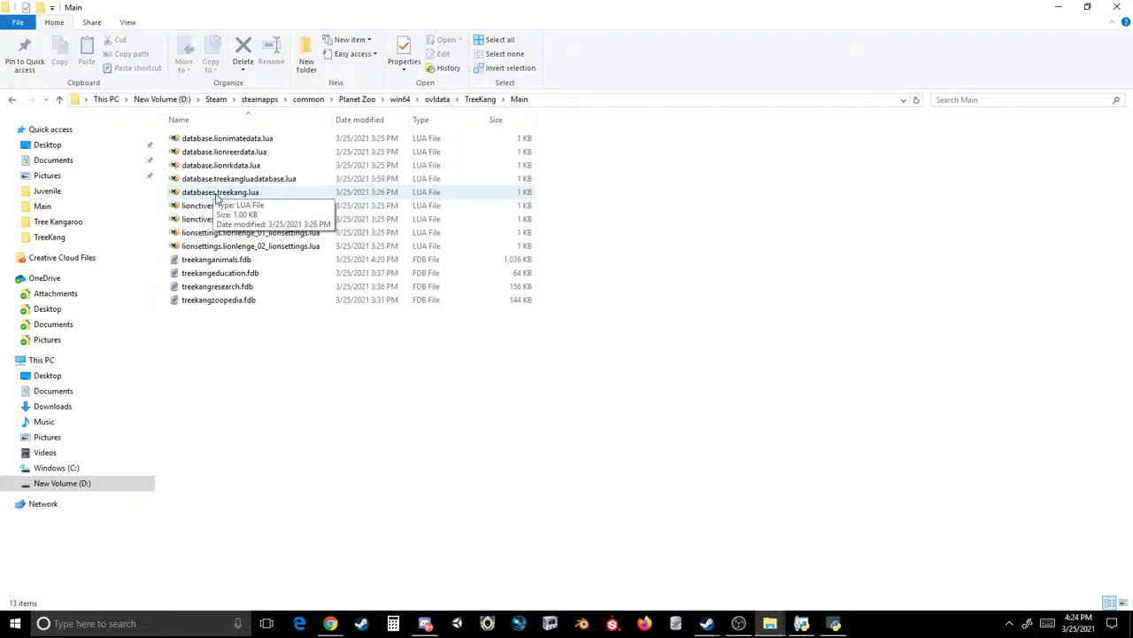
click(234, 299)
right_click(232, 299)
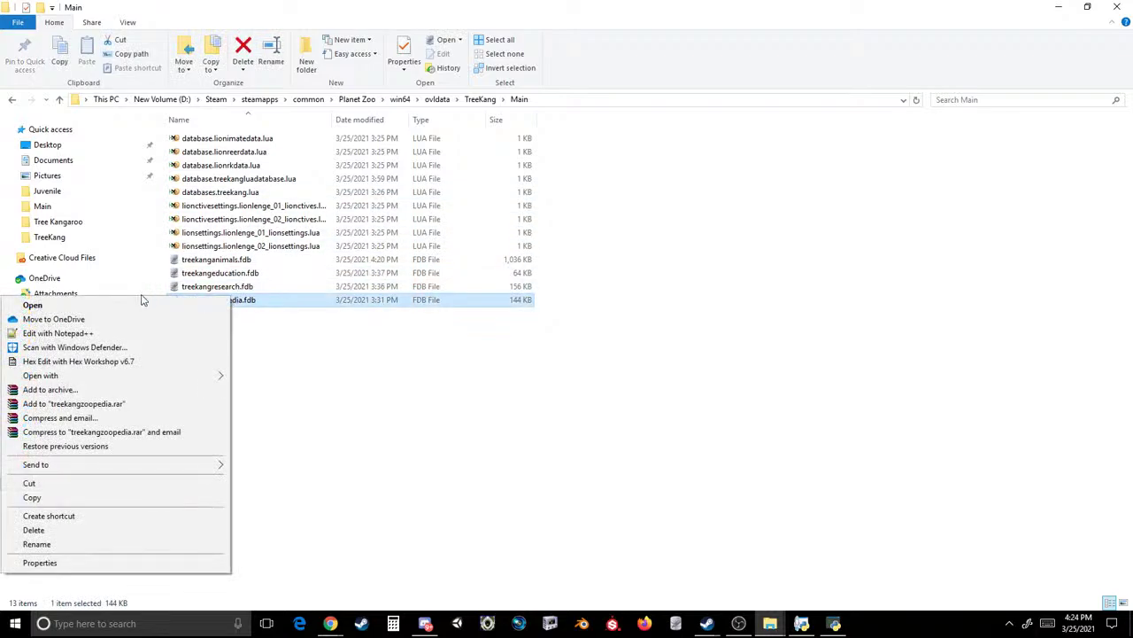
click(338, 354)
click(255, 301)
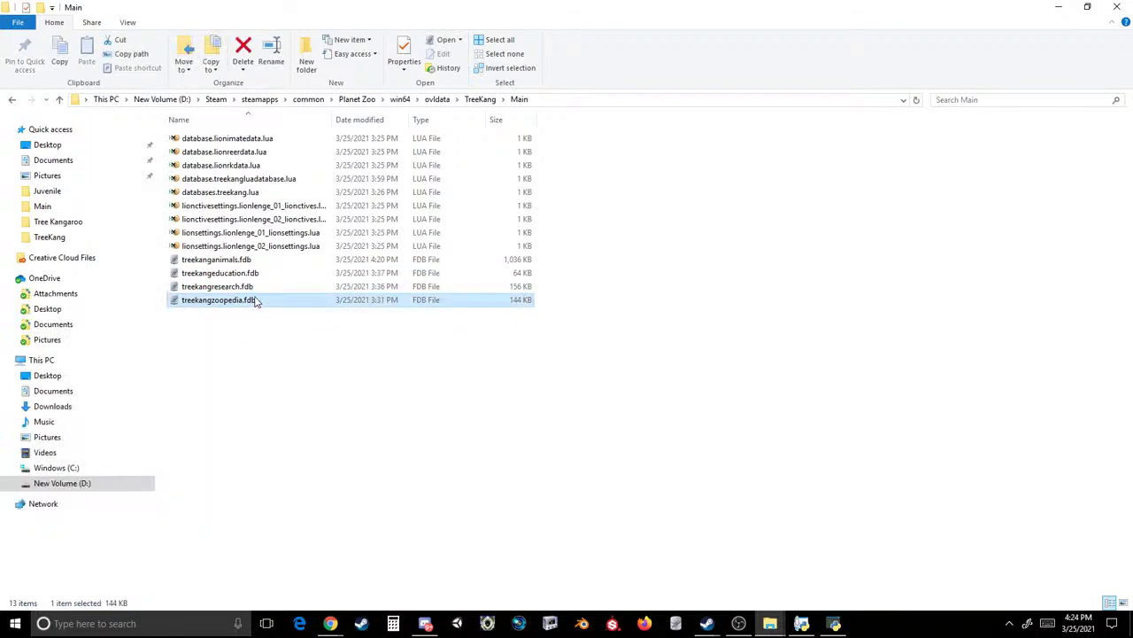
double_click(255, 301)
- Examine the data of the treekangzoopedia tables from BarrierRequirements through SizeMeasurements
double_click(93, 111)
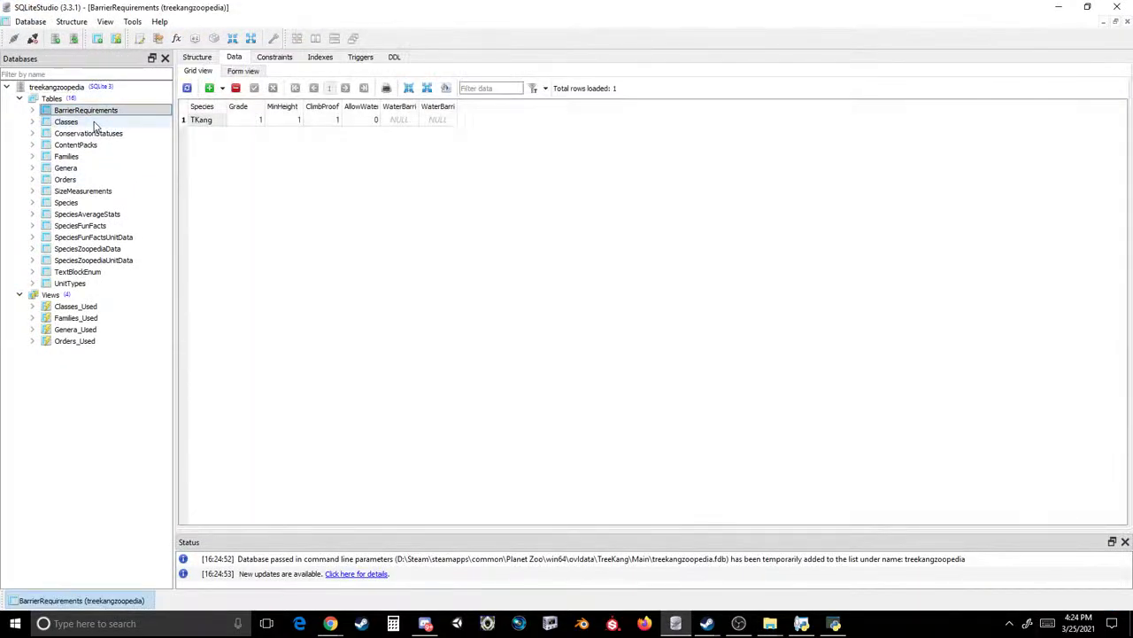
double_click(70, 122)
double_click(88, 133)
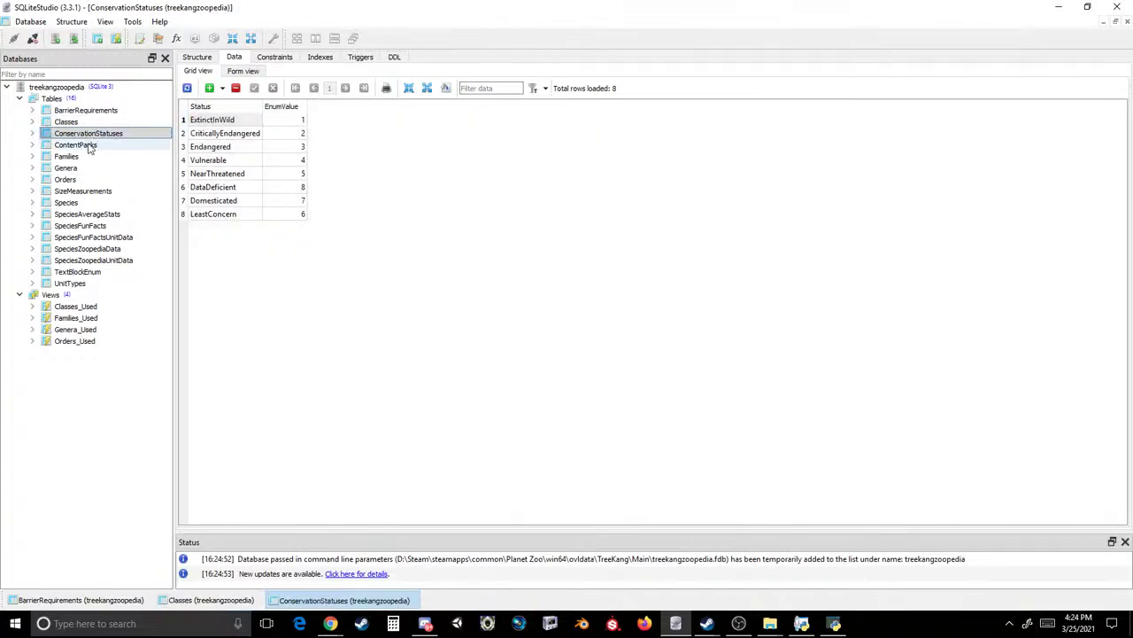
double_click(88, 147)
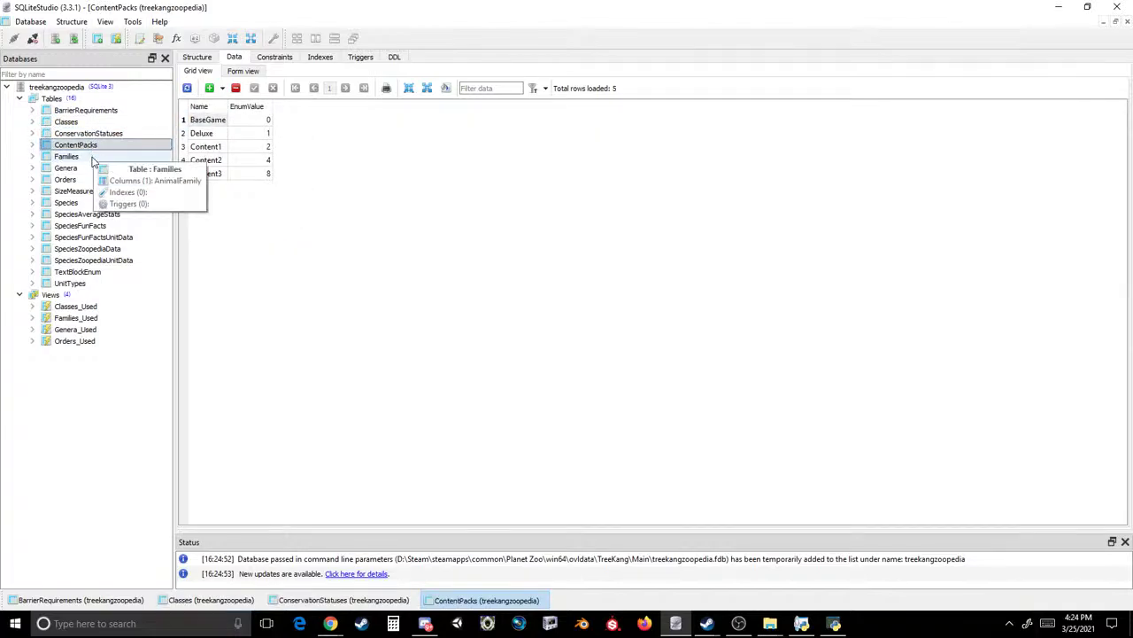
double_click(92, 159)
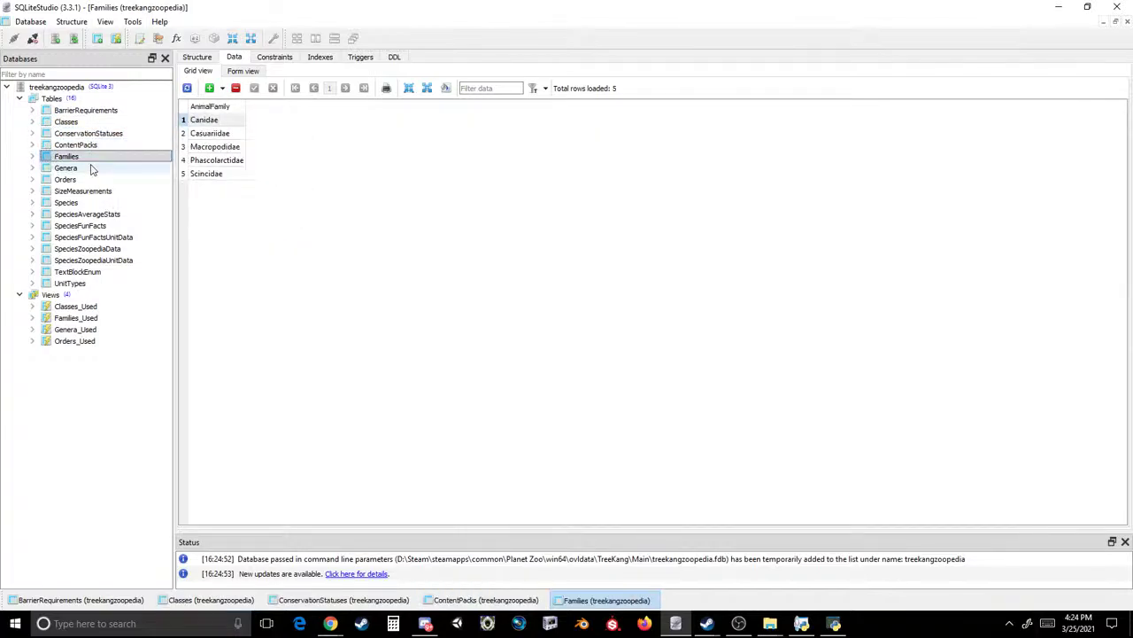
click(92, 169)
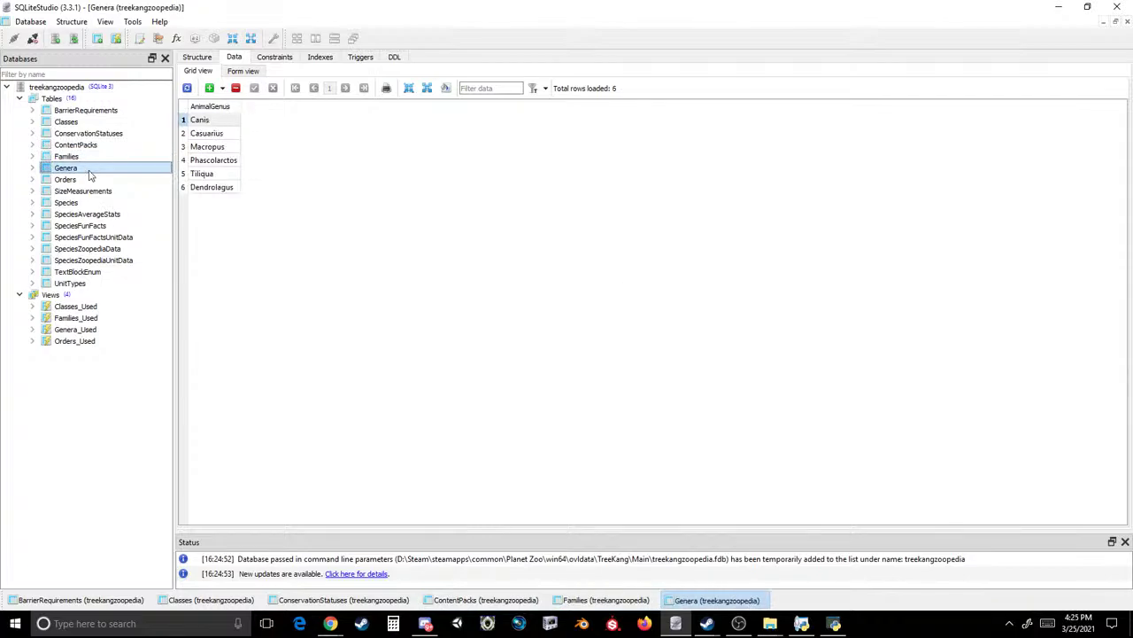
double_click(93, 180)
click(98, 192)
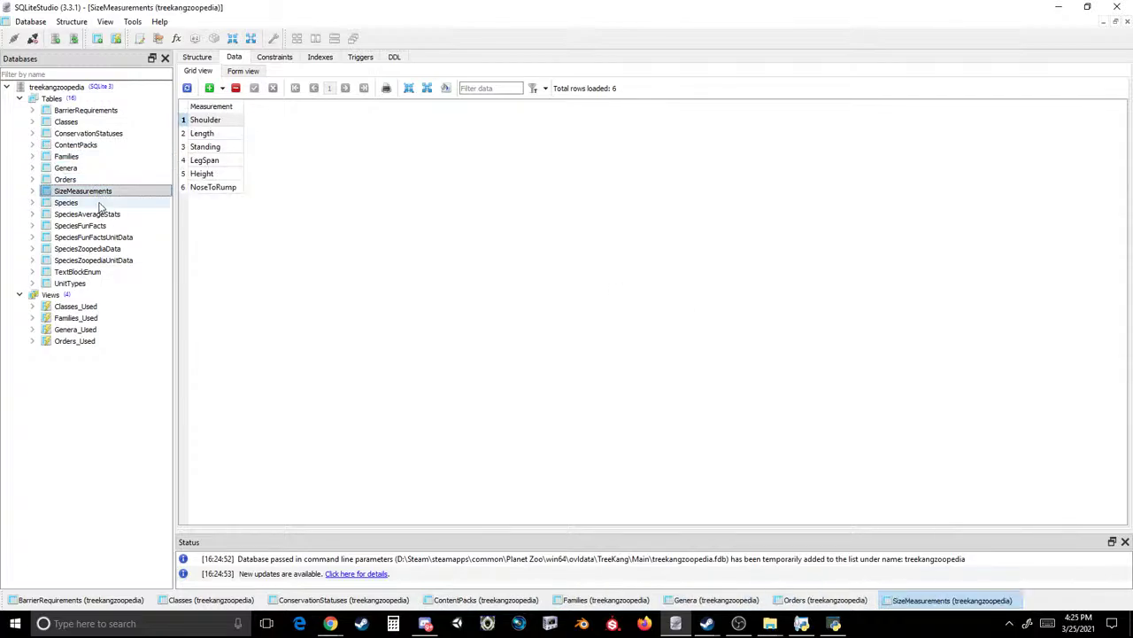
- Examine the data of the remaining treekangzoopedia tables from Species through UnitTypes, including the fun facts and zoopedia data
double_click(100, 203)
double_click(102, 215)
double_click(106, 226)
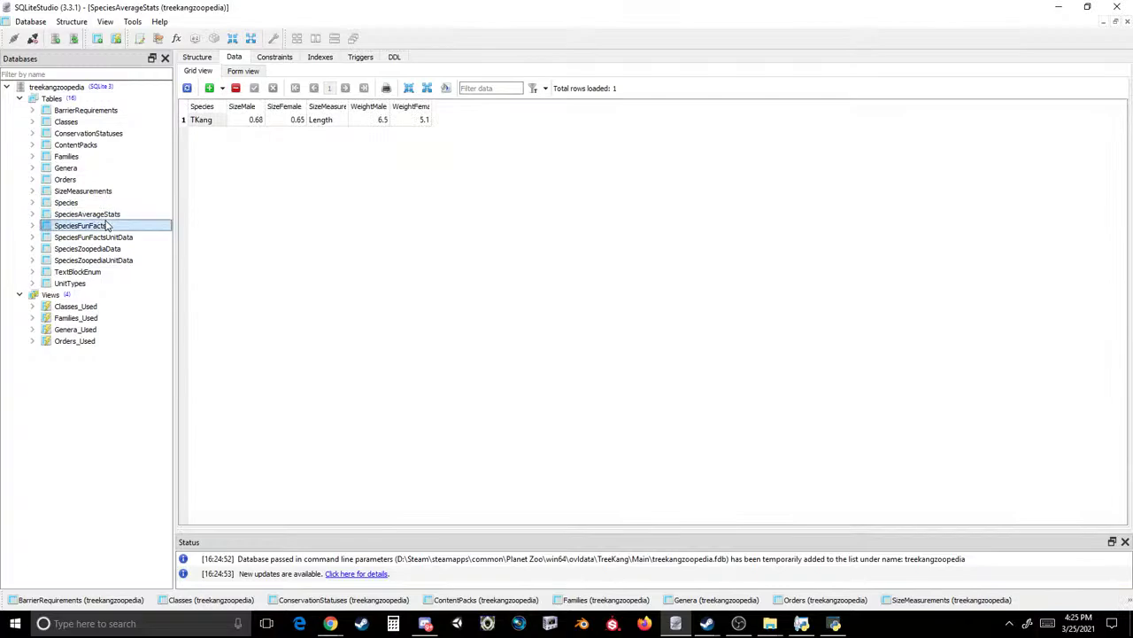
double_click(109, 237)
double_click(113, 249)
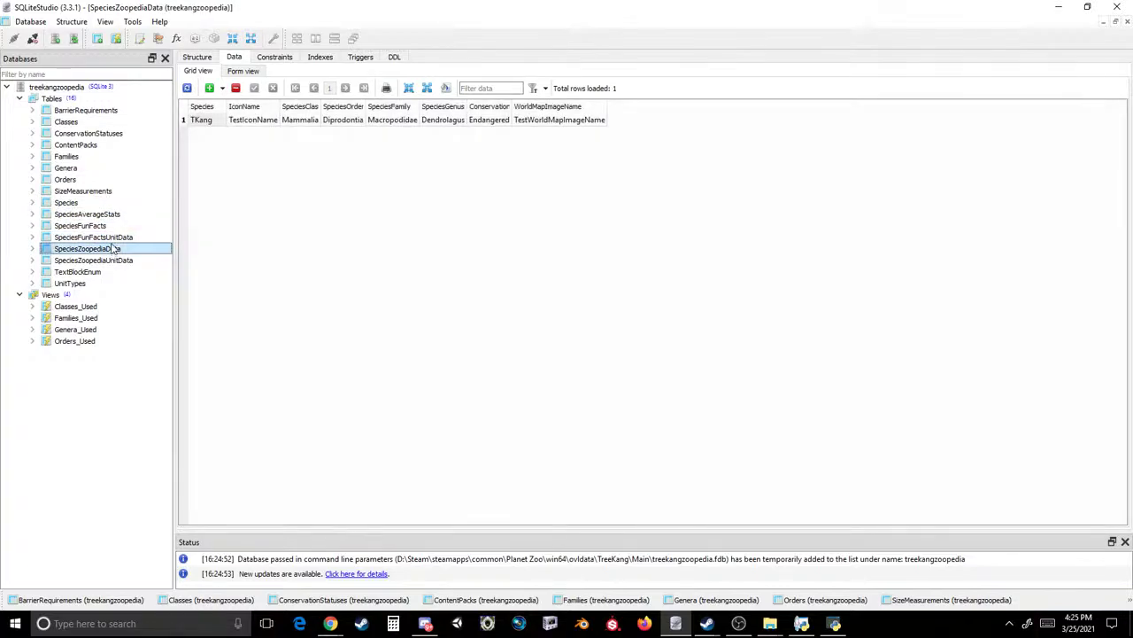
double_click(113, 237)
double_click(113, 226)
double_click(113, 237)
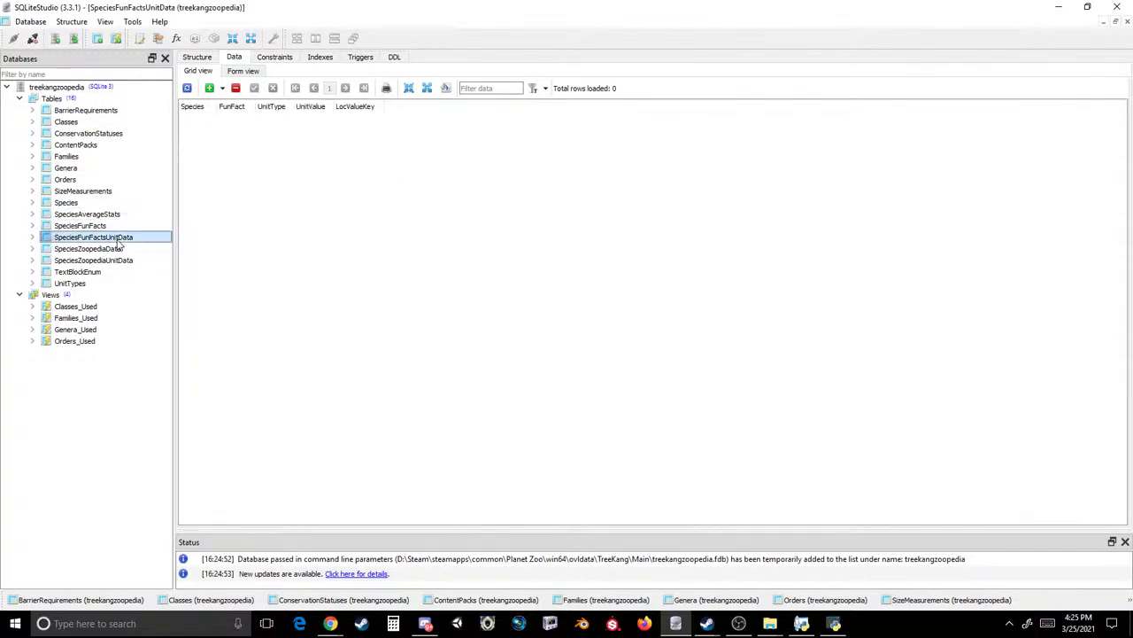
double_click(115, 249)
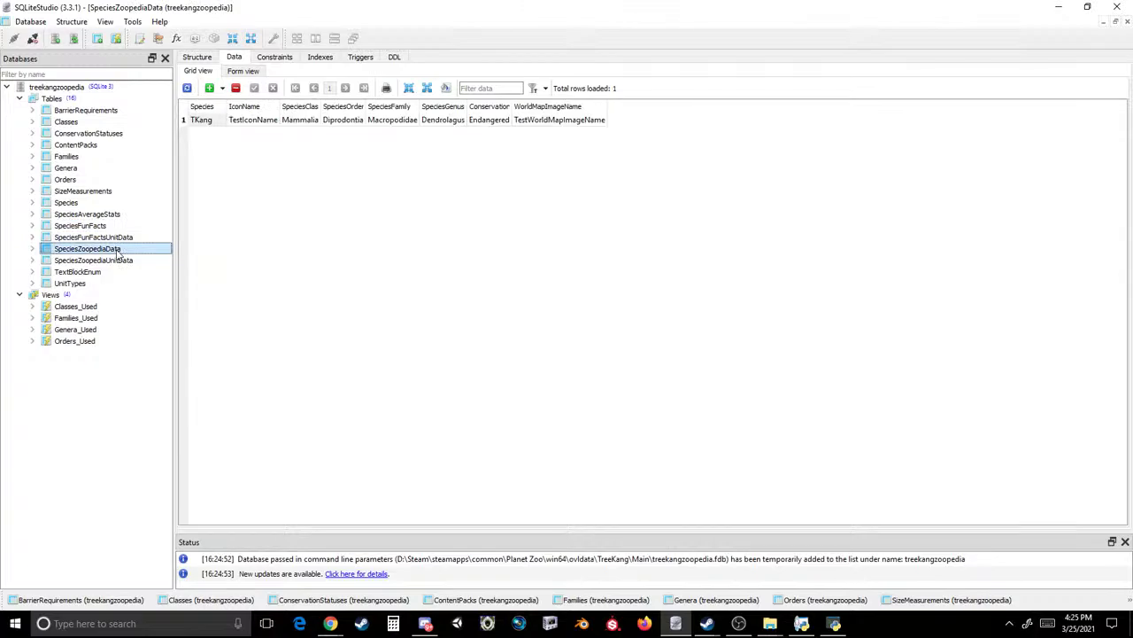
double_click(115, 260)
double_click(117, 272)
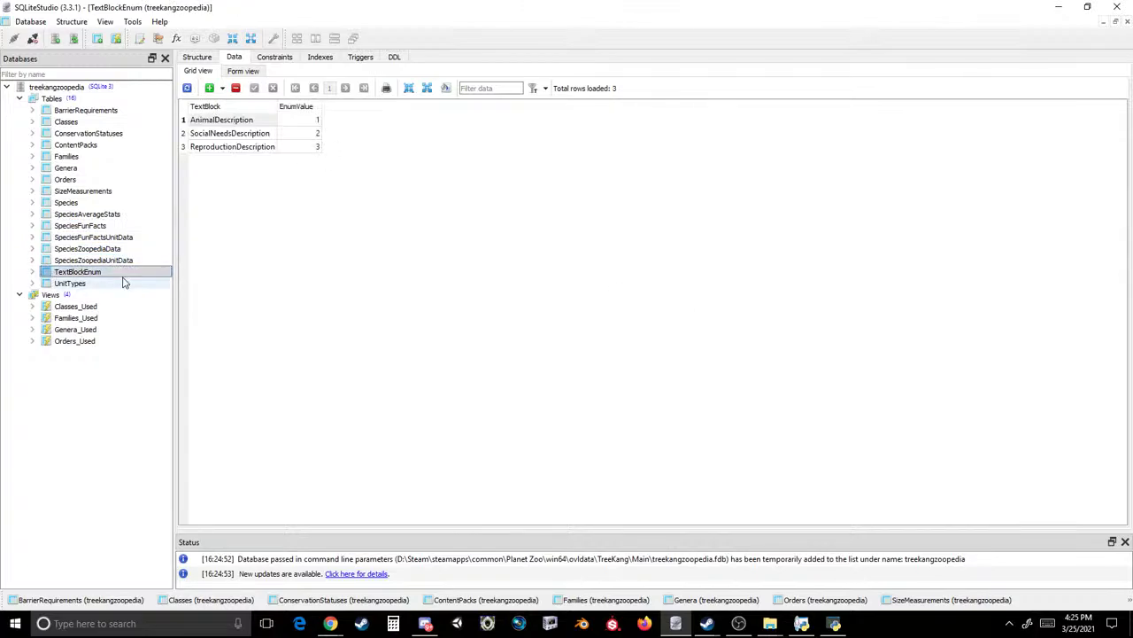
double_click(124, 282)
- Open treekangresearch.fdb from the Main folder and examine its AnimalData, BreedingPackStatChanges and ContentPacks tables
key(alt+Tab)
click(277, 288)
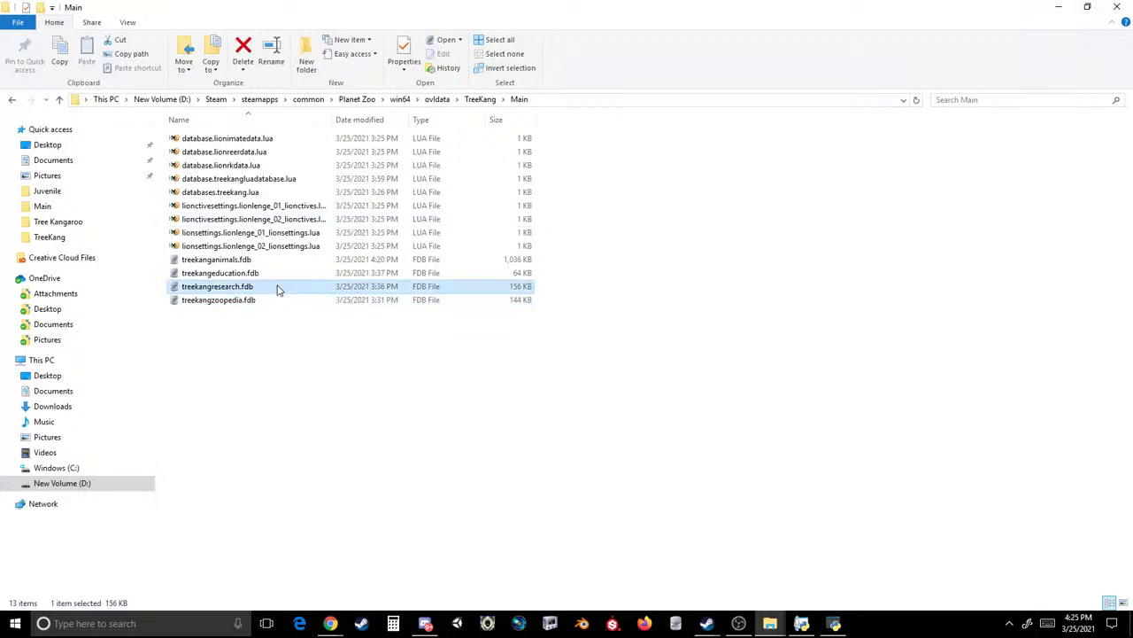
double_click(278, 288)
double_click(84, 111)
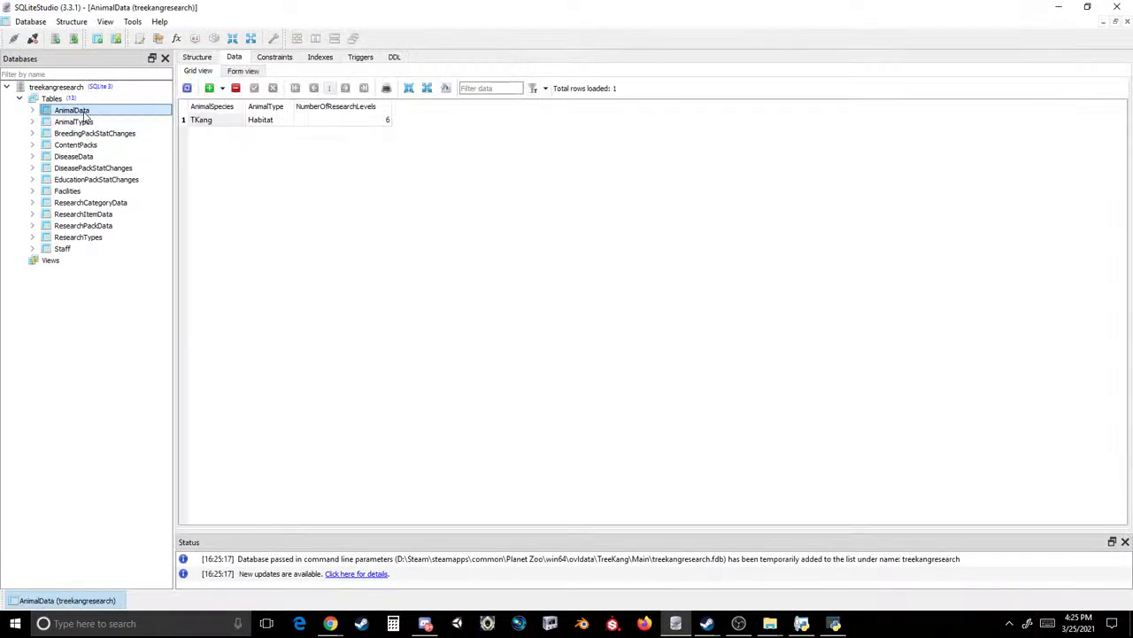
double_click(88, 134)
double_click(75, 145)
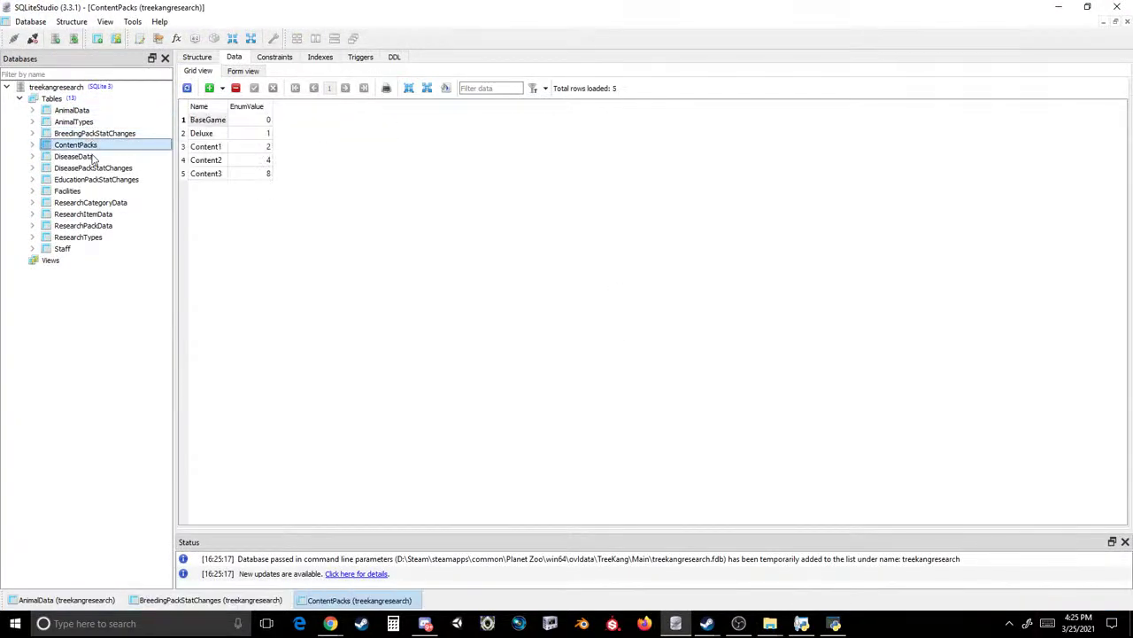
- Examine the DiseaseData, DiseasePackStatChanges, EducationPackStatChanges, Facilities and ResearchCategoryData tables of the treekangresearch database
double_click(80, 156)
double_click(93, 168)
double_click(96, 180)
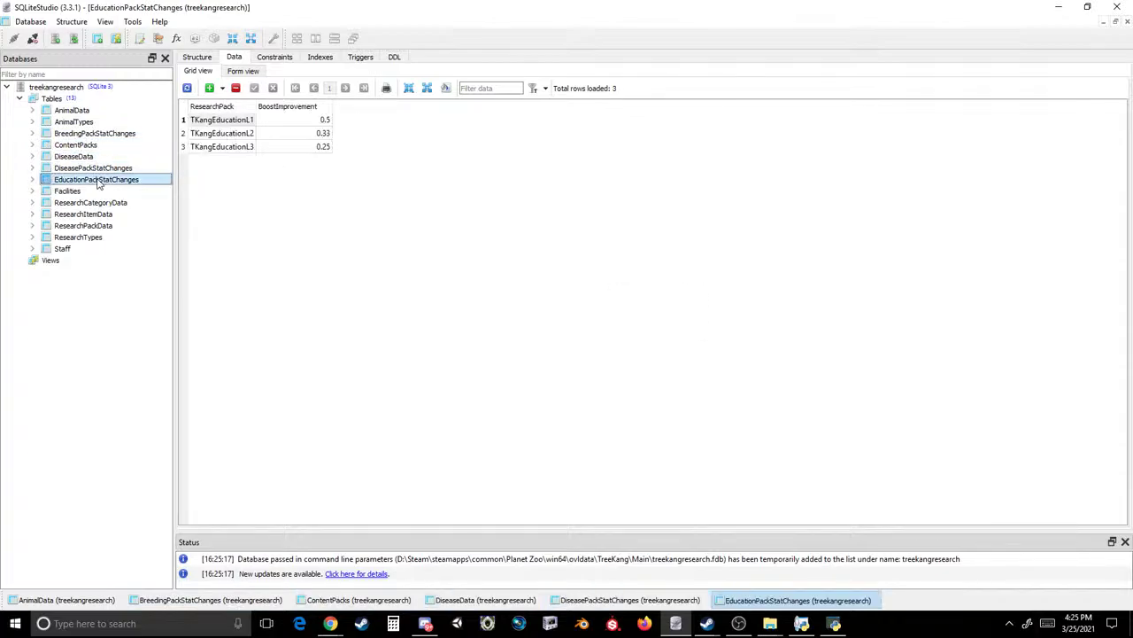
double_click(95, 191)
double_click(100, 202)
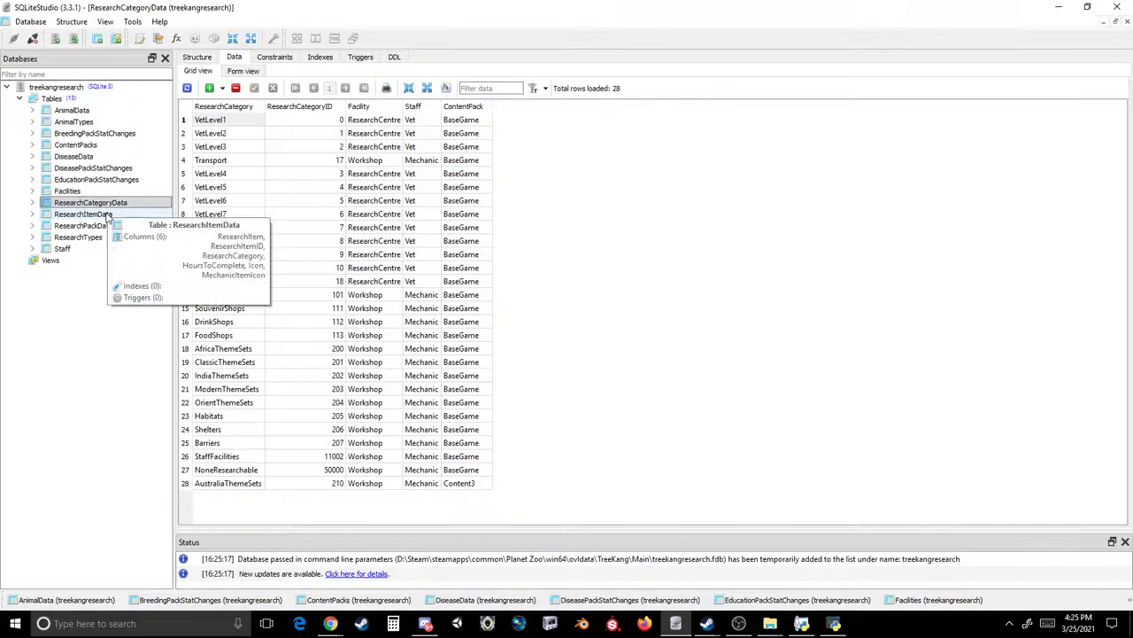
- Switch to File Explorer and inspect the contents of the Content3 folder inside Planet Zoo's ovldata folder
key(alt+Tab)
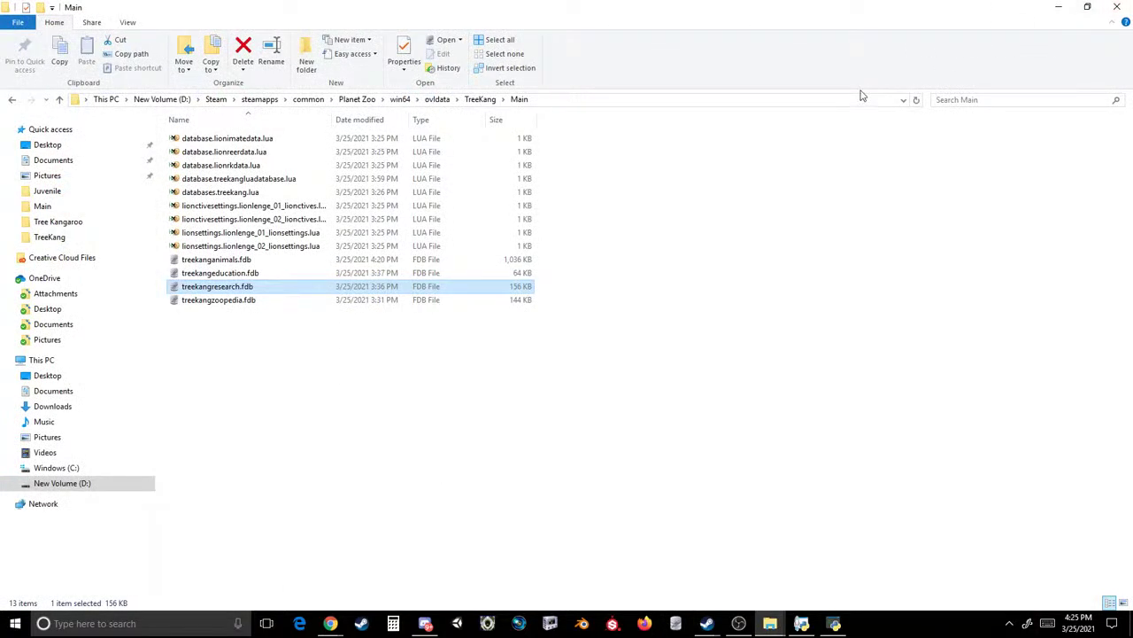
click(482, 103)
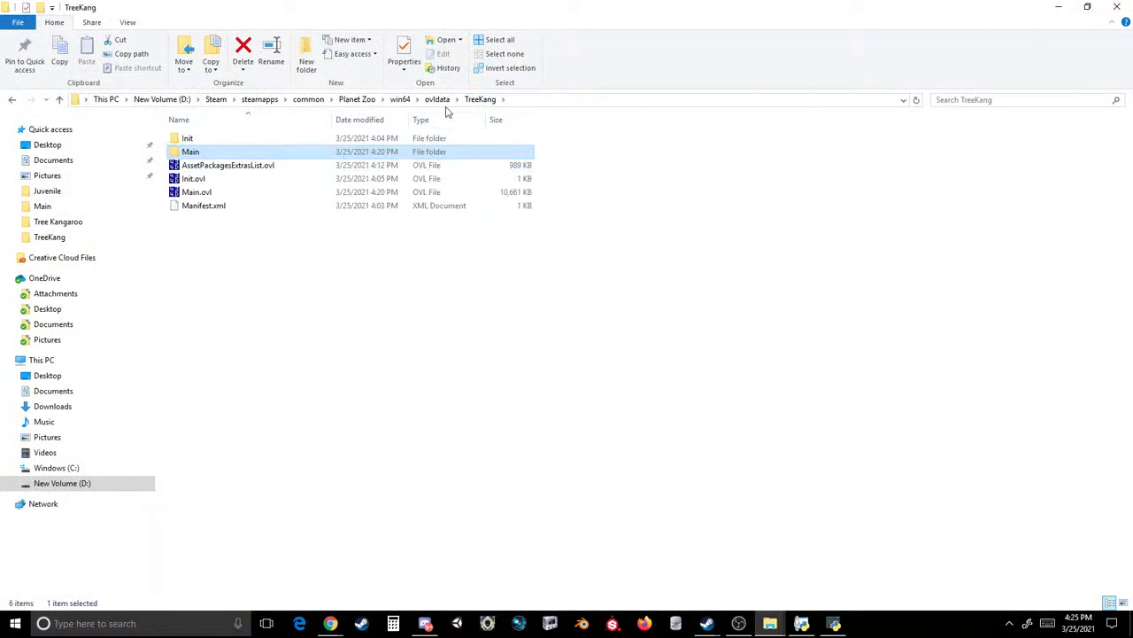
click(440, 102)
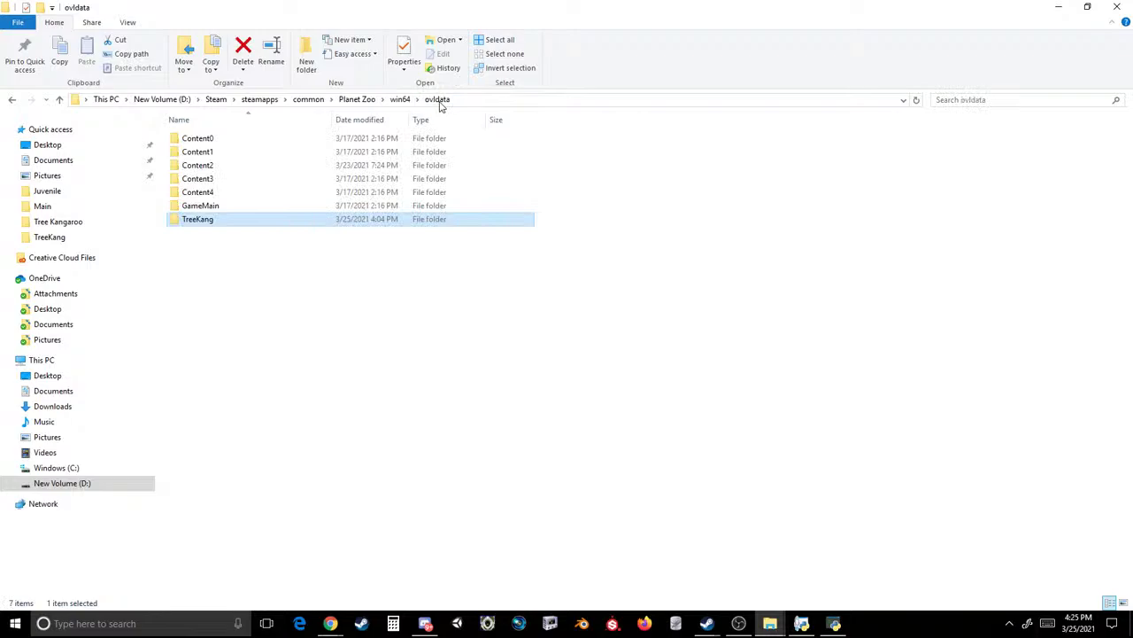
double_click(197, 178)
click(206, 155)
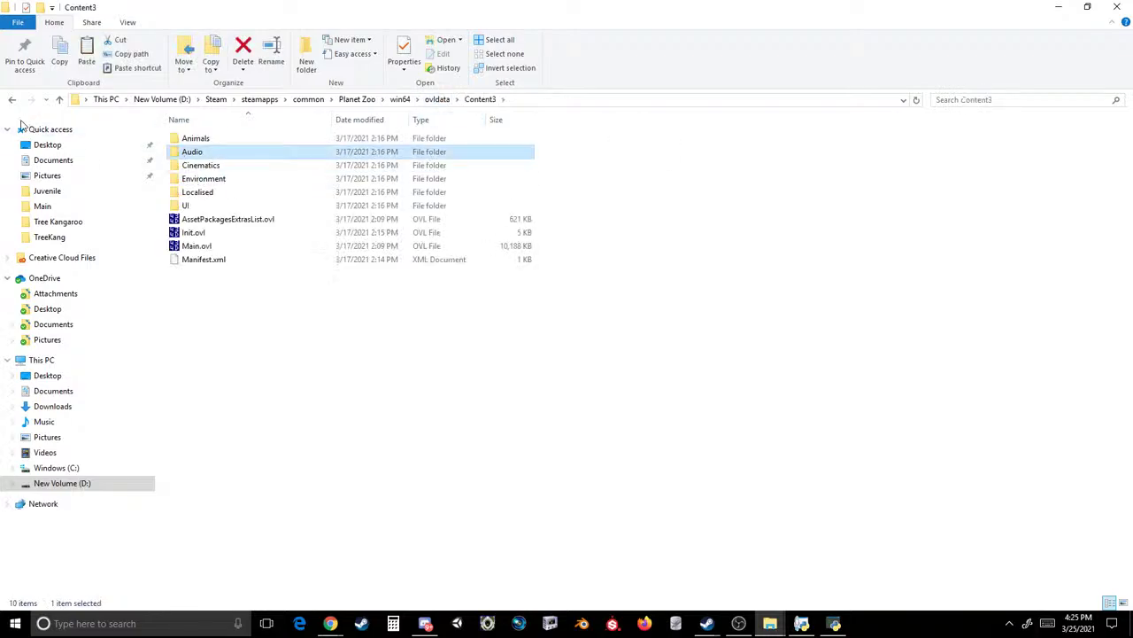
click(10, 100)
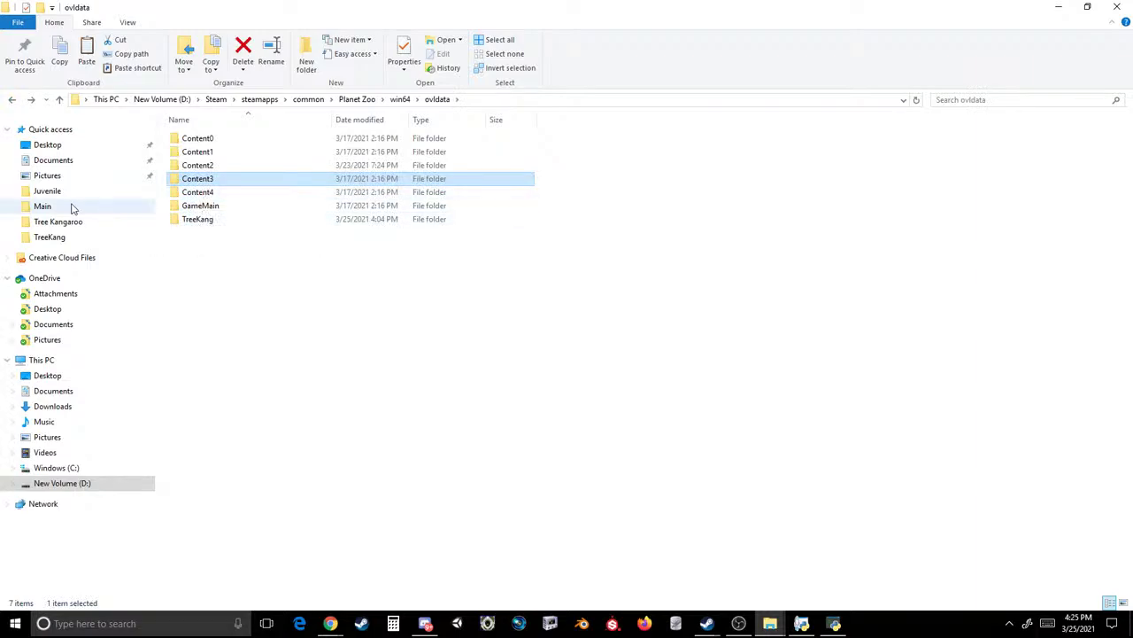
- Copy the Audio folder from the ManedWlf mod in Documents\Mods into the TreeKang mod folder
click(70, 160)
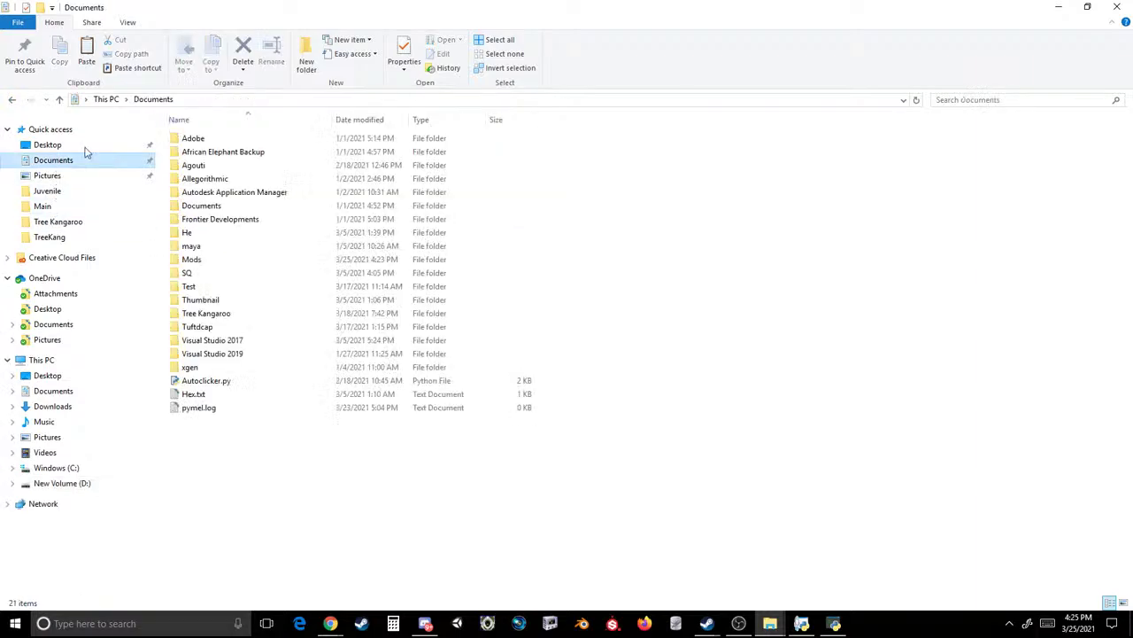
double_click(192, 260)
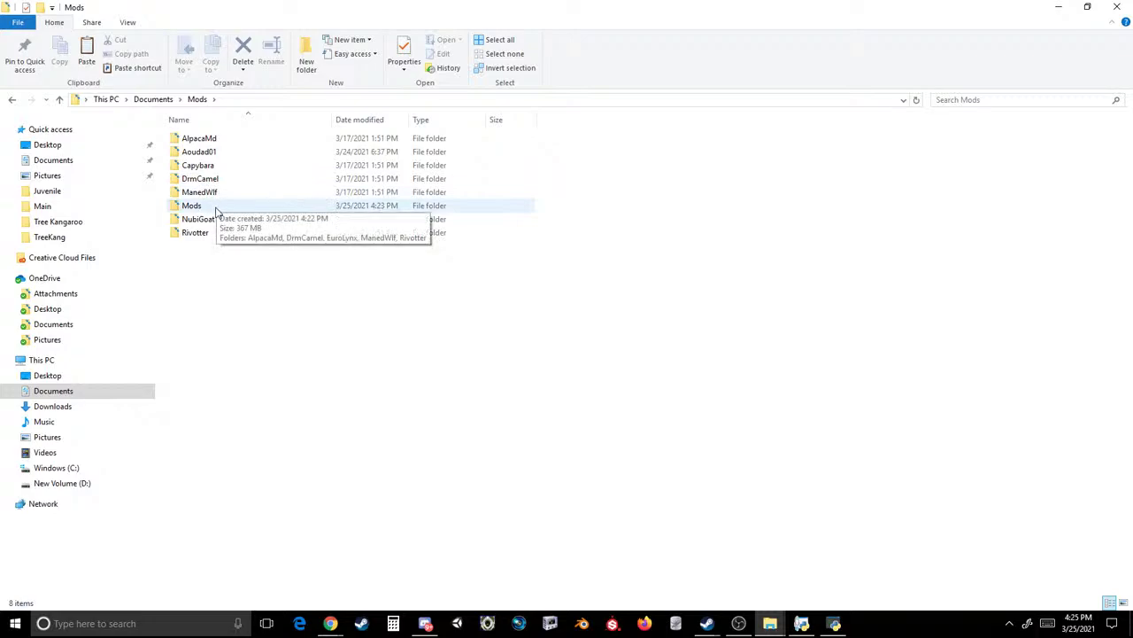
double_click(196, 192)
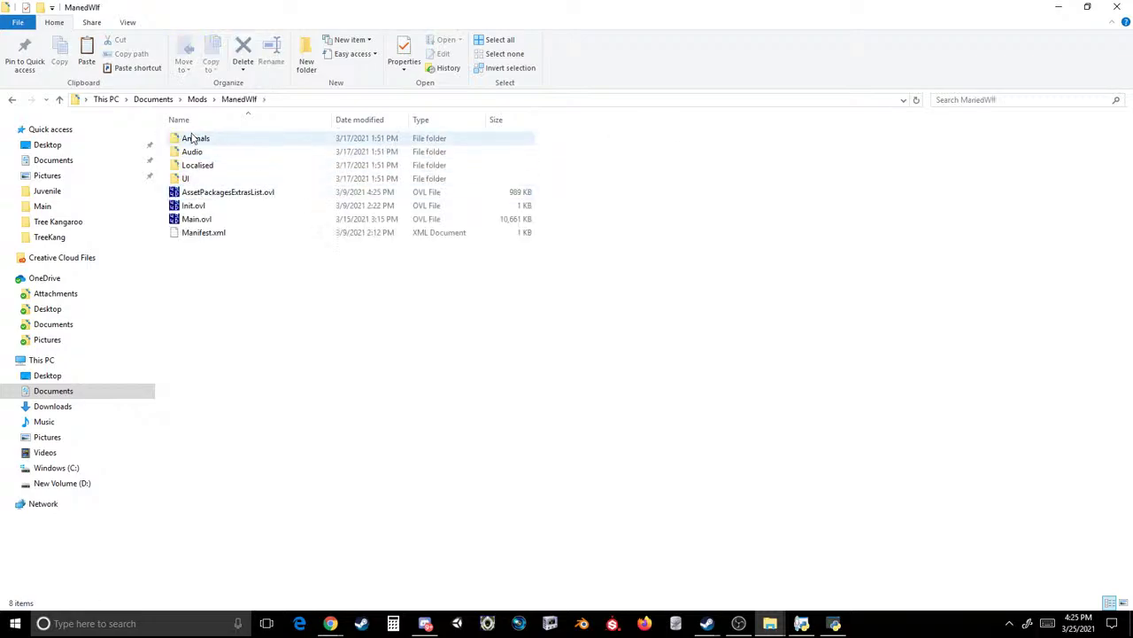
click(198, 153)
double_click(198, 153)
click(11, 100)
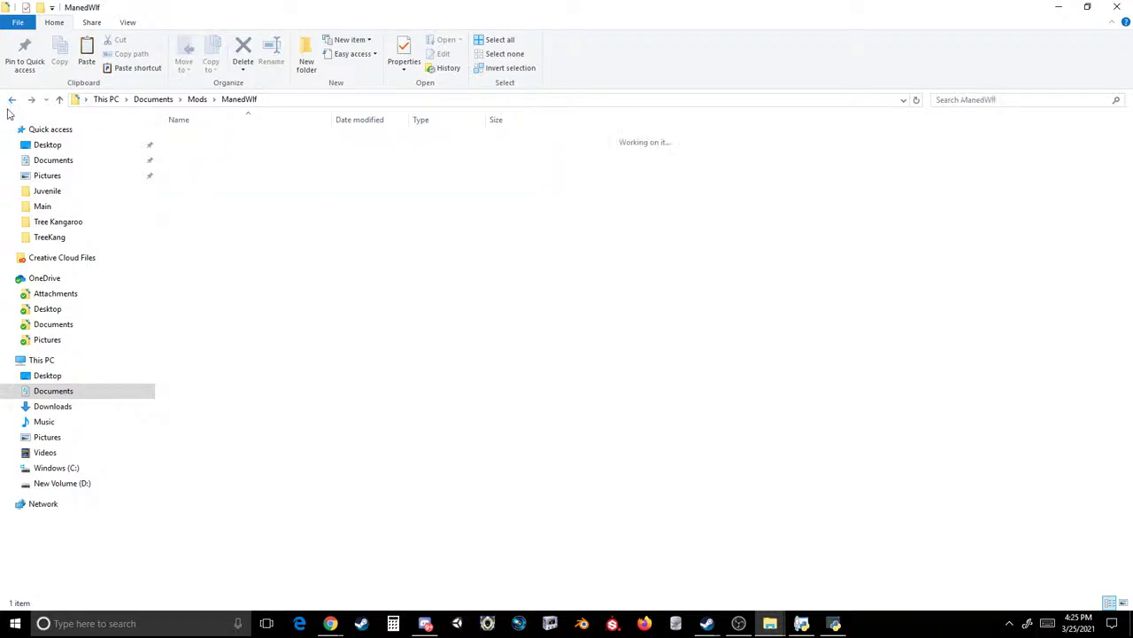
click(12, 100)
click(11, 100)
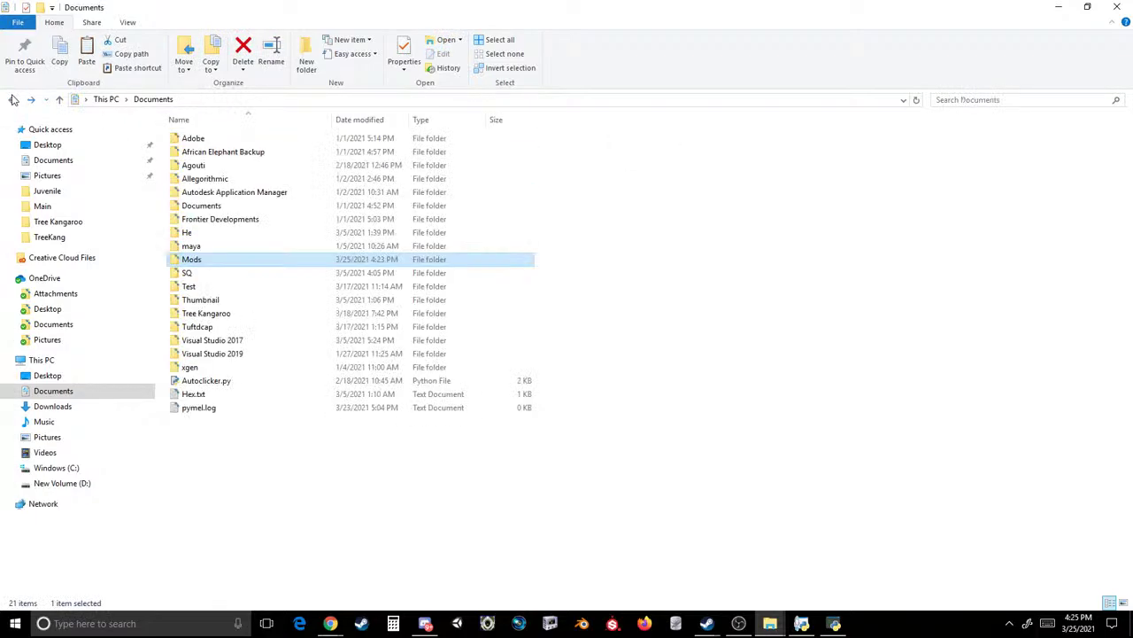
click(71, 221)
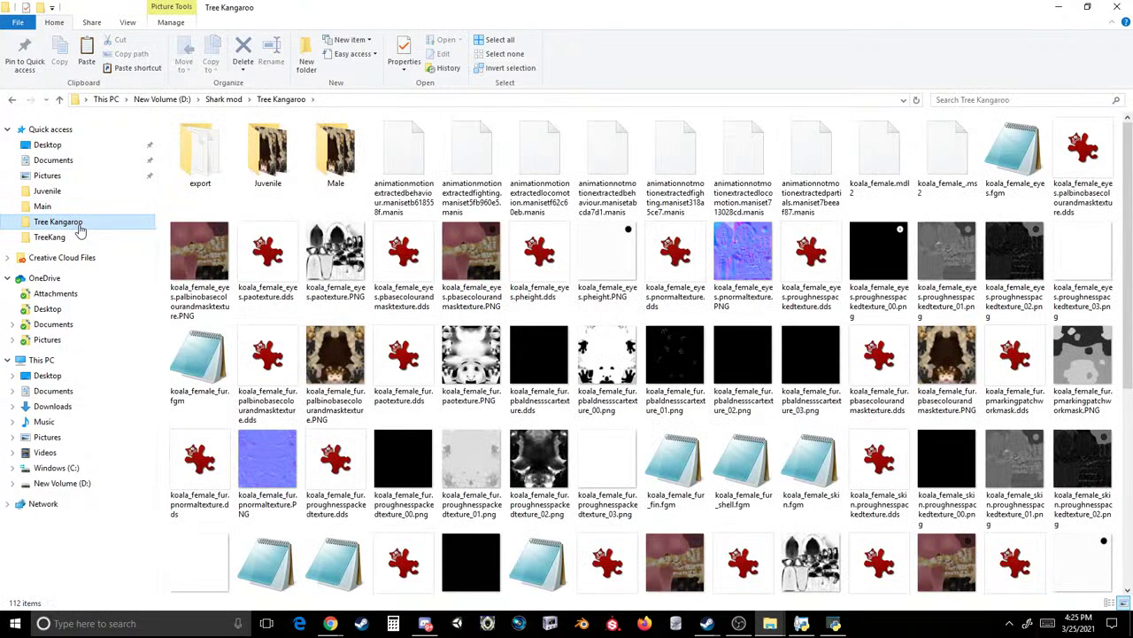
click(64, 237)
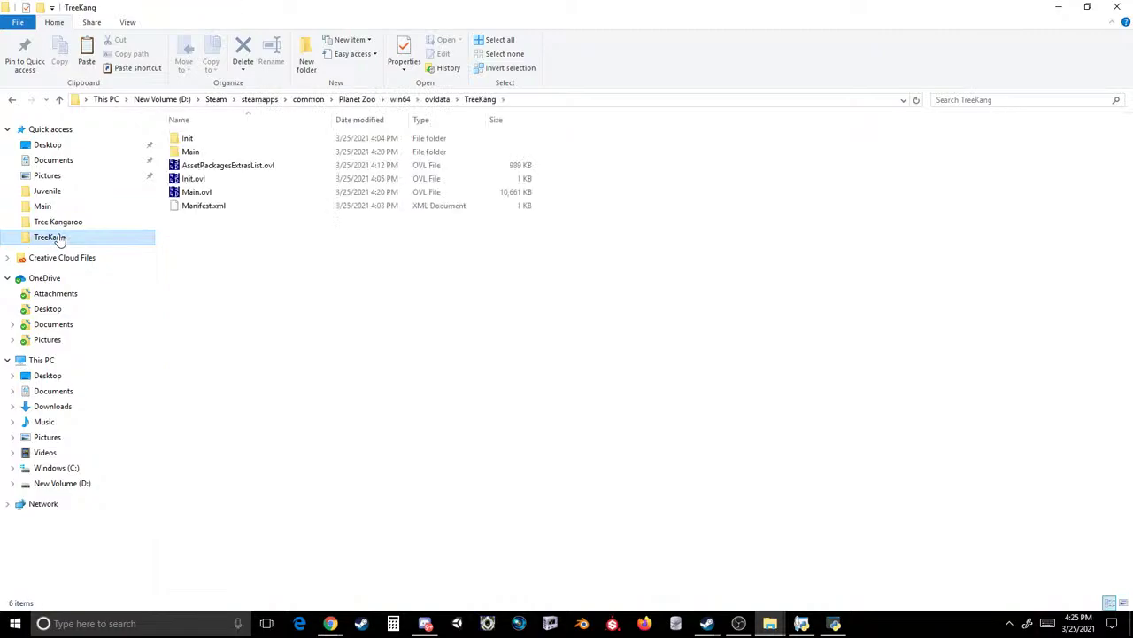
key(ctrl+v)
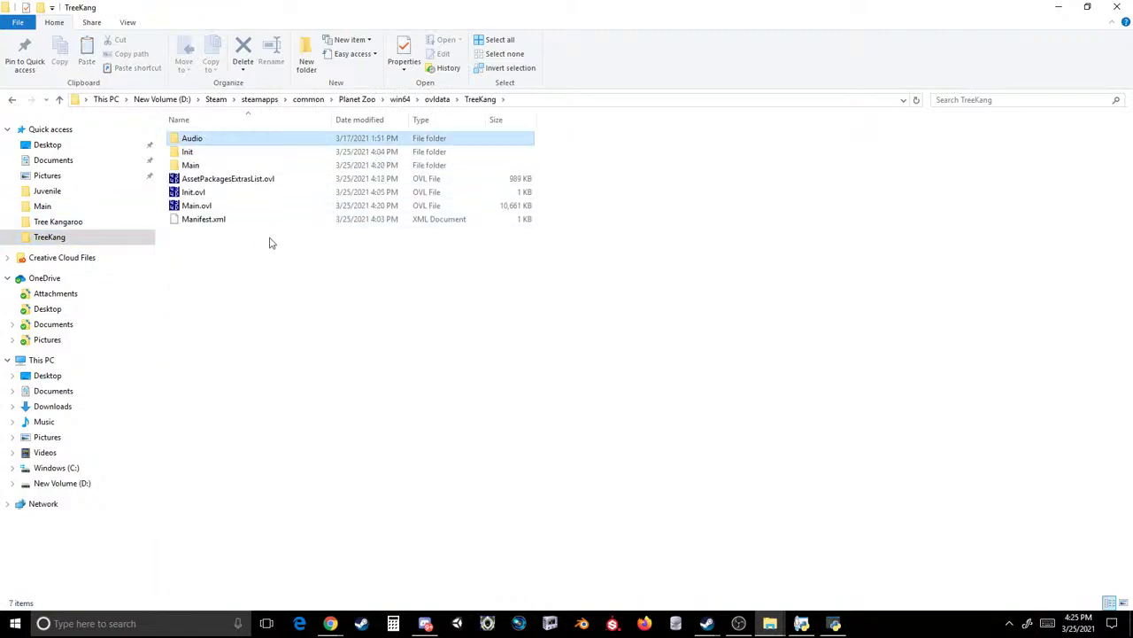
- Launch Planet Zoo from the Steam library and load the zoo
mouse_move(707, 622)
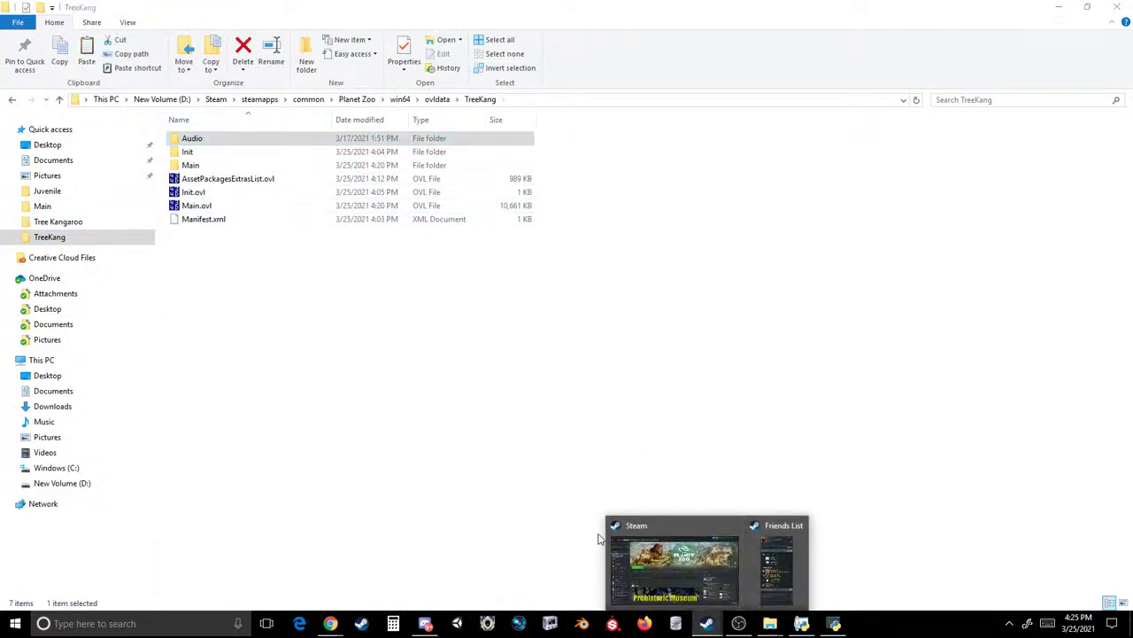
click(634, 538)
click(253, 275)
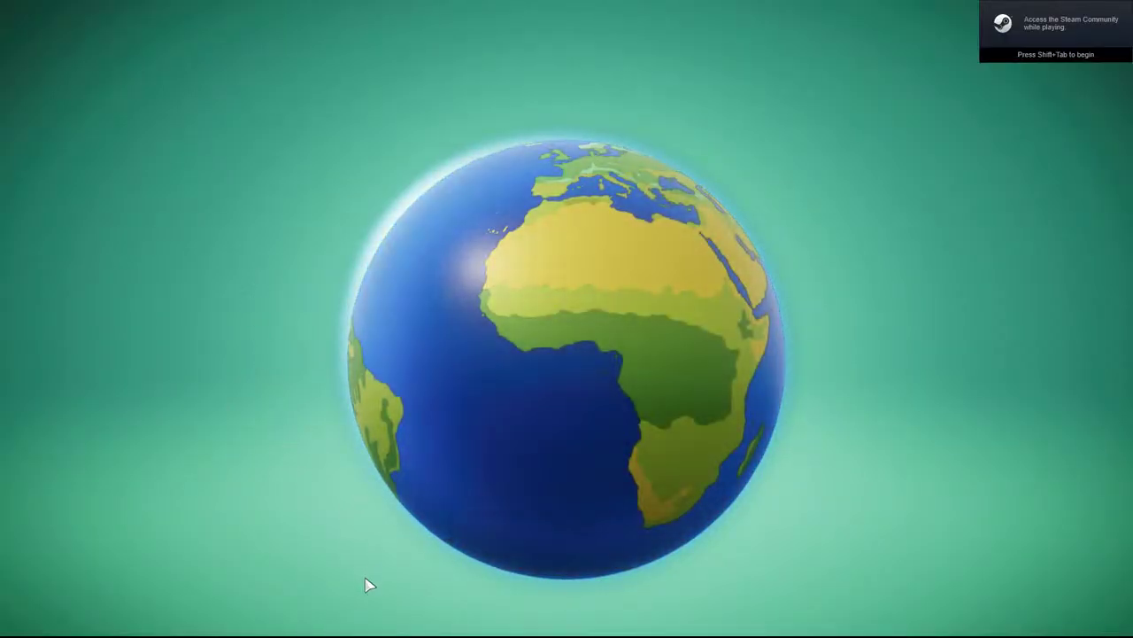
click(330, 586)
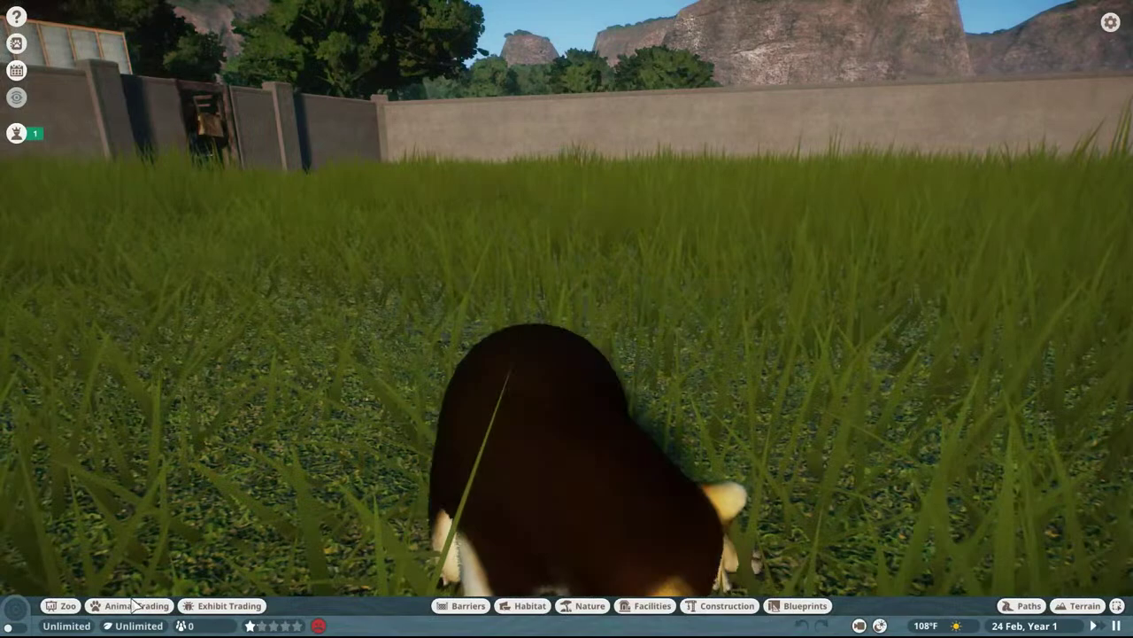
- Check the animal market in the zoo and quit Planet Zoo without saving
click(132, 606)
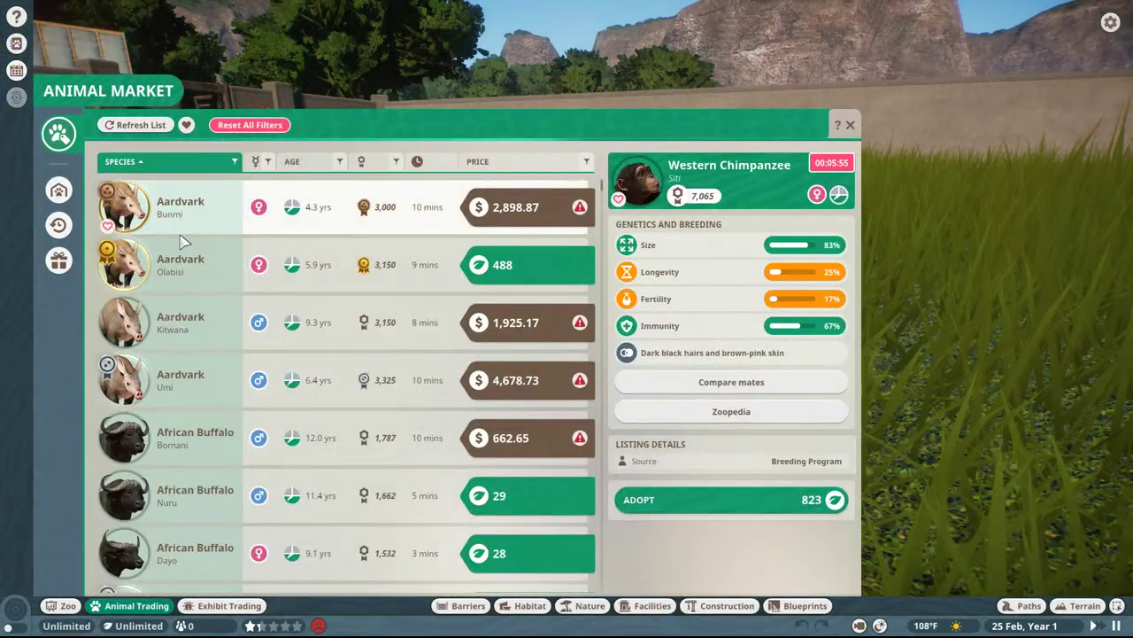
right_click(247, 259)
key(Escape)
click(555, 393)
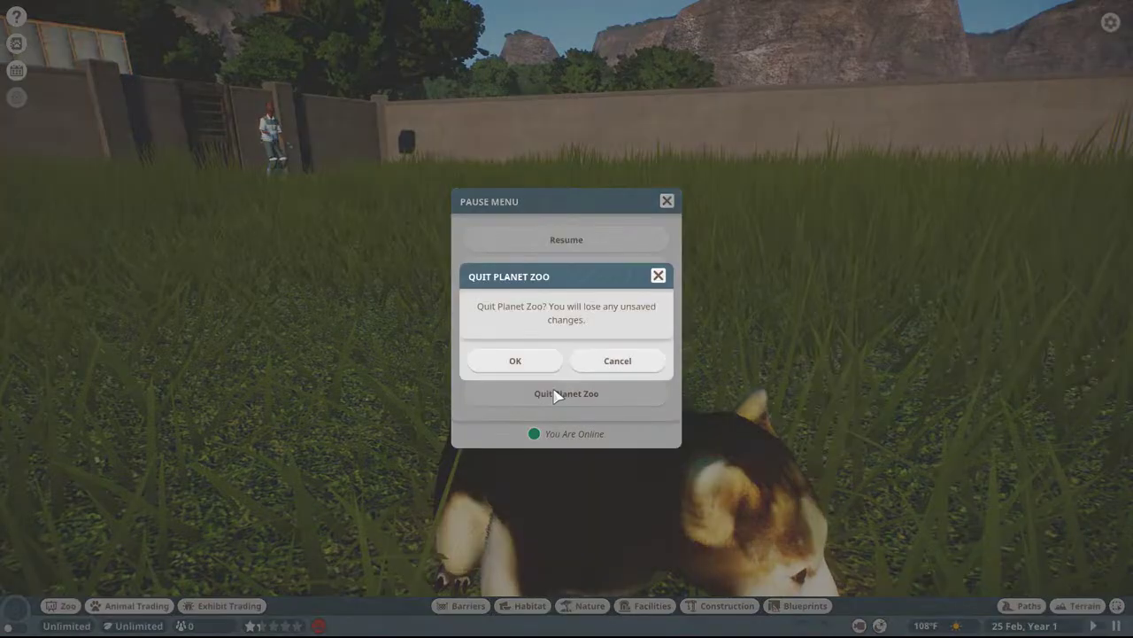
click(519, 358)
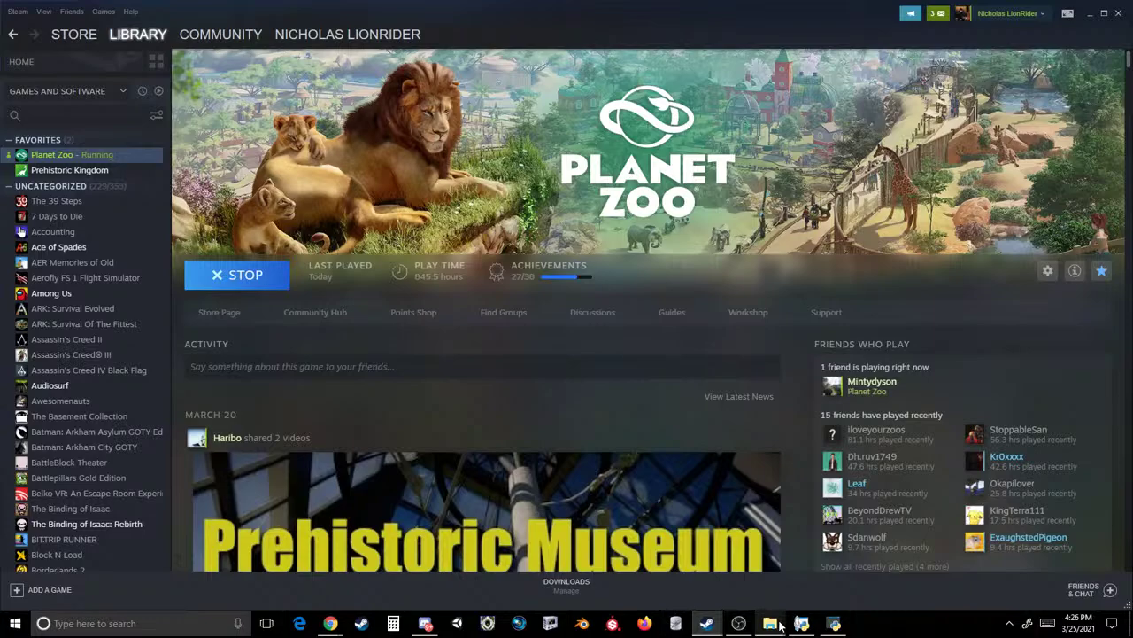
- Switch to File Explorer and delete the Audio folder from the TreeKang mod folder
mouse_move(769, 623)
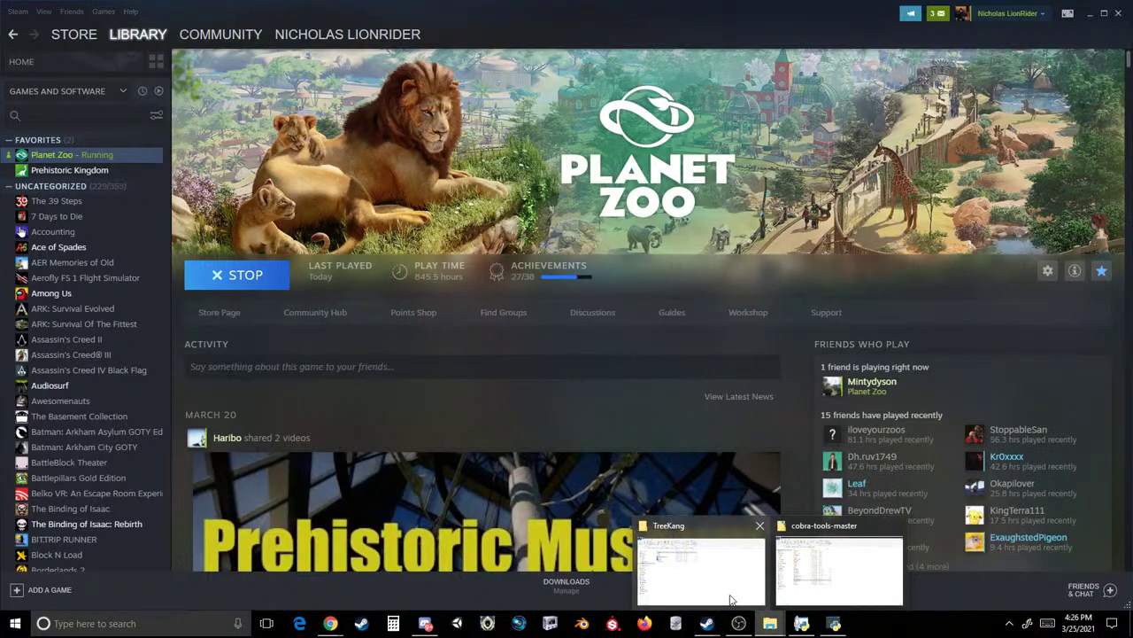
click(731, 600)
click(197, 142)
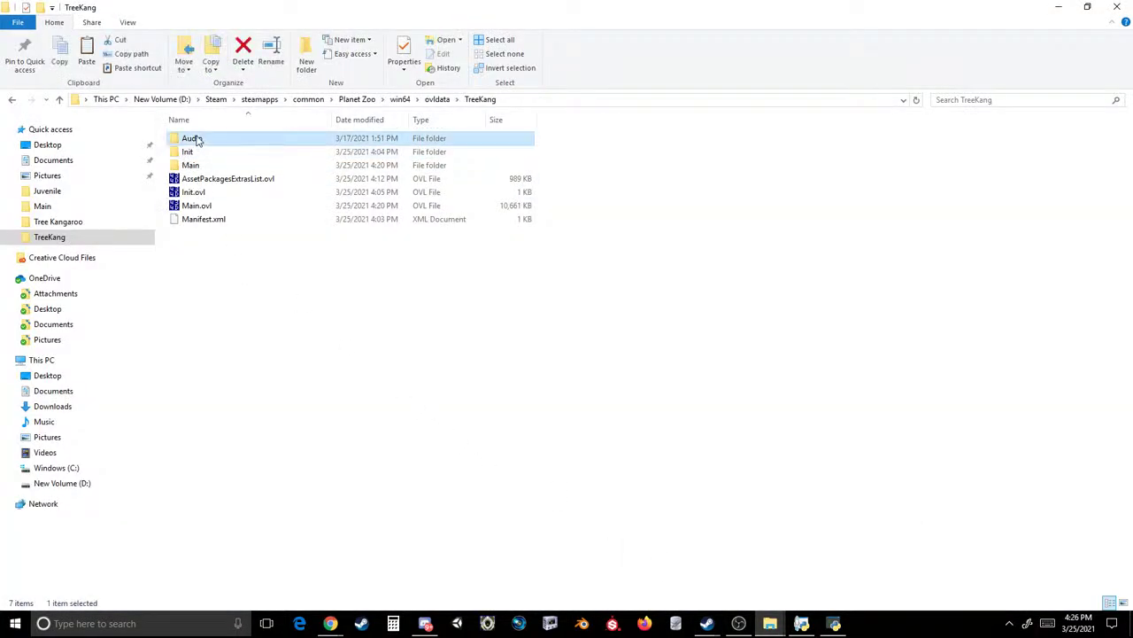
key(Delete)
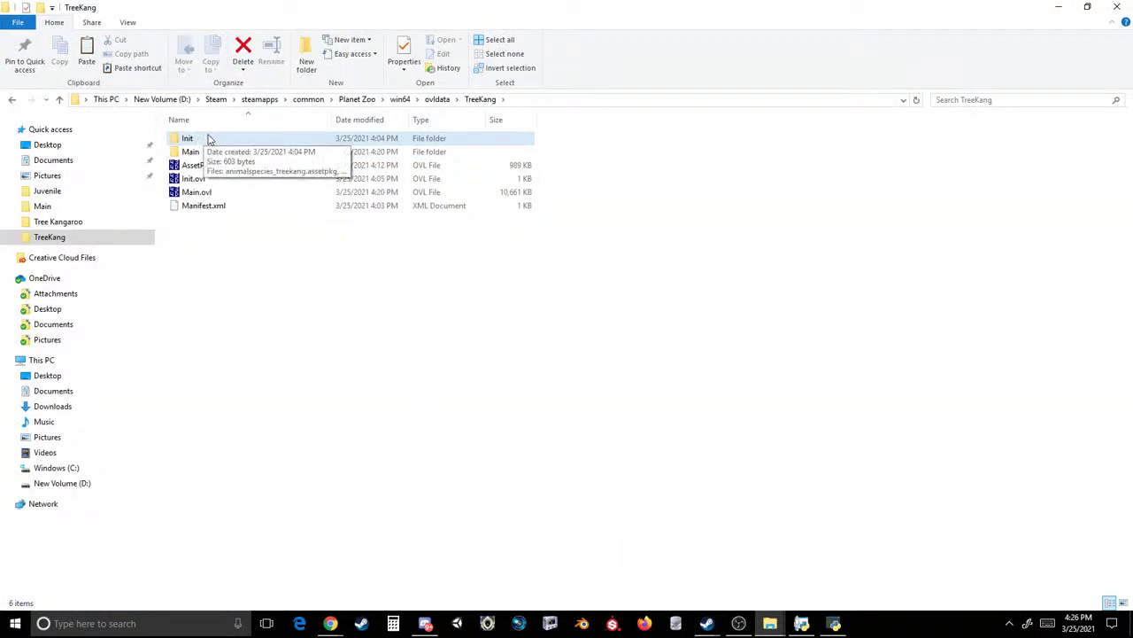
- Move AssetPackagesExtrasList.ovl from the TreeKang folder into its Init subfolder and return to TreeKang
double_click(200, 140)
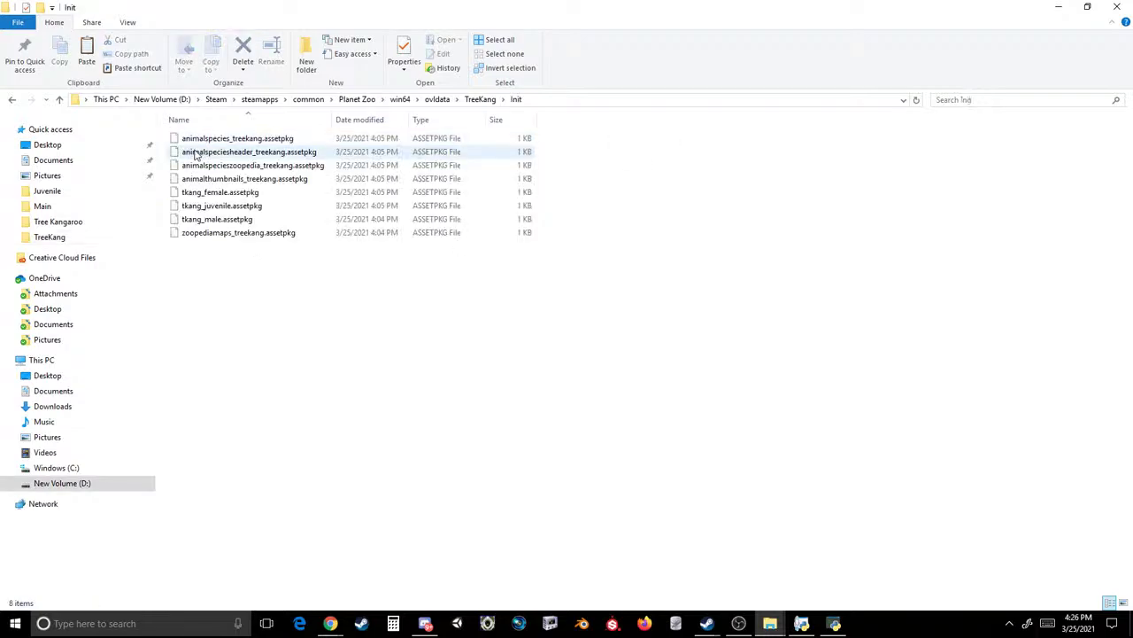
click(10, 99)
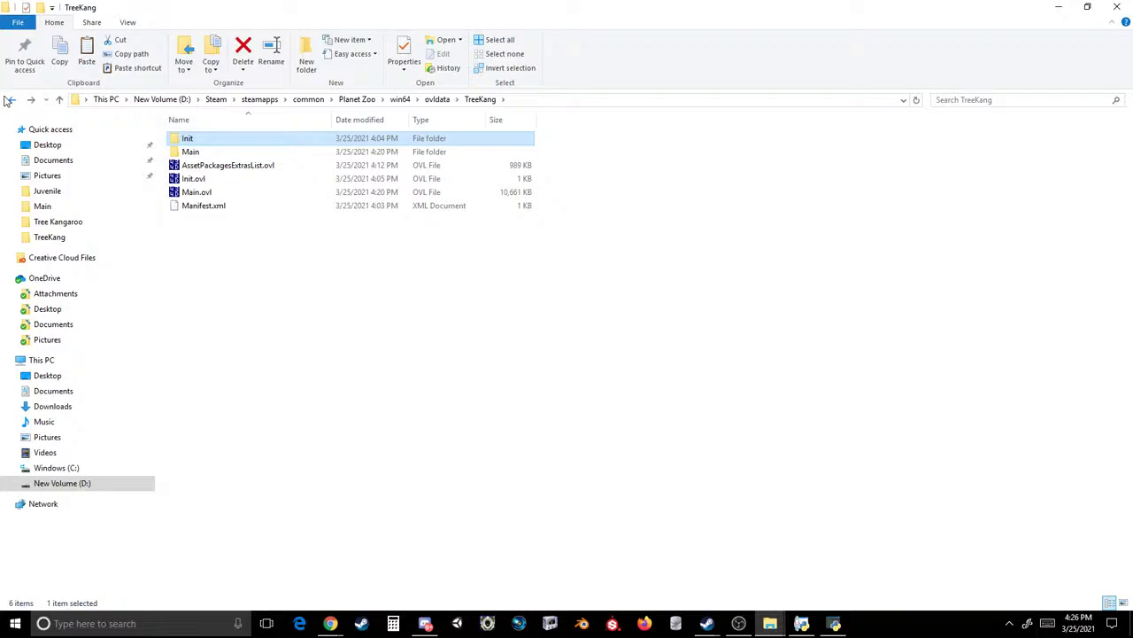
click(211, 167)
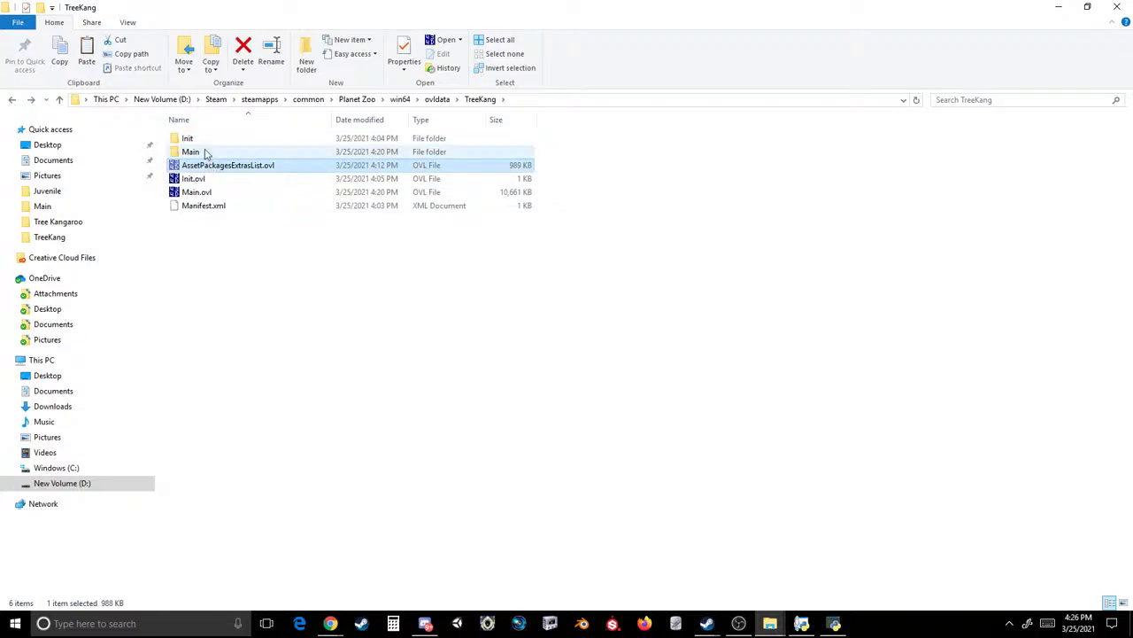
double_click(193, 139)
key(ctrl+v)
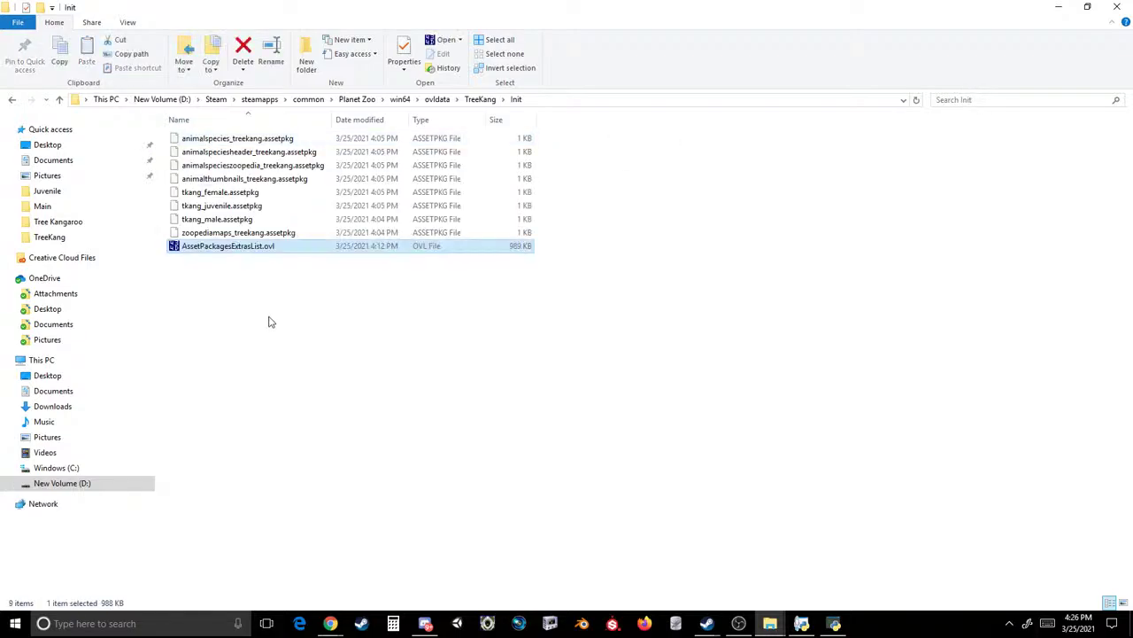
click(11, 100)
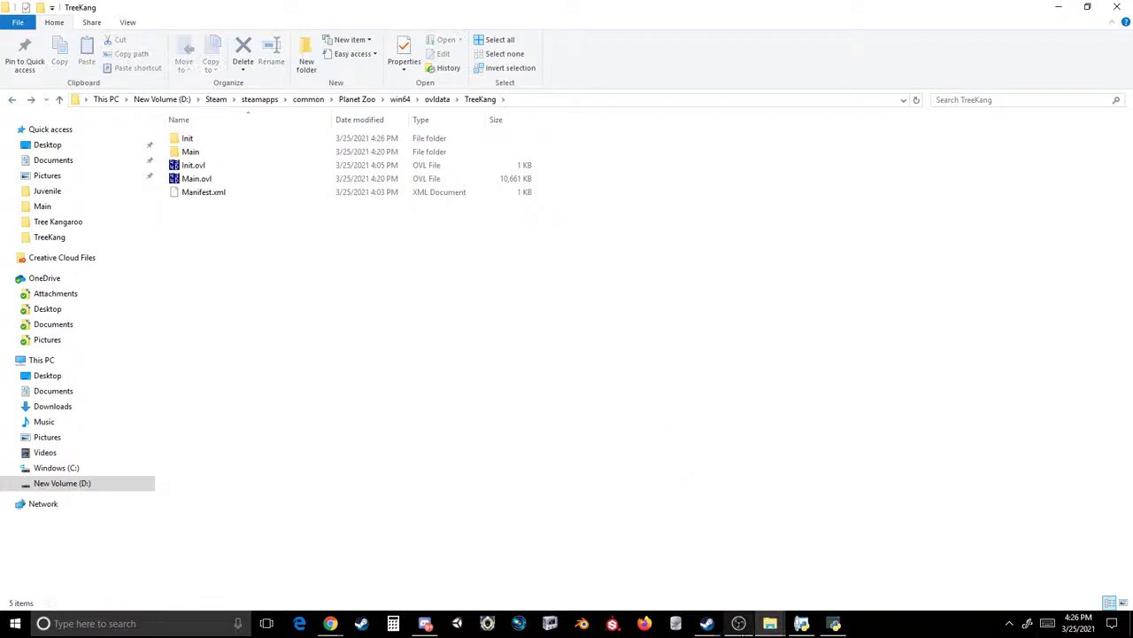
- Relaunch Planet Zoo from Steam to test the mod, and force the game to end through Task Manager
click(624, 547)
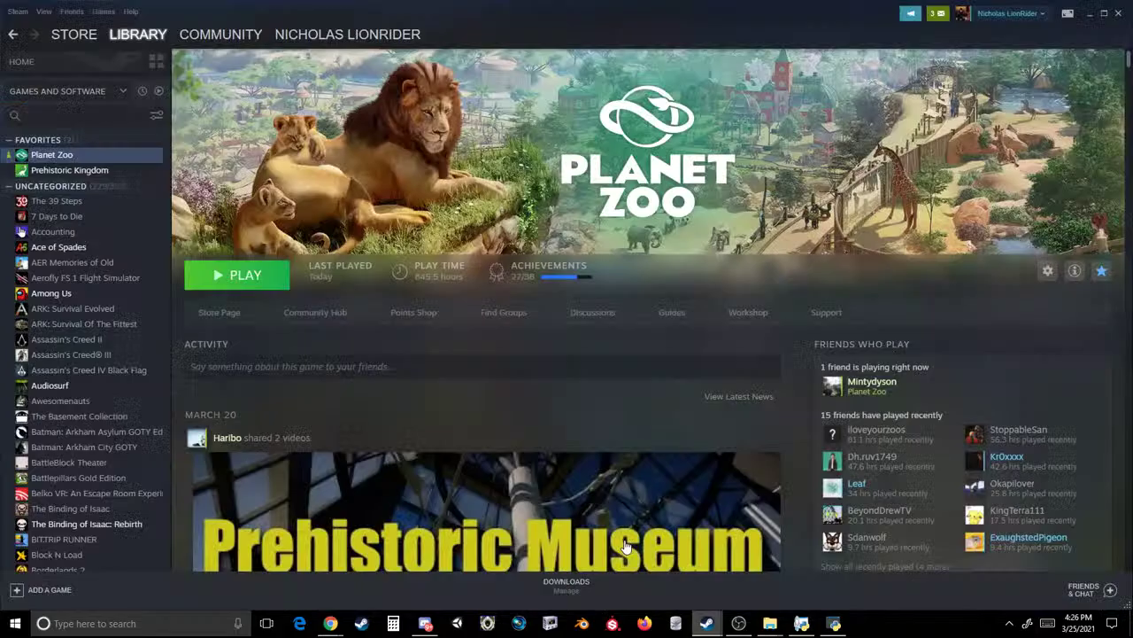
click(256, 274)
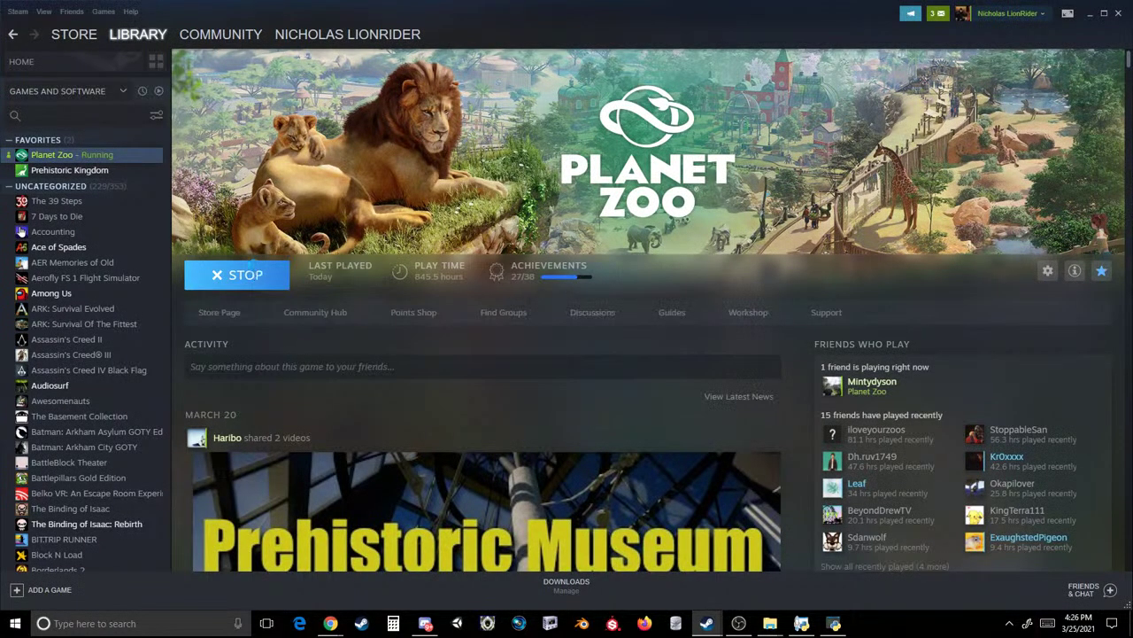
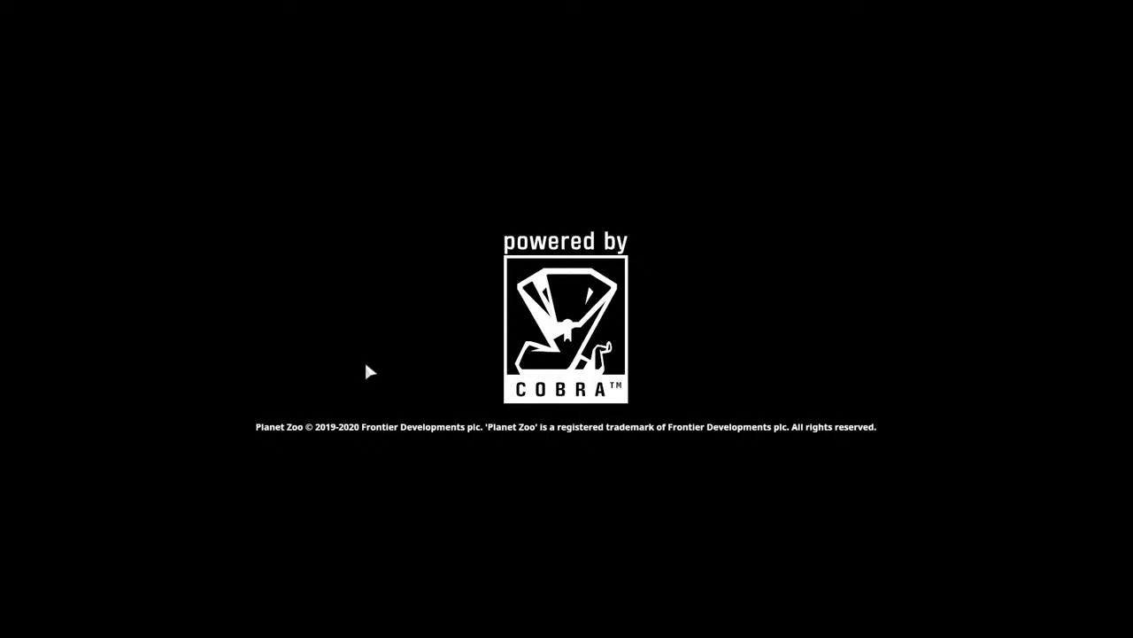
key(ctrl+shift+Escape)
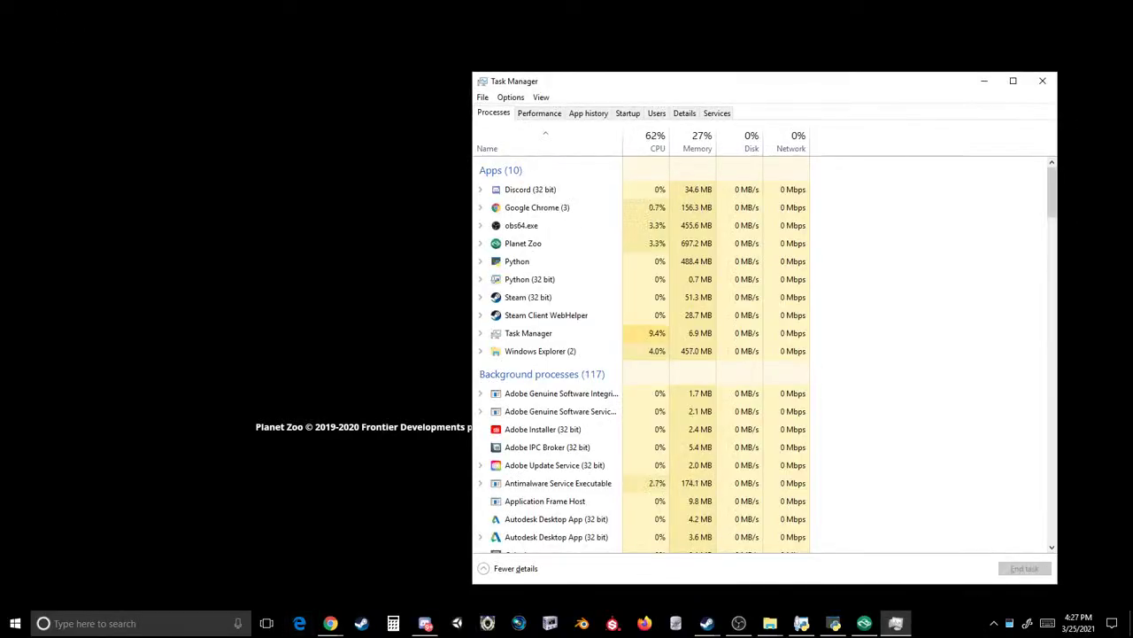
click(534, 243)
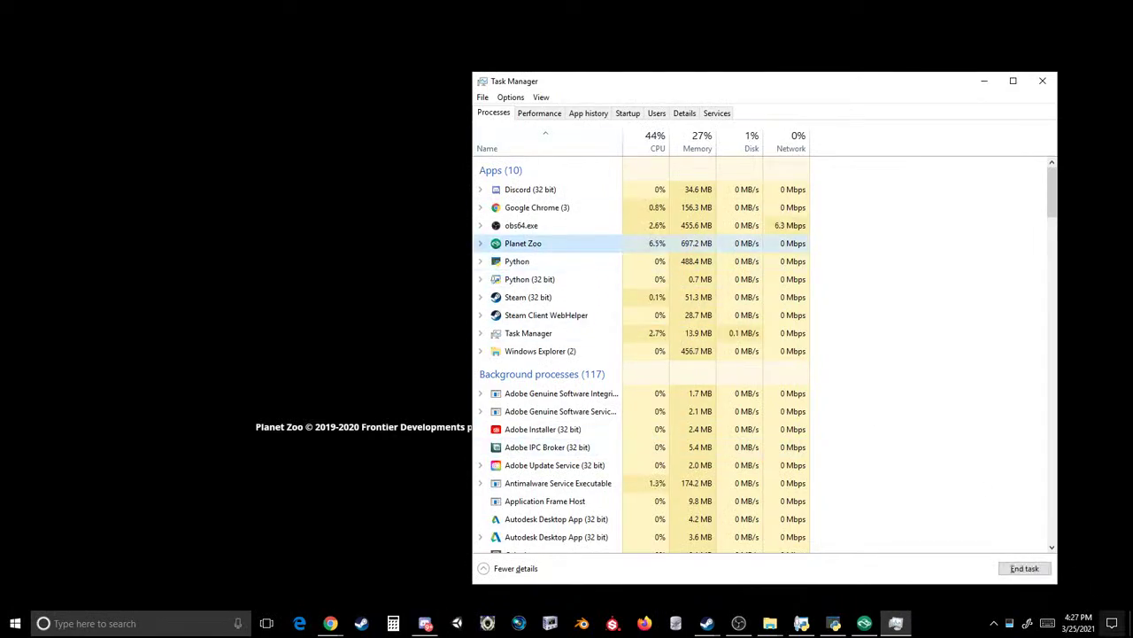
click(1029, 576)
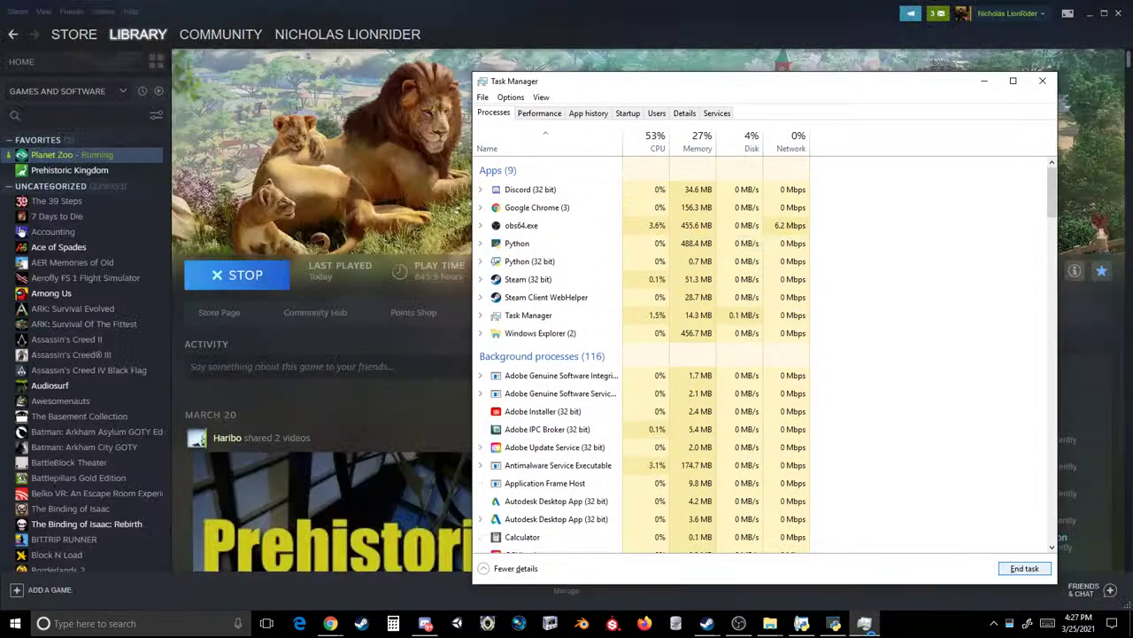
- Switch to the OVL Archive Editor and load AssetPackagesExtrasList.ovl from the TreeKang mod's Init folder
mouse_move(864, 623)
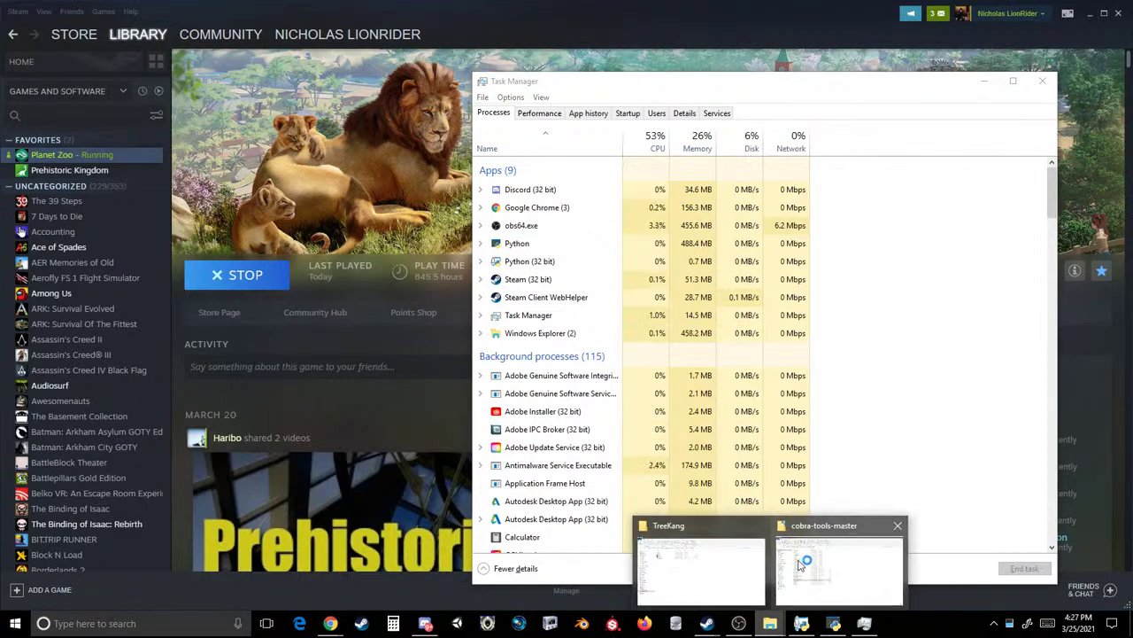
click(713, 567)
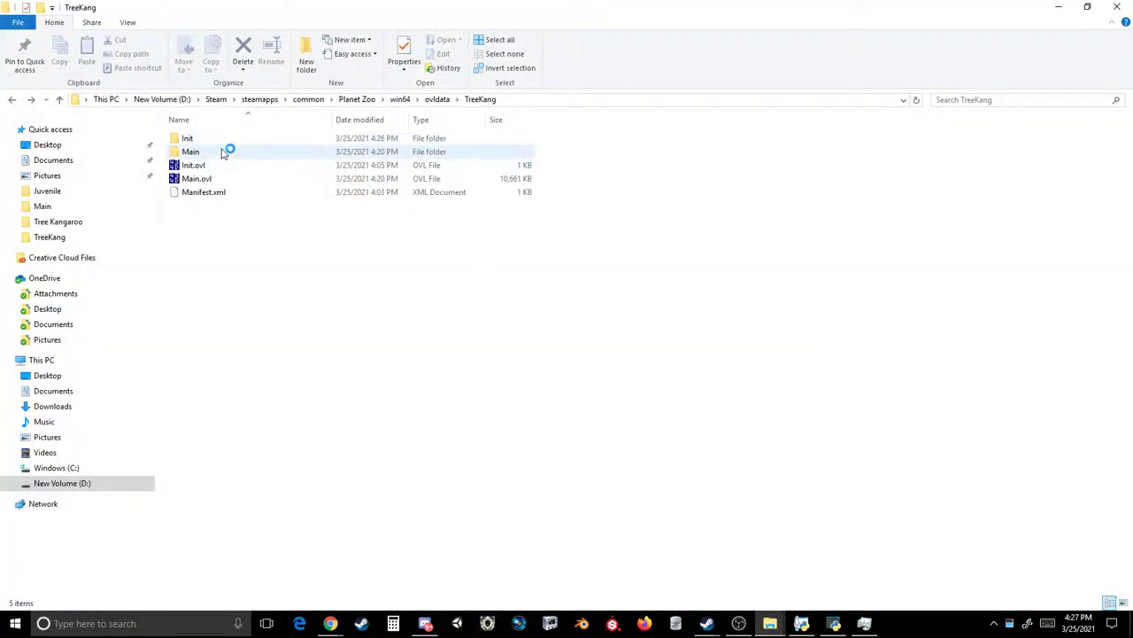
click(833, 622)
click(453, 164)
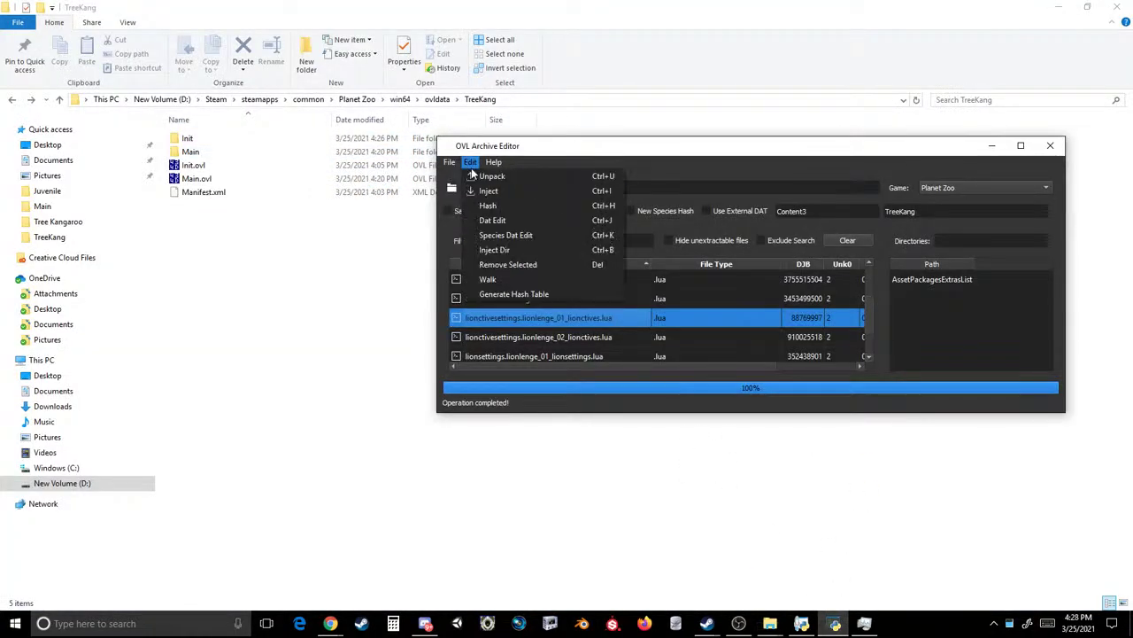
click(462, 181)
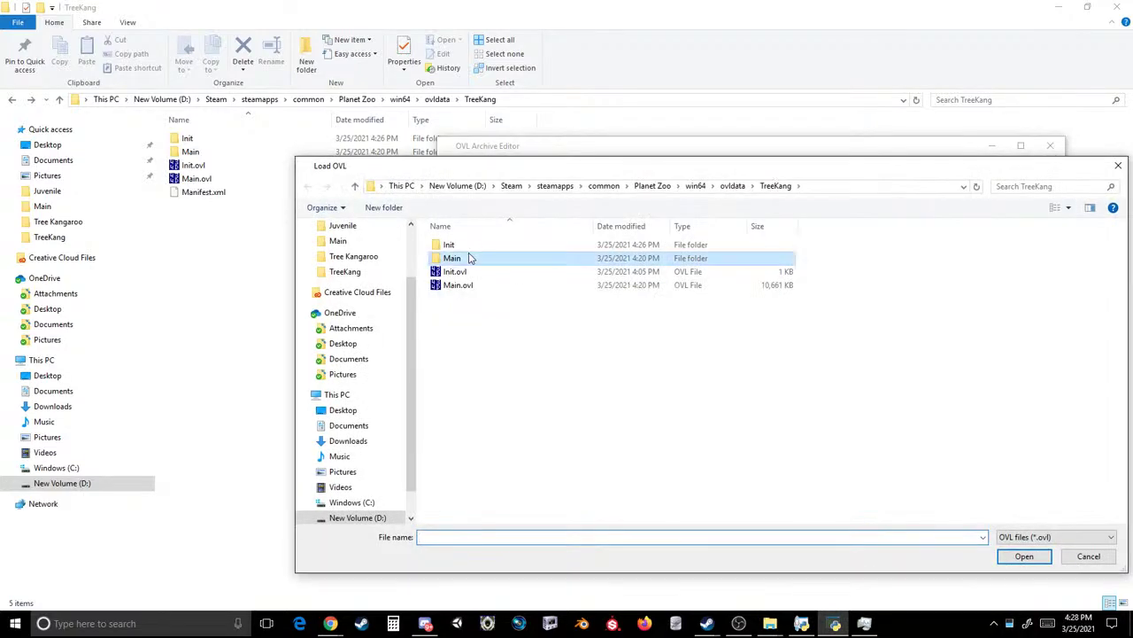
double_click(466, 246)
double_click(464, 245)
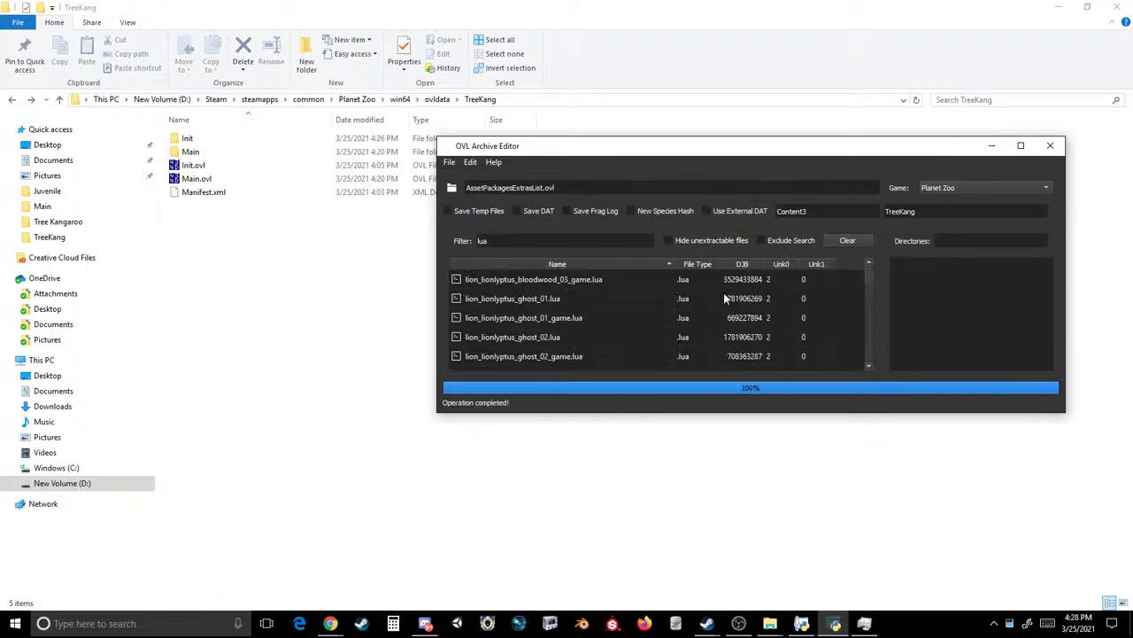
- Load Init.ovl from the TreeKang folder into the OVL Archive Editor
click(449, 162)
click(483, 177)
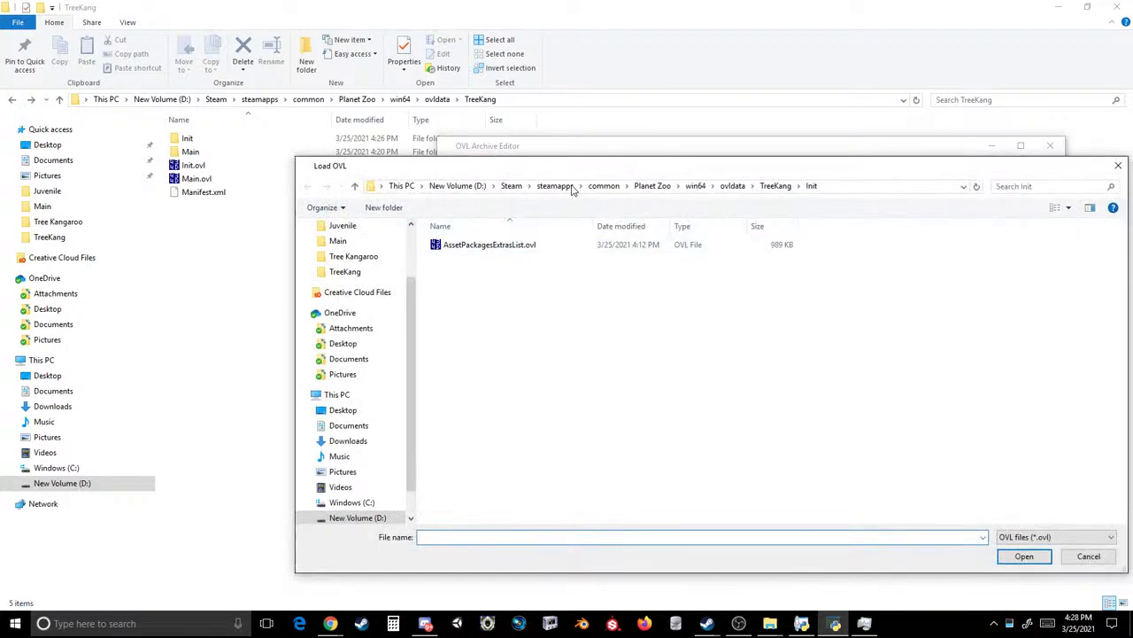
click(768, 190)
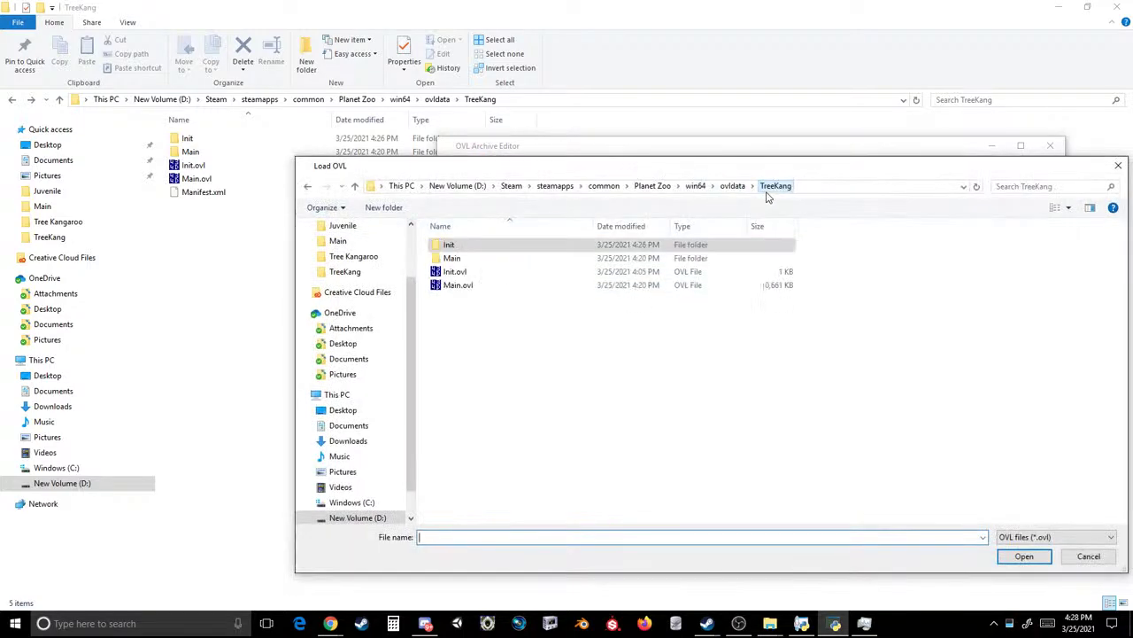
double_click(454, 271)
- Clear the lua filter and remove the Content3 and TreeKang replacement texts
click(485, 240)
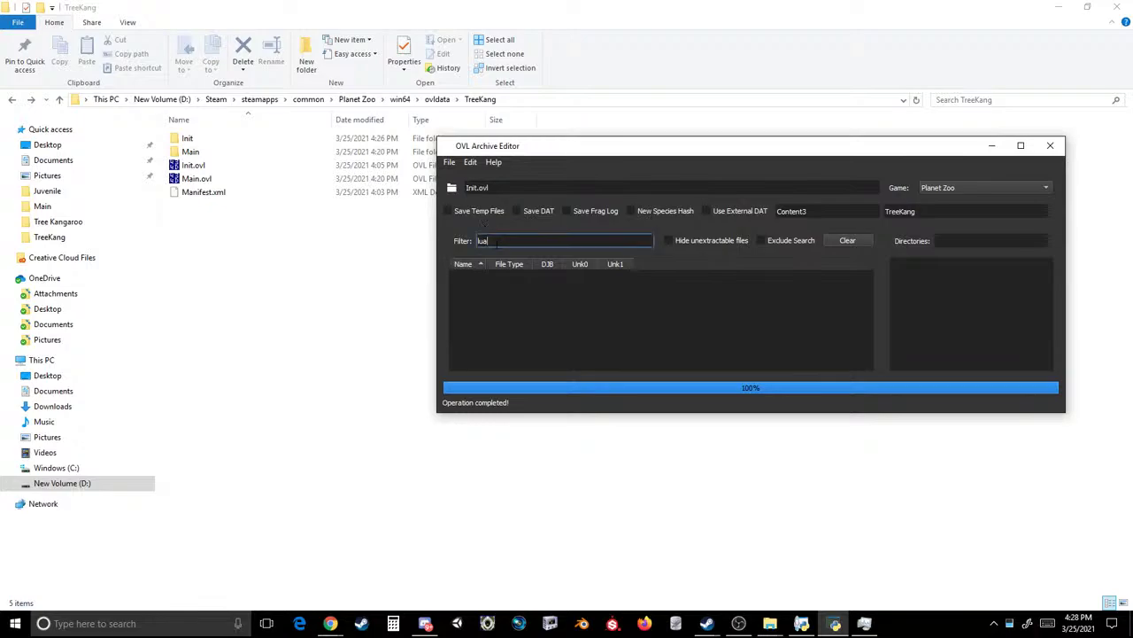
key(BackSpace)
key(BackSpace)
key(BackSpace)
click(822, 212)
key(Tab)
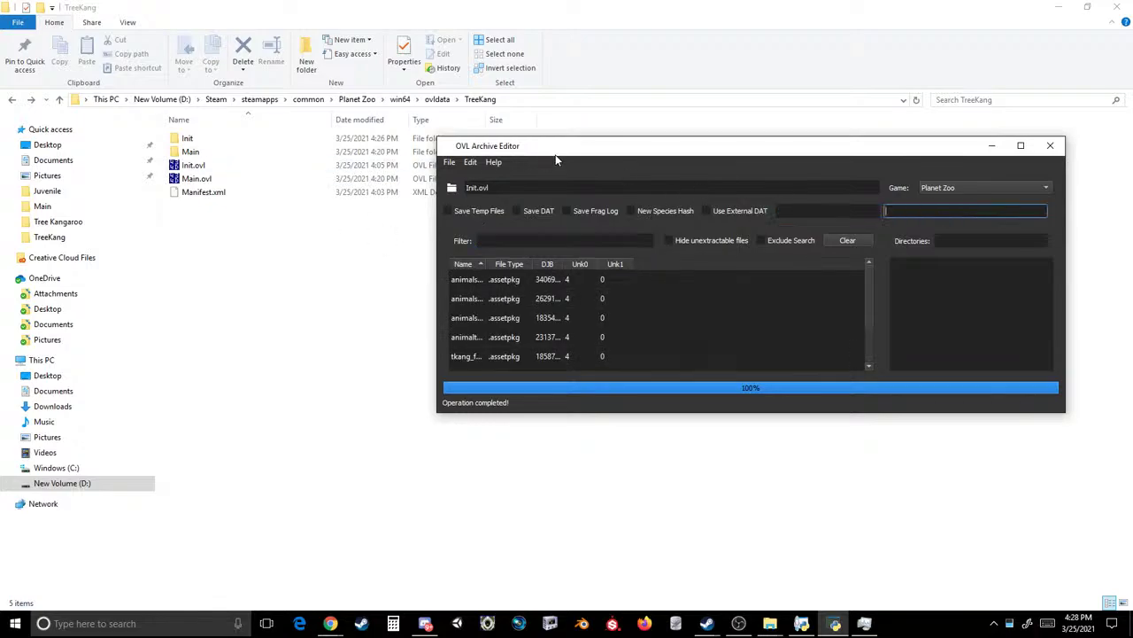
- Widen the Name column and review the asset packages contained in Init.ovl
click(487, 260)
drag(487, 261, 588, 261)
scroll(557, 309, down, 1)
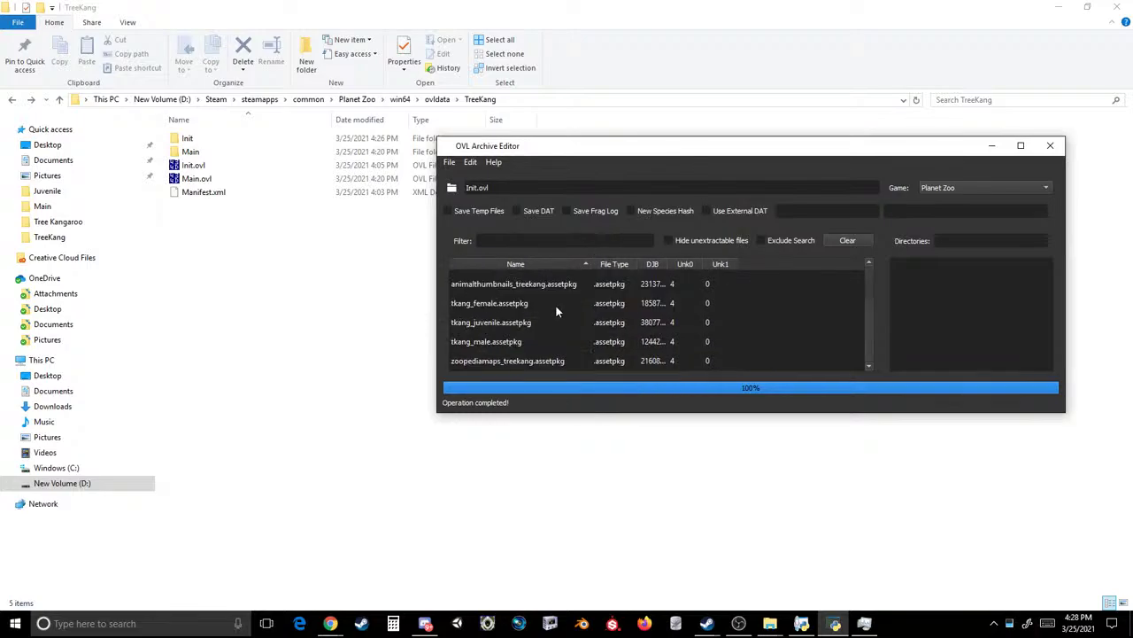
- Load Main.ovl from the TreeKang folder to inspect its files
click(450, 162)
click(462, 190)
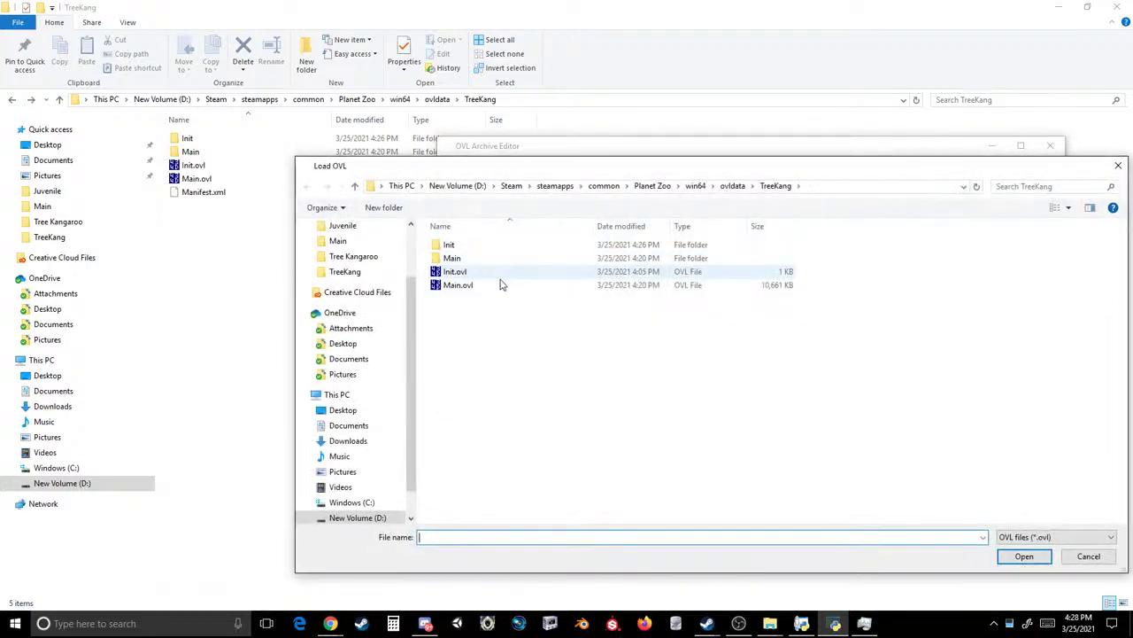
double_click(494, 283)
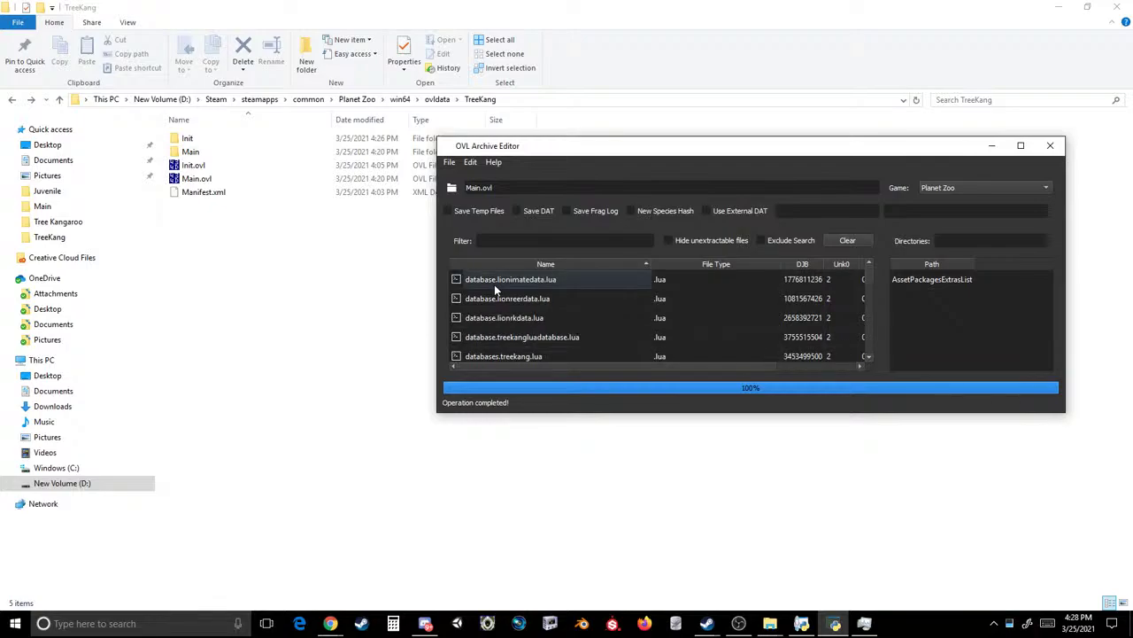
- Reload AssetPackagesExtrasList.ovl from the Init folder to inspect its unfiltered contents
click(451, 162)
click(452, 190)
double_click(453, 245)
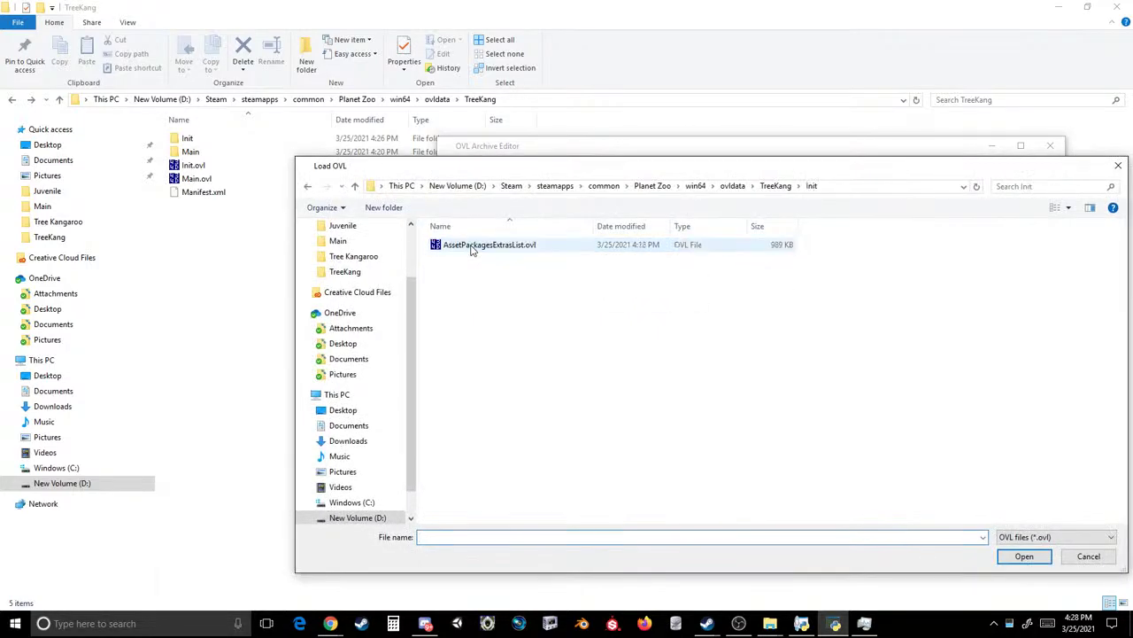
double_click(470, 245)
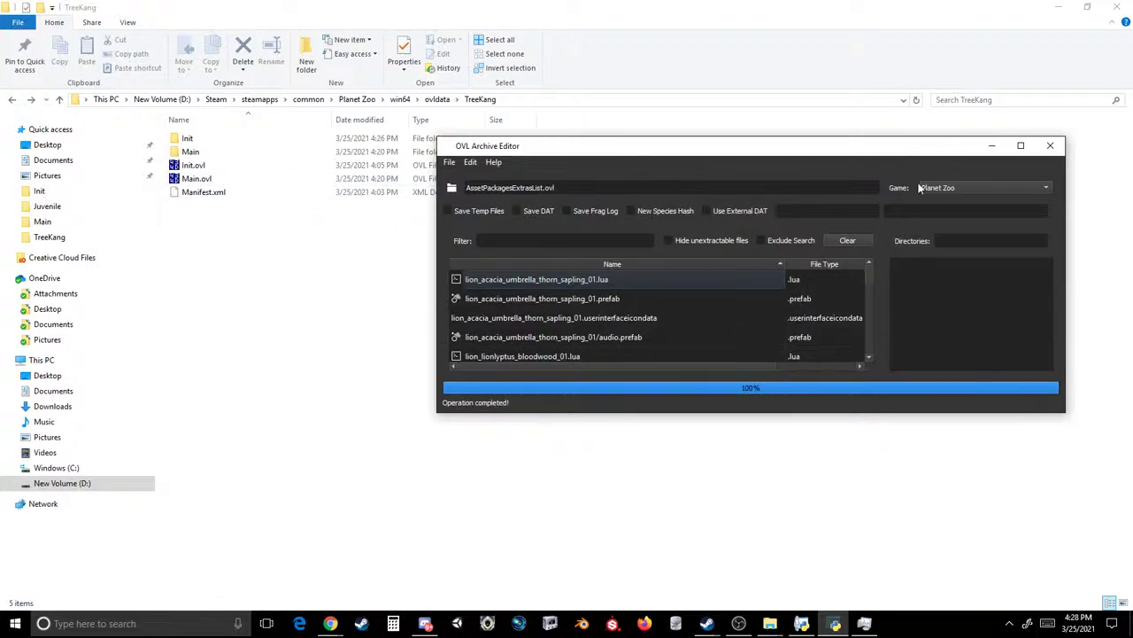
- Minimize the OVL Archive Editor and move Main.ovl from the TreeKang folder into its Init subfolder
click(989, 146)
click(198, 179)
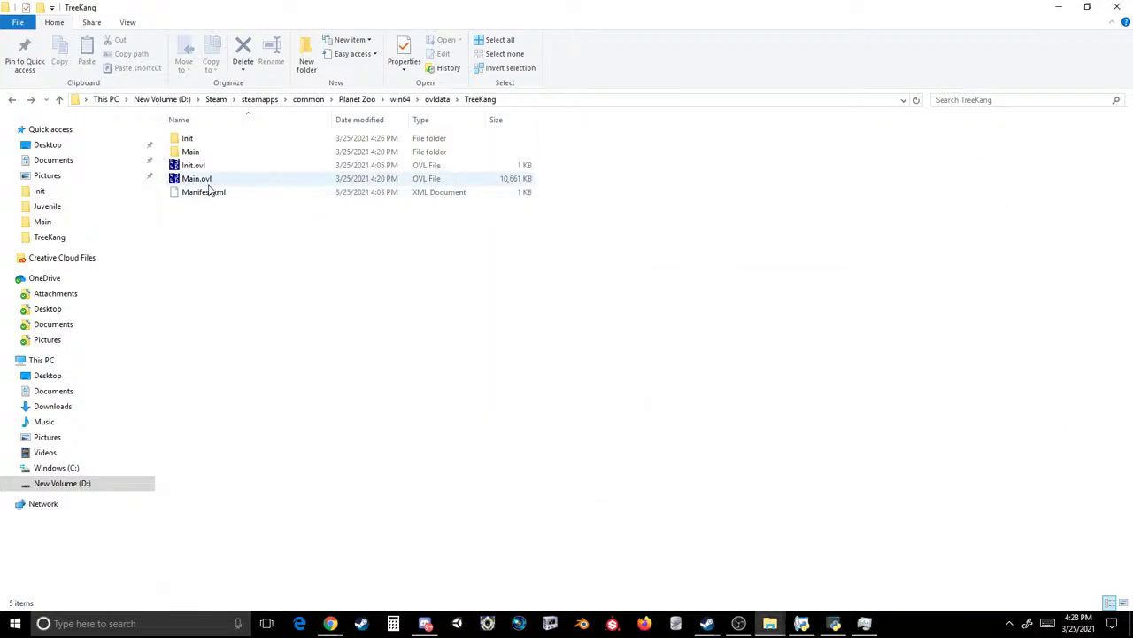
drag(200, 181, 207, 140)
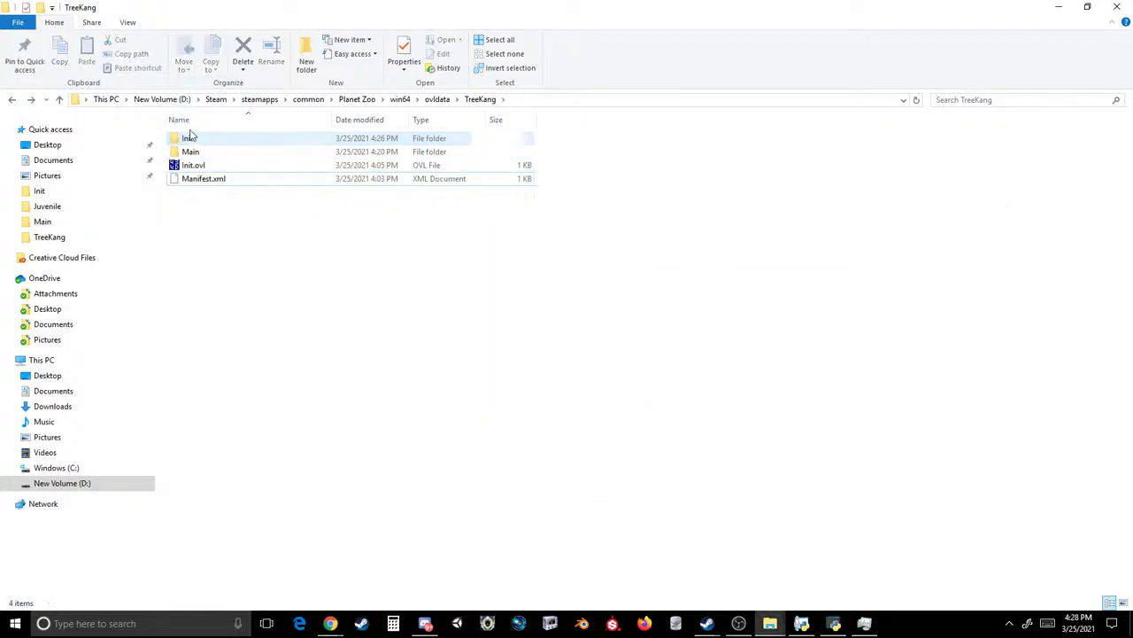
- Switch to Steam, launch Planet Zoo and load the saved zoo from My Zoos
mouse_move(706, 623)
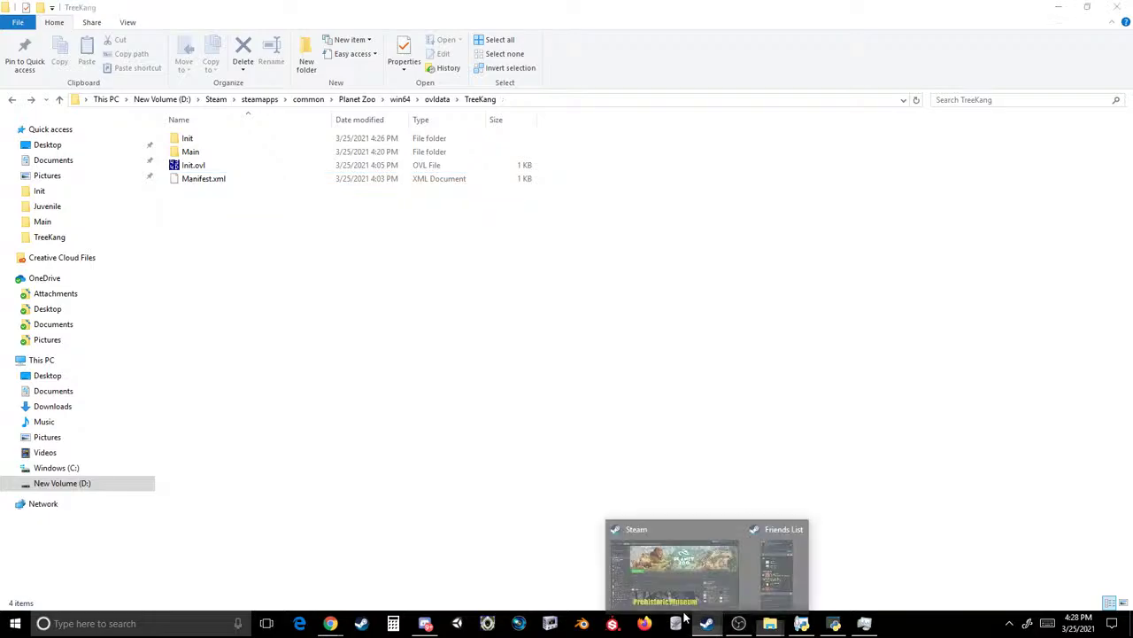
click(664, 575)
click(262, 277)
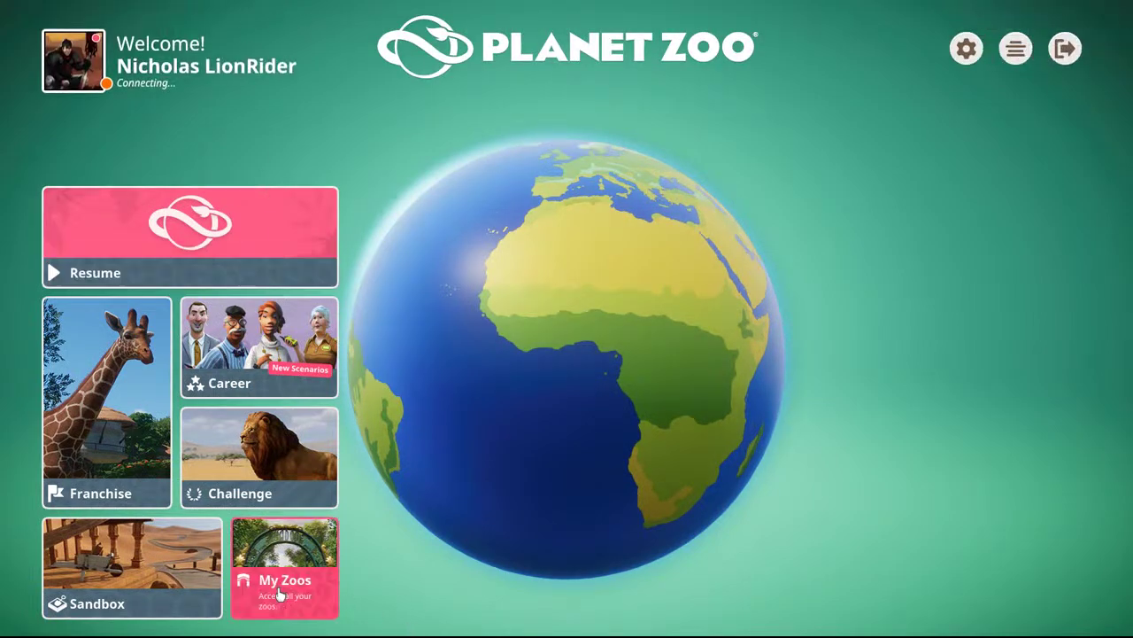
click(279, 580)
click(316, 260)
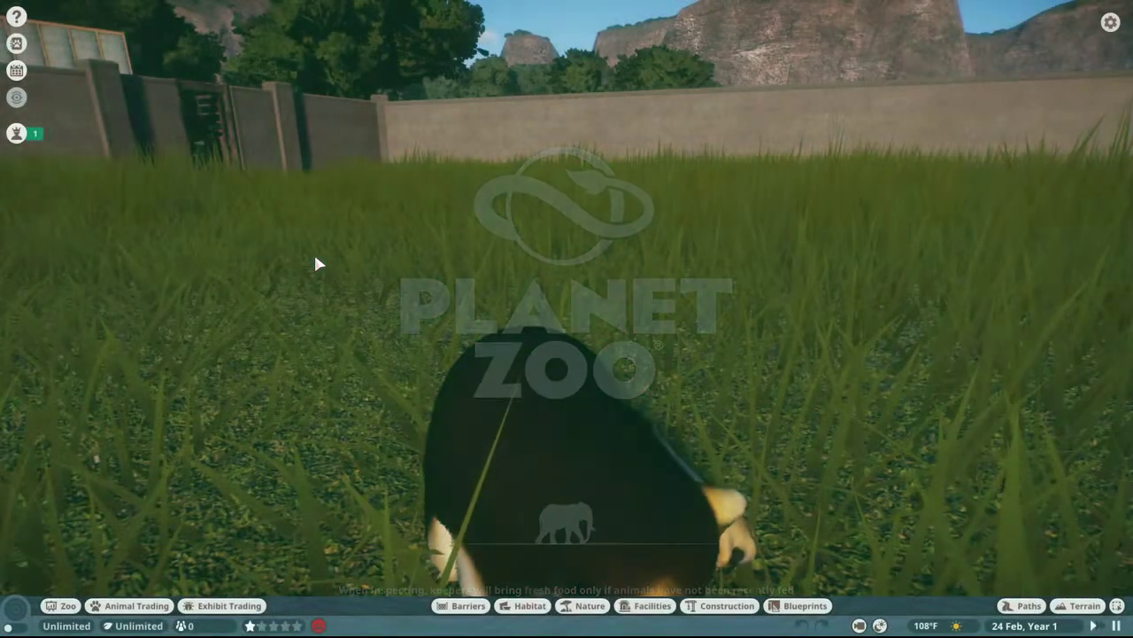
- Check the animal market for the modded species and quit Planet Zoo without saving
click(131, 606)
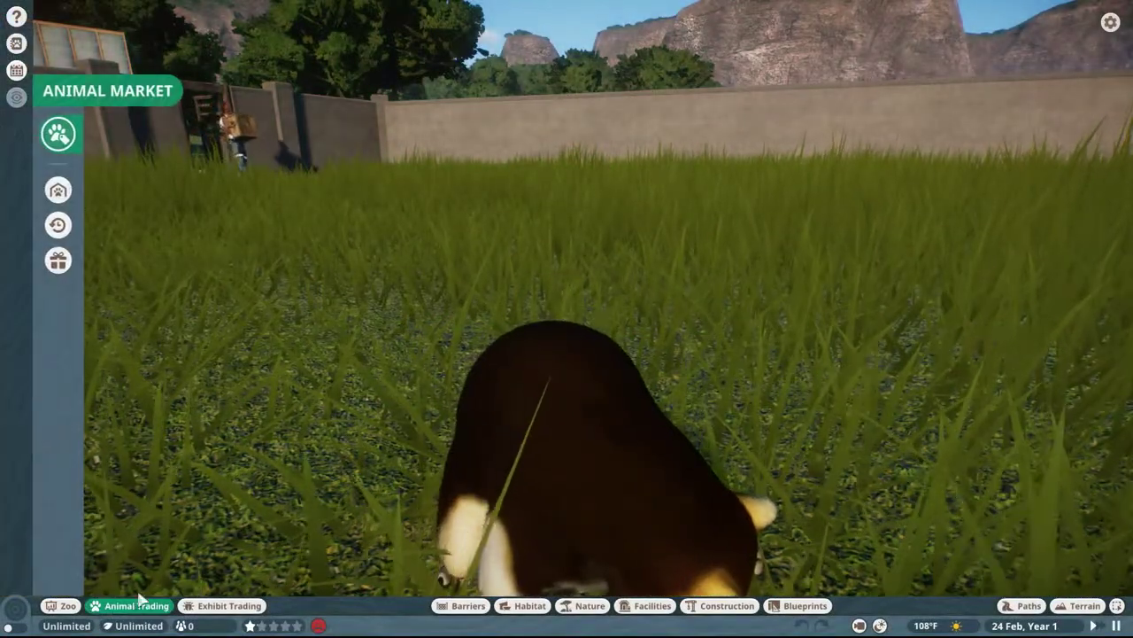
scroll(188, 549, down, 2)
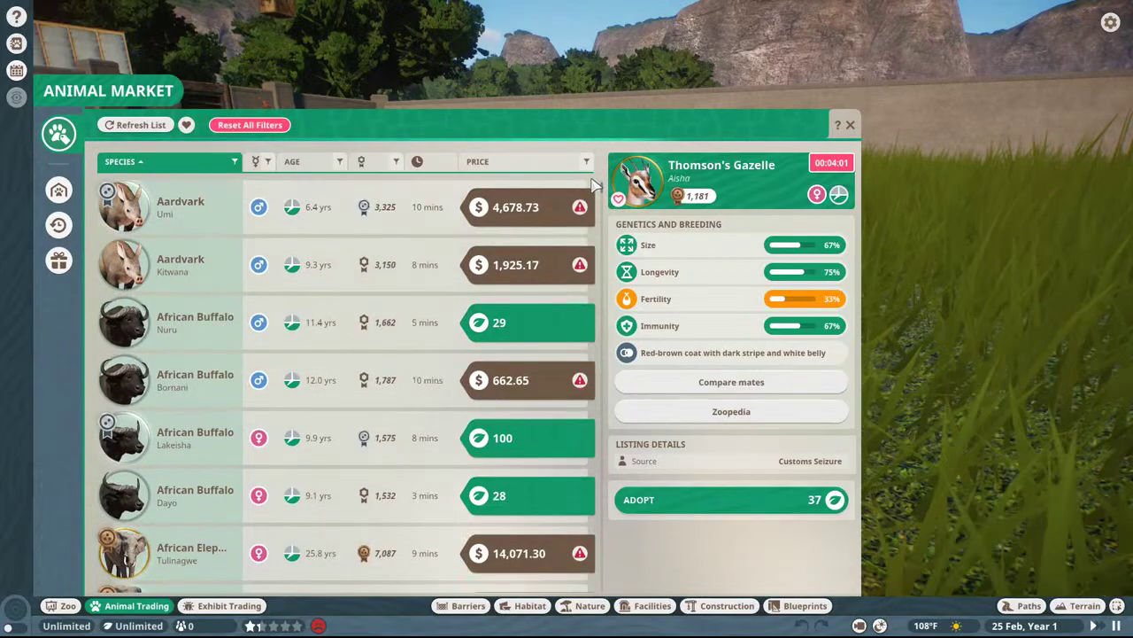
key(Escape)
key(Escape)
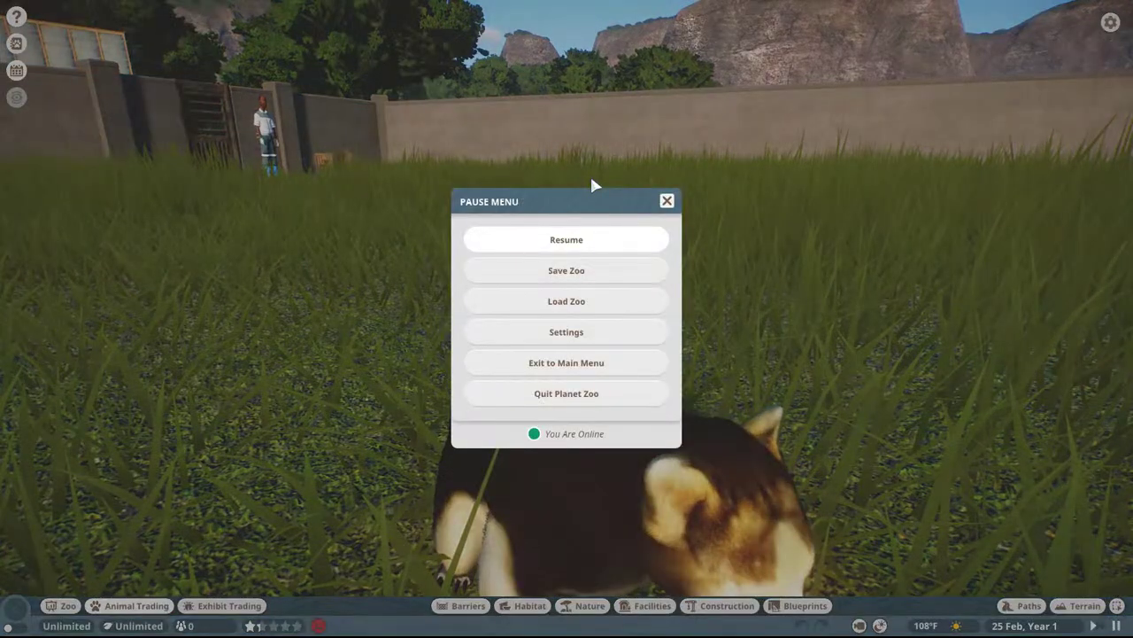
click(557, 394)
click(518, 359)
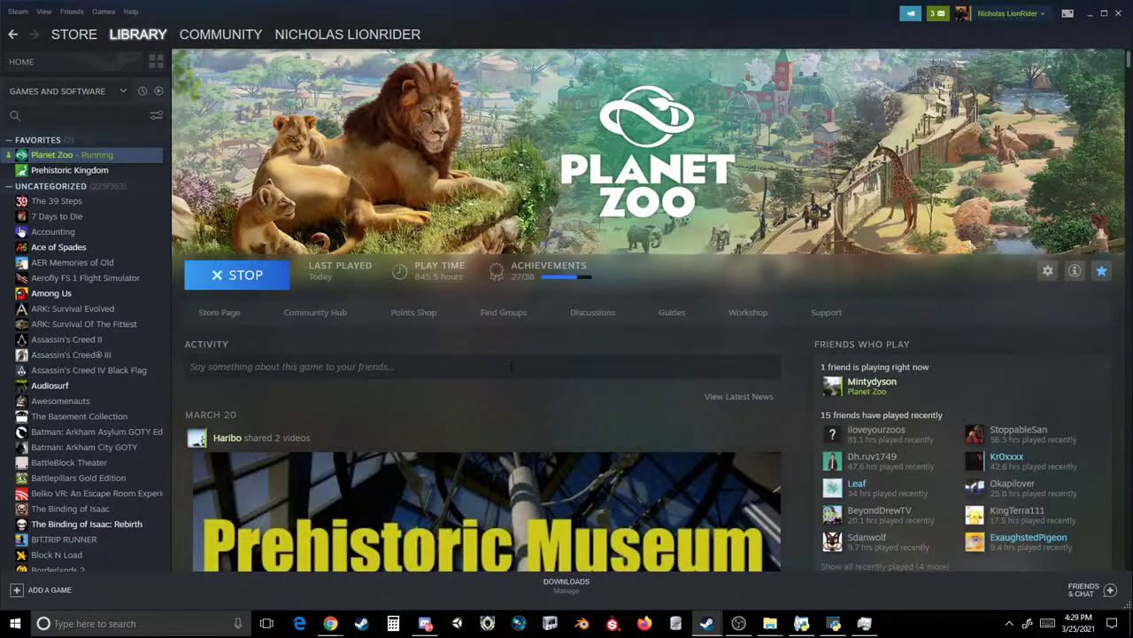
- Switch to File Explorer and move AssetPackagesExtrasList.ovl and Main.ovl from the Init subfolder back into the TreeKang folder
mouse_move(770, 623)
click(699, 559)
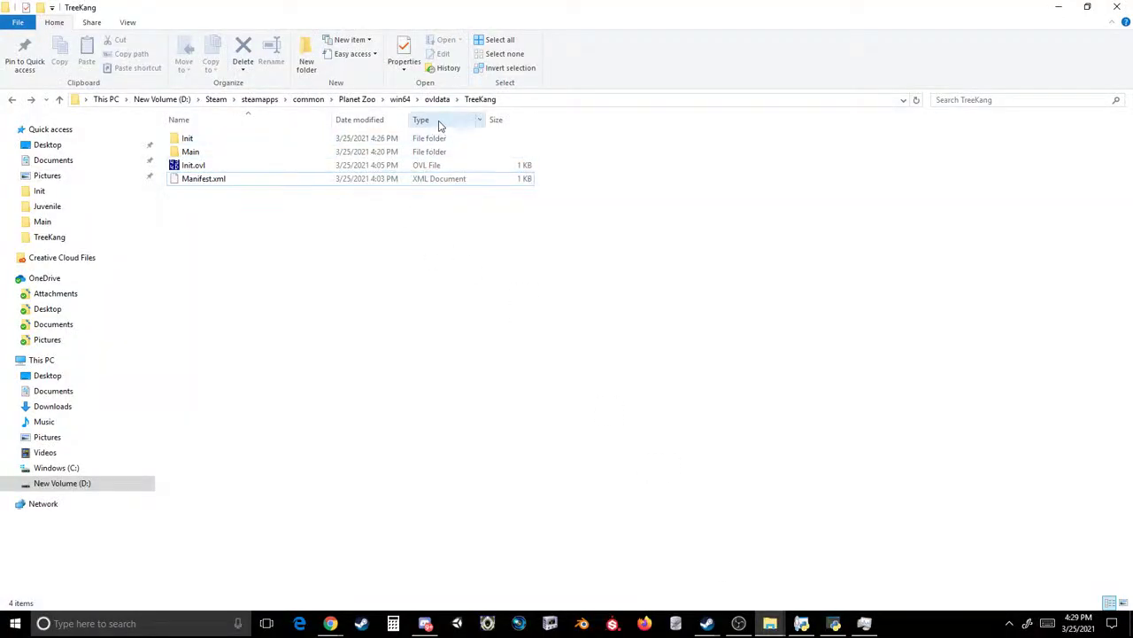
double_click(188, 142)
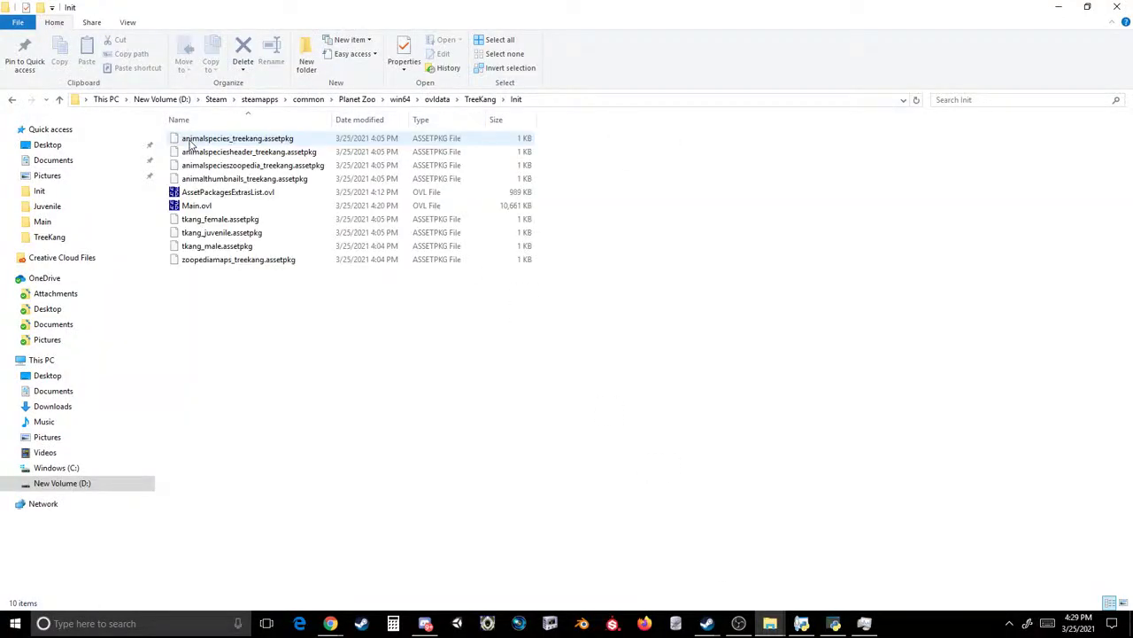
click(221, 205)
ctrl+click(222, 192)
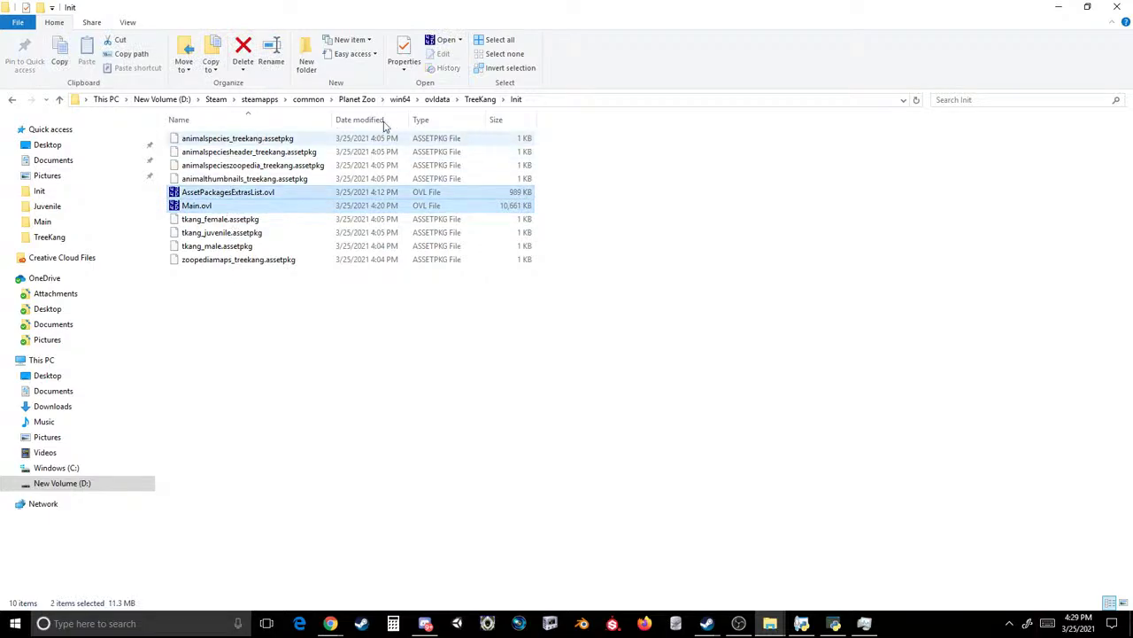
key(ctrl+x)
click(471, 100)
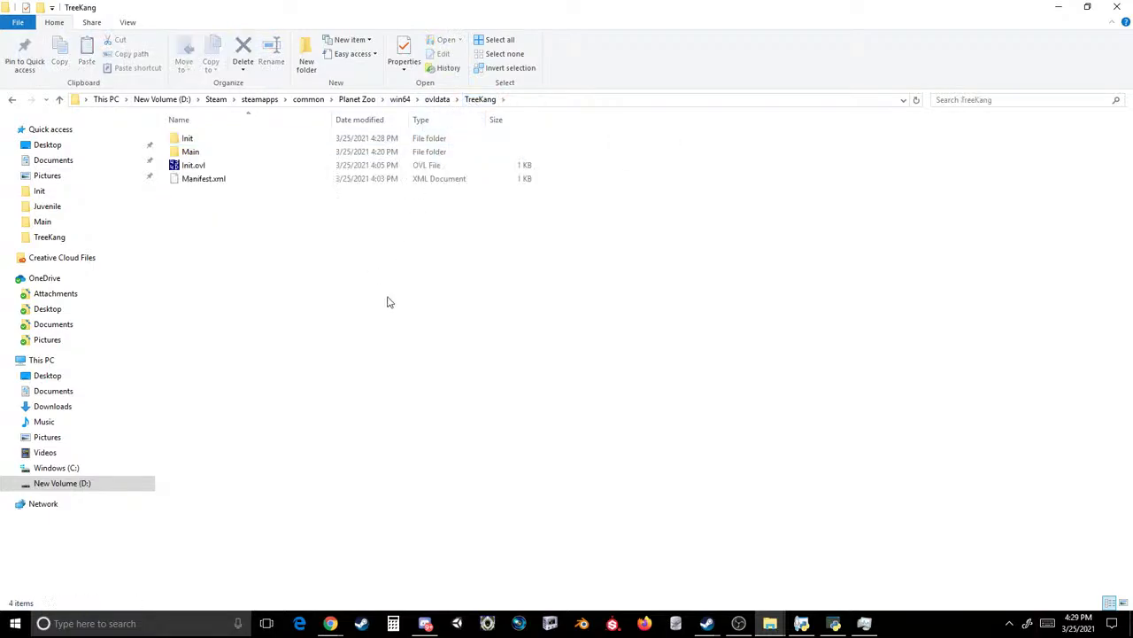
key(ctrl+v)
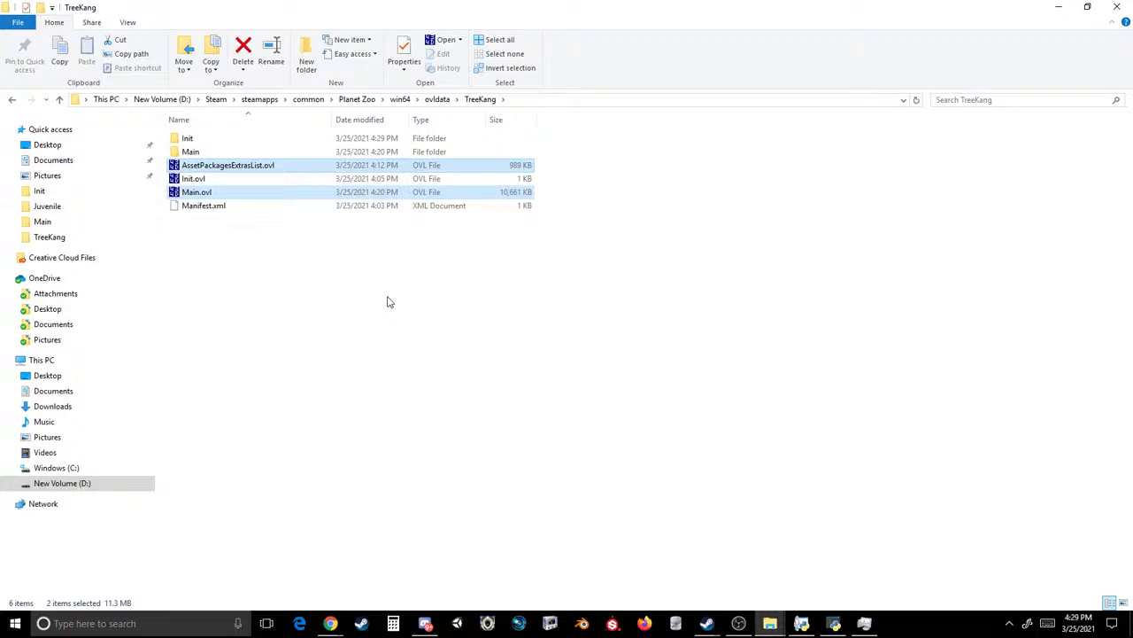
click(387, 302)
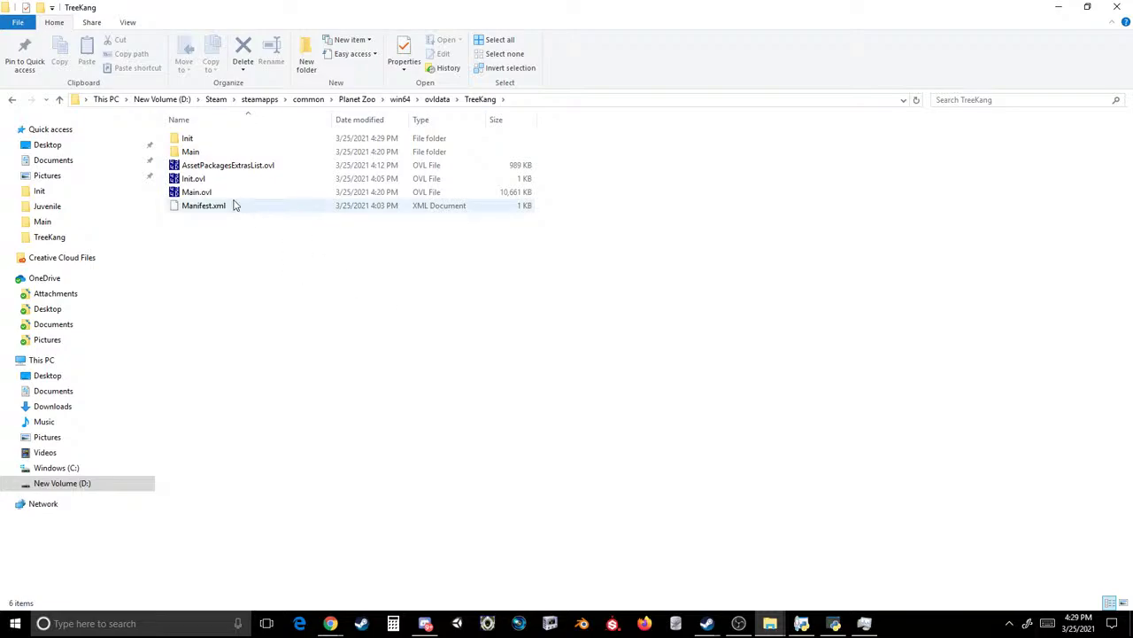
- Check the Main subfolder's files, and delete AssetPackagesExtrasList.ovl and Main.ovl from the TreeKang folder
double_click(226, 154)
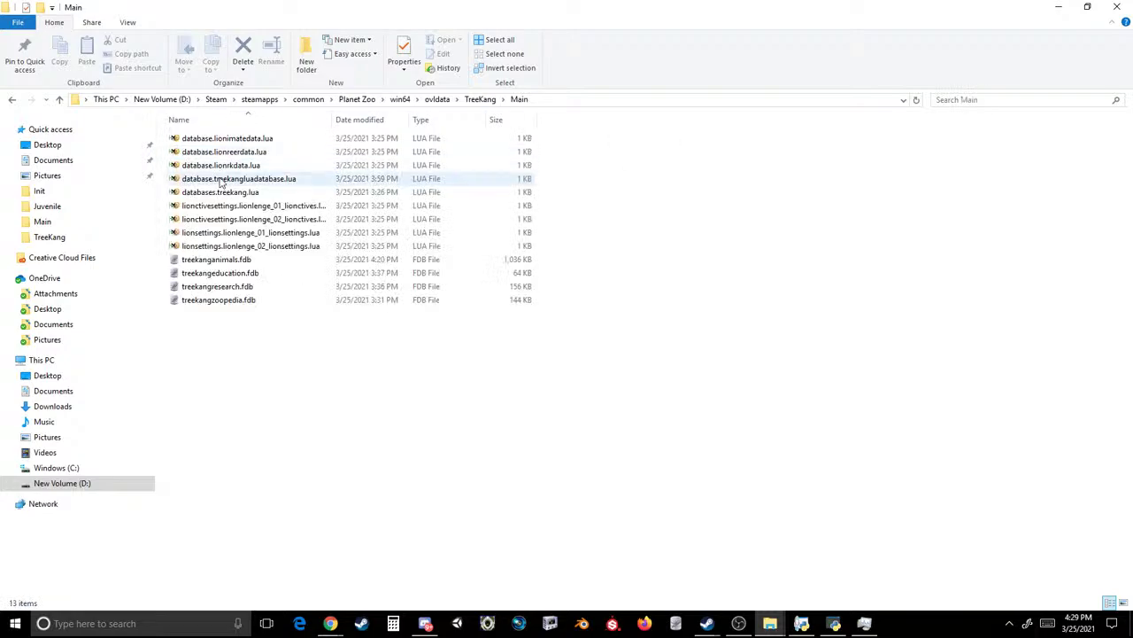
key(alt+Left)
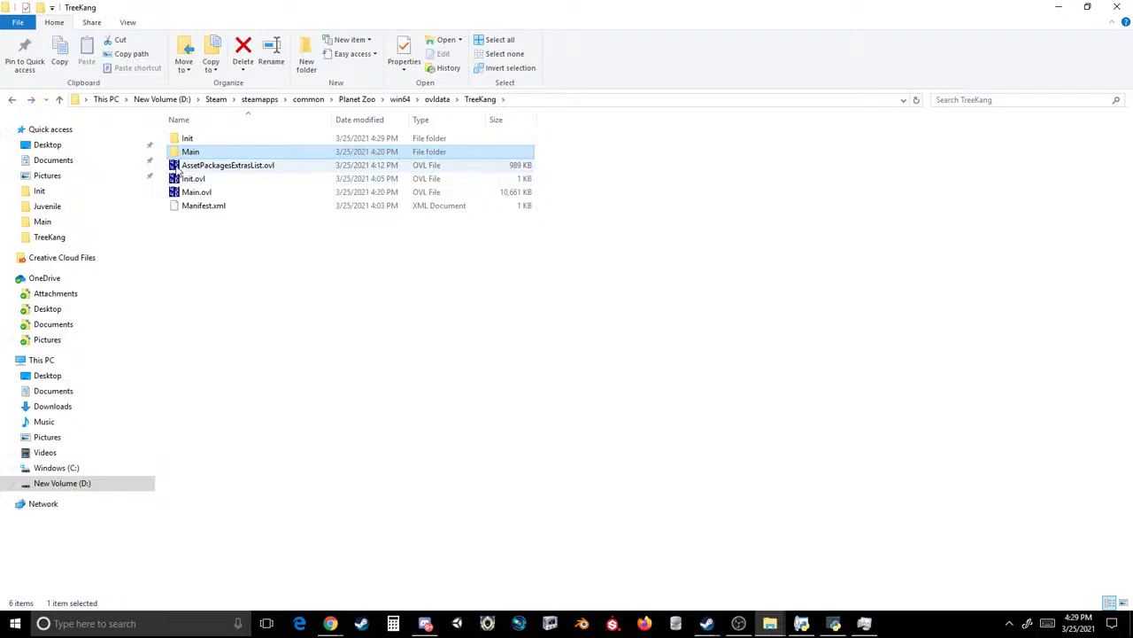
click(176, 167)
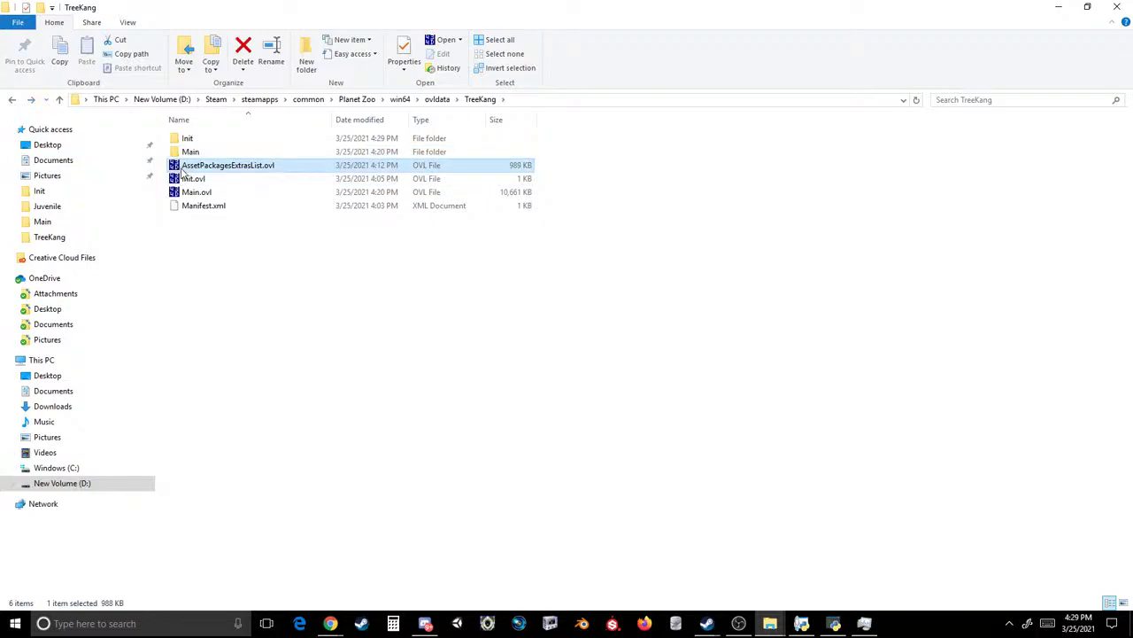
ctrl+click(195, 193)
key(Delete)
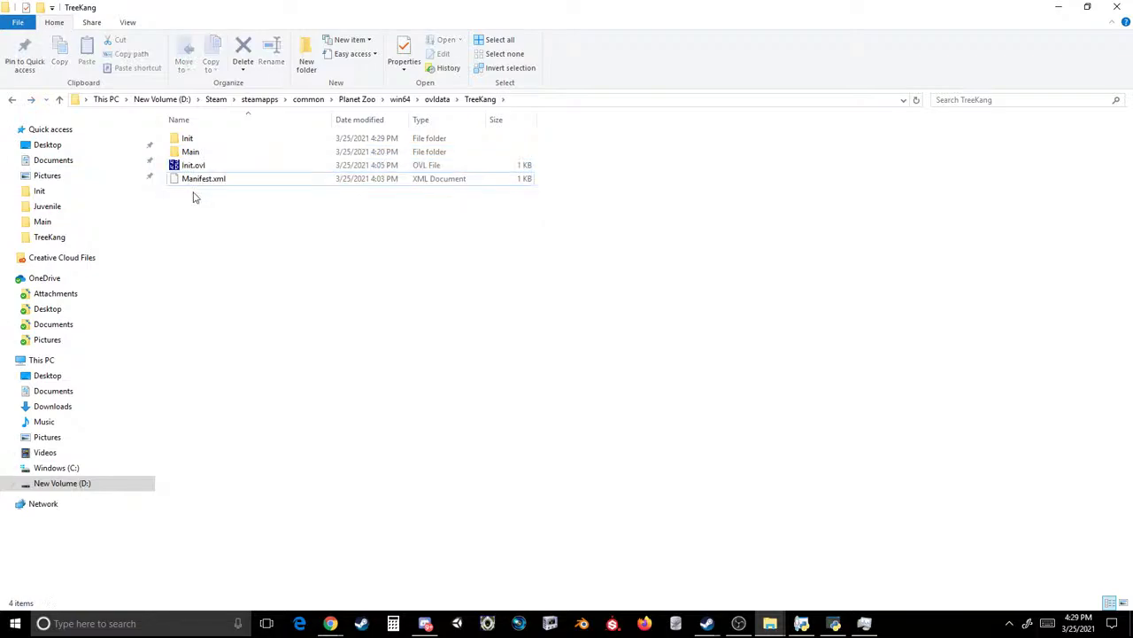
- Copy AssetPackagesExtrasList.ovl and Main.ovl from the Content3 folder into the TreeKang folder
click(437, 99)
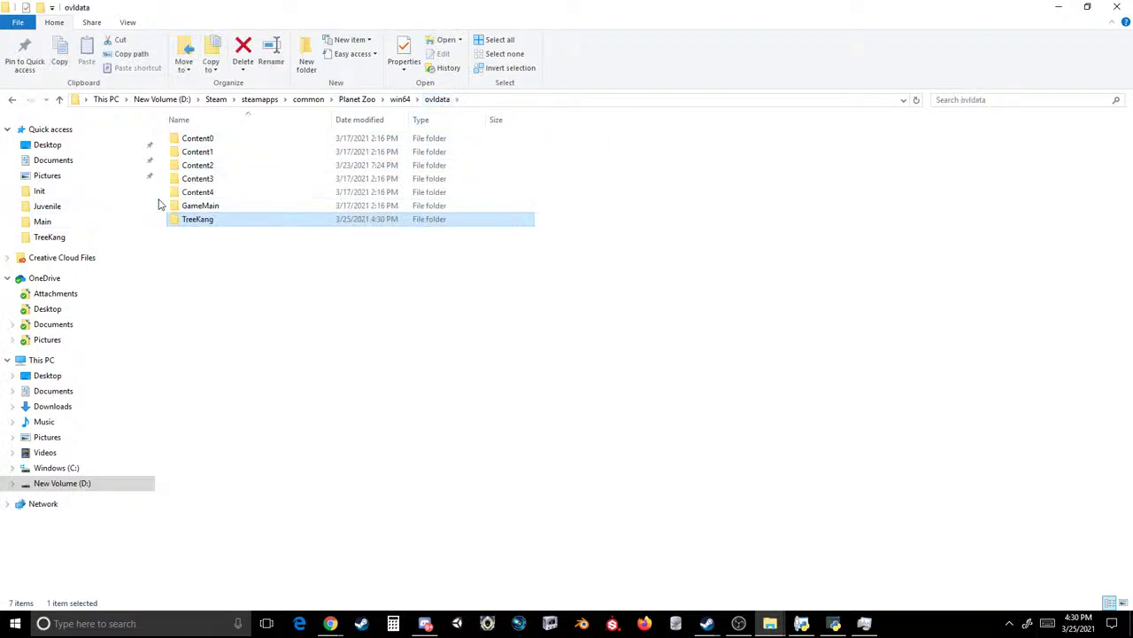
double_click(205, 180)
click(197, 220)
ctrl+click(212, 245)
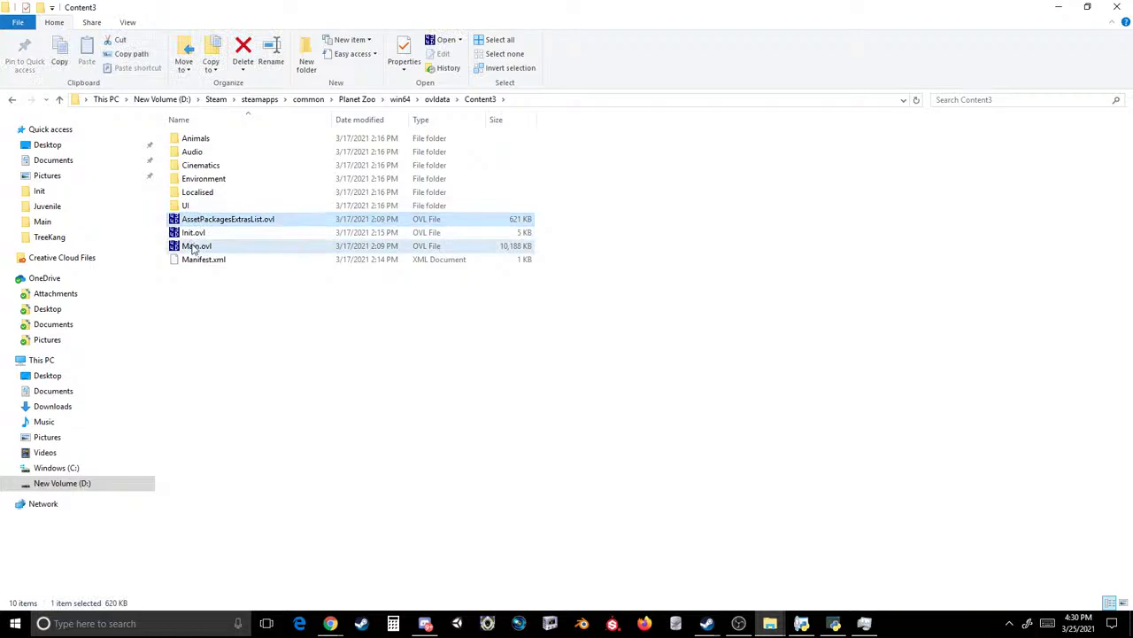
key(ctrl+c)
click(438, 100)
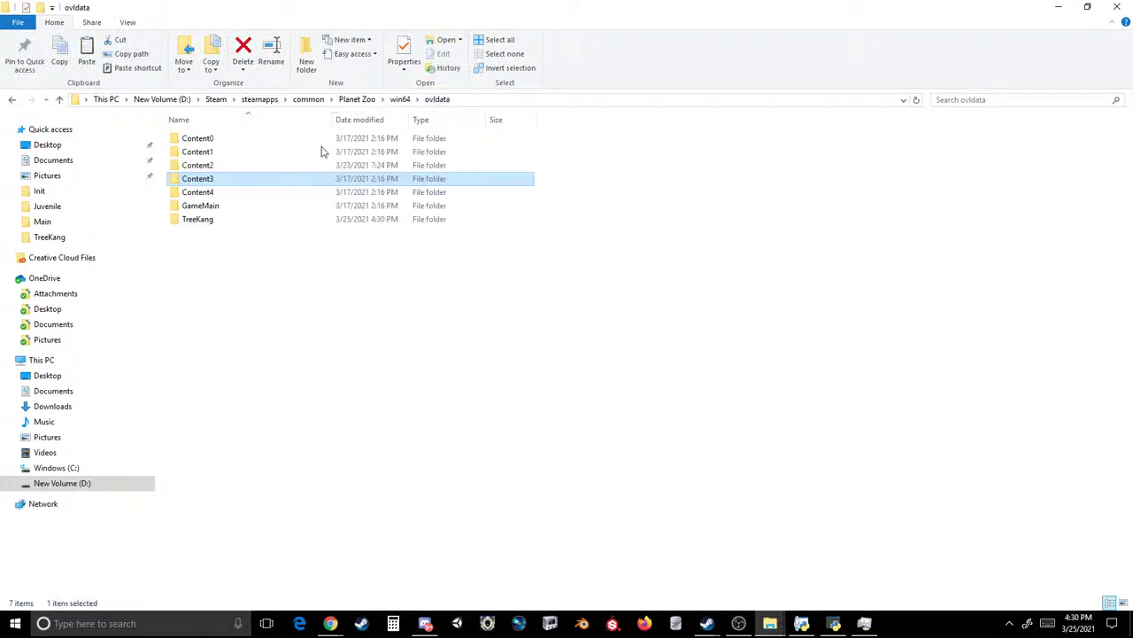
double_click(200, 219)
key(ctrl+v)
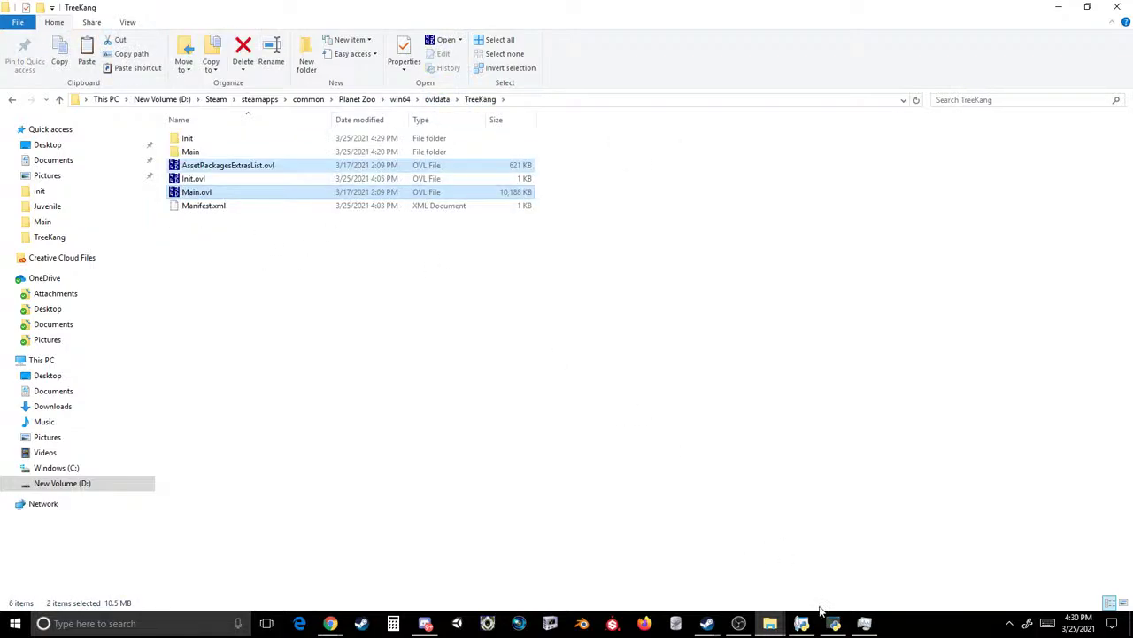
- Switch to OVL Archive Editor, load Main.ovl from the TreeKang folder and remove its Audio\Audio directory entry
click(832, 623)
click(449, 162)
click(461, 193)
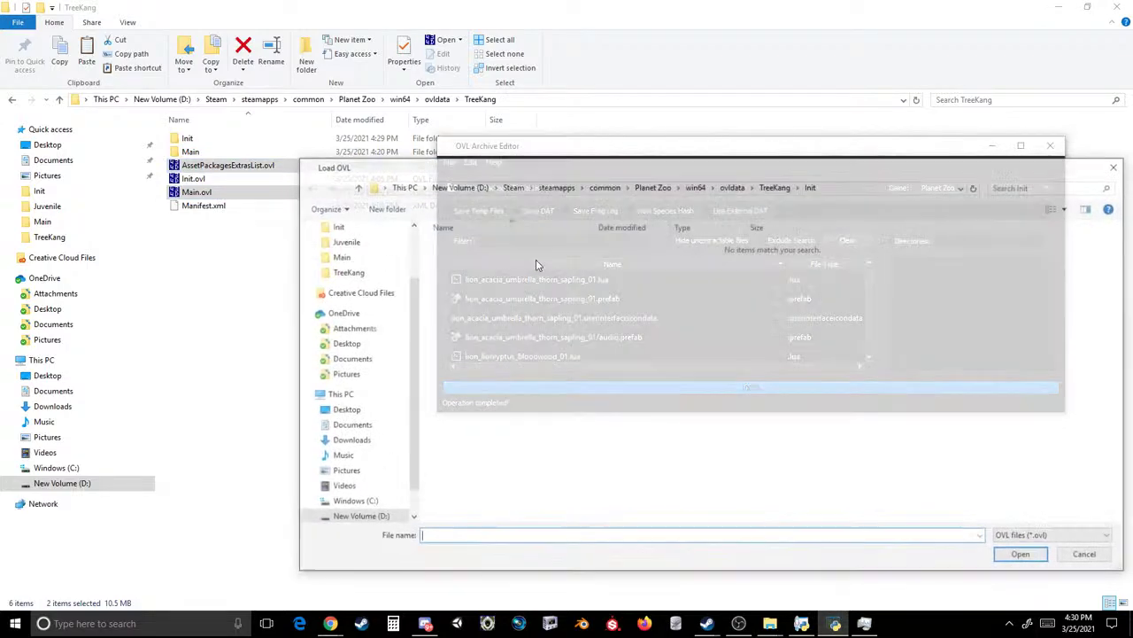
click(767, 187)
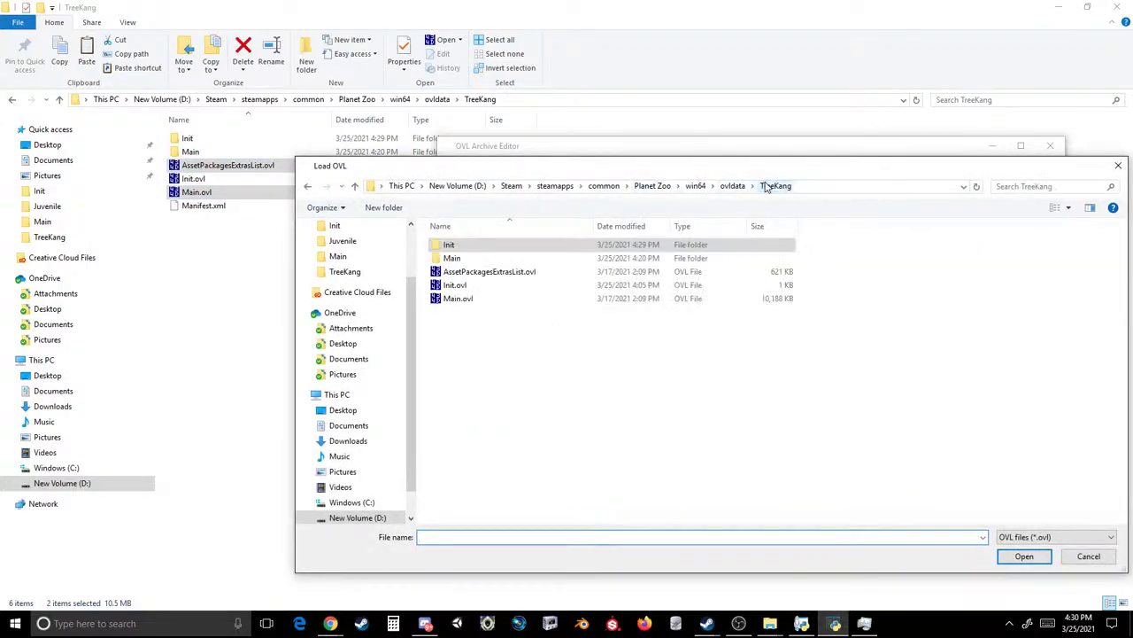
double_click(469, 298)
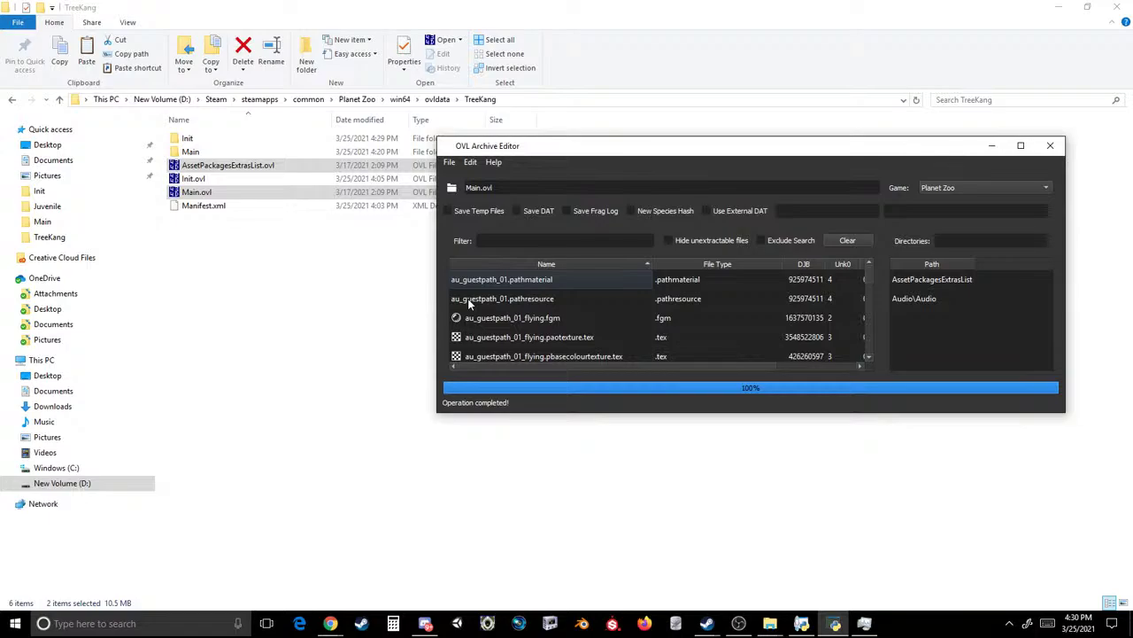
click(914, 300)
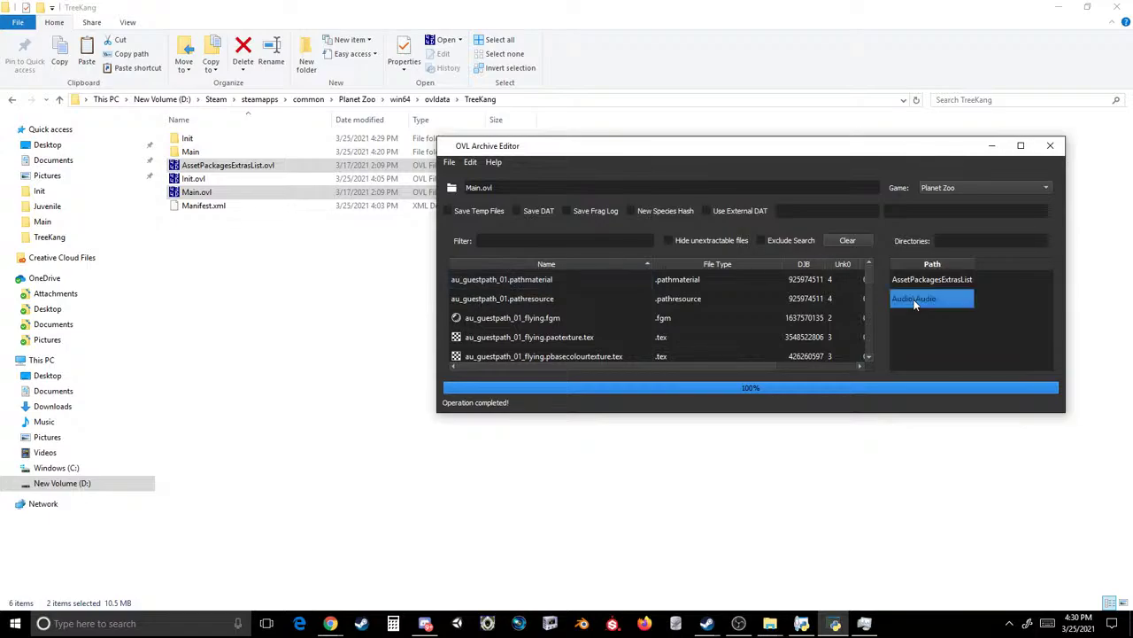
key(Delete)
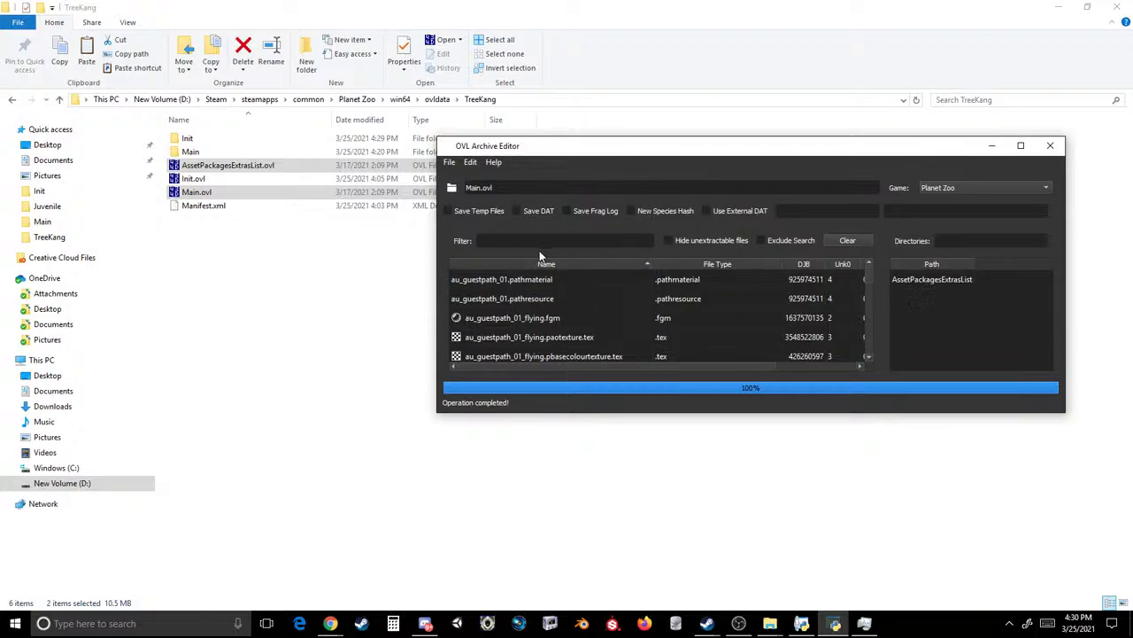
click(1018, 148)
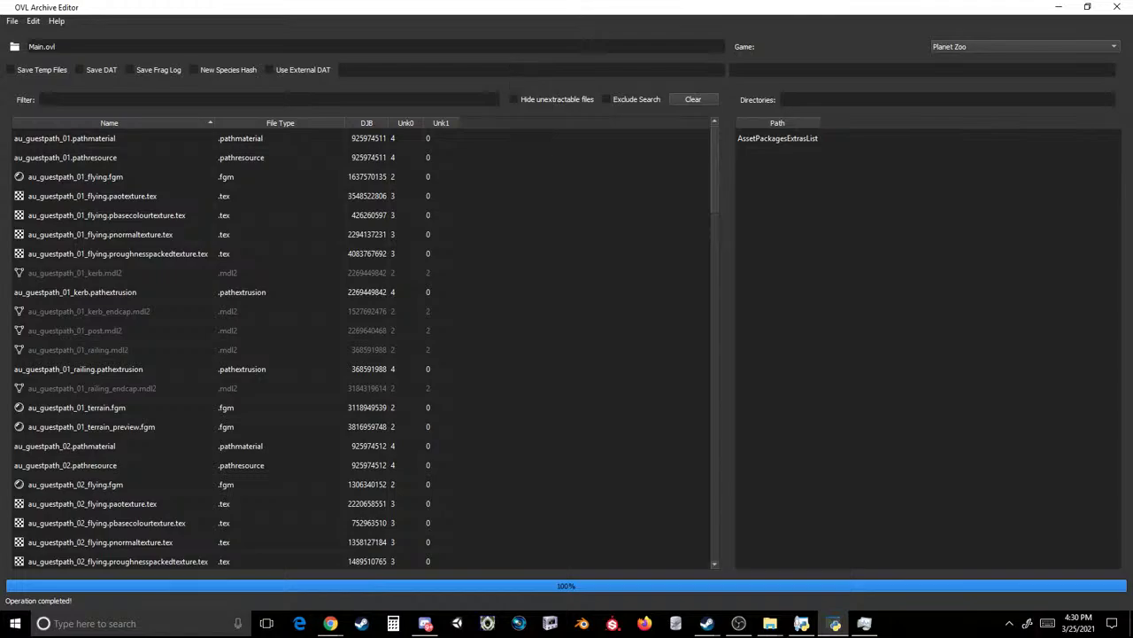
- Replace "koala" with "tkang" in the entry names of Main.ovl
click(340, 69)
text(au_)
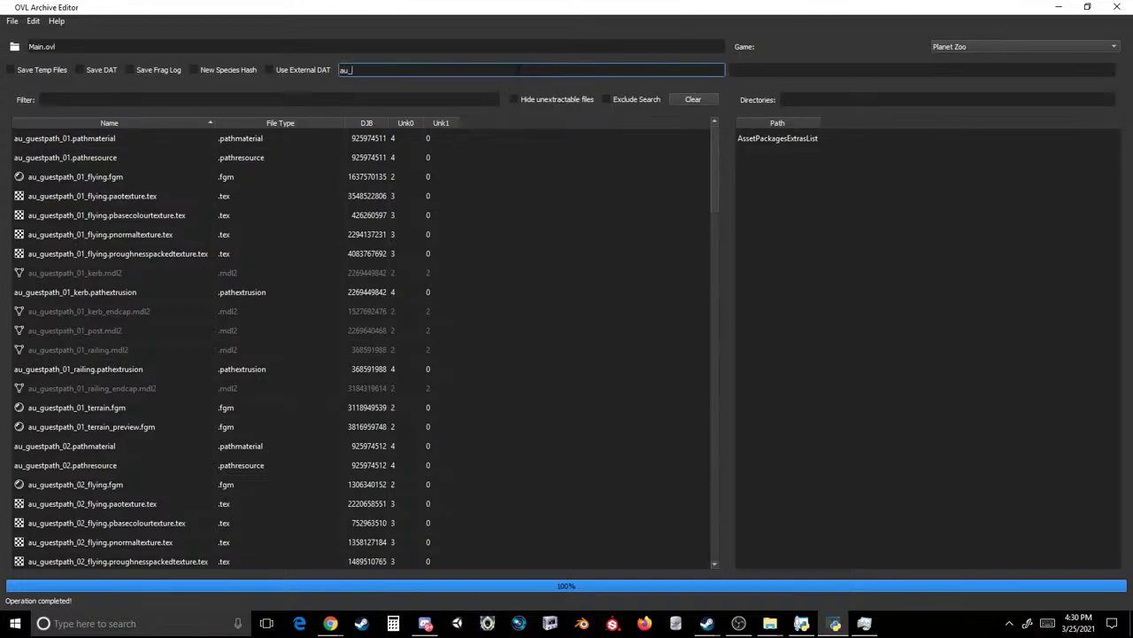
key(ctrl+a)
text(koala)
click(733, 69)
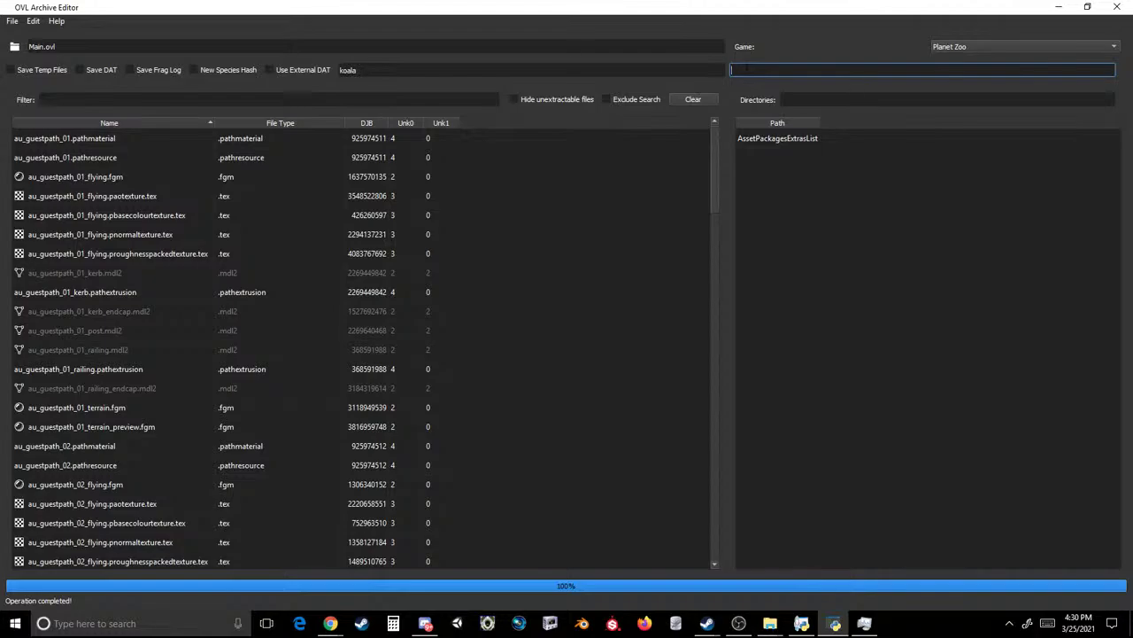
text(tkanc)
key(BackSpace)
text(g)
- Replace "content3" with "treekang" in the entry names of Main.ovl
key(shift+Tab)
text(c)
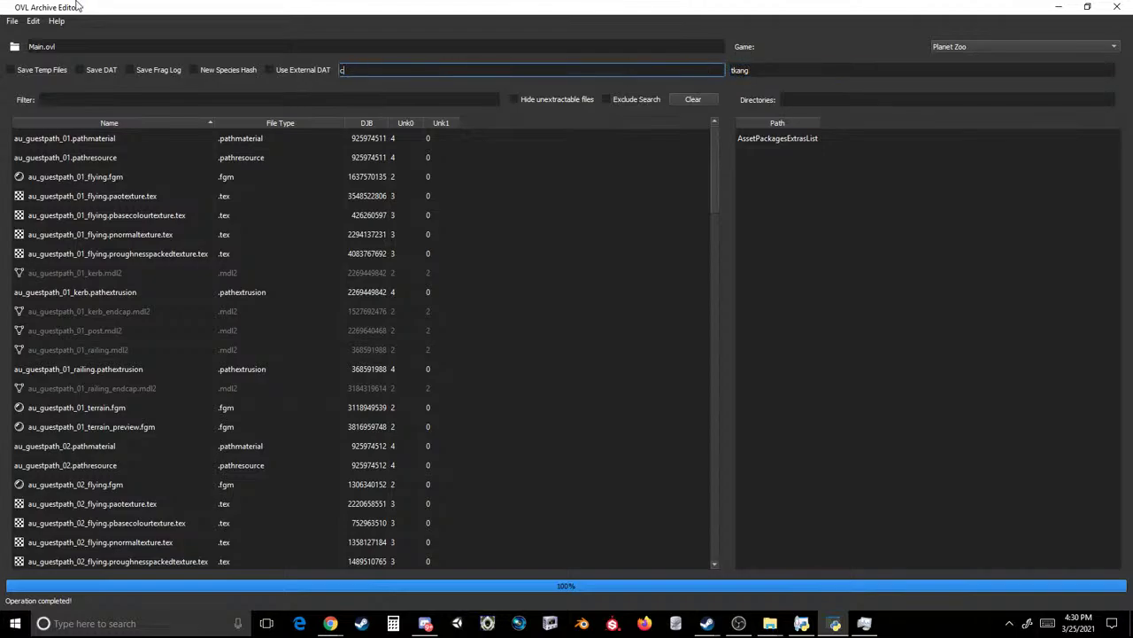
text(ontent3)
click(767, 70)
key(ctrl+a)
text(treekan)
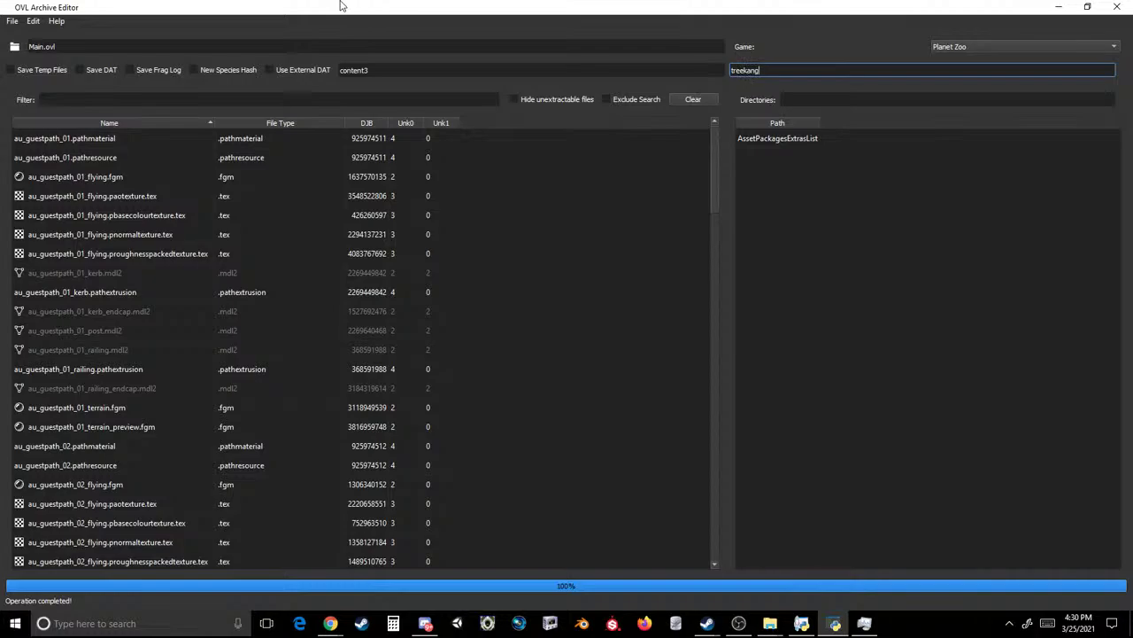
text(g)
- Replace "au_g" and "au_r" with "lion" in the guest path and railing entry names
key(shift+Tab)
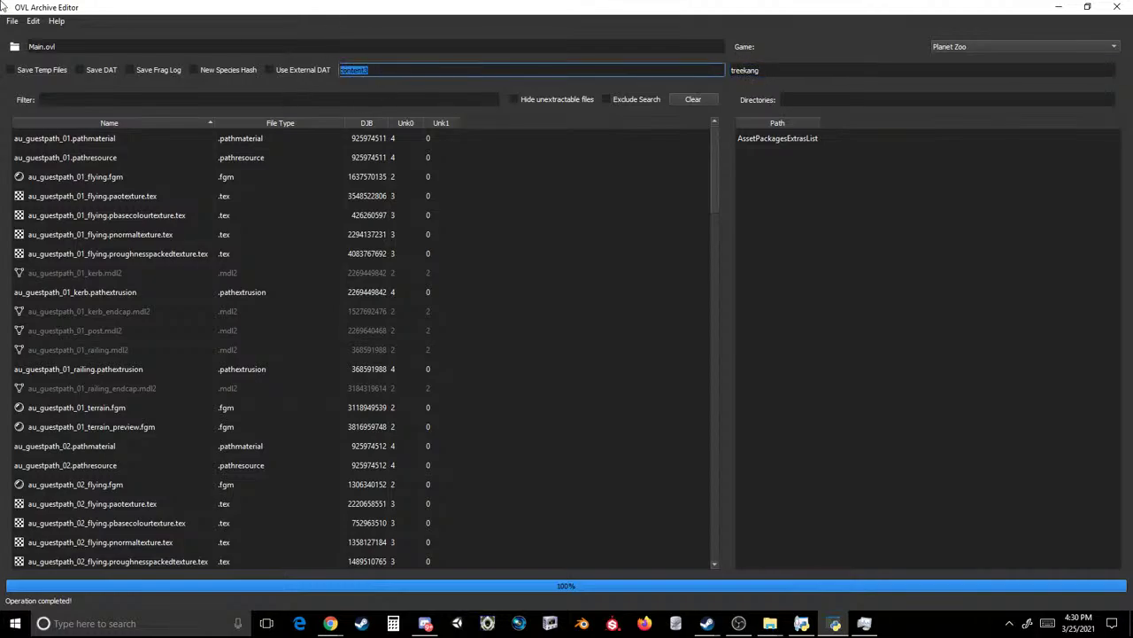
text(au_g)
key(Tab)
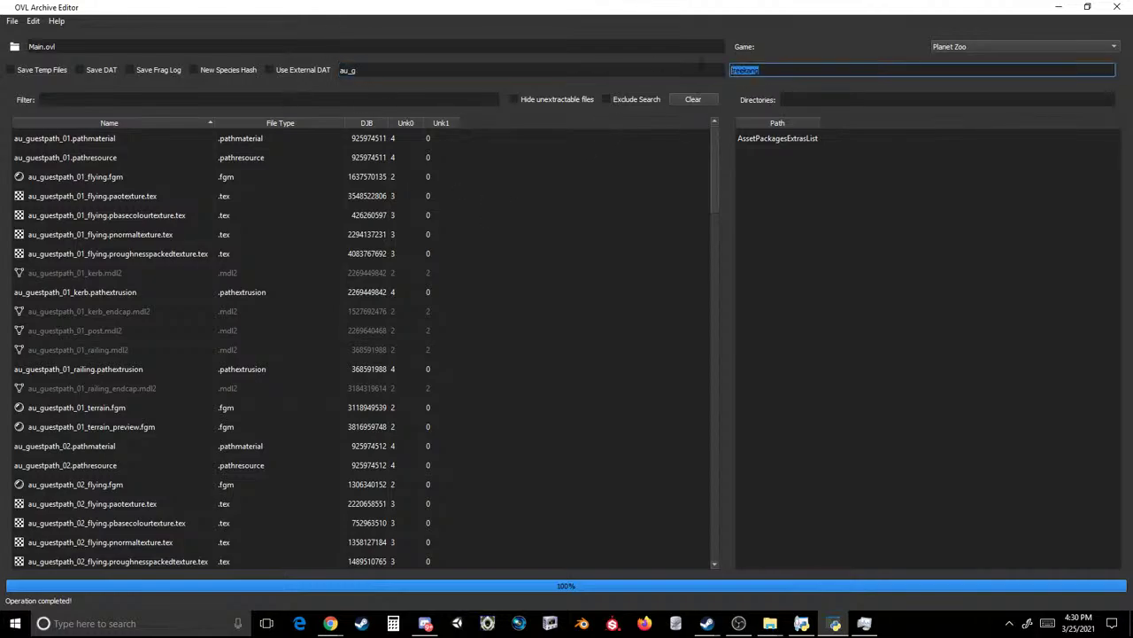
text(lion)
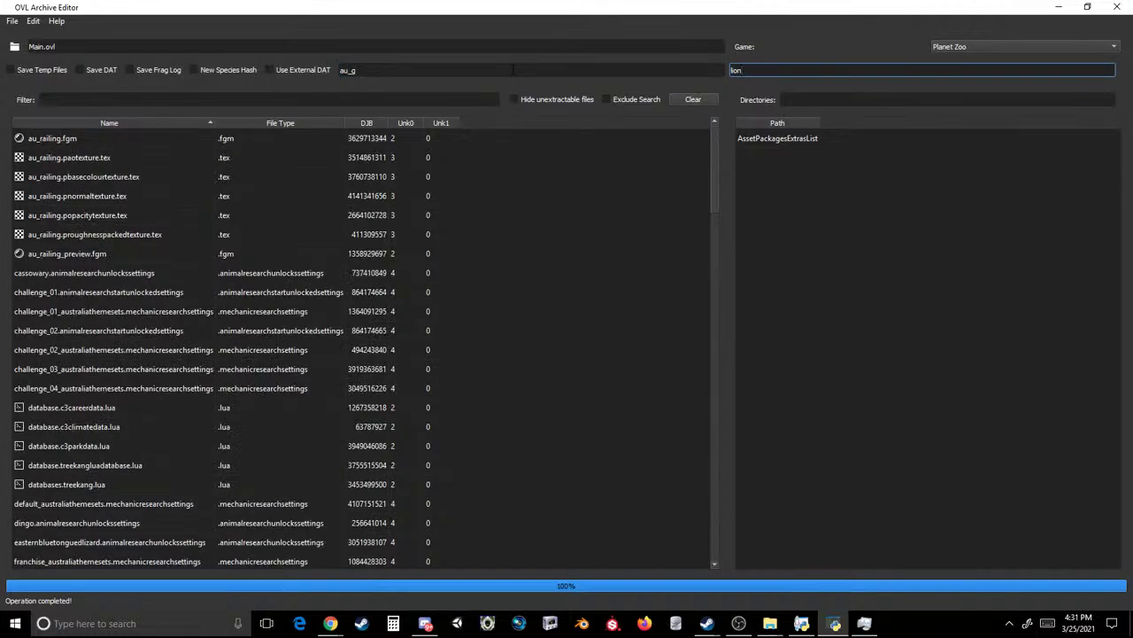
click(513, 70)
key(BackSpace)
text(r)
- Replace "cass" and "chal" with "lion" in the cassowary and challenge entry names
key(BackSpace)
key(BackSpace)
key(BackSpace)
key(BackSpace)
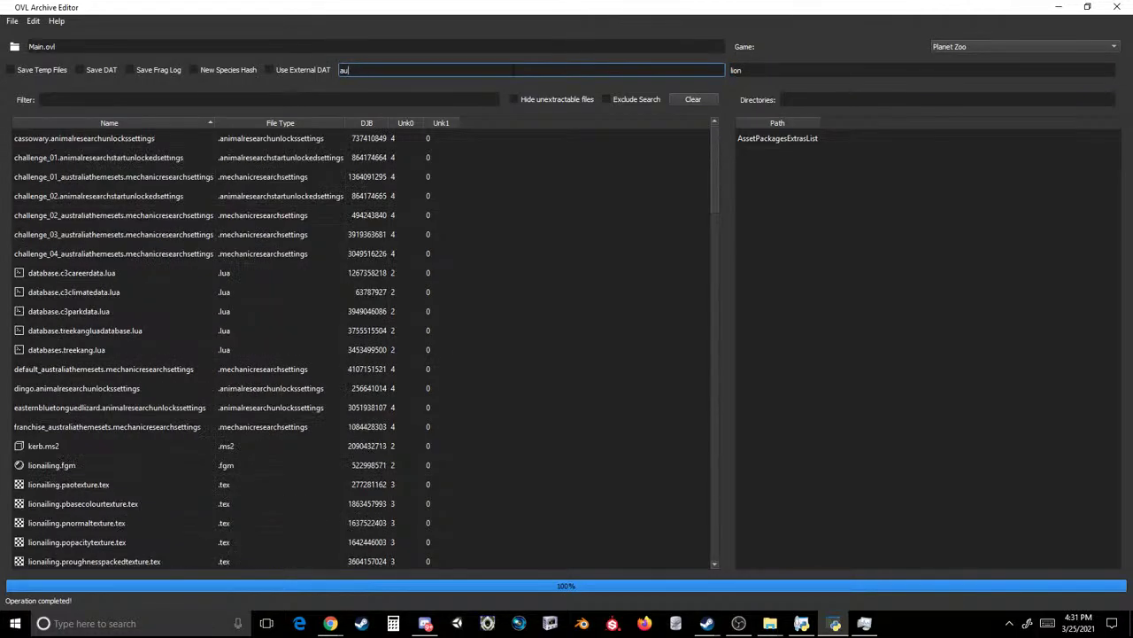
text(cass)
key(BackSpace)
key(BackSpace)
key(BackSpace)
key(BackSpace)
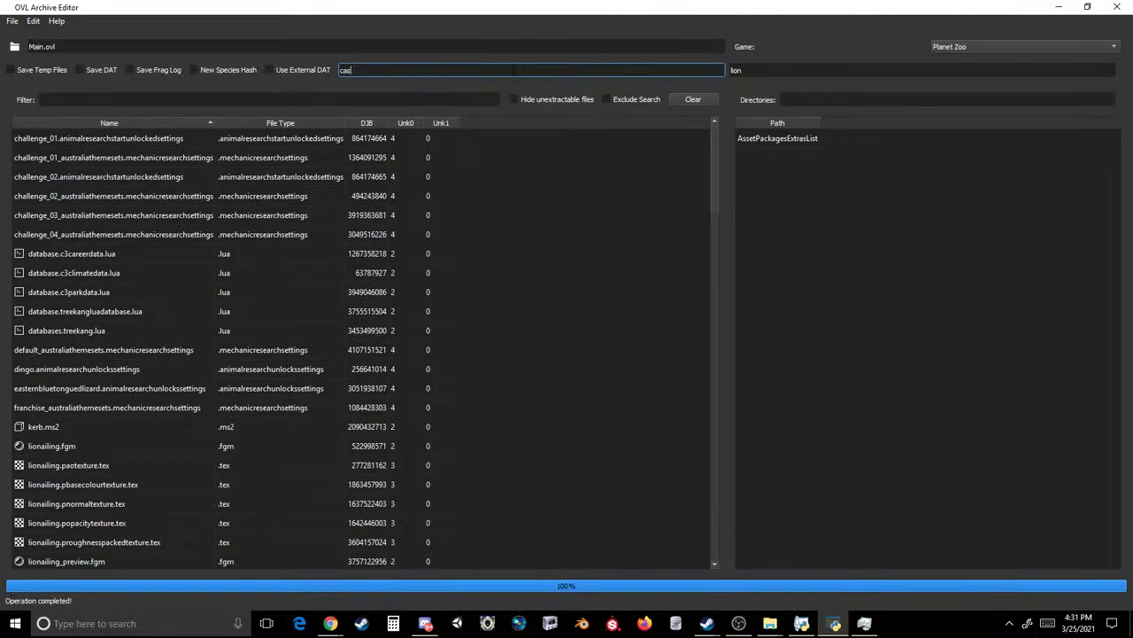
text(chal)
- Replace "c3ca", "c3cl" and "park" with "lion" in the career, climate and park database entry names
key(BackSpace)
key(BackSpace)
key(BackSpace)
key(BackSpace)
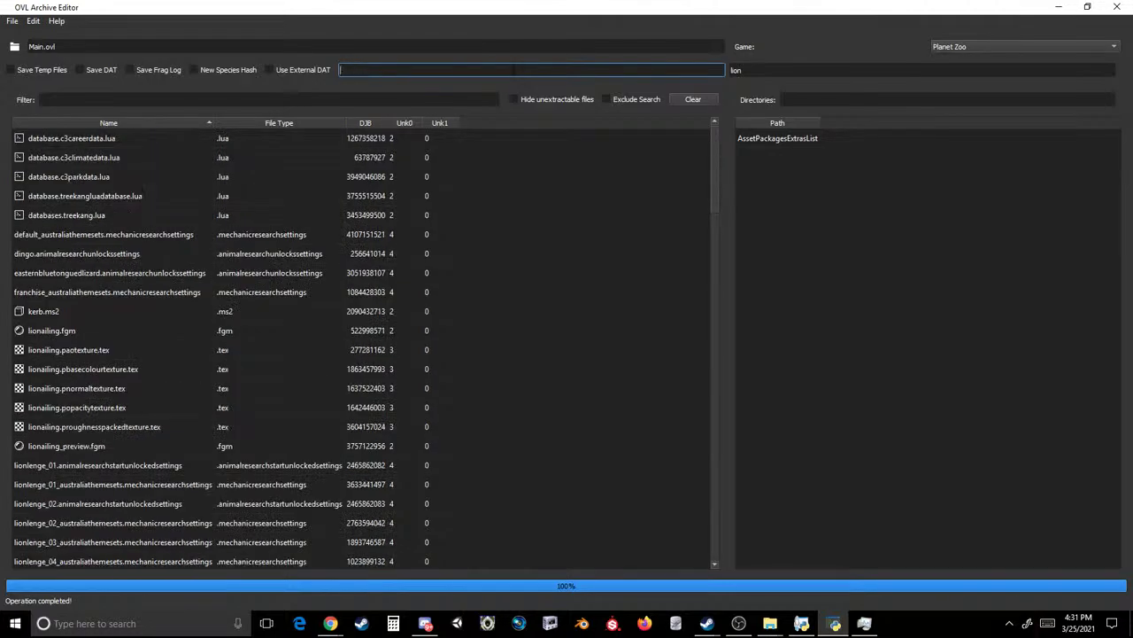
text(c3cl)
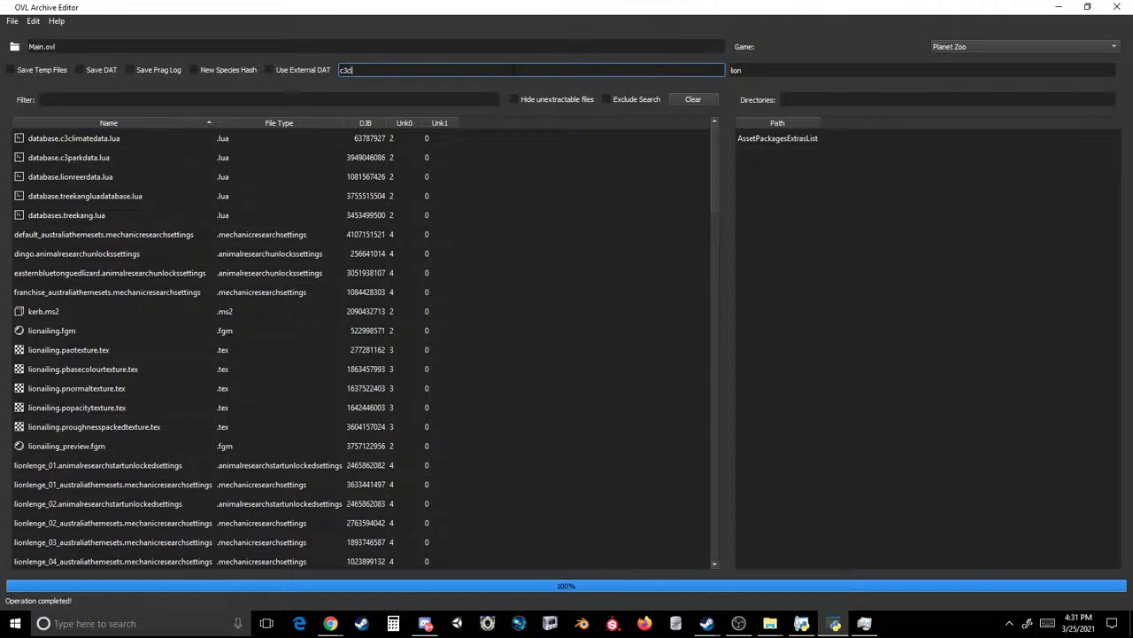
key(BackSpace)
key(BackSpace)
key(BackSpace)
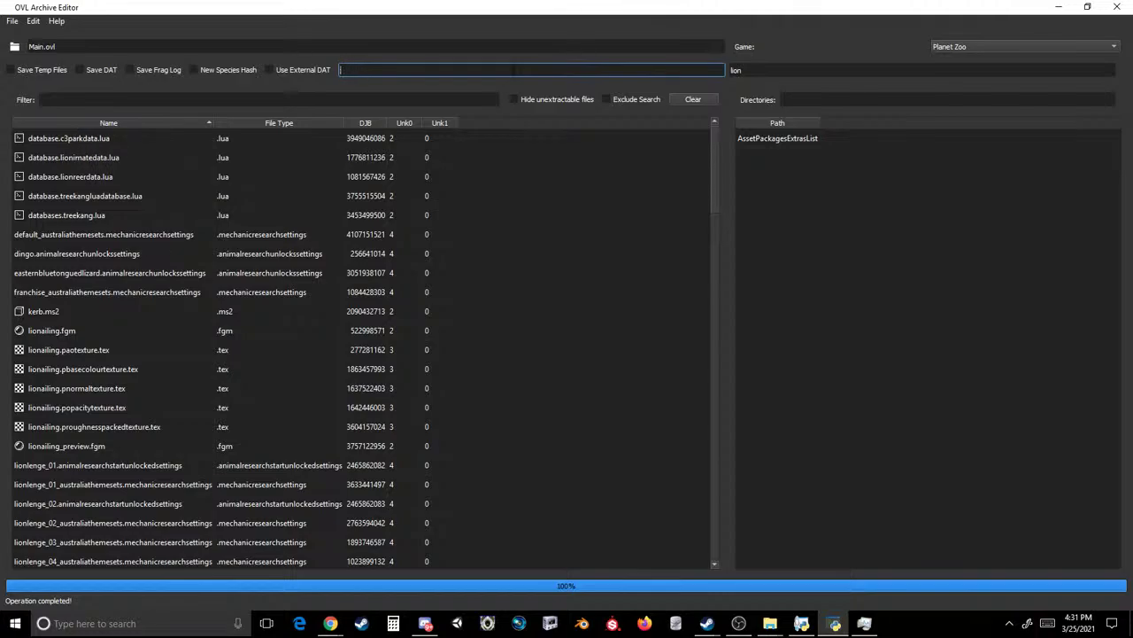
text(park)
- Replace "defa", "ding" and "east" with "lion" in the default, dingo and eastern blue-tongued lizard entry names
key(BackSpace)
key(BackSpace)
key(BackSpace)
text(defa)
key(BackSpace)
key(BackSpace)
key(BackSpace)
key(BackSpace)
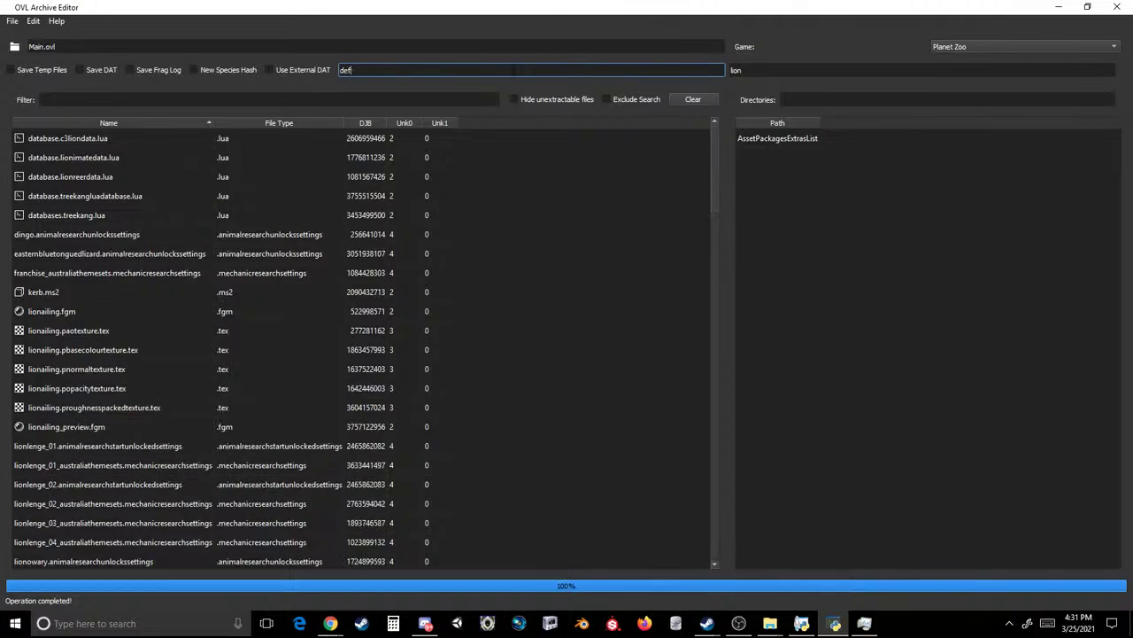
text(ea)
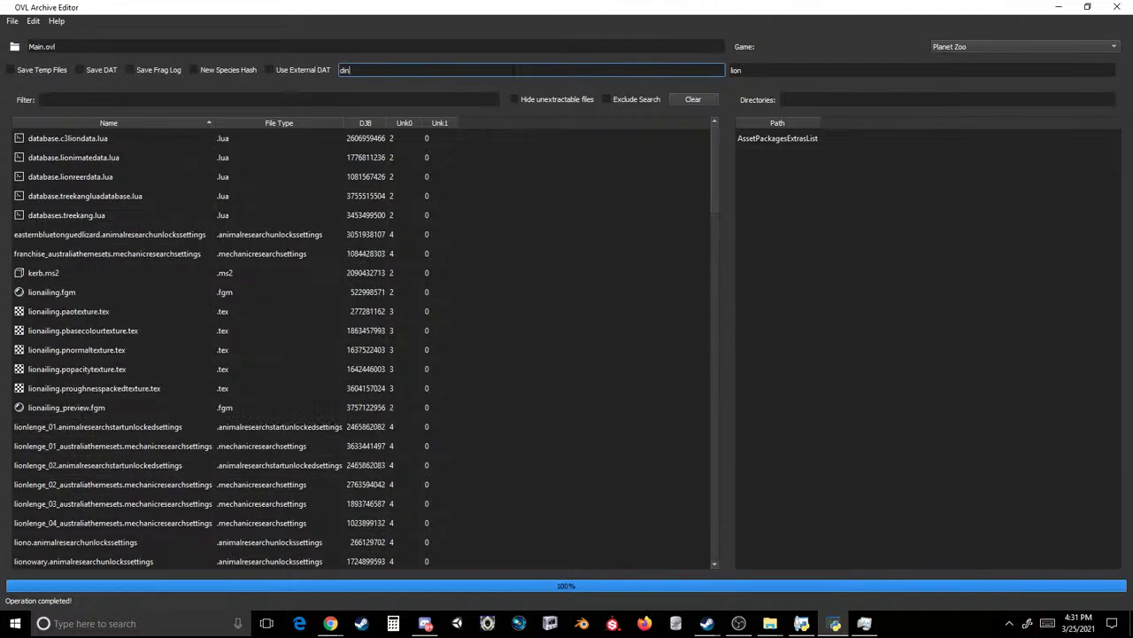
text(st)
- Replace "fran" and "kerb" with "lion" in the franchise and kerb entry names
key(BackSpace)
key(BackSpace)
key(BackSpace)
key(BackSpace)
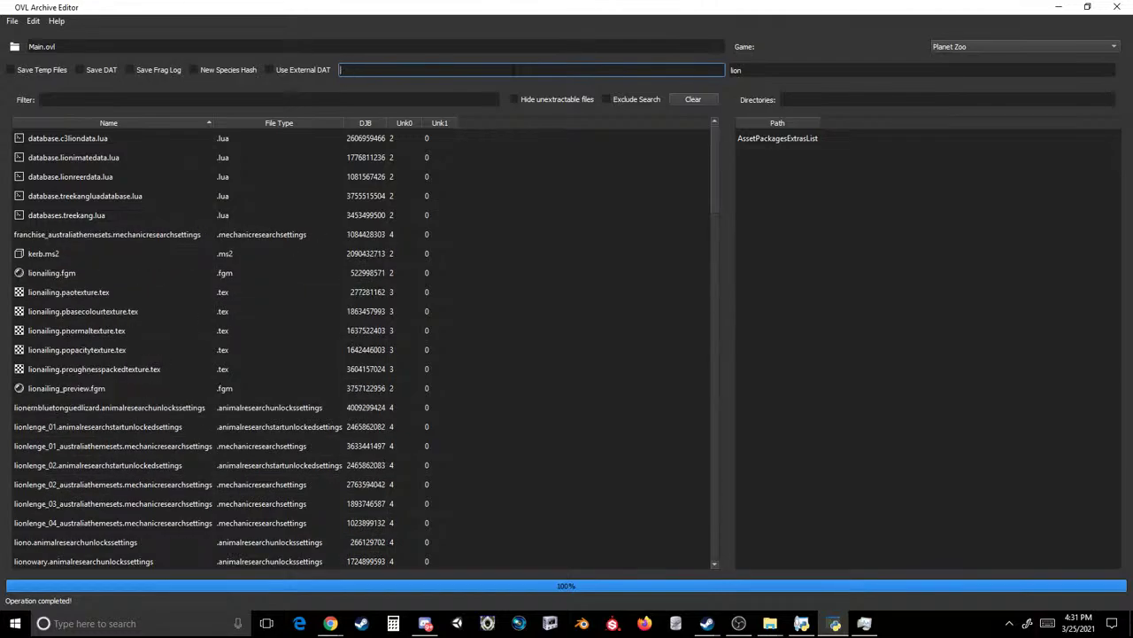
text(franch)
key(BackSpace)
key(BackSpace)
key(BackSpace)
key(BackSpace)
key(BackSpace)
key(BackSpace)
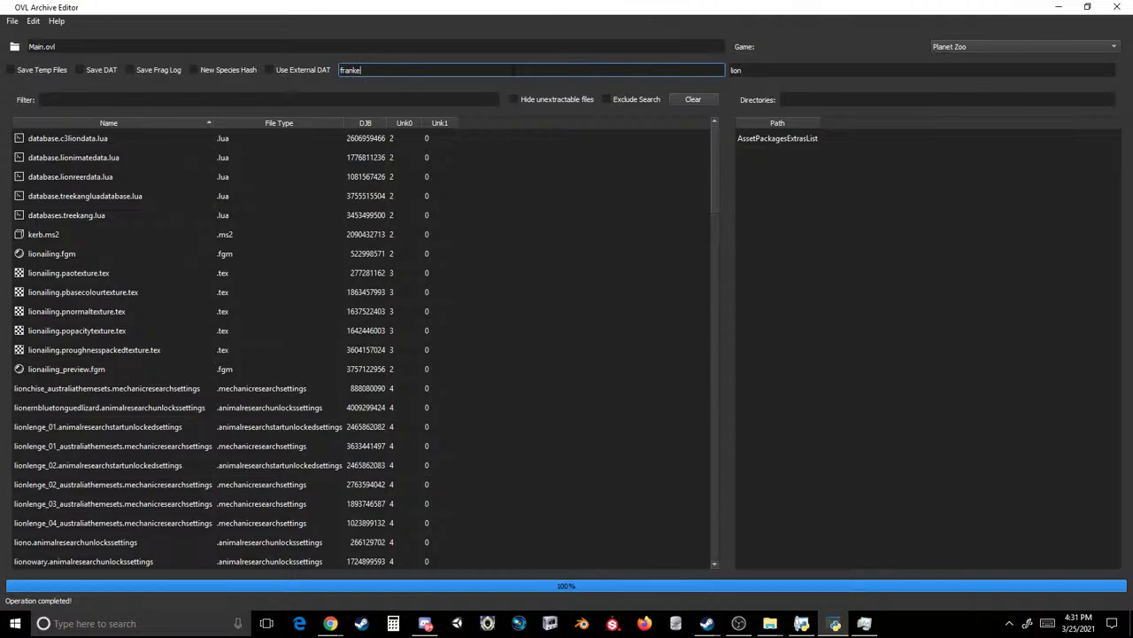
text(kerb)
- Filter the file list to exclude every entry containing "lion"
click(173, 97)
text(lion)
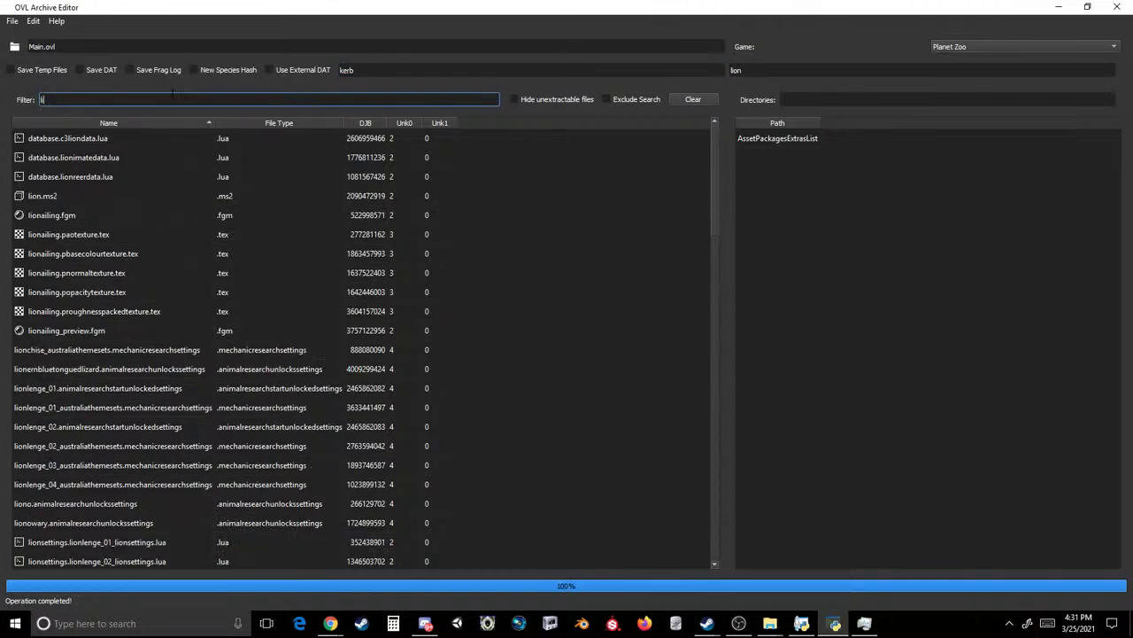
click(606, 100)
click(73, 97)
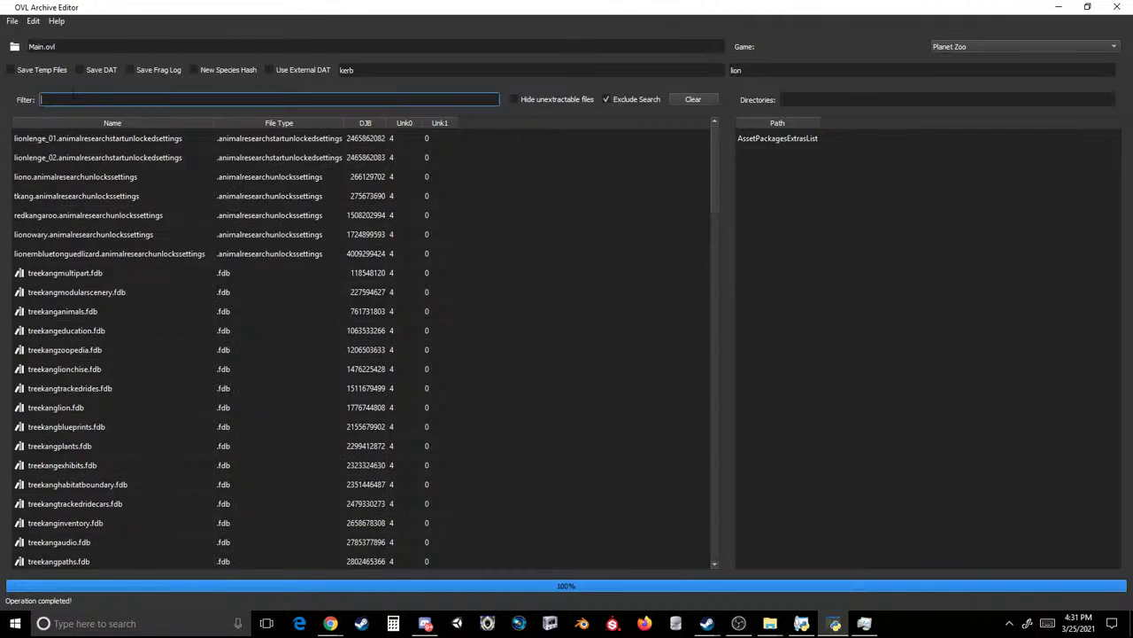
text(lion)
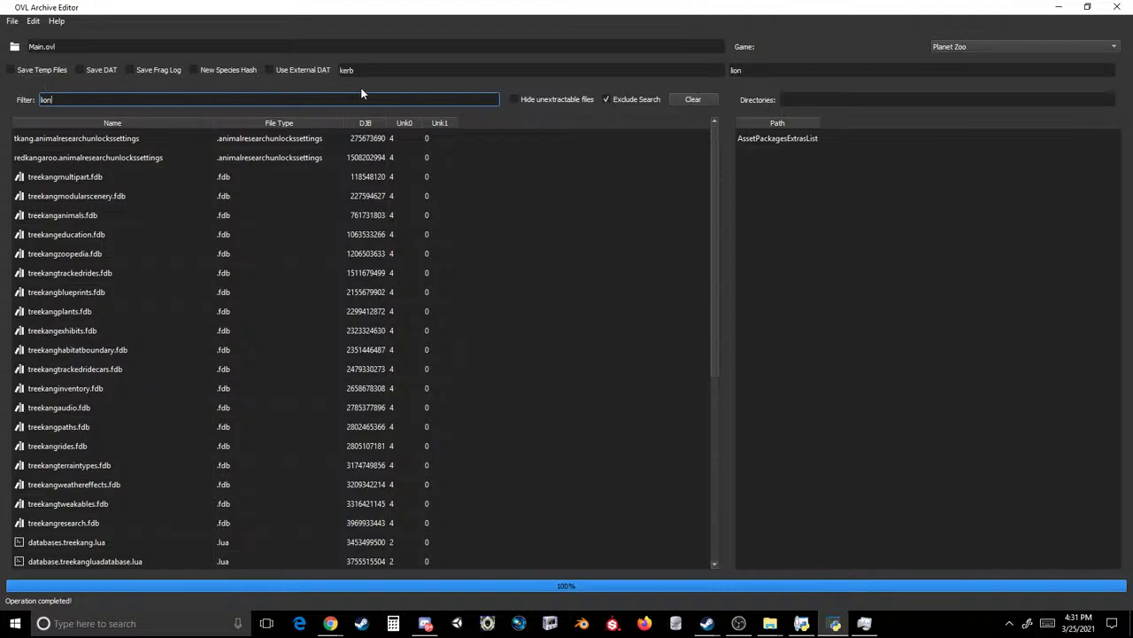
- Replace "redk" with "lion" in the red kangaroo entry name and clear the search text
key(shift+Tab)
text(red)
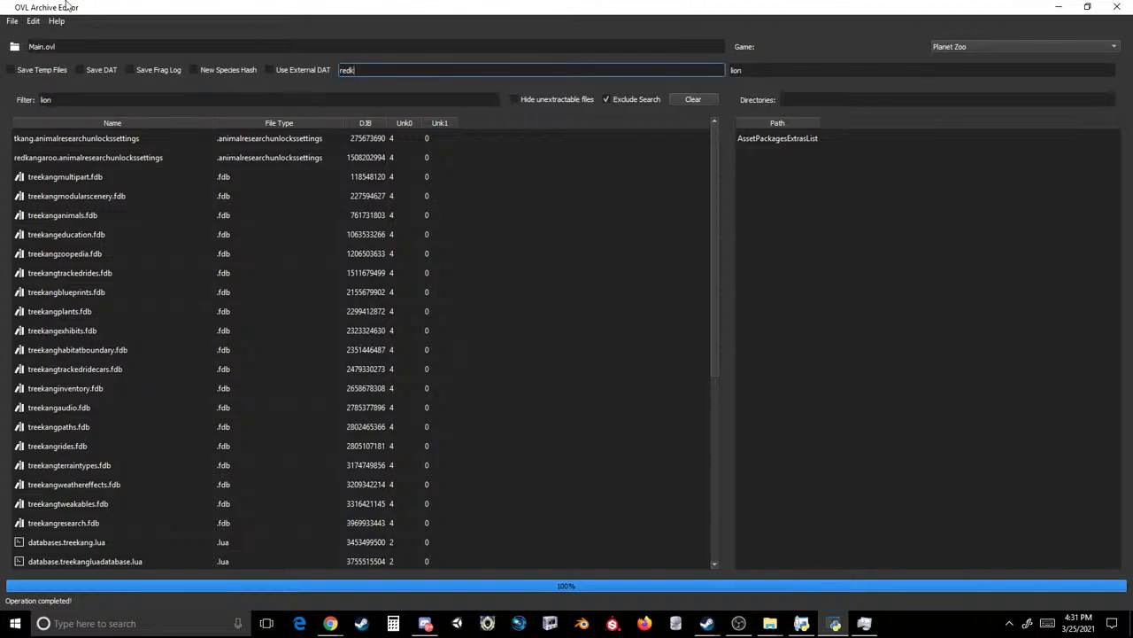
key(BackSpace)
key(BackSpace)
key(BackSpace)
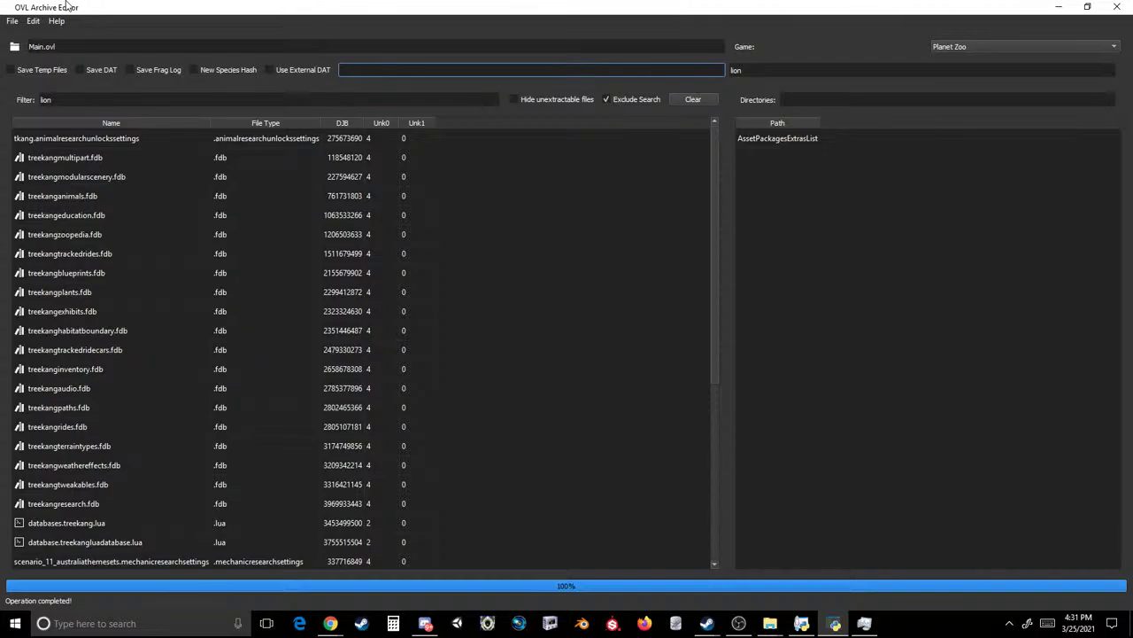
scroll(178, 291, down, 3)
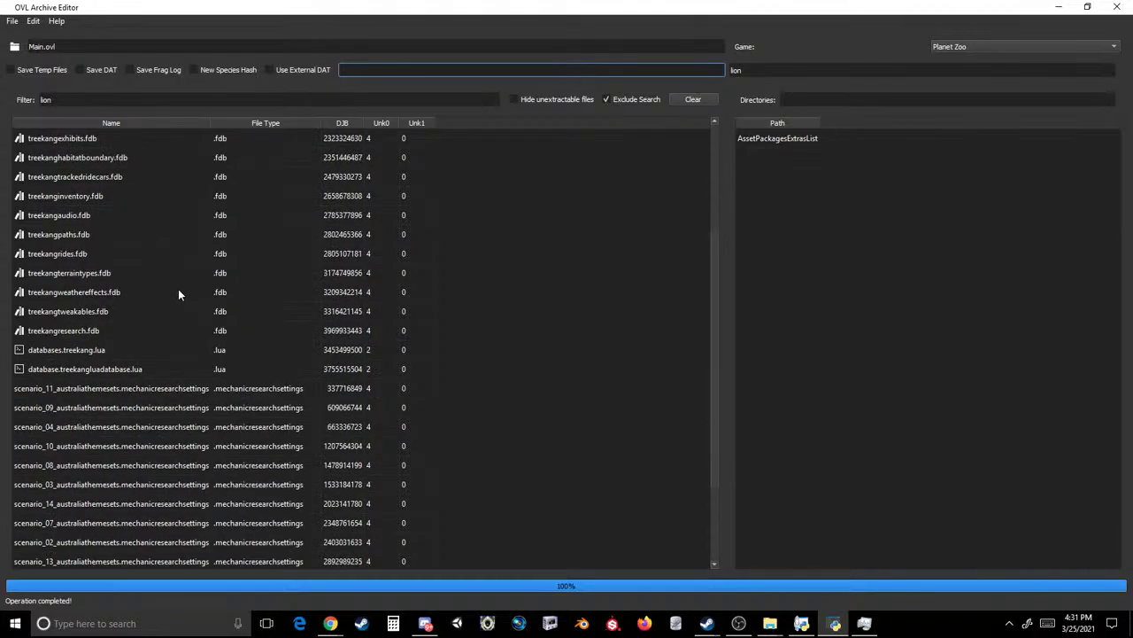
scroll(178, 294, down, 2)
scroll(178, 289, up, 1)
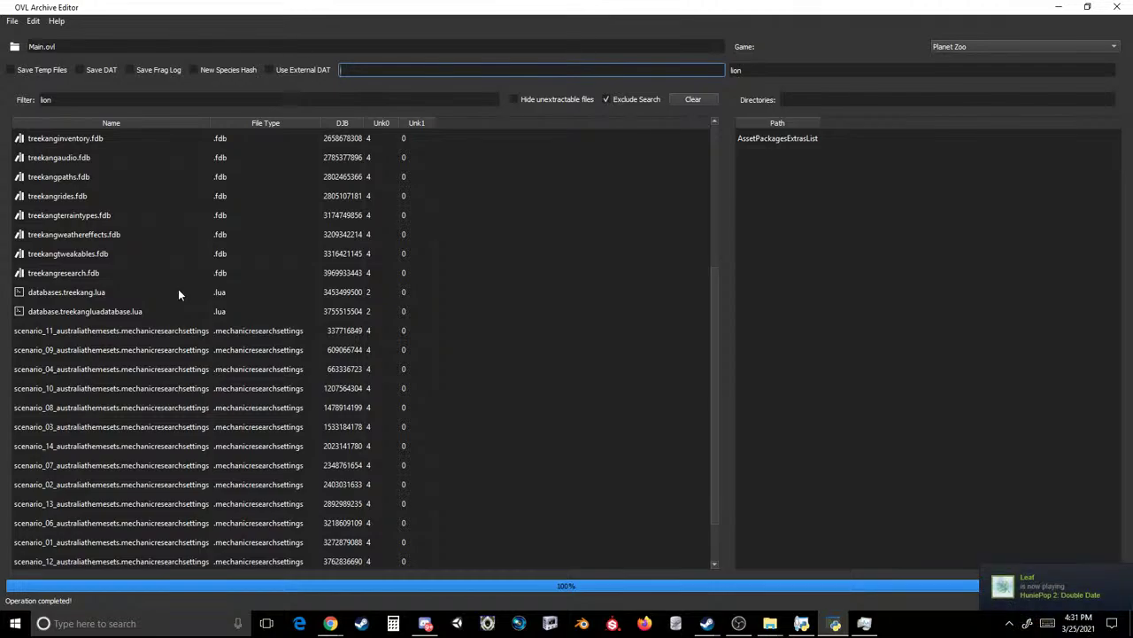
text(data)
click(38, 256)
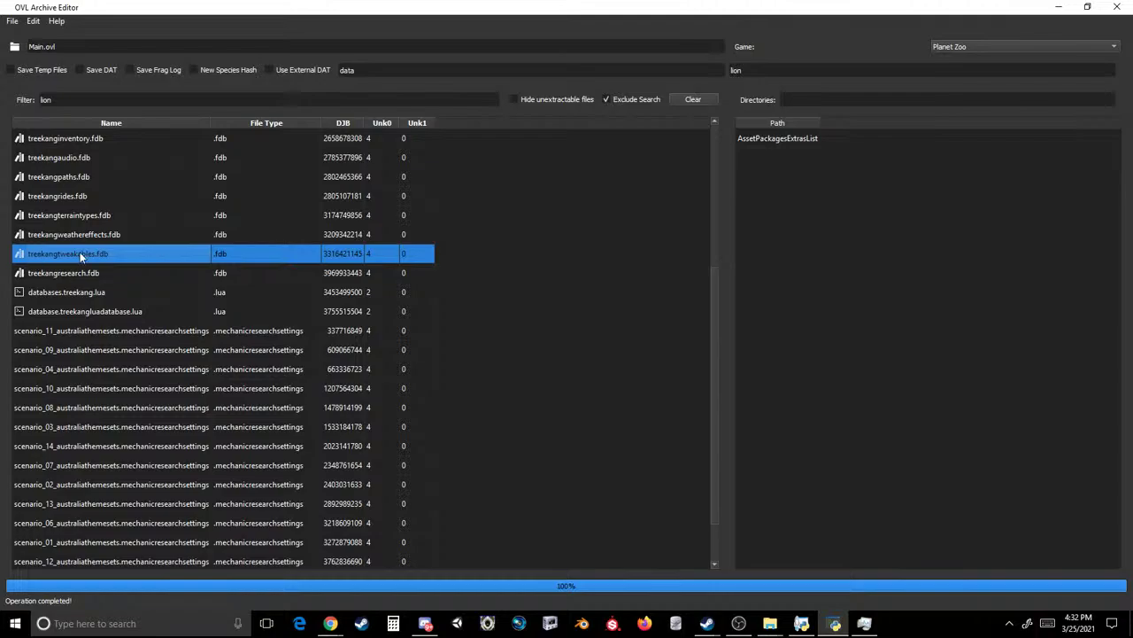
- Replace "scen" and "rail" with "lion" in the scenario, modular scenery and railing models entry names
scroll(79, 253, up, 4)
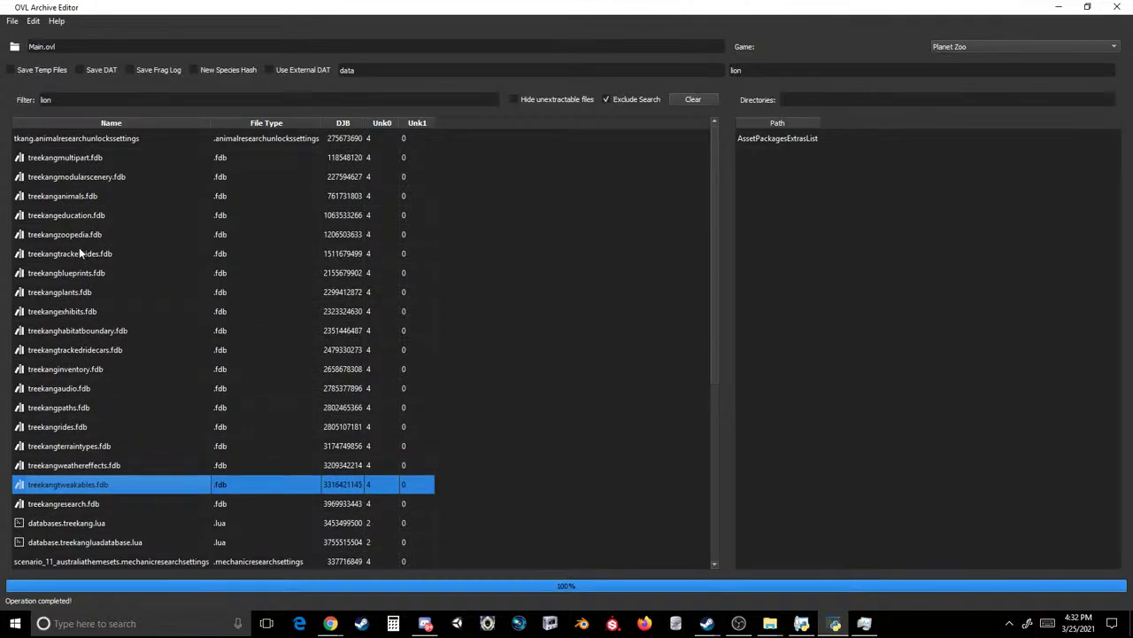
scroll(79, 251, down, 3)
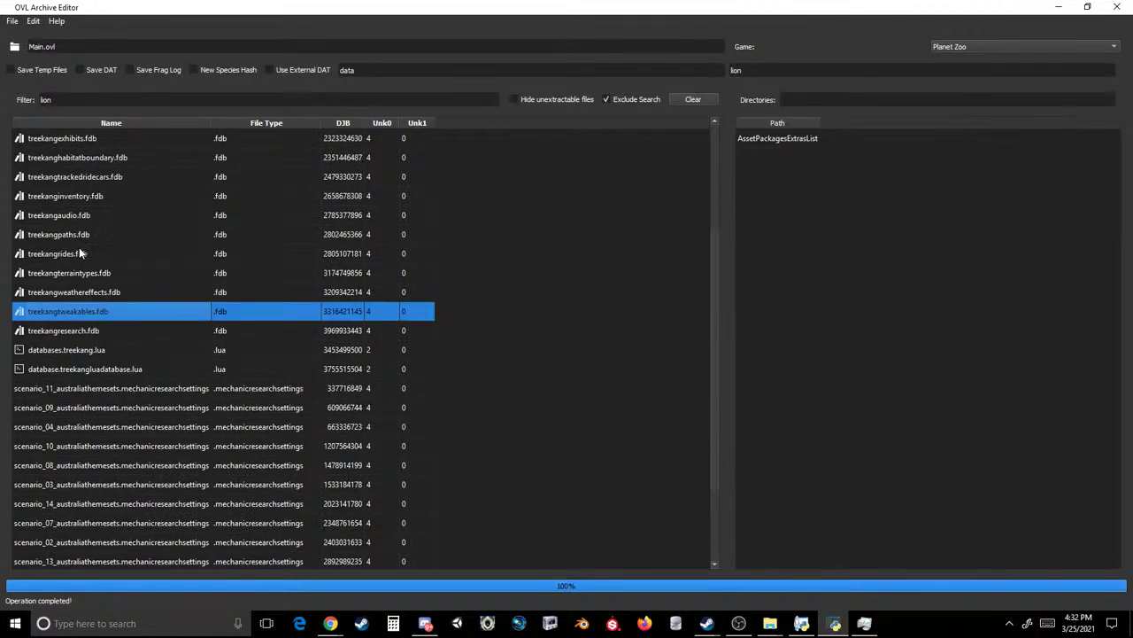
scroll(79, 253, down, 2)
click(353, 69)
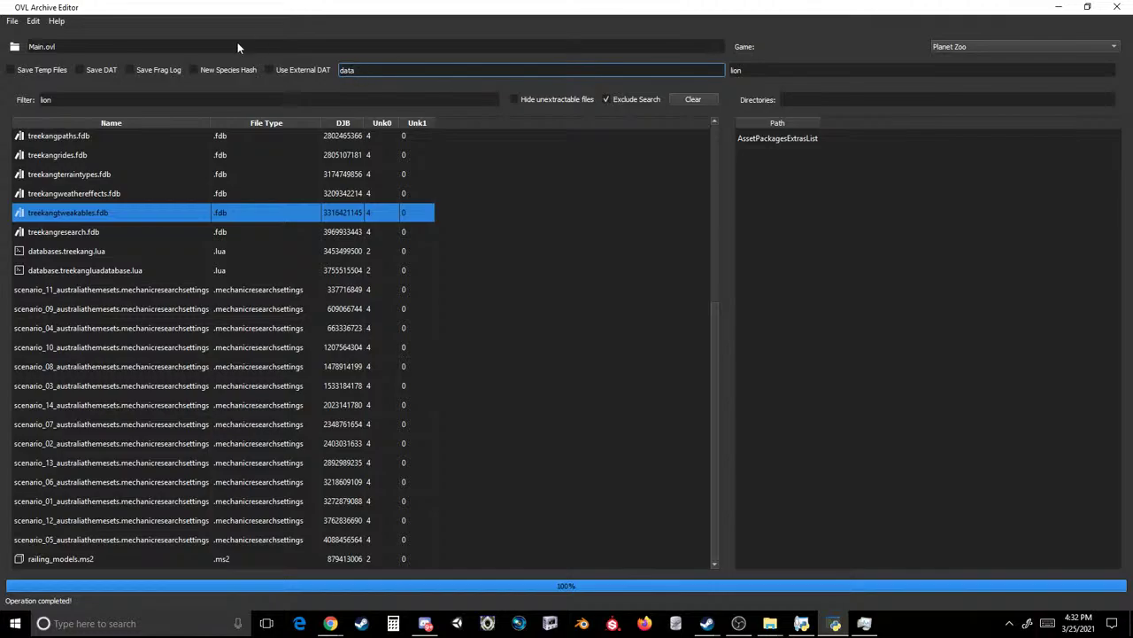
key(ctrl+a)
text(sce)
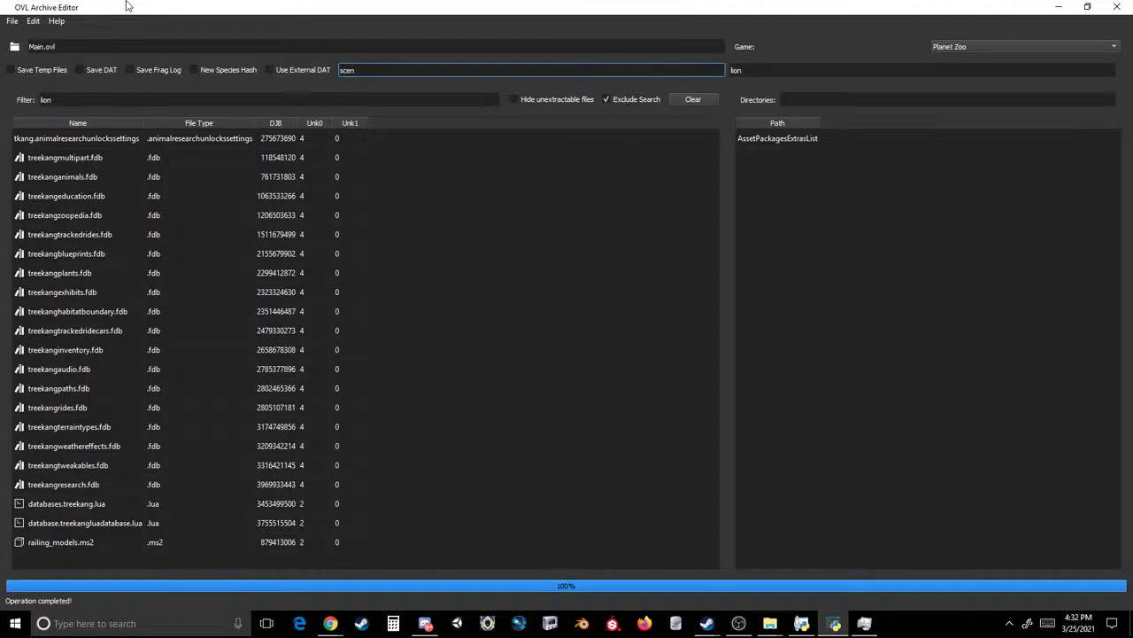
key(BackSpace)
key(BackSpace)
key(BackSpace)
text(rail)
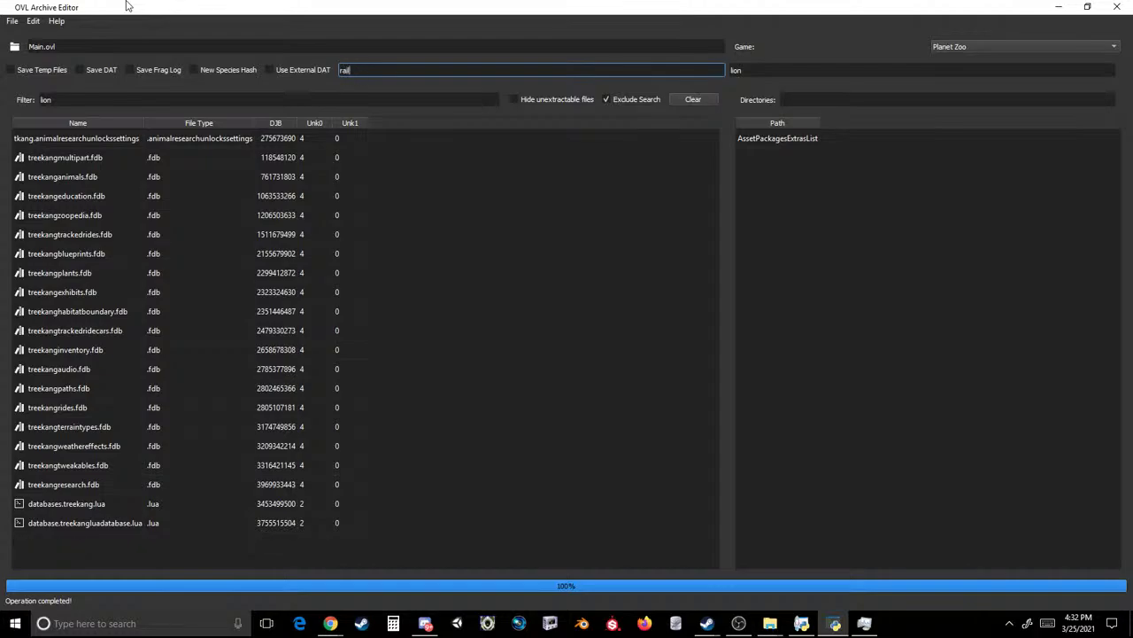
- Save the archive over the existing Main.ovl in the TreeKang folder, then save over it a second time
click(12, 21)
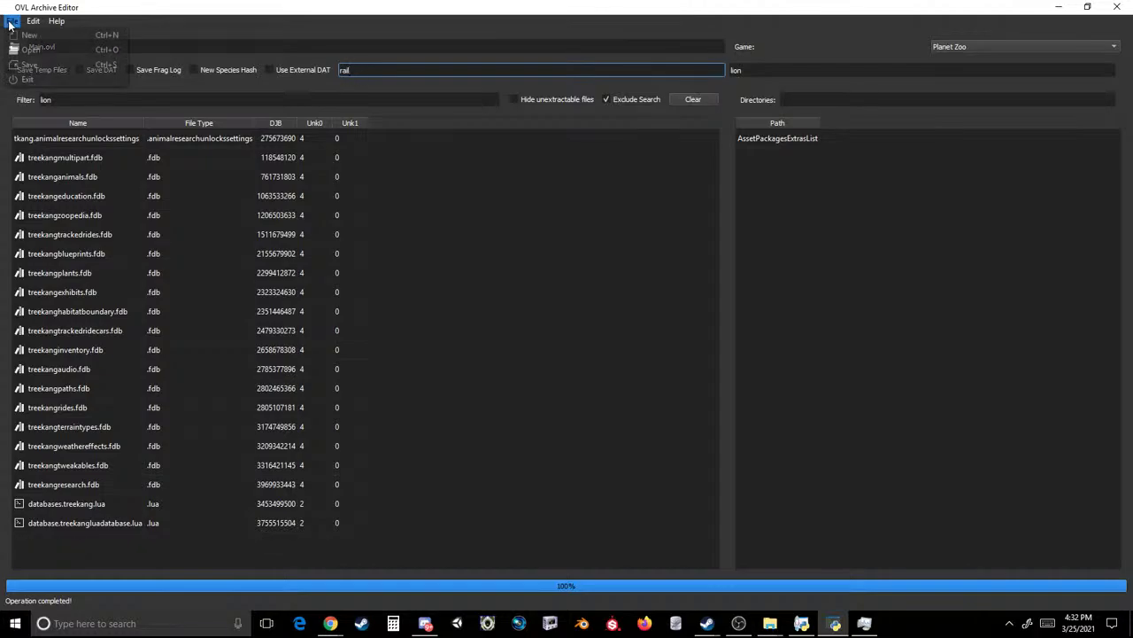
click(40, 62)
double_click(193, 158)
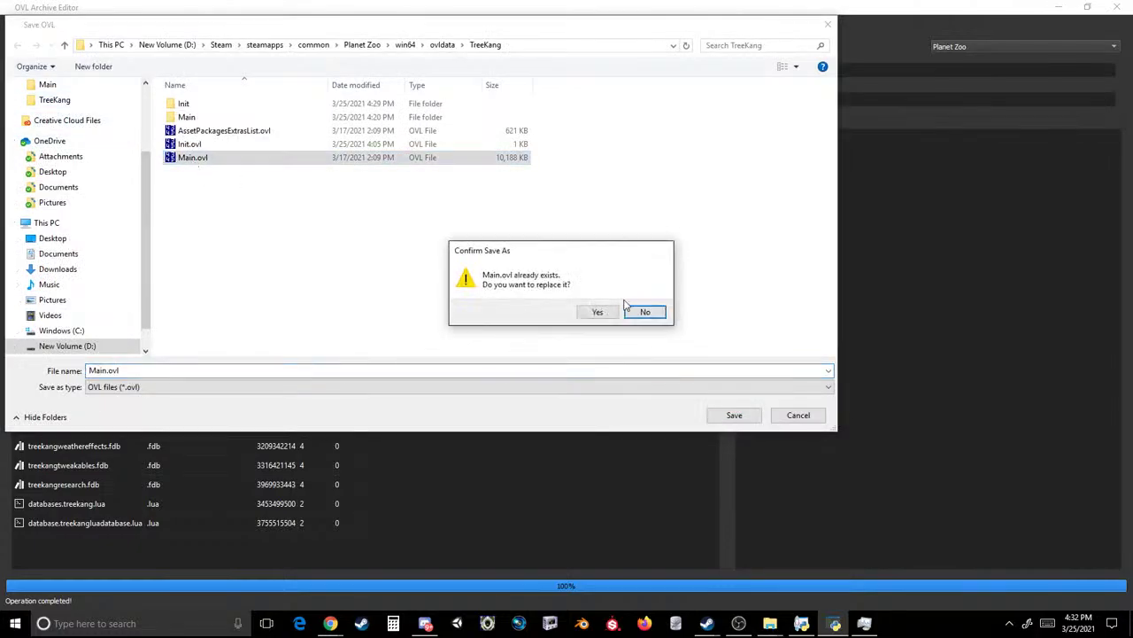
click(599, 312)
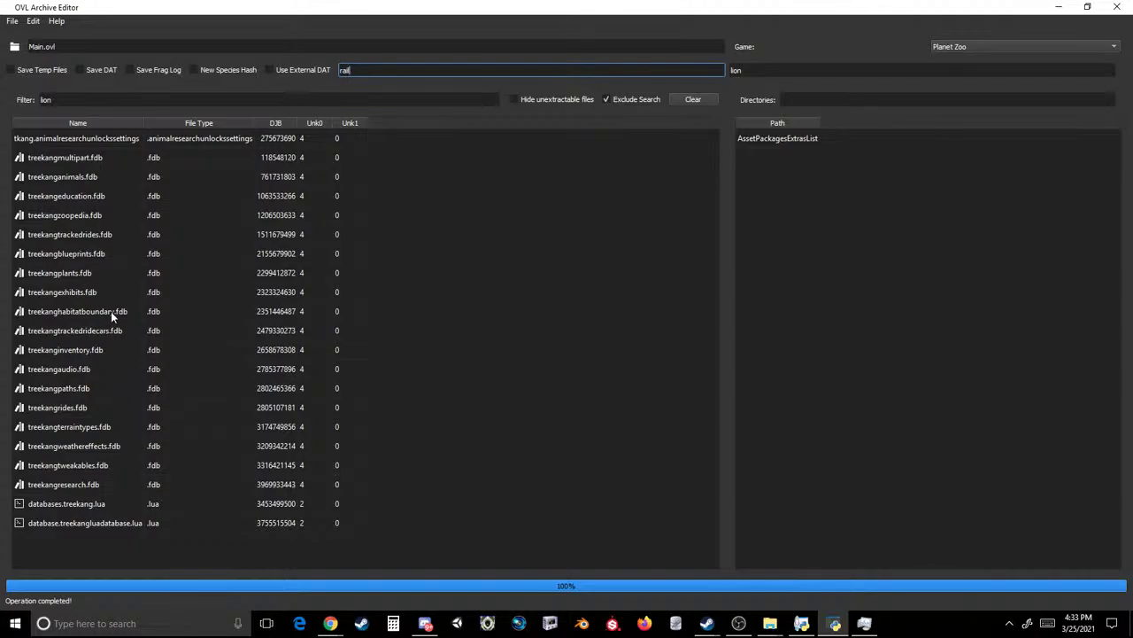
click(9, 24)
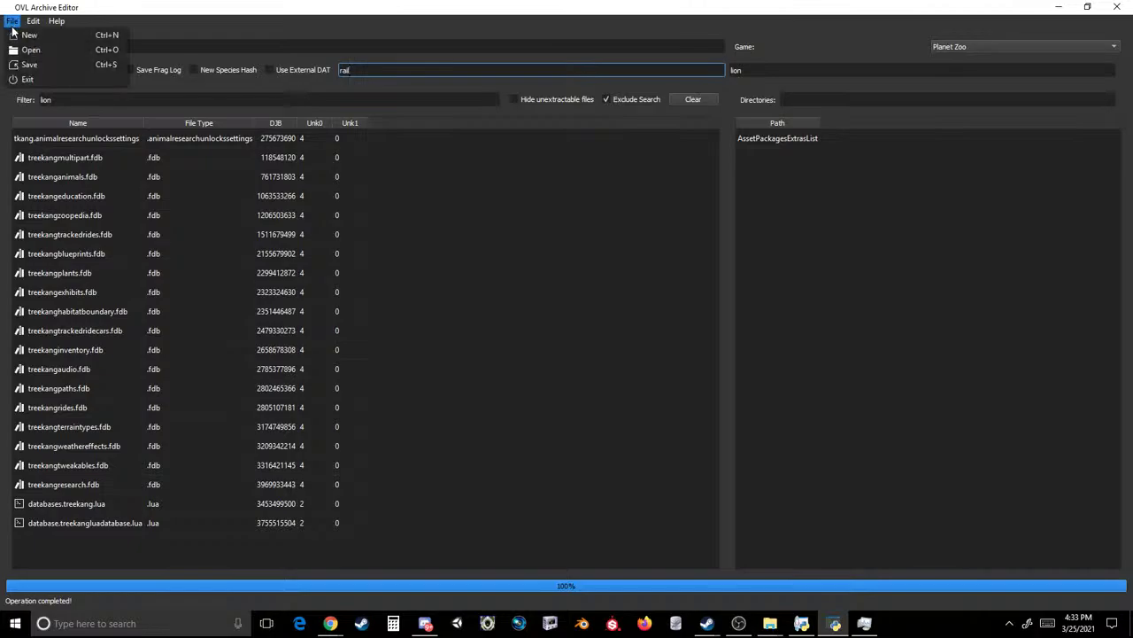
click(26, 62)
double_click(199, 158)
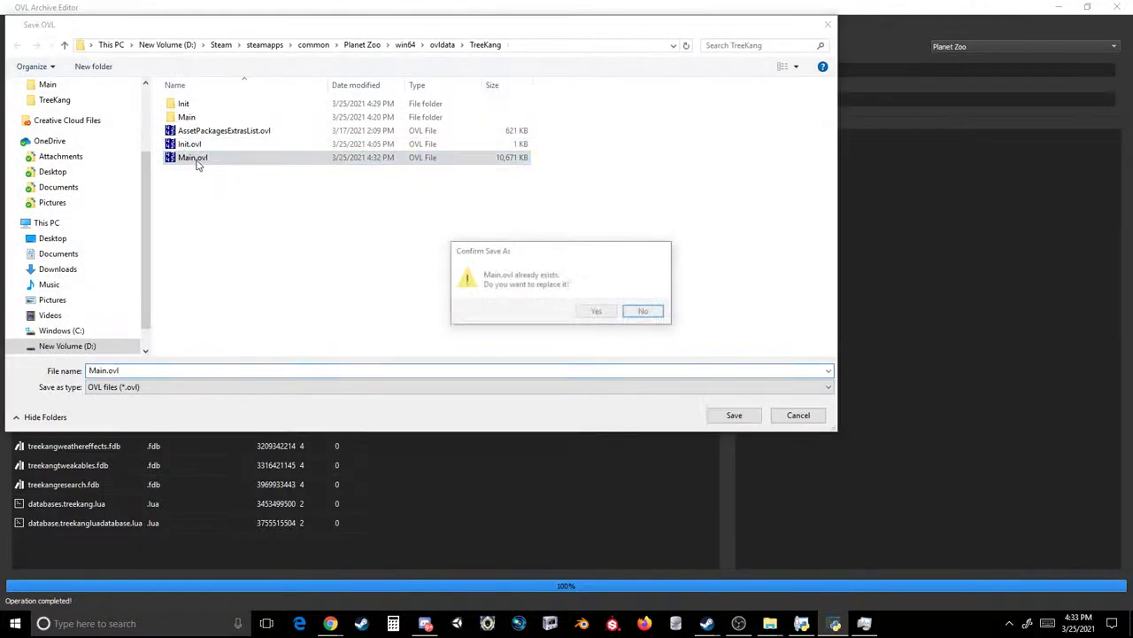
click(597, 310)
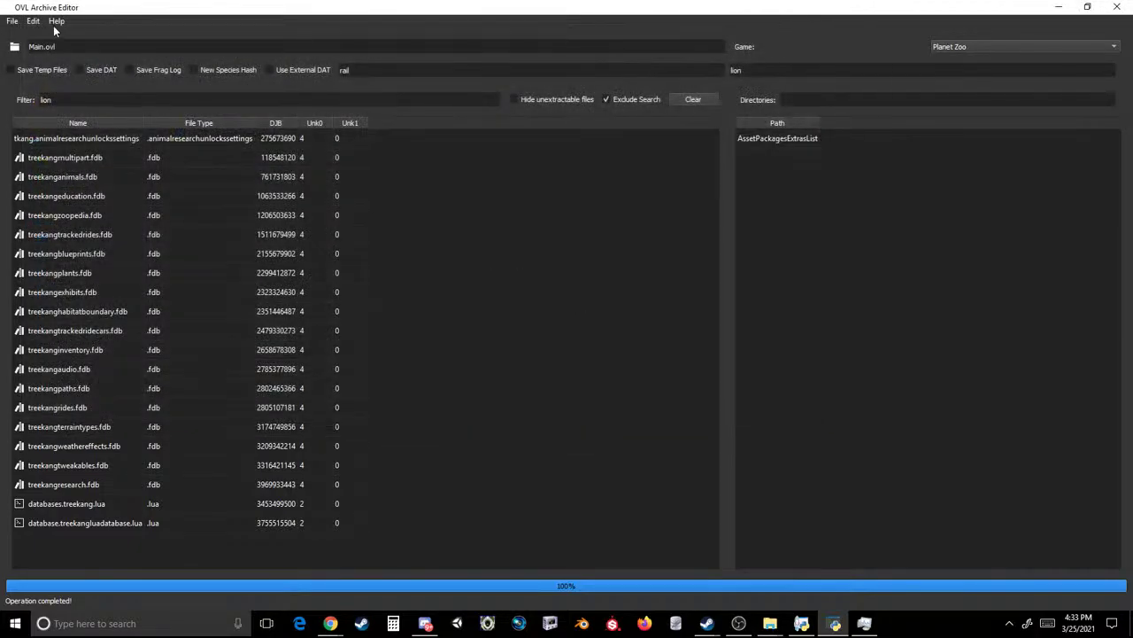
- Load Init.ovl and AssetPackagesExtrasList.ovl from the TreeKang folder in turn to check their entries
click(12, 20)
click(53, 29)
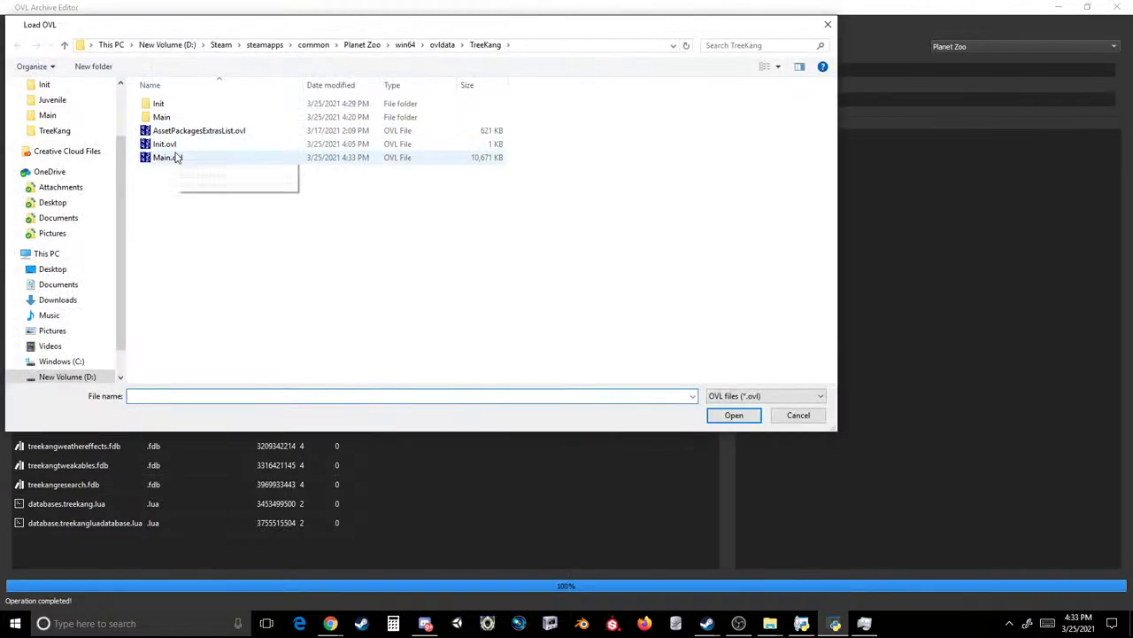
double_click(175, 144)
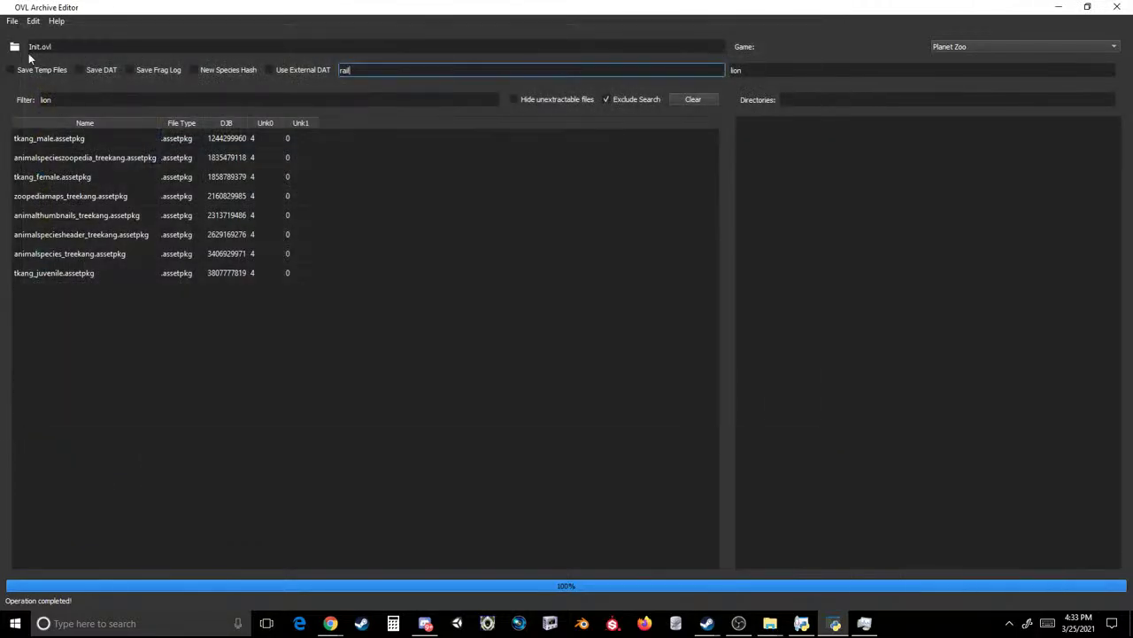
click(13, 20)
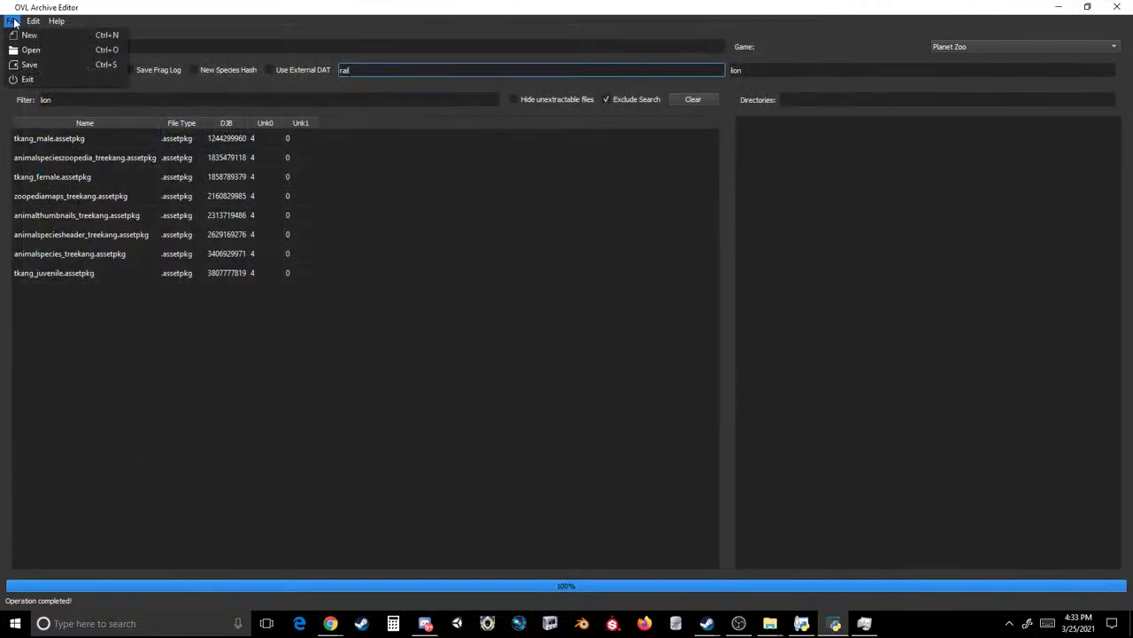
click(35, 30)
double_click(169, 131)
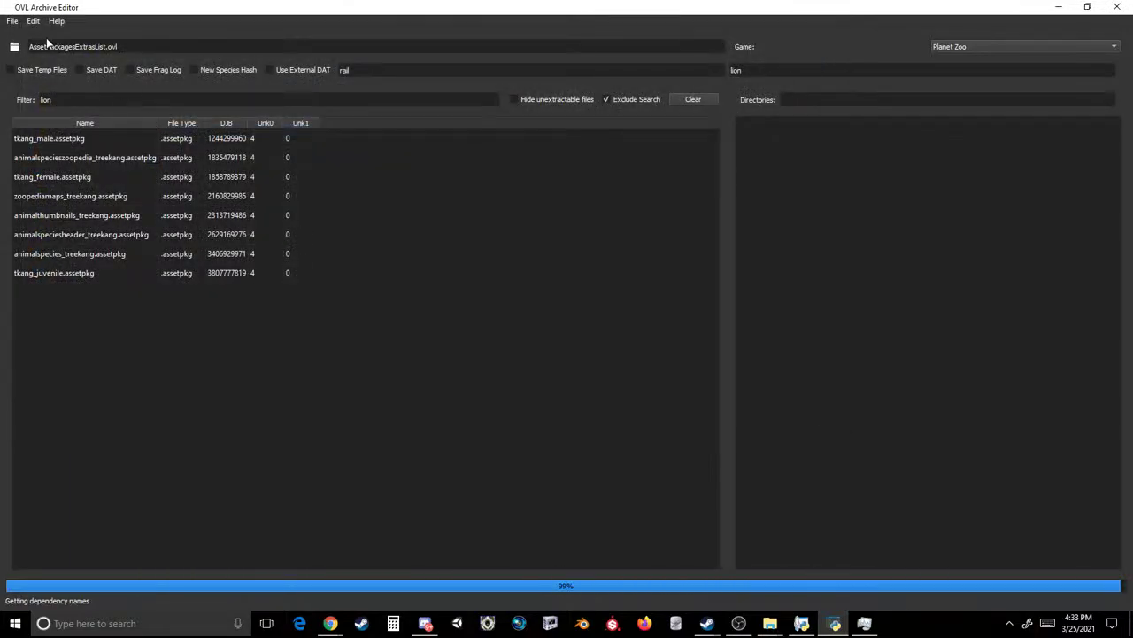
- Reopen Main.ovl from the TreeKang folder and clear the "lion" filter text
click(13, 20)
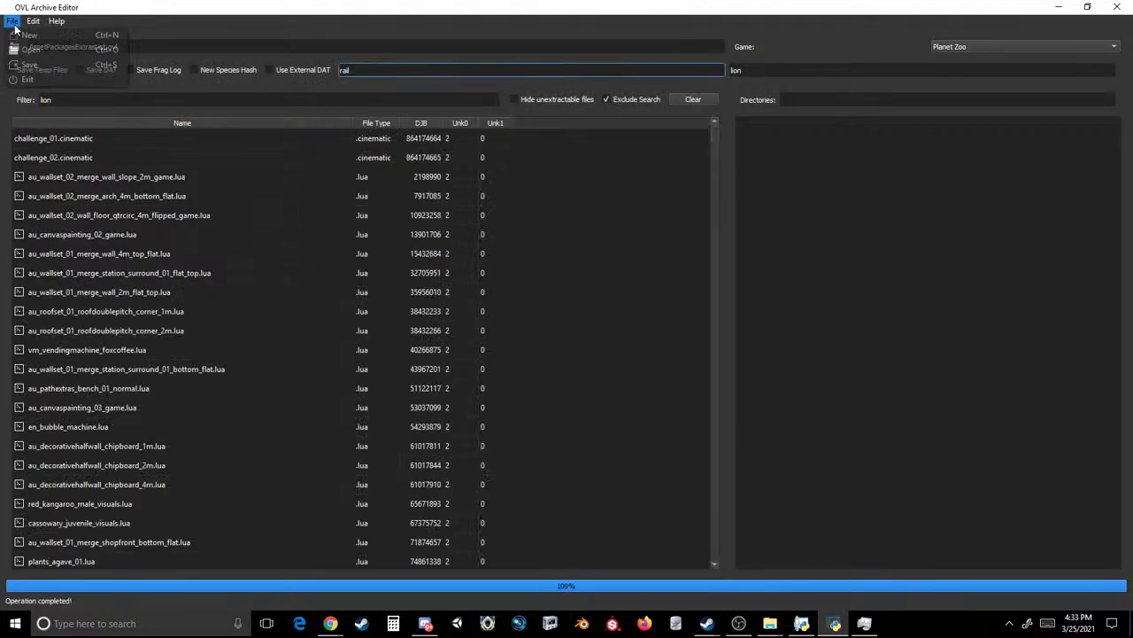
click(35, 30)
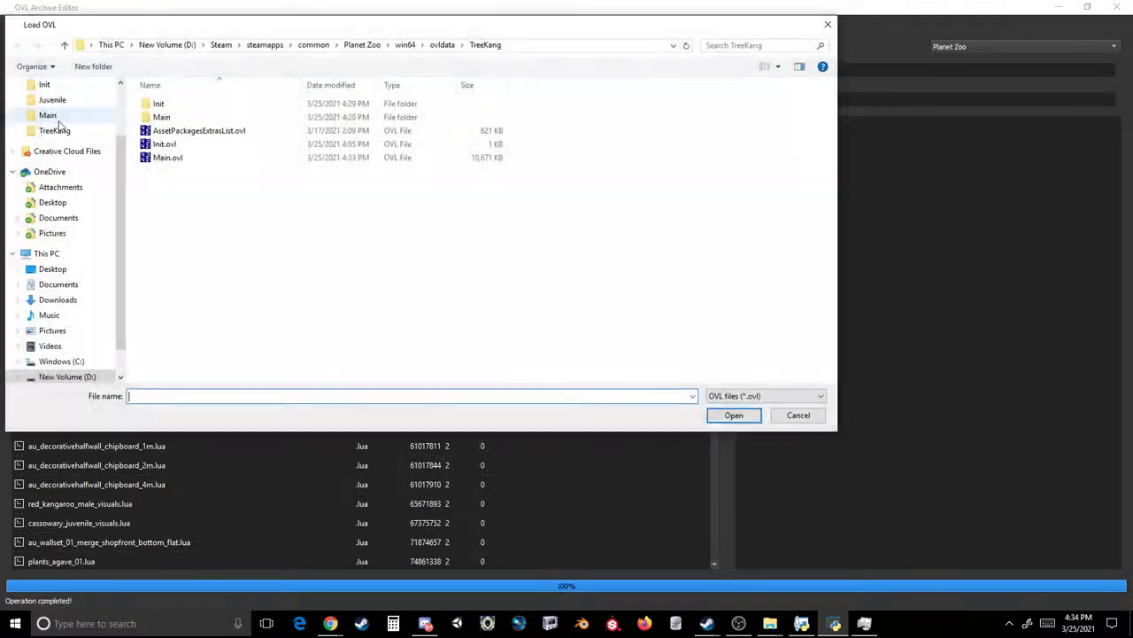
double_click(168, 157)
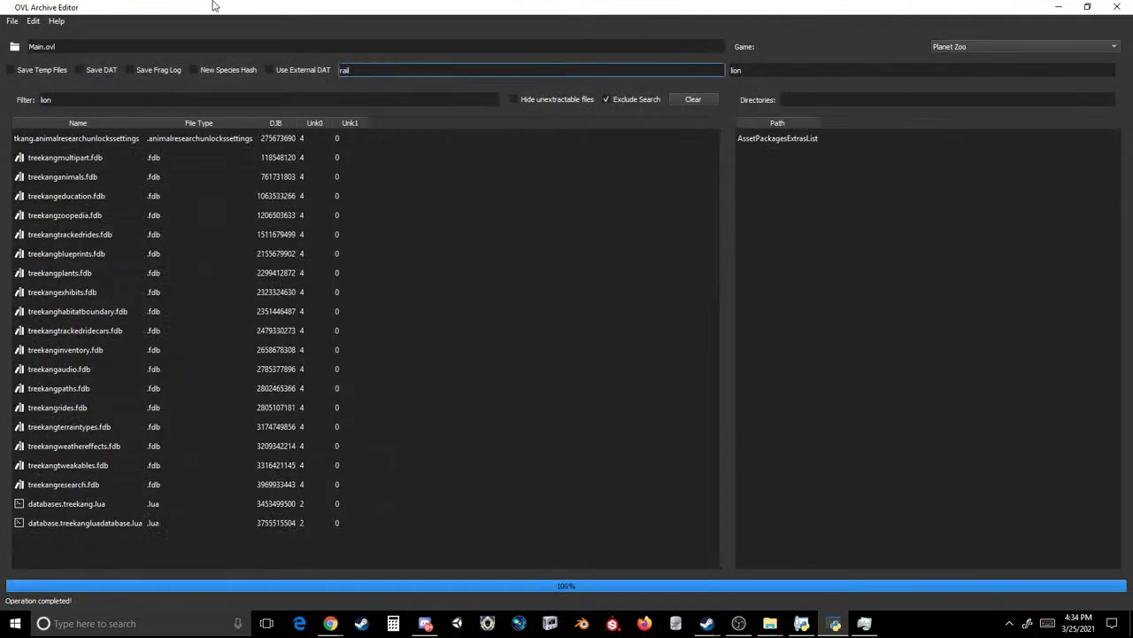
double_click(240, 99)
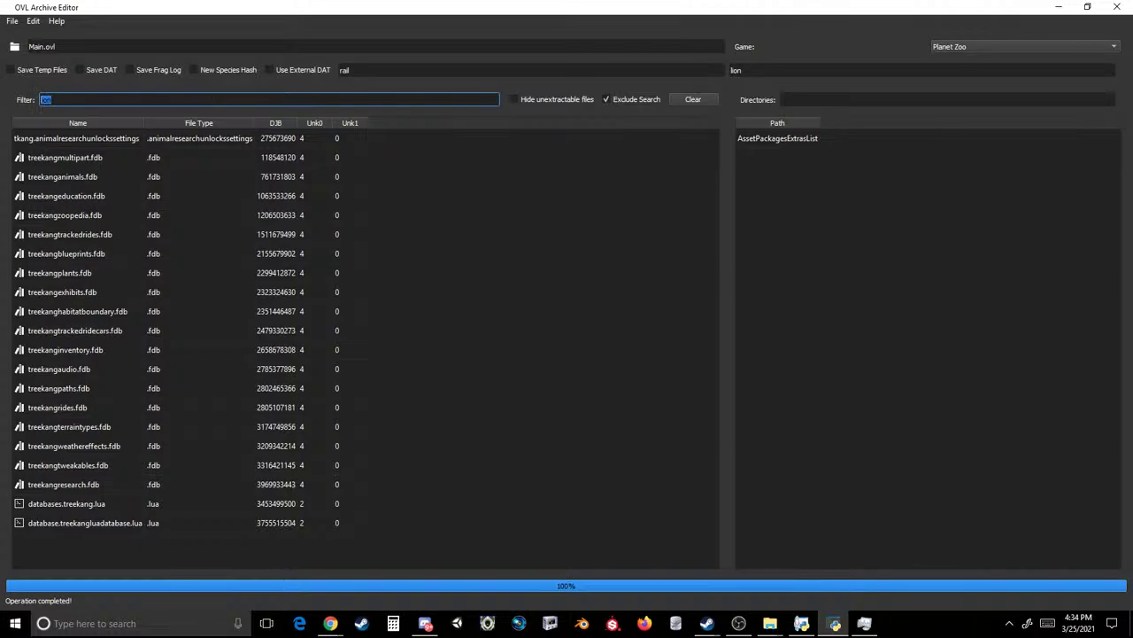
key(BackSpace)
- Switch to File Explorer and inspect the OVL files in the TreeKang folder
drag(440, 6, 821, 152)
click(292, 255)
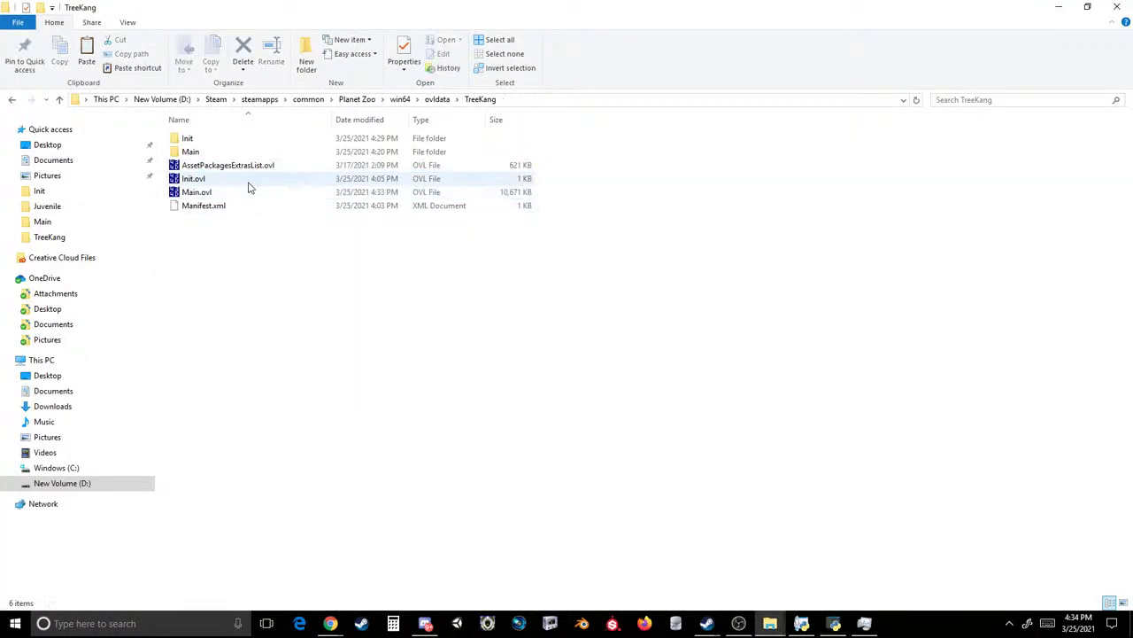
click(228, 167)
right_click(262, 280)
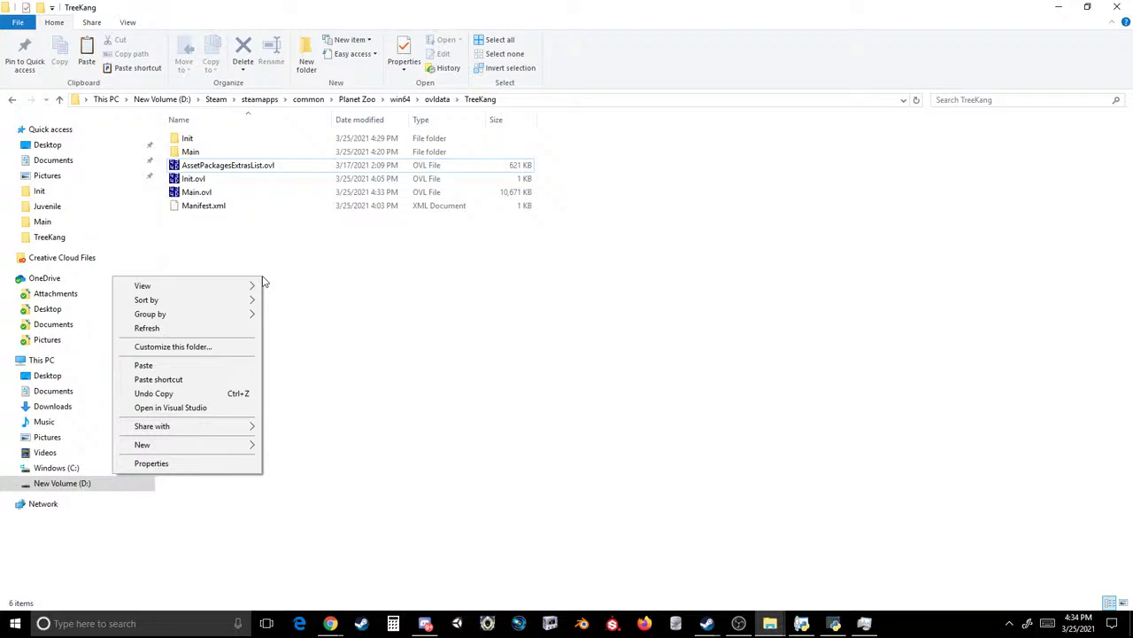
click(324, 225)
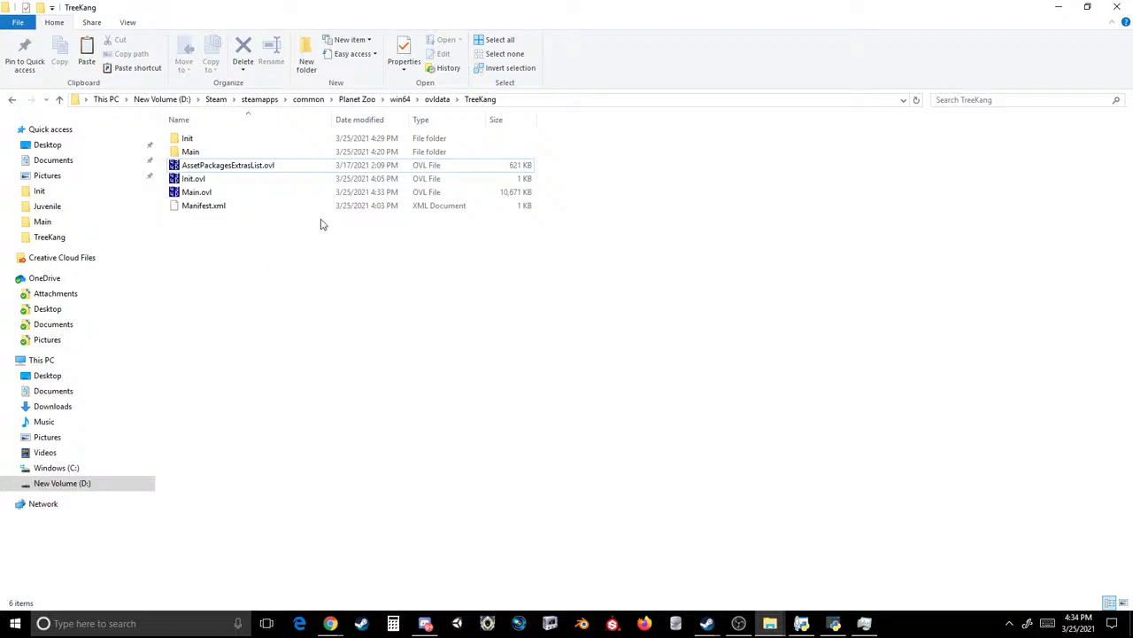
- Browse Documents, Desktop and Pictures, and look through the Simplified Chinese and Spanish folders in Maned Wolf Languages
click(51, 160)
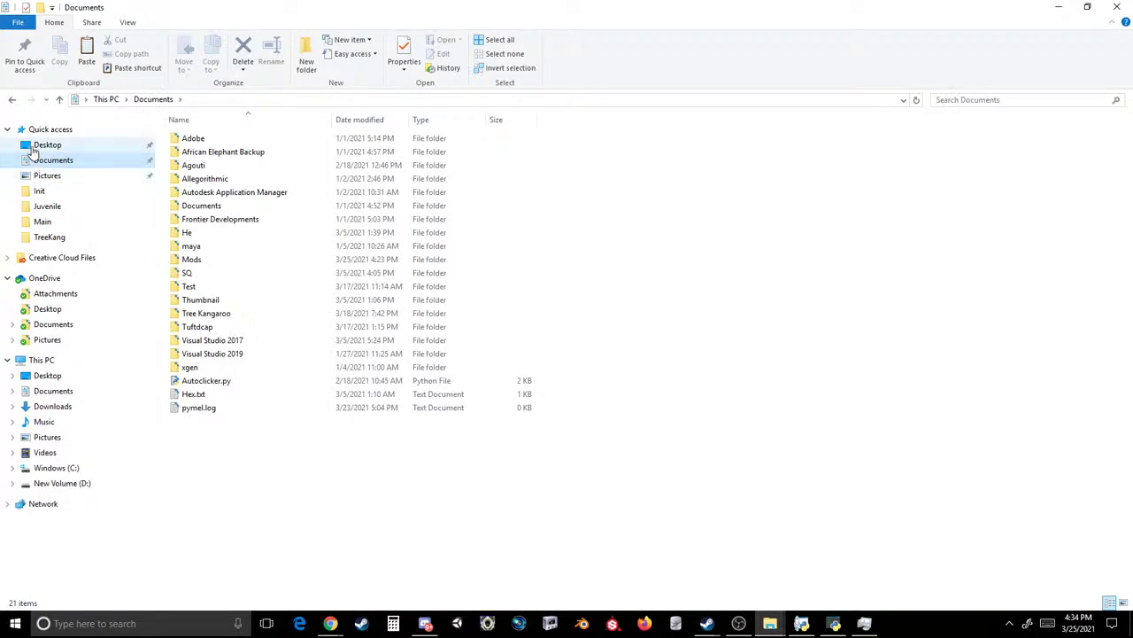
click(46, 146)
click(45, 175)
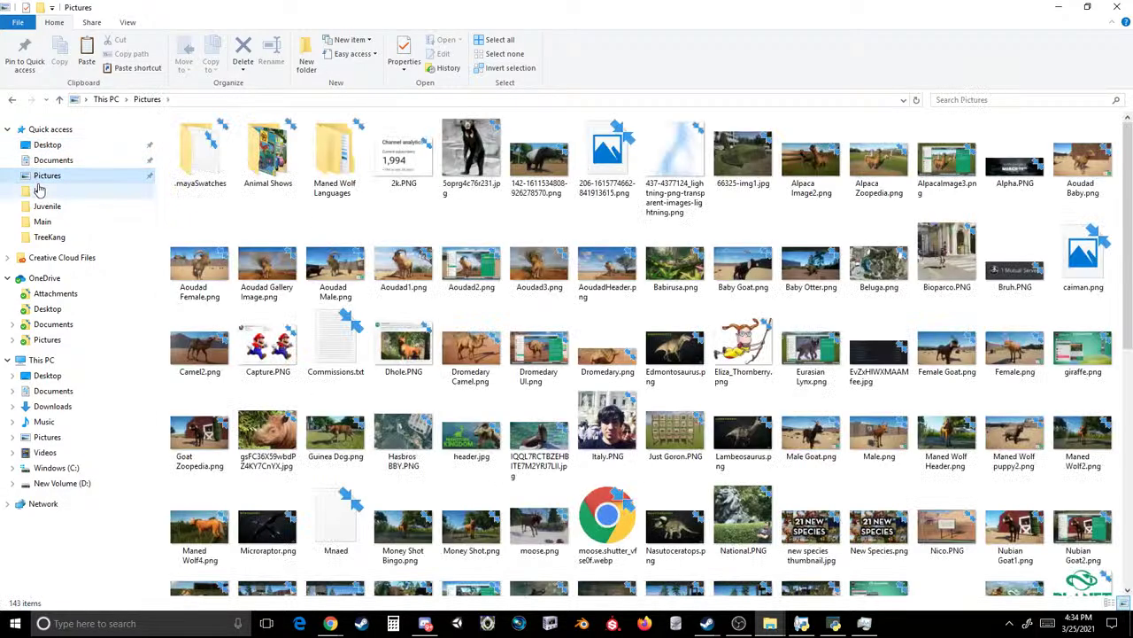
double_click(361, 168)
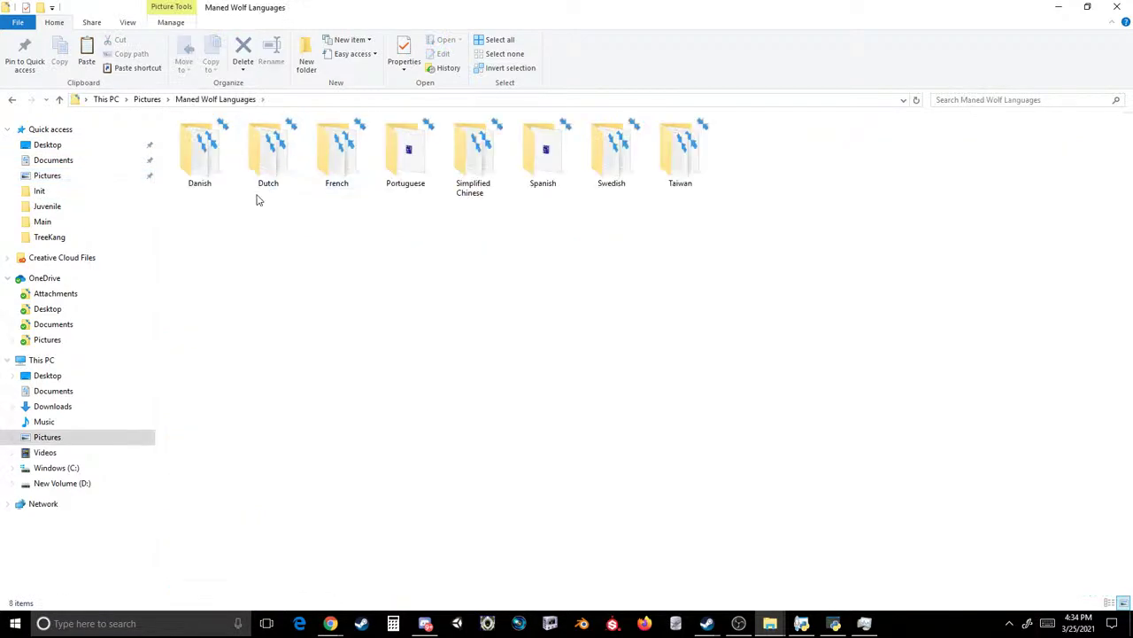
drag(241, 220, 220, 149)
click(249, 155)
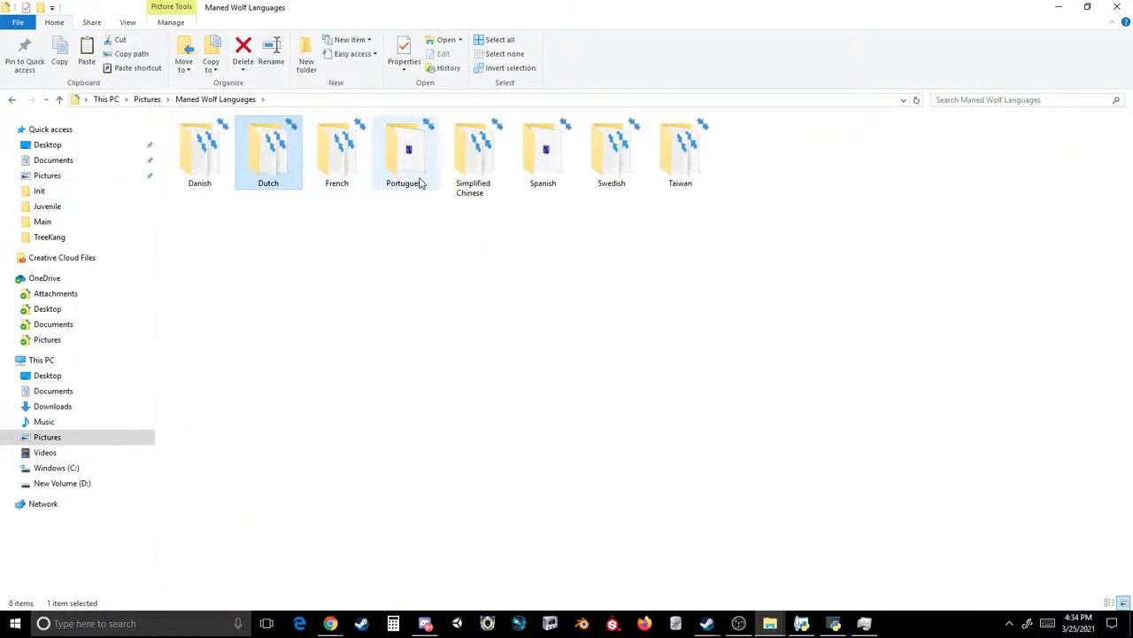
click(451, 182)
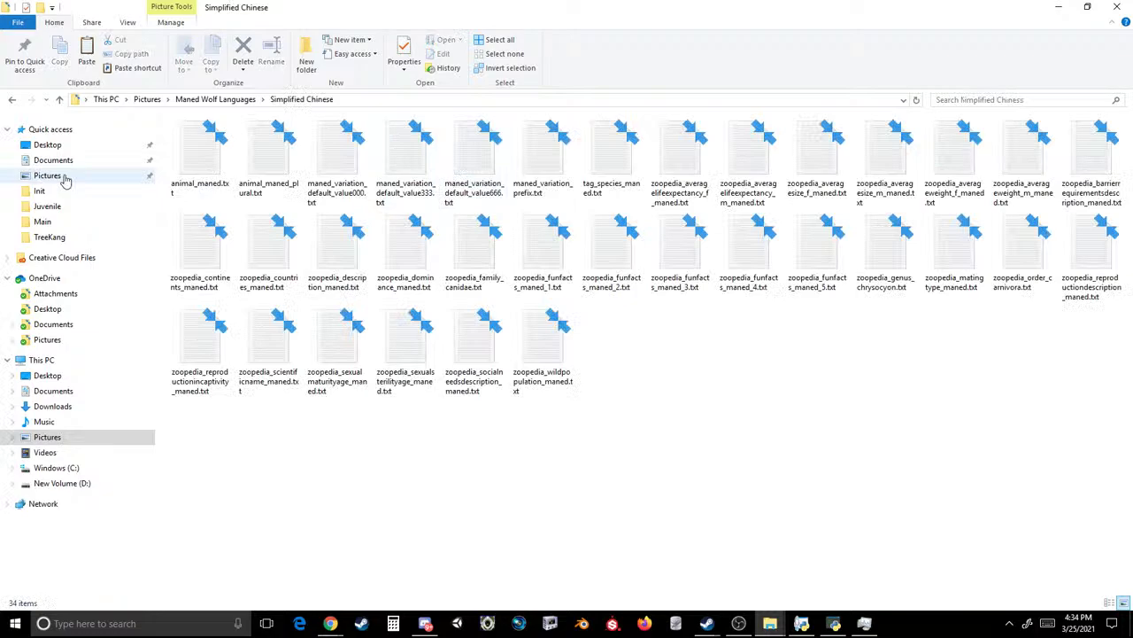
click(19, 100)
click(669, 296)
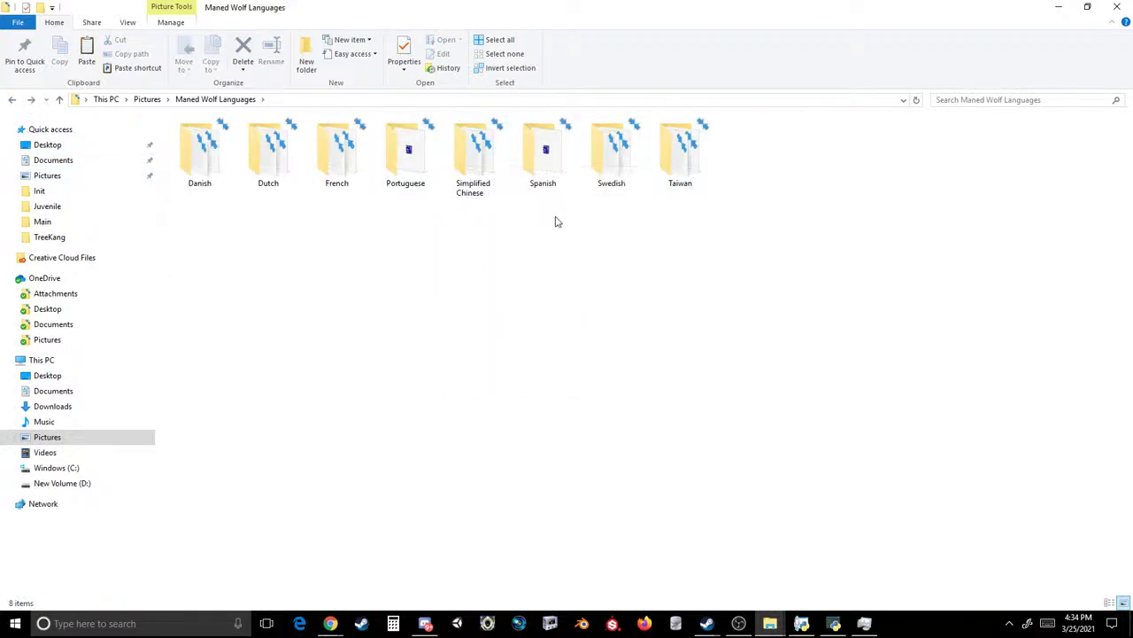
double_click(544, 152)
click(13, 98)
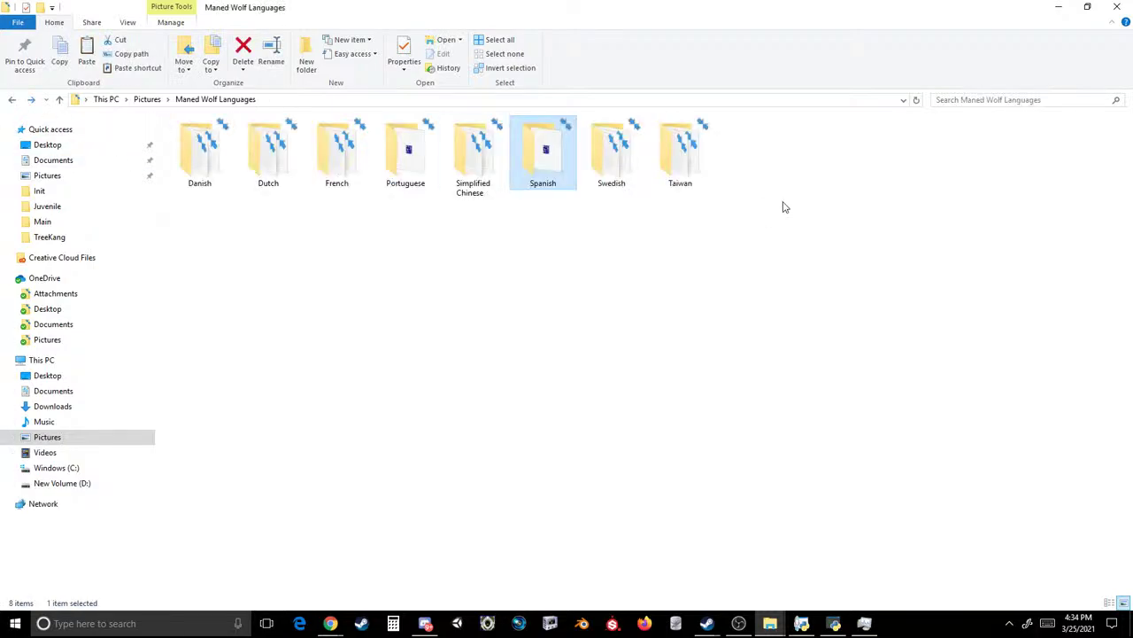
click(611, 270)
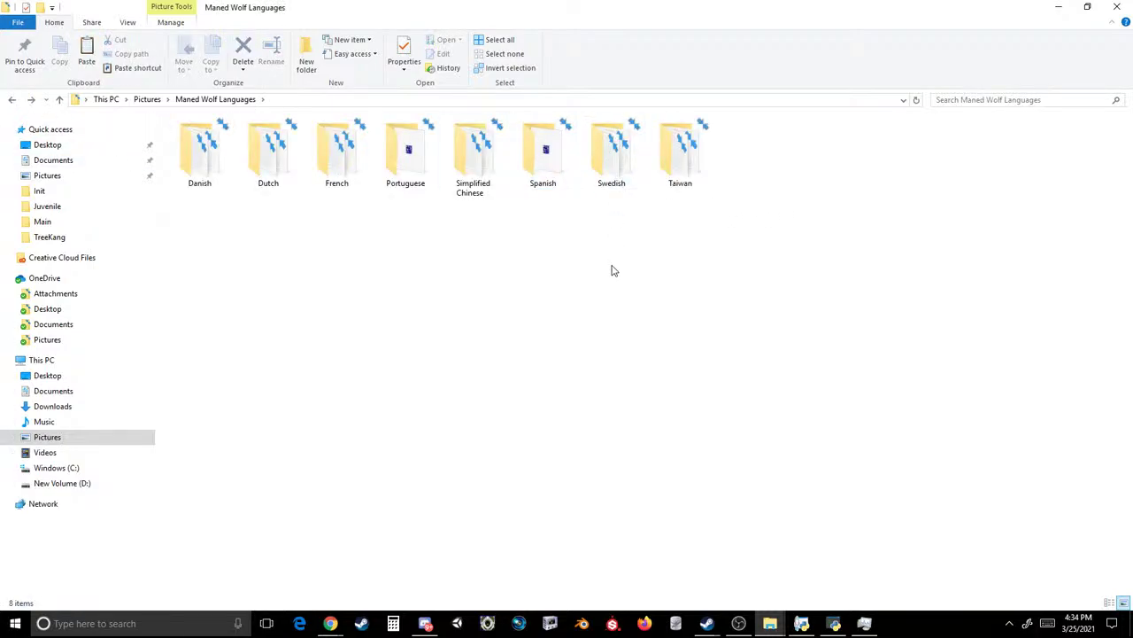
- Browse to the Localised folder of Content2 in ovldata and inspect the Czech language folder's contents
click(50, 201)
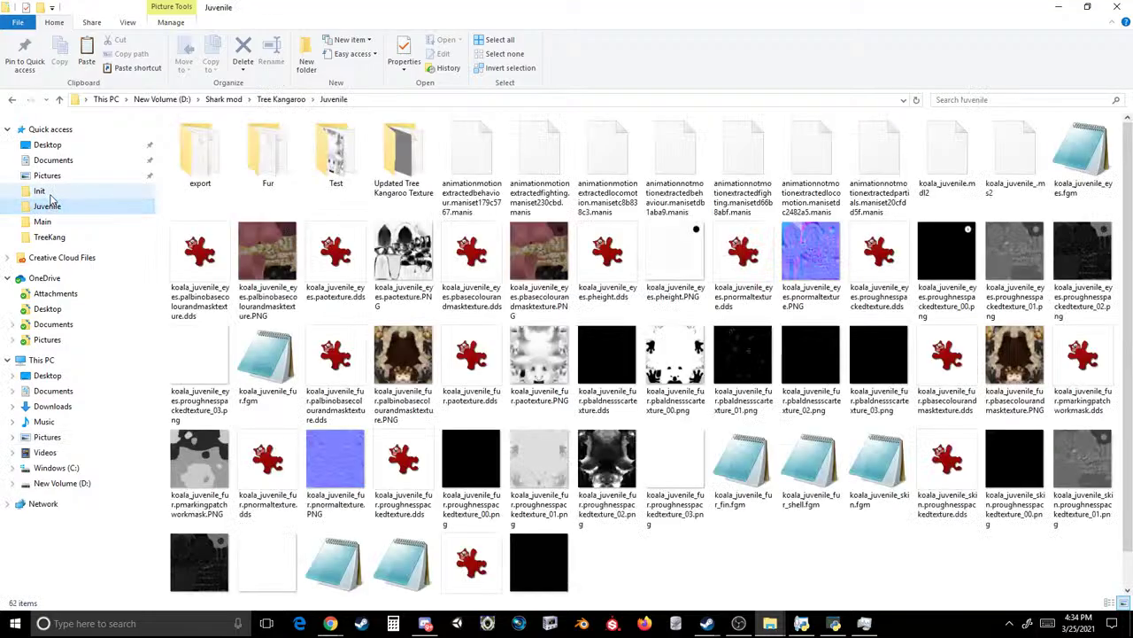
click(50, 194)
click(434, 99)
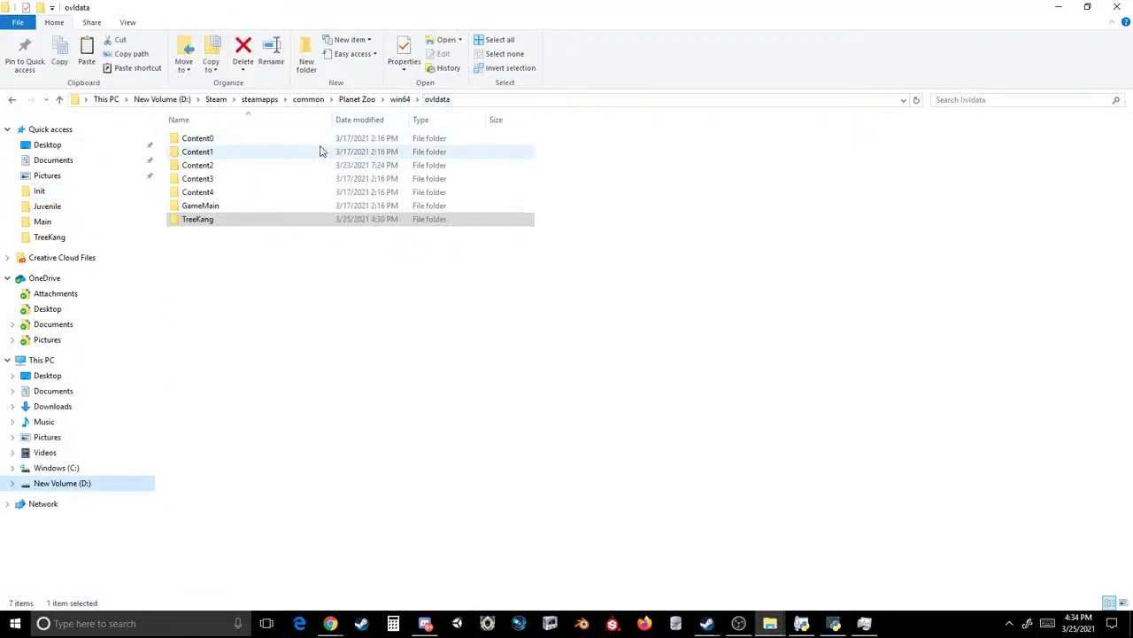
double_click(237, 166)
double_click(233, 179)
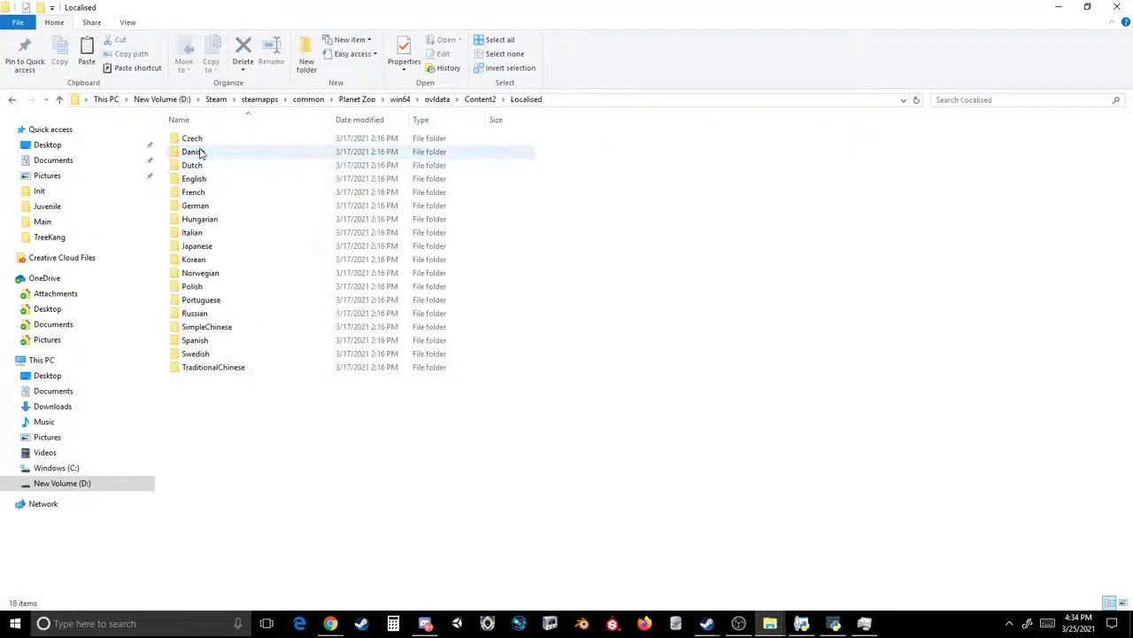
click(200, 140)
double_click(201, 140)
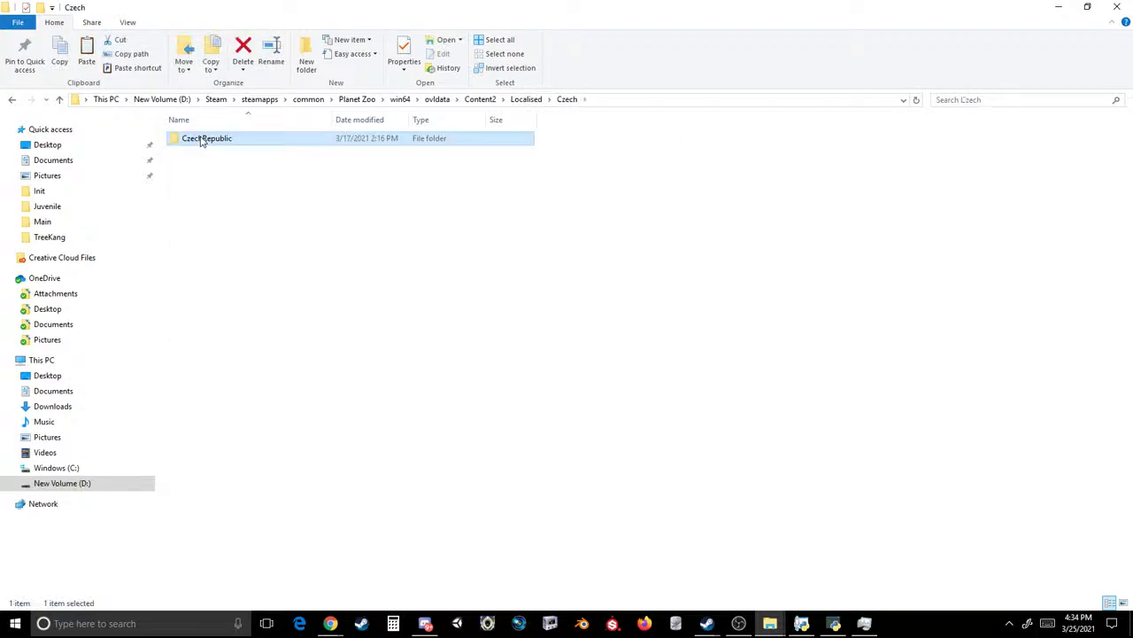
double_click(201, 140)
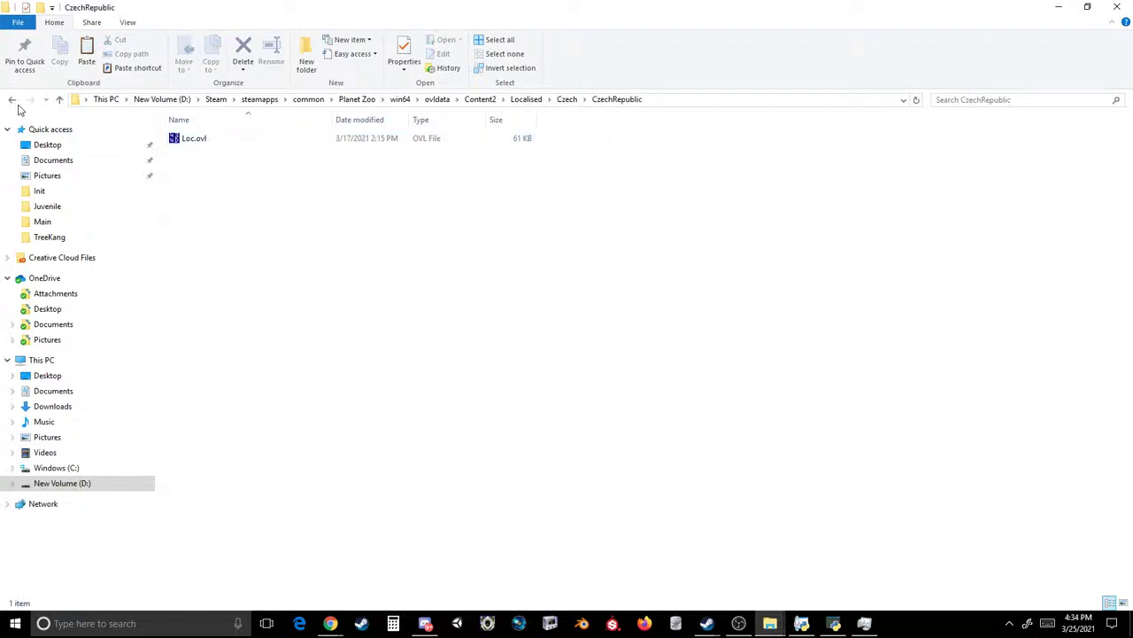
click(13, 99)
click(12, 99)
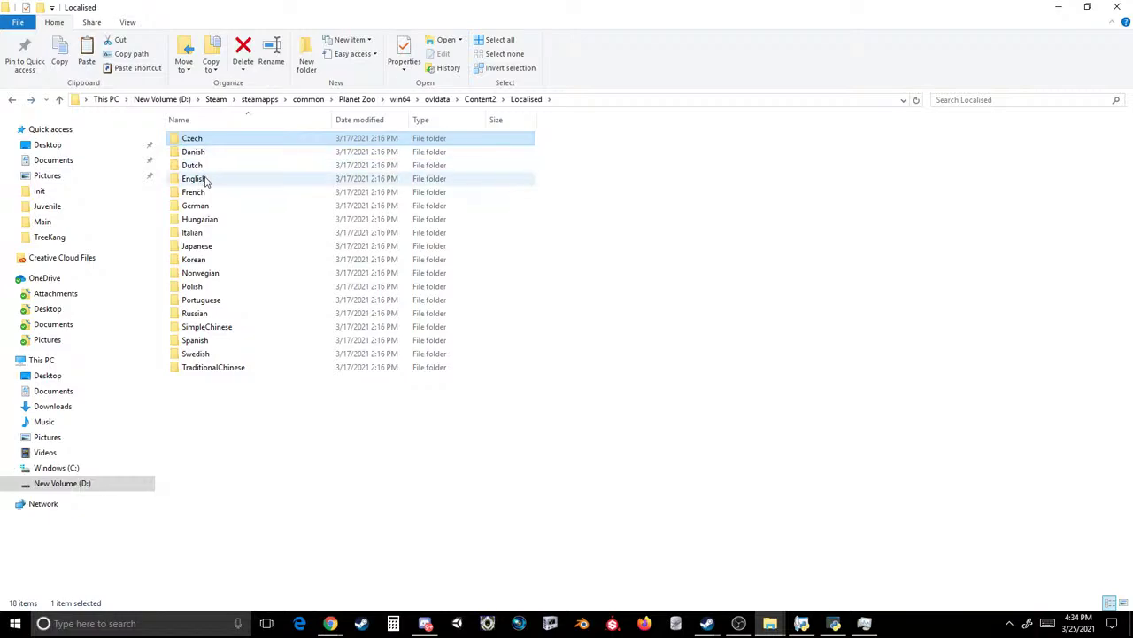
- Look over the other language folders in Localised, from German to Russian, and return to the ovldata folder
click(207, 204)
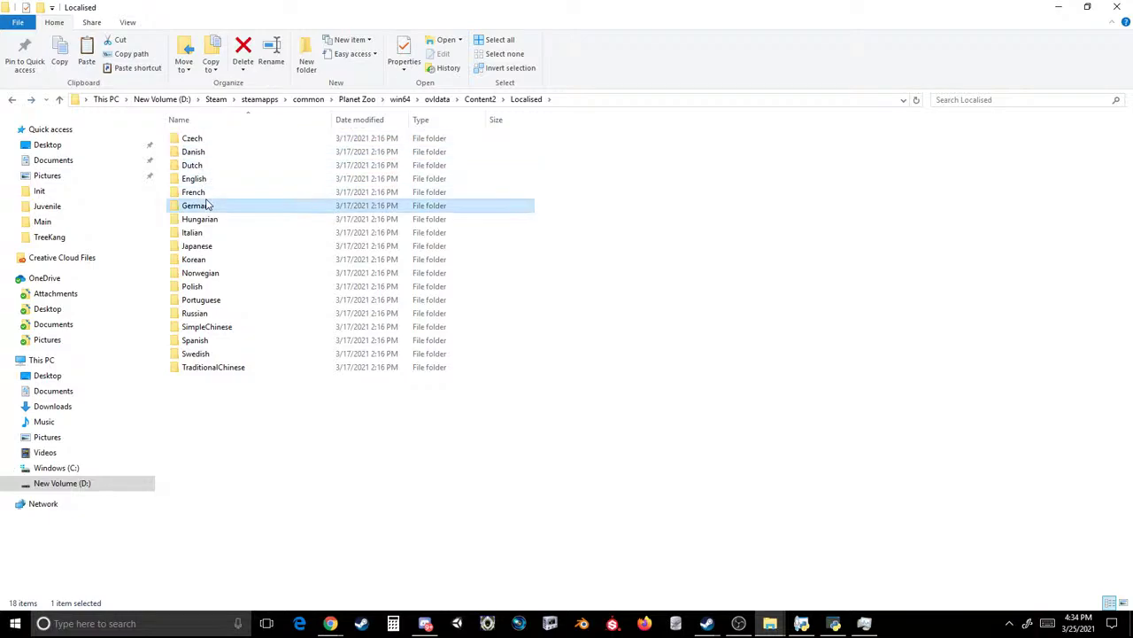
click(212, 219)
click(213, 233)
click(213, 246)
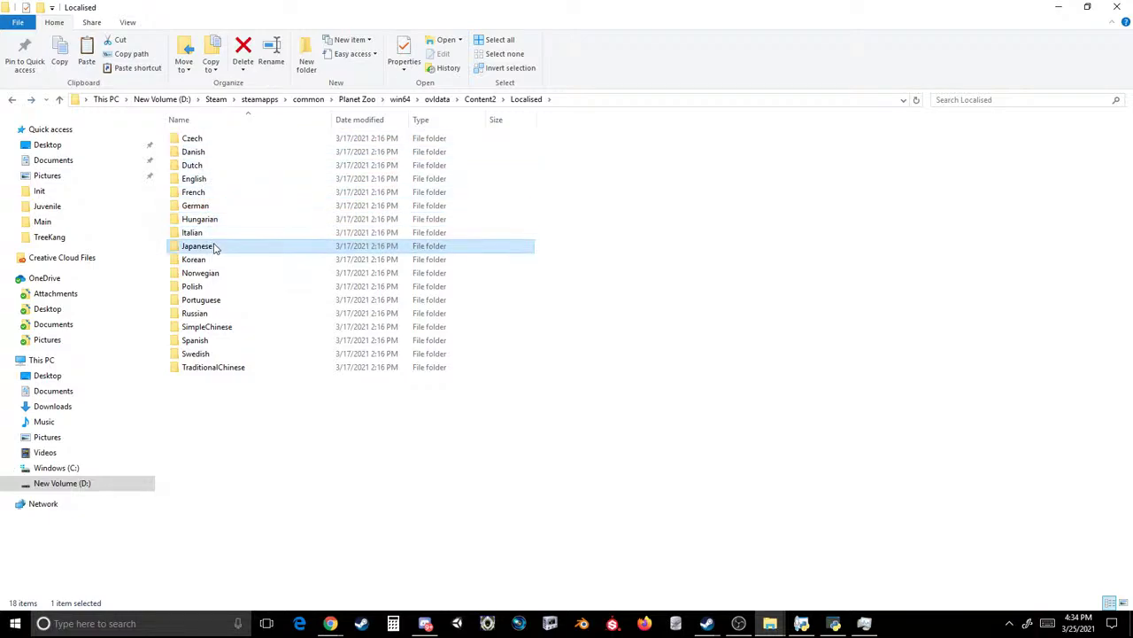
click(215, 259)
click(216, 274)
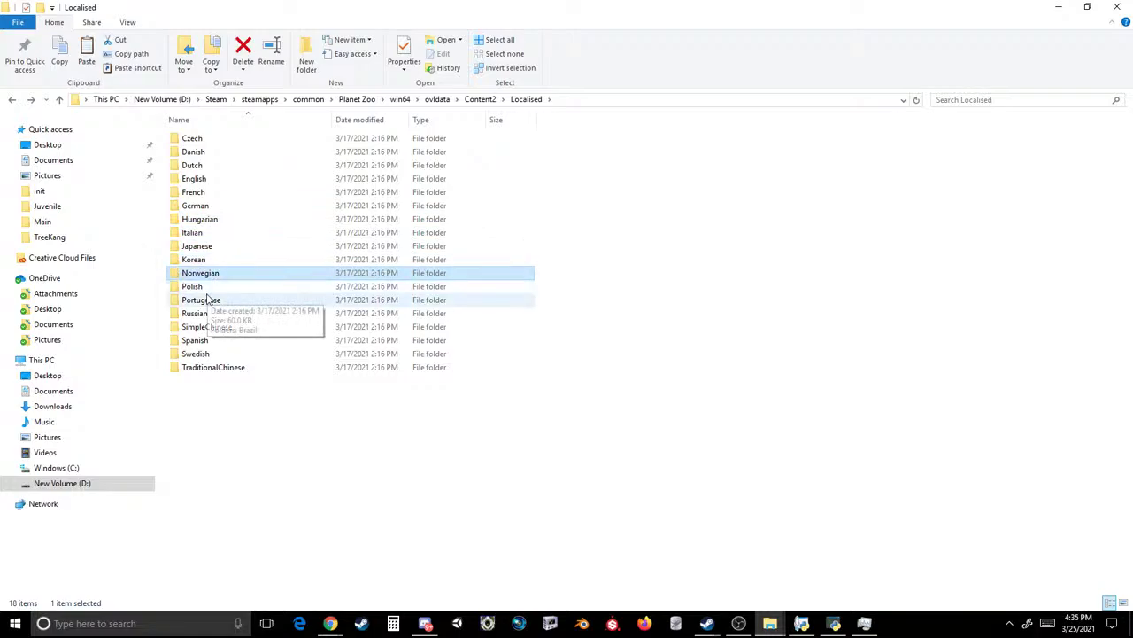
click(213, 286)
click(235, 314)
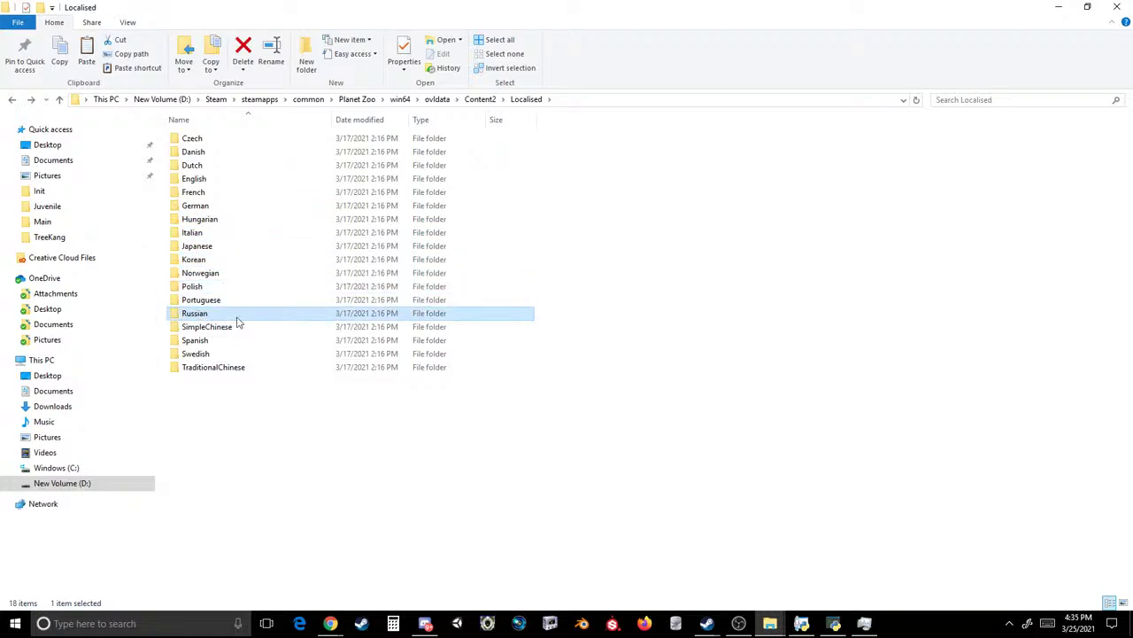
click(431, 427)
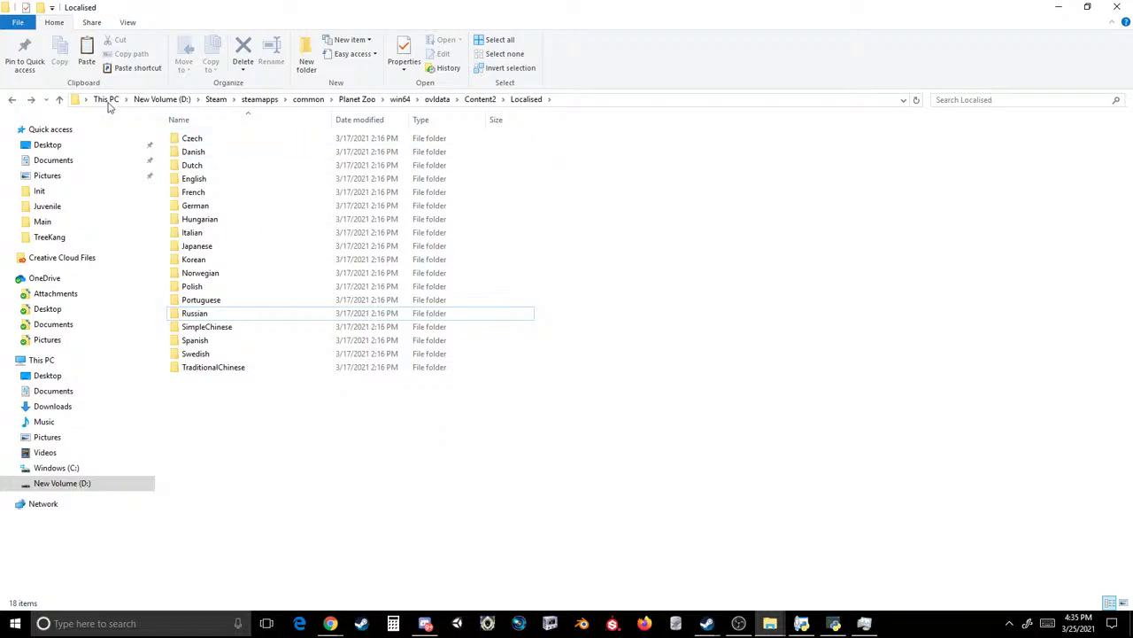
click(13, 104)
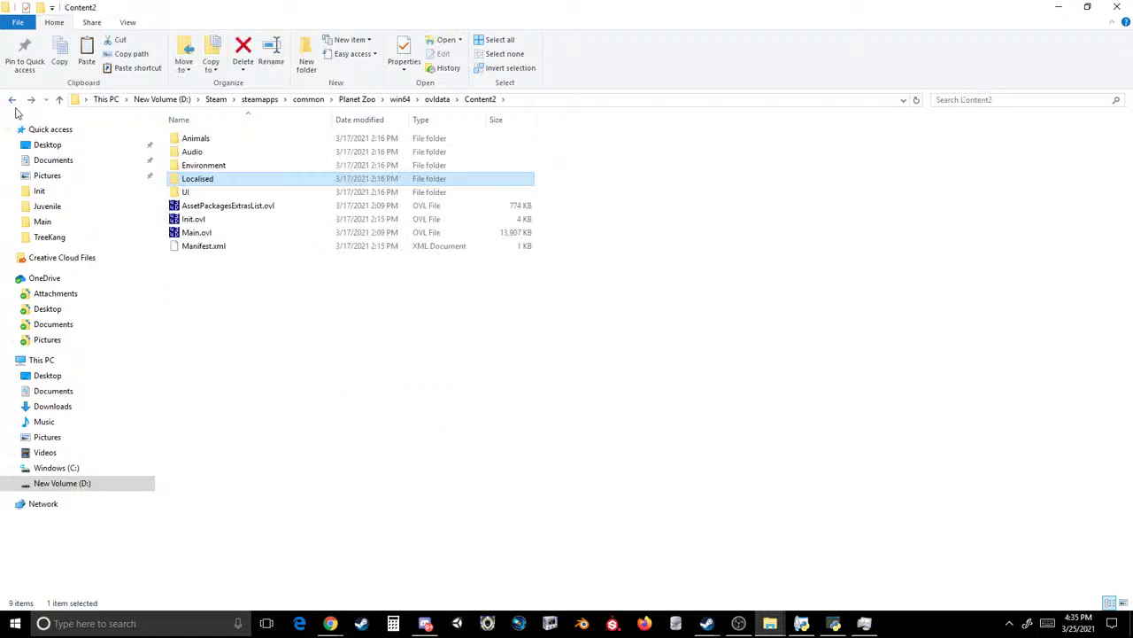
click(12, 101)
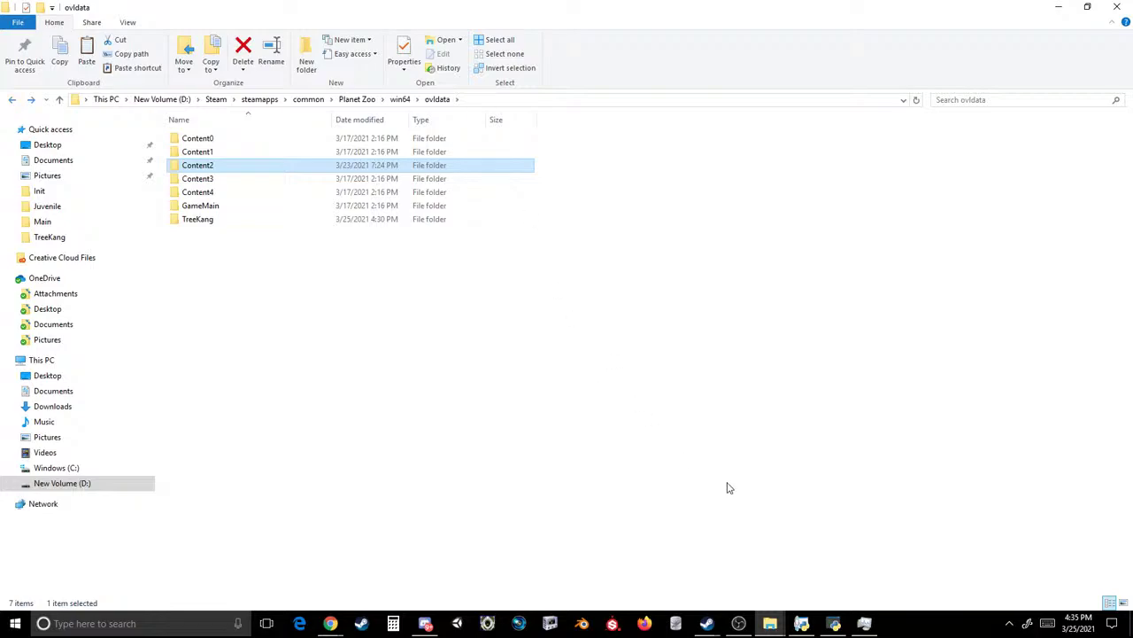
- Switch to the OVL Archive Editor, reload Main.ovl from the TreeKang folder and turn off Exclude Search
click(834, 622)
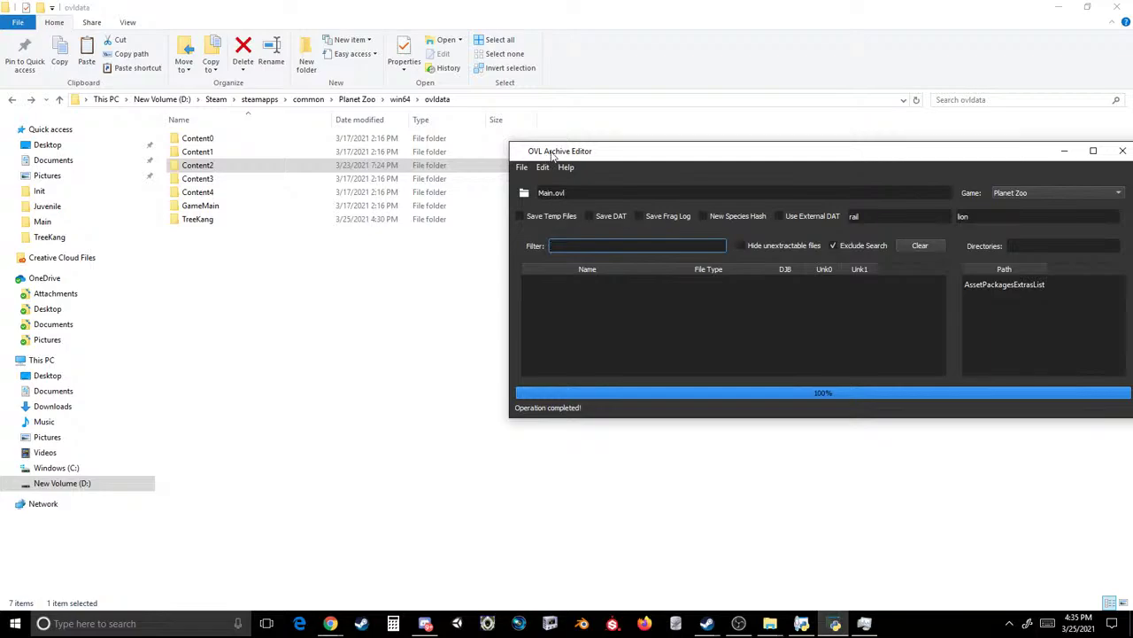
drag(546, 158, 489, 168)
click(463, 178)
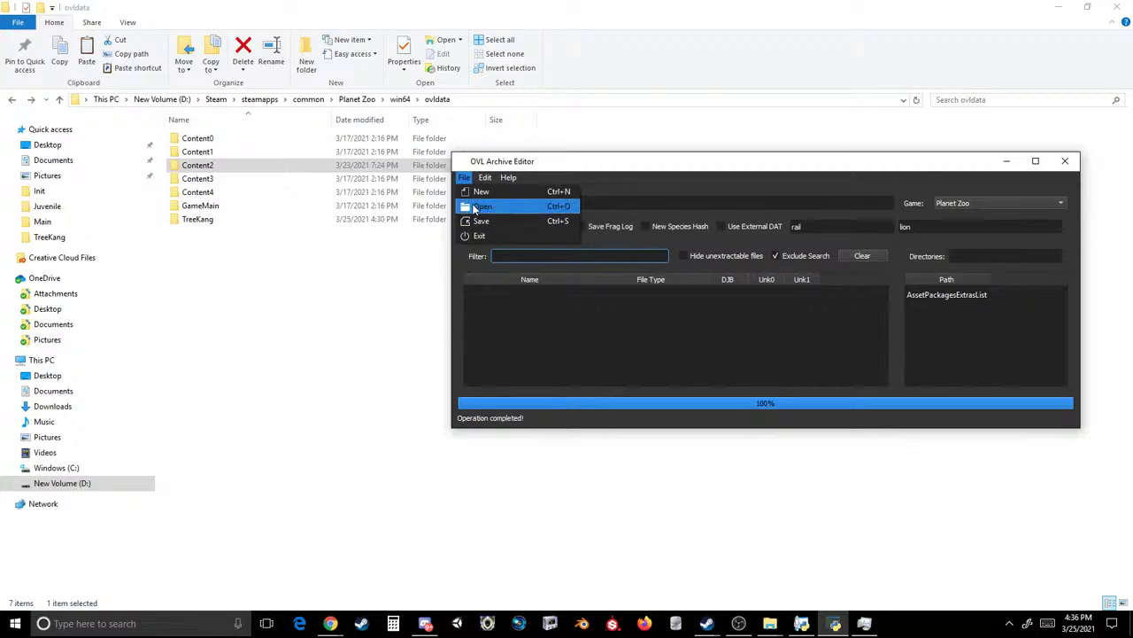
click(478, 206)
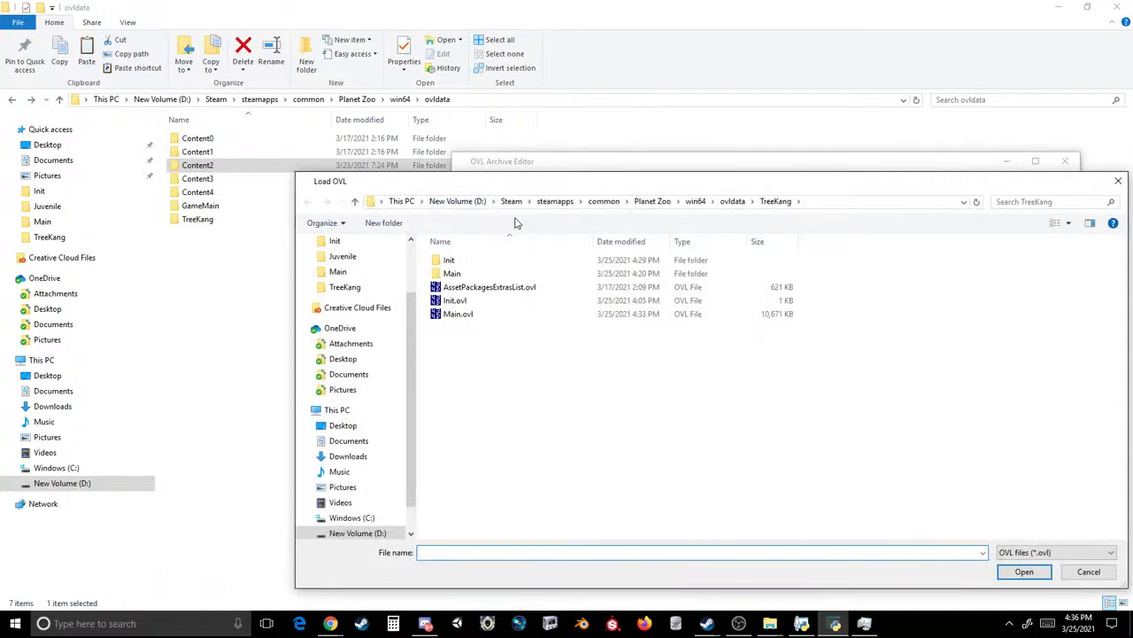
drag(769, 188, 696, 133)
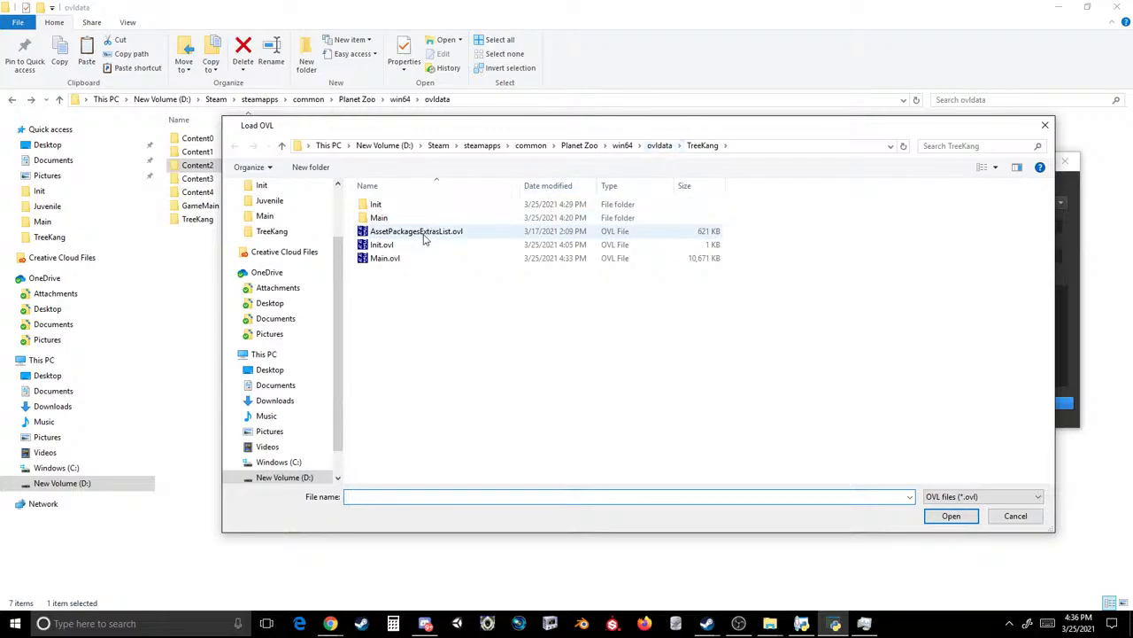
double_click(398, 258)
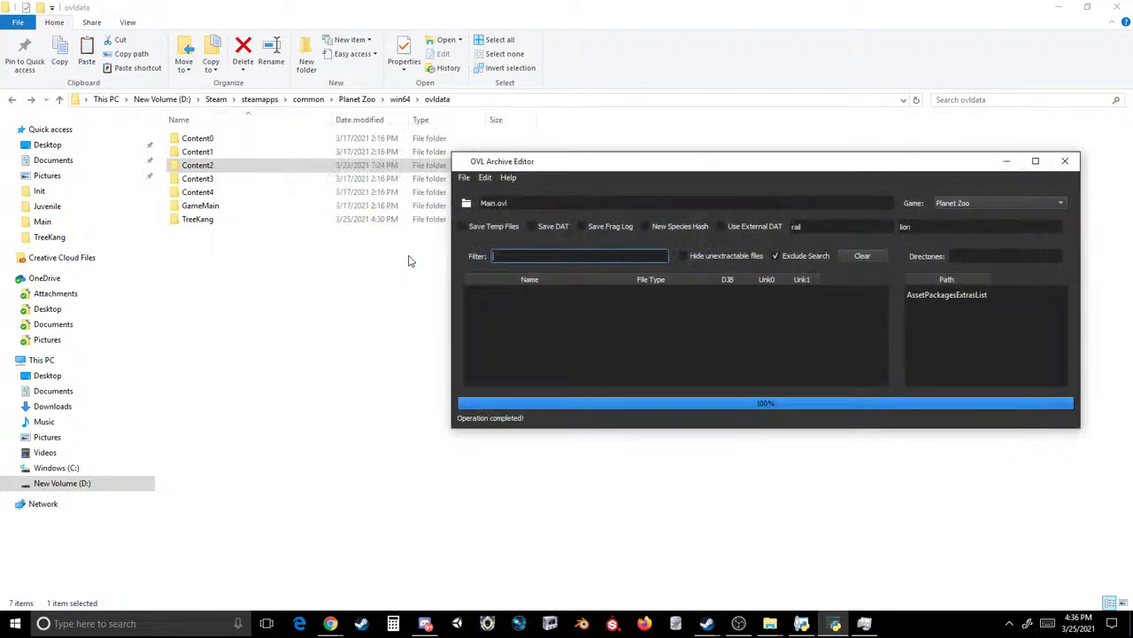
click(774, 256)
- Replace the "rail" text to find for renaming with "Koala"
double_click(796, 226)
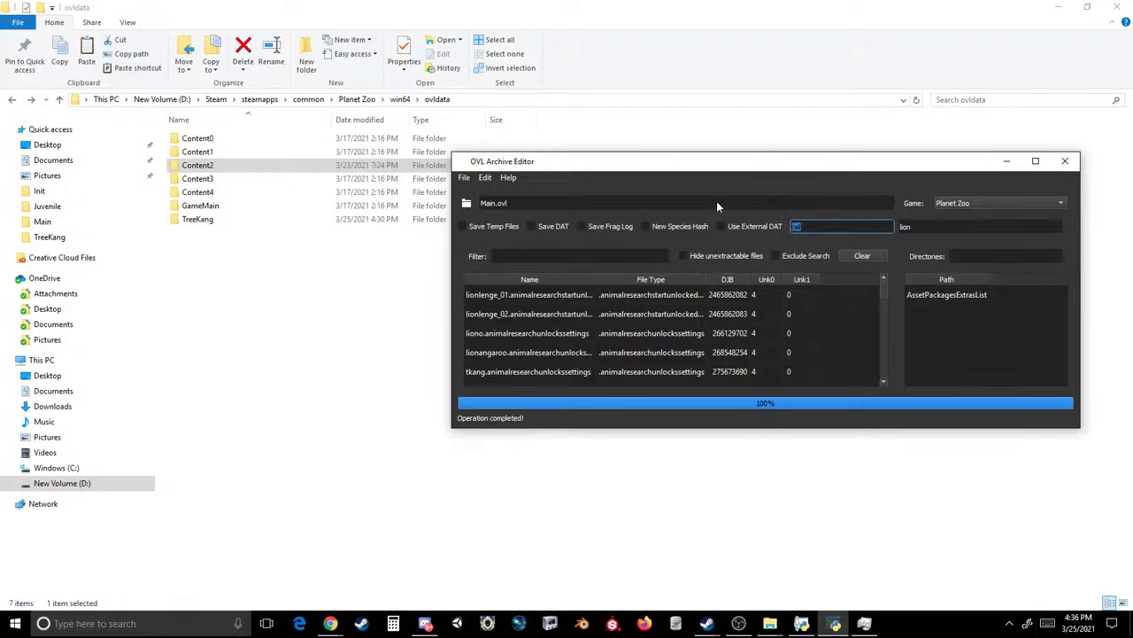
text(Koala)
double_click(801, 226)
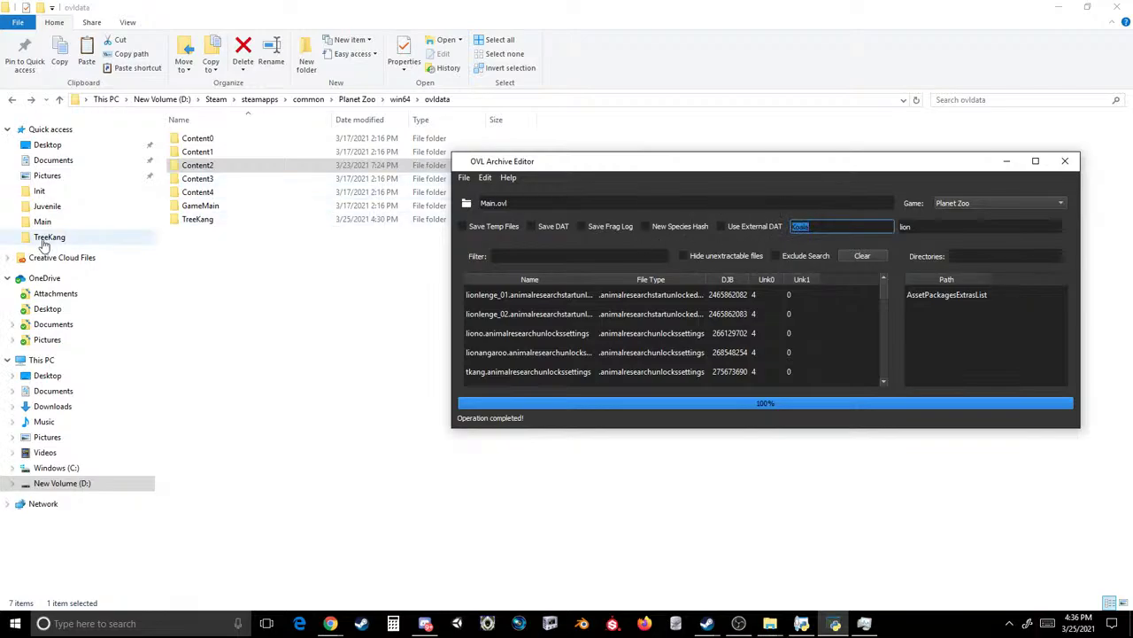
- Switch to File Explorer, create a folder named Luas in the TreeKang folder and open it
click(48, 236)
right_click(294, 228)
mouse_move(197, 397)
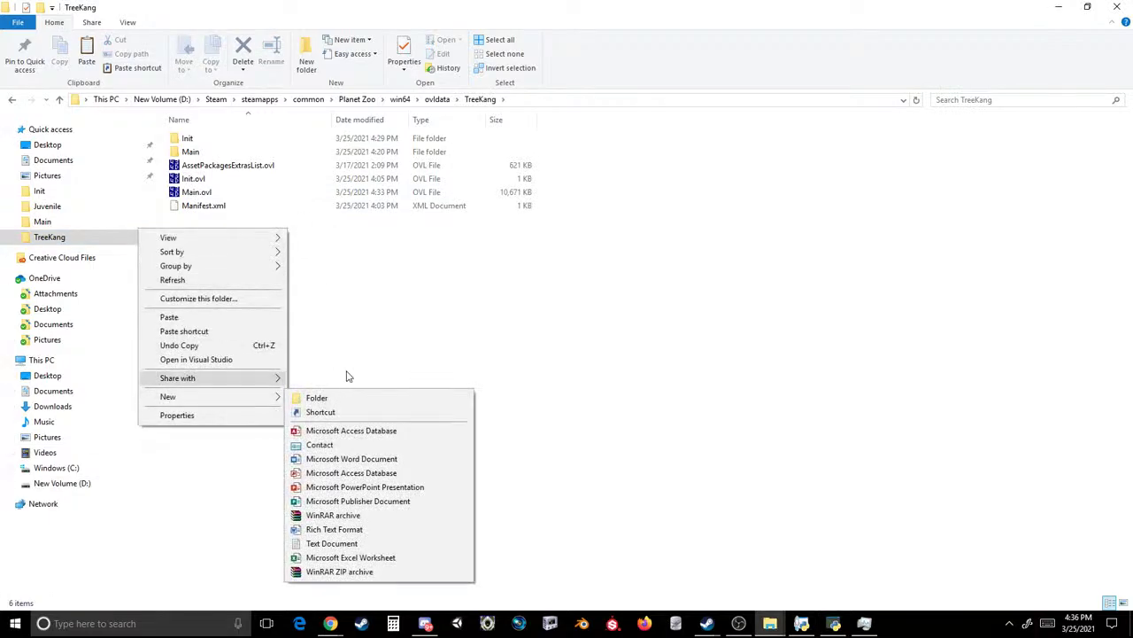
click(360, 398)
text(Luas)
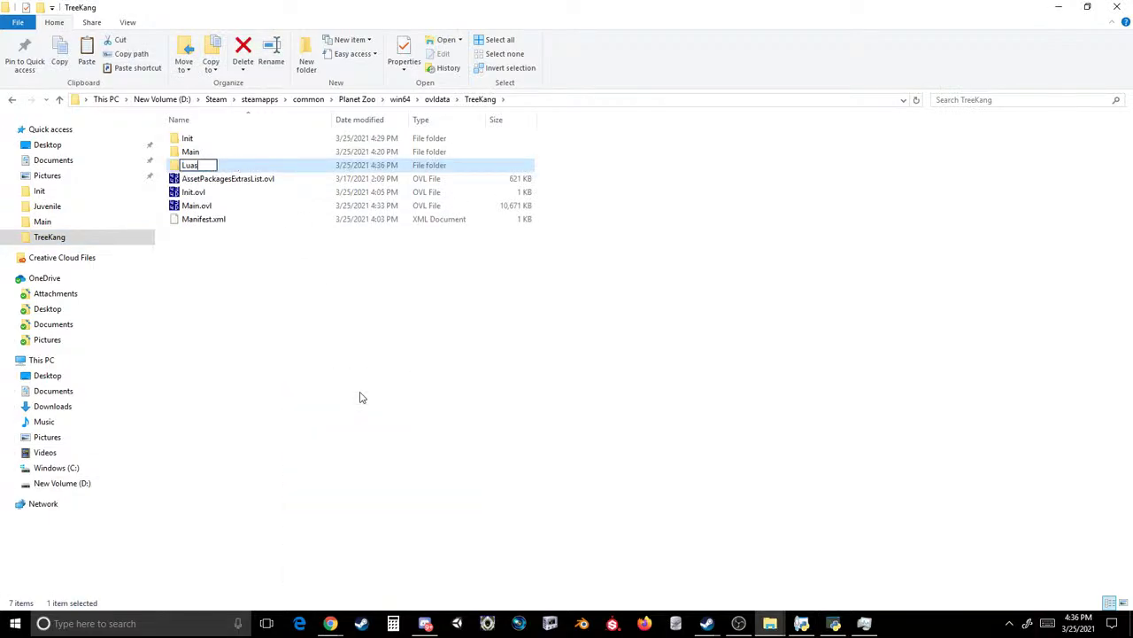
key(Return)
double_click(251, 155)
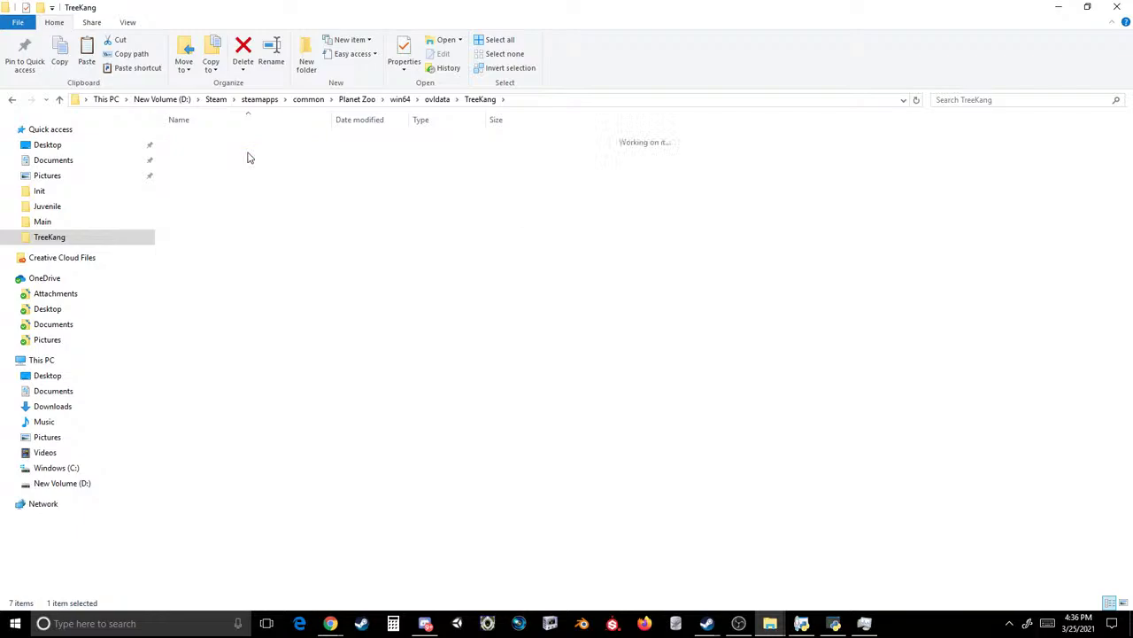
- Filter Main.ovl's entries by "lua" in the OVL Archive Editor and extract the Lua files into the Luas folder
click(834, 623)
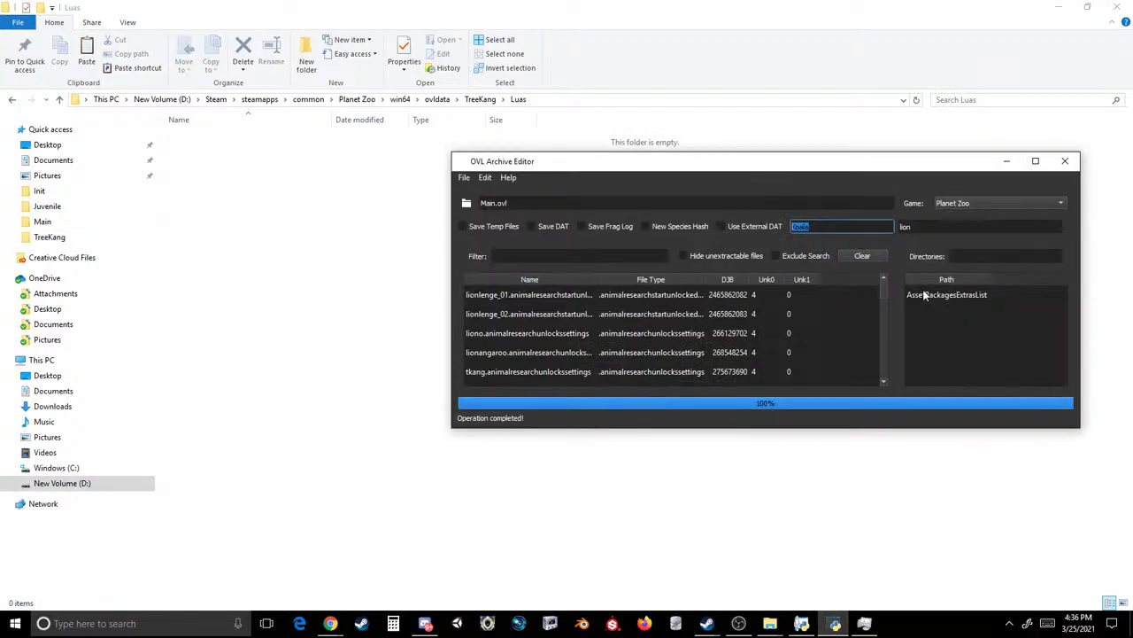
click(514, 255)
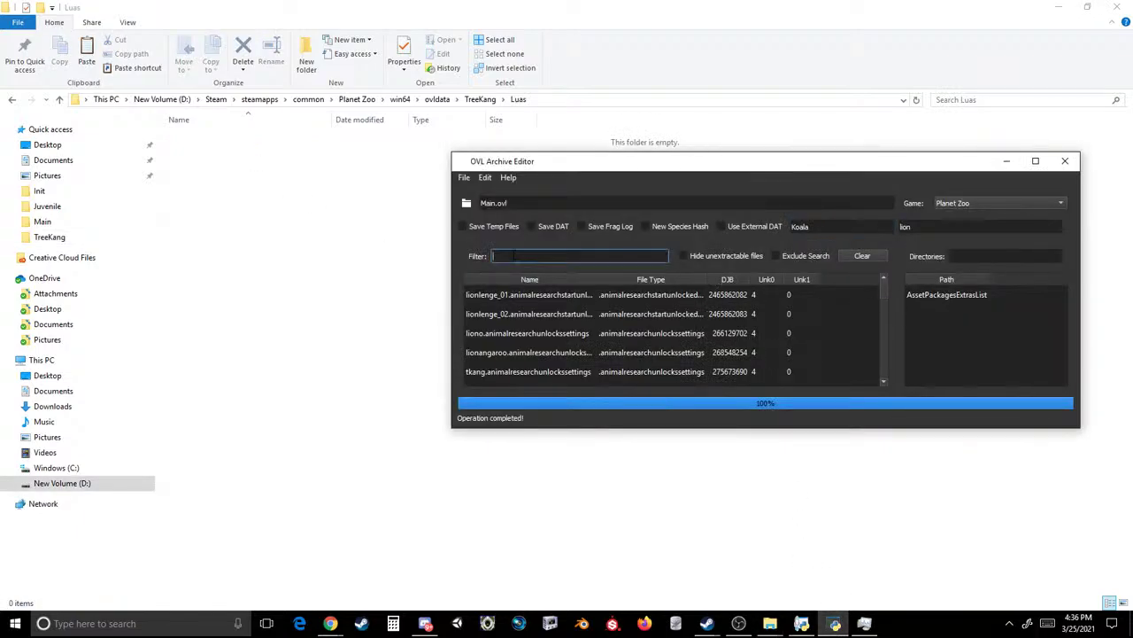
text(lua)
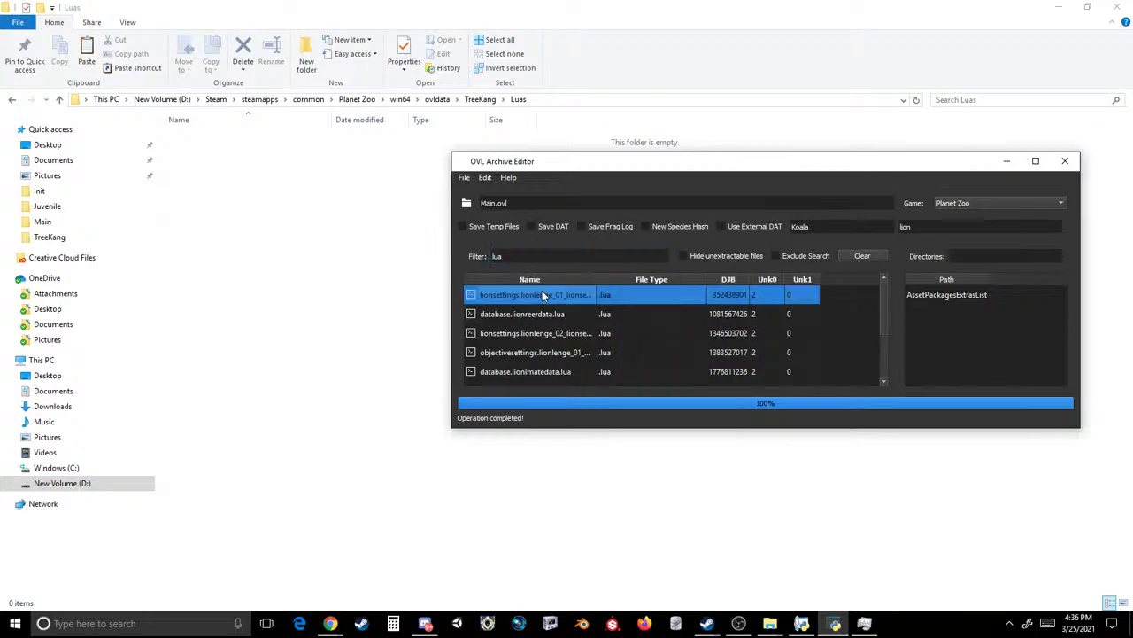
drag(543, 313, 344, 230)
click(625, 203)
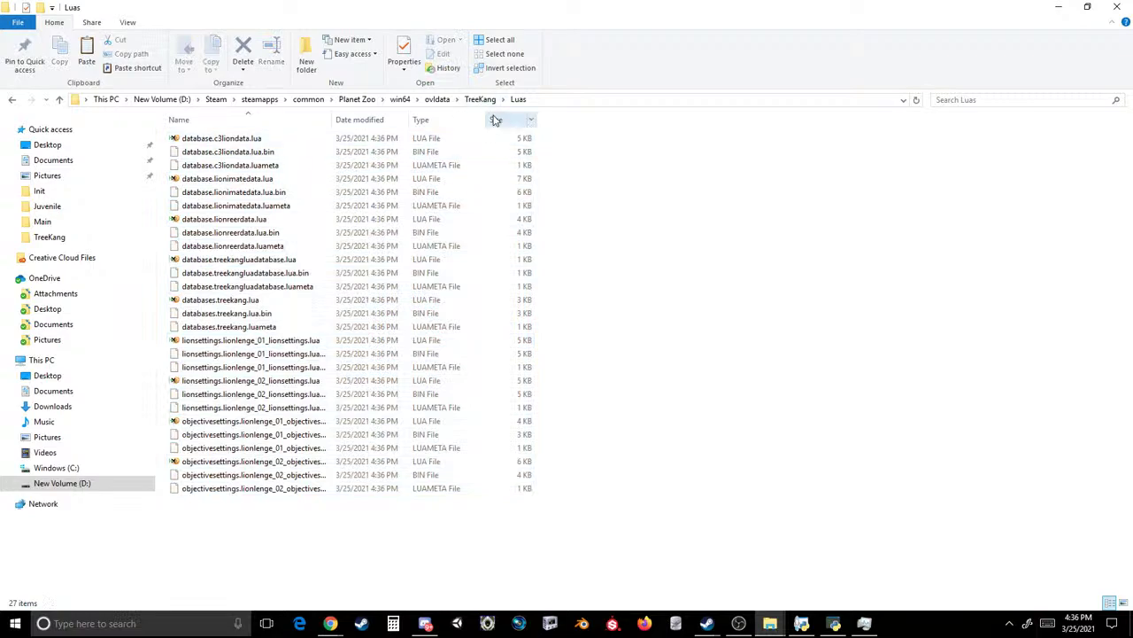
- Sort the Luas folder by file type and delete all the BIN and LUAMETA files
click(441, 121)
click(441, 140)
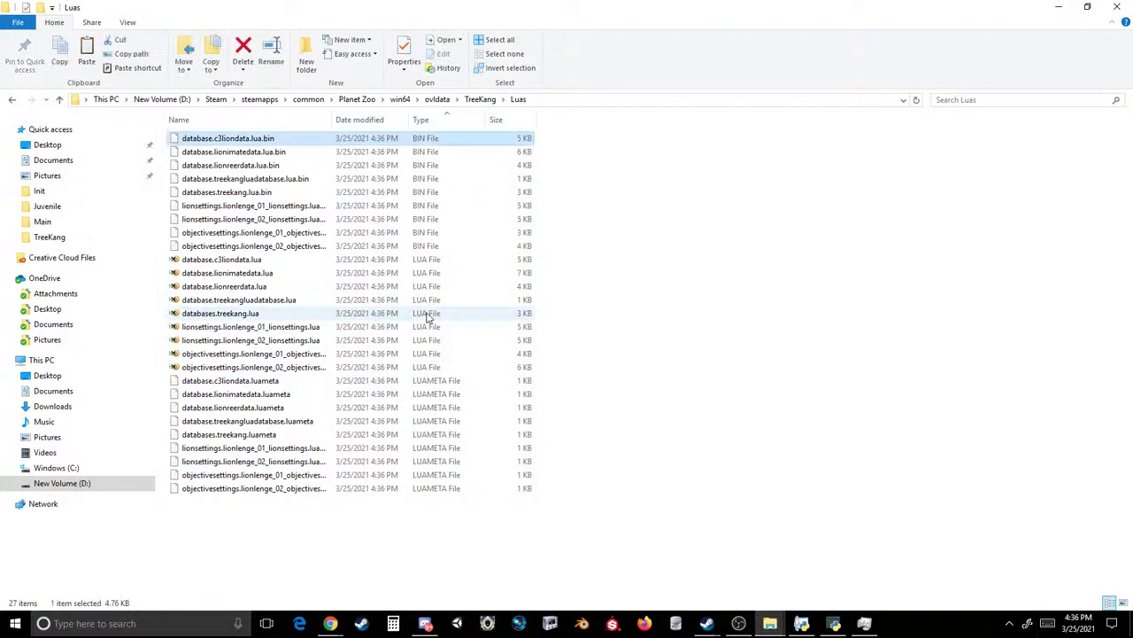
shift+click(404, 246)
key(Delete)
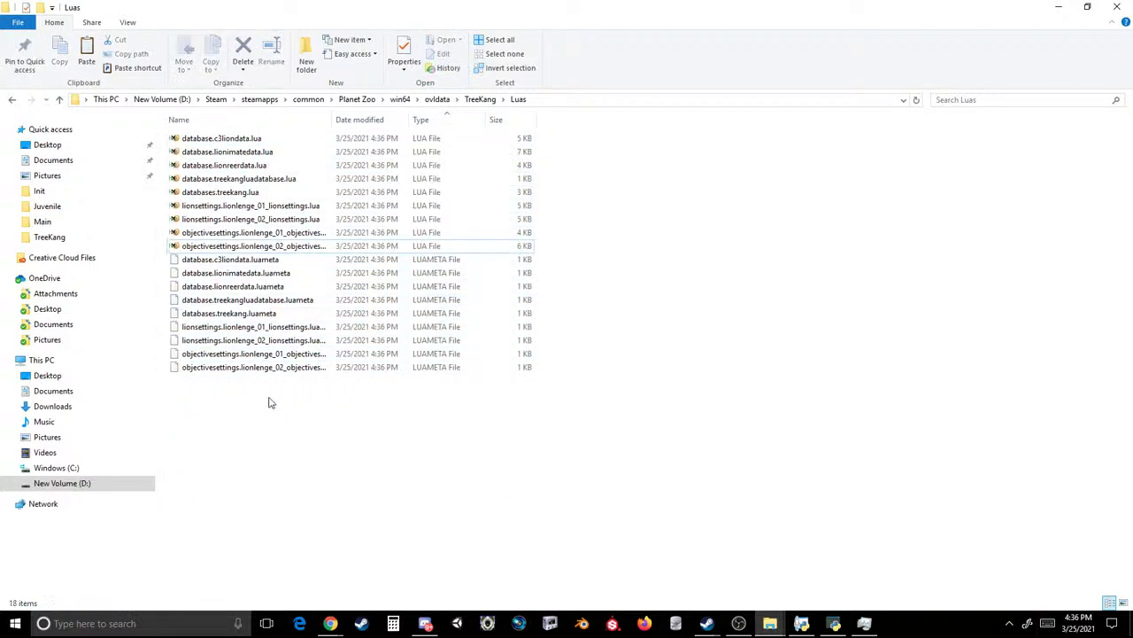
drag(270, 397, 253, 255)
key(Delete)
- Open database.c3liondata.lua in Notepad++, delete everything from line 7 to the end, save the file and close the editor
click(236, 139)
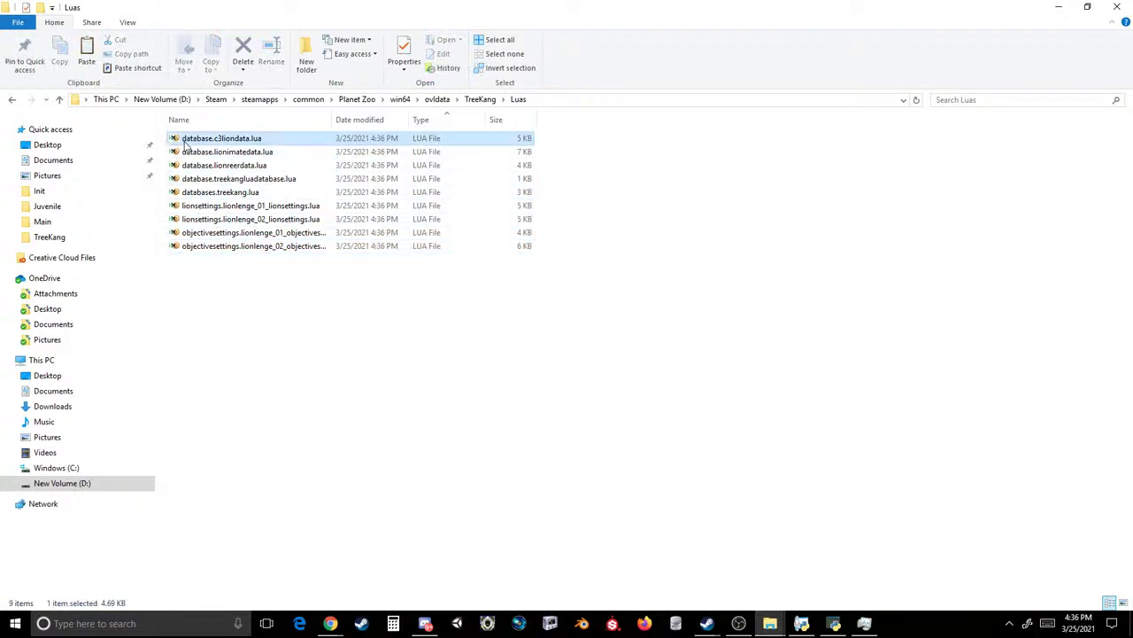
right_click(236, 140)
click(133, 179)
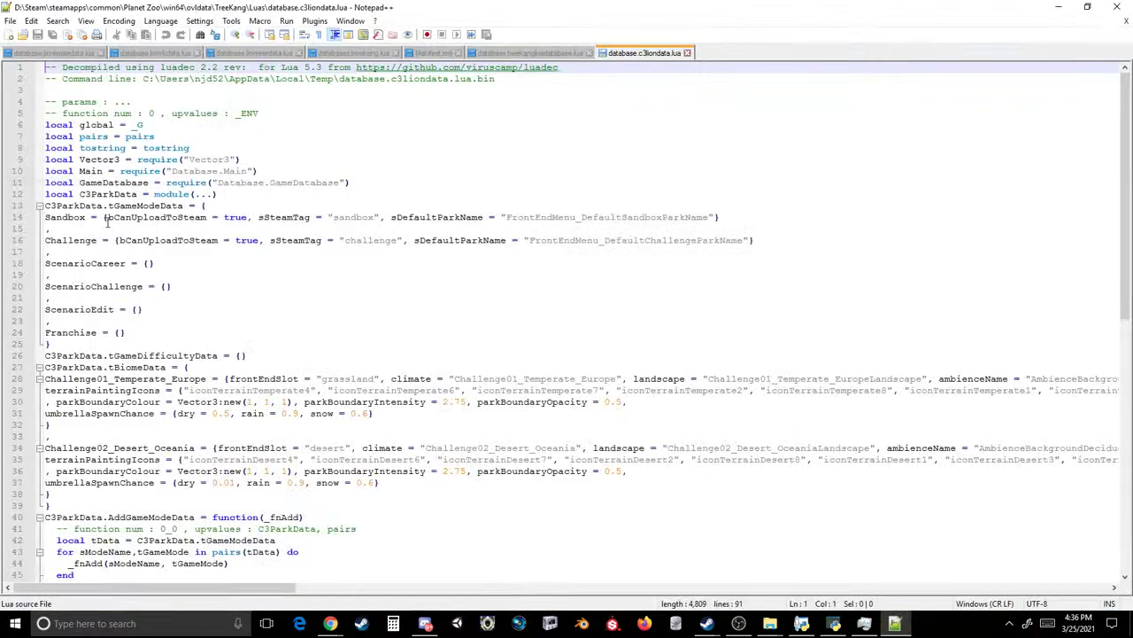
click(46, 136)
key(ctrl+shift+End)
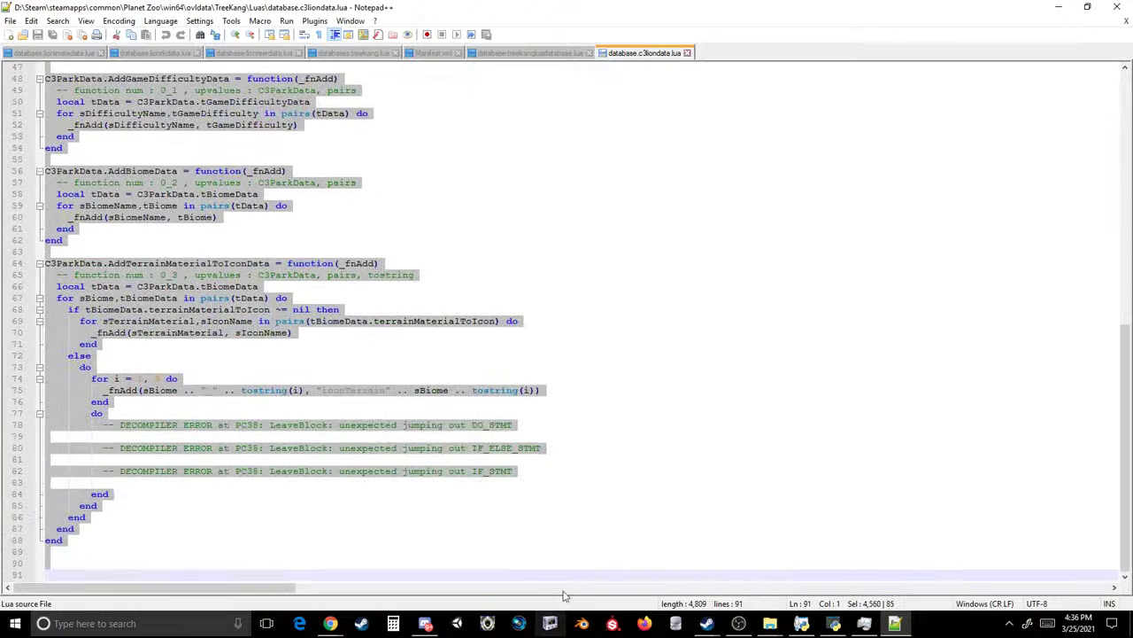
key(Delete)
key(BackSpace)
key(ctrl+s)
click(1118, 7)
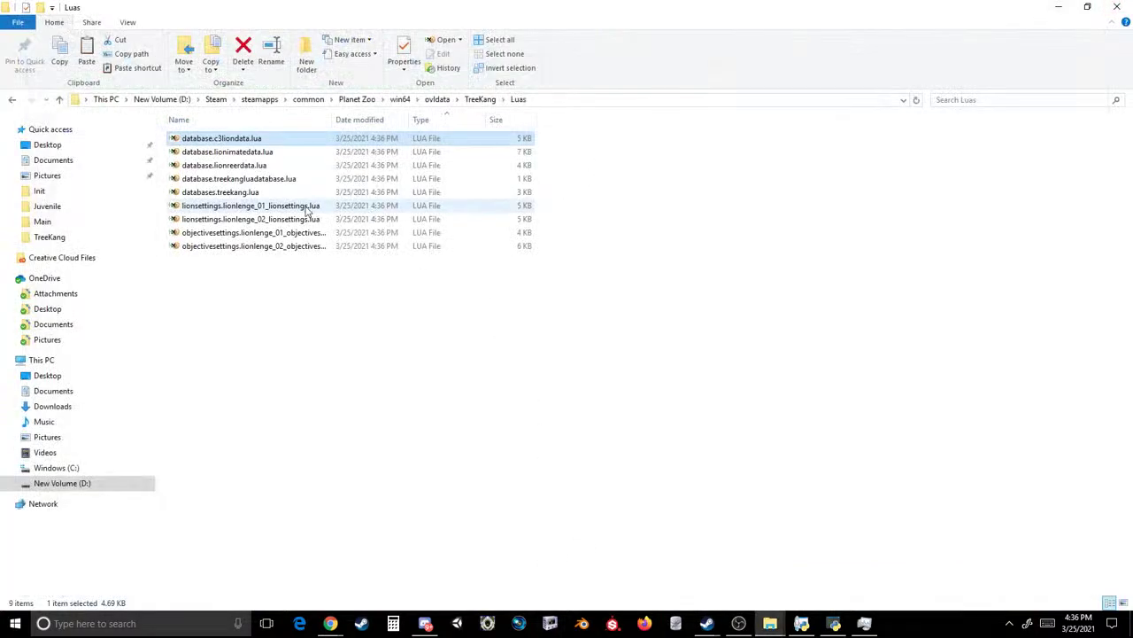
- Open database.lionimatedata.lua in Notepad++, delete everything from line 7 to the end, save the file and close the editor
click(256, 156)
right_click(256, 155)
click(144, 190)
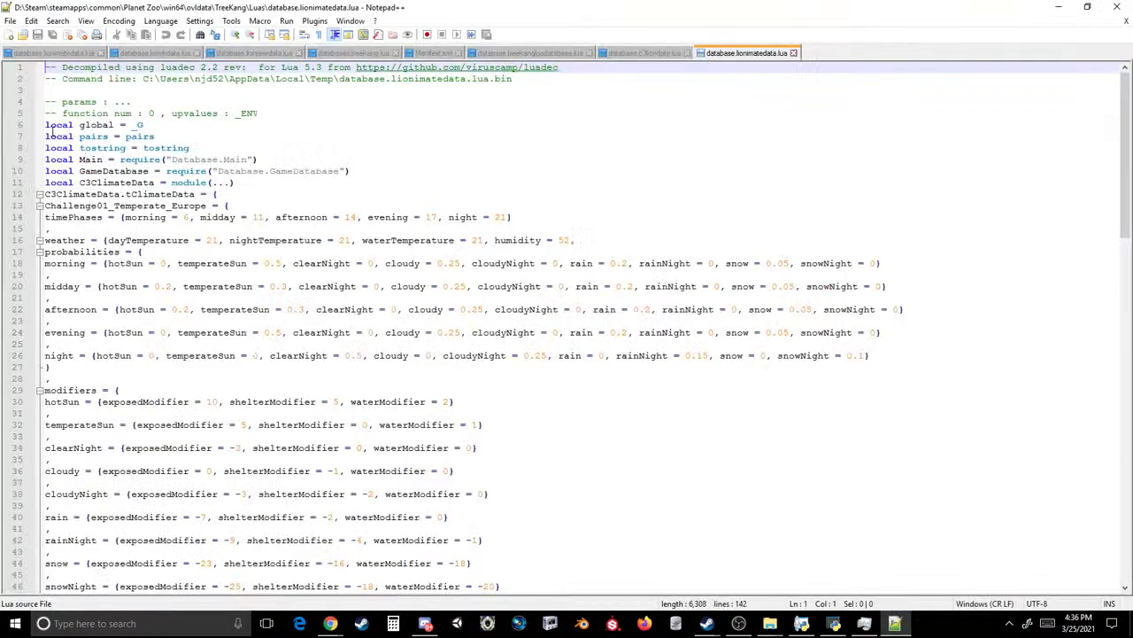
drag(39, 137, 53, 592)
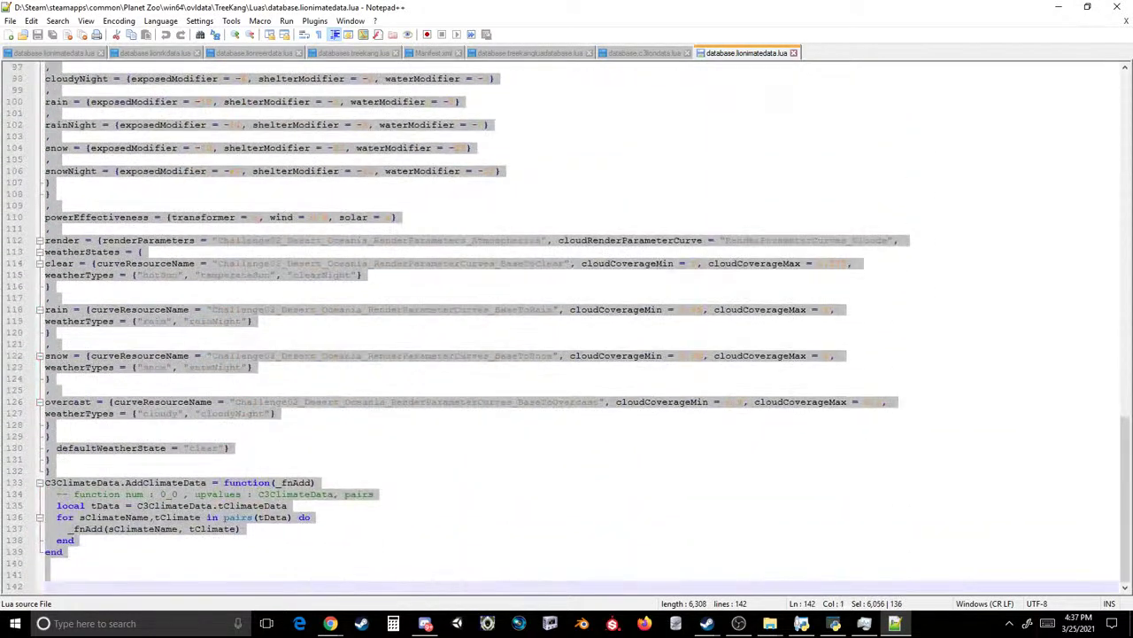
key(Delete)
key(BackSpace)
key(ctrl+s)
click(1117, 6)
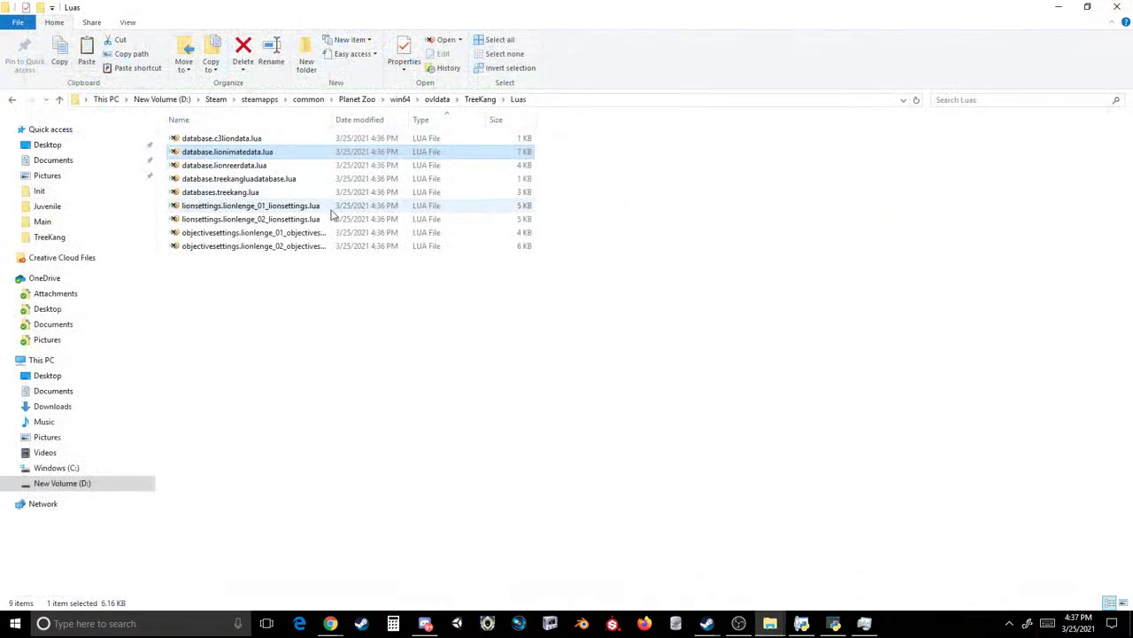
- Open database.lionreerdata.lua in Notepad++, delete everything after the "local global = _G" line, save the file and close the editor
click(249, 166)
right_click(249, 168)
click(137, 203)
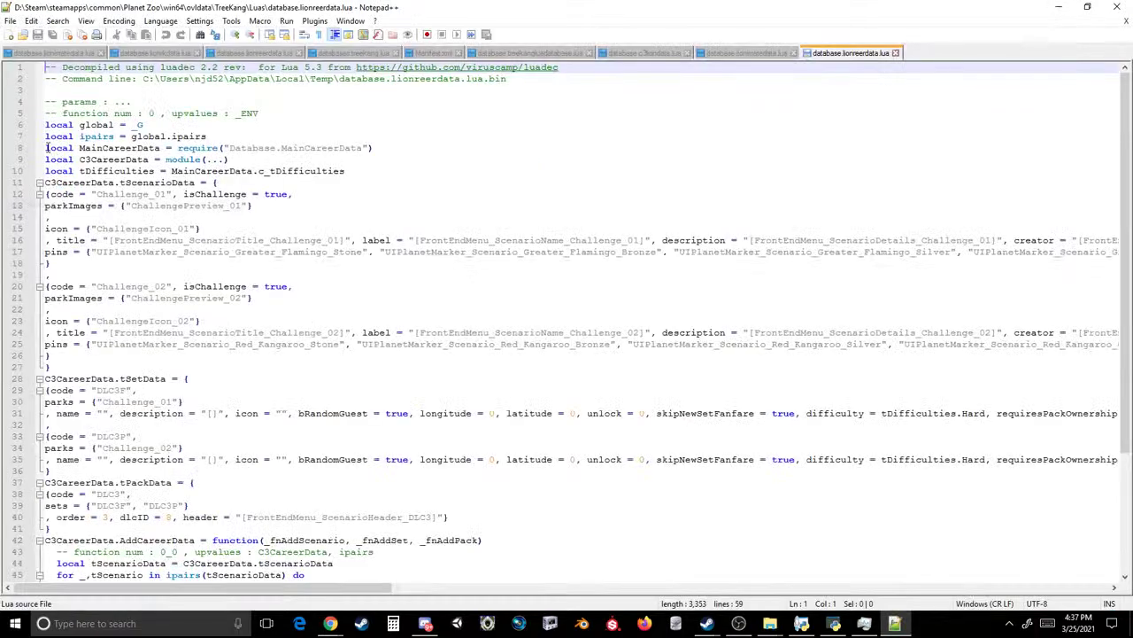
drag(46, 132, 53, 592)
key(Delete)
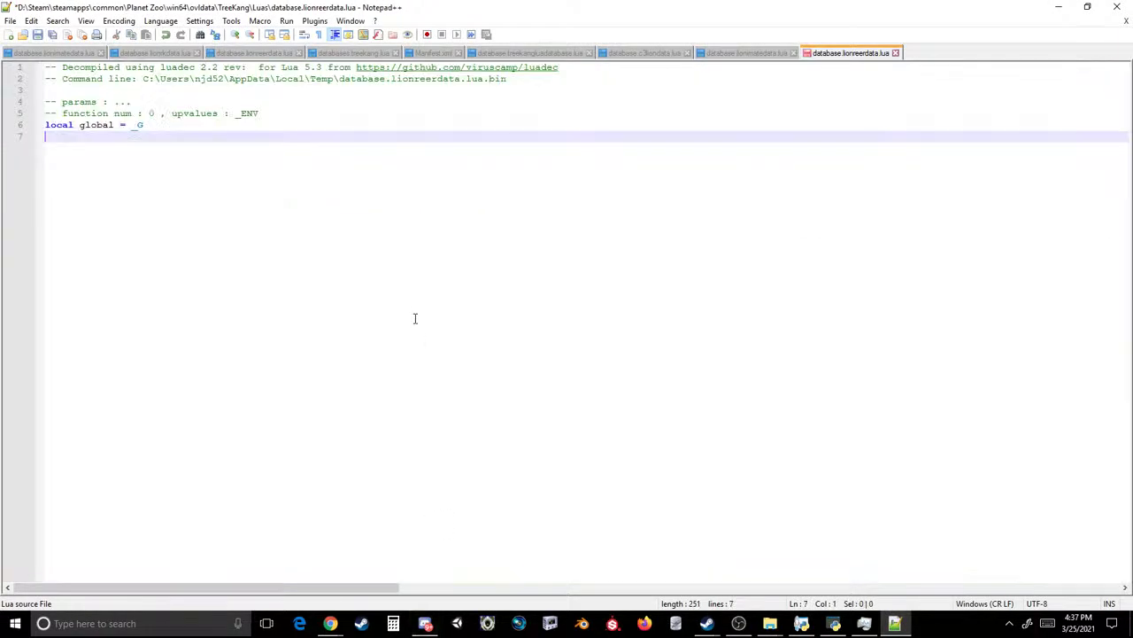
key(BackSpace)
key(ctrl+s)
click(1118, 6)
- Strip database.treekangluadatabase.lua of all code below "local global = _G" in Notepad++, save it and close the editor
right_click(270, 178)
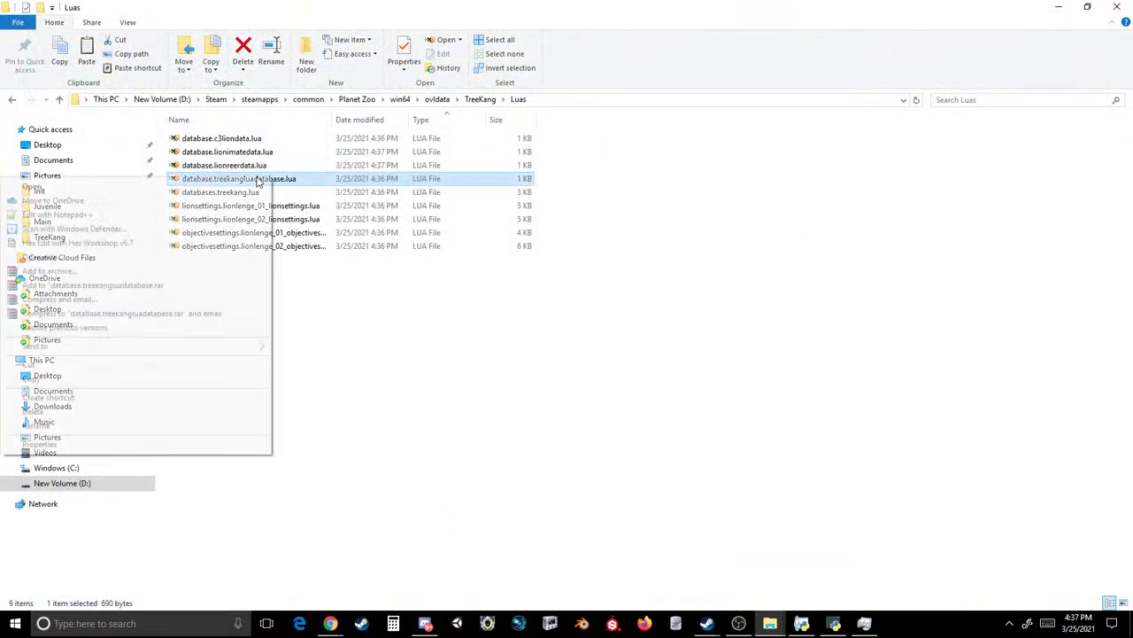
click(137, 215)
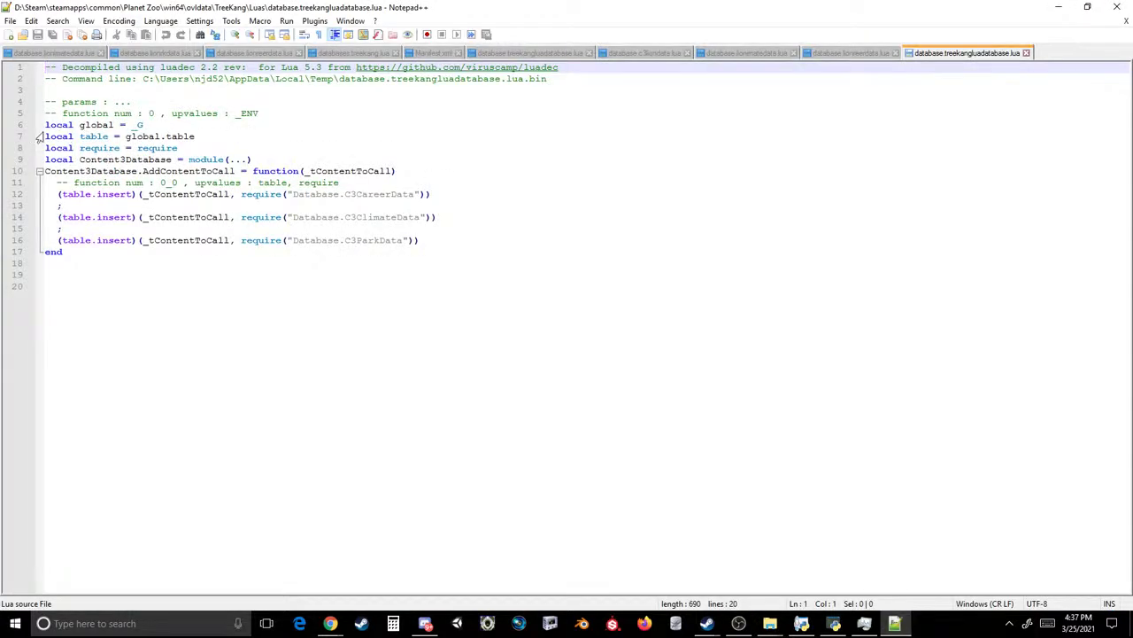
click(95, 270)
drag(96, 270, 14, 138)
key(Delete)
key(Left)
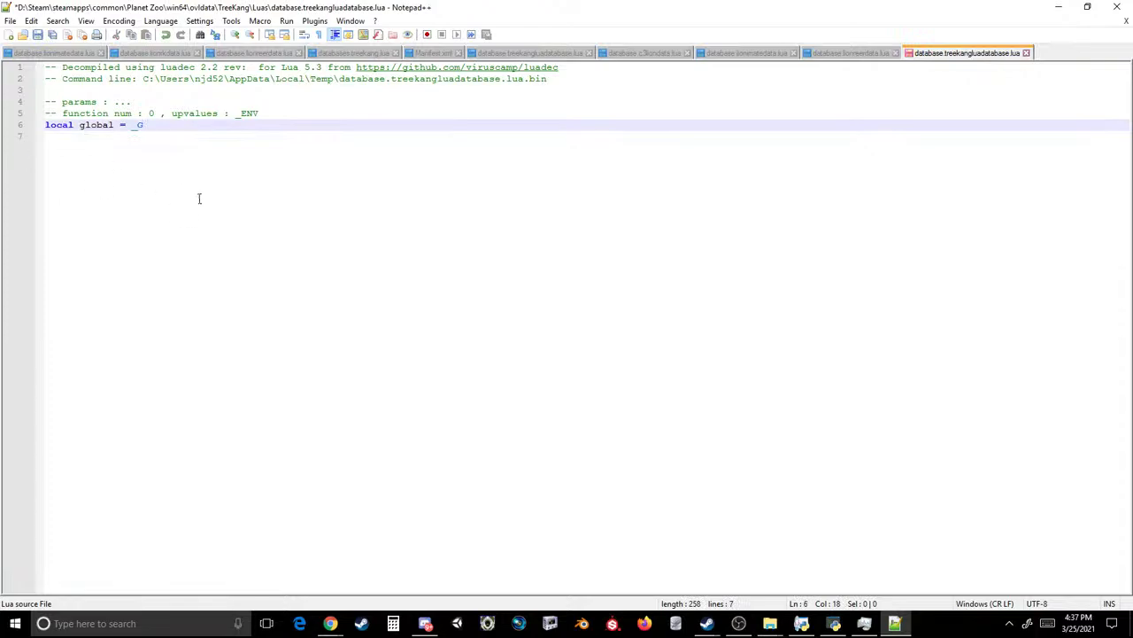
key(ctrl+s)
click(1117, 7)
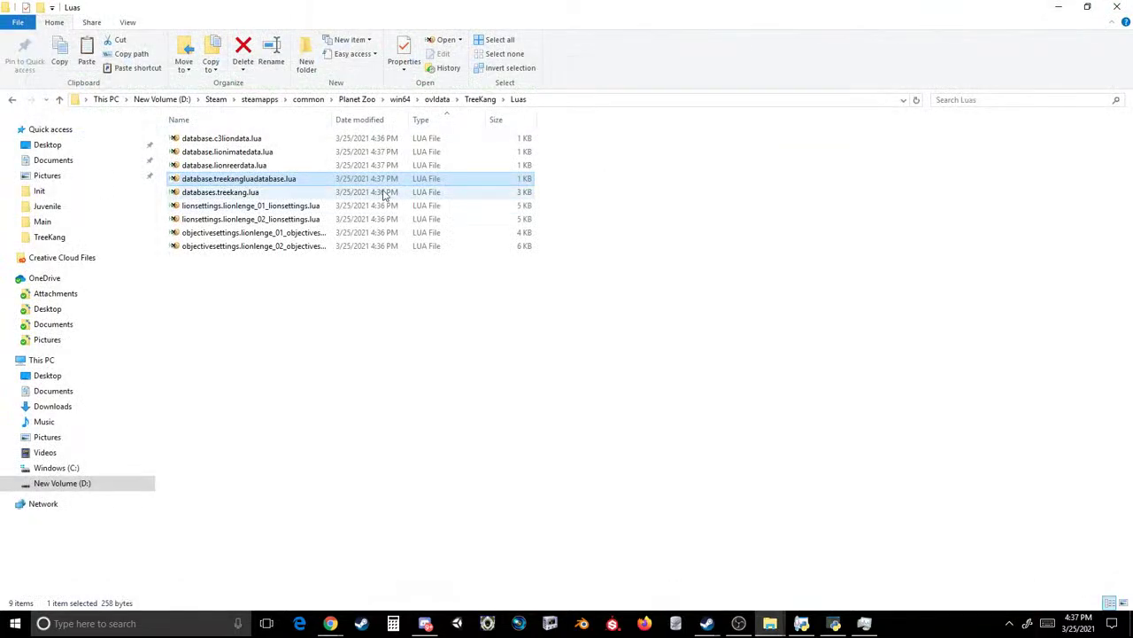
- Open databases.treekang.lua from the Luas folder in Notepad++ and close all the other open files
click(232, 193)
right_click(232, 194)
click(57, 231)
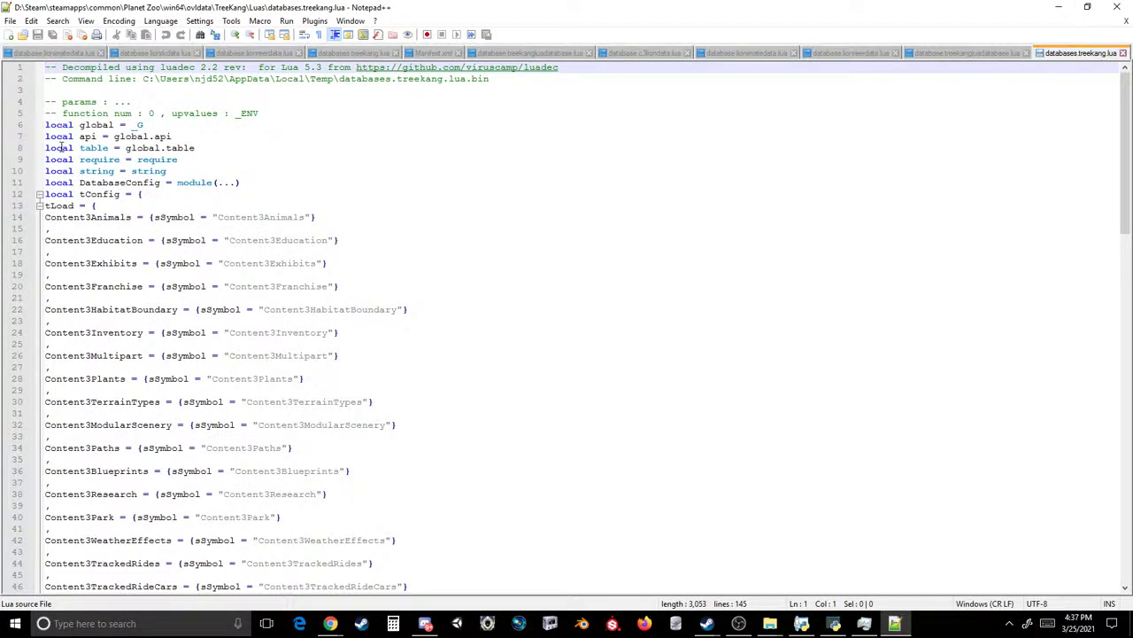
click(96, 54)
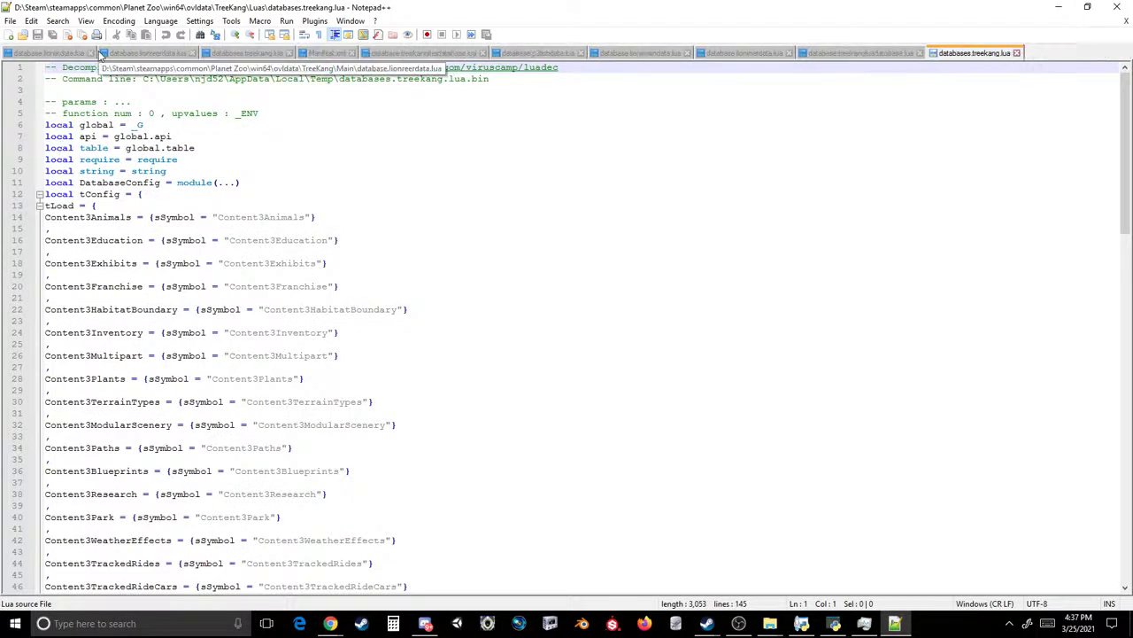
click(98, 54)
click(94, 53)
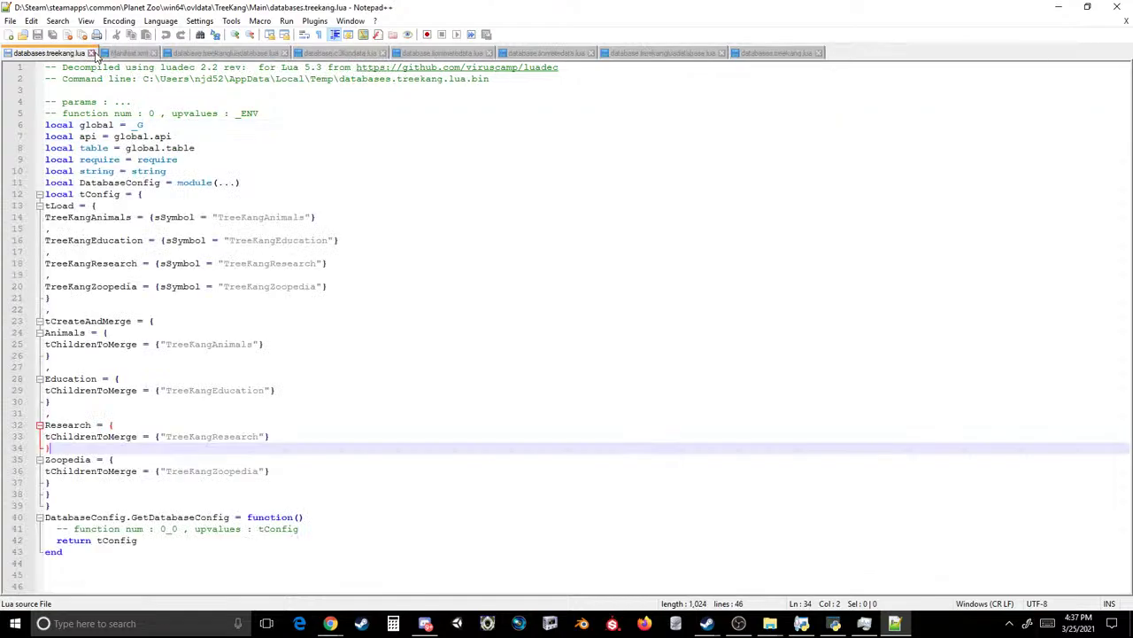
click(92, 54)
click(59, 53)
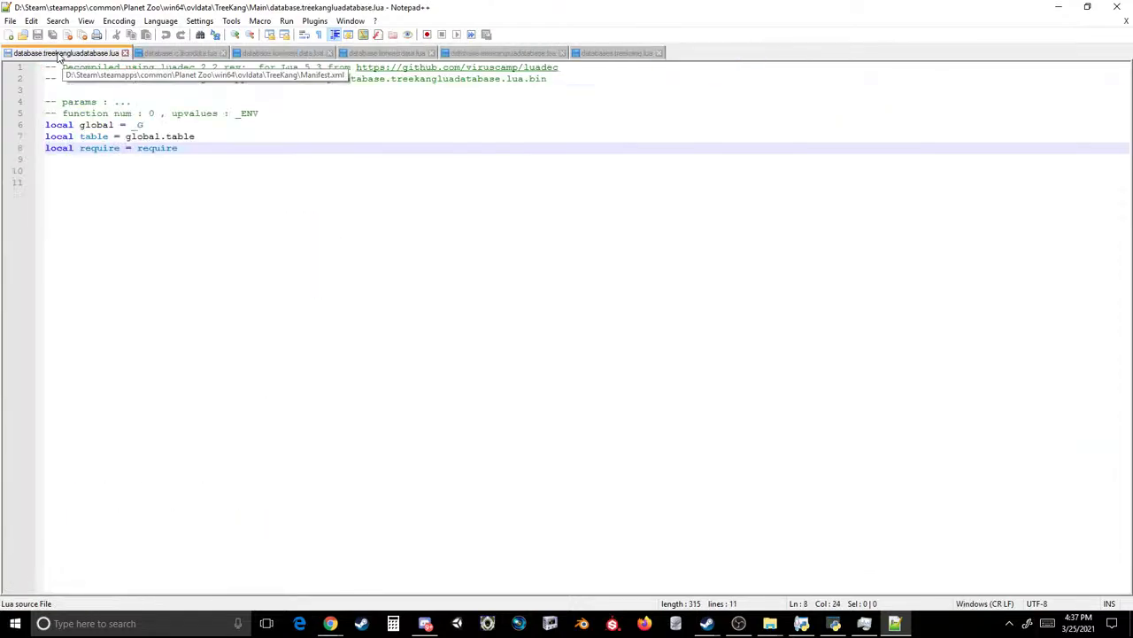
click(125, 54)
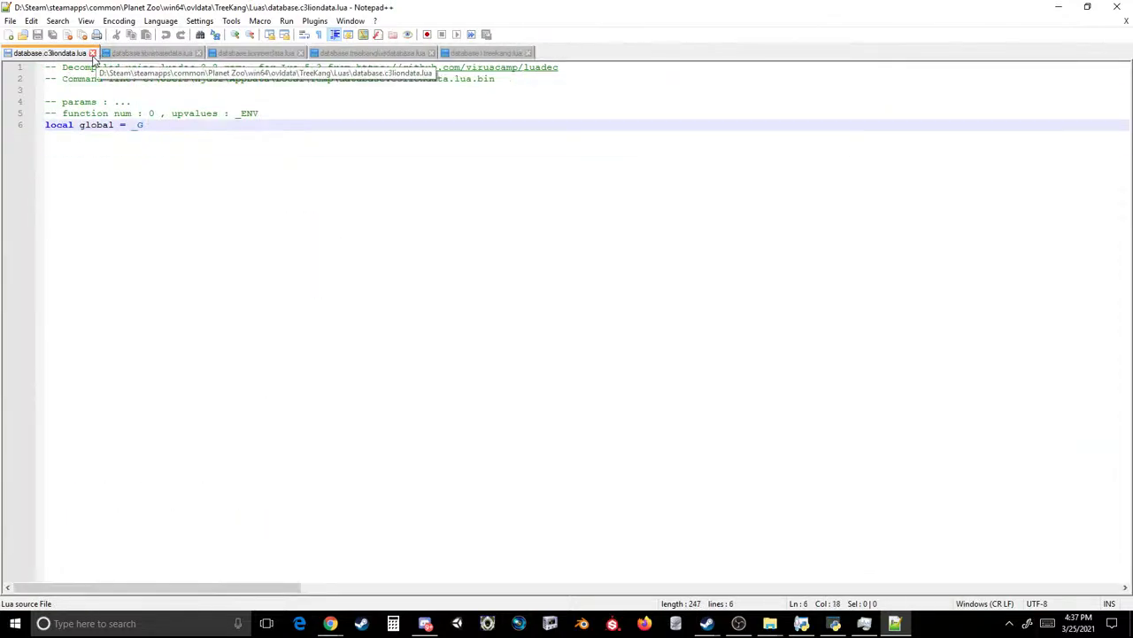
click(92, 53)
click(94, 53)
click(99, 54)
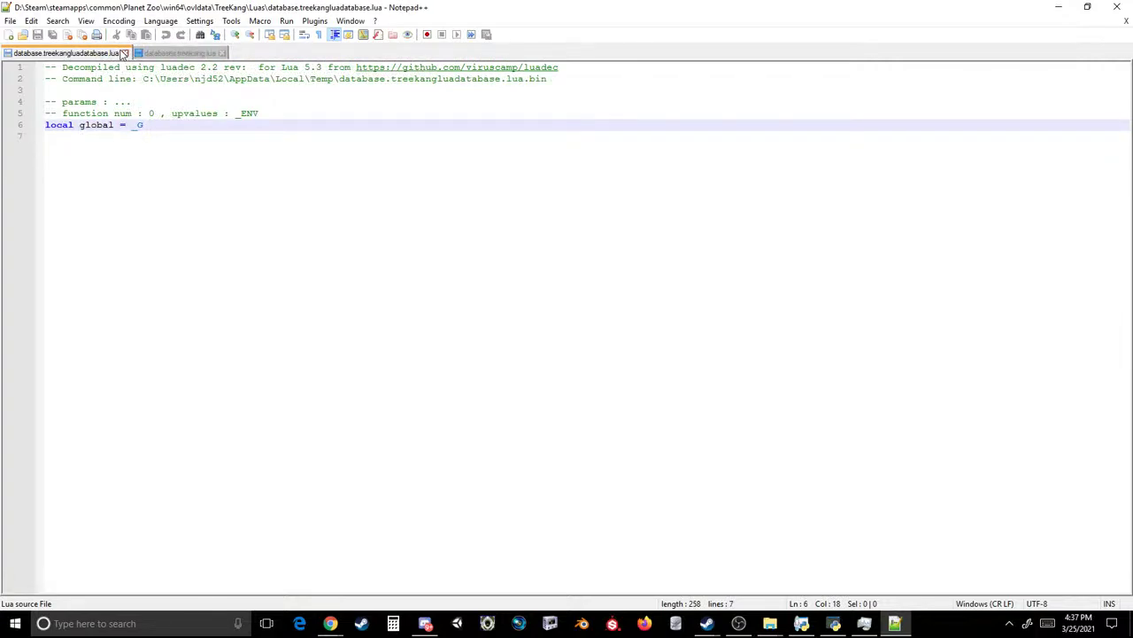
click(124, 54)
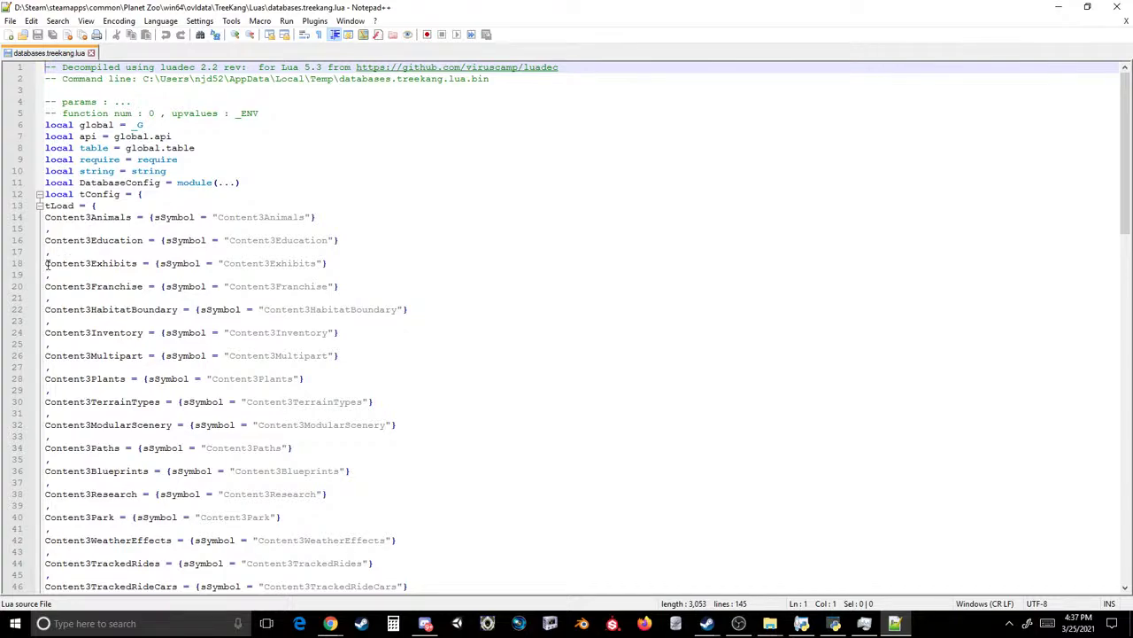
- Delete the tLoad entries Content3Exhibits through Content3Blueprints and Content3Park through Content3Rides, keeping Animals, Education, Research and Zoopedia
drag(46, 264, 211, 482)
key(BackSpace)
key(BackSpace)
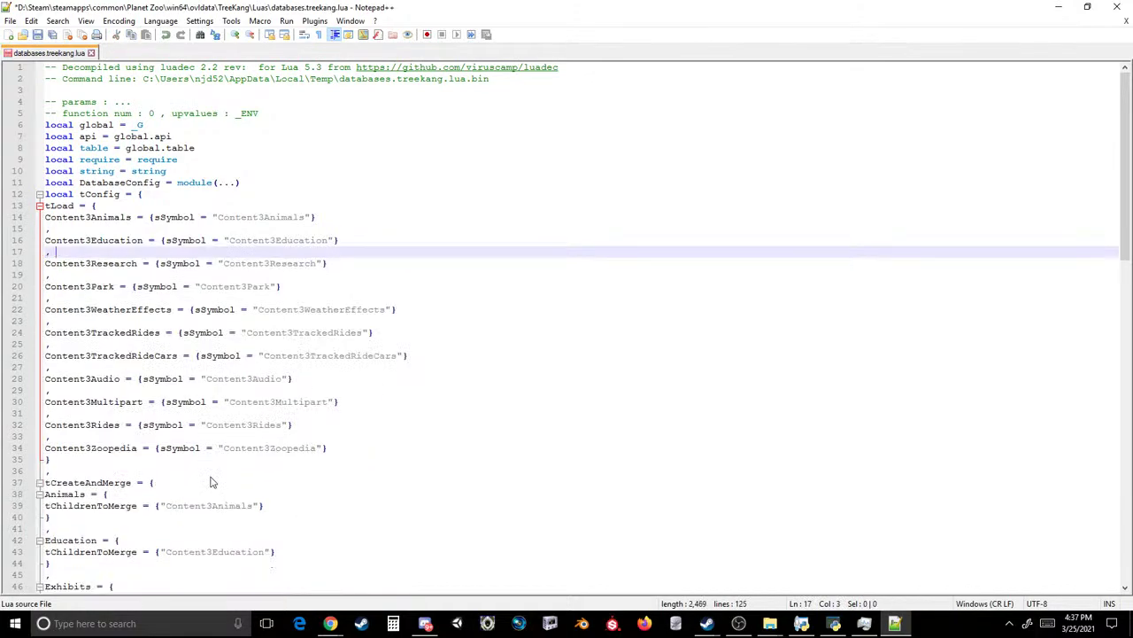
drag(47, 283, 124, 436)
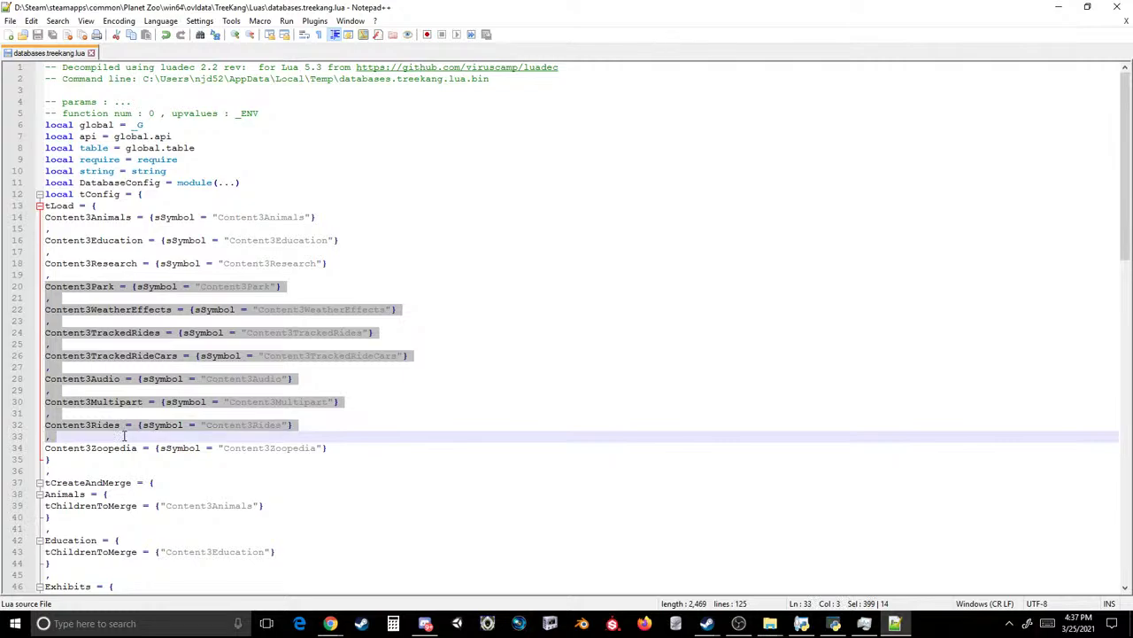
key(BackSpace)
key(BackSpace)
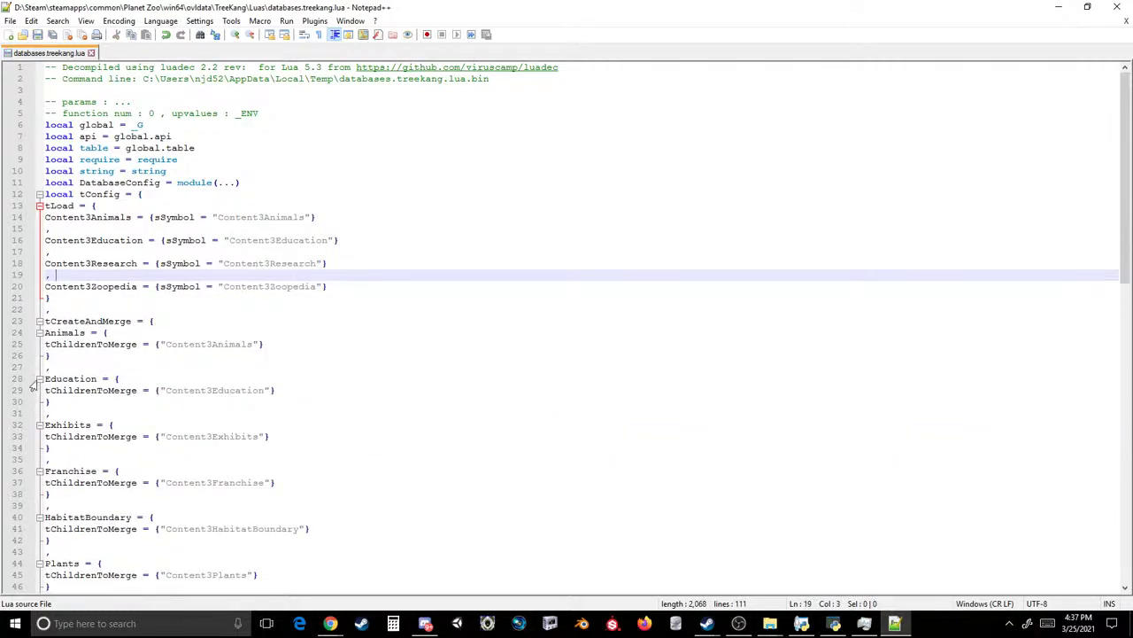
- Delete the tCreateAndMerge blocks between Education and Research and those from Paths through Rides, keeping Animals, Education, Research and Zoopedia
drag(46, 425, 125, 443)
key(BackSpace)
key(BackSpace)
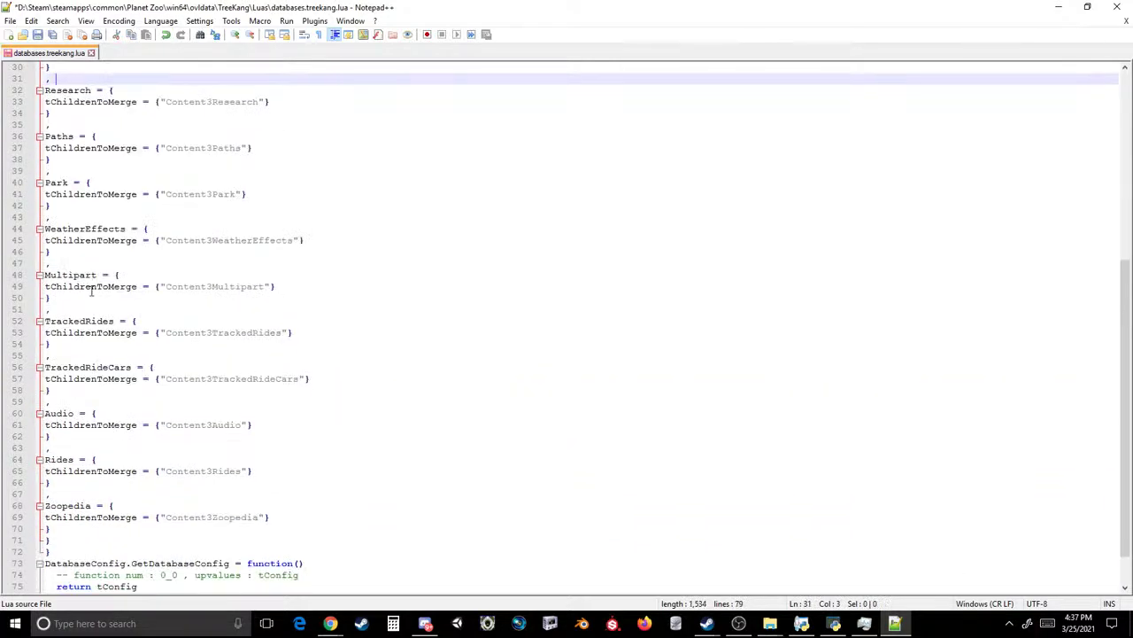
scroll(91, 290, up, 3)
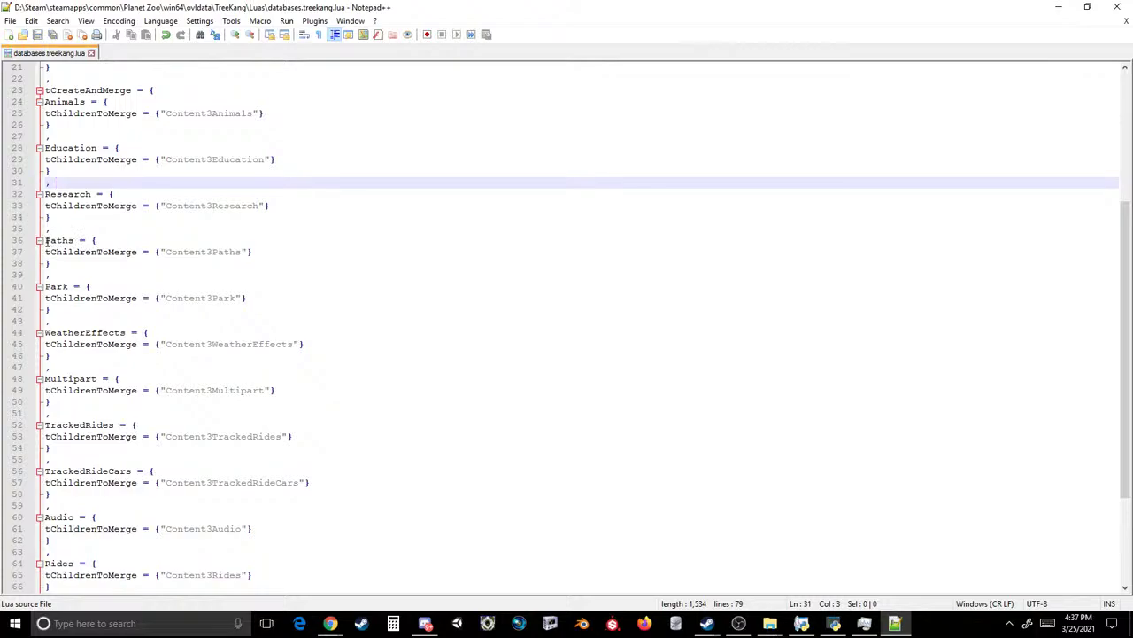
drag(46, 240, 156, 447)
key(Delete)
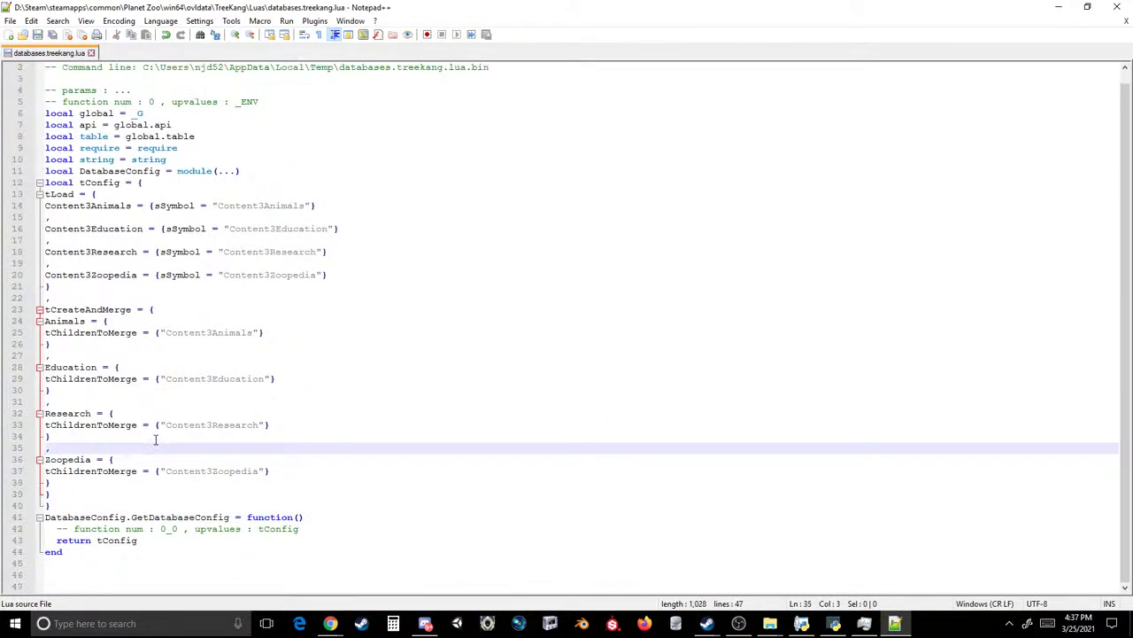
- Replace every "Content3" with "TreeKang" in databases.treekang.lua, save the file and close the editor
click(58, 21)
click(55, 148)
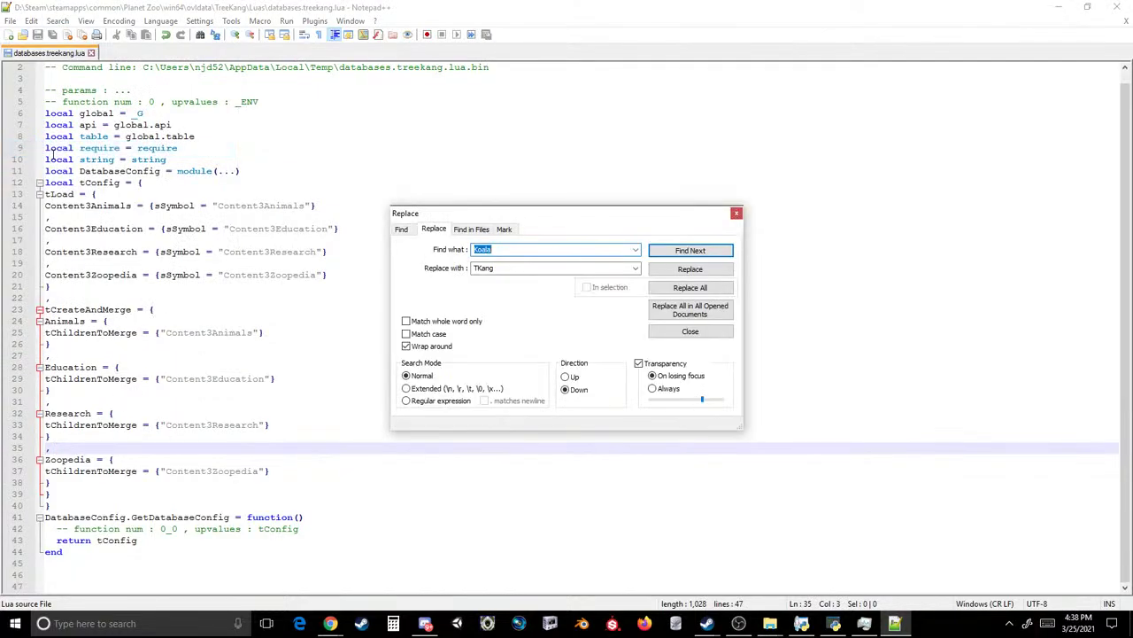
text(Content3)
key(Tab)
text(TreeKang)
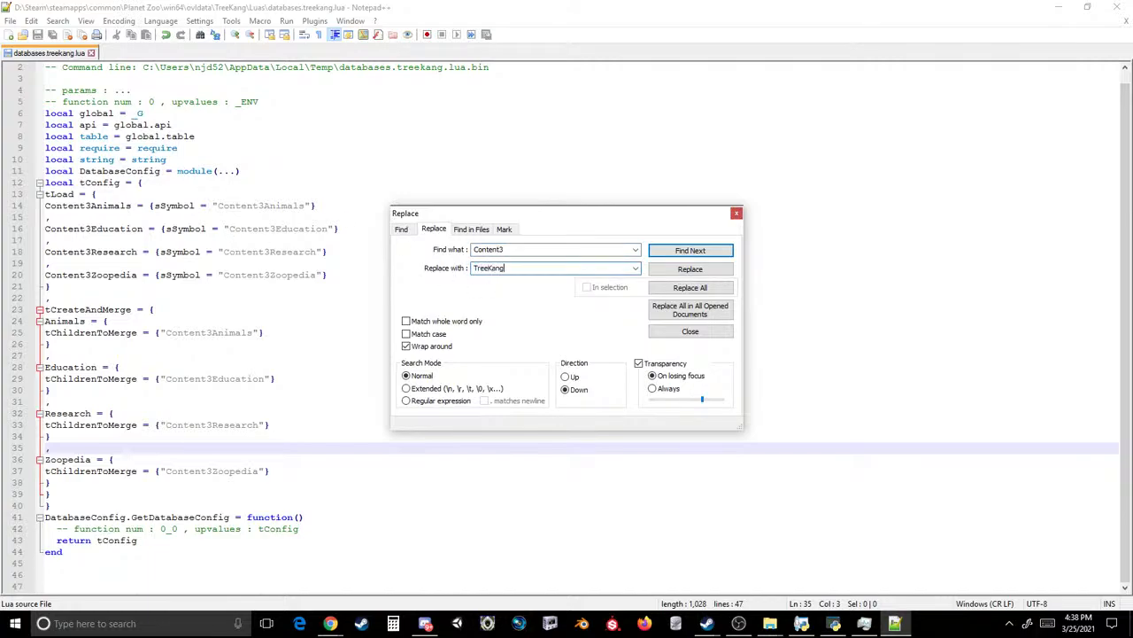
click(691, 310)
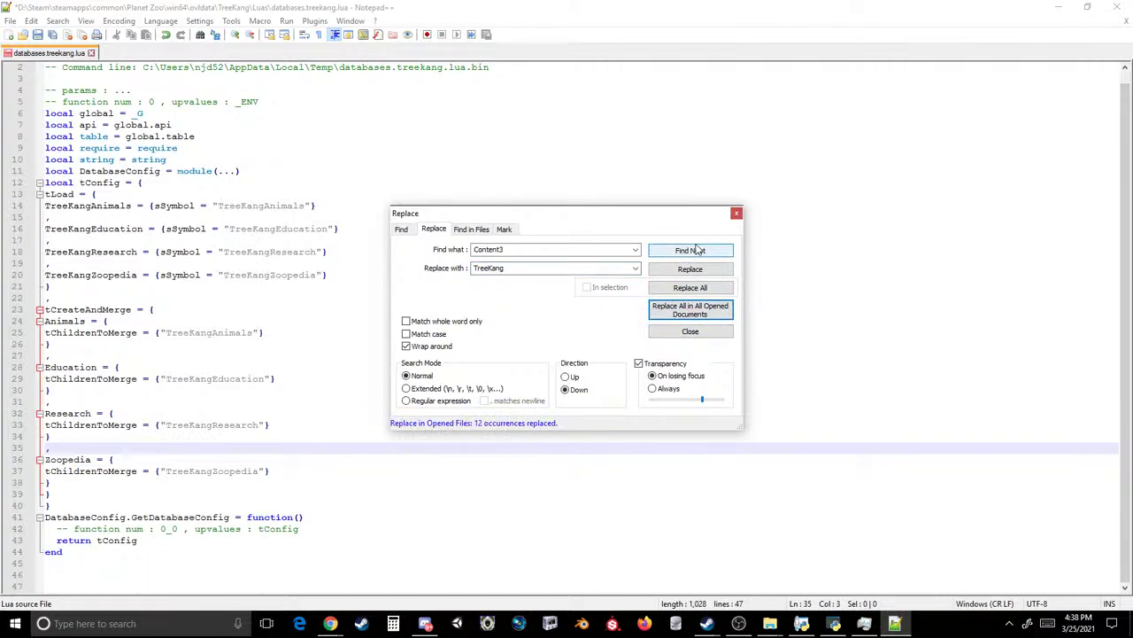
click(734, 213)
key(ctrl+s)
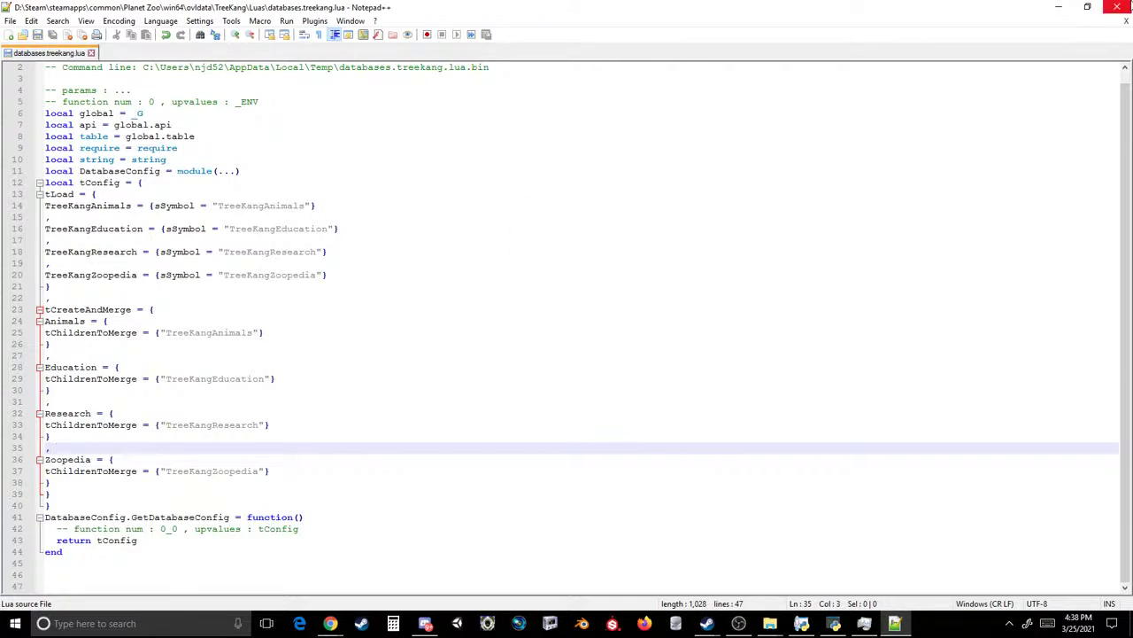
click(1118, 6)
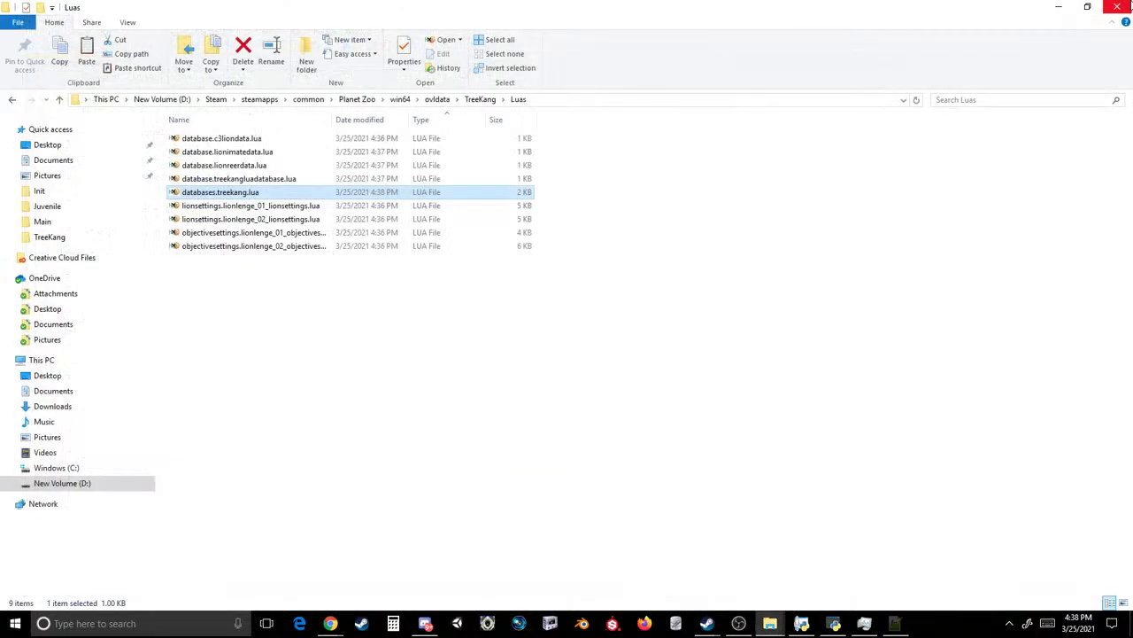
- Open lionsettings.lionlenge_01_lionsettings.lua in Notepad++, delete the whole ParkSettings.Settings block, save the file and close the editor
right_click(255, 209)
click(196, 252)
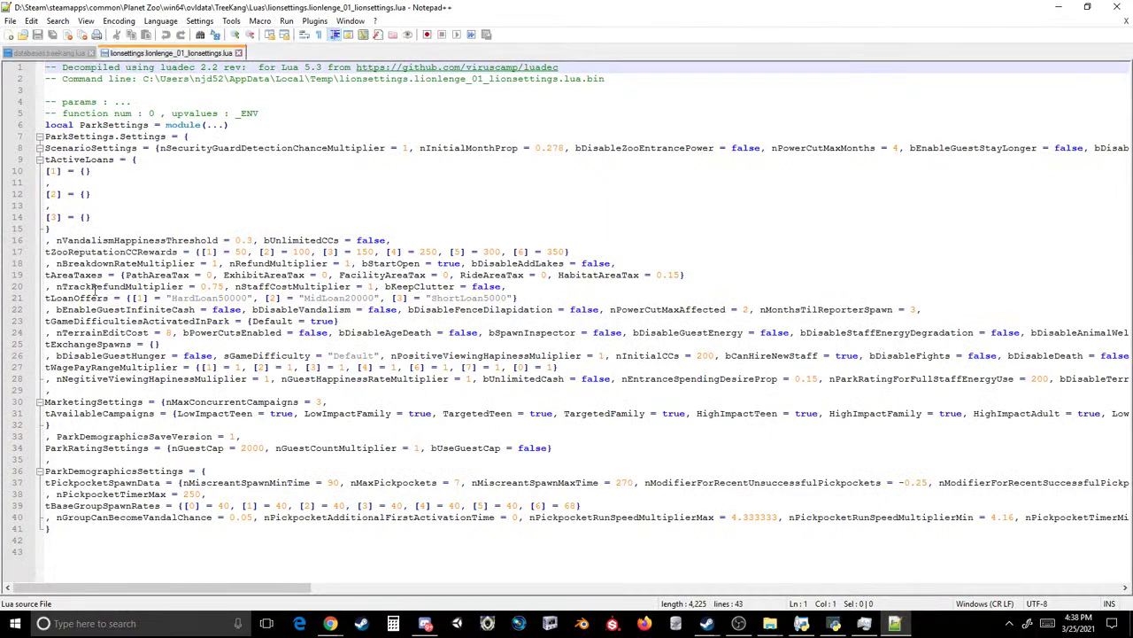
drag(102, 535, 7, 147)
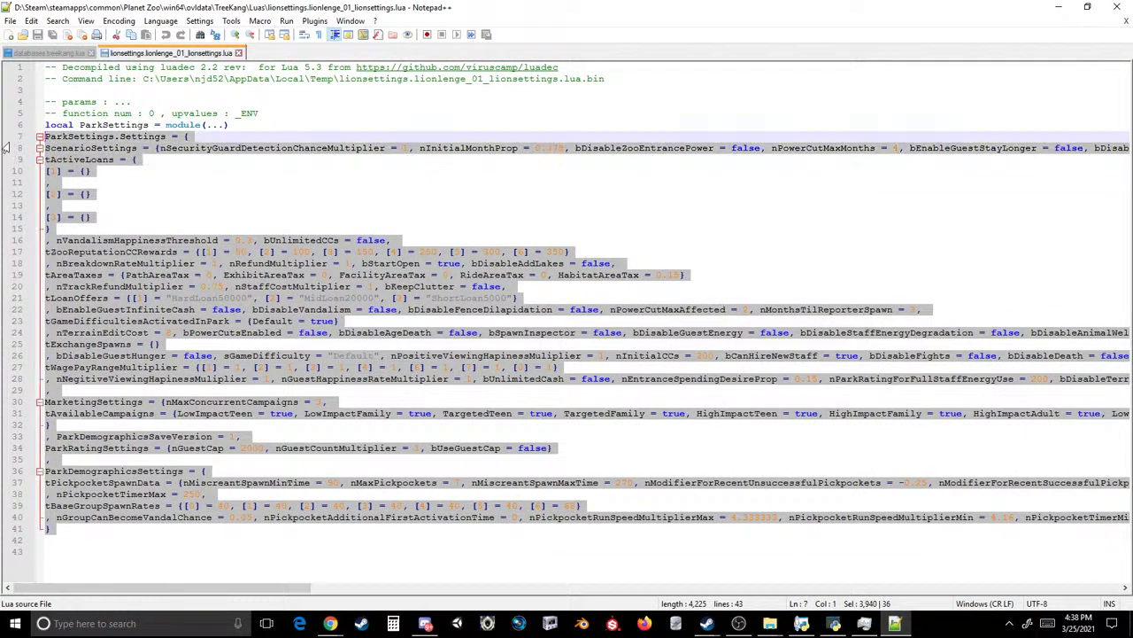
key(Delete)
key(ctrl+s)
key(alt+F4)
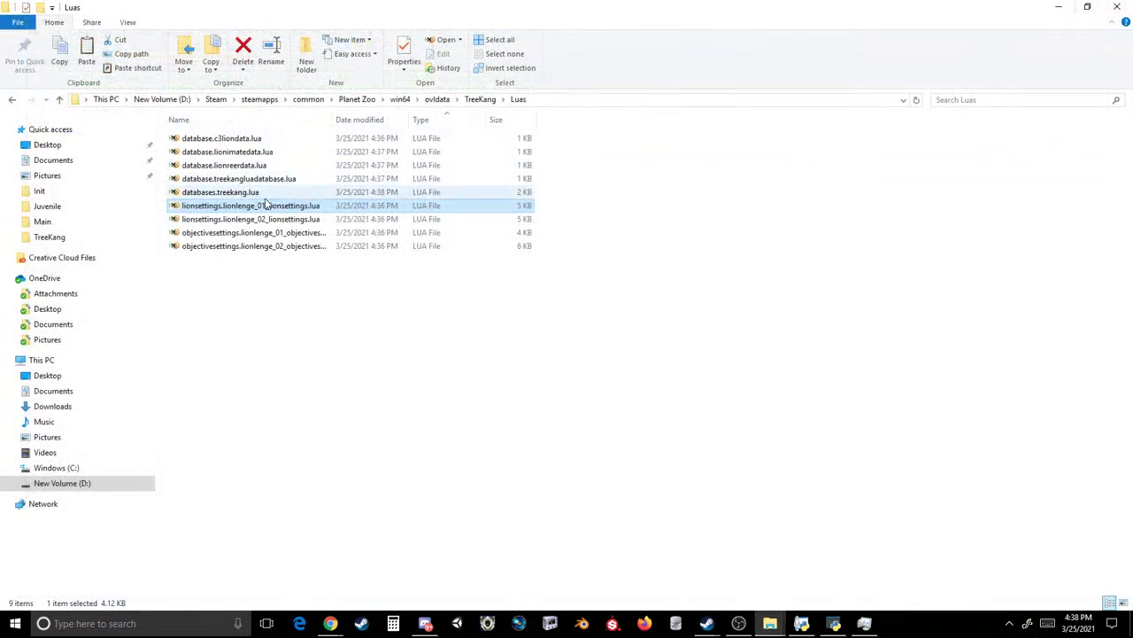
- Open lionsettings.lionlenge_02_lionsettings.lua in Notepad++, delete the whole ParkSettings.Settings block, save the file and close the editor
click(250, 218)
right_click(250, 218)
click(140, 258)
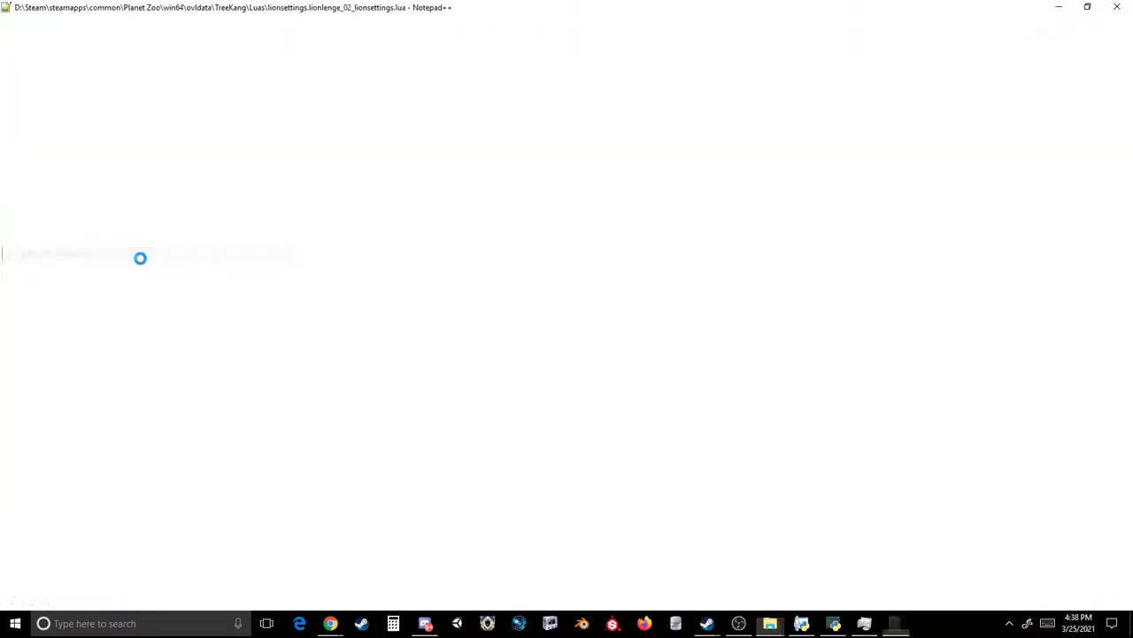
drag(92, 542, 9, 139)
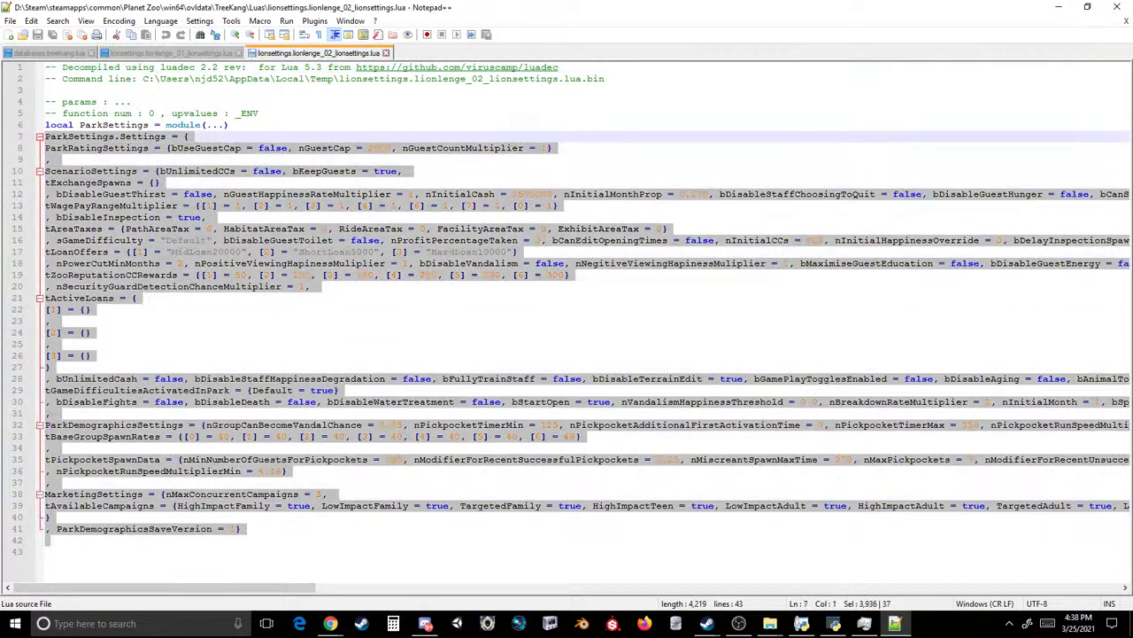
key(Delete)
key(ctrl+s)
key(alt+F4)
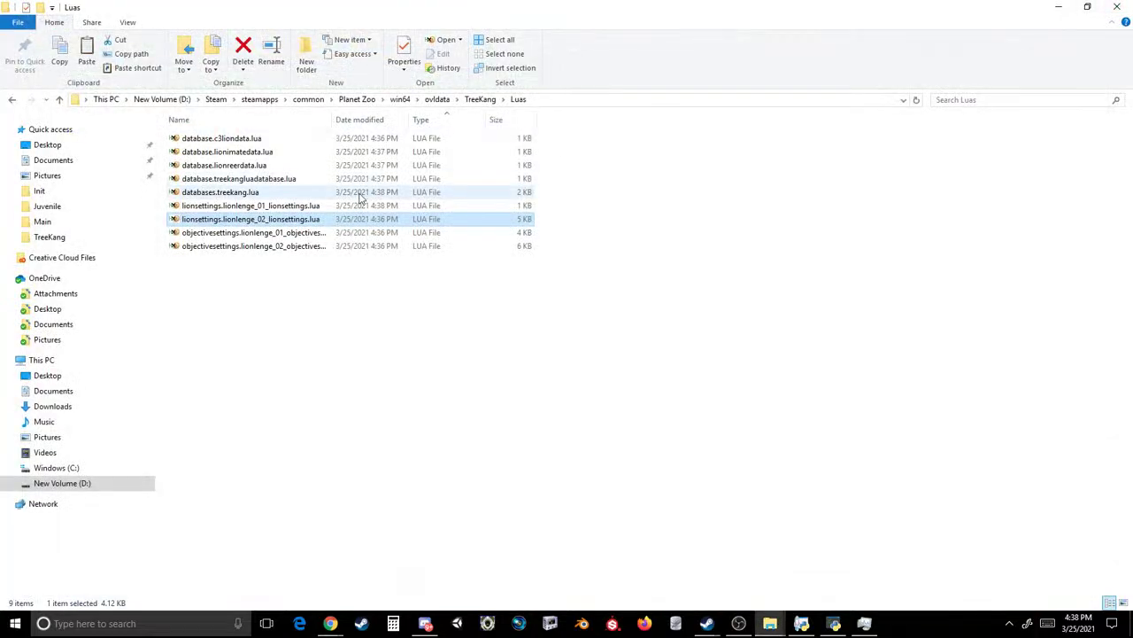
- Open objectivesettings.lionlenge_01_objectives.lua in Notepad++, delete the whole ObjectiveSettings.Settings block and save the file
click(235, 235)
right_click(235, 233)
click(154, 266)
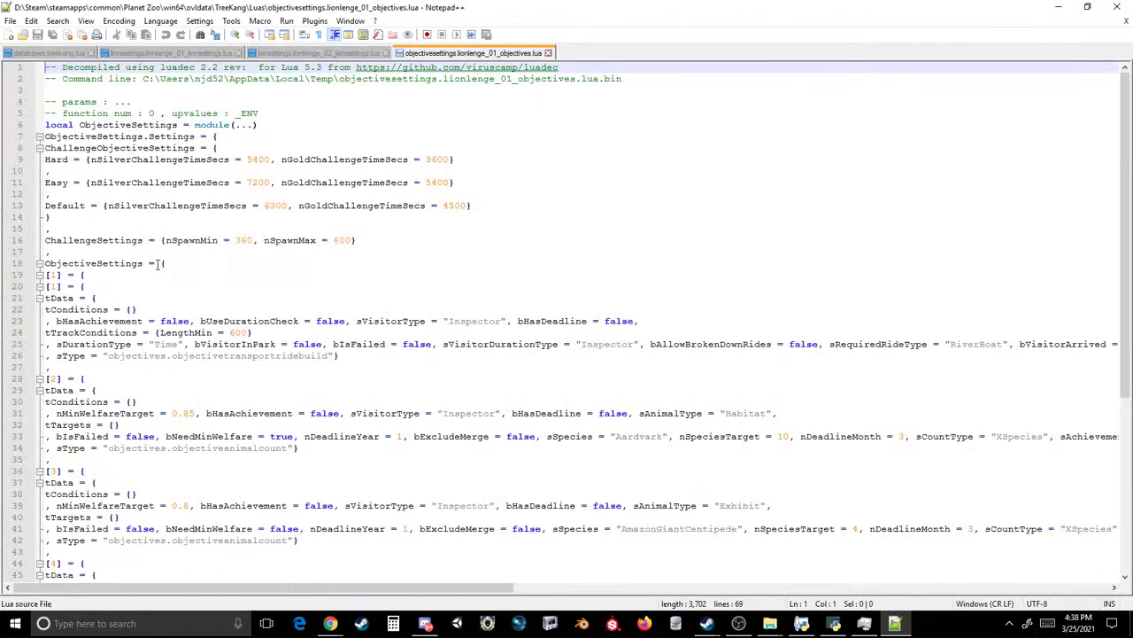
scroll(155, 267, down, 3)
drag(82, 565, 45, 137)
key(Delete)
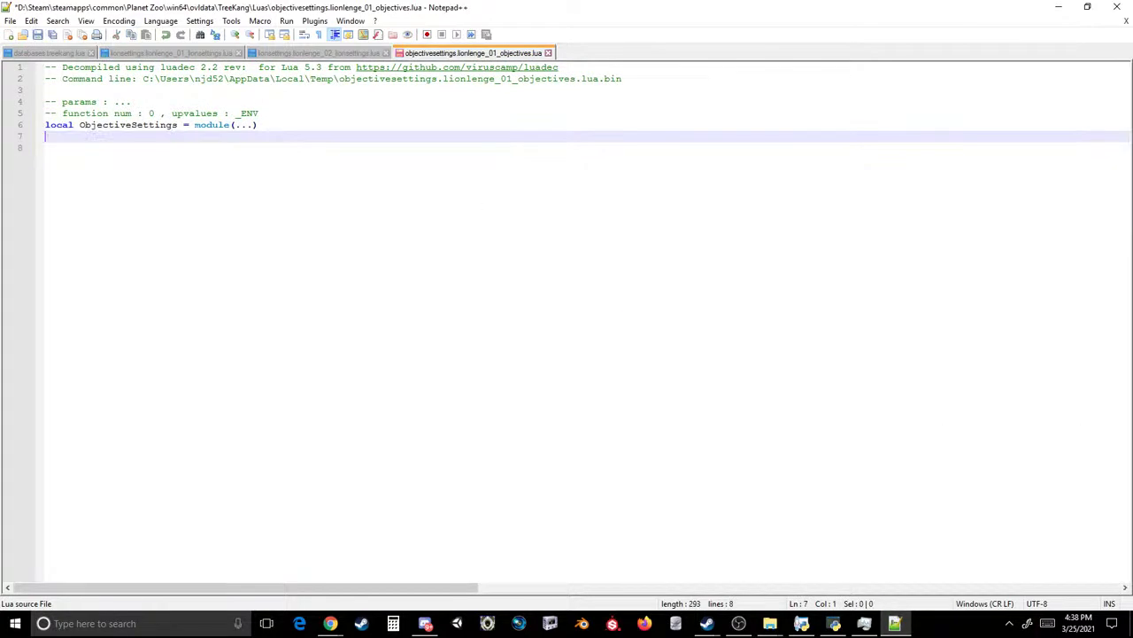
key(ctrl+s)
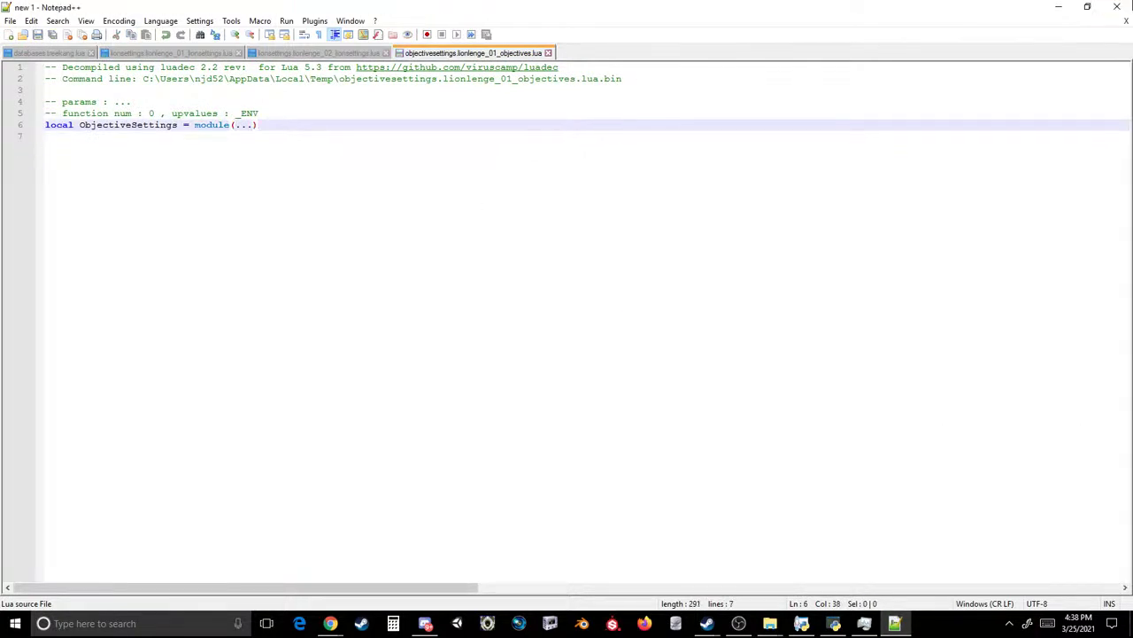
- Open objectivesettings.lionlenge_02_objectives.lua in Notepad++, delete the whole ObjectiveSettings.Settings block, save the file and close the editor
key(alt+Tab)
click(221, 245)
right_click(221, 246)
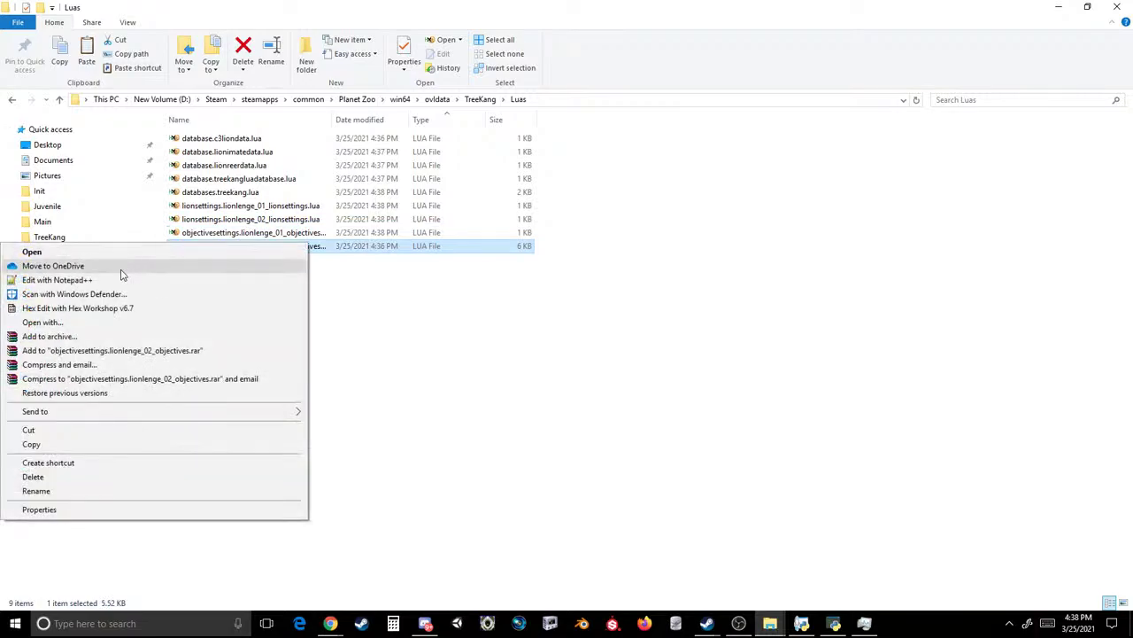
click(105, 280)
click(46, 136)
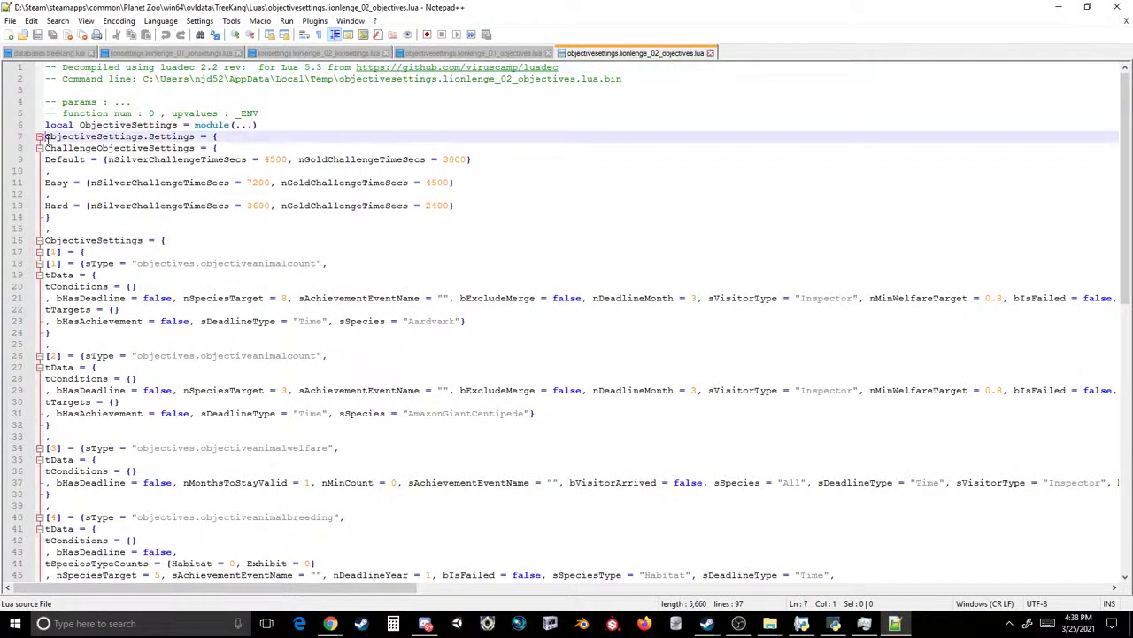
key(ctrl+shift+End)
key(Delete)
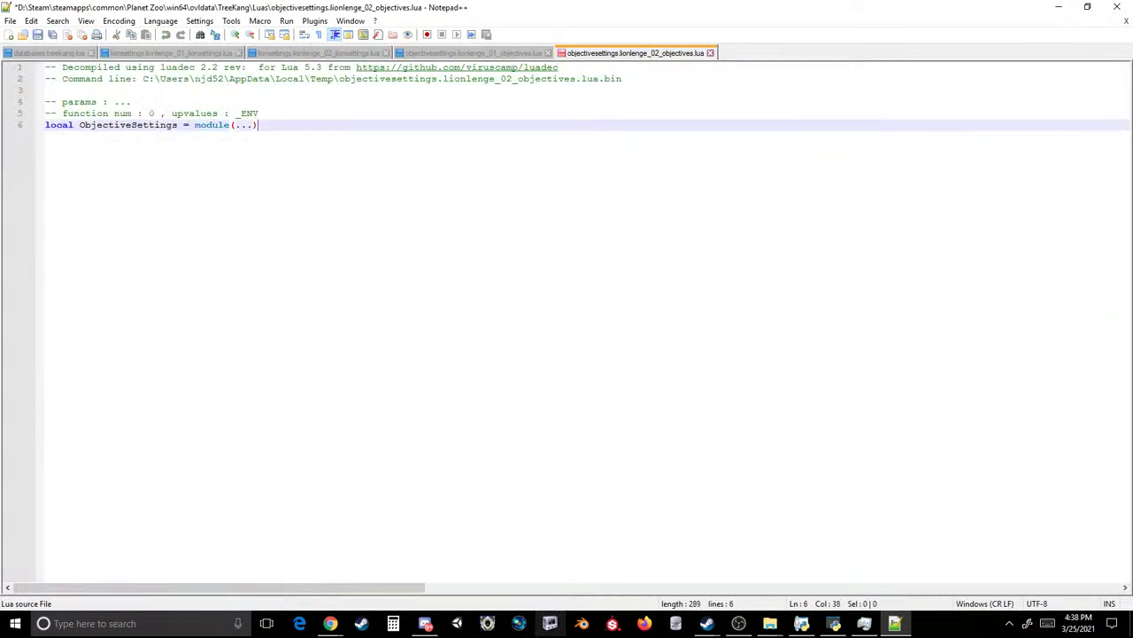
key(ctrl+s)
click(1118, 7)
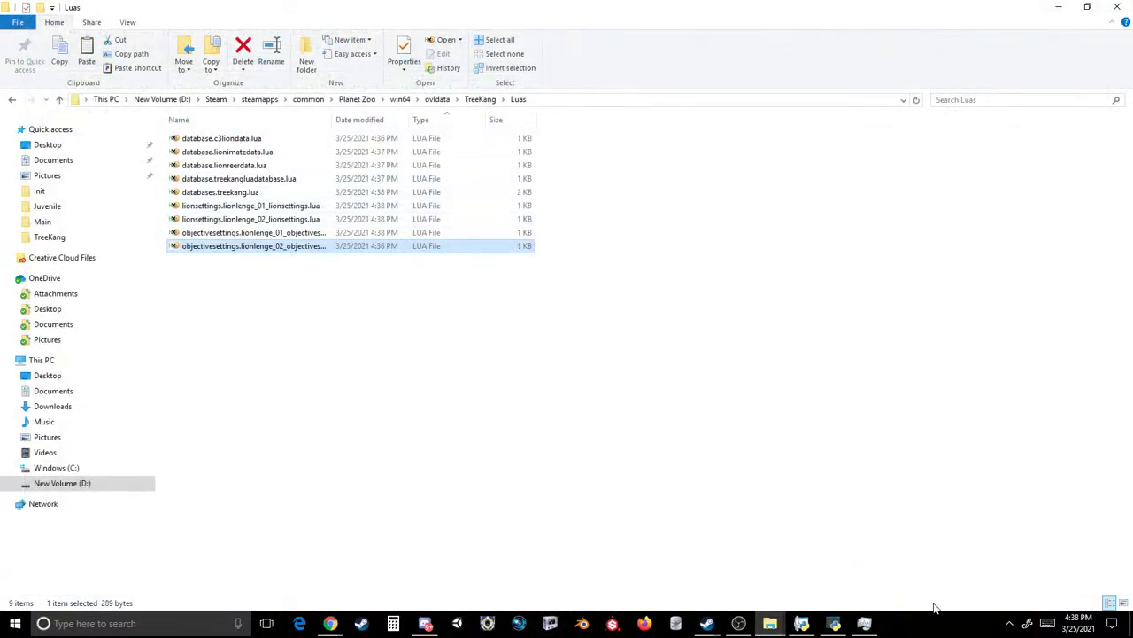
- Switch to the OVL Archive Editor and save the archive over the existing Main.ovl in the TreeKang folder
click(833, 623)
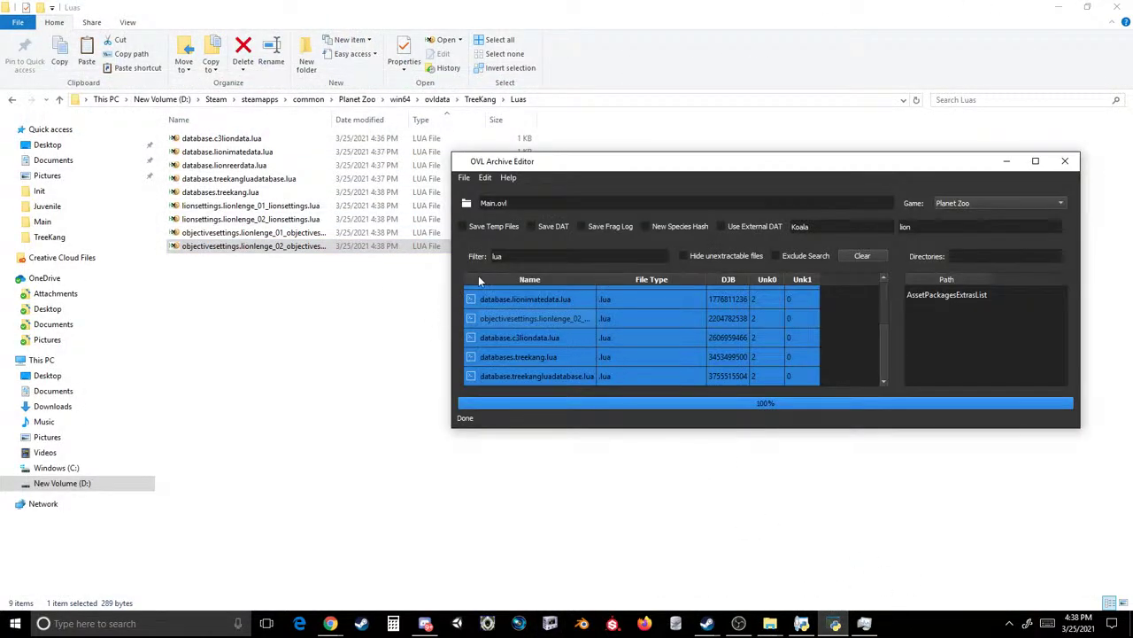
click(464, 177)
click(485, 212)
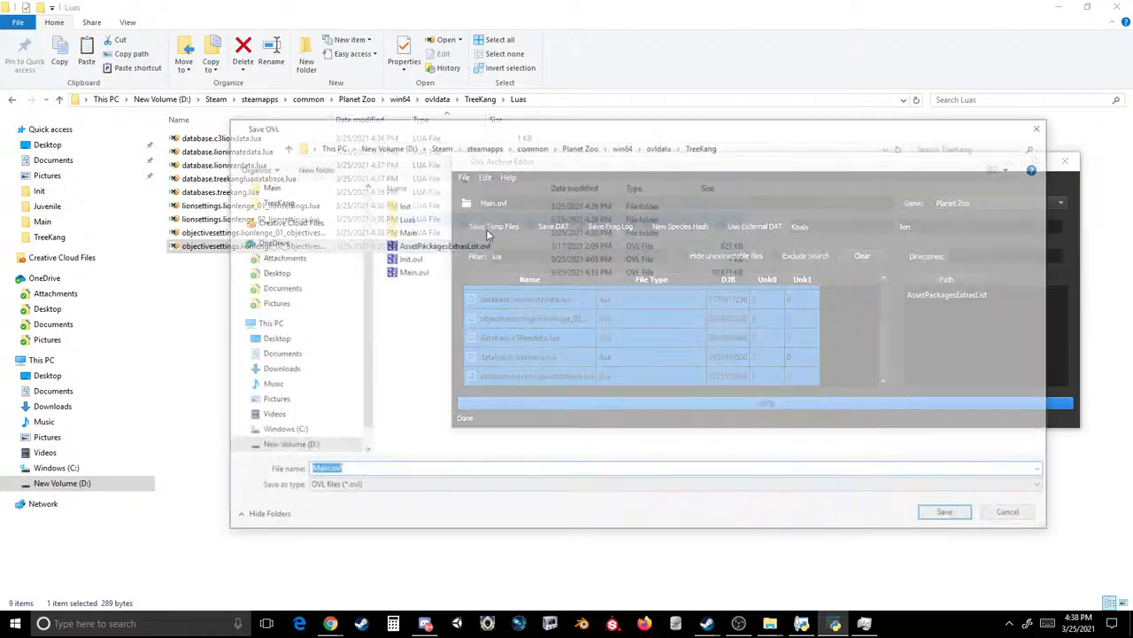
double_click(433, 271)
click(599, 312)
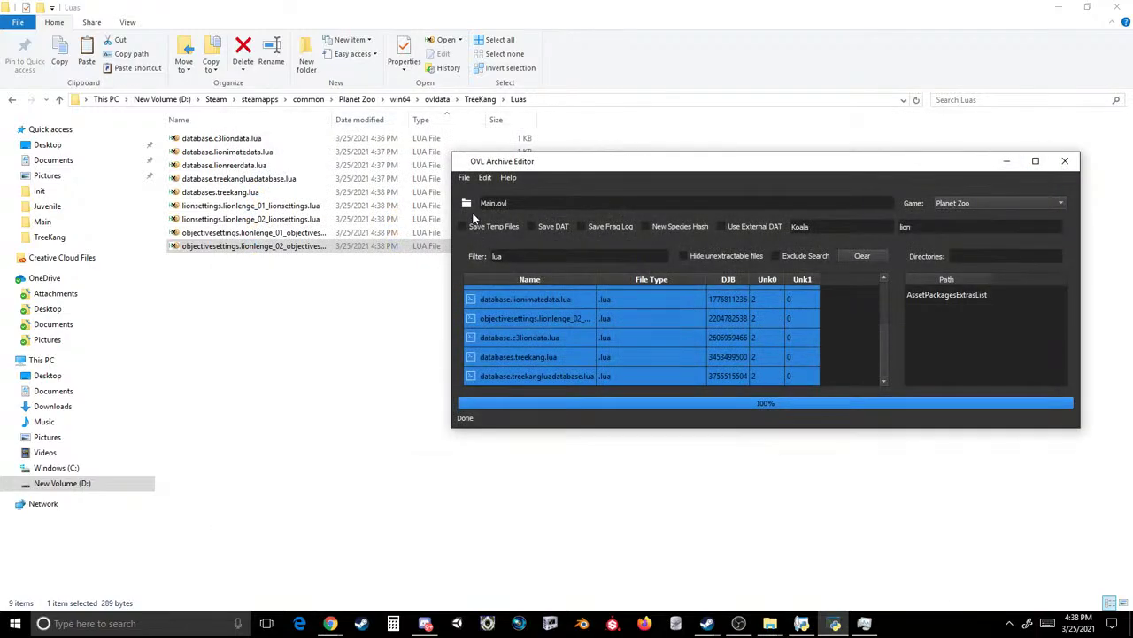
- Load Init.ovl from the TreeKang folder and switch back to Main.ovl to reload it
click(460, 178)
click(486, 205)
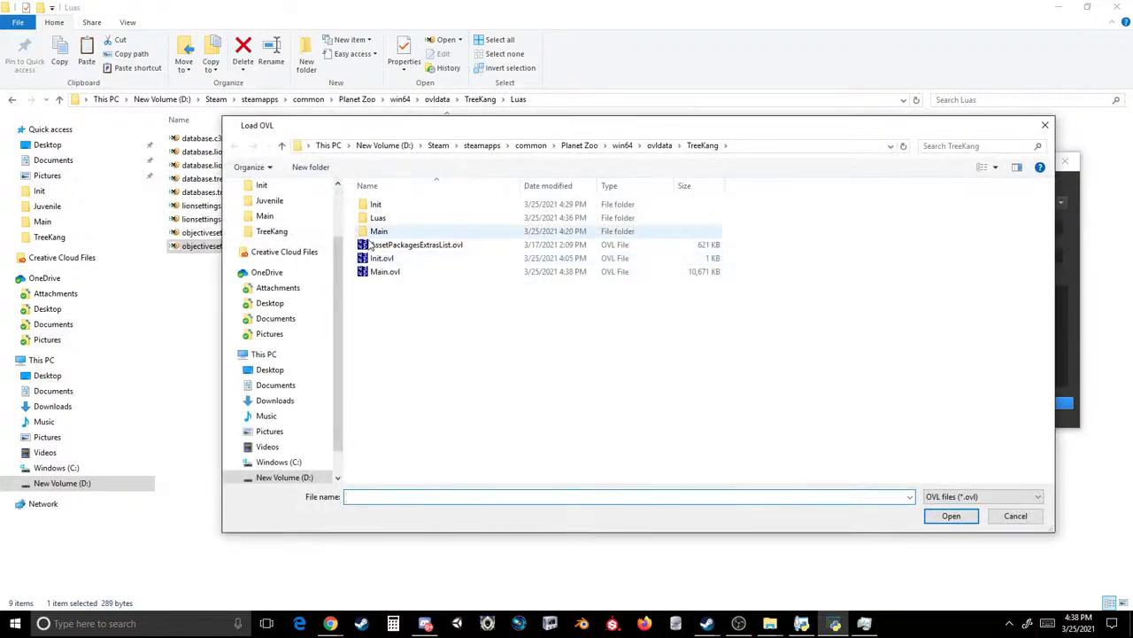
double_click(374, 258)
click(464, 177)
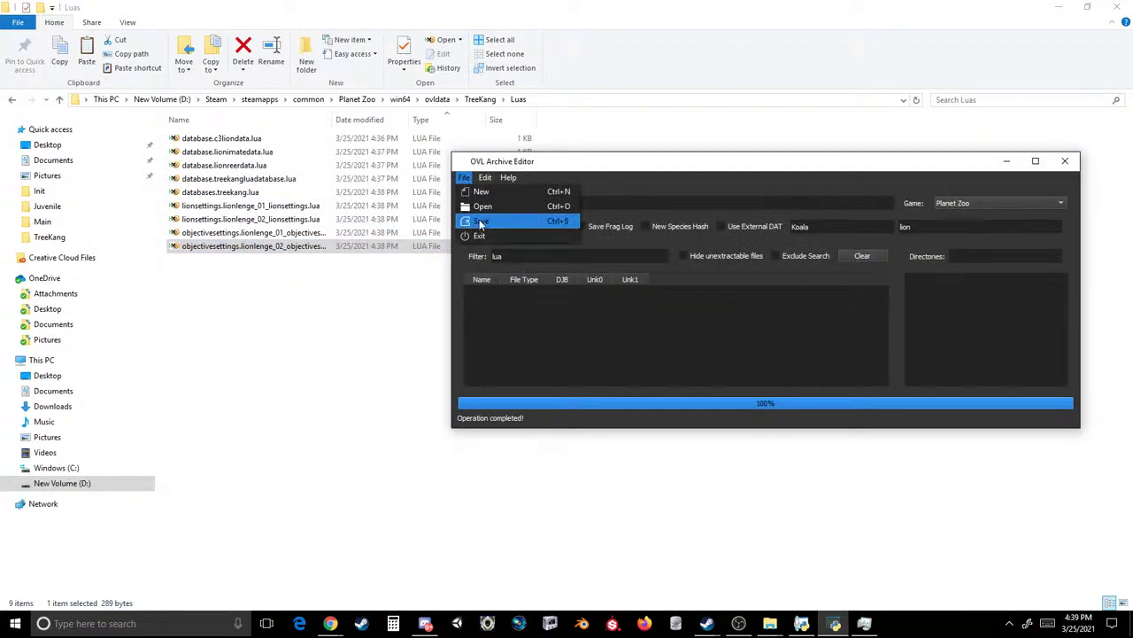
click(482, 206)
double_click(385, 274)
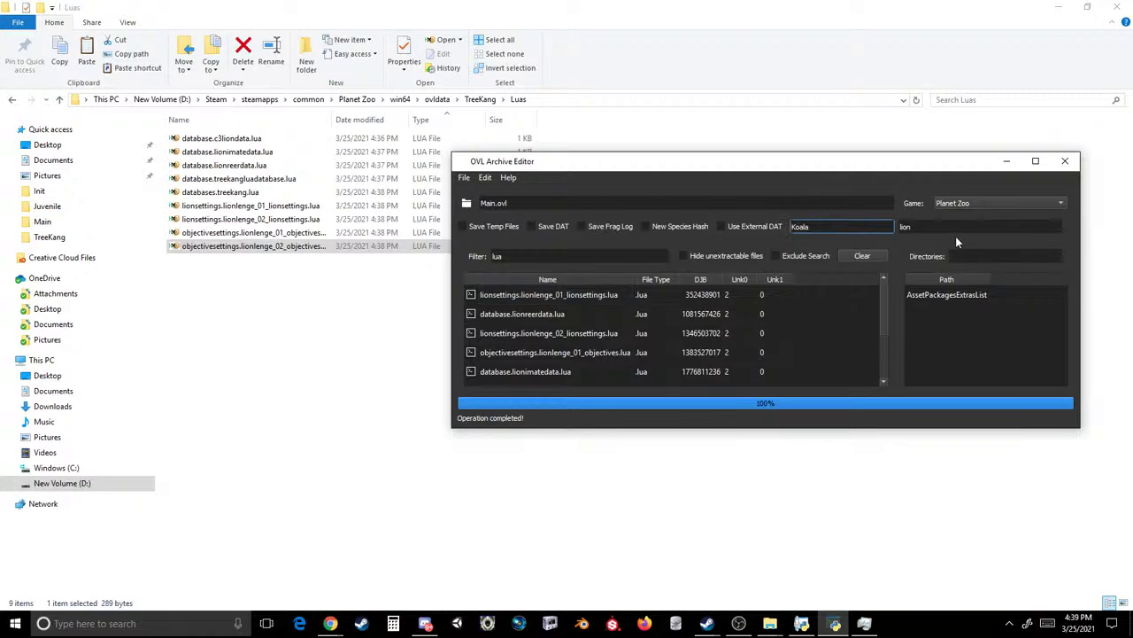
- Replace "Koala" with "TKang" in the DAT contents of Main.ovl and save over the existing Main.ovl
double_click(955, 234)
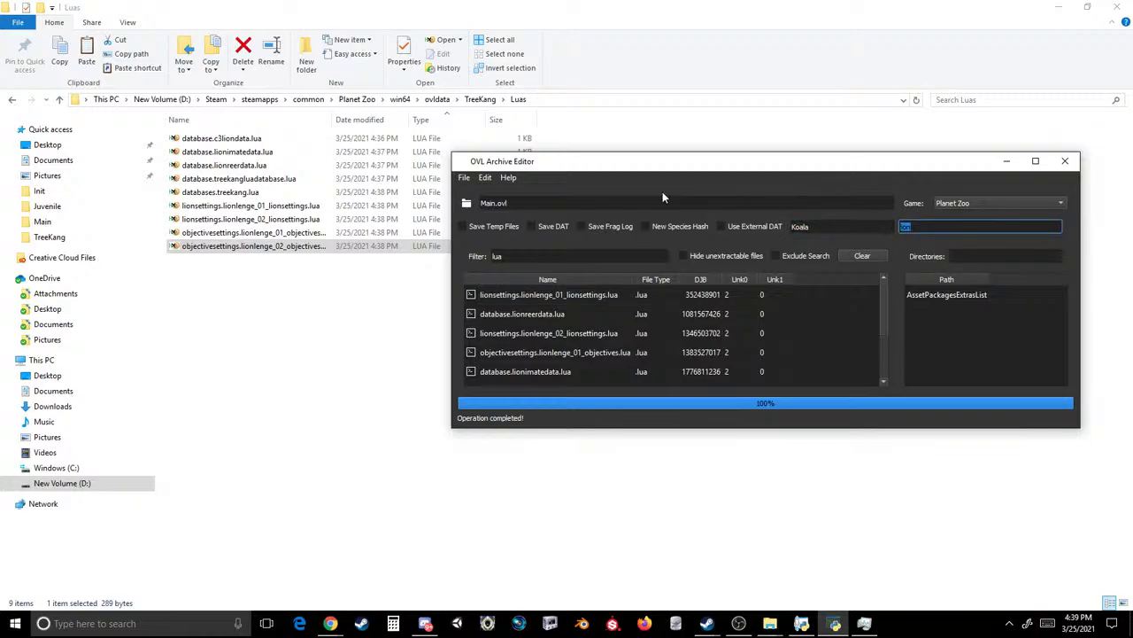
text(TKang)
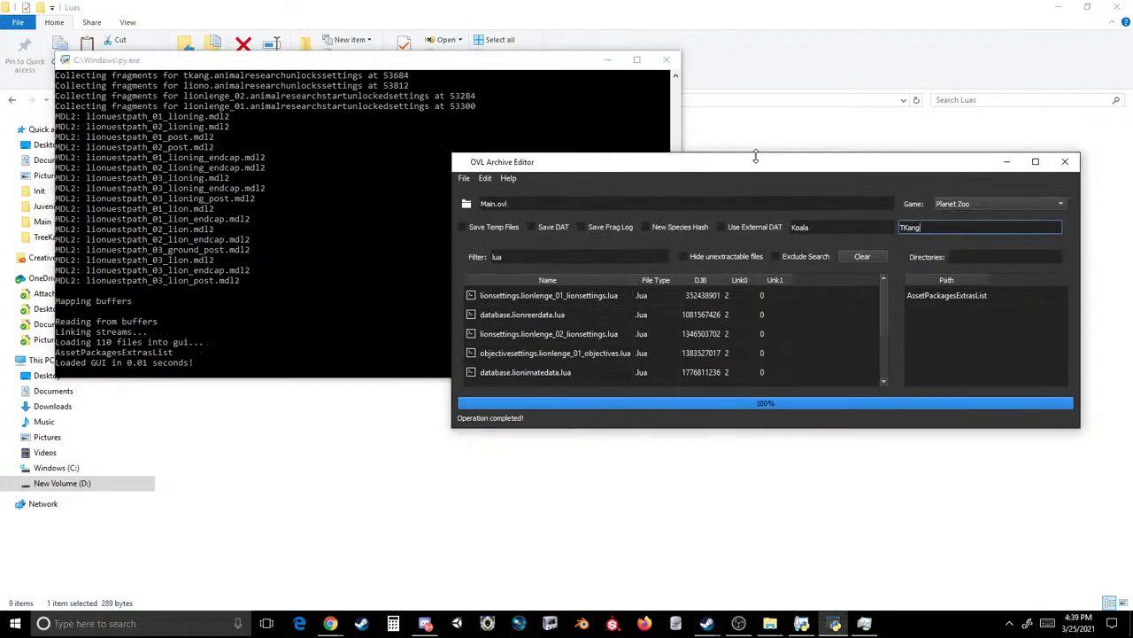
click(485, 178)
click(502, 228)
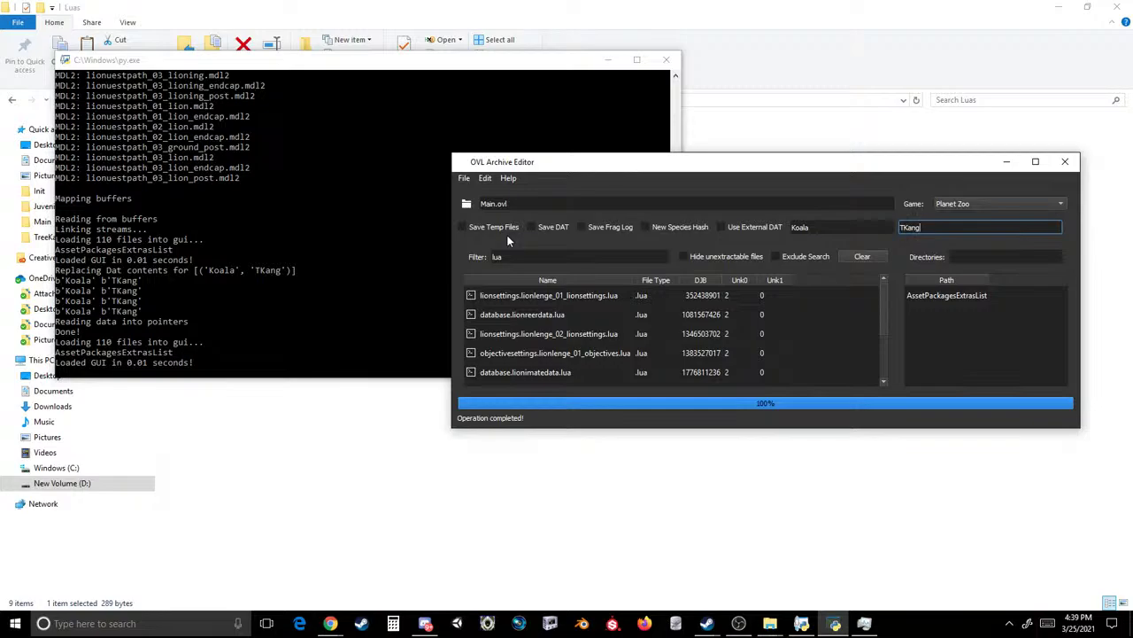
click(463, 179)
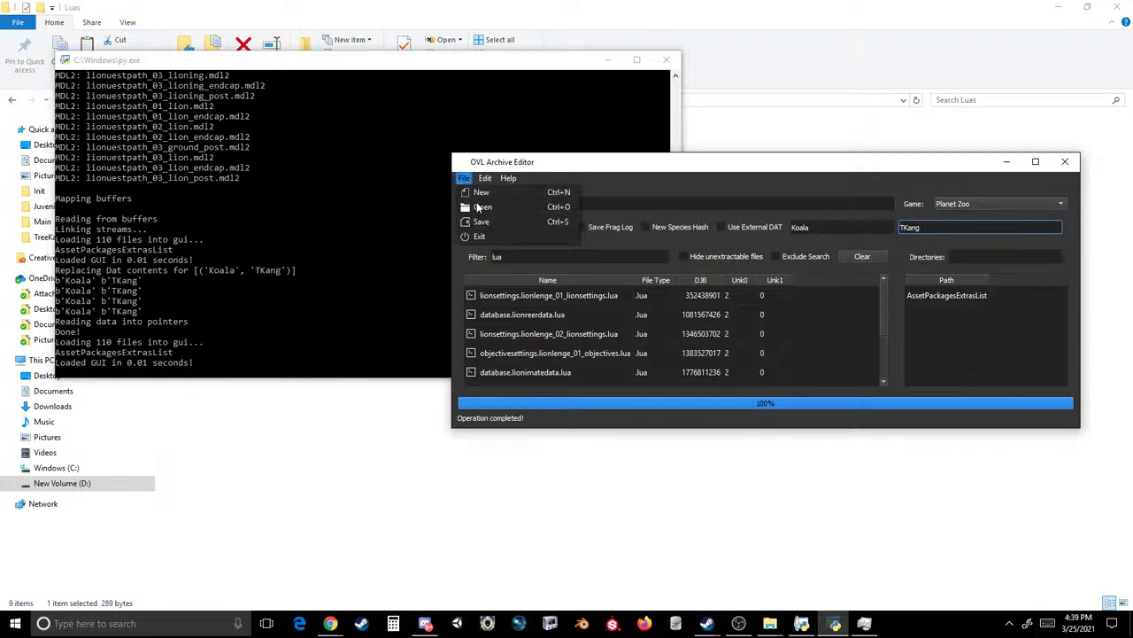
click(490, 222)
double_click(493, 331)
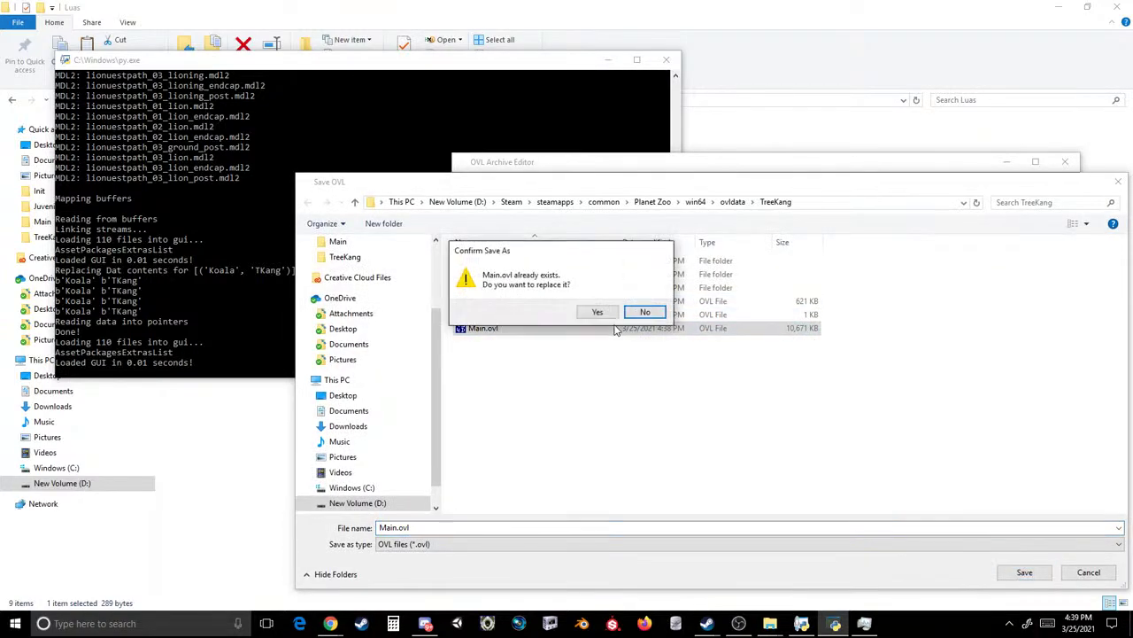
click(602, 315)
- Reload the saved Main.ovl by opening Init.ovl first and reopening Main.ovl
click(464, 178)
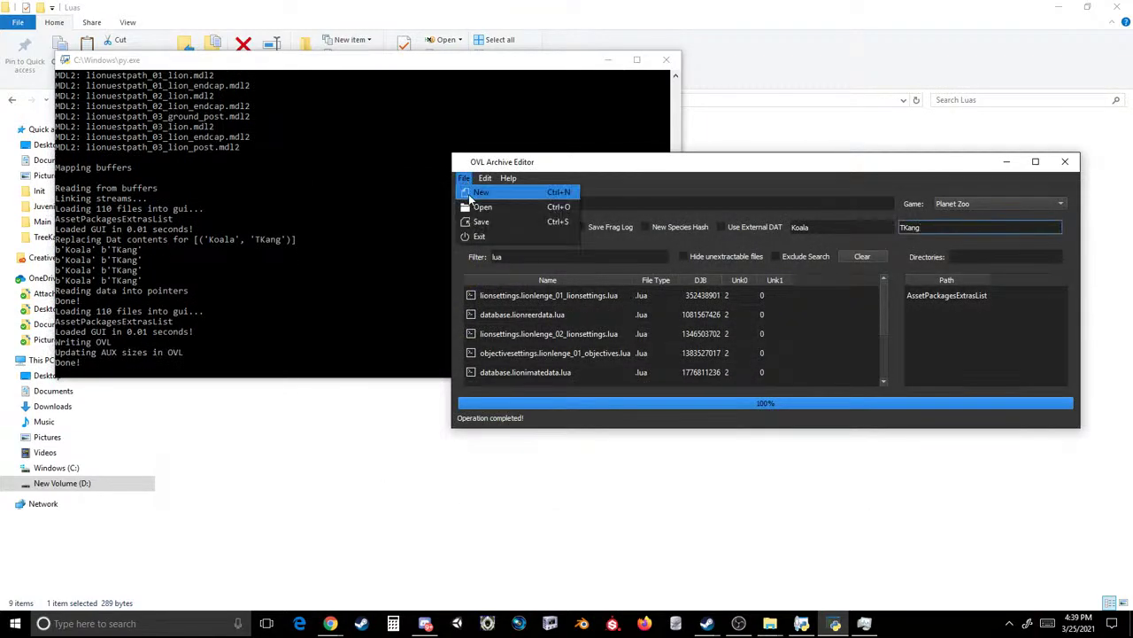
click(490, 207)
double_click(496, 328)
click(463, 177)
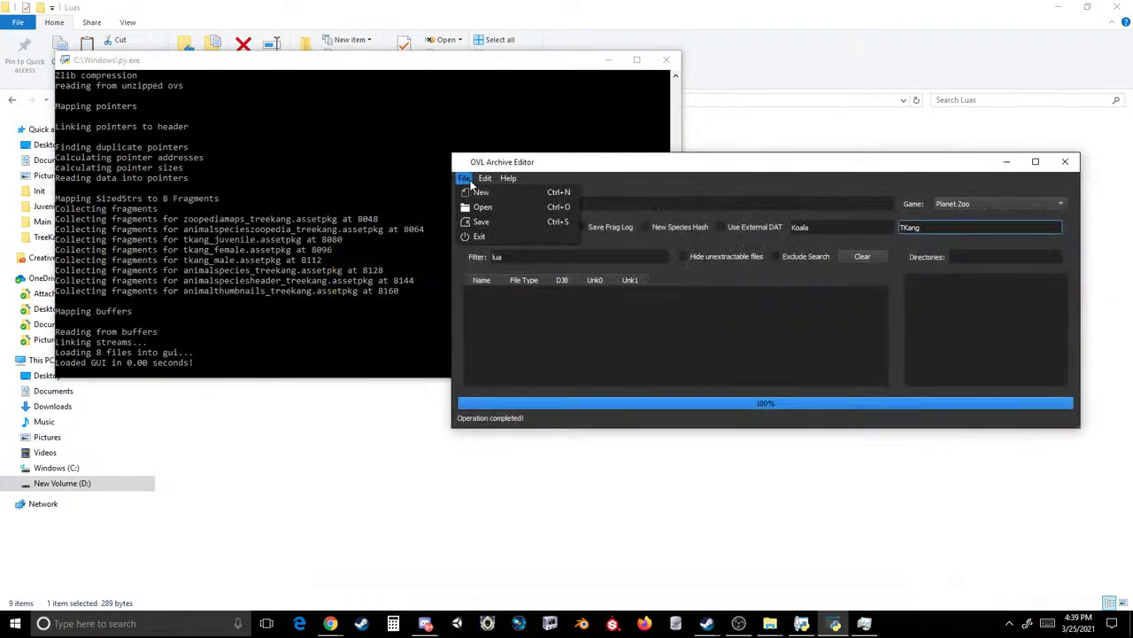
click(481, 206)
double_click(489, 327)
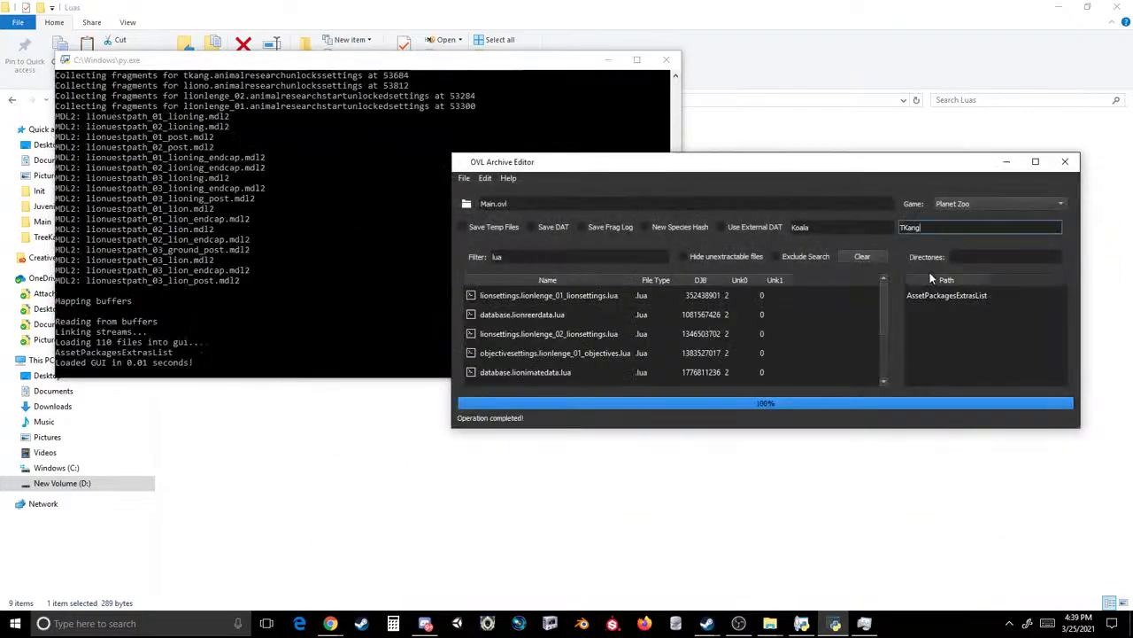
- Replace "Content3" with "TreeKang" in the DAT contents of Main.ovl and save over the existing Main.ovl
text(KoalaC)
key(ctrl+a)
text(Co)
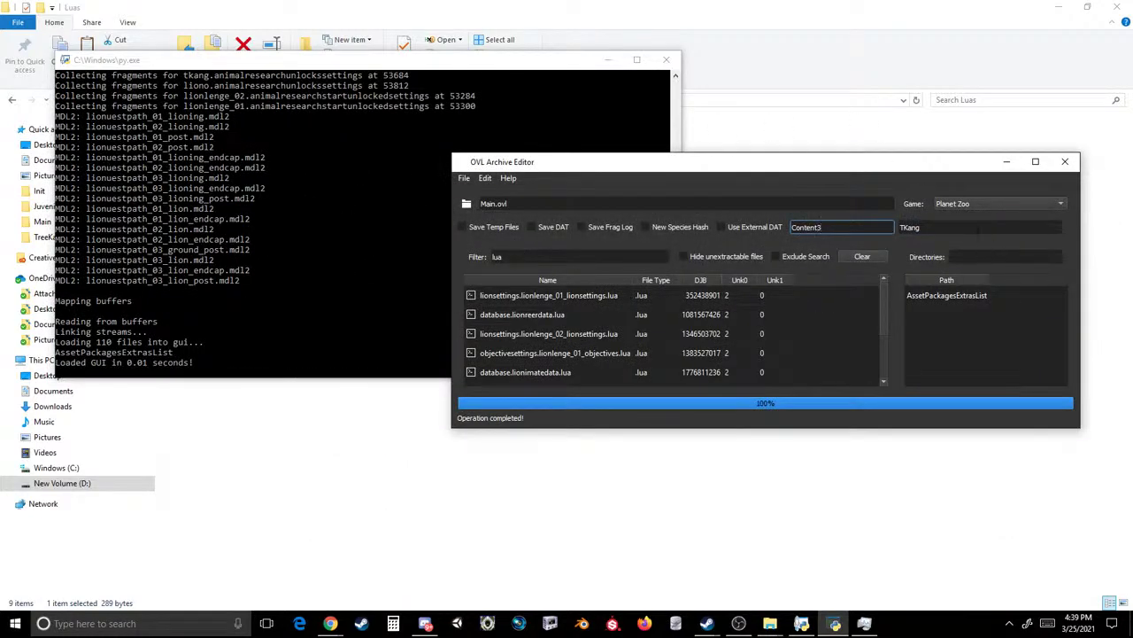
key(Tab)
text(Tree)
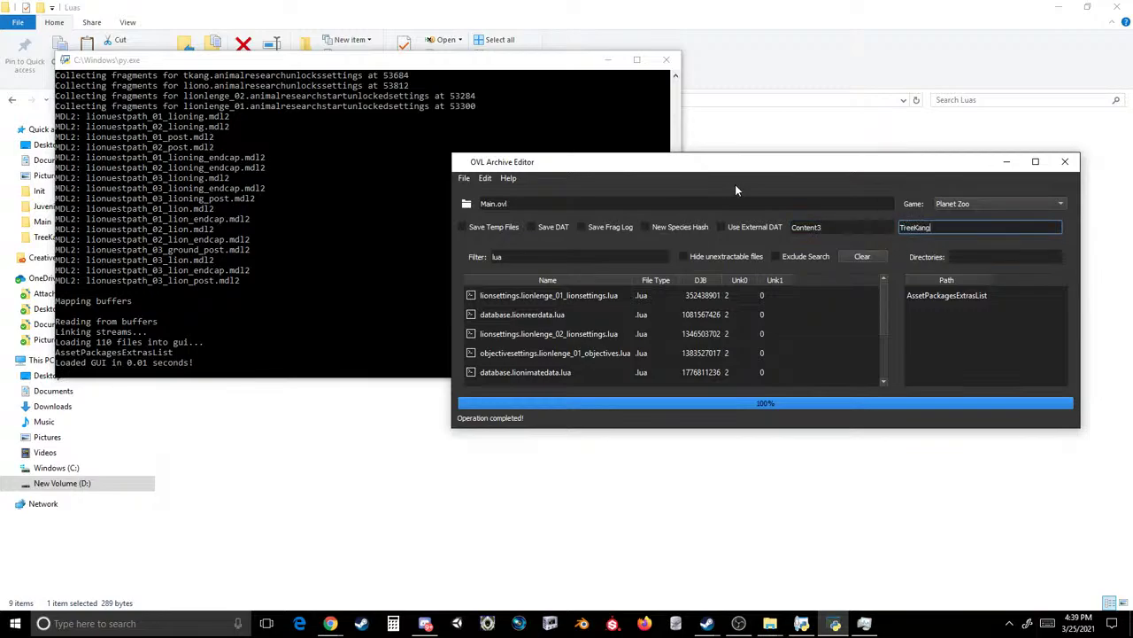
click(485, 177)
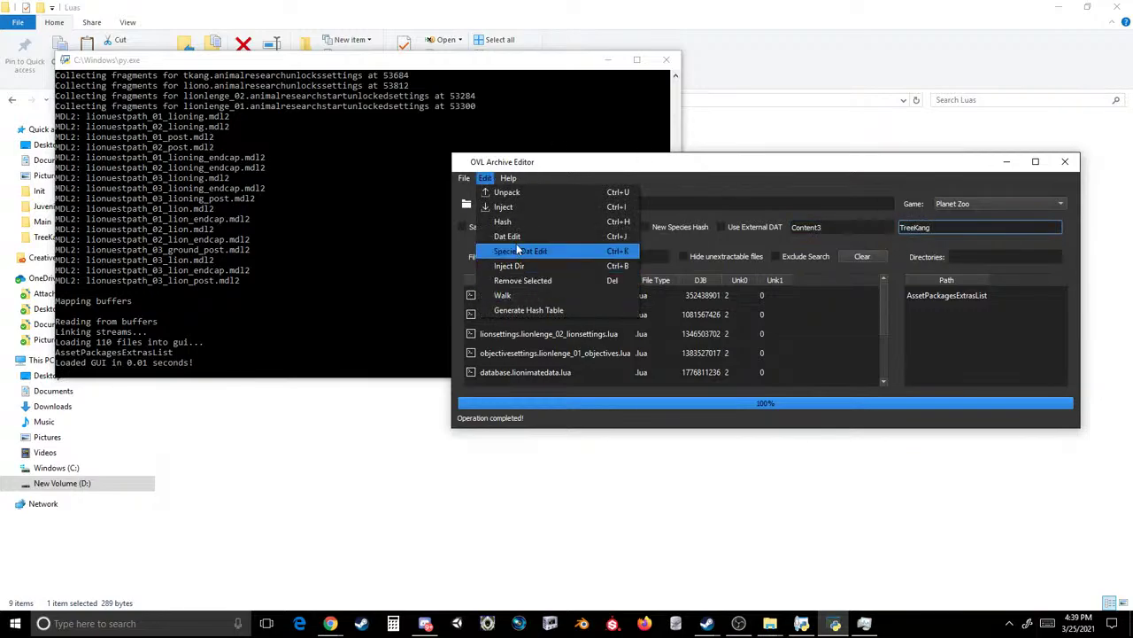
click(520, 250)
click(464, 178)
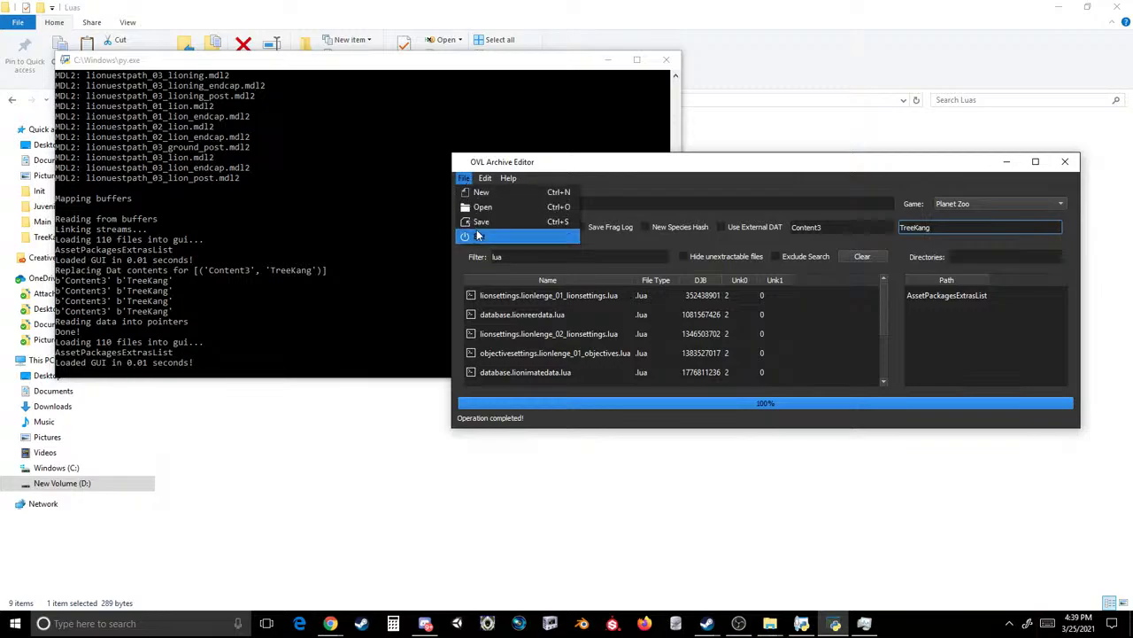
click(477, 236)
double_click(493, 329)
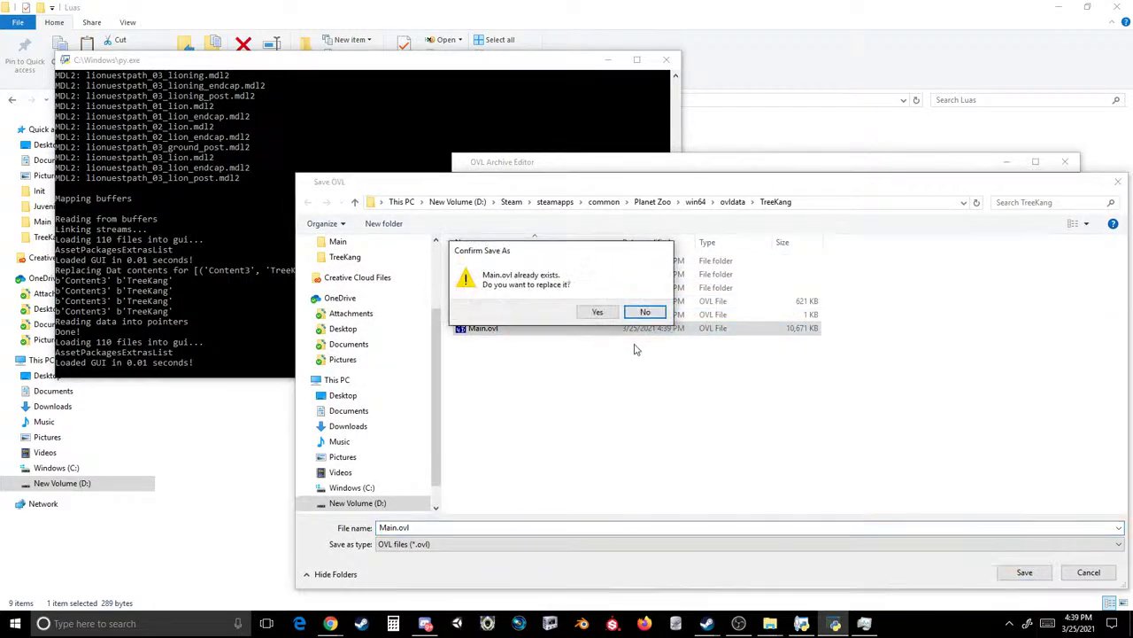
click(598, 312)
- Open Init.ovl and return to Main.ovl so that the saved archive is loaded again
click(464, 178)
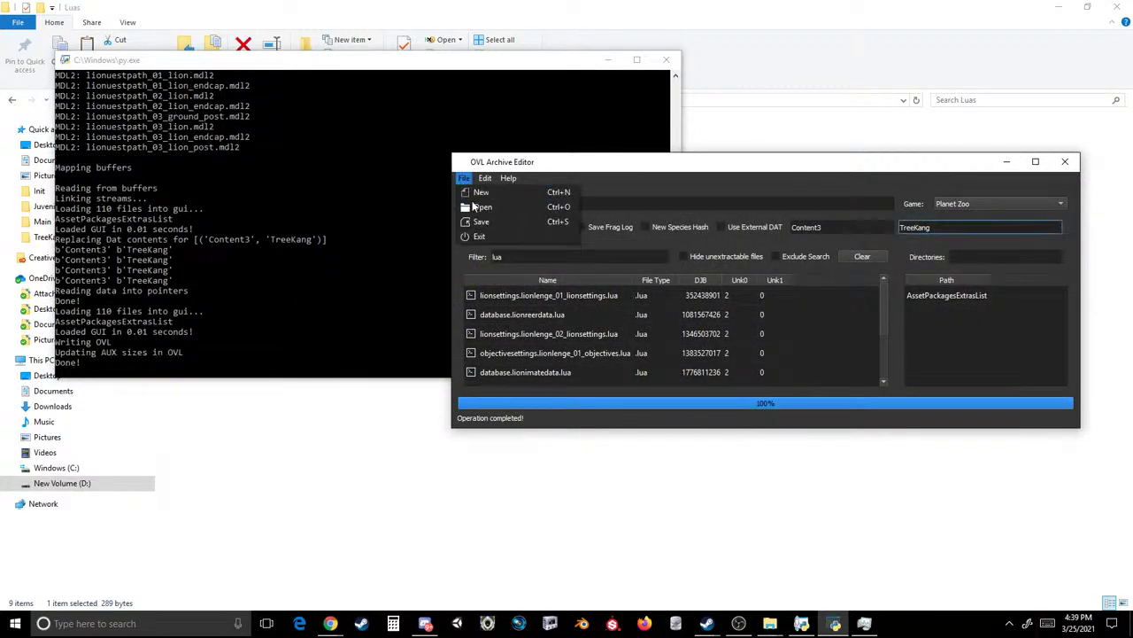
click(478, 207)
double_click(483, 312)
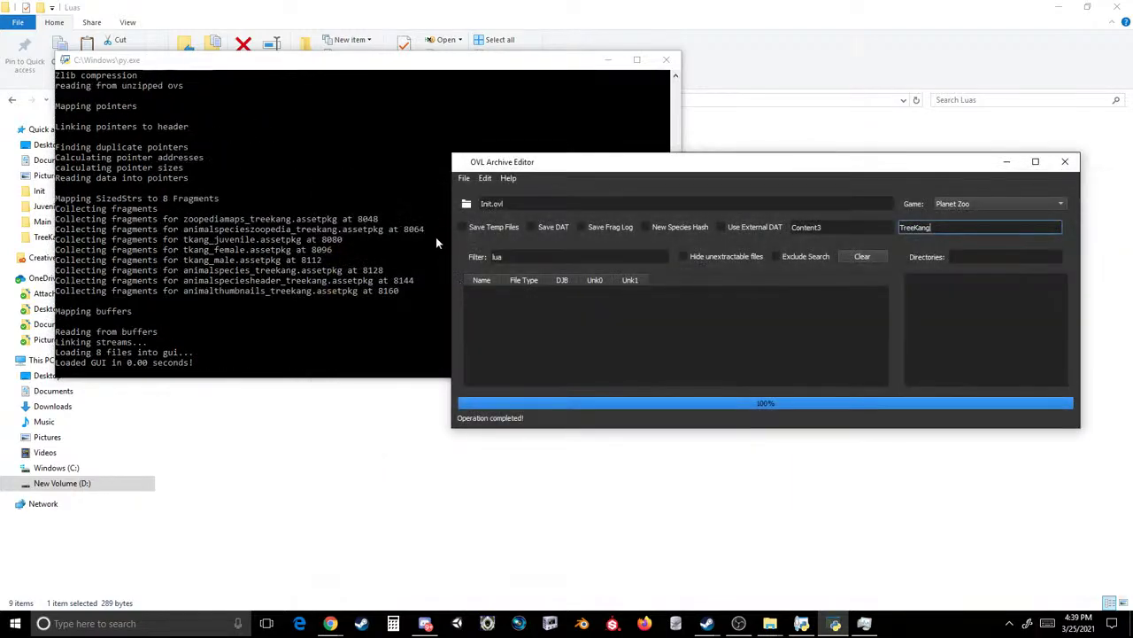
click(455, 177)
click(473, 205)
double_click(463, 327)
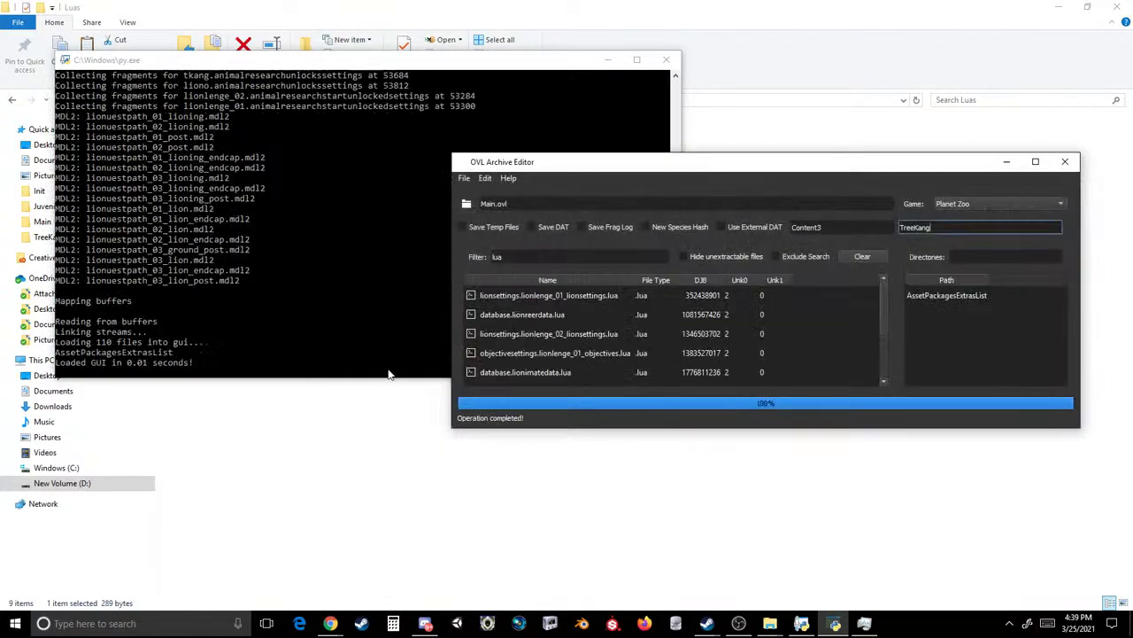
- Inject all the edited Lua files from the Luas folder into Main.ovl
click(352, 444)
drag(349, 439, 266, 133)
drag(266, 146, 576, 372)
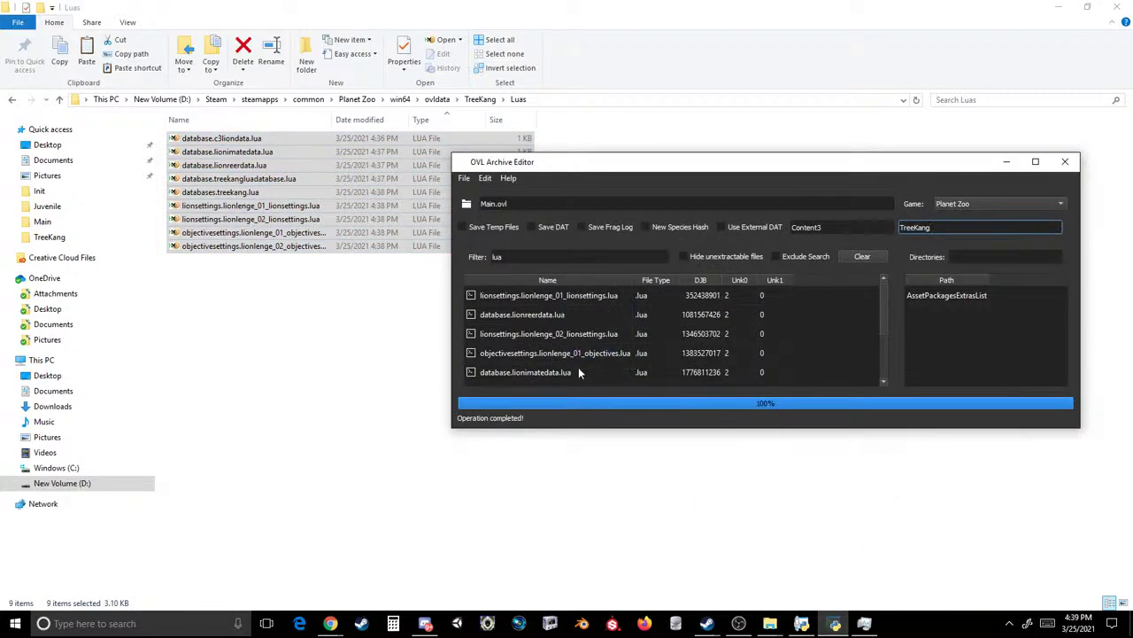
- Inject the treekanganimals, treekangeducation, treekangresearch and treekangzoopedia .fdb files from the Main folder into Main.ovl and save over the existing archive
click(479, 99)
double_click(213, 165)
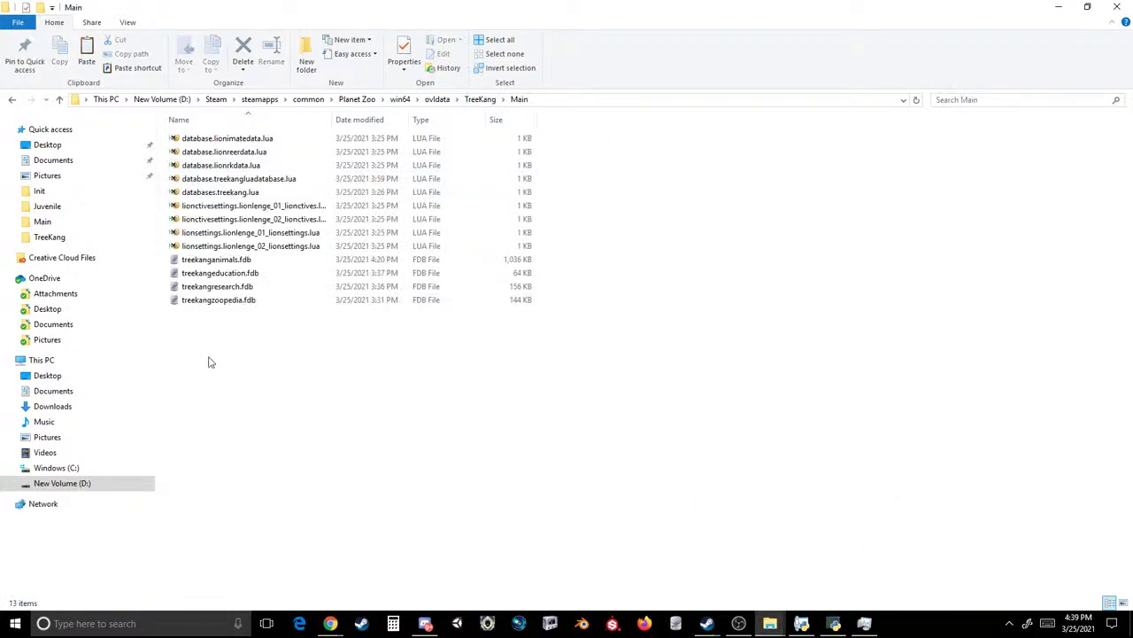
mouse_move(198, 341)
mouse_down()
mouse_move(199, 251)
mouse_move(855, 536)
mouse_move(835, 600)
mouse_move(523, 206)
mouse_move(523, 344)
mouse_up()
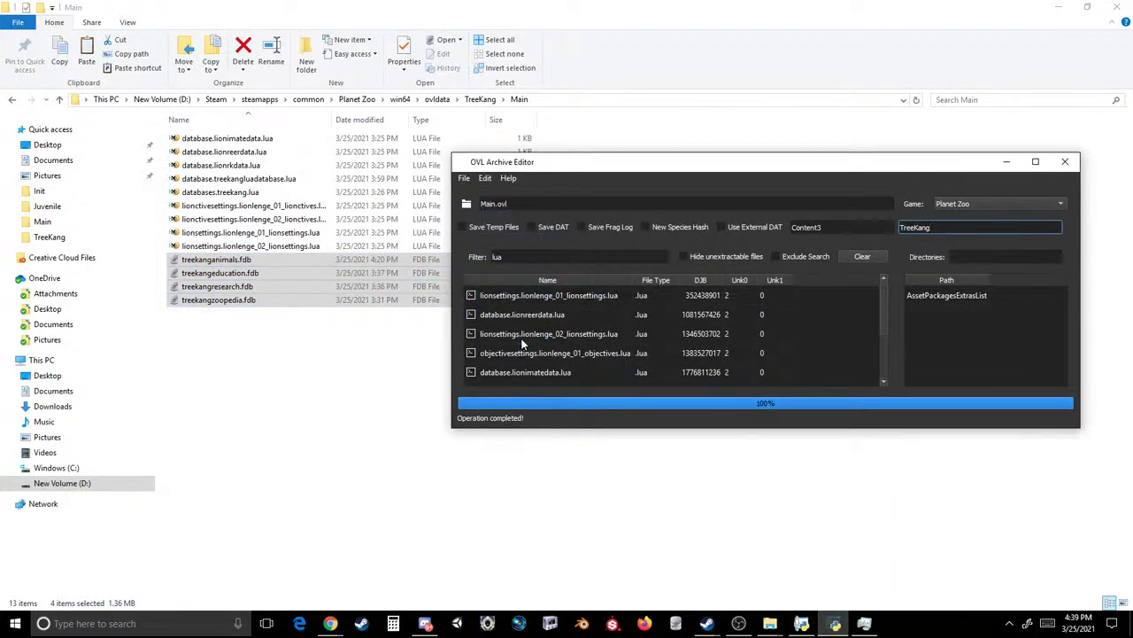
click(464, 178)
click(484, 227)
key(Return)
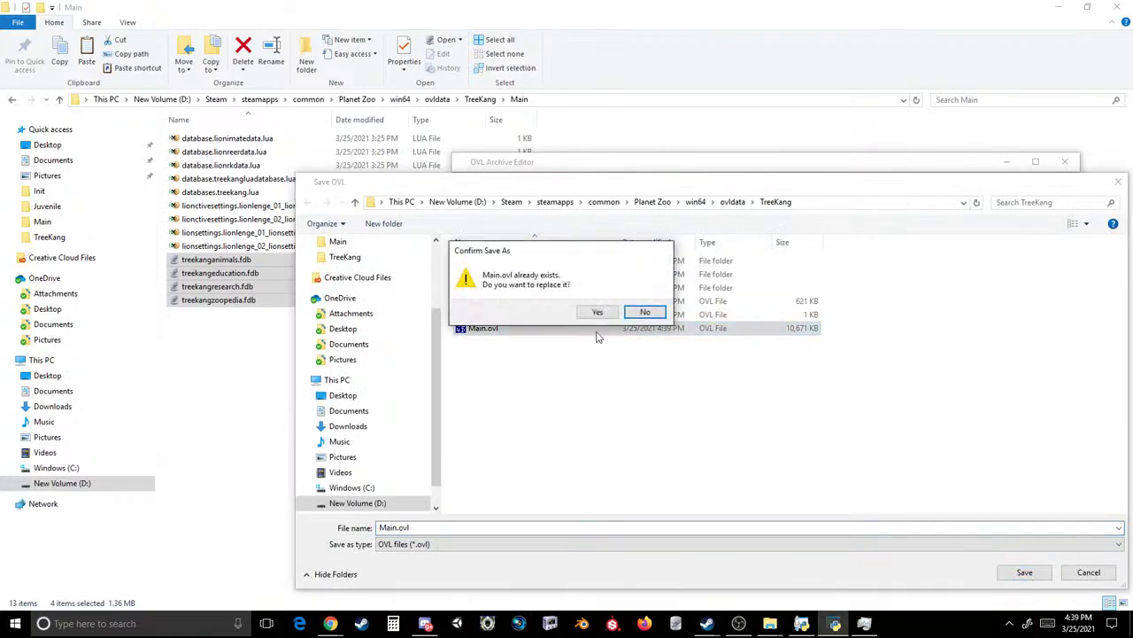
click(594, 312)
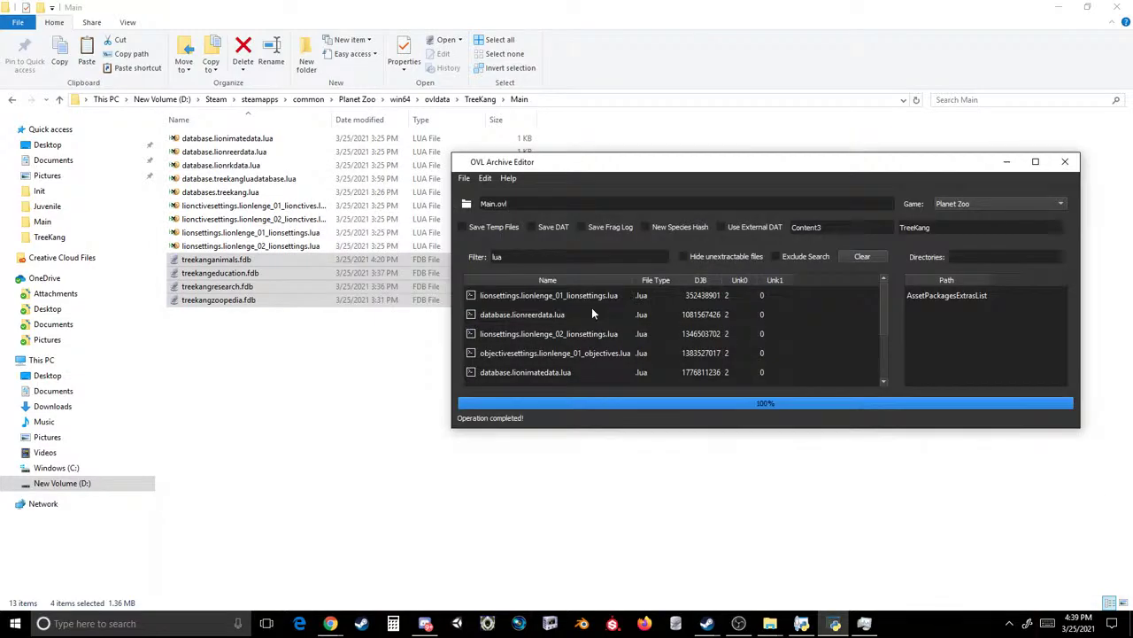
- Open AssetPackagesExtrasList.ovl from the TreeKang folder in the archive editor
click(466, 179)
click(485, 207)
double_click(502, 302)
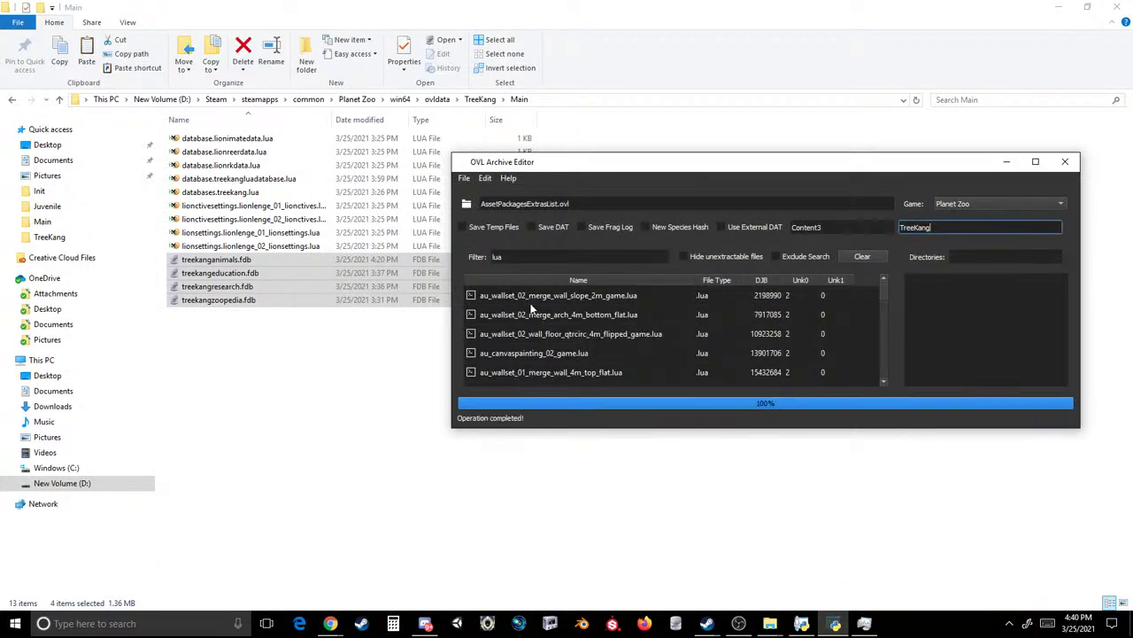
- Filter the archive's file list by "tree", sort it by name to examine the matching entries, and clear the filter
click(1035, 162)
double_click(74, 99)
text(tree)
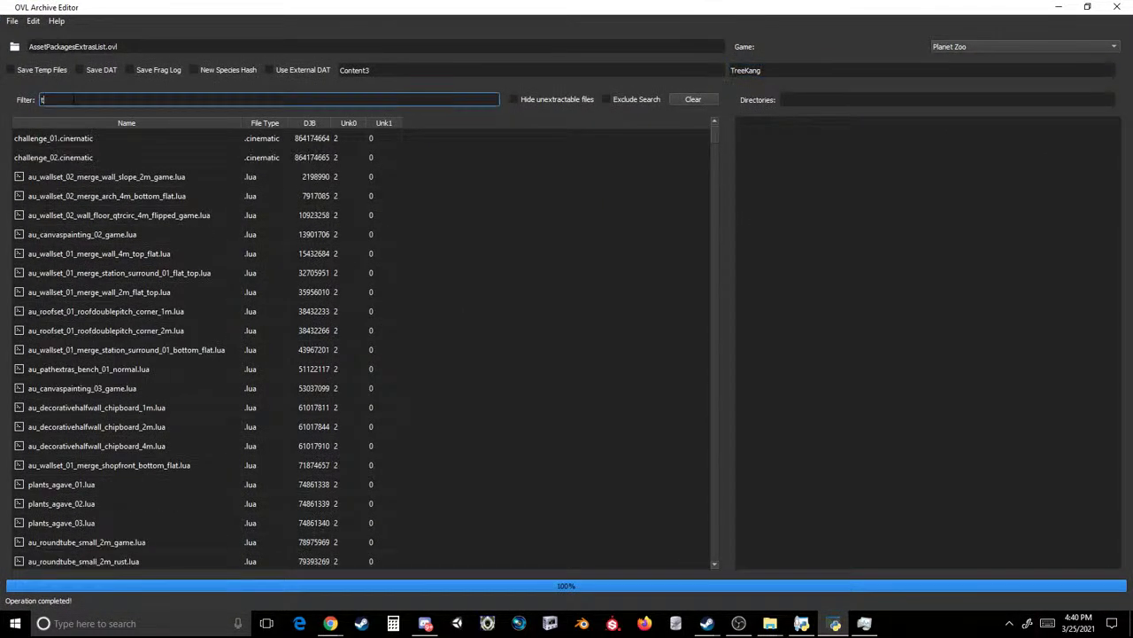
click(92, 140)
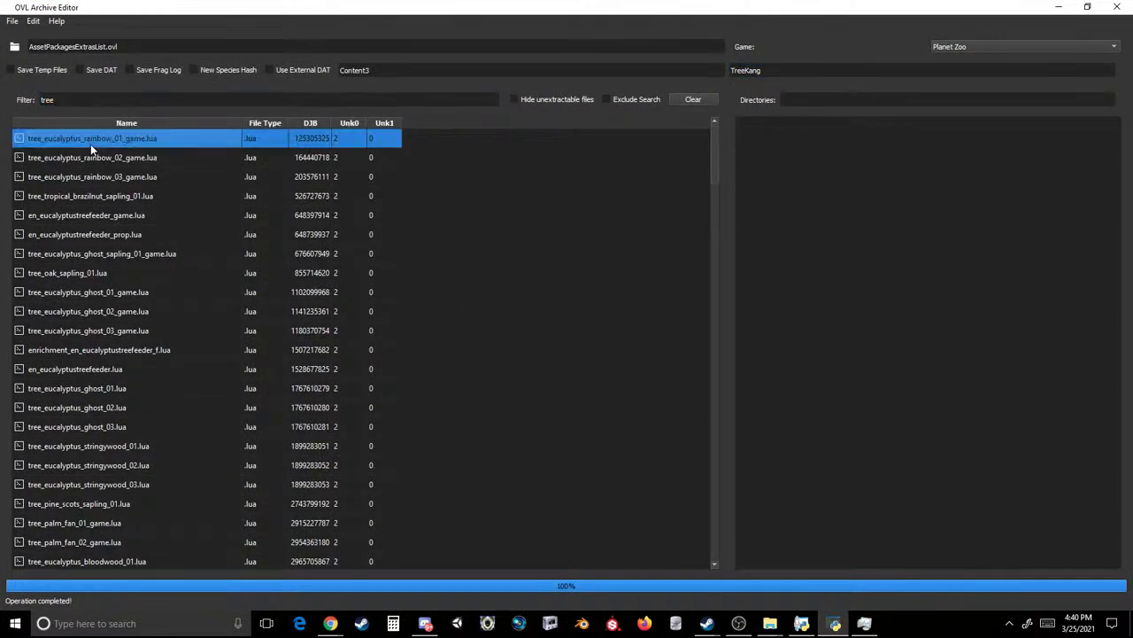
click(91, 195)
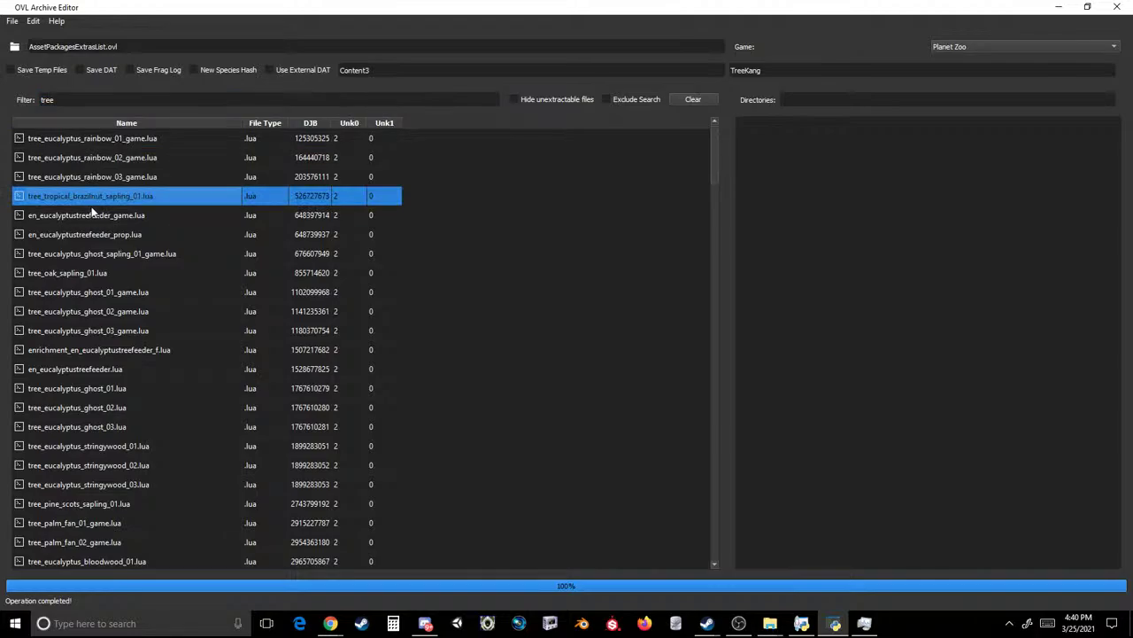
click(85, 124)
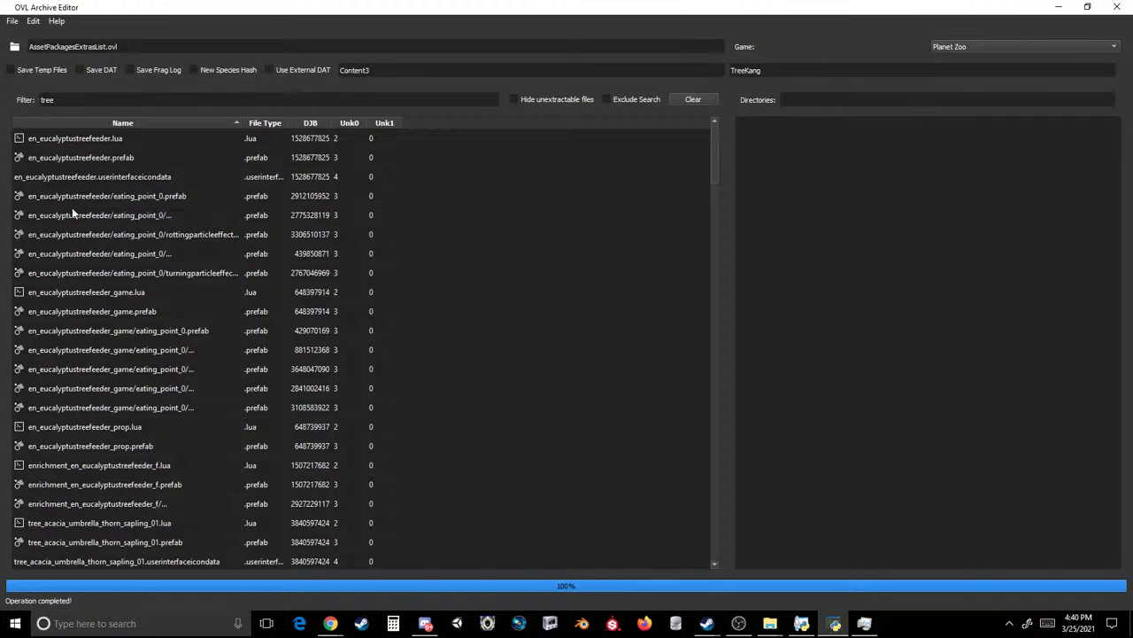
double_click(130, 105)
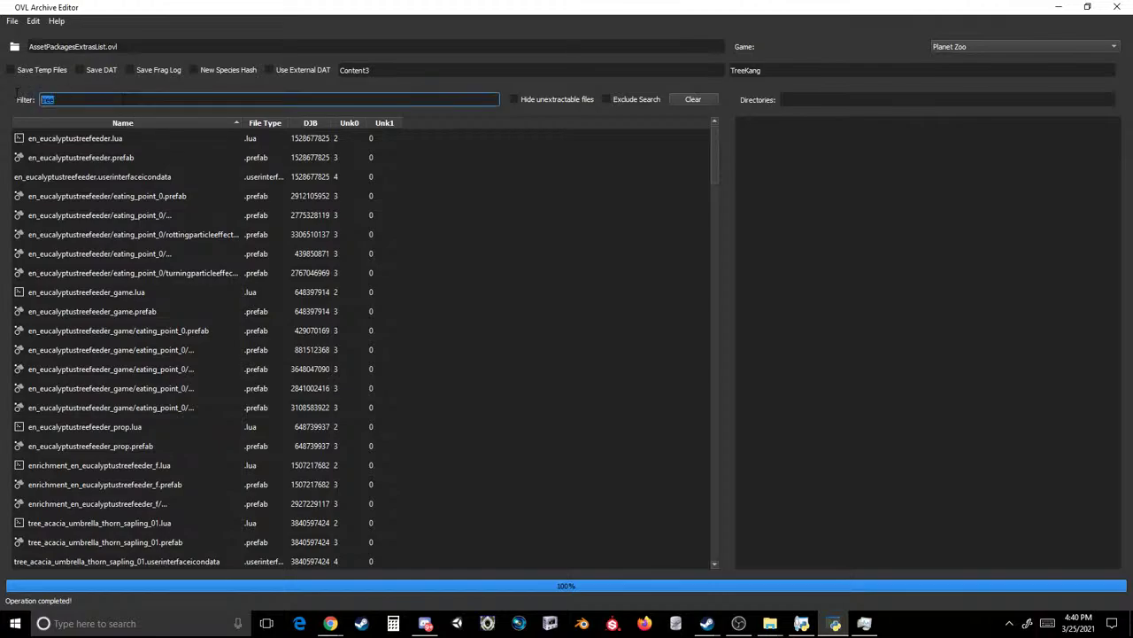
key(BackSpace)
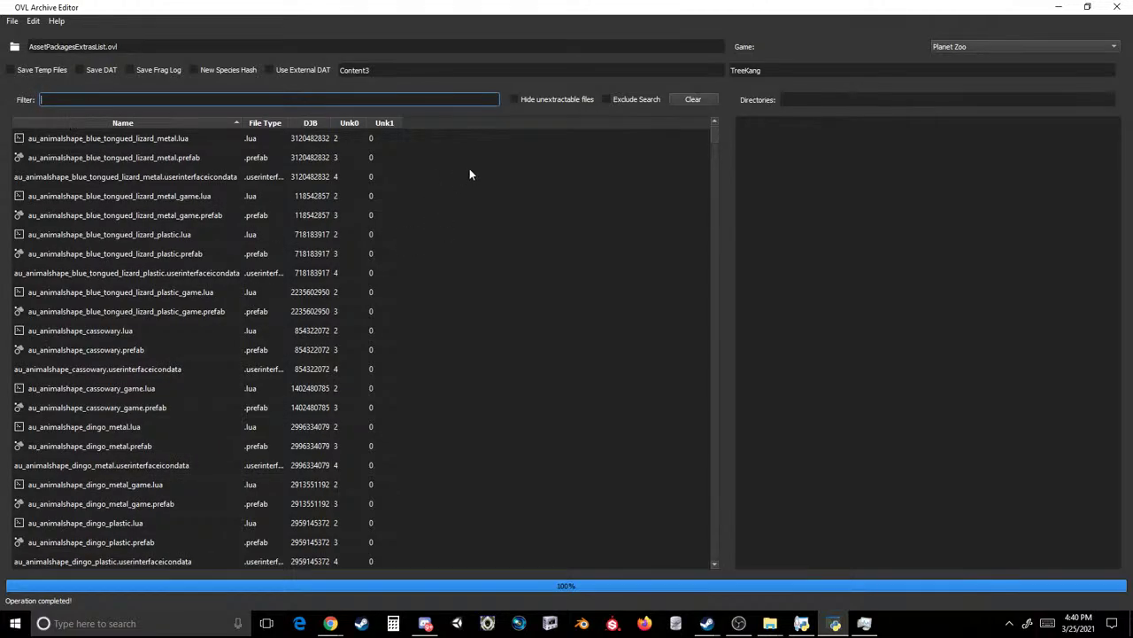
- Try to replace "koala" and "content3" with "treekang" in the file names of AssetPackagesExtrasList.ovl
double_click(413, 65)
text(koala)
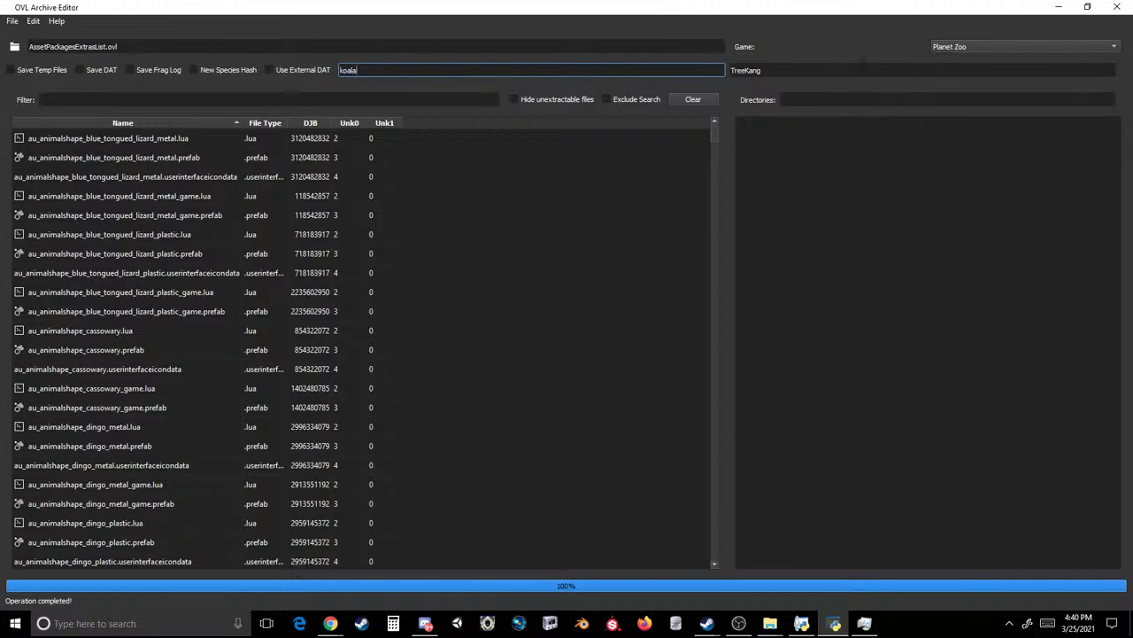
key(Tab)
text(t)
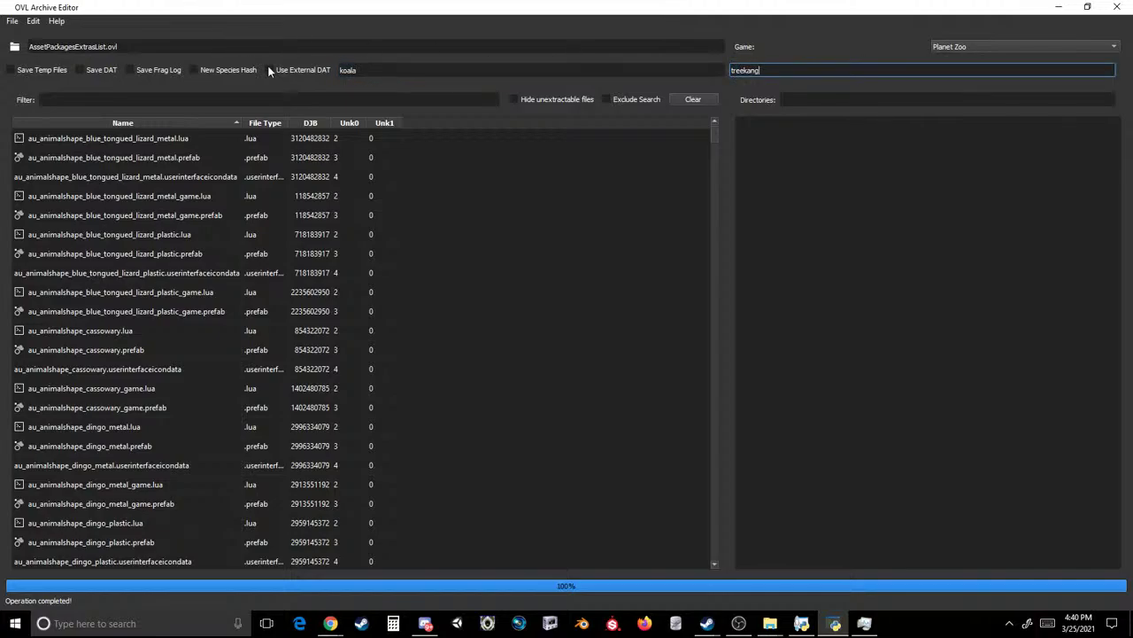
double_click(366, 70)
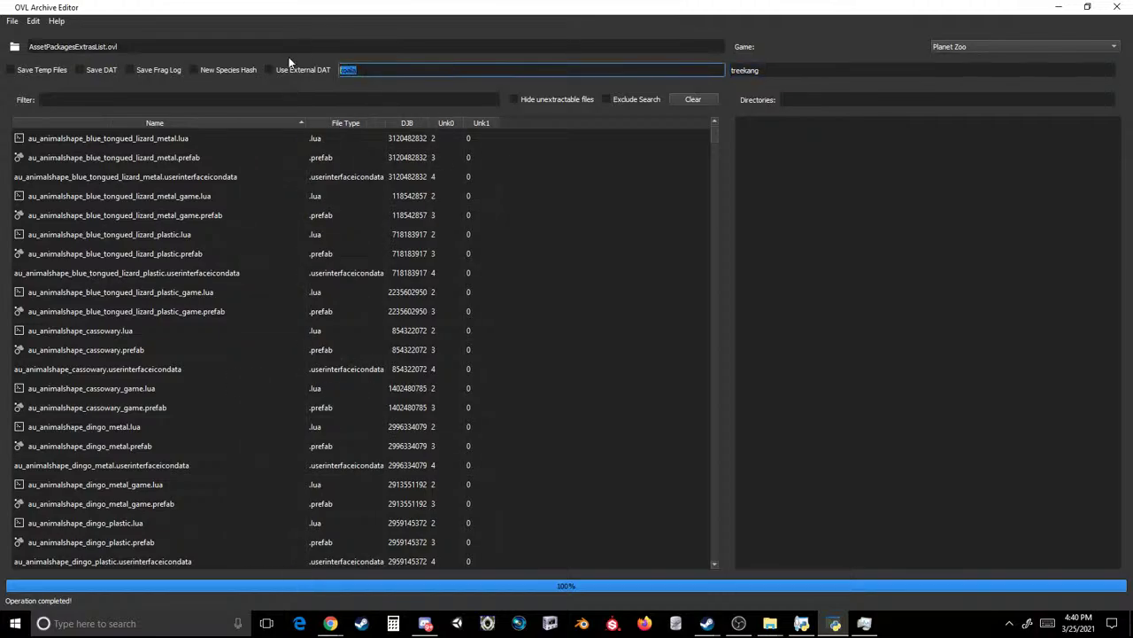
text(content3)
- Relaunch the archive editor with ovl_tool_gui.py from cobra-tools-master and load AssetPackagesExtrasList.ovl from the TreeKang folder
key(alt+Tab)
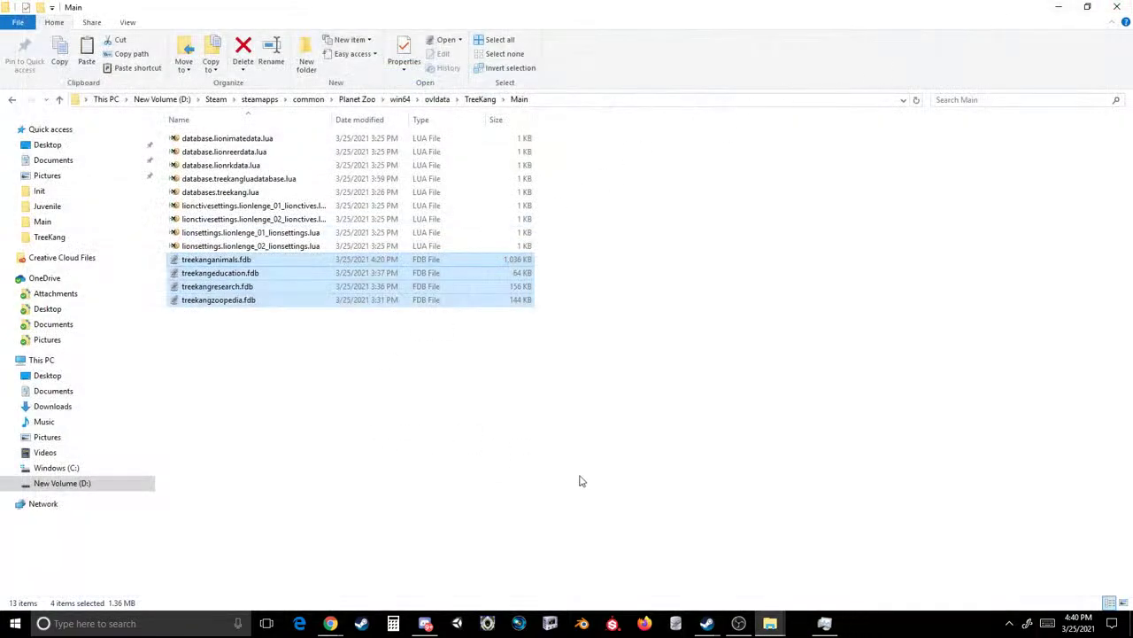
click(579, 478)
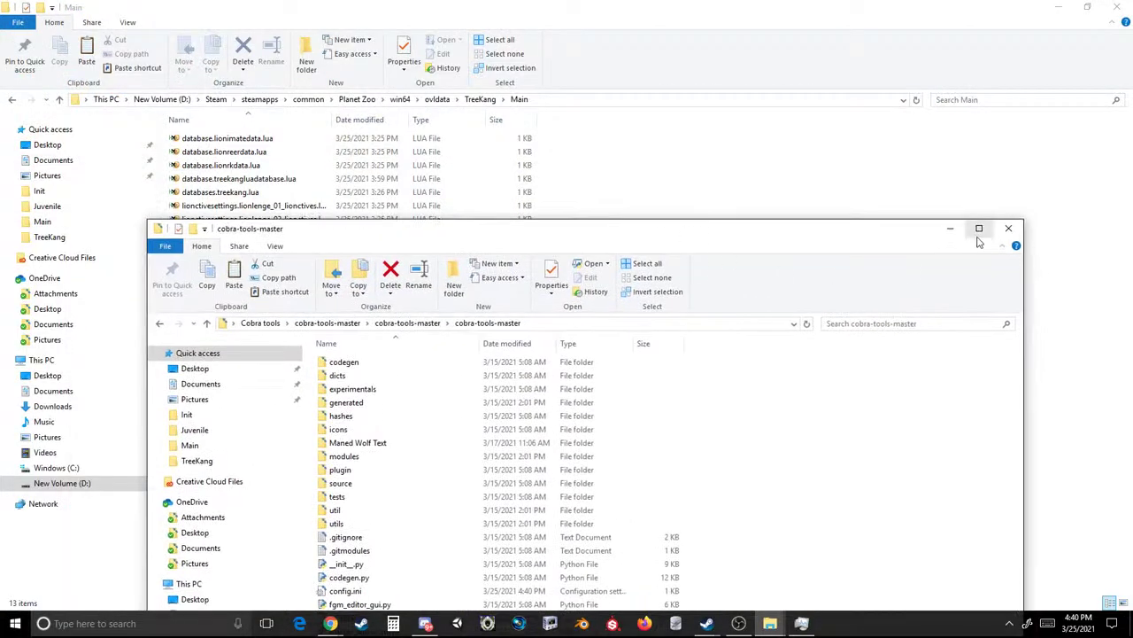
click(976, 234)
double_click(196, 422)
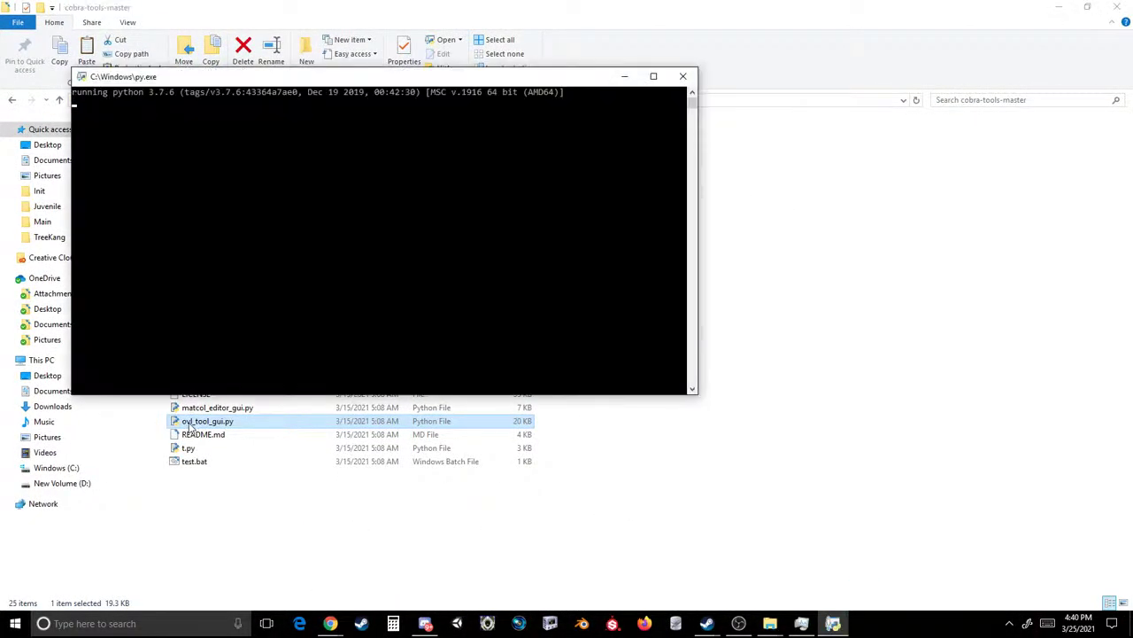
click(265, 183)
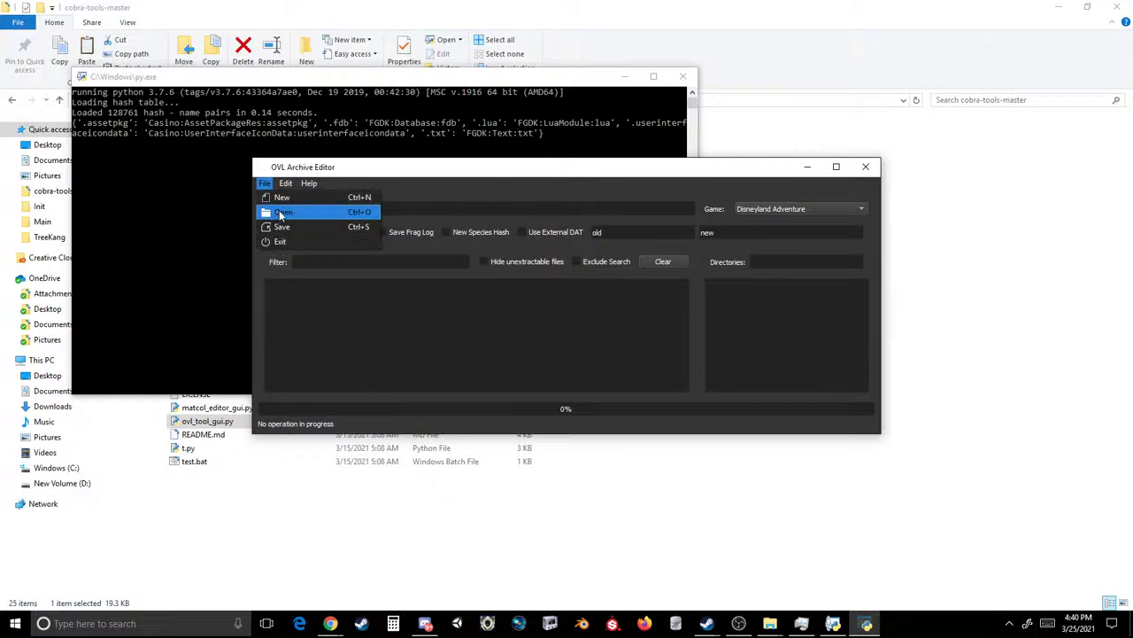
click(282, 213)
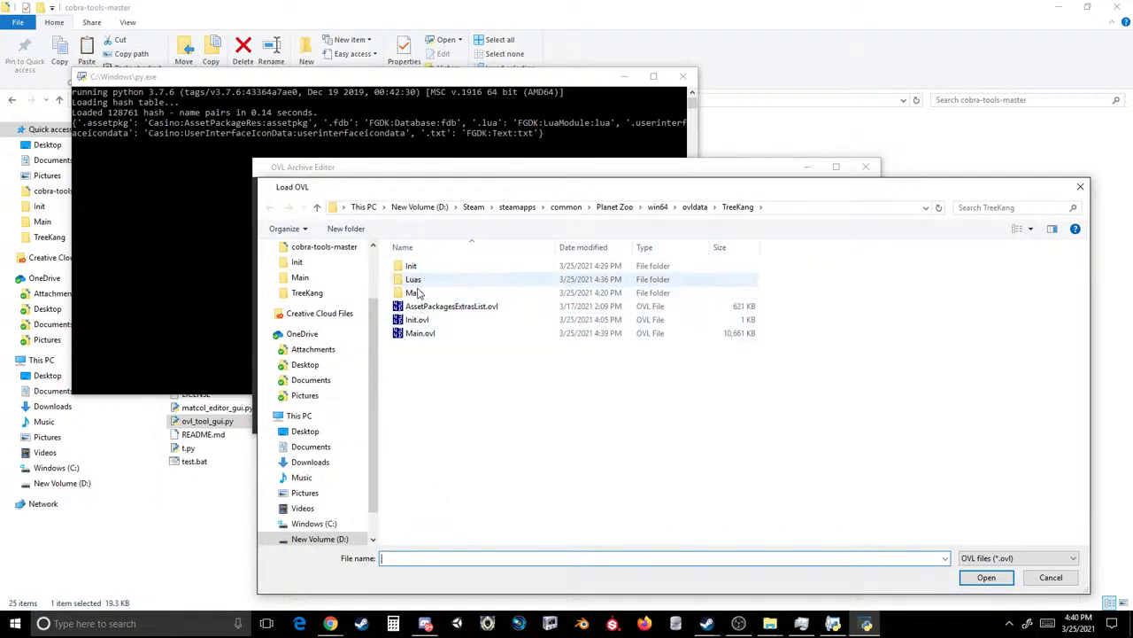
double_click(416, 292)
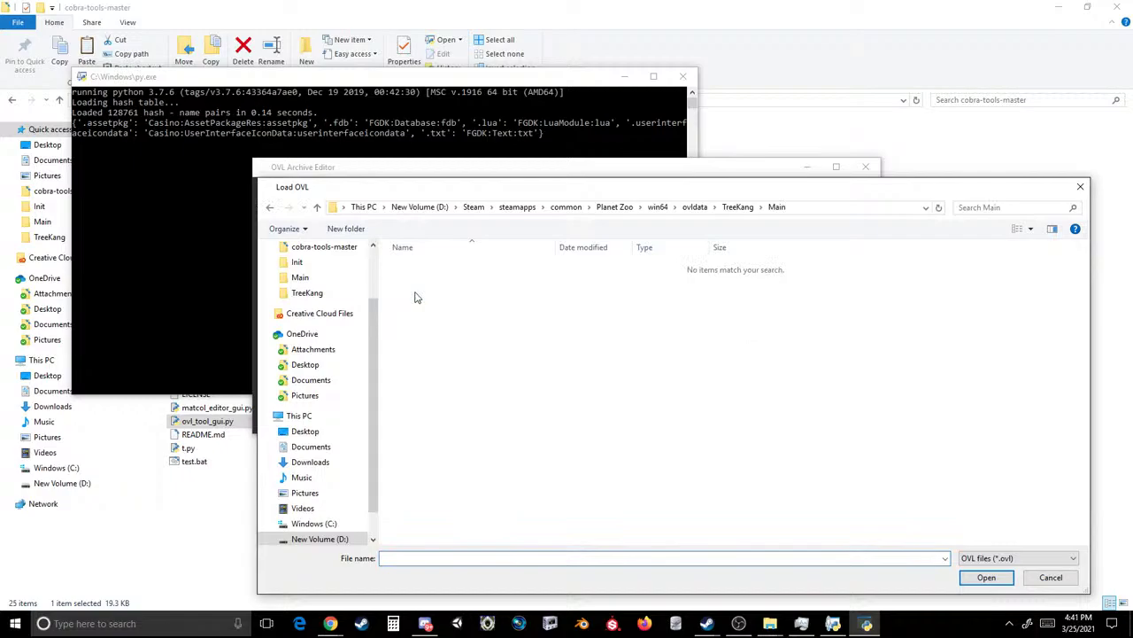
click(270, 209)
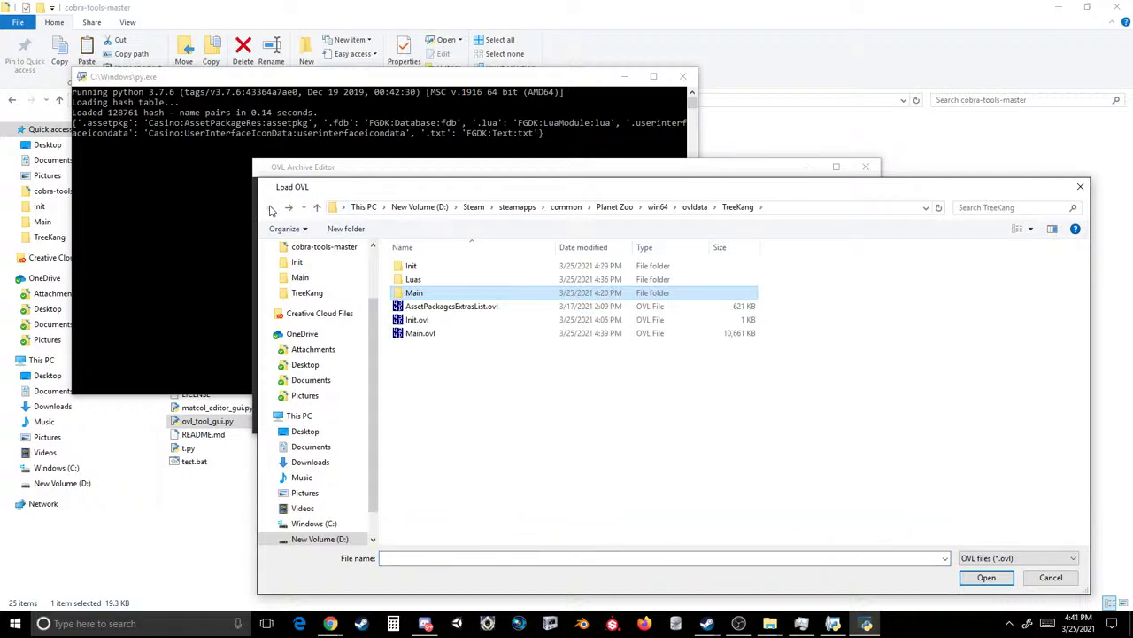
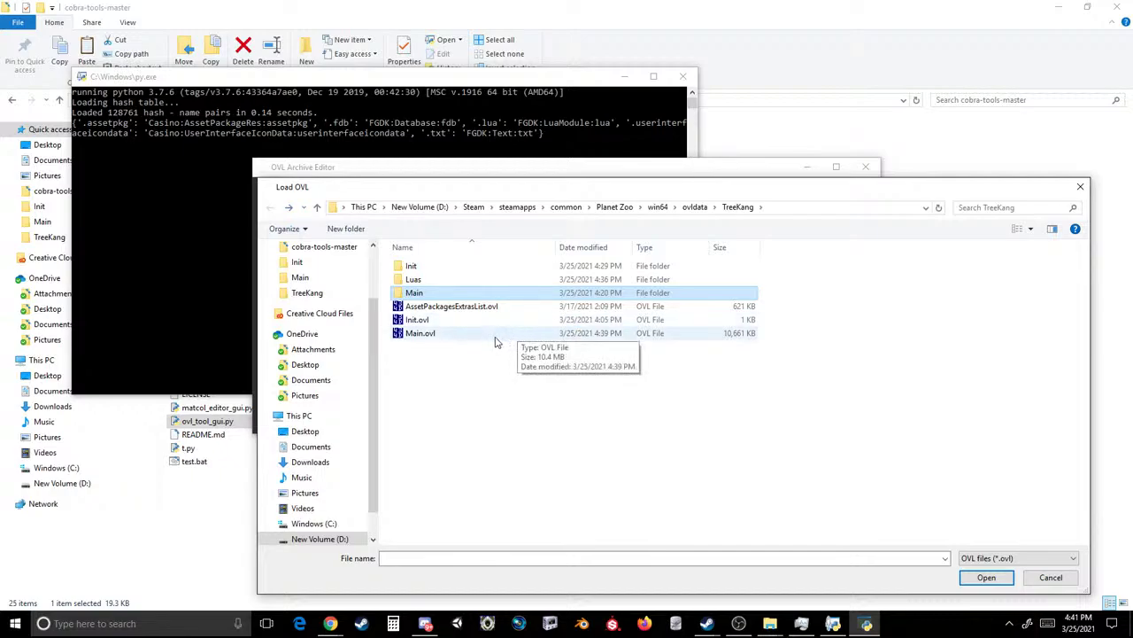
double_click(427, 306)
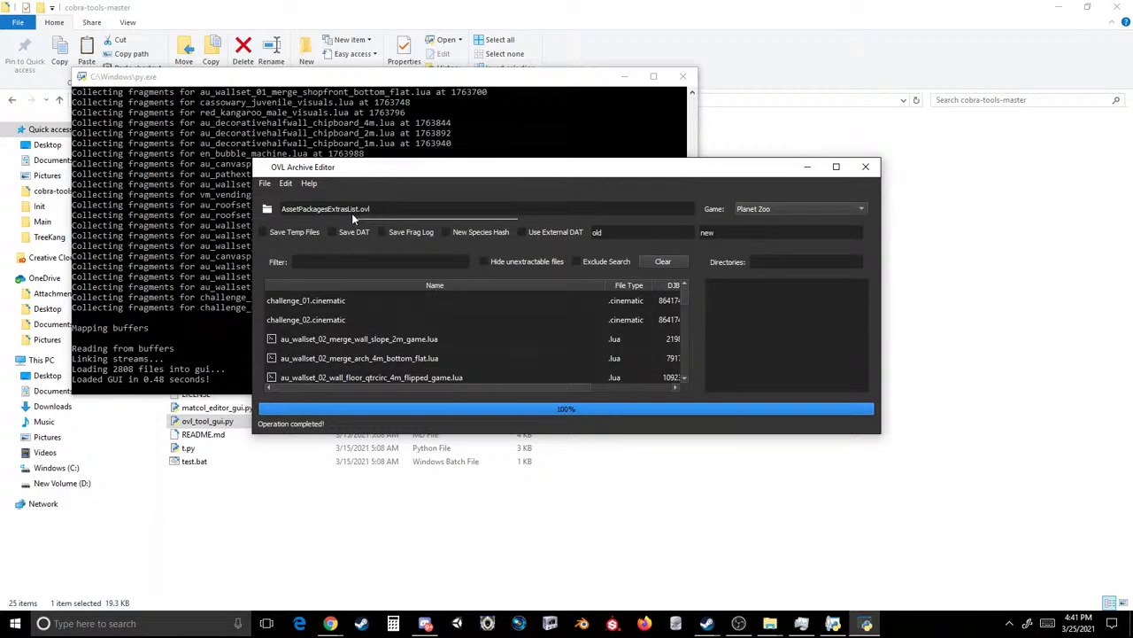
- Sort the loaded archive's file list by name and replace "tree" with "lion" in the file names
double_click(630, 232)
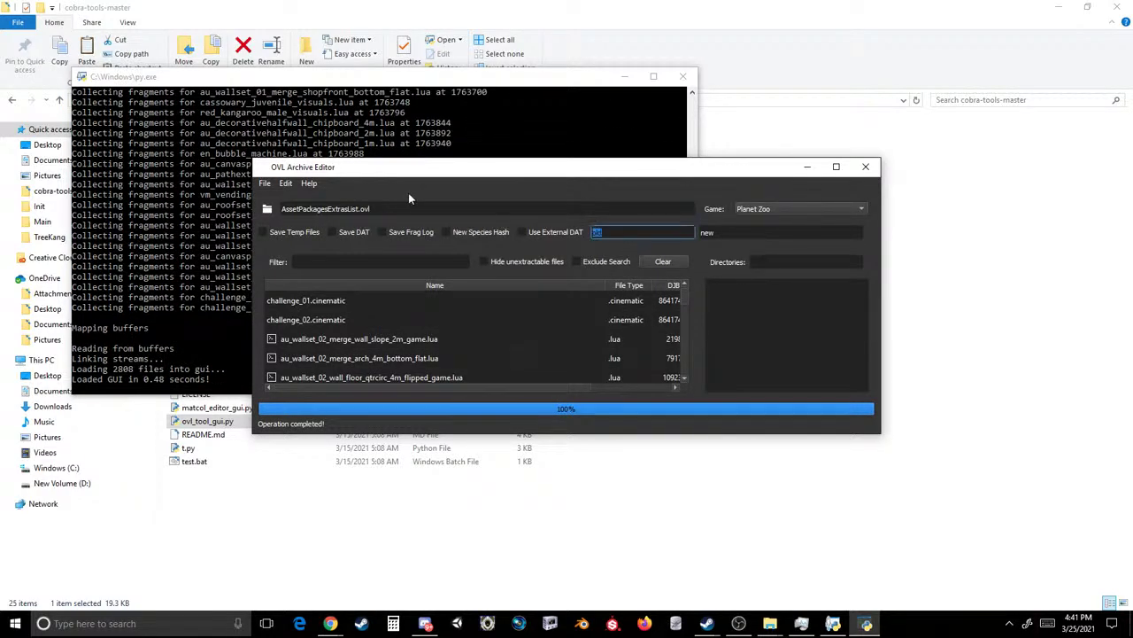
text(koala)
click(836, 167)
click(165, 123)
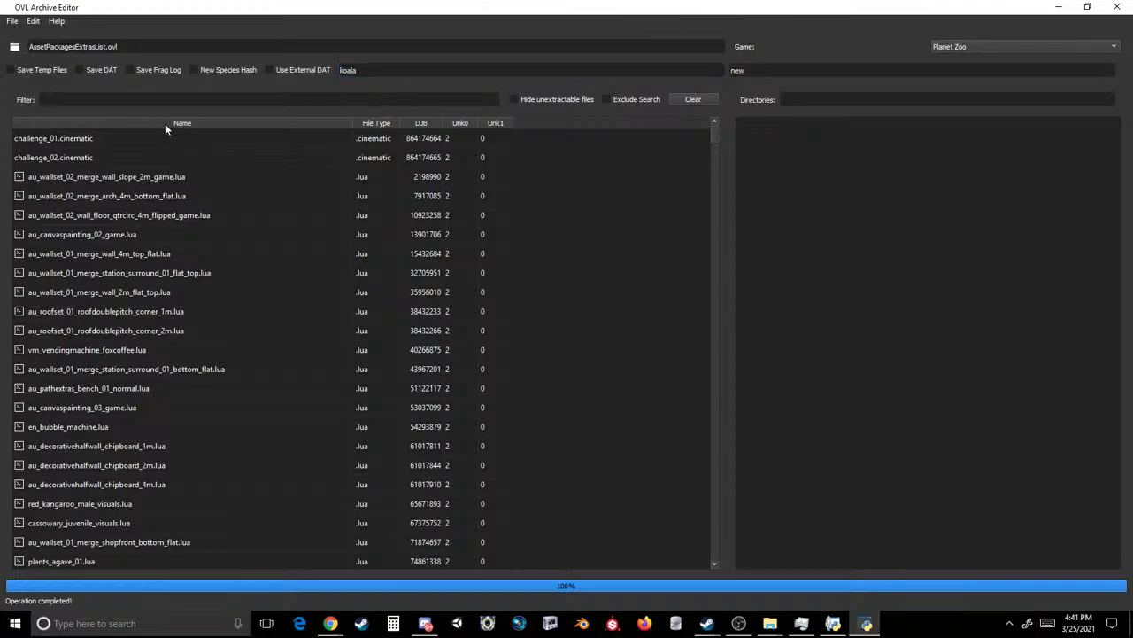
key(Tab)
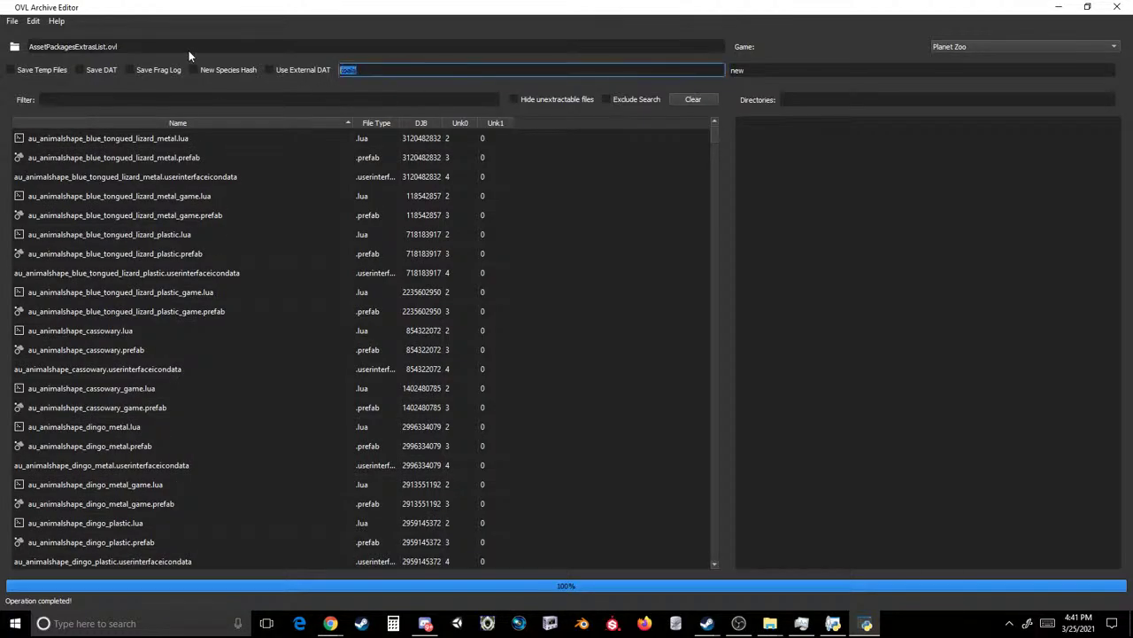
text(tree)
key(Tab)
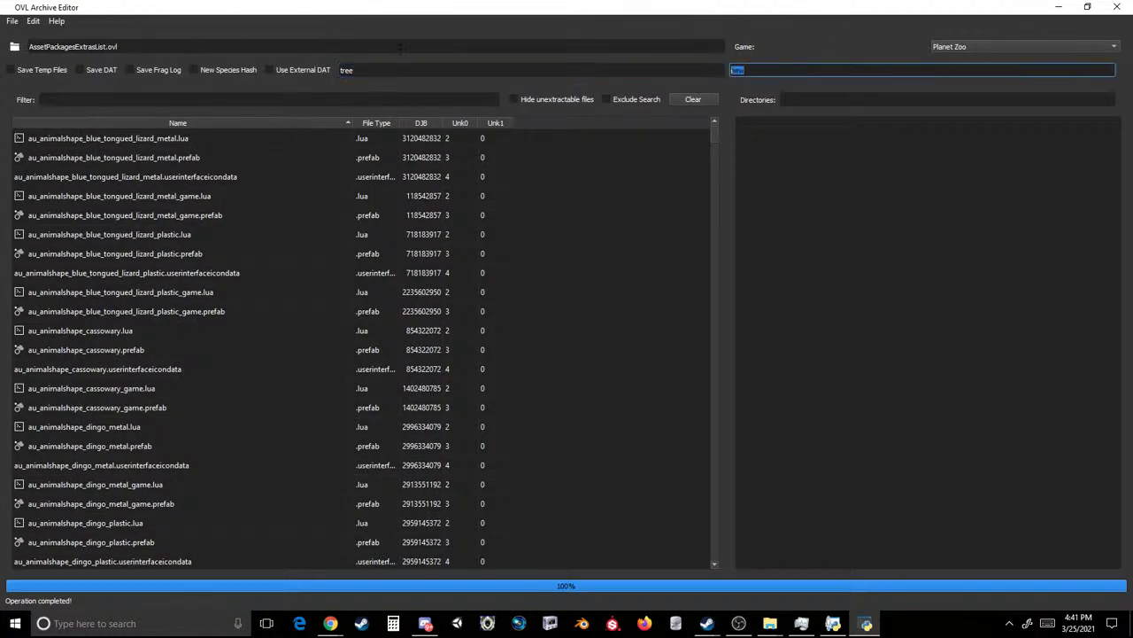
text(lion)
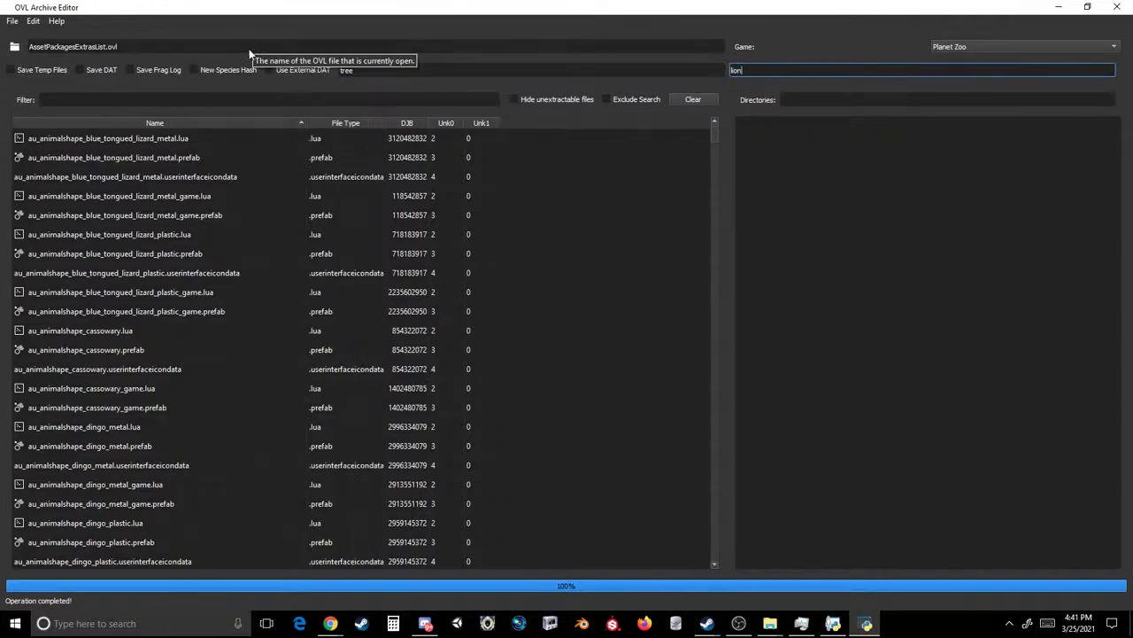
- Replace "koala" with "tkang" and "content3" with "treekang" in the archive's file names
key(shift+Tab)
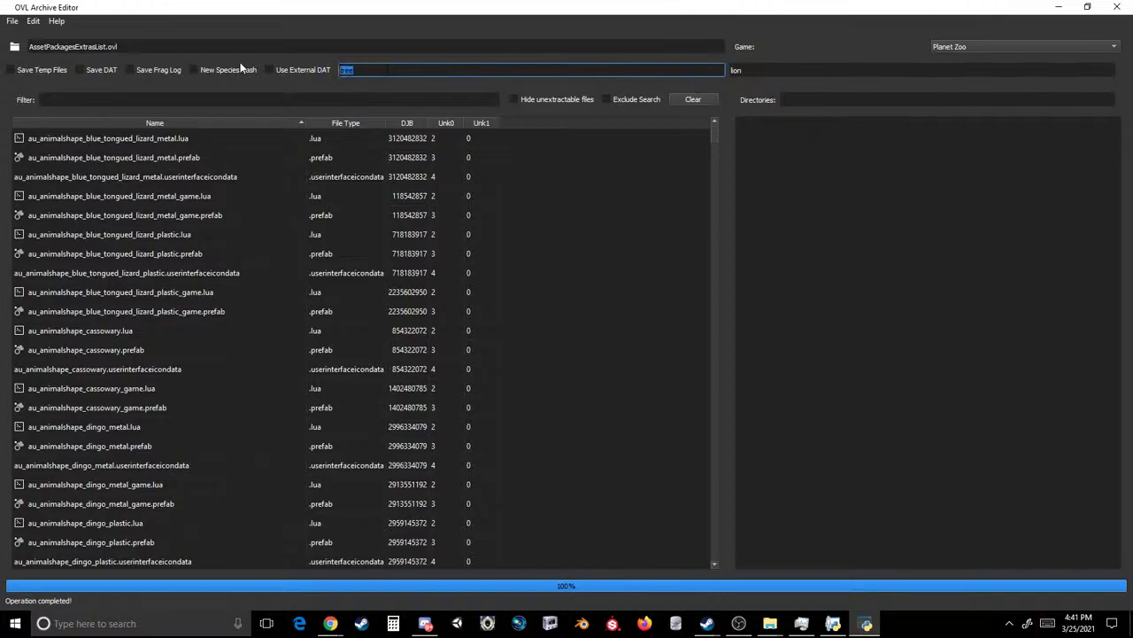
text(koala)
key(Tab)
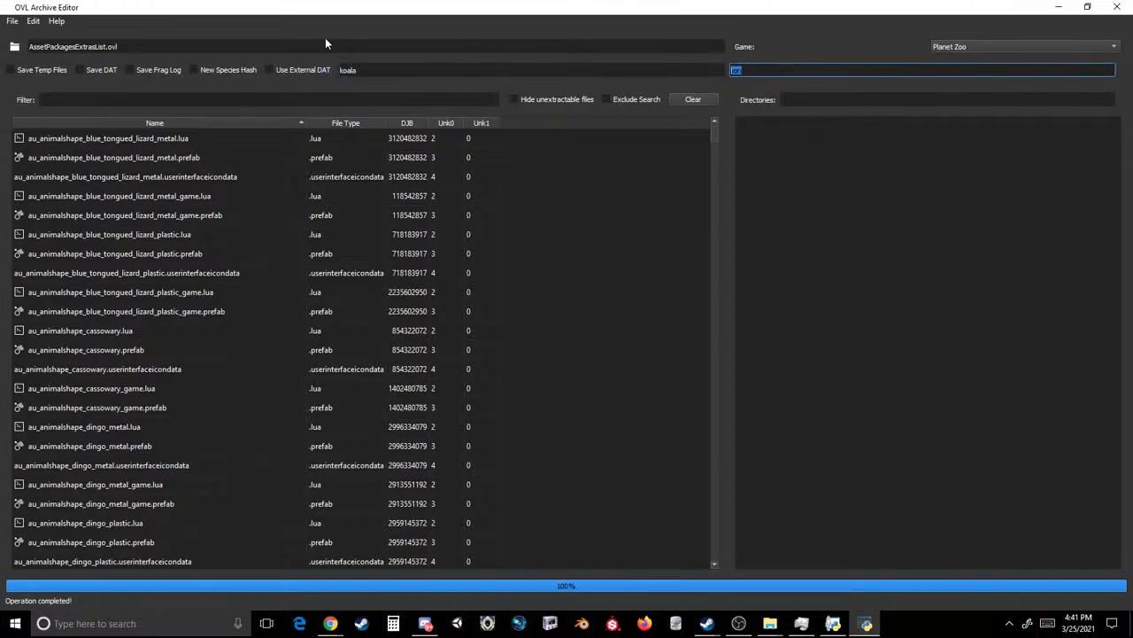
text(tkang)
key(shift+Tab)
text(content3)
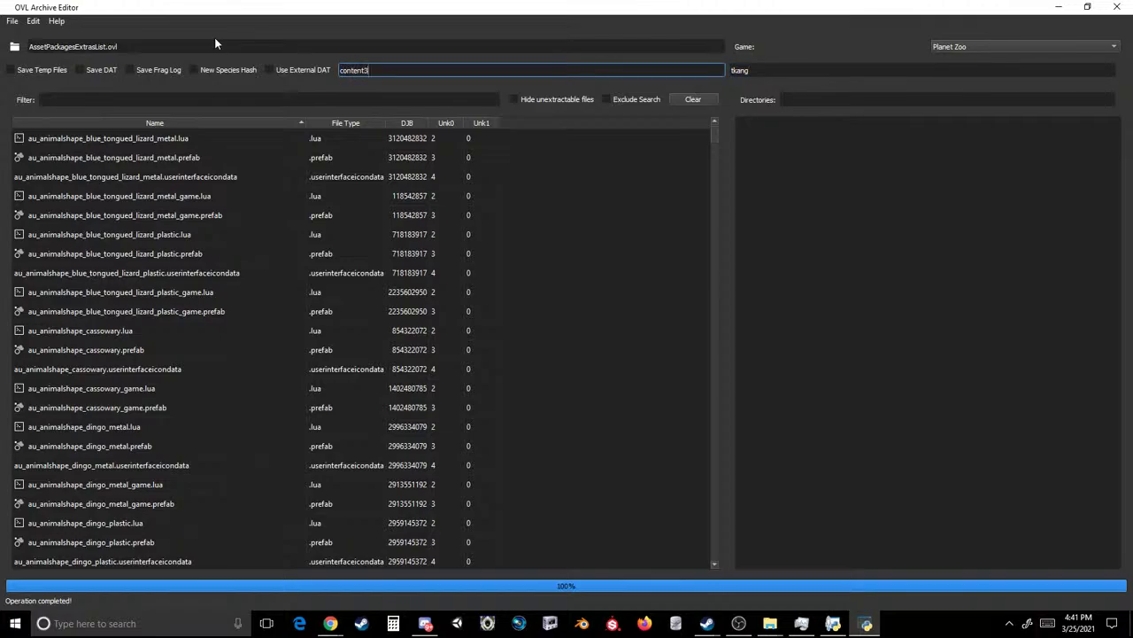
key(Tab)
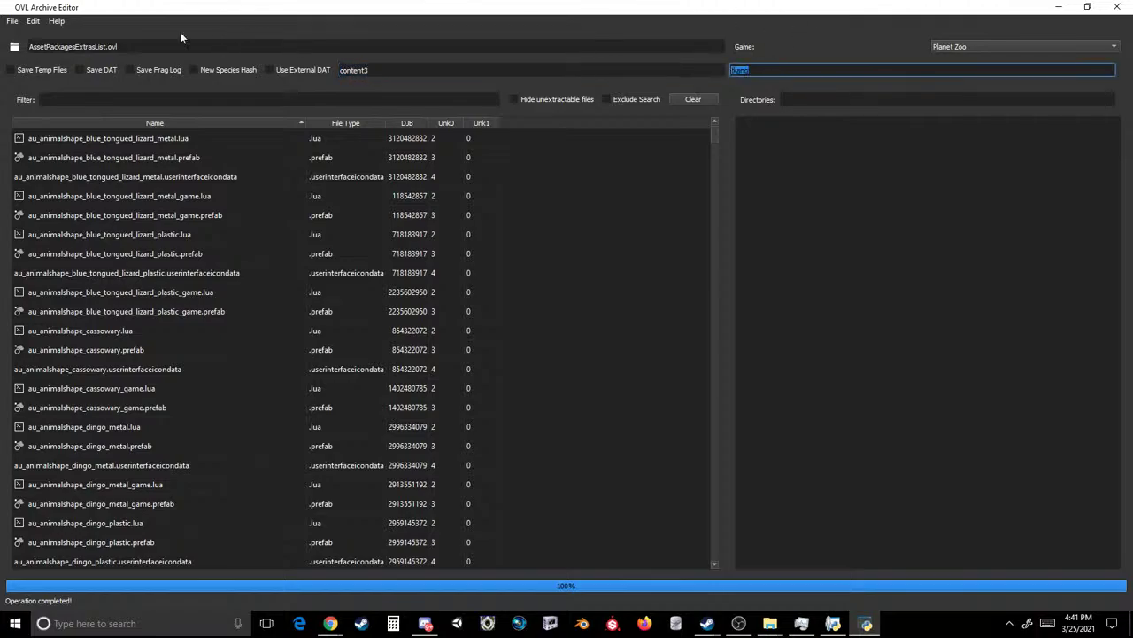
text(treekang)
- Replace "au_a", "au_b" and "au_c" with "lion" in the file names of AssetPackagesExtrasList.ovl
key(shift+Tab)
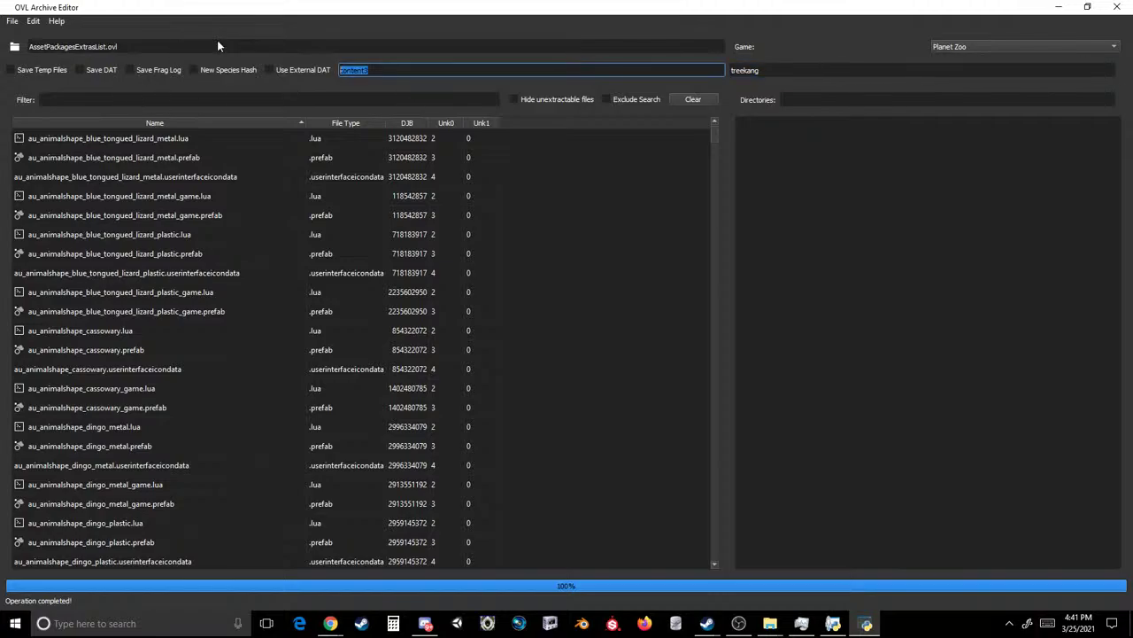
text(au_a)
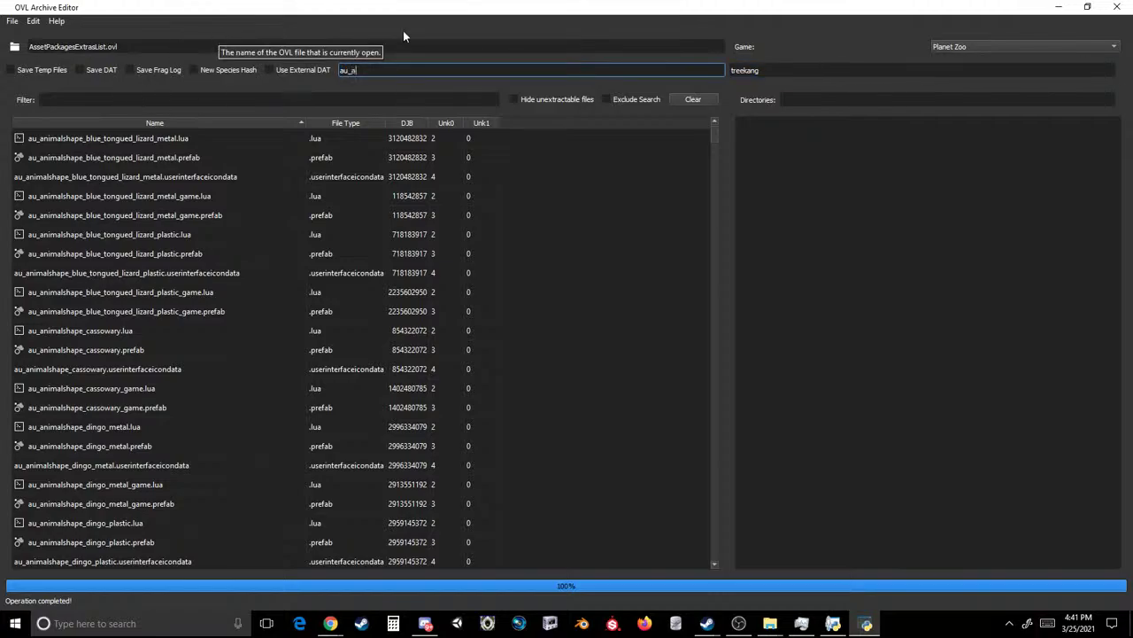
key(Tab)
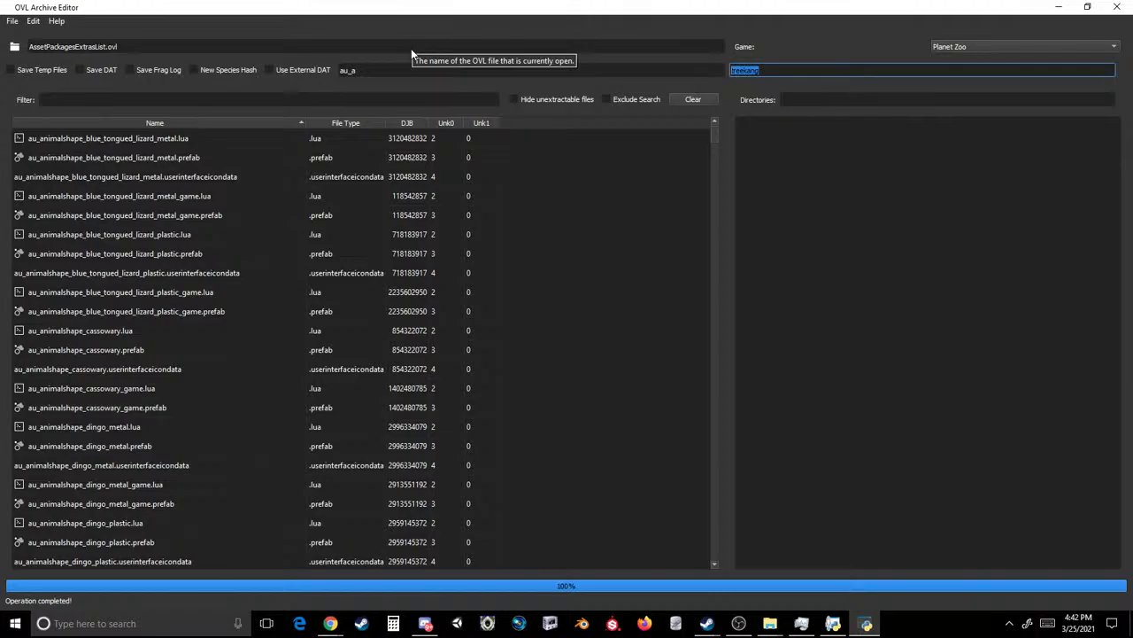
text(lion)
key(shift+Tab)
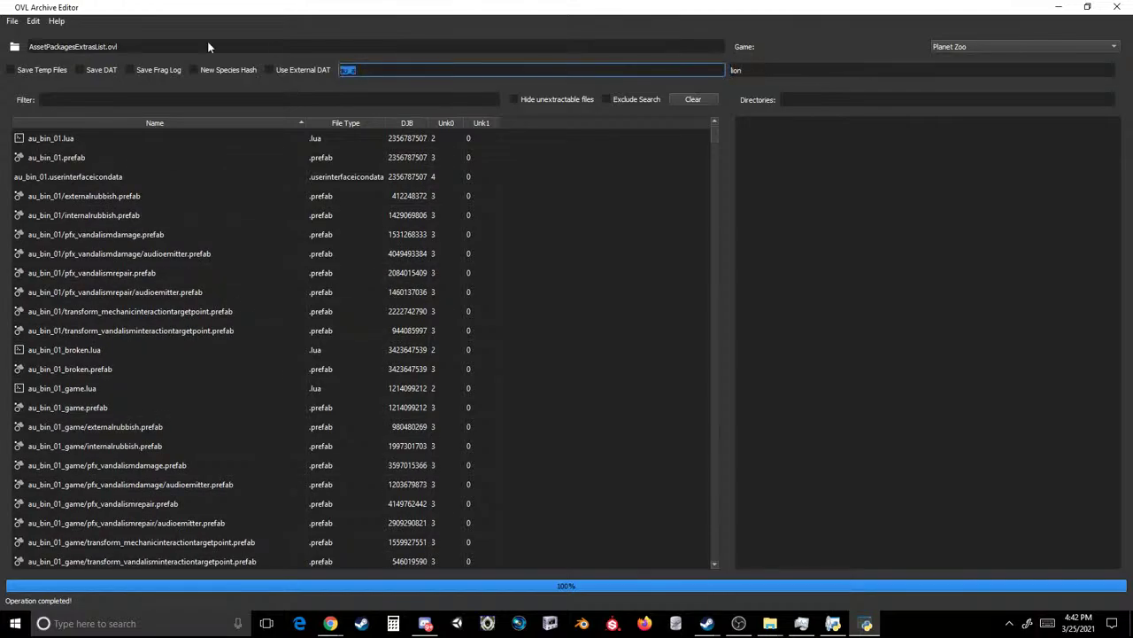
text(au_b)
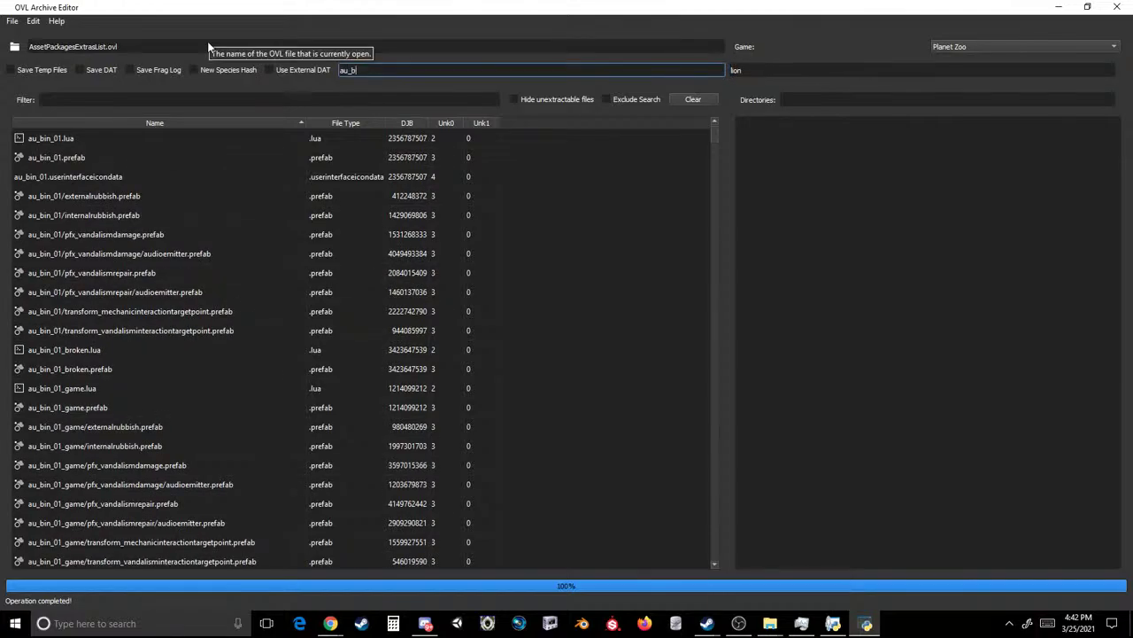
key(BackSpace)
text(c)
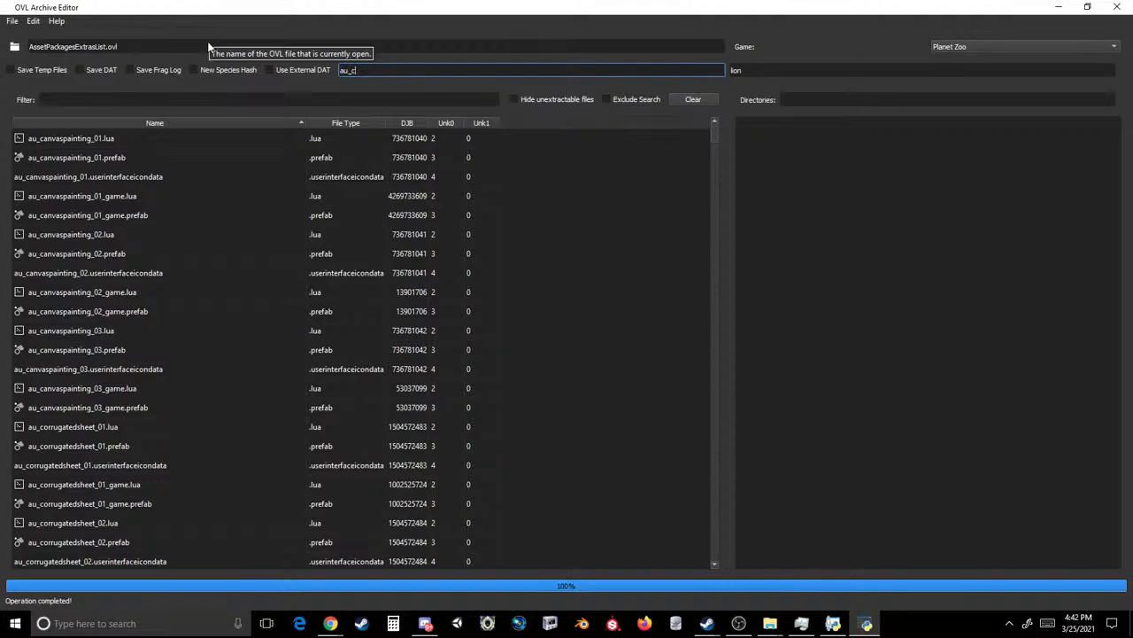
- Replace the prefixes "au_d", "au_e", "au_f", "au_l" and "au_m" with "lion" in the archive's file names
key(BackSpace)
text(d)
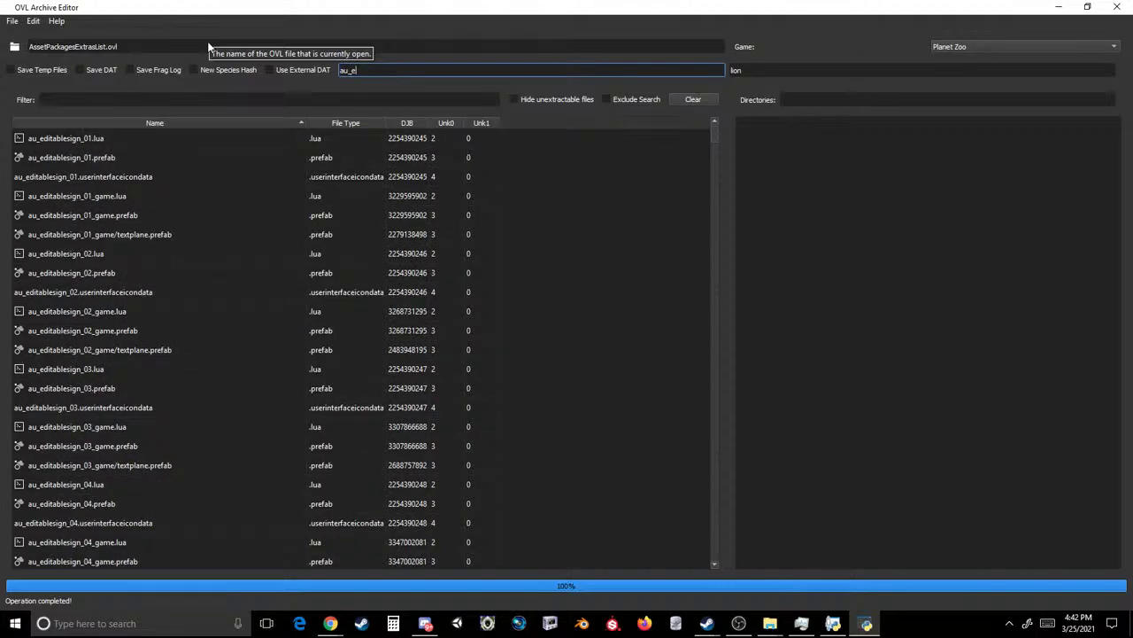
key(BackSpace)
text(f)
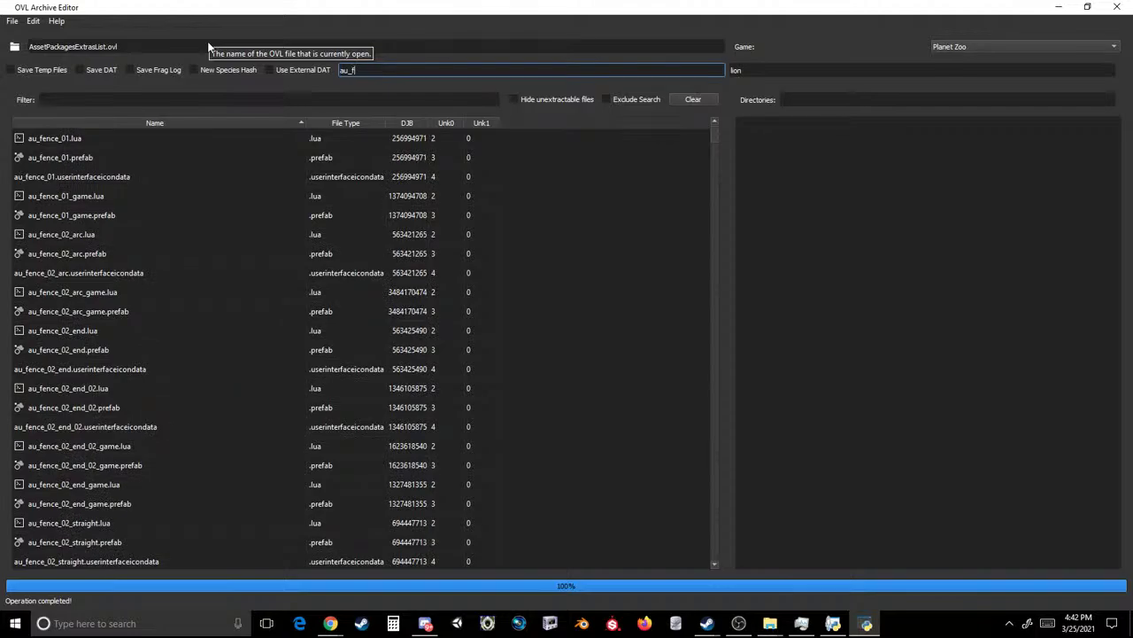
key(BackSpace)
text(l)
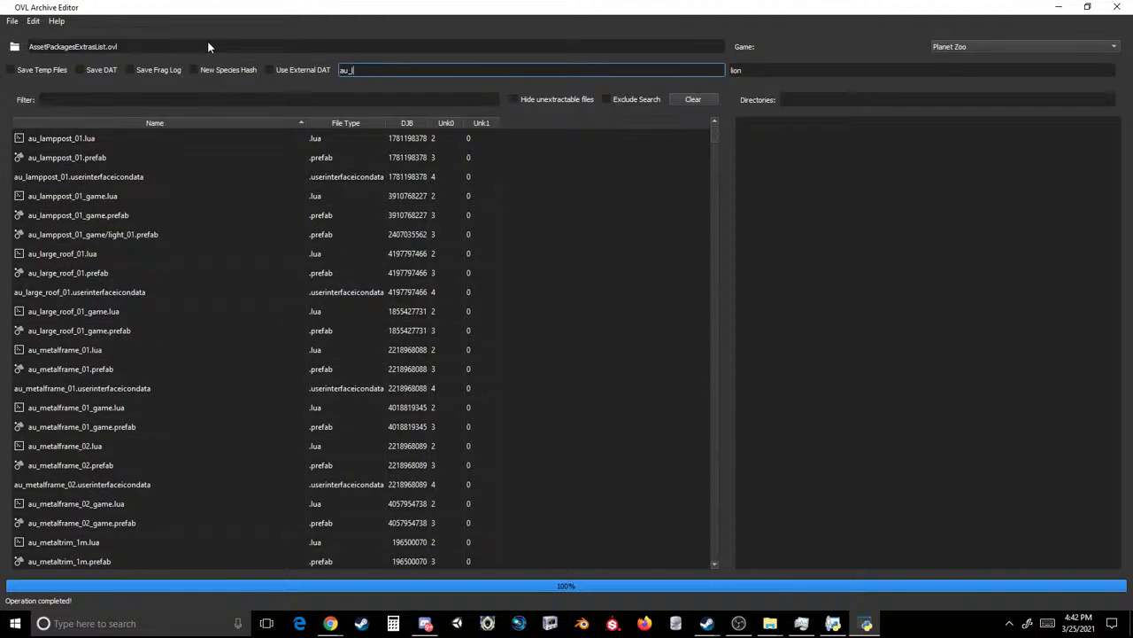
key(BackSpace)
text(m)
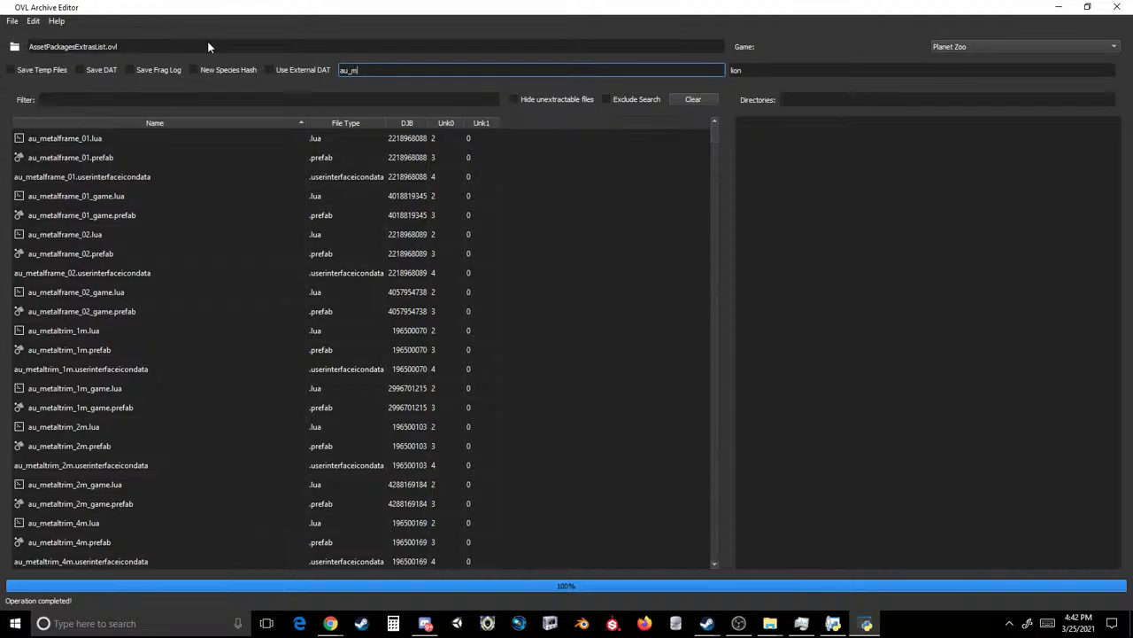
- Replace the remaining prefixes "au_p", "au_r", "au_s" and "au_w" with "lion" in the file names
key(BackSpace)
text(p)
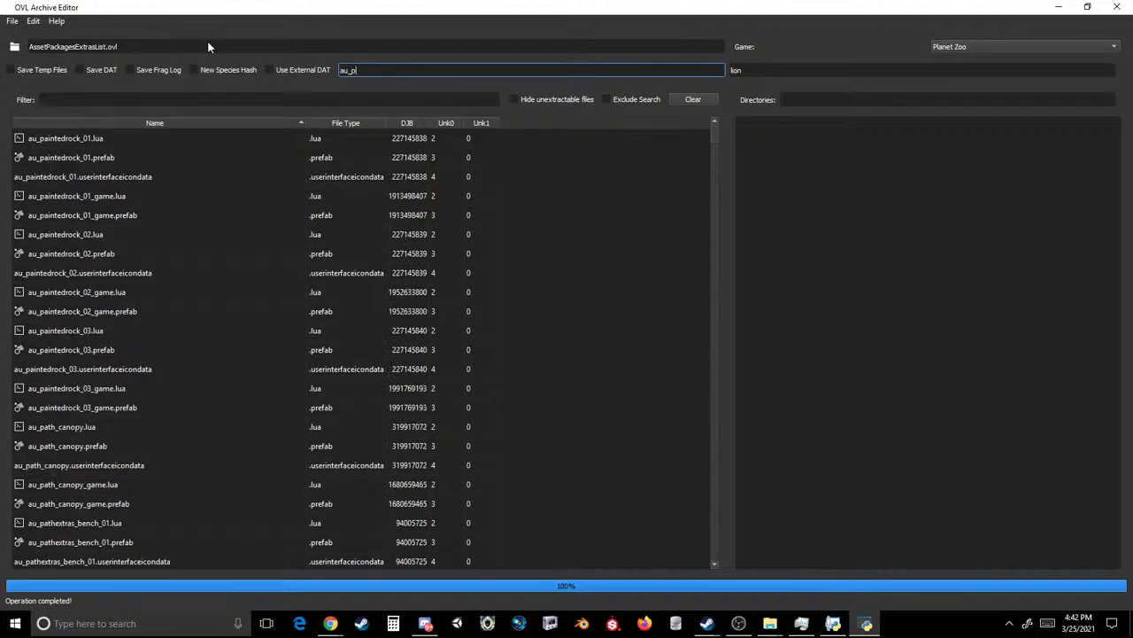
key(BackSpace)
text(r)
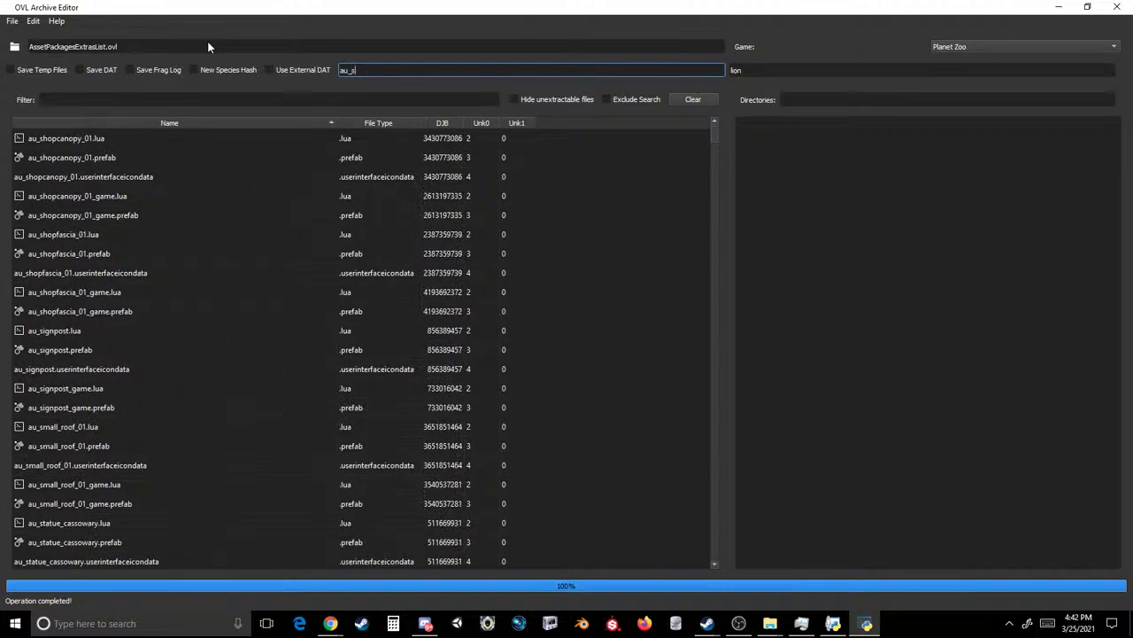
key(BackSpace)
text(w)
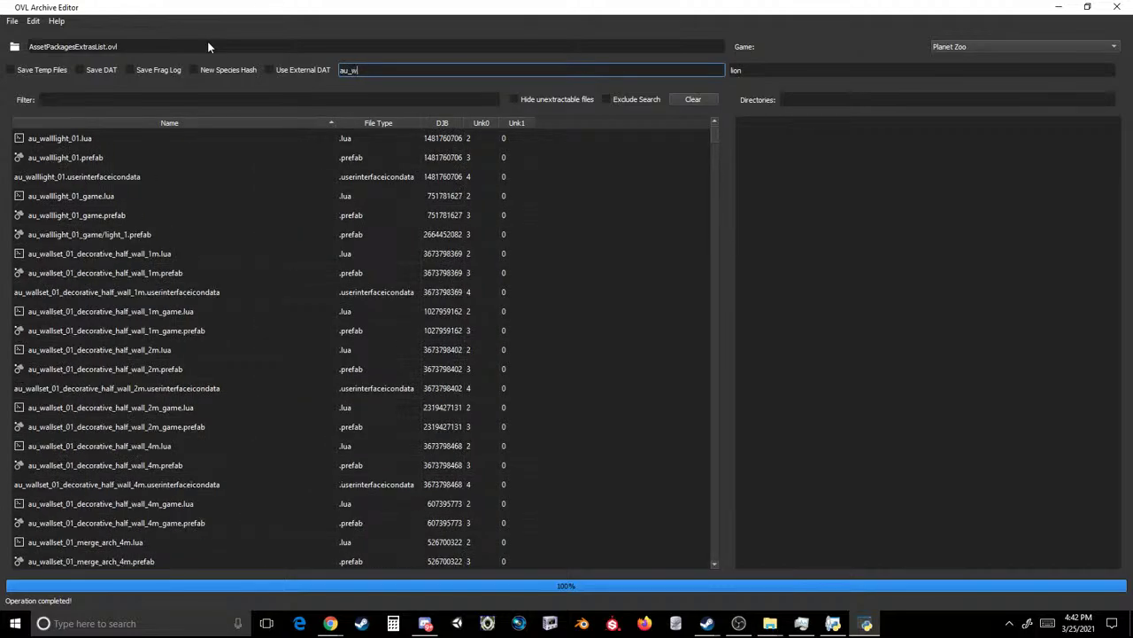
- Replace "blue" and "cass" with "lion" in the blueprint and cassowary file names
key(BackSpace)
key(BackSpace)
key(BackSpace)
key(BackSpace)
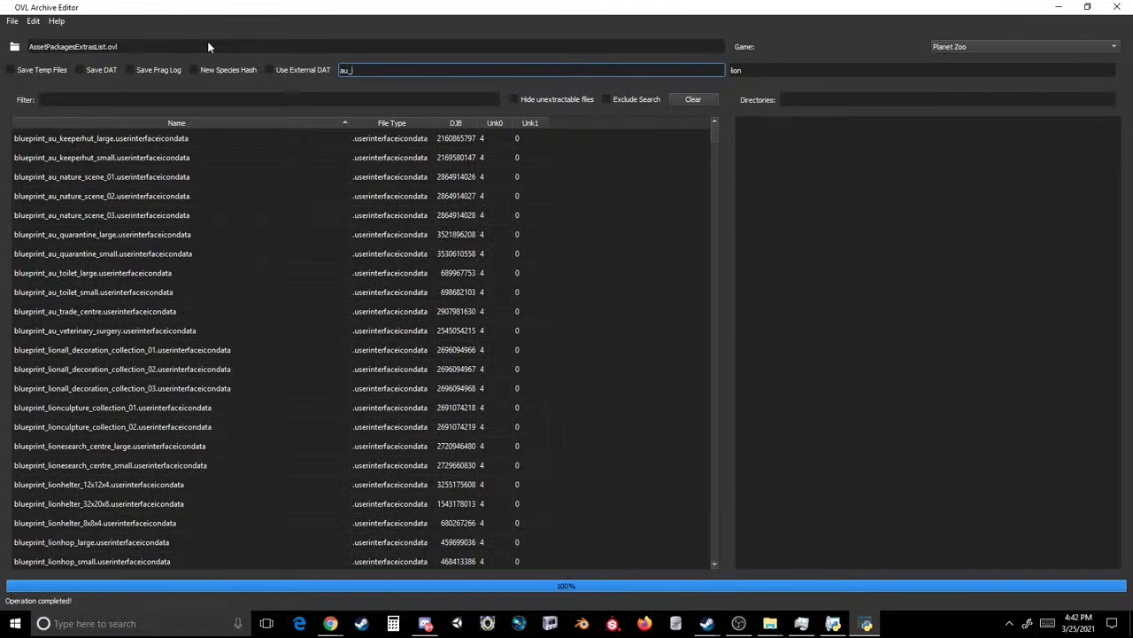
text(blue)
key(BackSpace)
key(BackSpace)
key(BackSpace)
key(BackSpace)
text(cass)
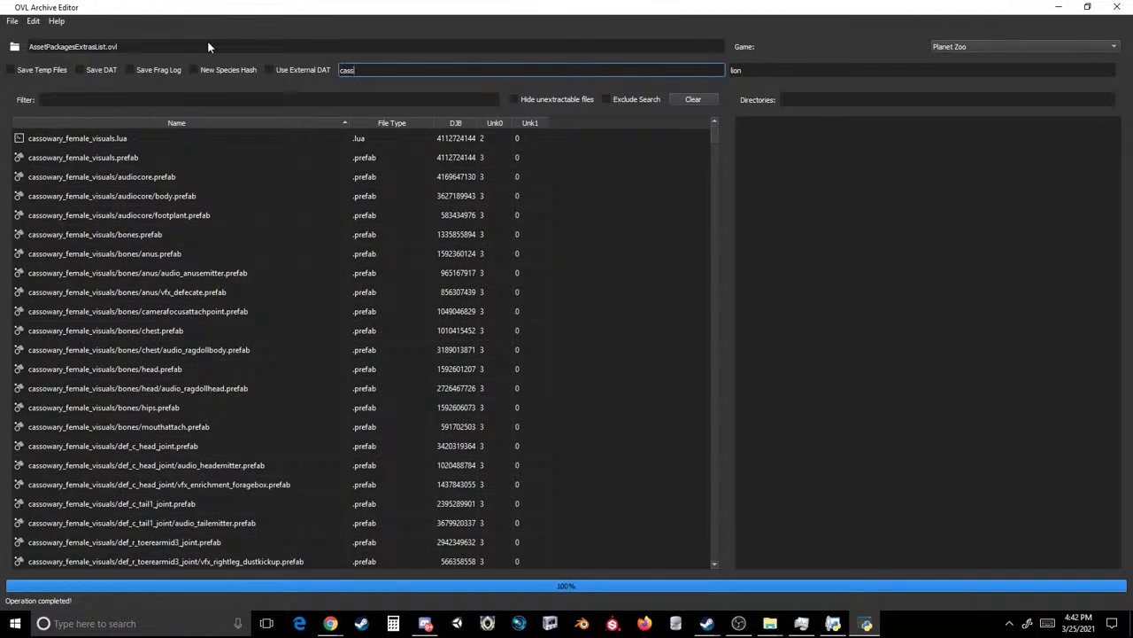
- Replace "chal" and "ding" with "lion" in the archive's file names
key(BackSpace)
key(BackSpace)
key(BackSpace)
key(BackSpace)
text(chal)
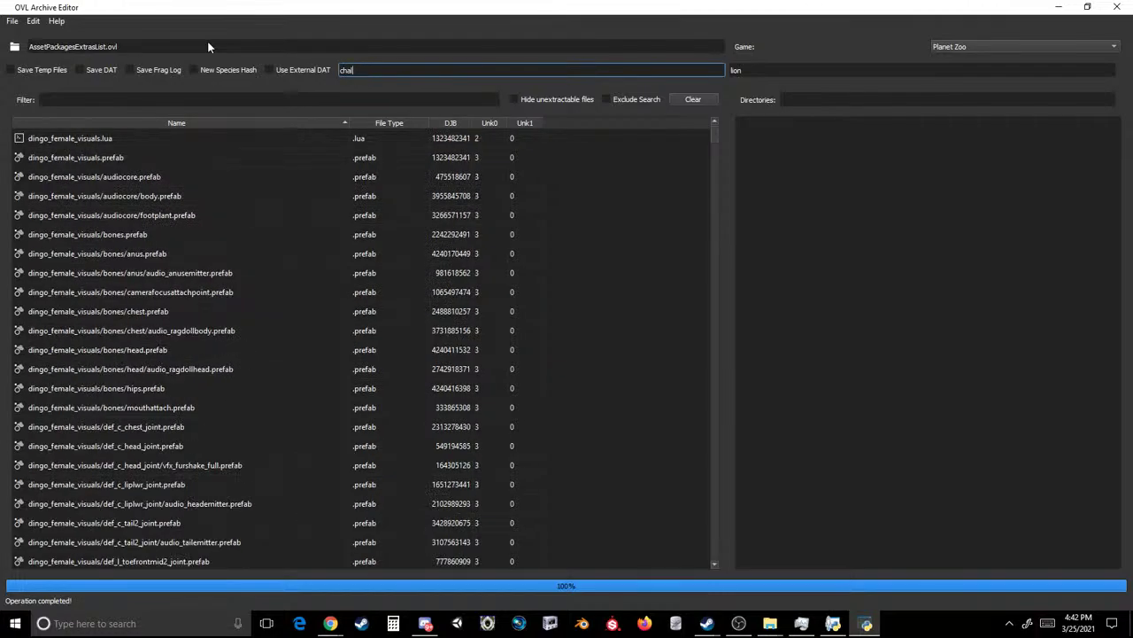
key(BackSpace)
key(BackSpace)
key(BackSpace)
text(ding)
- Replace "east" and "en_b" with "lion" in the eastern lizard and bubble machine file names
key(BackSpace)
key(BackSpace)
key(BackSpace)
key(BackSpace)
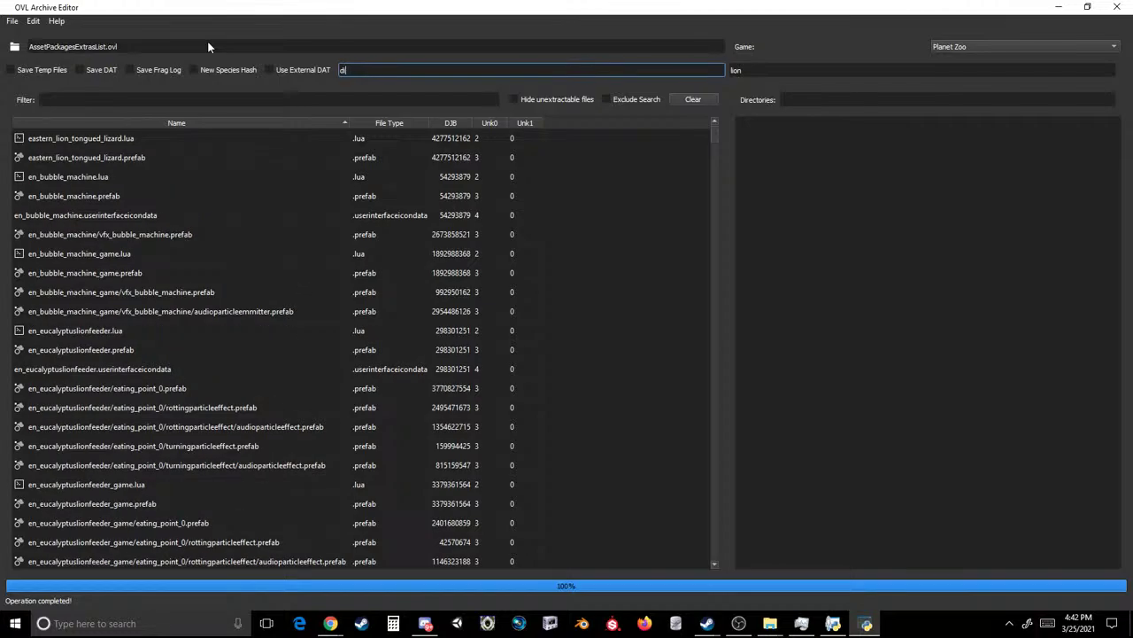
text(east)
key(BackSpace)
key(BackSpace)
key(BackSpace)
key(BackSpace)
text(en_b)
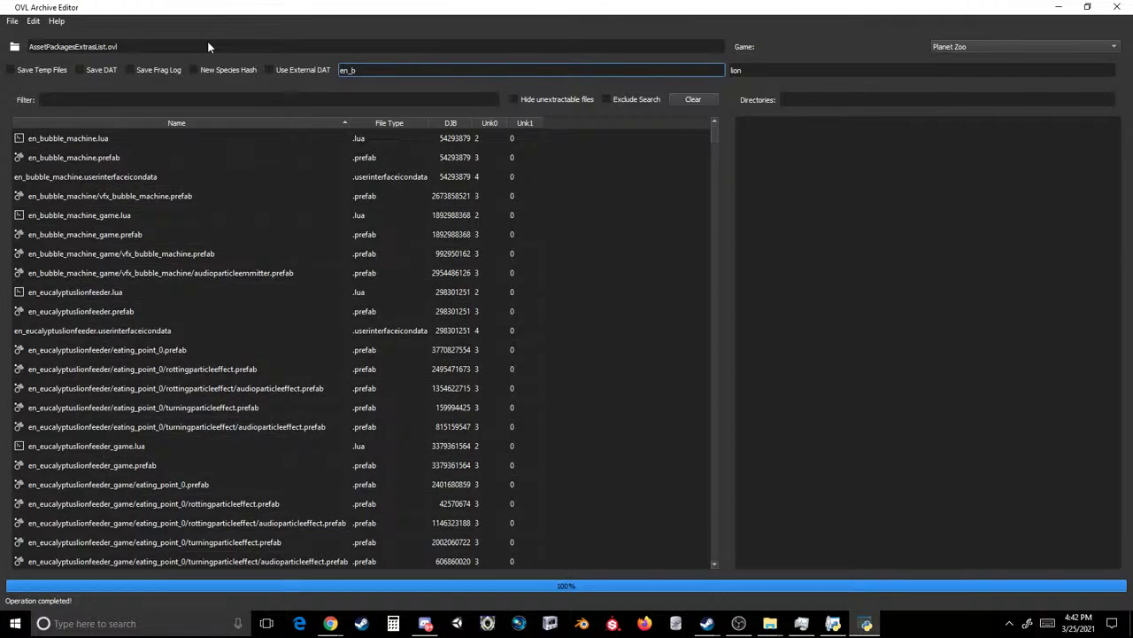
- Replace "en_e", "en_t", "en_w" and "enri" with "lion" in the enrichment item file names
key(BackSpace)
text(e)
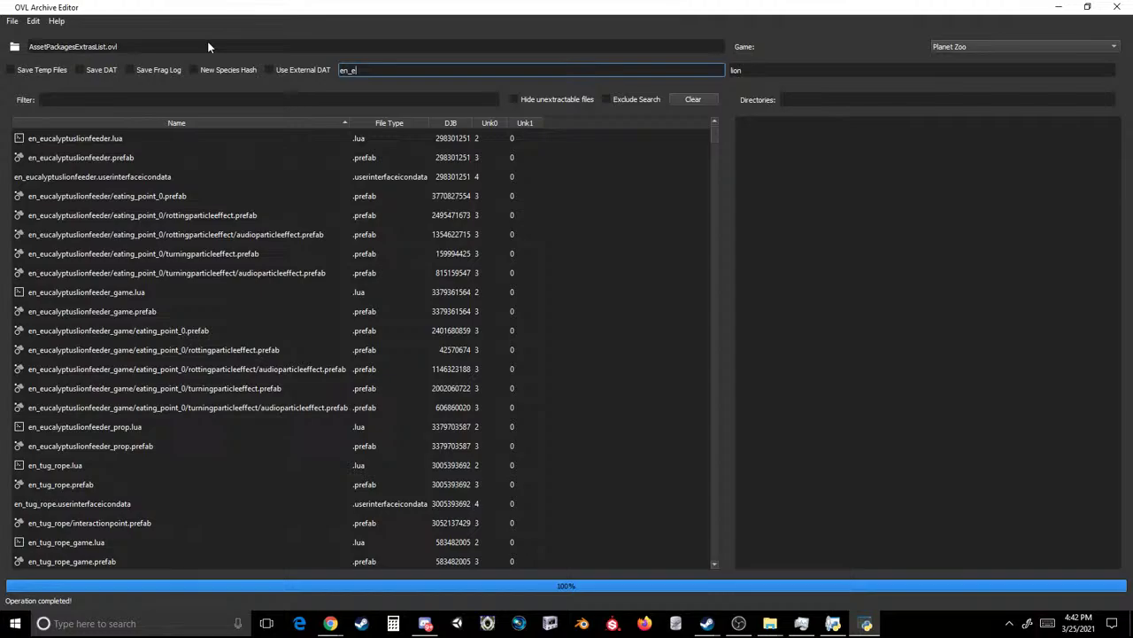
key(BackSpace)
text(t)
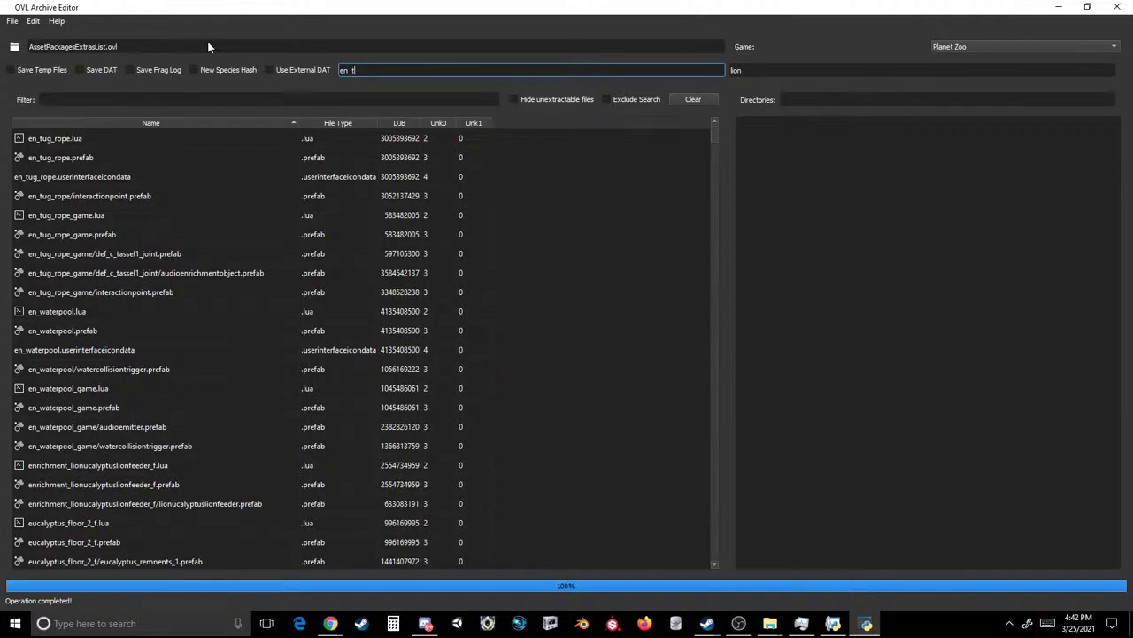
key(BackSpace)
text(w)
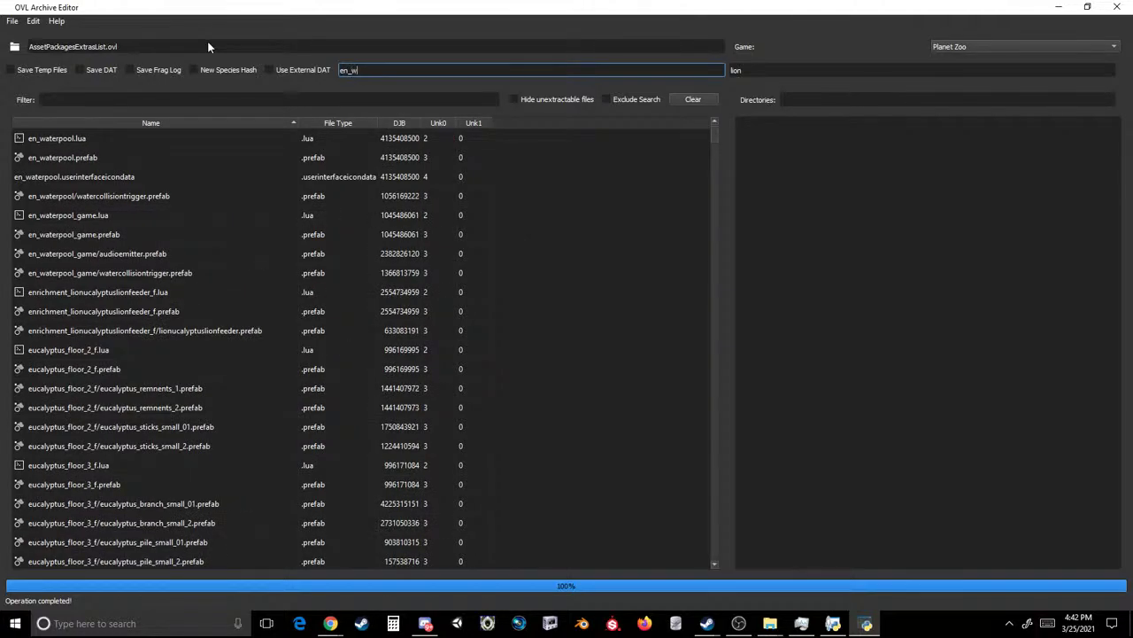
key(BackSpace)
key(BackSpace)
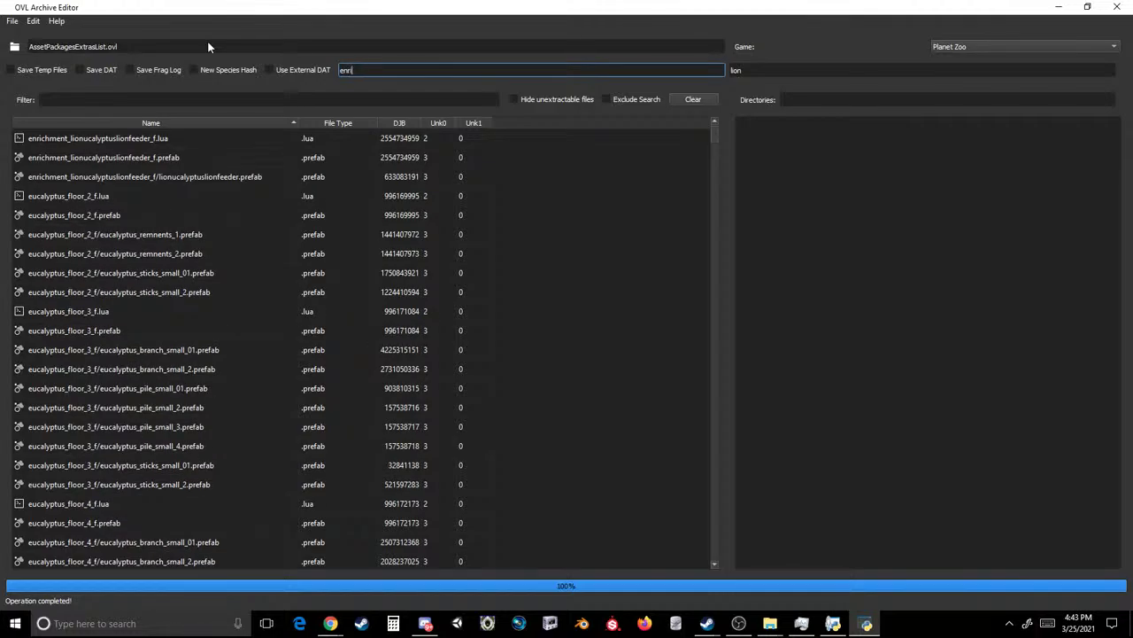
key(BackSpace)
key(BackSpace)
key(BackSpace)
key(BackSpace)
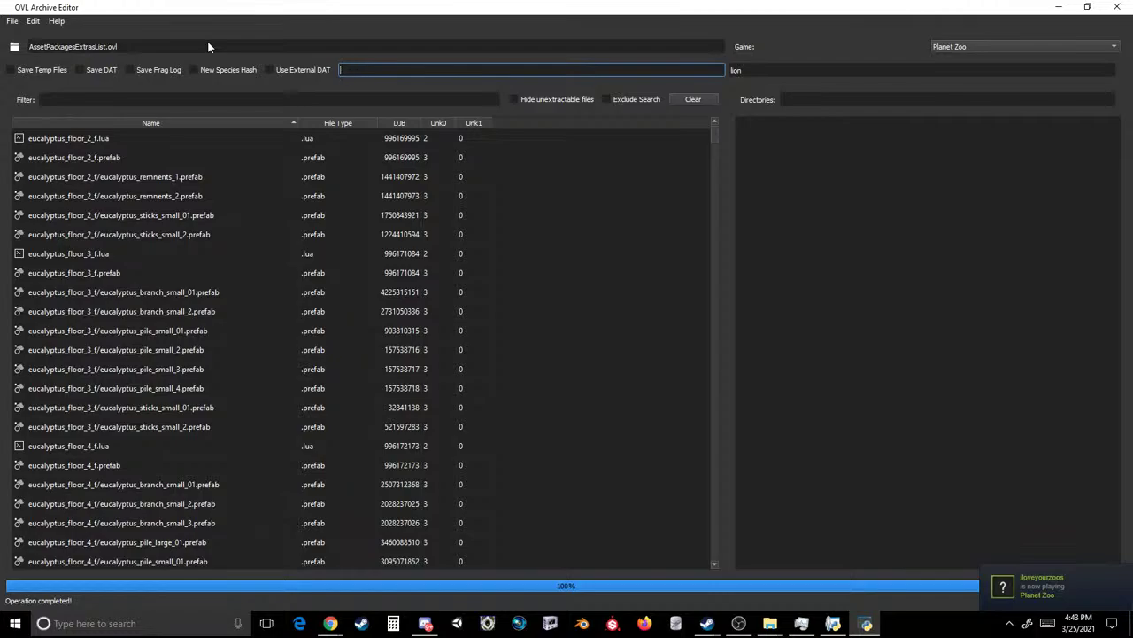
- Replace "euca" and "gras" with "lion" in the eucalyptus and grass file names
text(eucal)
key(BackSpace)
key(BackSpace)
key(BackSpace)
key(BackSpace)
text(gras)
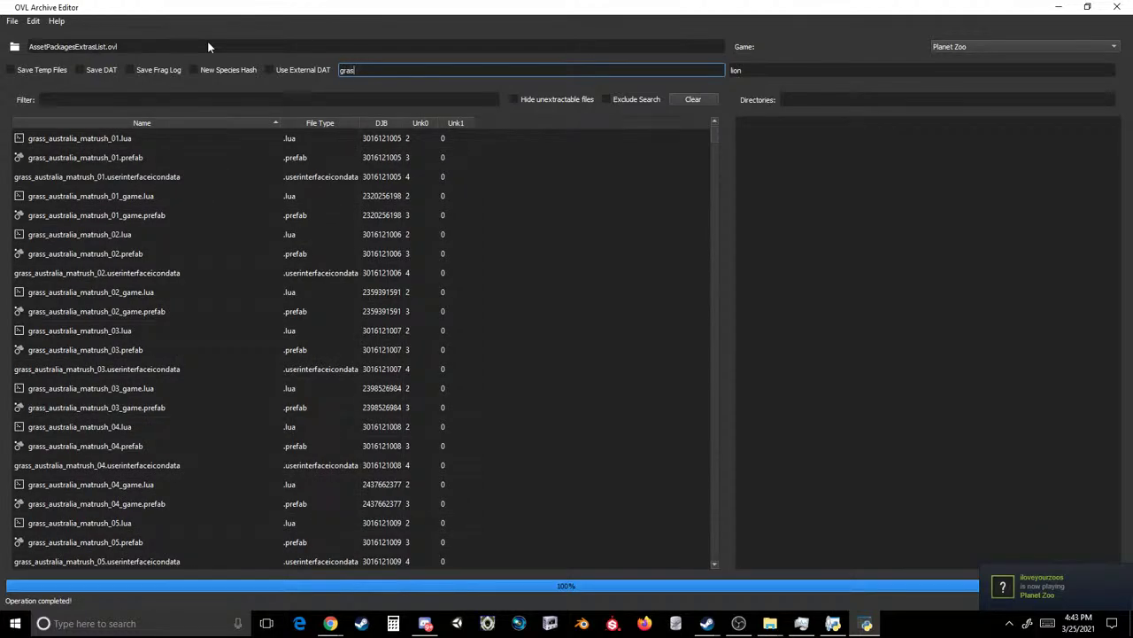
- Find the next original entries past the lion names and replace "mech" with "lion" in the mechanicimage file name
key(BackSpace)
key(BackSpace)
key(BackSpace)
key(BackSpace)
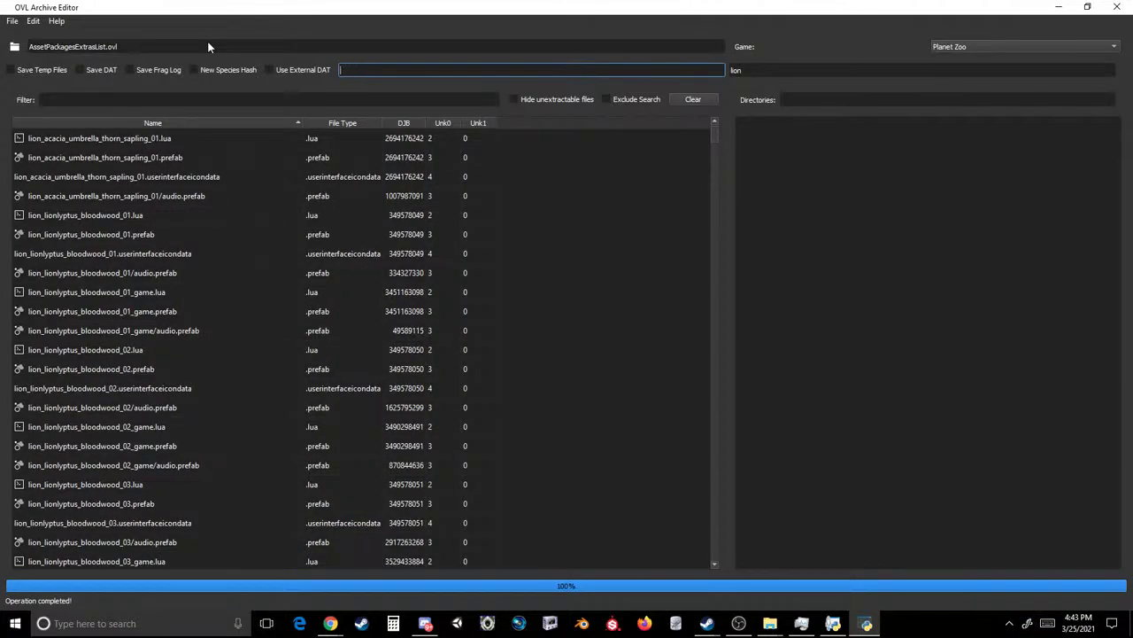
drag(713, 137, 724, 466)
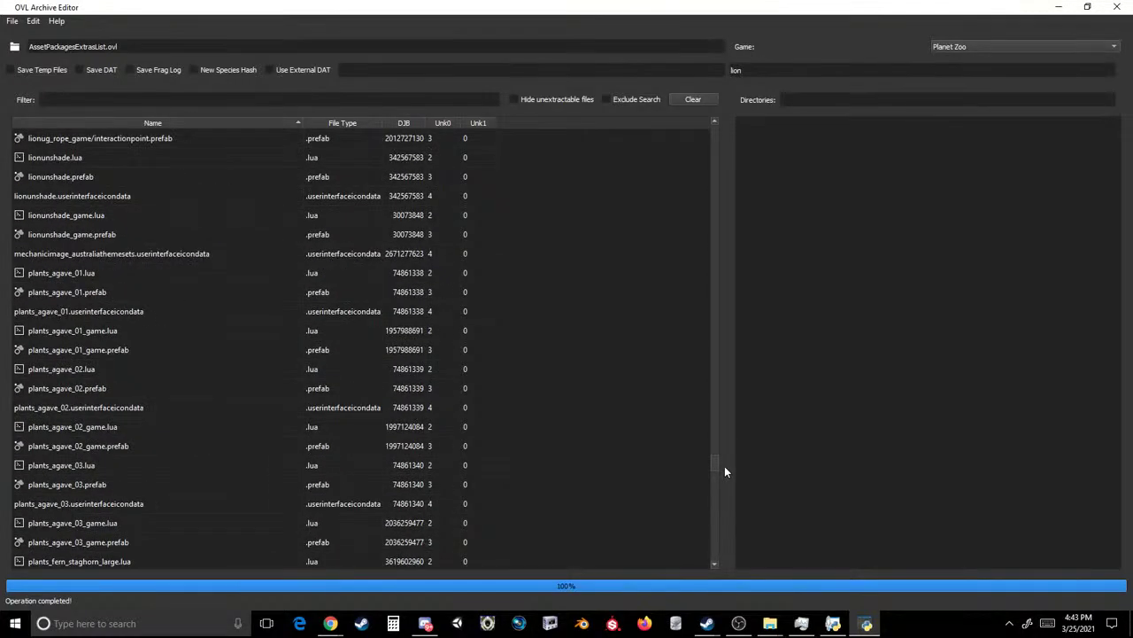
scroll(418, 308, up, 3)
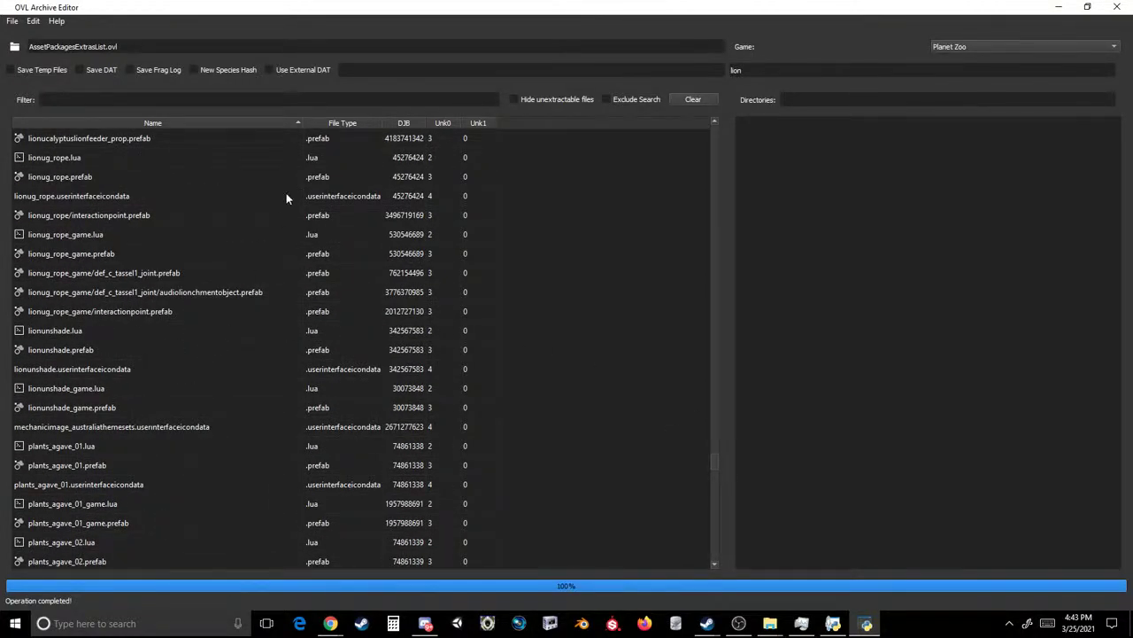
click(352, 70)
text(mech)
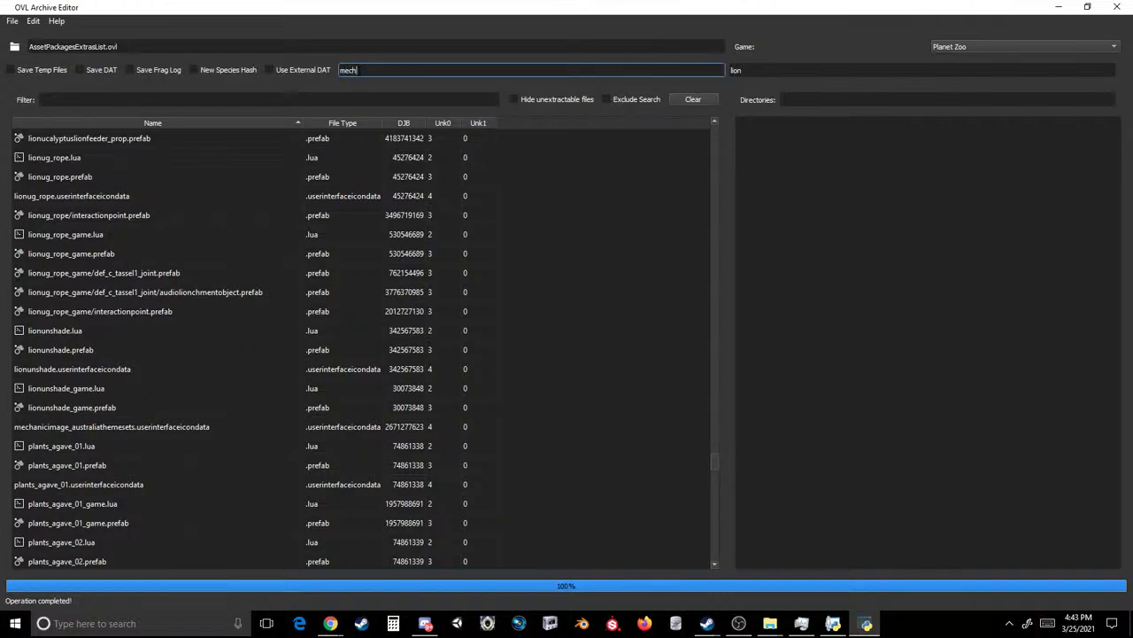
- Replace "plan" with "lion" in the plant file names and check the entries that follow
key(BackSpace)
key(BackSpace)
key(BackSpace)
key(BackSpace)
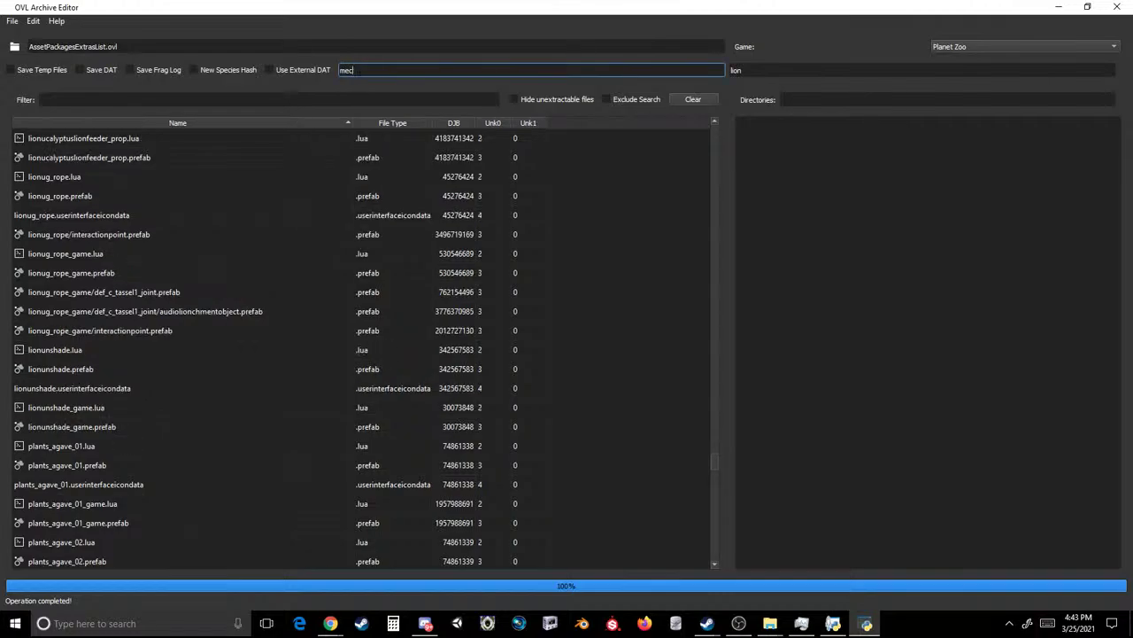
text(plan)
scroll(363, 350, up, 8)
scroll(431, 307, down, 20)
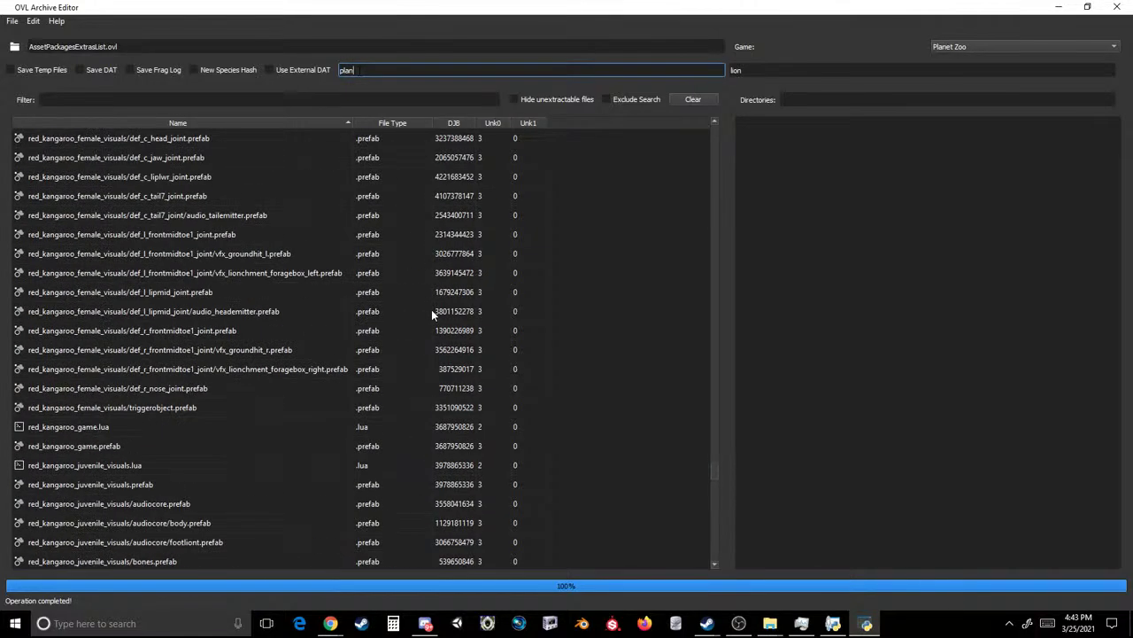
scroll(431, 294, up, 15)
- Replace "red_k" with "lion" in the red kangaroo file names and locate the next original entries
key(ctrl+a)
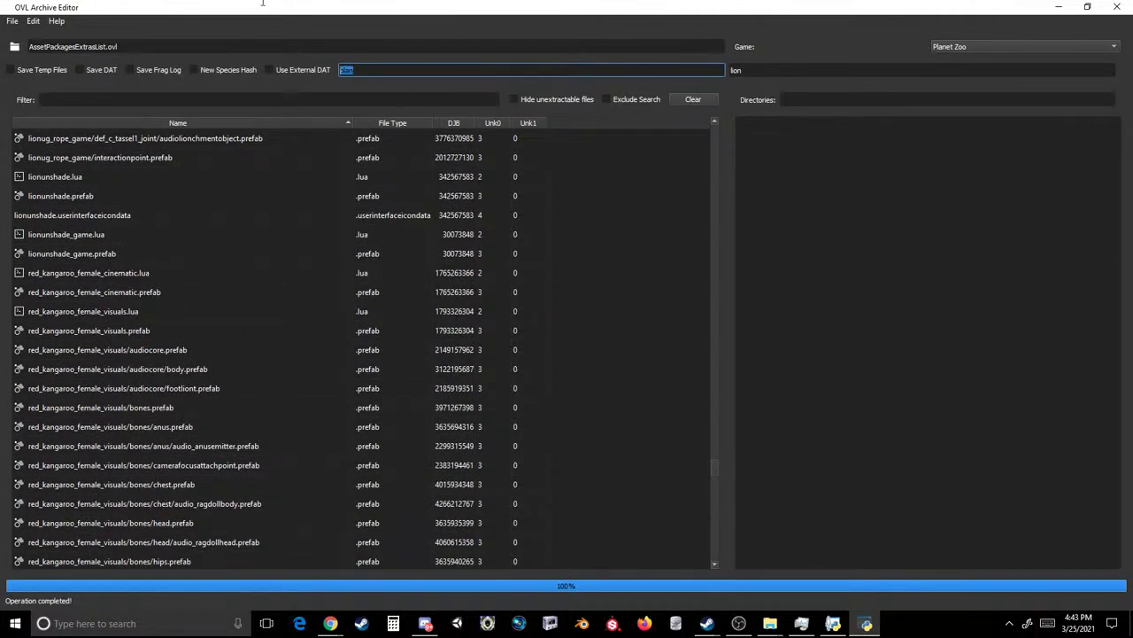
text(red_k)
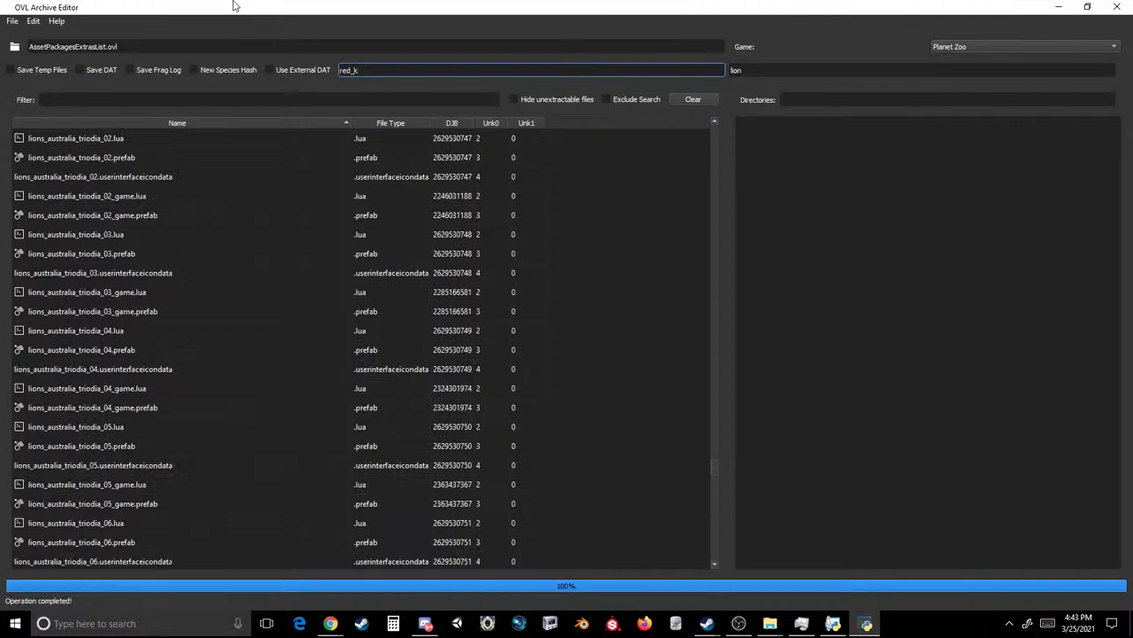
scroll(326, 363, down, 15)
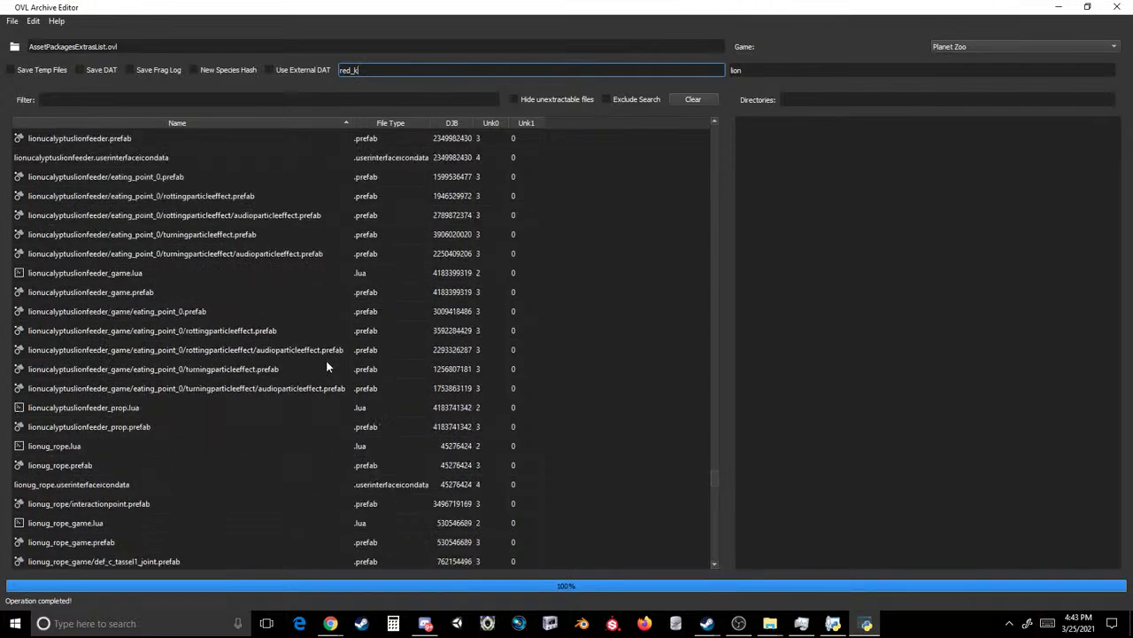
scroll(325, 366, up, 1)
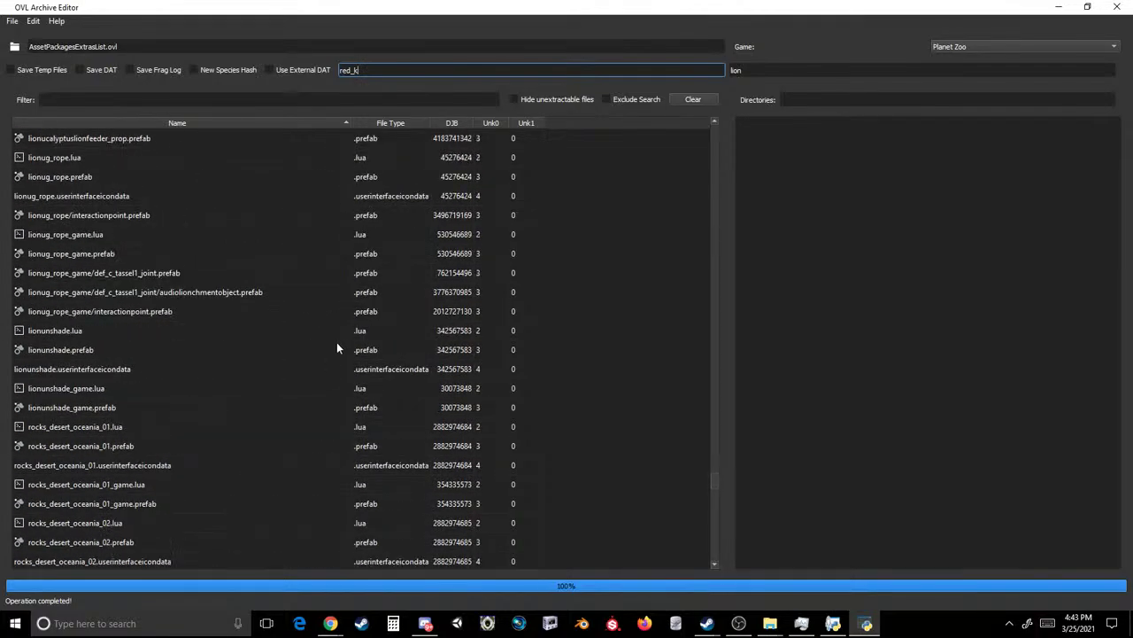
- Replace "rock" with "lion" in the desert rock file names and look further down the list
key(BackSpace)
text(k)
key(BackSpace)
key(BackSpace)
key(BackSpace)
text(rock)
scroll(298, 322, down, 15)
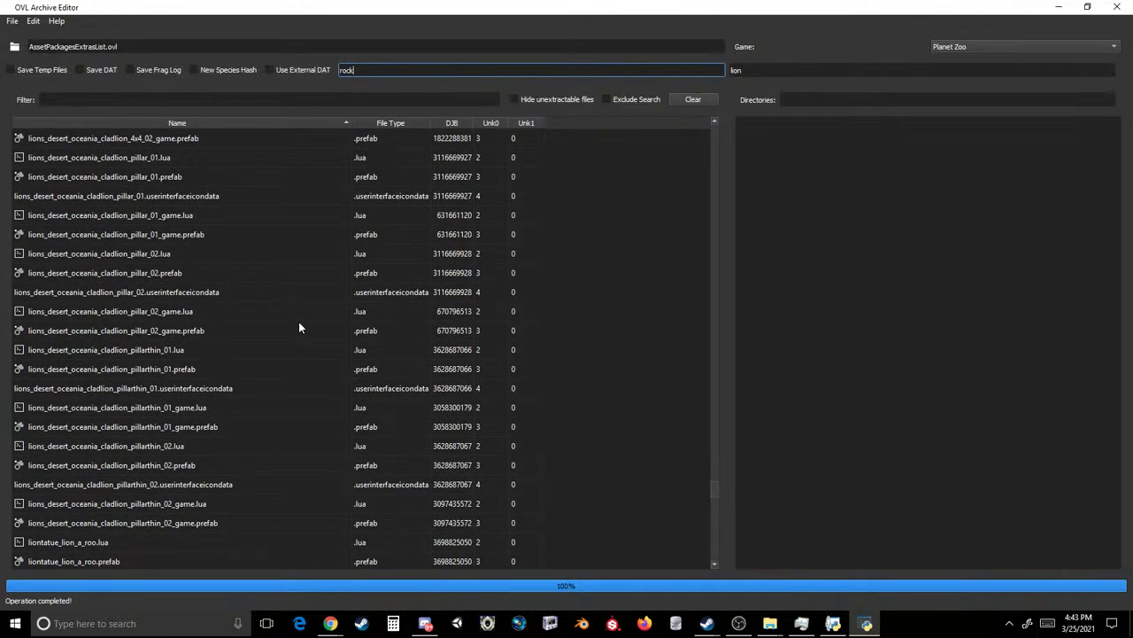
- Check the species image, thumbnail and tkang entries down to the vm_ files for remaining original names
scroll(299, 327, down, 15)
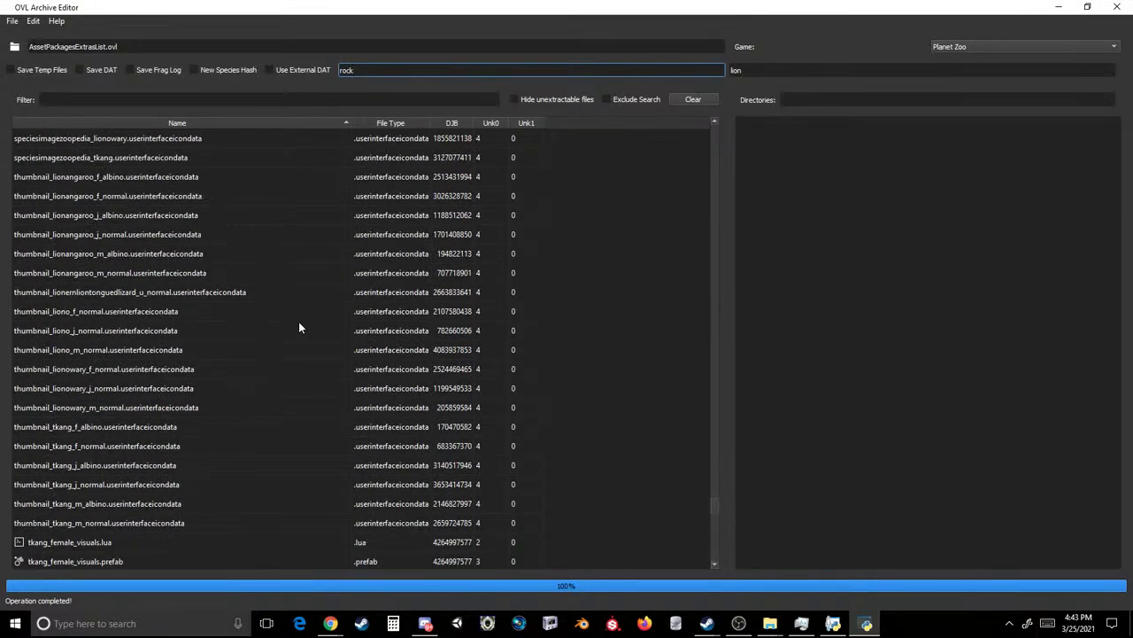
scroll(288, 322, up, 3)
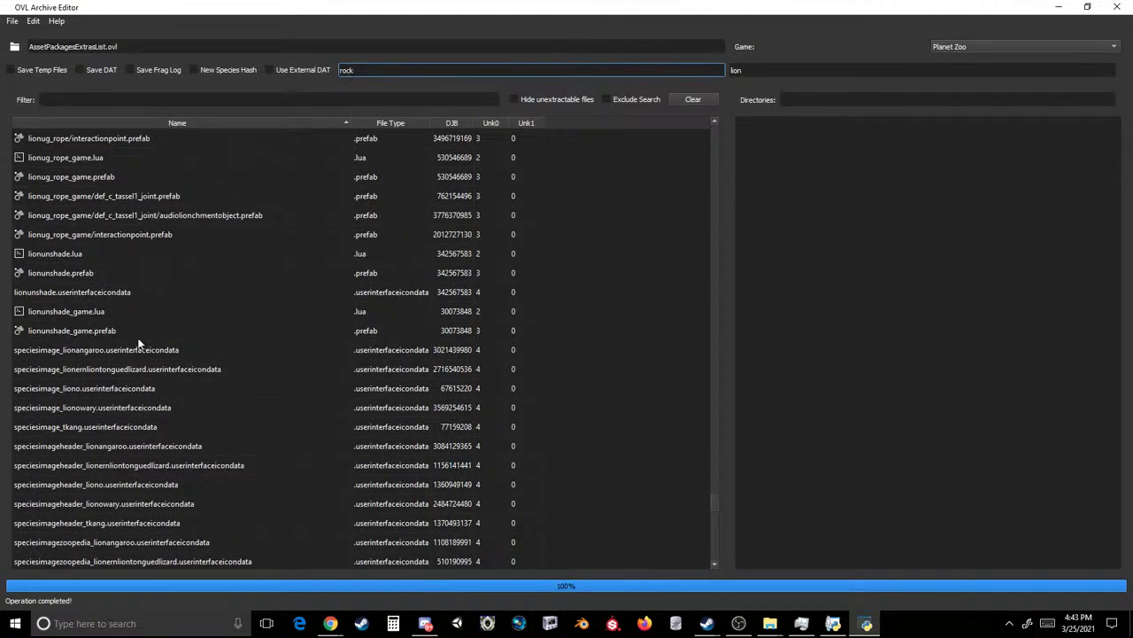
click(146, 424)
scroll(155, 409, down, 1)
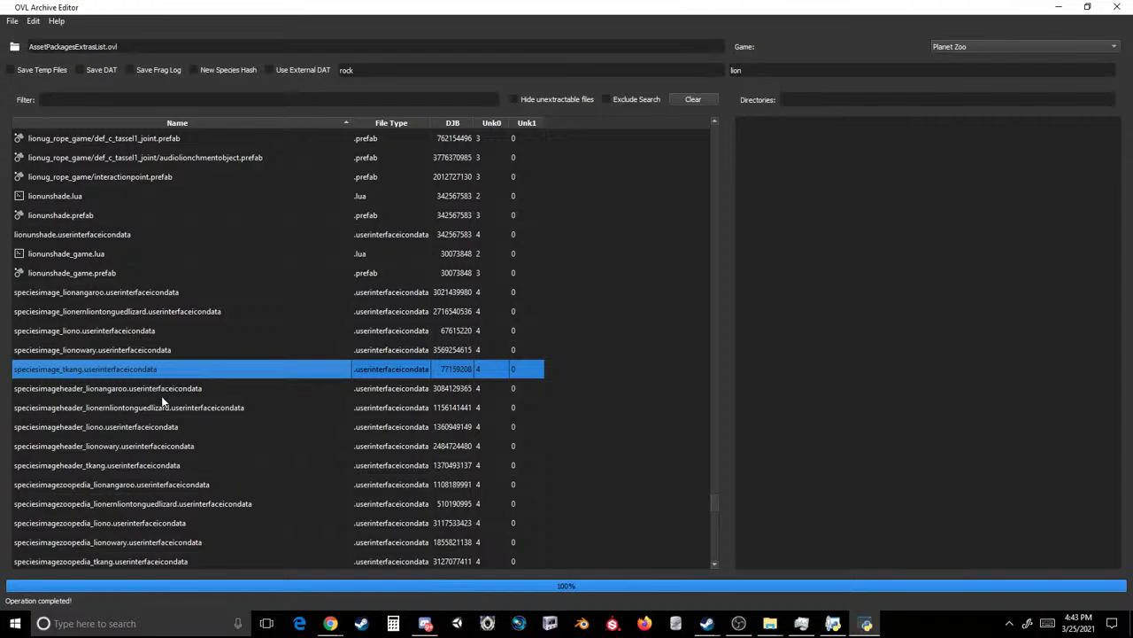
scroll(158, 471, down, 2)
scroll(158, 471, down, 3)
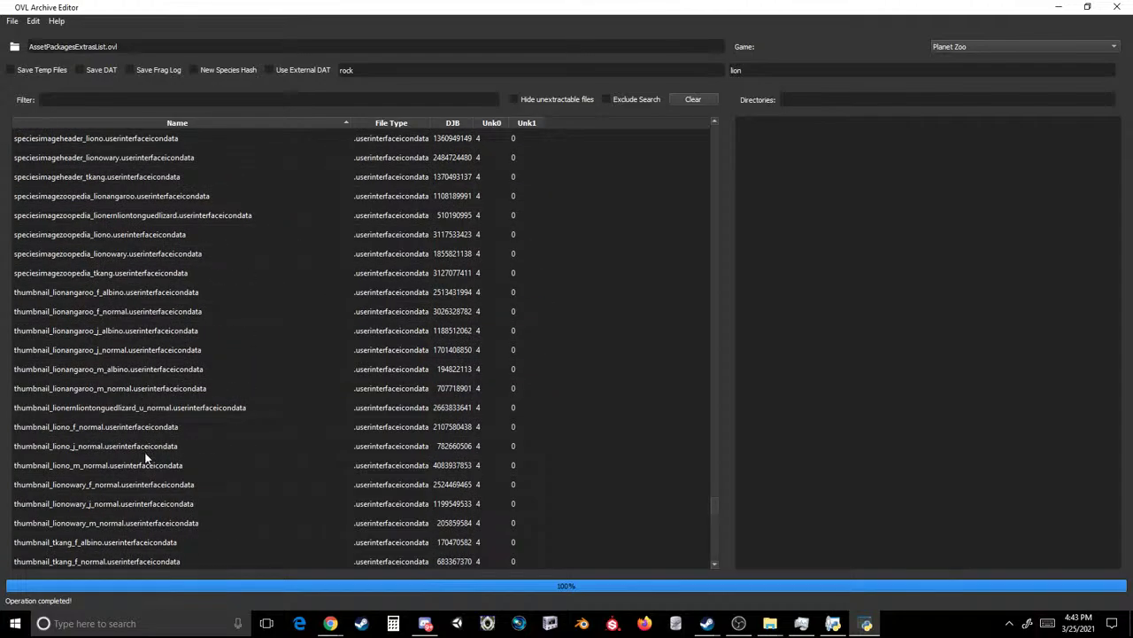
scroll(146, 458, down, 4)
scroll(146, 458, down, 4)
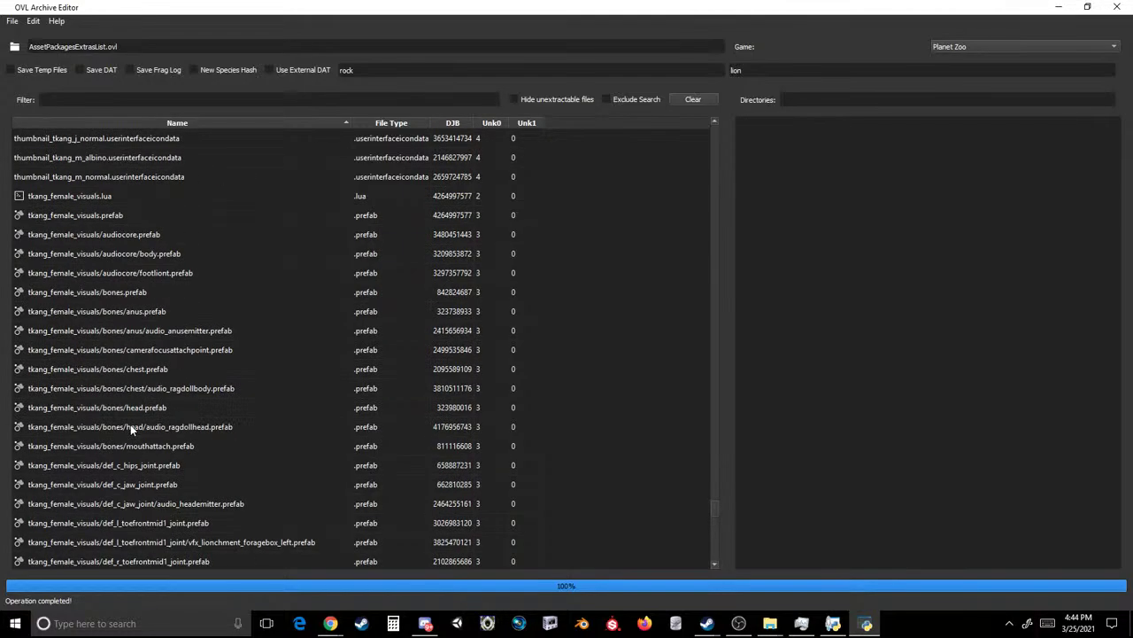
scroll(130, 424, down, 11)
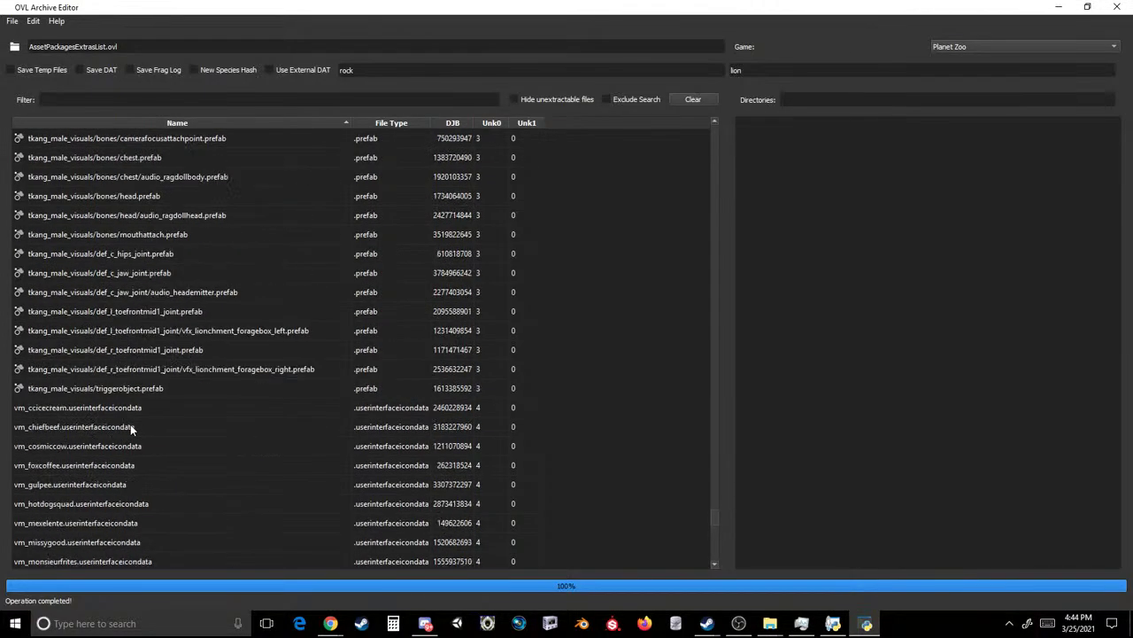
scroll(131, 424, down, 4)
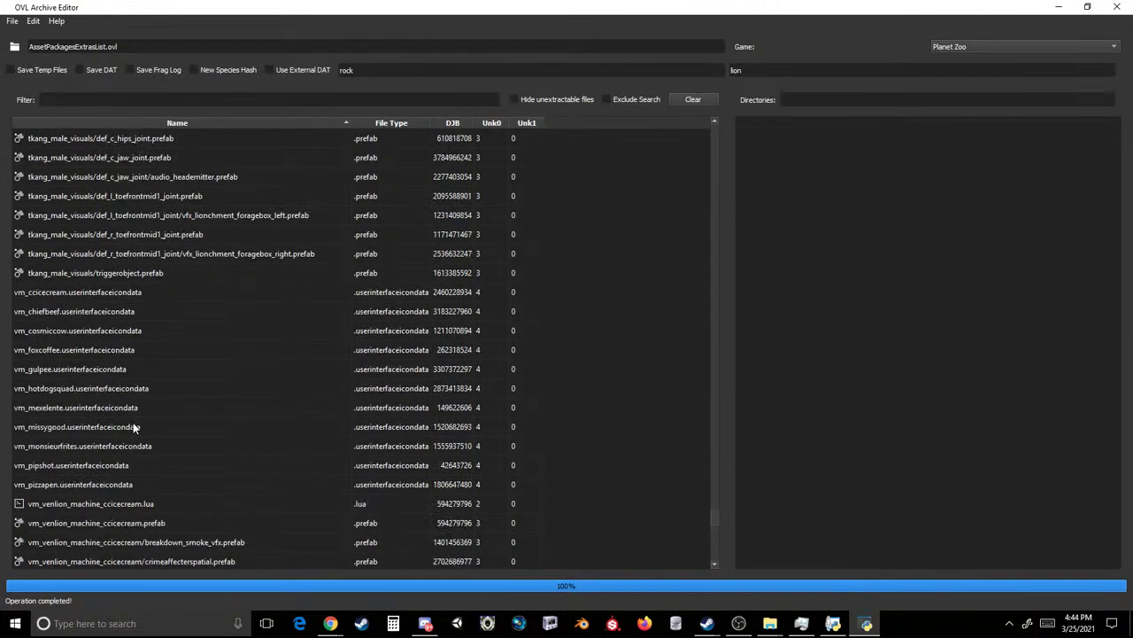
- Replace the prefixes "vm_c", "vm_f", "vm_g", "vm_h", "vm_m", "vm_p" and "vm_v" with "lion" in the vending machine file names
double_click(387, 62)
text(vm_c)
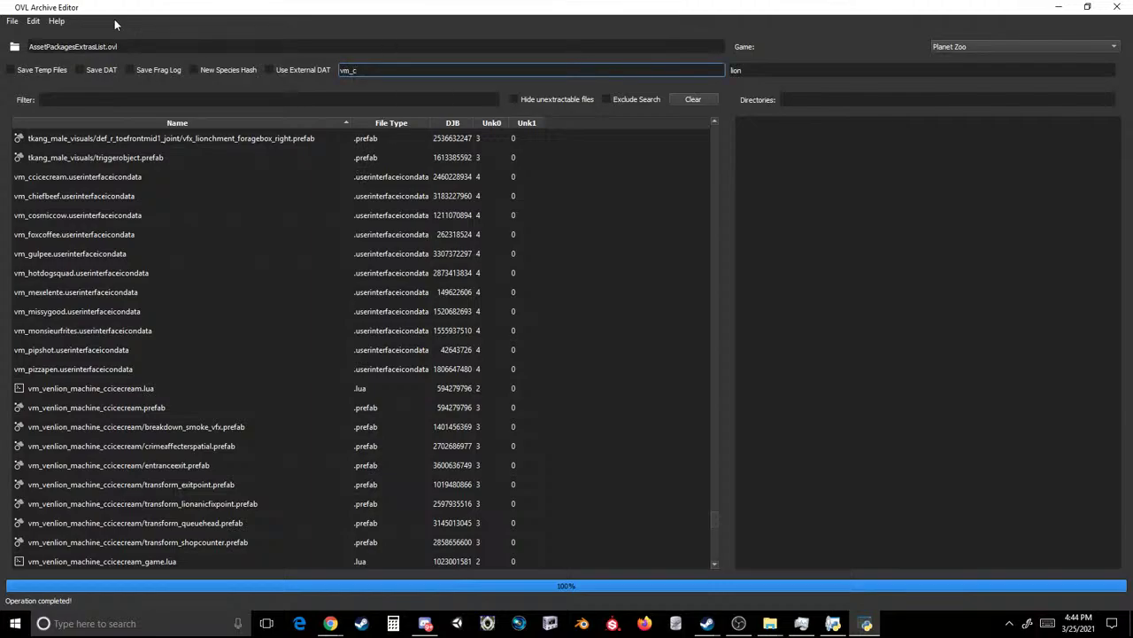
key(BackSpace)
text(f)
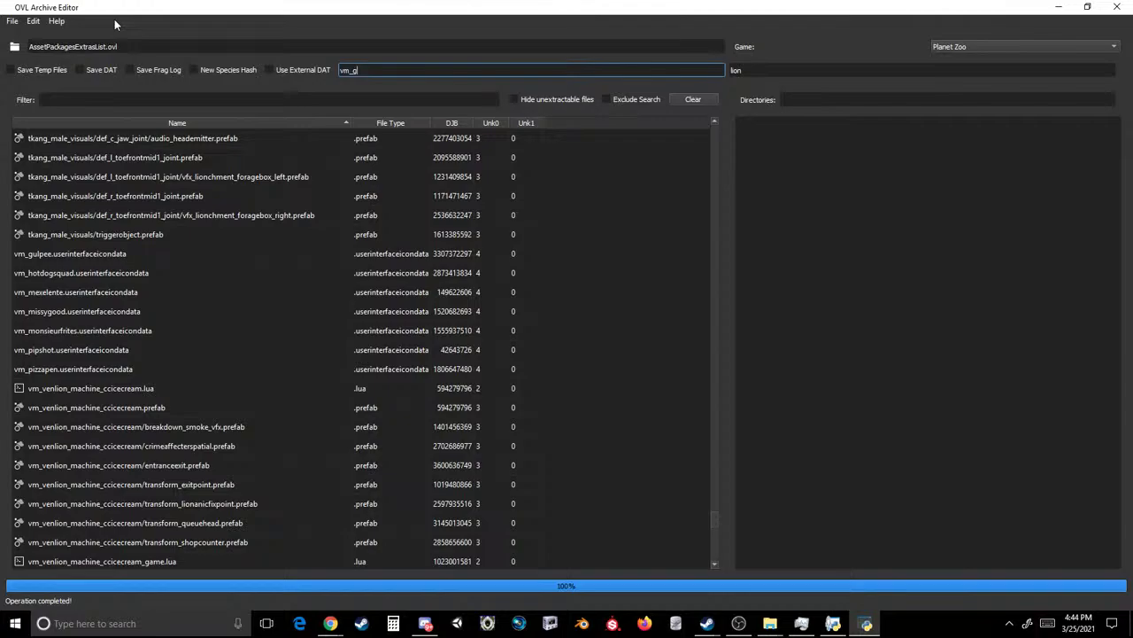
key(BackSpace)
text(h)
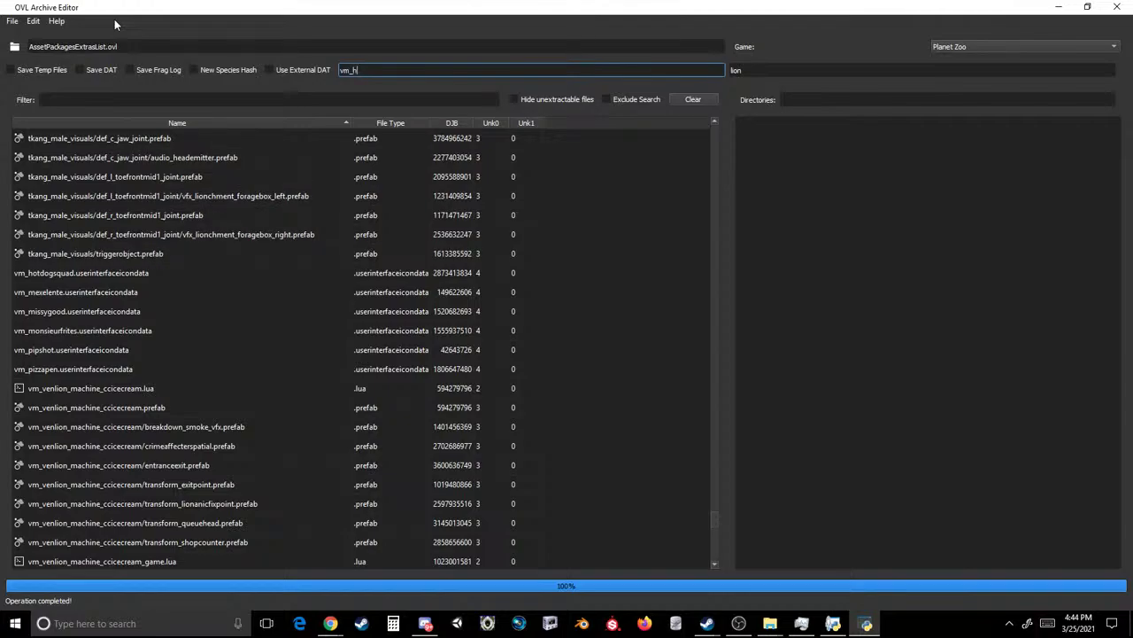
key(BackSpace)
text(m)
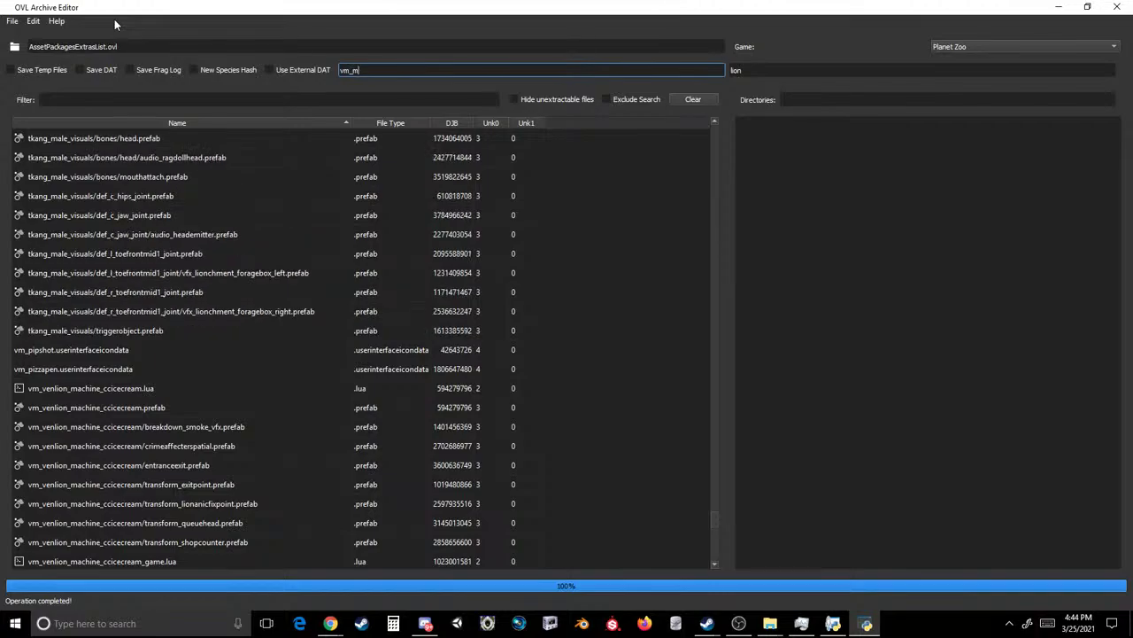
key(BackSpace)
text(p)
key(BackSpace)
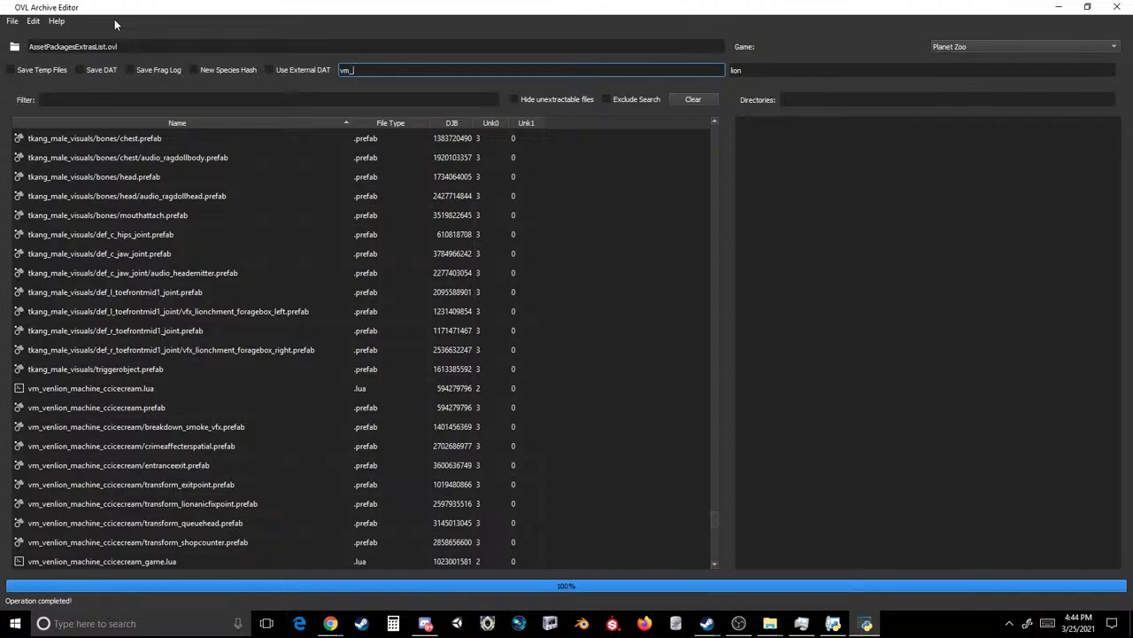
text(v)
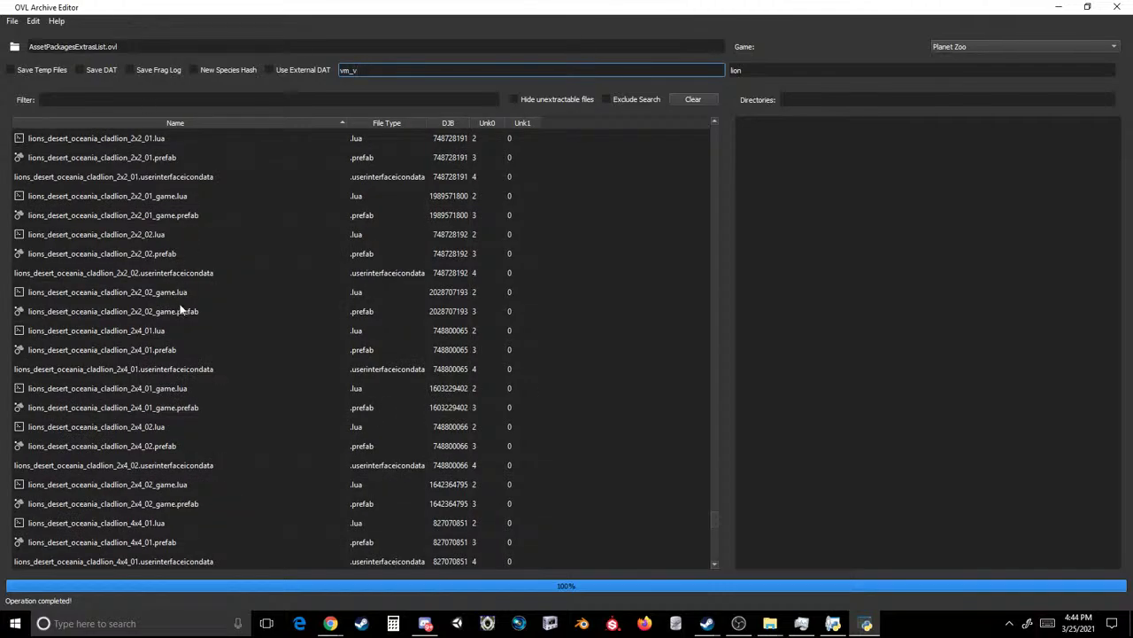
- Check the renamed entries through to the end of the list and save over AssetPackagesExtrasList.ovl in the TreeKang folder
scroll(180, 308, down, 20)
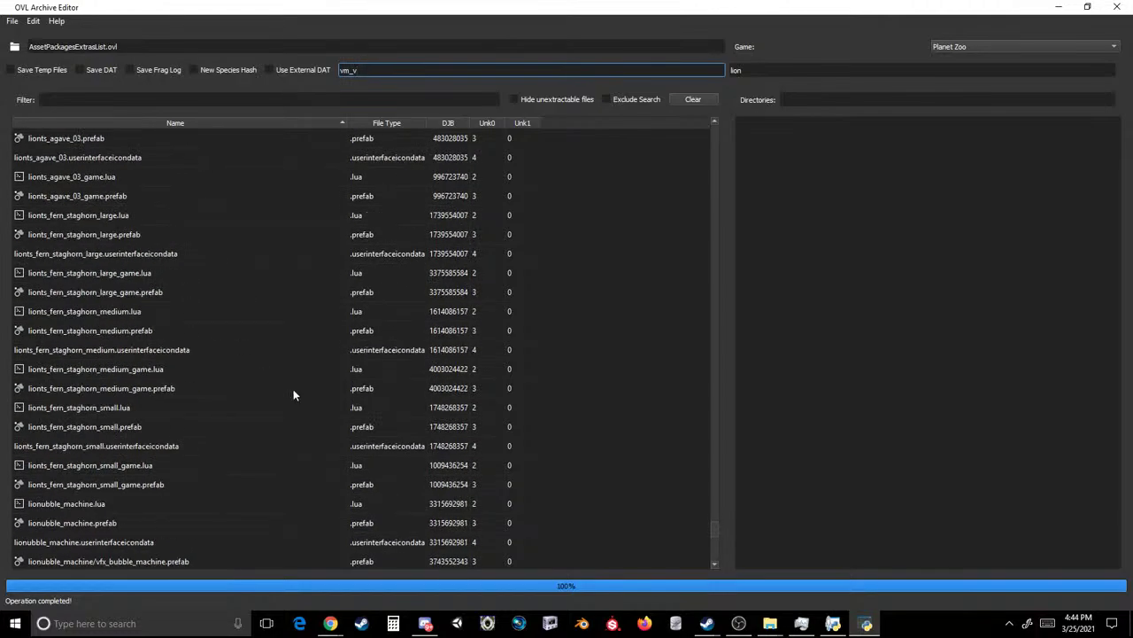
scroll(447, 404, down, 20)
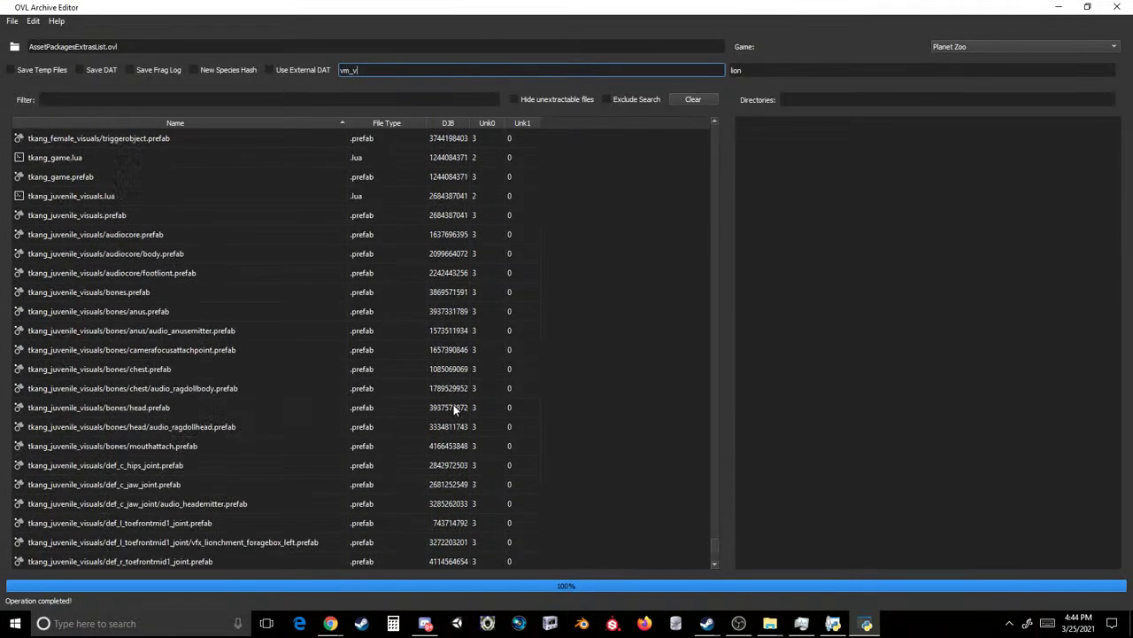
click(12, 20)
click(26, 63)
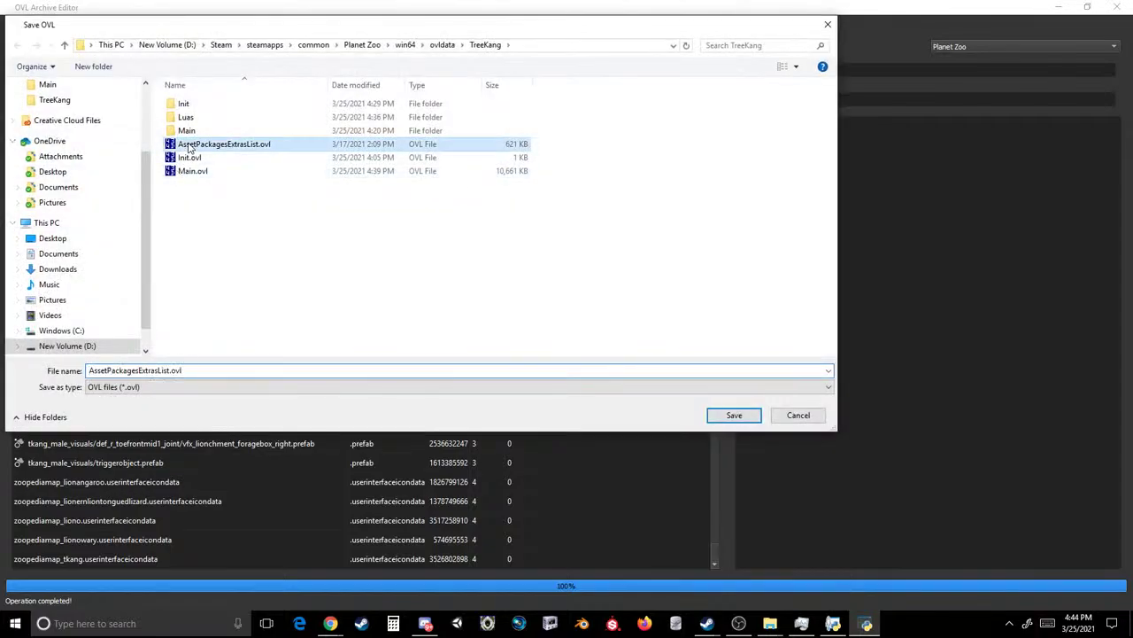
double_click(188, 148)
click(590, 310)
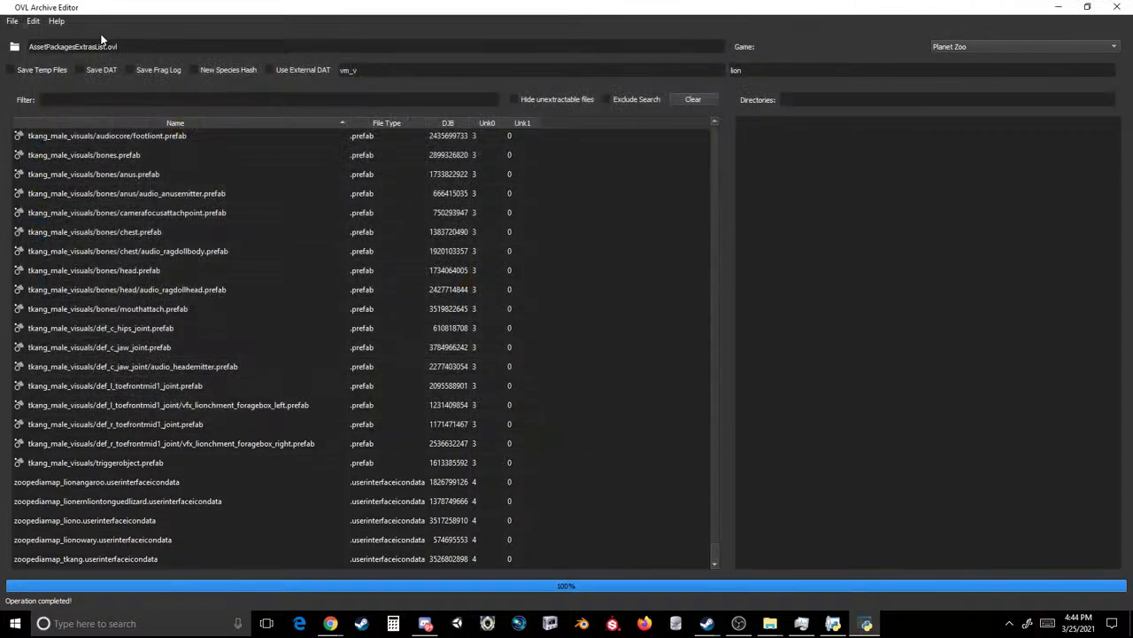
- Load Init.ovl and then reload AssetPackagesExtrasList.ovl from the TreeKang folder
click(12, 20)
click(26, 49)
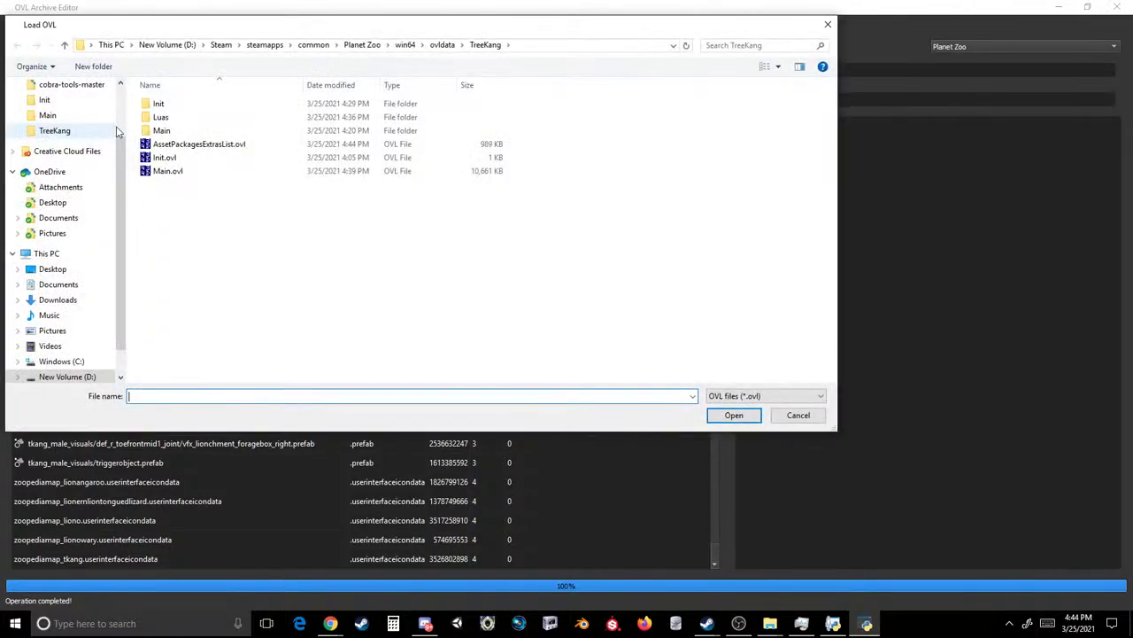
double_click(177, 157)
click(12, 21)
click(27, 48)
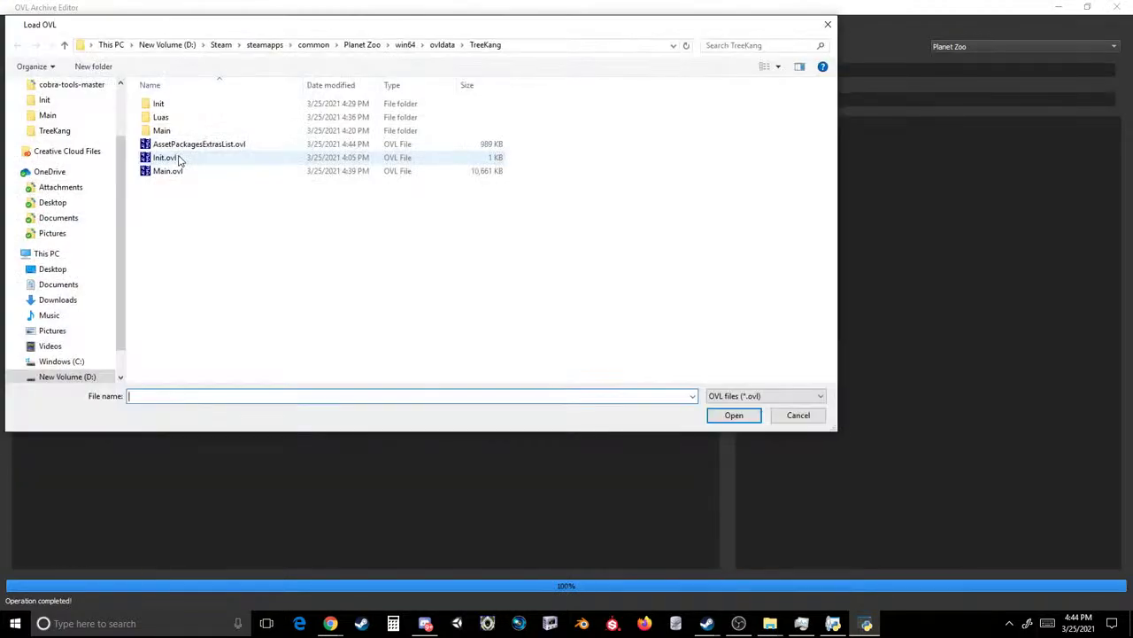
double_click(155, 145)
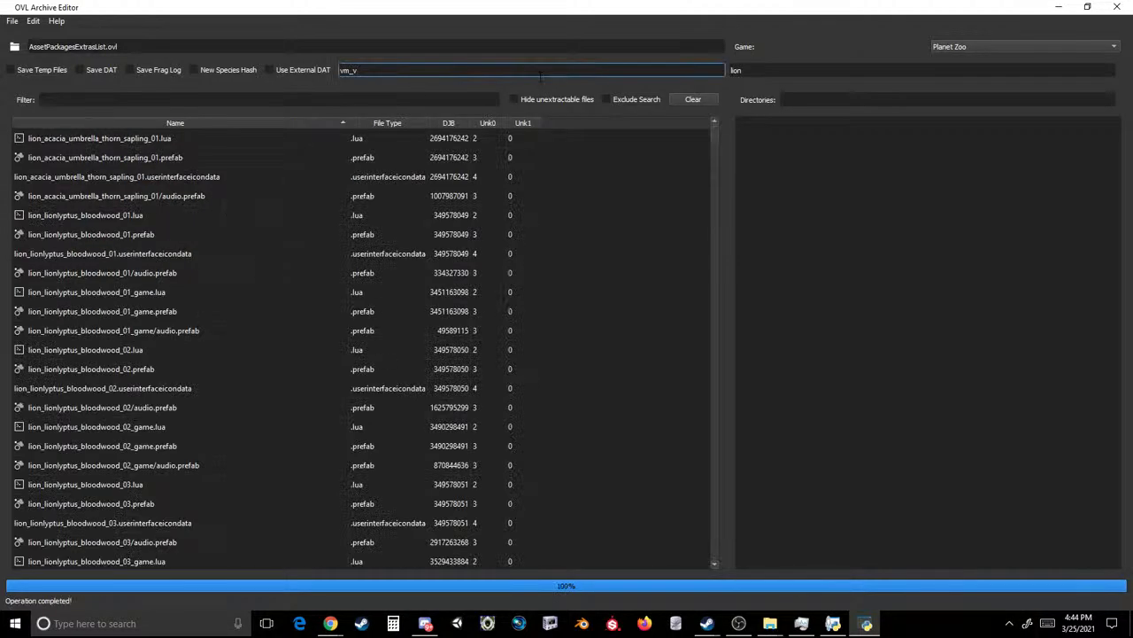
- Replace "Koala" with "TKang" in the archive's internal data using Dat Edit
text(Koala)
click(765, 64)
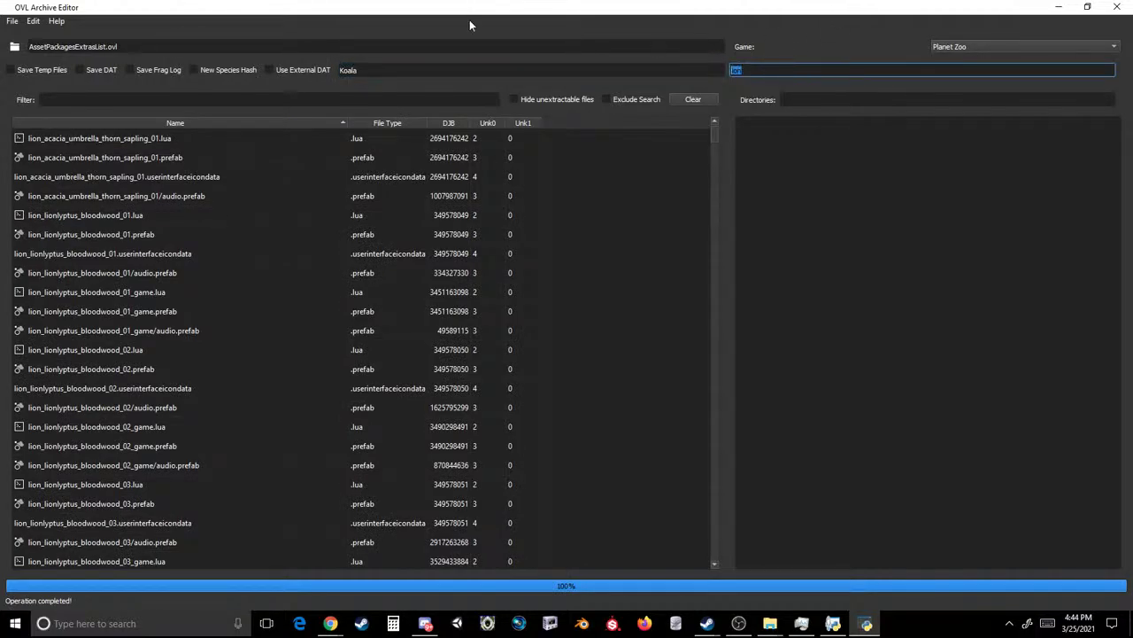
text(TKang)
drag(247, 8, 516, 195)
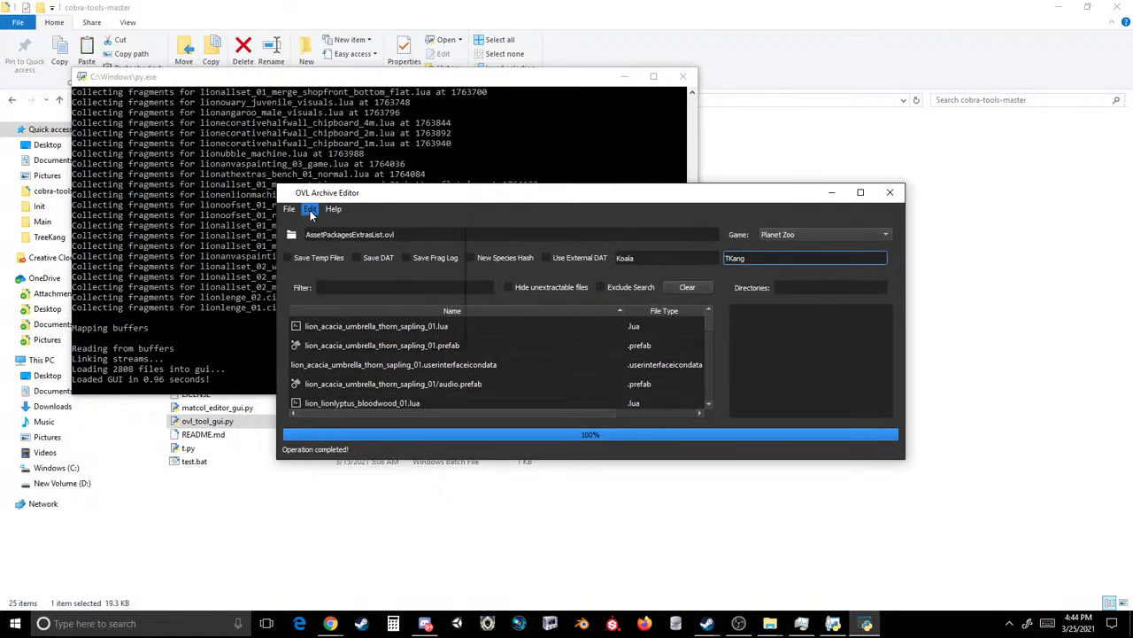
click(310, 208)
click(336, 253)
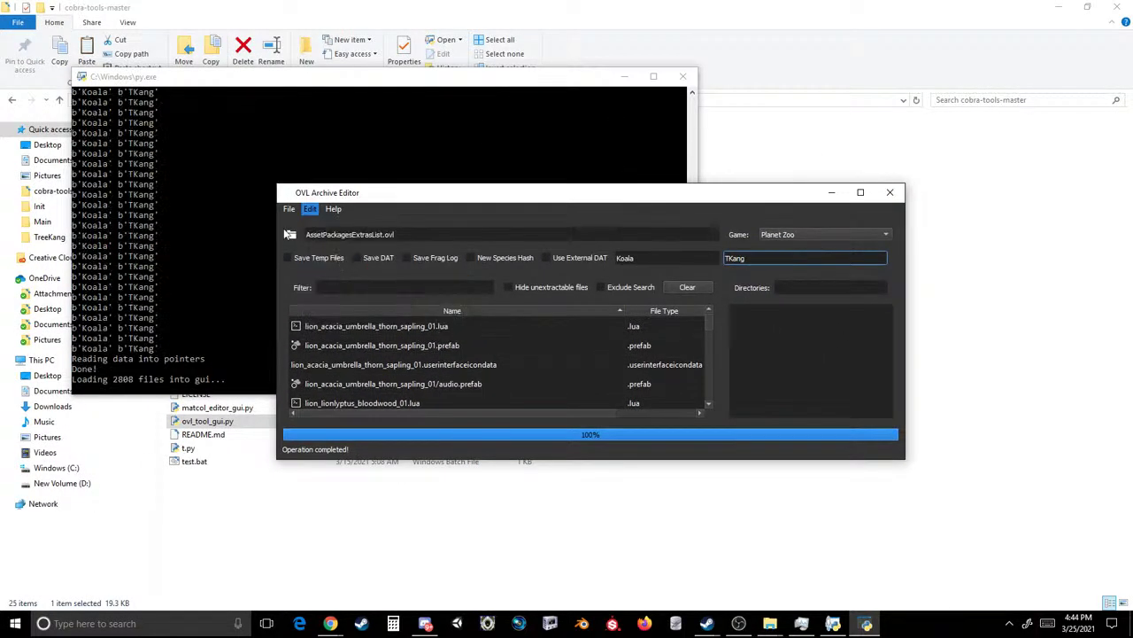
- Save the Koala-to-TKang data changes over the existing AssetPackagesExtrasList.ovl
click(289, 209)
click(299, 252)
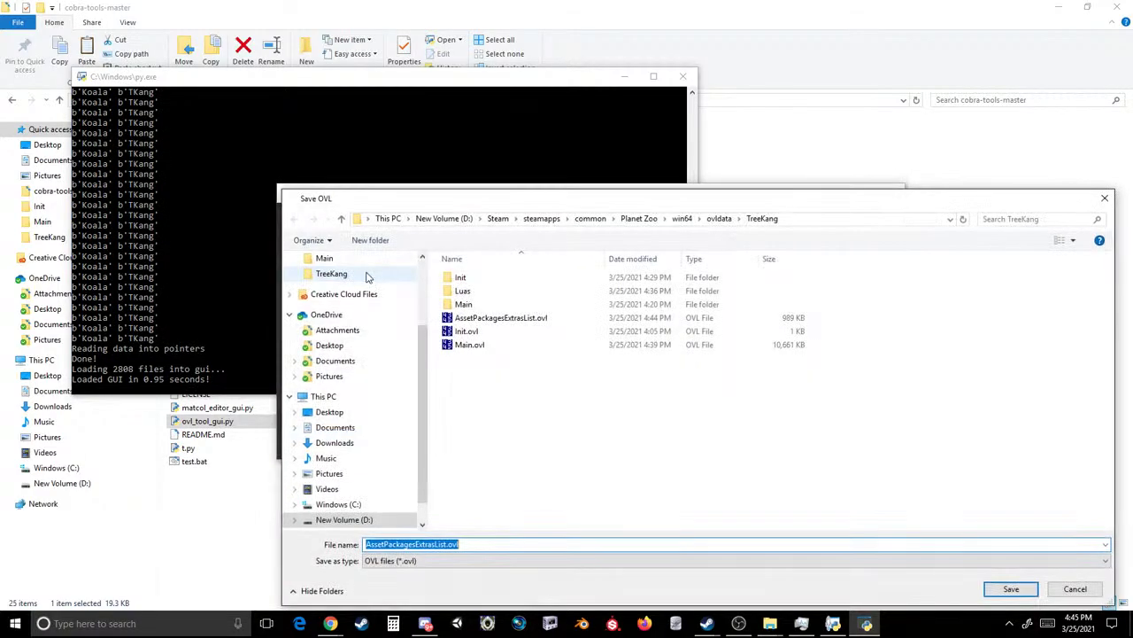
double_click(481, 322)
click(595, 314)
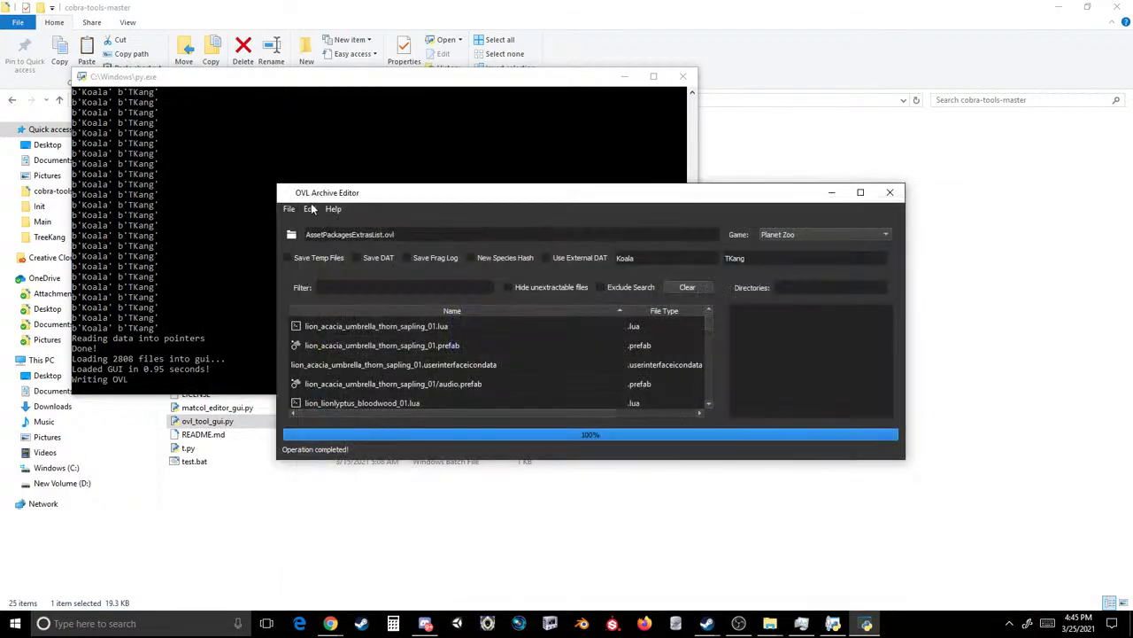
- Open Init.ovl to refresh the editor, and load the newly saved AssetPackagesExtrasList.ovl again
click(289, 209)
click(298, 237)
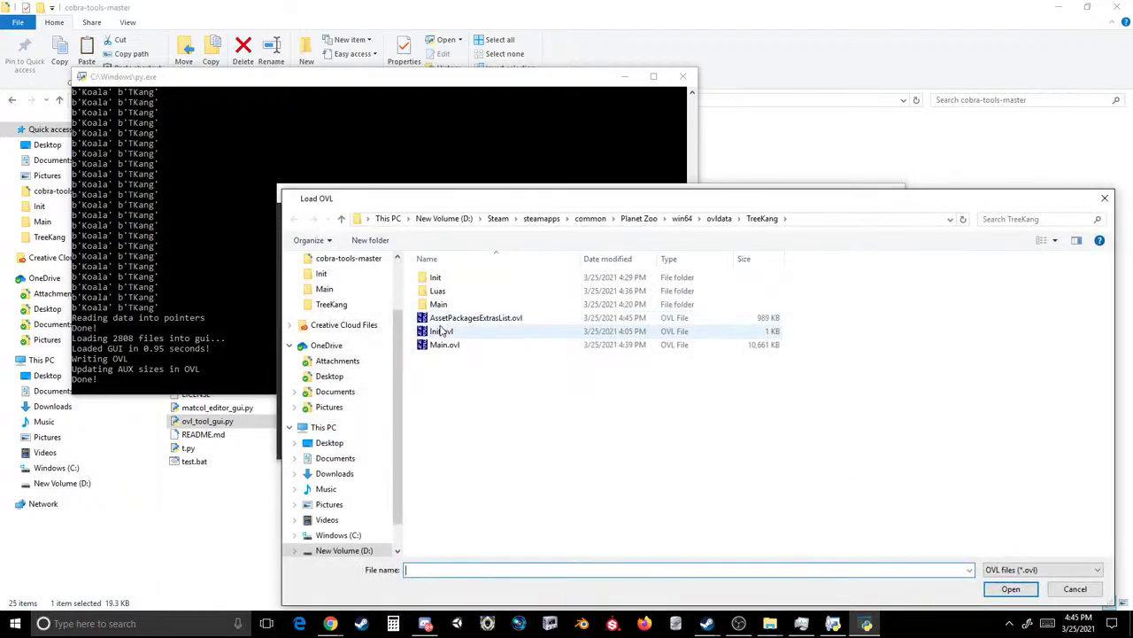
double_click(443, 331)
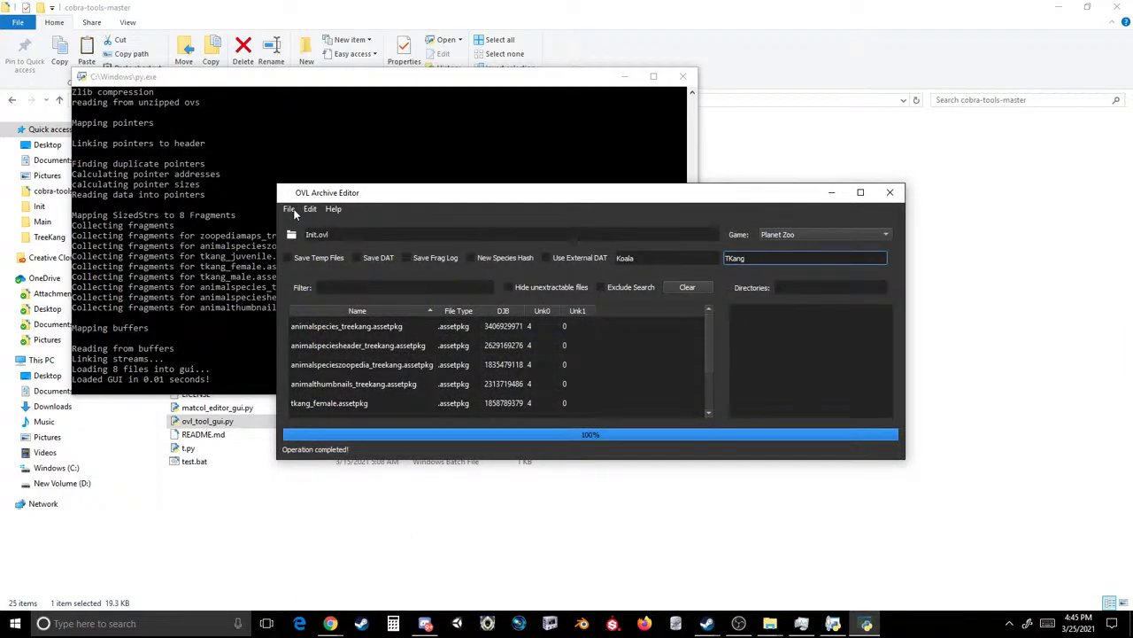
click(289, 209)
click(299, 237)
double_click(390, 246)
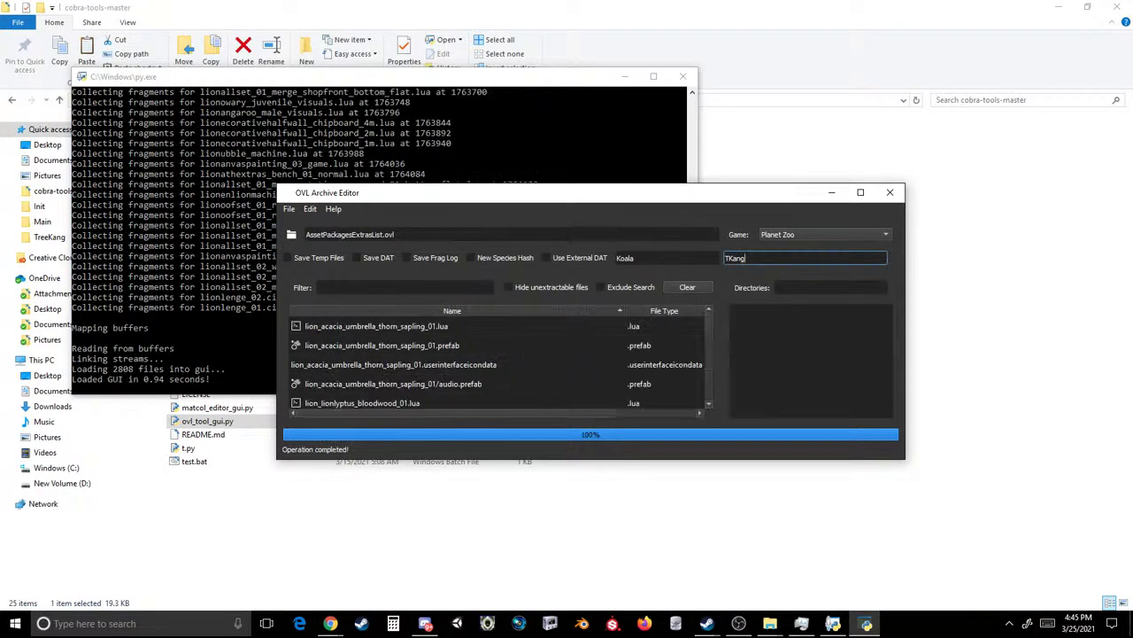
- Run a Dat Edit on the archive that replaces "Conten3" with "TreeKang"
double_click(649, 257)
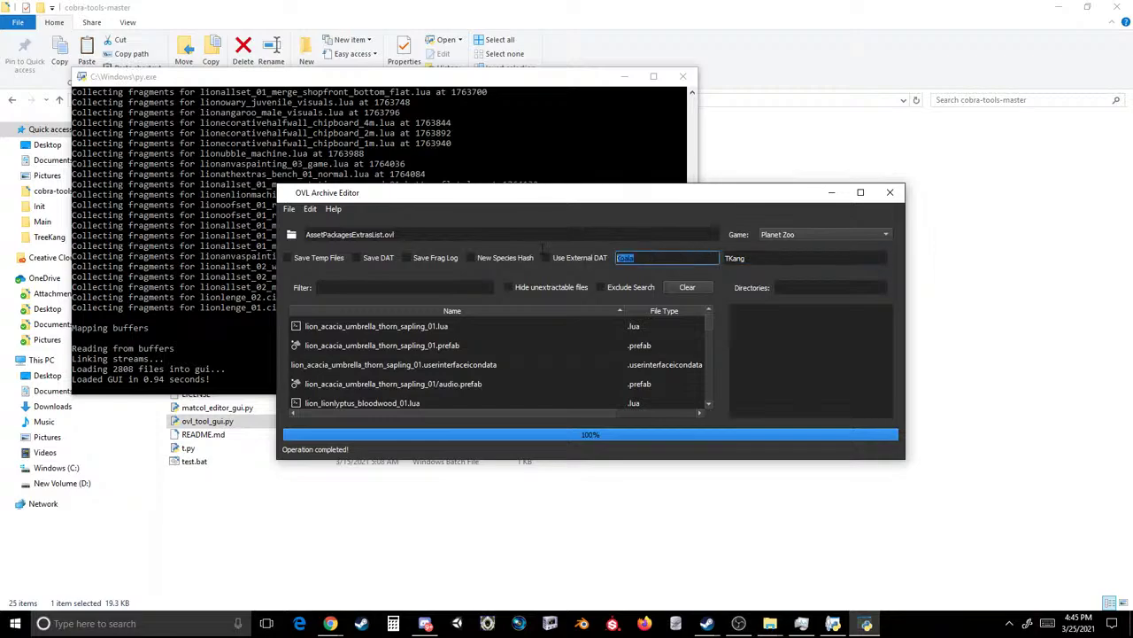
text(Conten3)
click(793, 256)
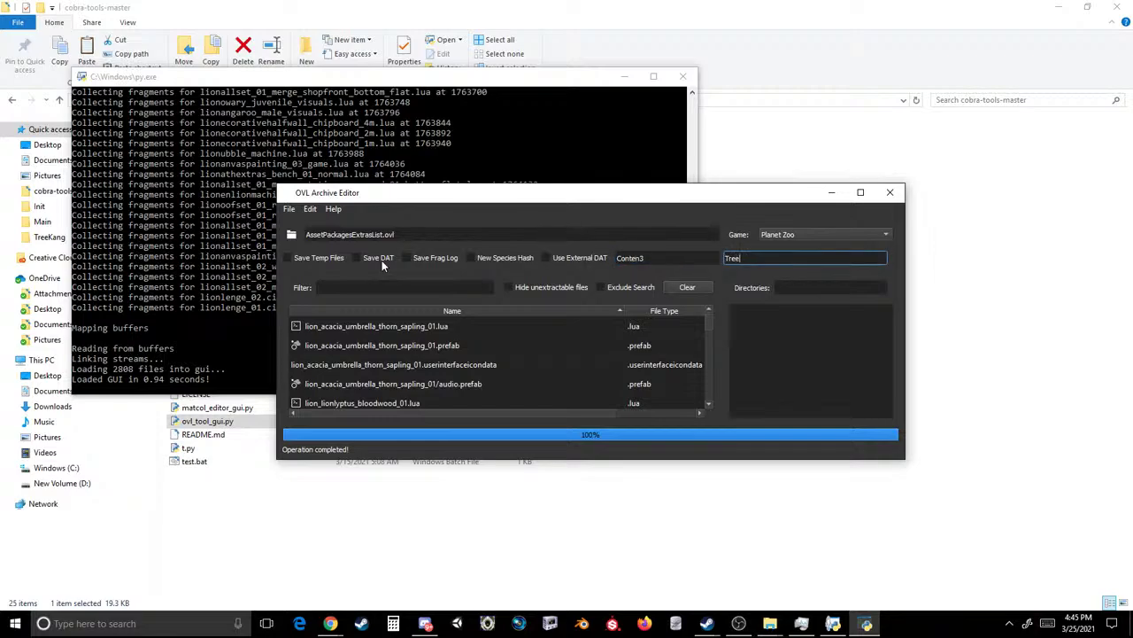
click(311, 210)
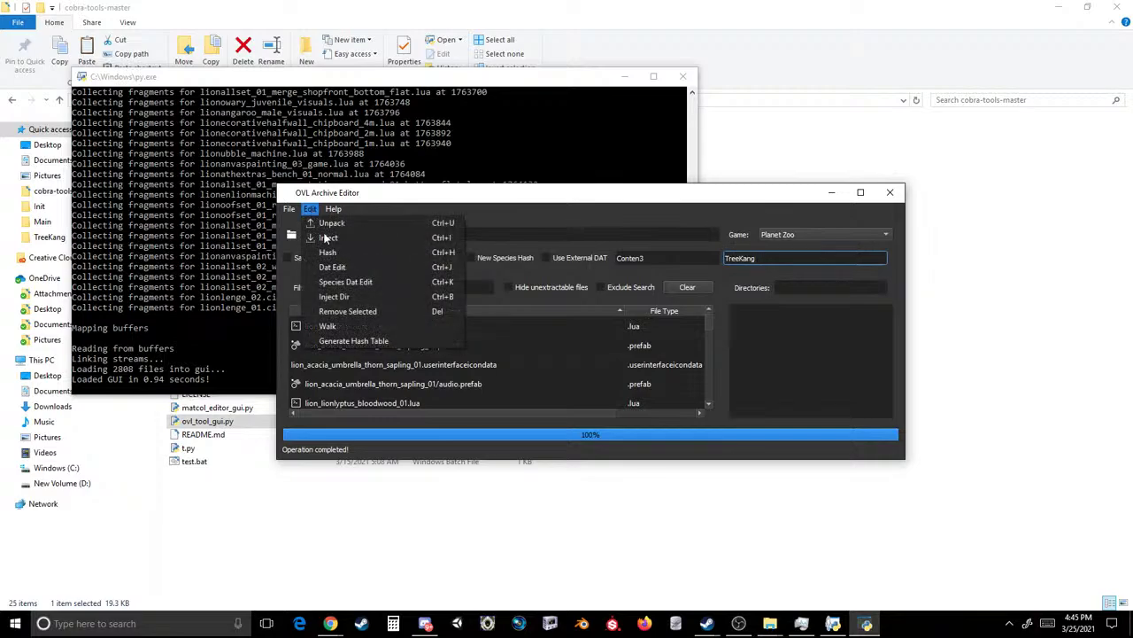
click(346, 272)
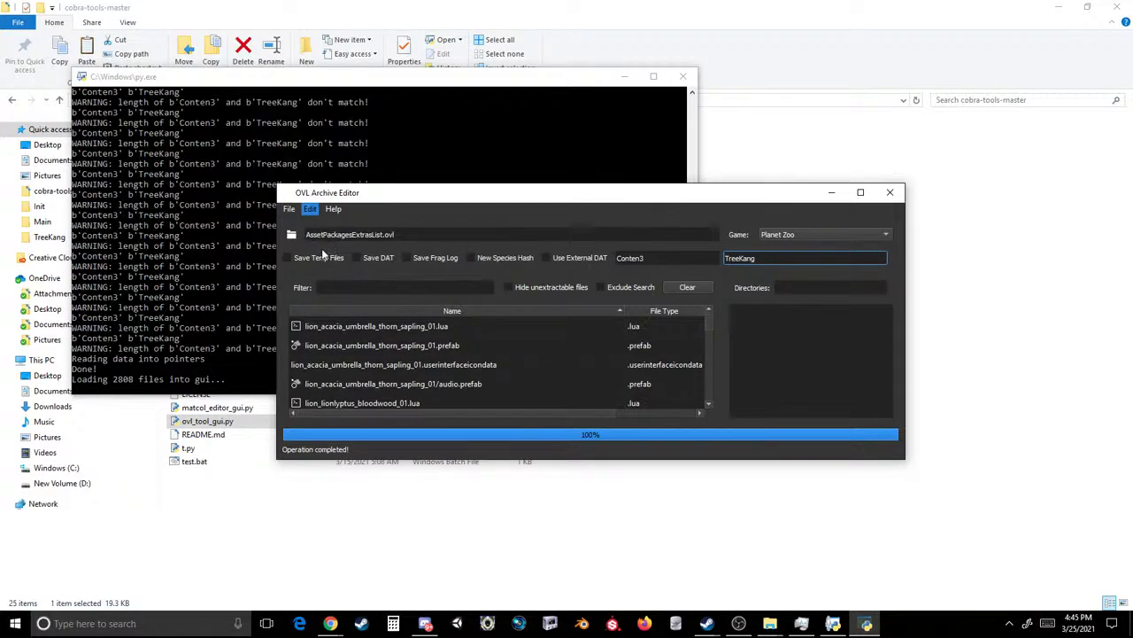
- Save the archive with the TreeKang data edit over AssetPackagesExtrasList.ovl
click(288, 210)
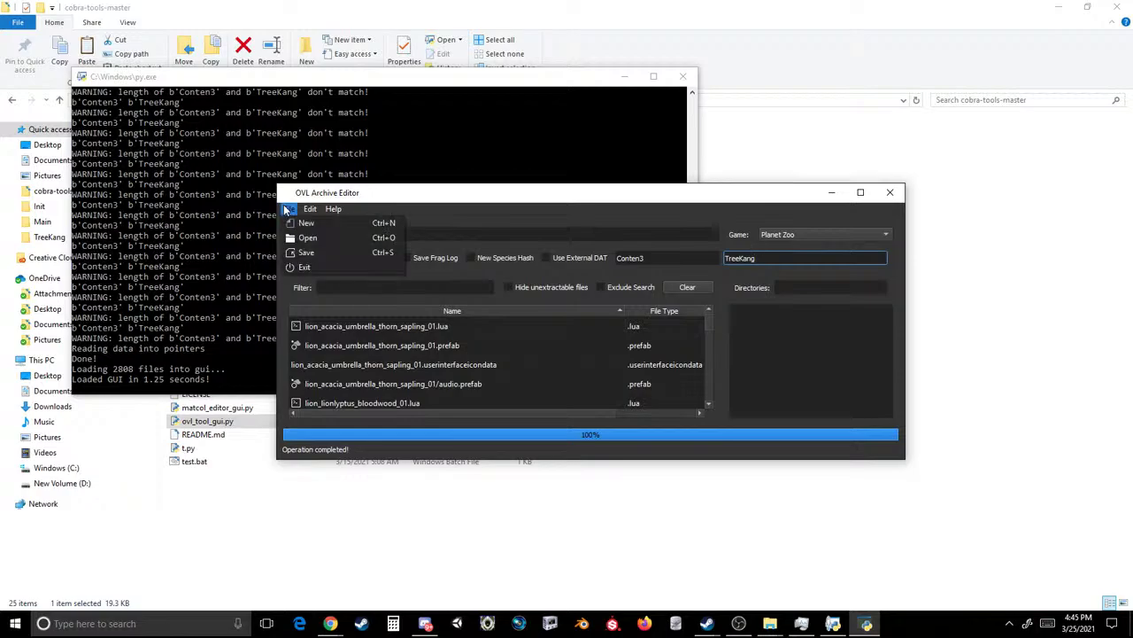
click(348, 257)
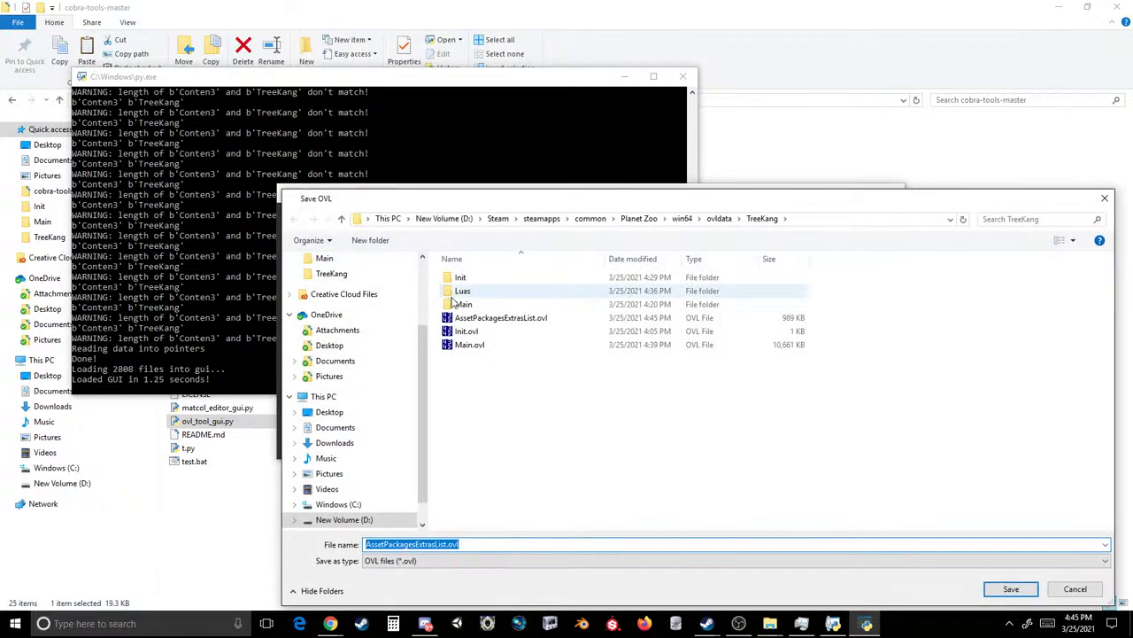
double_click(594, 317)
click(594, 313)
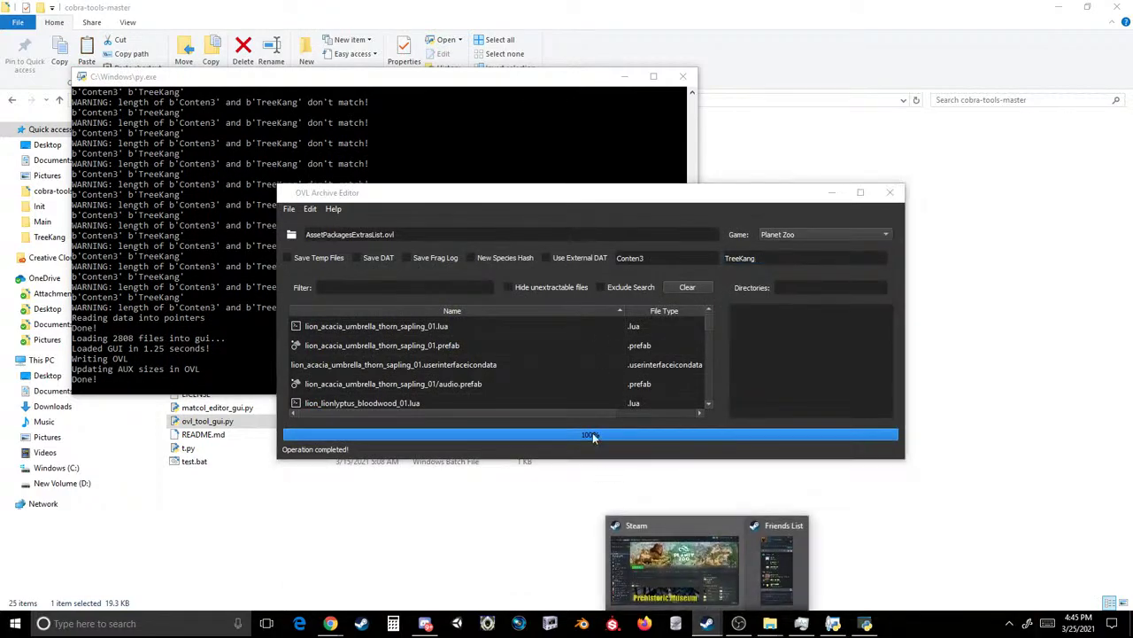
- Switch to Steam, launch Planet Zoo and load the saved Tree Kangaroo zoo
click(753, 567)
click(217, 273)
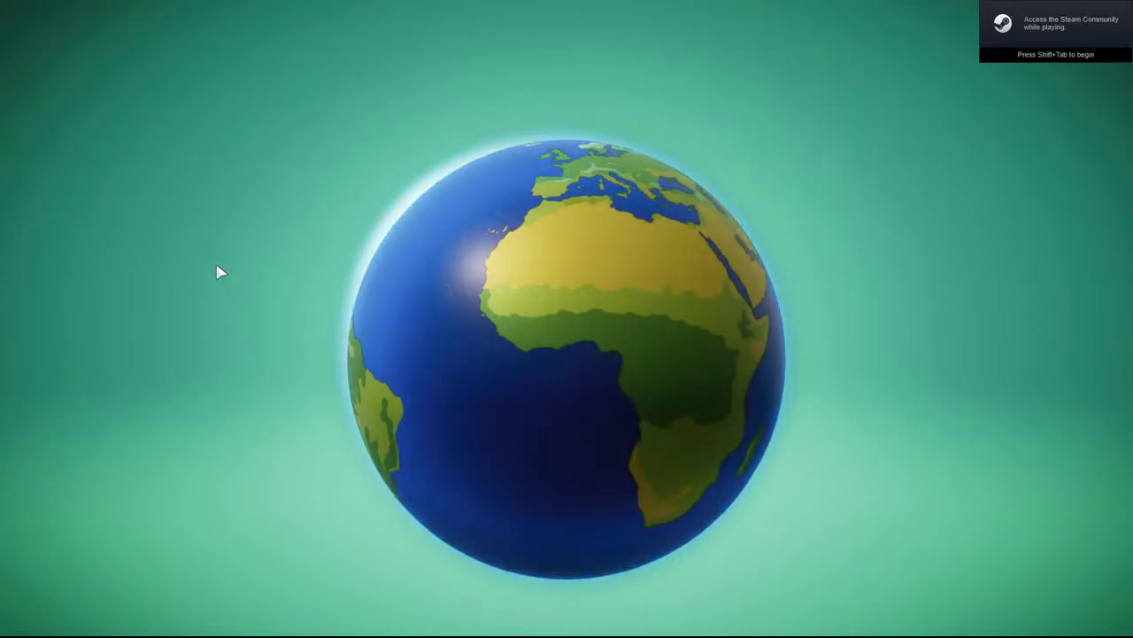
click(284, 566)
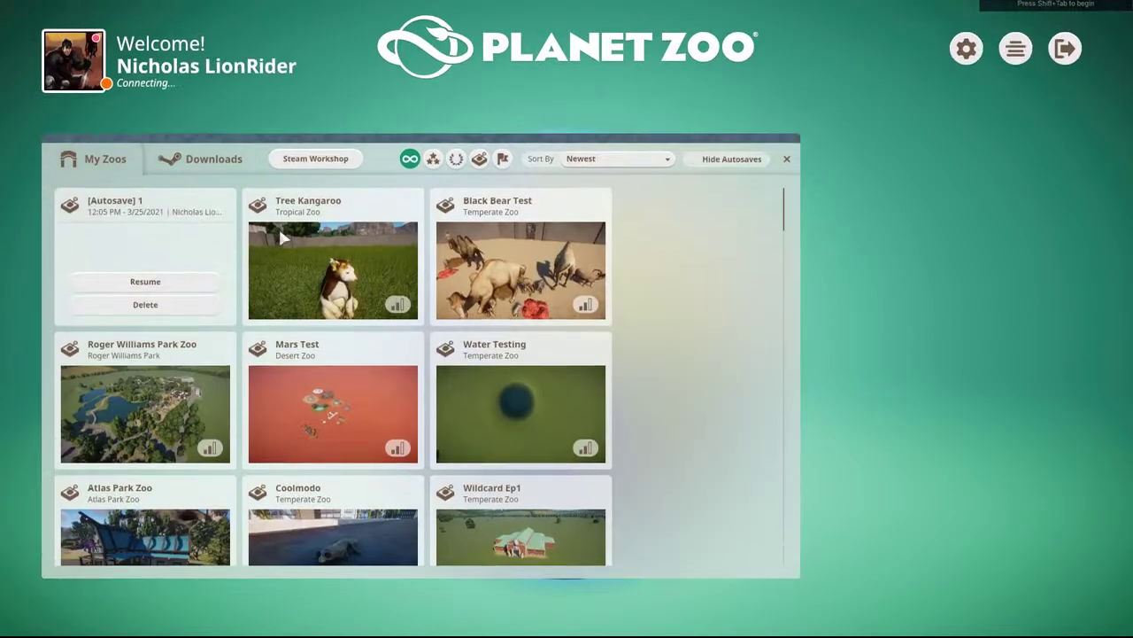
click(287, 262)
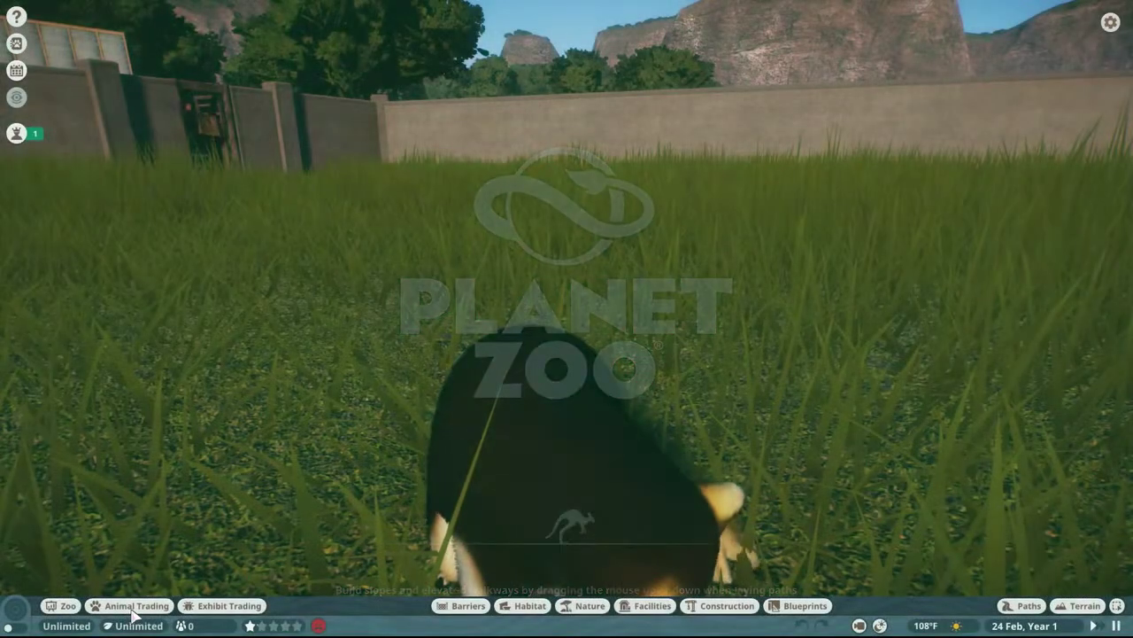
- Check animal trading in the loaded zoo, and quit Planet Zoo without saving
click(133, 606)
click(197, 226)
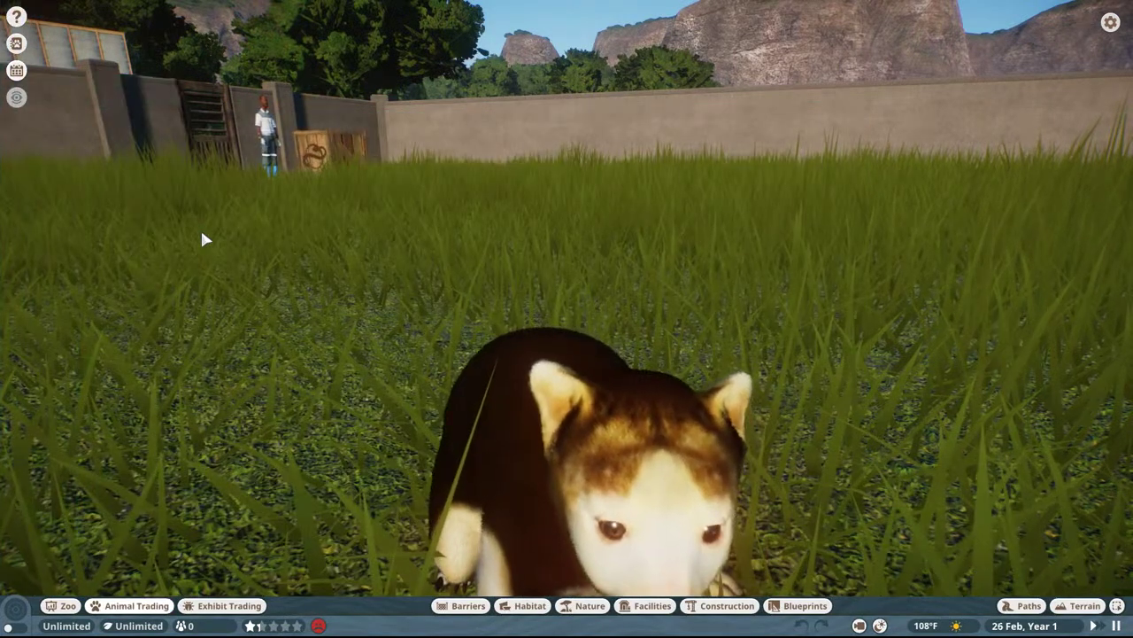
key(Escape)
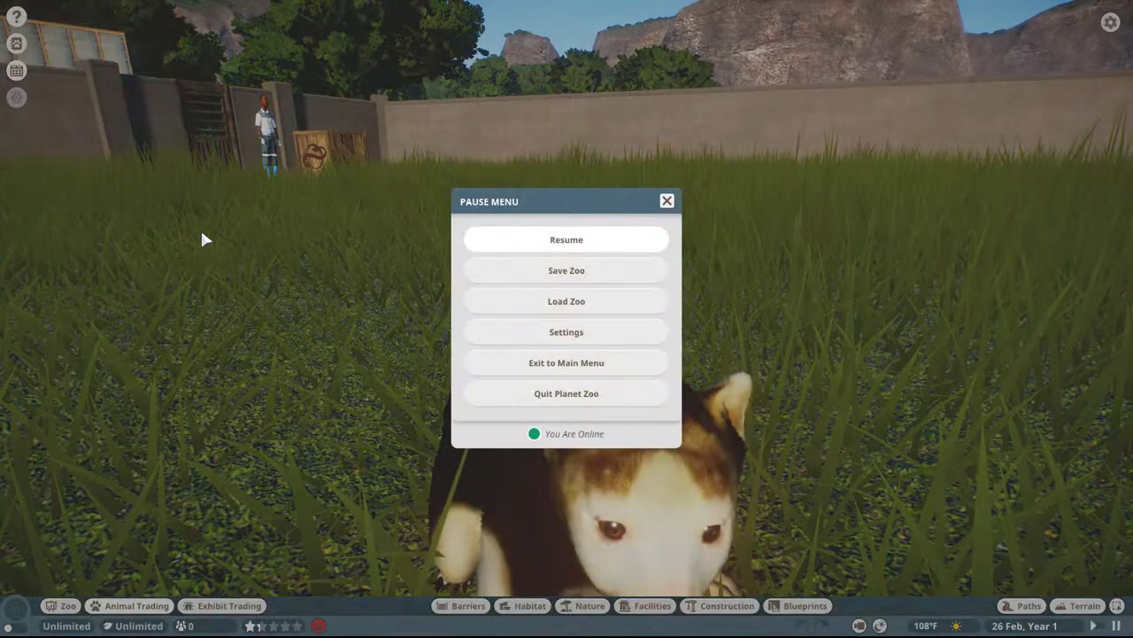
click(549, 396)
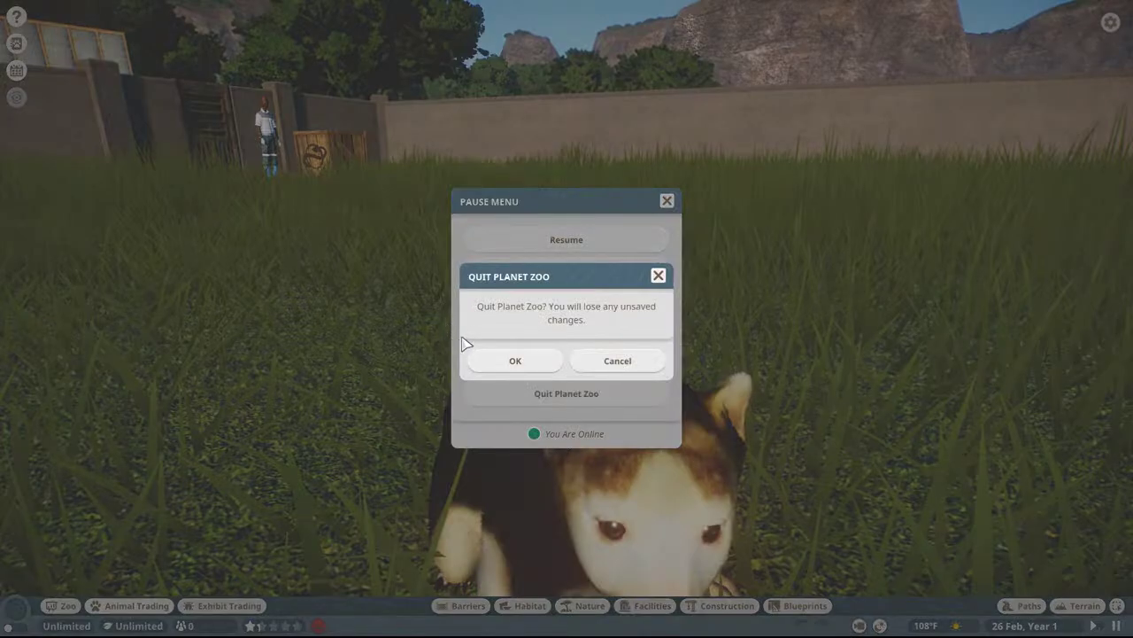
click(505, 362)
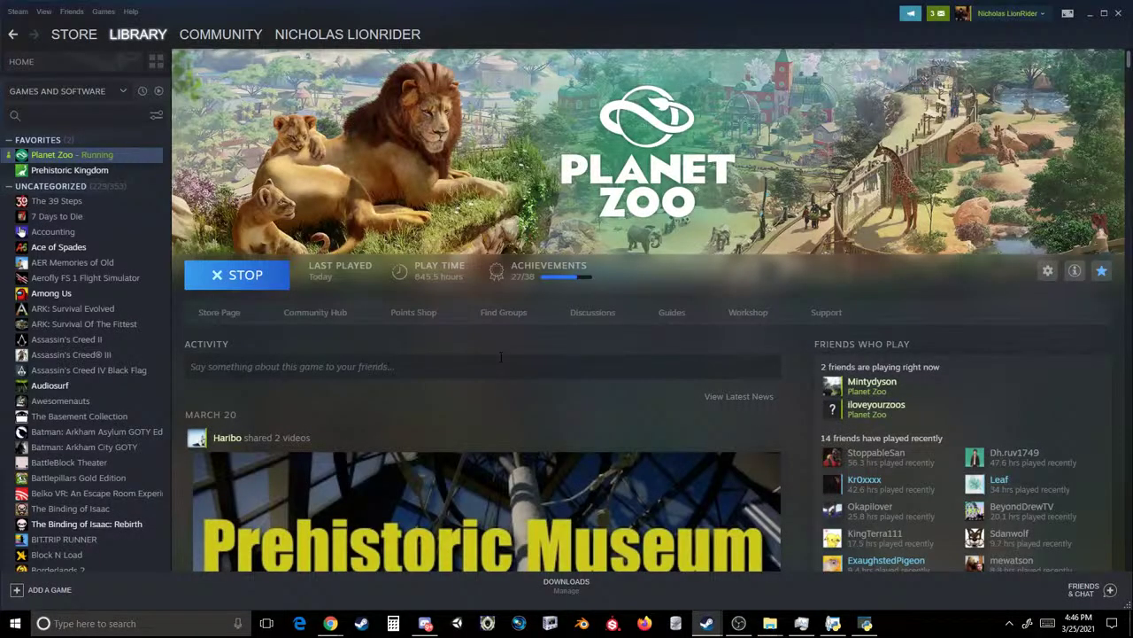
- Switch to File Explorer and open the TreeKang mod folder inside ovldata
mouse_move(769, 622)
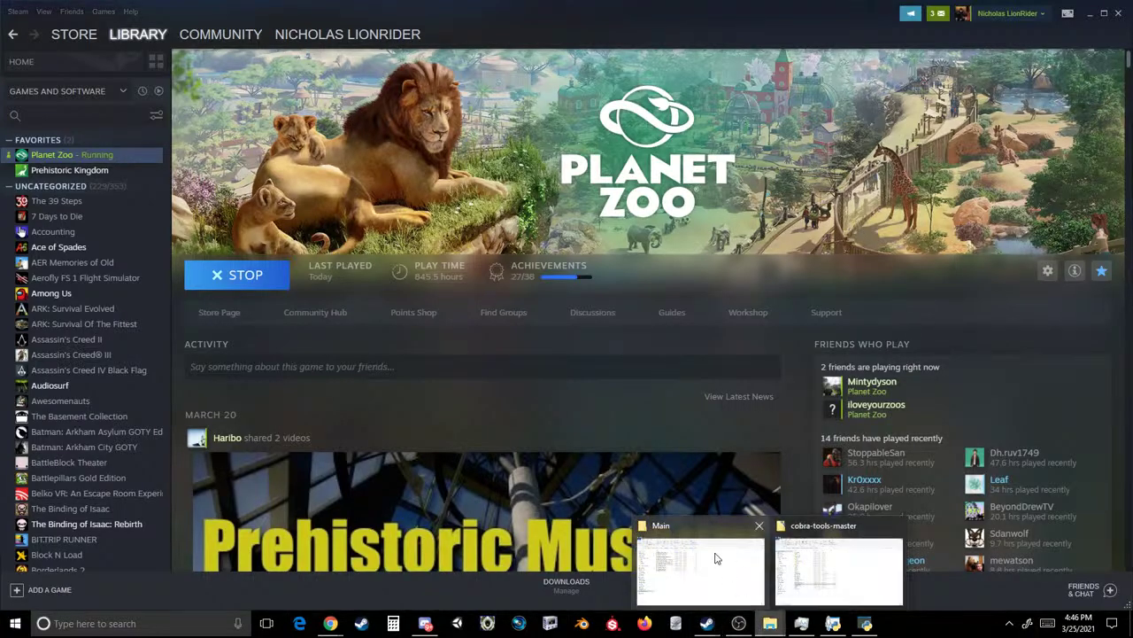
click(717, 558)
click(503, 99)
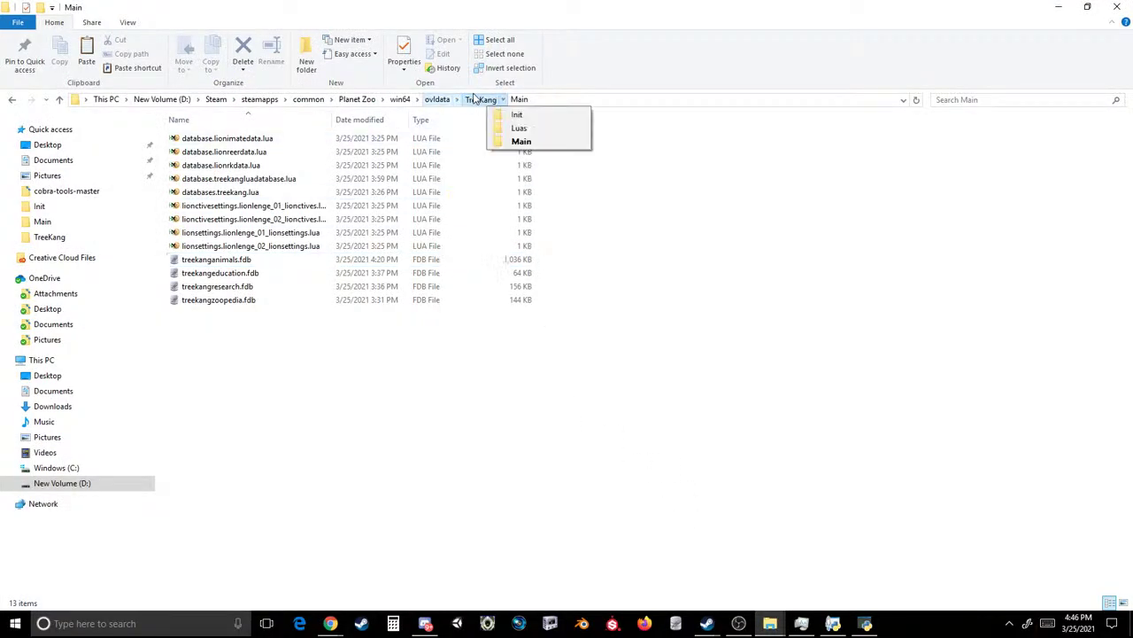
click(479, 99)
click(479, 100)
click(363, 269)
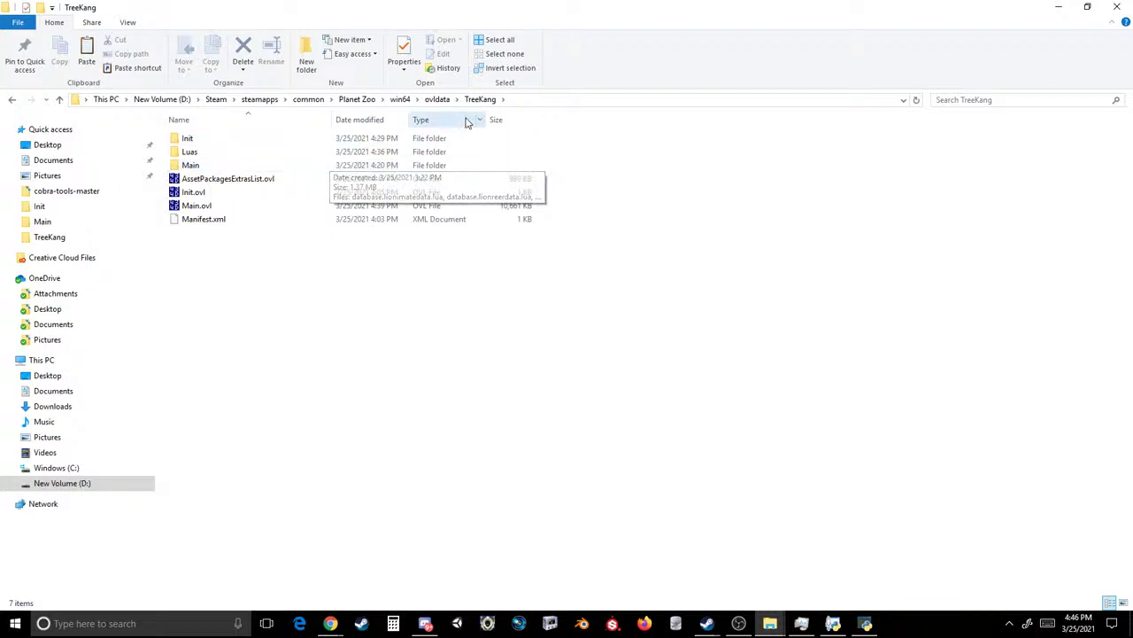
- Copy the Animals, Localised and UI folders from Content3 into the TreeKang mod folder
click(436, 99)
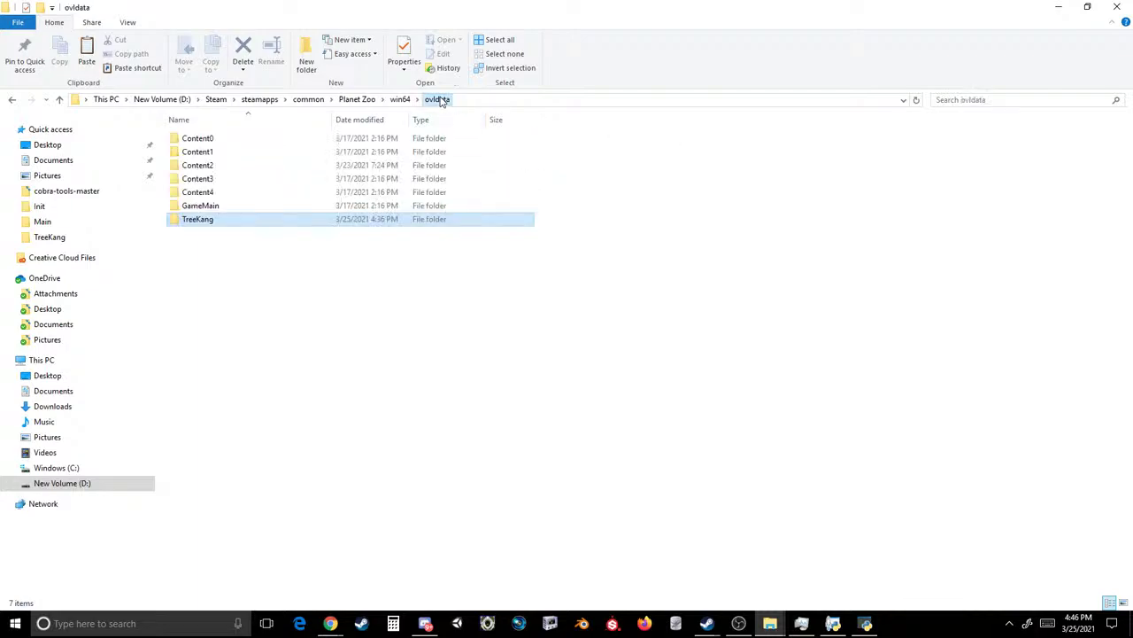
double_click(212, 182)
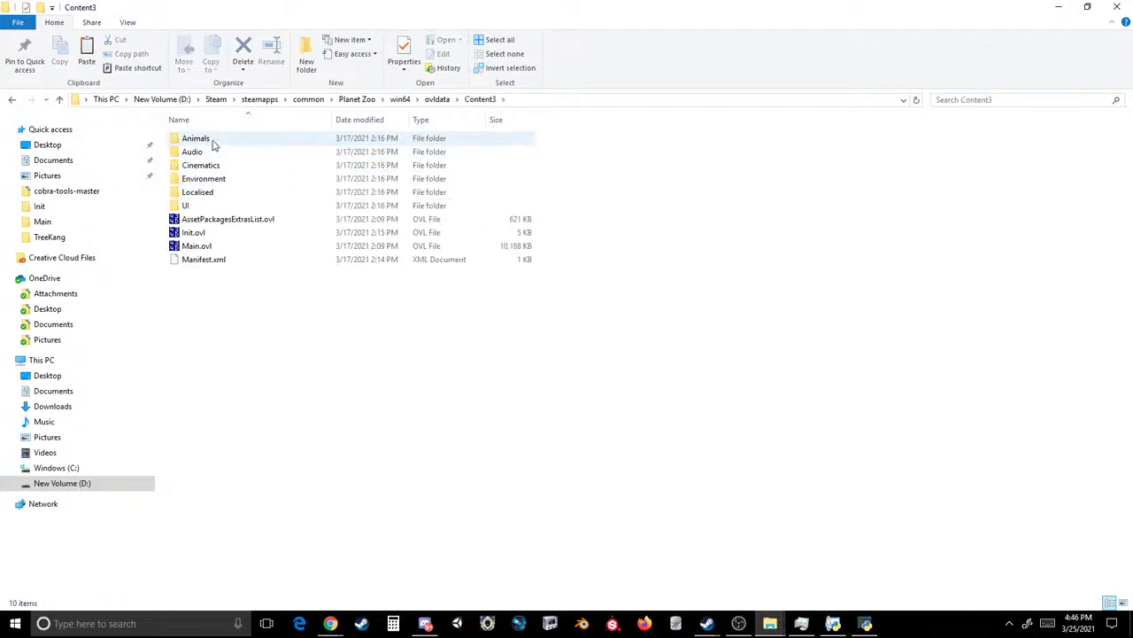
click(213, 140)
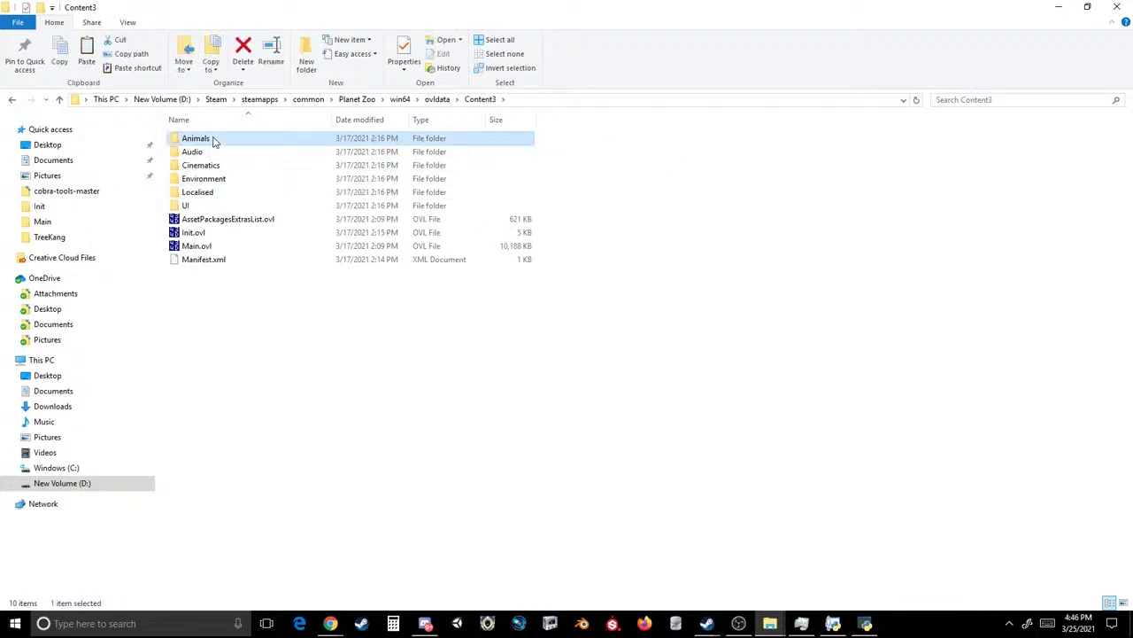
ctrl+click(202, 193)
ctrl+click(195, 207)
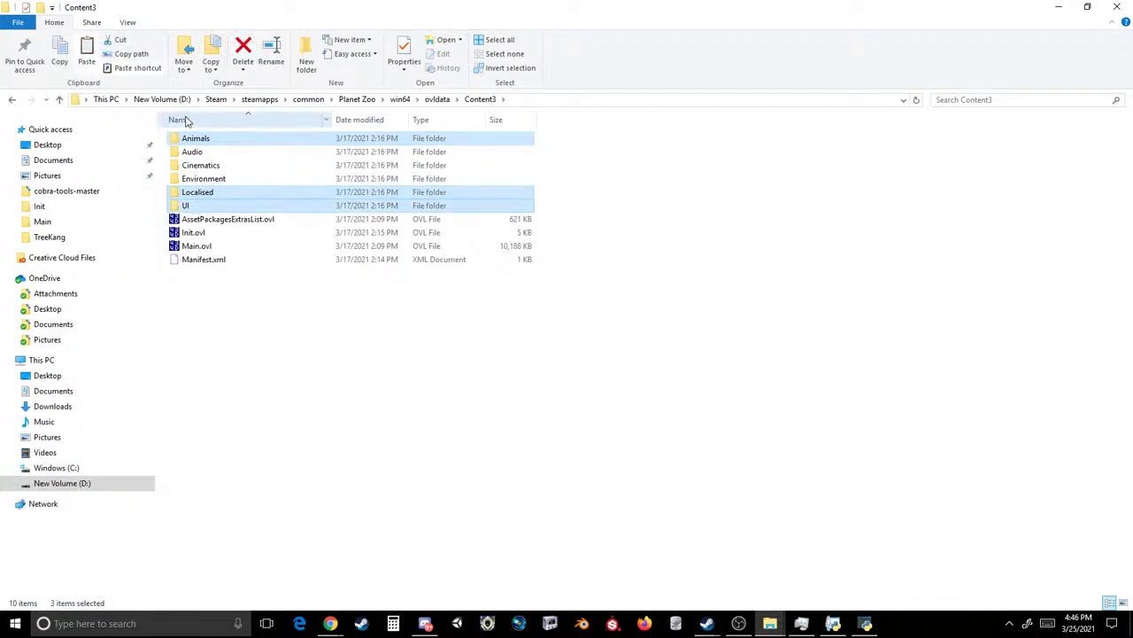
click(12, 99)
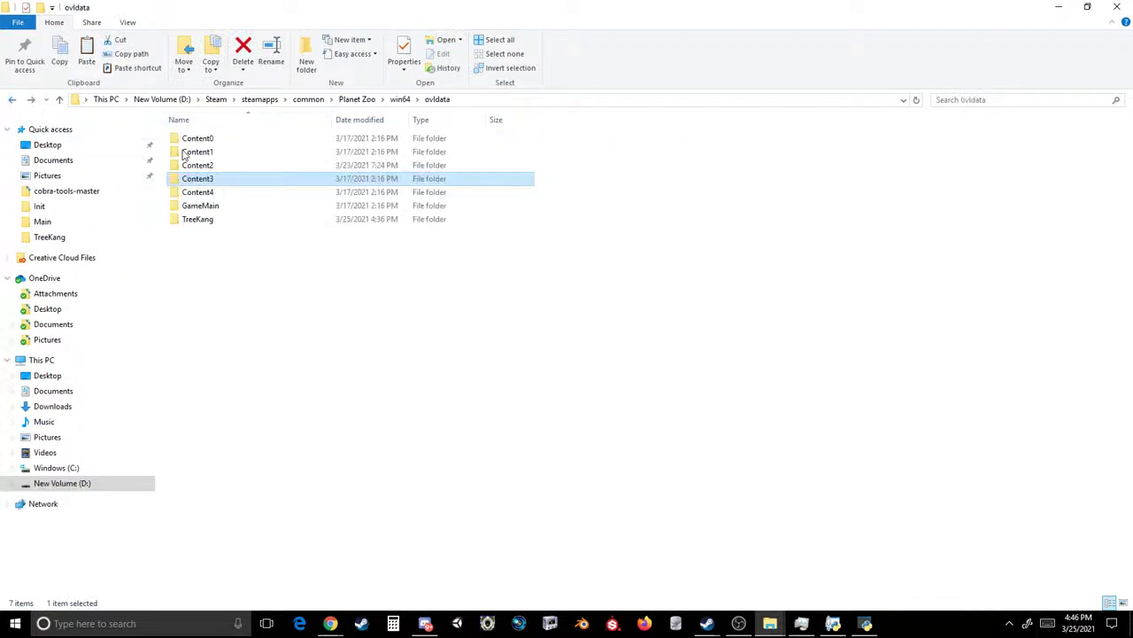
double_click(217, 222)
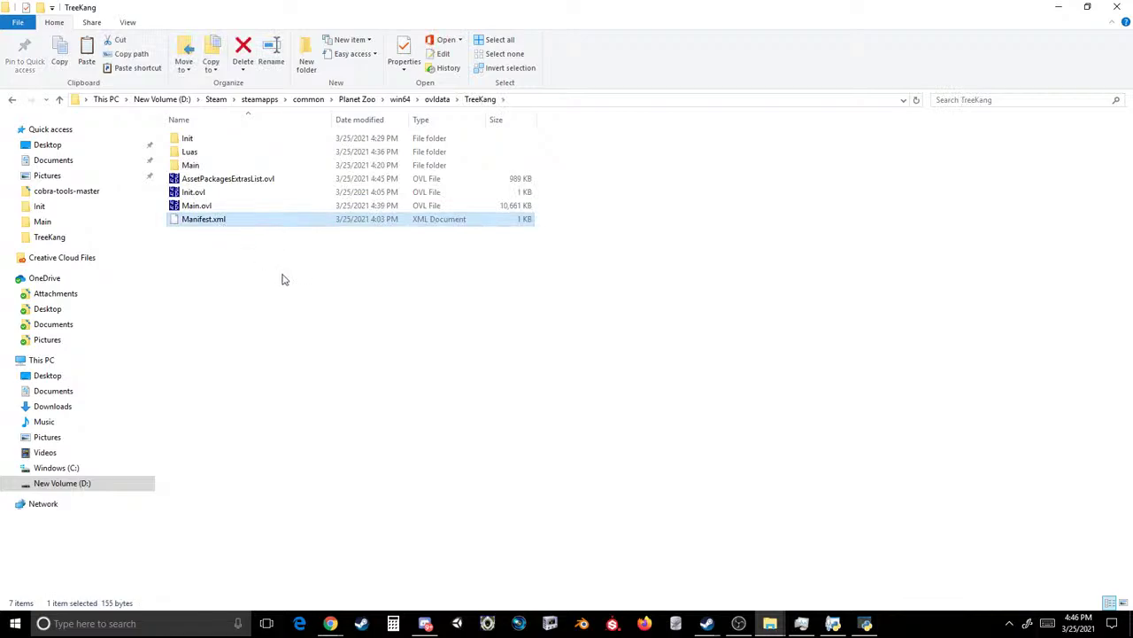
key(ctrl+v)
- Delete the Init, Luas and Main folders from the TreeKang mod folder
click(190, 179)
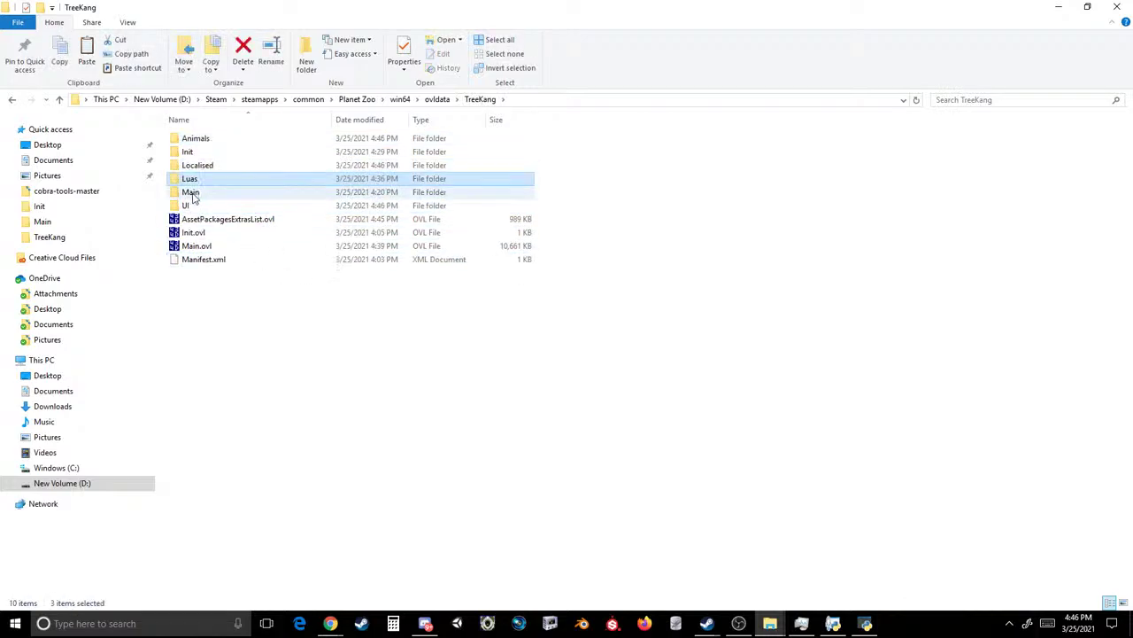
ctrl+click(190, 192)
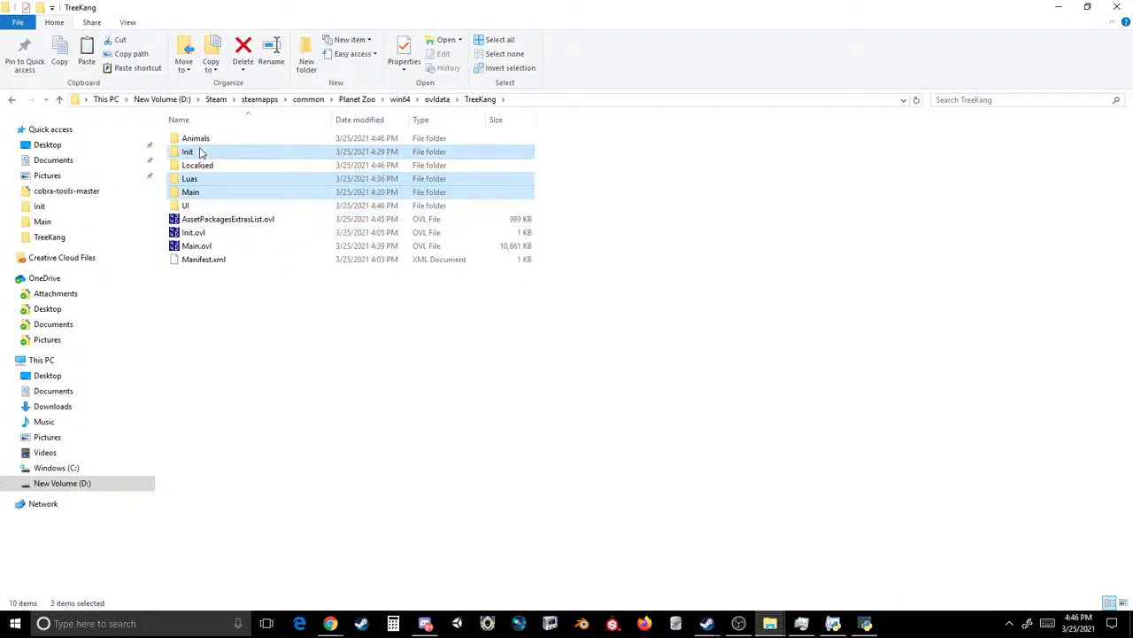
key(Delete)
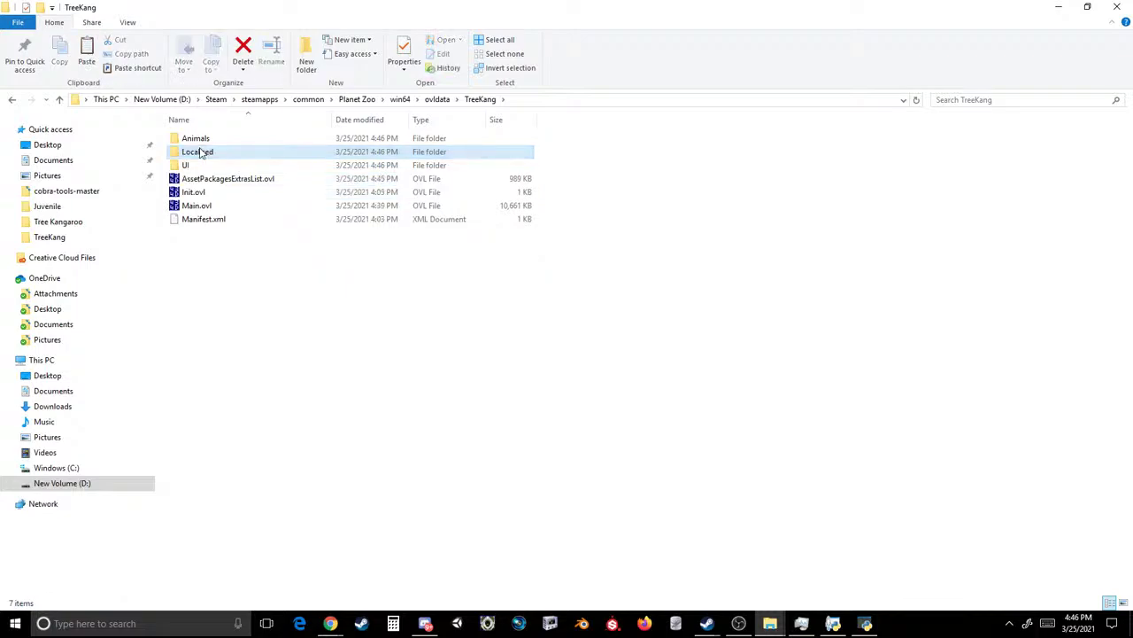
- Delete the Blueprints_Content3, FrontEndMenu, MechanicResearch_Content3 and Scenery_Content3 folders from TreeKang's UI\Textures folder
double_click(190, 166)
double_click(200, 141)
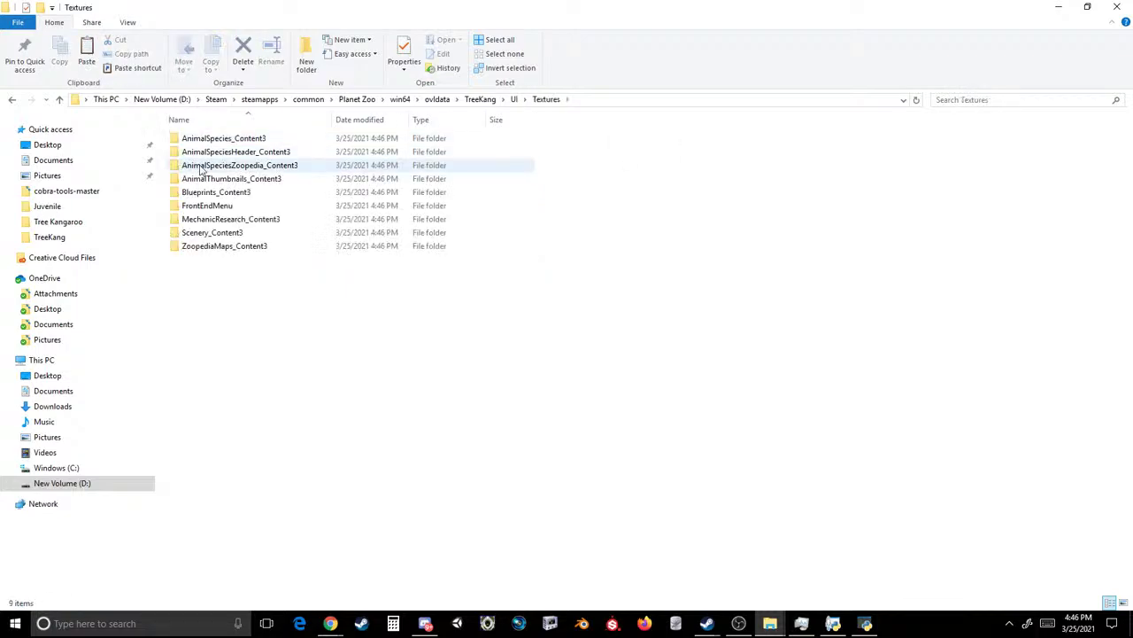
click(232, 192)
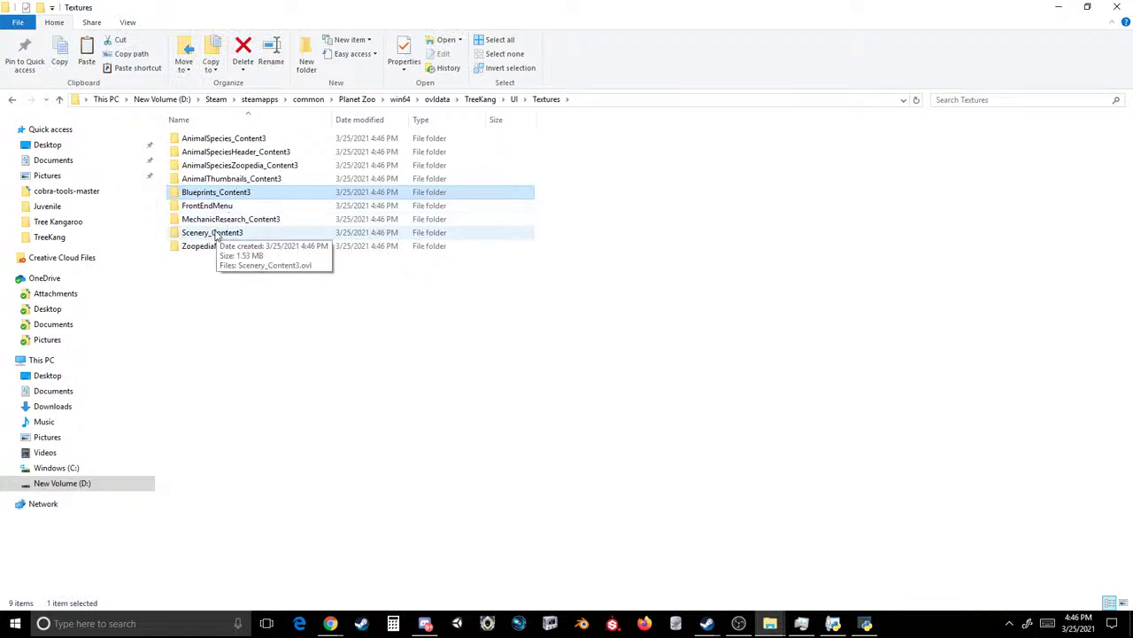
shift+click(216, 233)
key(Delete)
- Rename the AnimalSpecies_Content3 folder to AnimalSpecies_TreeKang
click(390, 139)
key(F2)
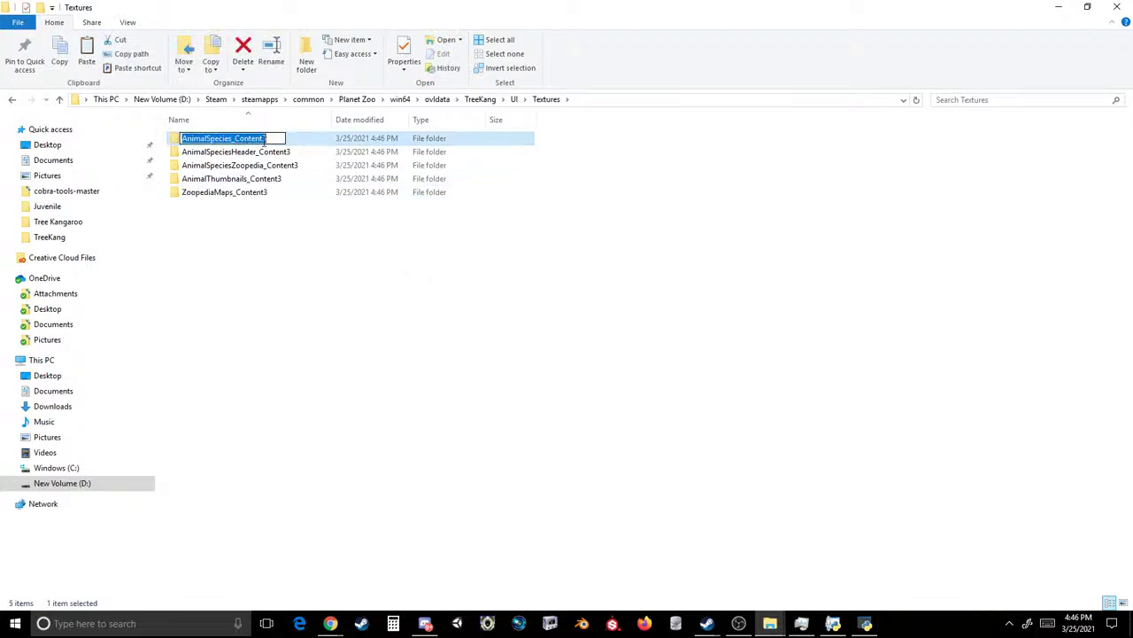
key(End)
key(ctrl+shift+Left)
text(Tree)
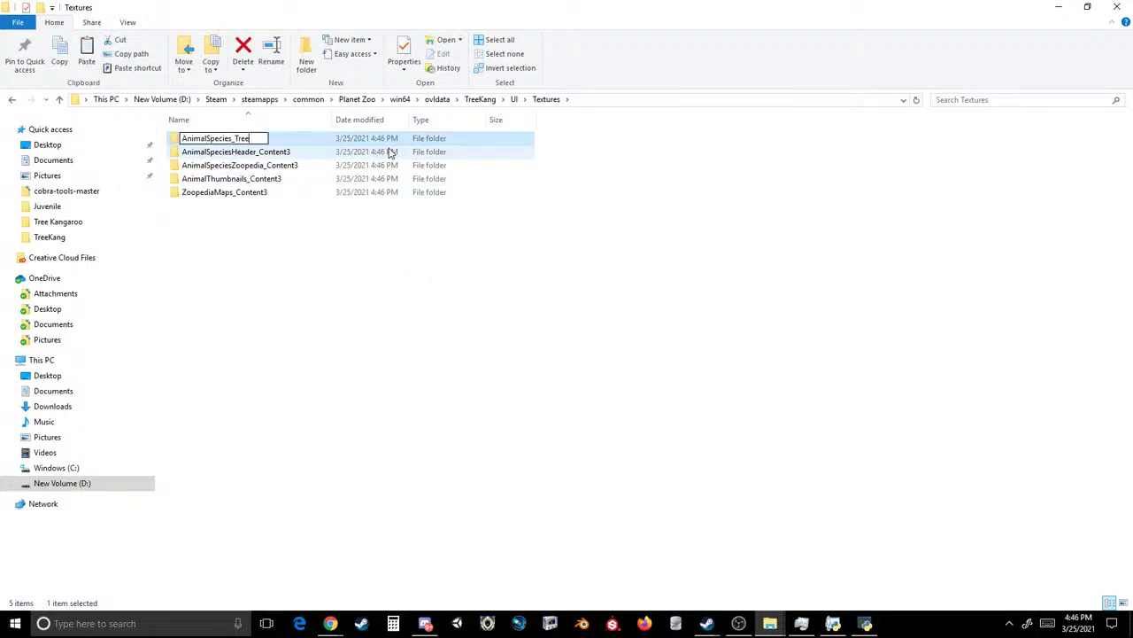
text(Kang)
key(Return)
- Rename the AnimalSpeciesHeader_Content3 folder to AnimalSpeciesHeader_TreeKang
click(363, 151)
key(F2)
drag(304, 149, 259, 151)
key(BackSpace)
text(TreeKang)
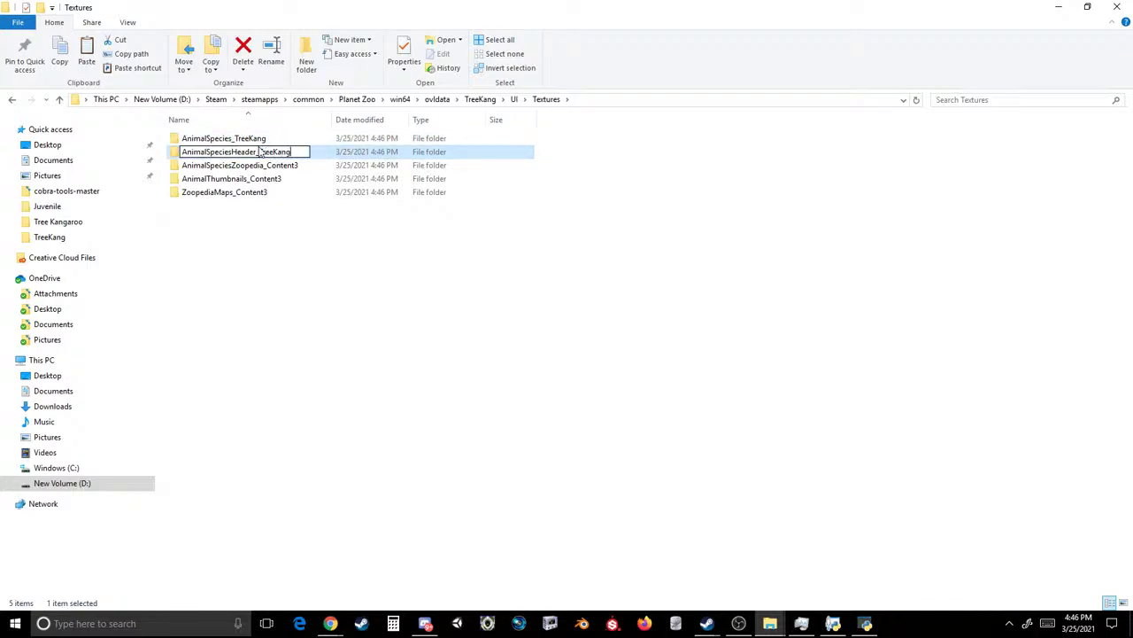
key(Return)
- Rename the AnimalSpeciesZoopedia_Content3 folder to AnimalSpeciesZoopedia_TreeKang
click(303, 165)
key(F2)
drag(303, 165, 264, 165)
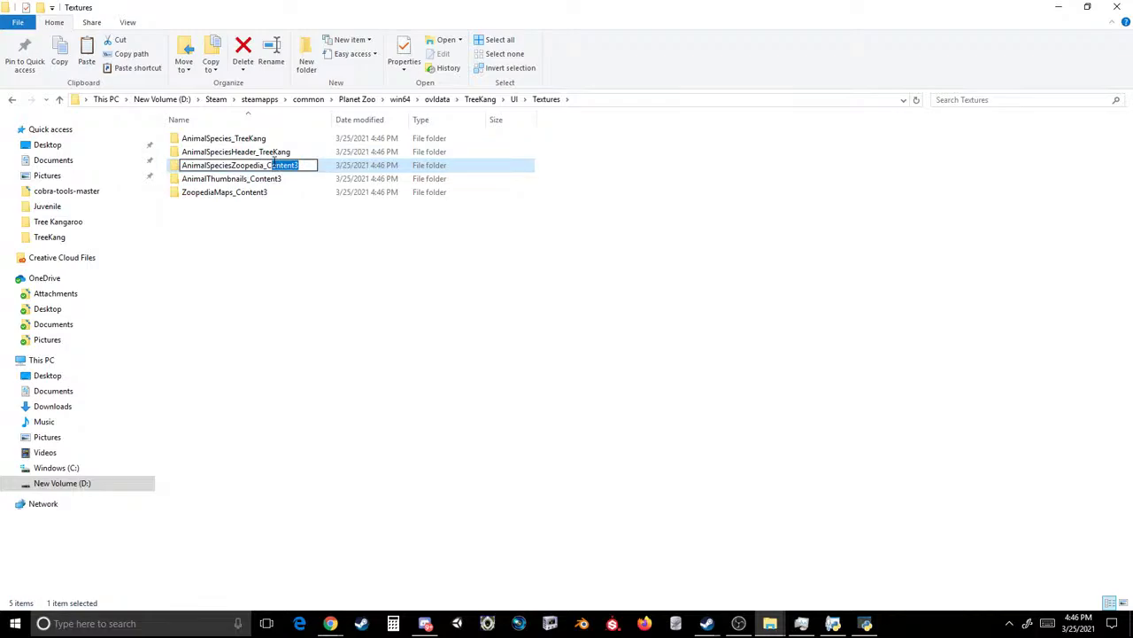
key(BackSpace)
text(TreeKang)
key(Return)
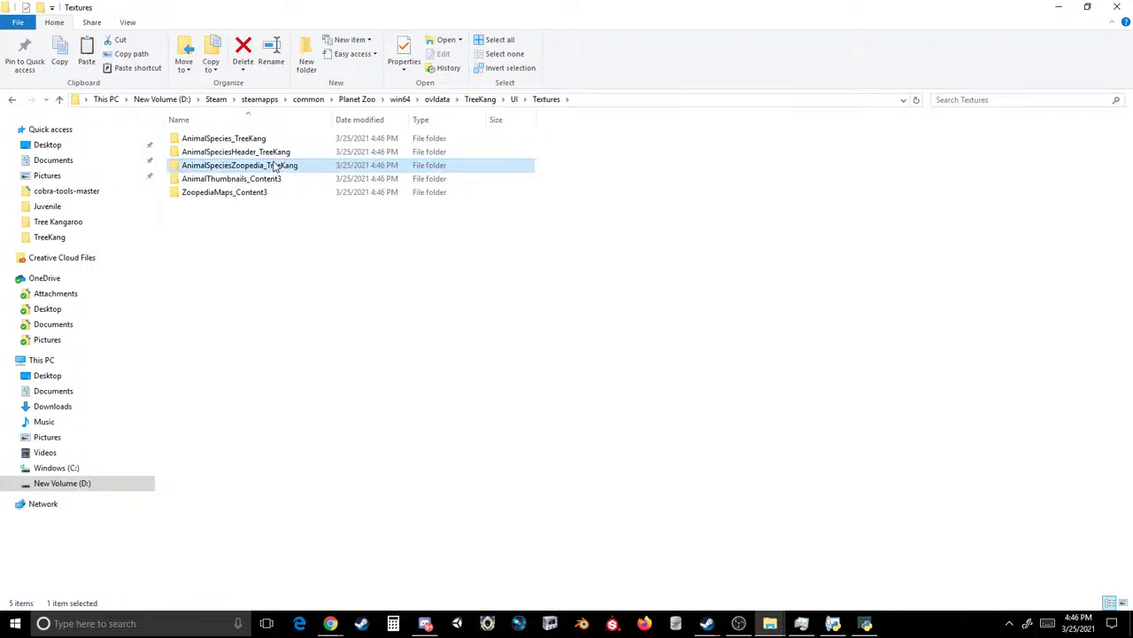
- Rename the AnimalThumbnails_Content3 folder to AnimalThumbnails_TreeKang
click(283, 193)
click(286, 180)
key(F2)
drag(286, 180, 254, 168)
key(BackSpace)
text(TreeKang)
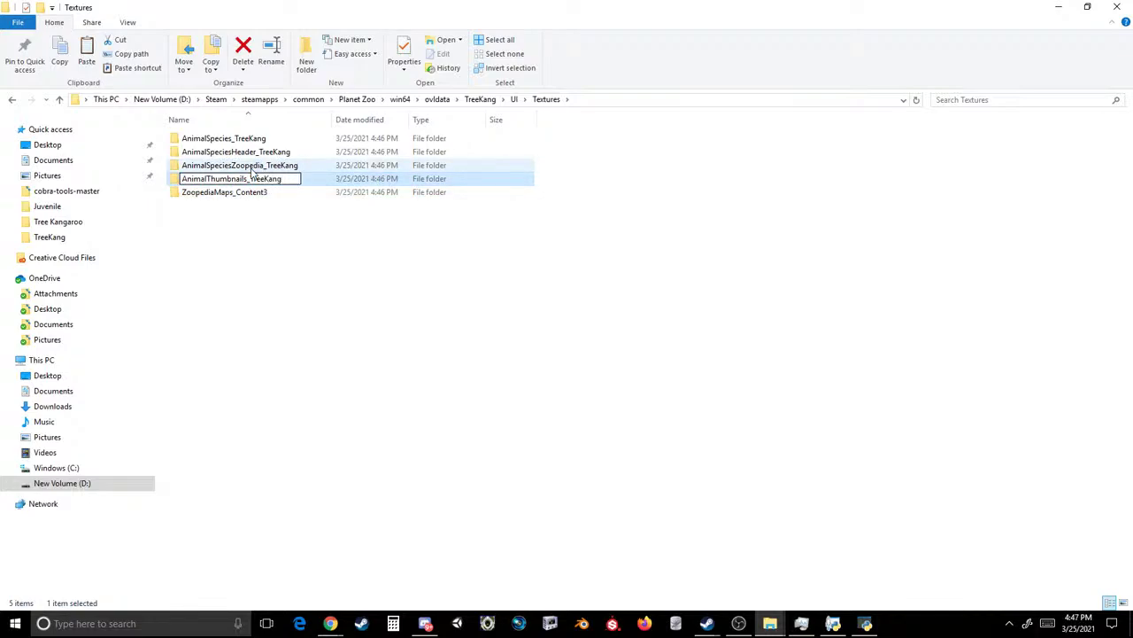
key(Return)
- Rename the ZoopediaMaps_Content3 folder to ZoopediaMaps_TreeKang
click(266, 192)
key(F2)
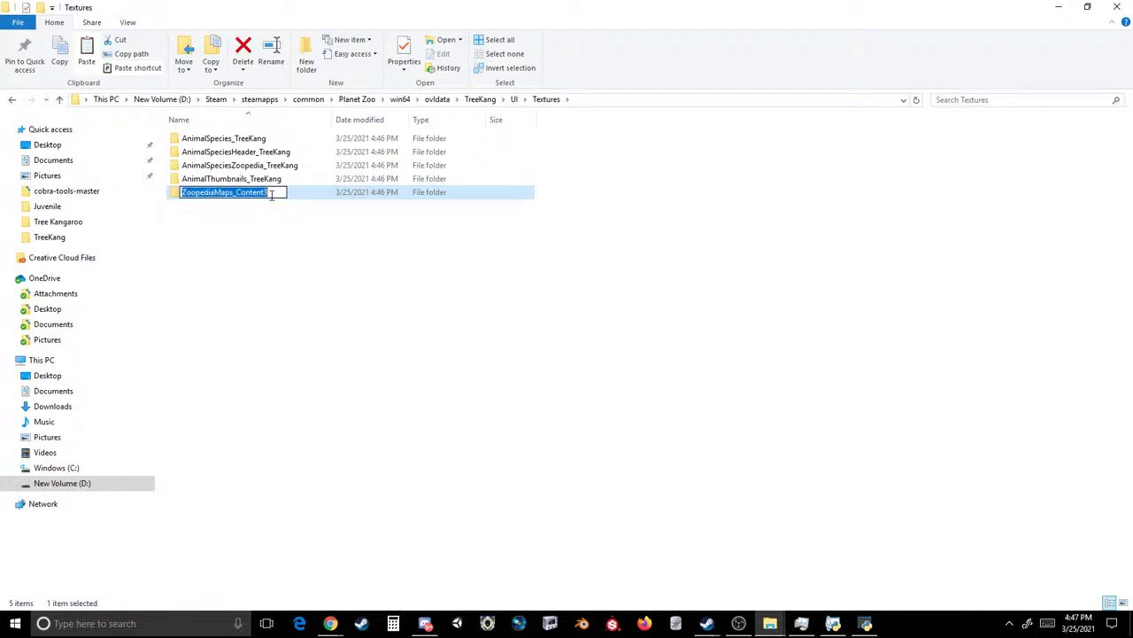
drag(272, 195, 249, 195)
text(TreeK)
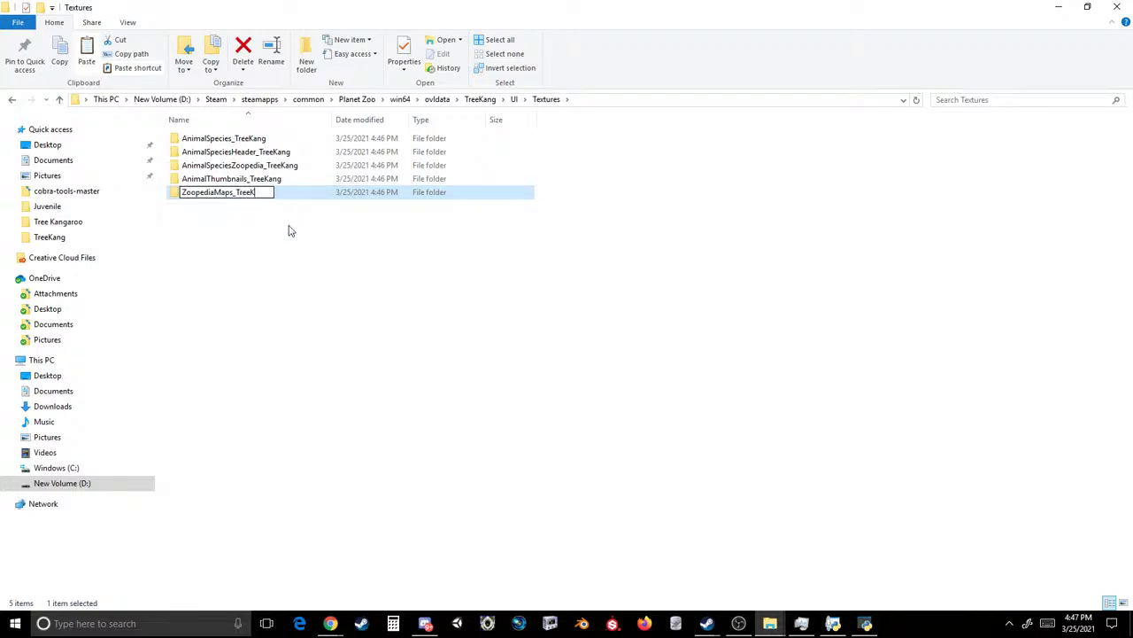
text(ang)
key(Return)
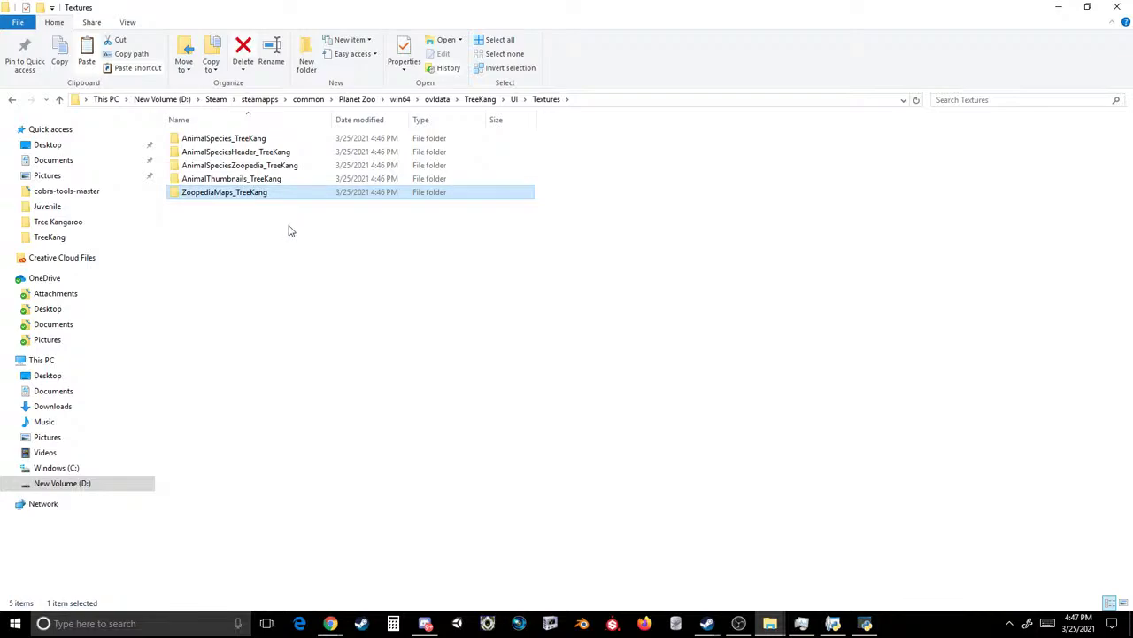
- Rename the OVL file inside the AnimalSpecies_TreeKang folder to AnimalSpecies_TreeKang.ovl
double_click(270, 138)
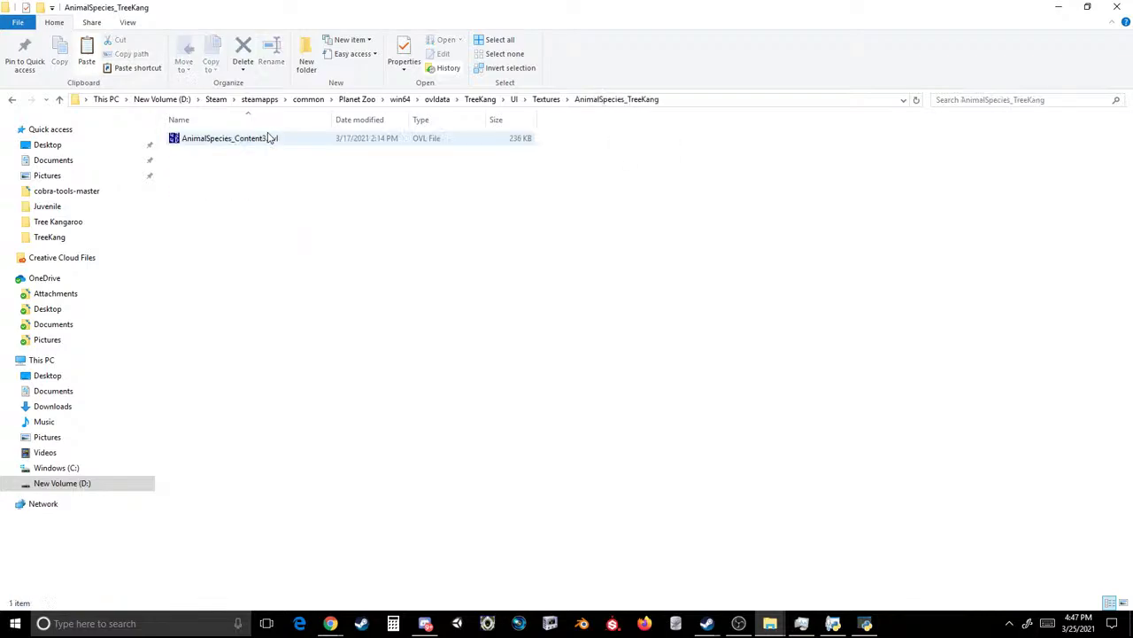
click(267, 138)
click(274, 137)
drag(267, 138, 227, 137)
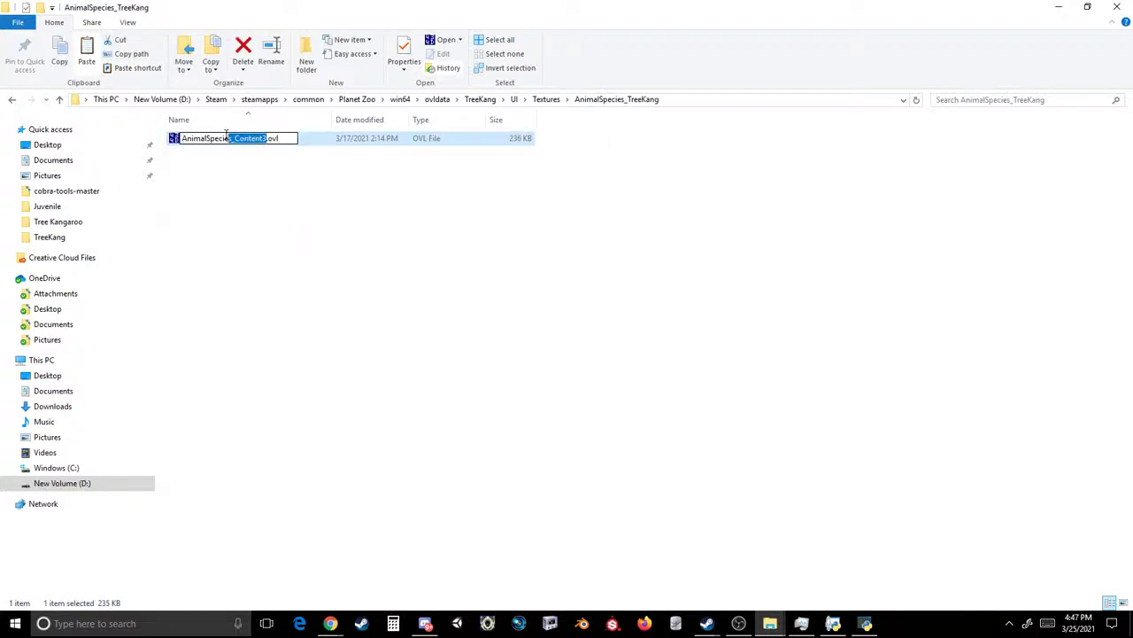
text(Tree)
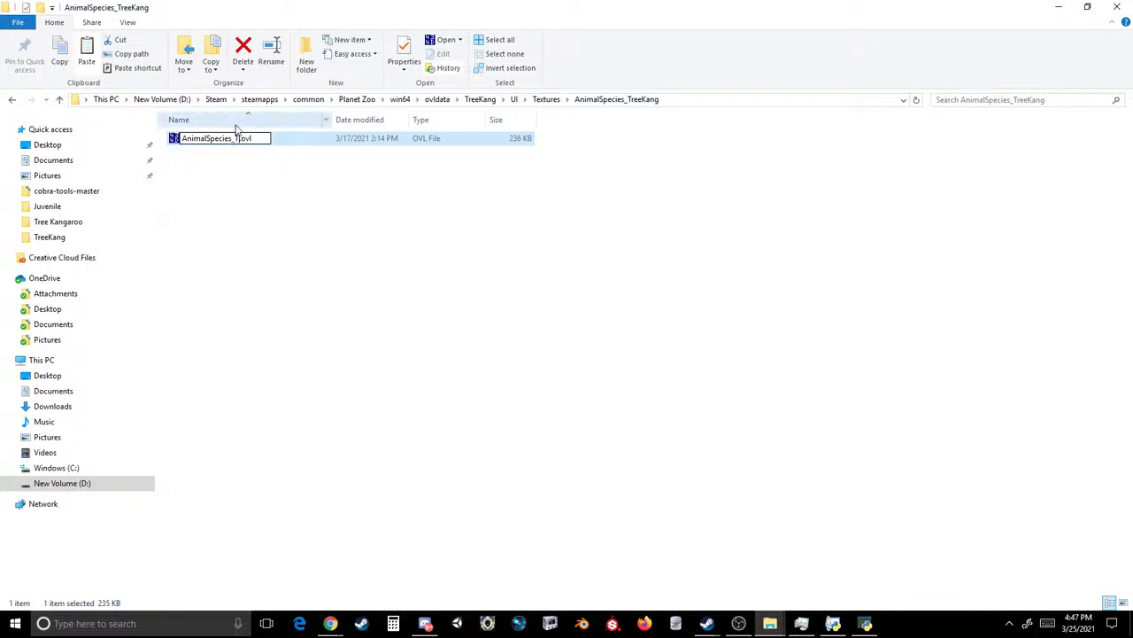
text(Kang)
key(Return)
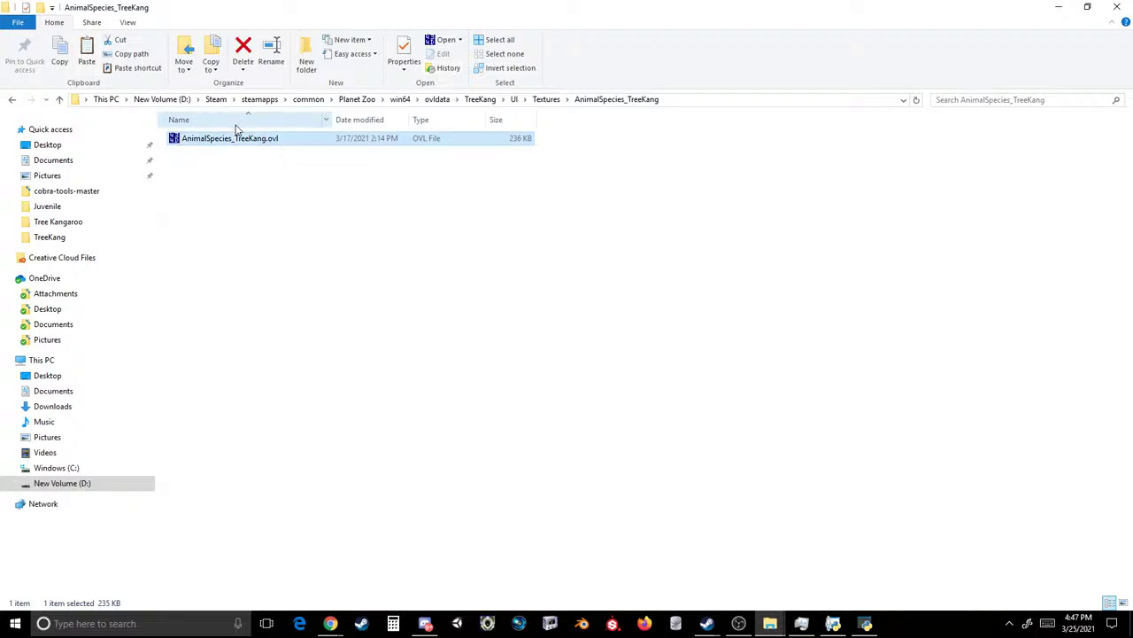
- Rename the OVL file inside the AnimalSpeciesHeader_TreeKang folder to AnimalSpeciesHeader_TreeKang.ovl
click(546, 100)
double_click(254, 157)
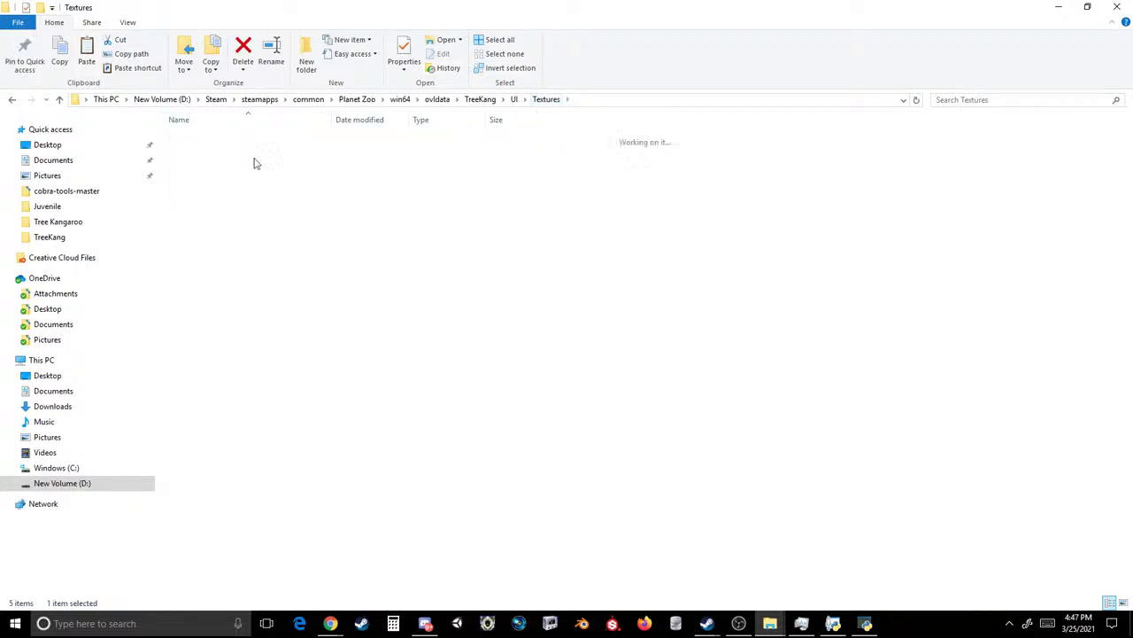
click(260, 137)
click(260, 137)
click(259, 137)
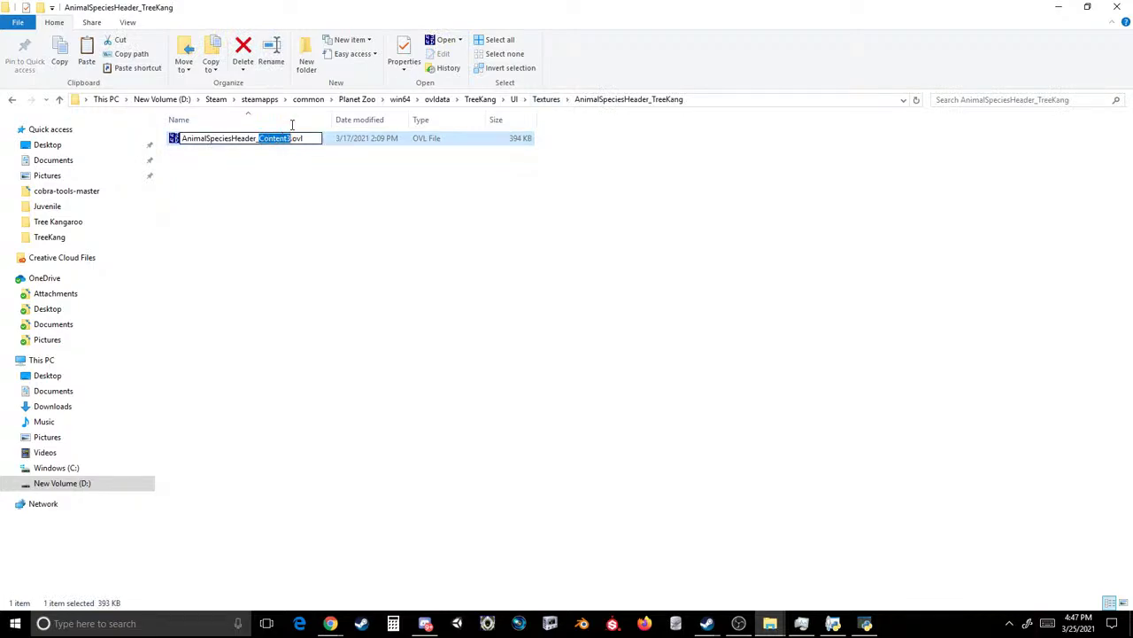
text(TreeKa)
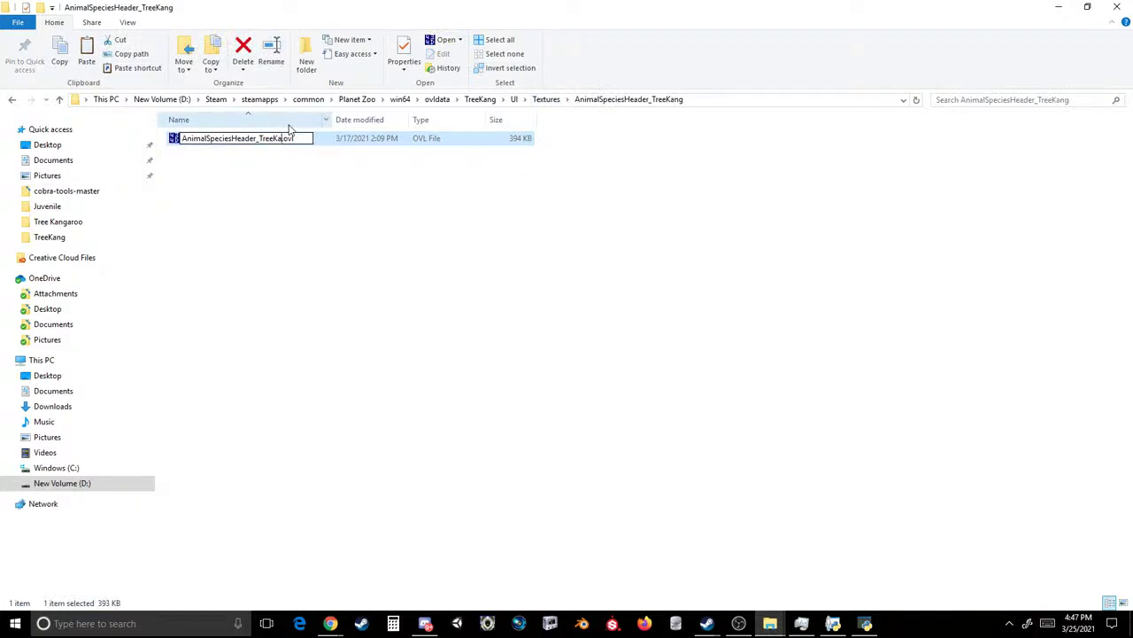
text(ng)
key(Return)
- Rename the OVL file inside the AnimalSpeciesZoopedia_TreeKang folder to AnimalSpeciesZoopedia_TreeKang.ovl
click(546, 99)
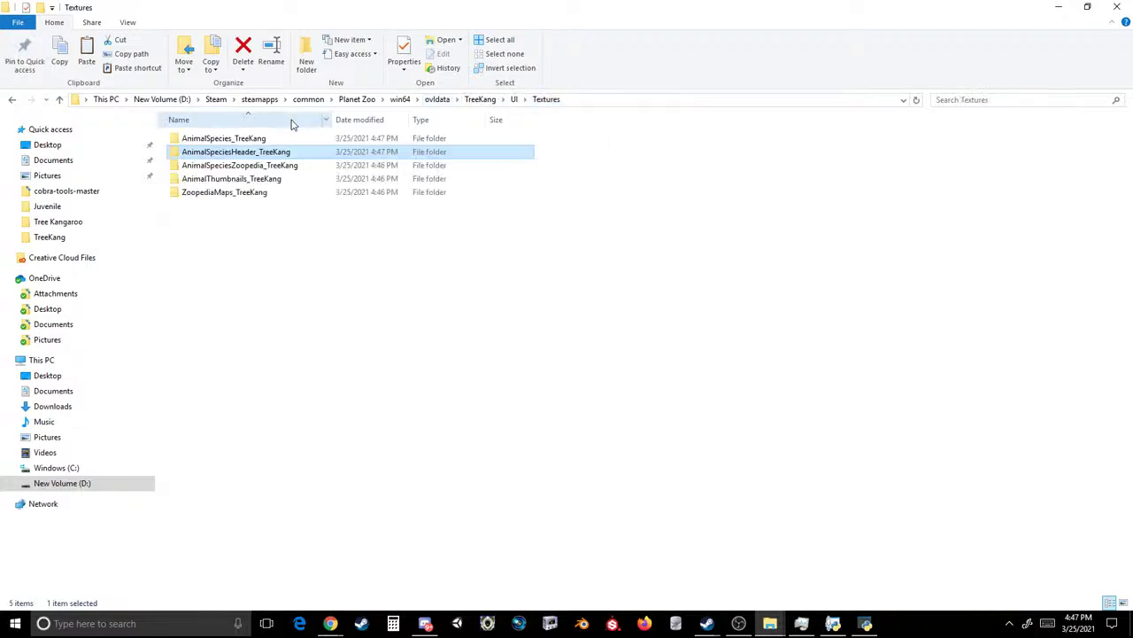
double_click(288, 166)
click(266, 138)
click(266, 138)
drag(267, 138, 275, 132)
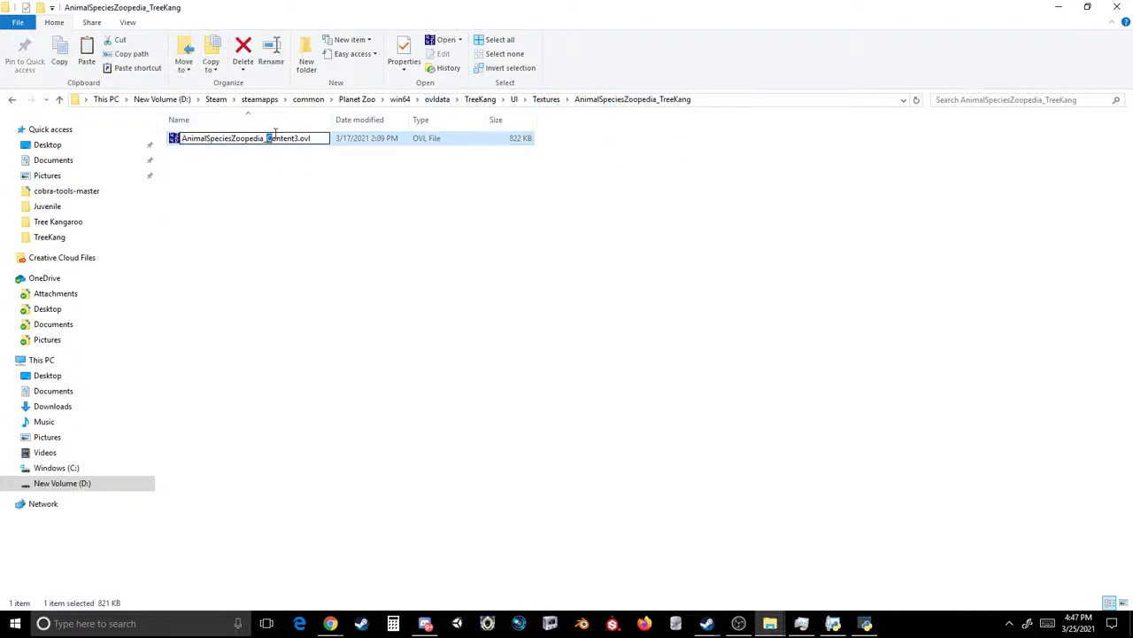
text(TreeKang)
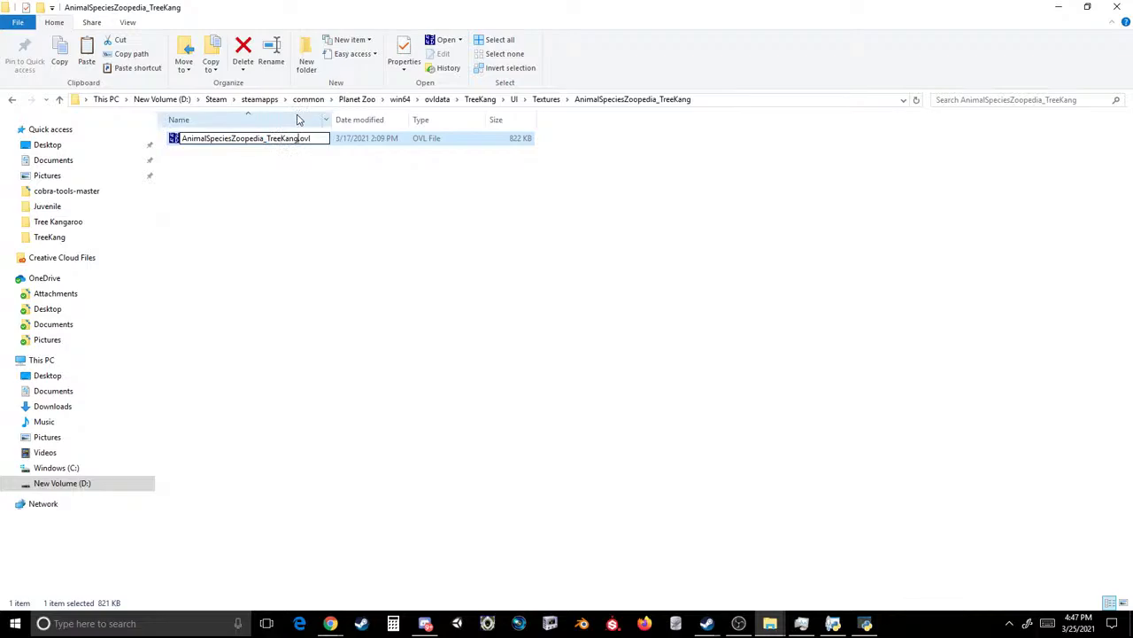
key(Return)
- Rename the OVL file inside the AnimalThumbnails_TreeKang folder to AnimalThumbnails_TreeKang.ovl
click(545, 99)
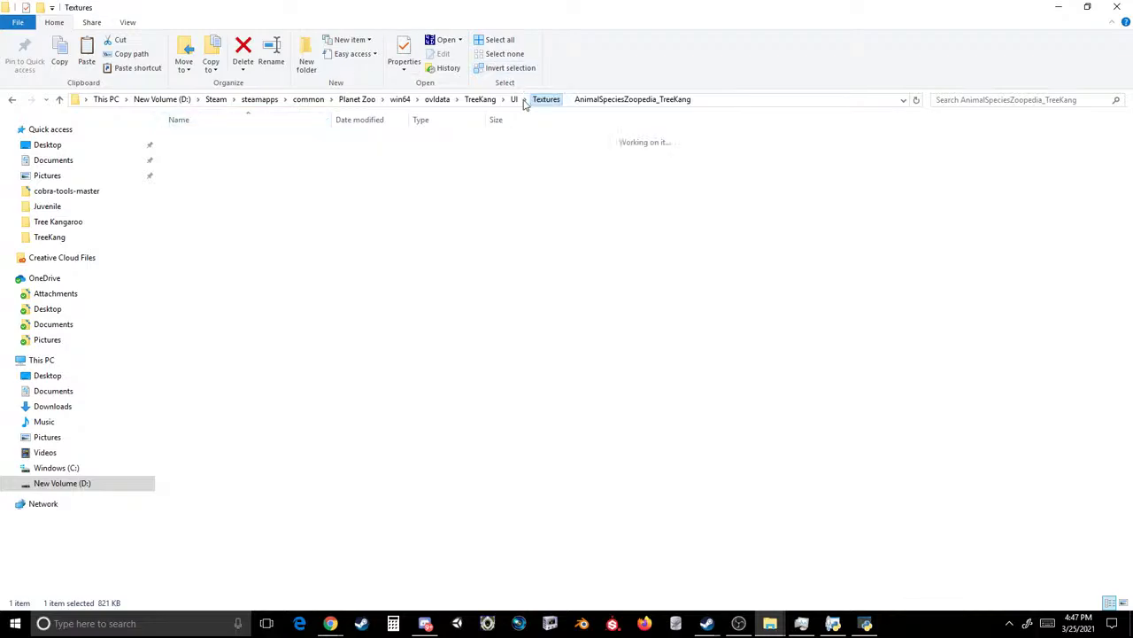
double_click(267, 180)
click(276, 138)
click(276, 138)
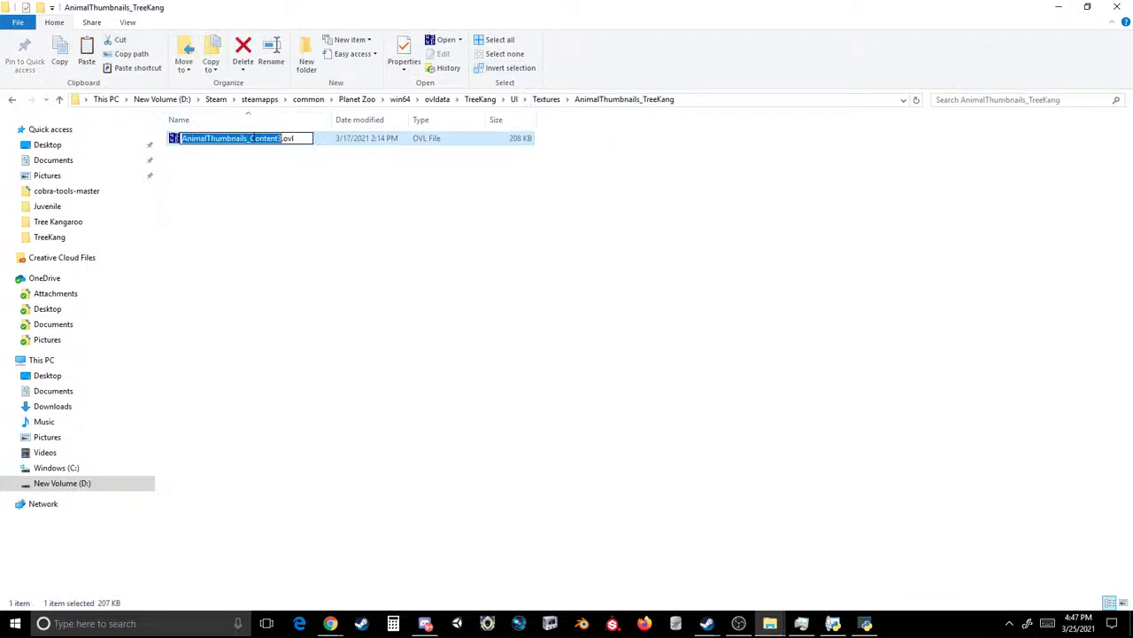
drag(253, 138, 273, 123)
text(T)
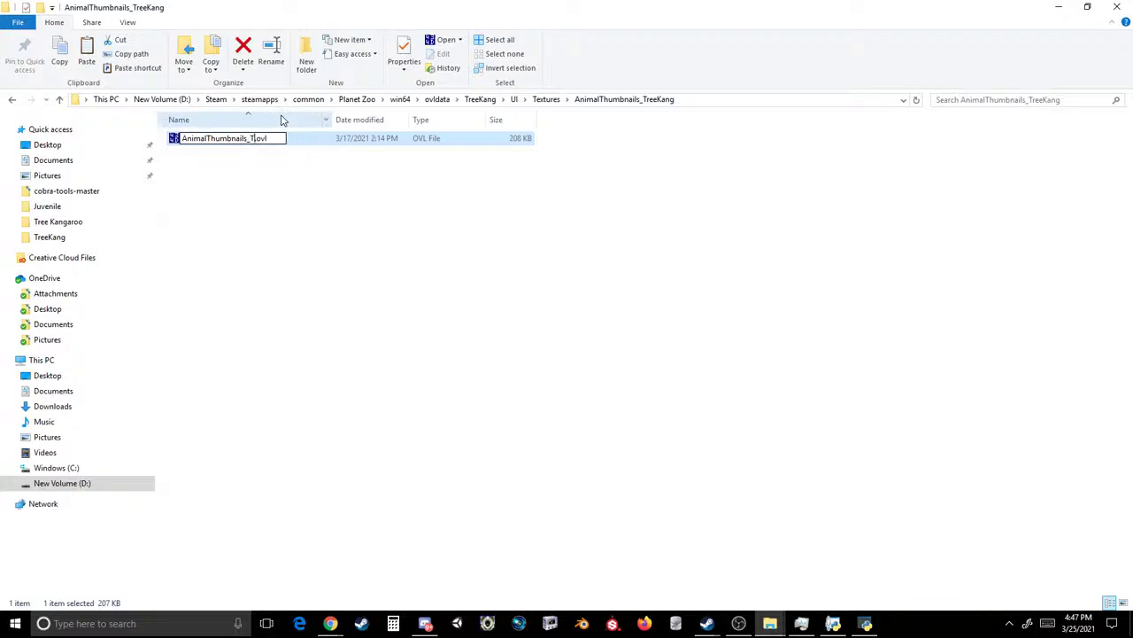
text(reeKang)
key(Return)
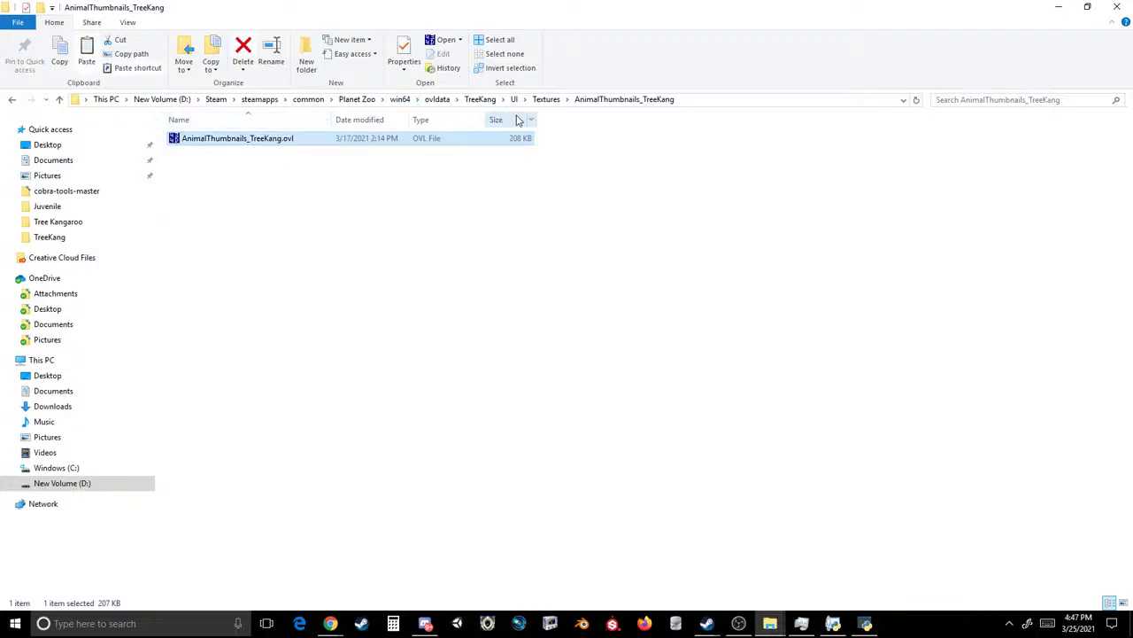
- Rename the OVL file inside the ZoopediaMaps_TreeKang folder to ZoopediaMaps_TreeKang.ovl
click(545, 99)
double_click(260, 193)
click(266, 138)
click(266, 139)
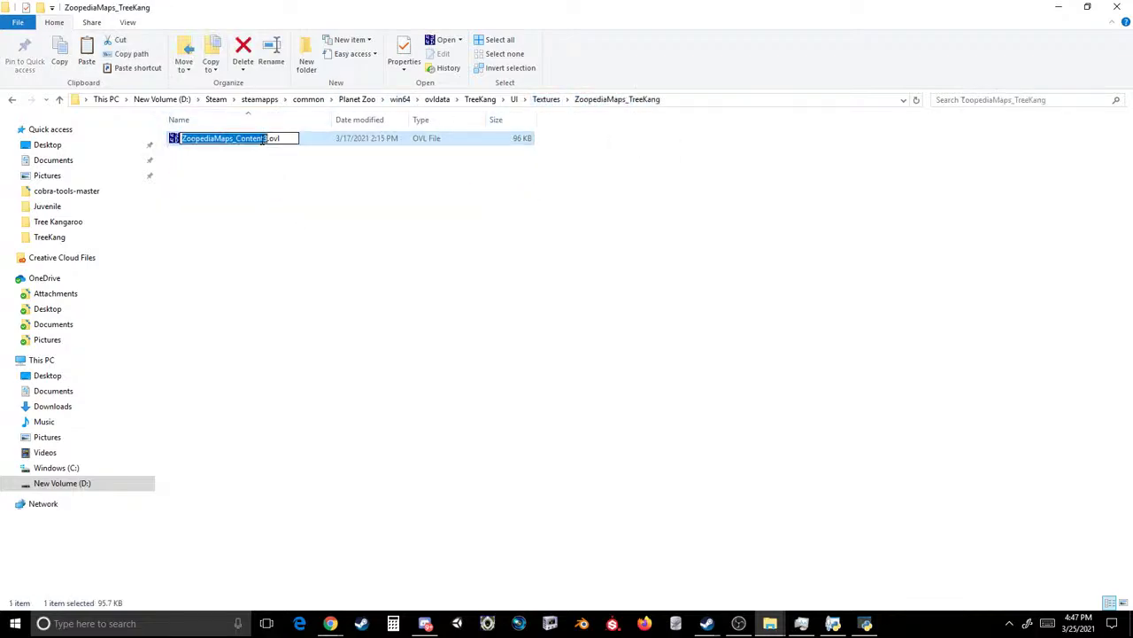
drag(268, 139, 238, 145)
text(TreeKang)
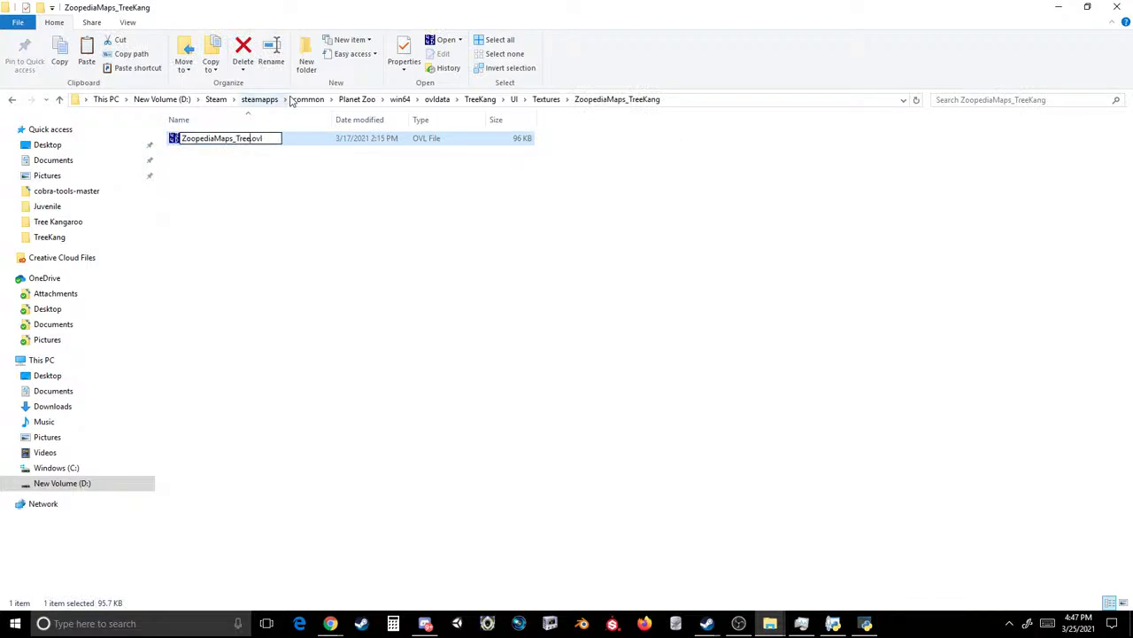
key(Return)
- Switch to OVL Archive Editor and load AnimalSpecies_TreeKang.ovl from TreeKang's UI\Textures\AnimalSpecies_TreeKang folder
click(547, 99)
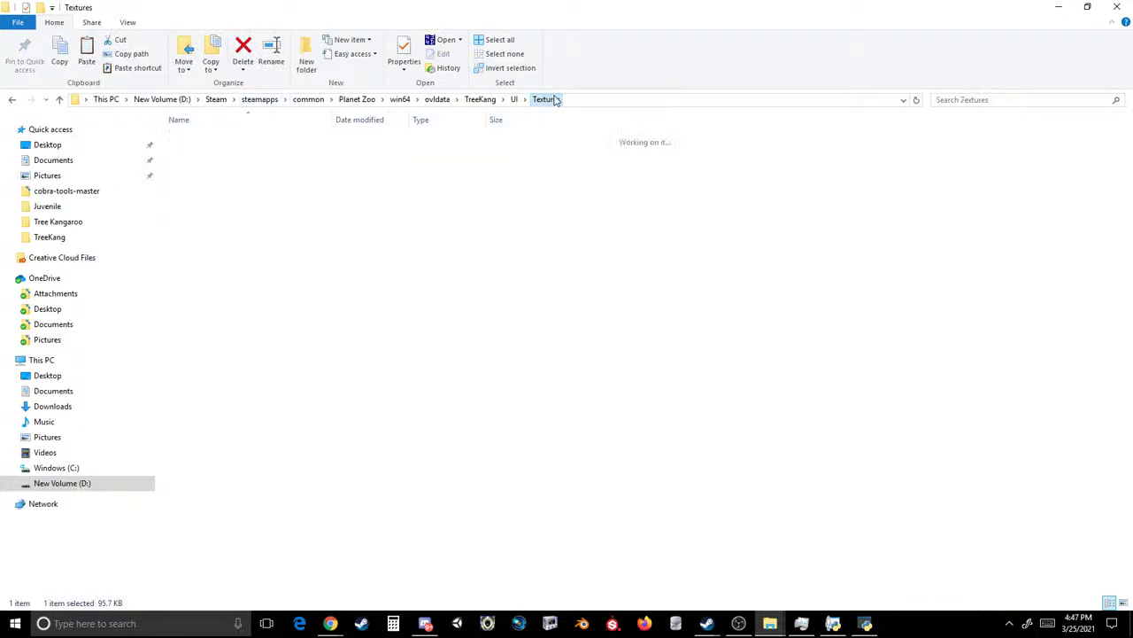
click(865, 622)
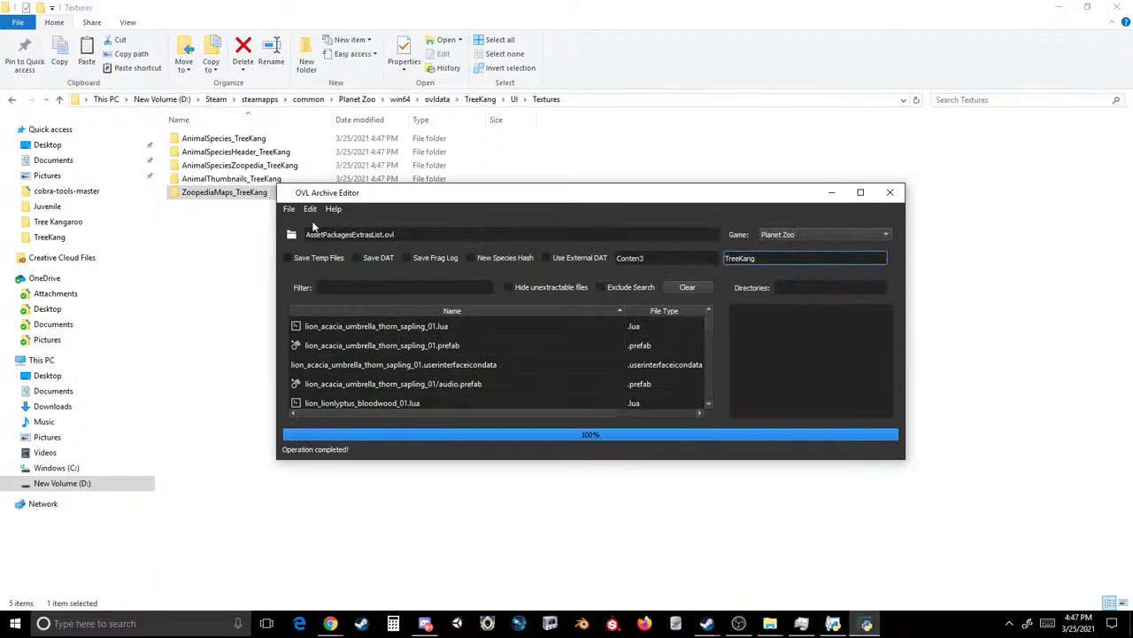
click(290, 209)
click(305, 236)
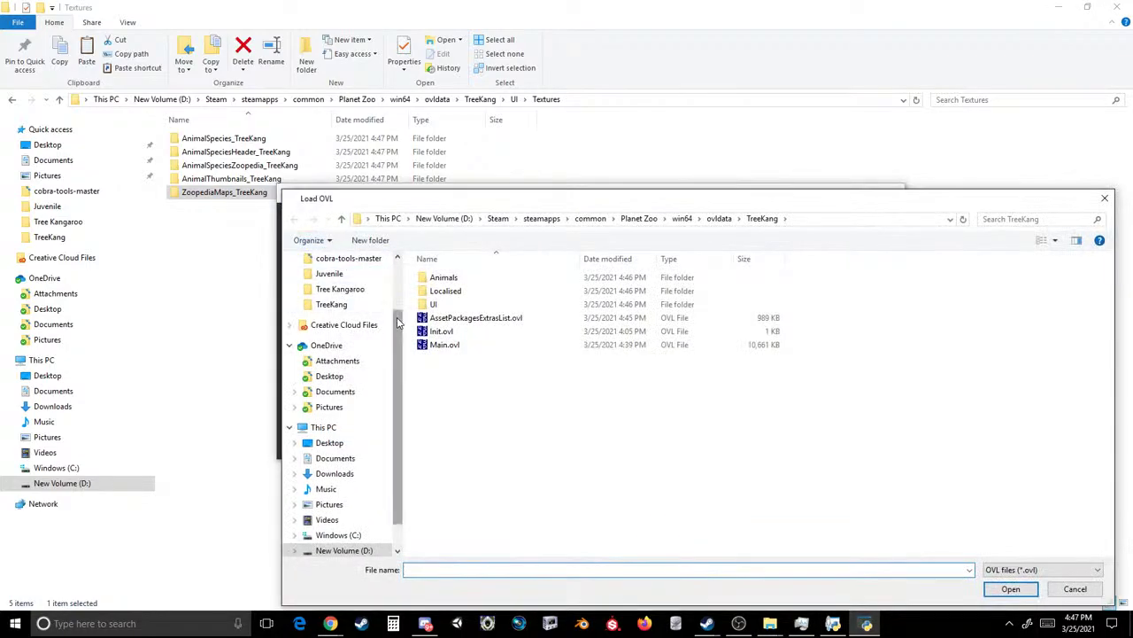
click(470, 317)
double_click(433, 303)
double_click(438, 279)
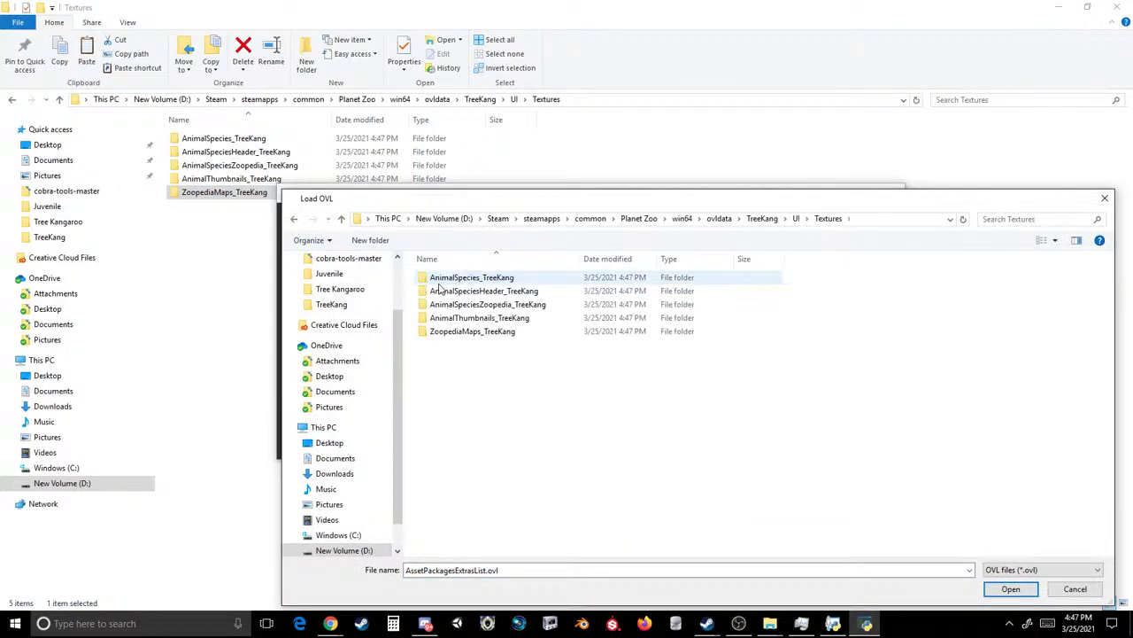
double_click(438, 282)
double_click(440, 281)
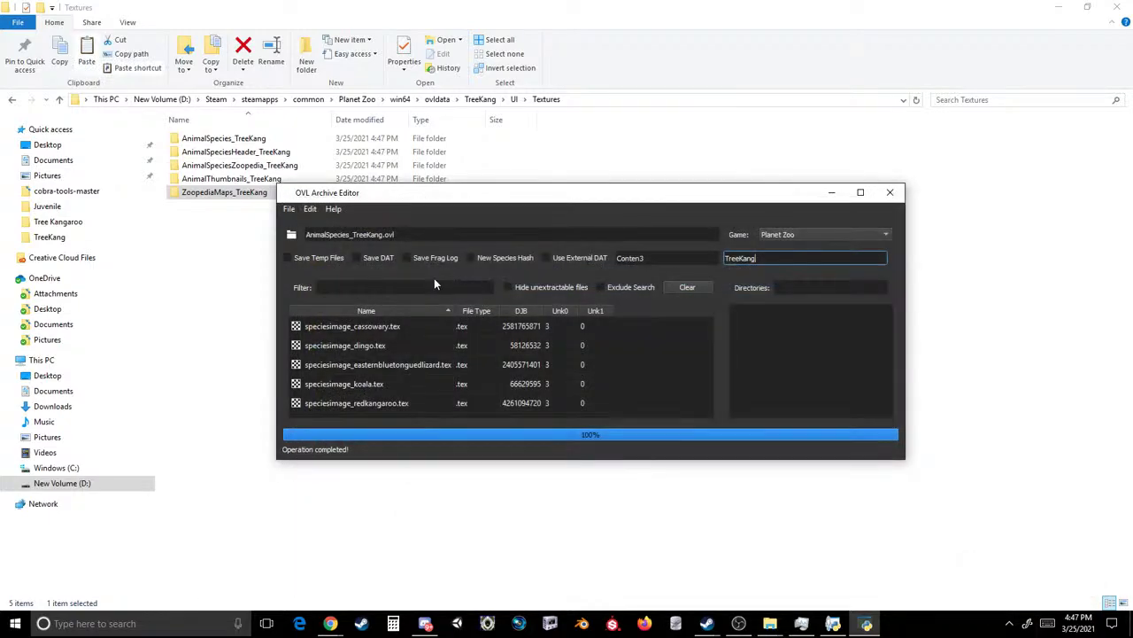
- Delete the red kangaroo, eastern blue-tongued lizard, dingo and cassowary textures from AnimalSpecies_TreeKang.ovl, keeping only speciesimage_koala.tex
click(399, 329)
ctrl+click(380, 347)
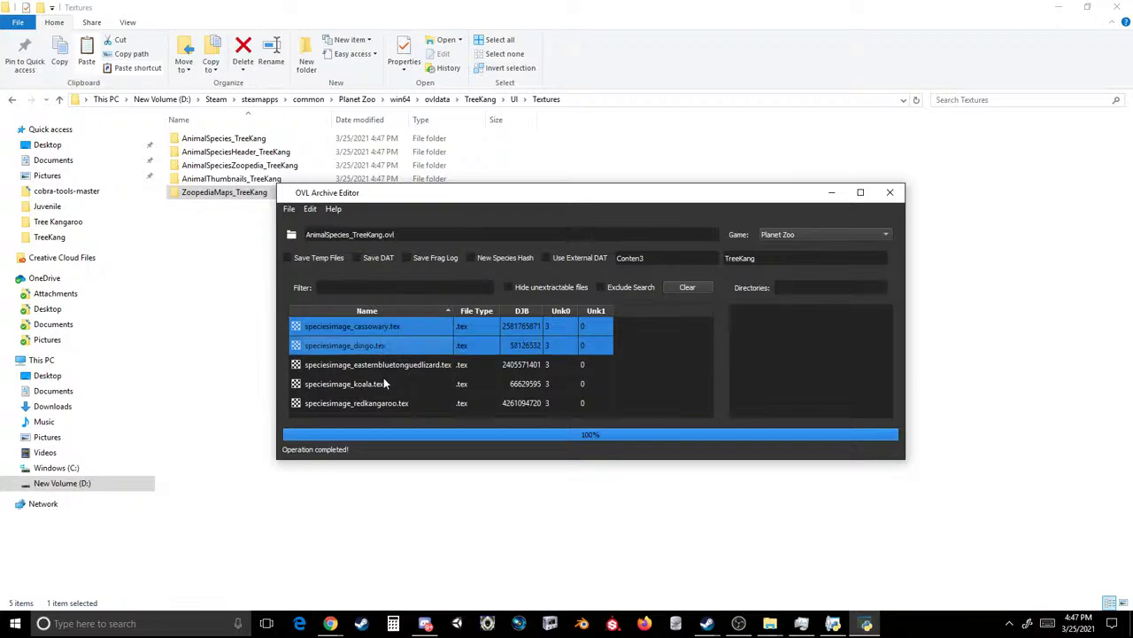
ctrl+click(383, 377)
click(383, 366)
ctrl+click(385, 352)
click(396, 317)
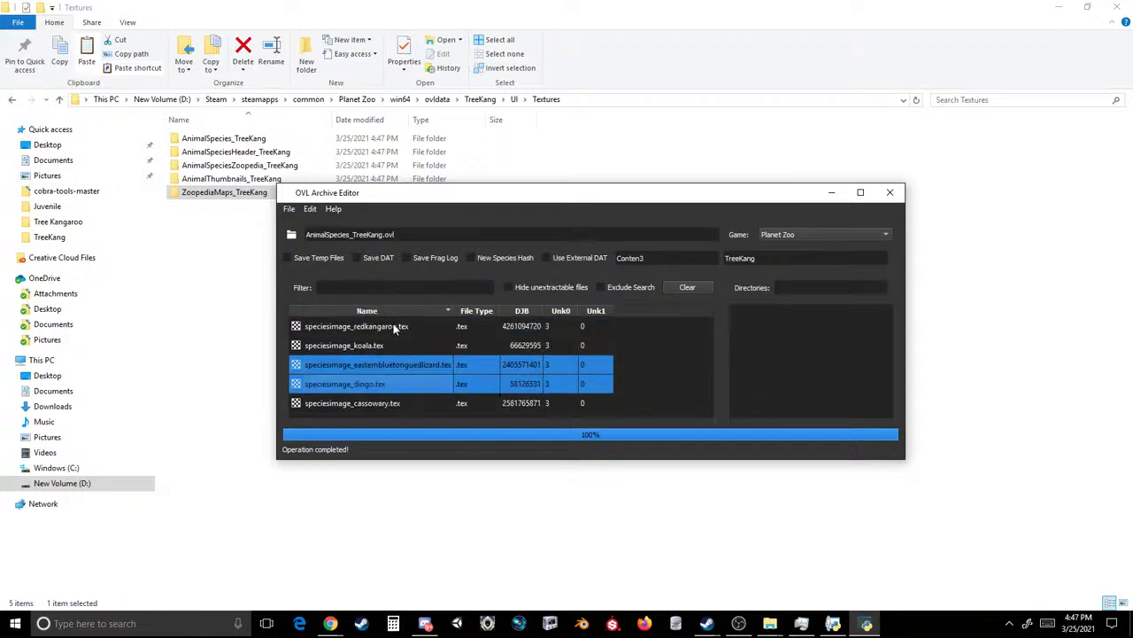
ctrl+click(396, 328)
ctrl+click(383, 404)
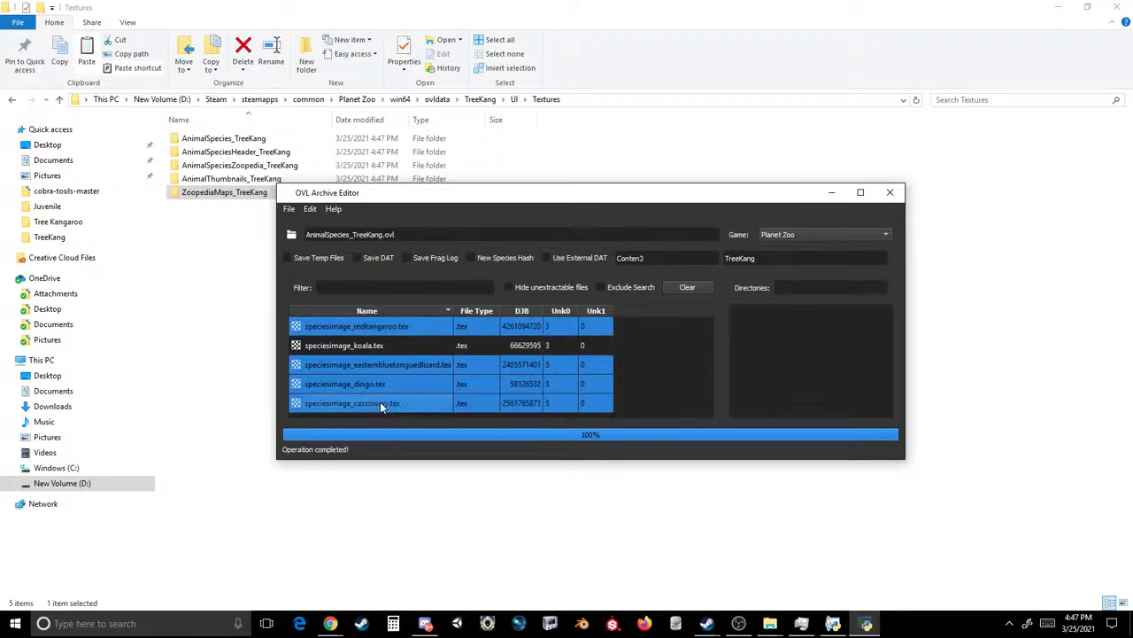
key(Delete)
- Save the trimmed archive over AnimalSpecies_TreeKang.ovl in TreeKang's UI\Textures\AnimalSpecies_TreeKang folder
click(288, 209)
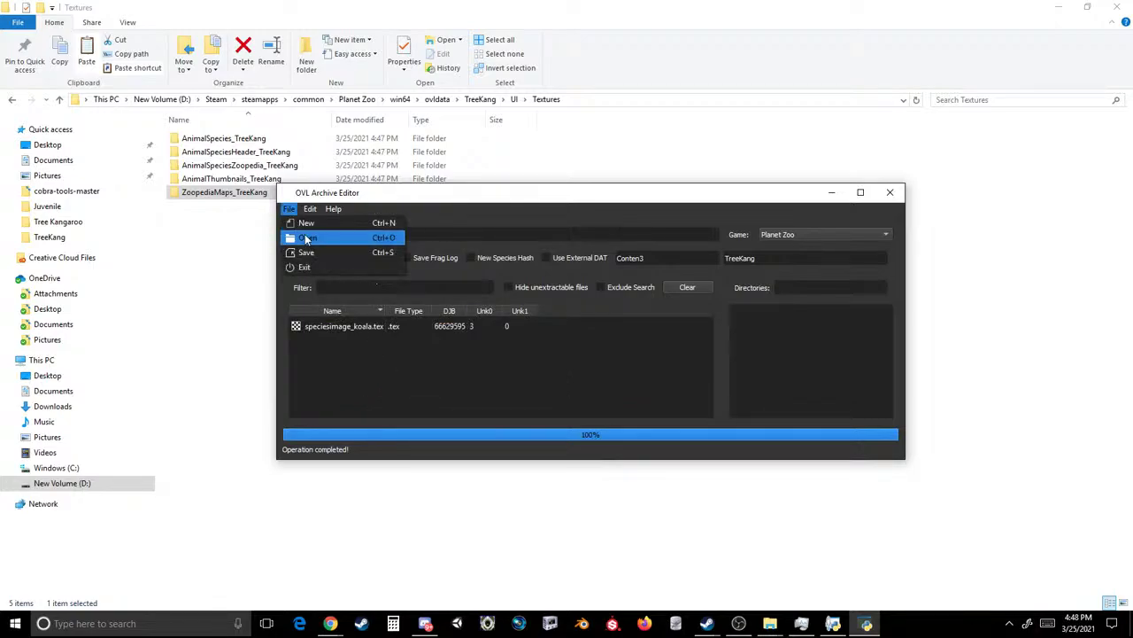
click(306, 256)
double_click(471, 305)
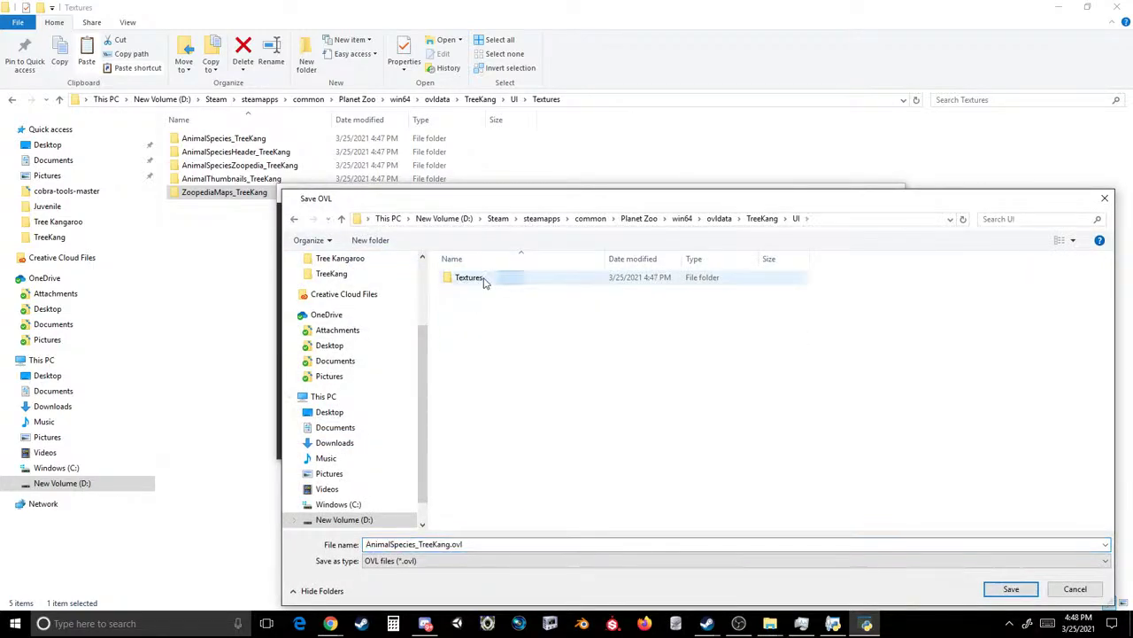
double_click(469, 278)
double_click(469, 277)
double_click(507, 278)
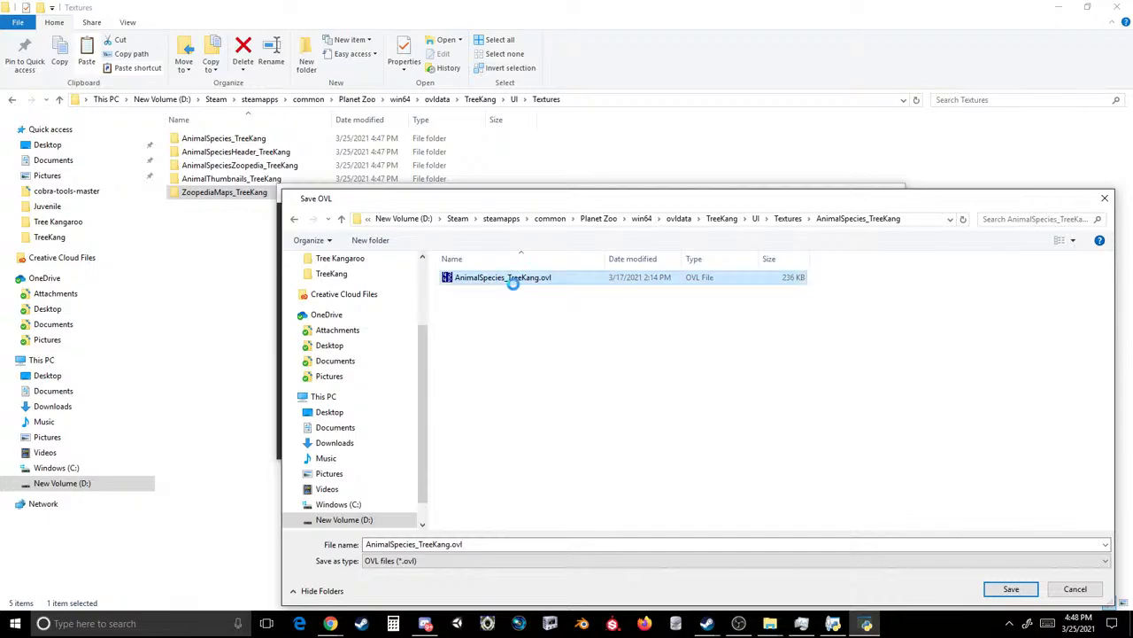
click(592, 311)
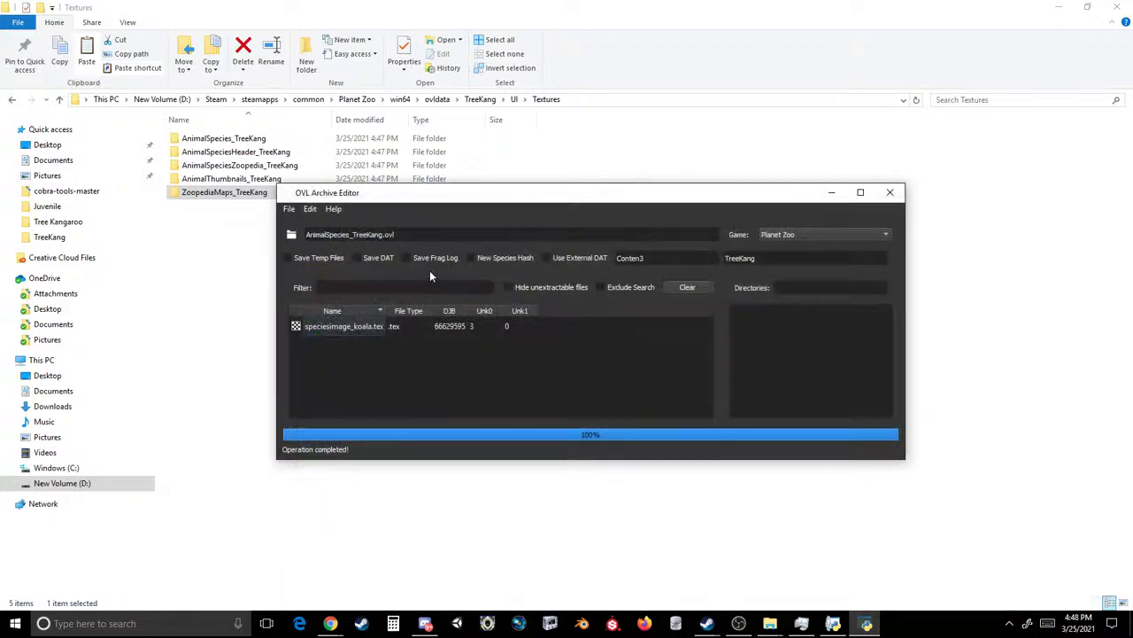
- Load AnimalSpeciesHeader_TreeKang.ovl from its Textures subfolder and delete every texture except speciesimageheader_koala.tex
click(286, 210)
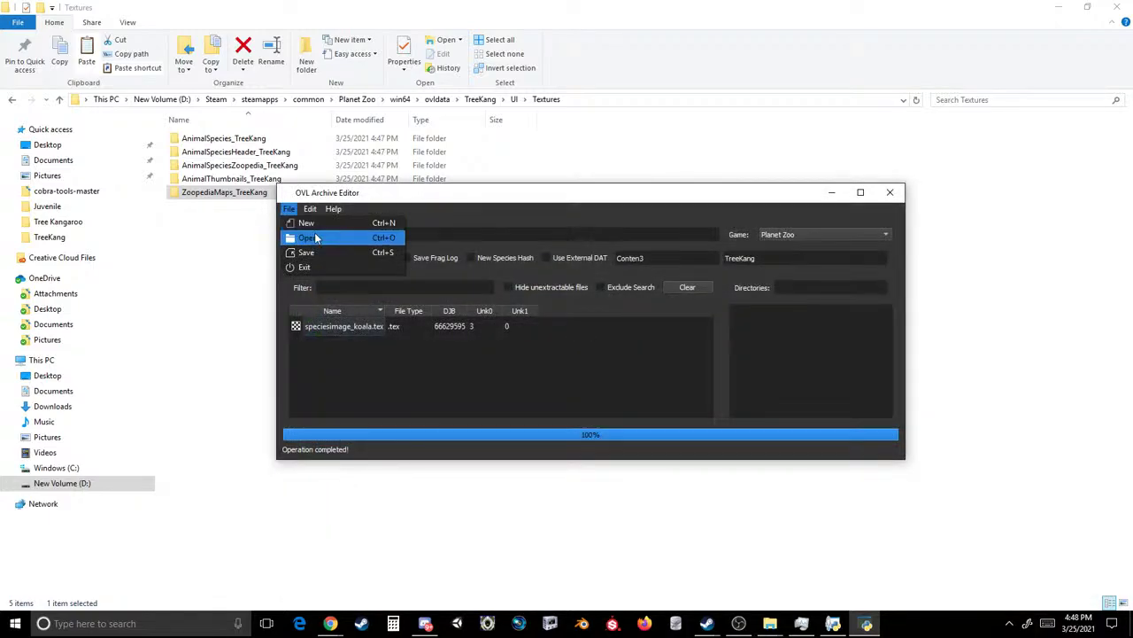
click(308, 237)
click(785, 217)
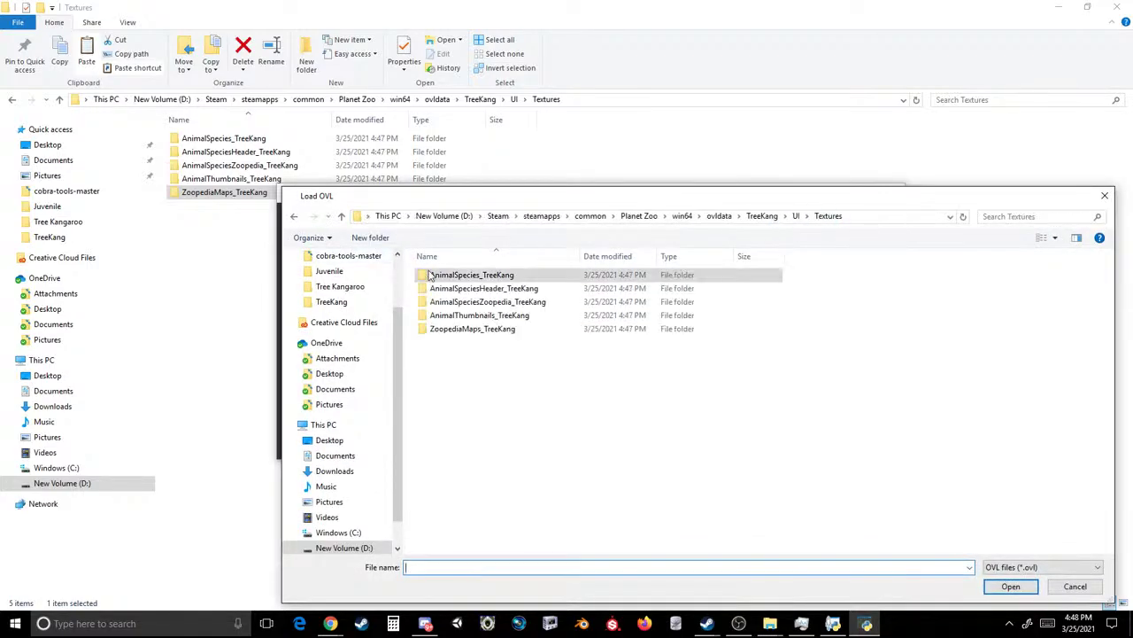
double_click(483, 289)
double_click(482, 275)
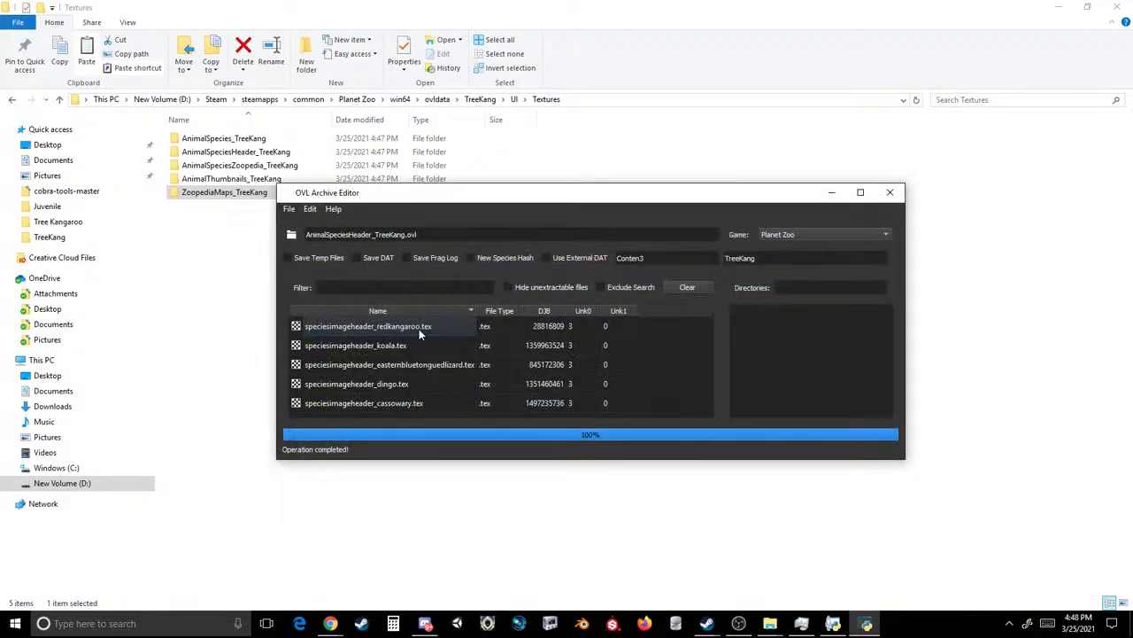
drag(419, 329, 399, 406)
key(Delete)
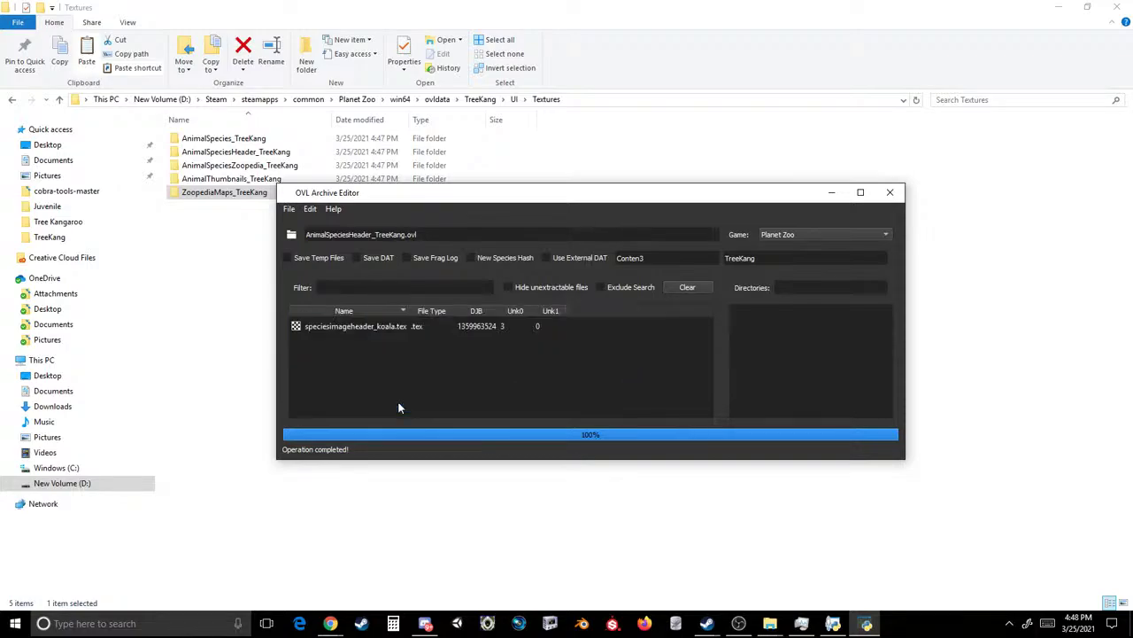
- Save the trimmed archive over AnimalSpeciesHeader_TreeKang.ovl in the AnimalSpeciesHeader_TreeKang folder
click(288, 209)
click(320, 267)
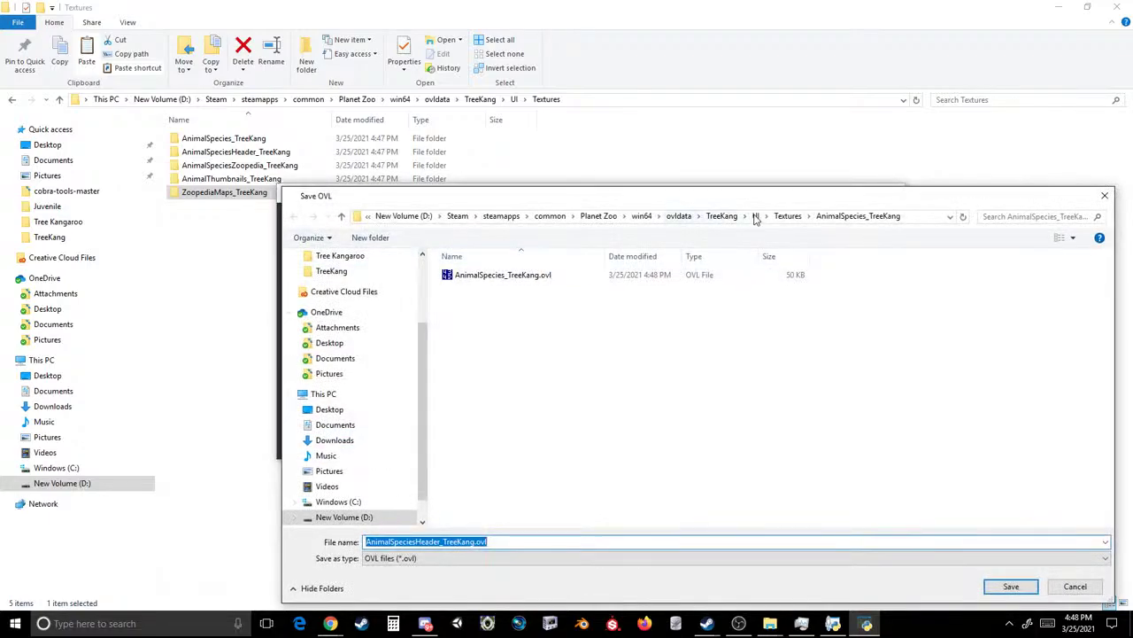
click(787, 216)
double_click(495, 286)
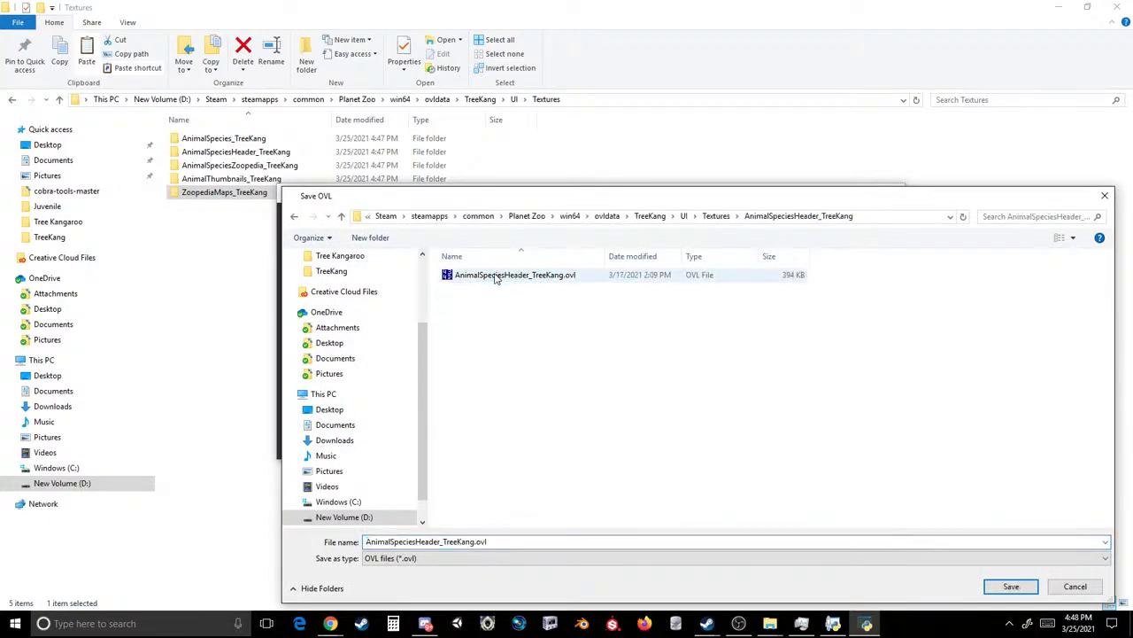
double_click(496, 277)
click(585, 312)
- Load AnimalSpeciesZoopedia_TreeKang.ovl from the AnimalSpeciesZoopedia_TreeKang folder under Textures
click(290, 210)
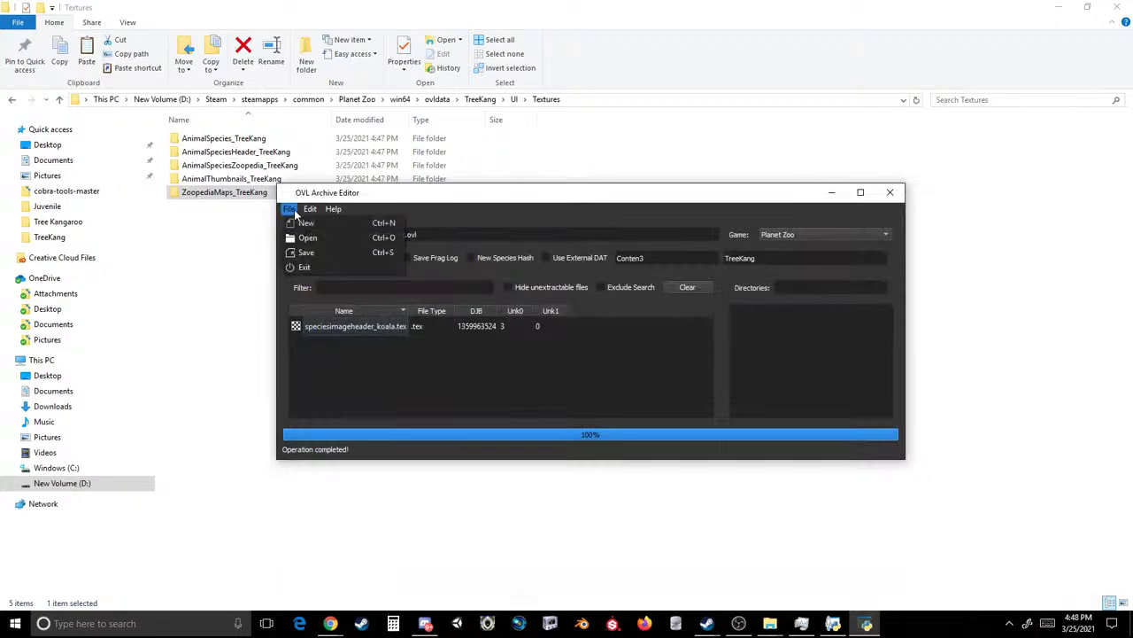
click(307, 237)
click(717, 216)
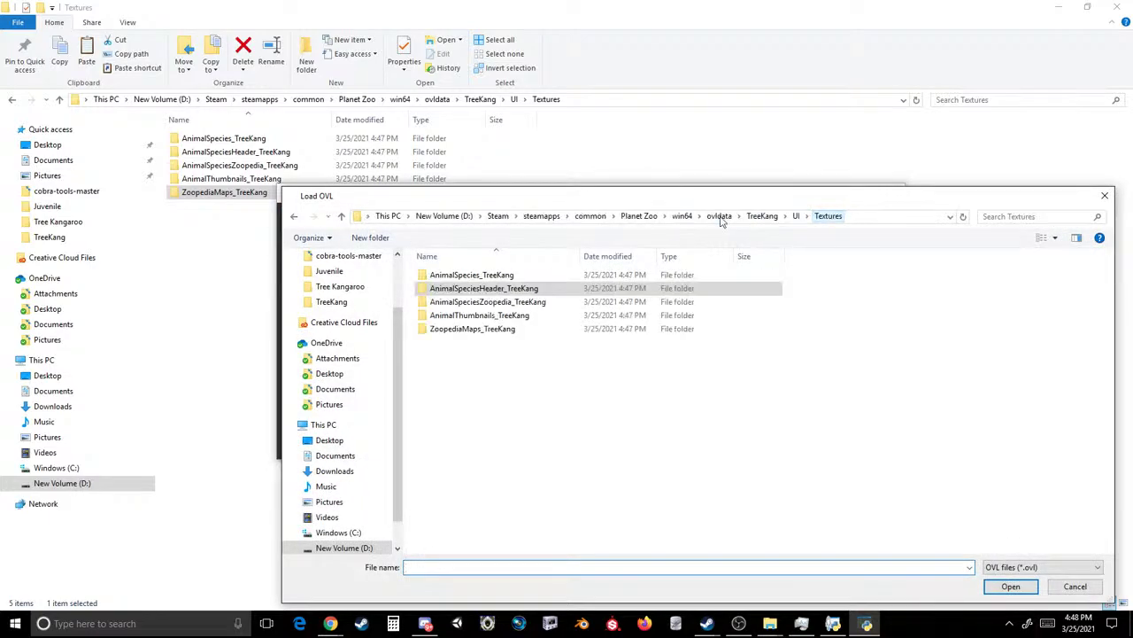
double_click(440, 301)
double_click(457, 284)
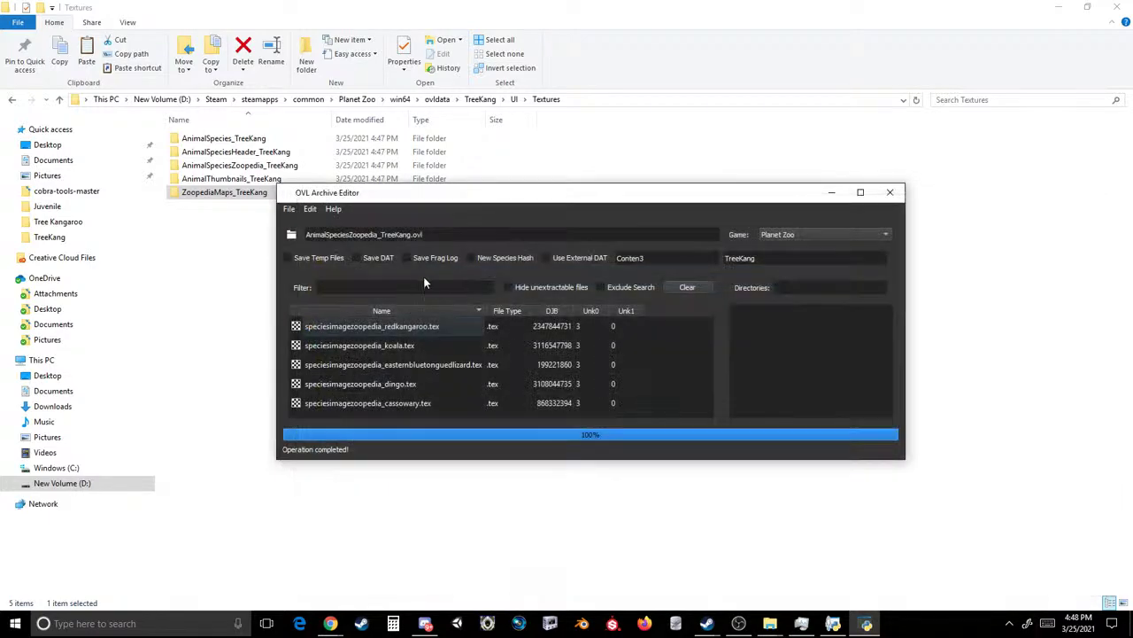
- Delete the red kangaroo, eastern blue-tongued lizard, dingo and cassowary Zoopedia textures, keeping only speciesimagezoopedia_koala.tex
click(385, 326)
ctrl+click(395, 364)
ctrl+click(394, 383)
ctrl+click(395, 402)
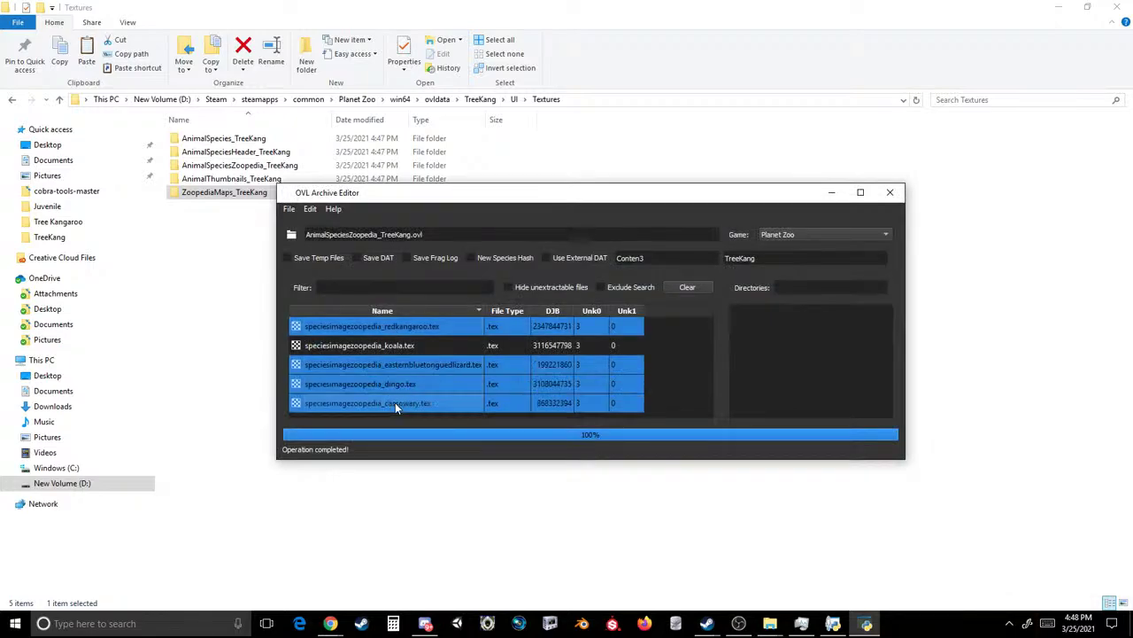
key(Delete)
- Save the trimmed archive over AnimalSpeciesZoopedia_TreeKang.ovl in the AnimalSpeciesZoopedia_TreeKang folder
click(288, 209)
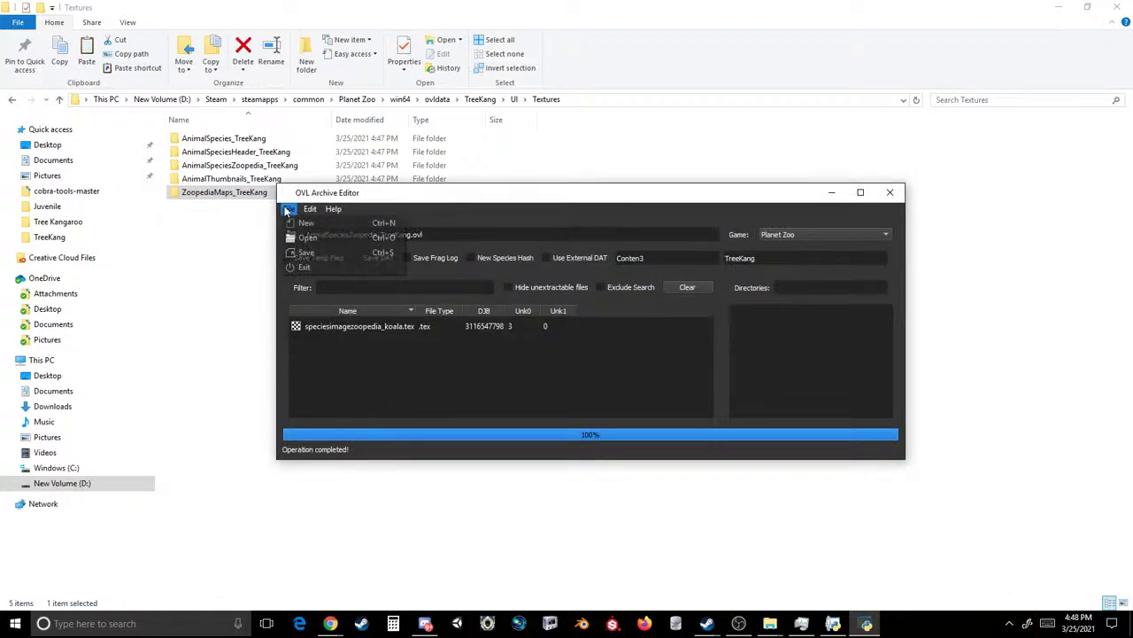
click(316, 257)
click(722, 216)
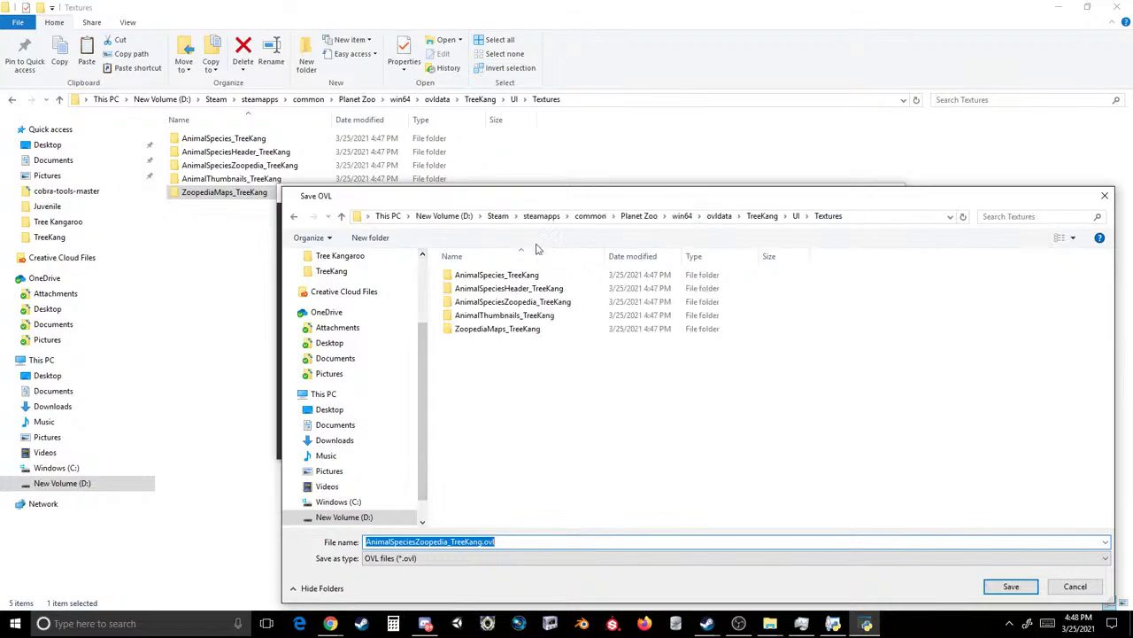
double_click(511, 302)
double_click(504, 277)
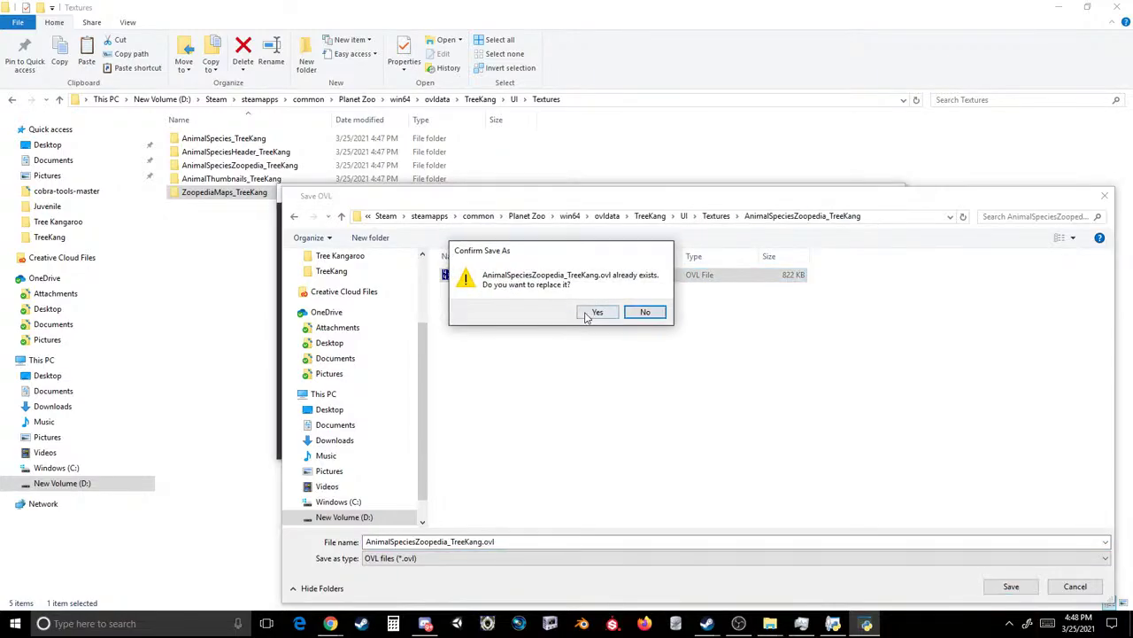
click(592, 314)
- Load AnimalThumbnails_TreeKang.ovl from the AnimalThumbnails_TreeKang folder under Textures
click(289, 209)
click(305, 225)
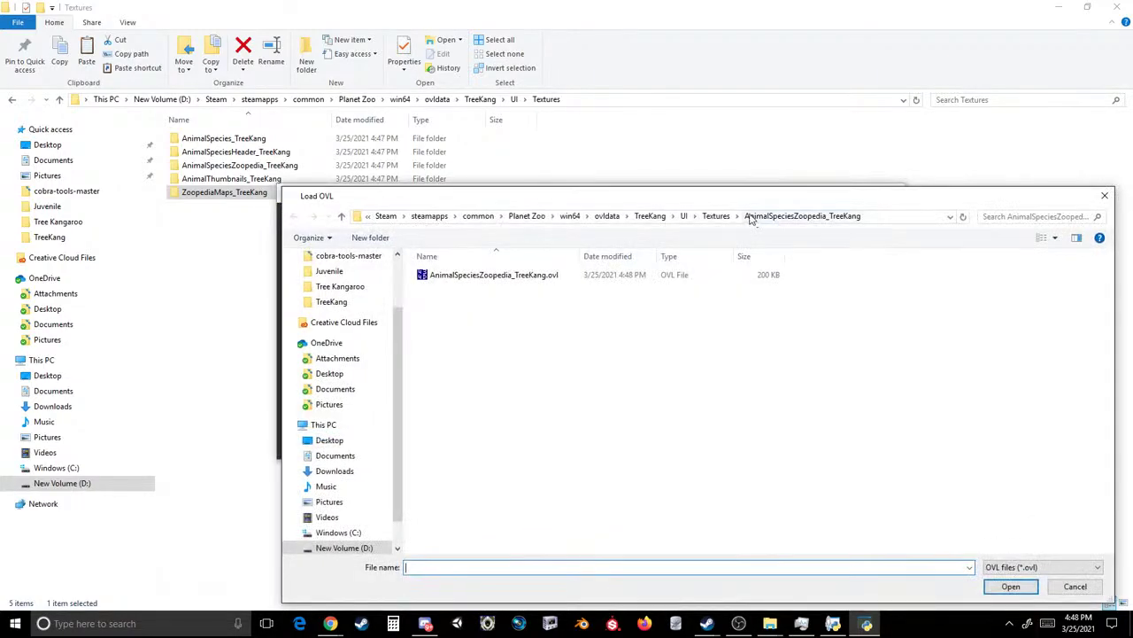
double_click(549, 315)
double_click(534, 277)
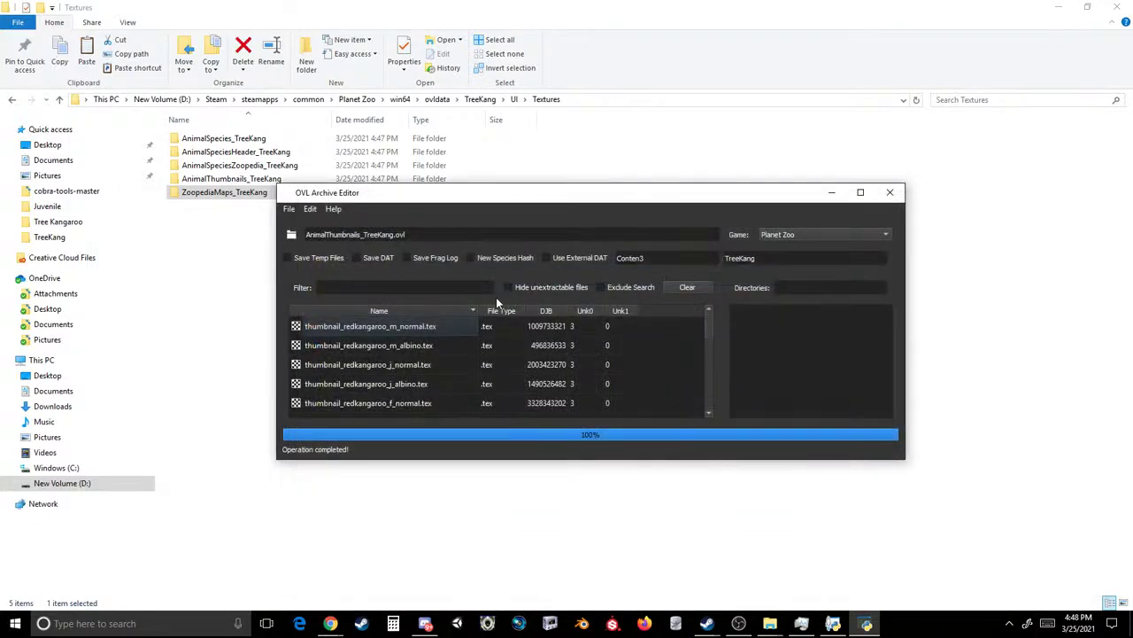
- Filter the thumbnail list with an exclude search for "koala" so only the other species are listed
click(403, 327)
shift+click(398, 349)
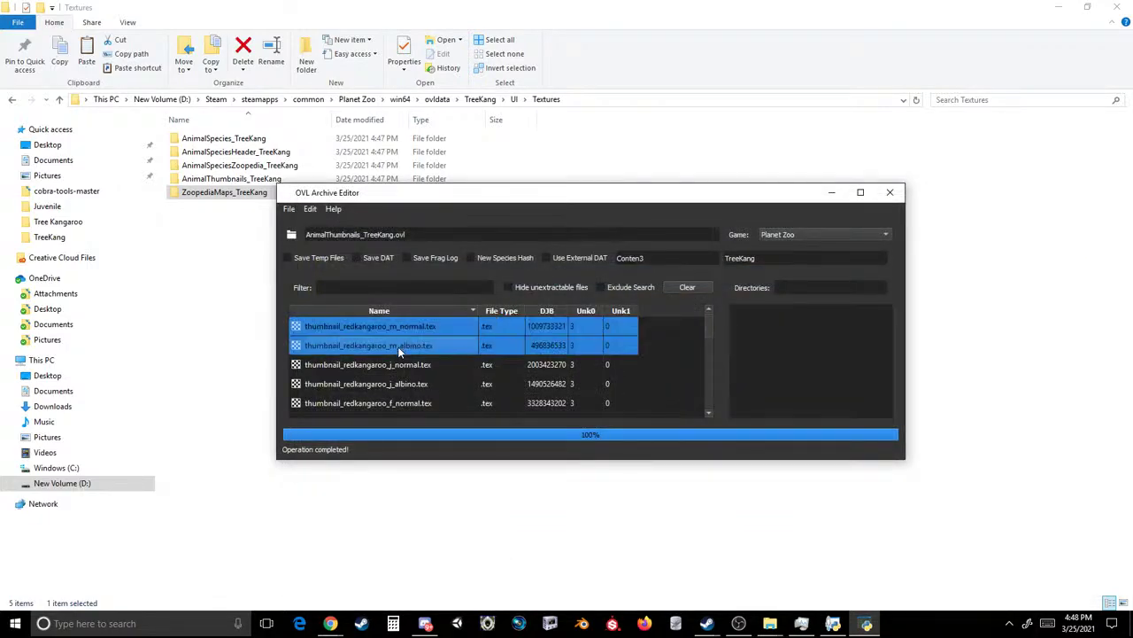
click(407, 283)
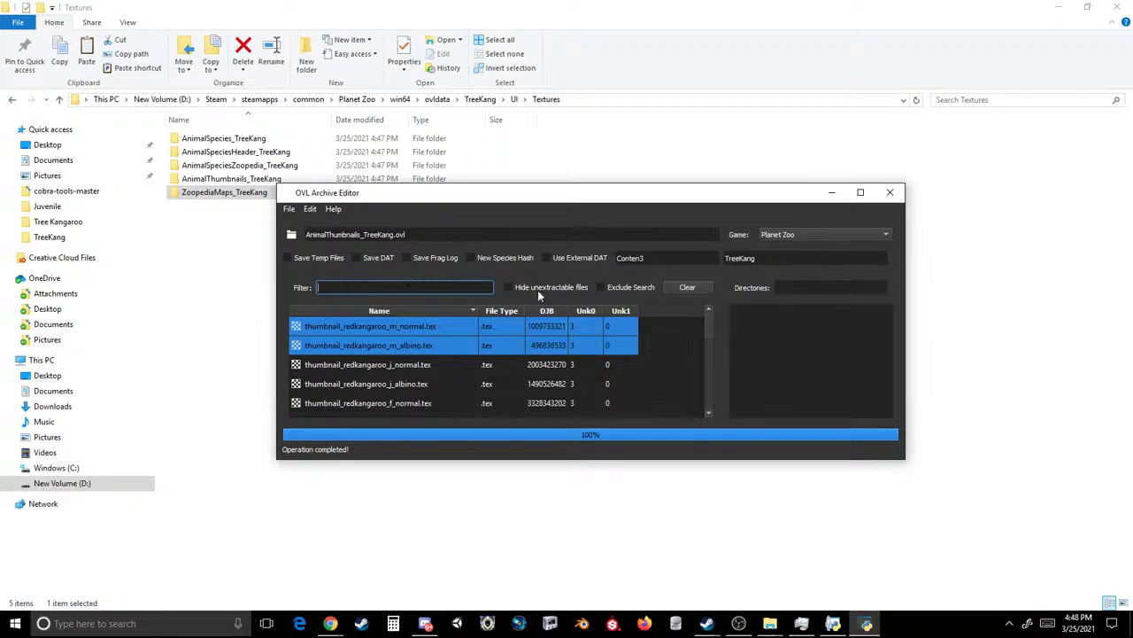
click(601, 287)
click(402, 287)
text(ka)
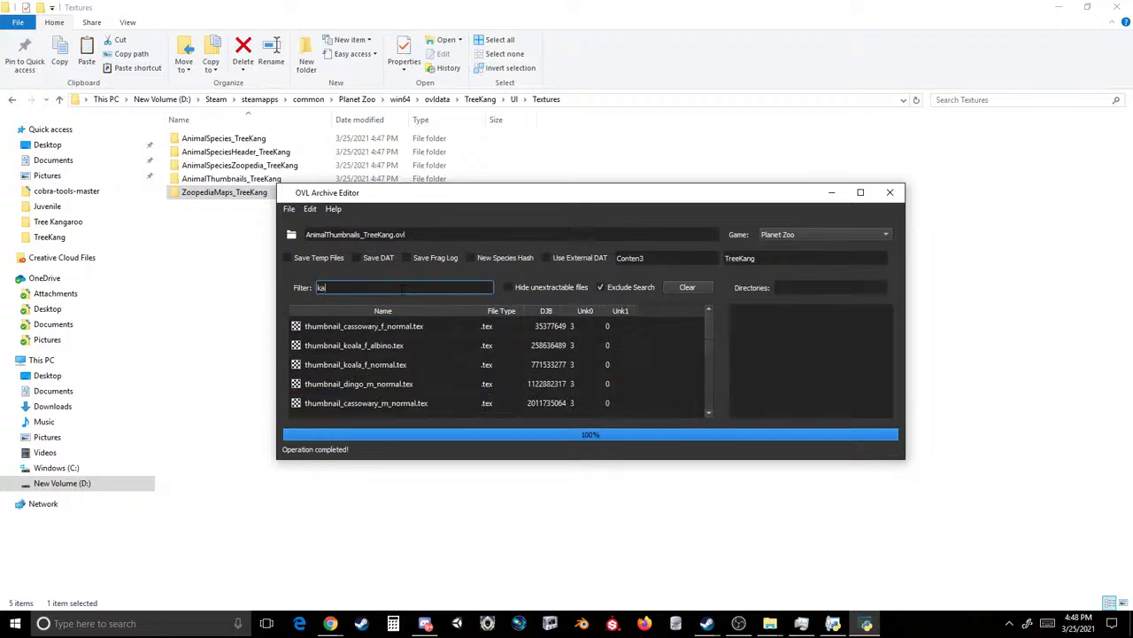
text(oal)
key(BackSpace)
key(BackSpace)
key(BackSpace)
key(BackSpace)
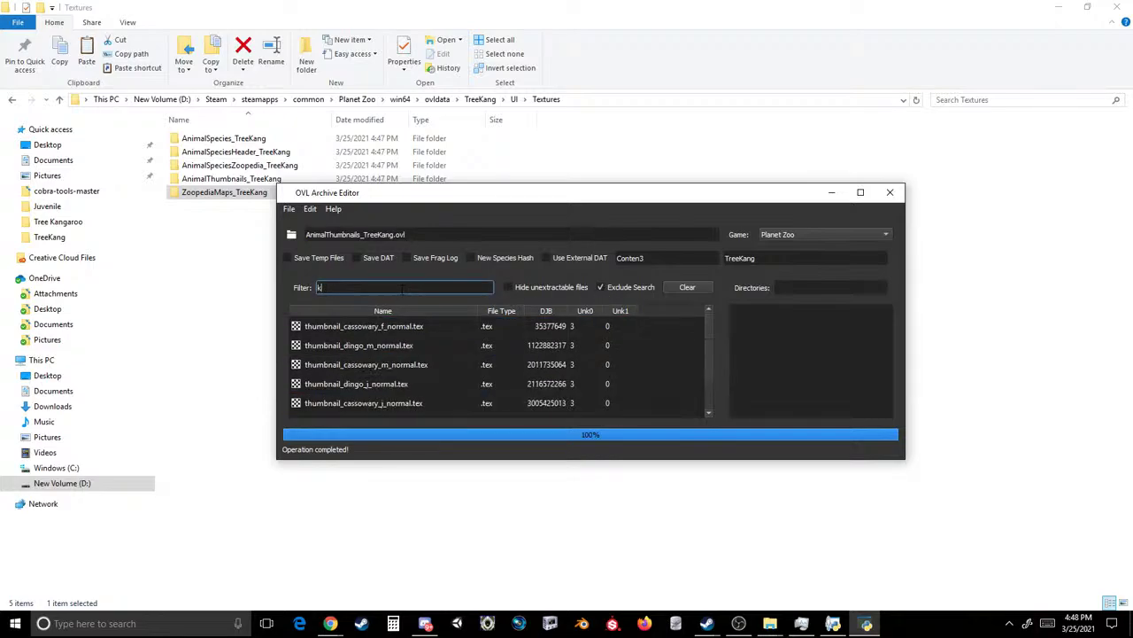
text(oala)
- Delete all the listed non-koala thumbnail textures from the archive
click(389, 327)
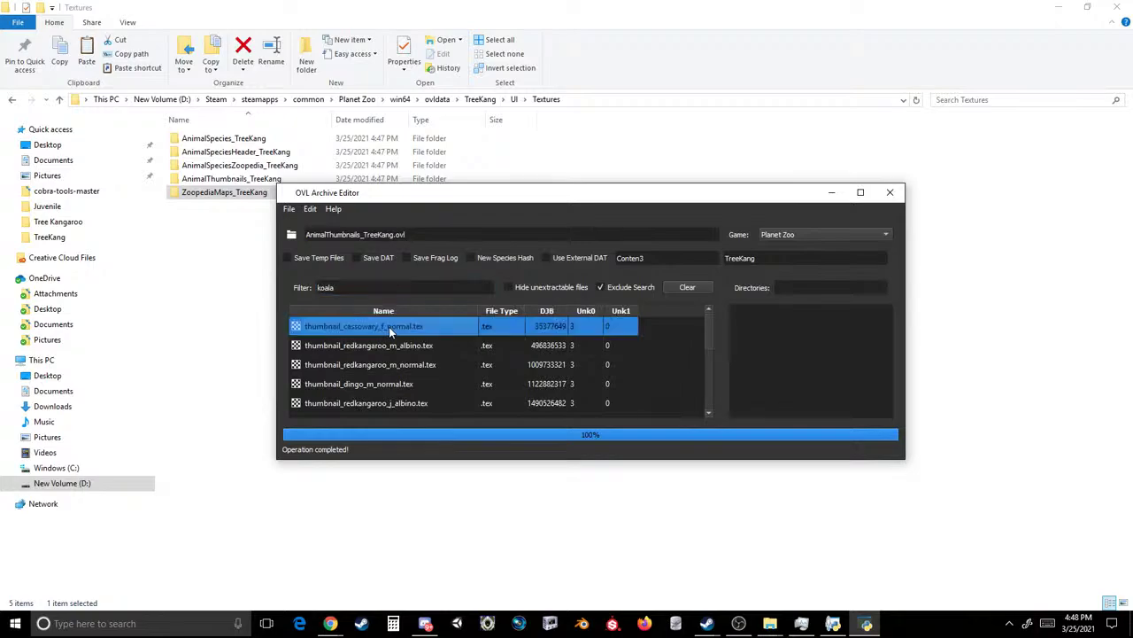
key(ctrl+a)
drag(398, 404, 398, 278)
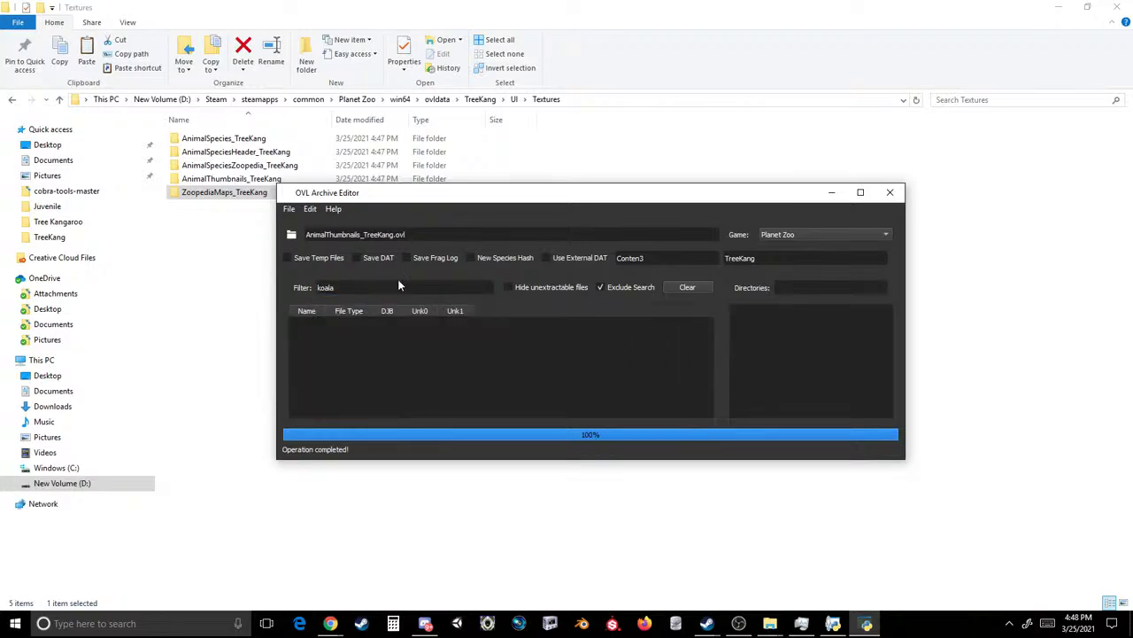
- Clear the koala filter, turn off the exclude search, and widen the Name column to check the remaining thumbnails
click(393, 279)
key(BackSpace)
key(BackSpace)
key(BackSpace)
key(BackSpace)
key(BackSpace)
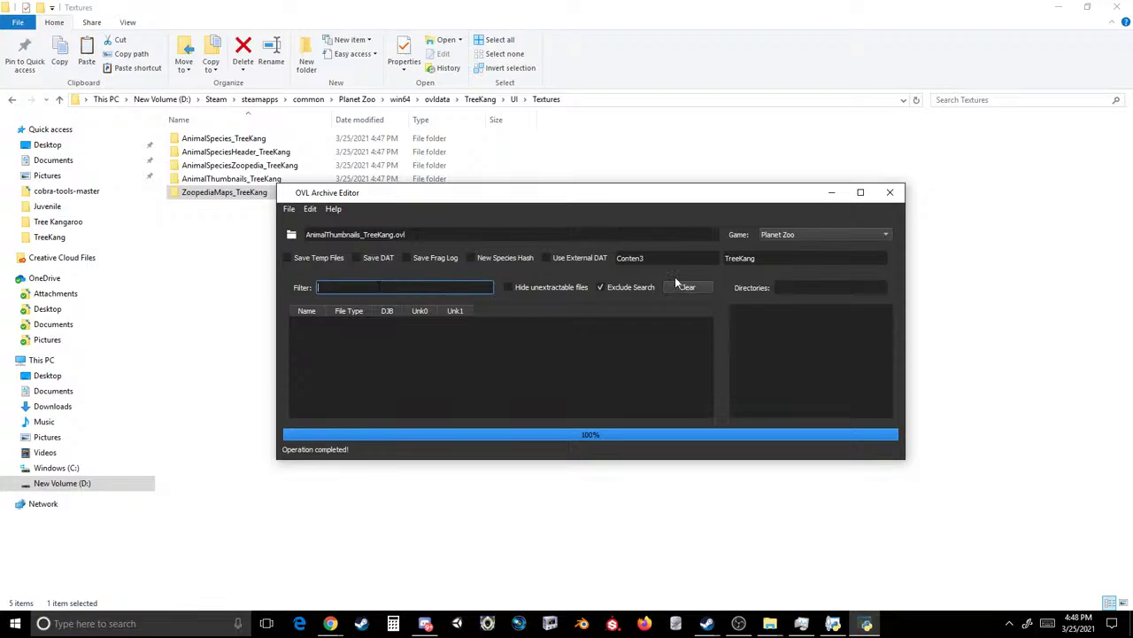
click(603, 287)
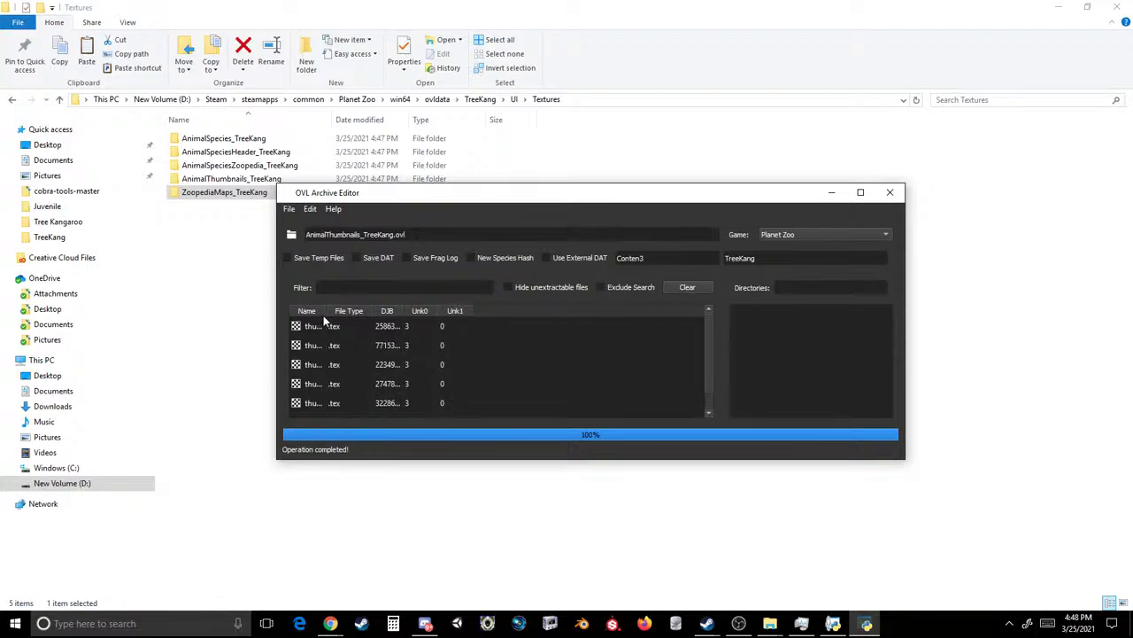
drag(329, 311, 447, 343)
drag(361, 338, 397, 407)
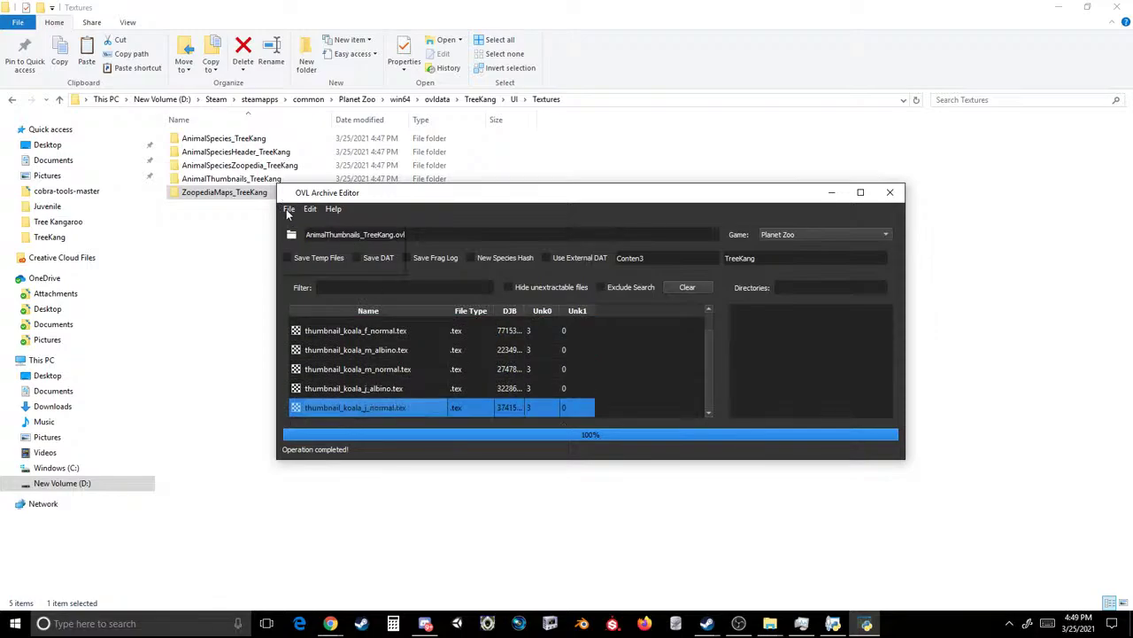
- Save the trimmed archive over AnimalThumbnails_TreeKang.ovl in the AnimalThumbnails_TreeKang folder
click(289, 208)
click(305, 246)
click(717, 217)
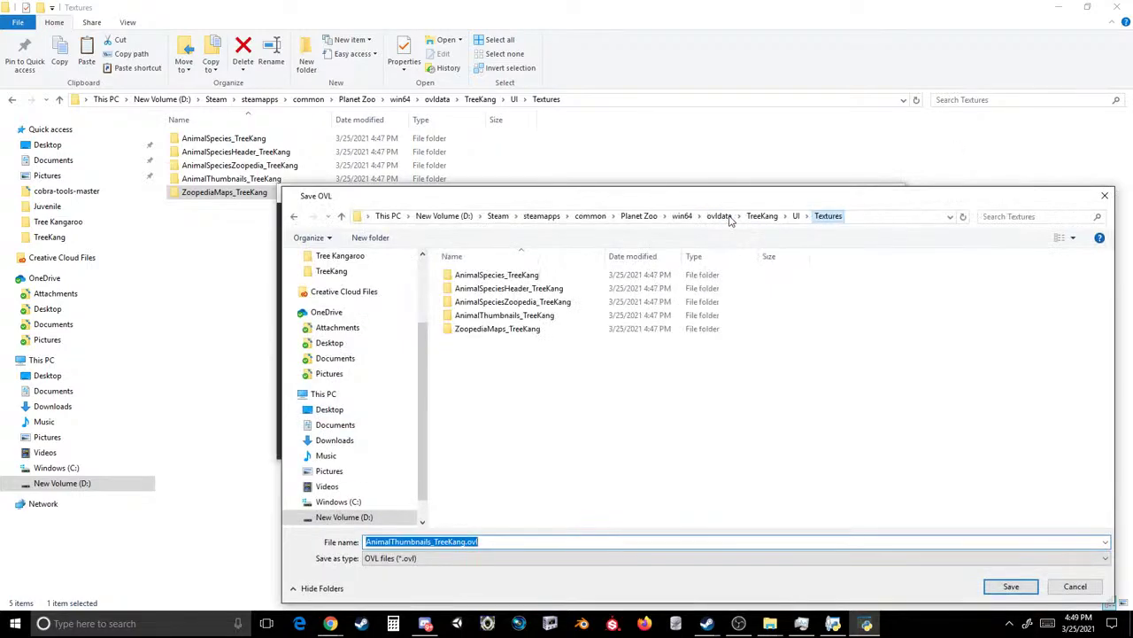
double_click(552, 312)
double_click(544, 275)
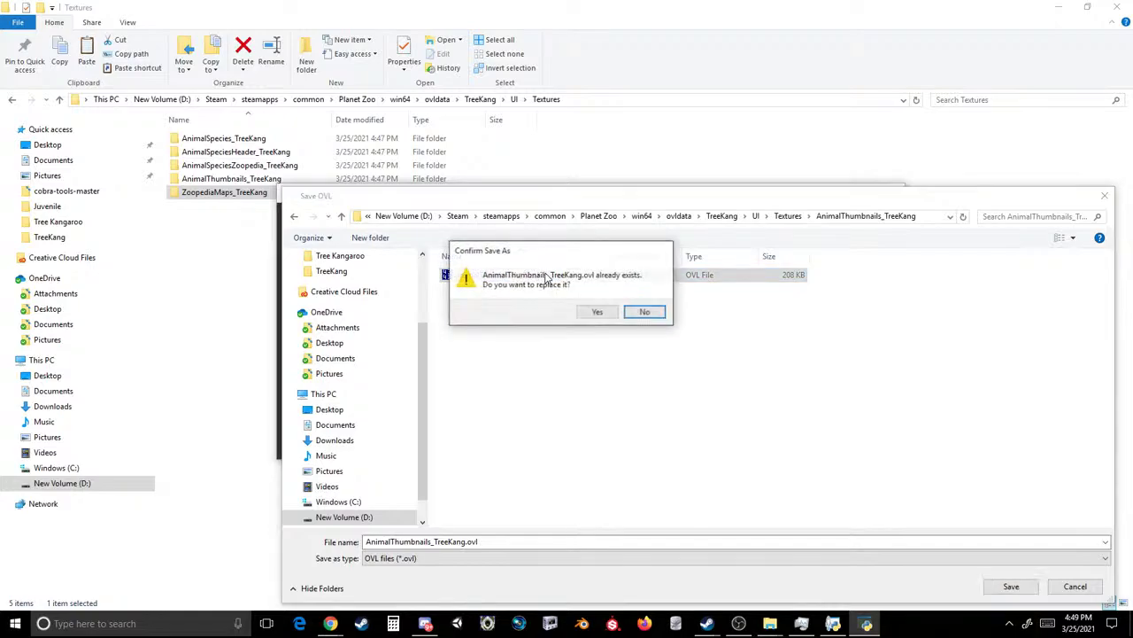
click(590, 311)
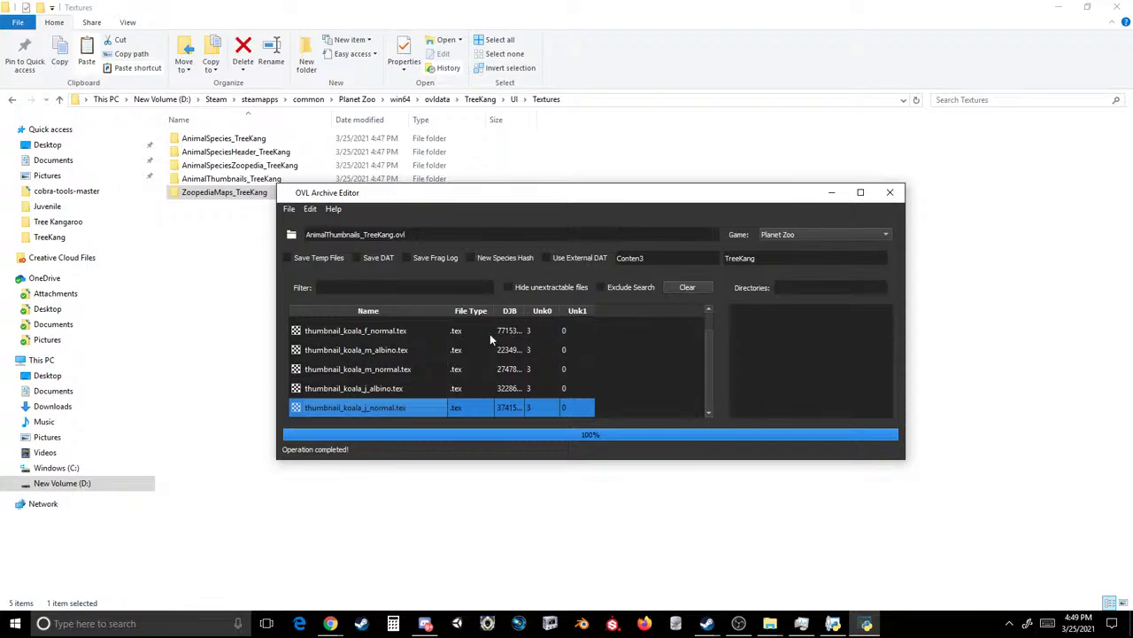
- Load ZoopediaMaps_TreeKang.ovl from the ZoopediaMaps_TreeKang folder in the mod's UI Textures directory
click(288, 209)
click(319, 235)
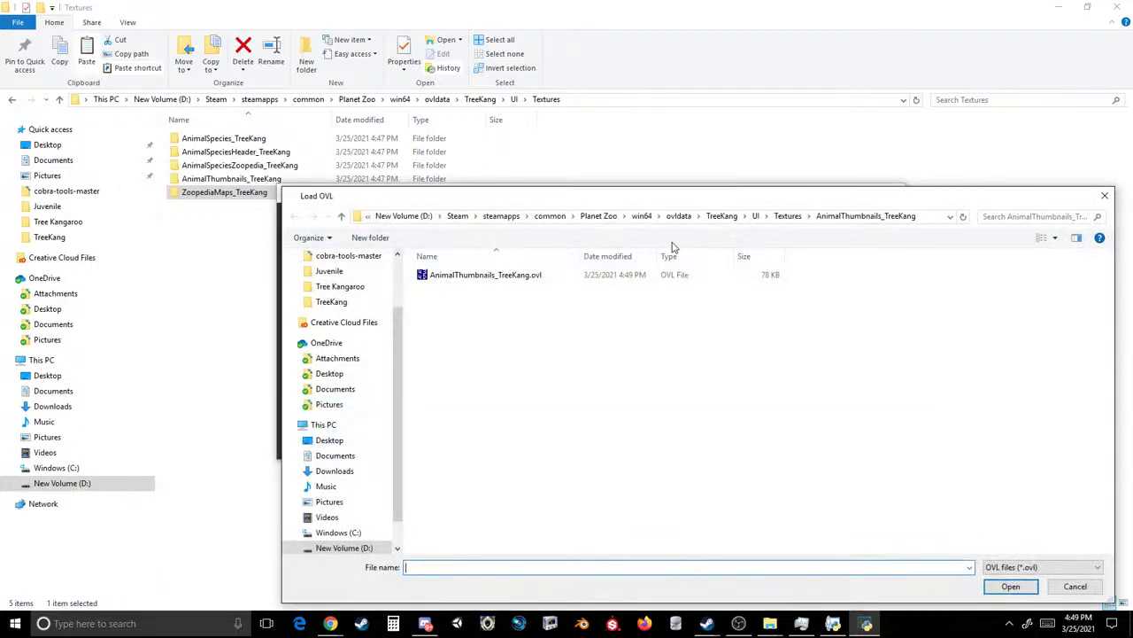
click(788, 216)
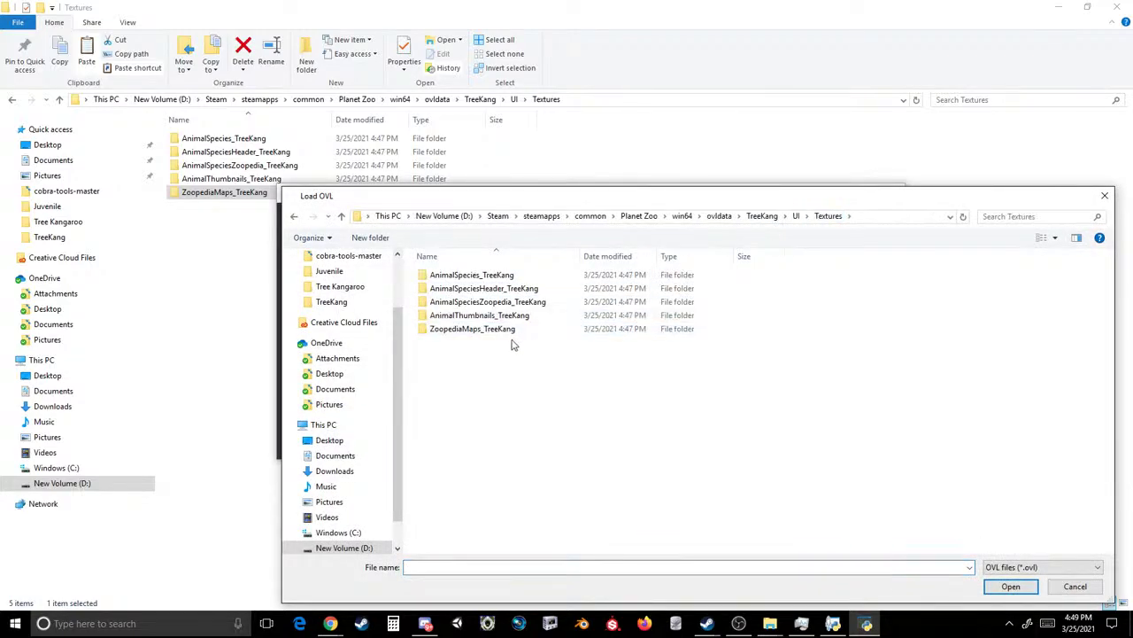
double_click(514, 329)
double_click(489, 277)
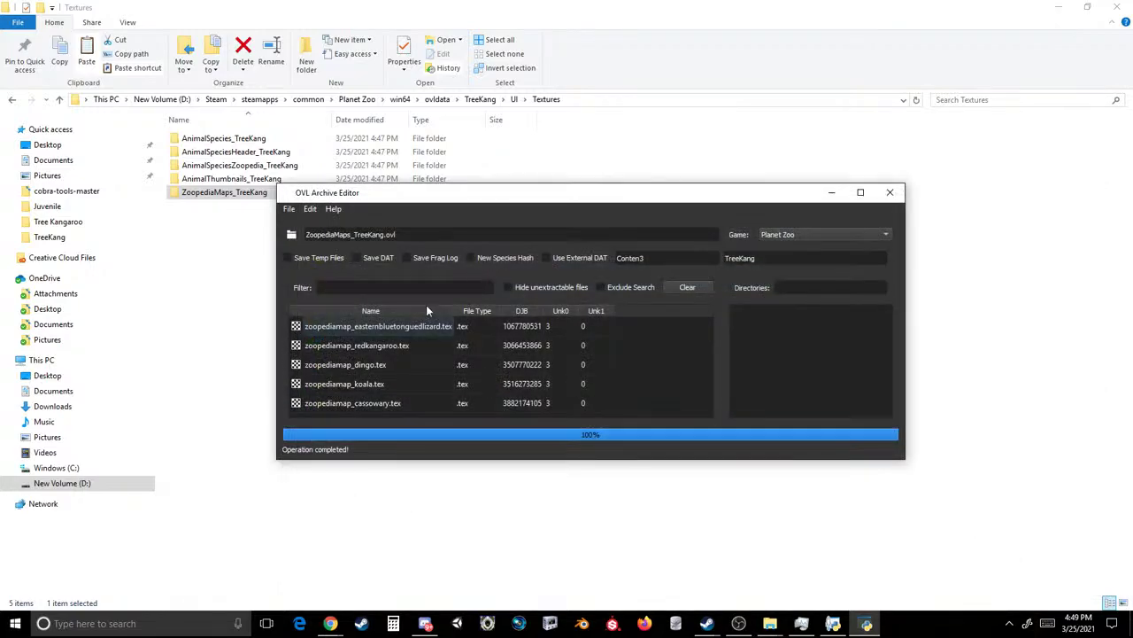
- Delete the eastern blue-tongued lizard, red kangaroo, dingo and cassowary map textures from the archive, keeping only zoopediamap_koala.tex
click(370, 345)
drag(373, 328, 381, 365)
ctrl+click(382, 400)
key(Delete)
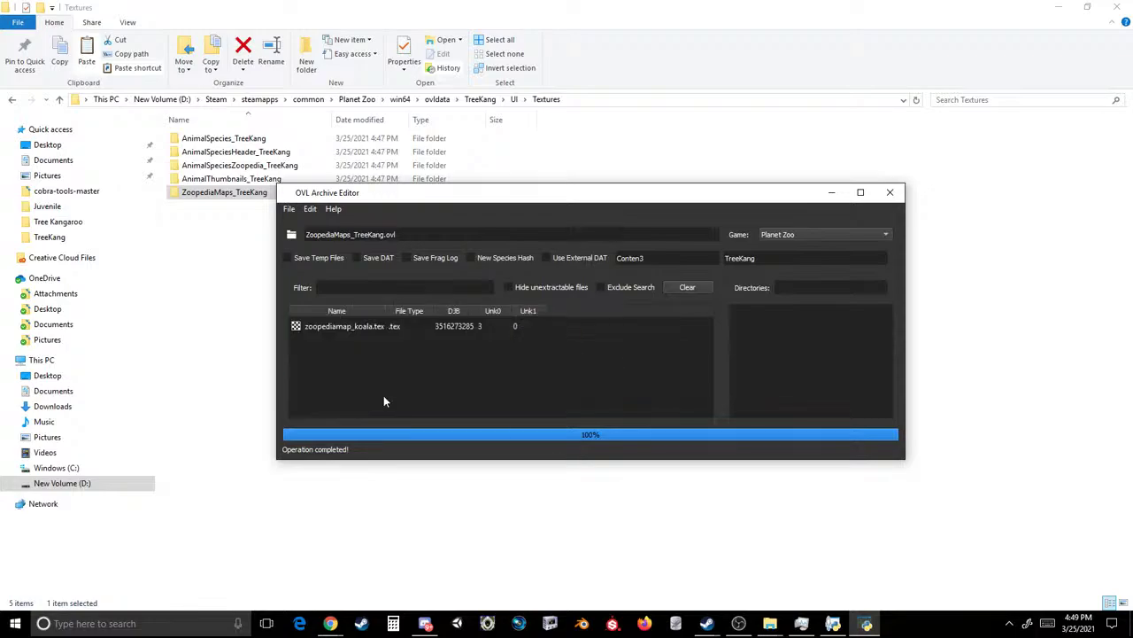
- Save the trimmed archive over ZoopediaMaps_TreeKang.ovl in the ZoopediaMaps_TreeKang folder
click(294, 211)
click(308, 239)
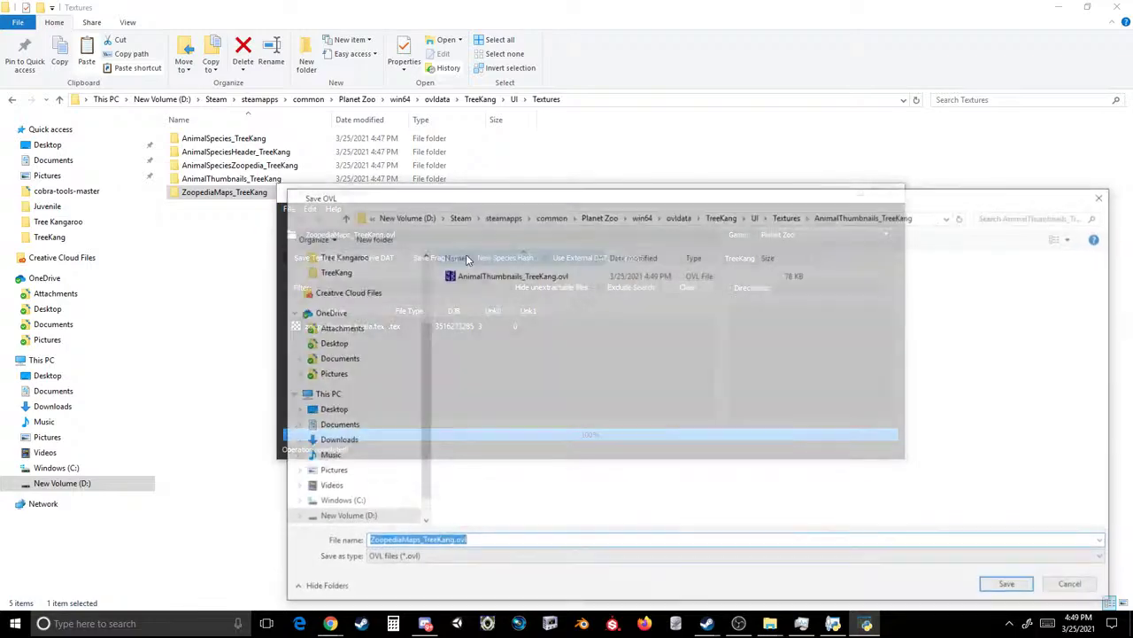
click(785, 217)
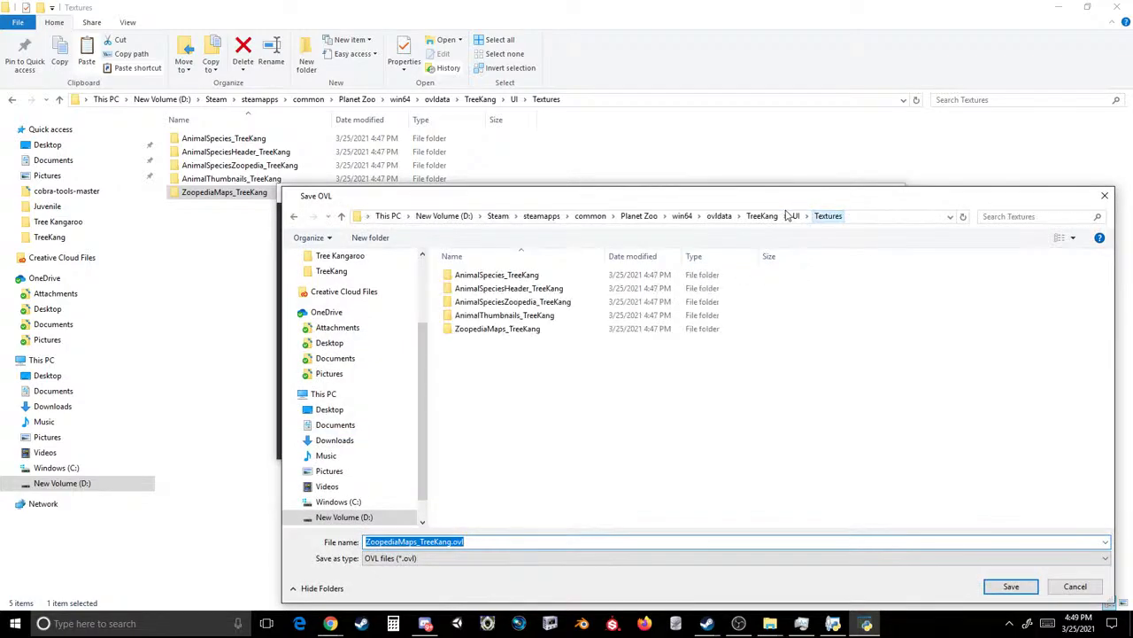
double_click(537, 329)
double_click(514, 275)
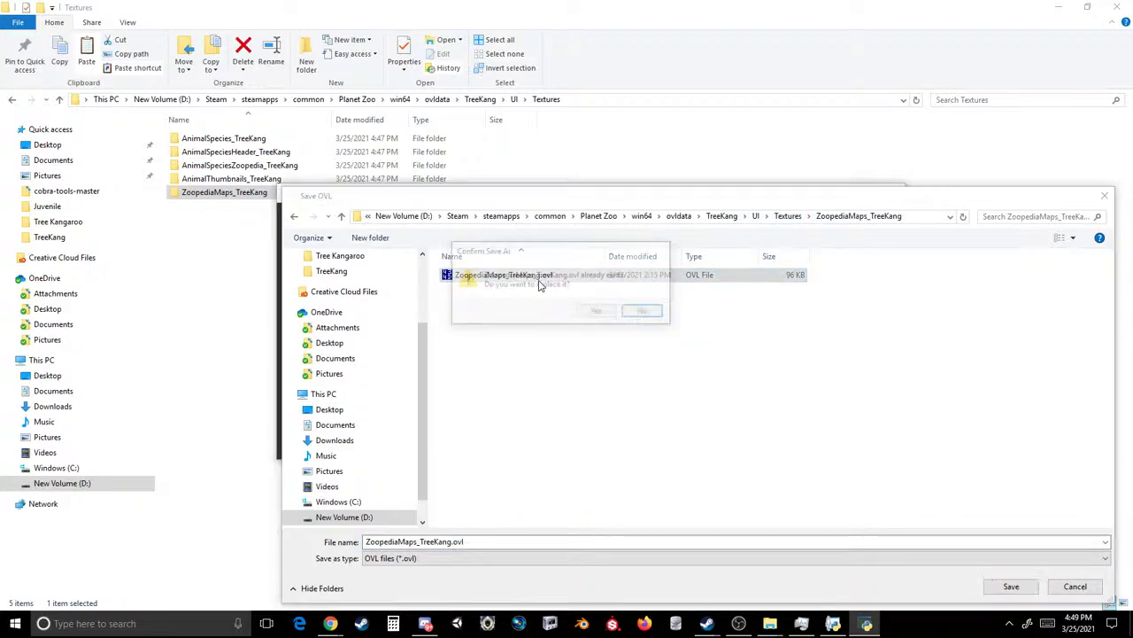
click(598, 311)
- Load AnimalSpecies_TreeKang.ovl from the AnimalSpecies_TreeKang folder
click(288, 209)
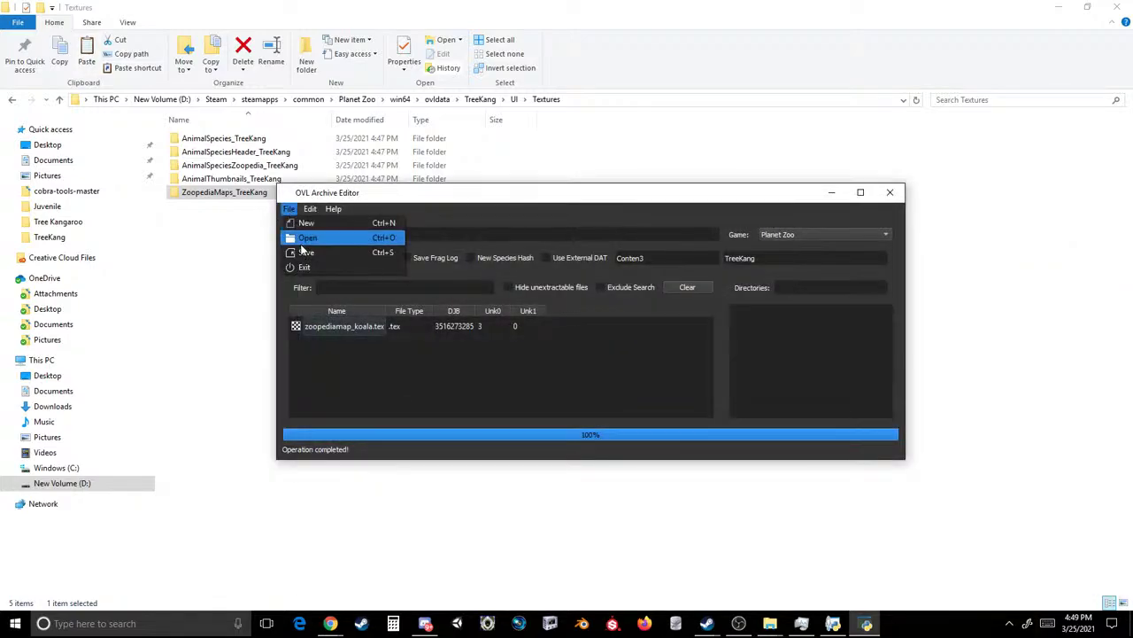
click(305, 236)
click(788, 217)
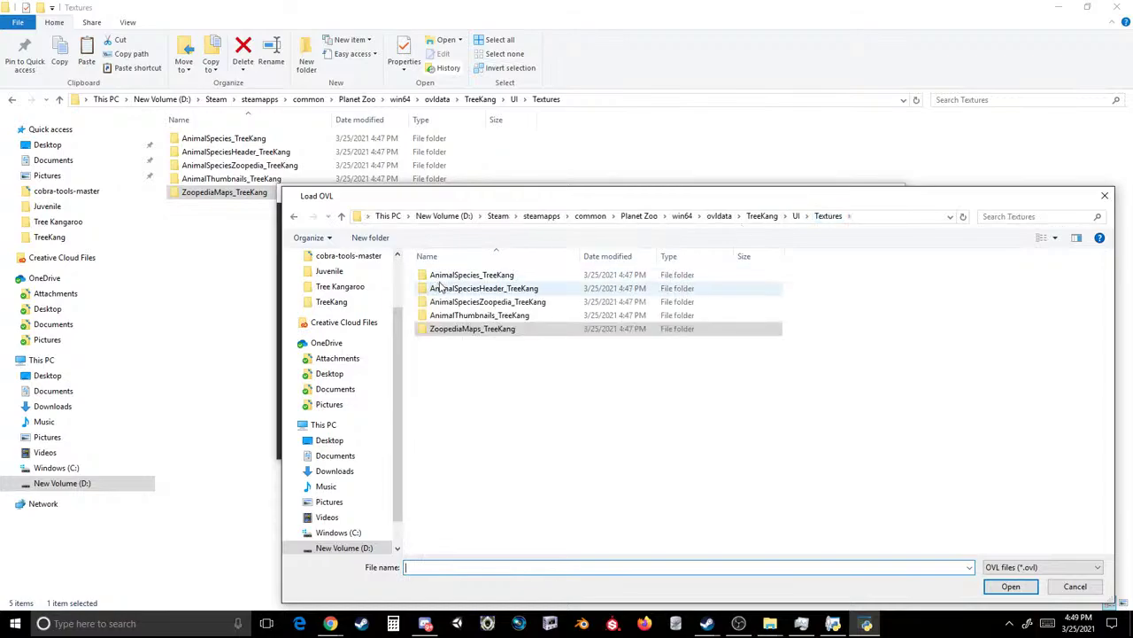
double_click(445, 275)
double_click(445, 275)
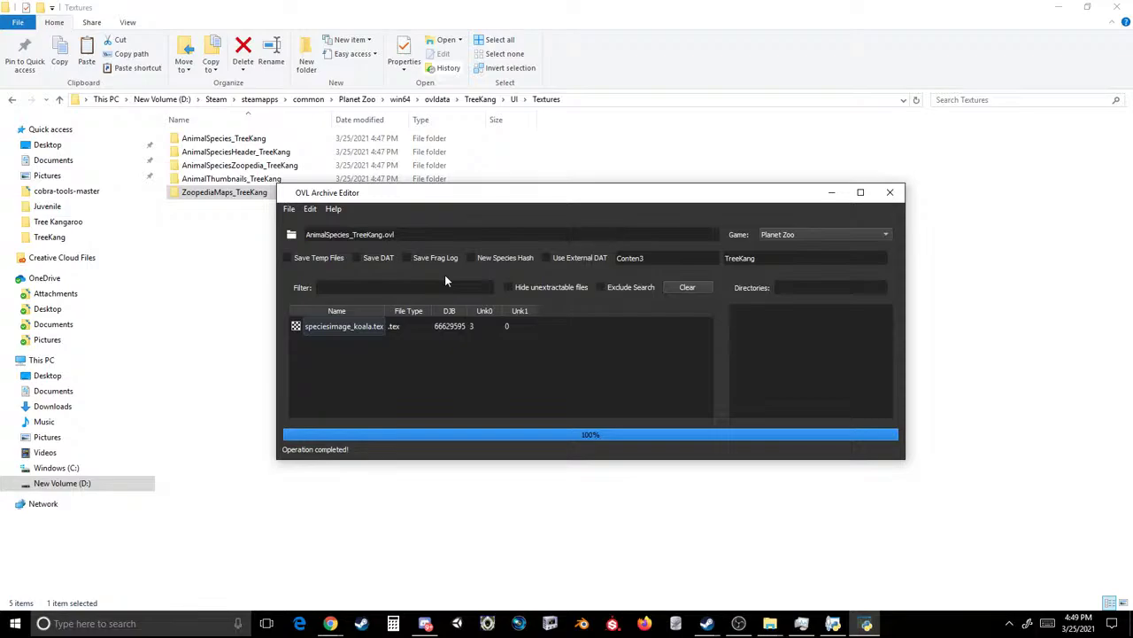
- Rename the species image texture by replacing "koala" with "tkang" in its name
double_click(660, 257)
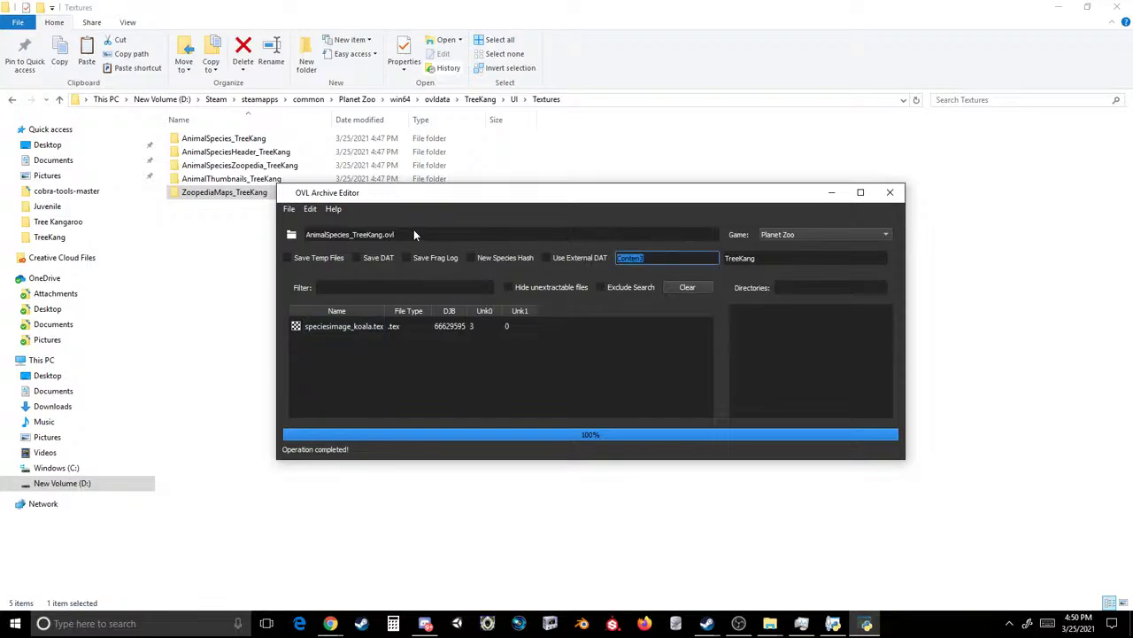
text(koala)
double_click(763, 262)
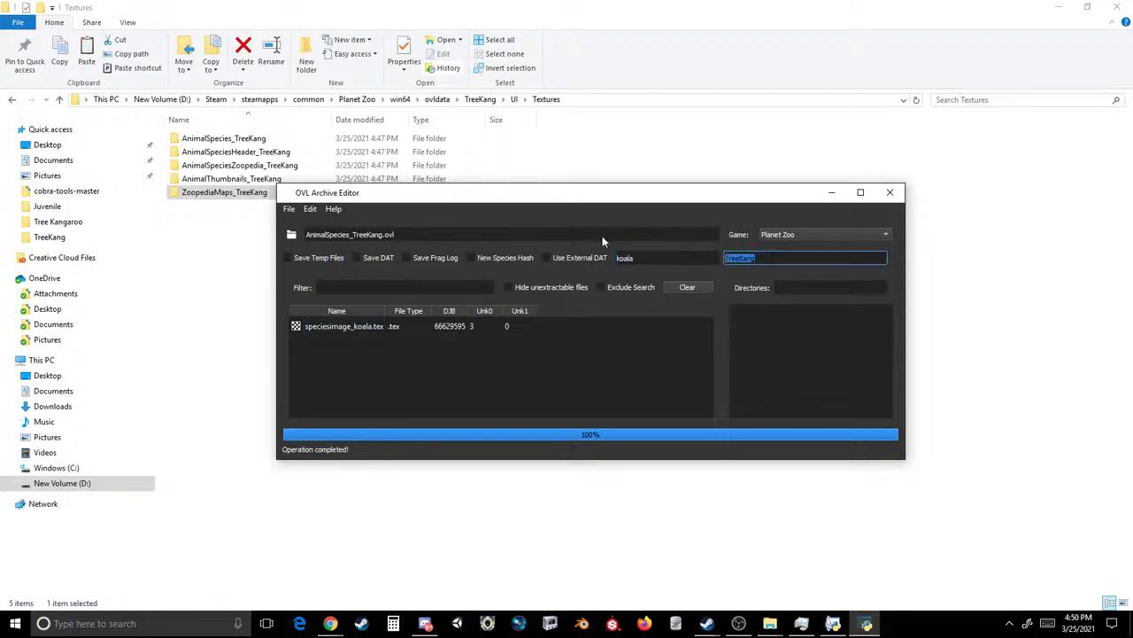
text(tkang)
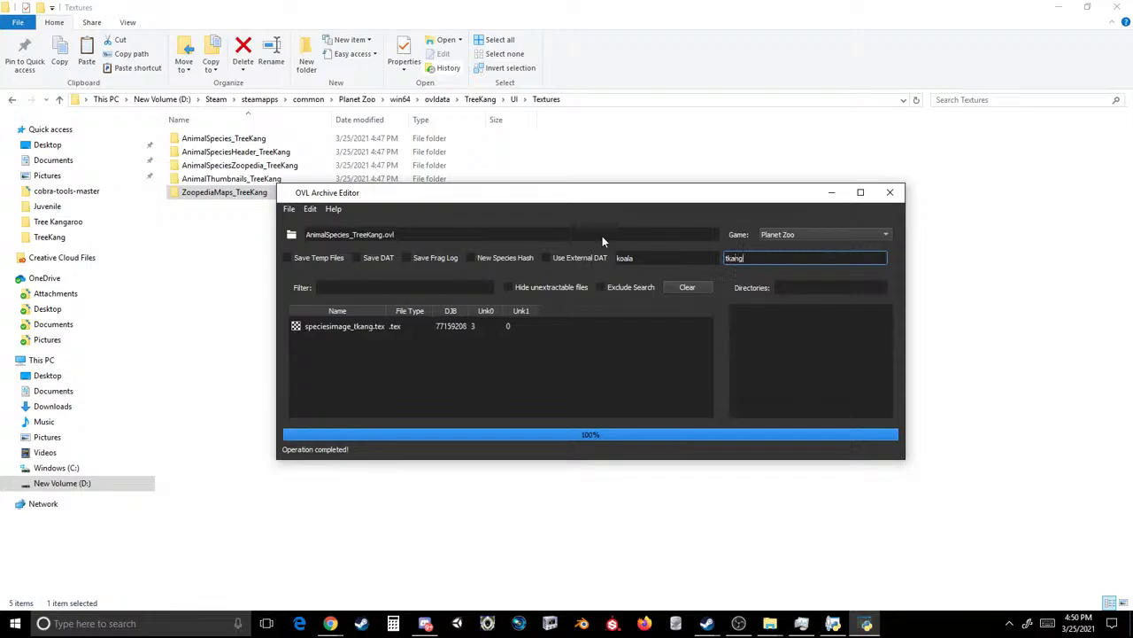
- Save the renamed archive over AnimalSpecies_TreeKang.ovl in the AnimalSpecies_TreeKang folder
click(289, 209)
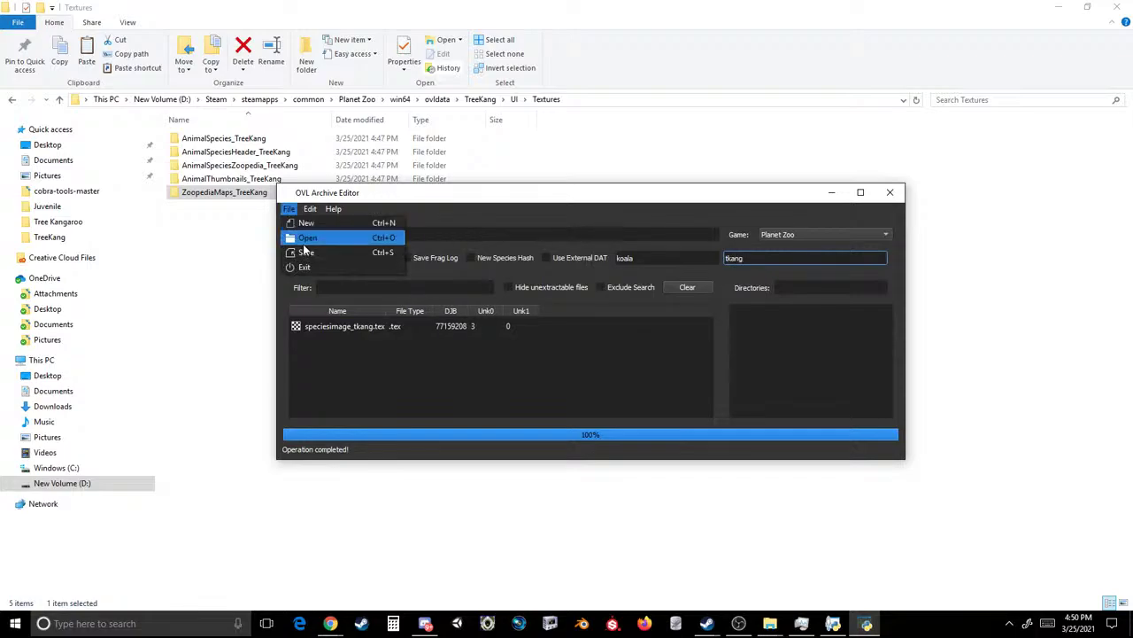
click(301, 239)
click(790, 216)
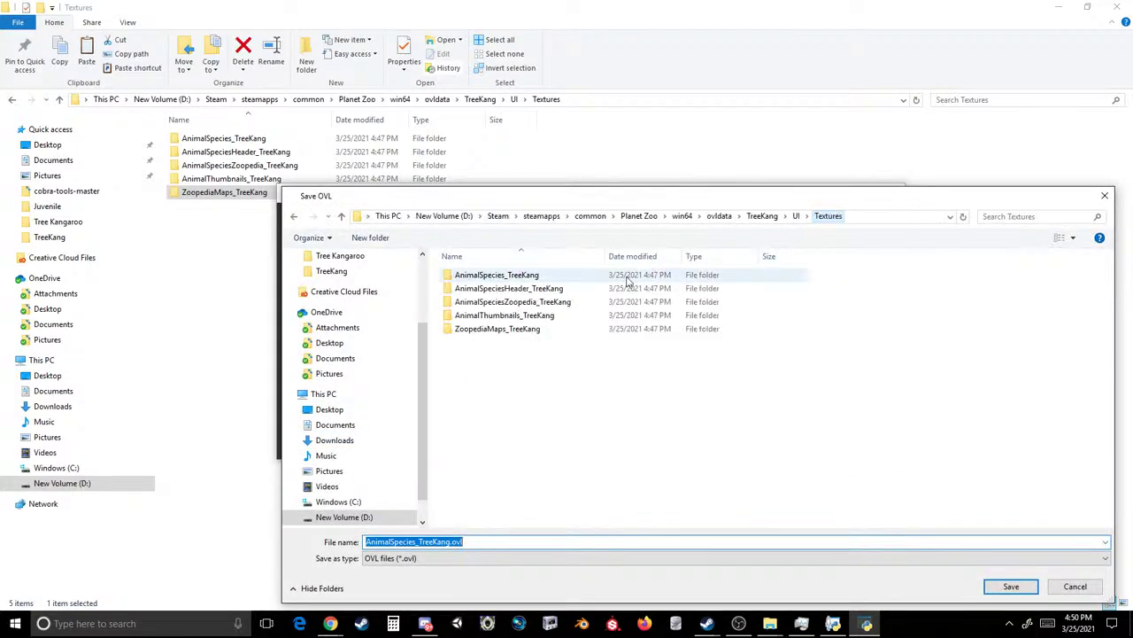
double_click(513, 275)
double_click(513, 275)
click(593, 311)
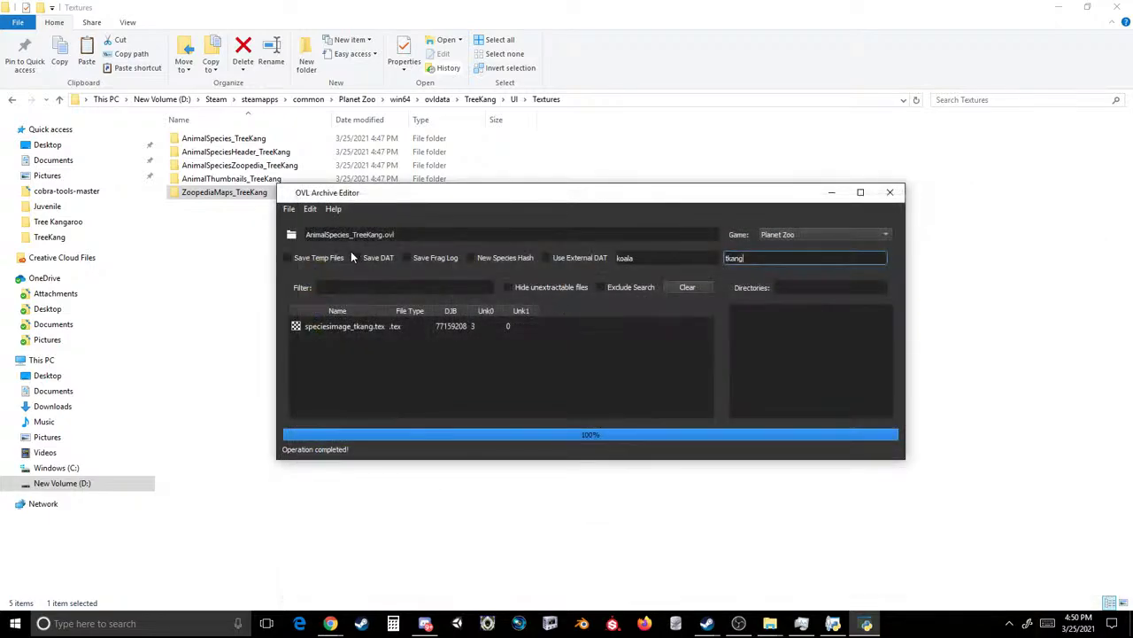
- Load AnimalSpeciesHeader_TreeKang.ovl and rename its header texture from "koala" to "tkang"
click(289, 209)
click(300, 224)
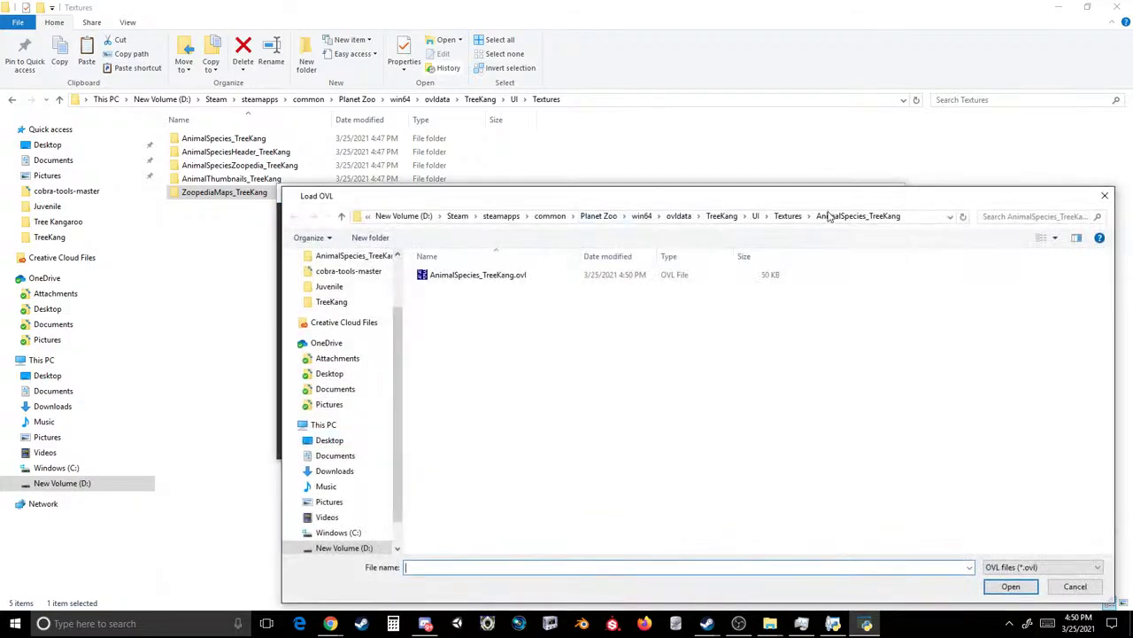
click(788, 217)
double_click(502, 290)
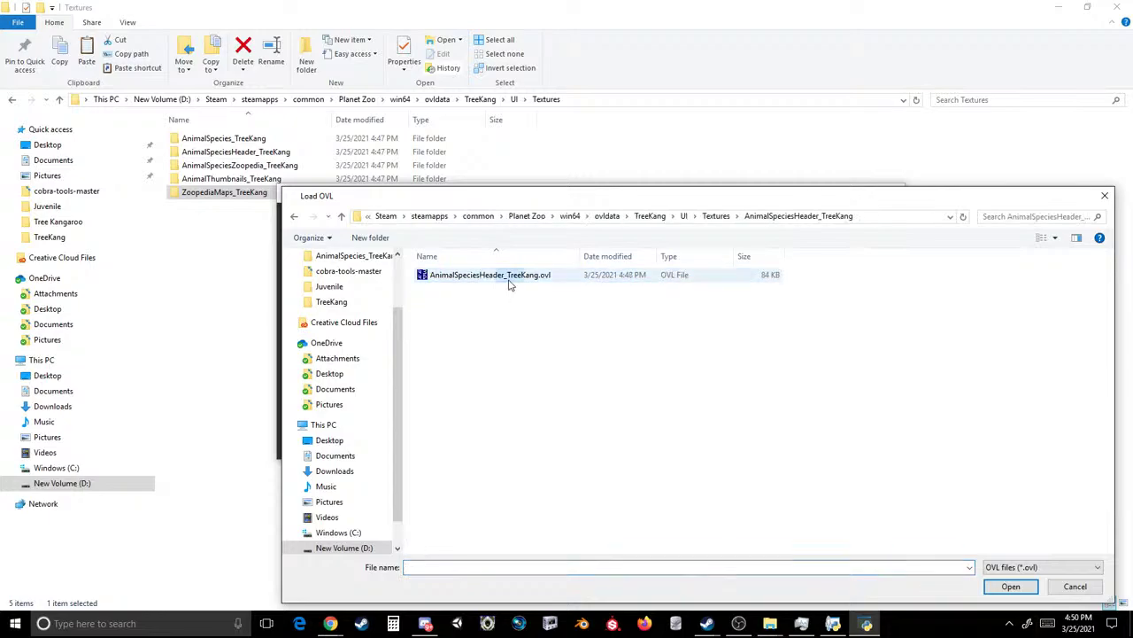
double_click(507, 276)
key(ctrl+r)
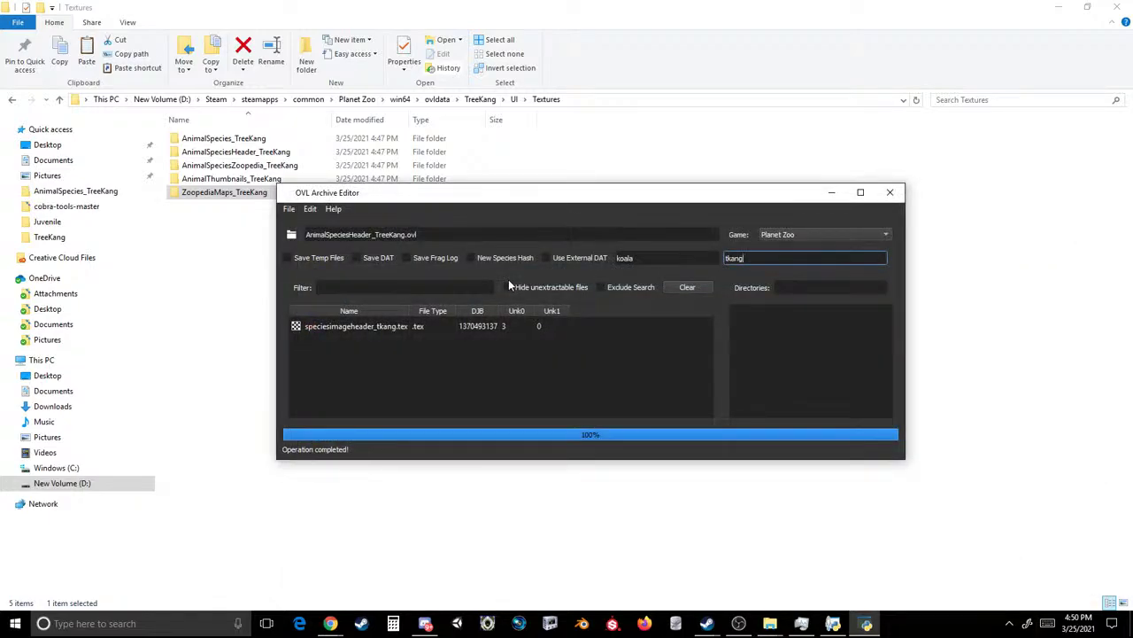
- Save the renamed archive over AnimalSpeciesHeader_TreeKang.ovl in the AnimalSpeciesHeader_TreeKang folder
click(288, 209)
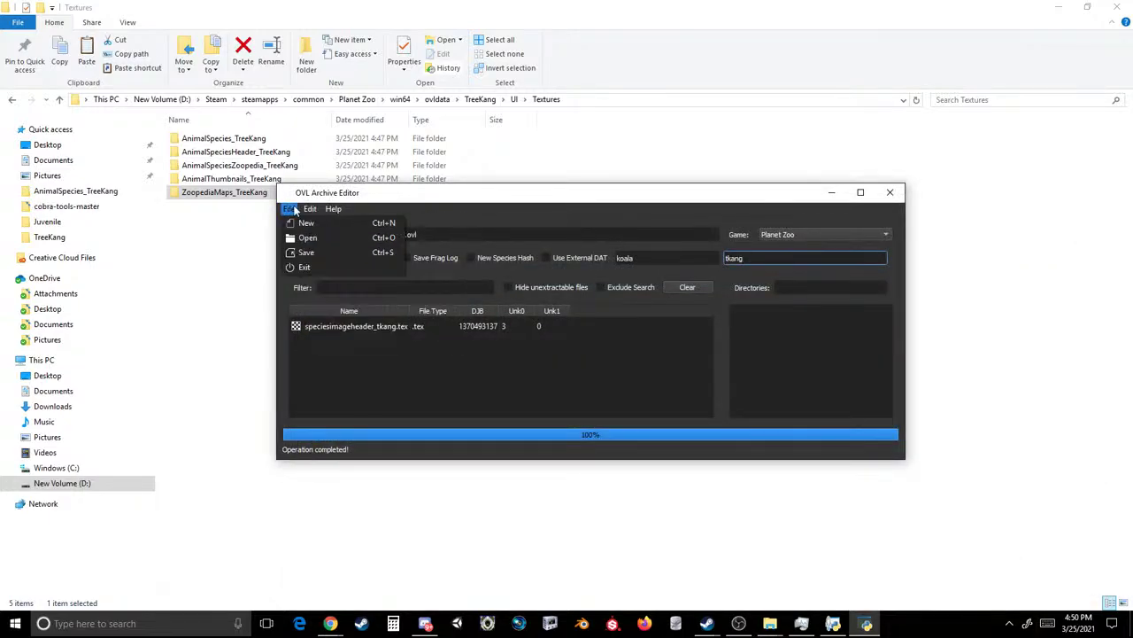
click(306, 253)
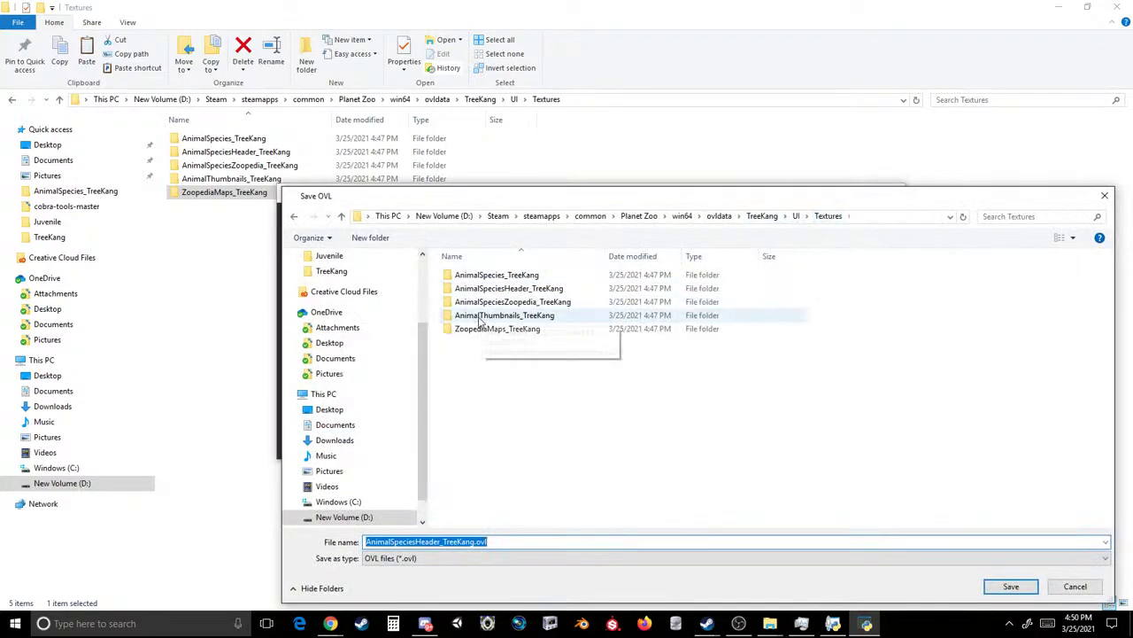
double_click(493, 292)
double_click(508, 273)
click(593, 310)
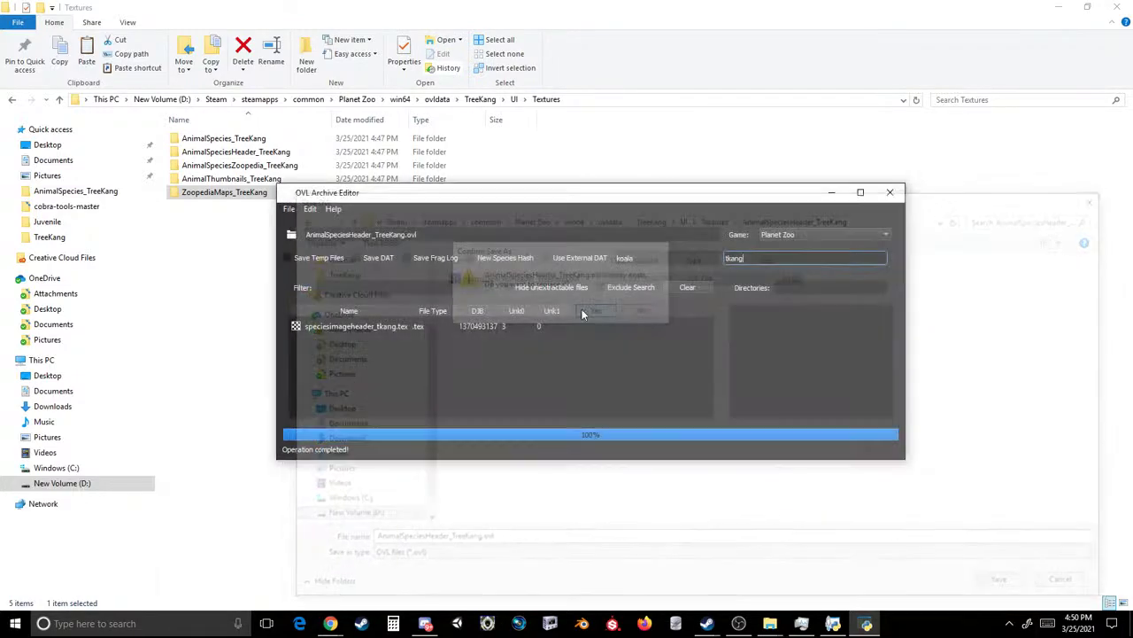
- Load AnimalSpeciesZoopedia_TreeKang.ovl and rename its Zoopedia image texture from "koala" to "tkang"
click(289, 209)
click(306, 235)
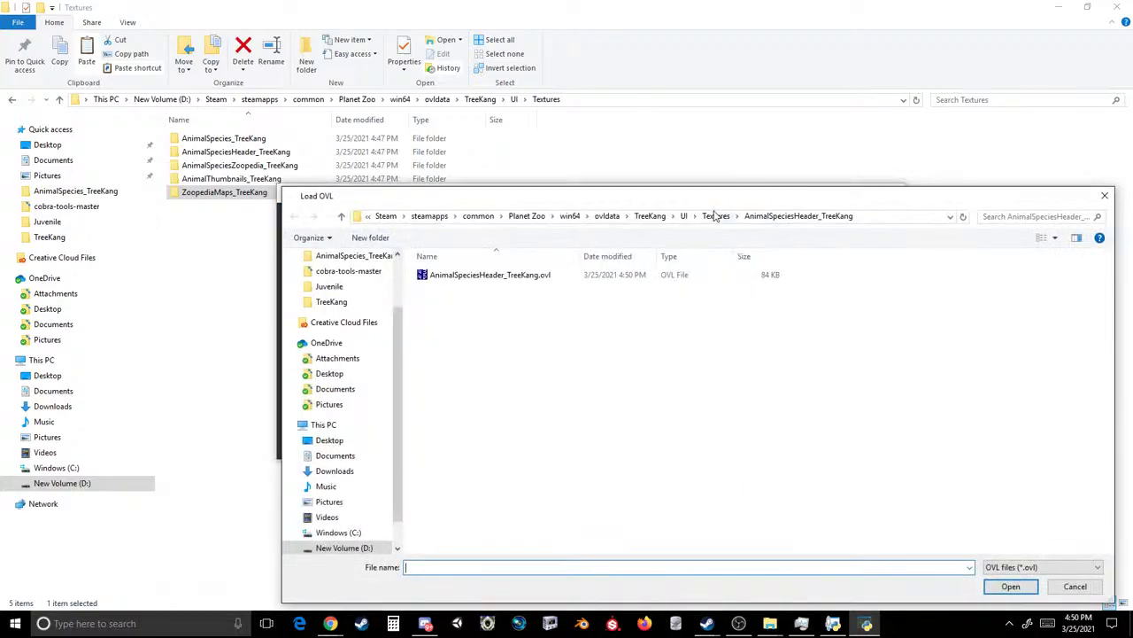
double_click(523, 301)
double_click(524, 282)
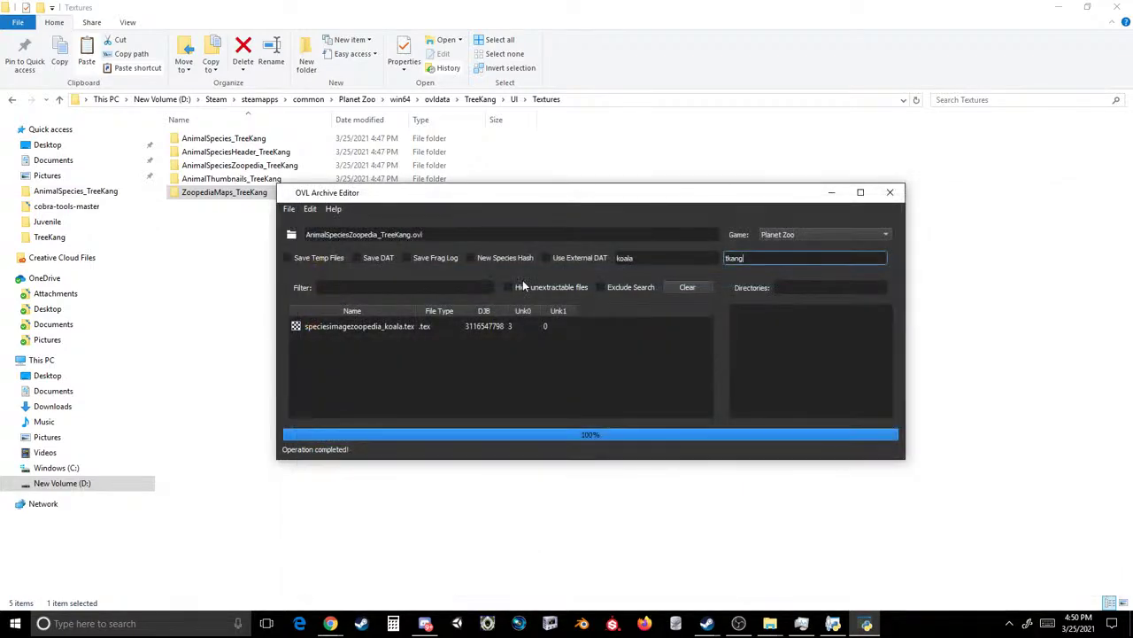
key(ctrl+r)
- Save the renamed archive over AnimalSpeciesZoopedia_TreeKang.ovl in the AnimalSpeciesZoopedia_TreeKang folder
click(289, 209)
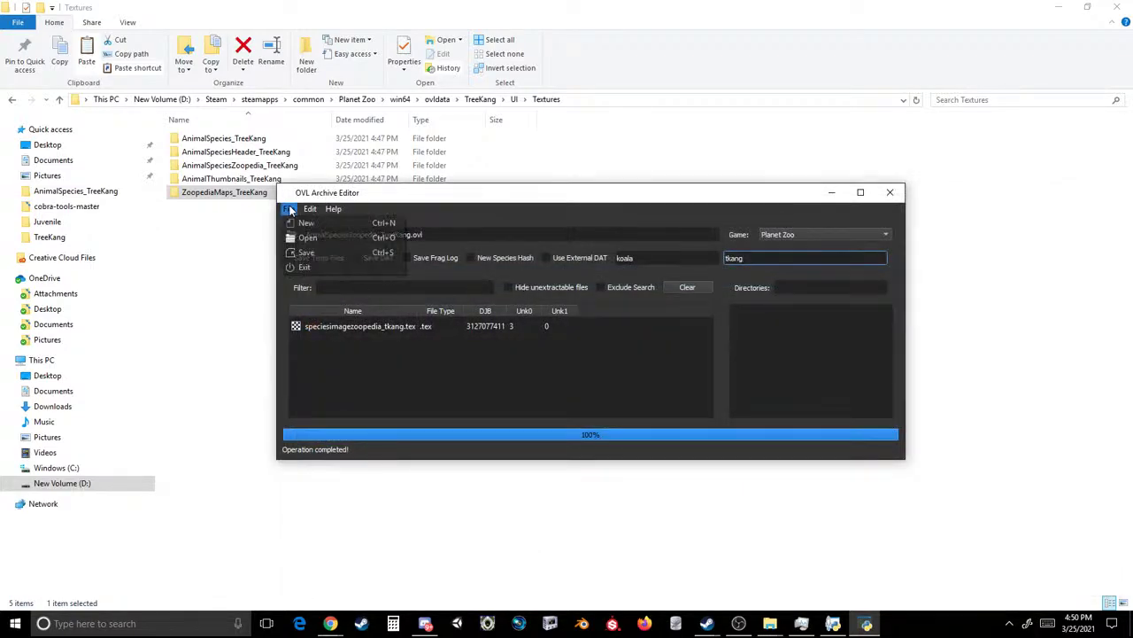
click(301, 252)
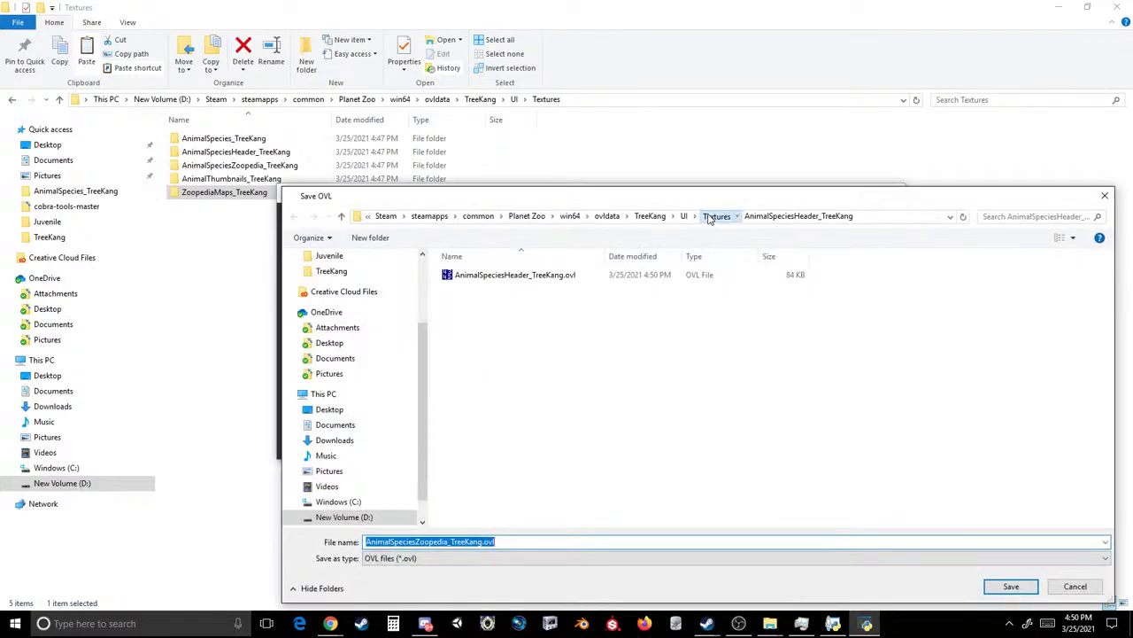
click(716, 215)
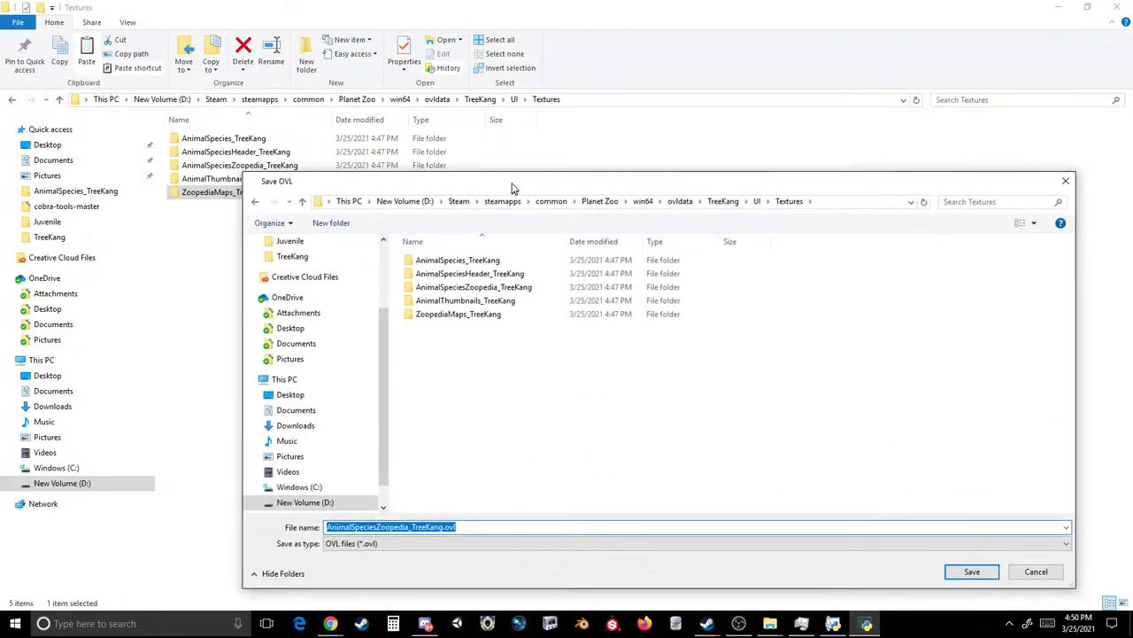
double_click(503, 287)
double_click(479, 257)
click(592, 309)
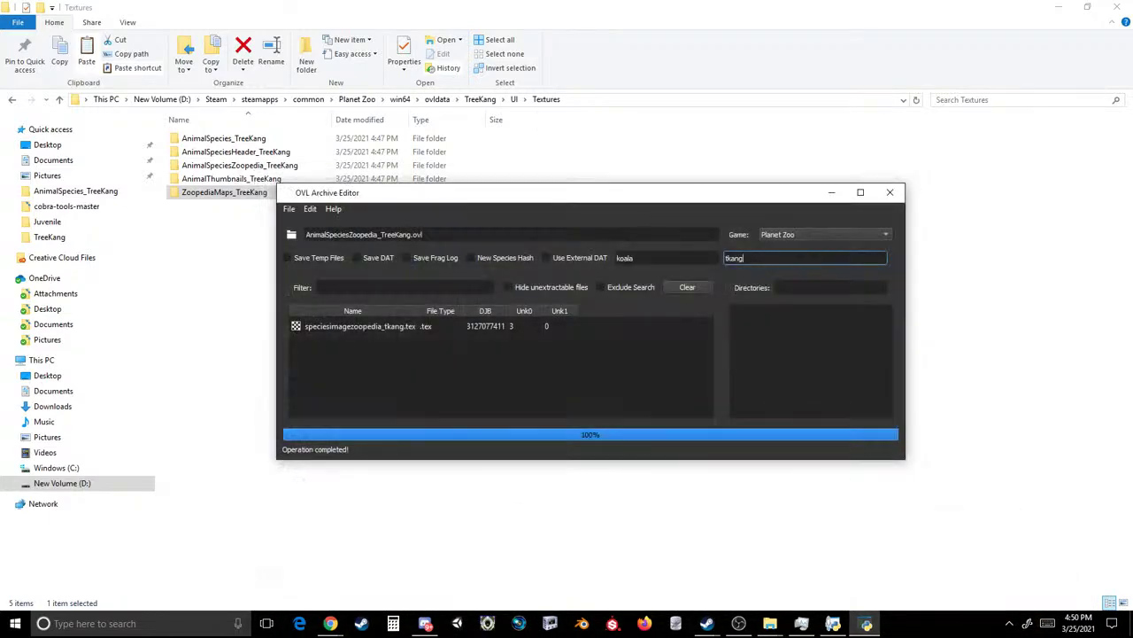
- Load AnimalThumbnails_TreeKang.ovl and rename its thumbnail textures from "koala" to "tkang"
click(289, 209)
click(315, 232)
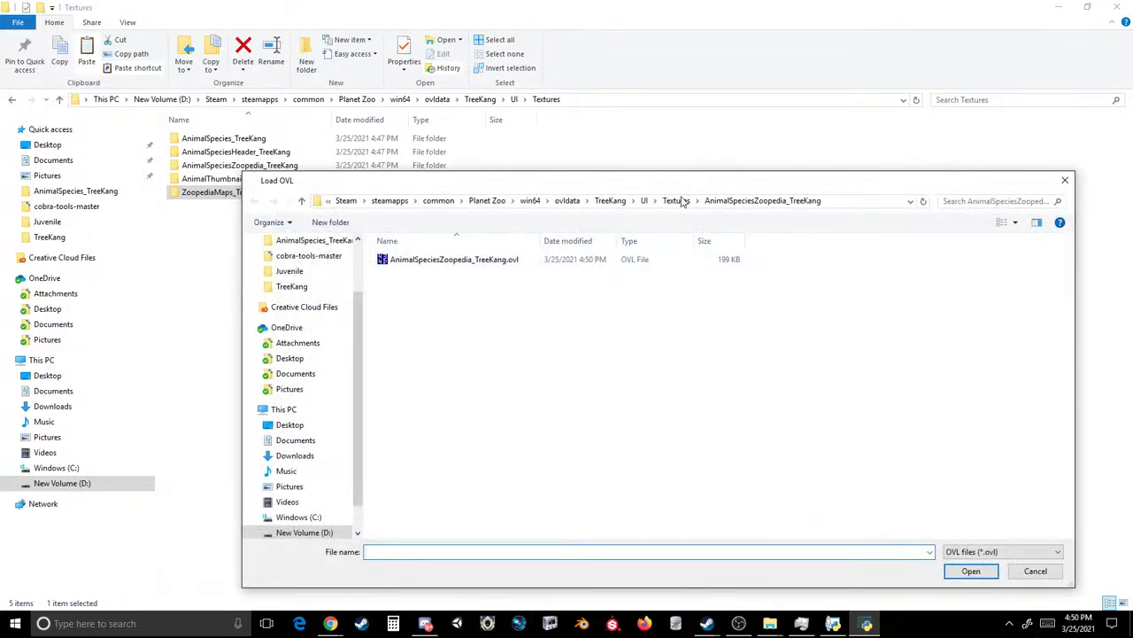
double_click(502, 288)
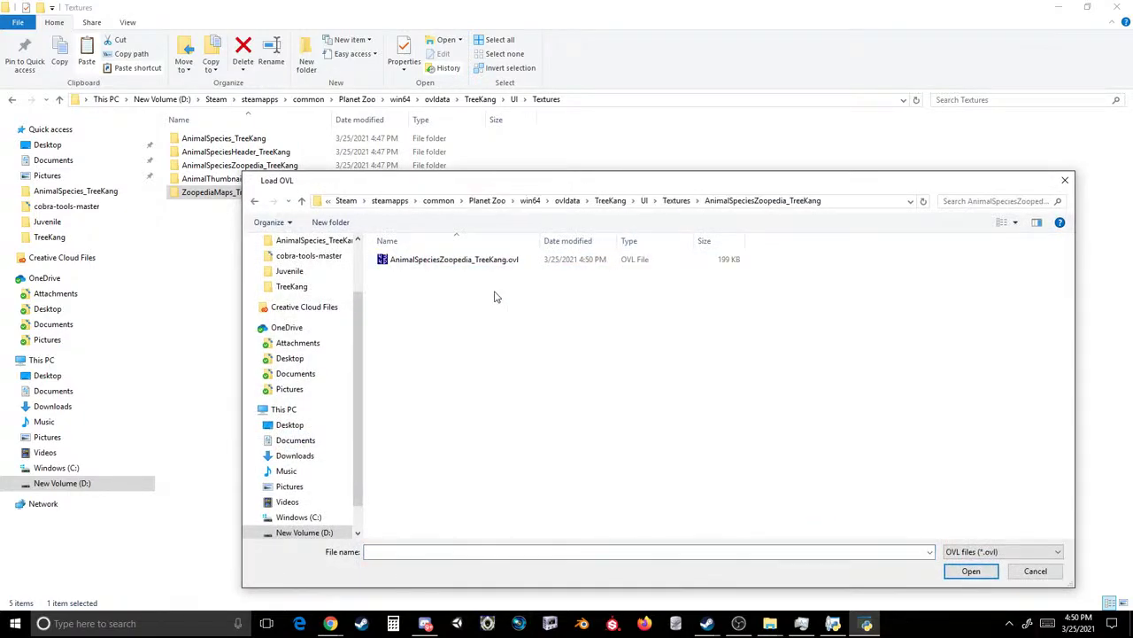
click(680, 200)
double_click(420, 301)
double_click(455, 258)
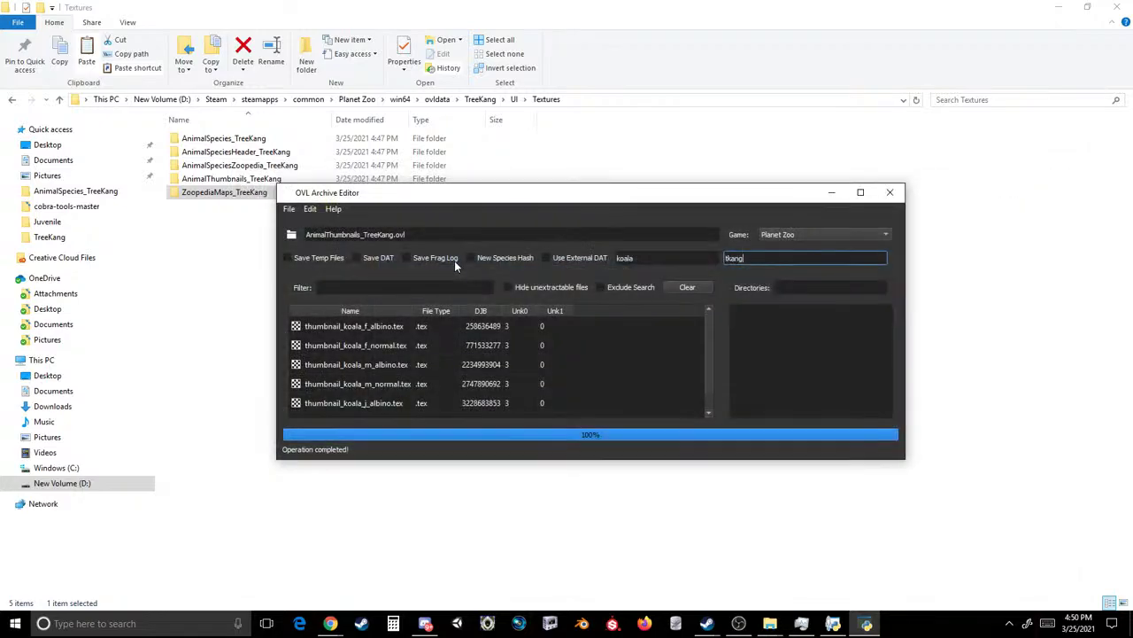
- Save the renamed archive over AnimalThumbnails_TreeKang.ovl in the AnimalThumbnails_TreeKang folder
click(288, 209)
click(306, 252)
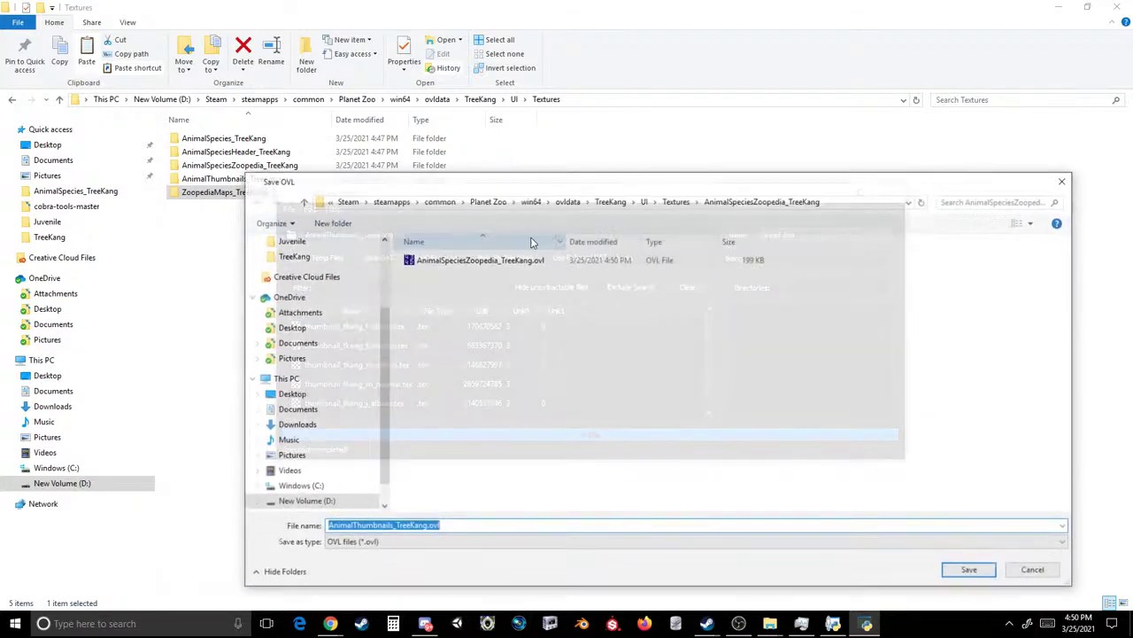
click(669, 200)
double_click(473, 302)
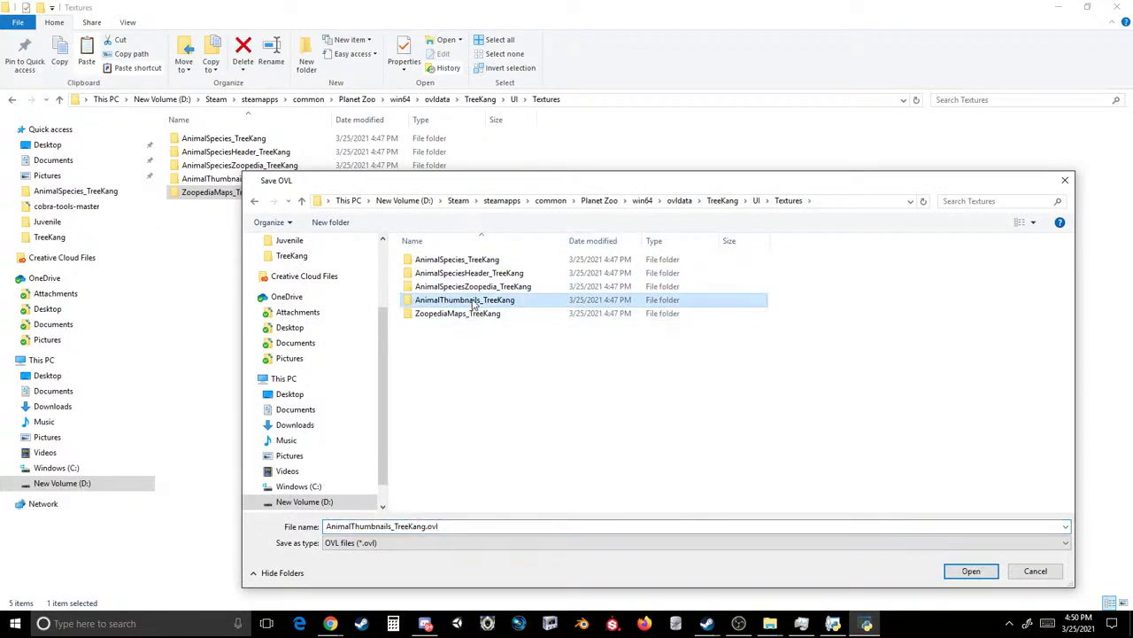
double_click(473, 259)
click(597, 311)
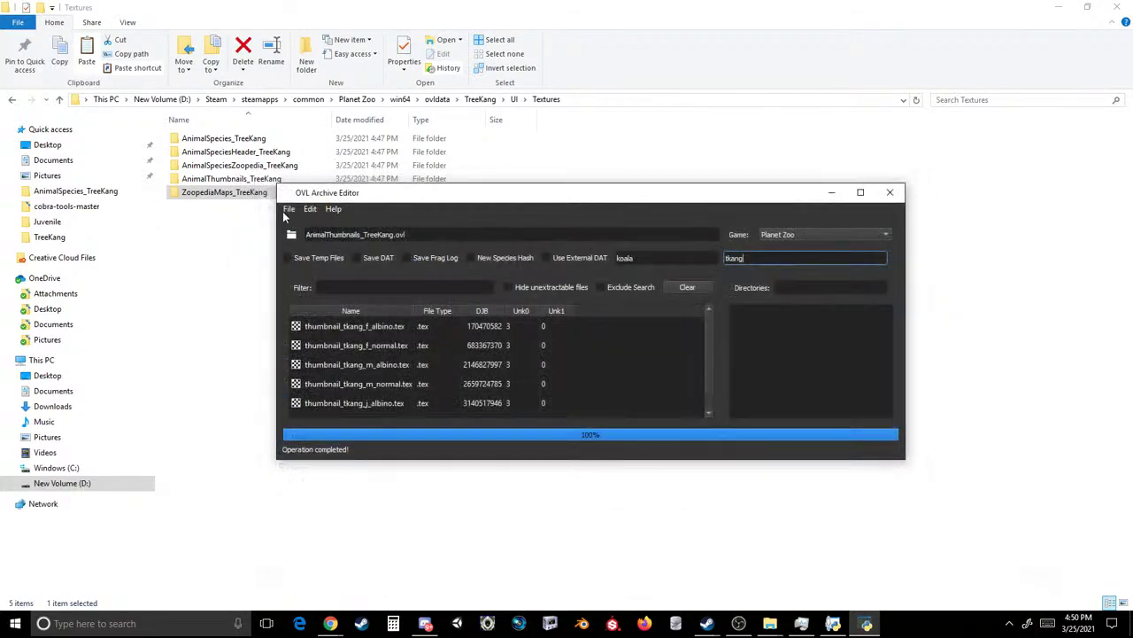
- Load ZoopediaMaps_TreeKang.ovl and rename its Zoopedia map texture from "koala" to "tkang"
click(288, 209)
click(305, 238)
click(744, 201)
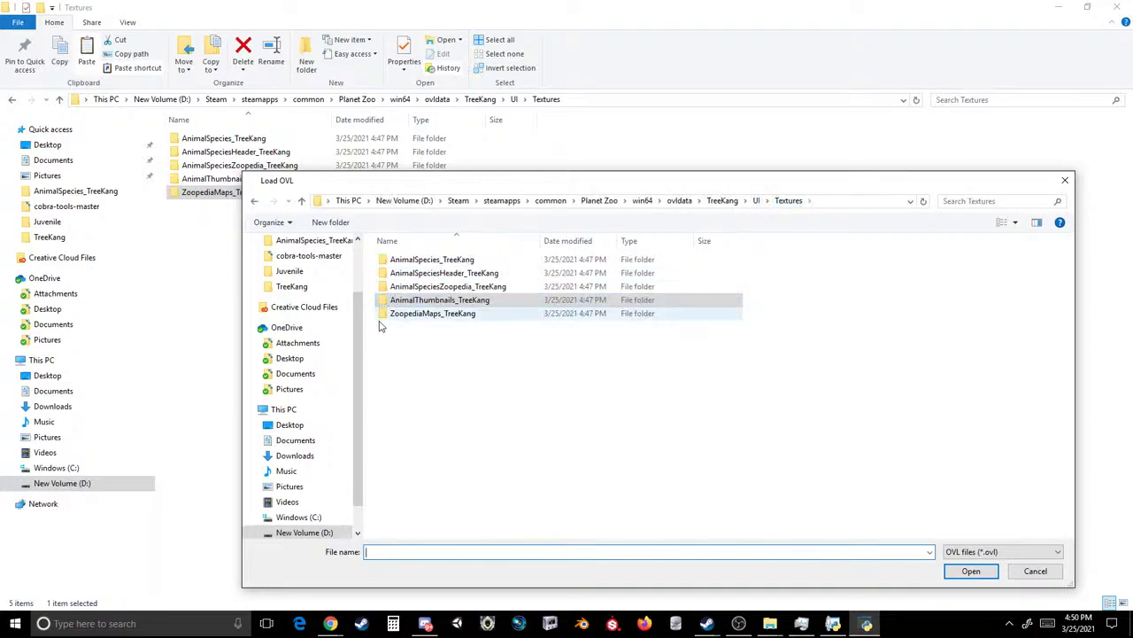
double_click(412, 314)
double_click(430, 264)
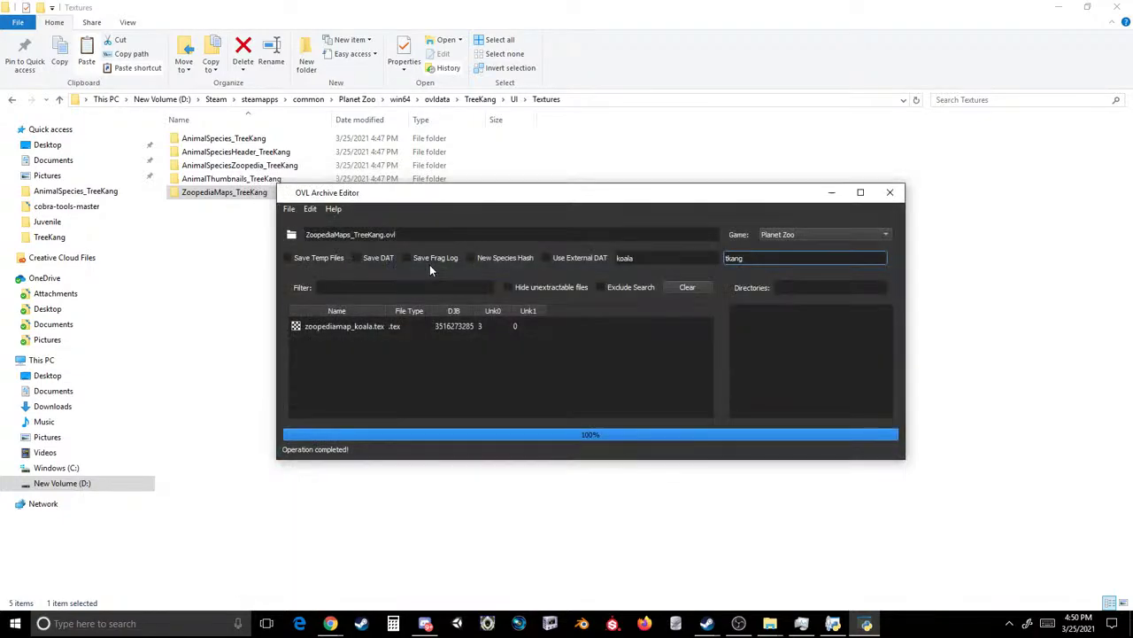
- Save the renamed archive over ZoopediaMaps_TreeKang.ovl in the ZoopediaMaps_TreeKang folder
click(290, 209)
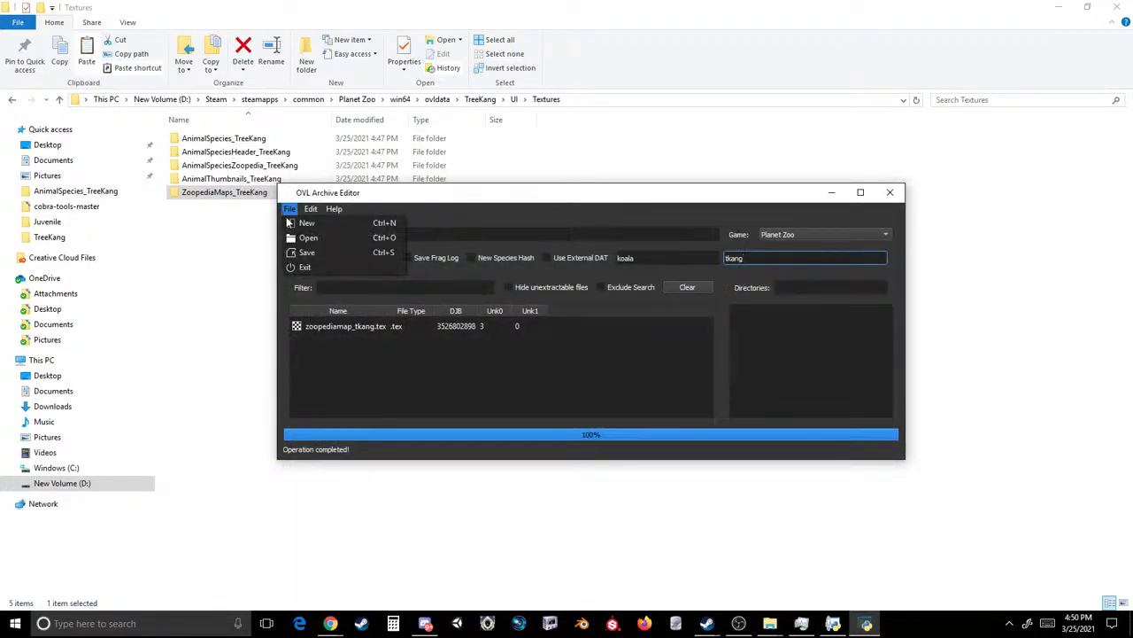
click(304, 253)
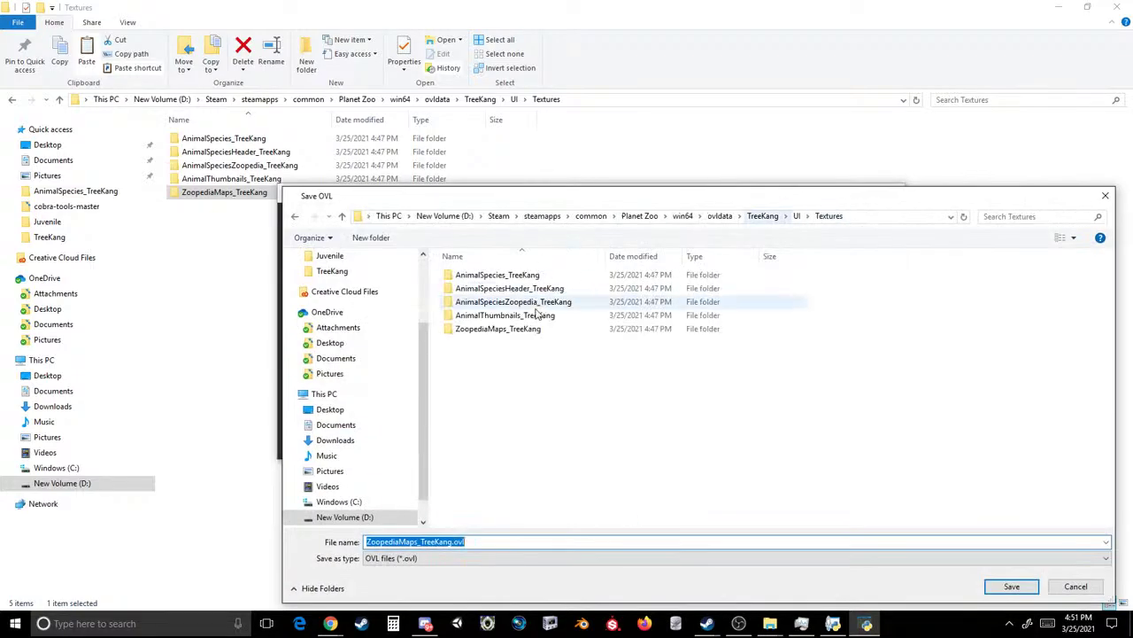
double_click(518, 329)
double_click(518, 277)
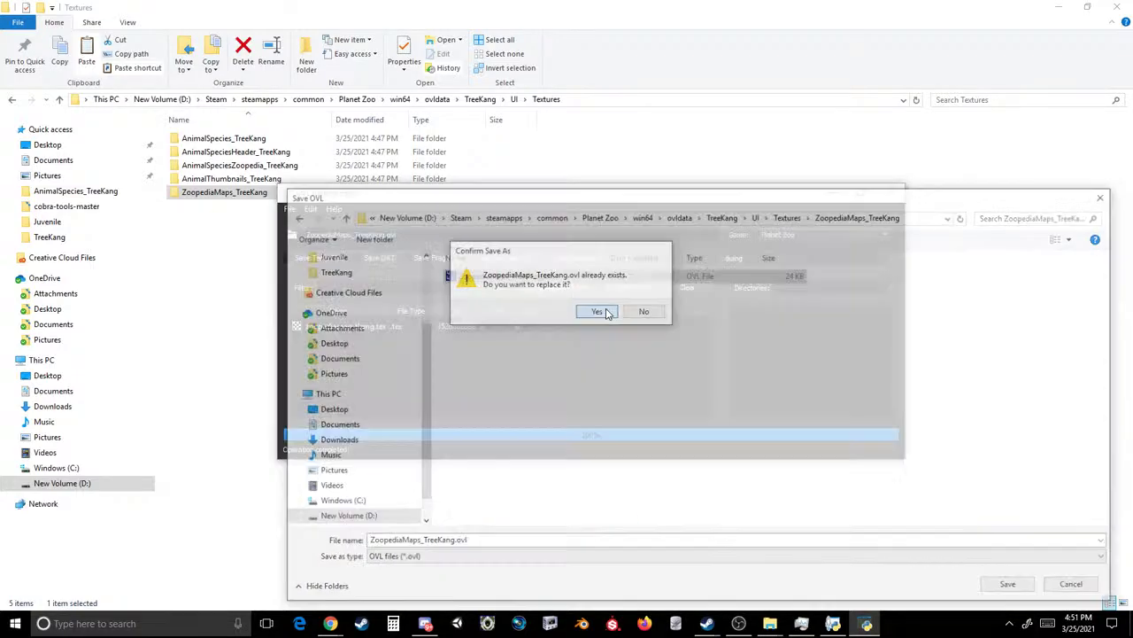
click(598, 312)
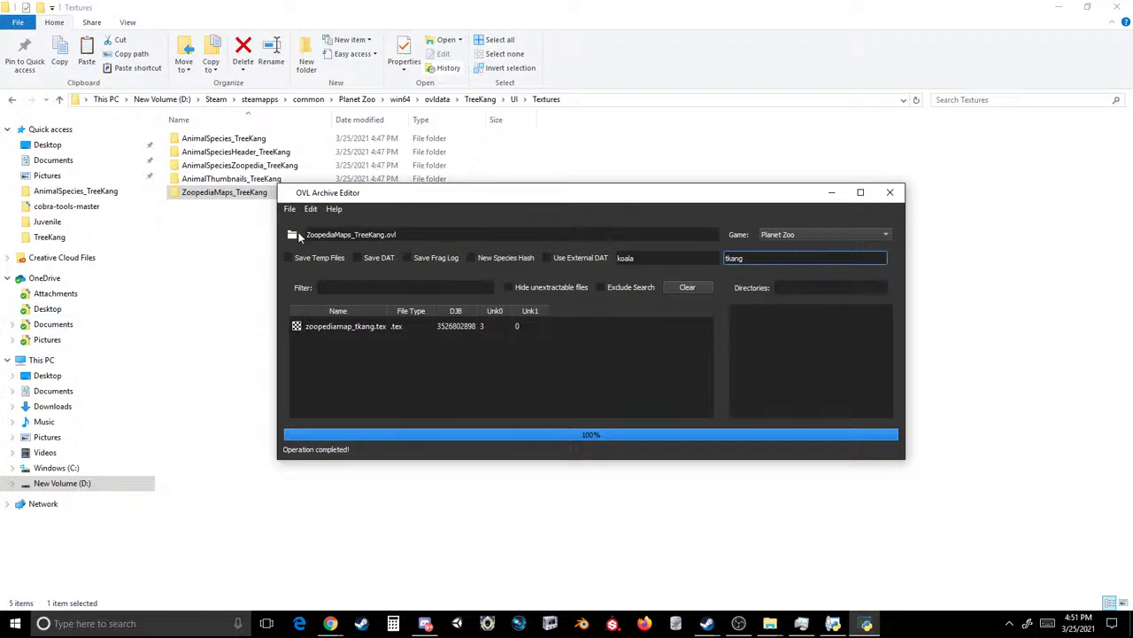
- In File Explorer, delete every language folder except English from TreeKang's Localised folder
click(263, 266)
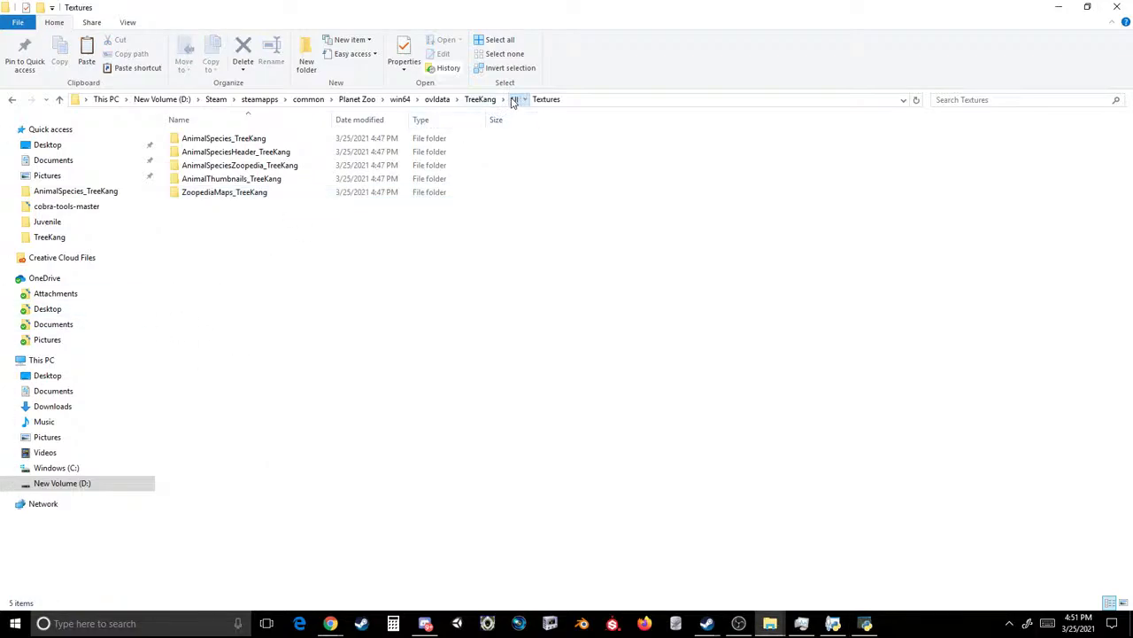
click(514, 99)
click(478, 99)
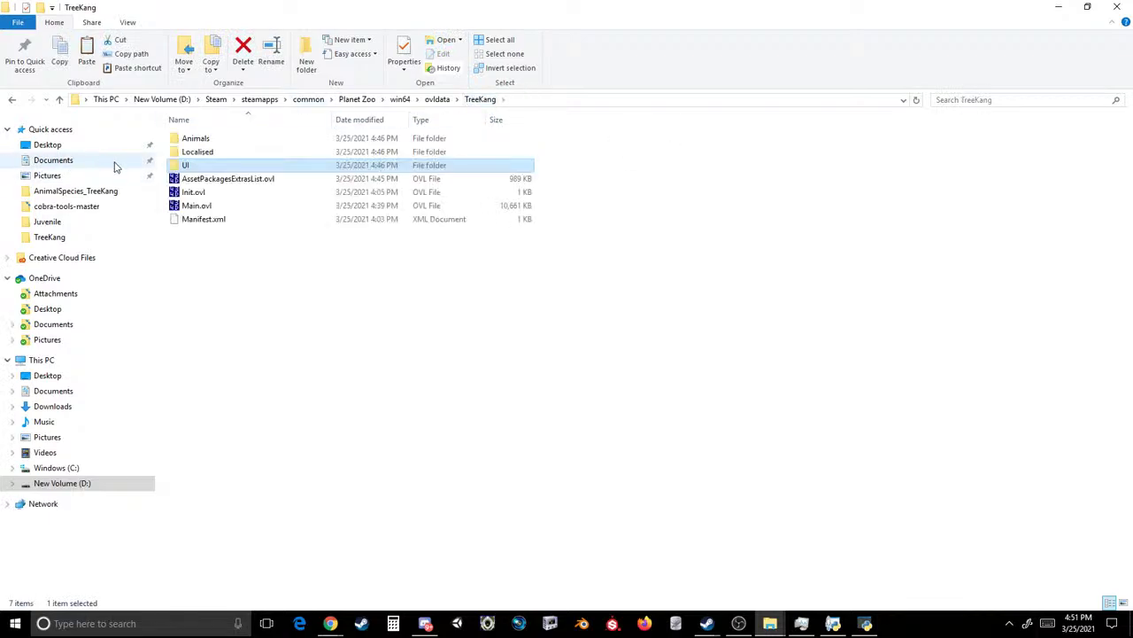
double_click(217, 153)
click(217, 139)
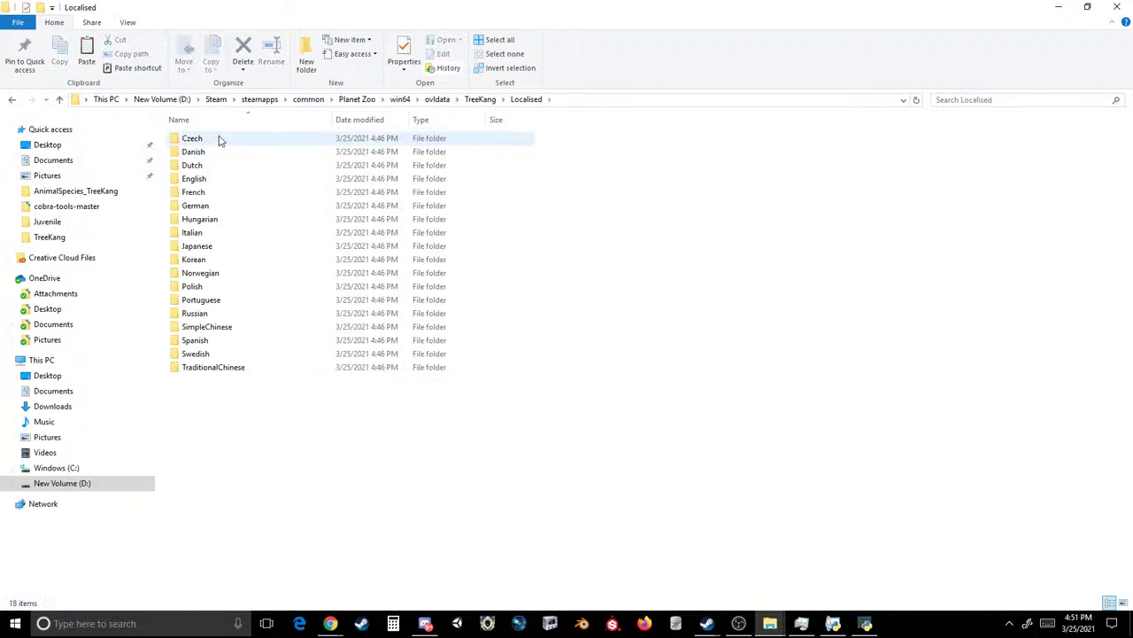
shift+click(203, 167)
key(Delete)
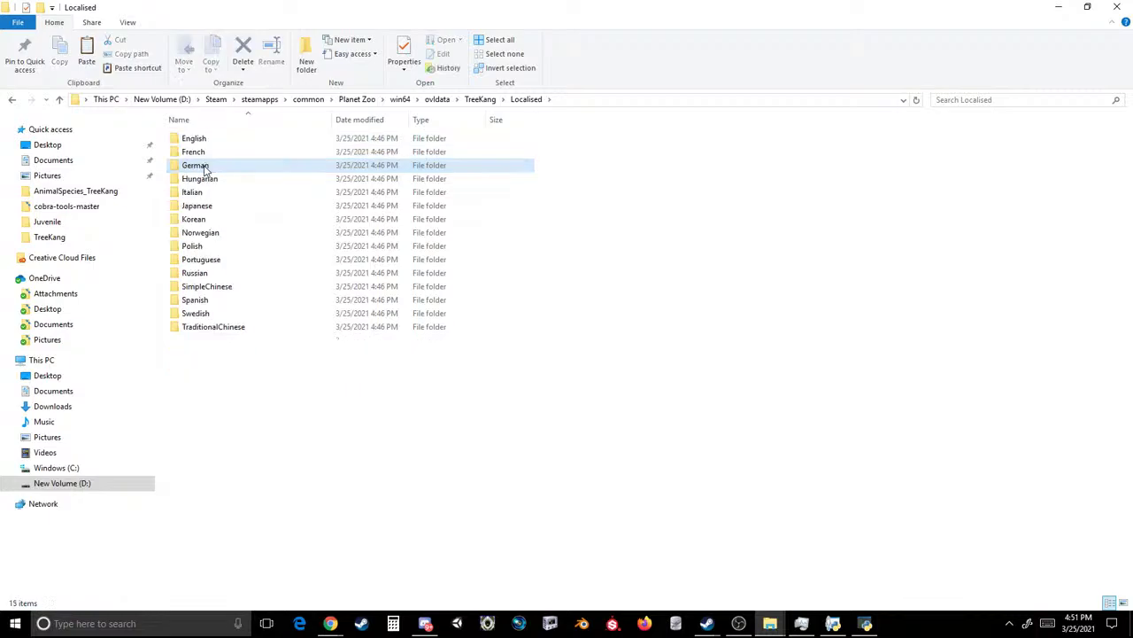
click(203, 154)
shift+click(204, 328)
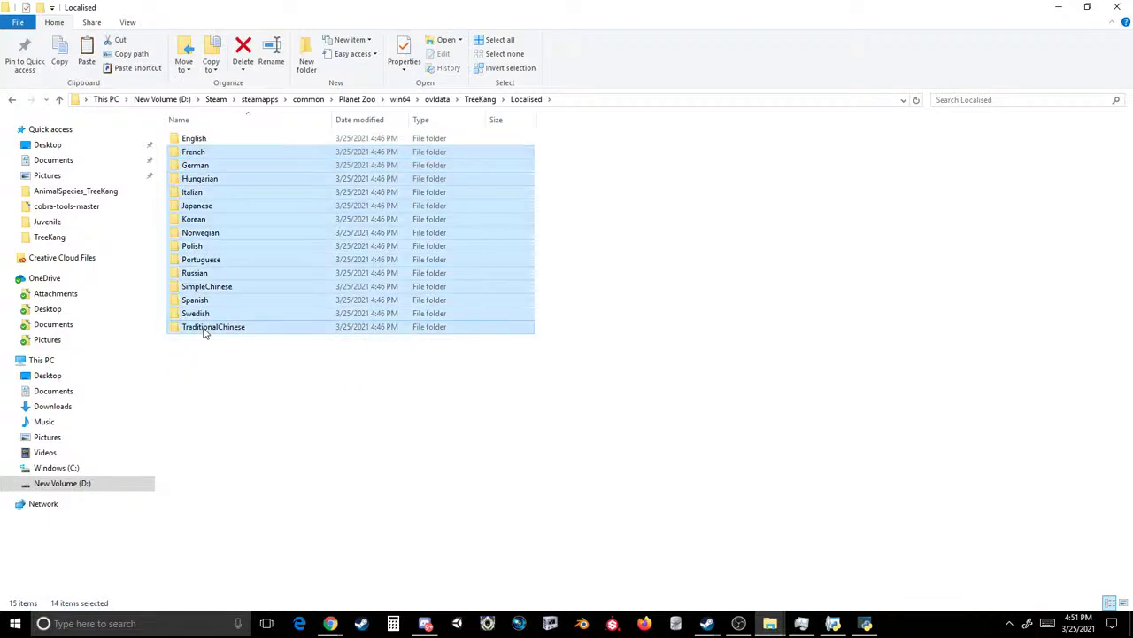
key(Delete)
- Inside the English folder, delete the regional folder other than UnitedStates and open UnitedStates
double_click(209, 137)
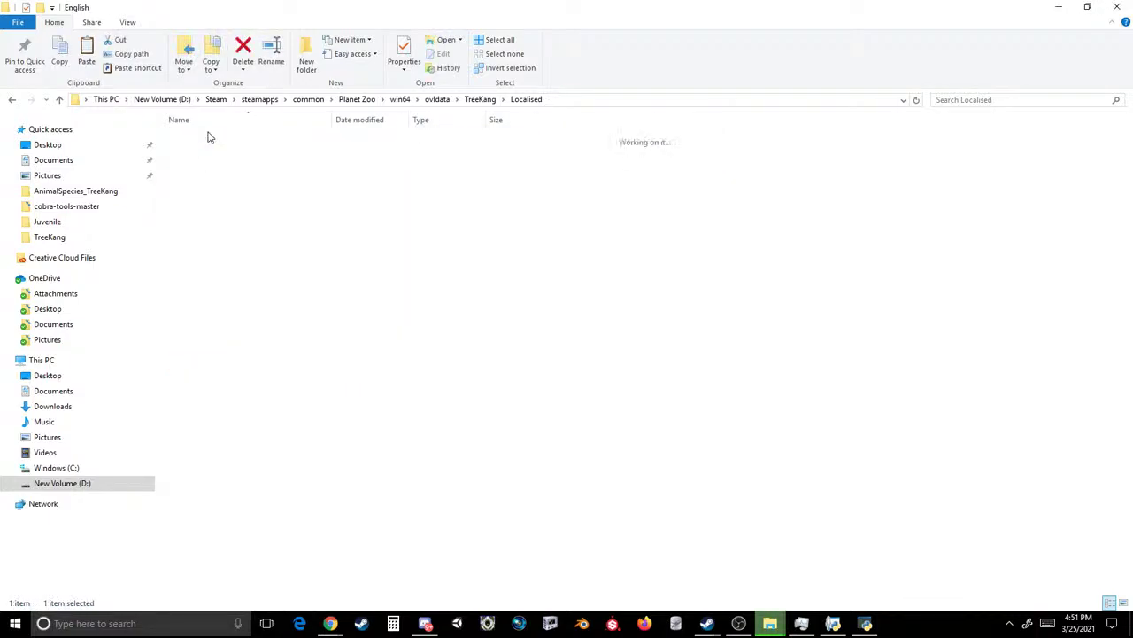
click(202, 139)
key(Delete)
double_click(203, 139)
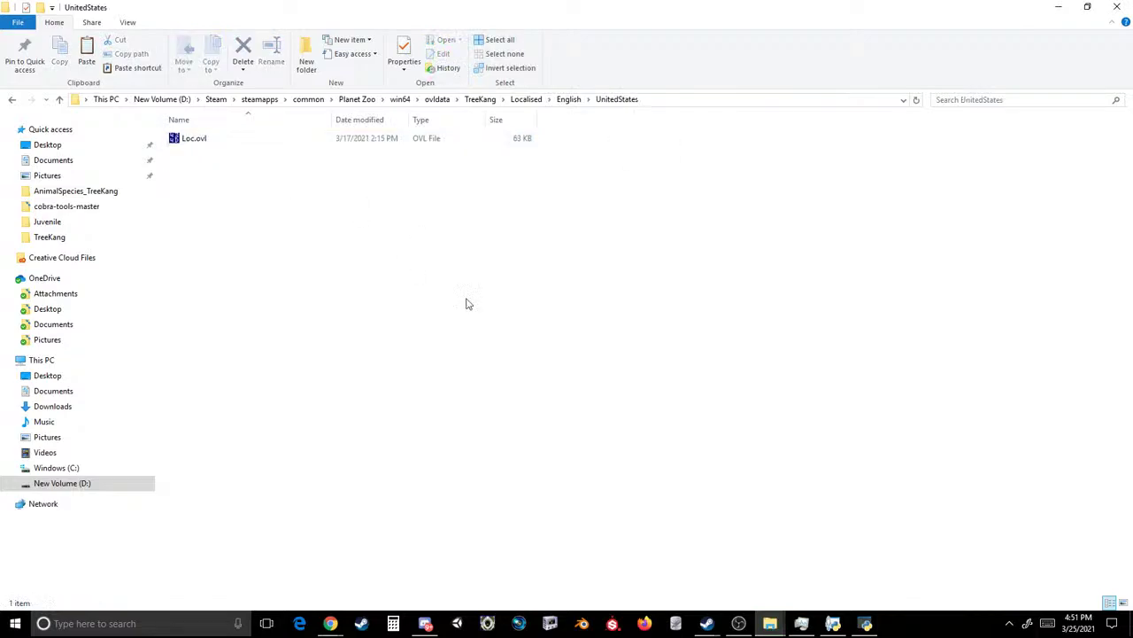
- Switch to the OVL Archive Editor and load Loc.ovl from TreeKang's Localised\English\UnitedStates folder
click(863, 622)
click(311, 209)
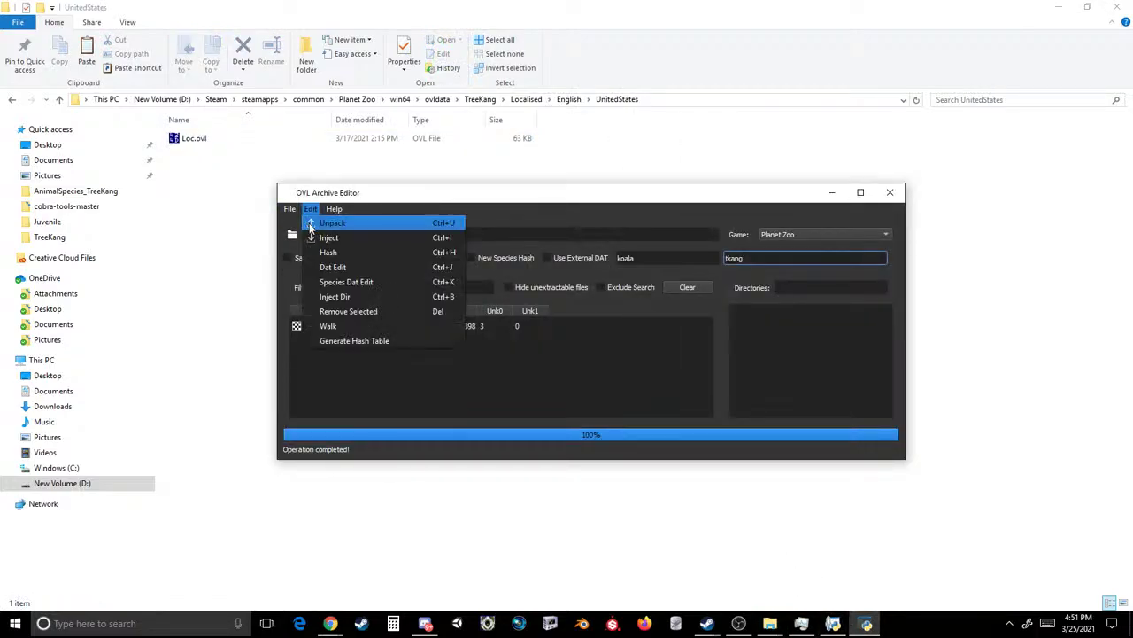
click(315, 223)
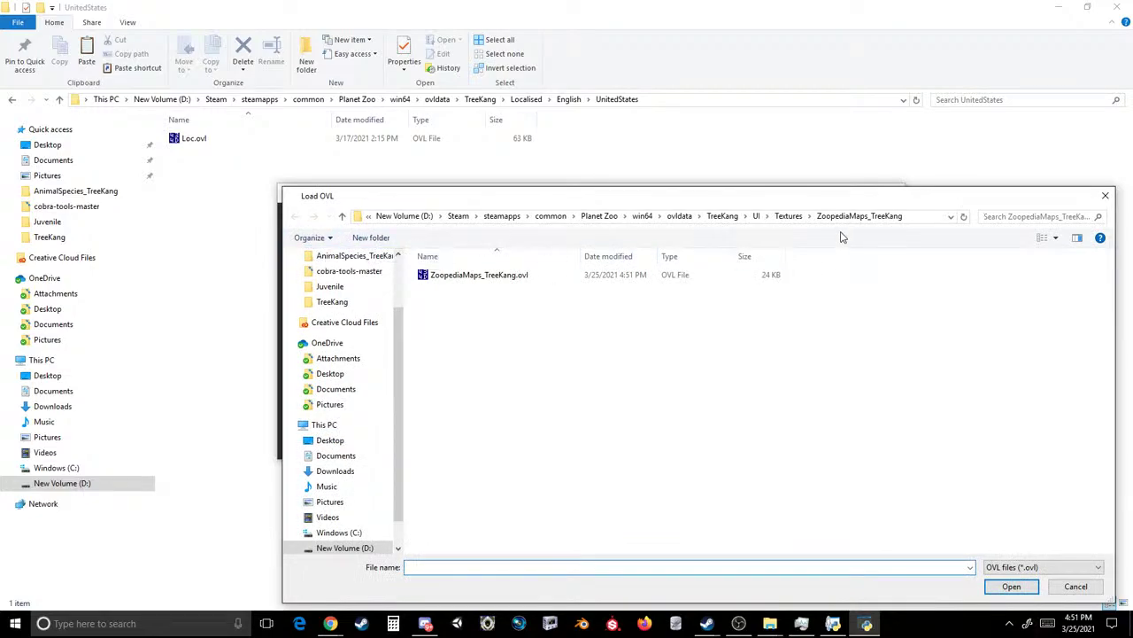
click(788, 216)
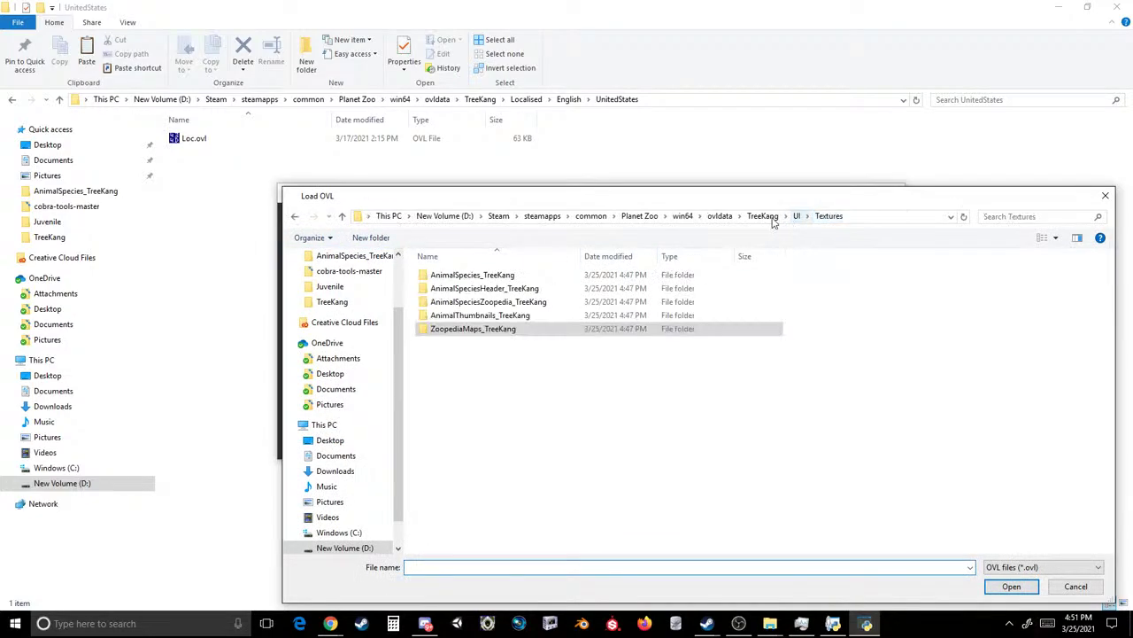
click(797, 217)
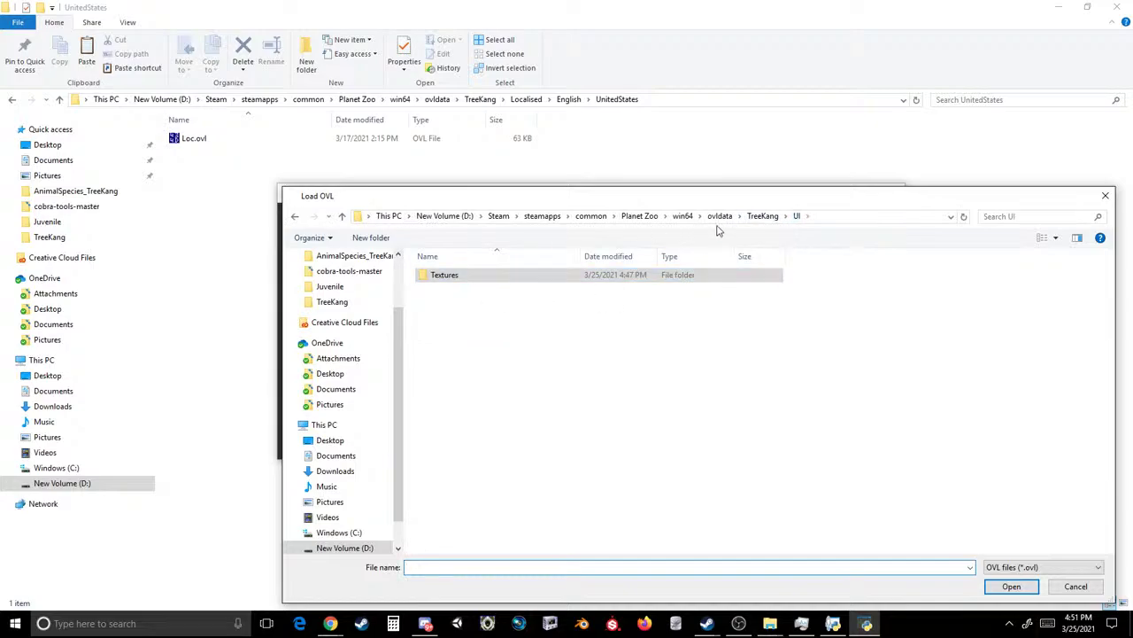
click(760, 218)
double_click(445, 289)
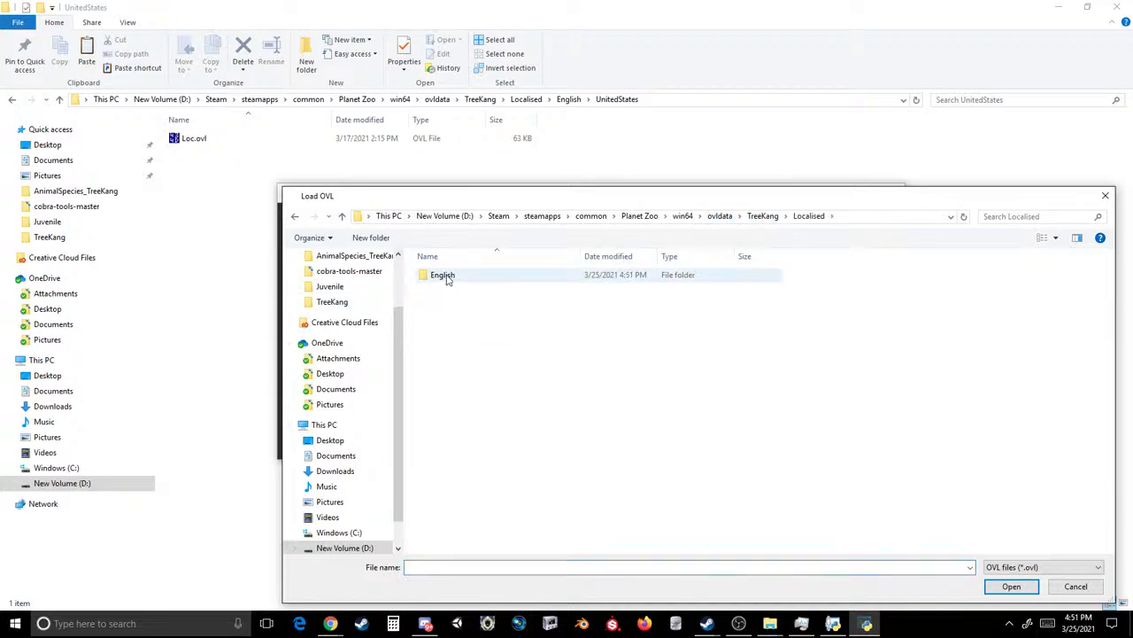
double_click(447, 276)
double_click(447, 276)
double_click(448, 275)
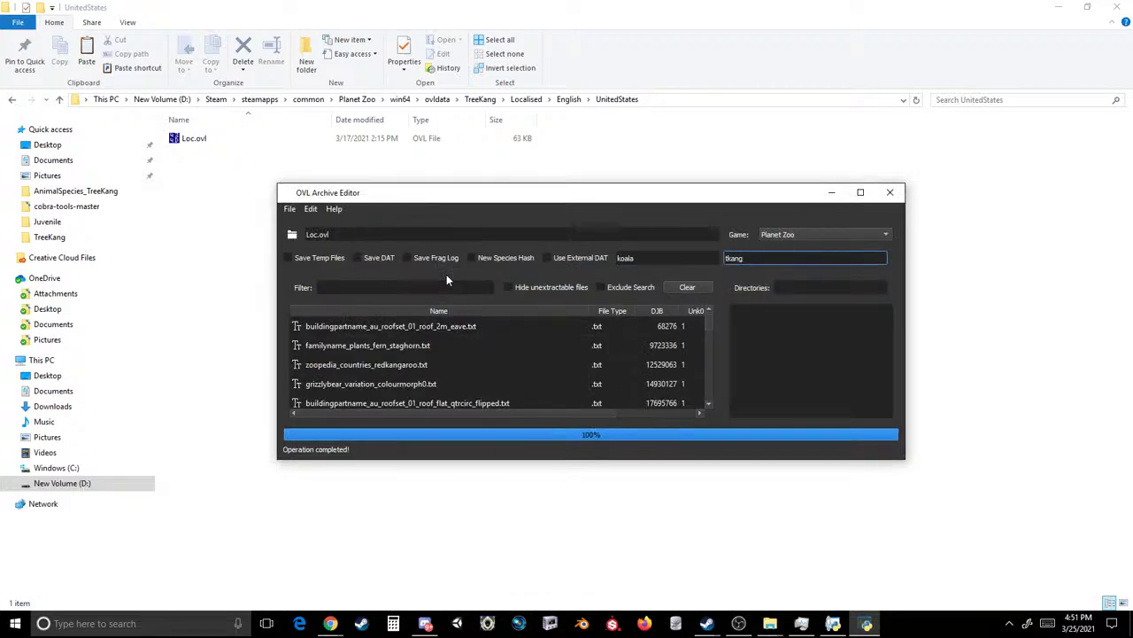
- Maximize the editor, clear the "koala" and "tkang" rename texts, and sort the Loc.ovl entries by name from A to Z
drag(648, 197, 588, 143)
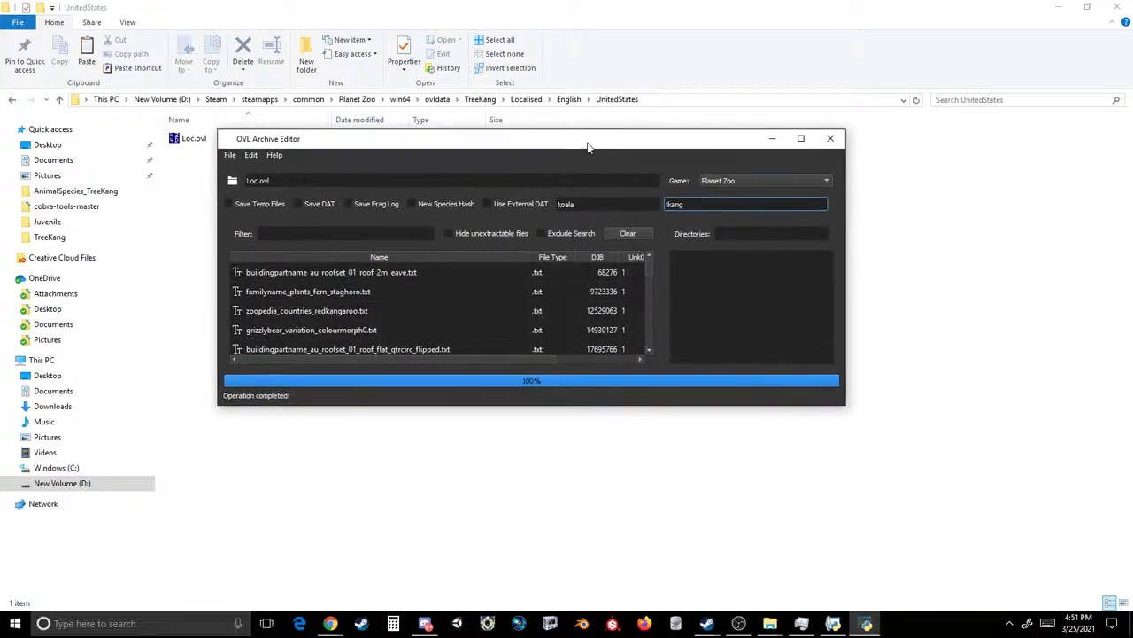
click(800, 139)
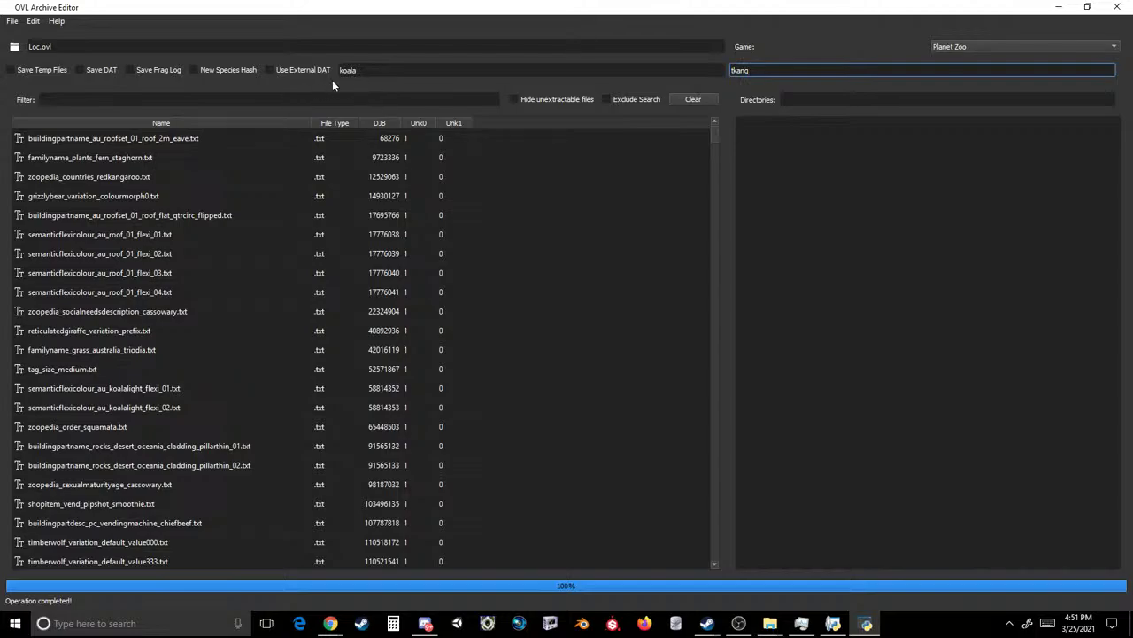
double_click(396, 75)
key(BackSpace)
key(Tab)
key(BackSpace)
click(128, 122)
click(133, 124)
click(133, 124)
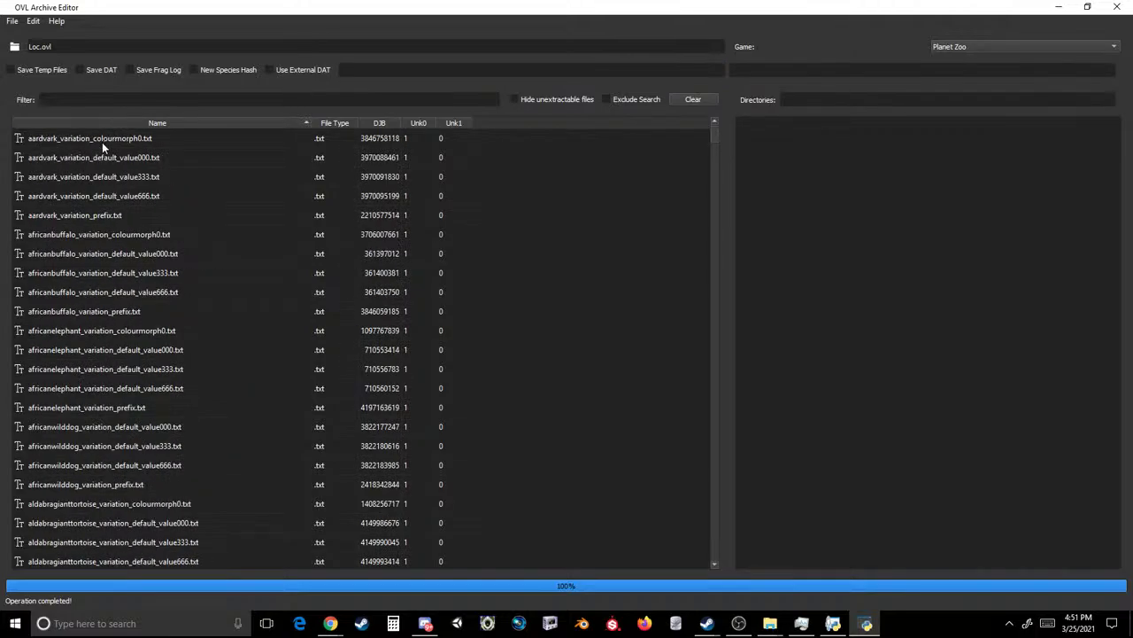
- Remove the entries from aardvark_variation_colourmorph0.txt through animal_easternbluetonguedlizard_plural.txt from Loc.ovl
click(102, 139)
scroll(130, 203, down, 13)
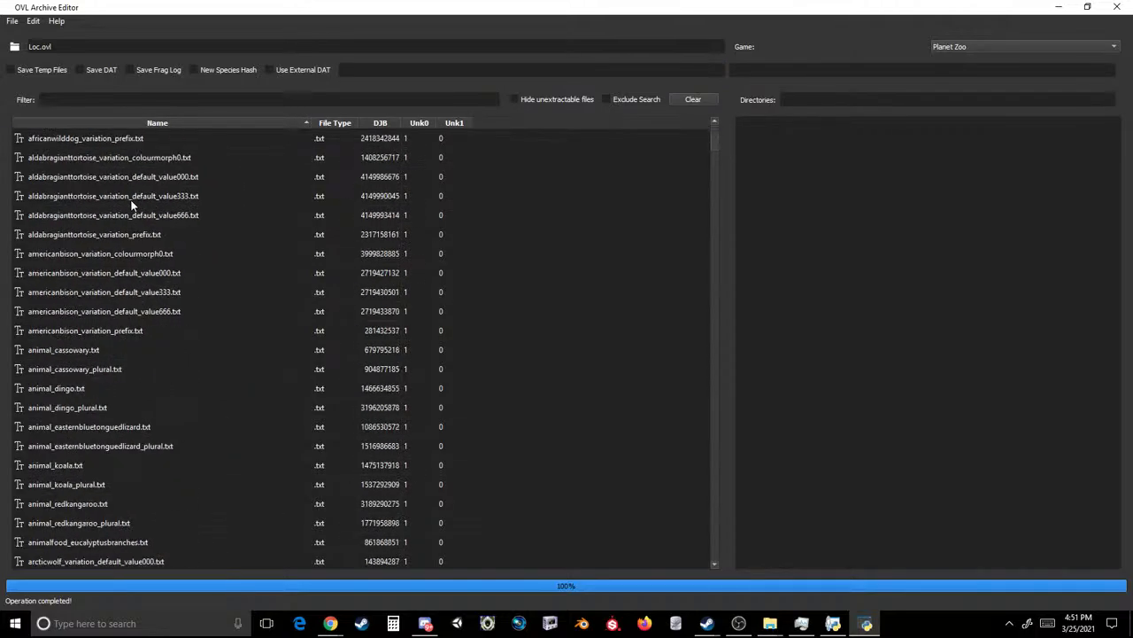
scroll(130, 203, up, 11)
scroll(131, 205, up, 2)
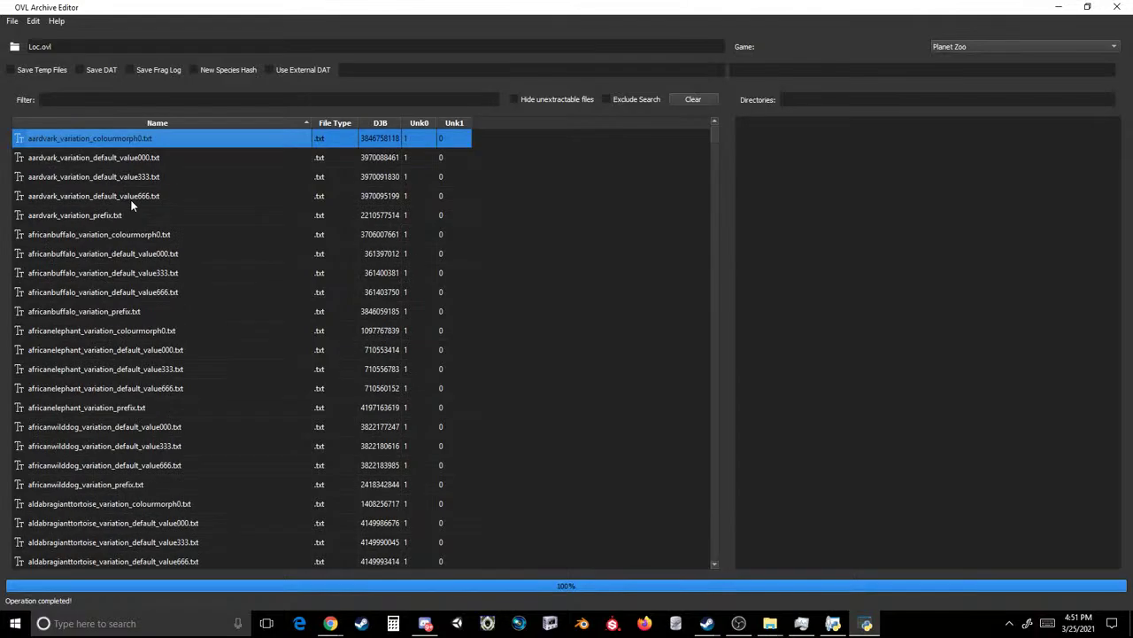
scroll(130, 204, down, 6)
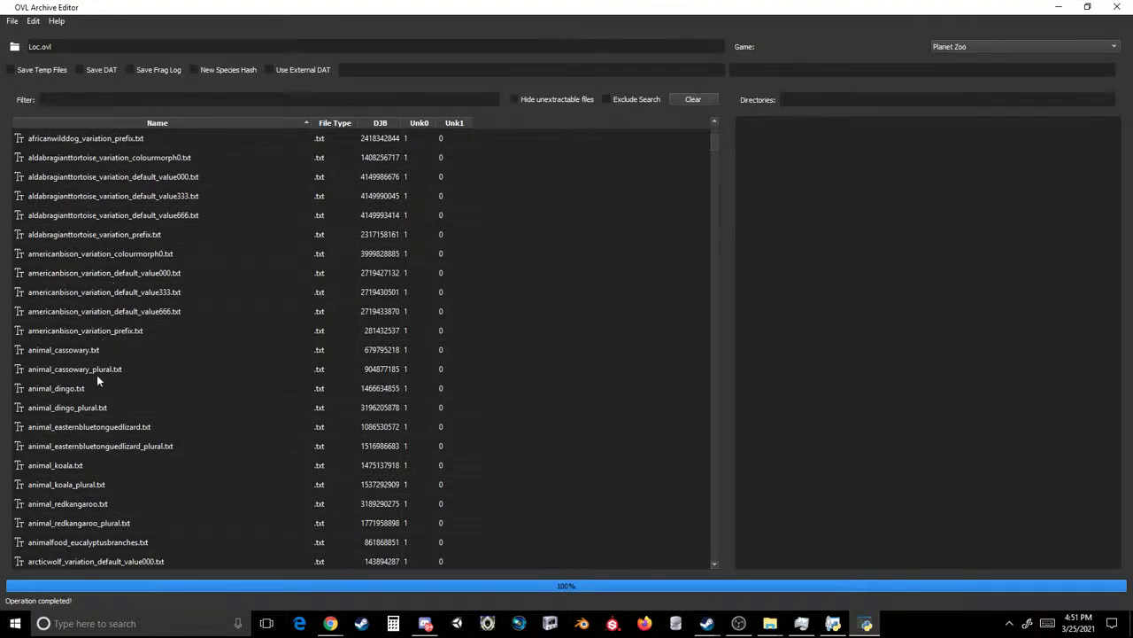
shift+click(82, 445)
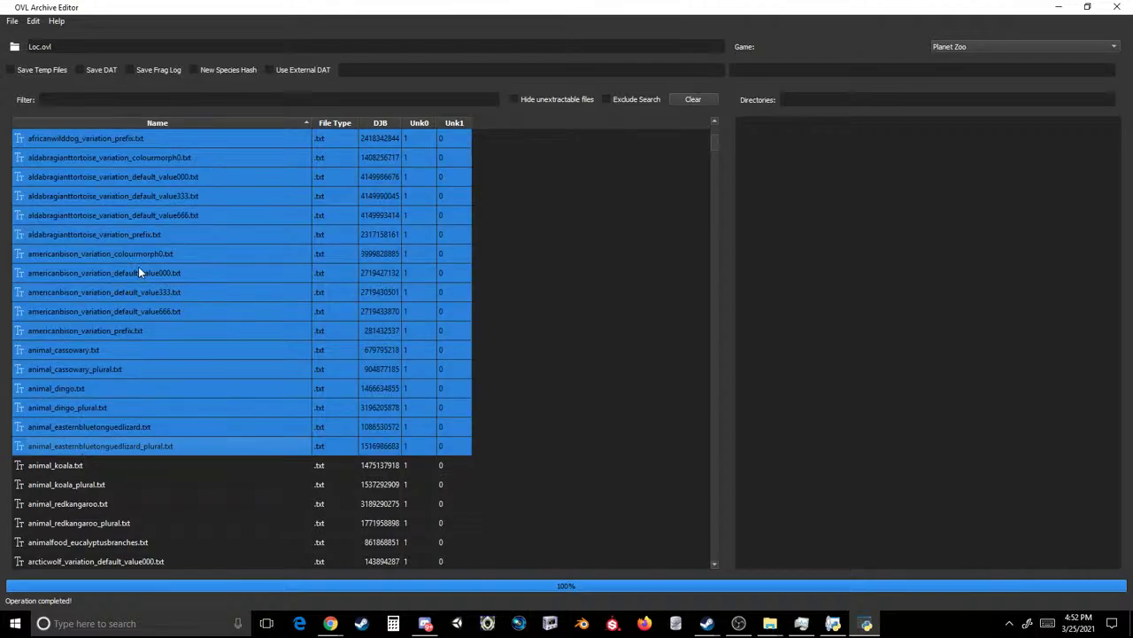
scroll(138, 273, down, 12)
scroll(139, 272, up, 6)
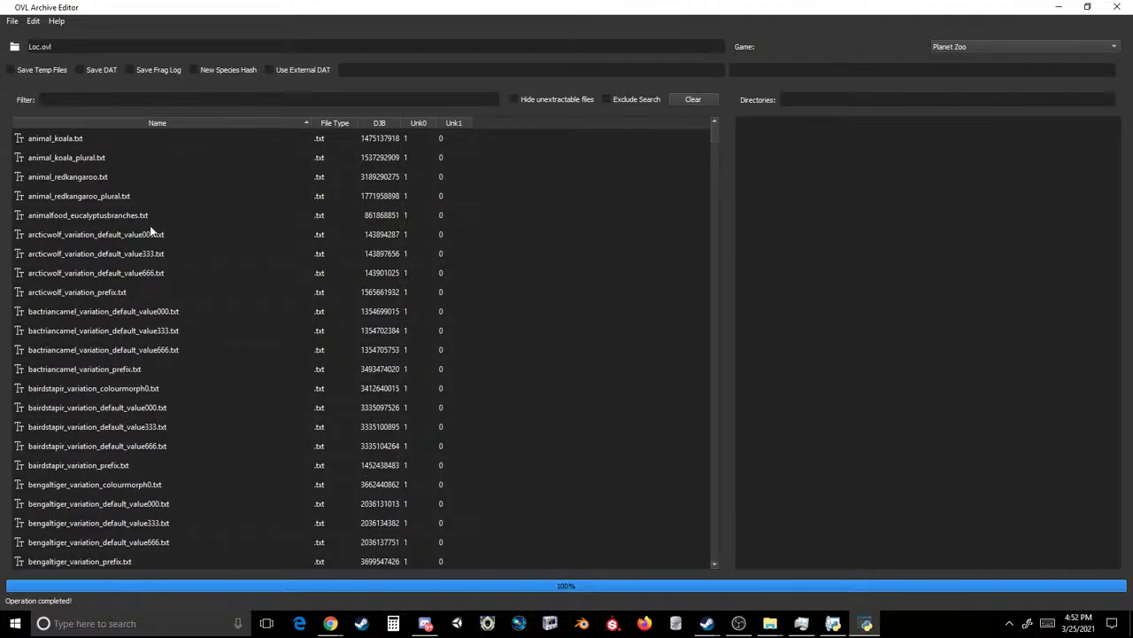
click(76, 176)
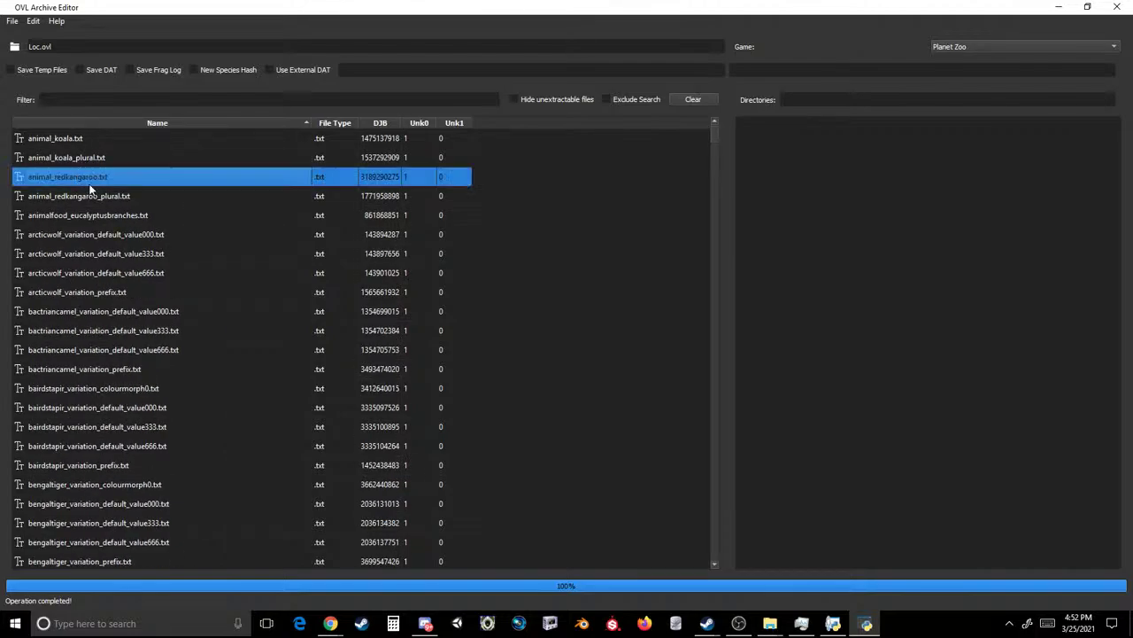
click(121, 234)
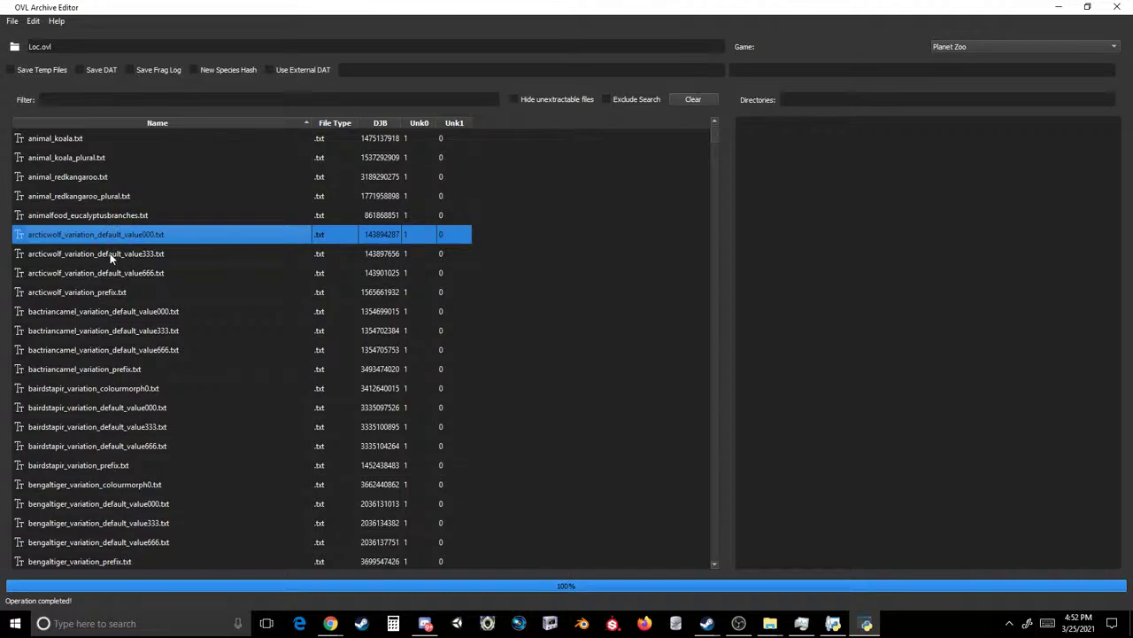
click(110, 255)
click(98, 238)
click(95, 255)
click(86, 235)
- Remove the entries from animal_redkangaroo.txt through japanesemacaque_variation_prefix.txt from Loc.ovl
click(105, 178)
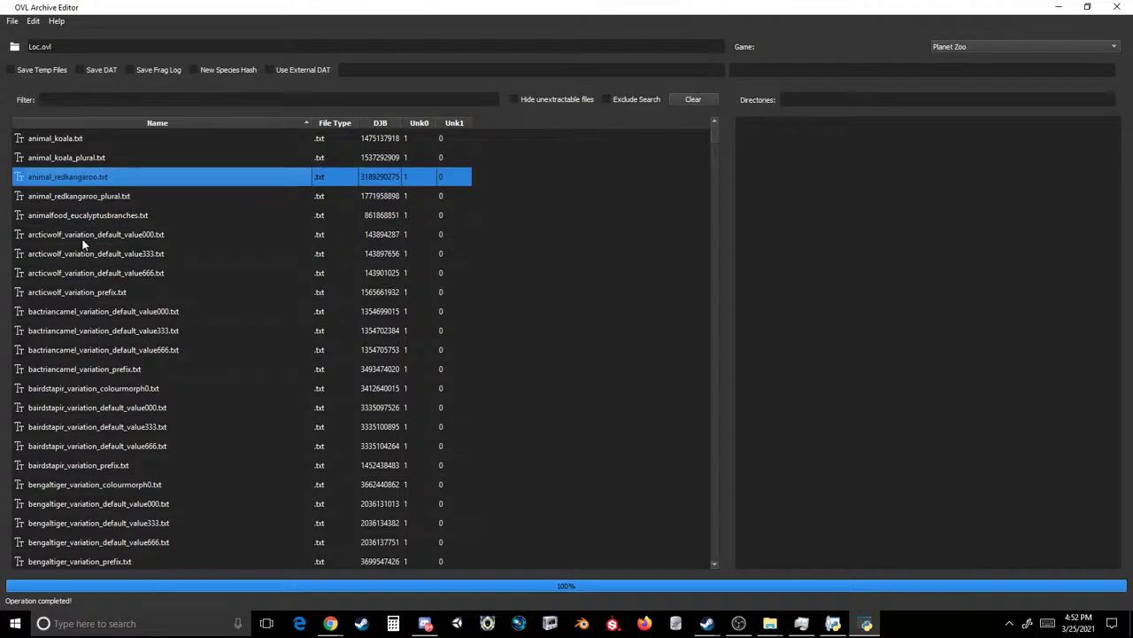
scroll(84, 241, down, 3)
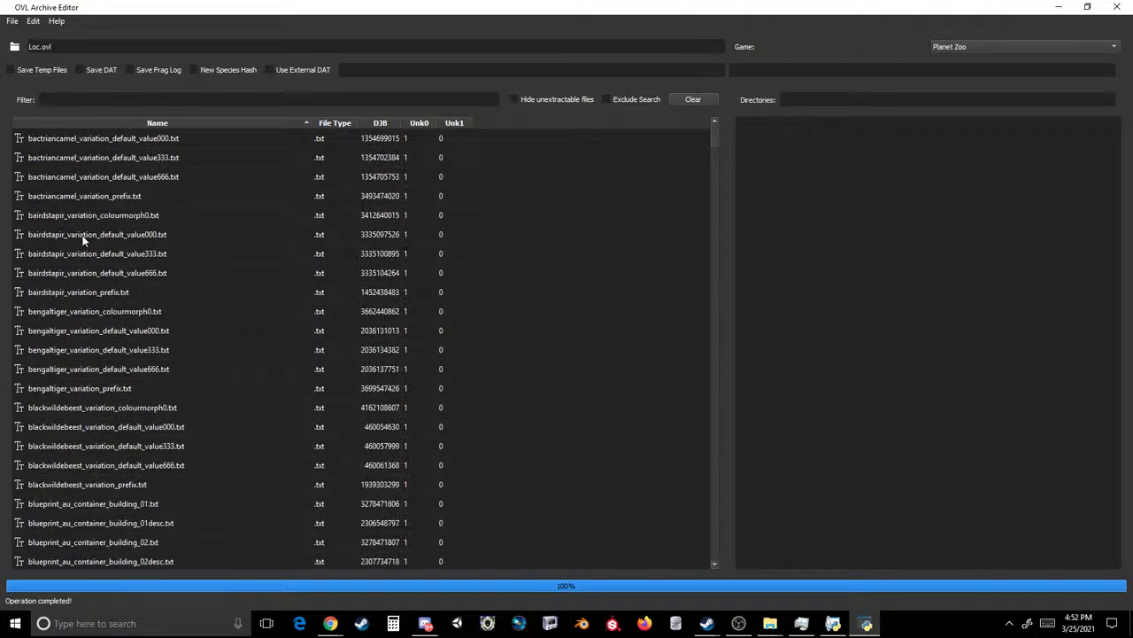
scroll(84, 241, down, 20)
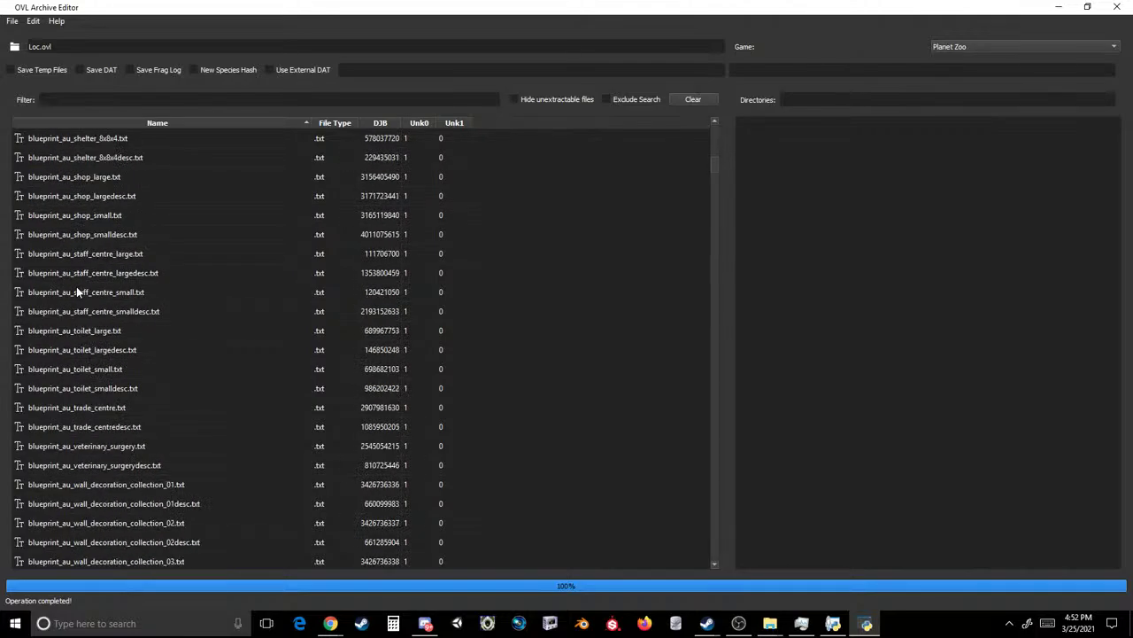
scroll(76, 288, down, 6)
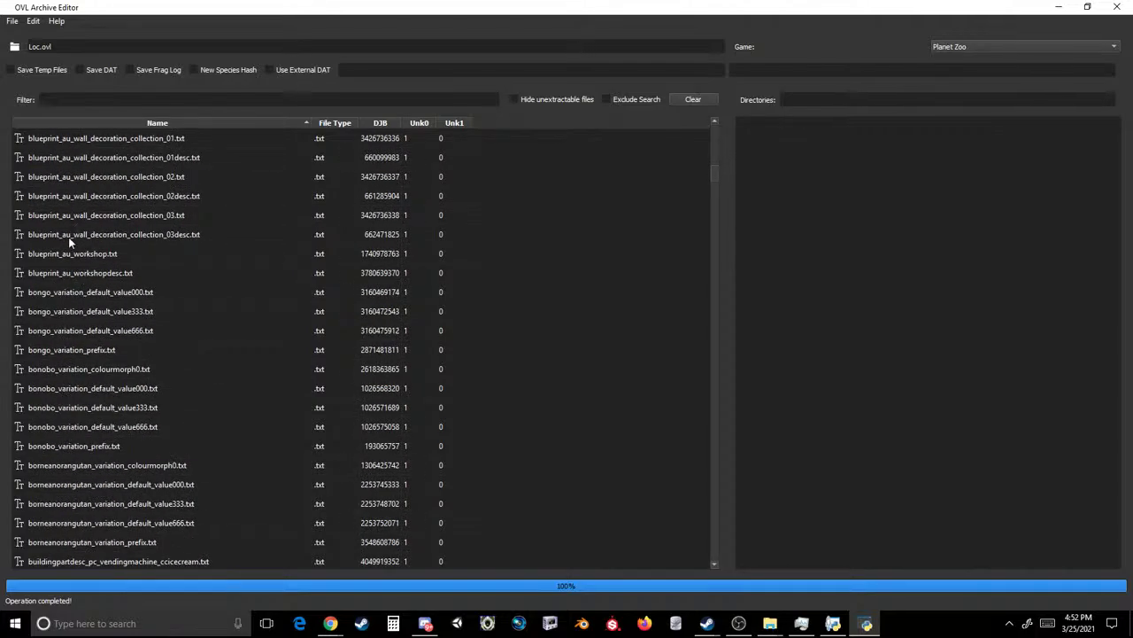
scroll(72, 250, up, 7)
scroll(72, 251, down, 20)
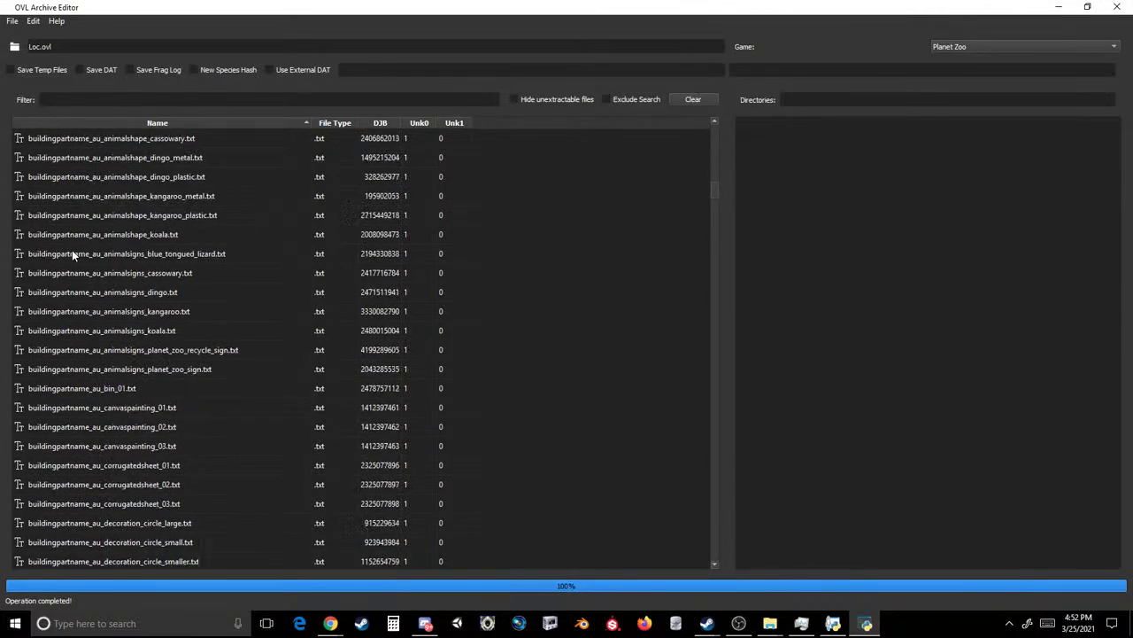
scroll(71, 254, down, 20)
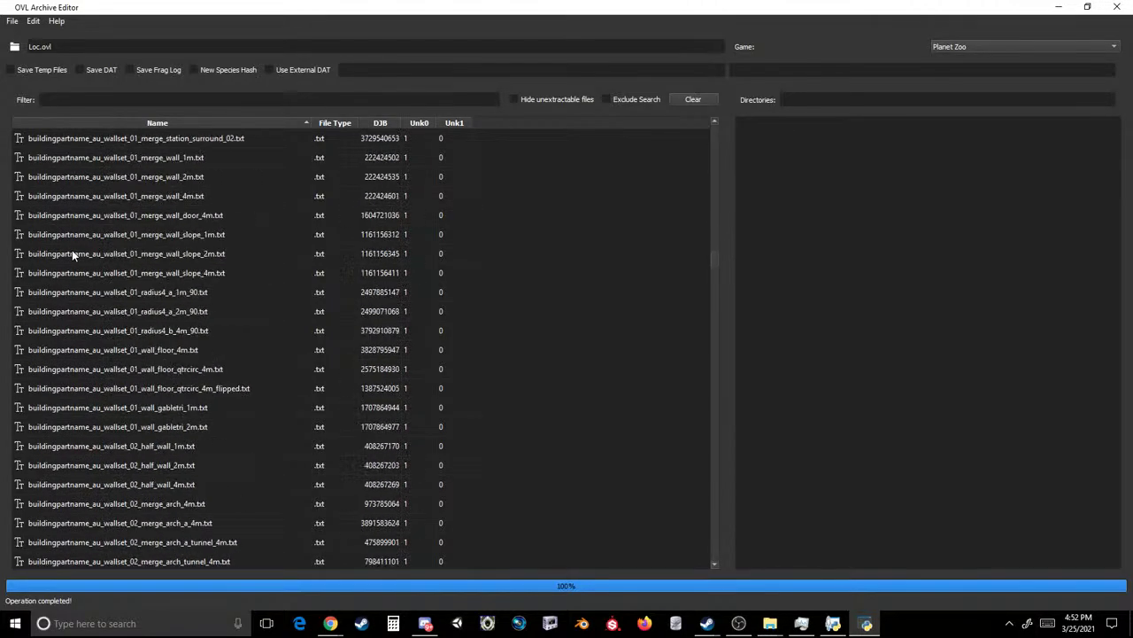
scroll(71, 253, down, 20)
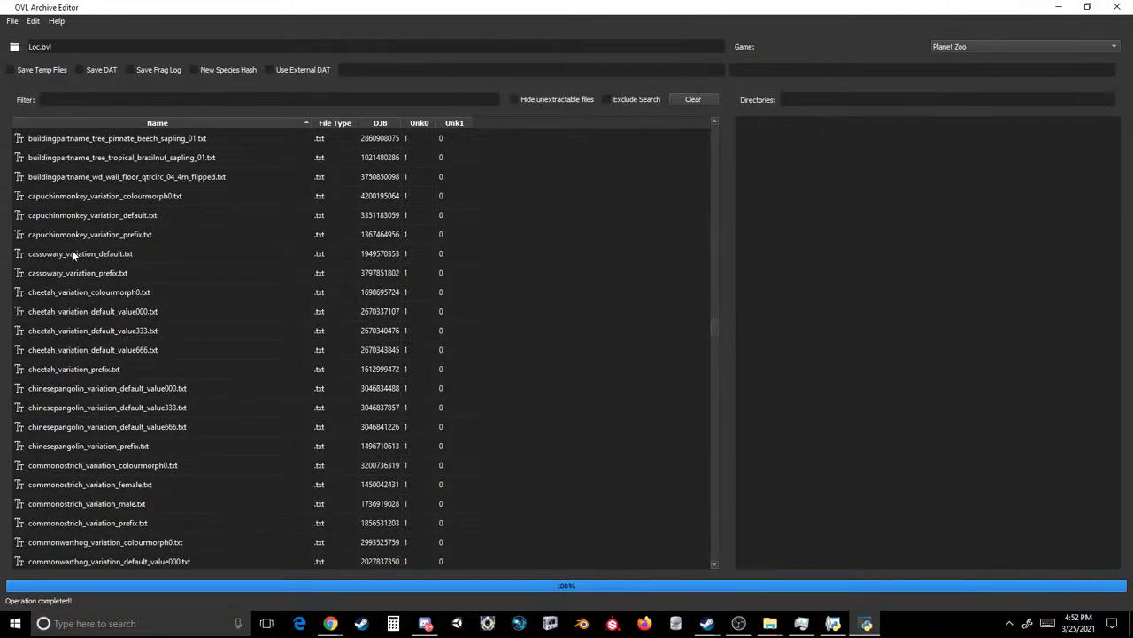
scroll(72, 250, up, 9)
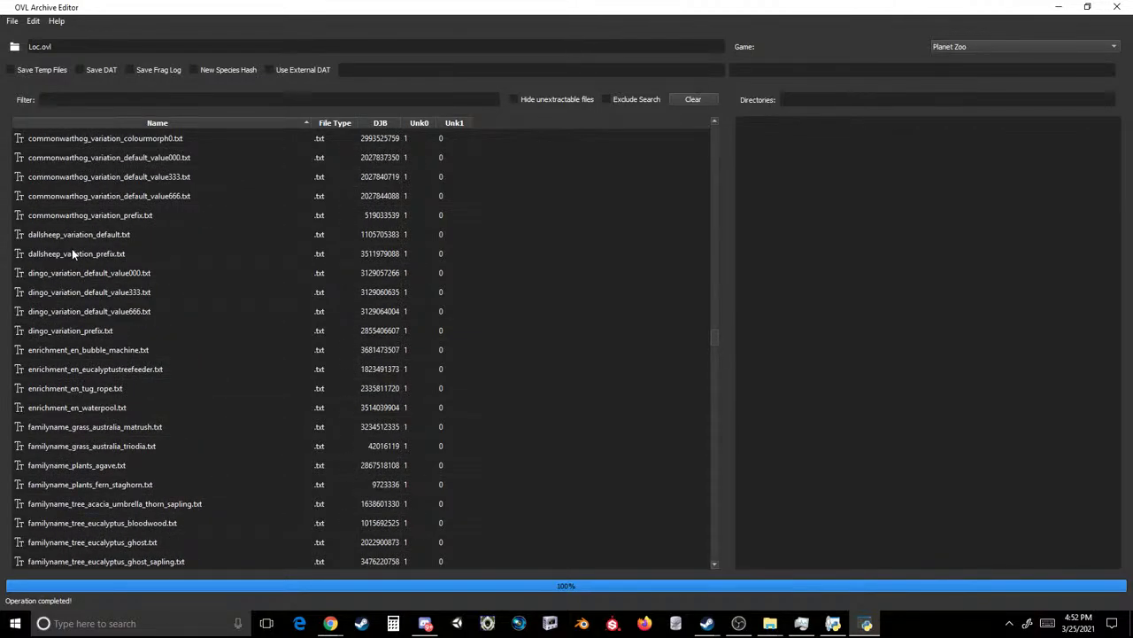
scroll(72, 253, down, 6)
scroll(72, 253, down, 20)
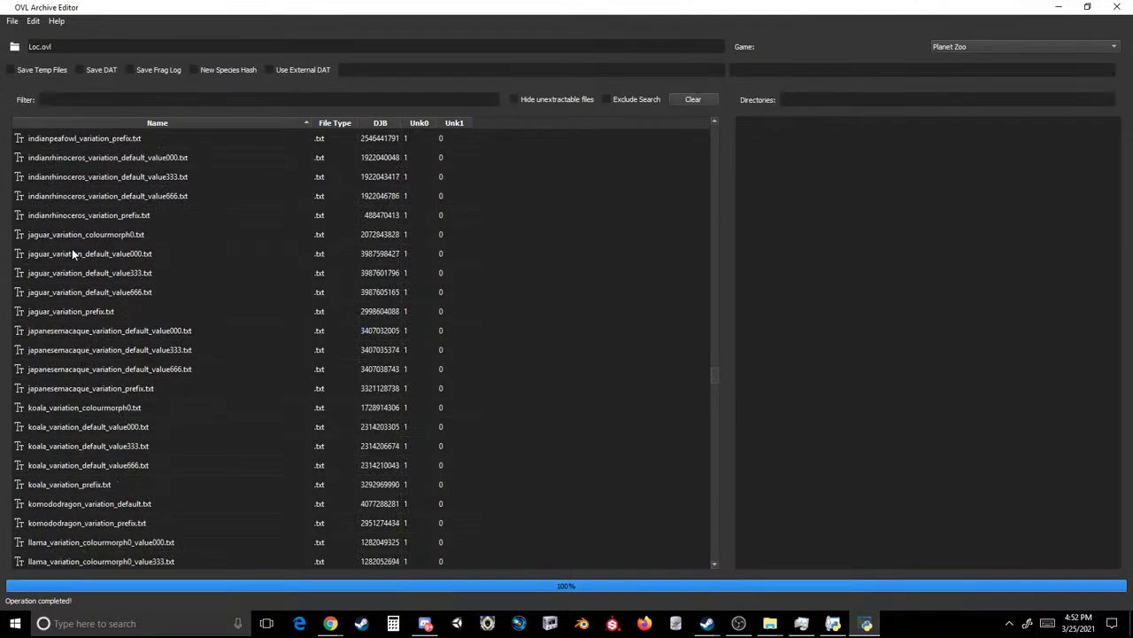
shift+click(85, 387)
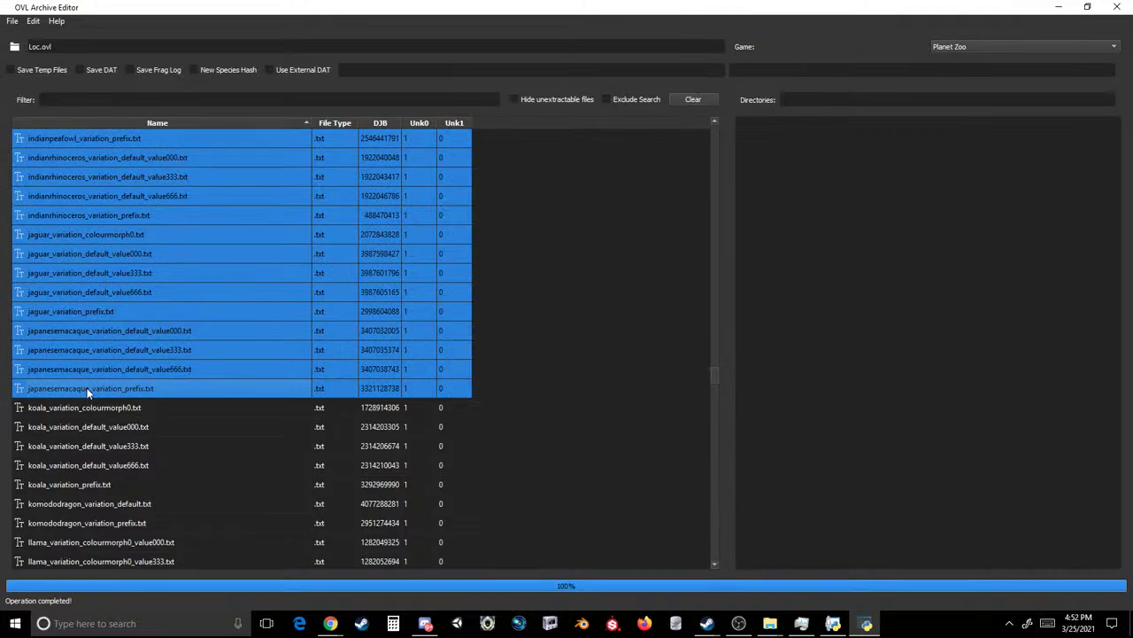
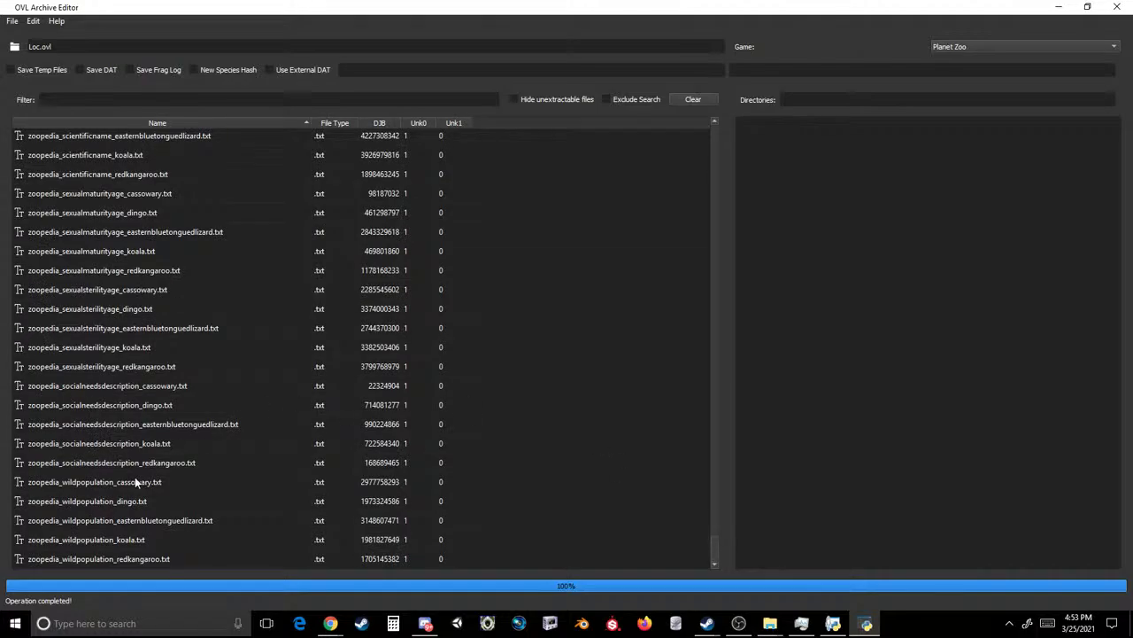
- Remove the entries from komododragon_variation_default.txt through westernlowlandgorilla_variation_prefix.txt from Loc.ovl
drag(713, 547, 726, 118)
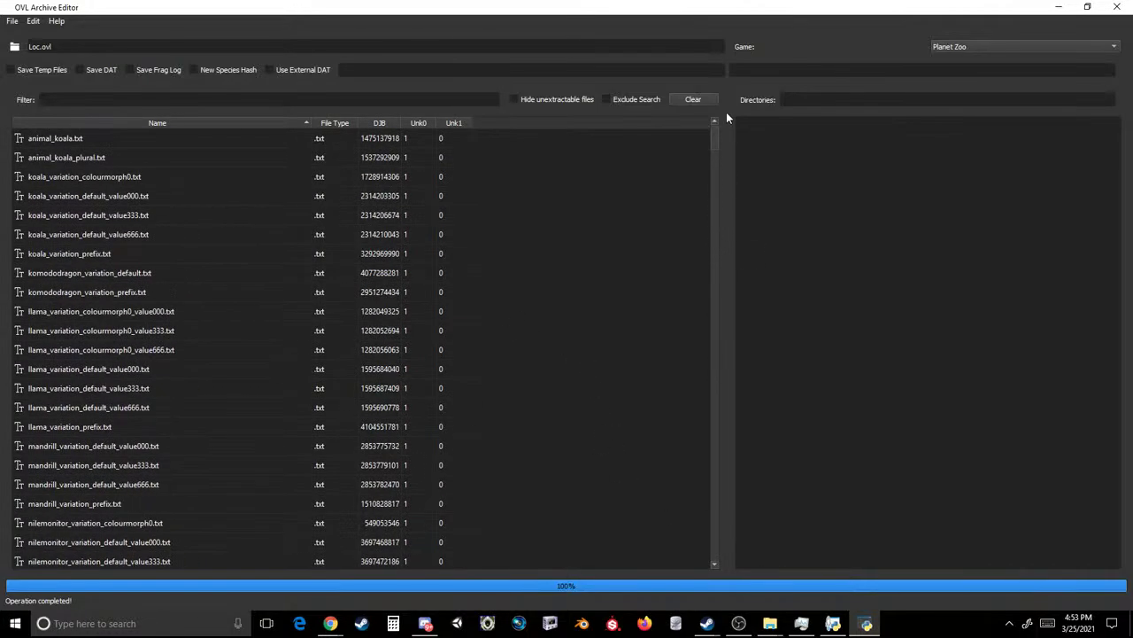
click(71, 270)
scroll(78, 326, down, 3)
scroll(78, 324, up, 1)
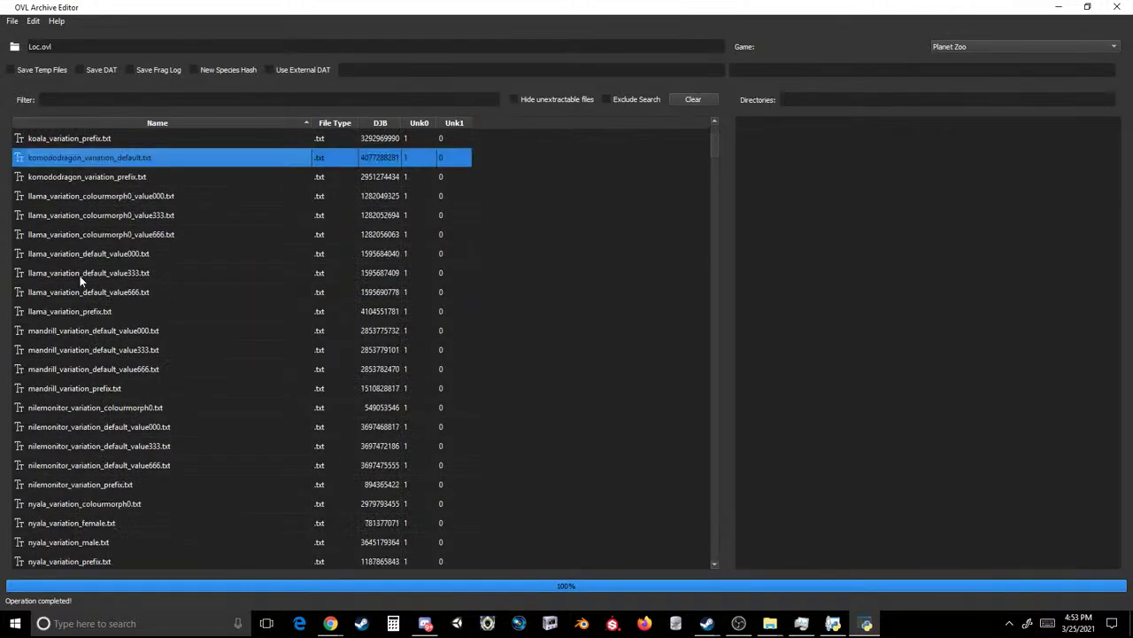
scroll(80, 276, down, 4)
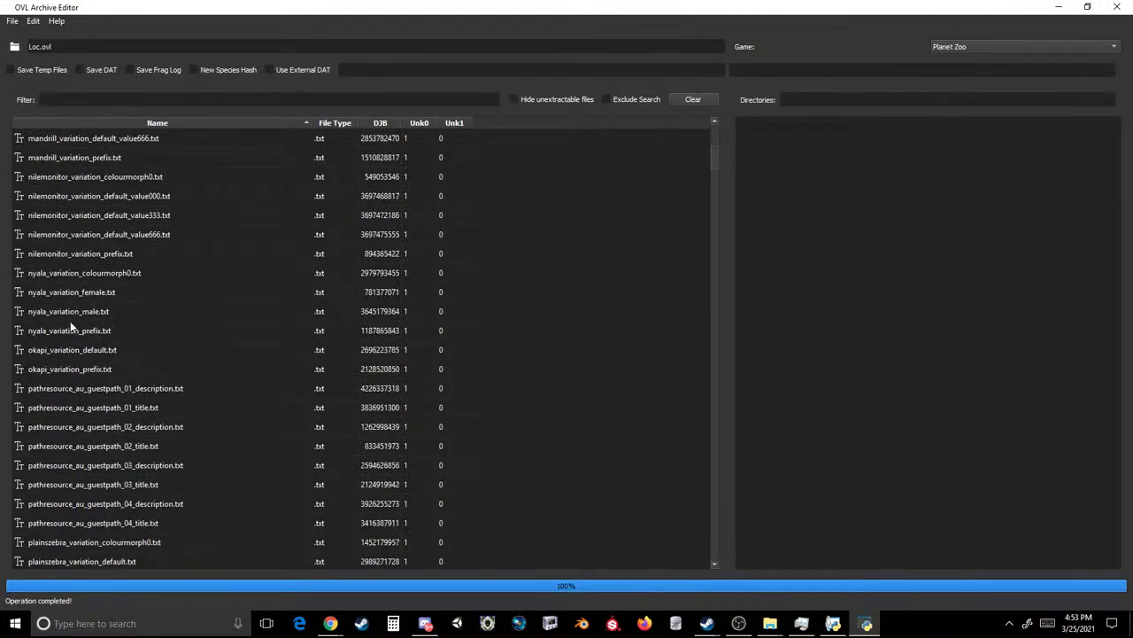
scroll(85, 354, down, 5)
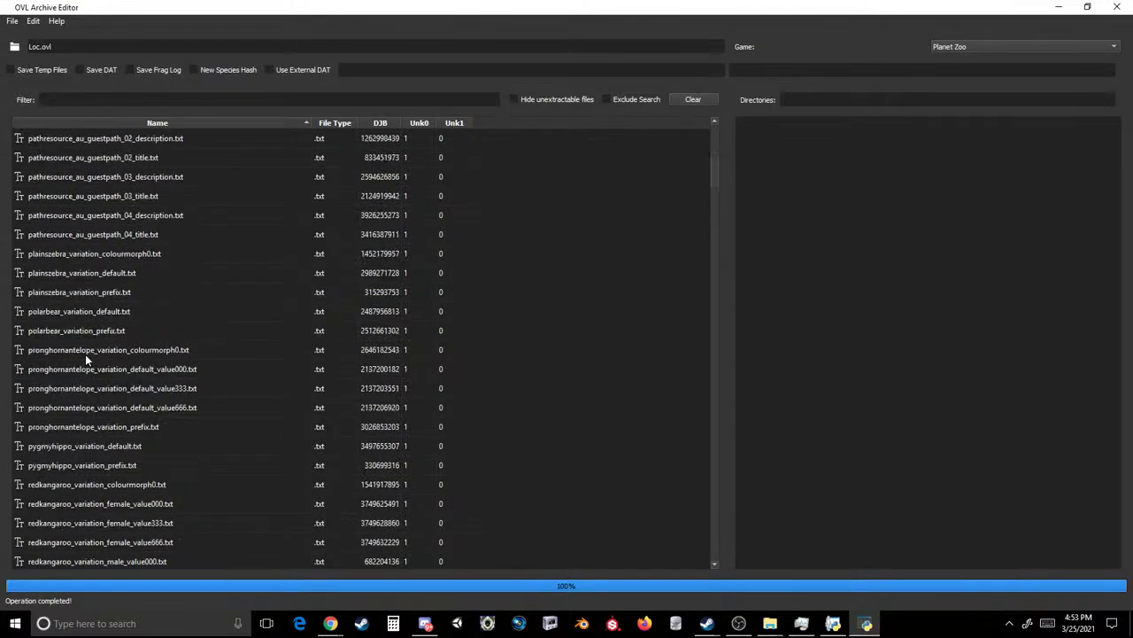
scroll(85, 354, down, 7)
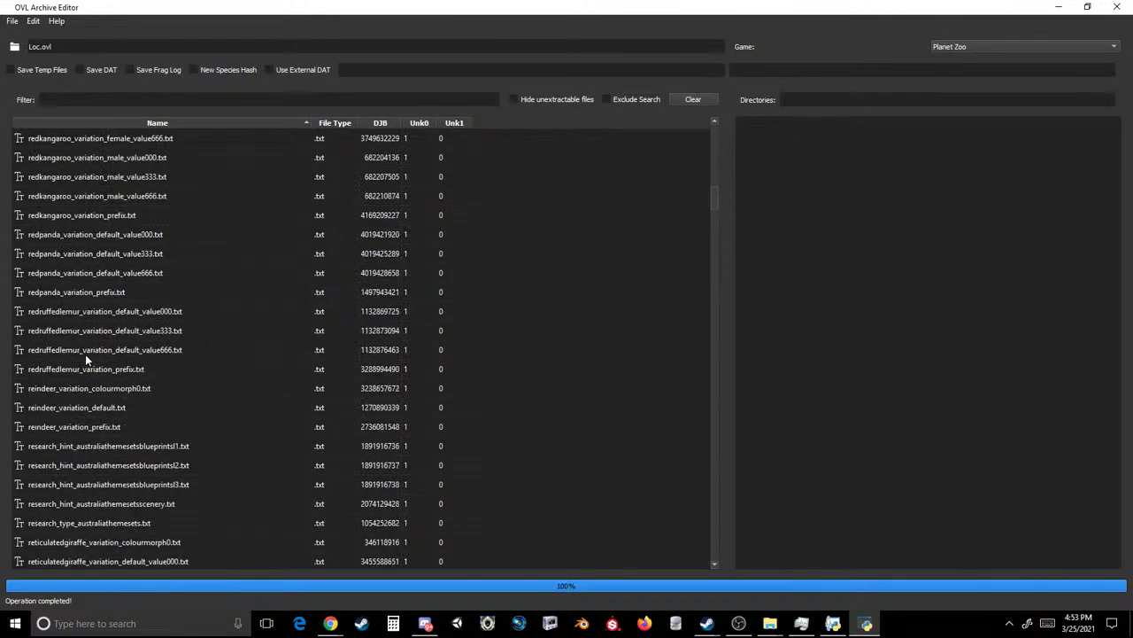
scroll(85, 354, down, 20)
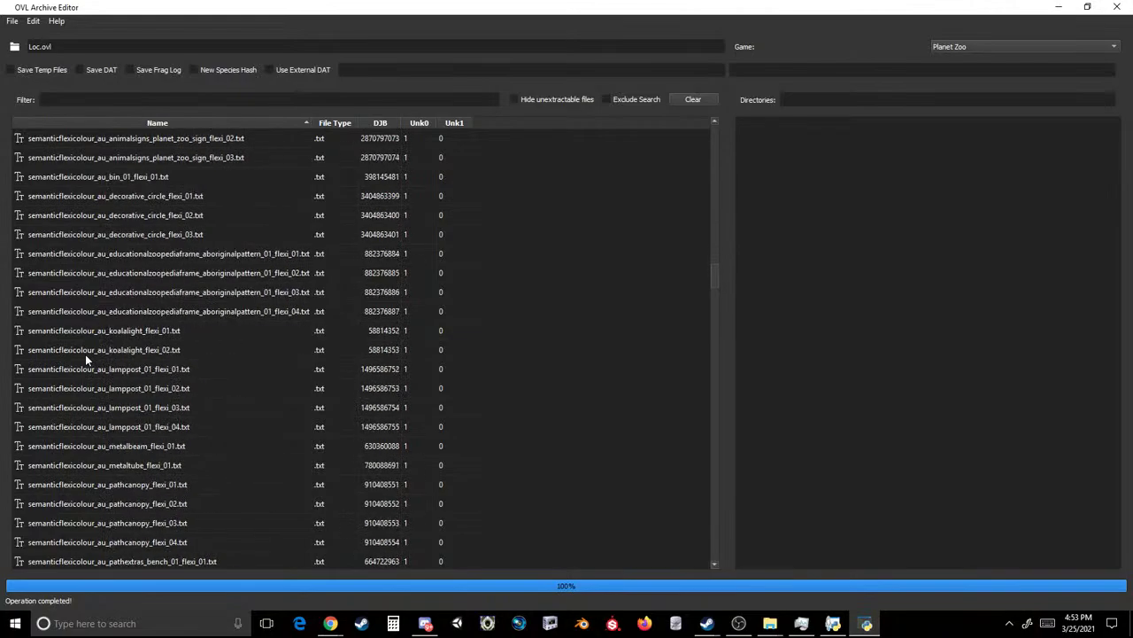
scroll(85, 354, down, 20)
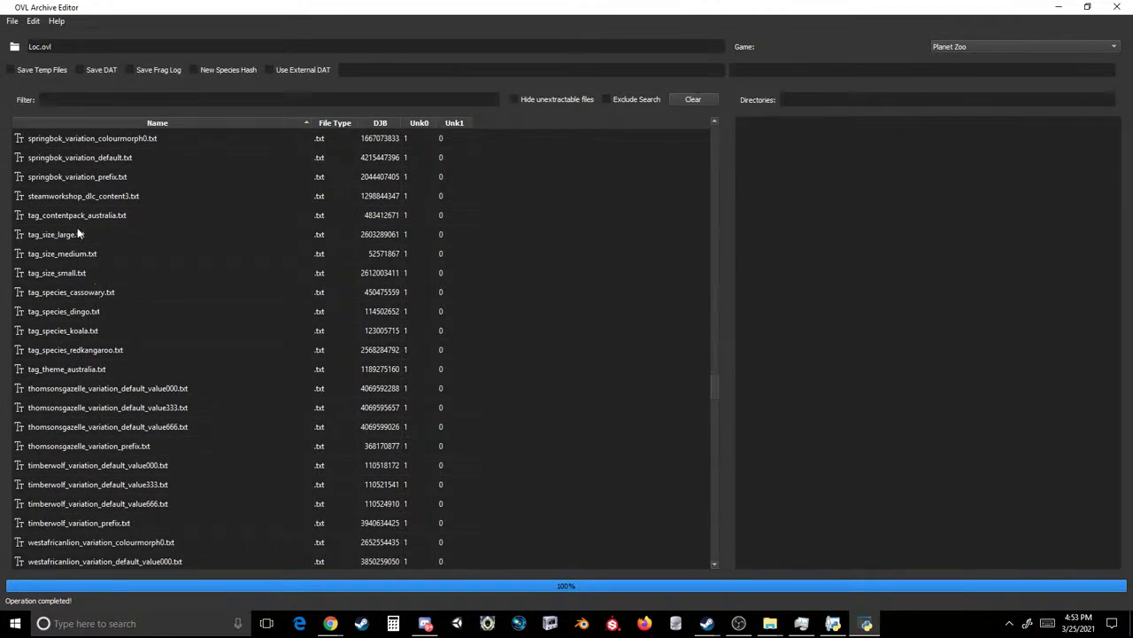
scroll(88, 330, down, 2)
scroll(88, 328, down, 13)
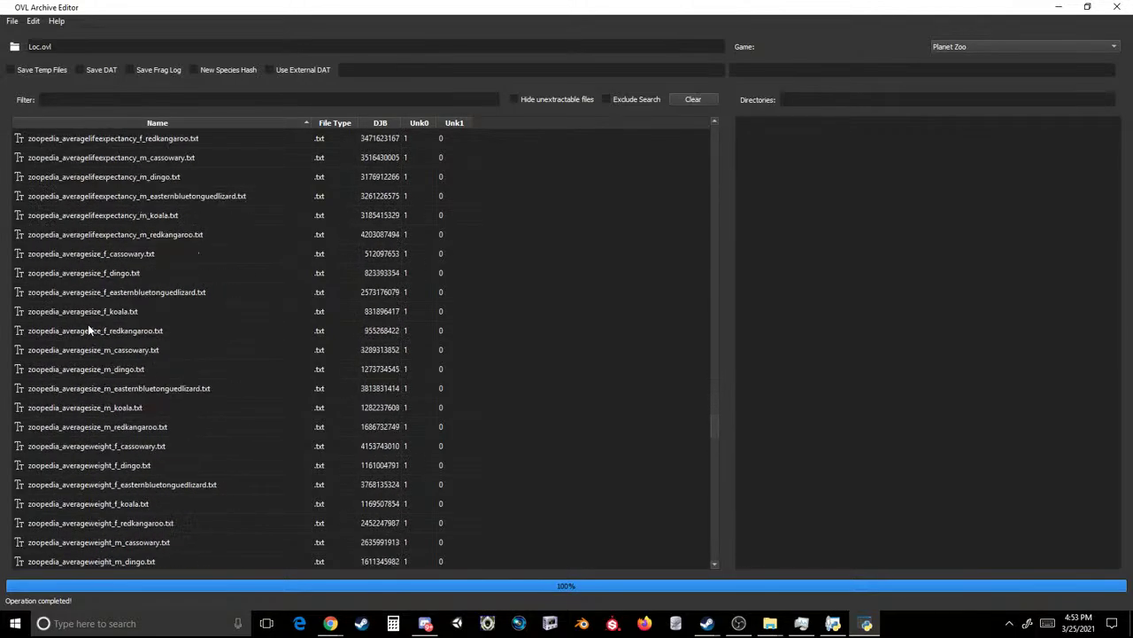
scroll(89, 327, up, 3)
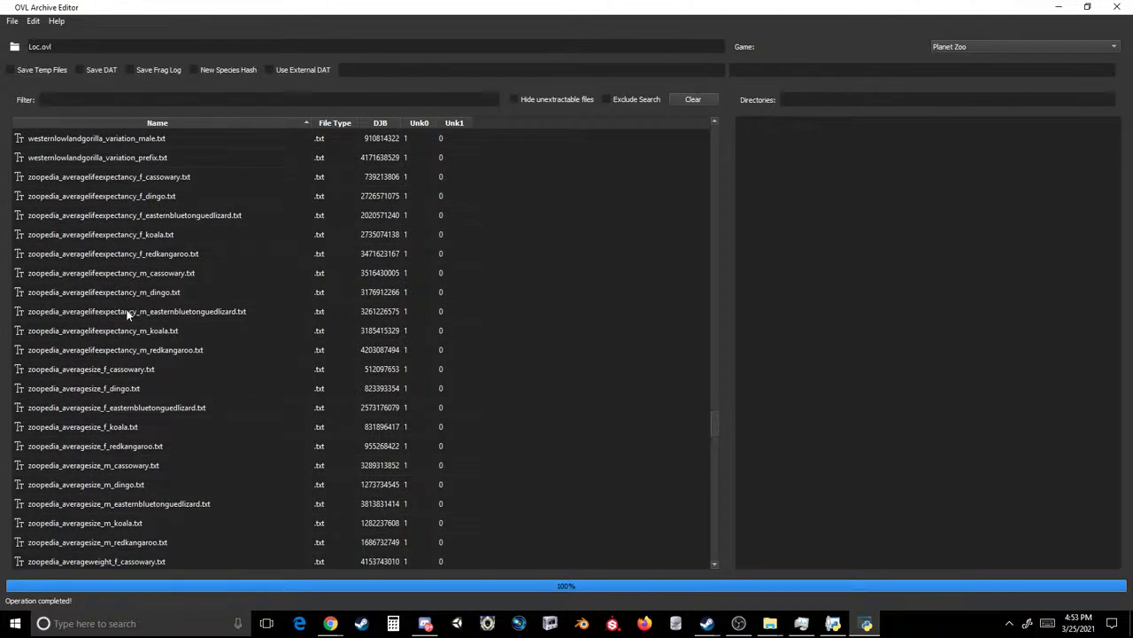
shift+click(101, 160)
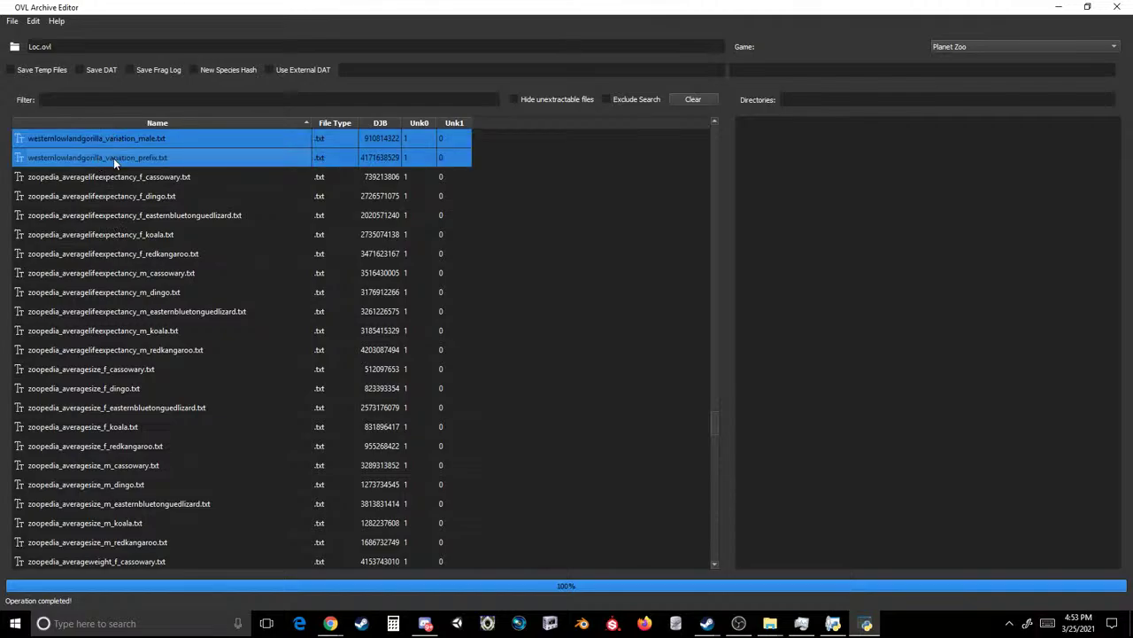
key(Delete)
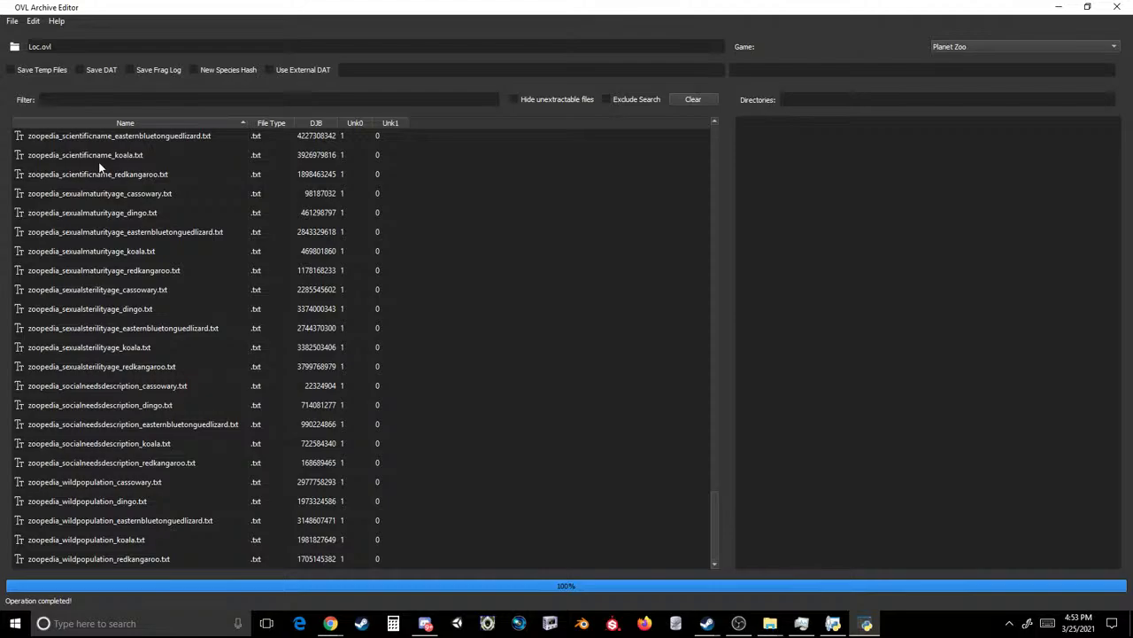
- Filter the Loc.ovl entries by "easternbl" and remove all matching eastern blue-tongued lizard zoopedia entries
click(136, 99)
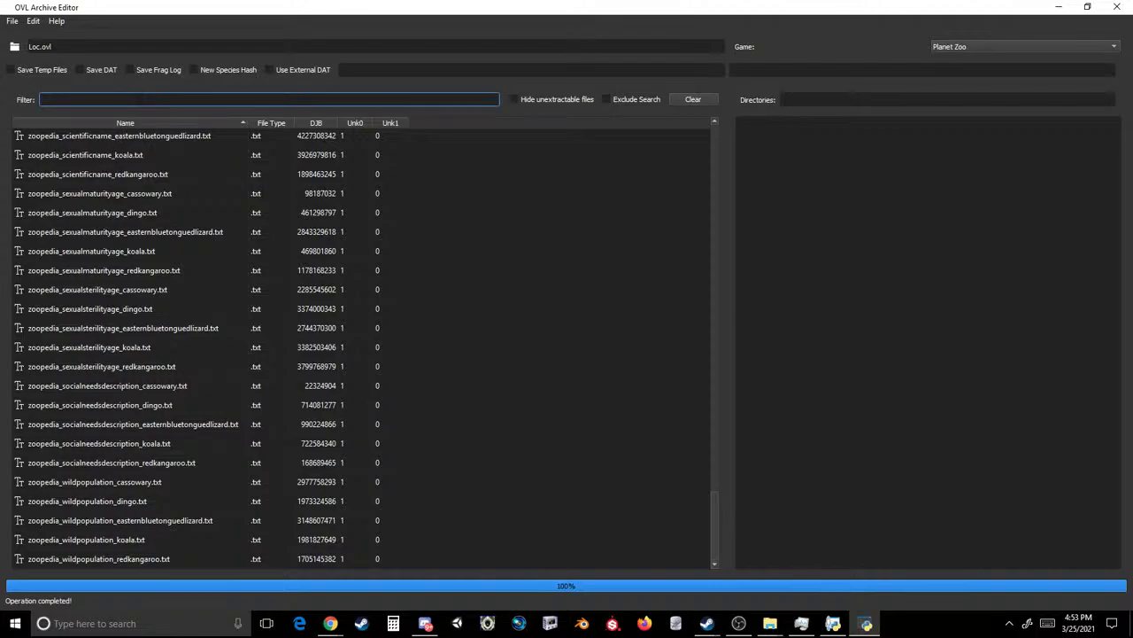
text(east)
scroll(115, 149, up, 1)
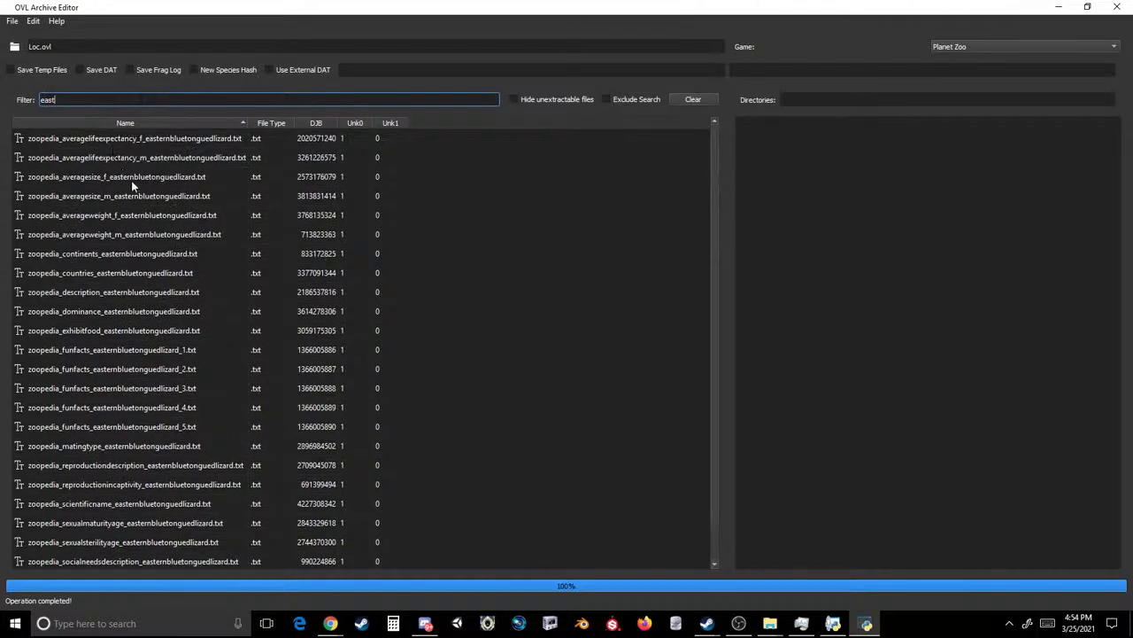
text(ernbl)
click(106, 138)
scroll(122, 232, down, 1)
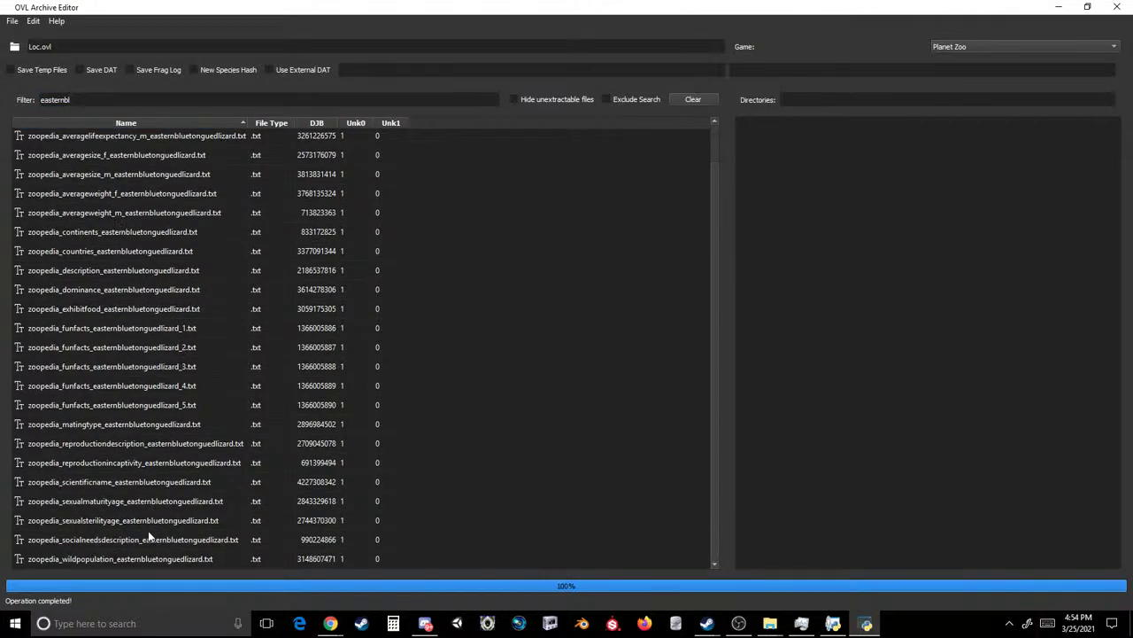
key(ctrl+a)
key(Delete)
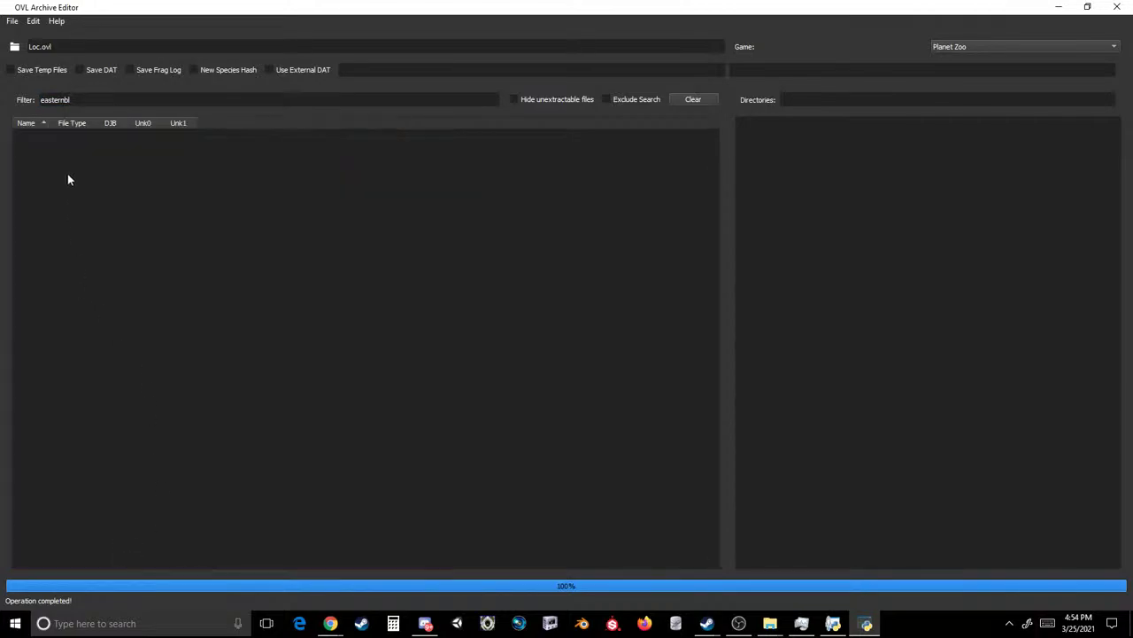
- Replace the filter with "redkangar" and remove all matching red kangaroo zoopedia entries from Loc.ovl
double_click(55, 99)
key(BackSpace)
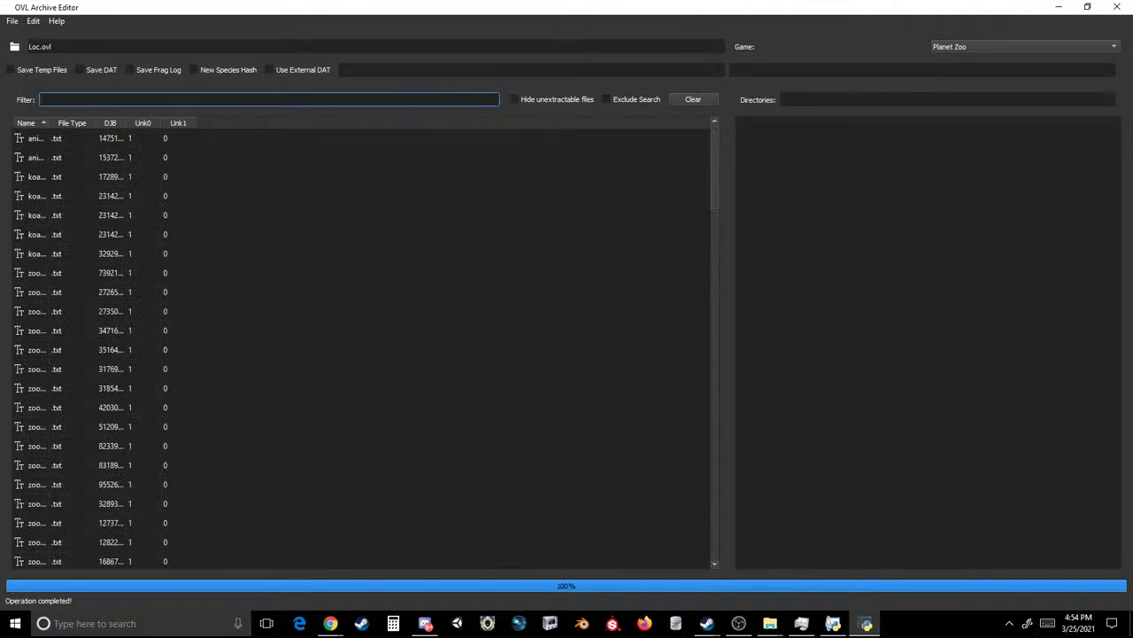
text(redkangar)
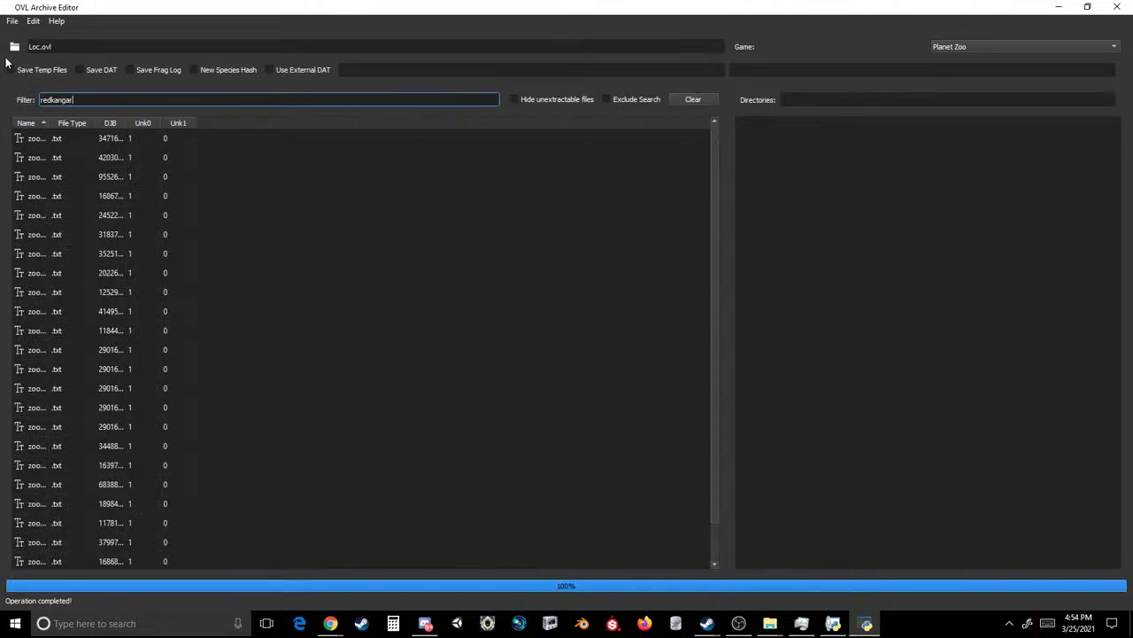
click(89, 138)
scroll(104, 204, down, 1)
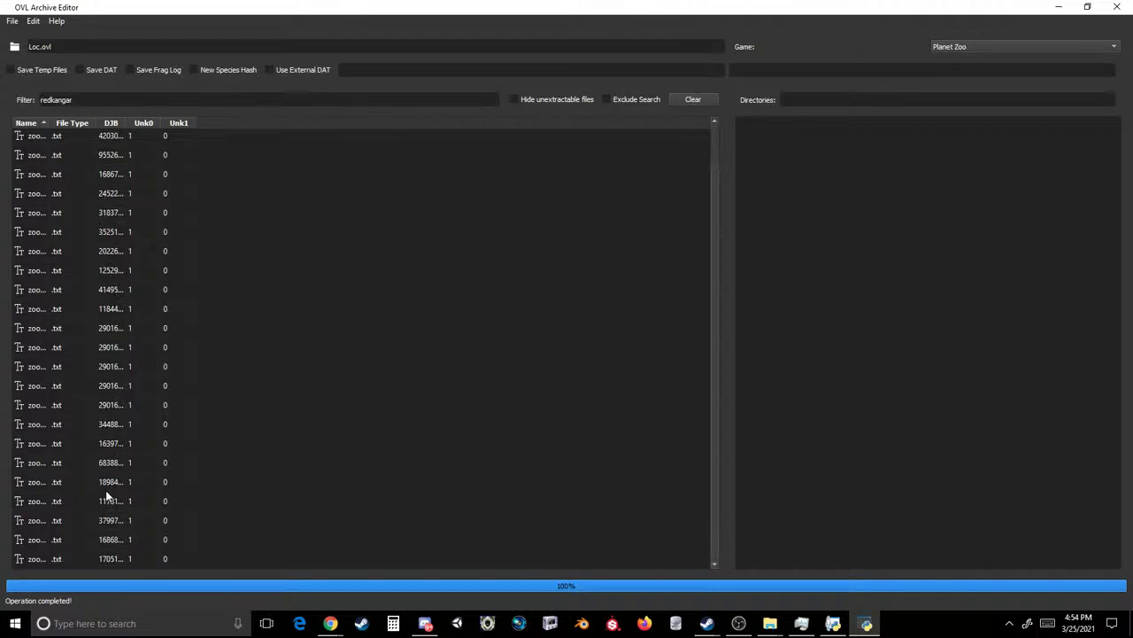
shift+click(72, 558)
key(Delete)
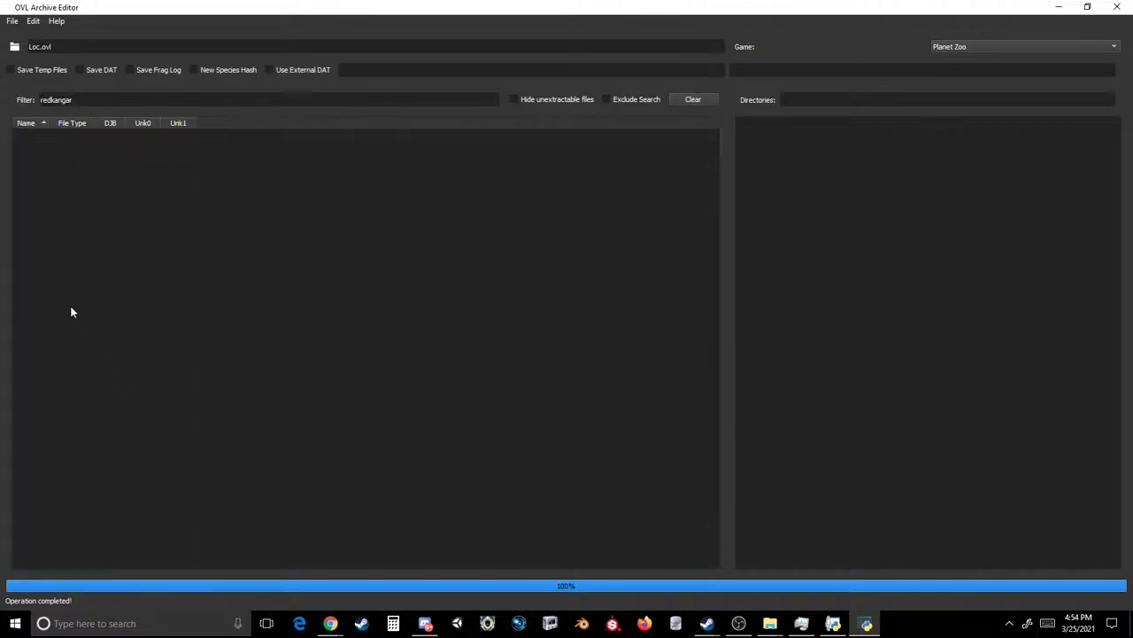
- Change the filter to "ding" and remove all matching dingo zoopedia entries from Loc.ovl
double_click(50, 100)
text(dub)
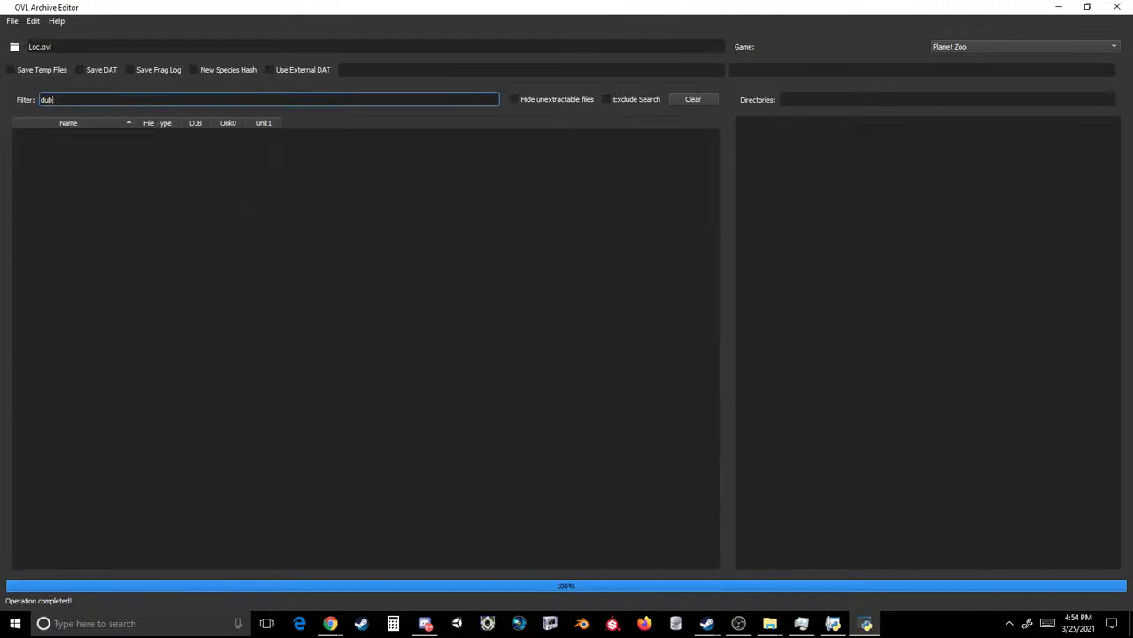
text(g)
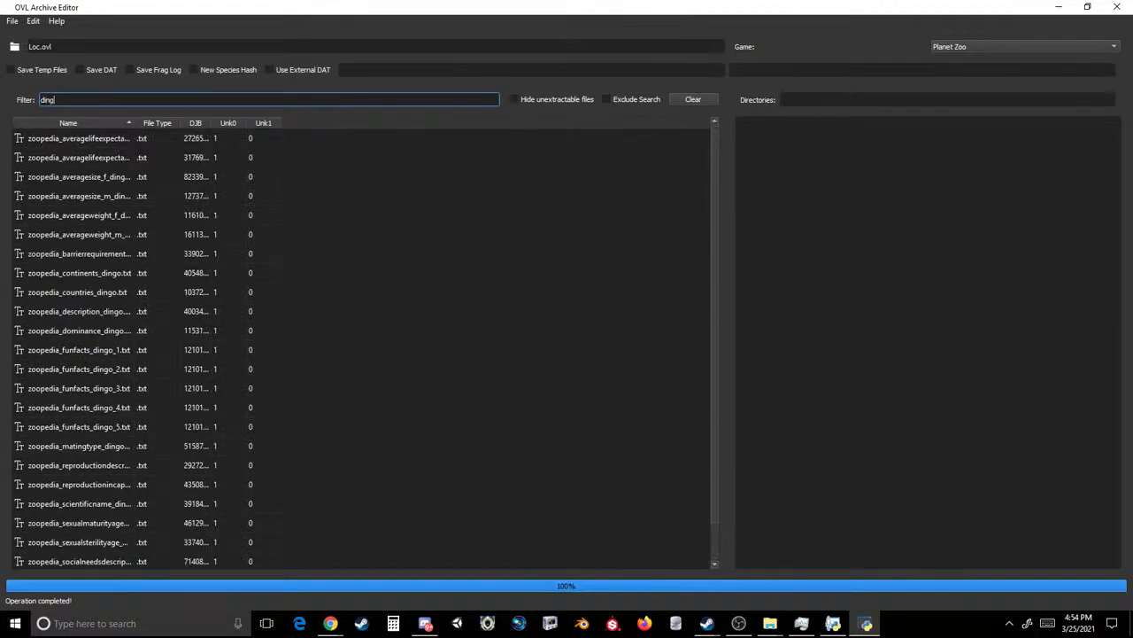
click(118, 140)
scroll(136, 210, down, 1)
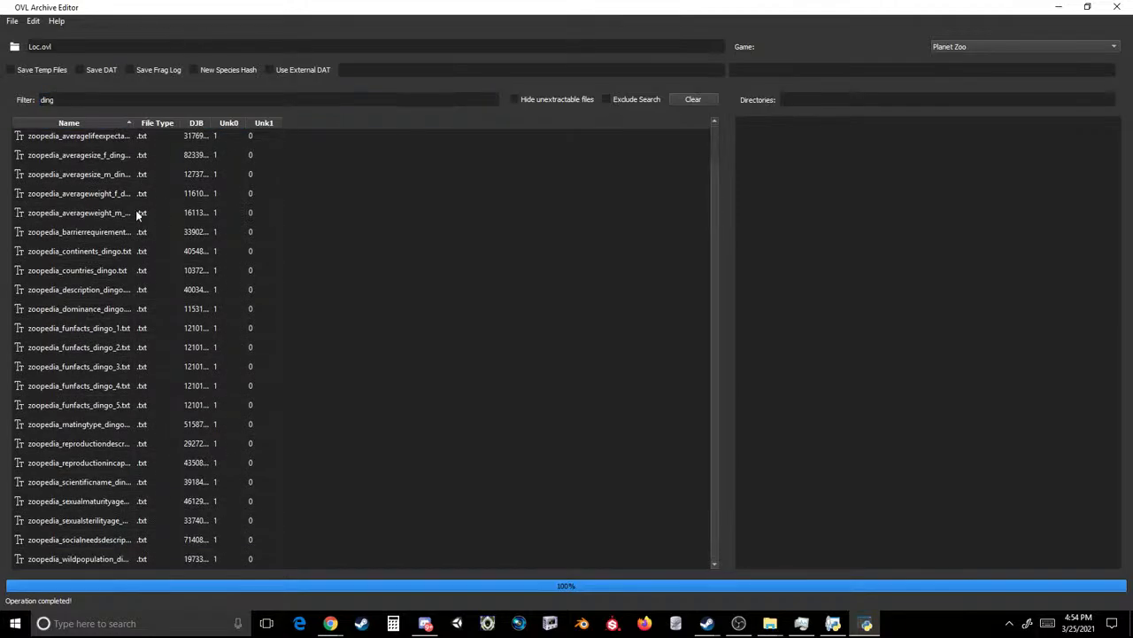
shift+click(86, 558)
key(Delete)
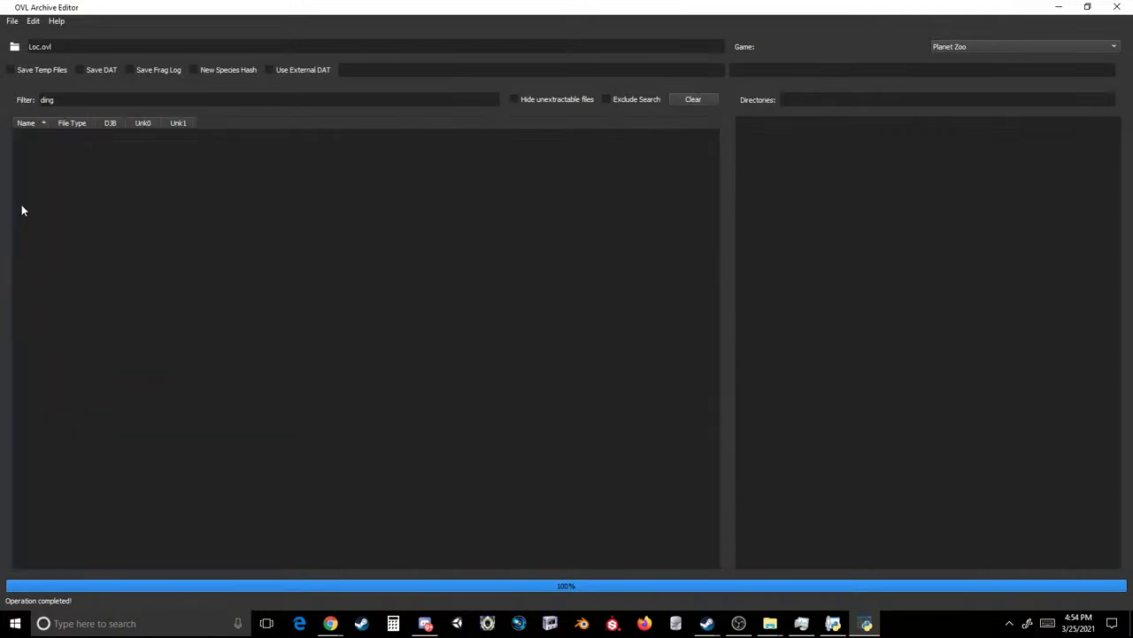
- Filter the Loc.ovl entries by "cass" and remove all matching cassowary zoopedia entries
double_click(80, 103)
text(cass)
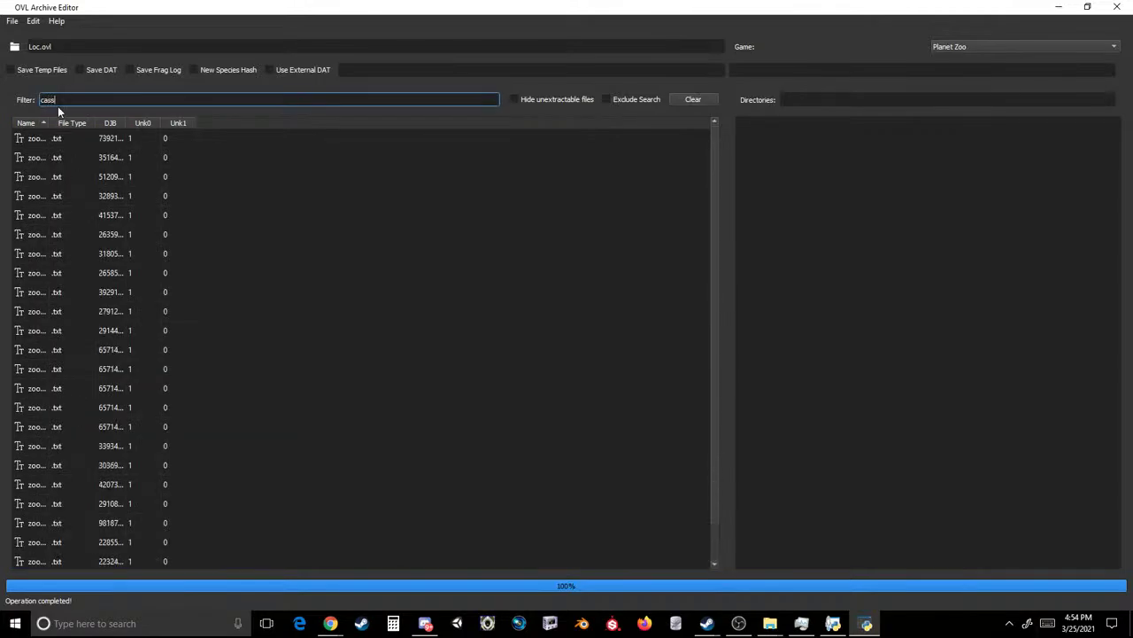
click(47, 138)
scroll(77, 359, down, 1)
shift+click(92, 558)
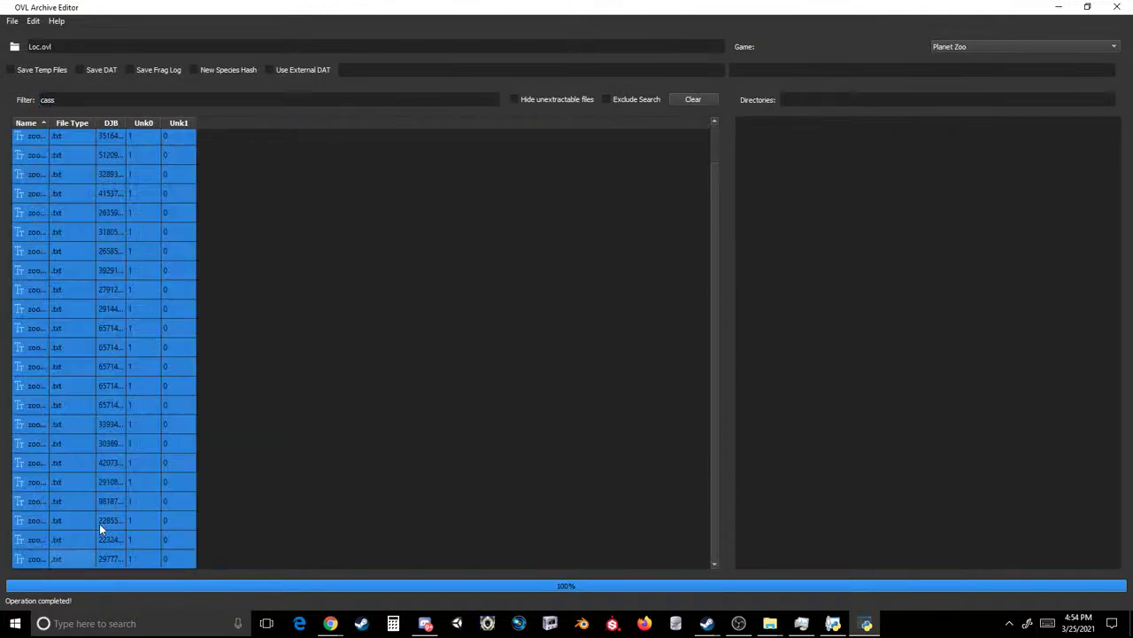
key(Delete)
- Clear the filter and widen the Name column to review the full names of the remaining Loc.ovl entries
double_click(79, 100)
key(BackSpace)
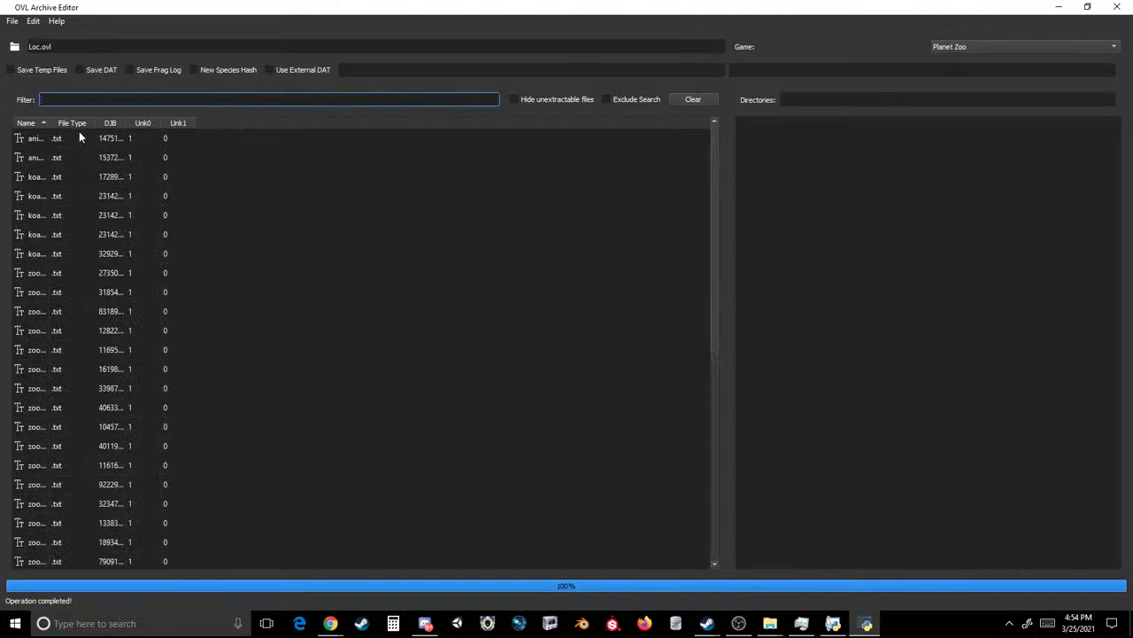
drag(55, 125, 245, 126)
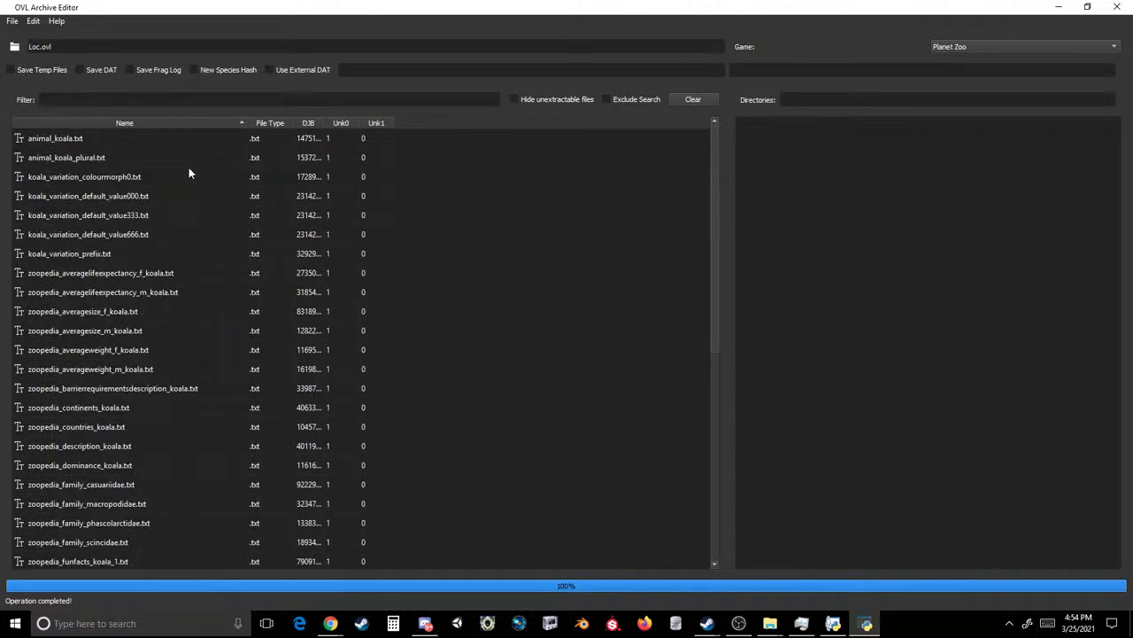
scroll(149, 162, down, 3)
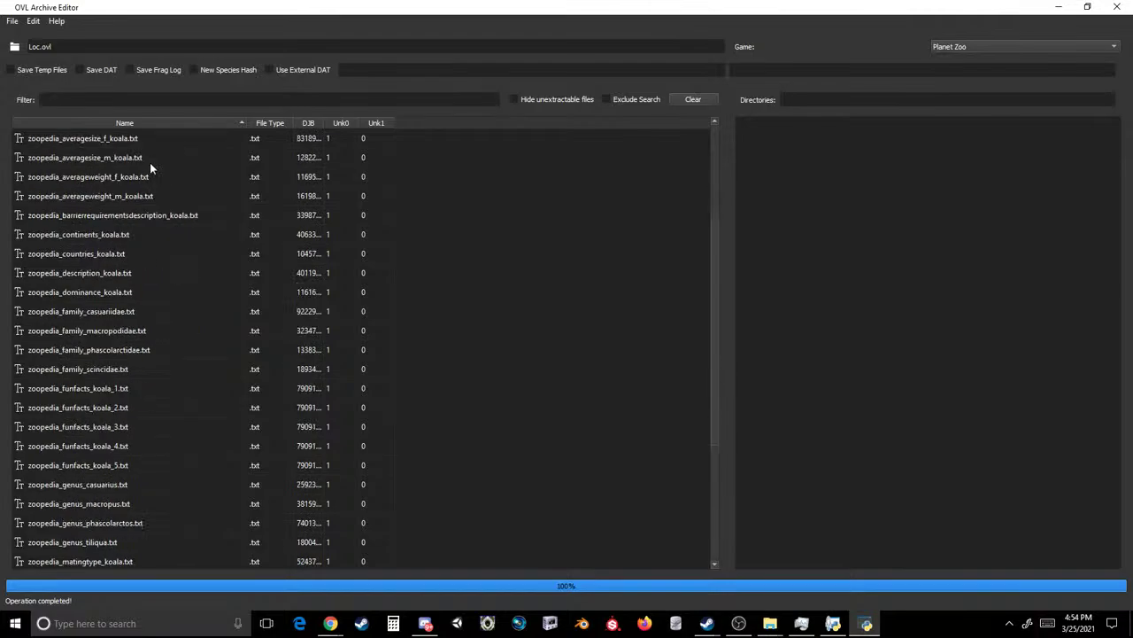
click(127, 272)
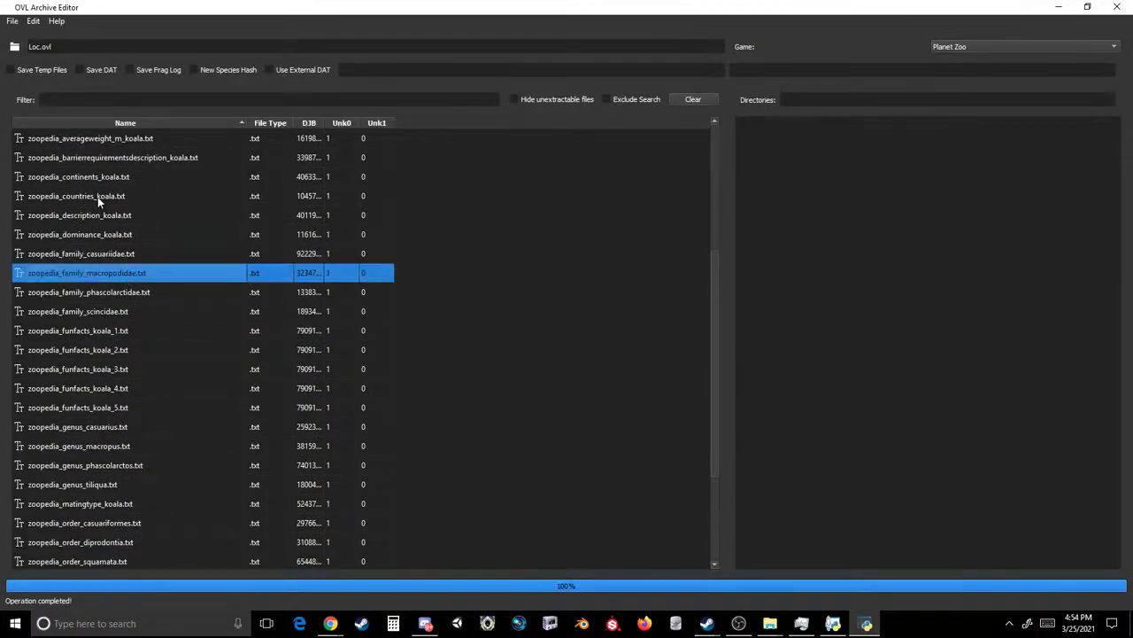
- Filter the entries by "family" and check the tree-kangaroo's scientific classification in the Wikipedia article open in Chrome
click(113, 103)
text(family)
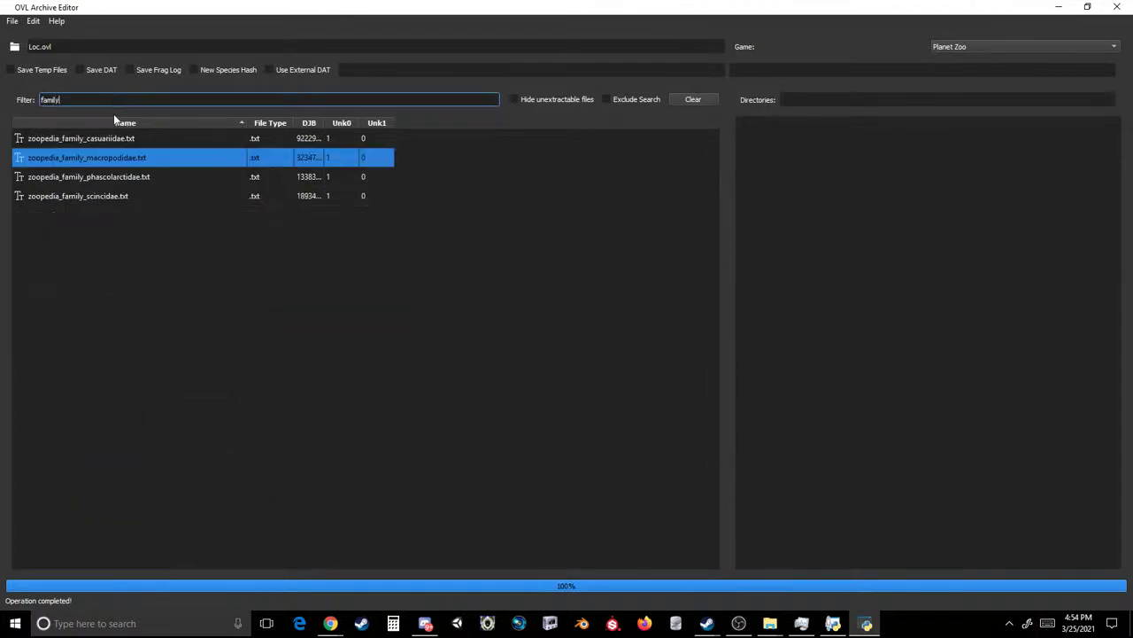
click(115, 175)
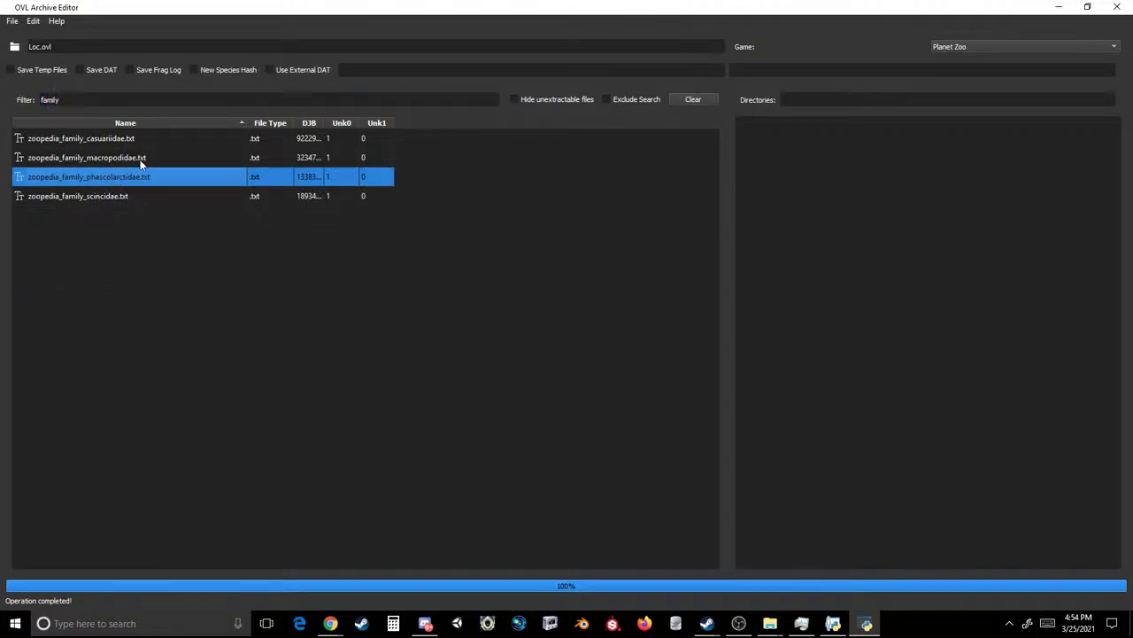
click(329, 626)
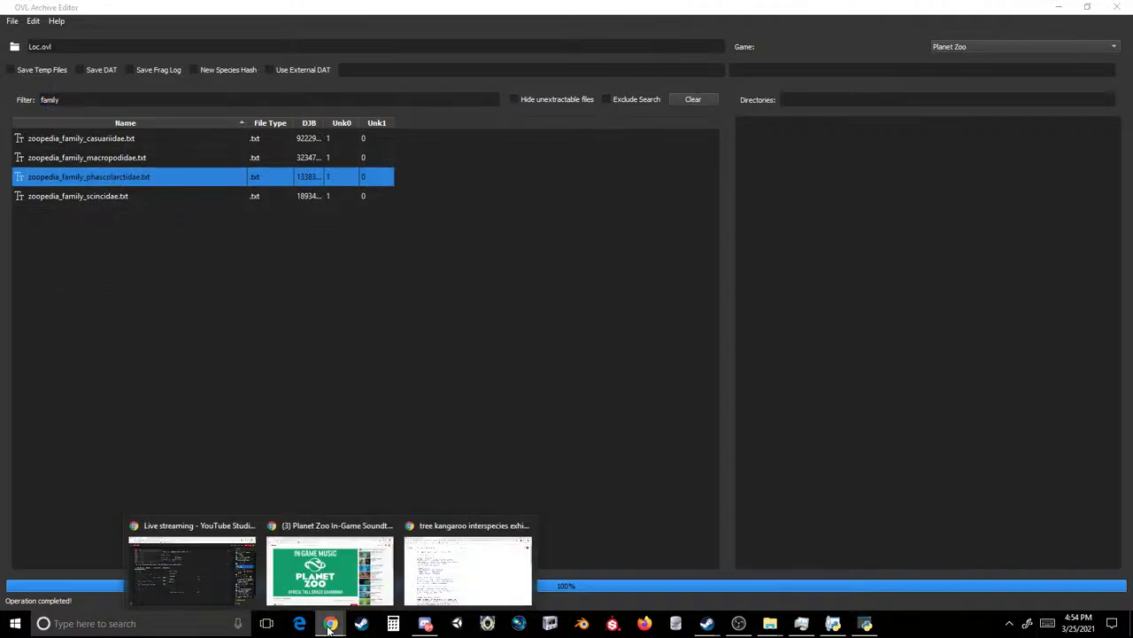
click(443, 572)
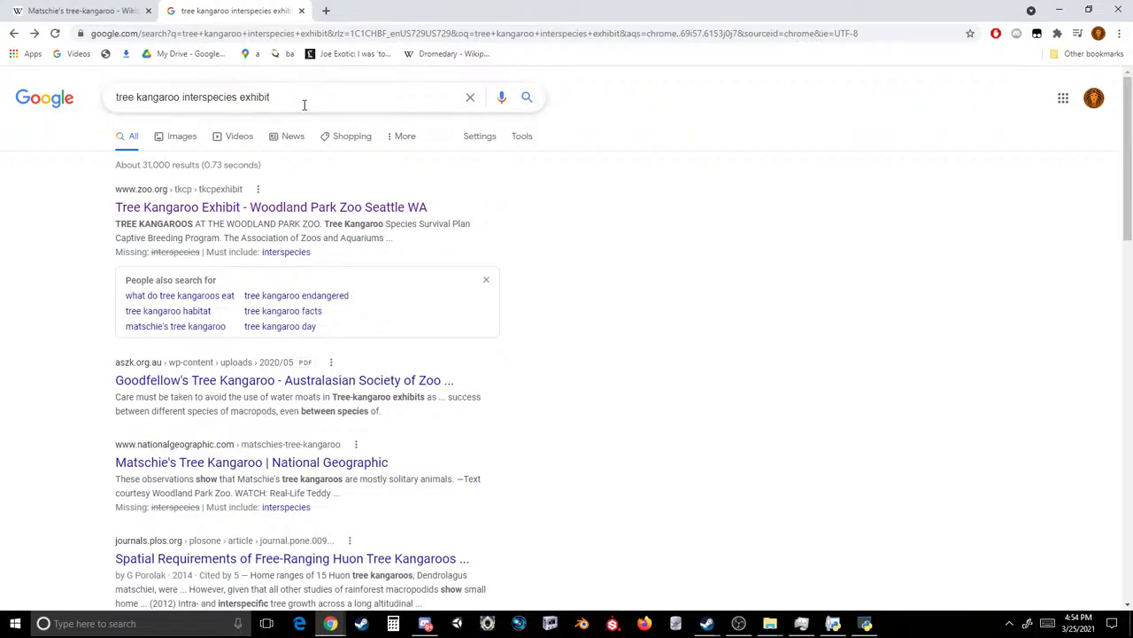
click(89, 10)
scroll(912, 460, down, 1)
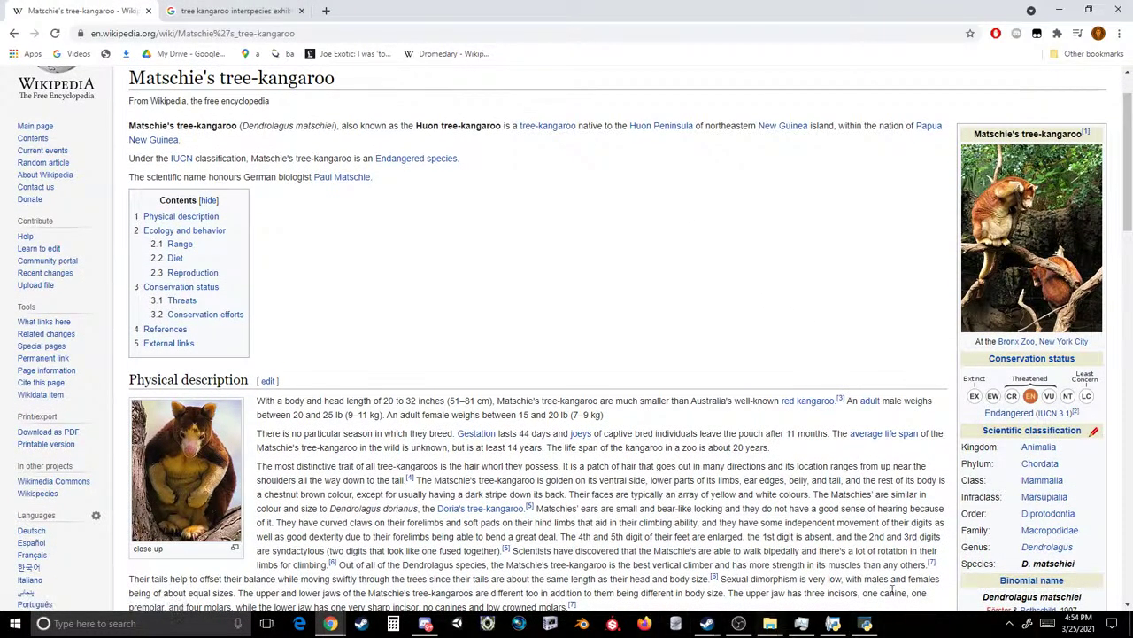
- Return to OVL Archive Editor and remove the casuariidae, phascolarctidae and scincidae family entries from Loc.ovl
click(866, 623)
click(82, 198)
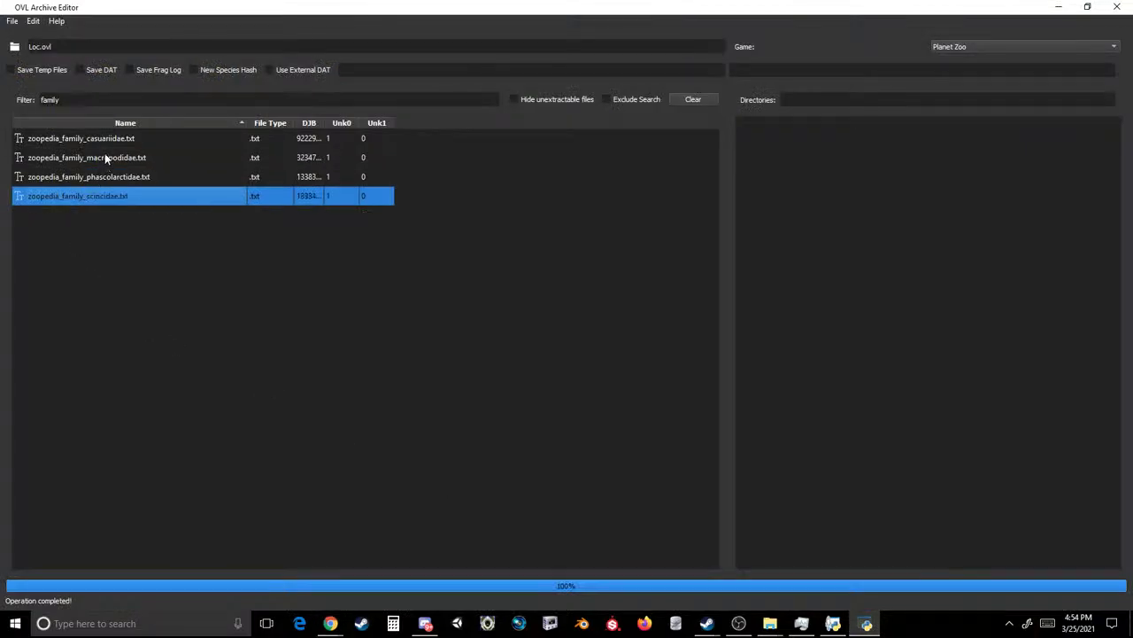
ctrl+click(96, 142)
ctrl+click(103, 176)
key(Delete)
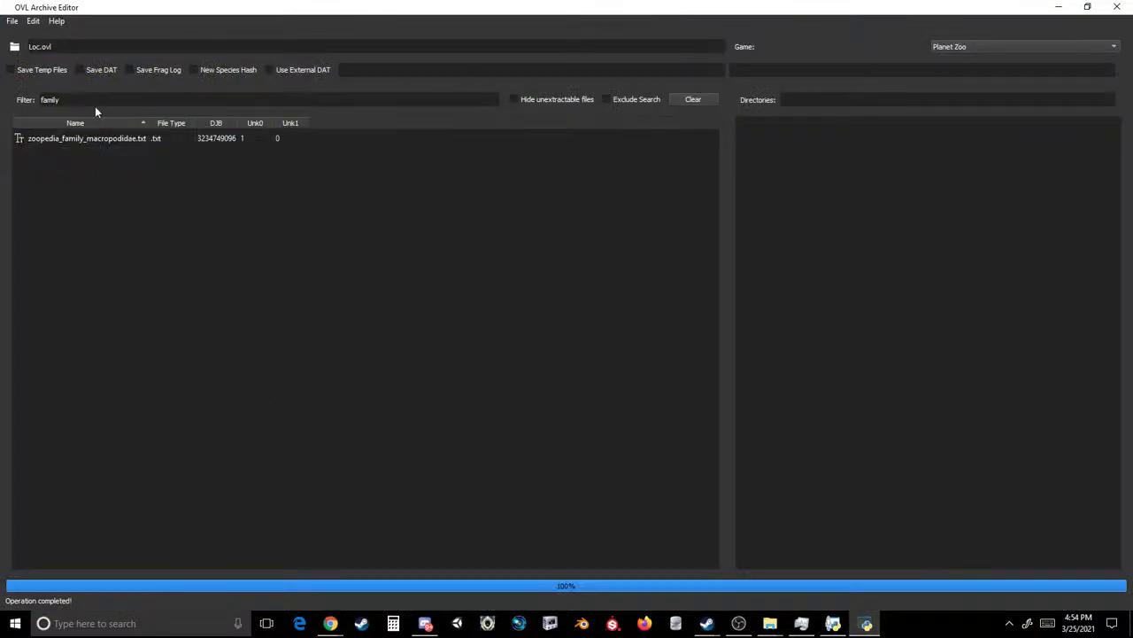
- Change the filter to "order", check the tree-kangaroo's order on Wikipedia, and remove the casuariformes and squamata order entries from Loc.ovl
double_click(49, 99)
text(order)
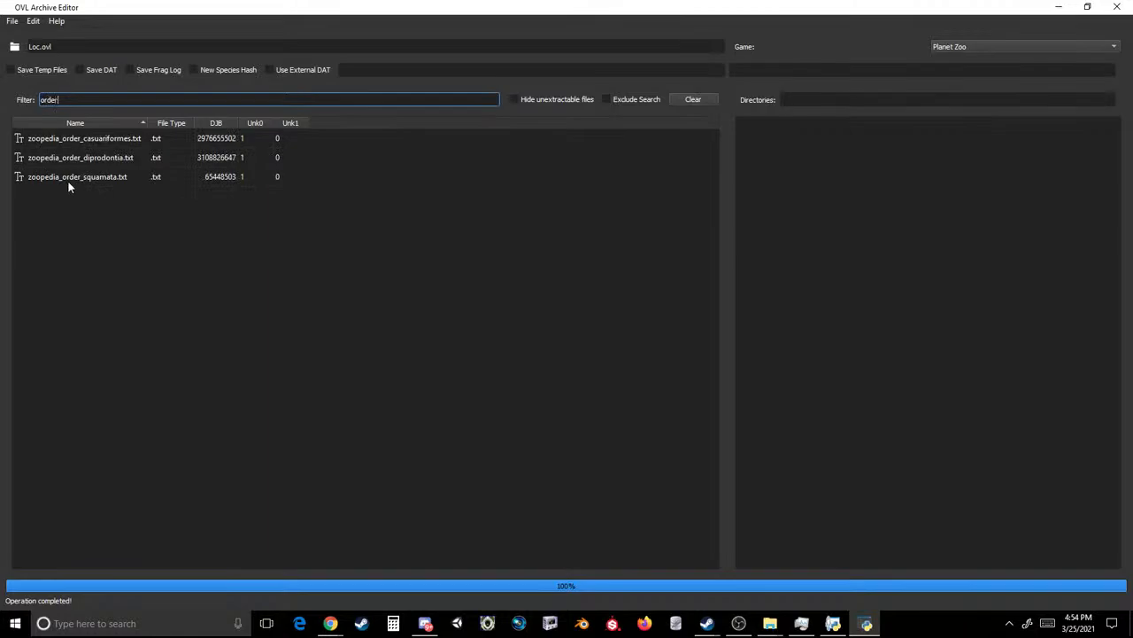
click(104, 158)
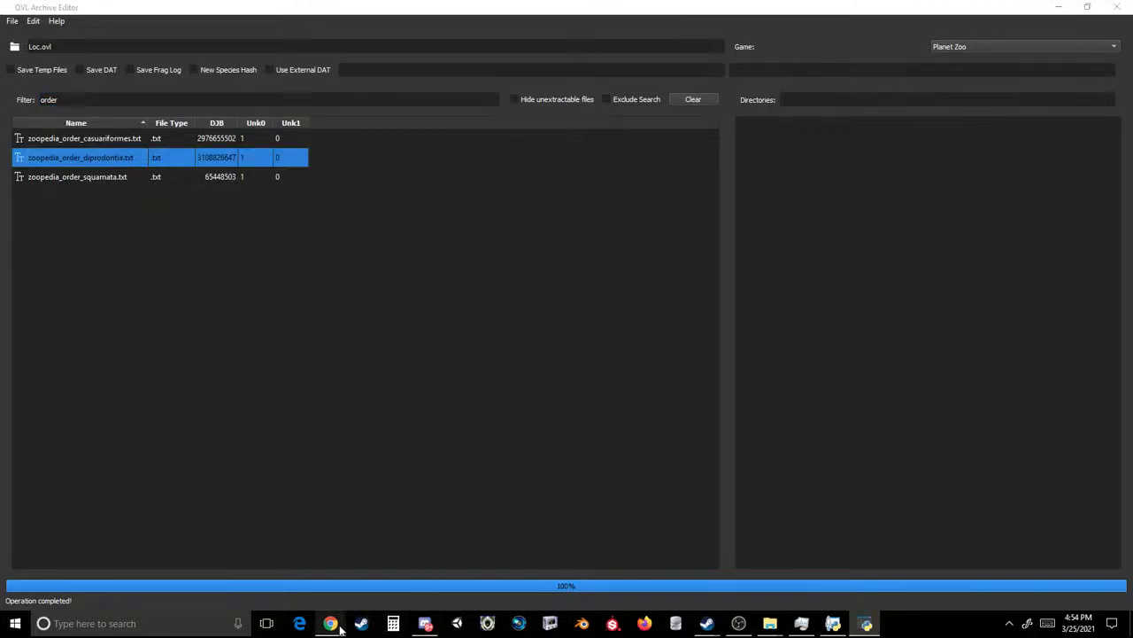
mouse_move(330, 624)
click(420, 571)
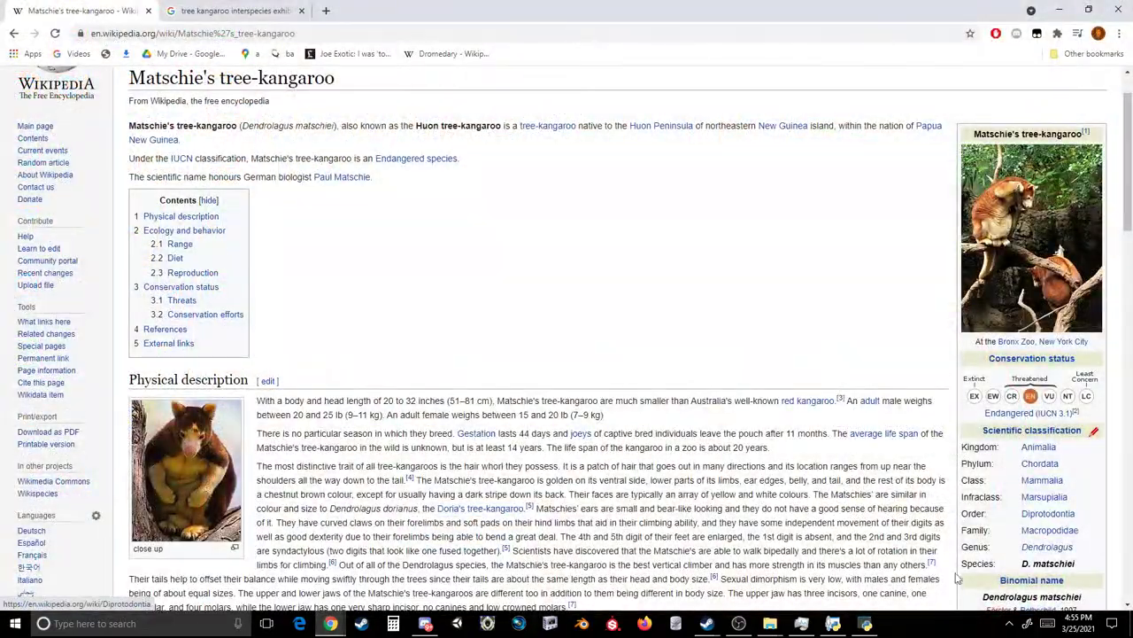
click(872, 625)
click(90, 173)
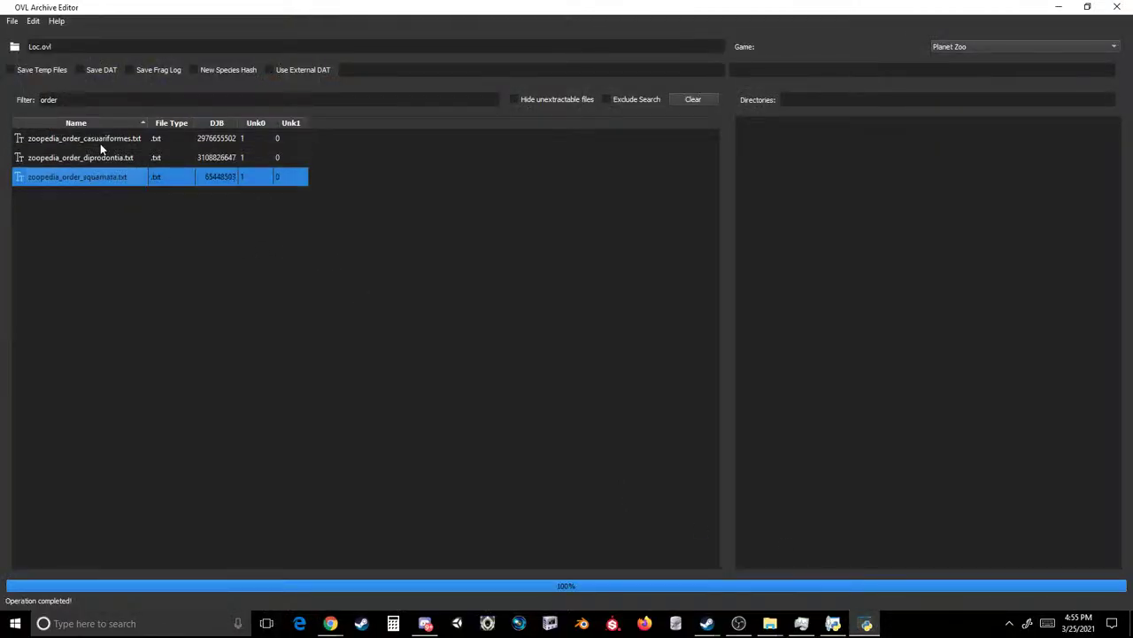
ctrl+click(100, 142)
key(Delete)
- Change the filter to "genus" and remove the three genus entries from zoopedia_genus_casuarius.txt through the phascolarctos one
double_click(49, 99)
text(genus)
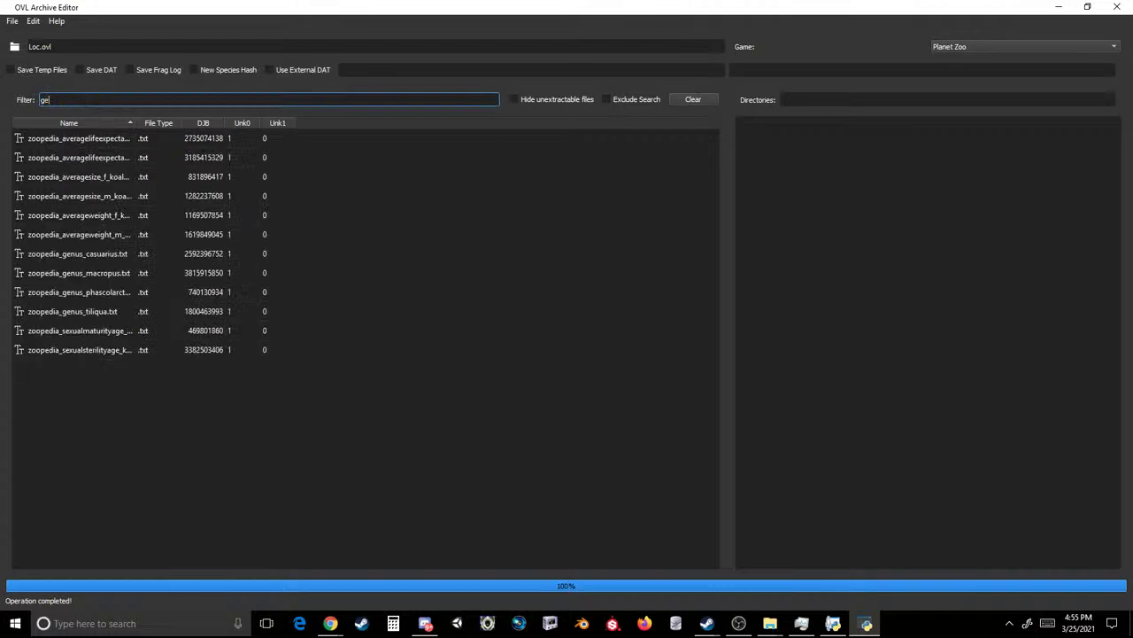
click(102, 179)
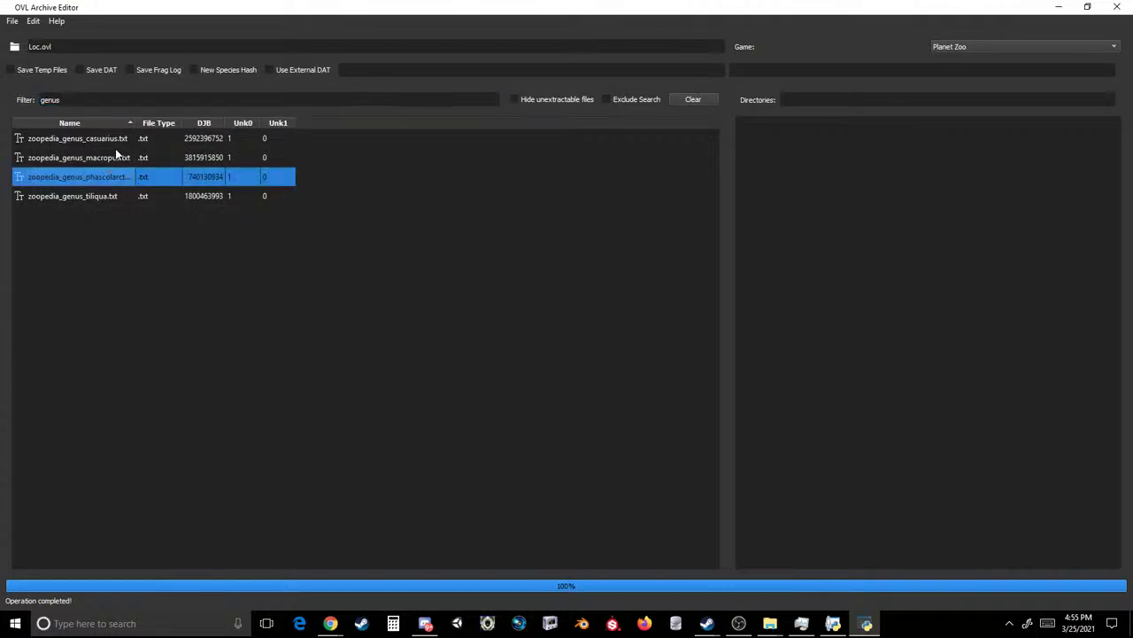
shift+click(121, 141)
key(Delete)
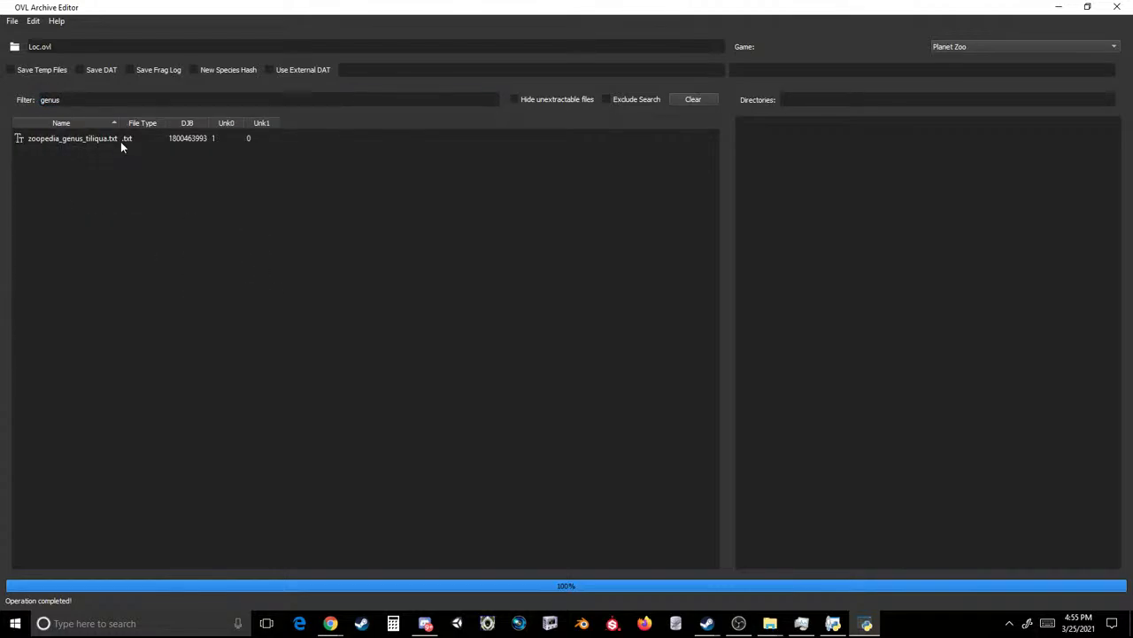
- Clear the genus filter and widen the Name column to check the remaining Loc.ovl entries
double_click(121, 99)
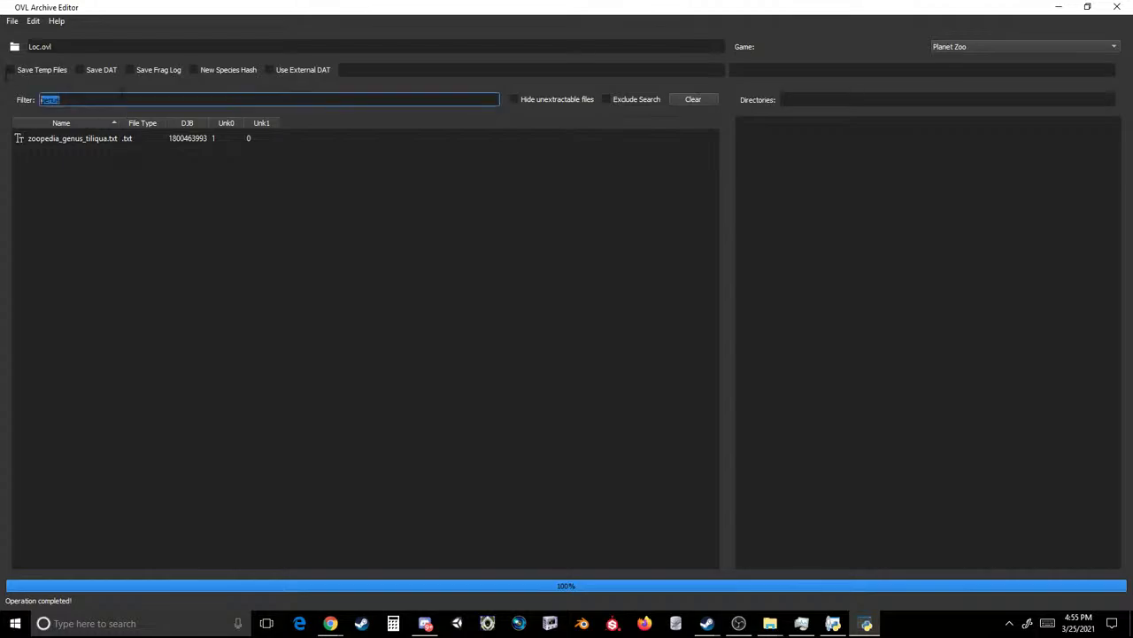
key(BackSpace)
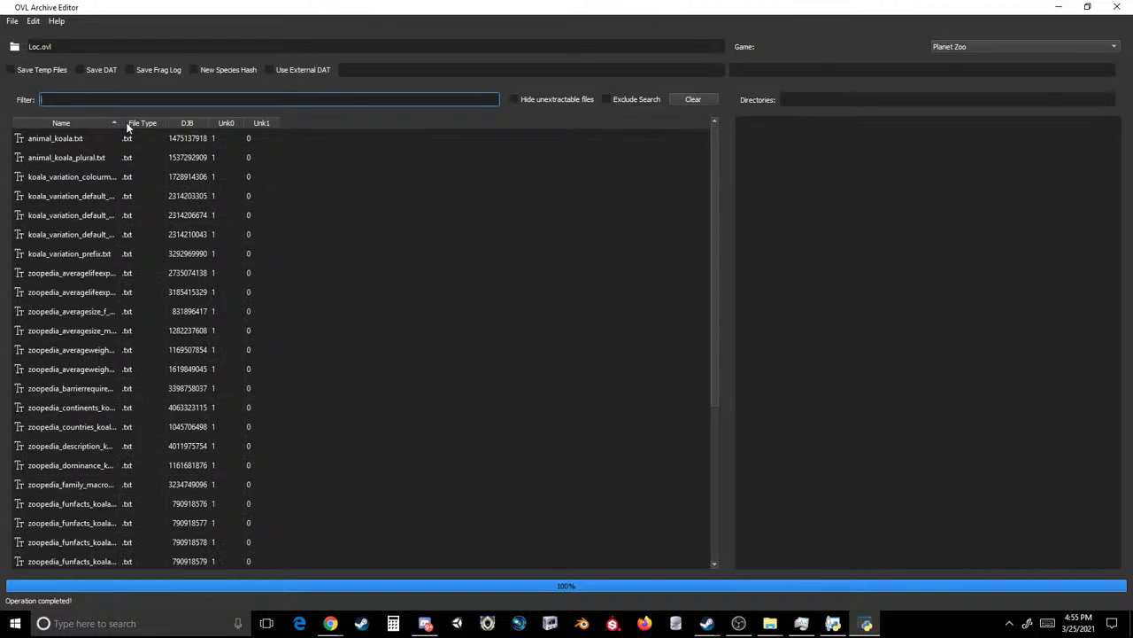
drag(120, 123, 288, 128)
scroll(228, 219, down, 4)
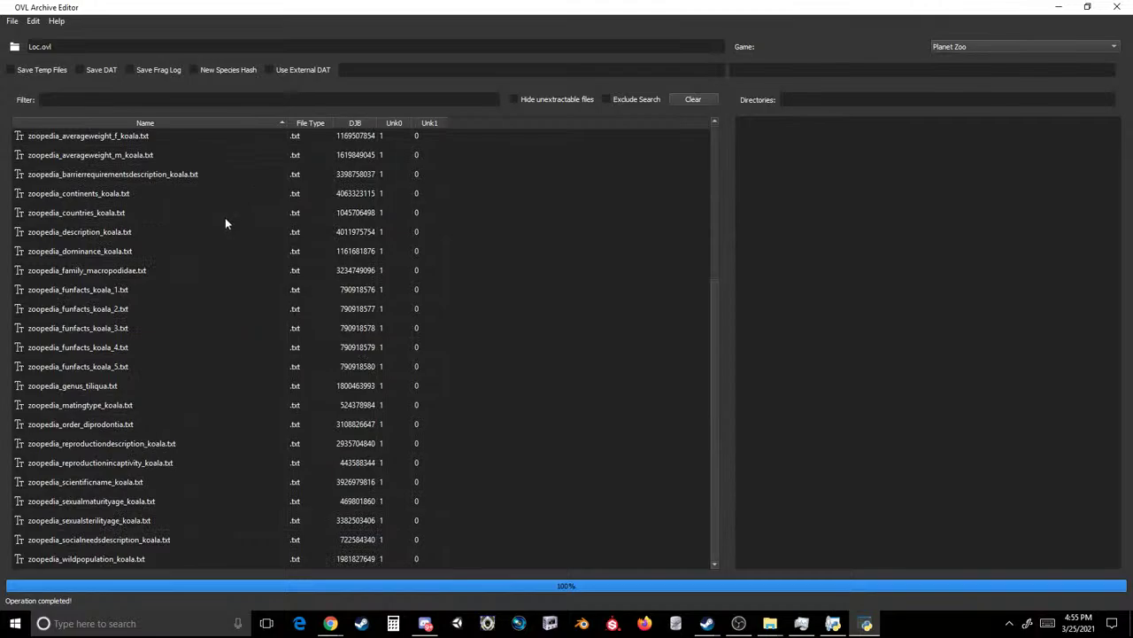
- Save the archive as Loc.ovl in TreeKang's Localised\English\UnitedStates folder, overwriting the existing file
click(12, 20)
click(27, 50)
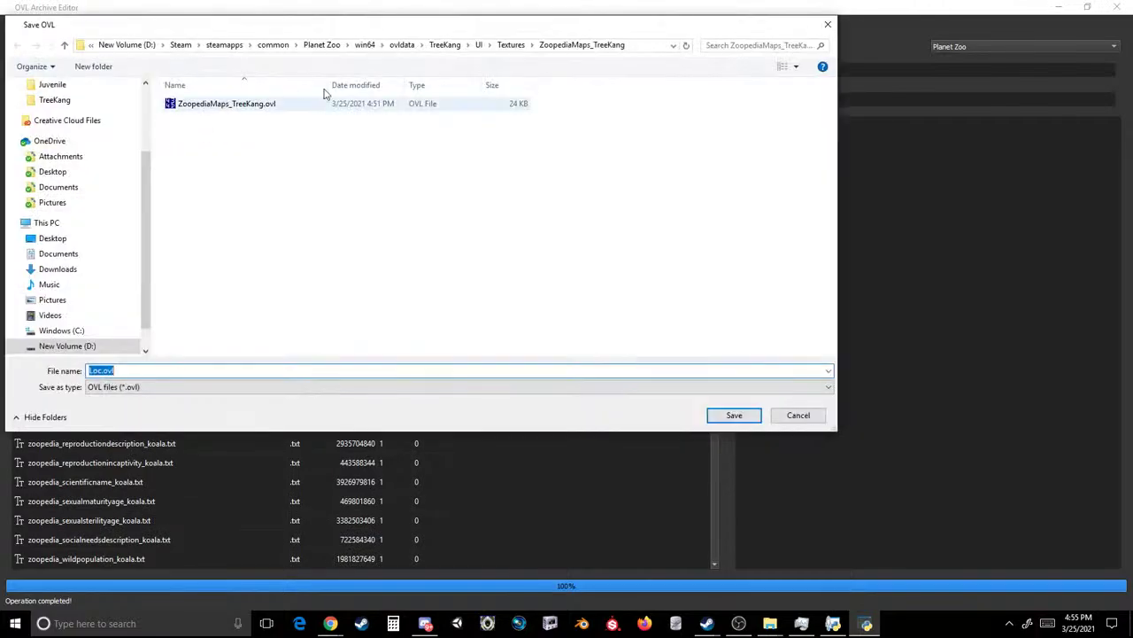
click(455, 44)
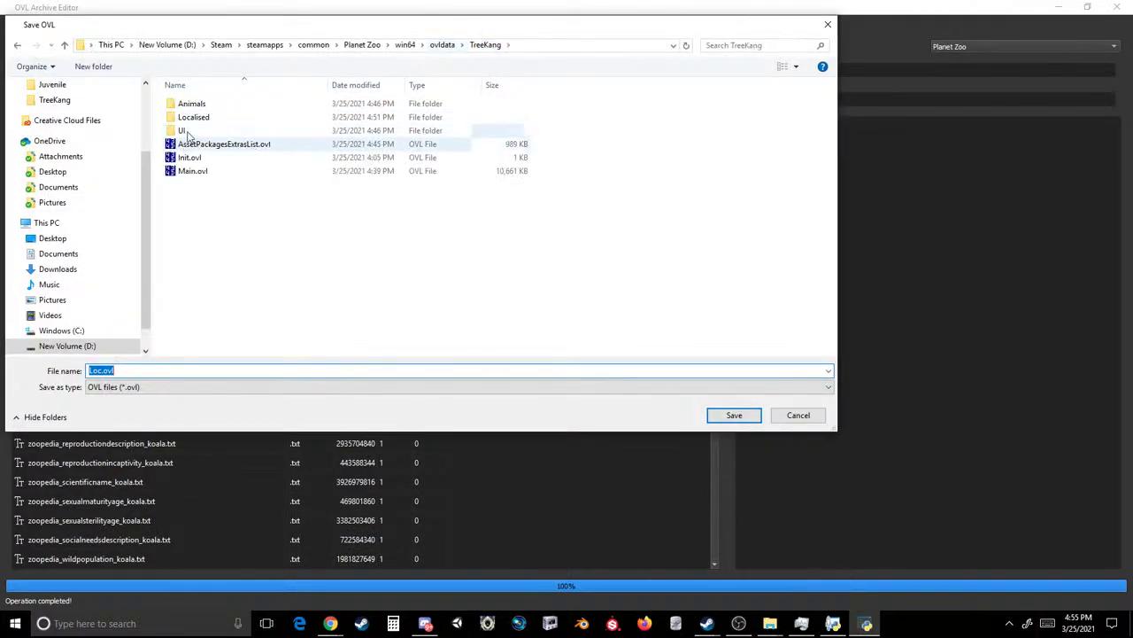
double_click(192, 132)
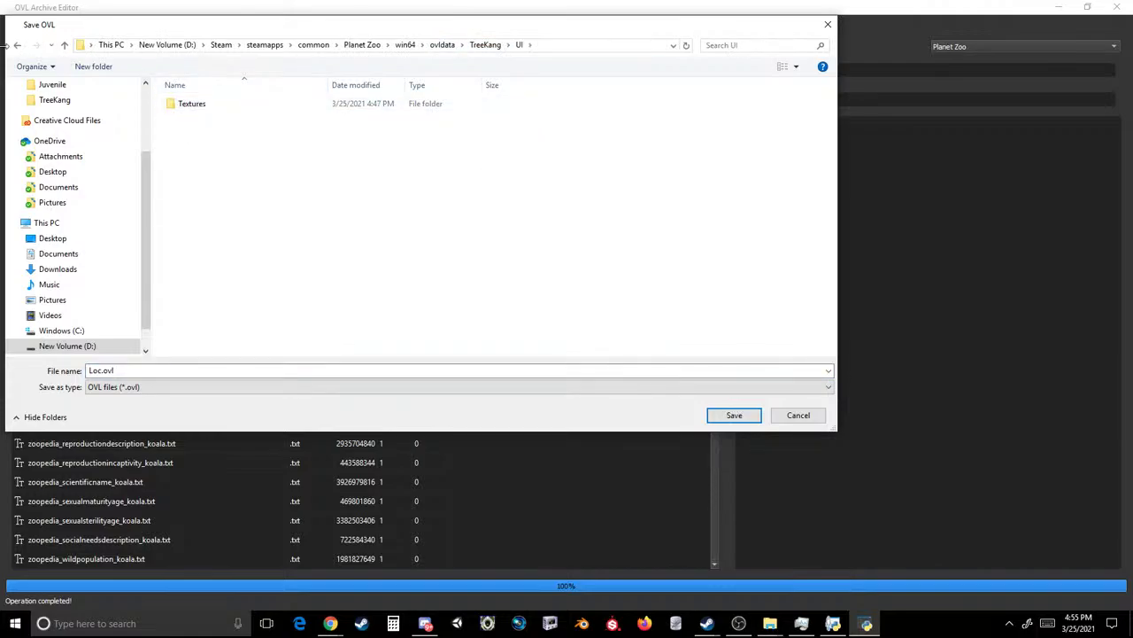
click(18, 49)
double_click(182, 116)
double_click(182, 103)
double_click(182, 103)
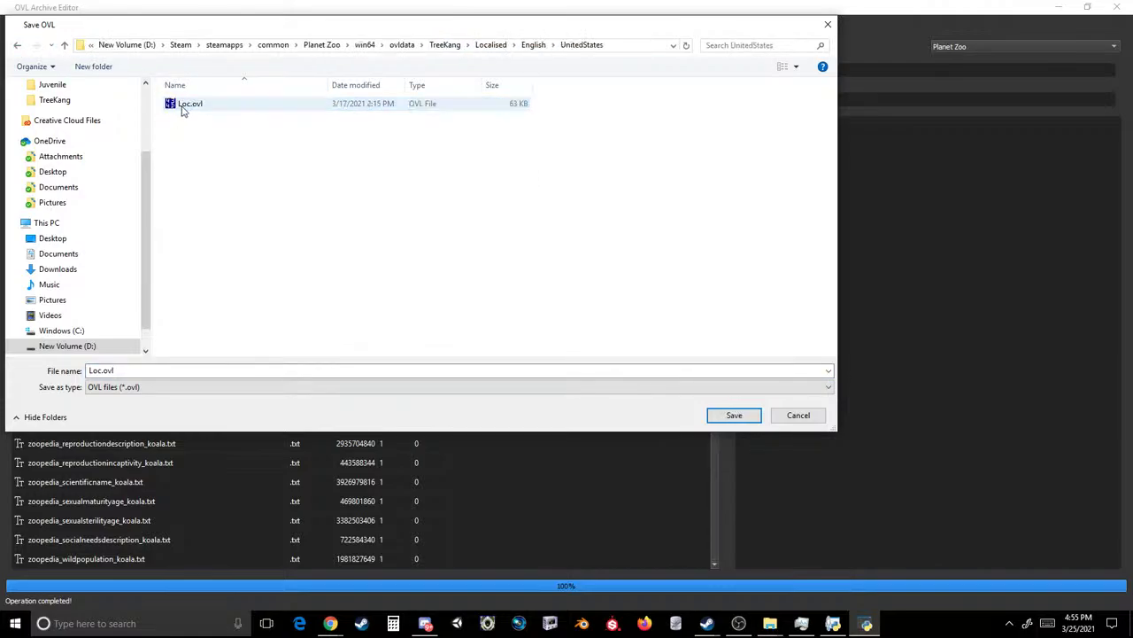
double_click(183, 106)
click(596, 310)
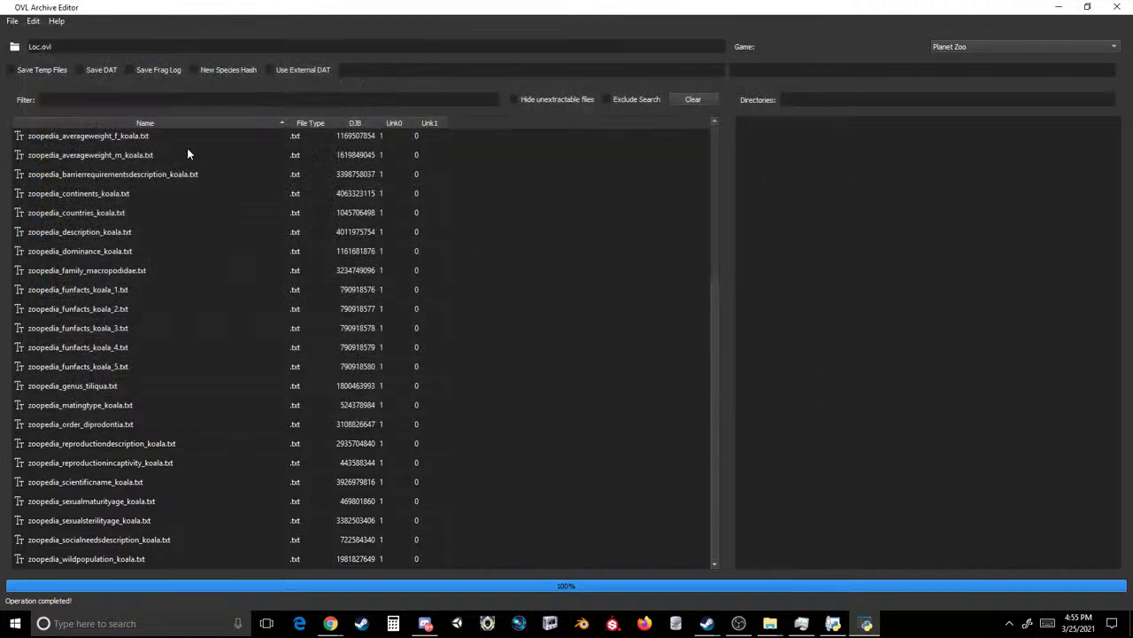
- Load Init.ovl from the TreeKang folder
click(11, 21)
click(39, 55)
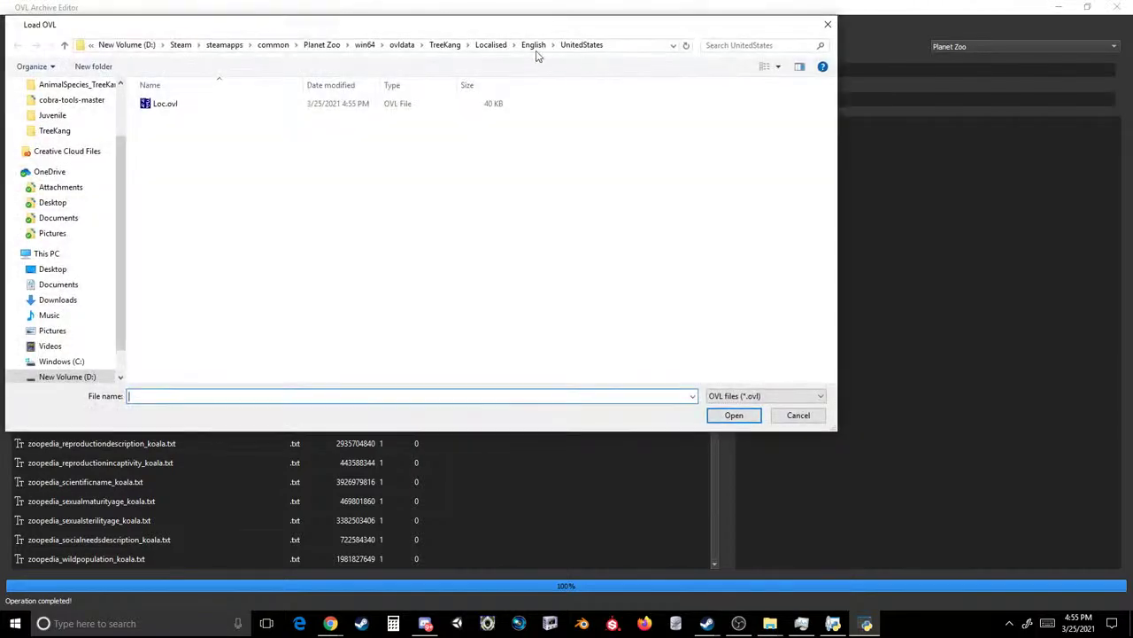
click(445, 45)
double_click(168, 154)
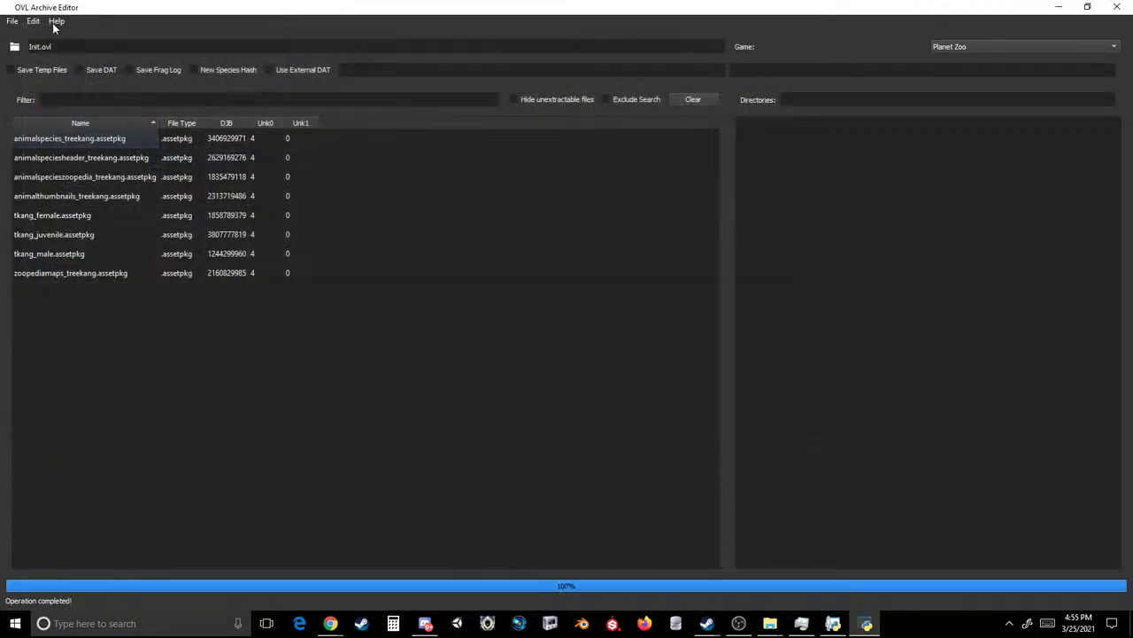
- Load the saved Loc.ovl from TreeKang's Localised\English\UnitedStates folder
click(11, 22)
click(31, 50)
double_click(162, 119)
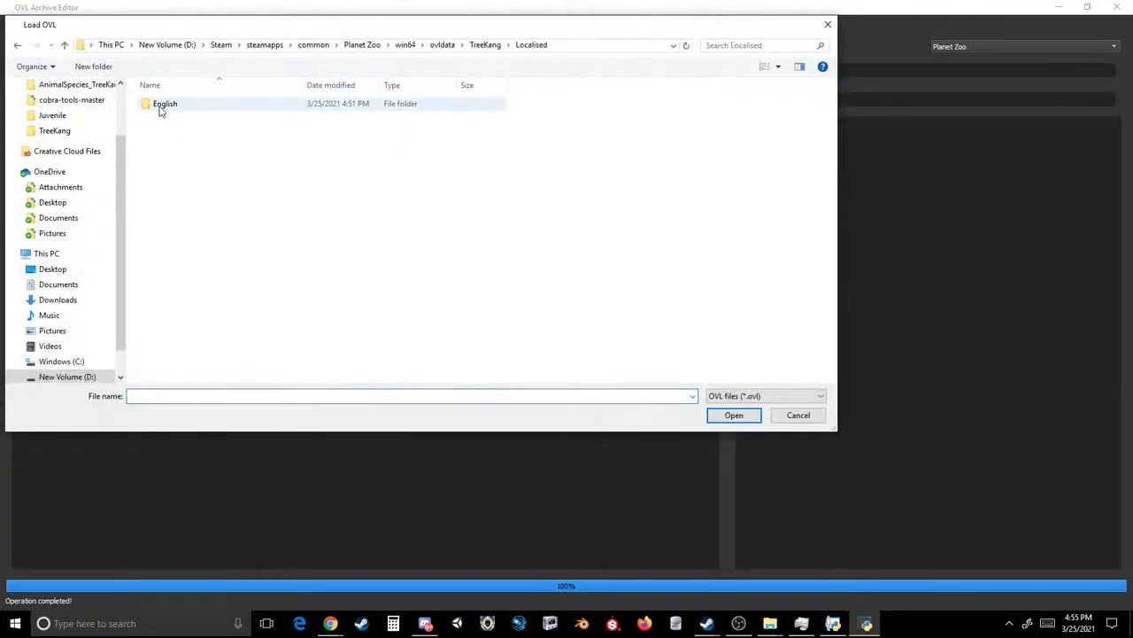
double_click(161, 105)
double_click(160, 105)
double_click(162, 106)
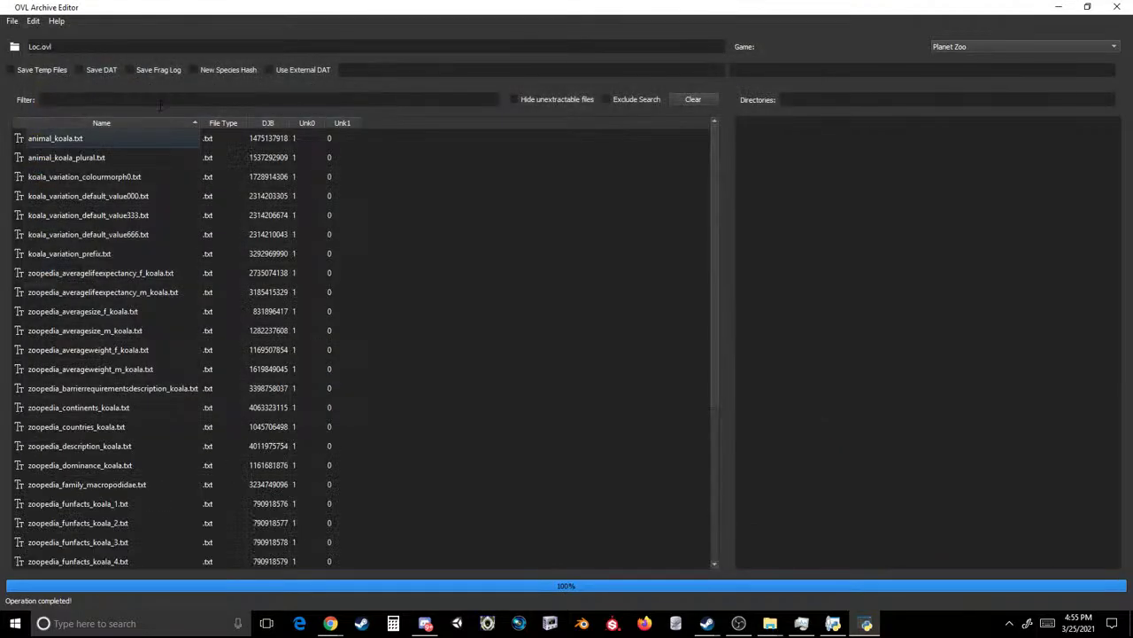
- Replace "koala" with "tkang" in all Loc.ovl entry names
click(507, 70)
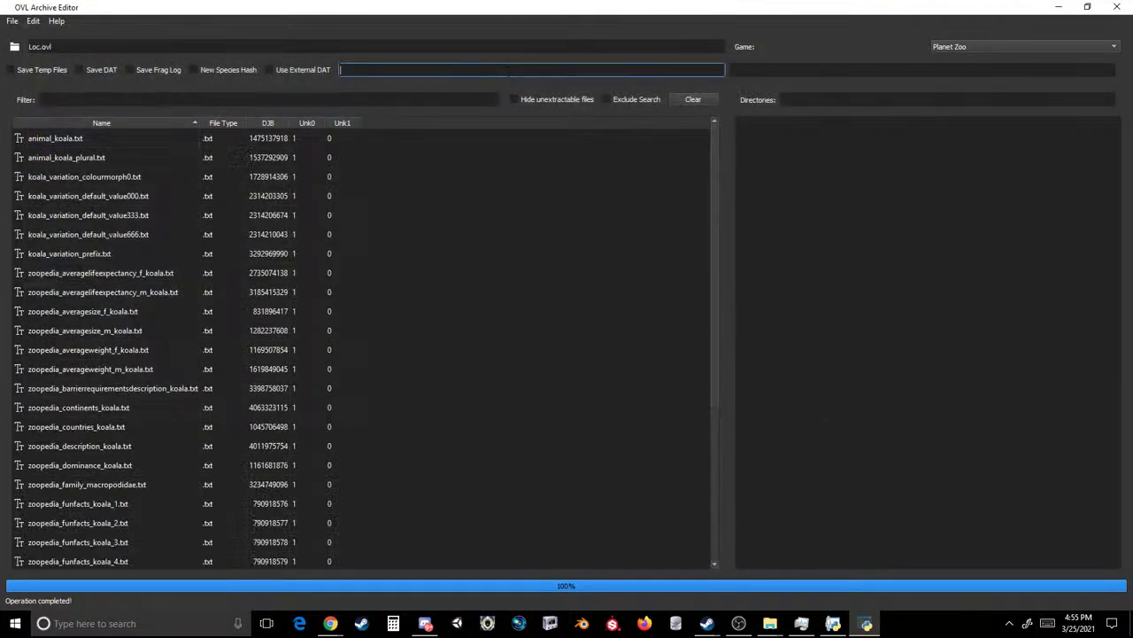
click(811, 71)
text(tkang)
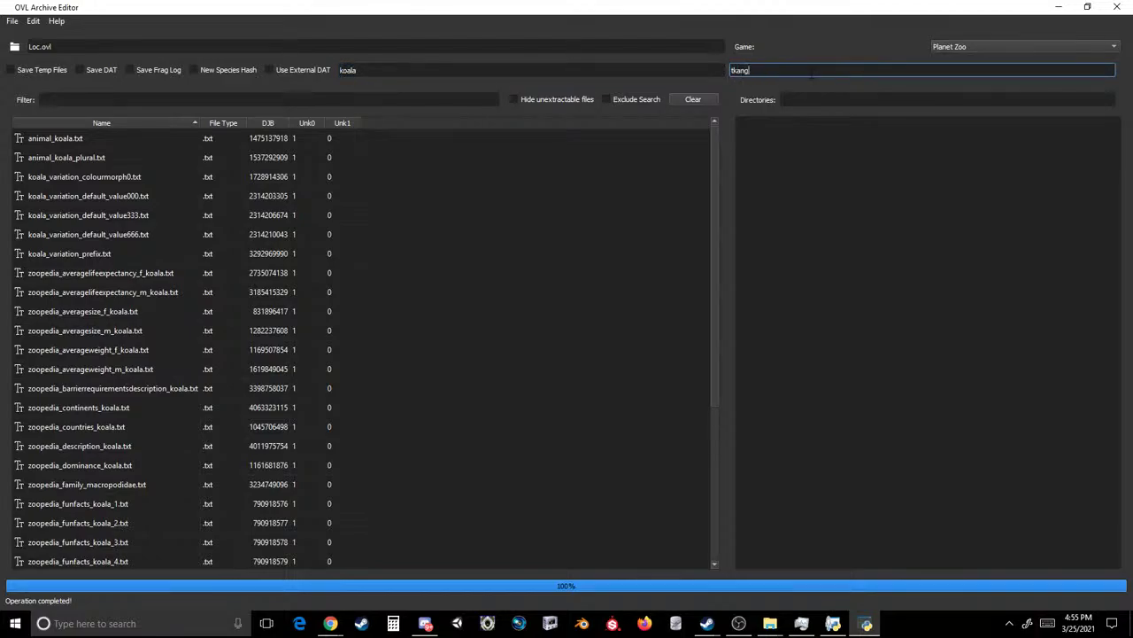
key(Return)
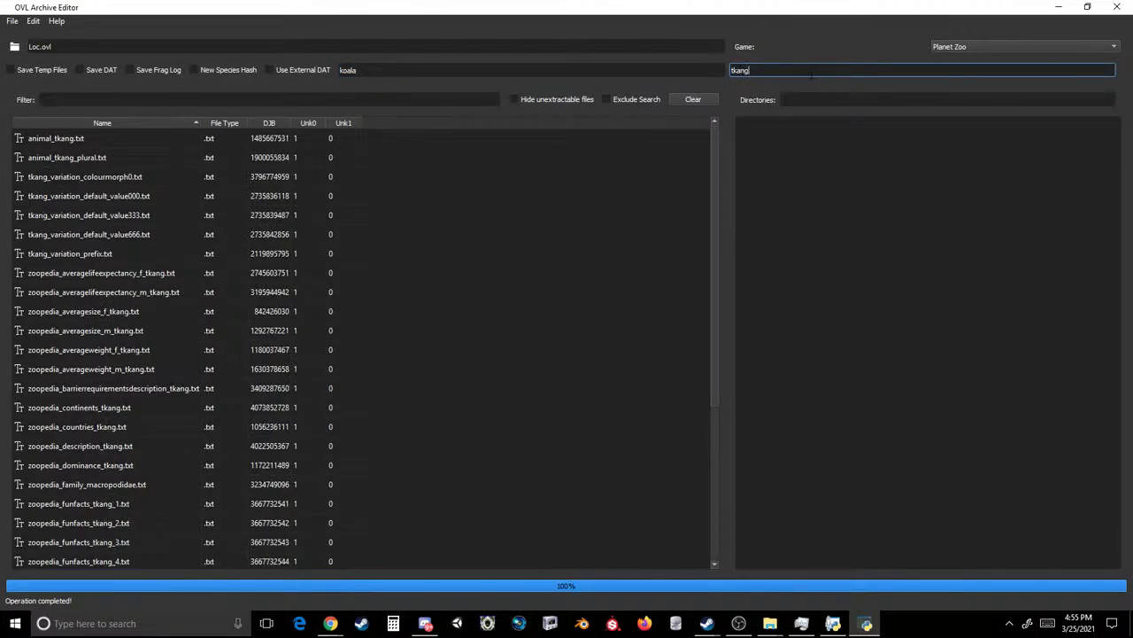
- Clear the "koala" find text and filter the Loc.ovl entries by "order"
double_click(790, 75)
key(shift+Tab)
key(End)
key(BackSpace)
key(BackSpace)
key(BackSpace)
key(BackSpace)
key(BackSpace)
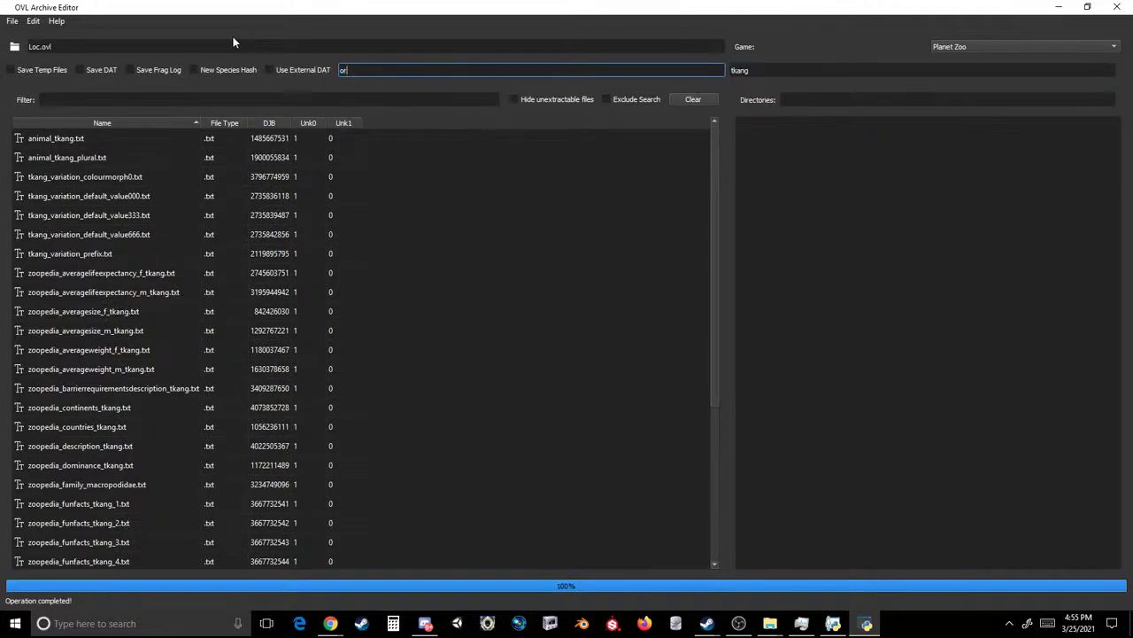
click(223, 98)
text(order)
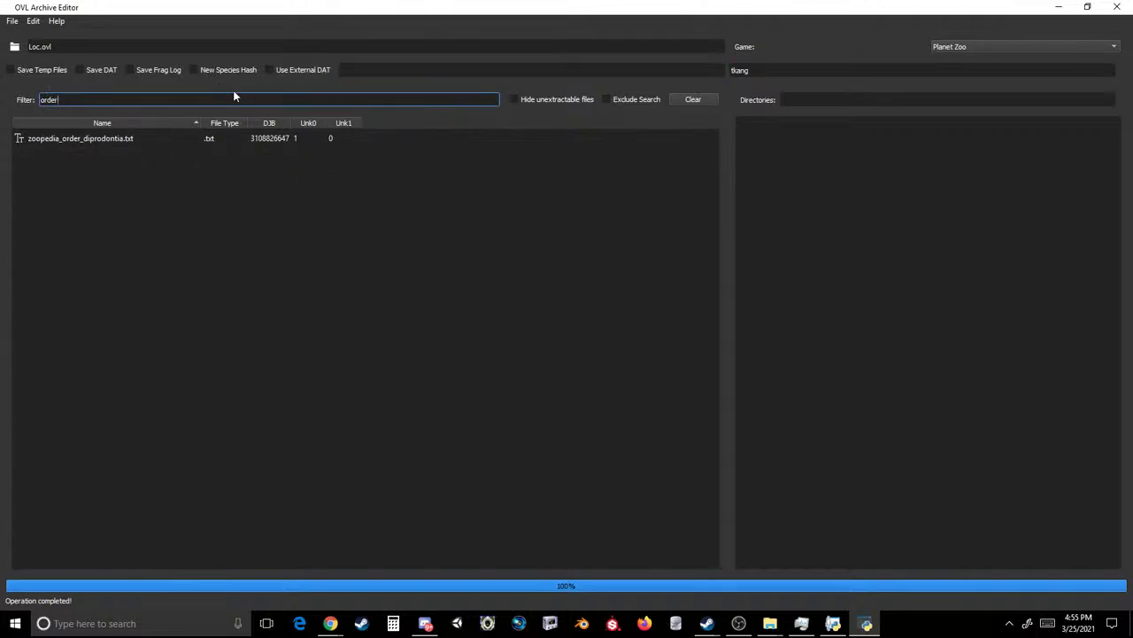
- Change the entry filter to "genus"
text(ge)
key(BackSpace)
key(BackSpace)
key(BackSpace)
key(BackSpace)
key(BackSpace)
key(BackSpace)
key(BackSpace)
text(genus)
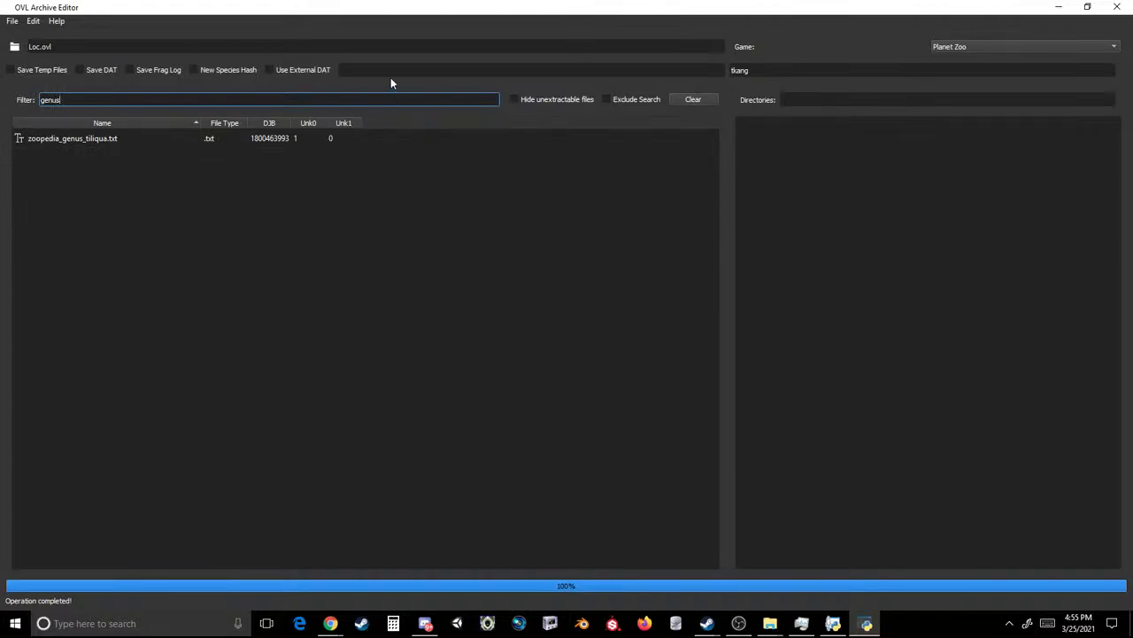
- Enter "tiliqua" as the text to find, and copy the genus name Dendrolagus from the Matschie's tree-kangaroo Wikipedia page in Chrome
click(385, 70)
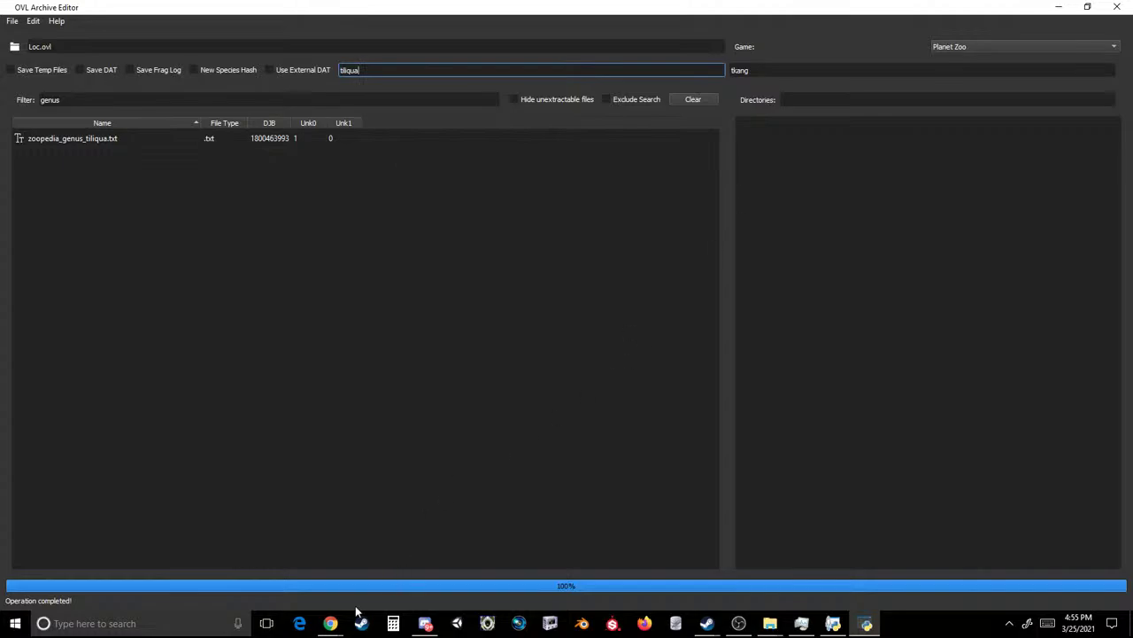
mouse_move(332, 622)
click(465, 567)
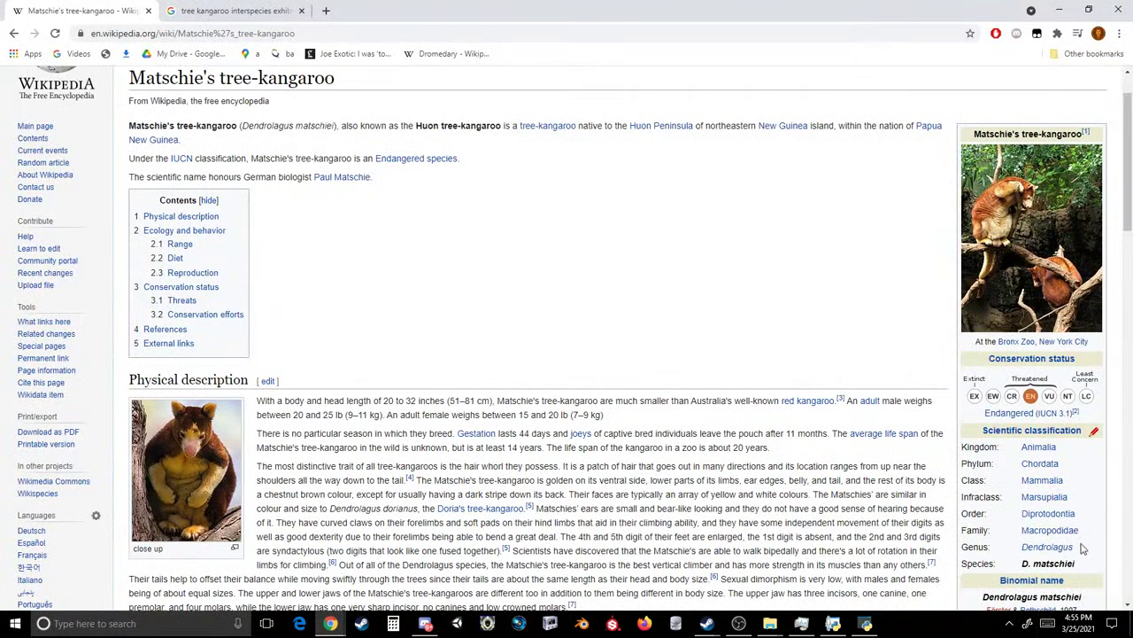
drag(1072, 546, 1017, 545)
key(ctrl+c)
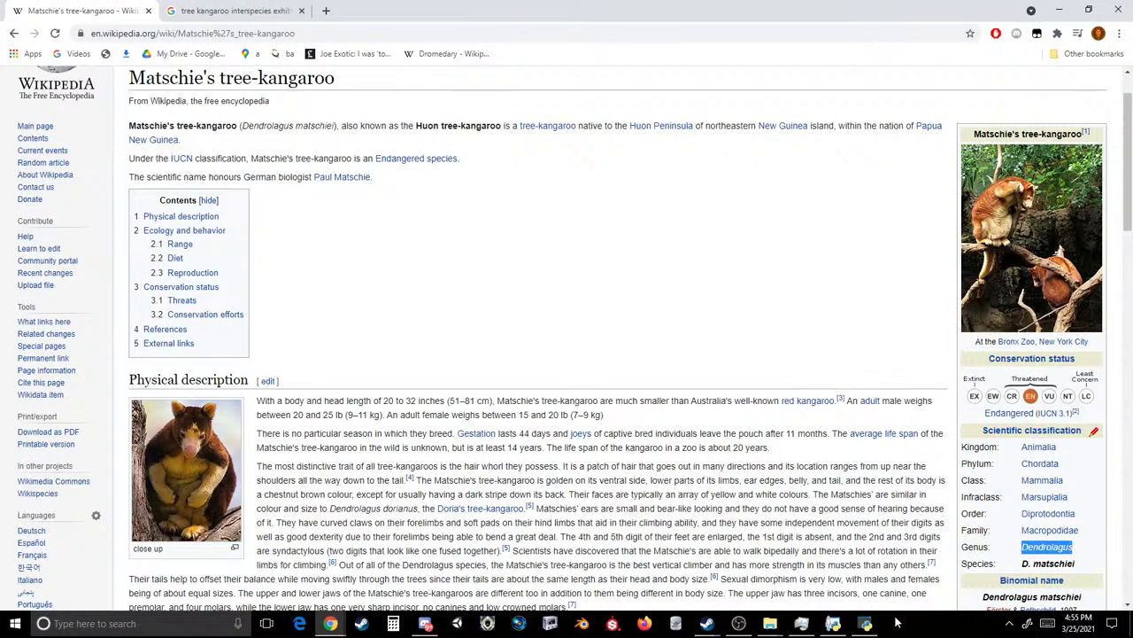
- Back in OVL Archive Editor, set the replacement text to lowercase "dendrolagus" and rename the genus entry with it
click(866, 623)
double_click(795, 77)
key(ctrl+v)
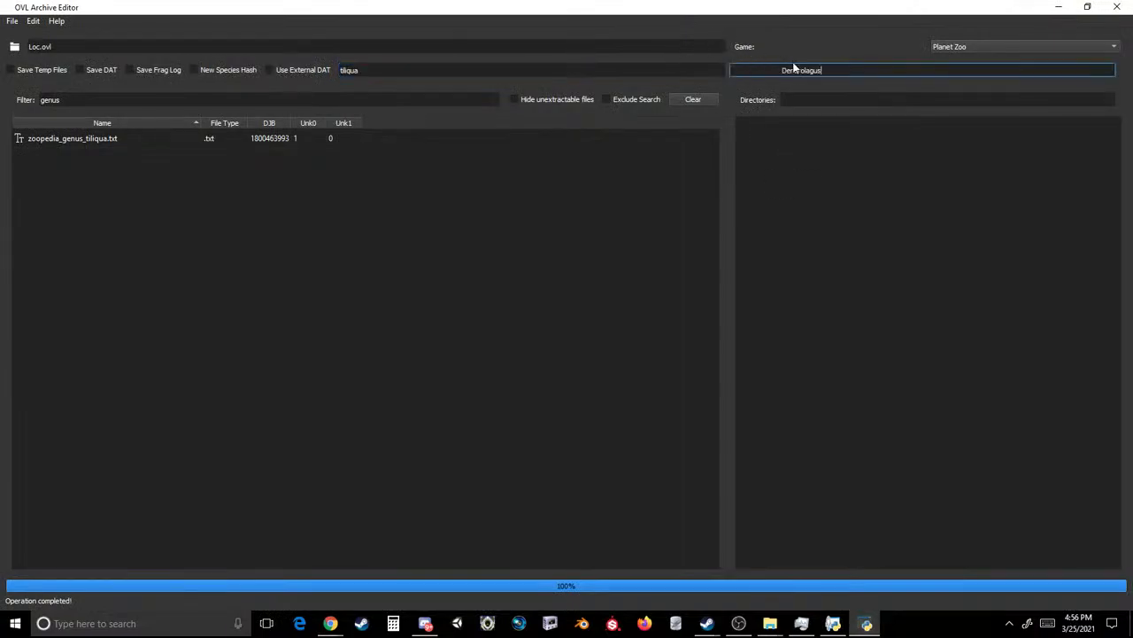
drag(783, 70, 560, 41)
key(BackSpace)
key(Delete)
text(d)
key(ctrl+r)
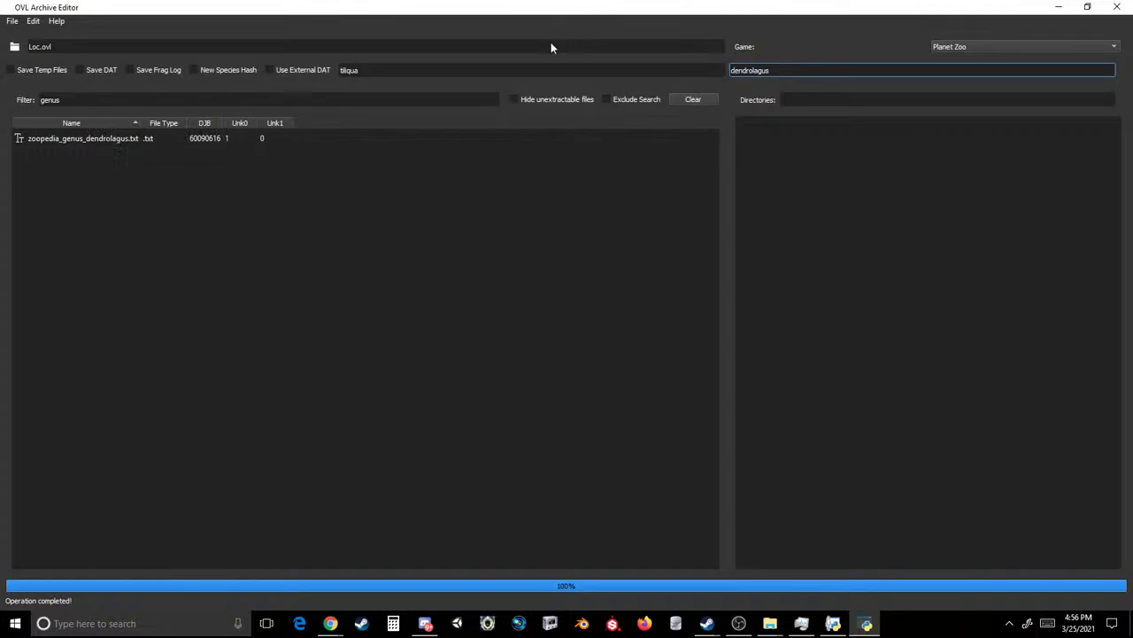
- Save the archive as Loc.ovl in TreeKang's Localised\English\UnitedStates folder, overwriting the existing file
click(11, 21)
click(26, 70)
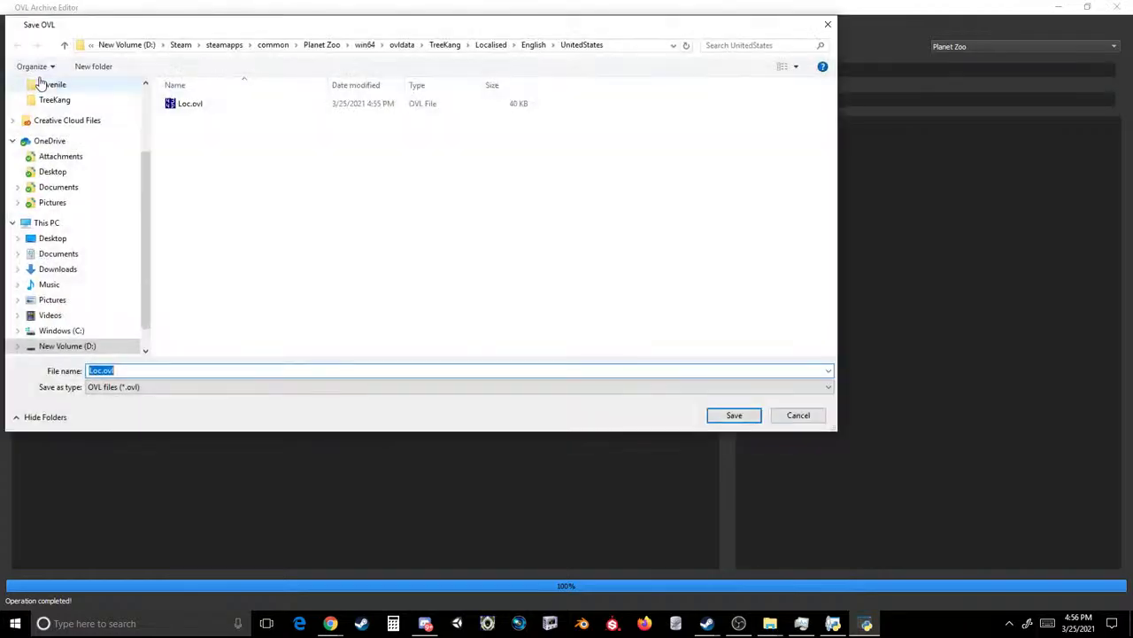
double_click(206, 106)
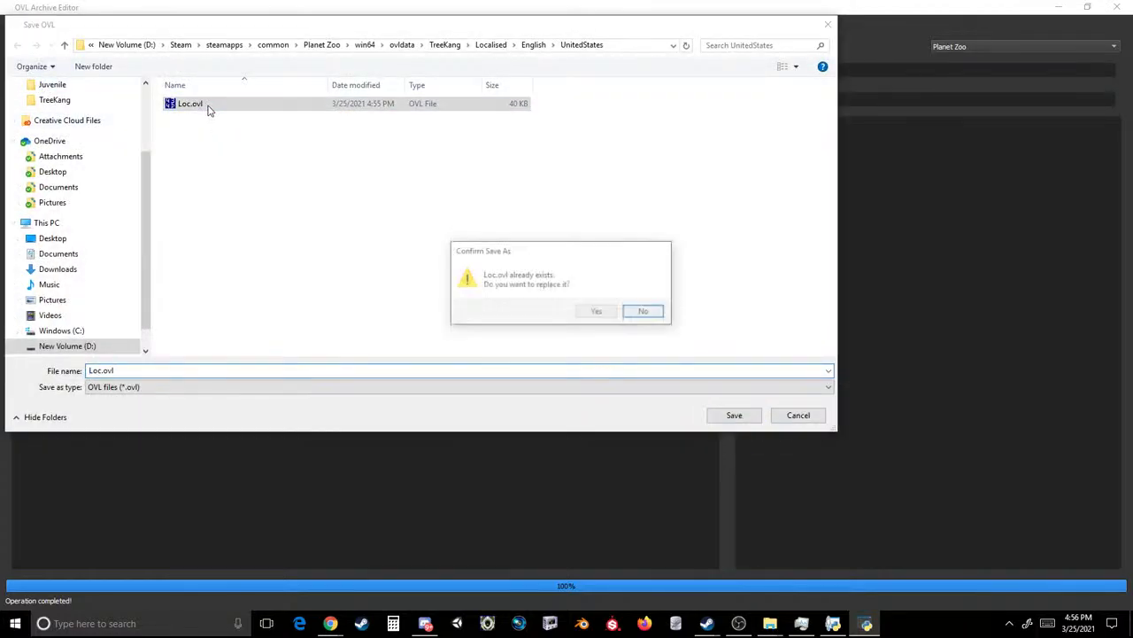
click(588, 310)
- Load Init.ovl from the TreeKang folder in ovldata
click(11, 22)
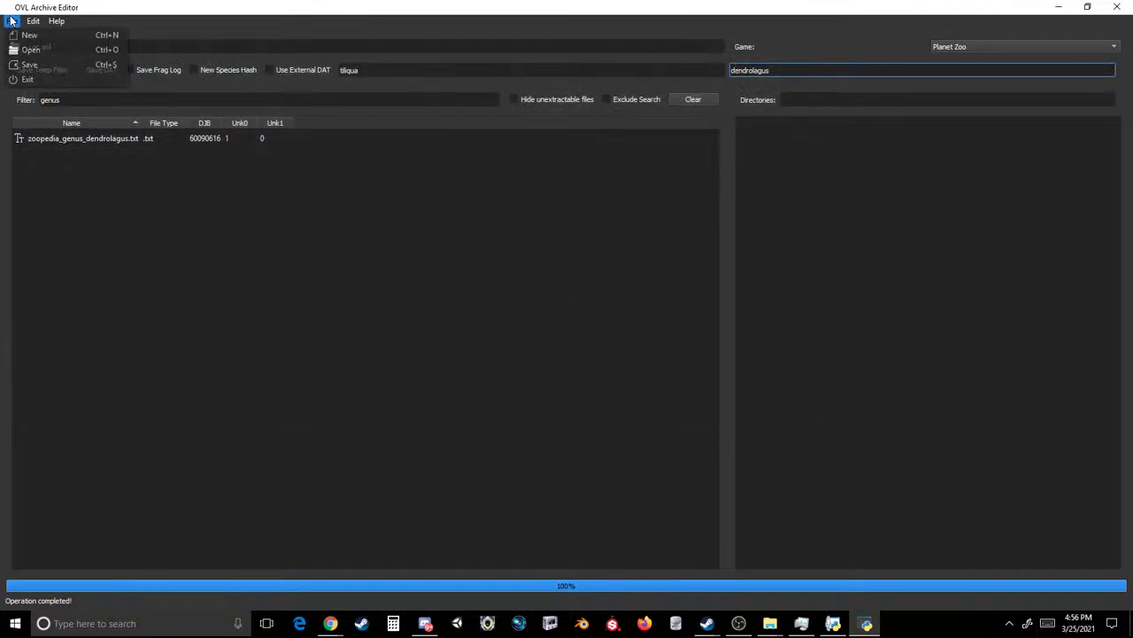
click(21, 35)
click(441, 46)
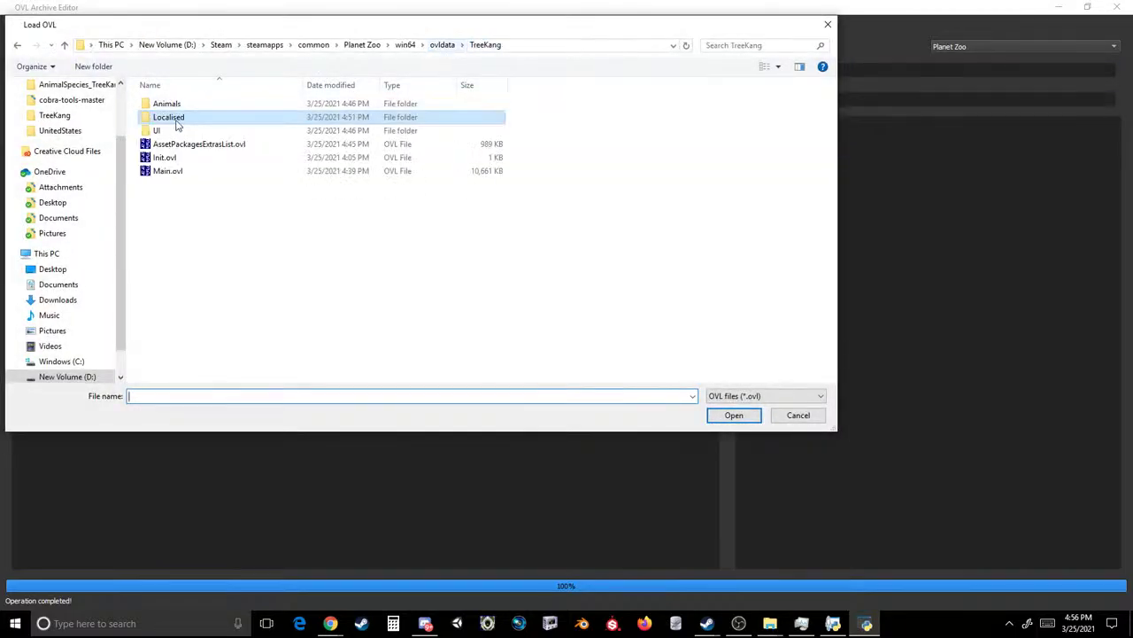
double_click(164, 158)
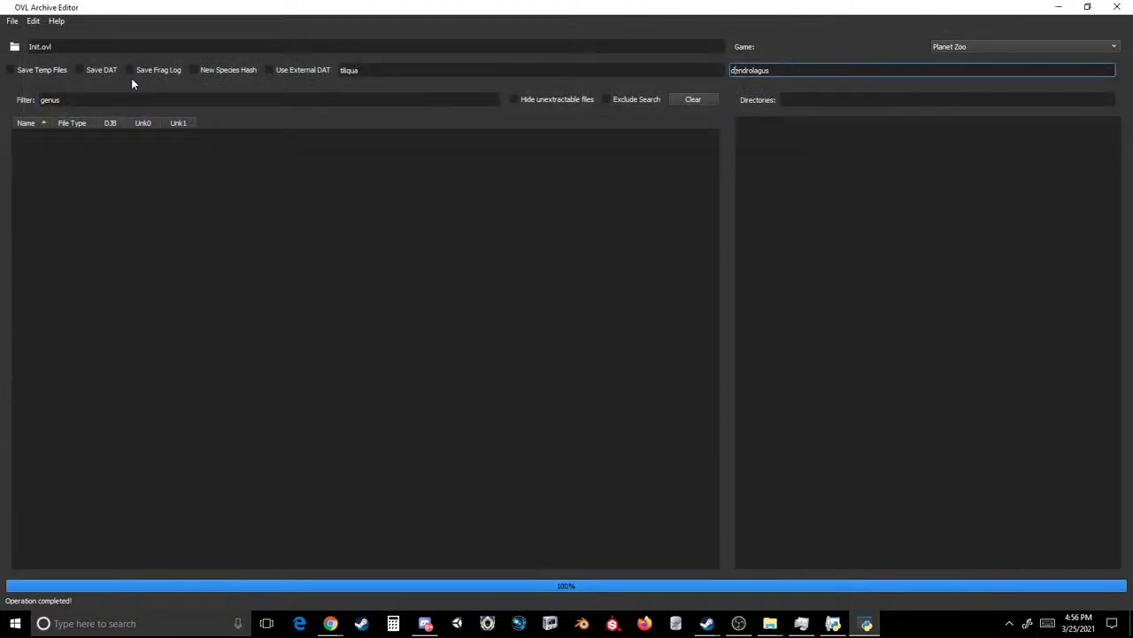
- Load the saved Loc.ovl from TreeKang's Localised\English\UnitedStates folder, after looking through the UI\Textures folders
click(13, 21)
click(26, 51)
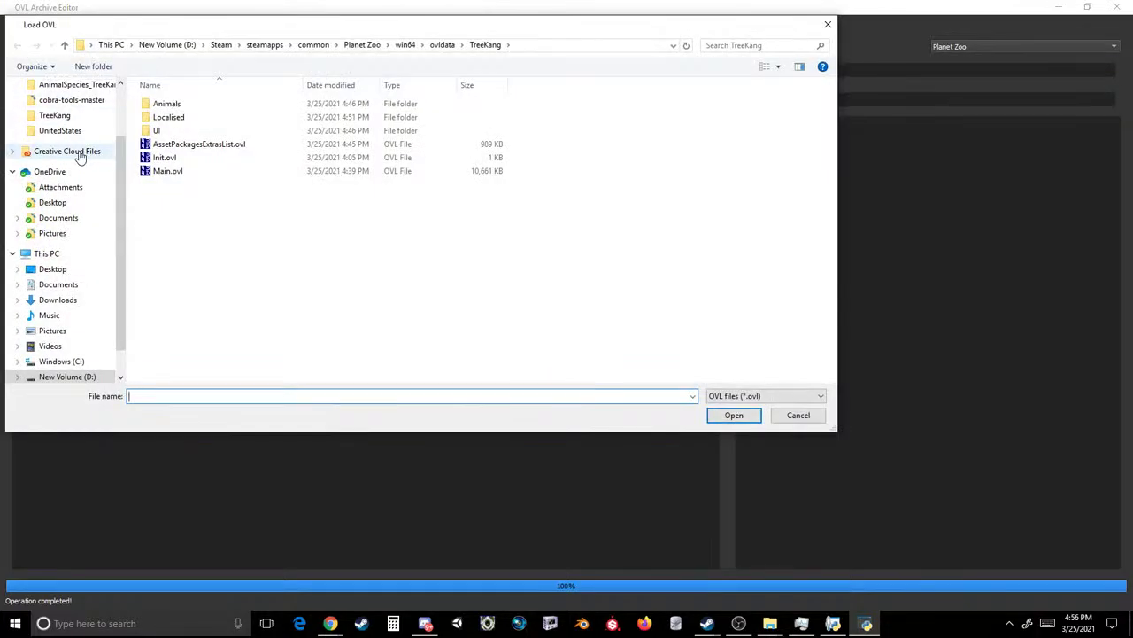
double_click(189, 130)
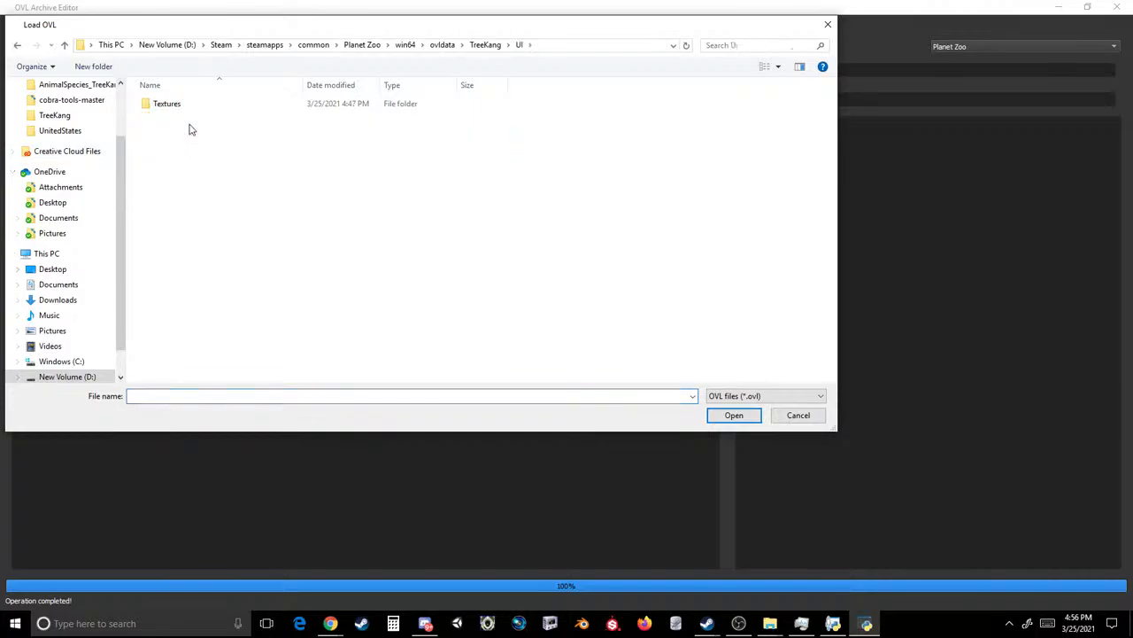
double_click(195, 105)
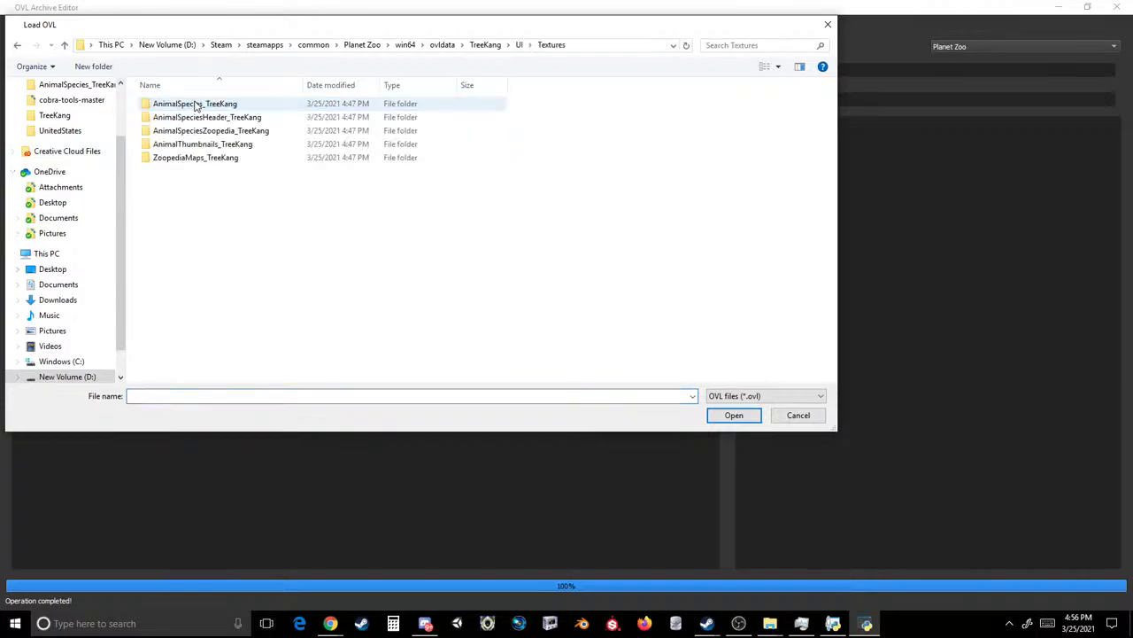
click(17, 45)
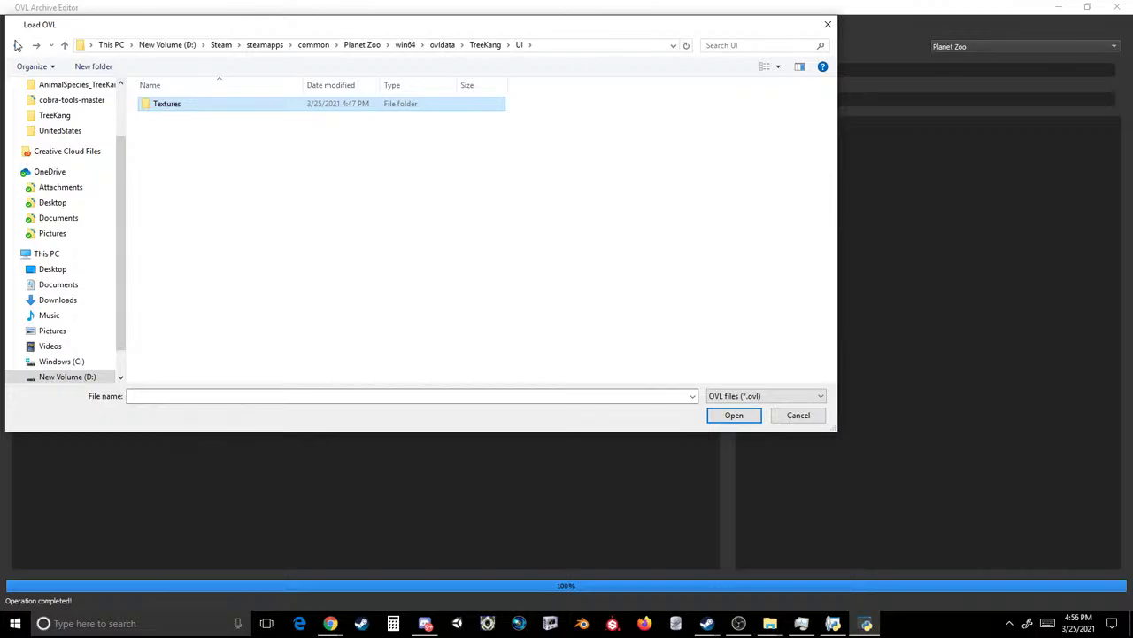
click(17, 45)
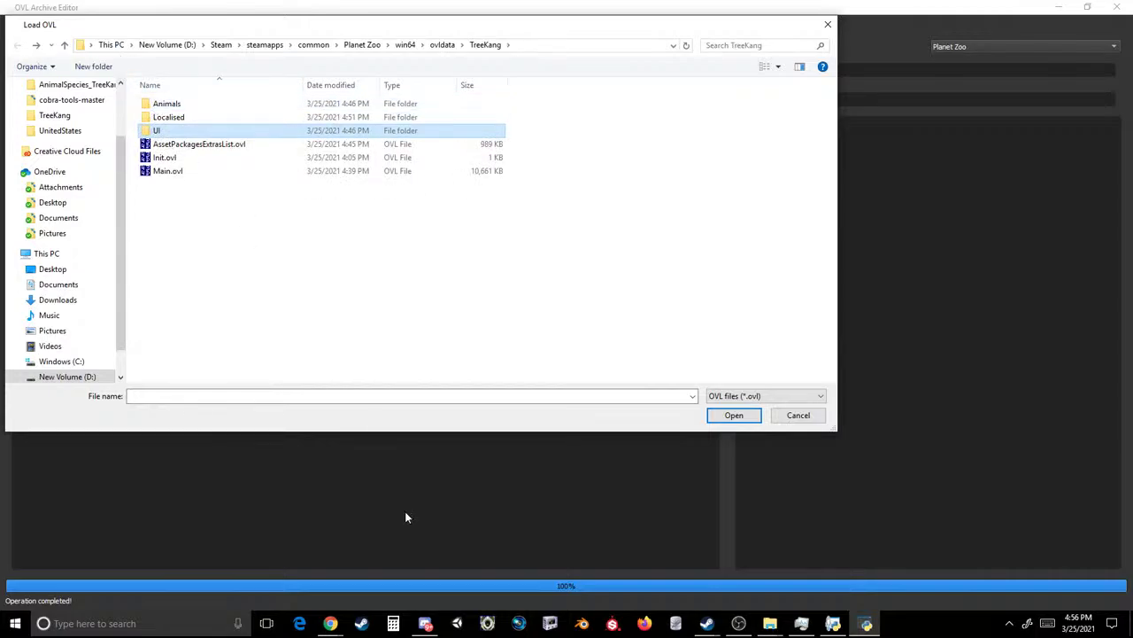
mouse_move(330, 623)
click(474, 571)
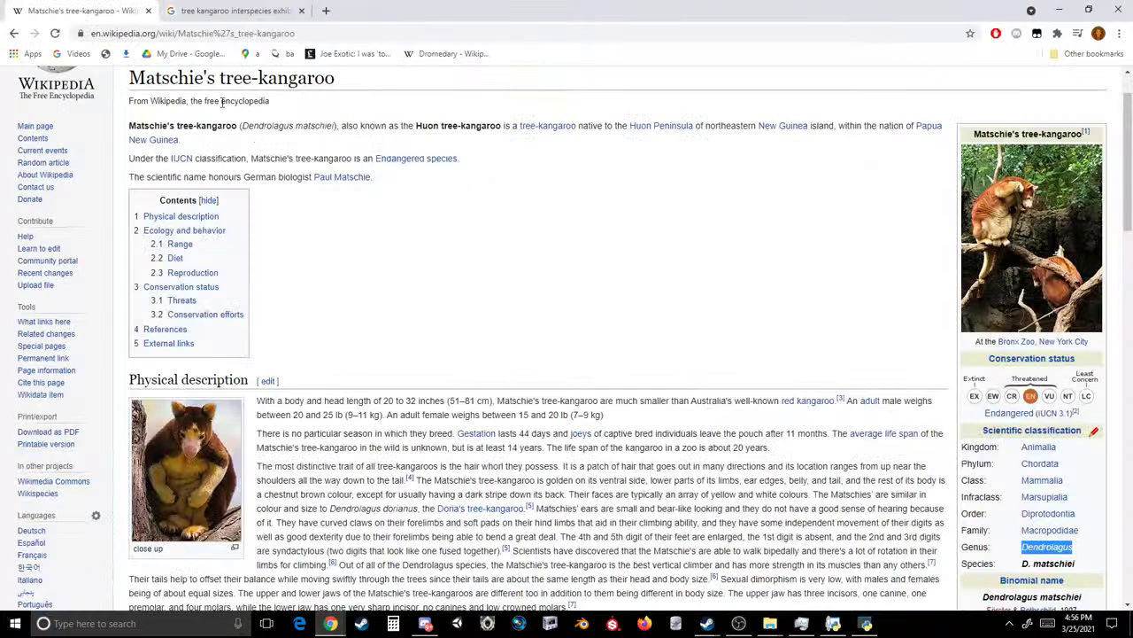
click(864, 622)
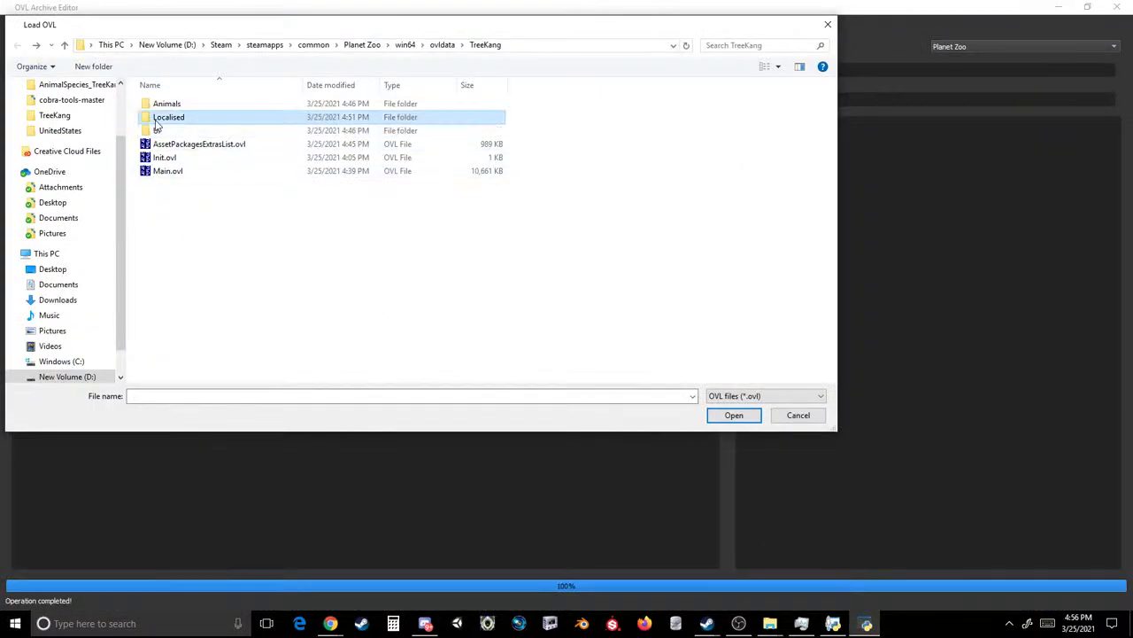
double_click(159, 118)
double_click(168, 107)
double_click(169, 107)
double_click(168, 108)
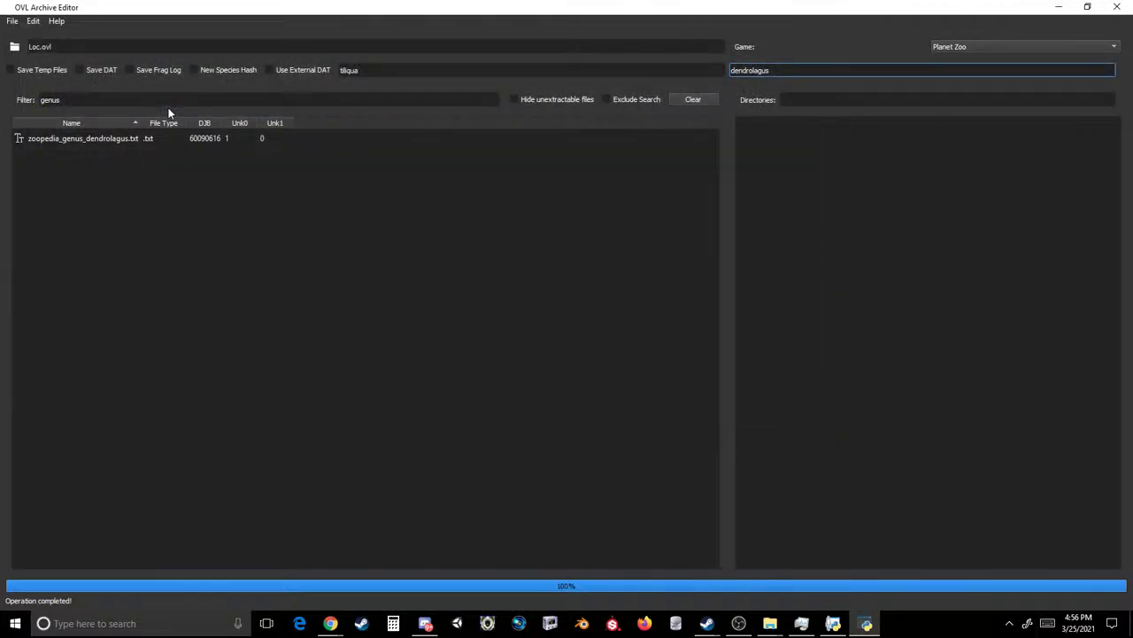
- Clear the entry filter and the find and replace texts, and restore the editor to a smaller window
click(168, 100)
key(BackSpace)
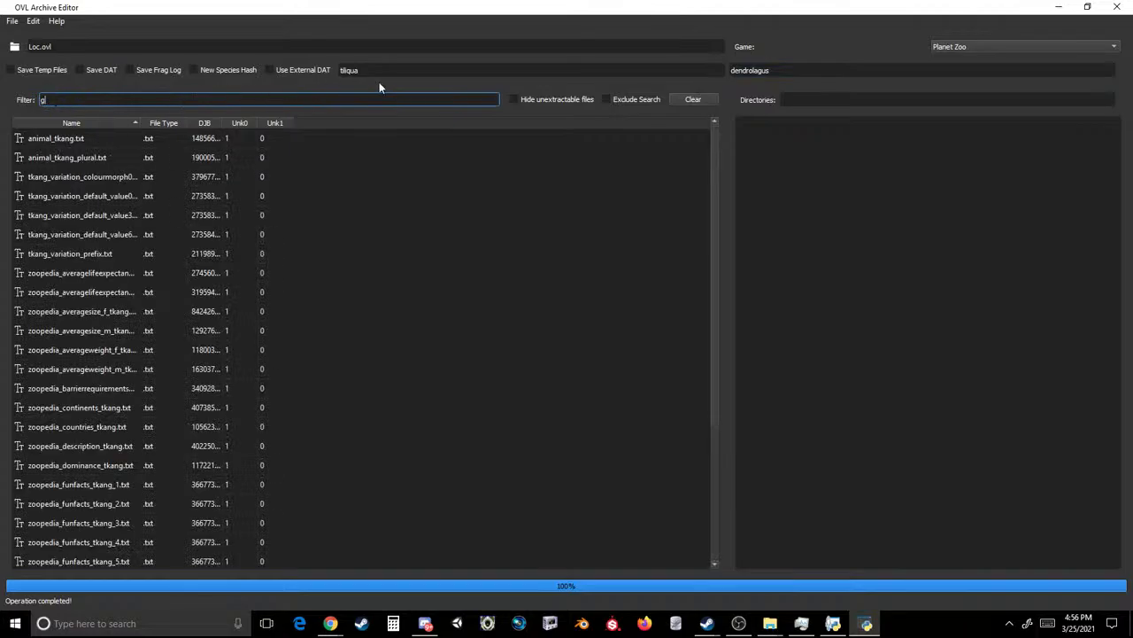
double_click(381, 70)
key(BackSpace)
key(Tab)
key(BackSpace)
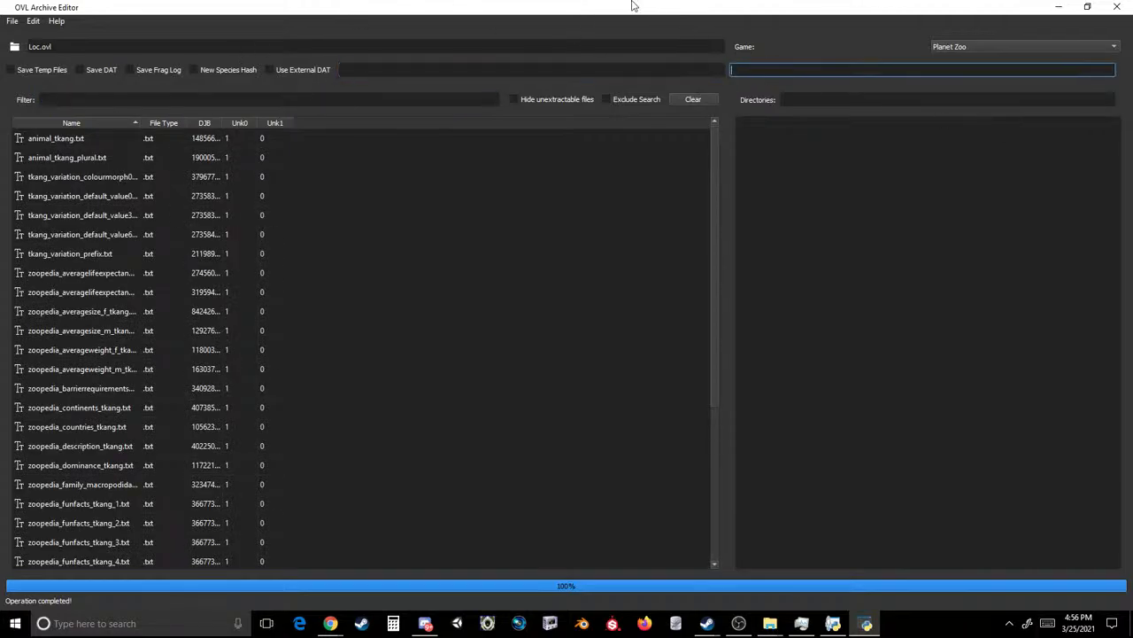
double_click(636, 7)
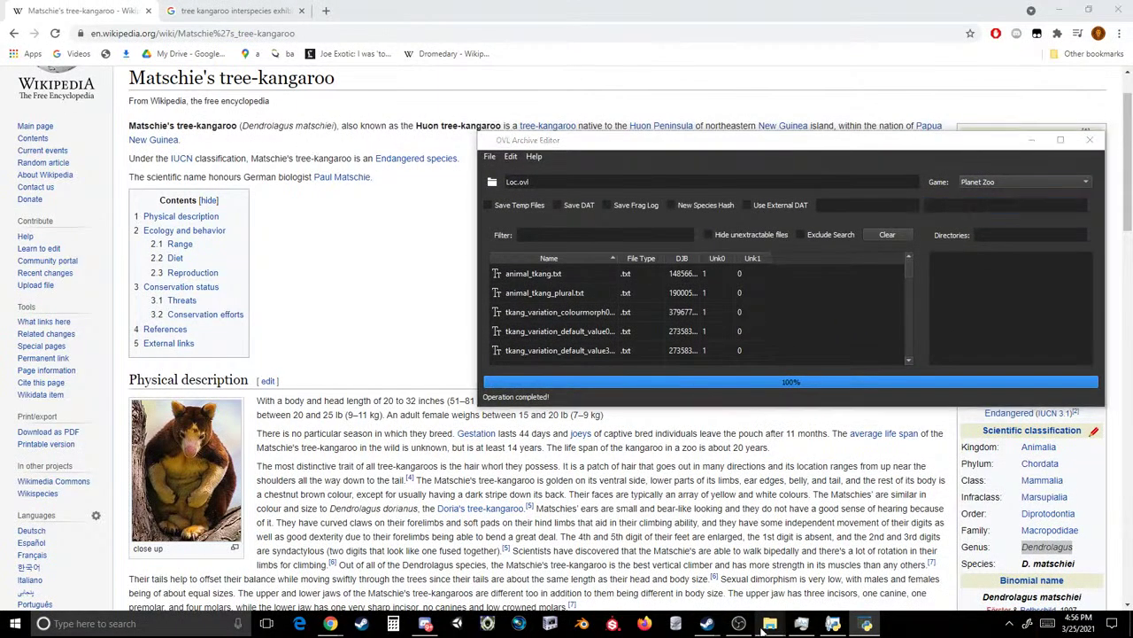
- Create a folder named Loc inside the TreeKang folder in File Explorer and open it
mouse_move(767, 624)
click(708, 566)
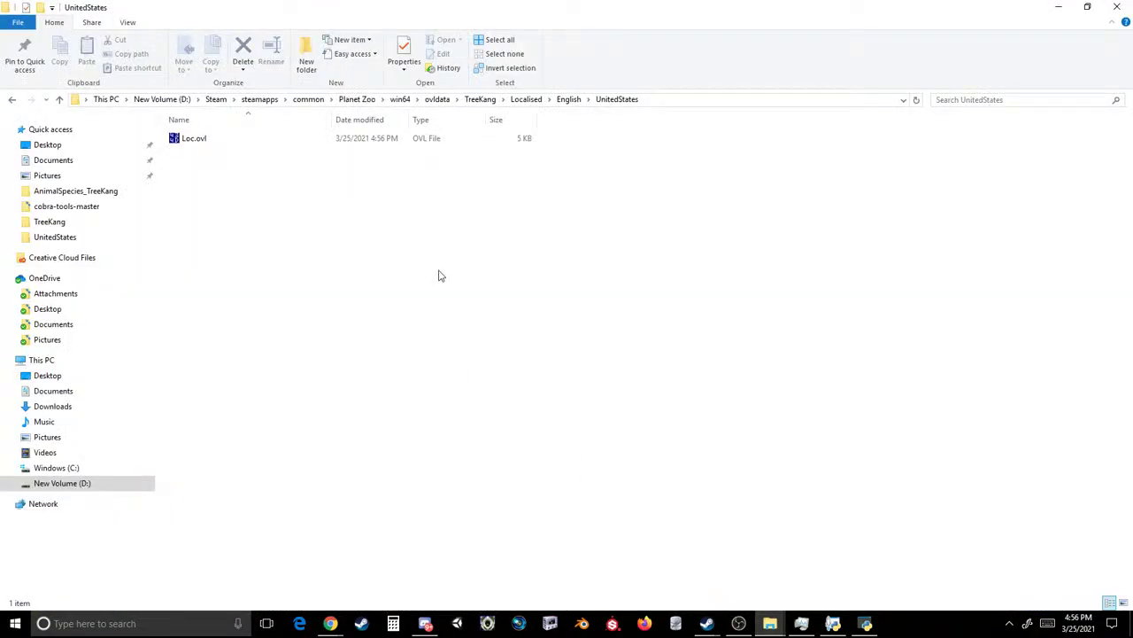
click(480, 100)
right_click(321, 326)
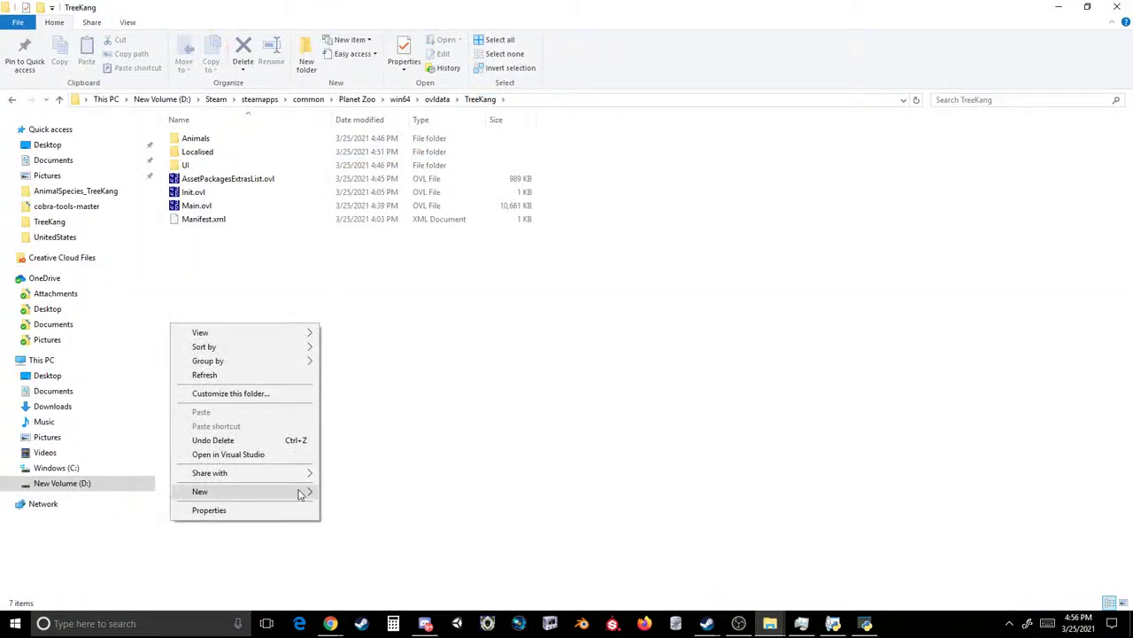
mouse_move(292, 489)
click(392, 317)
text(K)
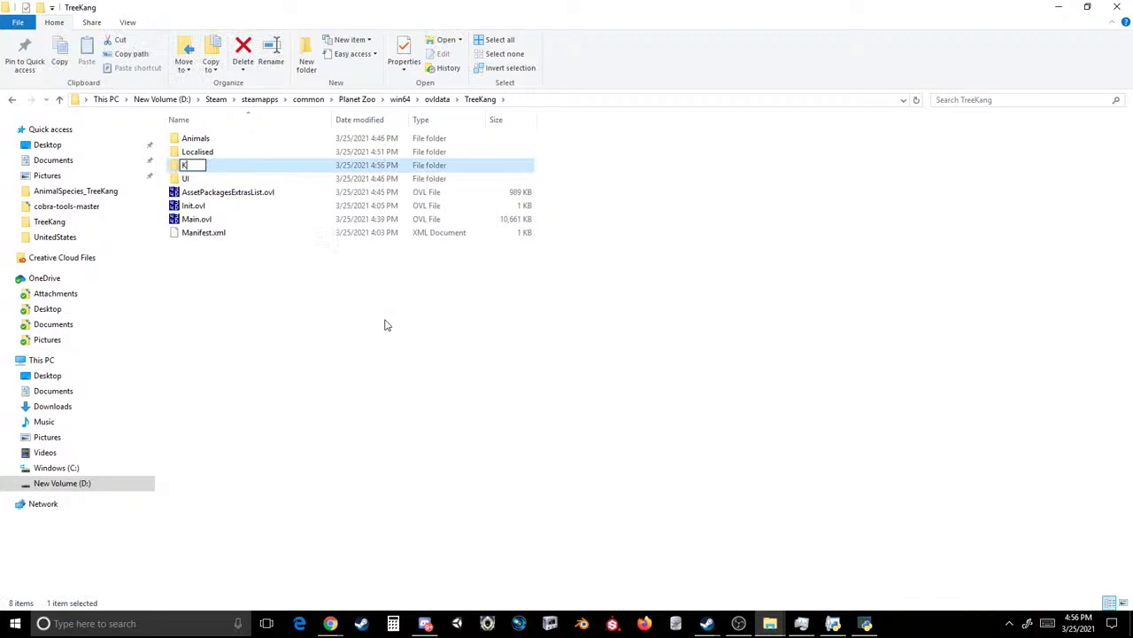
text(oc)
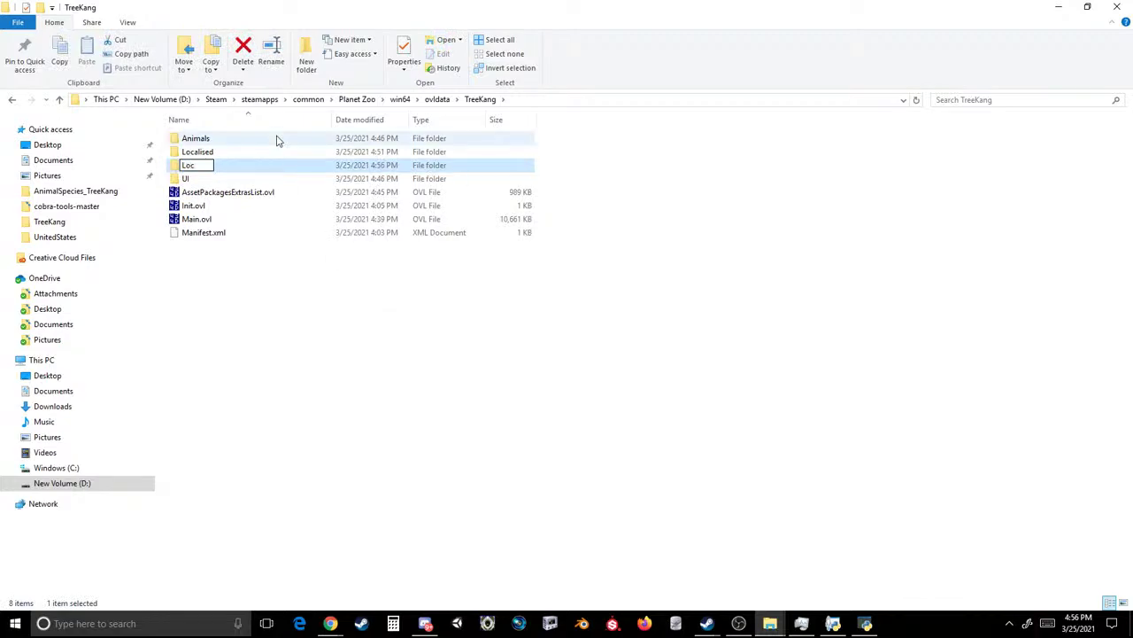
key(Return)
key(Return)
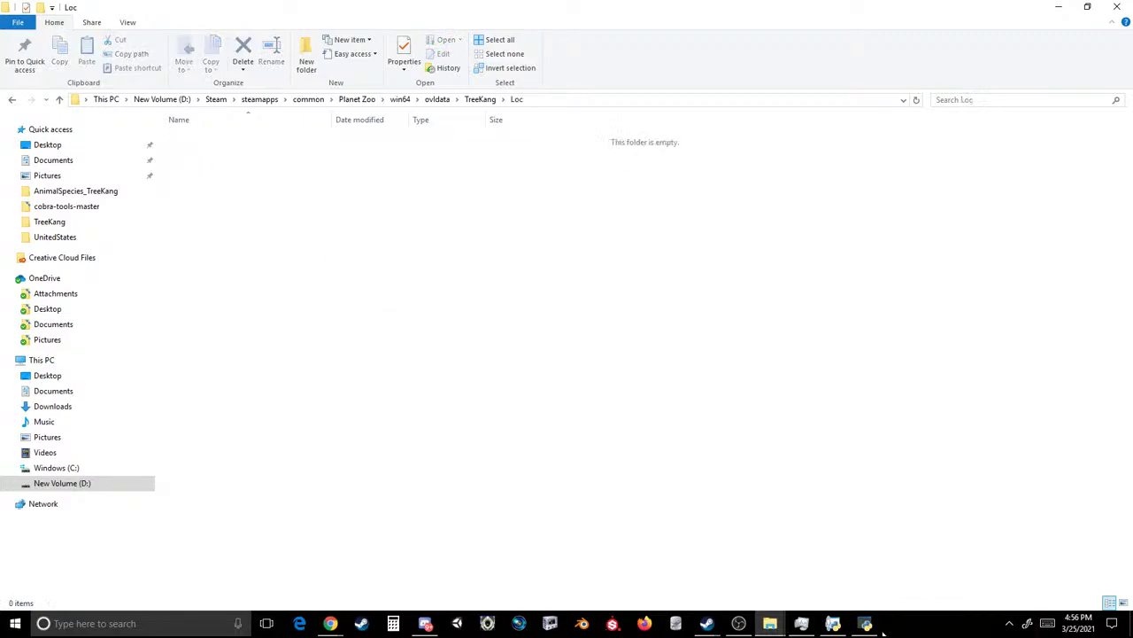
- Extract all Loc.ovl entries from OVL Archive Editor into the empty Loc folder
click(866, 624)
scroll(513, 280, down, 5)
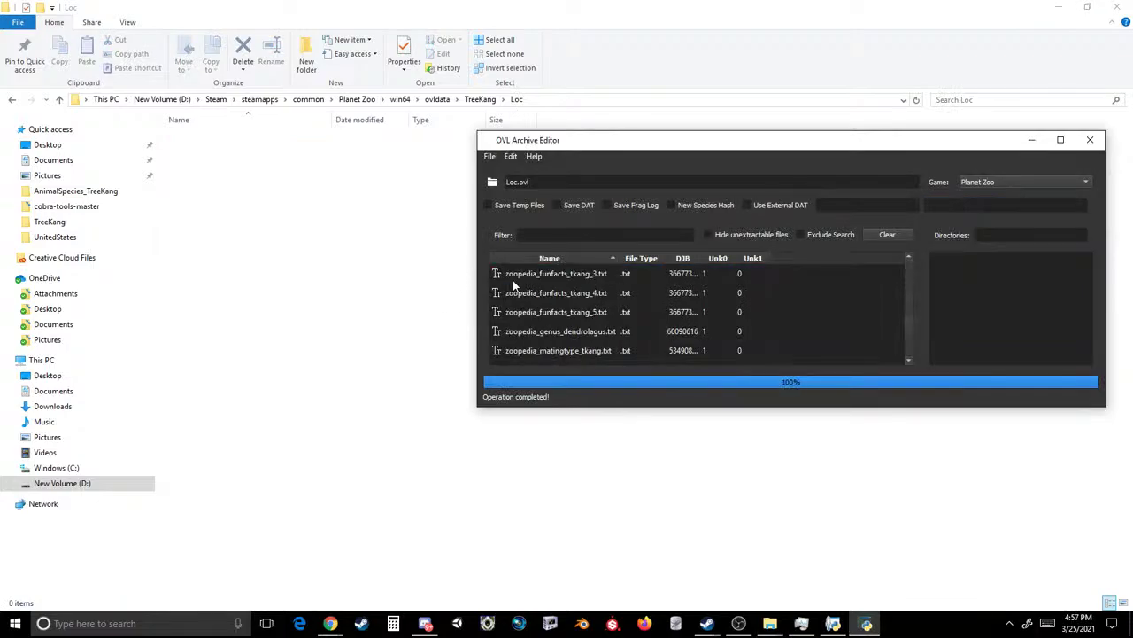
key(ctrl+a)
drag(585, 339, 403, 294)
click(738, 239)
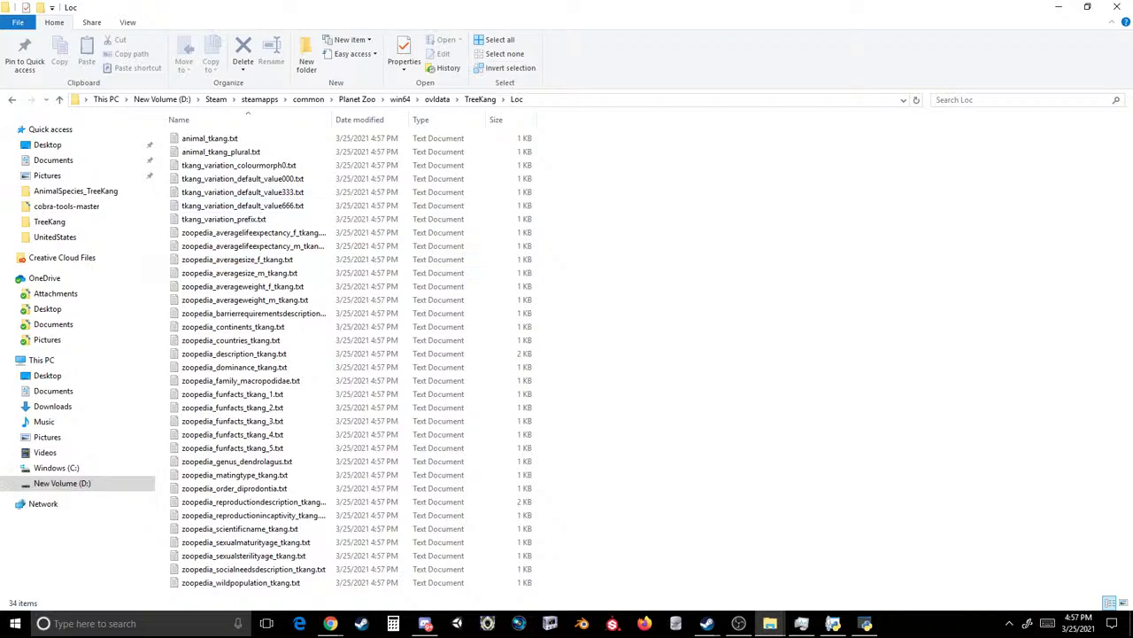
- Save zoopedia_funfacts_tkang_1.txt with only "Tree kangaroo can leap distance of 30 feet between the trees and safely land on the solid ground from a height of 60 feet."
click(329, 623)
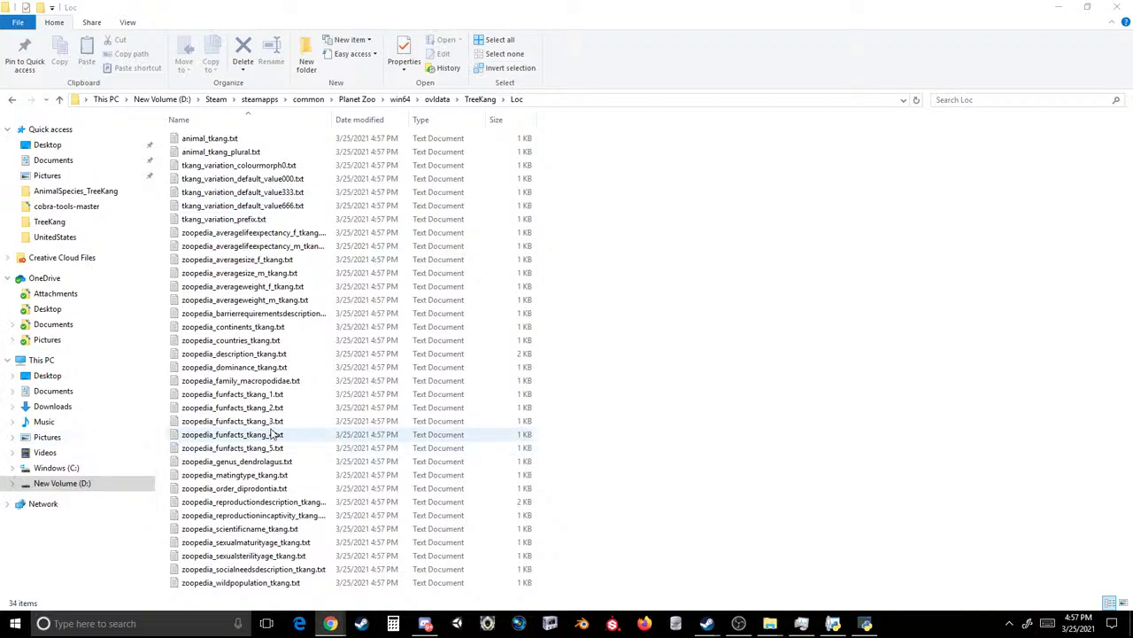
double_click(232, 393)
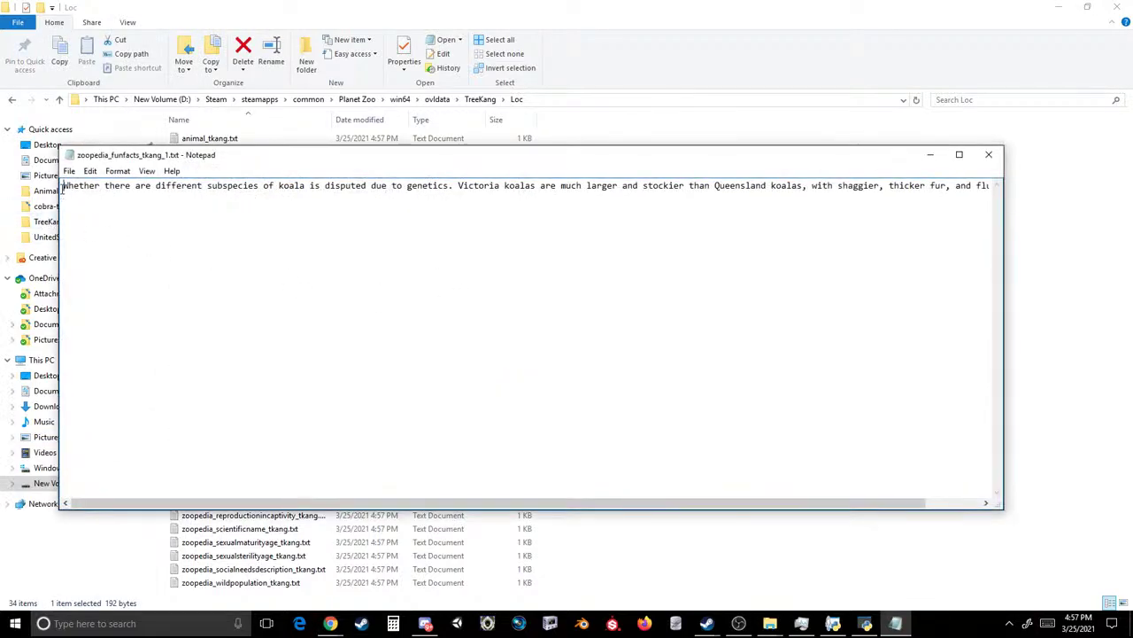
key(ctrl+a)
text(Tree kangaroo can leap distance of 30 feet between the trees and safely land on the solid ground from a height of 60 feet.)
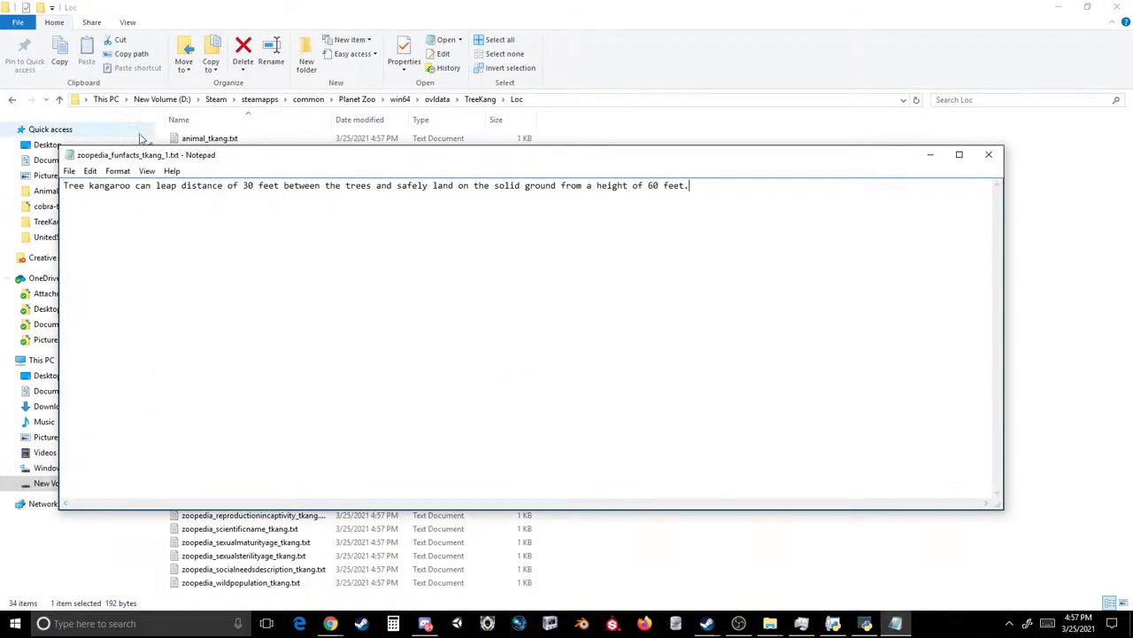
click(68, 171)
click(53, 215)
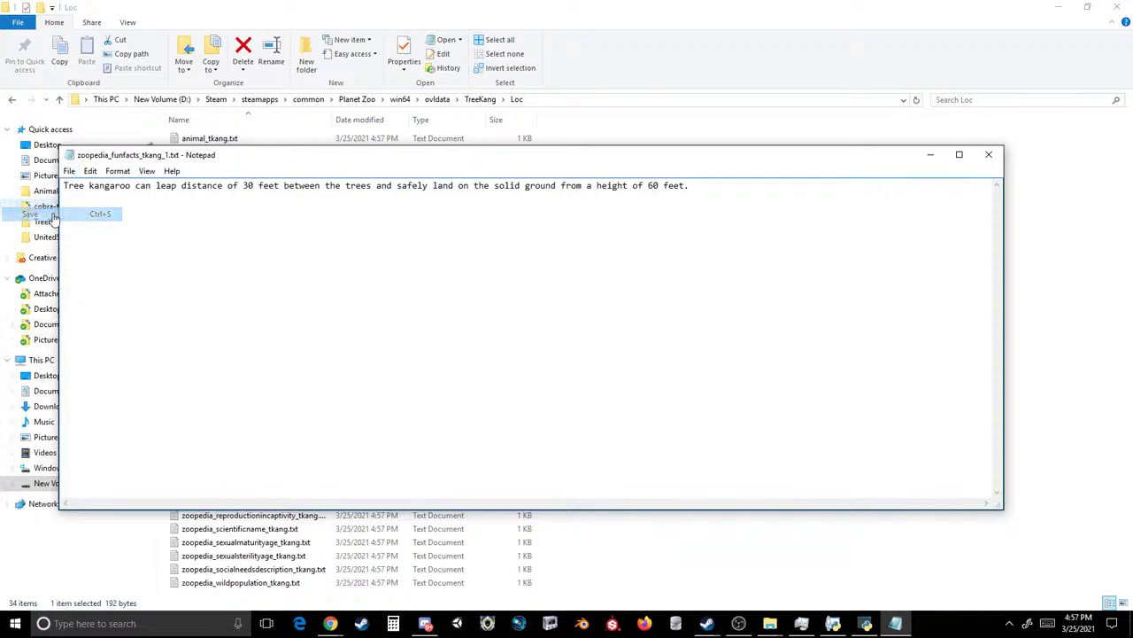
- Close the fun fact file, open animal_tkang.txt and add "Matschie's tree-kangaroo" copied from the Wikipedia article
click(989, 154)
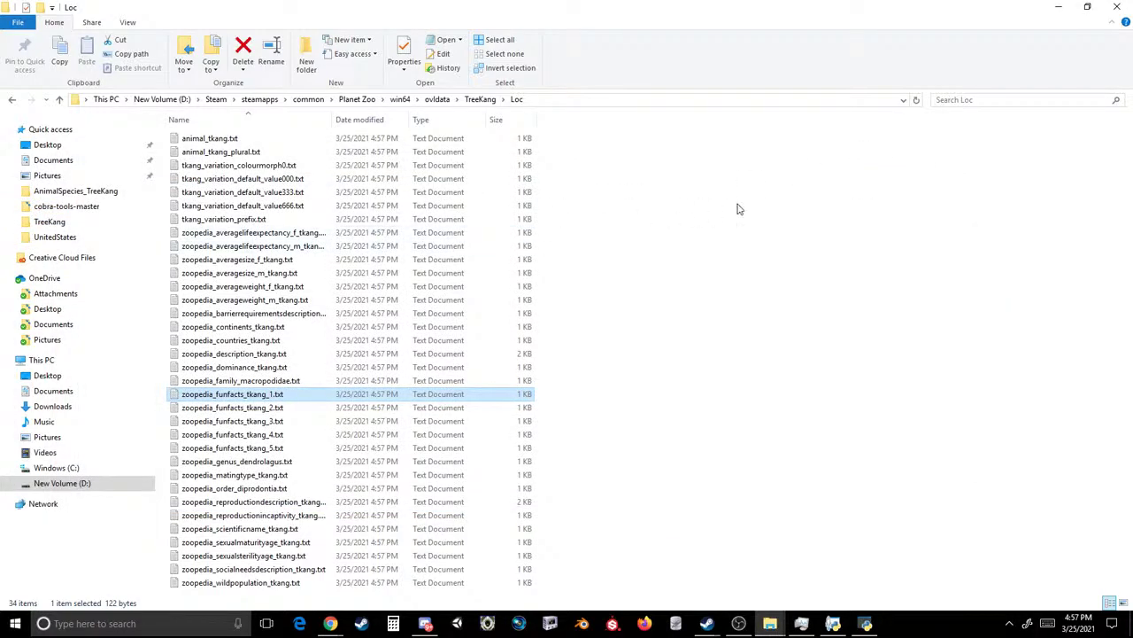
click(739, 209)
double_click(216, 138)
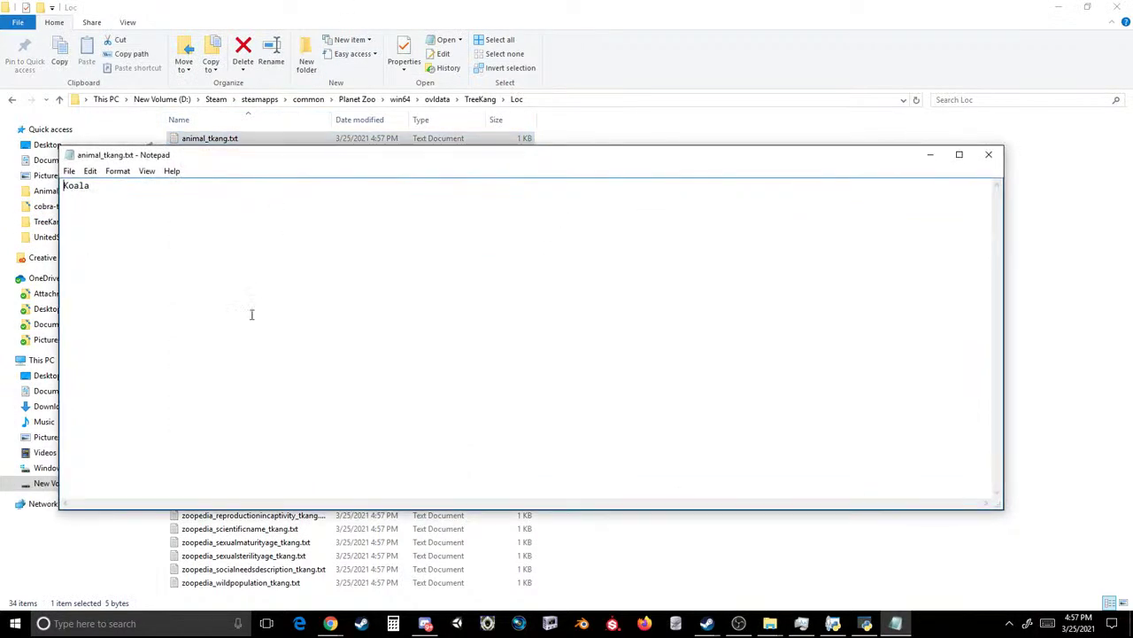
mouse_move(328, 623)
click(456, 566)
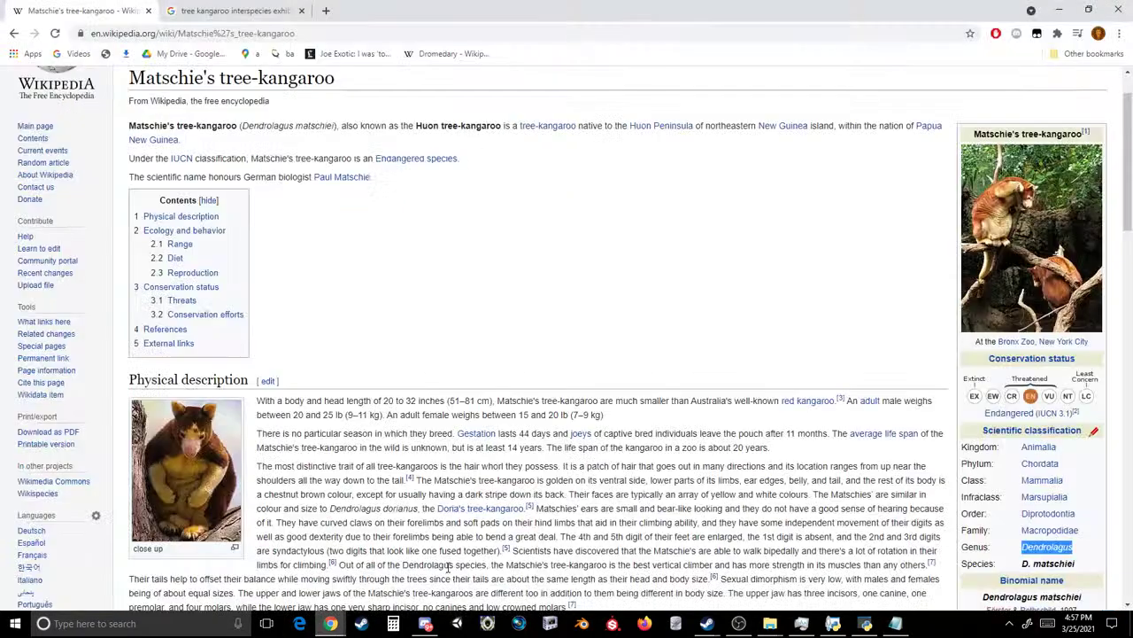
mouse_move(134, 191)
mouse_down()
mouse_move(239, 189)
mouse_move(128, 186)
mouse_up()
key(ctrl+c)
click(235, 187)
click(896, 624)
key(ctrl+v)
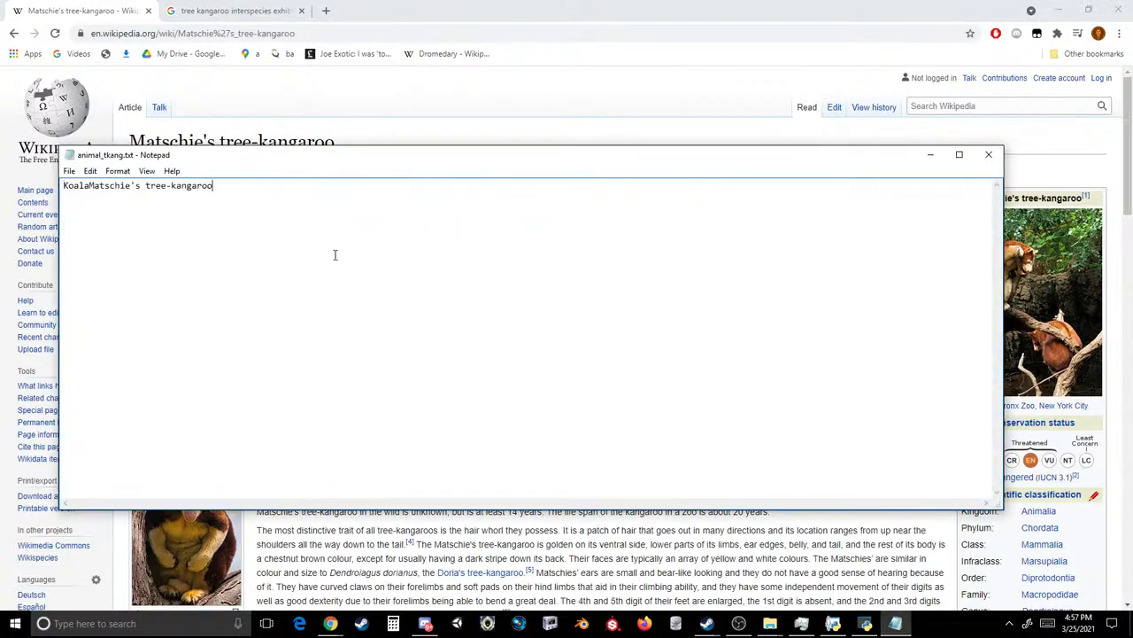
- Remove "Koala" from animal_tkang.txt, capitalise the name as "Matschie's Tree-Kangaroo", then save and close the file
click(91, 185)
key(BackSpace)
key(BackSpace)
key(BackSpace)
key(BackSpace)
key(BackSpace)
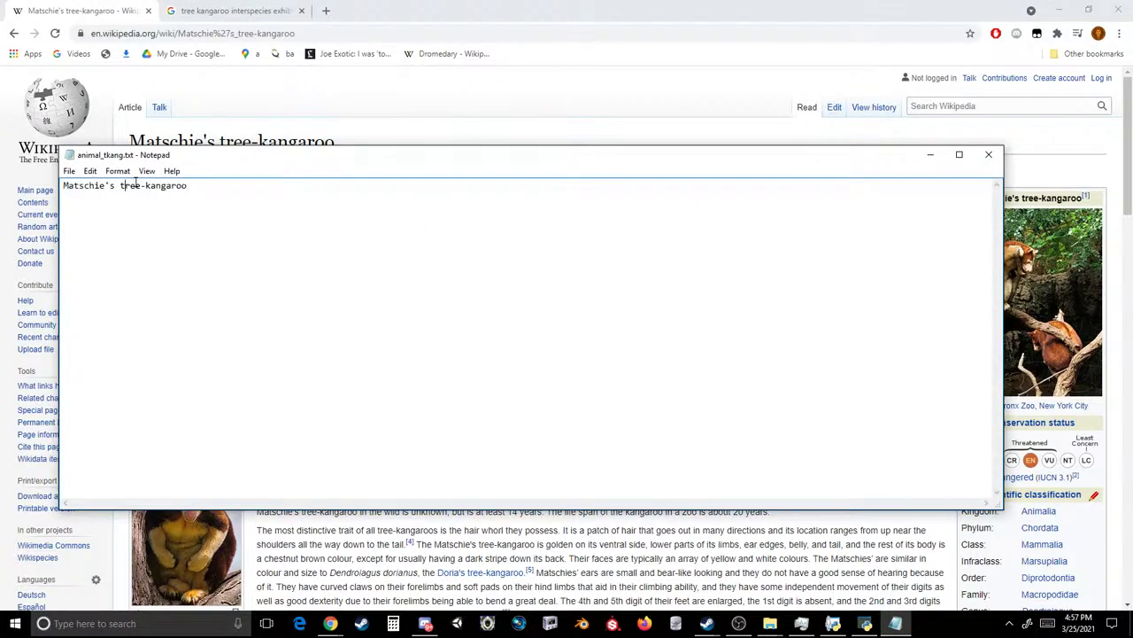
click(126, 185)
key(BackSpace)
text(T)
key(Delete)
text(K)
click(75, 170)
click(61, 217)
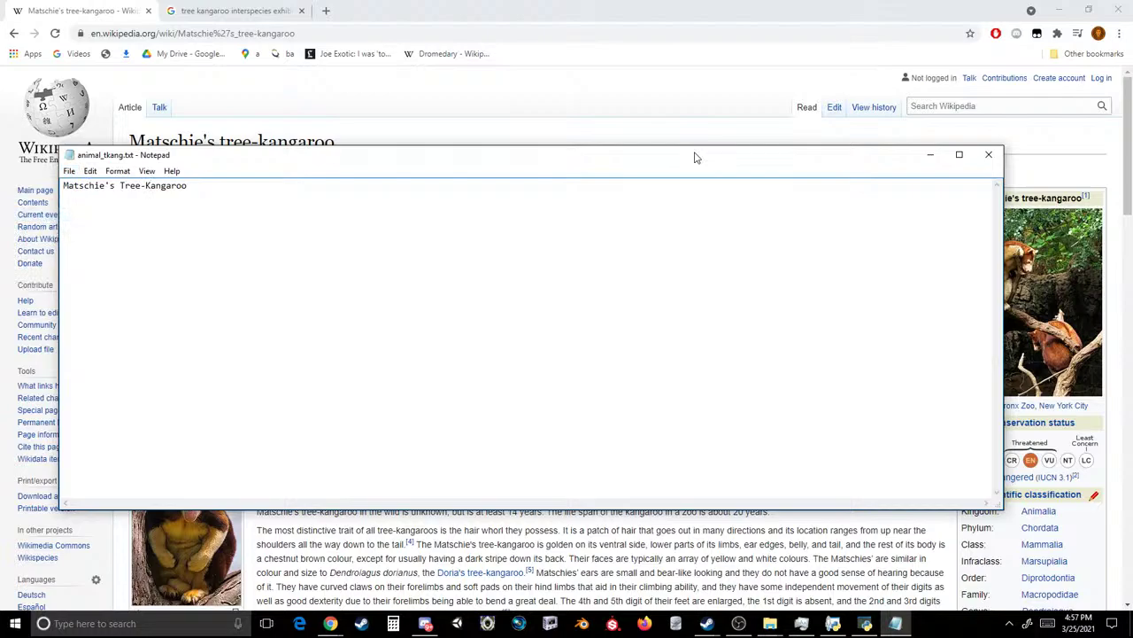
click(986, 155)
- Open animal_tkang_plural.txt from the Loc folder and replace its text with "Matschie's tree-kangaroos"
mouse_move(770, 623)
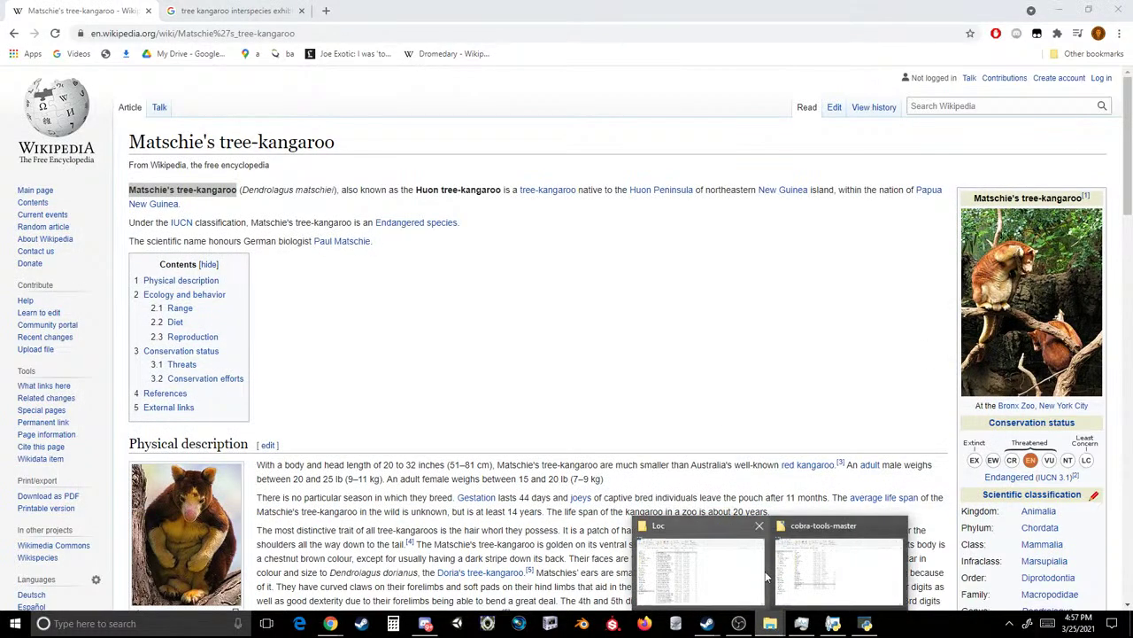
click(726, 571)
double_click(213, 151)
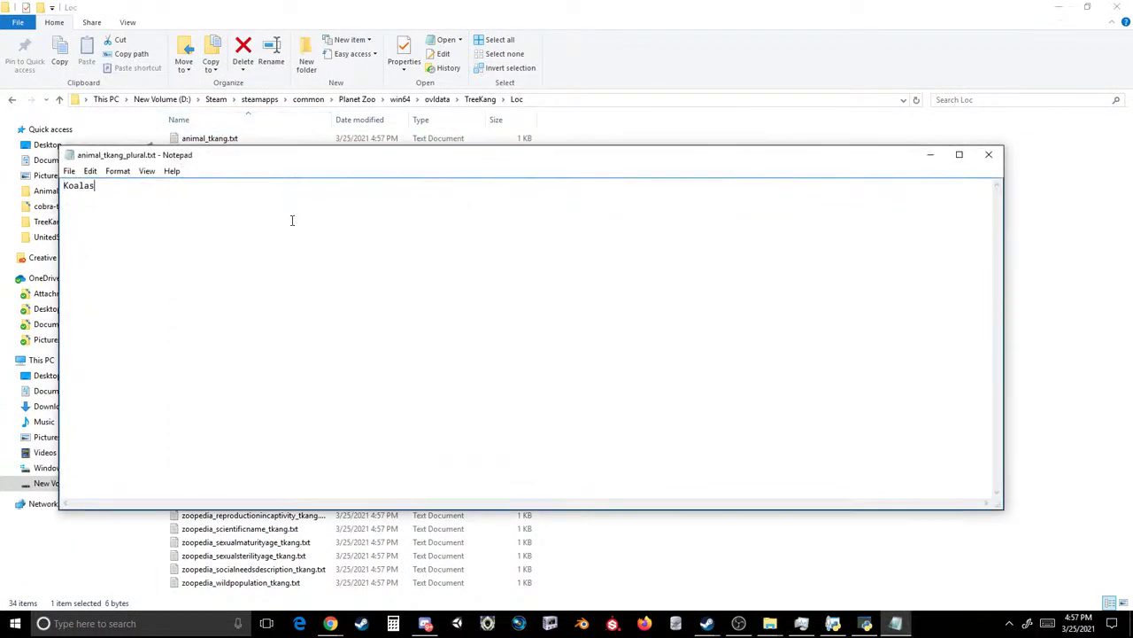
key(ctrl+a)
text(Matschie's tree-kangaroos)
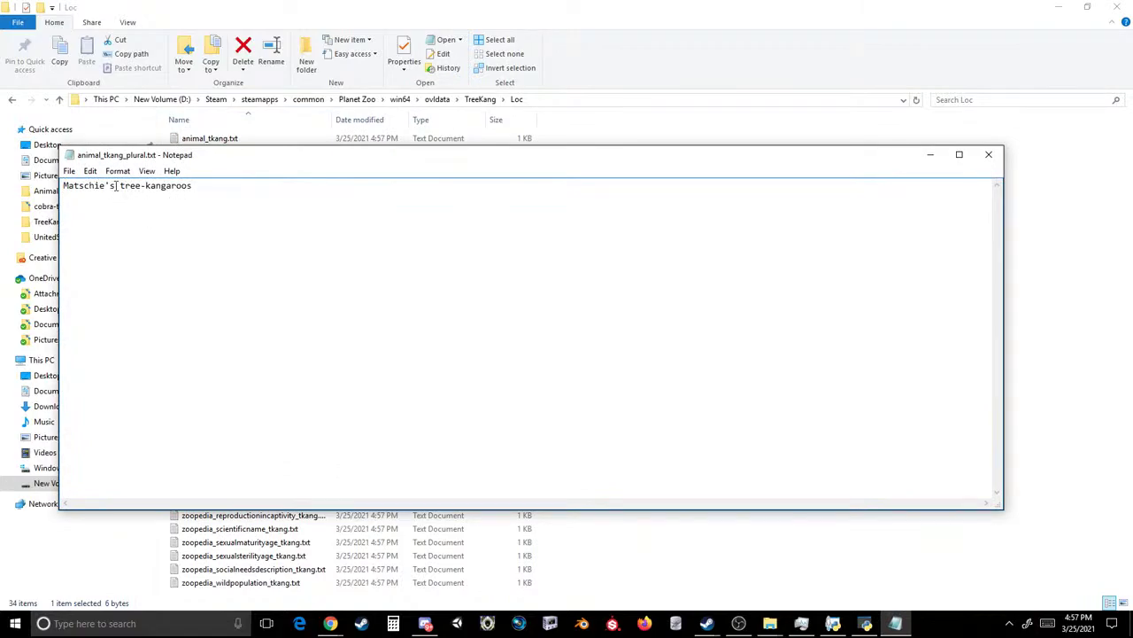
- Capitalise the plural name as "Matschie's Tree-Kangaroos", then save and close animal_tkang_plural.txt
click(127, 186)
key(BackSpace)
text(T)
click(145, 186)
key(Delete)
text(K)
click(69, 171)
click(101, 215)
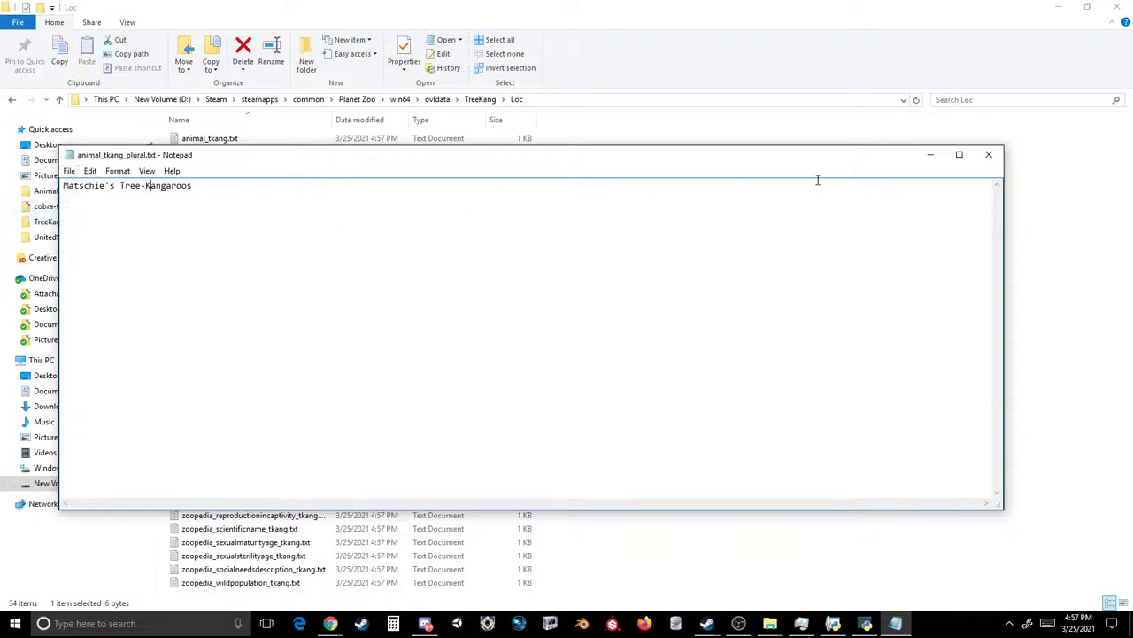
click(988, 154)
- In tkang_variation_colourmorph0.txt, replace "White fur" after "Albino:" with "Brown back, yellowish-white underbelly"
double_click(255, 168)
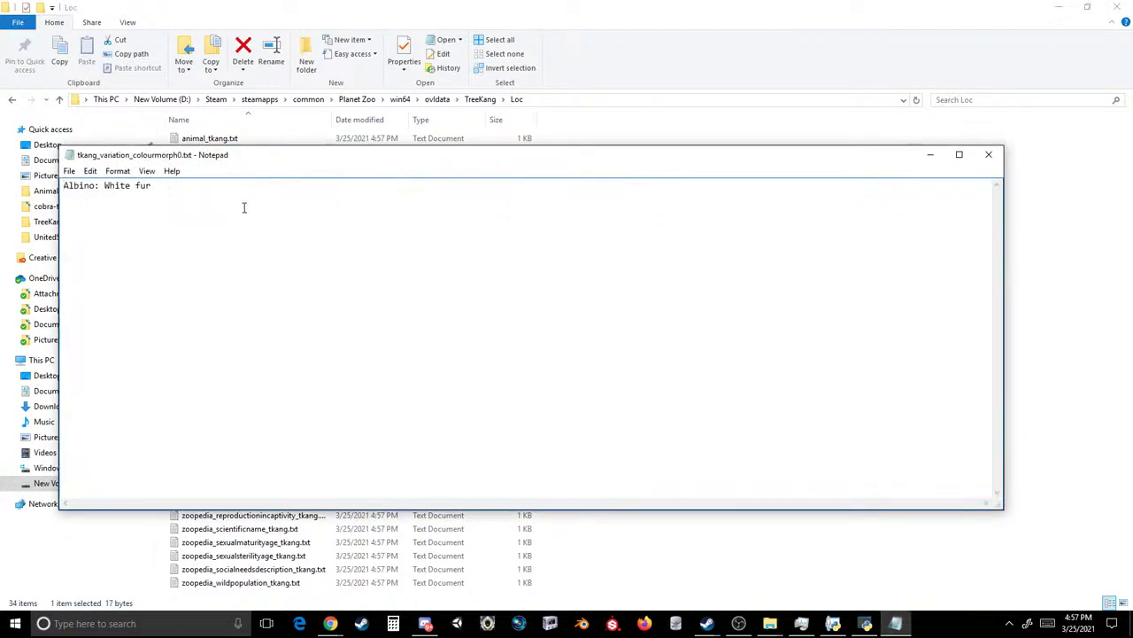
drag(155, 187, 127, 189)
click(189, 185)
drag(190, 185, 66, 164)
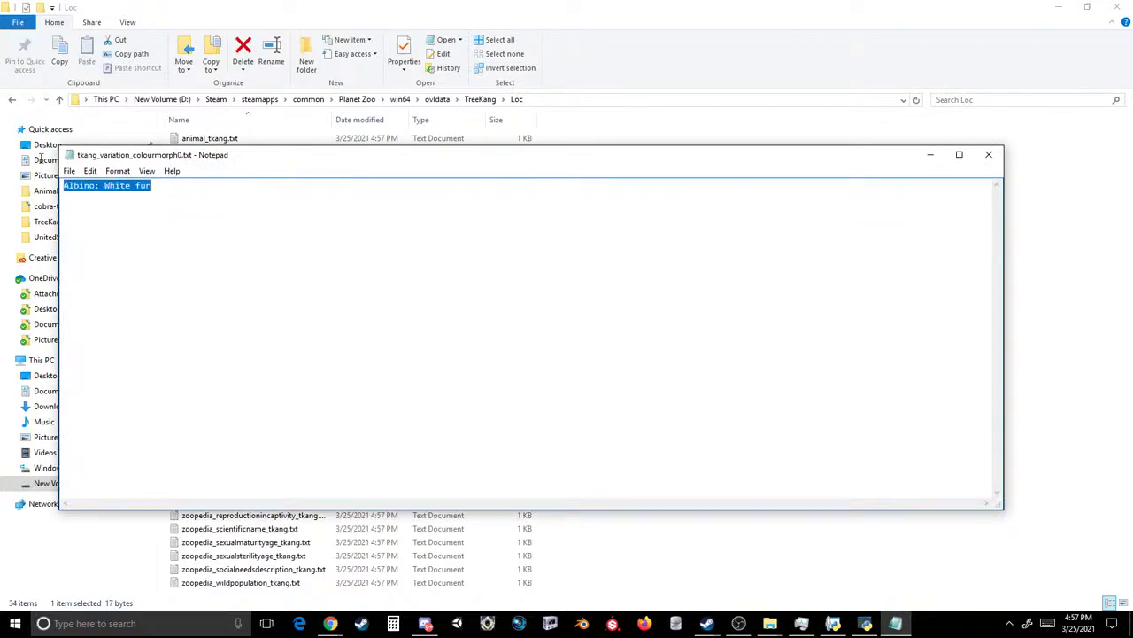
drag(141, 161, 247, 171)
drag(301, 208, 242, 240)
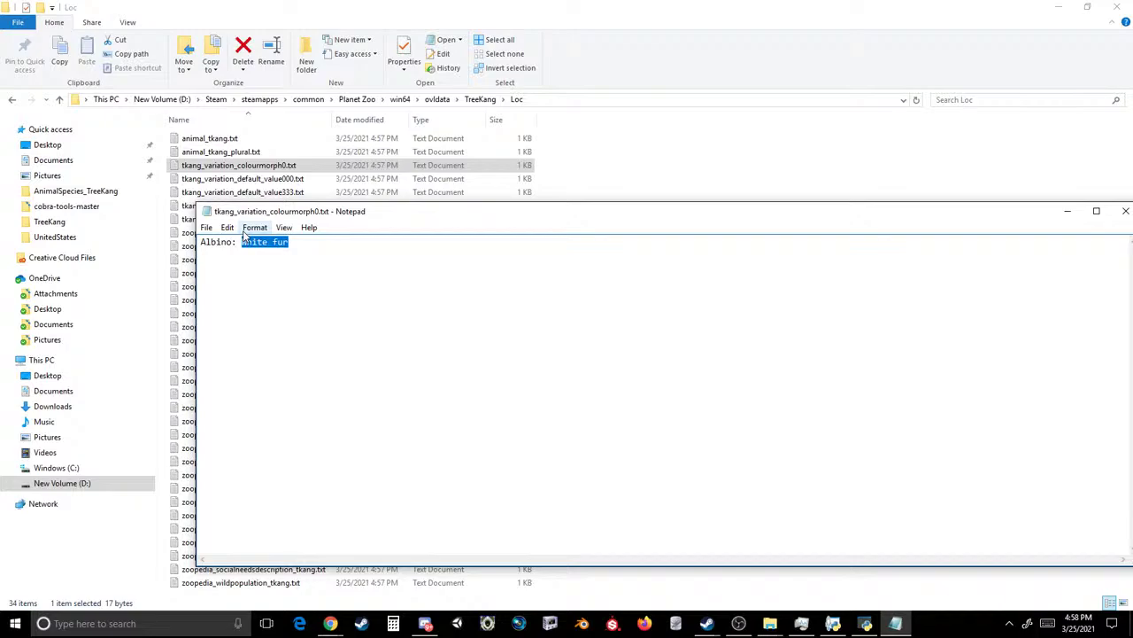
text(Brown back, white)
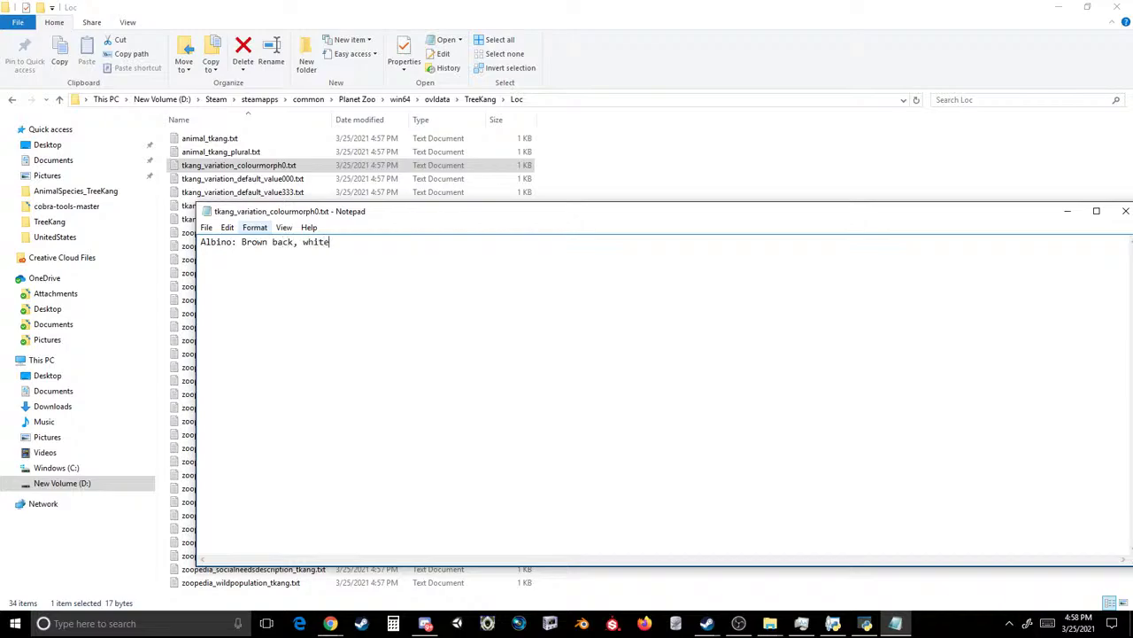
key(BackSpace)
key(BackSpace)
key(BackSpace)
key(BackSpace)
key(BackSpace)
text(yellowish-white underbelly)
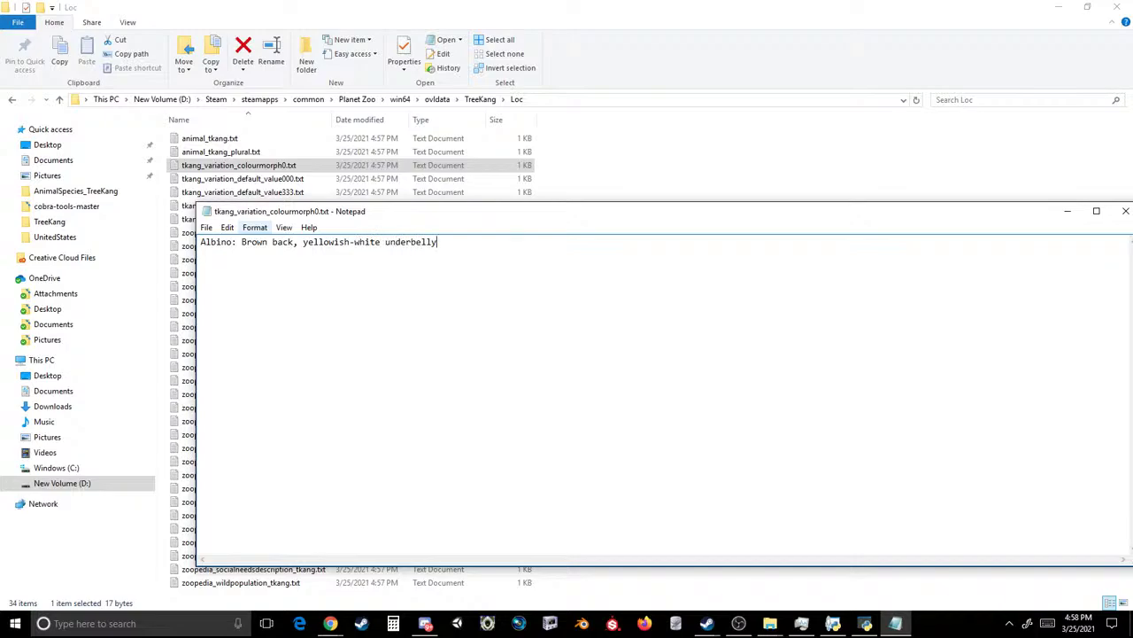
- Reword the start of the albino description so it reads "Soft fur with brown back, yellowish-white underbelly"
click(241, 241)
text(S)
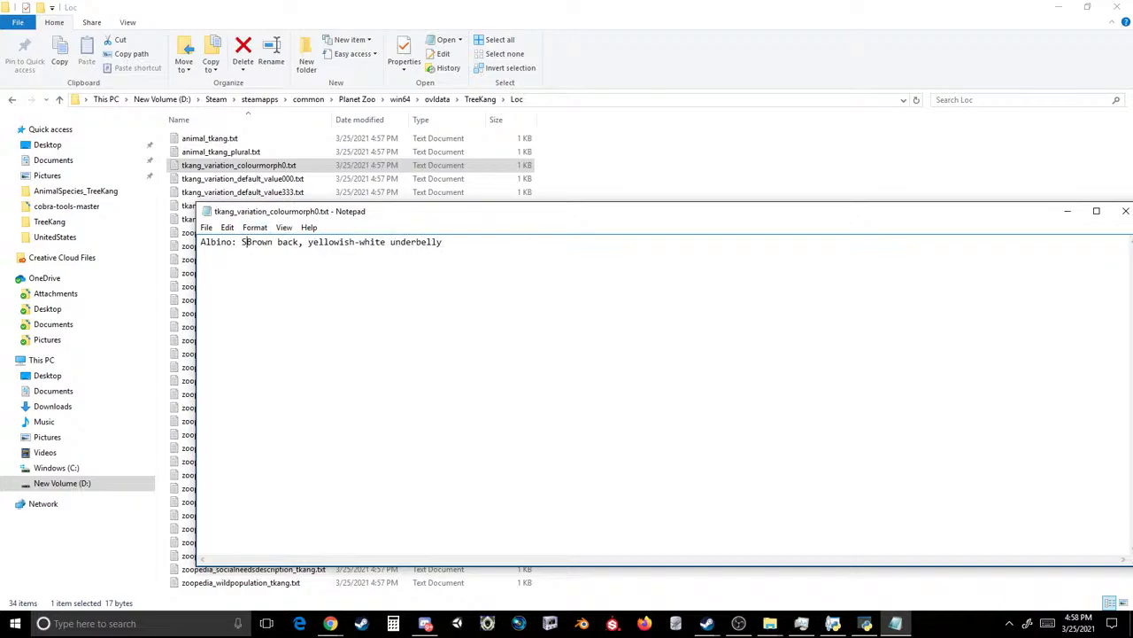
text(oft)
key(BackSpace)
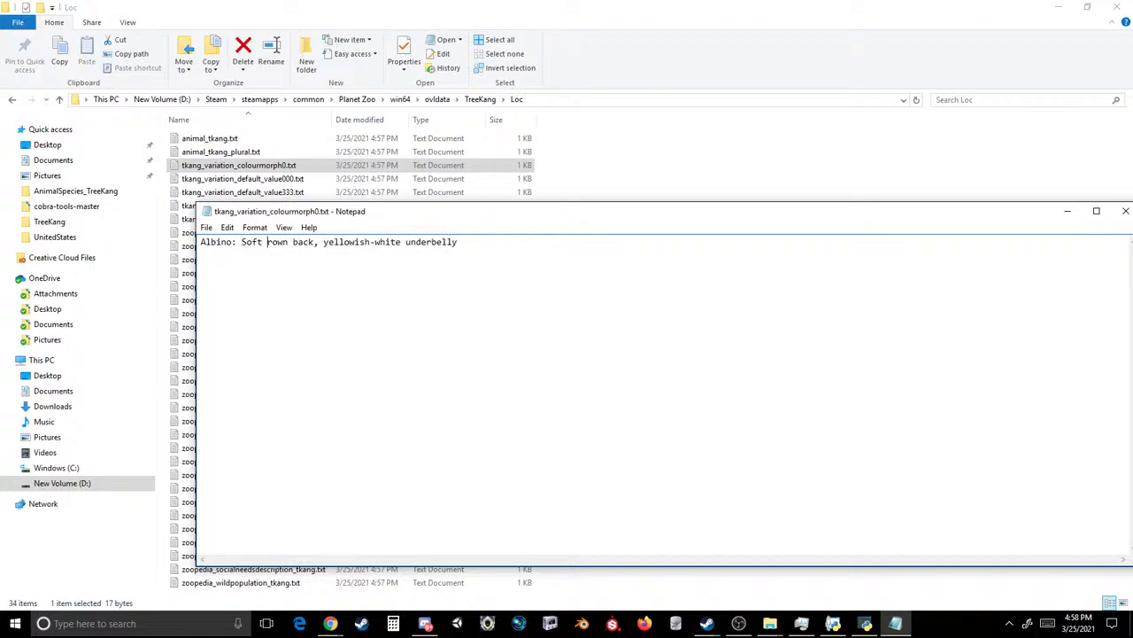
text(b)
key(BackSpace)
text(fur with)
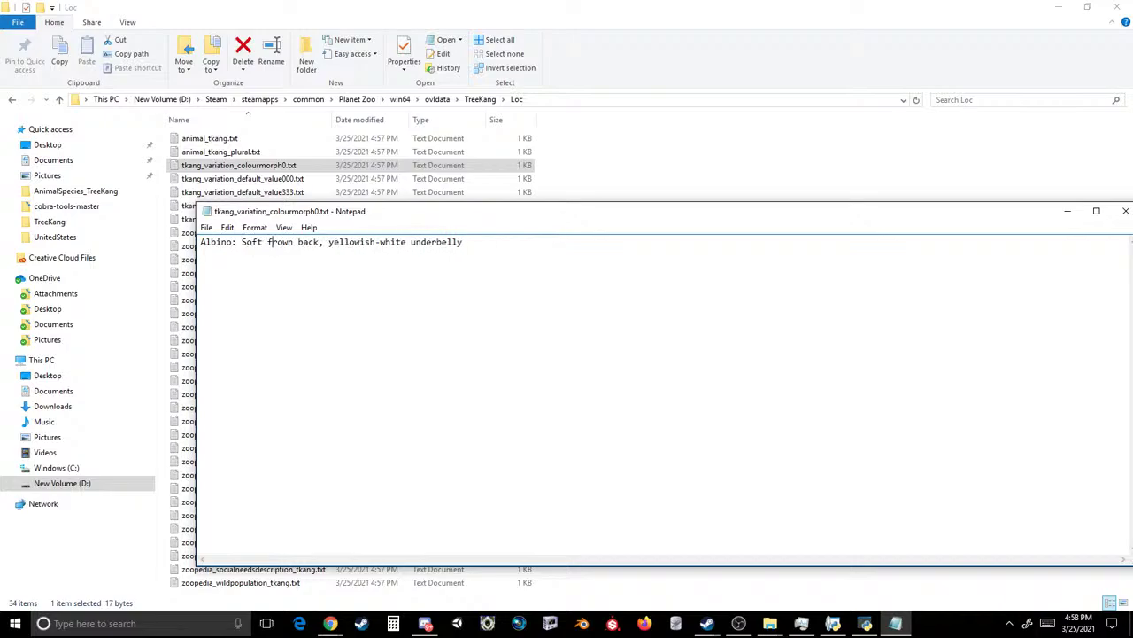
text( b)
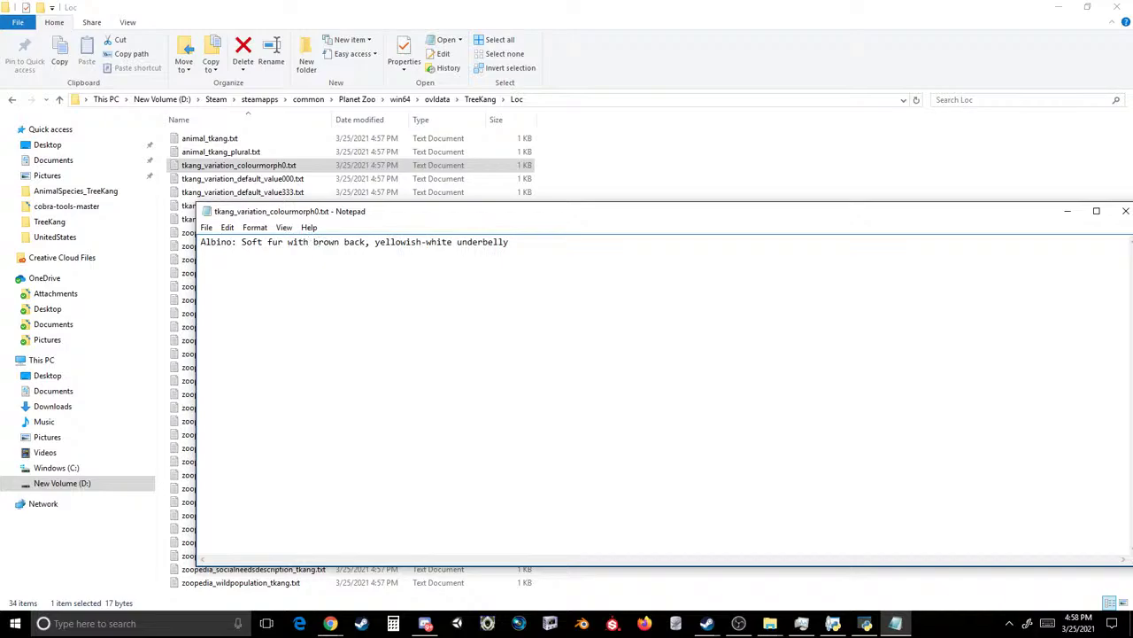
- Copy the fur description that follows "Albino:", then save and close tkang_variation_colourmorph0.txt
drag(532, 319, 242, 258)
key(ctrl+c)
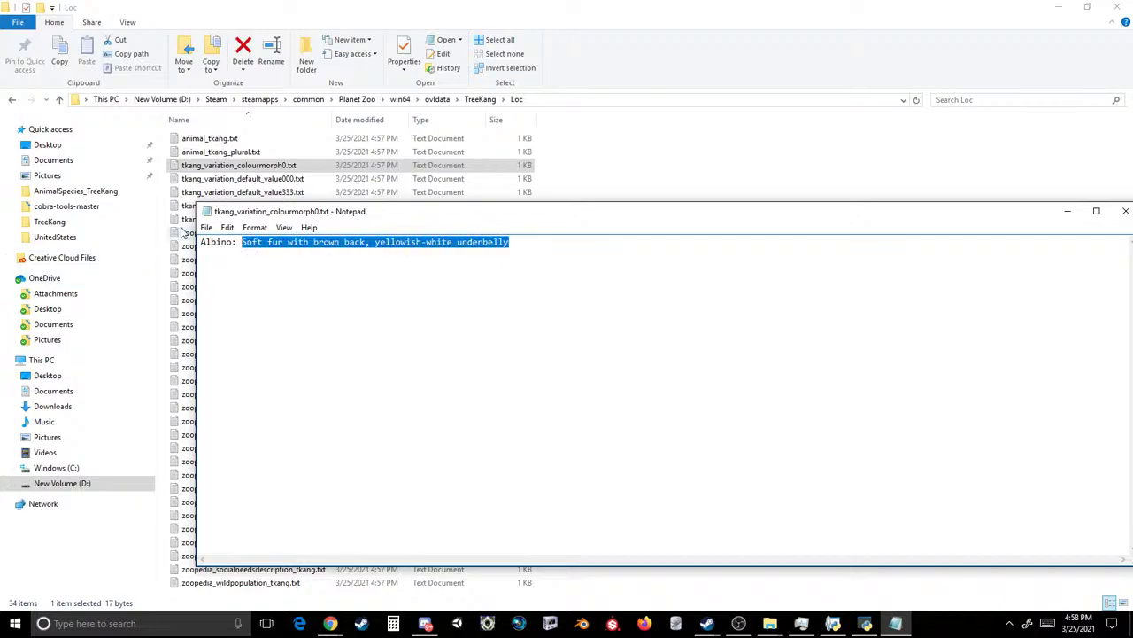
click(205, 226)
click(129, 270)
click(1125, 210)
- Replace the text of tkang_variation_default_value000.txt with "Soft fur with brown back, yellowish-white underbelly", then save and close it
double_click(242, 178)
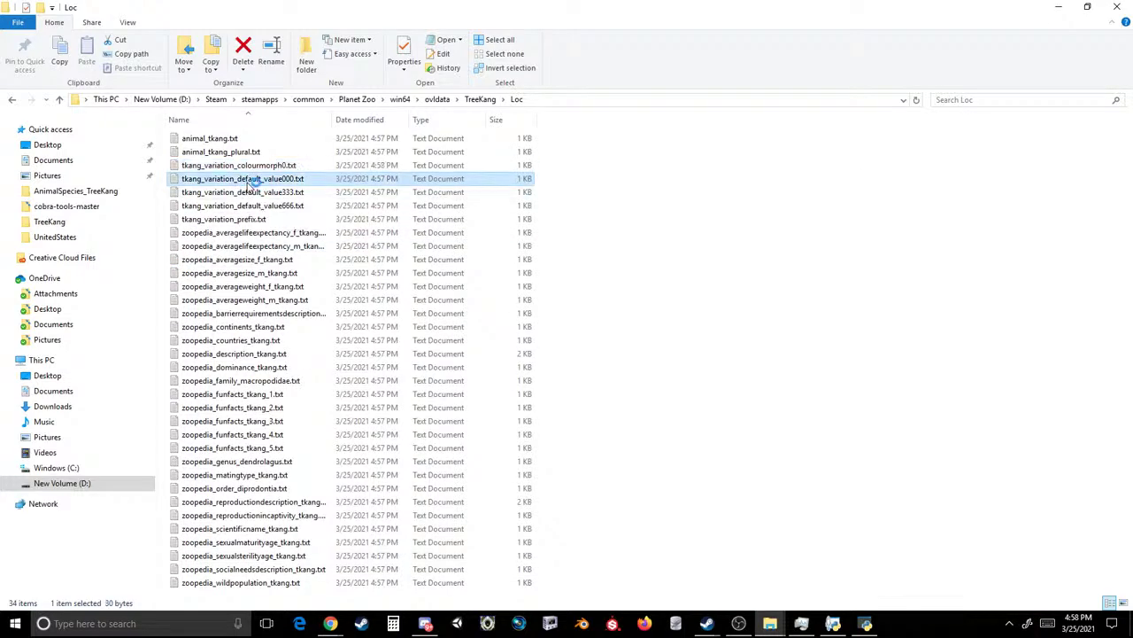
key(ctrl+a)
key(ctrl+v)
click(205, 227)
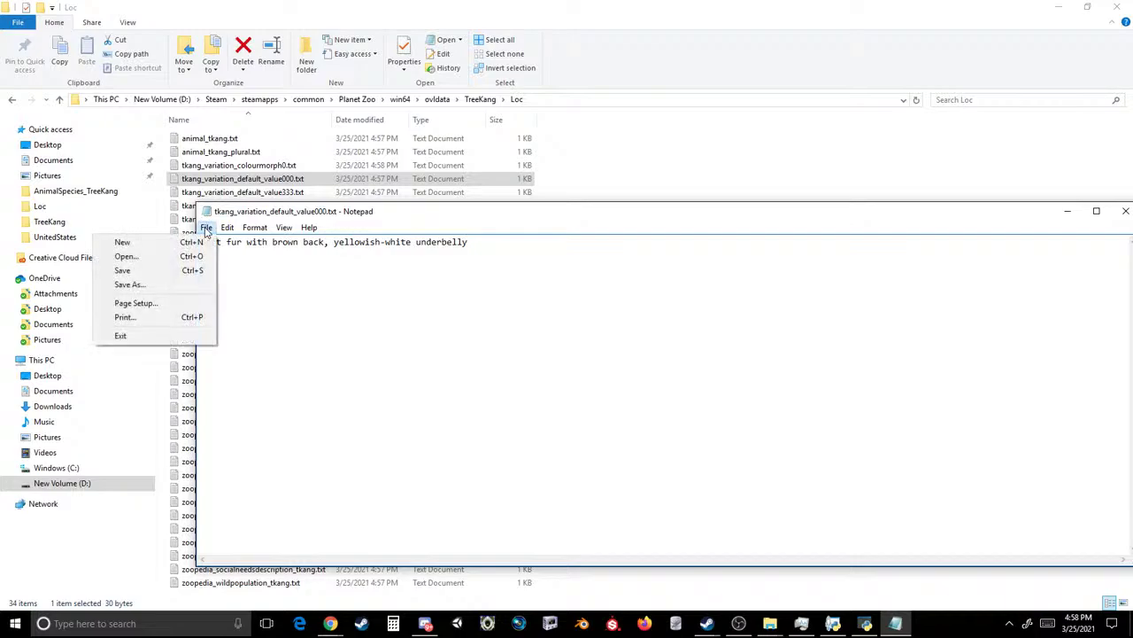
click(128, 270)
key(ctrl+a)
key(ctrl+v)
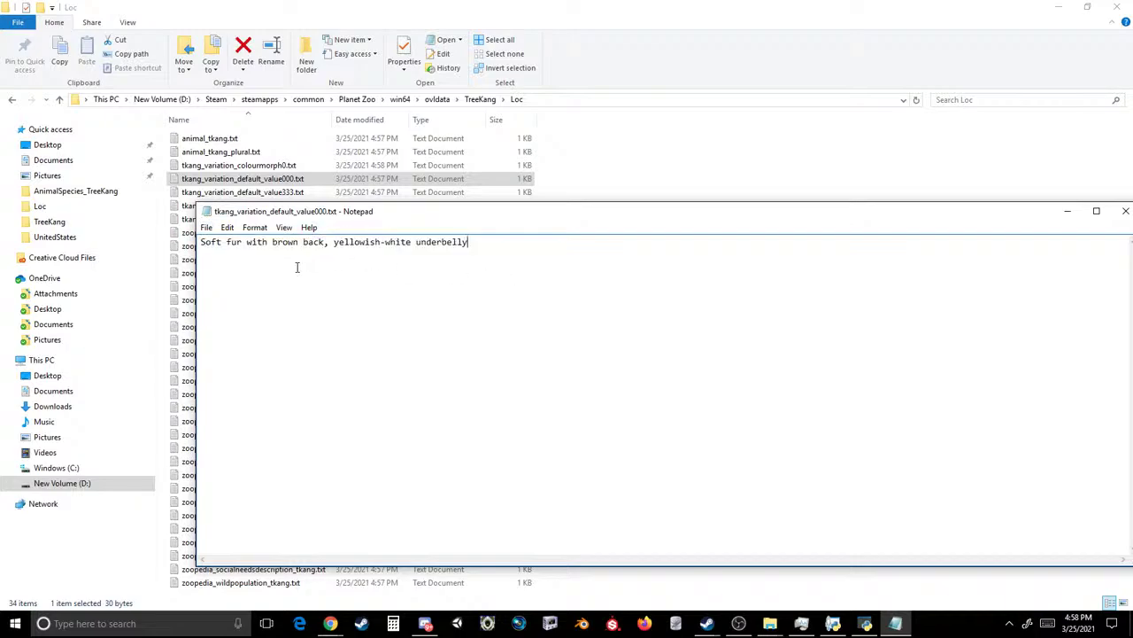
click(205, 226)
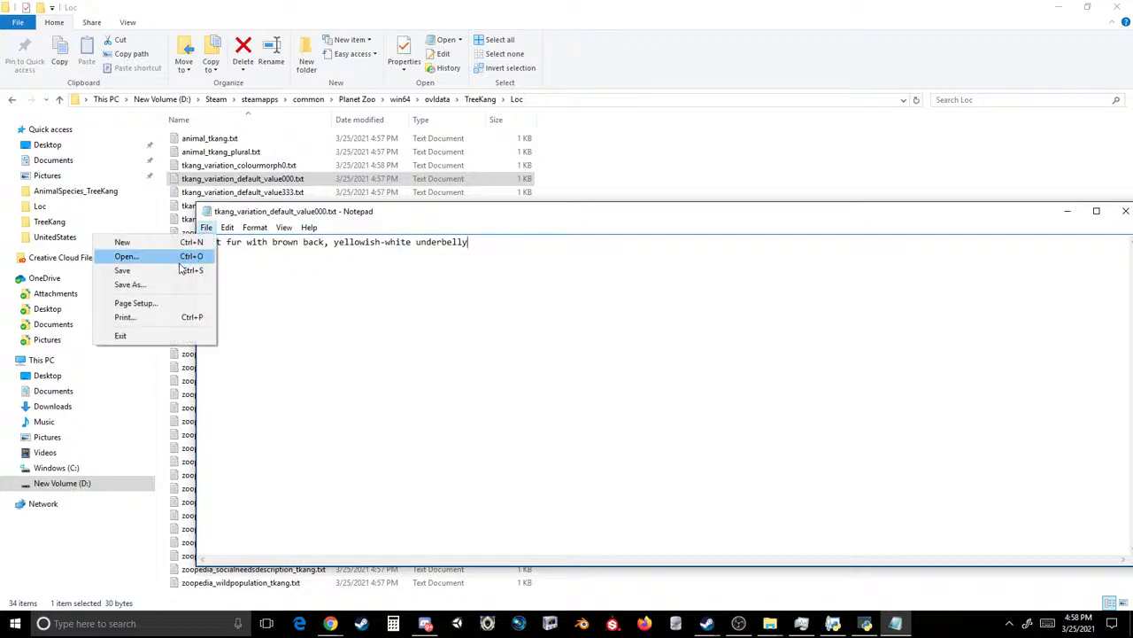
click(193, 270)
click(1123, 211)
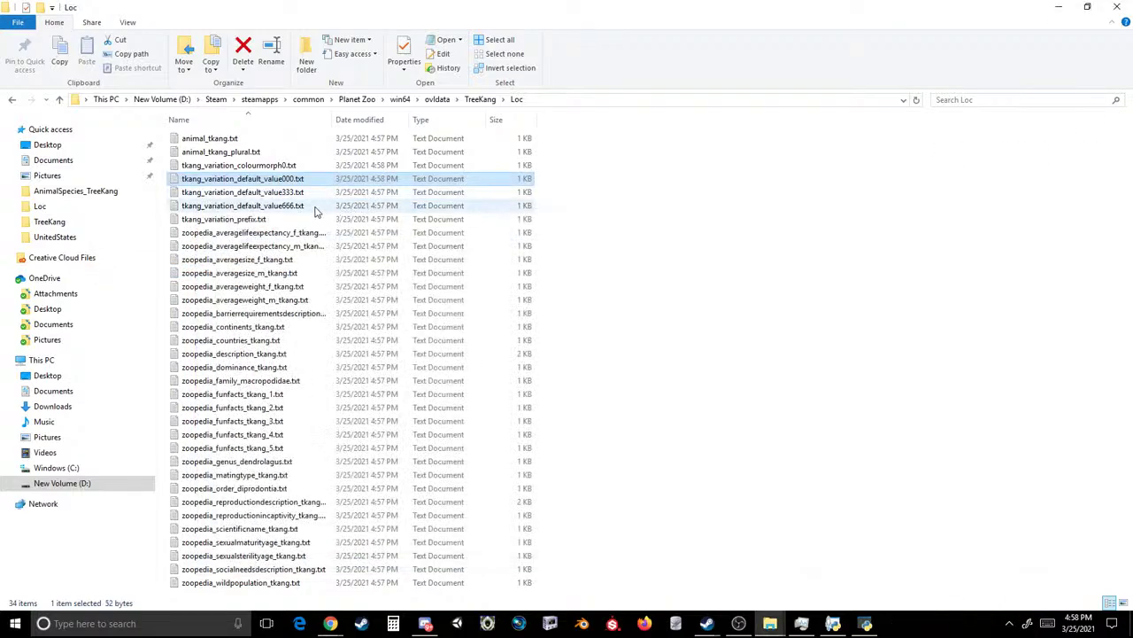
- Replace the text of tkang_variation_default_value333.txt with "Soft fur with brown back, yellowish-white underbelly", then save and close it
click(289, 193)
double_click(289, 197)
key(ctrl+a)
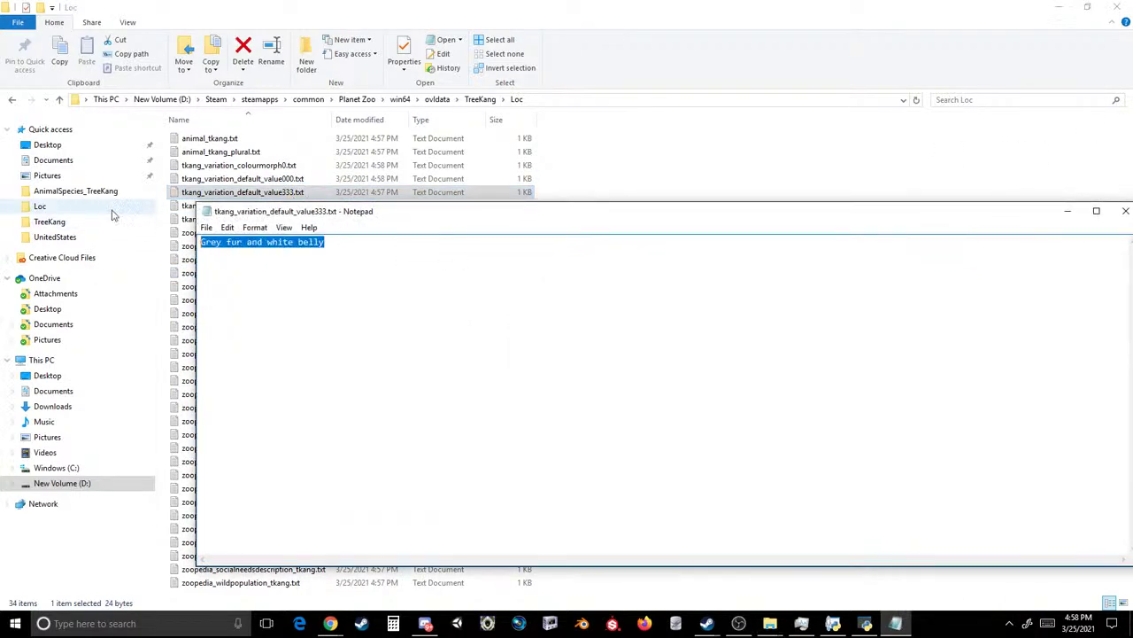
key(ctrl+v)
click(205, 229)
click(193, 270)
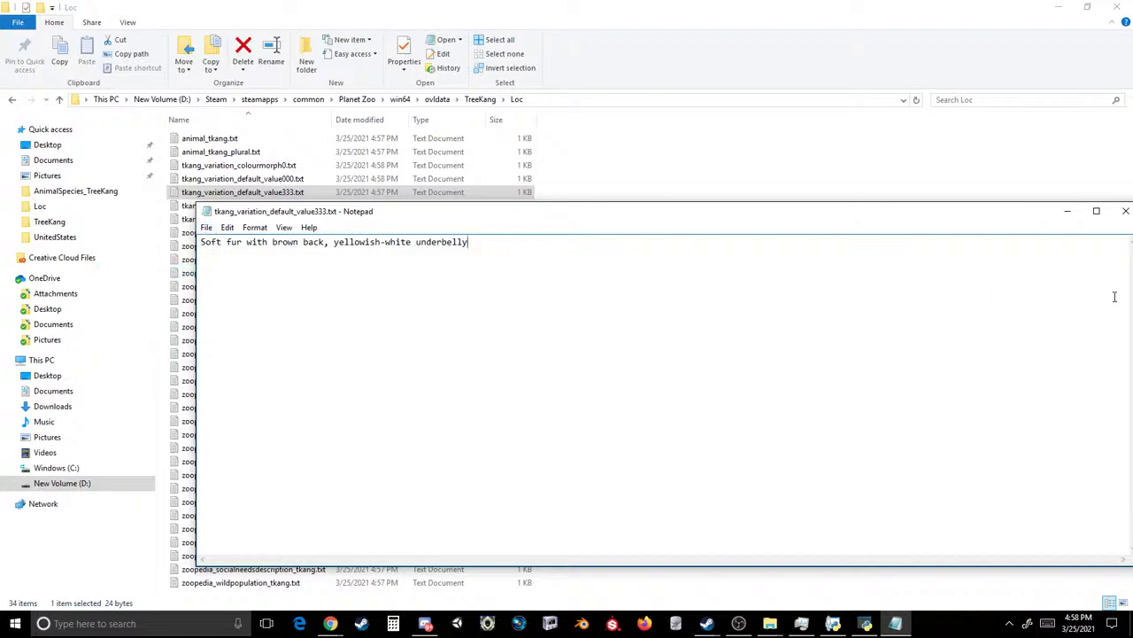
click(1123, 211)
- Replace the text of tkang_variation_default_value666.txt with "Soft fur with brown back, yellowish-white underbelly", then save and close it
double_click(247, 205)
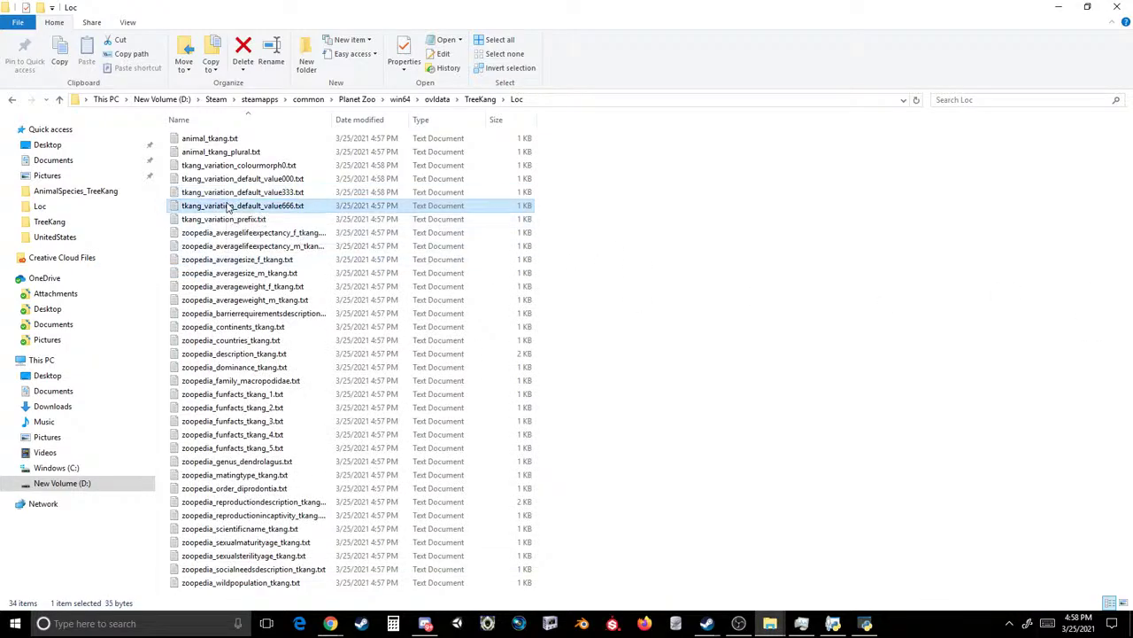
drag(408, 256, 299, 253)
key(ctrl+a)
text(Russet fur with brown back, yellowish-white underbelly)
click(206, 227)
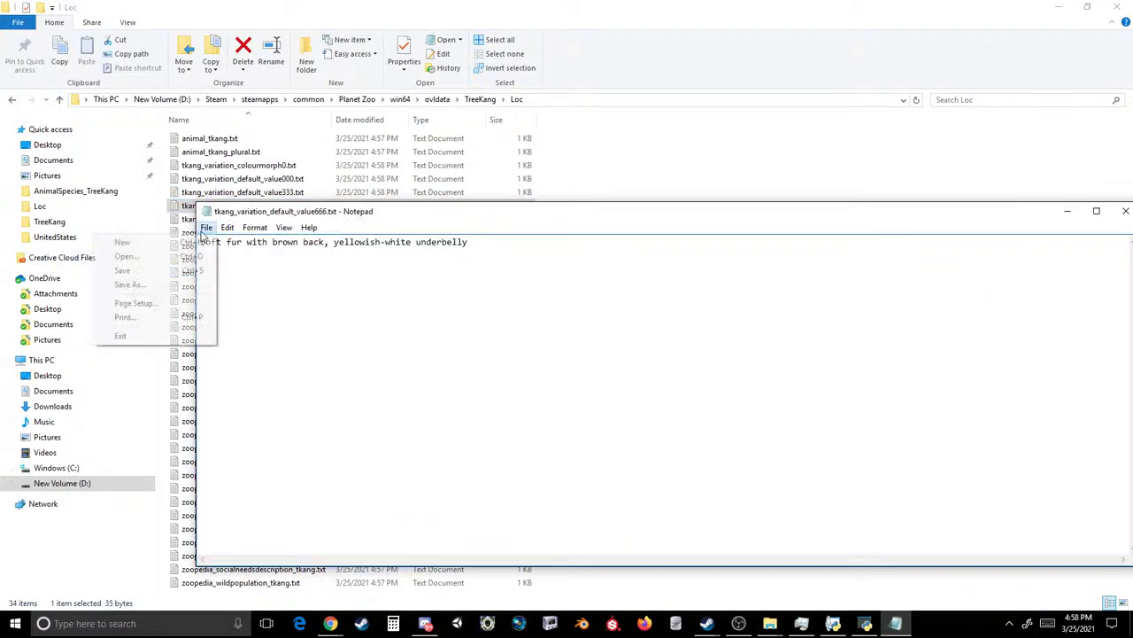
click(180, 270)
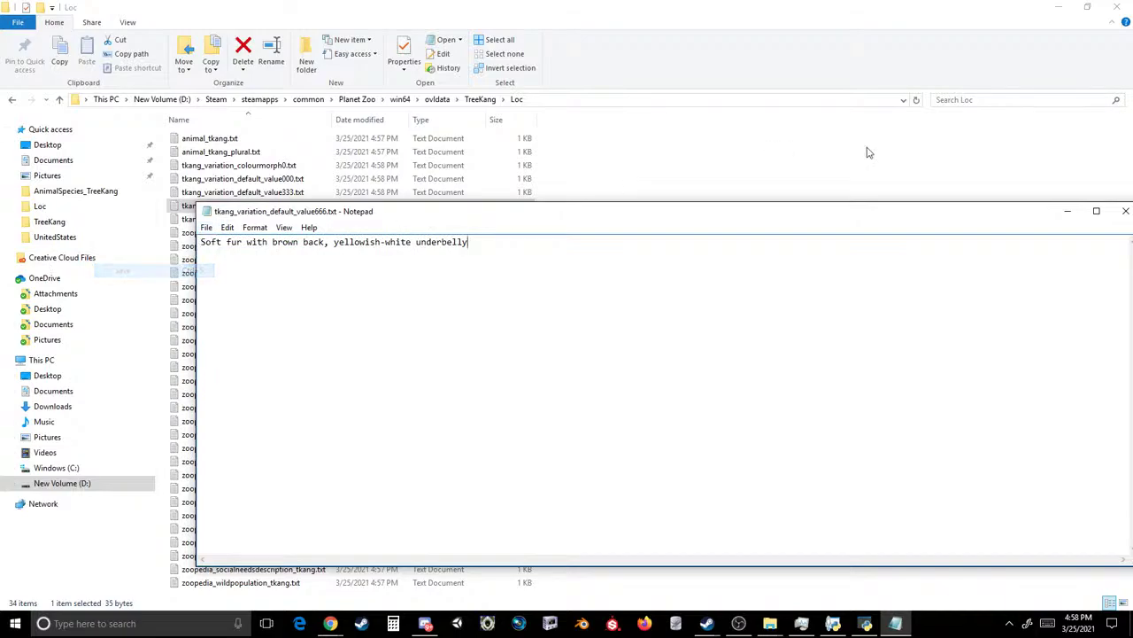
click(1125, 211)
- Open tkang_variation_prefix.txt to check its prefix text, then close it
double_click(245, 221)
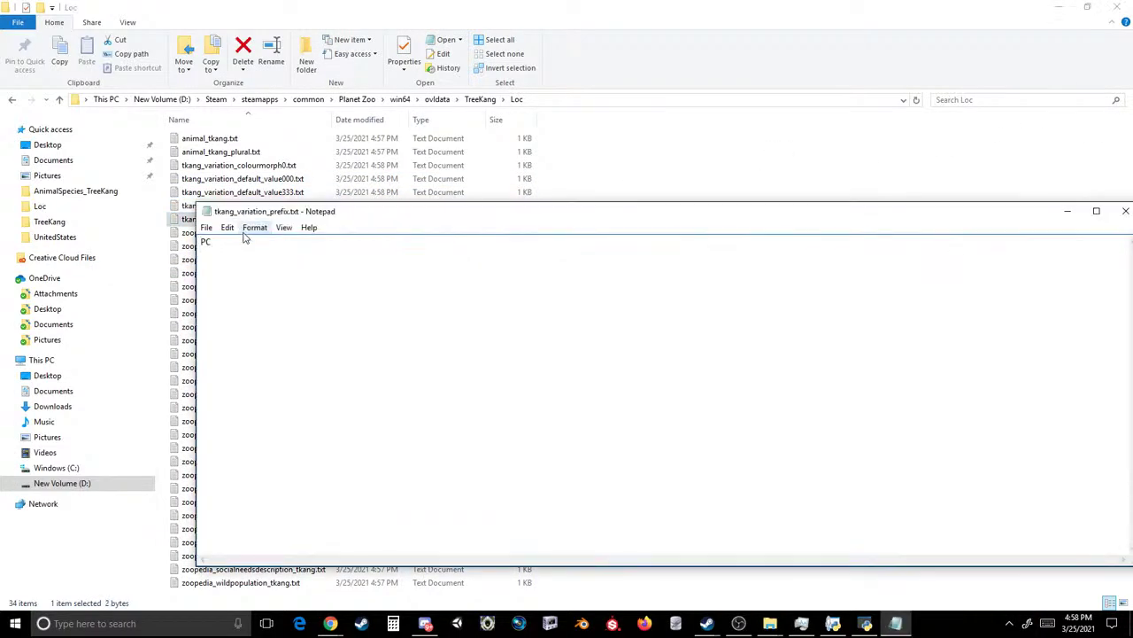
key(ctrl+a)
drag(218, 214, 133, 193)
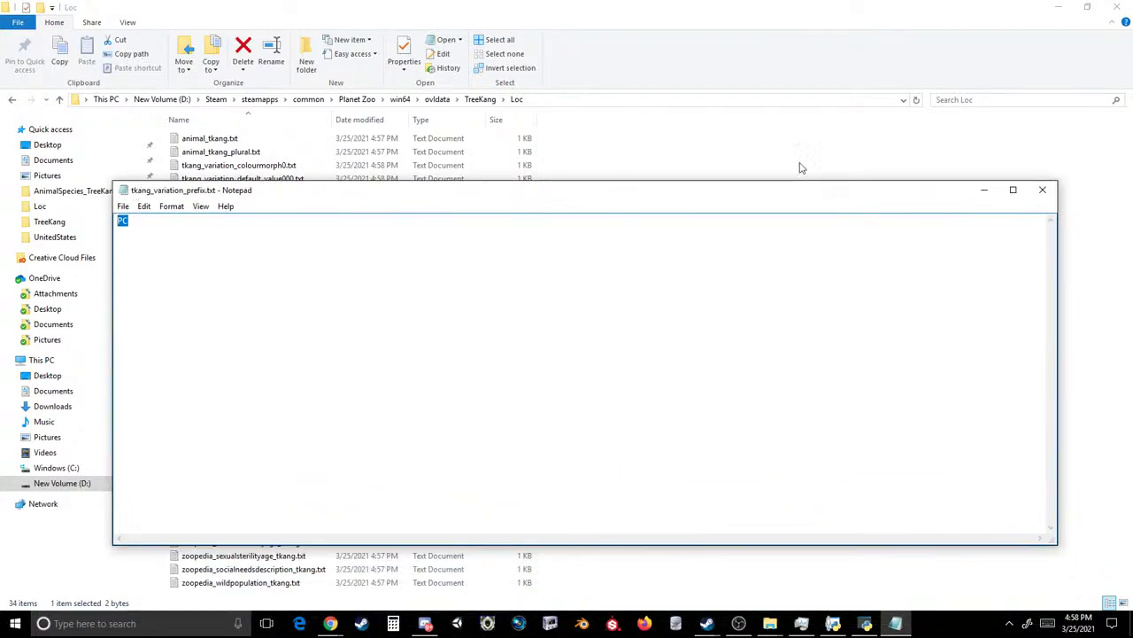
click(1040, 190)
- Open zoopedia_averagelifeexpectancy_f_tkang.txt to check the female life expectancy text, then close it
double_click(211, 233)
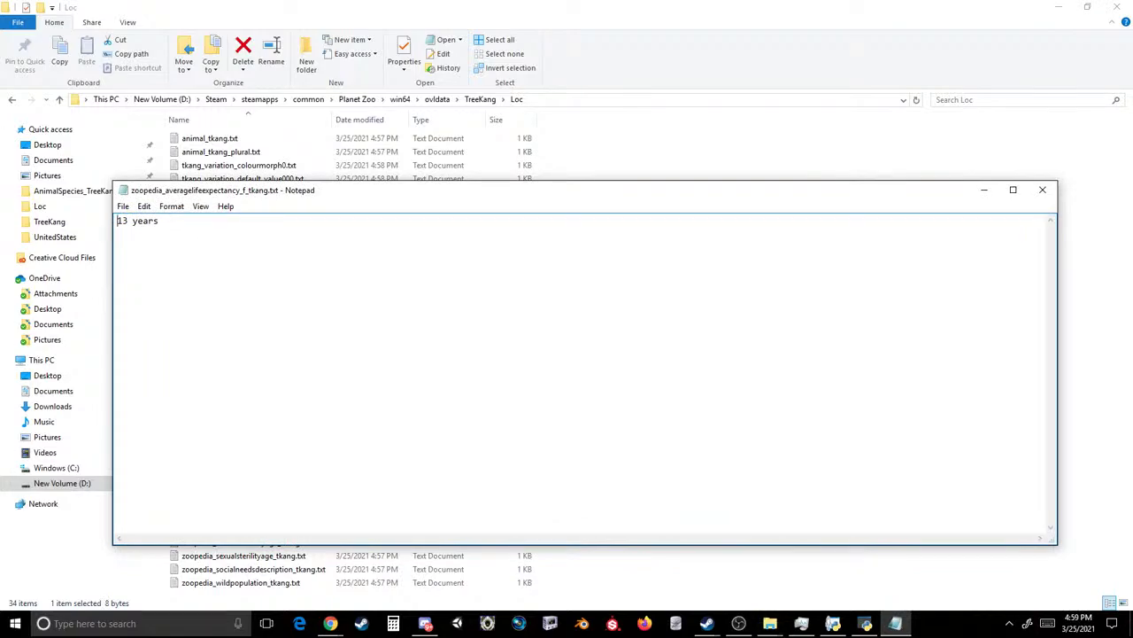
key(alt+Tab)
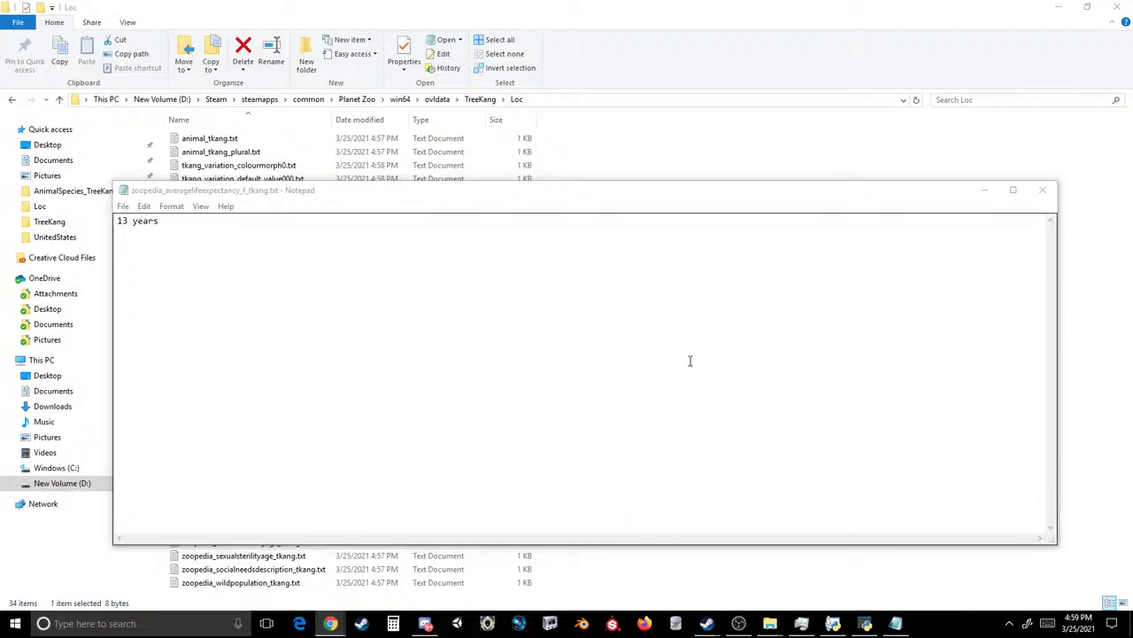
click(632, 307)
click(632, 118)
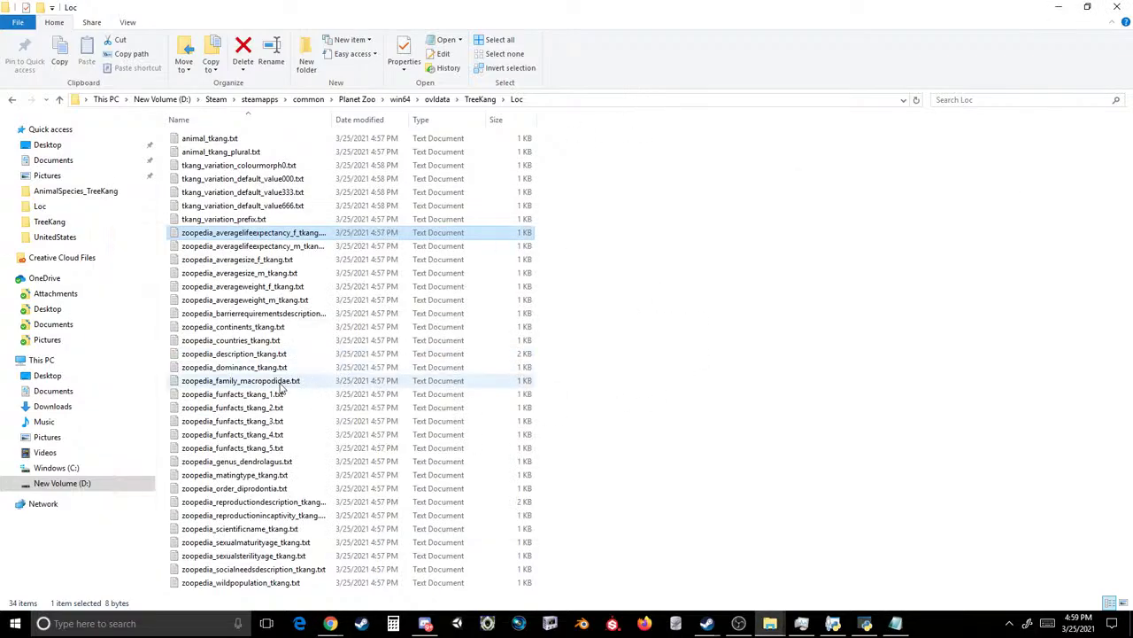
- Replace the text of zoopedia_funfacts_tkang_2.txt with "Matschie's tree-kangaroo lives in the mountainous rainforests at elevations of between 1,000 and 3,000 metres." and try saving it
double_click(250, 409)
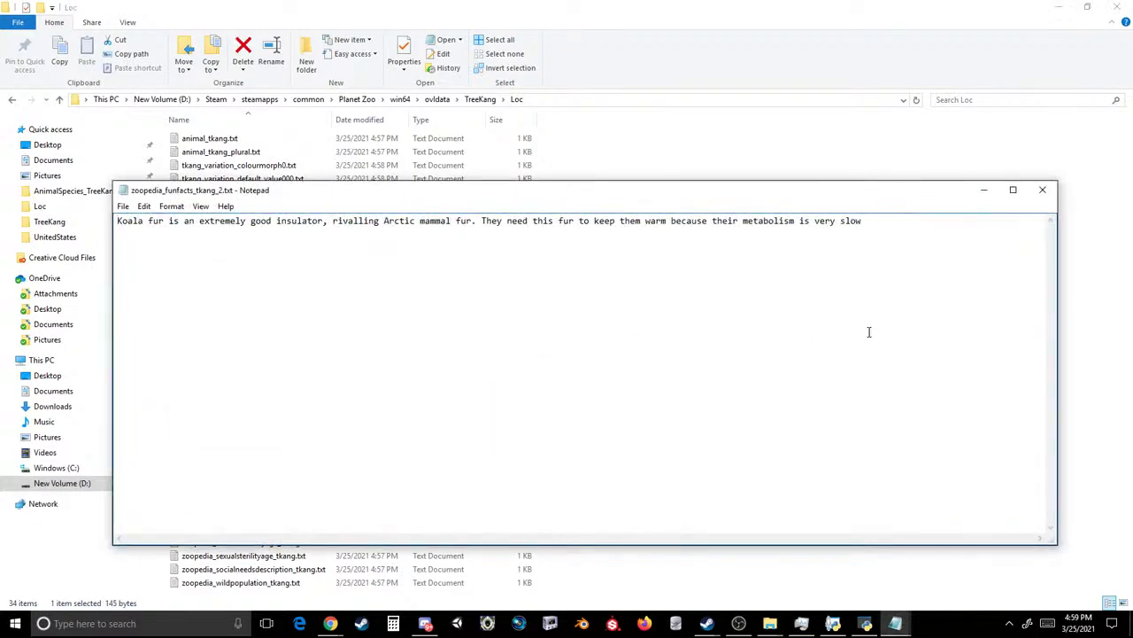
key(ctrl+a)
text(Matschie's tree-kangaroo lives in the mountainous rainforests at elevations of between 1,000 and 3,000 metres)
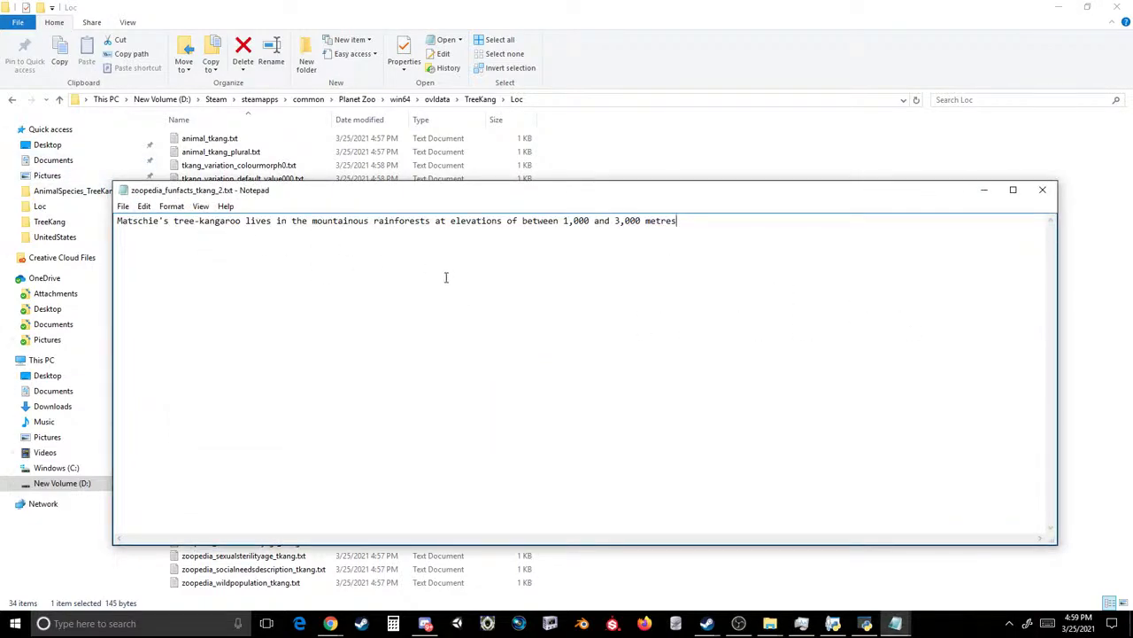
text(.)
click(125, 205)
click(48, 251)
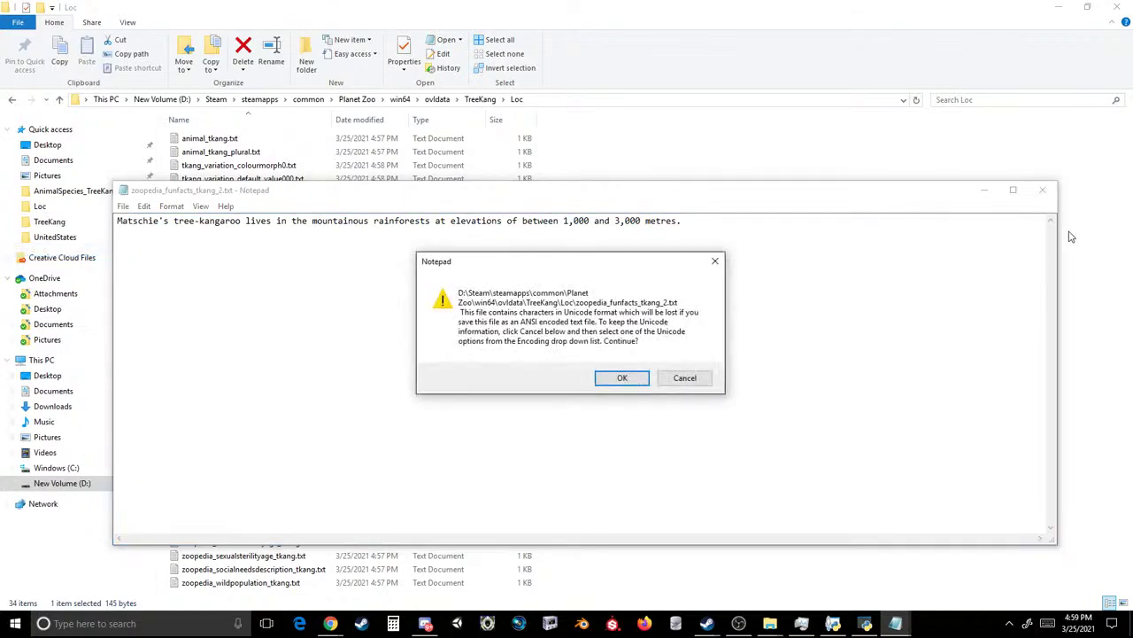
click(716, 262)
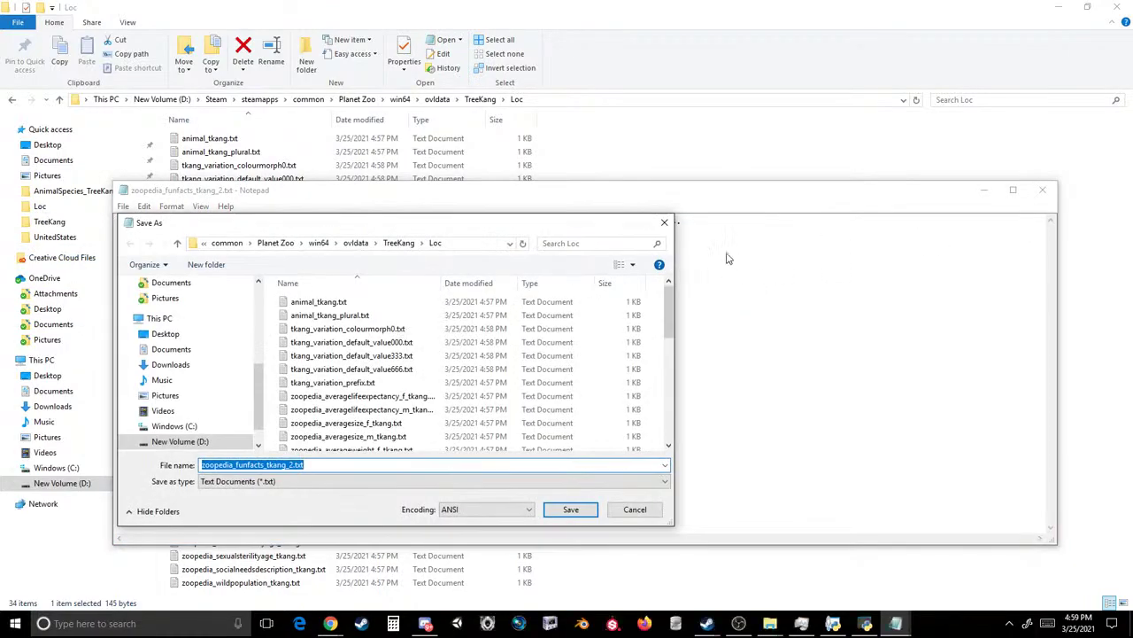
key(Return)
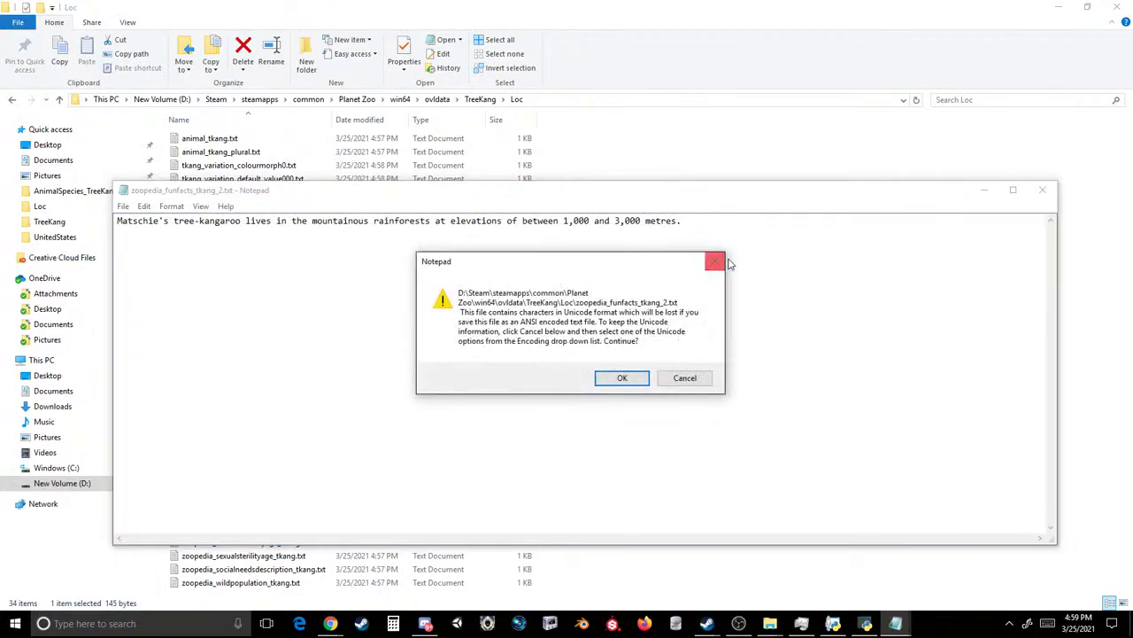
click(716, 262)
click(662, 221)
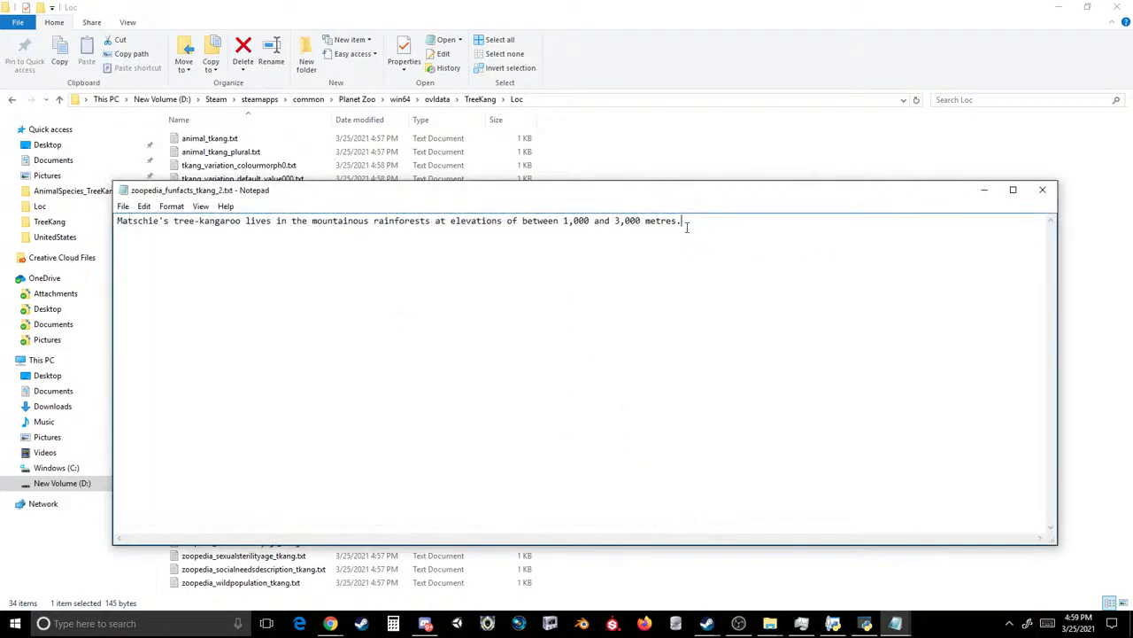
- Retype the apostrophe in "Matschie's" and try again to save zoopedia_funfacts_tkang_2.txt
click(621, 221)
click(164, 220)
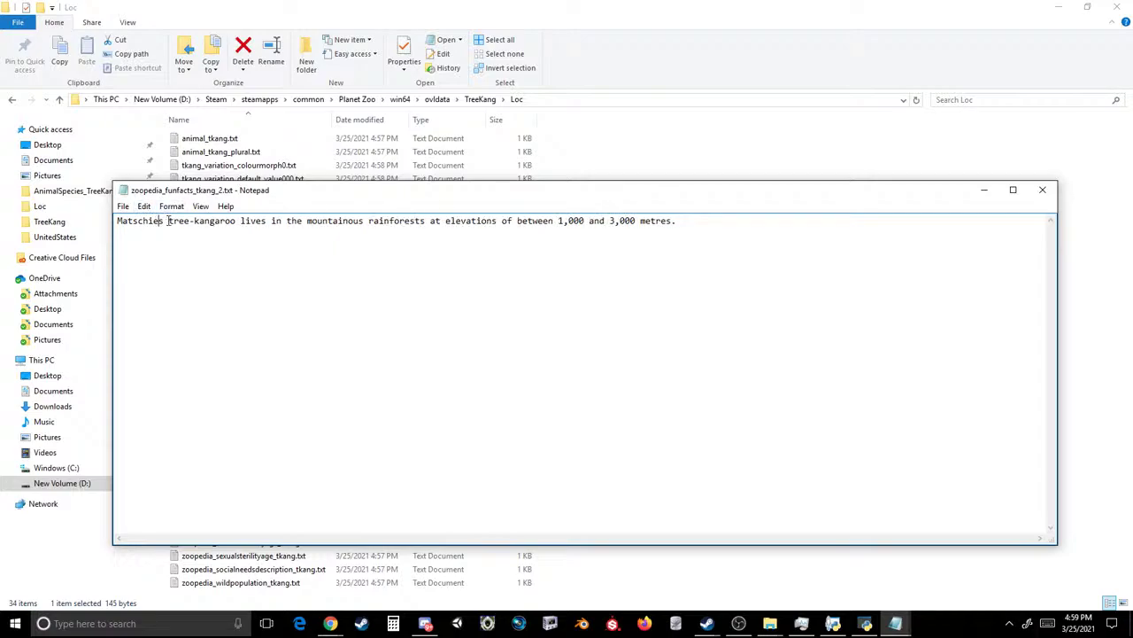
click(123, 206)
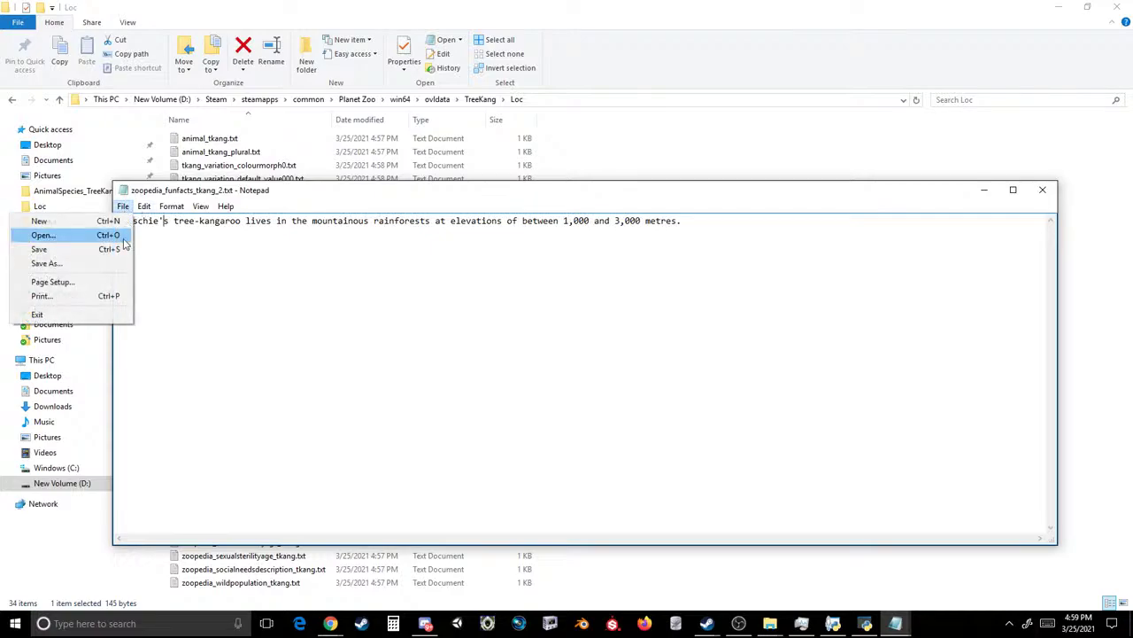
click(100, 253)
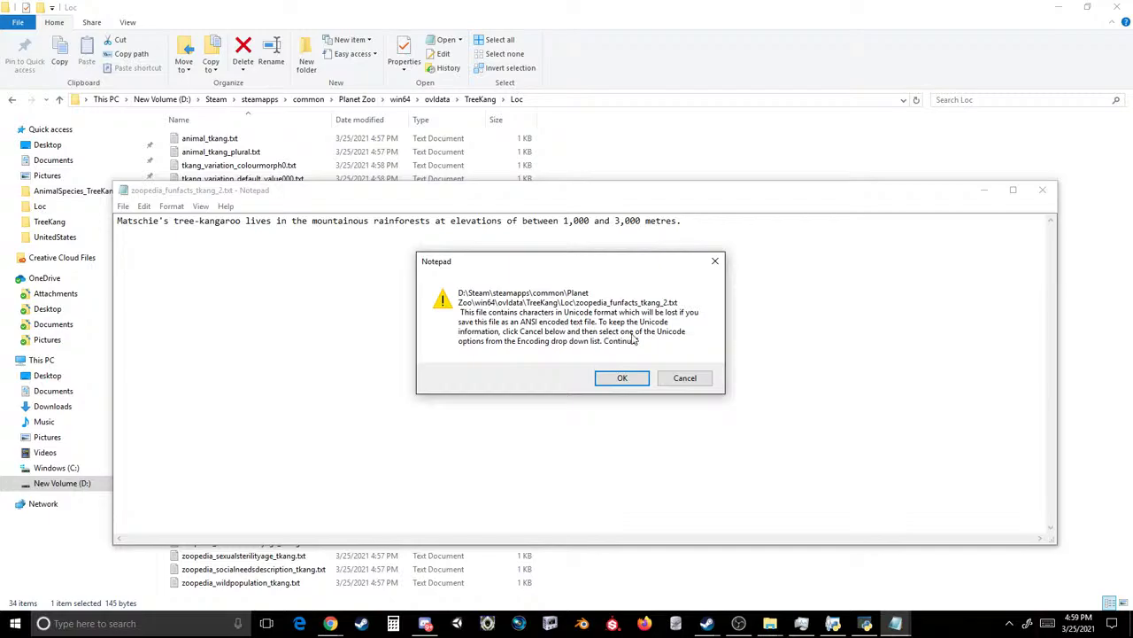
click(716, 260)
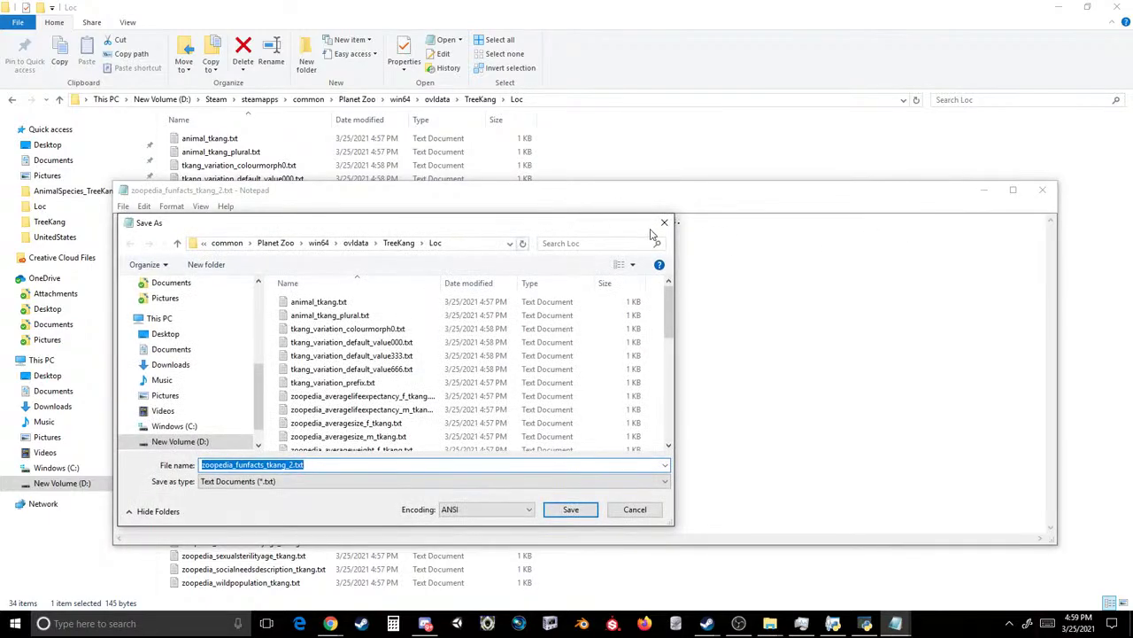
click(572, 511)
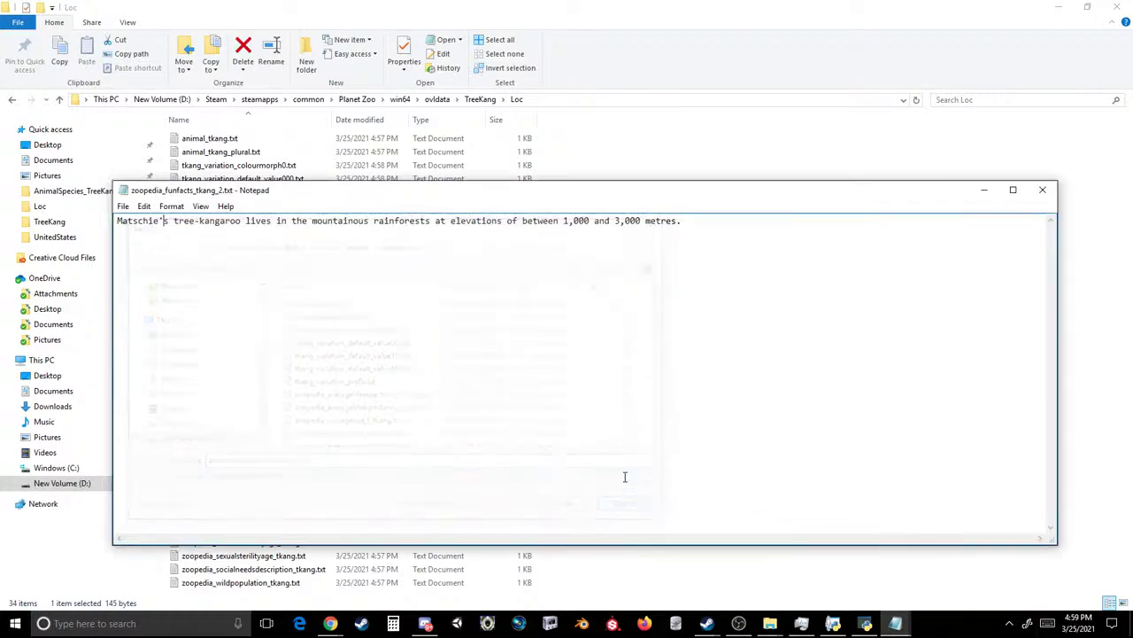
- Retype the fun fact as "Matschie's tree-kangaroos live in the mountainous rainforests at elevations of between 1,000 and 3,000 meters.", then save and close the file
drag(682, 220, 94, 205)
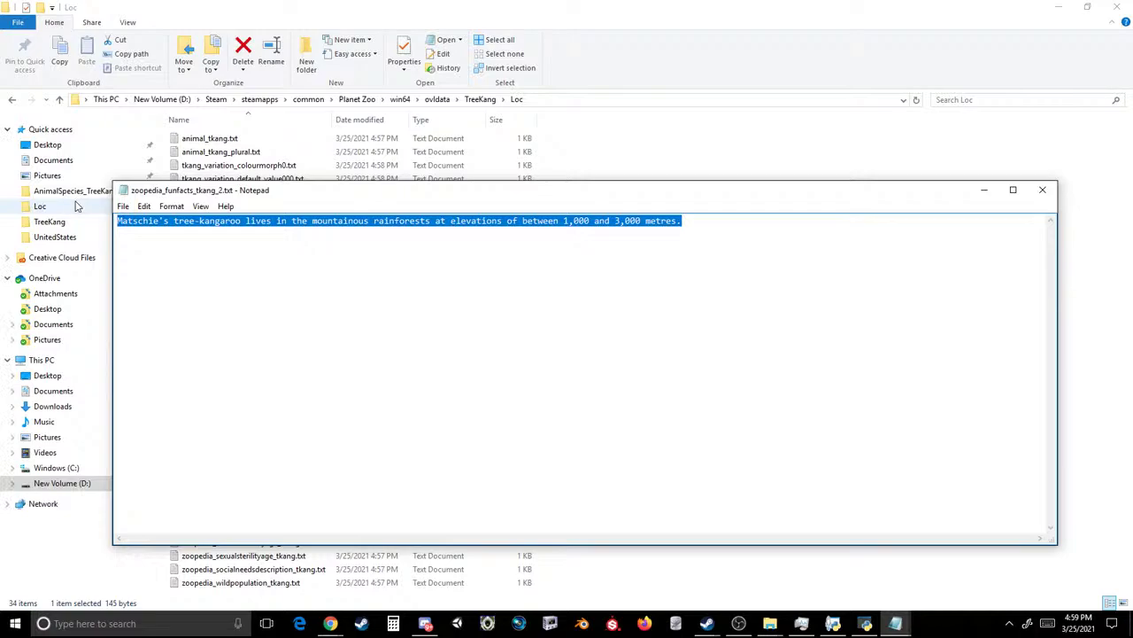
text(Matsch)
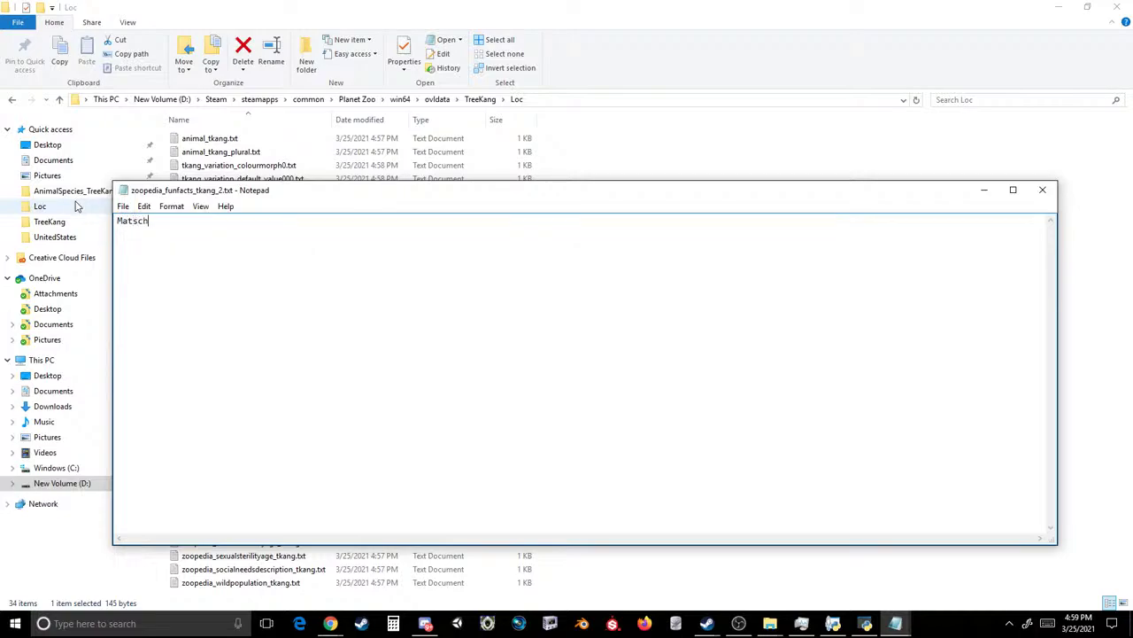
text(ie's tree-kangaroos live in th)
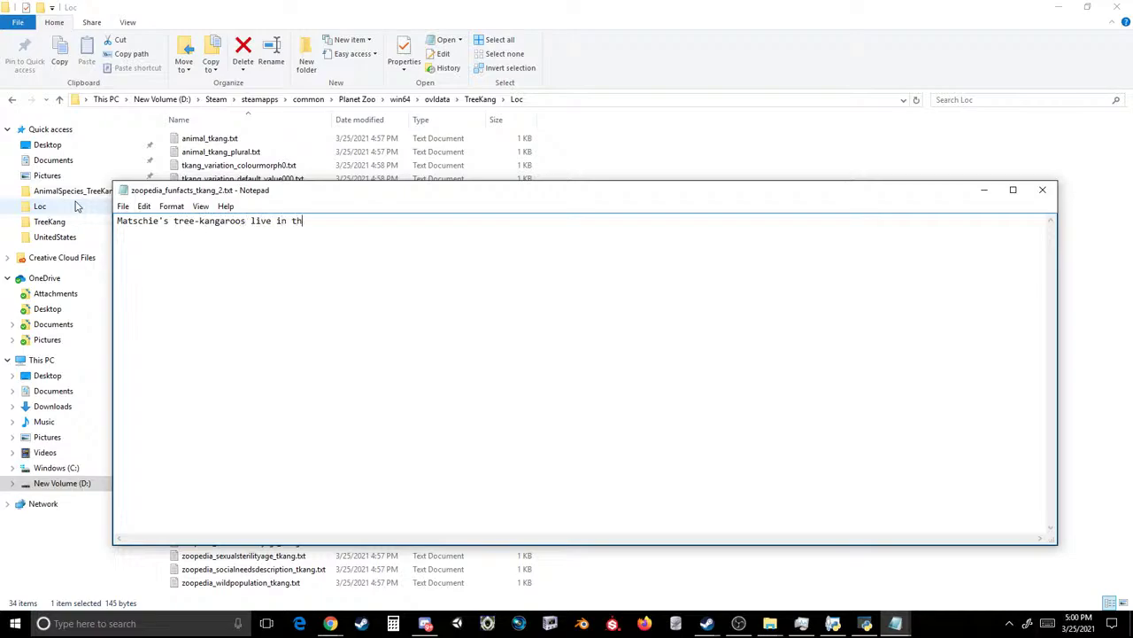
text(e mountainous rainforests )
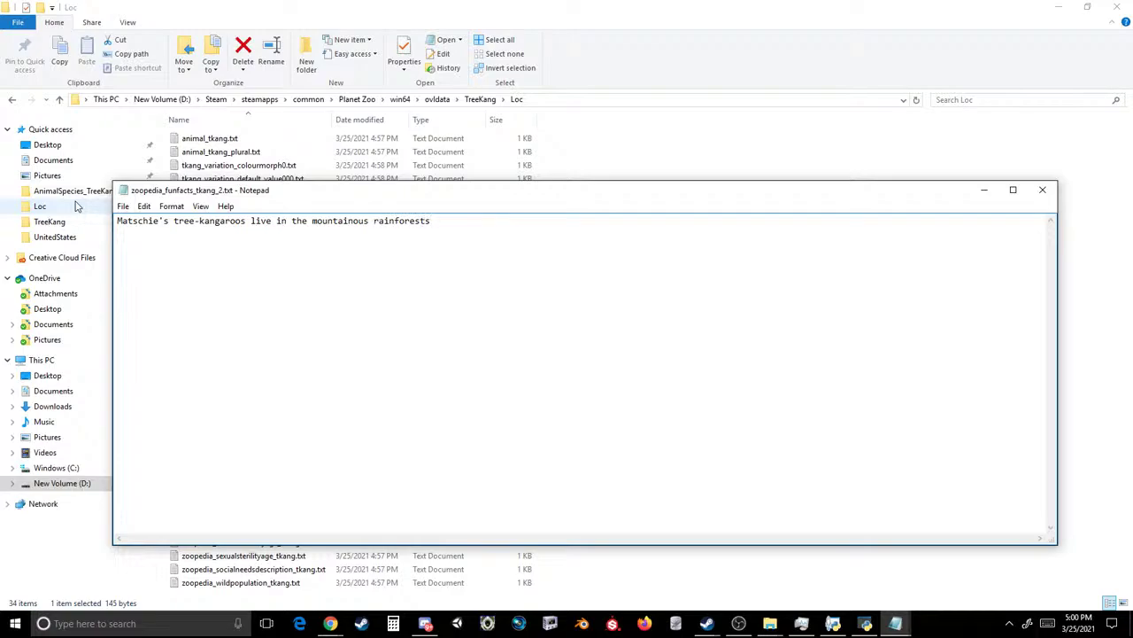
text(i)
key(BackSpace)
text(at elevationa)
text( of between)
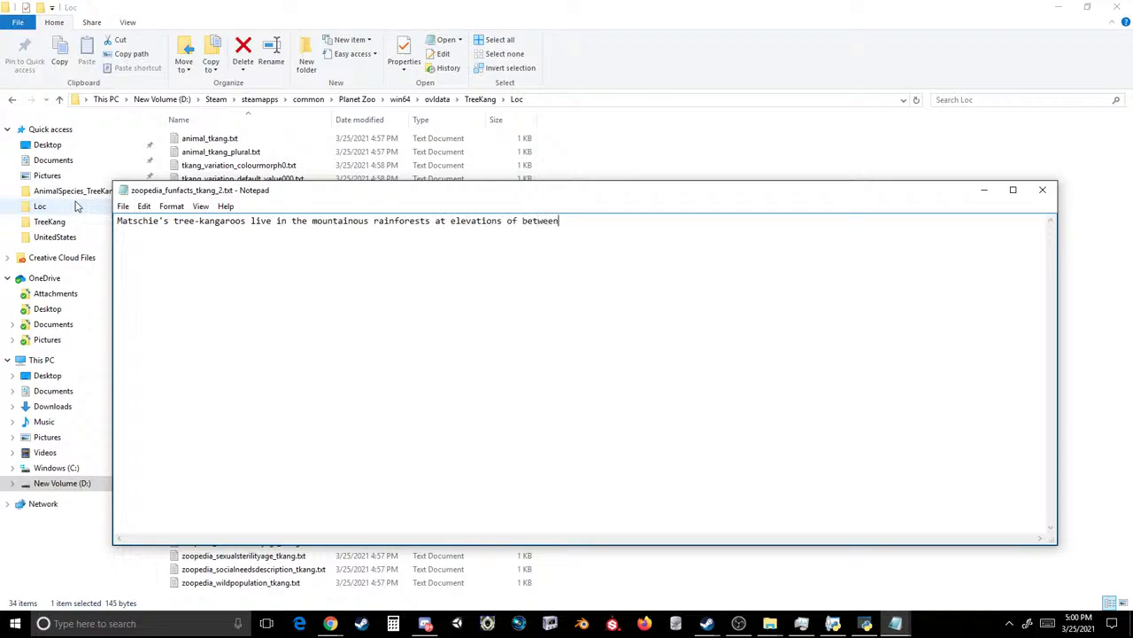
text( 1,000 and 3,000 meters.)
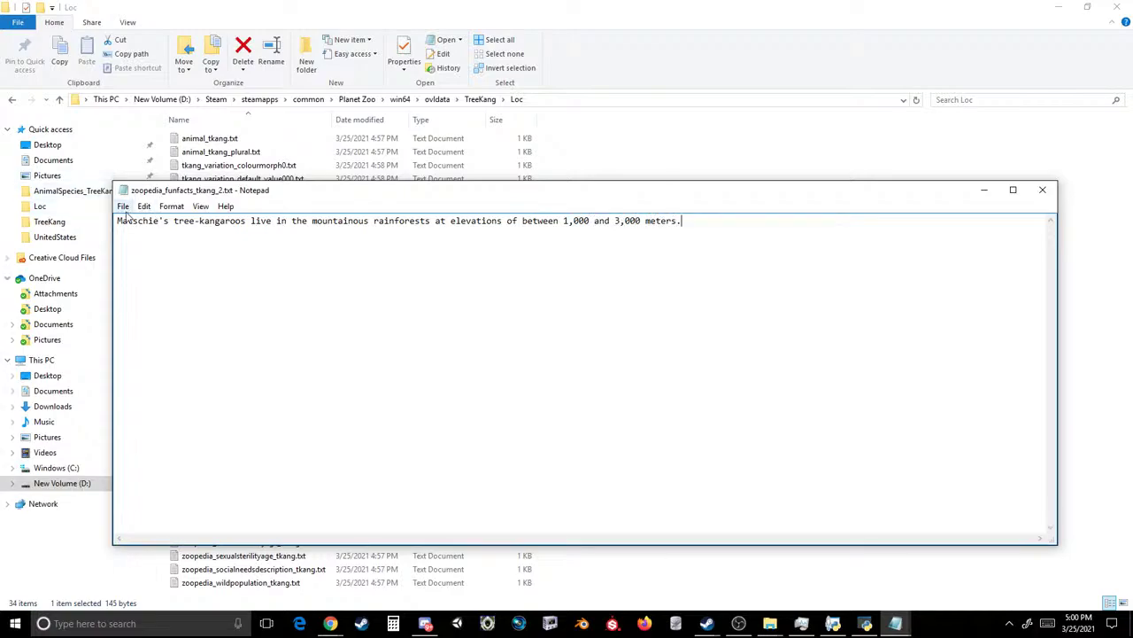
click(126, 211)
click(89, 255)
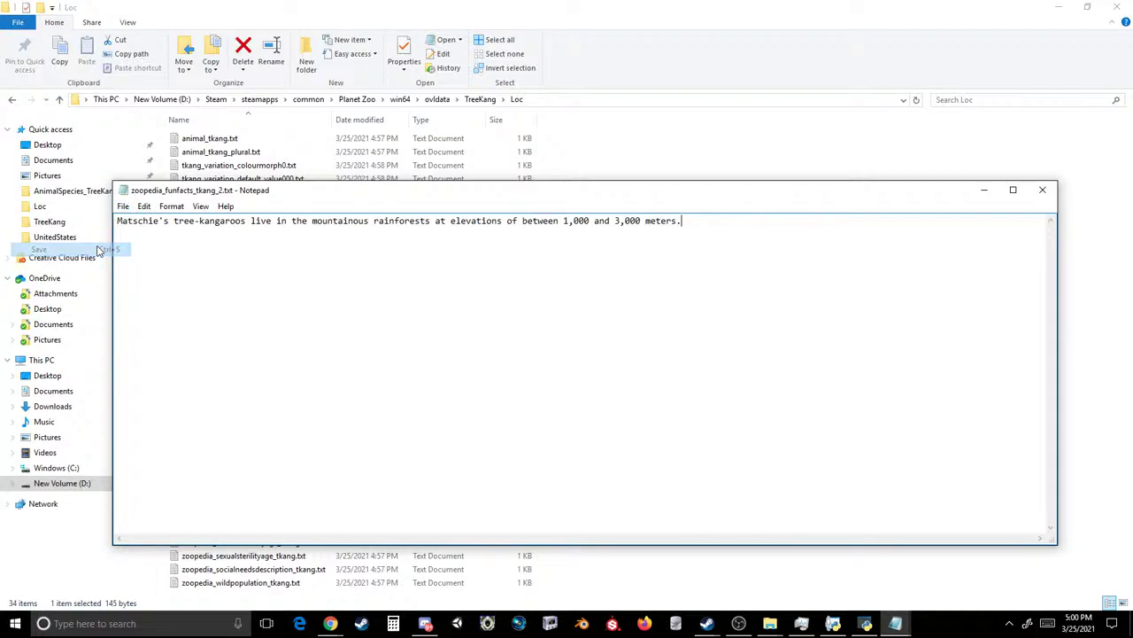
click(1042, 190)
- Replace zoopedia_funfacts_tkang_3.txt's text with "Unlike their Kangaroo cousins, Tree Kangaroos are super clumsy when it comes to walking around on the ground", then save and close it
double_click(256, 415)
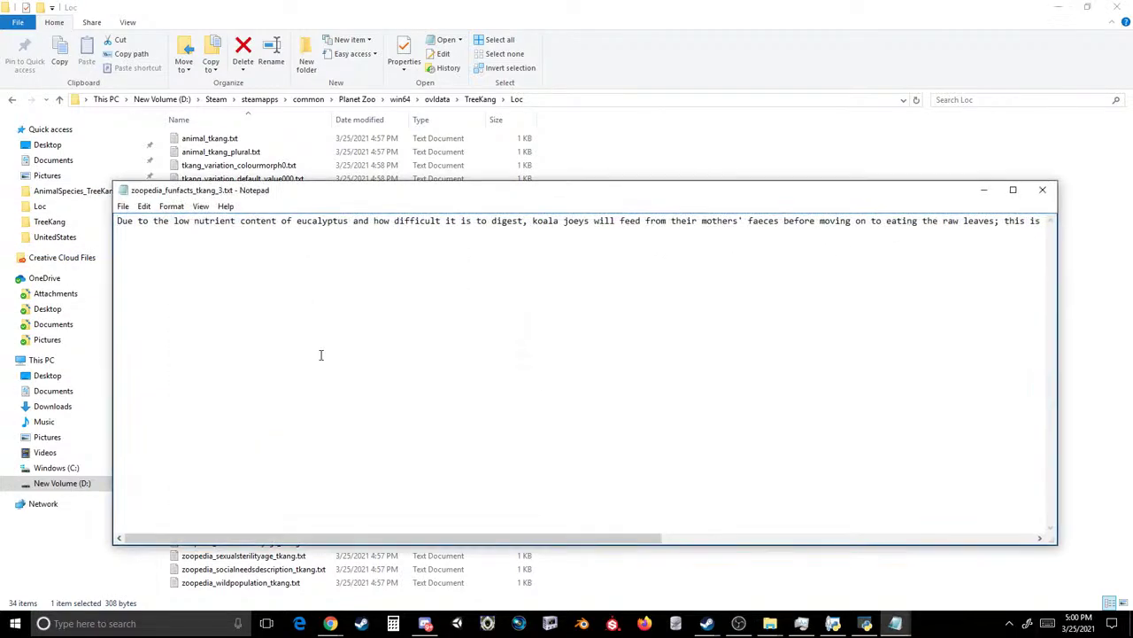
drag(119, 220, 1131, 358)
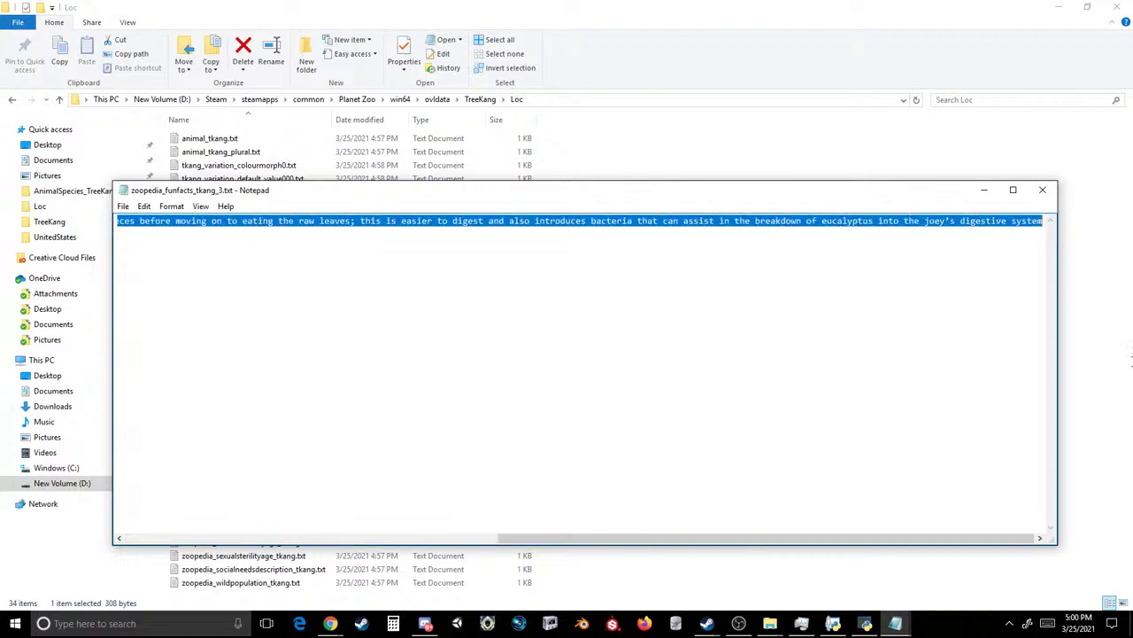
key(BackSpace)
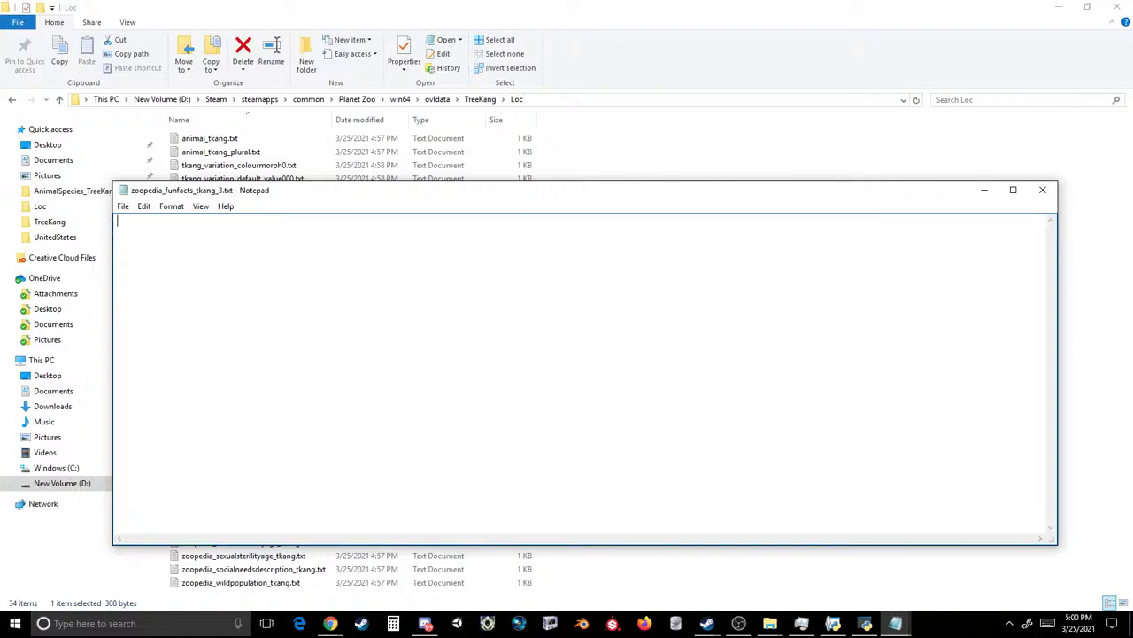
click(330, 622)
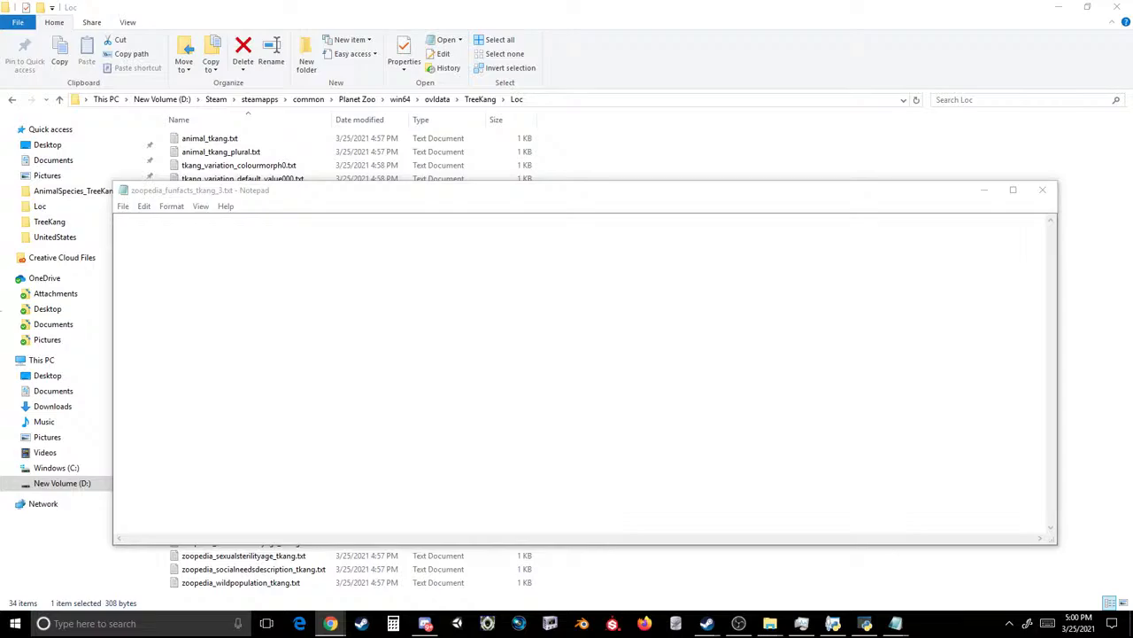
click(513, 237)
text(Unlike their Kangaroo cousins, Tree Kangaroos are super clumsy when it comes to walking around on the ground)
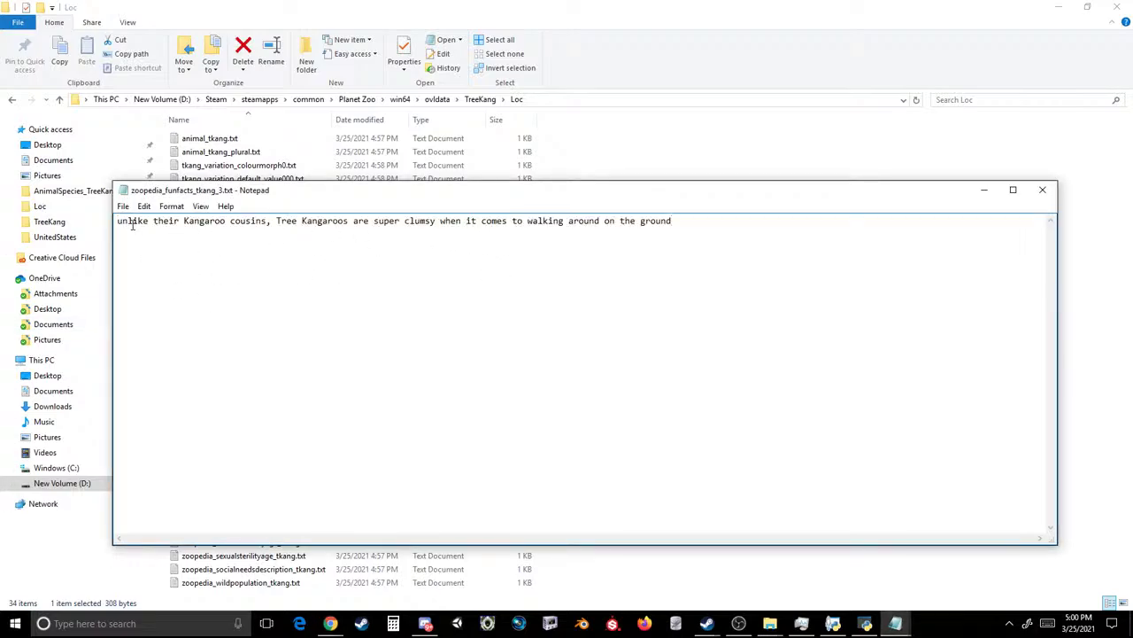
drag(123, 221, 74, 204)
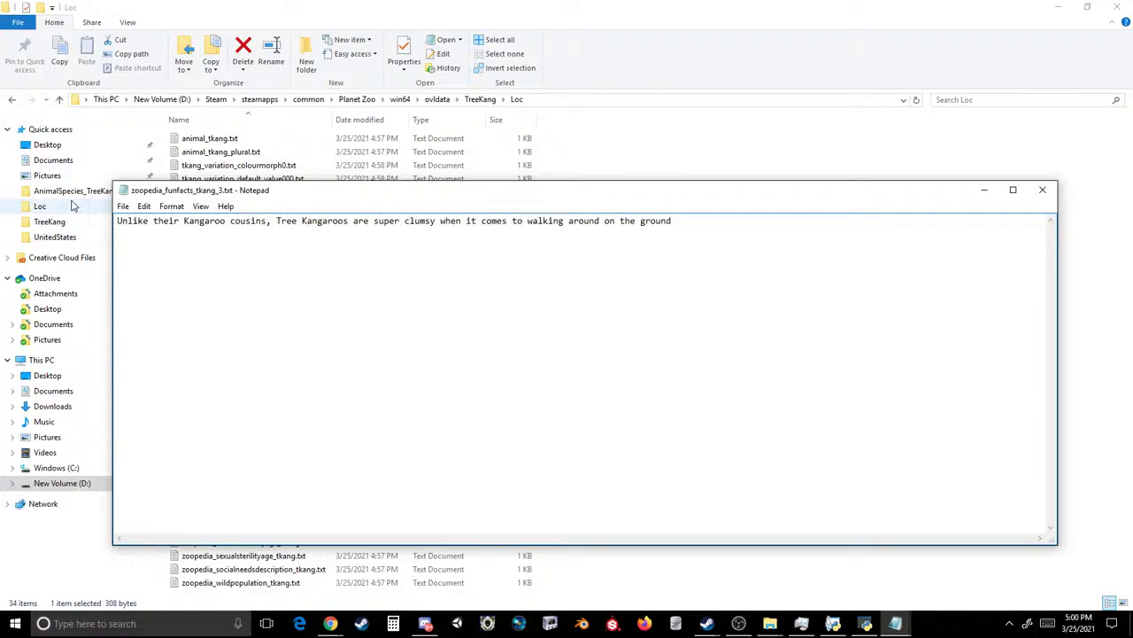
click(122, 207)
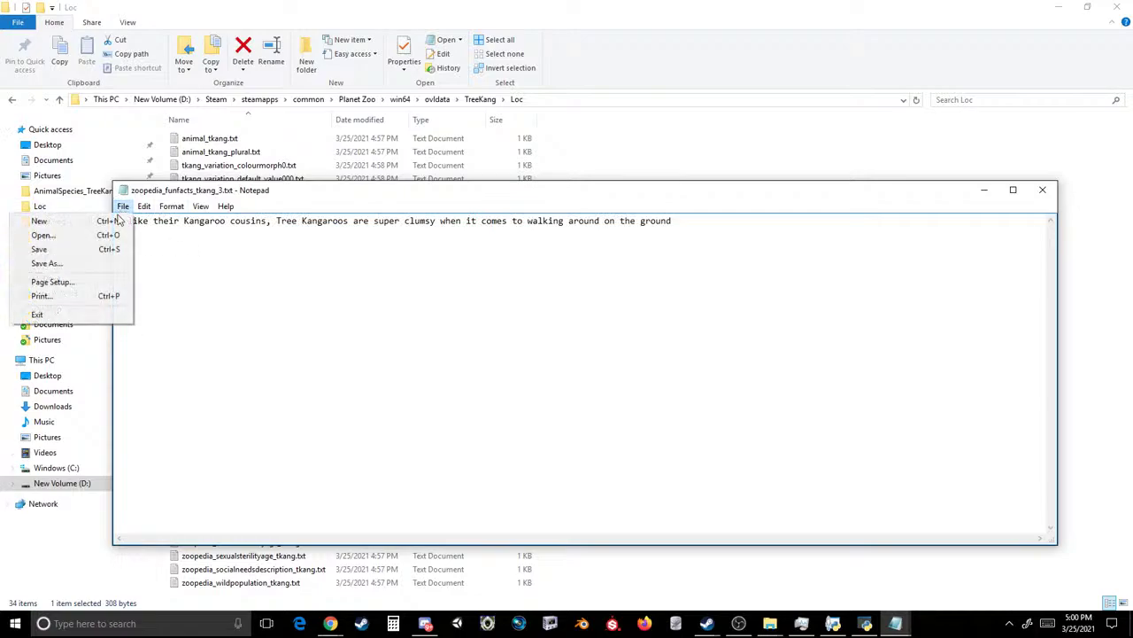
click(89, 249)
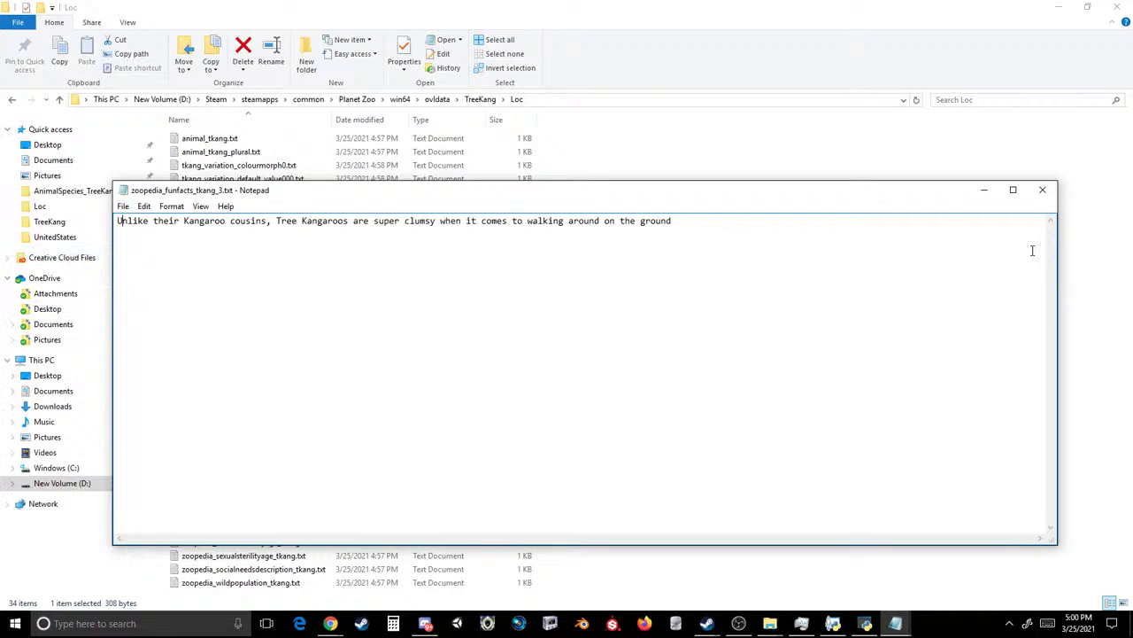
click(1041, 192)
- Replace zoopedia_funfacts_tkang_4.txt's text with "Matschie’s tree-kangaroo is named after Paul Matschie, a German zoologist who discovered this animal along with several other species of tree-kangaroo.", save and close
double_click(271, 440)
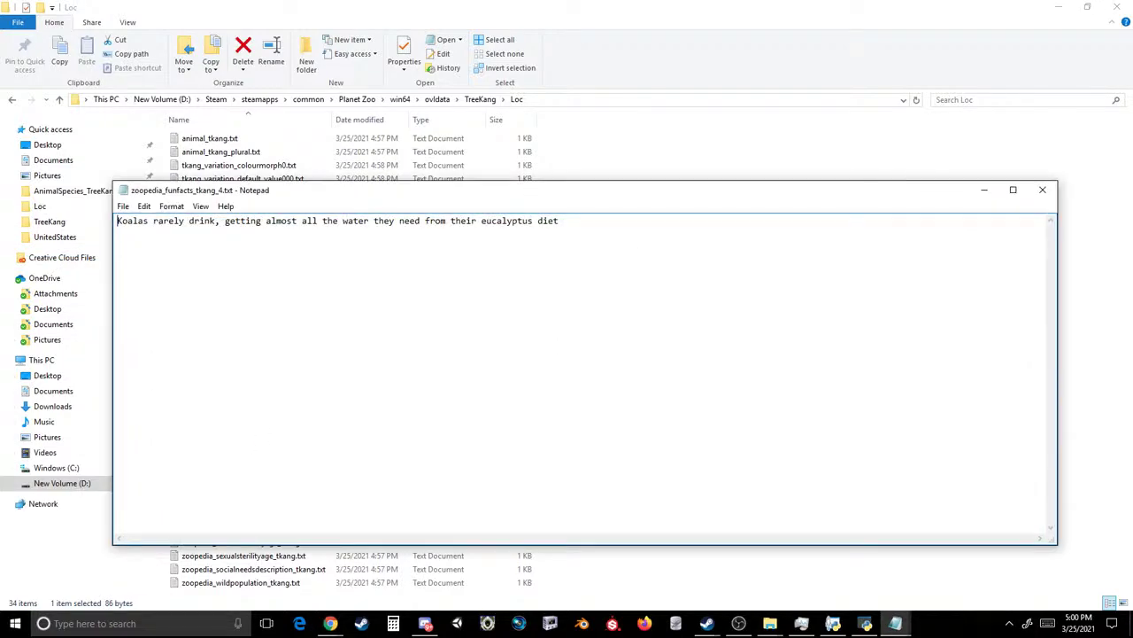
key(alt+Tab)
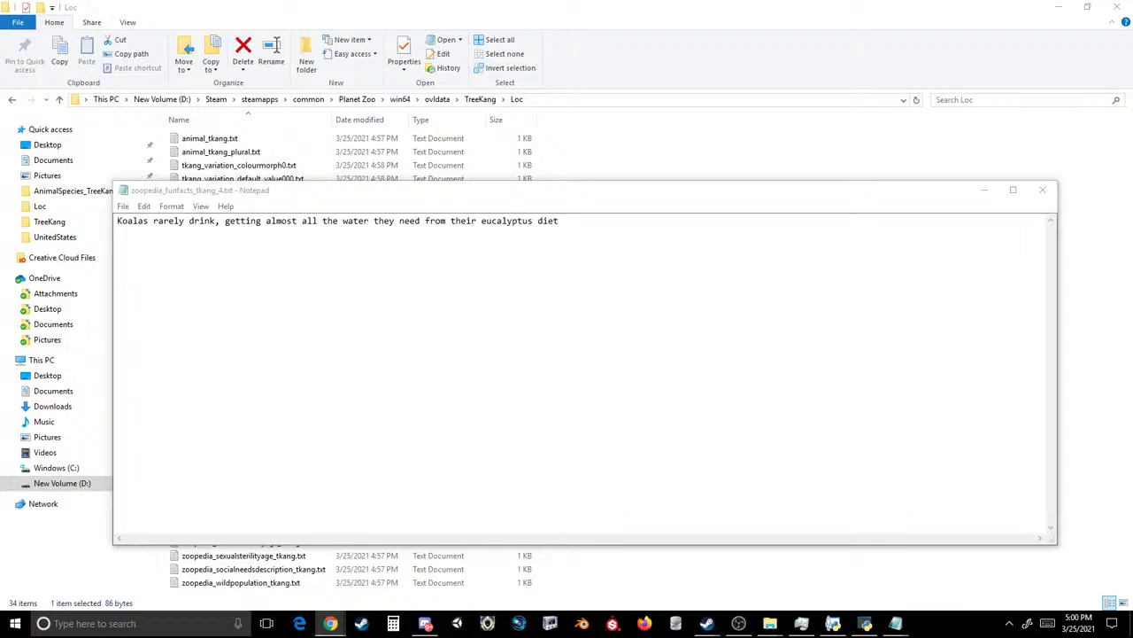
key(alt+Tab)
key(ctrl+a)
text(Matschie’s tree-kangaroo is named after Paul Matschie, a German zoologist who discovered this animal along with several other species of tree-kangaroo.)
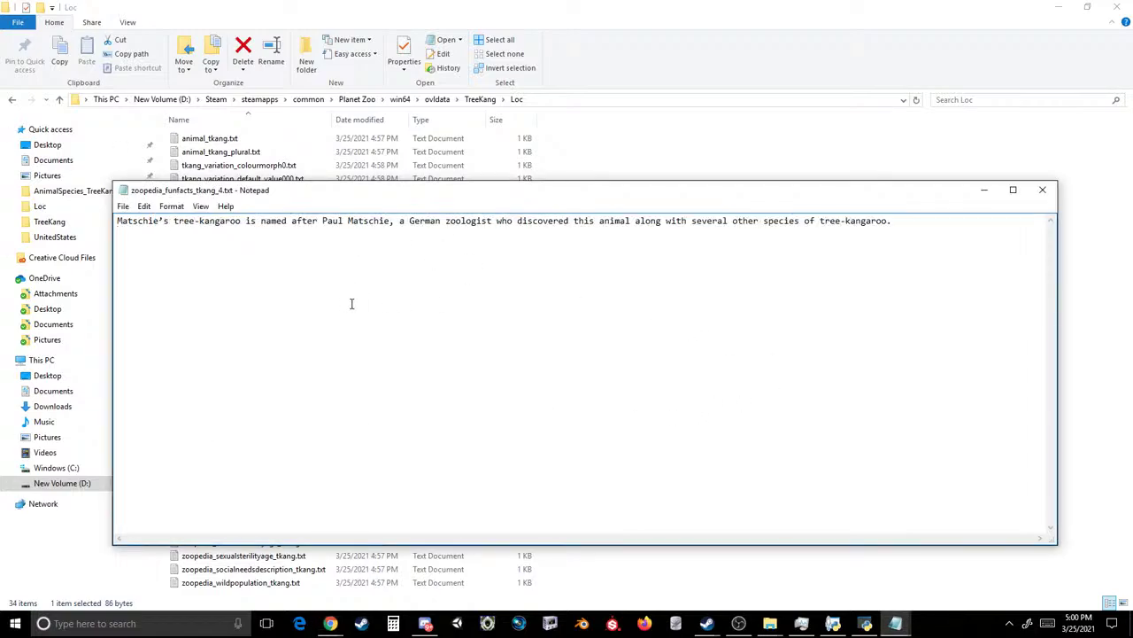
click(123, 206)
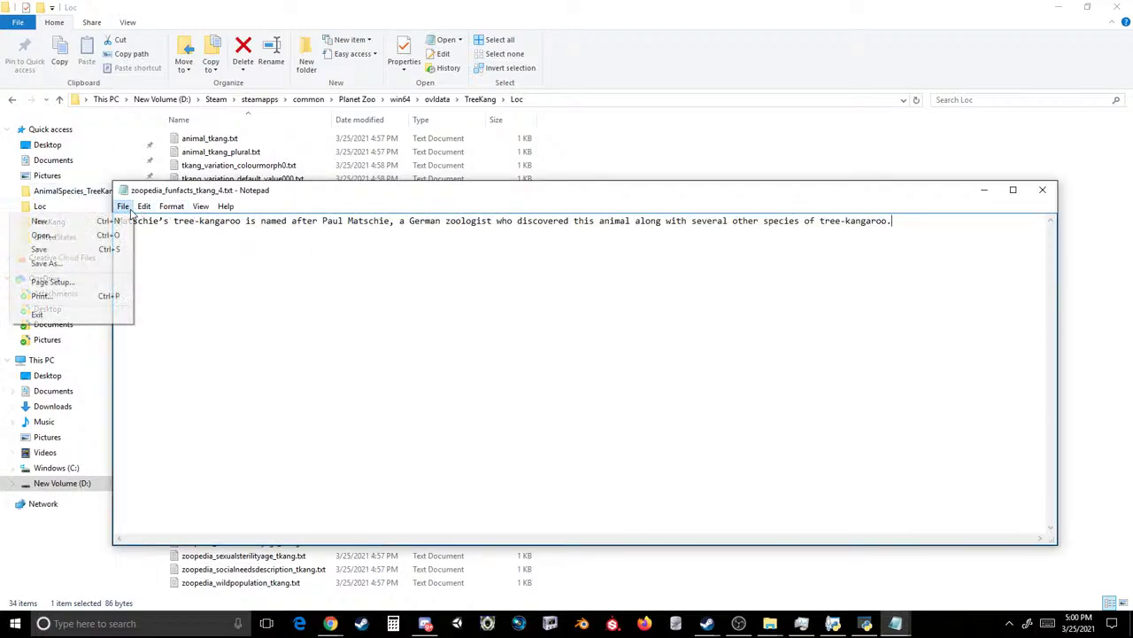
click(83, 251)
click(1042, 190)
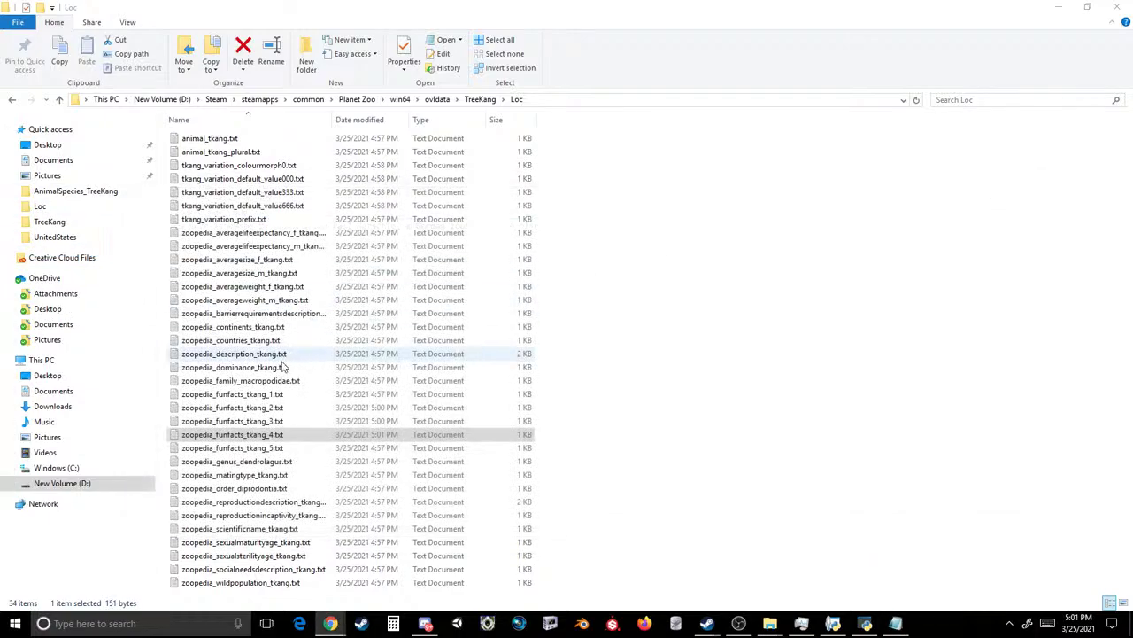
- Replace zoopedia_funfacts_tkang_5.txt's text with "Like water off a duck’s back. Curly whorls on the tree kangaroo’s back fur let water run right off it.", save and close
double_click(239, 448)
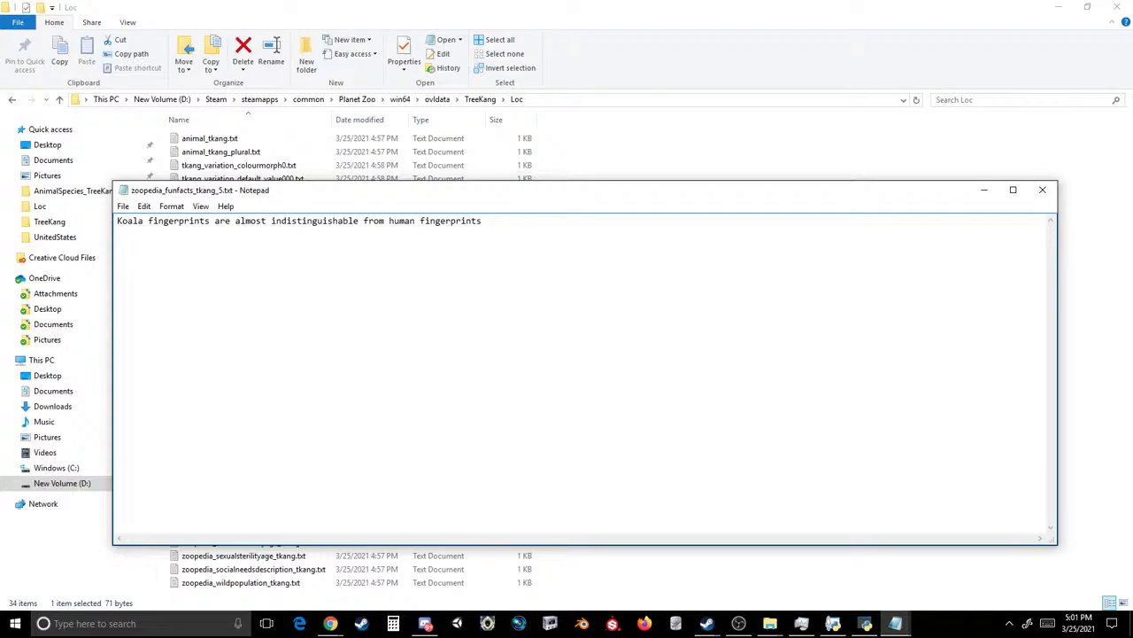
key(alt+Tab)
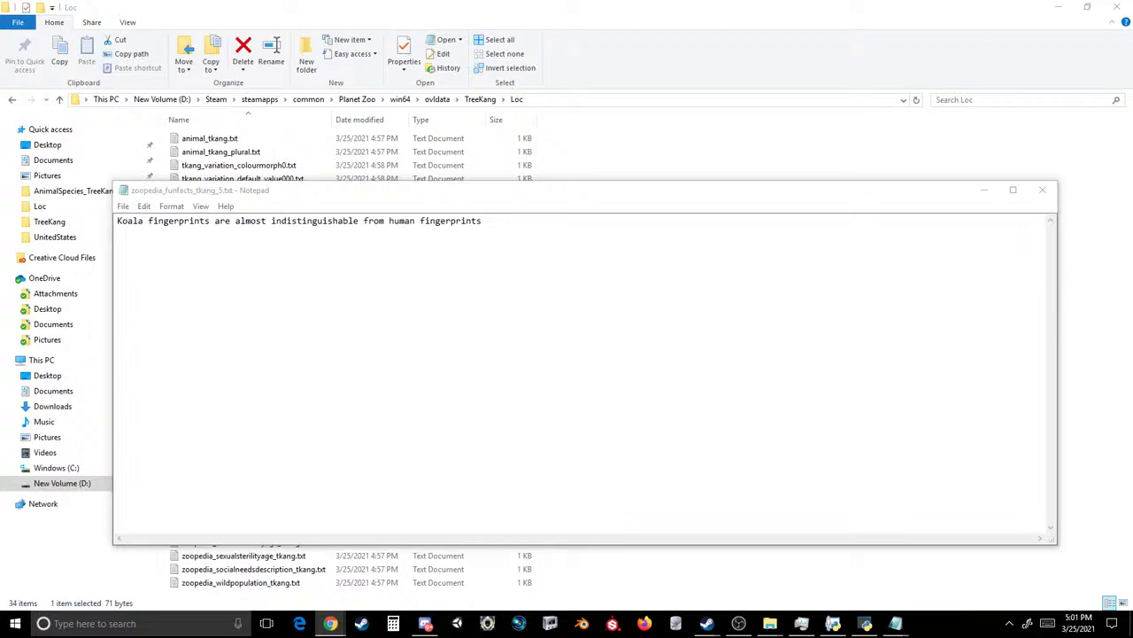
click(587, 369)
key(ctrl+a)
text(ke water off a duck’s back. Curly whorls on the tree kangaroo’s back fur let water run right off it.)
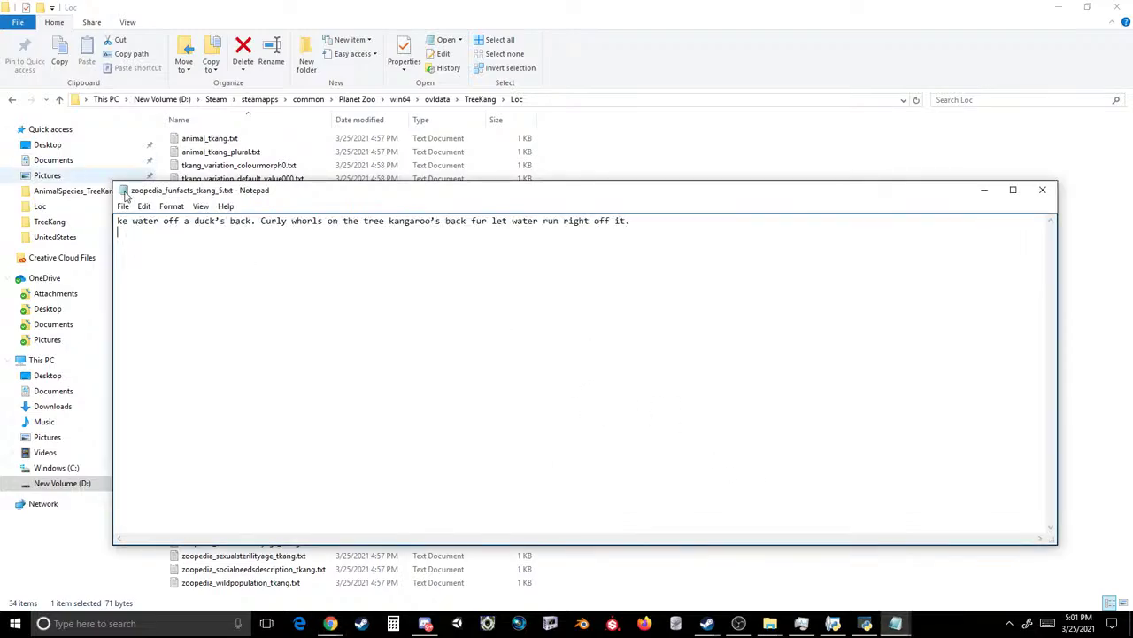
drag(132, 222, 70, 204)
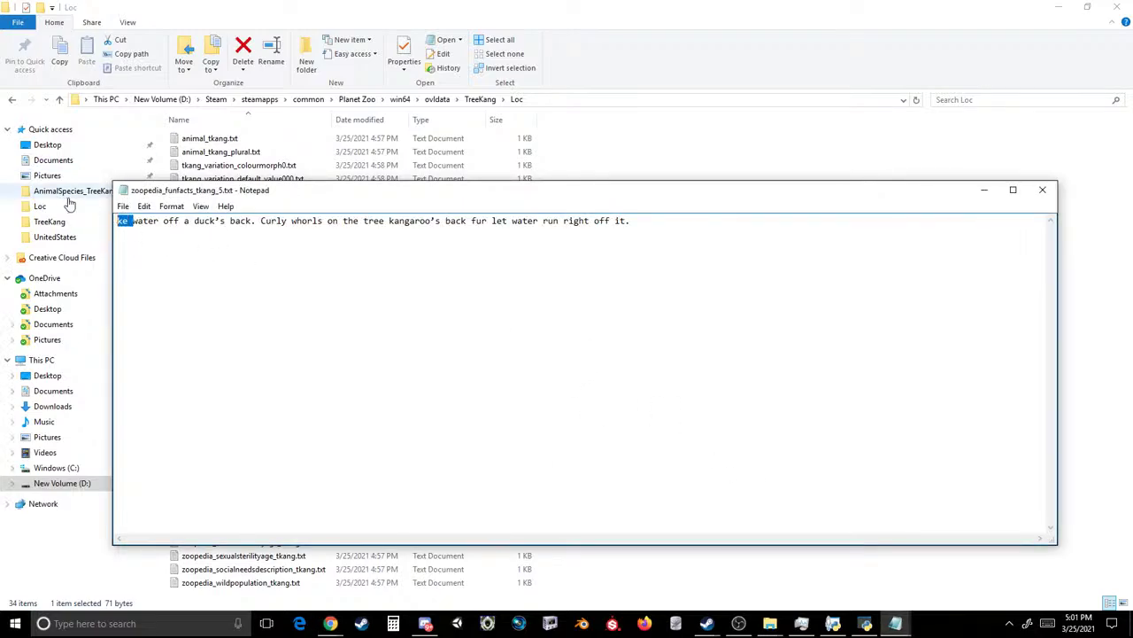
key(BackSpace)
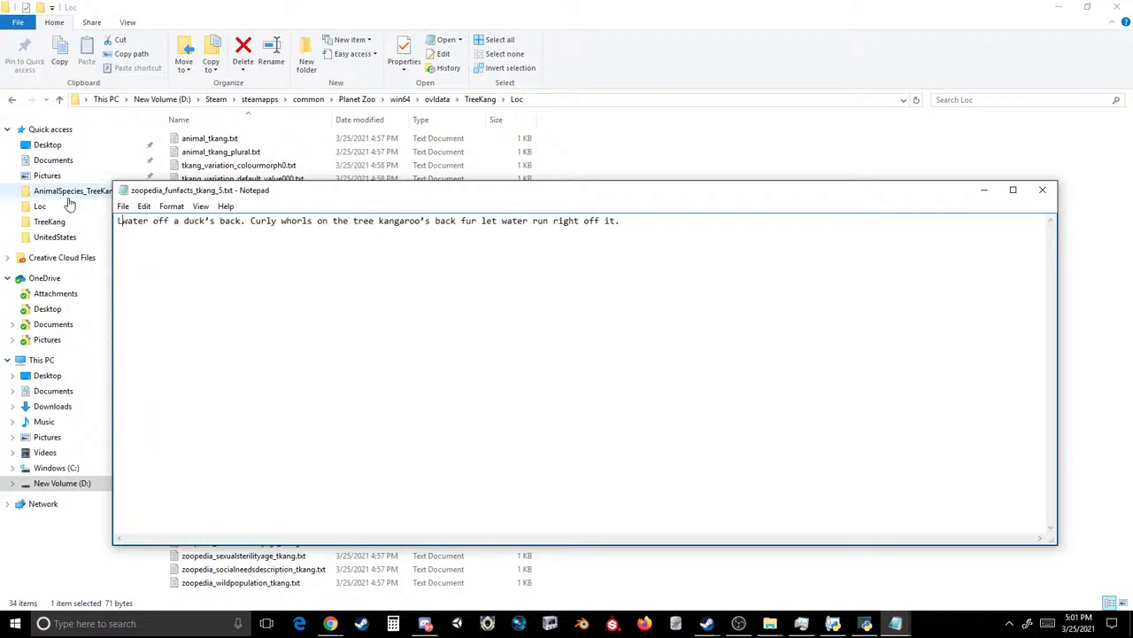
text(Like)
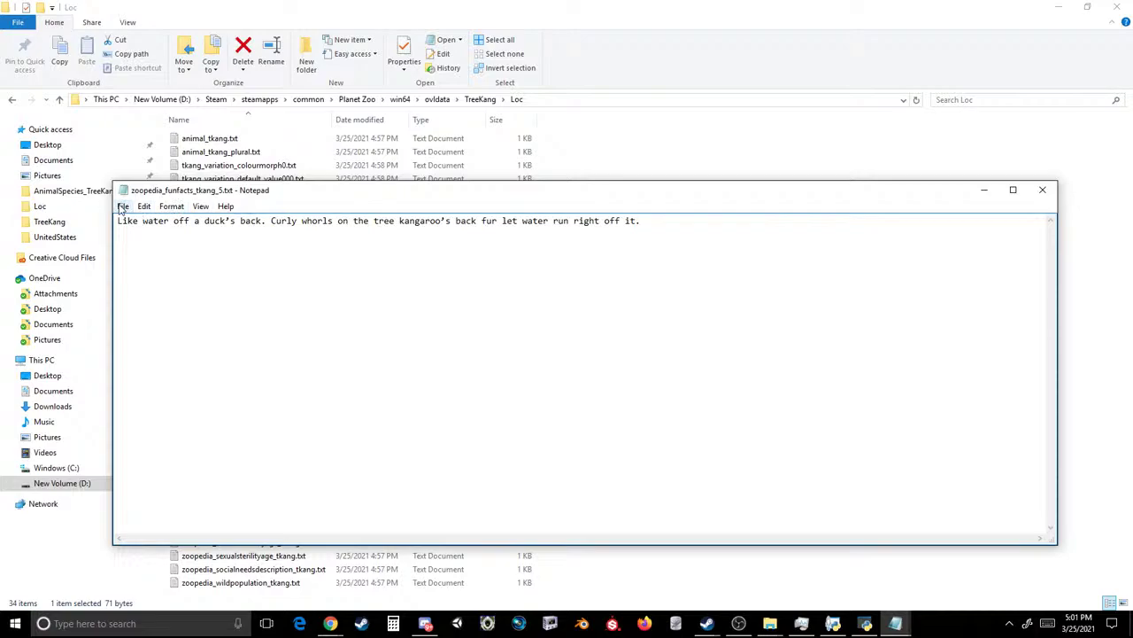
click(123, 206)
click(76, 248)
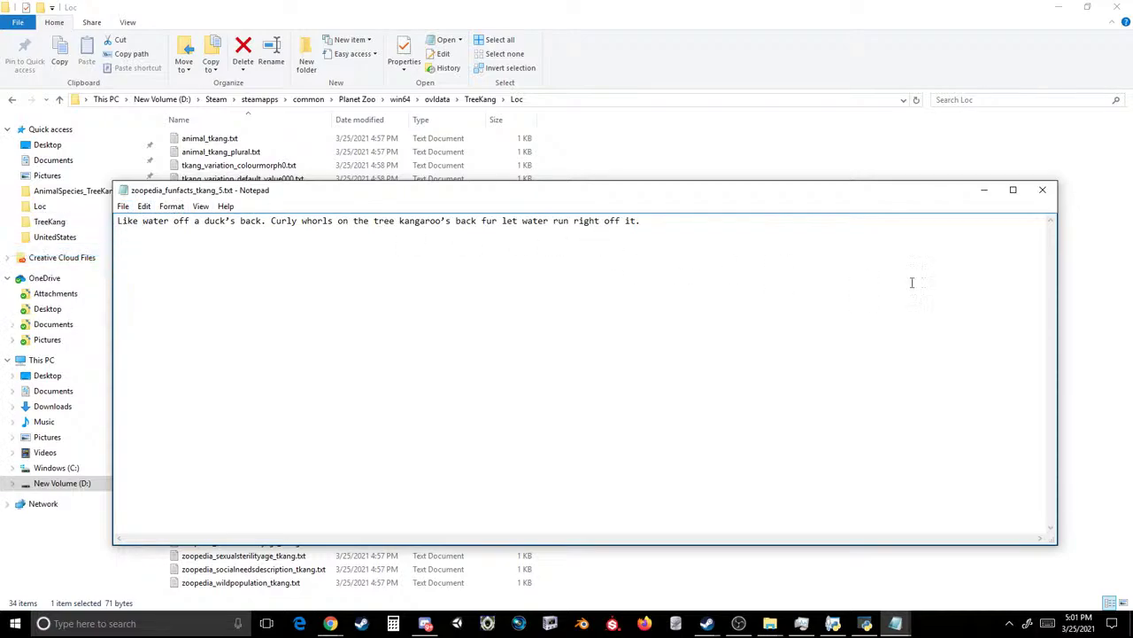
click(1041, 189)
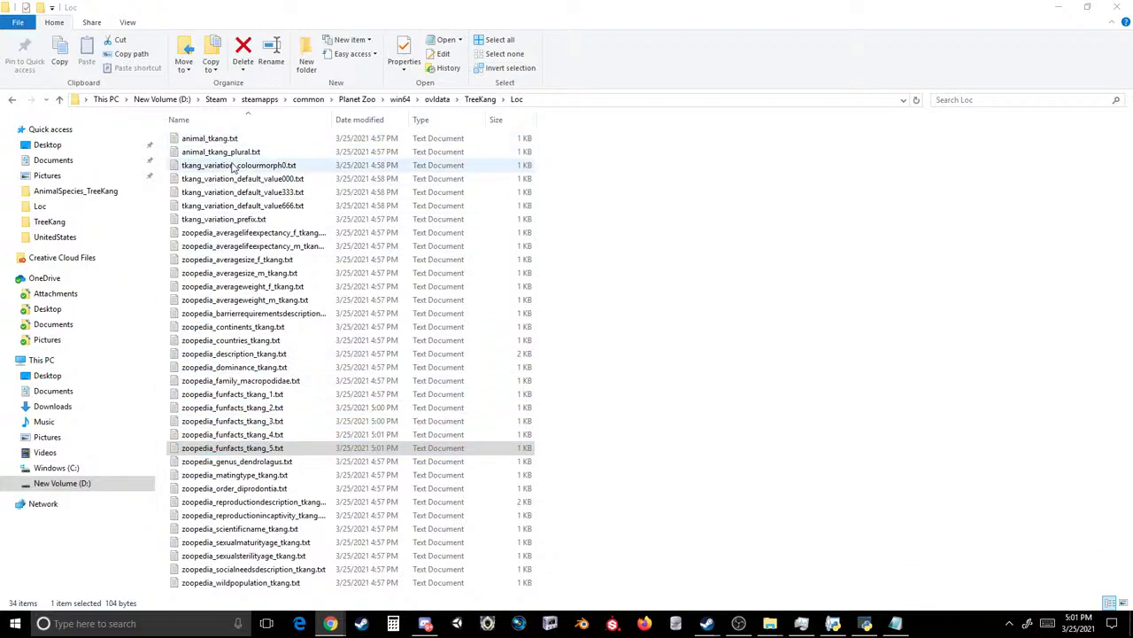
- Open the female average life expectancy text file, switch to Chrome and search Google for "tree kangaroo life expectancy" in a new tab
double_click(237, 222)
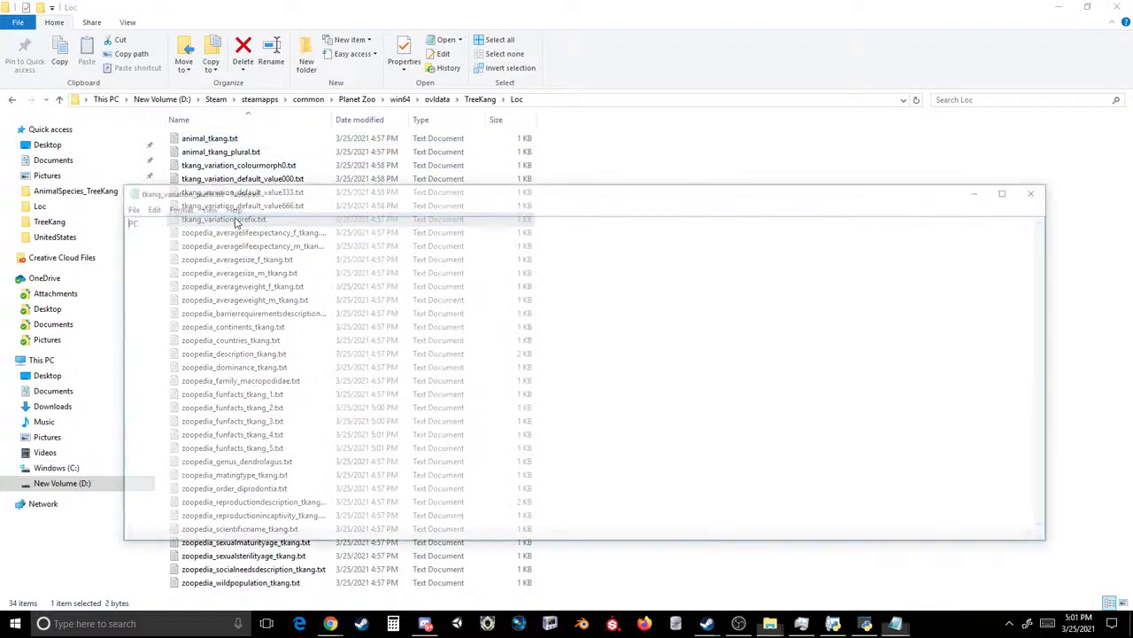
click(1044, 189)
double_click(253, 232)
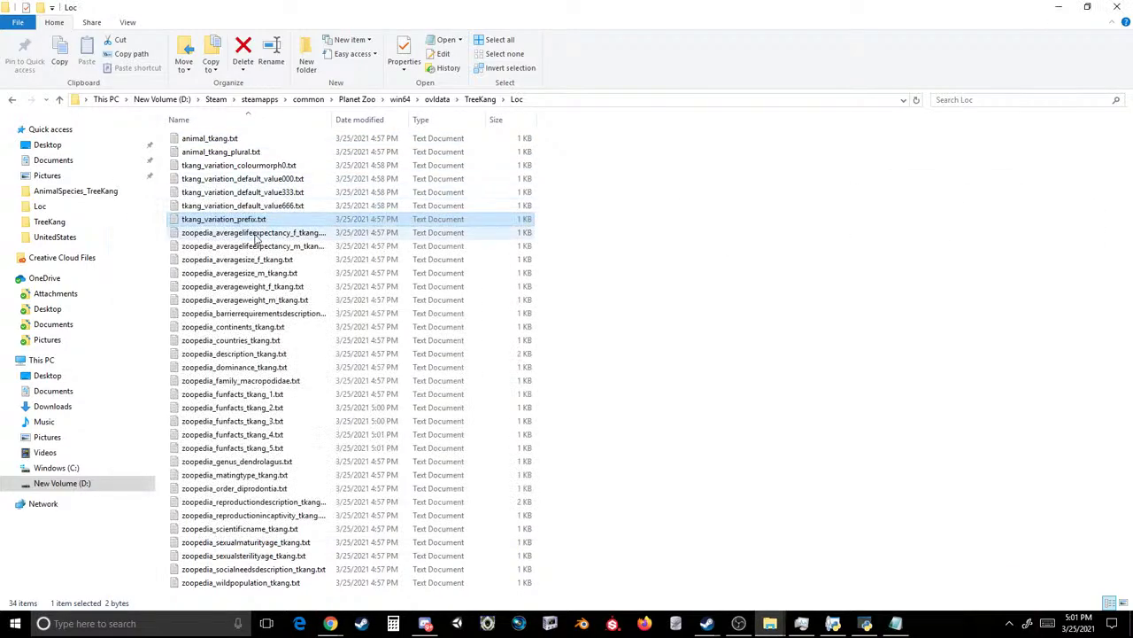
mouse_move(372, 607)
click(470, 567)
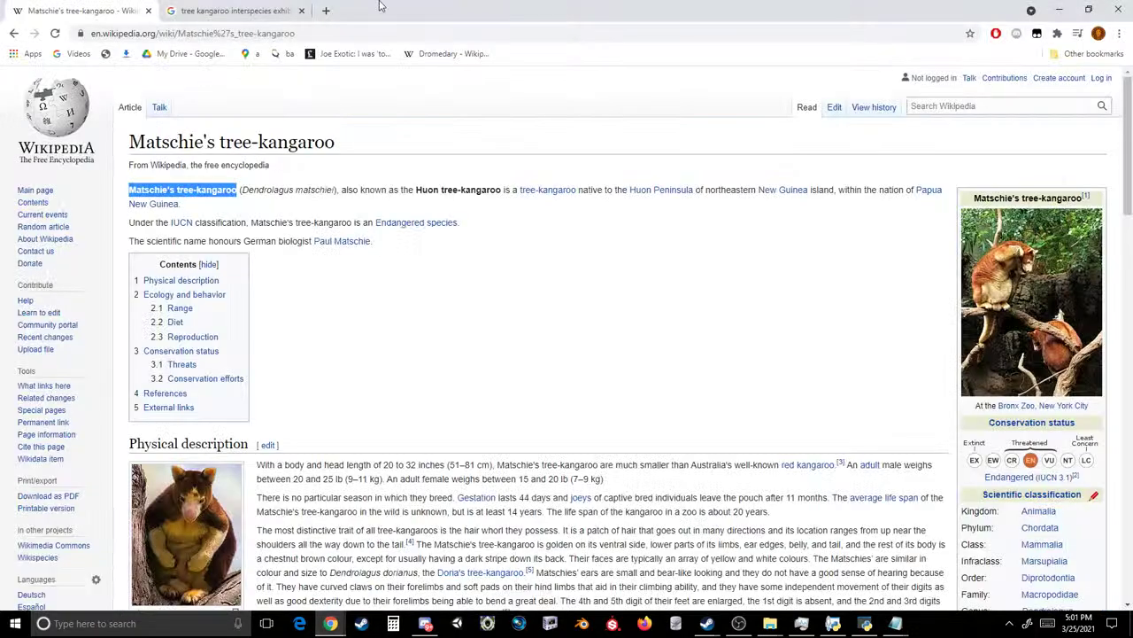
click(326, 9)
text(tree kangaroo)
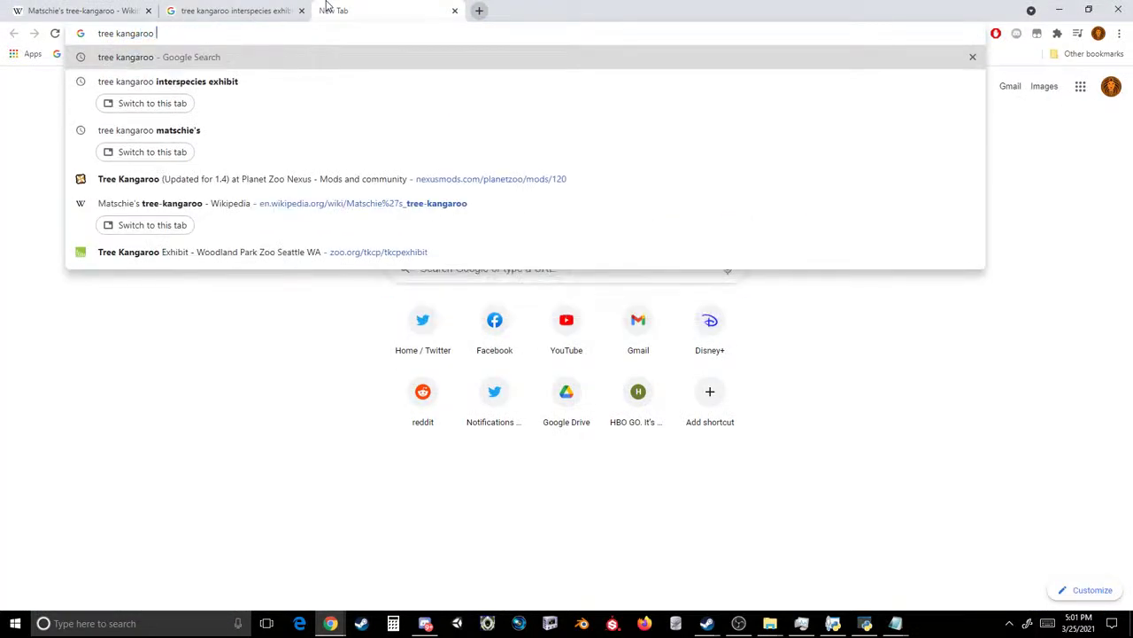
text( life expecta)
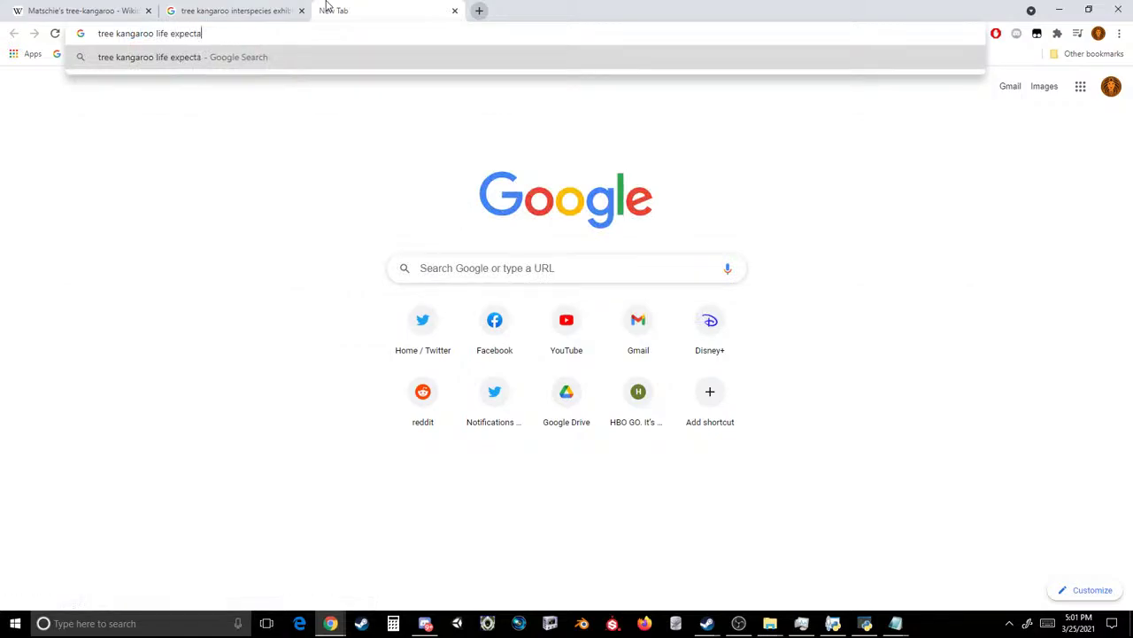
text(ncy)
key(Return)
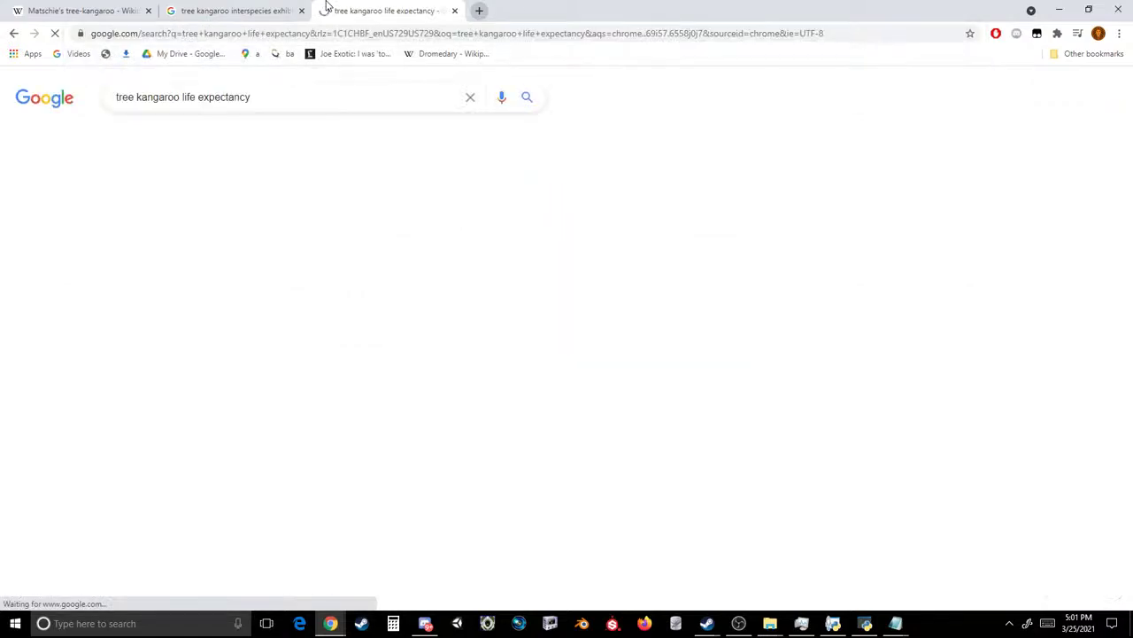
- Set the value in zoopedia_averagelifeexpectancy_f_tkang.txt to "20 years", save and close it, and reopen it from the Loc folder to check the entry
click(895, 624)
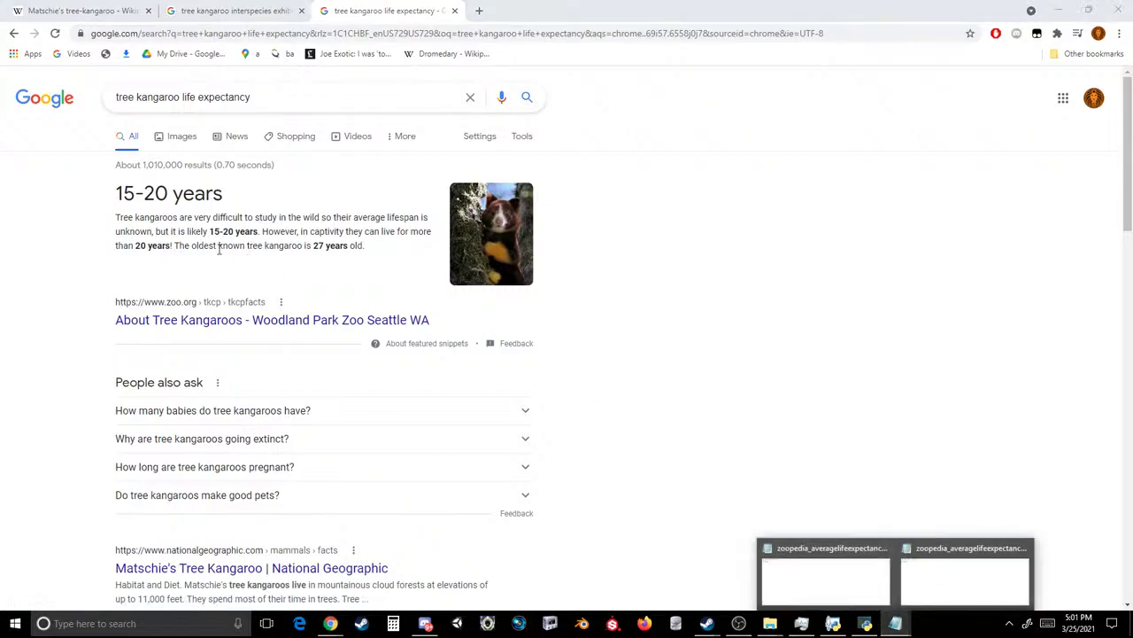
click(992, 587)
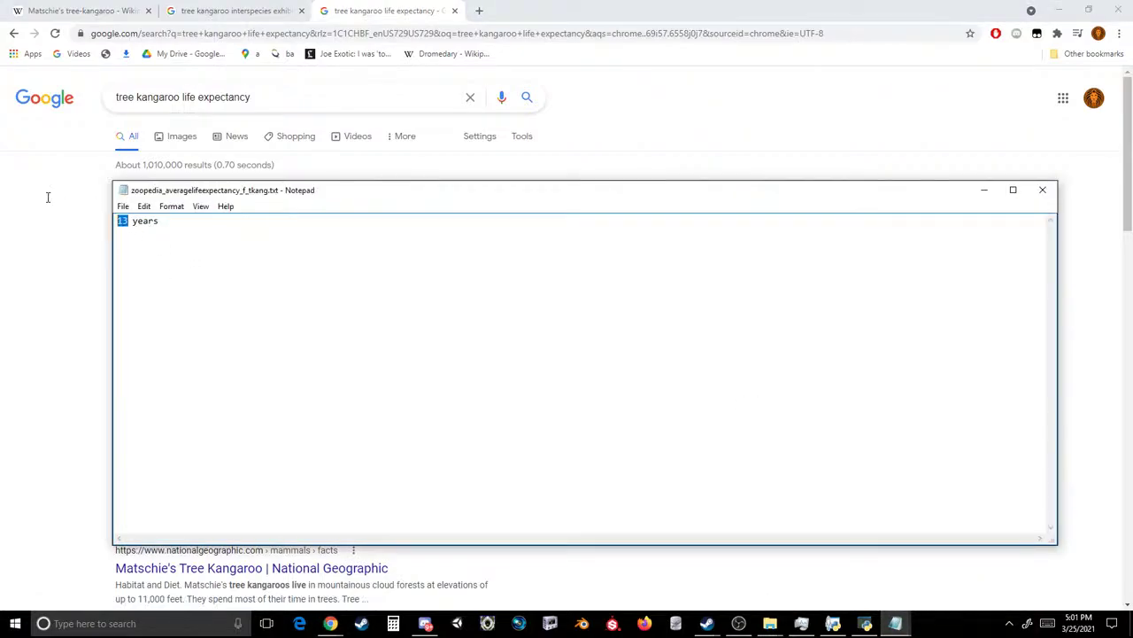
click(123, 205)
click(89, 249)
click(1042, 189)
click(1042, 189)
mouse_move(769, 624)
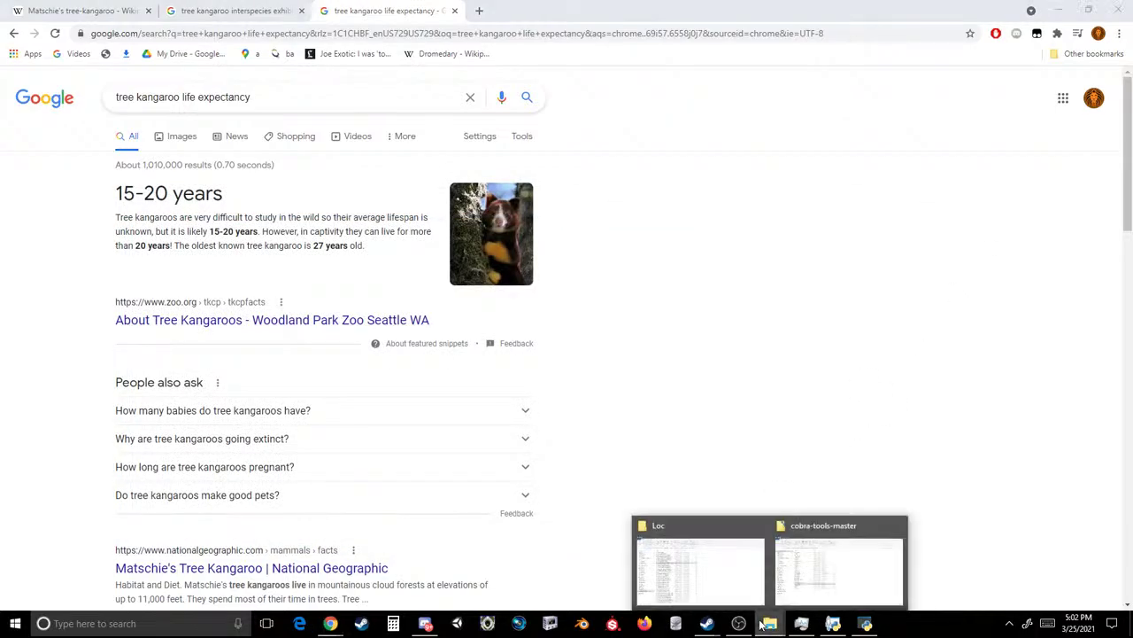
click(719, 577)
double_click(256, 232)
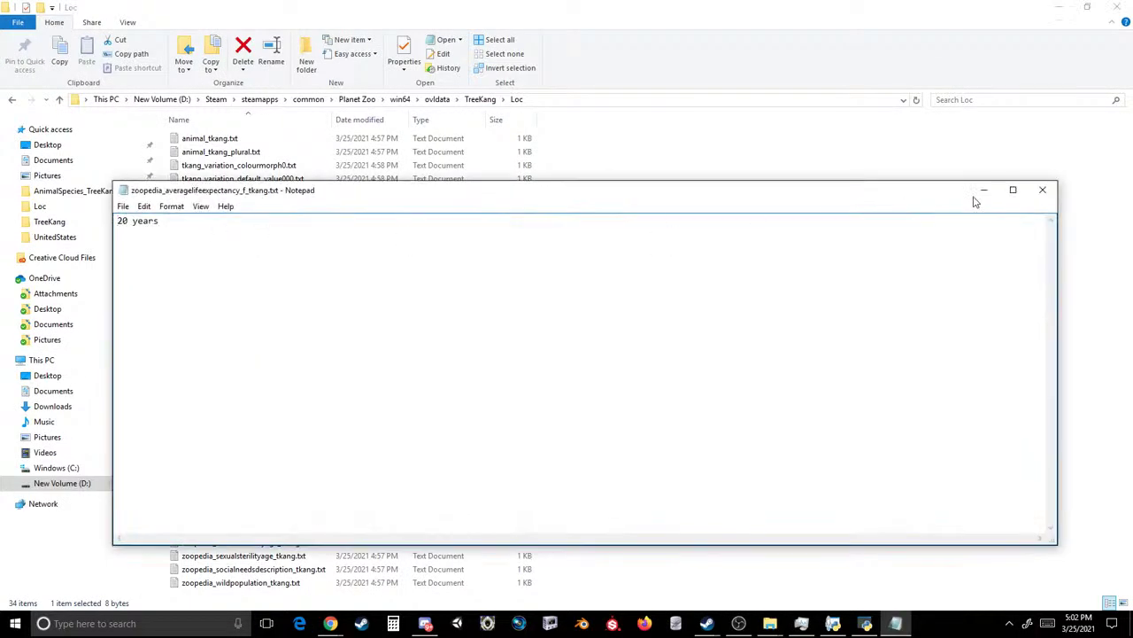
click(1042, 190)
- Set the value in zoopedia_averagelifeexpectancy_m_tkang.txt to "20 years", then save and close the file
double_click(230, 246)
key(BackSpace)
key(BackSpace)
text(20 years)
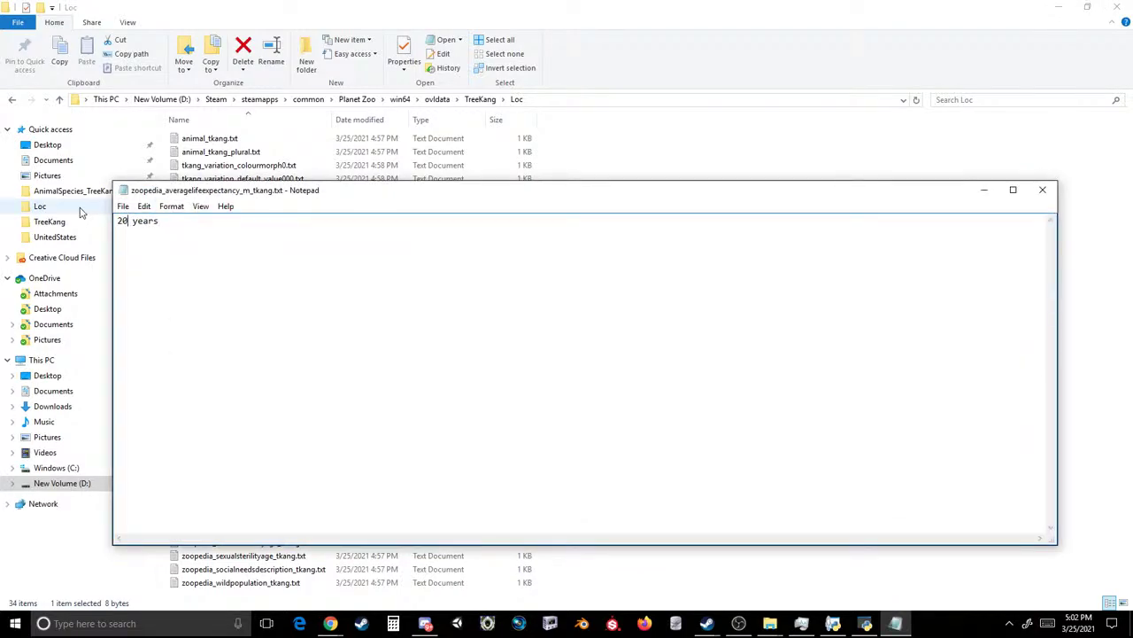
text(0)
click(123, 205)
click(40, 251)
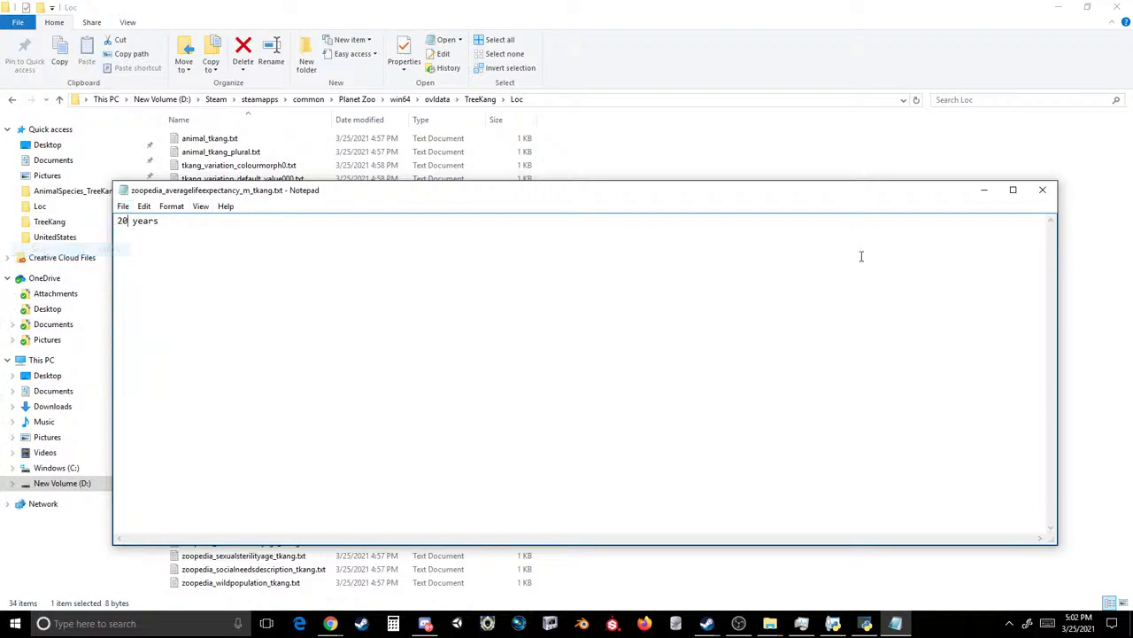
click(1042, 189)
- Open zoopedia_averagesize_f_tkang.txt, switch to Chrome and search Google for "tree kangaroo length"
double_click(215, 258)
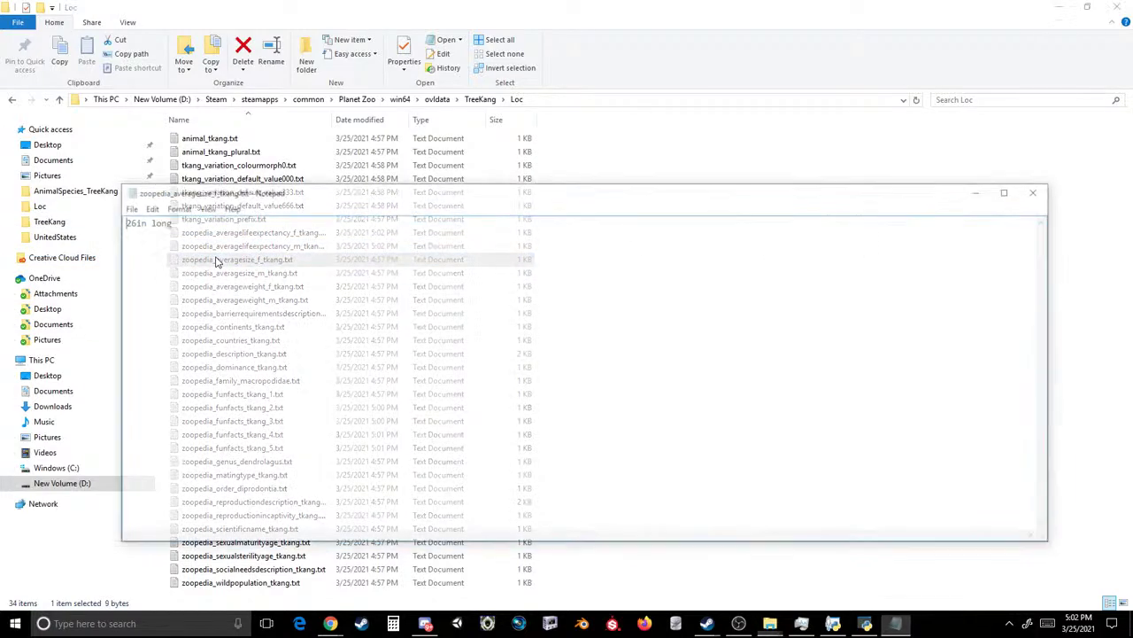
mouse_move(329, 623)
click(473, 559)
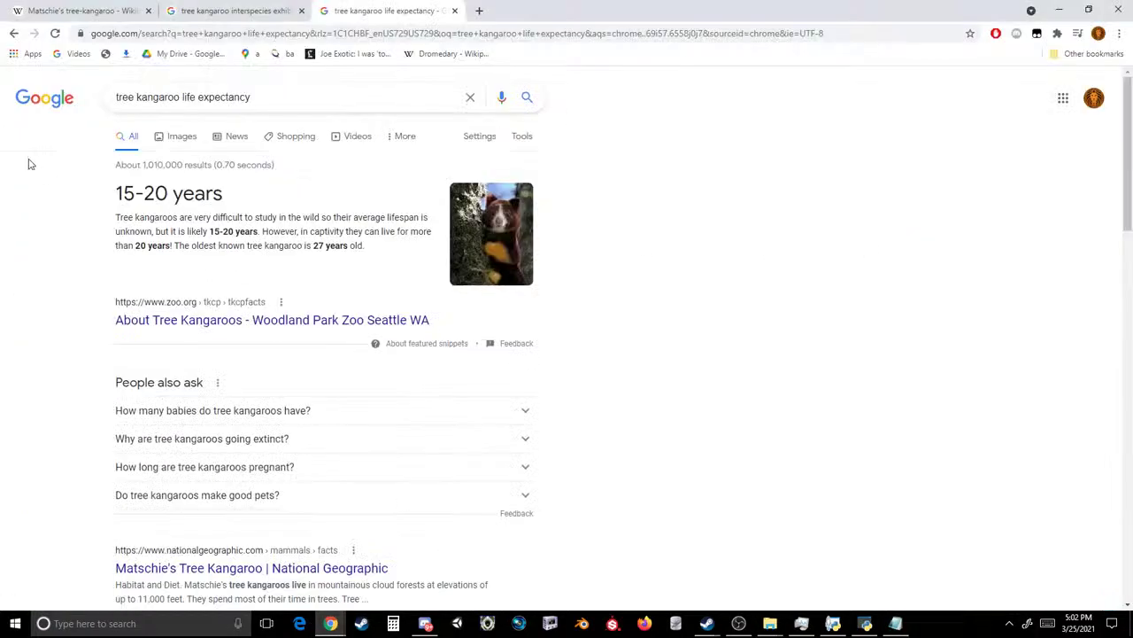
drag(278, 98, 177, 84)
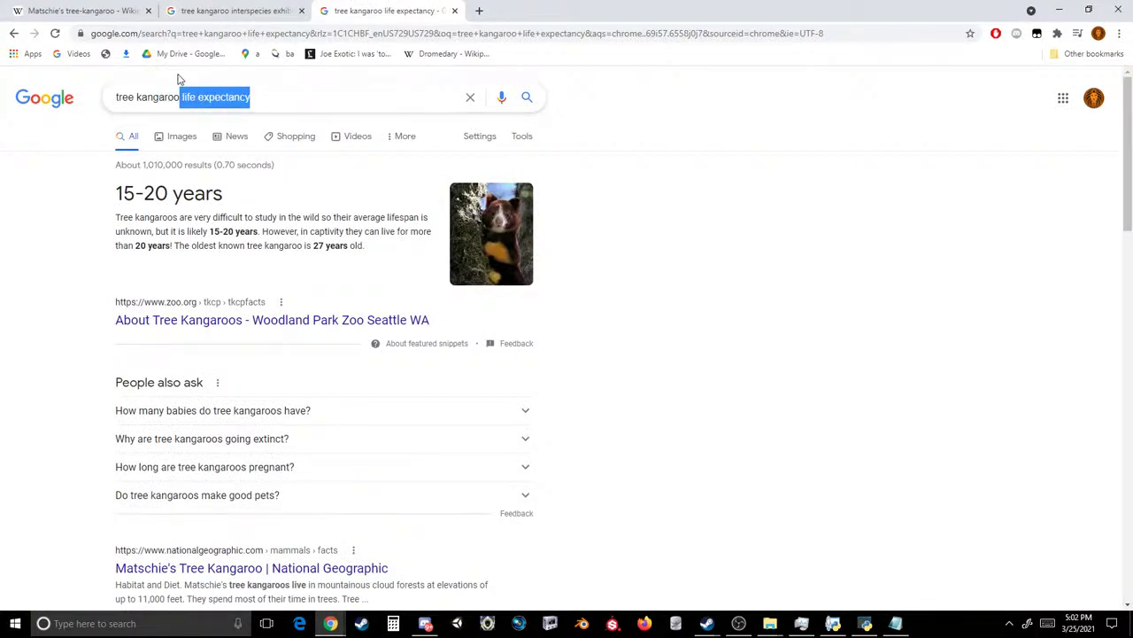
key(BackSpace)
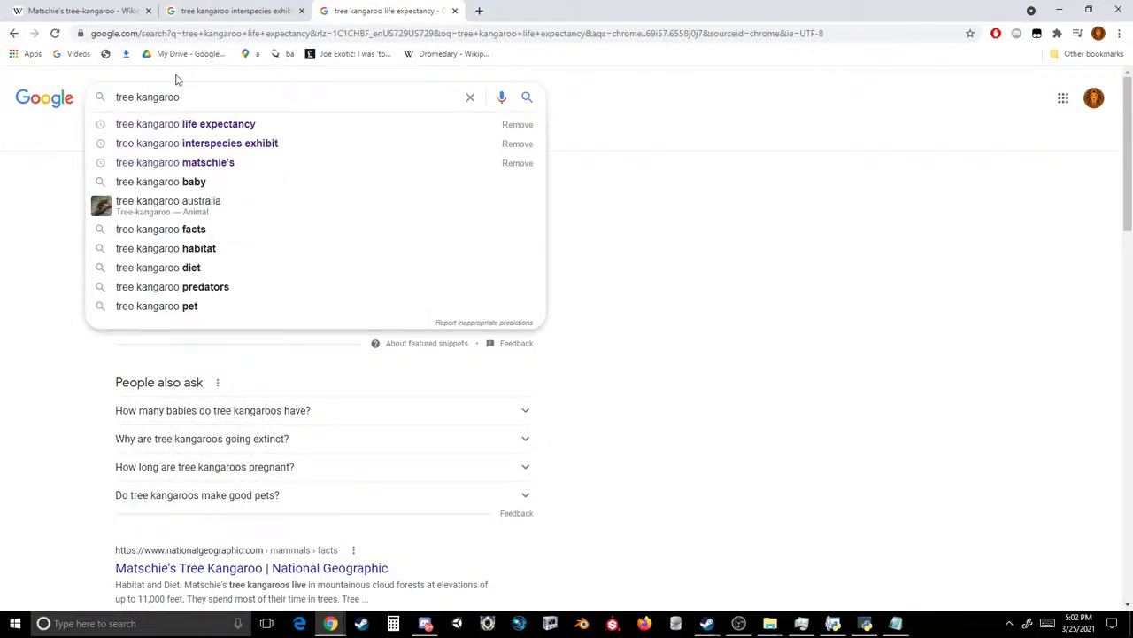
text(length)
key(Return)
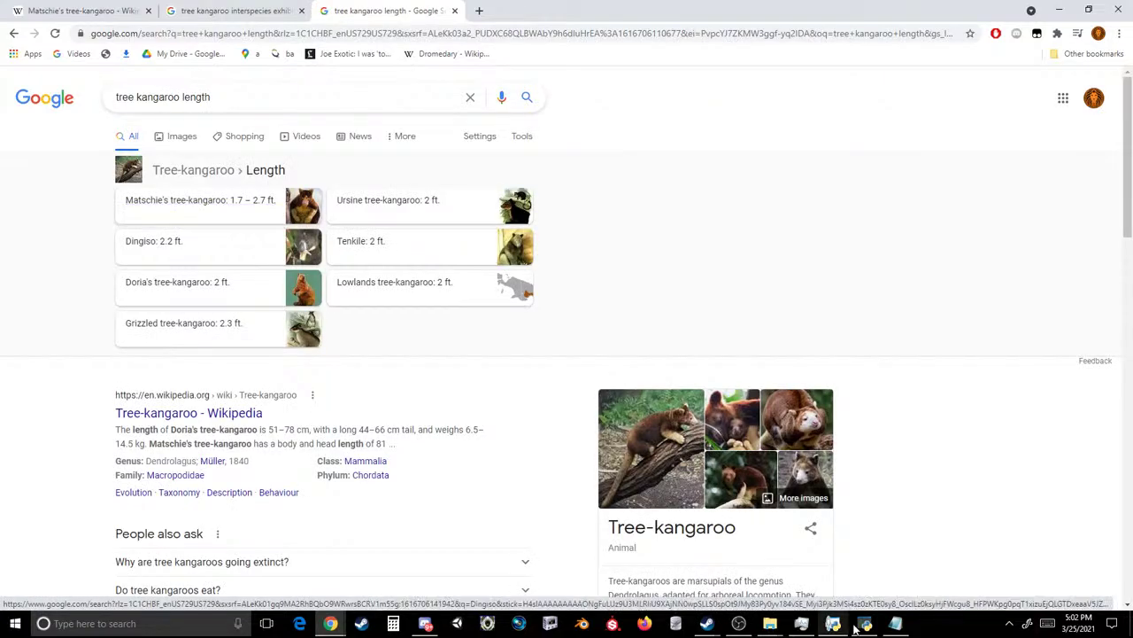
- Return to Notepad, set the female average size to "28in long", then save and close the file
click(895, 622)
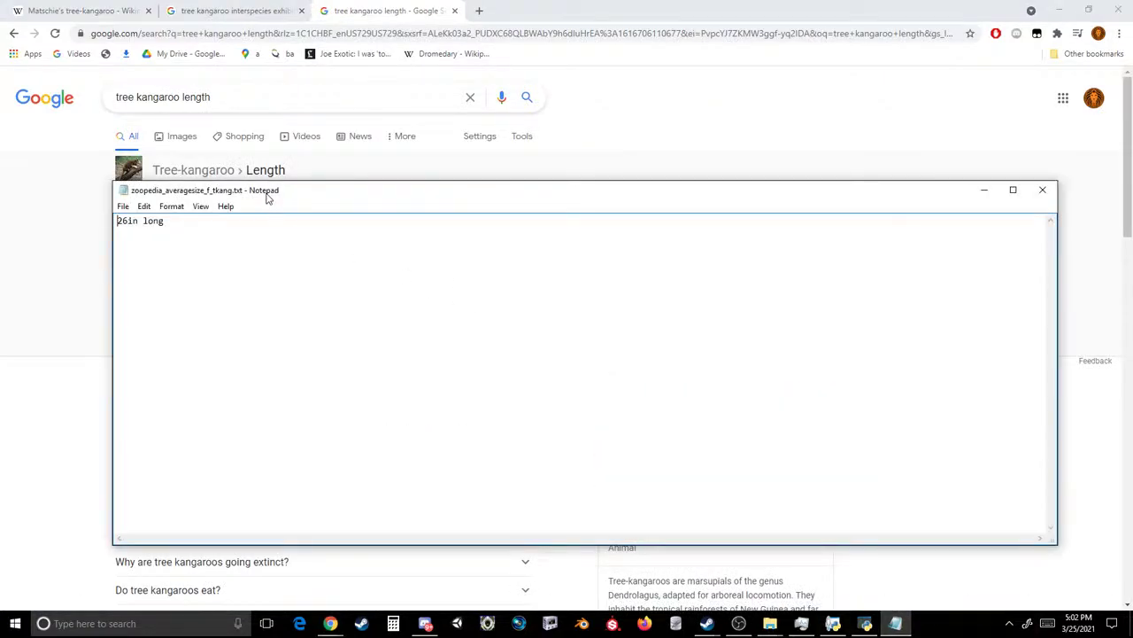
drag(268, 197, 290, 235)
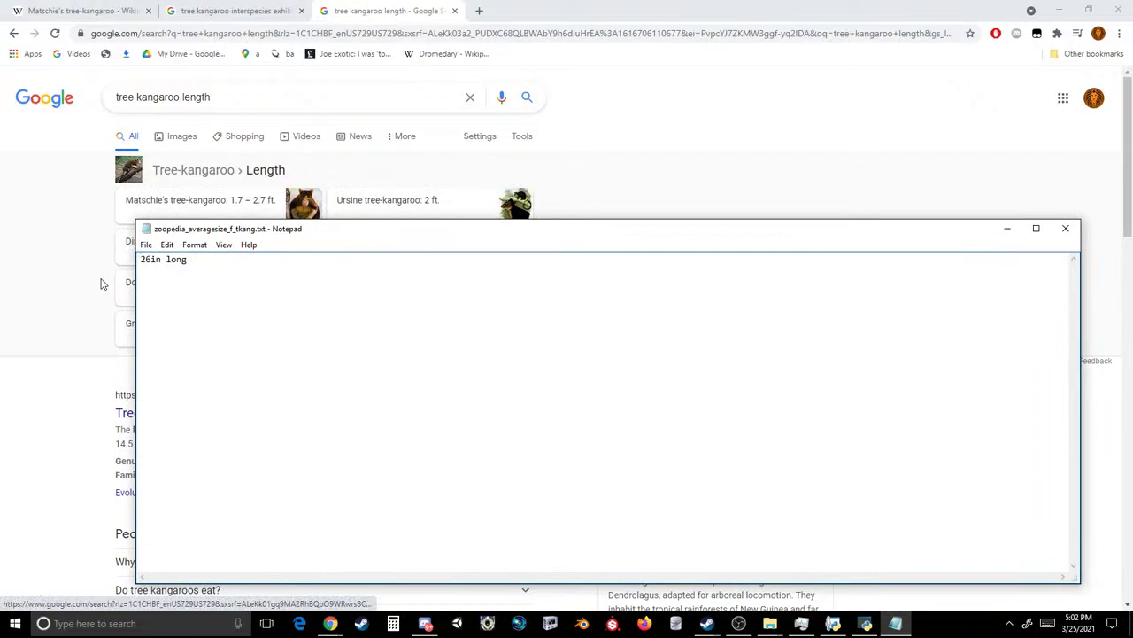
click(152, 258)
key(BackSpace)
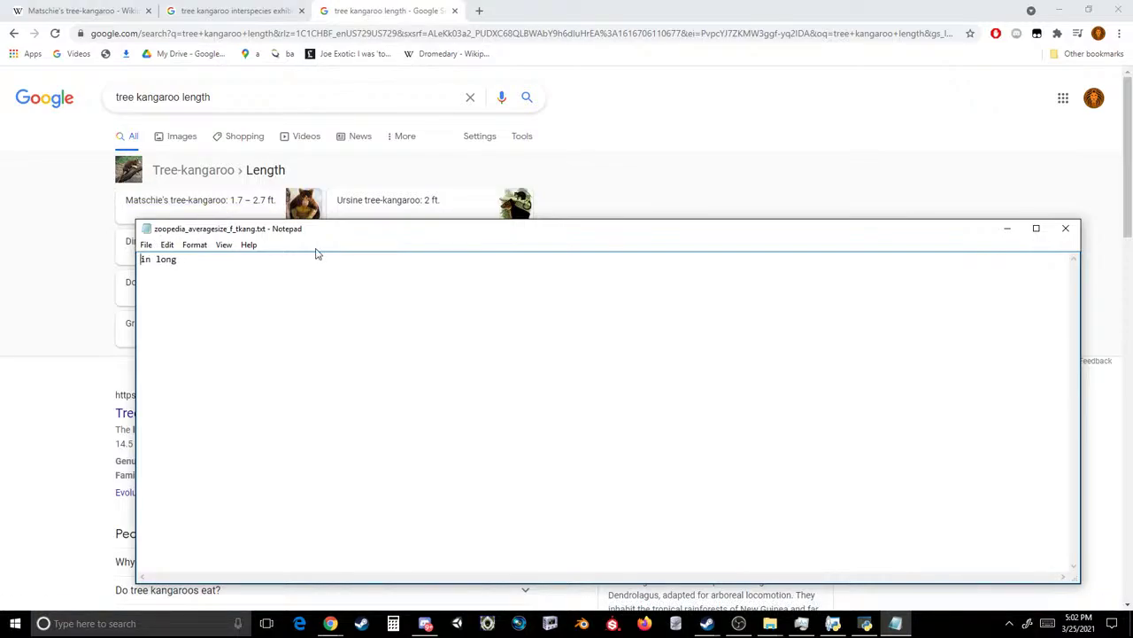
click(146, 244)
click(119, 291)
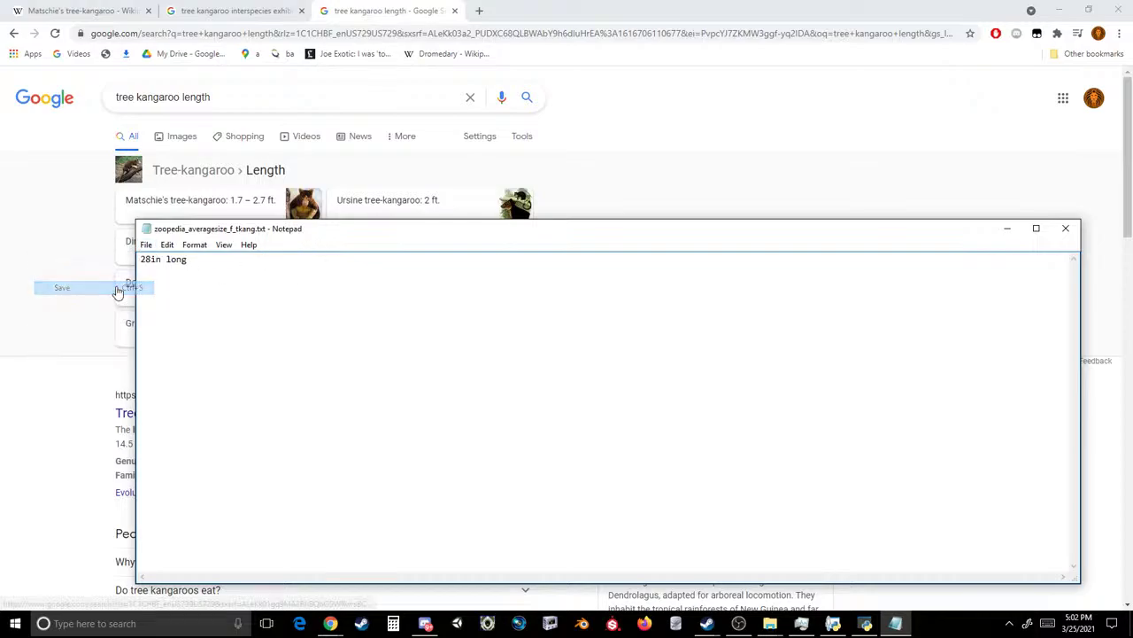
click(1066, 227)
- Open zoopedia_averagesize_m_tkang.txt from the Loc folder, set the size to "28in long", then save and close the file
mouse_move(767, 626)
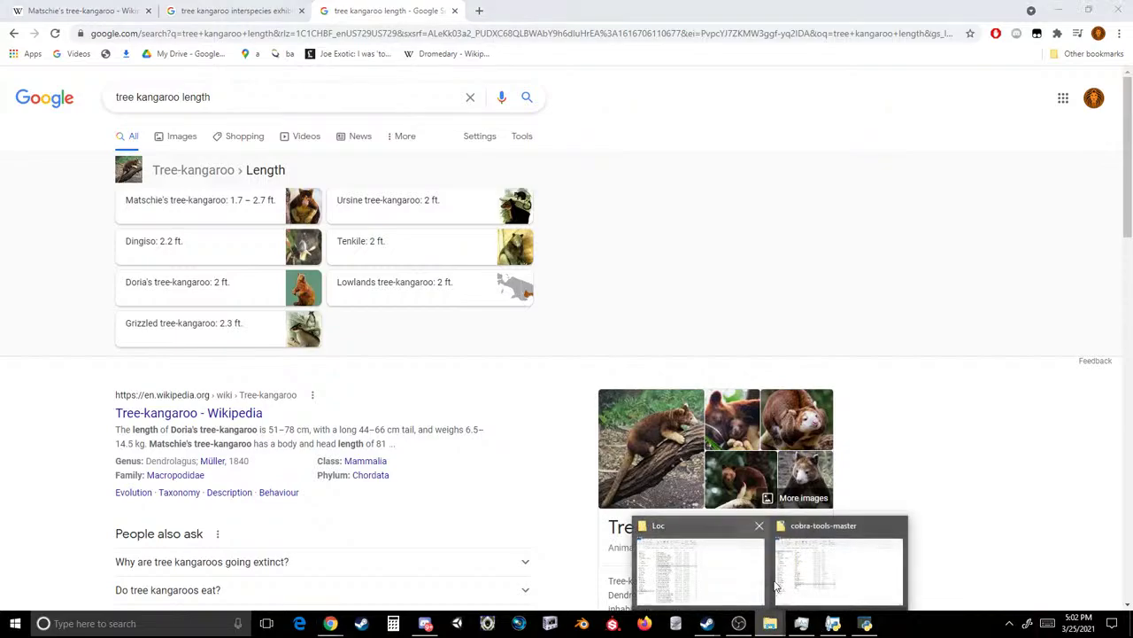
click(703, 559)
double_click(266, 274)
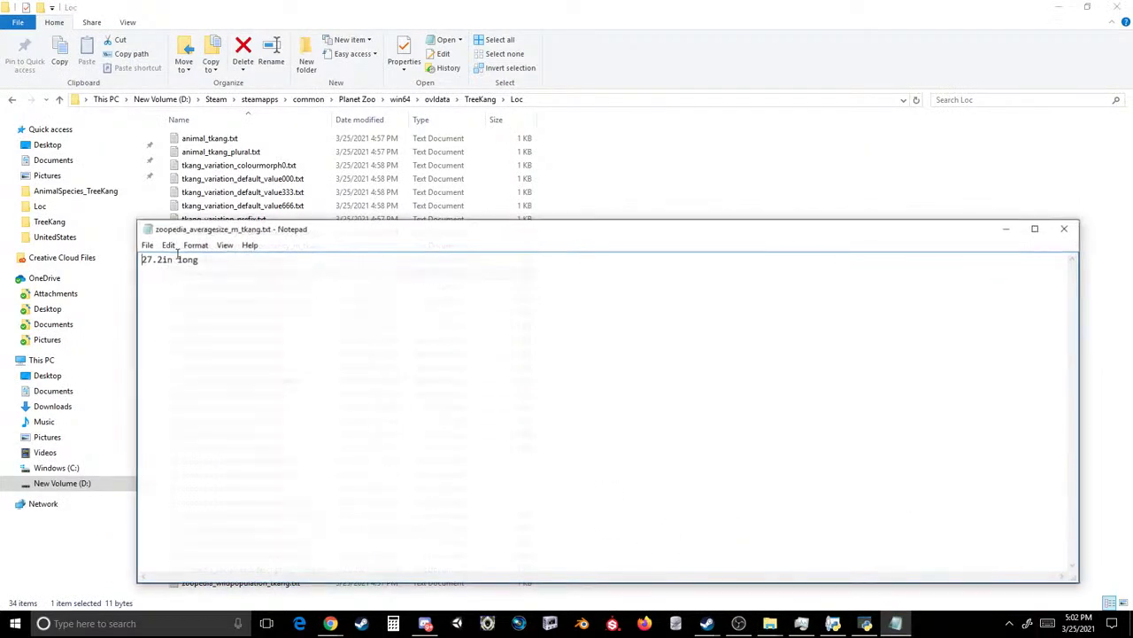
drag(161, 259, 84, 252)
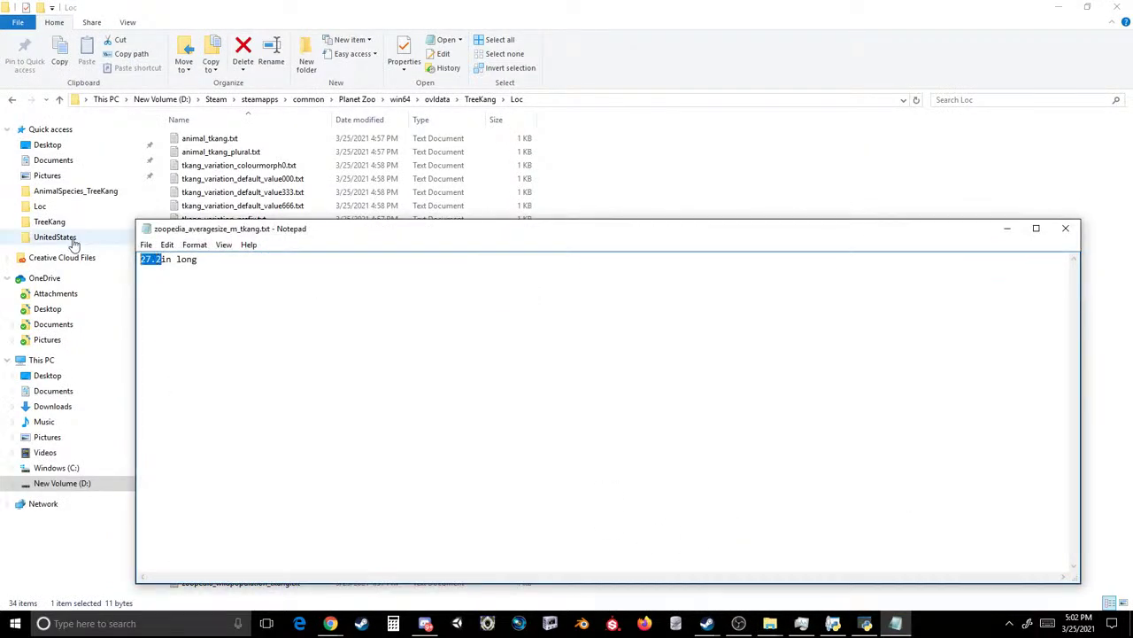
text(28)
click(146, 244)
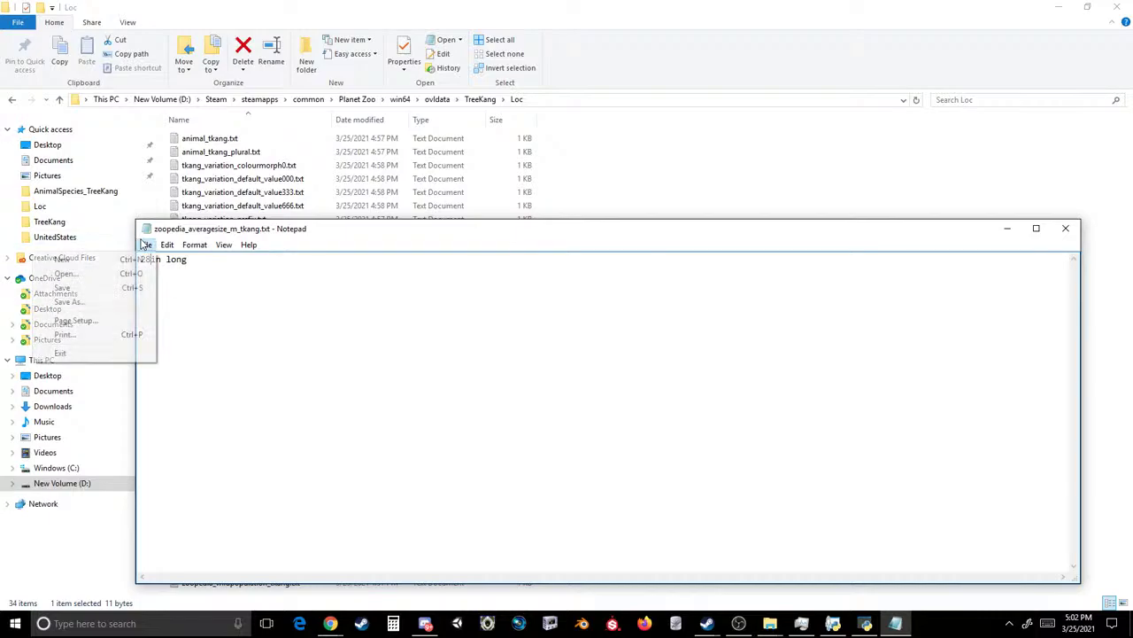
click(117, 288)
click(1065, 228)
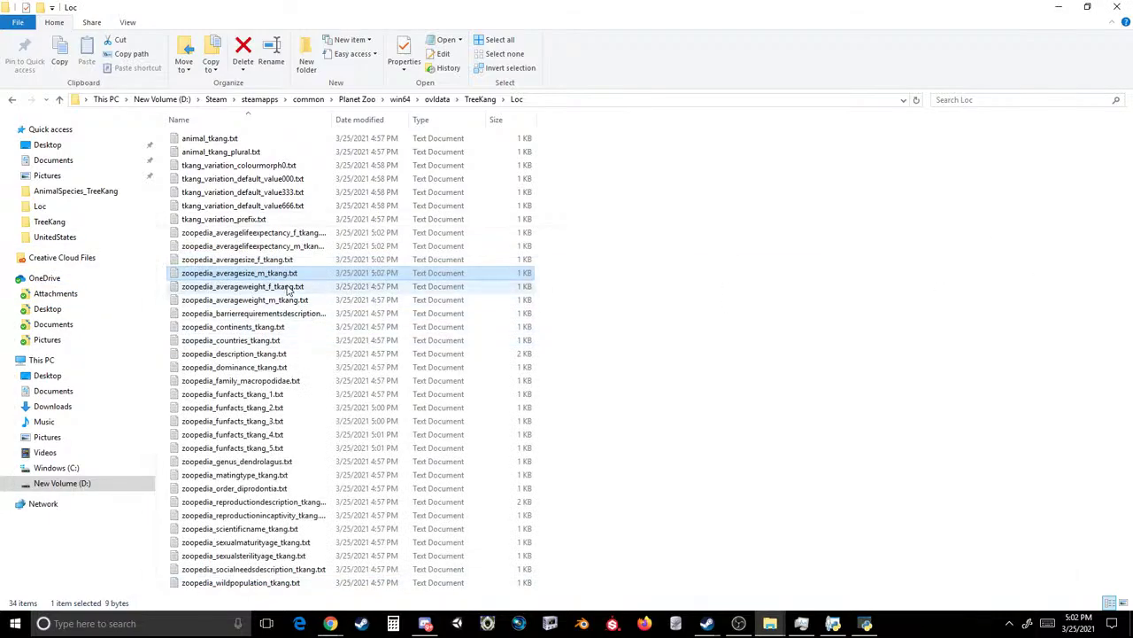
- Open zoopedia_averageweight_f_tkang.txt, switch to Chrome and search Google for "tree kangaroo weight"
double_click(265, 286)
mouse_move(345, 614)
click(468, 567)
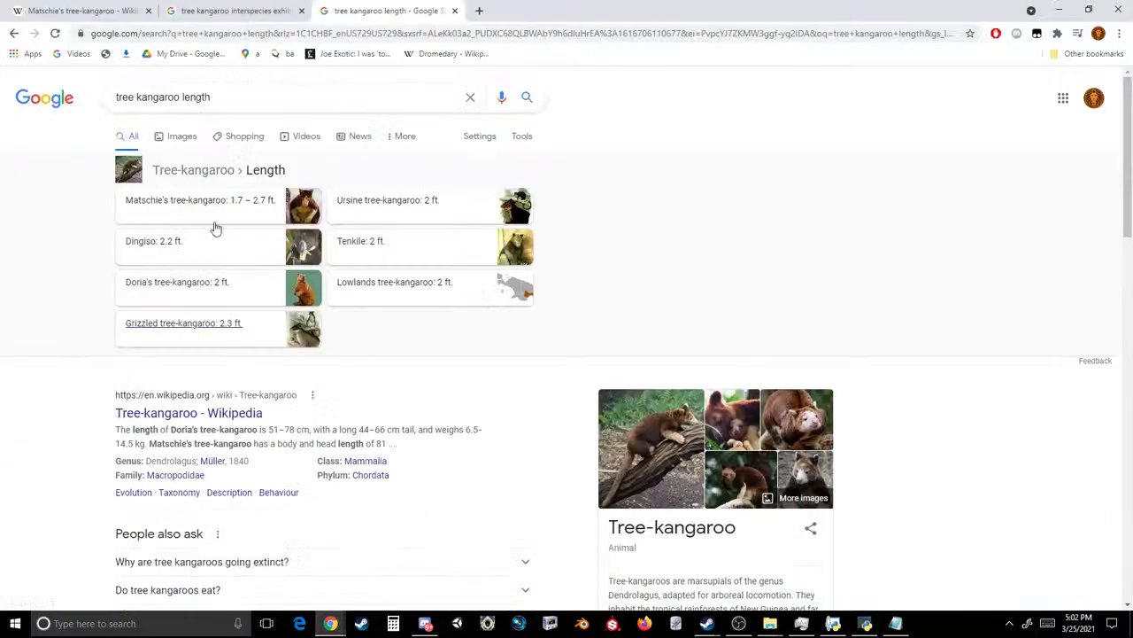
drag(215, 97, 185, 96)
key(BackSpace)
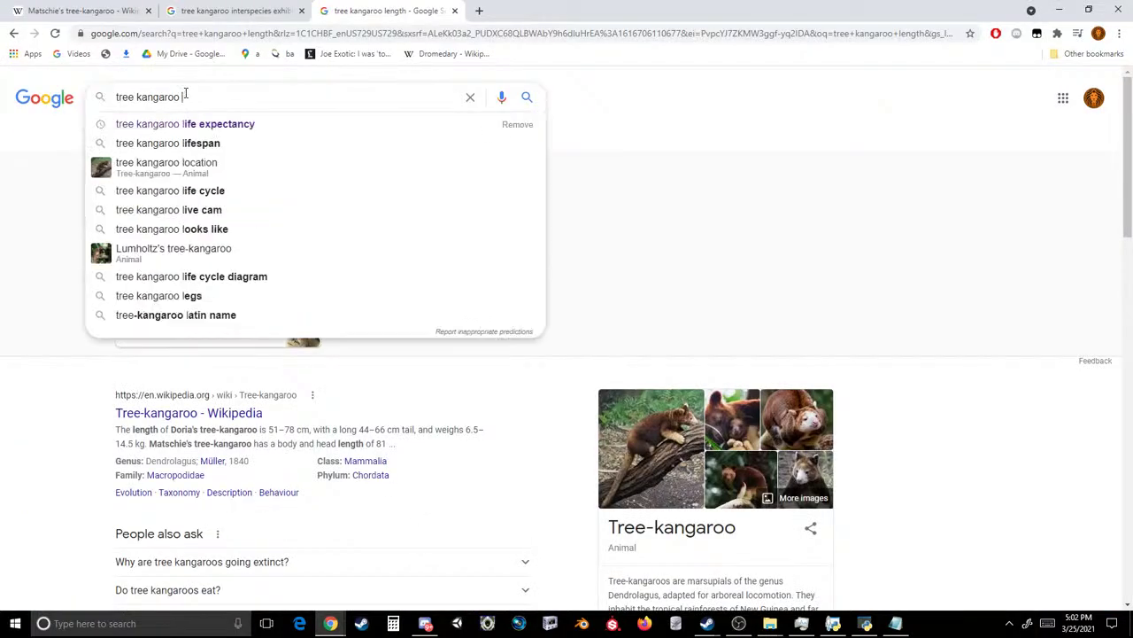
key(BackSpace)
text(weight)
key(Return)
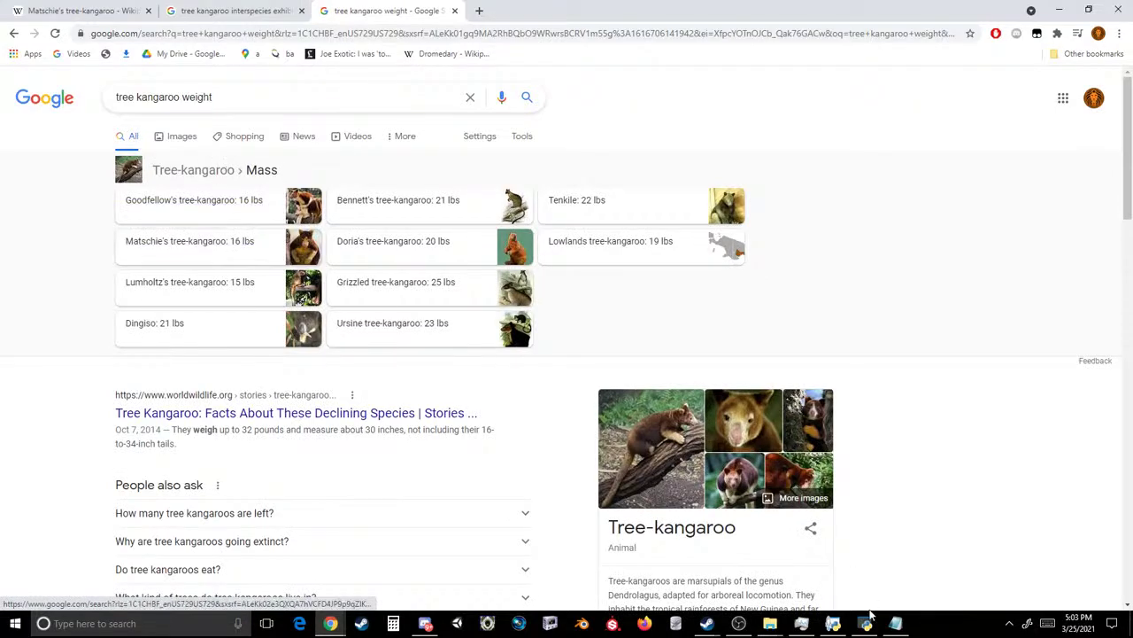
- Return to Notepad, set the female average weight to "16lb", then save and close the file
key(alt+Tab)
drag(168, 258, 140, 259)
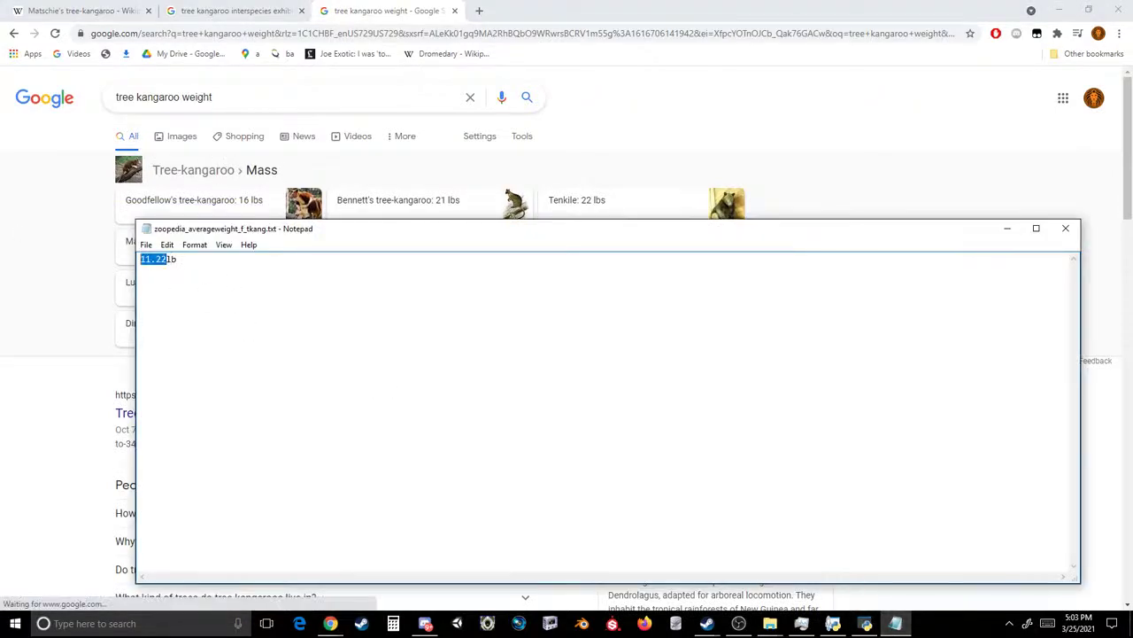
text(16)
click(145, 245)
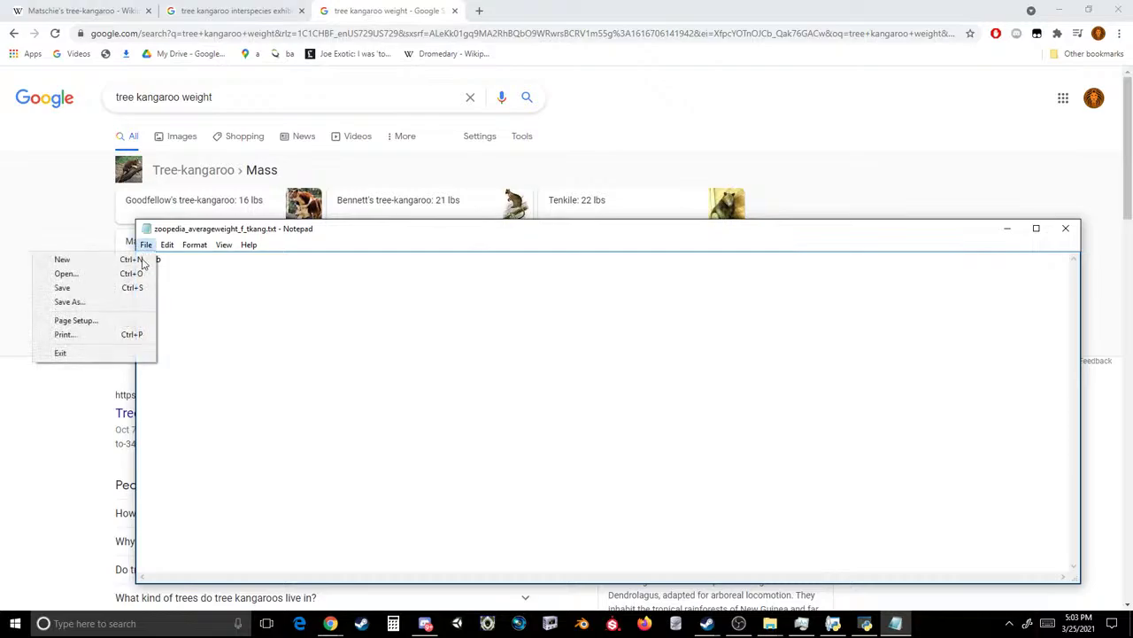
click(131, 288)
click(1065, 228)
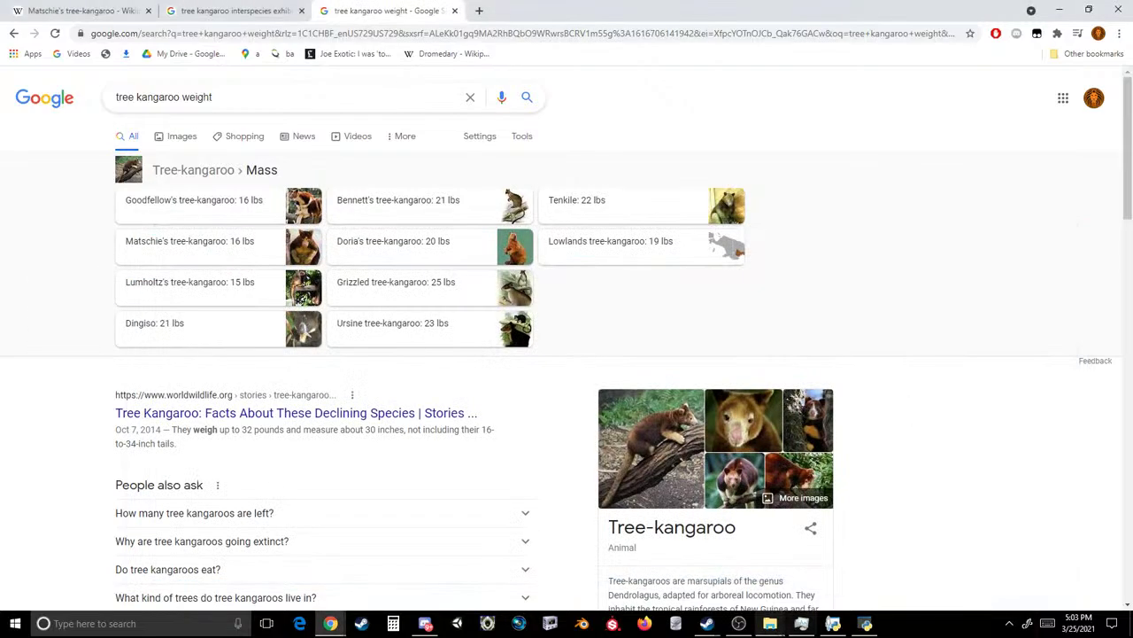
- Open zoopedia_averageweight_m_tkang.txt from the Loc folder, set the weight to "16lb", then save and close the file
mouse_move(770, 623)
click(806, 576)
drag(208, 422, 224, 416)
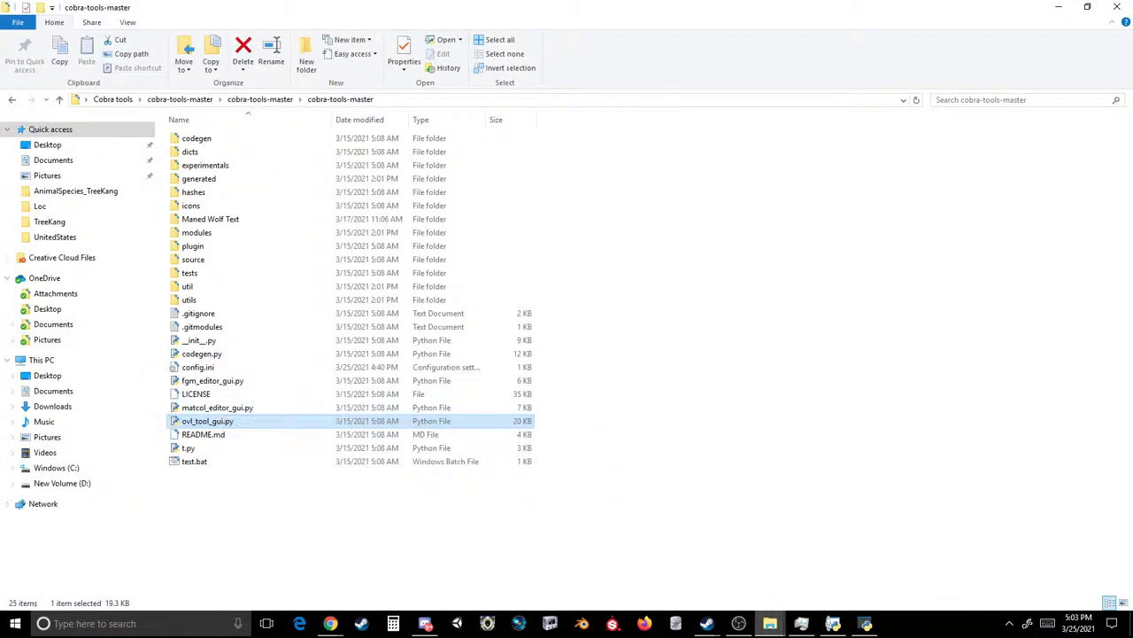
click(686, 575)
double_click(250, 300)
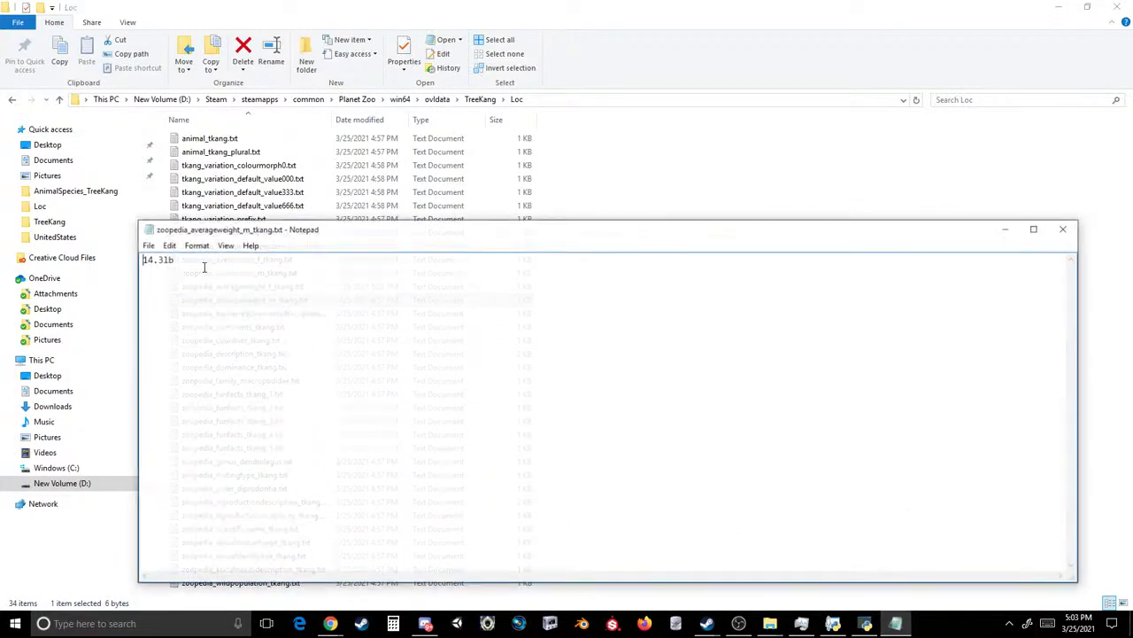
double_click(162, 258)
text(11lb)
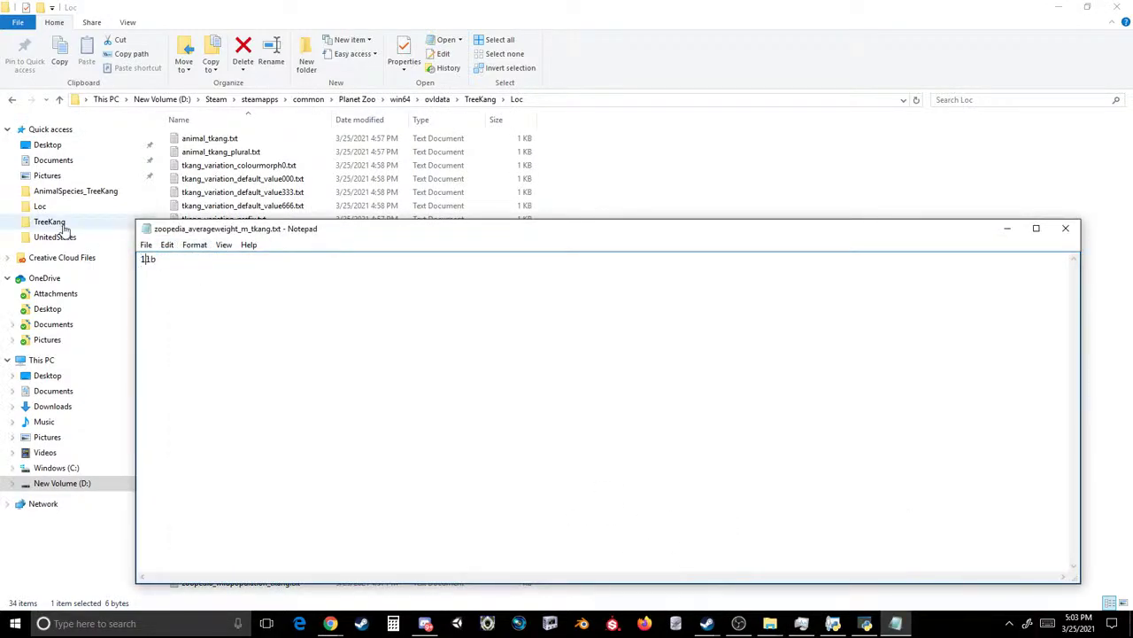
click(146, 244)
click(62, 287)
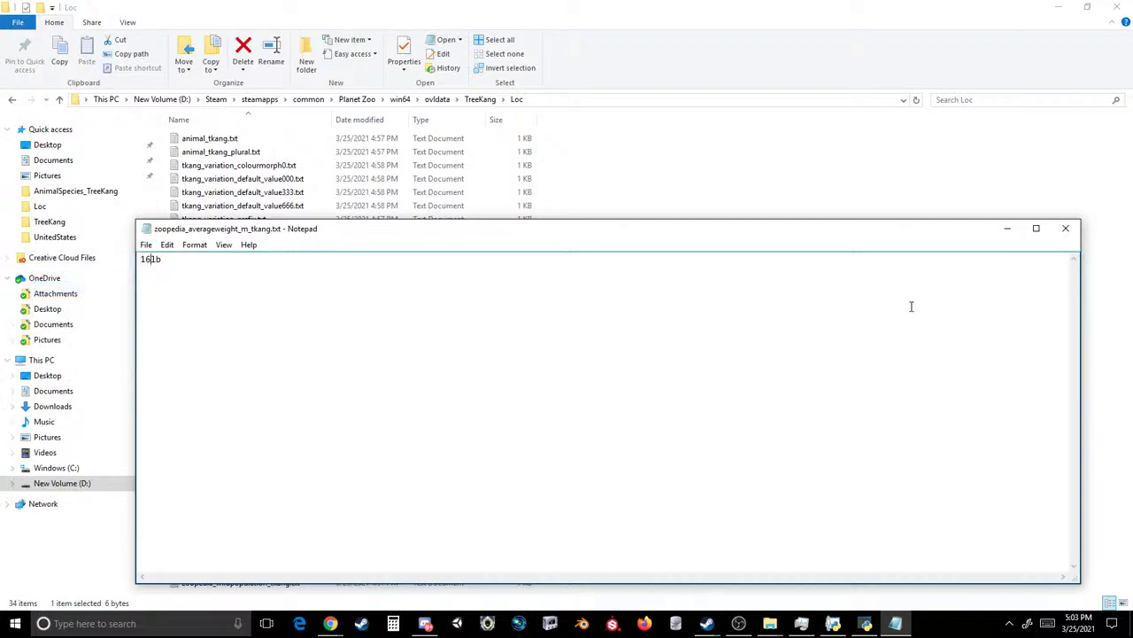
click(1066, 228)
- Check the barrier requirements description file, then replace the continent in zoopedia_continents_tkang.txt, saving and closing it
double_click(292, 312)
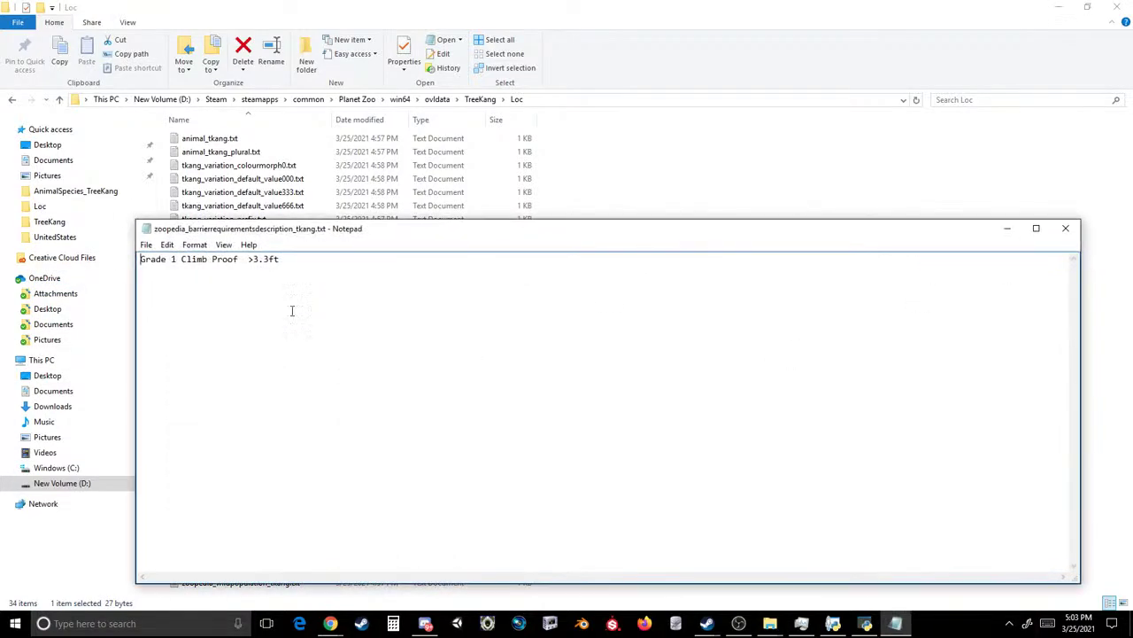
click(1066, 229)
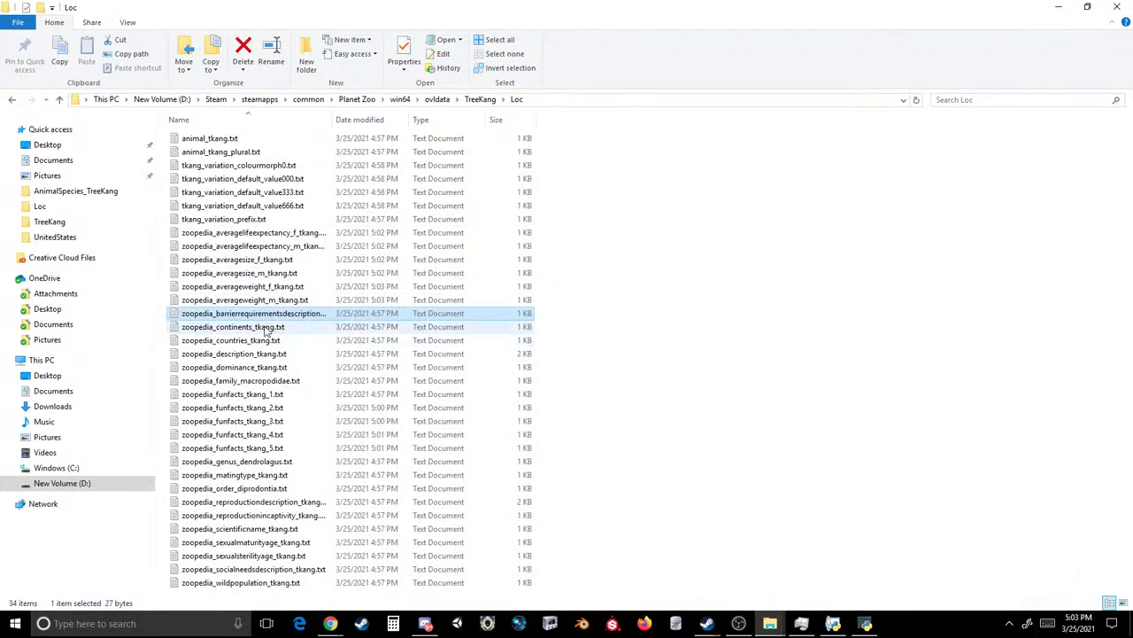
double_click(264, 329)
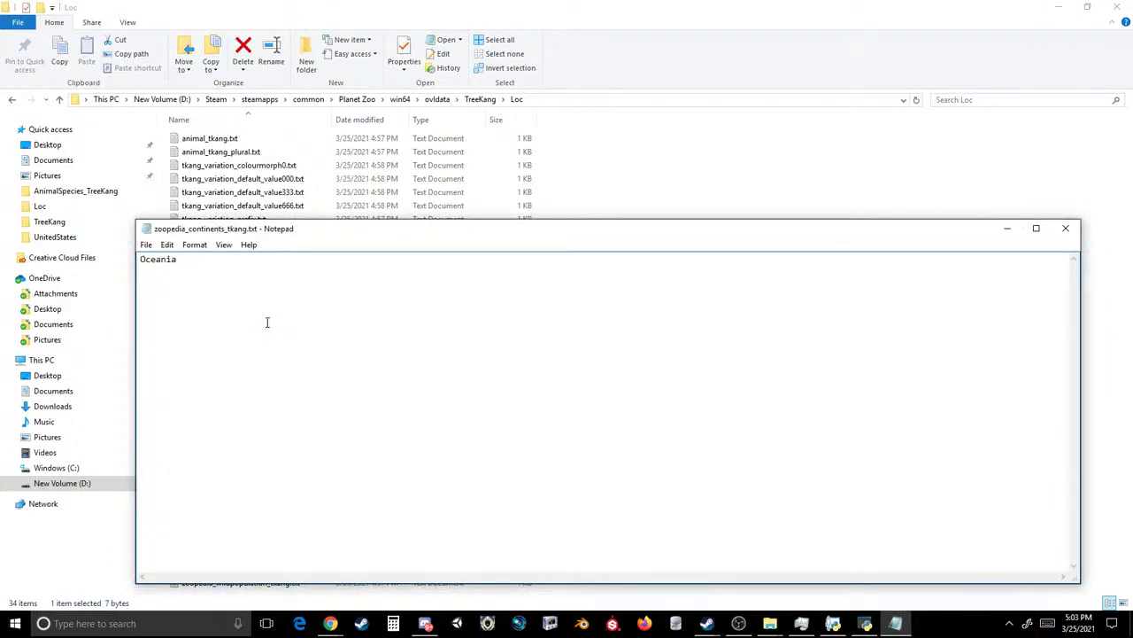
key(ctrl+a)
text(A)
click(146, 244)
click(106, 287)
click(1065, 228)
- Open zoopedia_countries_tkang.txt and select its text, then switch to Chrome and open the Google results for Matschie's tree-kangaroo
double_click(222, 341)
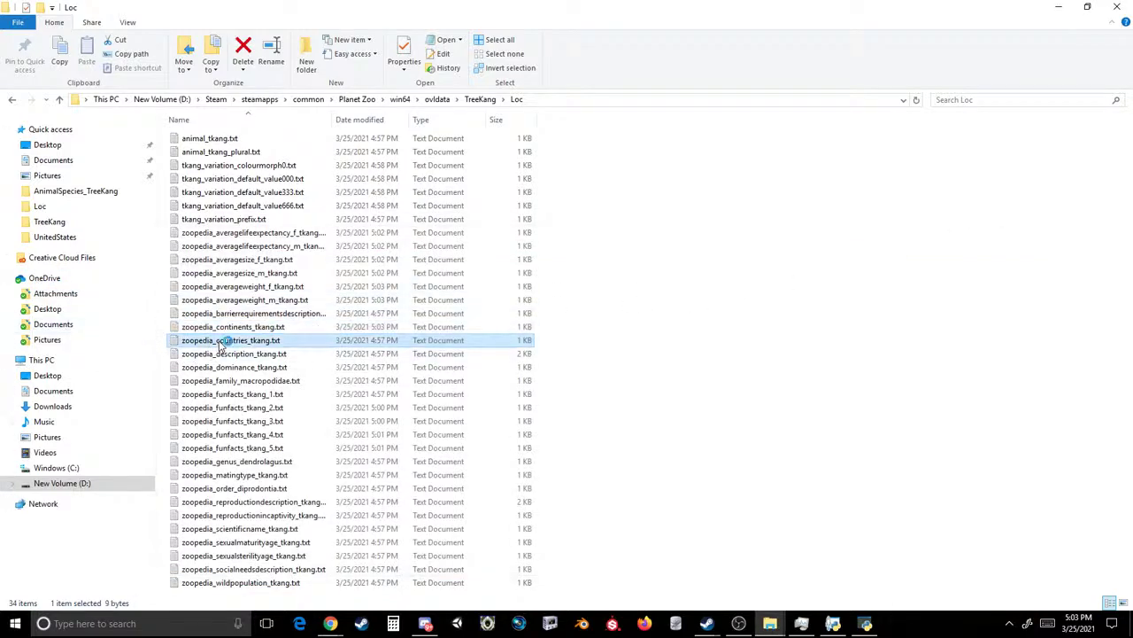
key(ctrl+a)
mouse_move(326, 626)
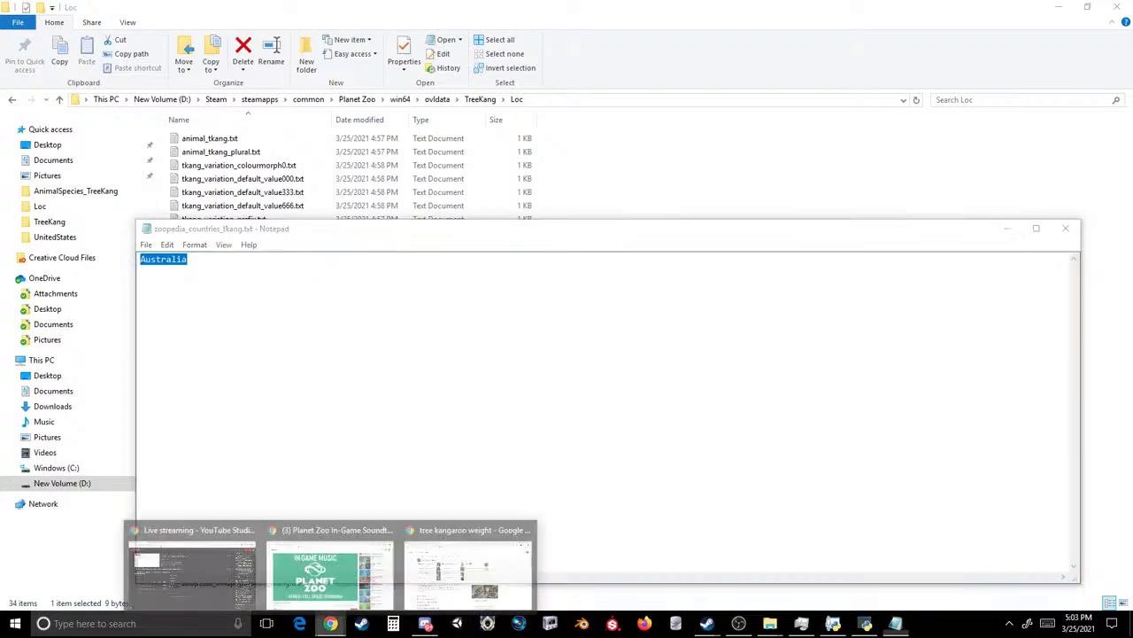
click(470, 575)
click(221, 248)
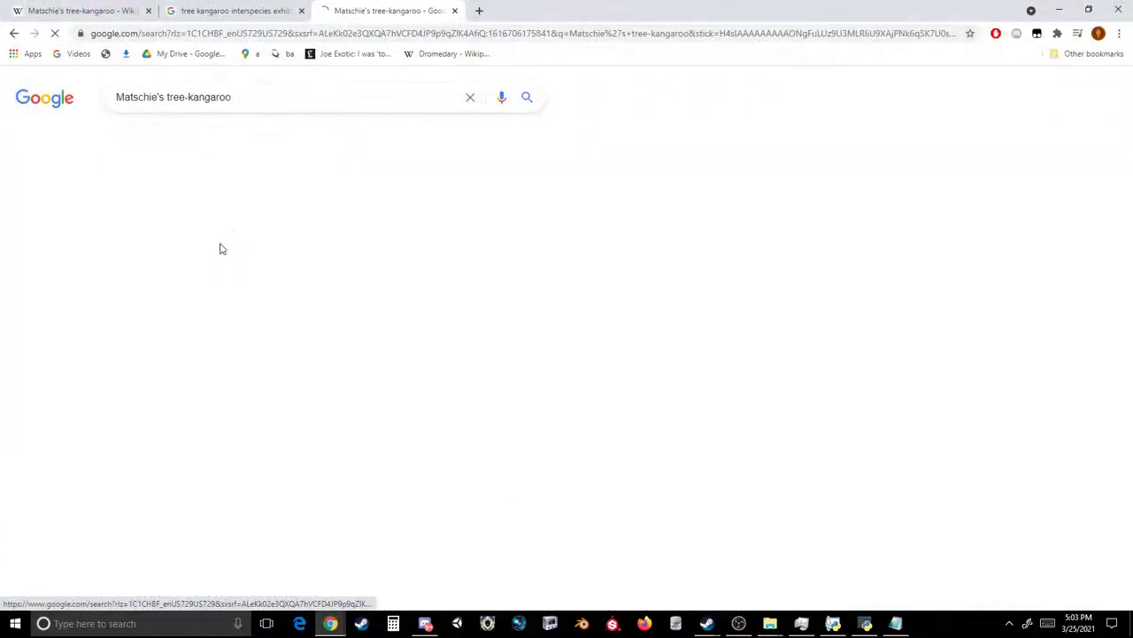
- Look up the native country in the Matschie's tree-kangaroo Wikipedia article and enter "Papua New Guinea" in zoopedia_countries_tkang.txt
click(94, 9)
click(515, 264)
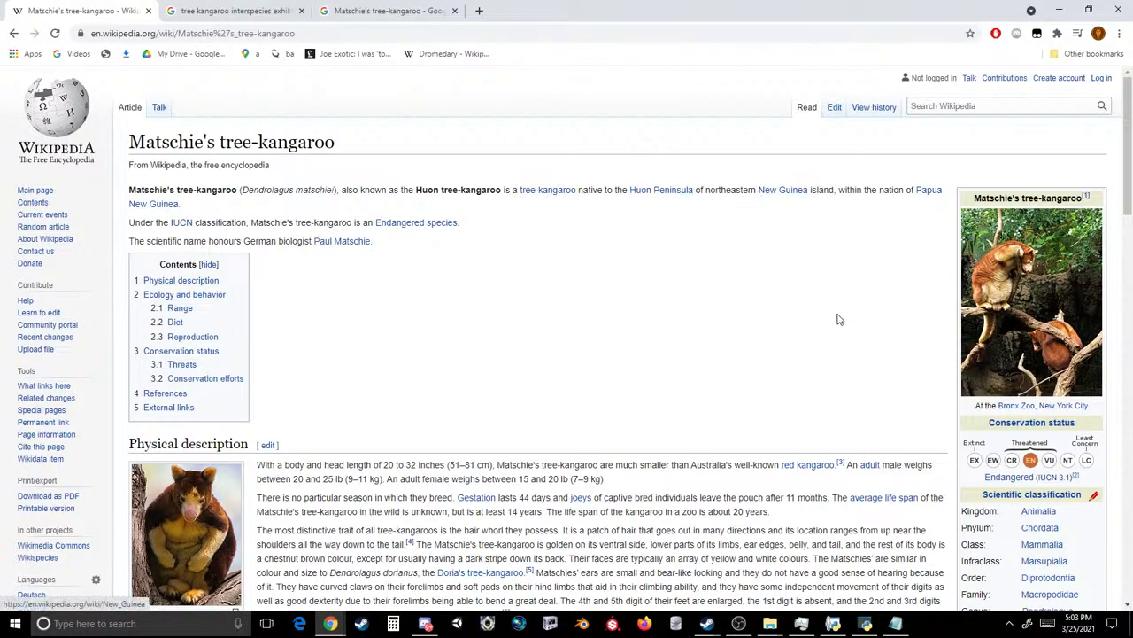
click(895, 624)
text(Papua New Guinea)
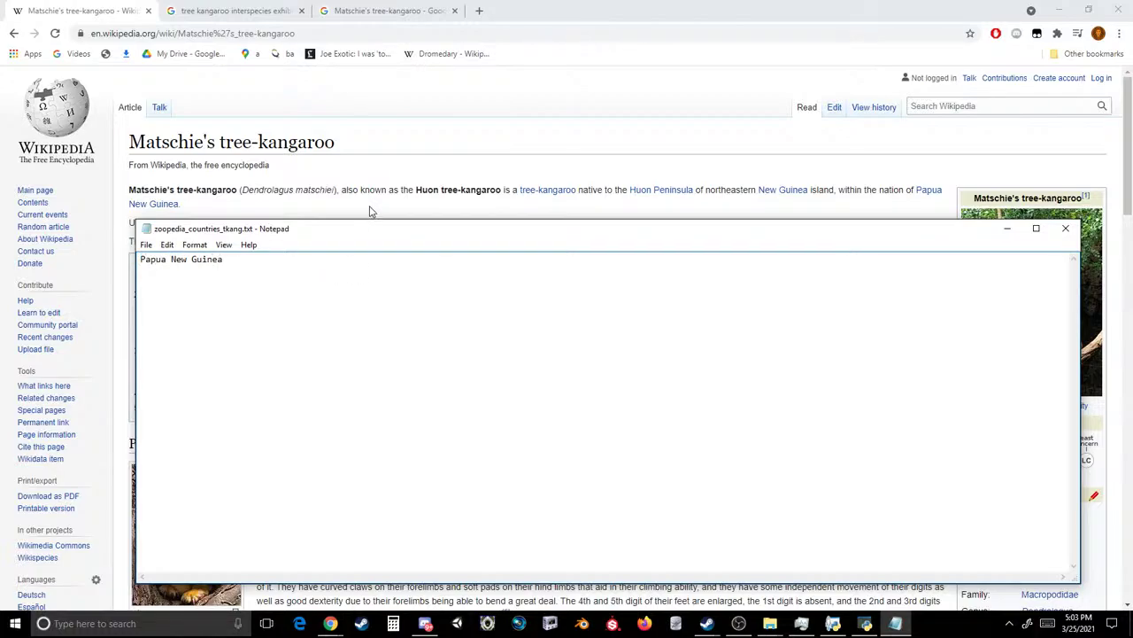
- Check the article's description and range sections, then save and close zoopedia_countries_tkang.txt
click(372, 211)
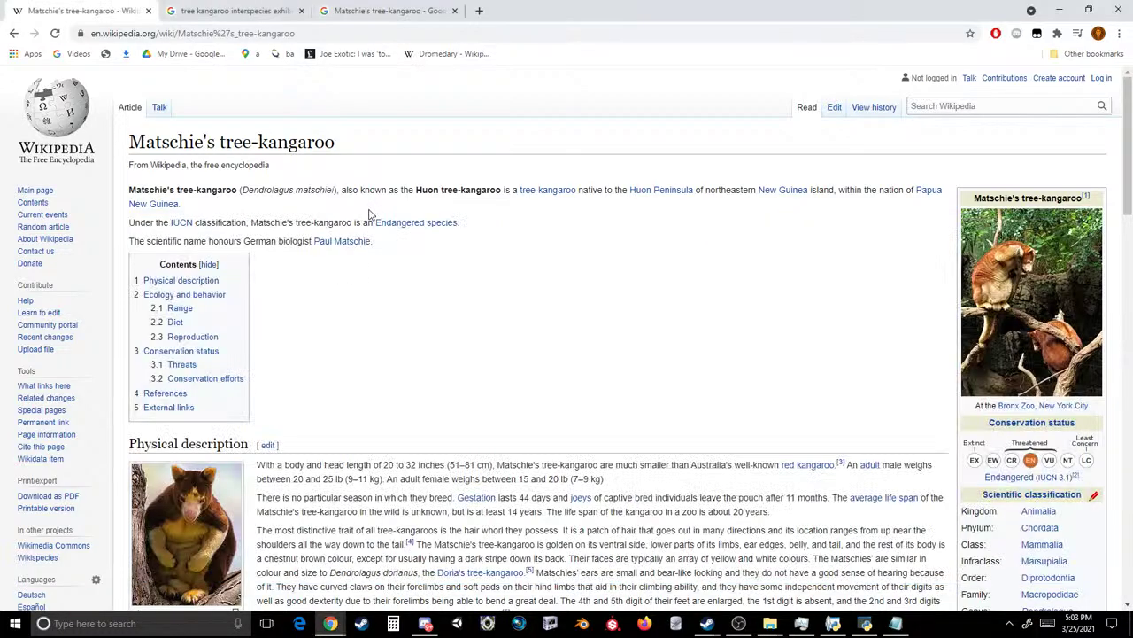
scroll(370, 215, down, 2)
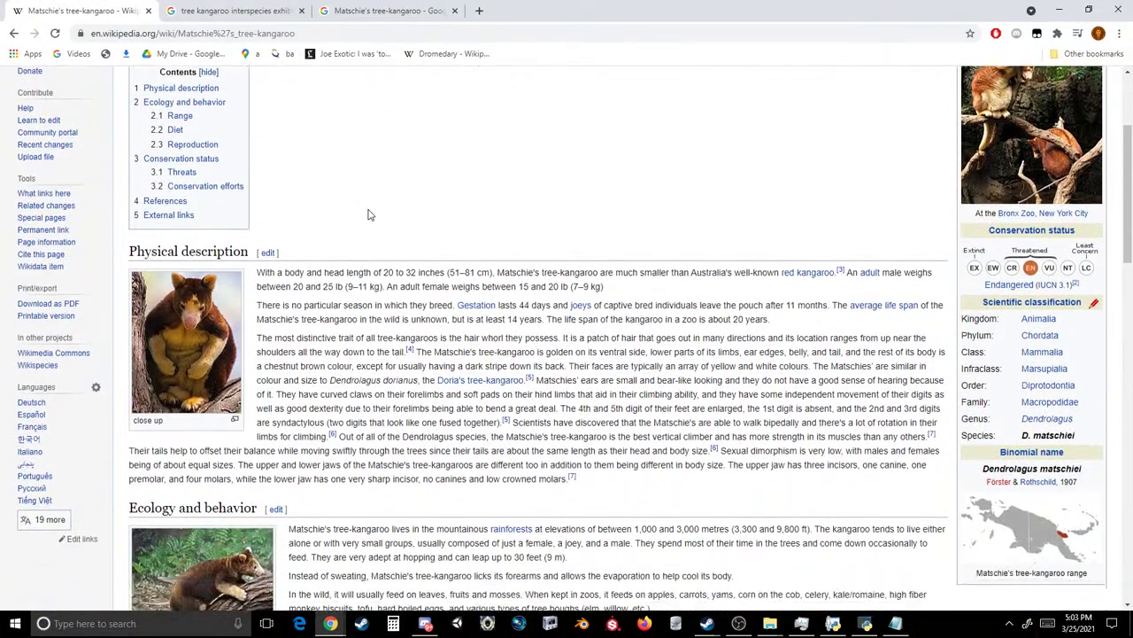
scroll(370, 215, down, 3)
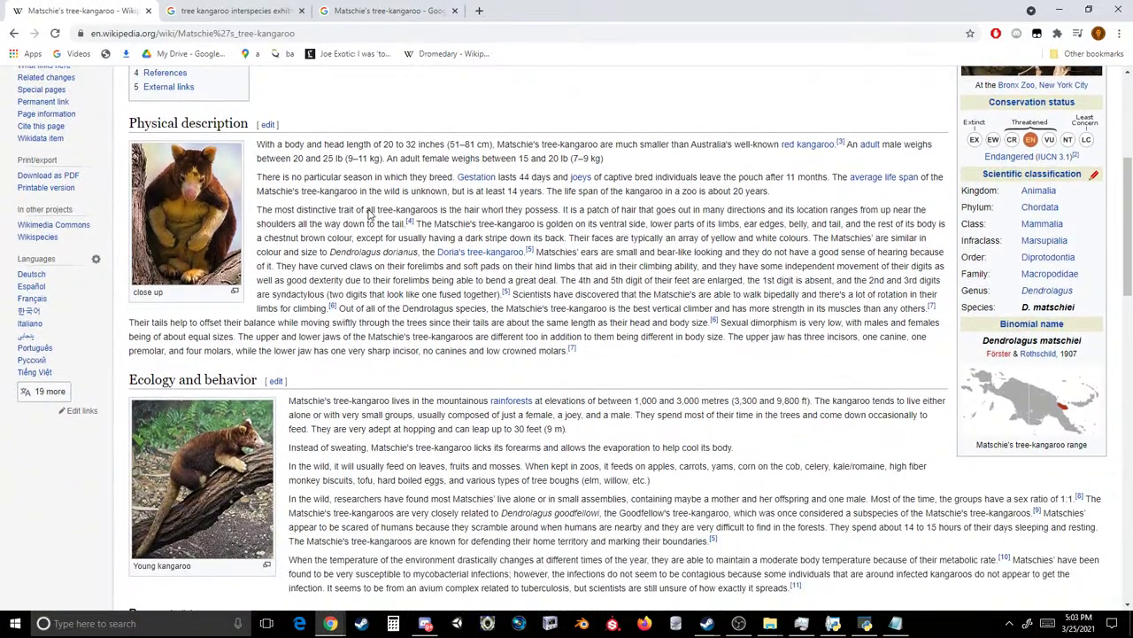
scroll(366, 220, down, 1)
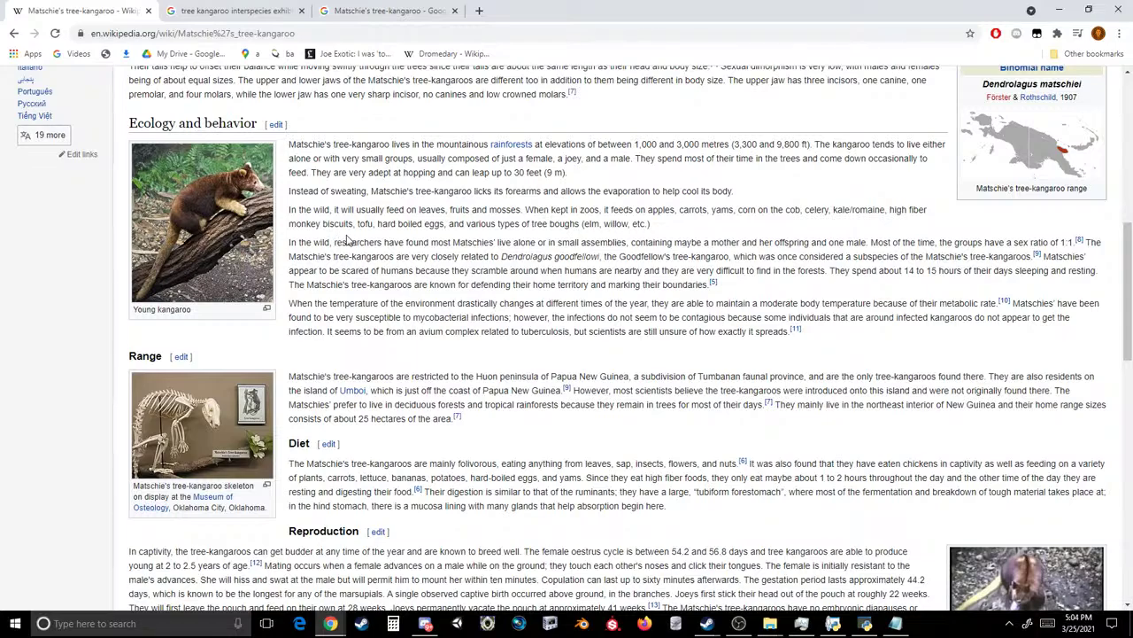
click(895, 622)
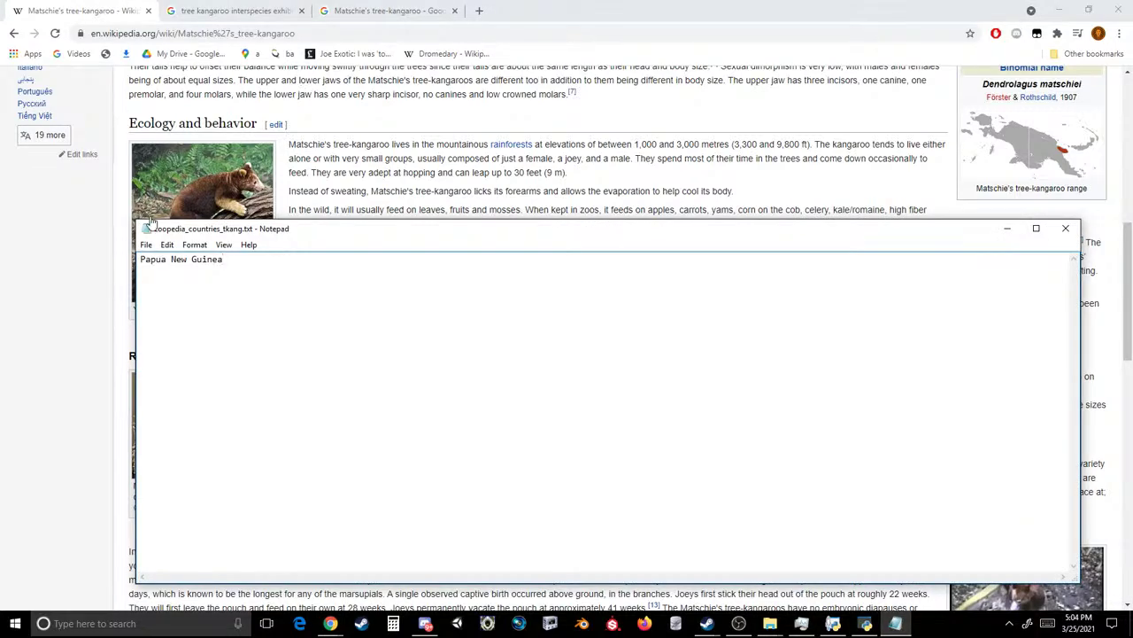
click(146, 244)
click(124, 288)
click(1069, 227)
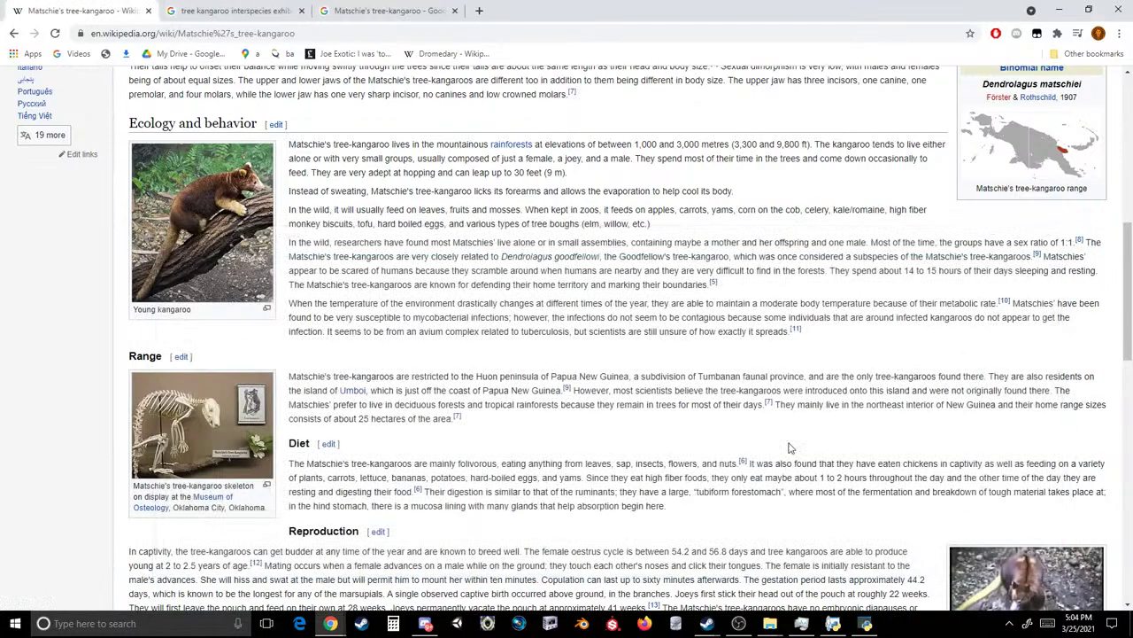
- Replace the koala text in zoopedia_description_tkang.txt with the three introductory paragraphs of the Matschie's tree-kangaroo Wikipedia article
mouse_move(769, 624)
click(699, 563)
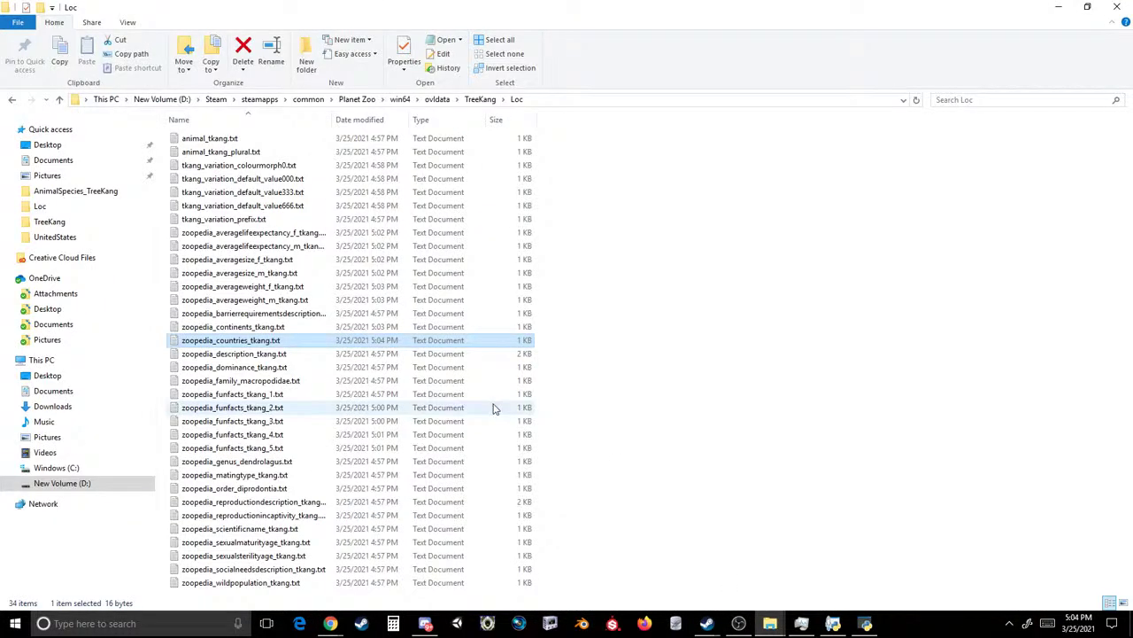
double_click(238, 359)
mouse_move(329, 623)
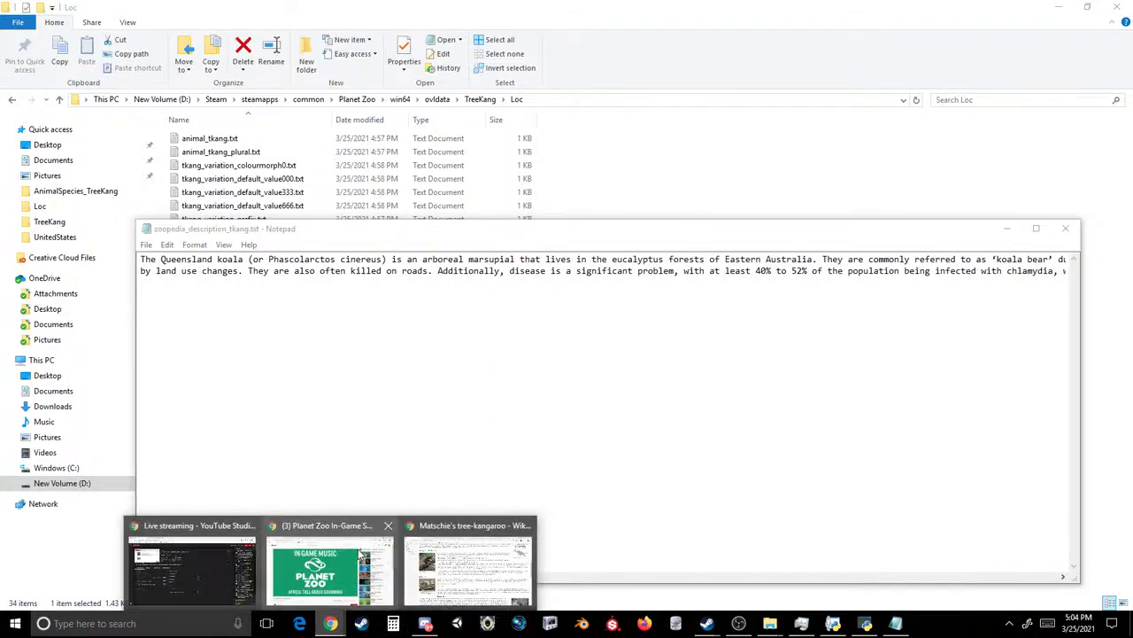
click(468, 558)
scroll(225, 230, up, 10)
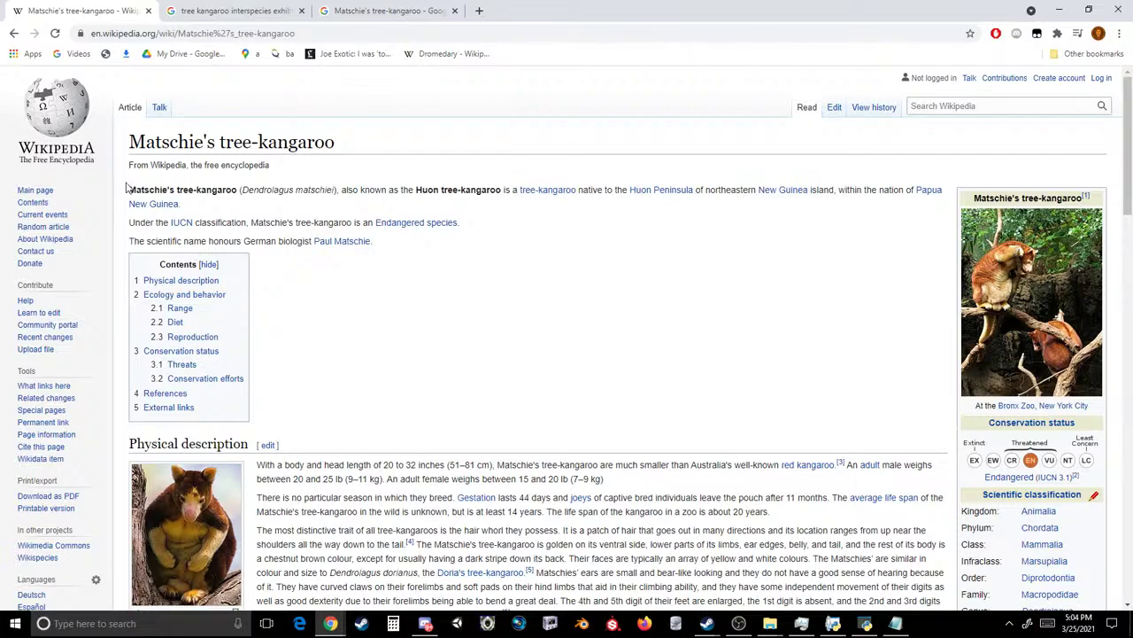
drag(127, 188, 390, 243)
key(ctrl+c)
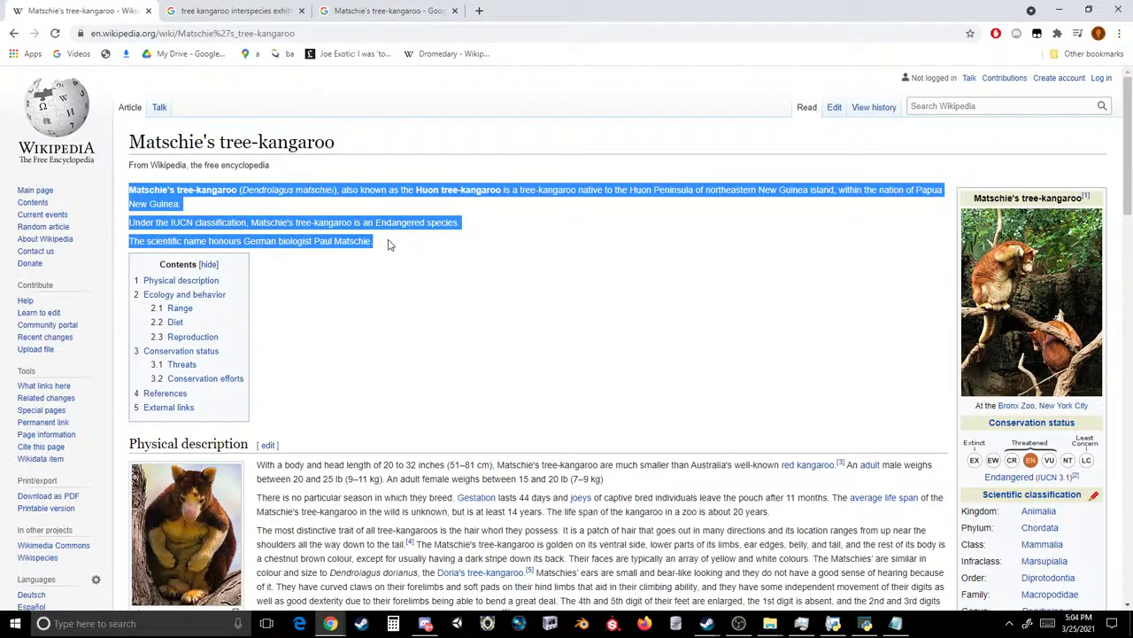
click(895, 622)
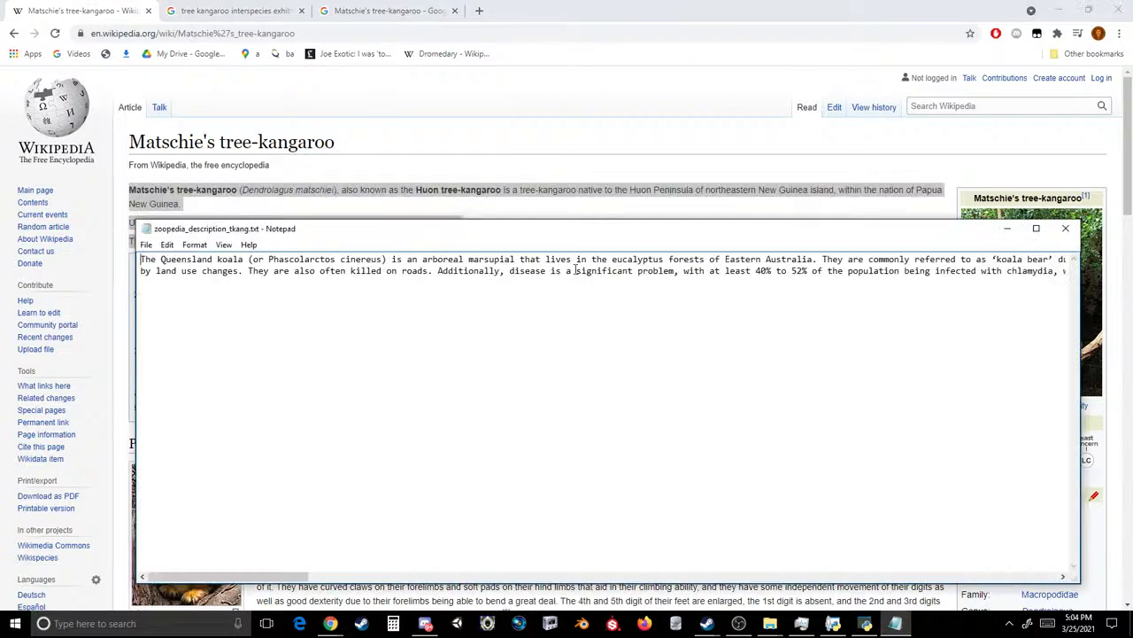
key(ctrl+a)
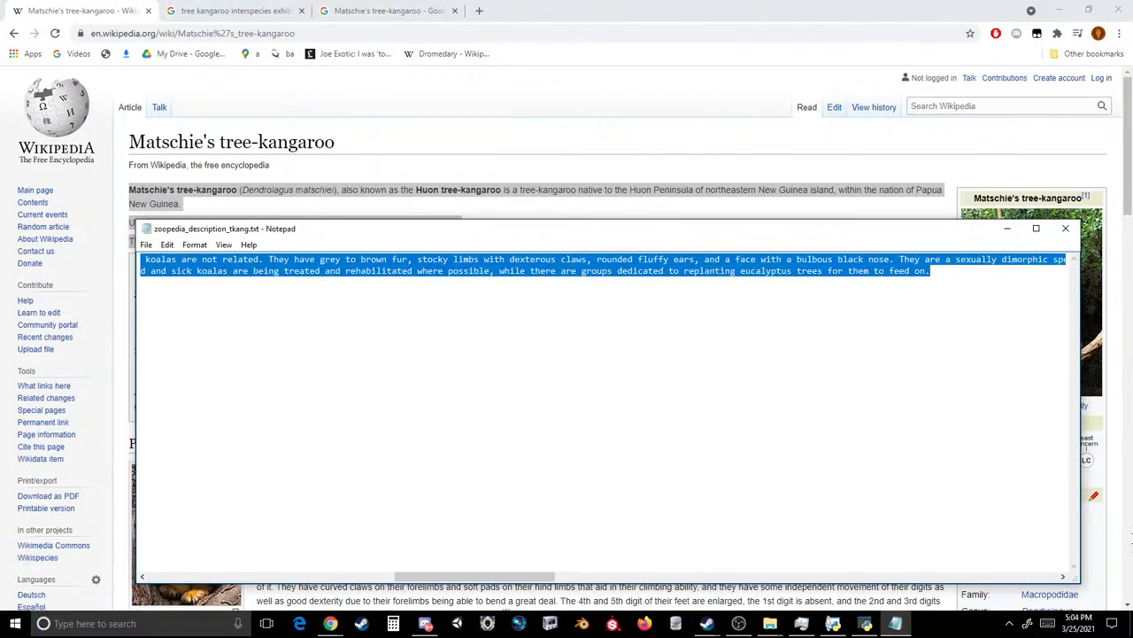
key(ctrl+v)
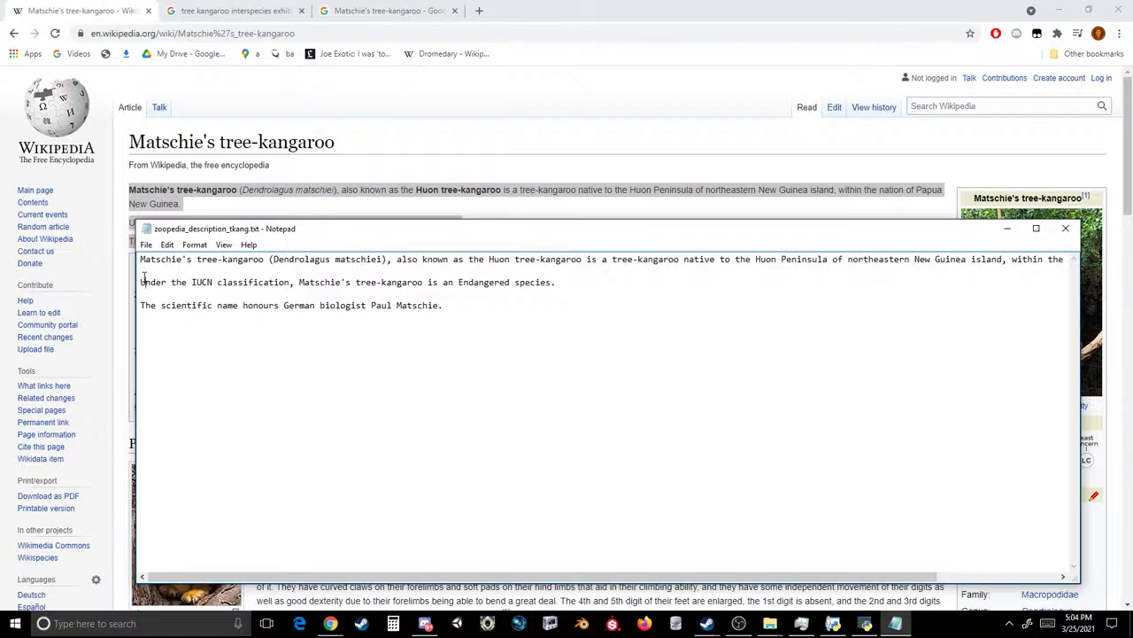
- Remove the line breaks from the pasted description so its sentences form one continuous line separated by spaces
key(Up)
key(BackSpace)
key(Down)
key(Down)
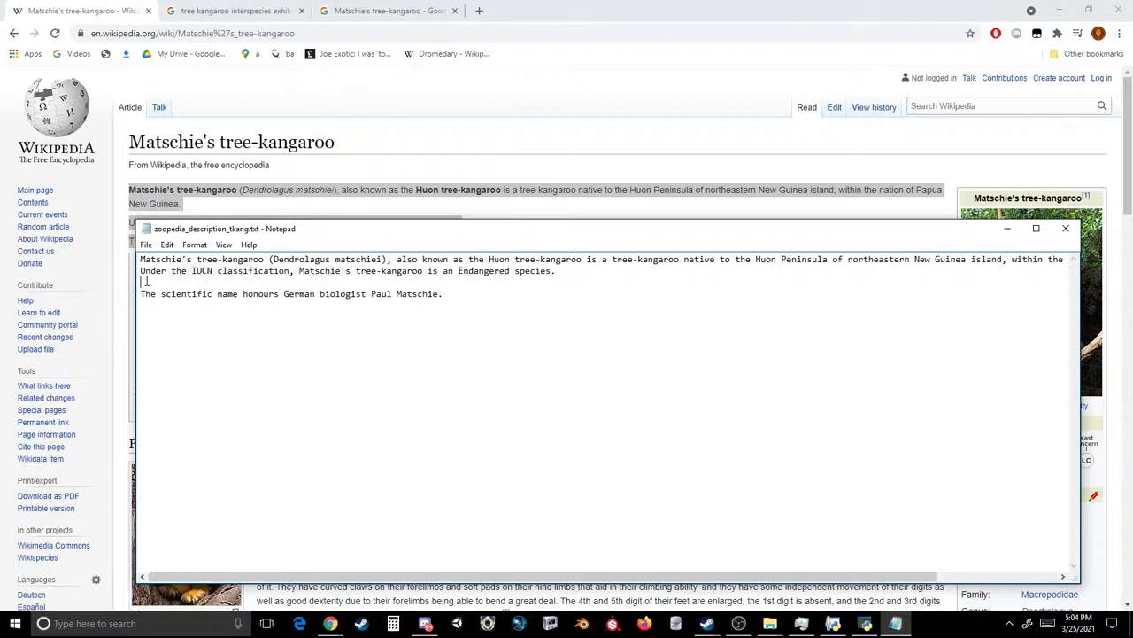
key(BackSpace)
drag(492, 312, 145, 298)
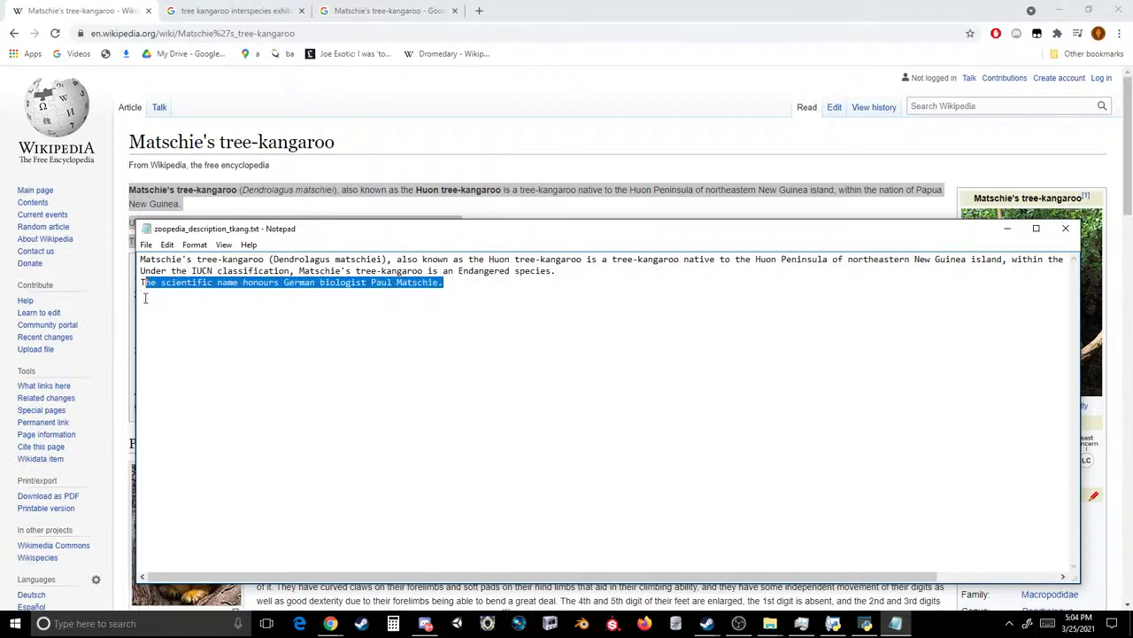
click(143, 283)
key(BackSpace)
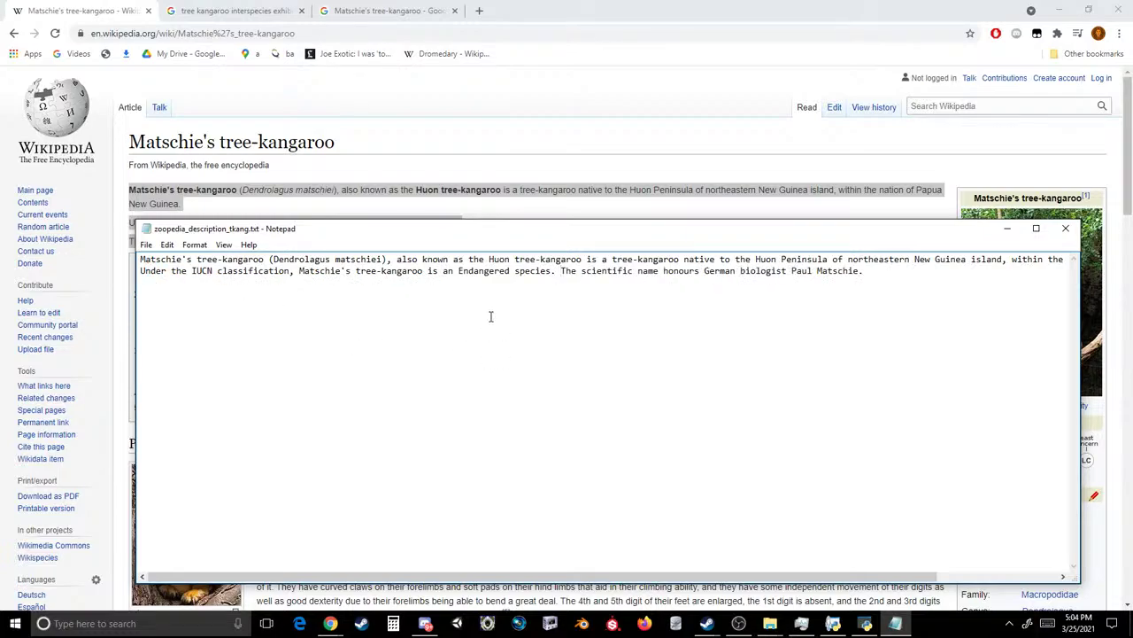
key(BackSpace)
key(BackSpace)
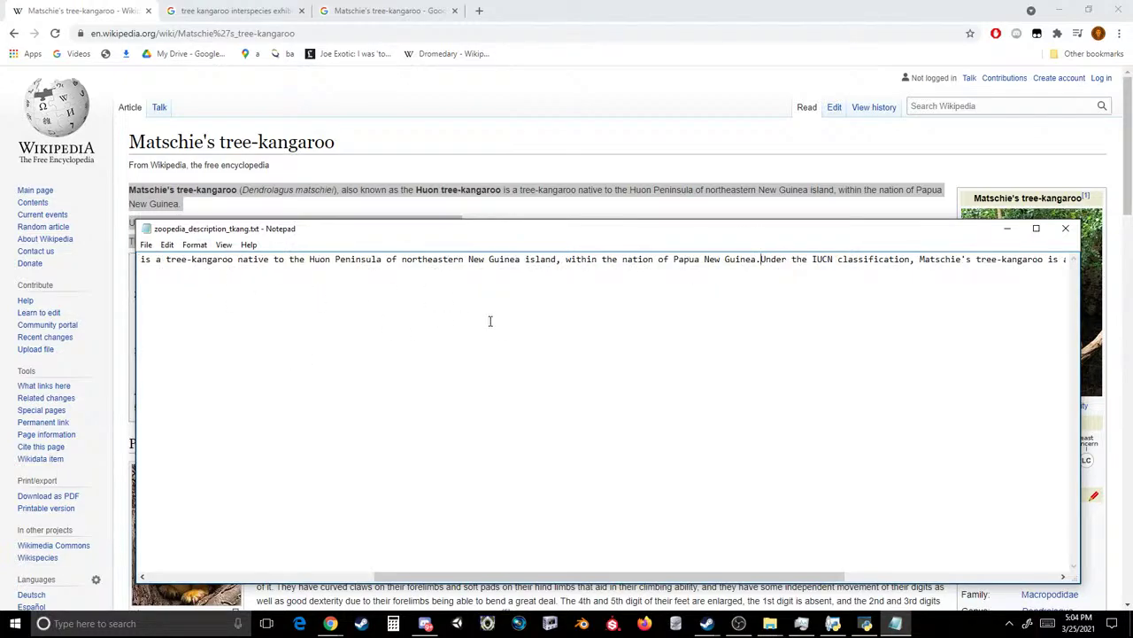
drag(744, 577, 969, 543)
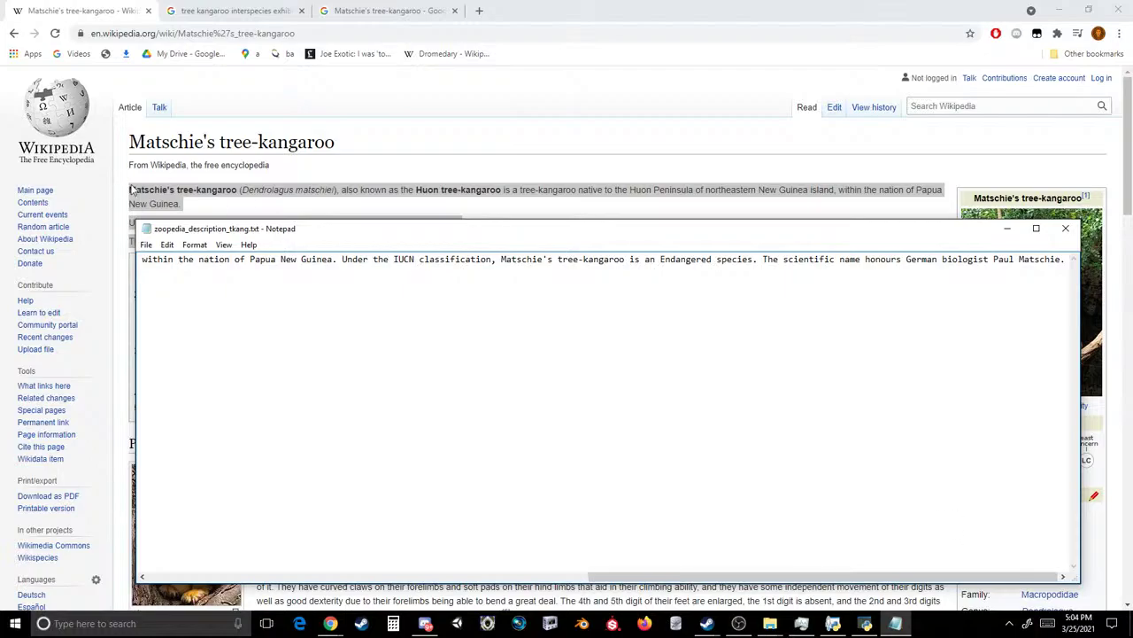
- Save and close zoopedia_description_tkang.txt
click(145, 244)
click(62, 287)
click(1065, 228)
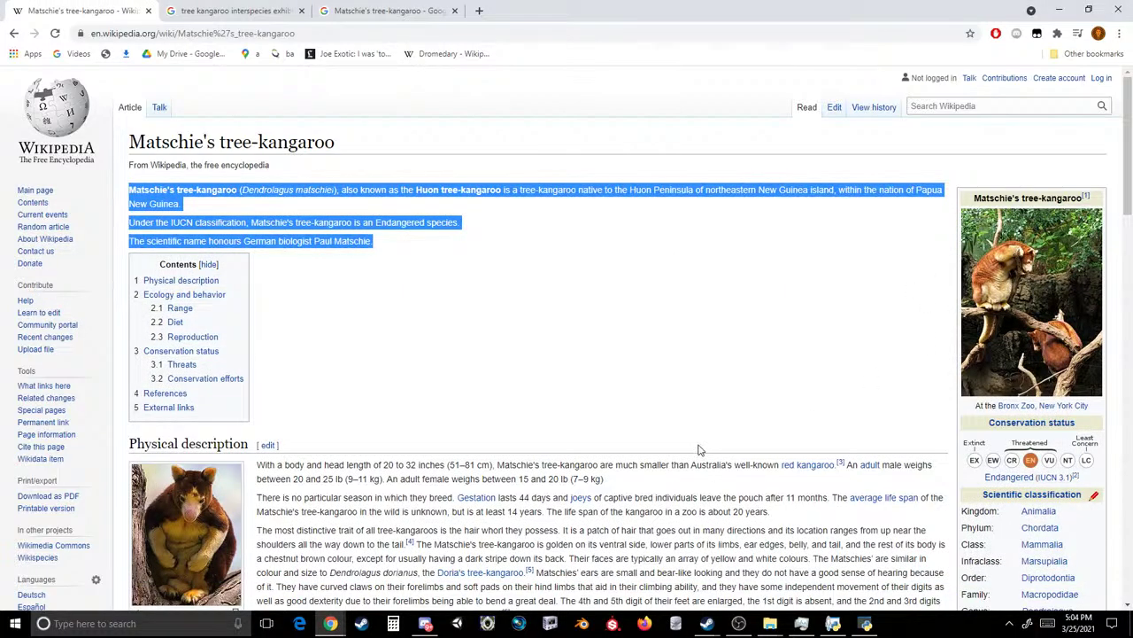
- Review the article's physical description, then inspect zoopedia_dominance_tkang.txt and zoopedia_family_macropodidae.txt in the Loc folder
scroll(698, 450, down, 2)
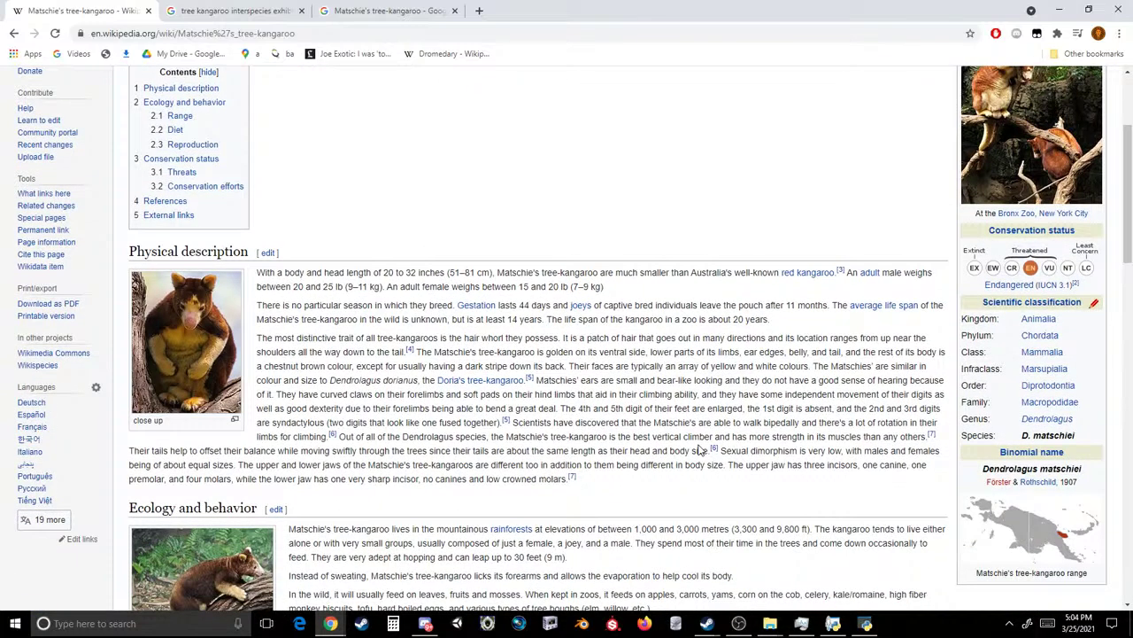
scroll(698, 450, down, 1)
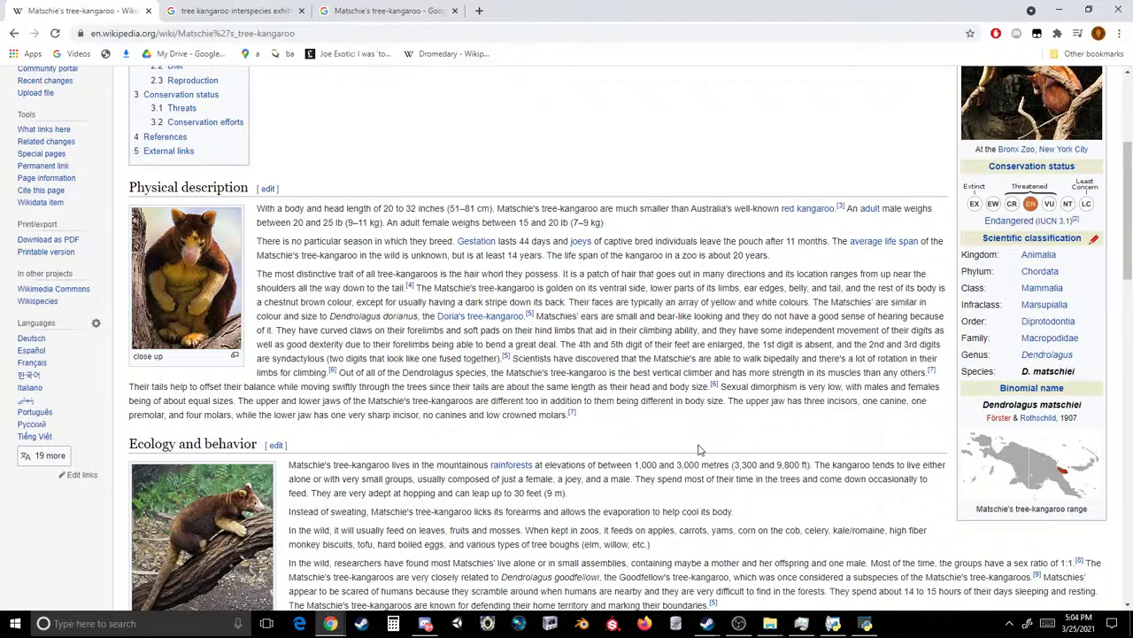
mouse_move(770, 622)
click(709, 562)
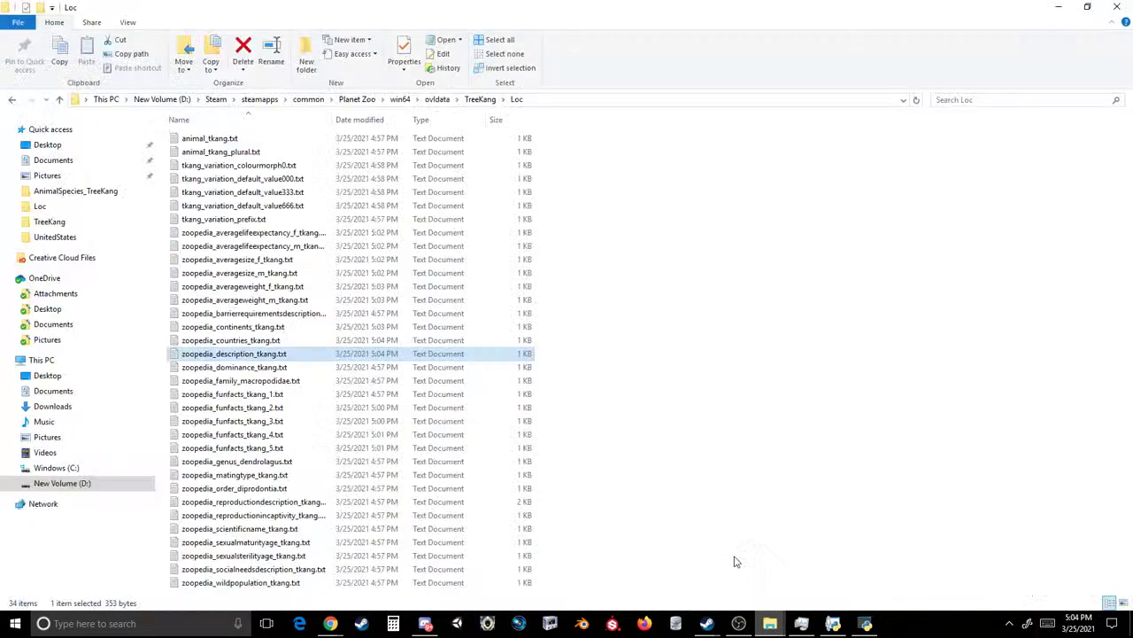
double_click(270, 368)
click(1064, 228)
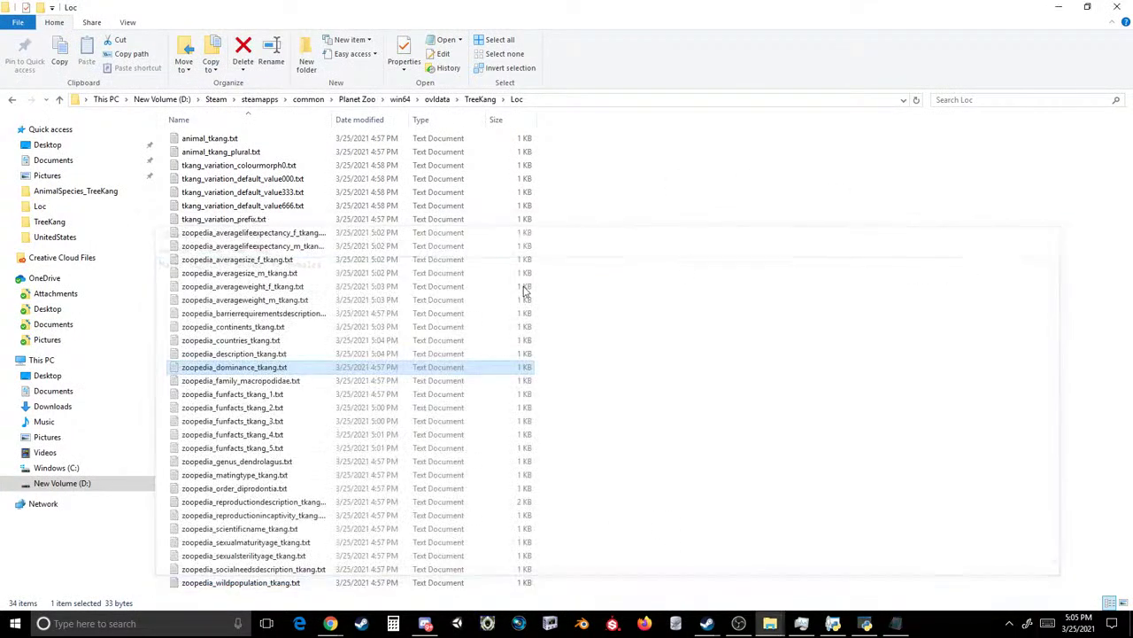
double_click(278, 383)
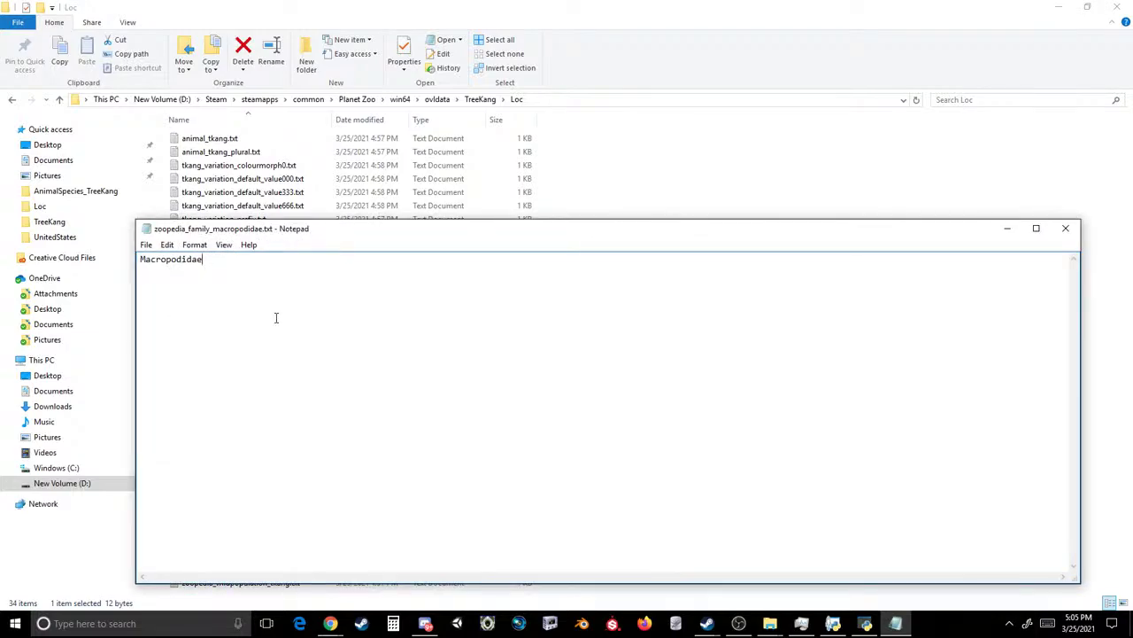
click(1066, 228)
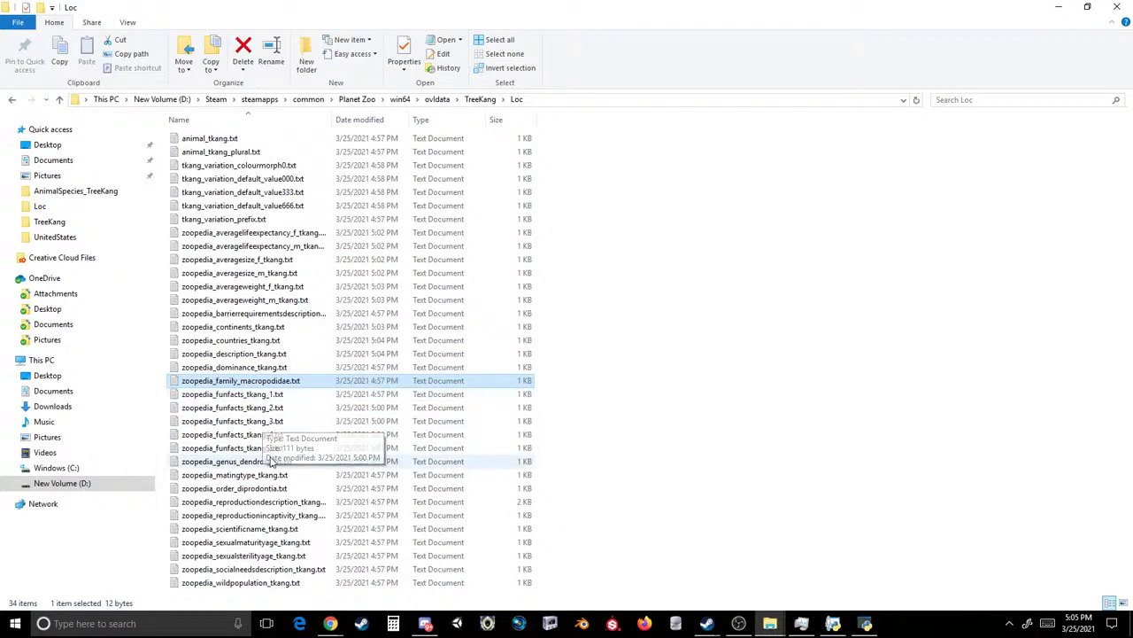
- Replace the contents of zoopedia_genus_dendrolagus.txt with "Dendrolagus", then save and close the file
double_click(273, 461)
key(ctrl+a)
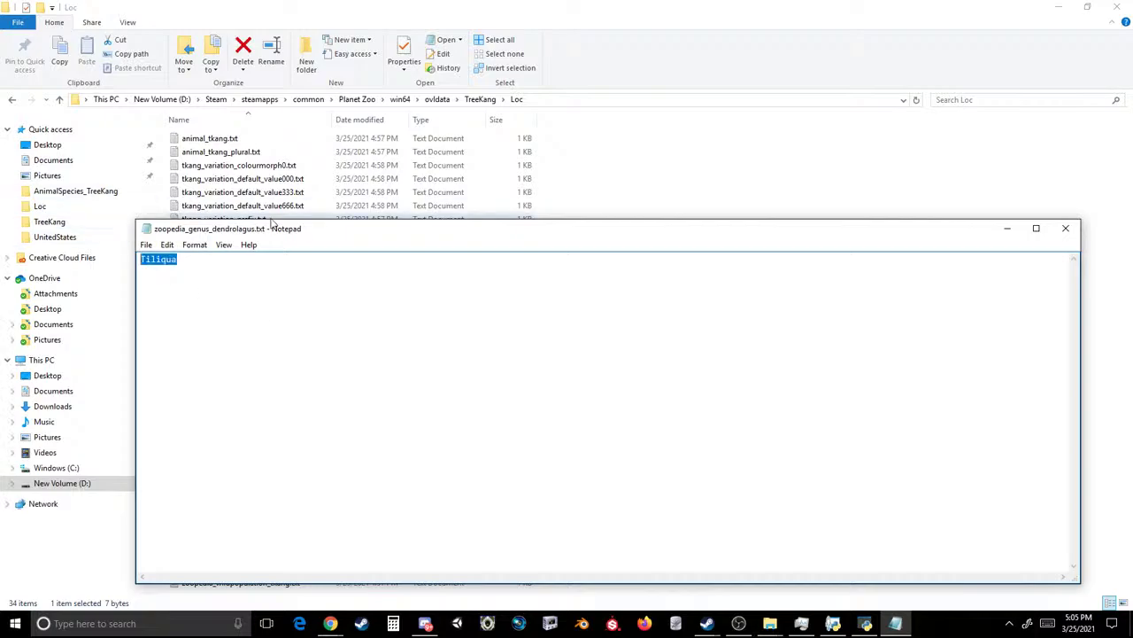
text(Dendrolagus)
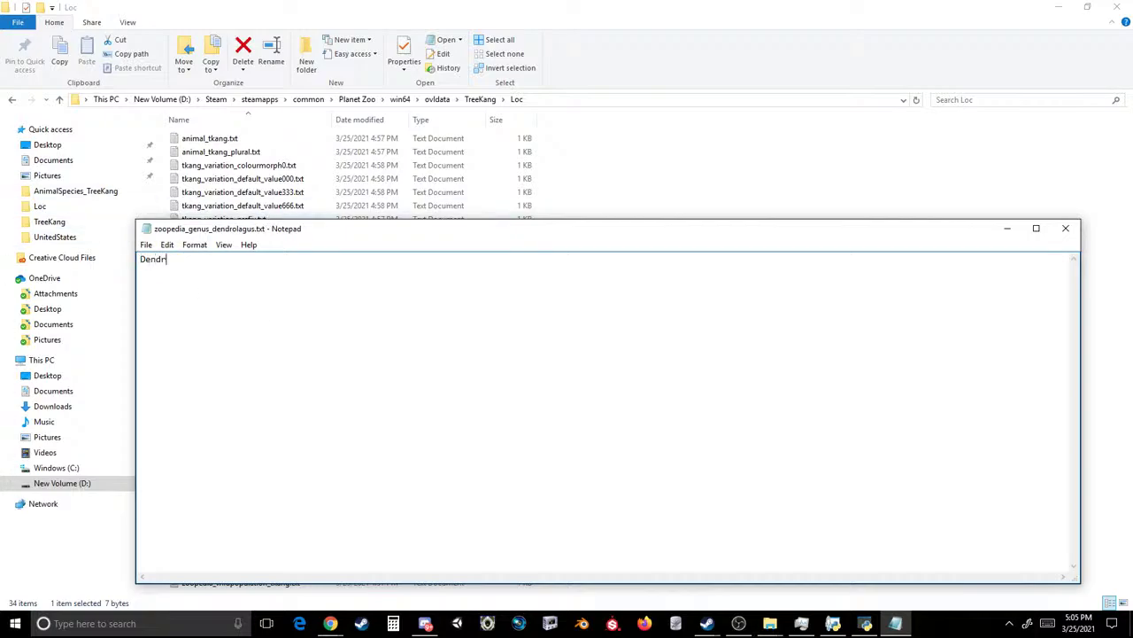
click(146, 244)
click(124, 285)
click(1066, 230)
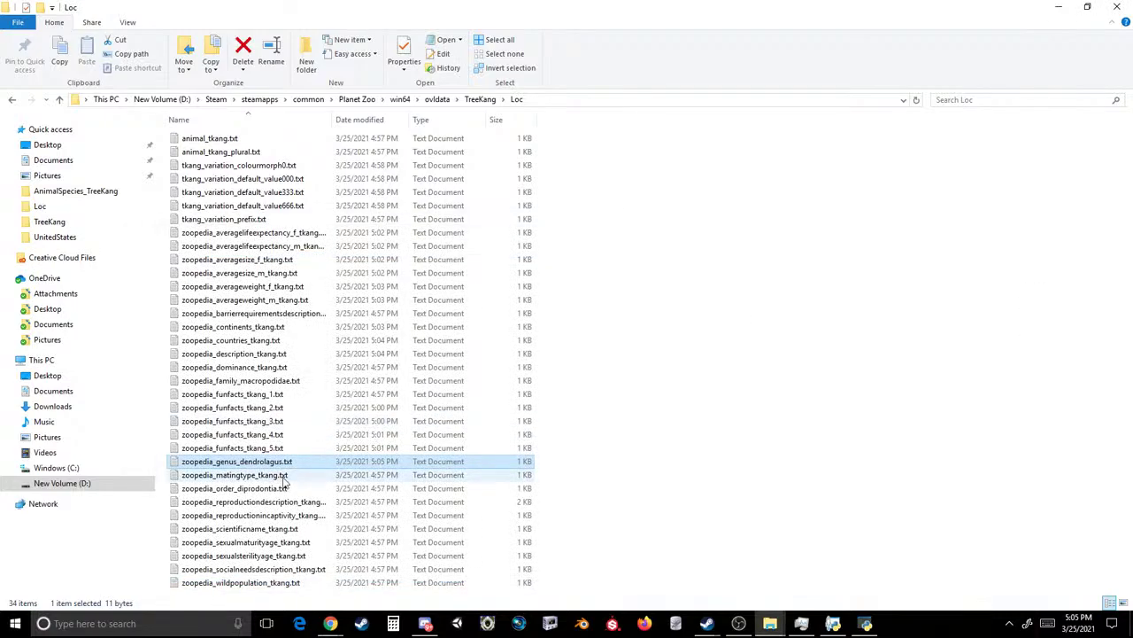
- Inspect the contents of zoopedia_matingtype_tkang.txt and zoopedia_order_diprodontia.txt, closing each without edits
key(Down)
key(Return)
click(1066, 228)
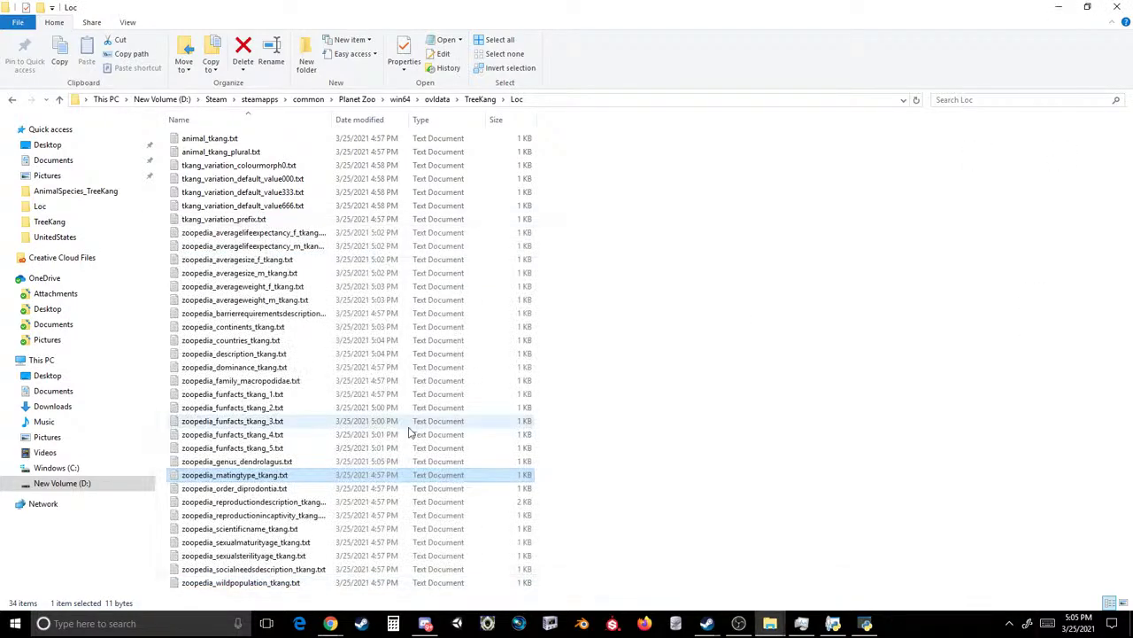
double_click(301, 494)
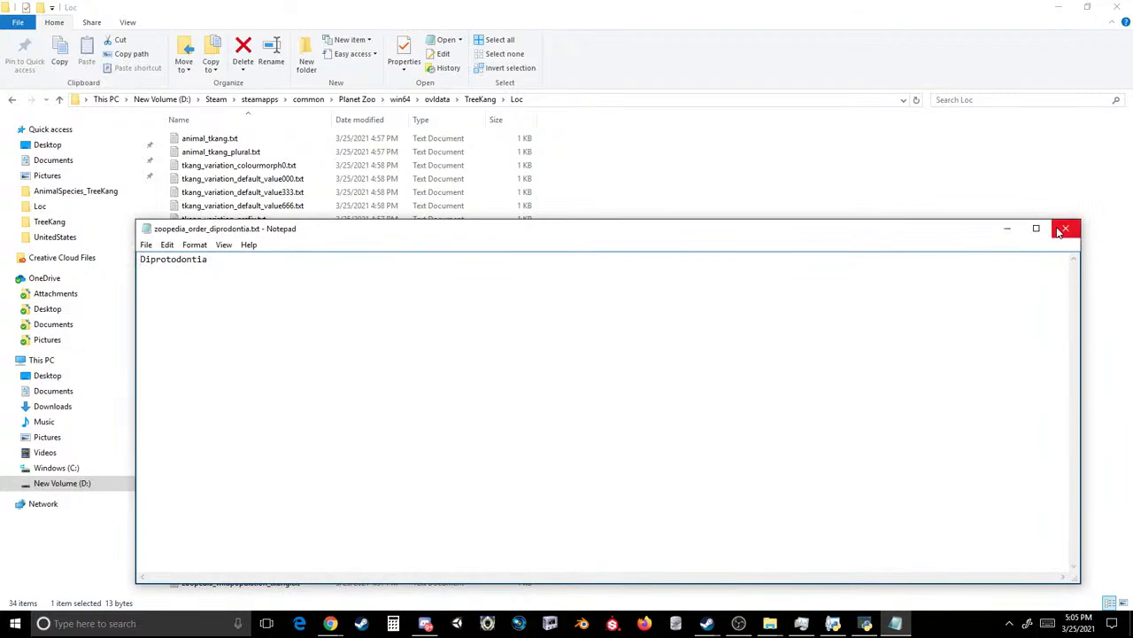
click(1066, 228)
- Replace the contents of zoopedia_reproductiondescription_tkang.txt with the Reproduction paragraph from the Matschie's tree-kangaroo Wikipedia article
click(275, 502)
double_click(274, 503)
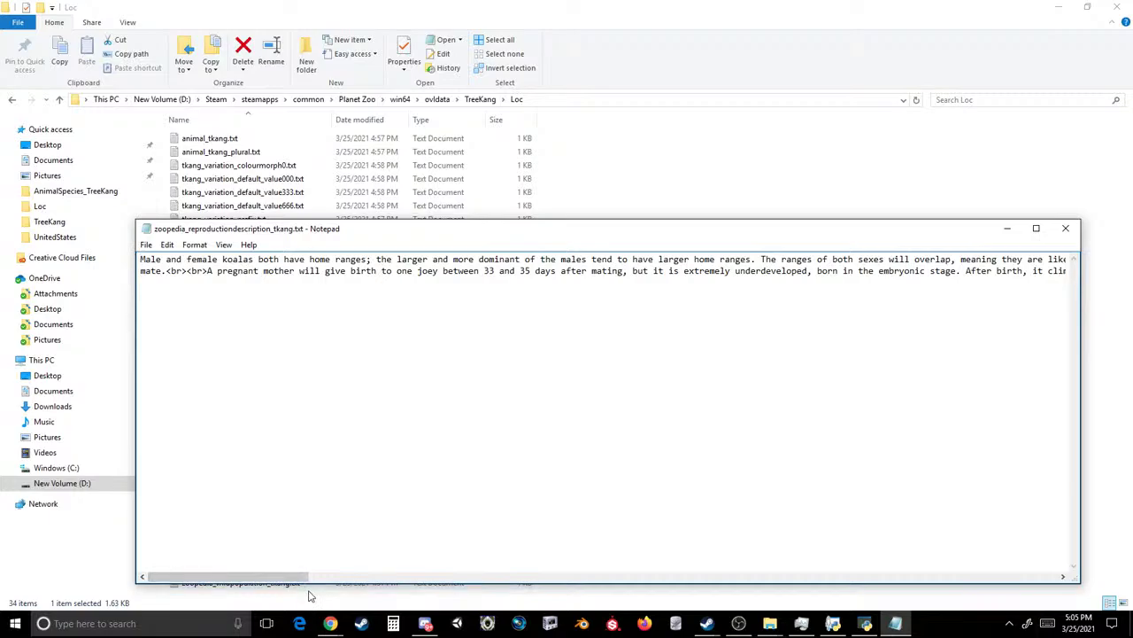
click(330, 622)
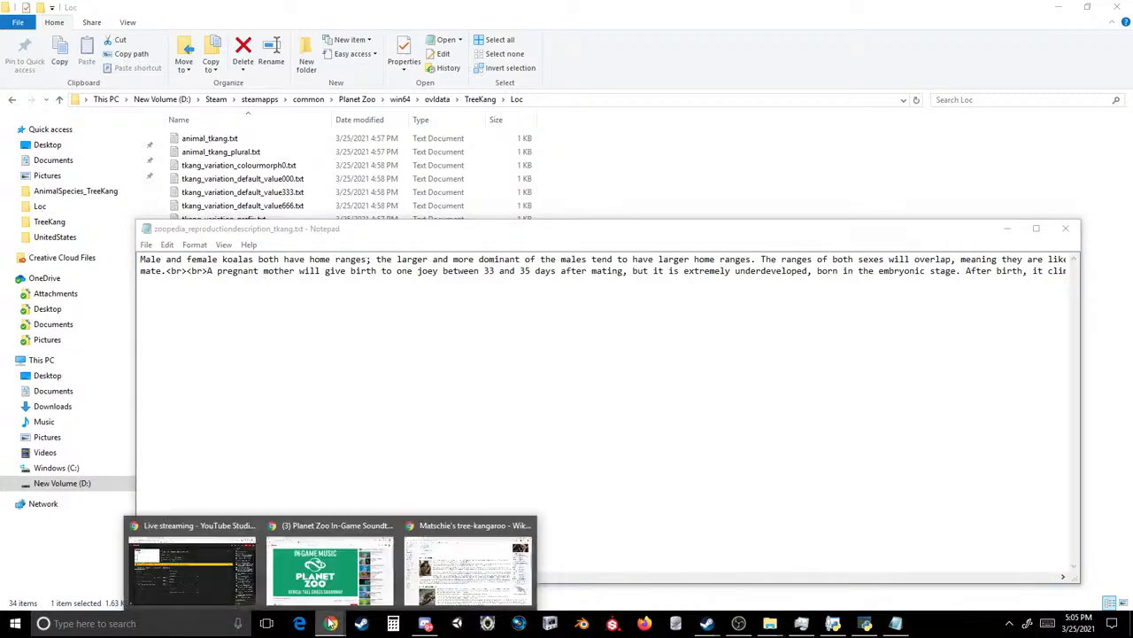
click(453, 567)
scroll(335, 454, down, 15)
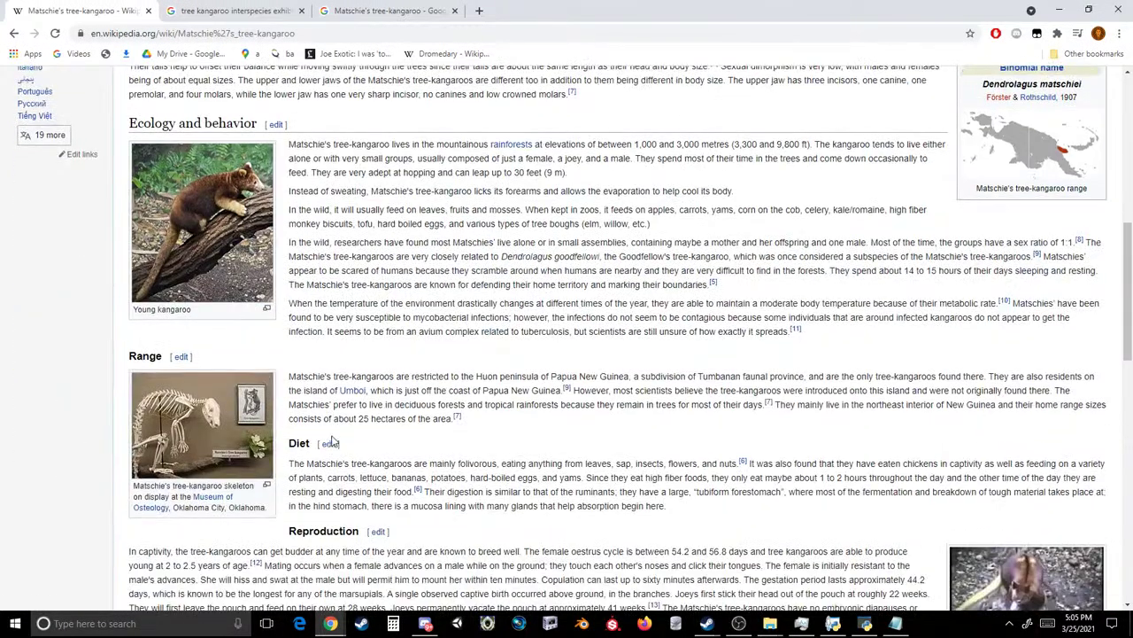
scroll(334, 410, up, 5)
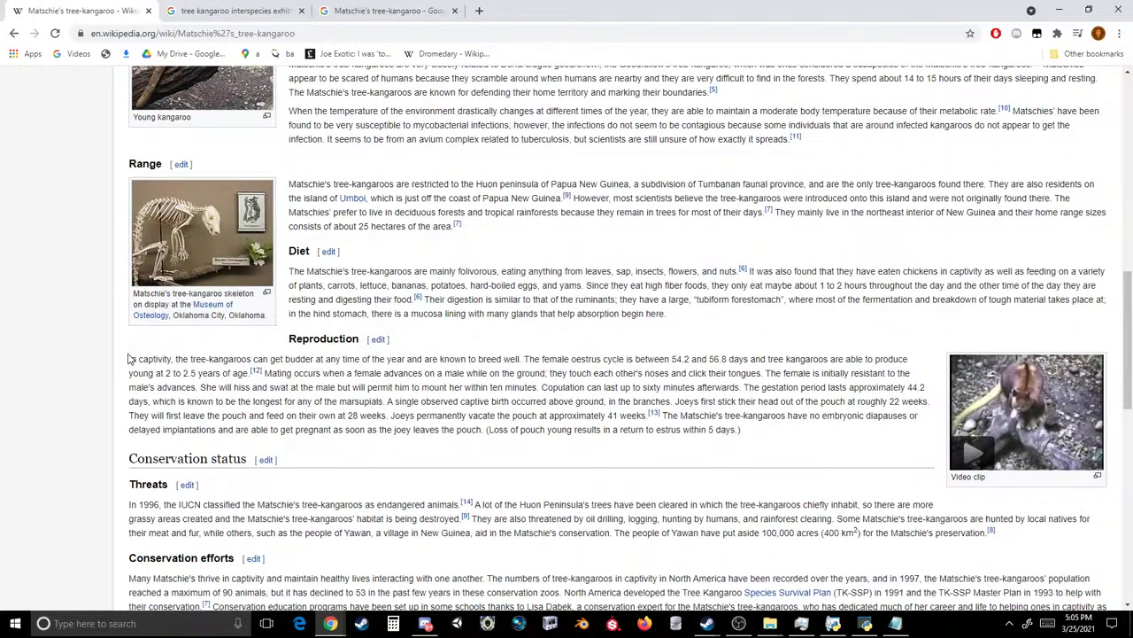
drag(128, 358, 786, 434)
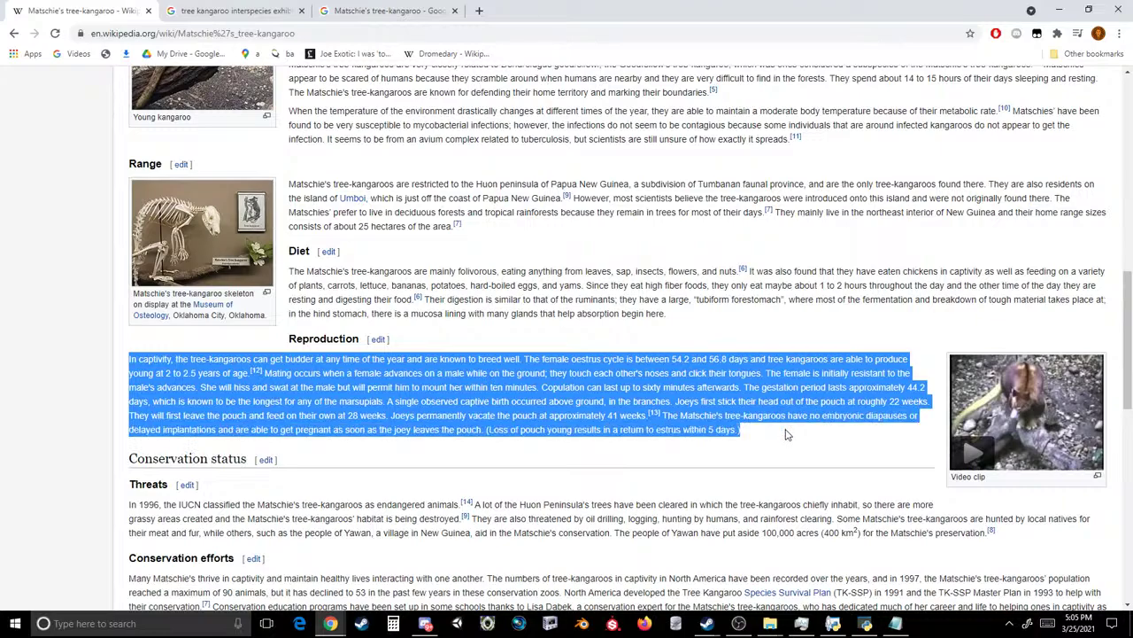
click(895, 623)
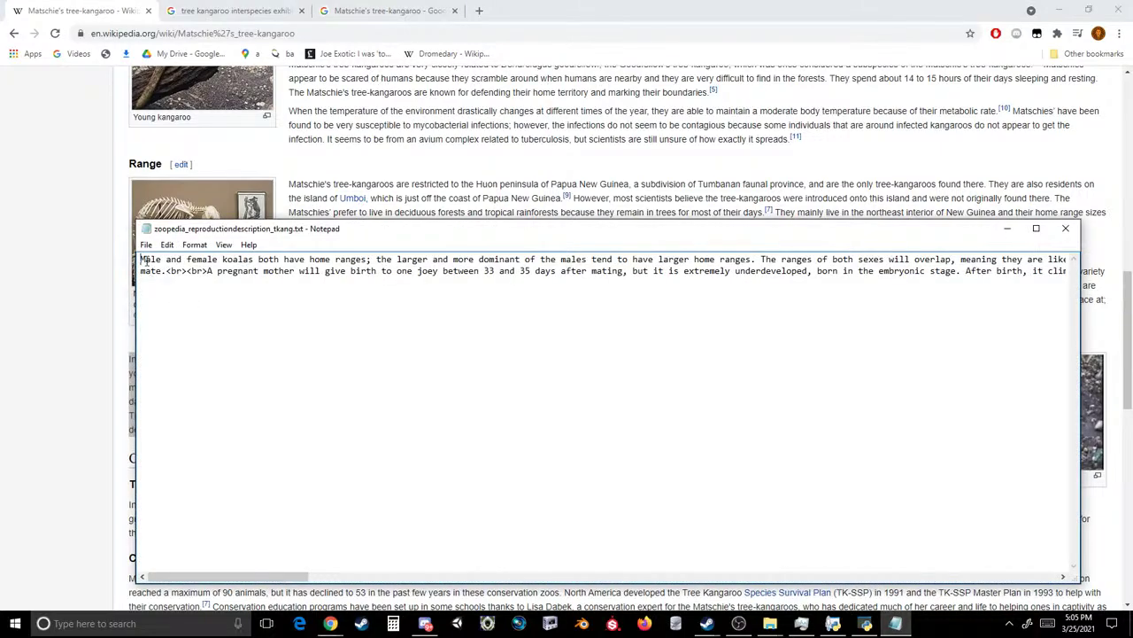
key(ctrl+a)
key(ctrl+v)
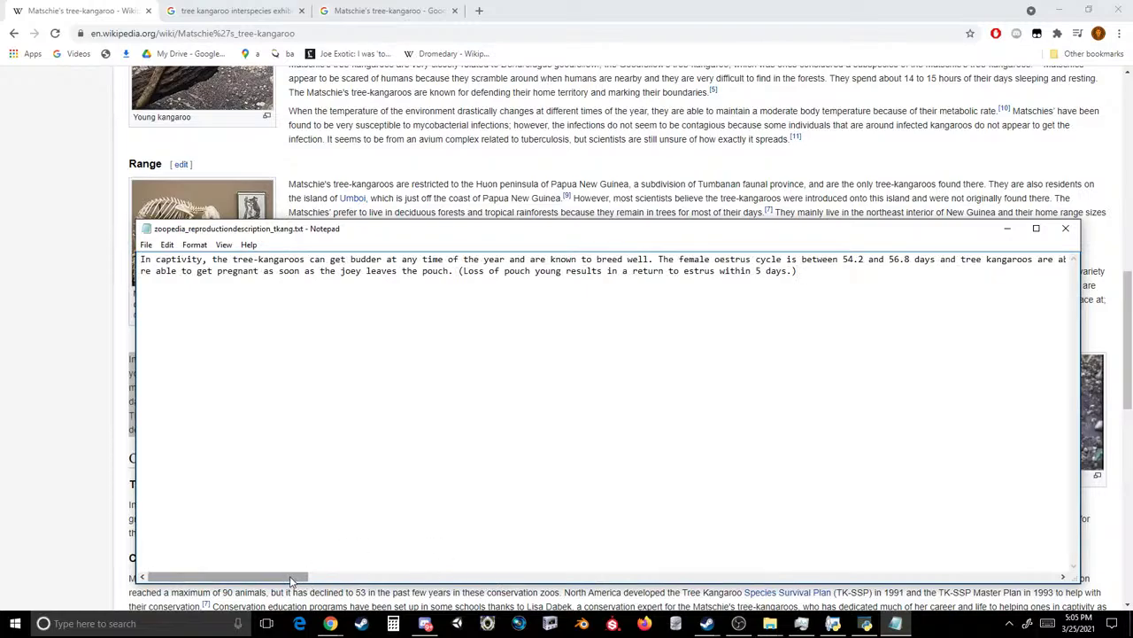
- Remove the citation markers [12] and [13] from the pasted reproduction text, then save and close the file
drag(292, 580, 410, 546)
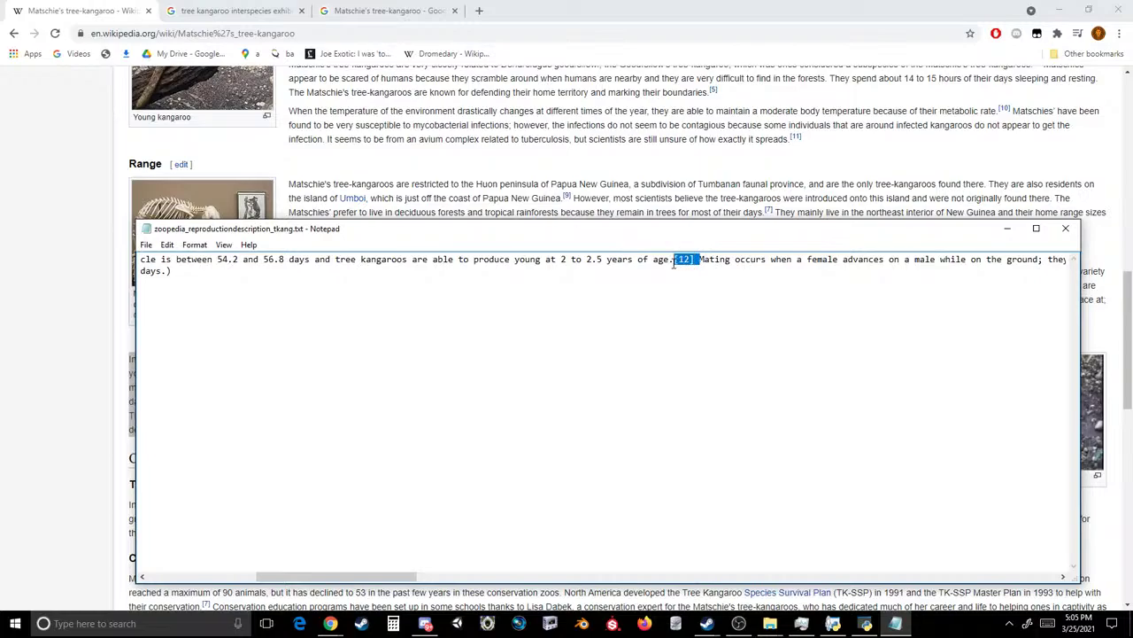
key(BackSpace)
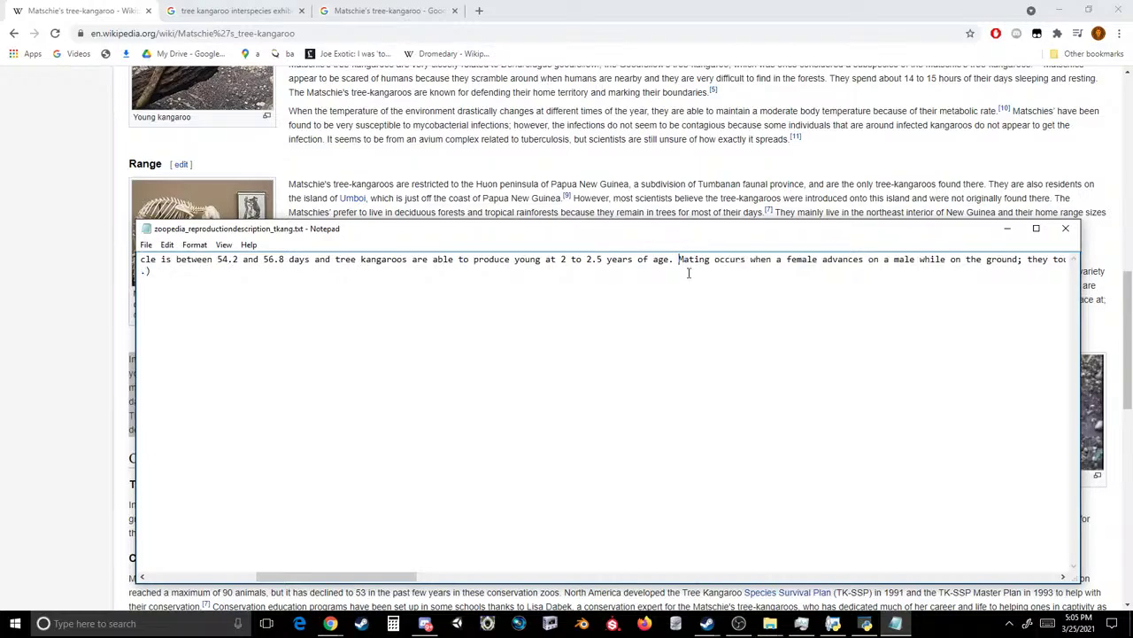
drag(378, 580, 987, 576)
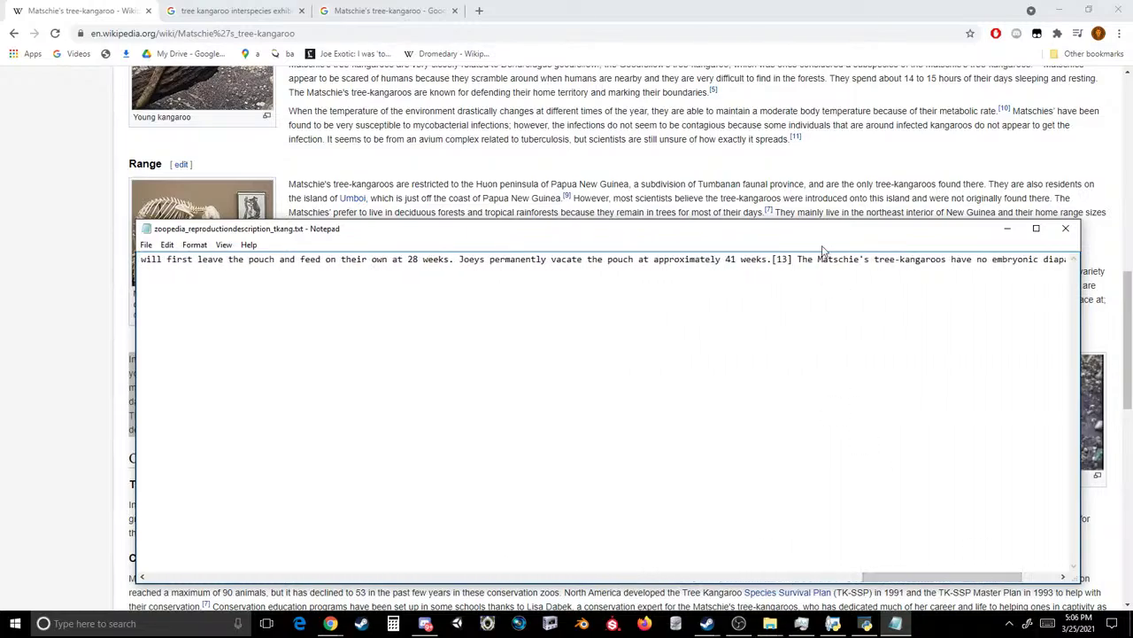
key(BackSpace)
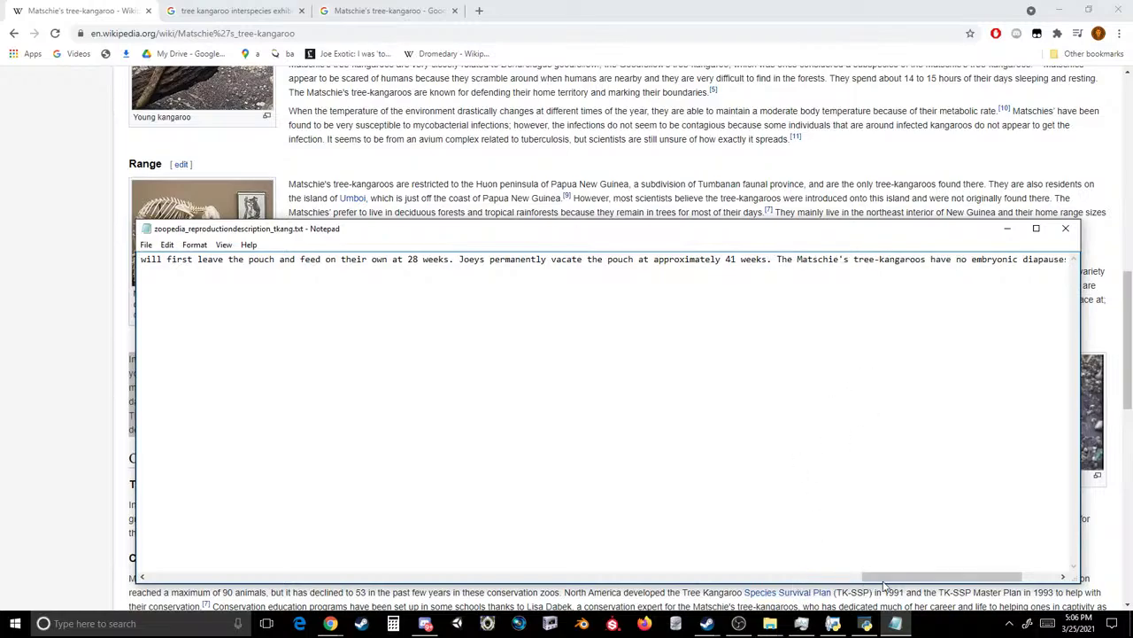
drag(908, 577, 154, 516)
click(146, 245)
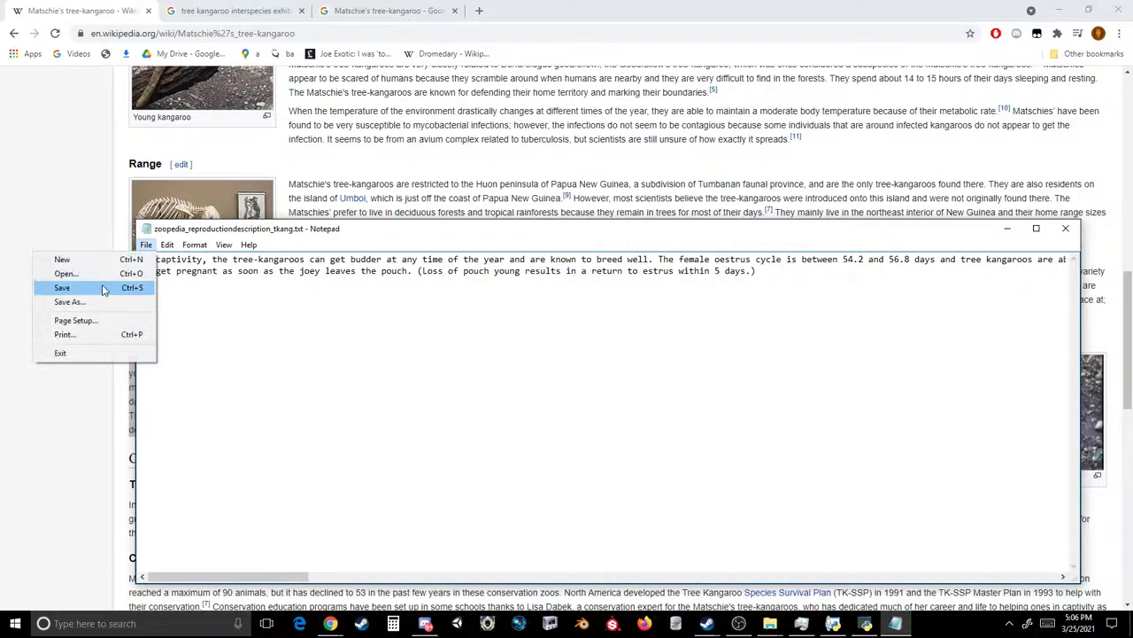
click(62, 288)
click(1065, 227)
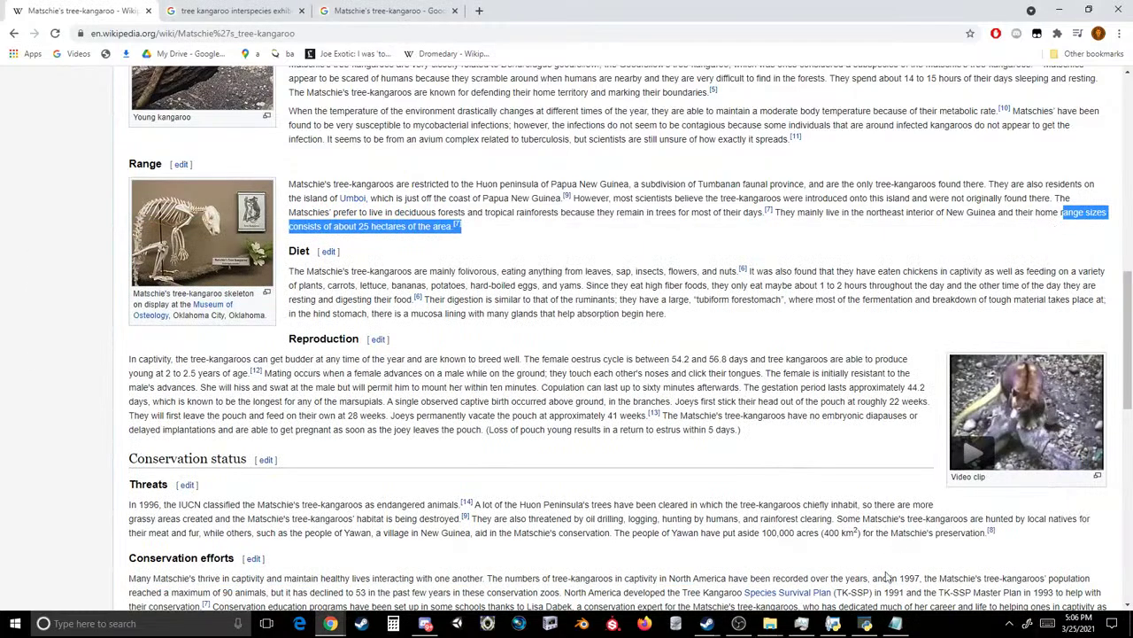
- Inspect the contents of zoopedia_reproductionincaptivity_tkang.txt in the Loc folder and close it without edits
right_click(896, 623)
click(770, 624)
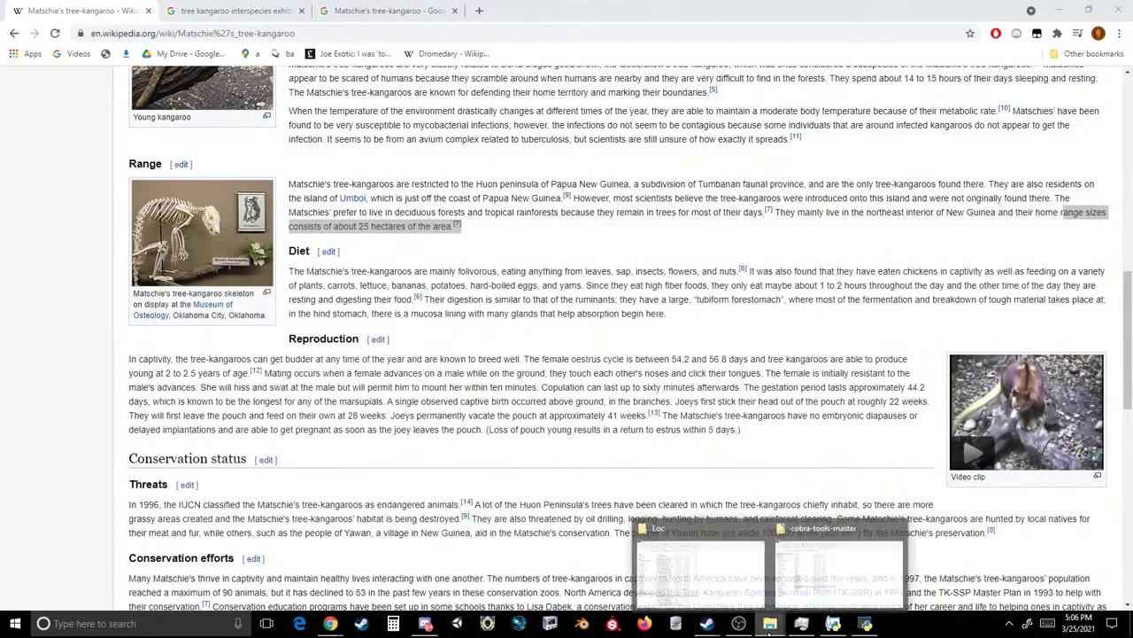
click(700, 563)
double_click(243, 515)
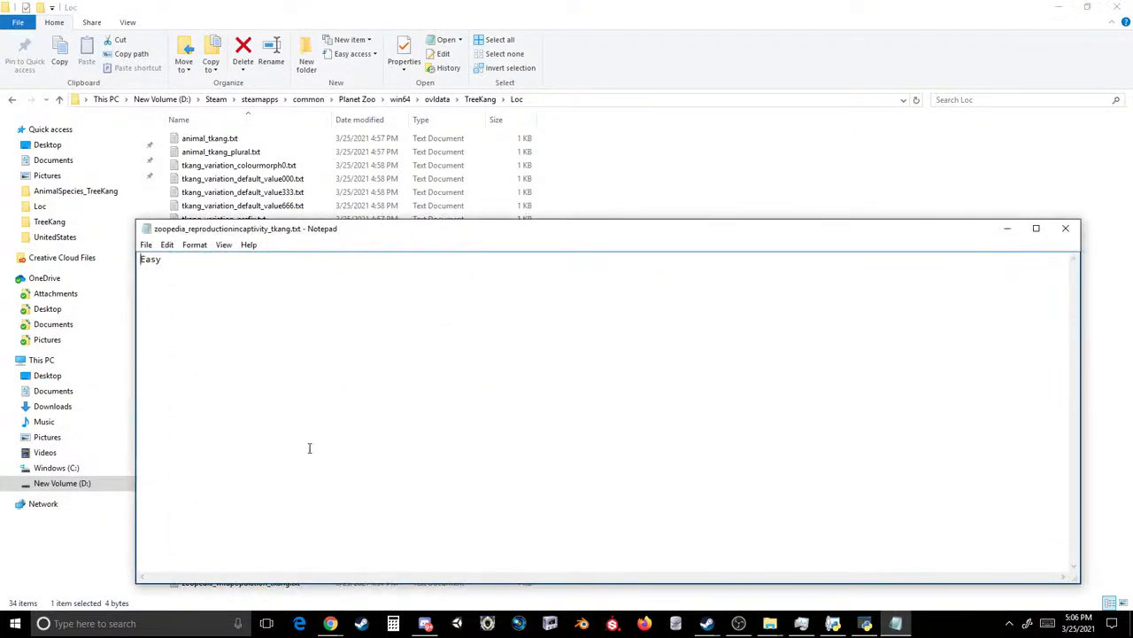
click(1065, 228)
- Open zoopedia_scientificname_tkang.txt and copy the species name "Dendrolagus matschiei" from the Wikipedia article's introduction
double_click(243, 528)
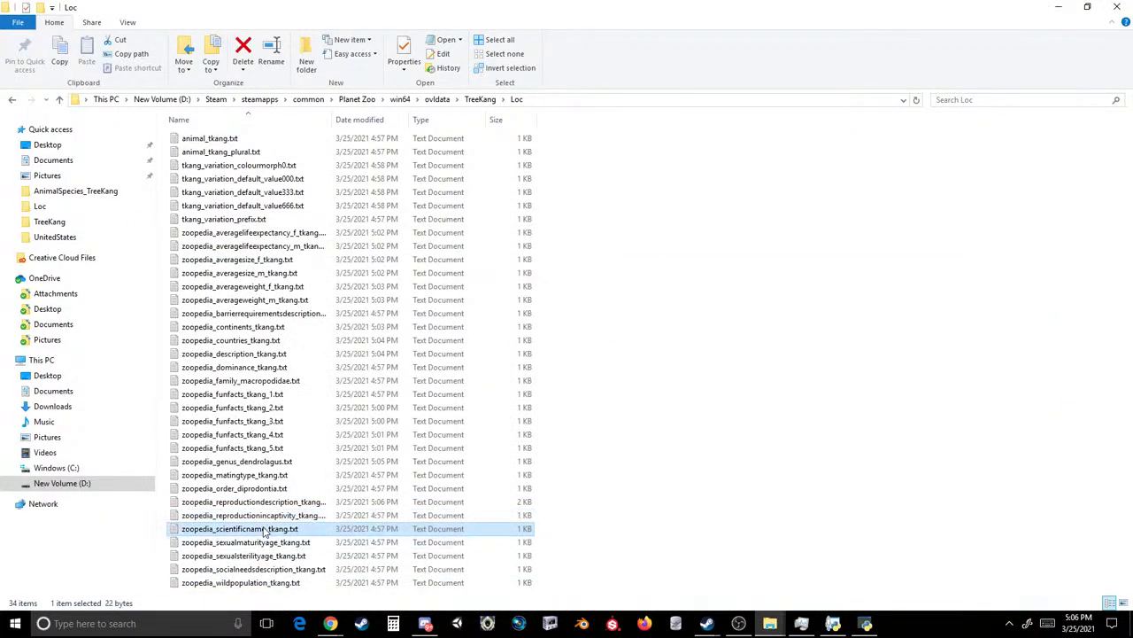
click(331, 624)
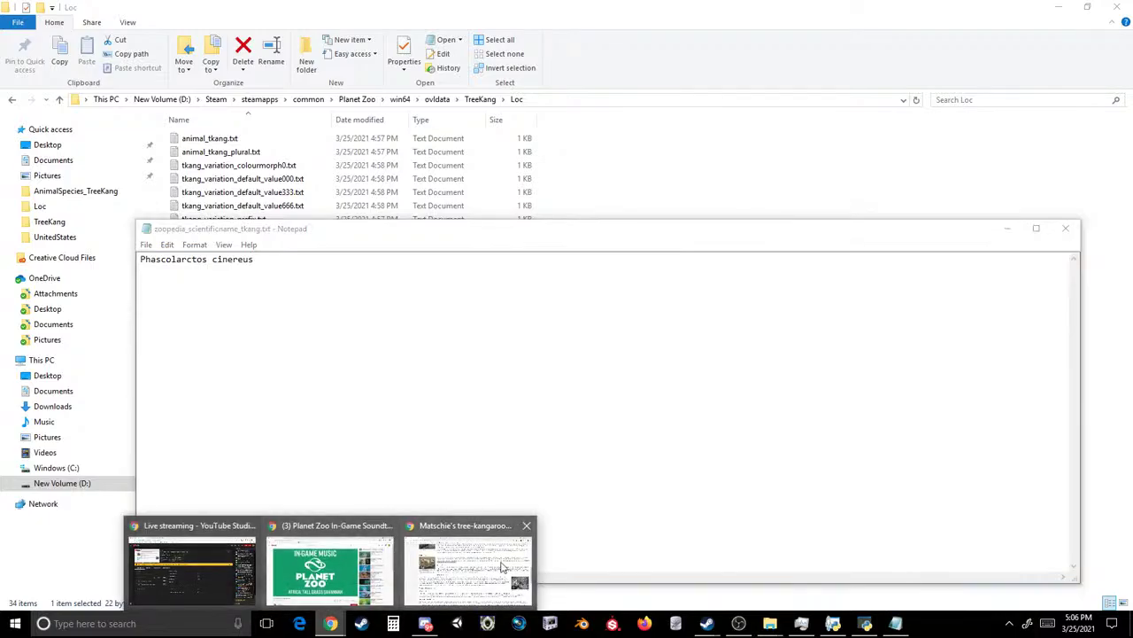
click(471, 567)
scroll(295, 239, up, 5)
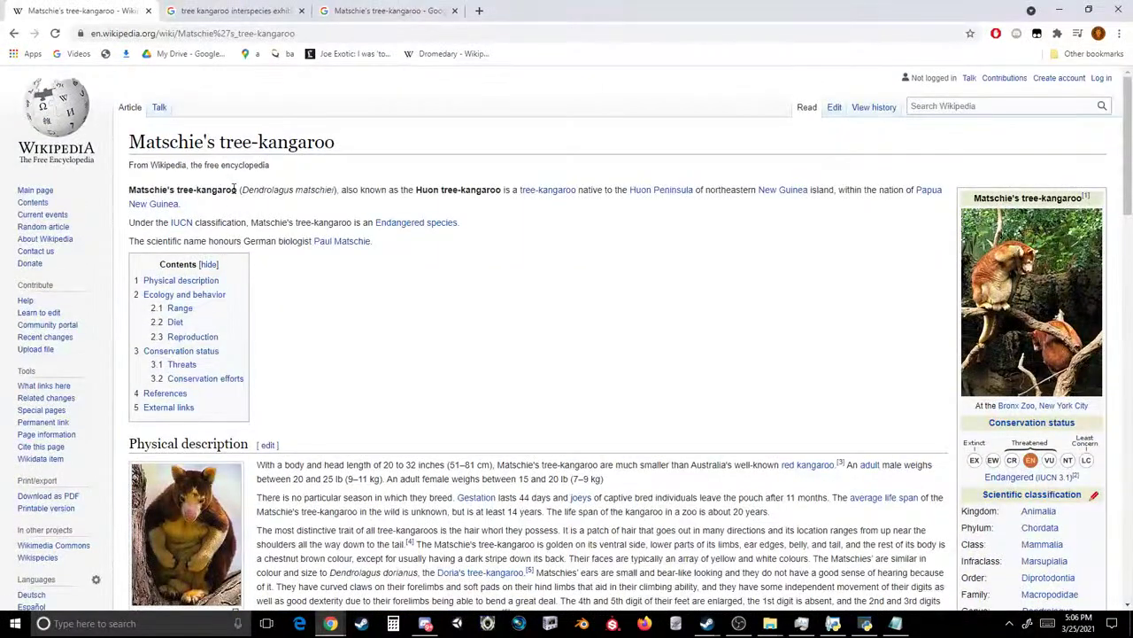
drag(244, 189, 337, 188)
key(ctrl+c)
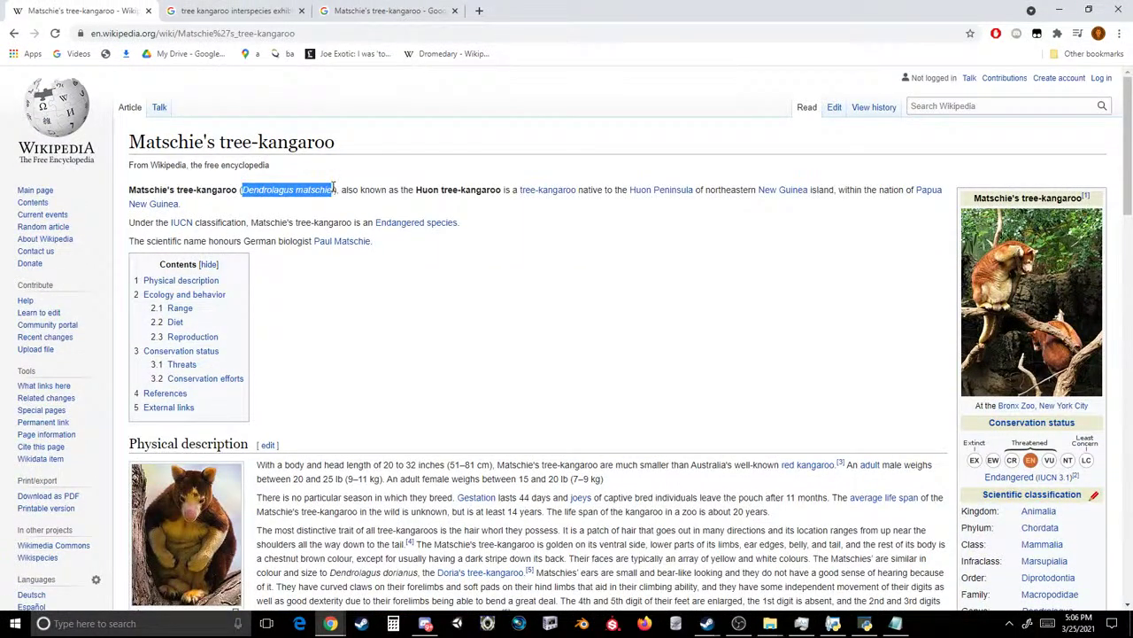
- Replace the contents of zoopedia_scientificname_tkang.txt with "Dendrolagus matschiei", then save and close the file
click(895, 623)
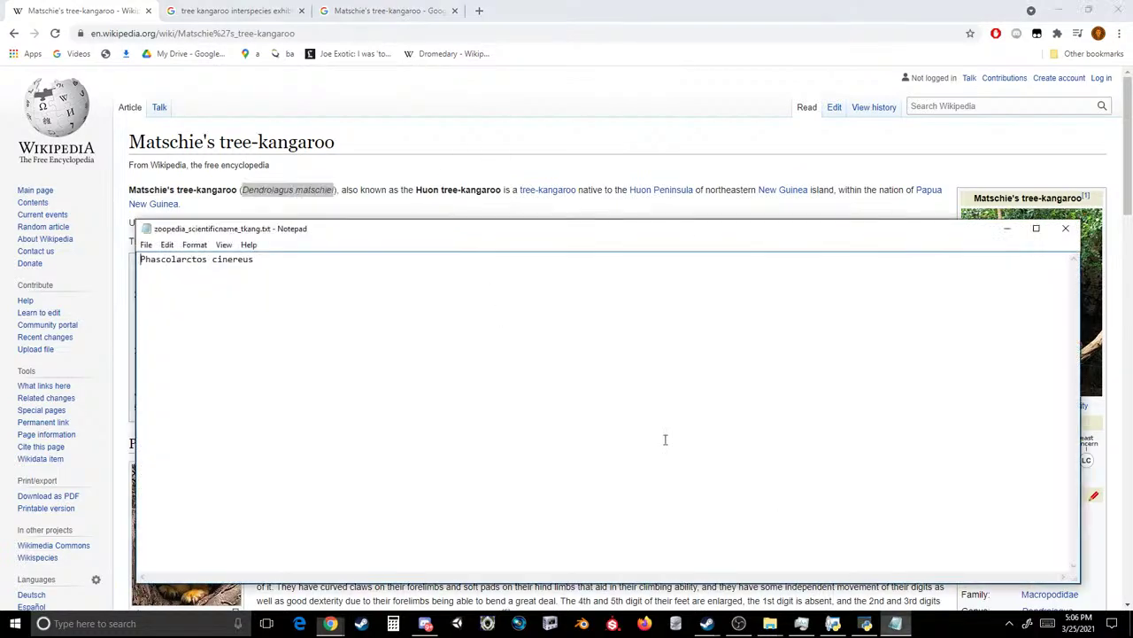
key(ctrl+a)
key(ctrl+v)
click(145, 245)
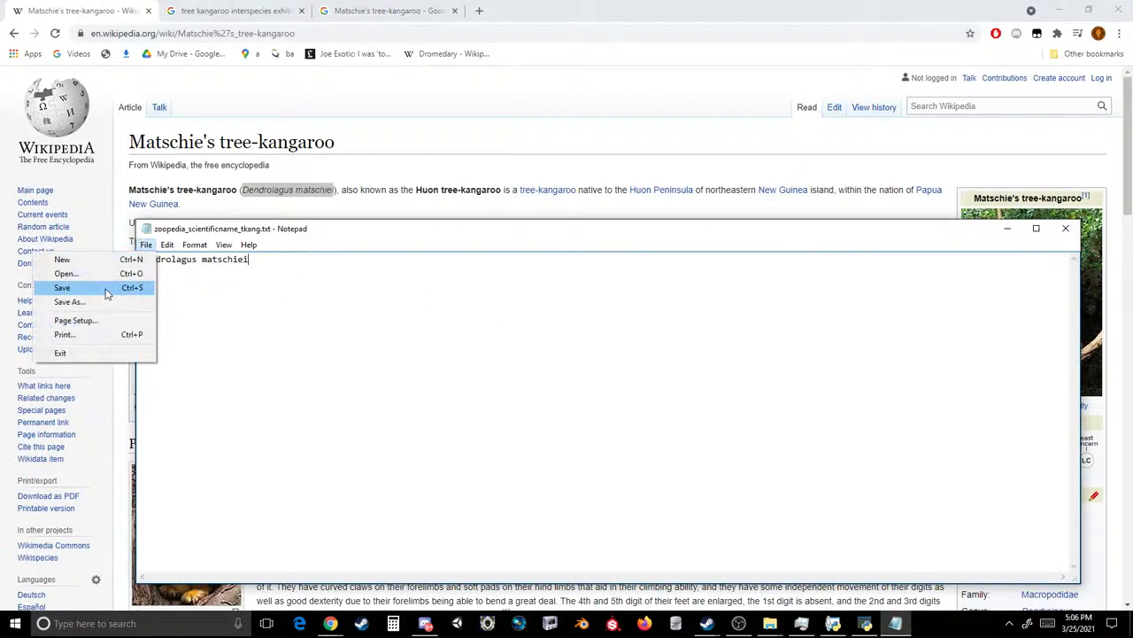
click(104, 287)
click(1065, 227)
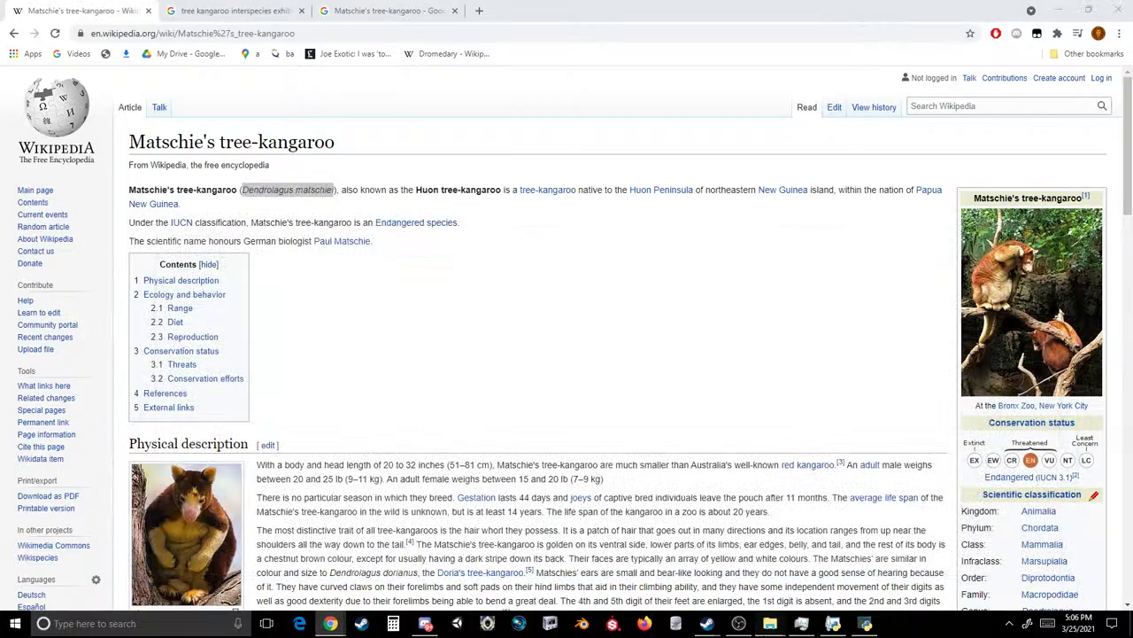
- Open zoopedia_sexualmaturityage_tkang.txt and look through the Wikipedia article for the species' age of sexual maturity
mouse_move(770, 623)
click(713, 580)
double_click(274, 543)
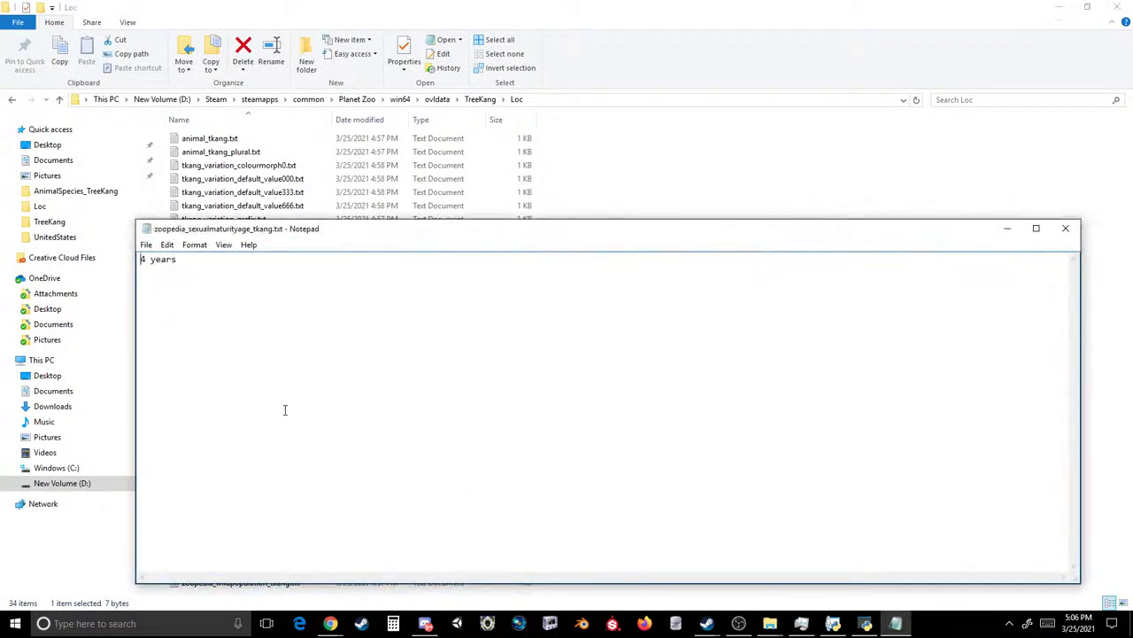
mouse_move(330, 620)
click(474, 567)
scroll(376, 483, down, 10)
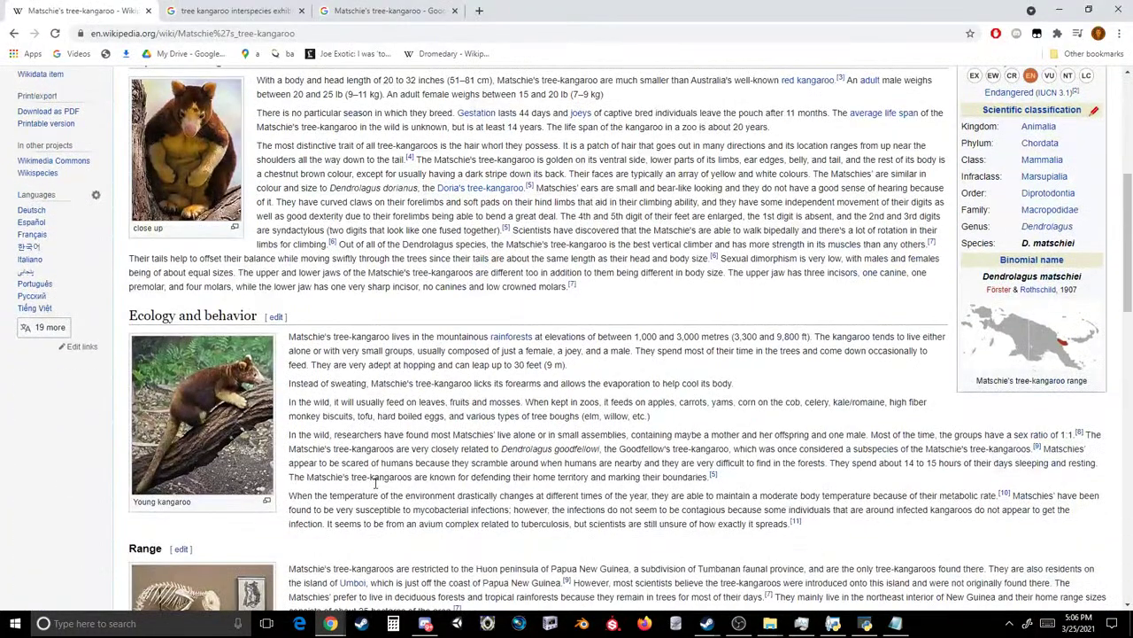
scroll(376, 483, down, 1)
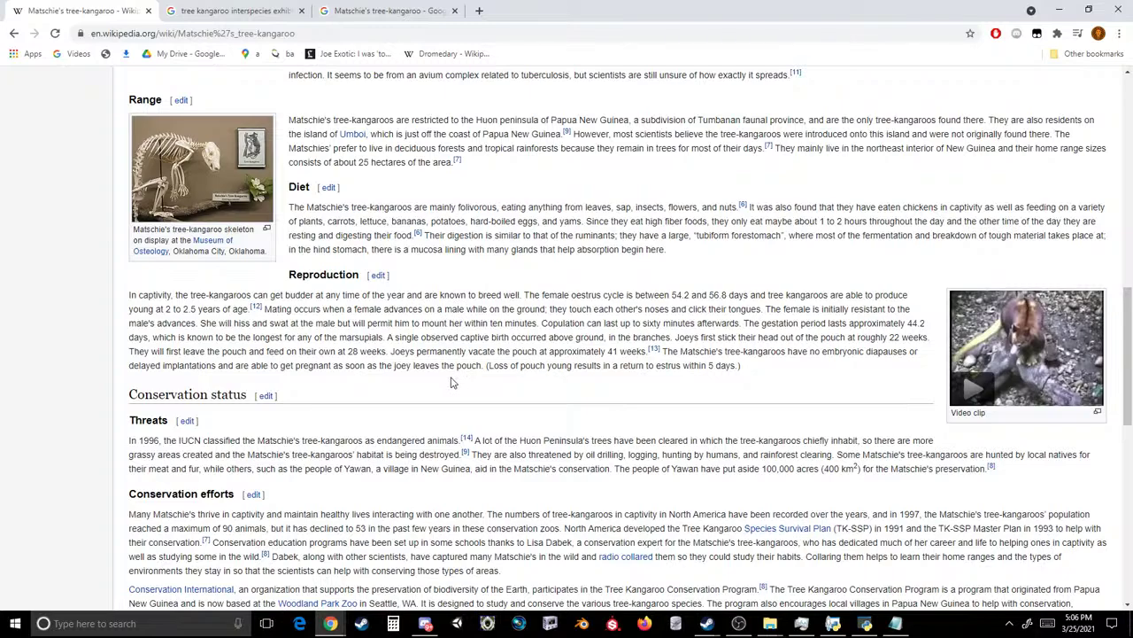
scroll(438, 416, up, 3)
- Search Google for "tree kangaroo sexual maturity age"
click(434, 11)
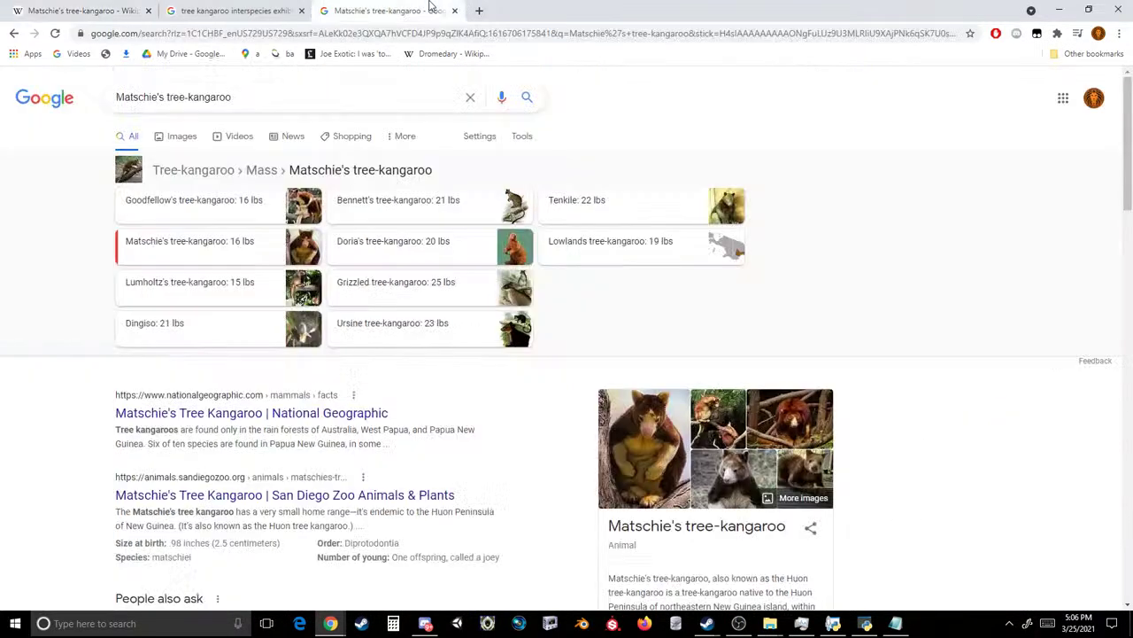
click(406, 33)
text(tree kangaroo)
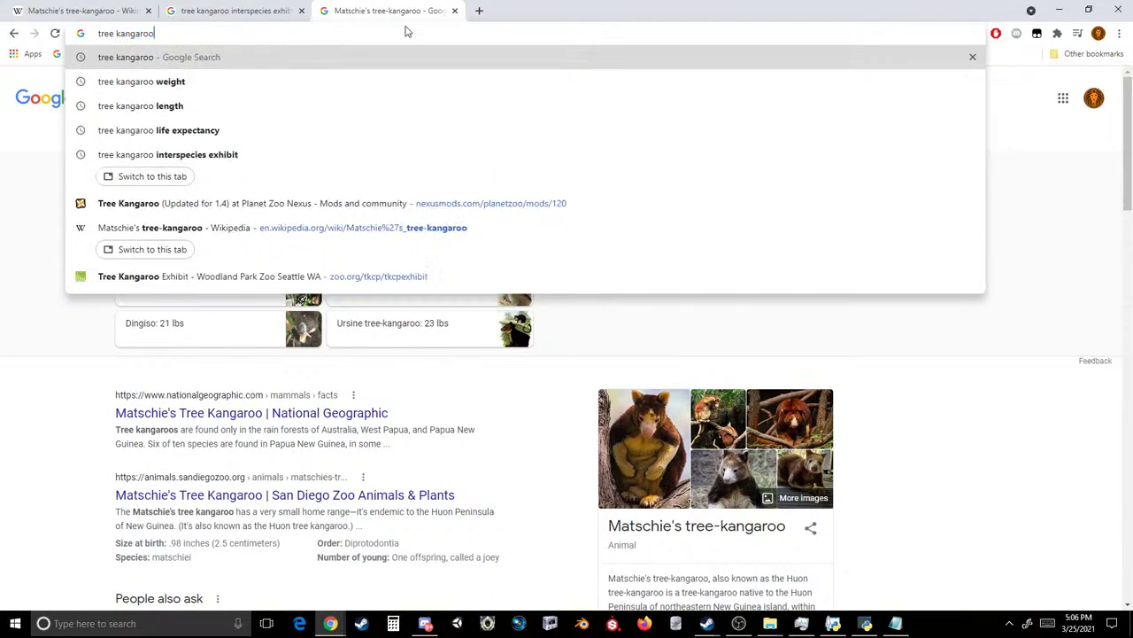
text( sexual matur)
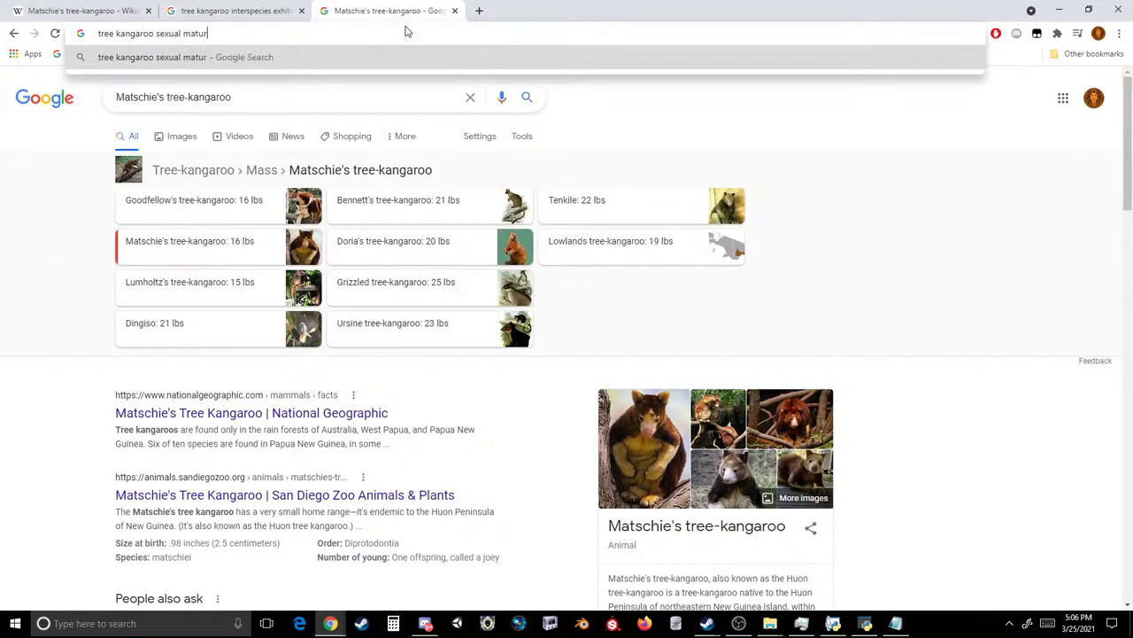
text(ity age)
key(Return)
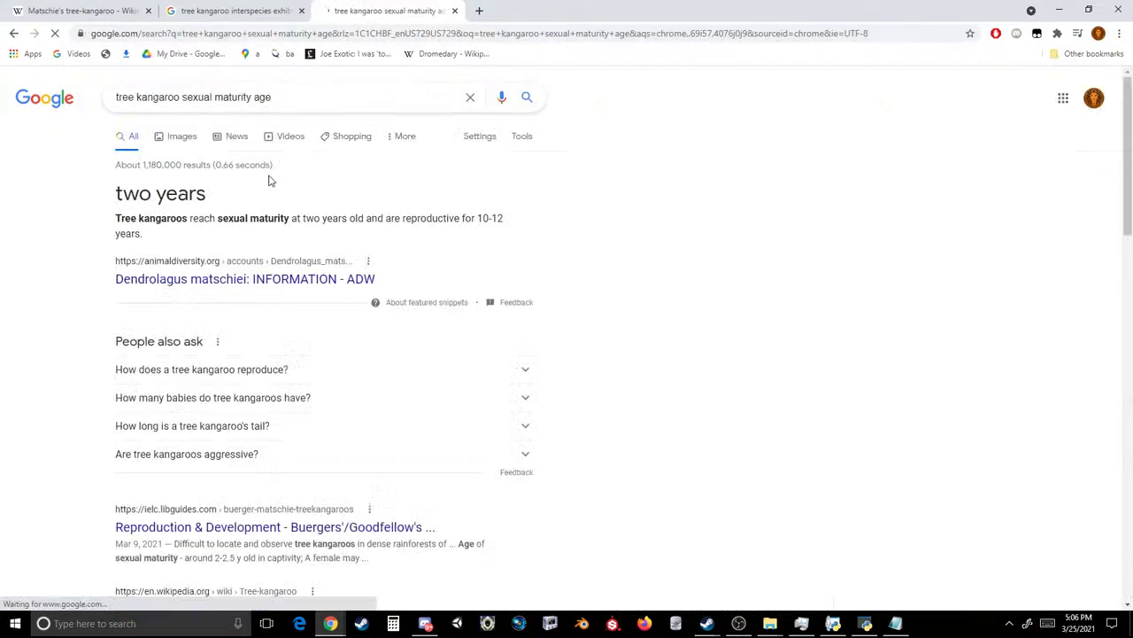
- Change the age in zoopedia_sexualmaturityage_tkang.txt to "2 years", then save and close the file
click(895, 623)
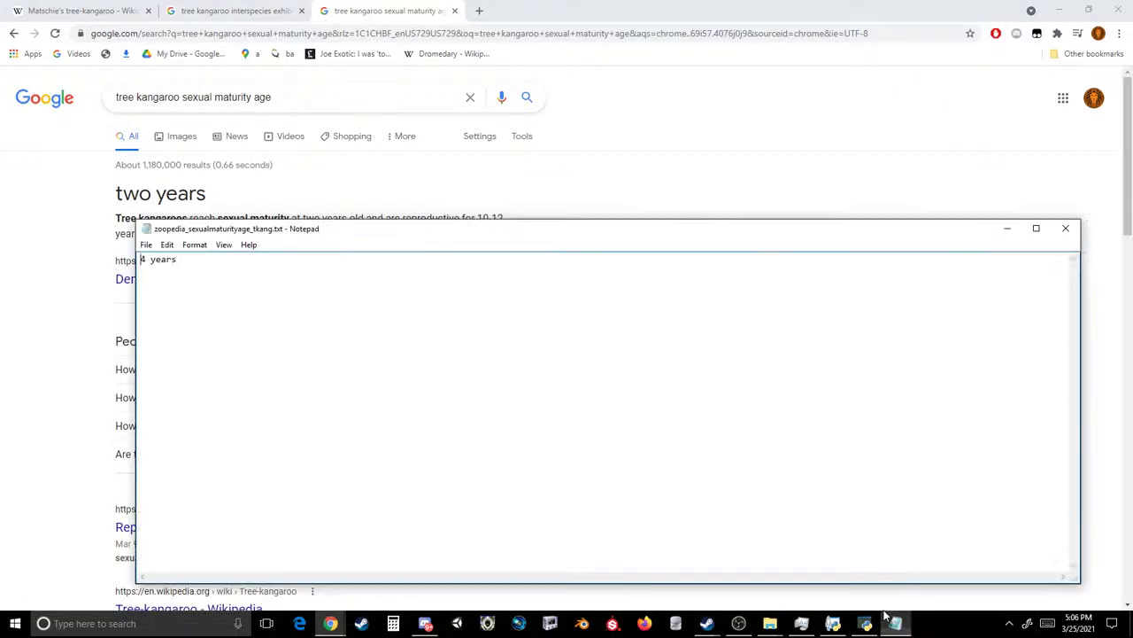
text(2)
click(146, 245)
click(119, 286)
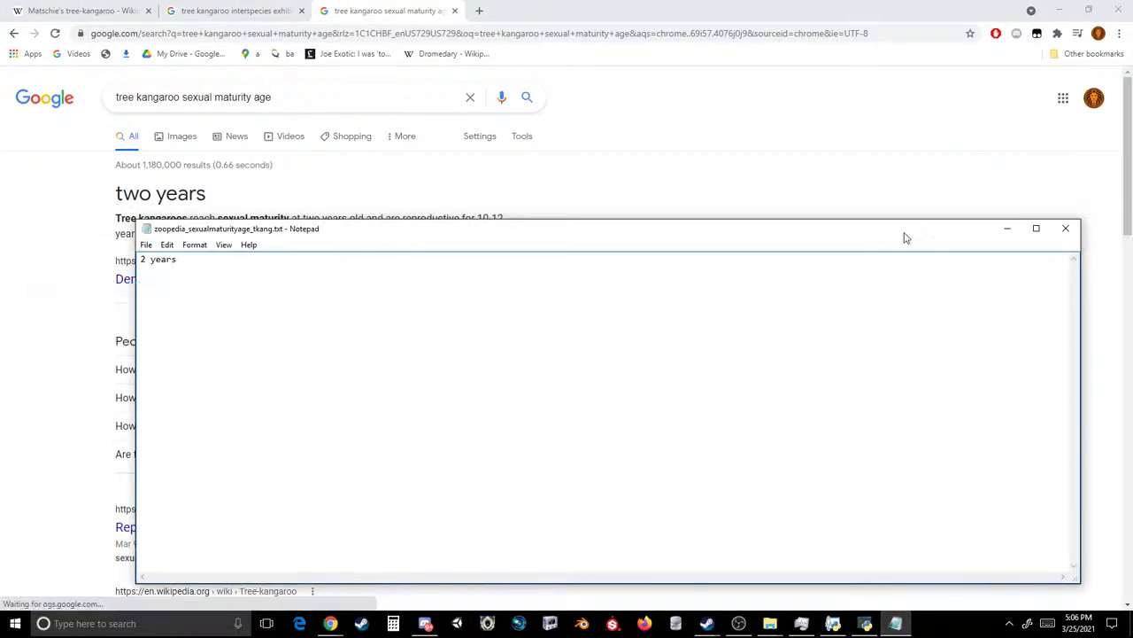
click(1065, 228)
- Open zoopedia_socialneedsdescription_tkang.txt and copy the first Ecology and behavior paragraph from the Matschie's tree-kangaroo Wikipedia article
mouse_move(770, 623)
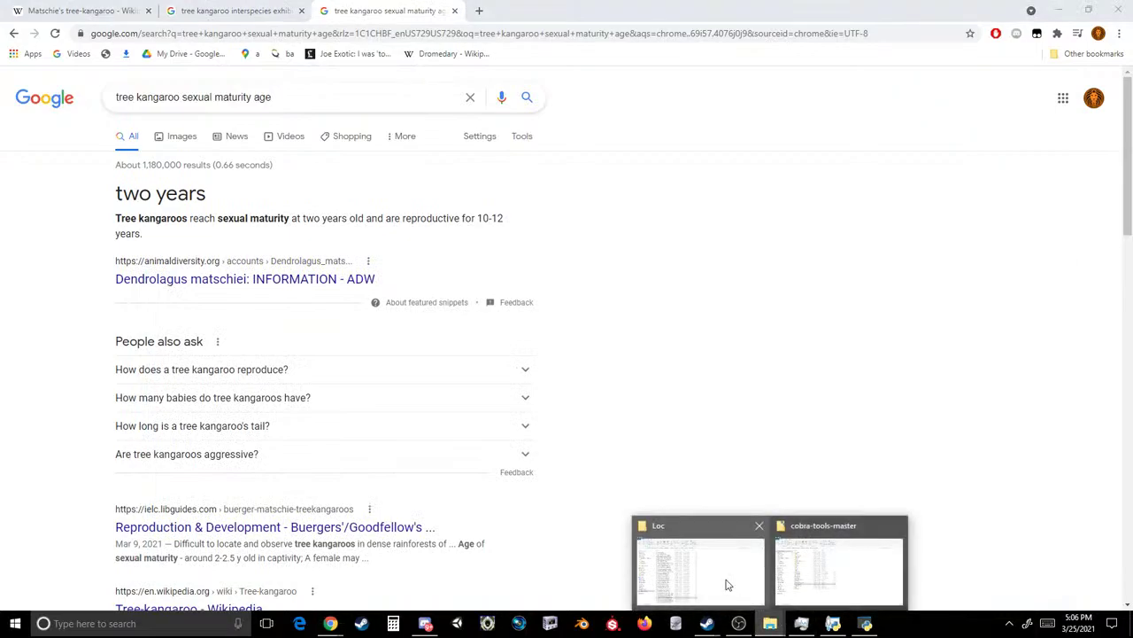
click(727, 587)
double_click(282, 569)
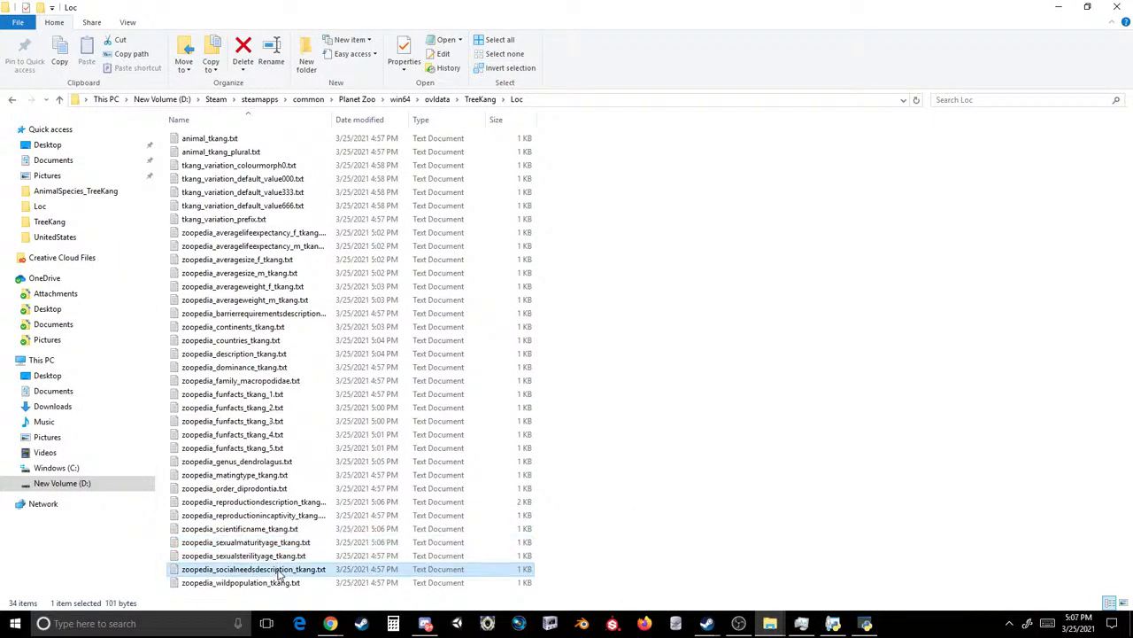
mouse_move(331, 623)
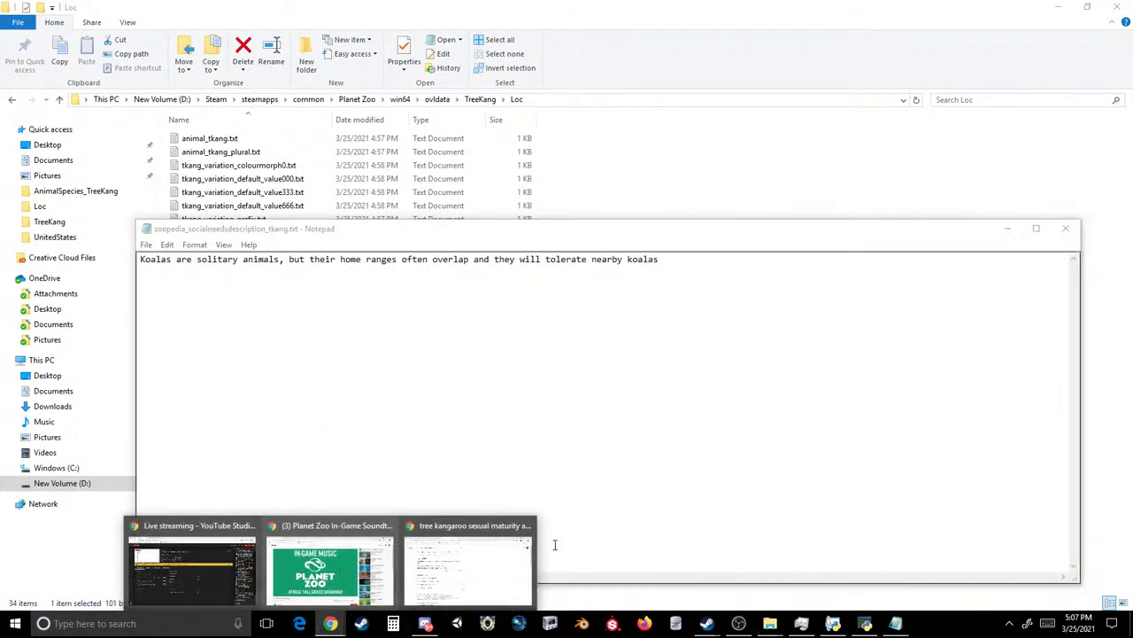
click(476, 553)
click(283, 7)
click(106, 11)
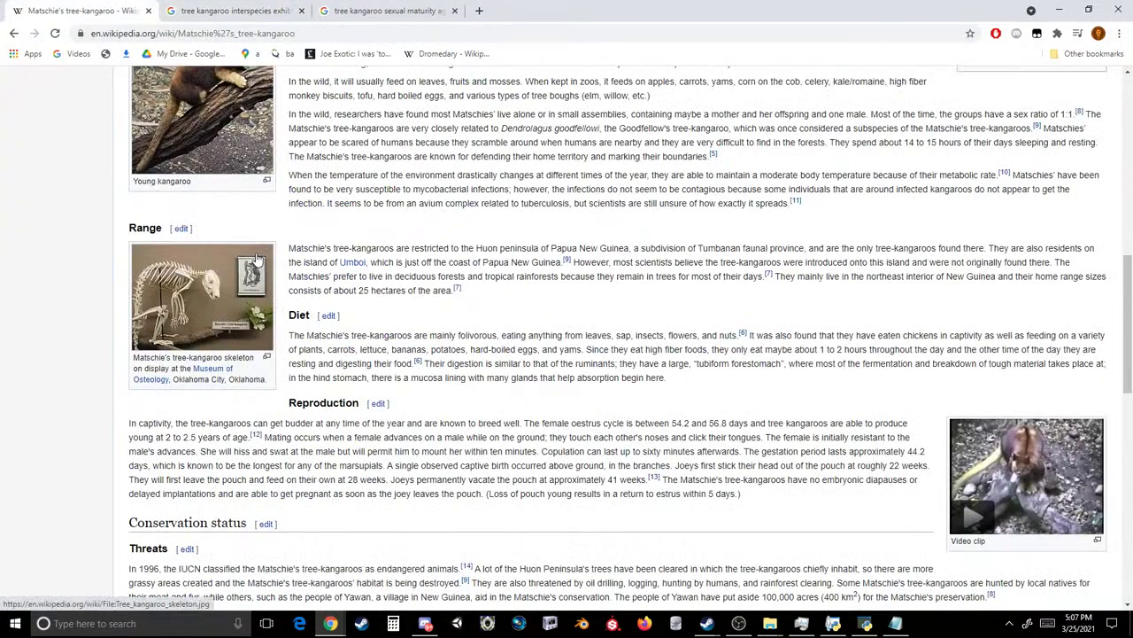
scroll(301, 305, up, 3)
scroll(301, 306, up, 3)
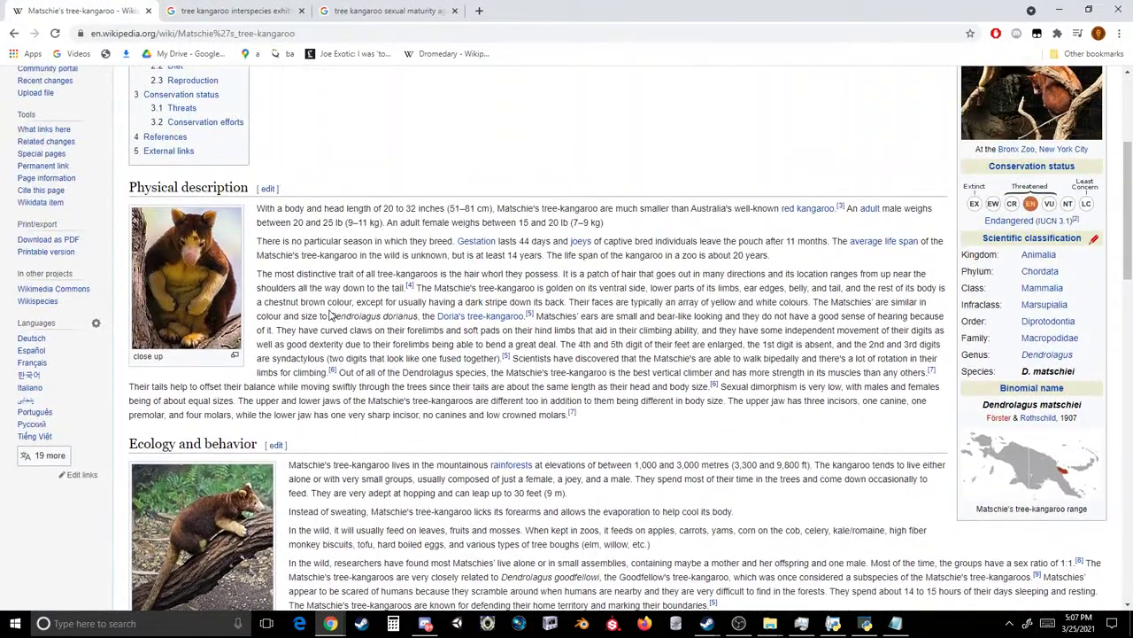
scroll(329, 315, down, 2)
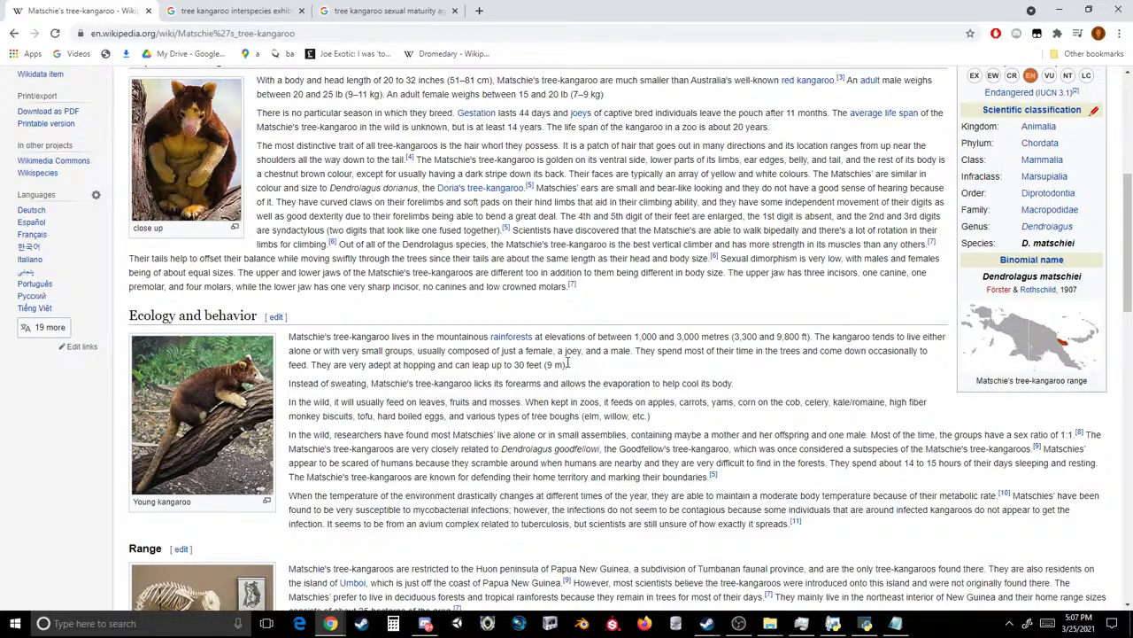
drag(569, 363, 293, 337)
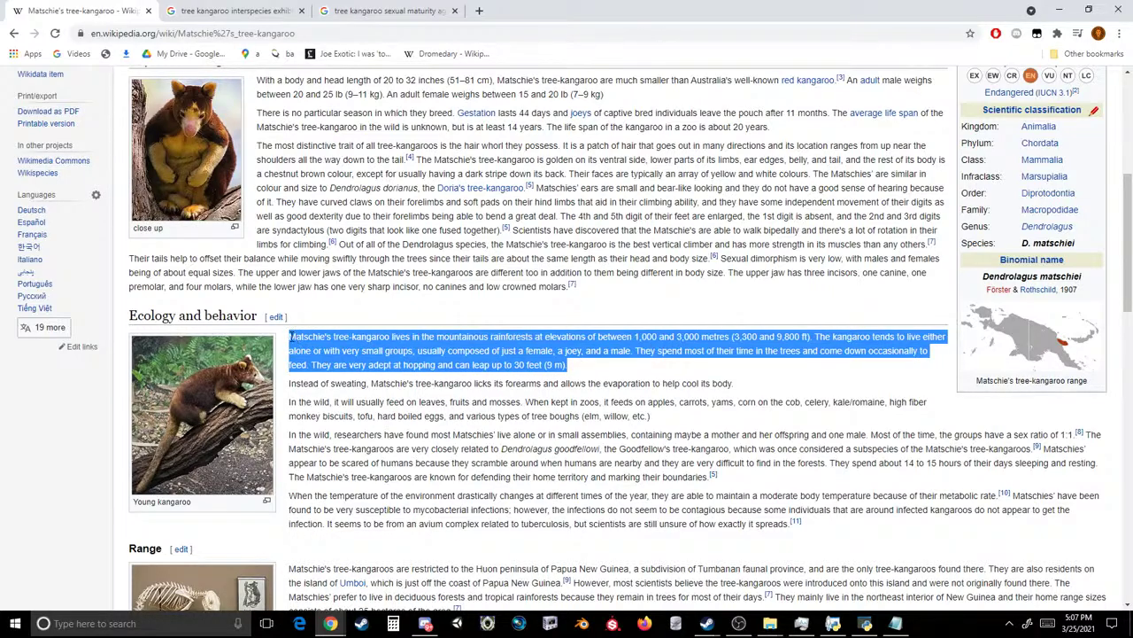
- Replace the koala text in zoopedia_socialneedsdescription_tkang.txt with the copied Wikipedia paragraph, then save and close the file
click(897, 623)
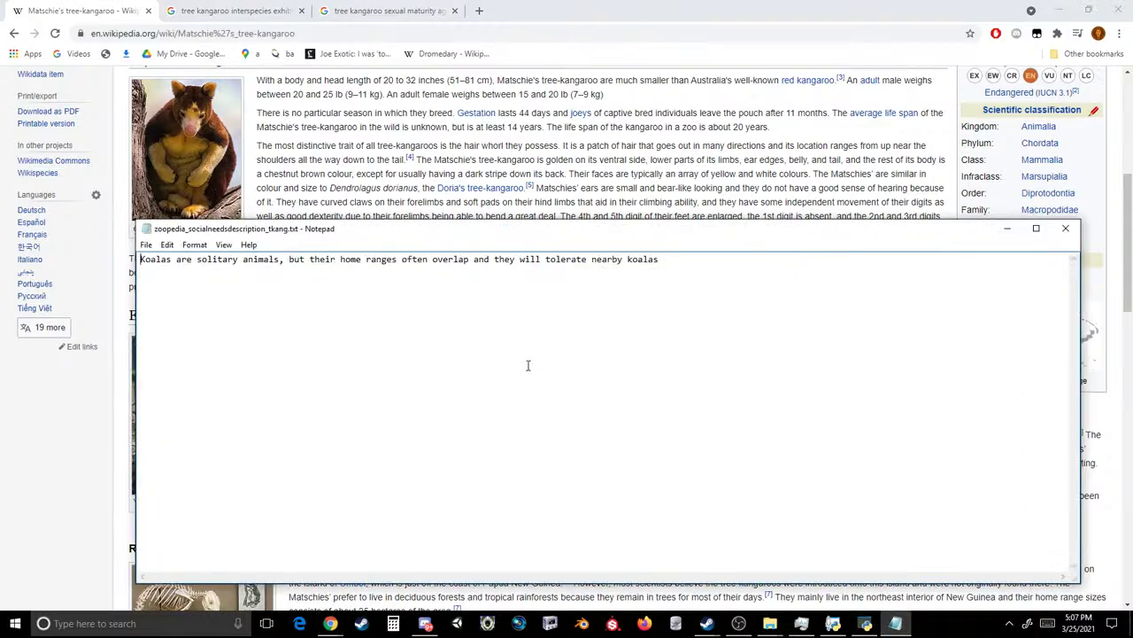
key(ctrl+a)
text(Matschie's tree-kangaroo lives in the mountainous rainforests at elevations of between 1,000 and 3,000 metres (3,300 and 9,800 ft). The kangaroo tends to live either alone or in small groups, usually composed of just a female, a joey, and a male. They spend most of their time in the trees and come down occasionally to feed. They are very adept at hopping and can leap up to 30 feet (9 m).)
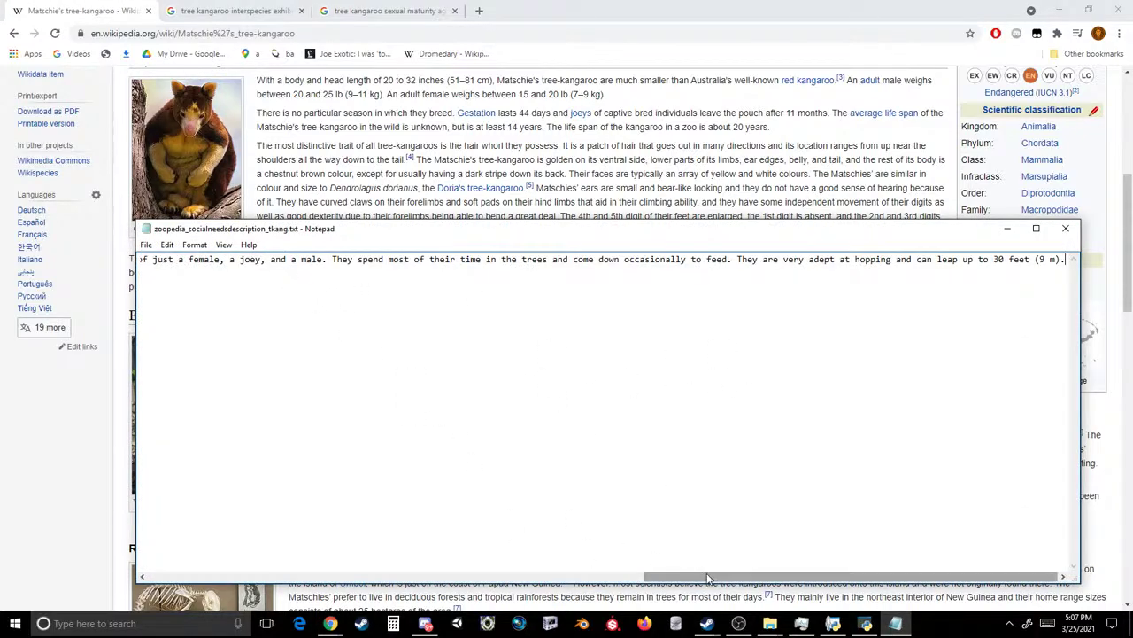
drag(710, 577, 755, 481)
click(146, 244)
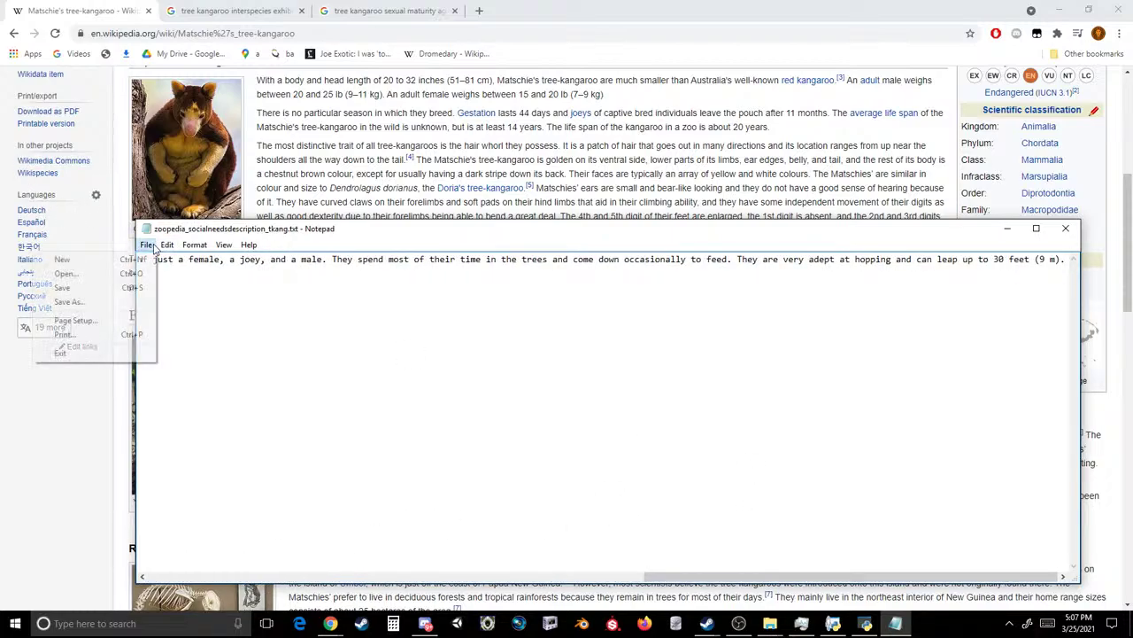
click(104, 288)
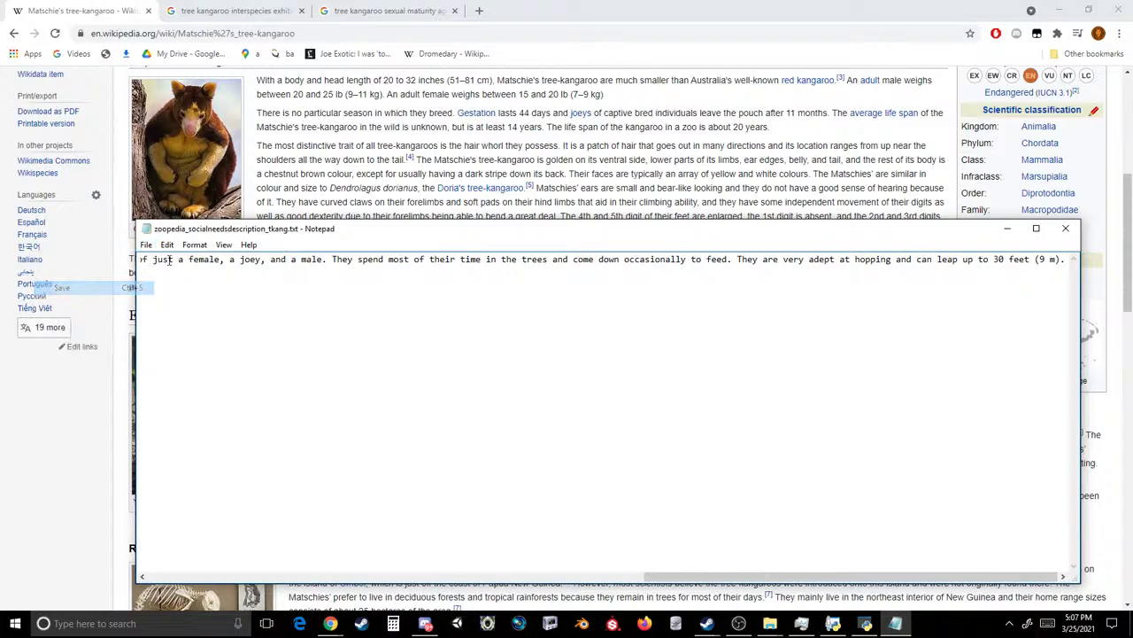
drag(531, 232, 519, 190)
click(1045, 187)
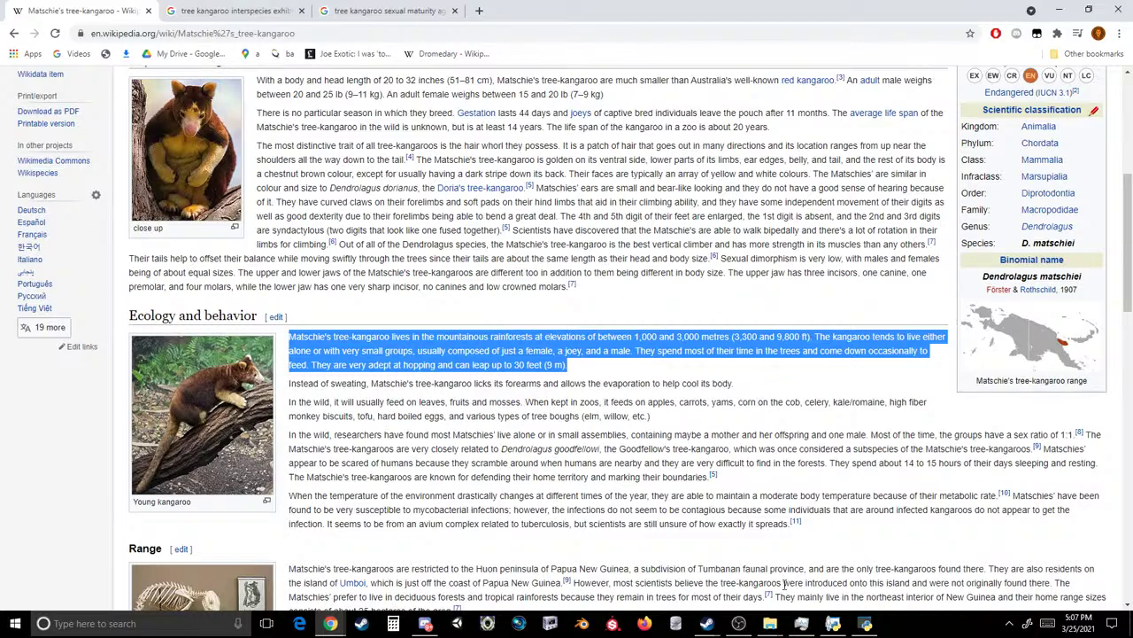
- Replace the contents of zoopedia_funfacts_tkang_2.txt with "Your fun fact here", then save and close the file
mouse_move(769, 623)
click(743, 584)
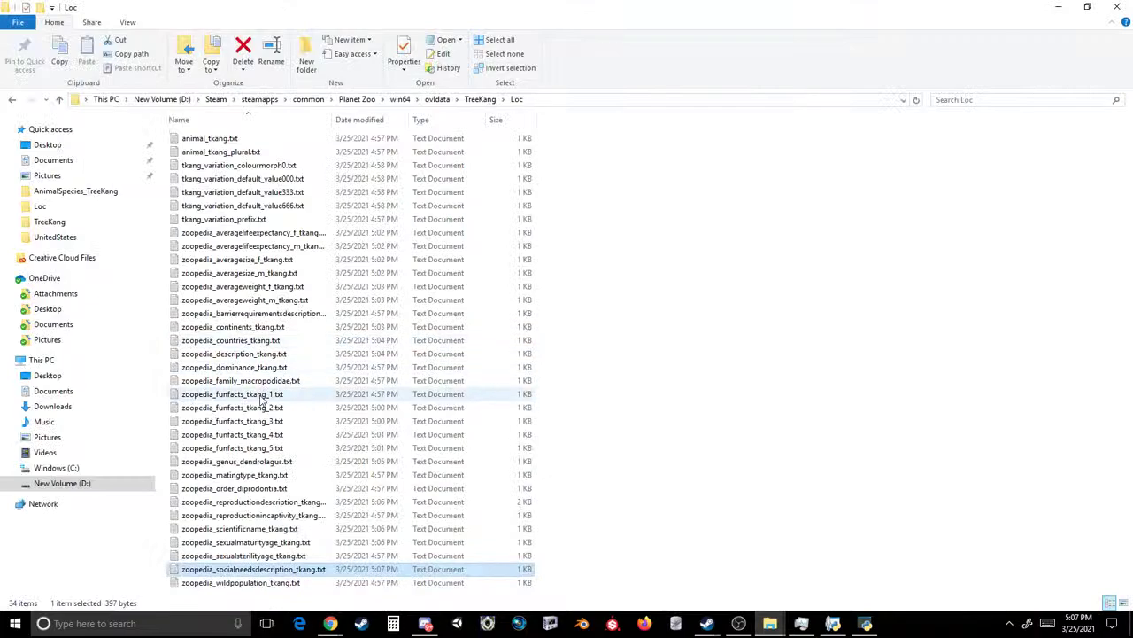
double_click(259, 407)
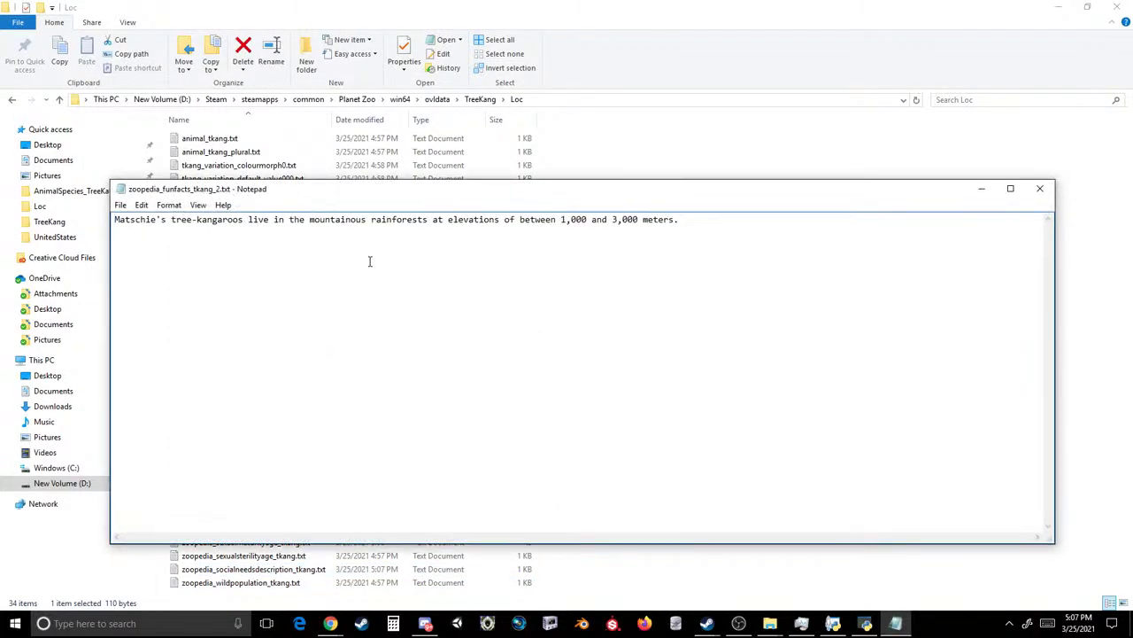
key(ctrl+a)
key(BackSpace)
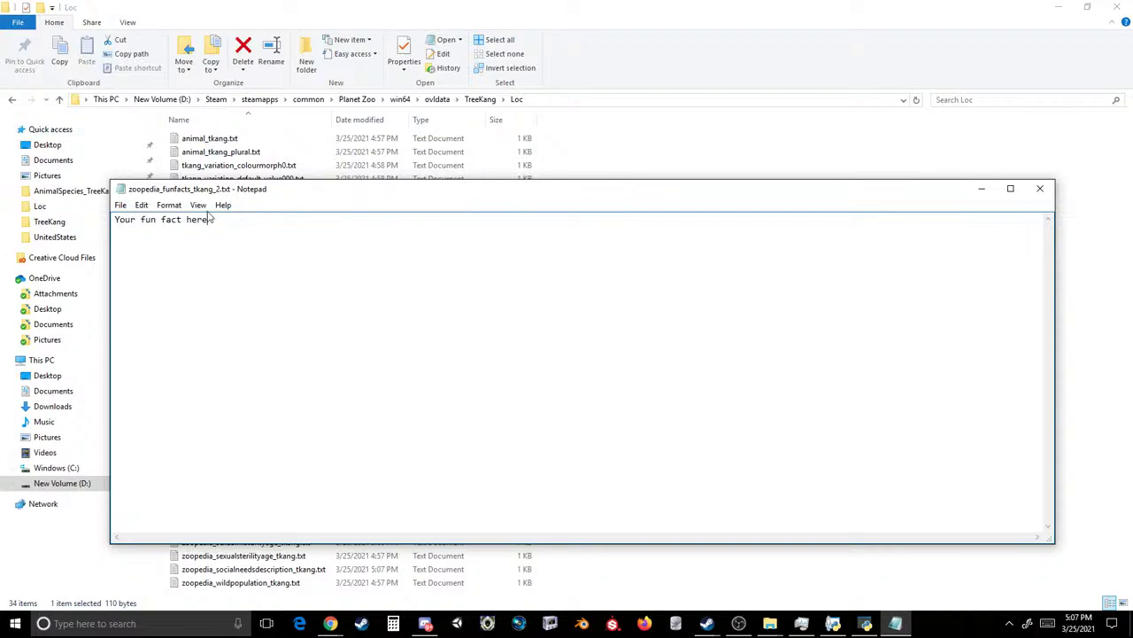
click(121, 204)
click(77, 248)
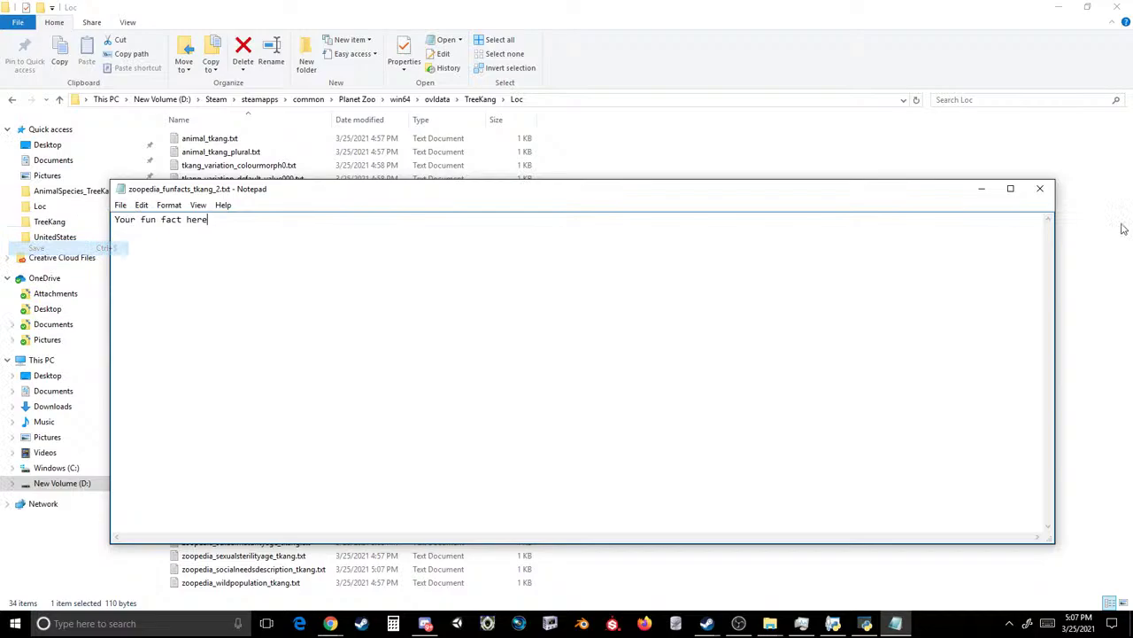
click(1039, 187)
- Replace the contents of zoopedia_funfacts_tkang_4.txt with "Your fun fact here", then save and close the file
double_click(259, 436)
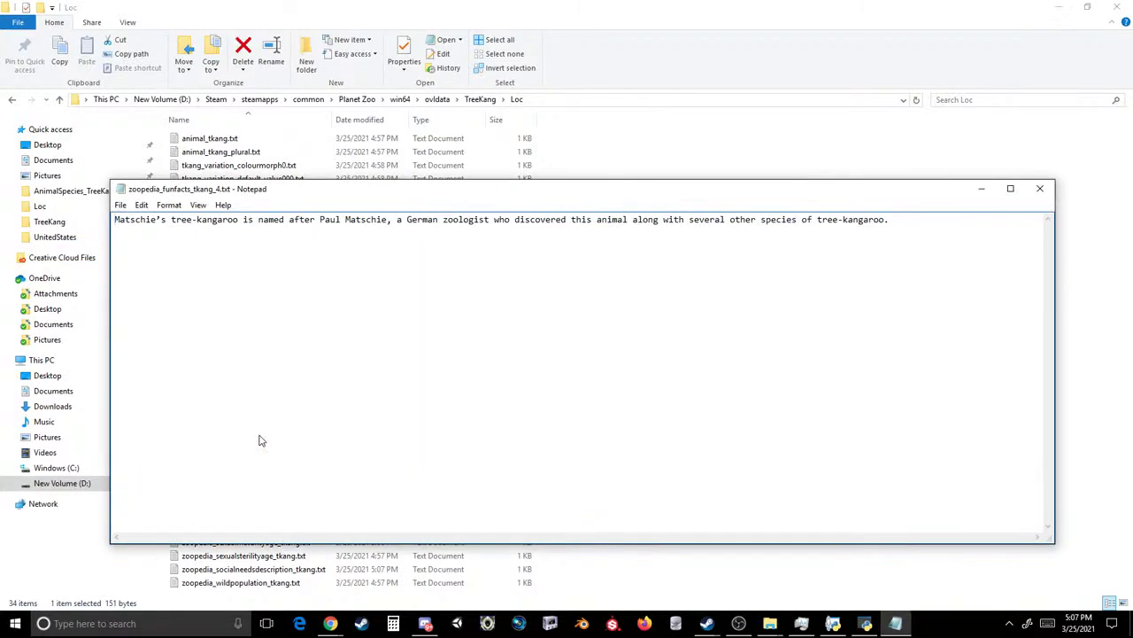
drag(882, 251, 115, 220)
key(BackSpace)
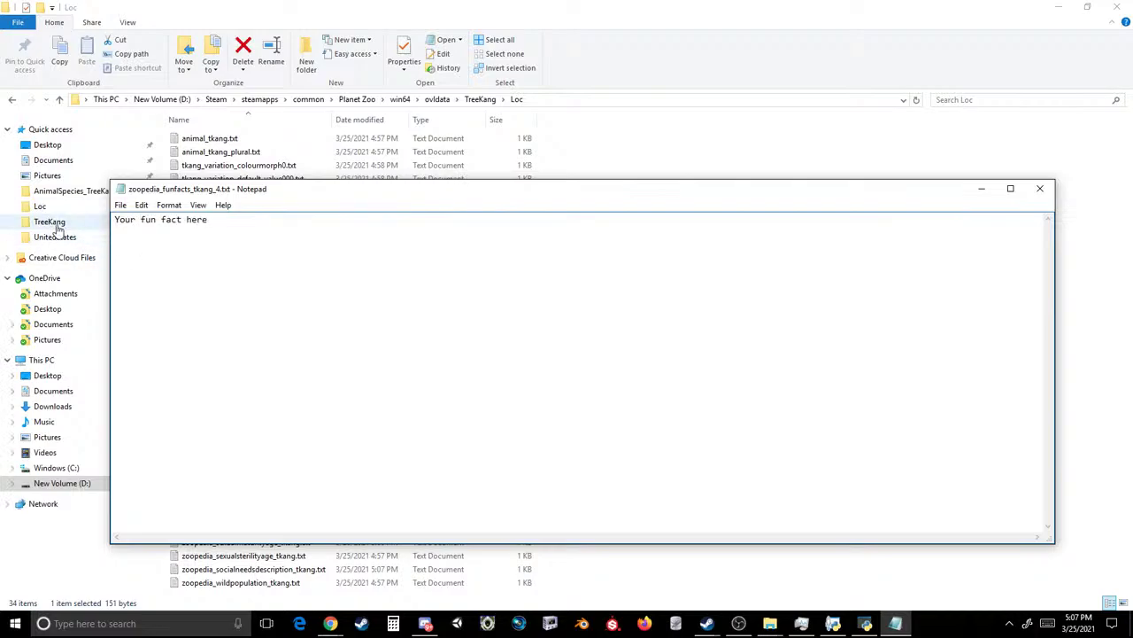
click(121, 204)
click(102, 248)
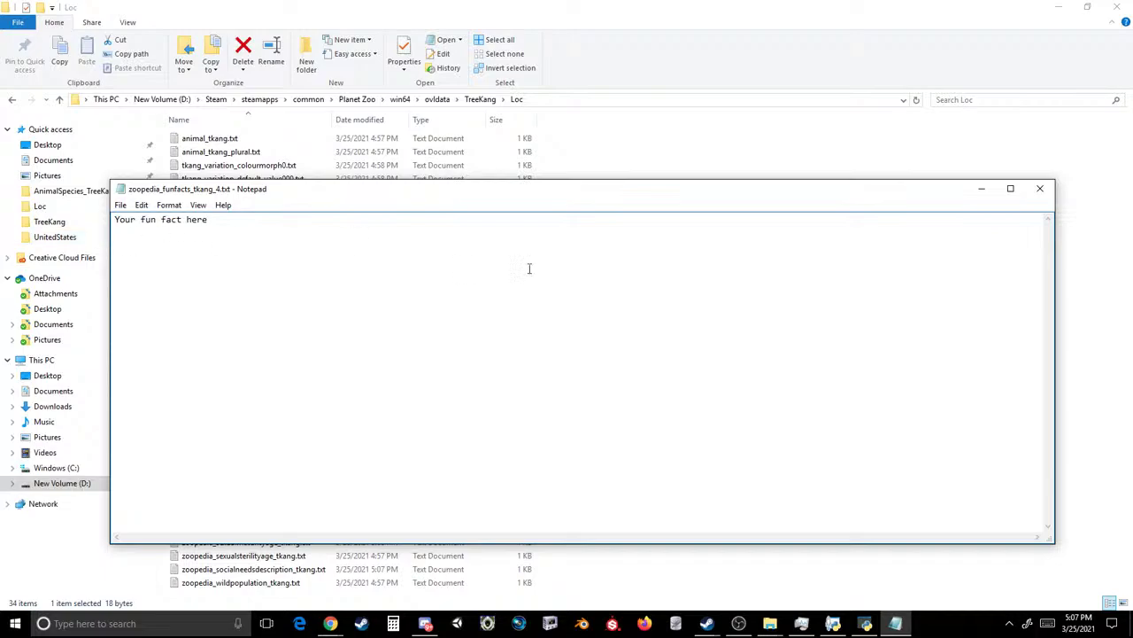
click(1040, 189)
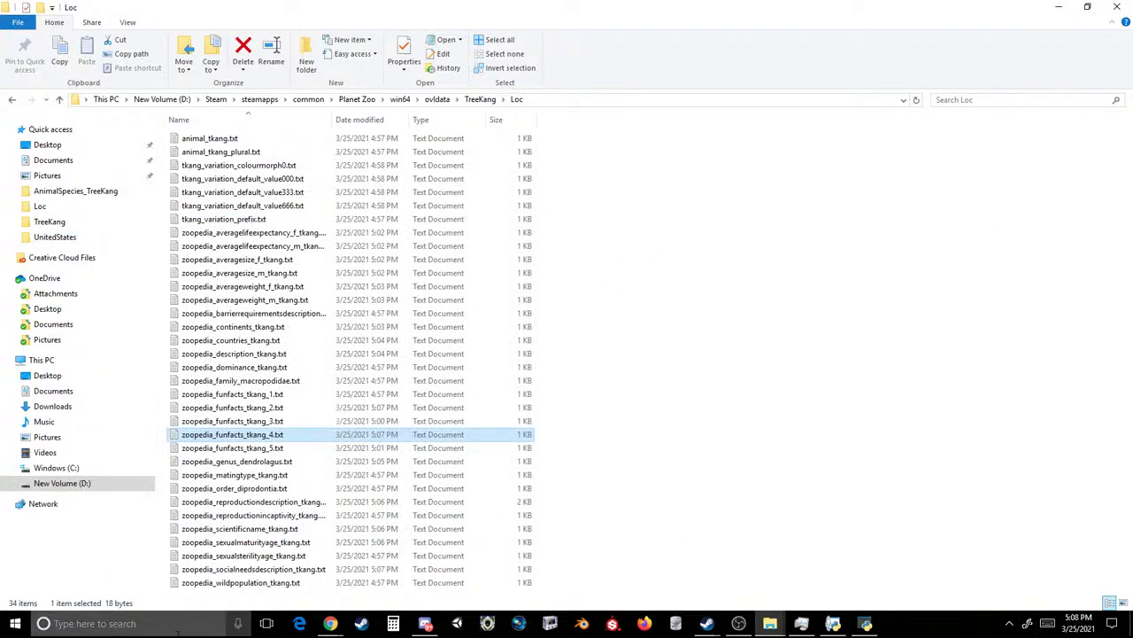
- Change the Google search for the tree kangaroo interspecies exhibit to "tree kangaroo fun facts" and run it
mouse_move(343, 624)
click(467, 566)
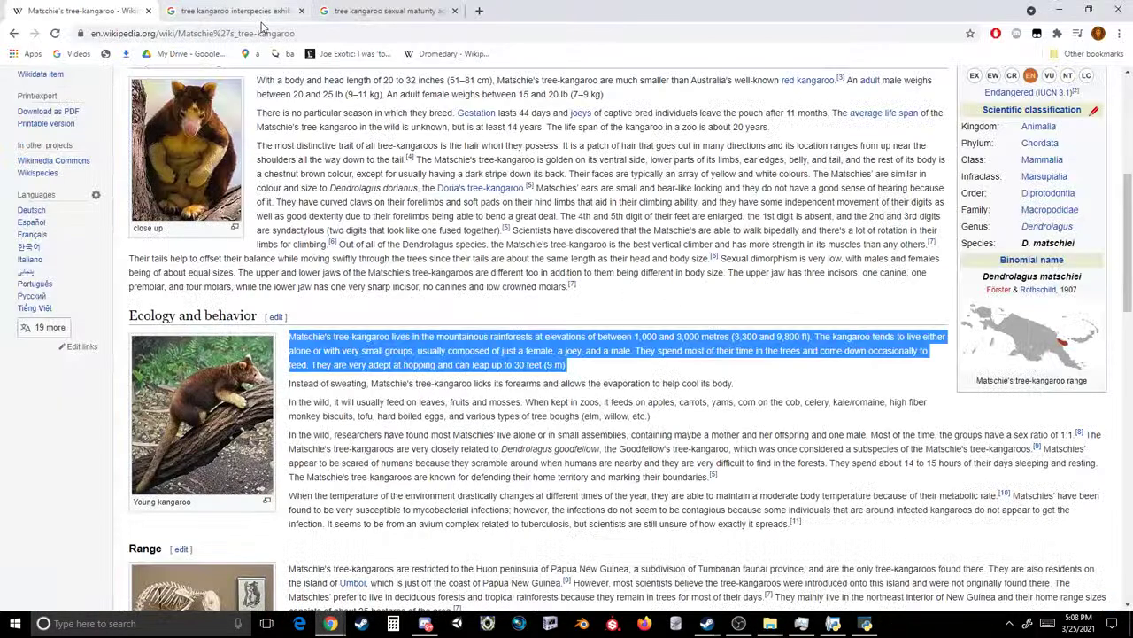
click(235, 10)
drag(290, 96, 166, 97)
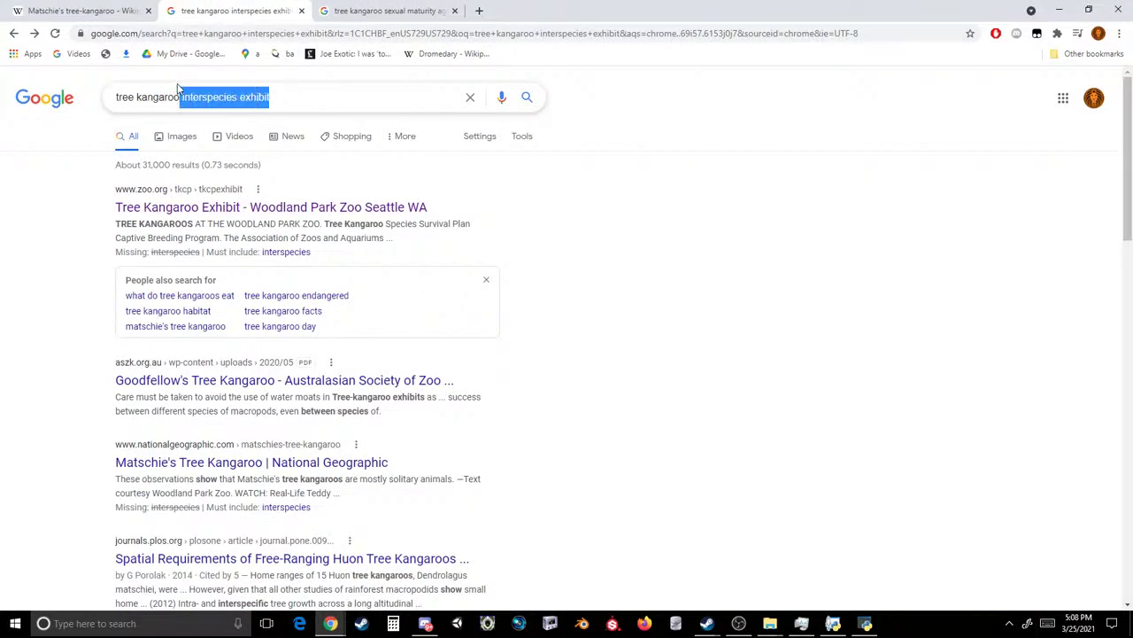
key(BackSpace)
text(fun facts)
key(Return)
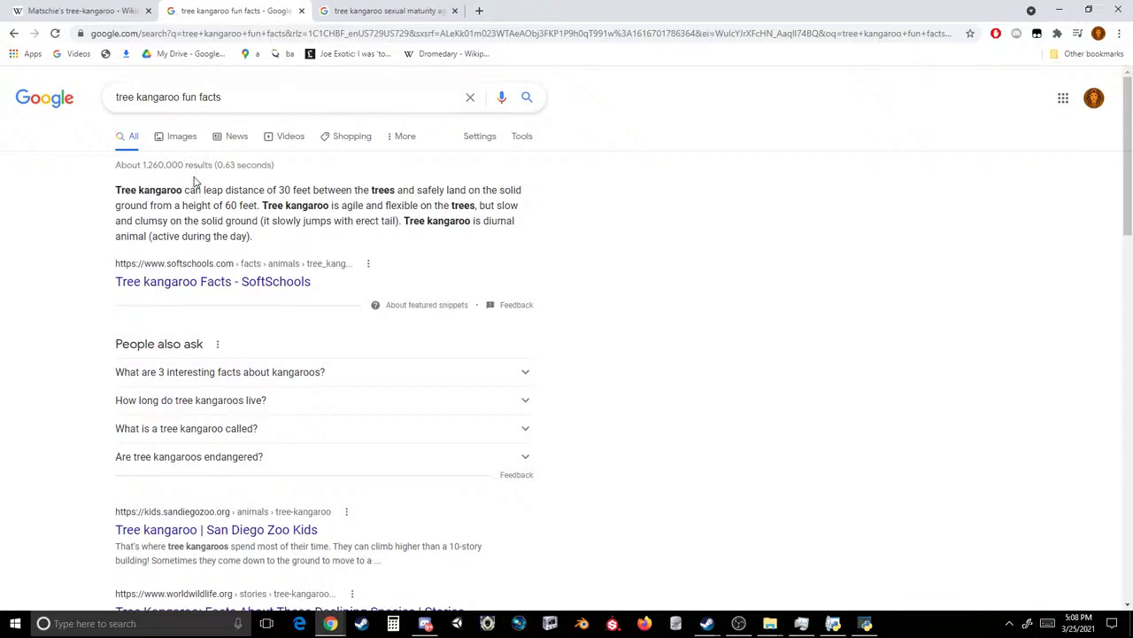
- Open the SoftSchools Tree kangaroo Facts page and copy the sentence "Natural enemies of tree kangaroos are pythons and wild dogs."
click(218, 278)
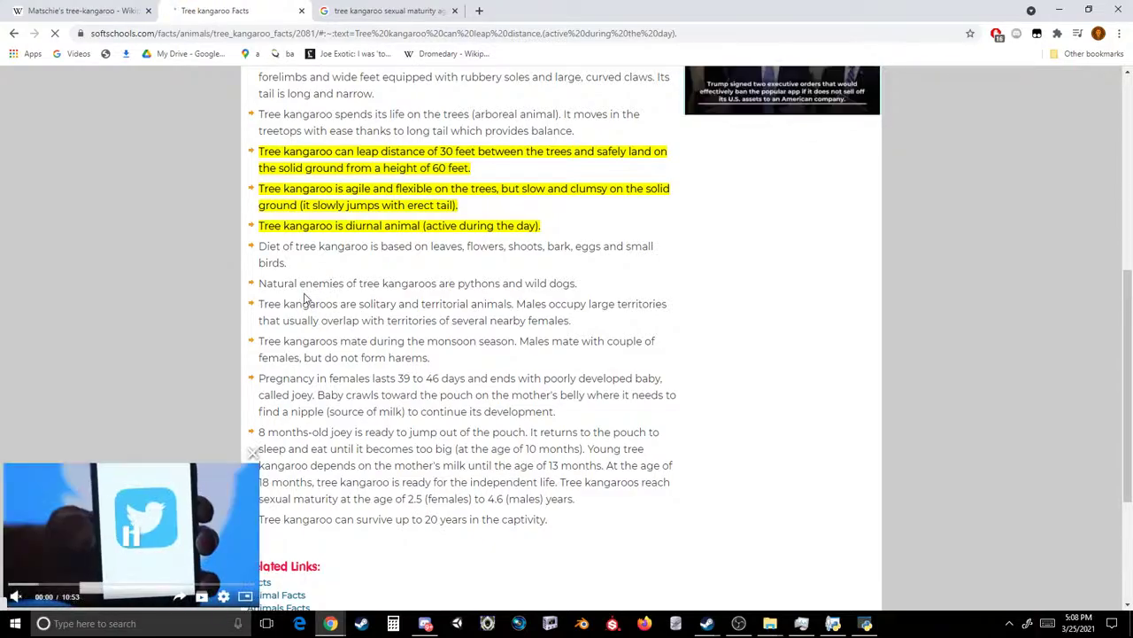
drag(460, 277, 569, 283)
key(ctrl+c)
scroll(567, 282, down, 1)
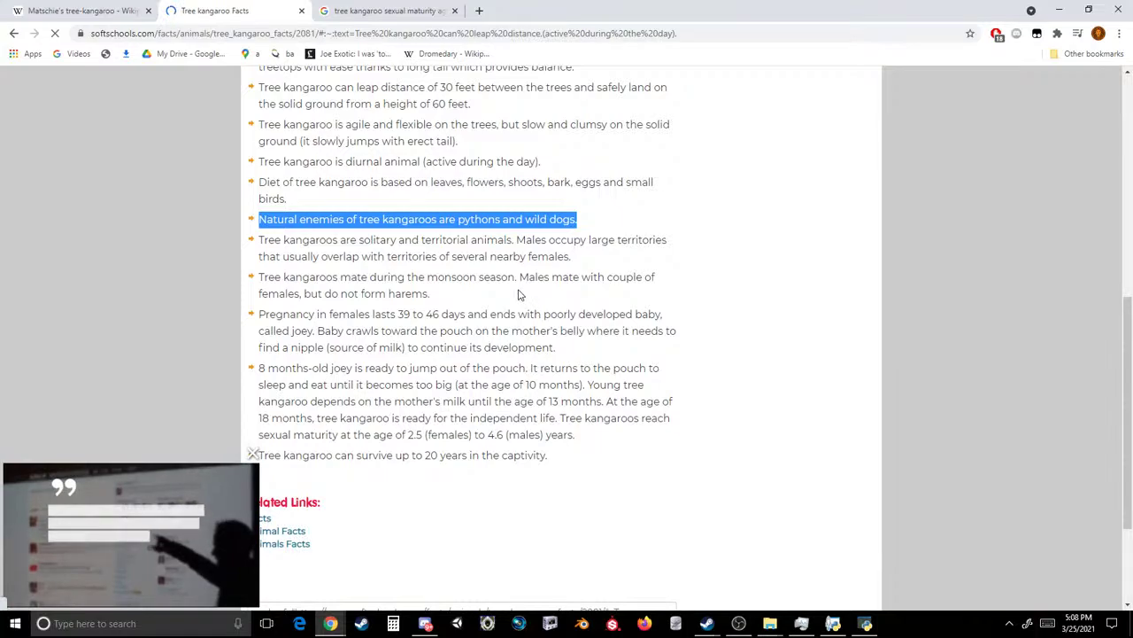
scroll(519, 295, up, 3)
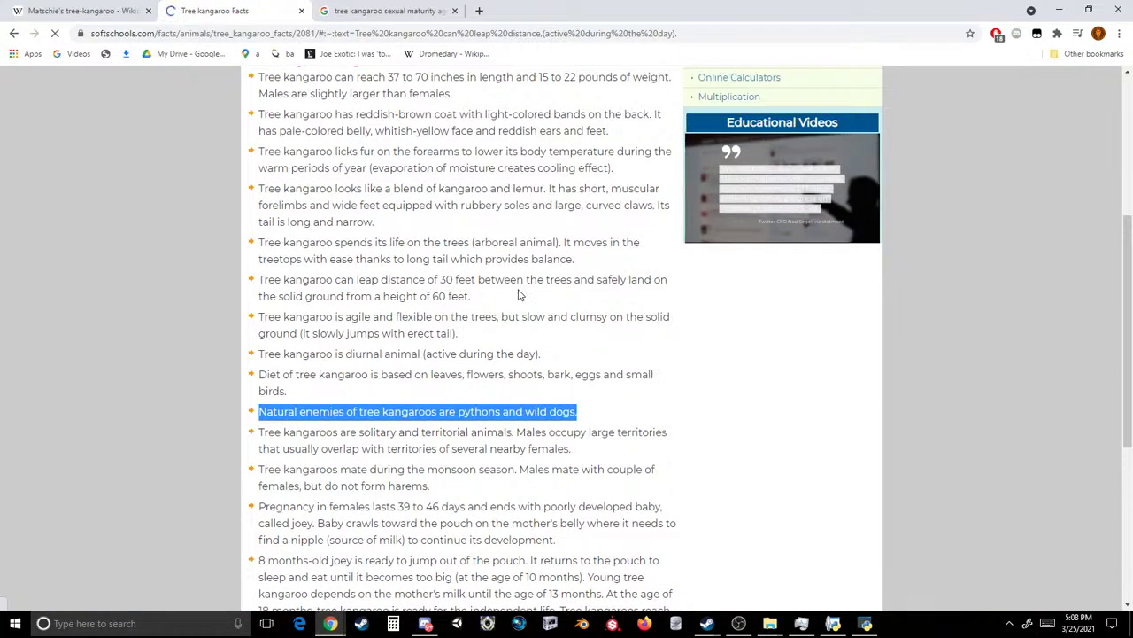
scroll(520, 295, up, 1)
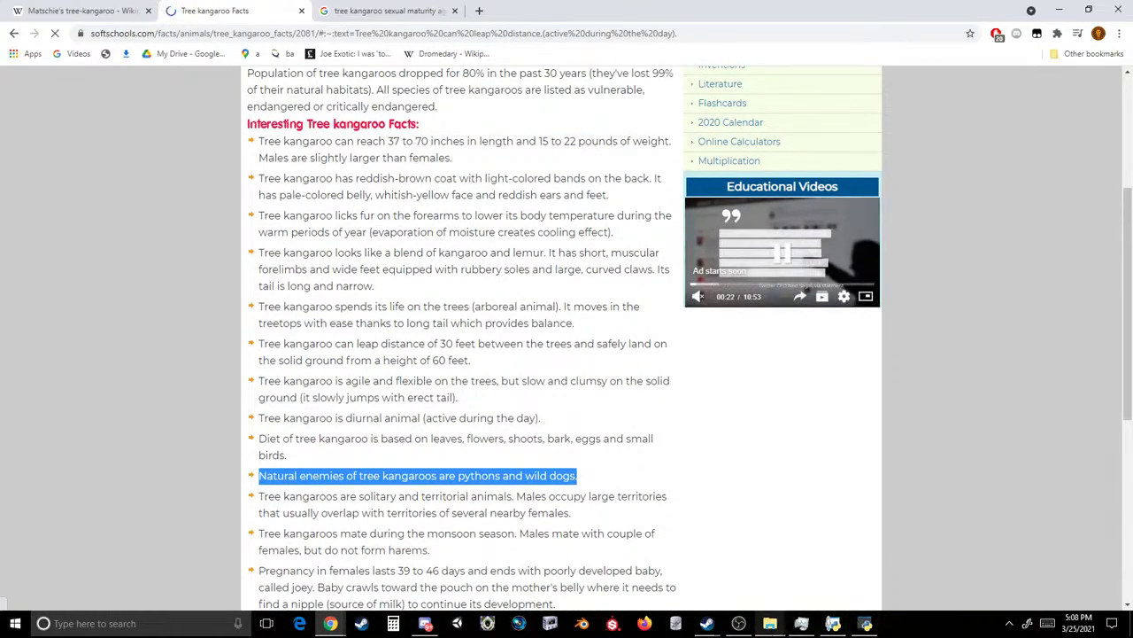
- Replace the placeholder in zoopedia_funfacts_tkang_4.txt with "Natural enemies of tree kangaroos are pythons and wild dogs.", then save and close the file
click(770, 622)
click(699, 567)
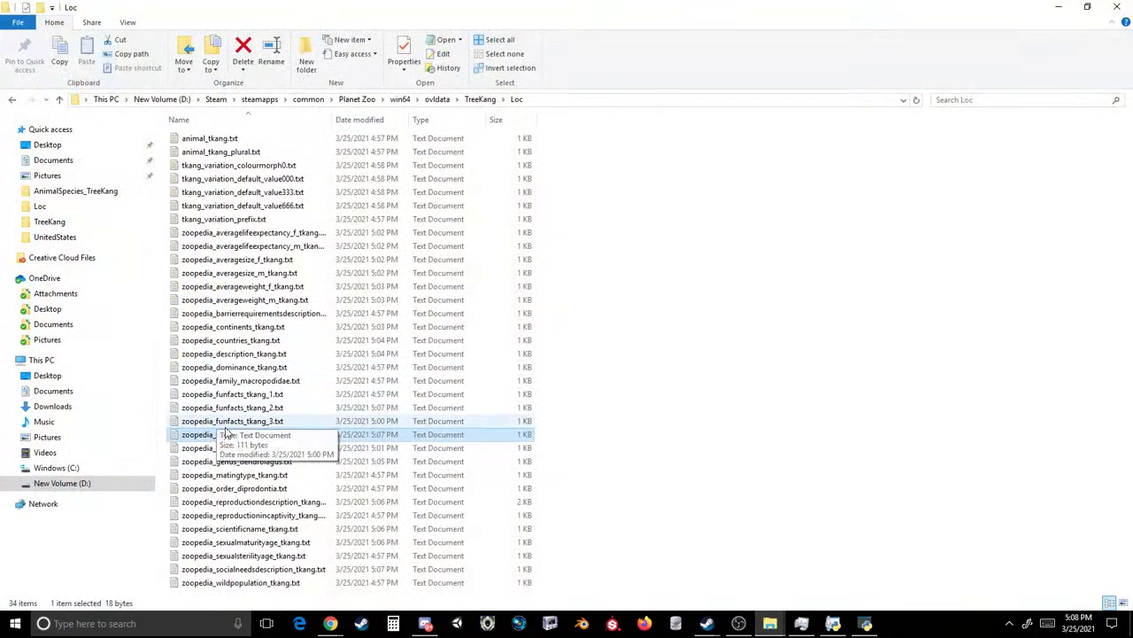
double_click(232, 435)
key(ctrl+a)
key(ctrl+v)
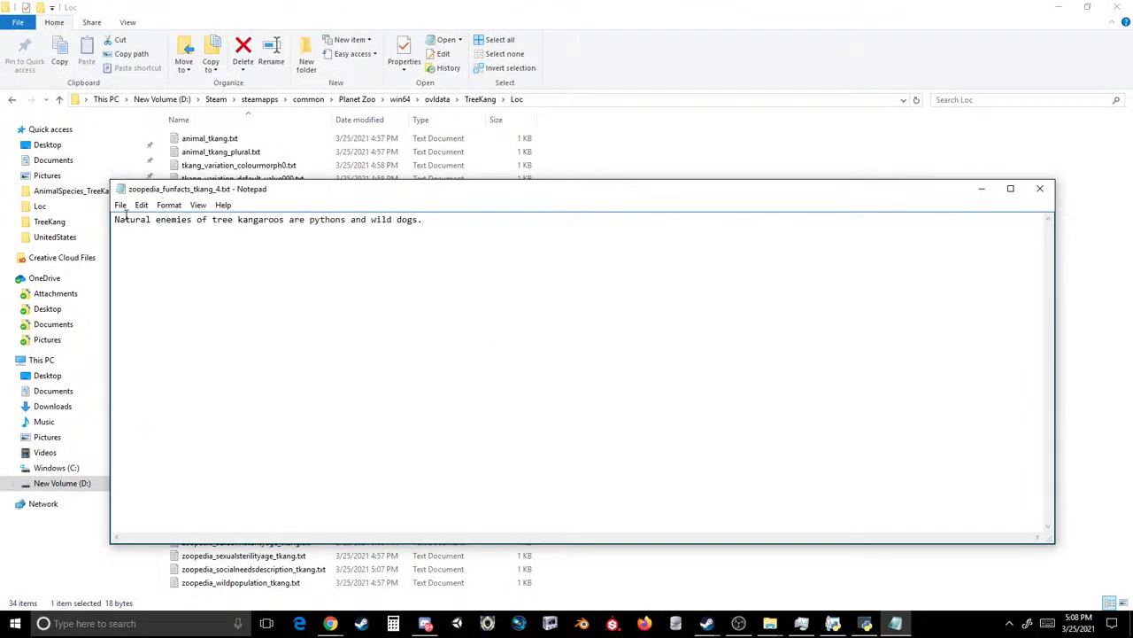
click(122, 207)
click(81, 248)
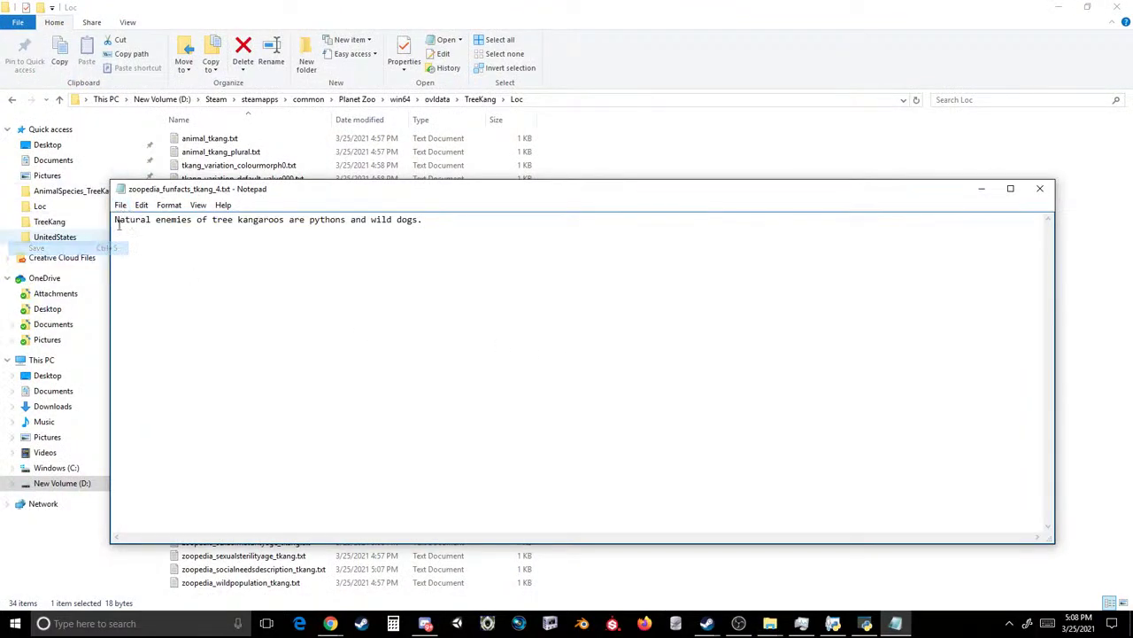
click(1036, 190)
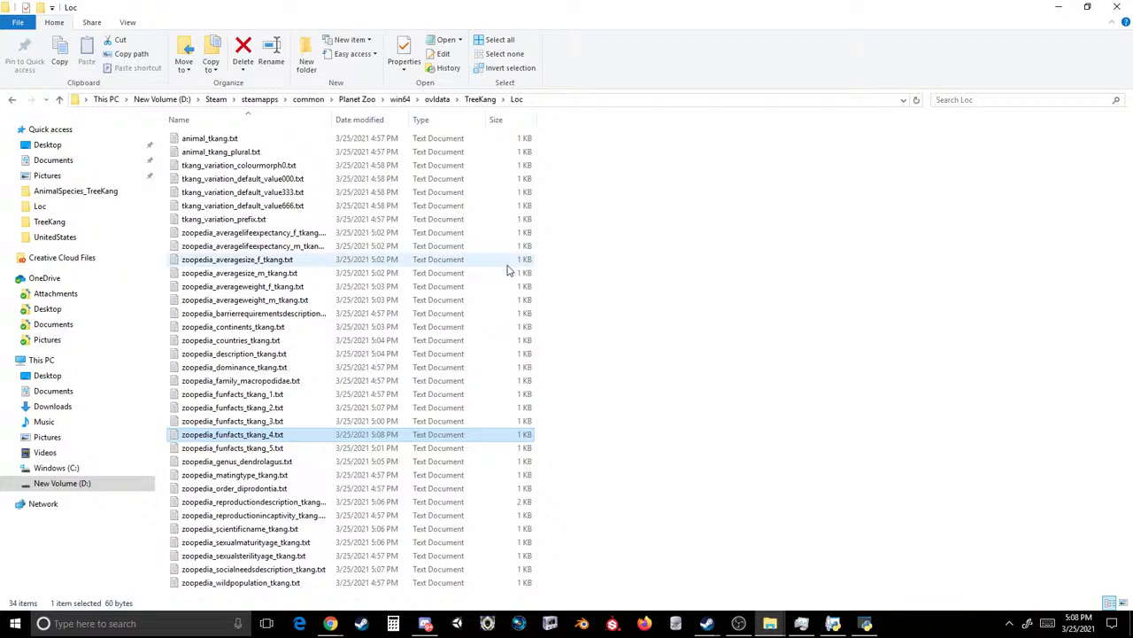
- Open zoopedia_funfacts_tkang_2.txt, select its placeholder text, and look through the SoftSchools page for another tree kangaroo fact
double_click(257, 408)
key(ctrl+a)
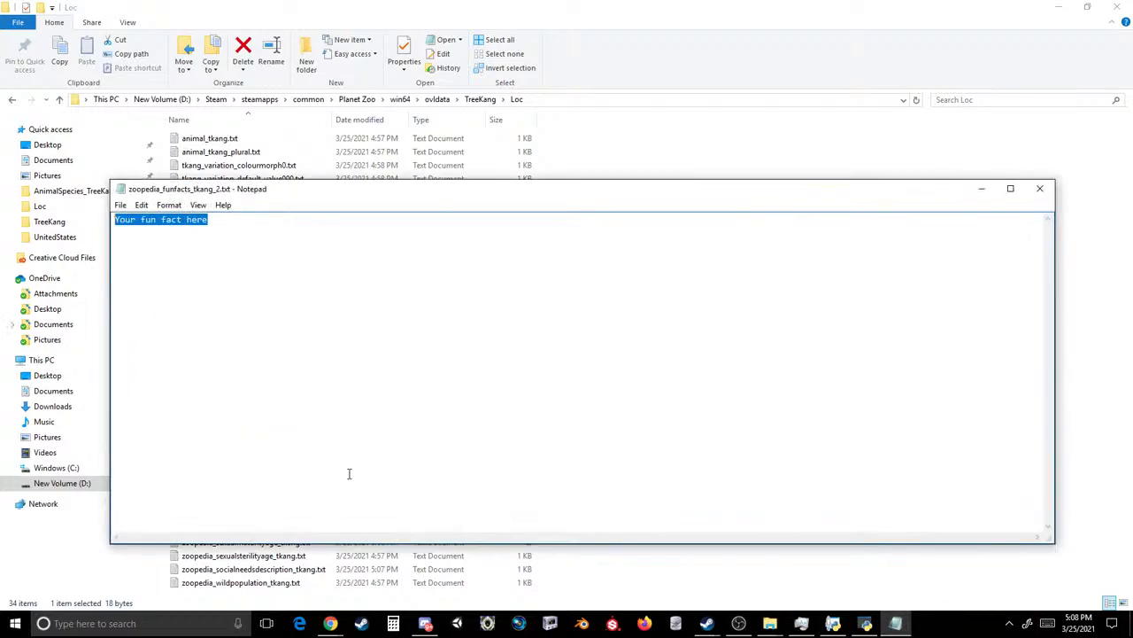
click(330, 622)
click(476, 562)
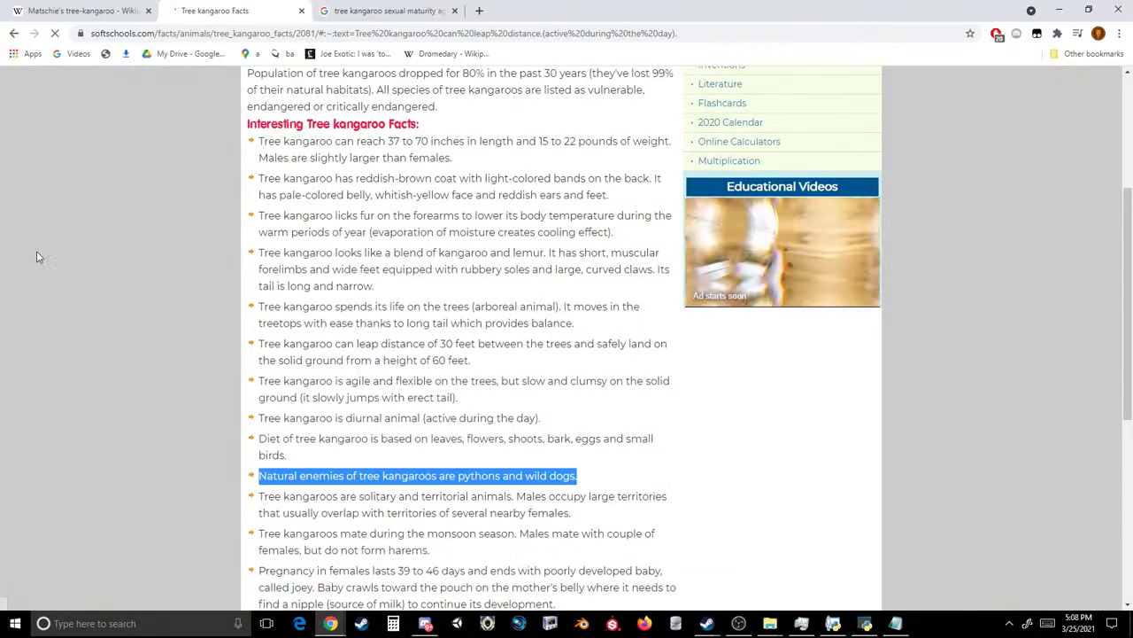
scroll(48, 253, down, 3)
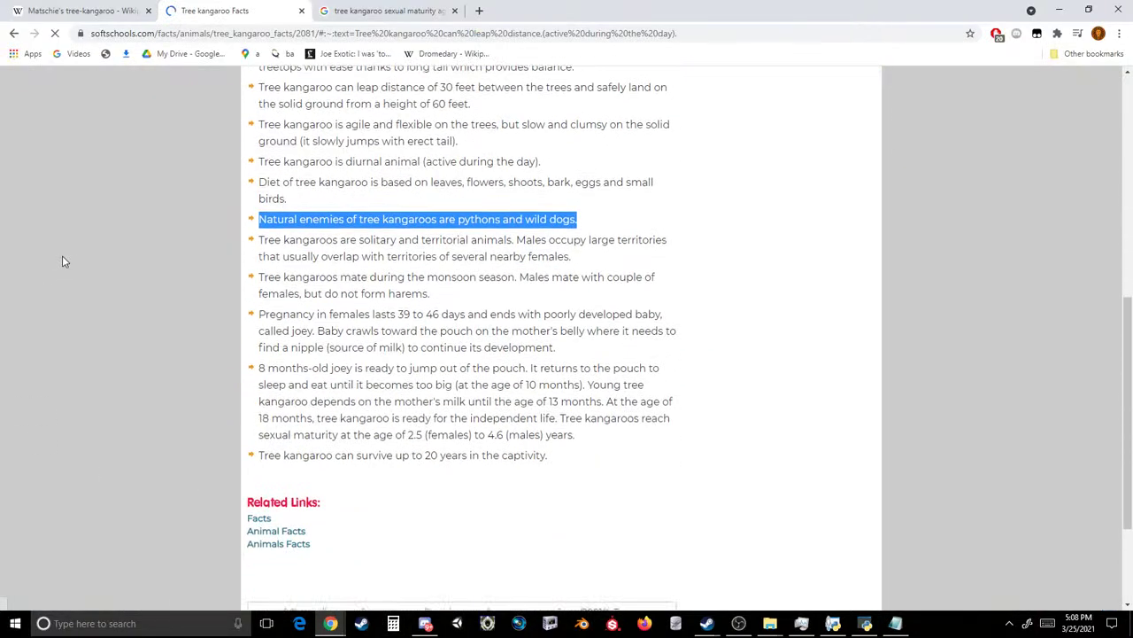
- Return to the fun facts search results and open the San Diego Zoo Kids tree kangaroo page
click(13, 35)
scroll(265, 266, down, 3)
click(257, 266)
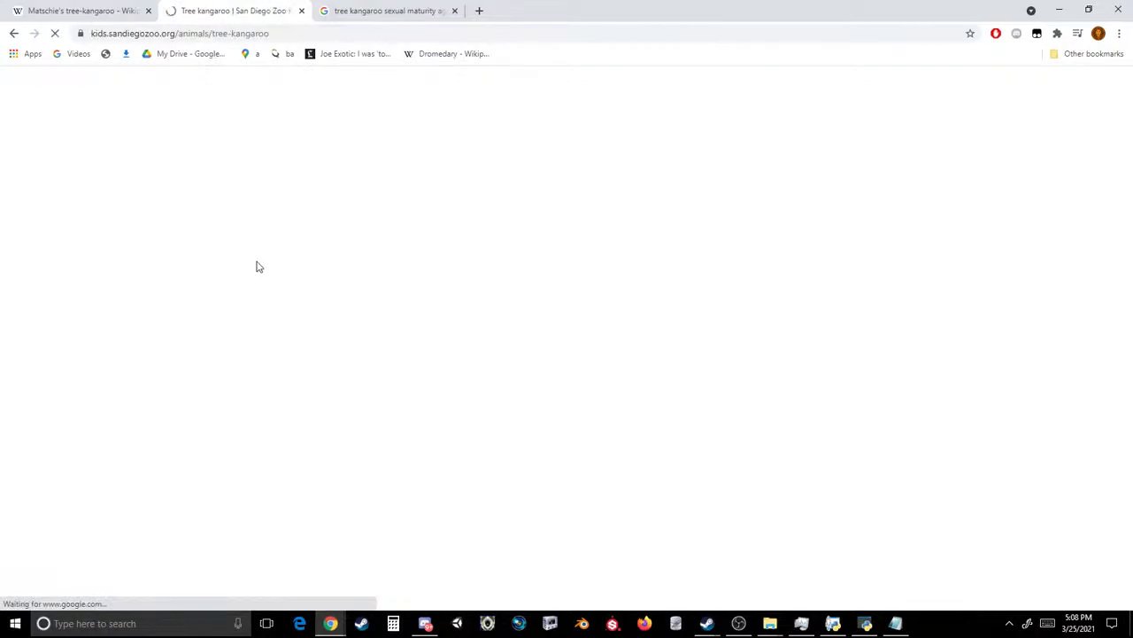
- Look through the San Diego Zoo Kids tree kangaroo page for another fun fact
scroll(266, 264, down, 4)
scroll(322, 232, up, 3)
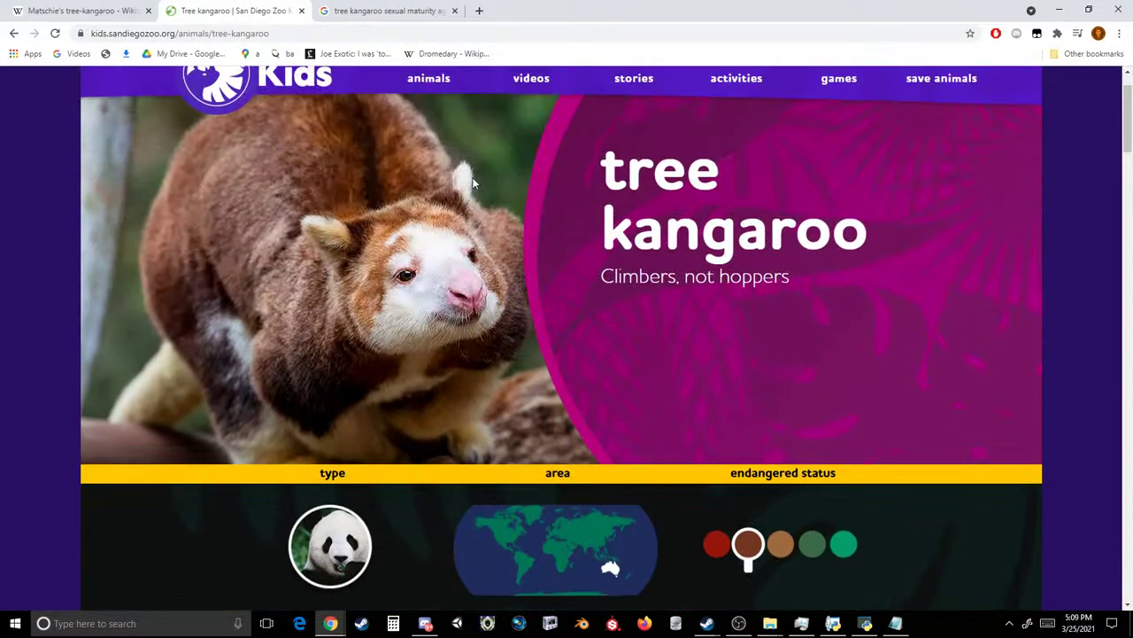
scroll(368, 254, down, 10)
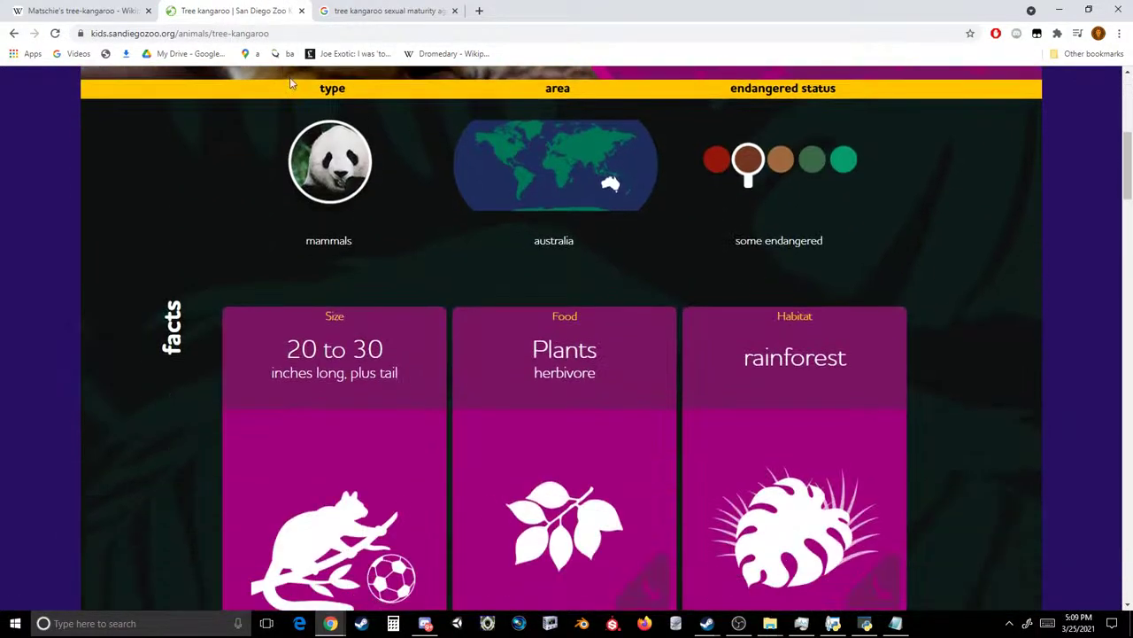
scroll(299, 110, down, 4)
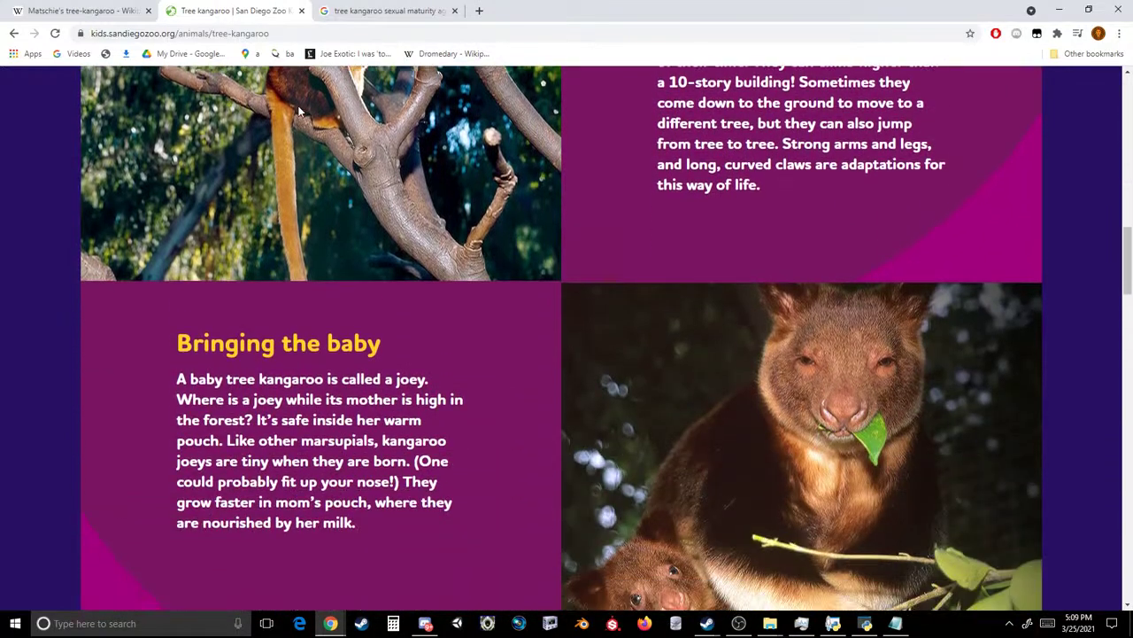
scroll(298, 111, down, 4)
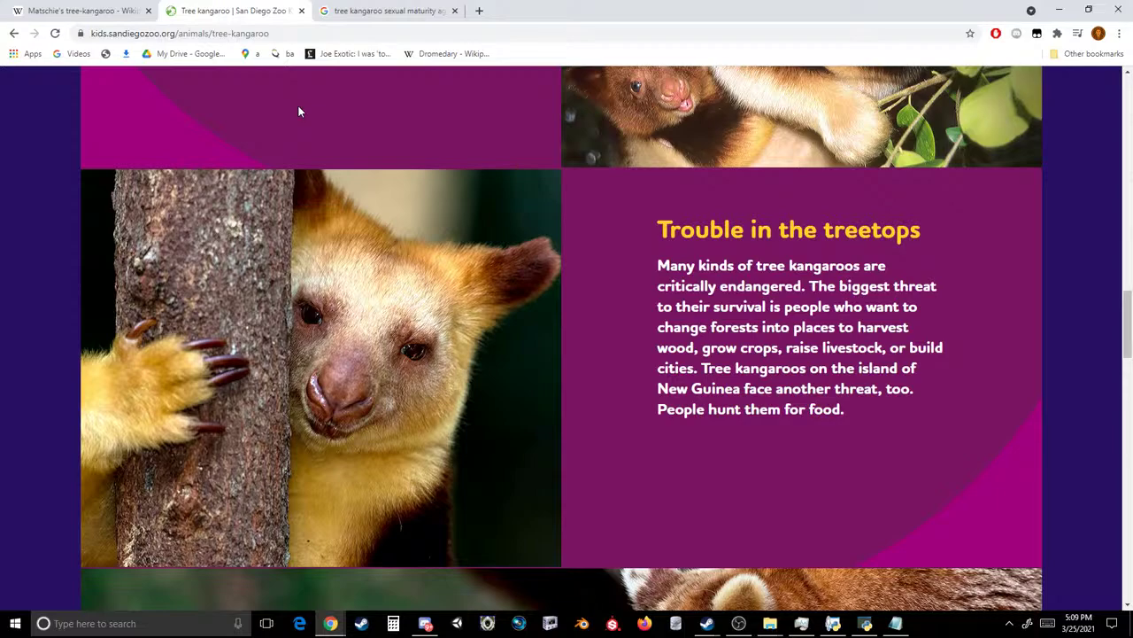
scroll(298, 111, down, 9)
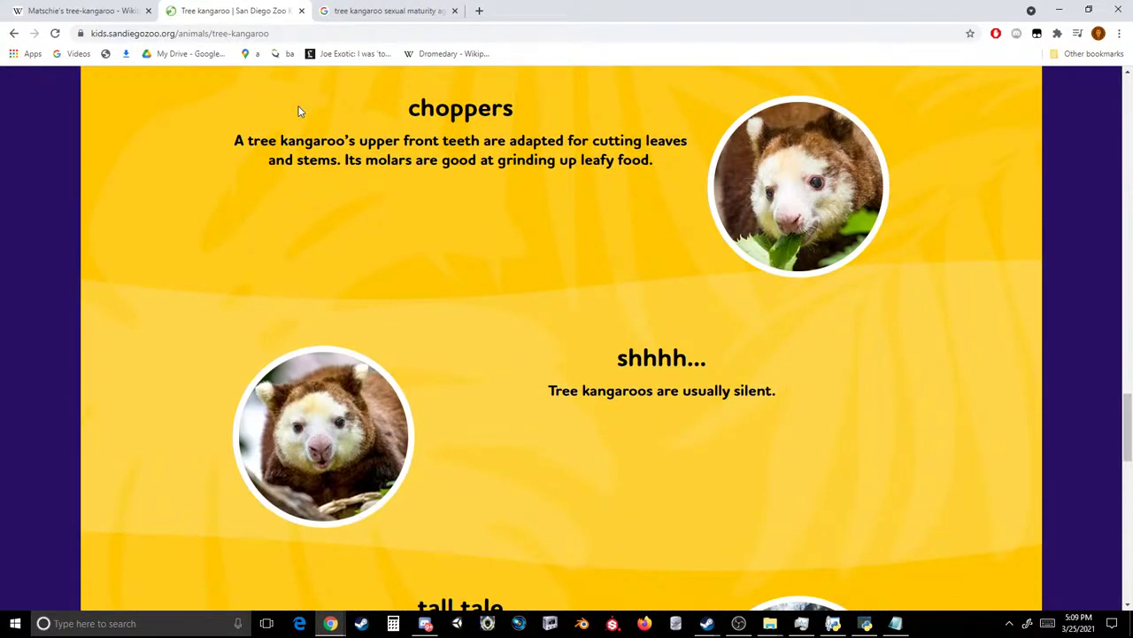
scroll(299, 111, up, 1)
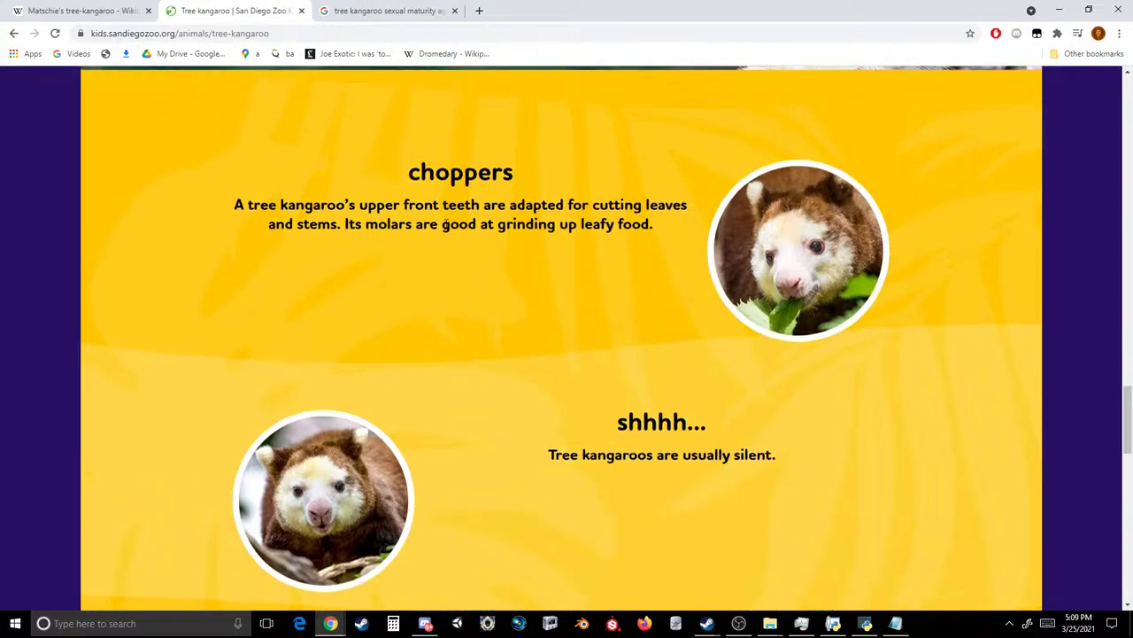
drag(447, 223, 464, 169)
click(464, 165)
scroll(449, 183, down, 4)
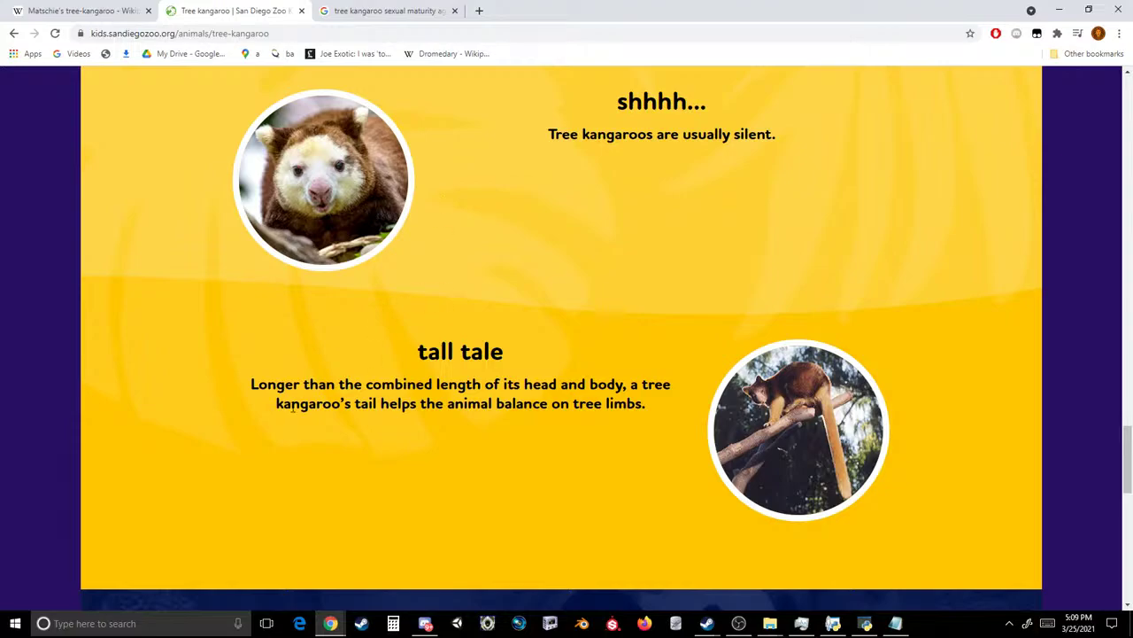
- Copy the "tall tale" sentence about the tree kangaroo's tail helping it balance on tree limbs
drag(367, 390, 685, 414)
key(ctrl+c)
right_click(602, 381)
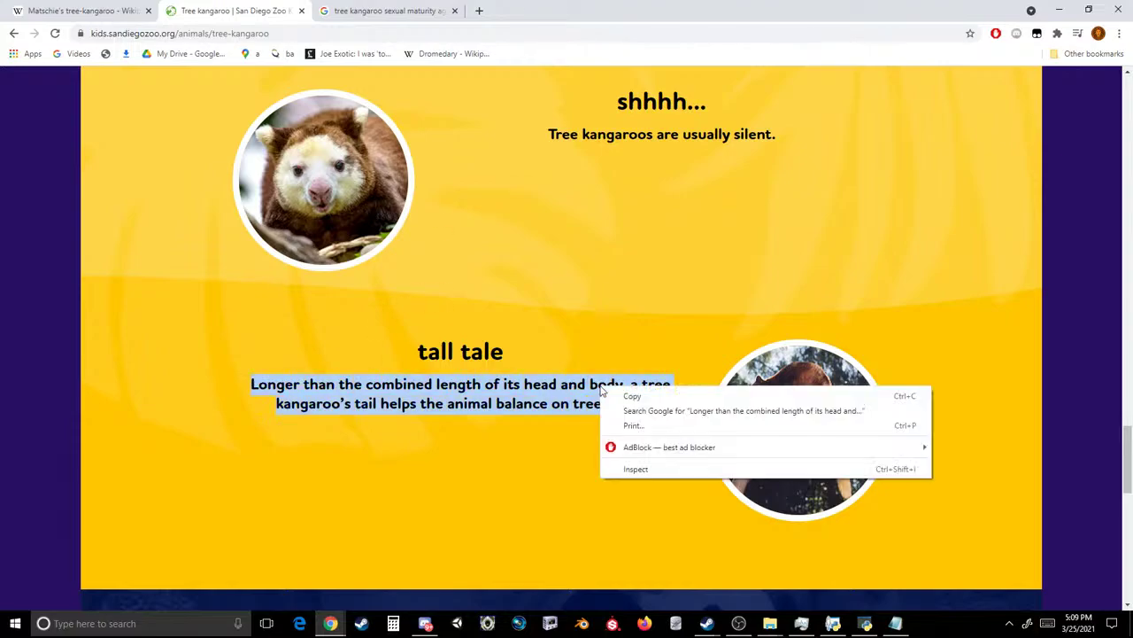
click(605, 394)
scroll(498, 373, down, 2)
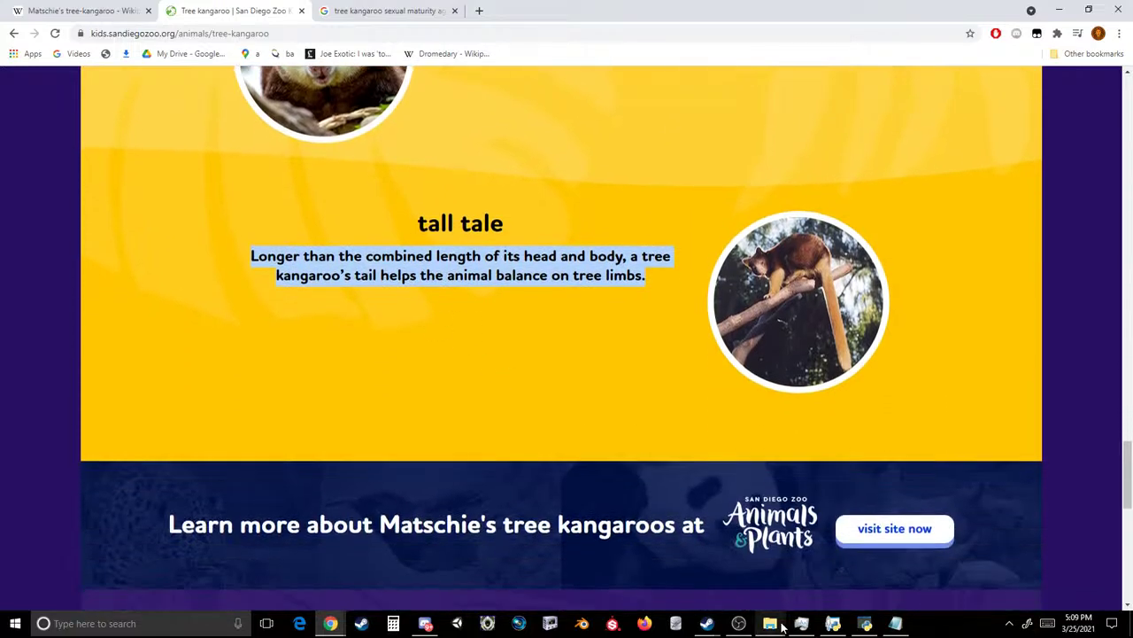
- Paste the copied tail fact into zoopedia_funfacts_tkang_2.txt, save and close the file, and close the San Diego Zoo page
click(895, 622)
key(ctrl+v)
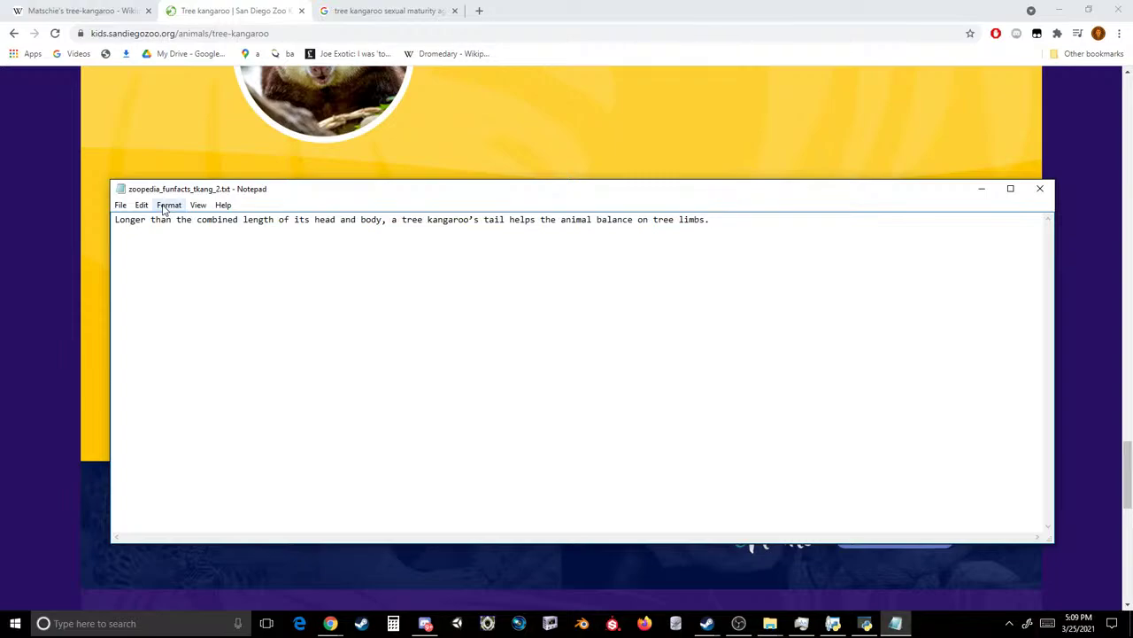
click(121, 204)
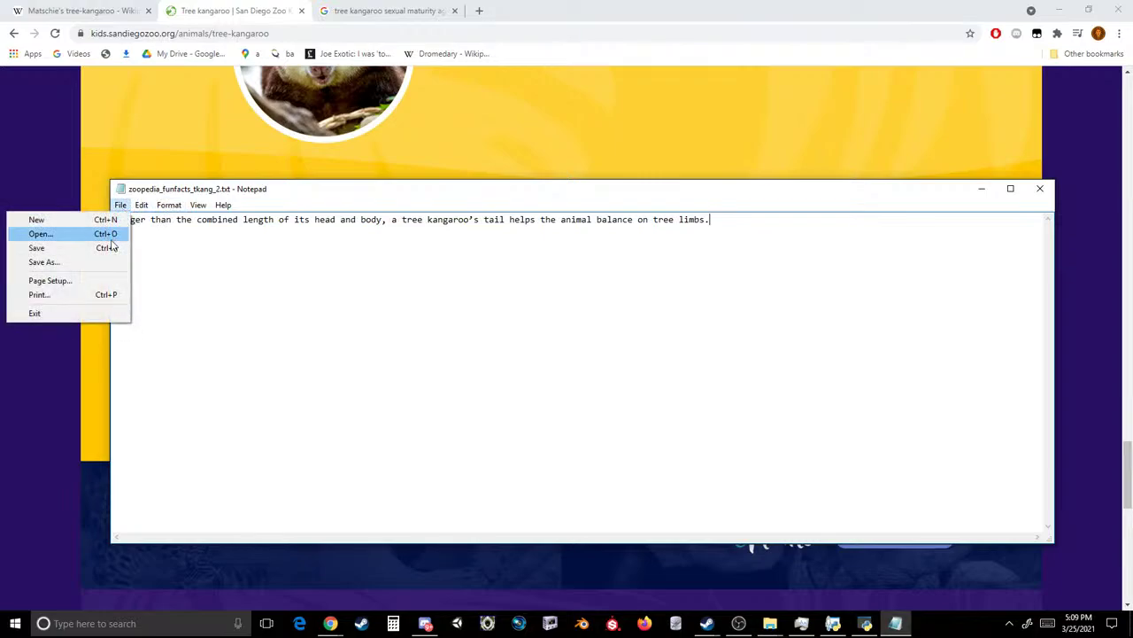
click(102, 246)
click(1040, 189)
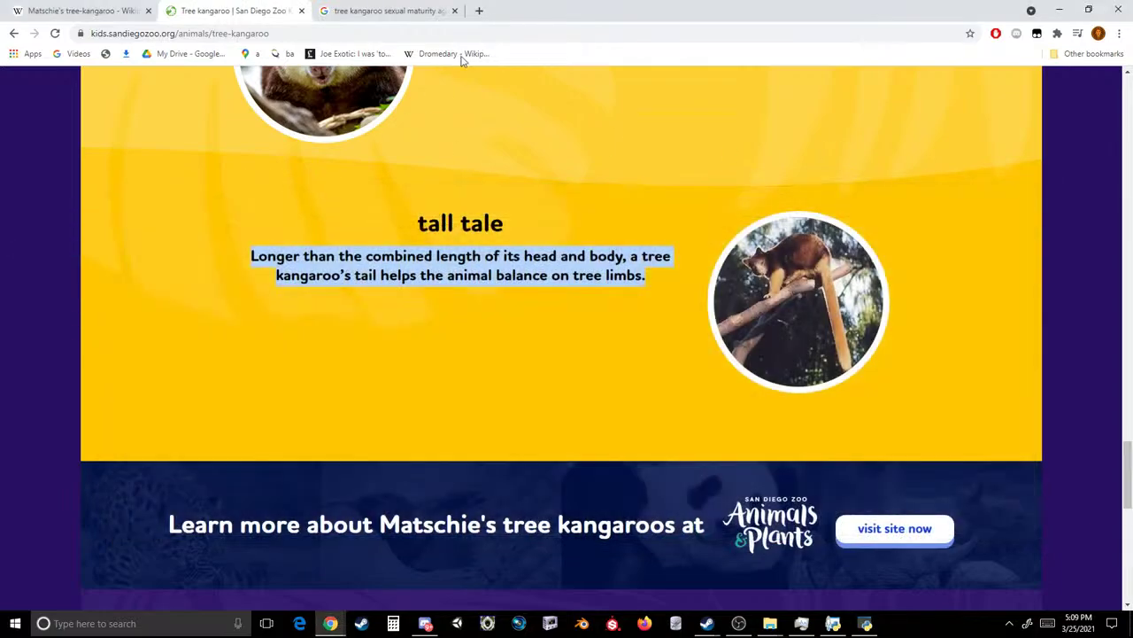
click(303, 11)
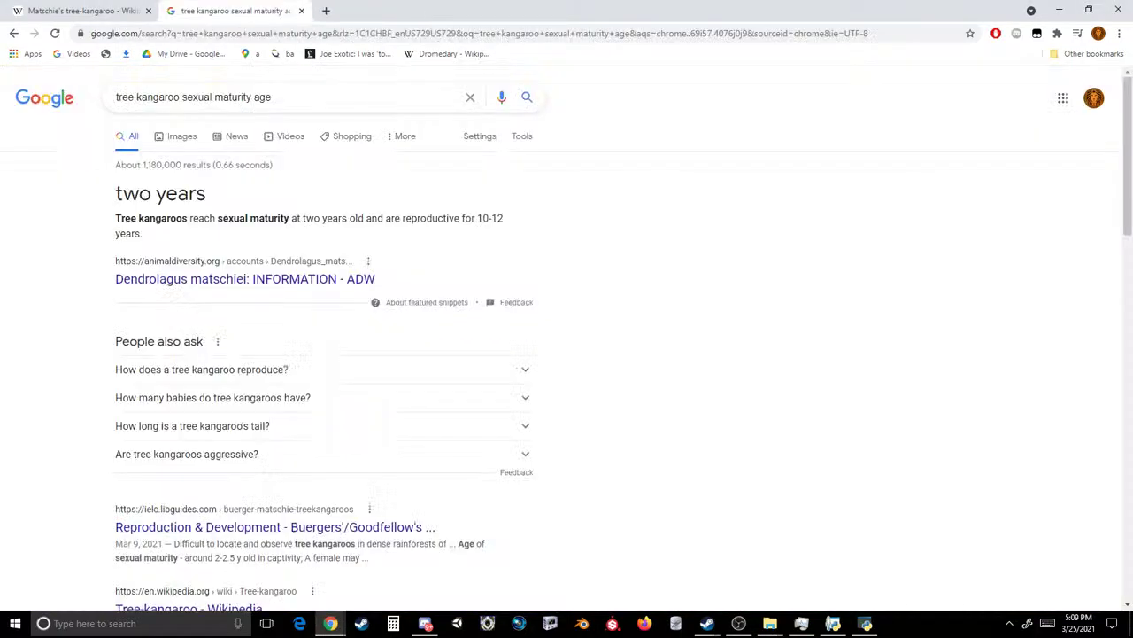
- Select all the text files in the TreeKang Loc folder and inject them into Loc.ovl in the OVL Archive Editor
mouse_move(770, 622)
click(729, 568)
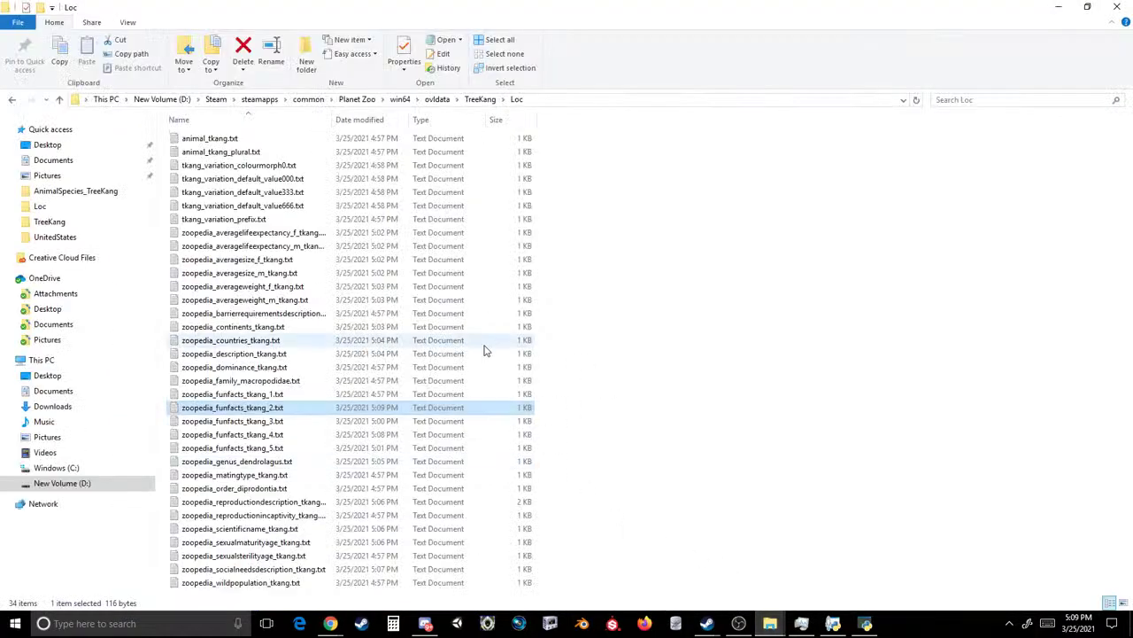
click(673, 434)
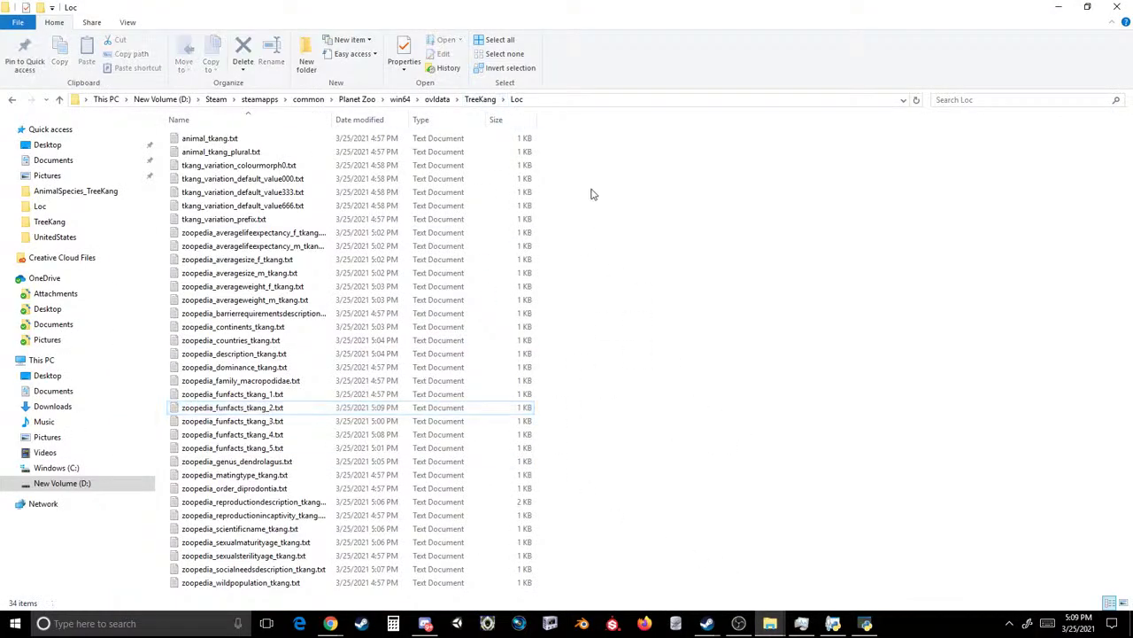
key(ctrl+a)
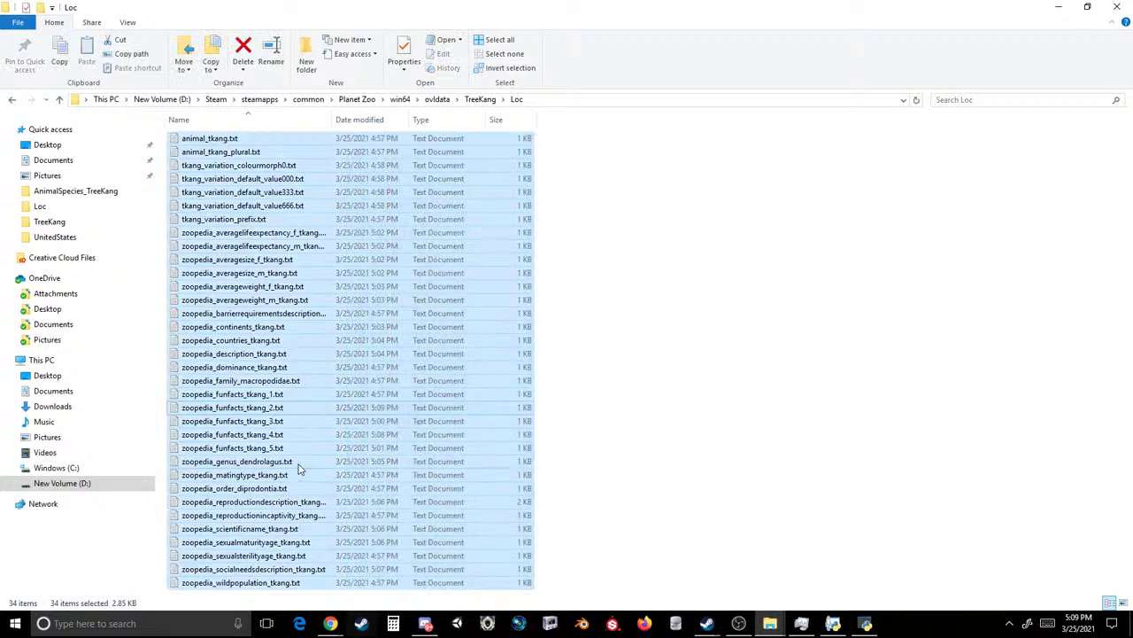
drag(478, 416, 608, 282)
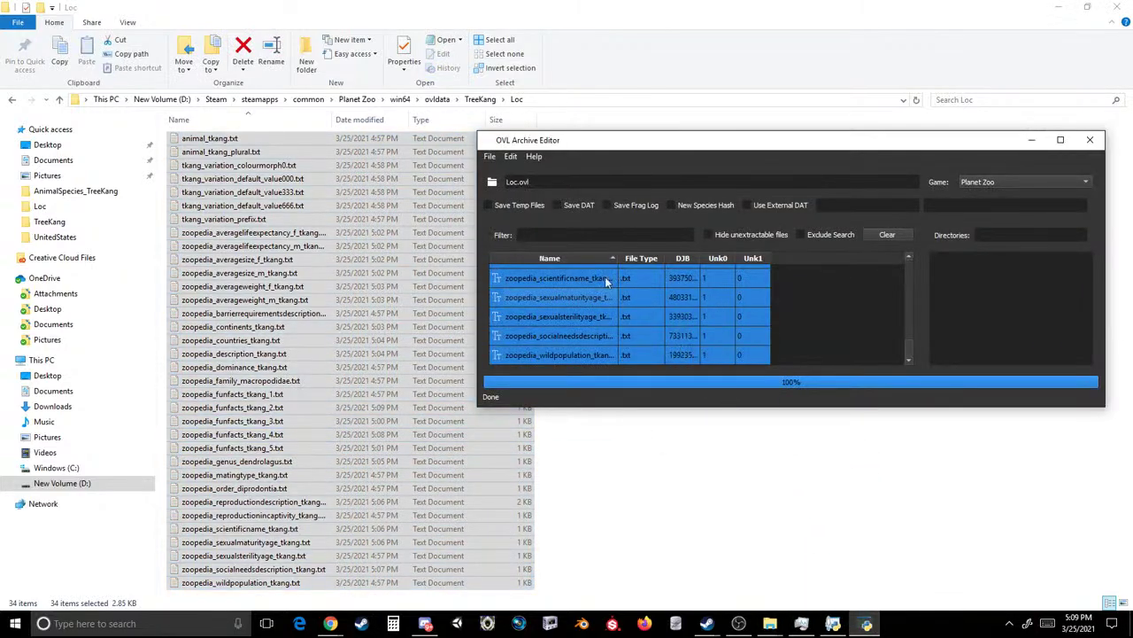
- Save the archive as Loc.ovl in the Localised\English\UnitedStates folder, replacing the existing file
click(486, 156)
click(523, 204)
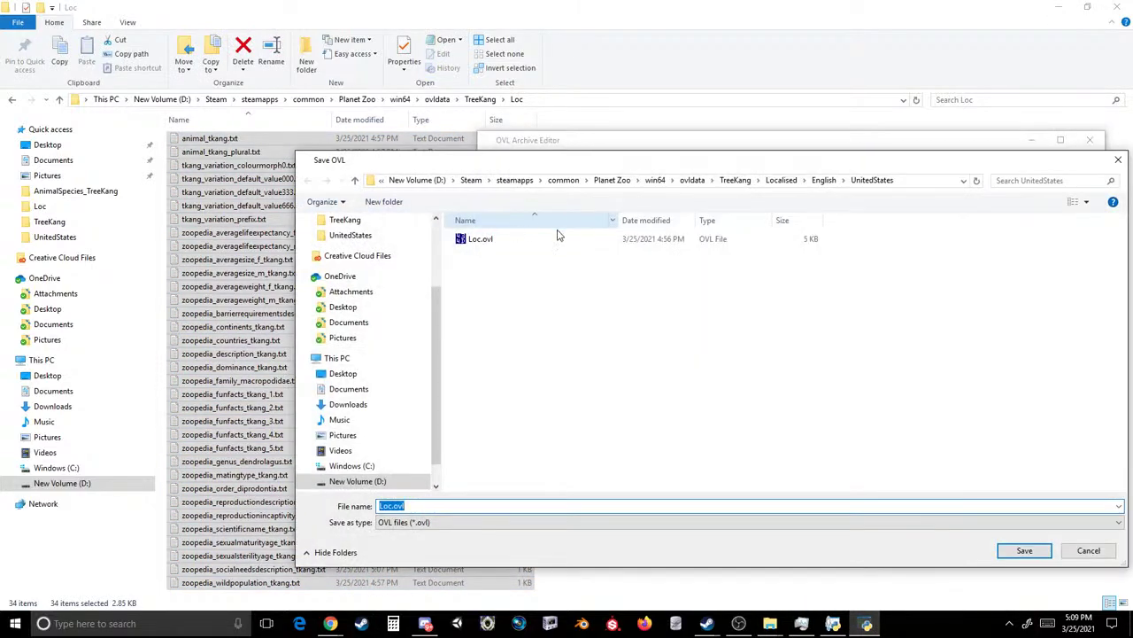
double_click(542, 239)
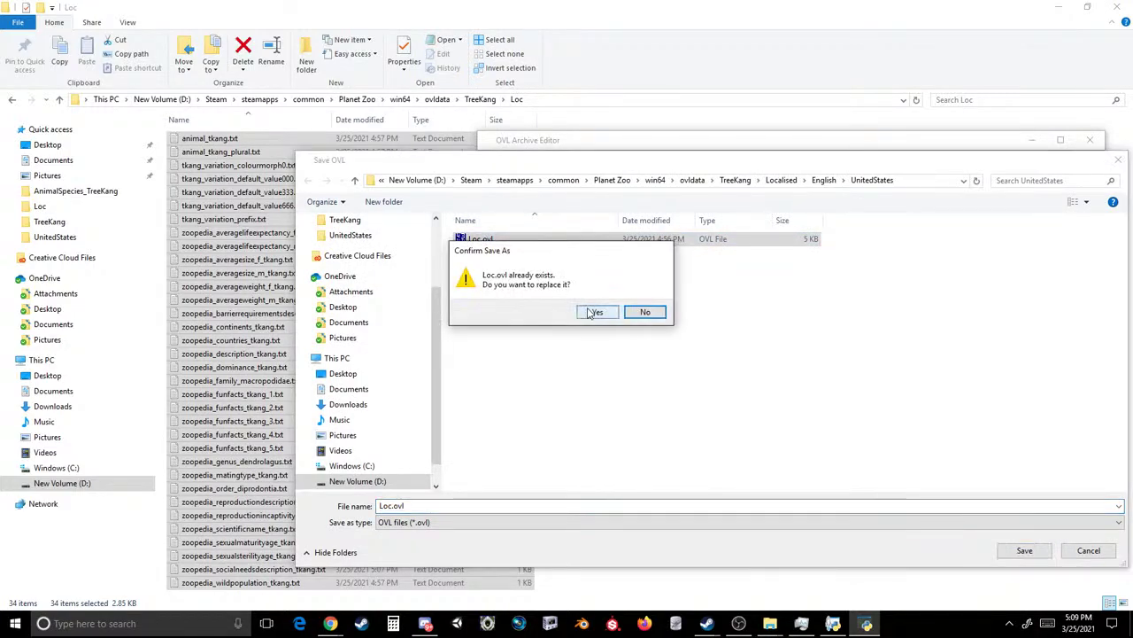
click(591, 312)
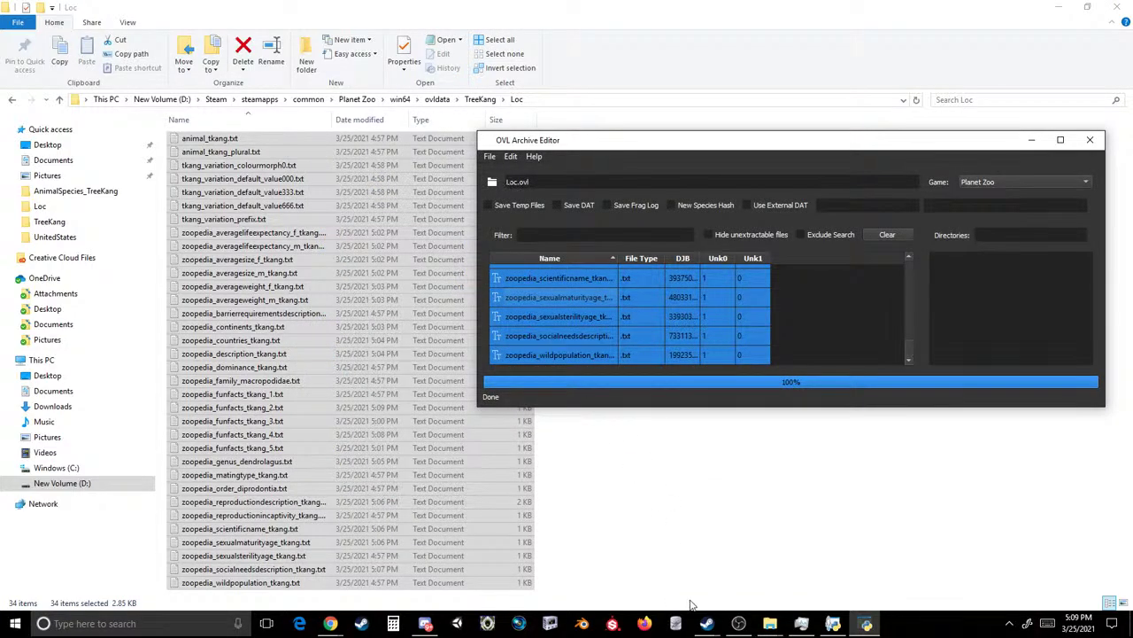
- Switch to Steam and show the Planet Zoo library page
click(706, 624)
click(670, 519)
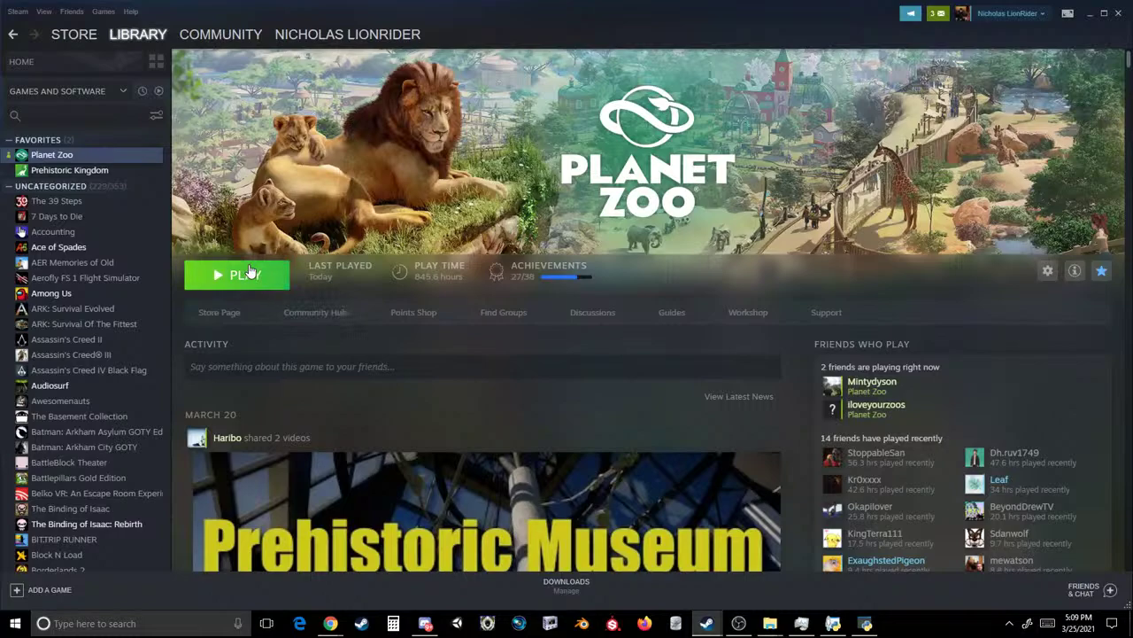
- Switch to File Explorer, check the Animals folder inside ovldata\Content3, and copy that folder
mouse_move(771, 624)
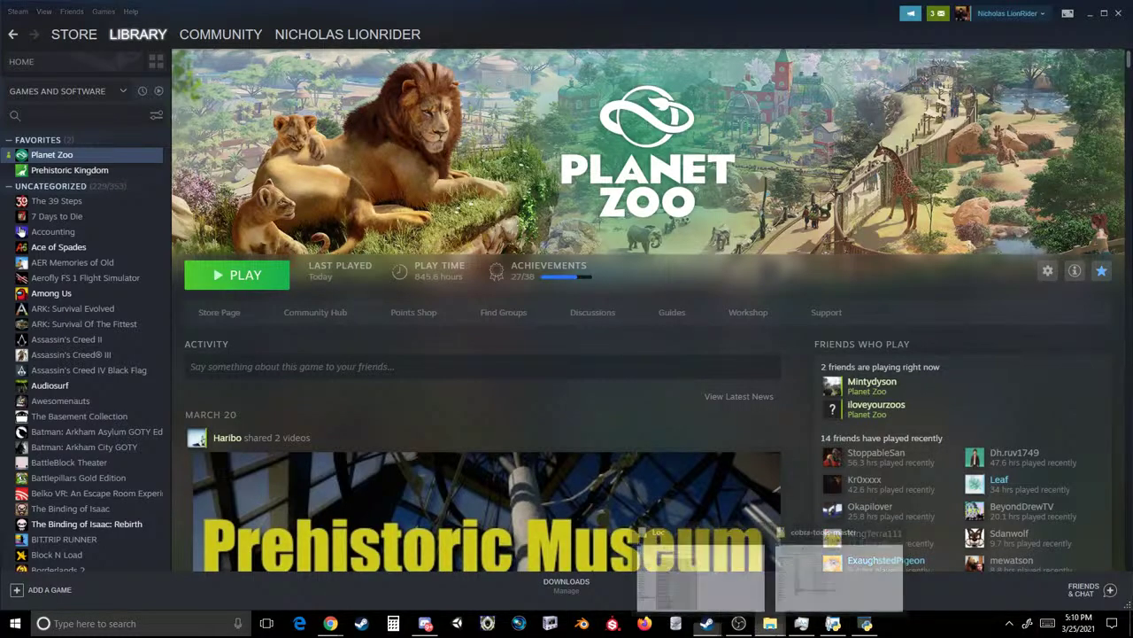
click(700, 567)
click(429, 99)
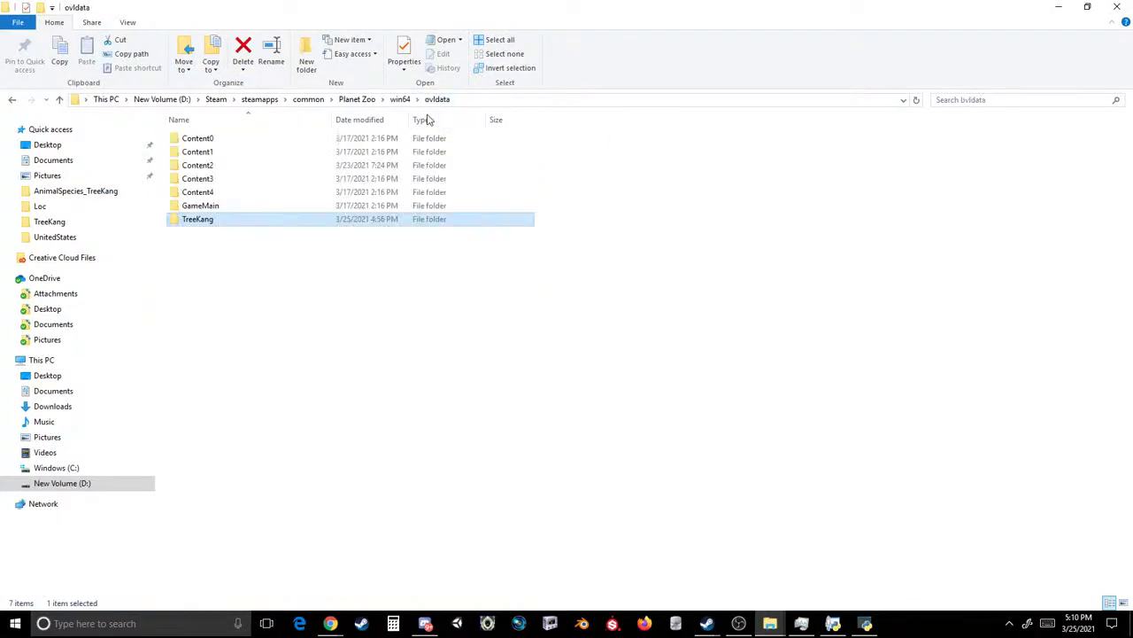
double_click(215, 178)
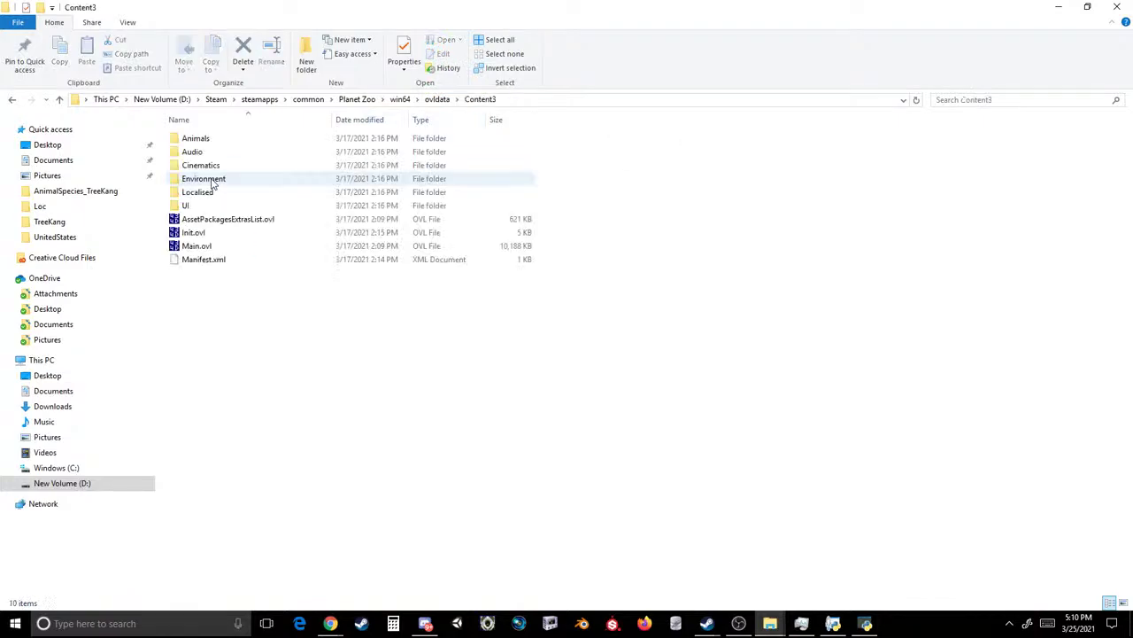
click(195, 139)
double_click(194, 139)
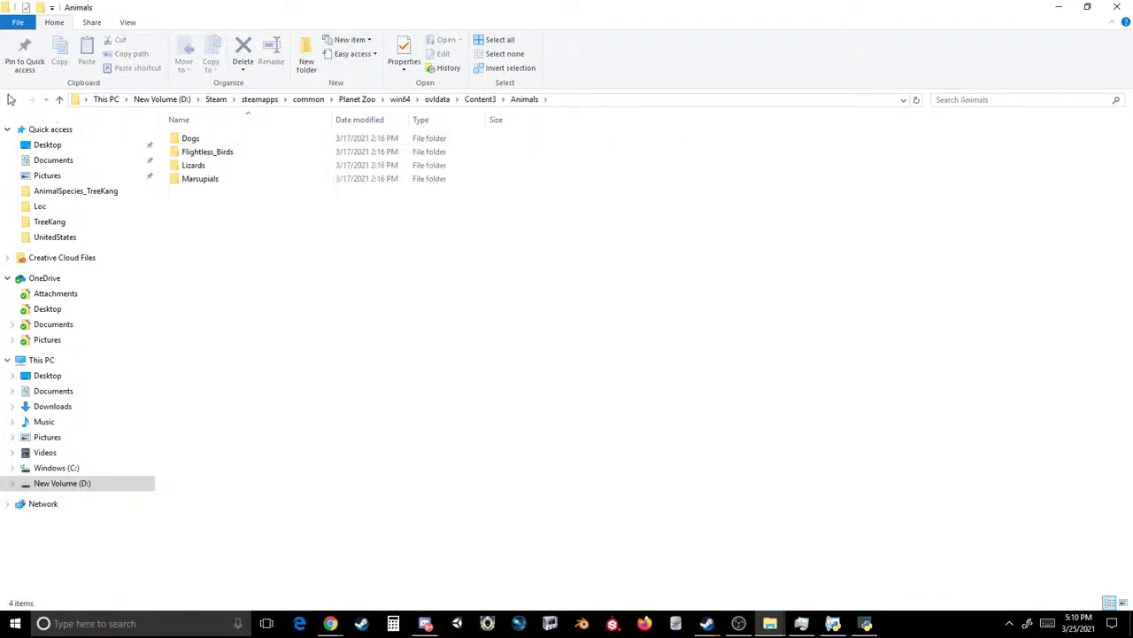
click(12, 99)
- Replace the Animals folder in ovldata\TreeKang with the copy from Content3
click(437, 99)
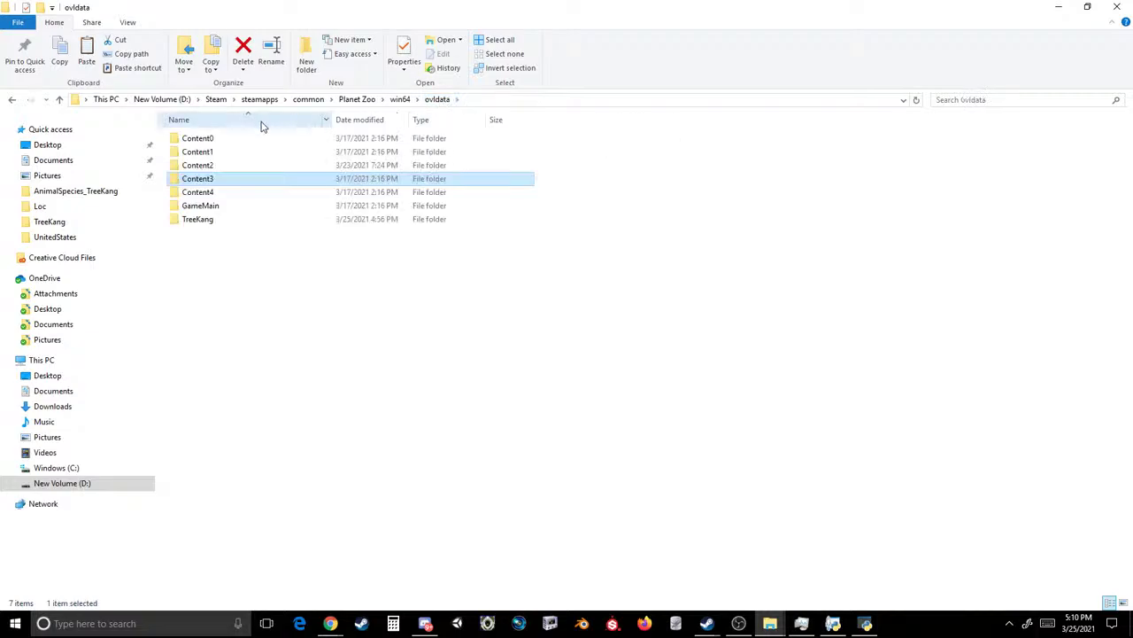
double_click(198, 219)
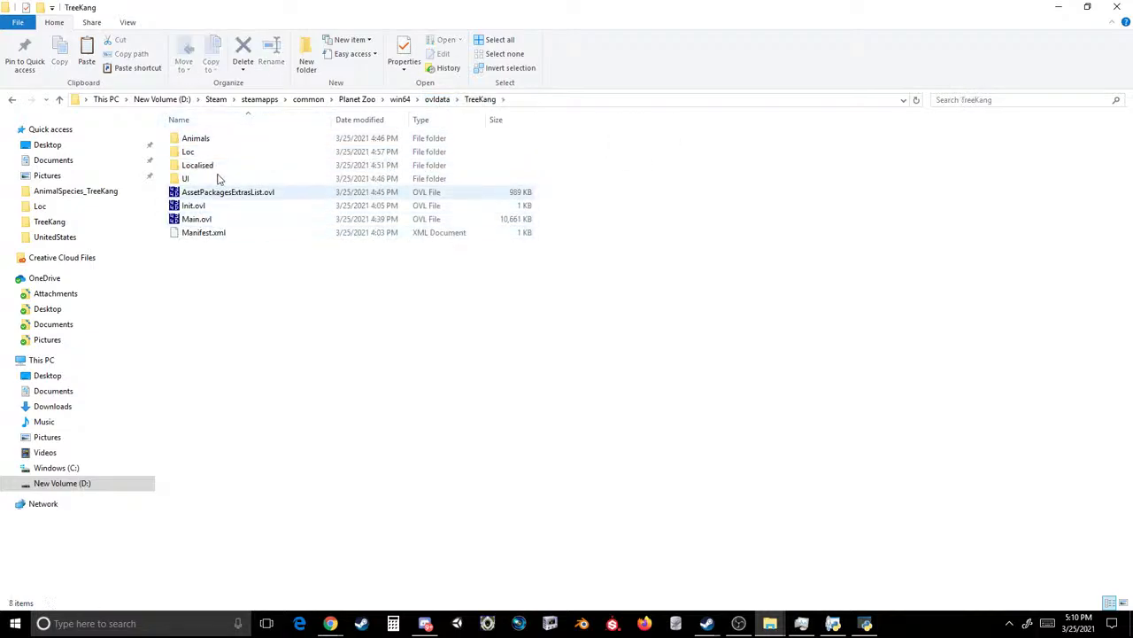
click(216, 144)
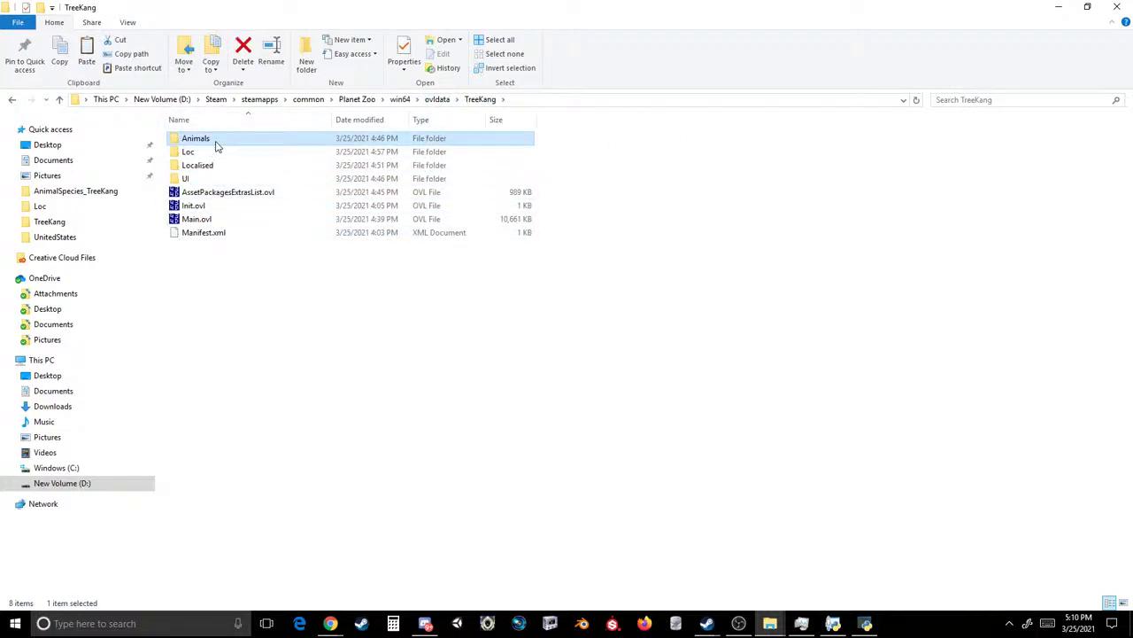
key(Delete)
key(ctrl+z)
- Delete the Dogs, Flightless_Birds and Lizards folders from TreeKang's Animals folder, and Red_Kangaroo from its Marsupials folder
double_click(212, 141)
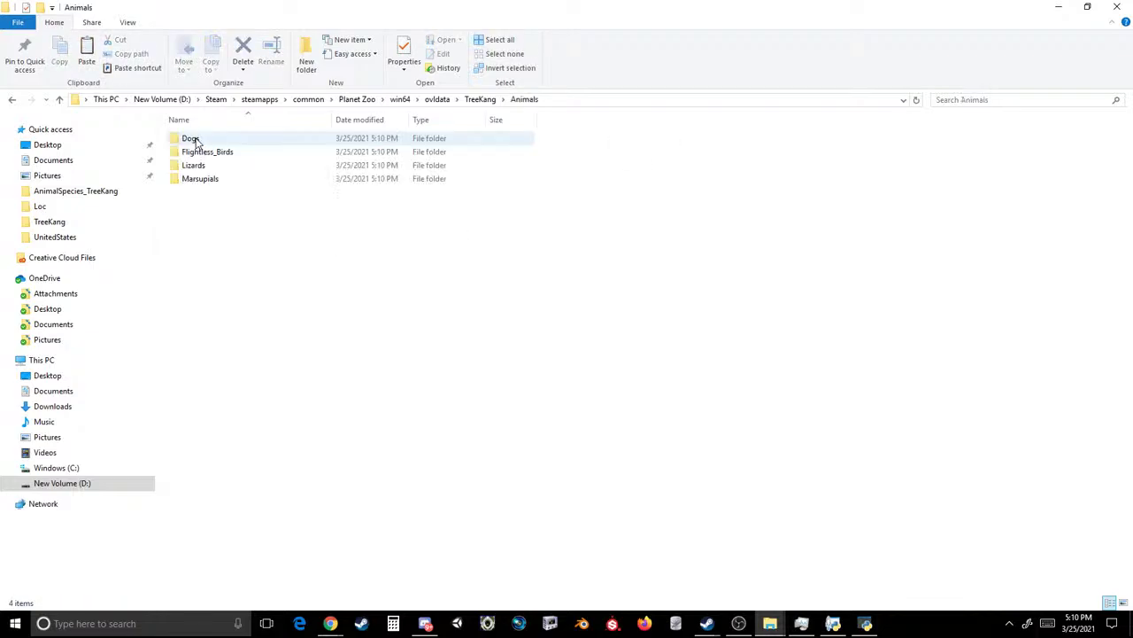
click(191, 144)
shift+click(193, 168)
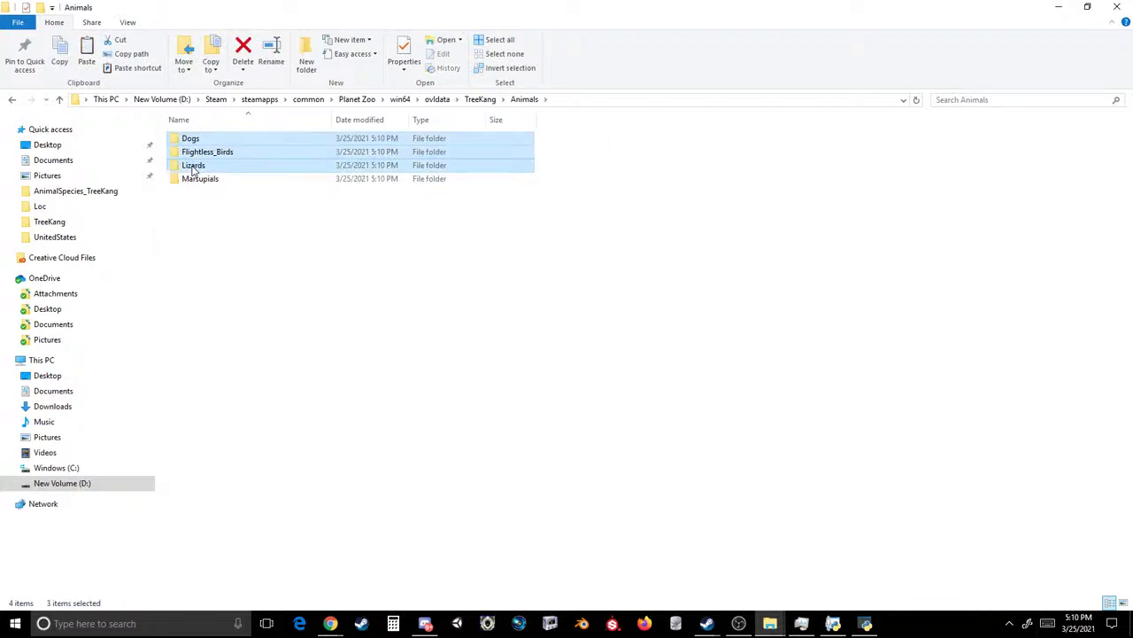
key(Delete)
double_click(205, 141)
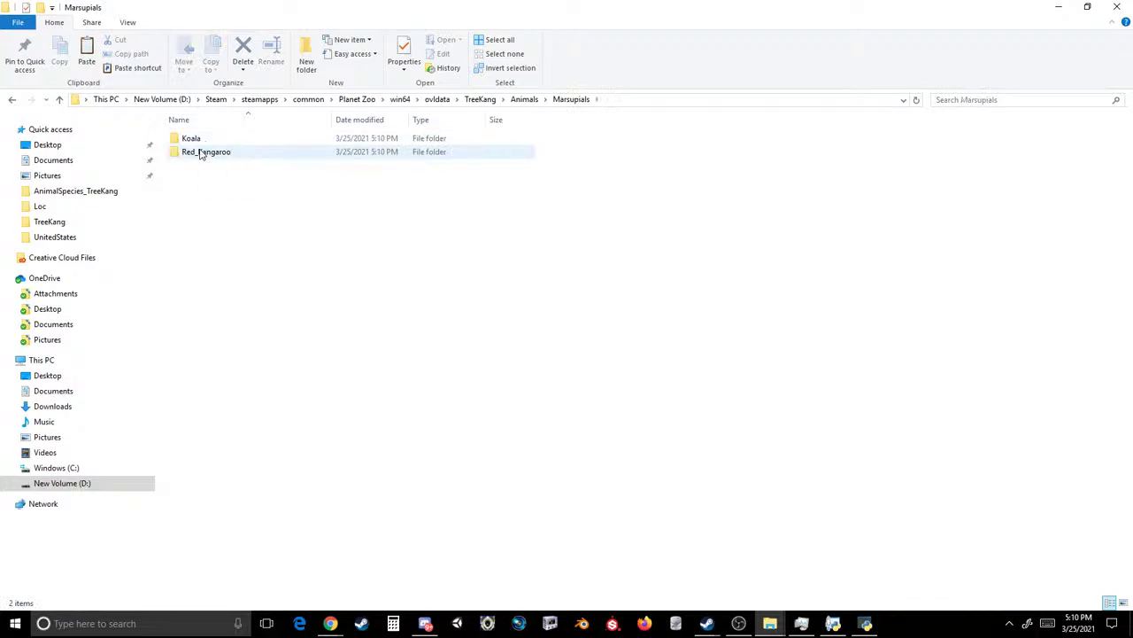
click(200, 153)
key(Delete)
- Rename the Koala folder in Marsupials as TKang
click(206, 142)
key(F2)
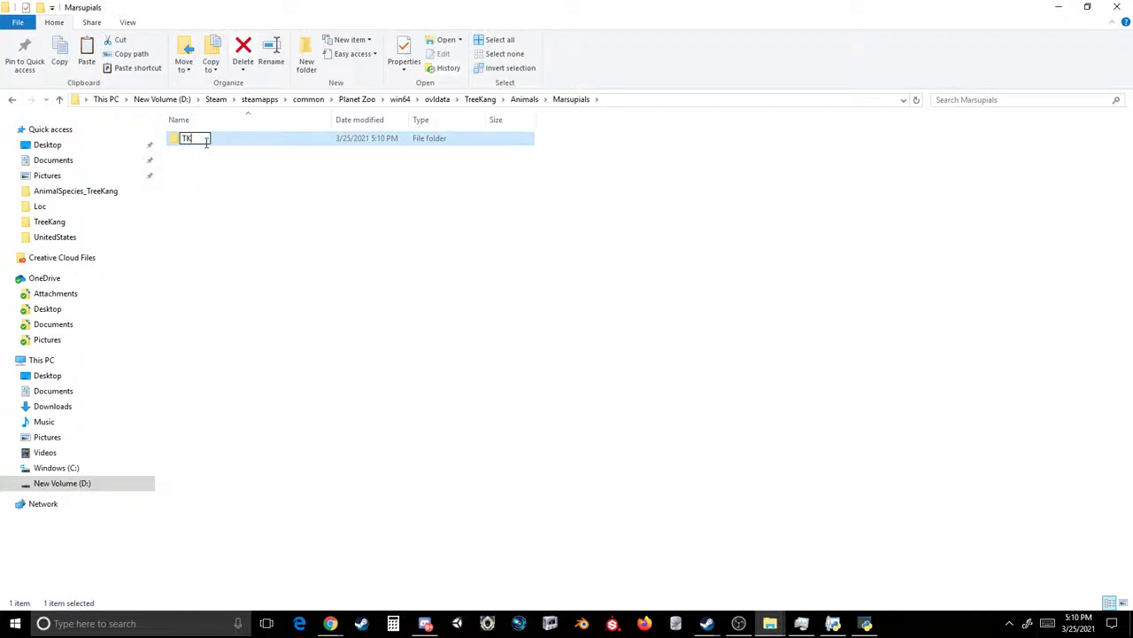
key(Return)
- Rename the Koala_Female folder inside TKang as TKang_Female and open it
double_click(205, 141)
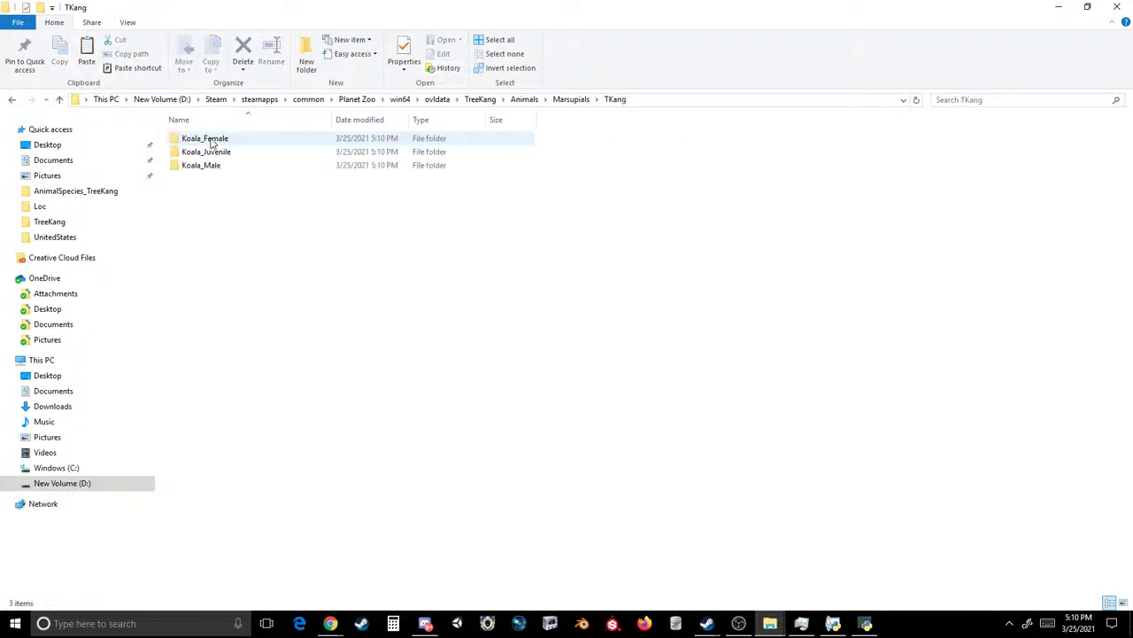
click(202, 142)
key(F2)
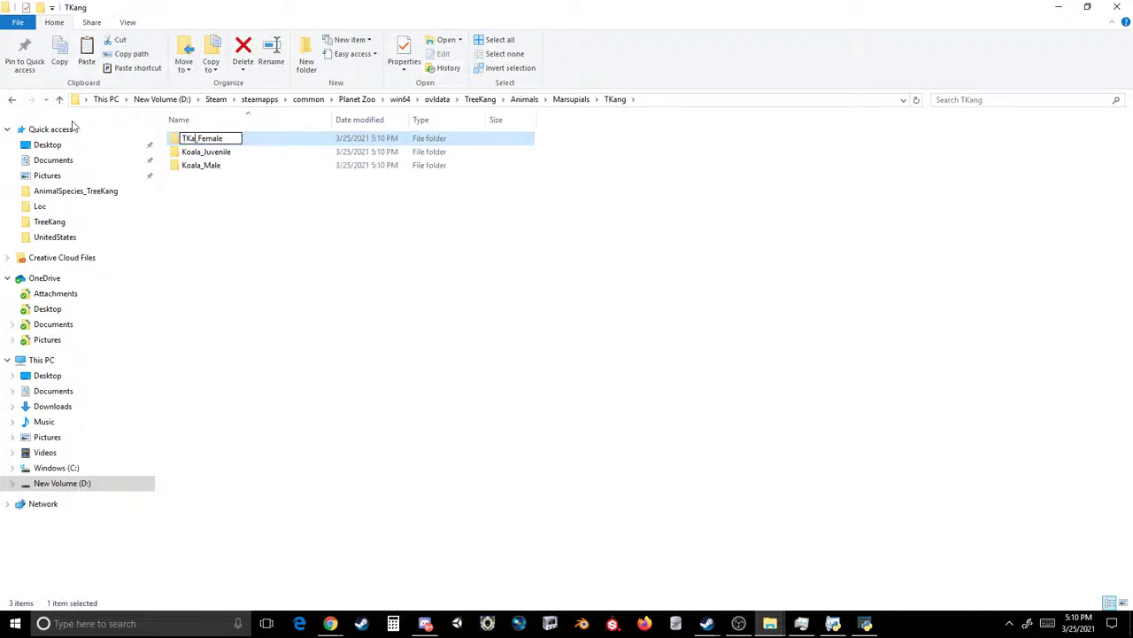
text(TKang_Female)
key(Return)
double_click(211, 166)
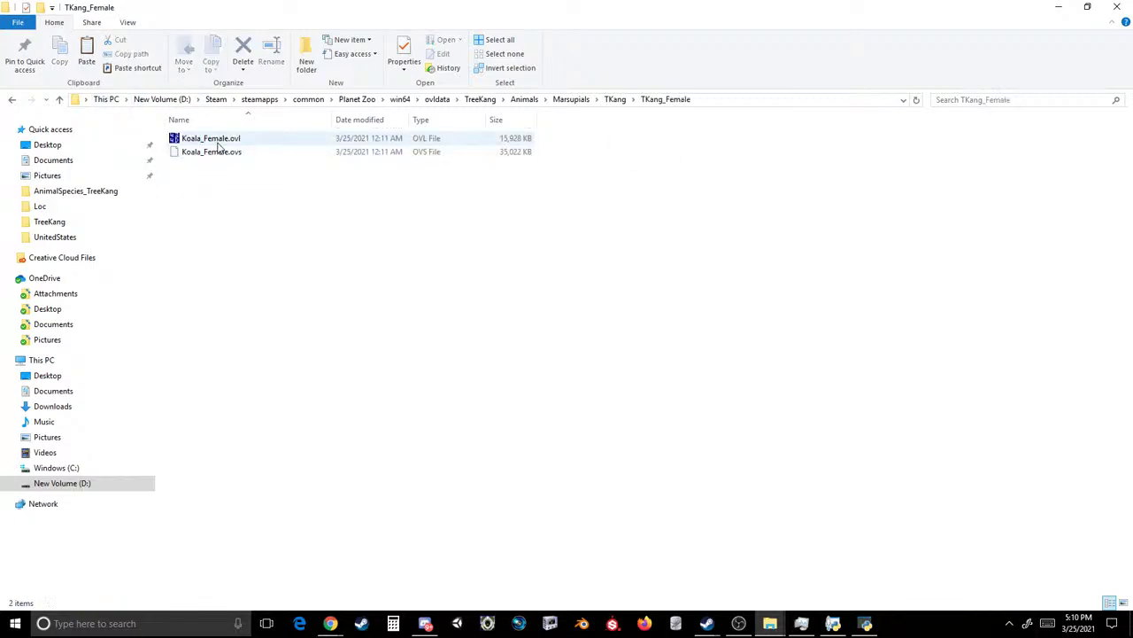
- Rename the Koala_Female .ovl and .ovs files as TKang_Female.ovl and TKang_Female.ovs
click(205, 140)
key(F2)
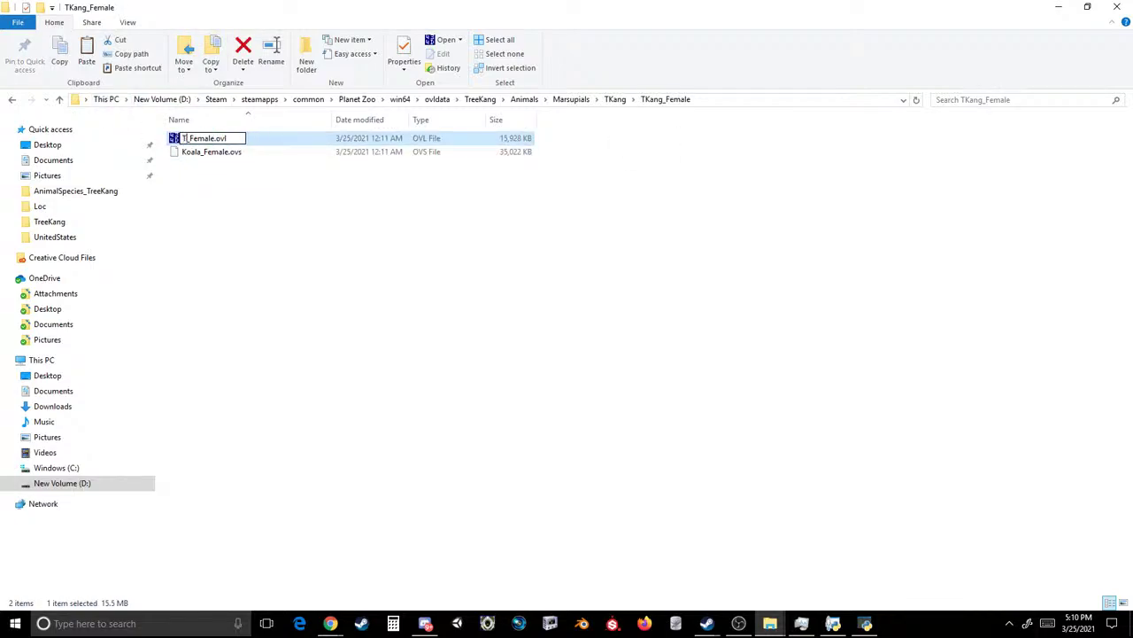
text(TKang)
key(Return)
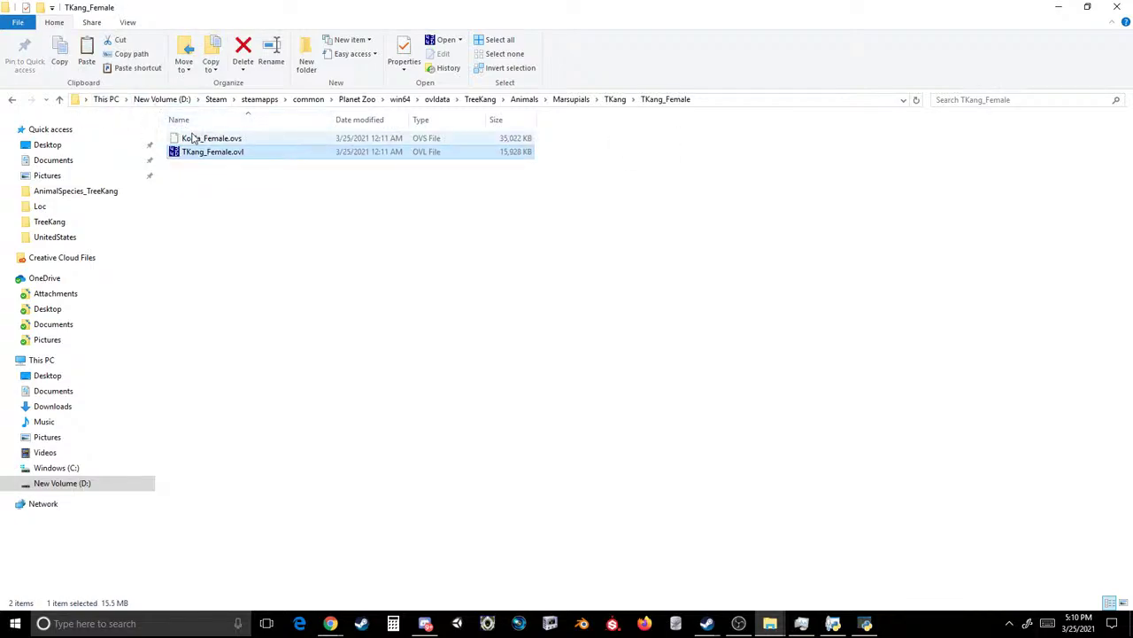
click(202, 138)
key(F2)
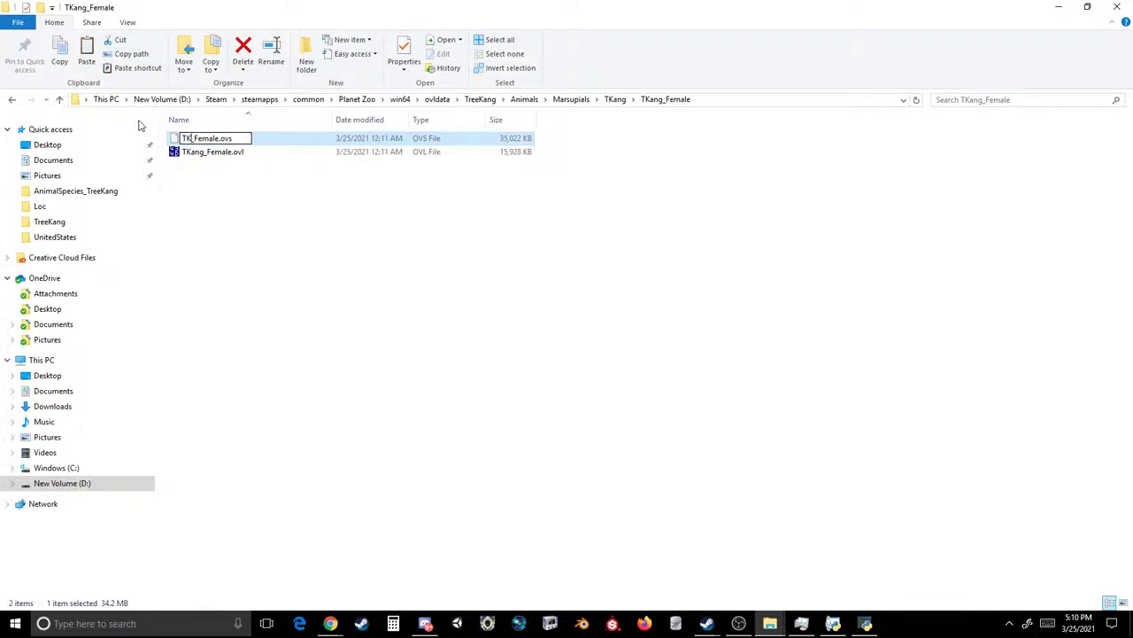
text(TKang)
key(Return)
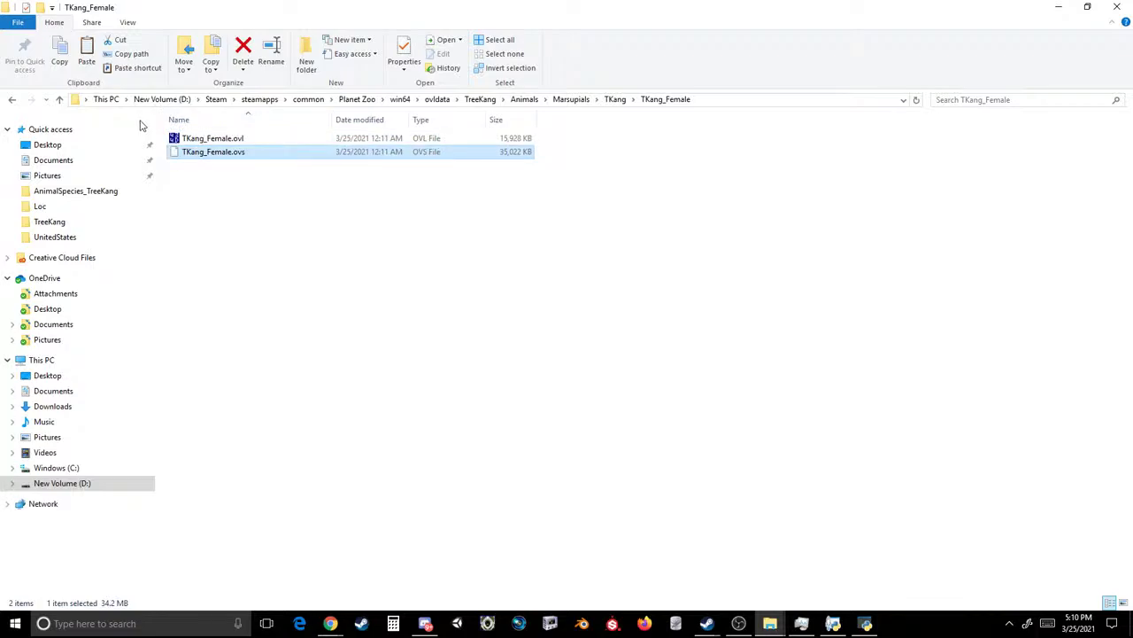
- Return to the TKang folder and rename its Koala_Male folder as TKang_Male
click(611, 100)
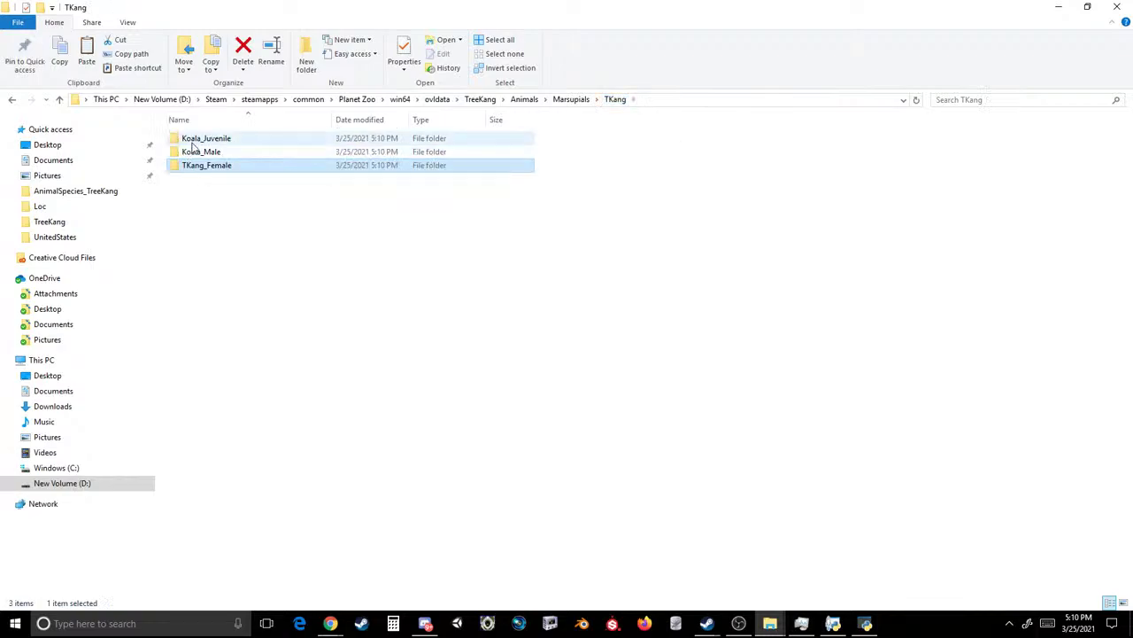
click(199, 154)
drag(203, 151, 15, 136)
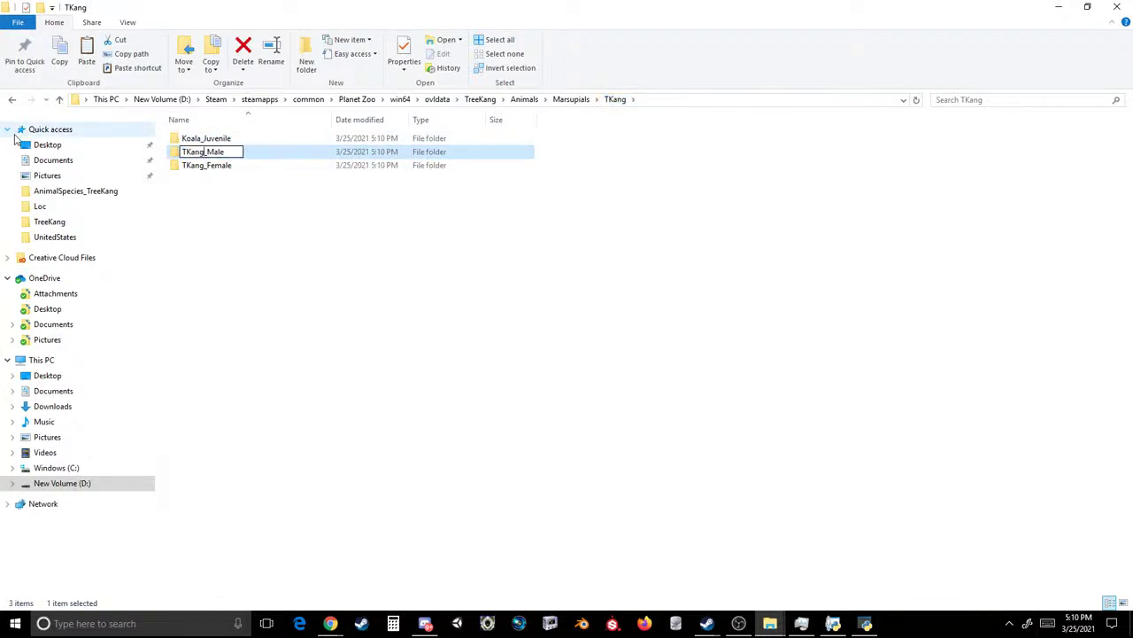
text(TKang)
key(Return)
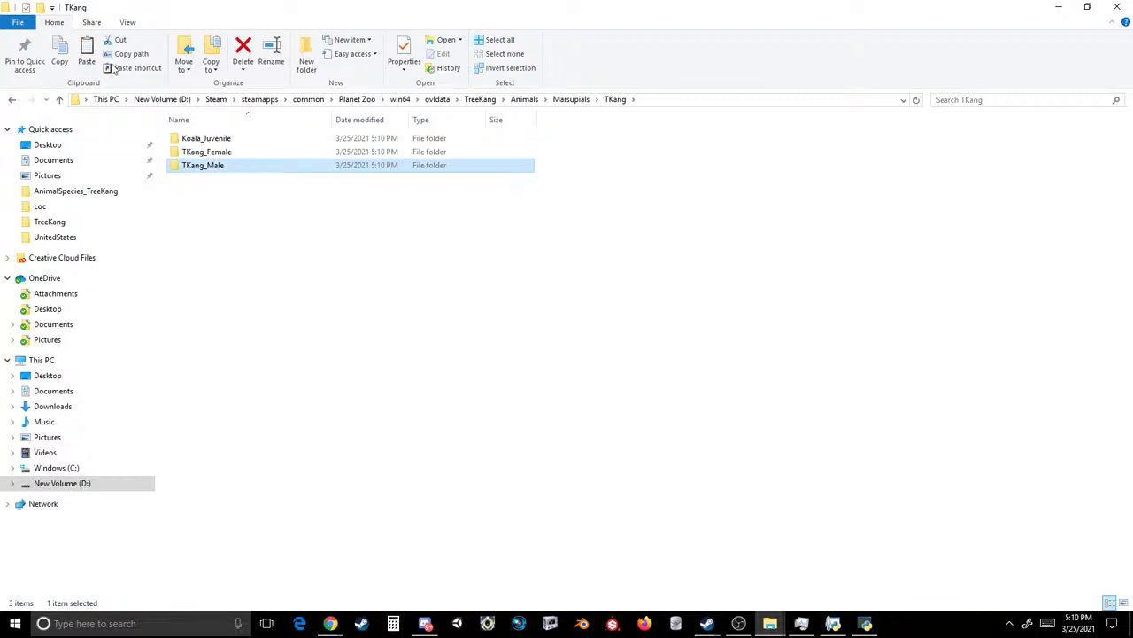
- Rename the two Koala_Male files inside the TKang_Male folder as TKang_Male.ovl and TKang_Male.ovs
double_click(202, 165)
click(199, 137)
key(F2)
text(TK)
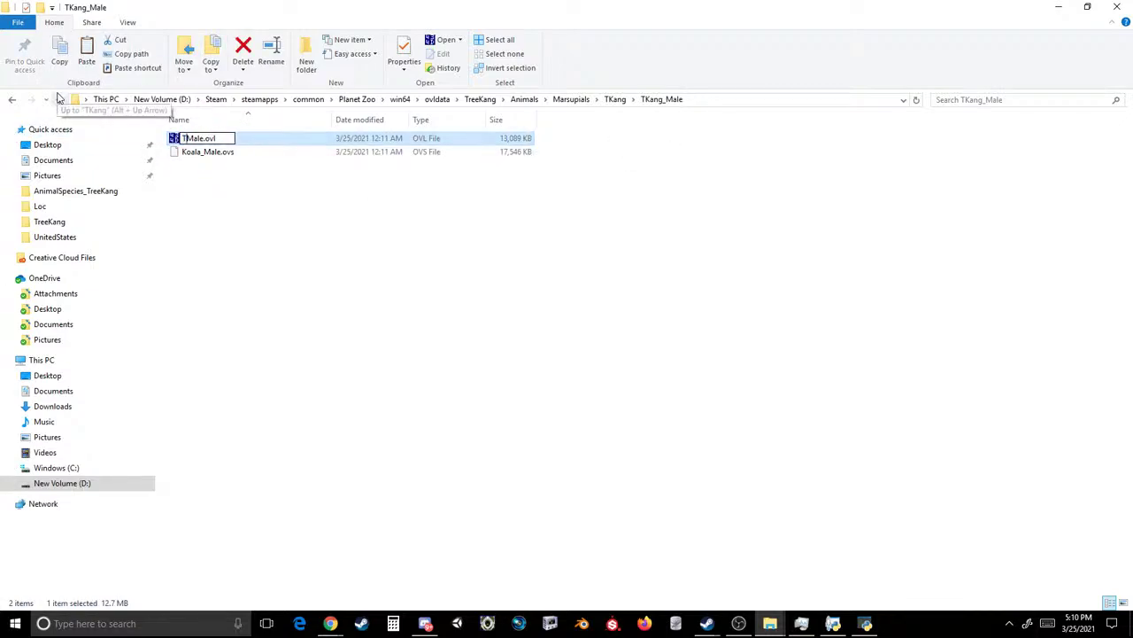
text(ang)
key(Return)
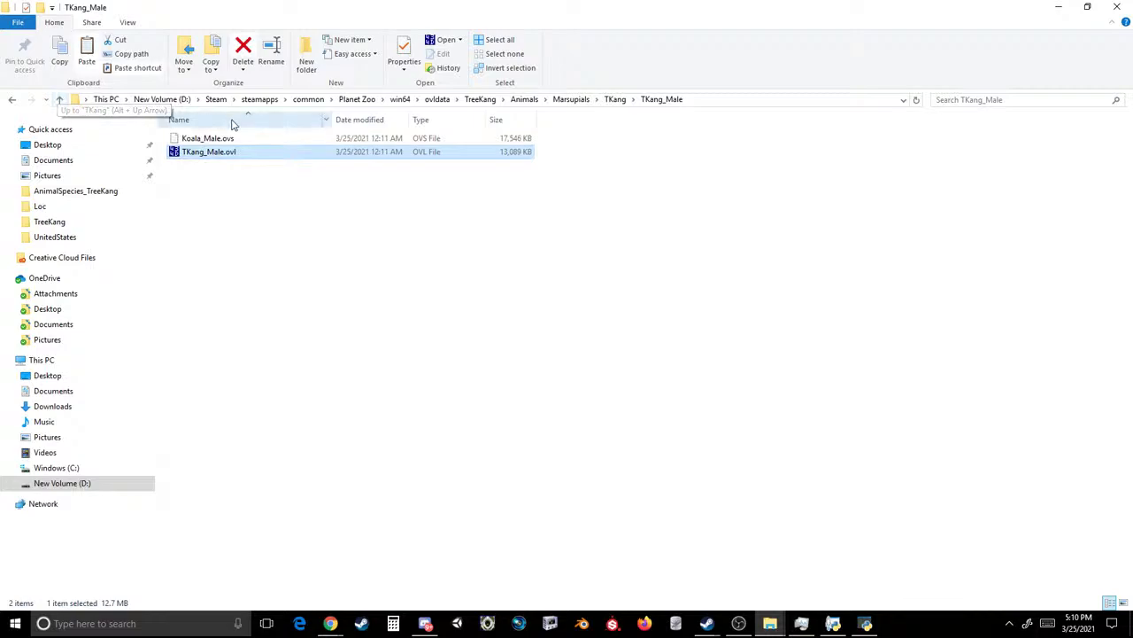
click(203, 138)
key(F2)
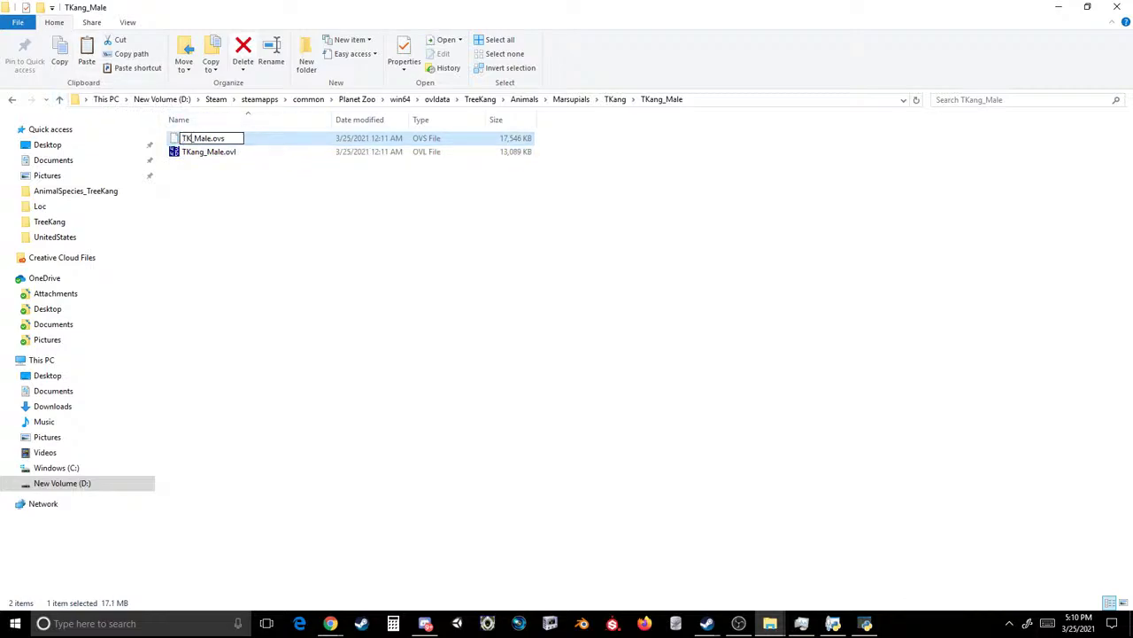
text(TKang)
key(Return)
- Return to the TKang folder and rename its Koala_Juvenile folder as TKang_Juvenile
click(616, 99)
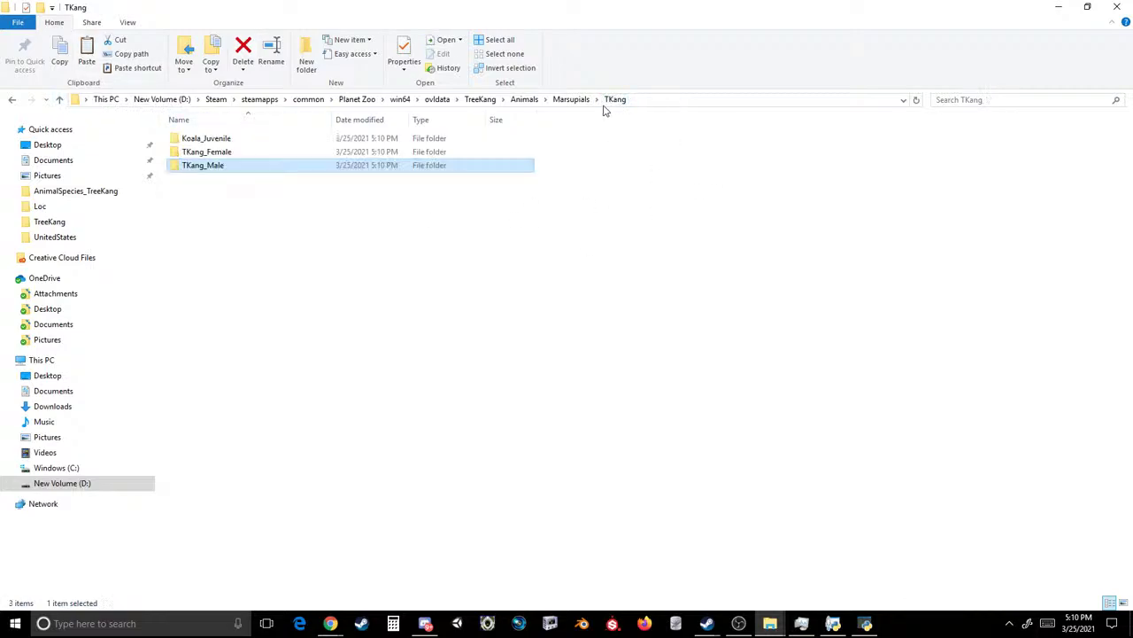
click(206, 140)
key(F2)
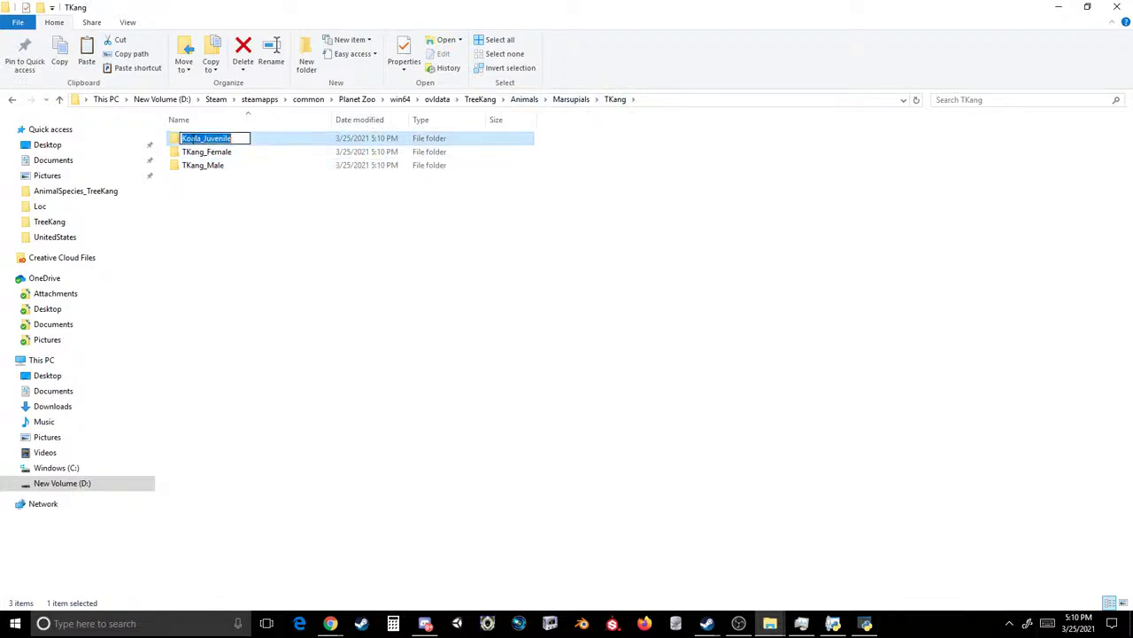
drag(203, 138, 133, 137)
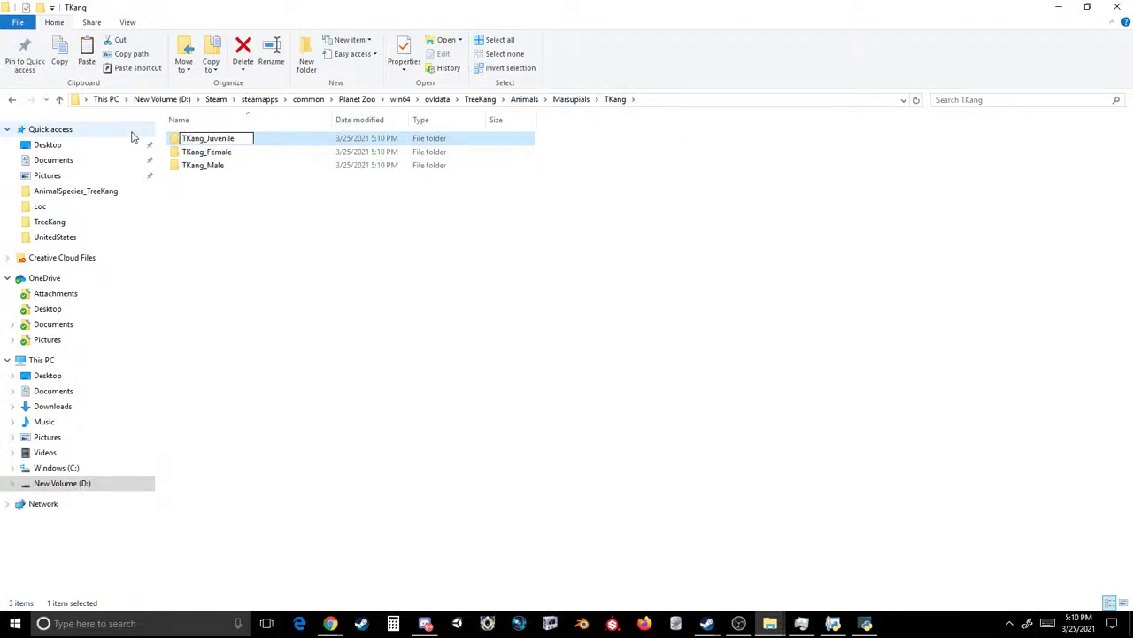
key(Return)
- Rename the two Koala_Juvenile files inside the TKang_Juvenile folder as TKang_Juvenile.ovl and TKang_Juvenile.ovs
double_click(213, 152)
click(198, 142)
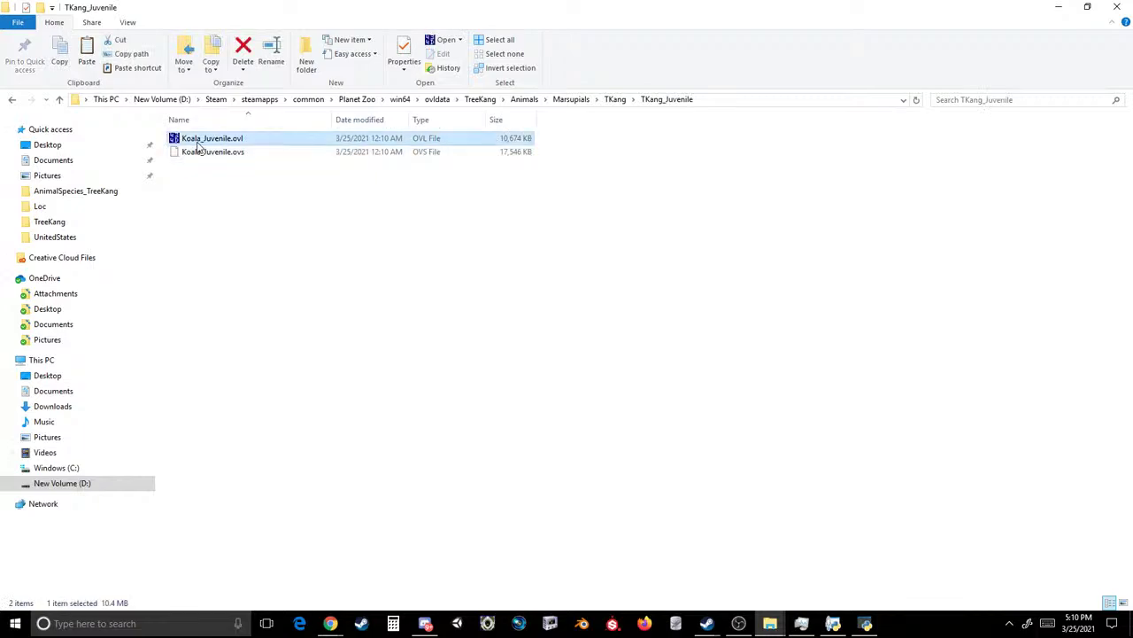
key(F2)
drag(203, 138, 131, 131)
text(TKang)
key(Return)
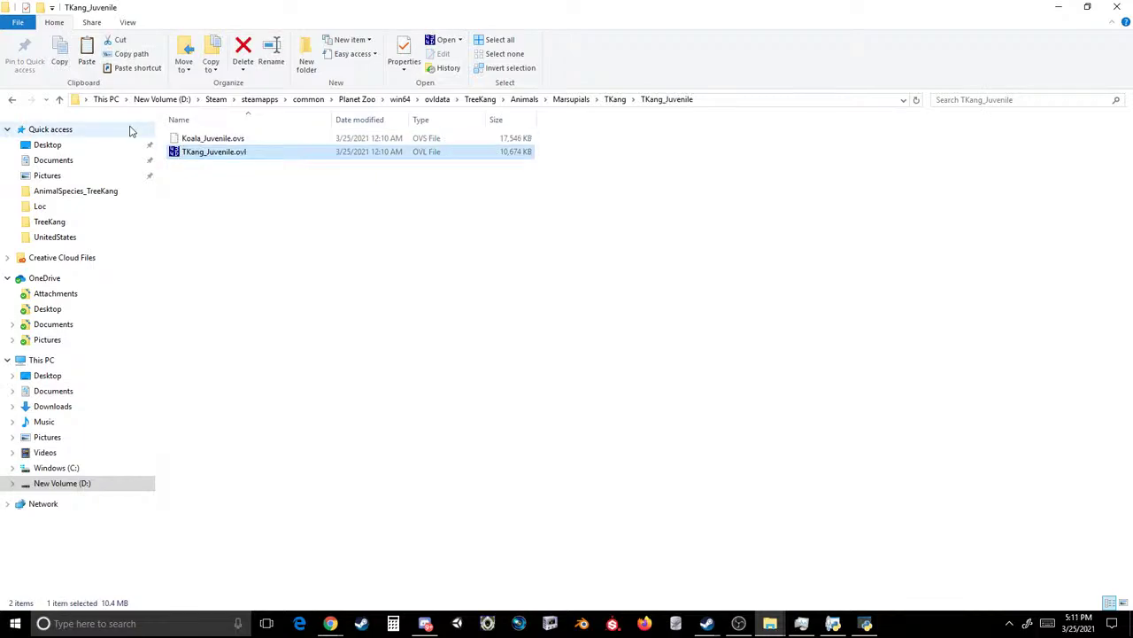
click(199, 139)
key(F2)
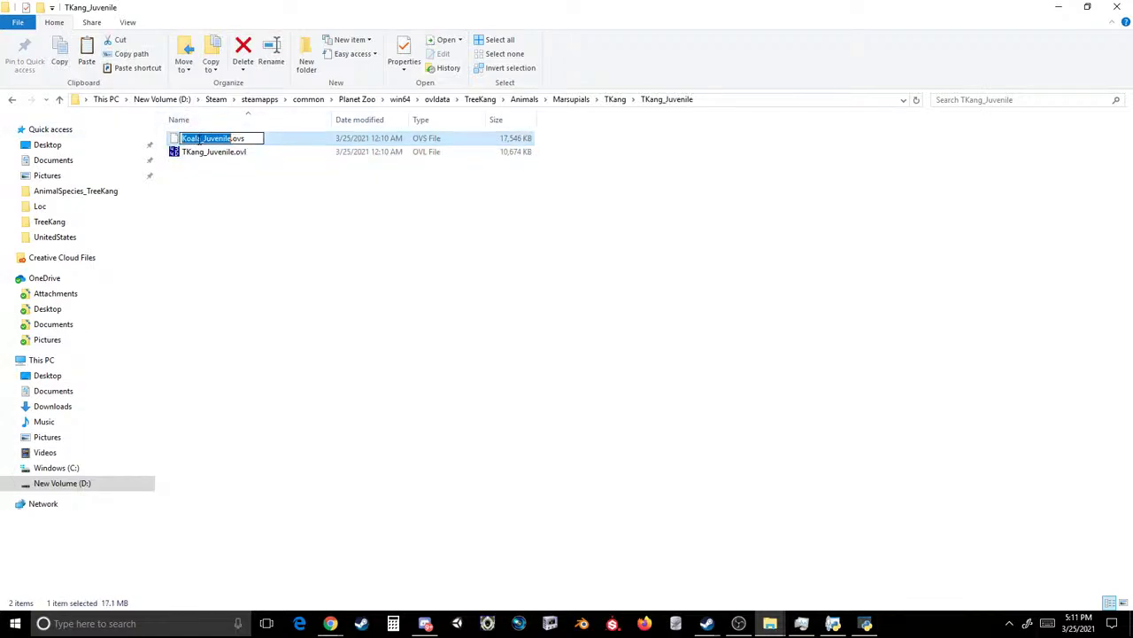
drag(203, 139, 89, 129)
text(T)
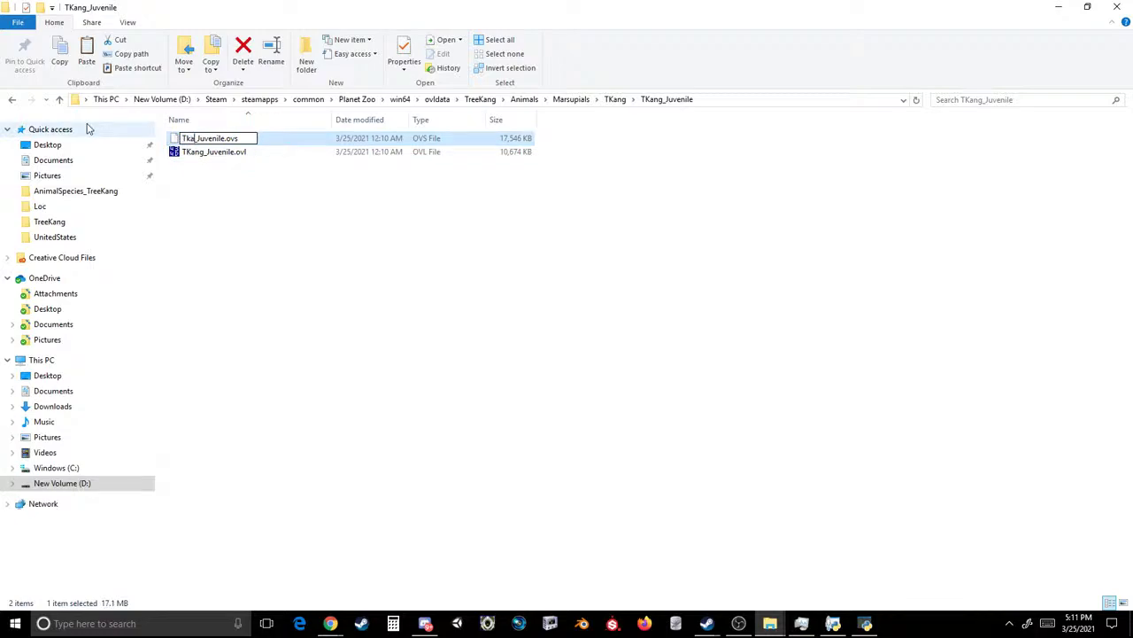
text(Kang)
key(Return)
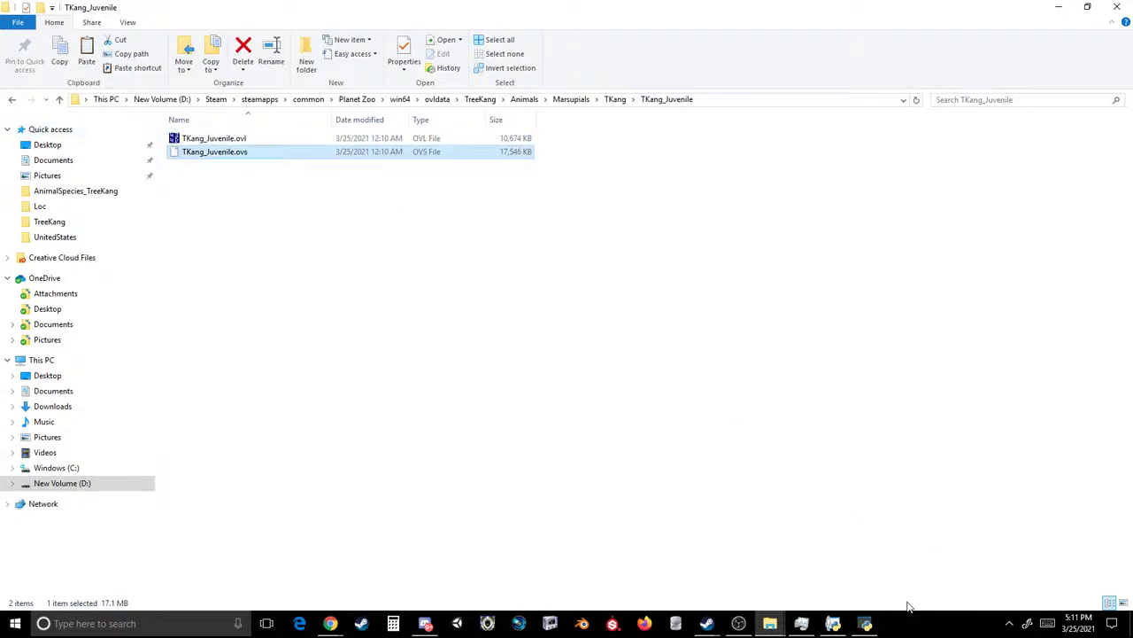
- Switch to OVL Archive Editor and load TKang_Female.ovl from TreeKang's Animals\Marsupials\TKang\TKang_Female folder
click(865, 623)
click(489, 156)
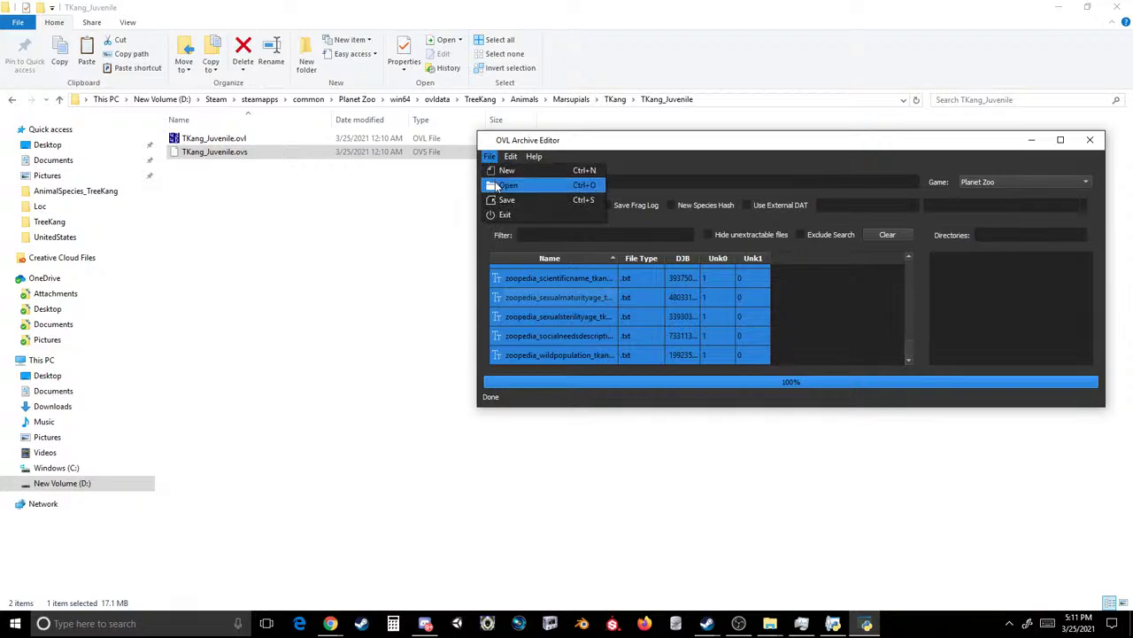
click(509, 173)
click(735, 180)
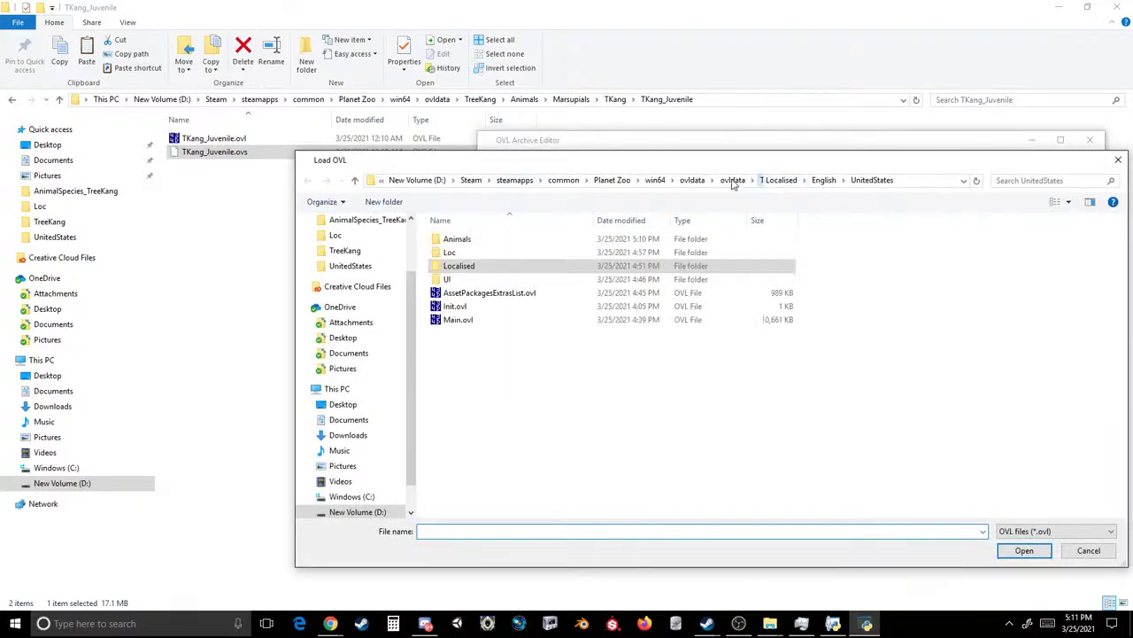
double_click(455, 239)
double_click(469, 244)
double_click(470, 241)
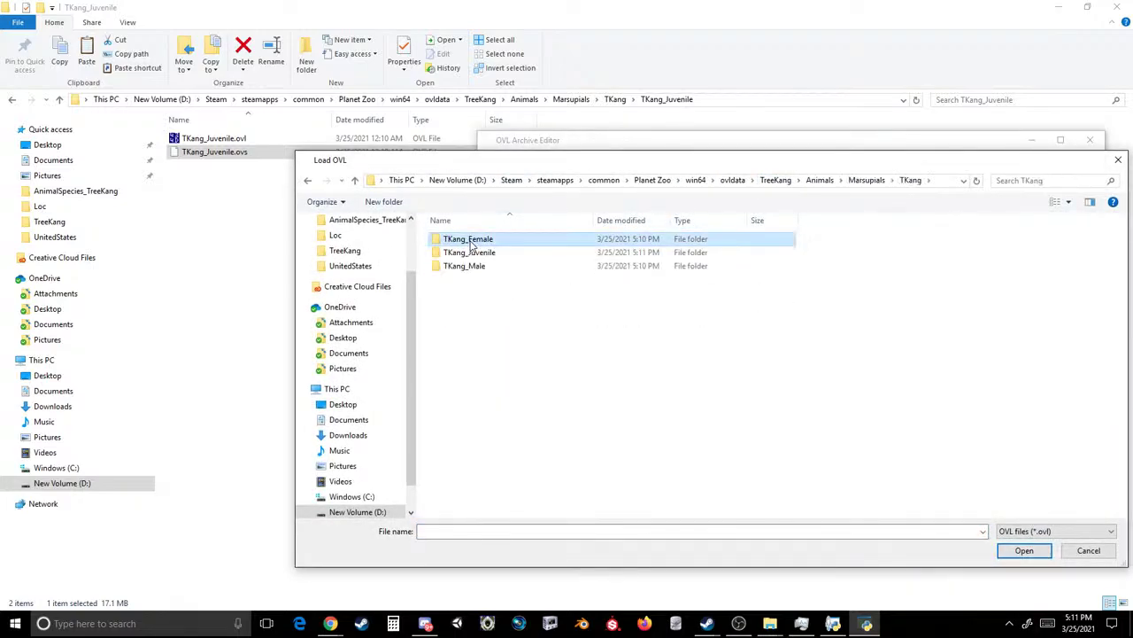
double_click(470, 239)
double_click(469, 241)
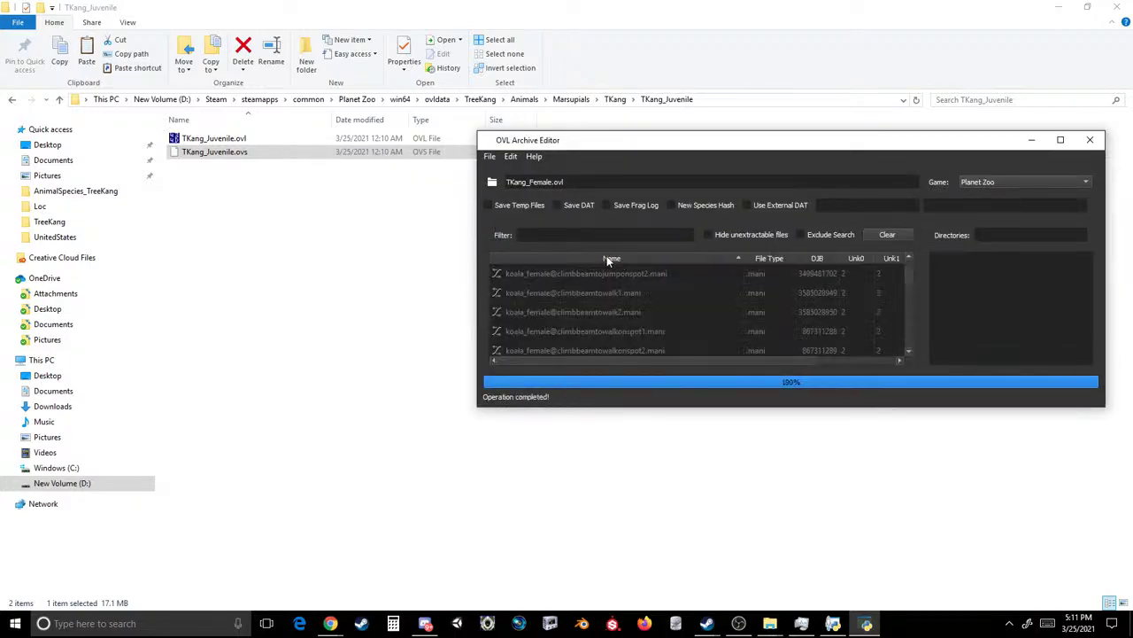
- Replace koala with tkang in the archive's entry names and save it over TKang_Female.ovl in the TKang_Female folder
click(883, 206)
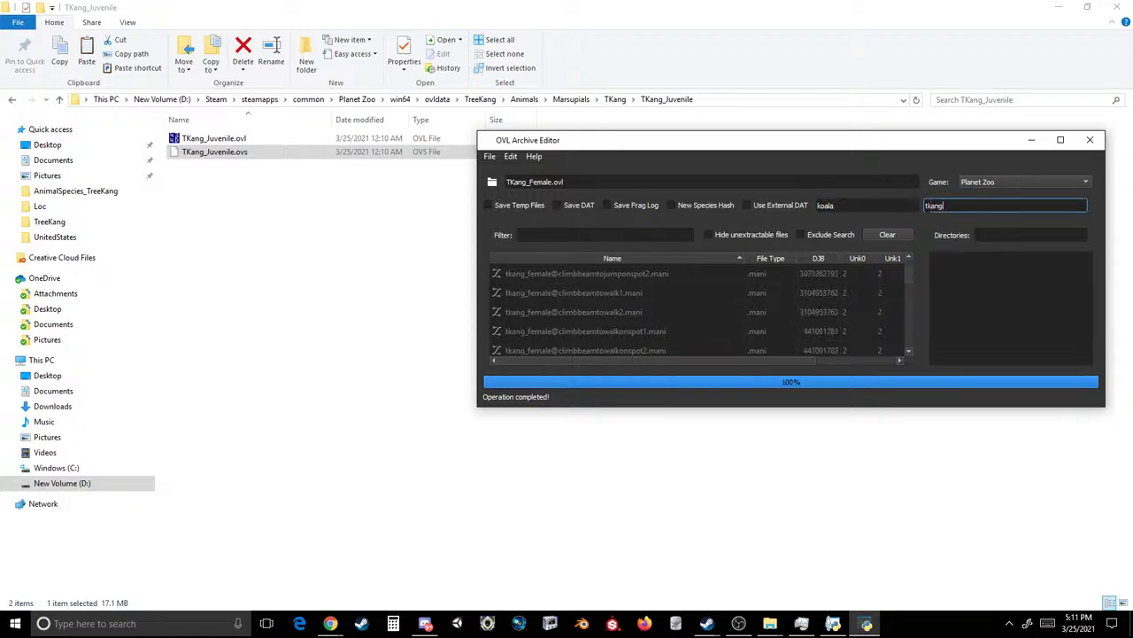
click(492, 157)
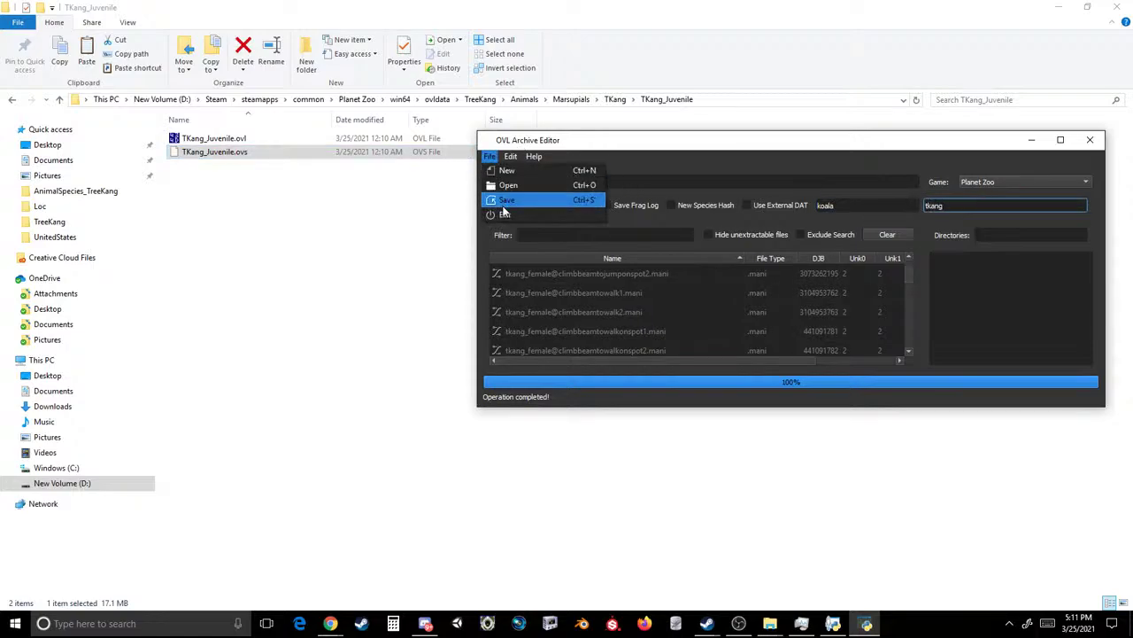
click(506, 202)
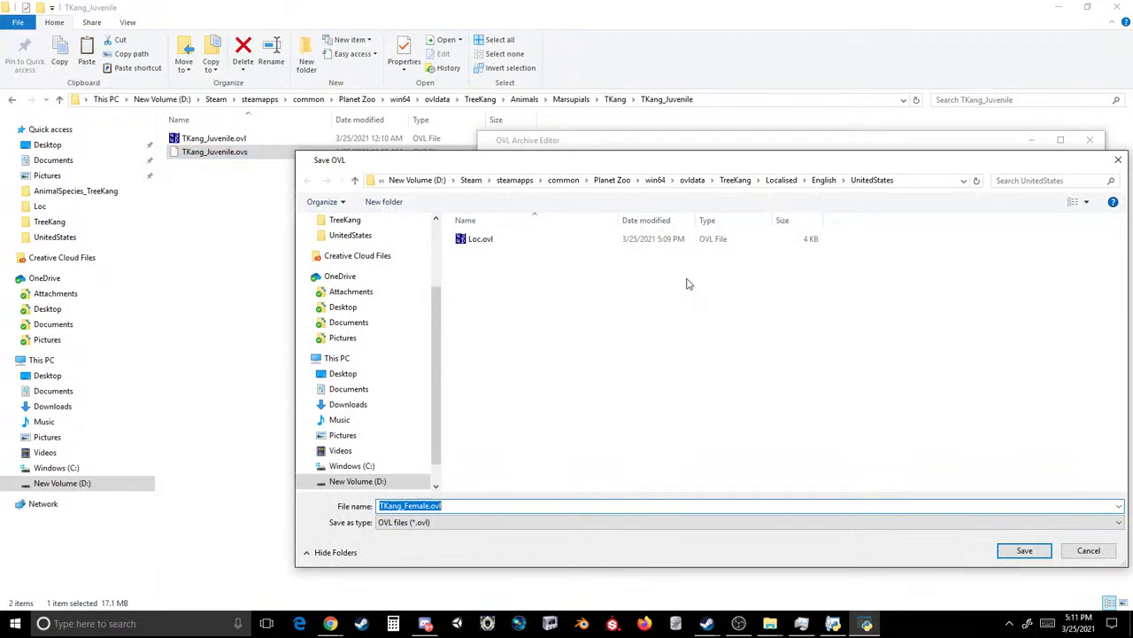
click(735, 181)
double_click(501, 240)
double_click(486, 240)
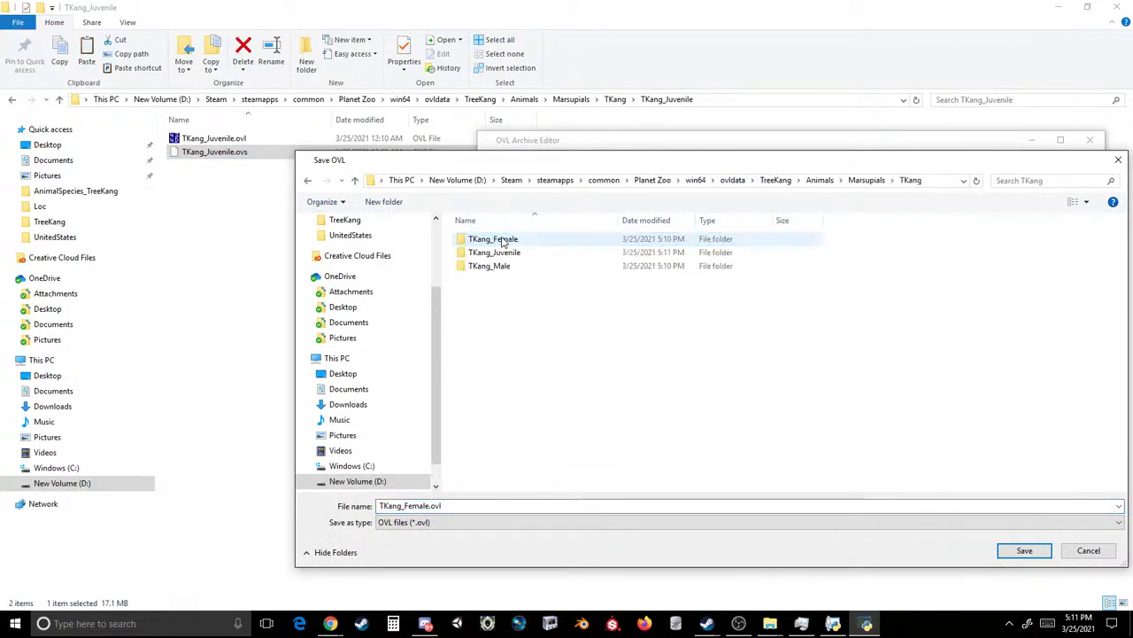
double_click(503, 240)
double_click(540, 247)
click(597, 311)
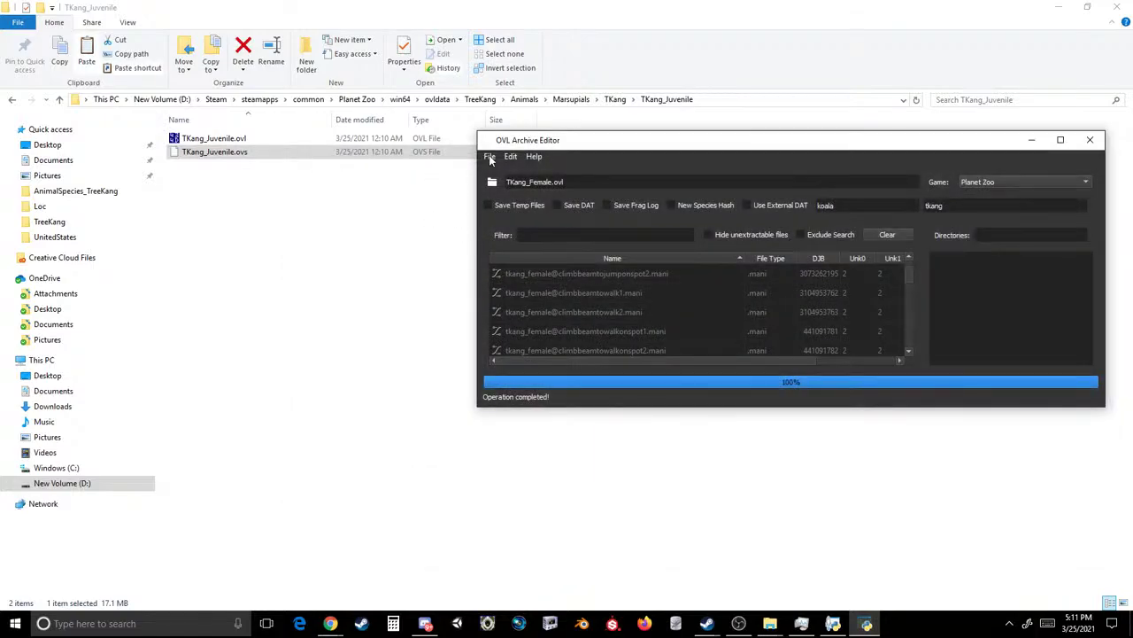
- Load TKang_Juvenile.ovl from the TKang_Juvenile folder and replace koala with tkang in its entry names
click(489, 157)
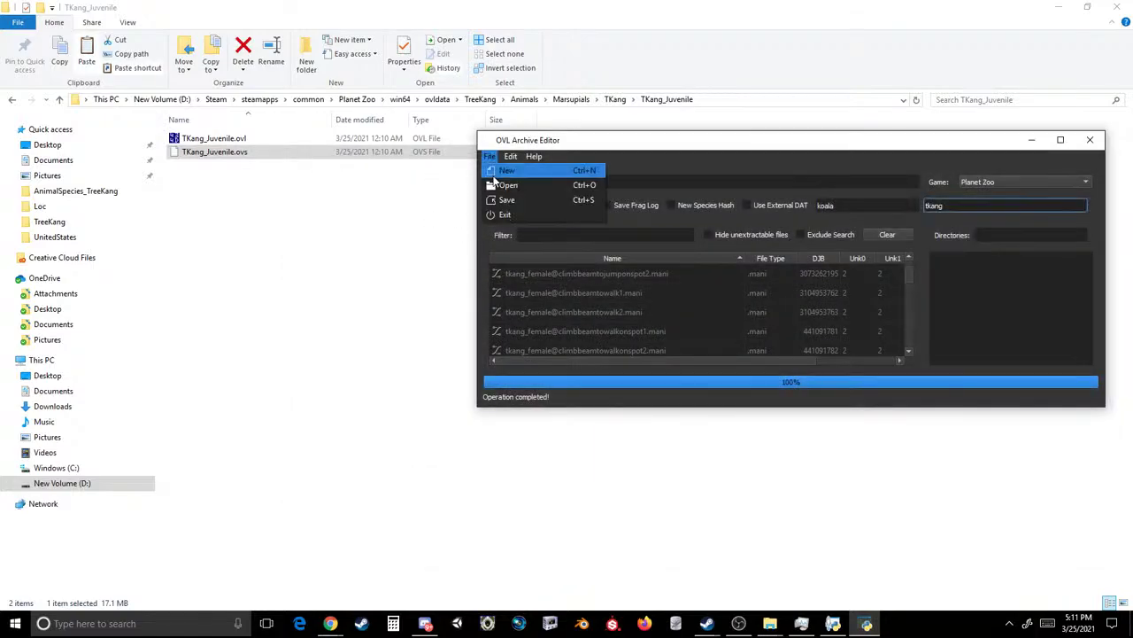
click(504, 182)
click(798, 180)
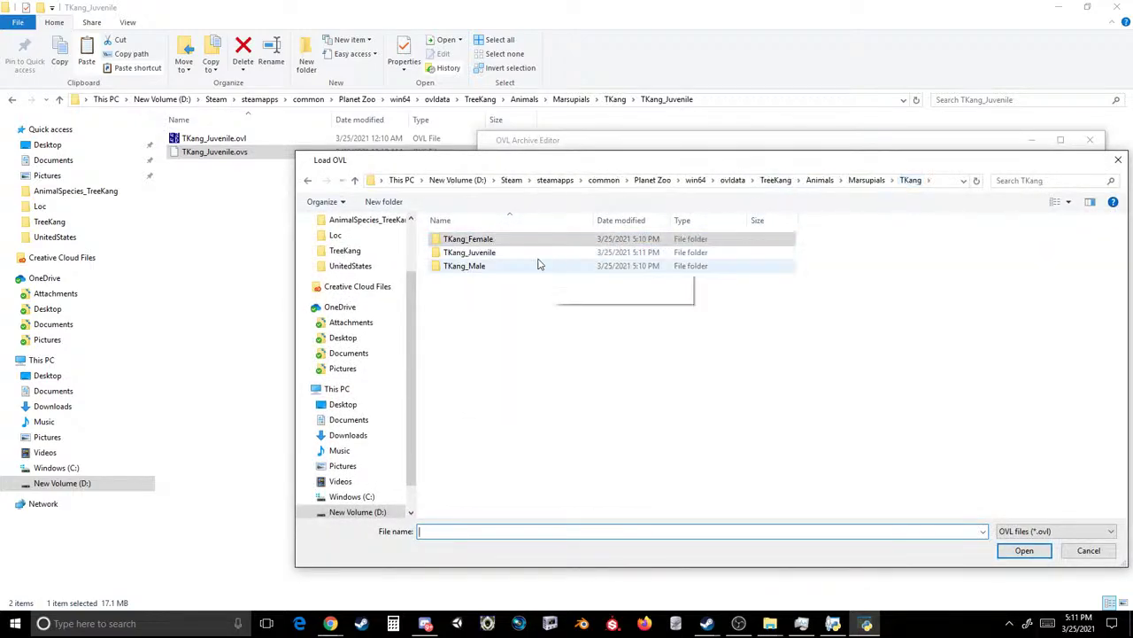
double_click(496, 254)
double_click(495, 239)
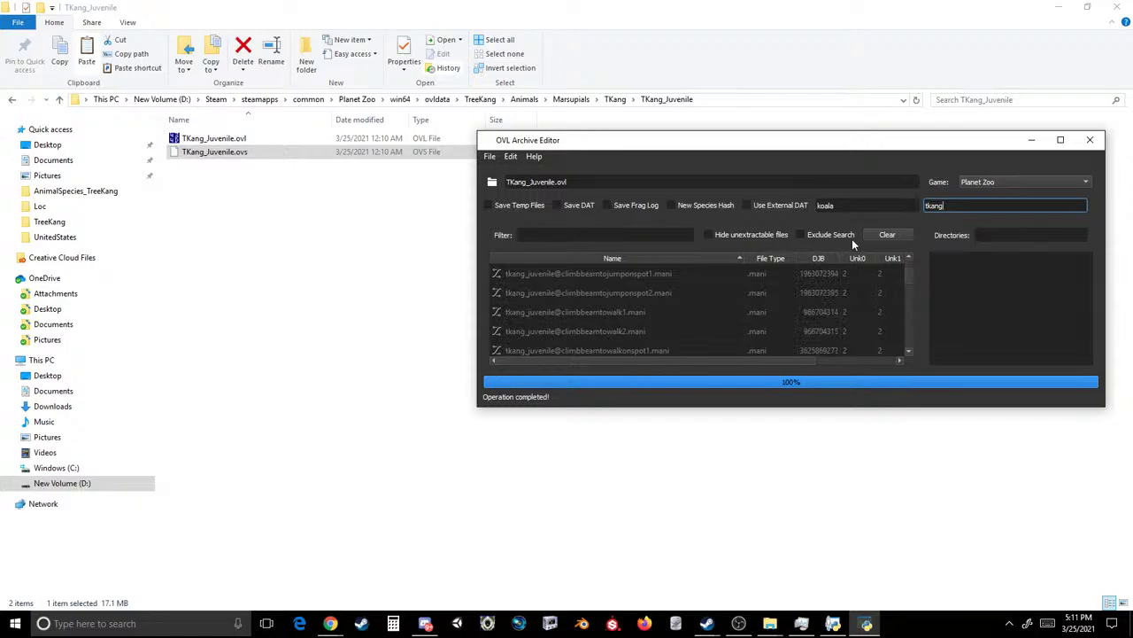
- Save the renamed juvenile archive over TKang_Juvenile.ovl in the TKang_Juvenile folder
click(489, 157)
click(505, 199)
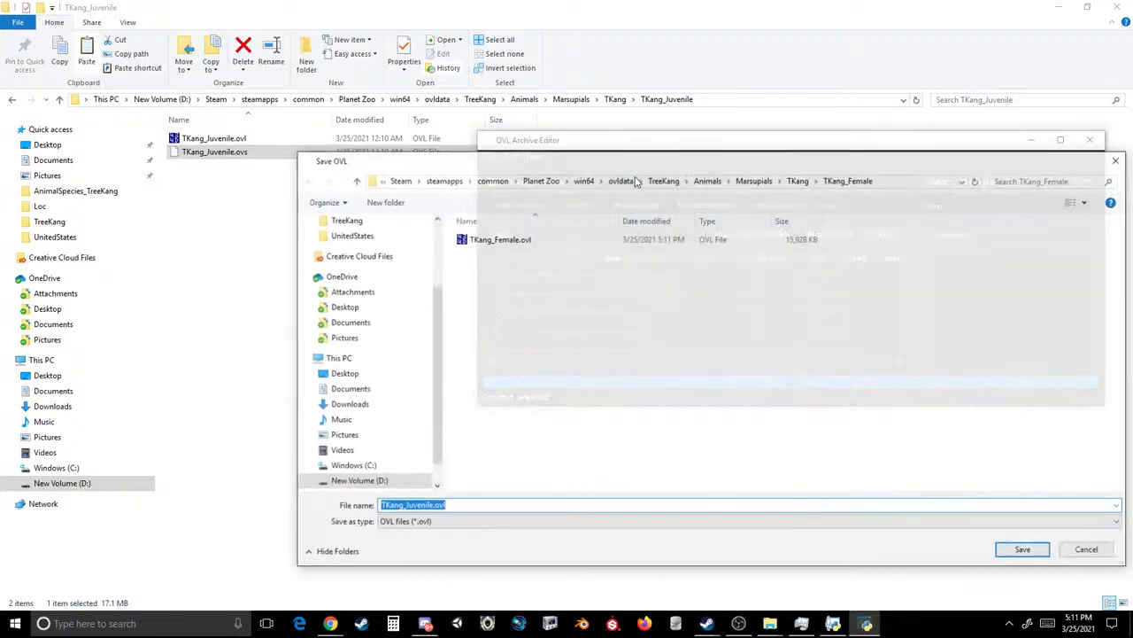
click(797, 181)
double_click(496, 253)
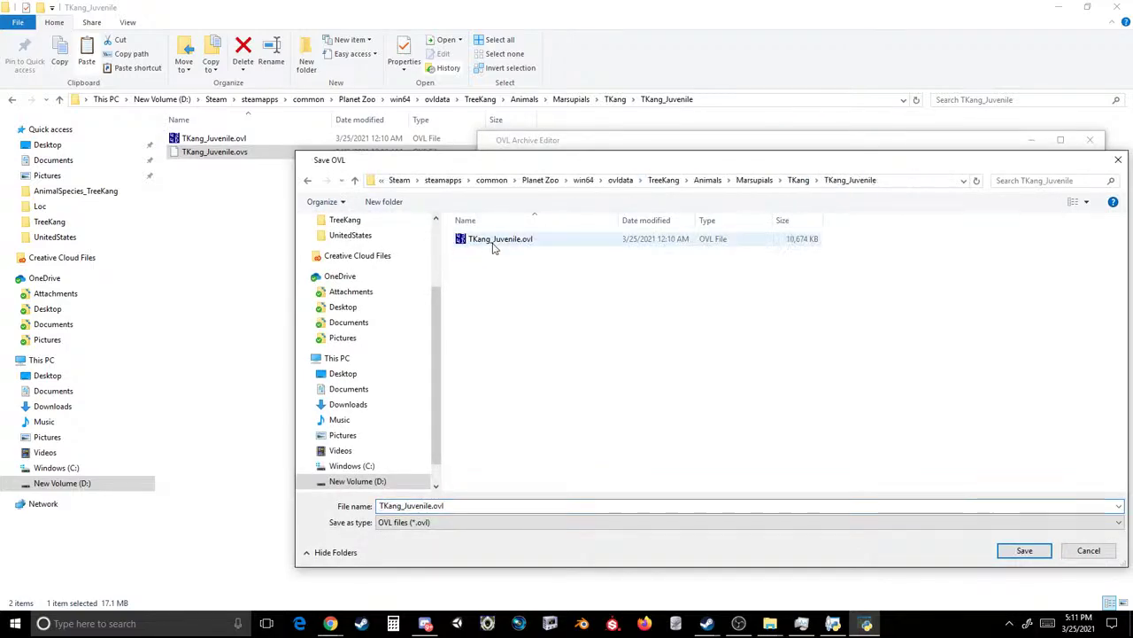
double_click(496, 239)
click(596, 313)
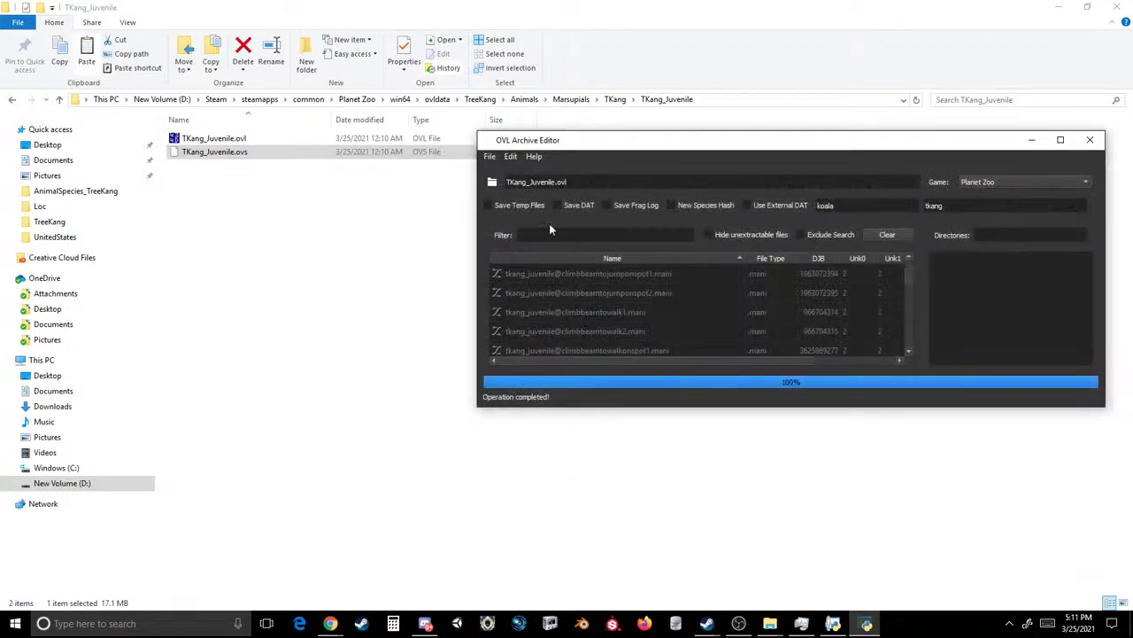
- Load TKang_Male.ovl from the TKang_Male folder
click(489, 157)
click(504, 184)
click(793, 181)
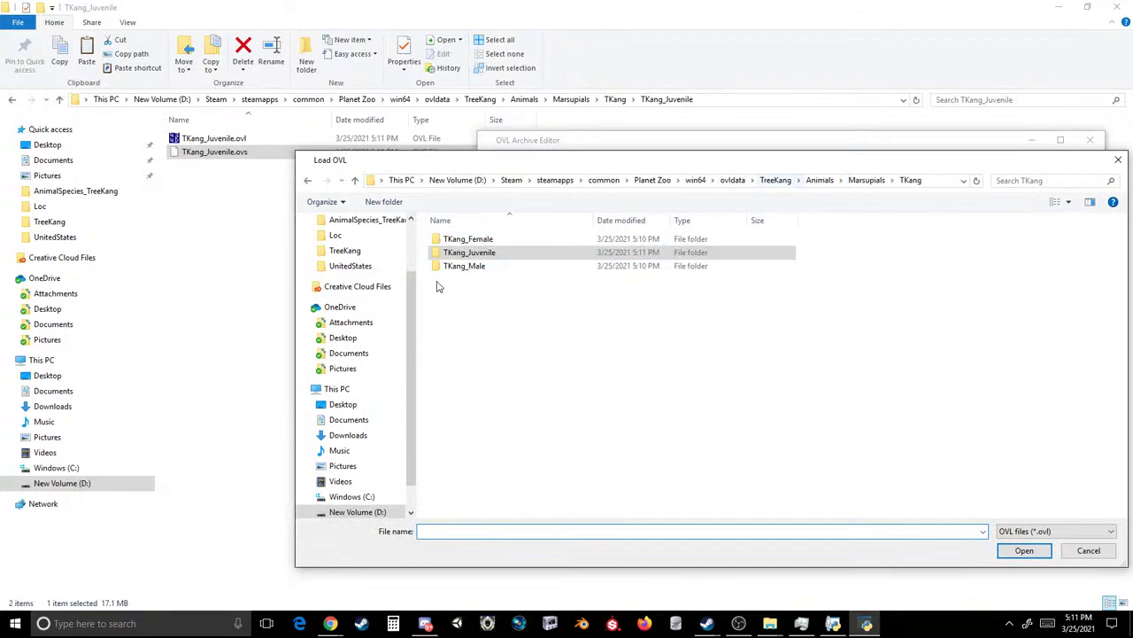
double_click(464, 266)
double_click(468, 240)
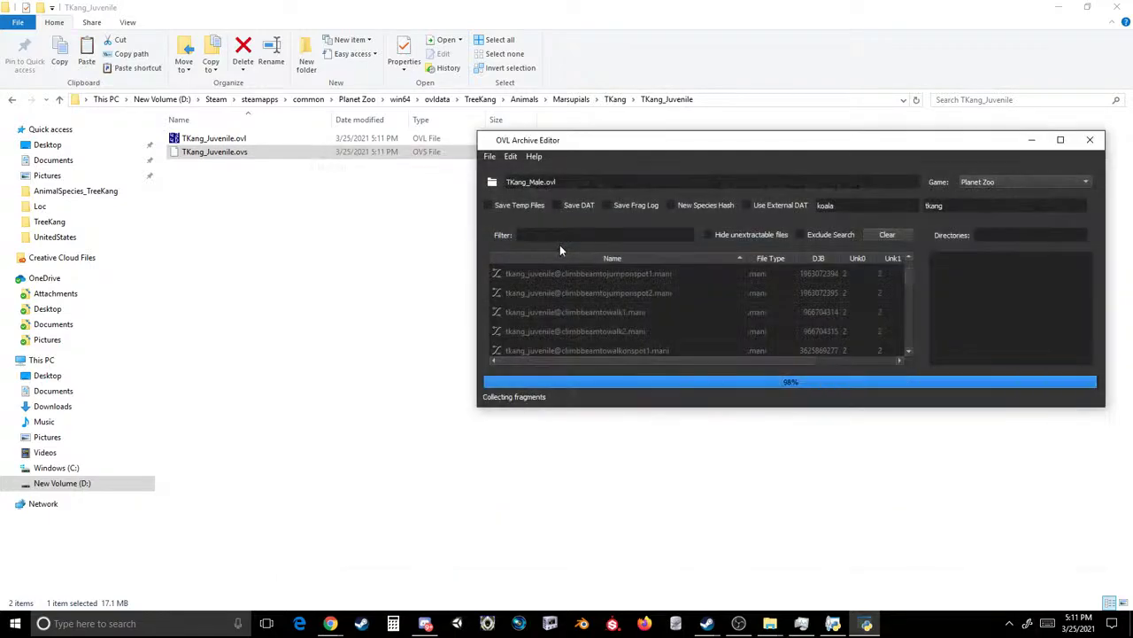
- Save the male archive with its tkang entry names over TKang_Male.ovl in the TKang_Male folder
click(490, 157)
click(519, 200)
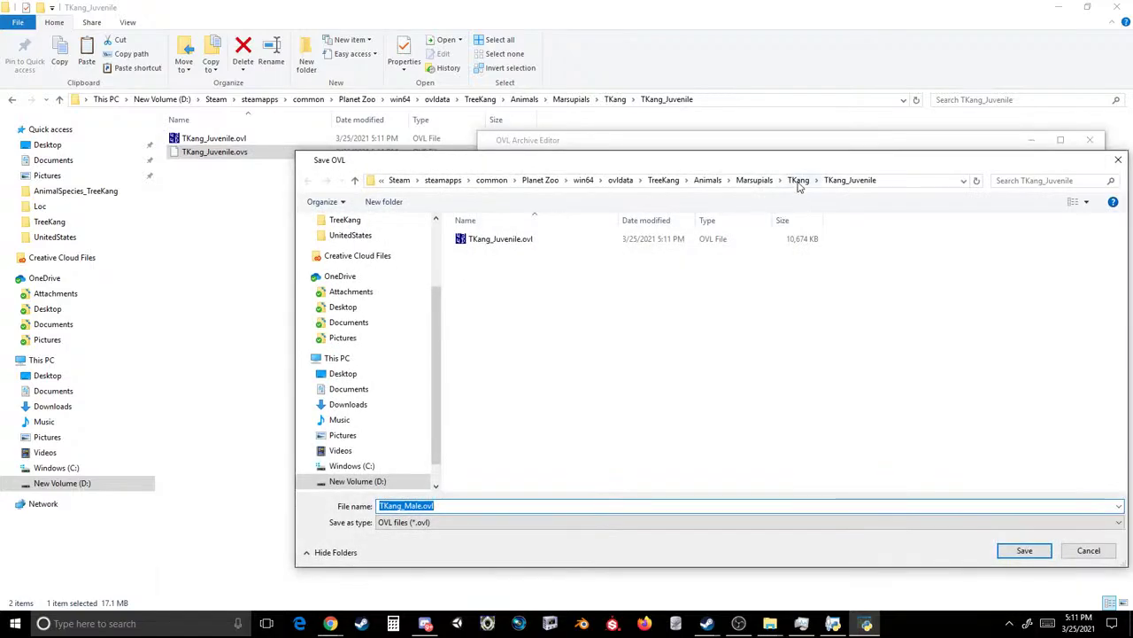
click(798, 180)
double_click(523, 264)
double_click(526, 240)
click(580, 310)
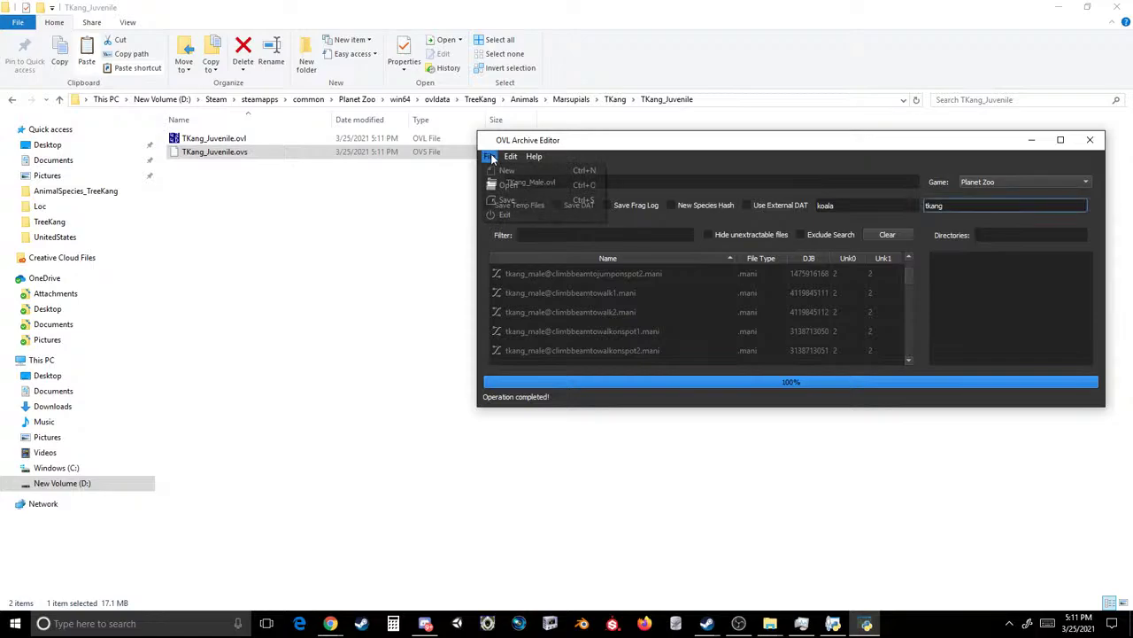
- Load TKang_Female.ovl from the TKang_Female folder
click(508, 188)
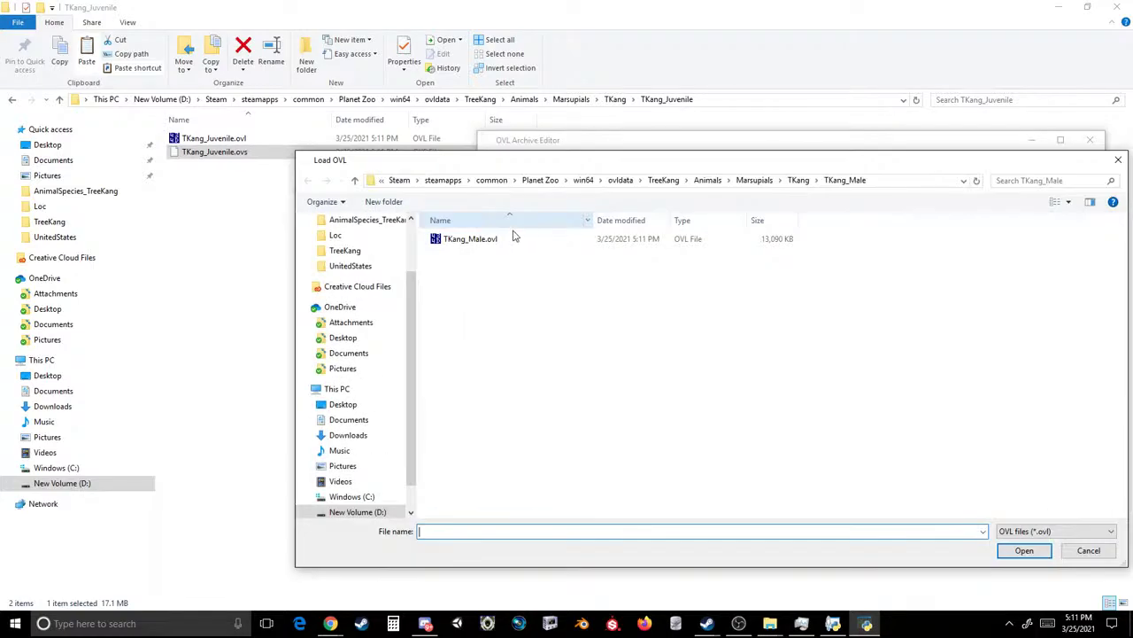
click(798, 179)
double_click(468, 232)
double_click(469, 239)
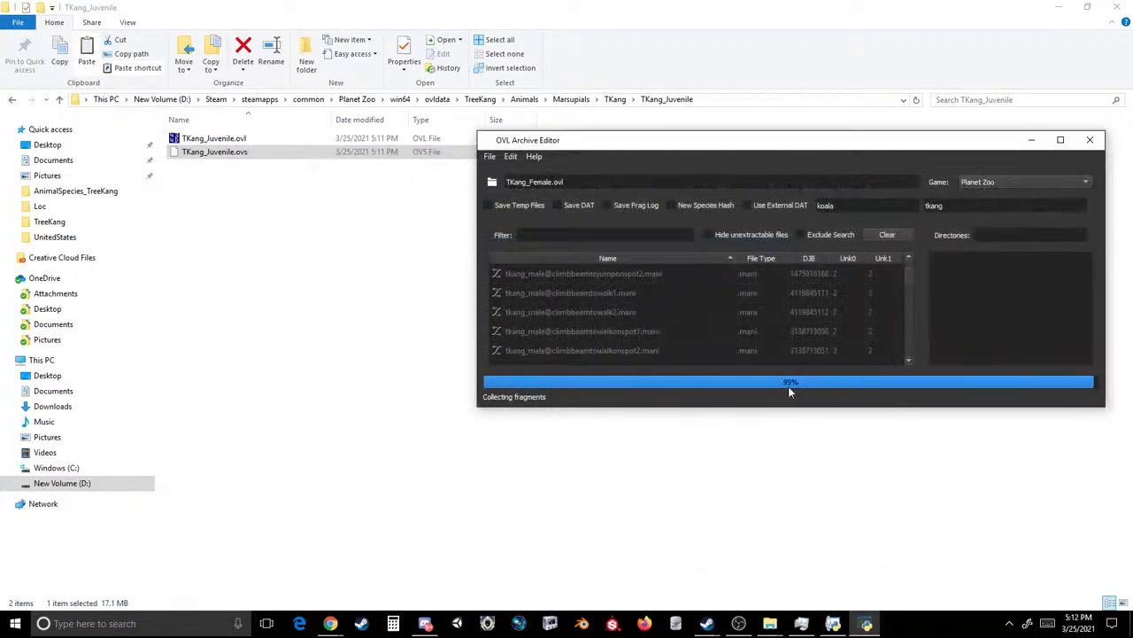
- Run Species Dat Edit on the female archive to replace Koala with TKang, and check the console output
click(1001, 205)
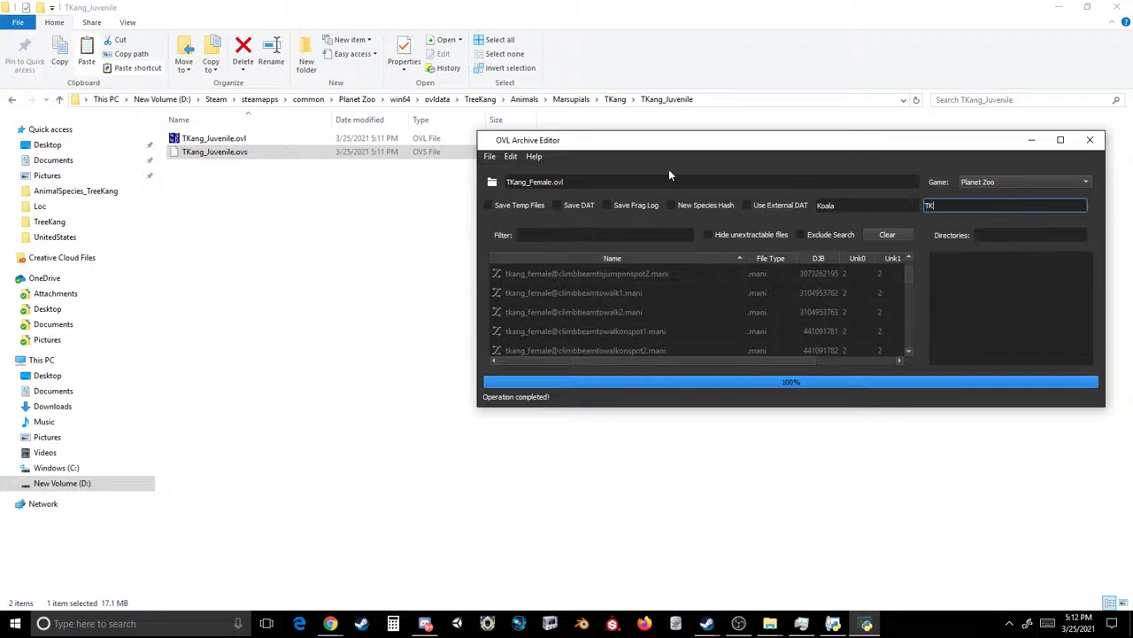
click(511, 156)
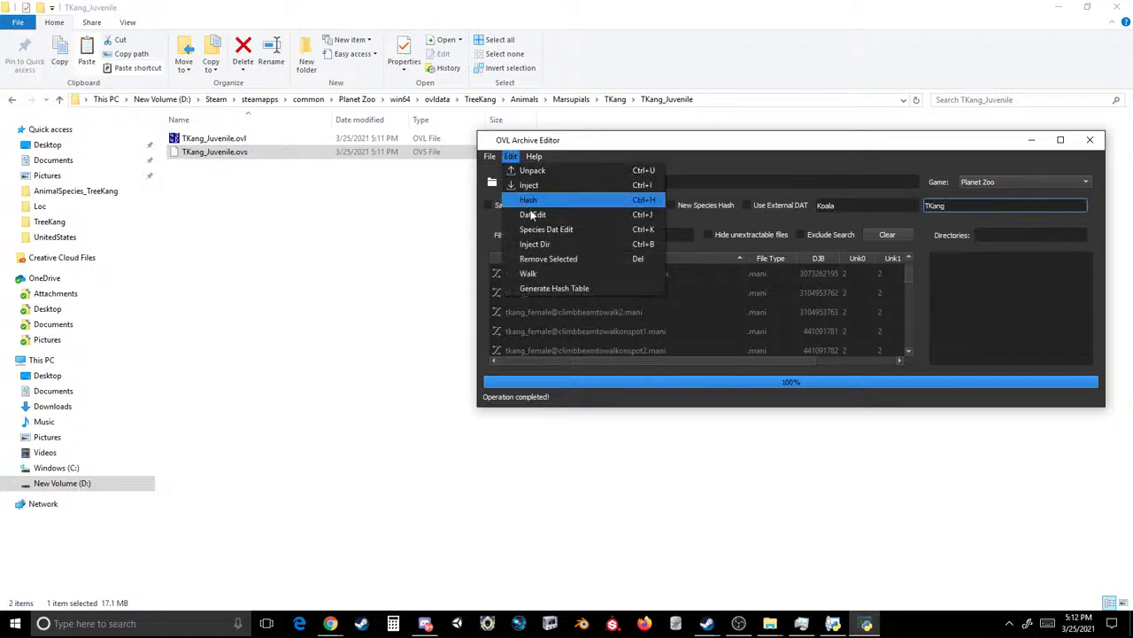
key(Escape)
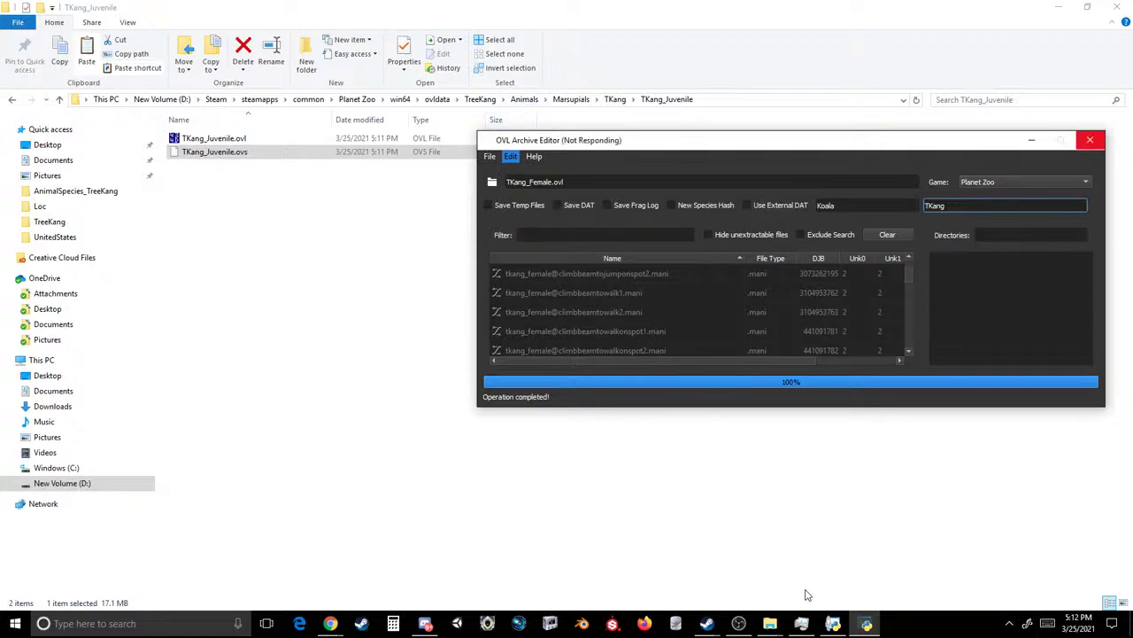
click(833, 623)
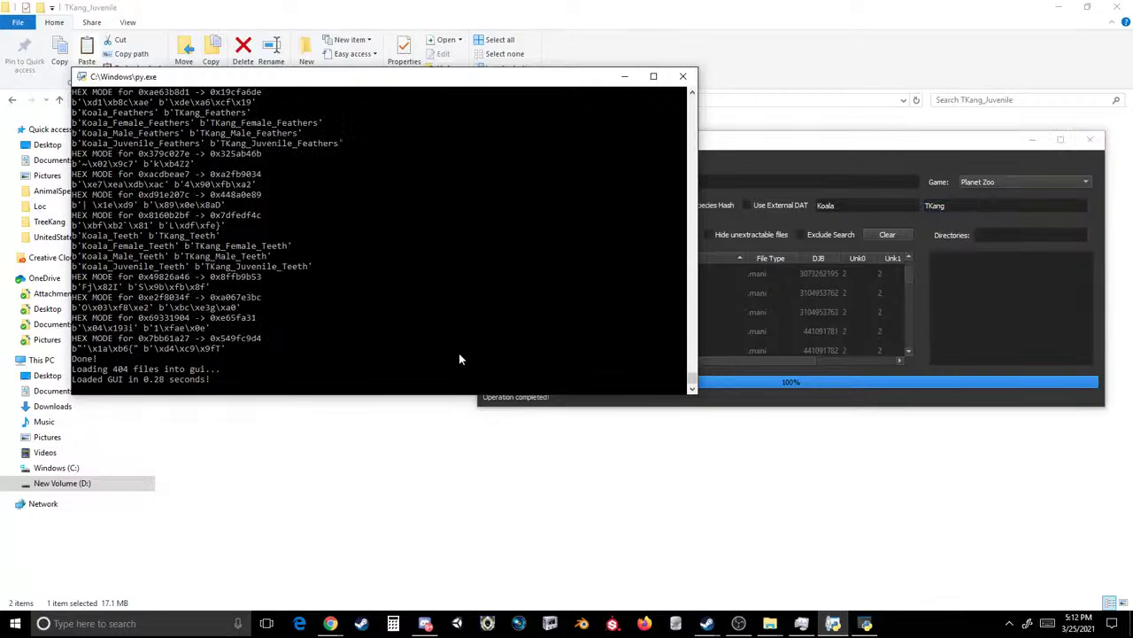
click(809, 153)
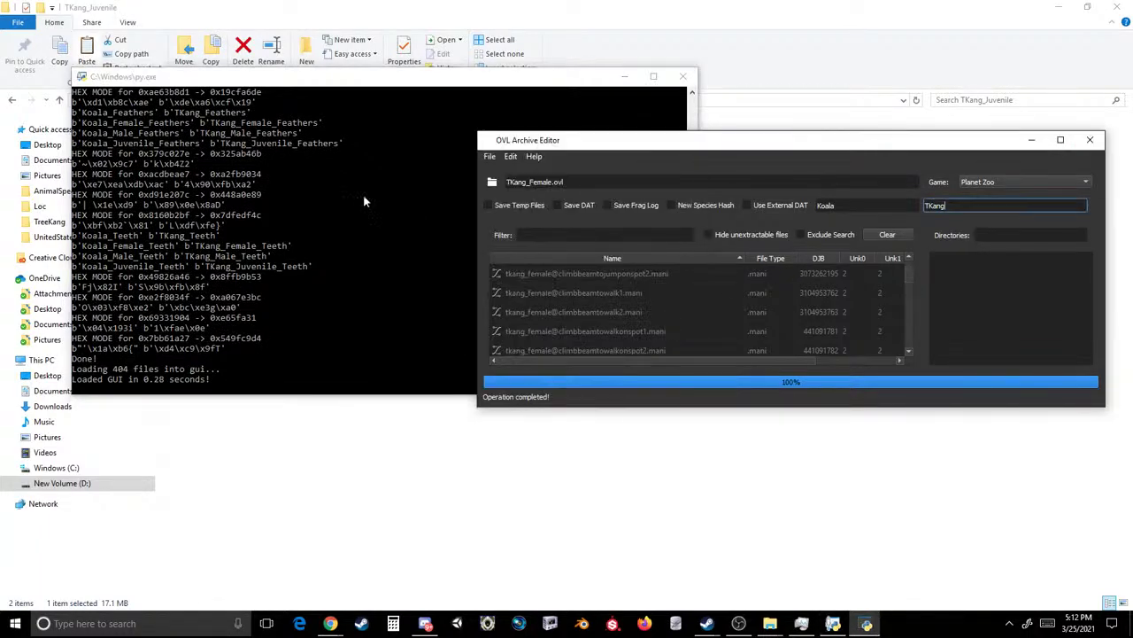
- Save the edited female archive over TKang_Female.ovl in the TKang_Female folder
click(488, 156)
click(518, 202)
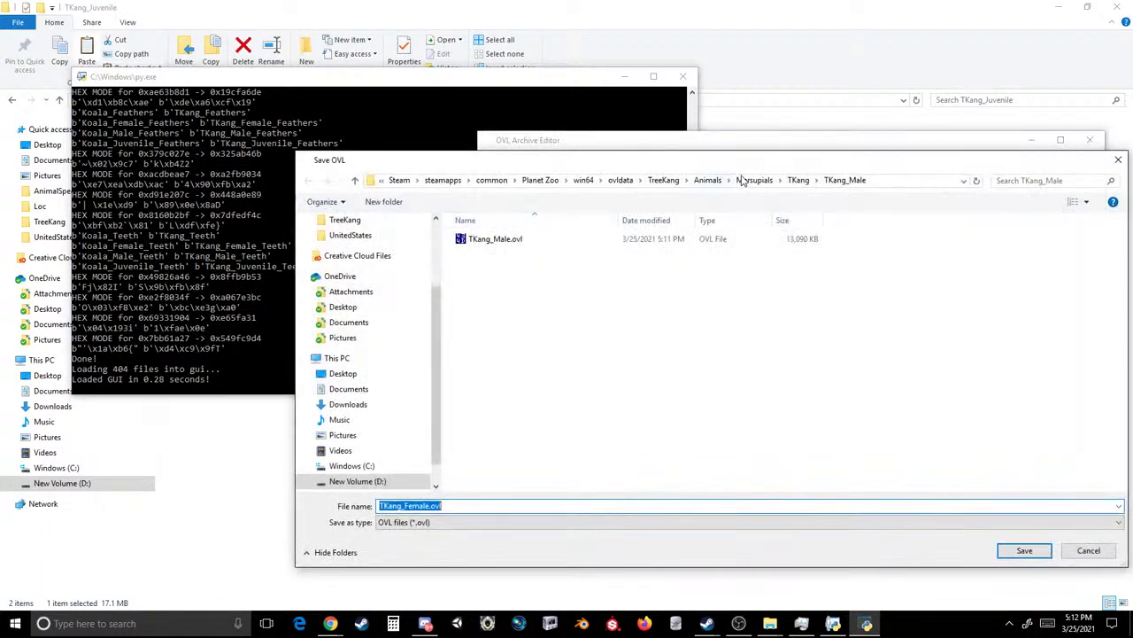
click(786, 181)
double_click(482, 240)
key(Return)
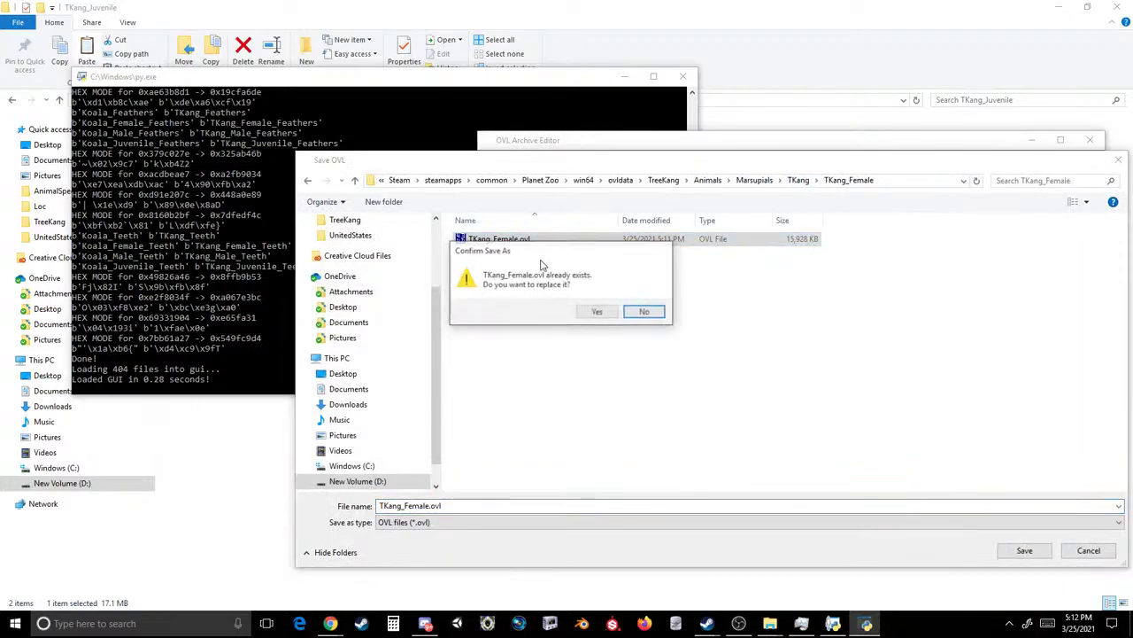
click(611, 313)
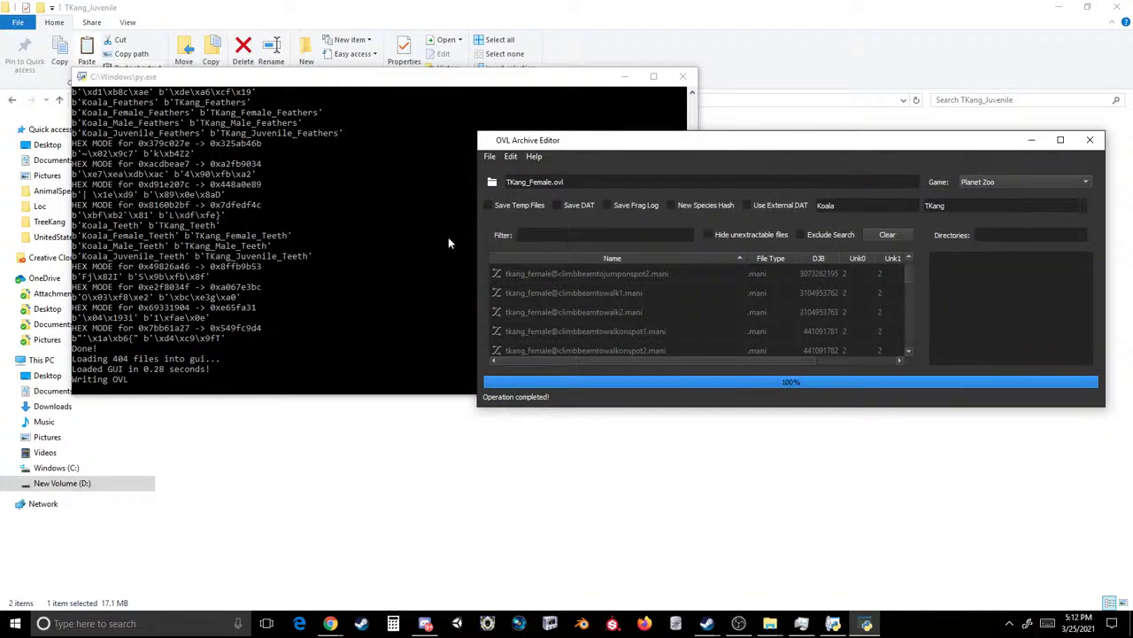
- Load TKang_Juvenile.ovl from the TKang_Juvenile folder and replace Koala with TKang using Species Dat Edit
click(489, 157)
click(502, 183)
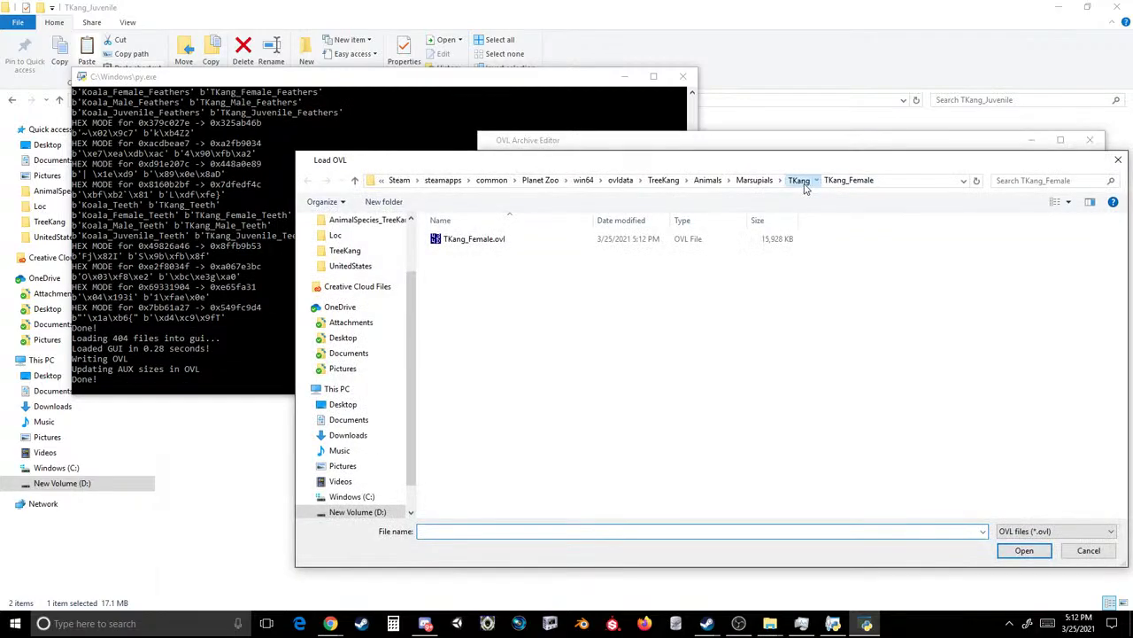
click(799, 181)
double_click(471, 255)
double_click(471, 239)
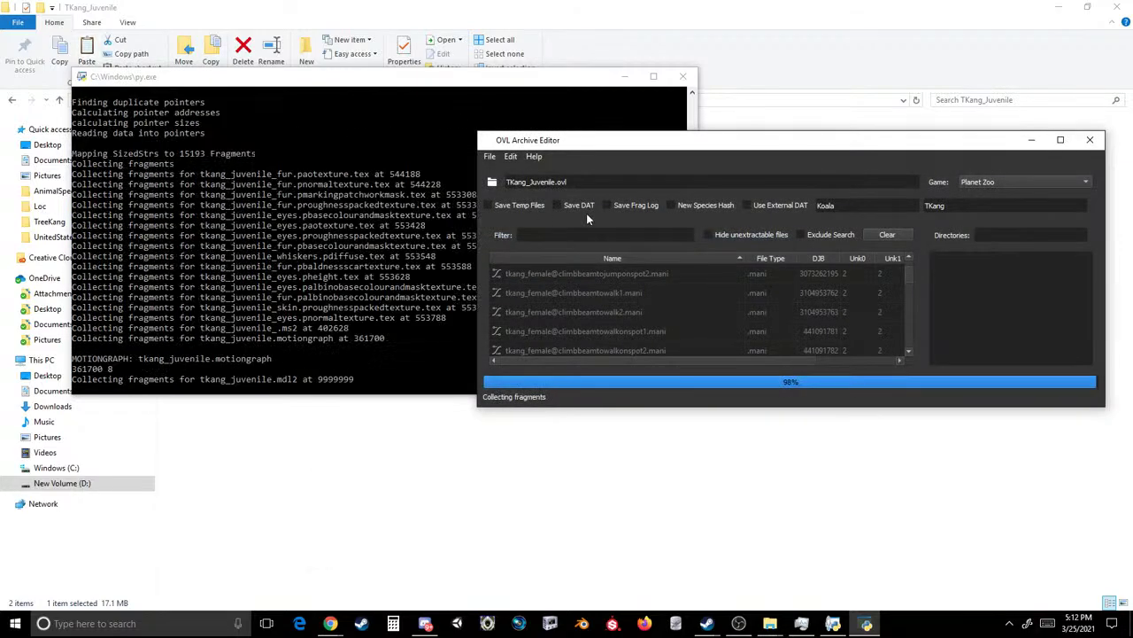
click(513, 159)
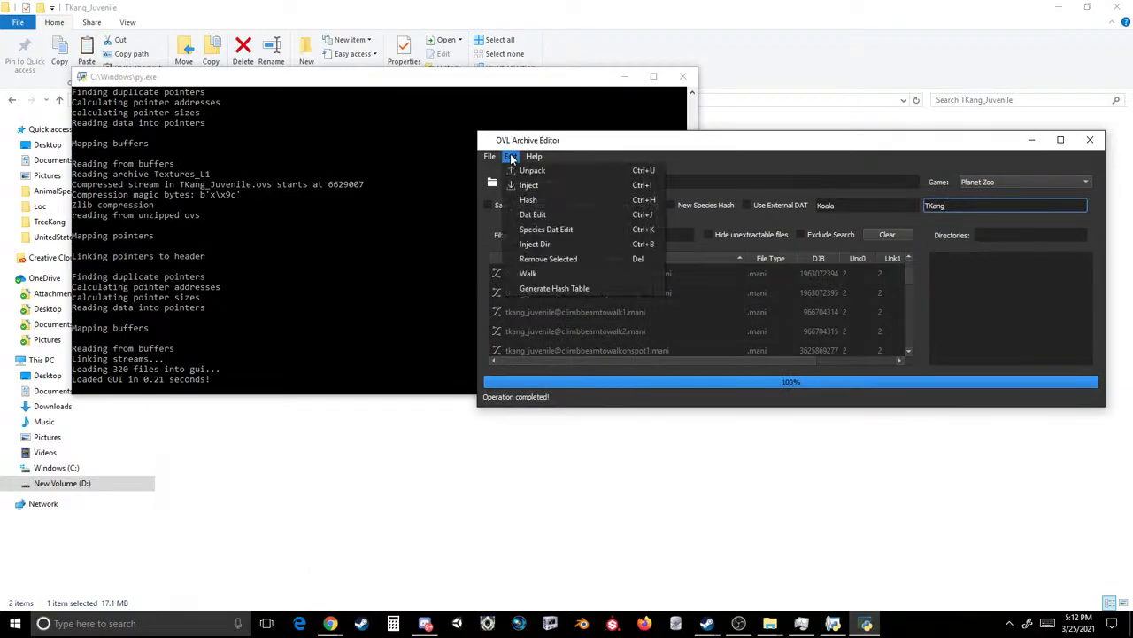
click(542, 229)
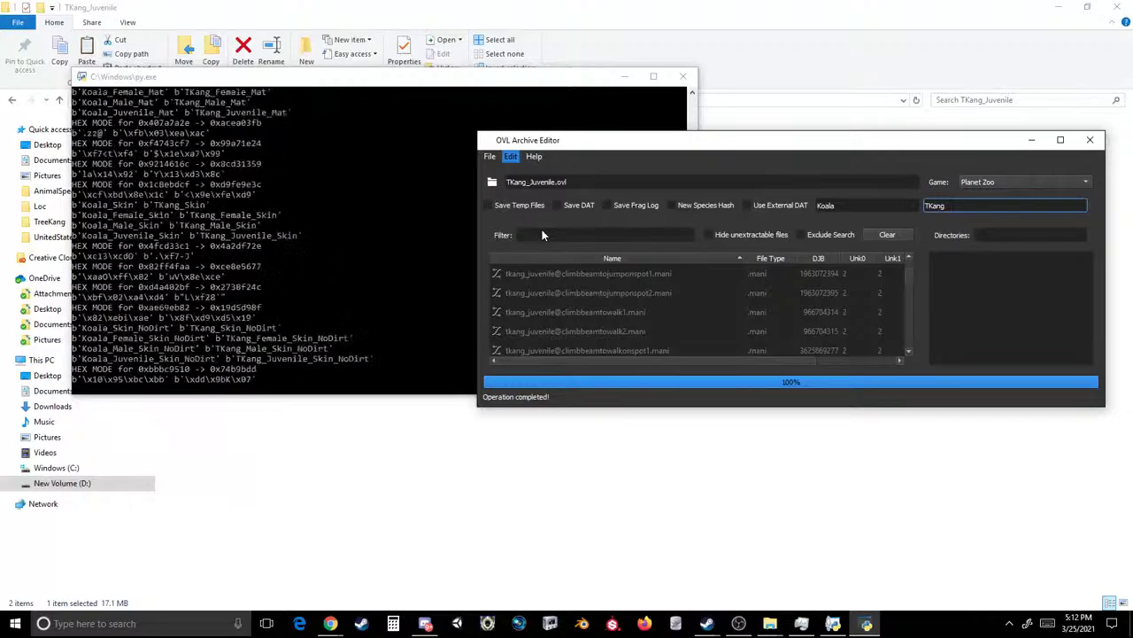
- Save the edited juvenile archive over TKang_Juvenile.ovl in the TKang_Juvenile folder
click(490, 156)
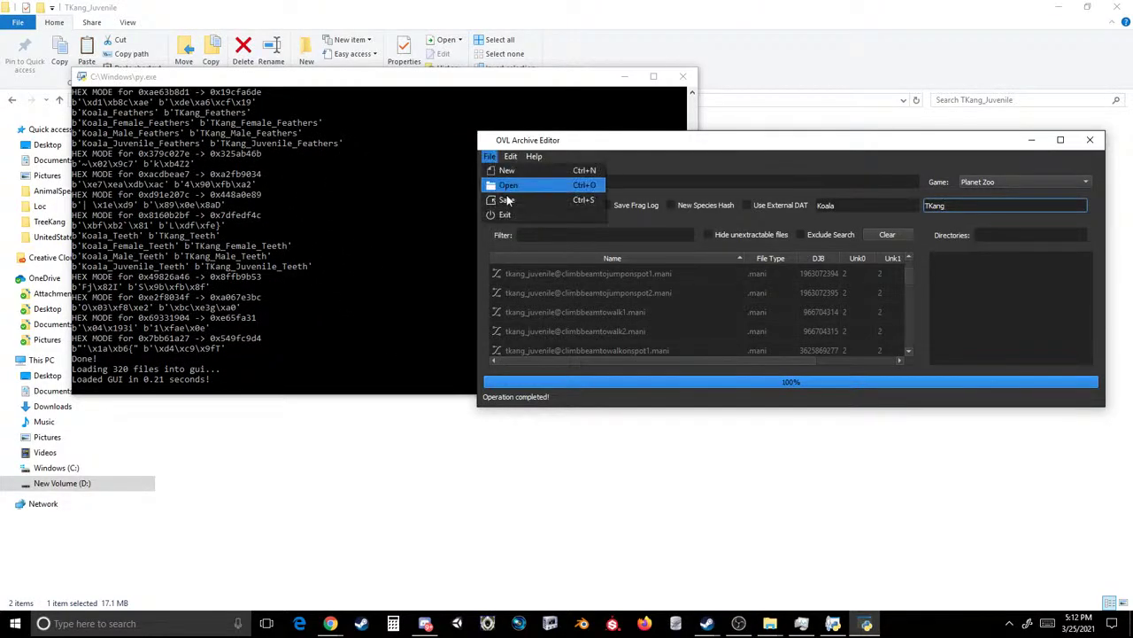
click(509, 182)
click(765, 182)
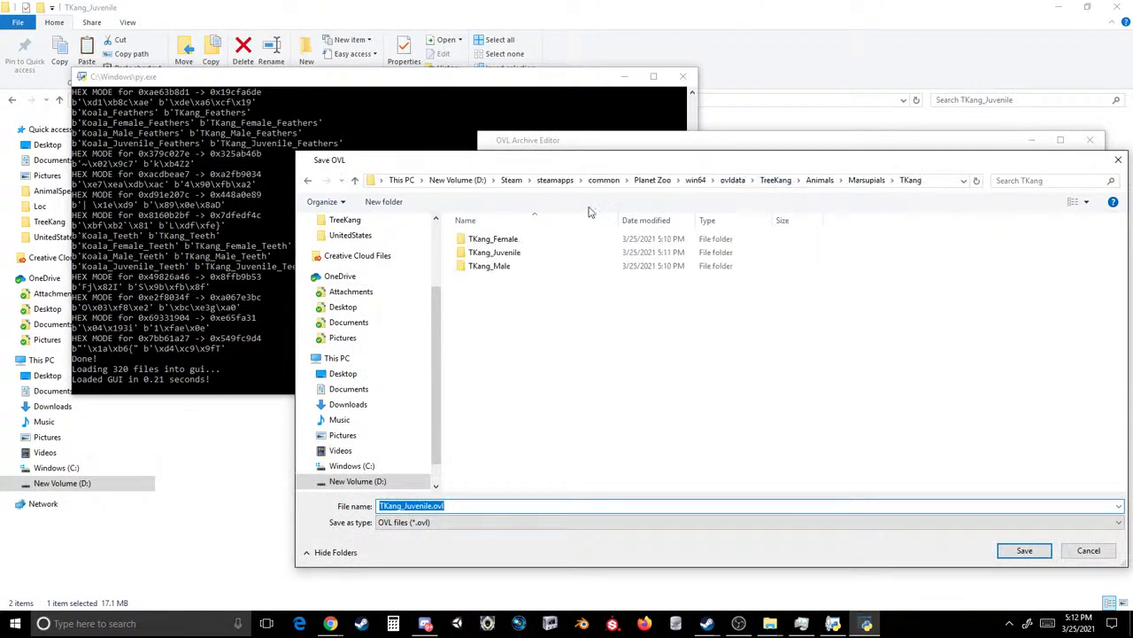
double_click(494, 252)
double_click(496, 239)
click(599, 313)
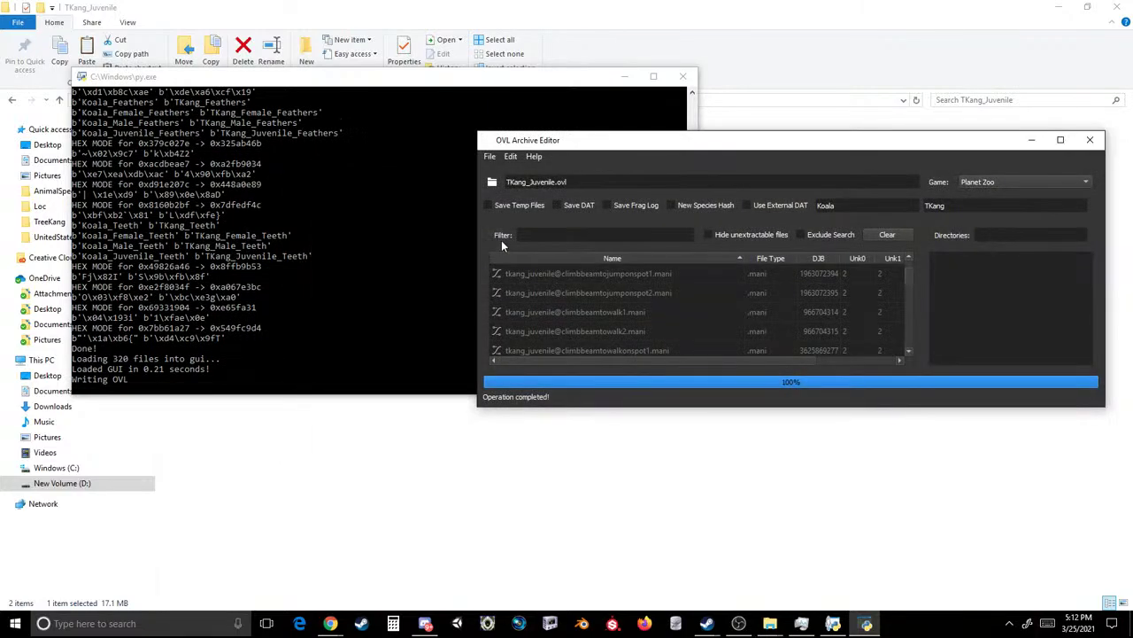
- Load TKang_Male.ovl from the TKang_Male folder and replace Koala with TKang using Species Dat Edit
click(489, 156)
click(509, 168)
click(798, 179)
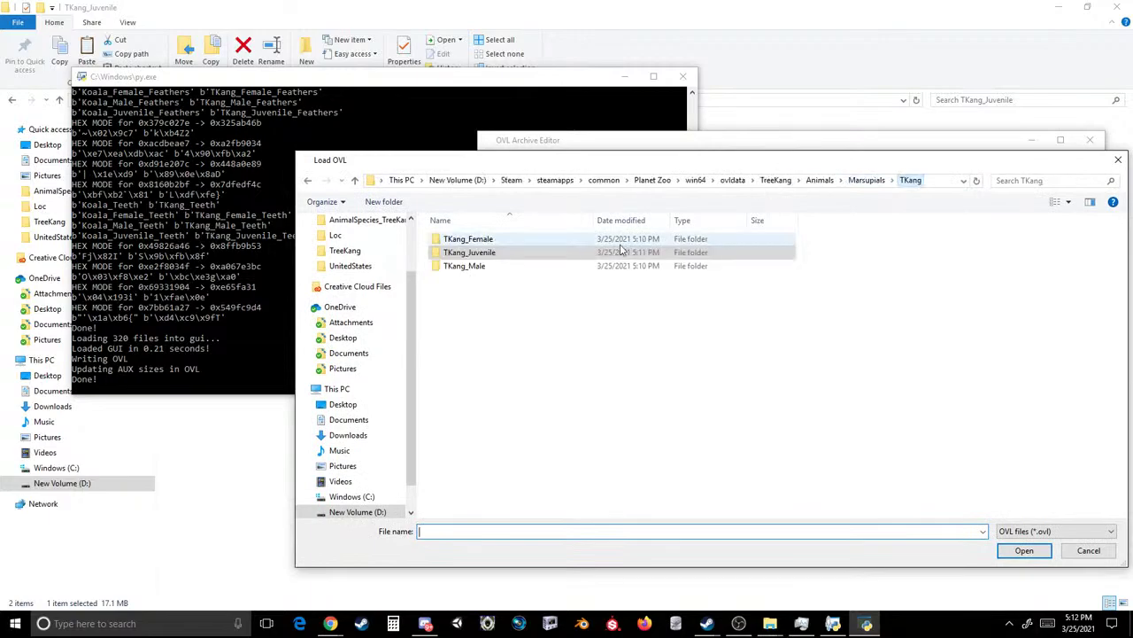
double_click(531, 265)
click(521, 249)
double_click(519, 247)
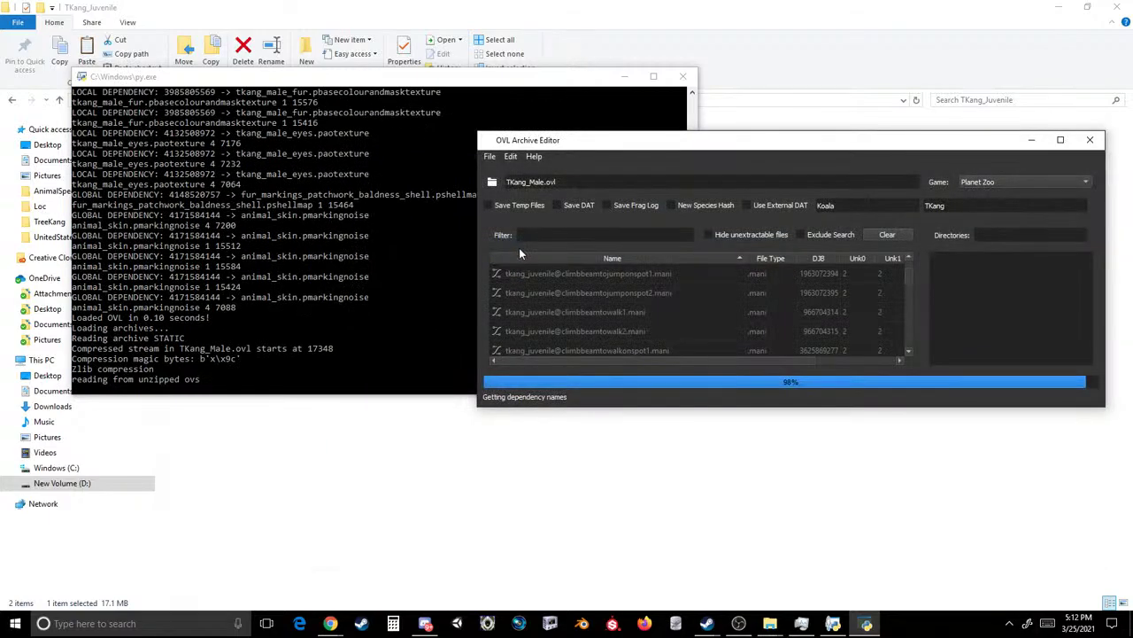
click(512, 156)
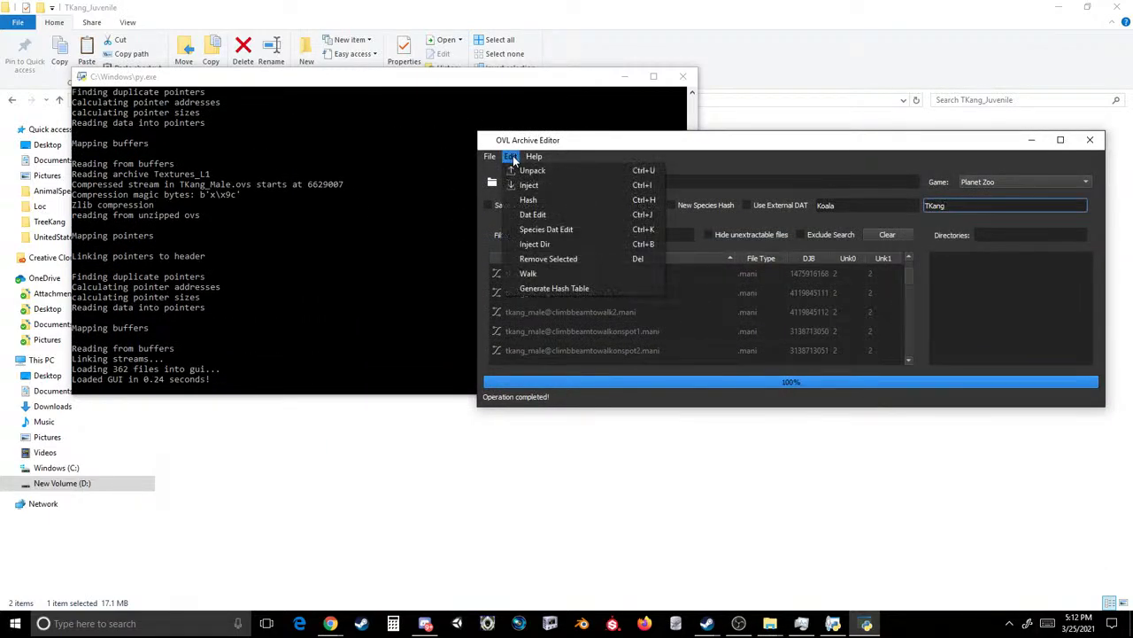
click(540, 230)
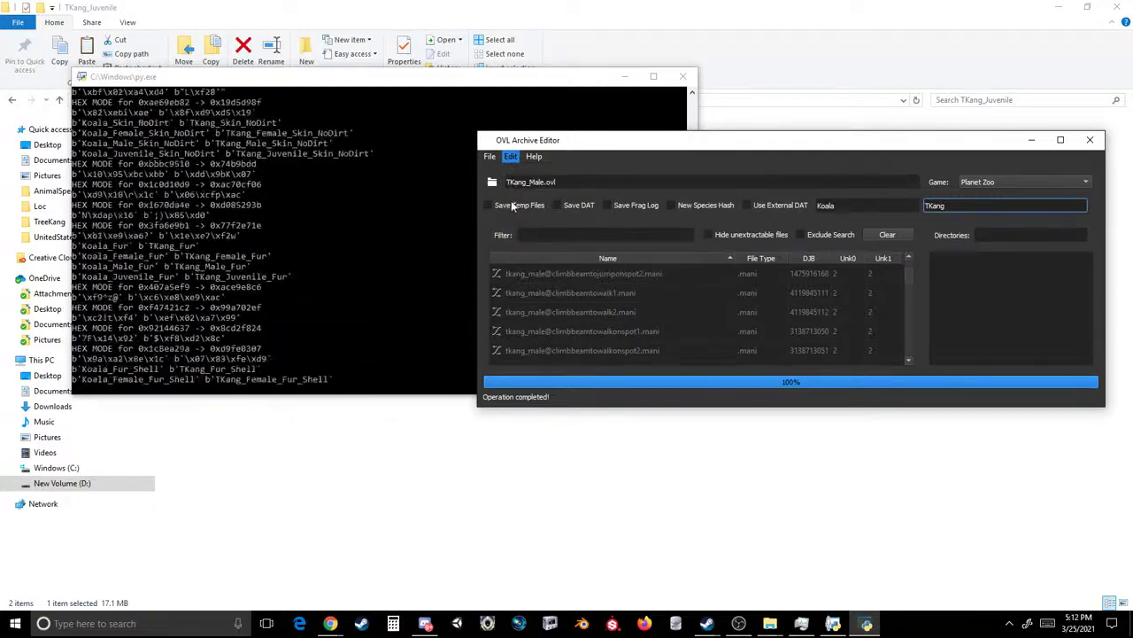
- Save the edited male archive over TKang_Male.ovl in the TKang_Male folder
click(489, 157)
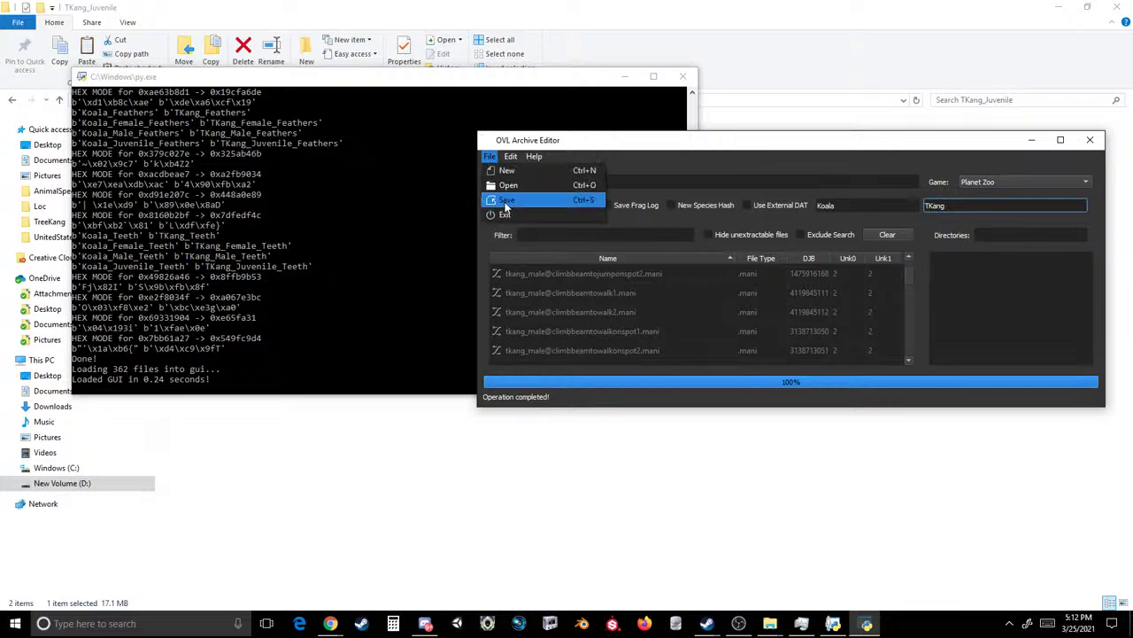
click(566, 200)
click(802, 181)
double_click(487, 267)
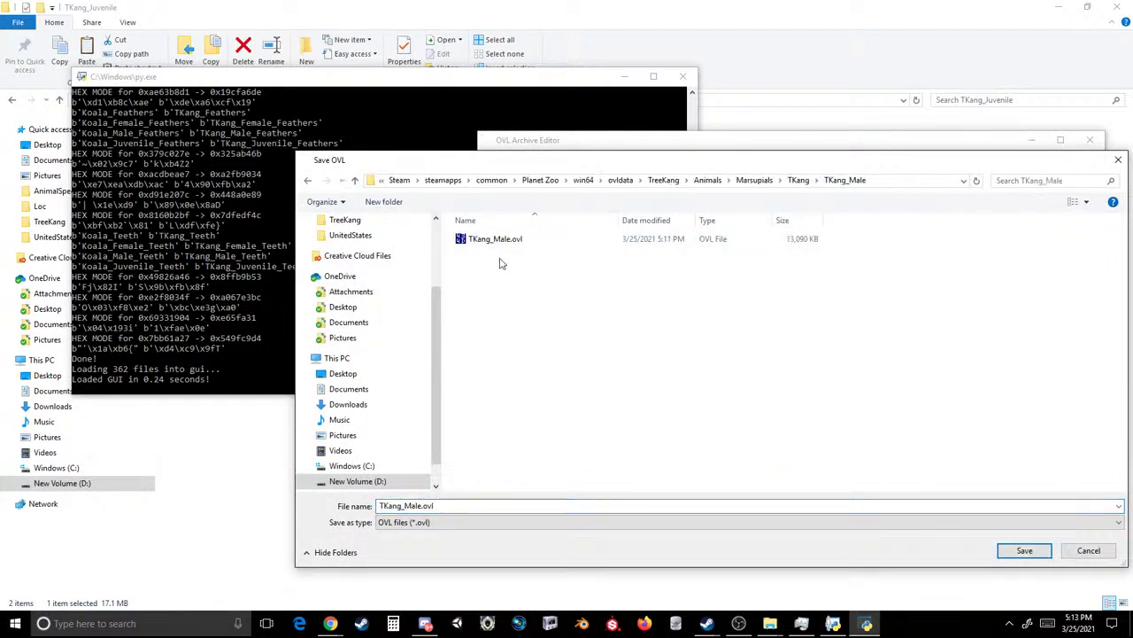
double_click(495, 238)
click(598, 313)
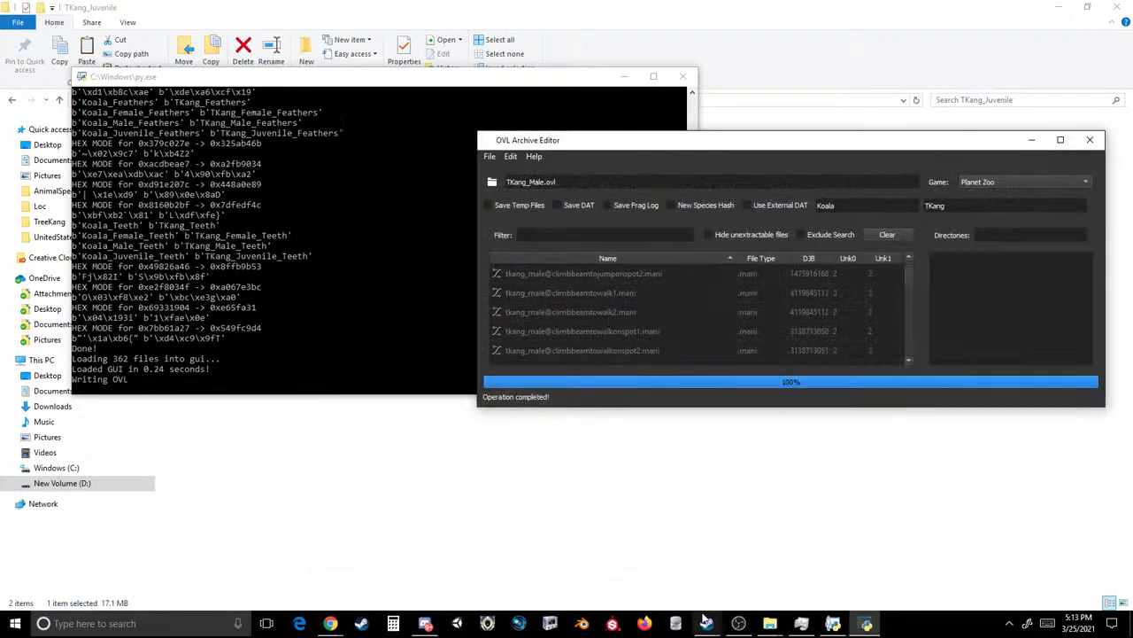
- Switch to Steam, launch Planet Zoo and load a saved zoo for testing the mod
mouse_move(706, 620)
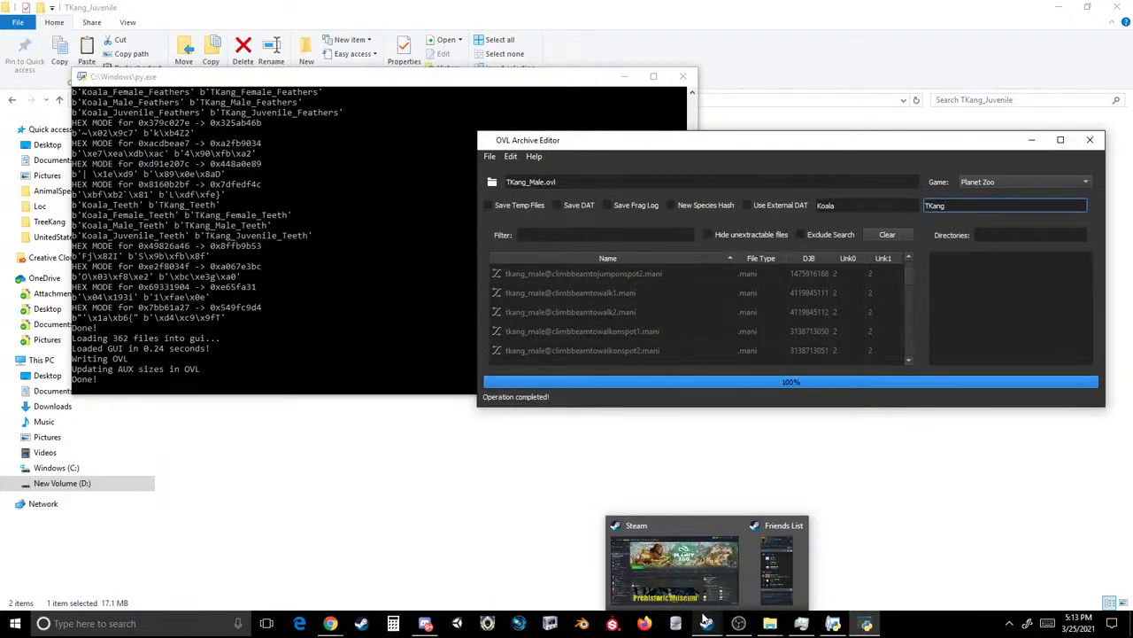
click(673, 567)
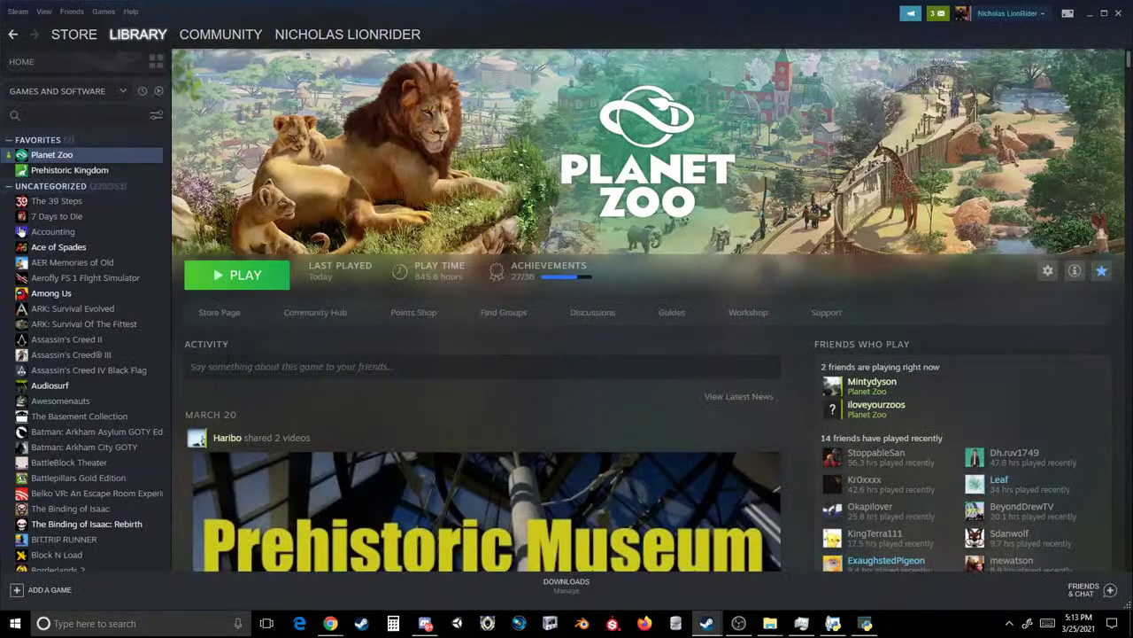
click(250, 282)
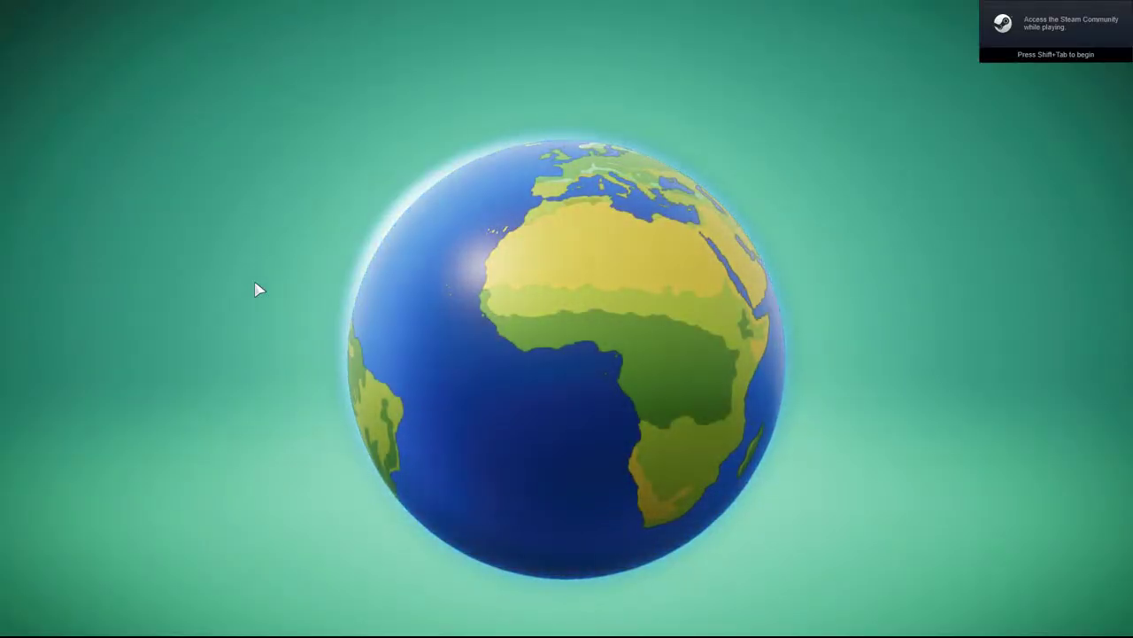
click(283, 567)
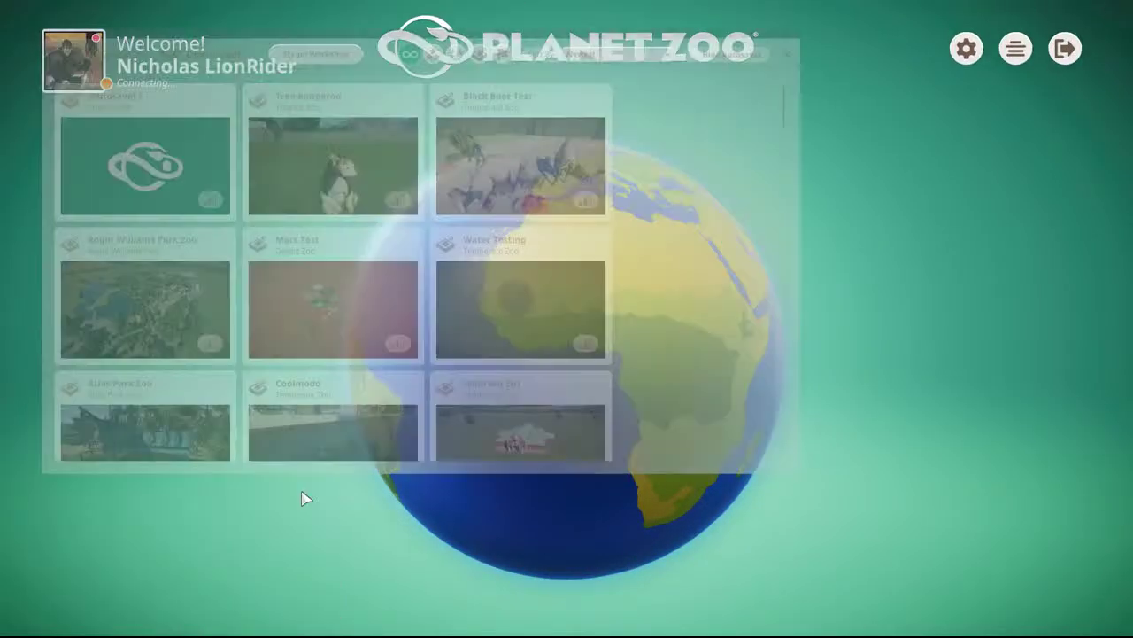
click(347, 259)
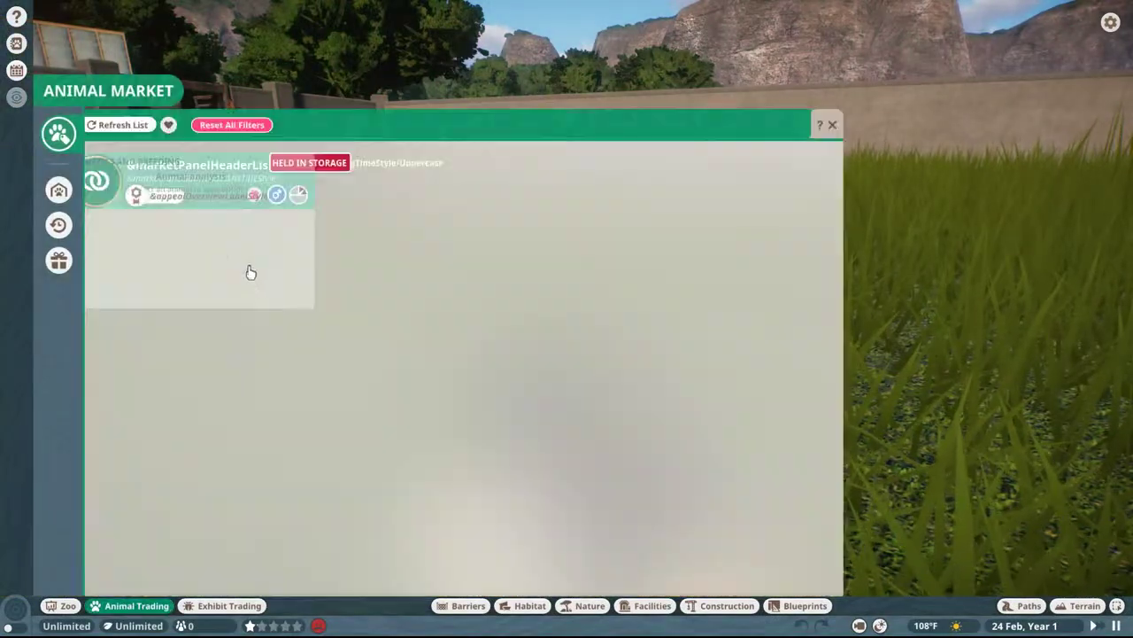
- Adopt the 4.5-year-old female and the 5.6-year-old male Matschie's Tree-Kangaroo from the animal market
drag(601, 188, 581, 443)
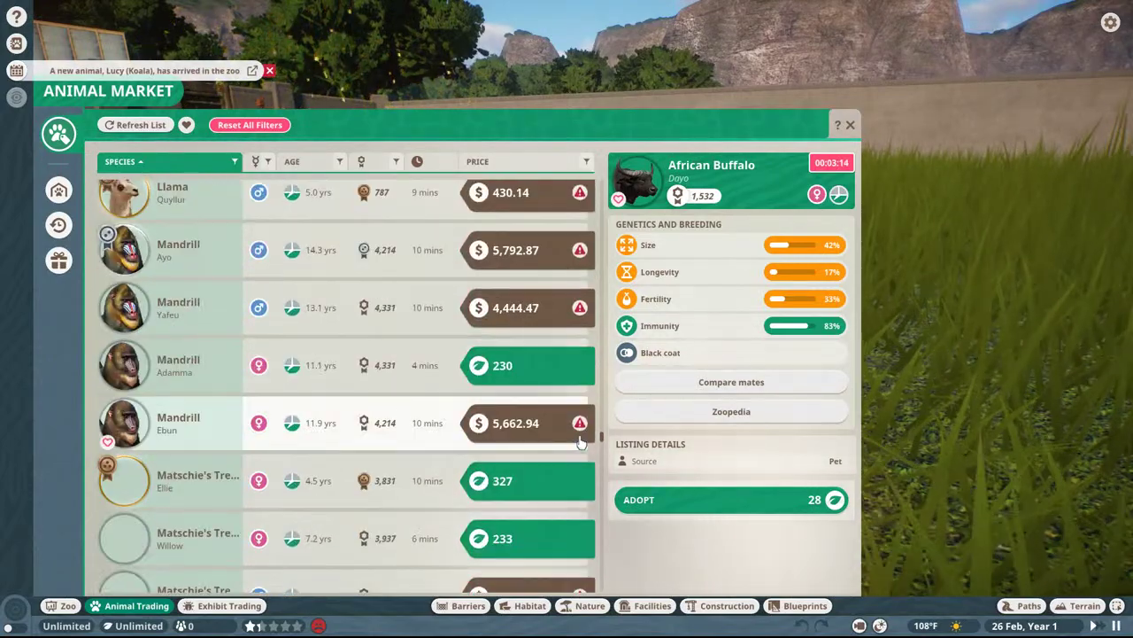
scroll(296, 422, down, 1)
click(224, 400)
scroll(224, 403, down, 2)
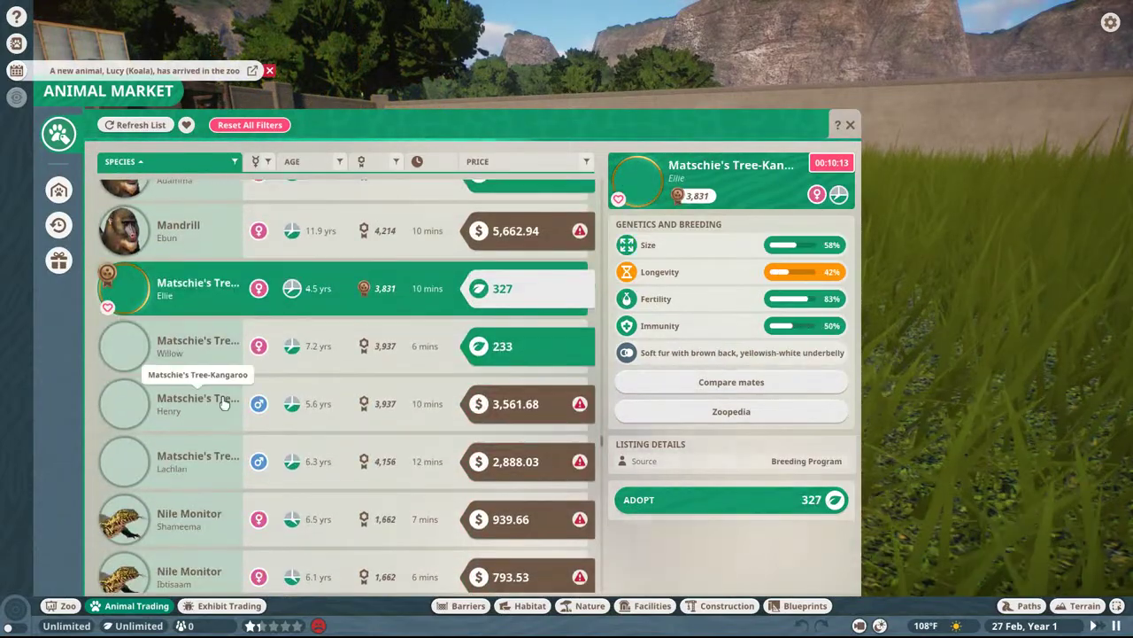
click(182, 411)
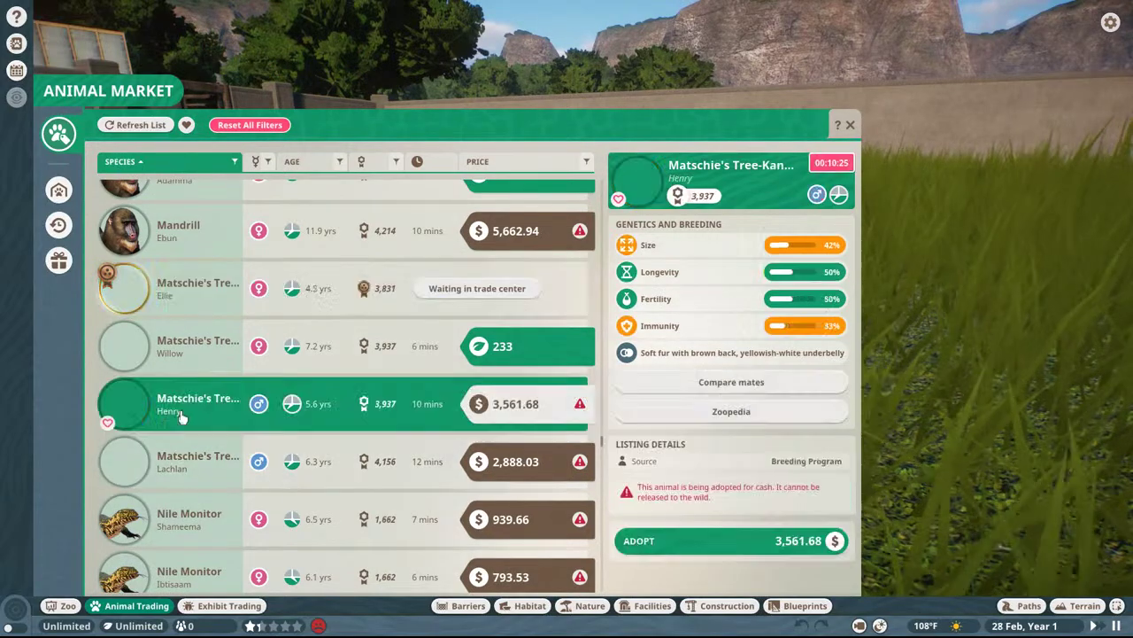
double_click(181, 416)
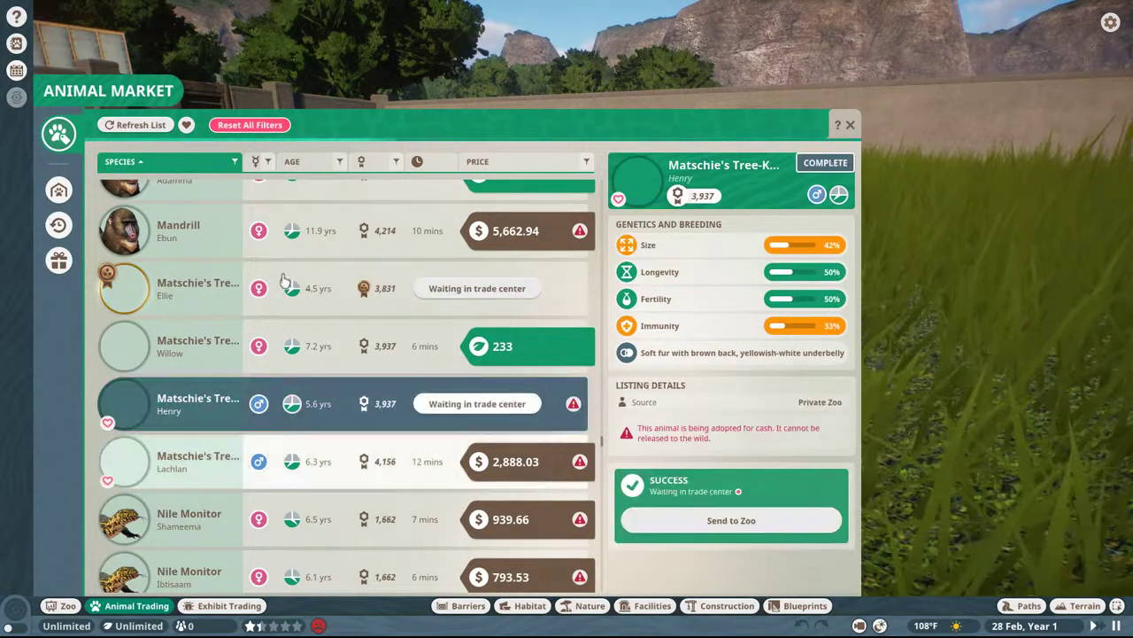
- Open the Zoopedia and look up the Matschie's Tree-Kangaroo entry
click(19, 45)
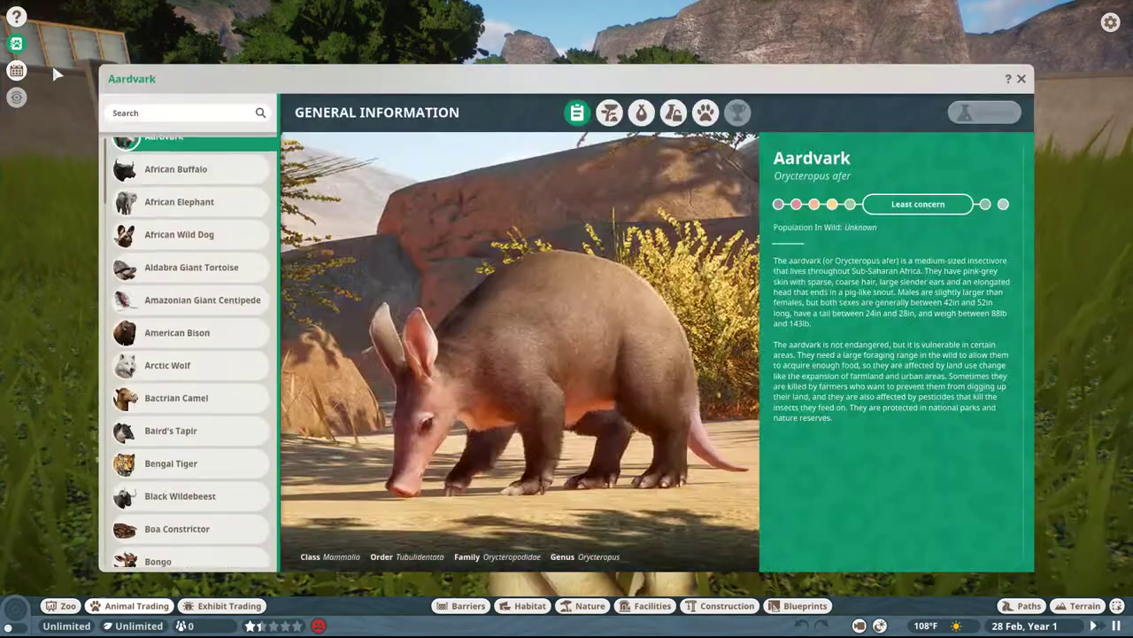
text(mat)
click(176, 133)
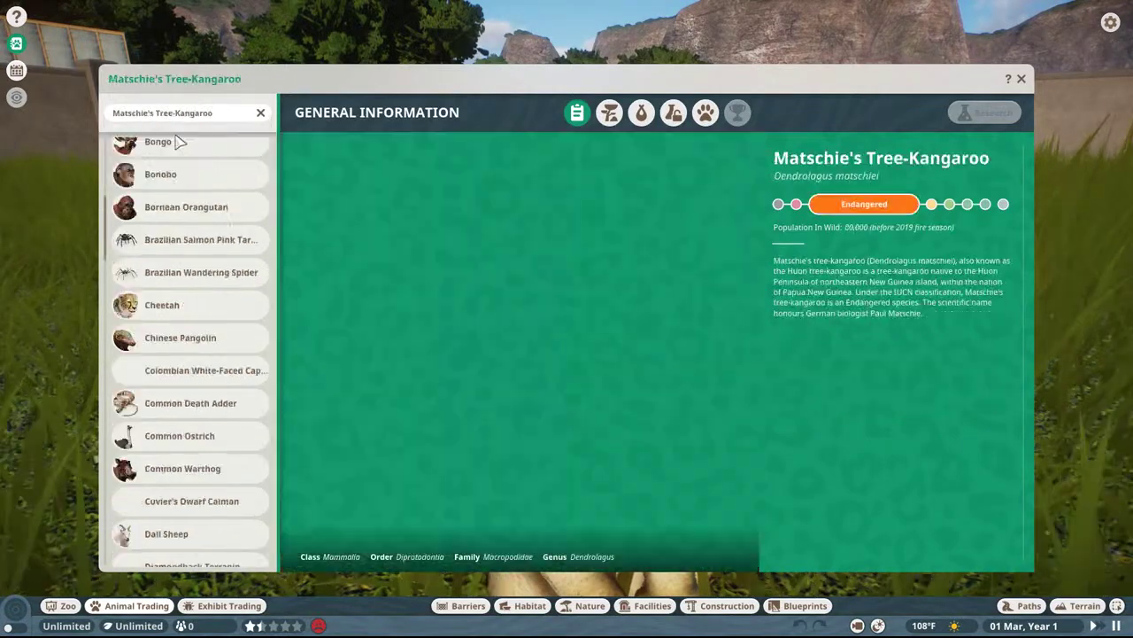
- Review the tree-kangaroo's natural habitat, species data, general information and research status in the Zoopedia, and close it
click(609, 113)
click(642, 113)
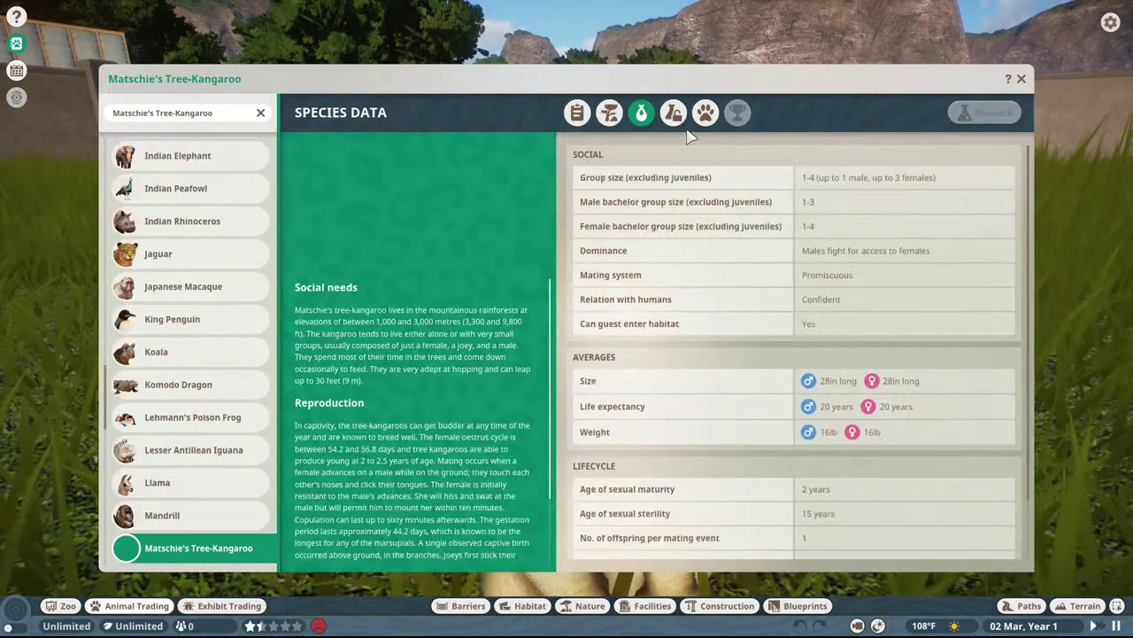
click(705, 112)
click(641, 112)
click(610, 112)
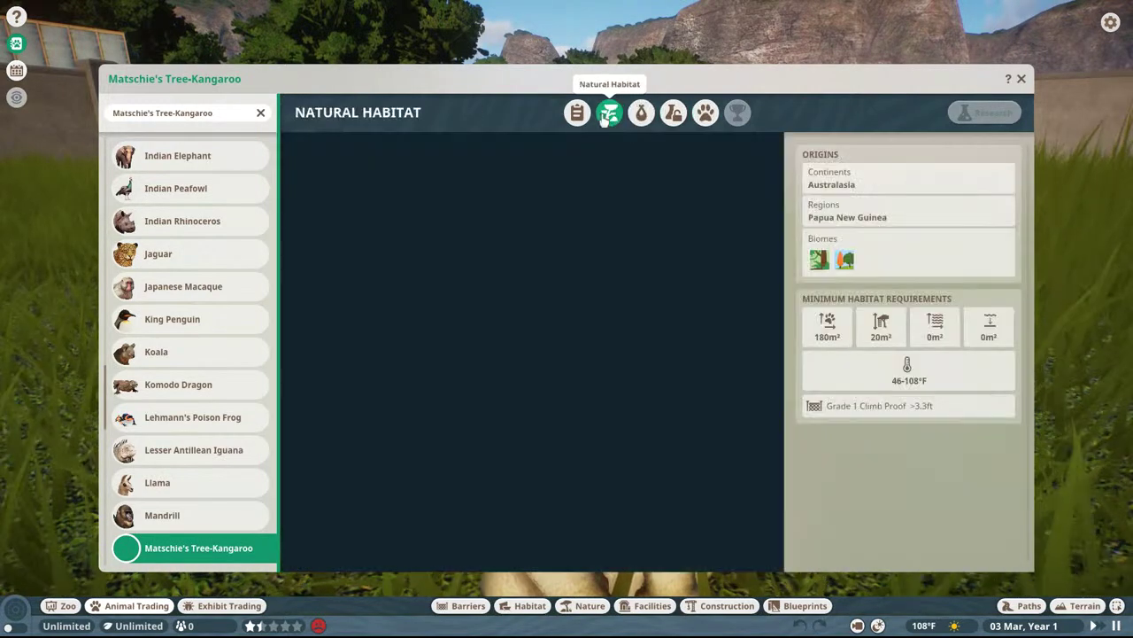
click(577, 113)
click(641, 113)
click(609, 112)
click(673, 112)
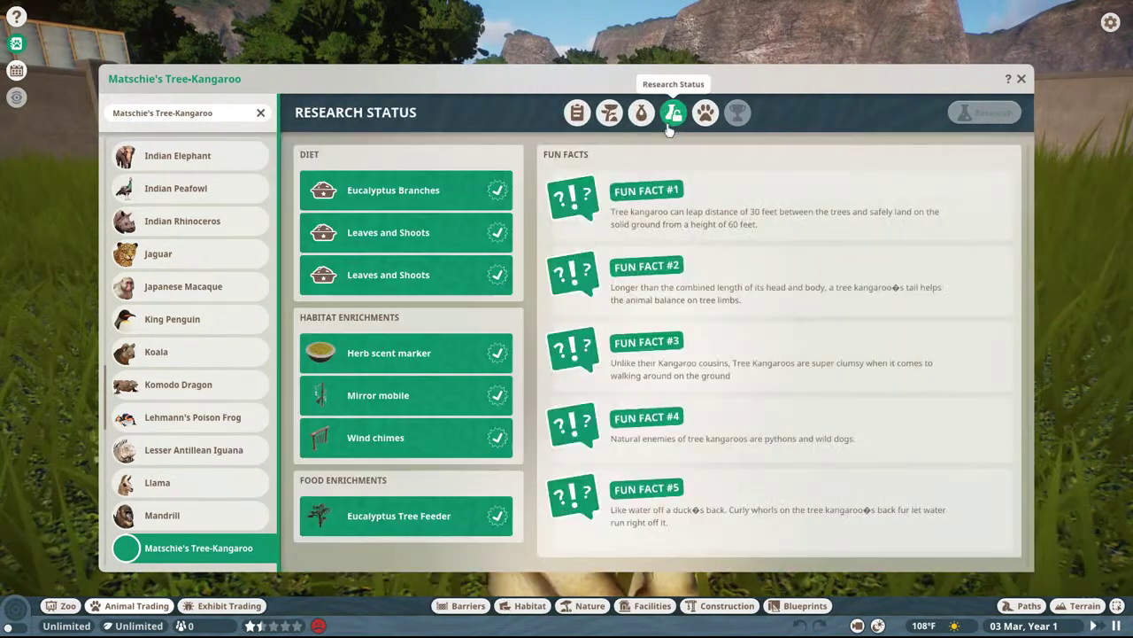
click(1021, 78)
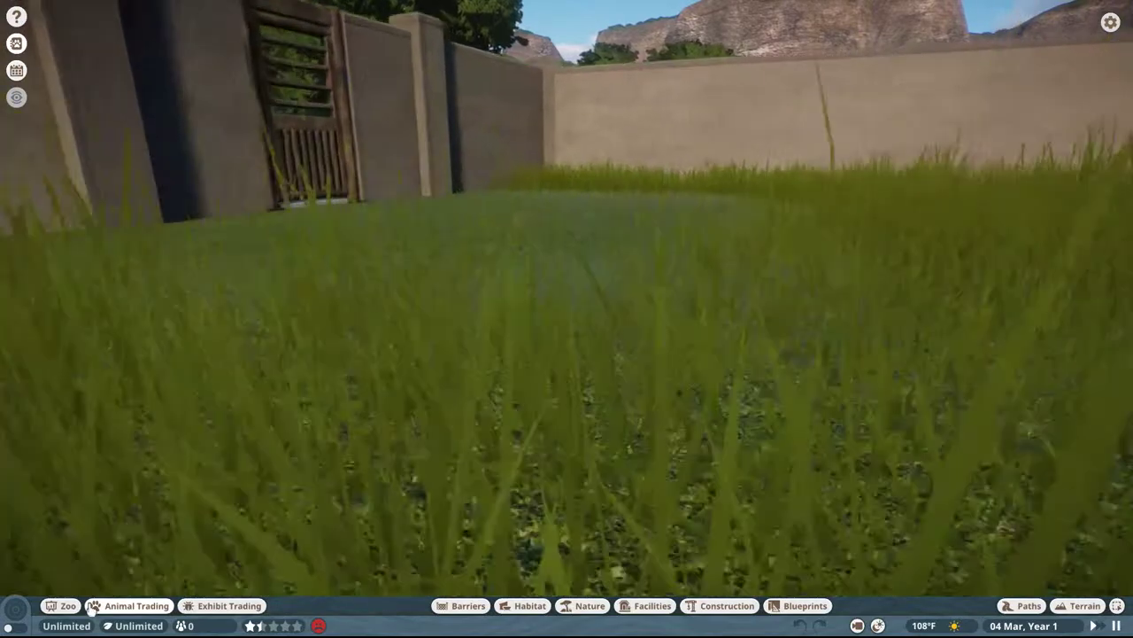
- Open the trade center from animal trading, and leave the terrain painting tool
click(111, 605)
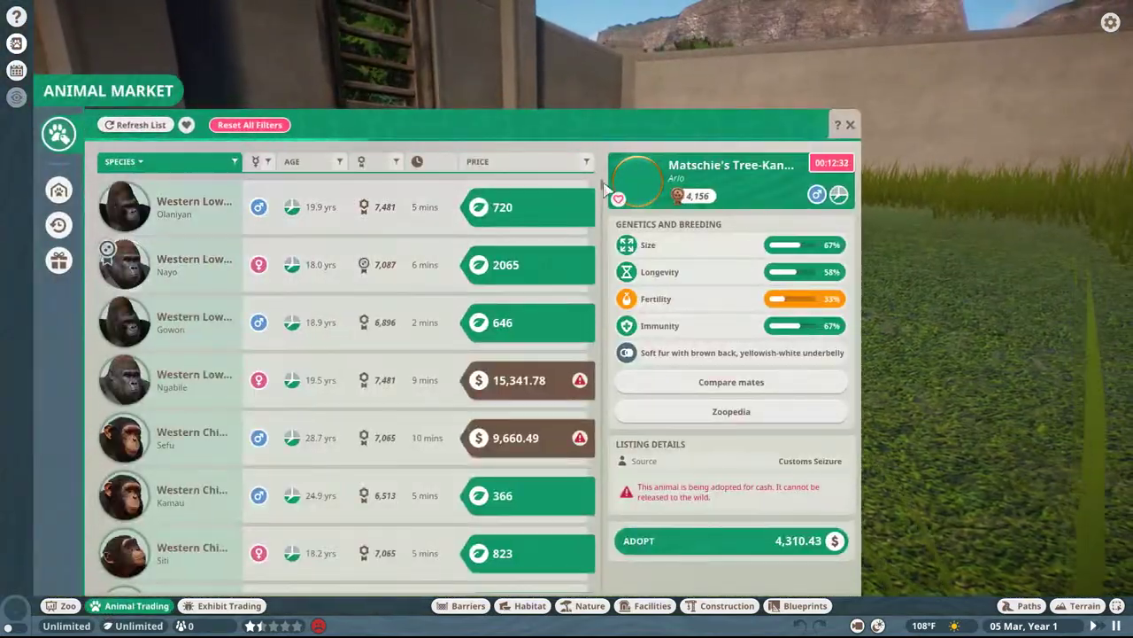
scroll(195, 230, down, 2)
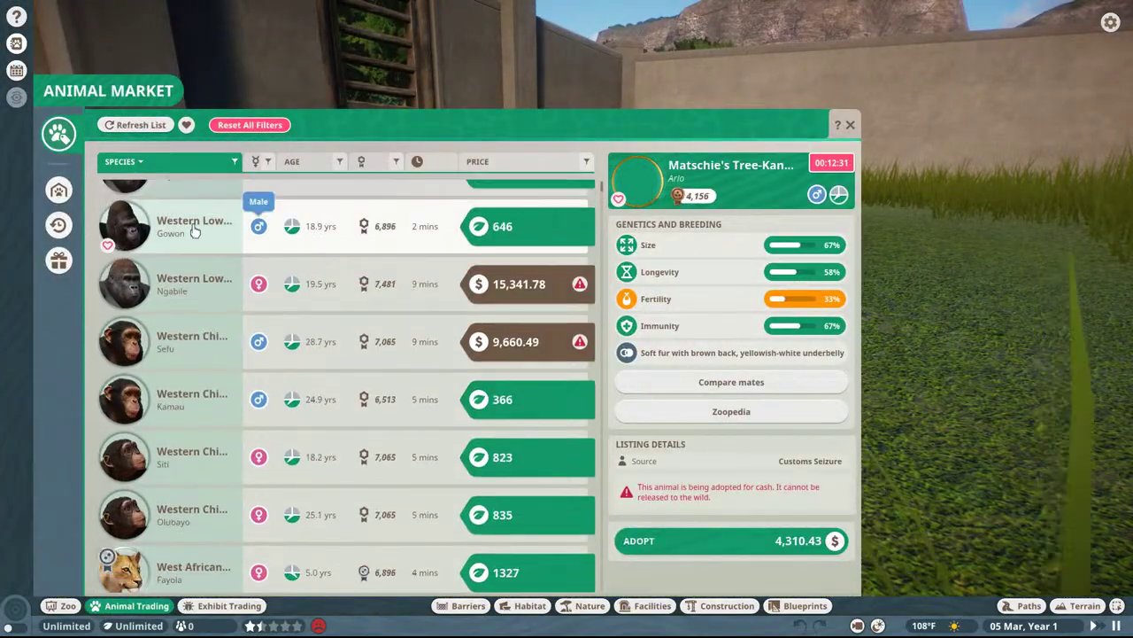
click(57, 193)
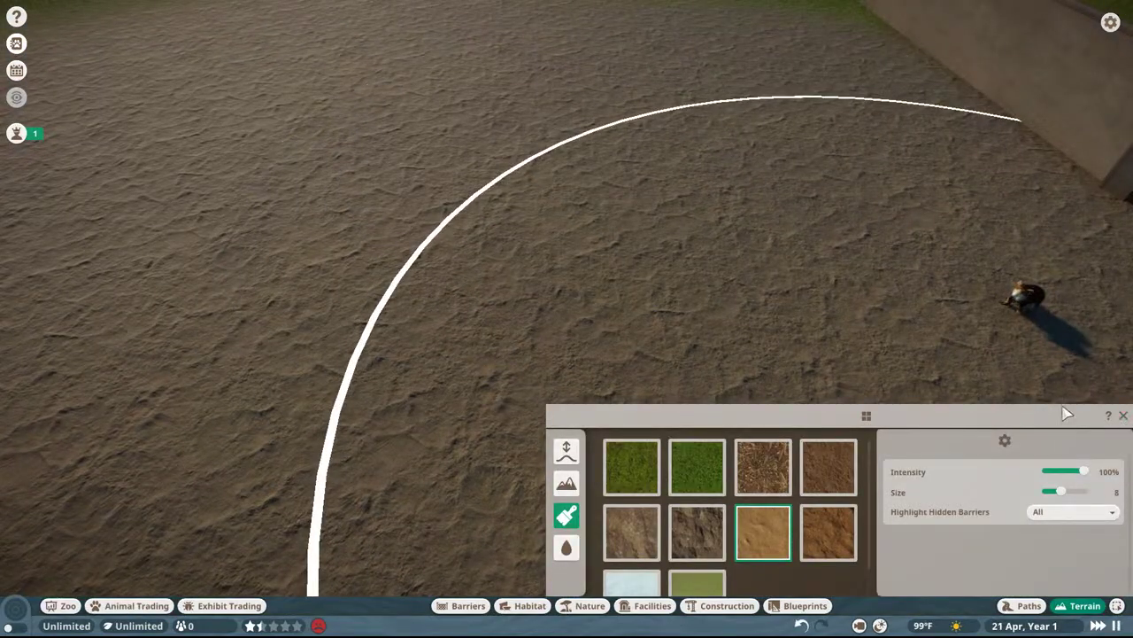
key(Escape)
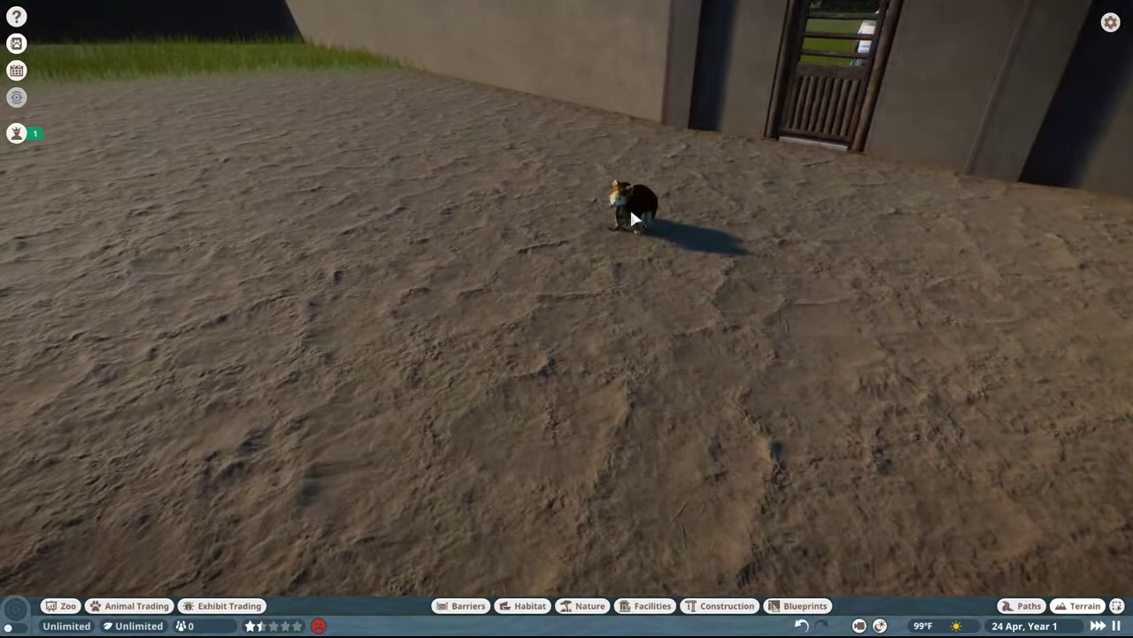
- Try to move the 5.6-year-old male Matschie's Tree-Kangaroo within the habitat
click(631, 211)
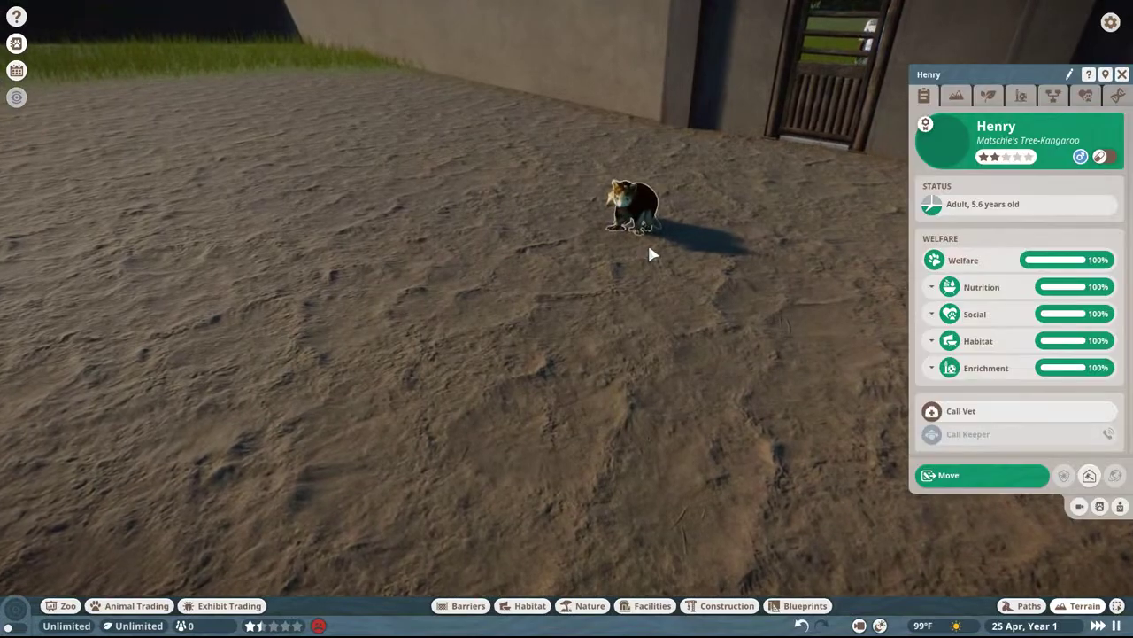
click(944, 475)
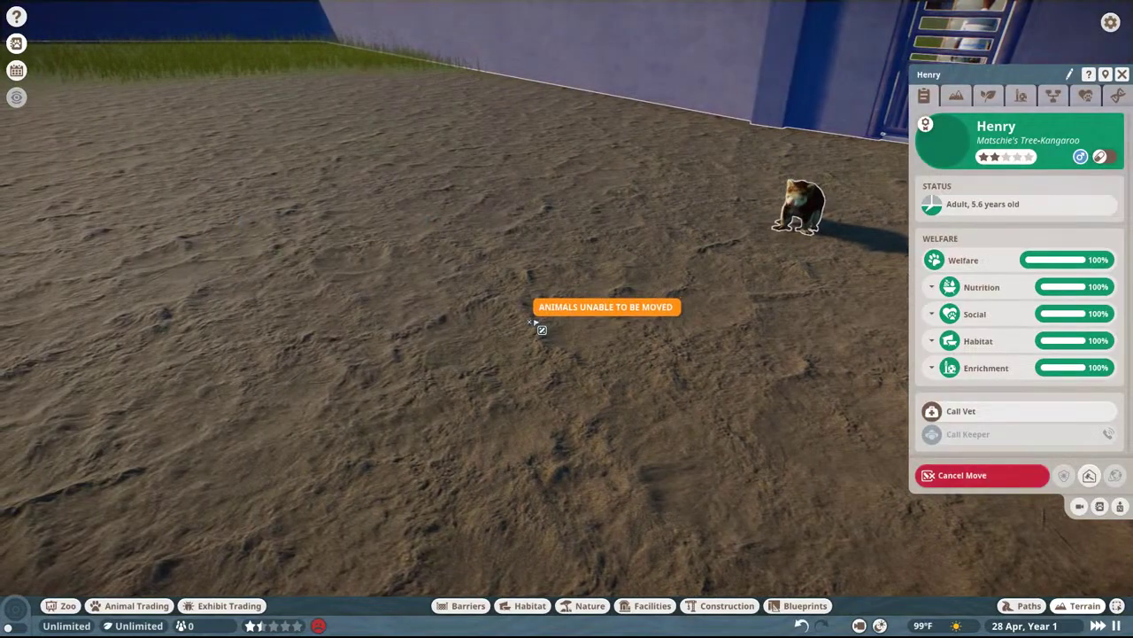
key(Escape)
click(978, 485)
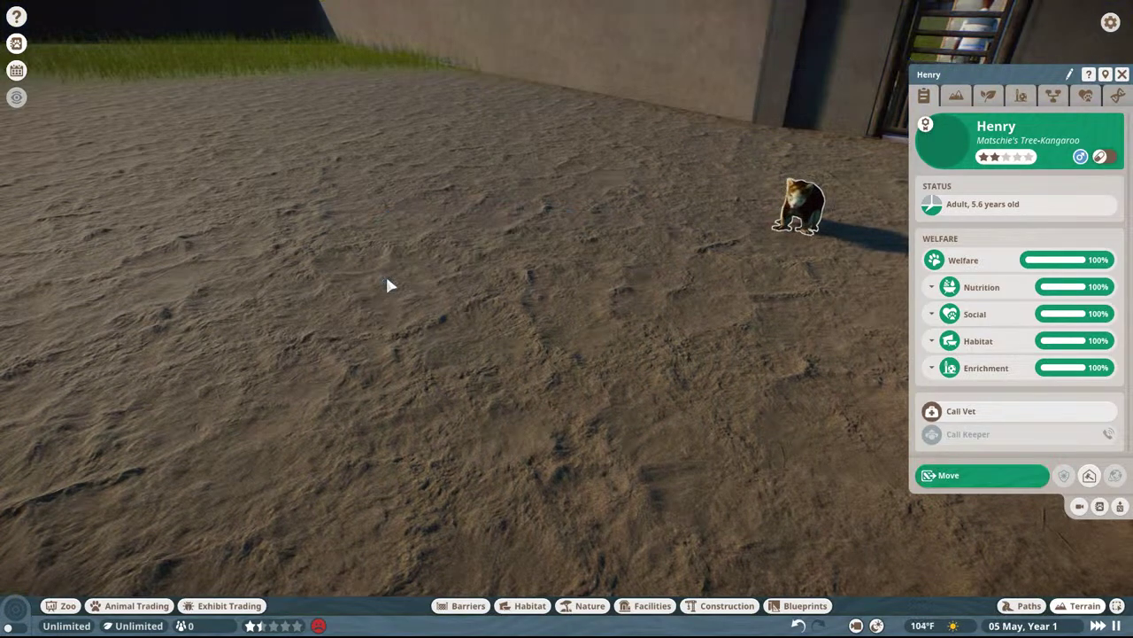
- Focus the camera on the tree-kangaroo in the habitat and examine its model up close
key(e)
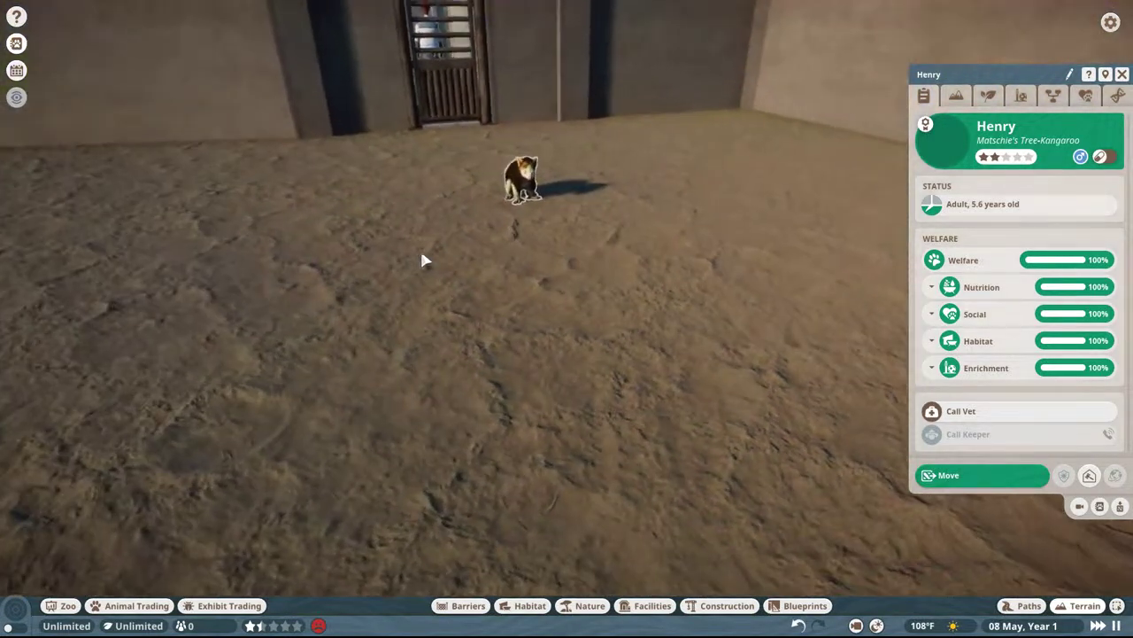
double_click(508, 186)
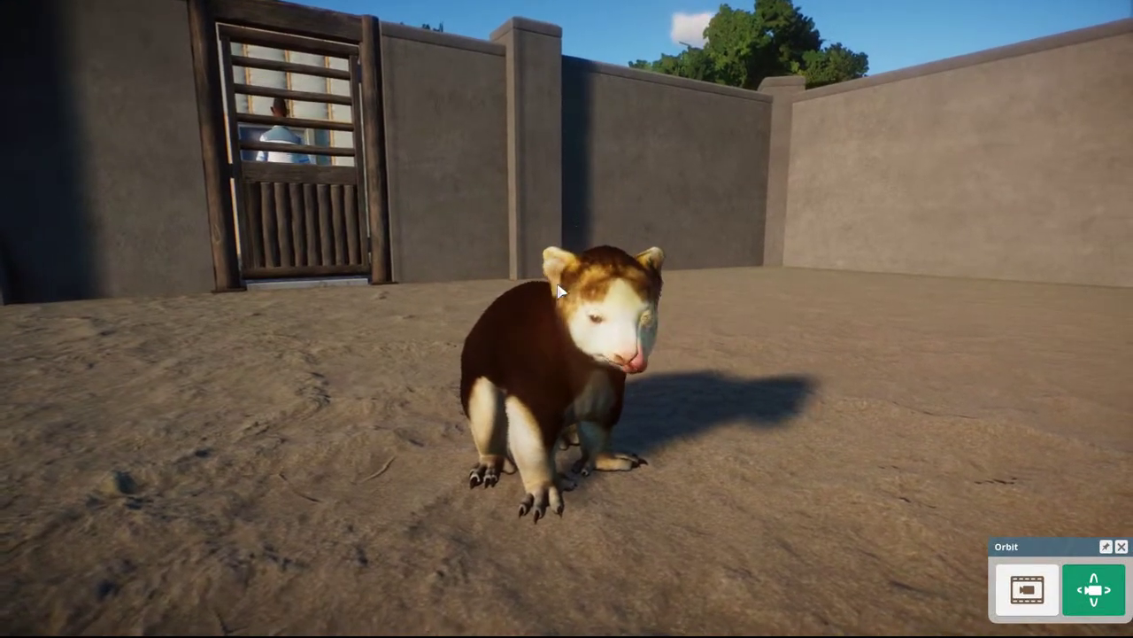
click(545, 376)
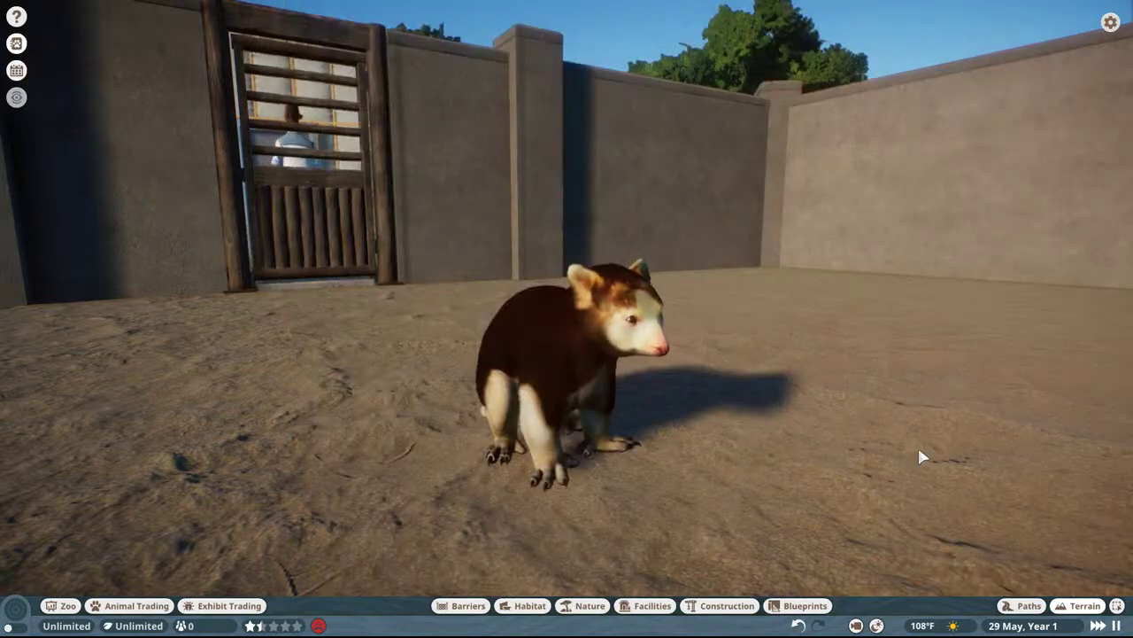
- Select the 4.5-year-old female tree-kangaroo and review its details from plants and enrichment through to genetic makeup
click(587, 353)
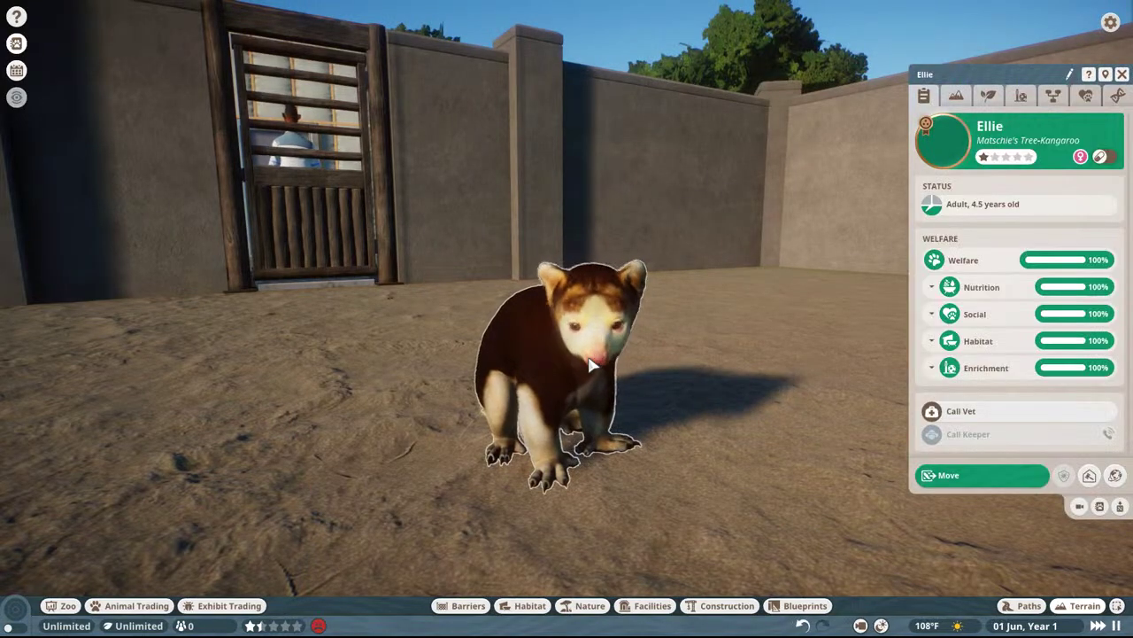
click(986, 95)
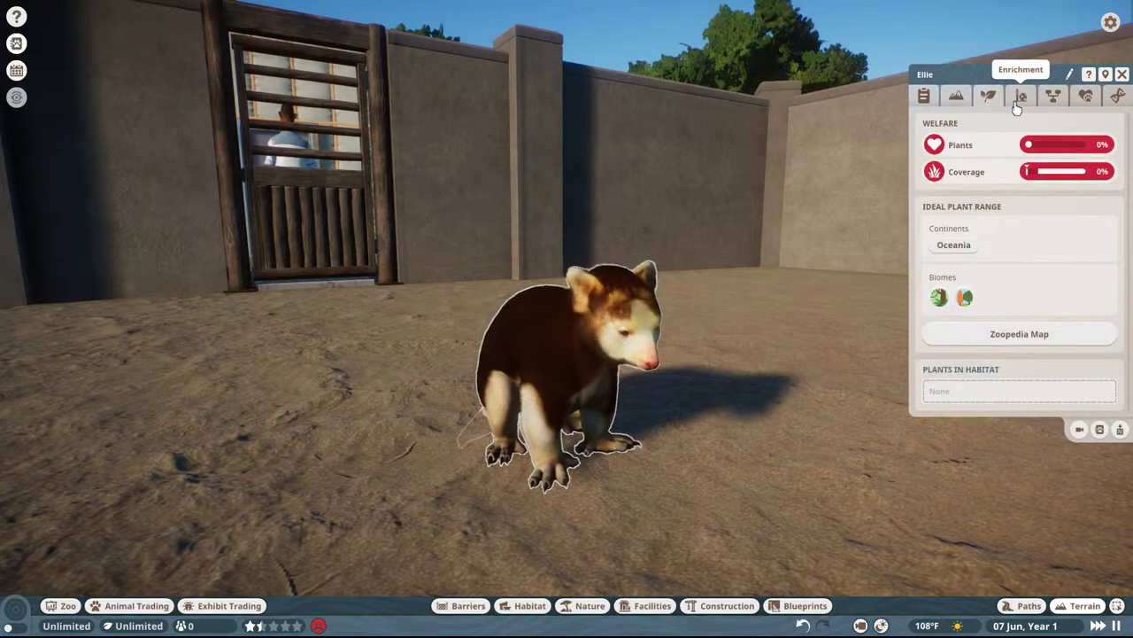
click(1021, 95)
click(1052, 95)
click(1086, 95)
click(1118, 95)
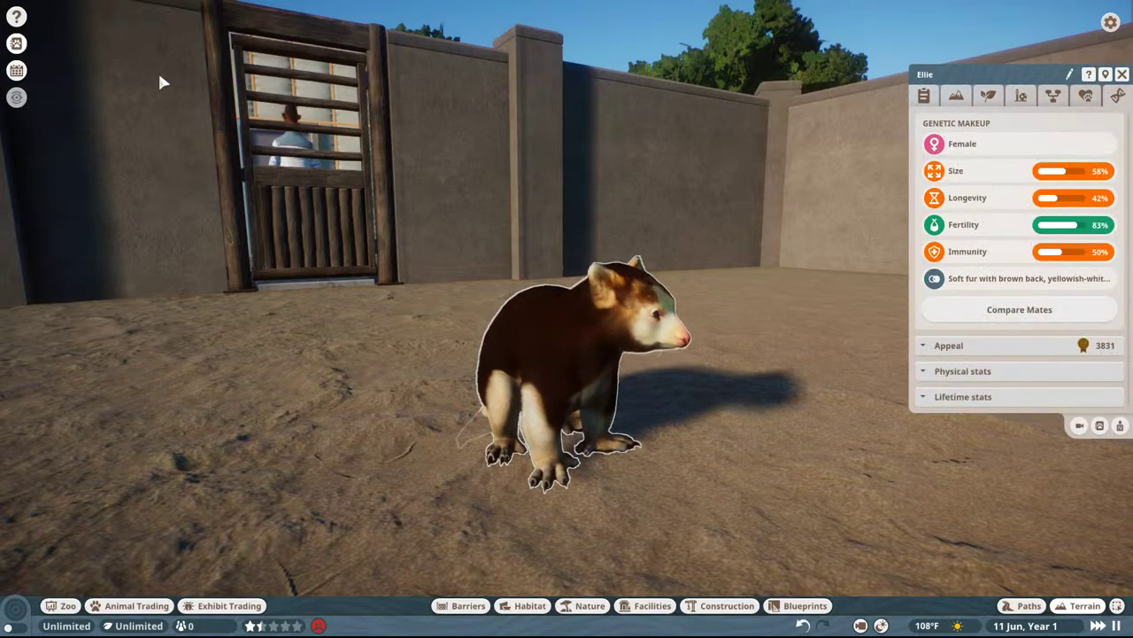
- Reopen the tree-kangaroo's Zoopedia entry, check its research status, species data, natural habitat and general information, and close the windows
click(17, 44)
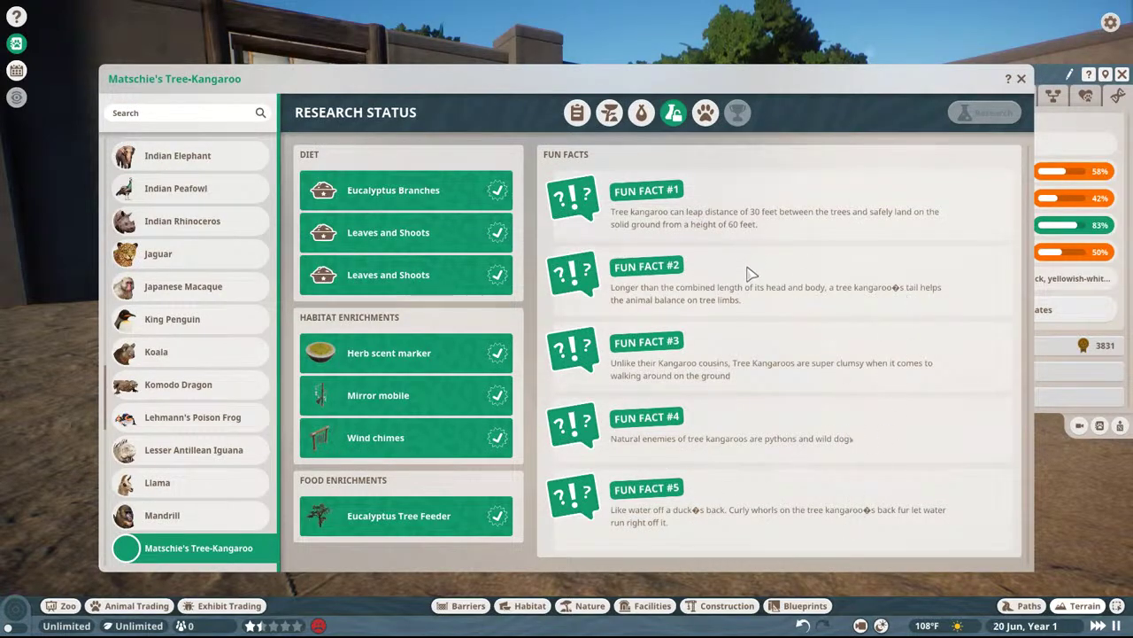
click(639, 113)
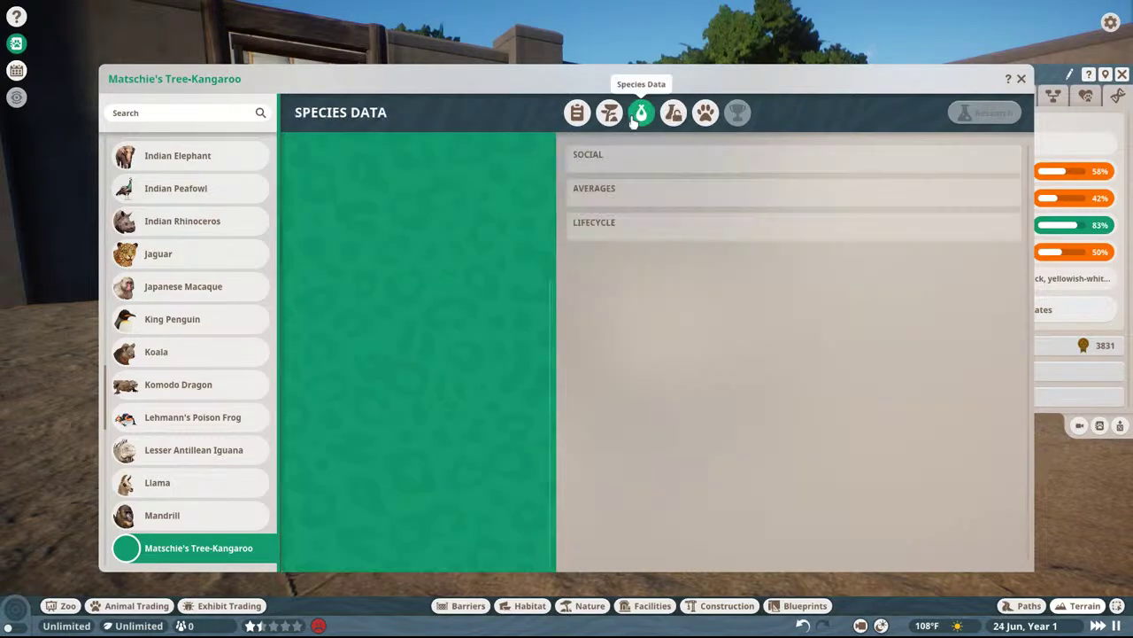
scroll(741, 314, down, 3)
scroll(443, 363, down, 3)
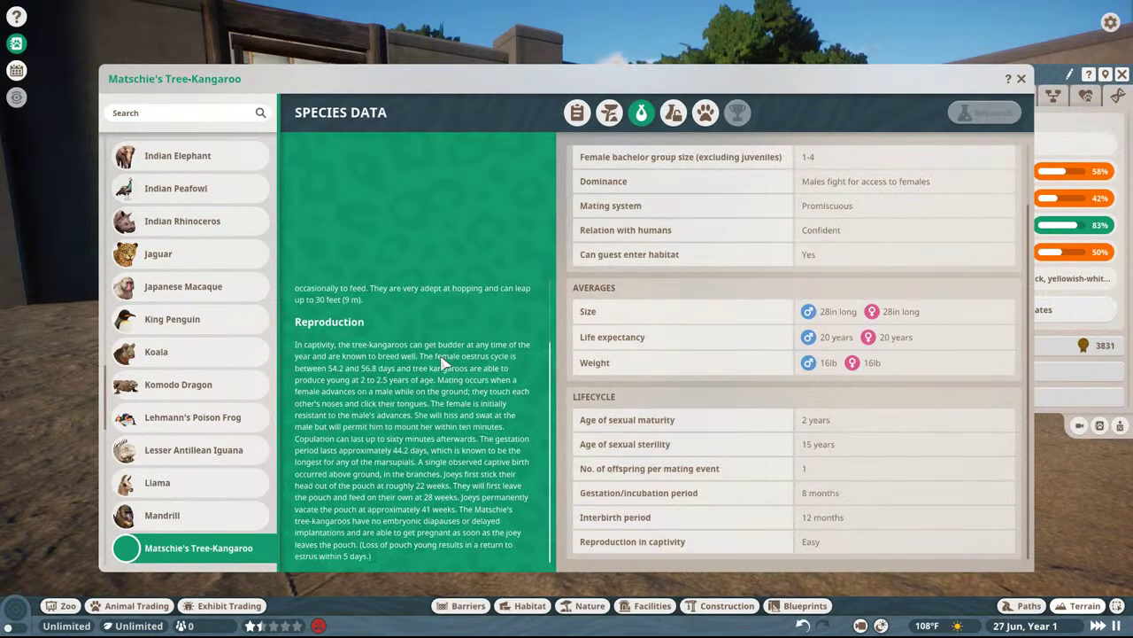
scroll(443, 363, up, 2)
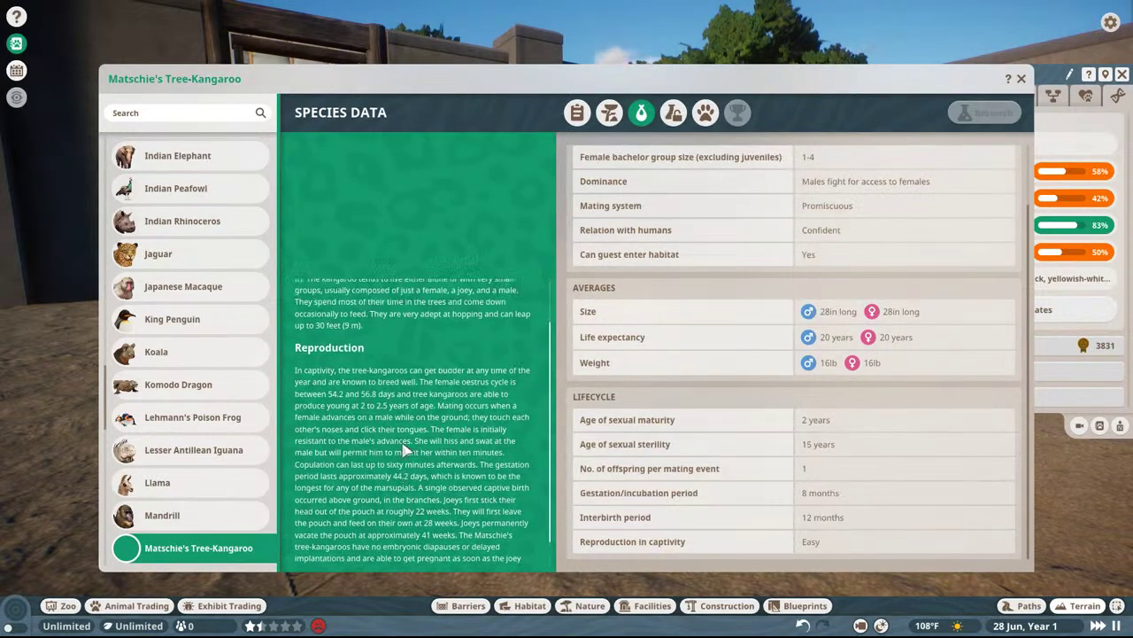
click(608, 113)
click(576, 112)
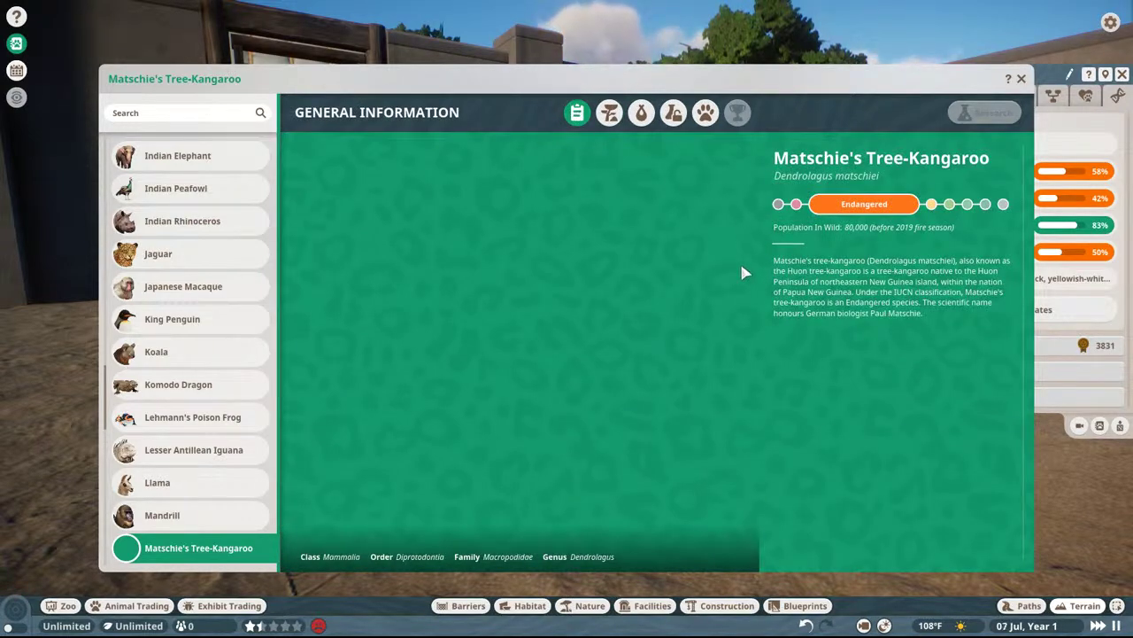
key(Escape)
key(Escape)
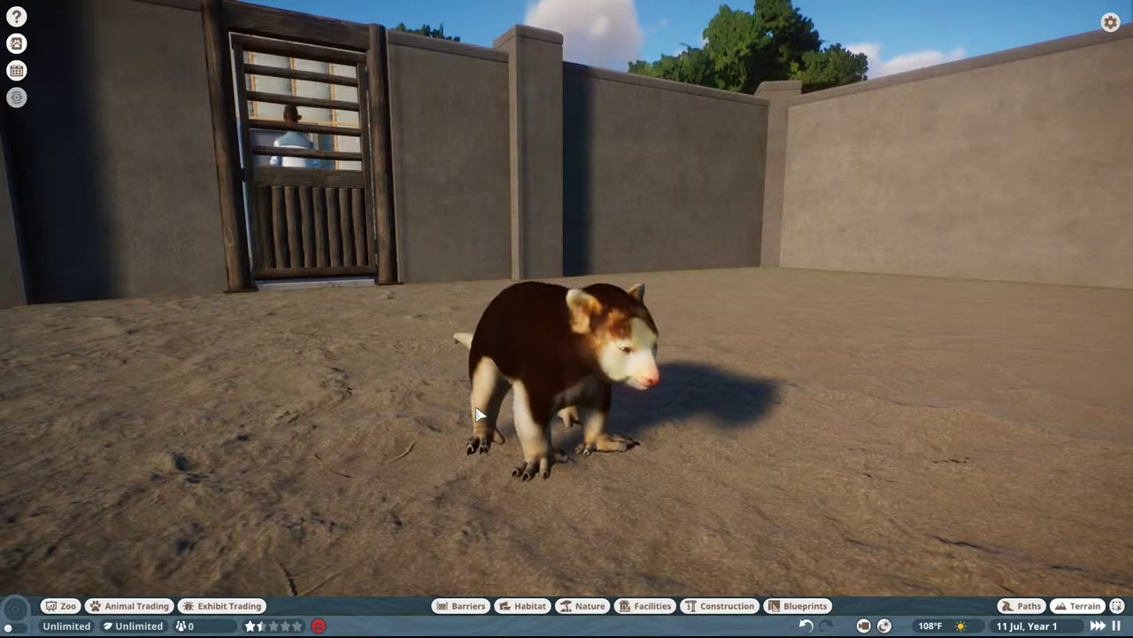
key(Escape)
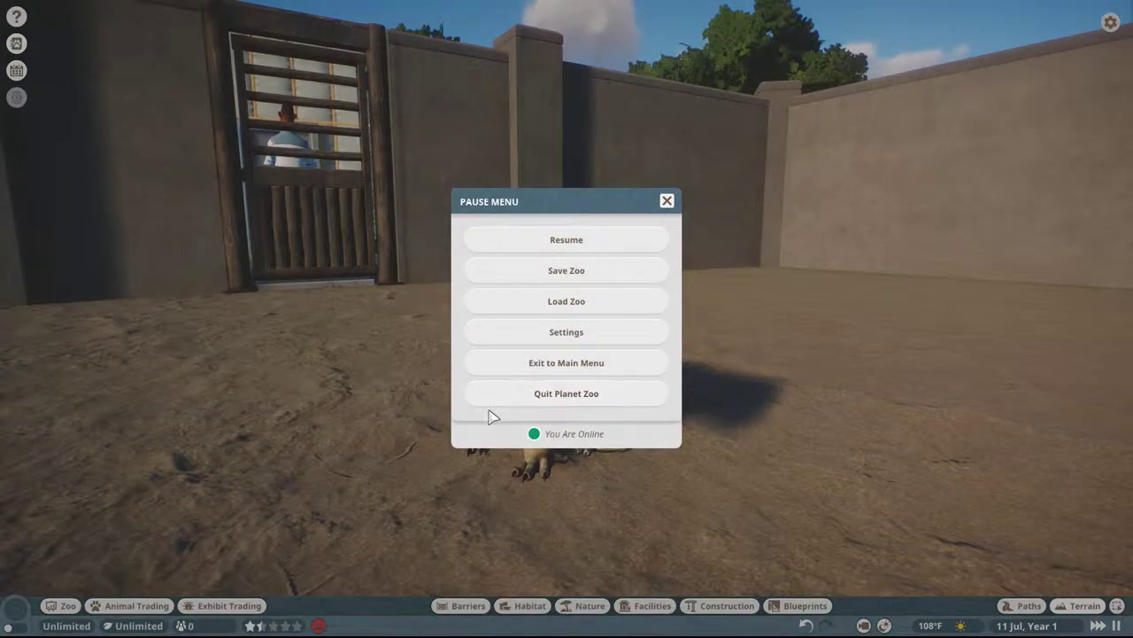
click(559, 242)
click(558, 358)
key(Escape)
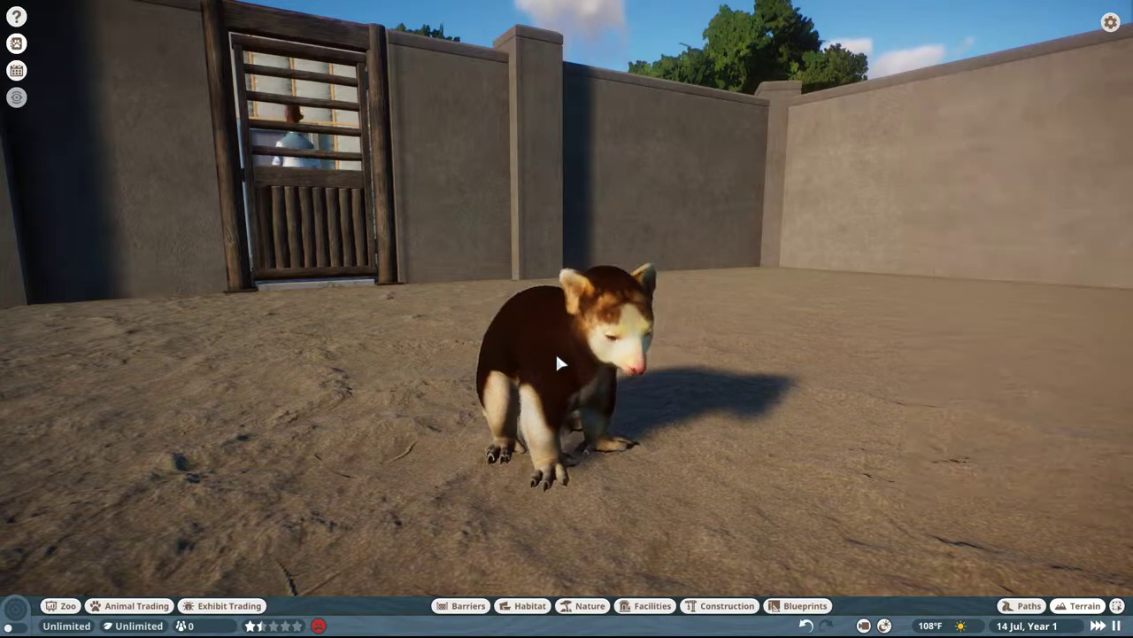
- Quit Planet Zoo to the desktop and confirm
key(Escape)
click(567, 392)
click(519, 361)
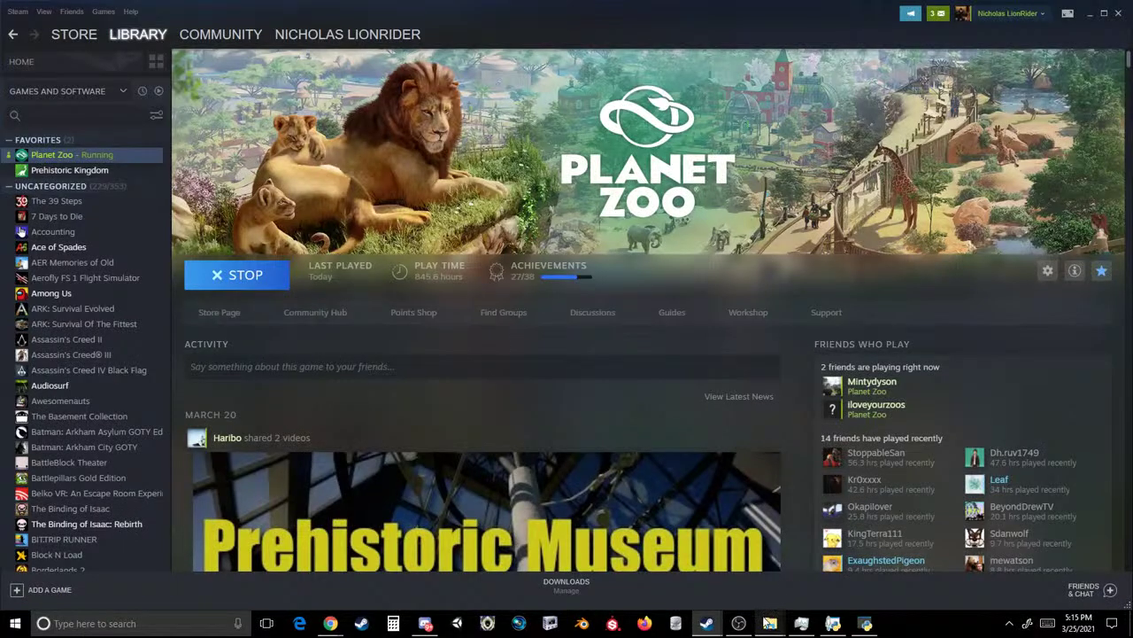
- Switch to File Explorer, open the Textures folder in TreeKang's UI folder, and check the contents of AnimalSpecies_TreeKang
mouse_move(769, 622)
click(699, 575)
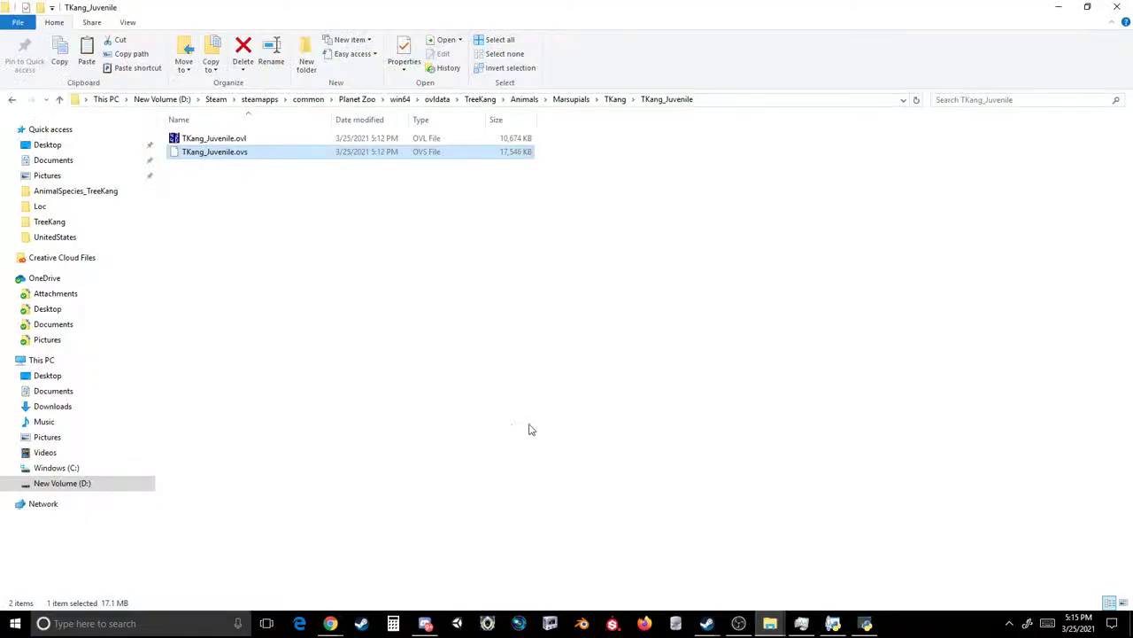
click(570, 100)
click(480, 100)
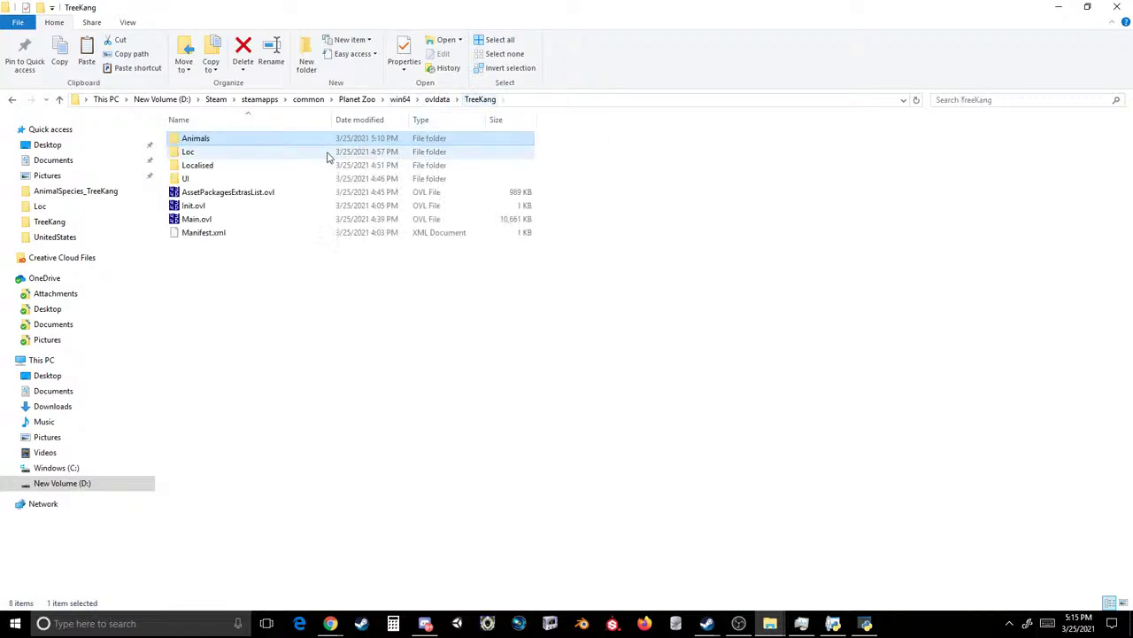
double_click(206, 178)
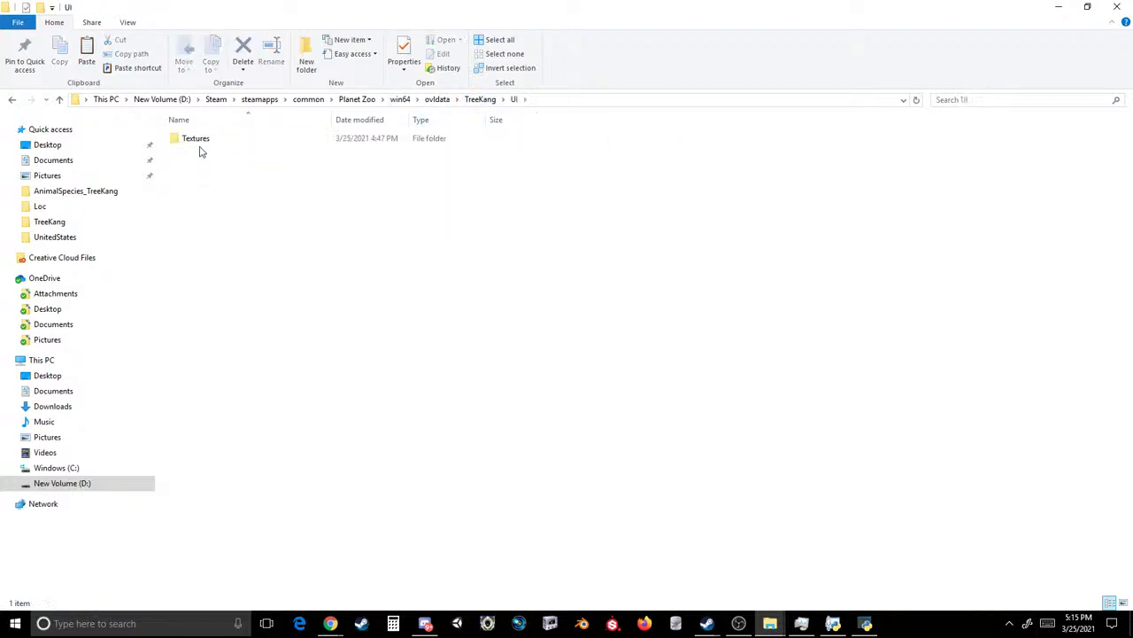
double_click(199, 141)
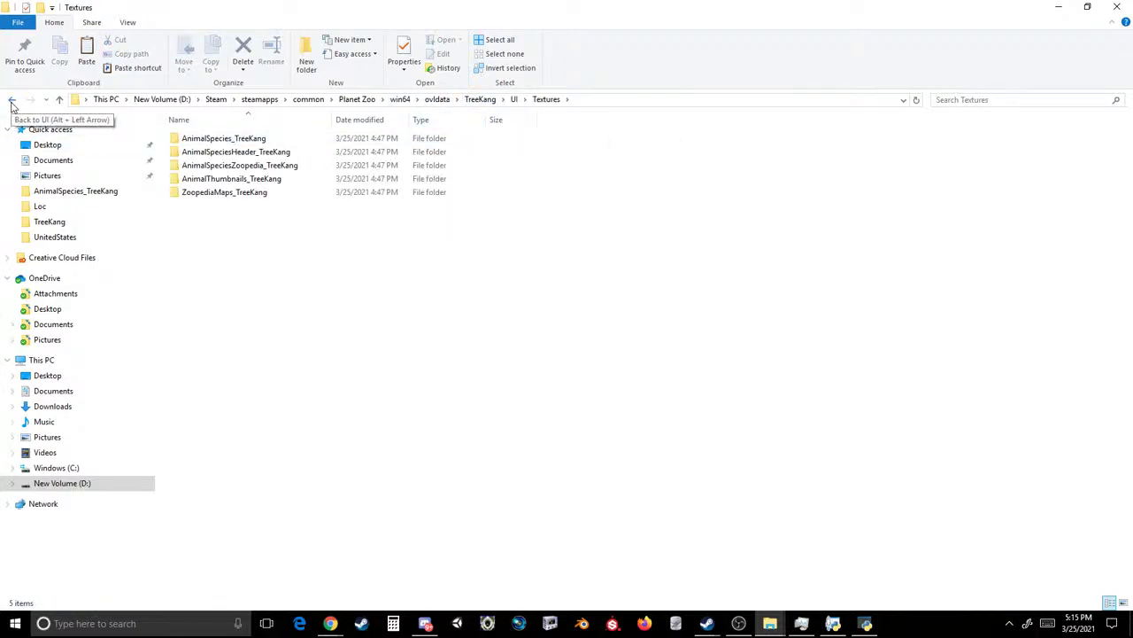
double_click(258, 141)
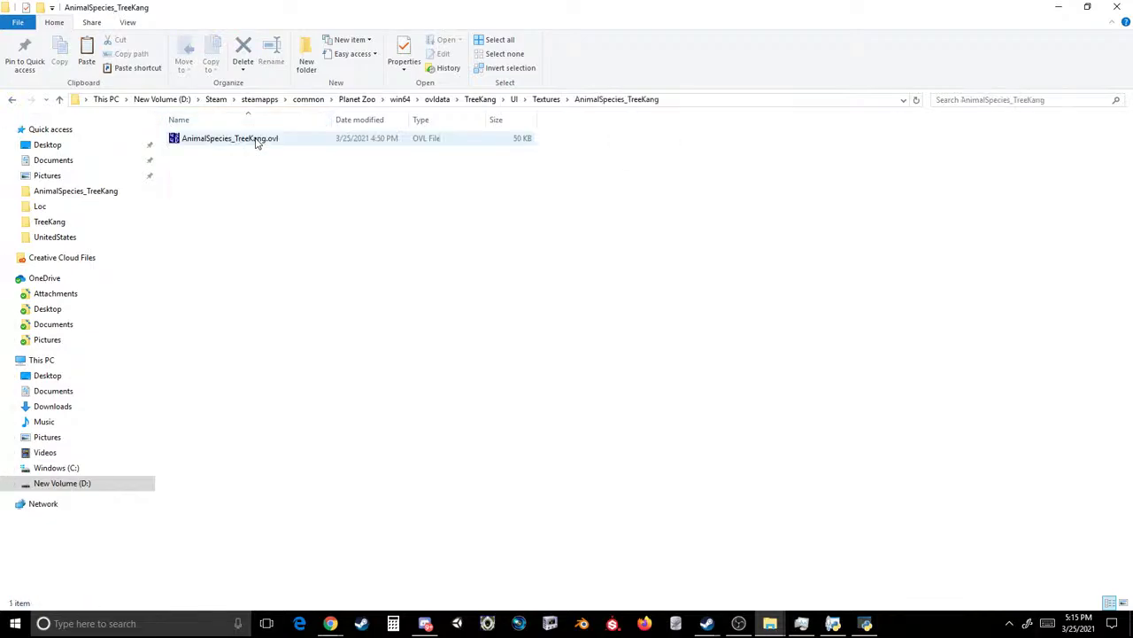
click(18, 97)
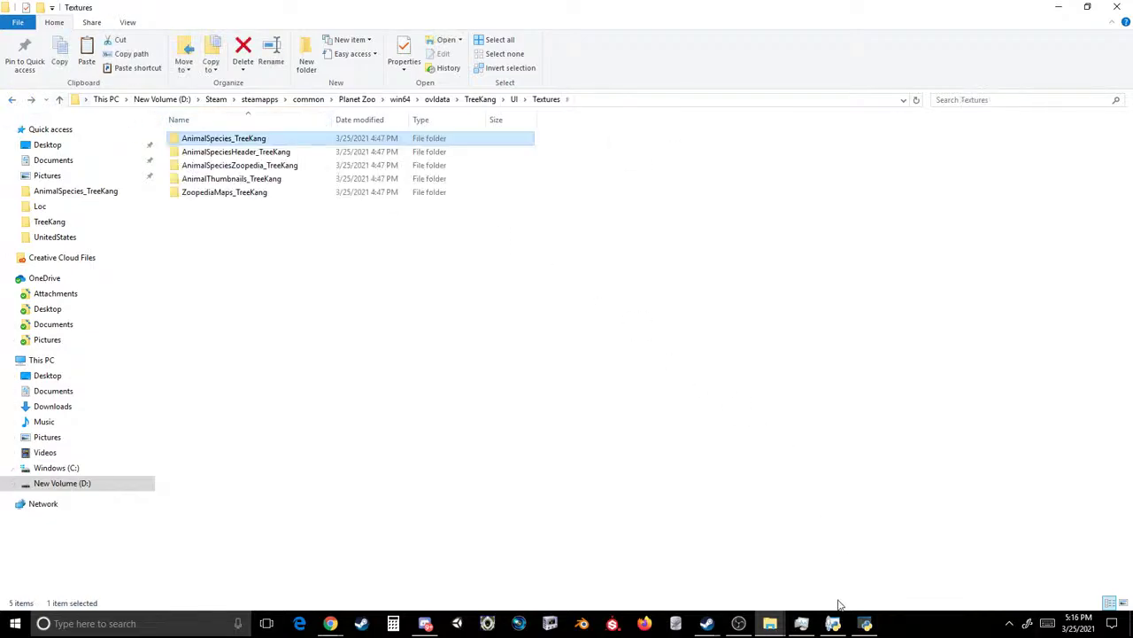
- Switch to OVL Archive Editor and load AnimalSpecies_TreeKang.ovl from TreeKang's UI Textures folder to check its contents
click(865, 623)
click(488, 156)
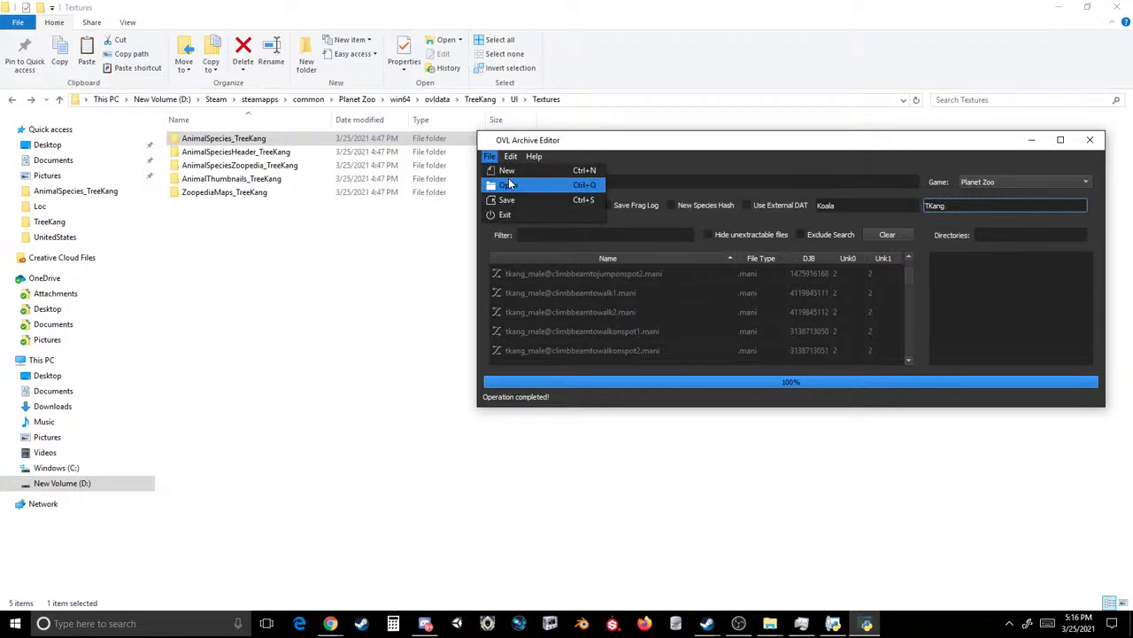
click(498, 183)
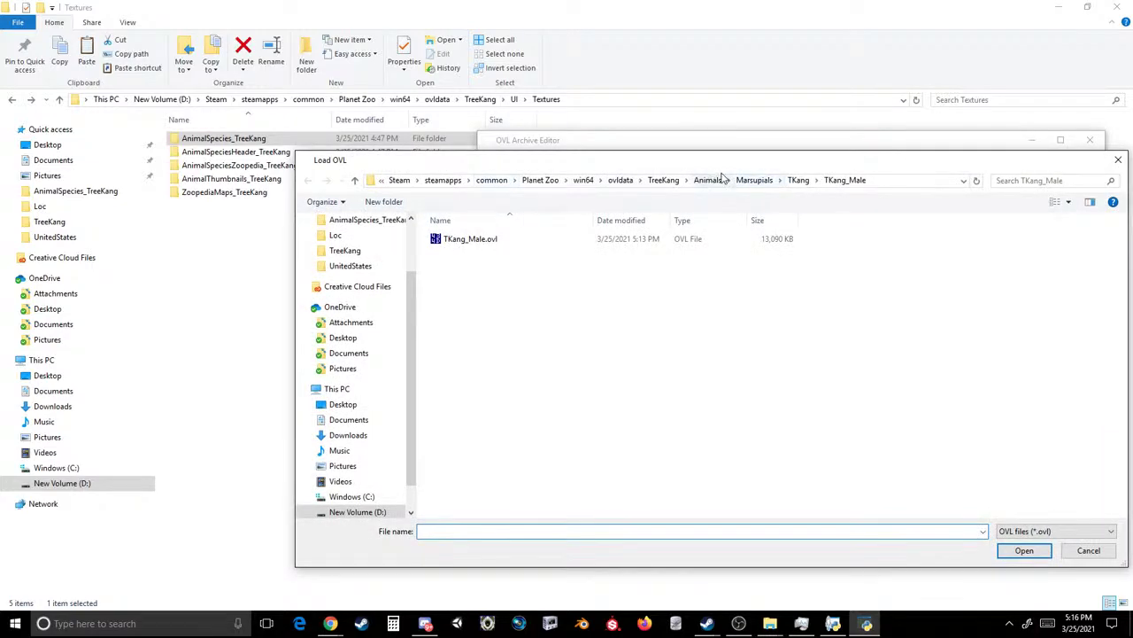
click(754, 179)
click(777, 180)
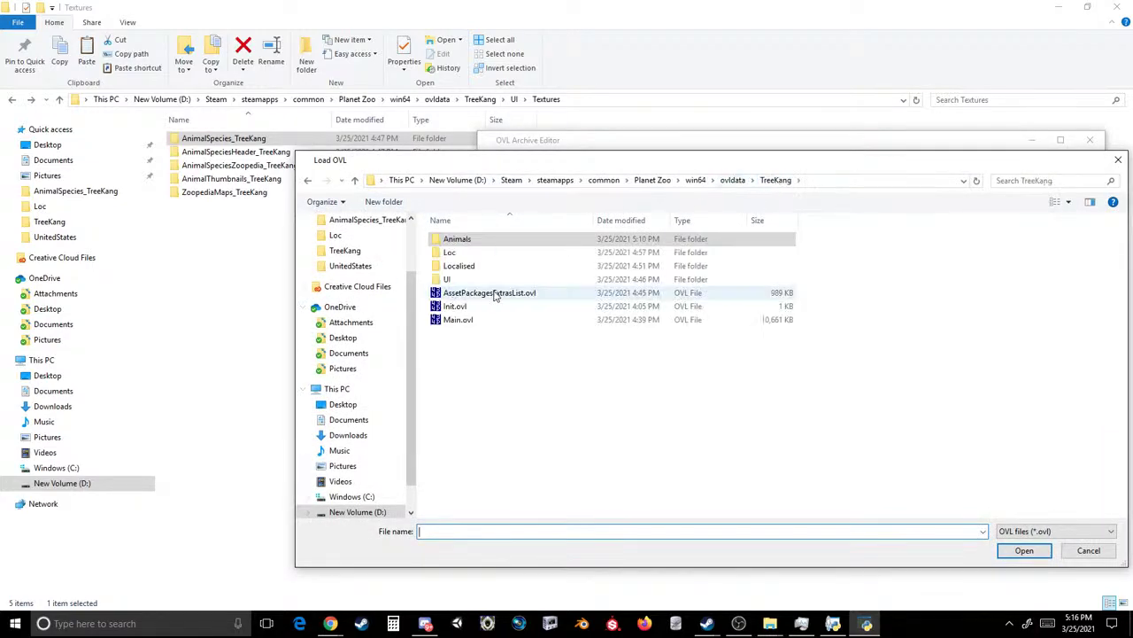
double_click(461, 279)
double_click(473, 239)
double_click(473, 240)
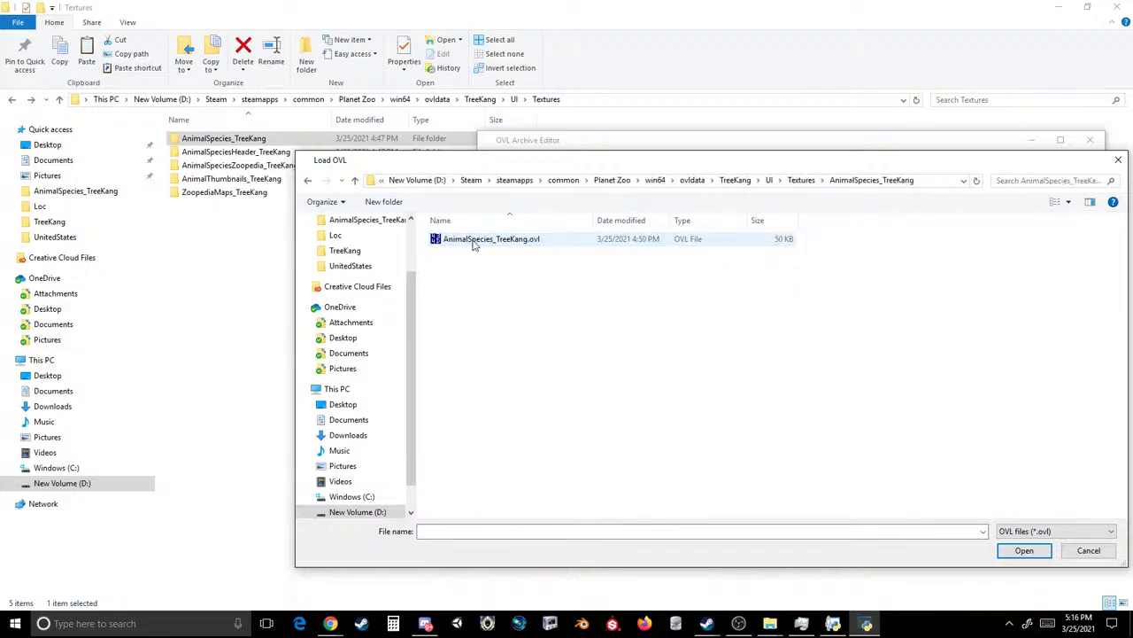
double_click(473, 241)
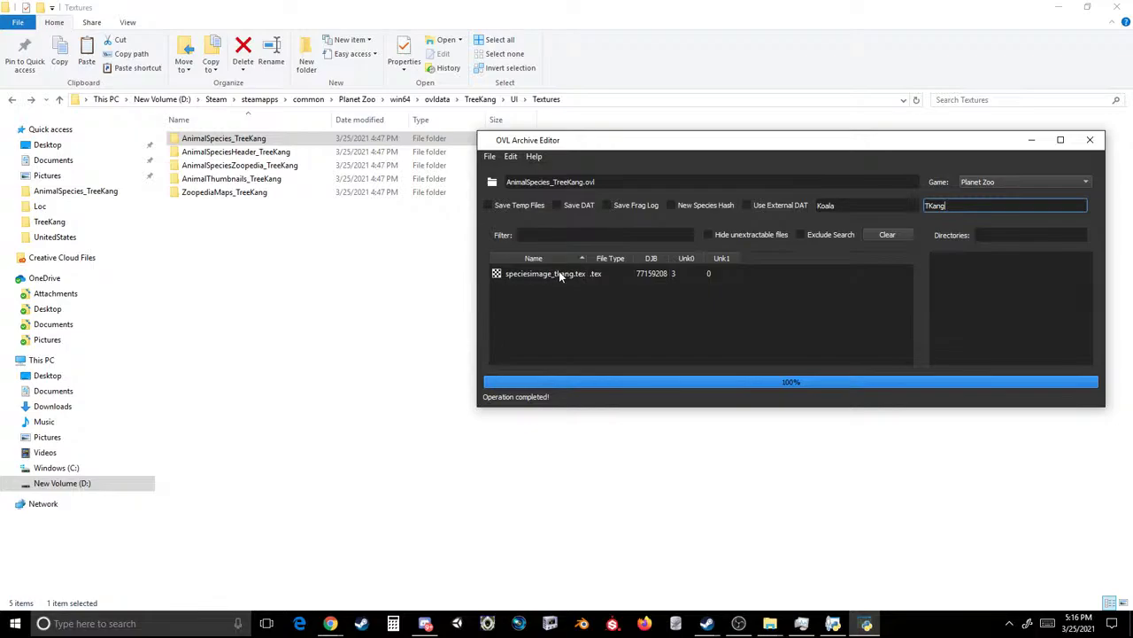
- Load AssetPackagesExtrasList.ovl from the TreeKang folder
click(490, 157)
click(508, 185)
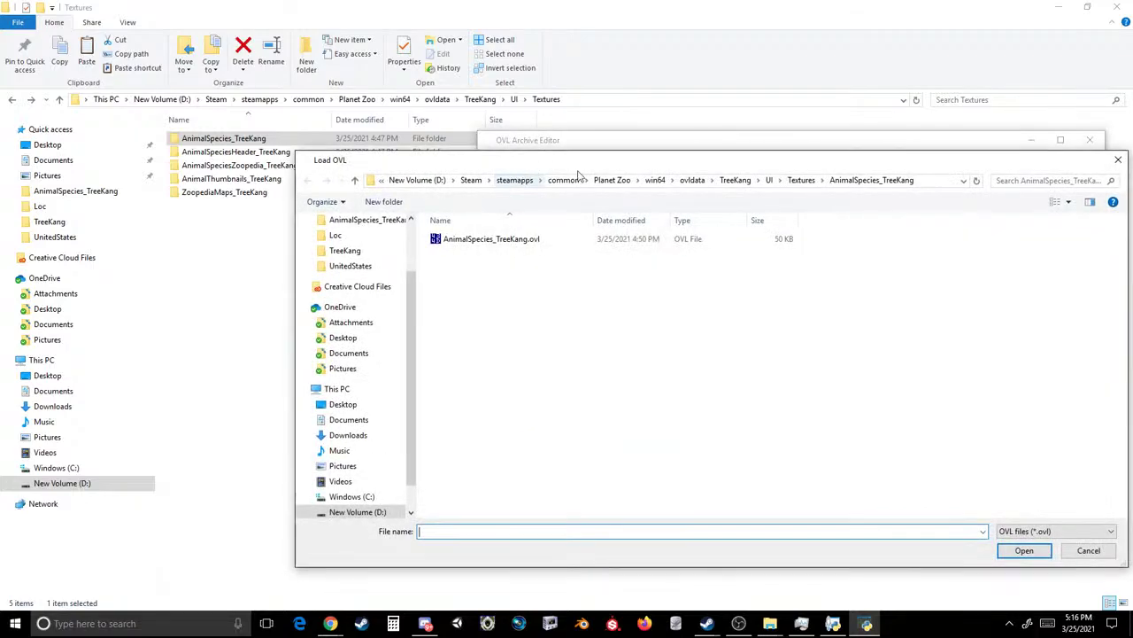
click(802, 181)
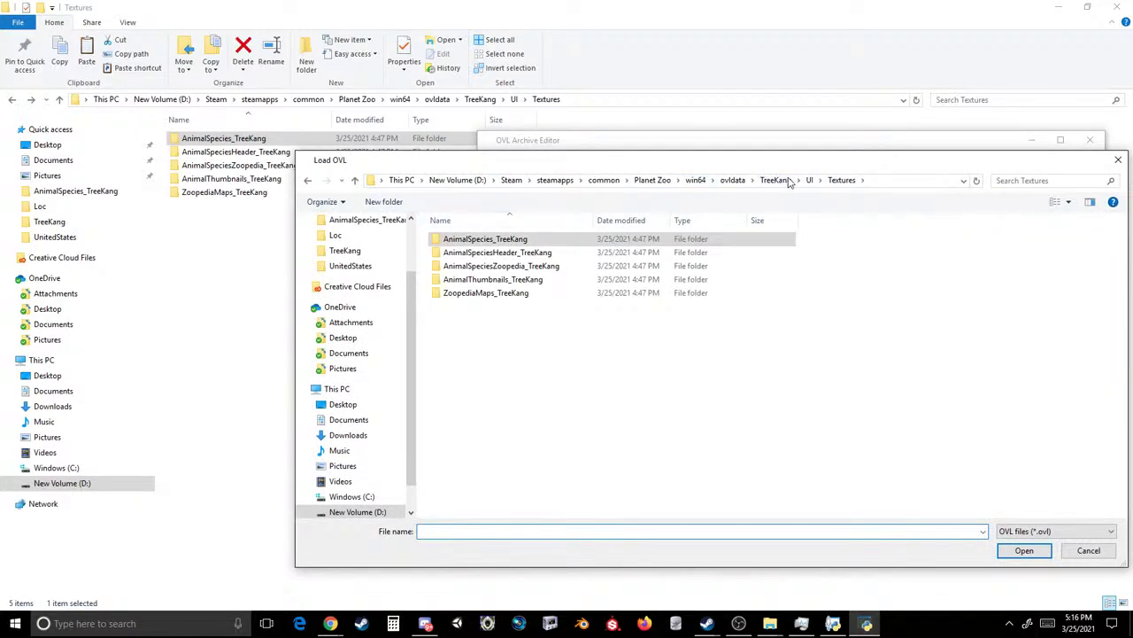
click(777, 182)
double_click(506, 294)
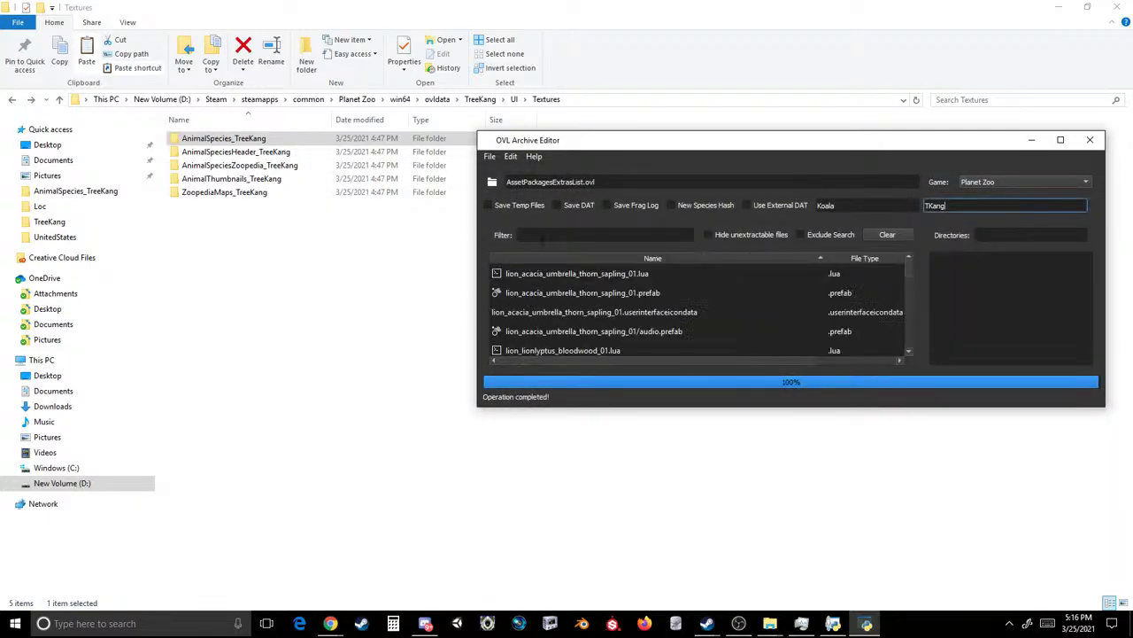
click(541, 237)
text(tr)
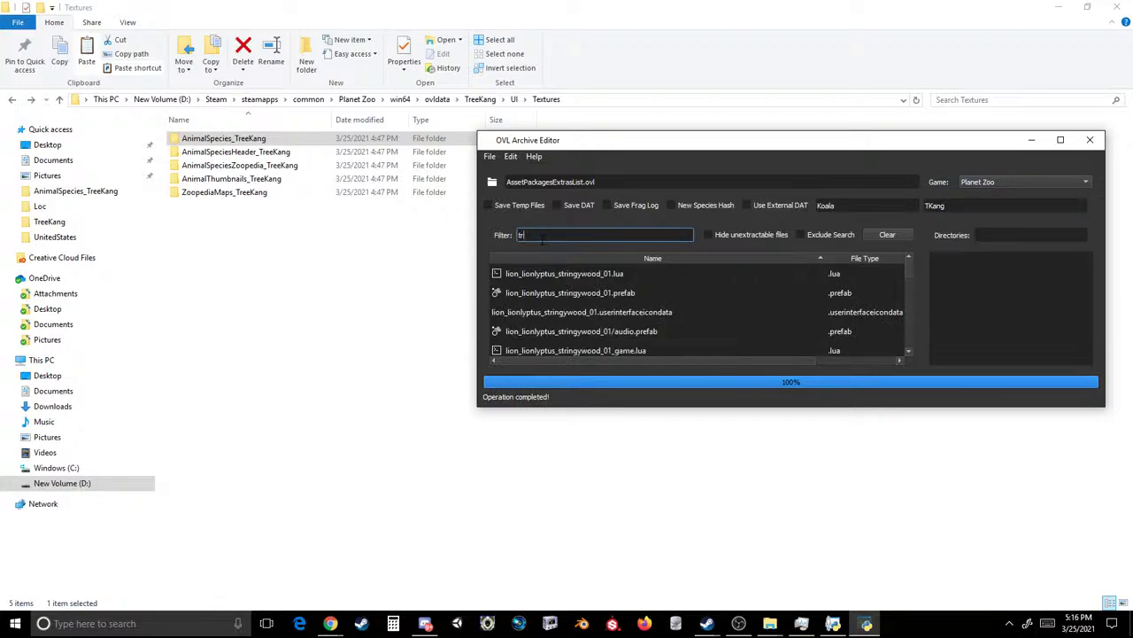
key(BackSpace)
text(kang)
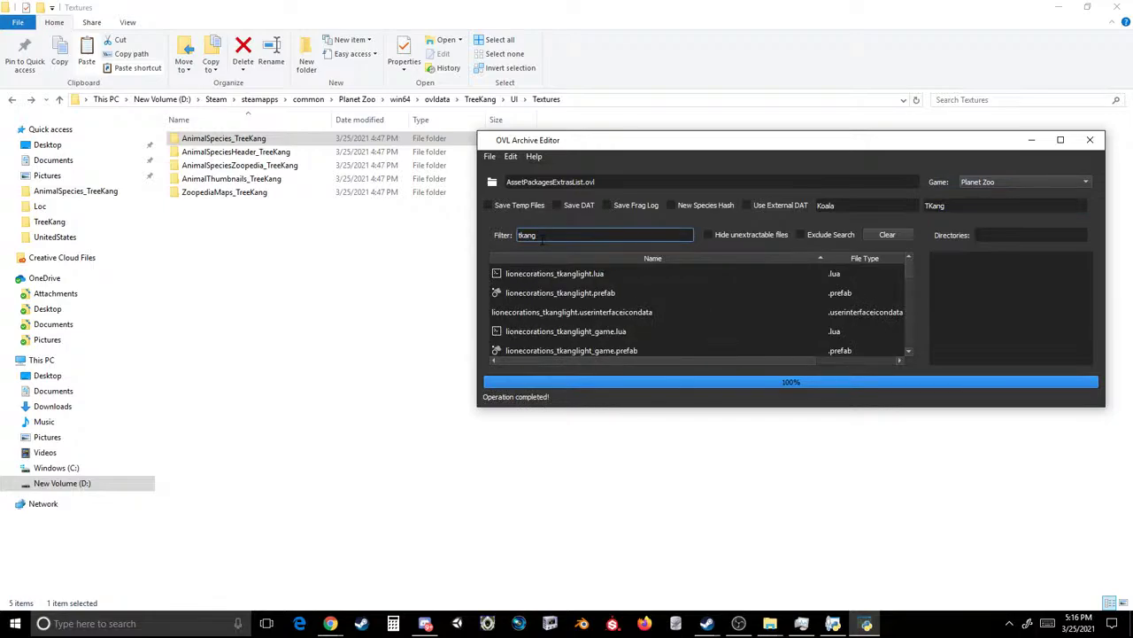
key(BackSpace)
key(BackSpace)
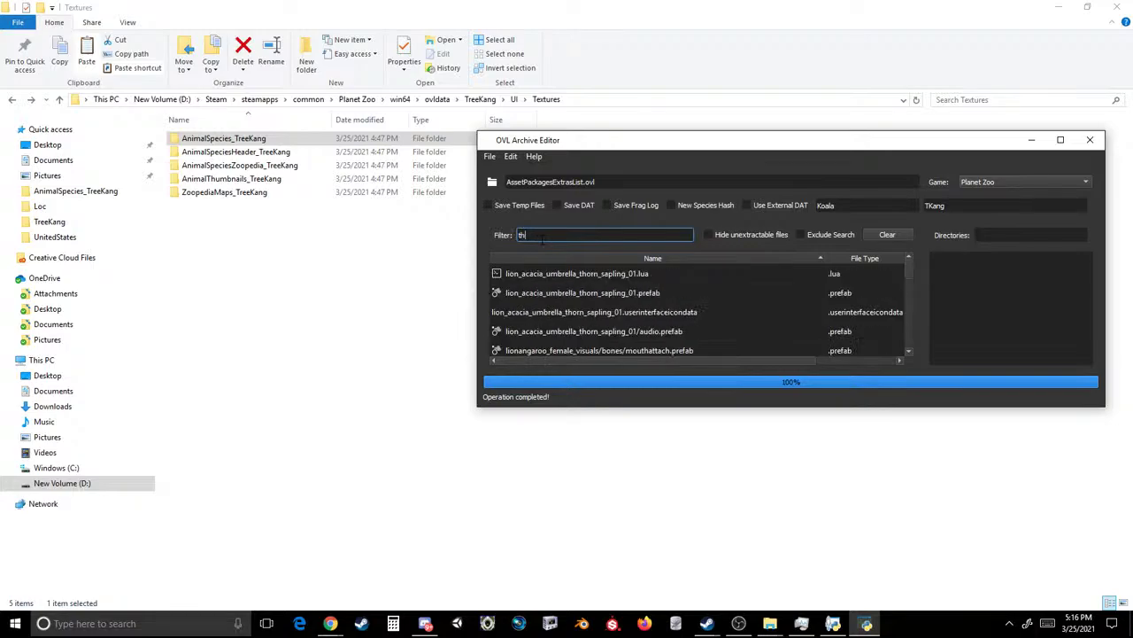
text(ka)
key(BackSpace)
key(BackSpace)
text(tkang)
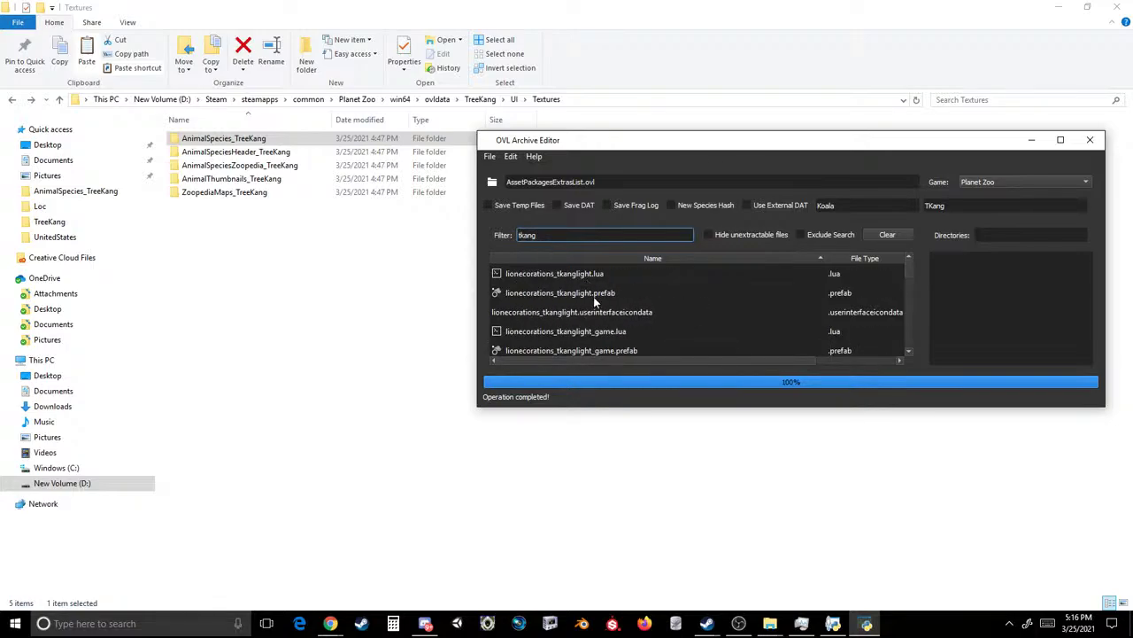
- Examine the filtered tkang entries, from the thumbnail icon data and visuals prefabs through to zoopediamap_tkang.userinterfaceicondata
scroll(593, 292, down, 5)
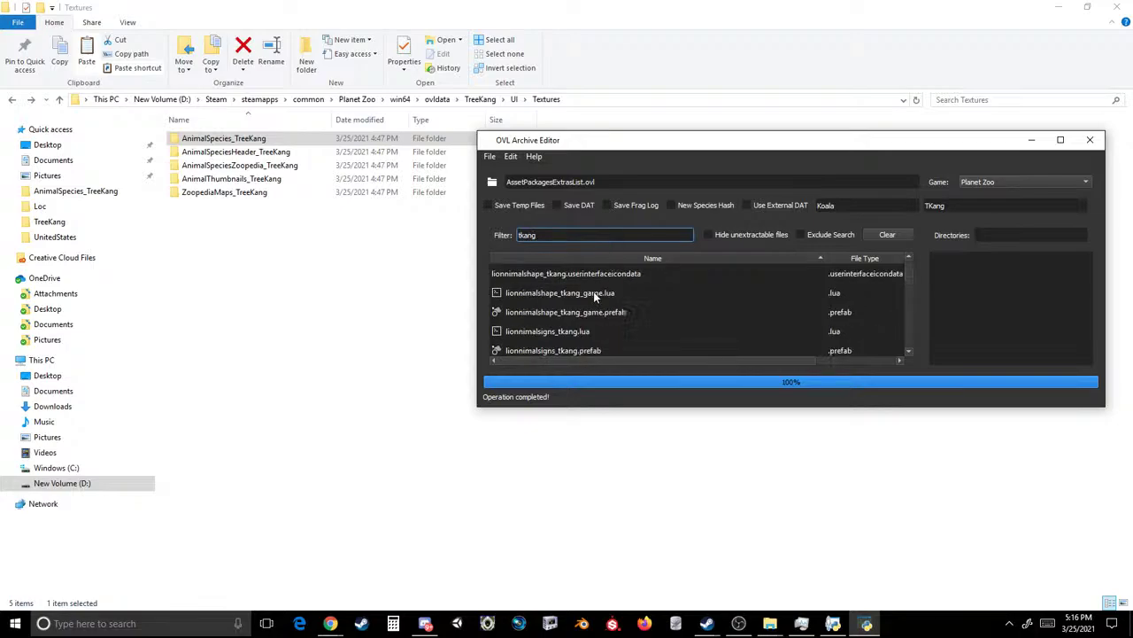
scroll(593, 296, down, 1)
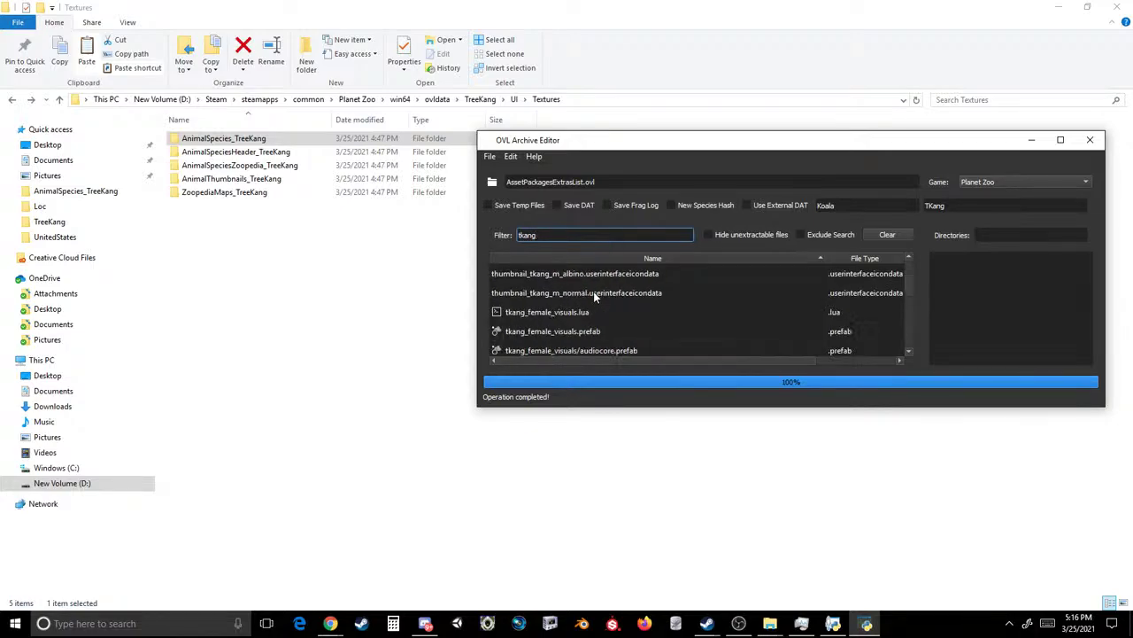
click(583, 316)
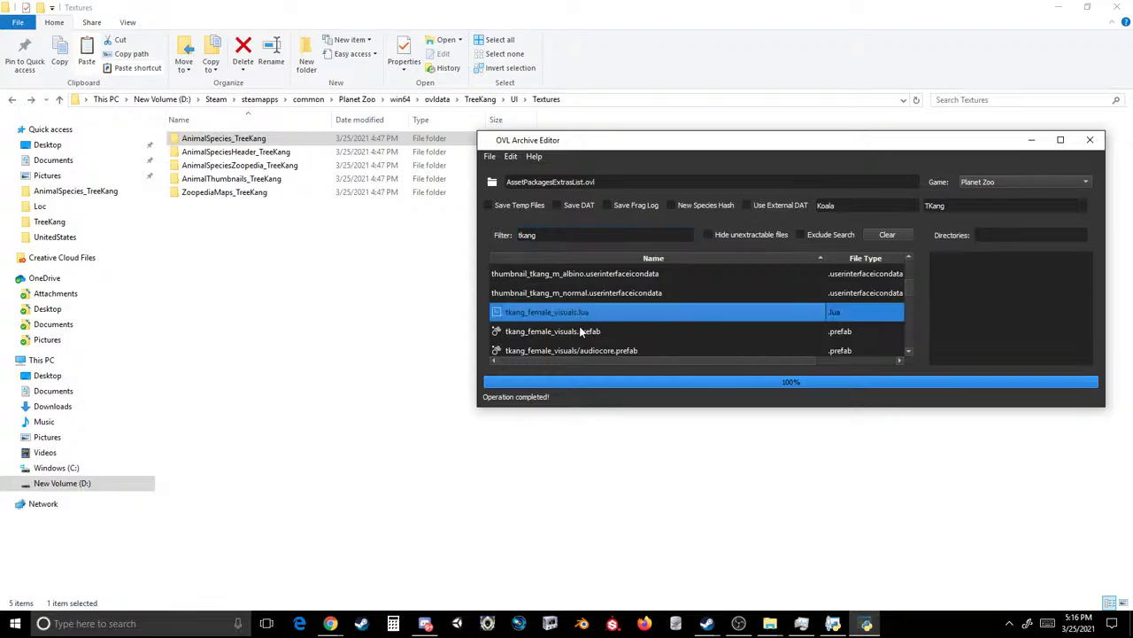
click(579, 331)
scroll(580, 323, up, 1)
click(579, 314)
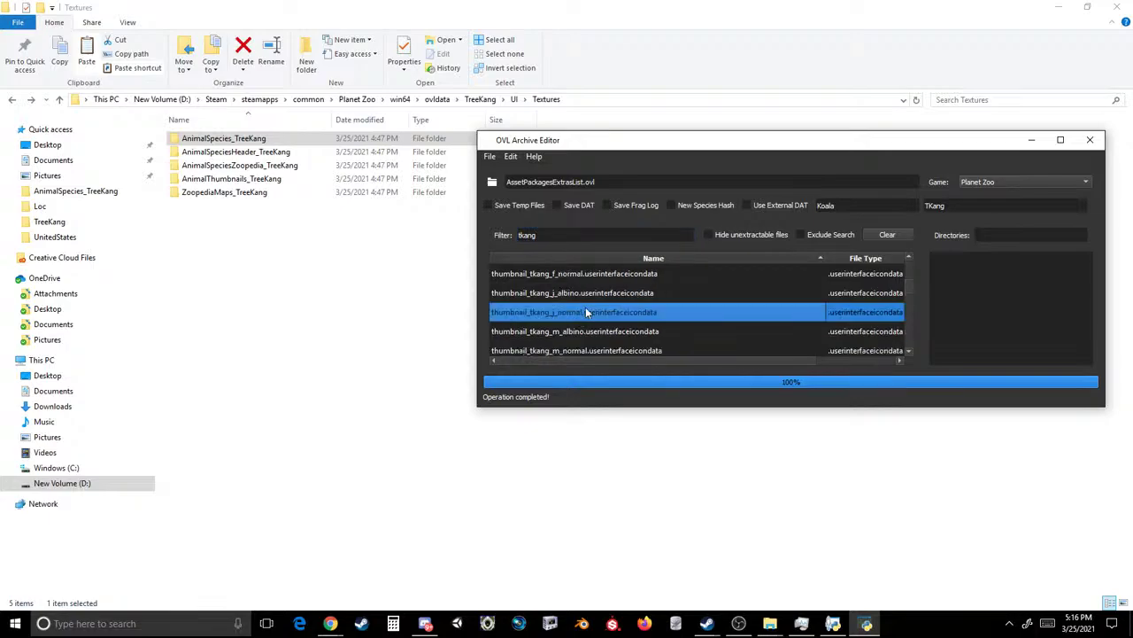
click(595, 293)
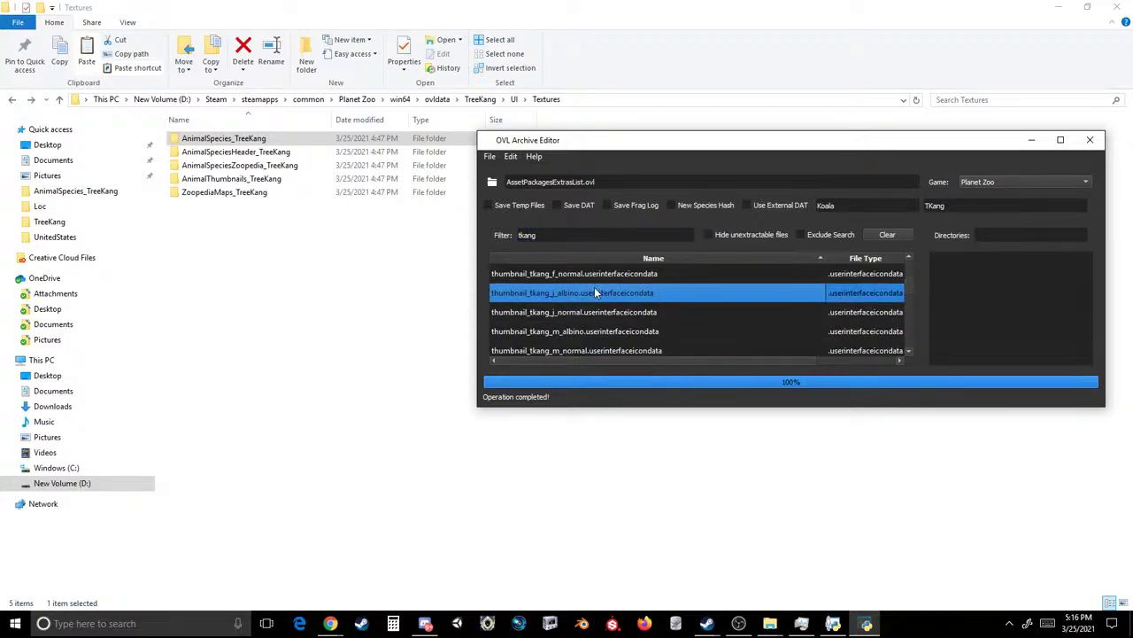
scroll(595, 293, down, 5)
scroll(594, 292, down, 2)
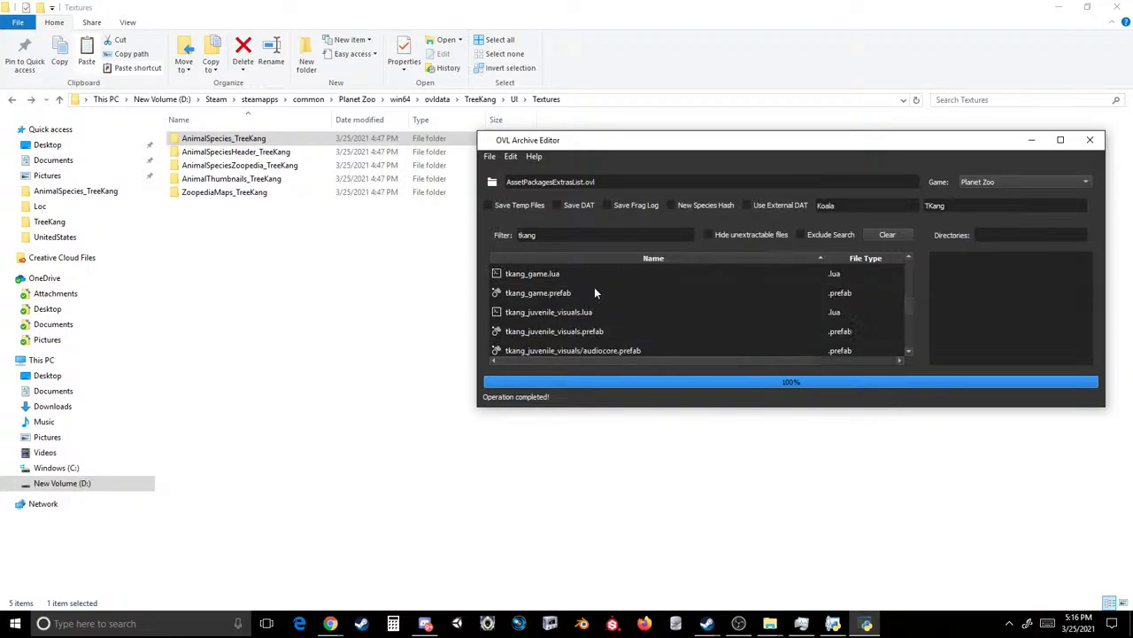
scroll(594, 292, up, 2)
scroll(594, 292, down, 2)
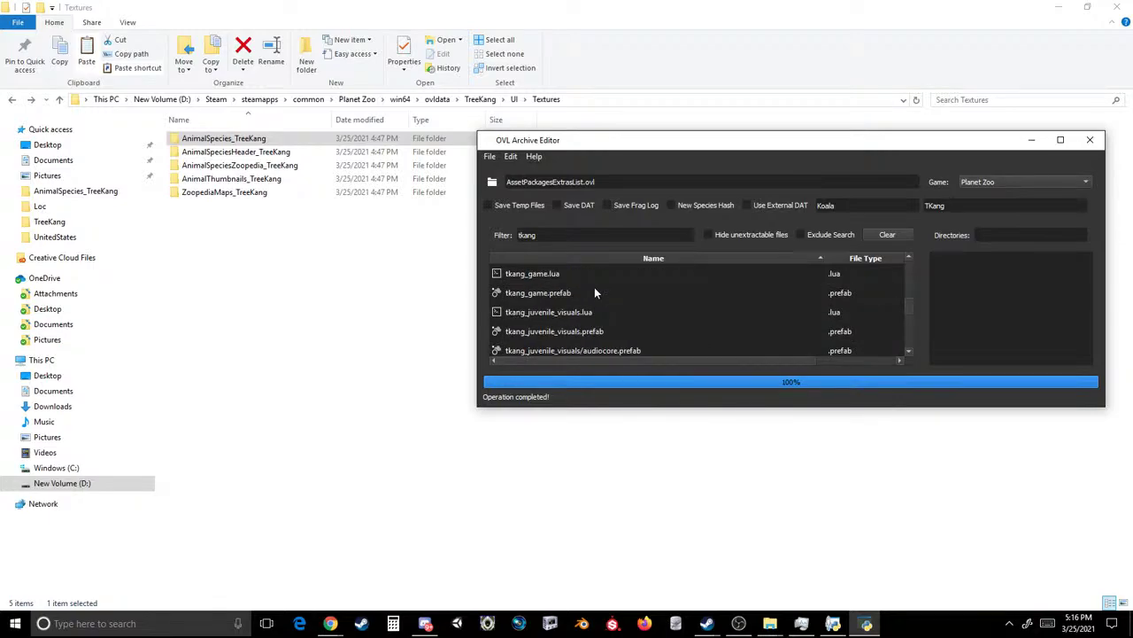
click(1059, 139)
scroll(294, 282, down, 10)
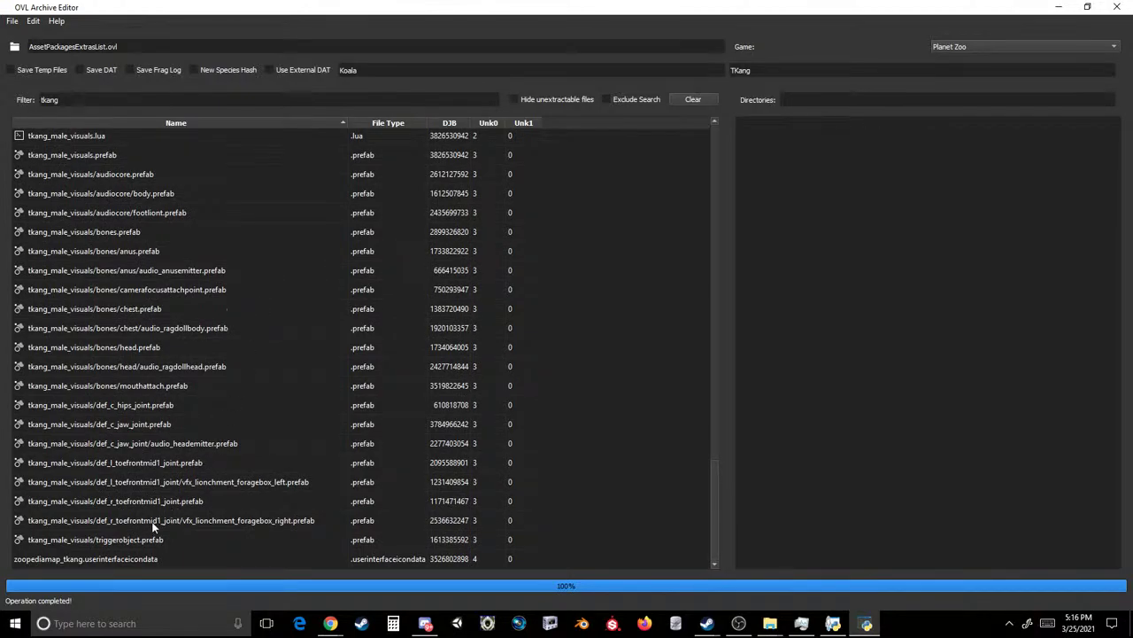
click(145, 558)
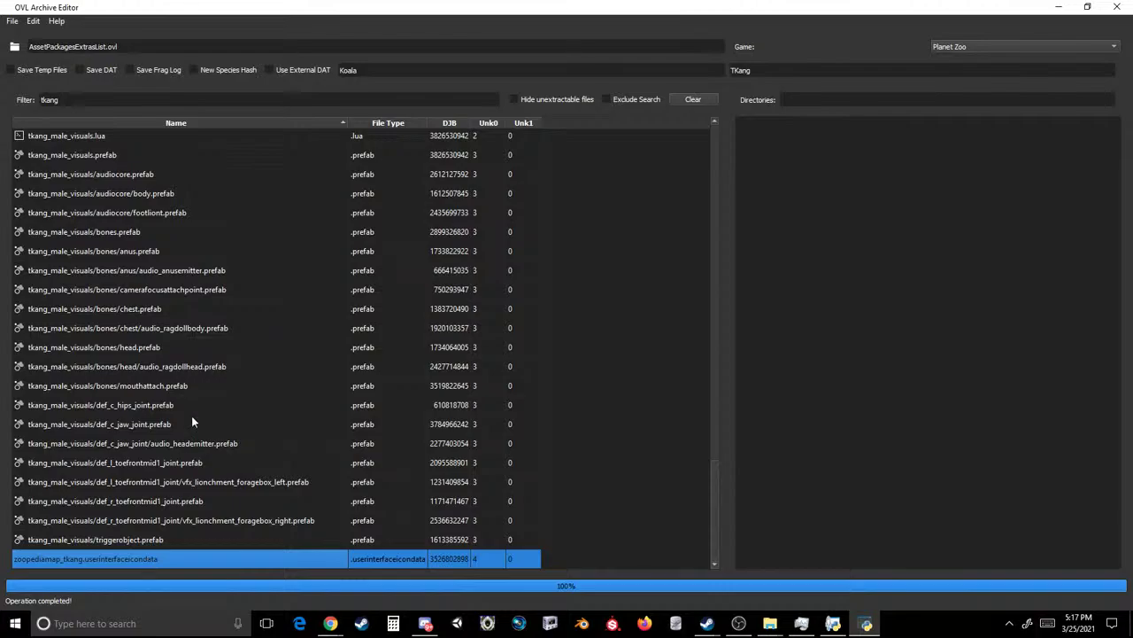
- Restore the editor to a smaller window and run Dat Edit on the archive to replace Koala with TKang
drag(280, 6, 493, 151)
click(338, 166)
click(359, 224)
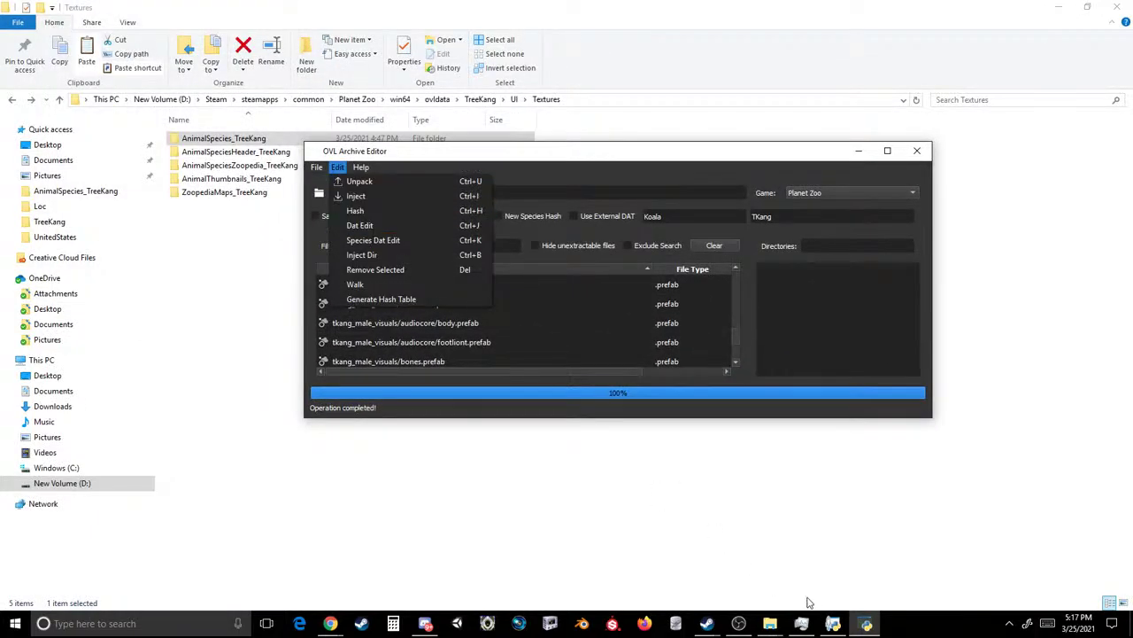
click(748, 155)
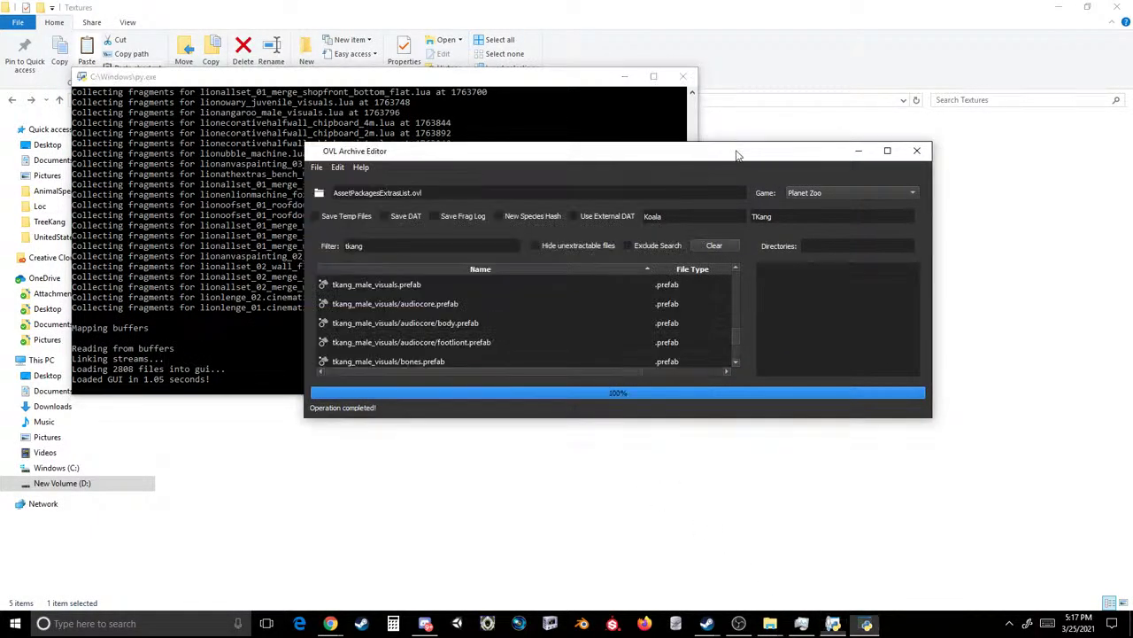
click(337, 166)
click(368, 227)
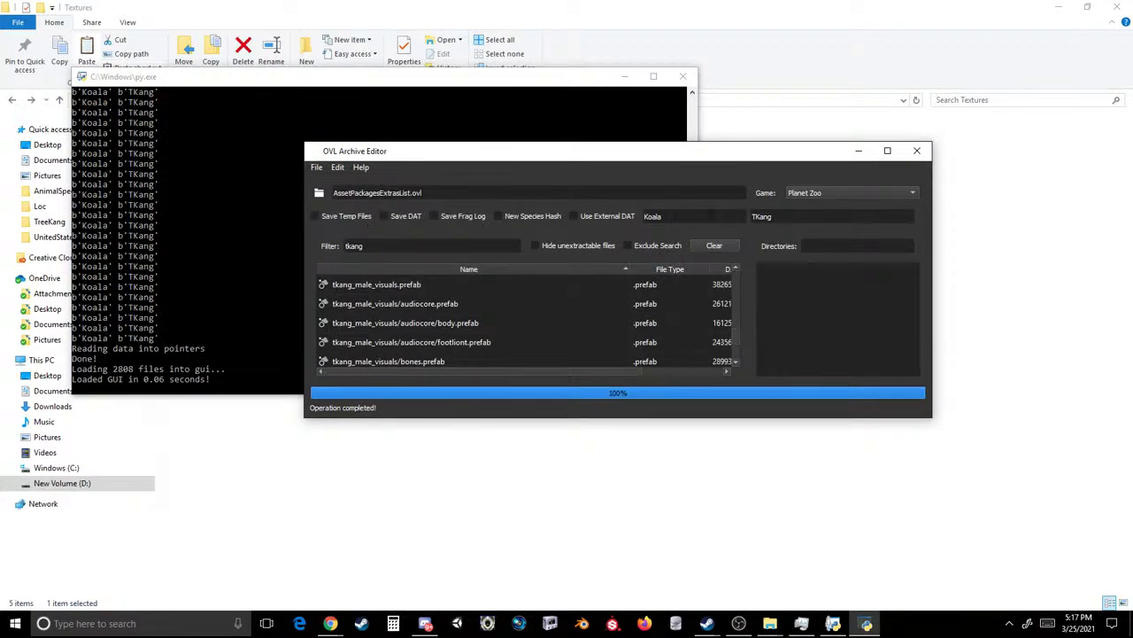
- Replace Content3 with TreeKang in the data of AssetPackagesExtrasList.ovl
double_click(652, 216)
text(Content3)
key(Tab)
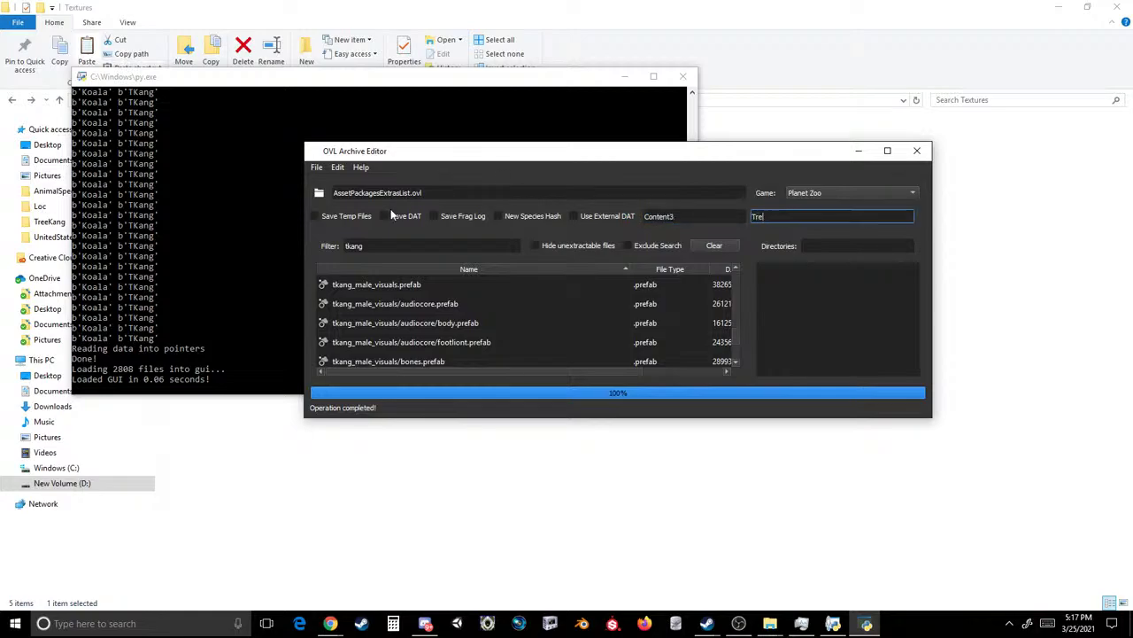
text(TreeKang)
click(342, 166)
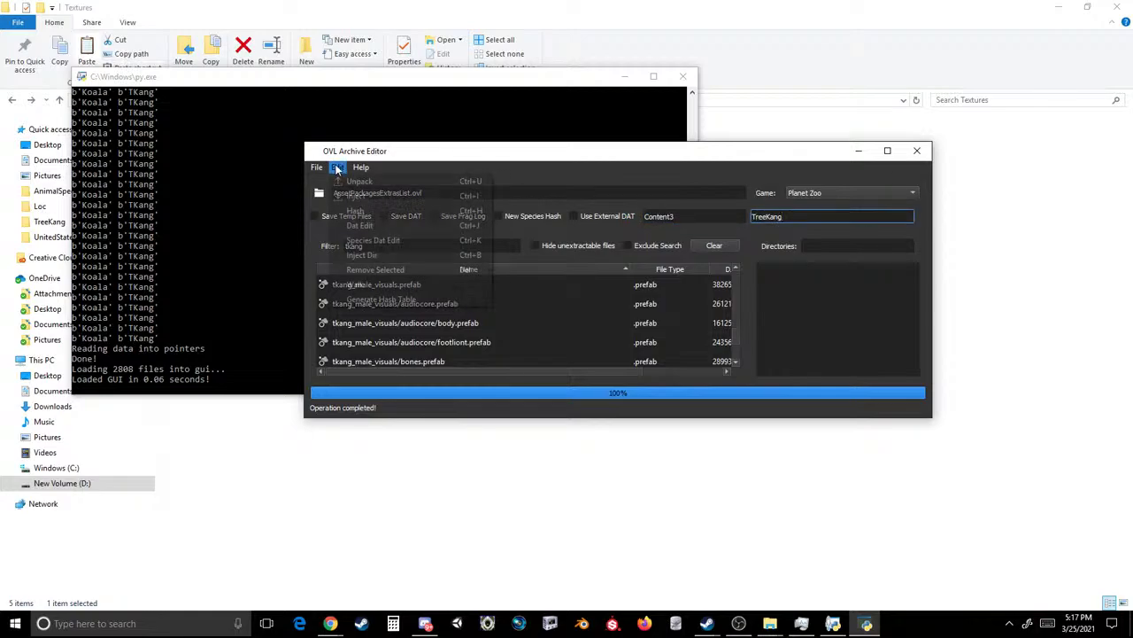
click(358, 212)
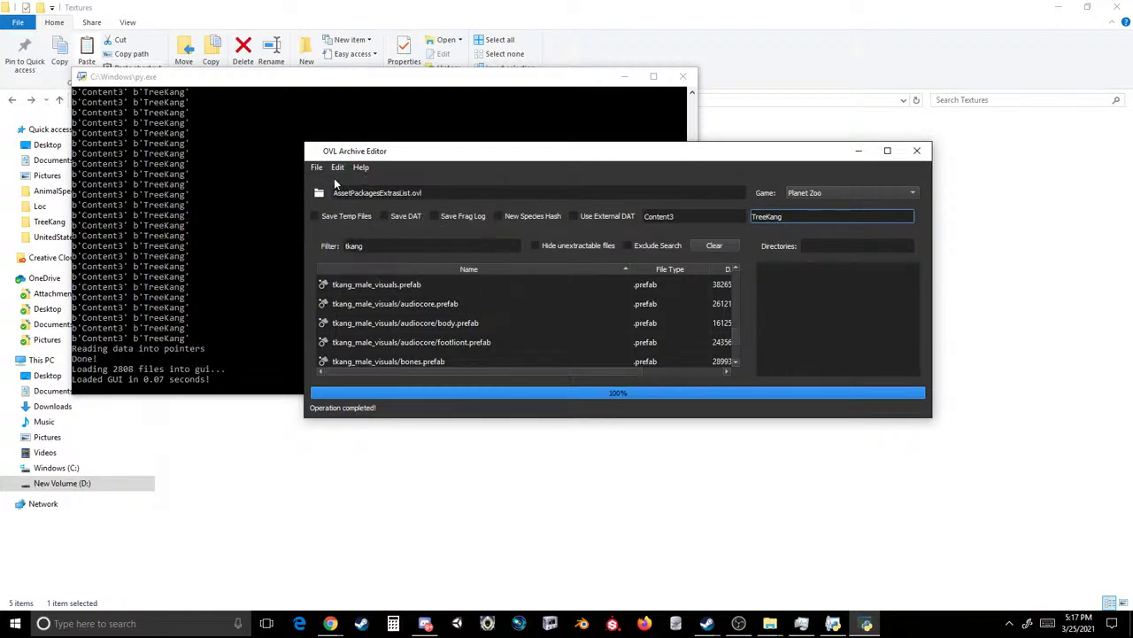
- Save the edited archive over AssetPackagesExtrasList.ovl in the TreeKang folder and confirm the overwrite
click(316, 168)
click(337, 207)
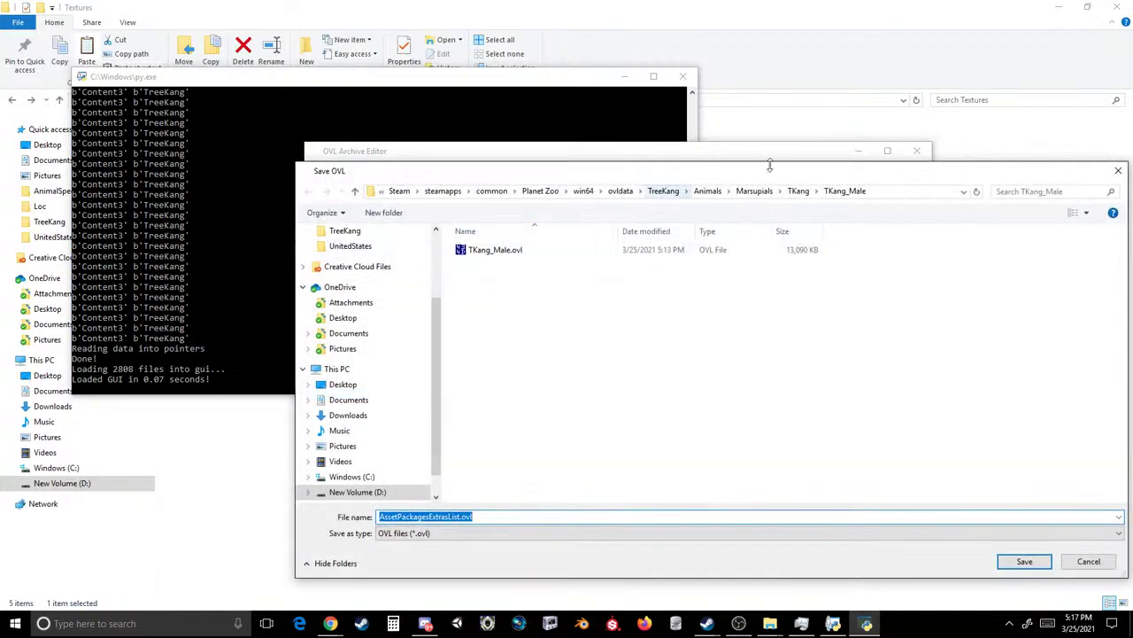
click(663, 190)
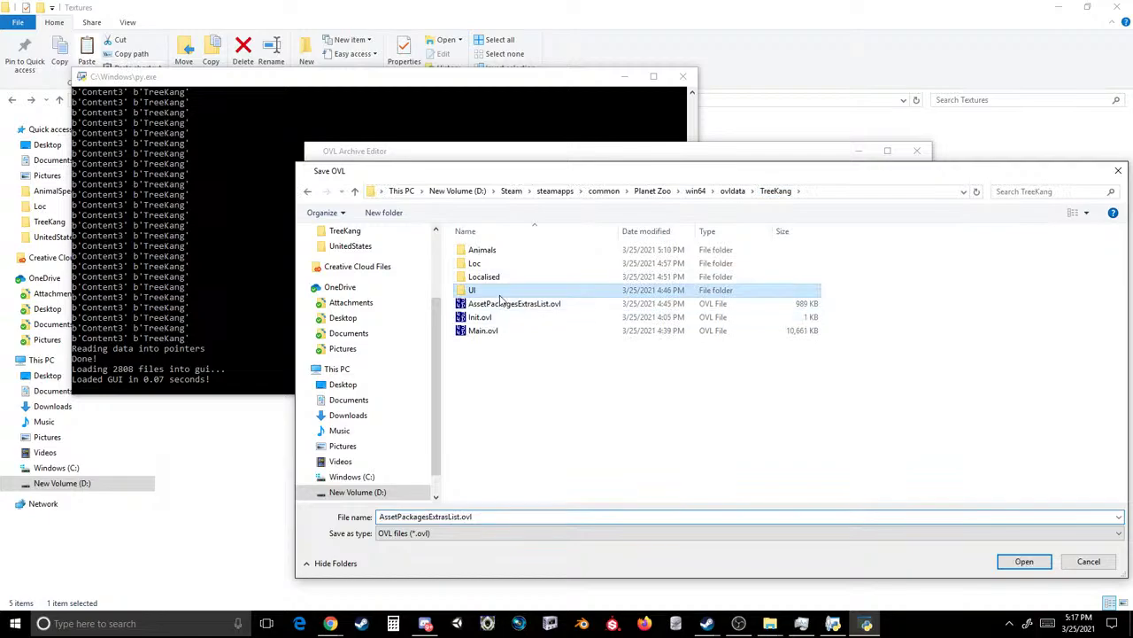
double_click(500, 304)
click(598, 310)
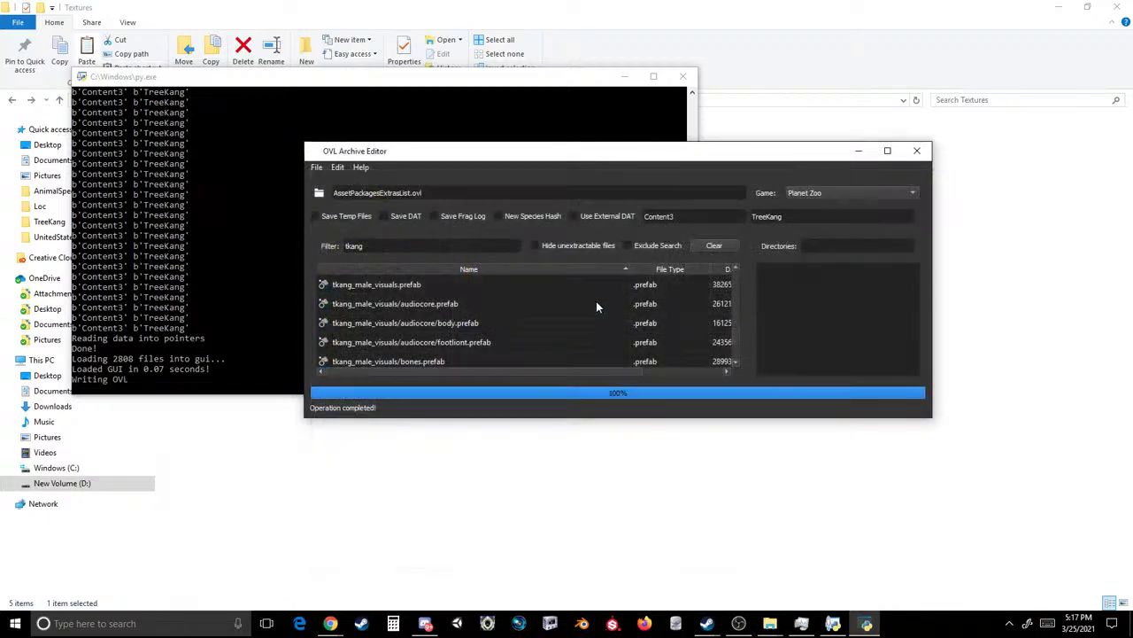
- Minimize the archive editor, switch to the Steam library and launch Planet Zoo
click(858, 151)
click(670, 566)
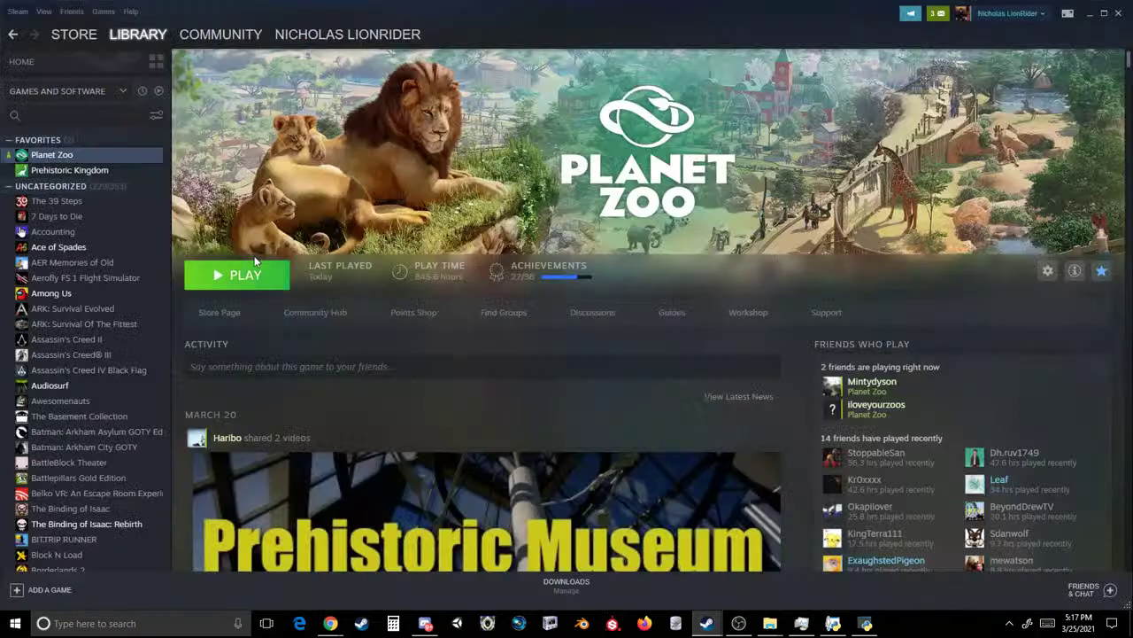
click(254, 270)
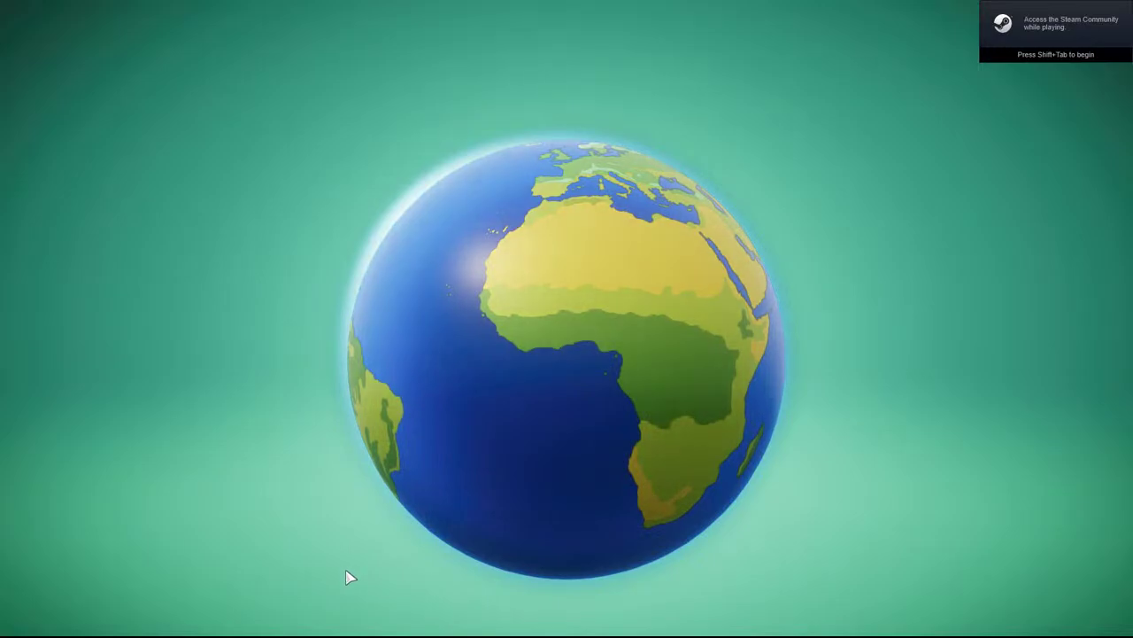
- Resume the saved Tree Kangaroo zoo and open its animal market
click(335, 586)
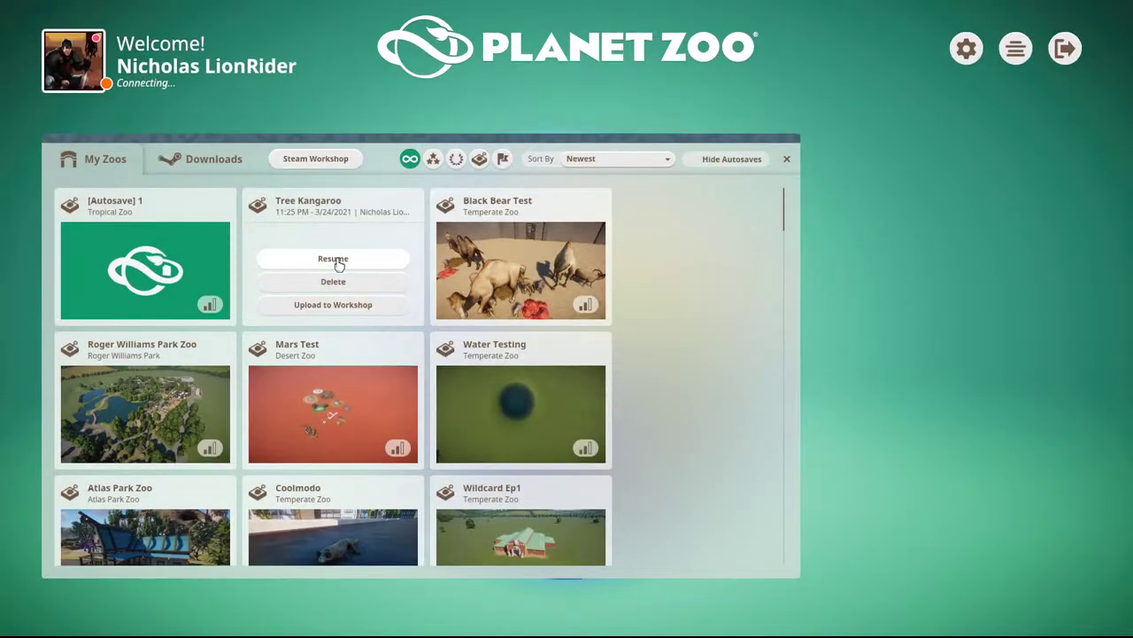
click(337, 261)
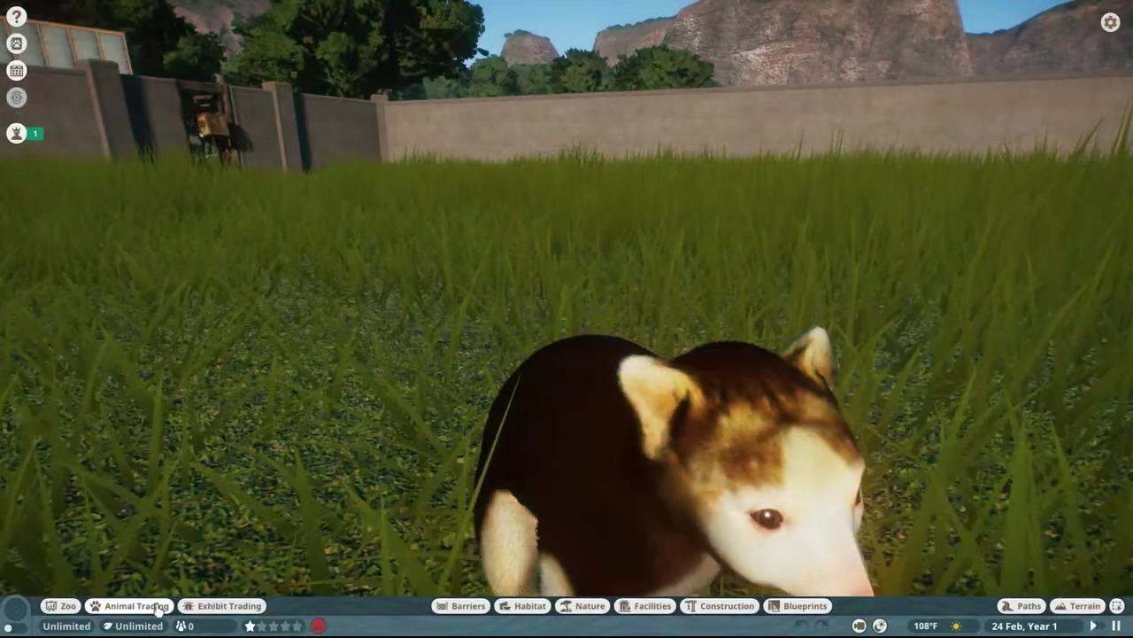
click(158, 606)
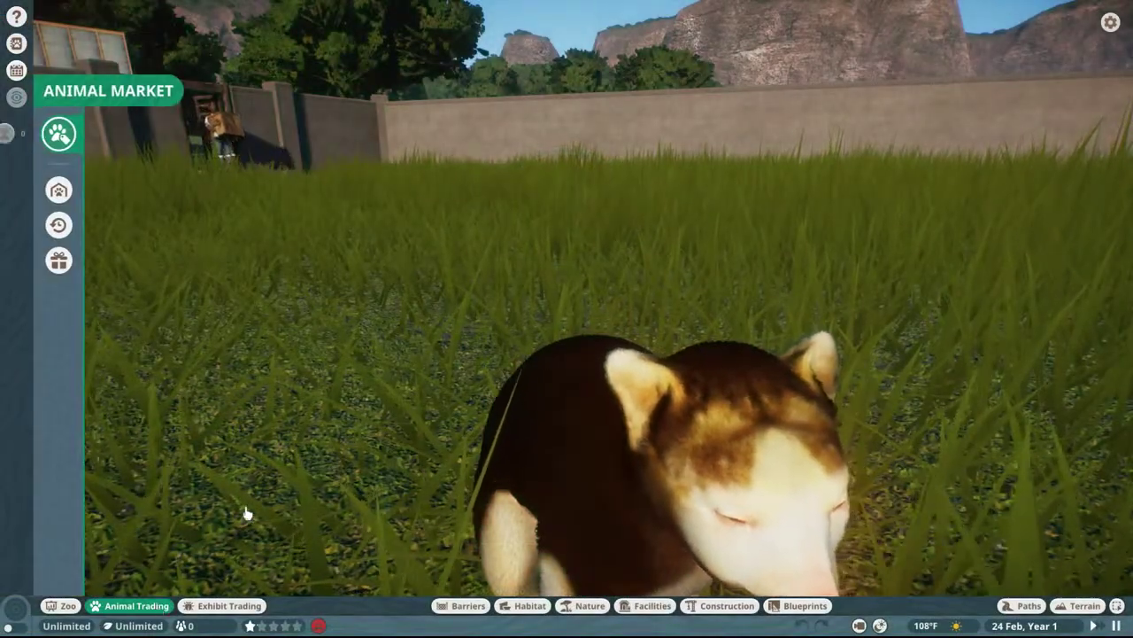
- Search the Zoopedia for "mat" and open the Matschie's Tree-Kangaroo entry
scroll(299, 326, down, 2)
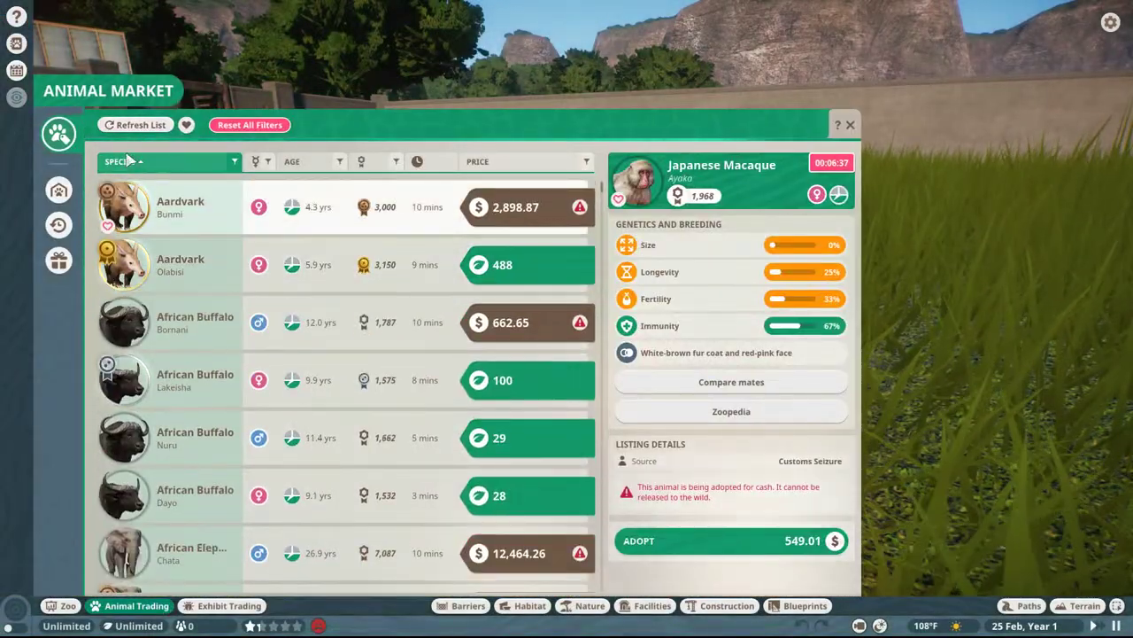
click(17, 42)
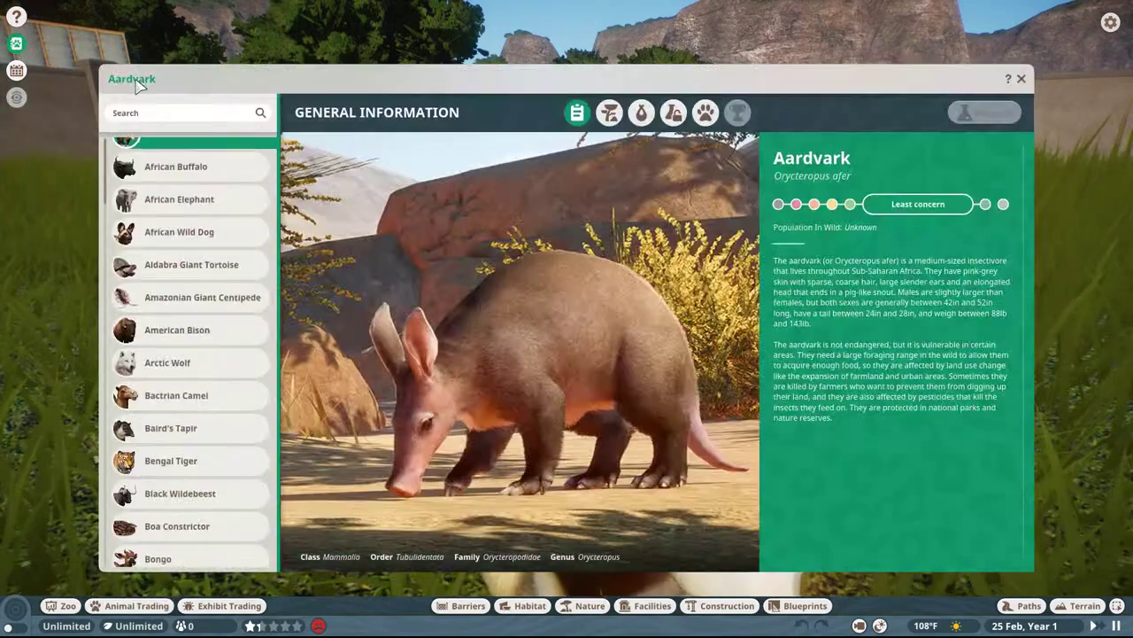
click(156, 109)
text(mat)
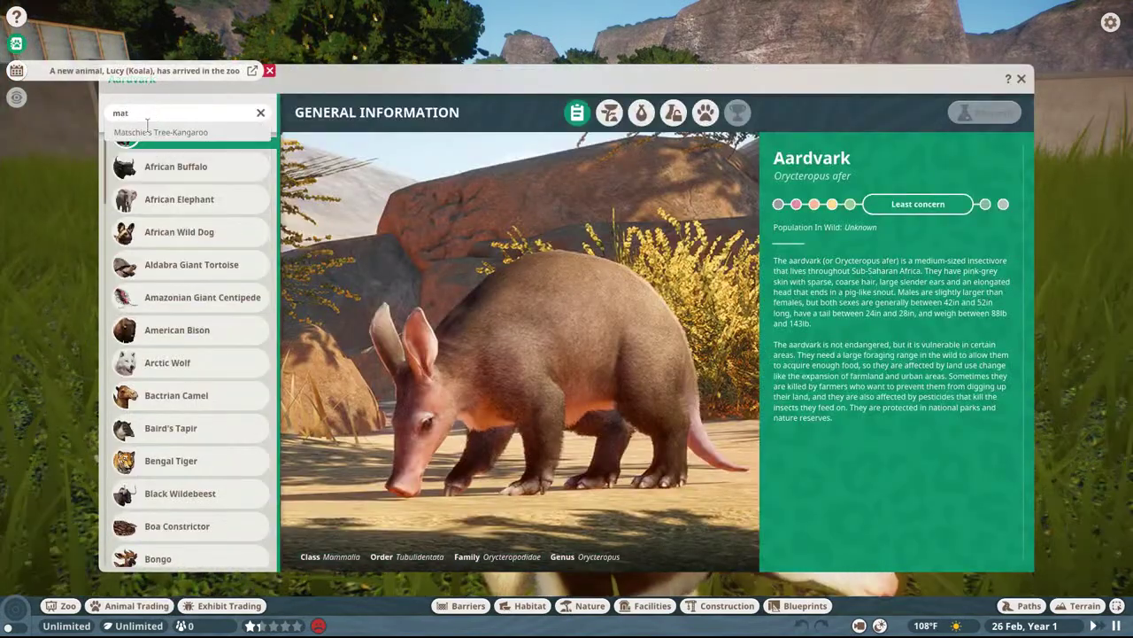
click(146, 127)
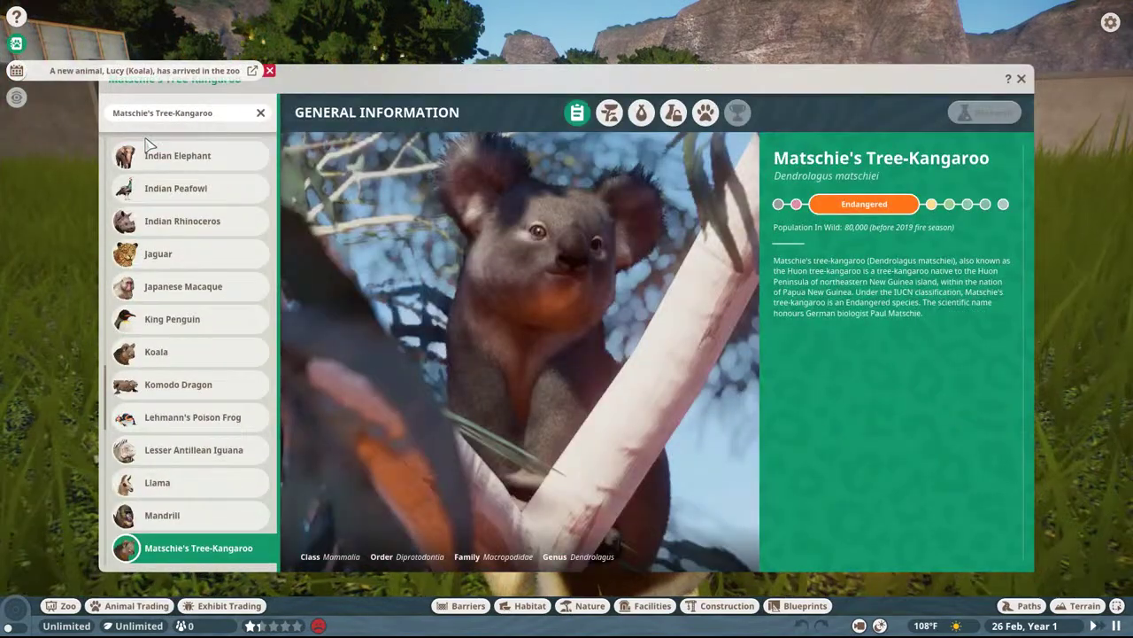
- Review the tree-kangaroo's Zoopedia sections, including Research Status and General Information, and close the Zoopedia
click(609, 112)
click(641, 112)
click(673, 113)
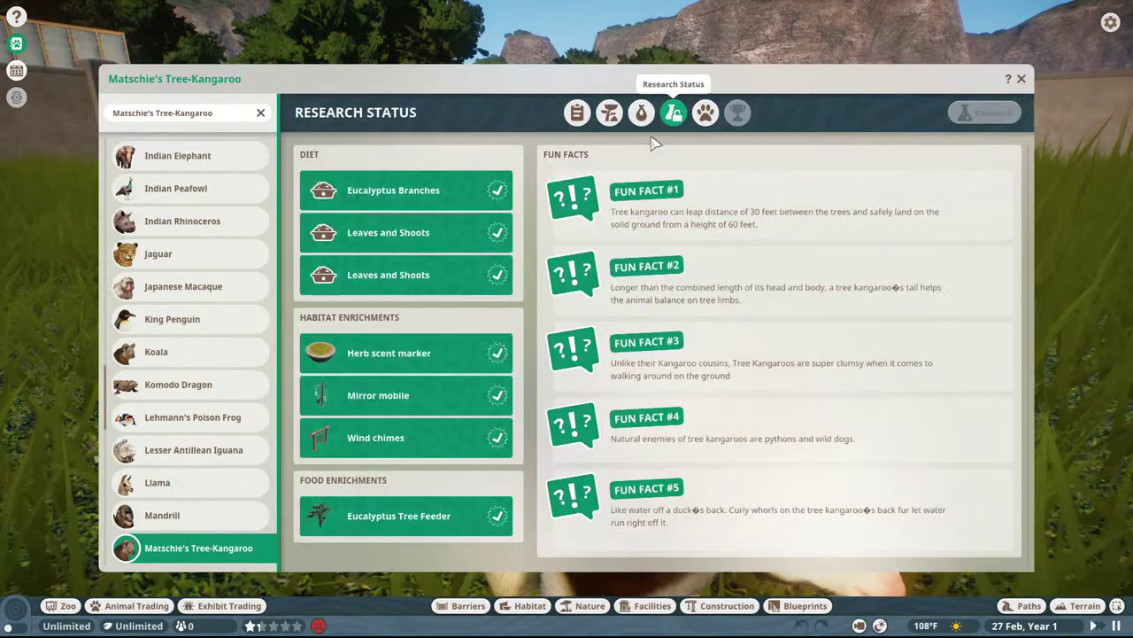
click(706, 113)
click(641, 112)
click(576, 112)
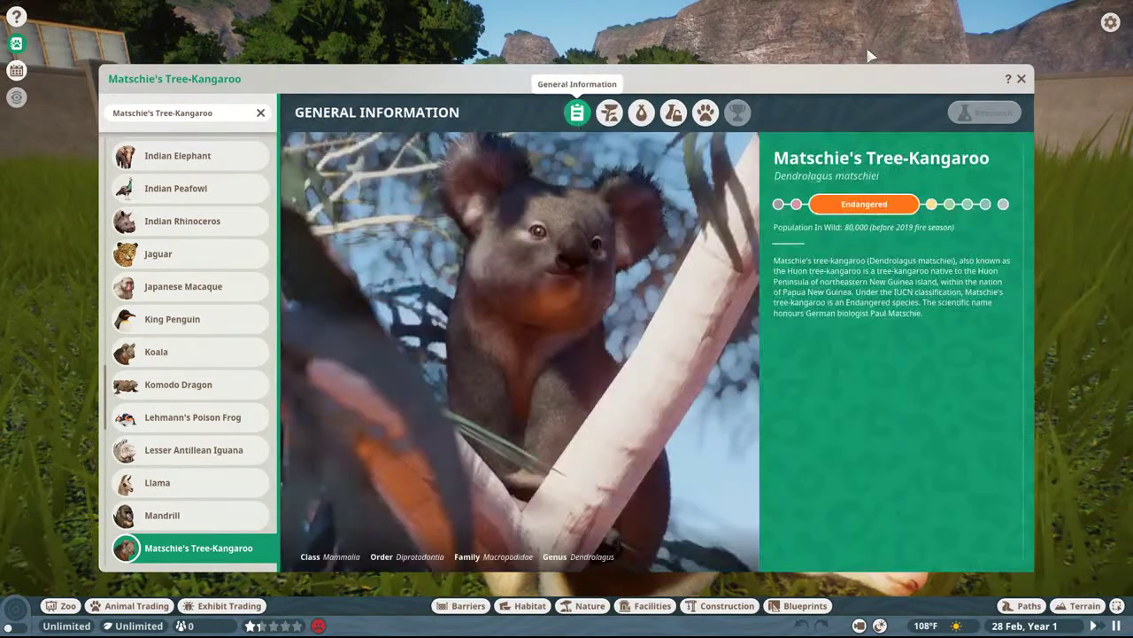
click(1021, 80)
- Select the adult female koala in the habitat and box her
scroll(511, 197, up, 5)
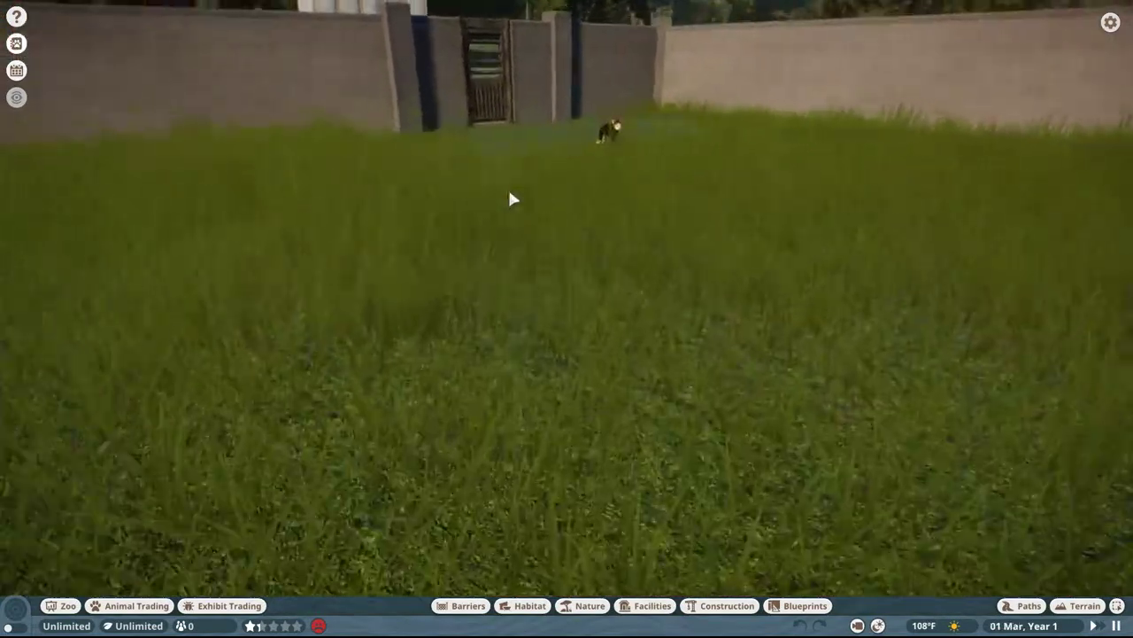
click(664, 168)
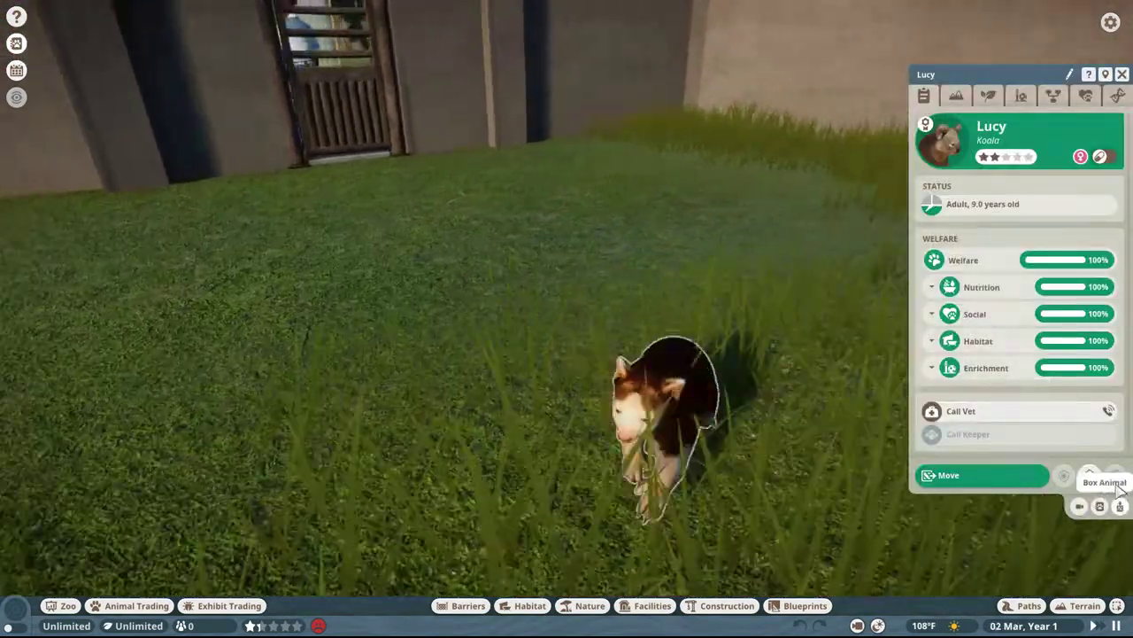
click(1118, 486)
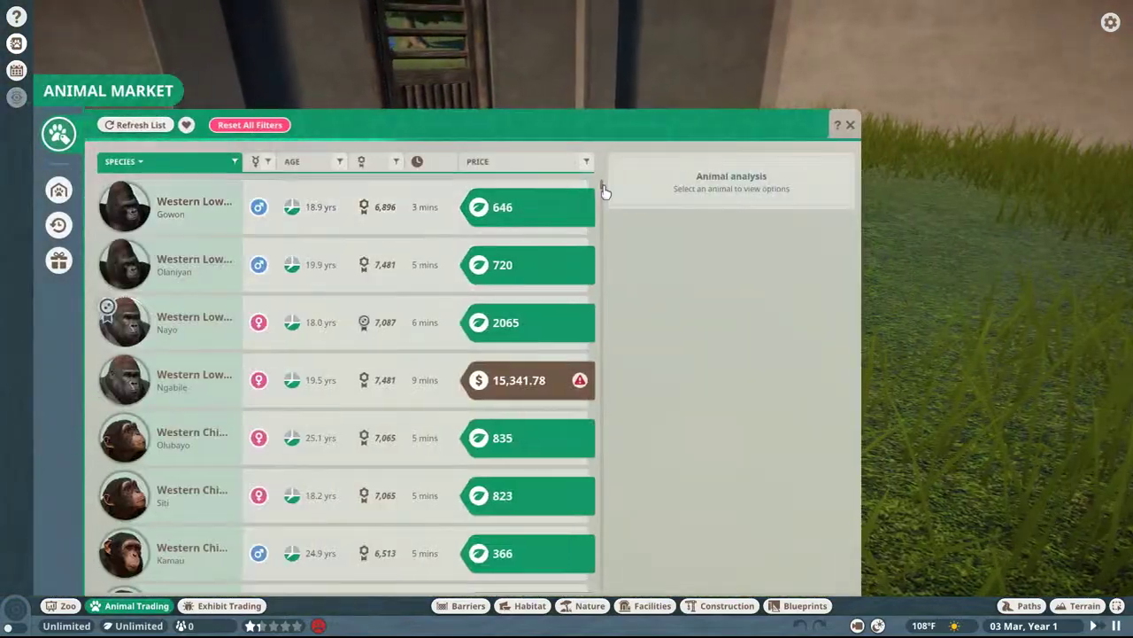
- Adopt the male Matschie's Tree-Kangaroo priced at 216 conservation credits, place him in the habitat and close the market
drag(602, 185, 649, 334)
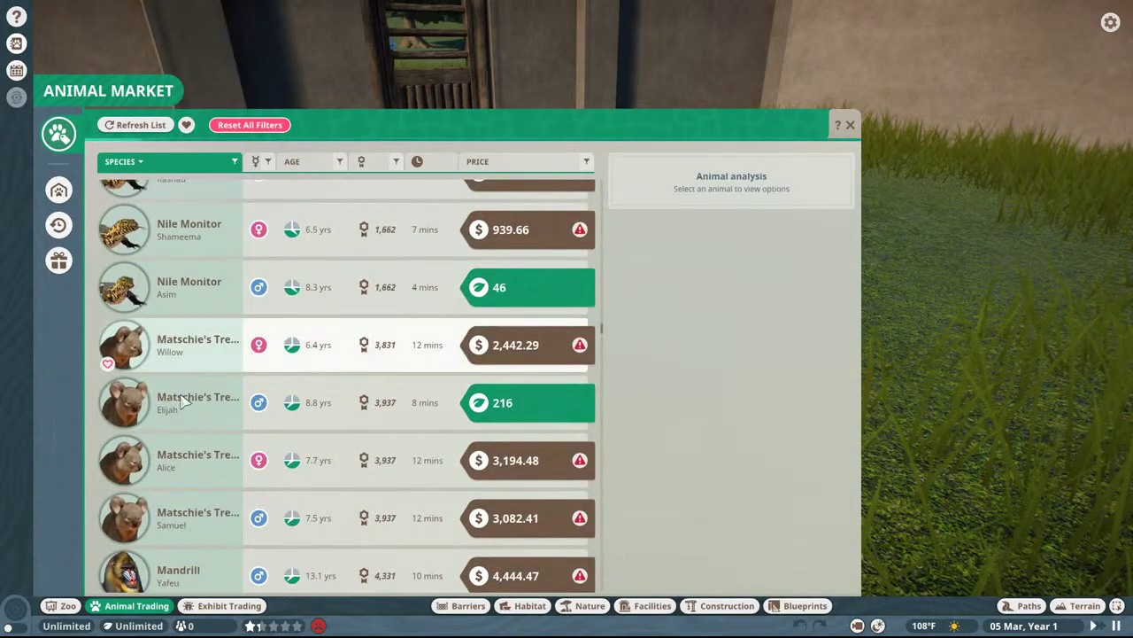
click(399, 400)
click(717, 492)
click(718, 482)
click(596, 334)
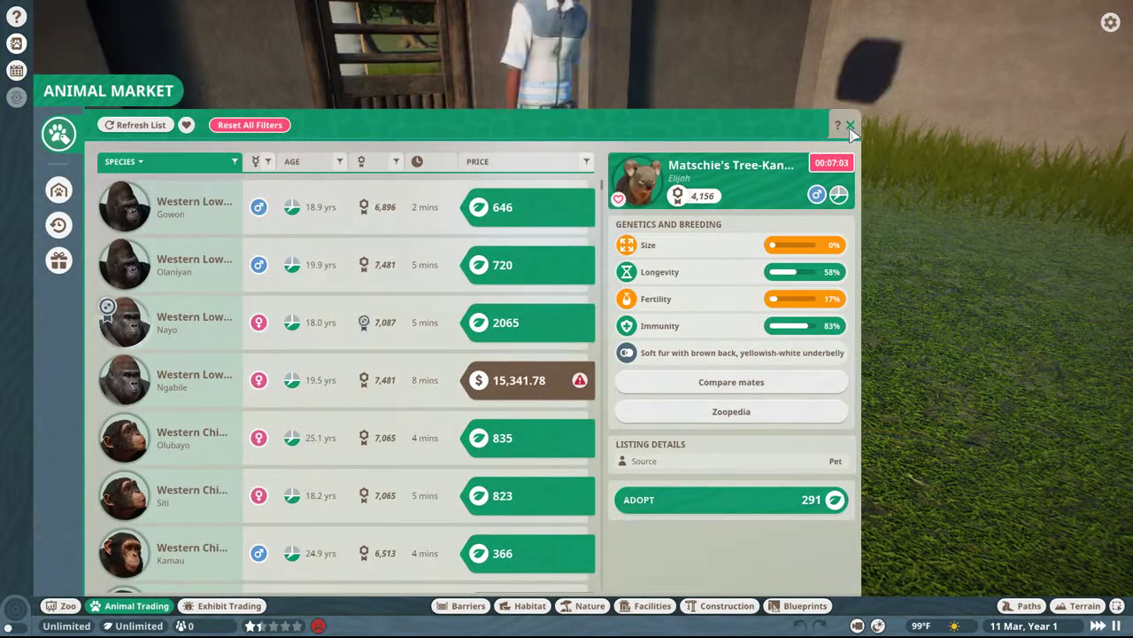
click(844, 124)
- Select the newly arrived Matschie's Tree-Kangaroo and move him to a grassy spot inside Habitat 1
key(d)
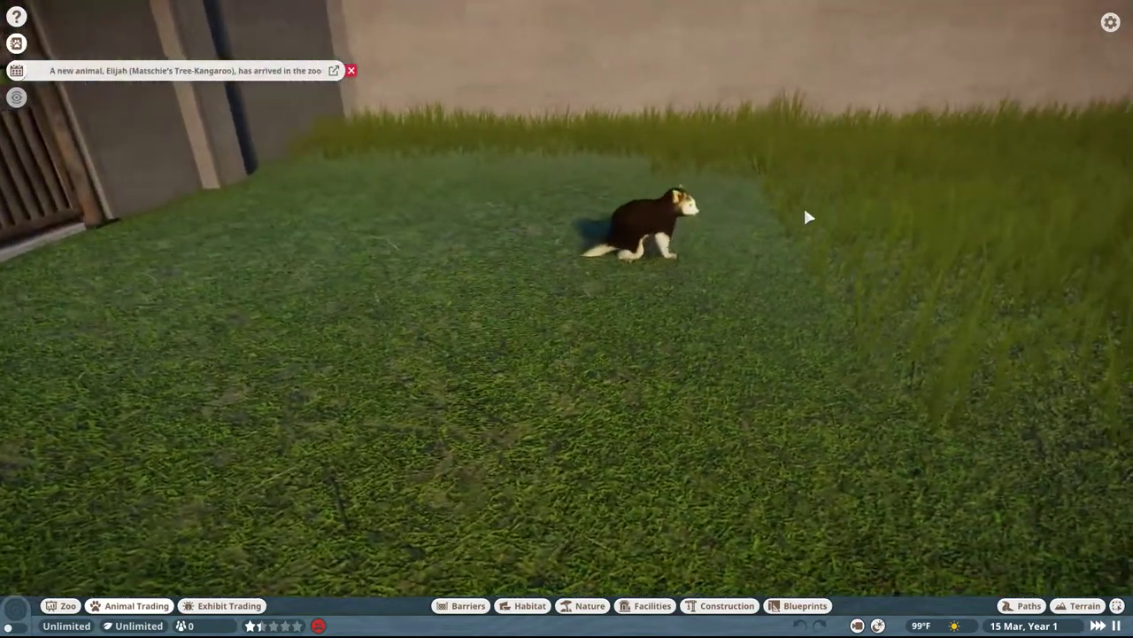
click(639, 232)
scroll(729, 337, down, 3)
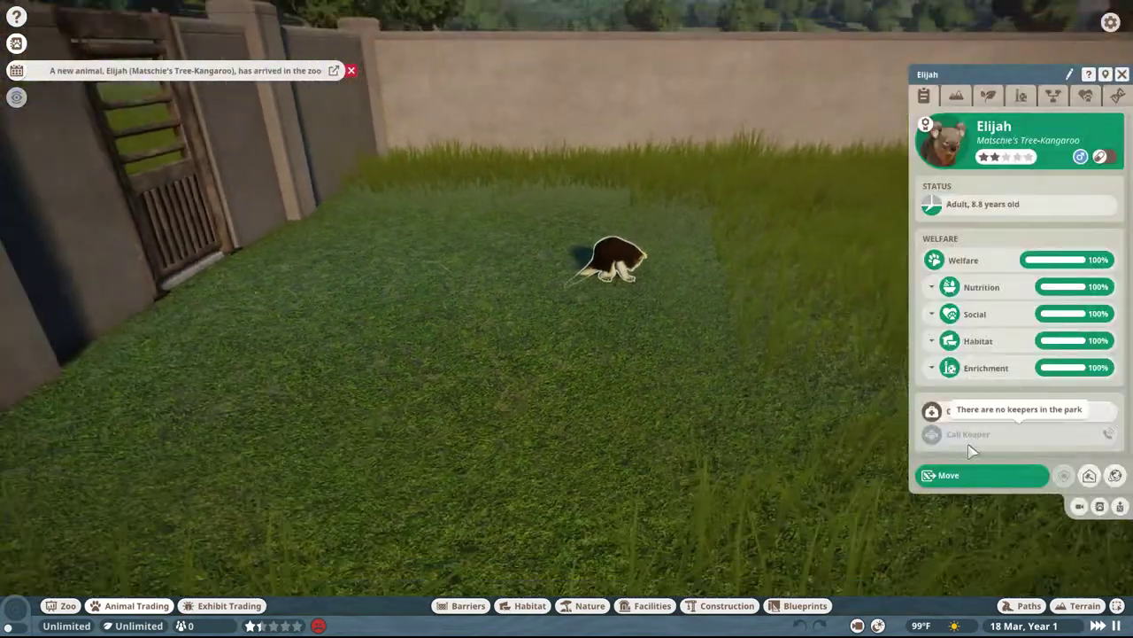
click(928, 476)
key(e)
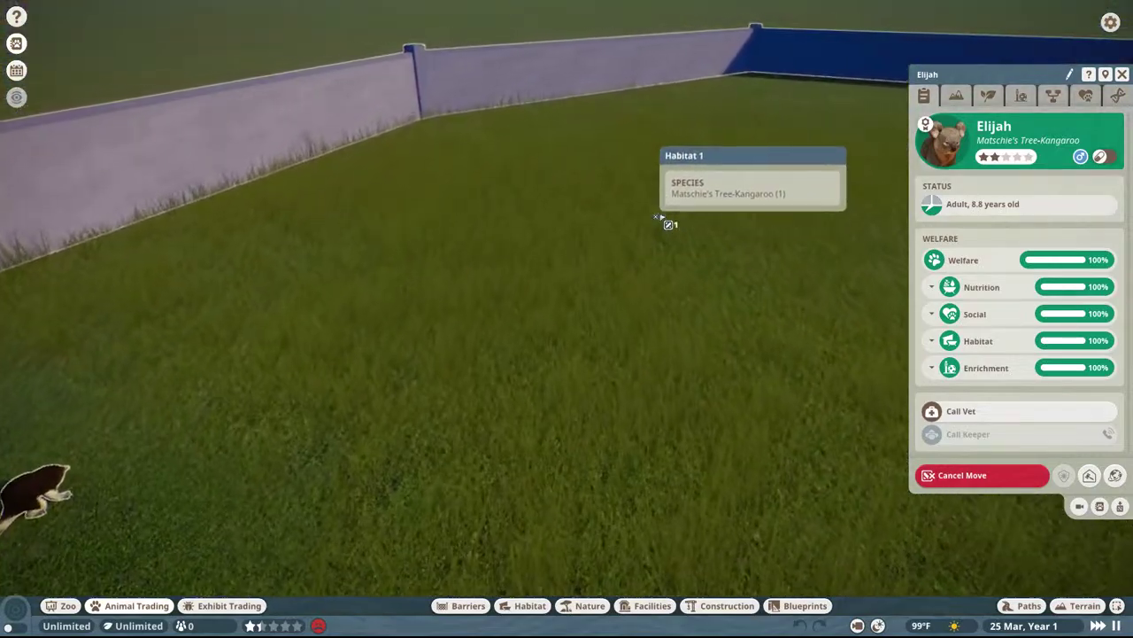
click(665, 207)
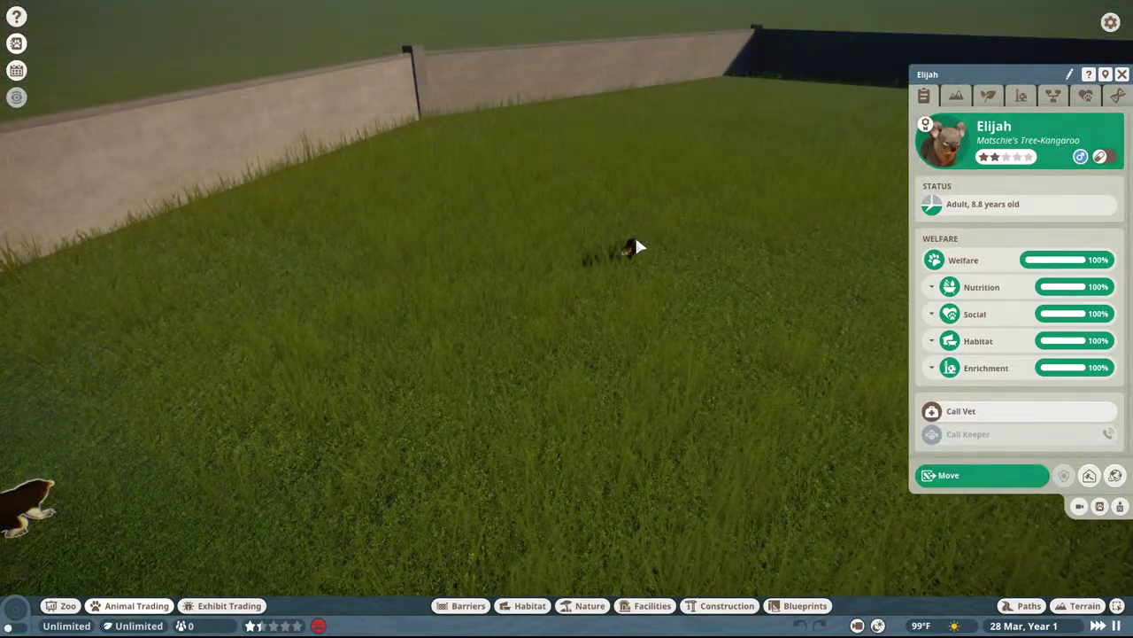
key(a)
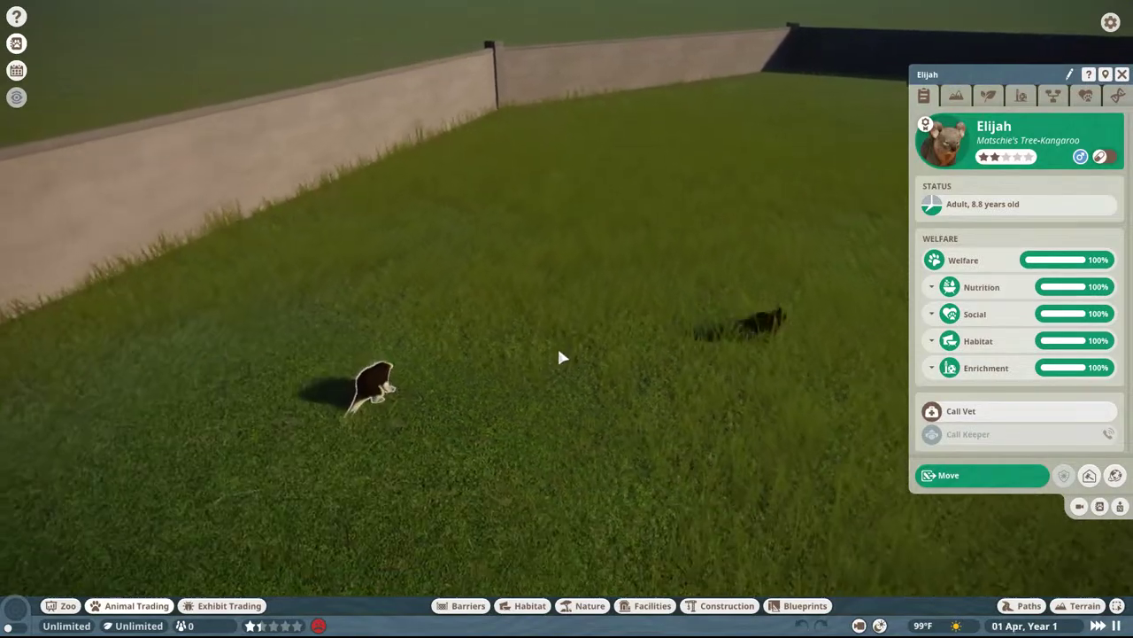
scroll(559, 356, down, 5)
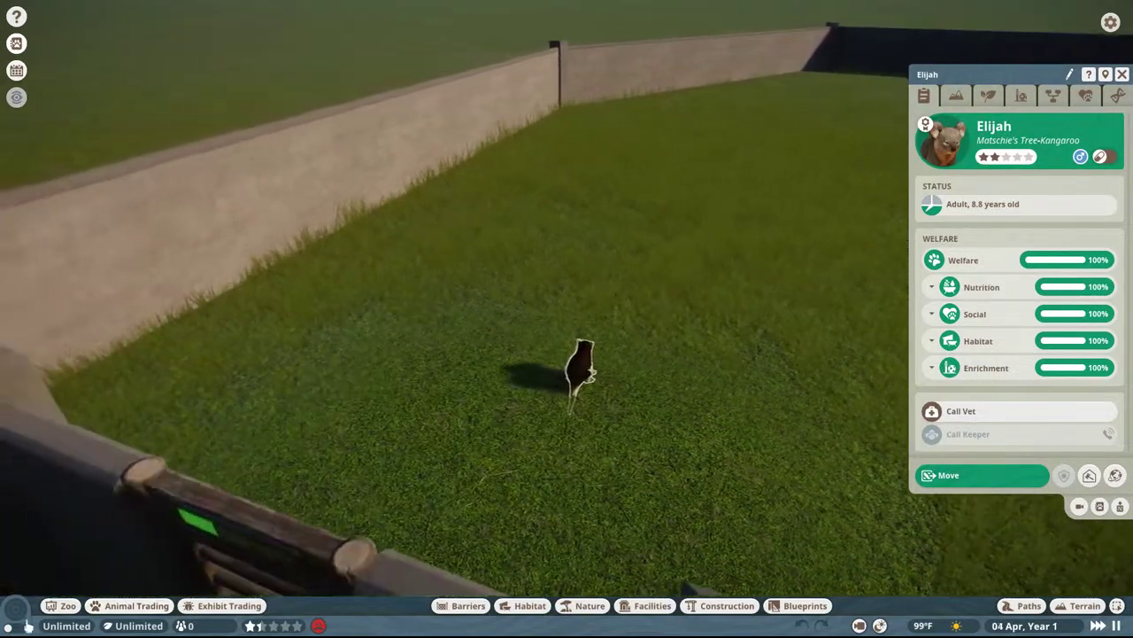
- Inspect the habitat and its barriers with the Traversable area heatmap and hide the heatmap
key(h)
click(454, 22)
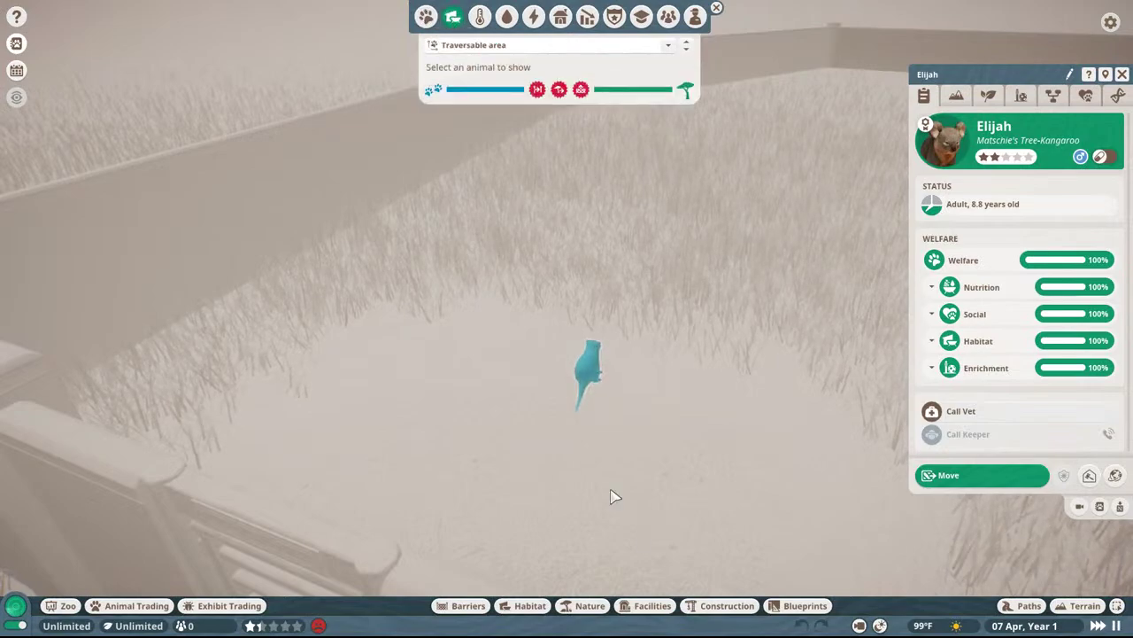
key(b)
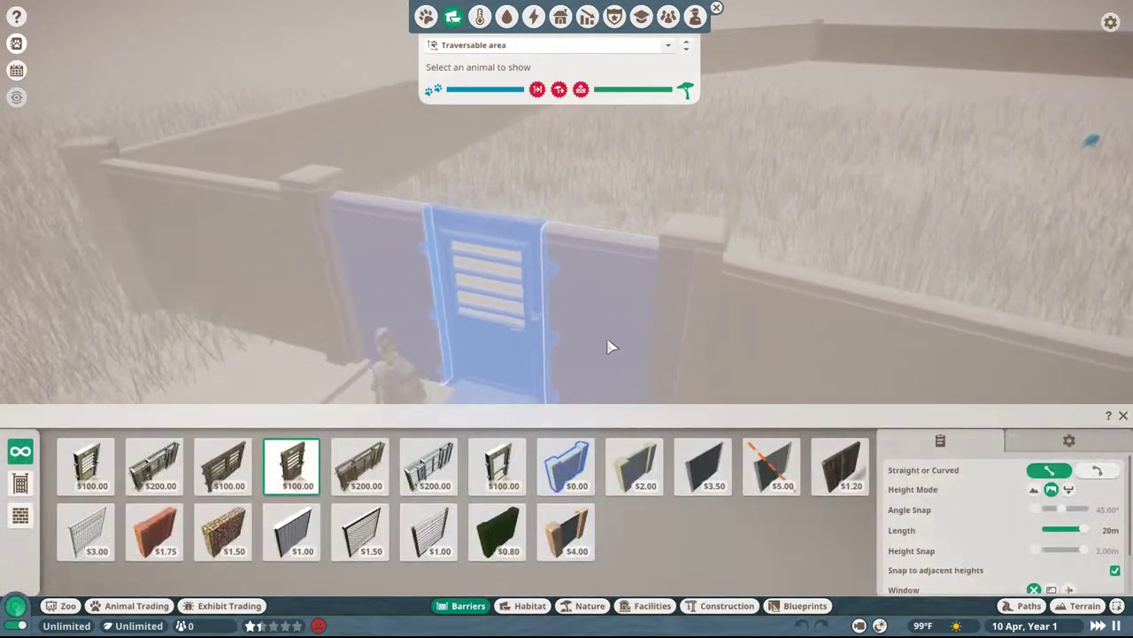
key(d)
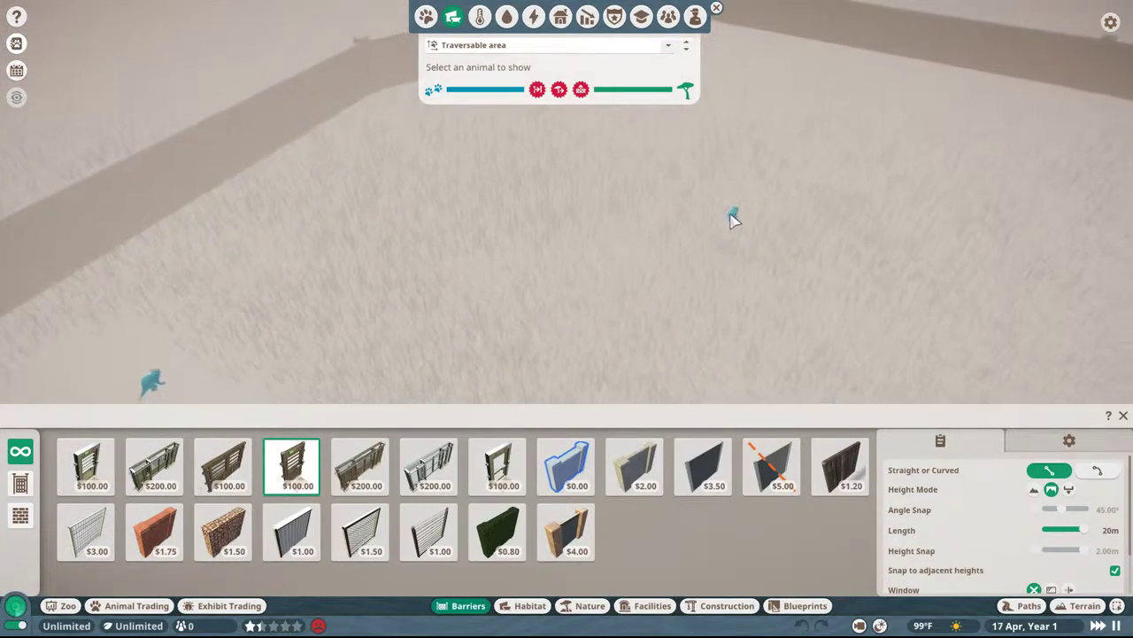
click(15, 605)
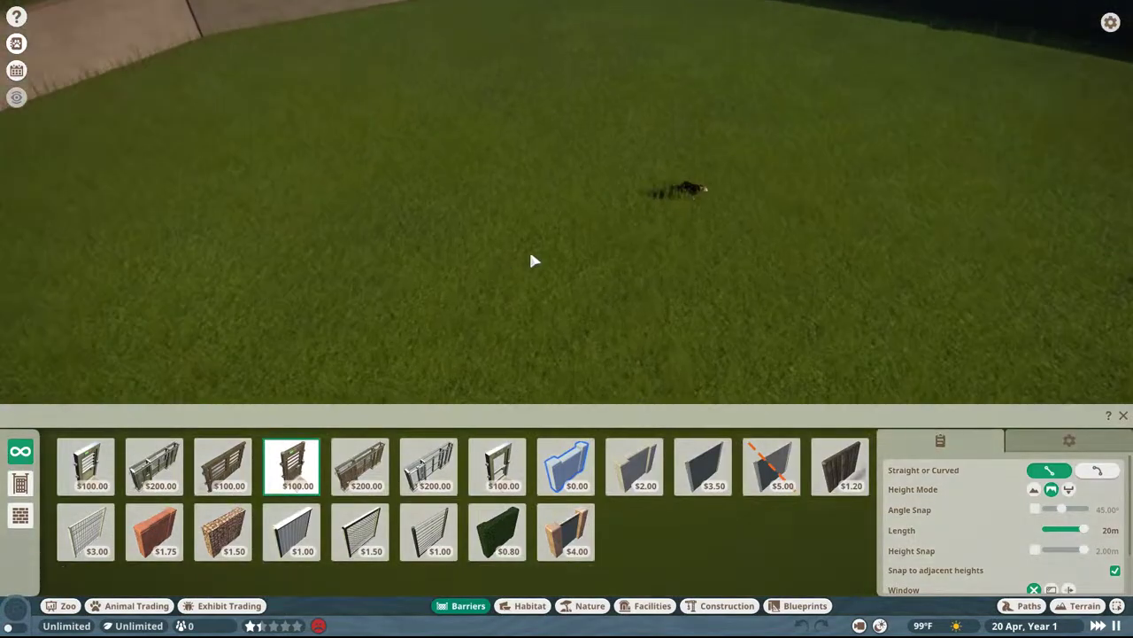
- Show the Traversable area heatmap again, examine the animals in the enclosure up close, and close the heatmap and barrier browser
click(15, 606)
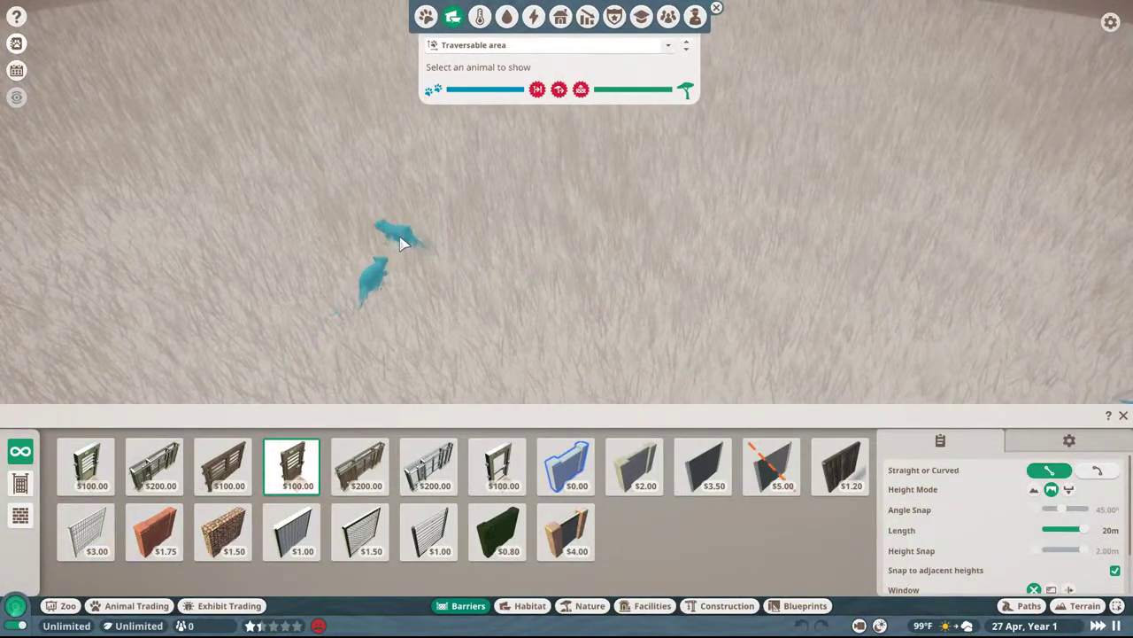
scroll(460, 230, up, 5)
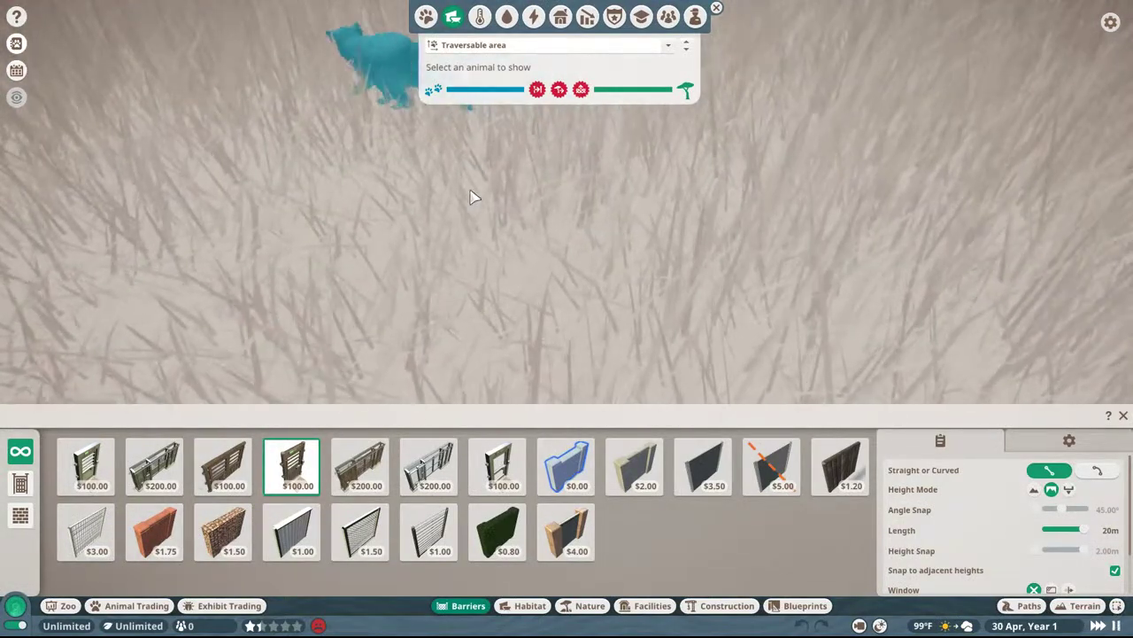
scroll(468, 191, down, 3)
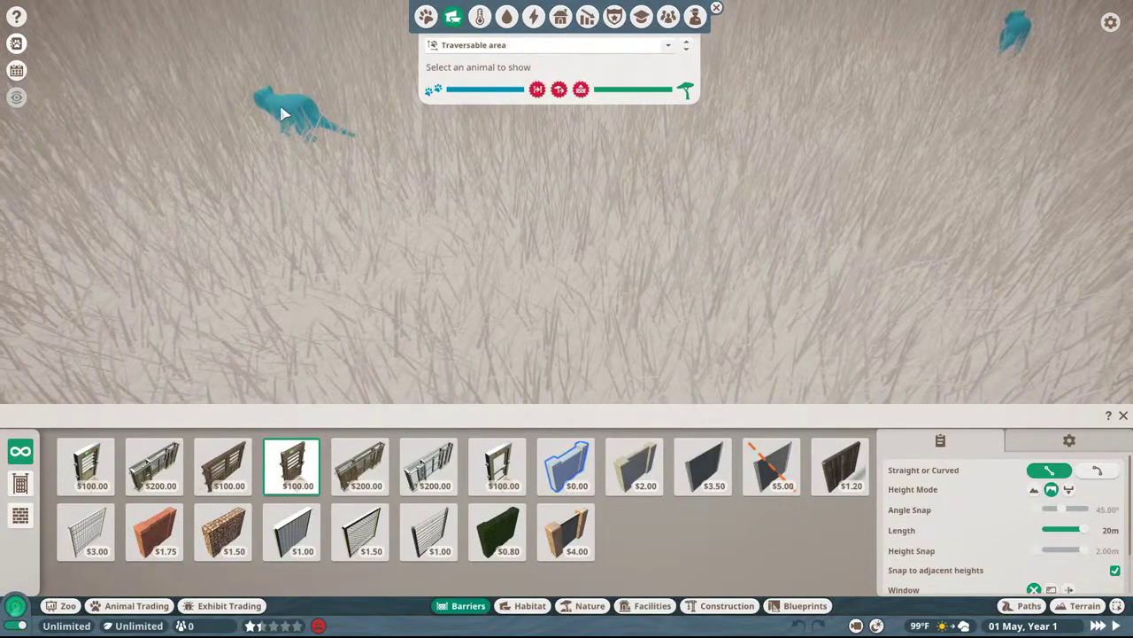
scroll(282, 113, down, 3)
drag(304, 121, 447, 238)
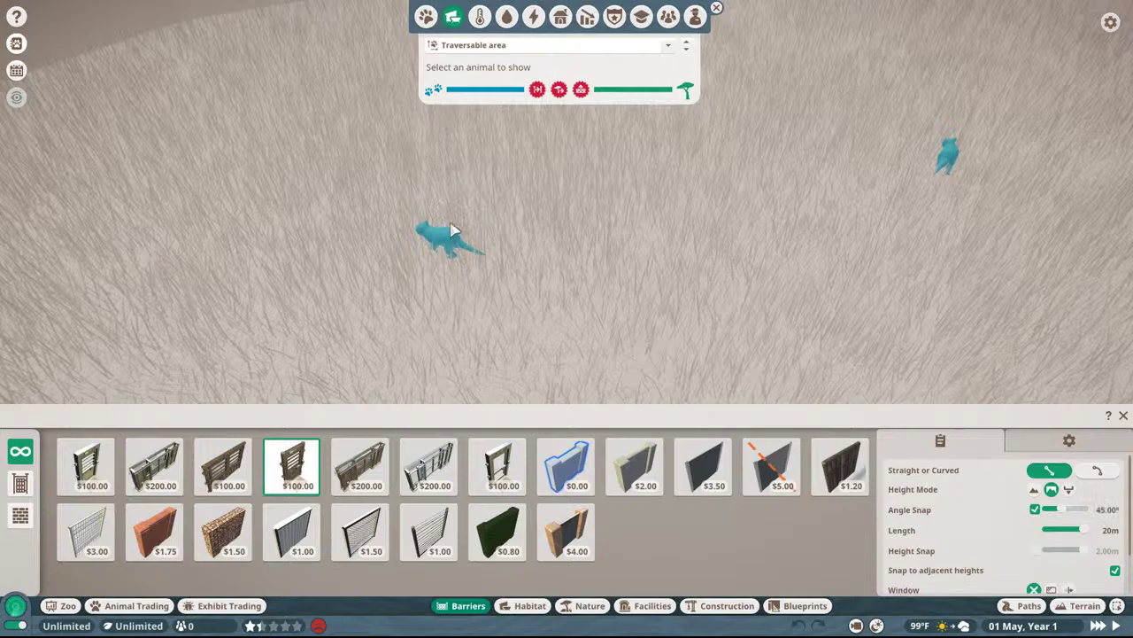
click(425, 18)
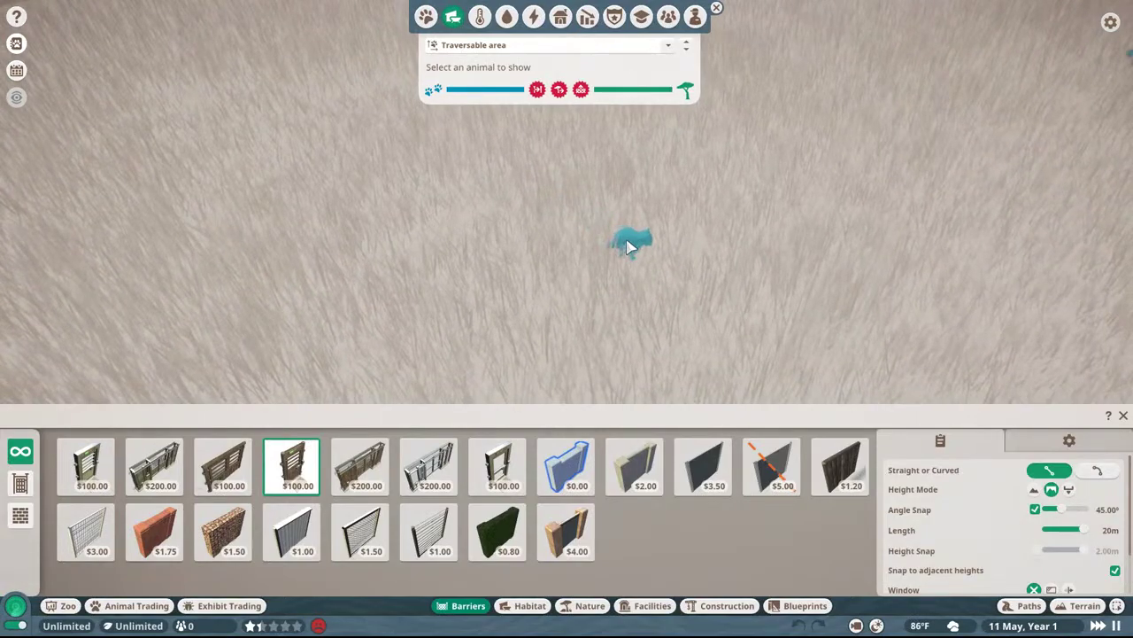
scroll(592, 236, up, 5)
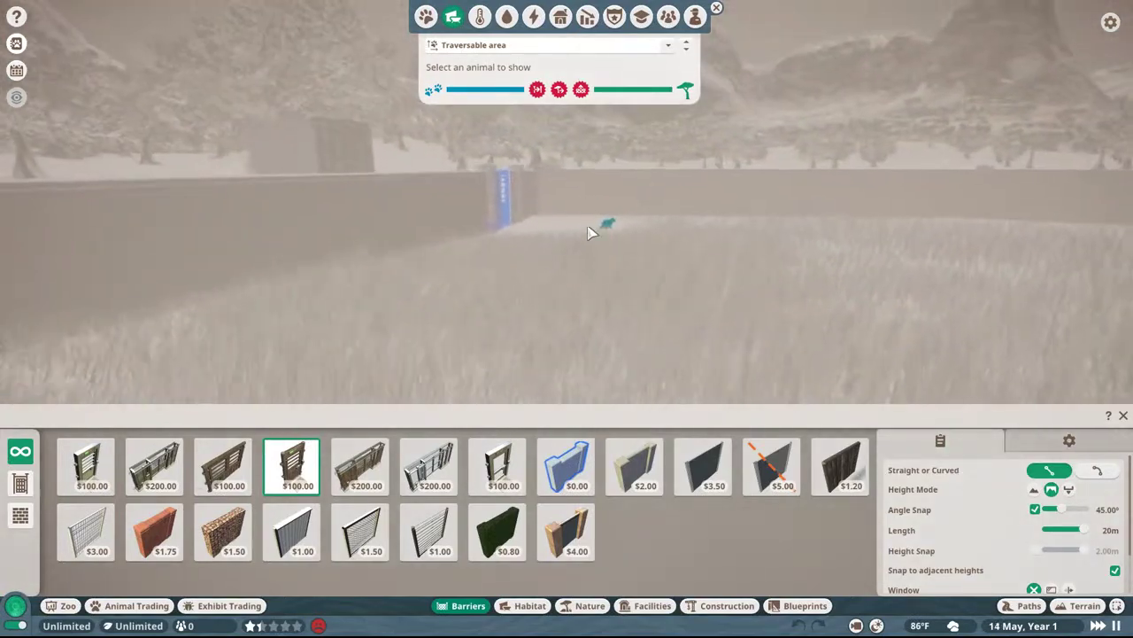
scroll(588, 229, up, 4)
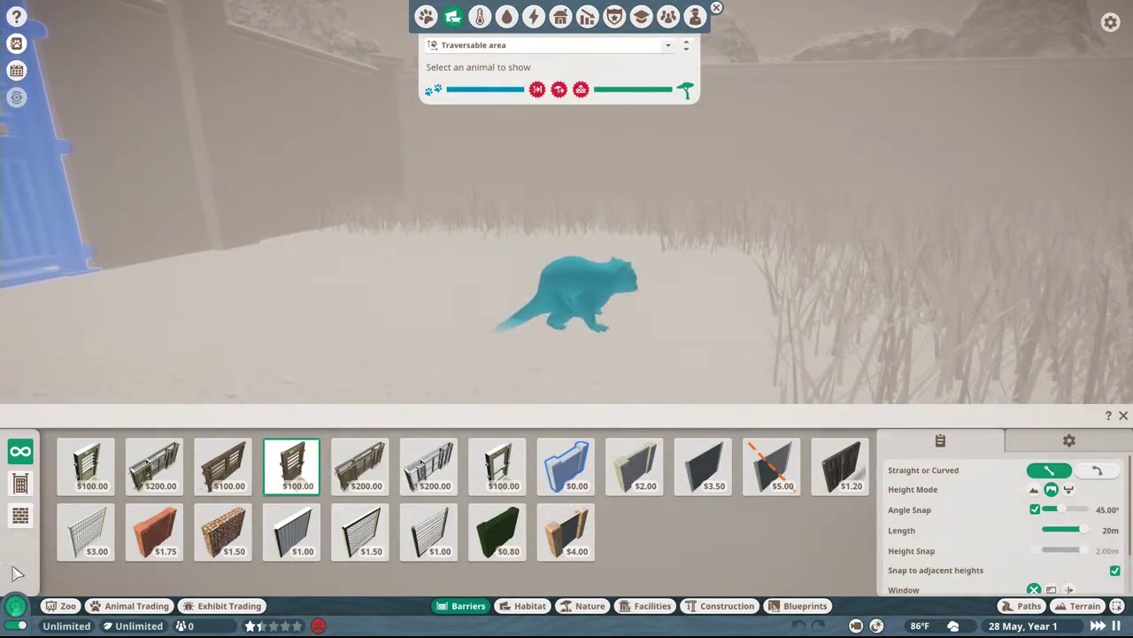
click(15, 605)
key(Escape)
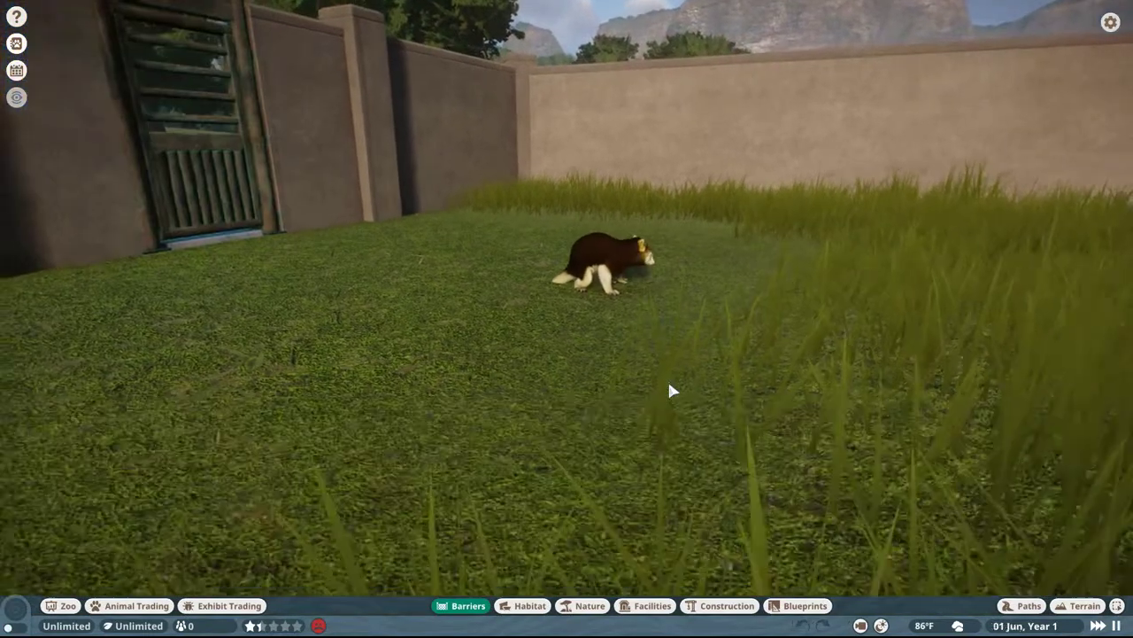
key(Escape)
click(580, 395)
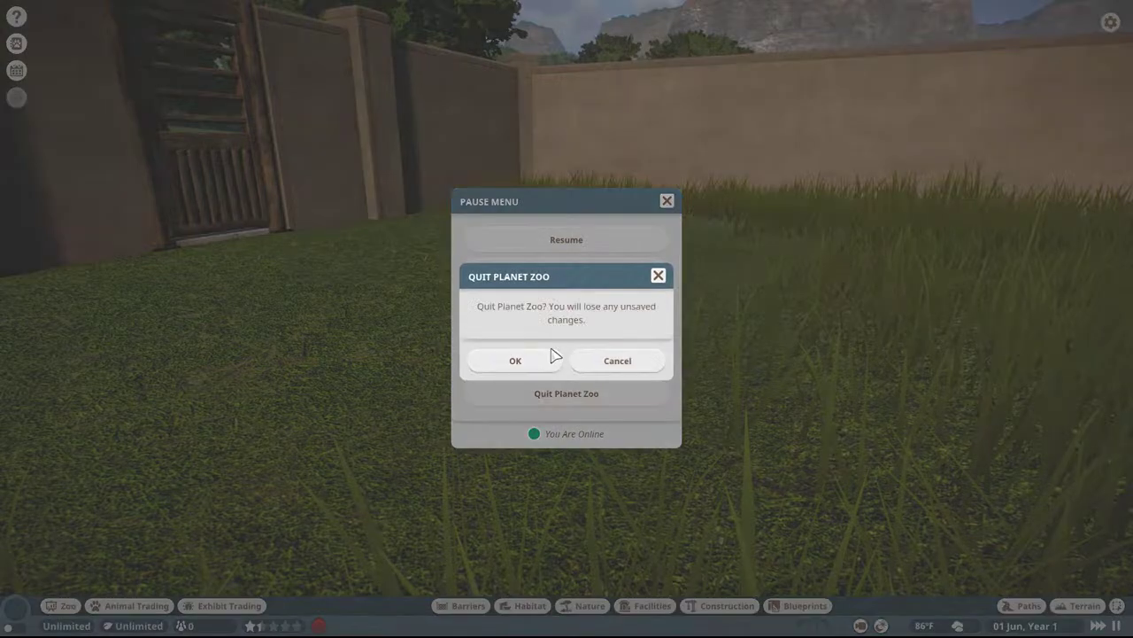
click(607, 362)
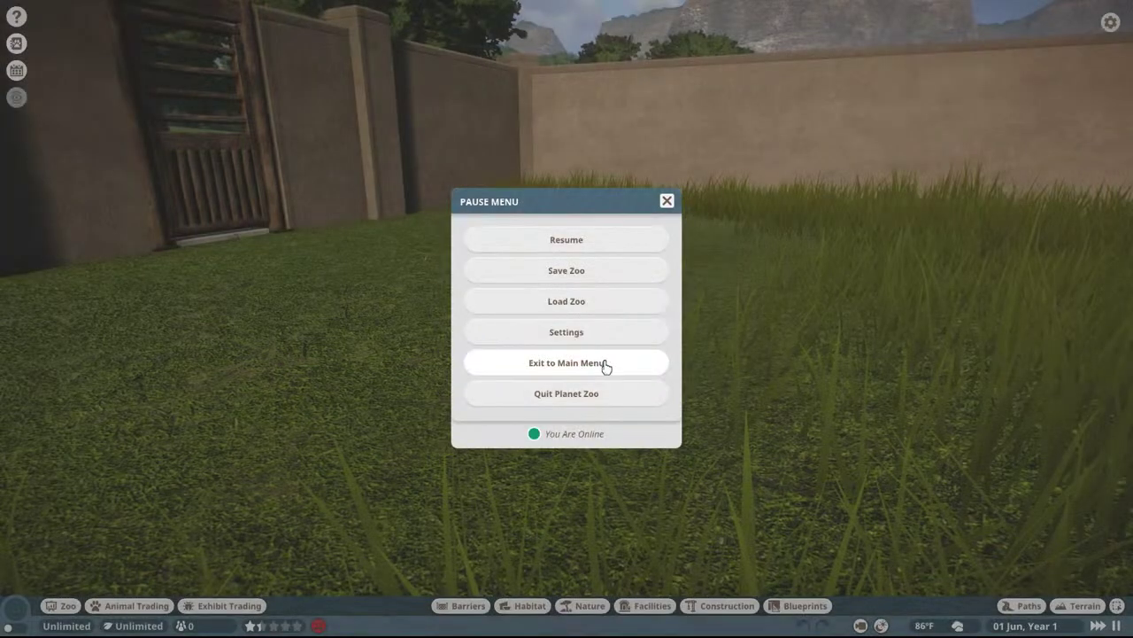
click(592, 245)
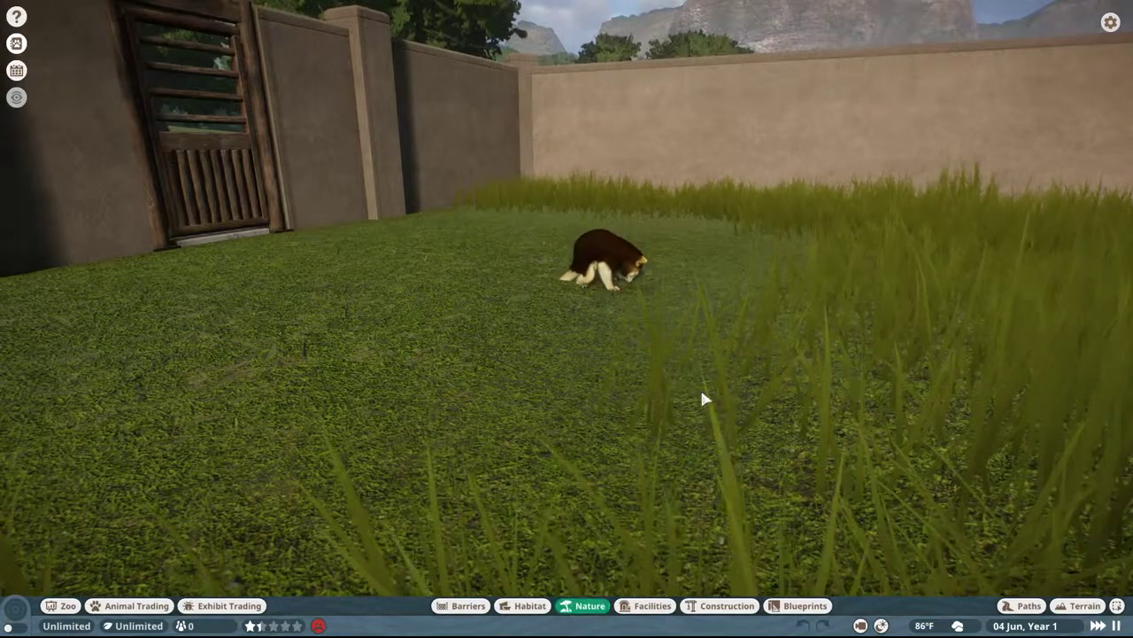
- Find plants matching "aca" and place the large climbable $120.00 tree beside the tree-kangaroo in the habitat
text(a)
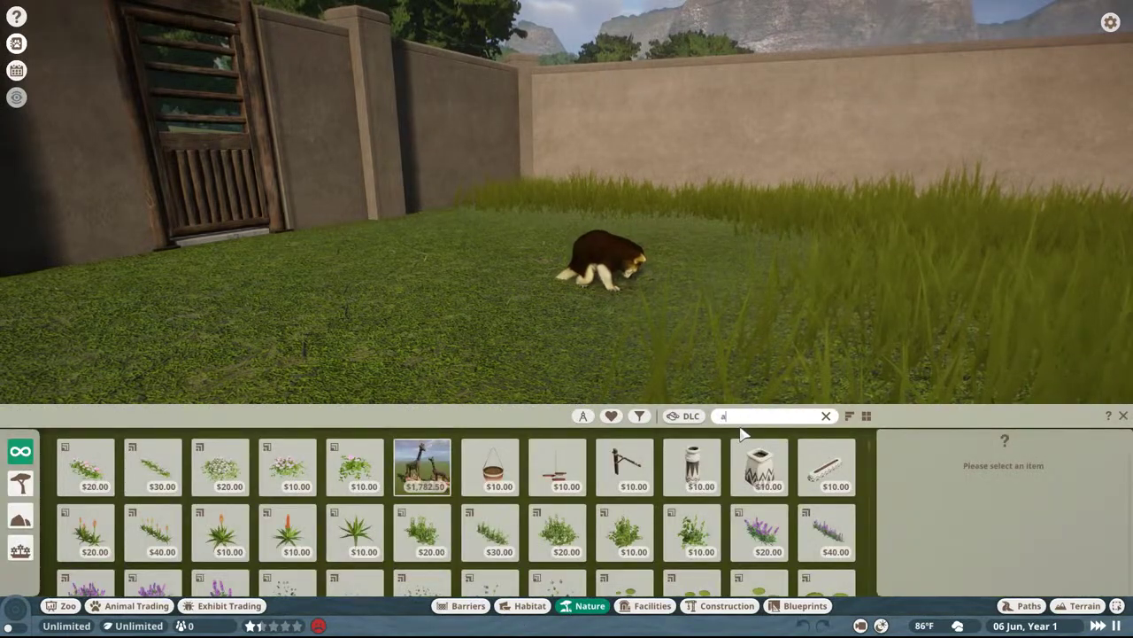
text(ca)
click(359, 531)
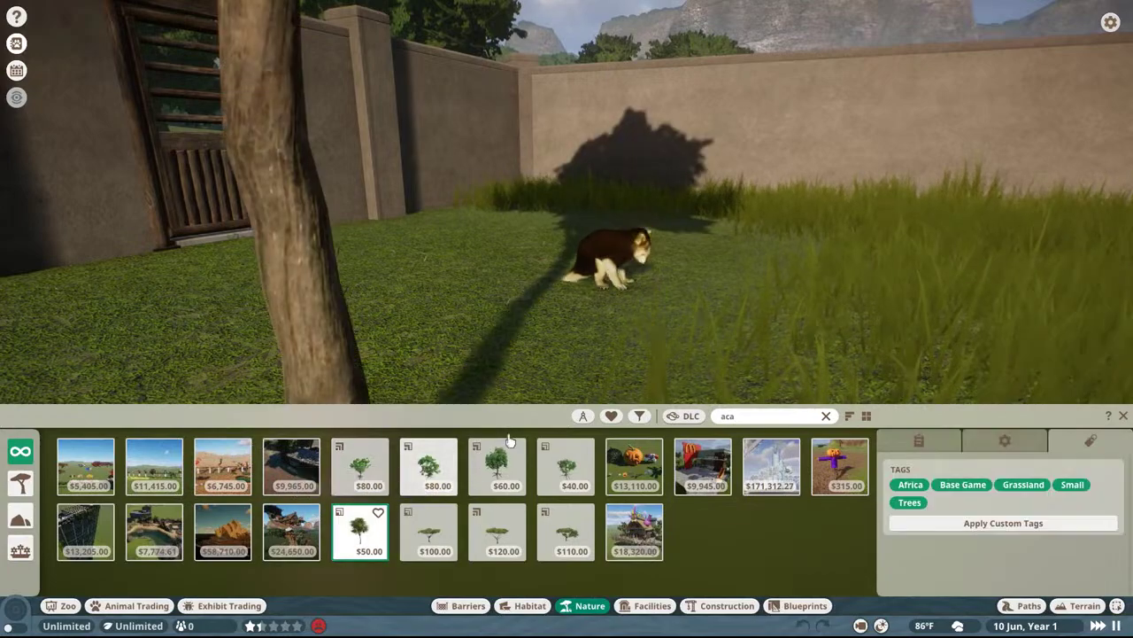
click(497, 532)
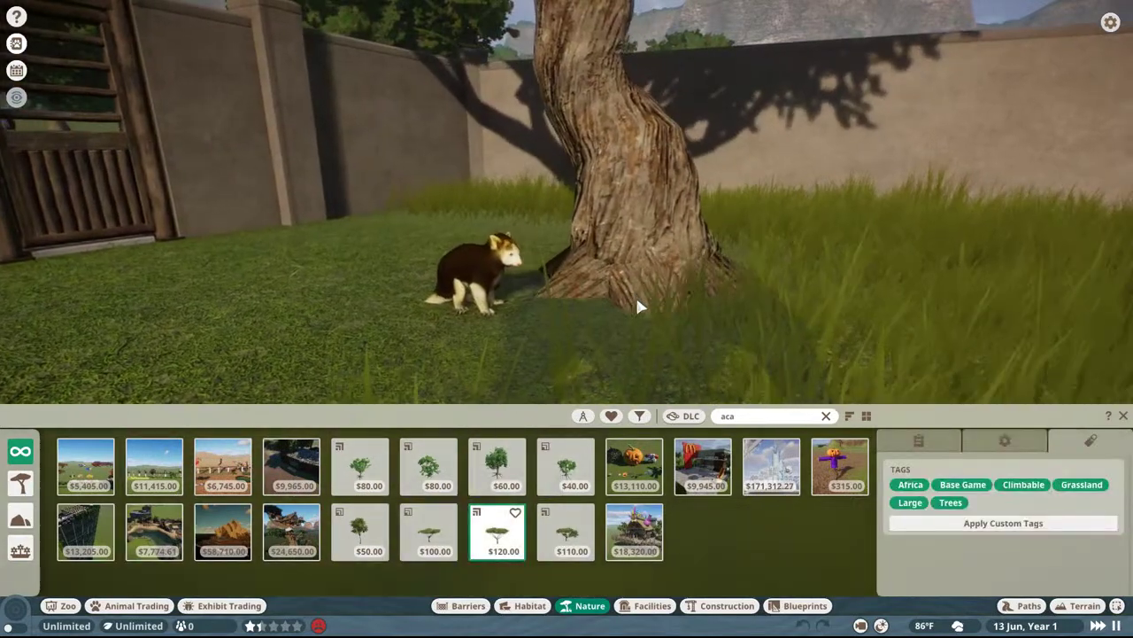
click(638, 305)
right_click(811, 233)
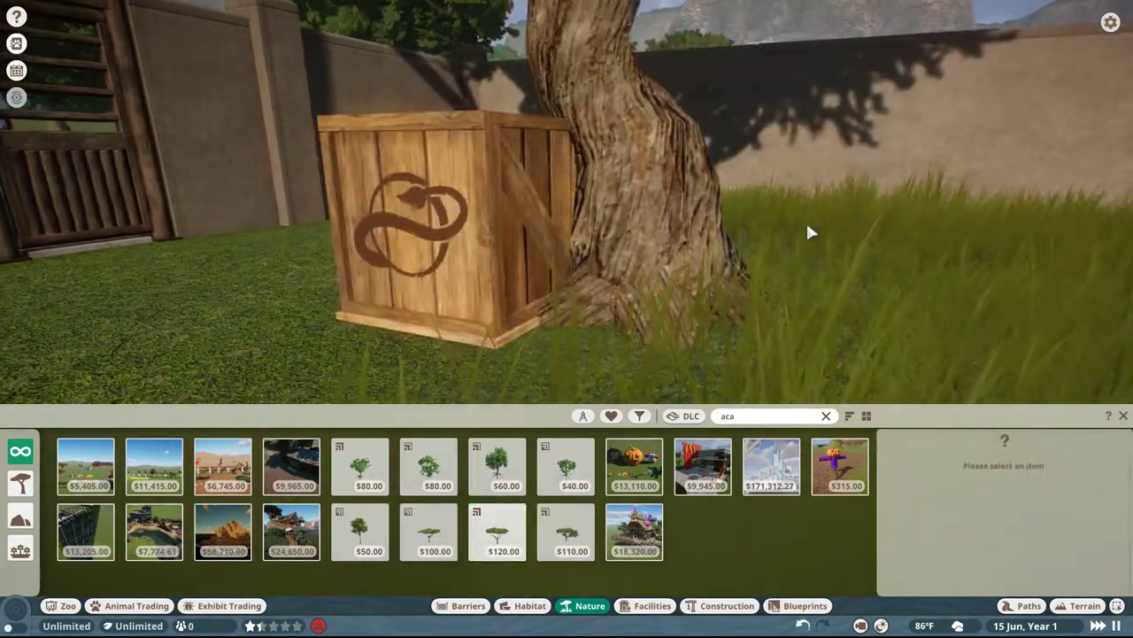
- Try to move the crated male Matschie's Tree-Kangaroo onto the open grass near the gate in Habitat 1
click(501, 275)
click(974, 354)
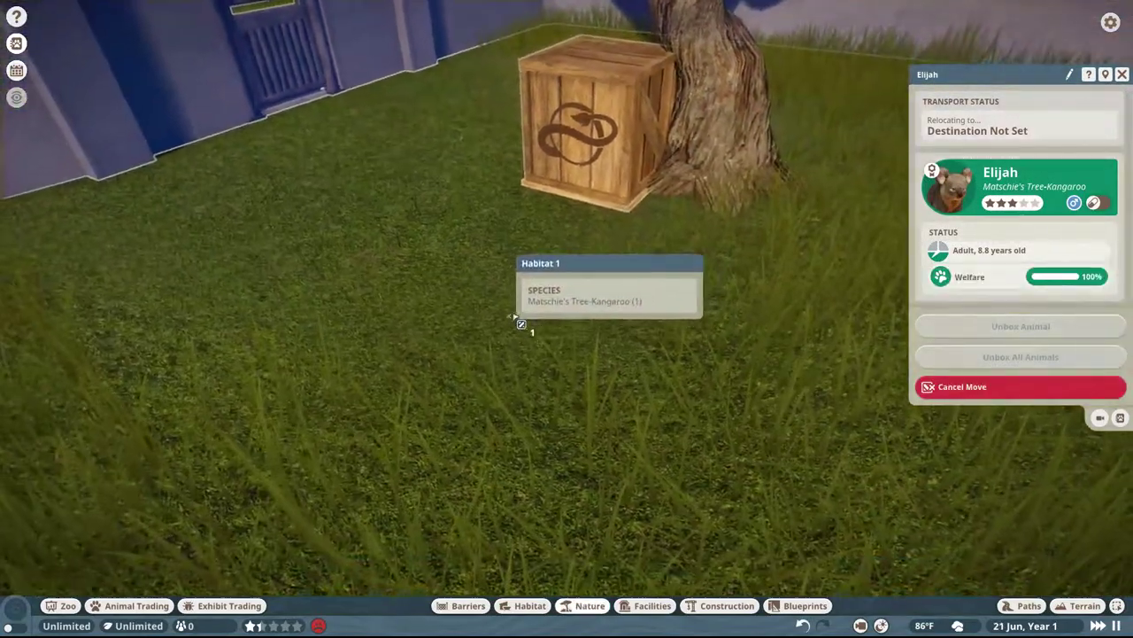
right_click(496, 292)
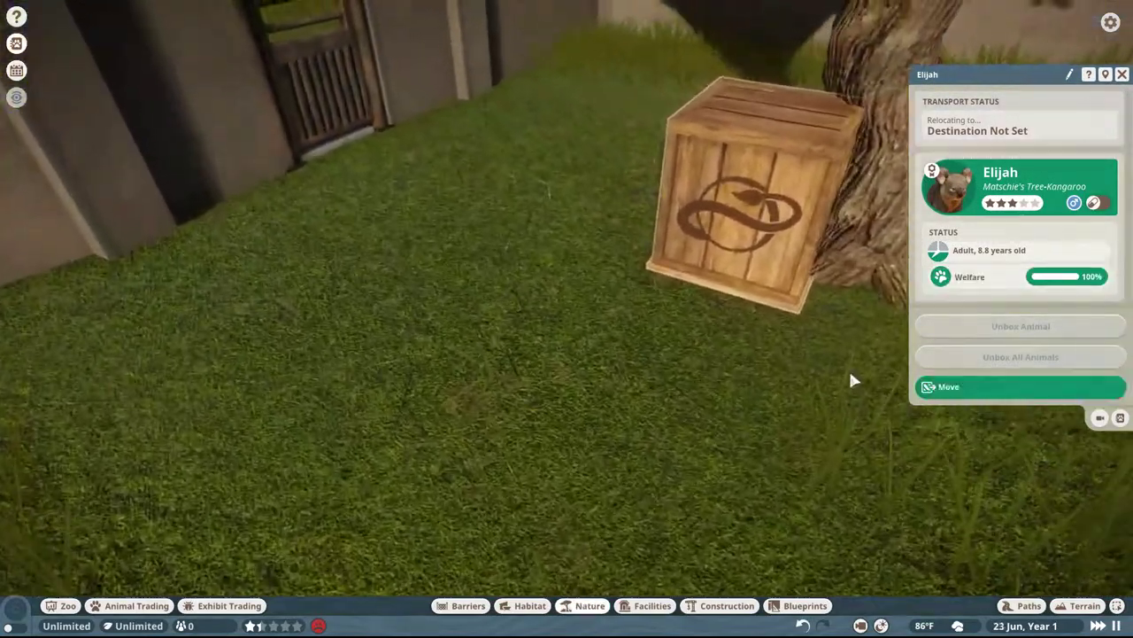
click(944, 390)
right_click(469, 211)
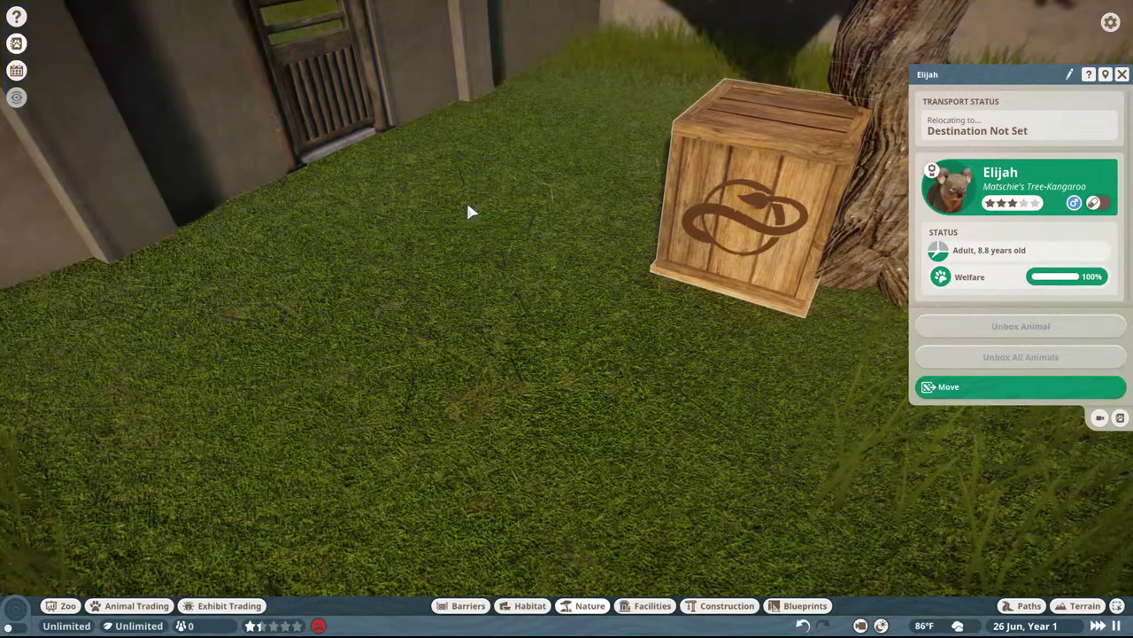
click(974, 391)
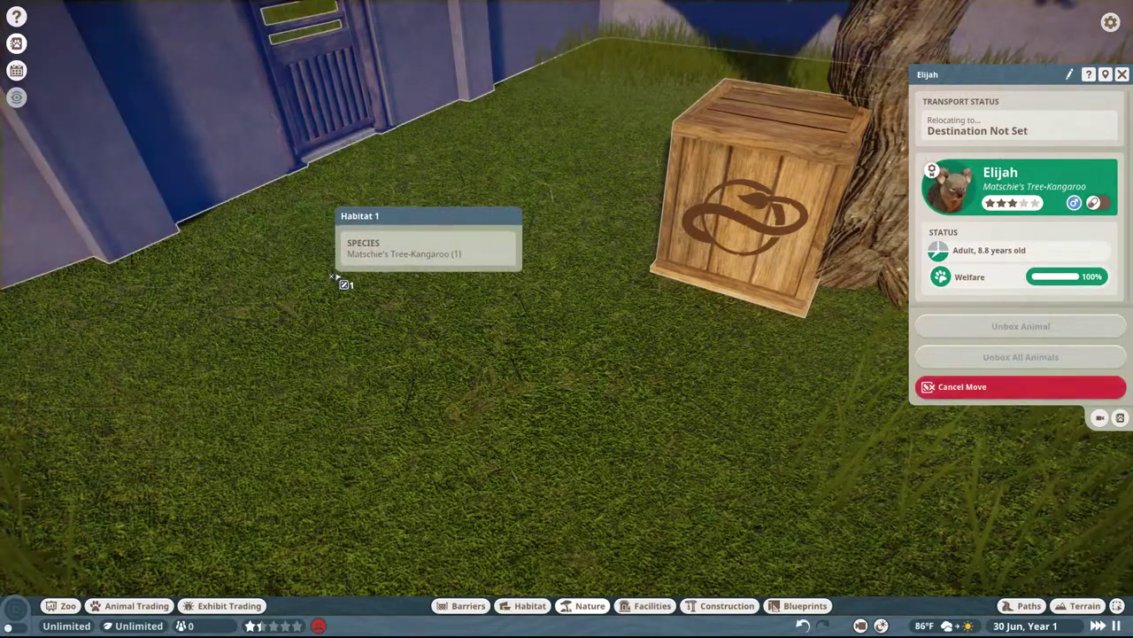
right_click(602, 224)
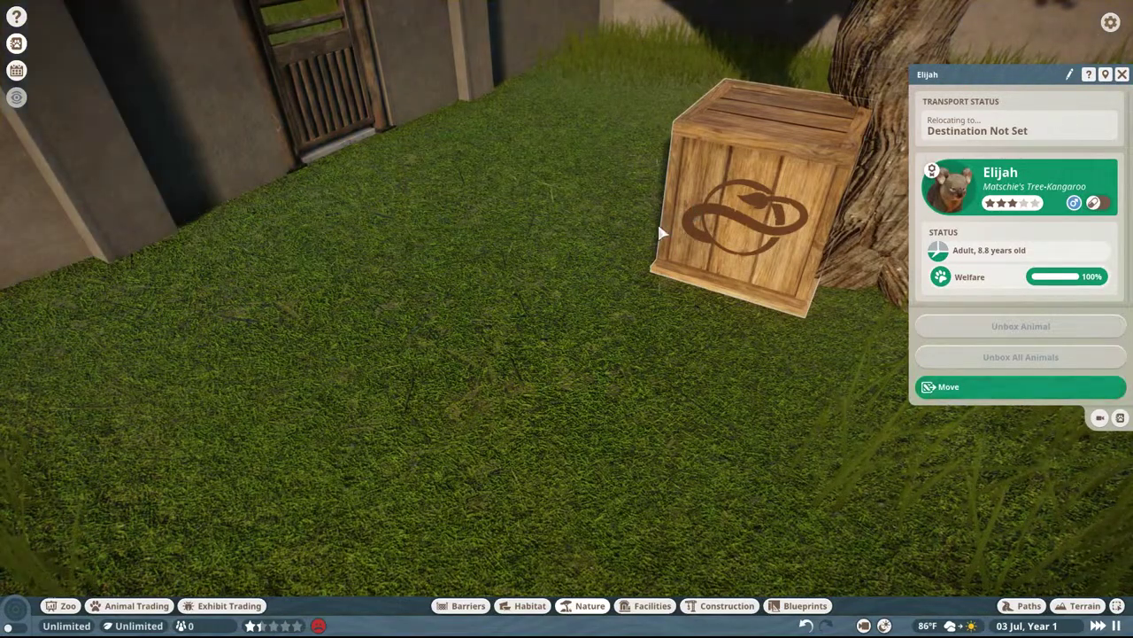
- Delete the climbable tree standing beside the crate
scroll(576, 271, down, 5)
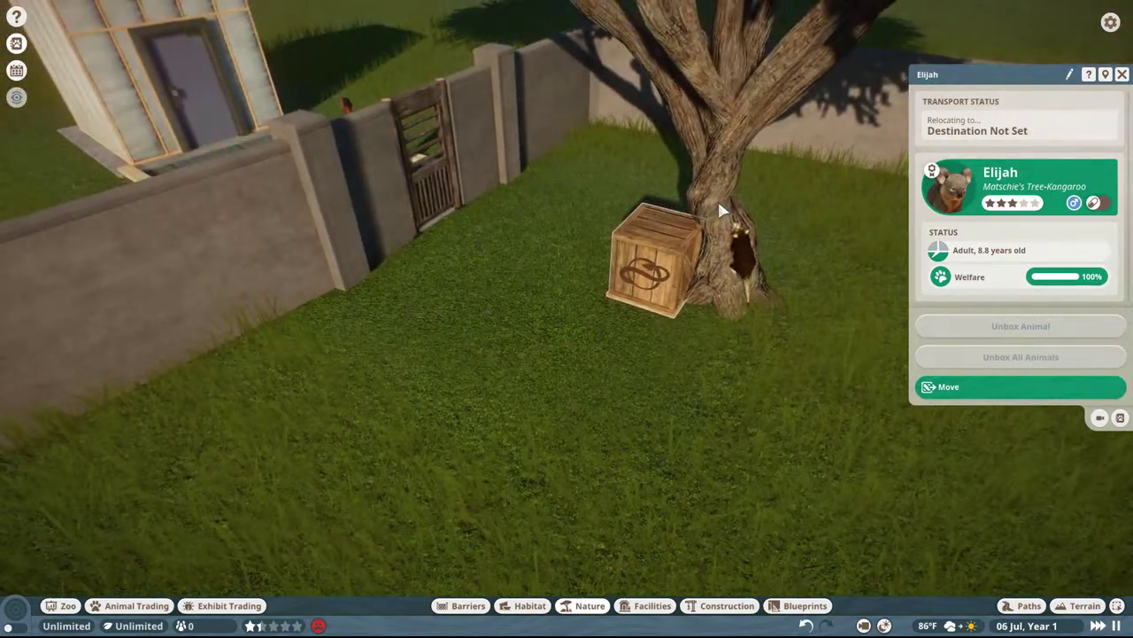
click(717, 199)
key(Delete)
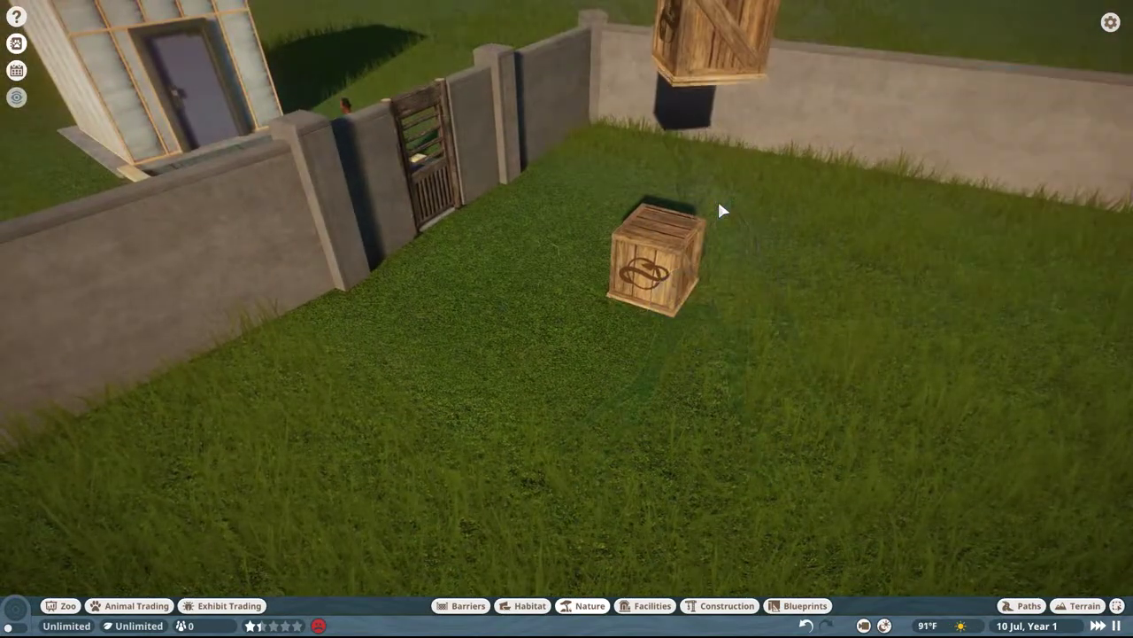
- Try again to relocate the crated male tree-kangaroo to the grass beside the crate
click(667, 270)
click(971, 397)
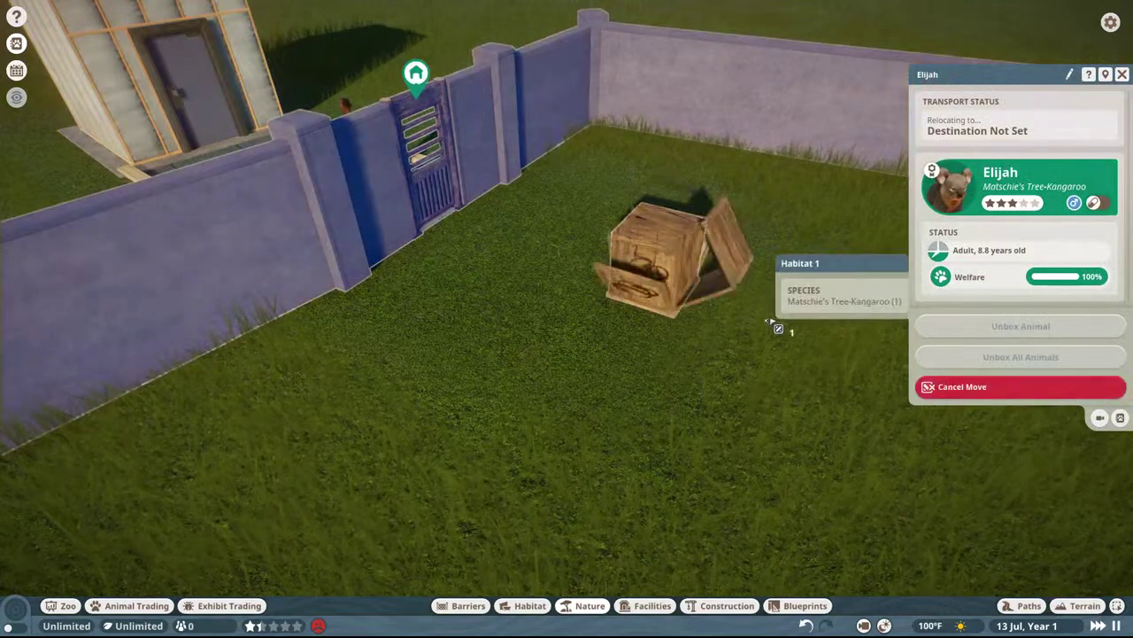
right_click(766, 308)
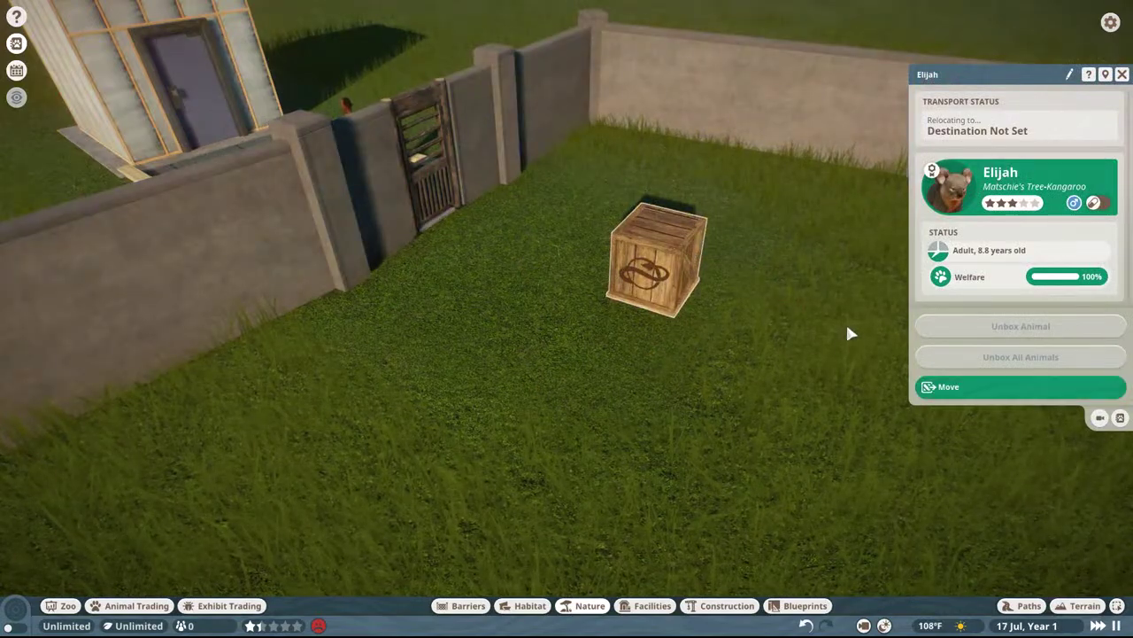
click(974, 387)
right_click(761, 302)
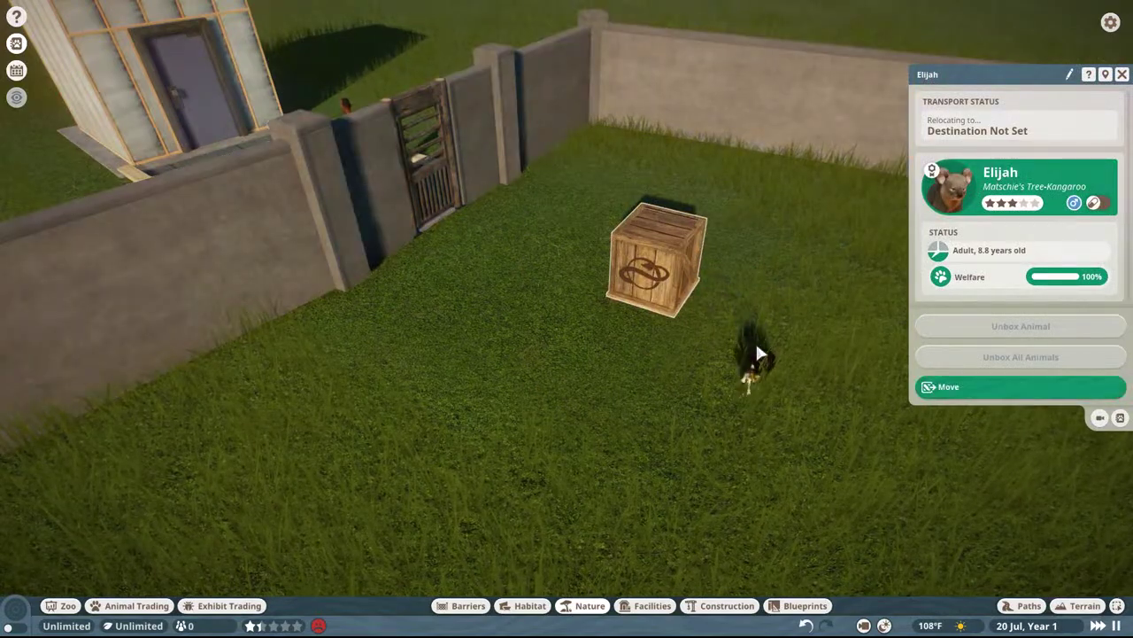
- Examine the loose tree-kangaroo, the crated male's transport details and the whole enclosure, and close the details
click(545, 483)
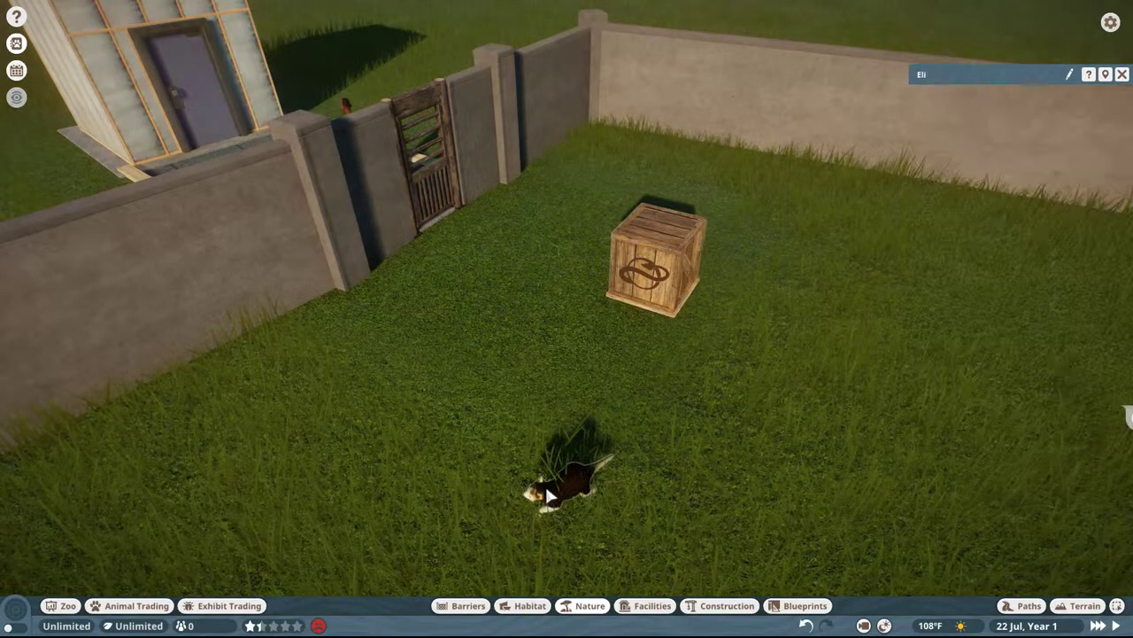
click(638, 280)
scroll(149, 313, down, 10)
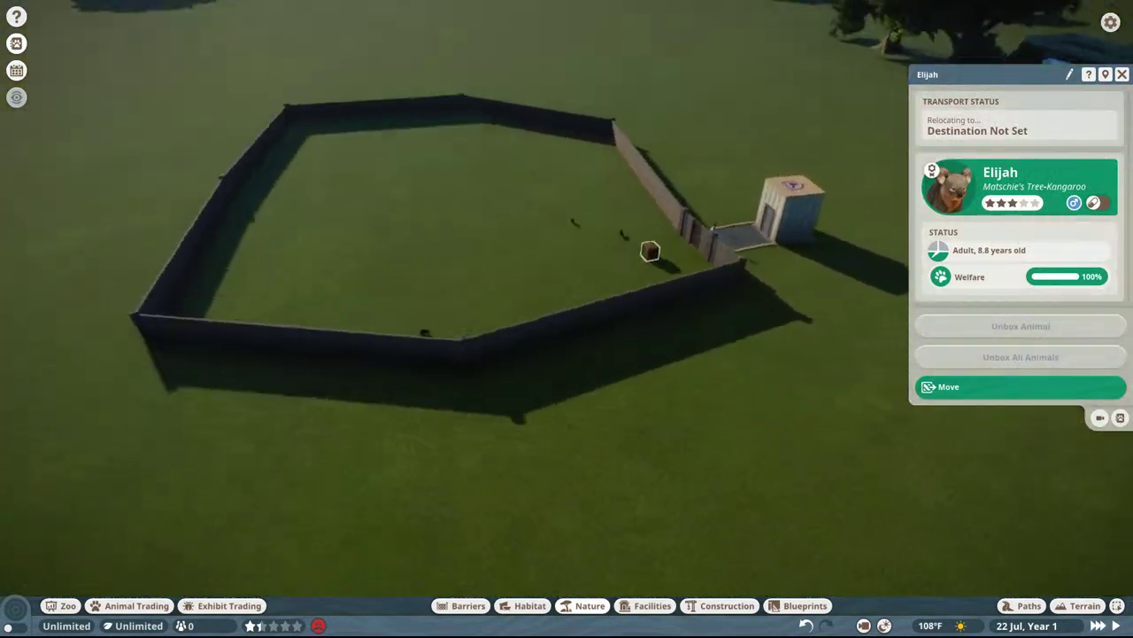
scroll(334, 320, up, 5)
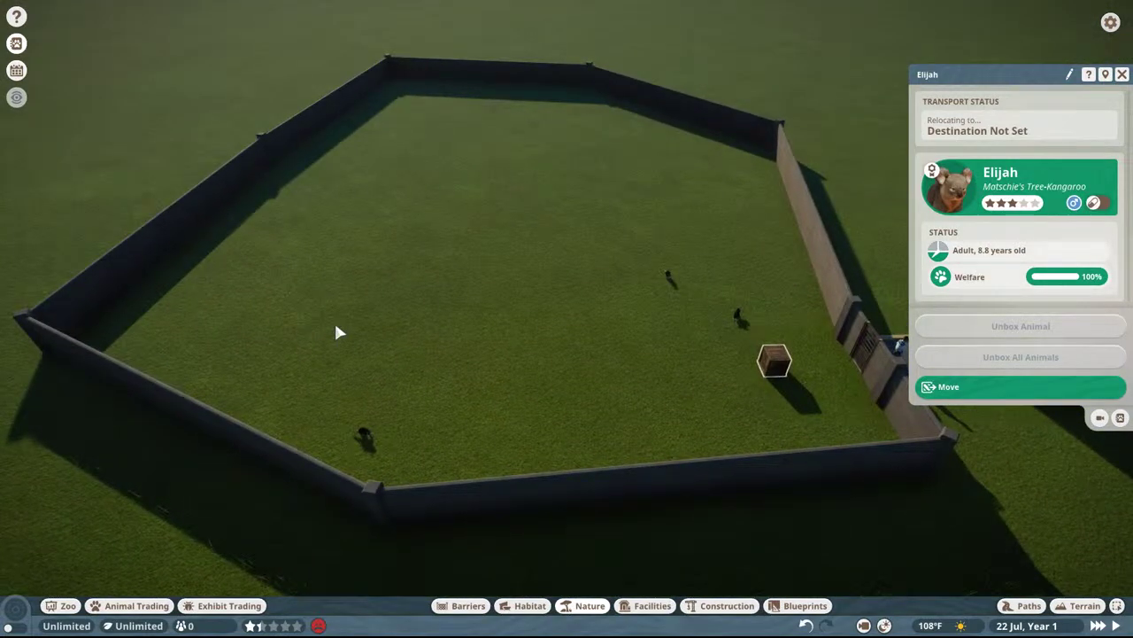
key(Escape)
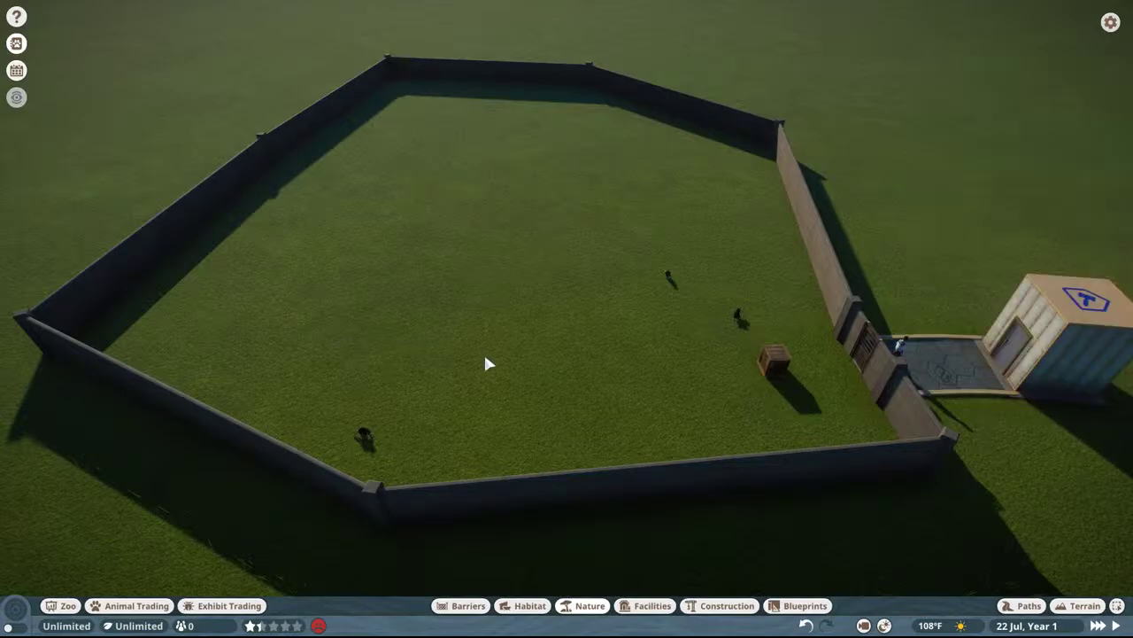
- Quit the running game and return to the desktop
key(Escape)
click(526, 394)
click(526, 372)
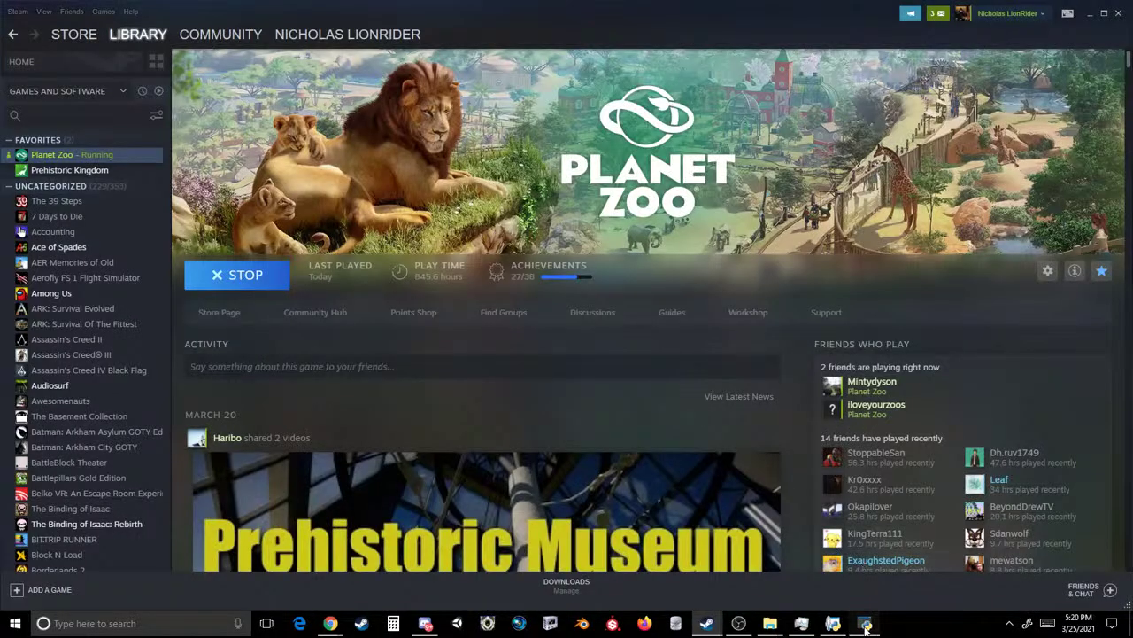
- Switch to OVL Archive Editor and load TKang_Female.ovl from the TKang_Female folder under Animals, Marsupials, TKang
click(865, 622)
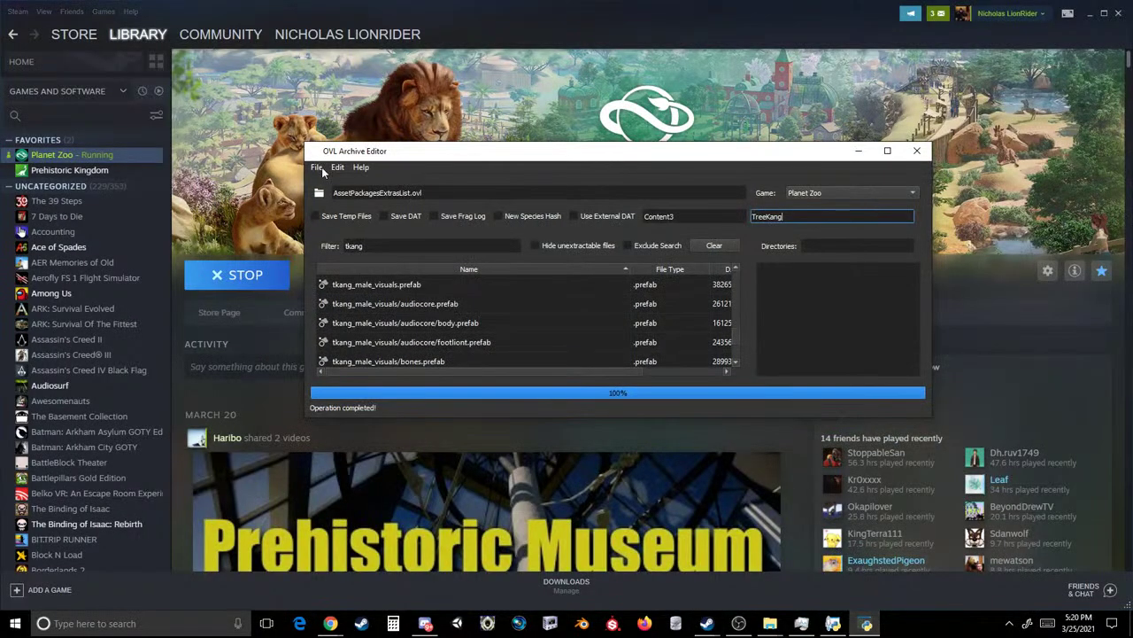
click(327, 196)
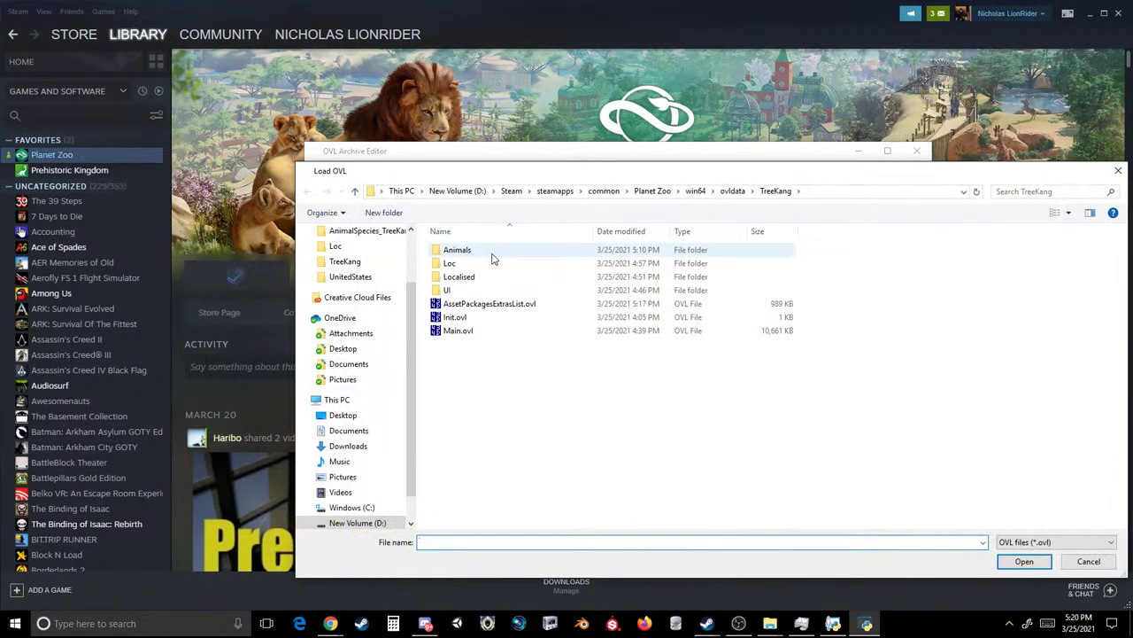
double_click(487, 256)
double_click(485, 256)
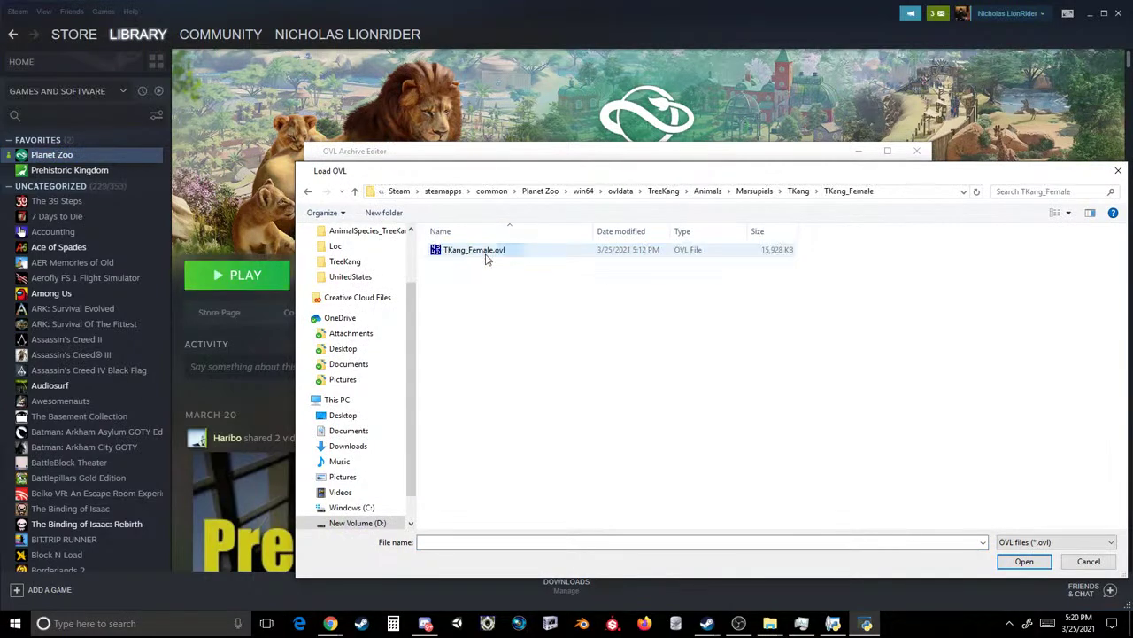
double_click(486, 253)
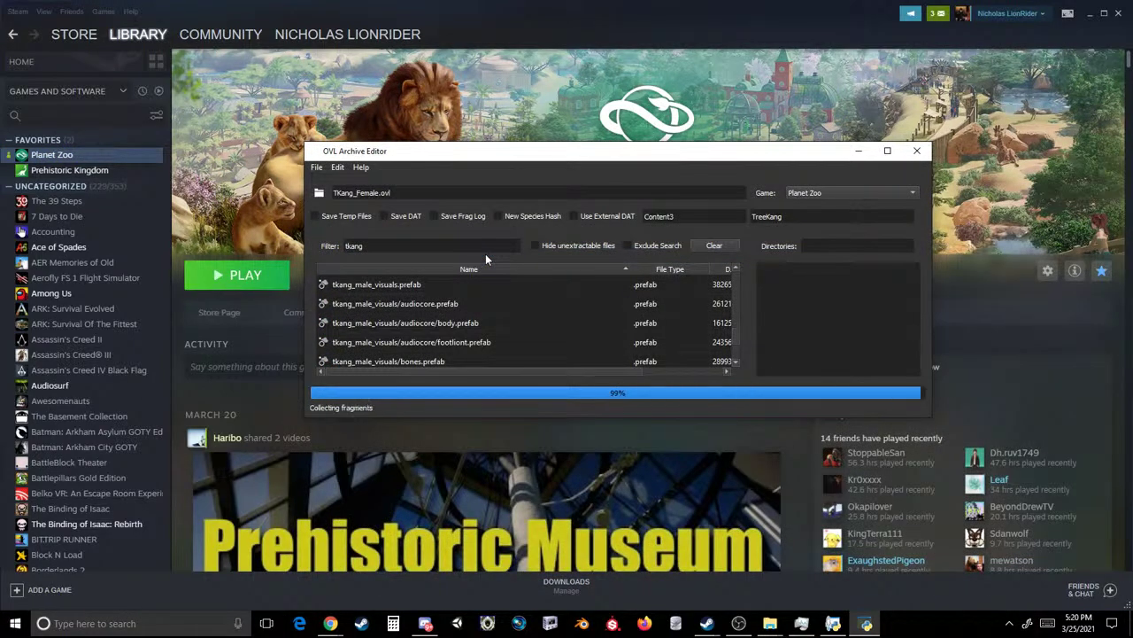
- Examine the archive's tkang files in the maximized window, toggling the name sort order, and clear the filter
click(886, 151)
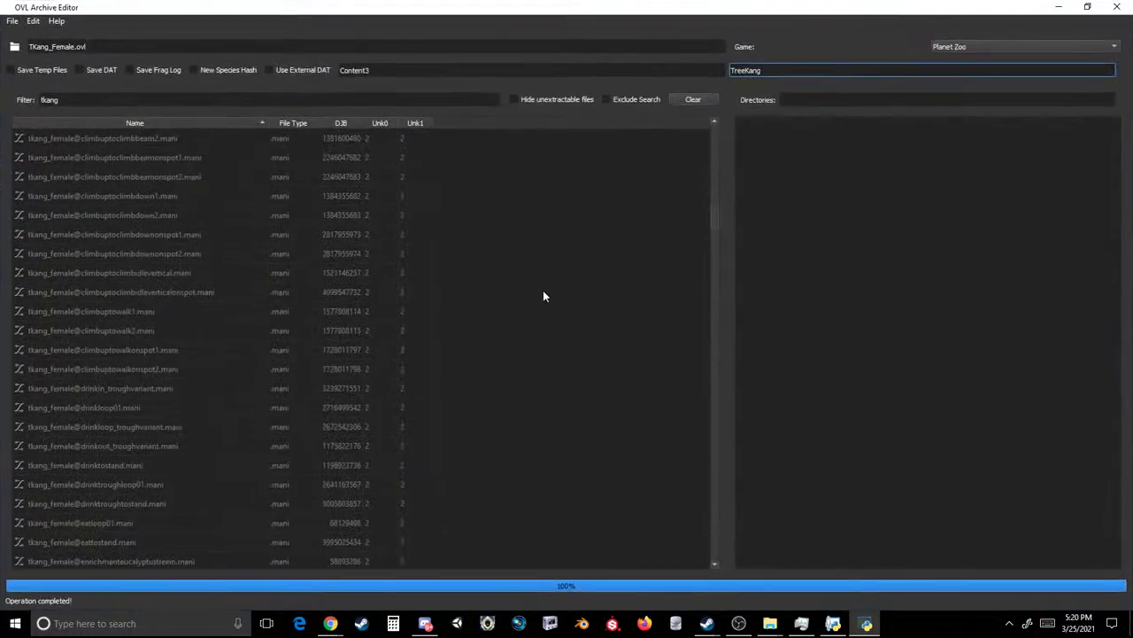
click(153, 126)
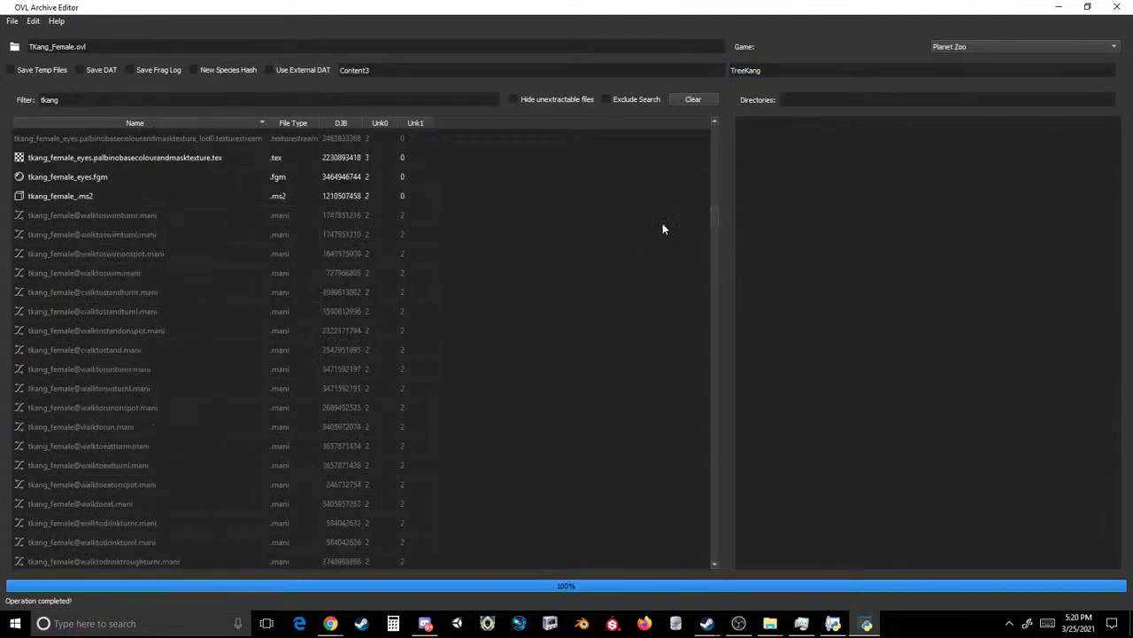
drag(717, 227, 724, 127)
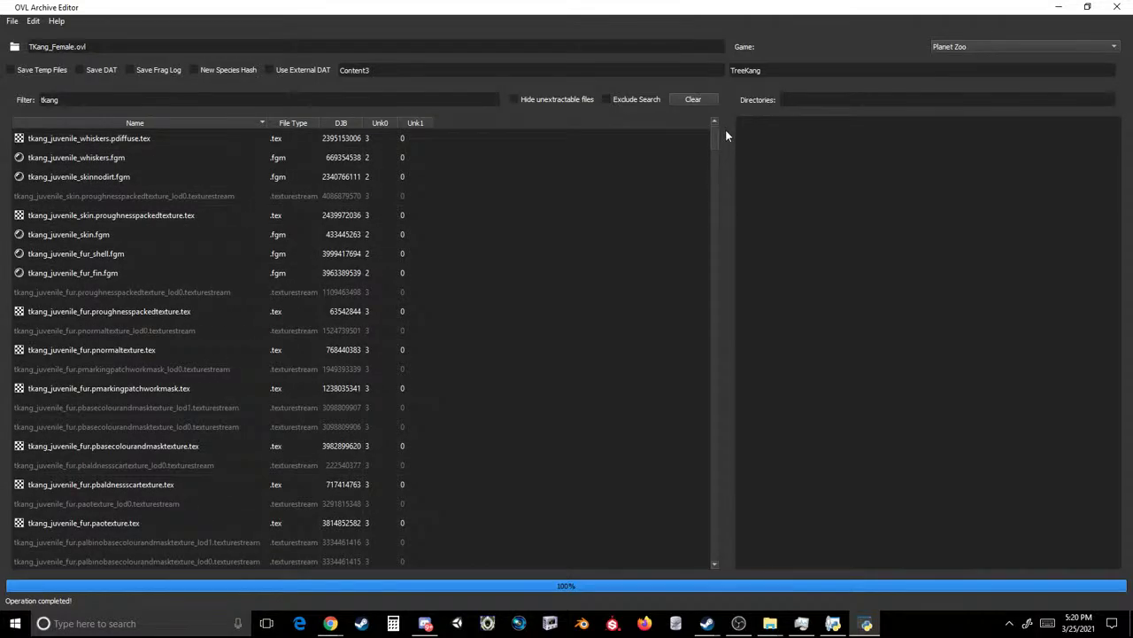
click(129, 124)
click(128, 124)
click(128, 124)
click(130, 123)
click(130, 123)
click(130, 123)
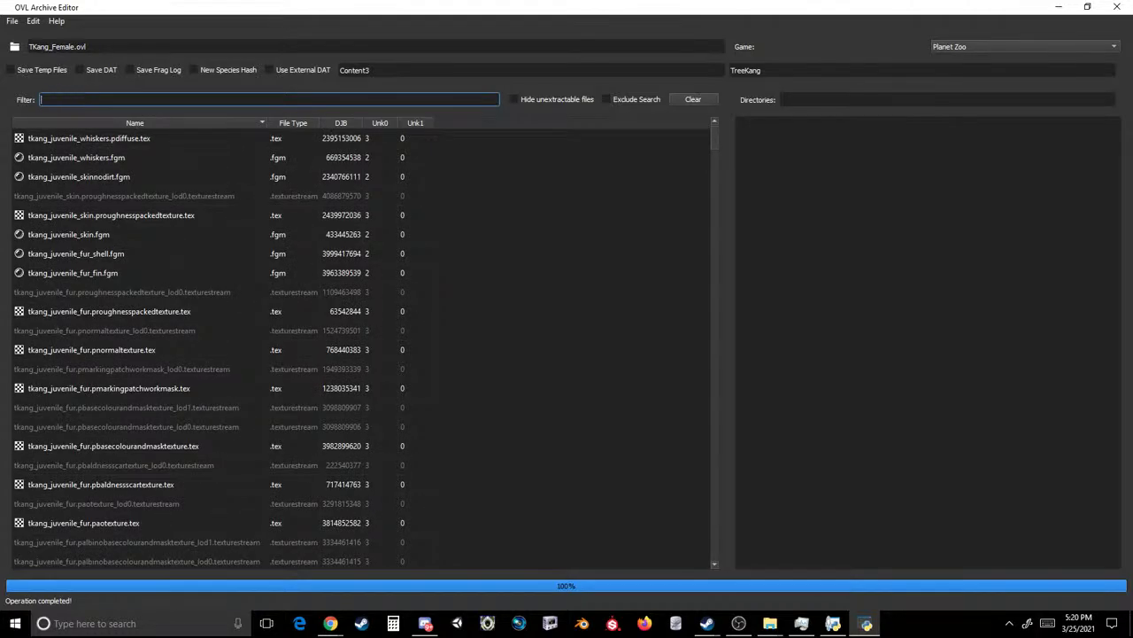
click(202, 123)
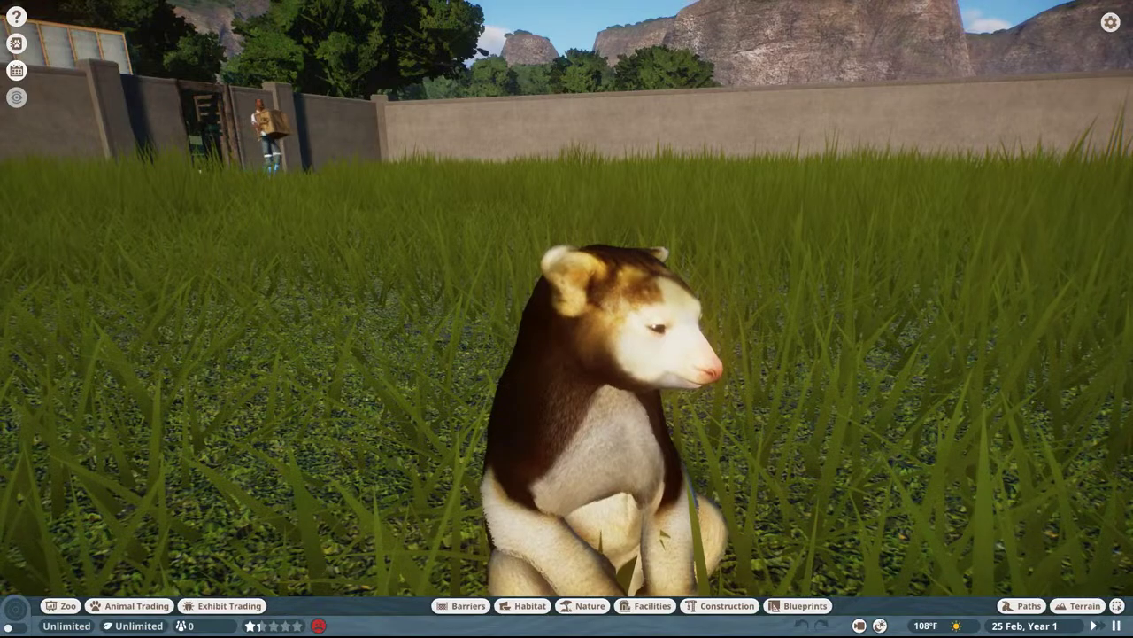
- Paint a bare sandy patch around the sitting female animal with terrain brush size 8 at 100% intensity
click(71, 97)
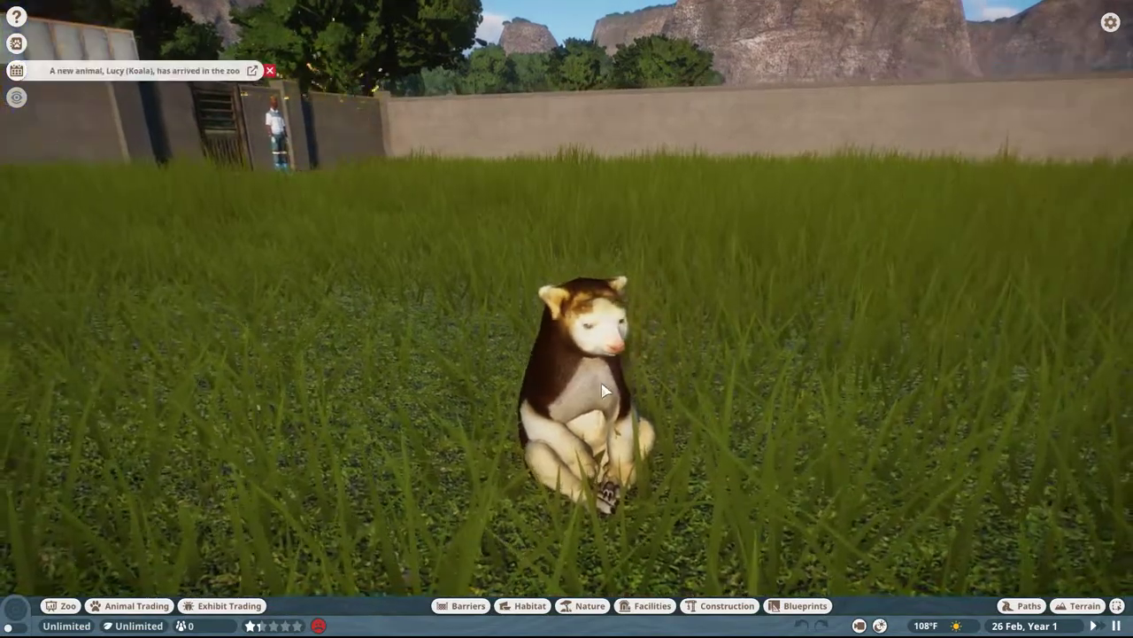
click(617, 359)
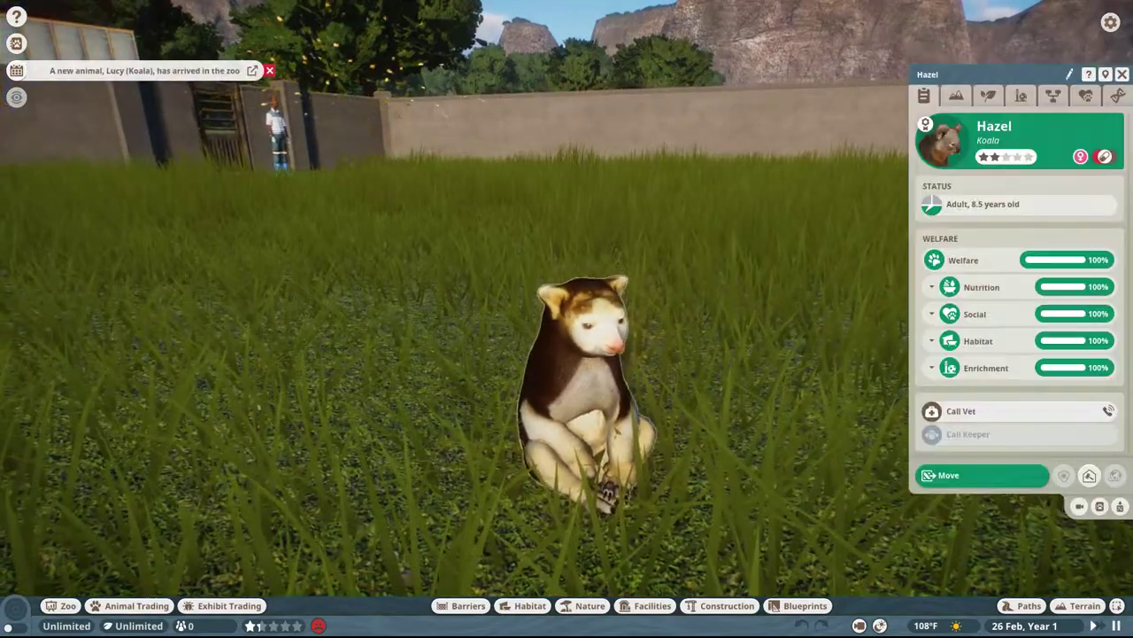
click(1078, 606)
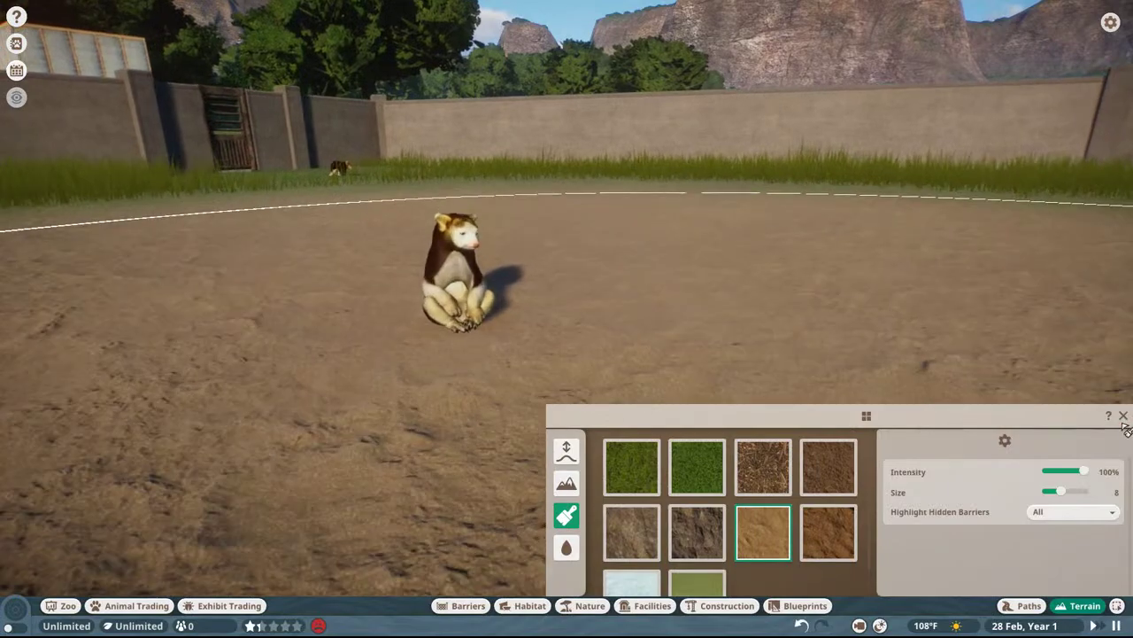
click(1123, 416)
- Select the female animal on the bare ground, examine it with its orbit camera and leave the camera view
click(438, 301)
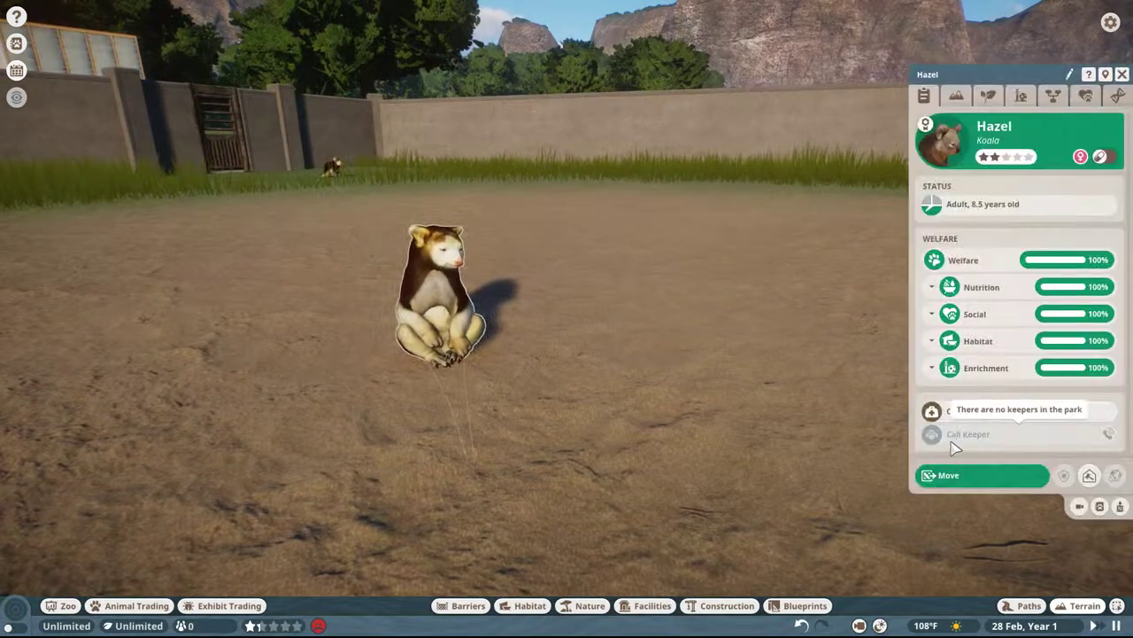
click(535, 298)
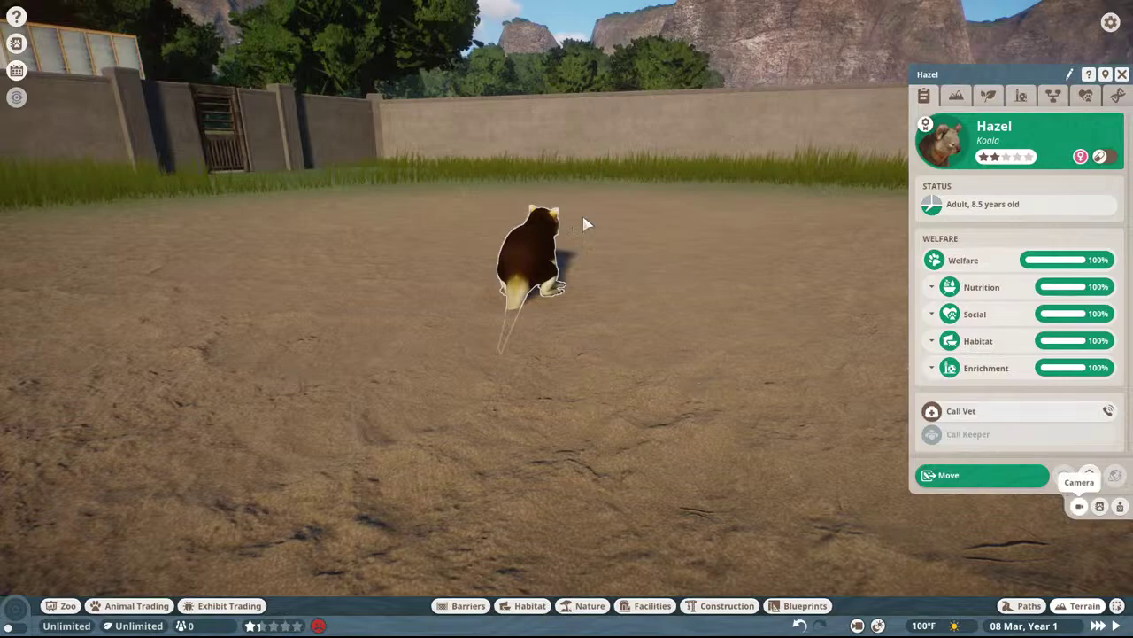
click(1079, 505)
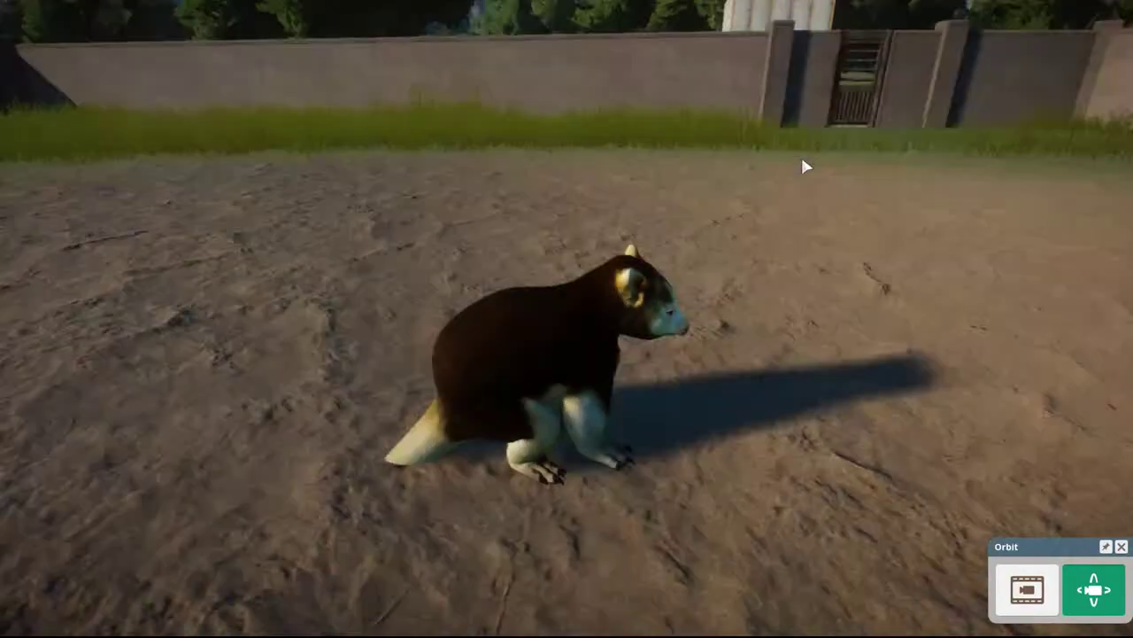
key(Escape)
- Set the time of day to 13:01 in the atmospheric conditions to light the female animal from another side
click(1024, 607)
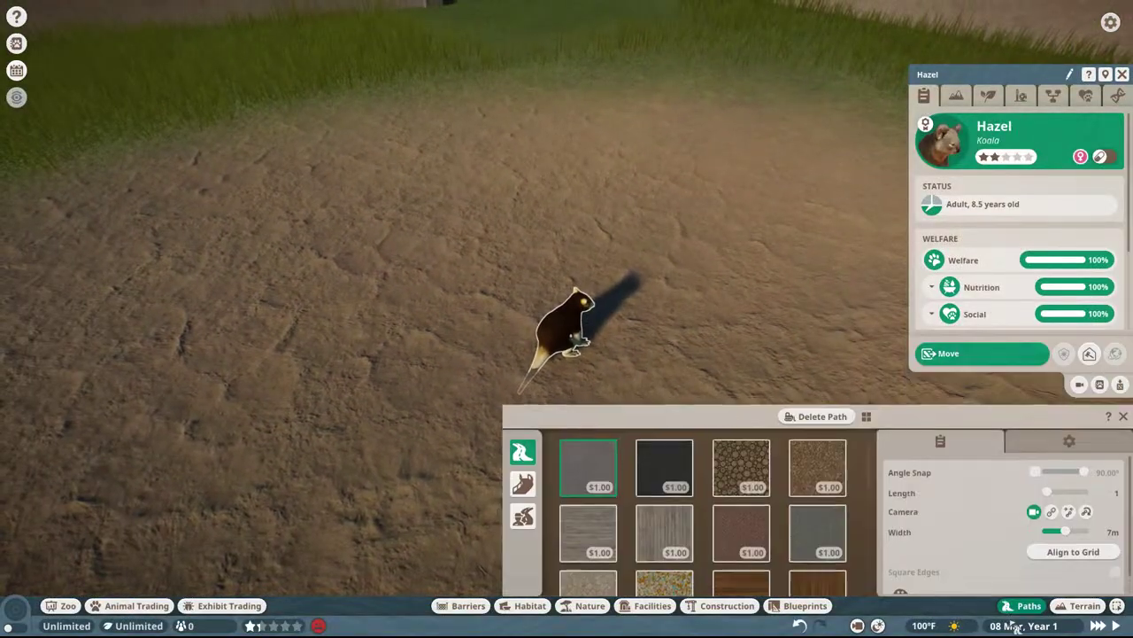
click(958, 626)
drag(905, 586, 890, 589)
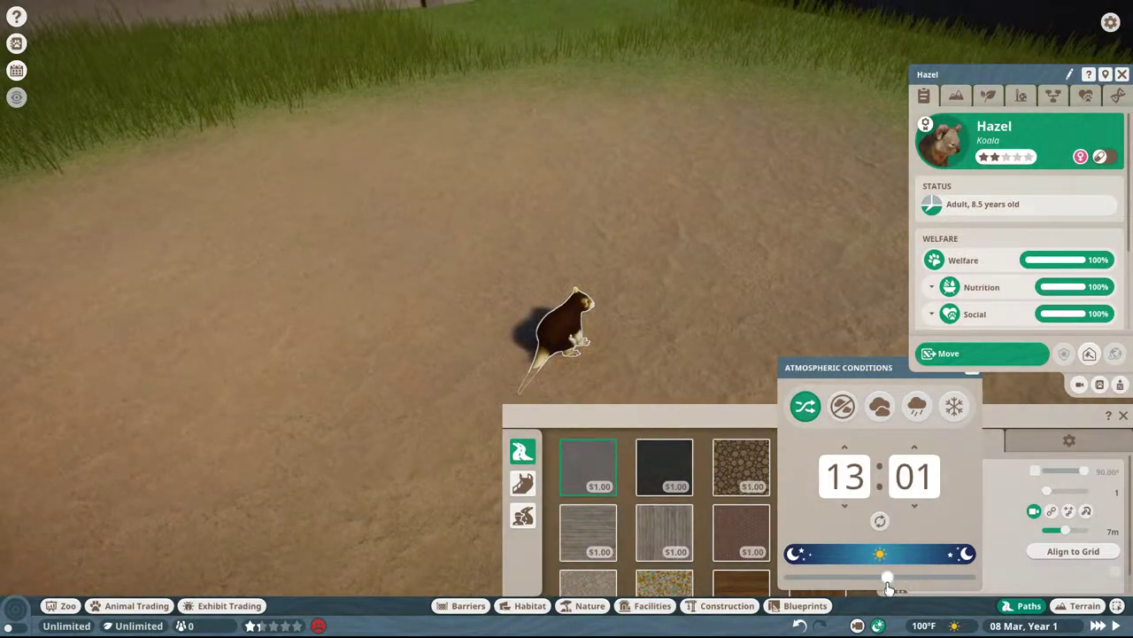
click(948, 352)
- Select the female animal on the bare ground, examine its face with the orbit camera and leave the camera view
click(597, 325)
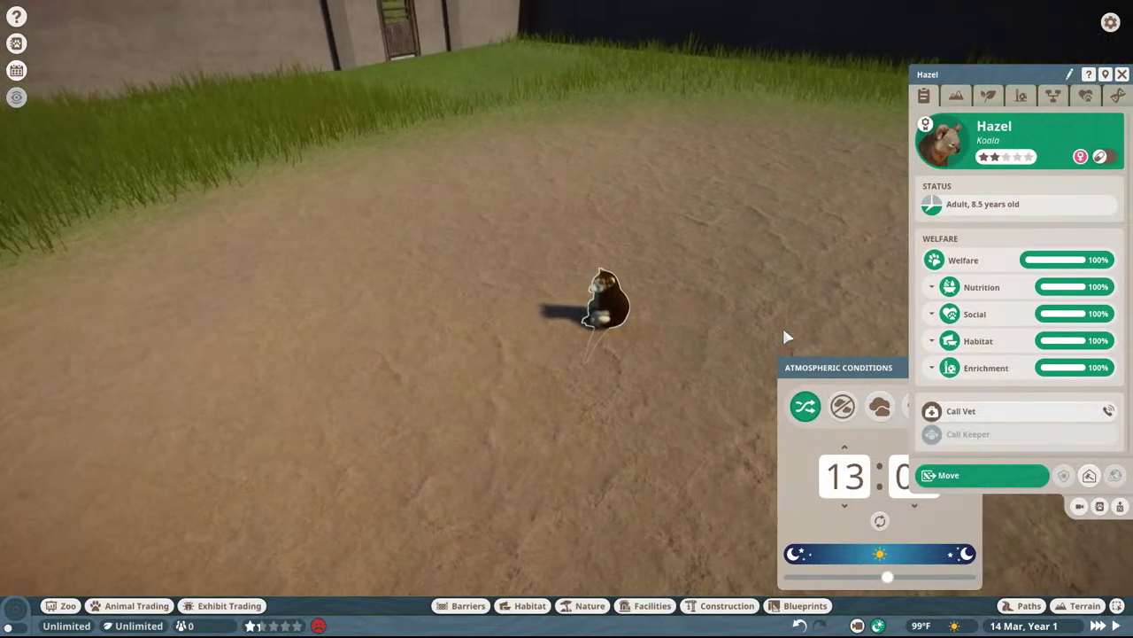
click(1080, 506)
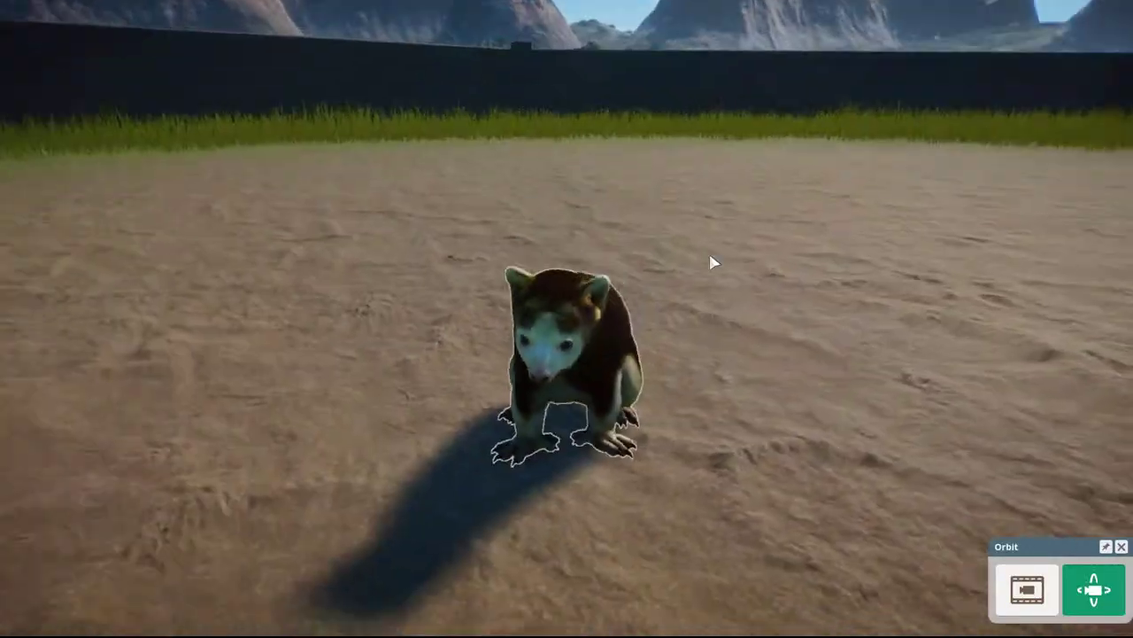
key(Escape)
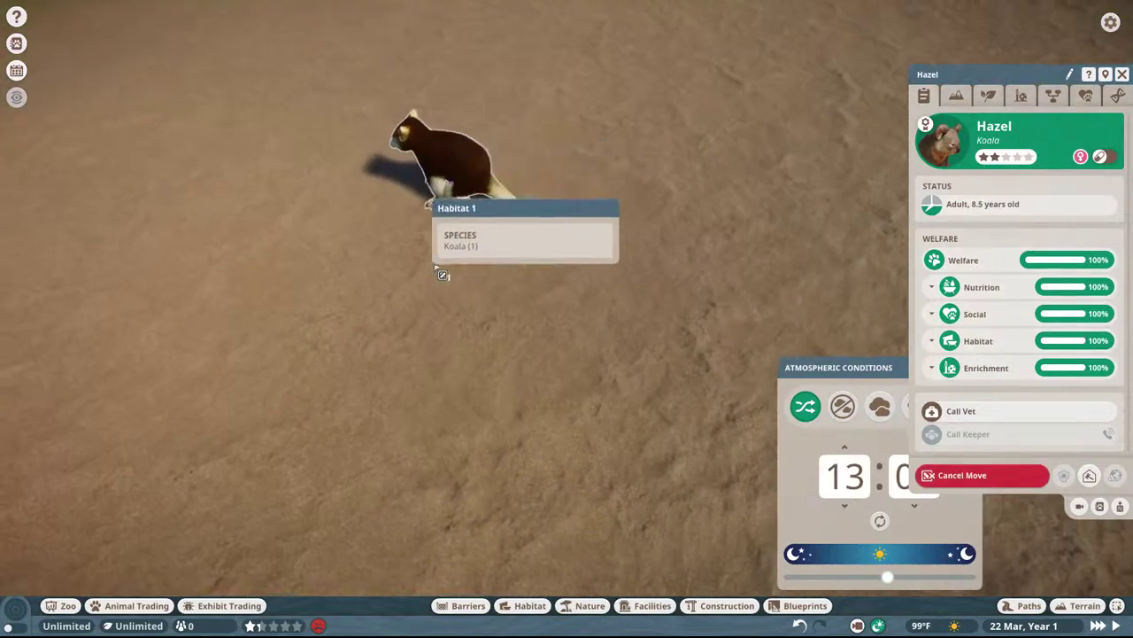
- Move the female animal to a new spot on the bare ground and examine it briefly with the orbit camera
click(449, 250)
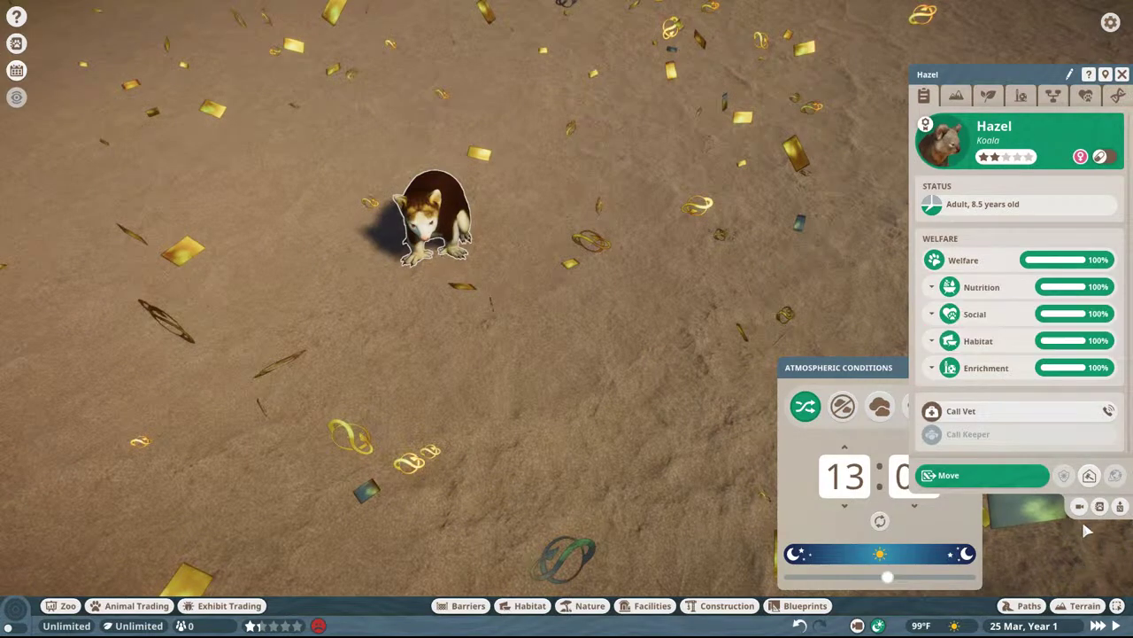
click(1080, 506)
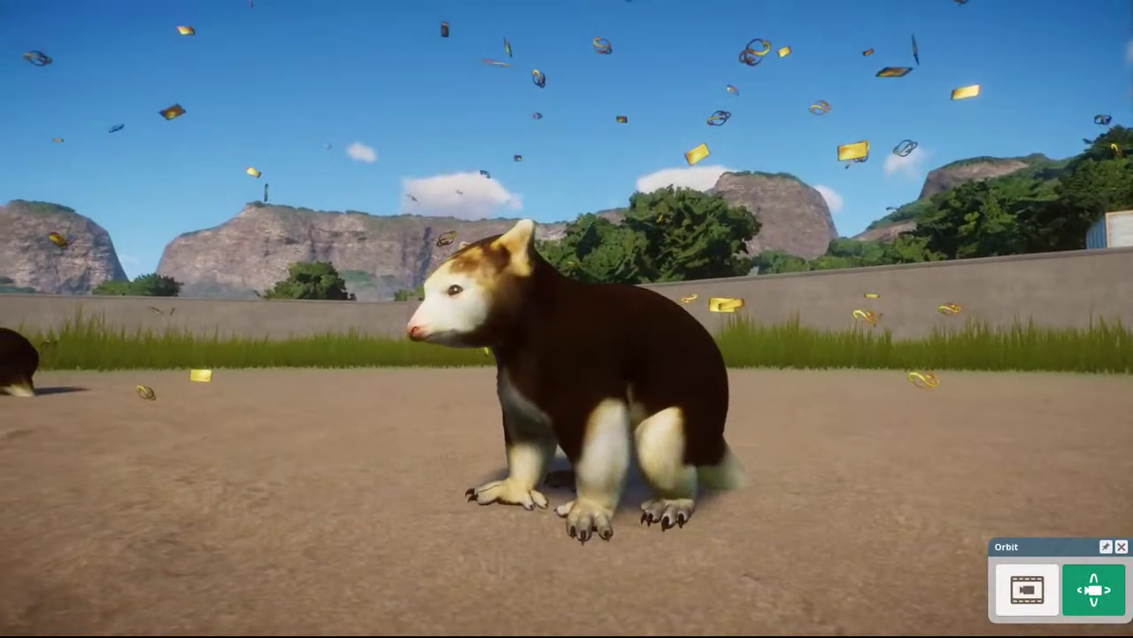
key(Escape)
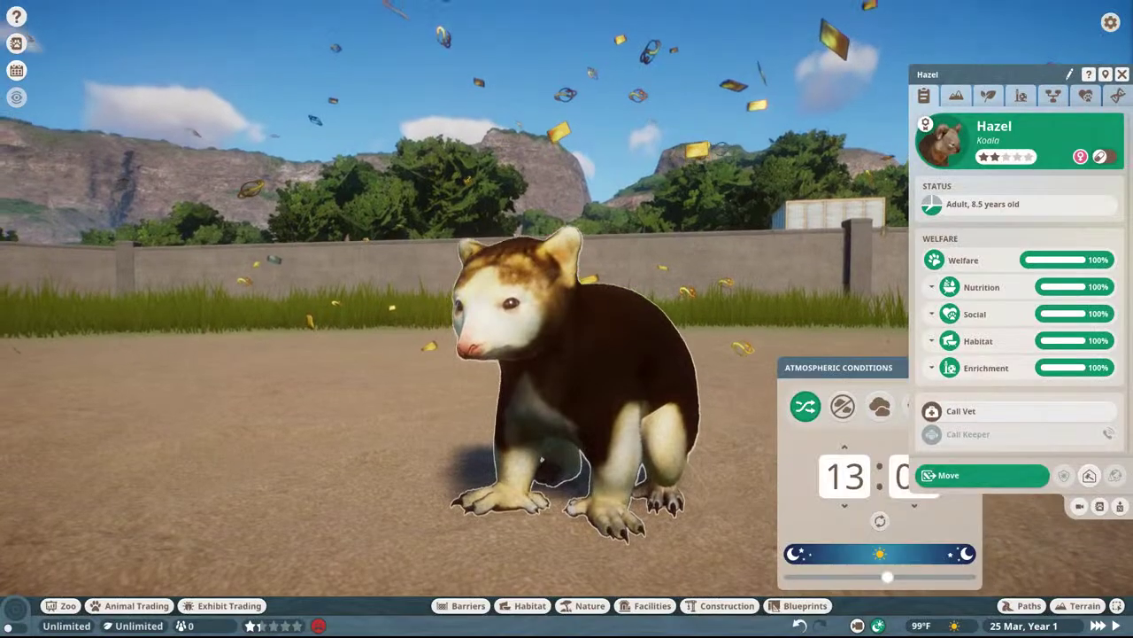
- Frame the female animal up close, close its information window and hide the game interface
scroll(541, 460, up, 5)
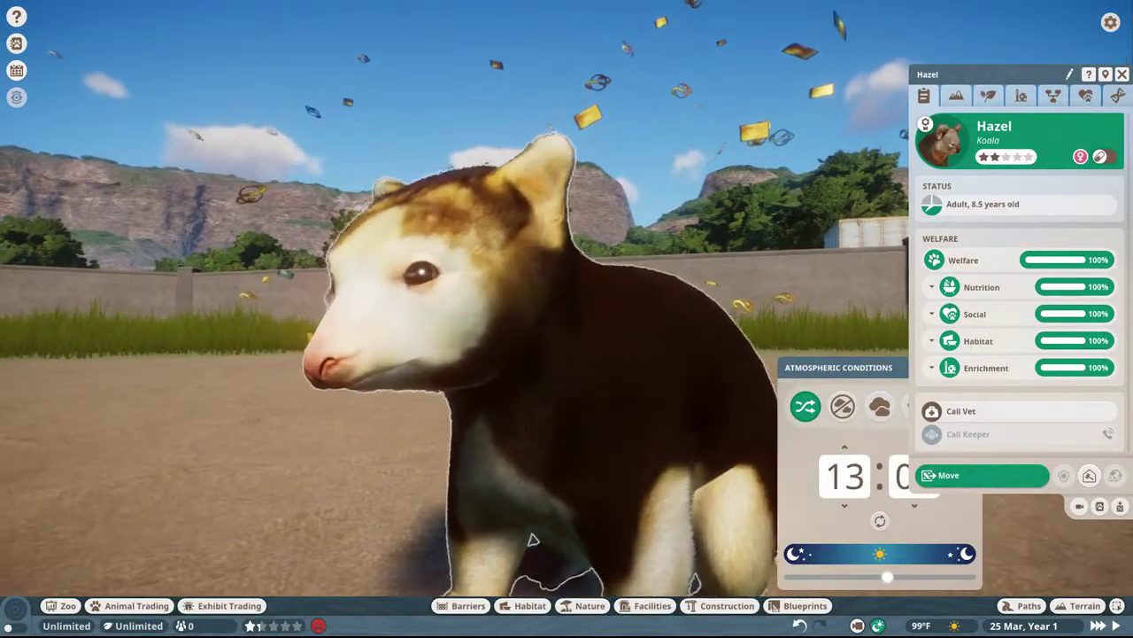
scroll(532, 539, down, 3)
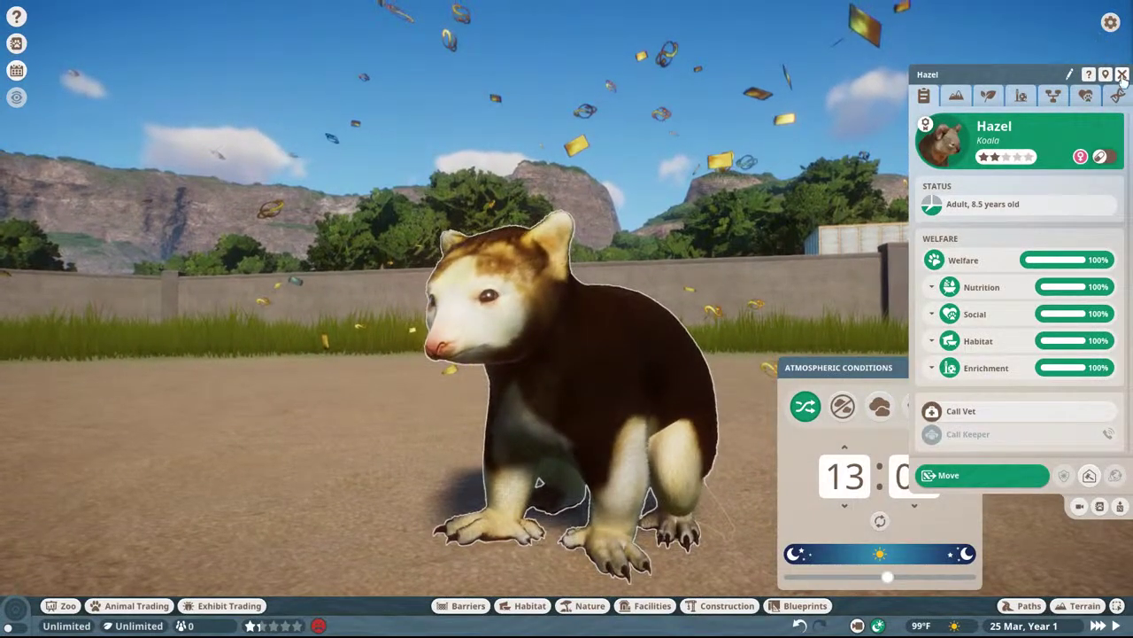
click(1122, 74)
key(ctrl+alt+u)
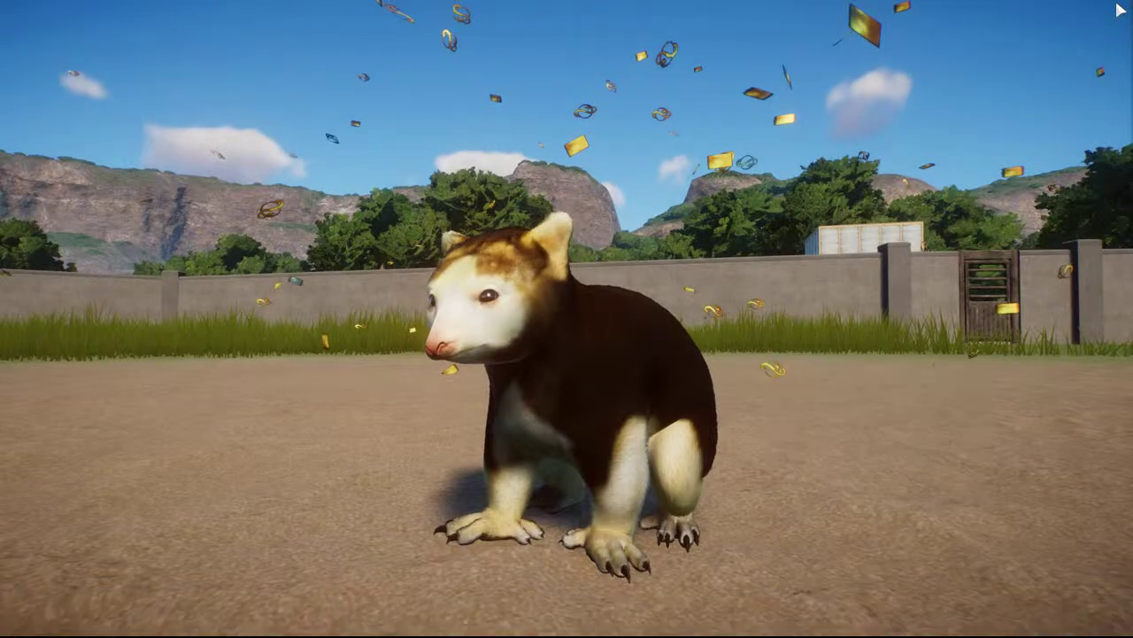